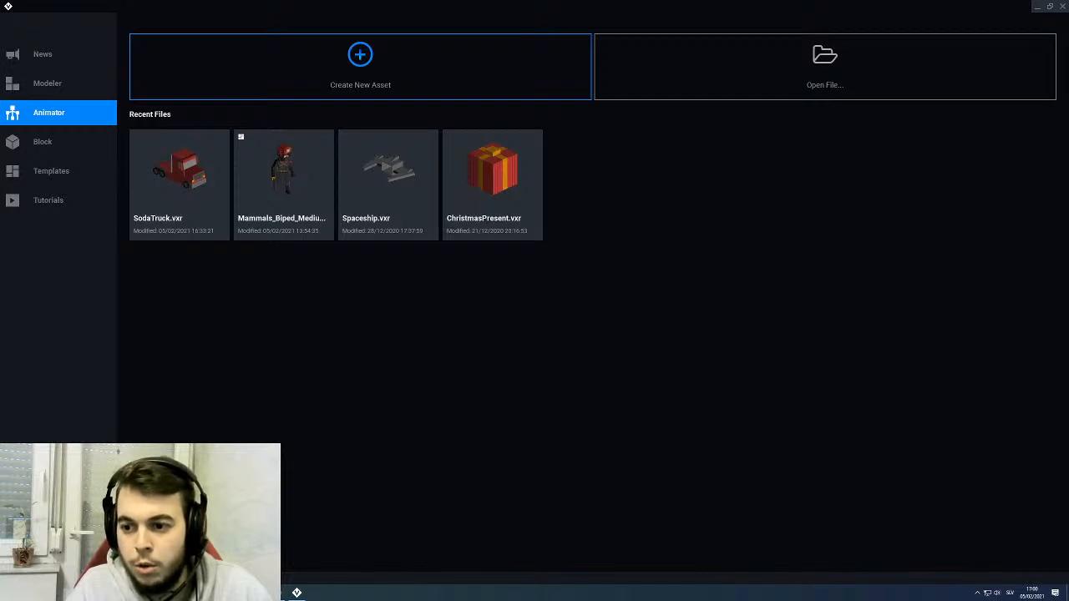
- Examine the pirate throne reference pictures in the browser windows, then move them off the main screen
left_click_drag(1068, 104, 549, 70)
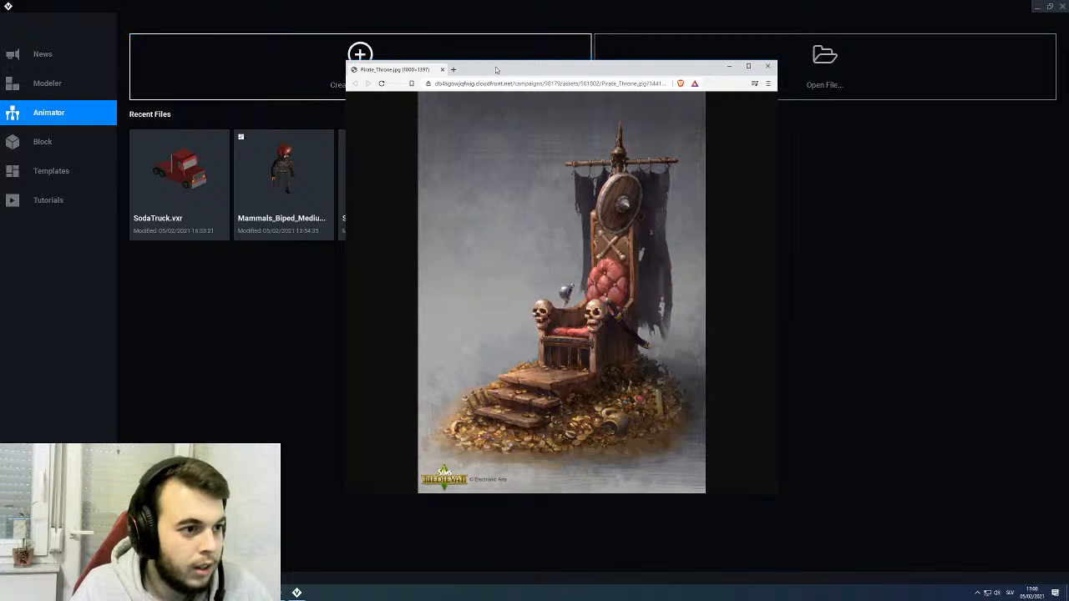
left_click_drag(508, 60, 509, 10)
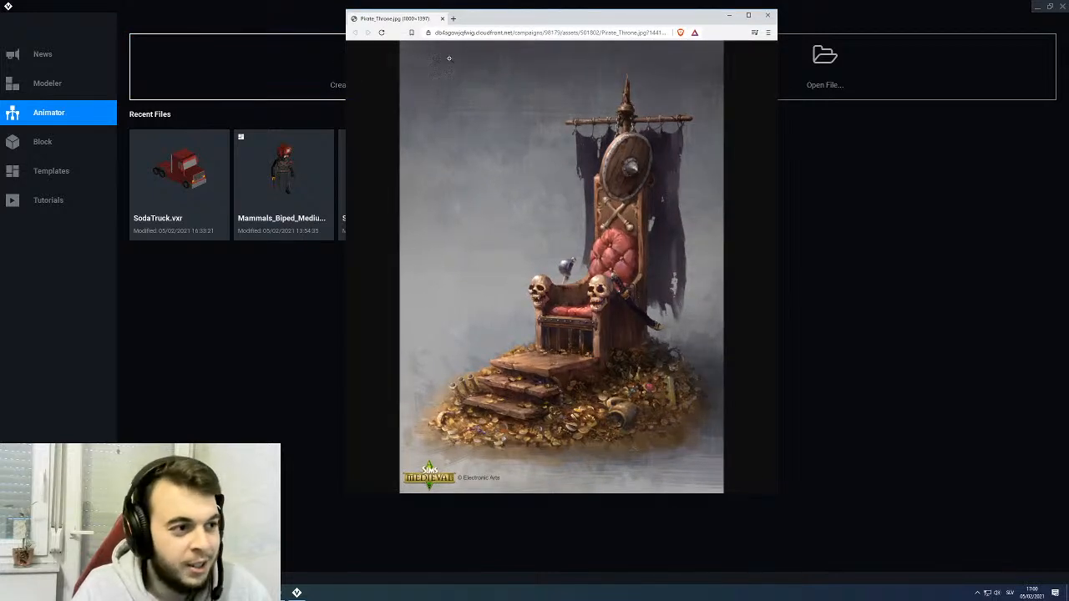
left_click_drag(414, 21, 1068, 293)
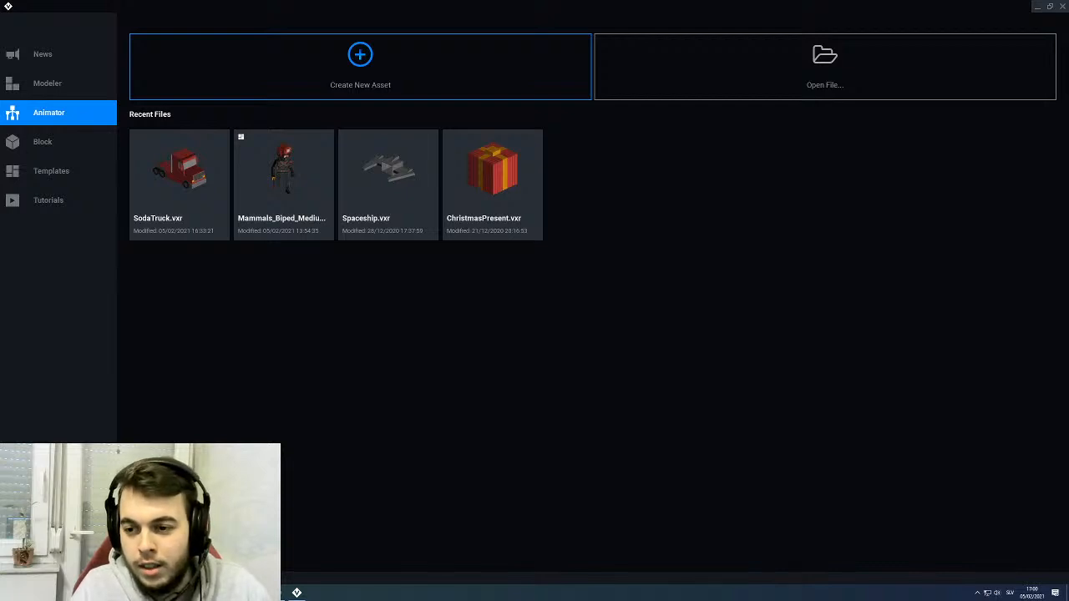
left_click_drag(1068, 293, 508, 0)
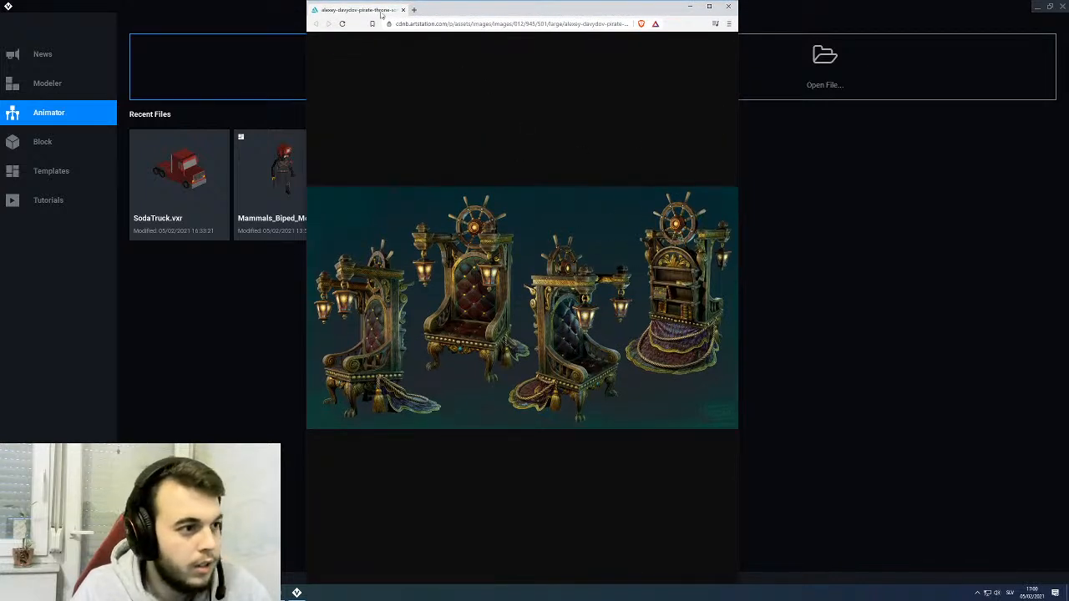
left_click_drag(380, 14, 1068, 167)
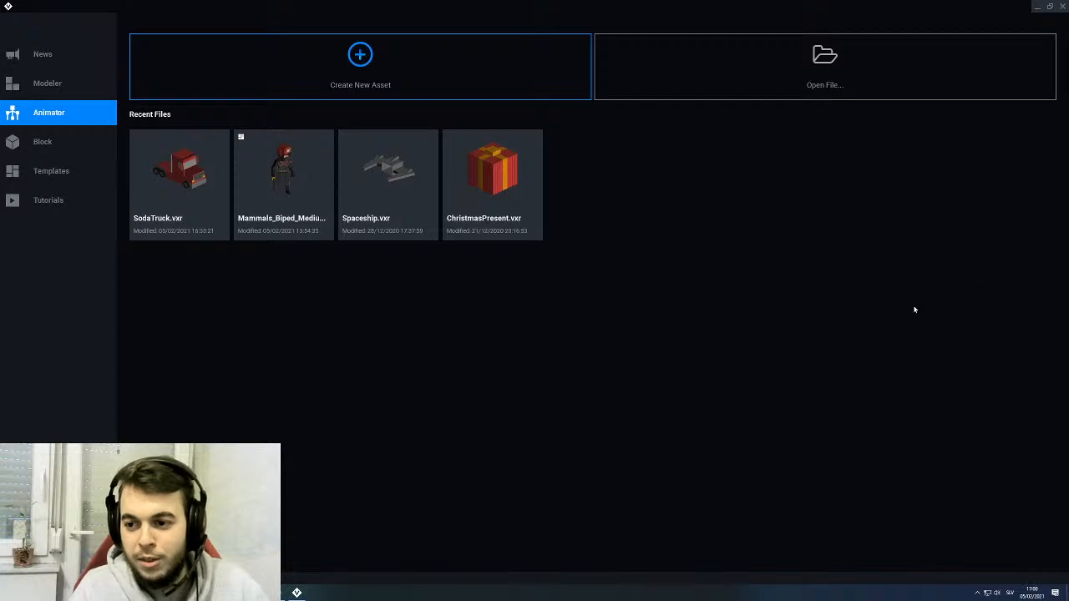
- Create a new animator asset named PirateKingsThrone in the VoxEdit Projects folder
left_click(396, 89)
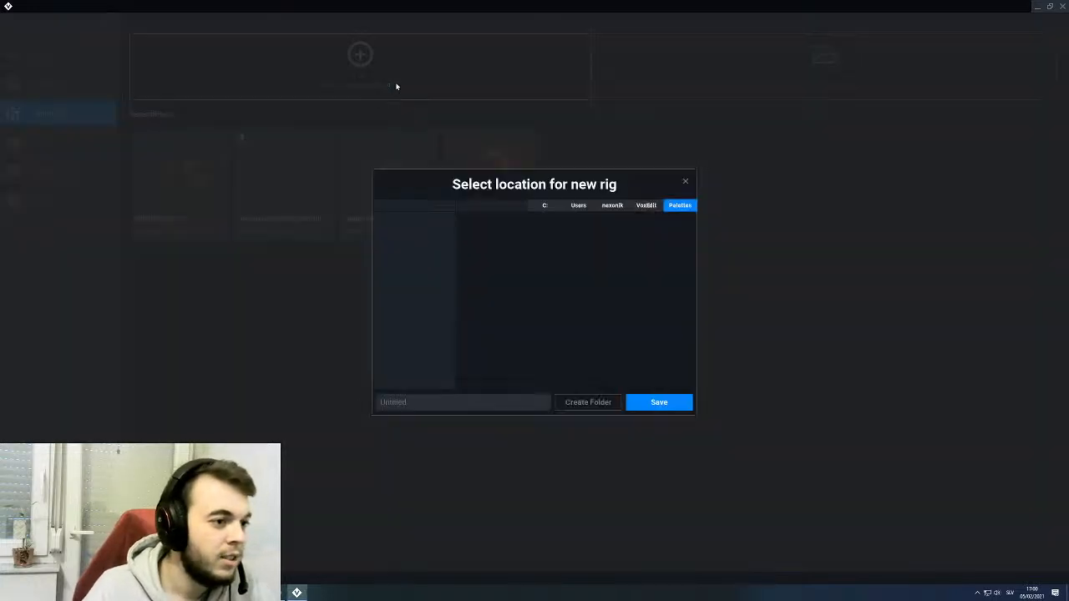
left_click(435, 404)
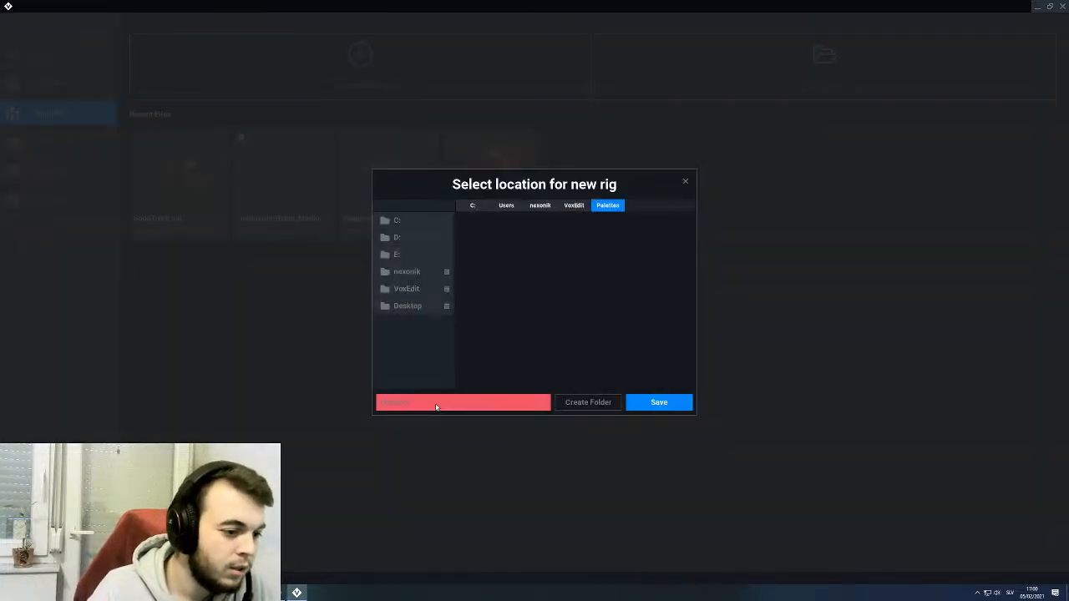
left_click(567, 207)
double_click(576, 250)
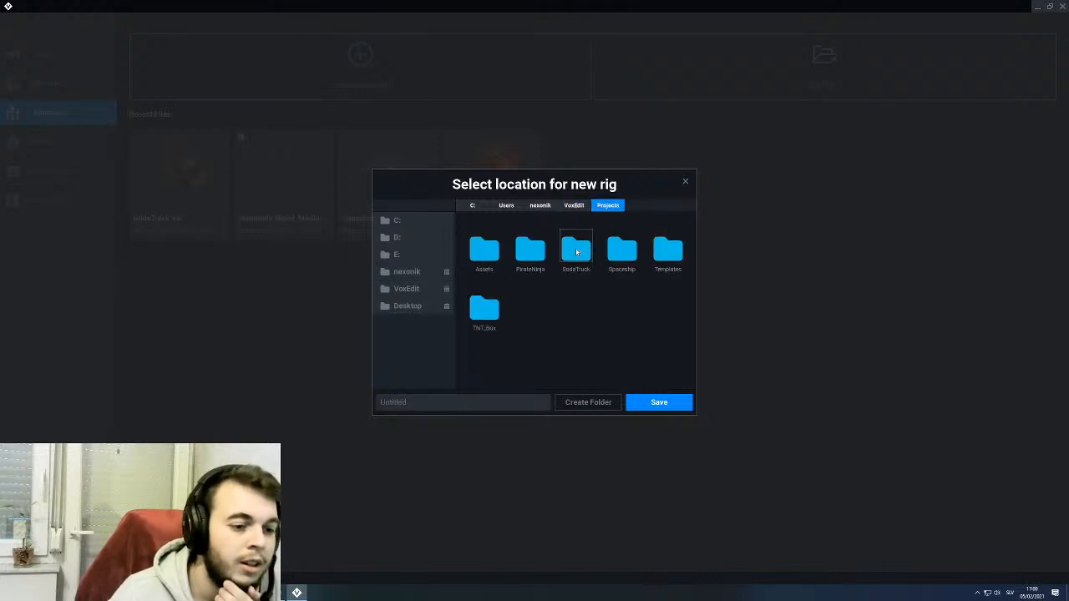
left_click(449, 403)
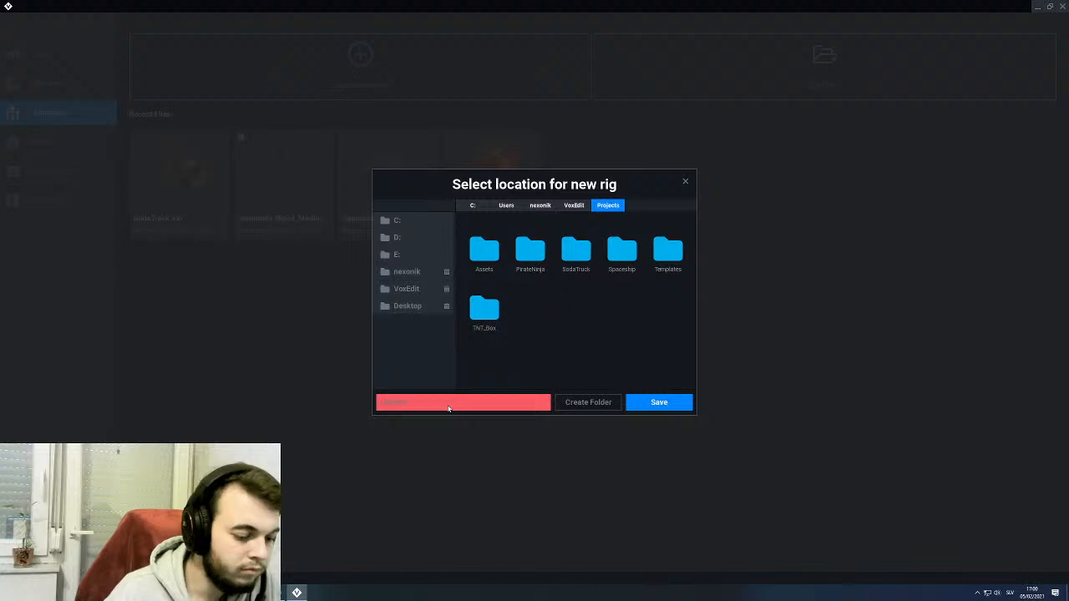
type("PirateKingsThrone")
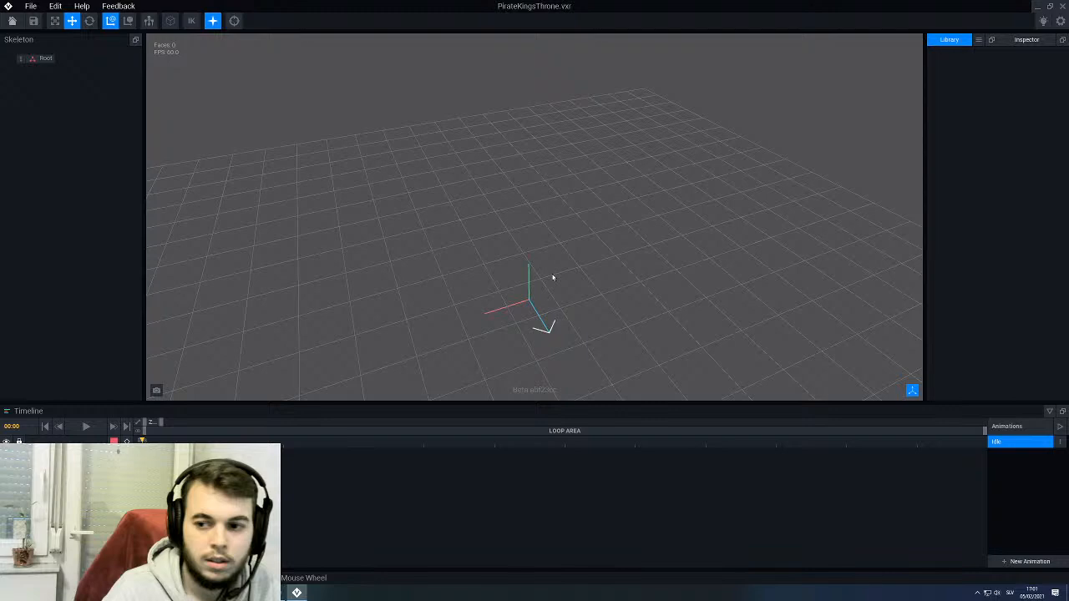
- Add a child node named Base under the skeleton's Root node
middle_click_drag(552, 275, 592, 234)
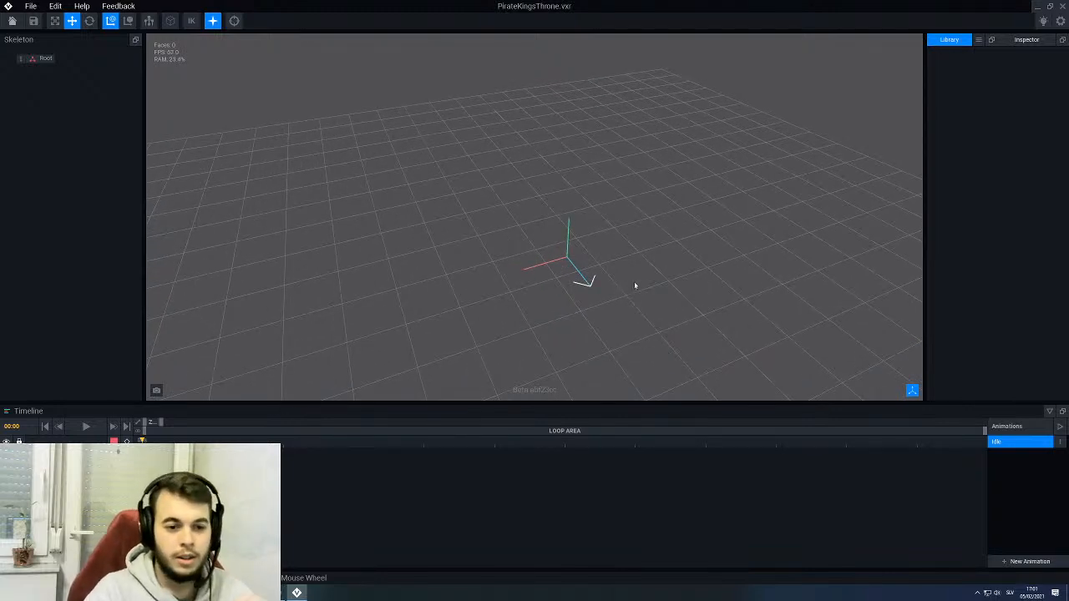
right_click_drag(635, 285, 518, 197)
scroll(602, 242, "up", 5)
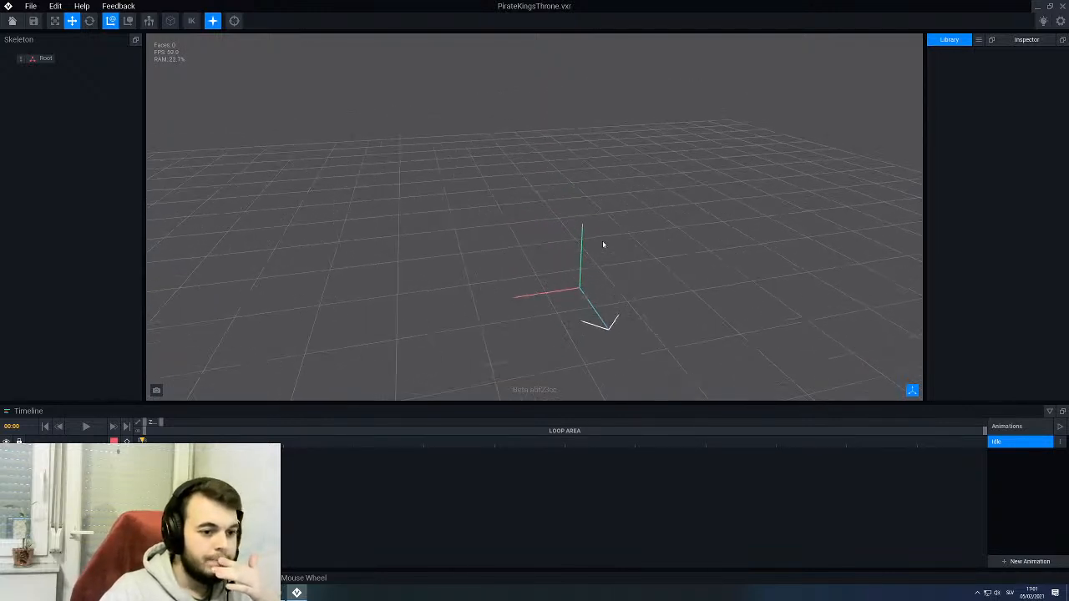
left_click(20, 60)
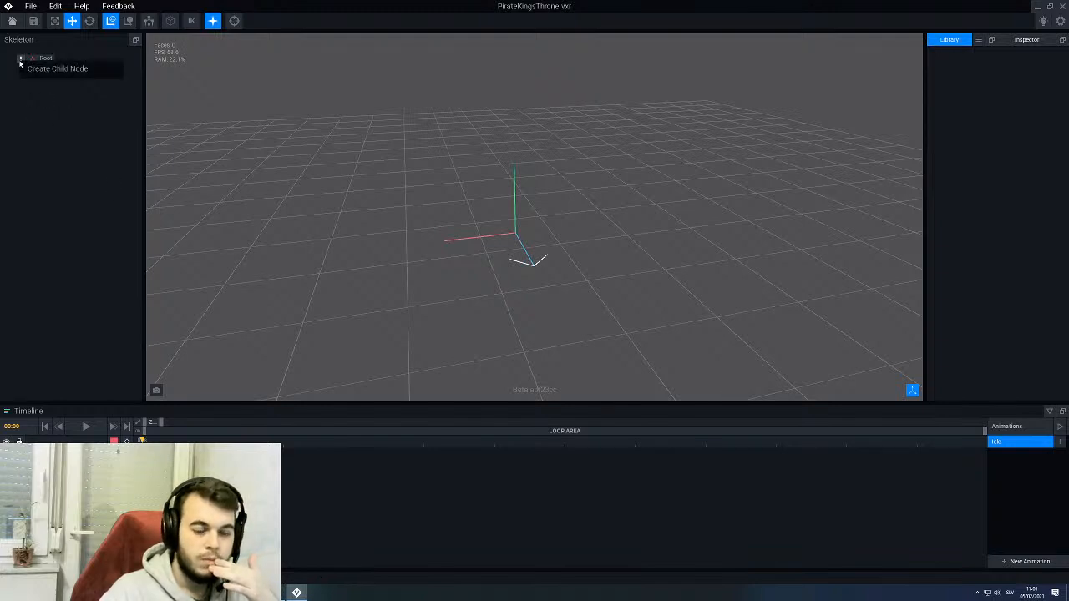
left_click(38, 71)
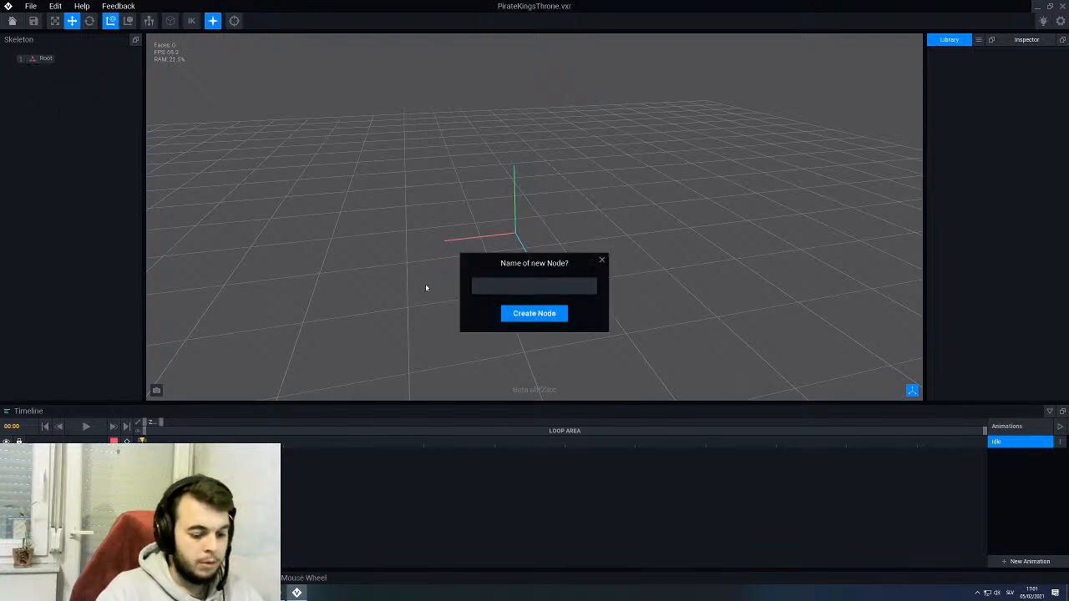
type("Base")
key("Return")
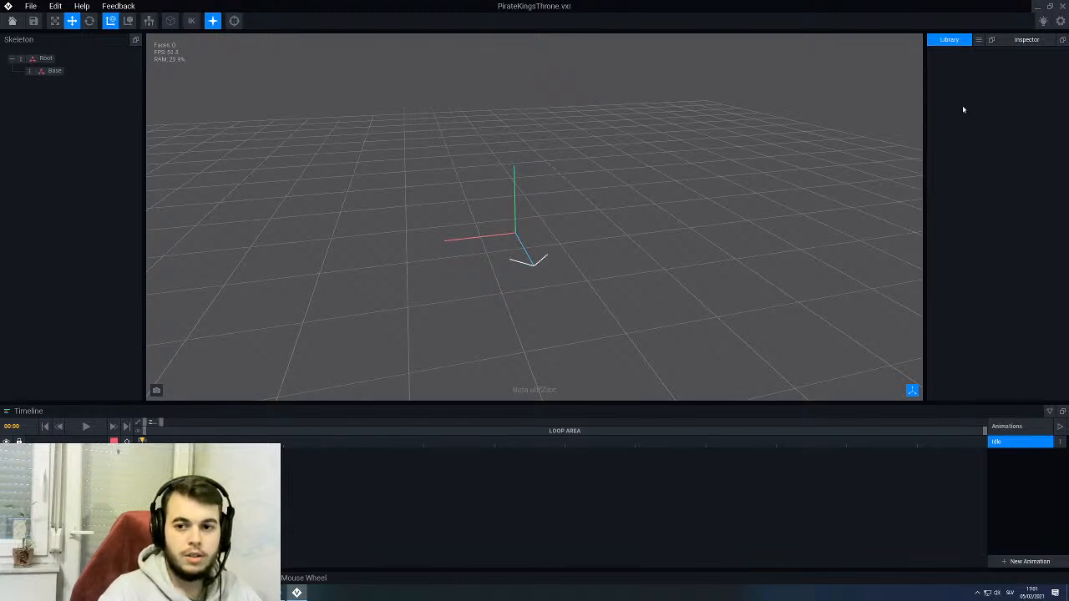
- Create a new VXM model named Base in the PirateKingsThrone project folder
left_click(978, 40)
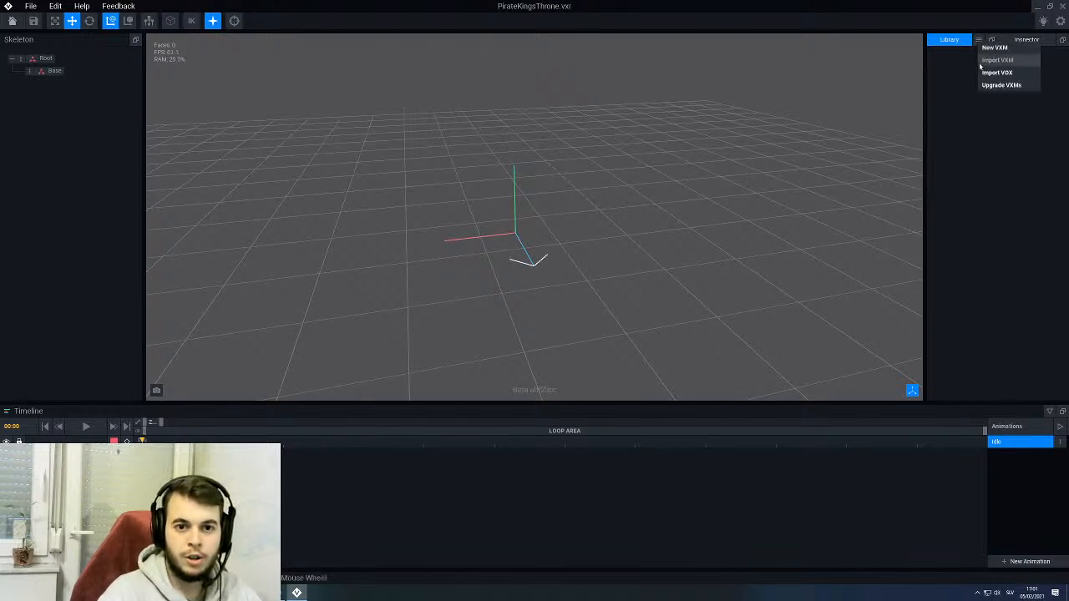
left_click(994, 48)
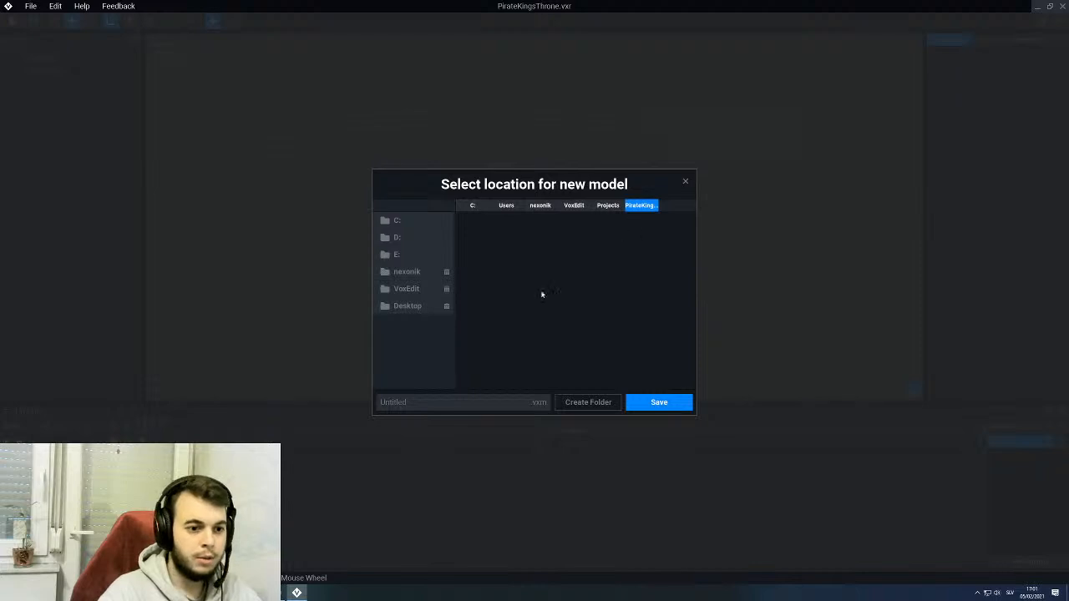
left_click(470, 404)
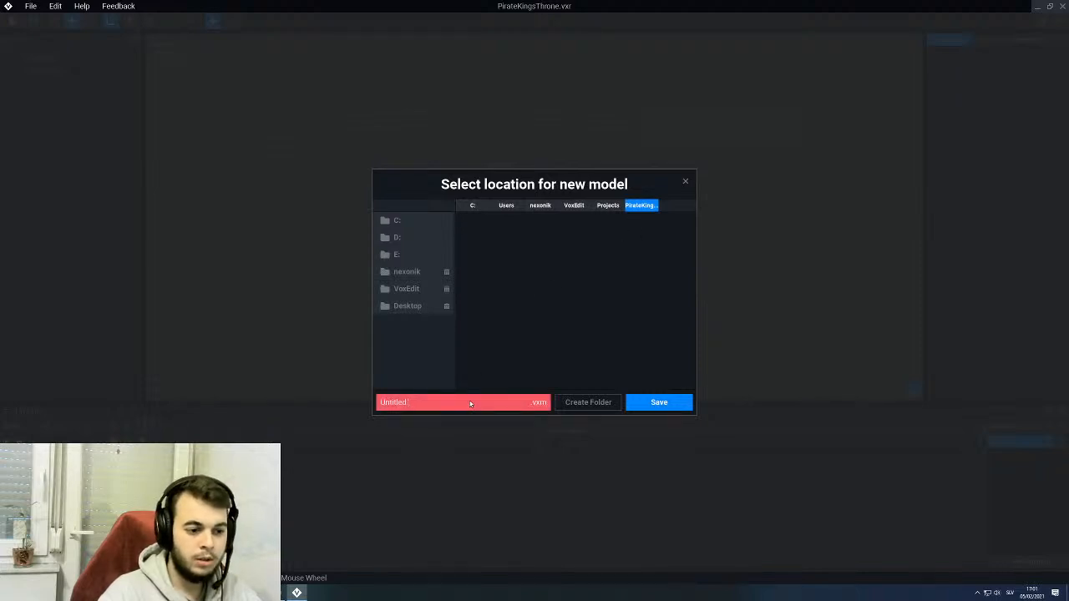
type("Base")
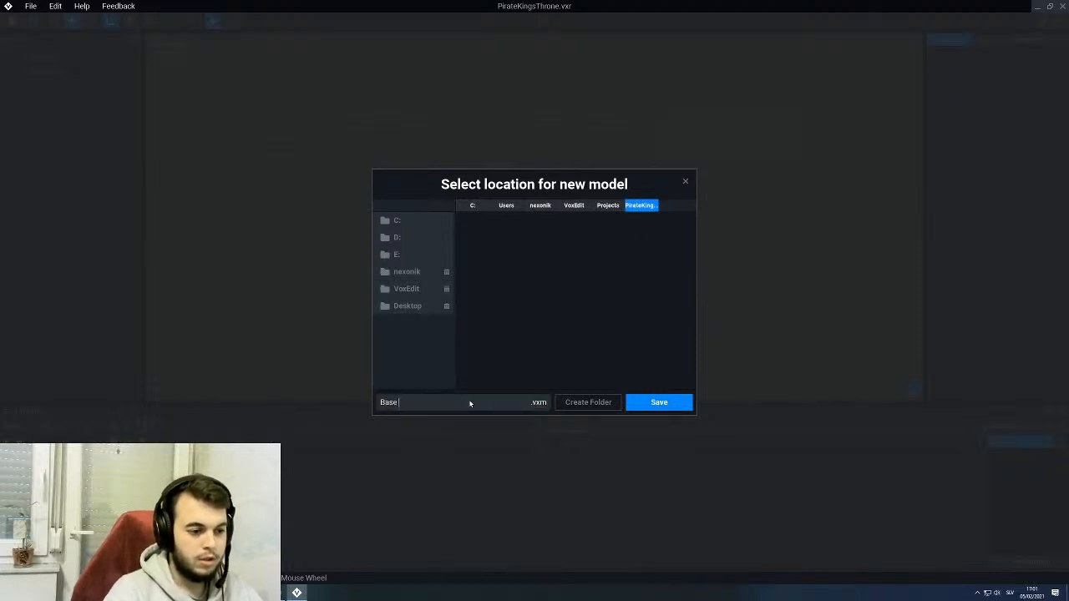
left_click(639, 404)
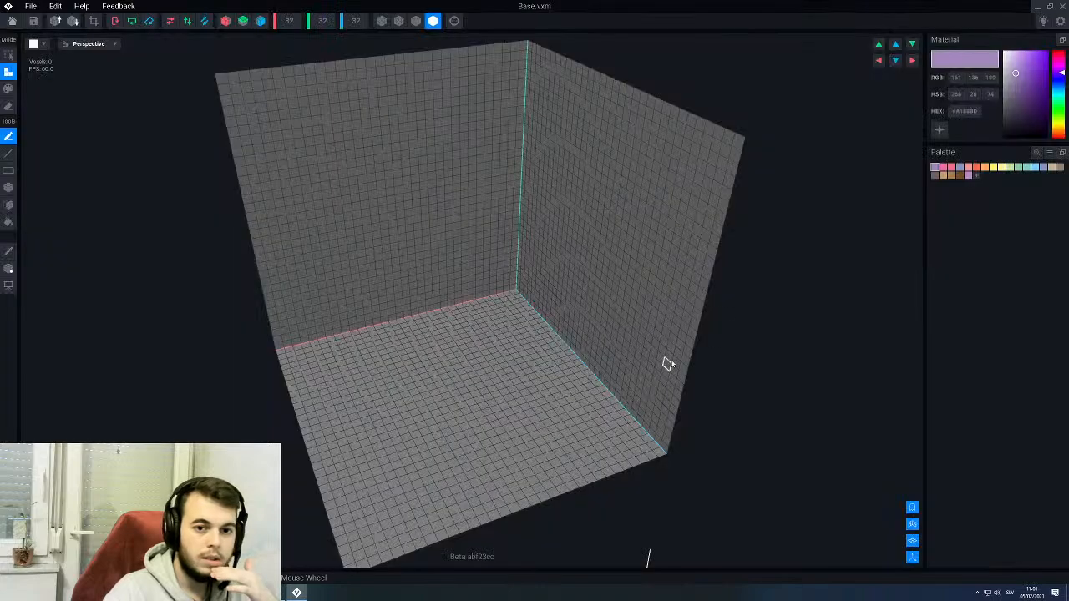
- Load the "VE - the sandbox extende…" PNG from the VoxEdit Palettes folder as the colour palette
right_click_drag(569, 321, 572, 320)
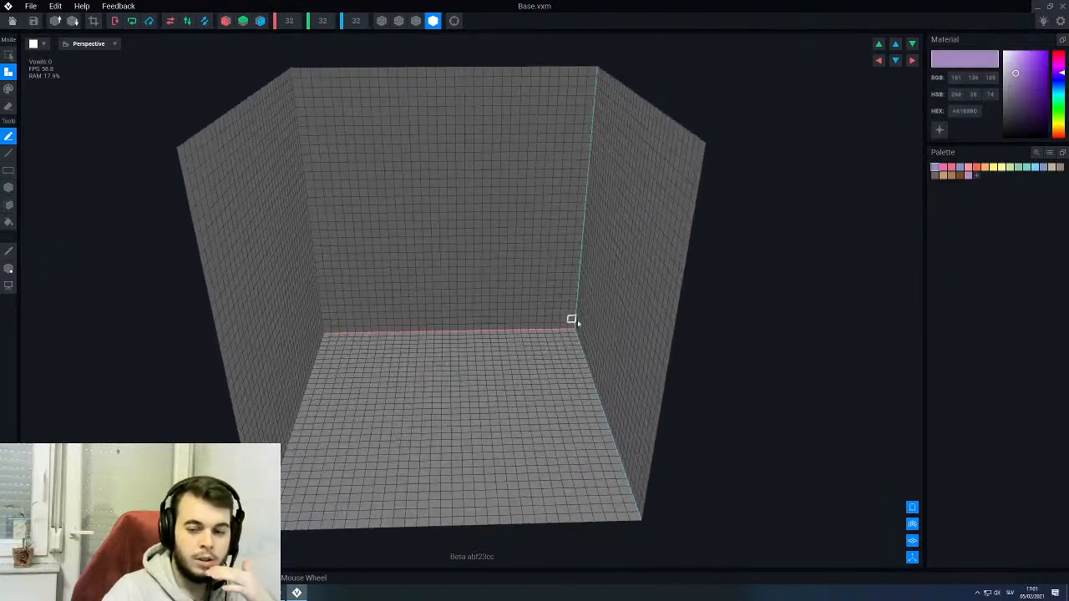
left_click(1049, 152)
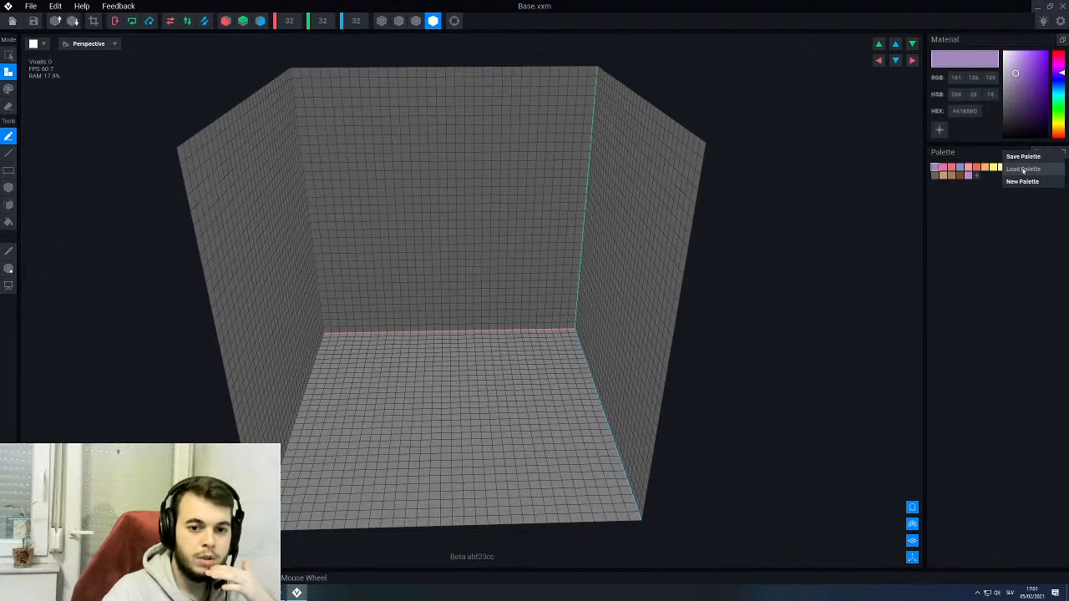
left_click(1024, 175)
left_click(574, 205)
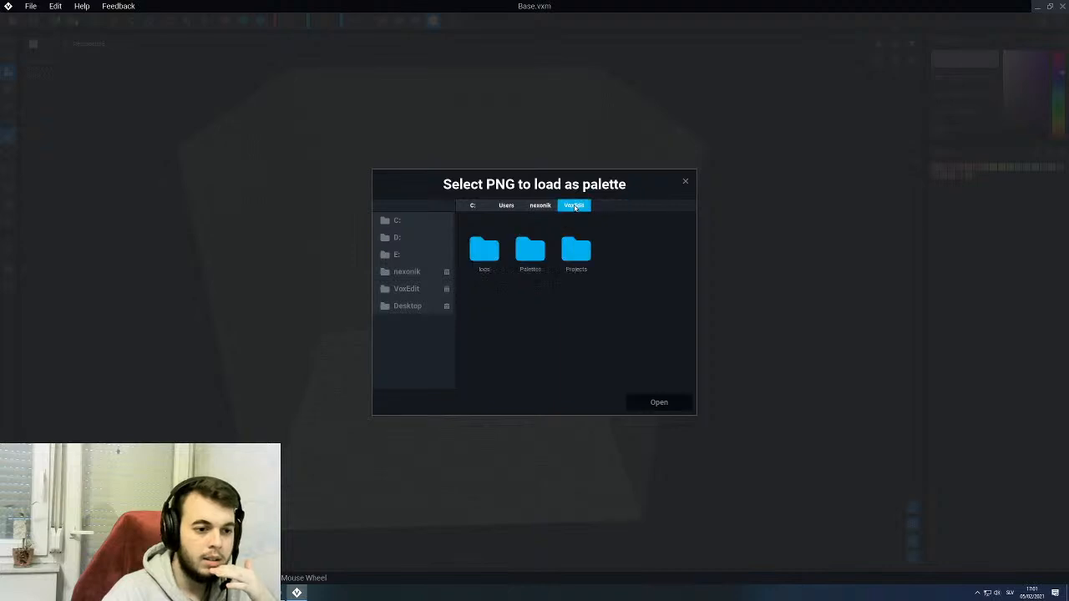
double_click(528, 259)
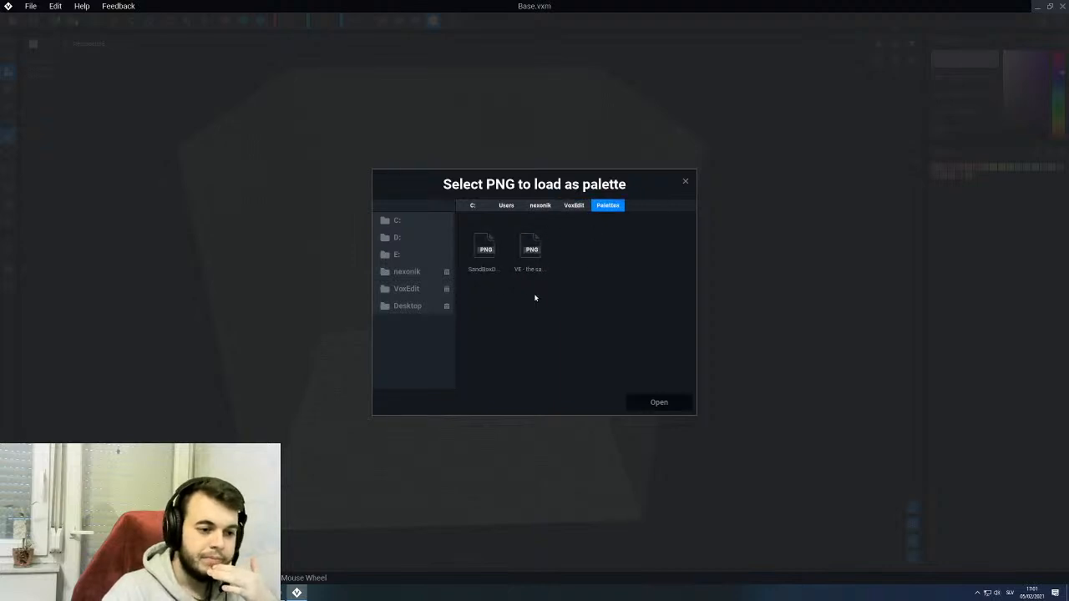
left_click(532, 251)
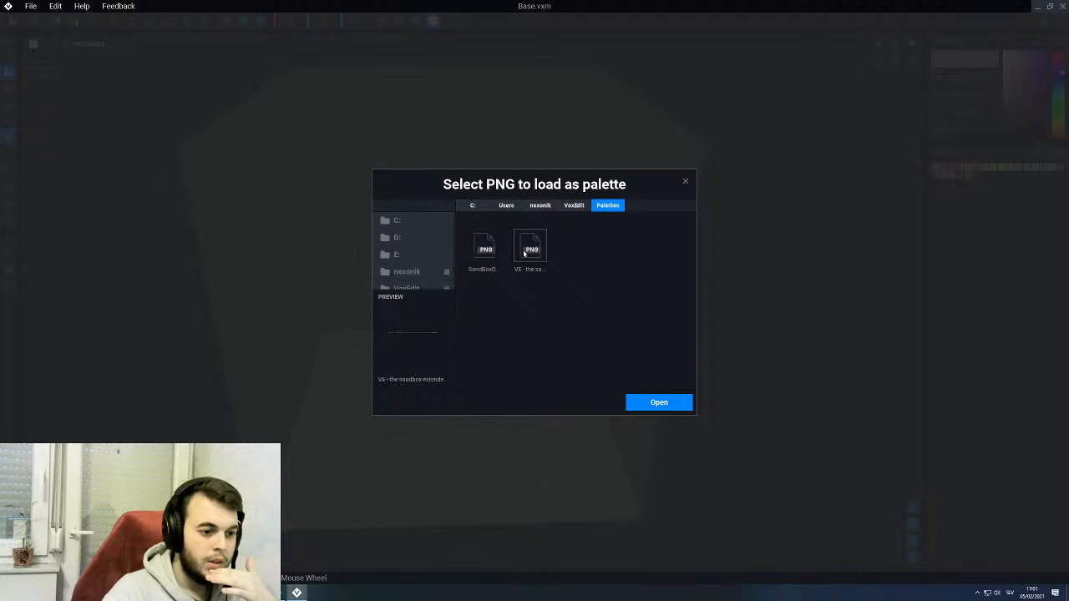
left_click(638, 398)
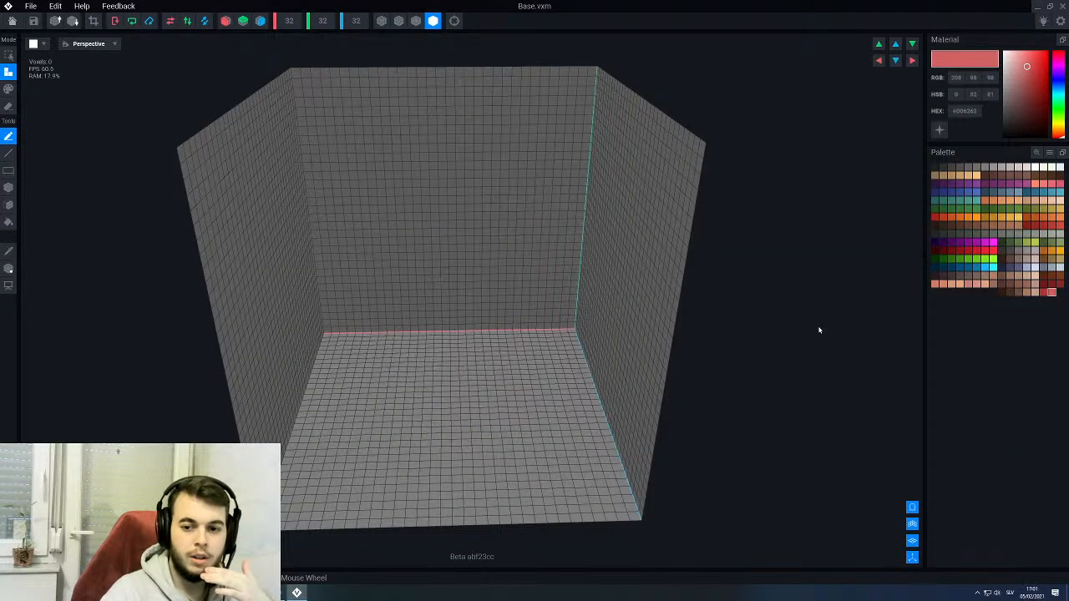
- Try neighbouring brown swatches in the palette and pick the brown #89594A as the drawing colour
scroll(559, 319, "down", 3)
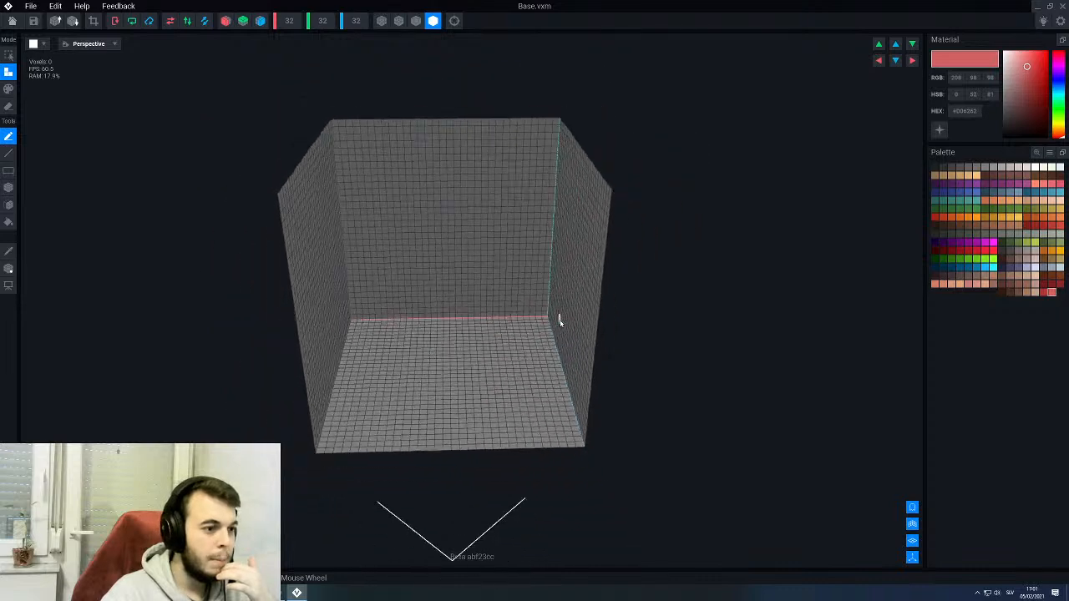
right_click_drag(558, 317, 541, 308)
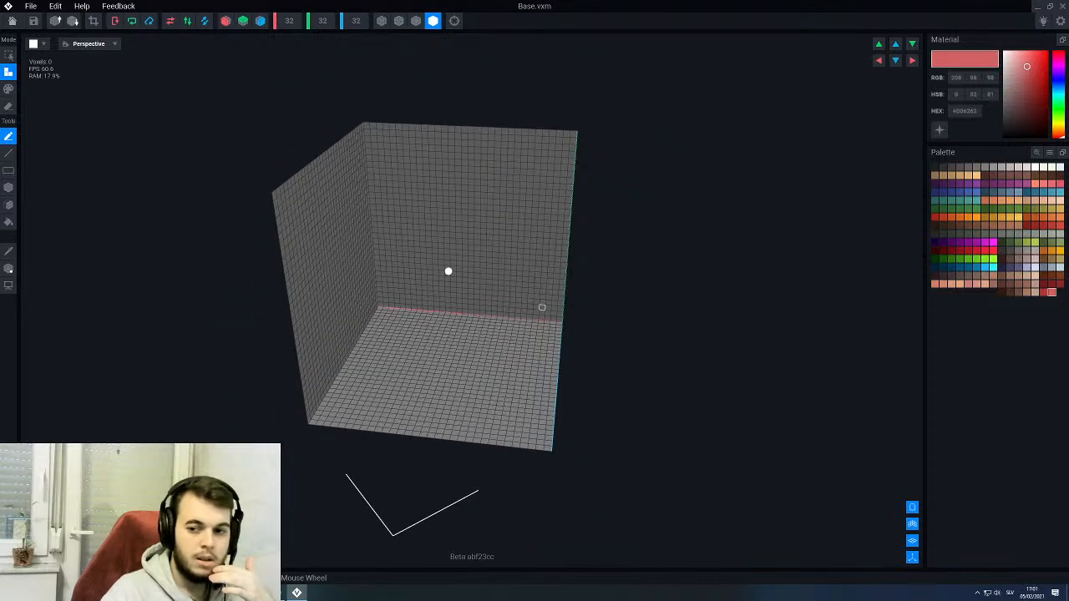
right_click_drag(542, 308, 614, 285)
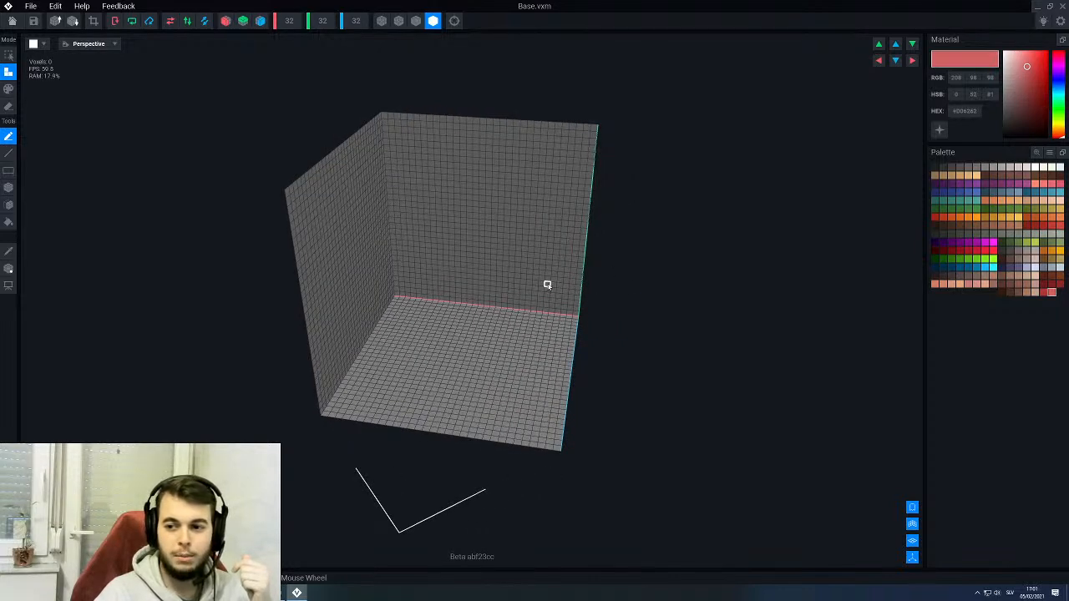
mouse_move(551, 284)
right_mouse_down()
mouse_move(573, 275)
mouse_move(544, 297)
right_mouse_up()
scroll(795, 321, "up", 2)
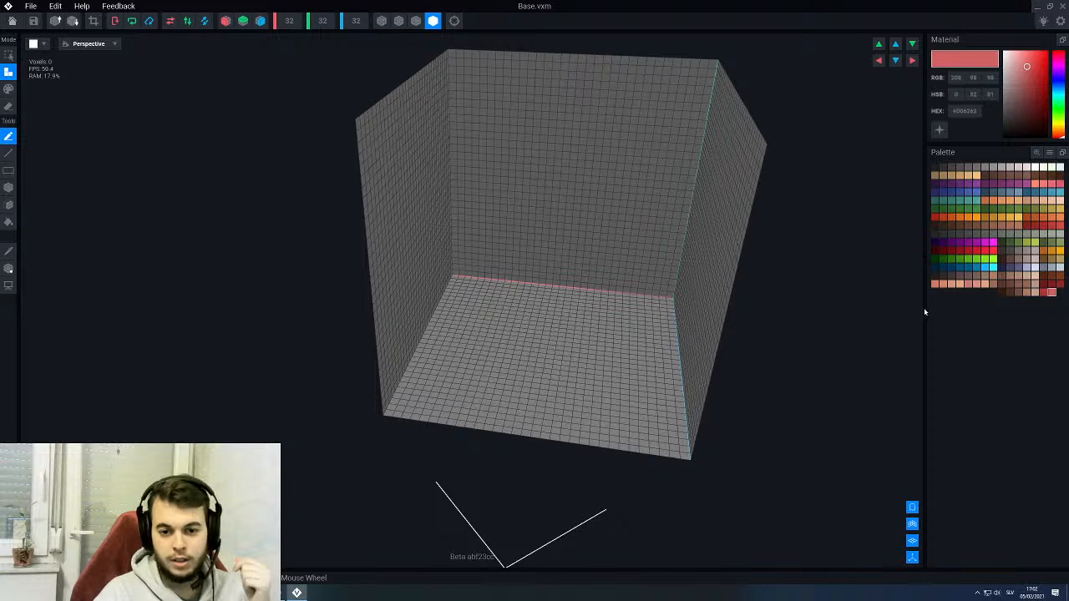
left_click(1018, 285)
left_click(1026, 285)
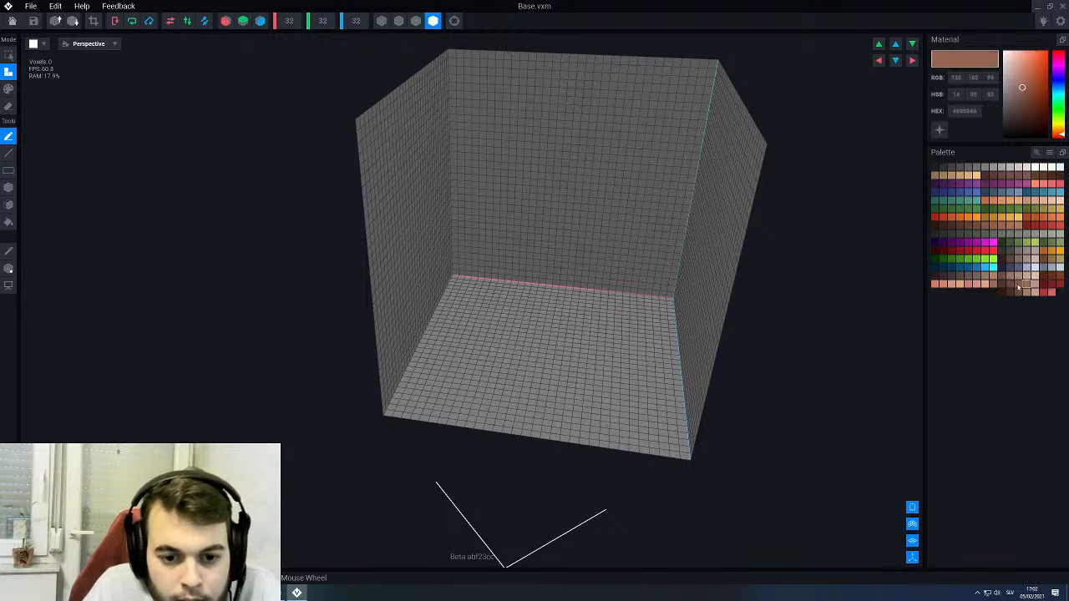
left_click(1011, 285)
left_click(1003, 285)
left_click(1019, 286)
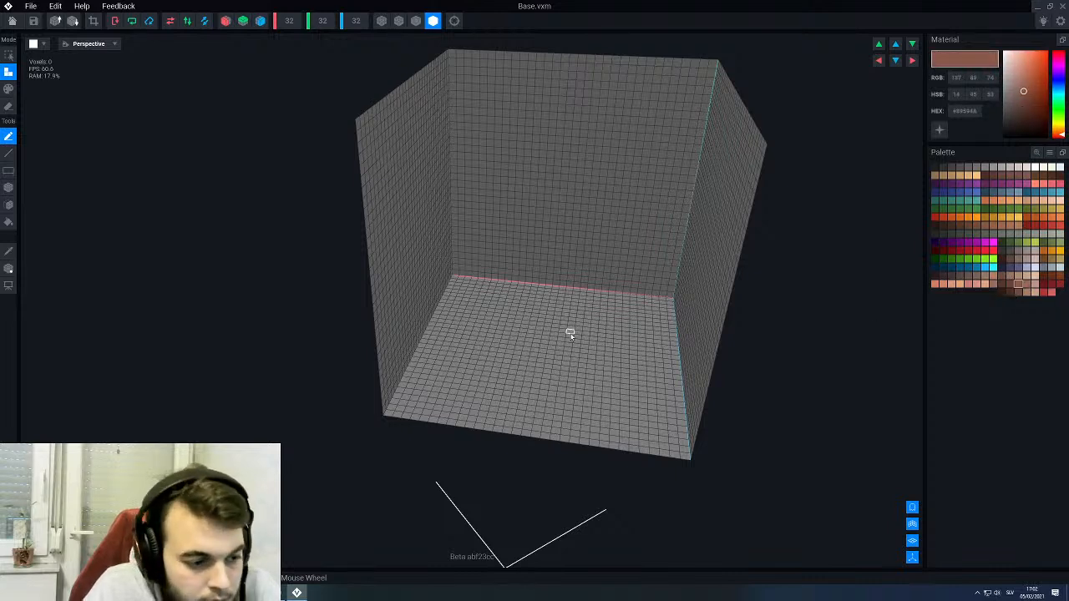
left_click(9, 268)
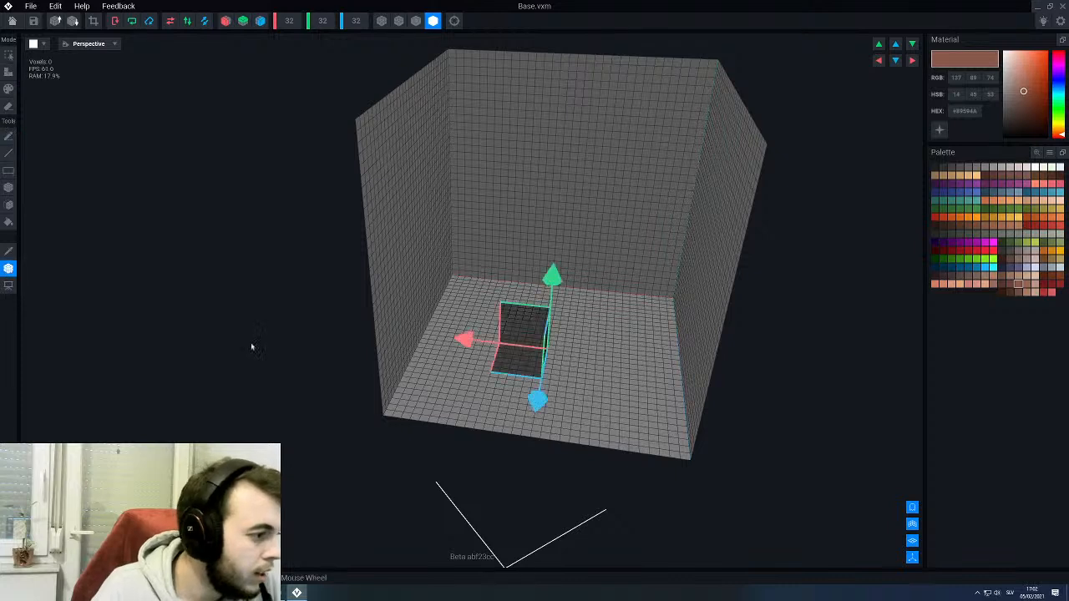
left_click_drag(472, 342, 468, 343)
left_click(12, 273)
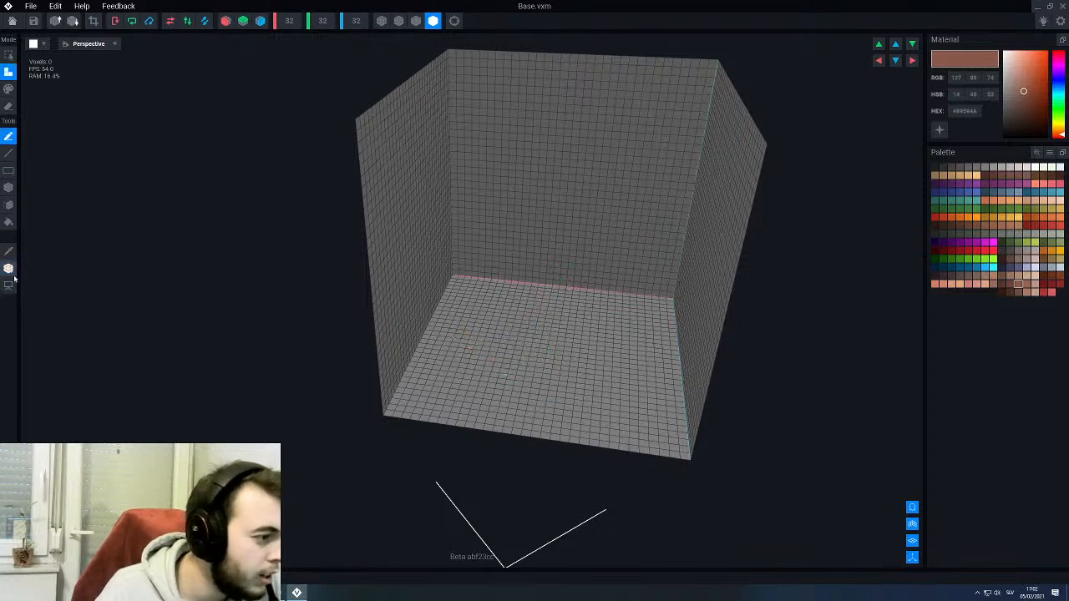
- Fill the entire 32 × 32 × 32 volume of the Base model with the brown #89594A
key("f")
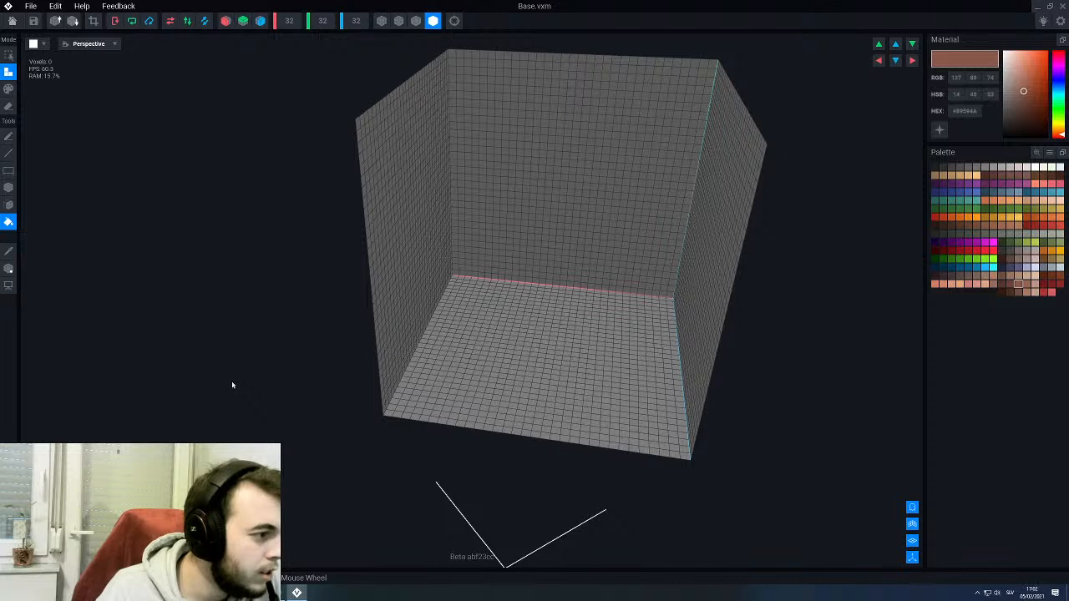
left_click(553, 368)
scroll(537, 348, "down", 4)
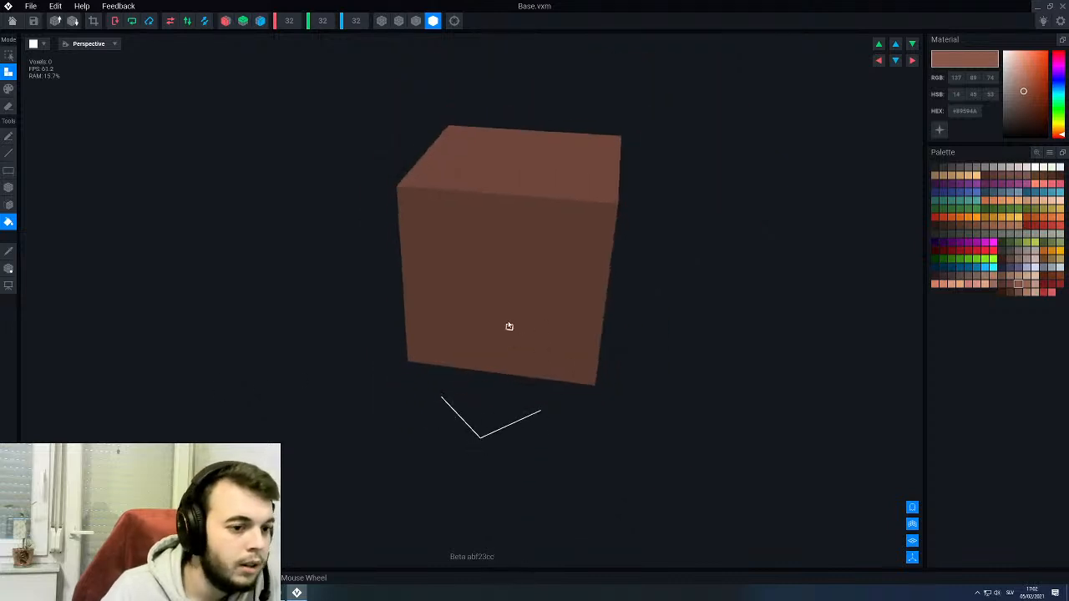
right_click_drag(509, 326, 498, 305)
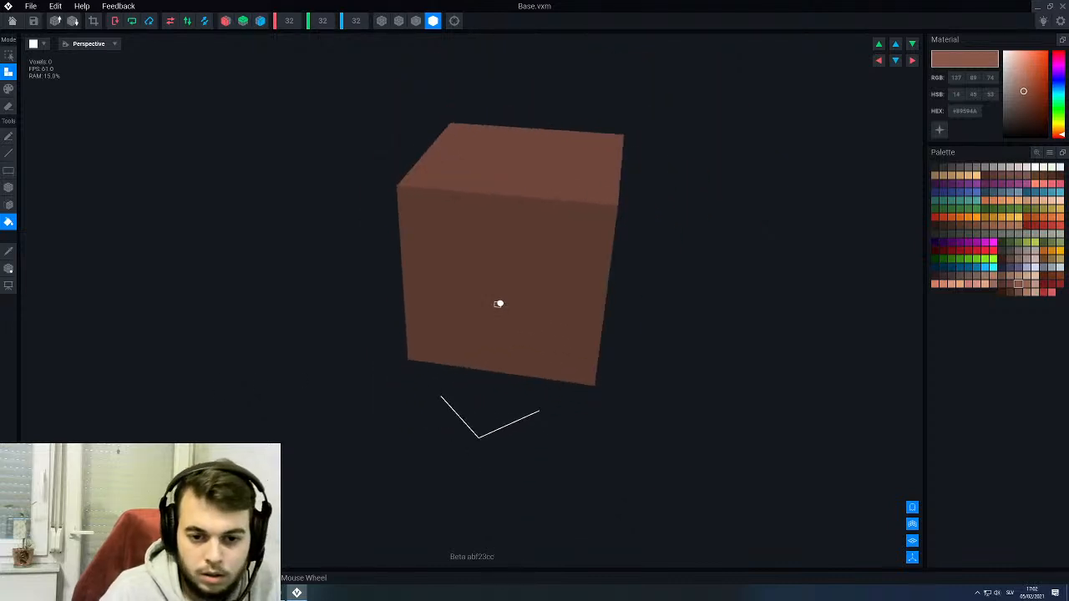
- Try repainting the Base block in the greyish brown #826B63, then in the brown #89594A again
left_click(1019, 260)
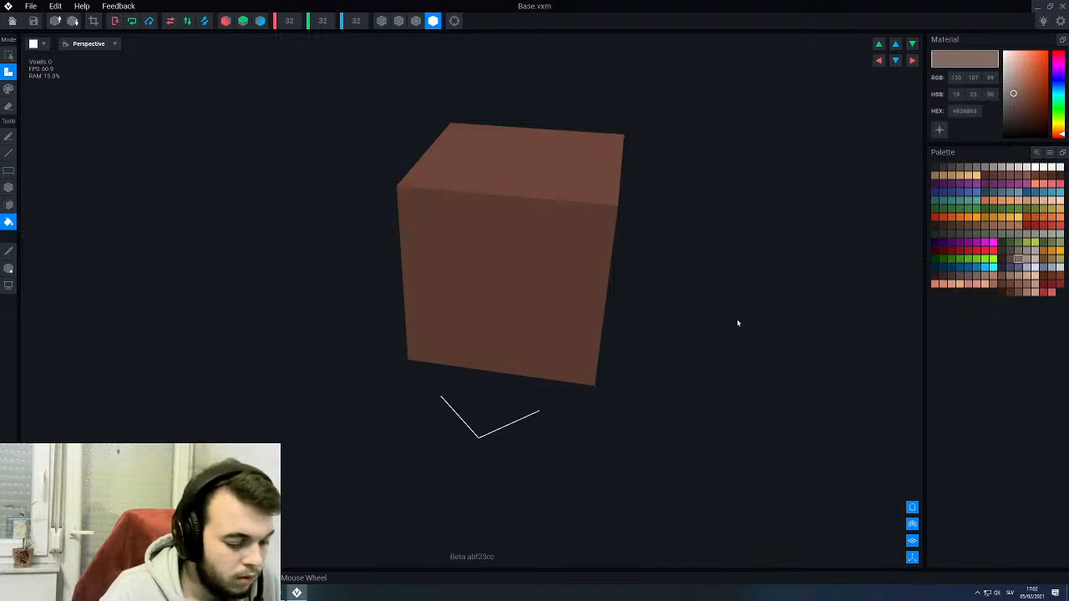
key("2")
left_click(524, 299)
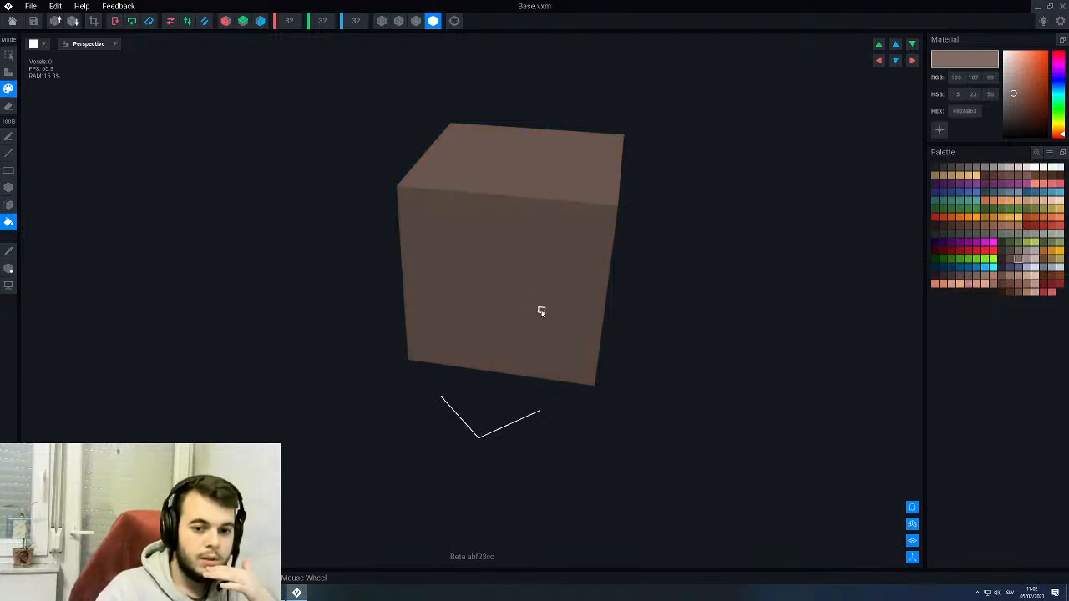
left_click(1019, 284)
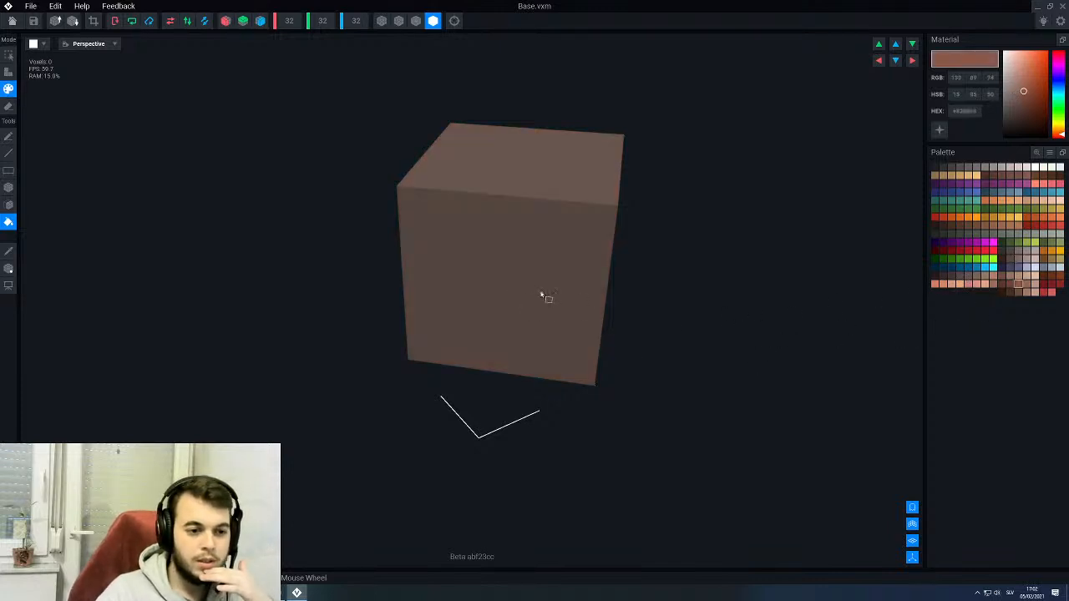
left_click(524, 303)
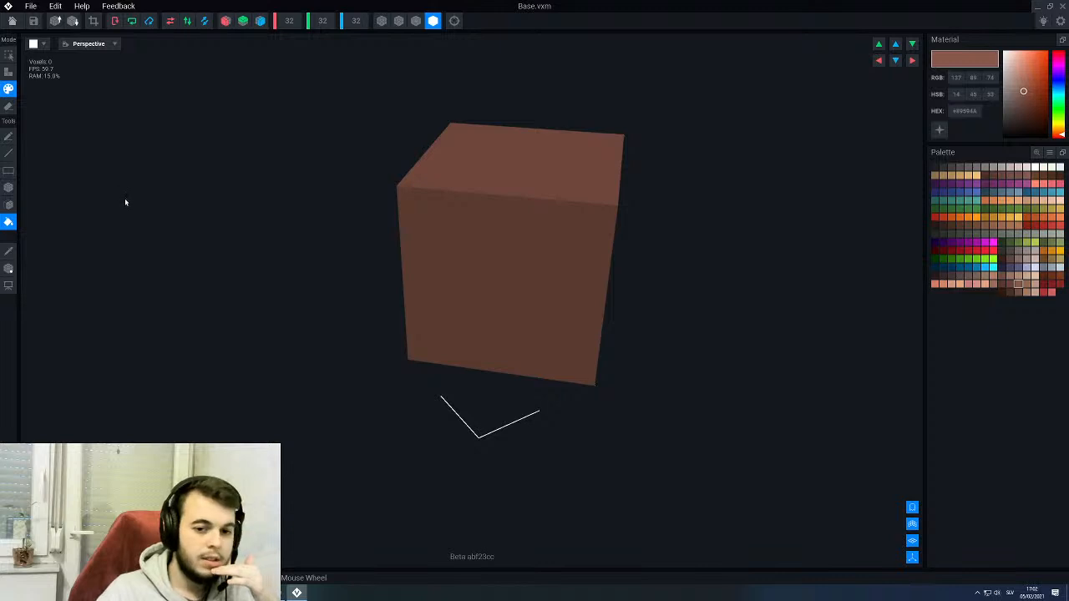
- Repaint the whole Base block in the darker brown #66463D
left_click(1004, 180)
left_click(506, 273)
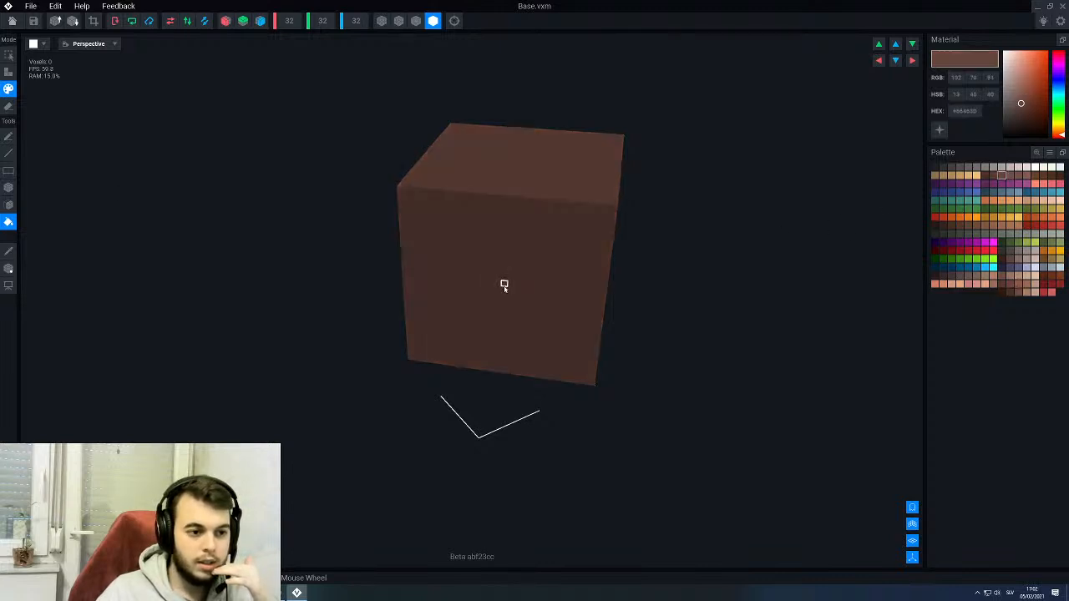
right_click_drag(523, 267, 526, 268)
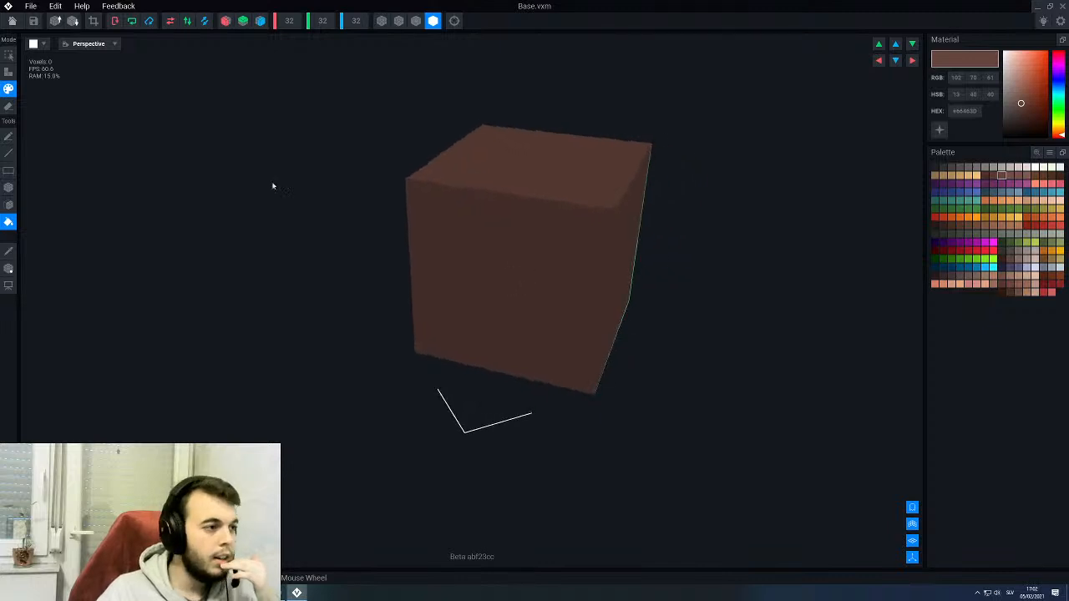
- Save the Base model, return to the PirateKingsThrone rig and attach the model to the Base node
left_click(11, 20)
left_click(456, 193)
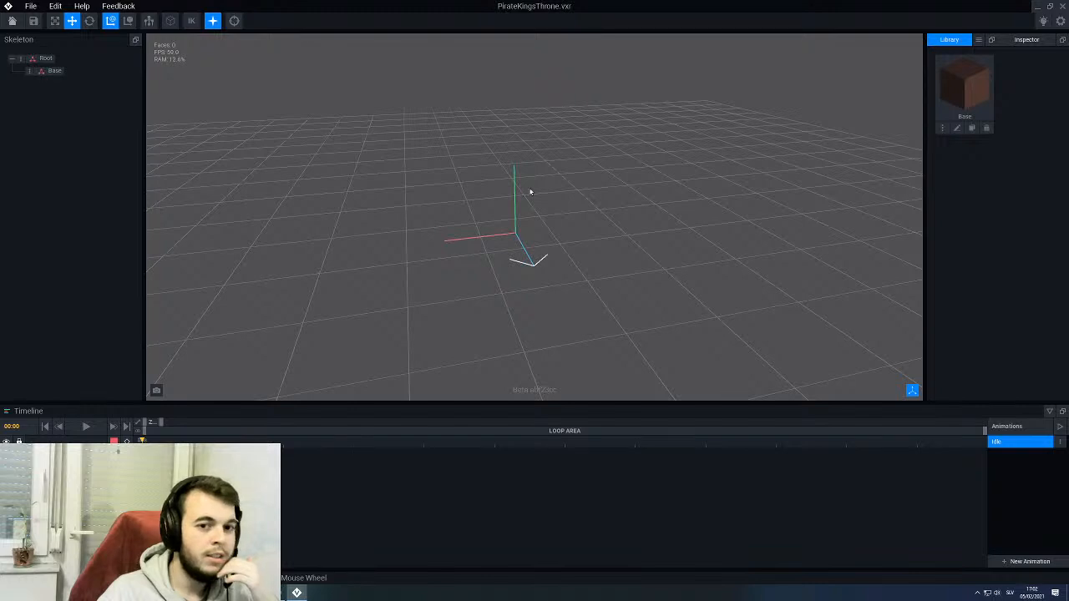
left_click_drag(961, 84, 52, 72)
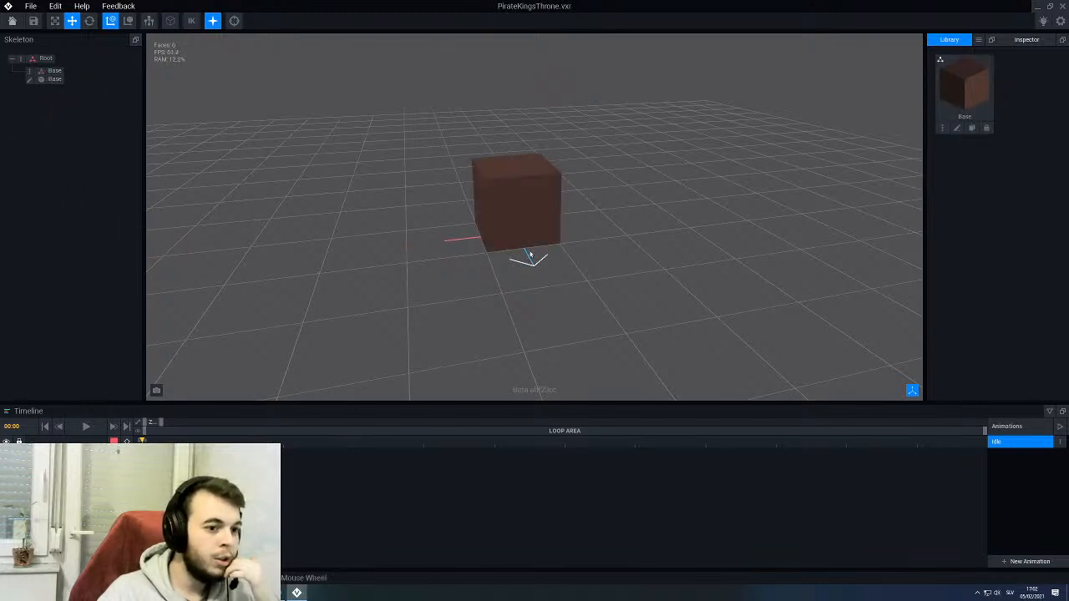
right_click_drag(532, 254, 410, 227)
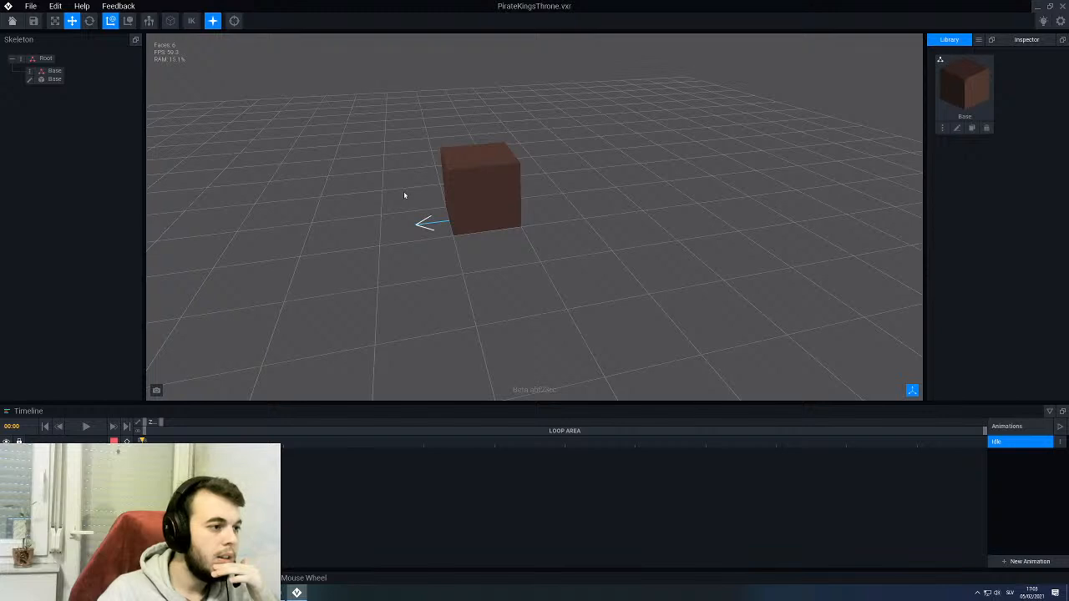
- Clone the Base model in the library under the name Back
left_click(972, 128)
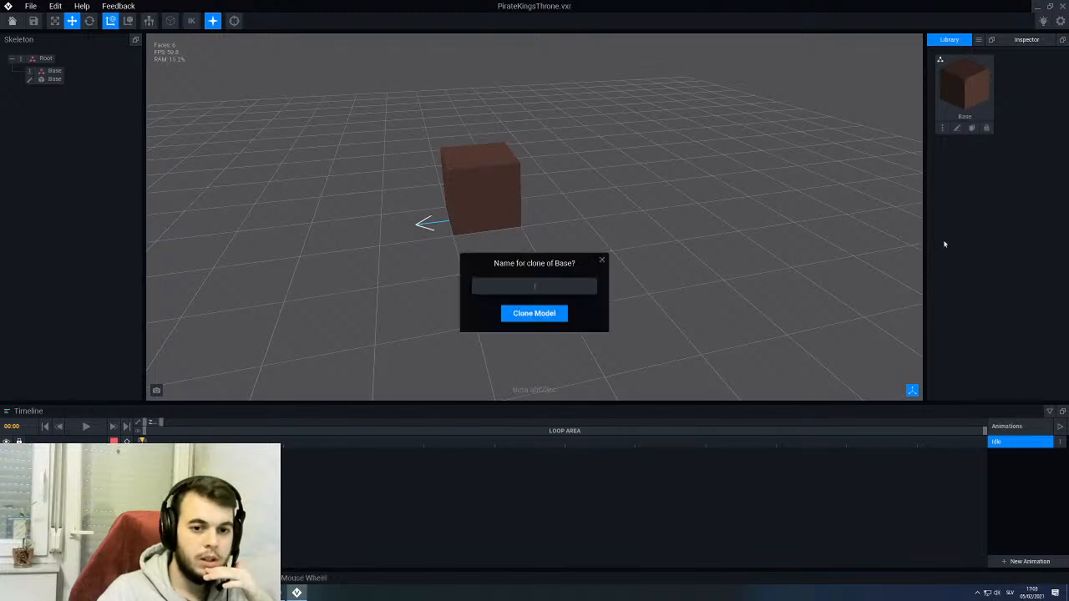
type("Back")
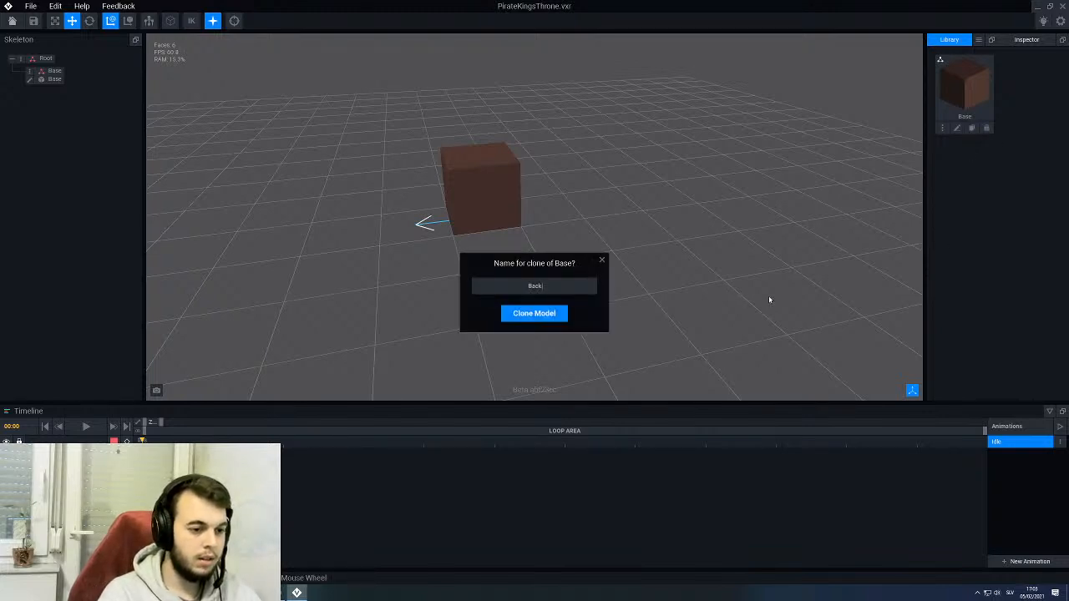
key("Return")
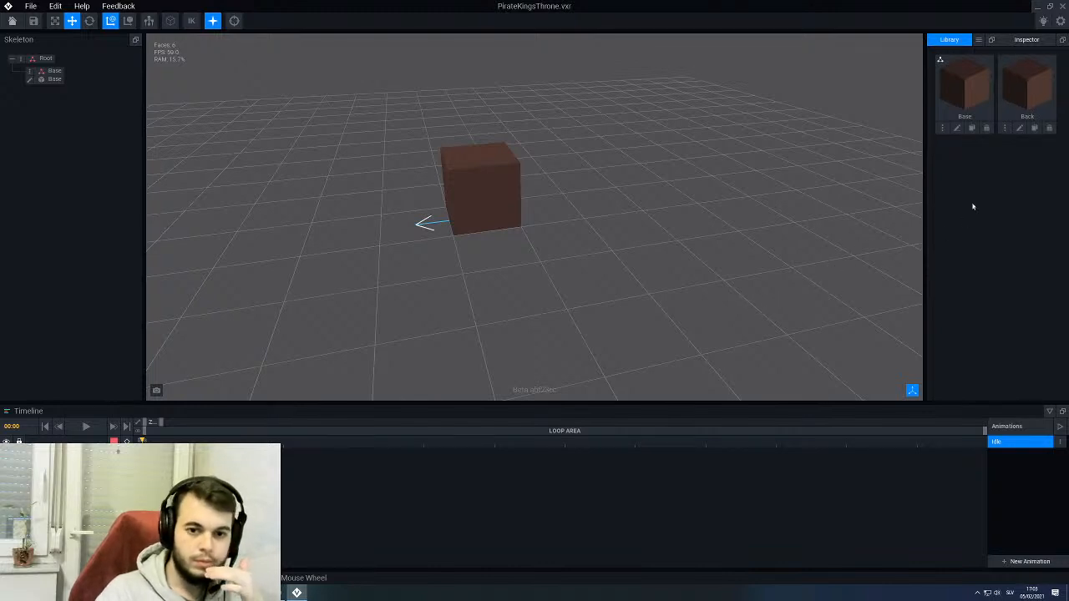
- Open the Back model for editing and set its Y height to 64 voxels
left_click(1019, 128)
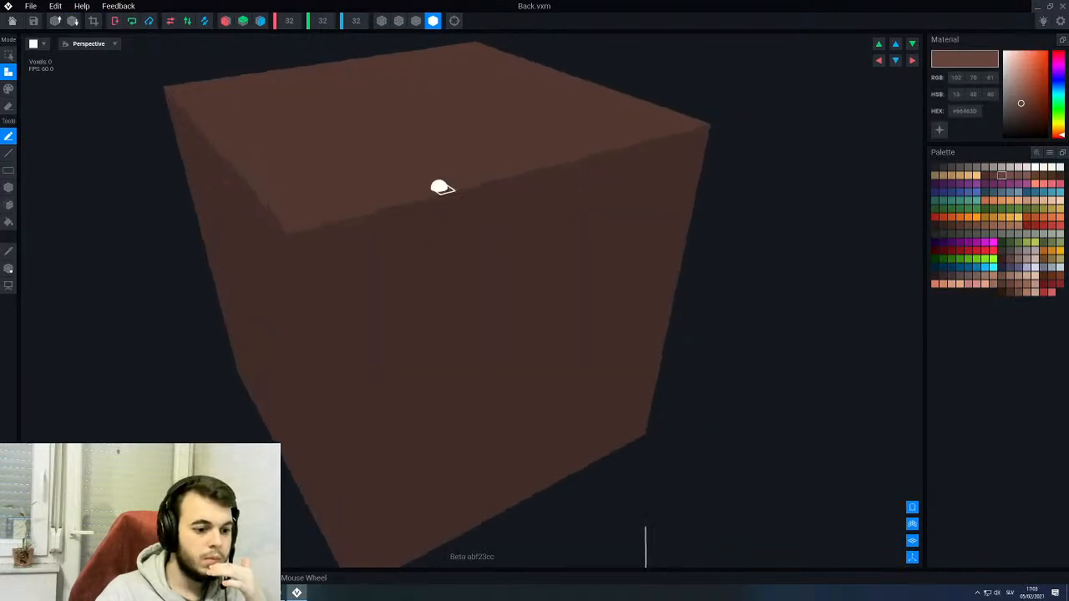
scroll(441, 186, "down", 4)
left_click(322, 21)
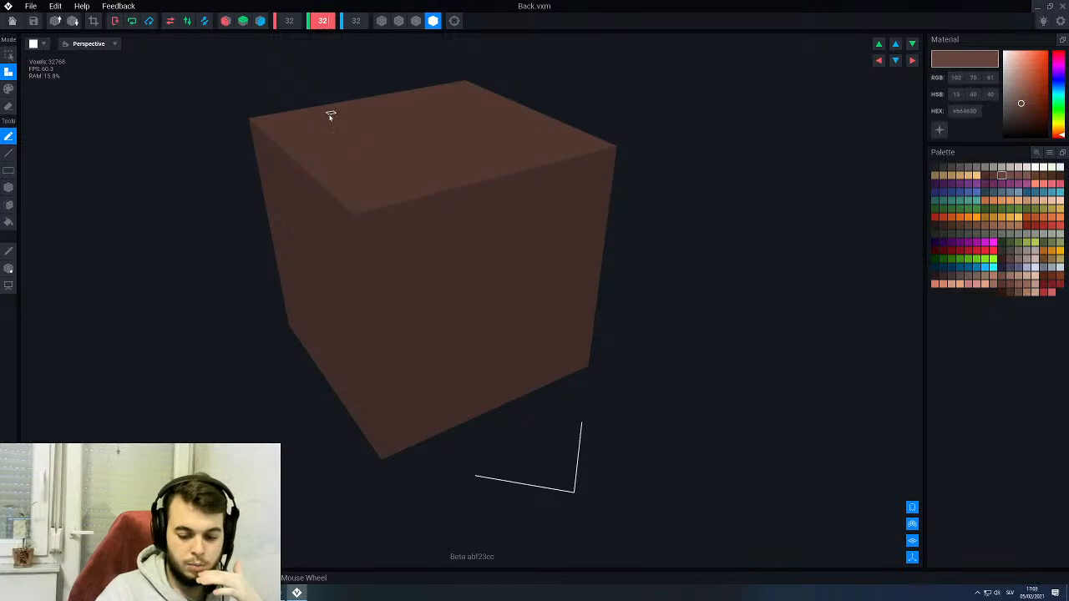
type("64")
key("Return")
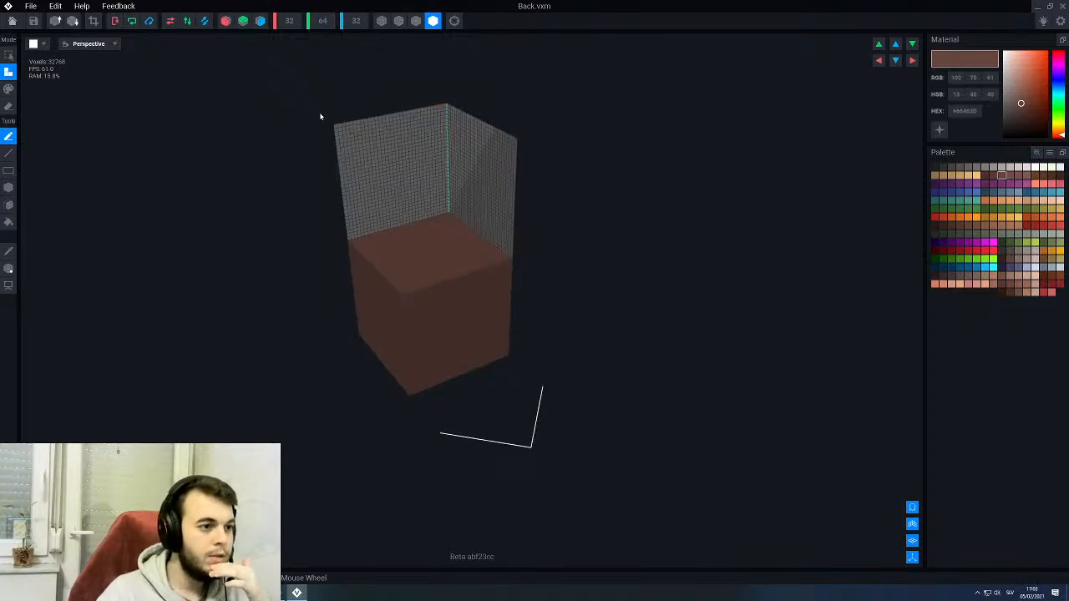
- Set the Back model's Z depth to 4 voxels and fill its empty upper half with the brown #66463D
right_click_drag(423, 215, 410, 217)
scroll(414, 216, "up", 3)
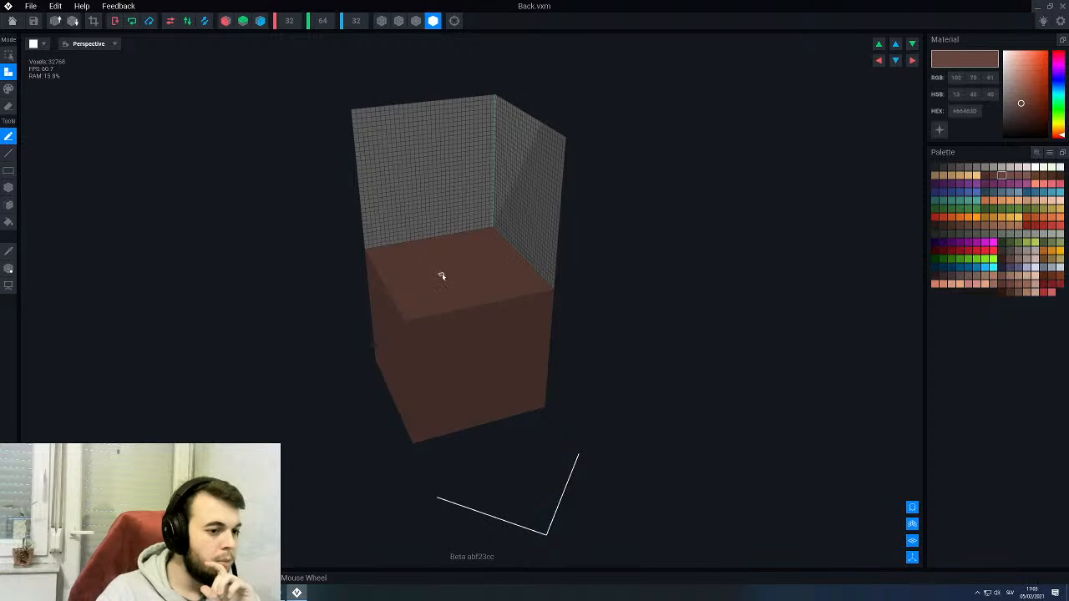
right_click_drag(442, 277, 437, 270)
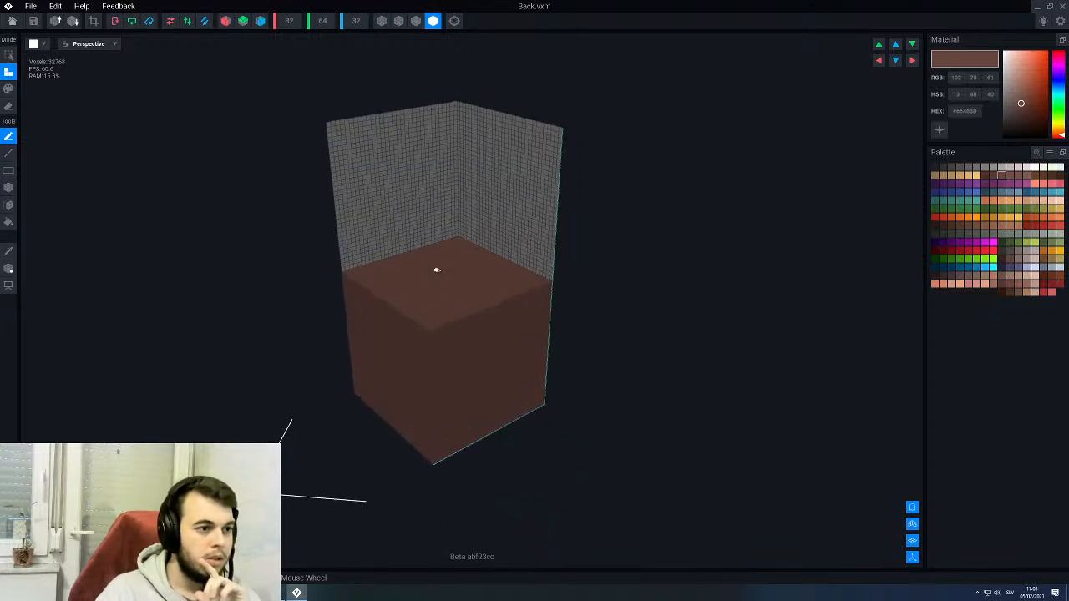
type("4")
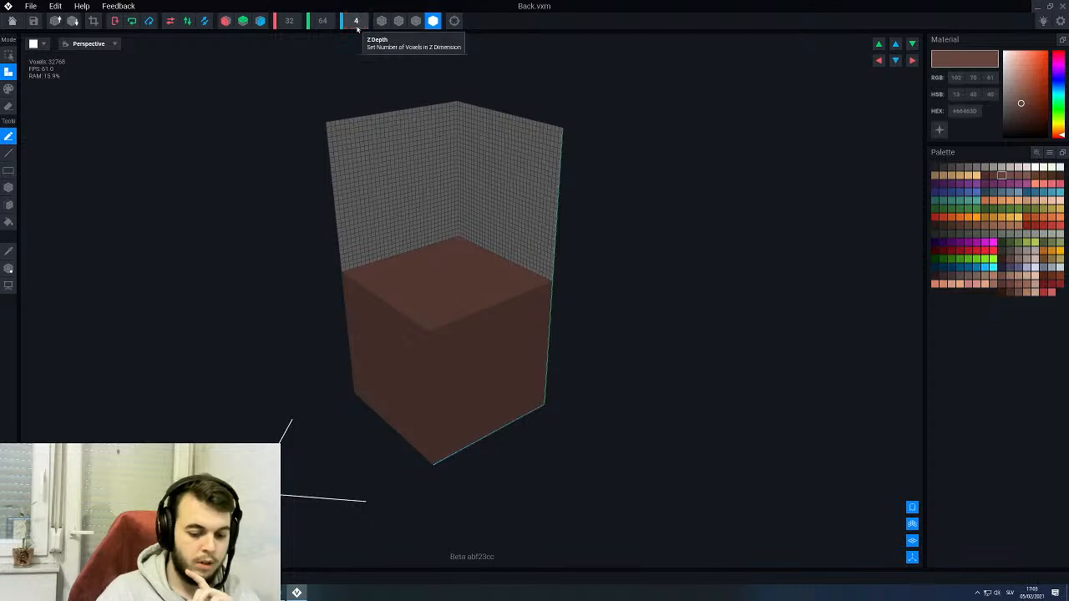
key("Return")
scroll(464, 287, "up", 5)
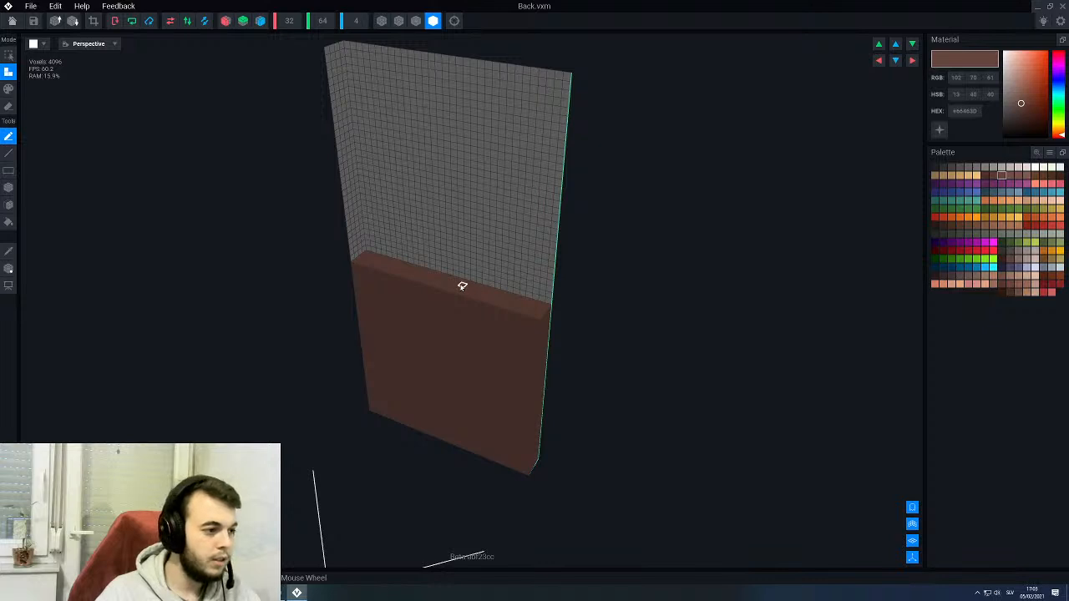
left_click(9, 222)
left_click(445, 194)
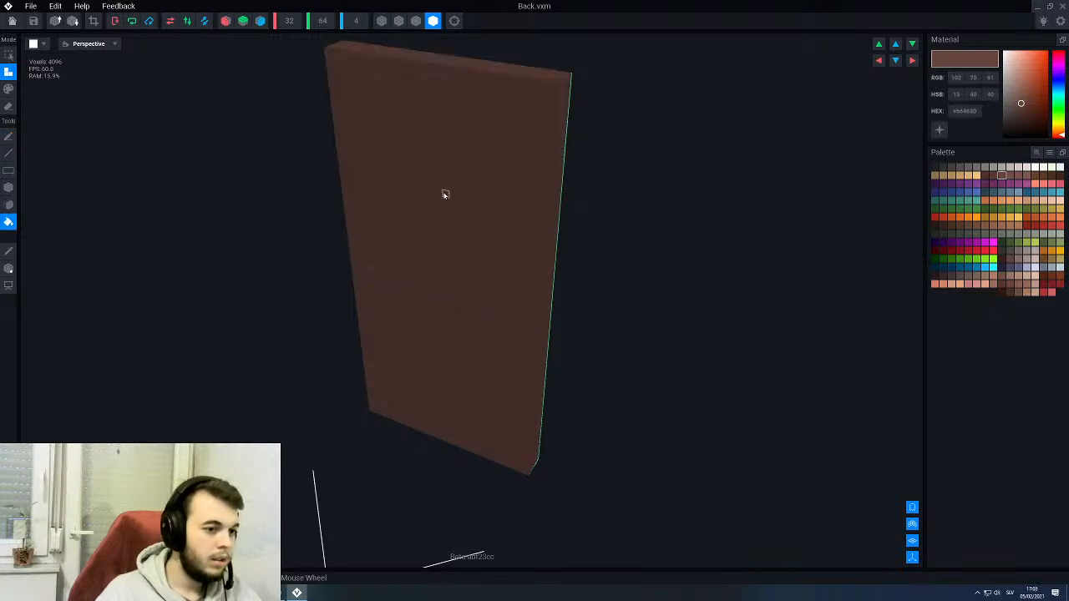
- Shift the Back model's pivot along Z towards the panel, then save the model and return to the rig
left_click(10, 269)
middle_click_drag(372, 371, 432, 250)
scroll(432, 251, "down", 3)
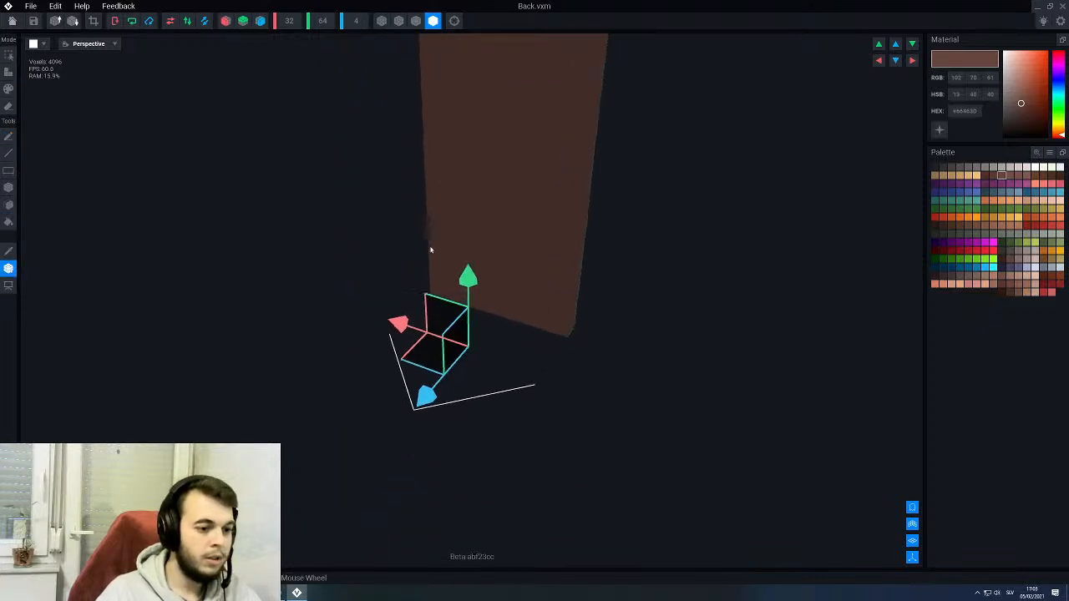
left_click_drag(426, 390, 472, 367)
mouse_move(520, 289)
right_mouse_down()
mouse_move(476, 292)
mouse_move(516, 287)
right_mouse_up()
left_click(12, 20)
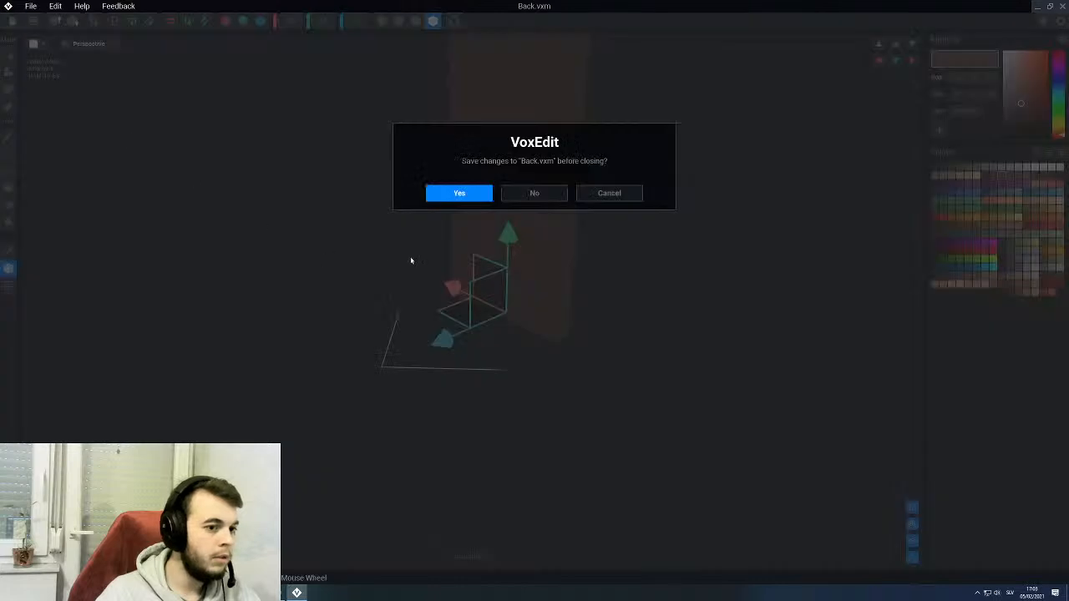
left_click(457, 195)
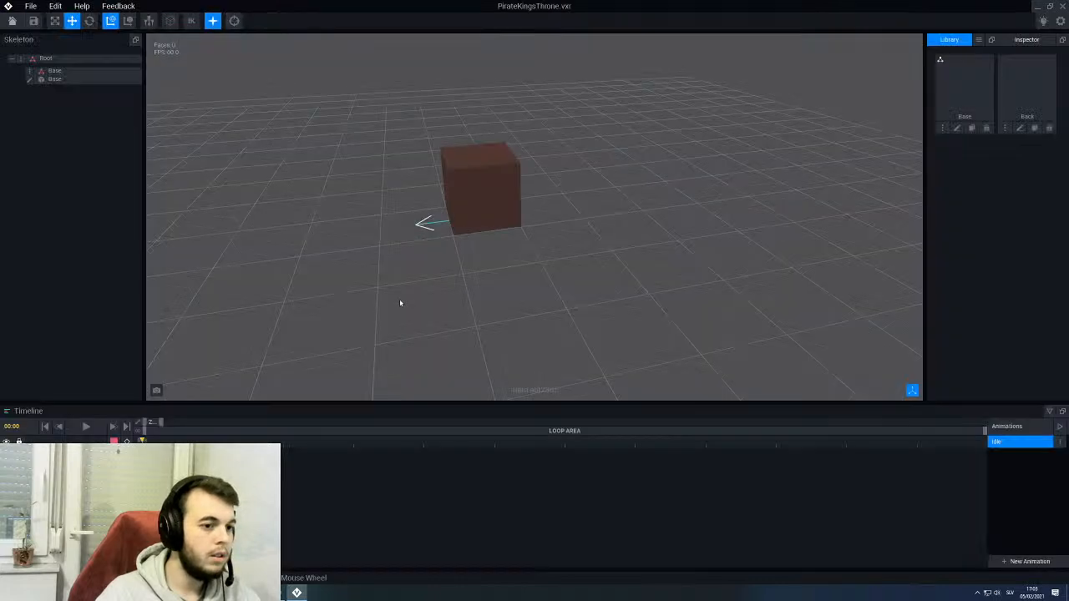
- Create a child node named Back under the Base node and attach the Back model to it
right_click(29, 72)
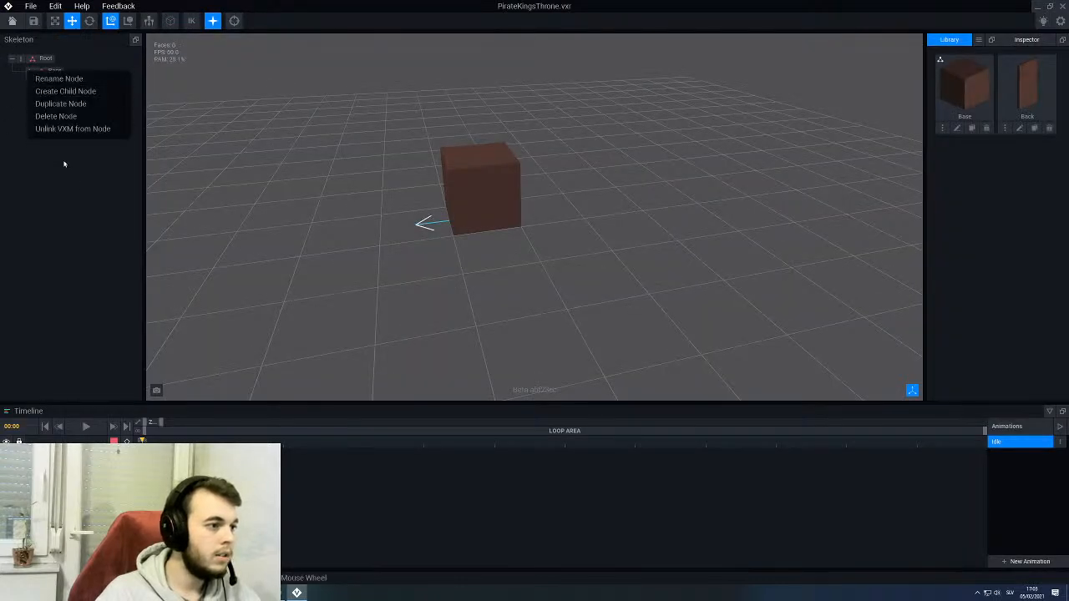
left_click(58, 91)
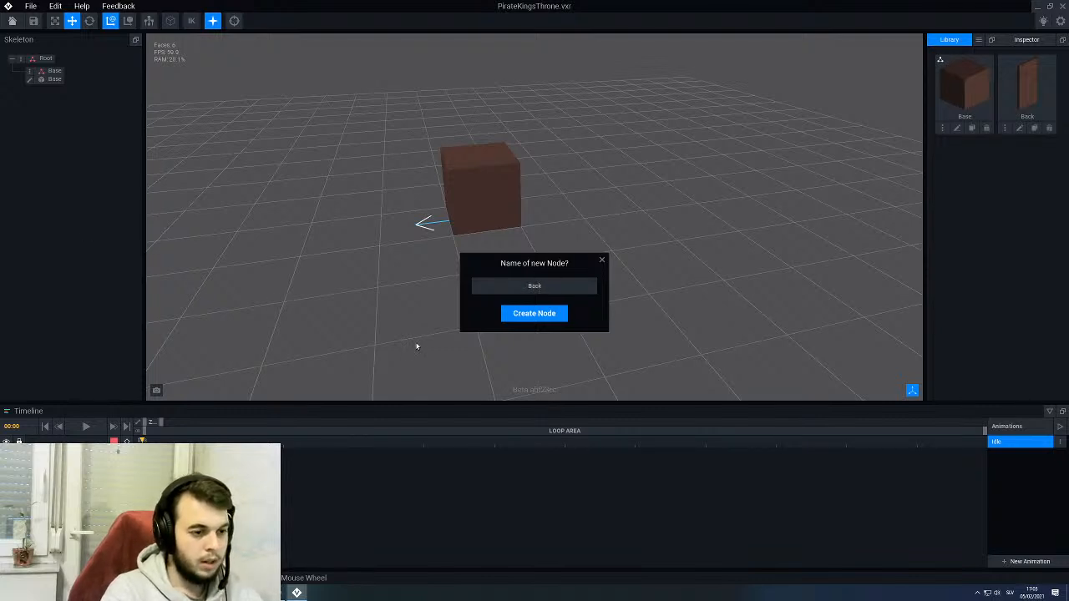
type("Back")
key("Return")
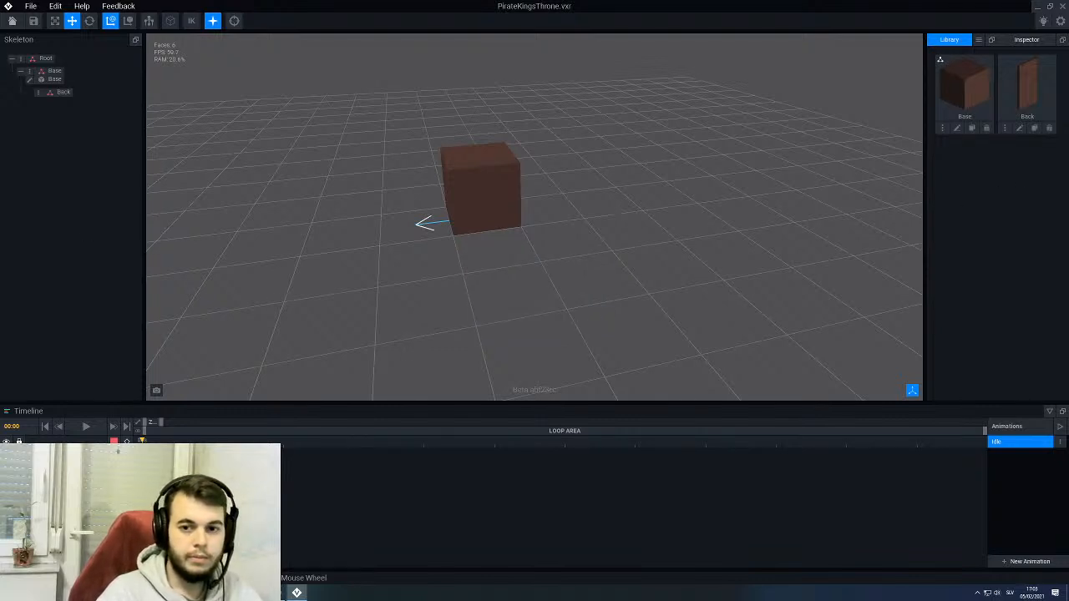
left_click_drag(1026, 87, 60, 92)
scroll(334, 196, "up", 3)
right_click_drag(406, 212, 417, 197)
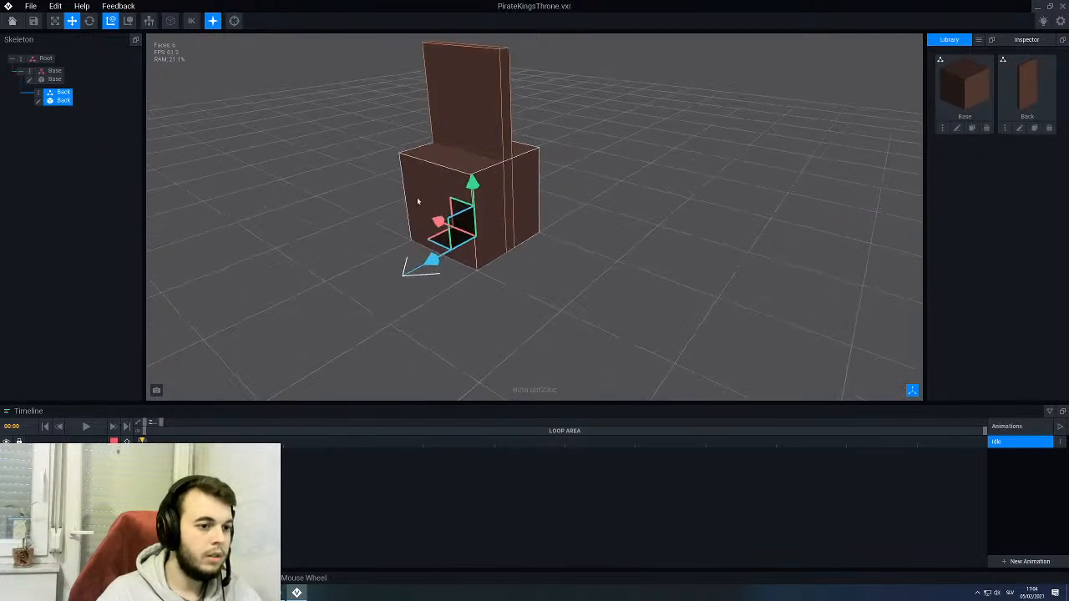
- Raise the Back panel along Y until its lower edge rests on the top of the base block
left_click_drag(474, 182, 455, 83)
right_click_drag(454, 83, 483, 79)
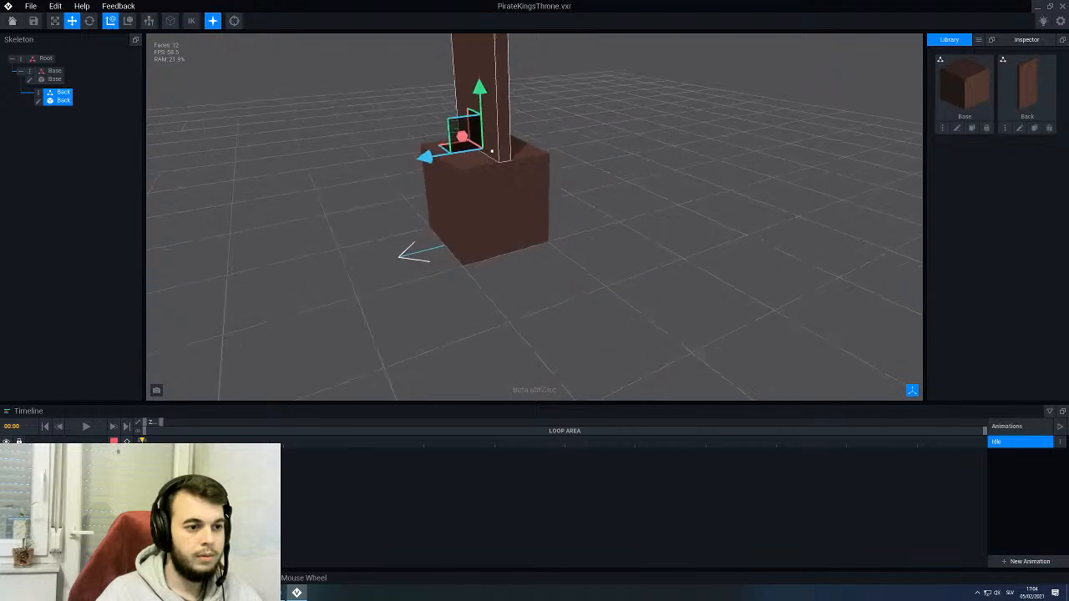
middle_click_drag(484, 77, 496, 164)
scroll(495, 167, "down", 3)
left_click_drag(479, 196, 480, 194)
right_click_drag(481, 195, 499, 202)
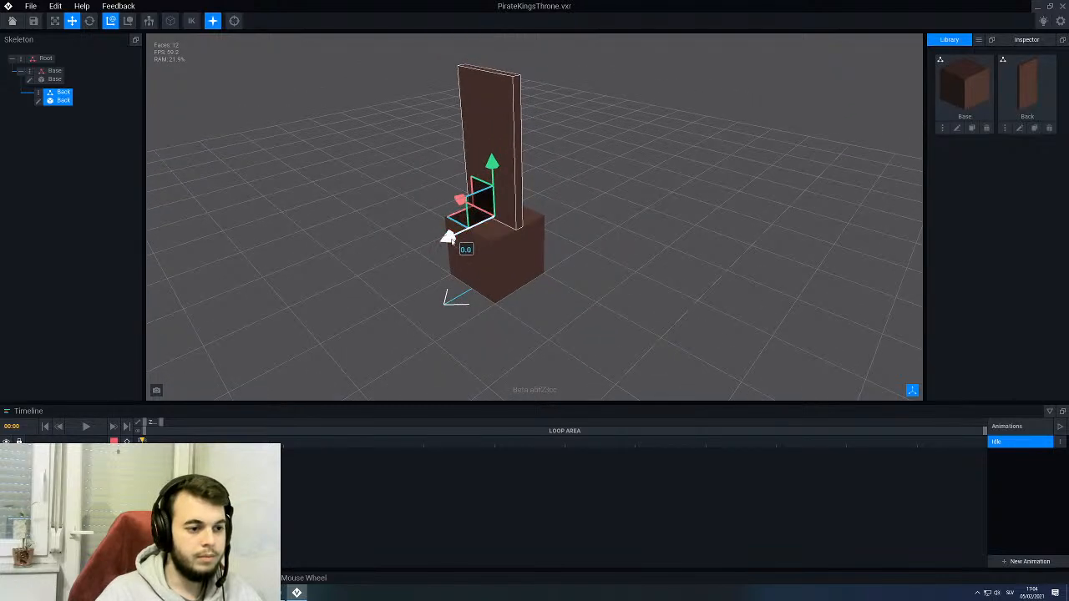
- Slide the Back panel backwards along Z to the rear edge of the base block
left_click_drag(452, 238, 478, 236)
mouse_move(473, 249)
right_mouse_down()
mouse_move(526, 243)
mouse_move(466, 247)
mouse_move(462, 229)
mouse_move(479, 236)
mouse_move(473, 248)
right_mouse_up()
left_click(589, 239)
scroll(524, 234, "down", 3)
scroll(487, 206, "up", 5)
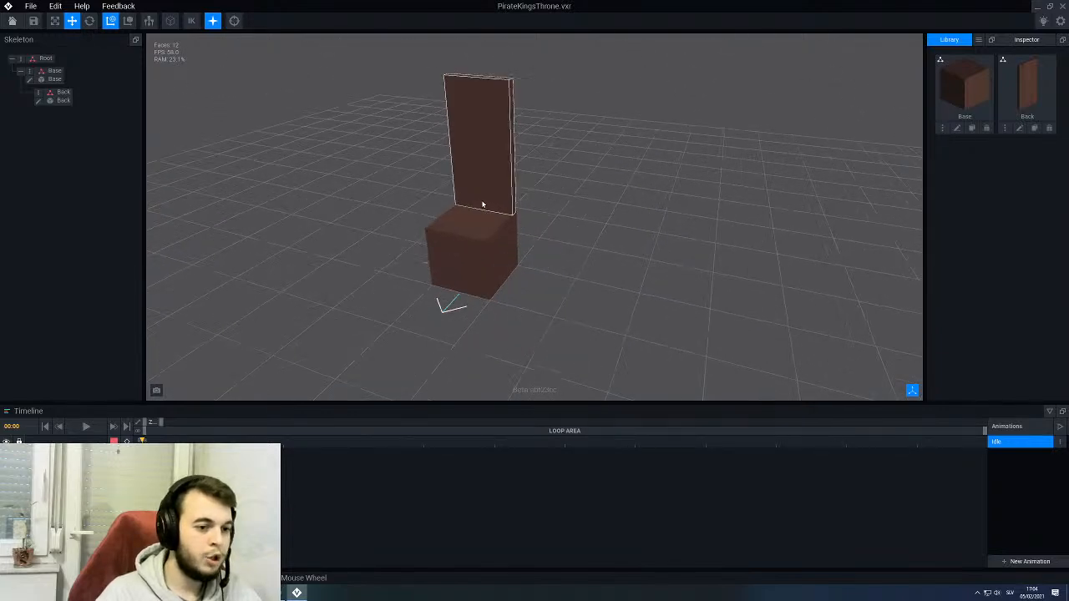
- Adjust the Back panel's Z position so it stands on the base block, close to its rear edge
right_click_drag(515, 229, 518, 230)
scroll(556, 236, "up", 3)
left_click(568, 241)
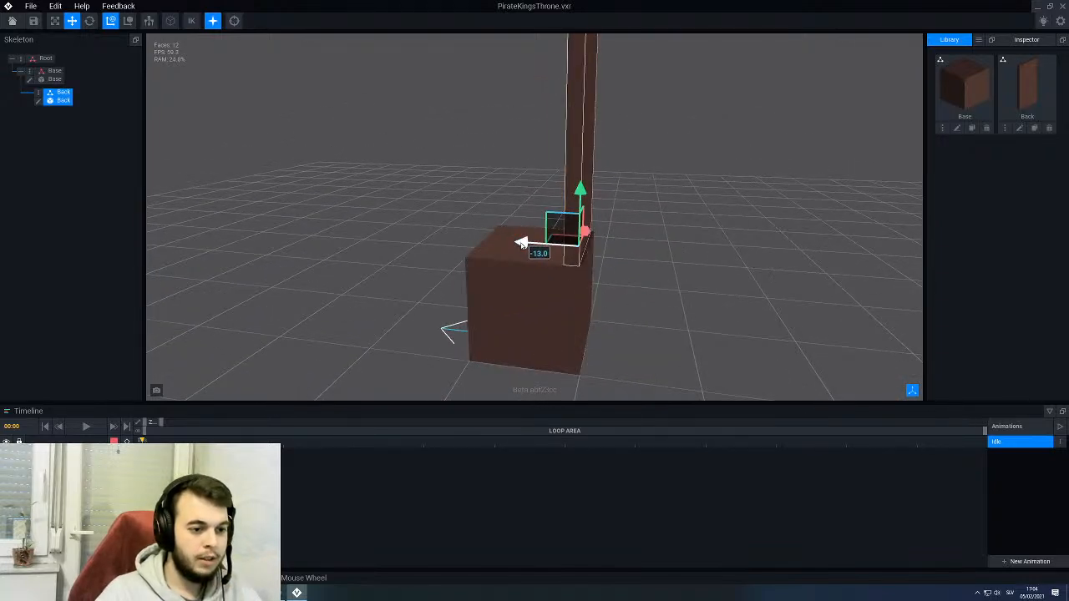
left_click_drag(523, 242, 525, 244)
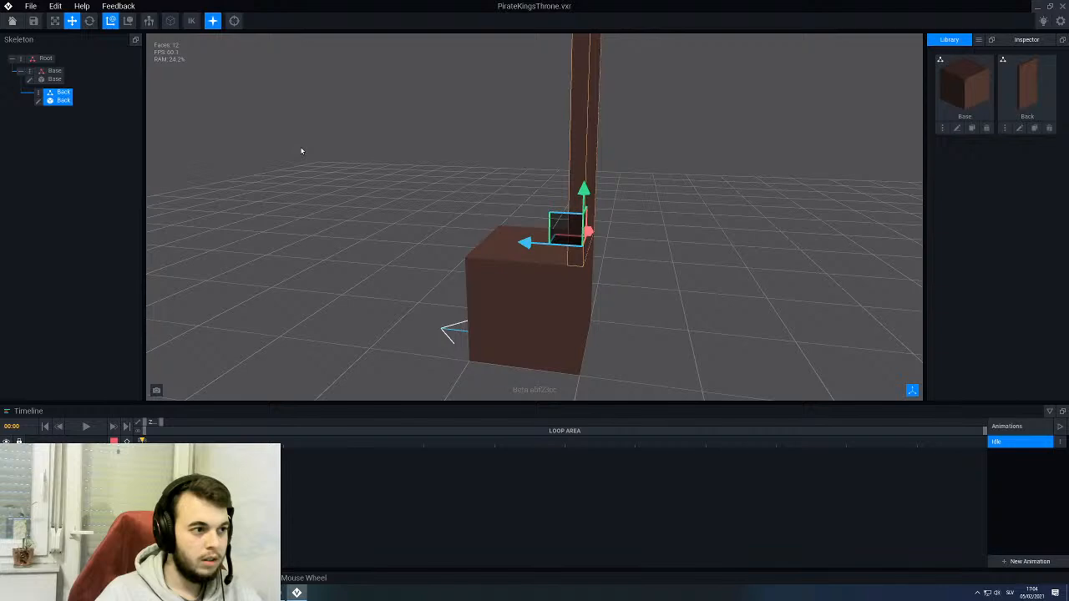
- Check the Back panel's alignment with the base block's rear edge with the model edges outlined
left_click(172, 23)
right_click_drag(468, 277, 516, 275)
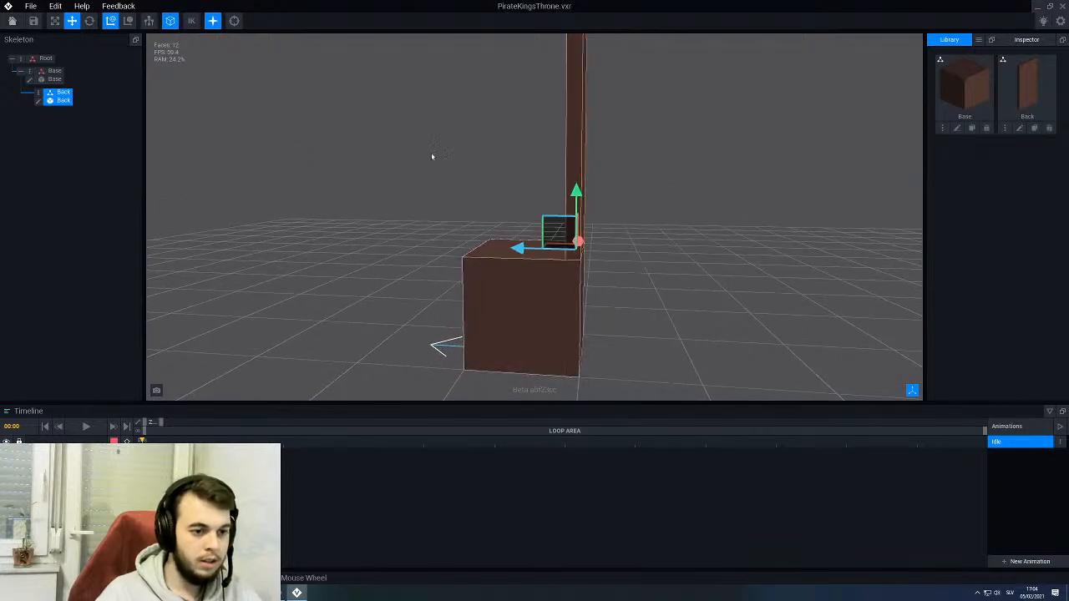
scroll(432, 156, "down", 4)
right_click_drag(432, 156, 411, 171)
left_click(390, 202)
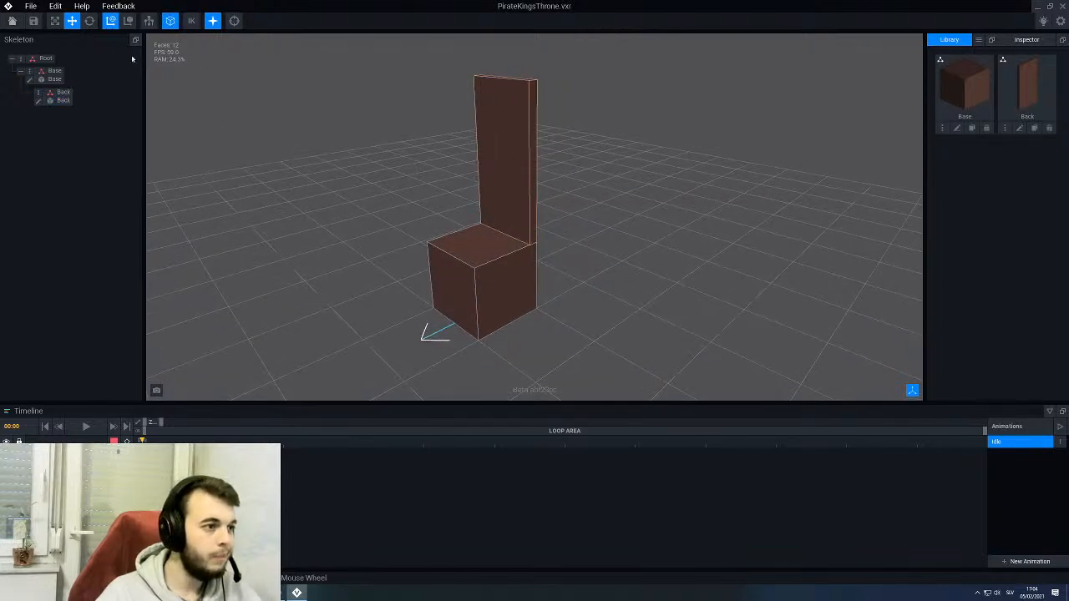
left_click(170, 21)
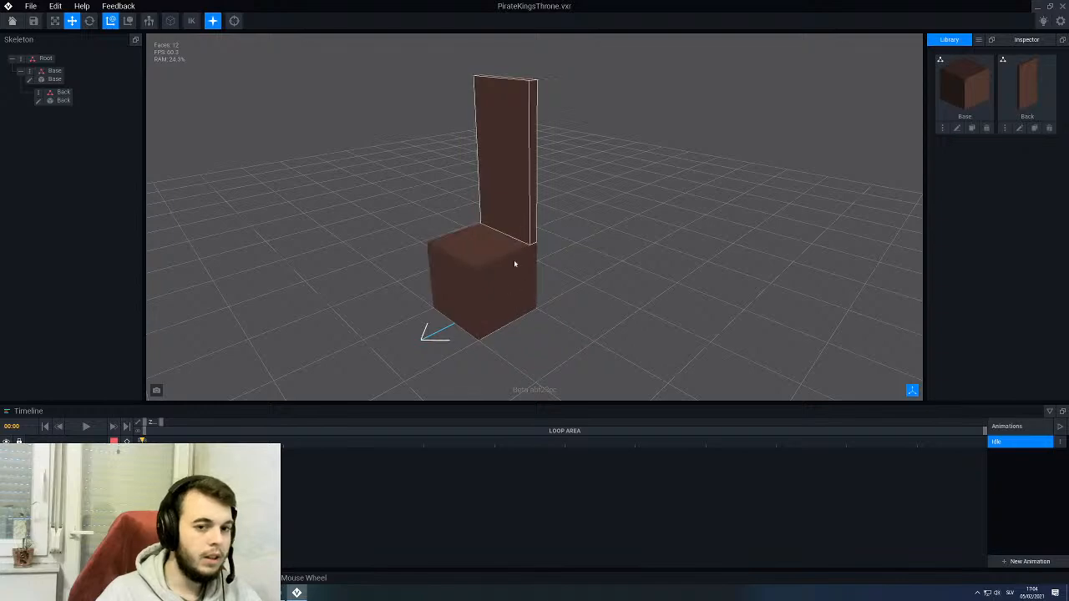
right_click_drag(515, 251, 560, 258)
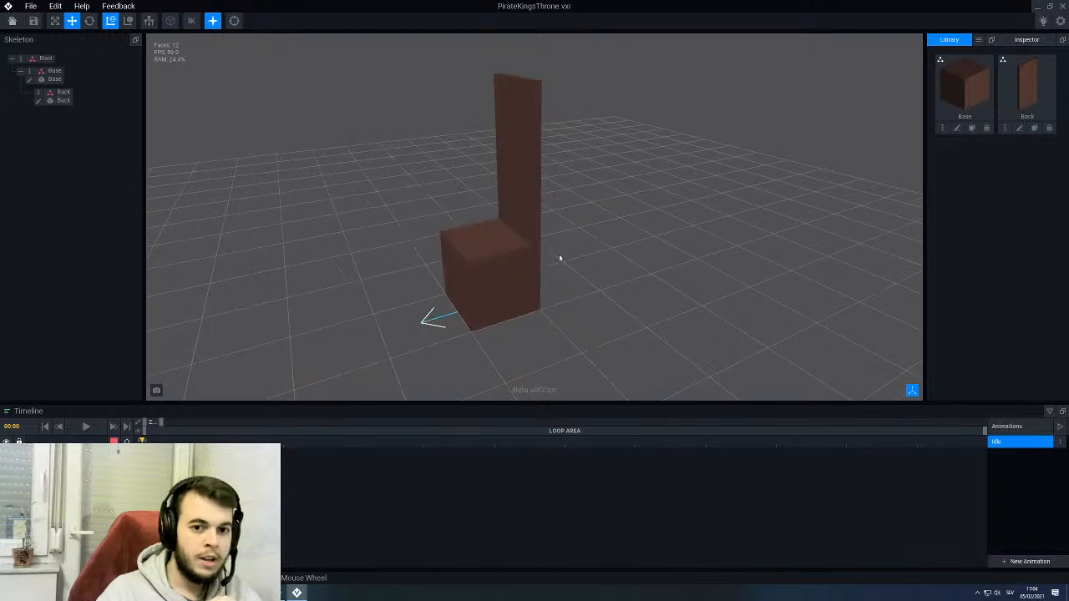
- Clone the Base model as Side0 and open the clone for editing
left_click(972, 128)
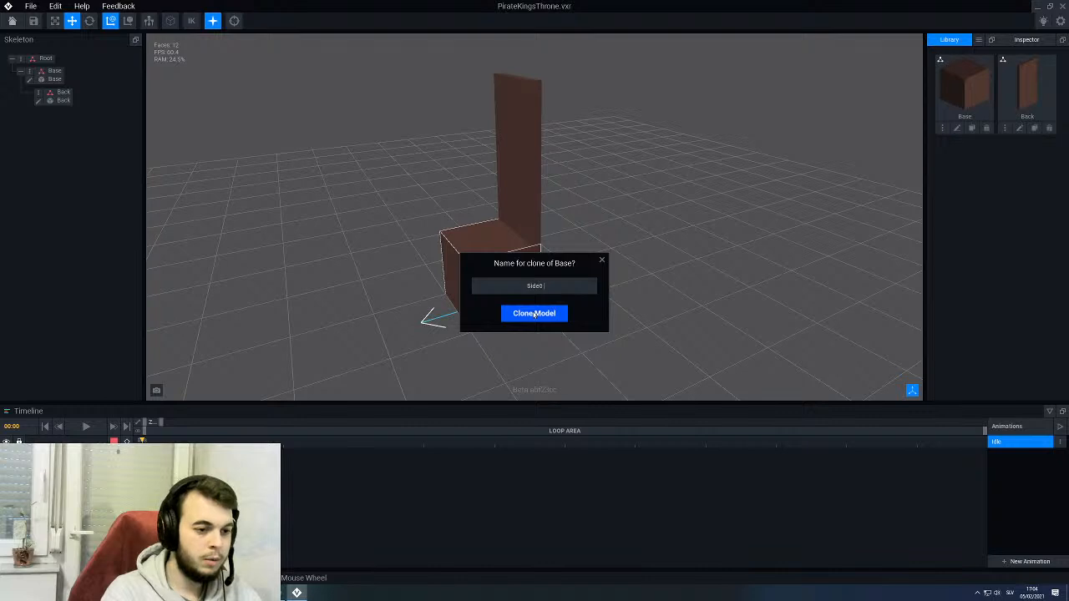
left_click(534, 313)
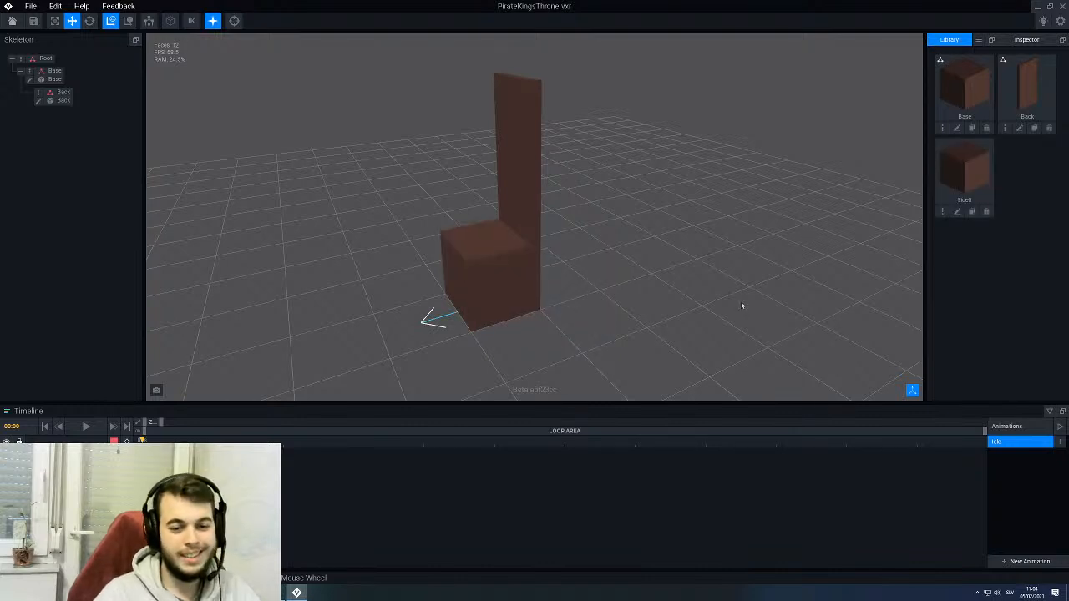
left_click(958, 212)
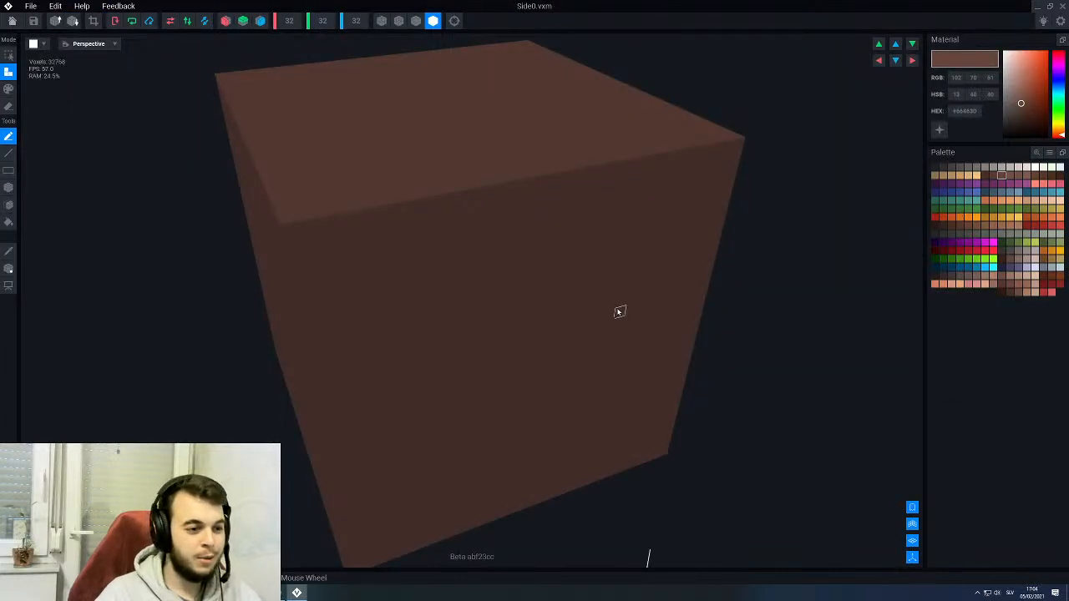
- Resize the Side0 model to a Y height of 48 voxels and an X width of 8 voxels
scroll(585, 280, "down", 3)
right_click_drag(377, 234, 379, 230)
mouse_move(351, 221)
middle_mouse_down()
mouse_move(372, 225)
mouse_move(357, 215)
middle_mouse_up()
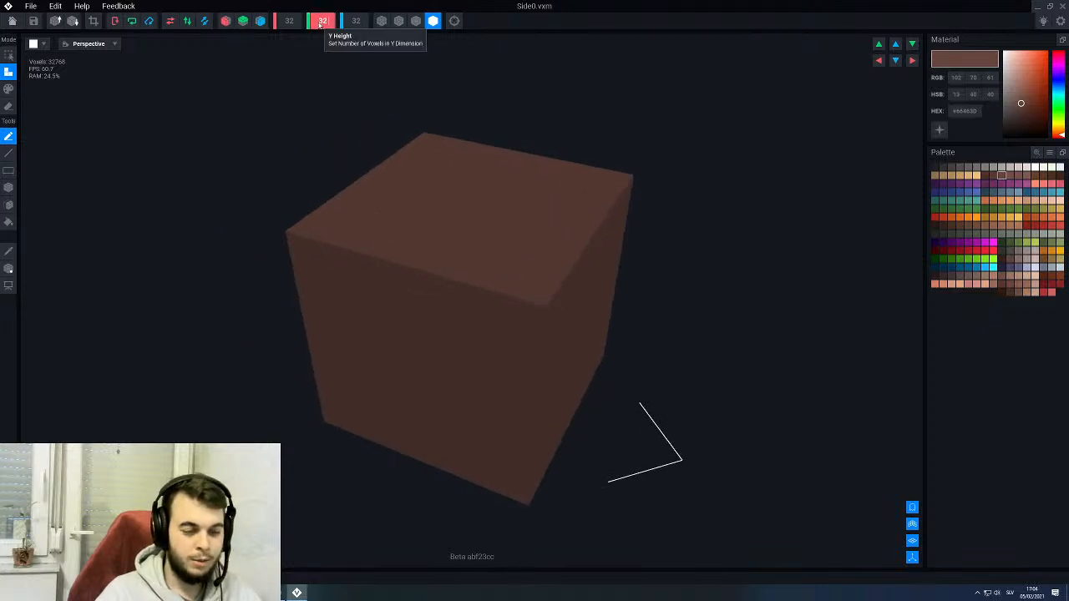
scroll(319, 23, "up", 4)
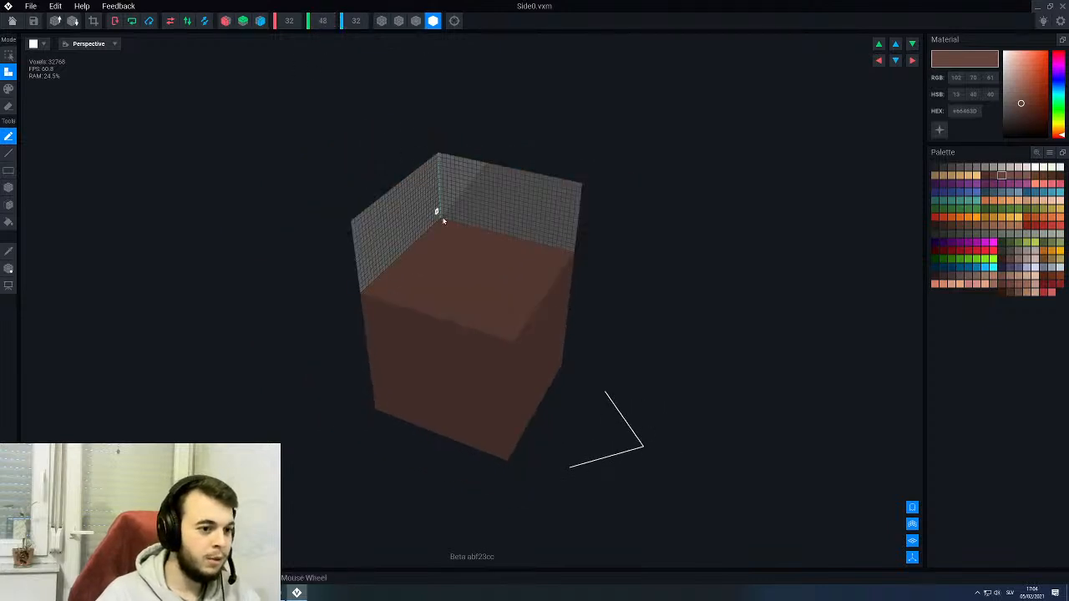
middle_click_drag(456, 243, 459, 243)
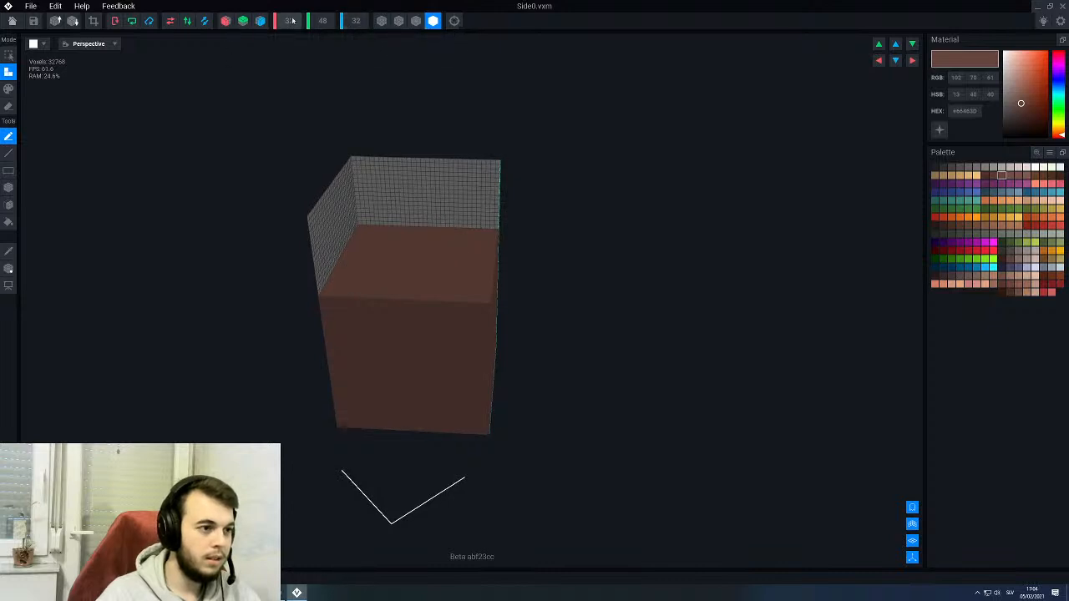
type("8")
key("Return")
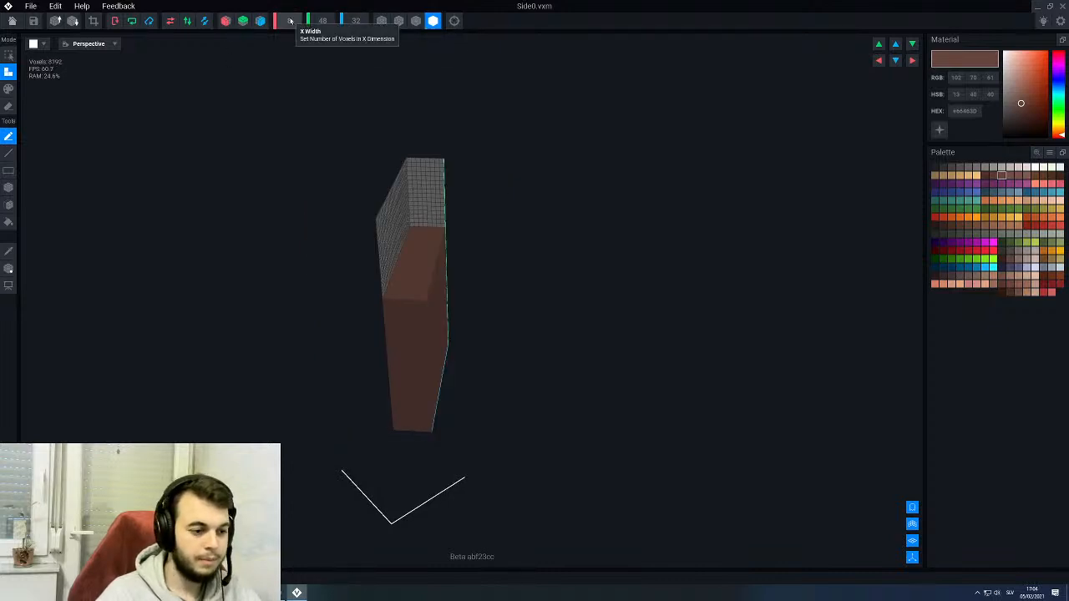
scroll(398, 289, "up", 2)
middle_click_drag(386, 290, 457, 295)
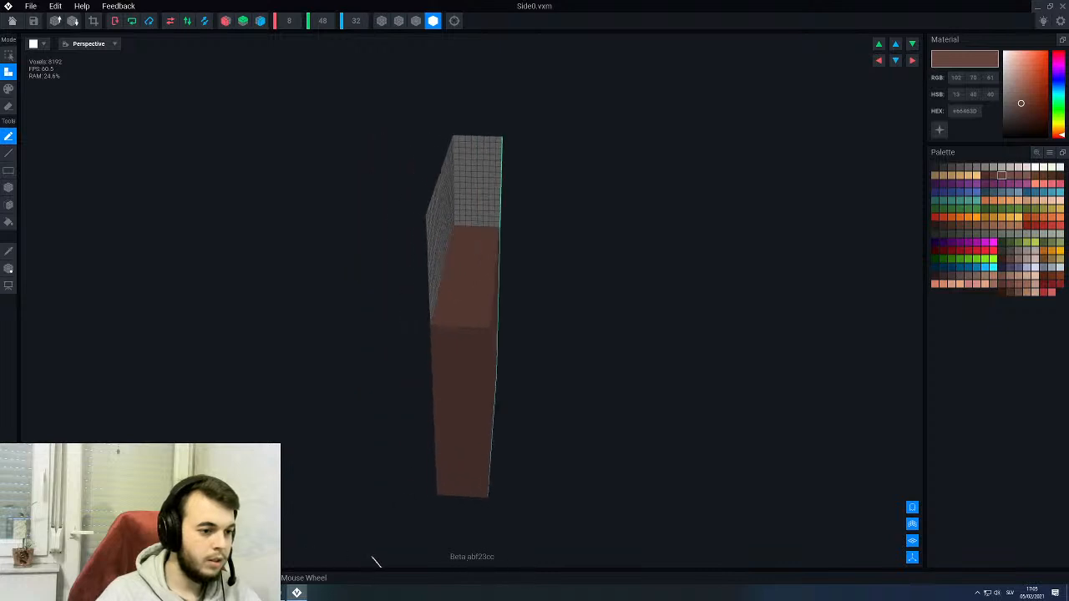
- Move the Side0 model's pivot along X to the middle of the narrowed slab
left_click(8, 268)
scroll(205, 328, "down", 3)
left_click_drag(332, 361, 377, 363)
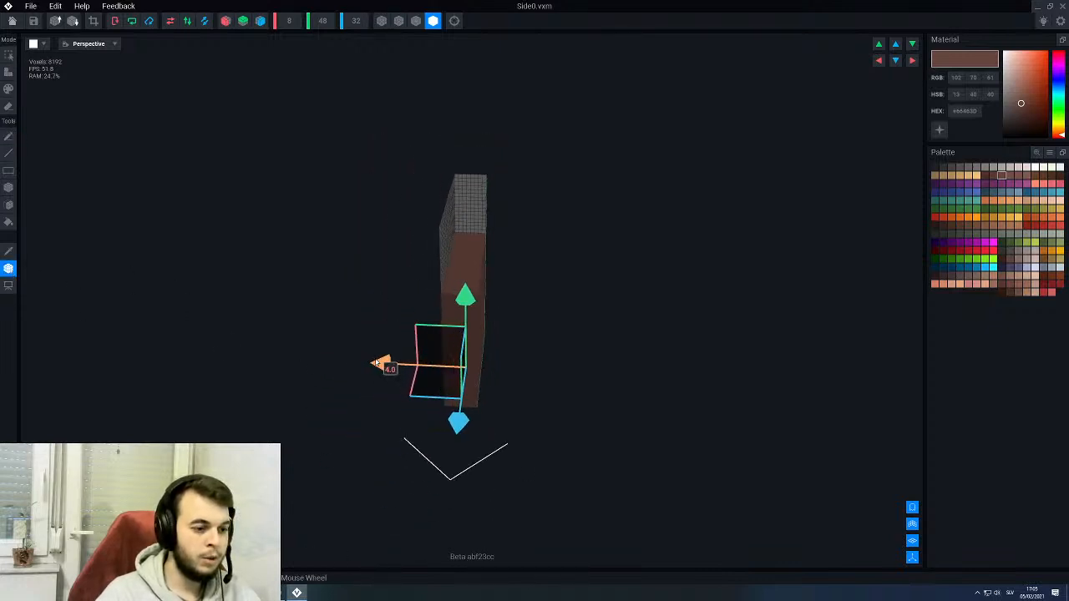
left_click(9, 271)
- Fill the empty space above the slab up to its full height, then save and close Side0
scroll(437, 325, "up", 3)
key("g")
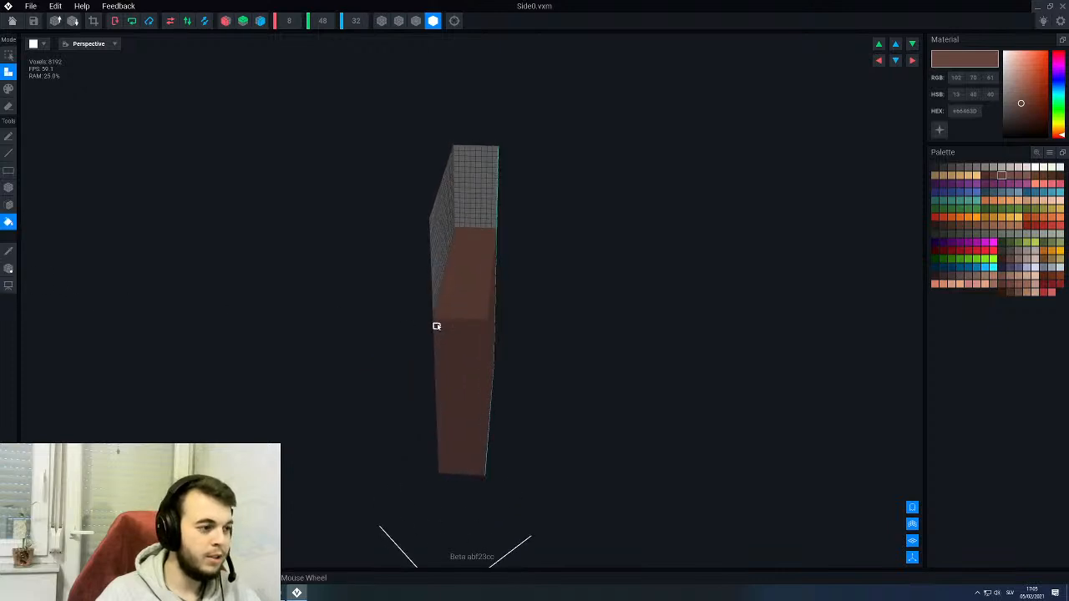
left_click(462, 286)
left_click(12, 21)
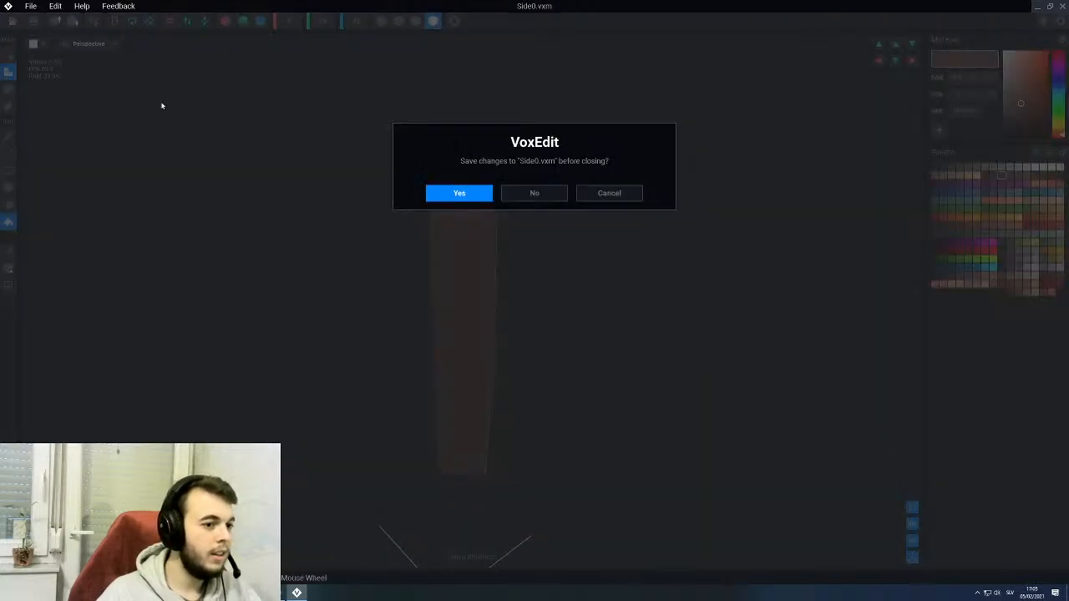
left_click(459, 191)
- Create a child node named Side0 under the Base node and attach the Side0 model to it
left_click(490, 240)
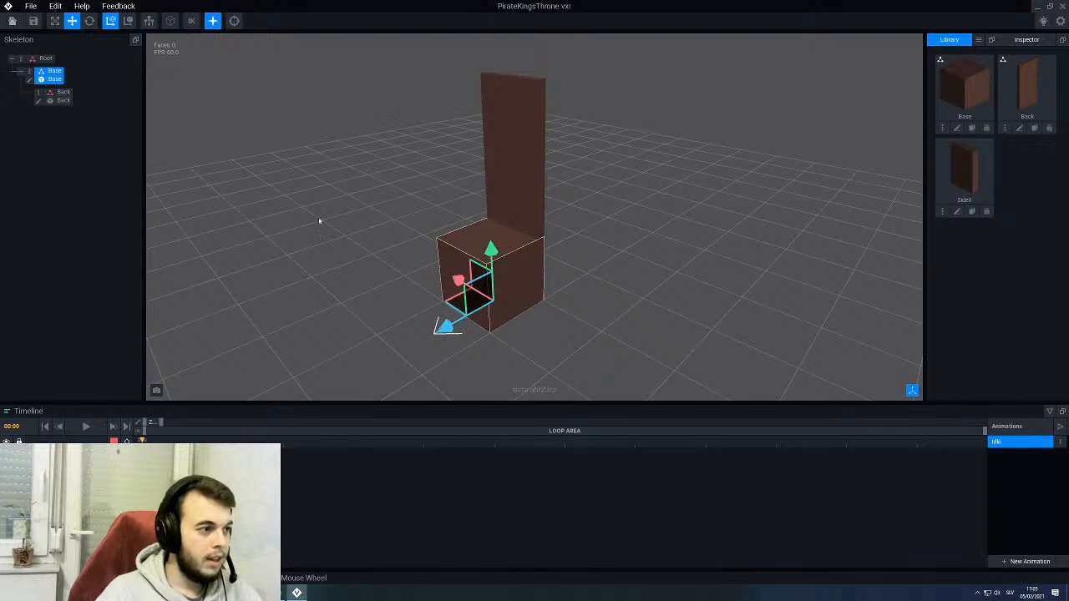
right_click(28, 74)
left_click(52, 120)
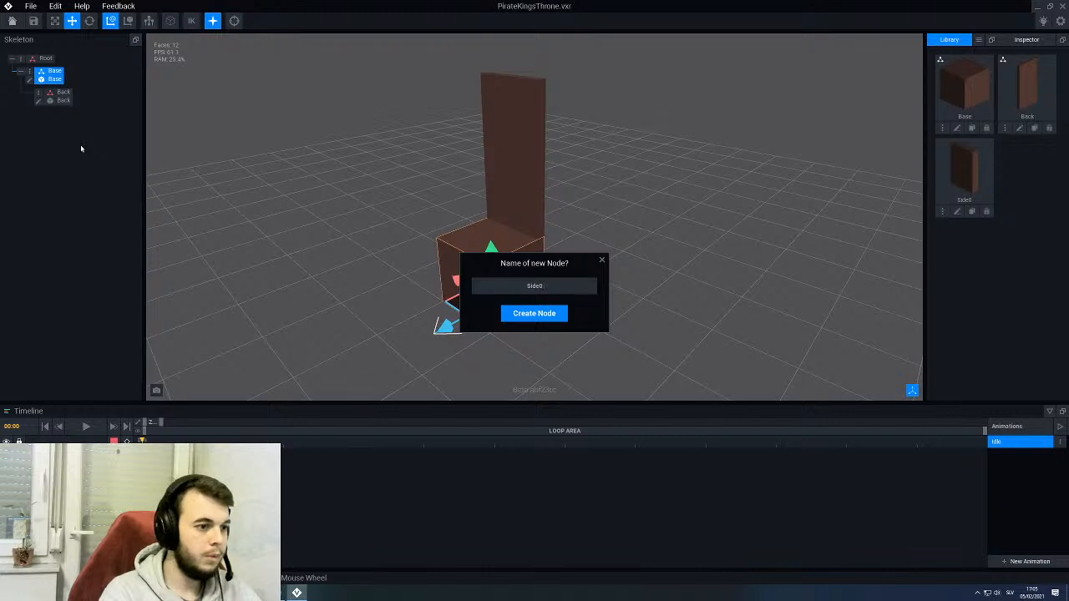
type("SideII")
key("Return")
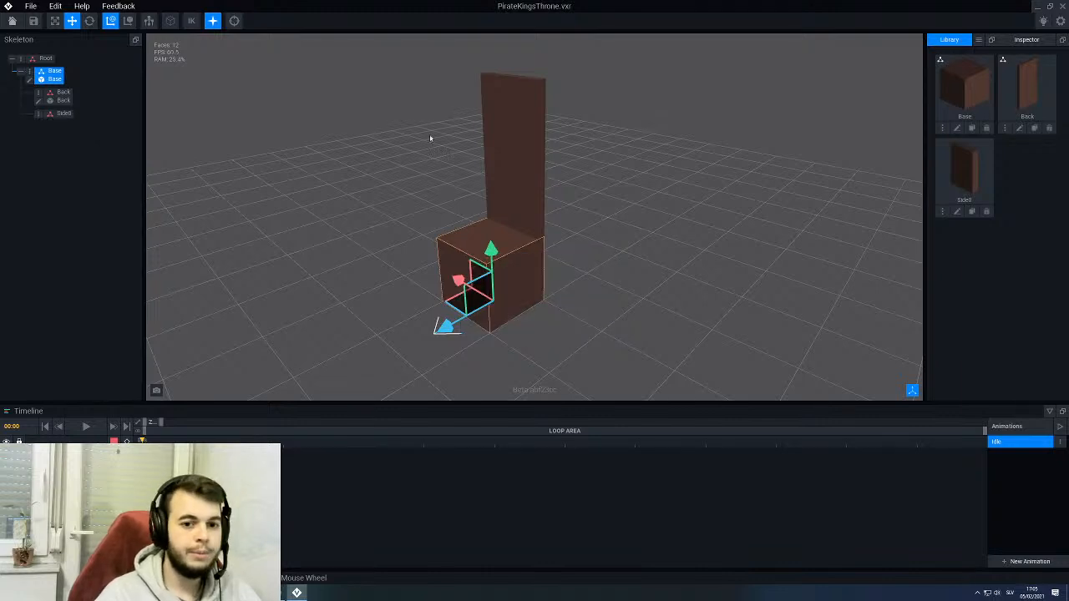
left_click_drag(967, 163, 58, 118)
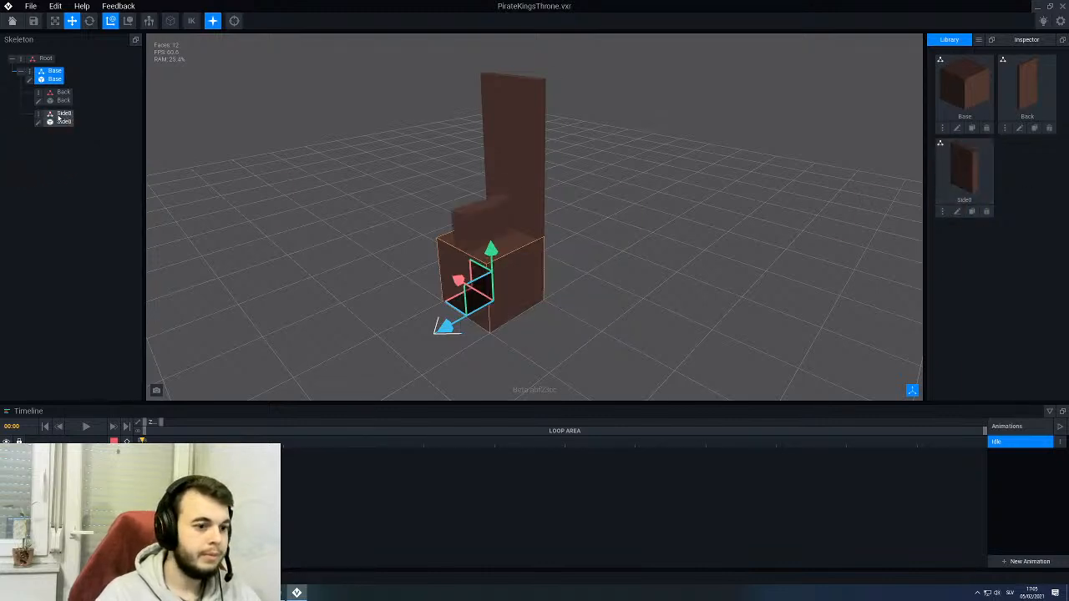
- Slide the Side0 panel along X until it sits against the base block's right side as seen from the front
left_click(58, 118)
right_click_drag(314, 222, 343, 201)
scroll(317, 225, "up", 2)
right_click_drag(459, 276, 420, 332)
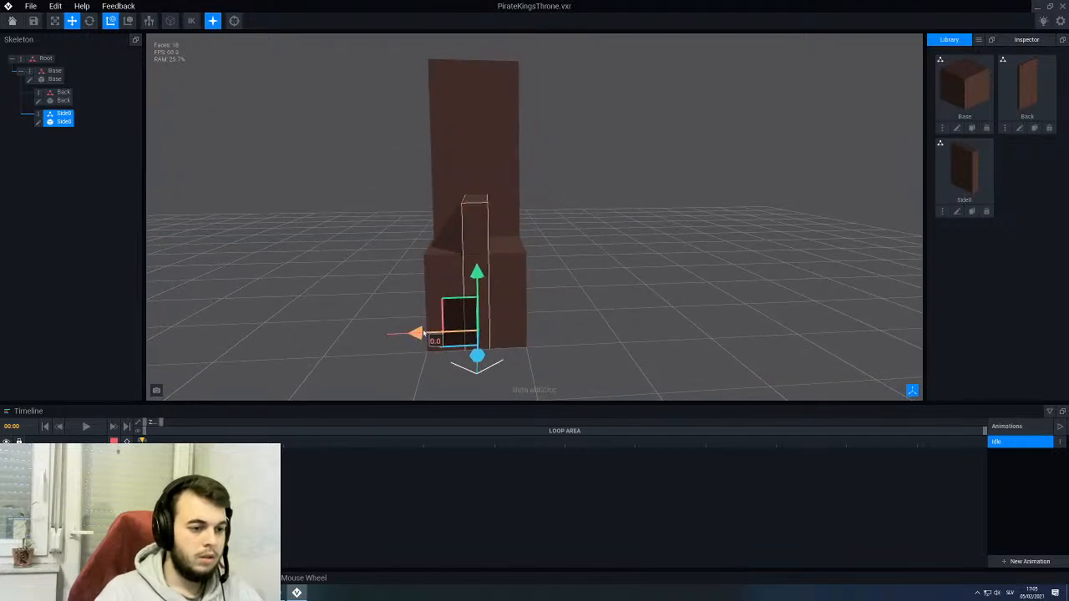
left_click_drag(421, 332, 473, 332)
right_click_drag(435, 190, 413, 213)
scroll(409, 211, "down", 3)
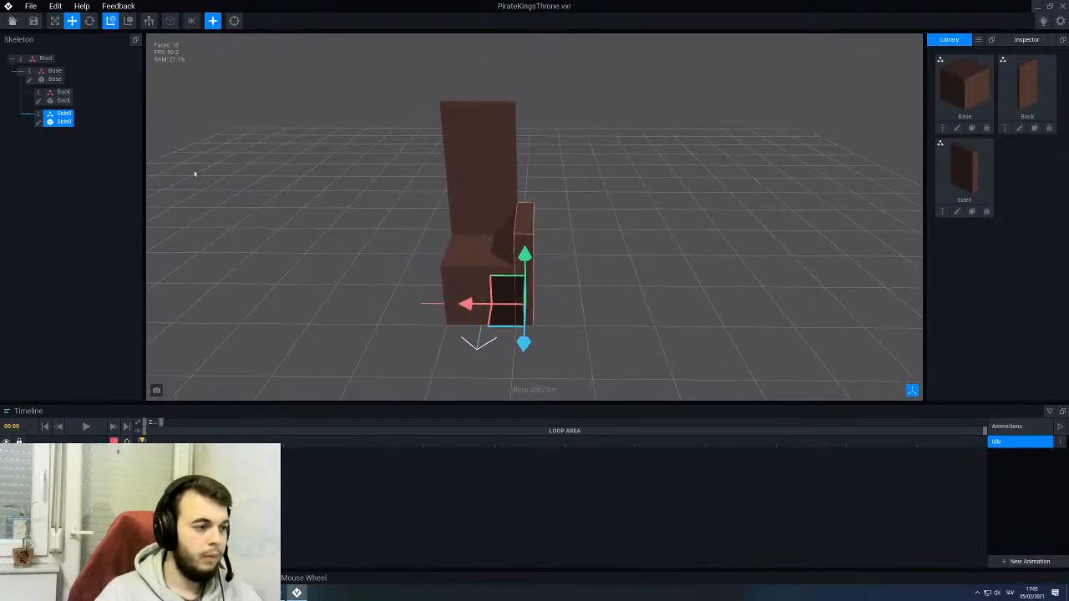
- Duplicate the Side0 node under the name Side1
right_click(36, 117)
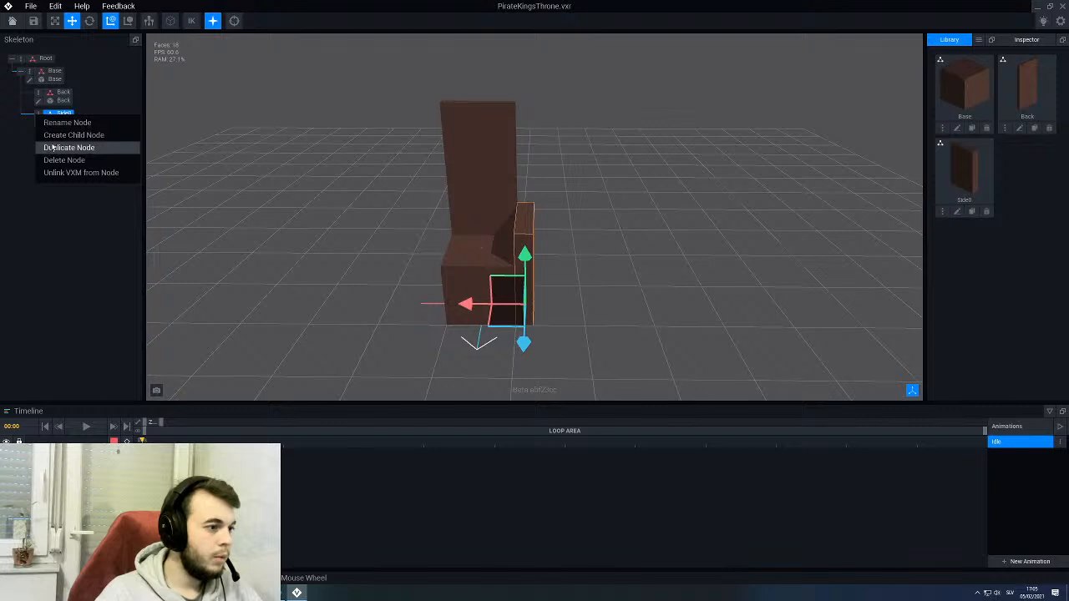
left_click(56, 147)
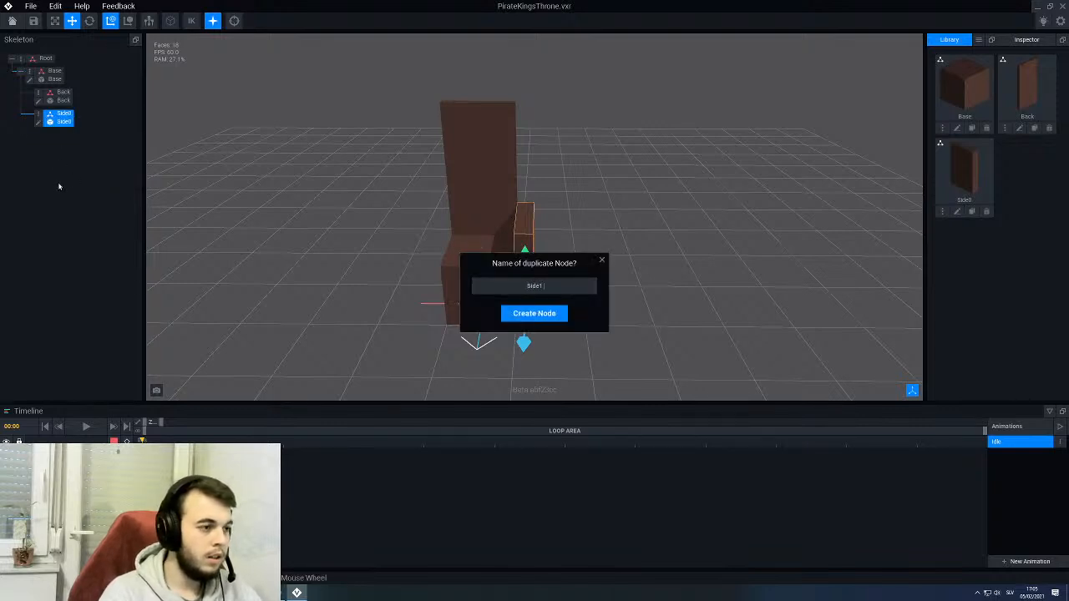
key("Return")
- Slide the Side1 panel along X to the opposite side of the base block, forming the second armrest
left_click(61, 144)
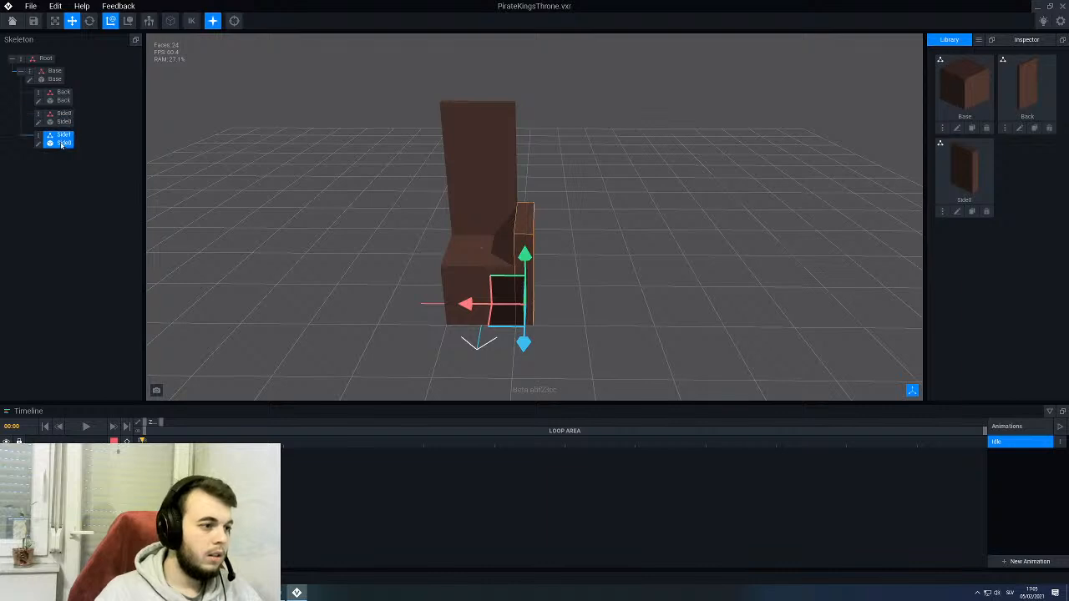
left_click_drag(465, 304, 387, 305)
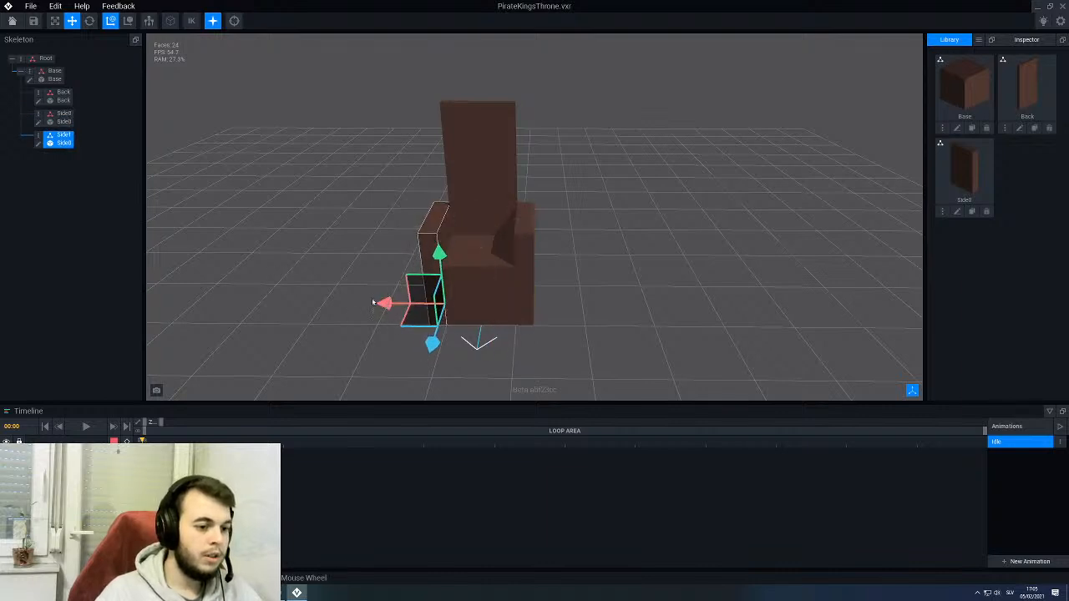
left_click(345, 279)
middle_click_drag(374, 256, 393, 262)
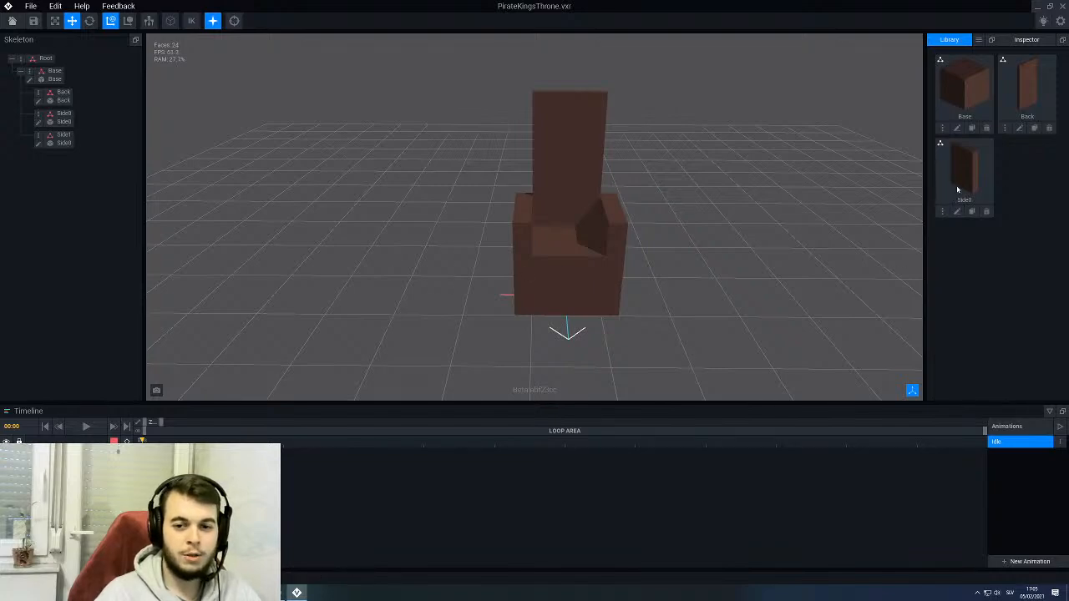
mouse_move(541, 233)
right_mouse_down()
mouse_move(480, 224)
mouse_move(423, 195)
mouse_move(541, 233)
mouse_move(547, 249)
mouse_move(524, 227)
right_mouse_up()
scroll(530, 230, "up", 3)
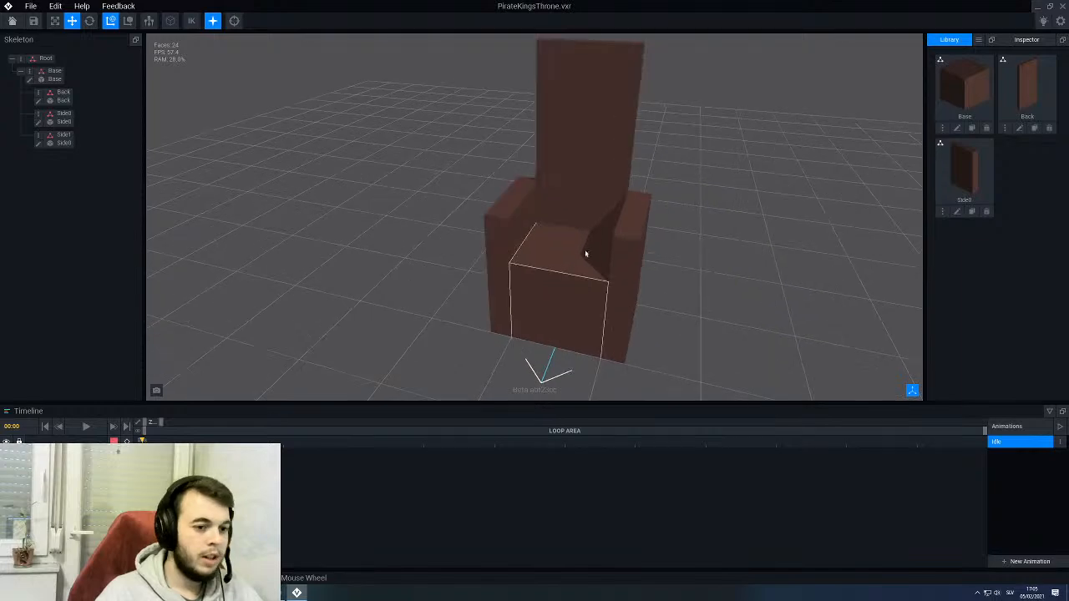
- Shift the Back panel along Z behind the base block's rear face and lower it along Y to the floor
middle_click_drag(590, 256, 555, 252)
scroll(539, 245, "down", 3)
right_click_drag(517, 235, 621, 177)
scroll(520, 238, "up", 3)
left_click(621, 177)
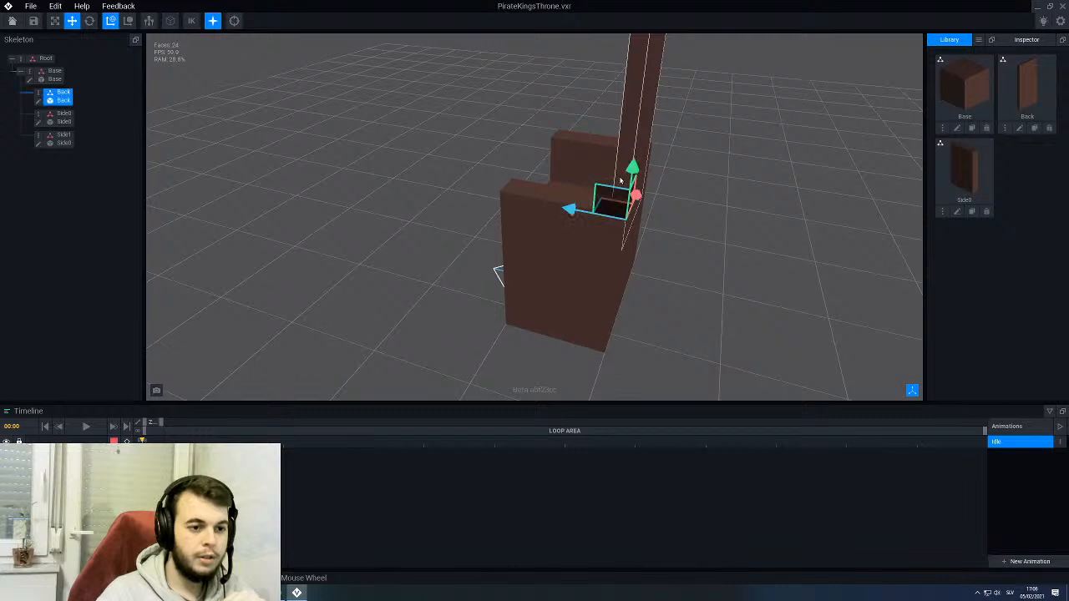
scroll(585, 194, "down", 3)
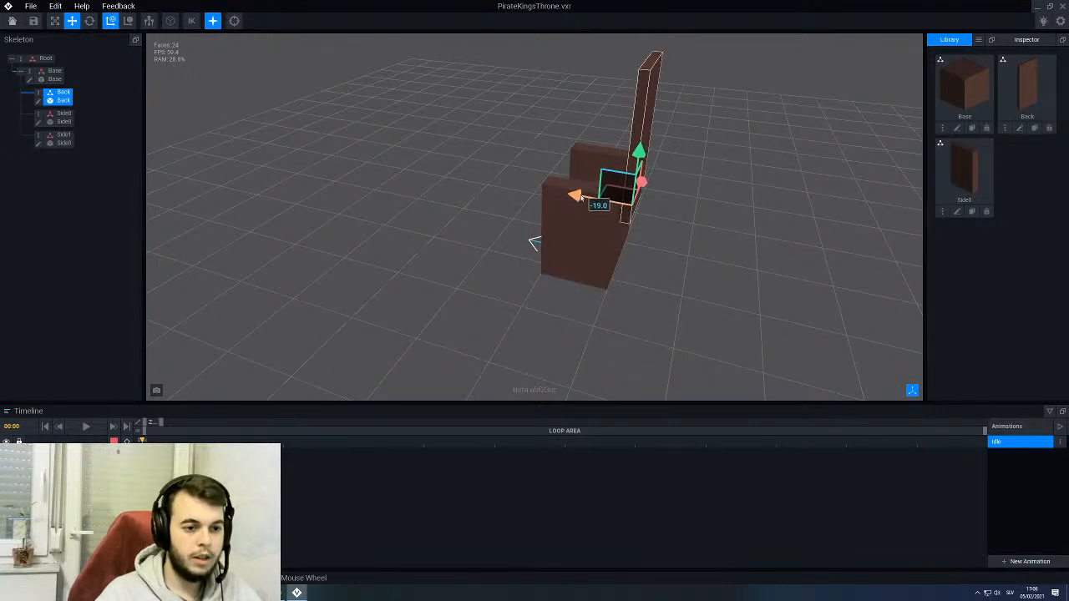
right_click_drag(576, 197, 573, 201)
scroll(573, 203, "up", 3)
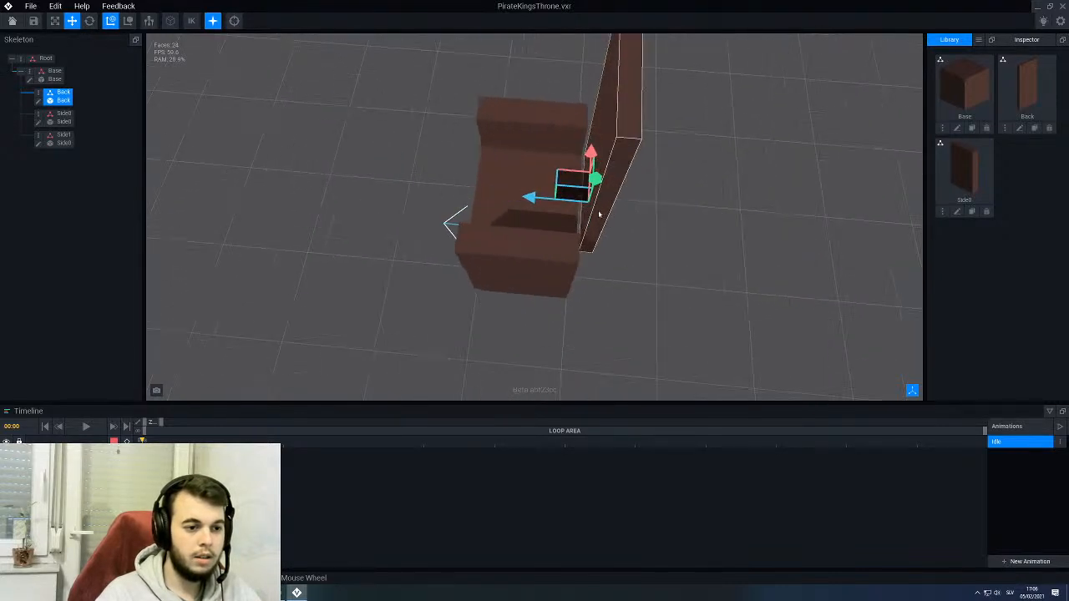
left_click_drag(593, 180, 521, 232)
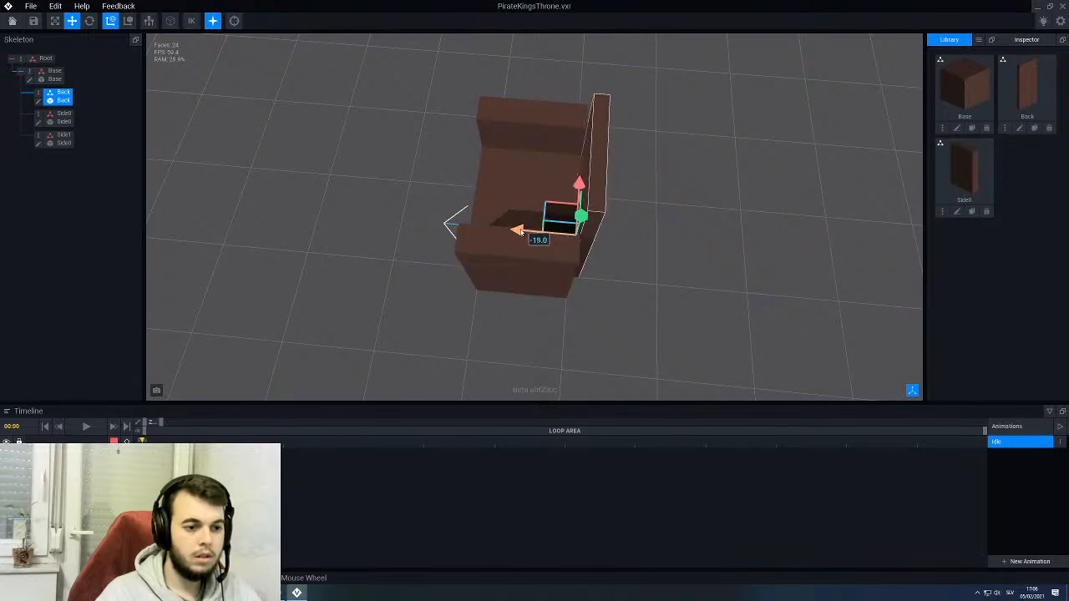
right_click_drag(523, 225, 817, 213)
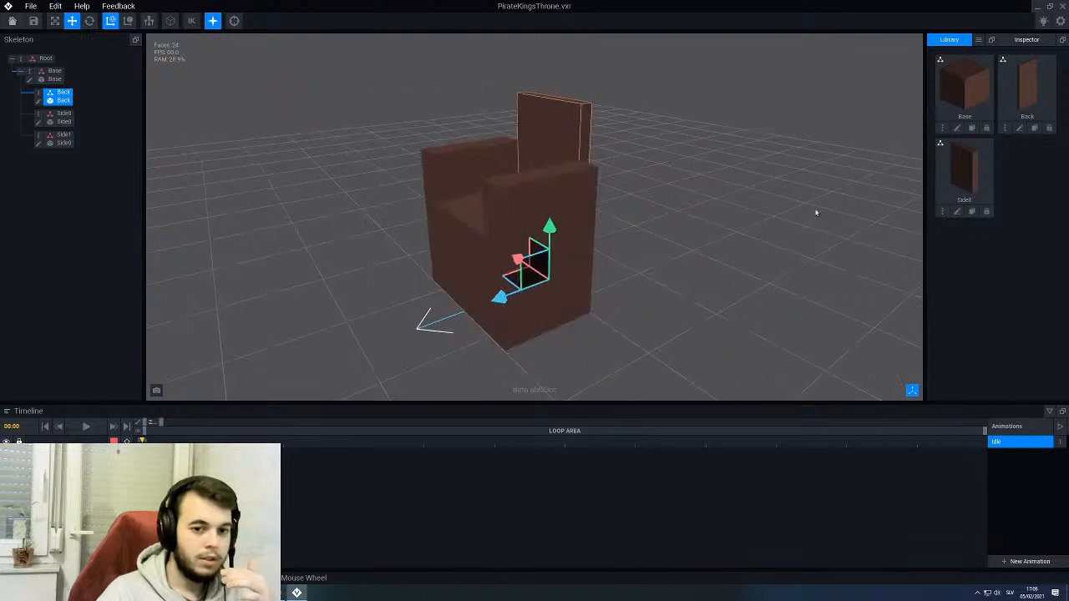
- Open the Back model for editing and set its Y height to 96 voxels
left_click(1020, 128)
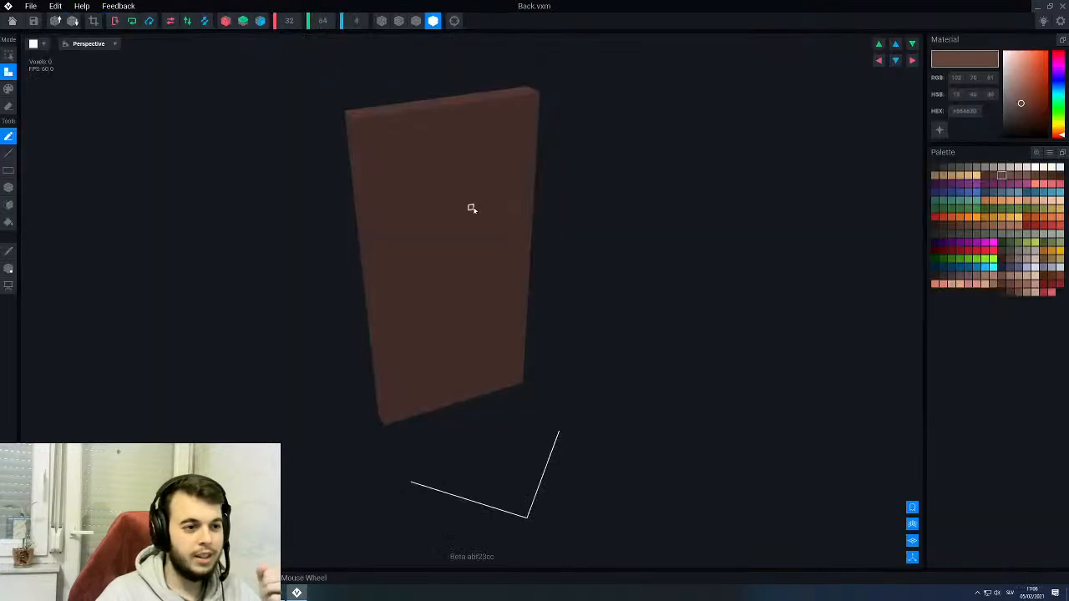
left_click(324, 21)
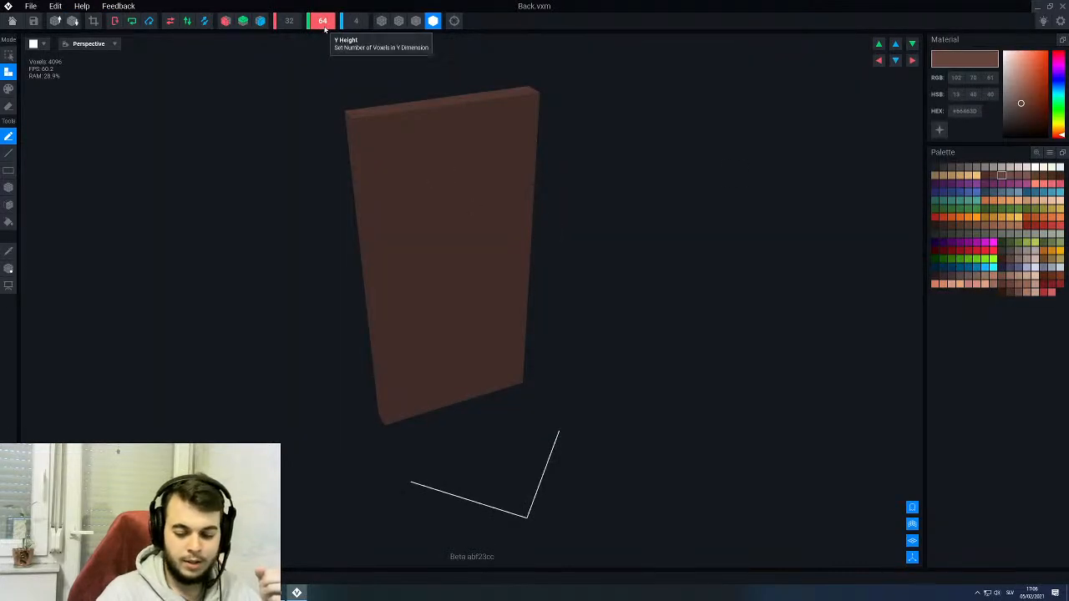
type("96")
key("Return")
scroll(441, 239, "up", 4)
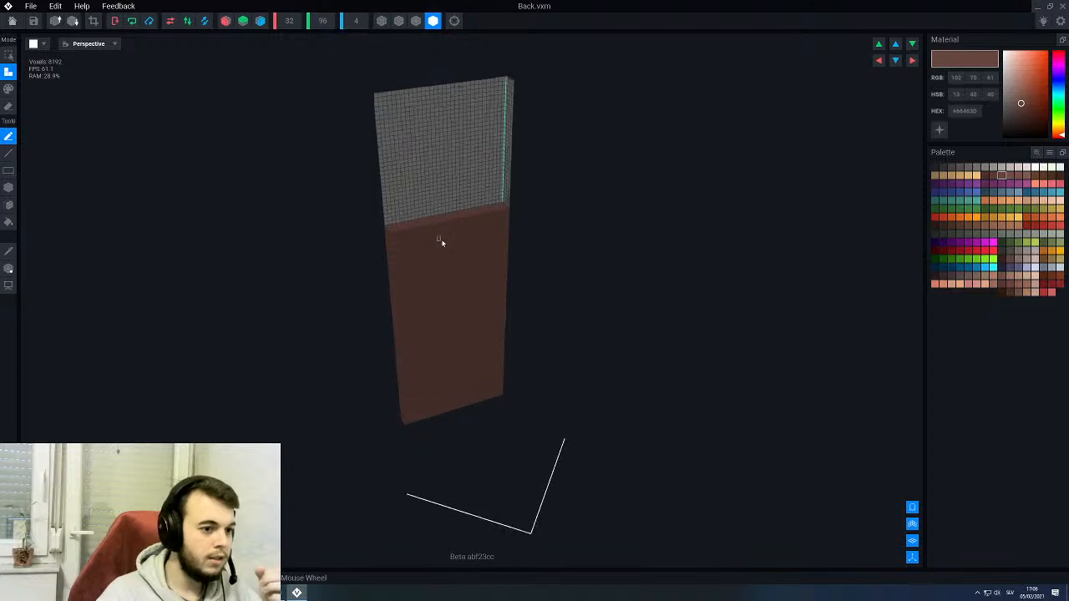
- Fill the empty upper part of the Back model with brown voxels, then save it and return to the rig
right_click_drag(387, 189, 443, 197)
left_click(9, 223)
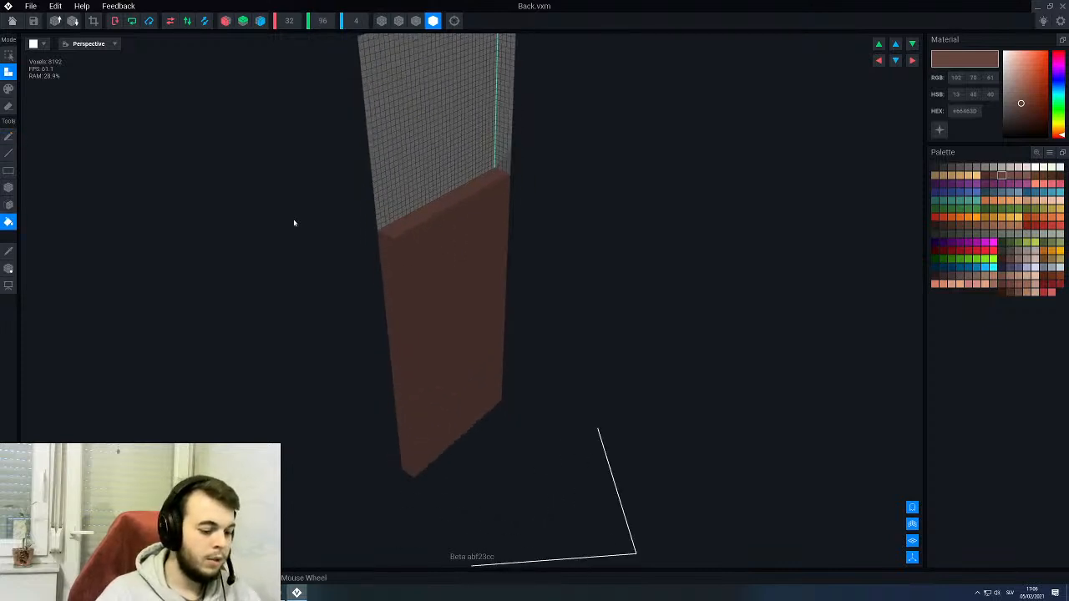
left_click(459, 142)
key("alt+F4")
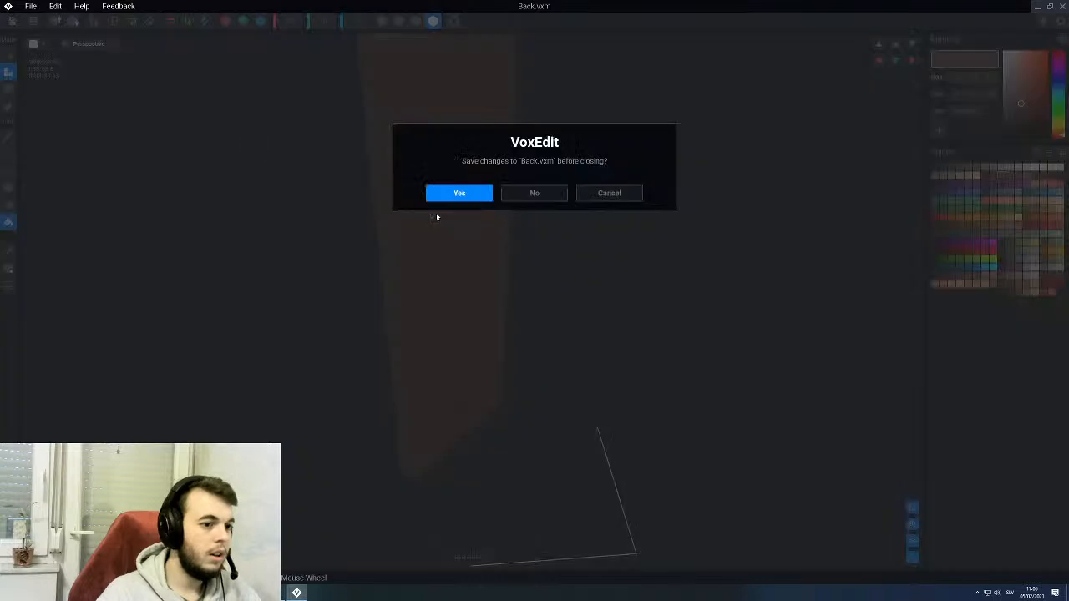
left_click(460, 194)
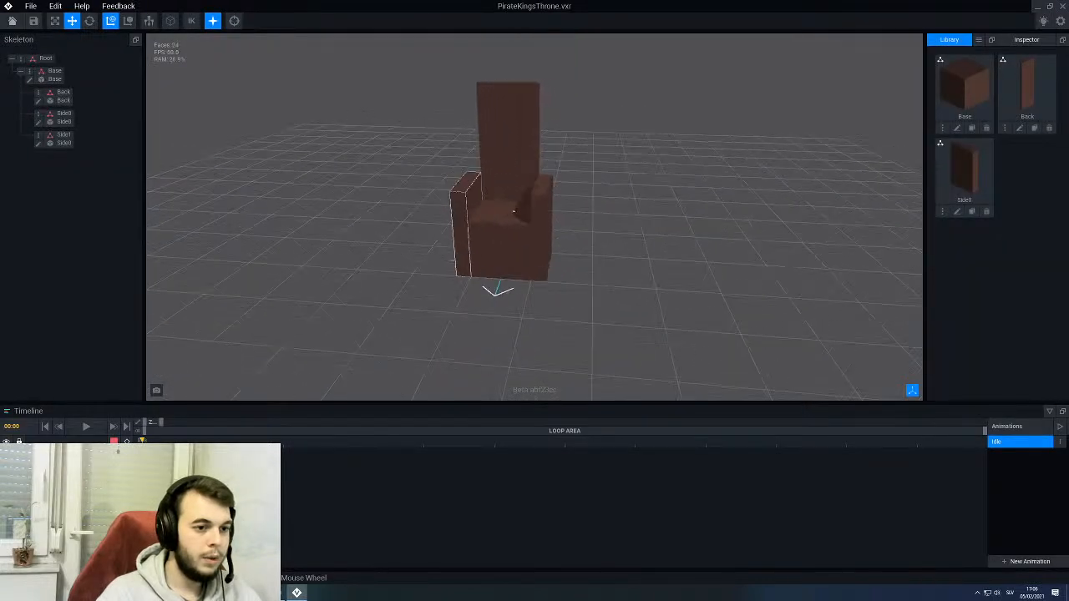
- Open the Side0 model for editing, set its Z depth to 36 voxels and fill the added space with brown
middle_click_drag(466, 262, 470, 254)
scroll(459, 205, "up", 5)
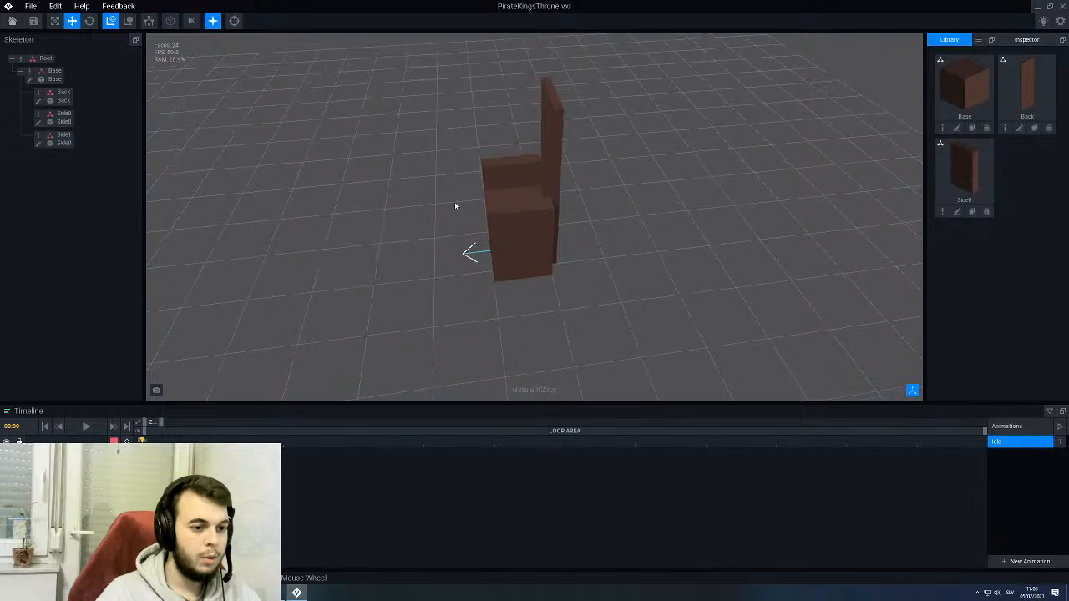
middle_click_drag(513, 223, 526, 226)
scroll(516, 223, "down", 4)
left_click(526, 225)
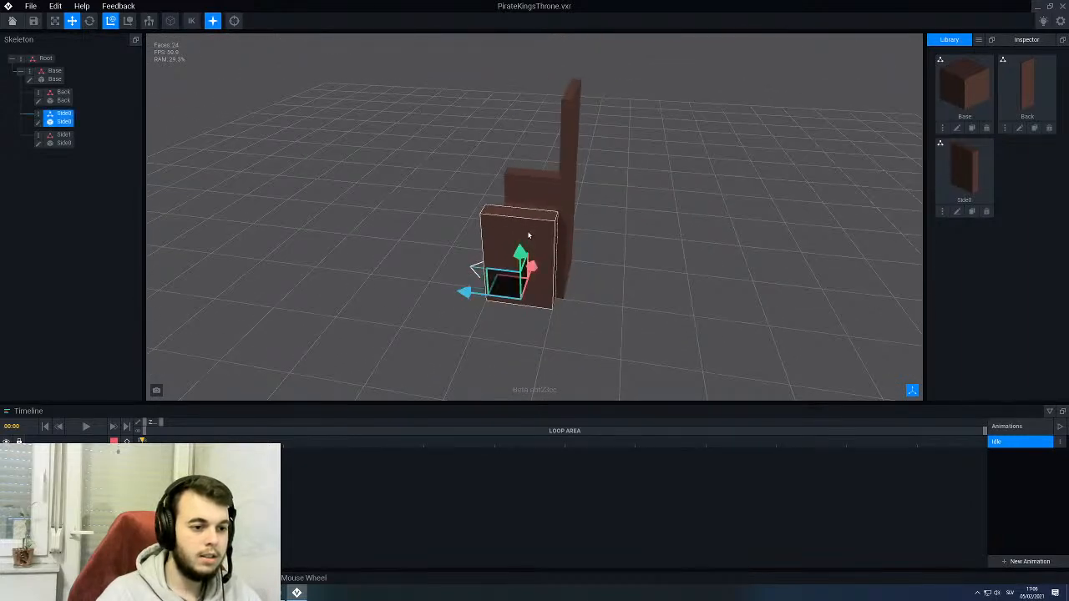
left_click(37, 122)
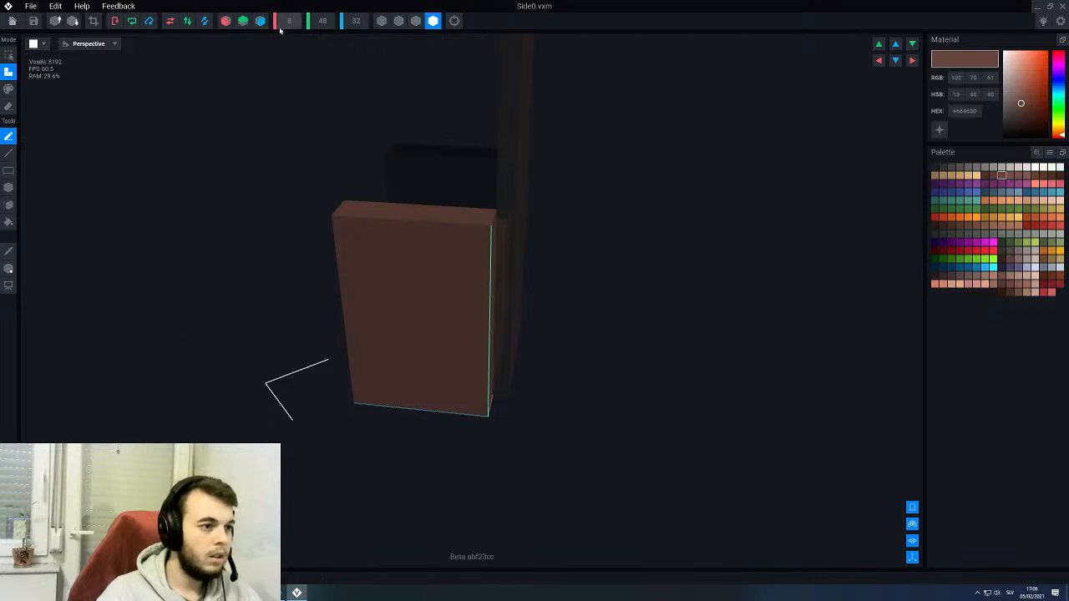
left_click(356, 21)
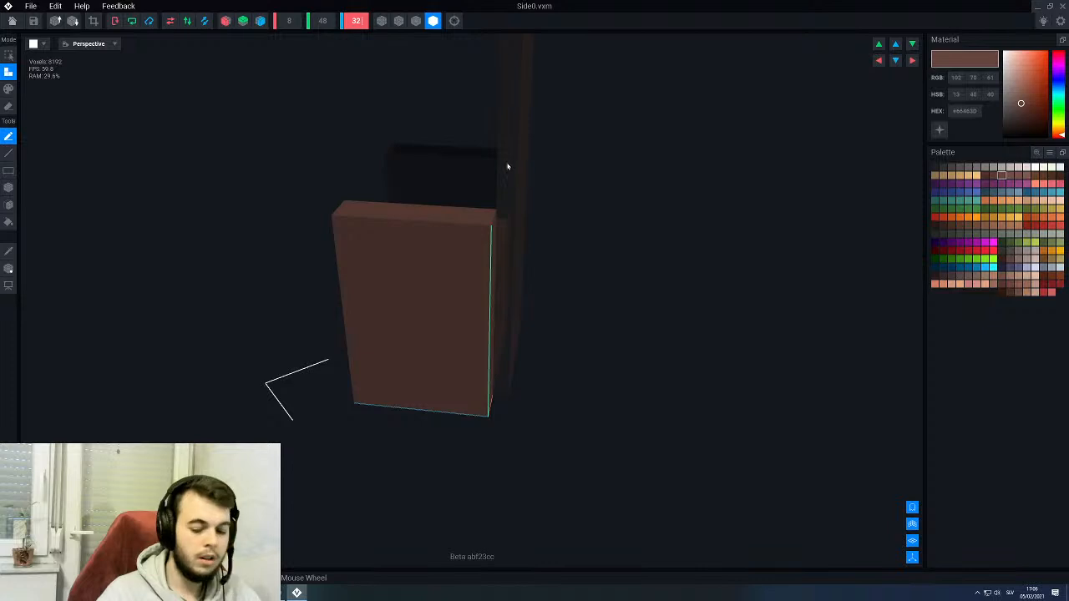
type("3")
key("Return")
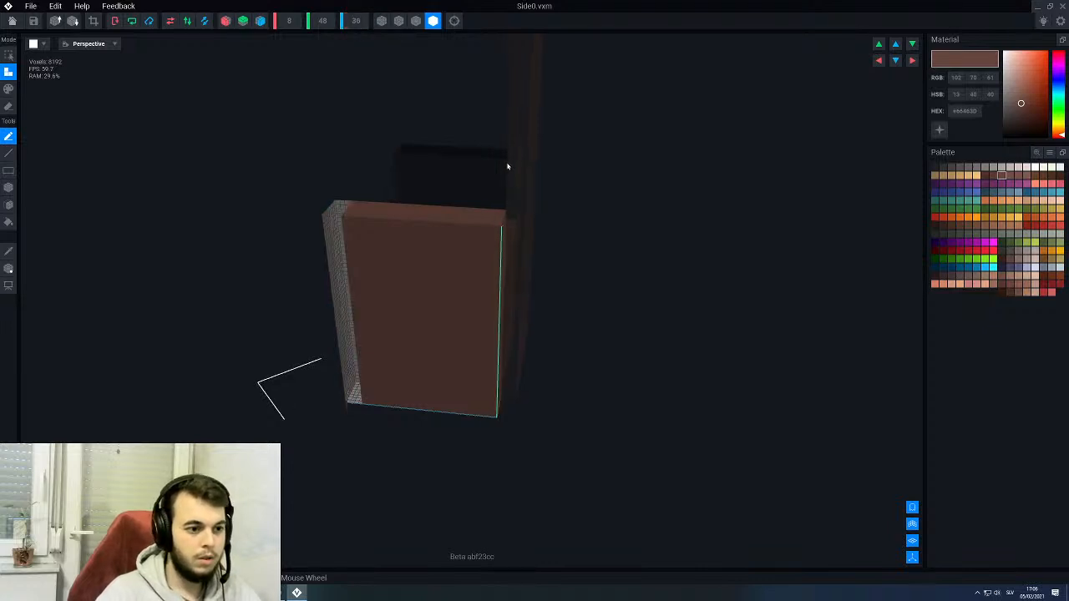
key("f")
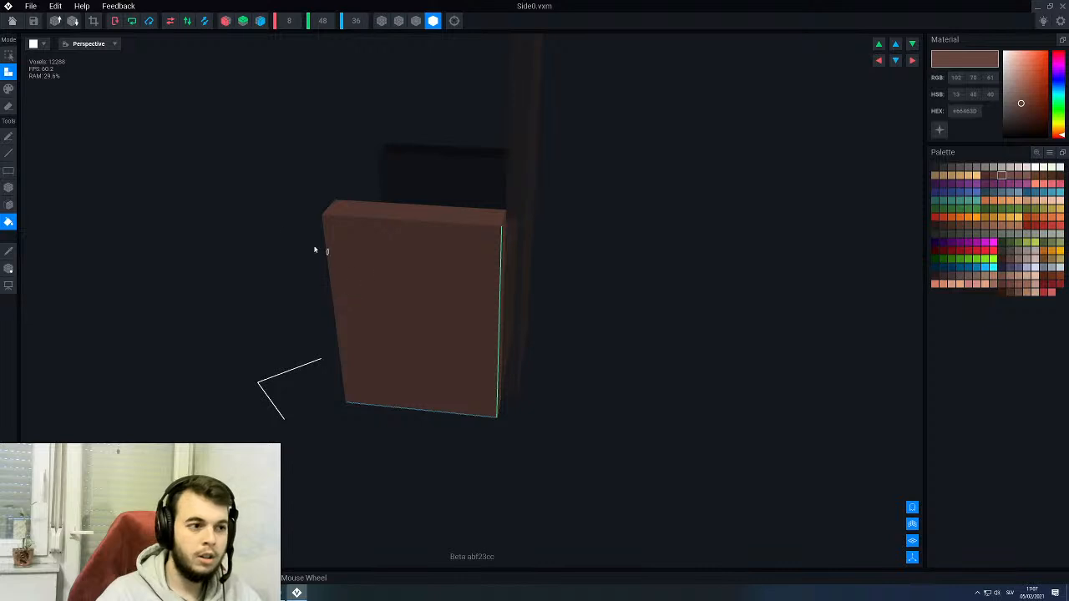
- Shift the Side0 model's pivot slightly forward along Z, then save the model and return to the rig
left_click(8, 268)
scroll(301, 359, "up", 1)
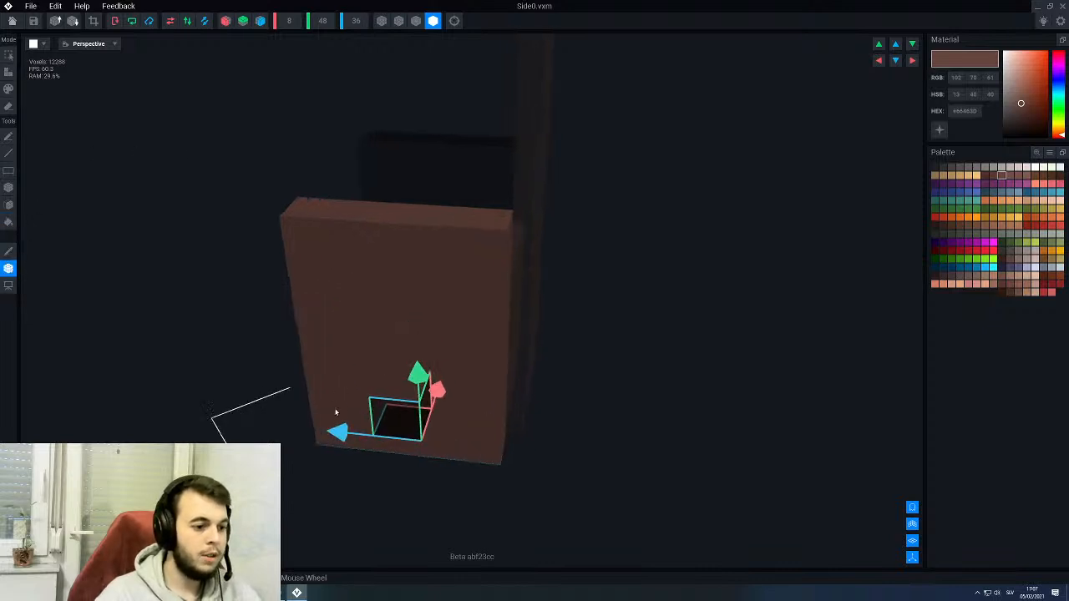
left_click_drag(341, 437, 332, 438)
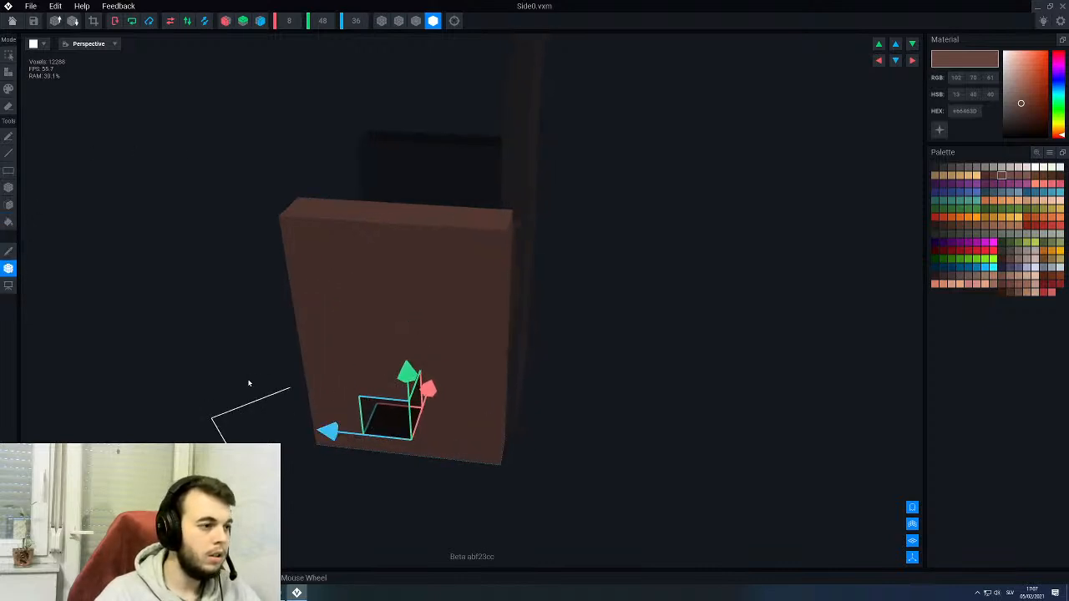
left_click(12, 20)
left_click(449, 195)
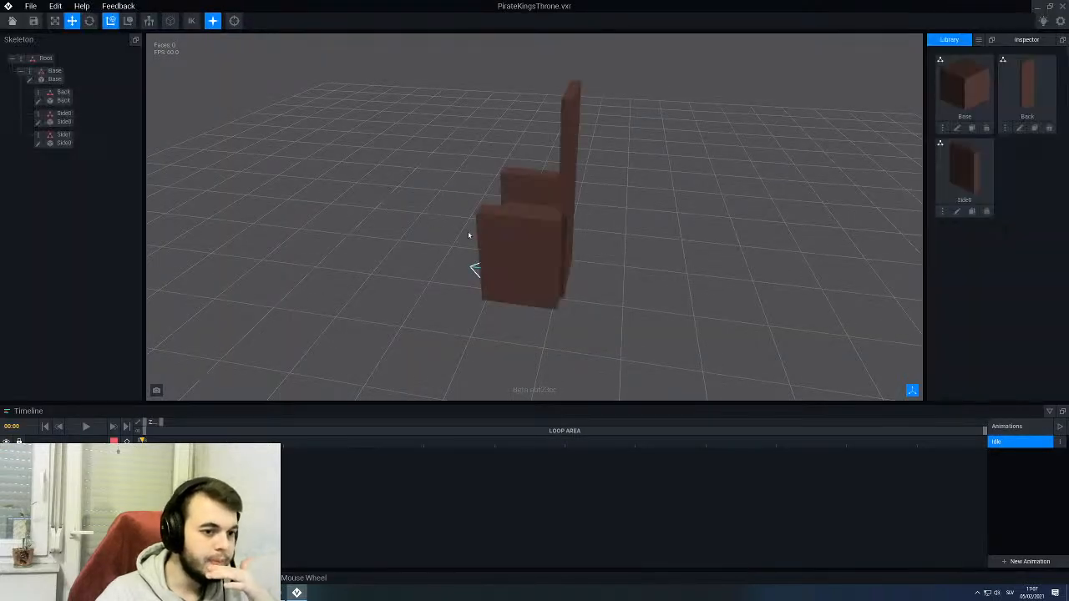
- Slide each side panel slightly backward along Z so its front lines up with the base block's front face
right_click_drag(524, 223, 500, 252)
left_click(501, 252)
left_click_drag(455, 333, 463, 332)
right_click_drag(525, 222, 525, 222)
left_click(402, 249)
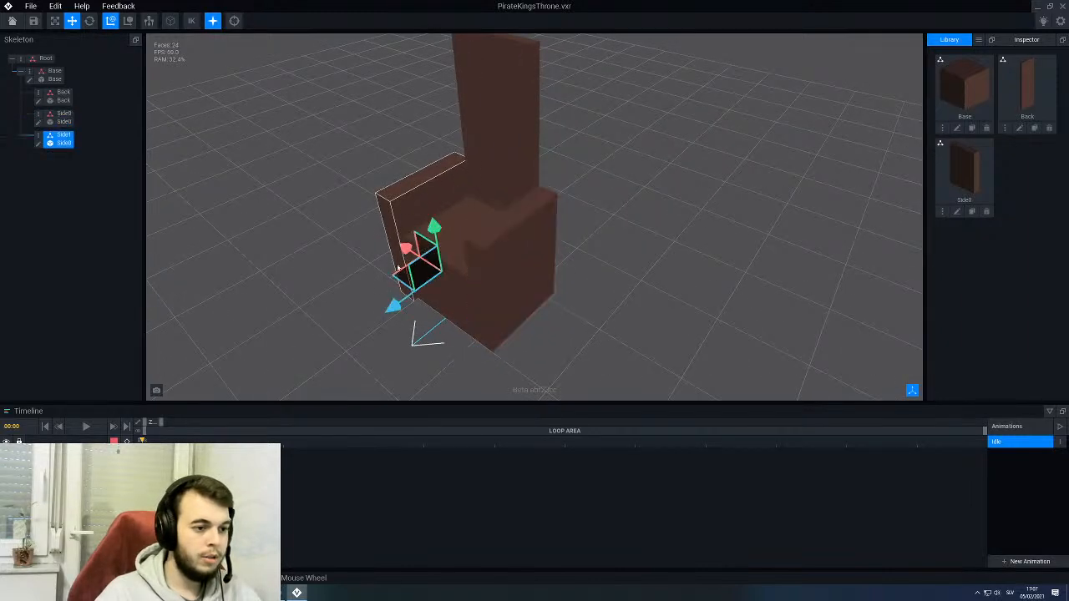
left_click_drag(393, 306, 399, 302)
left_click(347, 329)
right_click_drag(346, 328, 525, 222)
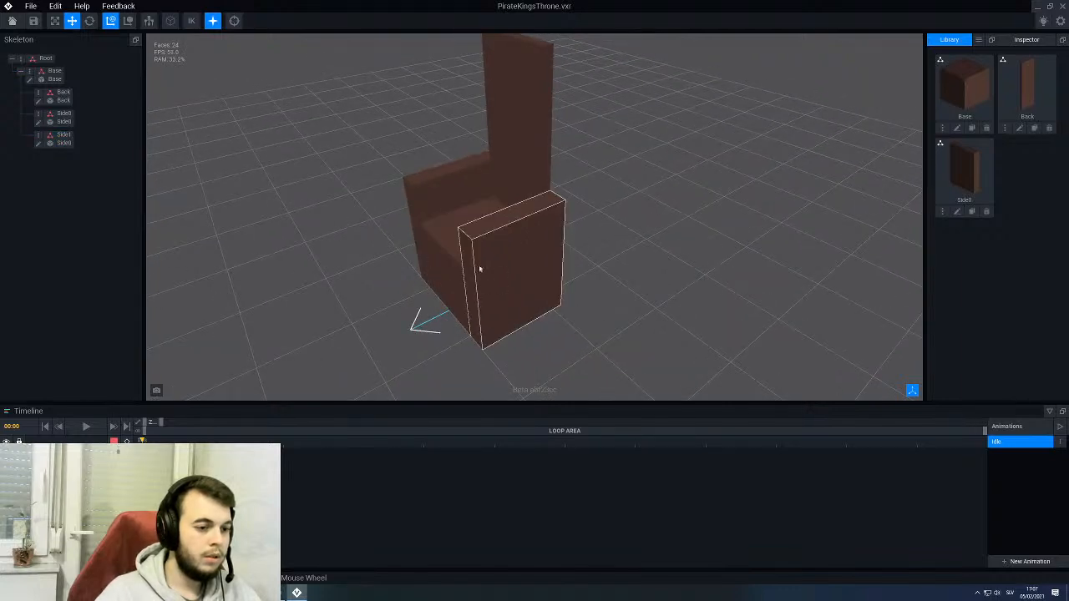
- Reopen the Side0 model for editing and set its Z depth to 40 voxels
right_click_drag(480, 269, 490, 308)
middle_click_drag(490, 308, 546, 263)
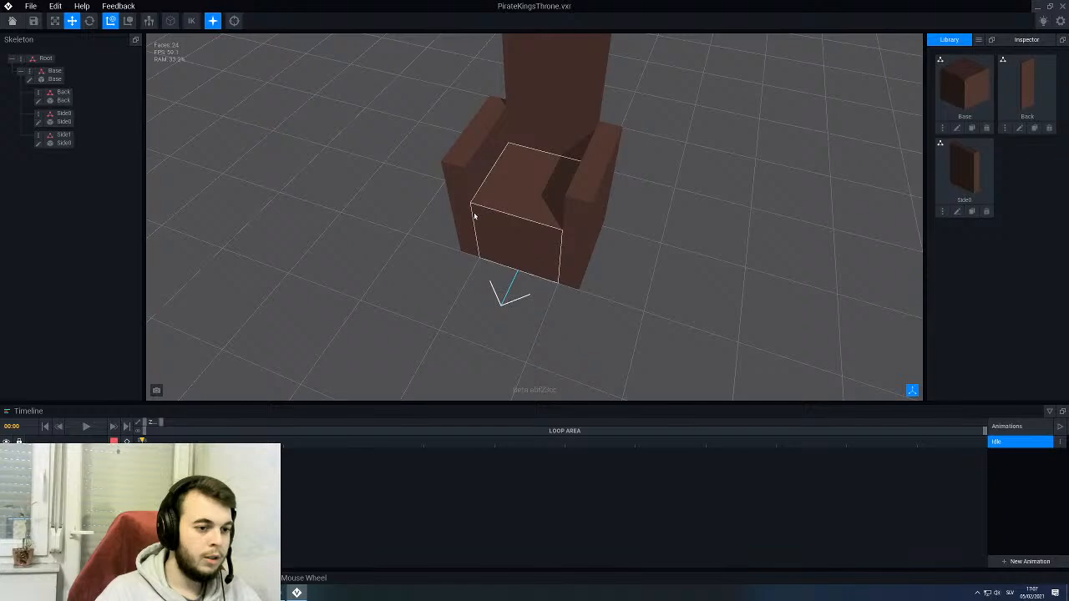
mouse_move(489, 238)
right_mouse_down()
mouse_move(466, 236)
mouse_move(544, 227)
right_mouse_up()
left_click(544, 227)
left_click(38, 124)
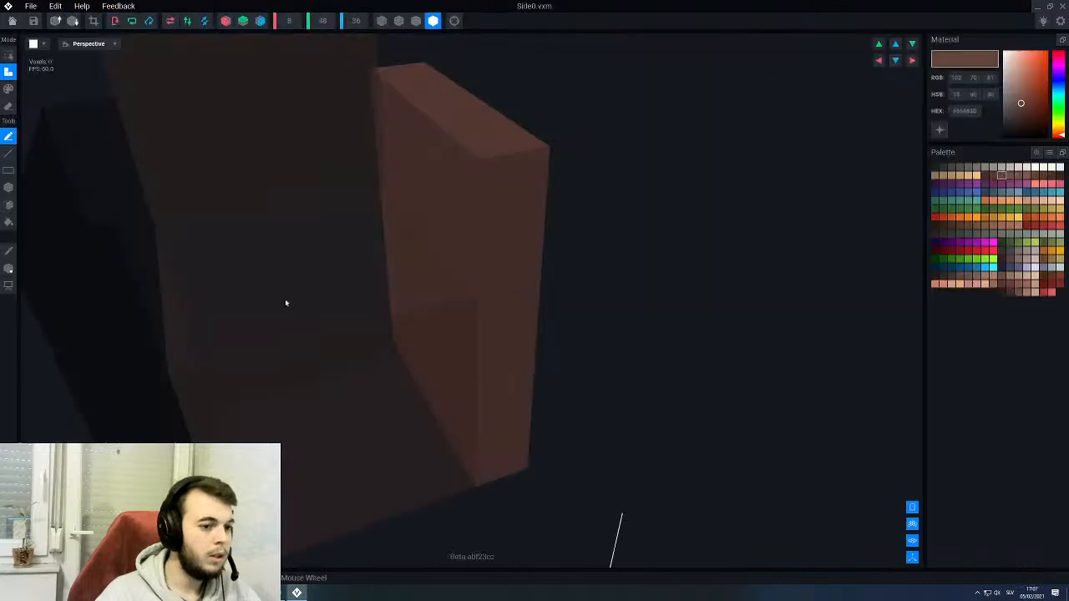
right_click_drag(401, 224, 402, 239)
scroll(403, 239, "down", 3)
middle_click_drag(292, 181, 414, 224)
left_click(355, 25)
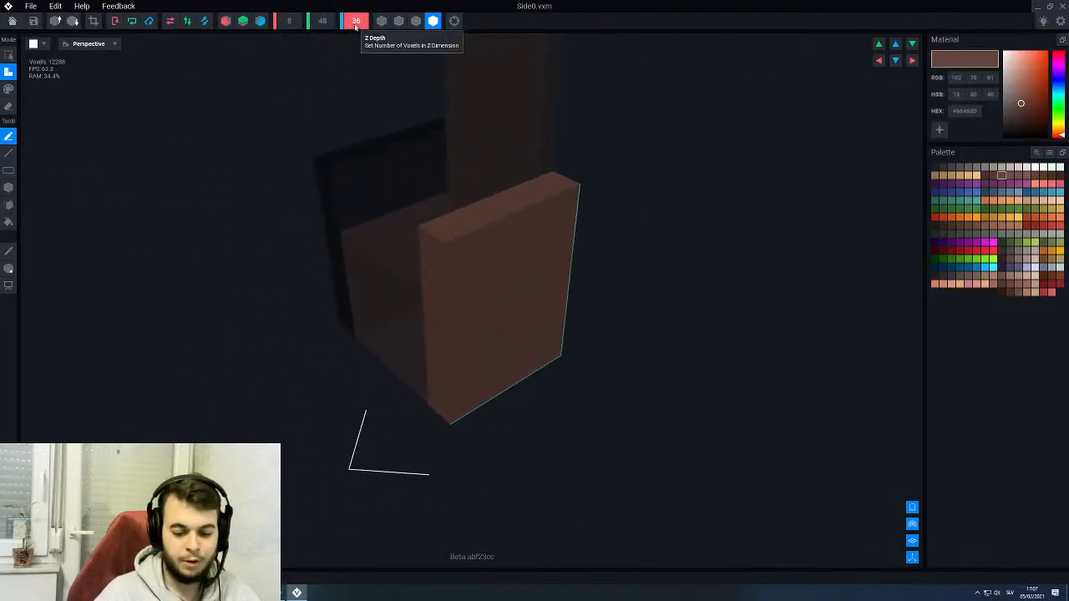
type("40")
key("Return")
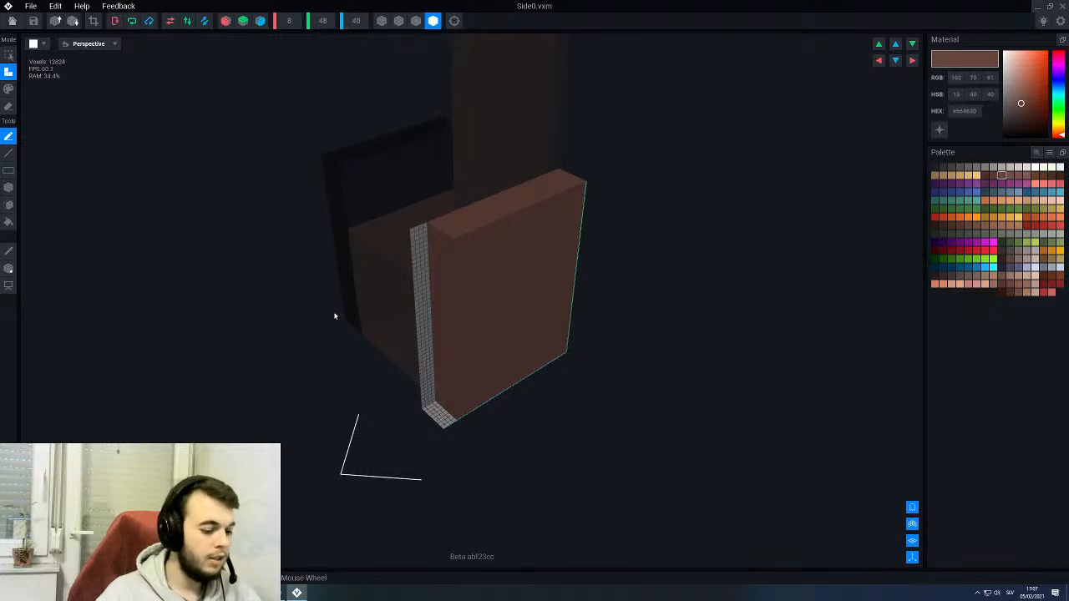
- Fill Side0's added front space with brown voxels, then save the model and return to the rig
key("f")
left_click(443, 323)
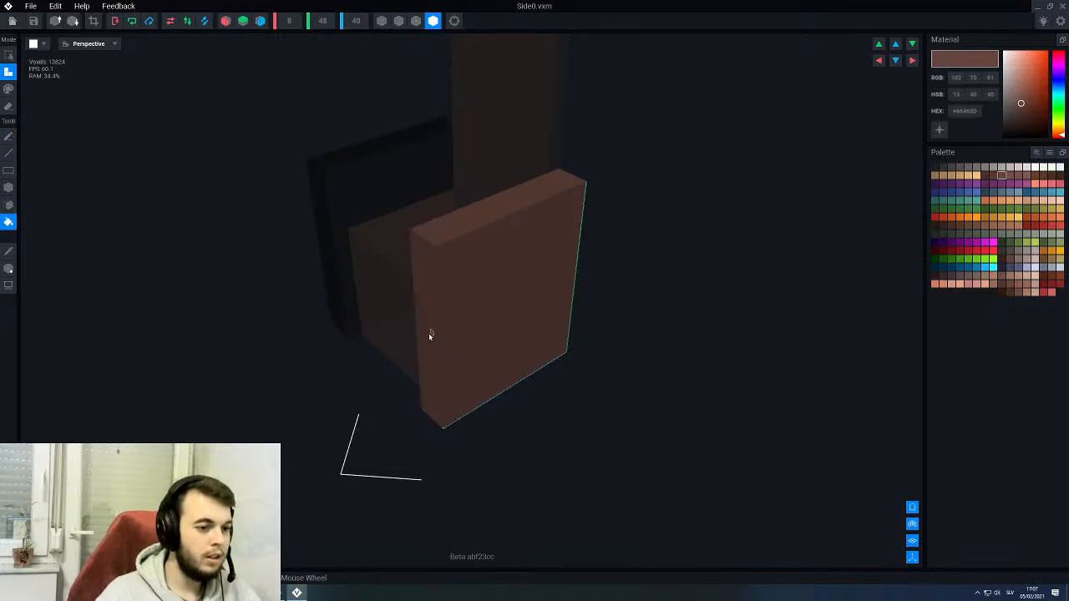
right_click_drag(429, 332, 418, 334)
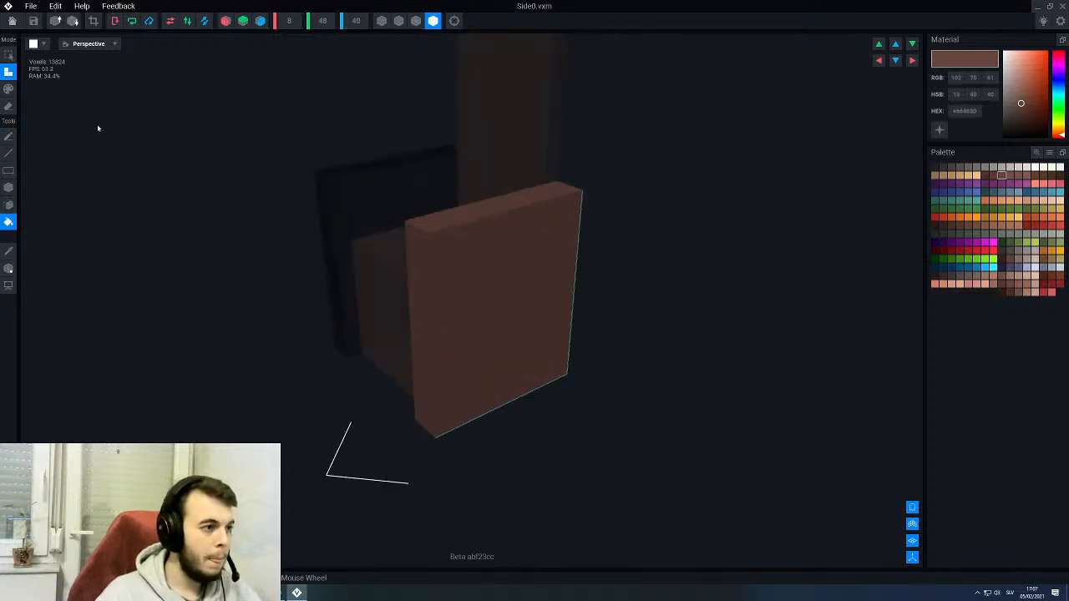
left_click(12, 21)
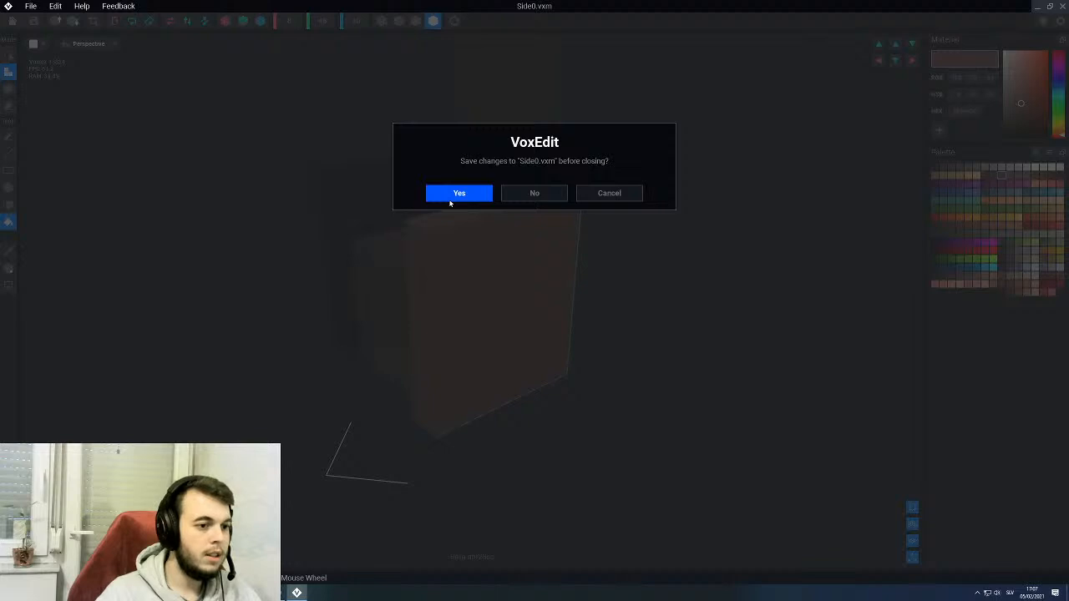
left_click(452, 195)
mouse_move(425, 262)
right_mouse_down()
mouse_move(465, 234)
mouse_move(442, 250)
right_mouse_up()
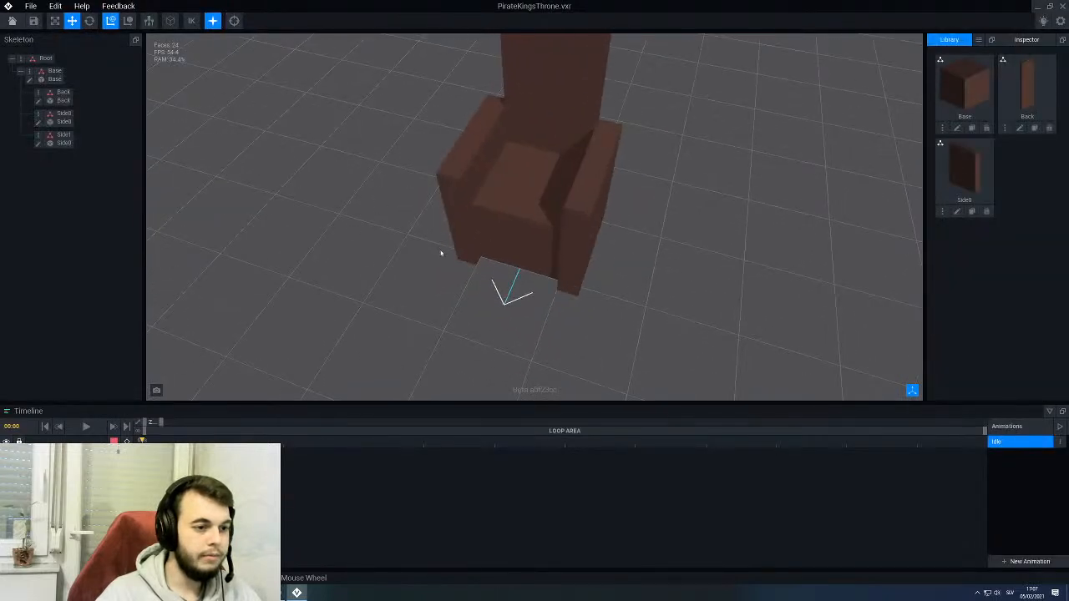
- Turn on edge outlines for the models in the rig view and check the throne's shape
left_click(170, 21)
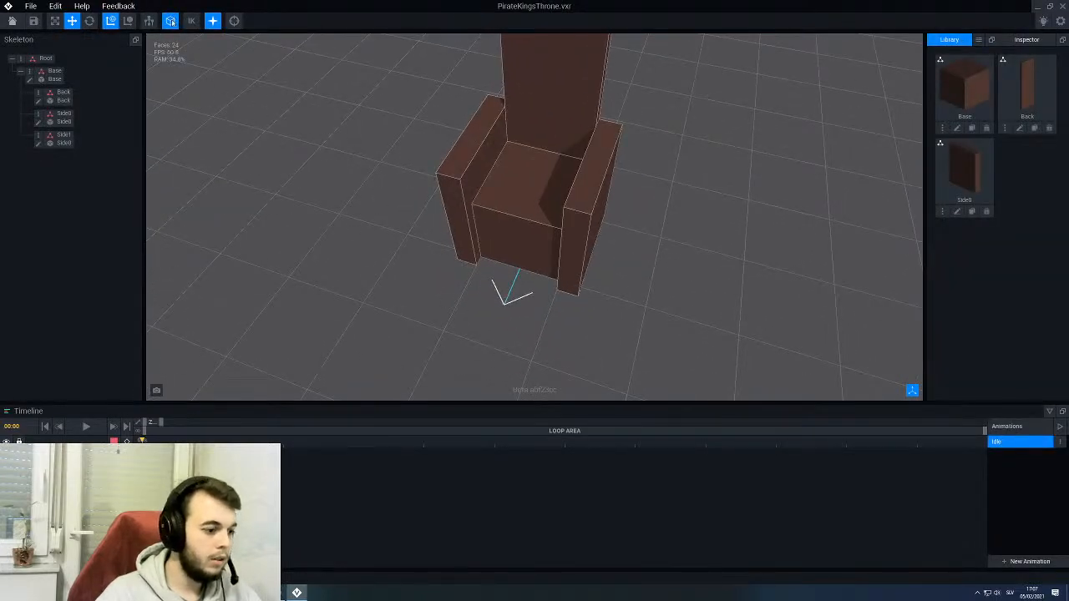
right_click_drag(563, 305, 475, 237)
scroll(528, 311, "down", 5)
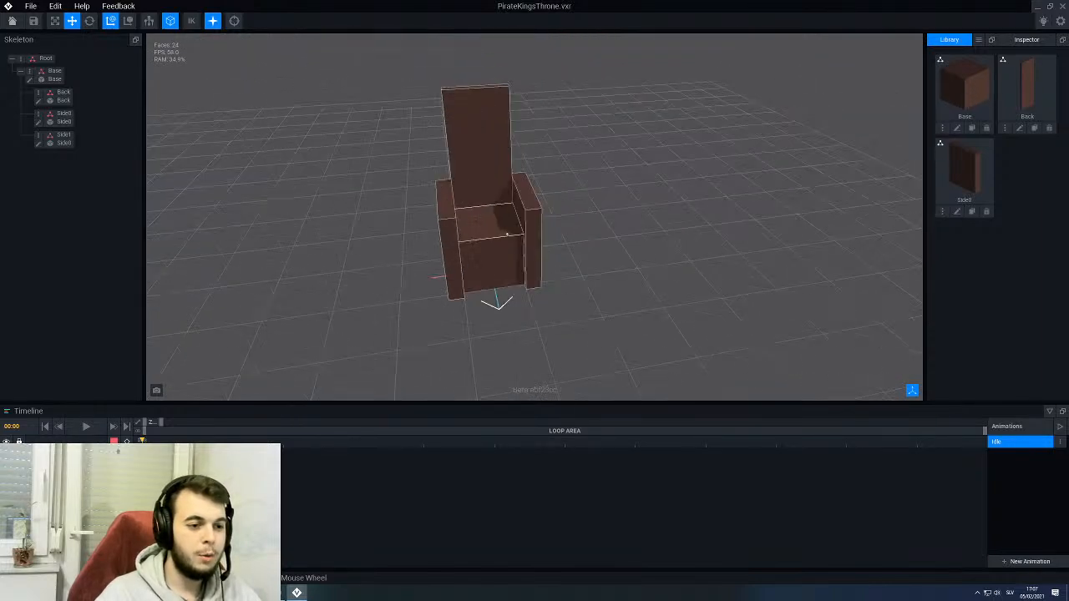
right_click_drag(511, 237, 460, 214)
scroll(518, 251, "up", 3)
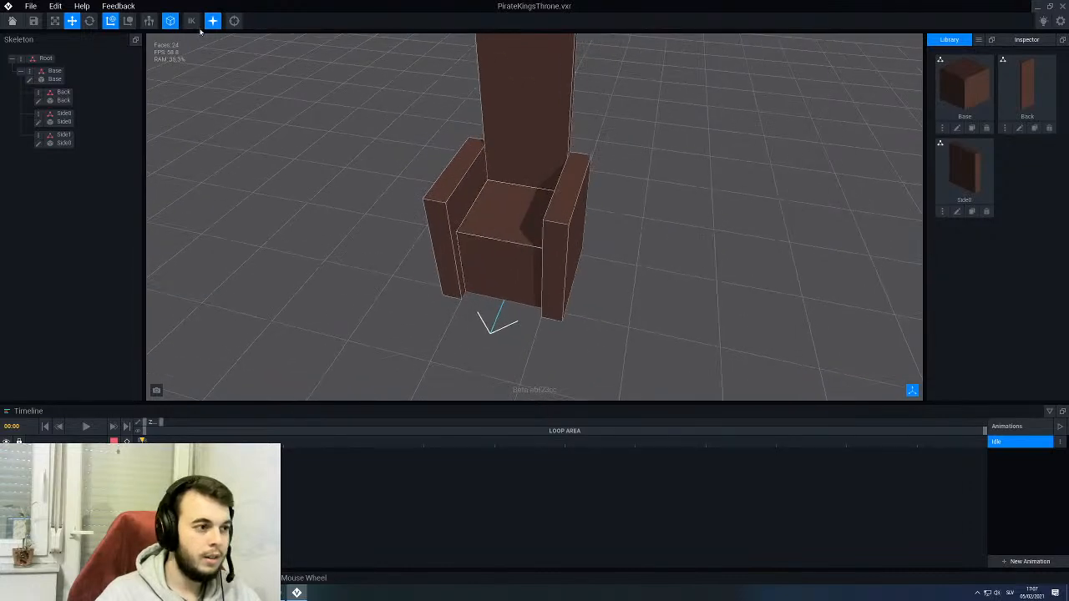
- Compare the throne with its edge outlines hidden and shown, leaving them on
left_click(170, 21)
left_click(170, 21)
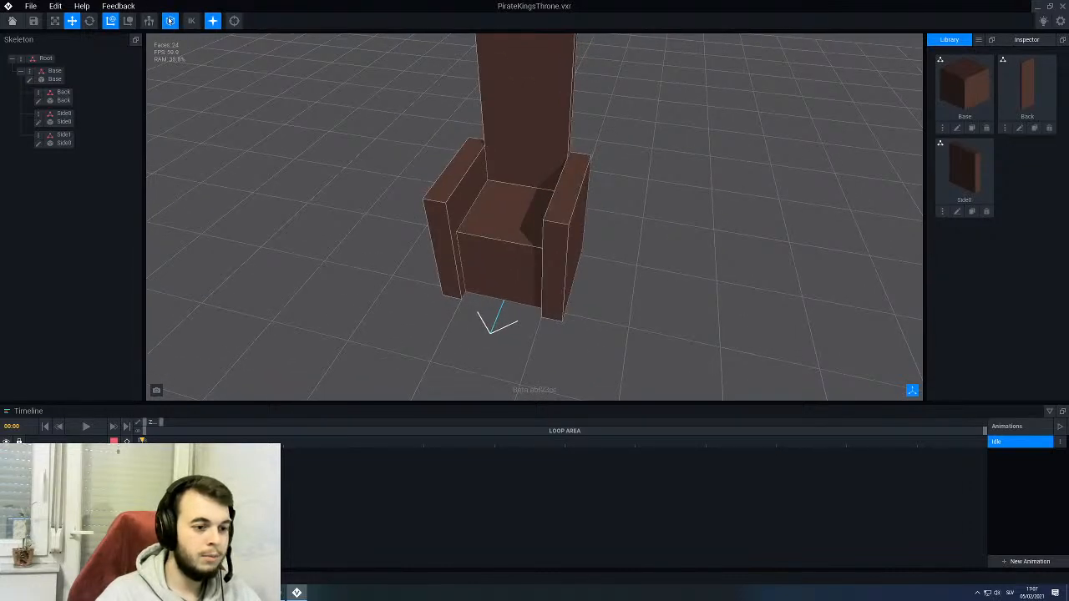
left_click(170, 21)
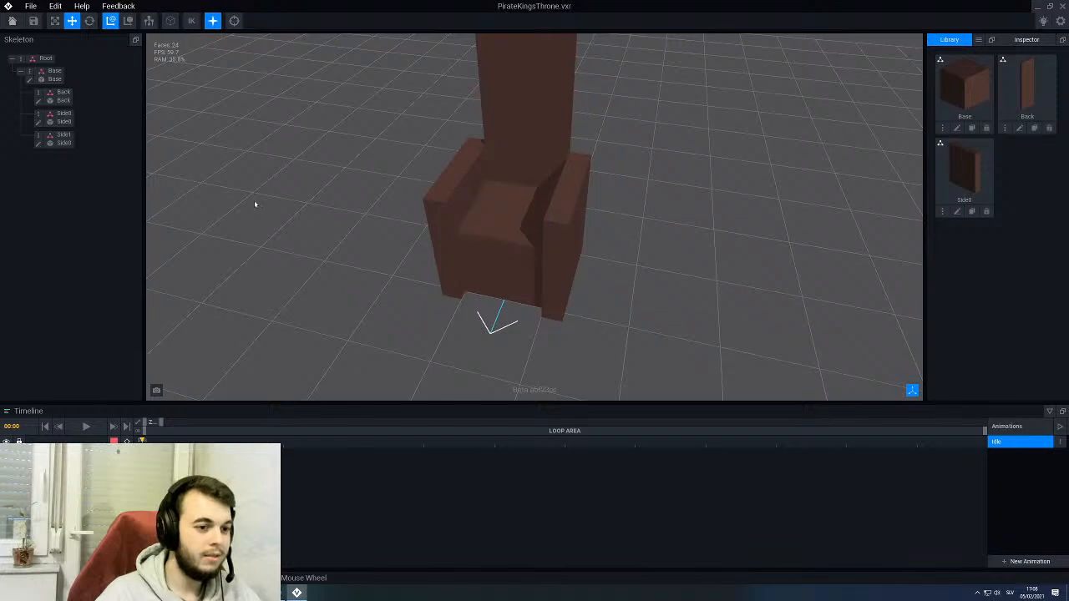
left_click(169, 21)
scroll(473, 230, "down", 5)
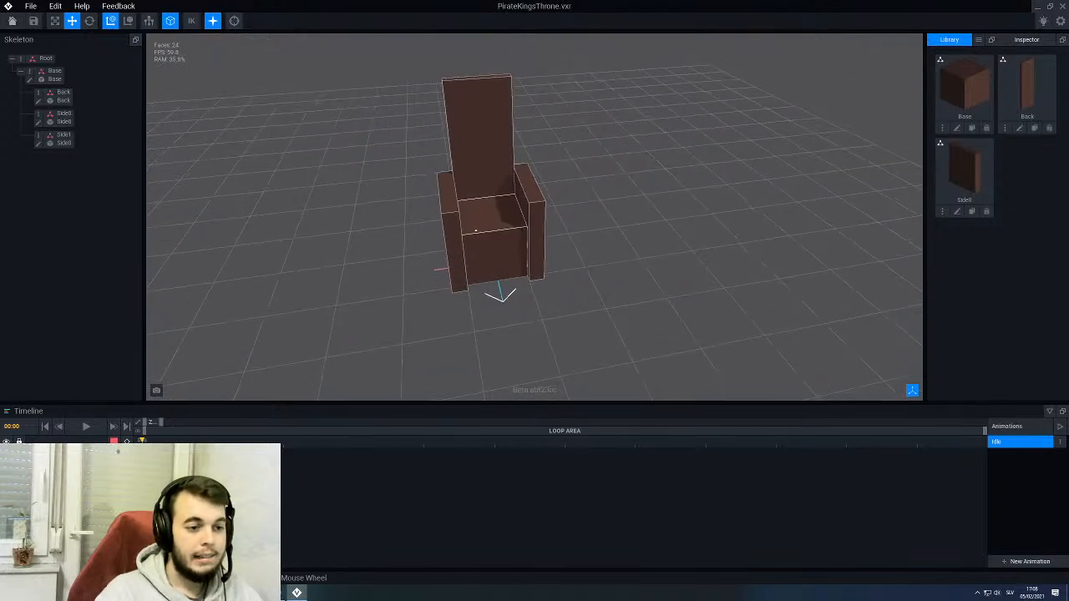
mouse_move(474, 231)
right_mouse_down()
mouse_move(522, 246)
mouse_move(487, 245)
mouse_move(525, 247)
mouse_move(469, 251)
right_mouse_up()
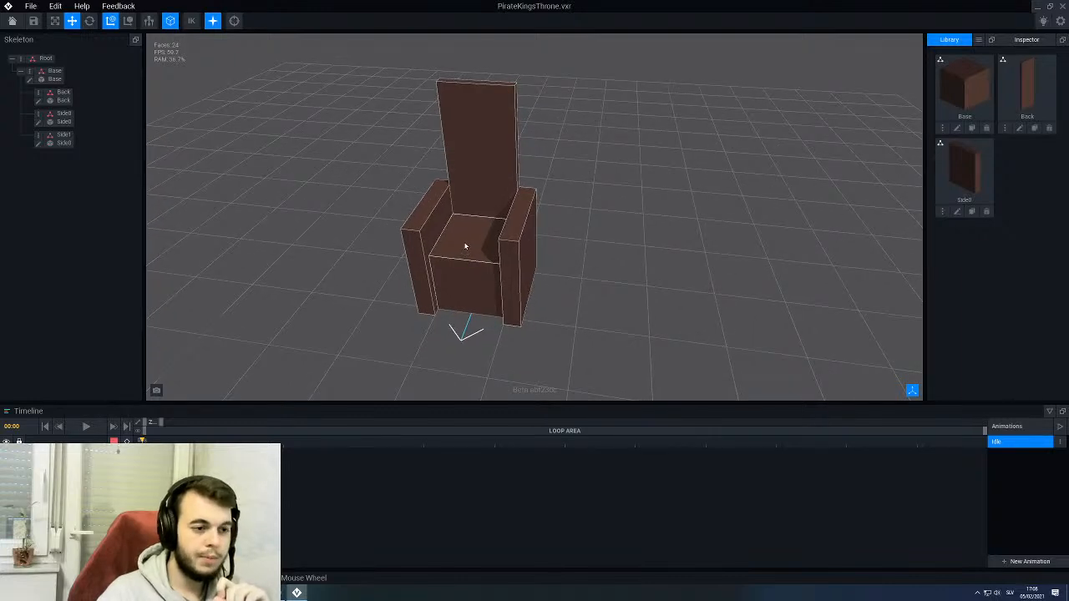
- Open the Side0 model for editing and switch its display to outlined edges, facing the panel's outer side
right_click_drag(477, 158, 472, 180)
right_click_drag(458, 249, 487, 256)
left_click(487, 256)
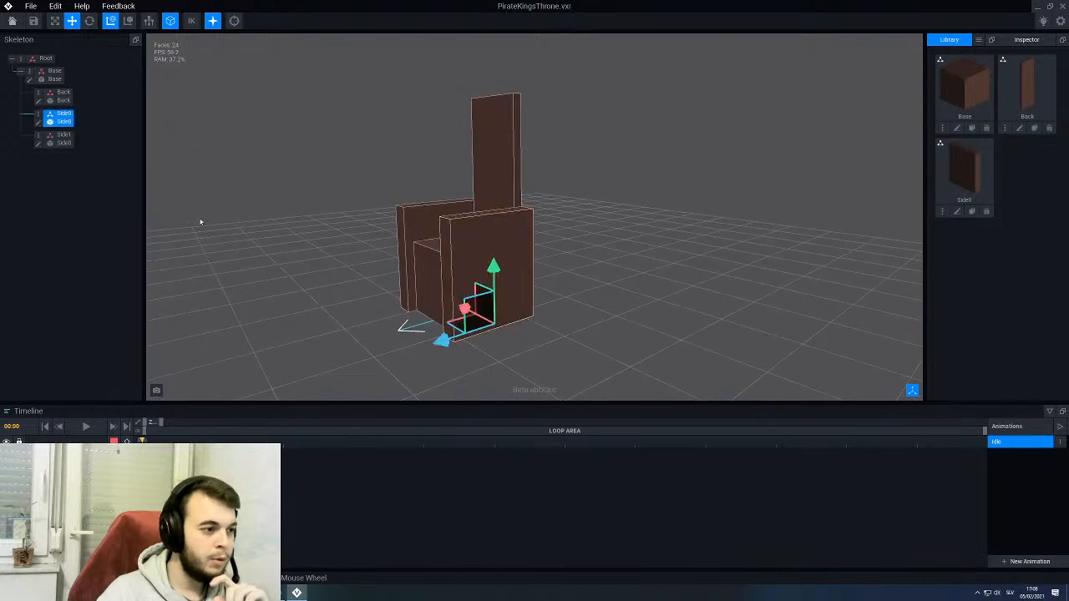
left_click(37, 122)
right_click_drag(442, 257, 486, 239)
left_click(416, 22)
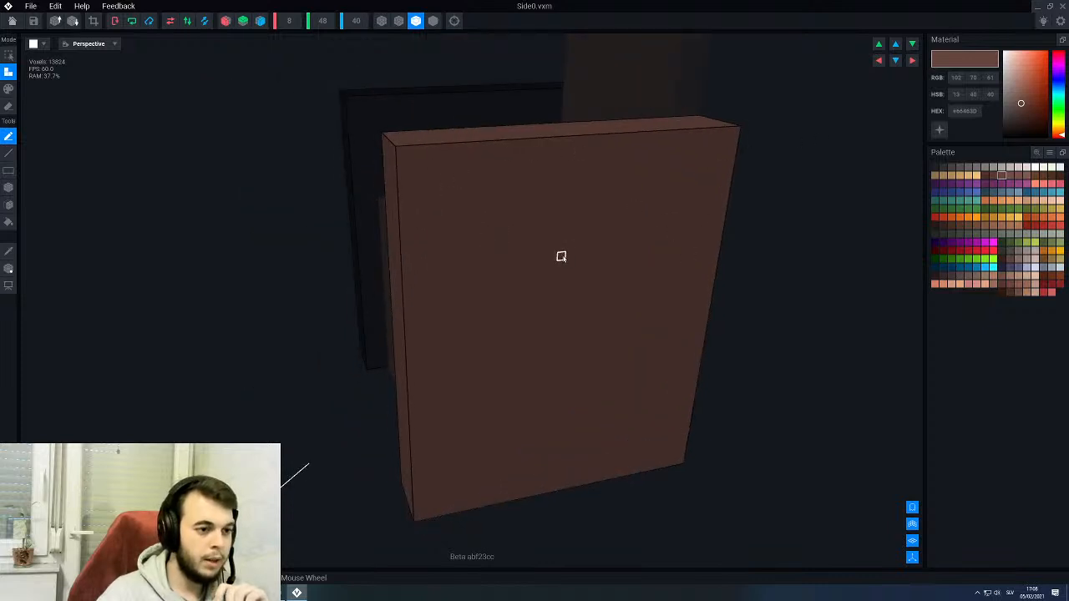
right_click_drag(562, 256, 535, 255)
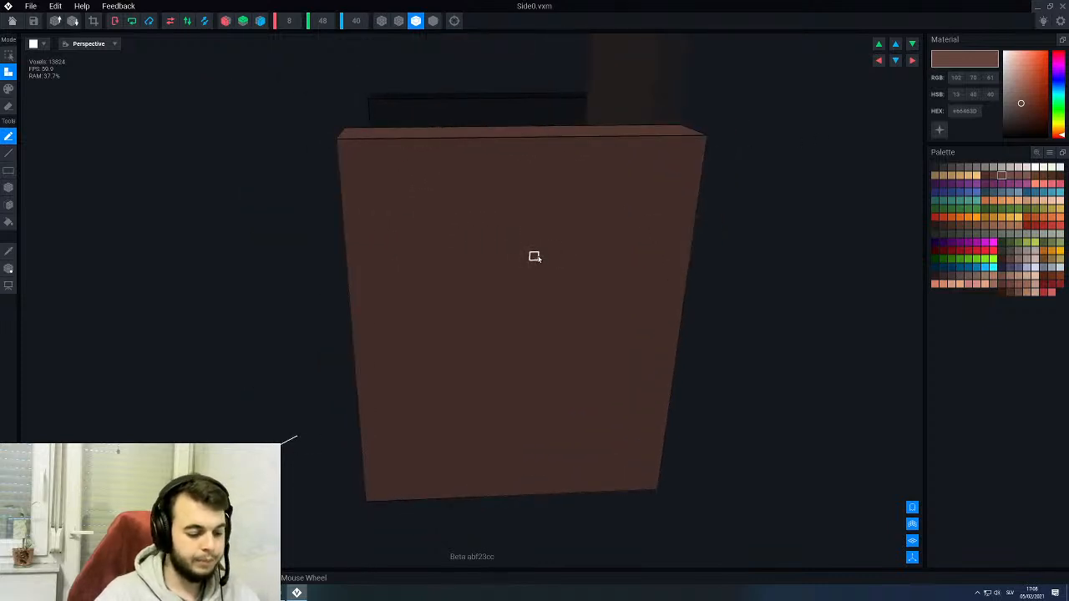
- Erase a tall, narrow rectangular recess near the upper front corner of Side0's outer face with the box tool
key("e")
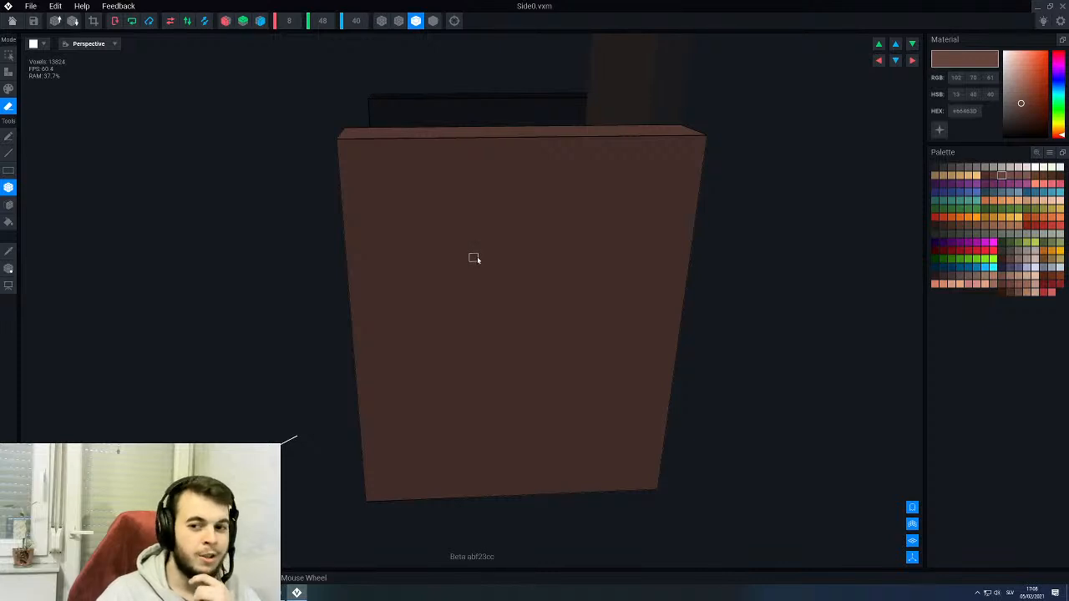
scroll(501, 242, "up", 1)
scroll(353, 221, "up", 1)
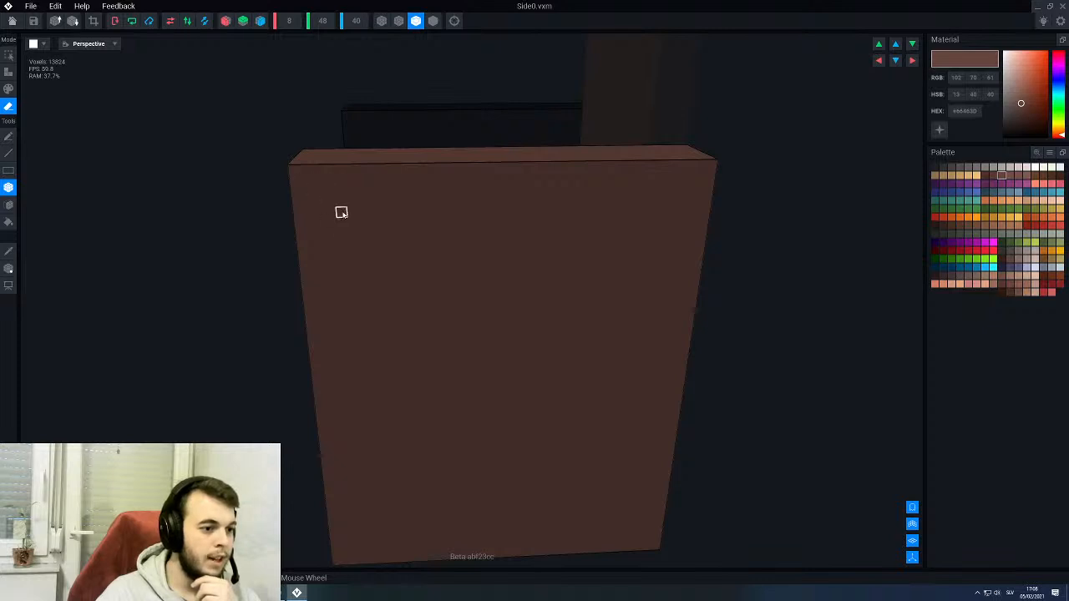
left_click_drag(349, 239, 381, 314)
right_click_drag(376, 302, 354, 256)
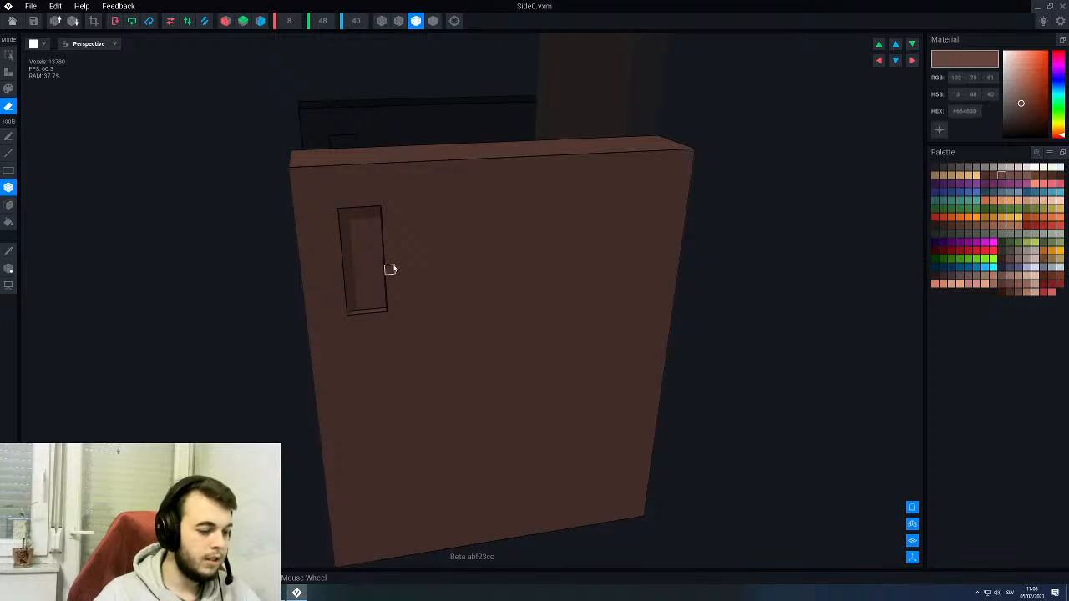
- Erase the recess in Side0's outer face all the way through the panel with the face tool
key("p")
key("e")
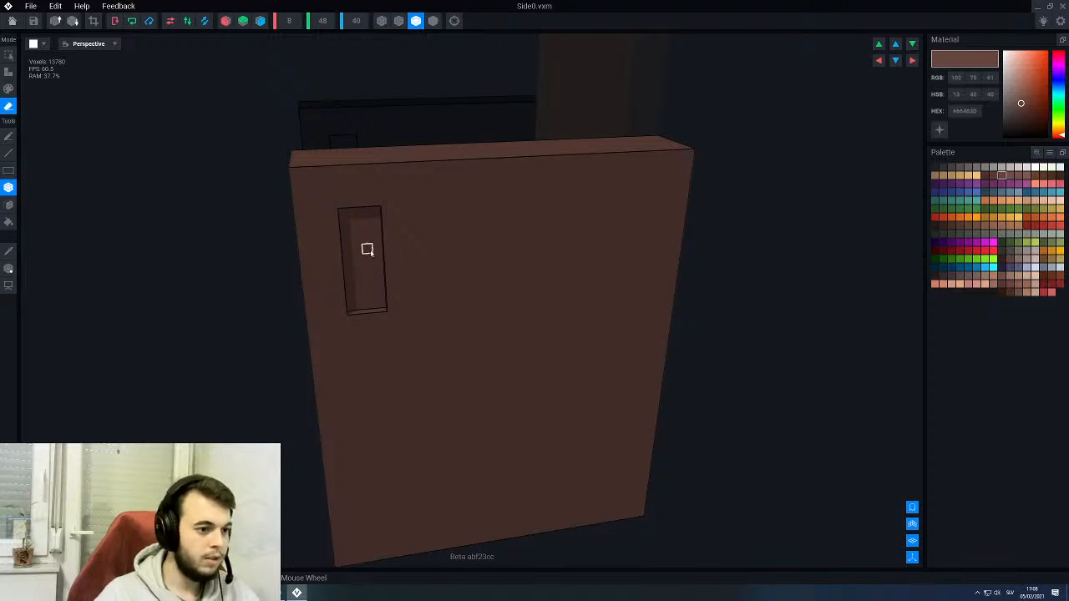
left_click(365, 248)
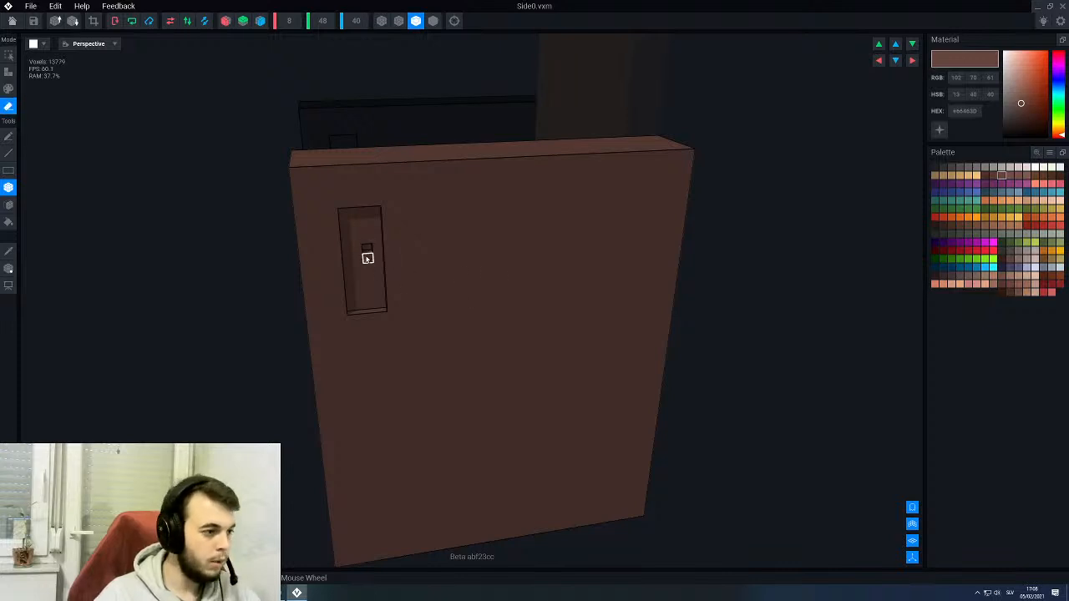
left_click(9, 205)
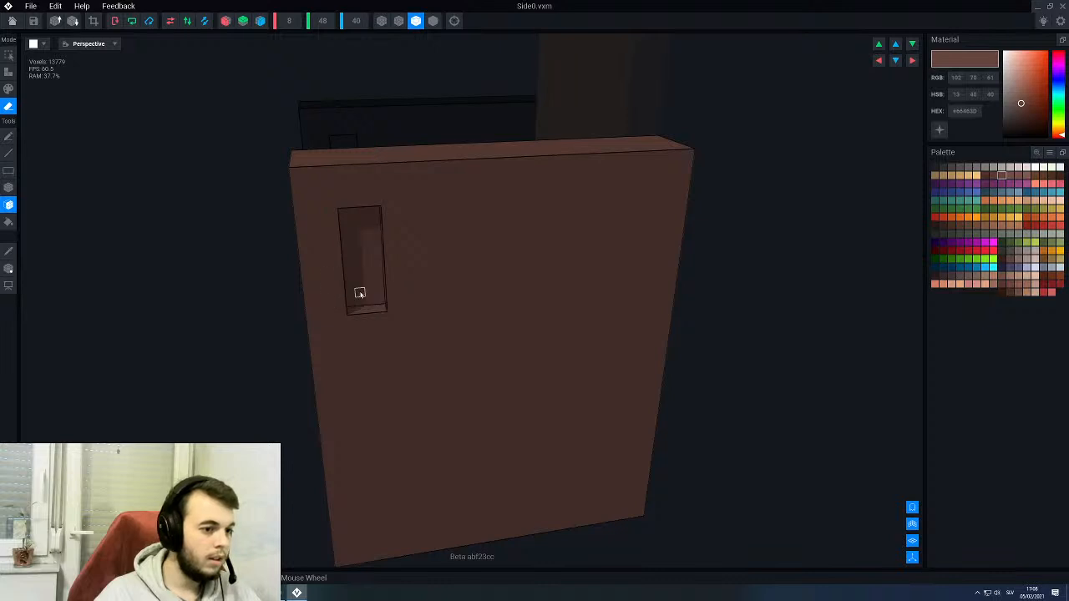
left_click(357, 277)
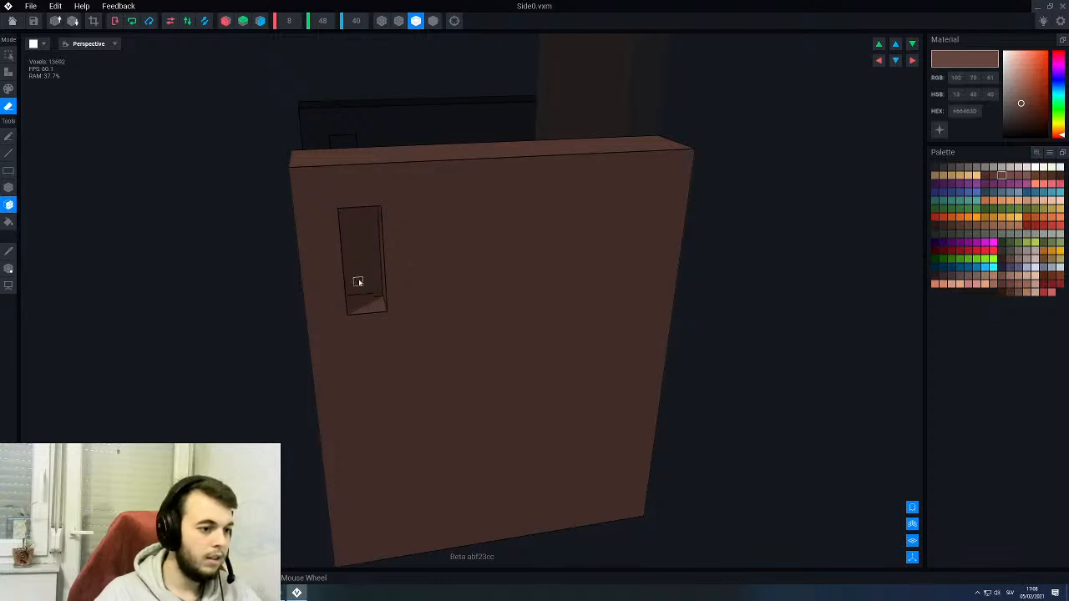
left_click(360, 267)
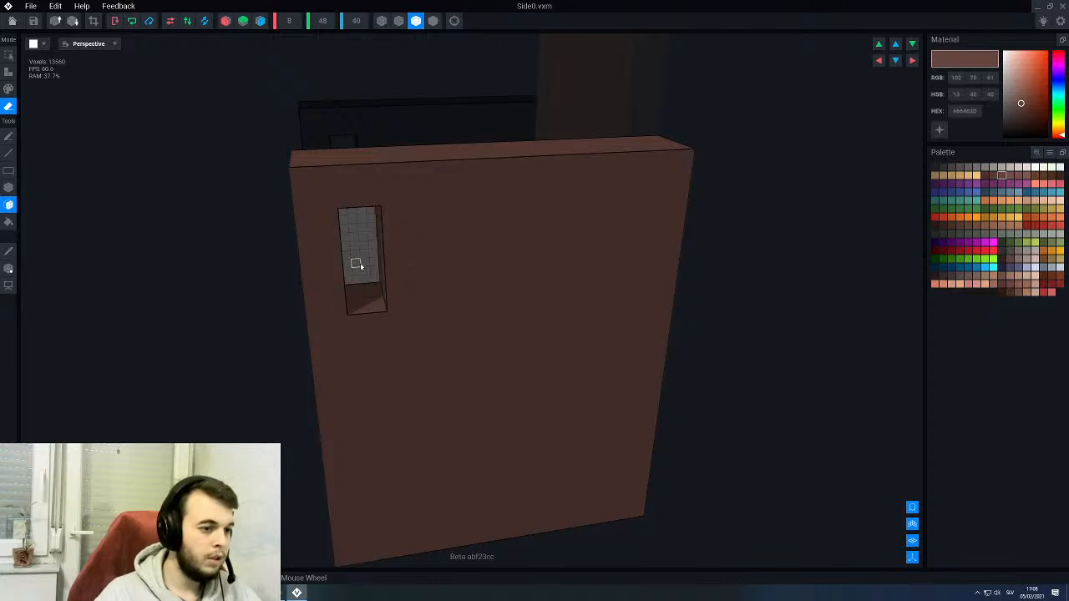
mouse_move(360, 266)
right_mouse_down()
mouse_move(354, 253)
mouse_move(362, 265)
right_mouse_up()
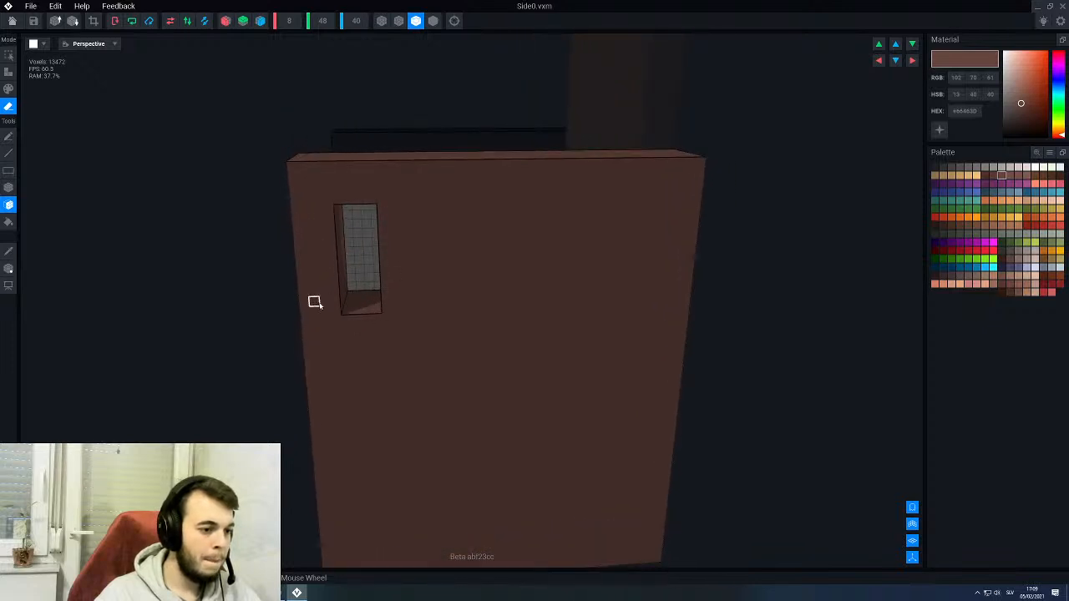
- Try to erase two more tall recesses in a row beside the first opening with the box tool
scroll(358, 300, "up", 2)
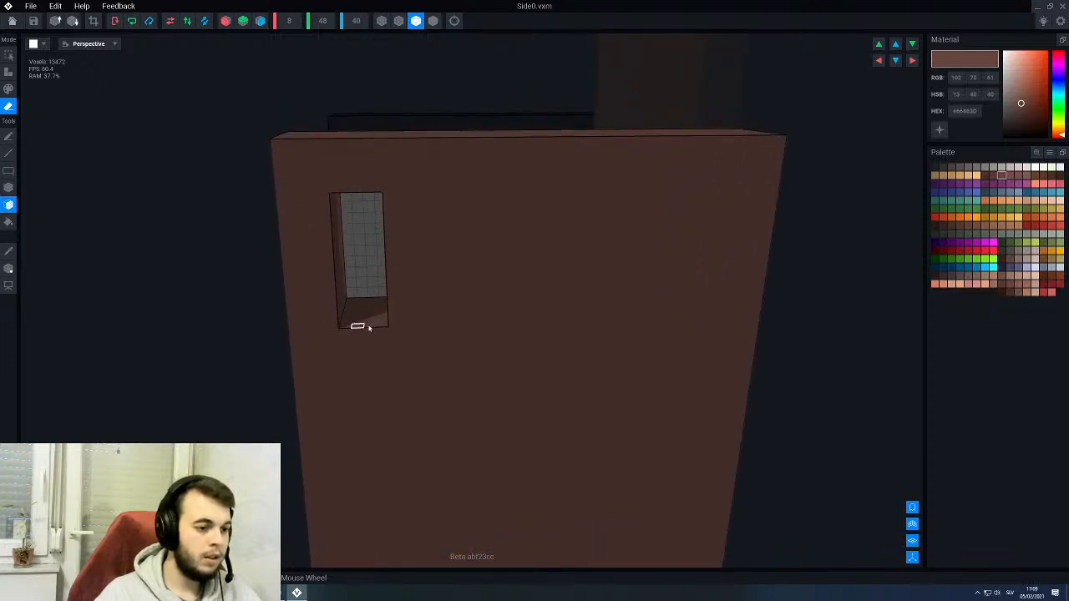
middle_click_drag(419, 322, 384, 322)
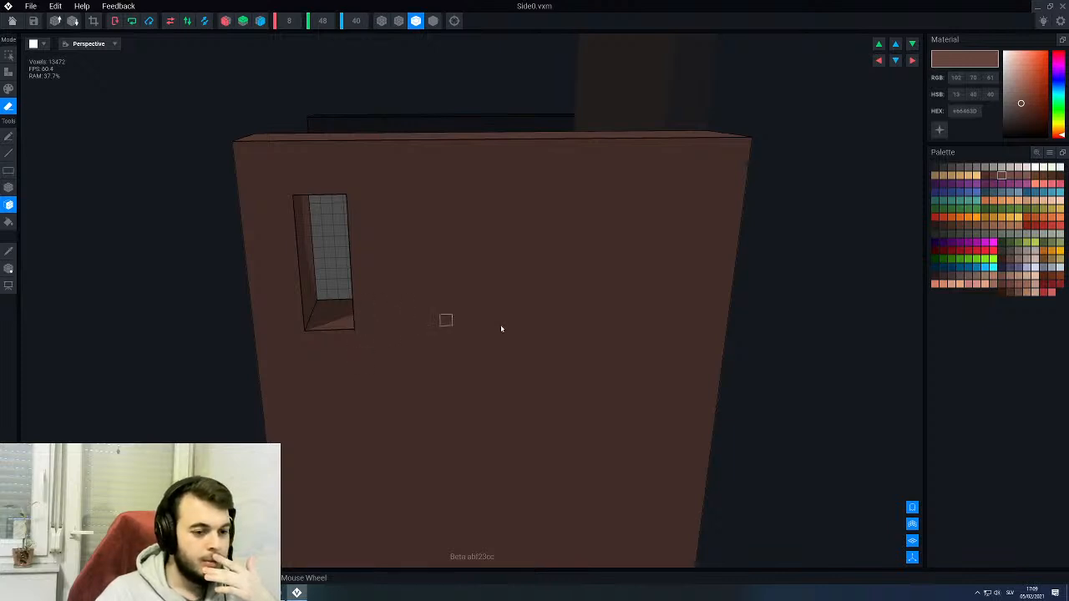
mouse_move(274, 239)
right_mouse_down()
mouse_move(327, 248)
mouse_move(393, 333)
right_mouse_up()
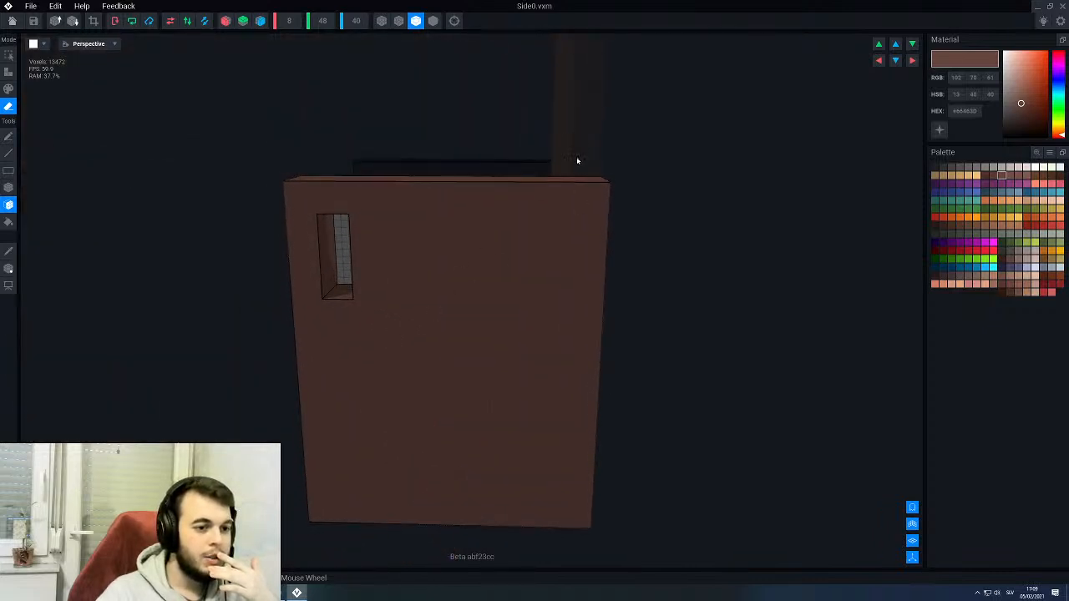
scroll(574, 157, "up", 2)
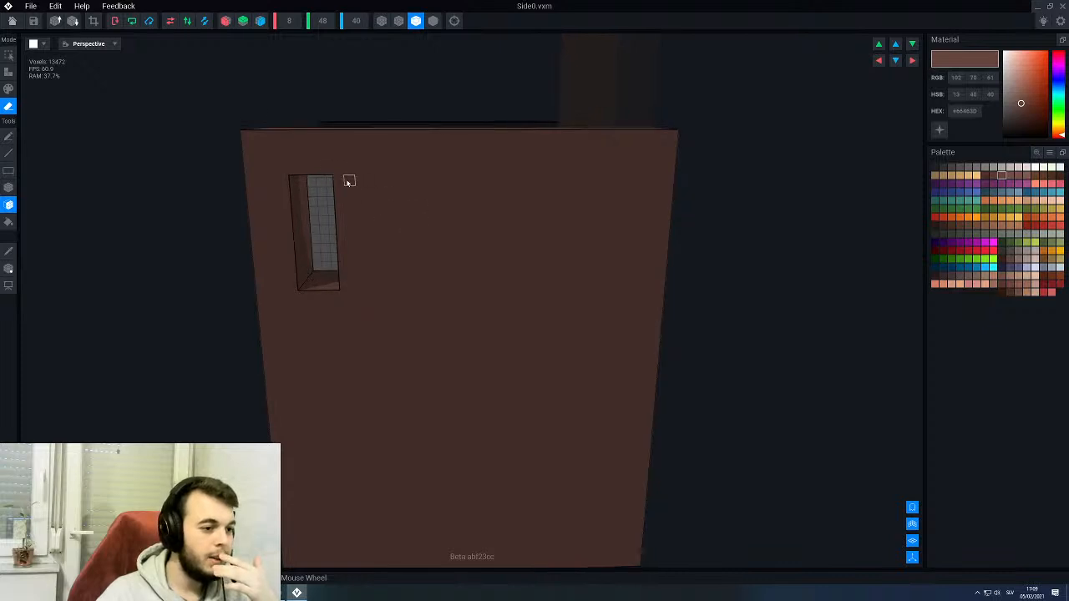
scroll(348, 180, "up", 2)
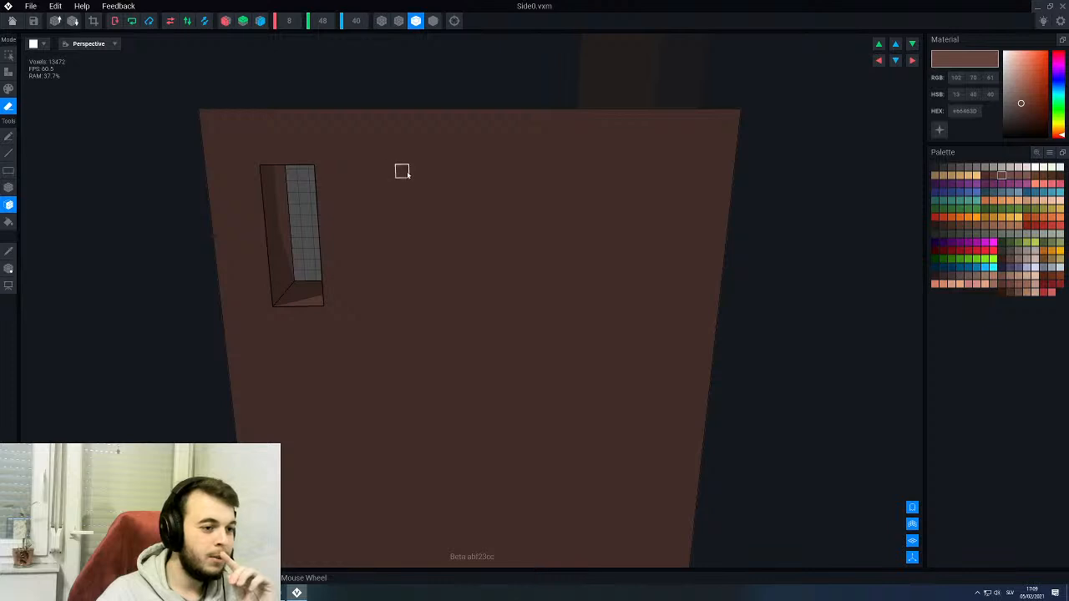
left_click(415, 228)
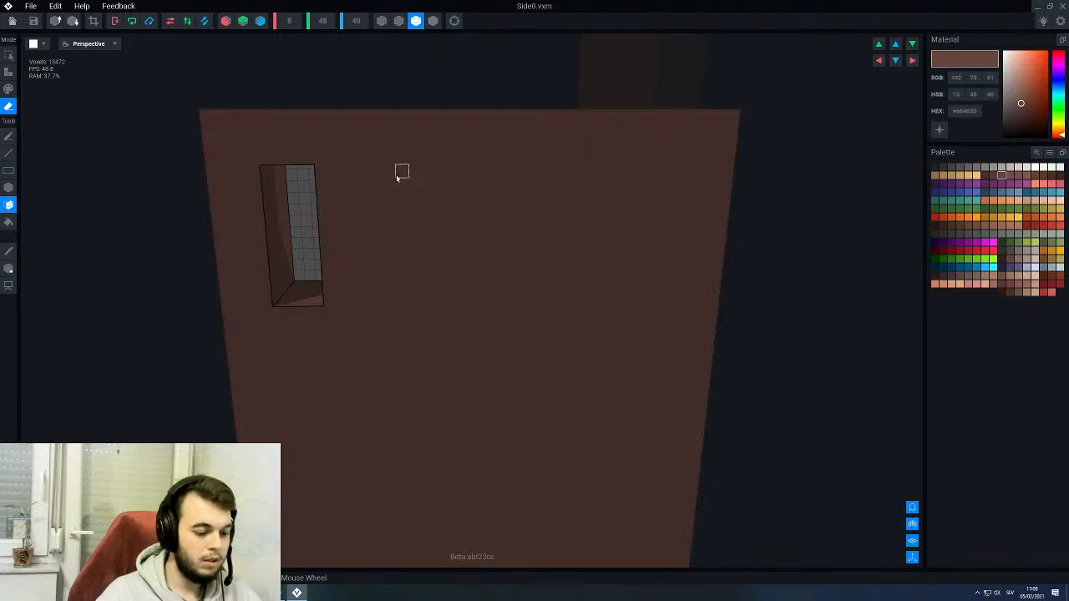
key("b")
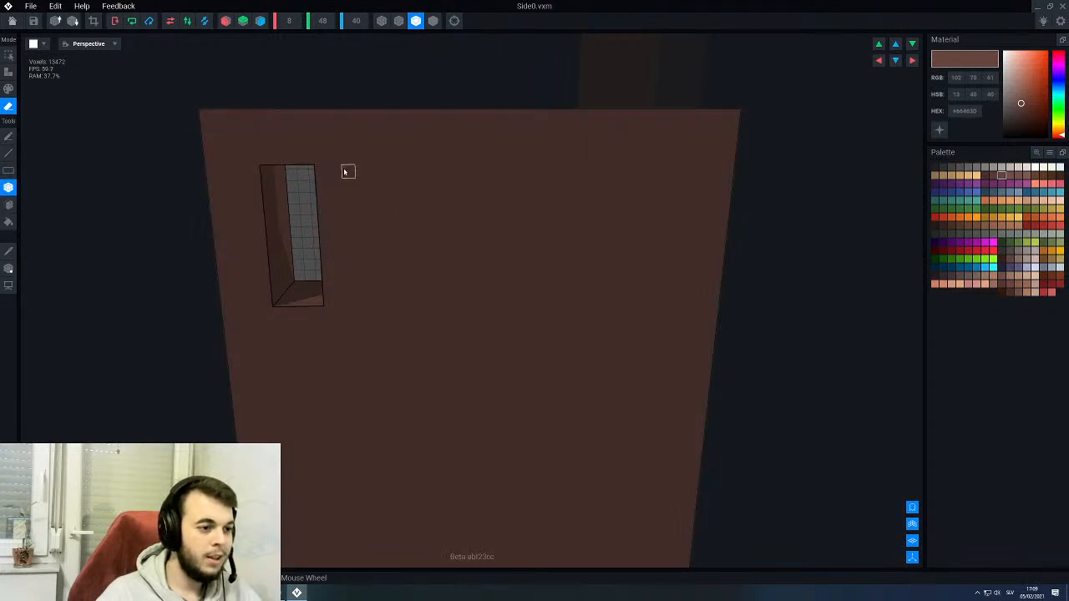
left_click_drag(399, 167, 446, 303)
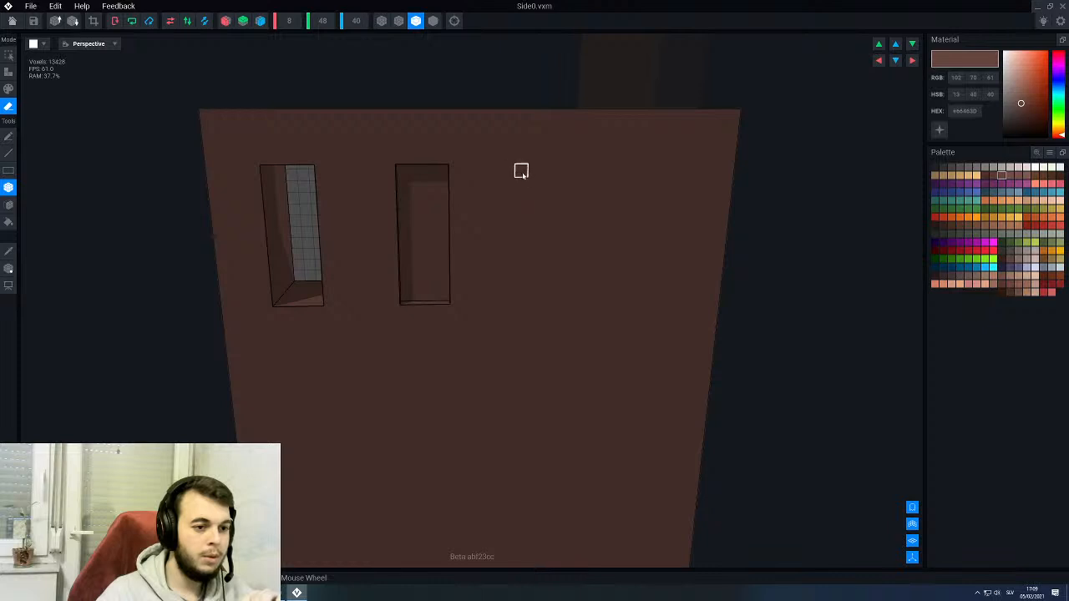
left_click_drag(522, 171, 570, 302)
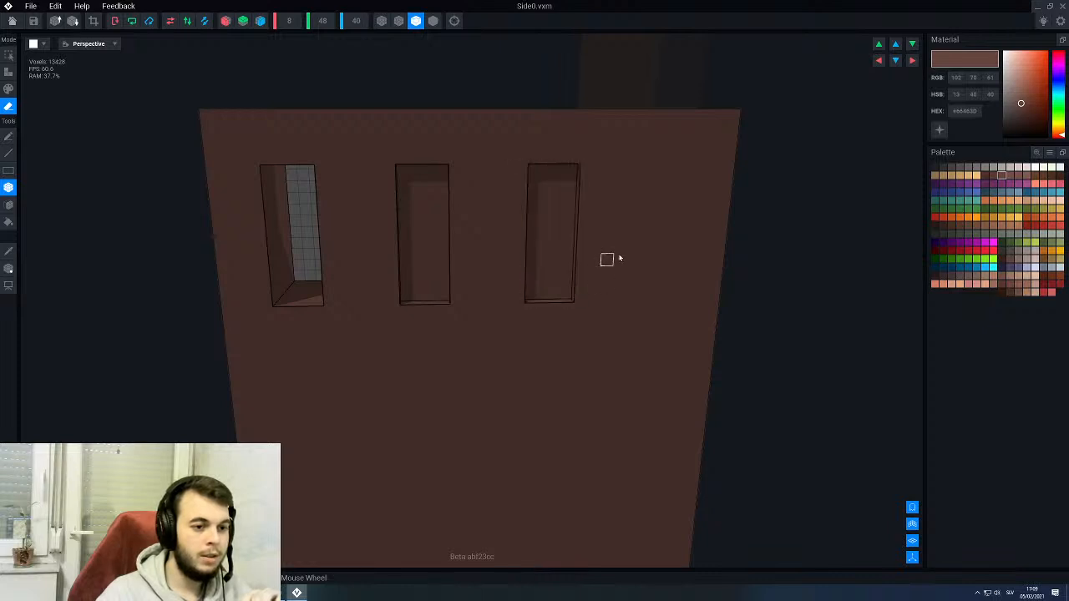
right_click_drag(619, 259, 645, 234)
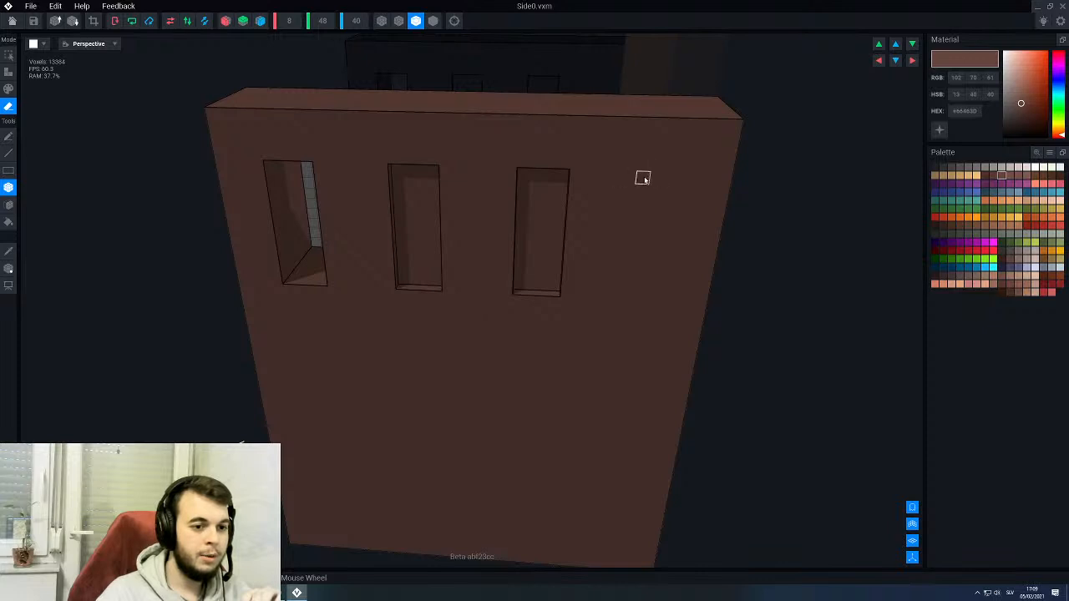
scroll(433, 204, "up", 2)
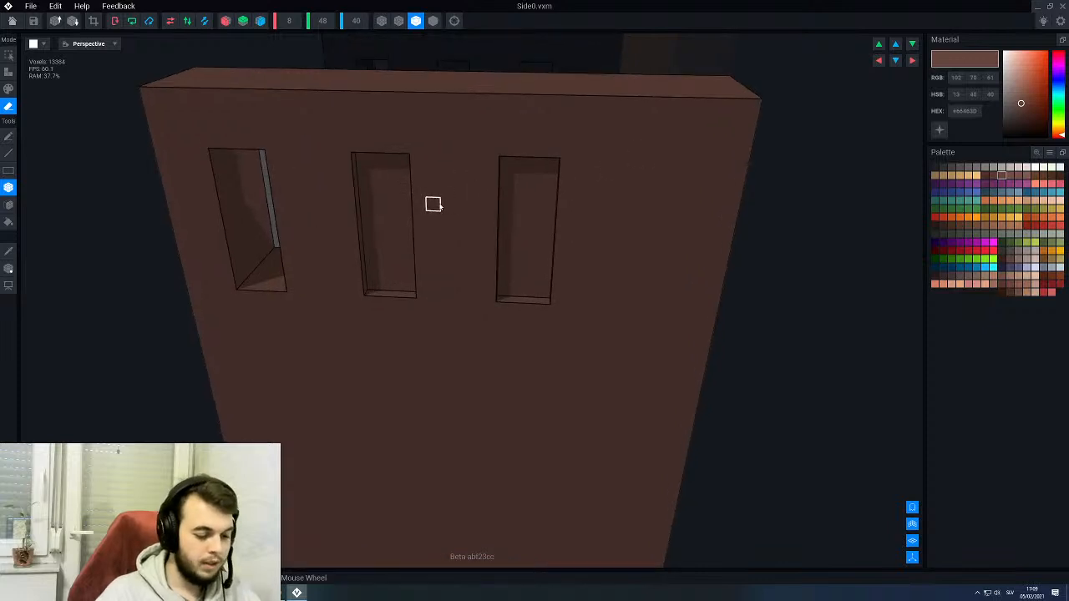
key("ctrl+z")
key("ctrl+z")
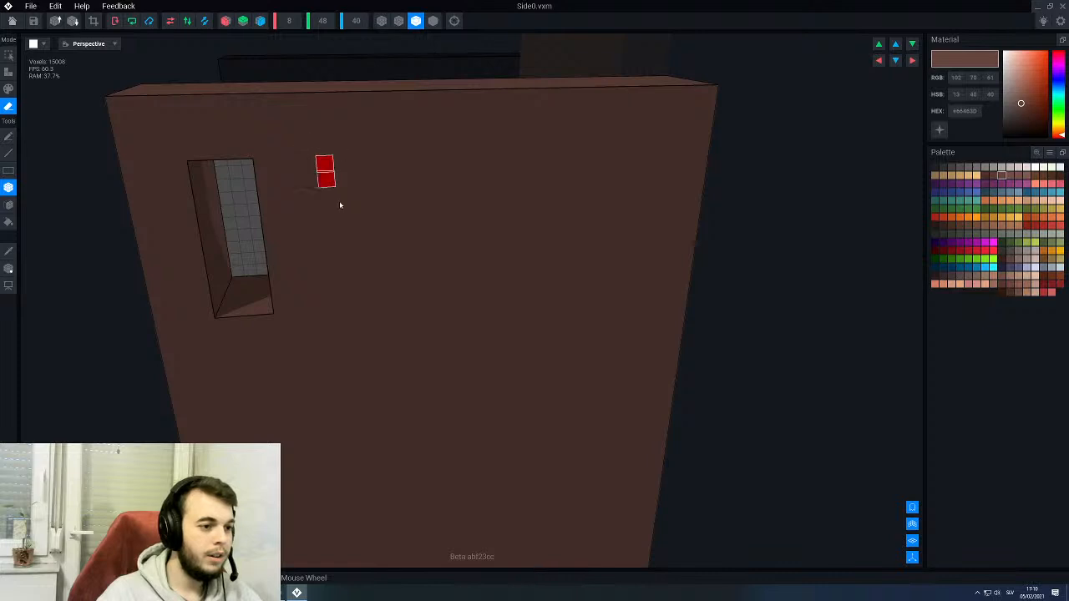
- Erase three more tall recesses beside the first opening, matching its size and evenly spaced in one row, using the box tool
left_click_drag(340, 205, 375, 296)
right_click_drag(375, 296, 396, 228)
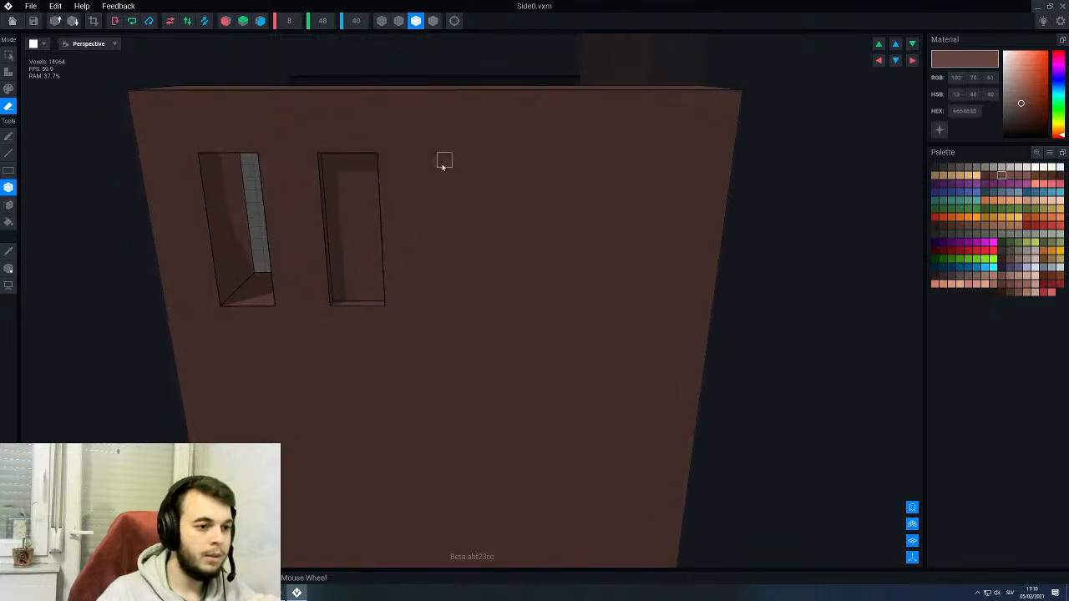
left_click_drag(449, 187, 485, 295)
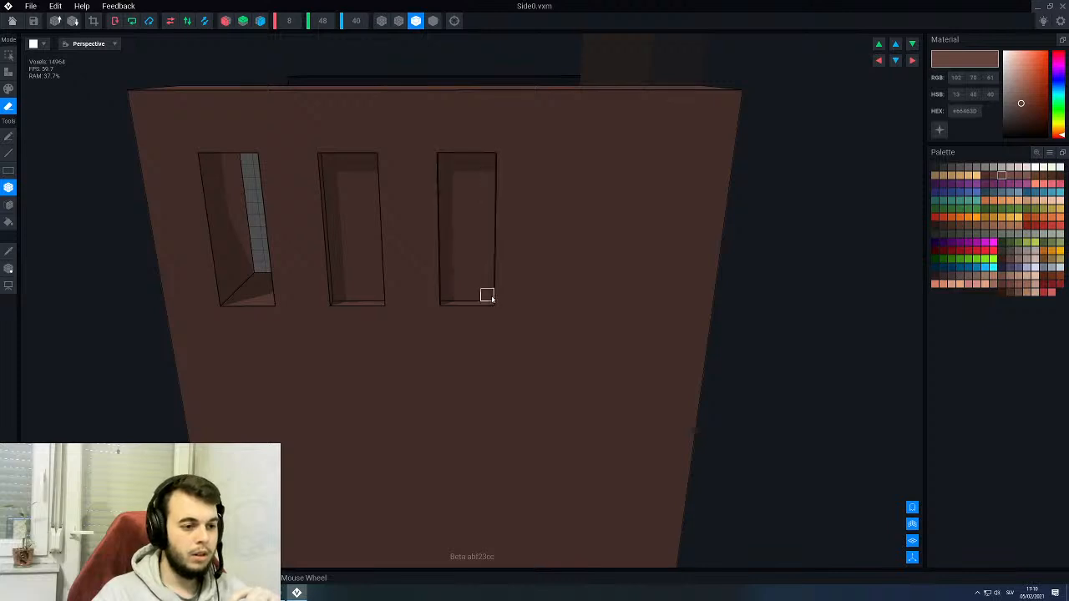
right_click_drag(485, 296, 449, 184)
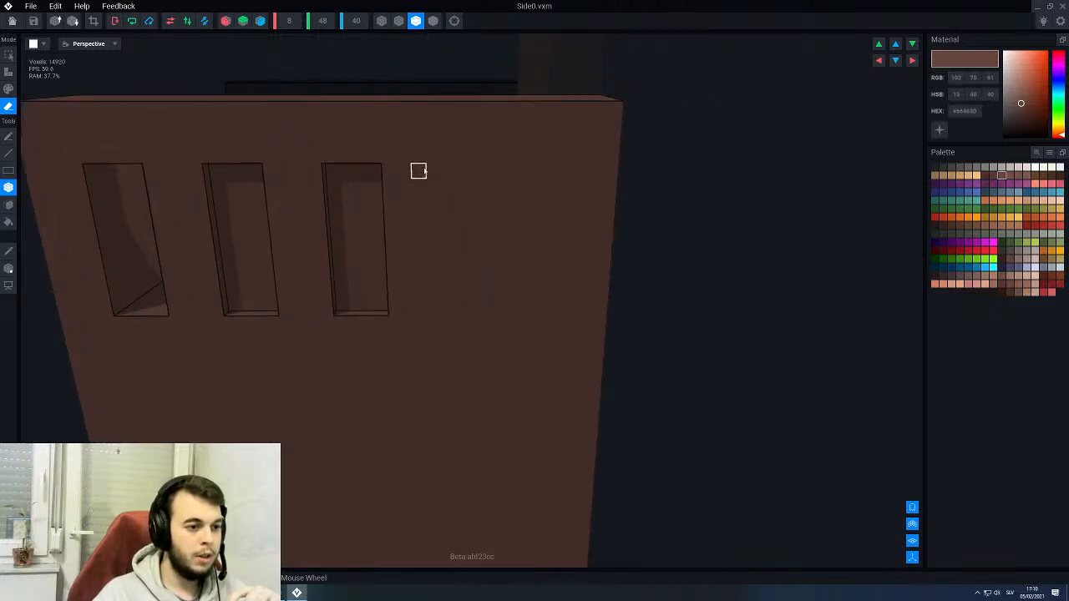
left_click_drag(458, 198, 498, 311)
right_click_drag(448, 334, 449, 306)
scroll(372, 265, "up", 2)
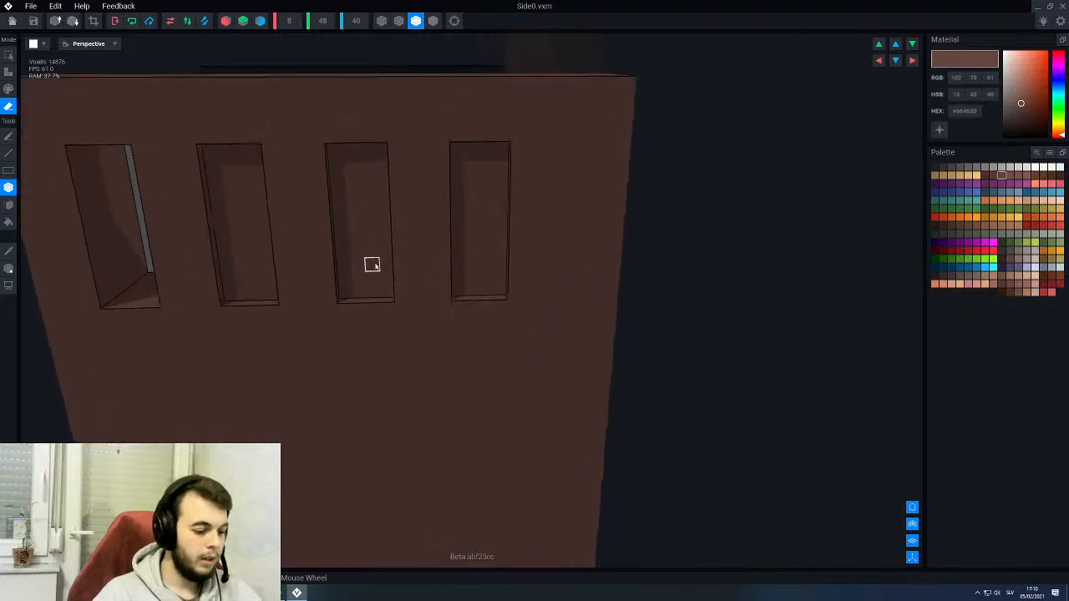
- Cut the three new recesses completely through the Side0 panel by erasing their back faces with the face tool
key("f")
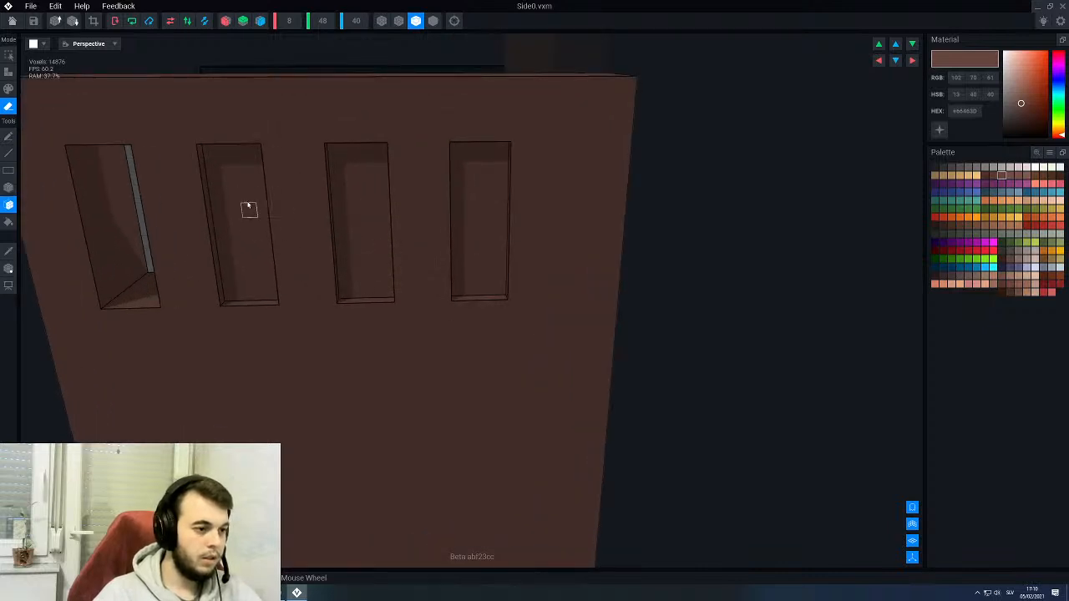
left_click(248, 208)
left_click(245, 205)
left_click(246, 205)
left_click(248, 204)
left_click(249, 204)
left_click(249, 204)
left_click(249, 204)
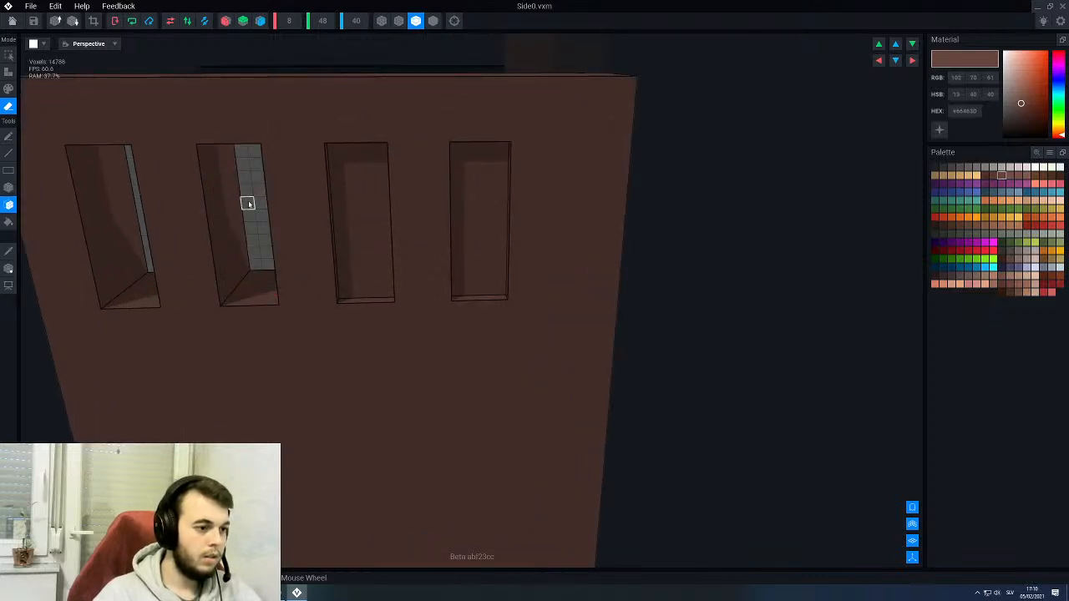
left_click(355, 219)
left_click(360, 214)
left_click(363, 217)
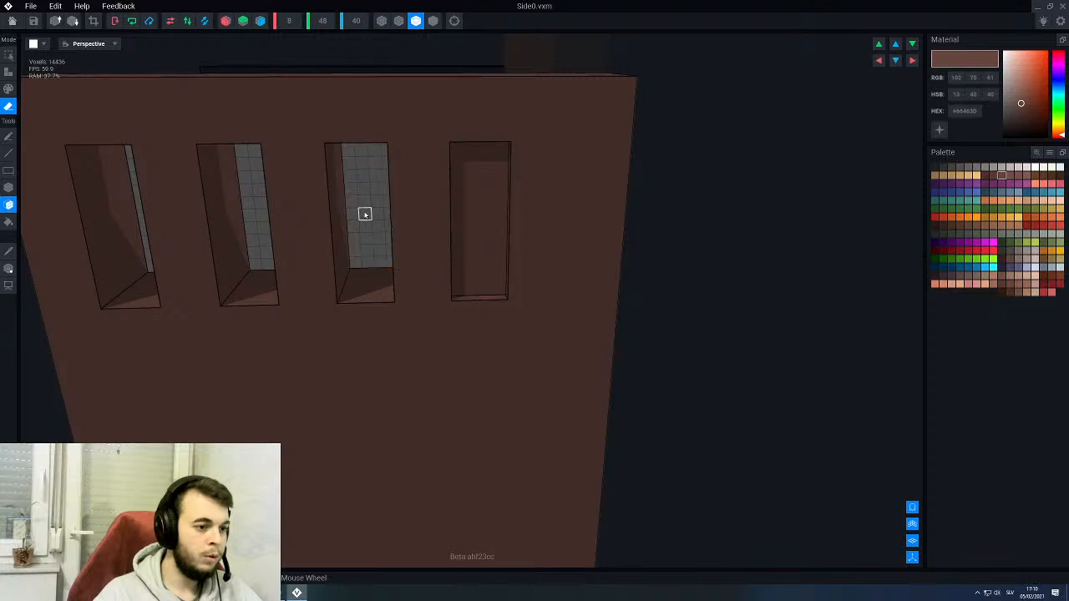
left_click(486, 210)
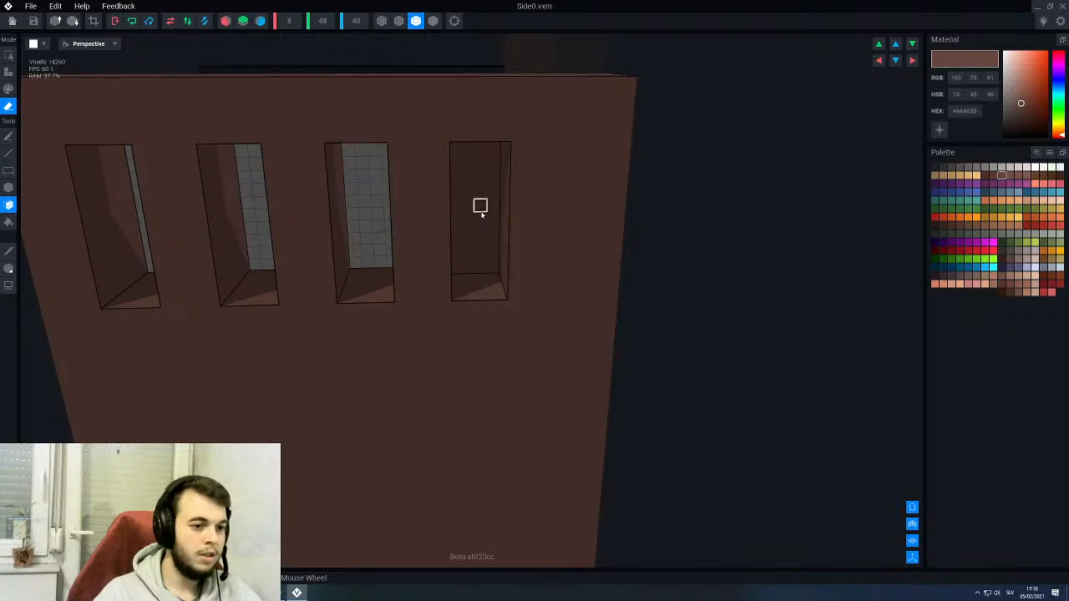
left_click(479, 214)
- Save the changes to Side0, return to the throne rig and check the openings on the side panel
left_click(9, 22)
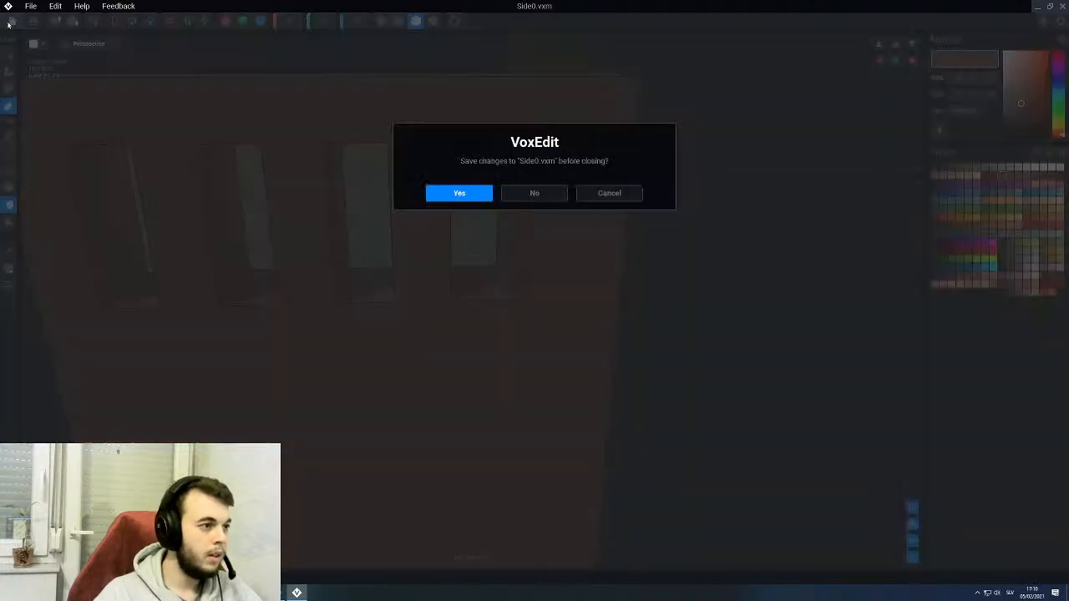
left_click(448, 196)
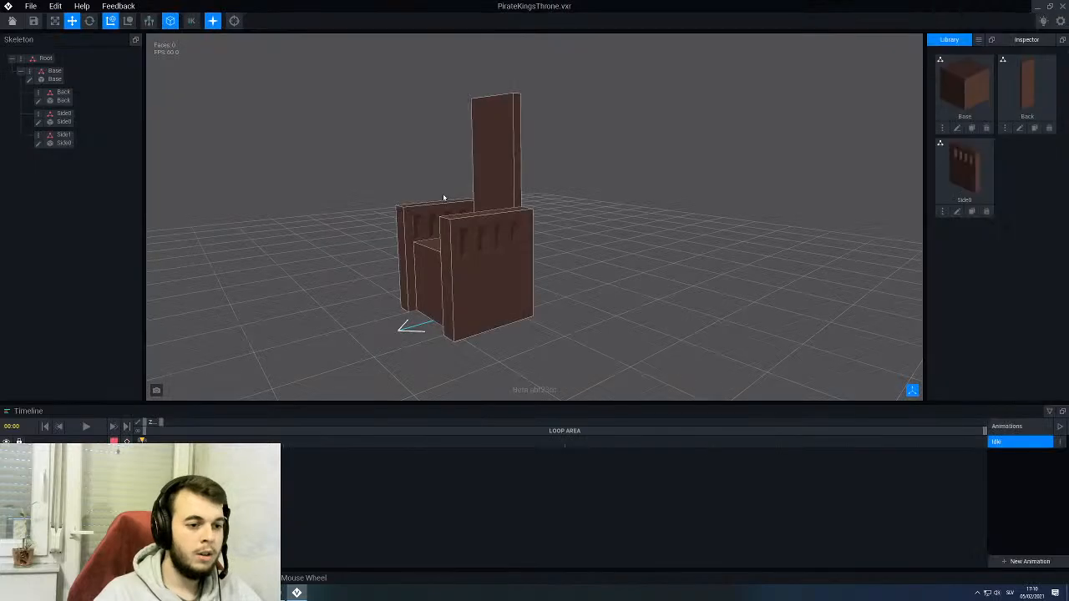
mouse_move(486, 251)
right_mouse_down()
mouse_move(470, 257)
mouse_move(543, 271)
mouse_move(710, 213)
mouse_move(636, 260)
mouse_move(612, 292)
mouse_move(470, 258)
mouse_move(482, 257)
right_mouse_up()
left_click(483, 257)
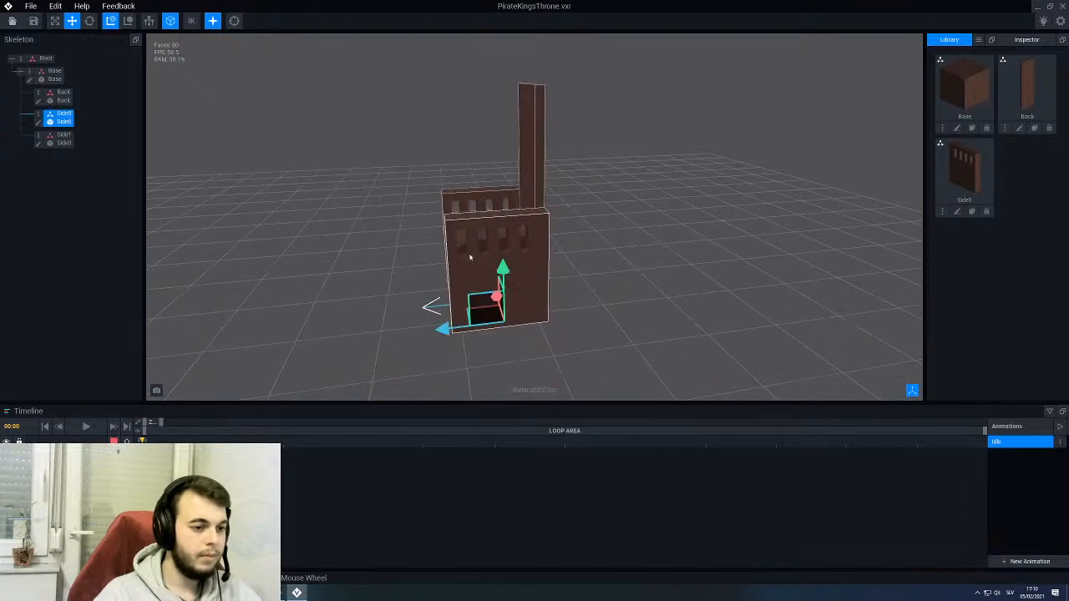
- Reopen the Side0 model for editing and examine its openings from several sides of the panel
left_click(37, 124)
right_click_drag(418, 222, 441, 209)
scroll(453, 192, "up", 2)
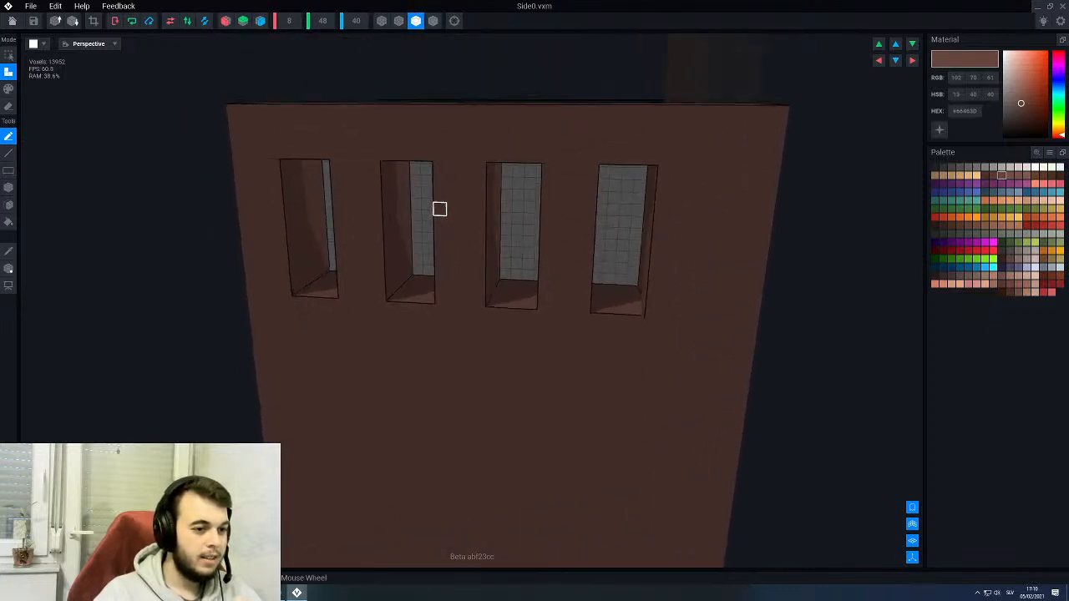
right_click_drag(439, 170, 439, 170)
right_click_drag(332, 206, 409, 206)
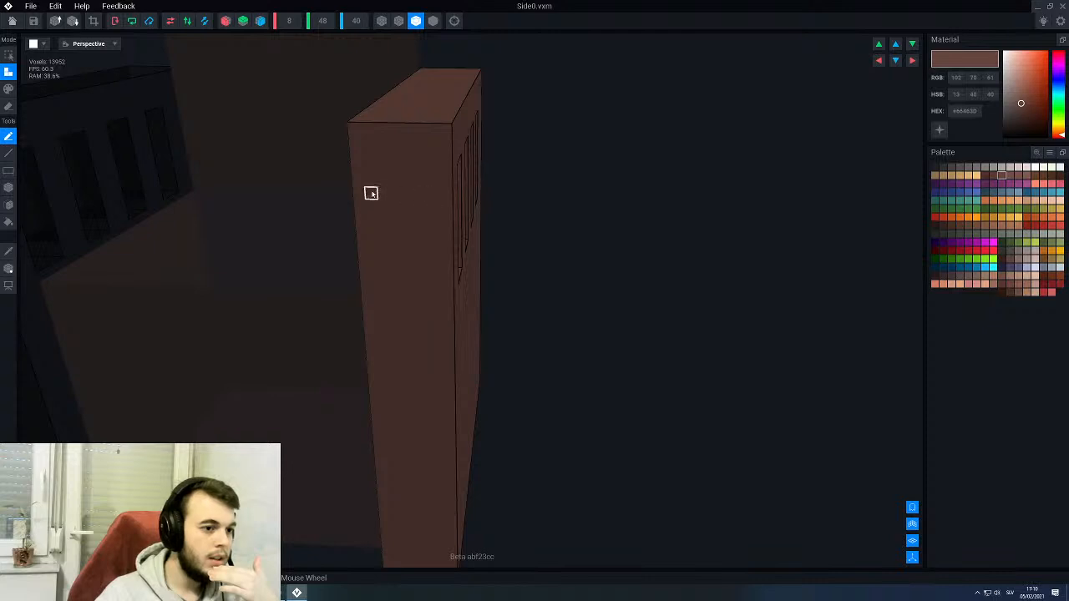
right_click_drag(371, 193, 439, 210)
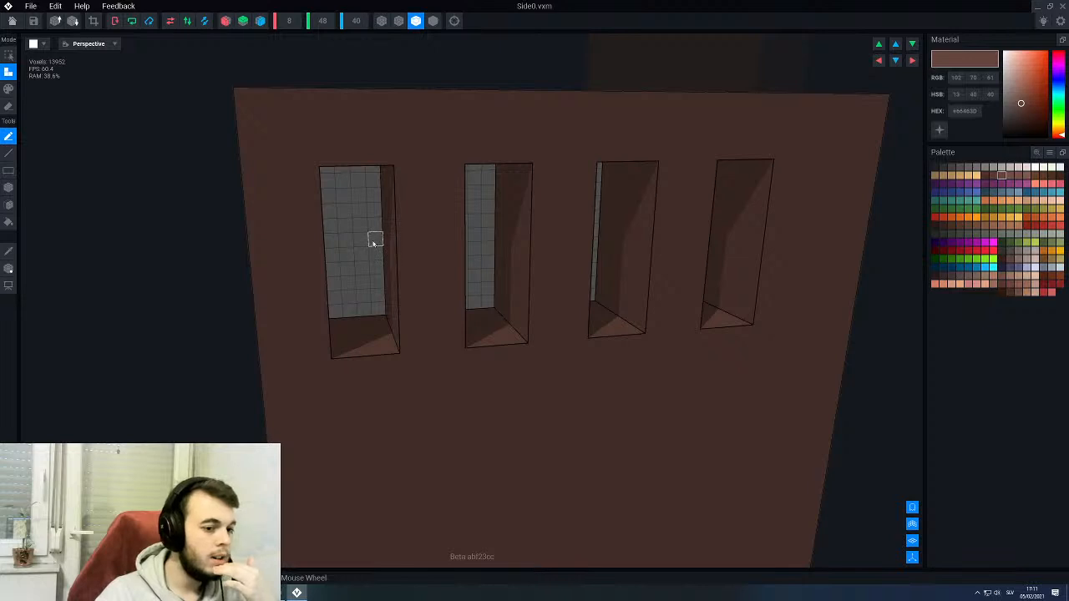
scroll(374, 242, "down", 4)
right_click_drag(375, 242, 359, 310)
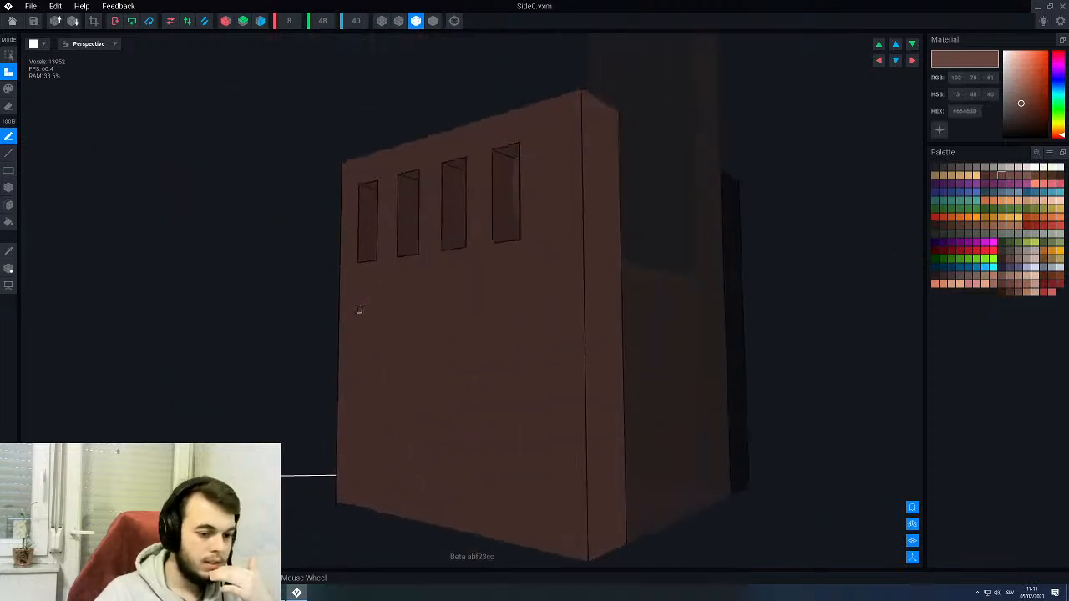
- Turn on X-axis symmetry for editing Side0 and face the panel below its row of openings
scroll(417, 370, "down", 4)
right_click_drag(420, 372, 416, 298)
scroll(375, 260, "up", 4)
left_click(225, 21)
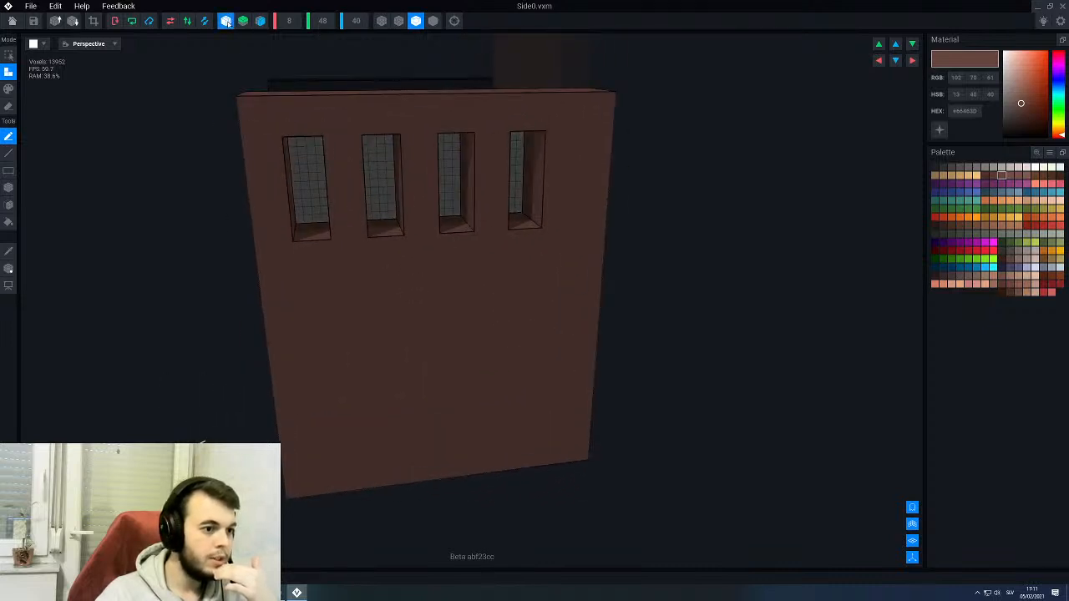
scroll(384, 217, "up", 4)
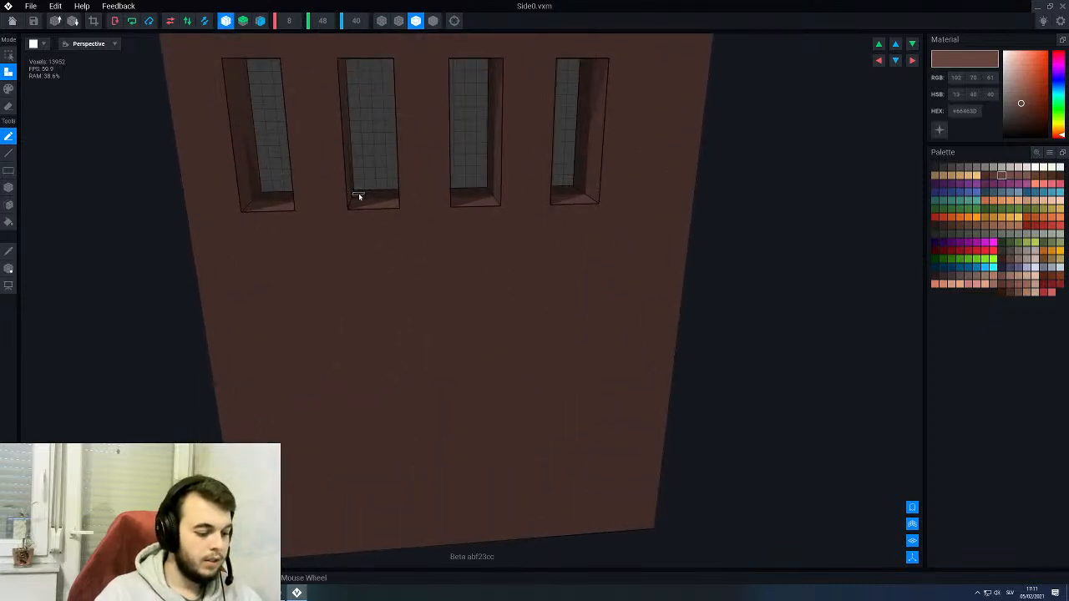
- Box-erase two voxel layers from the divider between the first and second openings, mirrored on both faces of the Side0 panel
key("e")
key("b")
middle_click_drag(307, 123, 313, 139)
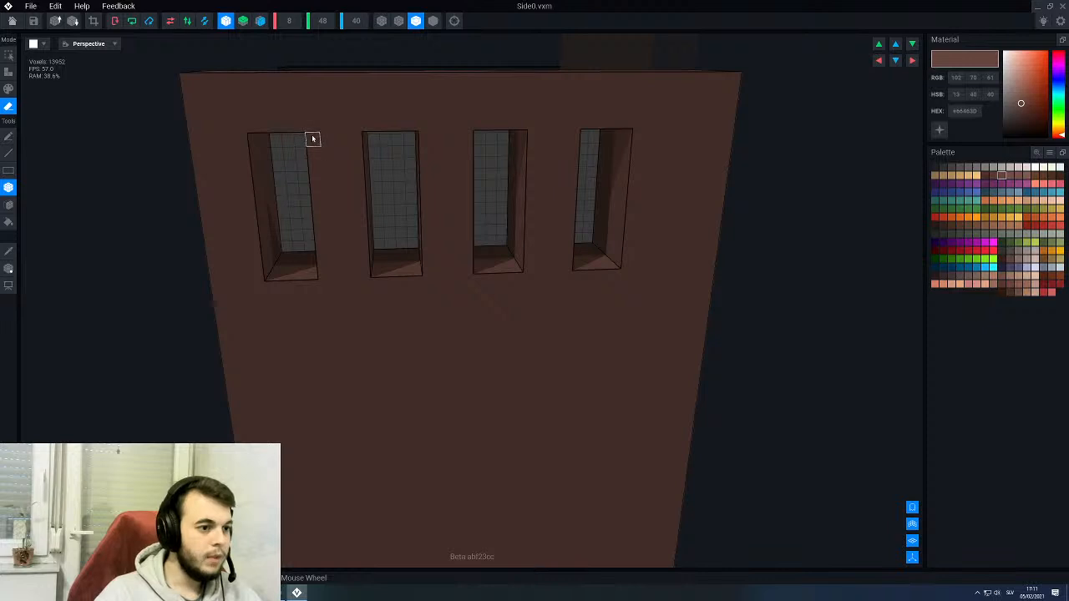
left_click_drag(319, 140, 368, 276)
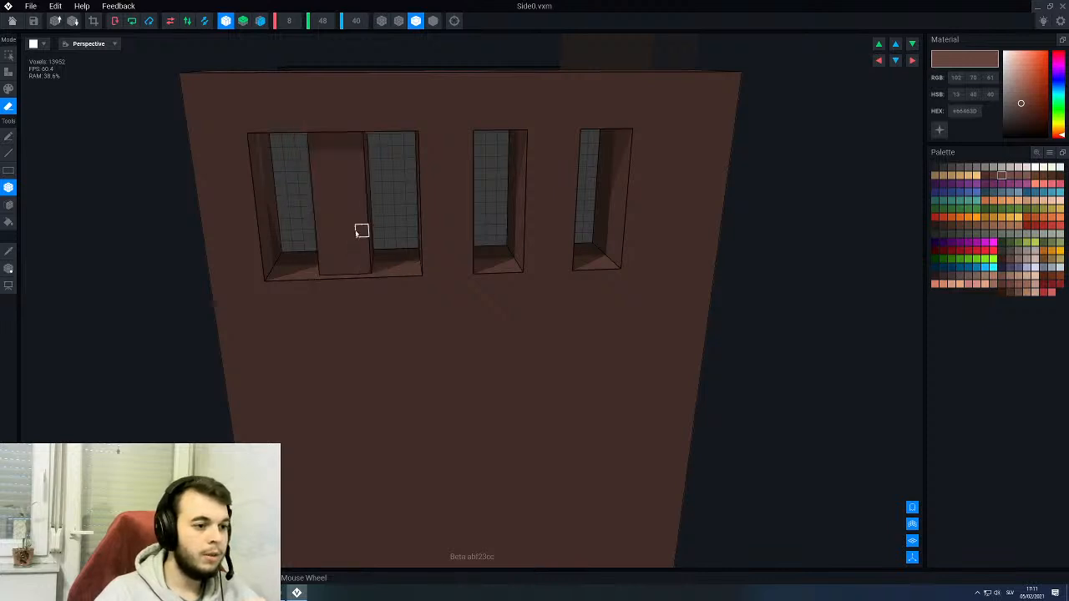
mouse_move(360, 232)
right_mouse_down()
mouse_move(344, 230)
mouse_move(353, 234)
mouse_move(345, 193)
right_mouse_up()
left_click_drag(312, 143, 358, 263)
scroll(357, 236, "down", 2)
right_click_drag(357, 237, 360, 236)
- Recess the two remaining dividers between the openings by two voxel layers each, leaving three set-back bars in one wide window
scroll(362, 238, "up", 3)
left_click_drag(443, 114, 489, 268)
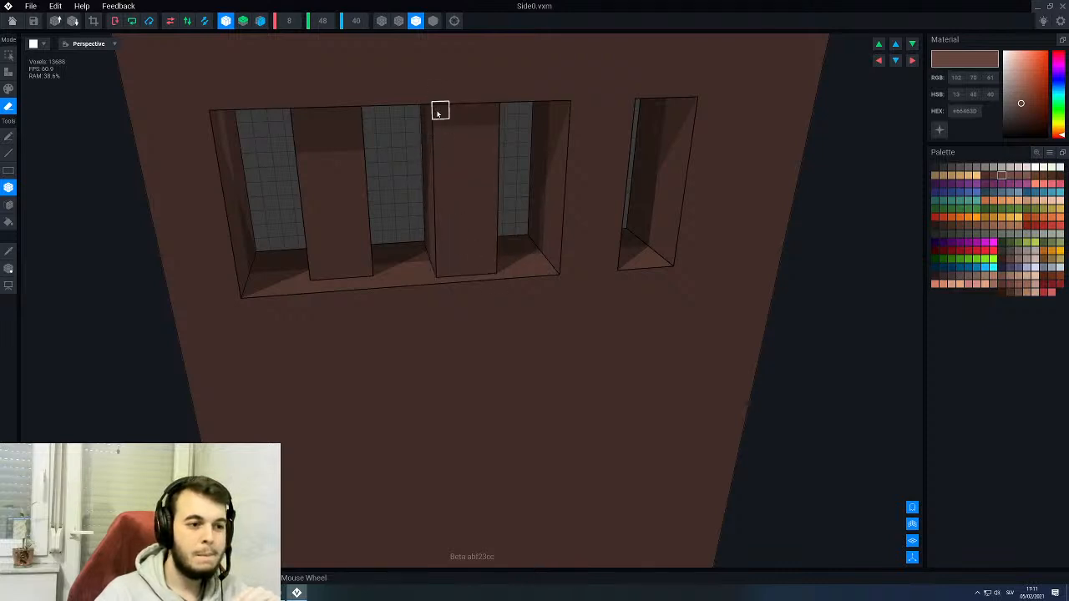
mouse_move(440, 111)
left_mouse_down()
mouse_move(480, 269)
mouse_move(489, 268)
left_mouse_up()
mouse_move(489, 267)
right_mouse_down()
mouse_move(468, 258)
mouse_move(493, 178)
right_mouse_up()
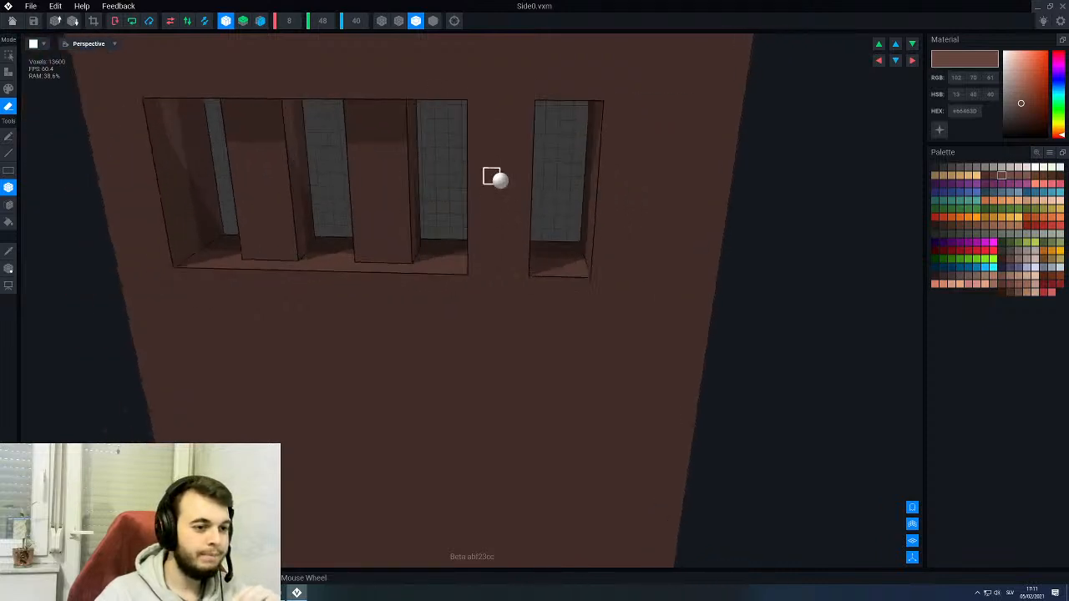
left_click_drag(475, 110, 517, 261)
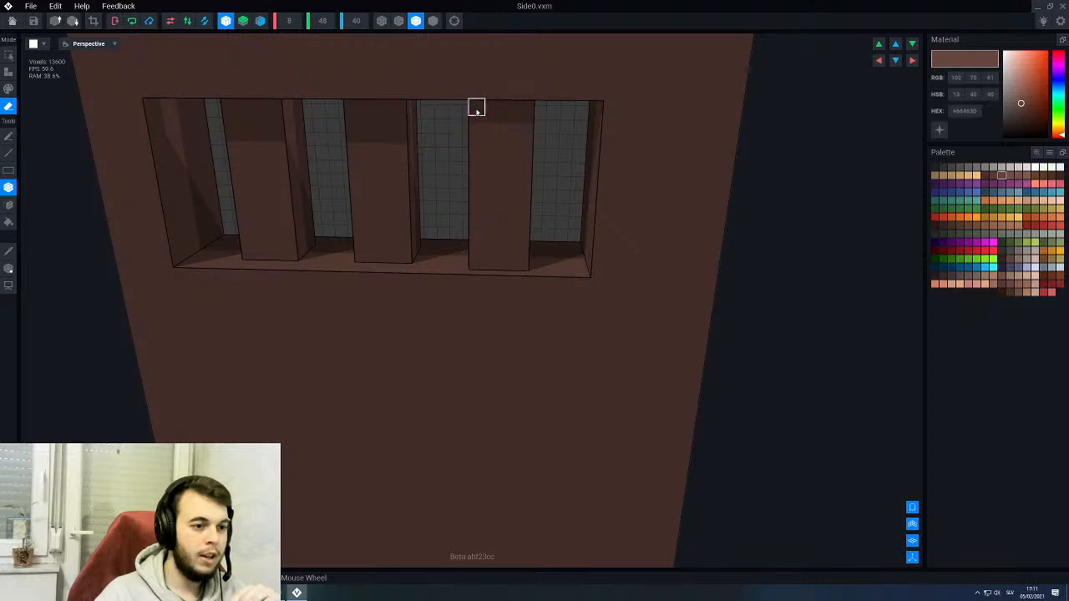
left_click_drag(476, 109, 525, 259)
right_click_drag(456, 234, 432, 226)
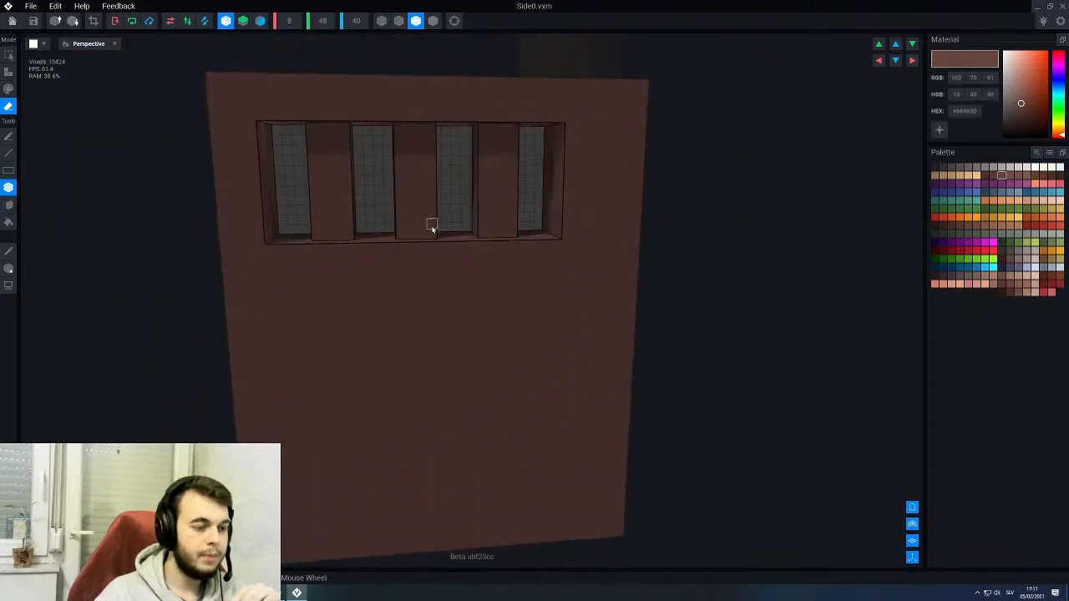
- Erase a one-voxel-wide column along the full height of both front corners of the first window bar
scroll(432, 227, "up", 3)
right_click_drag(360, 203, 339, 282)
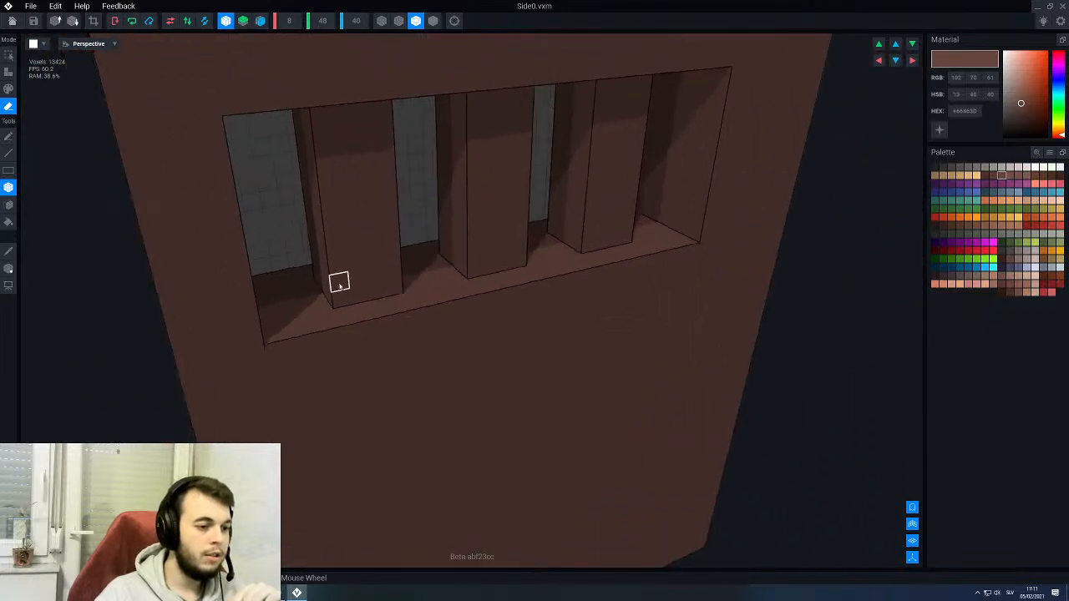
left_click_drag(332, 298, 332, 180)
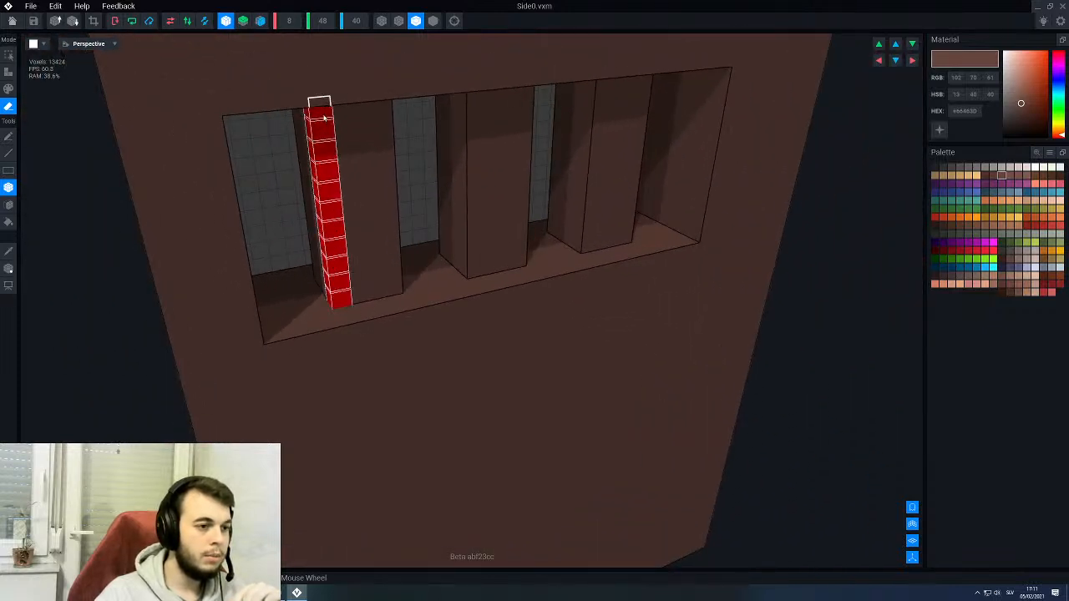
left_click_drag(324, 118, 323, 119)
right_click_drag(369, 206, 352, 206)
mouse_move(390, 301)
left_mouse_down()
mouse_move(399, 251)
mouse_move(389, 114)
left_mouse_up()
scroll(375, 206, "down", 3)
mouse_move(368, 214)
right_mouse_down()
mouse_move(468, 211)
mouse_move(368, 212)
mouse_move(449, 250)
mouse_move(465, 279)
right_mouse_up()
- Trim the middle window bar's two front corners by erasing a one-voxel-wide column along each
scroll(449, 250, "up", 2)
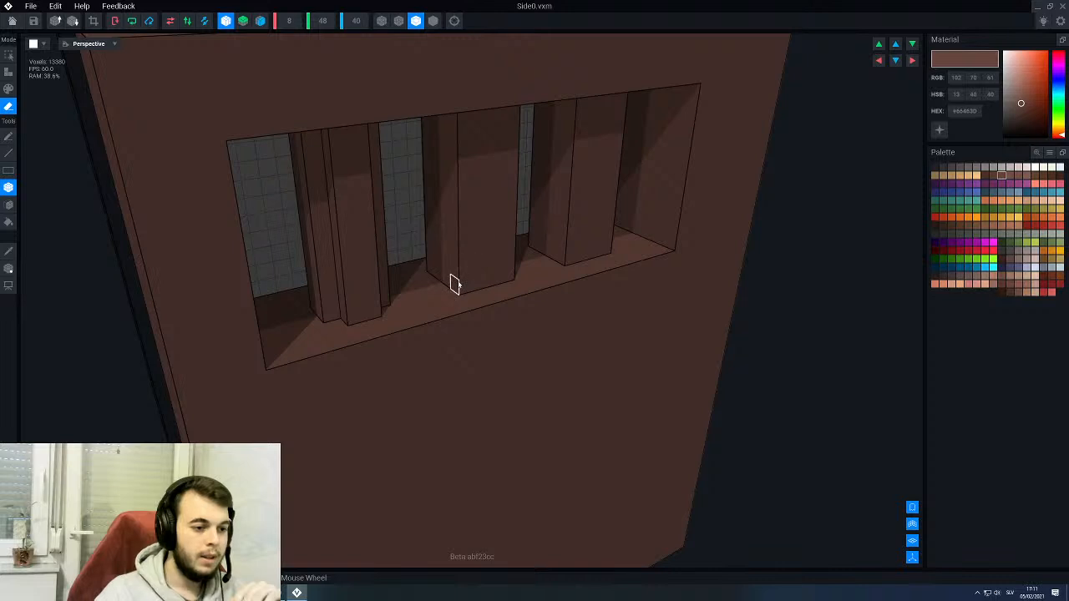
right_click_drag(461, 131, 487, 170)
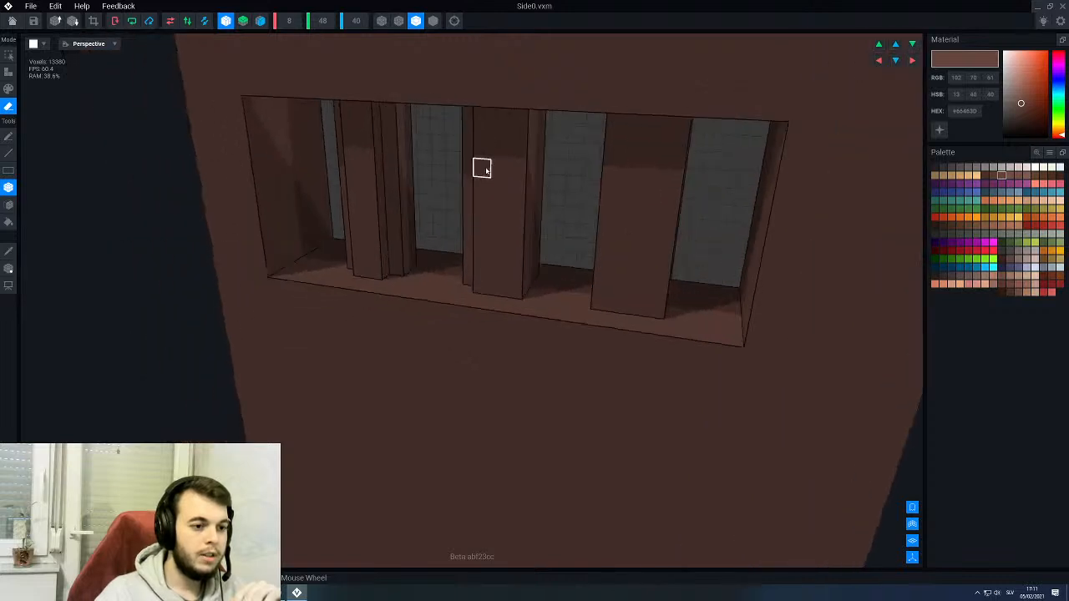
left_click_drag(518, 292, 521, 114)
middle_click_drag(644, 237, 530, 224)
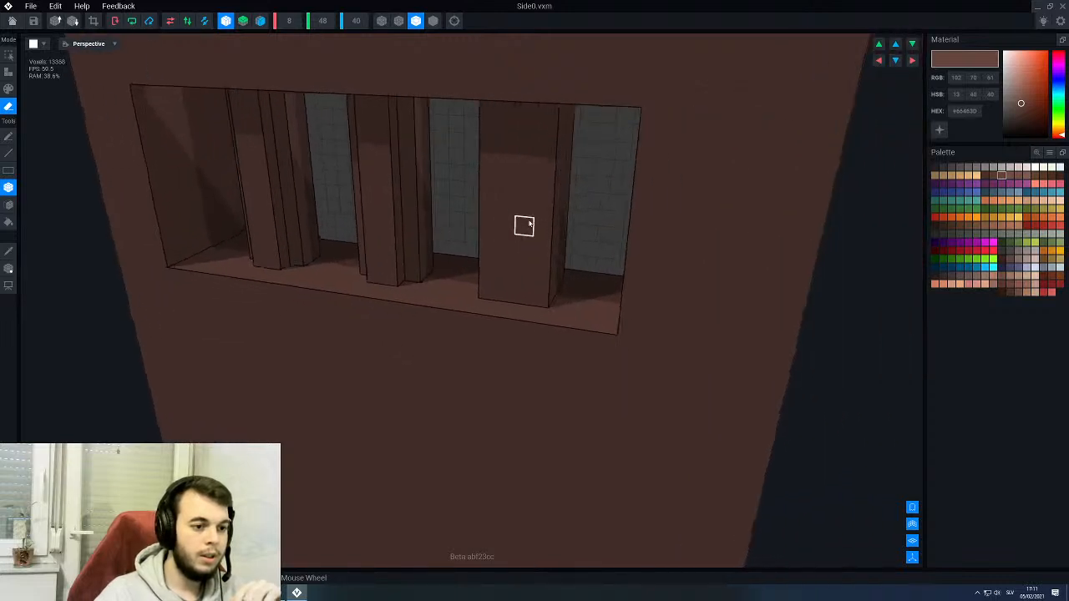
- Erase a one-voxel-wide column from both front corners of the last window bar and check the three trimmed bars
right_click_drag(480, 234, 479, 287)
left_click_drag(480, 287, 487, 119)
right_click_drag(487, 119, 480, 174)
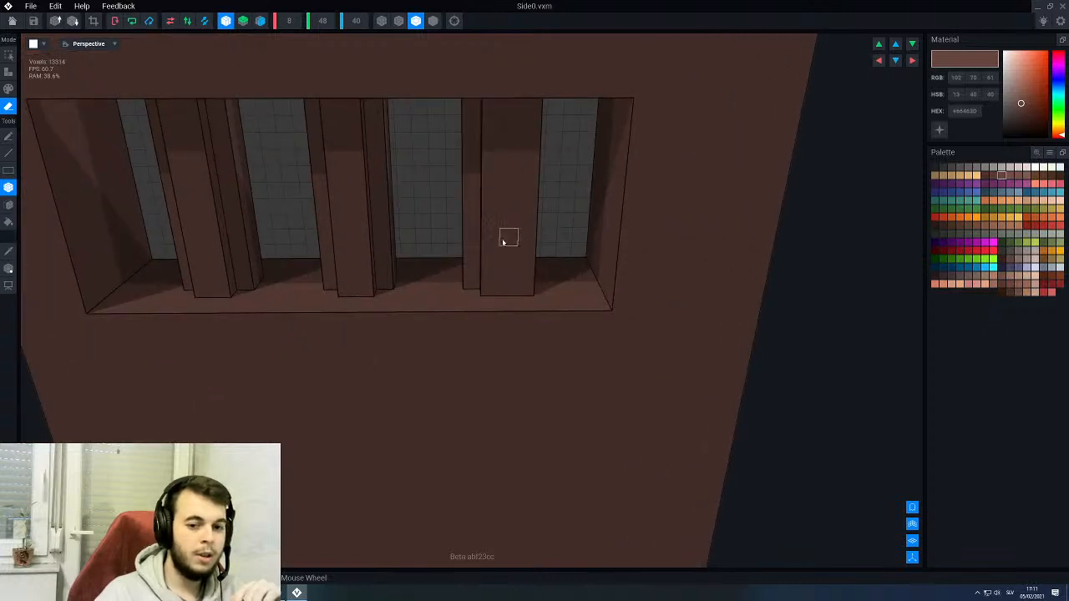
left_click_drag(533, 287, 537, 216)
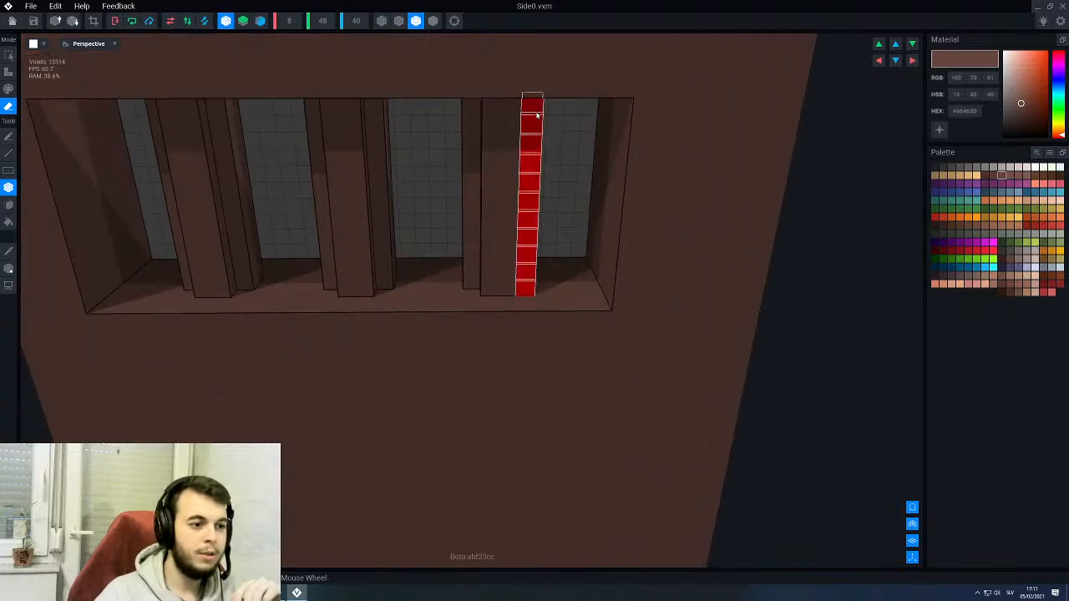
left_click_drag(537, 115, 537, 114)
scroll(520, 184, "down", 3)
right_click_drag(507, 187, 333, 235)
scroll(396, 150, "up", 3)
middle_click_drag(393, 222, 404, 229)
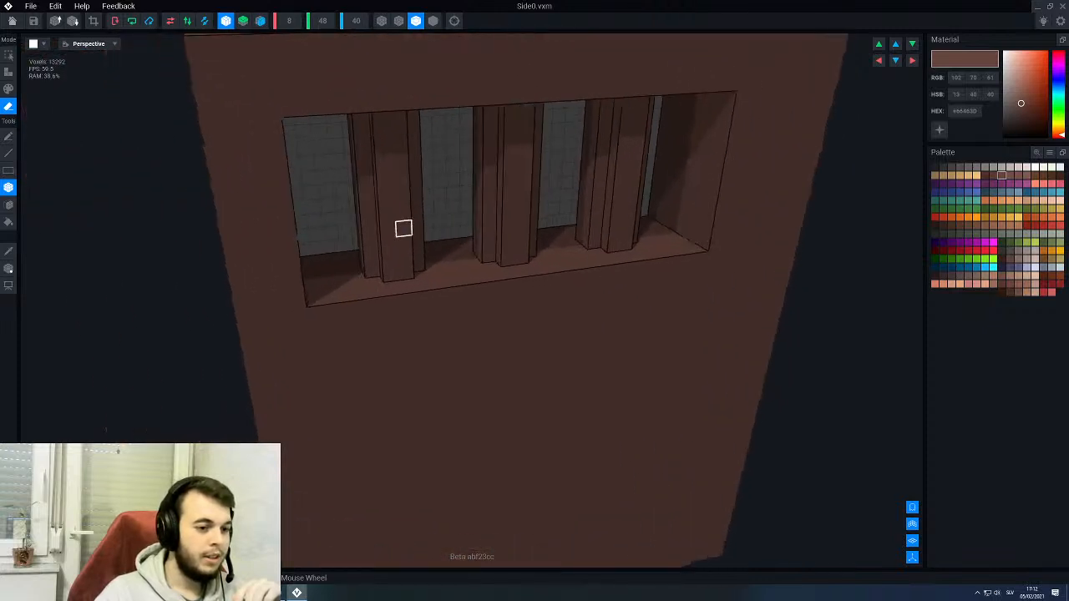
right_click_drag(490, 214, 490, 210)
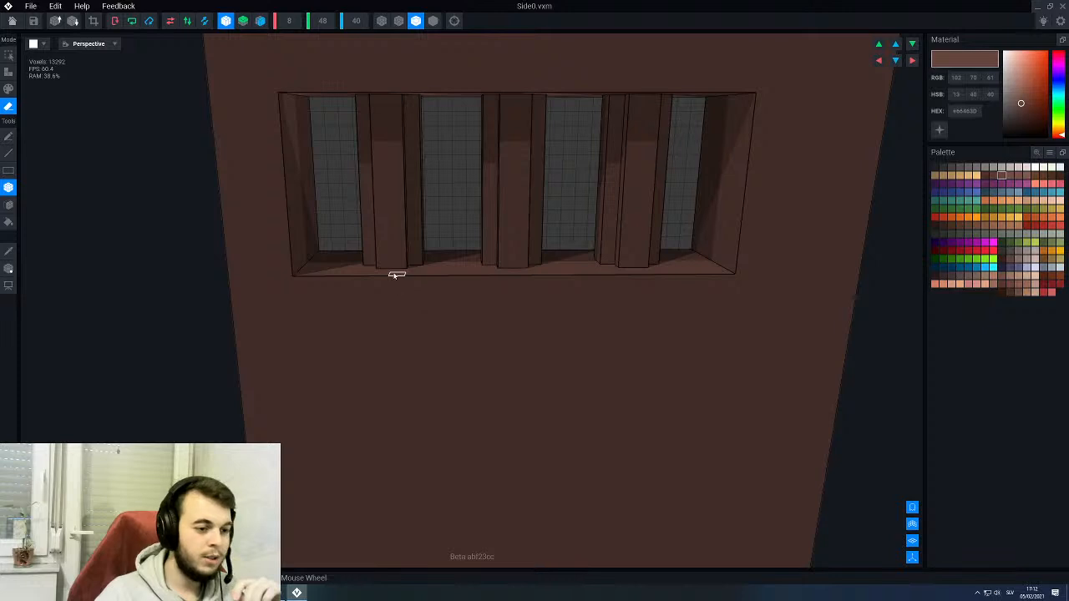
middle_click_drag(397, 316, 391, 270)
right_click_drag(295, 239, 296, 237)
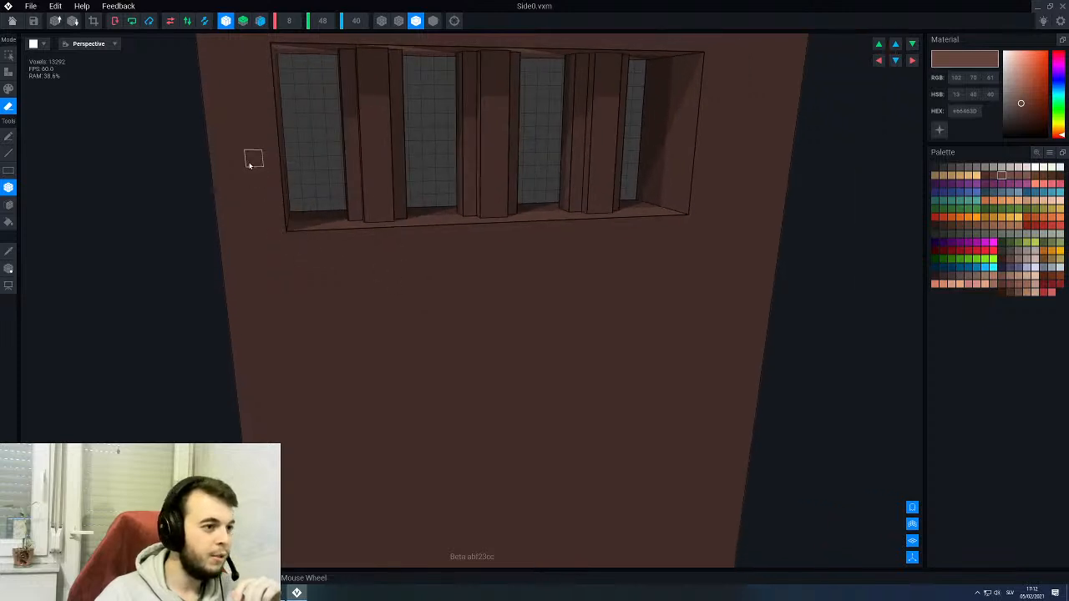
- Turn off X-axis symmetry and face the blank area of the panel below the barred window
left_click(228, 23)
mouse_move(391, 250)
right_mouse_down()
mouse_move(401, 246)
mouse_move(379, 248)
right_mouse_up()
scroll(390, 242, "down", 3)
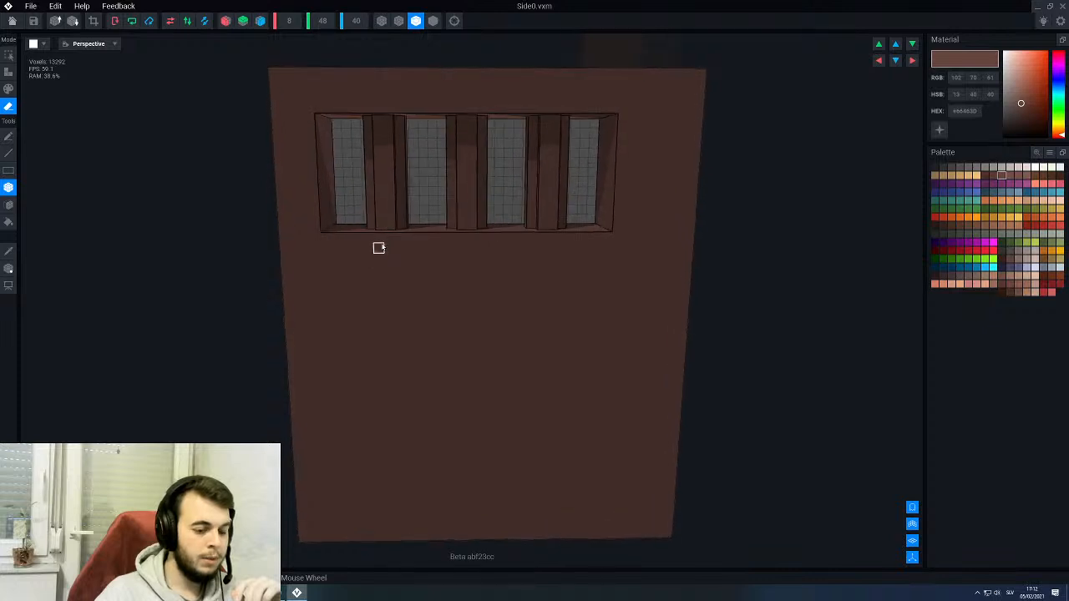
middle_click_drag(402, 386, 412, 312)
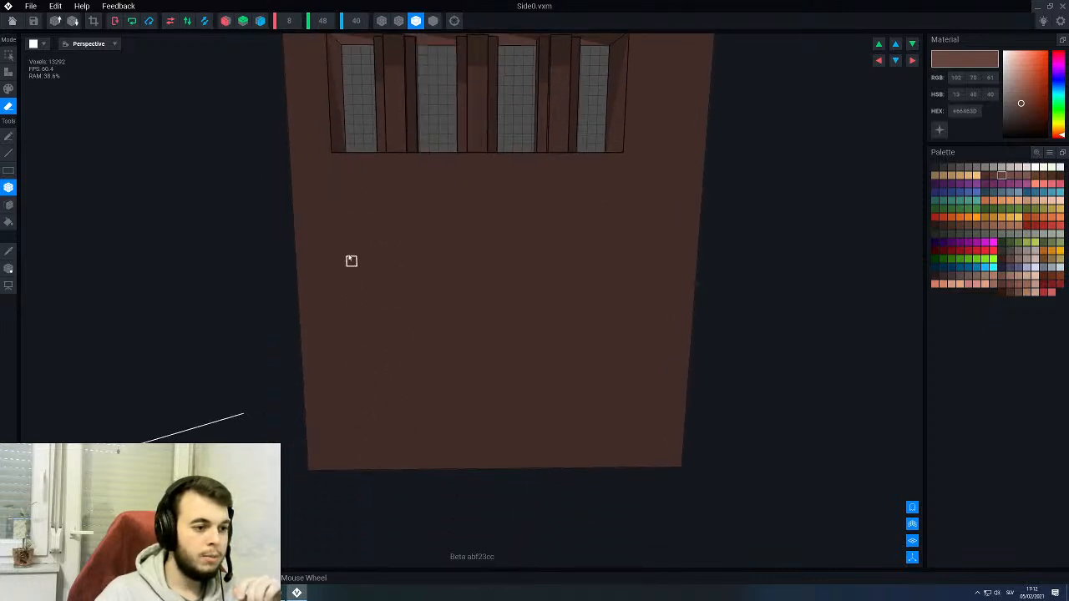
scroll(372, 305, "up", 2)
right_click_drag(373, 305, 374, 306)
right_click_drag(370, 219, 356, 155)
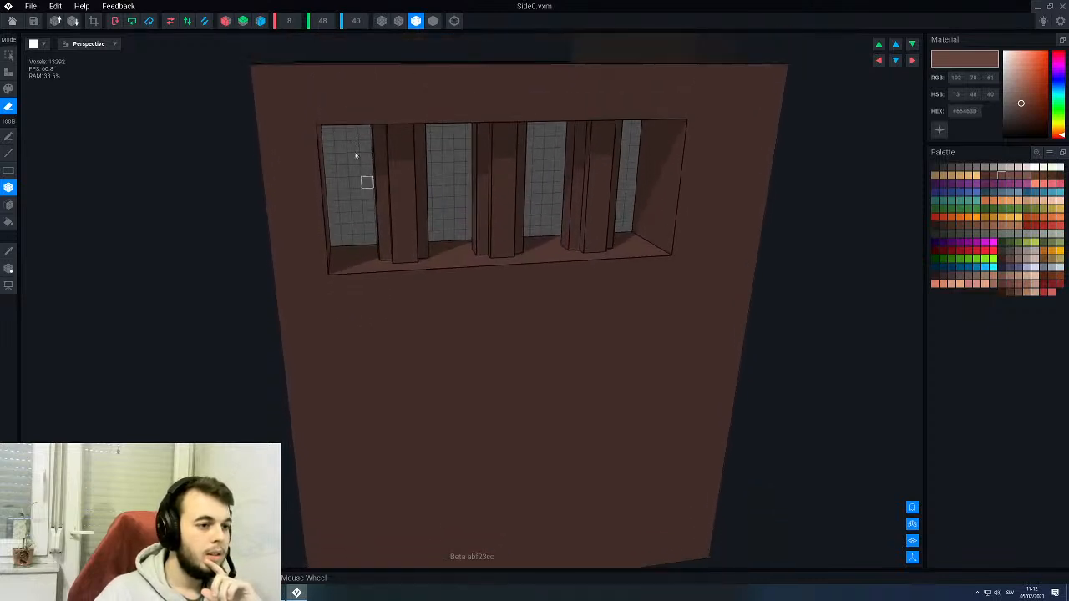
middle_click_drag(333, 270, 331, 267)
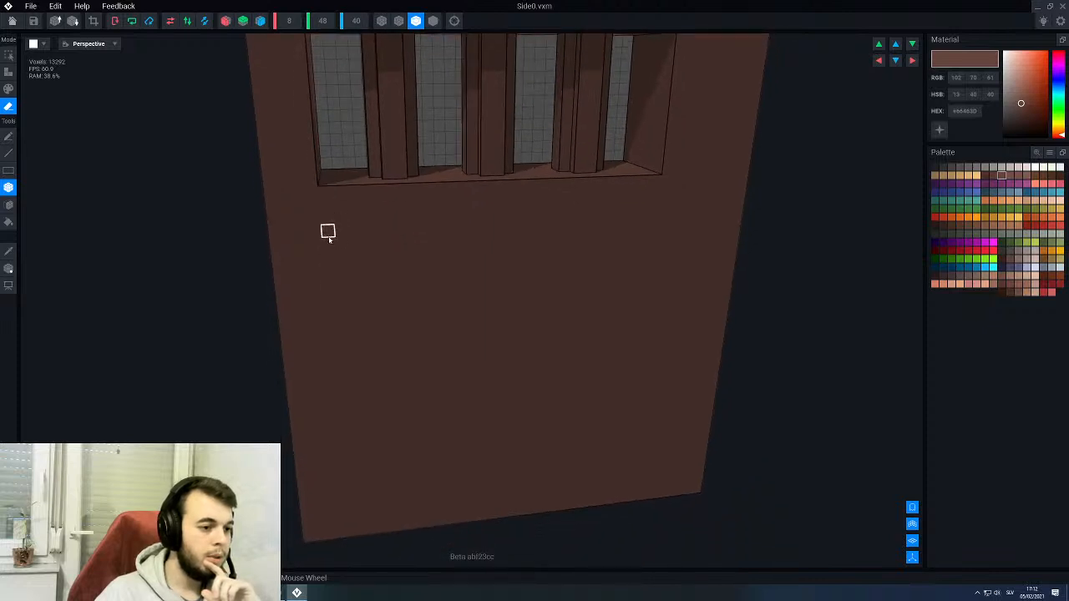
- Erase four vertical grooves, each four voxels wide and spaced four voxels apart, from below the window to the panel's bottom edge
mouse_move(329, 244)
left_mouse_down()
mouse_move(348, 437)
mouse_move(383, 532)
left_mouse_up()
right_click_drag(386, 420, 390, 416)
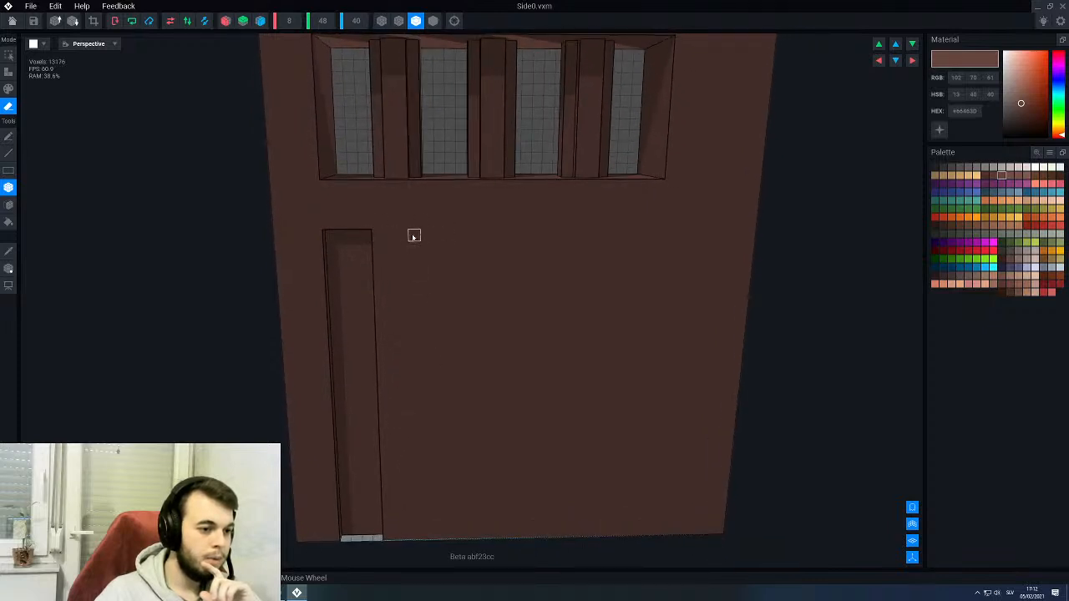
left_click_drag(428, 238, 466, 537)
middle_click_drag(525, 446, 466, 423)
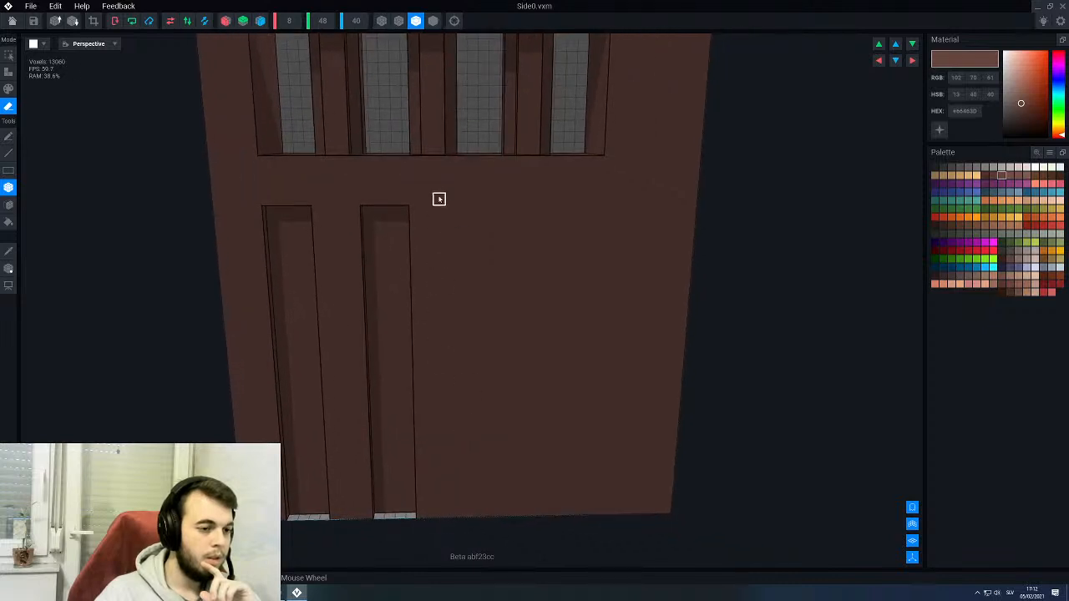
left_click_drag(463, 211, 503, 516)
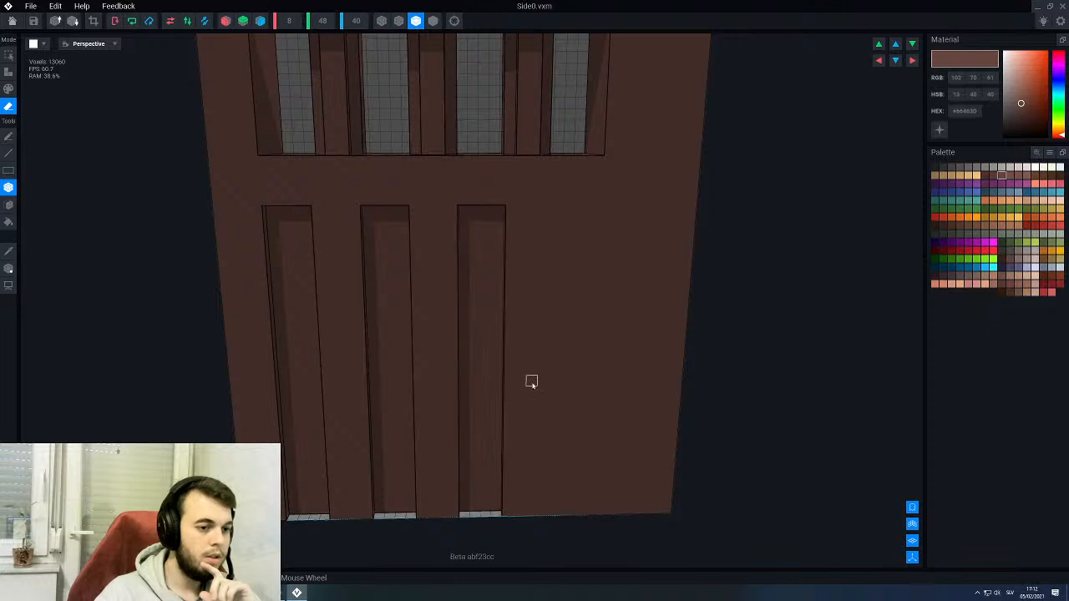
middle_click_drag(533, 383, 464, 373)
right_click_drag(456, 286, 424, 281)
left_click_drag(488, 202, 502, 513)
scroll(442, 312, "down", 3)
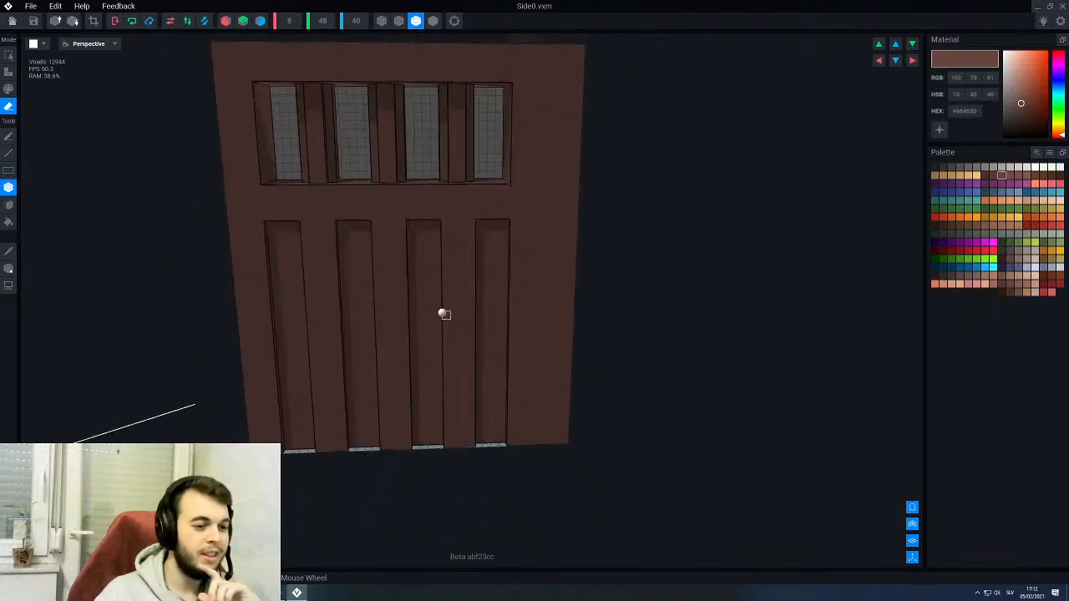
right_click_drag(445, 314, 446, 307)
- Save the changes to Side0, return to the throne rig and check the grooved side panels
left_click(13, 22)
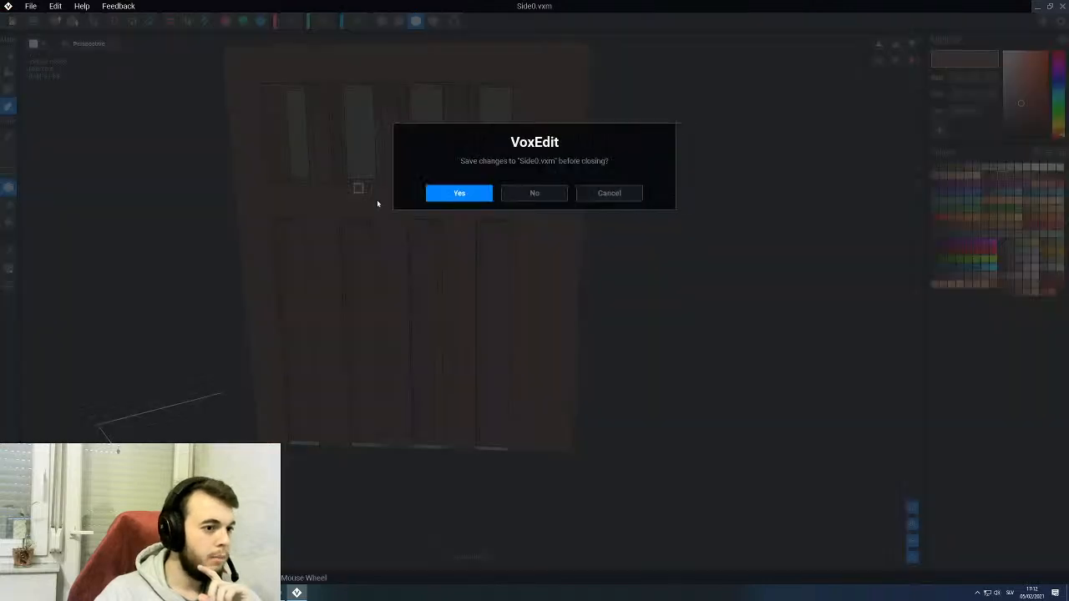
left_click(459, 193)
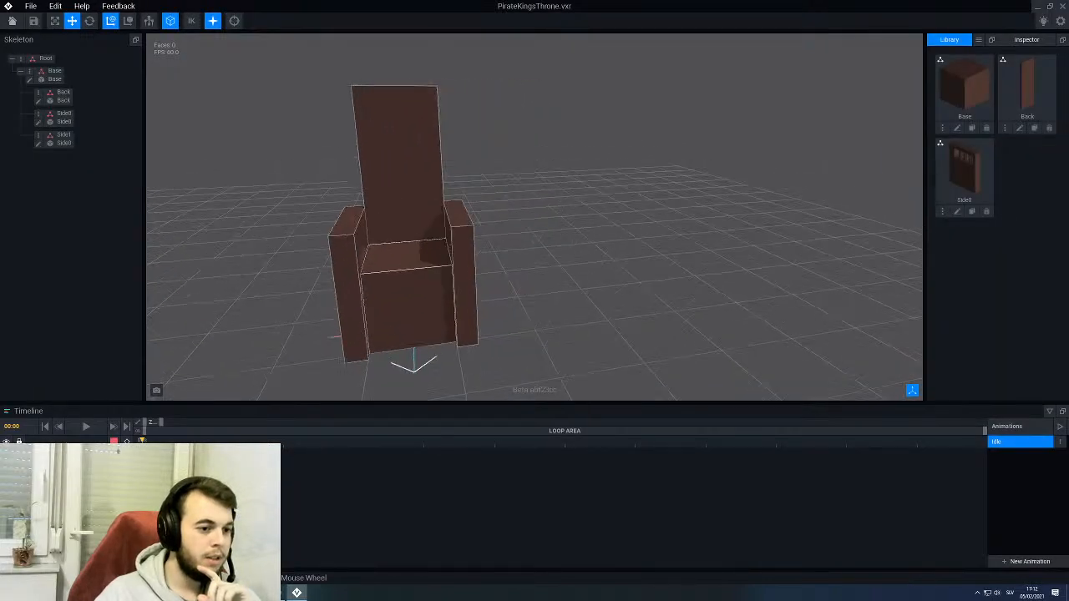
right_click_drag(362, 342, 292, 160)
scroll(488, 268, "up", 2)
- Try moving the Side1 panel outward along the X axis, away from the throne's base
left_click(480, 243)
left_click(315, 174)
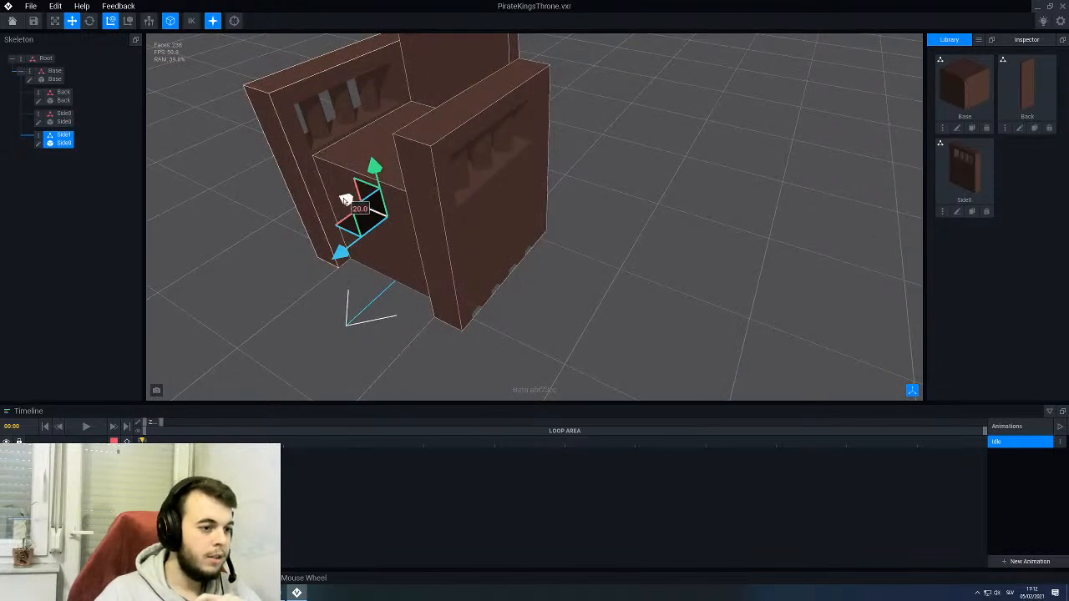
left_click_drag(345, 198, 269, 173)
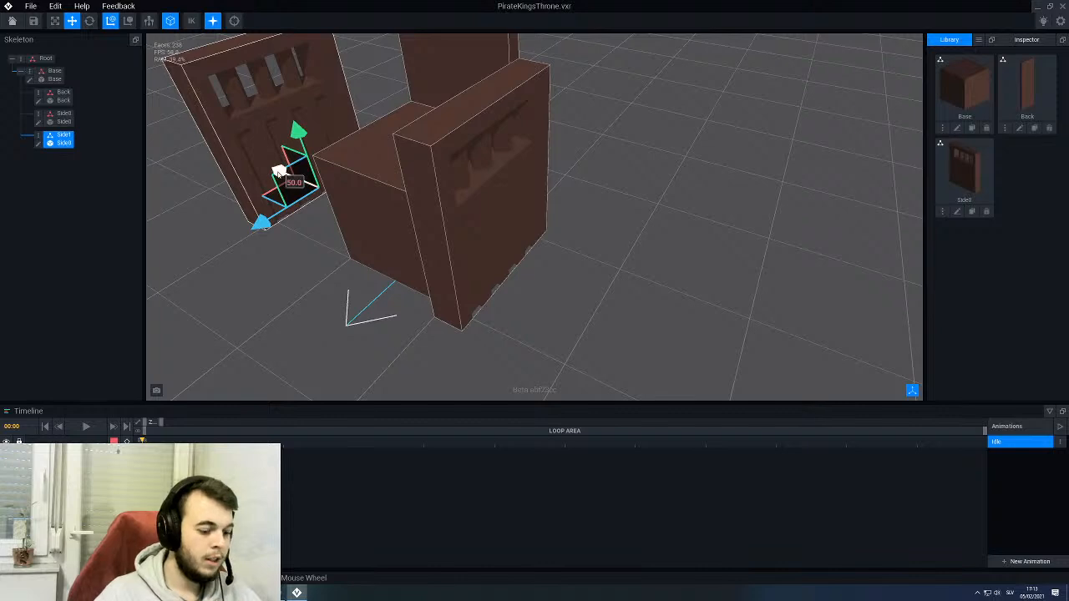
key("ctrl+z")
- Reopen the Side0 model for editing, display it with edge outlines and examine its window bars and grooves
left_click(435, 220)
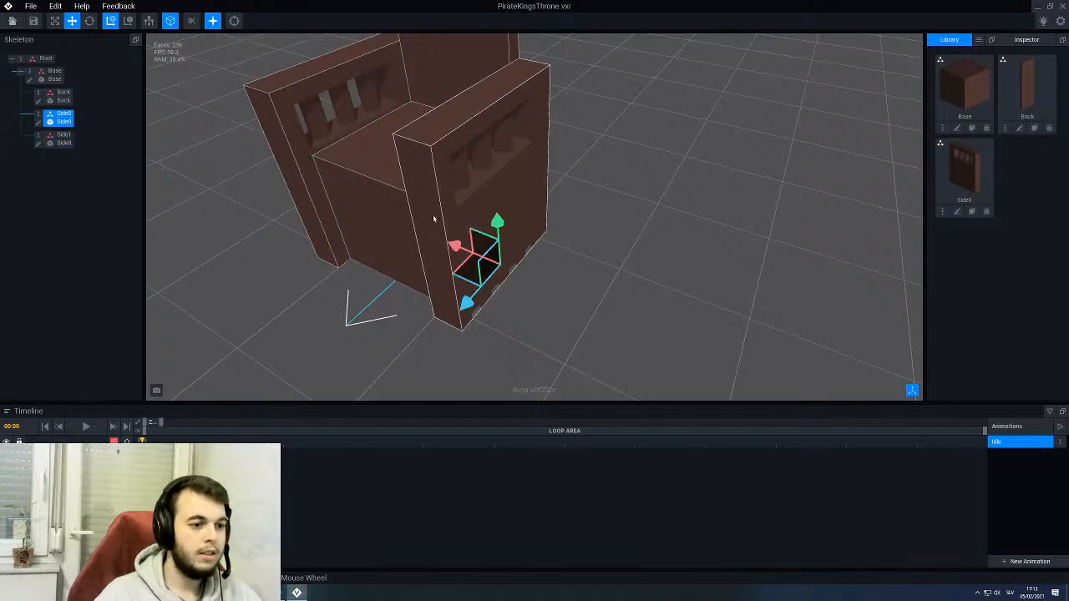
left_click(39, 122)
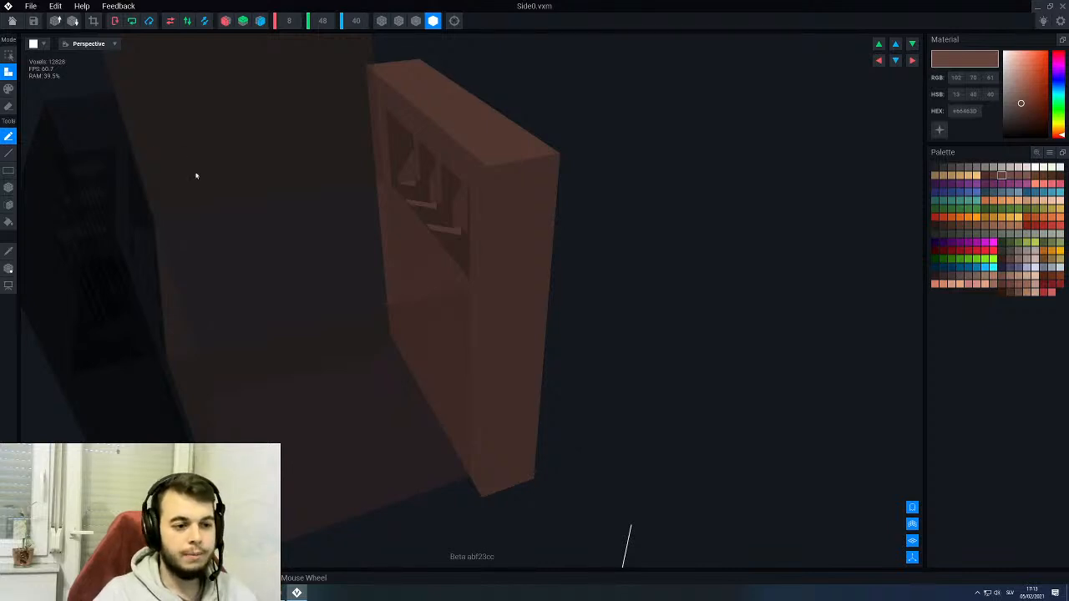
right_click_drag(380, 232, 355, 124)
left_click(415, 22)
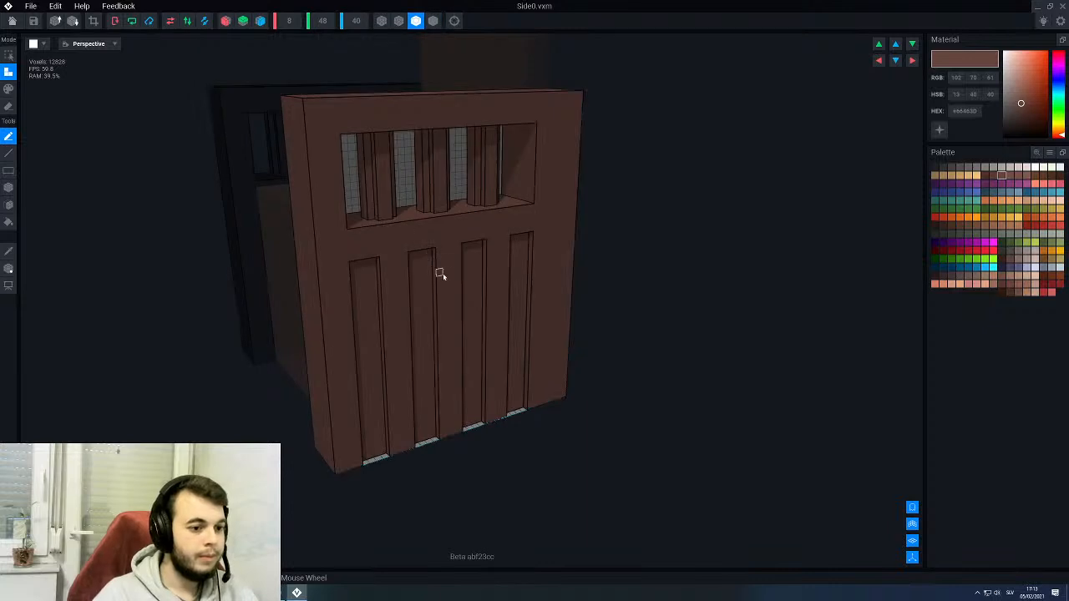
scroll(451, 279, "up", 5)
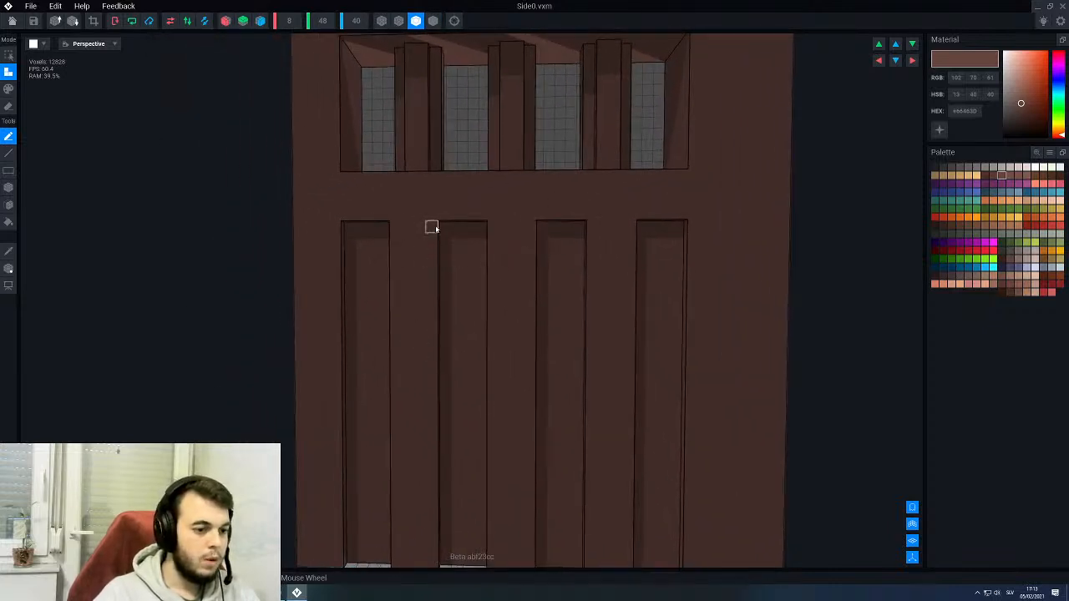
scroll(446, 227, "down", 3)
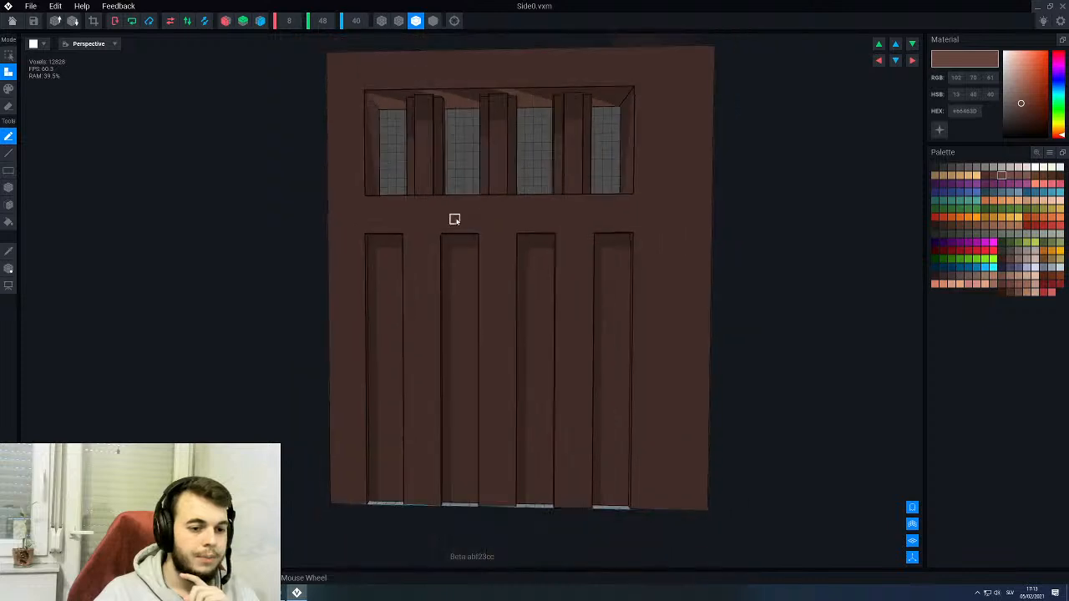
right_click_drag(454, 220, 477, 278)
right_click_drag(438, 167, 445, 226)
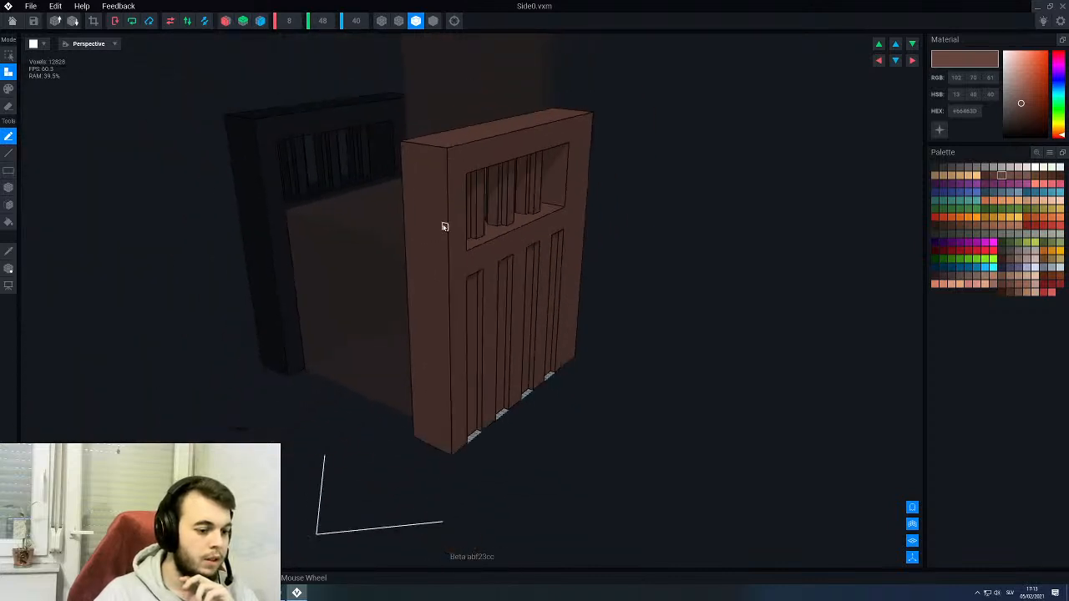
- Set the Z depth of the Side0 model's volume to 44 voxels
left_click(356, 22)
type("44")
key("Return")
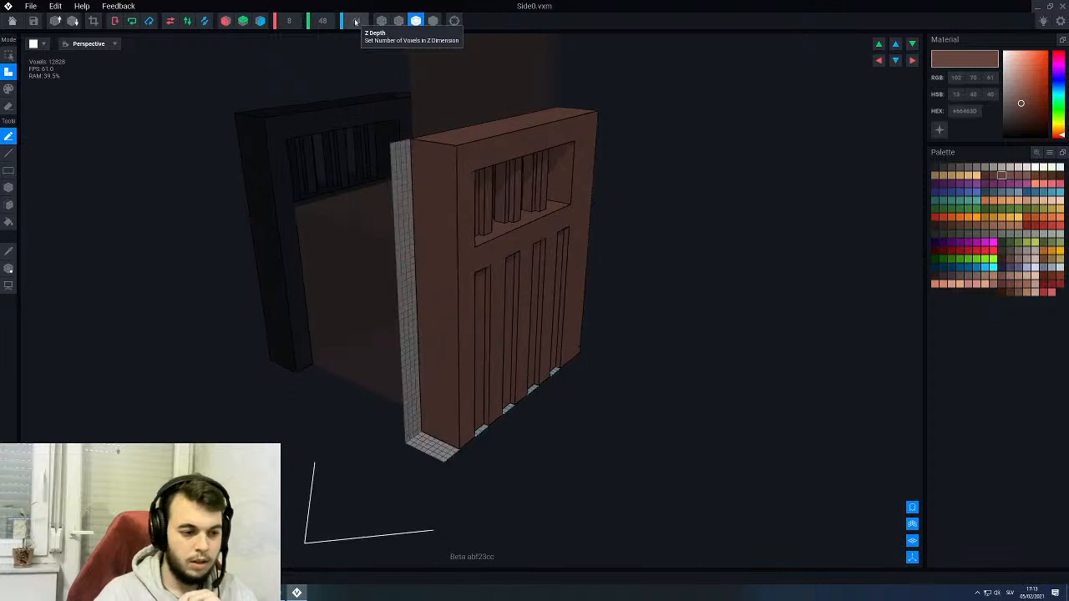
- Add a one-voxel-thick block across the full width of Side0's front edge, just below its top corner, with the box tool
scroll(437, 175, "up", 5)
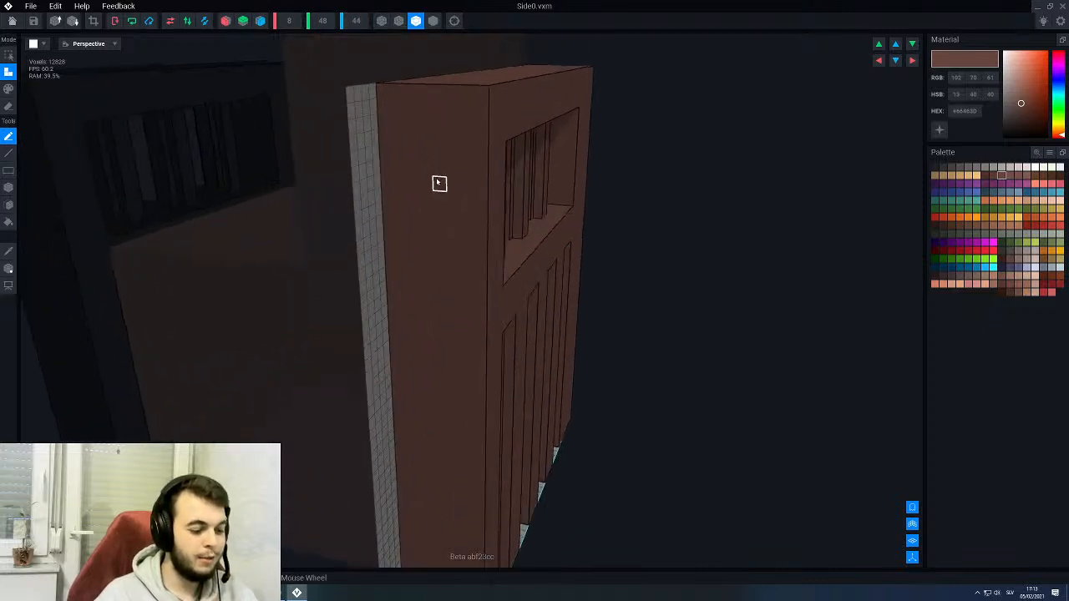
key("b")
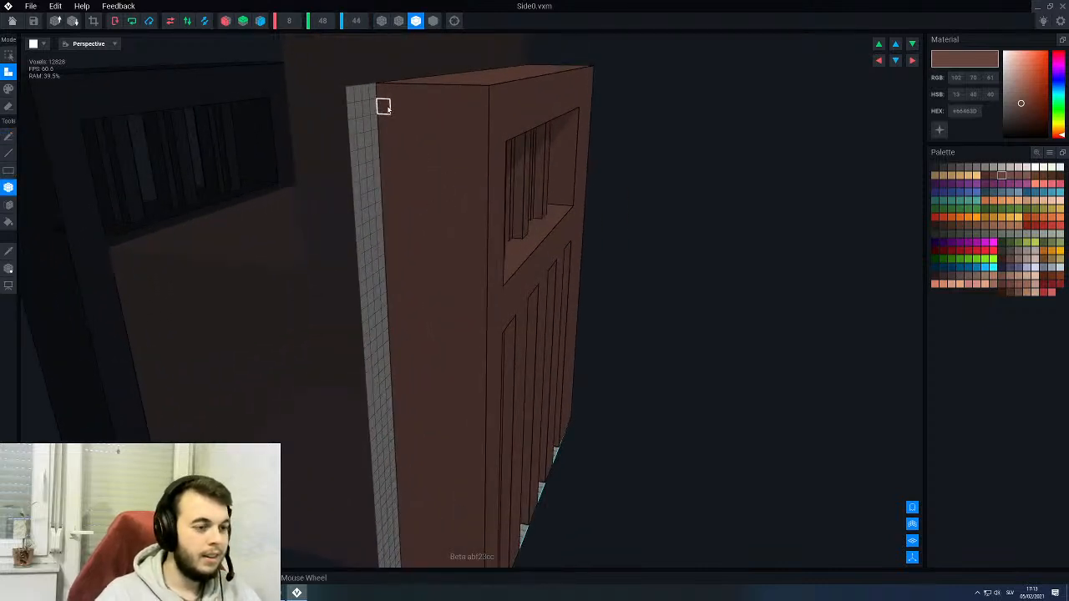
left_click_drag(400, 122, 445, 199)
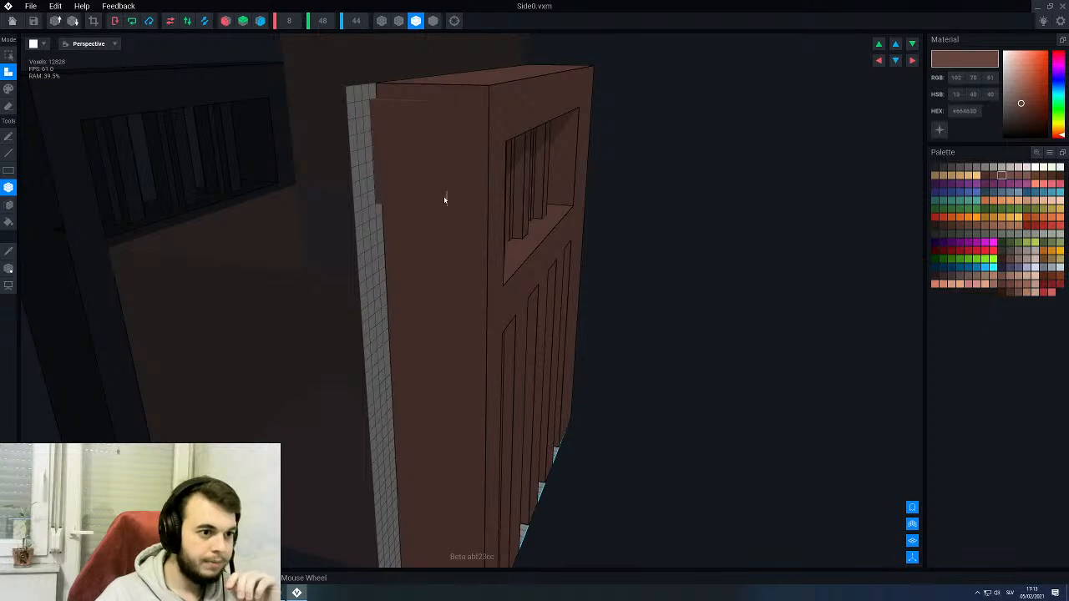
left_click_drag(481, 261, 481, 261)
right_click_drag(463, 249, 263, 235)
right_click_drag(469, 249, 478, 213)
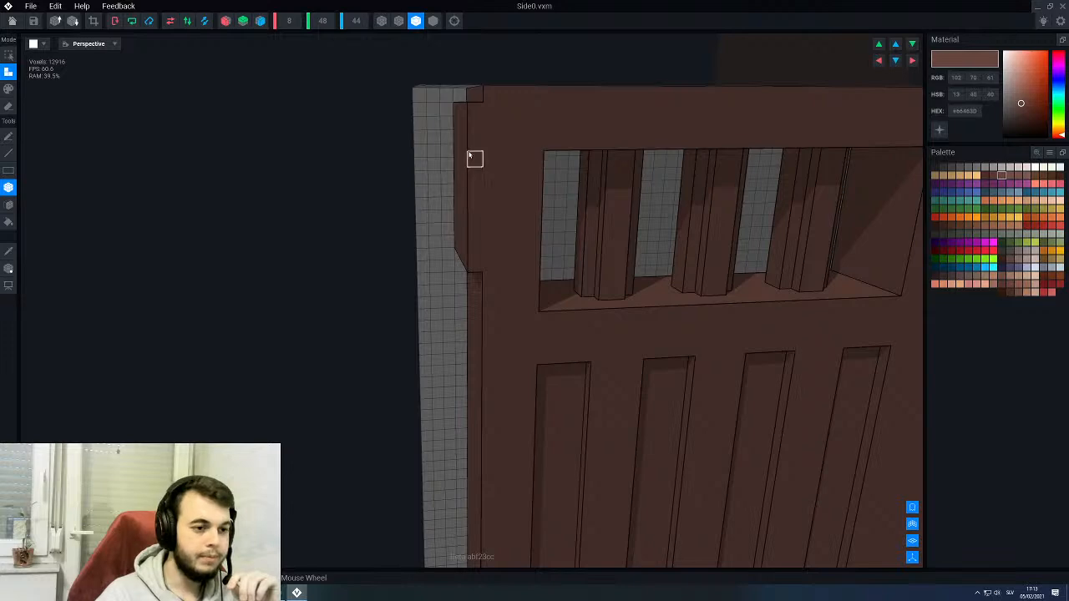
- Add a second voxel layer on the front of the block and fill the row along its lower edge
right_click_drag(466, 142, 558, 150)
scroll(466, 142, "up", 2)
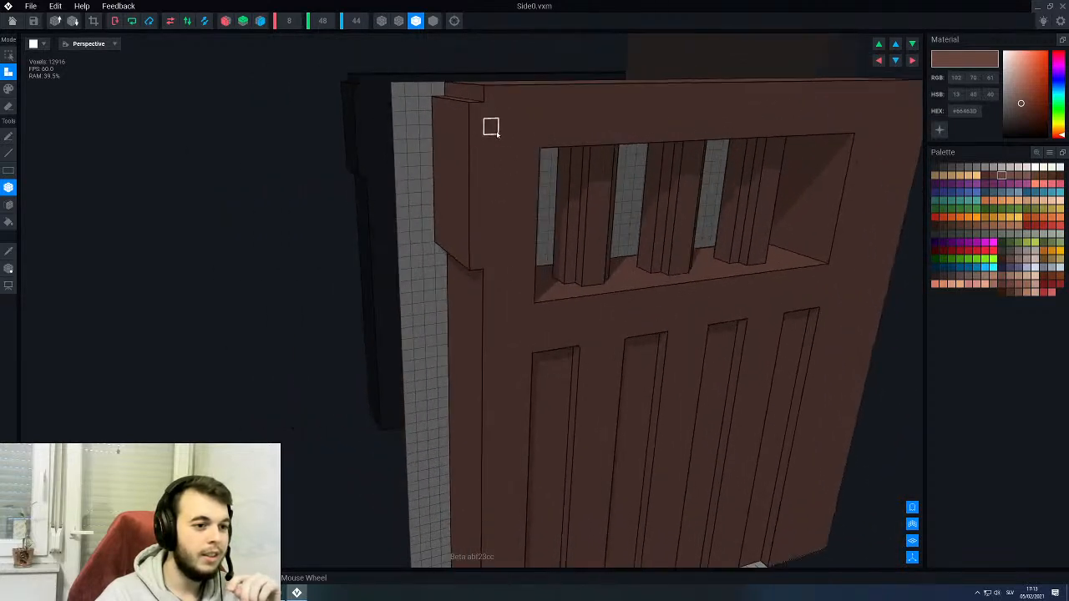
scroll(459, 159, "up", 2)
mouse_move(458, 159)
right_mouse_down()
mouse_move(506, 159)
mouse_move(458, 159)
right_mouse_up()
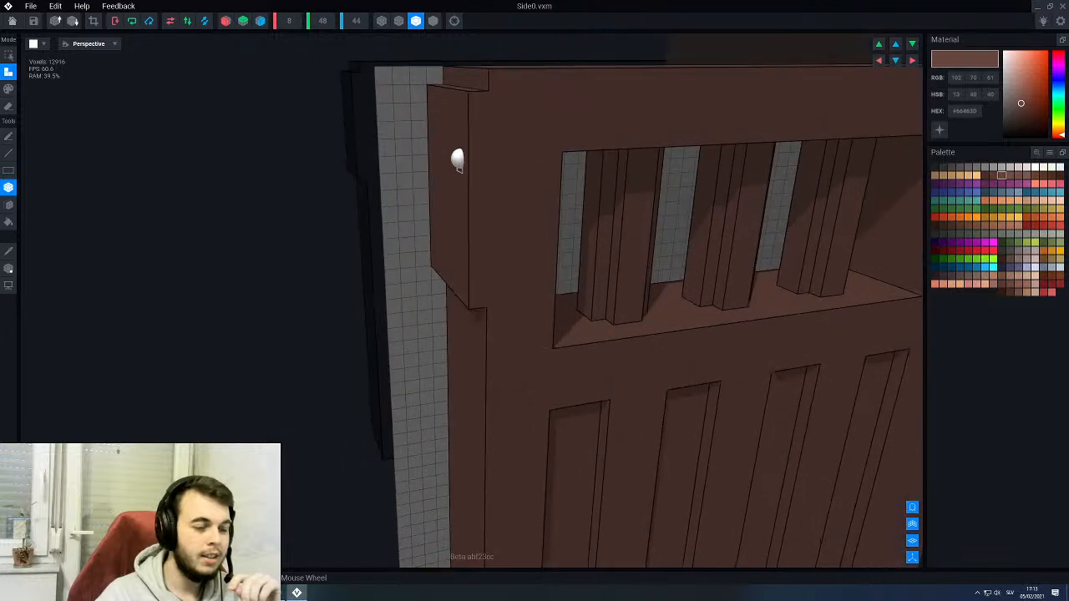
left_click_drag(420, 98, 466, 291)
right_click_drag(466, 294, 456, 299)
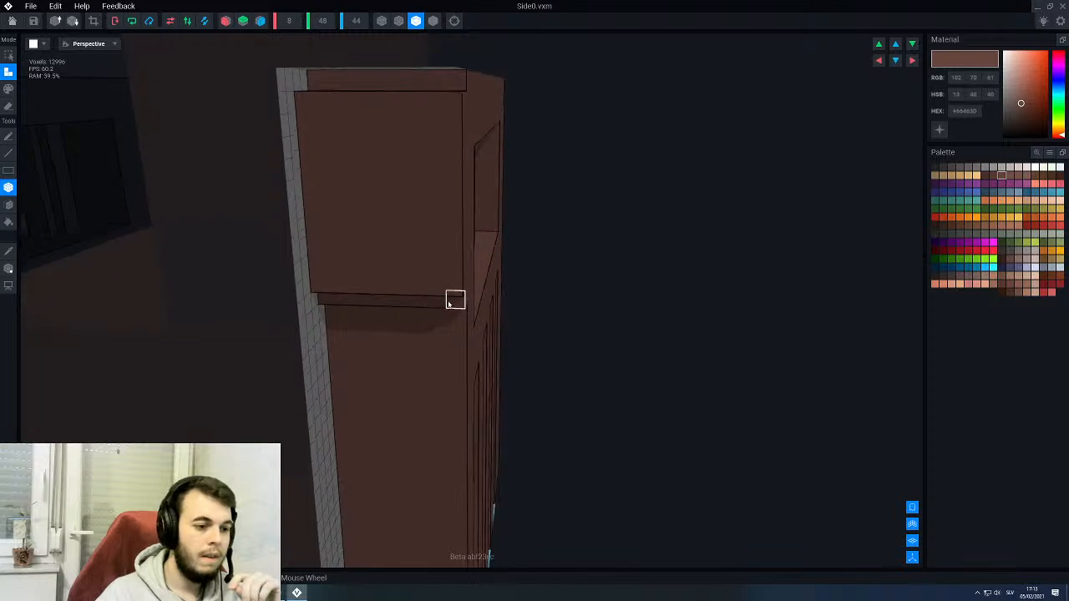
right_click_drag(357, 290, 434, 317)
- Build two shorter voxel layers onto the front of the block to form a stepped armrest end
right_click_drag(387, 262, 389, 255)
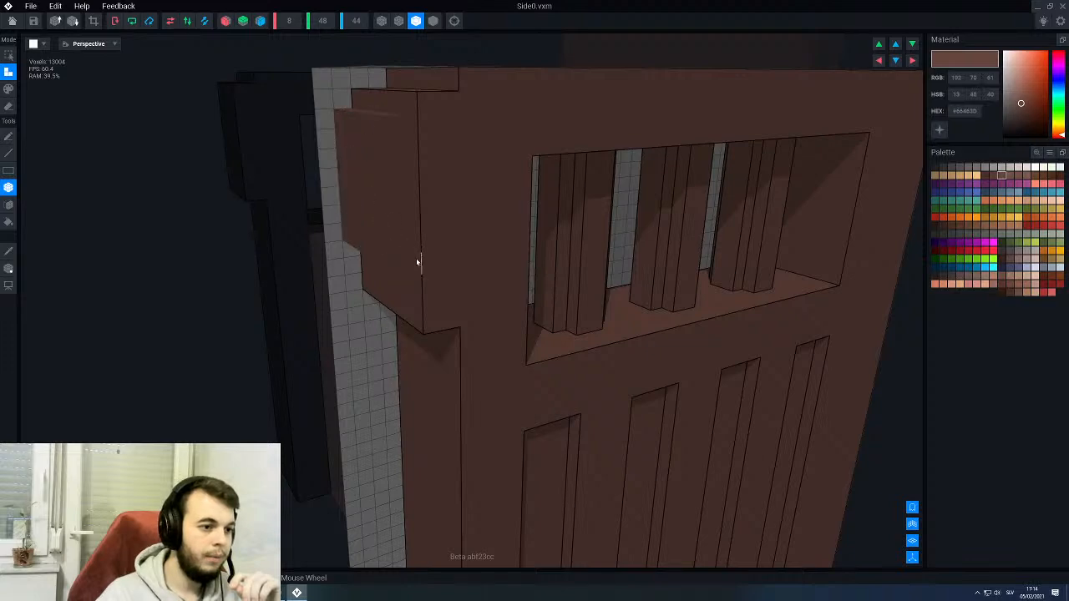
left_click_drag(418, 262, 418, 260)
right_click_drag(412, 227, 412, 226)
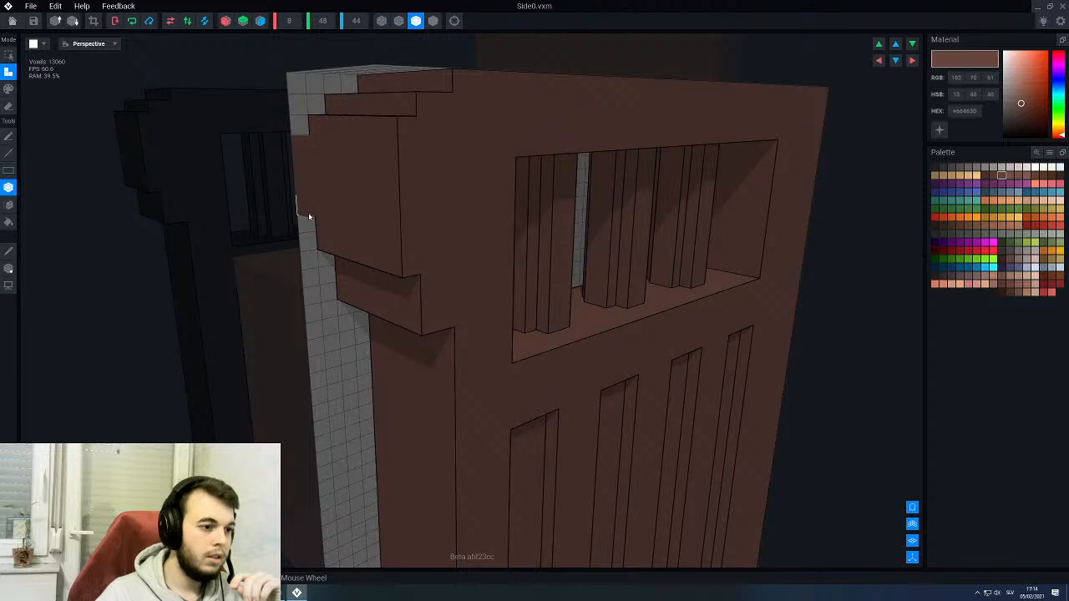
right_click_drag(392, 267, 389, 266)
left_click_drag(389, 297, 252, 299)
right_click_drag(374, 283, 398, 293)
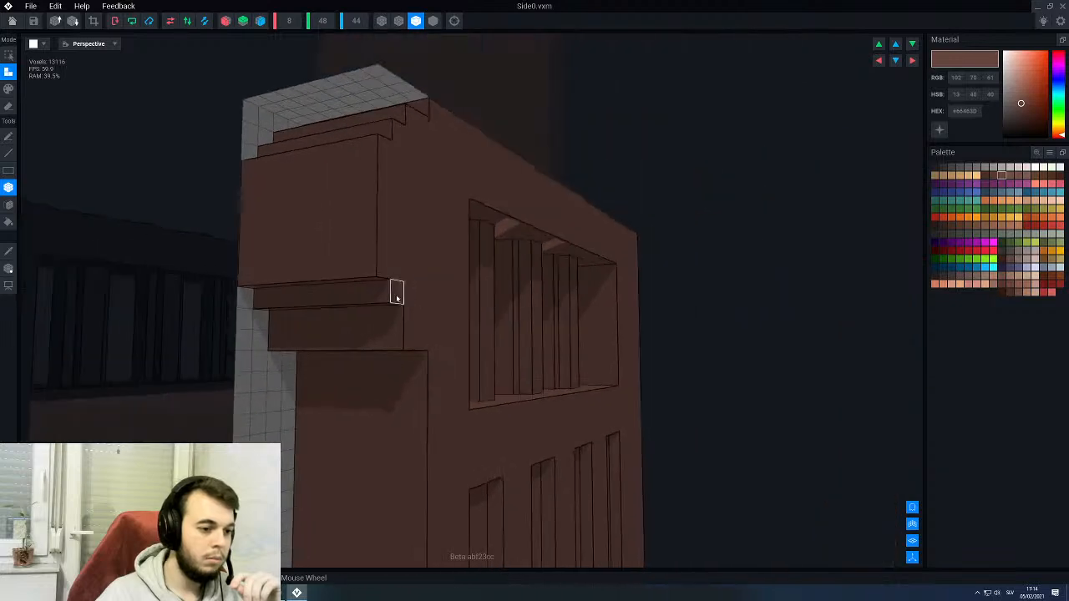
scroll(390, 319, "up", 1)
middle_click_drag(384, 322, 385, 324)
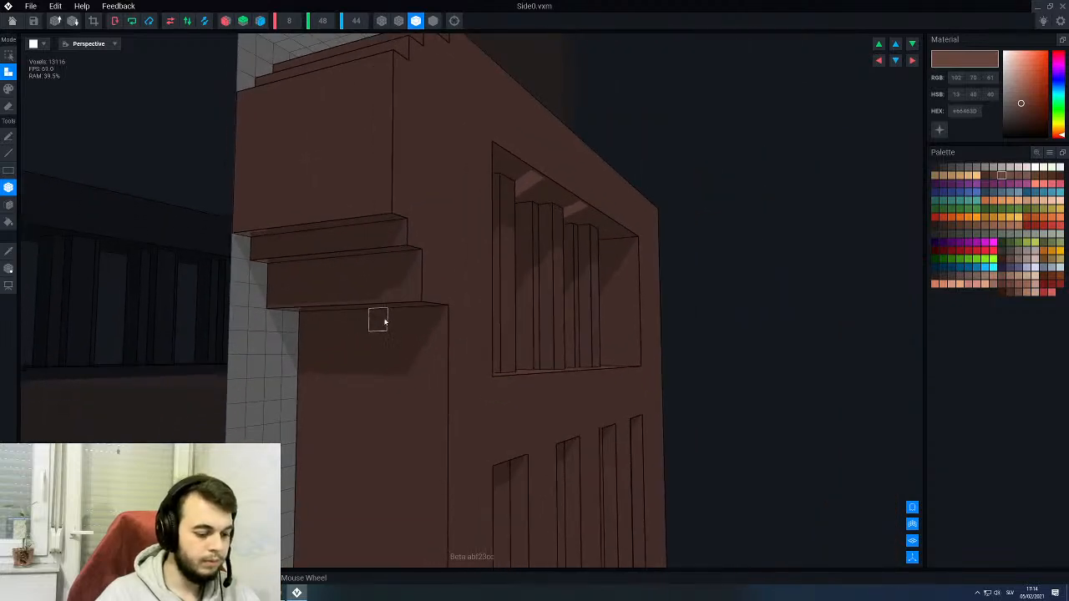
- Erase the lowest voxel row from the underside of the stepped armrest end with the face tool
key("e")
key("f")
left_click_drag(429, 292, 355, 295)
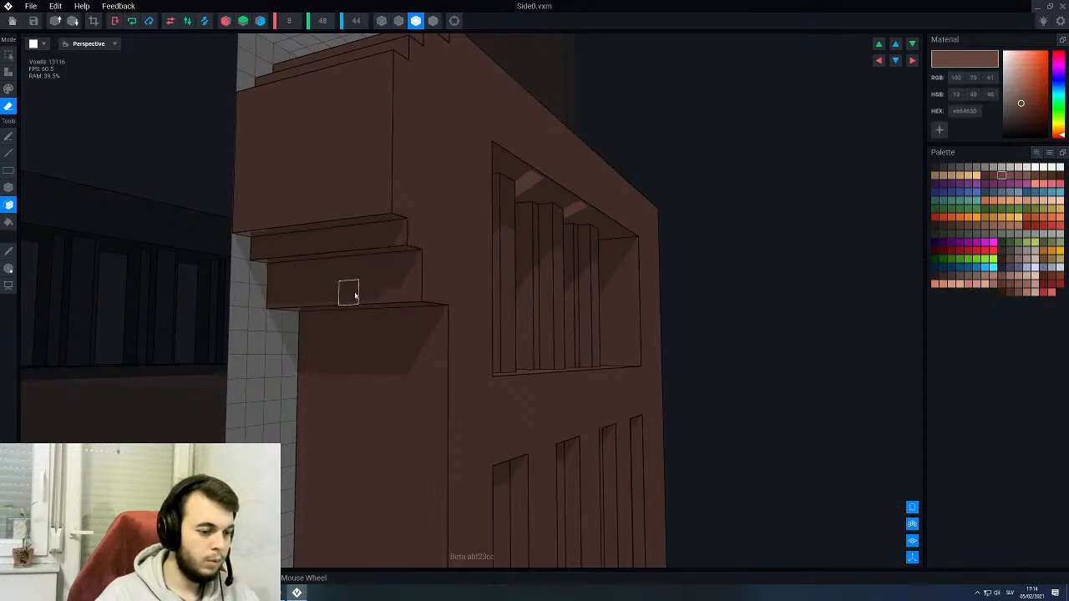
right_click_drag(380, 301, 407, 312)
left_click(383, 307)
scroll(405, 268, "down", 3)
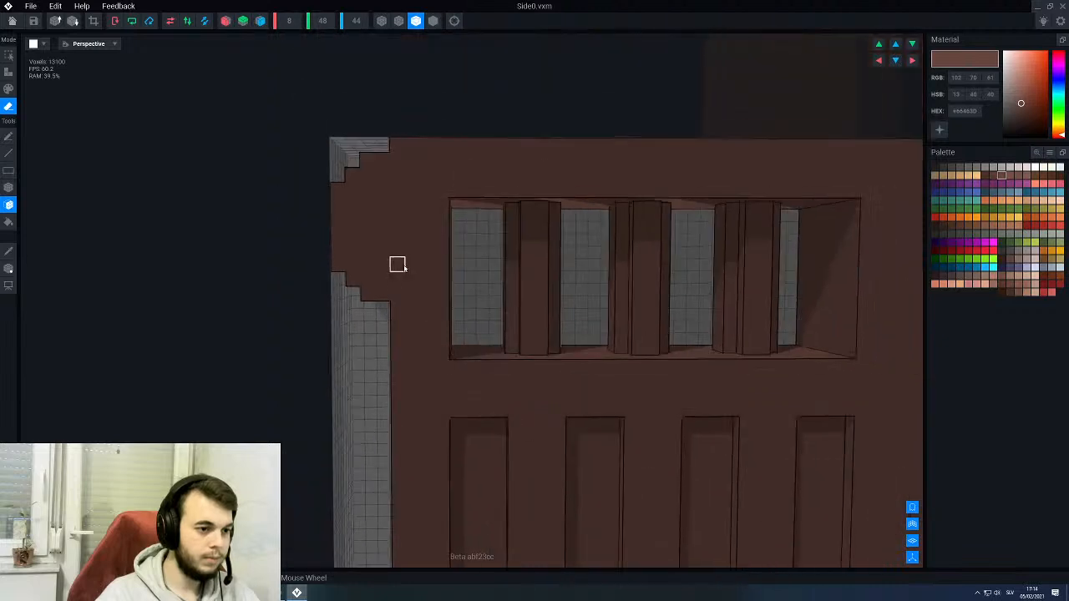
scroll(399, 265, "down", 3)
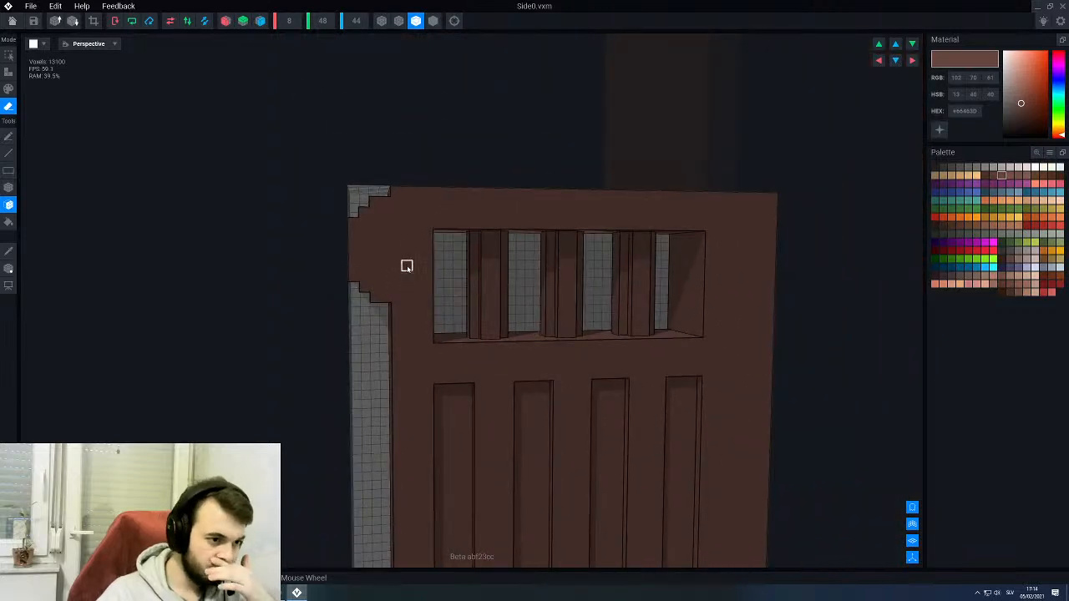
- Raise the three upper steps of the armrest end by one voxel layer each with the face tool
right_click_drag(397, 236, 390, 285)
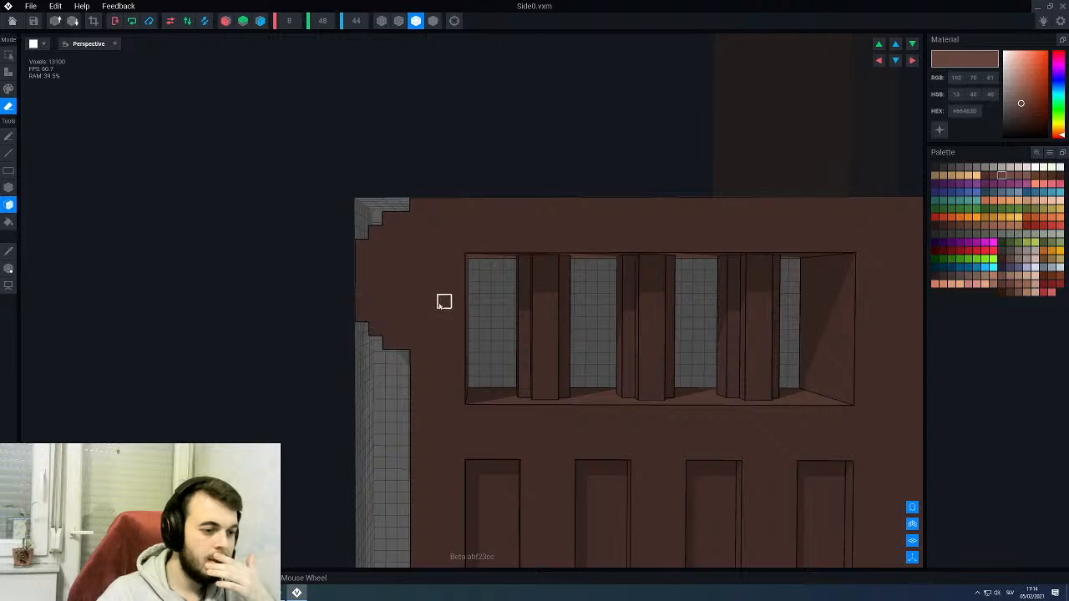
scroll(403, 246, "up", 2)
right_click_drag(389, 234, 383, 241)
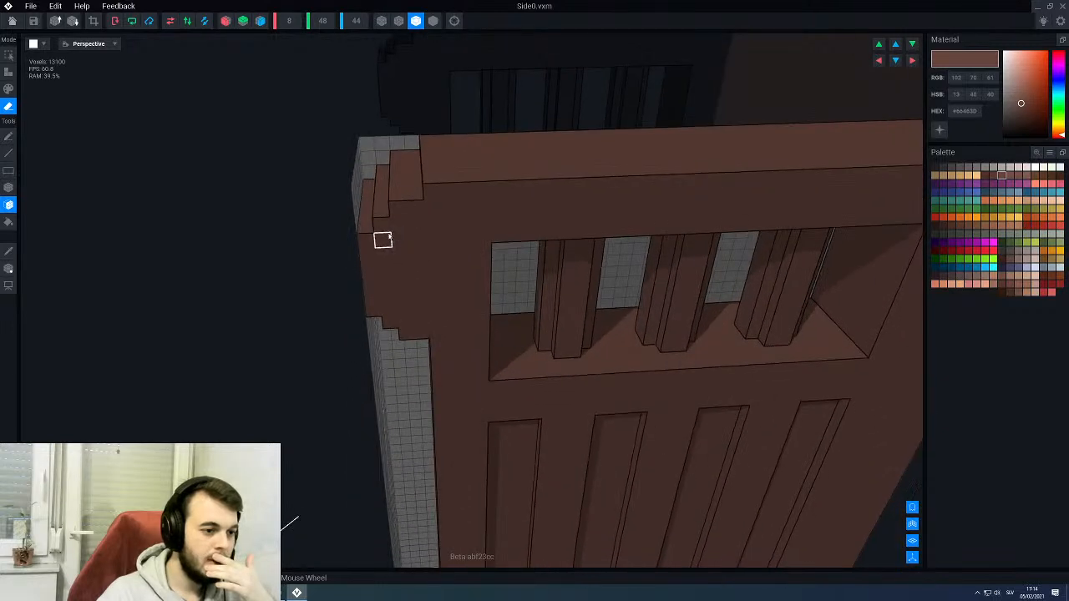
left_click(390, 237, "alt")
key("t")
key("b")
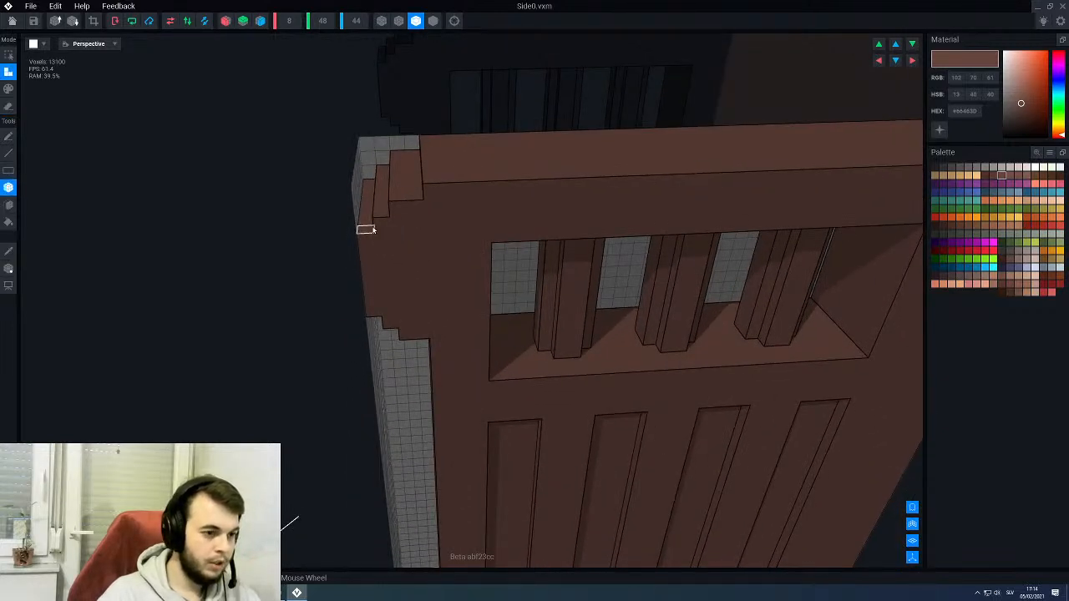
key("f")
left_click(402, 197)
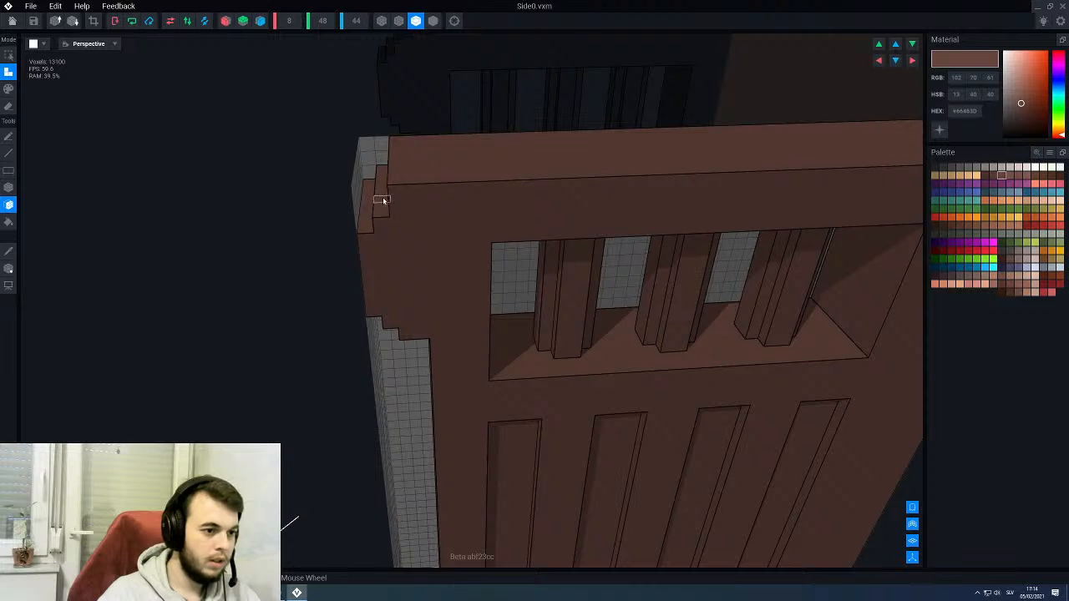
left_click(382, 204)
left_click(364, 215)
mouse_move(401, 269)
right_mouse_down()
mouse_move(388, 279)
mouse_move(393, 271)
right_mouse_up()
scroll(394, 271, "down", 3)
right_click_drag(433, 241, 457, 233)
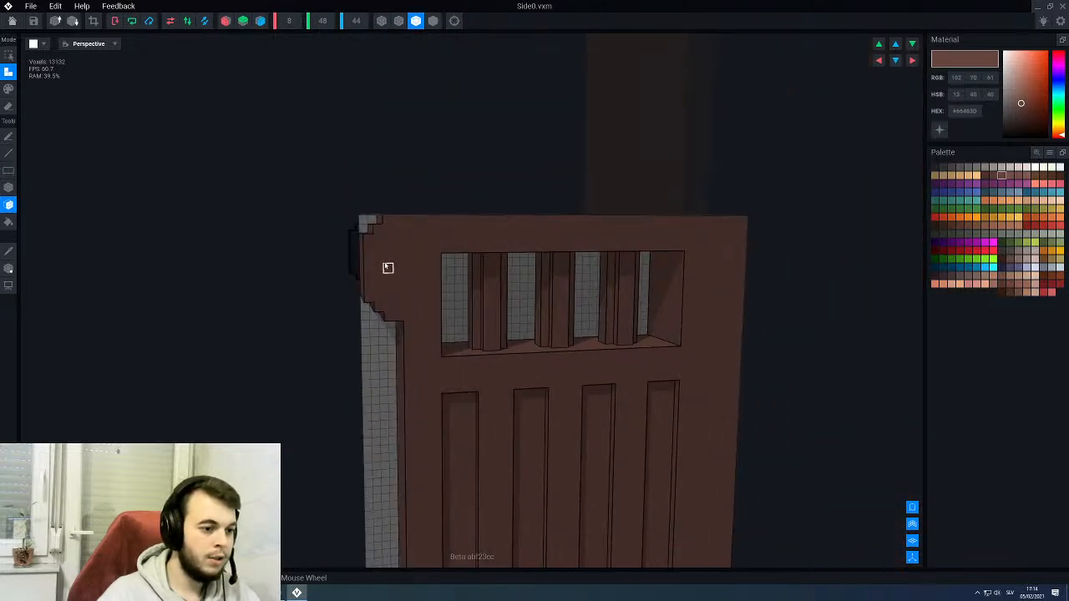
- Erase a row of voxels across the top front corner of the armrest with the box tool
scroll(409, 237, "up", 3)
right_click_drag(411, 239, 374, 221)
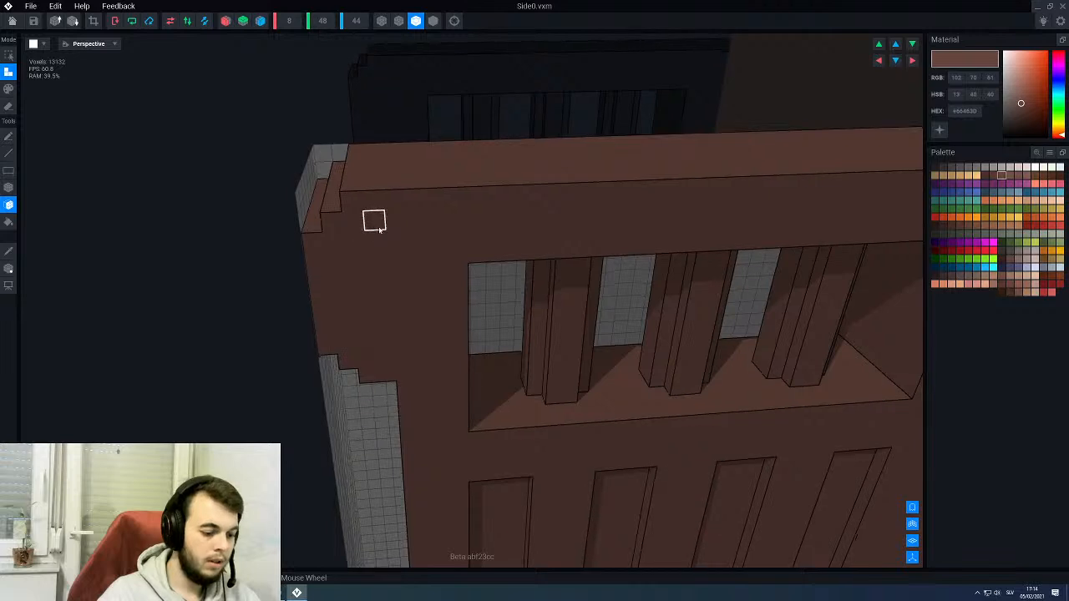
key("e")
key("b")
mouse_move(352, 203)
left_mouse_down()
mouse_move(365, 198)
mouse_move(374, 149)
mouse_move(362, 148)
left_mouse_up()
mouse_move(373, 253)
right_mouse_down()
mouse_move(382, 260)
mouse_move(338, 281)
right_mouse_up()
scroll(382, 255, "down", 3)
- Save the changes to Side0, return to the throne rig and check the stepped armrest ends from the front
left_click(12, 21)
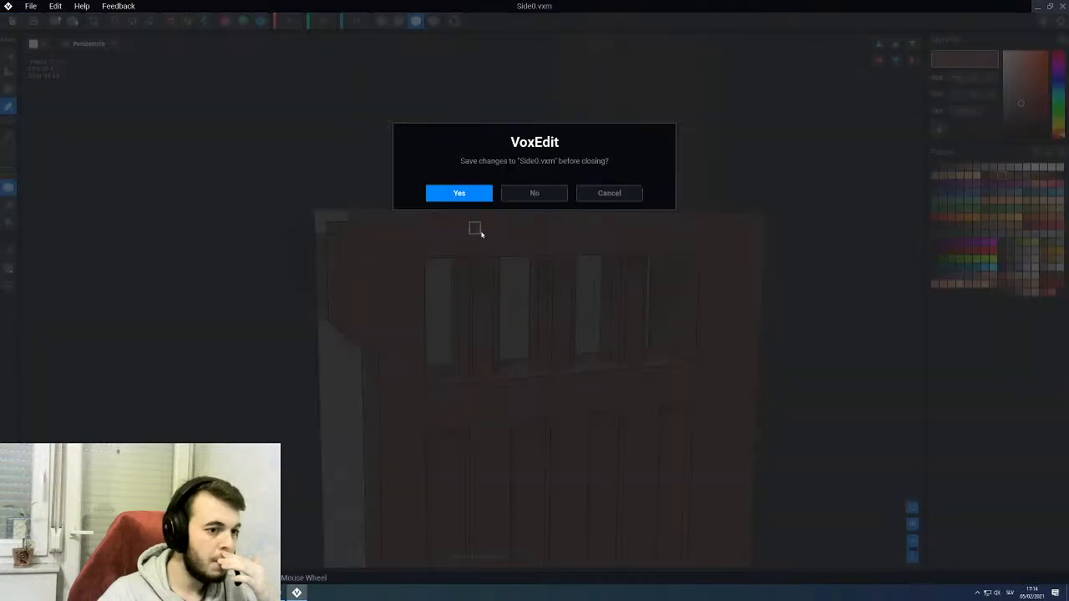
left_click(459, 194)
mouse_move(463, 237)
right_mouse_down()
mouse_move(436, 227)
mouse_move(457, 234)
right_mouse_up()
left_click(459, 211)
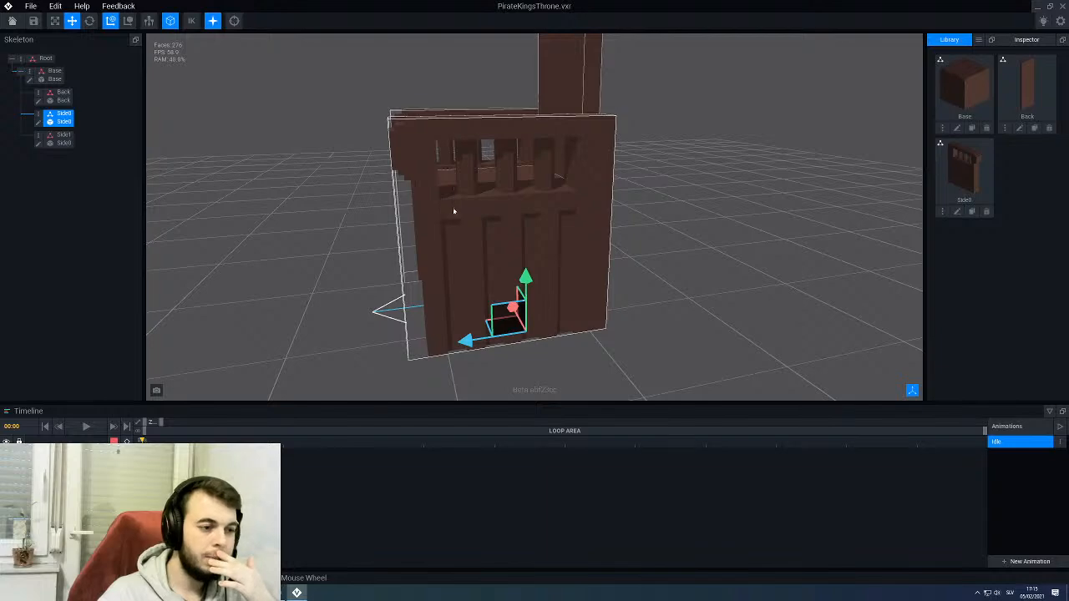
right_click_drag(380, 107, 396, 222)
left_click(382, 241)
scroll(408, 265, "up", 3)
right_click_drag(408, 265, 411, 266)
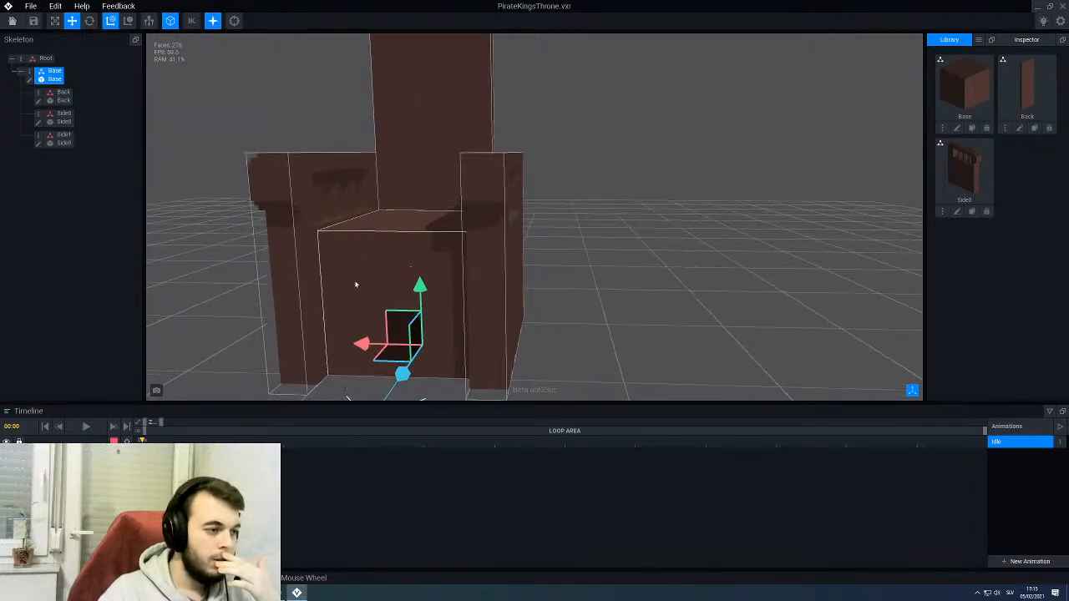
right_click_drag(406, 227, 326, 220)
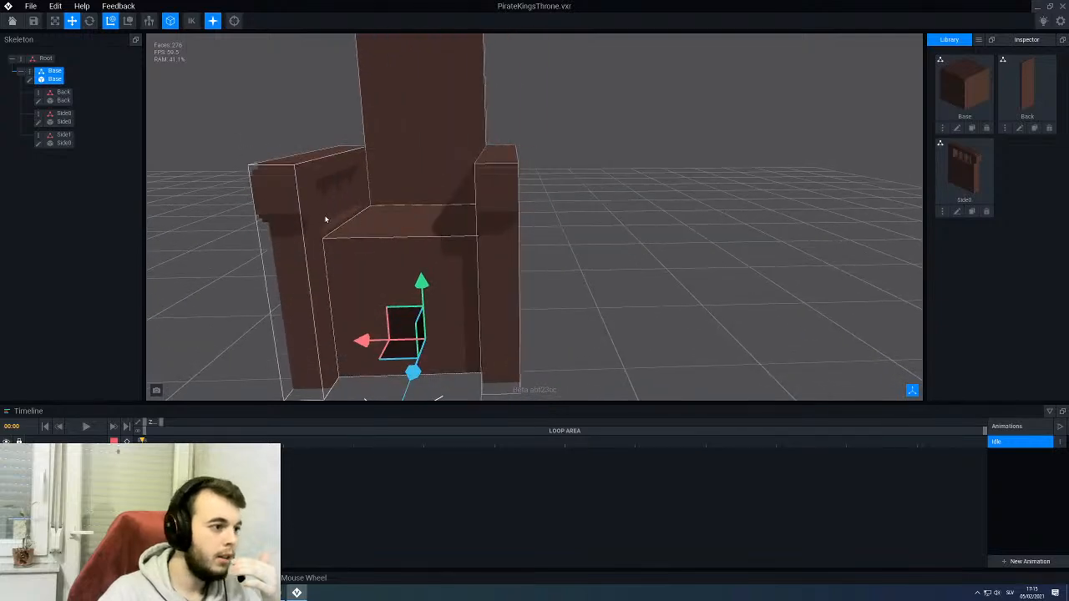
- Open the Base model for editing and examine its front and side faces
double_click(27, 77)
scroll(284, 210, "down", 5)
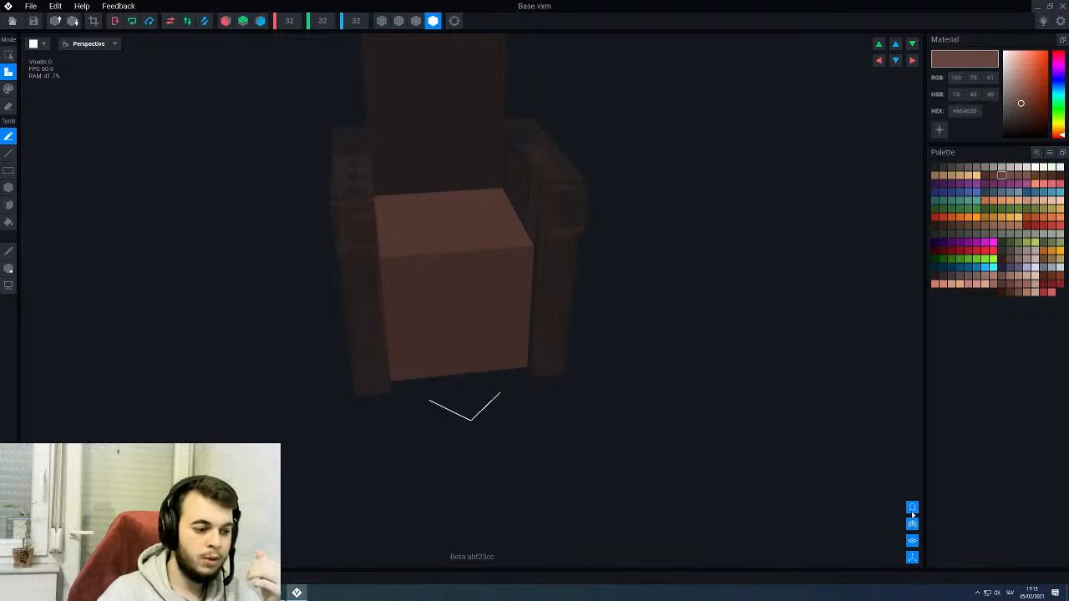
scroll(420, 242, "up", 3)
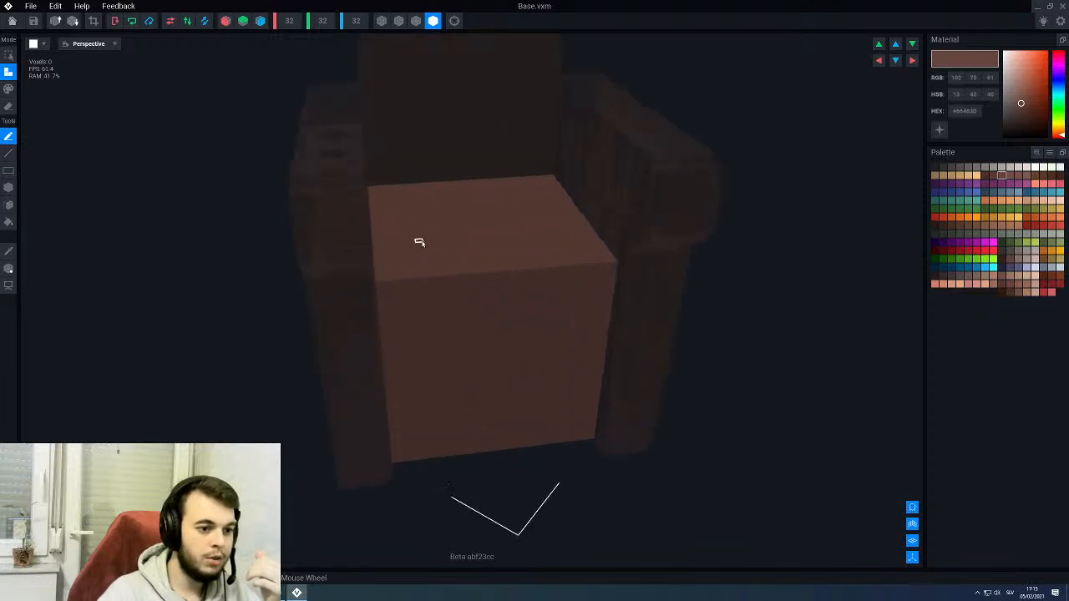
scroll(493, 308, "up", 3)
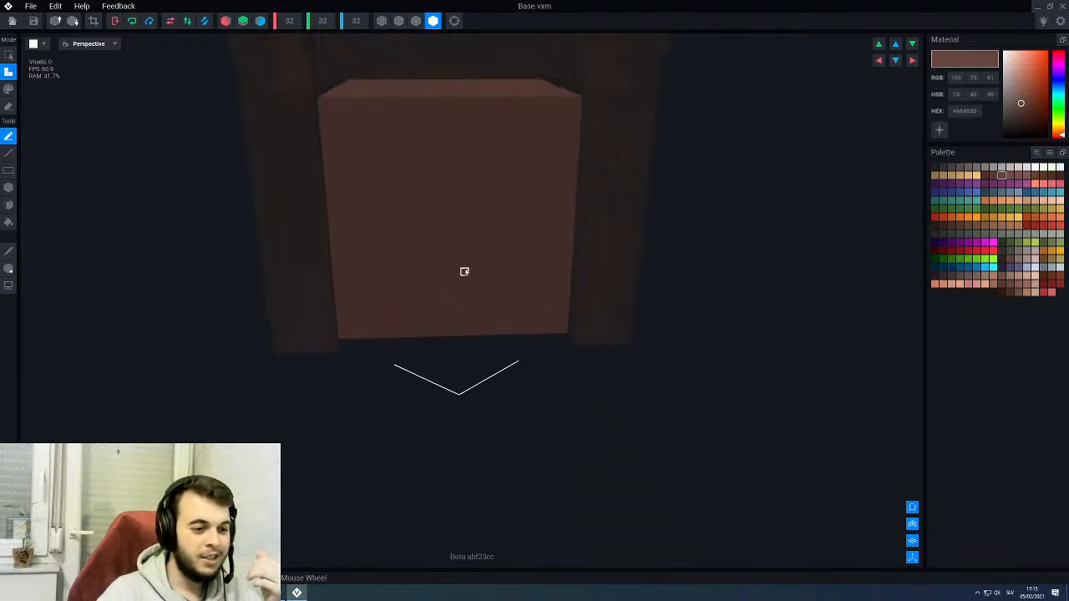
scroll(413, 213, "down", 2)
right_click_drag(472, 256, 519, 264)
scroll(476, 258, "down", 2)
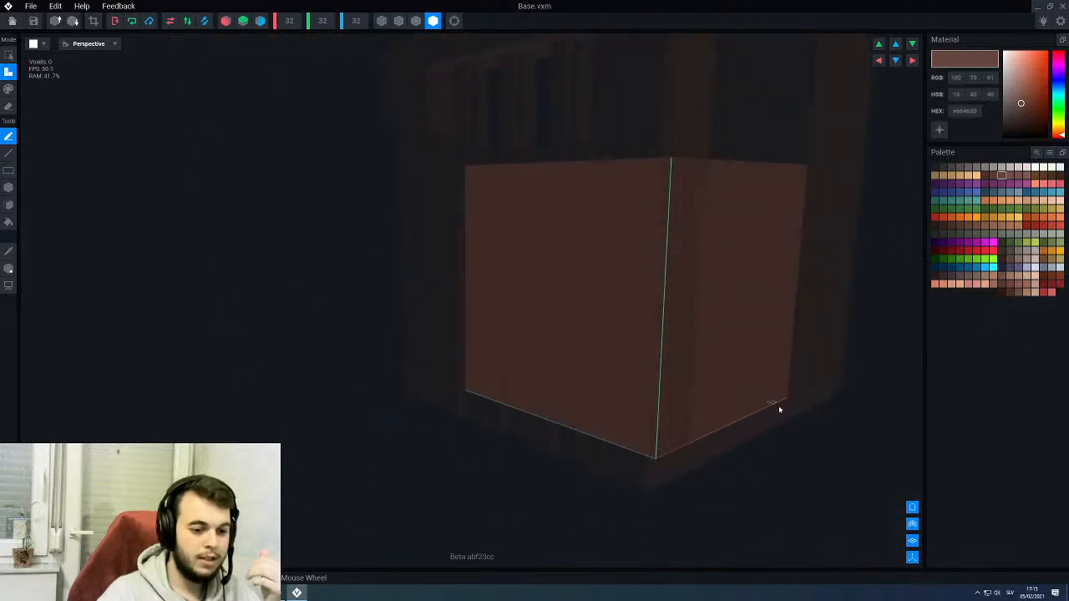
right_click_drag(667, 435, 597, 339)
scroll(594, 335, "up", 3)
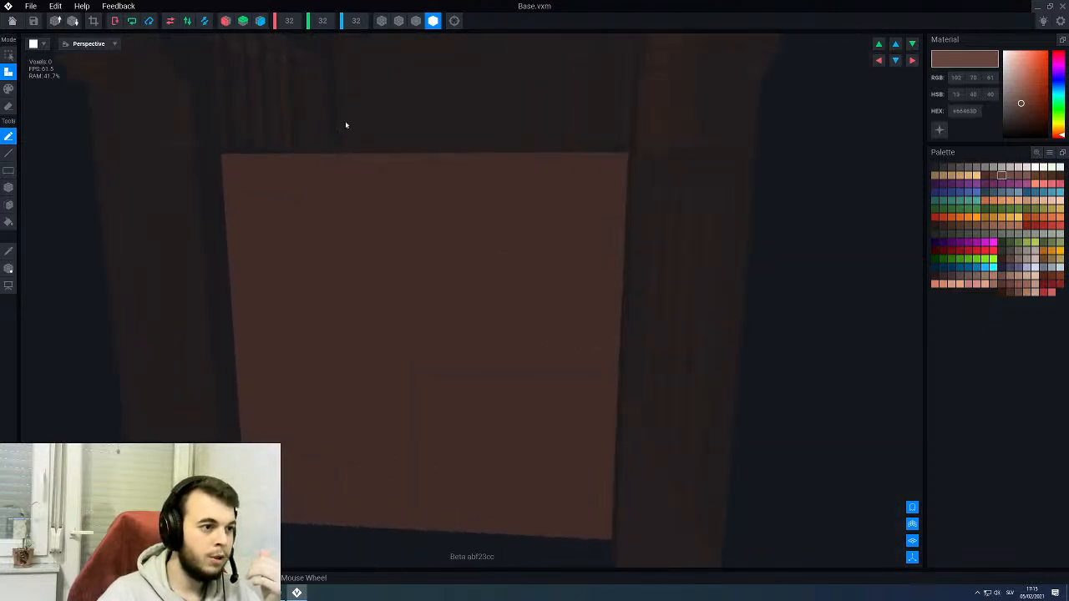
- Turn on X-axis symmetry and erase a one-voxel-deep area from the base's front face, leaving a band along its upper edge
middle_click_drag(349, 385, 349, 299)
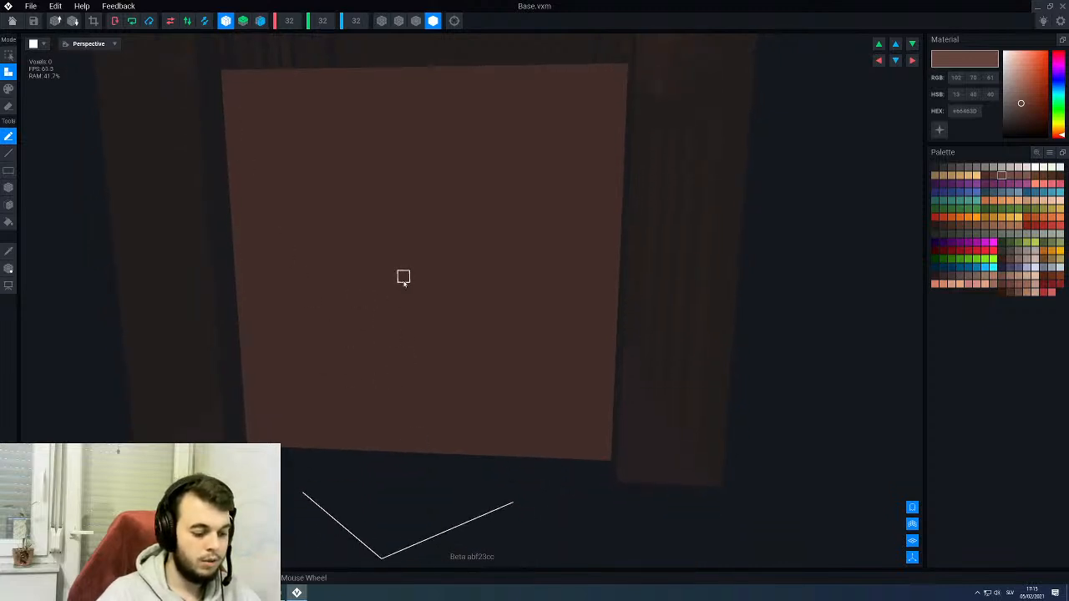
key("e")
key("b")
right_click_drag(414, 183, 414, 180)
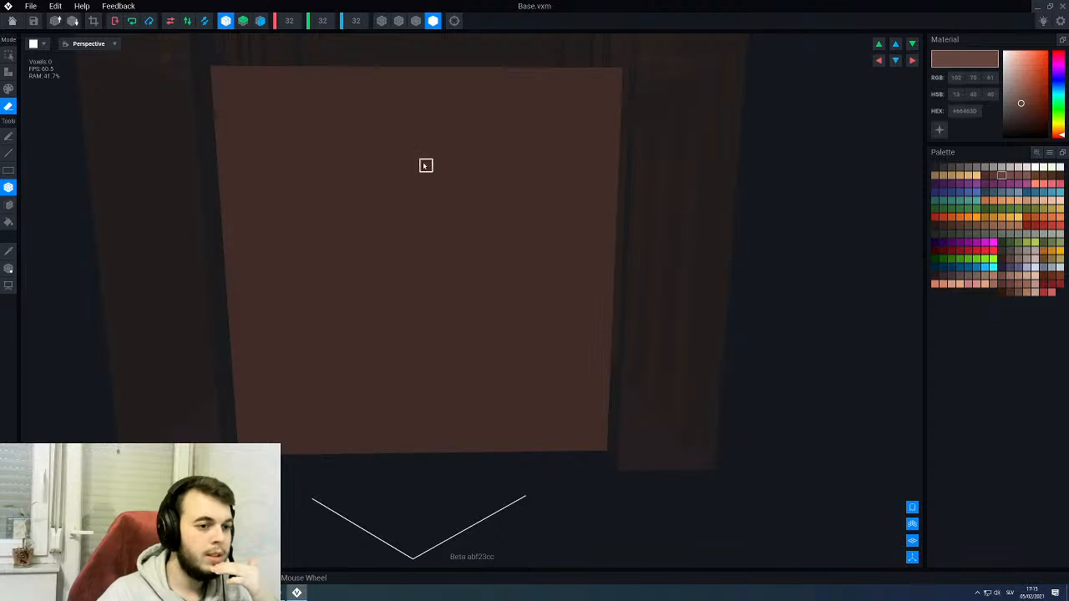
right_click_drag(426, 166, 426, 166)
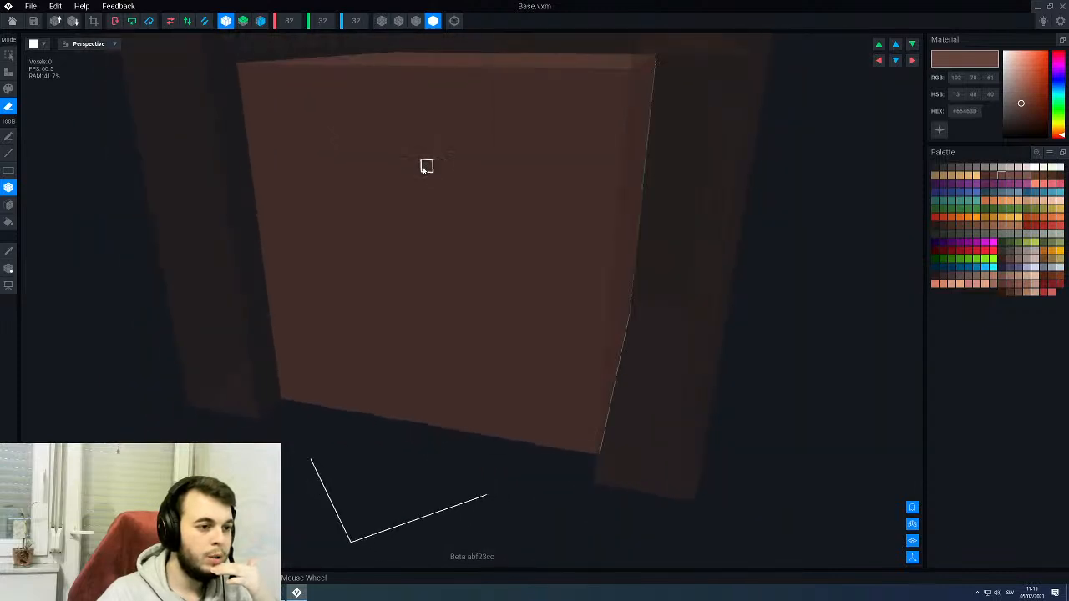
scroll(255, 80, "up", 3)
scroll(261, 92, "up", 2)
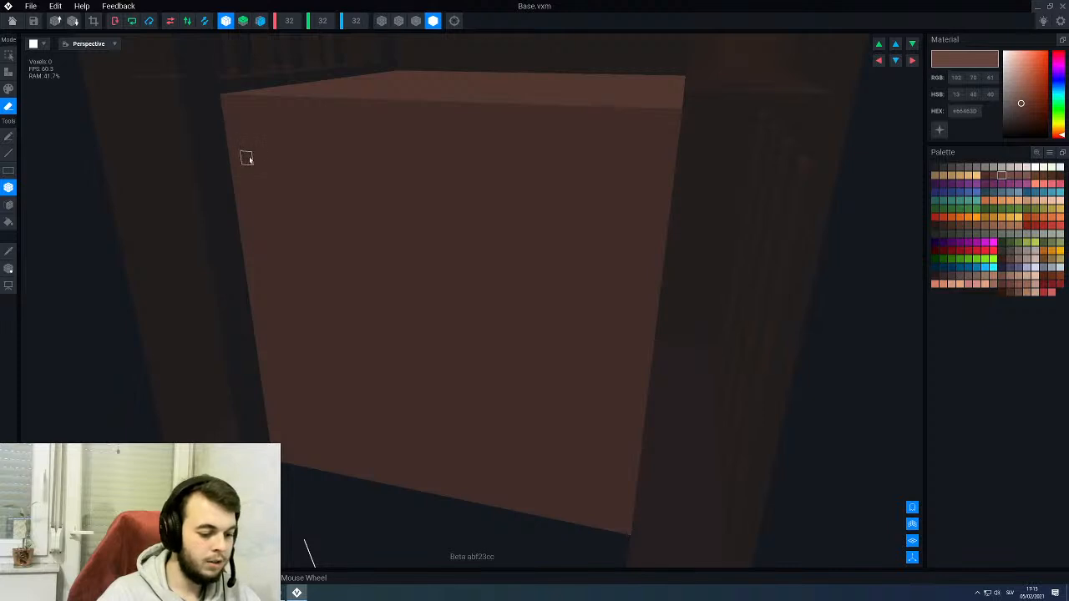
right_click_drag(266, 157, 244, 130)
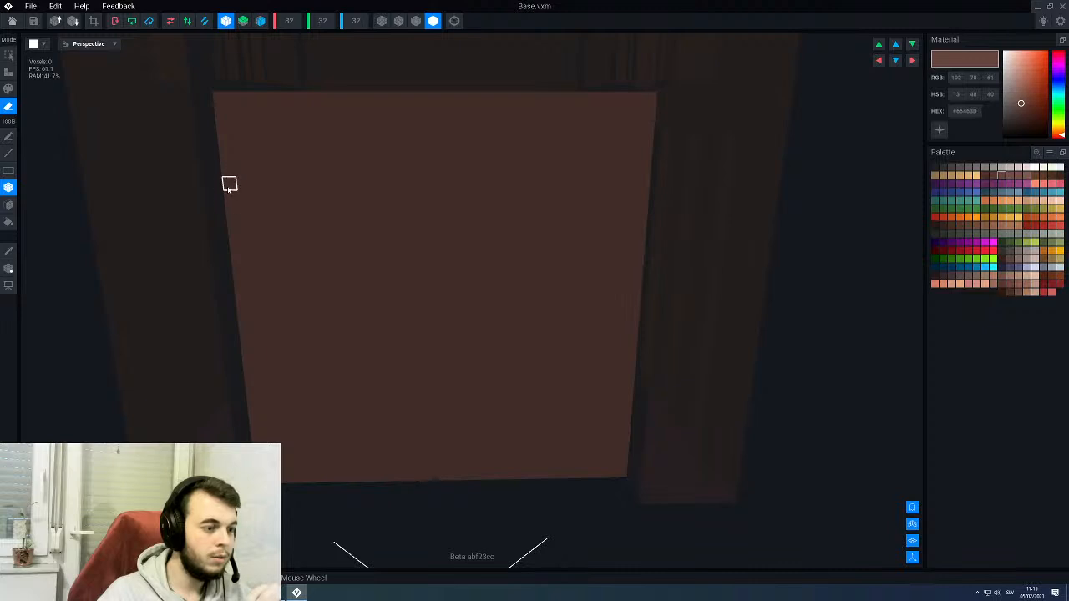
mouse_move(229, 185)
left_mouse_down()
mouse_move(560, 478)
mouse_move(630, 477)
mouse_move(620, 478)
left_mouse_up()
right_click_drag(548, 376, 418, 184)
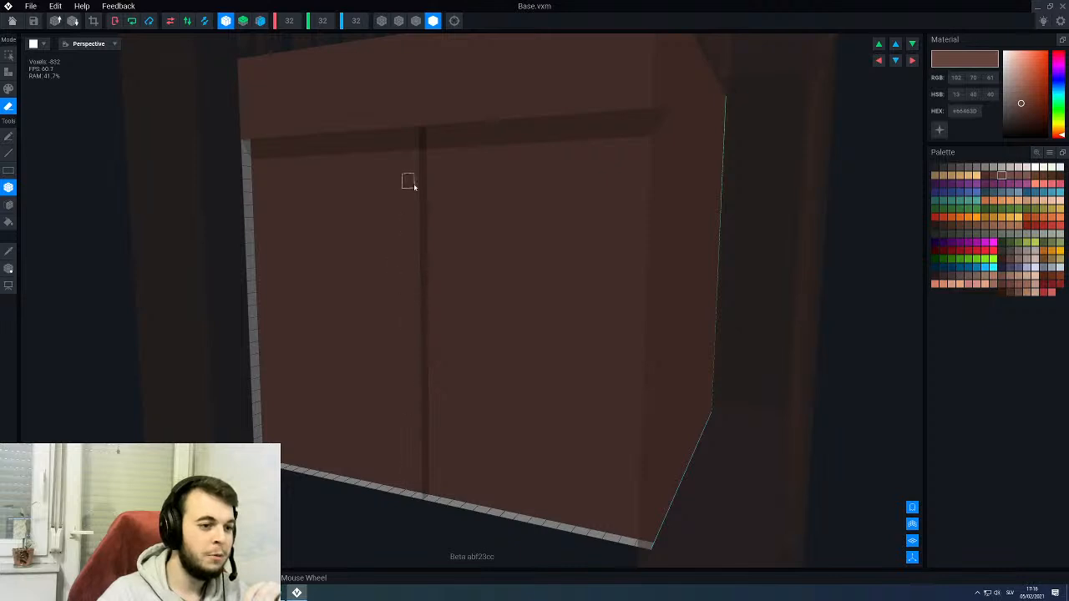
- Inspect the base's recessed front face and switch the voxel shading to the mode with outlined edges
scroll(452, 294, "down", 3)
right_click_drag(452, 294, 452, 295)
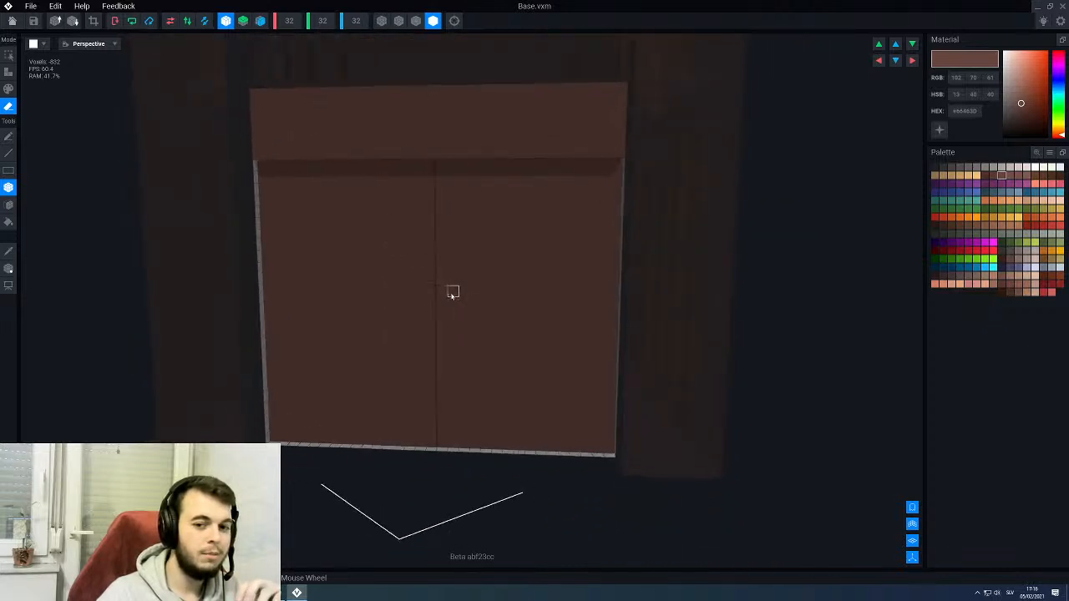
scroll(453, 253, "up", 2)
right_click_drag(452, 214, 442, 213)
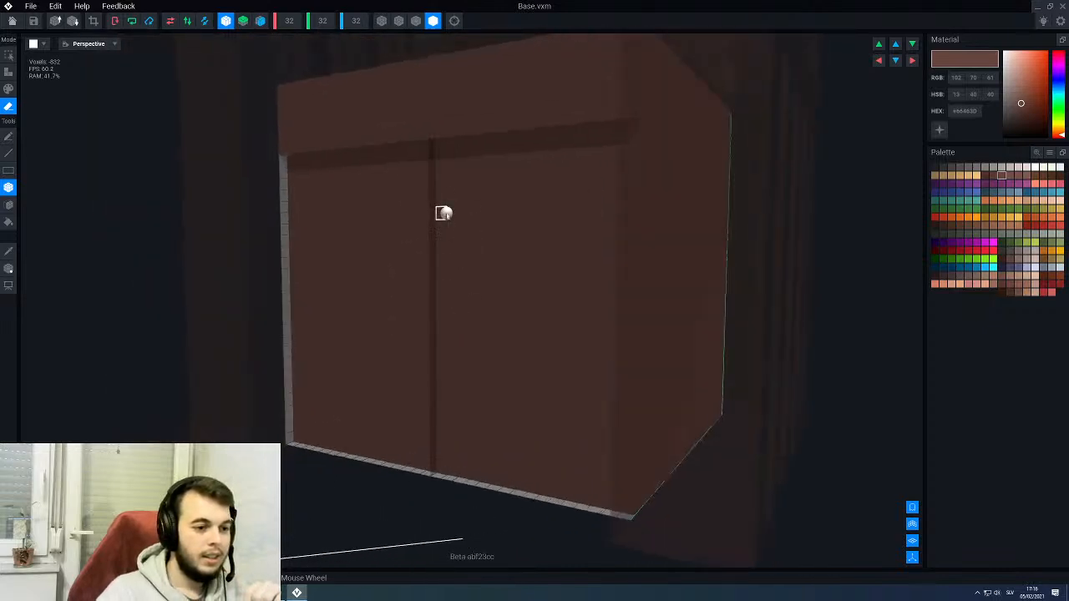
scroll(418, 333, "up", 2)
right_click_drag(427, 323, 440, 320)
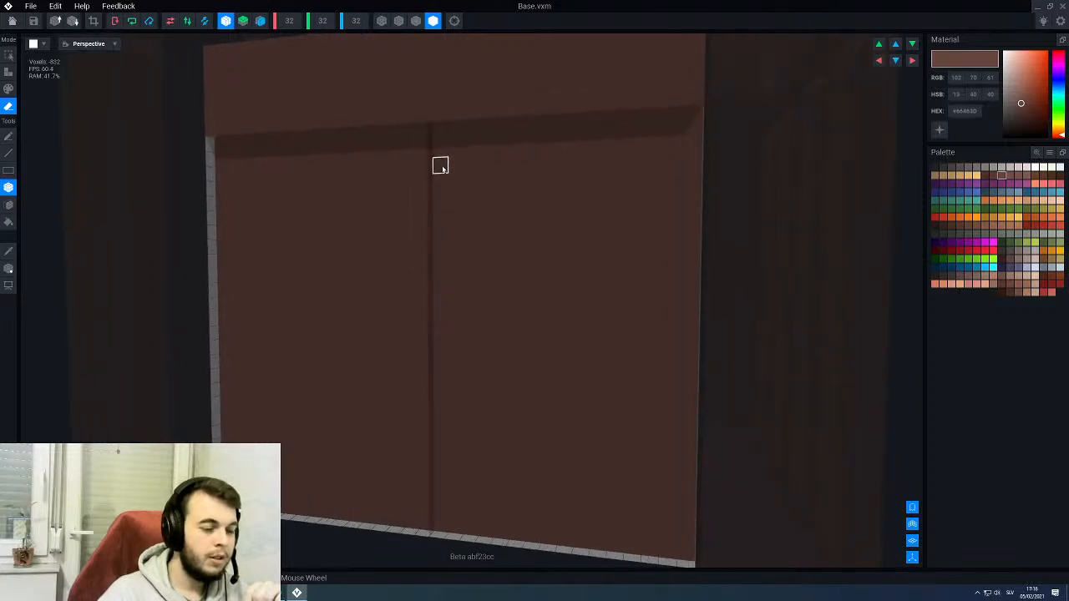
left_click(417, 24)
scroll(483, 244, "down", 1)
right_click_drag(482, 245, 461, 238)
scroll(460, 238, "up", 2)
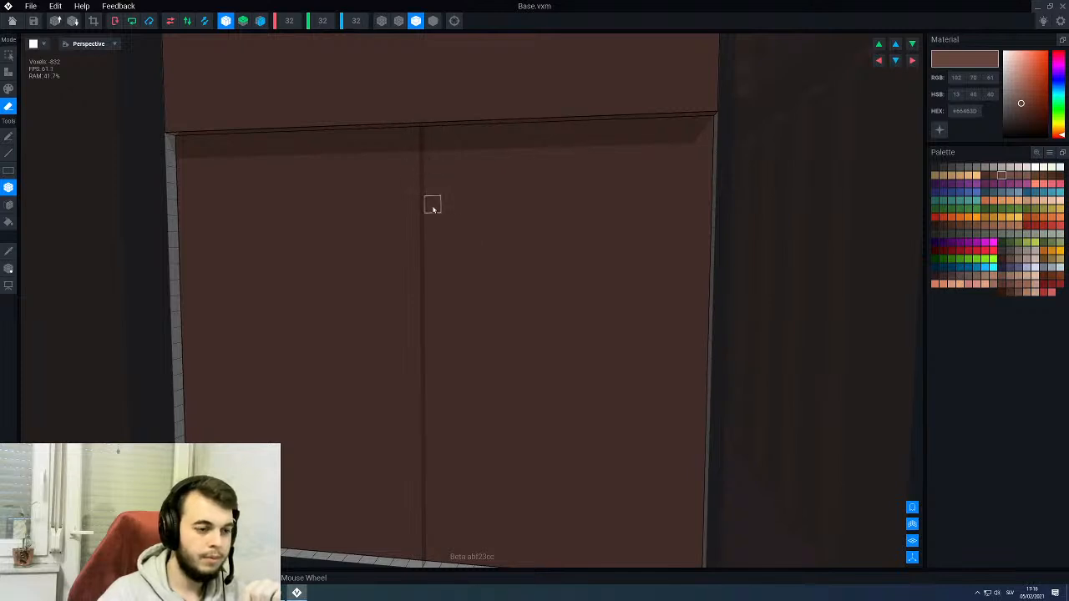
- Erase a centred vertical groove four voxels wide and 22 high, down to the lower edge of the base's front face
left_click_drag(431, 206, 436, 556)
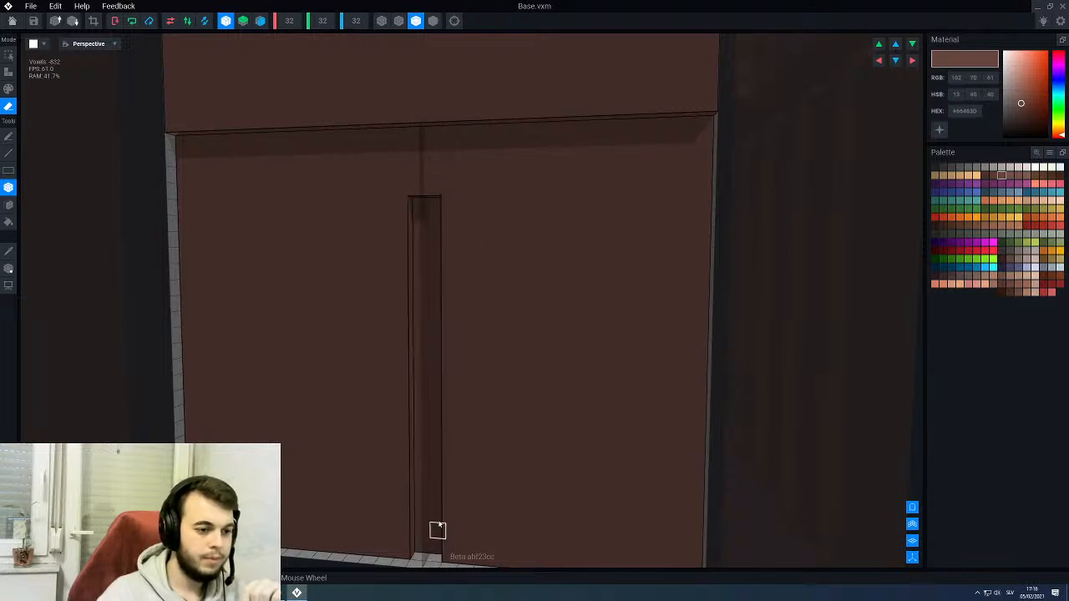
scroll(449, 392, "down", 5)
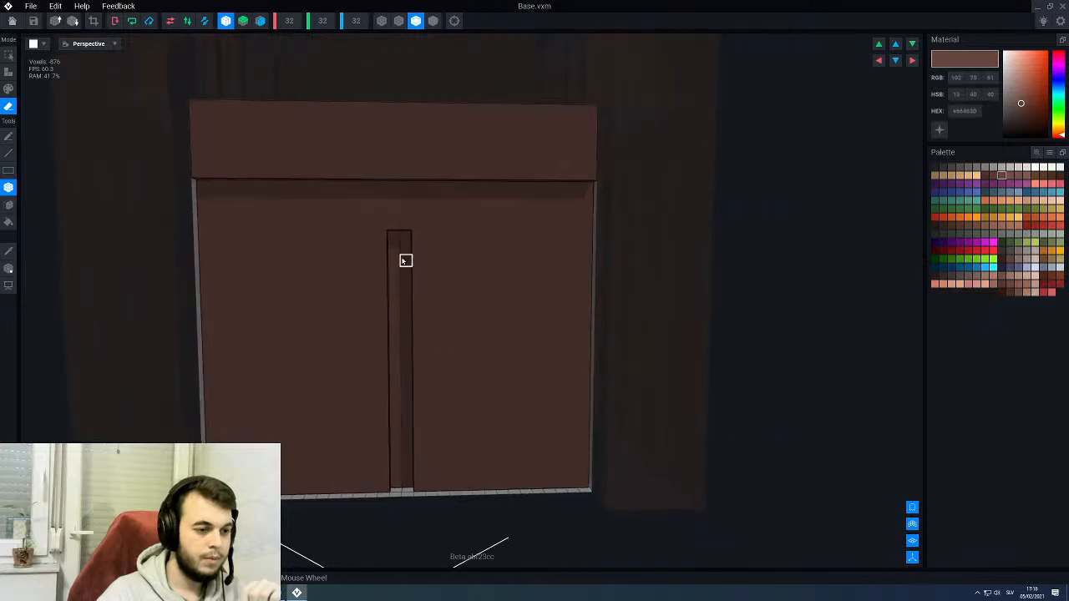
left_click_drag(417, 238, 432, 454)
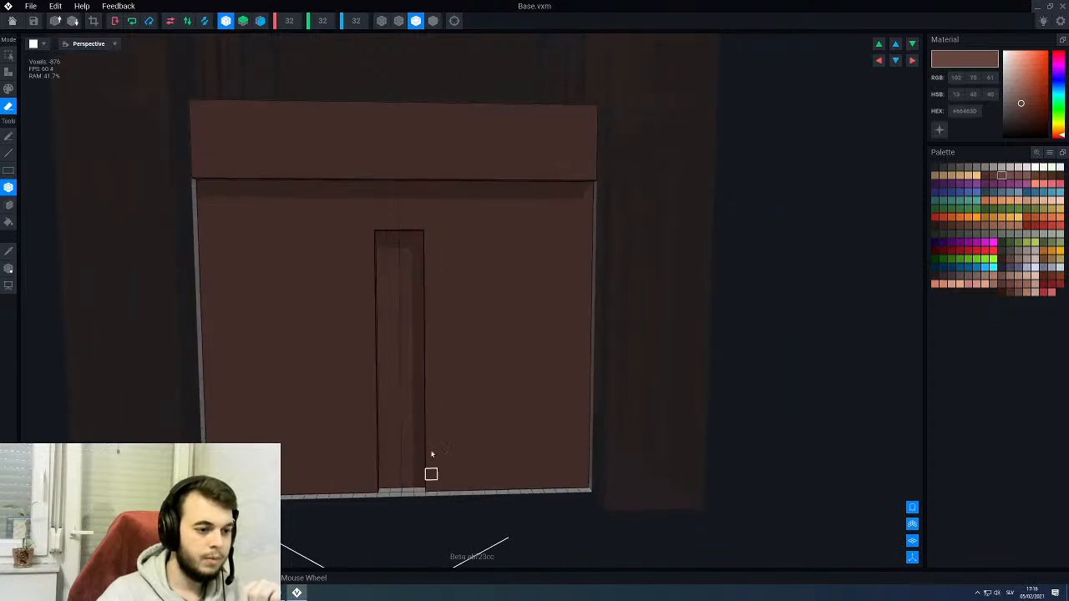
middle_click_drag(466, 376, 426, 374)
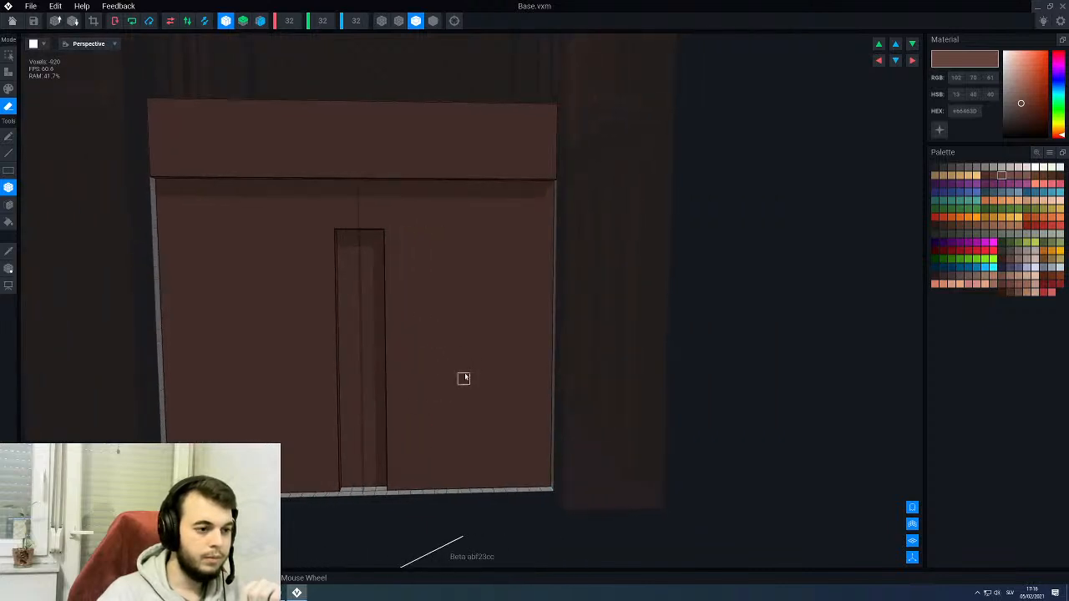
- Erase two more mirrored pairs of four-voxel-wide grooves beside the central one, spaced two voxels apart, making five
left_click_drag(414, 236, 451, 481)
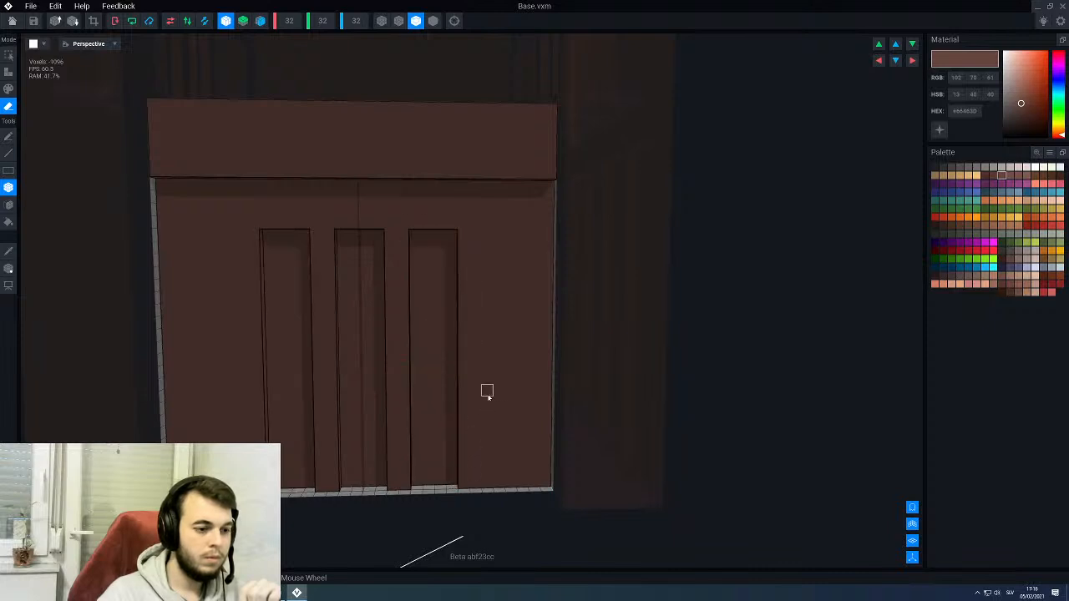
right_click_drag(489, 398, 485, 384)
left_click_drag(488, 237, 526, 487)
- Erase a centred two-voxel-wide, one-voxel-high notch above each of the five grooves to give them stepped tops
scroll(442, 379, "down", 3)
right_click_drag(423, 344, 423, 342)
scroll(412, 315, "up", 1)
scroll(407, 302, "up", 2)
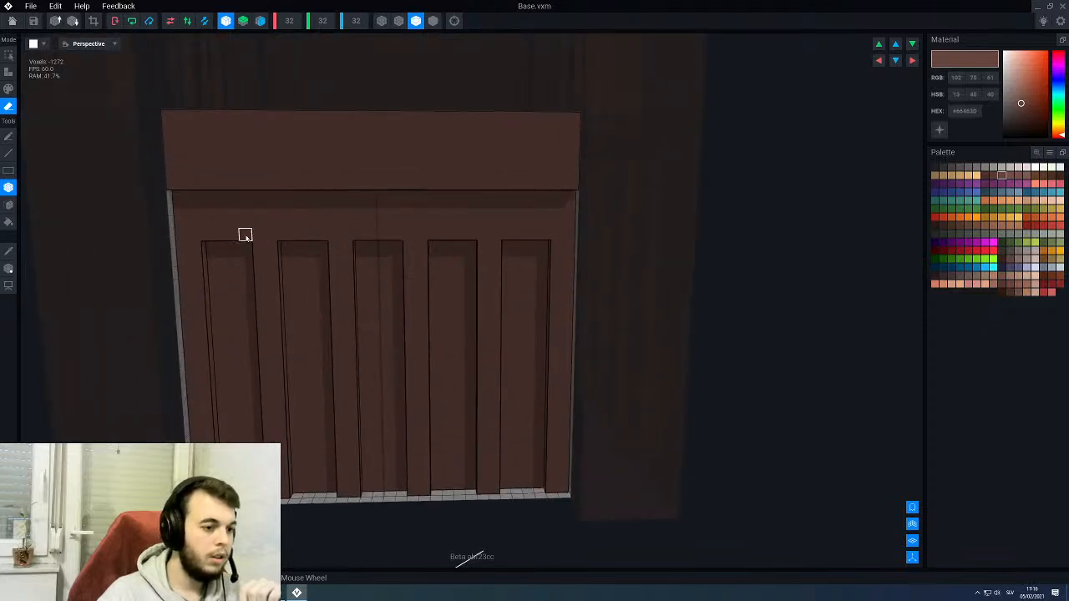
scroll(482, 307, "down", 2)
right_click_drag(476, 346, 478, 345)
scroll(370, 346, "up", 2)
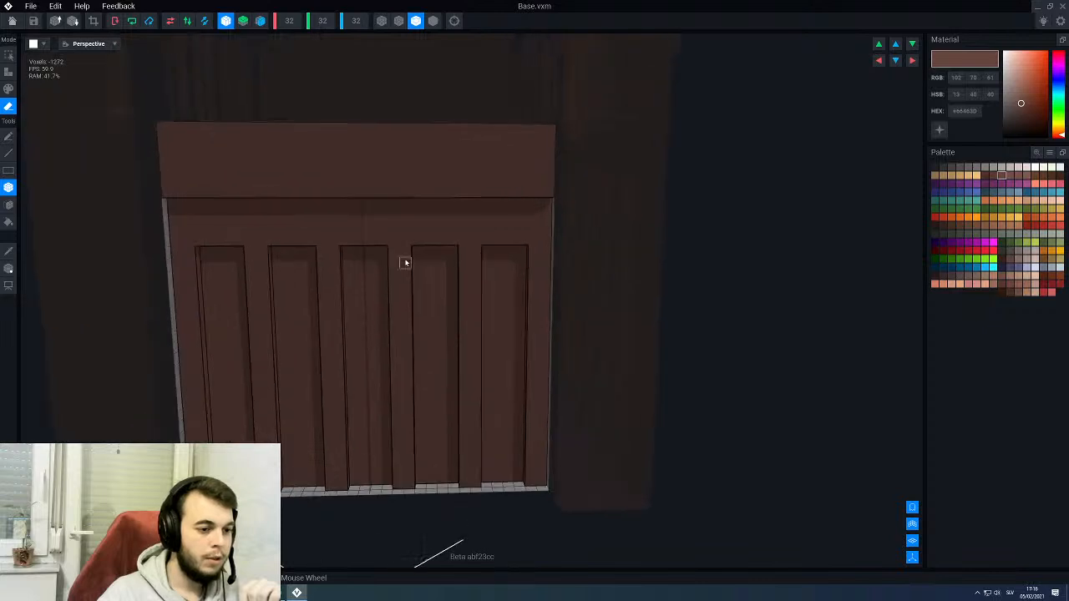
left_click_drag(441, 245, 513, 246)
left_click(370, 241)
- Save the changes to Base, return to the throne rig and examine the grooved front with the armrests and back
scroll(454, 363, "down", 3)
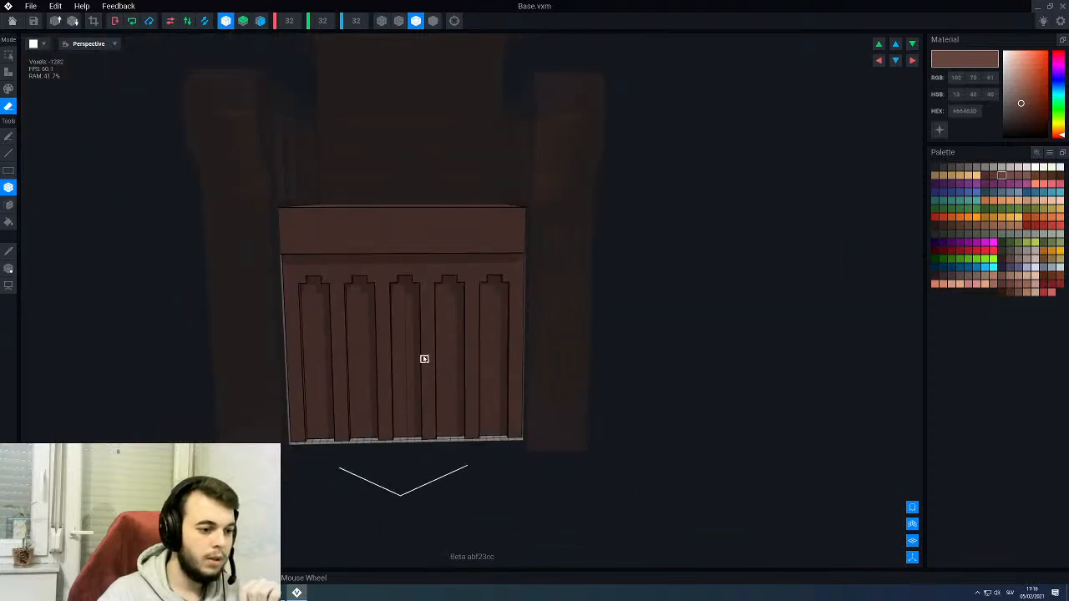
right_click_drag(424, 359, 424, 354)
scroll(423, 351, "up", 2)
scroll(422, 352, "up", 1)
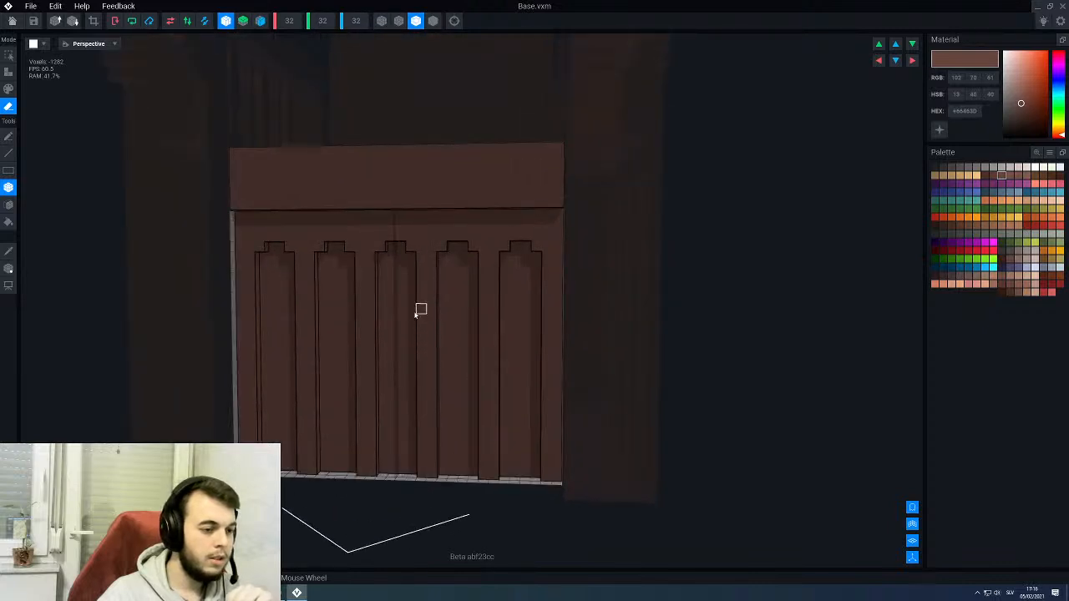
left_click(12, 20)
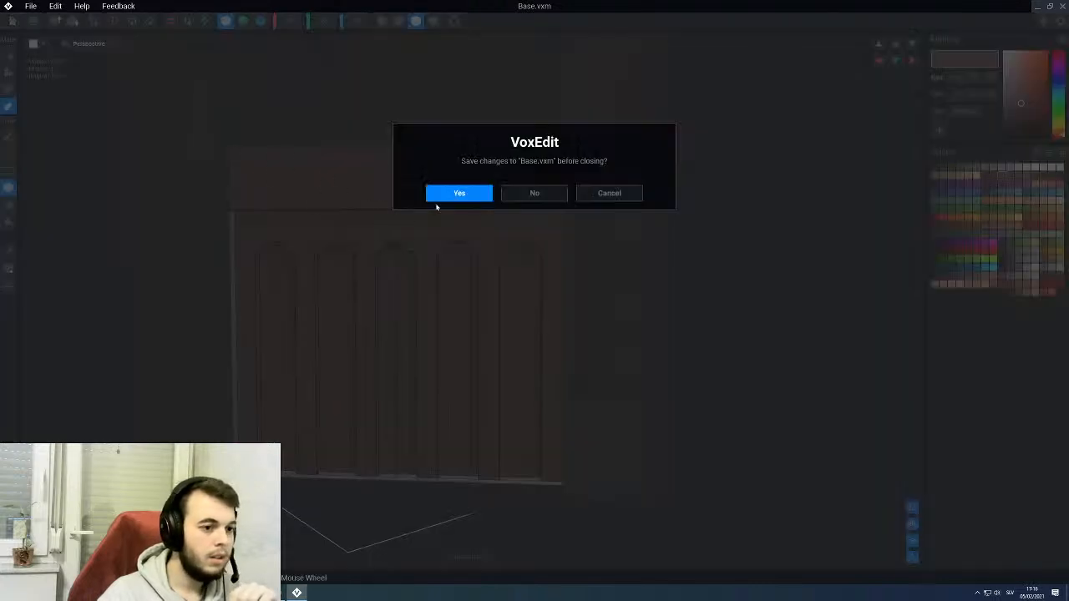
left_click(439, 198)
scroll(432, 261, "down", 3)
right_click_drag(432, 262, 423, 219)
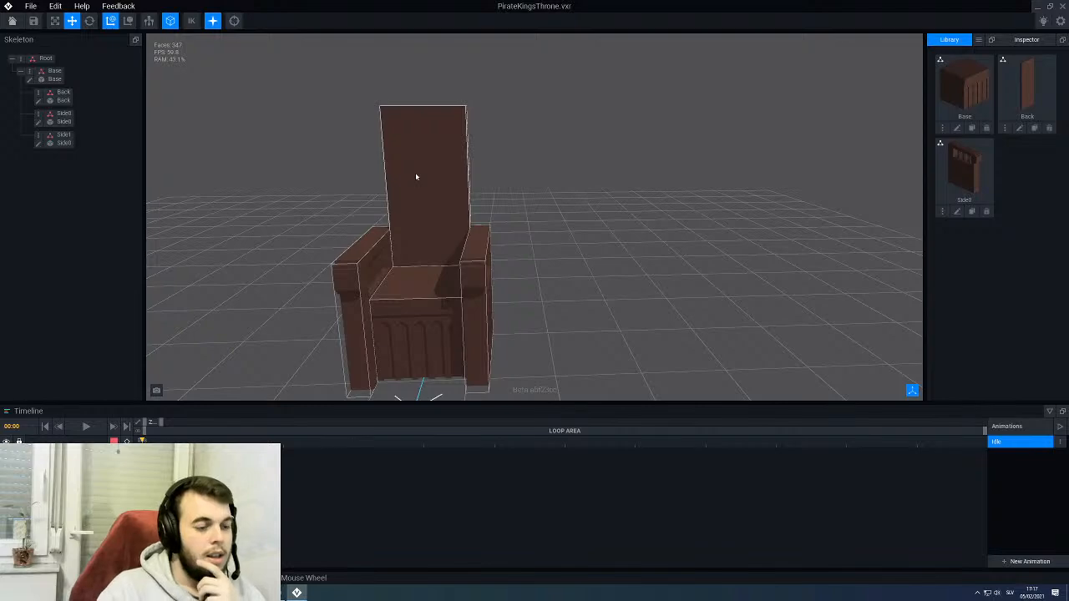
right_click_drag(430, 167, 437, 234)
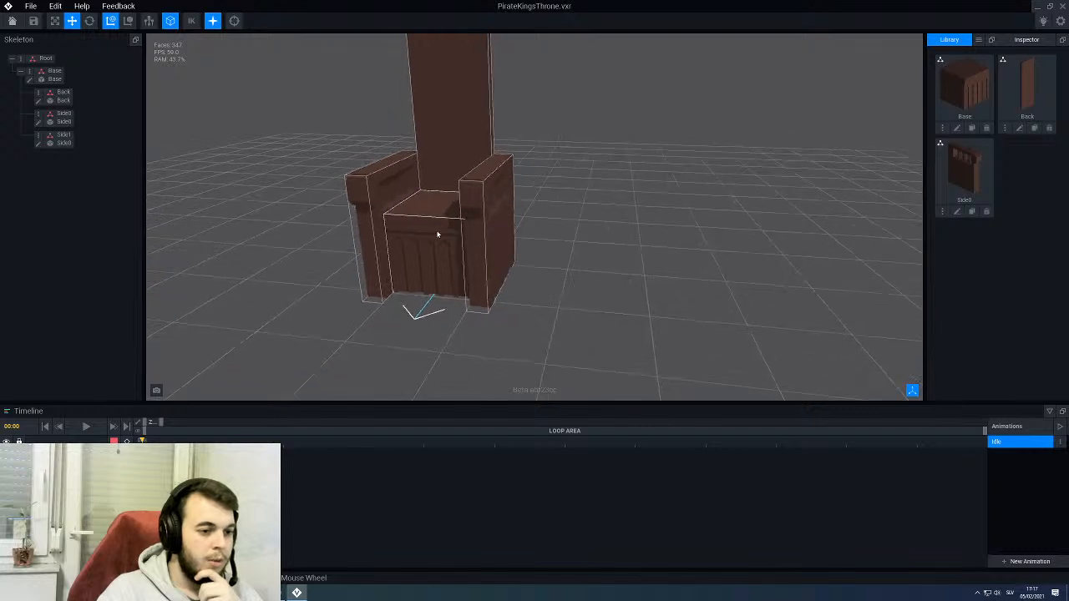
middle_click_drag(437, 234, 430, 234)
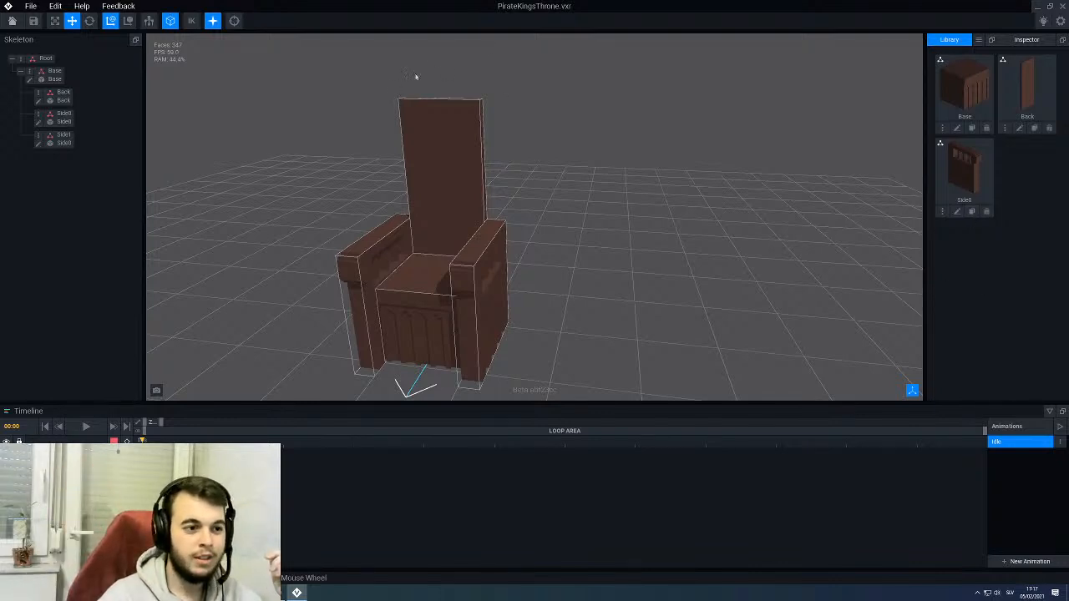
- Clone the Back model under the name SWheelPart
left_click(1034, 128)
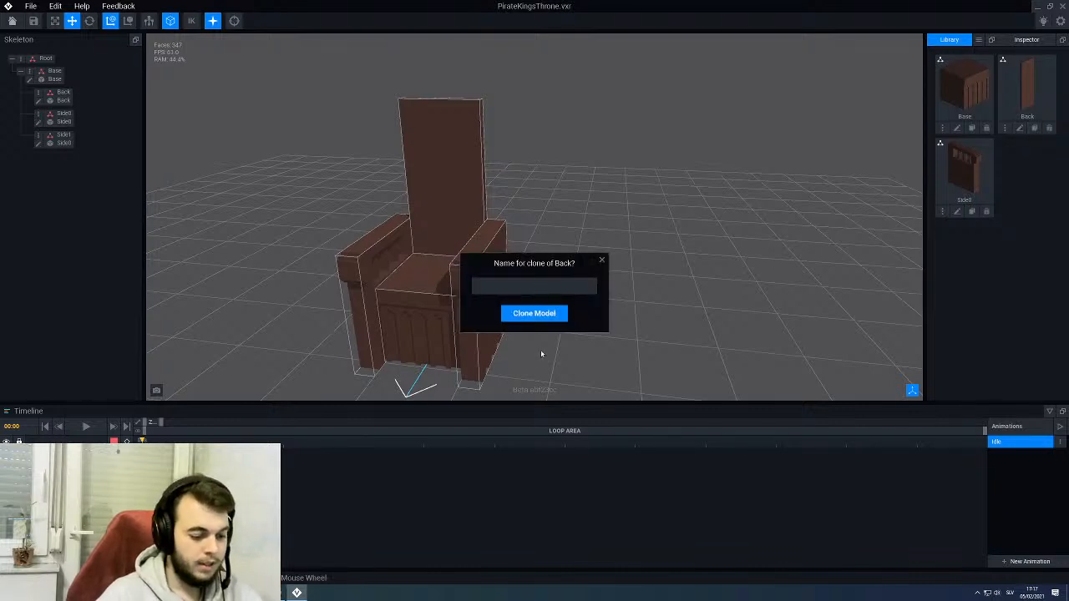
type("SWheelPart")
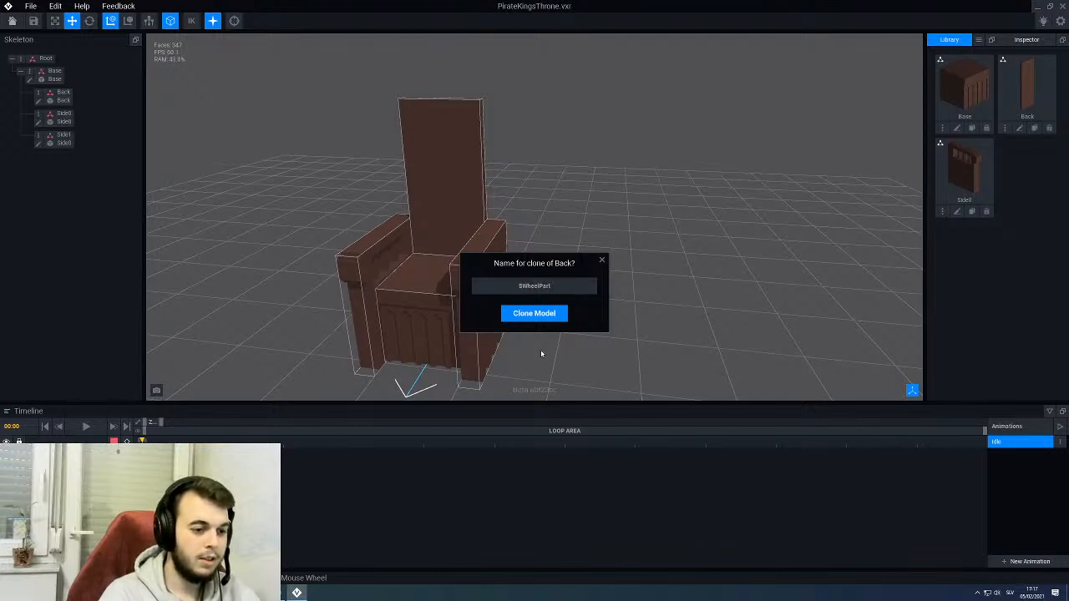
key("Return")
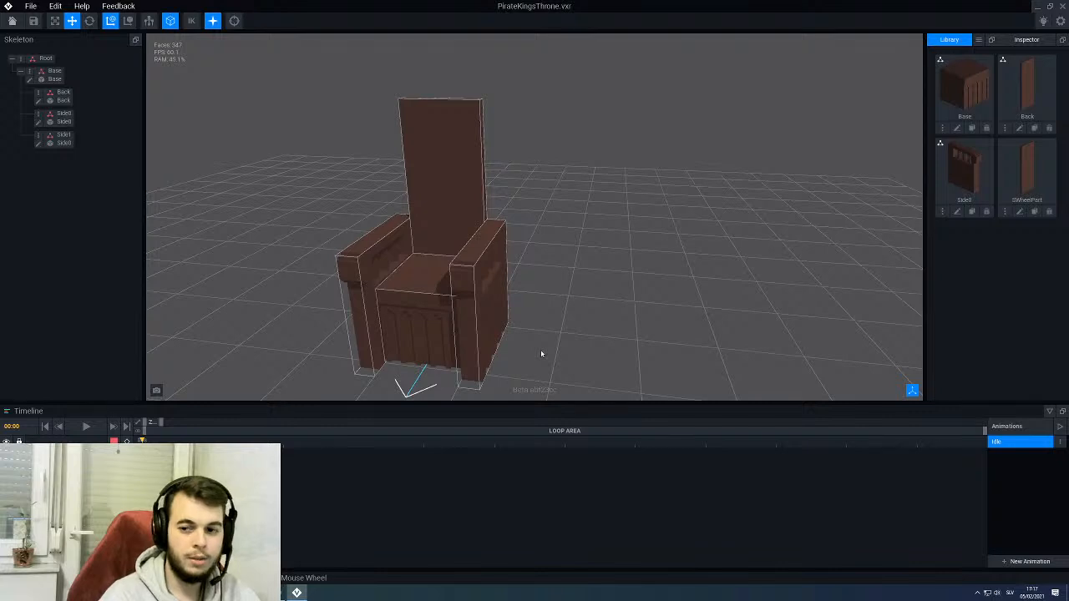
- Open the SWheelPart model for editing and view its front face
left_click(1019, 212)
scroll(434, 201, "up", 3)
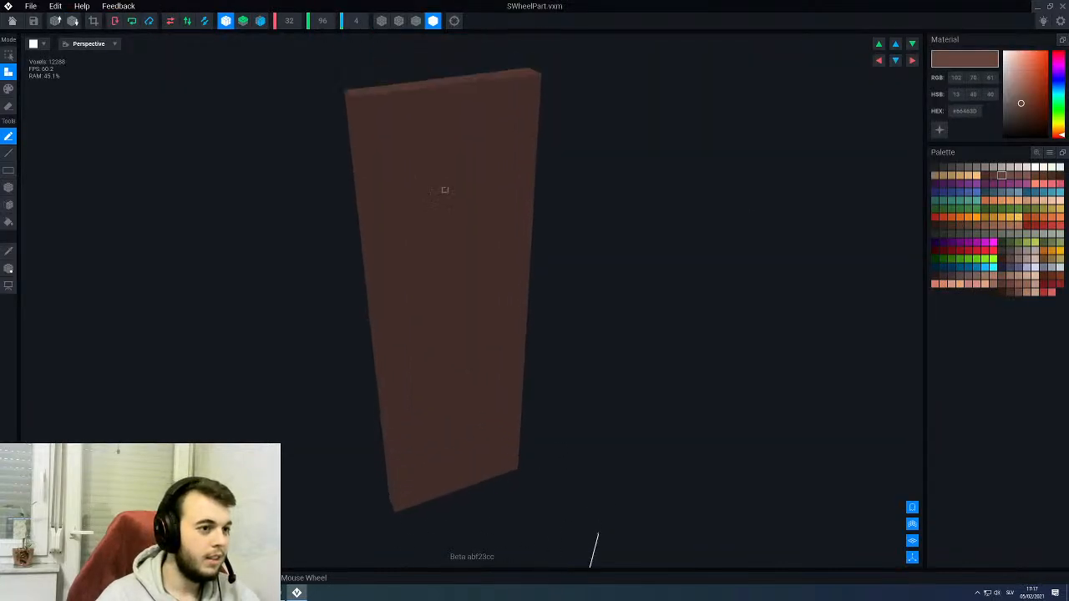
scroll(444, 191, "down", 5)
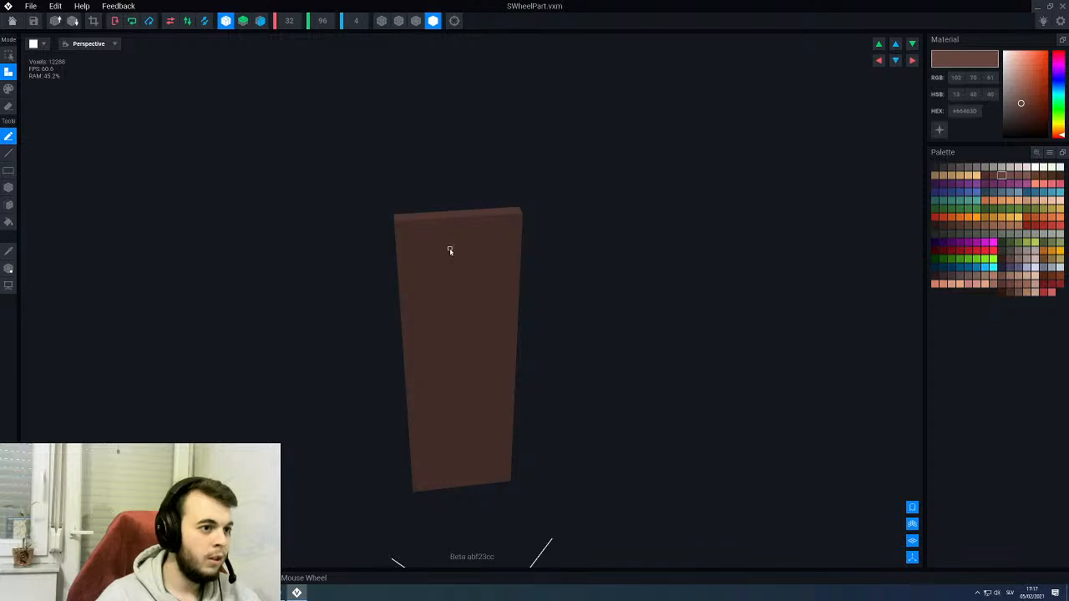
middle_click_drag(449, 251, 446, 243)
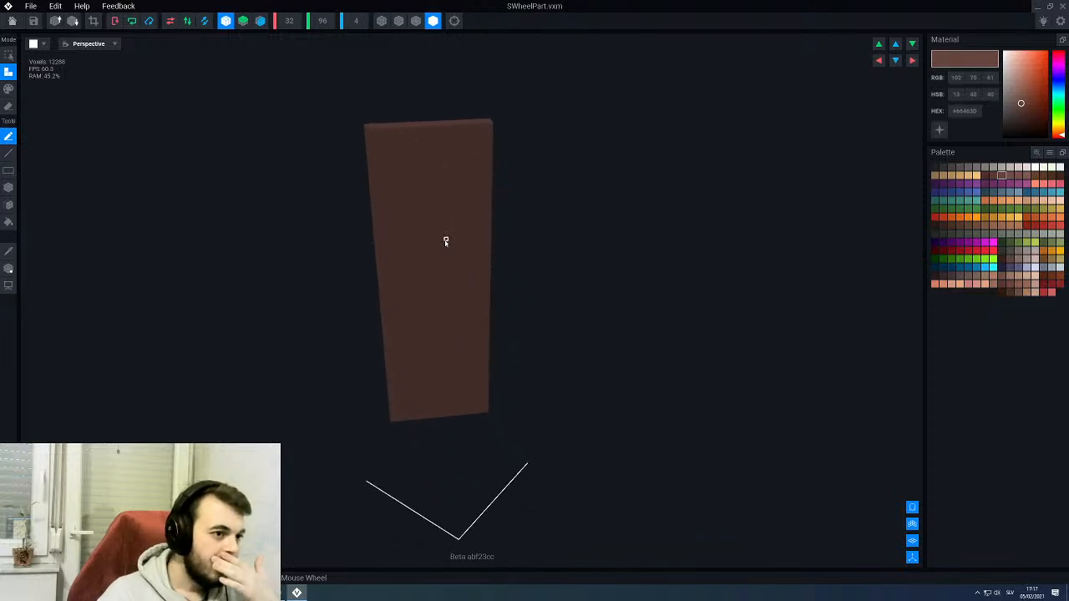
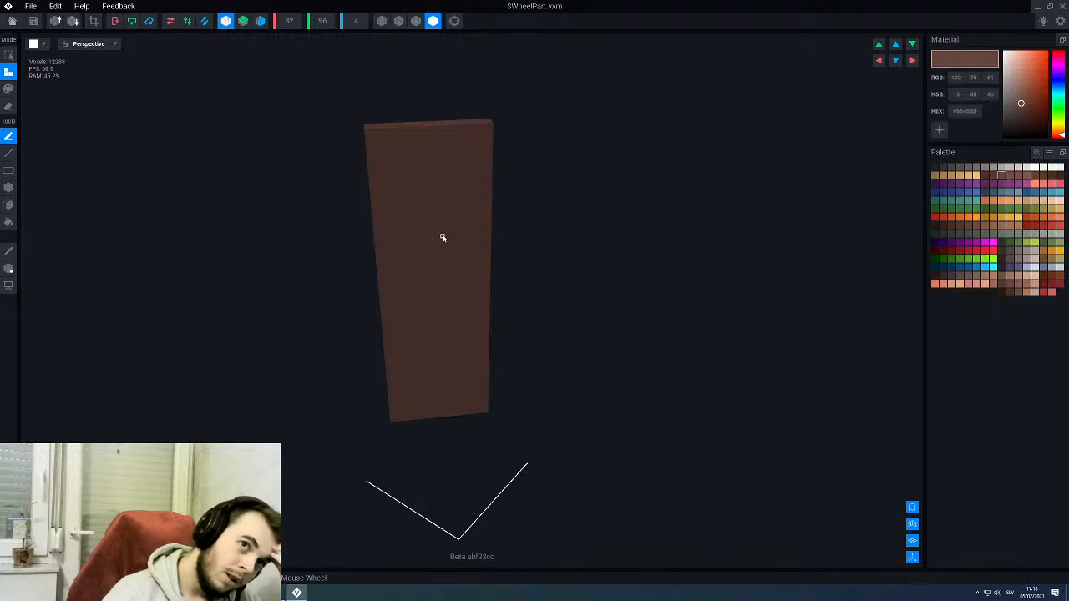
- Resize the SWheelPart canvas to 16 voxels wide and 48 voxels high
left_click(325, 25)
type("48")
key("Return")
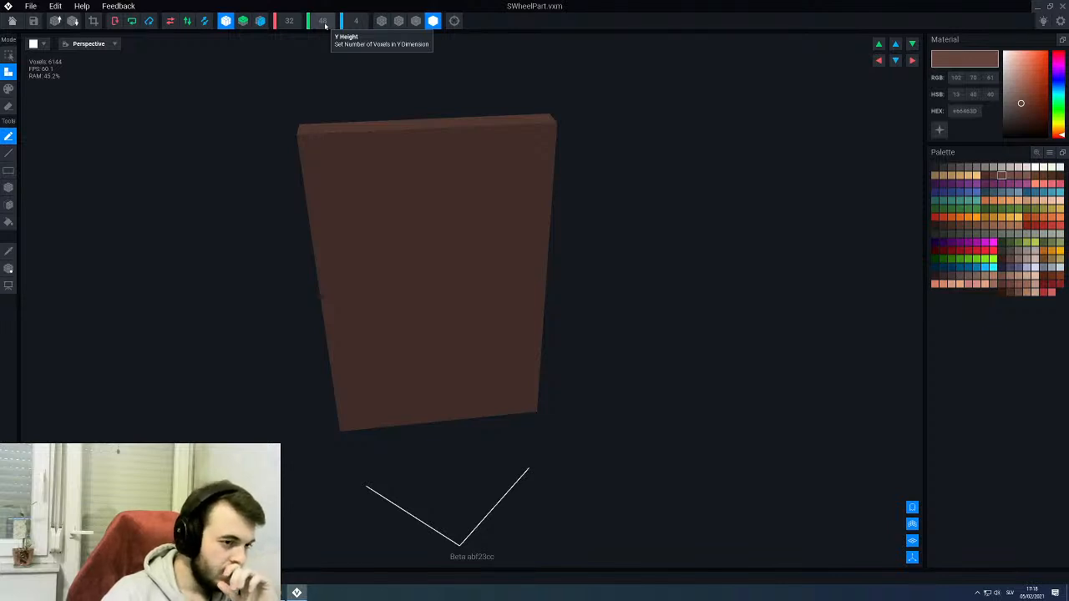
left_click(289, 20)
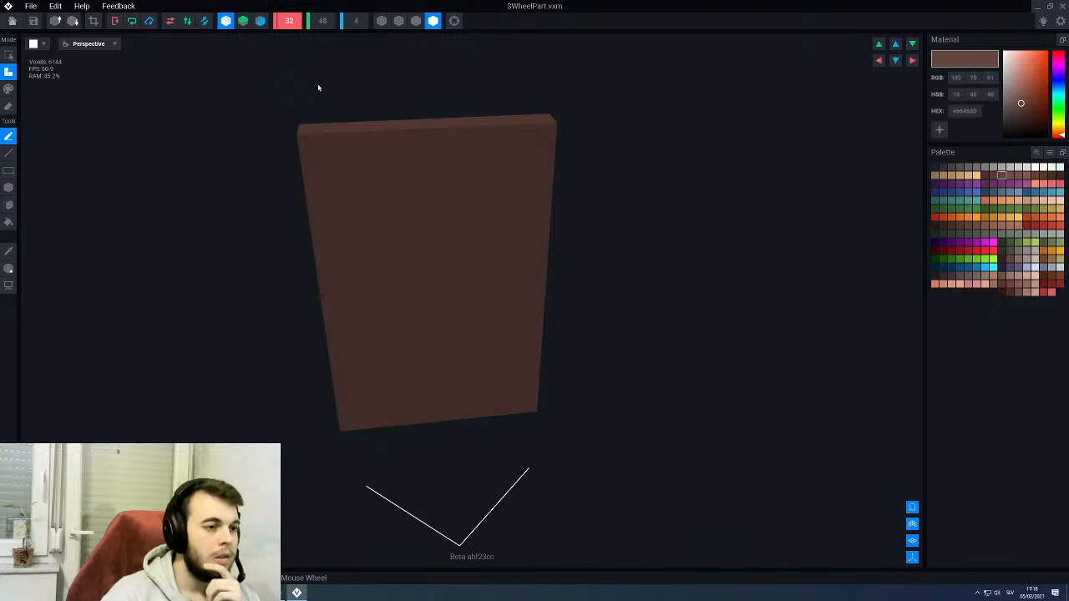
type("16")
key("Return")
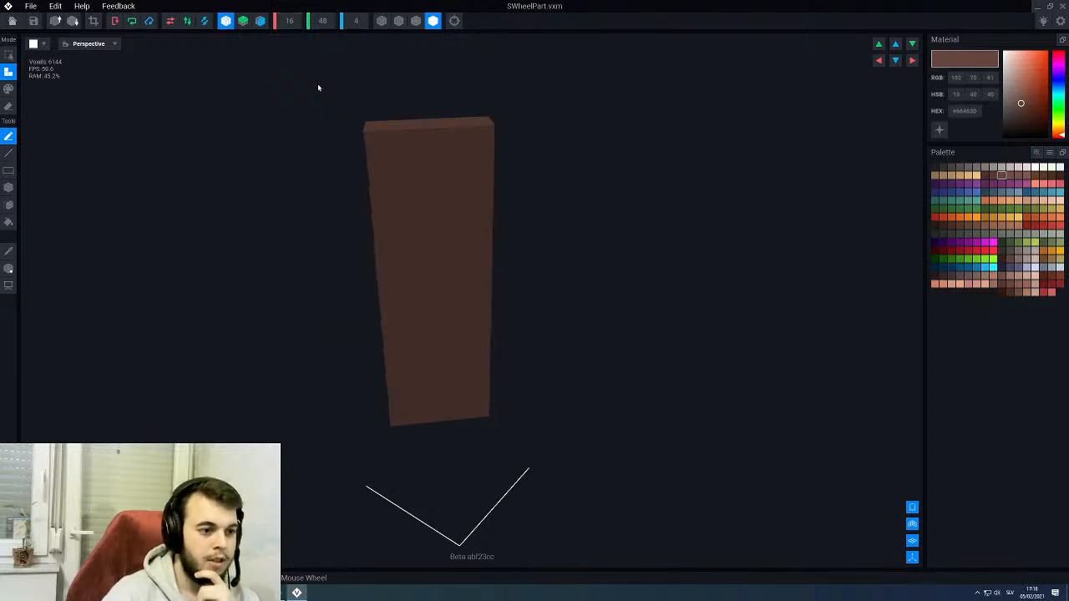
right_click_drag(421, 187, 454, 186)
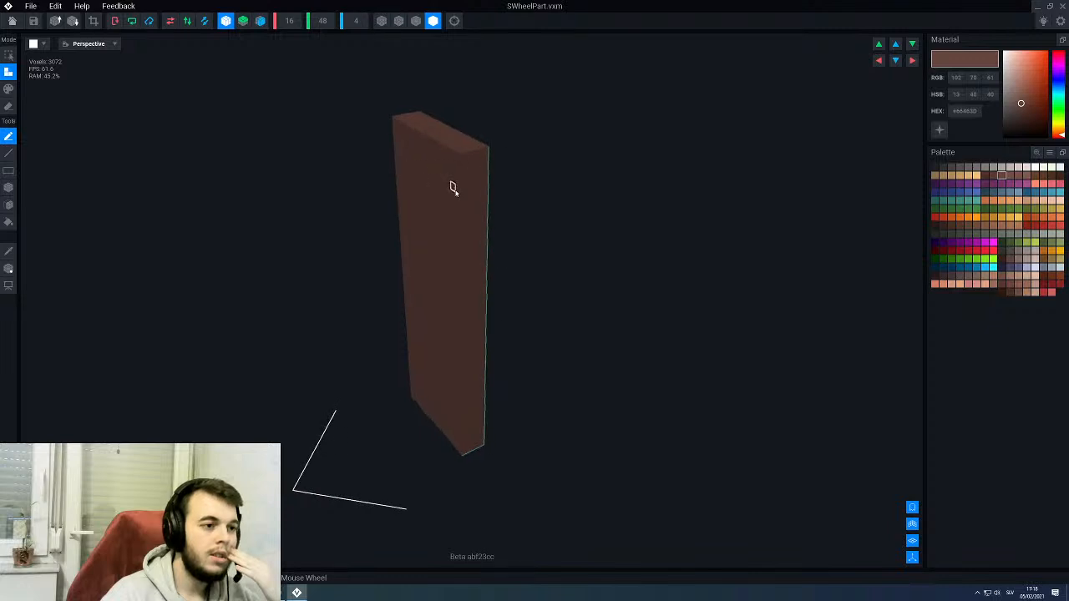
left_click(363, 25)
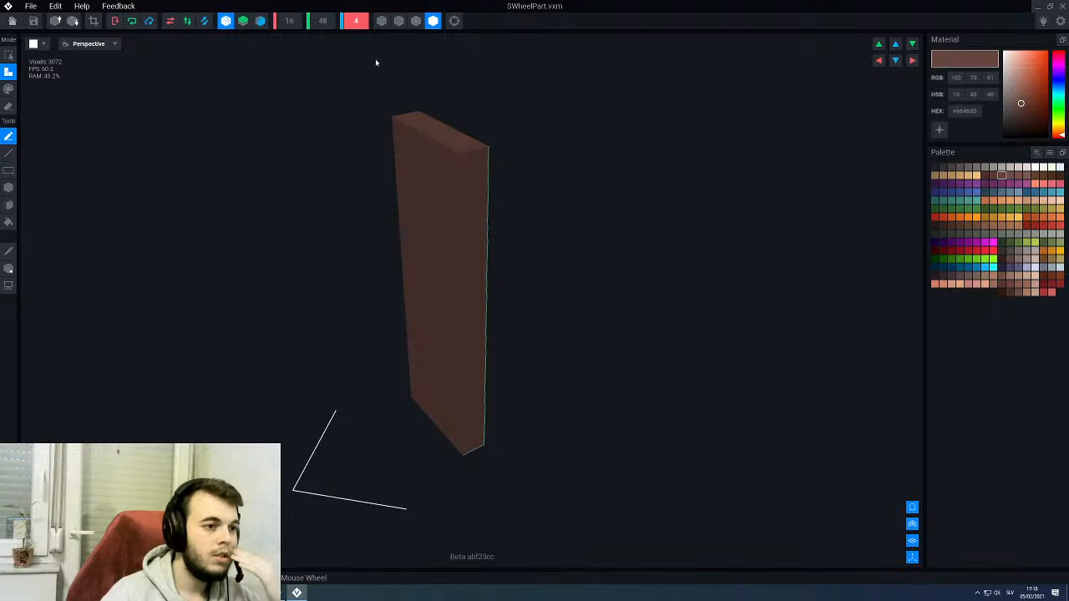
right_click_drag(376, 63, 391, 193)
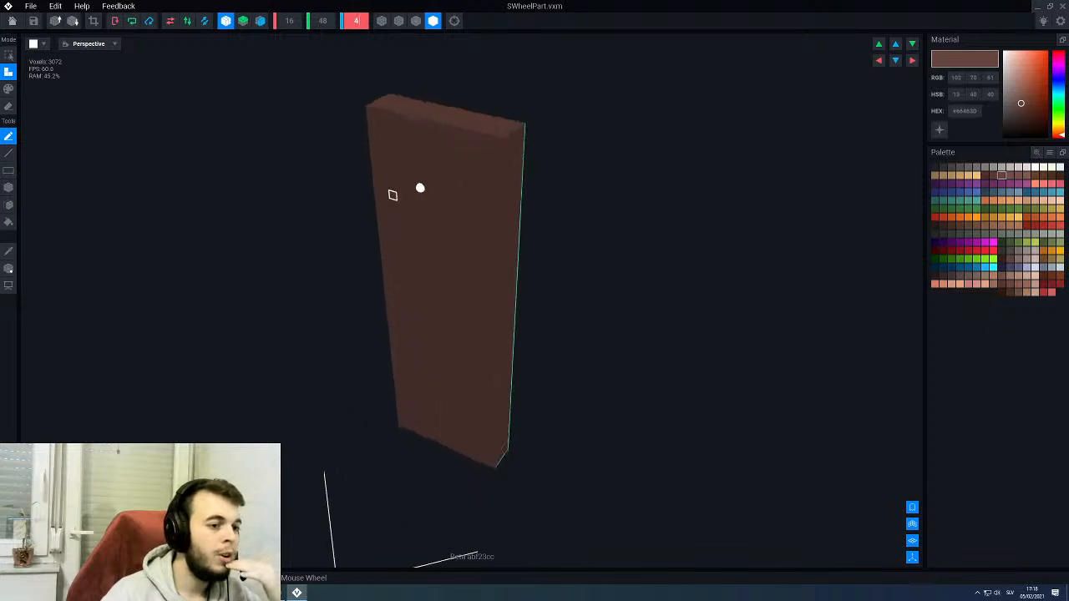
- Erase boxes five voxels wide and six high from both upper corners, leaving a six-voxel-wide central peg
left_click(9, 187)
scroll(396, 179, "up", 3)
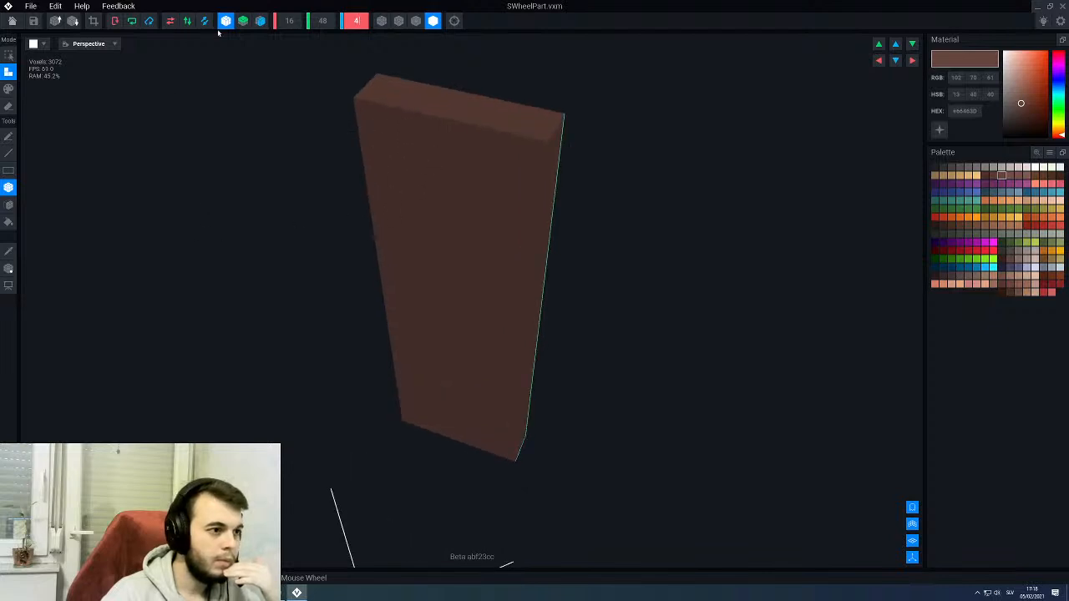
left_click(505, 109)
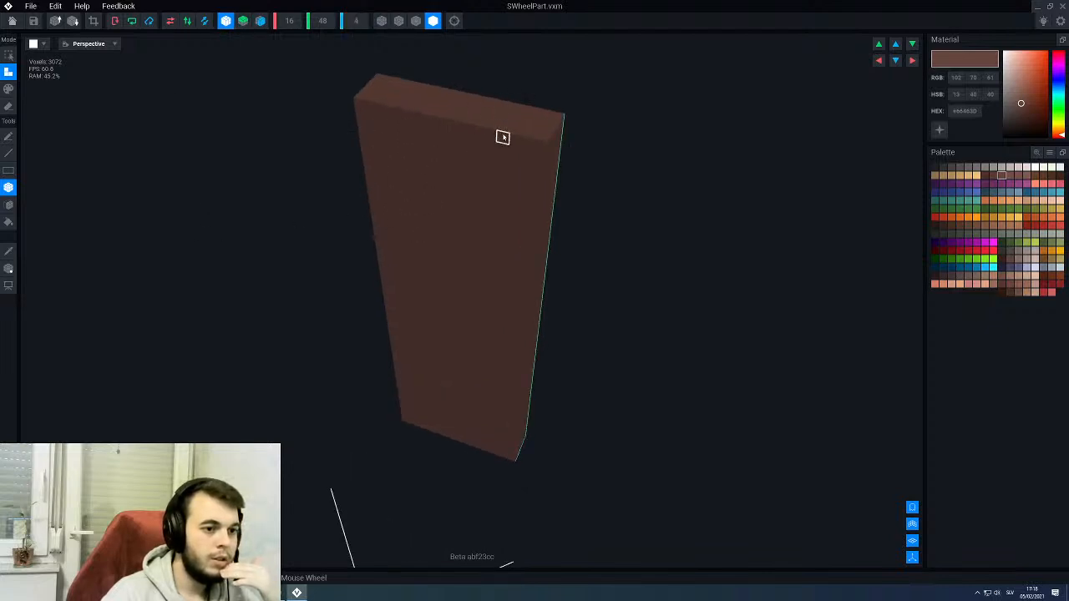
left_click(8, 106)
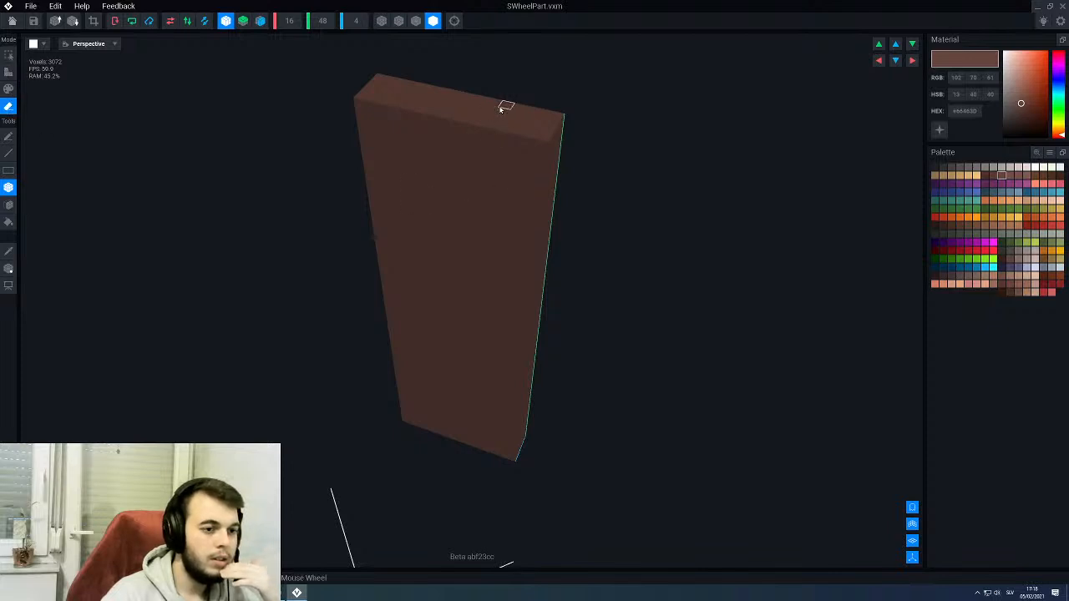
mouse_move(501, 109)
left_mouse_down()
mouse_move(511, 163)
mouse_move(538, 180)
mouse_move(539, 201)
left_mouse_up()
right_click_drag(502, 200, 501, 201)
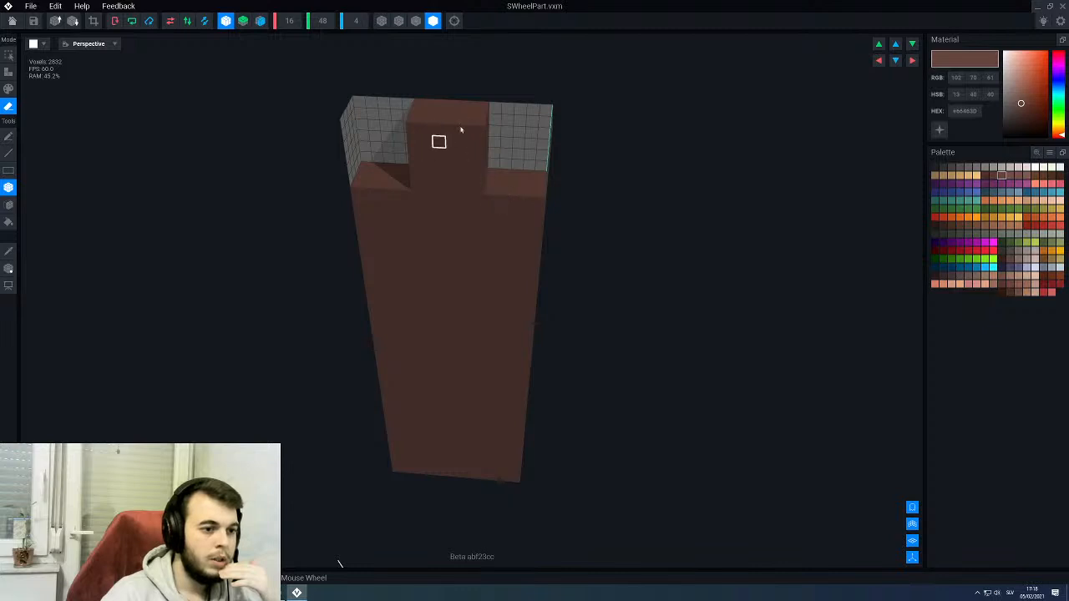
scroll(460, 129, "up", 6)
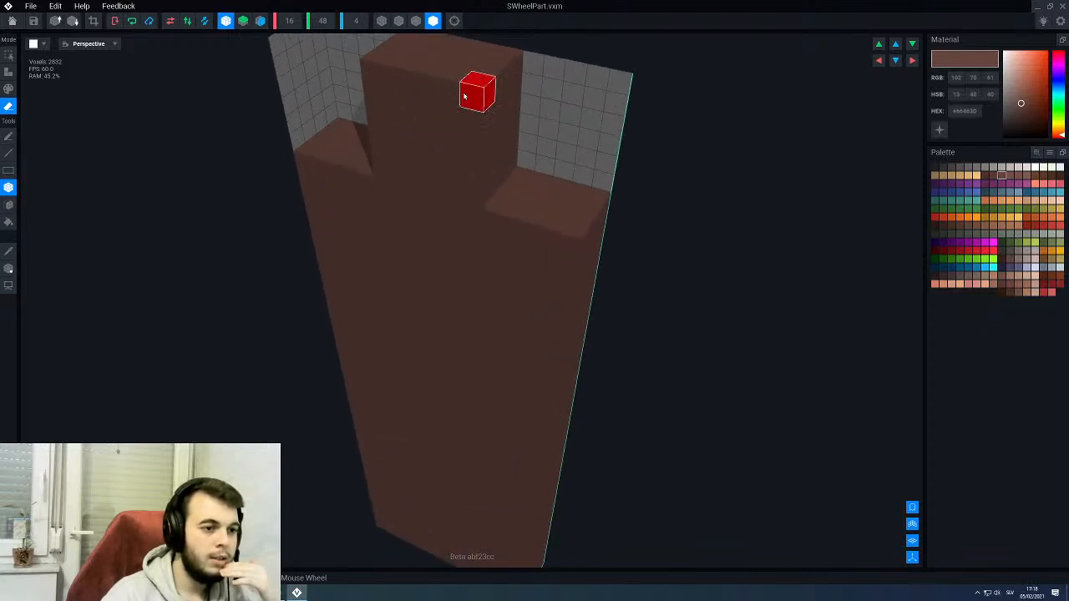
left_click_drag(464, 96, 389, 163)
right_click(388, 163)
right_click_drag(411, 161, 413, 160)
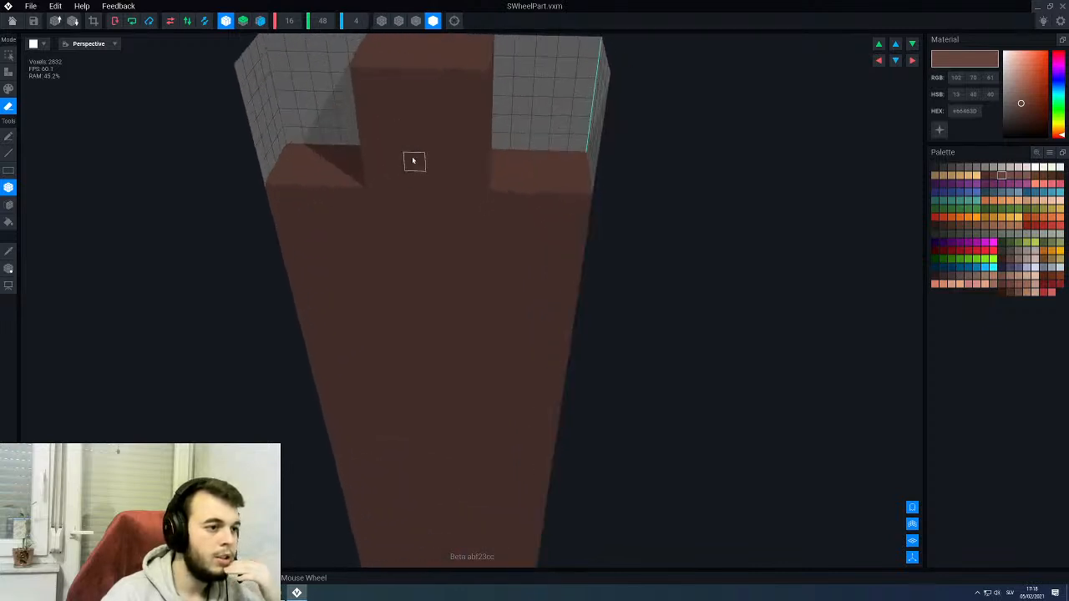
scroll(412, 160, "down", 3)
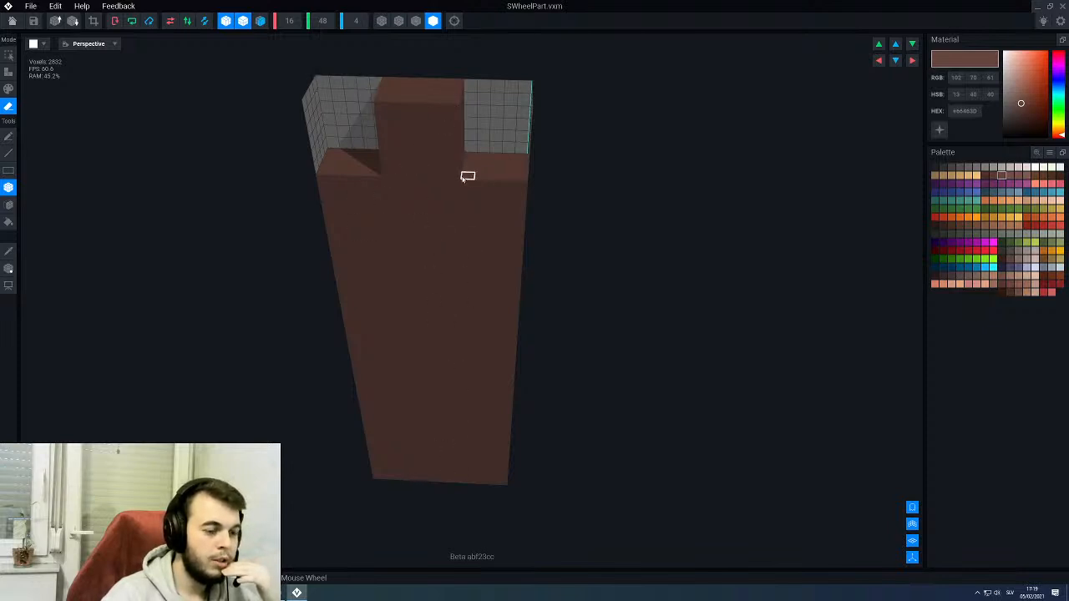
- Lower both upper shoulders by one voxel with vertical mirroring enabled and erase the lower corners to form a matching bottom peg
right_click_drag(464, 178, 465, 176)
left_click_drag(465, 177, 532, 167)
middle_click_drag(489, 409, 479, 332)
right_click_drag(479, 331, 465, 344)
scroll(465, 365, "up", 3)
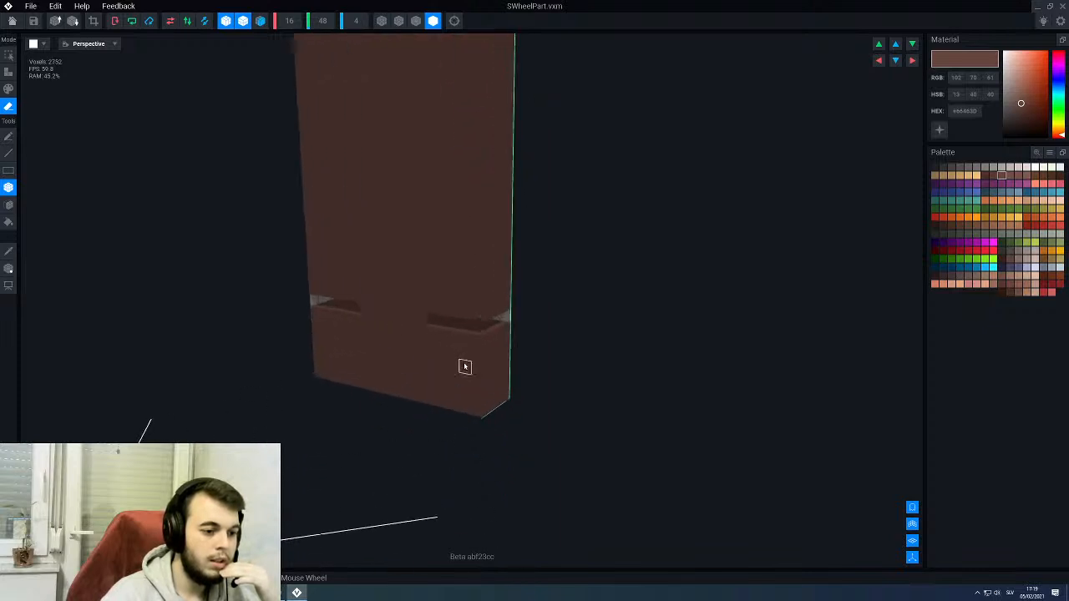
scroll(466, 366, "up", 2)
mouse_move(417, 329)
left_mouse_down()
mouse_move(509, 426)
mouse_move(520, 422)
left_mouse_up()
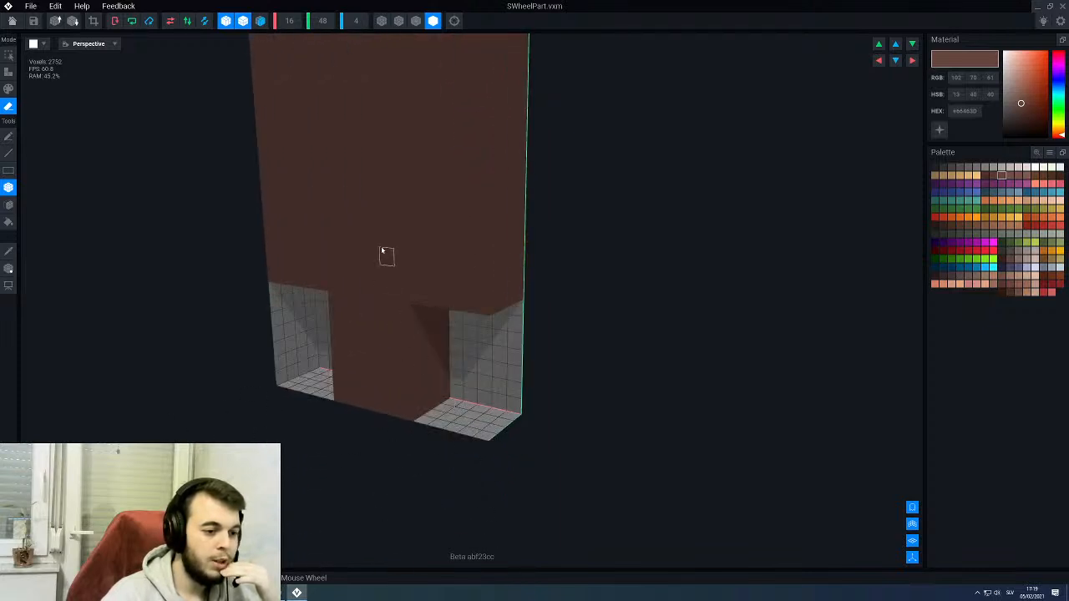
middle_click_drag(382, 250, 396, 257)
scroll(460, 159, "down", 3)
right_click_drag(461, 156, 460, 141)
middle_click_drag(460, 141, 456, 142)
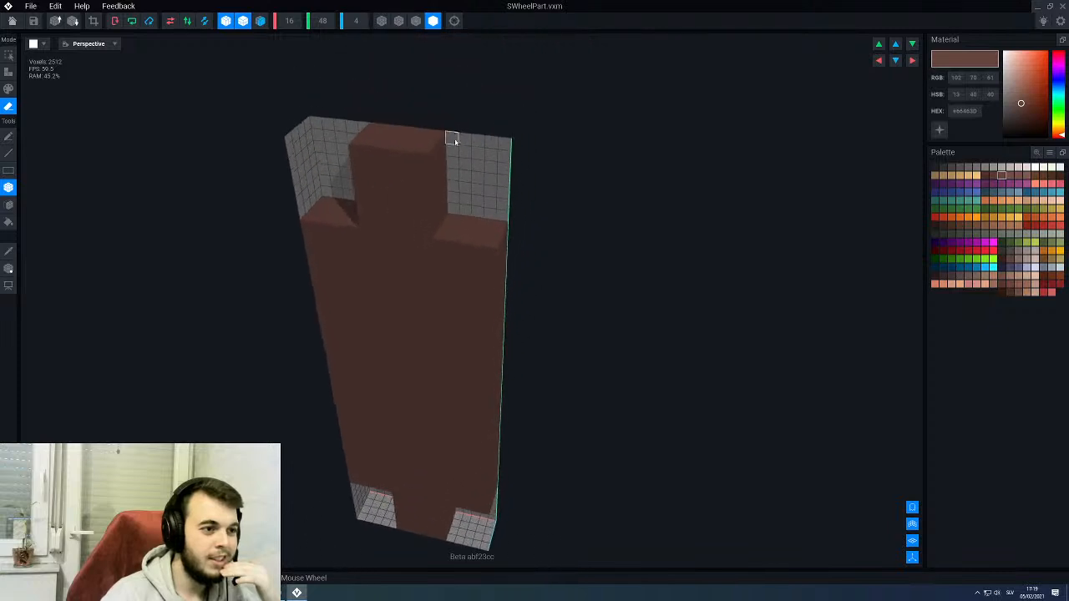
- Display the model's edge outlines, narrow the mirrored pegs to four voxels wide and erase their front layer
left_click(416, 20)
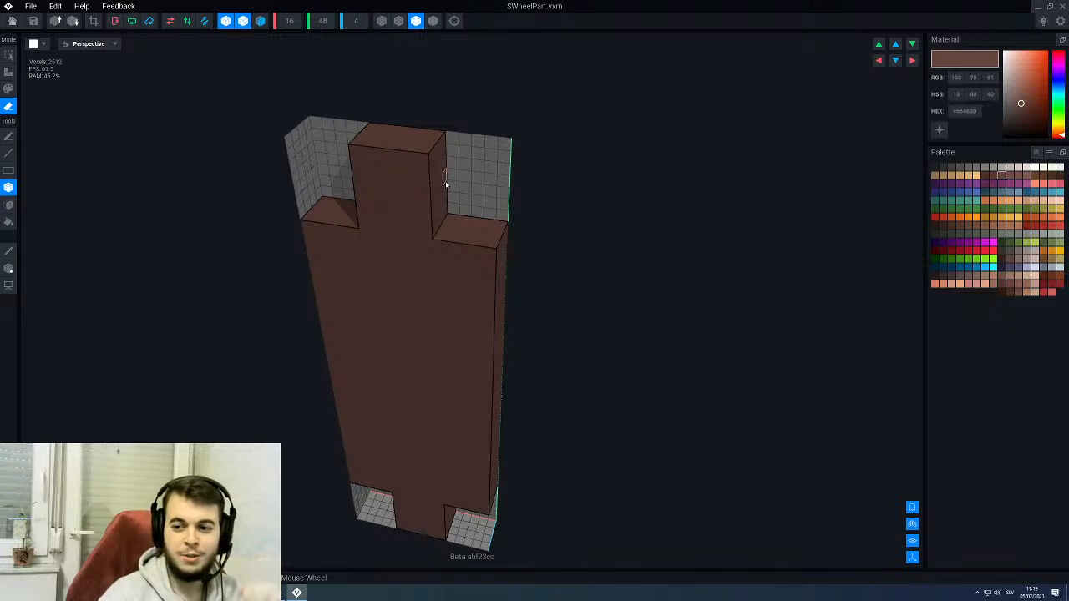
scroll(443, 177, "up", 3)
left_click_drag(401, 167, 447, 238)
mouse_move(446, 237)
right_mouse_down()
mouse_move(393, 232)
mouse_move(360, 187)
right_mouse_up()
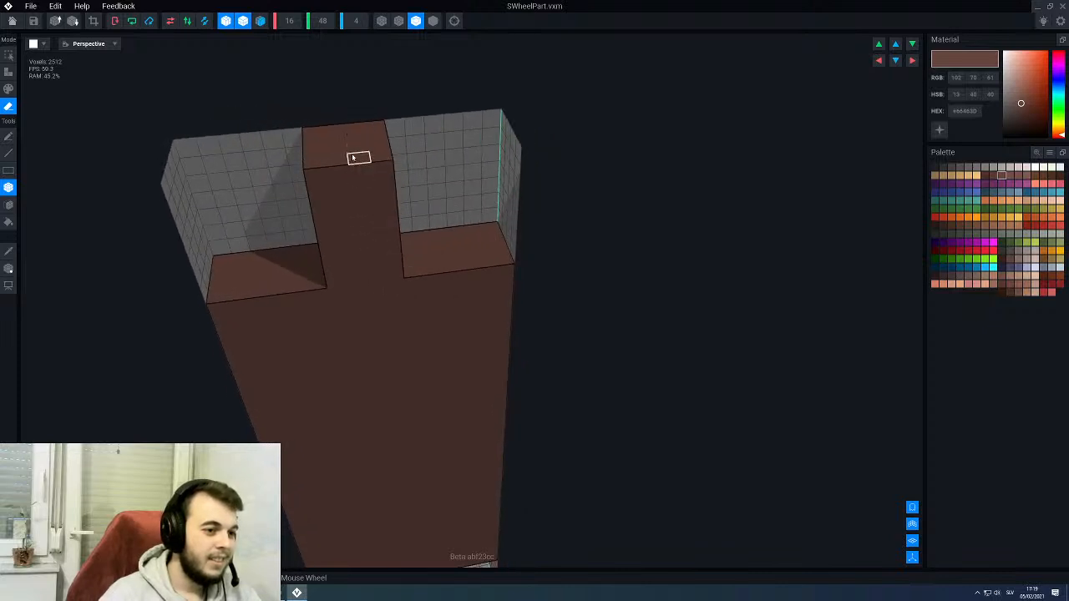
mouse_move(358, 159)
left_mouse_down()
mouse_move(349, 276)
mouse_move(366, 249)
left_mouse_up()
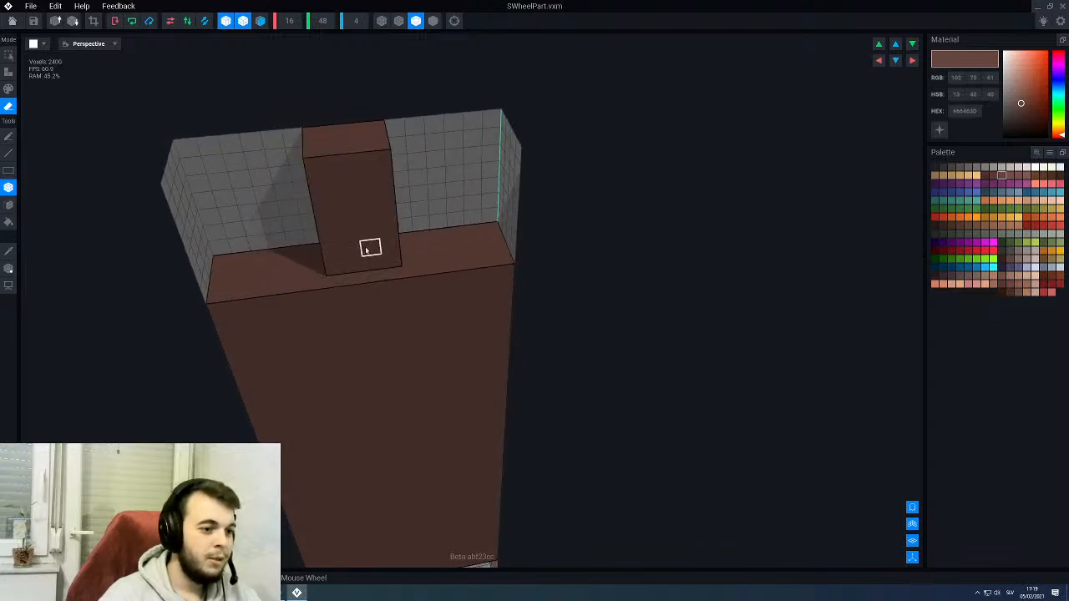
right_click_drag(366, 250, 357, 244)
- Erase the pegs' back layer and one column from each side, leaving a two-by-two-voxel cross-section
left_click_drag(367, 281, 402, 155)
mouse_move(418, 171)
right_mouse_down()
mouse_move(388, 209)
mouse_move(402, 227)
right_mouse_up()
left_click_drag(406, 269, 418, 145)
right_click_drag(388, 241, 393, 241)
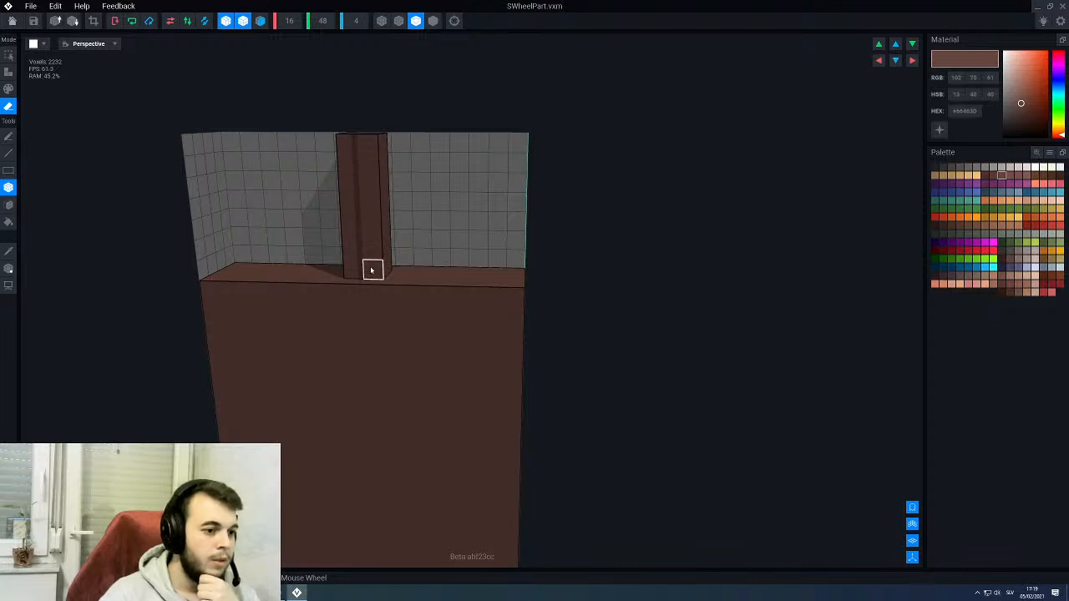
- Erase a single voxel from the panel's end surface on each side of the pegs
right_click_drag(372, 270, 389, 267)
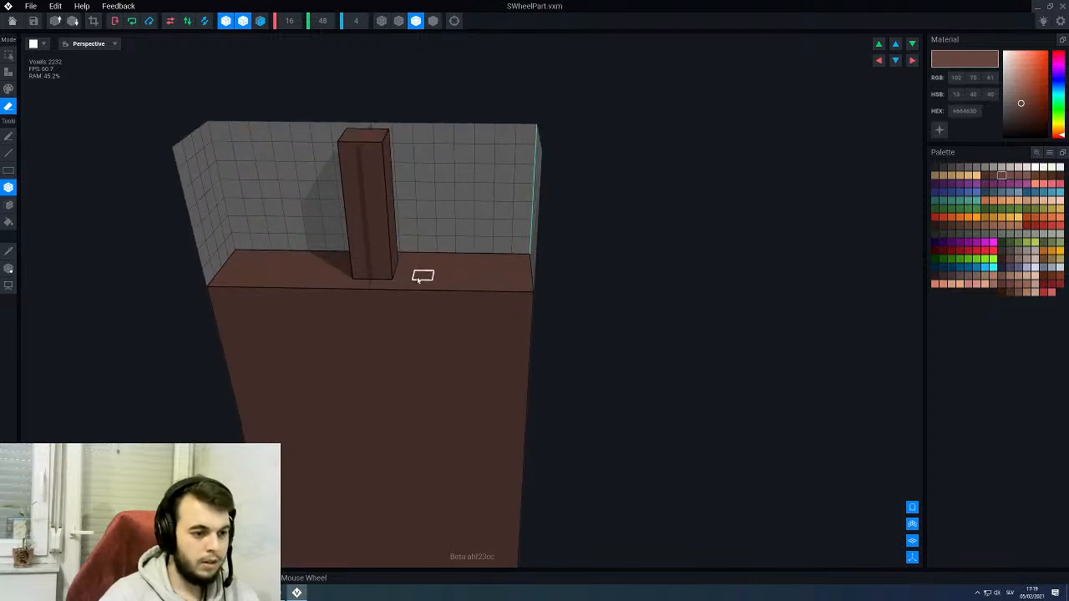
left_click(420, 279)
scroll(420, 285, "down", 4)
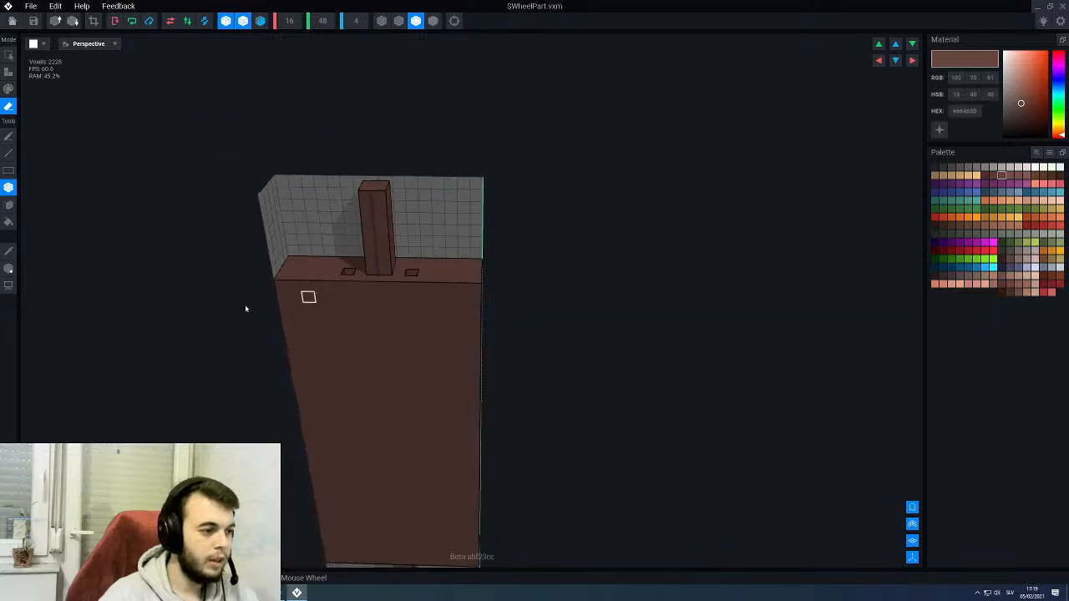
- Move the model's pivot point from the lower corner to the middle of the panel's width, at height 27
left_click(8, 268)
middle_click_drag(271, 292, 317, 93)
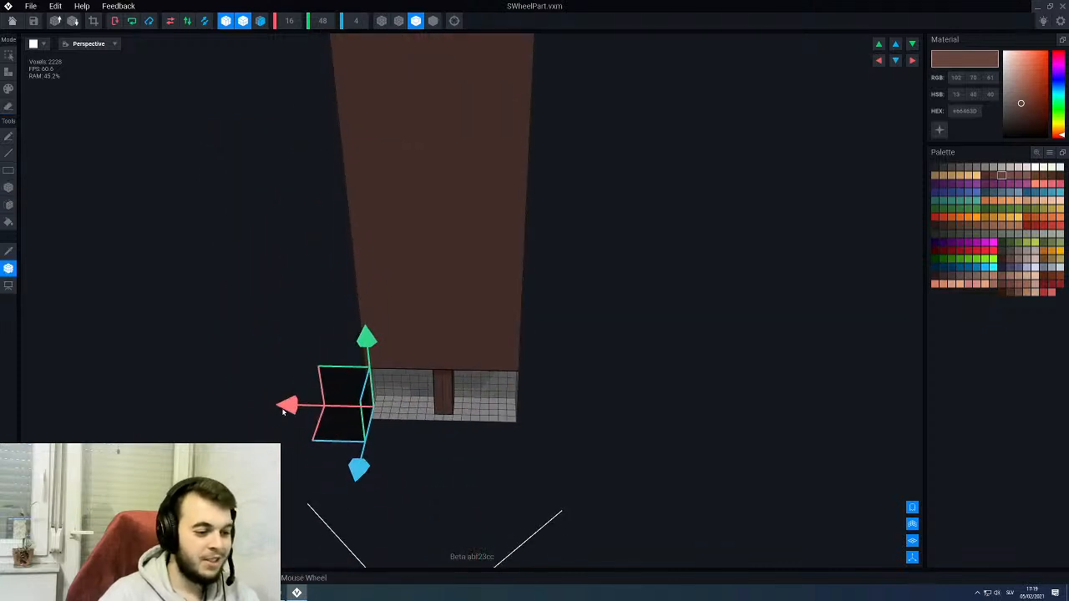
left_click_drag(284, 411, 359, 412)
left_click_drag(445, 339, 437, 69)
middle_click_drag(429, 159, 404, 280)
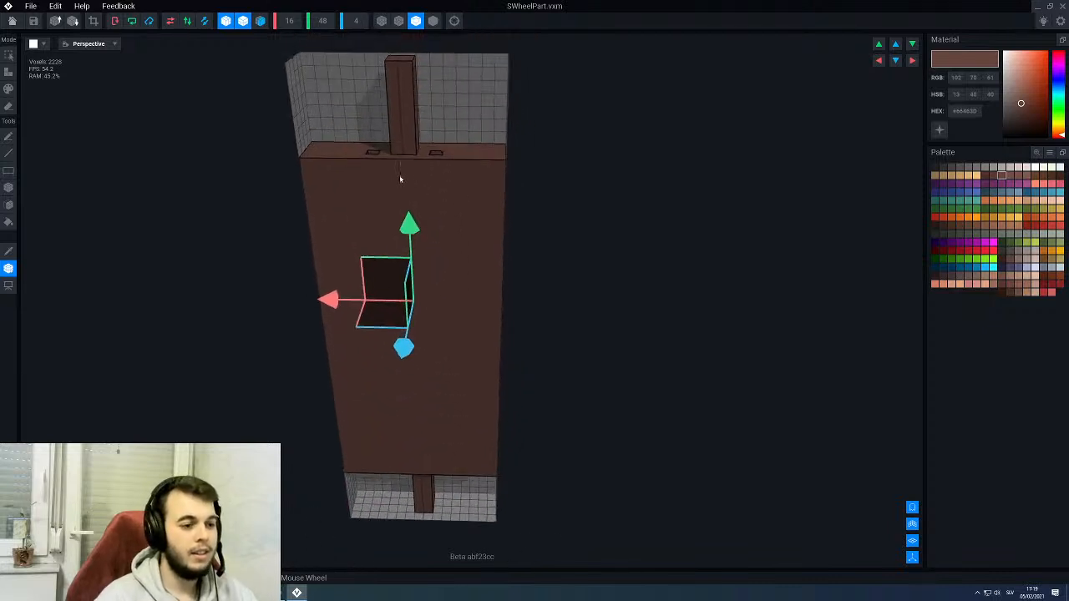
left_click_drag(409, 234, 409, 233)
scroll(410, 276, "down", 1)
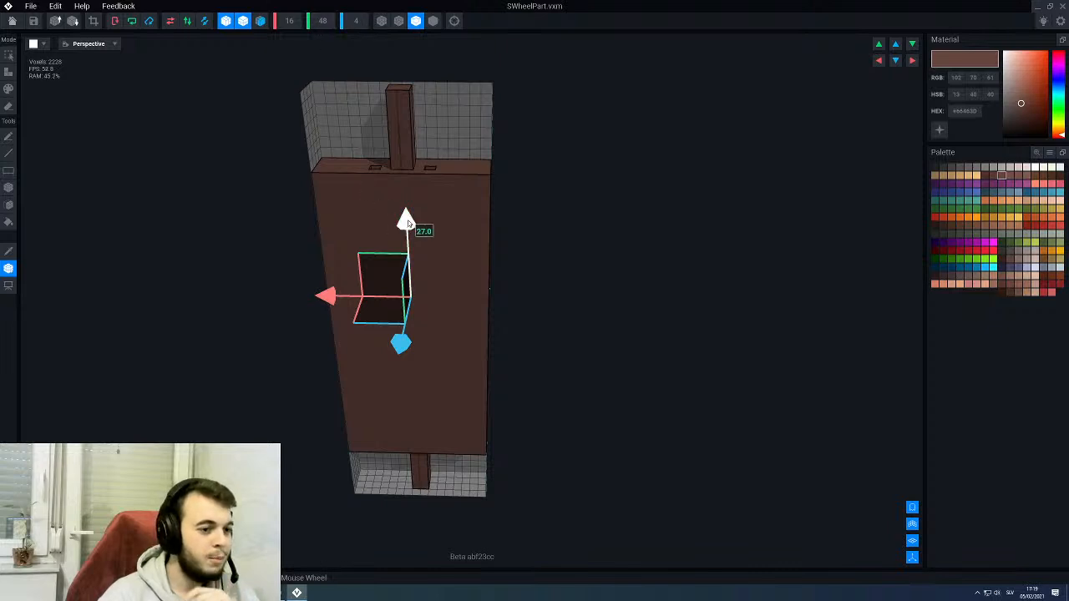
scroll(404, 224, "up", 2)
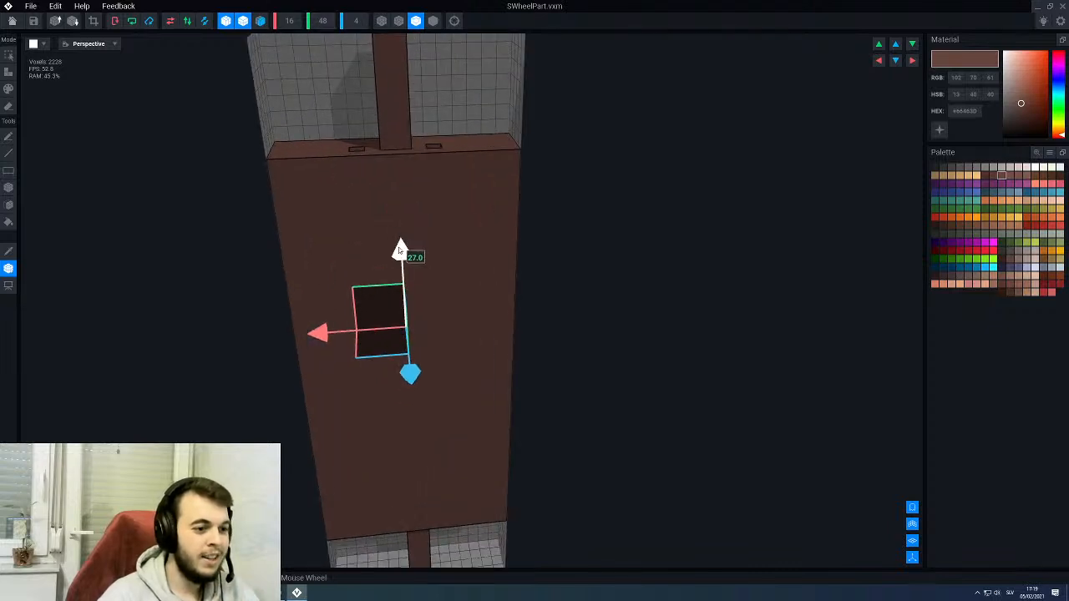
left_click_drag(399, 251, 350, 290)
left_click(10, 268)
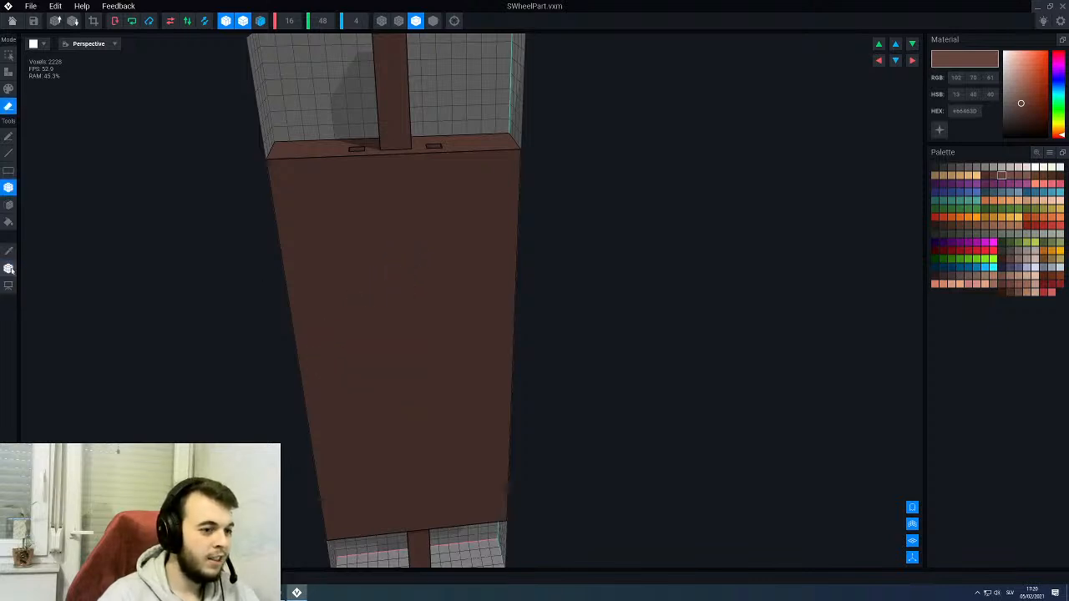
- Erase the outermost one-voxel layer from the panel's end surfaces around the top and bottom pegs
key("p")
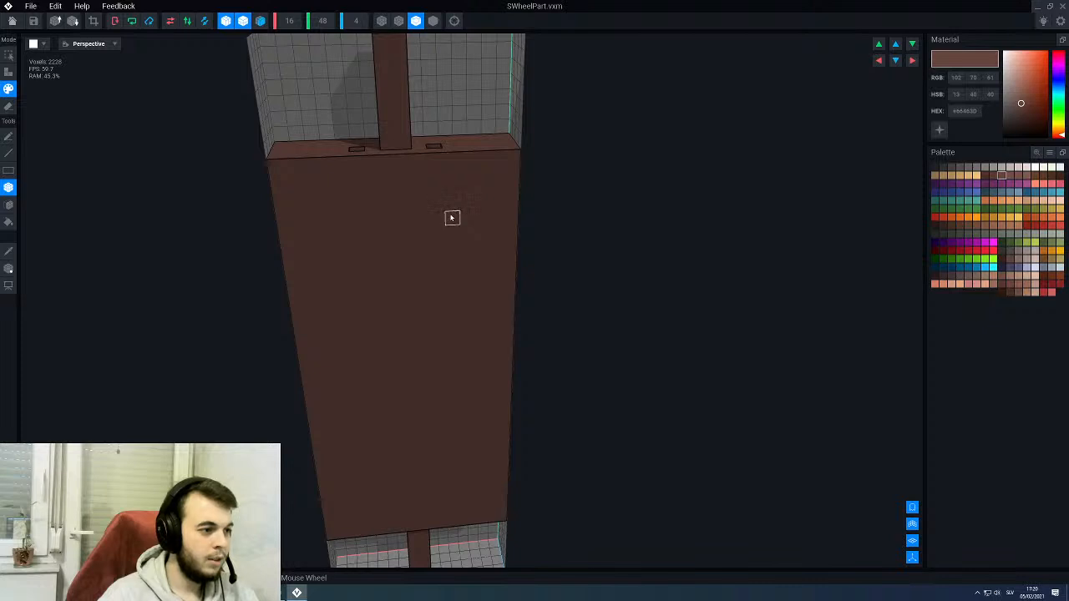
right_click_drag(452, 218, 452, 217)
key("e")
key("f")
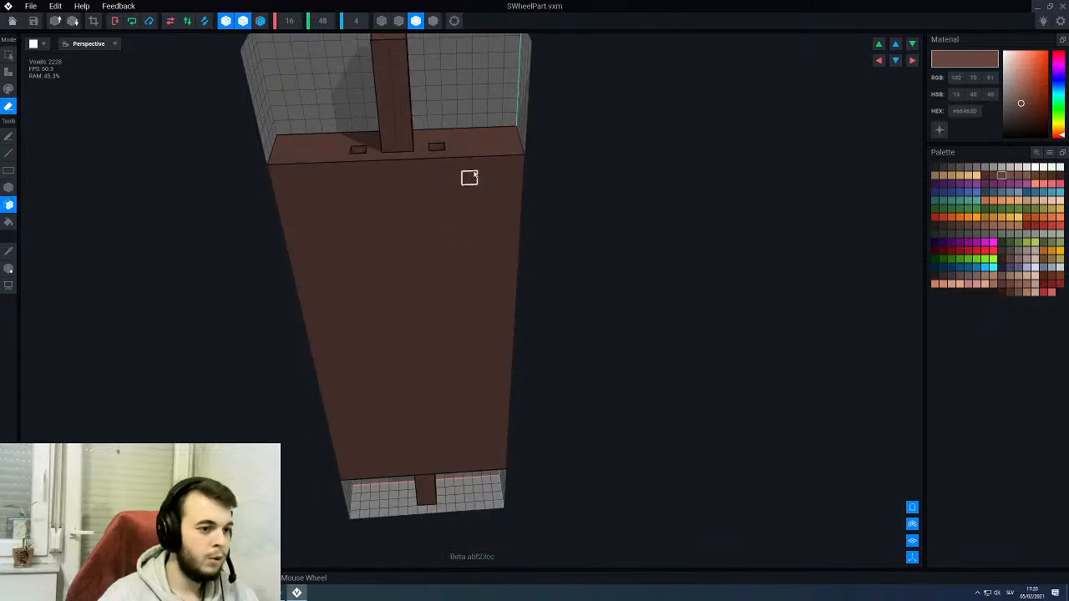
right_click_drag(469, 178, 438, 269)
scroll(437, 269, "up", 3)
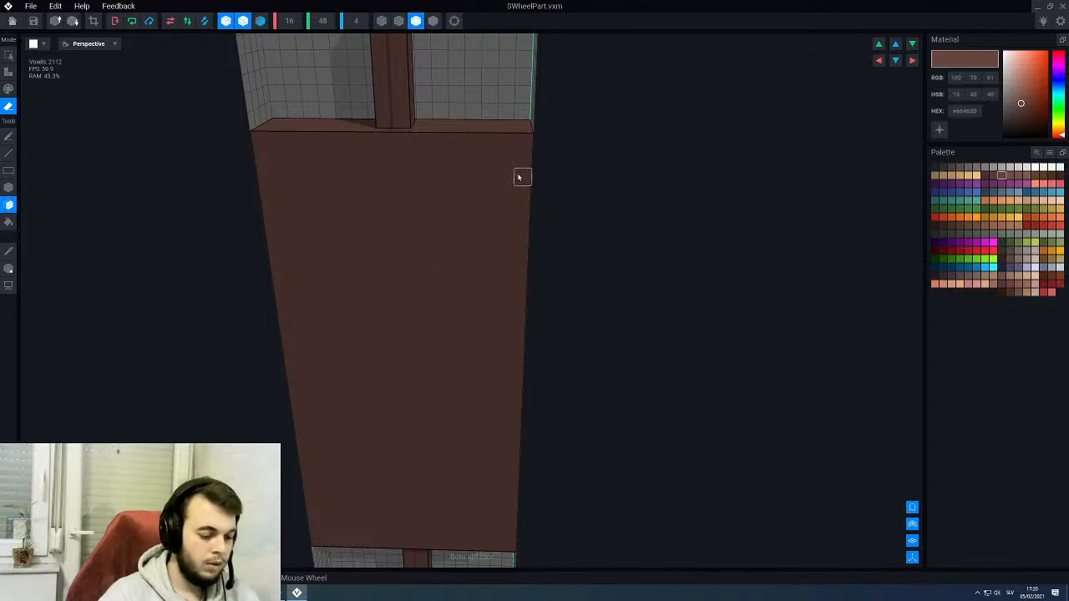
- Erase a one-voxel-deep, full-width recess from the panel's front, leaving two-voxel-high bands at the top and bottom
key("b")
left_click_drag(518, 177, 258, 528)
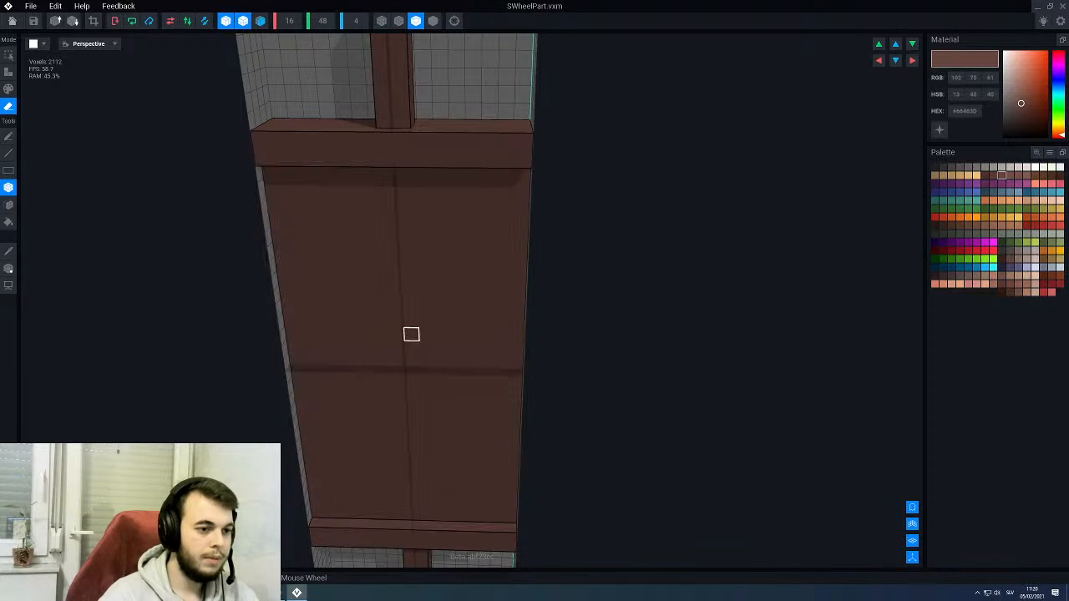
middle_click_drag(411, 334, 411, 334)
middle_click_drag(423, 195, 399, 184)
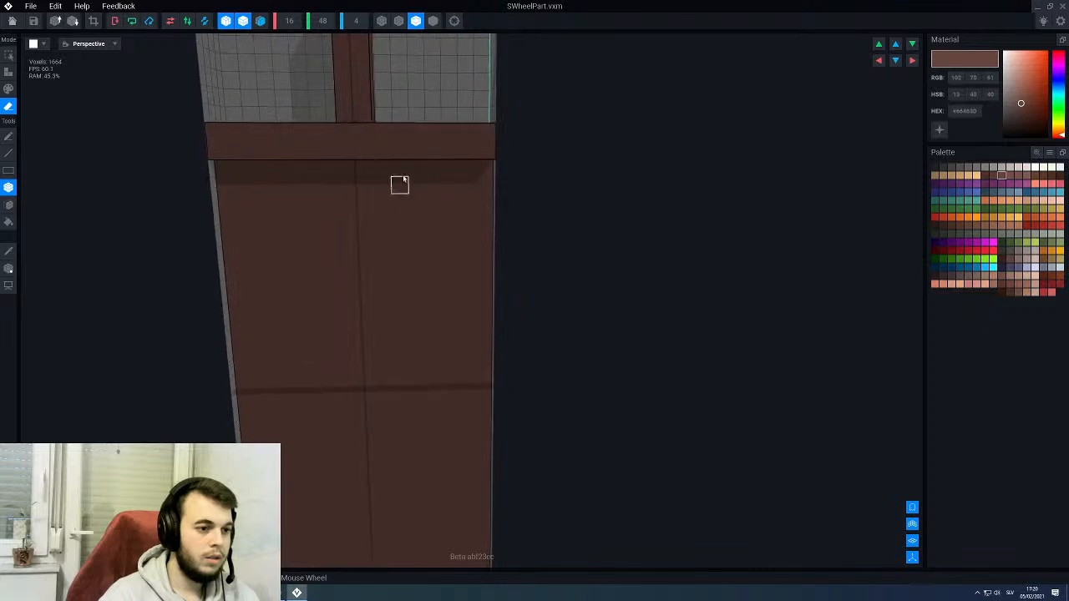
- Erase the panel areas between the two bands through their full depth, leaving a central post two voxels wide
mouse_move(399, 184)
left_mouse_down()
mouse_move(385, 169)
mouse_move(492, 387)
left_mouse_up()
middle_click_drag(455, 325, 455, 326)
left_click_drag(428, 219, 501, 372)
middle_click_drag(460, 343, 456, 327)
scroll(511, 200, "up", 2)
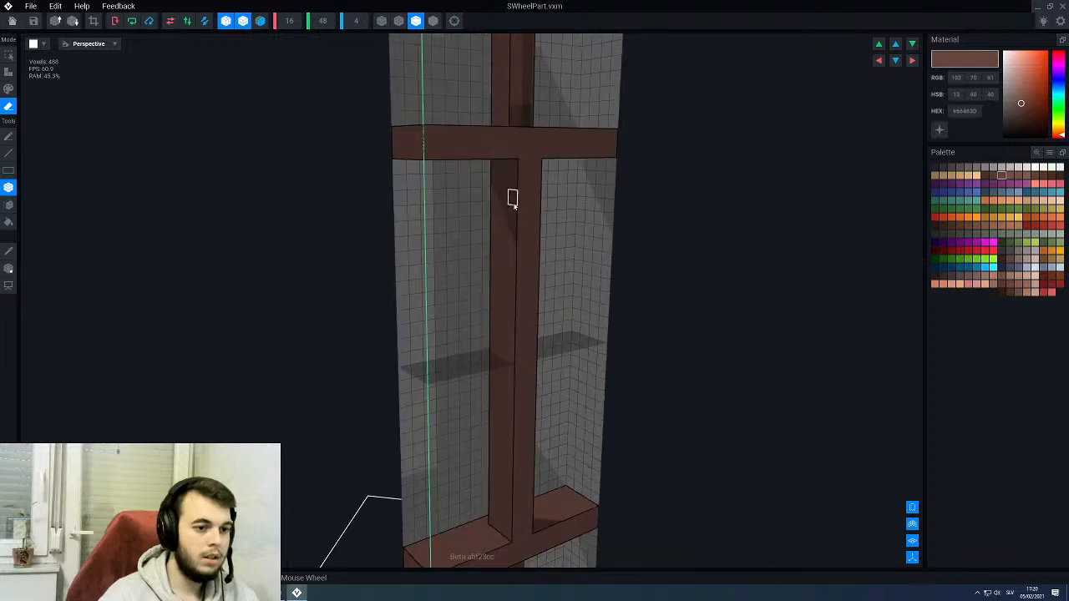
- Erase the back layer of the central post between the bands to make it two voxels deep
left_click_drag(523, 153, 532, 399)
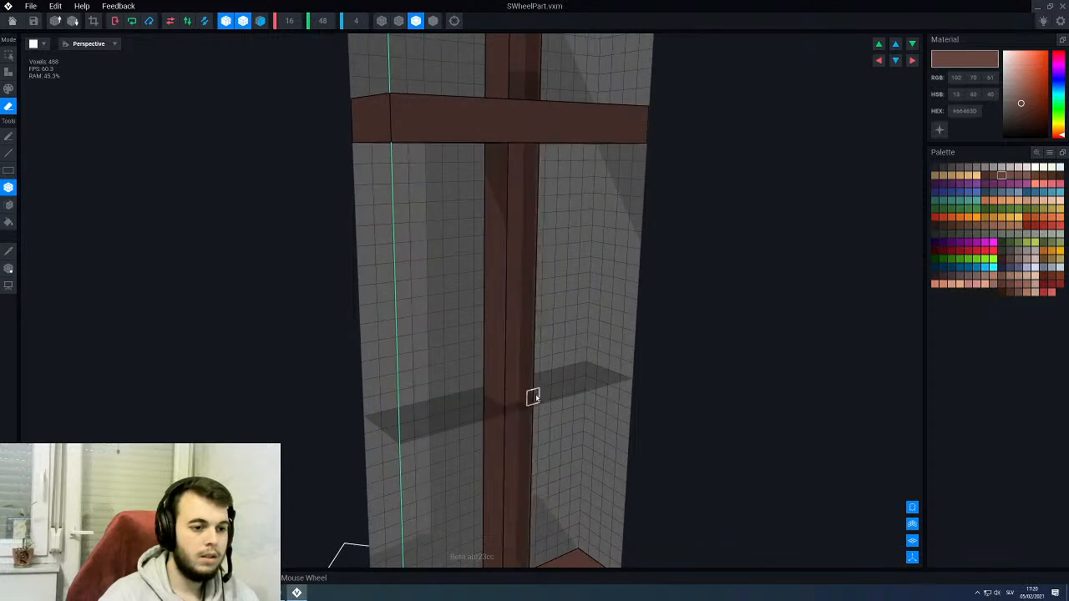
scroll(498, 332, "down", 3)
middle_click_drag(498, 332, 486, 329)
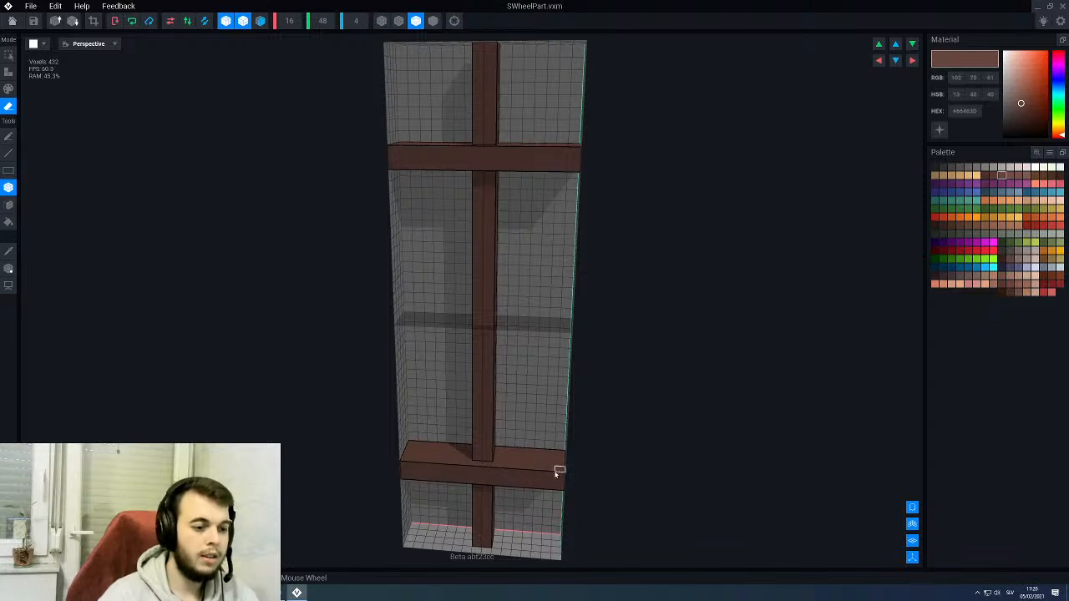
- Save the changes to the SWheelPart model and return to the throne rig
scroll(426, 376, "up", 2)
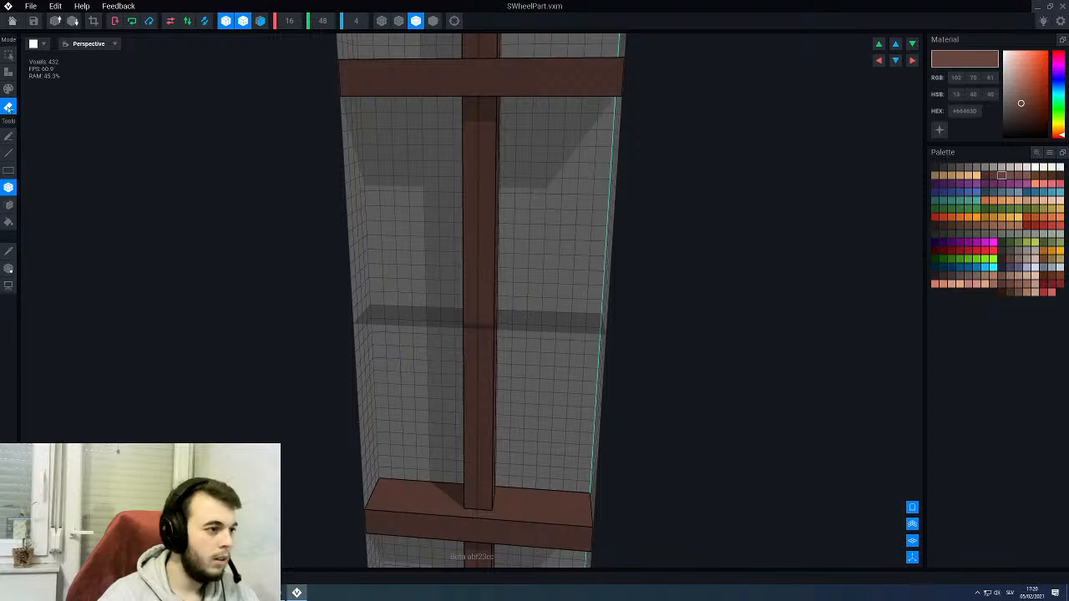
left_click(13, 21)
left_click(459, 194)
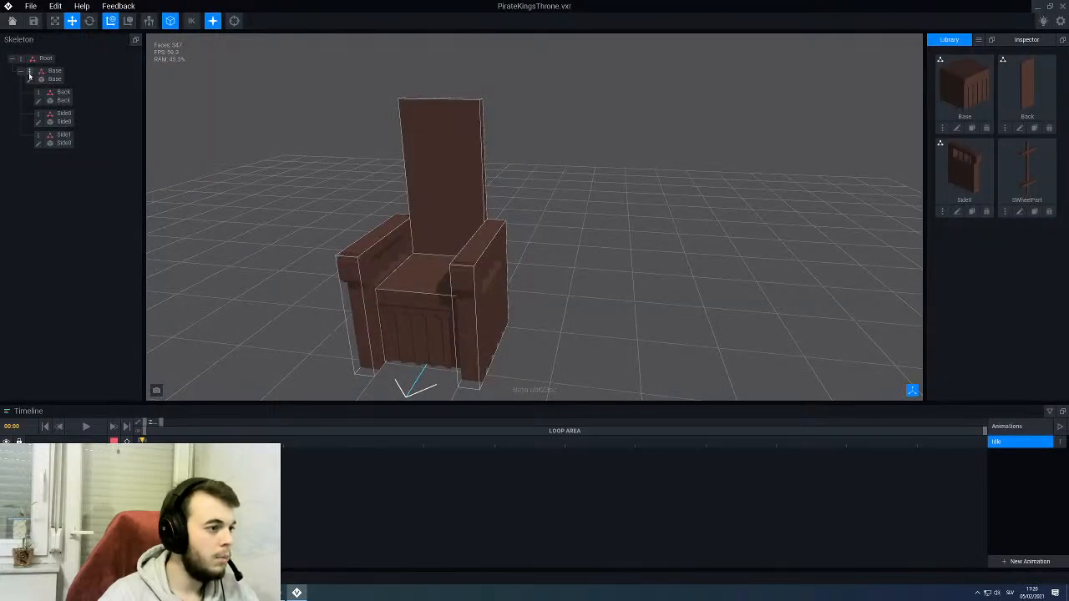
- Create a child node named Wheel0 under the Base node and raise it above the seat, in front of the backrest
right_click(30, 74)
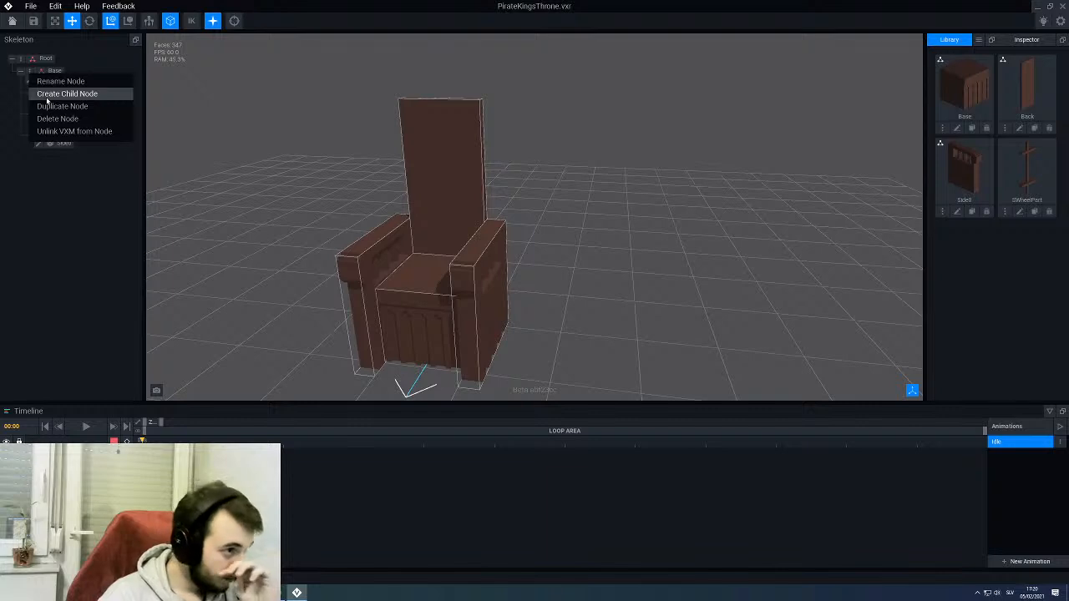
left_click(50, 94)
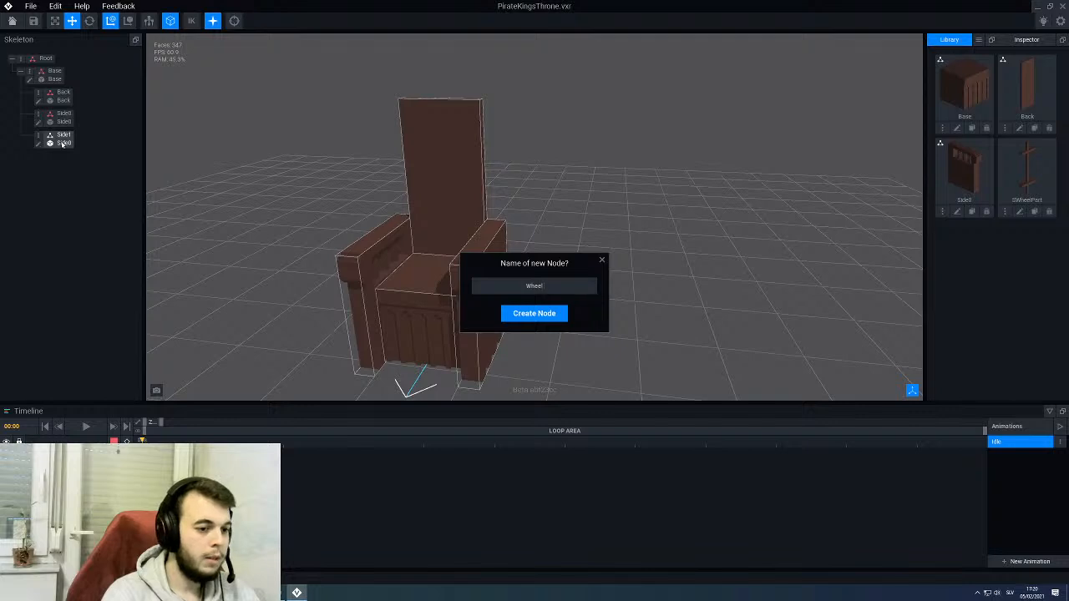
key("Return")
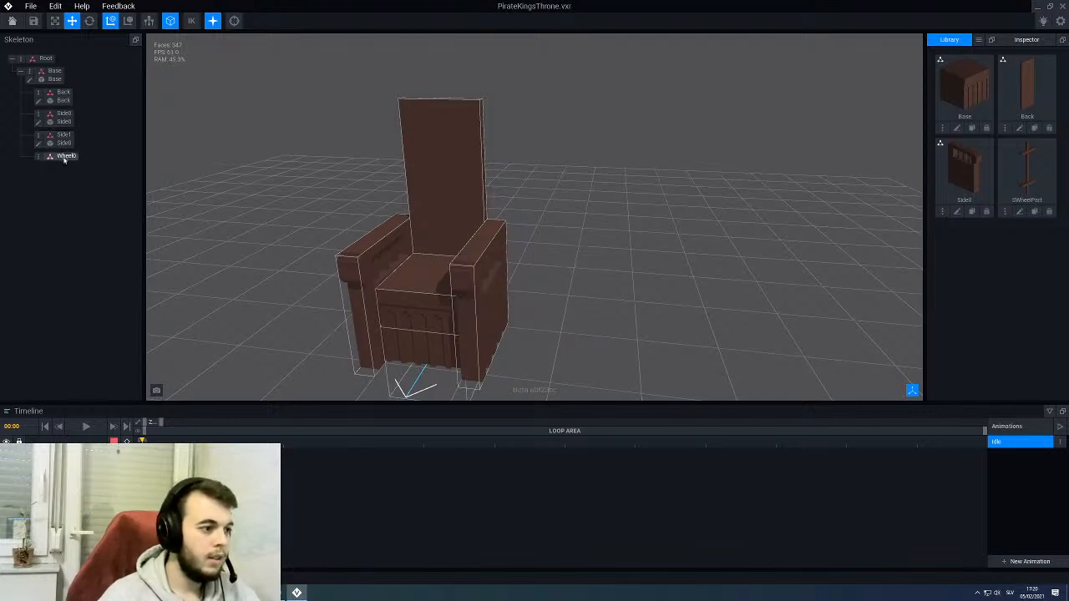
left_click(63, 156)
left_click_drag(436, 292, 426, 145)
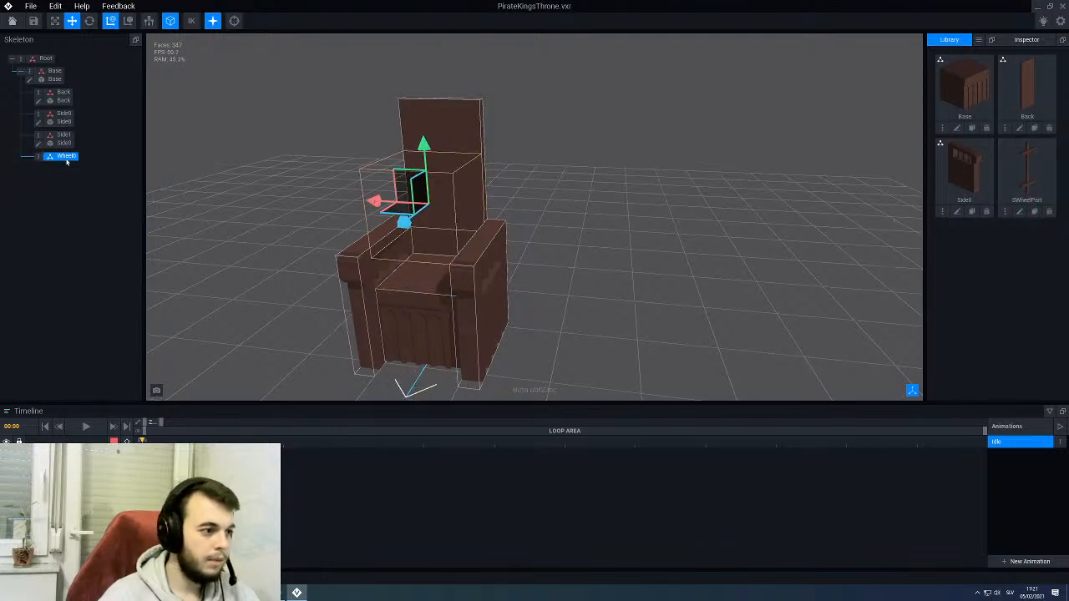
- Create a child node named W00 under Wheel0 and link the SWheelPart model to it
right_click(37, 158)
left_click(74, 180)
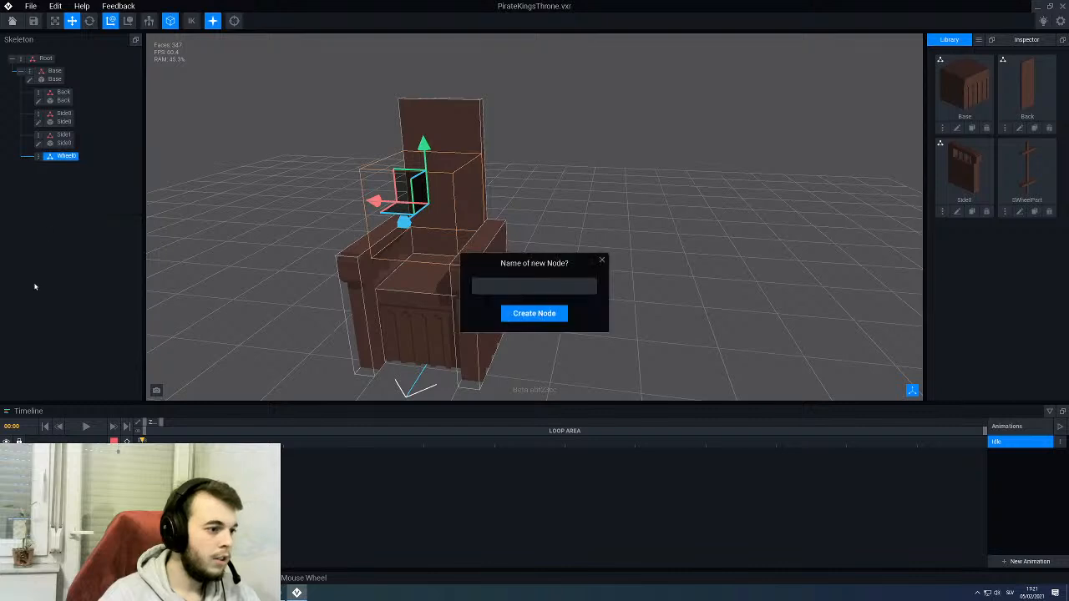
type("W0")
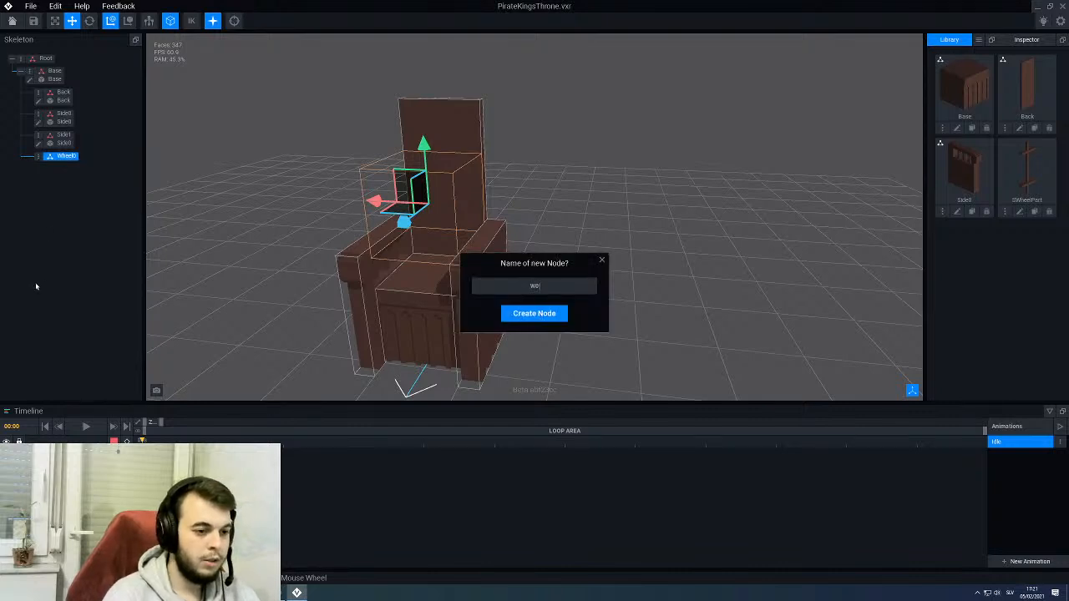
type("0")
key("Return")
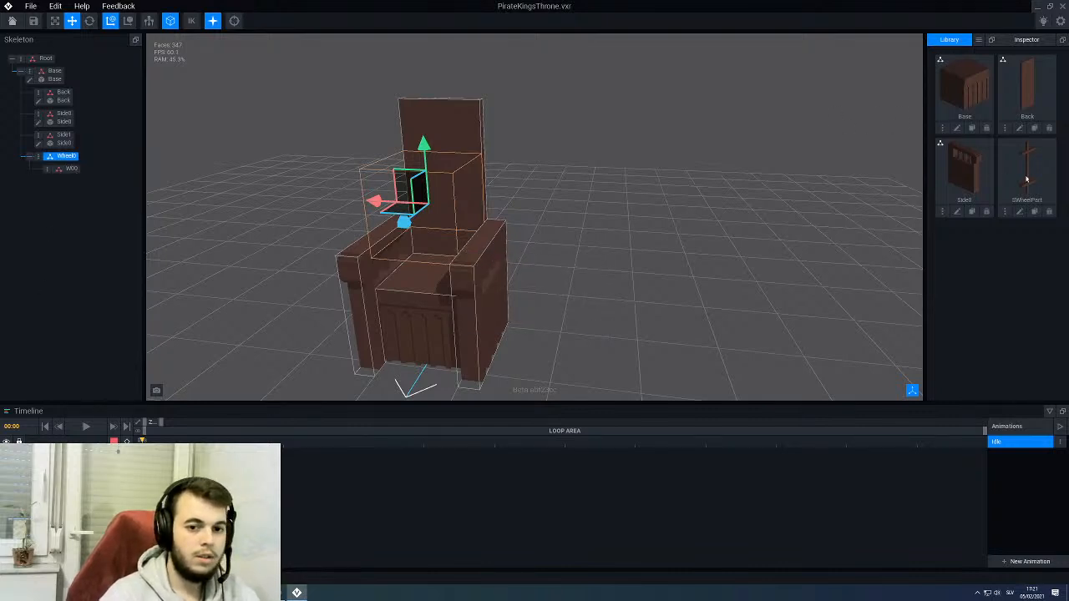
left_click_drag(1026, 171, 70, 171)
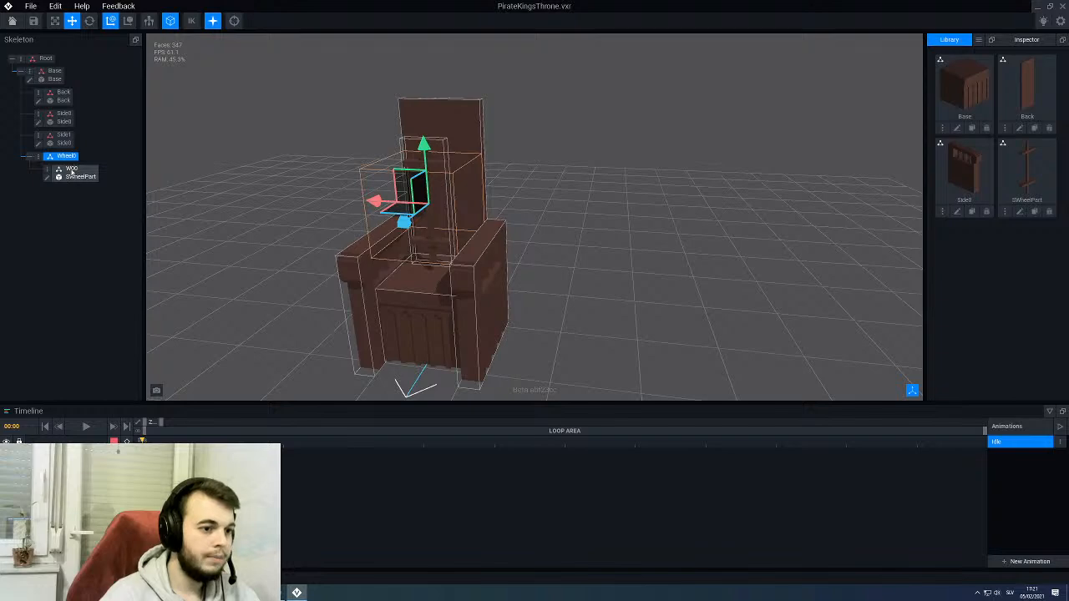
- Move the Wheel0 node sideways along its red axis until it stands clear beside the throne
left_click_drag(370, 203, 548, 212)
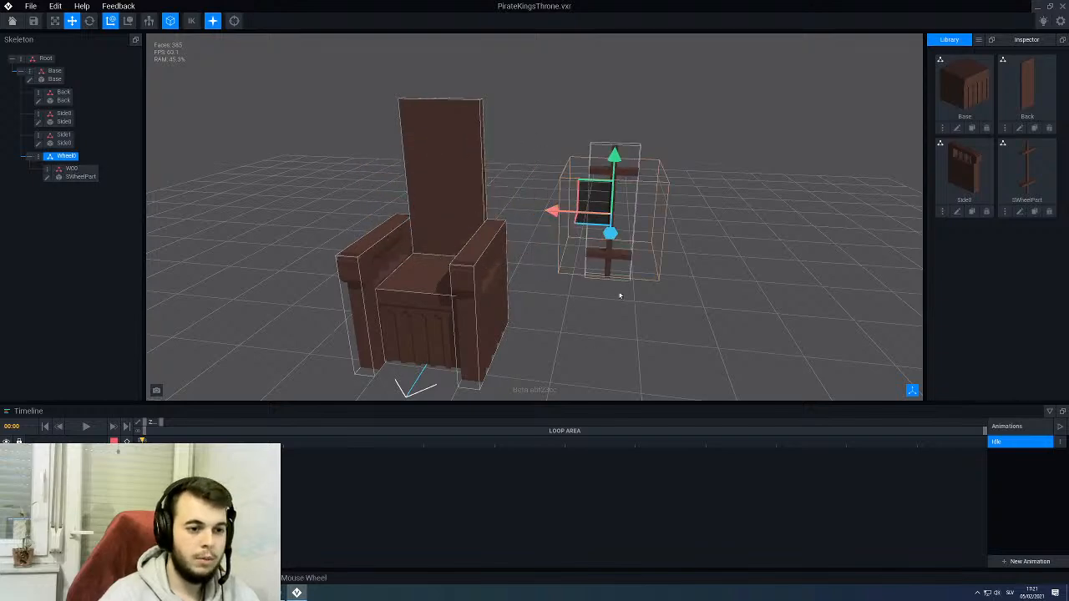
right_click_drag(620, 296, 560, 279)
scroll(599, 291, "up", 3)
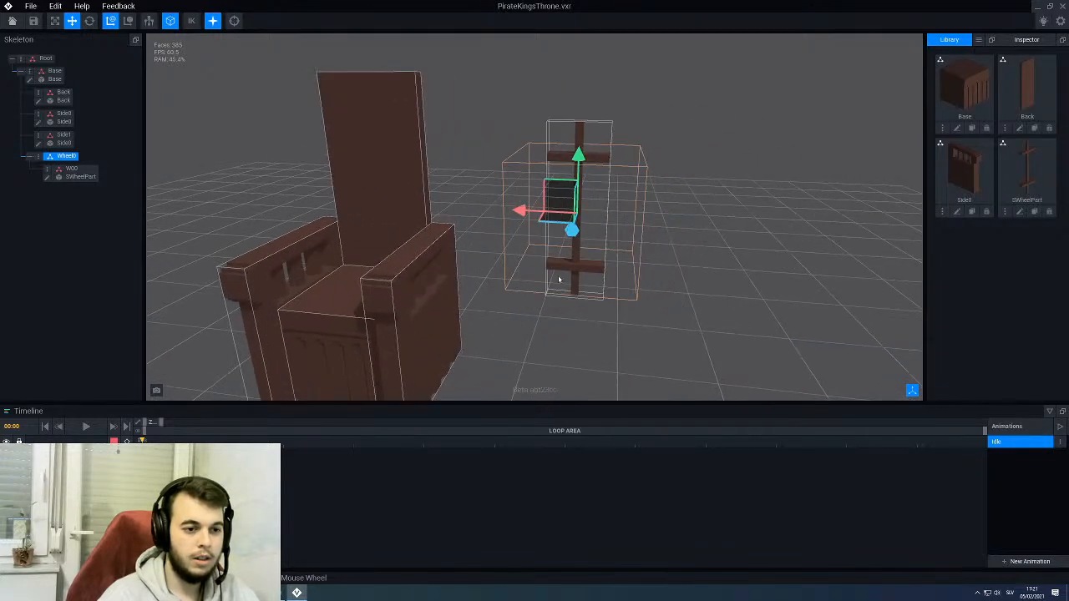
- Duplicate the W00 node as W01
left_click(78, 178)
right_click(48, 172)
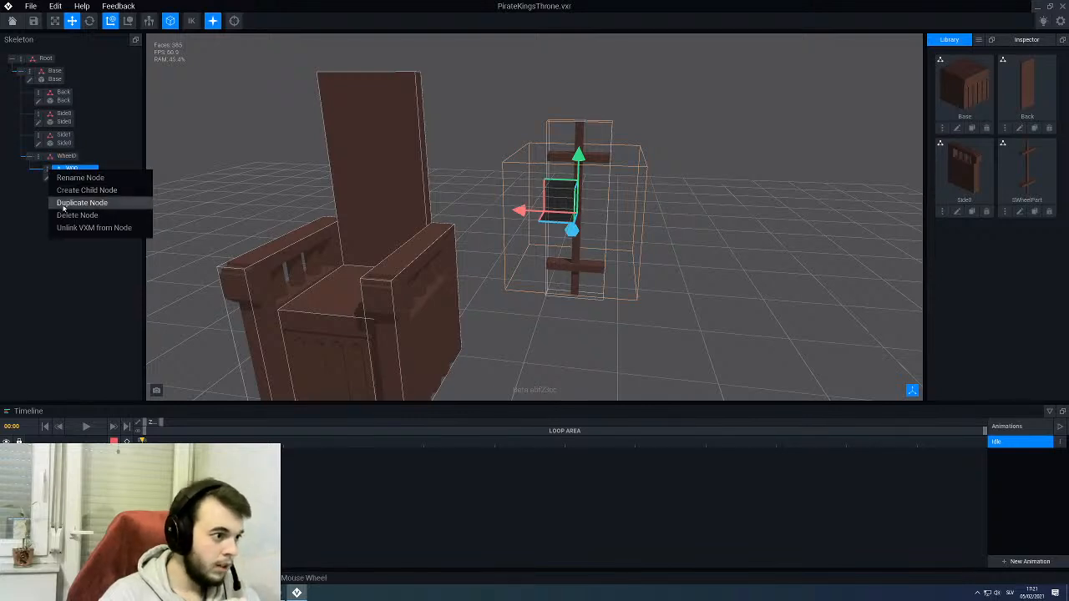
left_click(64, 207)
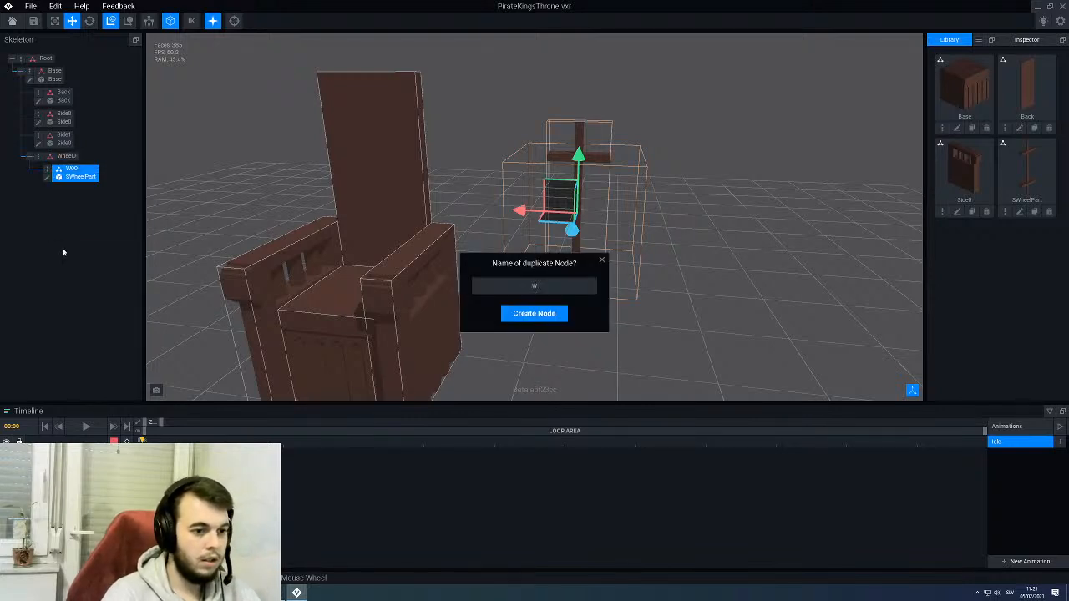
type("W01")
key("Return")
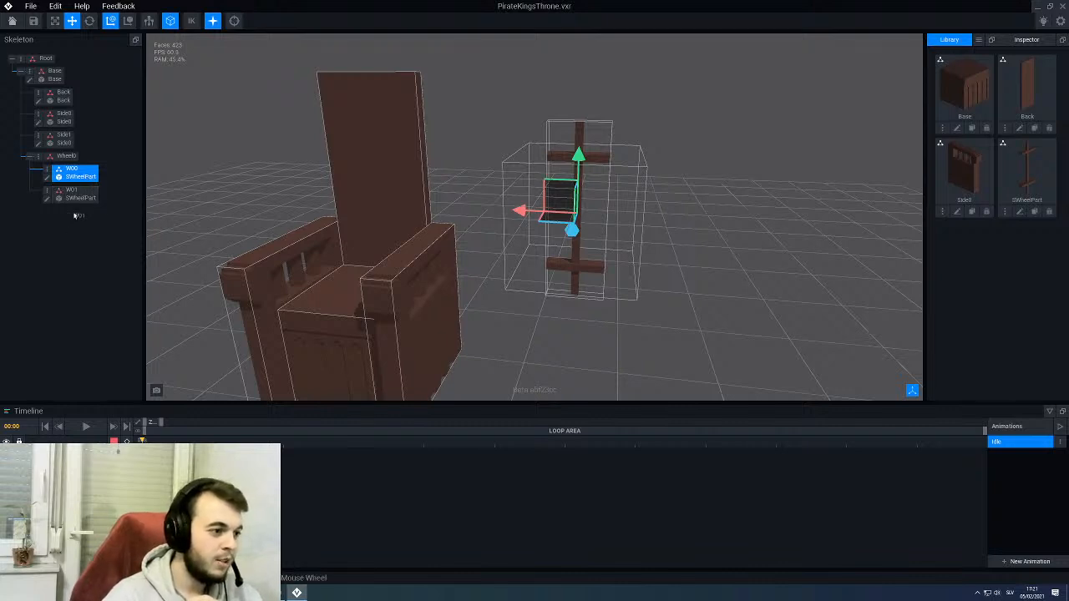
- Nest W01 under W00 and rotate it about 45 degrees in the wheel's plane
left_click(77, 195)
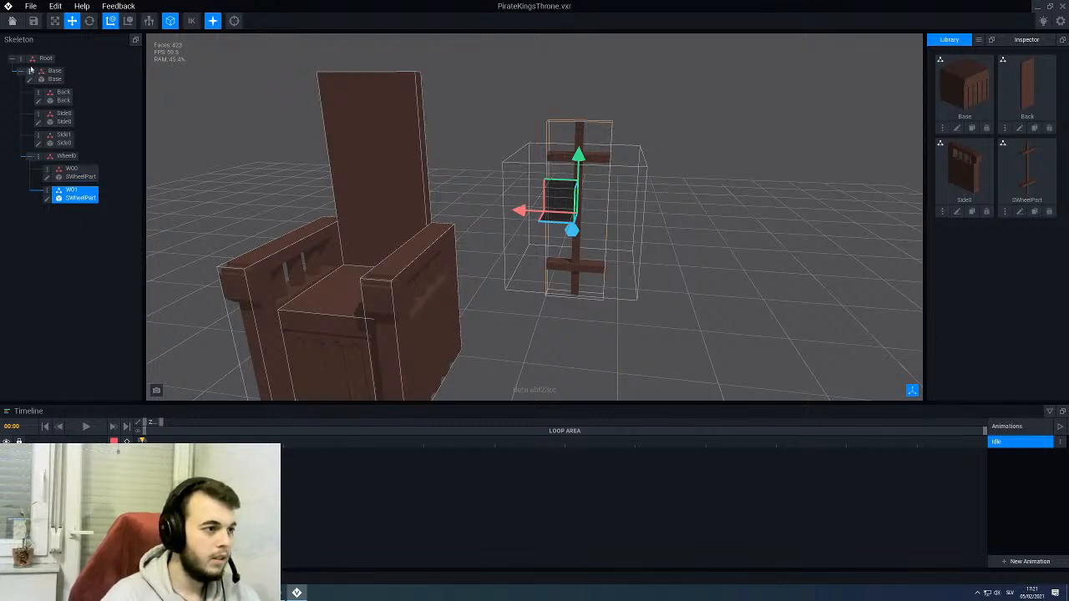
key("e")
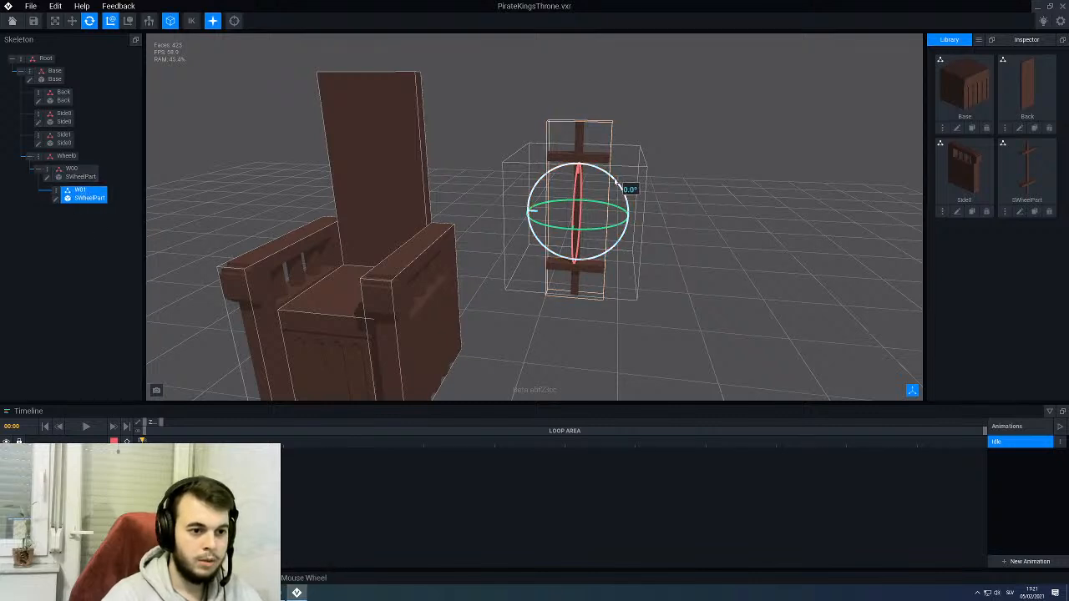
left_click_drag(632, 186, 628, 259)
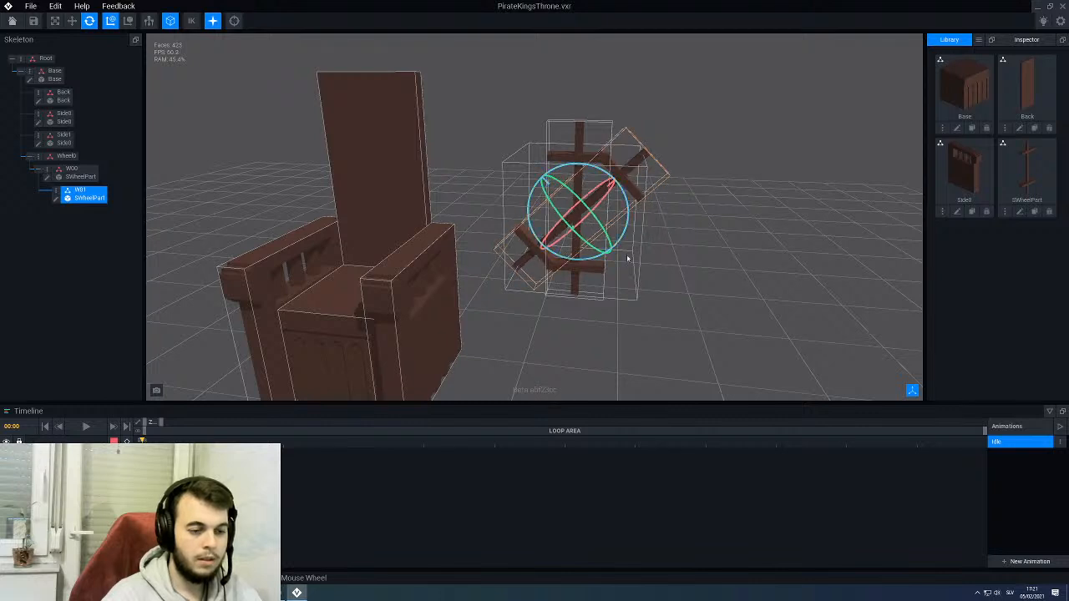
middle_click_drag(623, 274, 603, 269)
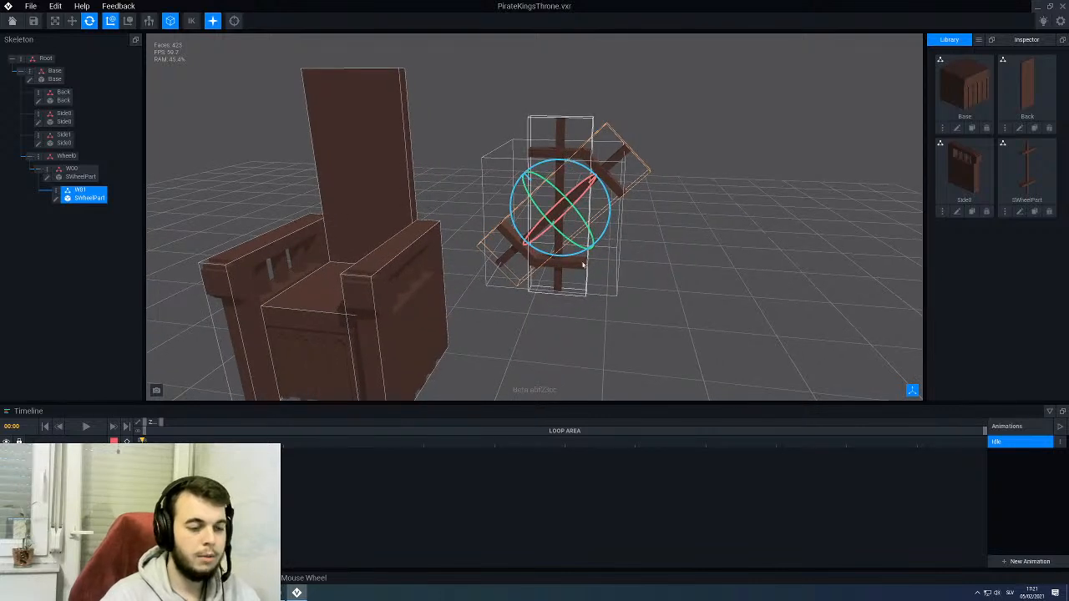
- Duplicate the rotated W01 node as W02 and nest the copy under W01
right_click(57, 192)
left_click(90, 223)
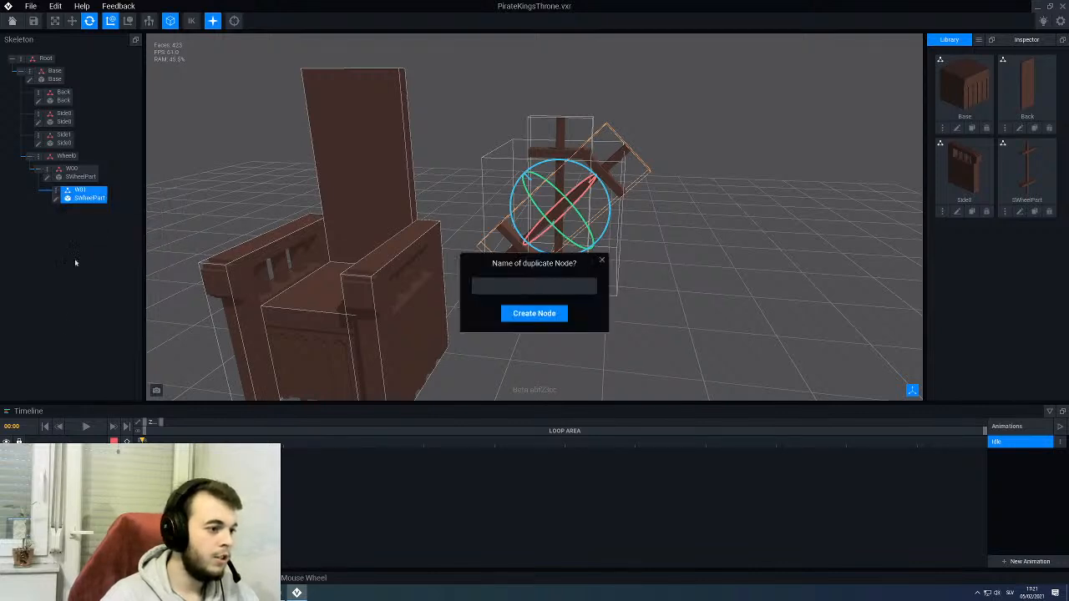
type("W02")
key("Return")
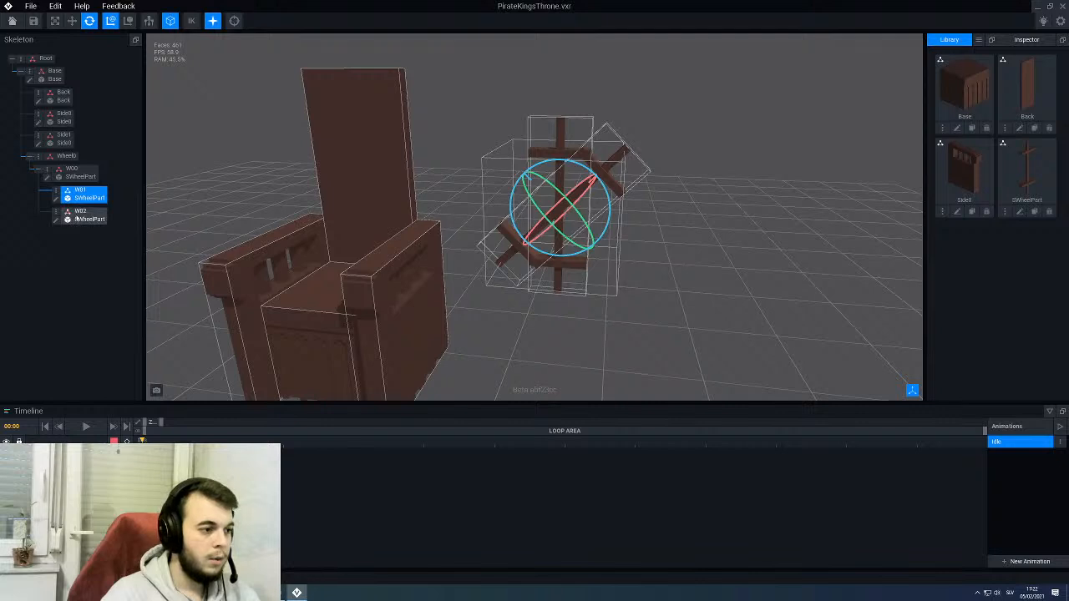
left_click_drag(90, 219, 92, 199)
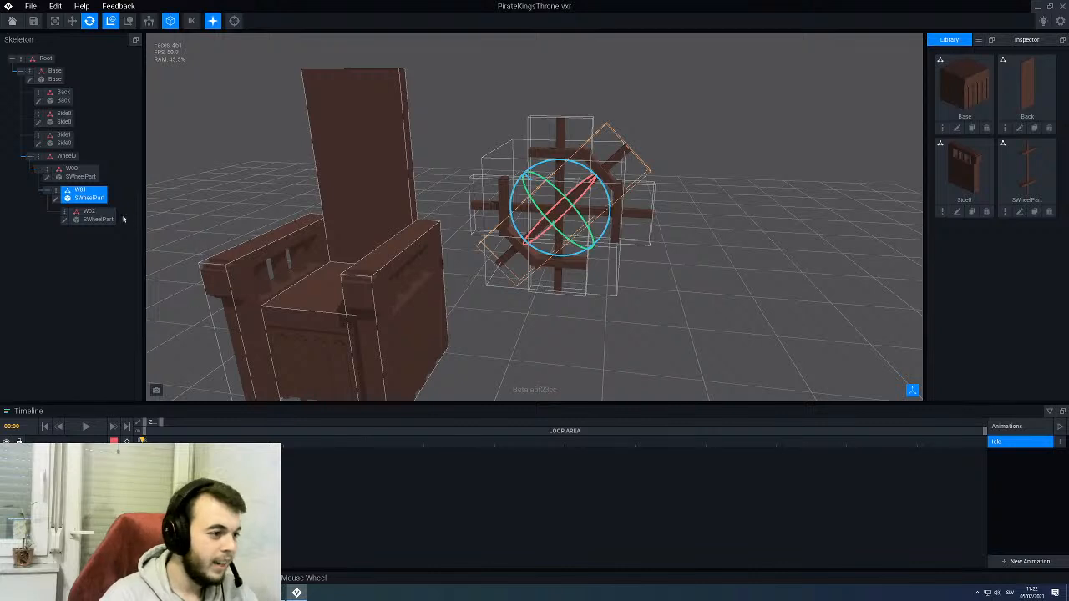
- Duplicate the W02 node as W03 and nest the copy under W02 to complete the eight-spoked wheel
left_click(89, 216)
right_click(65, 213)
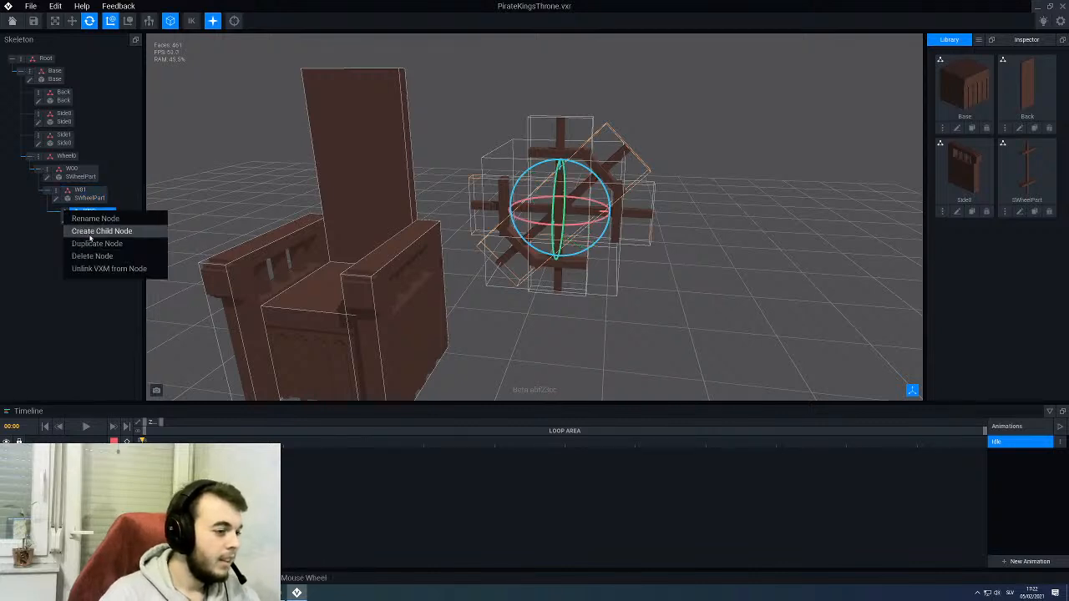
left_click(93, 243)
type("W03")
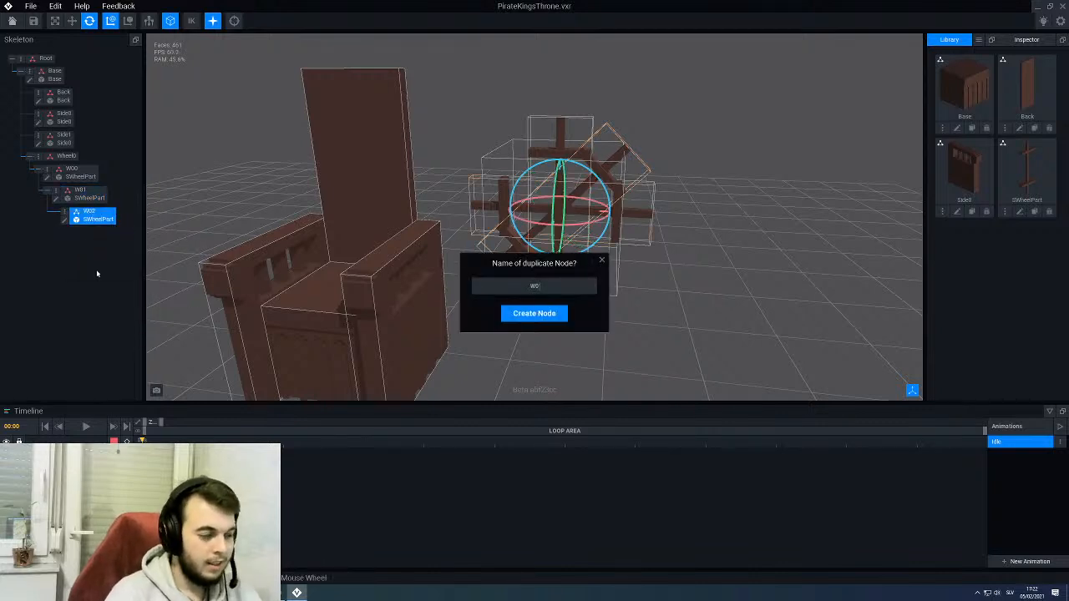
key("Return")
left_click_drag(91, 234, 101, 218)
- Hide the nodes' bounding boxes and examine the overlapping segment ends around the wheel's rim
left_click_drag(470, 355, 507, 322)
left_click(171, 28)
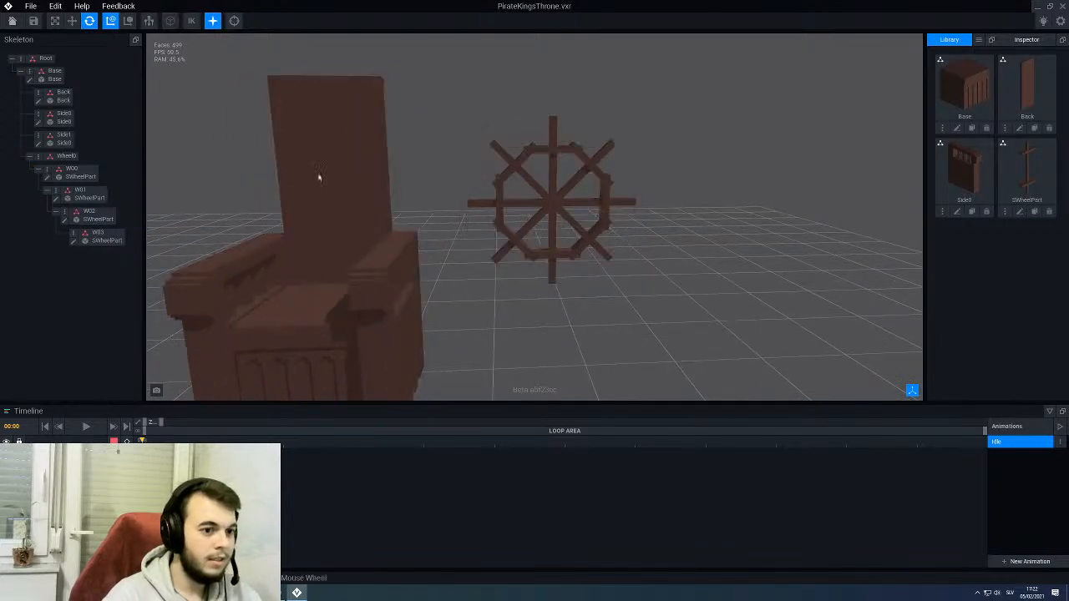
right_click_drag(436, 230, 518, 232)
scroll(518, 231, "up", 6)
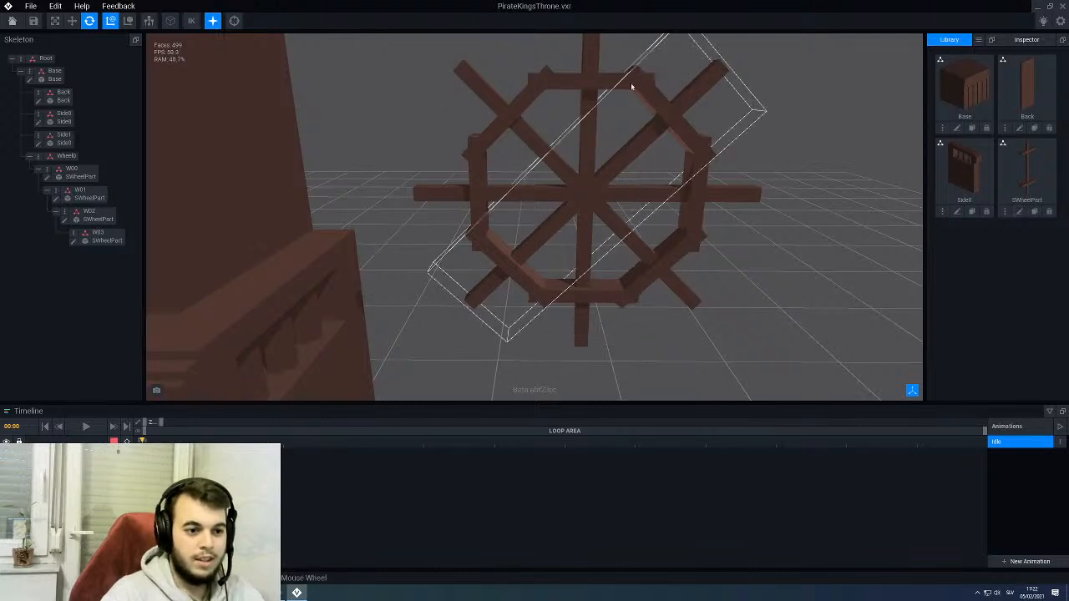
scroll(437, 256, "down", 2)
right_click_drag(438, 257, 585, 134)
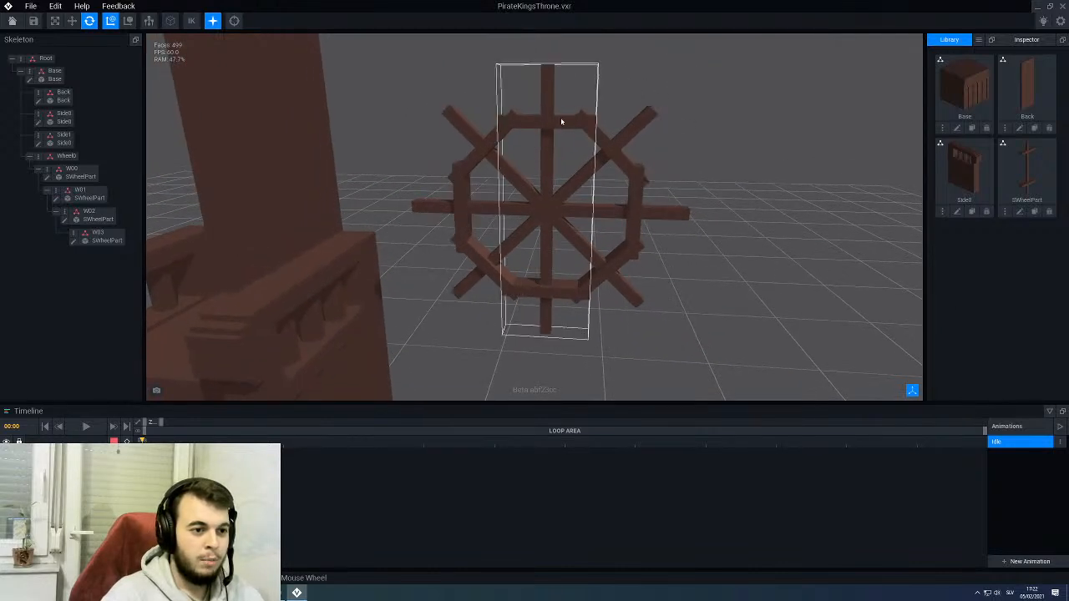
- Open the SWheelPart model of the wheel's vertical W00 segment for editing
left_click(560, 117)
left_click(48, 178)
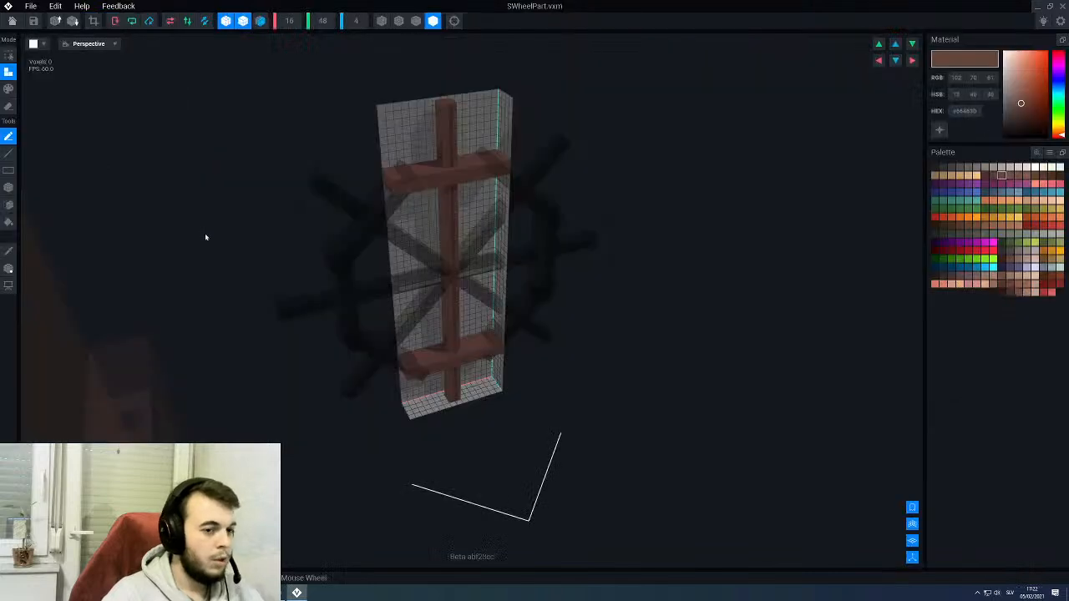
scroll(376, 190, "up", 2)
scroll(359, 125, "up", 2)
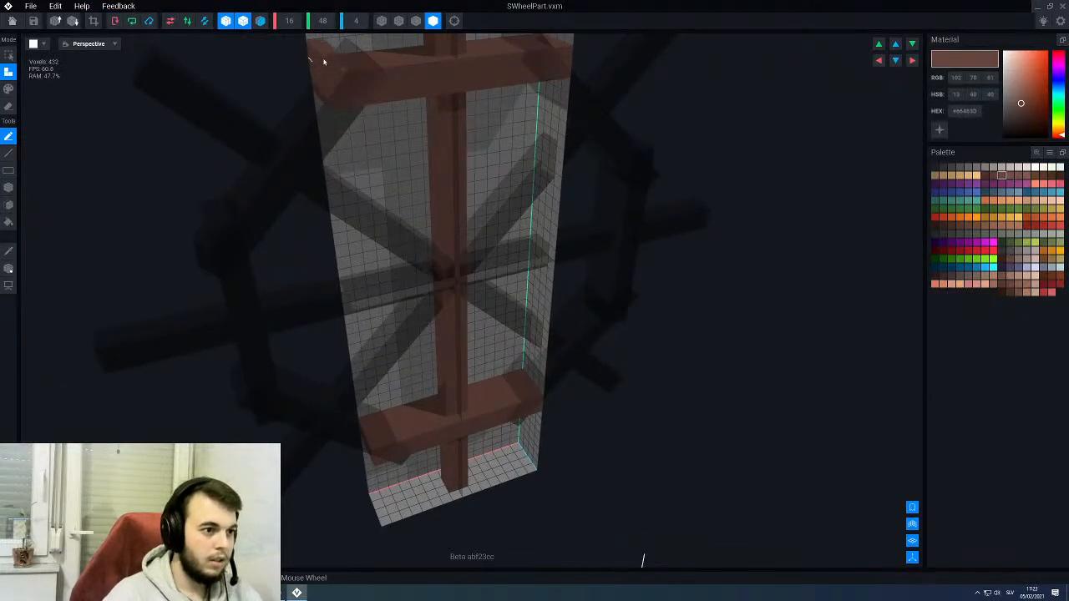
- Erase the protruding outer corner voxels at both ends of the upper and lower crossbars through their full depth
left_click(8, 106)
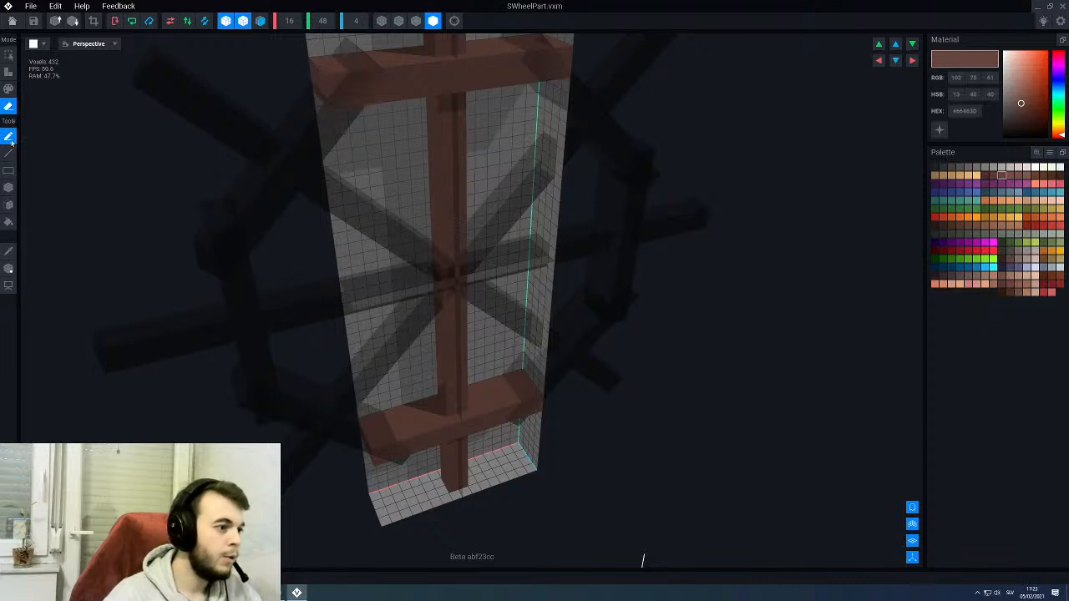
left_click(9, 188)
middle_click_drag(361, 192, 367, 203)
left_click_drag(345, 203, 361, 239)
mouse_move(370, 281)
right_mouse_down()
mouse_move(360, 260)
mouse_move(370, 255)
right_mouse_up()
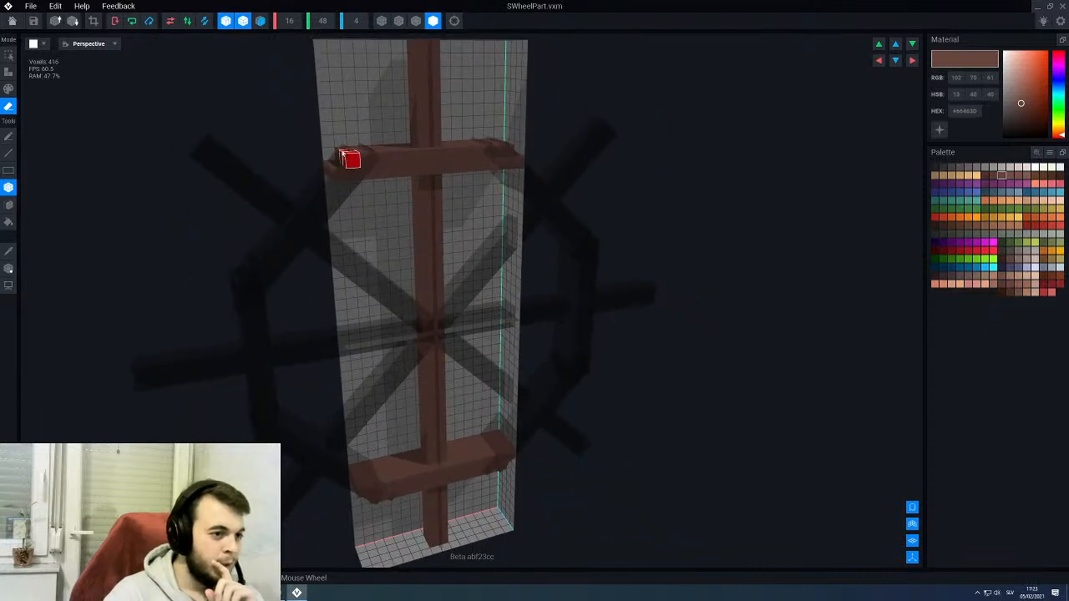
left_click(342, 156)
scroll(370, 209, "up", 3)
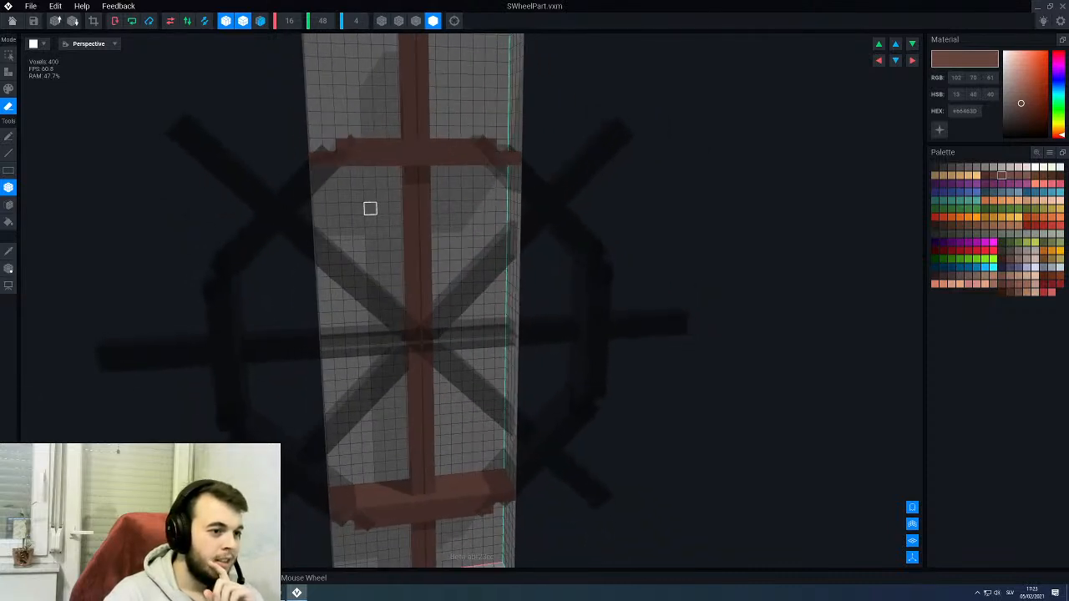
- Save the trimmed SWheelPart model and go back to the throne rig
right_click_drag(370, 209, 319, 209)
scroll(327, 173, "up", 3)
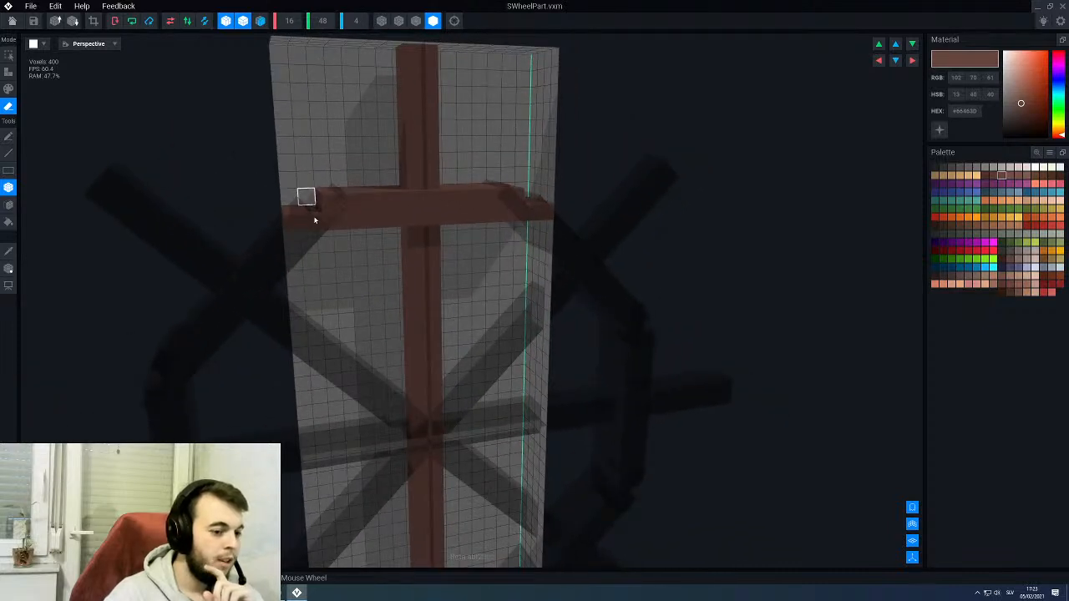
scroll(372, 359, "down", 3)
left_click(13, 23)
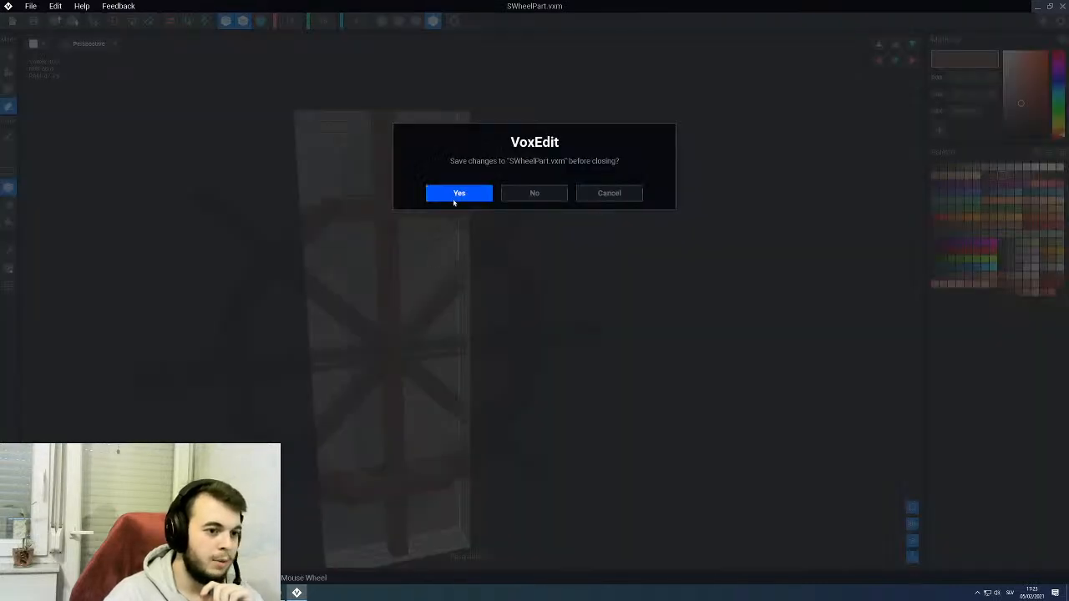
left_click(455, 194)
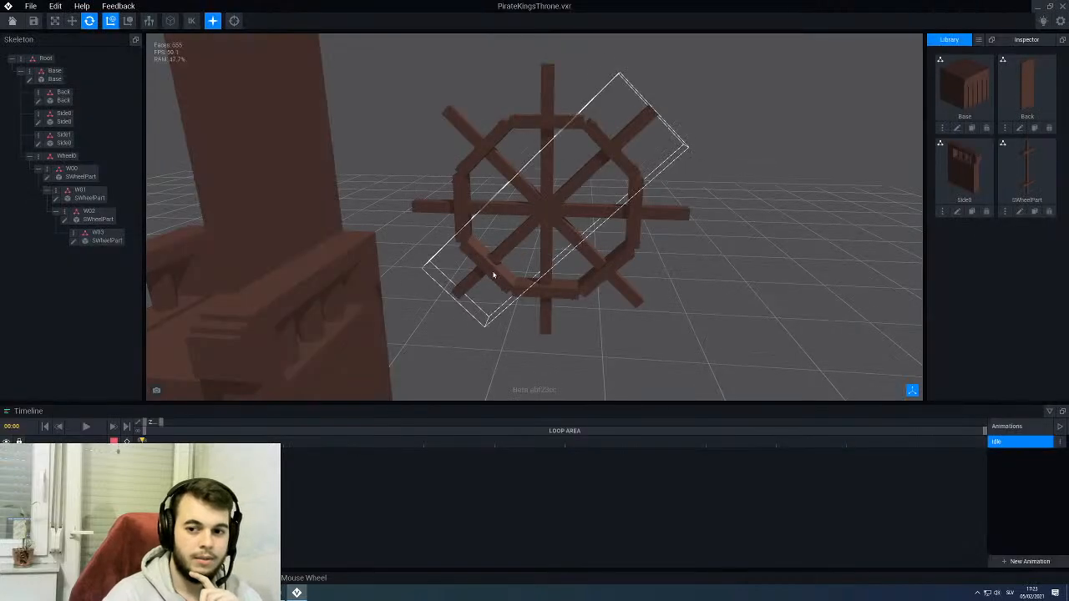
- Examine the trimmed ends of the wheel's rim segments from several angles
right_click_drag(568, 250, 558, 206)
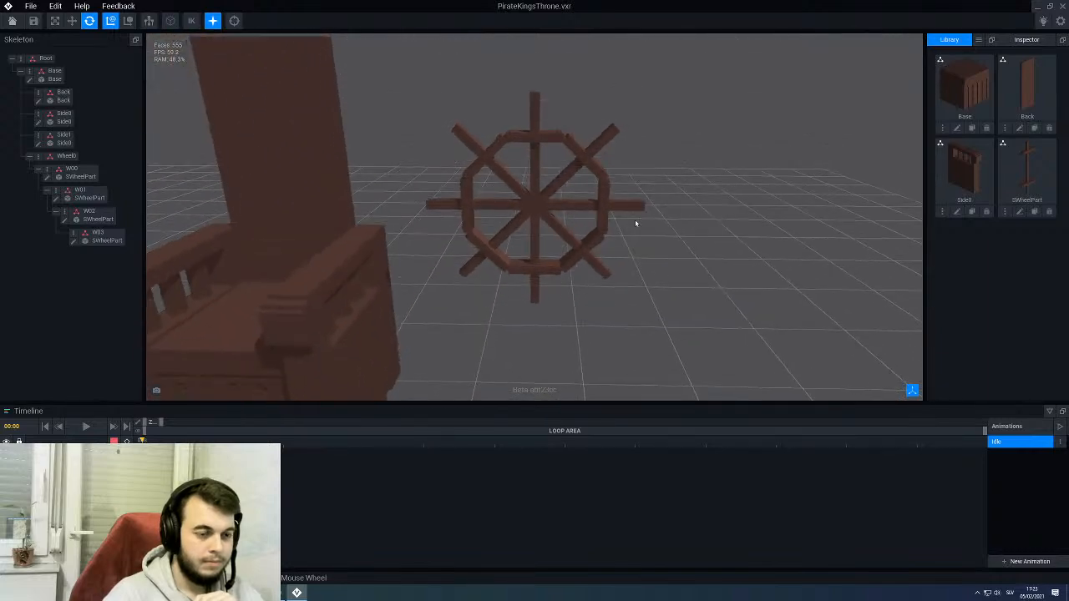
scroll(619, 176, "up", 3)
right_click_drag(618, 175, 551, 87)
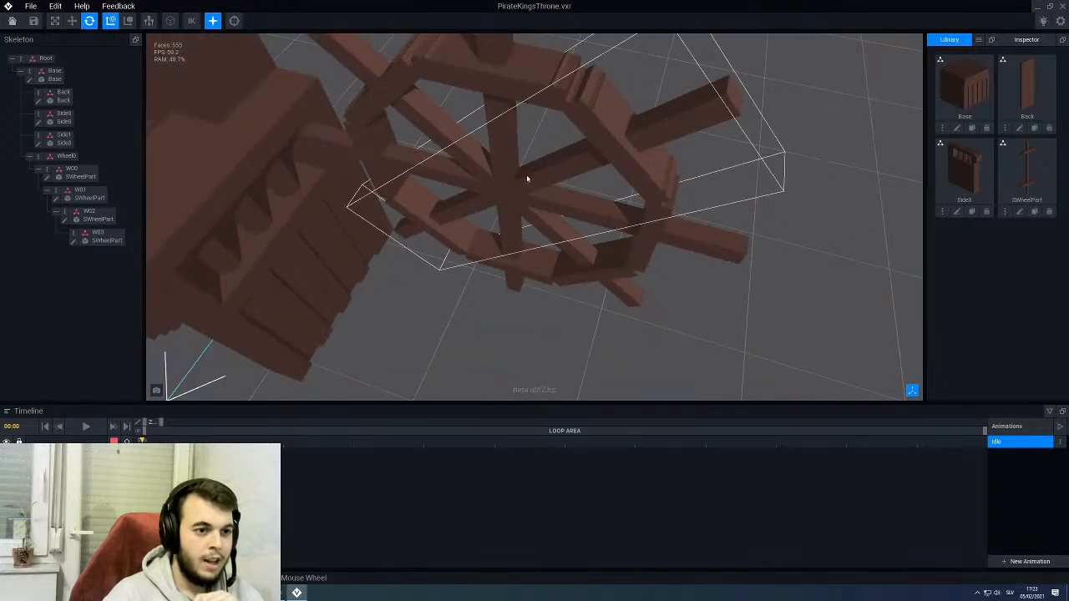
mouse_move(527, 177)
right_mouse_down()
mouse_move(511, 177)
mouse_move(521, 180)
right_mouse_up()
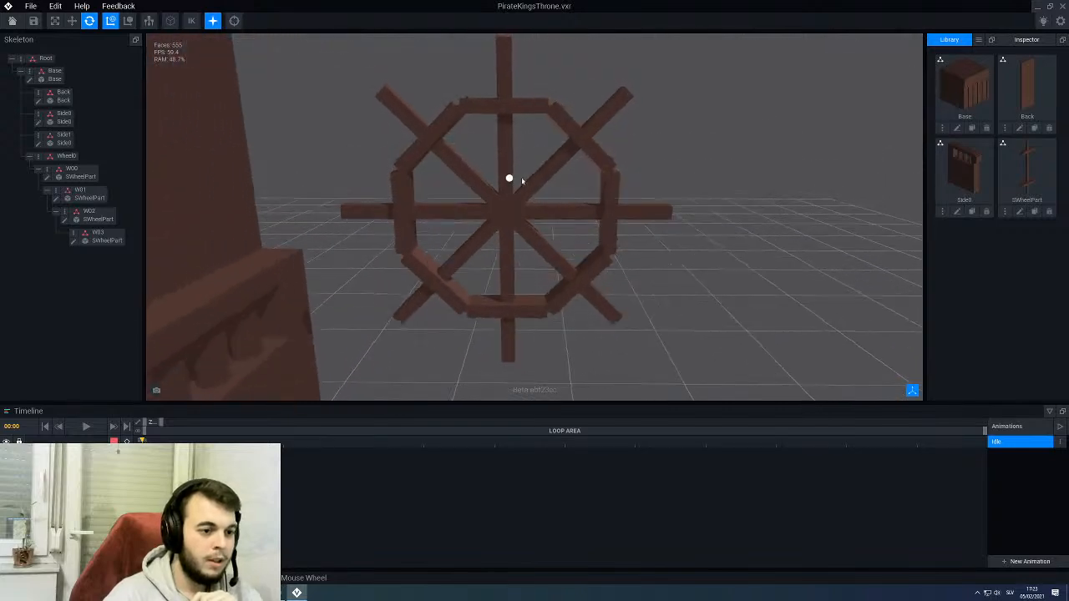
scroll(521, 181, "down", 3)
right_click_drag(501, 249, 514, 178)
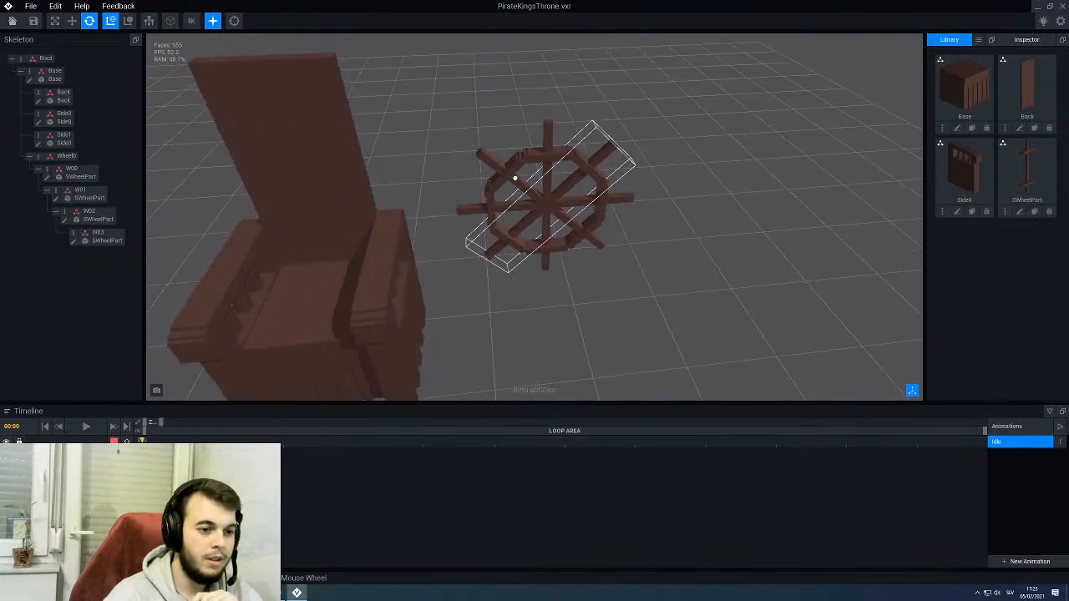
- Move the whole Wheel0 node a short way sideways toward the throne
left_click(58, 157)
left_click(78, 171)
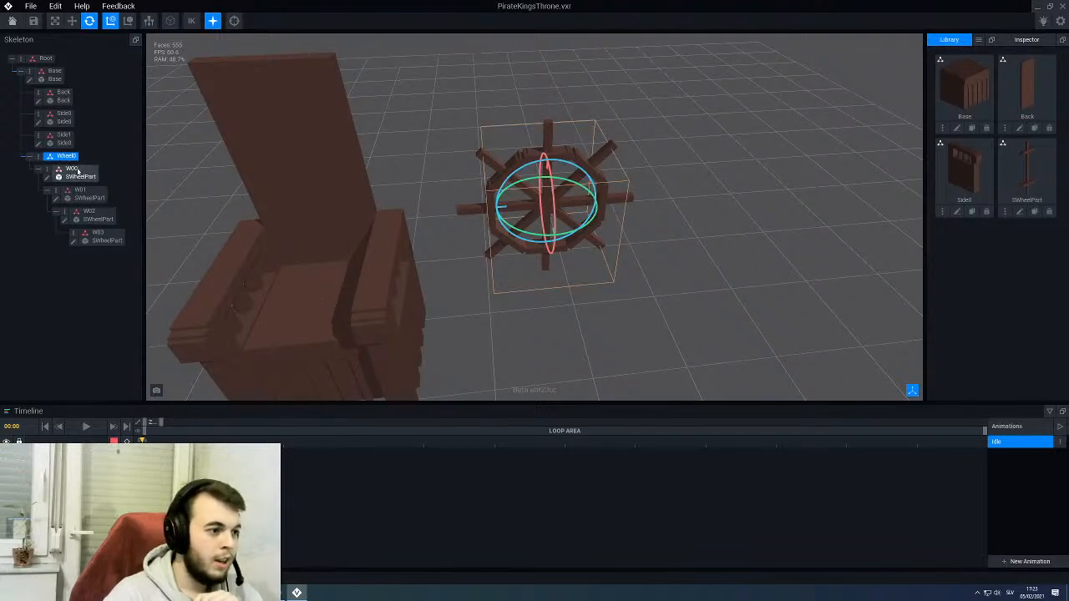
left_click(74, 159)
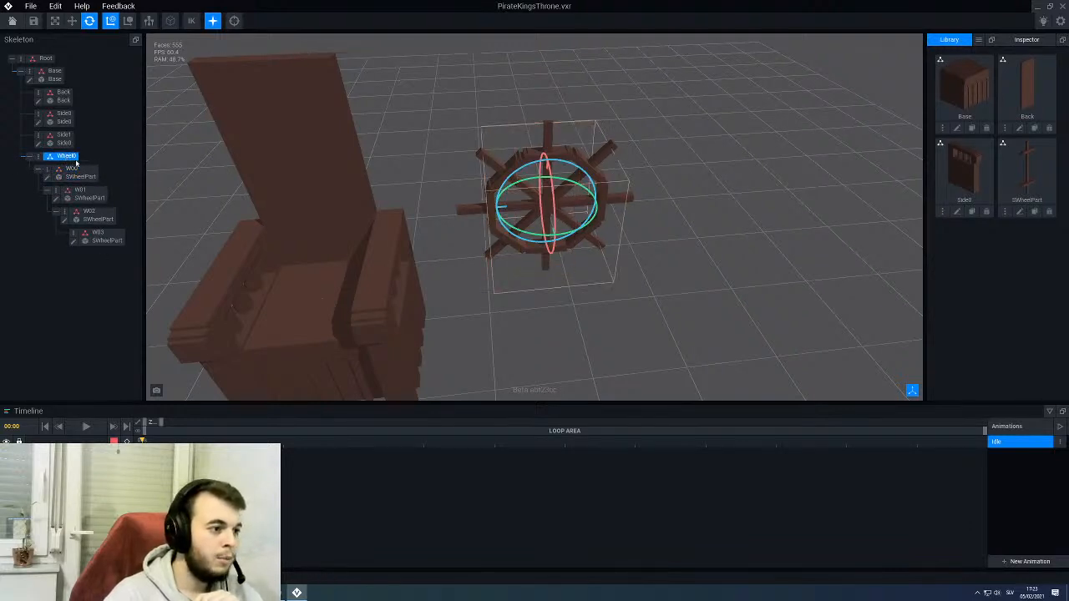
left_click(72, 21)
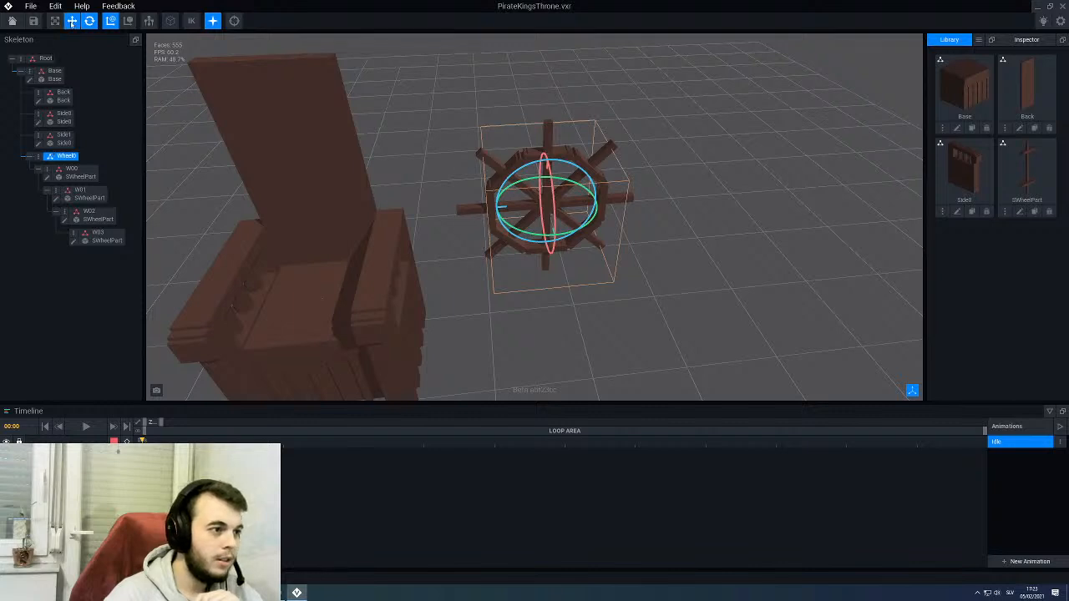
left_click_drag(491, 206, 2, 185)
- Try to move the wheel onto the throne by its W00 segment
left_click(78, 172)
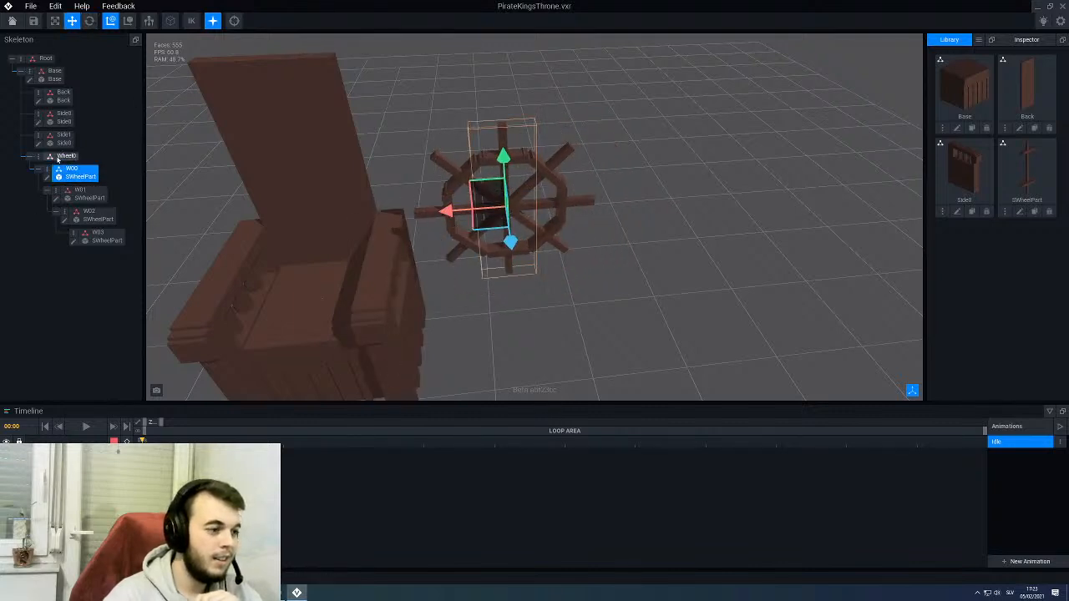
left_click_drag(444, 211, 285, 230)
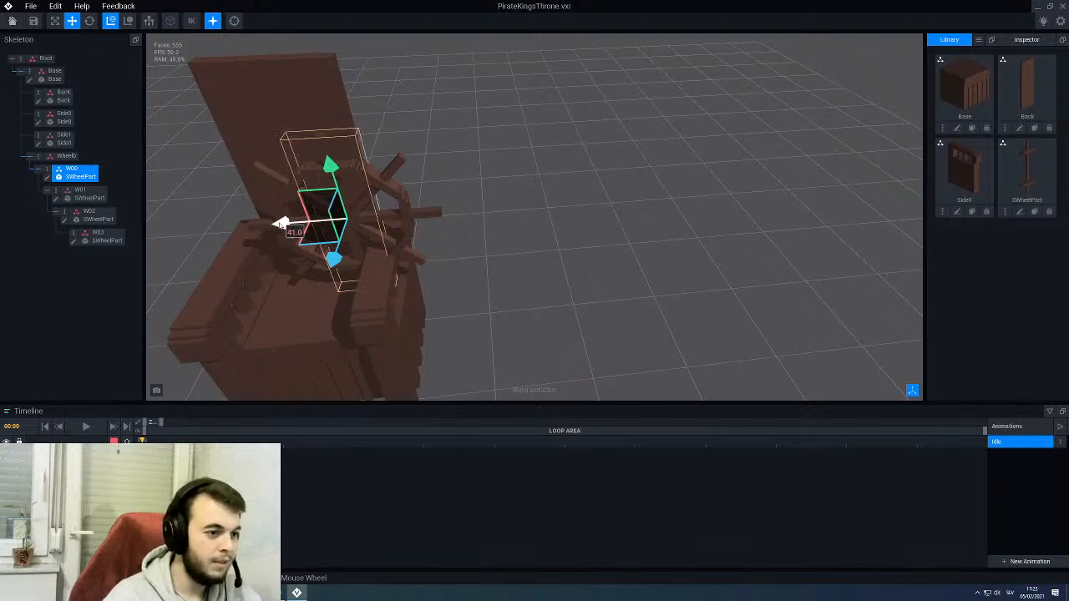
left_click_drag(283, 223, 447, 218)
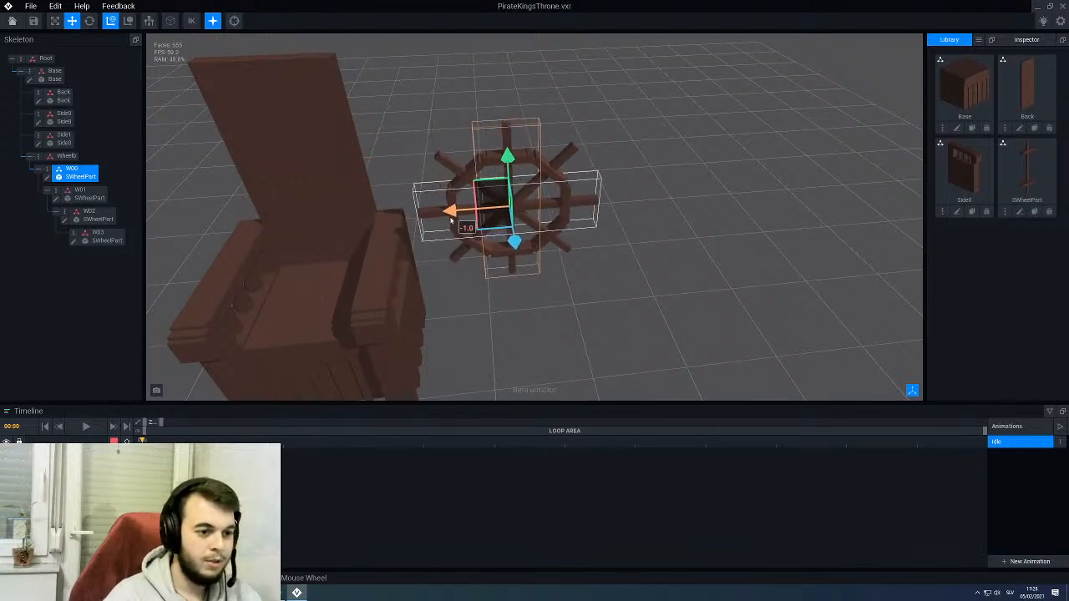
- Move the Wheel0 node sideways until the wheel is centred in front of the throne's backrest
left_click(74, 158)
right_click_drag(471, 221, 458, 215)
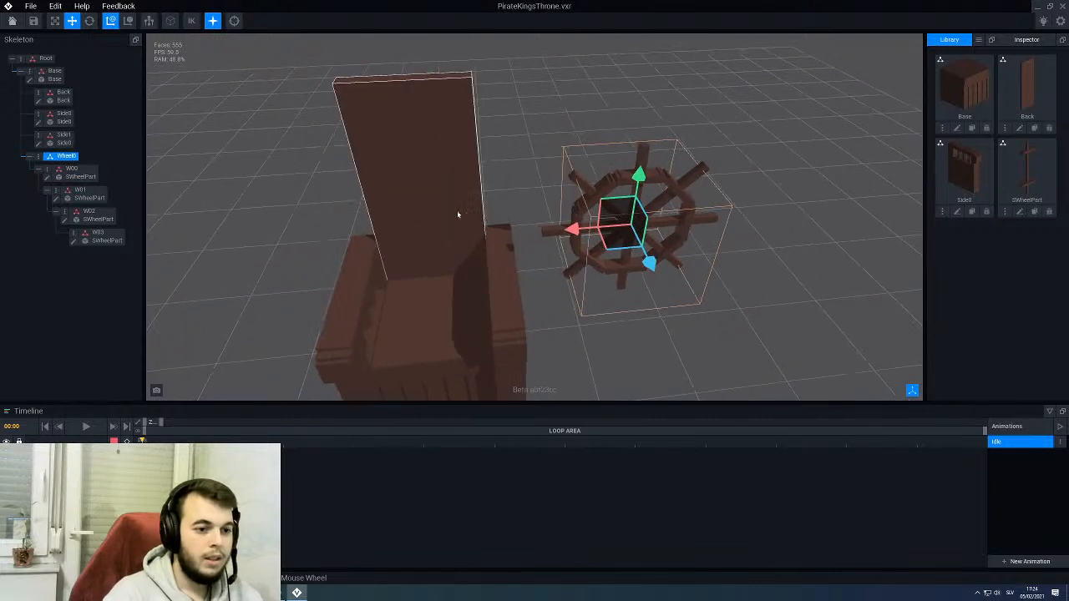
left_click_drag(573, 229, 370, 243)
right_click_drag(410, 257, 399, 268)
left_click_drag(345, 234, 331, 233)
middle_click_drag(368, 259, 380, 269)
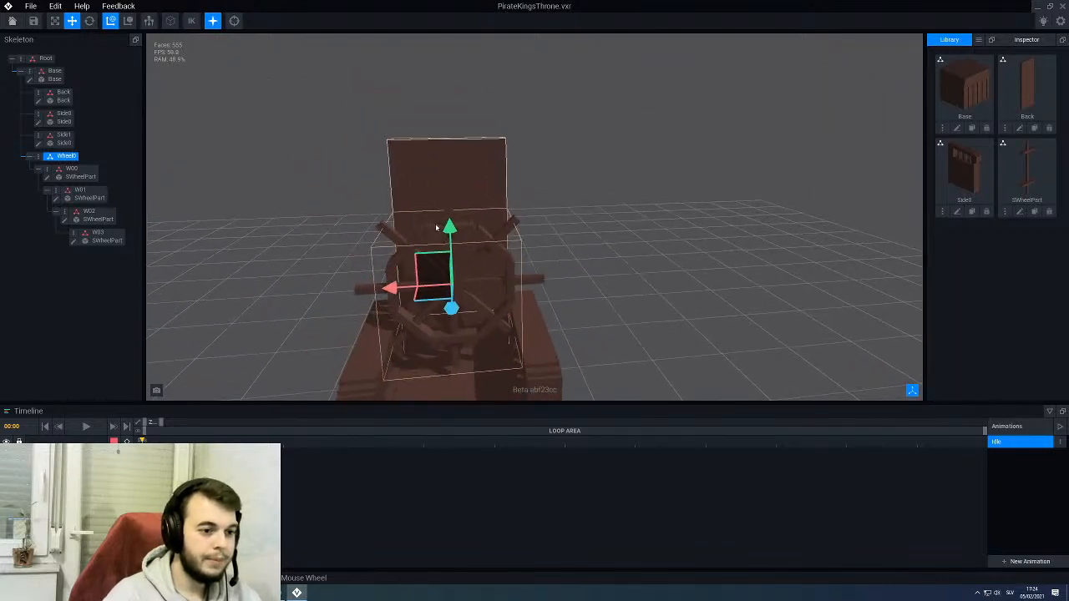
- Raise the Wheel0 node to the upper end of the backrest and align the wheel with it
left_click_drag(450, 230, 458, 74)
right_click_drag(473, 136, 472, 137)
left_click_drag(433, 136, 478, 131)
right_click_drag(473, 136, 472, 136)
right_click_drag(467, 211, 466, 214)
- Examine the wheel's fit on the upper backrest from behind, the side and the front
scroll(469, 216, "down", 5)
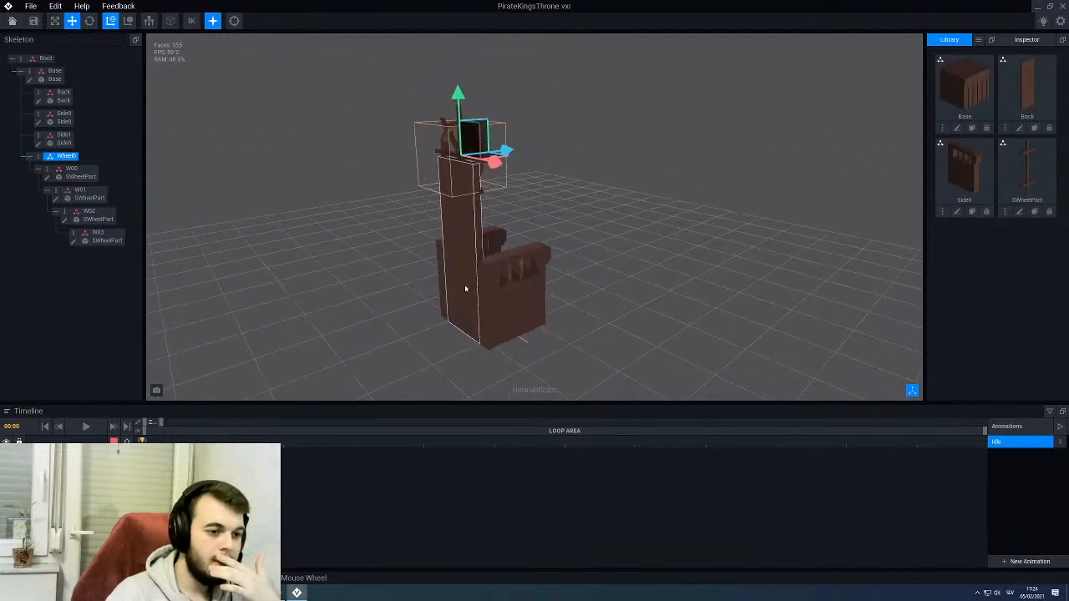
scroll(451, 330, "down", 2)
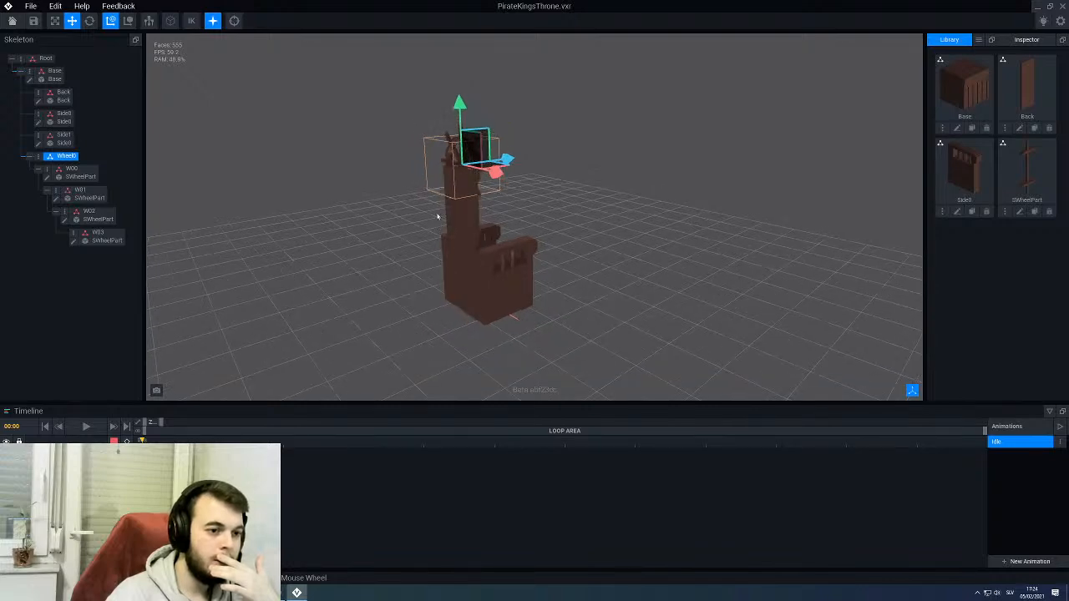
scroll(437, 217, "up", 3)
right_click_drag(437, 217, 439, 217)
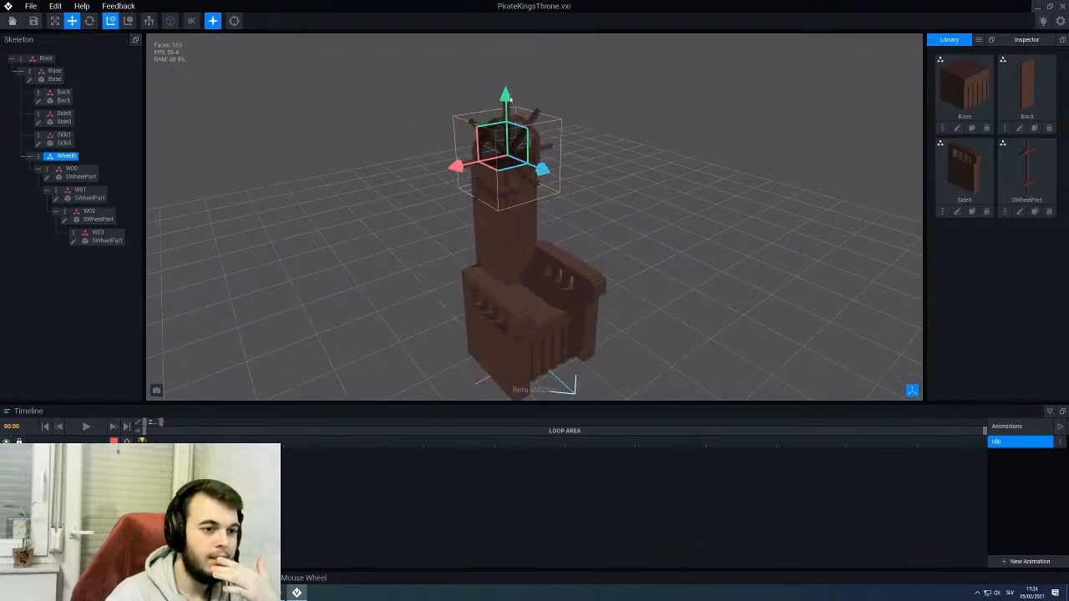
right_click_drag(488, 215, 508, 206)
right_click_drag(549, 237, 528, 179)
scroll(530, 180, "up", 3)
middle_click_drag(529, 183, 531, 245)
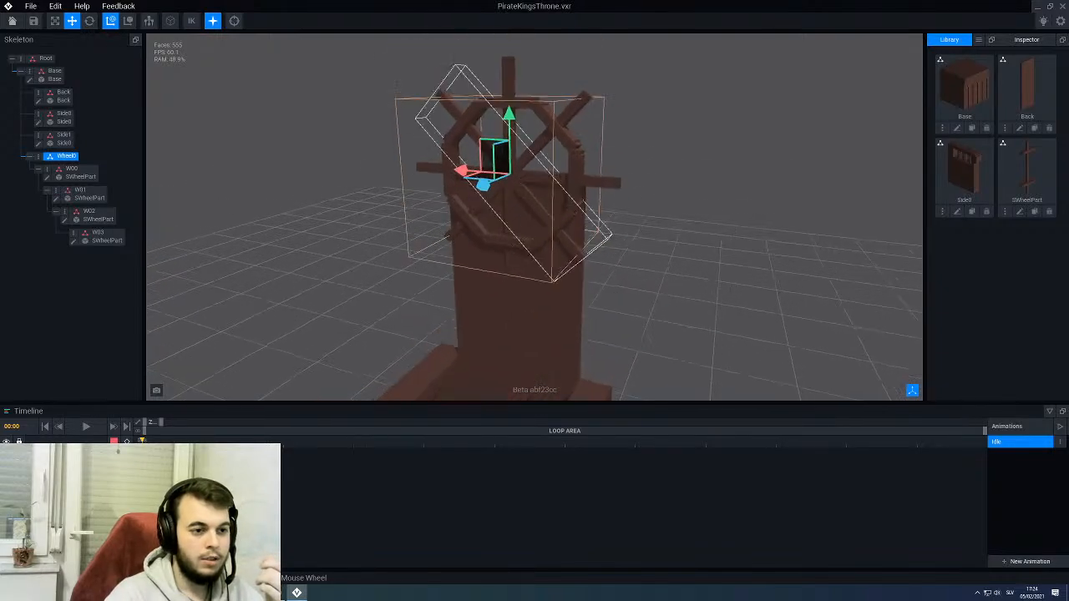
mouse_move(507, 166)
right_mouse_down()
mouse_move(496, 175)
mouse_move(506, 181)
right_mouse_up()
scroll(496, 267, "down", 3)
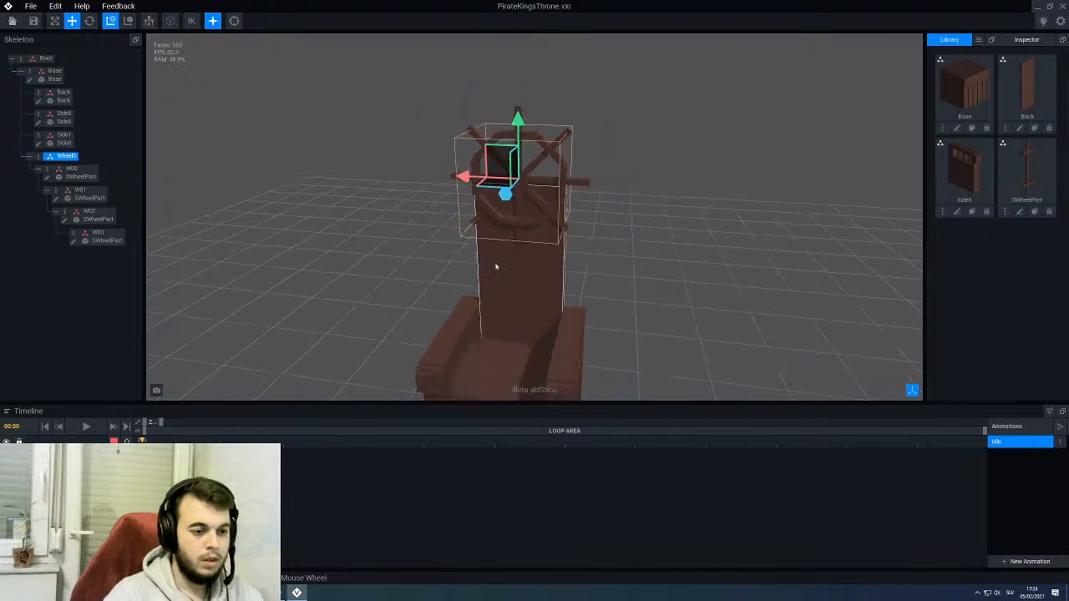
right_click_drag(496, 266, 485, 265)
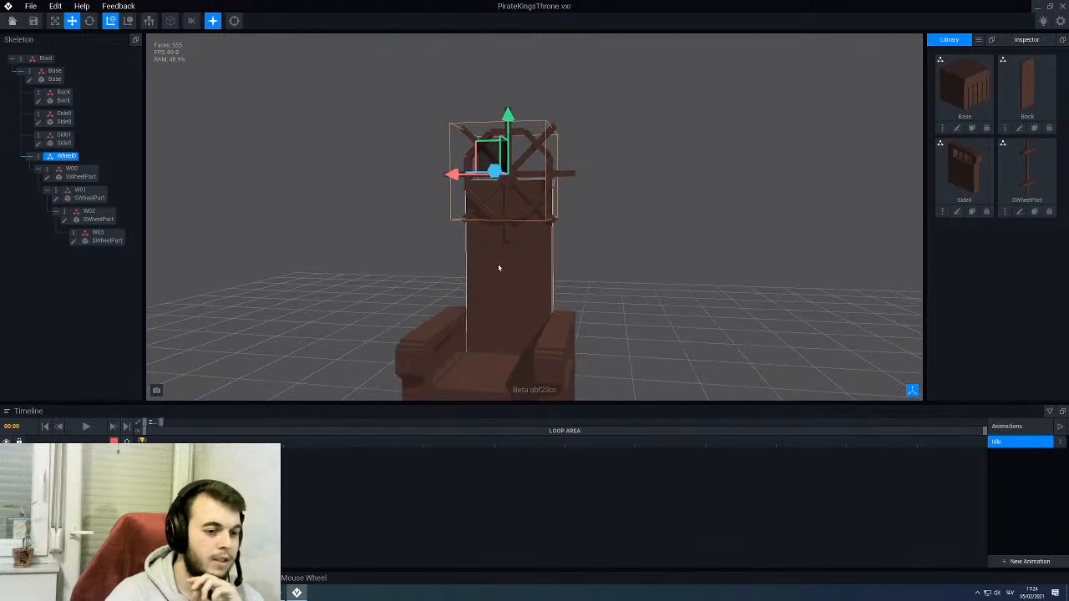
scroll(509, 234, "up", 2)
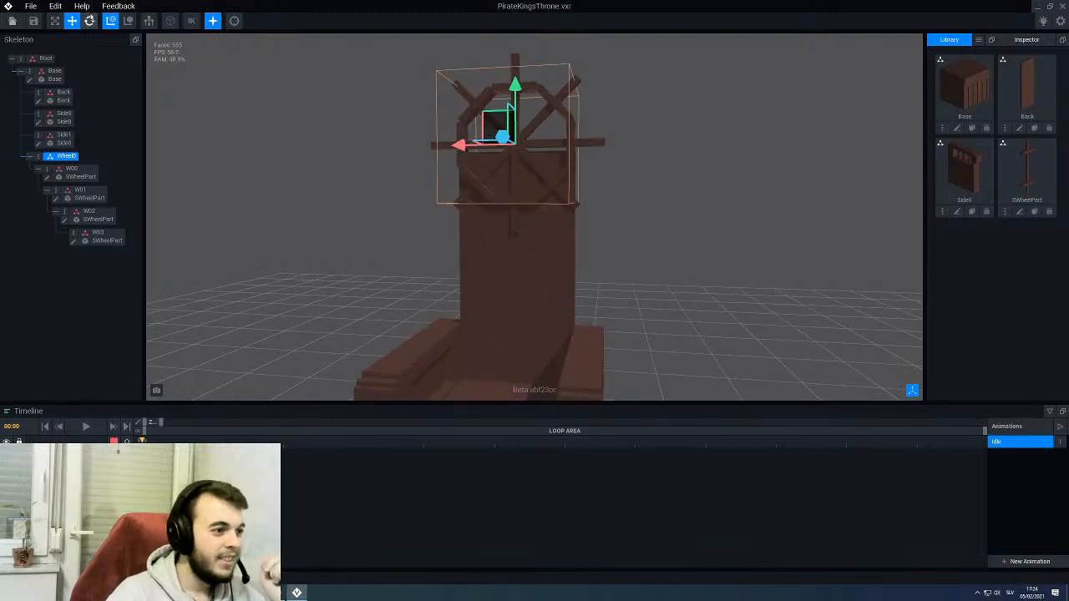
right_click_drag(471, 214, 458, 215)
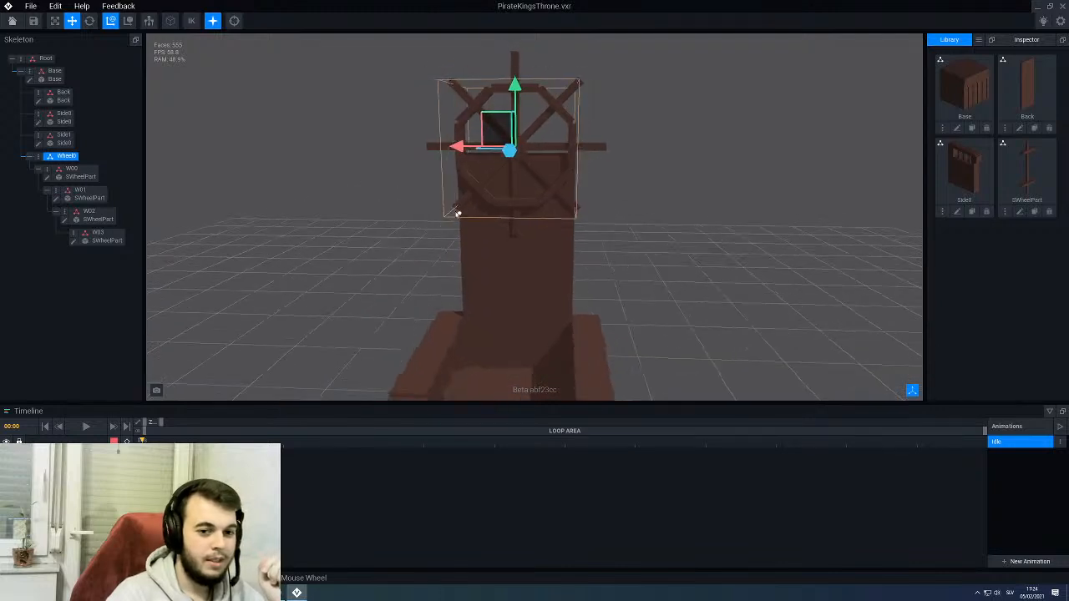
- Open the Back model for editing and set its Y height to 112 voxels
left_click(1019, 128)
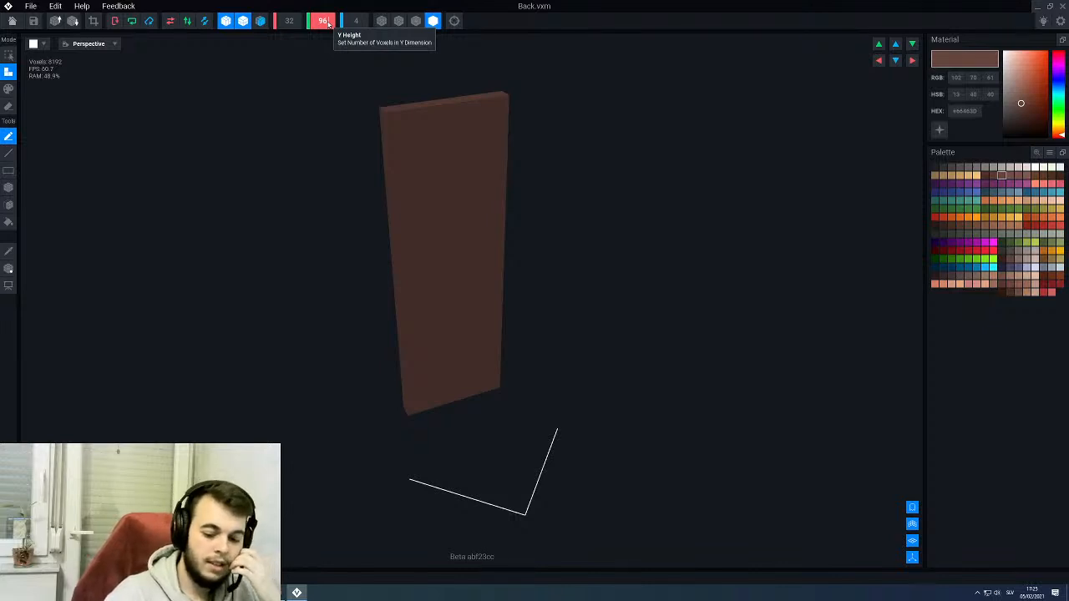
scroll(328, 23, "up", 2)
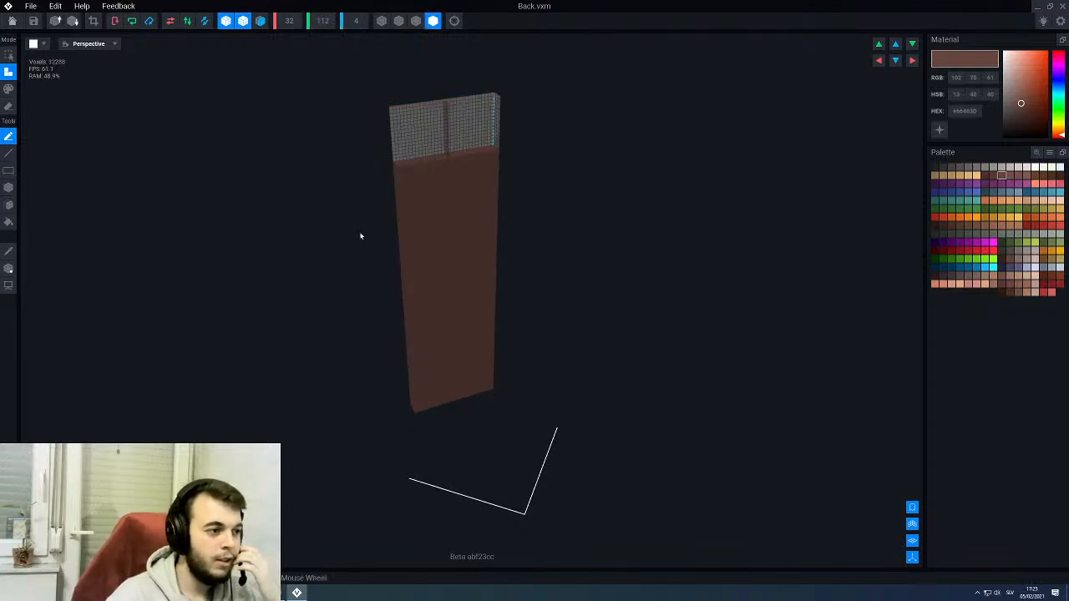
scroll(393, 228, "up", 3)
scroll(368, 268, "up", 2)
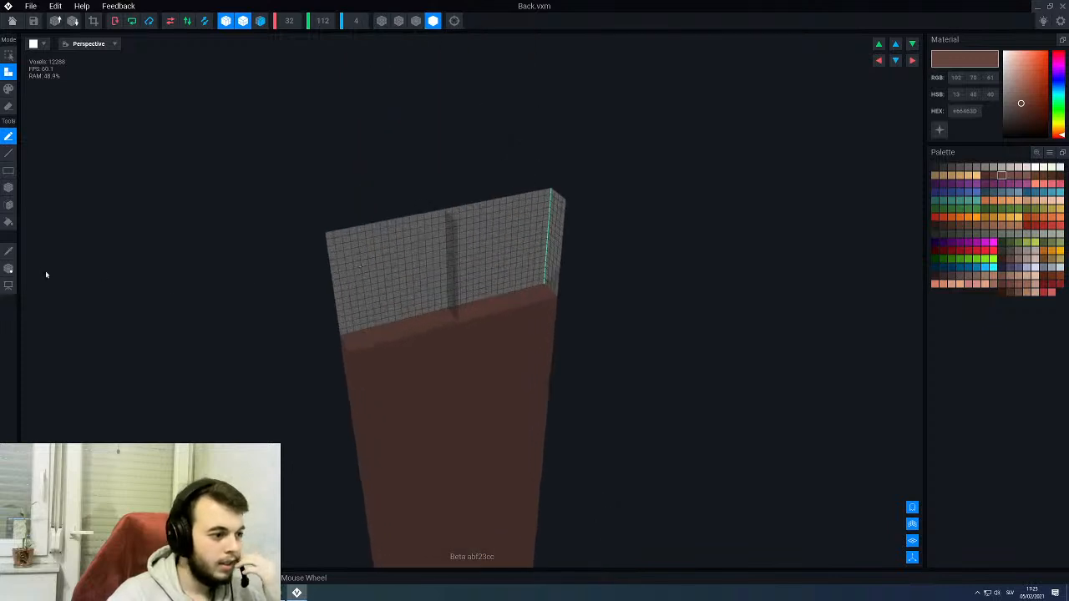
- Fill the empty space above the backrest with the current brown, then save the Back model and return to the throne rig
left_click(8, 223)
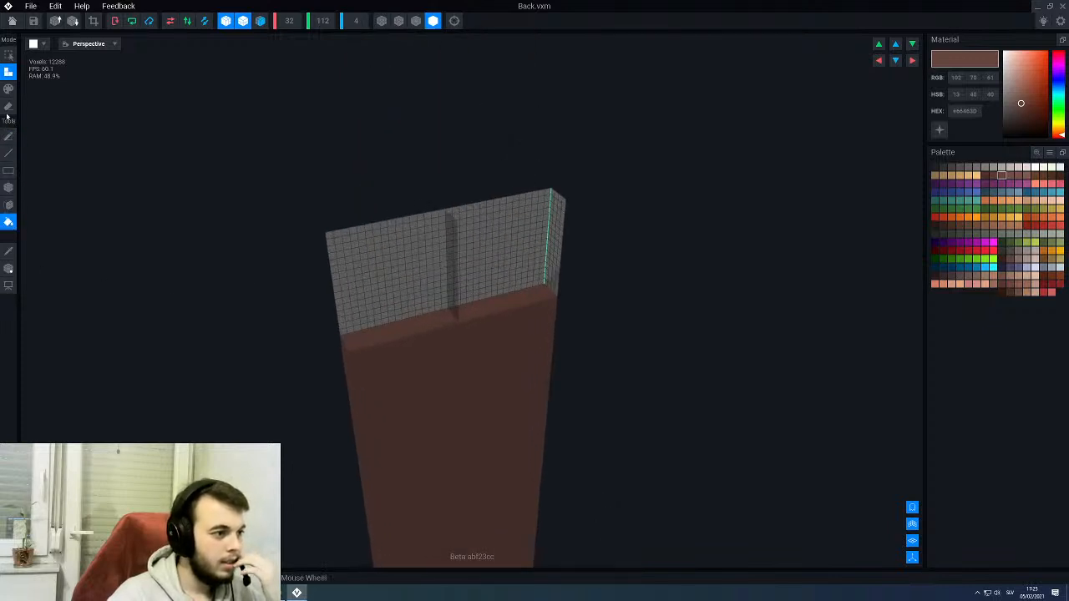
left_click(457, 301)
left_click(12, 21)
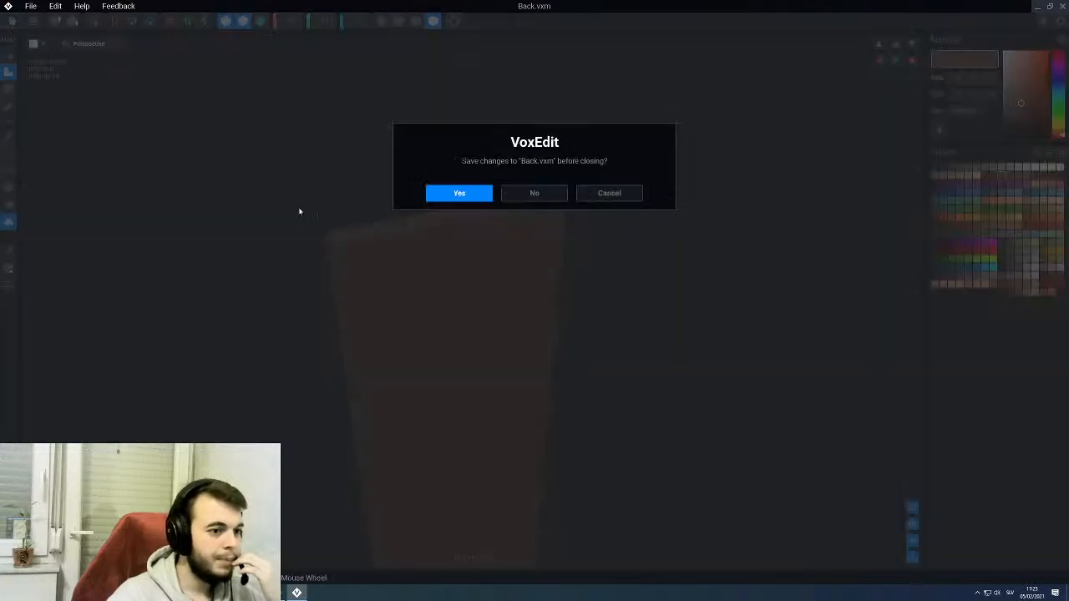
left_click(458, 192)
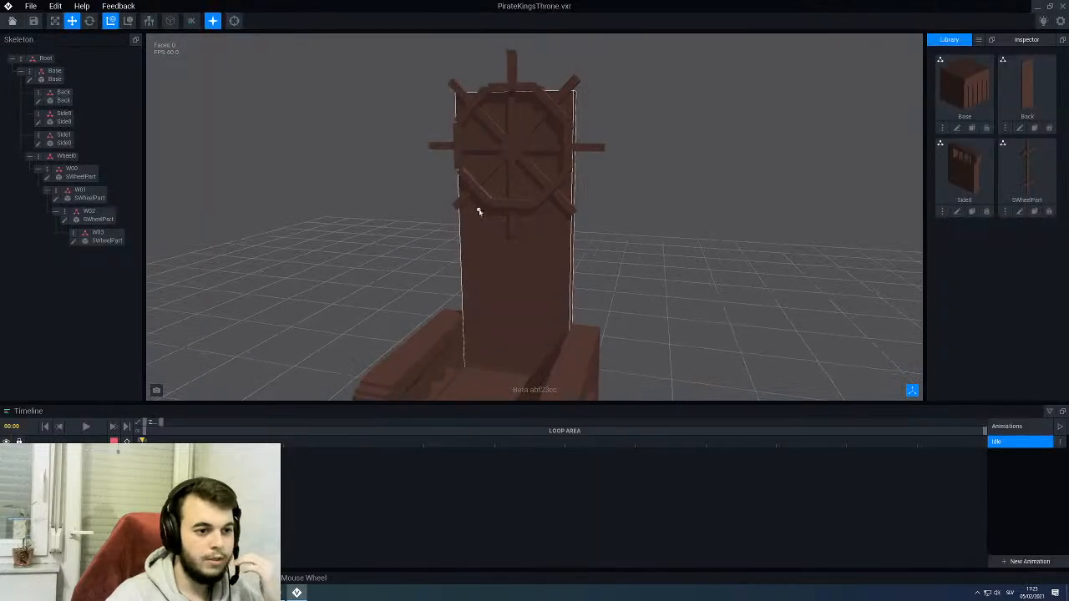
- Raise the Wheel0 node to a height of 108 on the extended backrest
left_click(509, 152)
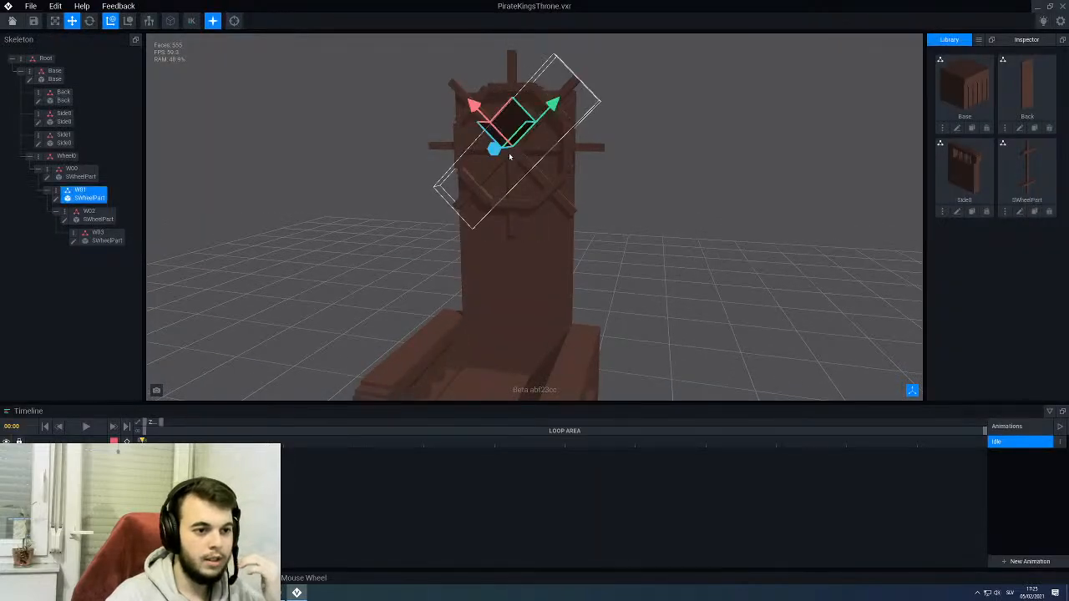
left_click(67, 157)
left_click_drag(512, 93, 525, 50)
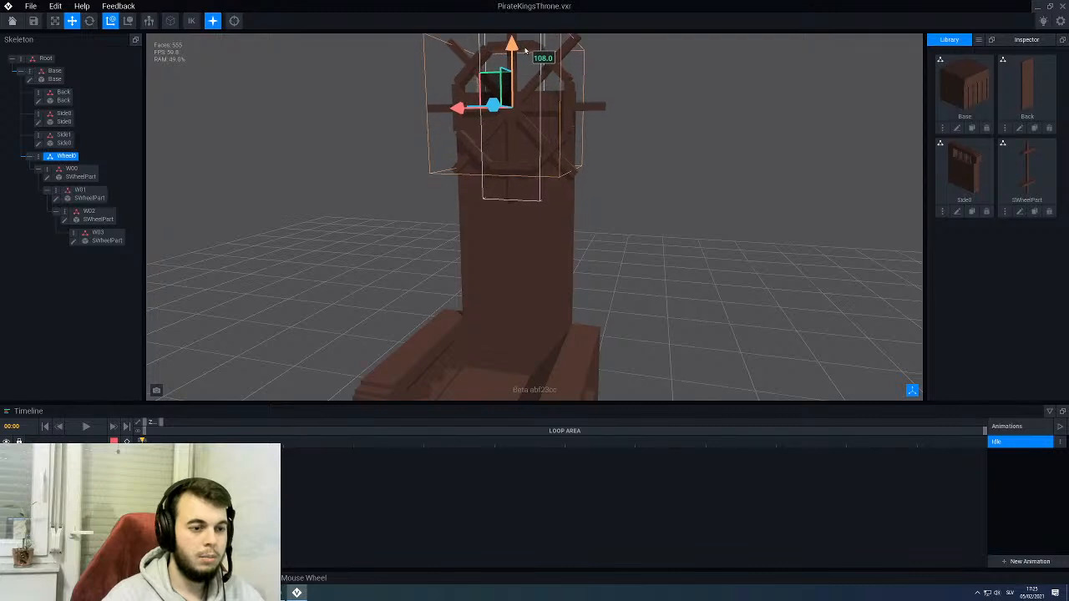
right_click_drag(467, 152, 500, 155)
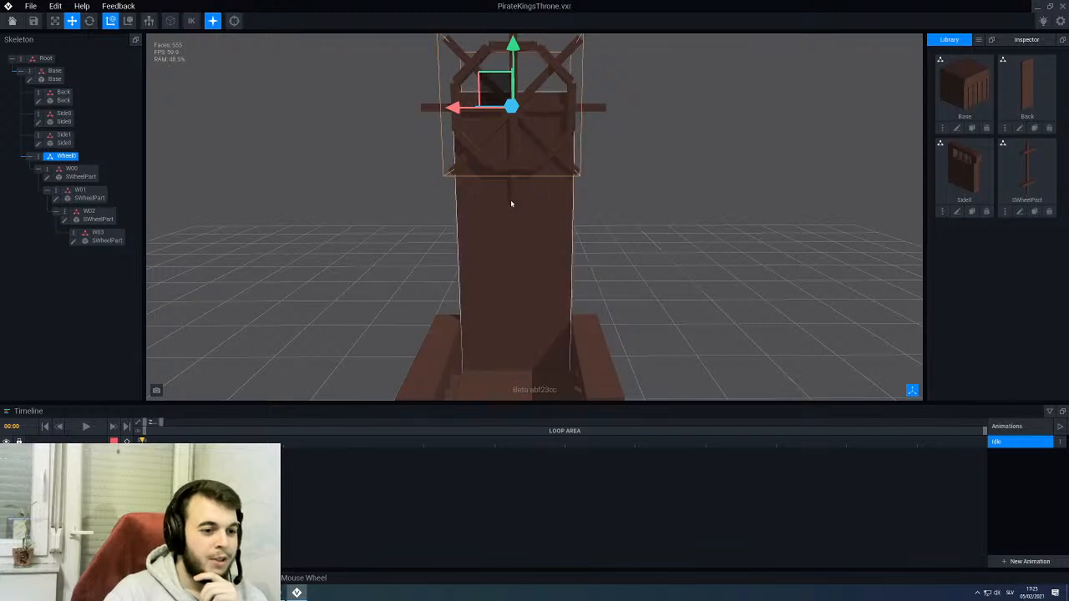
right_click_drag(511, 200, 514, 182)
left_click_drag(511, 53, 513, 43)
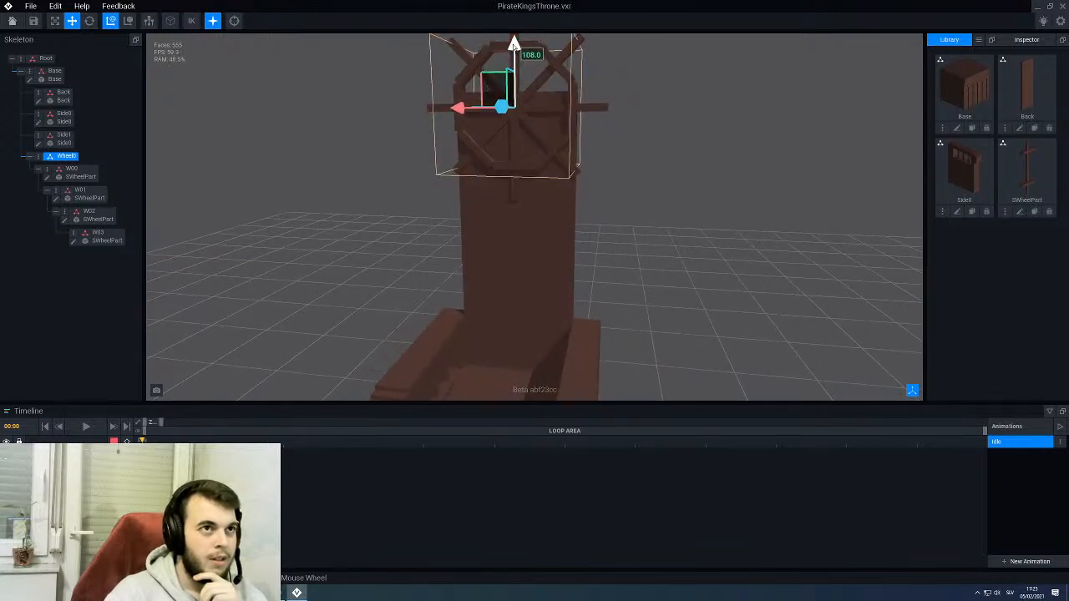
- Lower the Wheel0 node slightly so more of the wheel overlaps the backrest, and deselect it
right_click_drag(506, 215, 517, 155)
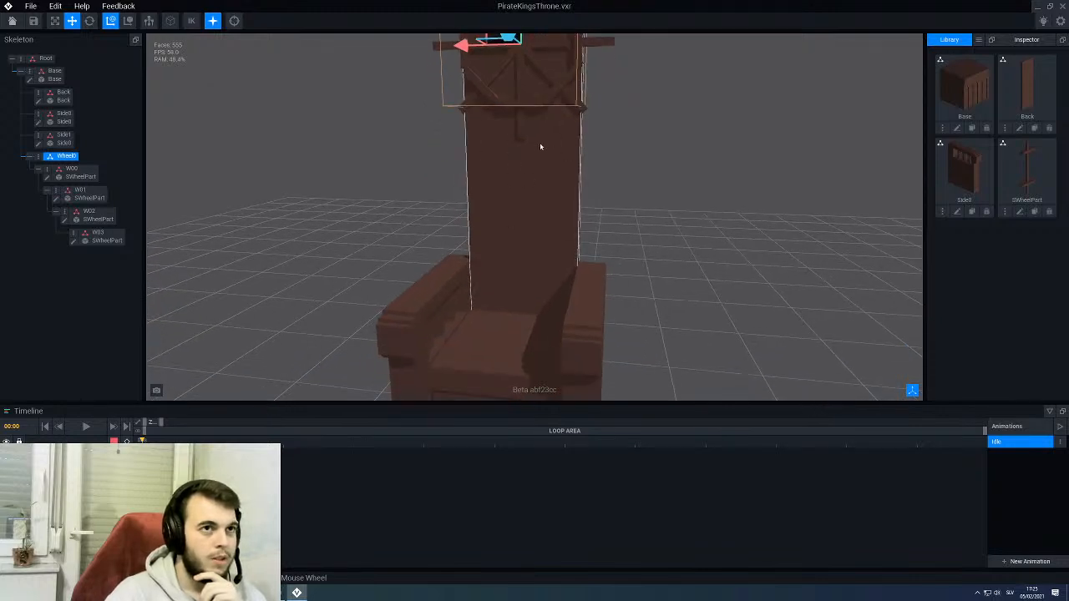
right_click_drag(539, 142, 542, 167)
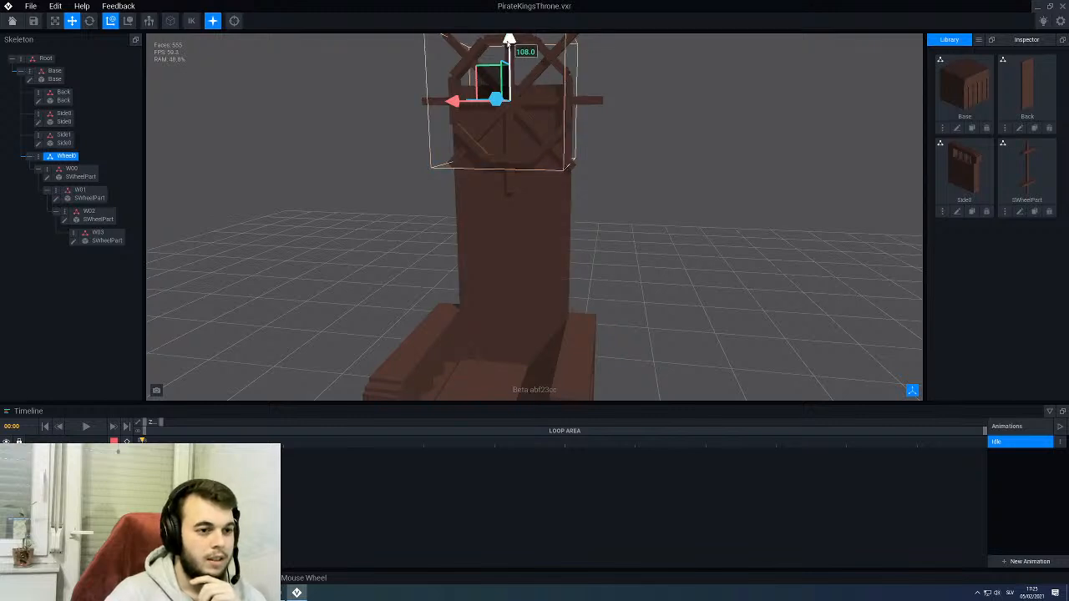
scroll(504, 206, "down", 3)
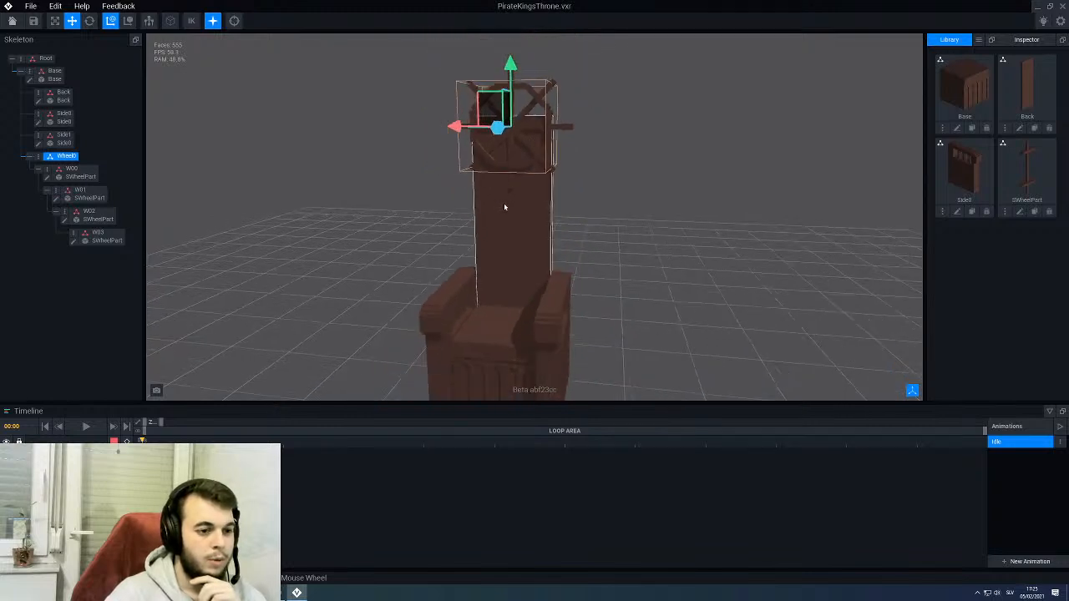
right_click_drag(506, 208, 507, 209)
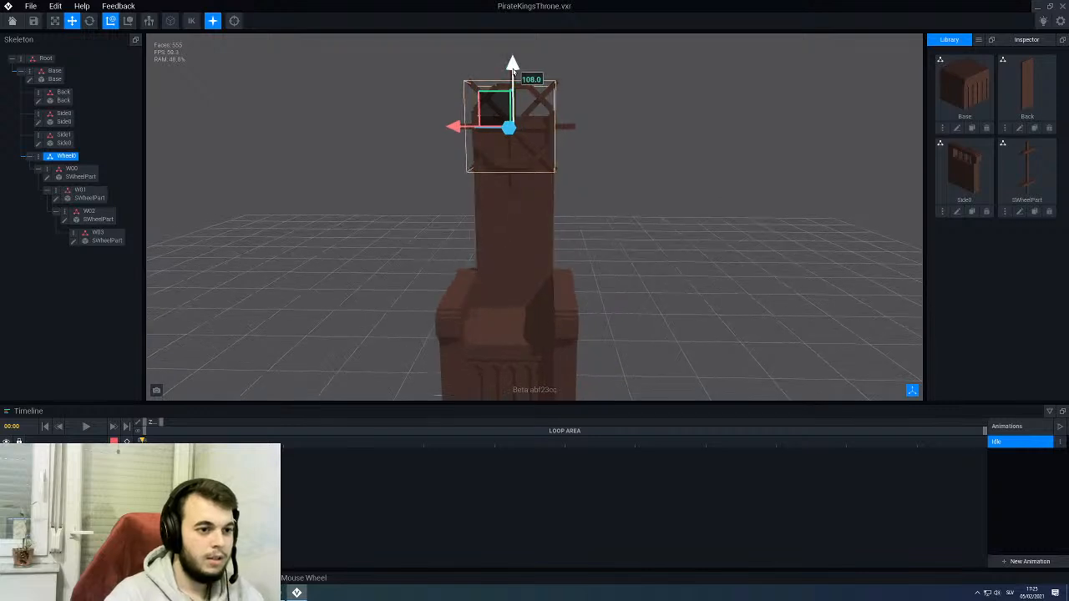
left_click_drag(513, 67, 500, 94)
left_click(411, 152)
scroll(411, 151, "down", 4)
mouse_move(411, 151)
right_mouse_down()
mouse_move(484, 161)
mouse_move(413, 153)
right_mouse_up()
scroll(465, 214, "up", 5)
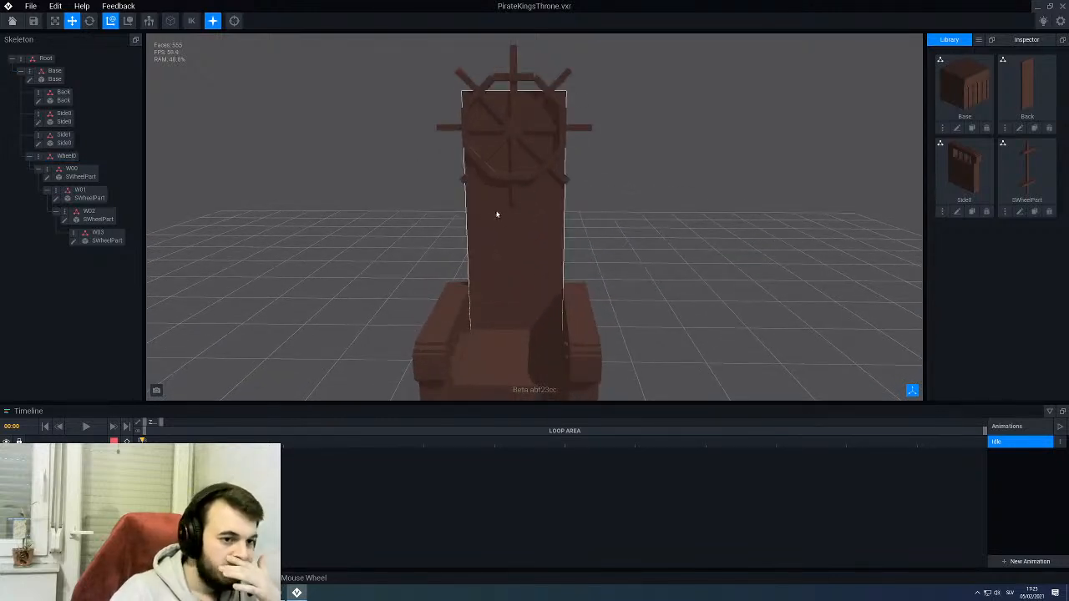
- Open the SWheelPart model for editing and shift its voxels upward until the upper crossbar wraps around to the base
right_click_drag(498, 210, 550, 183)
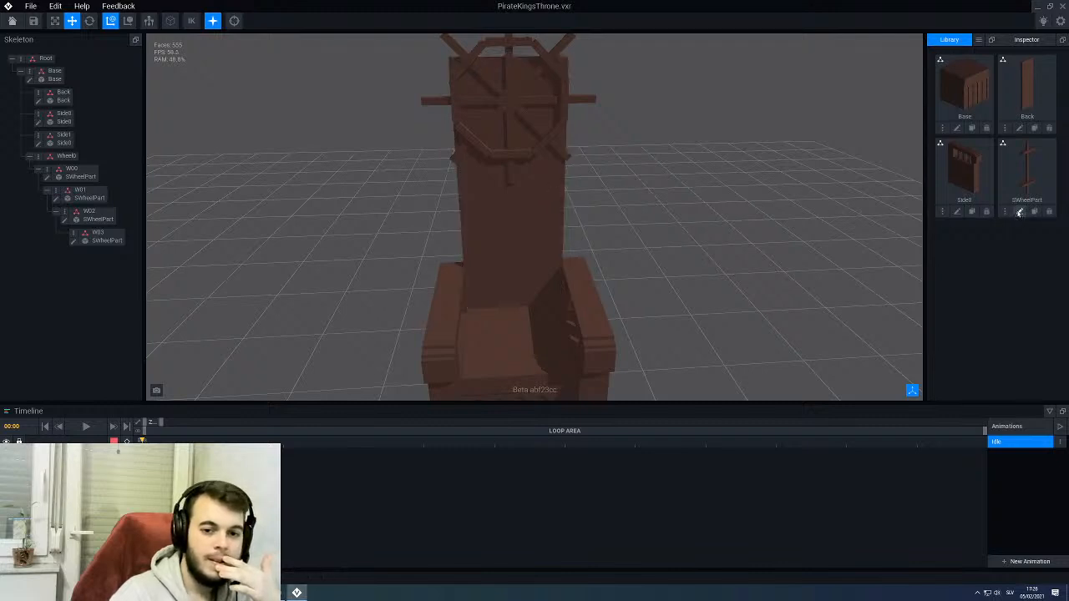
scroll(391, 241, "up", 3)
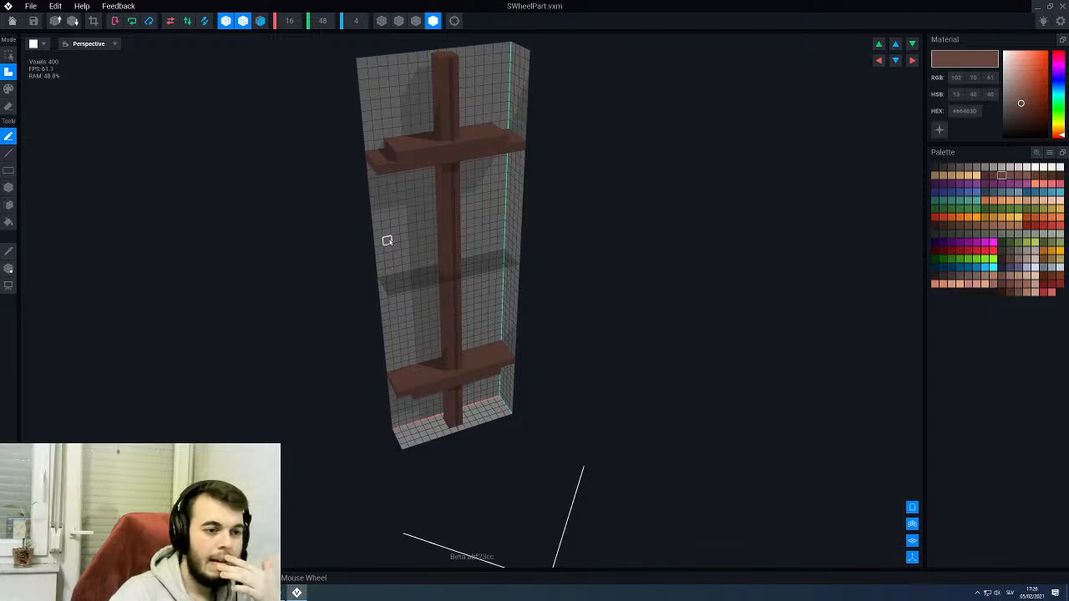
right_click_drag(446, 208, 668, 173)
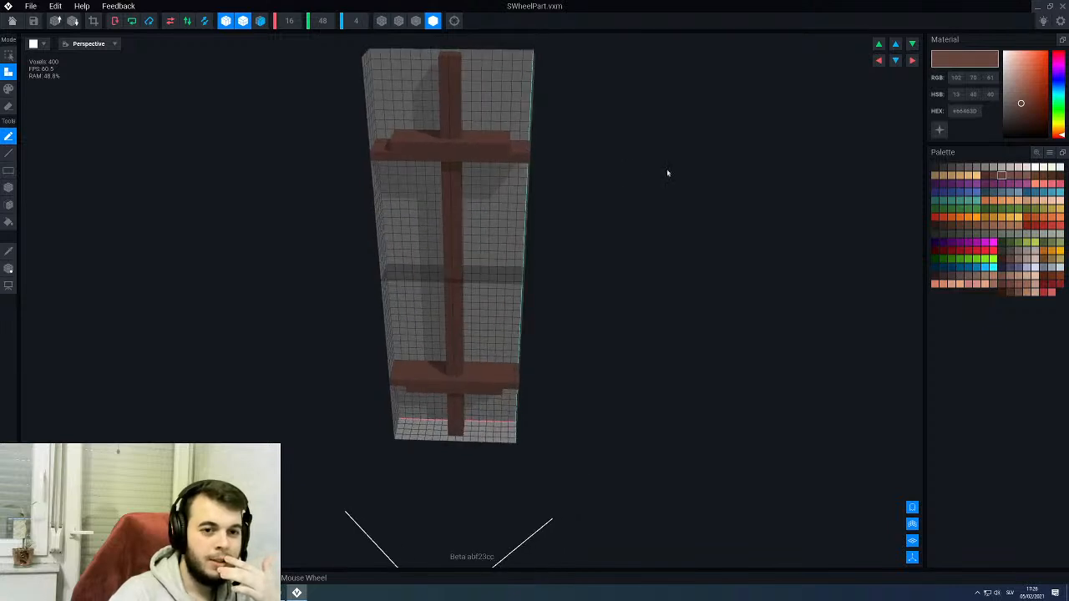
left_click(878, 45)
left_click(879, 46)
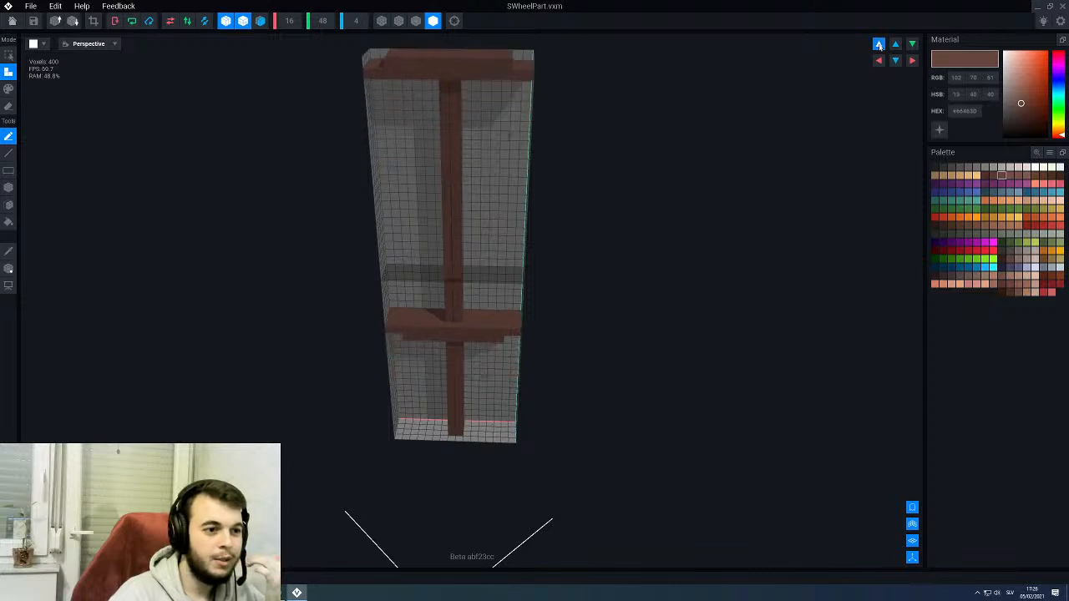
left_click(879, 45)
left_click(879, 46)
left_click(879, 45)
scroll(484, 198, "down", 2)
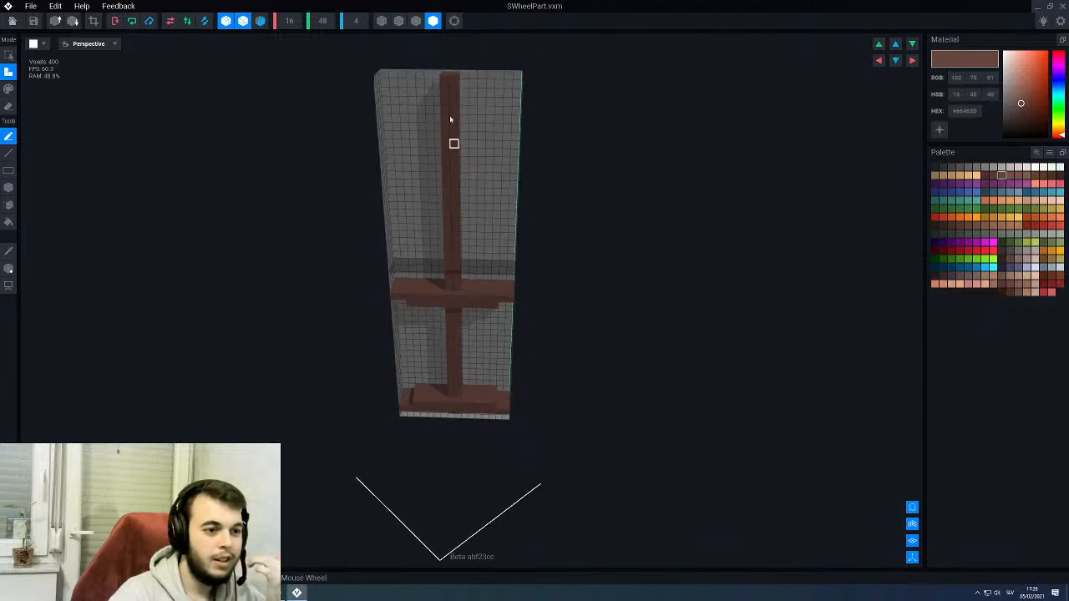
right_click_drag(444, 325, 446, 320)
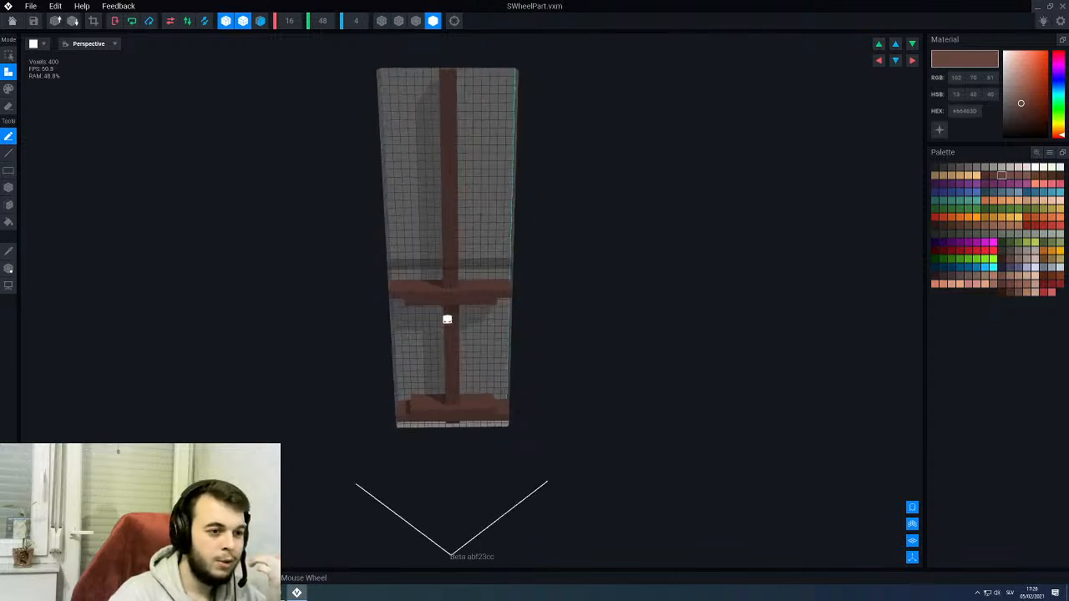
- Set the SWheelPart model's Y height to 56 voxels
middle_click_drag(479, 108, 476, 219)
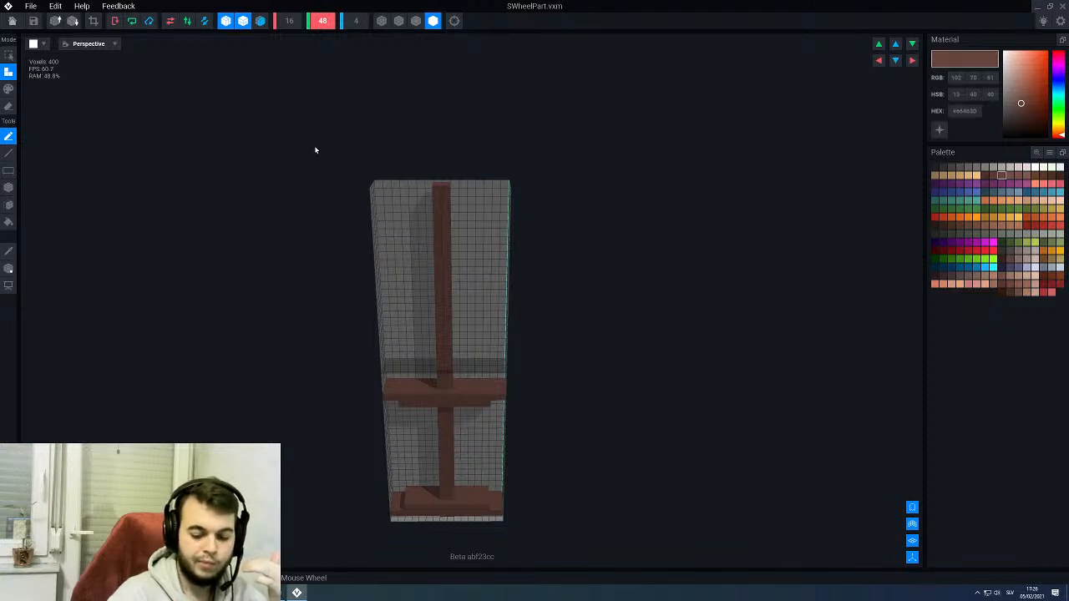
type("56")
key("Return")
- Extrude the top face of the vertical spoke voxel by voxel up to the new upper limit of the volume
scroll(438, 219, "up", 3)
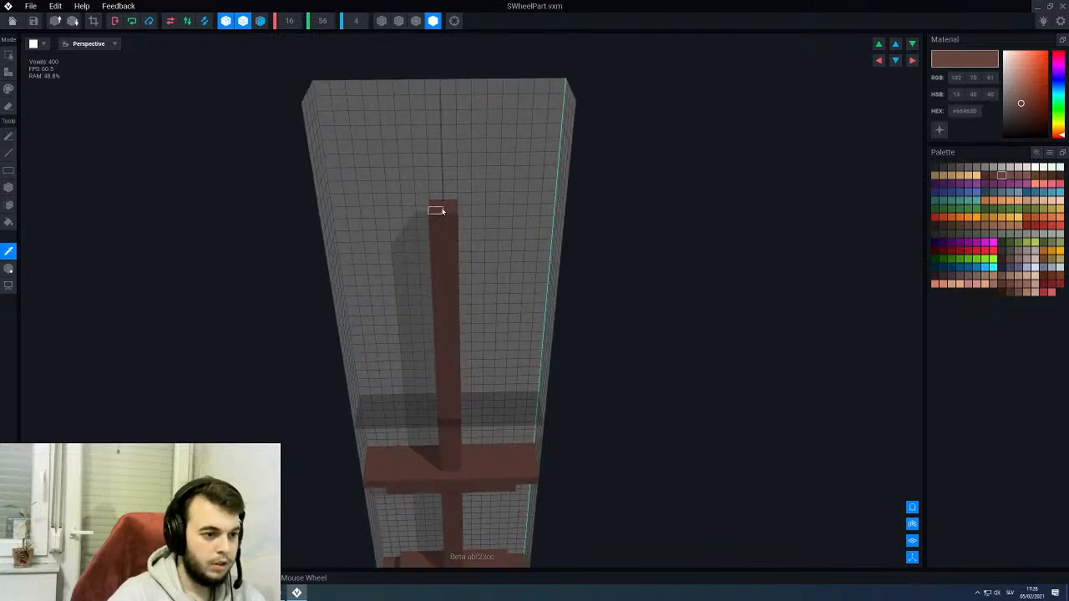
key("6")
key("5")
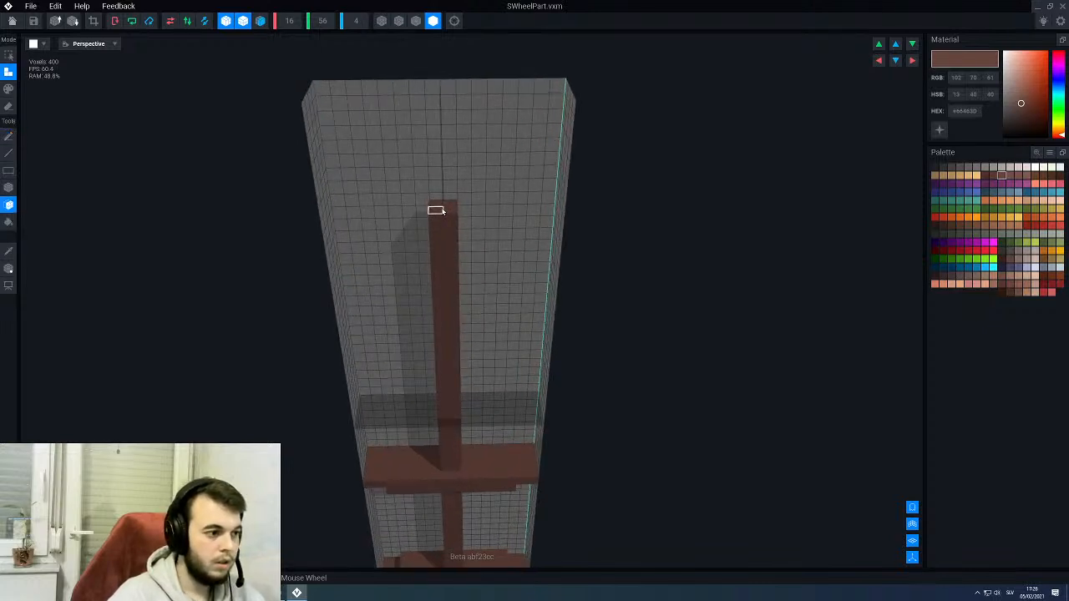
left_click(443, 212)
left_click(441, 198)
left_click(440, 182)
left_click(439, 167)
left_click(437, 154)
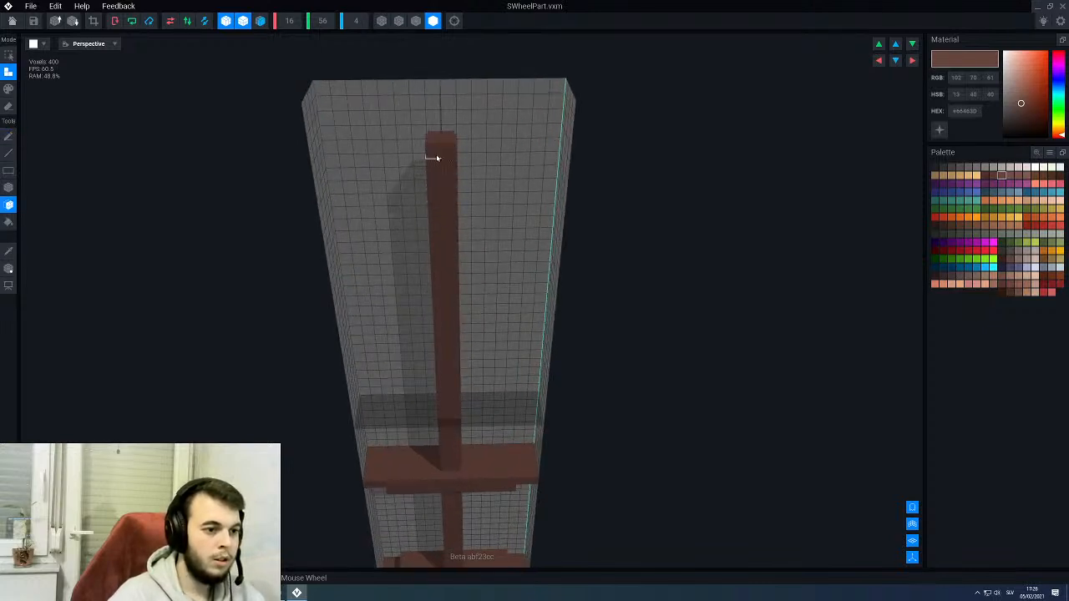
left_click(437, 138)
left_click(436, 123)
left_click(436, 107)
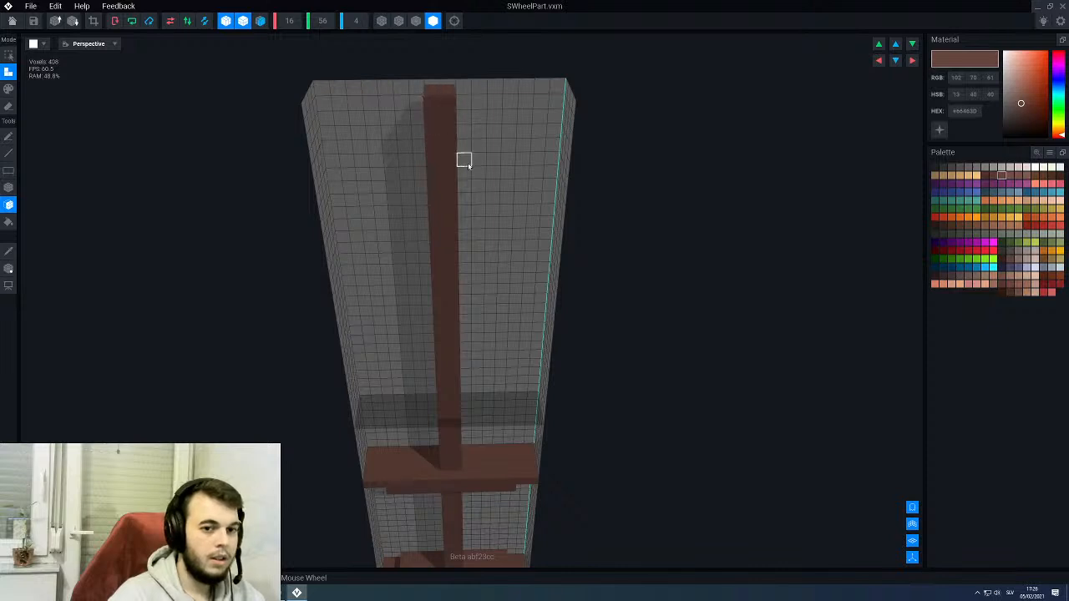
- Shift the voxels back down until both crossbars sit evenly from the spoke's ends, then save SWheelPart and return to the throne rig
scroll(470, 169, "down", 2)
middle_click_drag(483, 201, 492, 143)
left_click(913, 44)
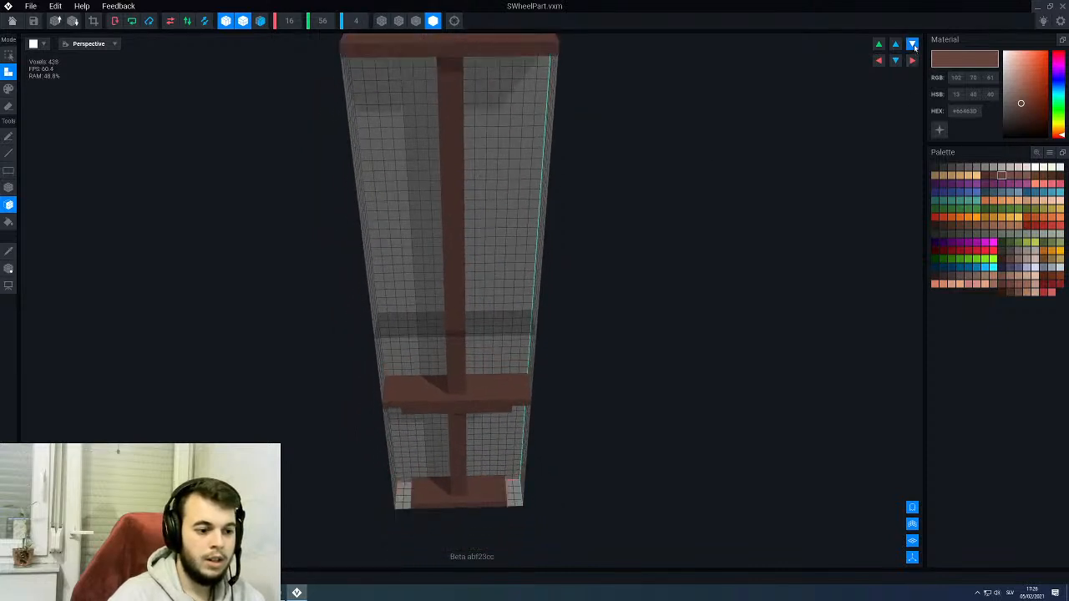
left_click(912, 44)
left_click(912, 45)
left_click(915, 47)
mouse_move(440, 217)
right_mouse_down()
mouse_move(441, 194)
mouse_move(447, 212)
right_mouse_up()
left_click(913, 44)
left_click(912, 44)
left_click(913, 44)
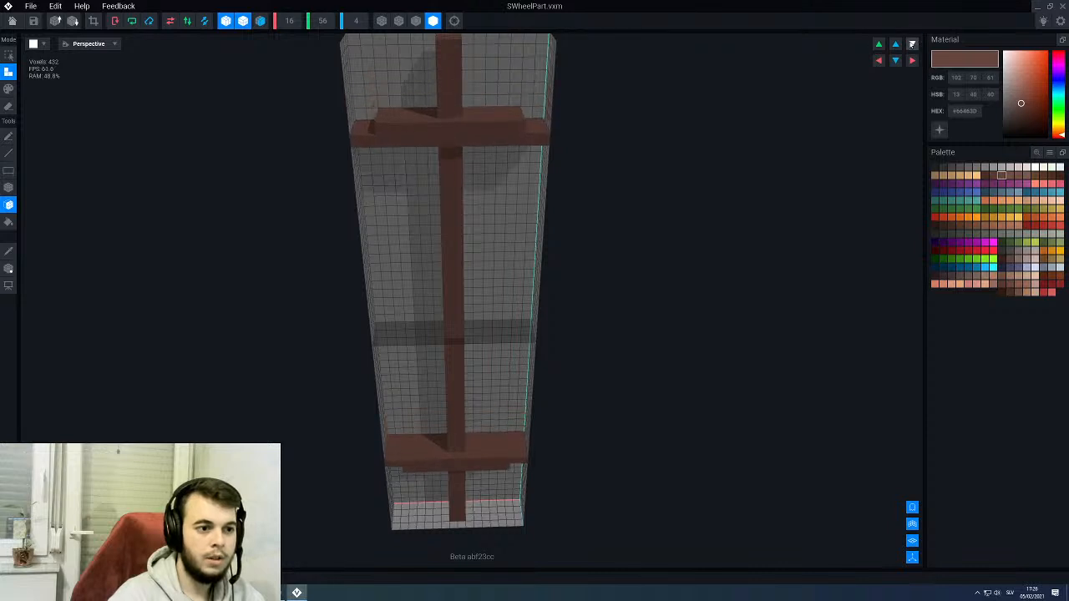
left_click(913, 44)
scroll(475, 267, "down", 3)
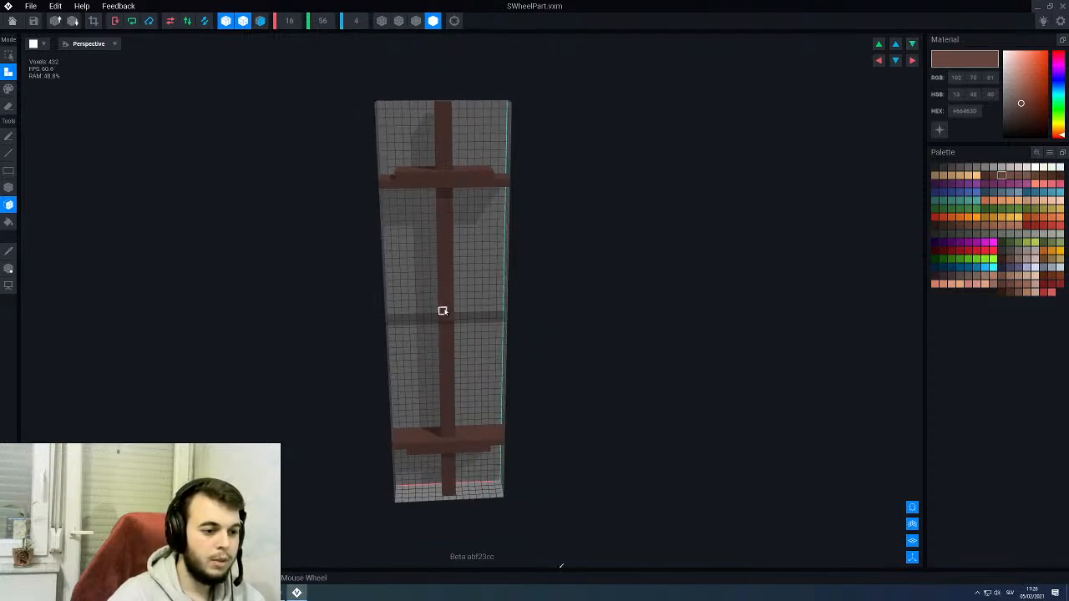
left_click(13, 22)
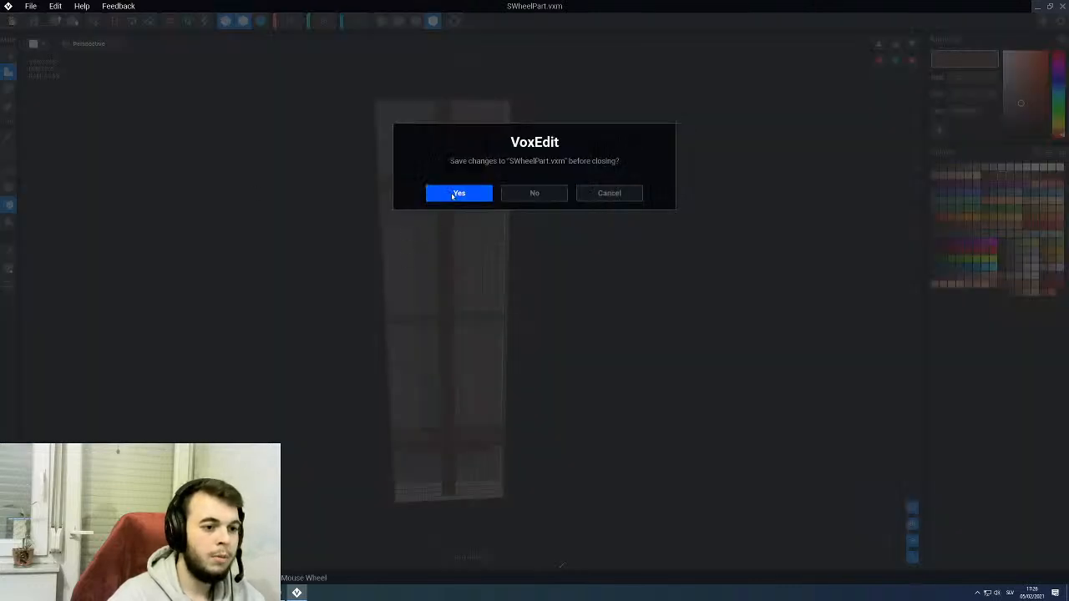
left_click(458, 194)
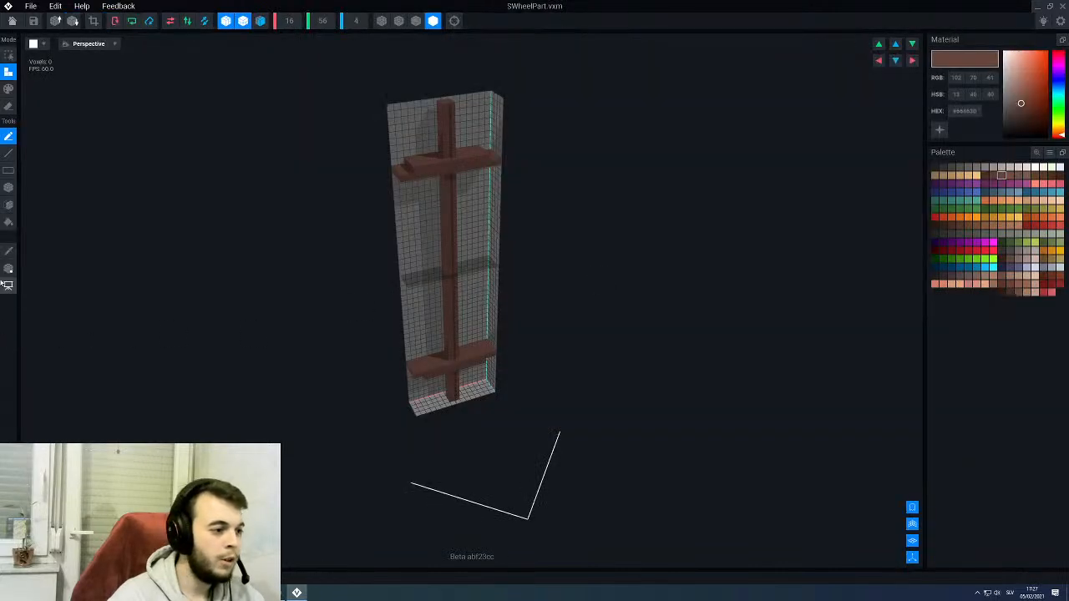
- Reopen SWheelPart, move its pivot to the middle of the lengthened spoke, then save and return to the throne rig
left_click(9, 269)
right_click_drag(526, 294, 444, 302)
left_click_drag(446, 217, 451, 195)
left_click(11, 20)
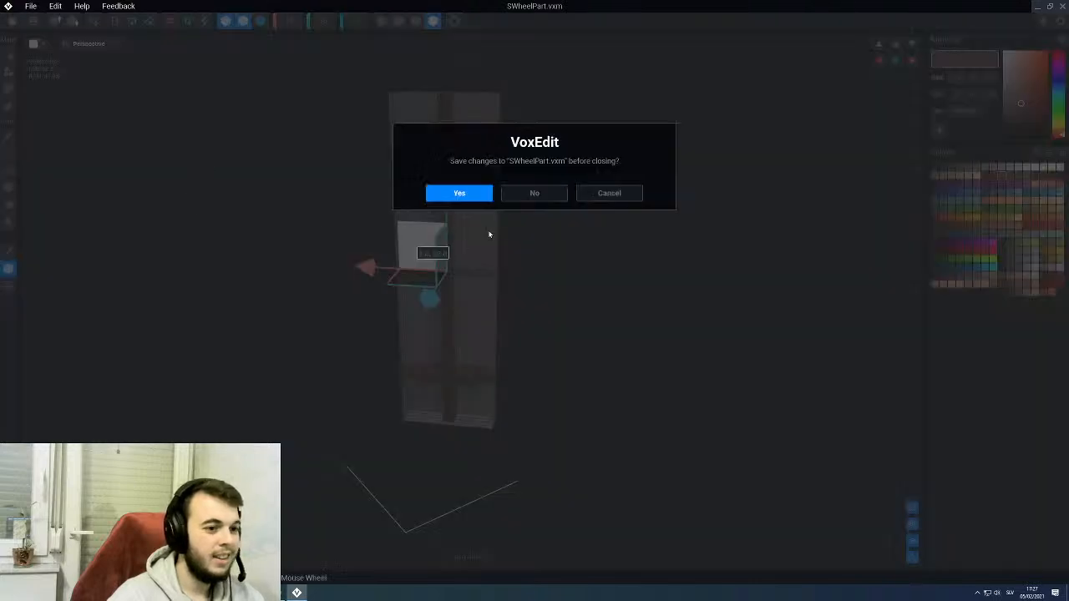
left_click(459, 193)
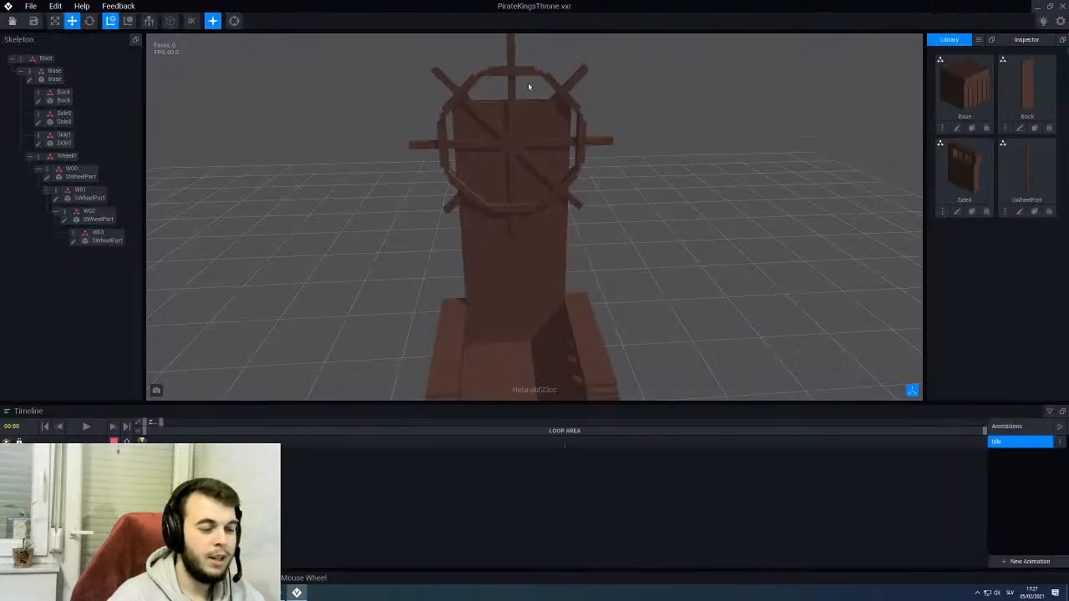
- Reopen SWheelPart and add a line of voxels across the stepped end of the upper crossbar, then save and return to the rig
right_click_drag(574, 259, 565, 256)
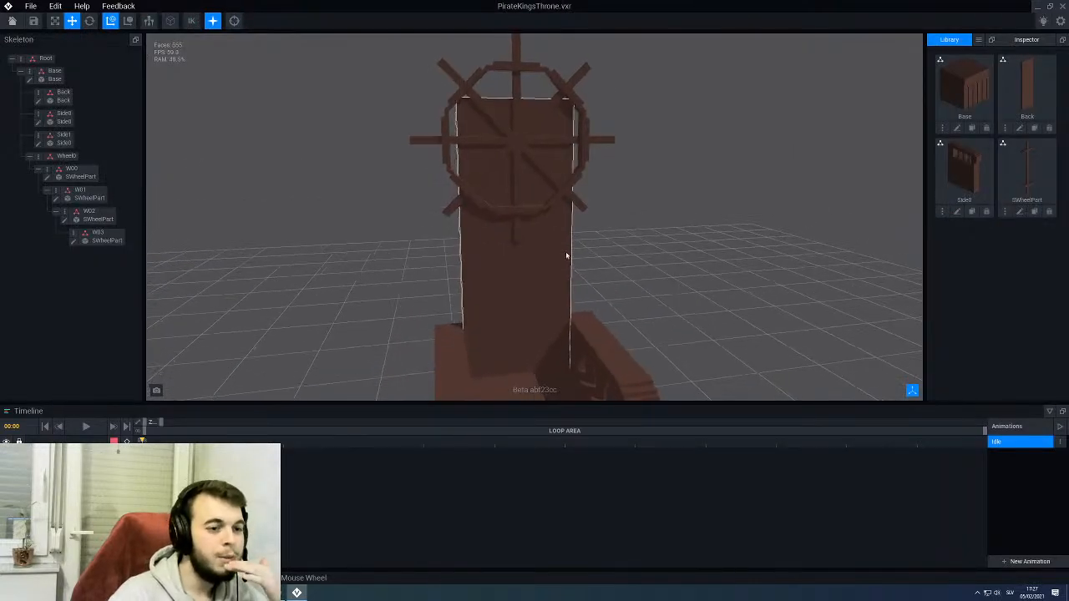
right_click_drag(536, 205, 525, 203)
scroll(535, 204, "down", 2)
scroll(525, 203, "up", 2)
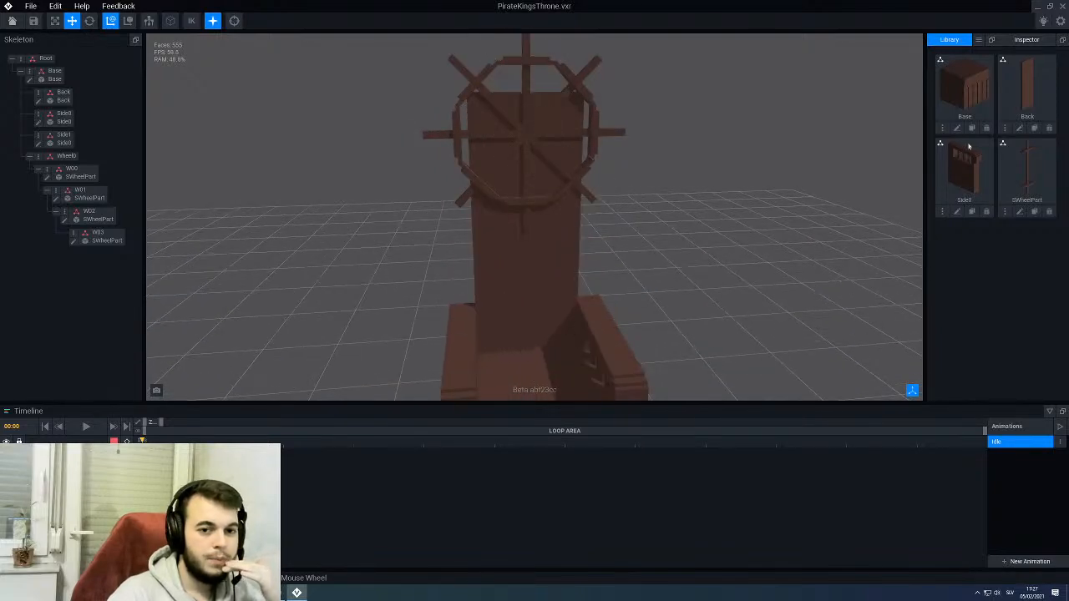
left_click(1020, 212)
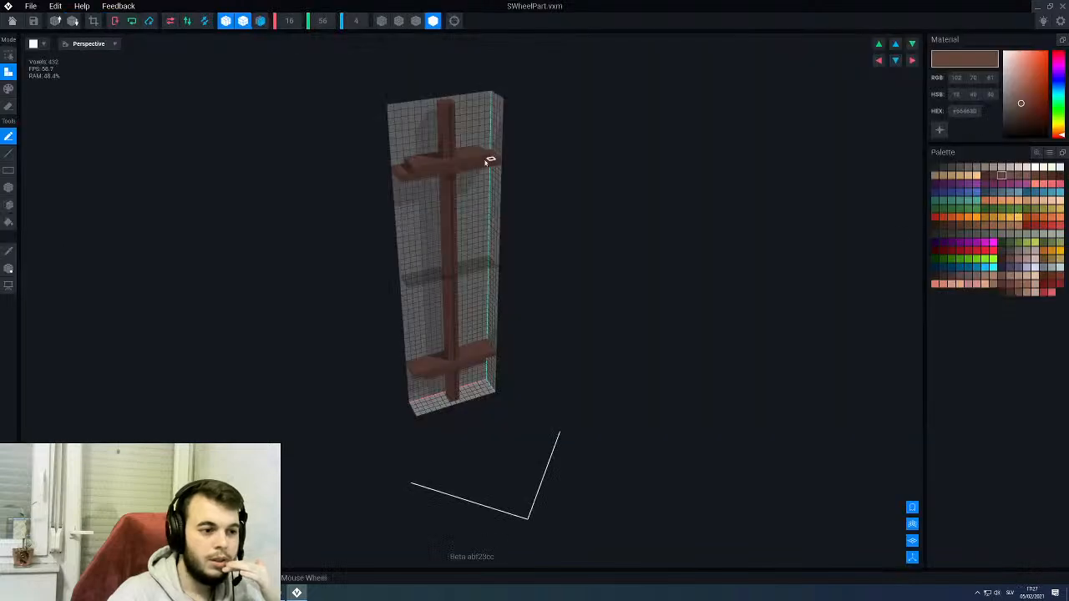
scroll(491, 159, "up", 3)
scroll(393, 139, "down", 2)
scroll(425, 231, "up", 3)
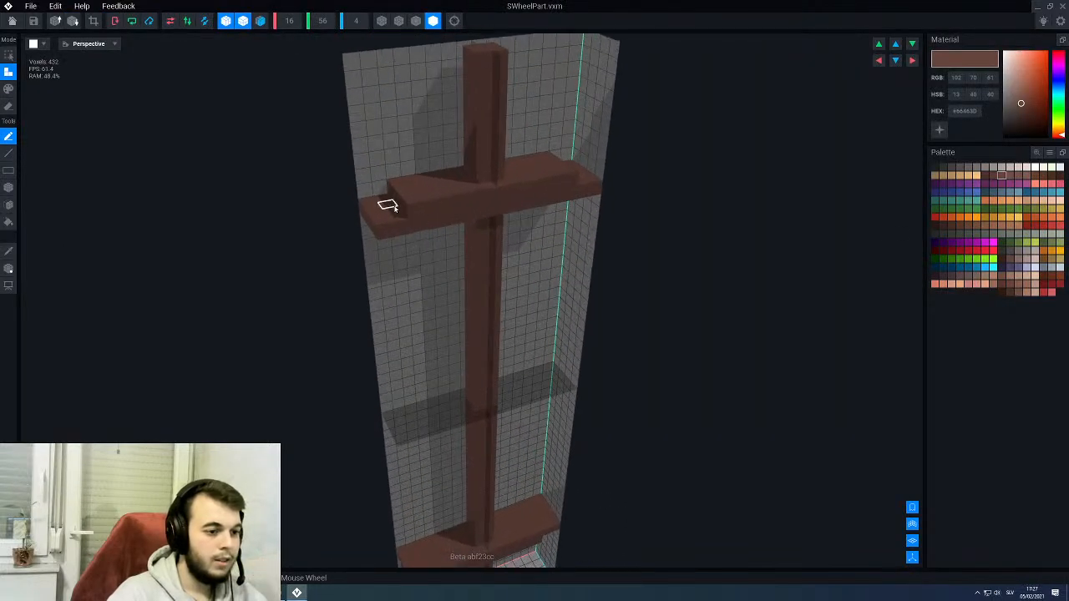
key("l")
left_click_drag(399, 218, 384, 196)
left_click(12, 23)
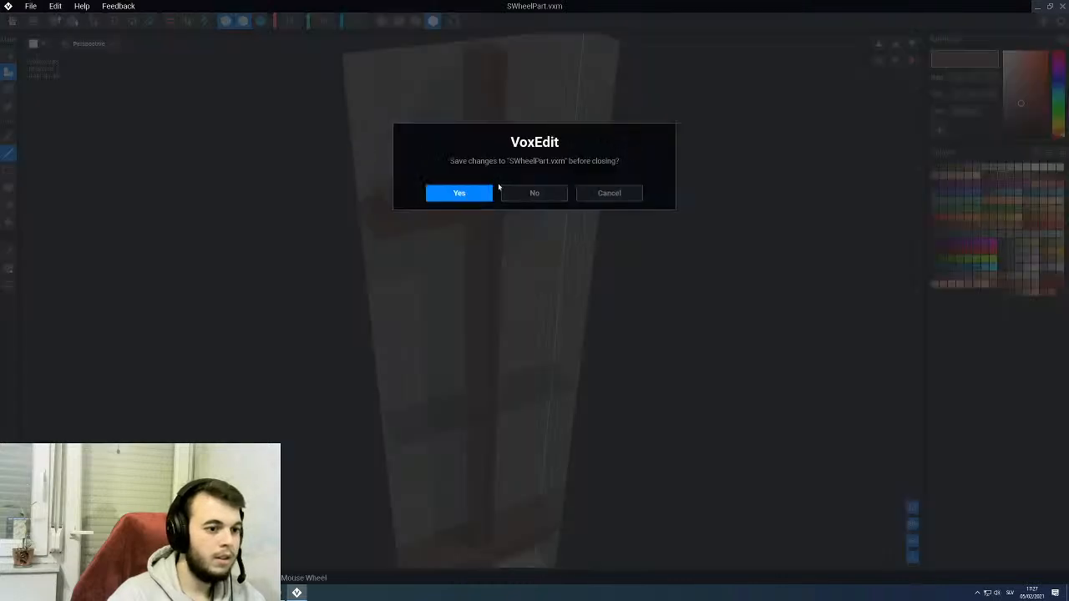
left_click(460, 193)
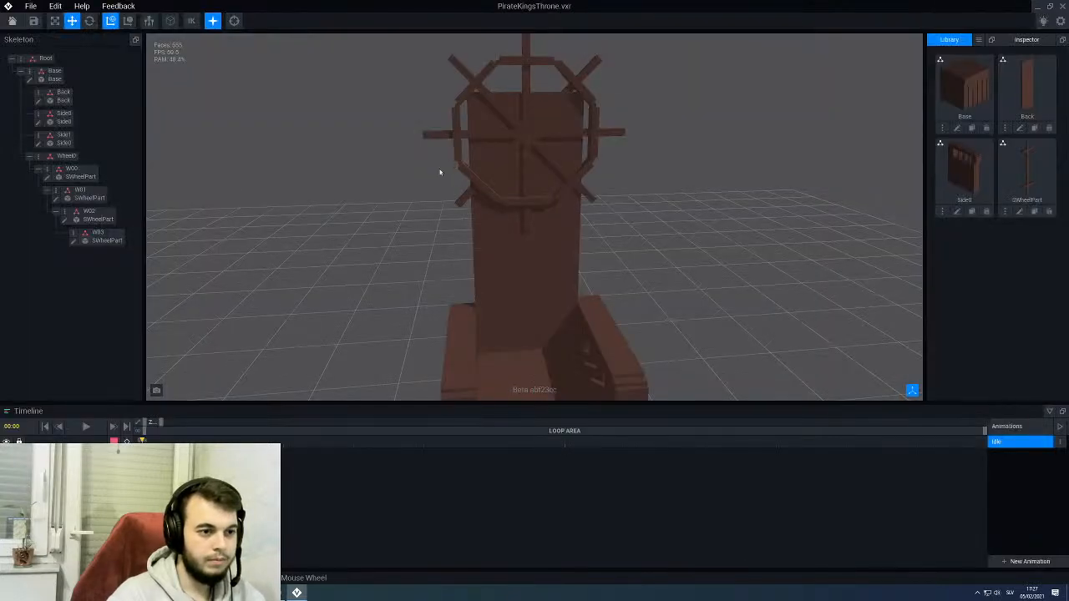
- Reopen SWheelPart and fill the remaining notch at the crossbar's outer end with a voxel line, then save and return to the rig
right_click_drag(466, 167, 468, 163)
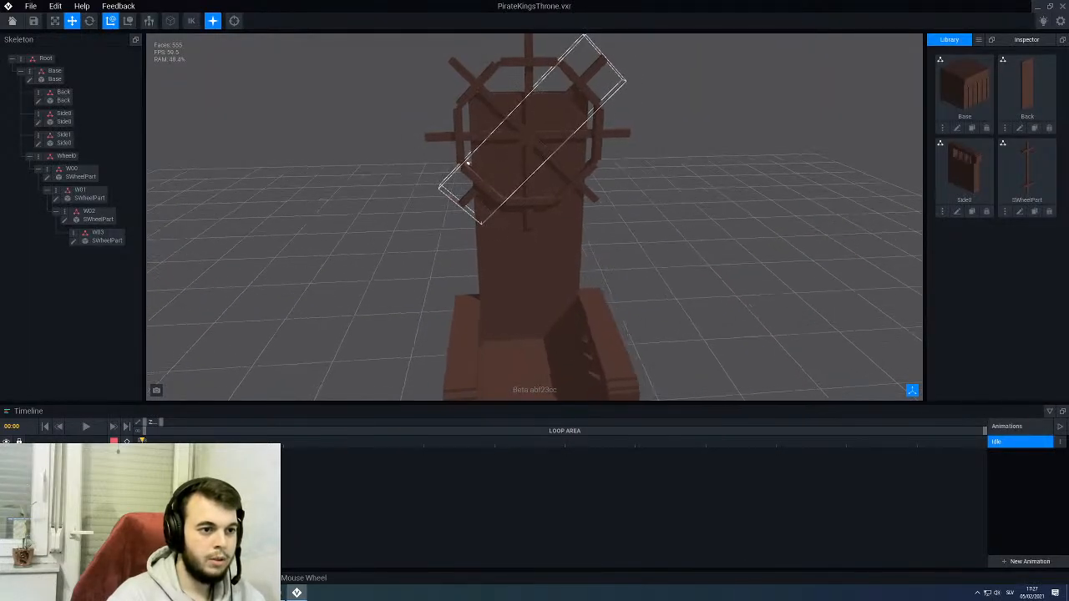
left_click(1020, 211)
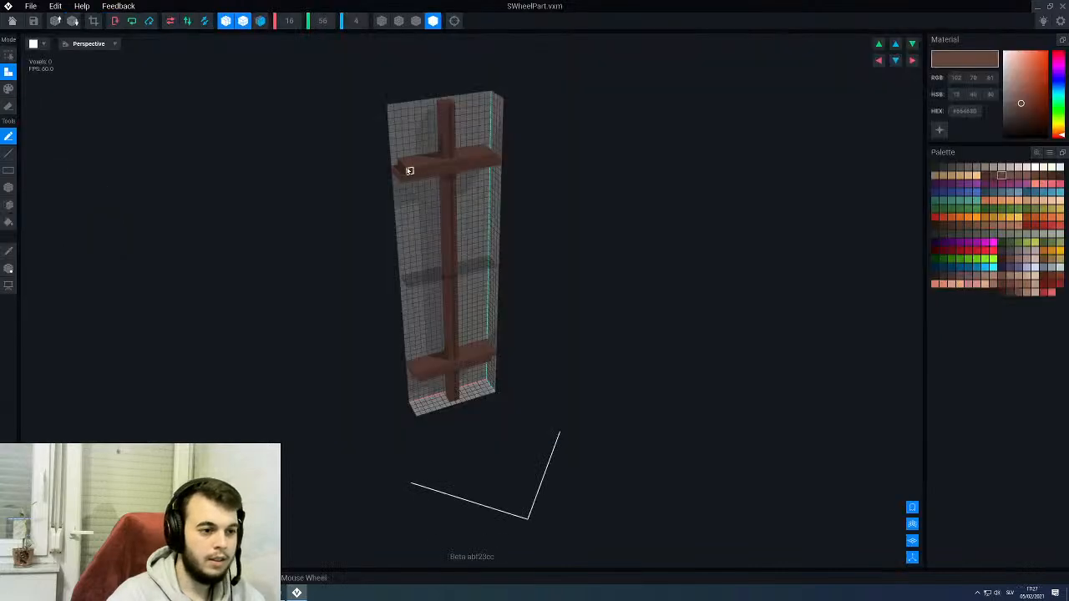
scroll(368, 131, "up", 4)
middle_click_drag(363, 124, 403, 188)
scroll(402, 188, "up", 2)
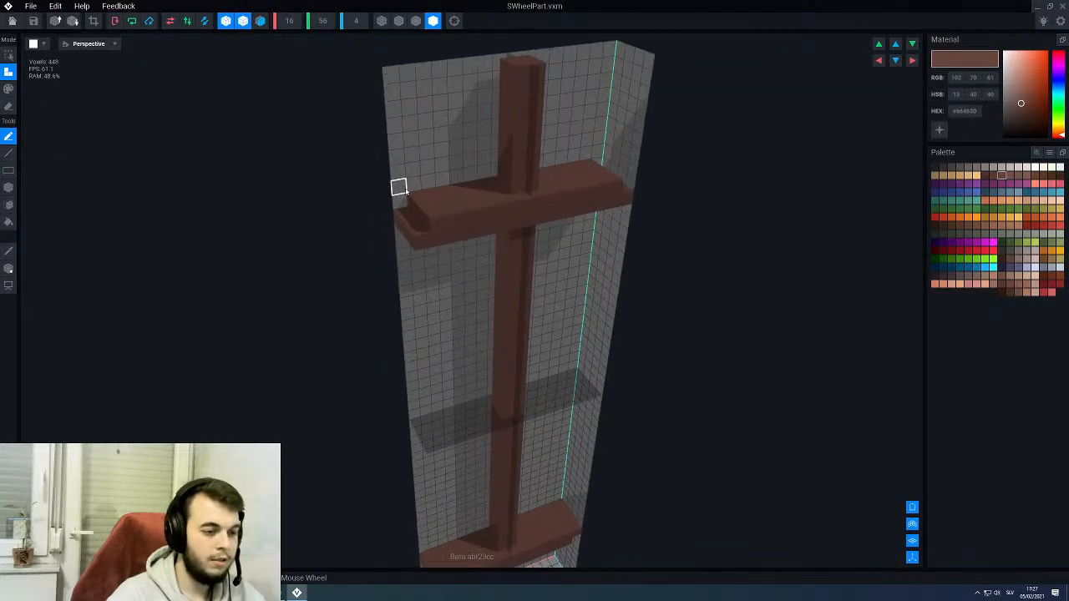
key("l")
left_click_drag(400, 201, 425, 232)
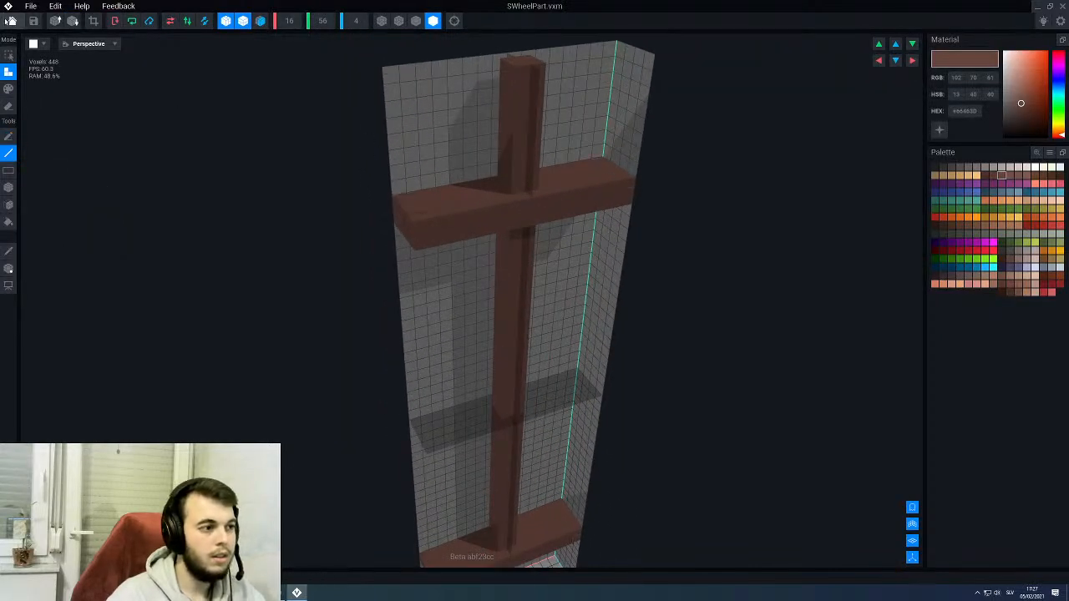
left_click(10, 20)
left_click(457, 193)
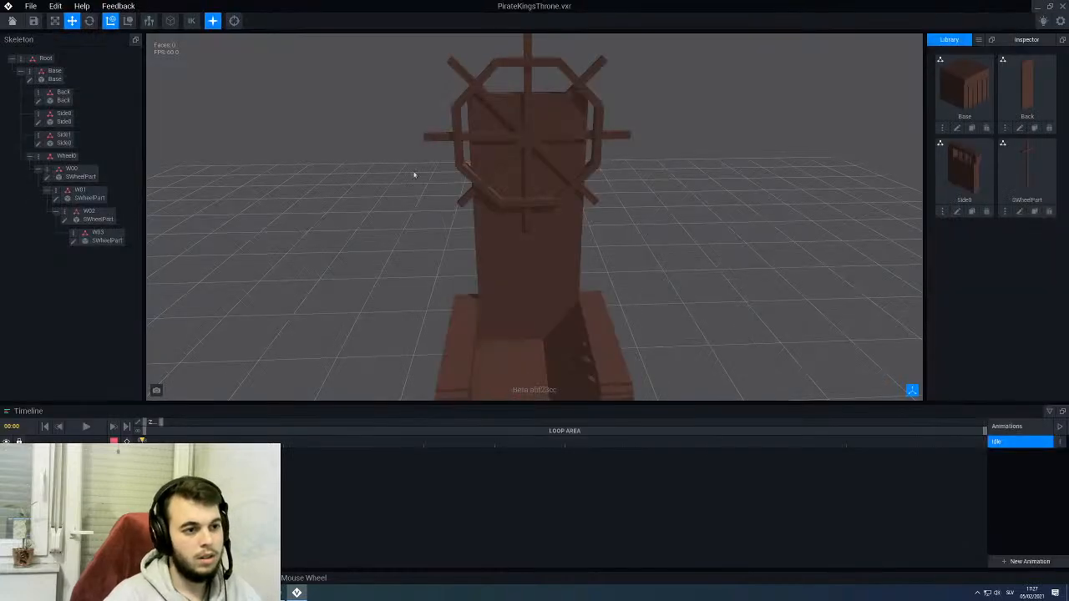
- Examine the wheel's rim and its fit against the backrest from the front and side
scroll(391, 190, "down", 3)
right_click_drag(389, 191, 466, 164)
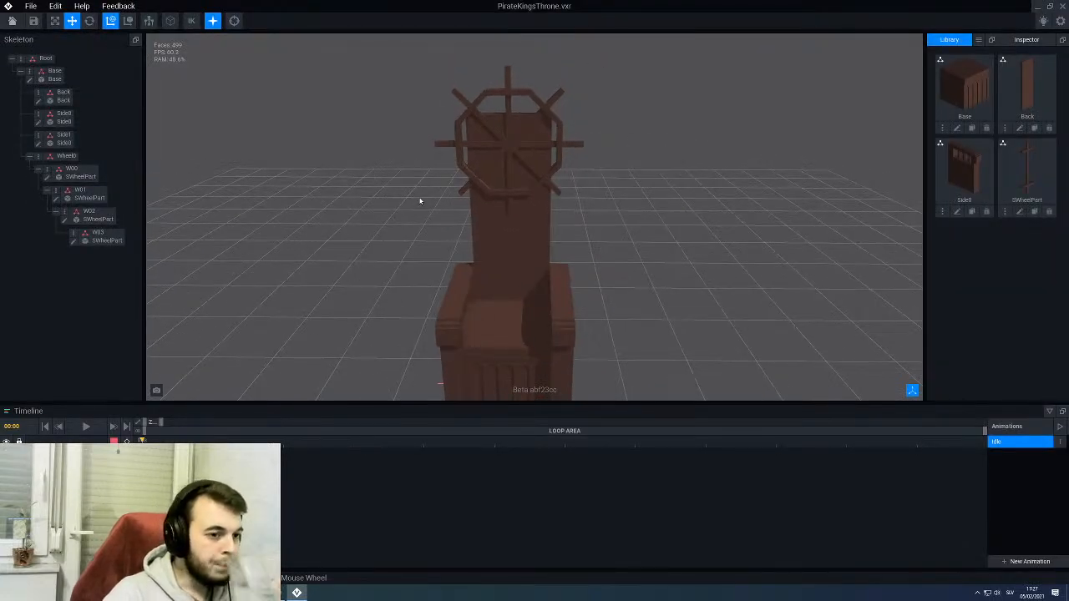
right_click_drag(421, 201, 504, 194)
scroll(502, 200, "up", 2)
scroll(506, 203, "down", 3)
scroll(503, 187, "up", 3)
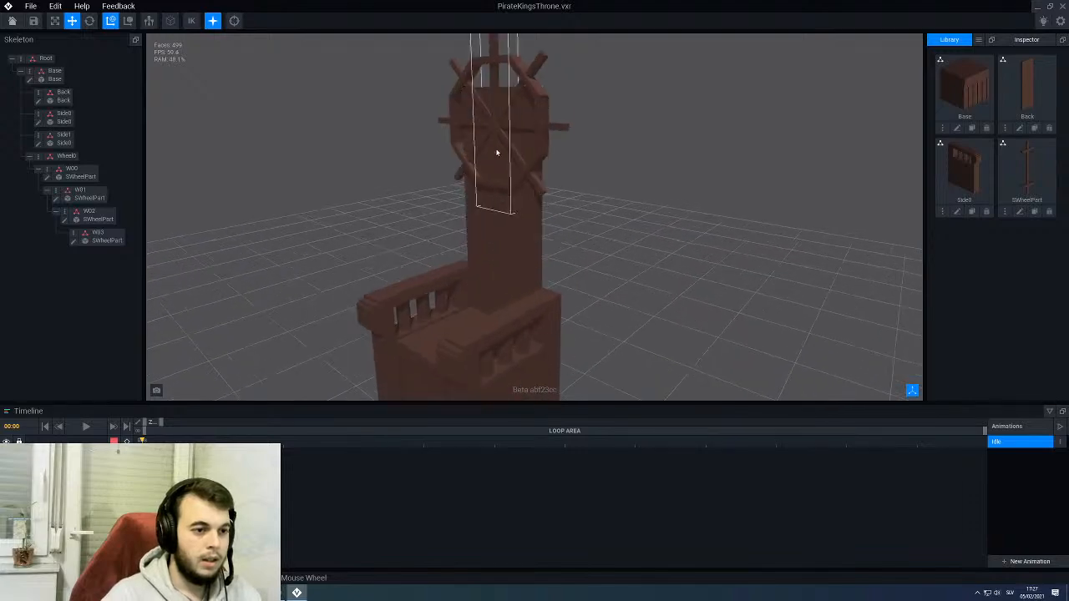
left_click(498, 131)
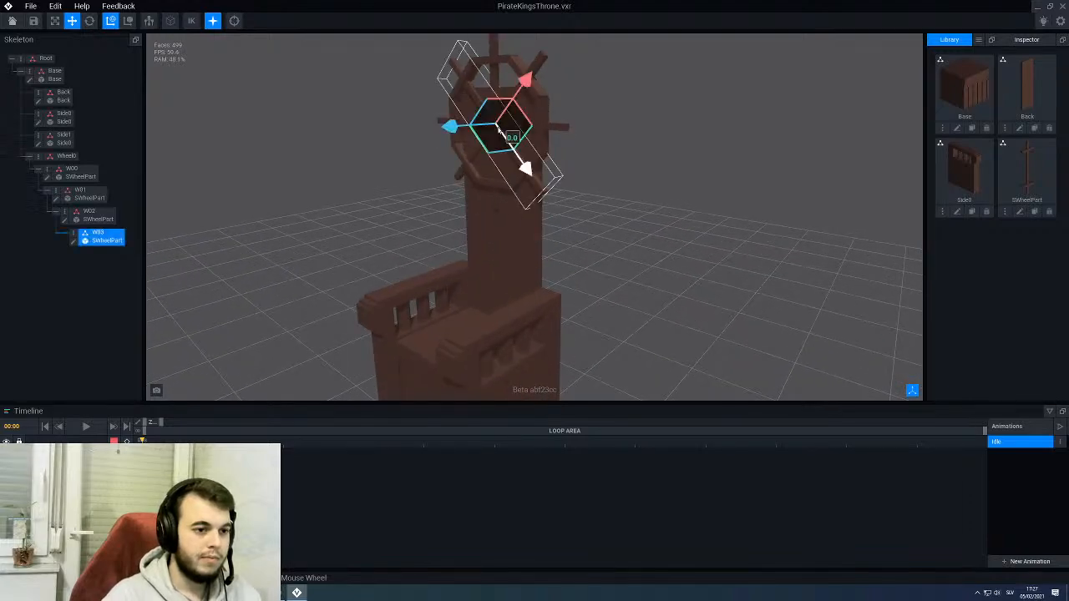
right_click_drag(498, 131, 470, 136)
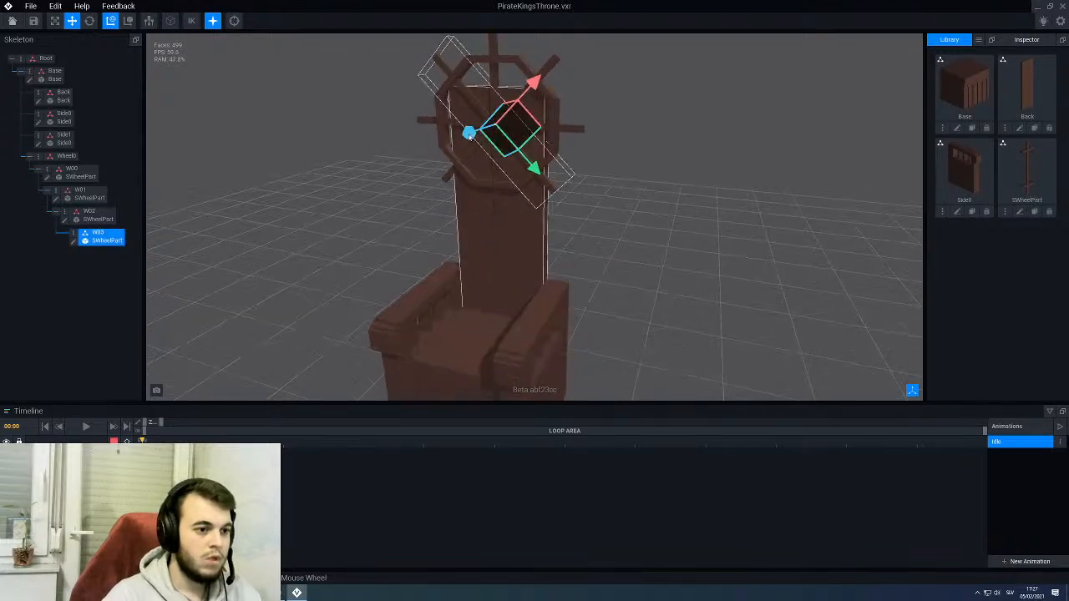
left_click(190, 226)
right_click_drag(484, 217, 527, 184)
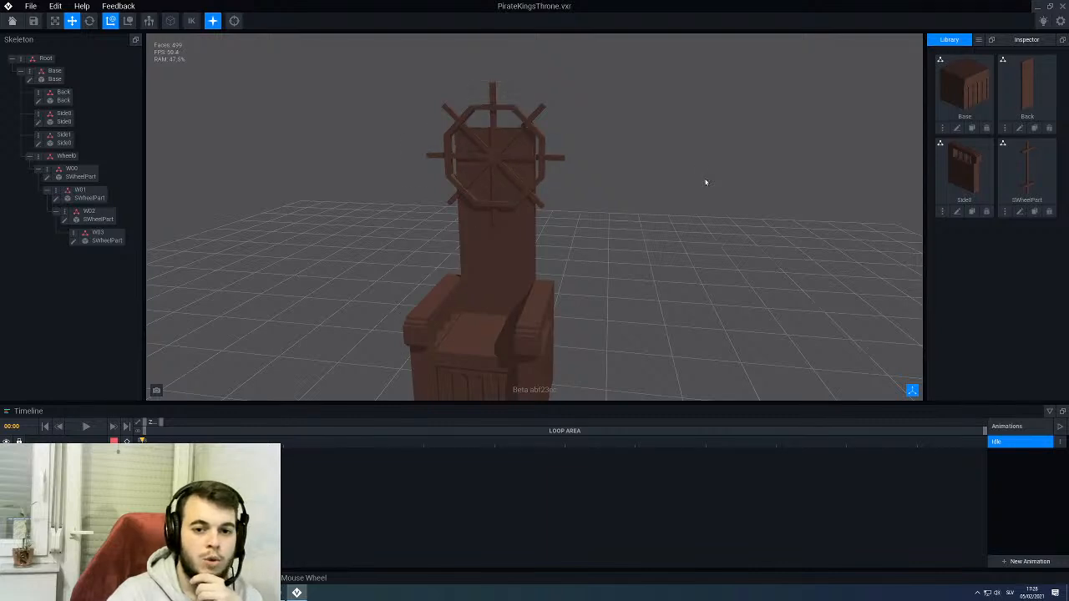
- Clone the Back model in the library under the name Skull
left_click(1034, 128)
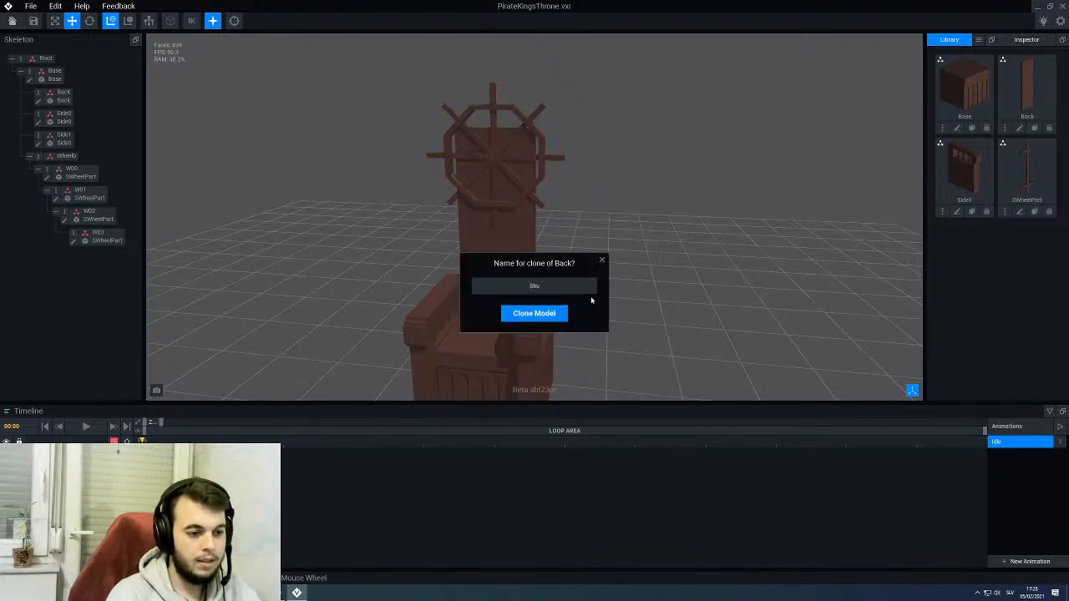
type("Skull")
key("Return")
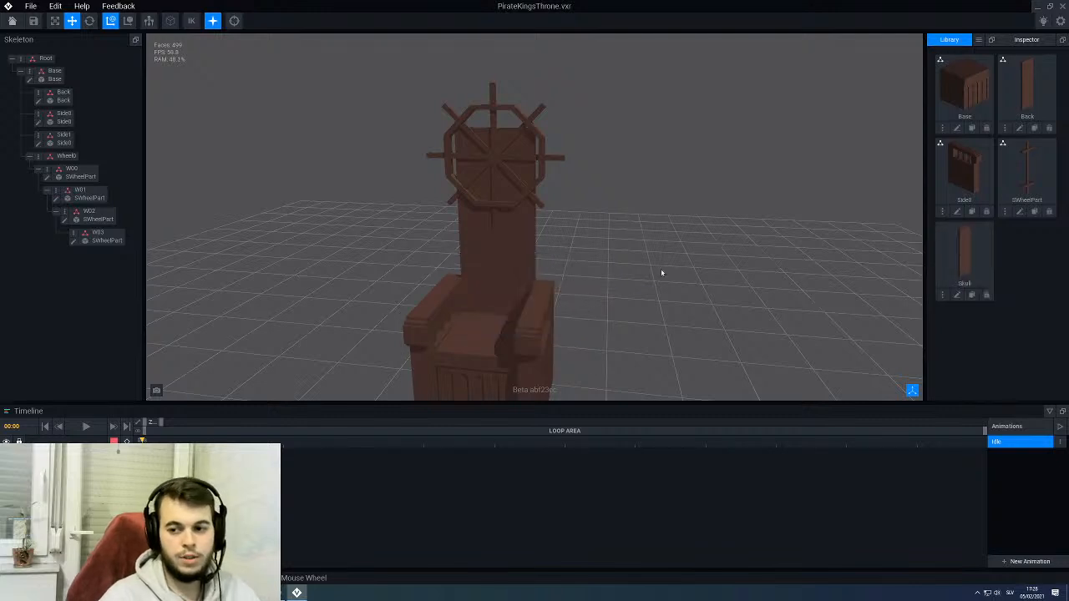
- Open the Skull model for editing, set its height to 32 voxels, then save and return to the throne rig
left_click(957, 295)
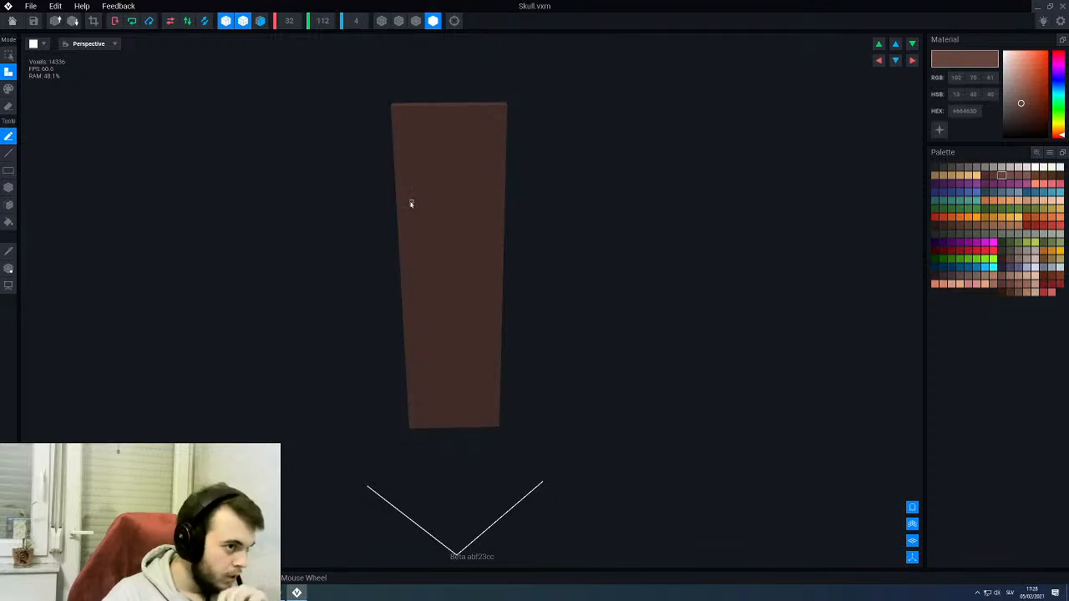
left_click(323, 22)
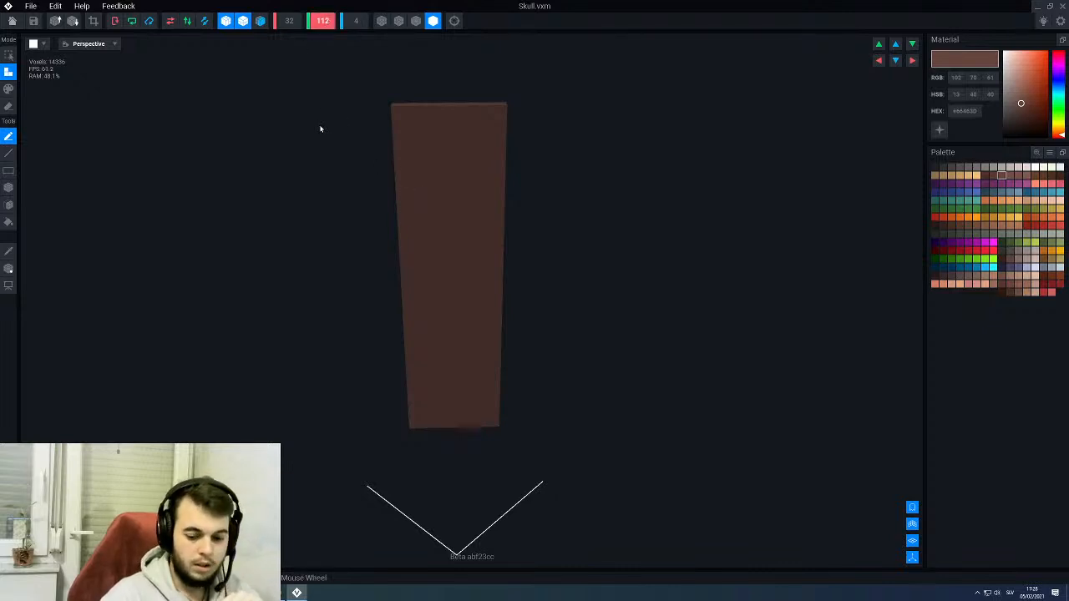
type("32")
key("Return")
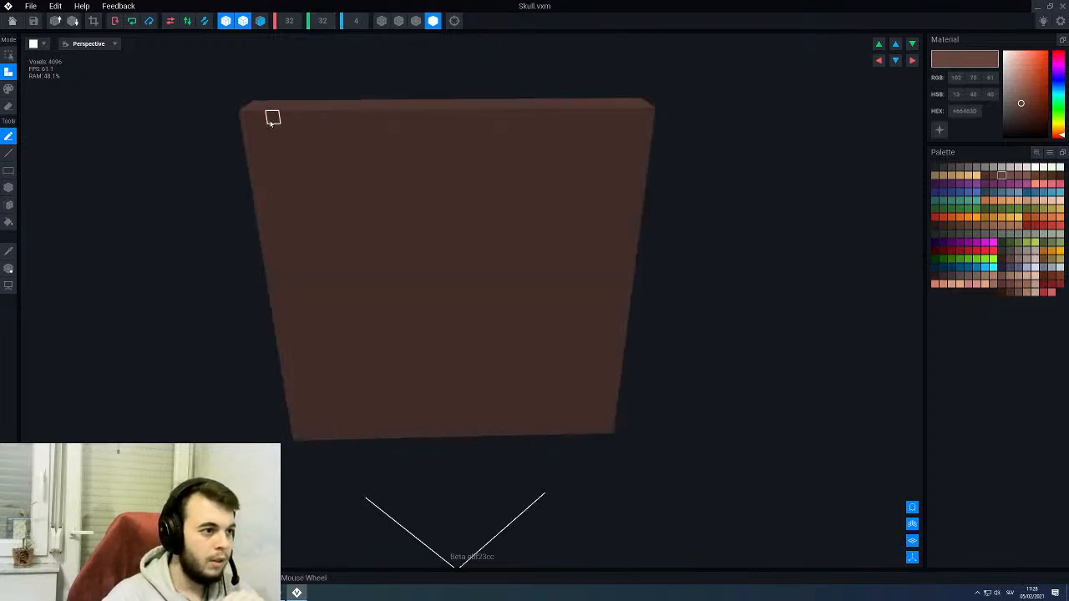
left_click(12, 20)
left_click(464, 194)
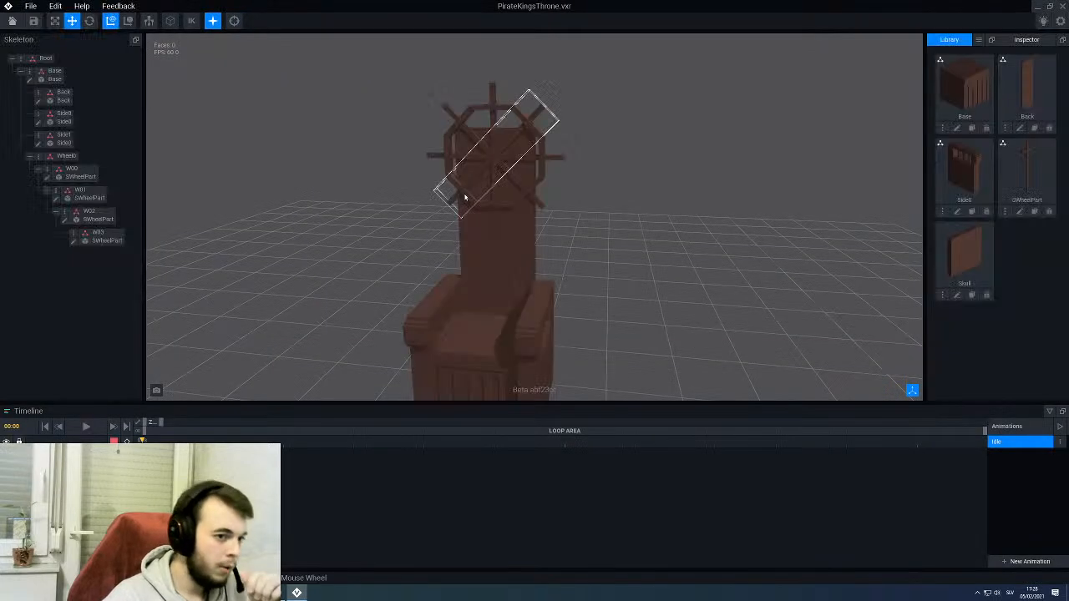
- Create a child node named Skull under the ship's wheel node in the skeleton
left_click(29, 156)
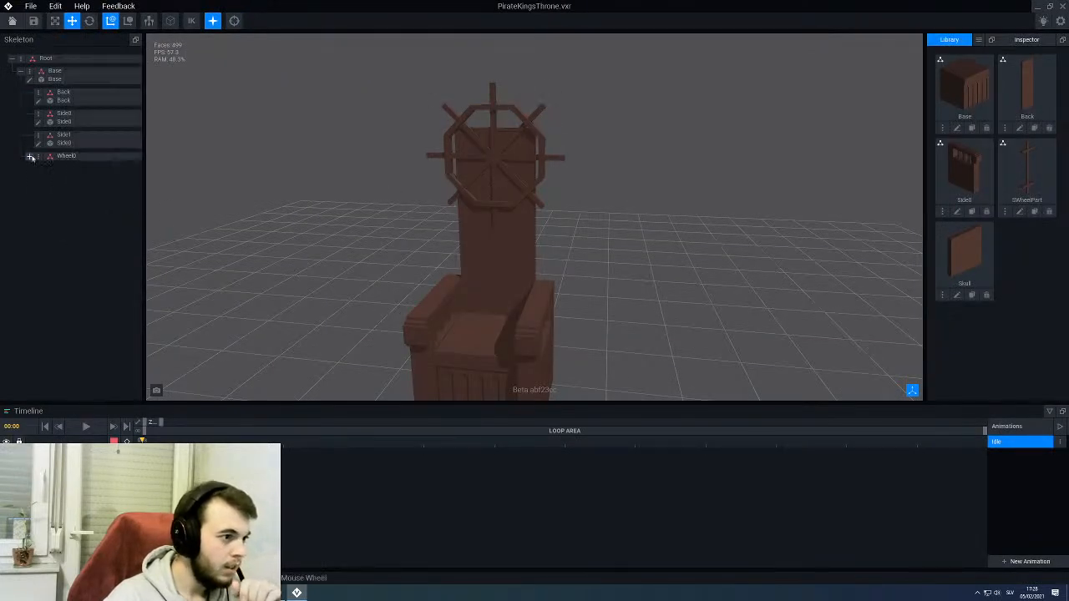
left_click(29, 156)
left_click(38, 157)
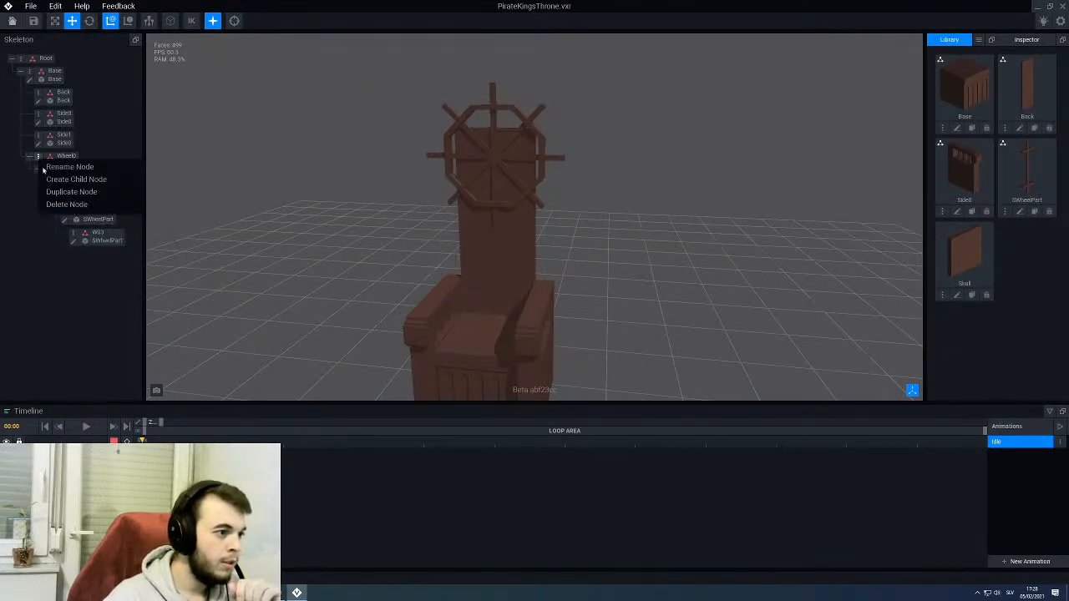
left_click(76, 179)
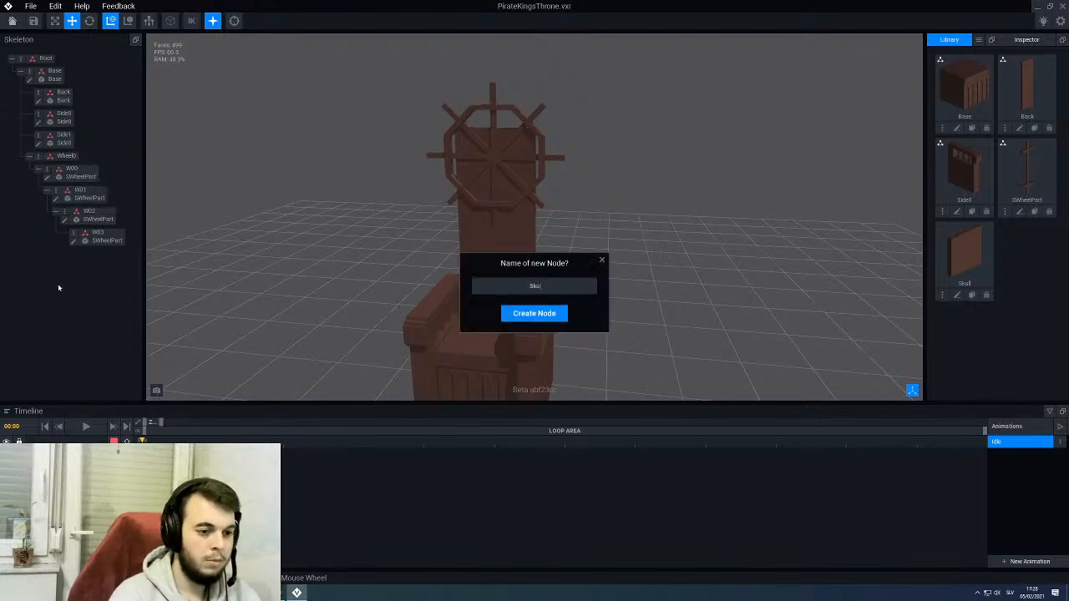
type("Skull")
key("Return")
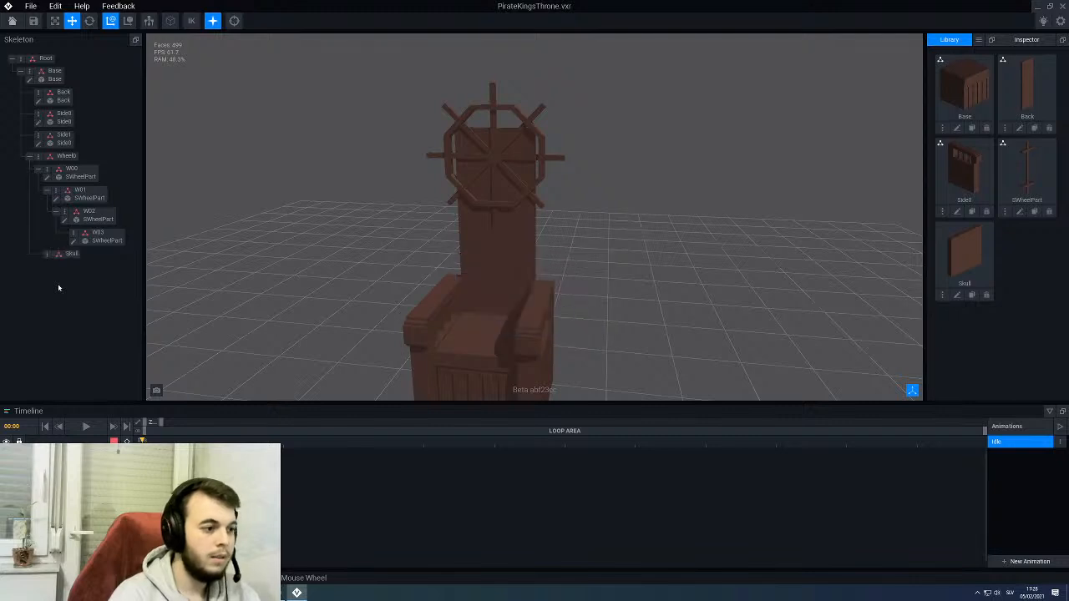
- Attach the Skull model to the Skull node and lower it until the panel covers the centre of the wheel
left_click_drag(948, 254, 60, 255)
left_click(60, 255)
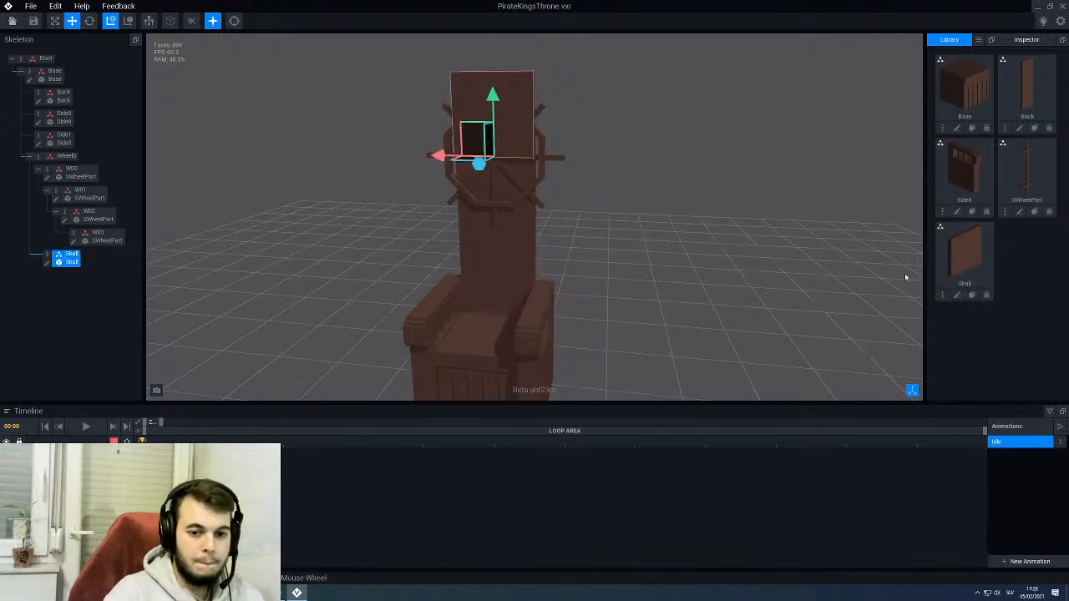
left_click_drag(493, 97, 489, 150)
right_click_drag(489, 150, 539, 162)
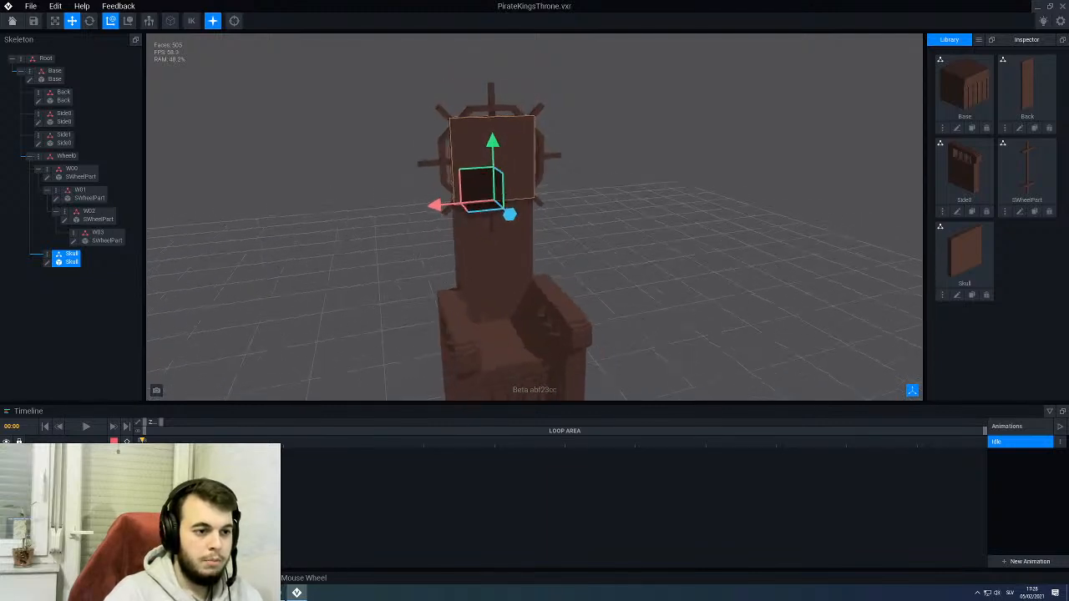
- Reopen the Skull model, set its width to 24 voxels, then save and return to the throne rig
left_click(957, 294)
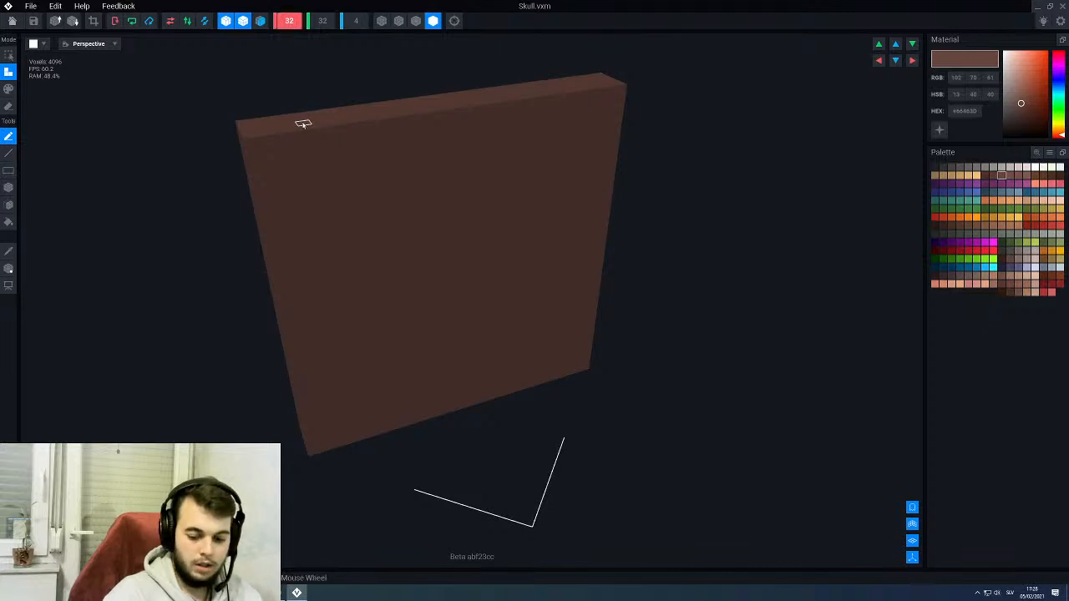
type("24")
key("Return")
left_click(323, 23)
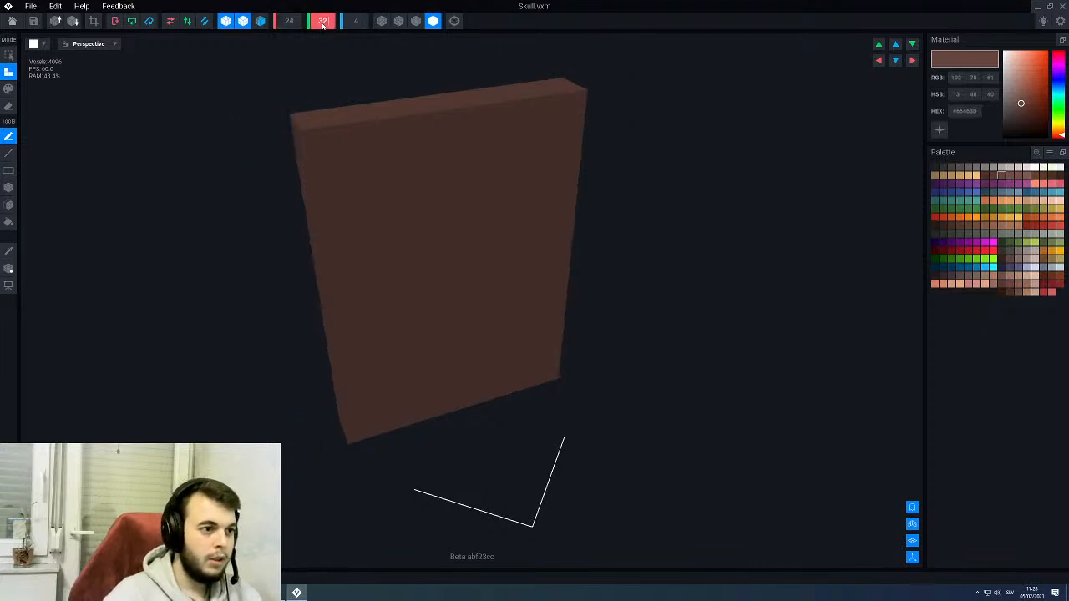
mouse_move(384, 151)
right_mouse_down()
mouse_move(543, 152)
mouse_move(389, 144)
right_mouse_up()
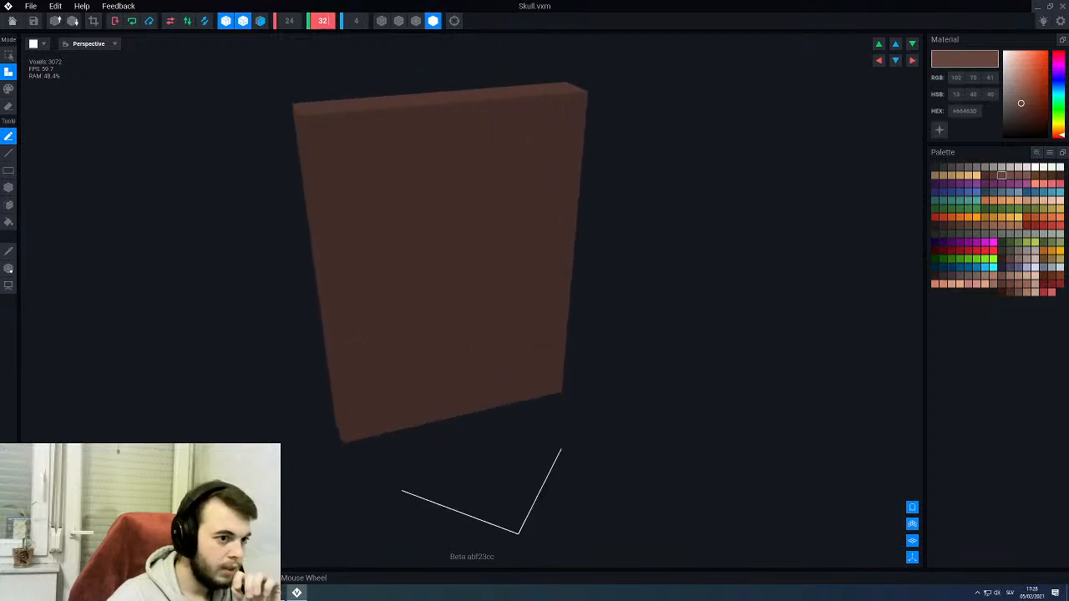
left_click(12, 20)
left_click(479, 193)
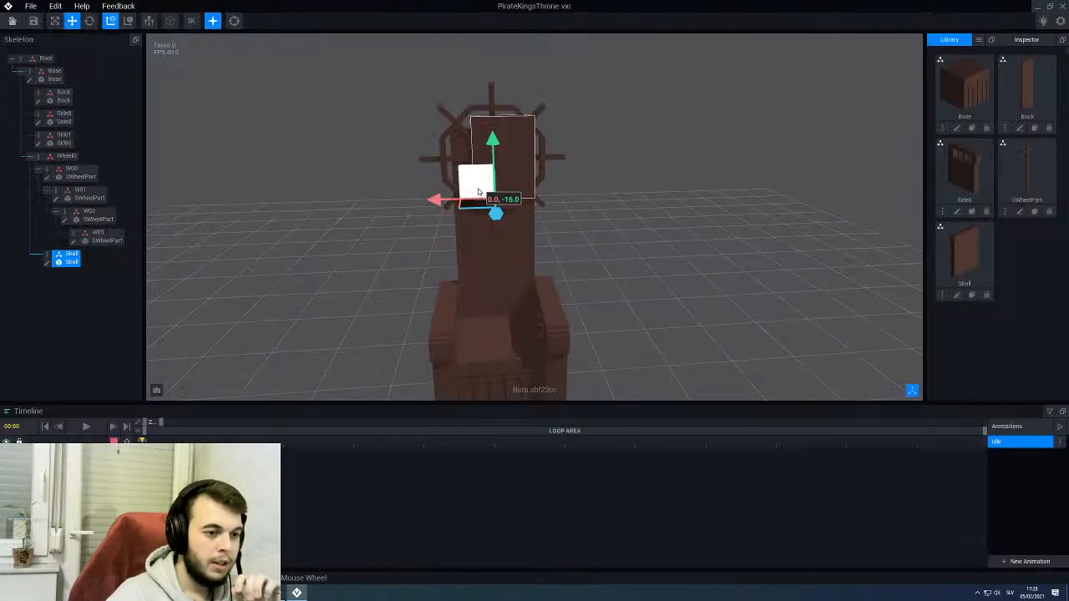
- Reopen Skull, shift its pivot sideways to the middle of the panel's width, then save and return to the throne rig
left_click(958, 294)
left_click(9, 268)
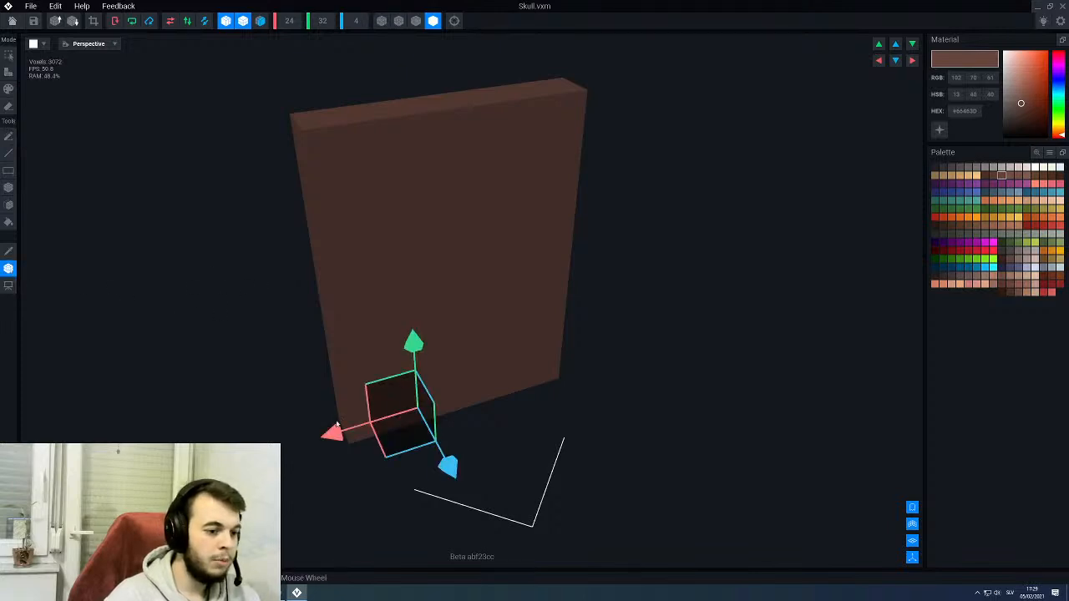
left_click_drag(334, 429, 373, 426)
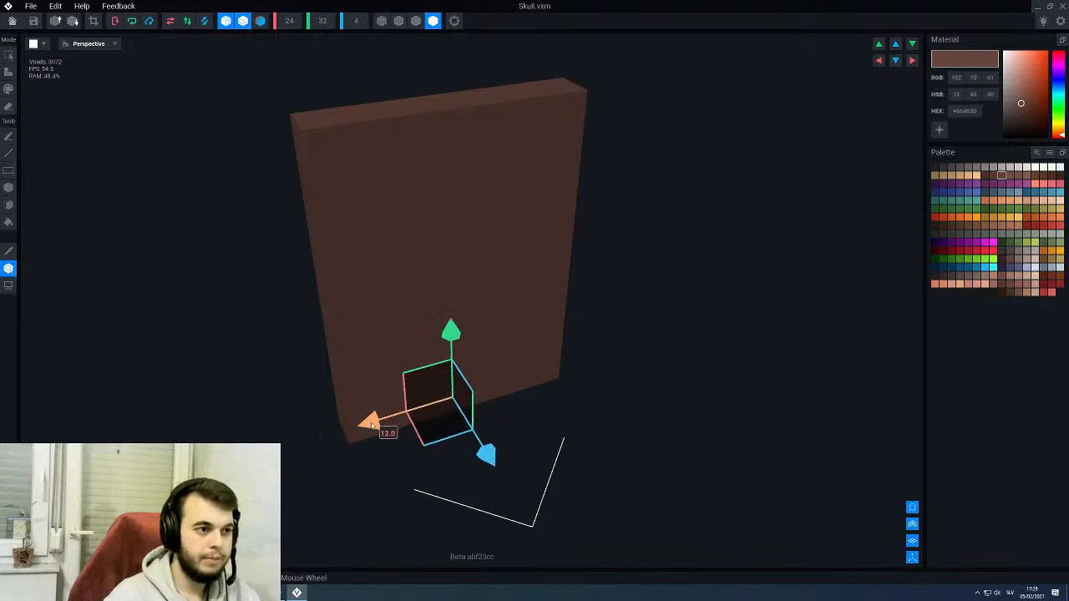
left_click(13, 21)
left_click(452, 193)
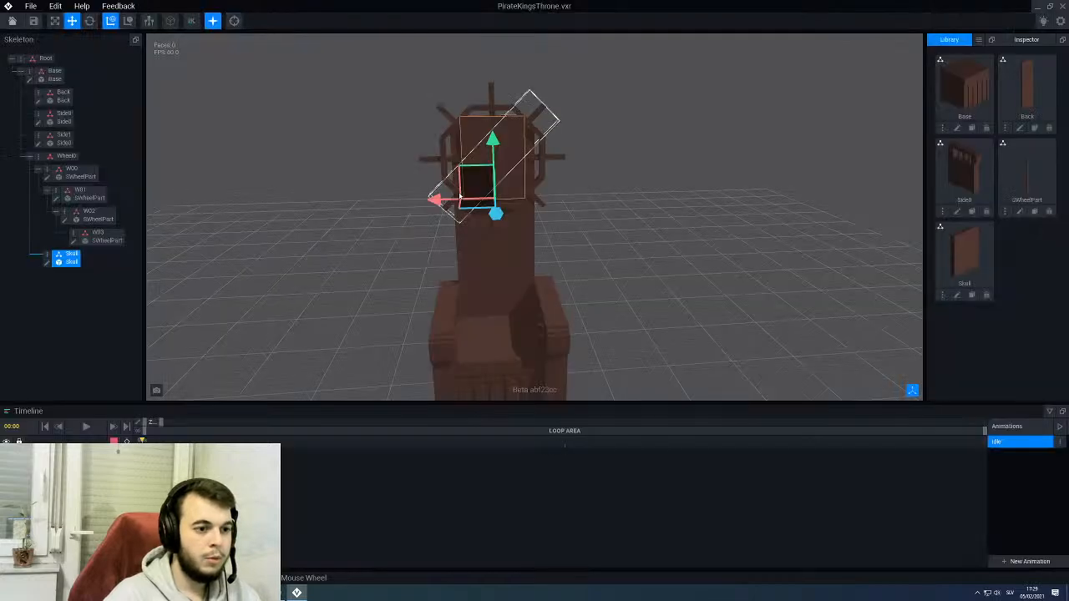
- Move the Skull panel along the depth axis to position it in front of the wheel
mouse_move(484, 177)
right_mouse_down()
mouse_move(460, 177)
mouse_move(480, 178)
right_mouse_up()
scroll(480, 177, "up", 3)
left_click_drag(453, 218, 437, 227)
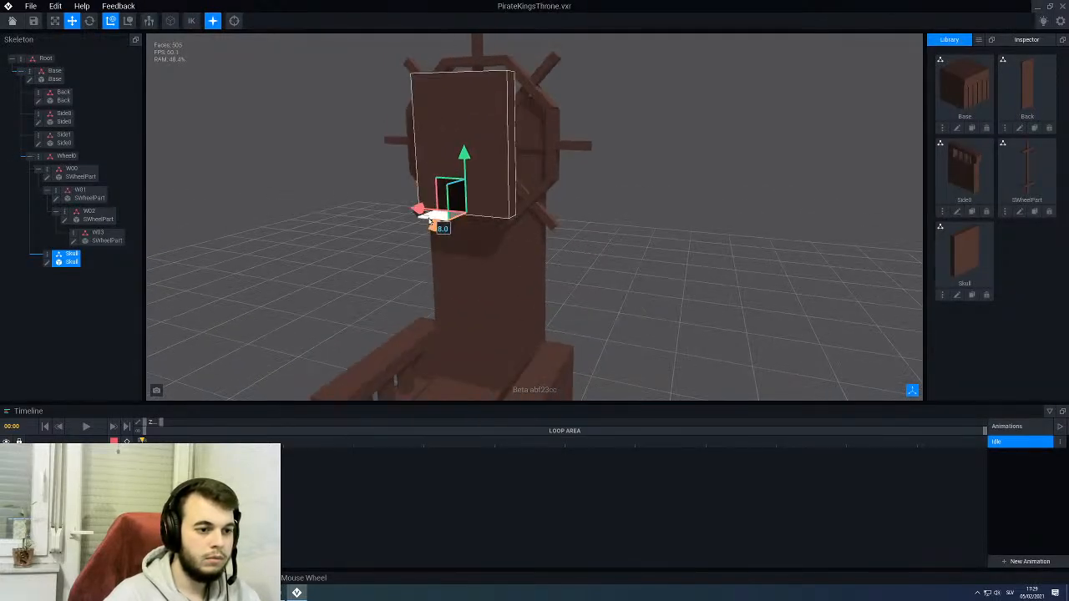
mouse_move(463, 207)
right_mouse_down()
mouse_move(482, 205)
mouse_move(463, 205)
right_mouse_up()
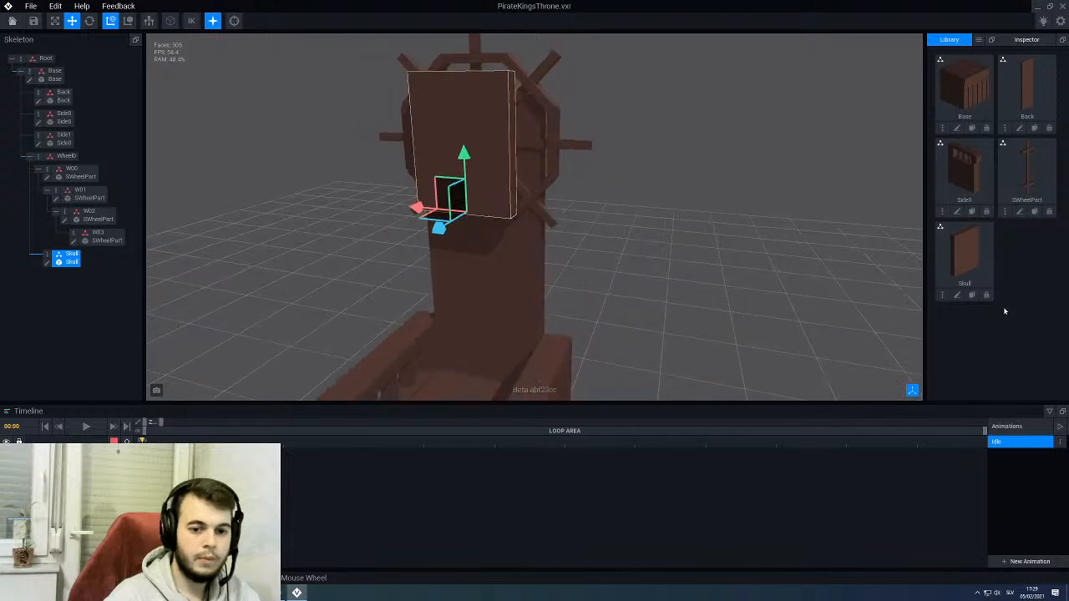
- Reopen the Skull model and fill the whole panel with white (#FFFFFF)
left_click(958, 295)
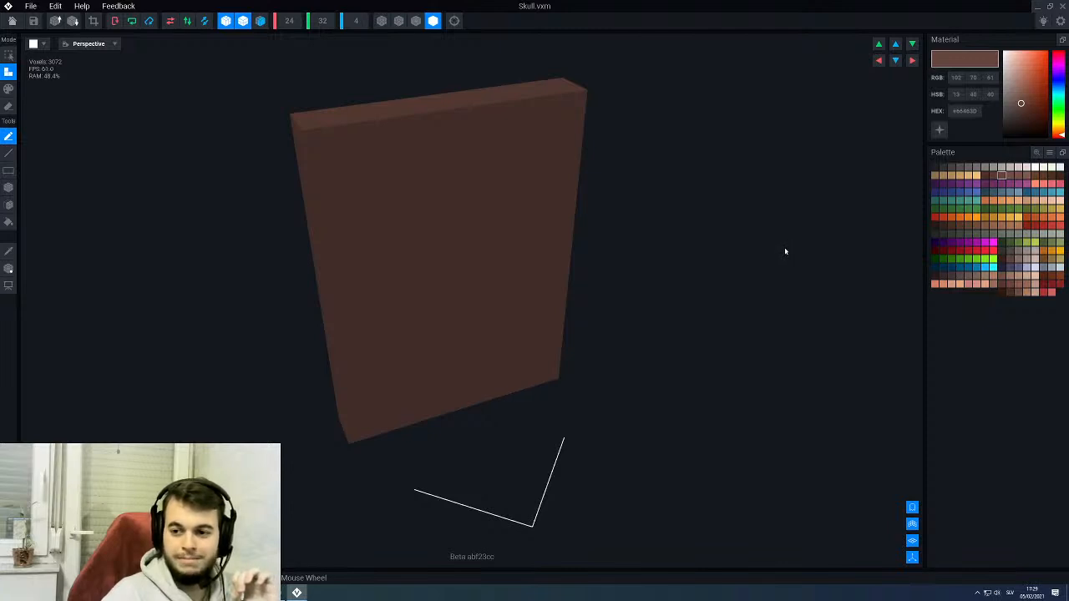
mouse_move(785, 251)
right_mouse_down()
mouse_move(770, 240)
mouse_move(781, 238)
right_mouse_up()
scroll(520, 221, "up", 3)
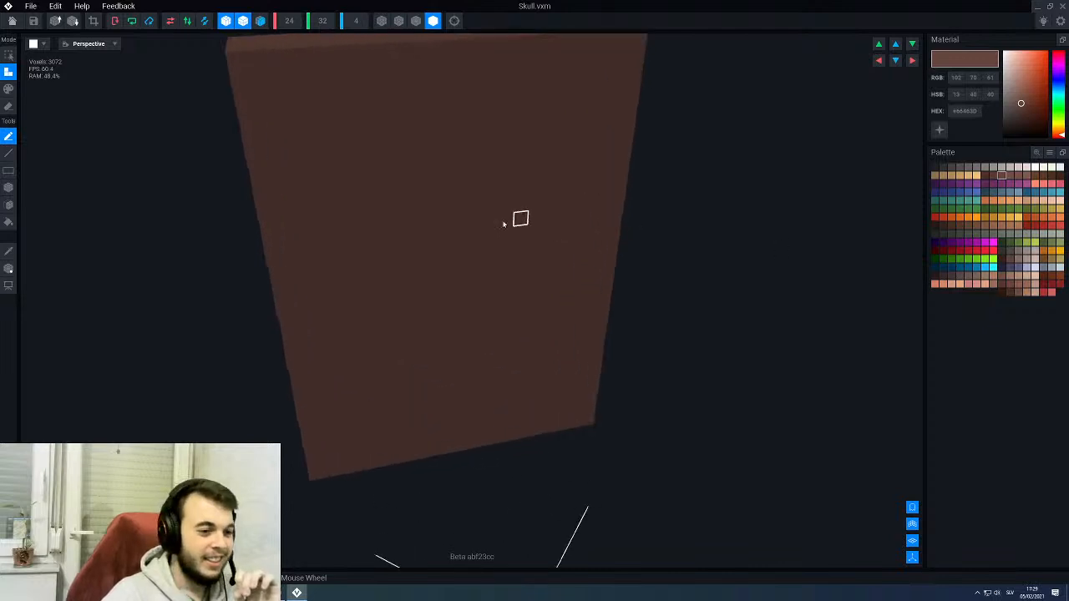
scroll(478, 210, "down", 4)
right_click_drag(477, 209, 472, 207)
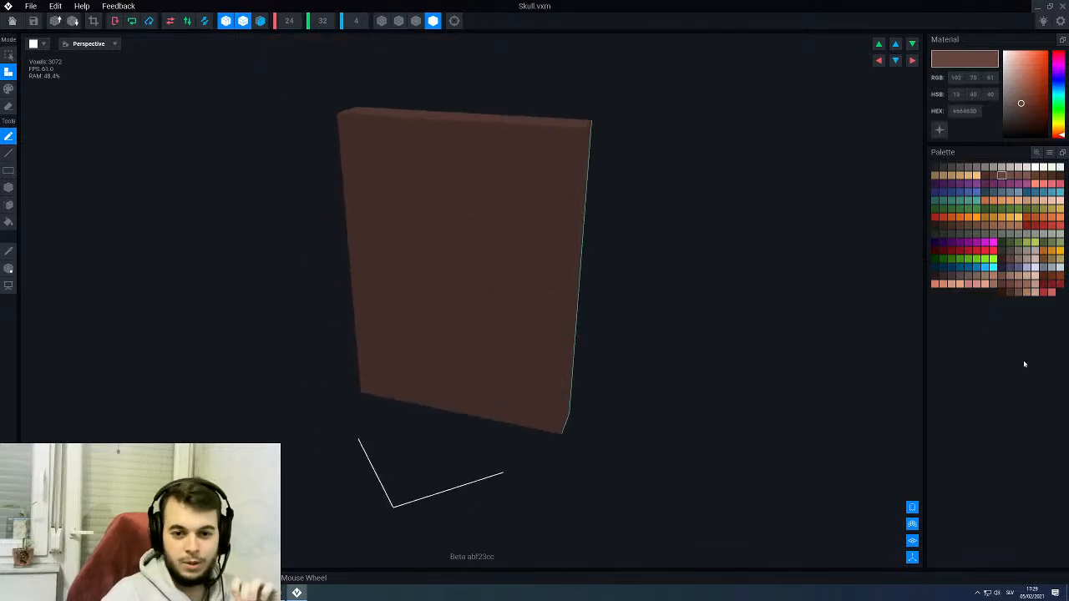
left_click(1036, 167)
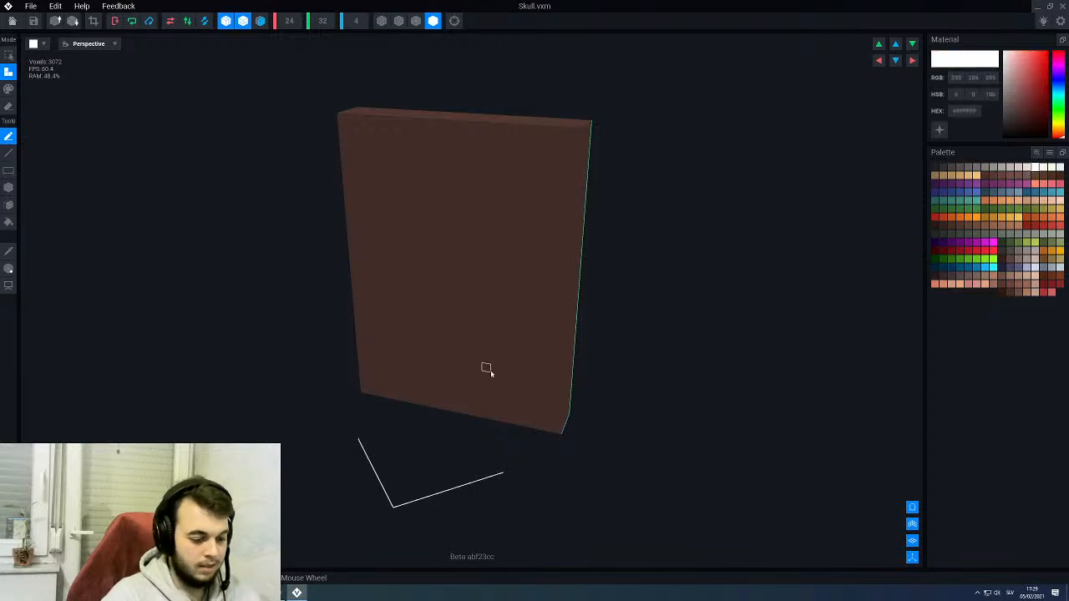
key("p")
key("g")
left_click(461, 283)
right_click_drag(507, 284, 511, 284)
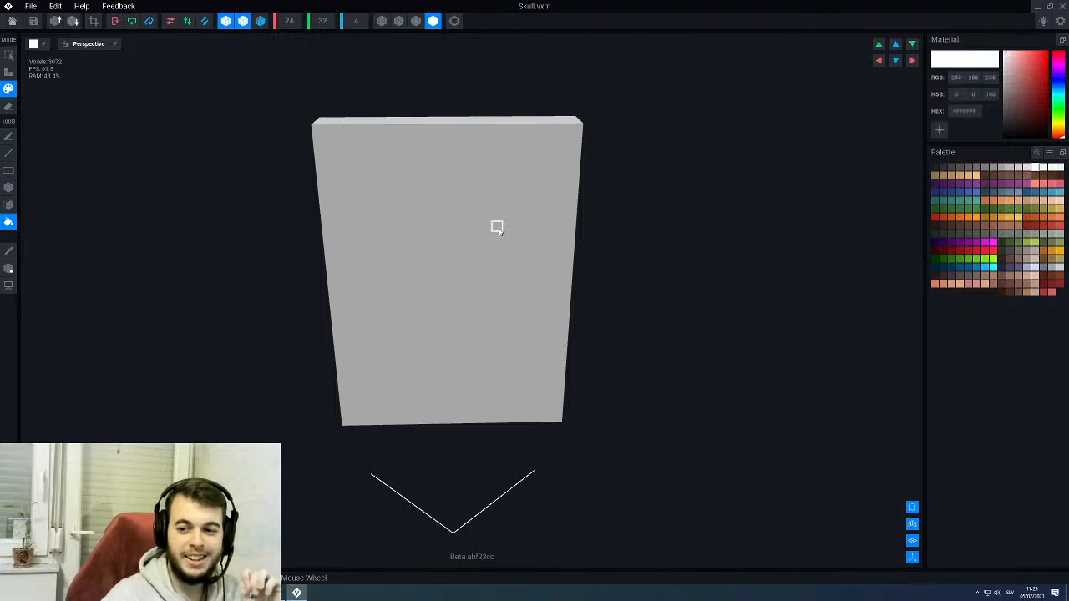
- Set up box erasing and downscale the Skull model to 6 × 8 × 1 voxels
scroll(543, 227, "up", 2)
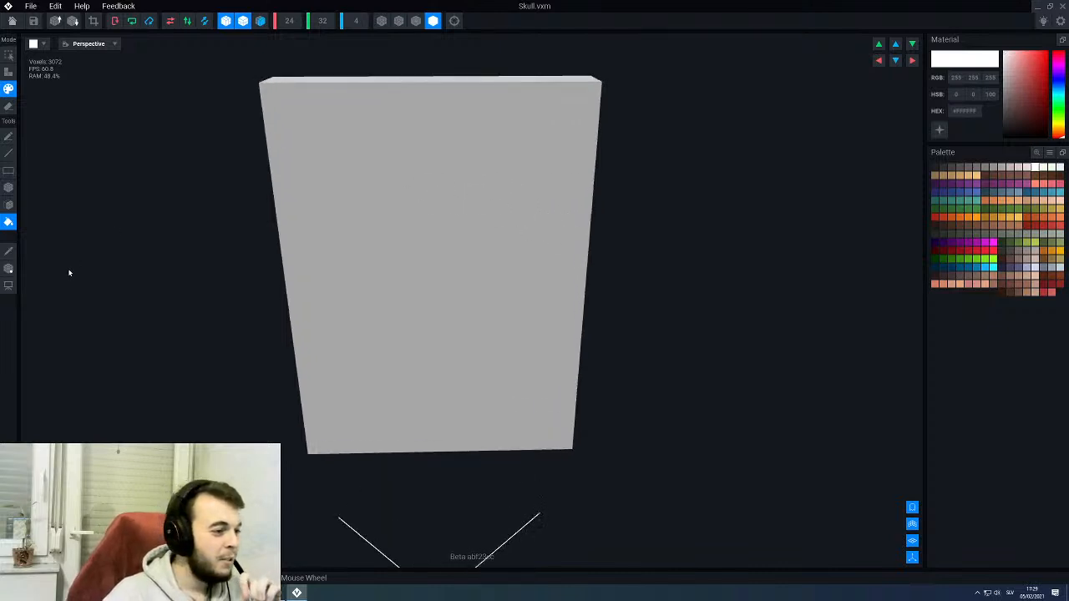
right_click_drag(501, 143, 468, 164)
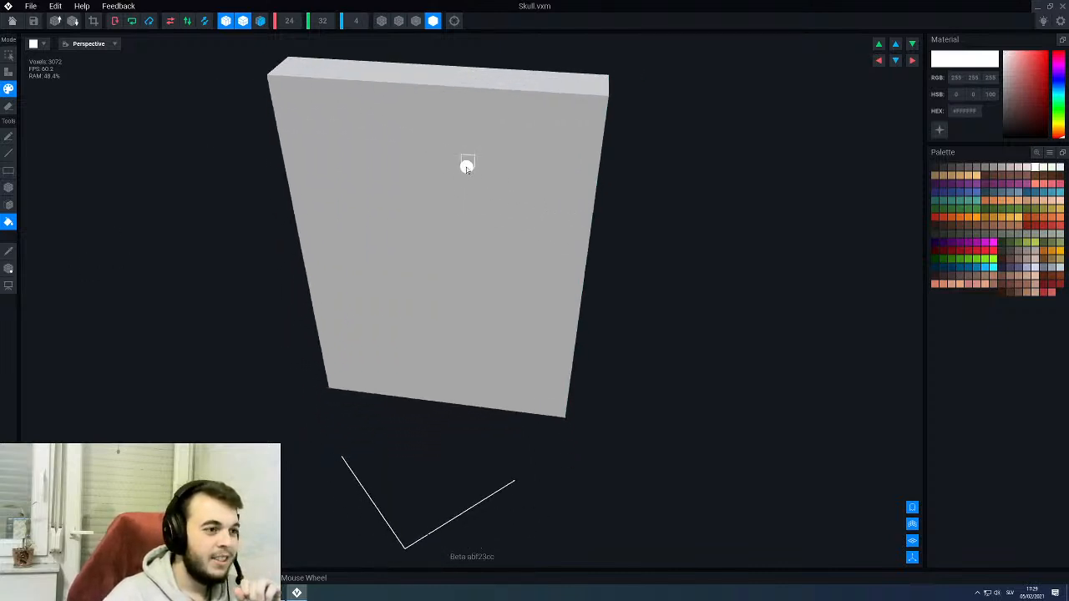
scroll(343, 187, "up", 2)
right_click_drag(327, 201, 84, 160)
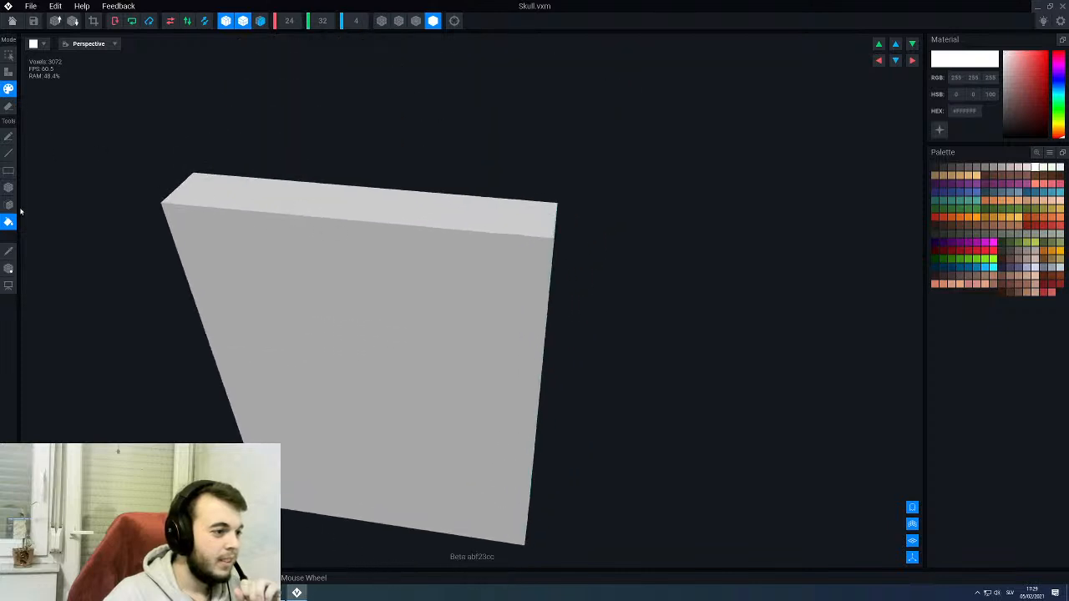
left_click(8, 107)
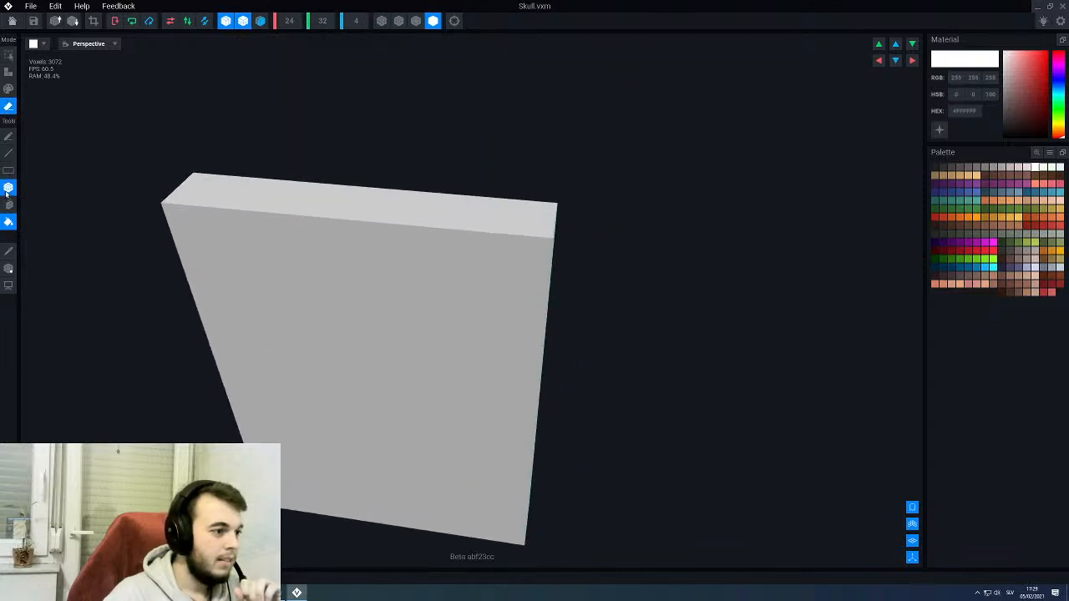
left_click(8, 189)
middle_click_drag(492, 242, 511, 174)
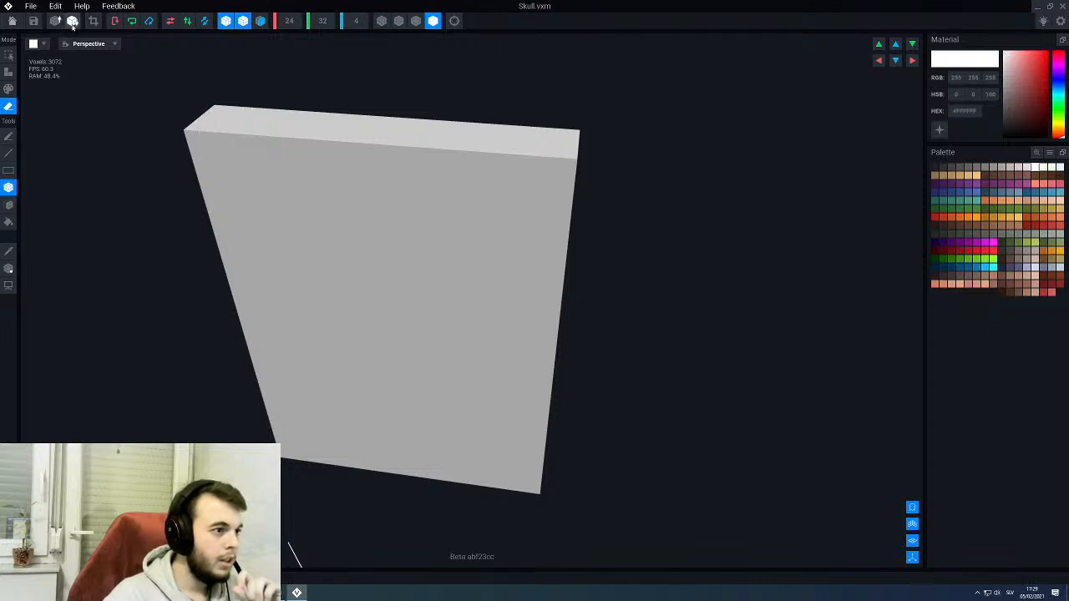
left_click(73, 21)
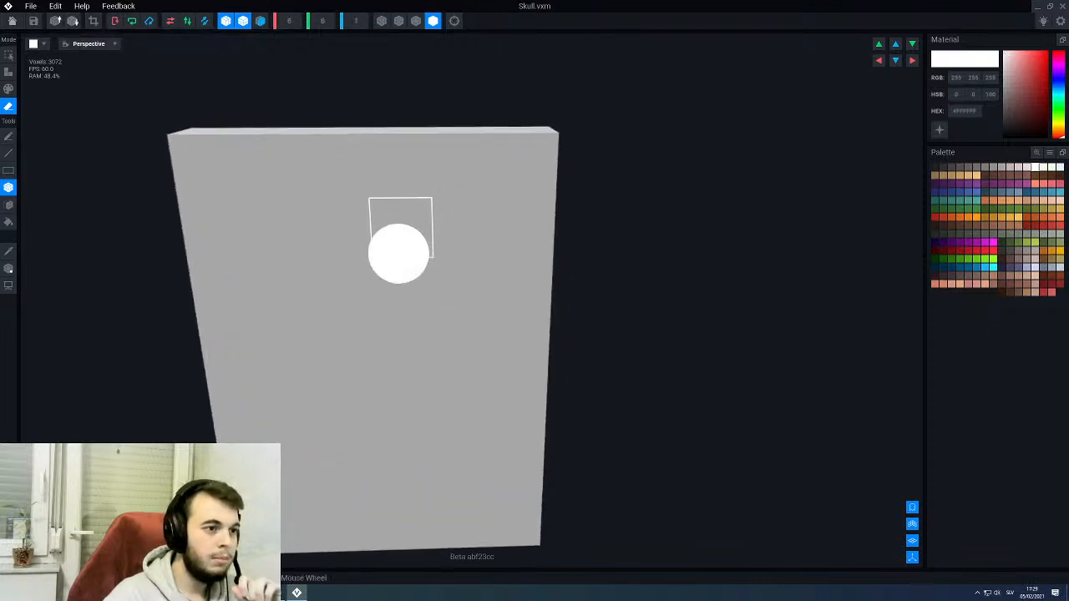
- Erase one voxel from each of the Skull panel's four corners, with horizontal and vertical symmetry active
scroll(394, 251, "up", 3)
scroll(439, 209, "down", 2)
left_click(475, 187)
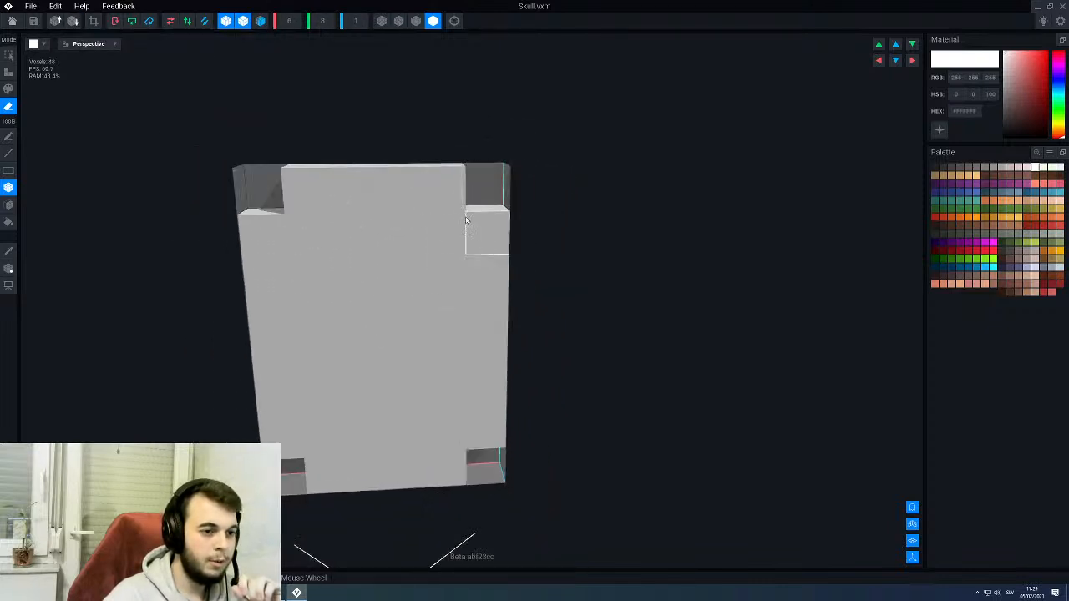
- Turn off vertical symmetry and erase the voxel above each of the two lower corner notches
scroll(451, 230, "down", 3)
left_click(242, 21)
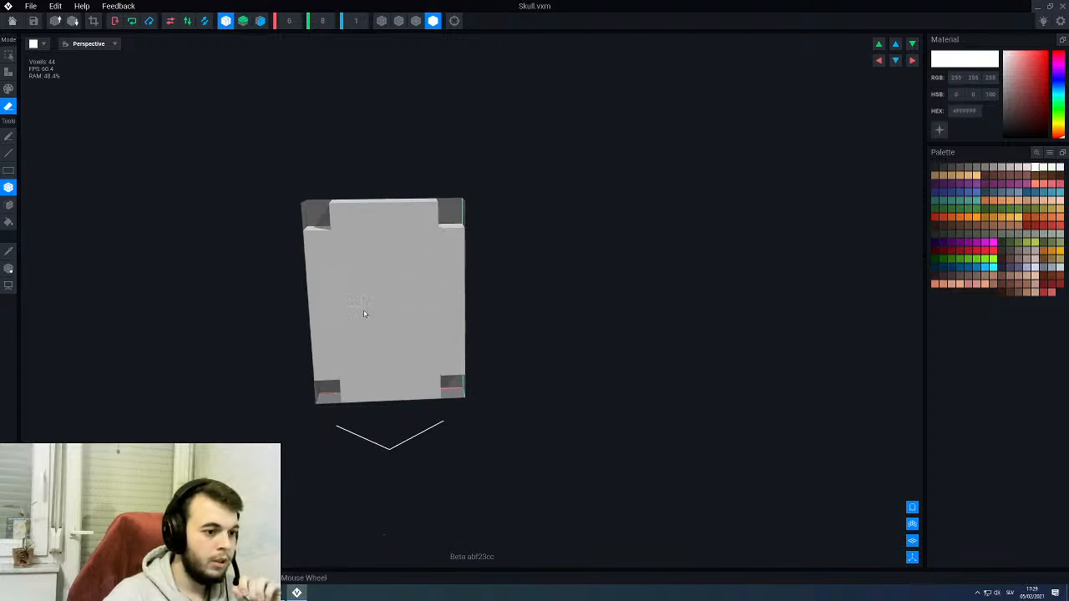
scroll(341, 409, "up", 1)
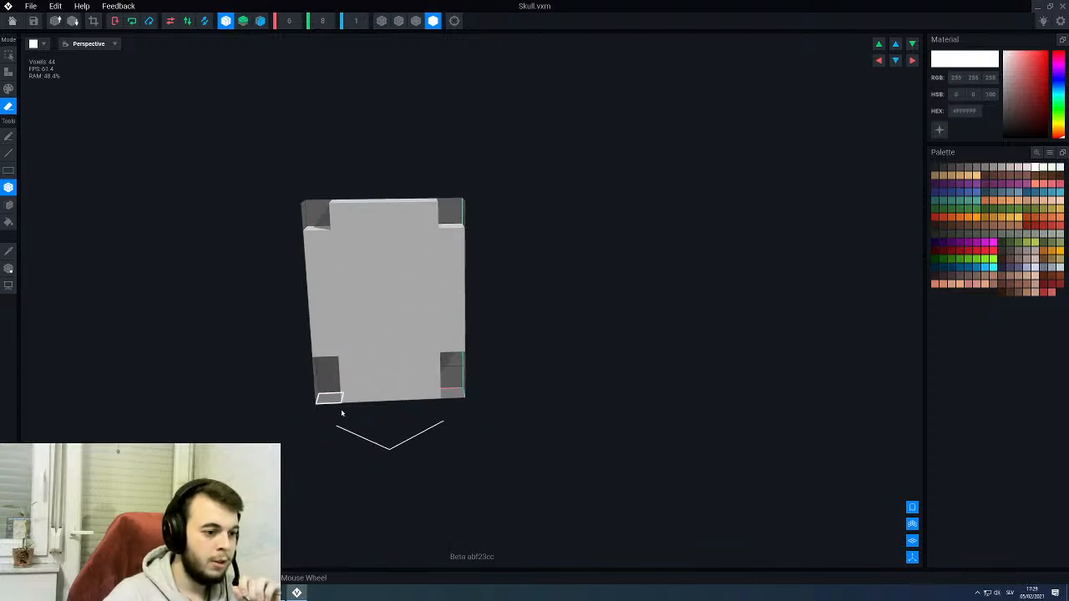
- Erase a one-voxel eye on each side of the skull panel and a two-voxel mouth centred between the lower notches
left_click(346, 290)
left_click(377, 365)
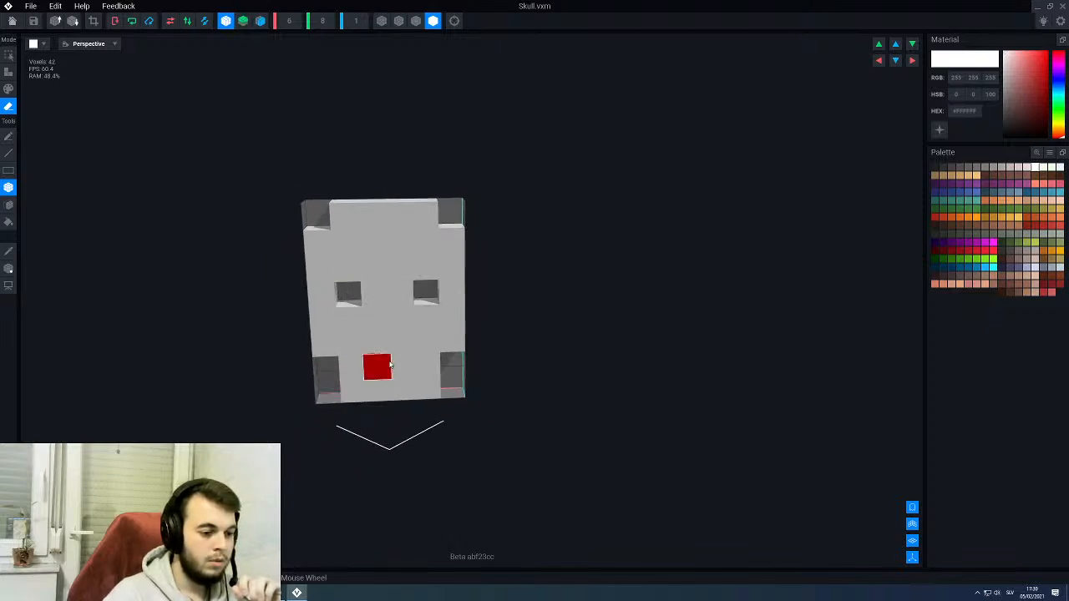
right_click_drag(401, 288, 397, 290)
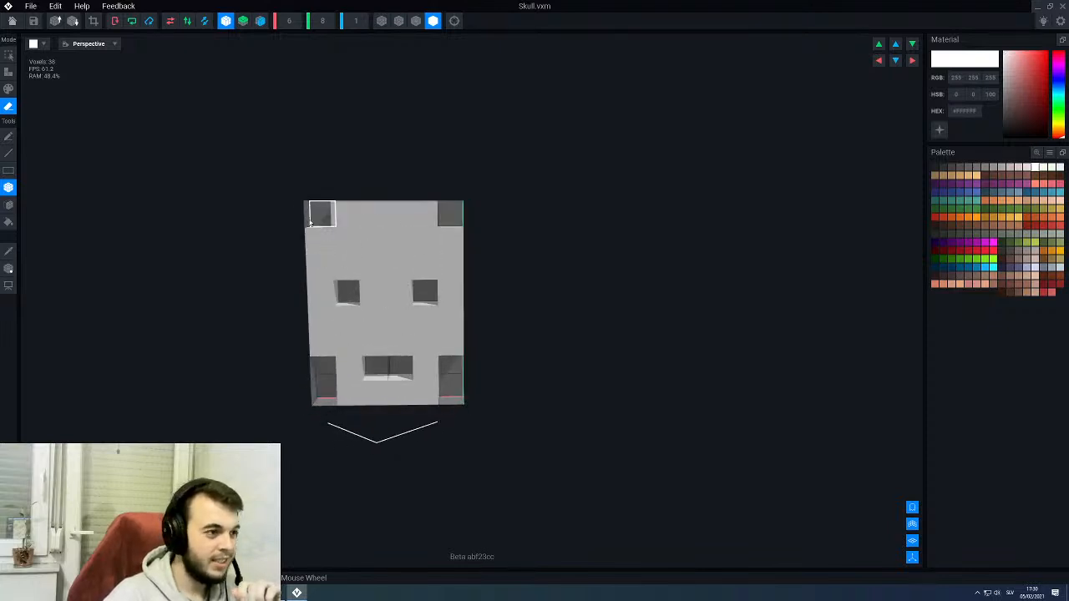
- Upscale the Skull model to 12 × 16 × 2 voxels and carve a centred 2 × 2 nose recess one voxel deep
left_click(55, 20)
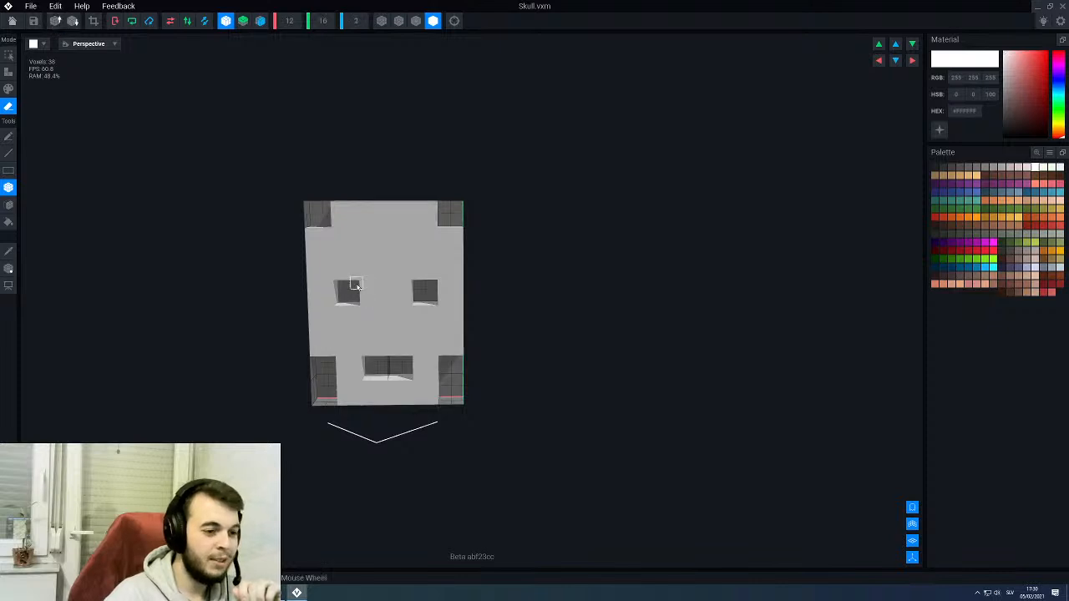
scroll(352, 278, "up", 2)
right_click_drag(352, 278, 347, 281)
scroll(421, 313, "up", 3)
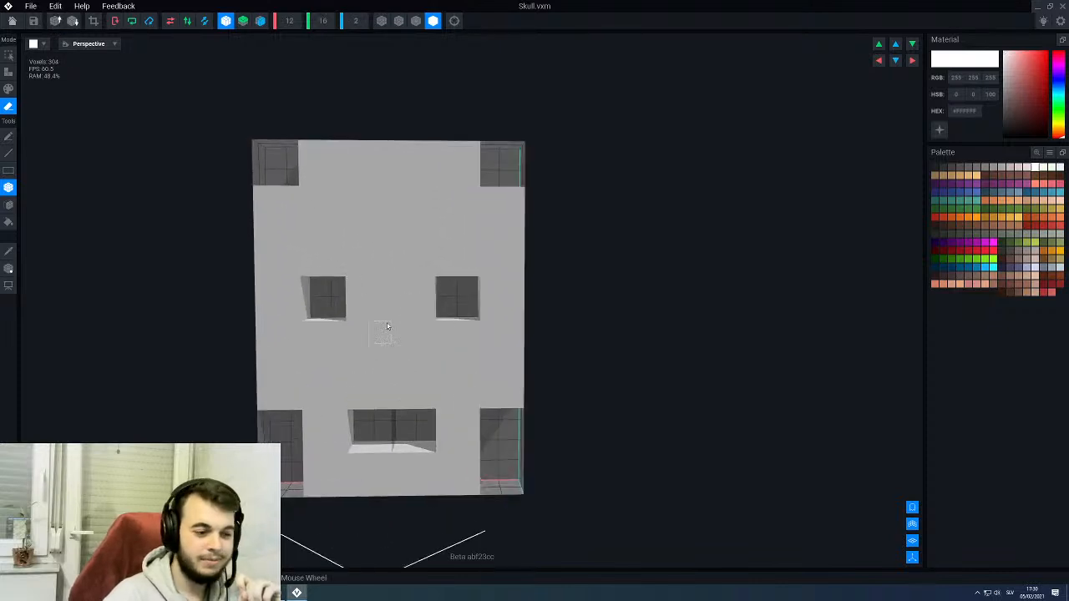
left_click_drag(393, 304, 410, 321)
mouse_move(410, 321)
right_mouse_down()
mouse_move(428, 321)
mouse_move(416, 322)
right_mouse_up()
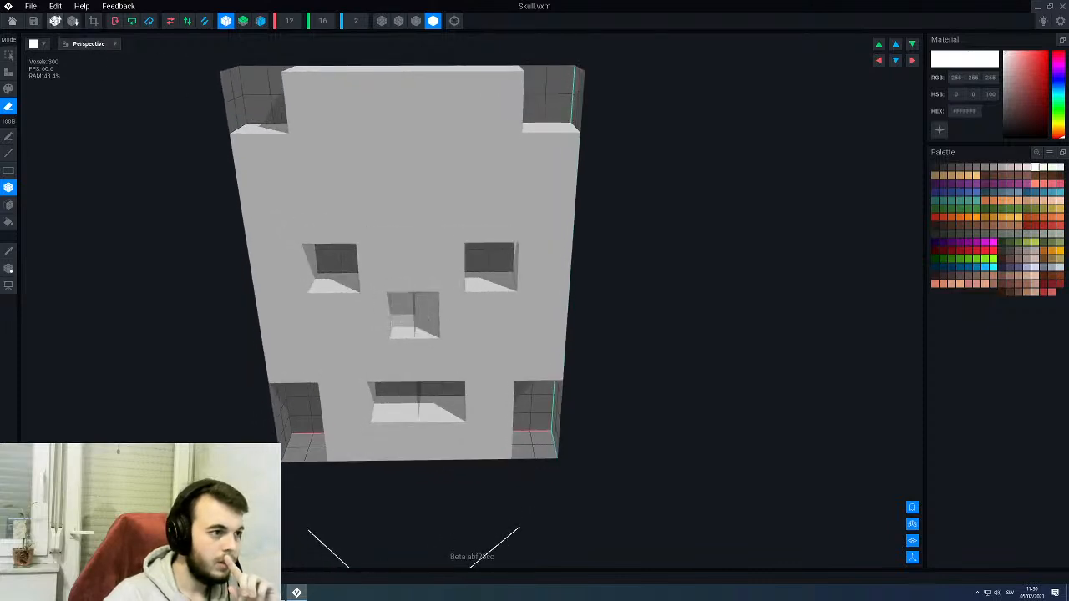
- Upscale the Skull model to 24 × 32 × 4 voxels
left_click(55, 21)
scroll(381, 331, "down", 3)
right_click_drag(377, 324, 374, 321)
scroll(383, 322, "up", 3)
right_click_drag(498, 293, 409, 232)
scroll(408, 232, "up", 2)
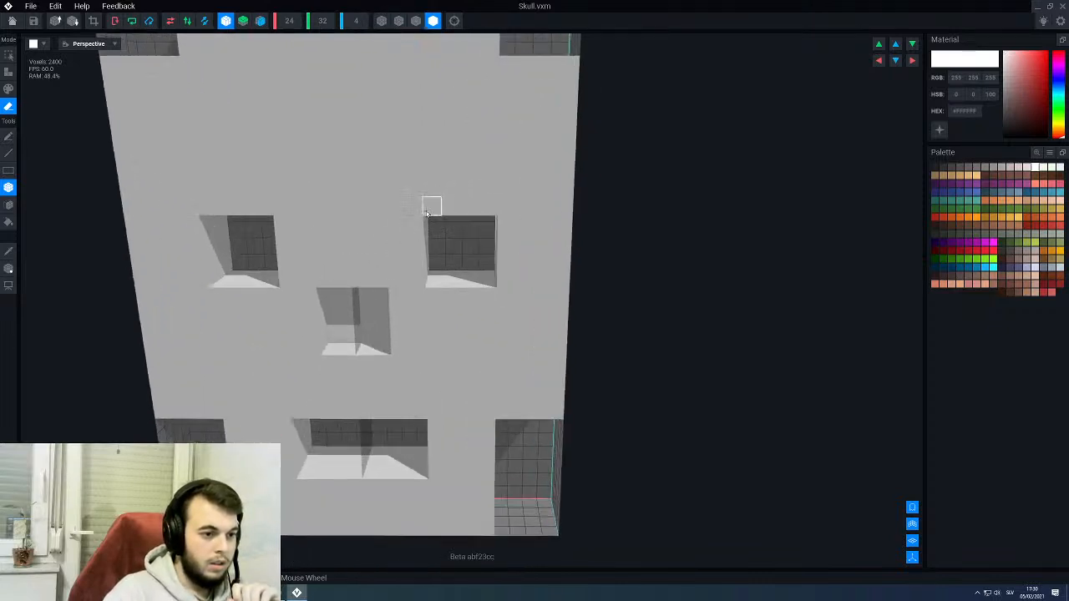
scroll(428, 211, "down", 3)
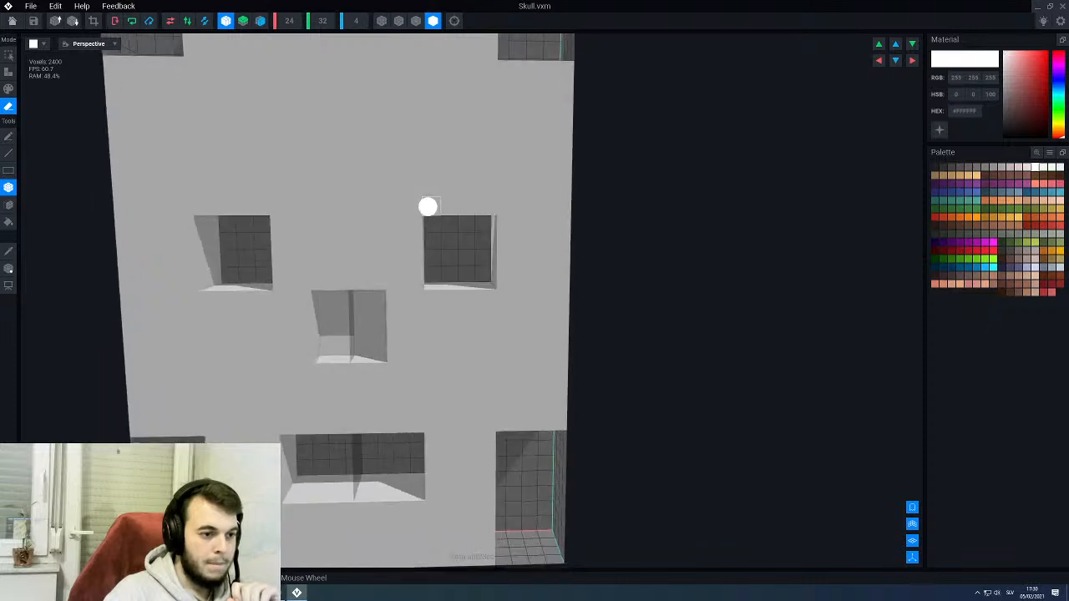
scroll(430, 208, "down", 2)
scroll(417, 251, "up", 3)
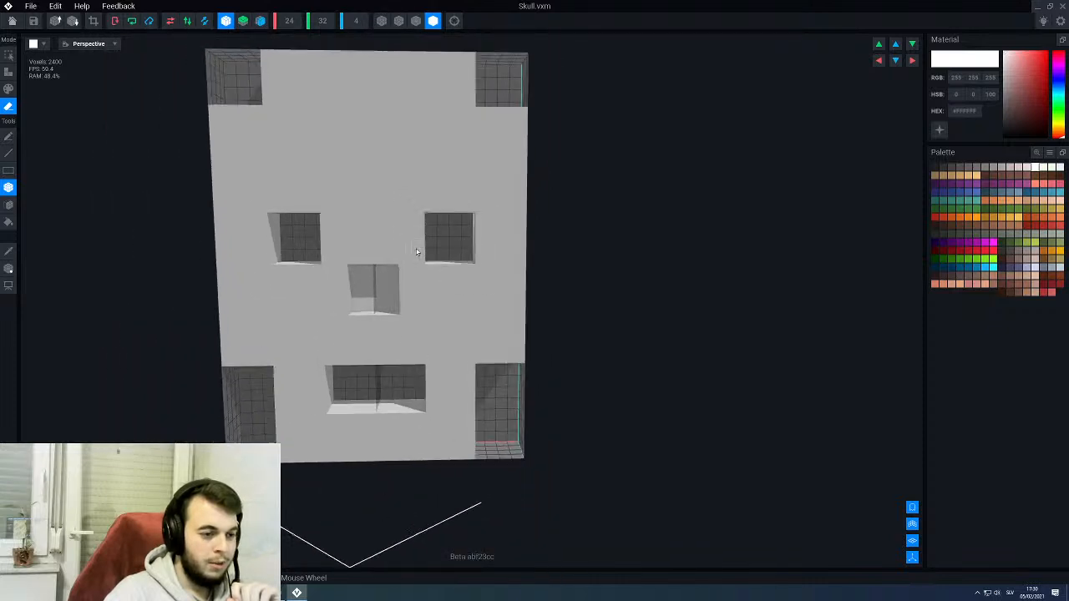
- Enlarge both mirrored eye sockets one voxel sideways and two voxels upward, keeping the bottom row narrow, and erase their back faces
mouse_move(417, 250)
left_mouse_down()
mouse_move(489, 213)
mouse_move(489, 201)
left_mouse_up()
left_click_drag(488, 248, 425, 207)
key("f")
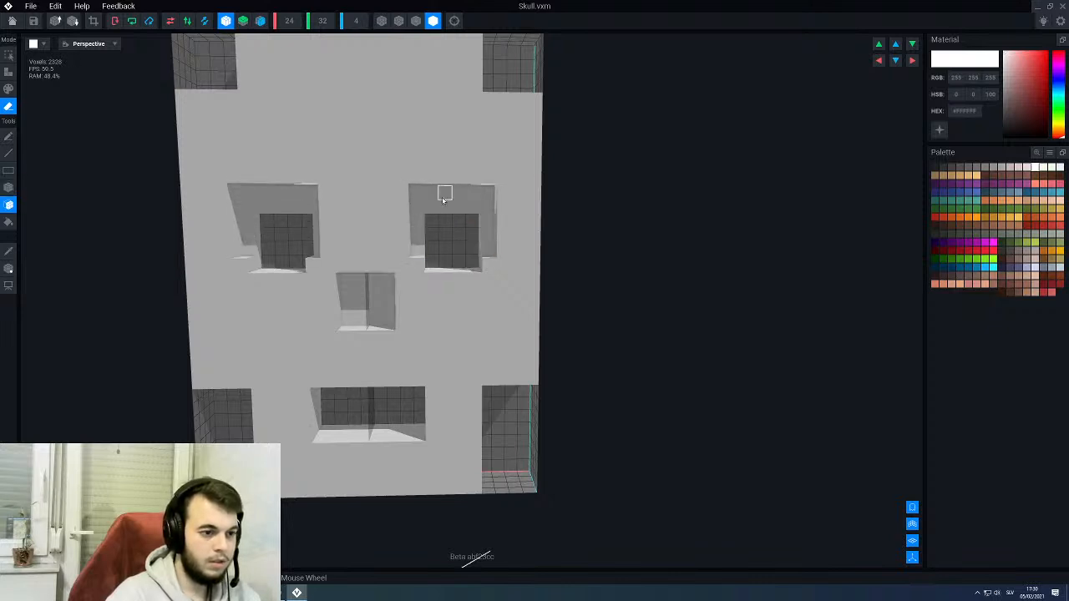
left_click(441, 205)
mouse_move(448, 249)
right_mouse_down()
mouse_move(431, 247)
mouse_move(447, 249)
right_mouse_up()
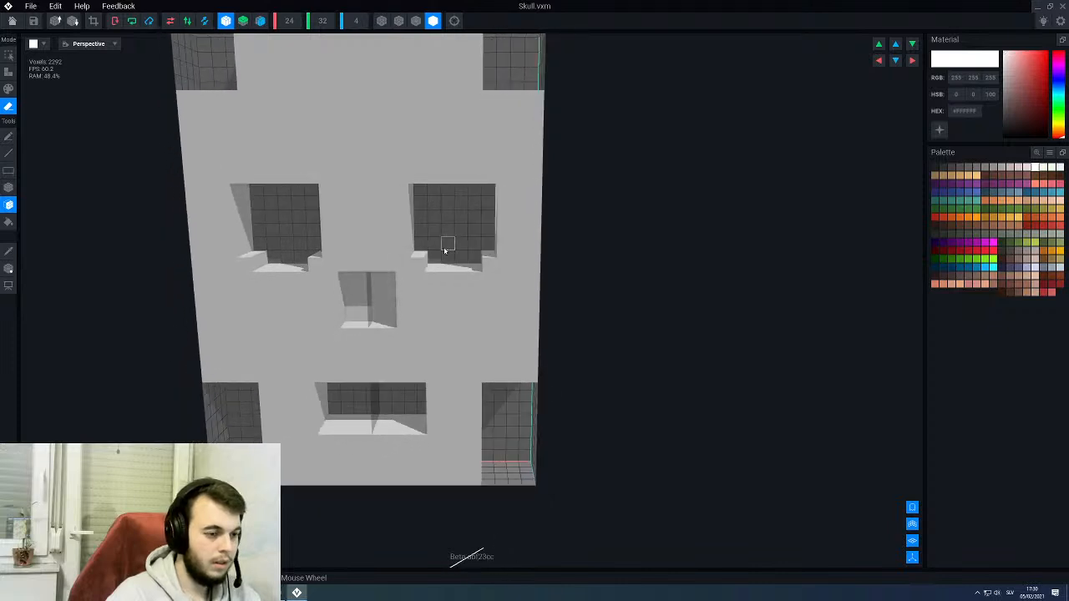
- Erase the remaining back layers of the nose recess with face erasing so it cuts through the full depth
scroll(447, 249, "down", 3)
left_click(395, 279)
left_click(397, 279)
right_click_drag(397, 280, 406, 258)
scroll(402, 282, "up", 2)
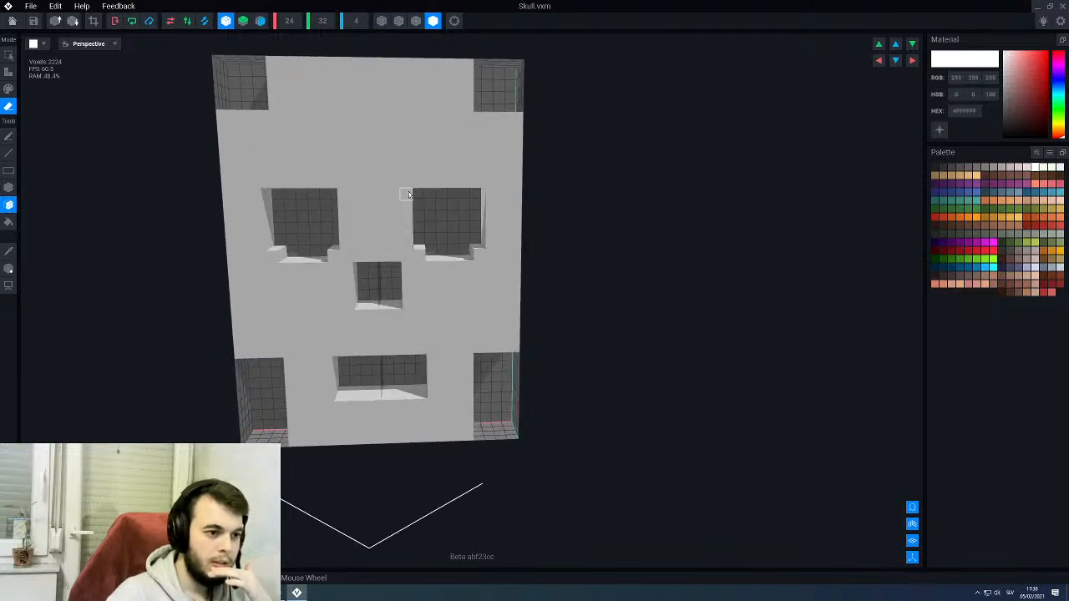
- Switch to box erasing and cut a two-voxel-wide, one-voxel-high notch above the centre of the nose
right_click_drag(400, 204, 389, 267)
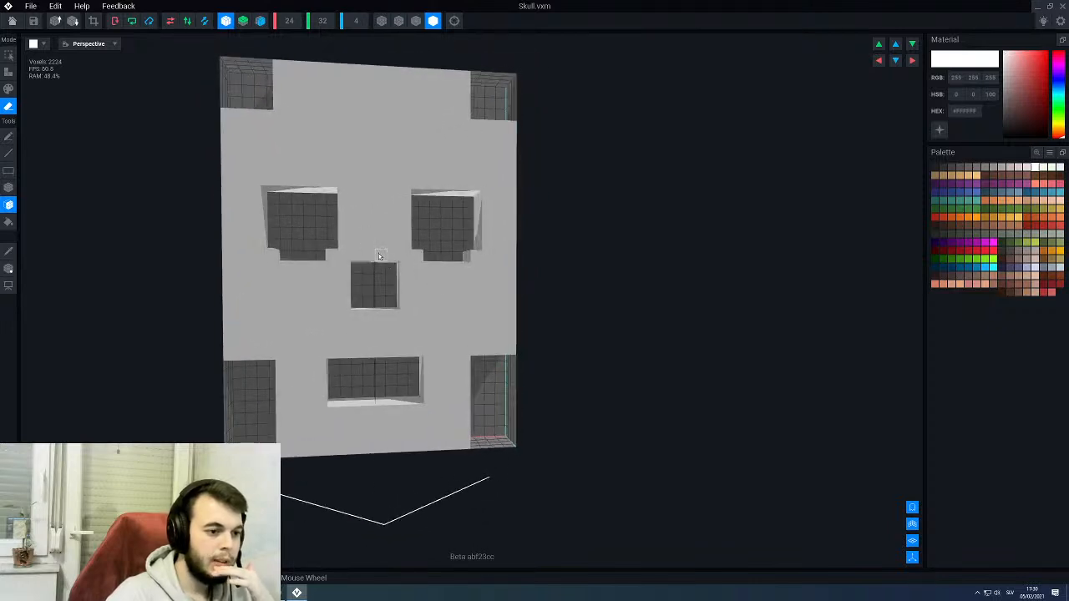
left_click(375, 254)
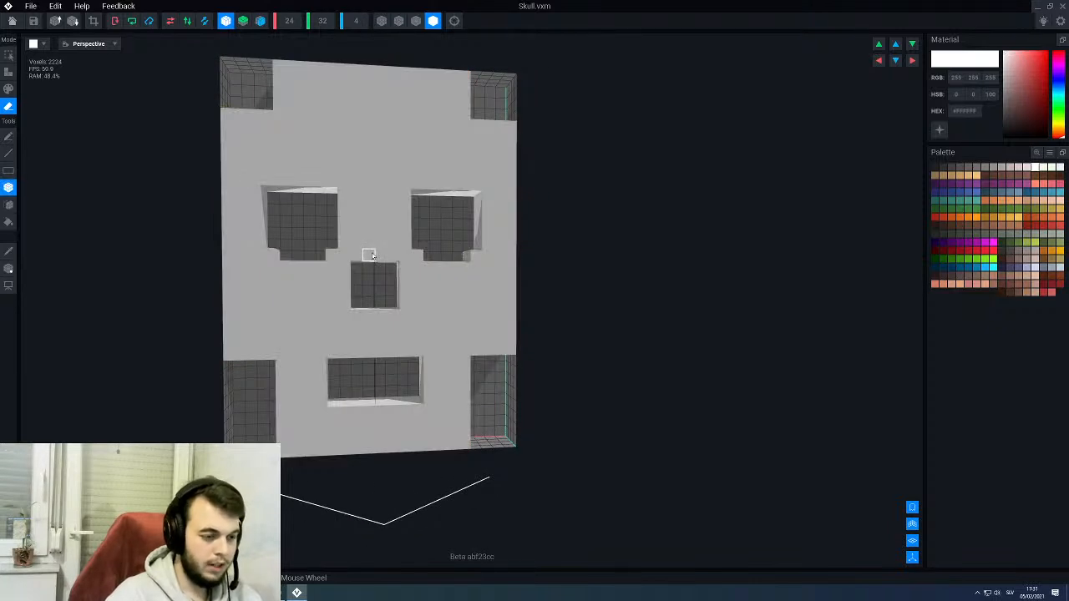
scroll(376, 256, "up", 5)
left_click(380, 259)
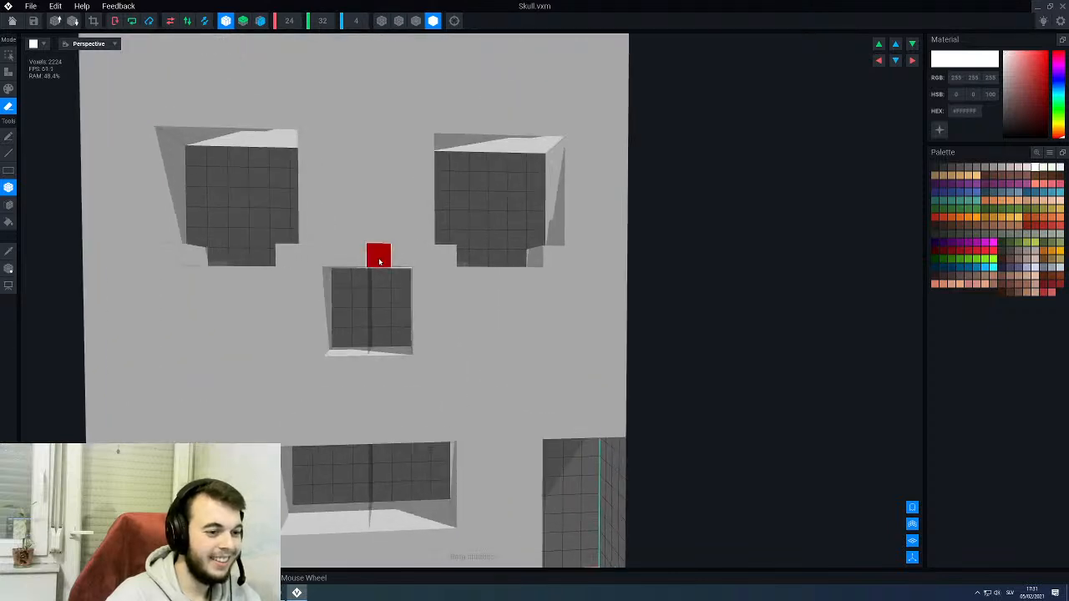
scroll(380, 298, "down", 4)
mouse_move(380, 298)
right_mouse_down()
mouse_move(405, 296)
mouse_move(385, 298)
right_mouse_up()
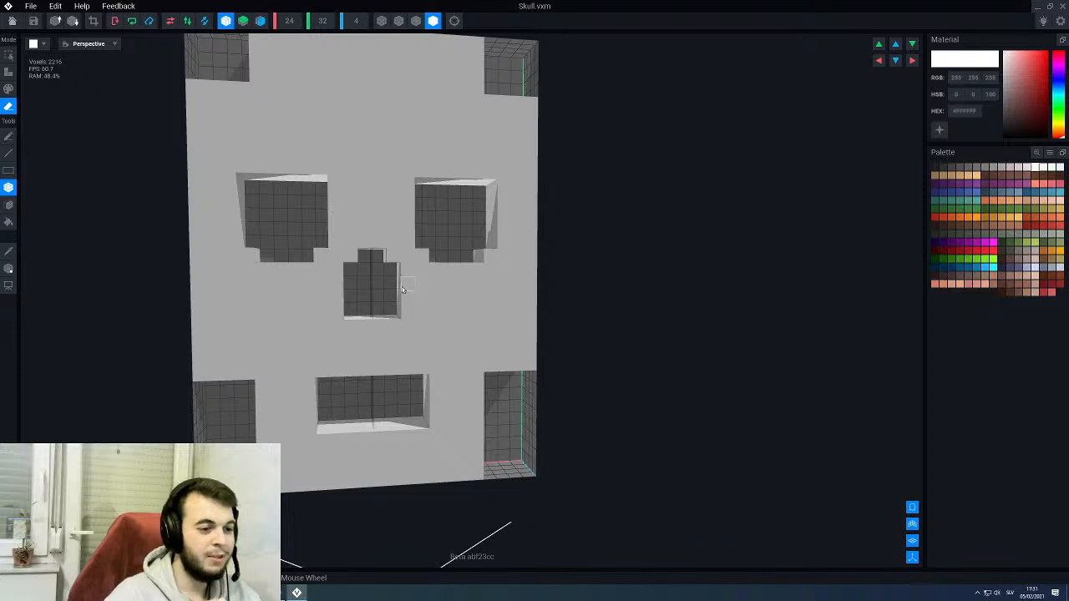
- Try to extend the nose opening downward by one voxel row
mouse_move(402, 286)
right_mouse_down()
mouse_move(391, 294)
mouse_move(393, 277)
right_mouse_up()
scroll(384, 275, "up", 2)
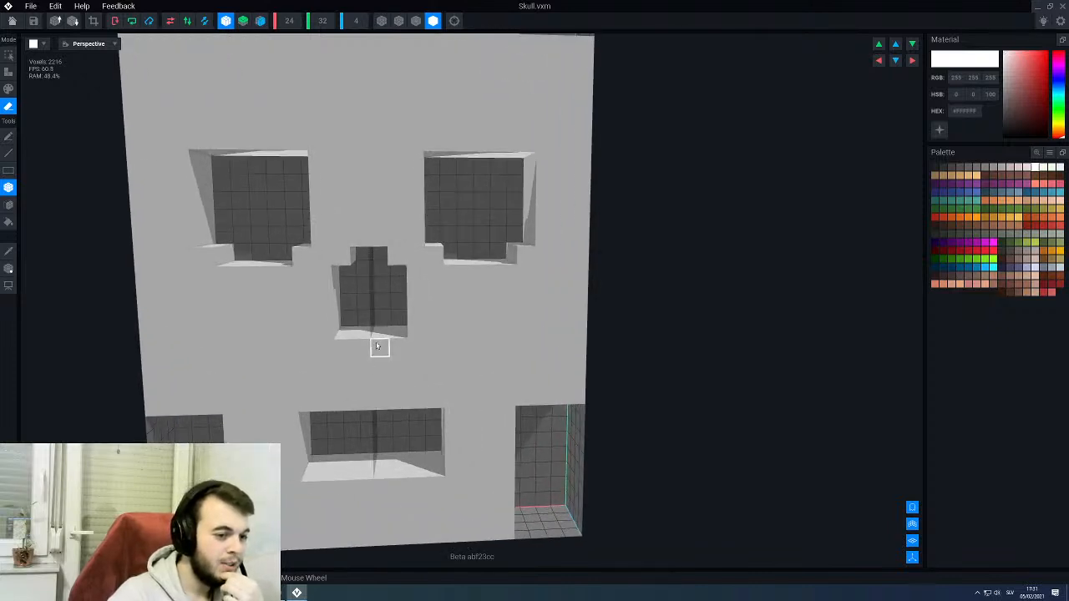
mouse_move(394, 345)
left_mouse_down()
mouse_move(373, 340)
mouse_move(378, 326)
left_mouse_up()
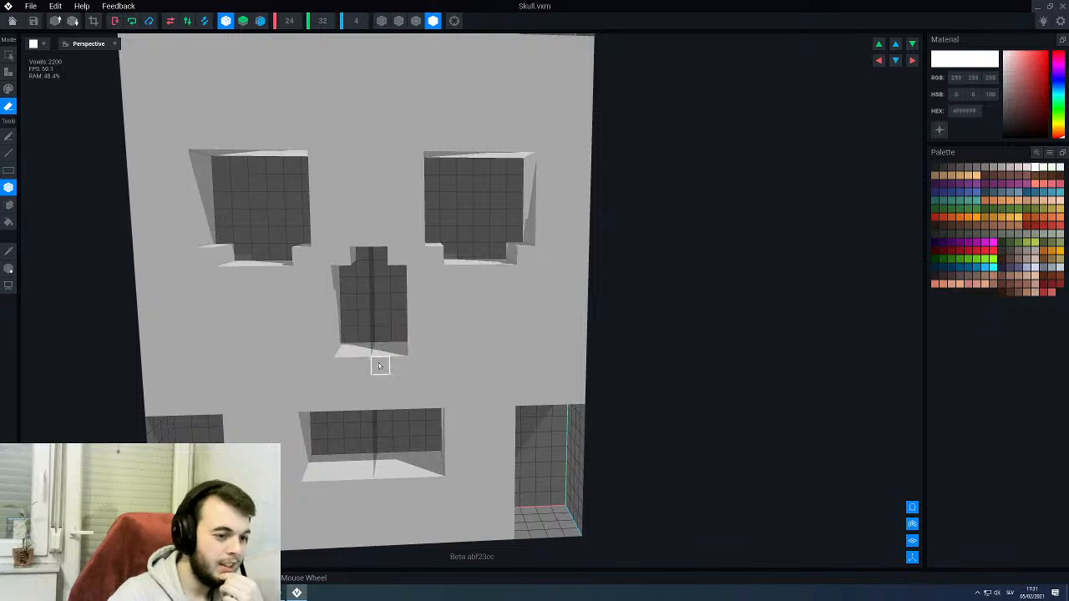
scroll(380, 355, "down", 3)
right_click_drag(380, 333, 377, 333)
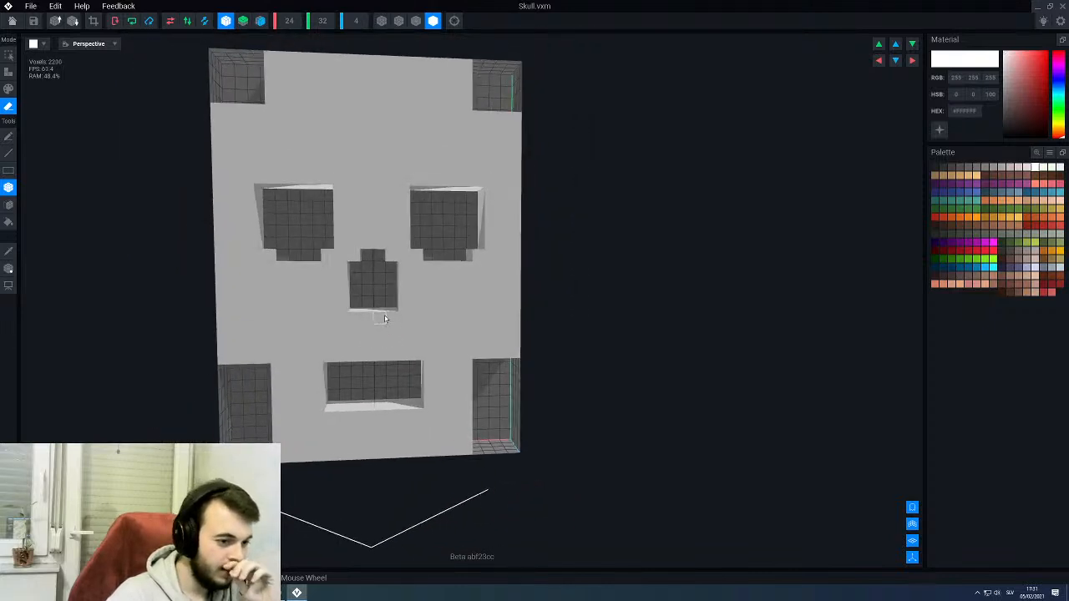
- Try to cut an extra four-voxel-wide row above both eye sockets using box and face erasing
scroll(384, 318, "up", 3)
right_click_drag(380, 347, 444, 134)
mouse_move(443, 131)
left_mouse_down()
mouse_move(505, 130)
mouse_move(479, 130)
left_mouse_up()
left_click(497, 132)
mouse_move(454, 144)
right_mouse_down()
mouse_move(425, 289)
mouse_move(455, 146)
right_mouse_up()
key("f")
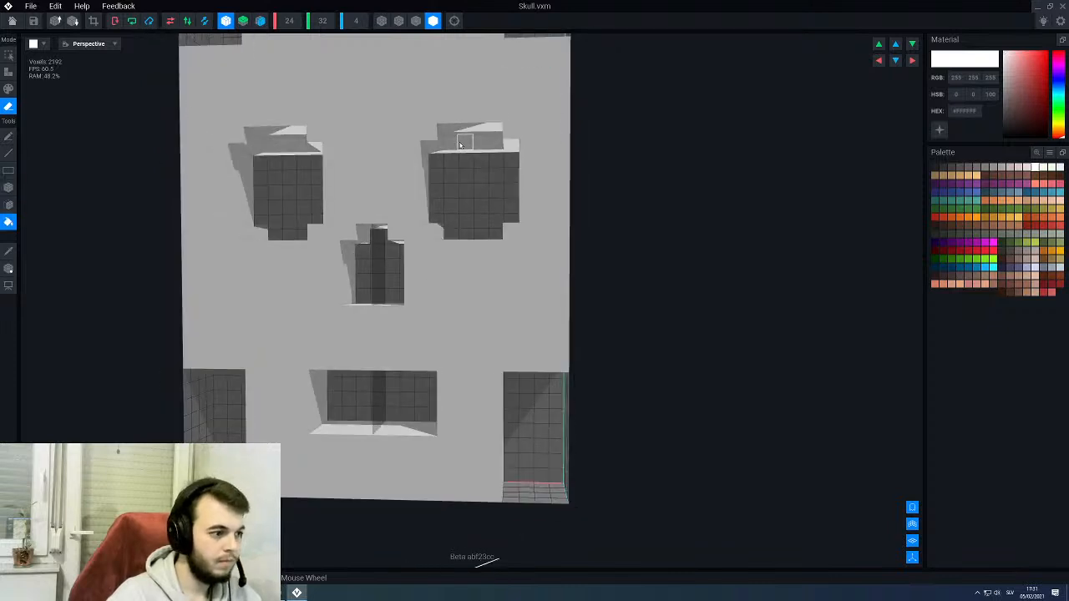
key("f")
left_click(461, 144)
scroll(452, 192, "down", 3)
mouse_move(451, 191)
right_mouse_down()
mouse_move(427, 292)
mouse_move(458, 185)
right_mouse_up()
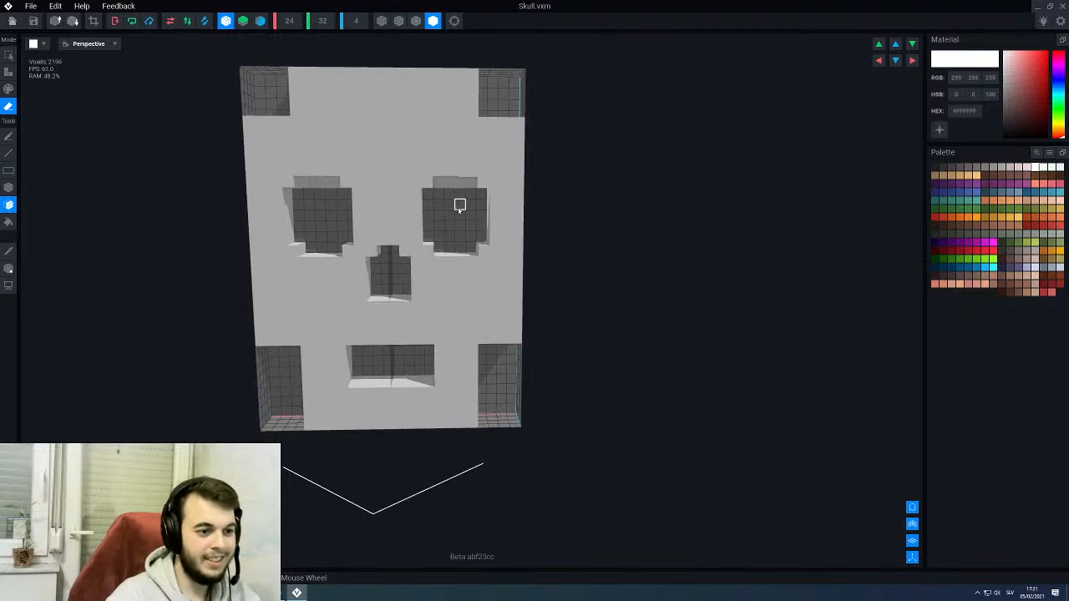
left_click(459, 206)
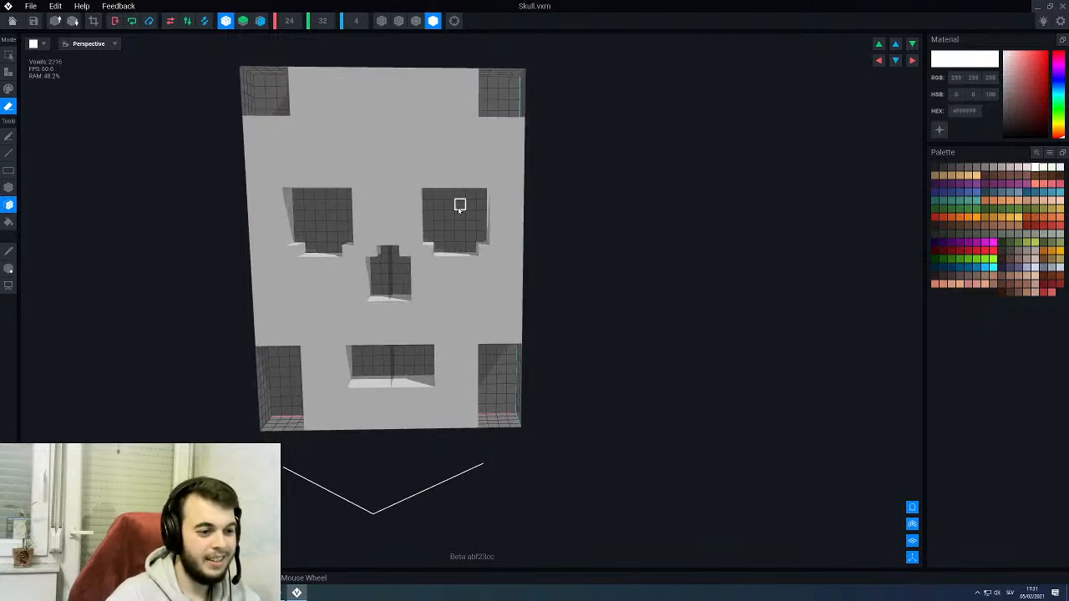
right_click_drag(458, 207, 430, 239)
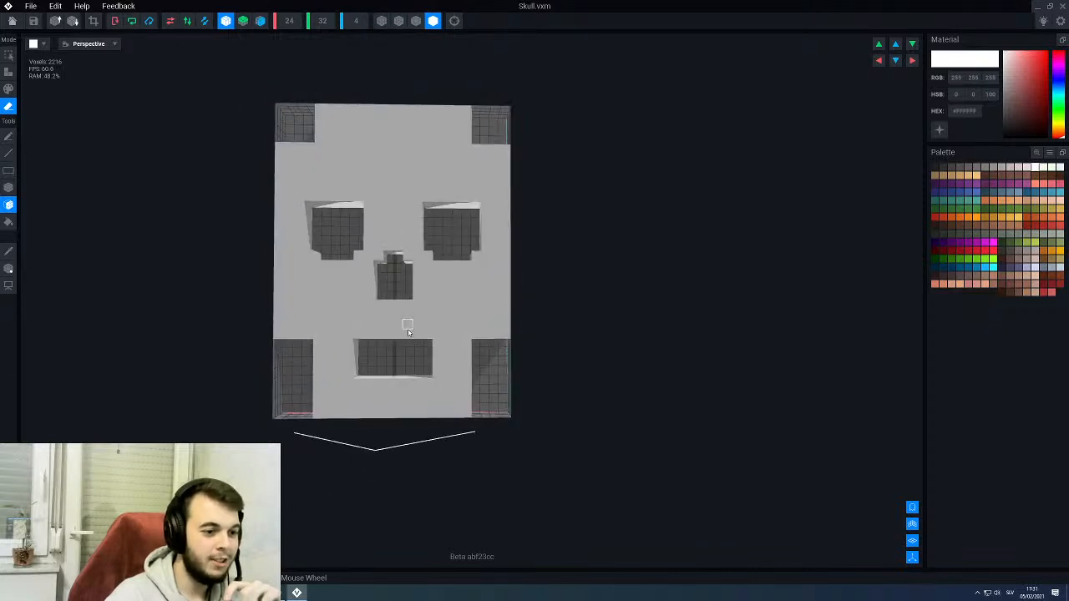
- Turn off horizontal symmetry and attach two block teeth, each two voxels wide and one high, to the mouth's lower edge
scroll(409, 332, "up", 4)
middle_click_drag(401, 337, 411, 311)
right_click_drag(410, 311, 393, 347)
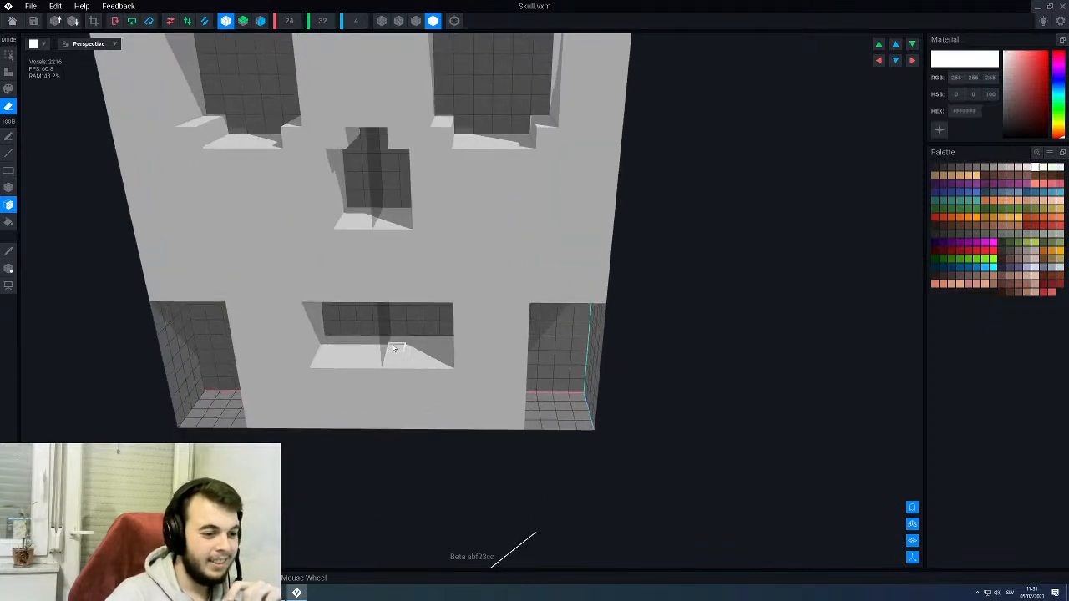
scroll(422, 367, "up", 3)
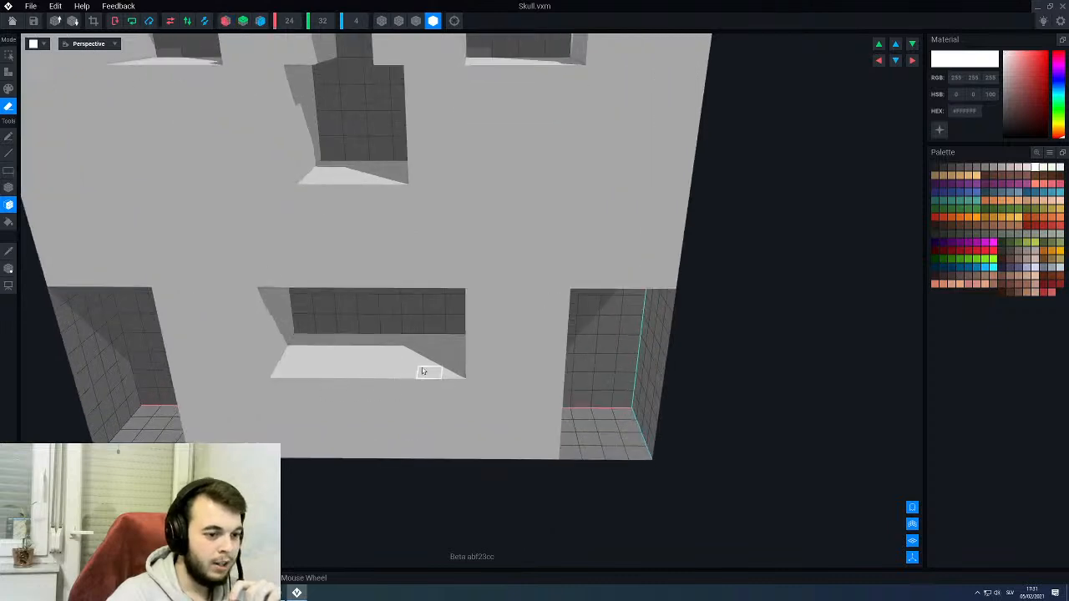
scroll(424, 371, "up", 1)
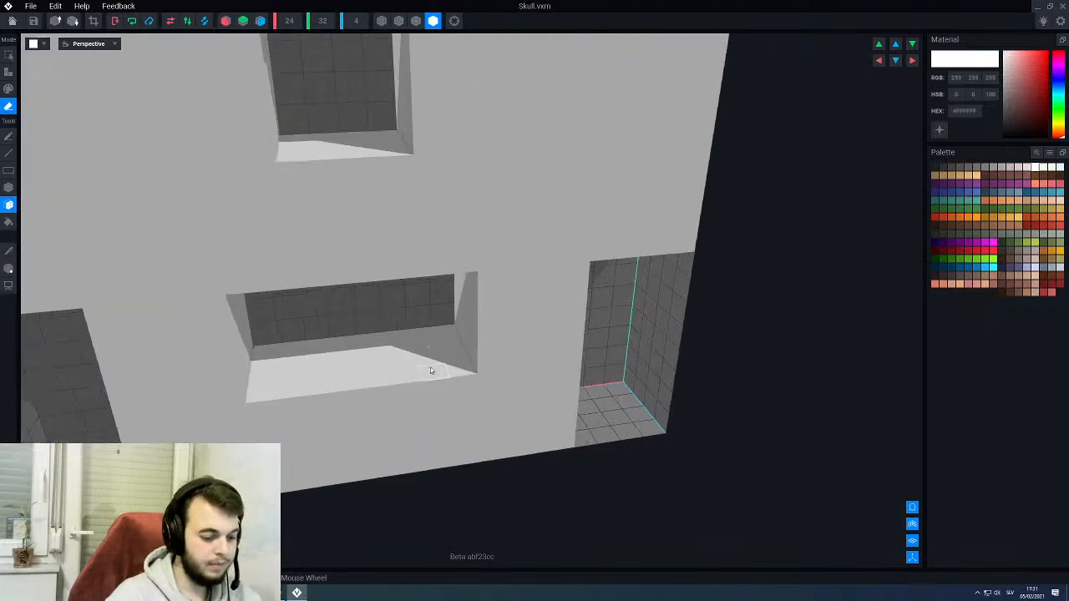
key("t")
key("b")
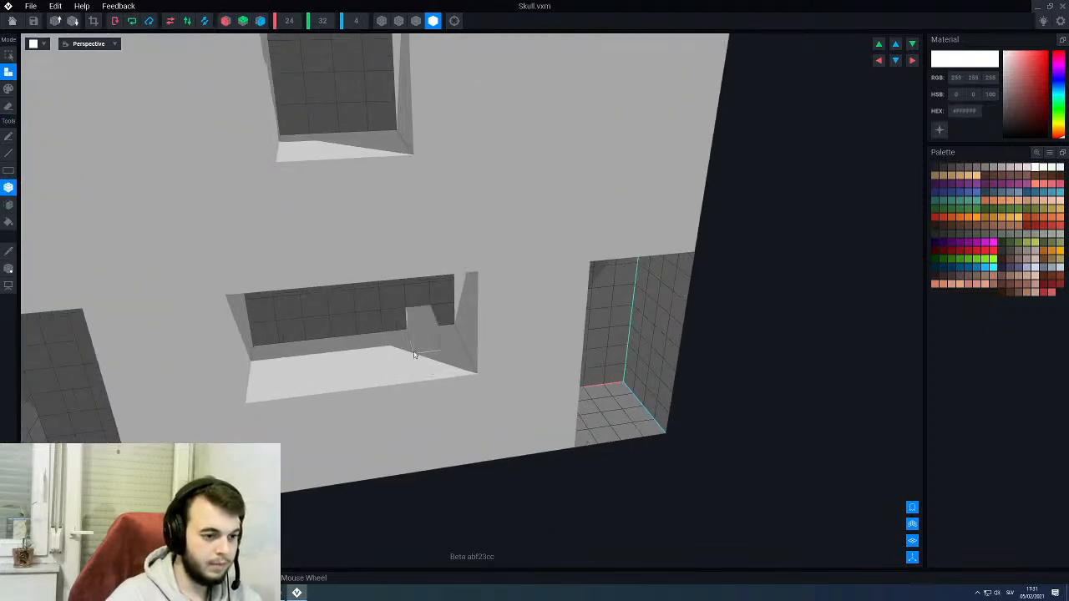
left_click_drag(414, 355, 392, 364)
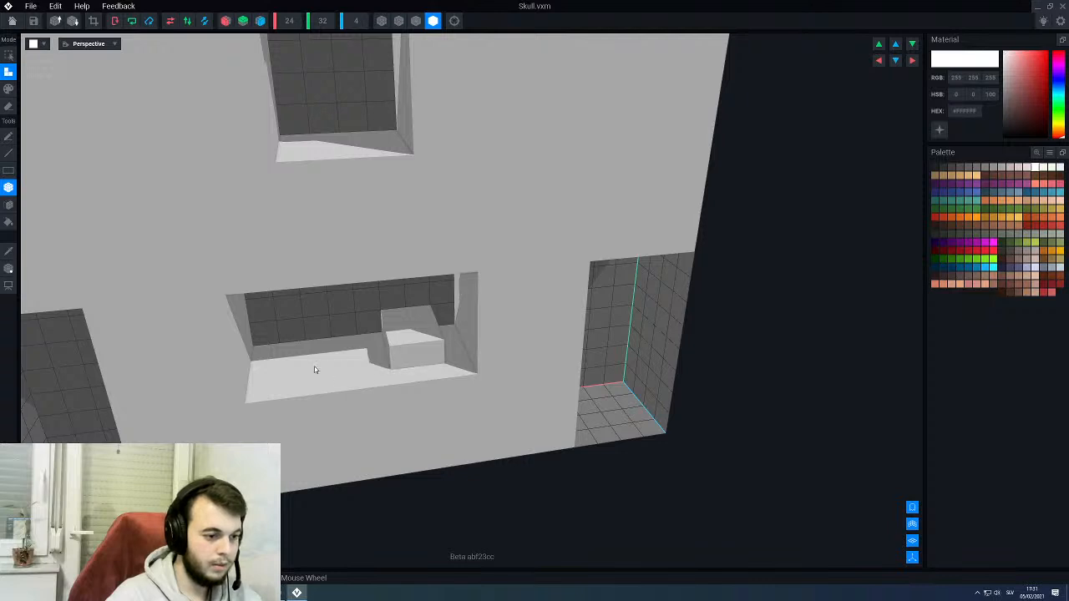
key("ctrl+z")
left_click_drag(321, 371, 306, 366)
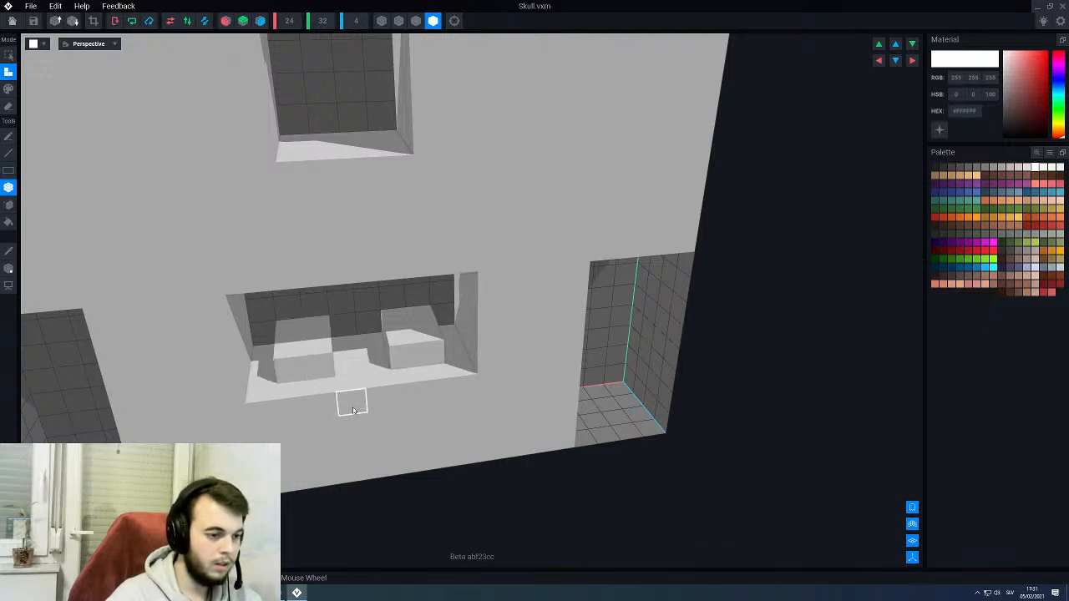
- Attach a two-voxel-wide tooth under the right part of the mouth's upper edge, undoing misplaced attempts
right_click_drag(326, 397, 316, 317)
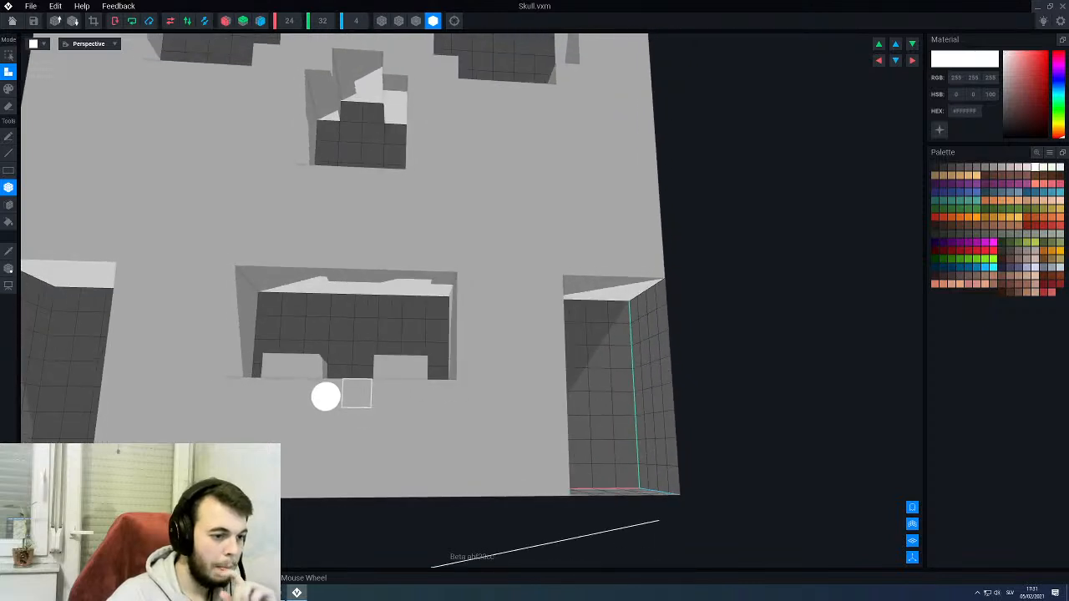
right_click_drag(326, 396, 428, 312)
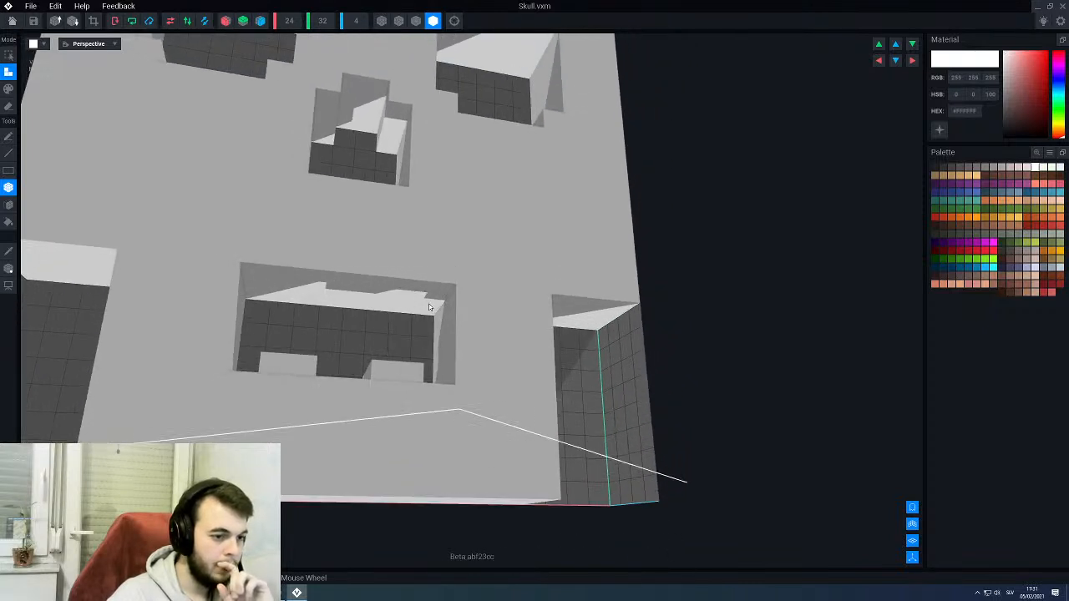
left_click_drag(429, 308, 396, 323)
left_click(387, 322)
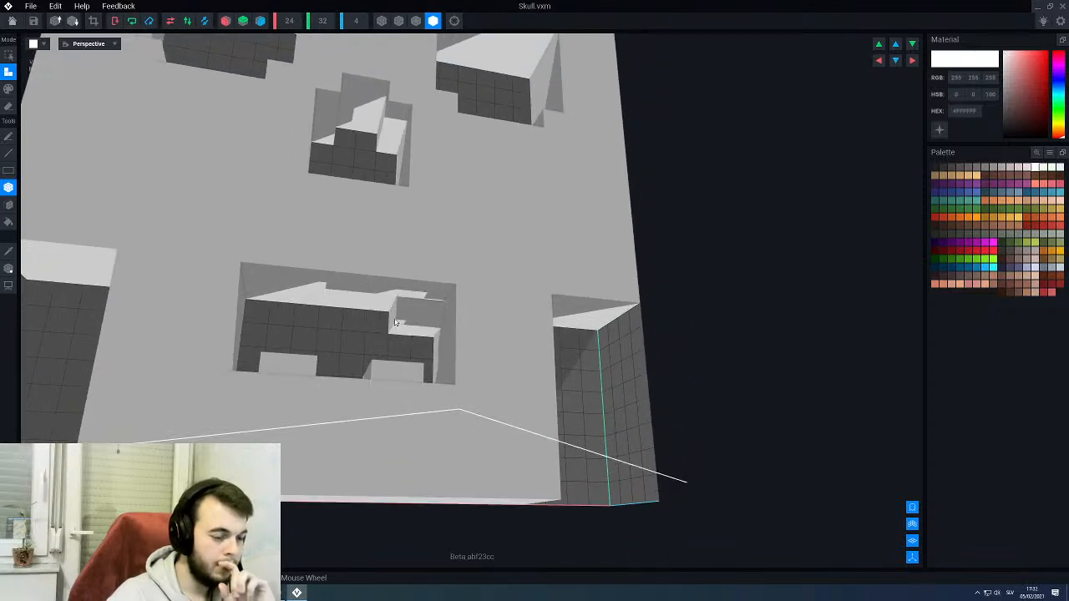
key("ctrl+z")
key("ctrl+z")
scroll(401, 316, "up", 3)
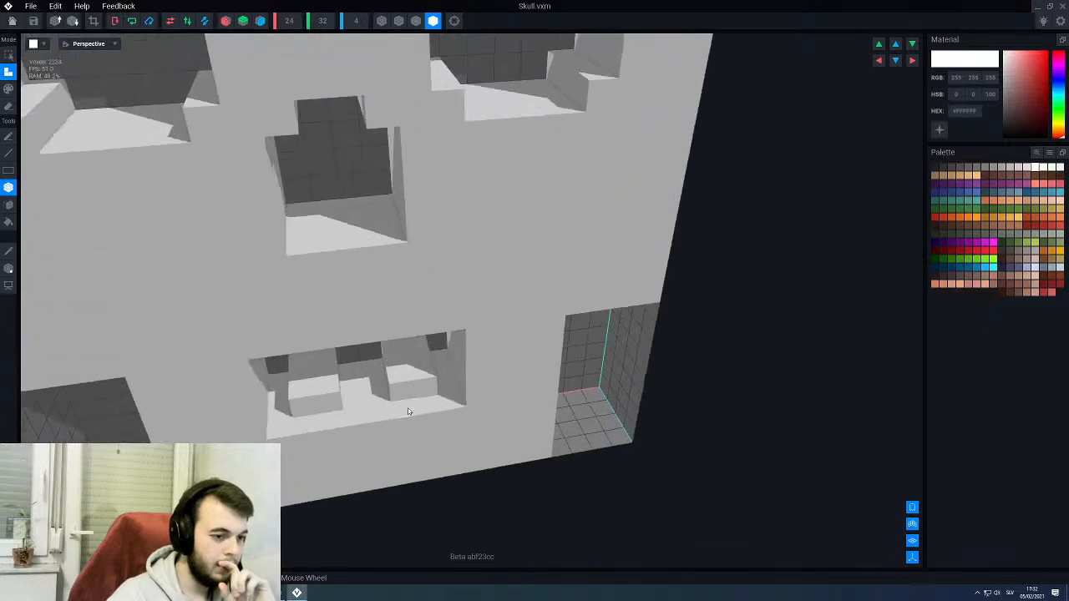
scroll(408, 411, "down", 3)
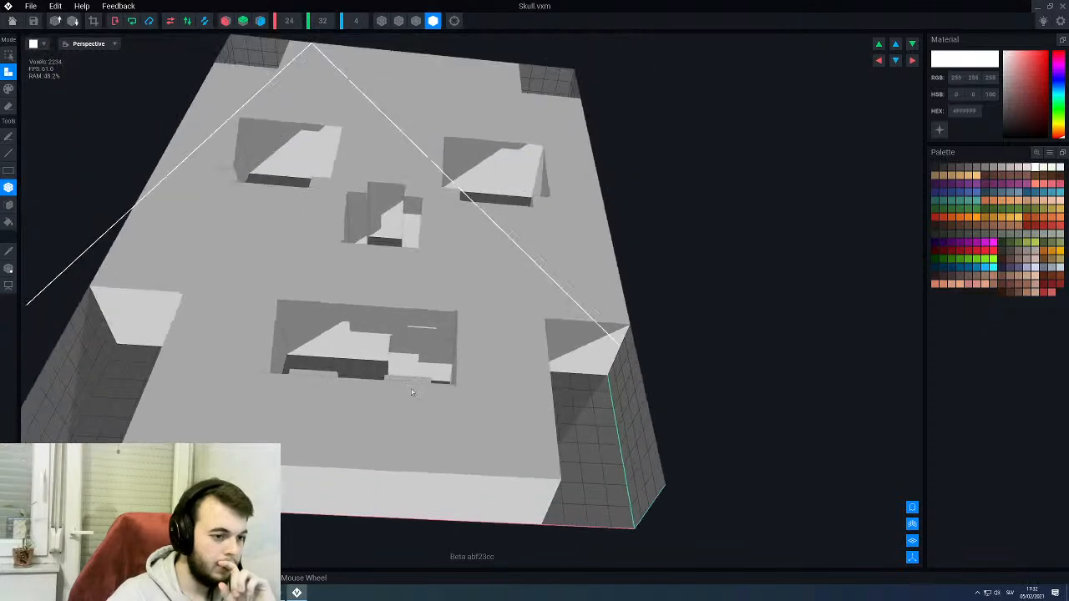
- With voxel edge outlines shown, widen the upper right tooth to four voxels and attach a two-voxel-wide upper left tooth
left_click(417, 22)
mouse_move(410, 308)
right_mouse_down()
mouse_move(423, 343)
mouse_move(356, 337)
right_mouse_up()
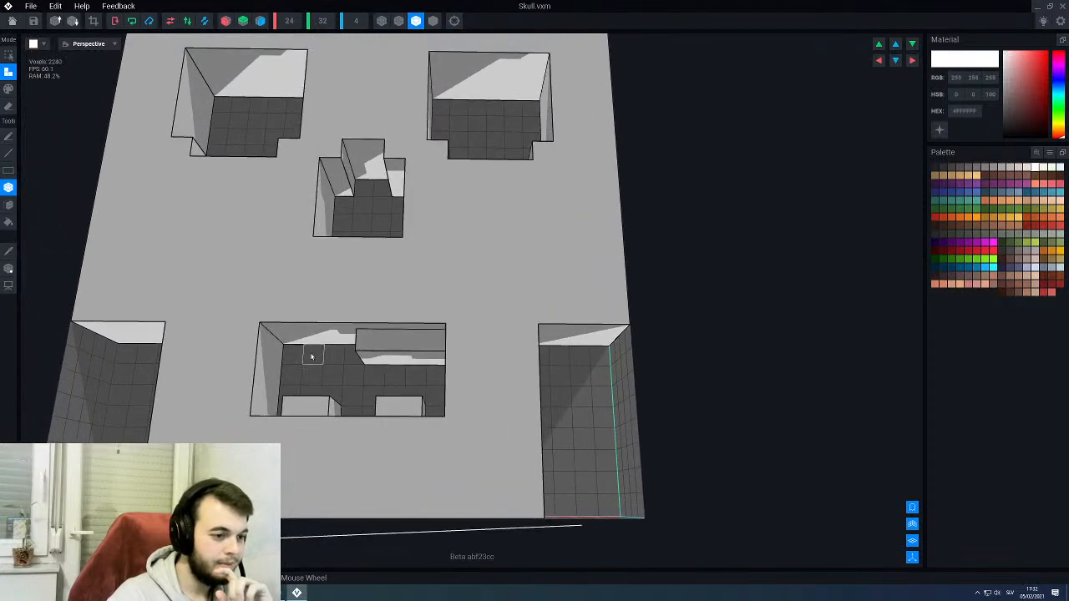
left_click_drag(312, 356, 294, 341)
right_click_drag(295, 365, 313, 394)
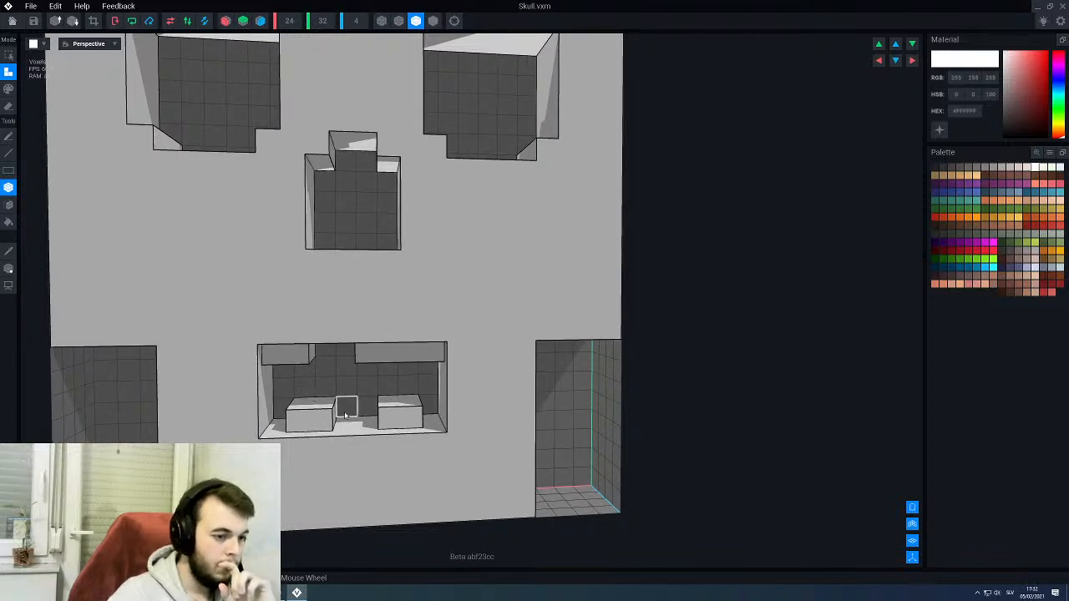
- Raise both lower teeth in the skull's mouth by one voxel using face attachment
scroll(344, 405, "down", 2)
scroll(339, 348, "up", 3)
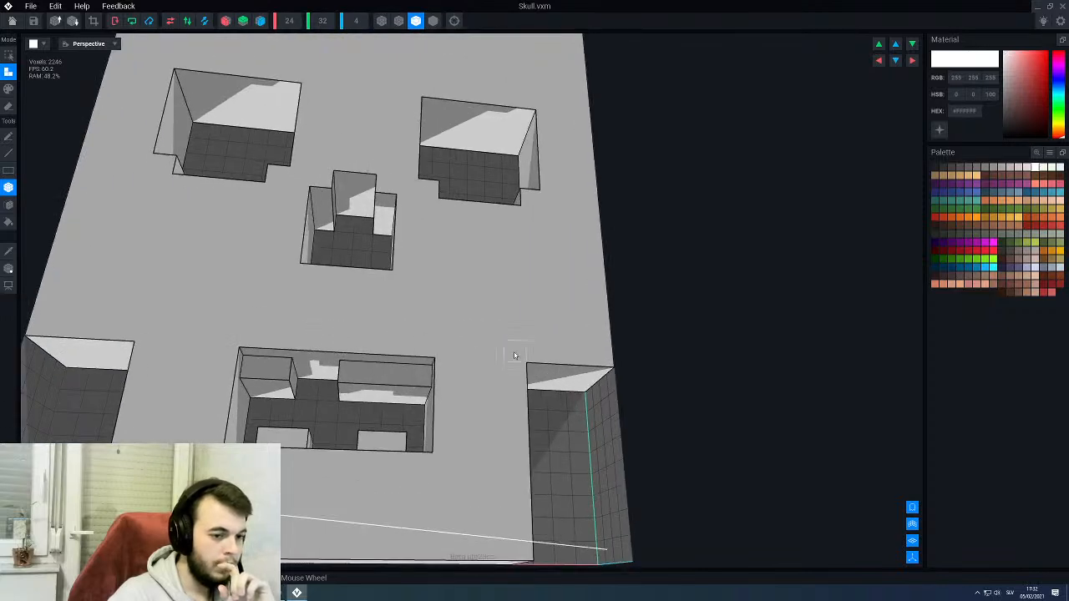
key("e")
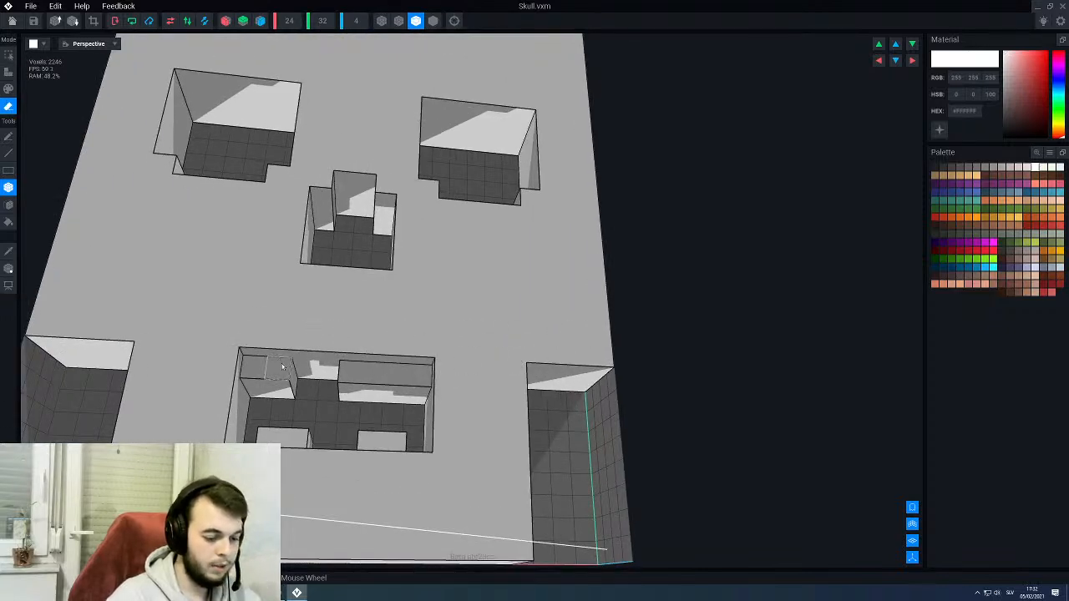
key("f")
left_click(303, 368)
right_click_drag(329, 389, 336, 335)
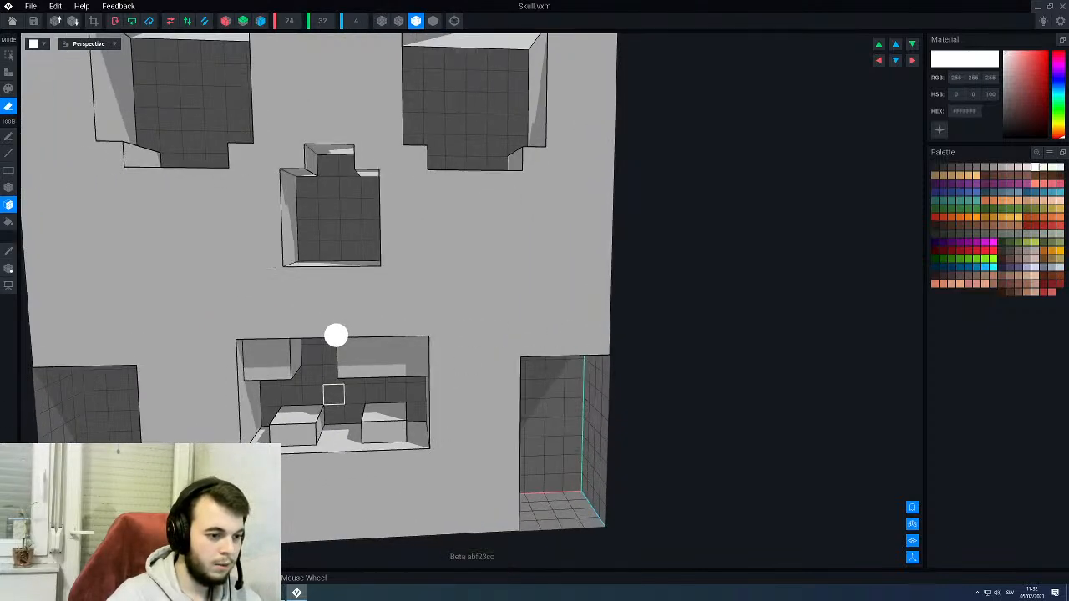
key("a")
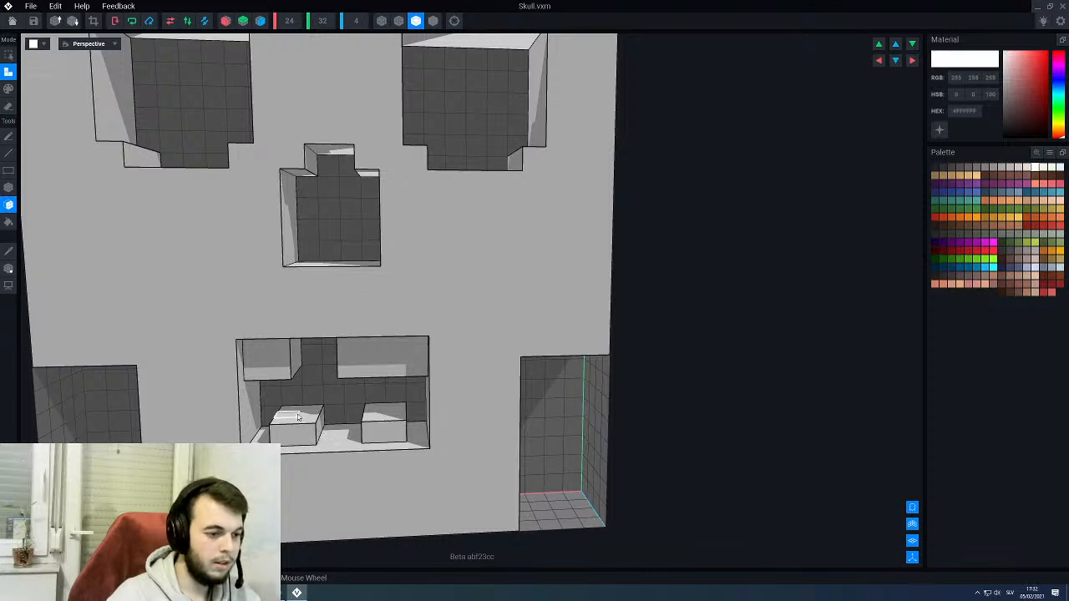
left_click(298, 417)
left_click(382, 416)
- Widen the lower right tooth to three voxels and the upper right tooth to five, undoing a misplaced face addition
scroll(367, 417, "down", 4)
mouse_move(340, 425)
right_mouse_down()
mouse_move(349, 403)
mouse_move(356, 424)
right_mouse_up()
scroll(338, 423, "up", 5)
right_click_drag(333, 367, 351, 391)
left_click(332, 351)
right_click_drag(296, 340, 274, 295)
left_click(232, 266)
scroll(241, 334, "down", 3)
key("ctrl+z")
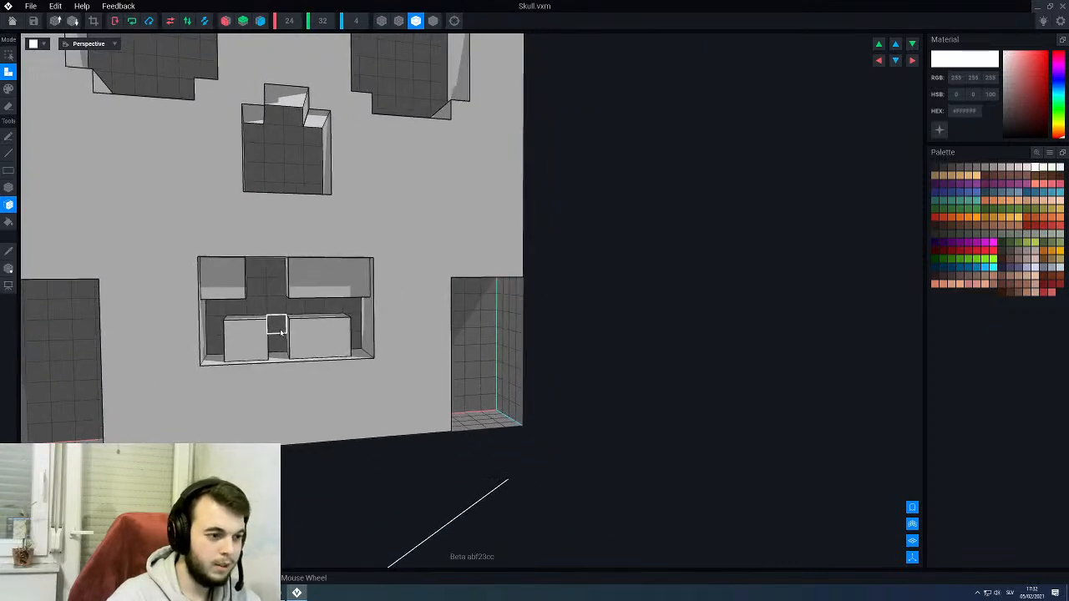
right_click_drag(249, 332, 252, 292)
left_click(262, 280)
scroll(287, 320, "down", 5)
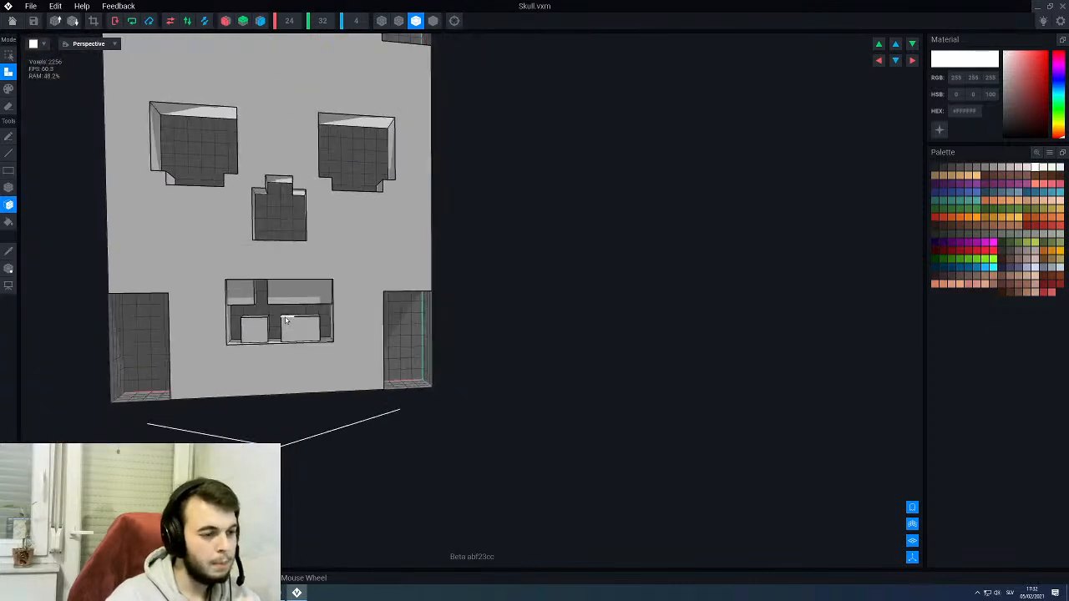
- Return to the PirateKingsThrone rig and view the updated skull on the backrest from the front and side
right_click_drag(324, 322, 322, 320)
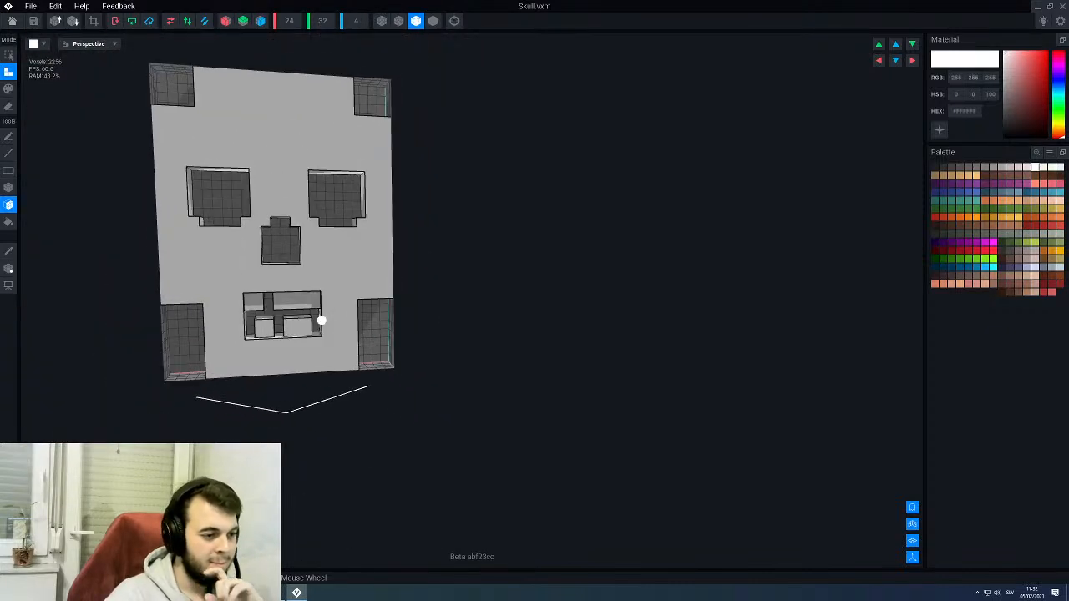
left_click(7, 7)
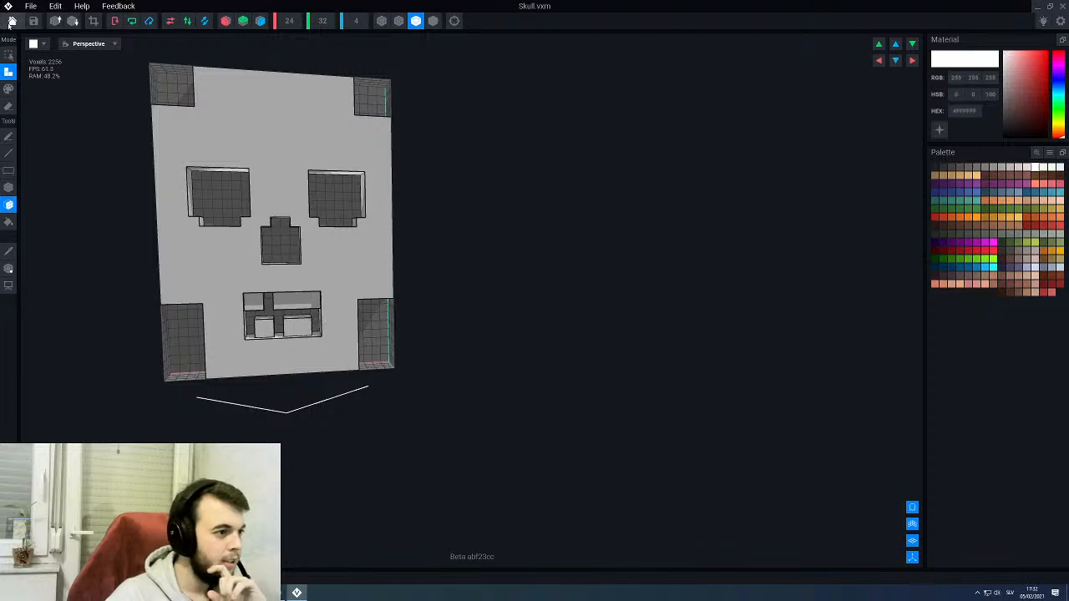
left_click(450, 194)
scroll(446, 208, "down", 3)
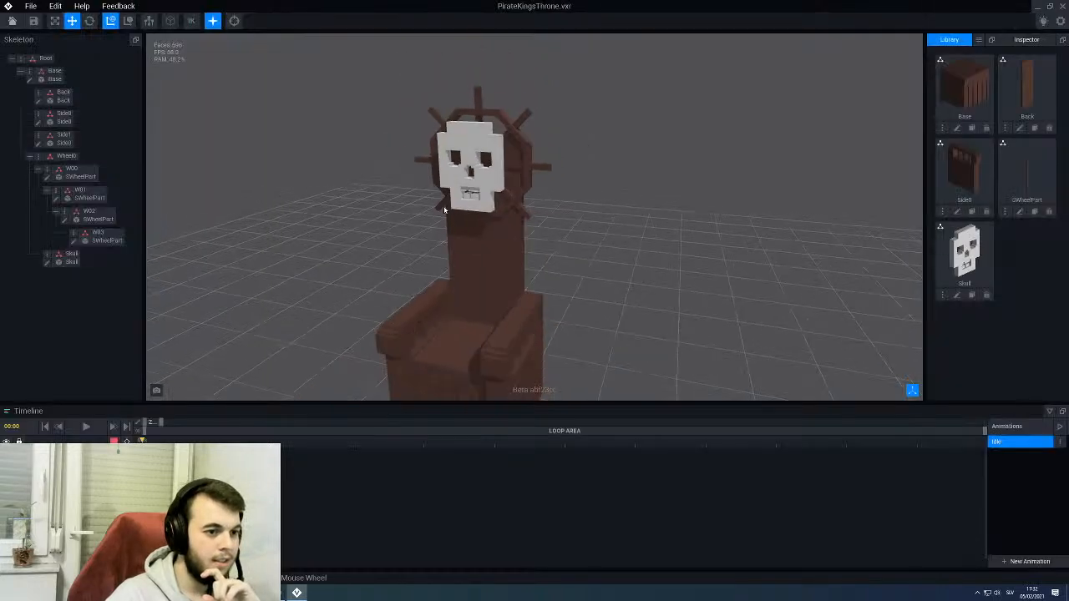
mouse_move(447, 208)
right_mouse_down()
mouse_move(494, 197)
mouse_move(447, 201)
right_mouse_up()
scroll(448, 200, "up", 4)
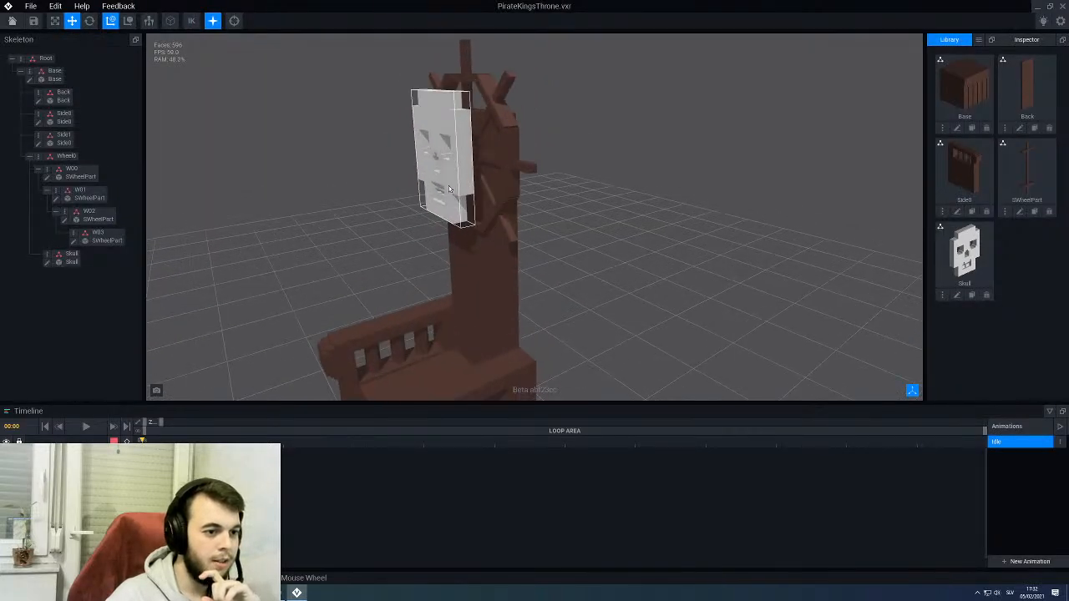
- Move the skull backward along its depth axis, closer to the ship's wheel
left_click(55, 261)
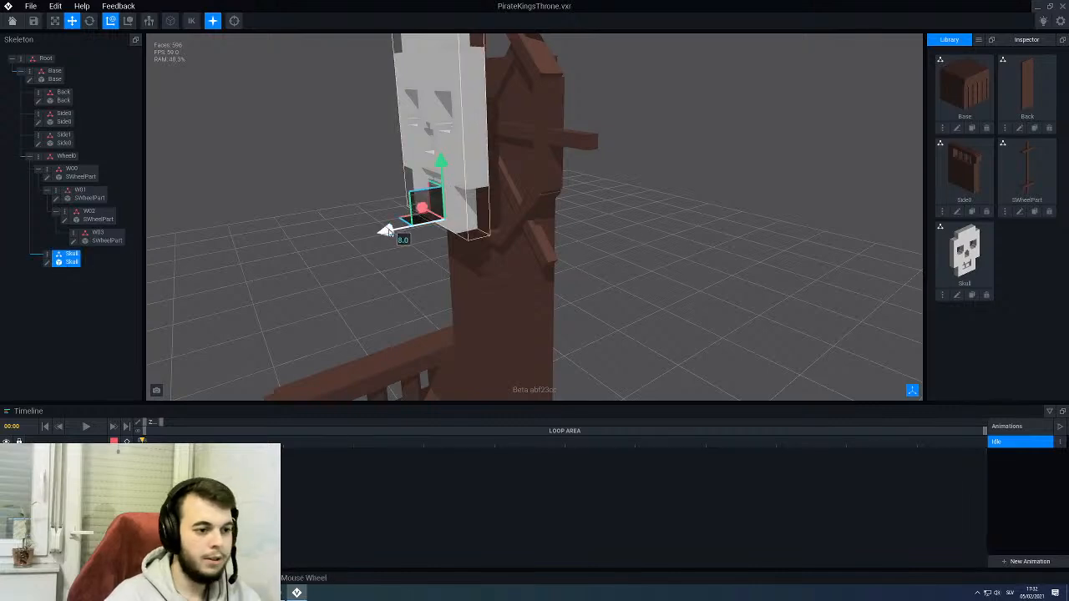
left_click_drag(385, 232, 426, 227)
right_click_drag(318, 244, 380, 254)
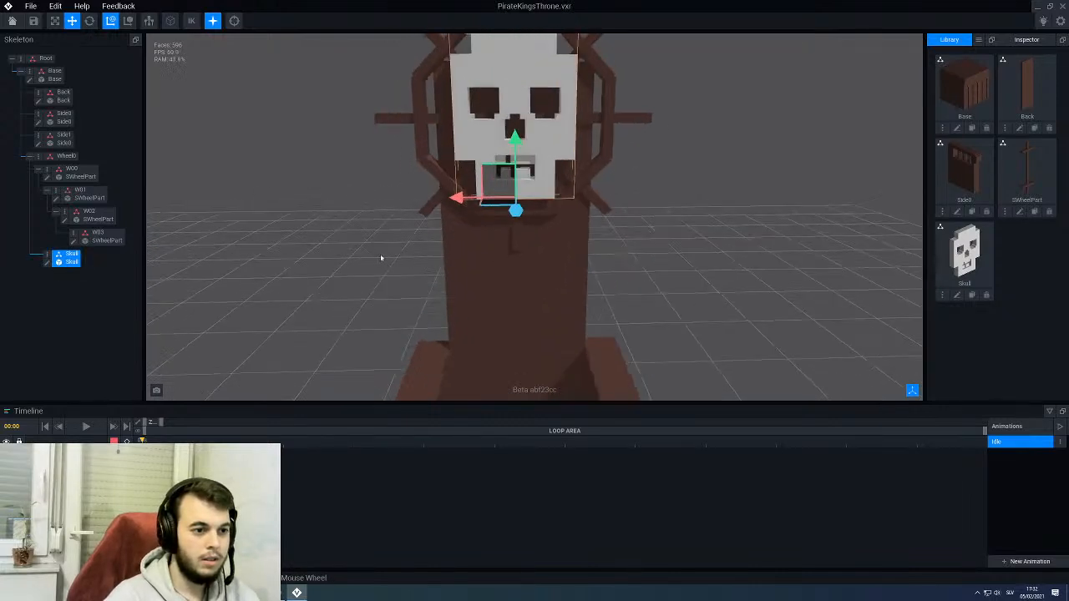
scroll(304, 260, "down", 5)
left_click(322, 287)
scroll(322, 287, "down", 3)
right_click_drag(335, 280, 359, 271)
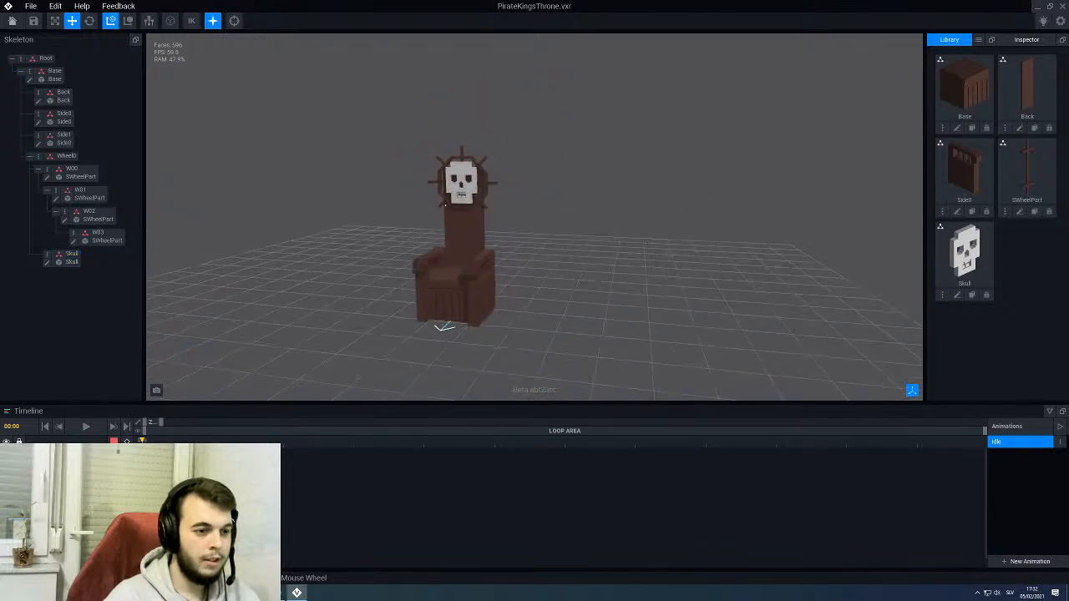
- Open the skull's voxel model from the rig for editing and bring its upper corner cutouts into view
scroll(368, 270, "up", 3)
left_click(456, 183)
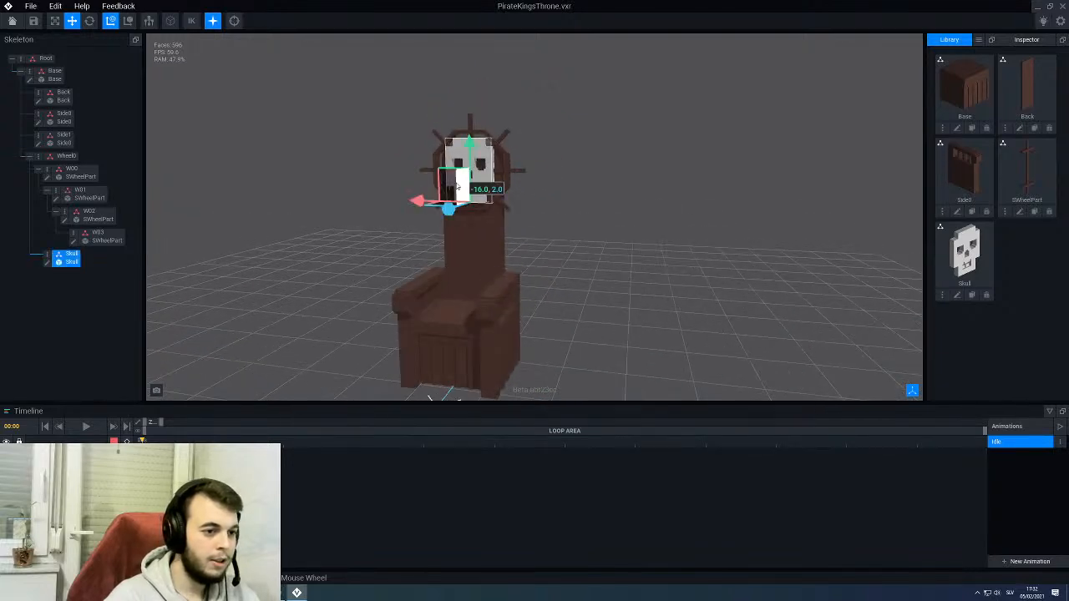
left_click(47, 262)
scroll(330, 186, "up", 4)
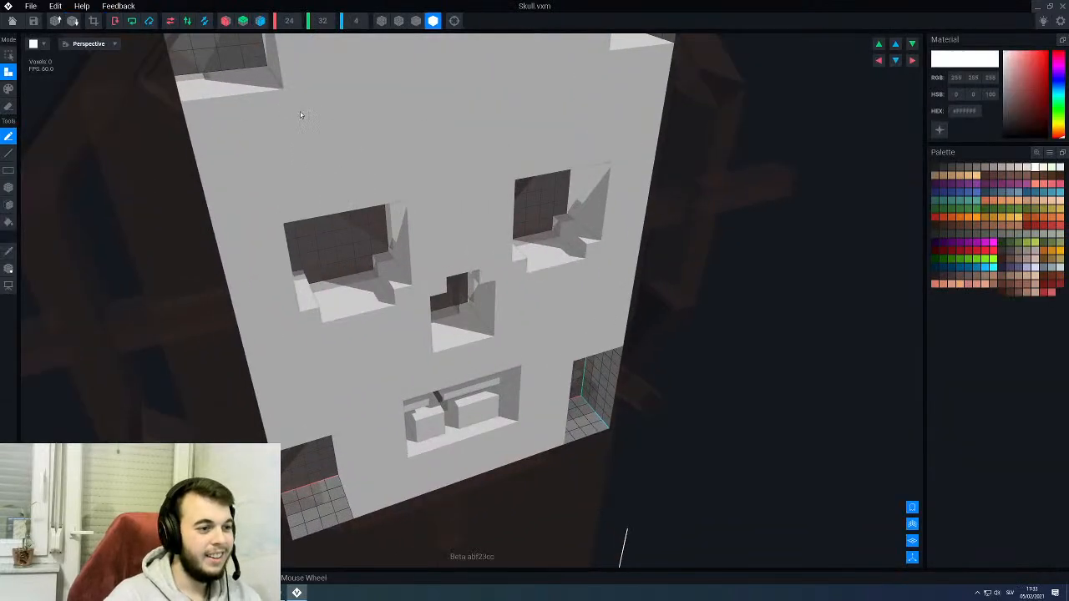
middle_click_drag(300, 111, 320, 284)
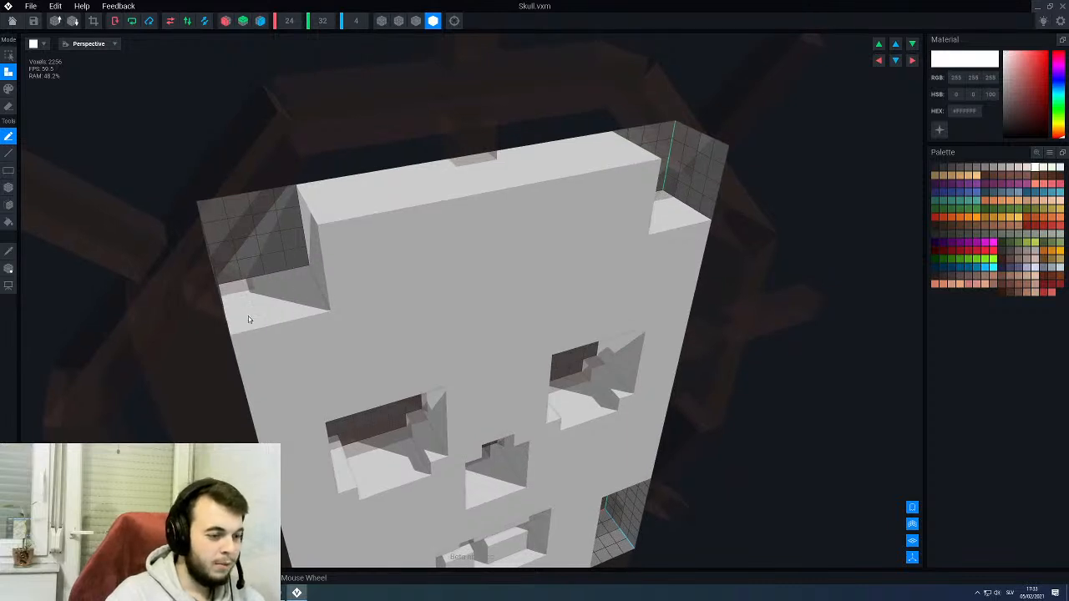
- Partly fill the skull's upper left corner cutout with attached boxes to form a staircase edge, and show edge outlines
key("b")
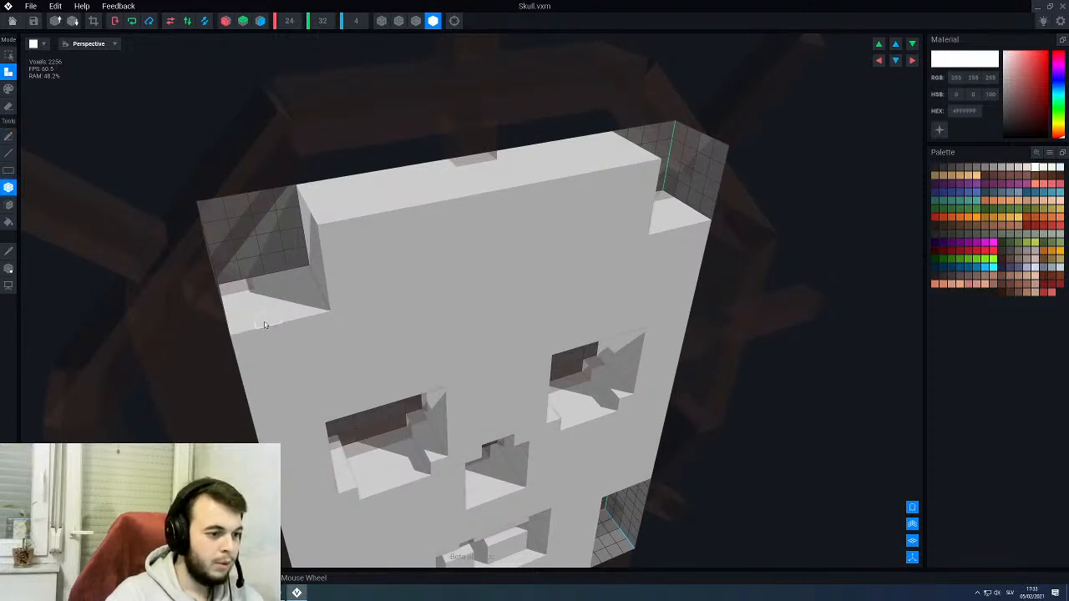
left_click_drag(264, 324, 301, 269)
right_click_drag(296, 284, 287, 262)
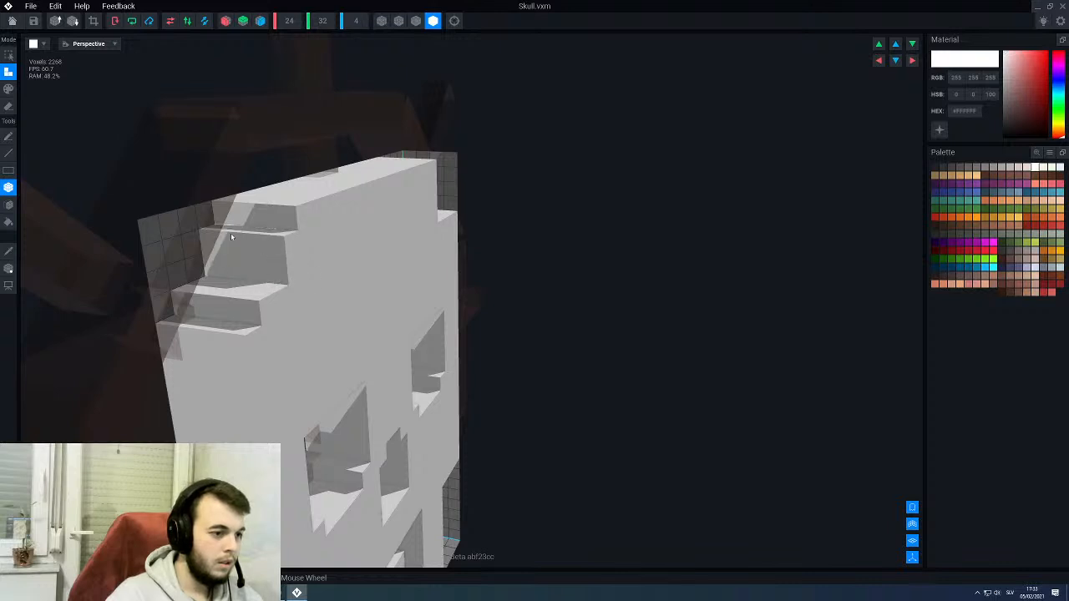
left_click_drag(274, 272, 214, 251)
left_click_drag(255, 279, 184, 277)
right_click_drag(246, 284, 316, 261)
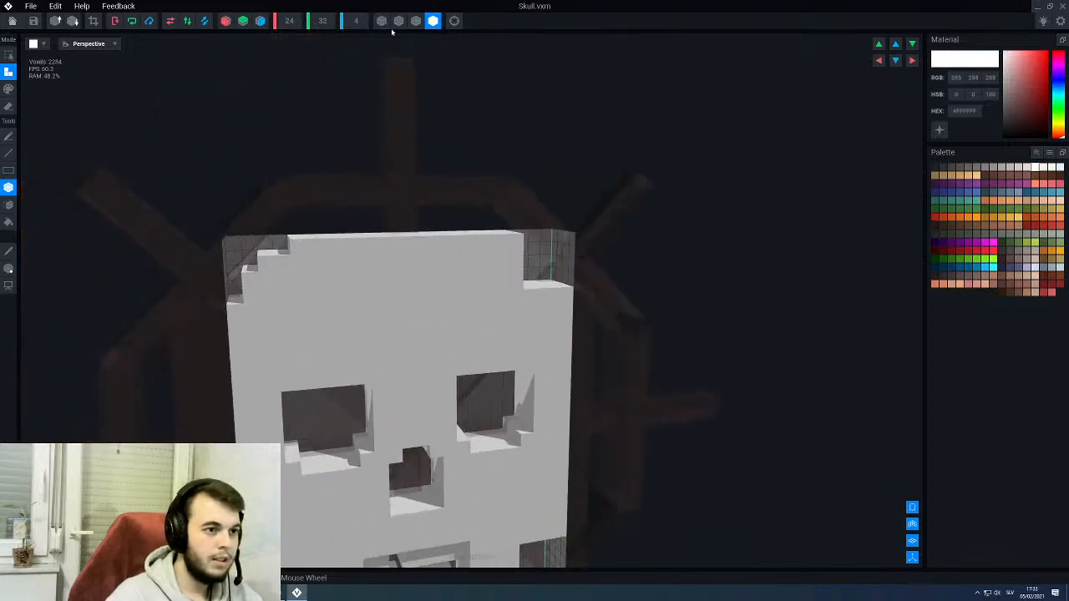
left_click(416, 21)
scroll(443, 269, "down", 4)
right_click_drag(443, 269, 425, 277)
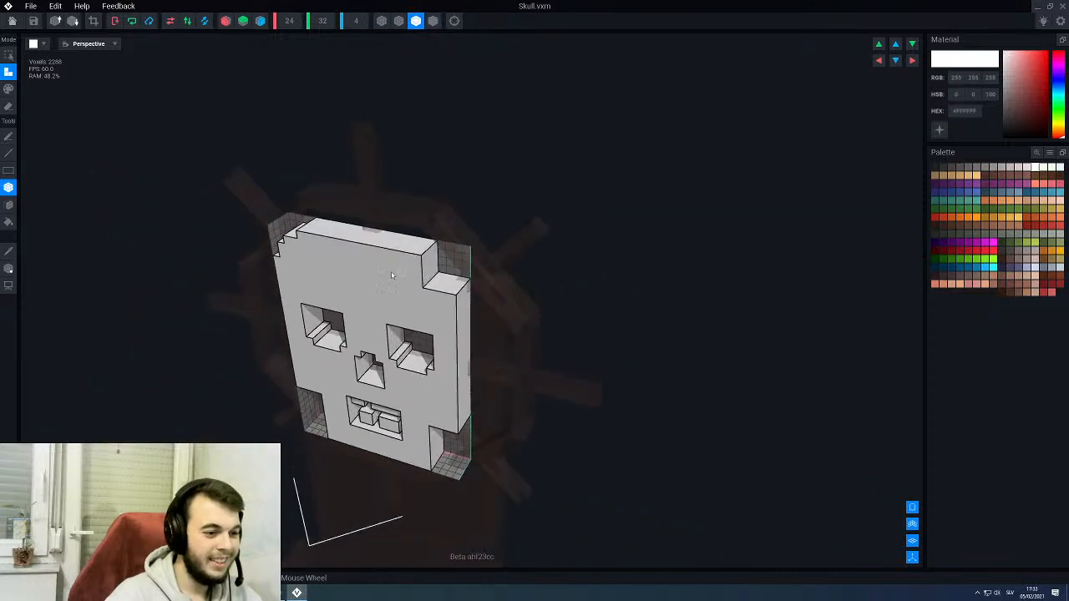
scroll(387, 272, "up", 3)
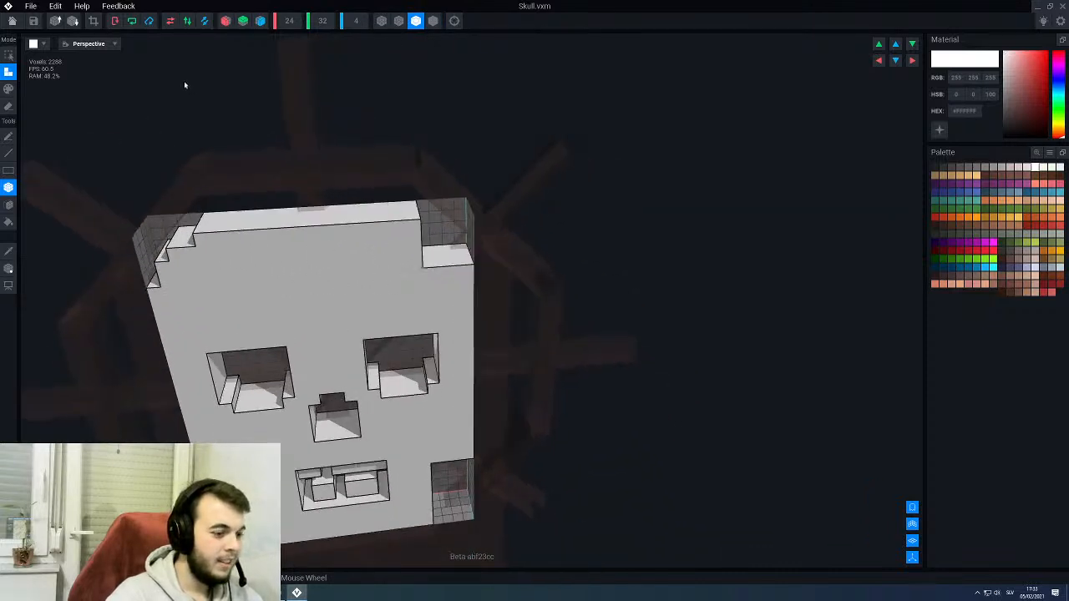
- Turn on horizontal symmetry and hide the surrounding throne parts around the skull model
key("p")
key("f")
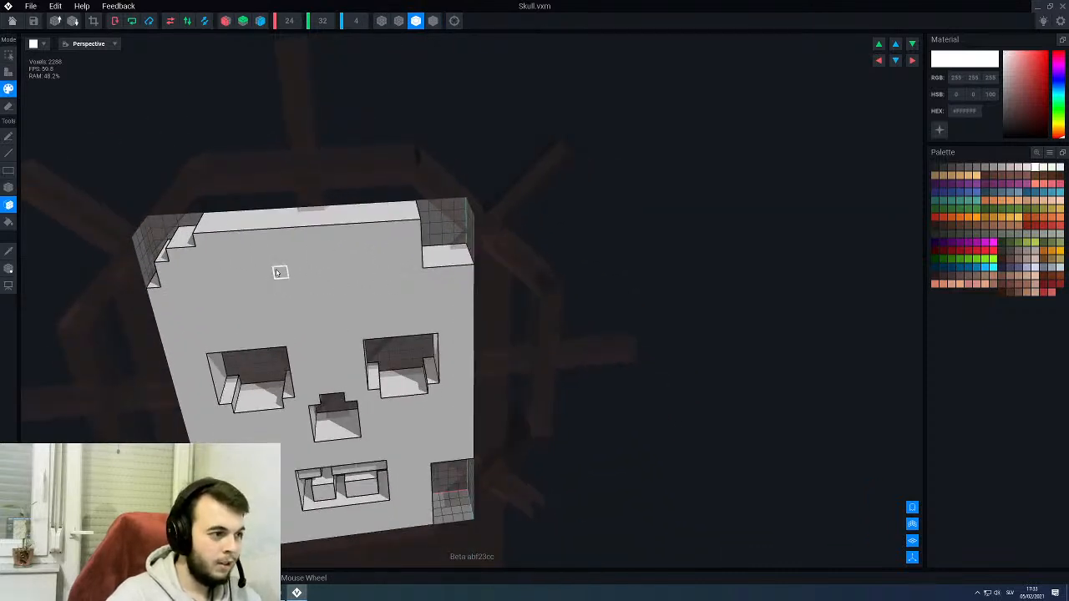
left_click(225, 20)
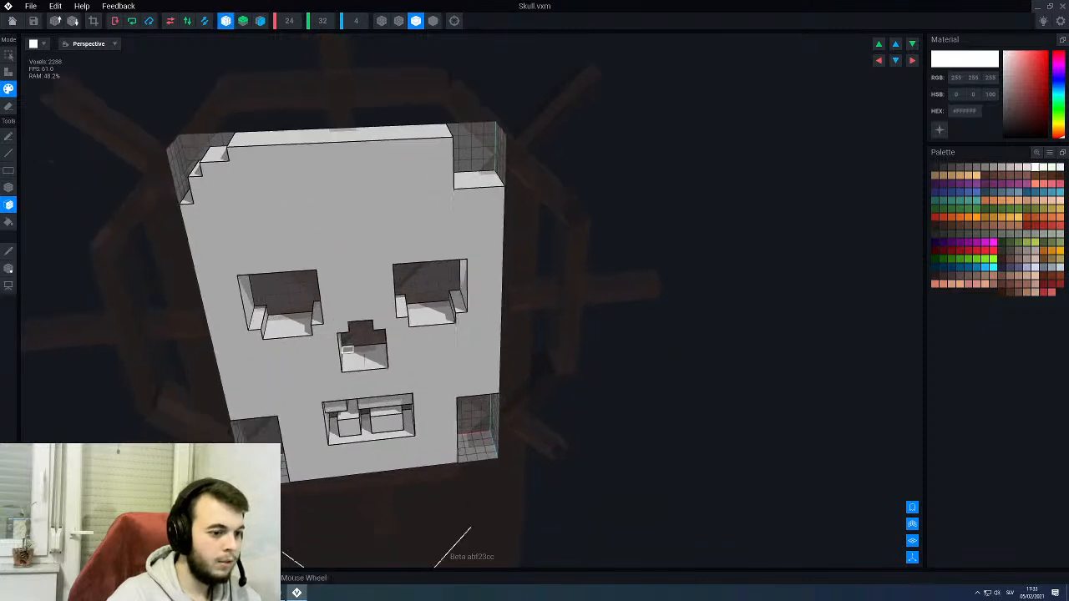
middle_click_drag(323, 235, 324, 244)
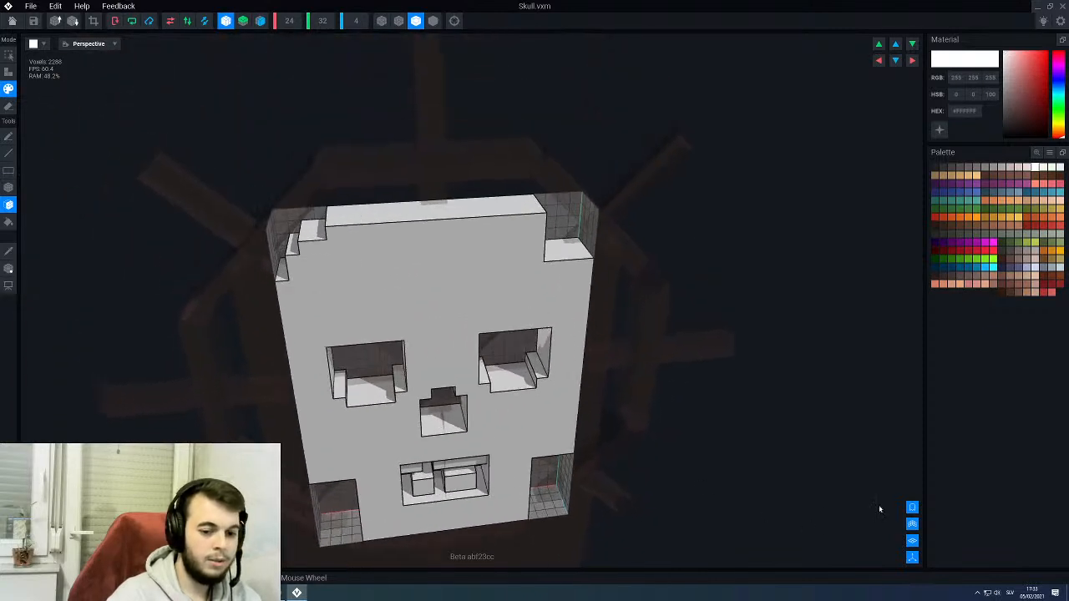
left_click(912, 507)
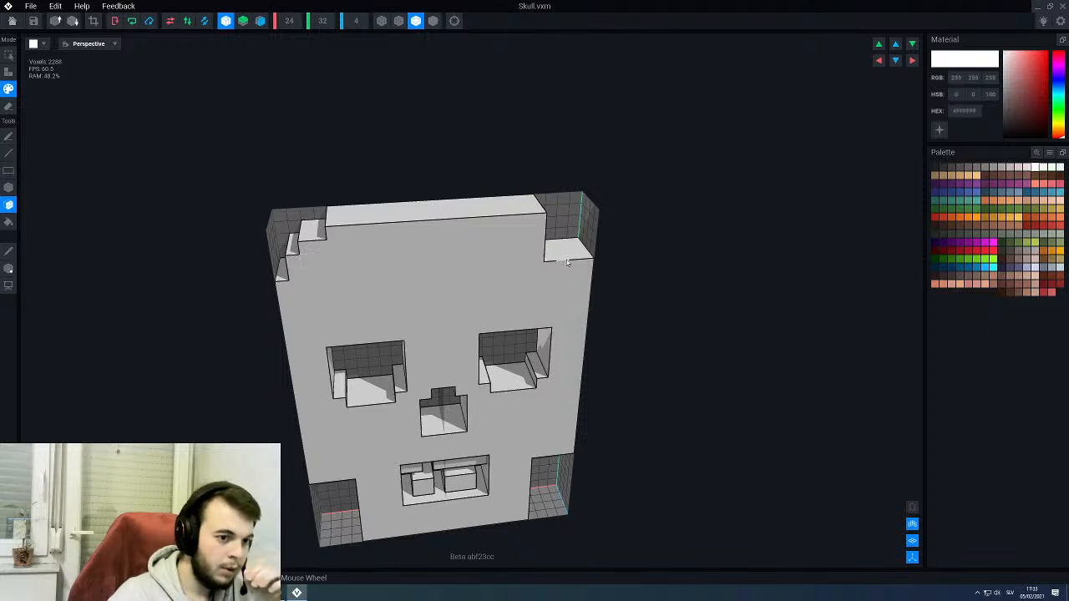
- Build the matching staircase in the upper right corner cutout, attaching face layers through the skull's full depth
key("ctrl+z")
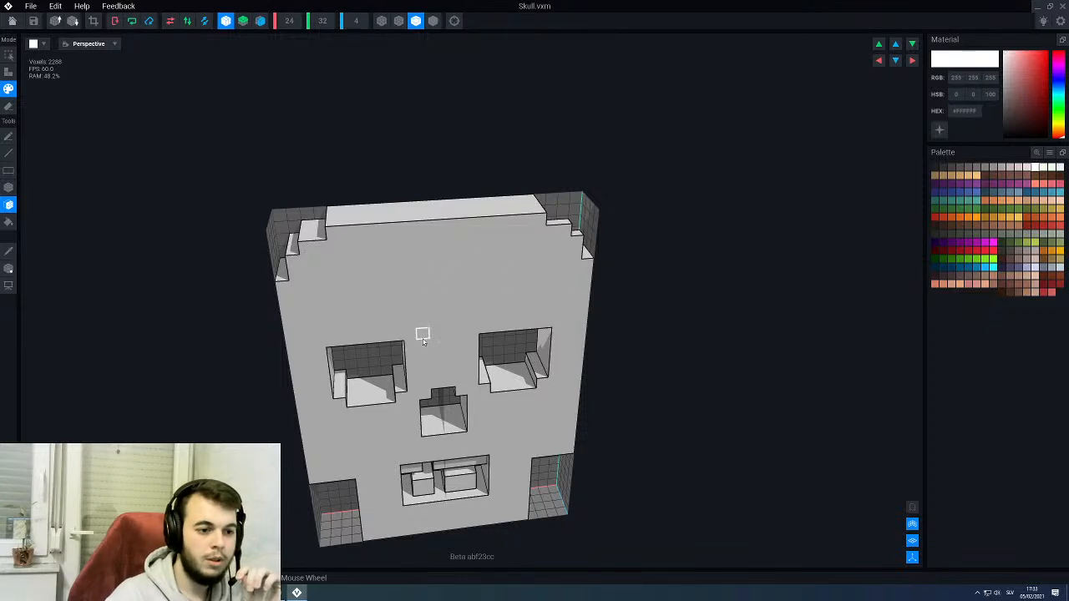
right_click_drag(499, 284, 497, 253)
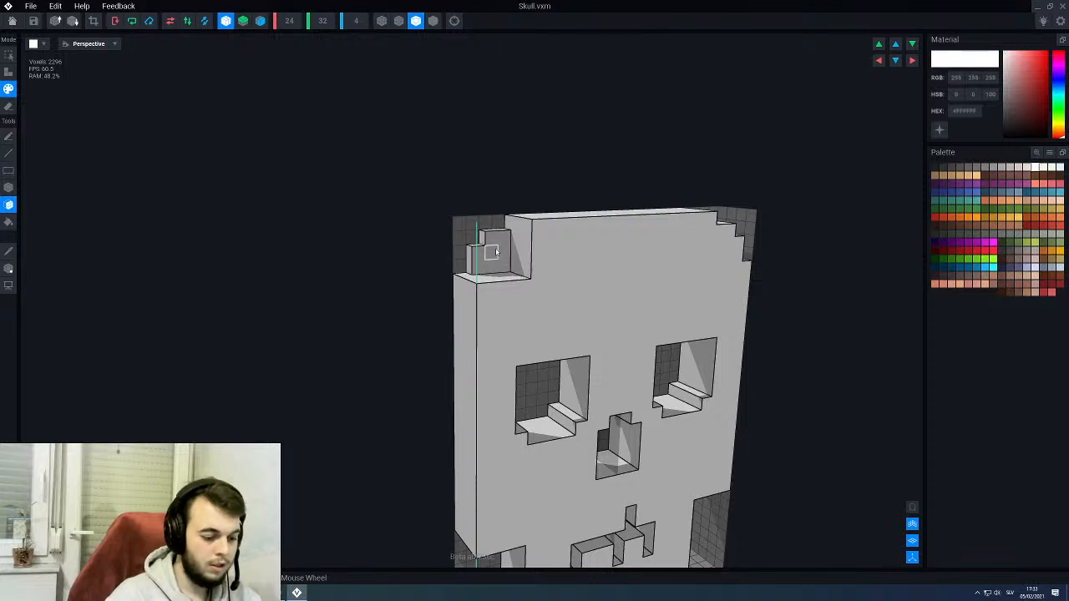
key("2")
left_click(496, 253)
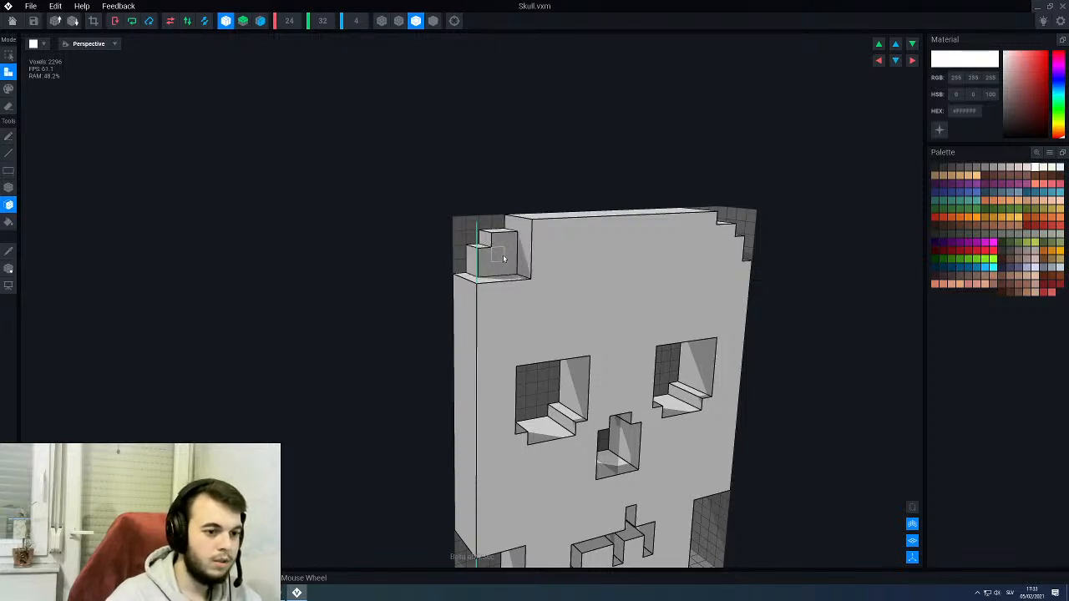
left_click(504, 255)
left_click(508, 257)
right_click_drag(510, 257, 494, 278)
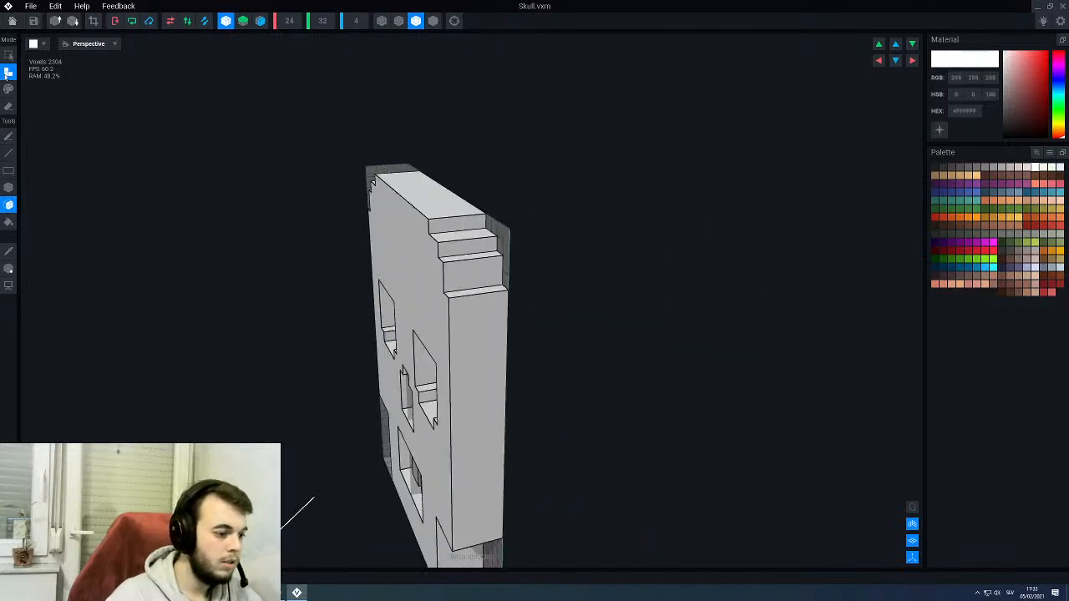
right_click_drag(351, 335, 343, 335)
middle_click_drag(344, 335, 365, 312)
scroll(372, 307, "down", 4)
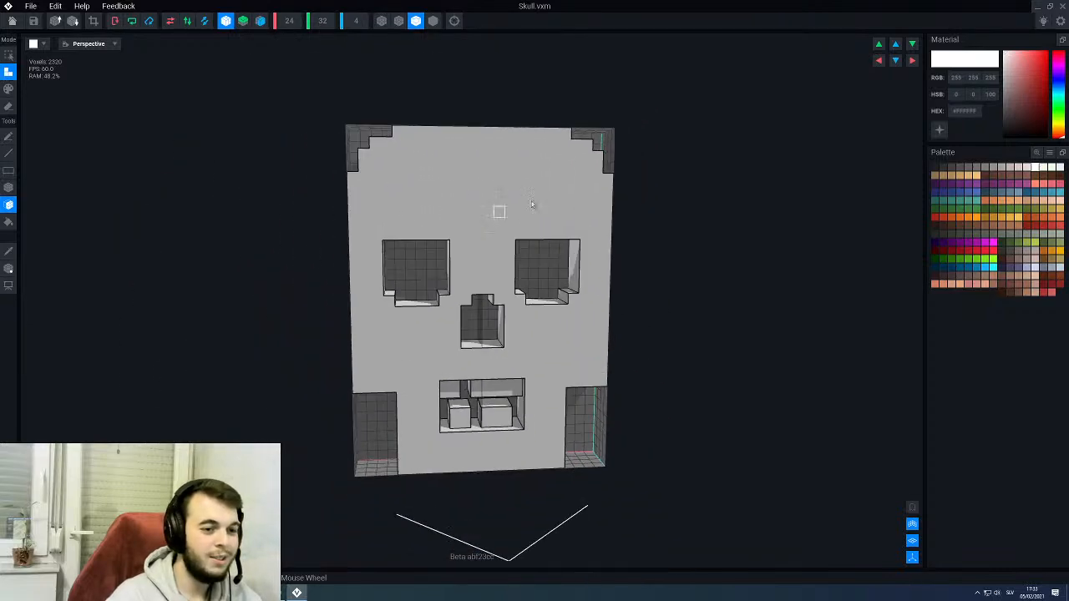
- Attach a full-depth box one voxel wide and three high to the upper inner side of both lower corner cutouts
mouse_move(539, 204)
right_mouse_down()
mouse_move(563, 193)
mouse_move(551, 213)
right_mouse_up()
scroll(521, 223, "up", 2)
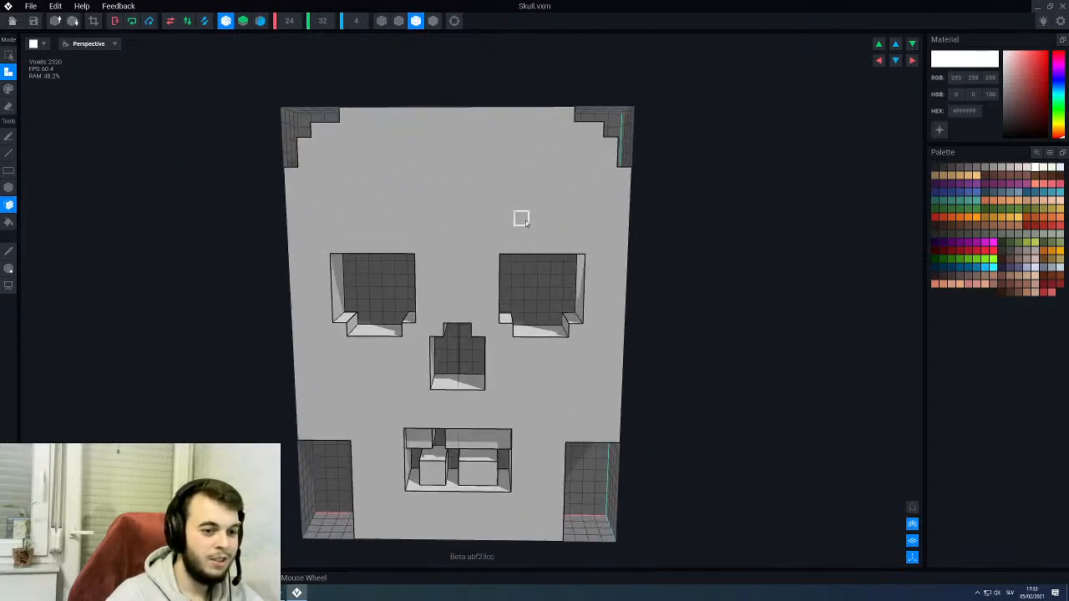
middle_click_drag(521, 218, 537, 66)
scroll(492, 250, "down", 3)
right_click_drag(493, 237, 580, 270)
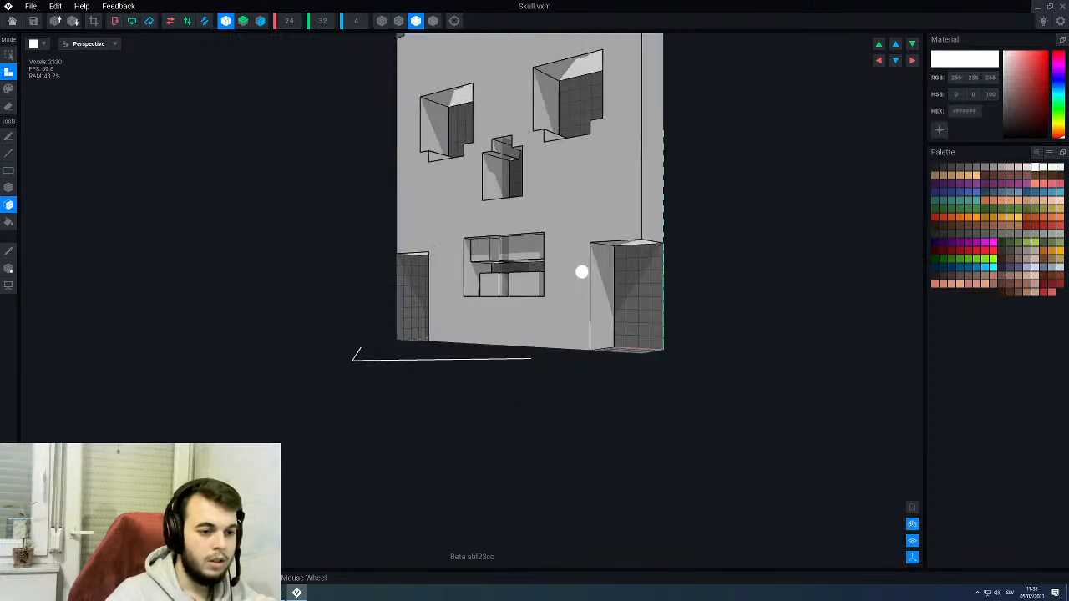
scroll(584, 274, "up", 5)
right_click_drag(518, 289, 493, 314)
key("b")
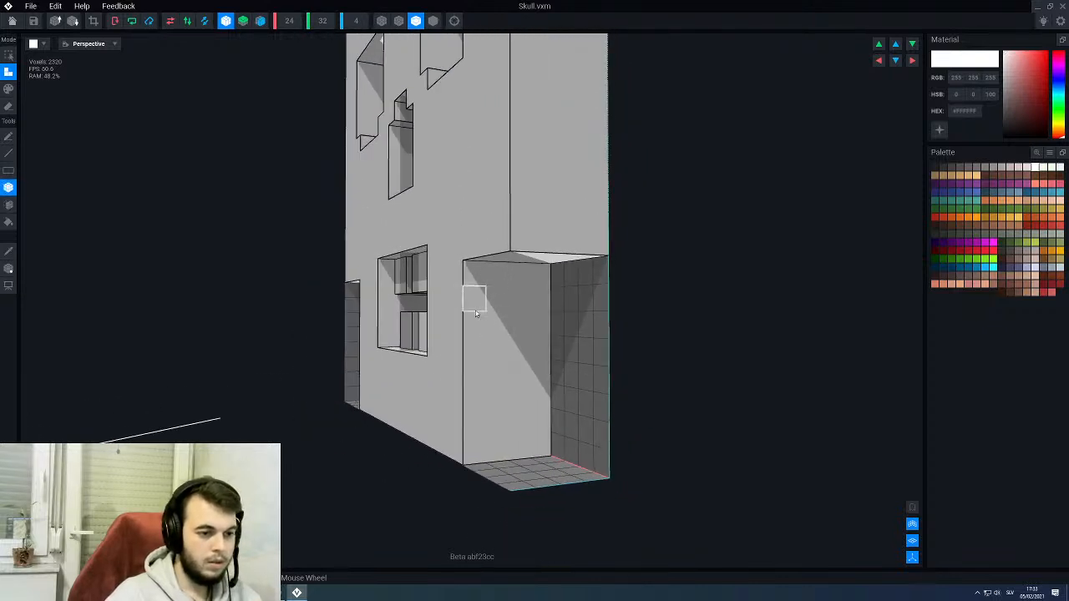
left_click_drag(489, 319, 545, 275)
right_click_drag(545, 275, 523, 255)
- Erase a full-depth box two voxels wide and two high above the outer part of both lower corner cutouts
scroll(484, 289, "down", 3)
scroll(526, 263, "up", 2)
key("e")
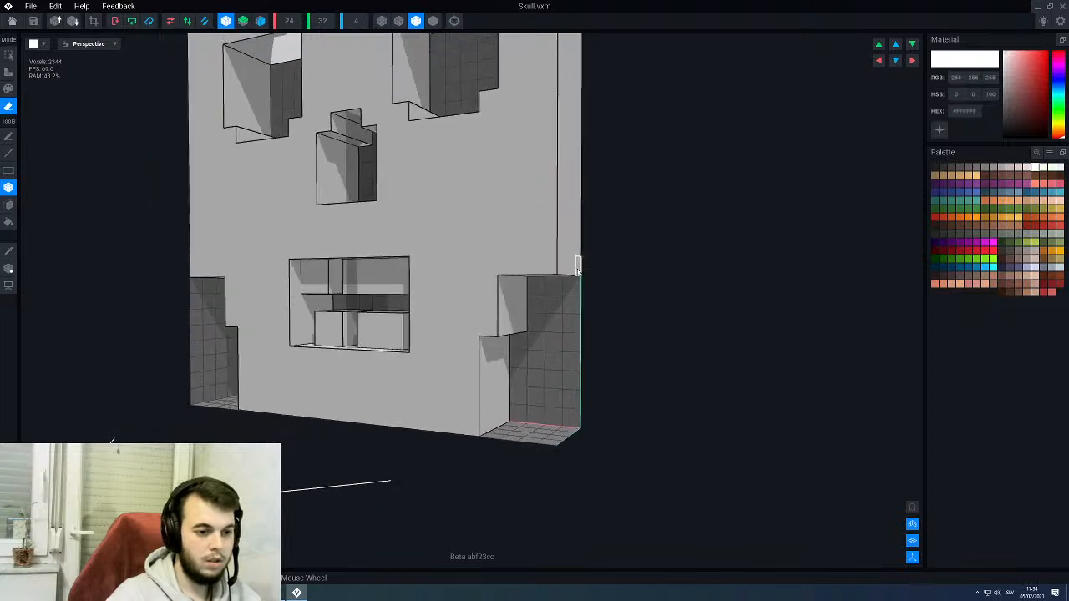
left_click_drag(576, 267, 529, 238)
right_click_drag(530, 238, 492, 262)
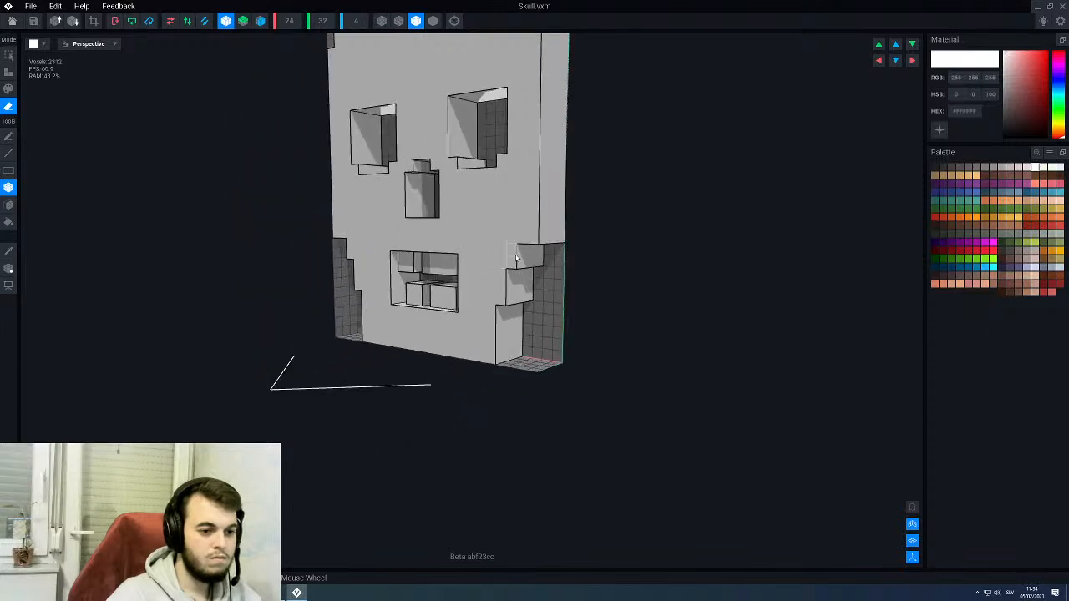
- Erase a full-depth box one voxel wide and two high above the outermost column of both lower corner cutouts
scroll(568, 222, "up", 2)
mouse_move(595, 227)
left_mouse_down()
mouse_move(553, 201)
mouse_move(565, 195)
left_mouse_up()
mouse_move(566, 195)
right_mouse_down()
mouse_move(529, 217)
mouse_move(490, 221)
mouse_move(500, 231)
right_mouse_up()
scroll(499, 234, "down", 3)
scroll(500, 232, "up", 5)
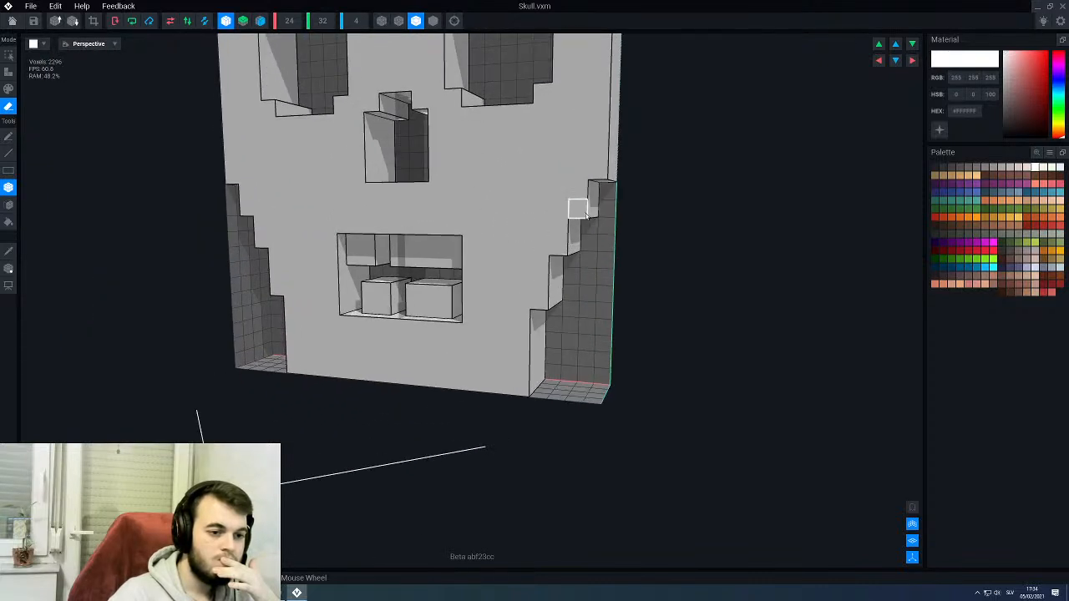
- Extend the second and third columns of both lower corner cutouts upward by one voxel through the skull's full depth
scroll(559, 246, "down", 3)
right_click_drag(558, 245, 533, 240)
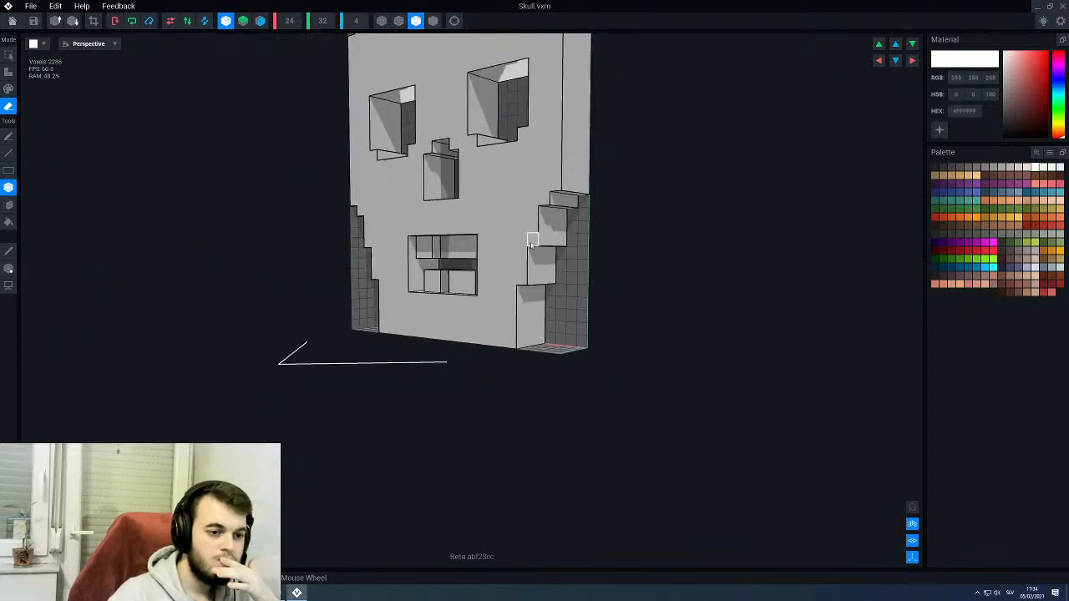
left_click_drag(533, 241, 564, 241)
right_click_drag(501, 267, 508, 269)
scroll(498, 268, "down", 6)
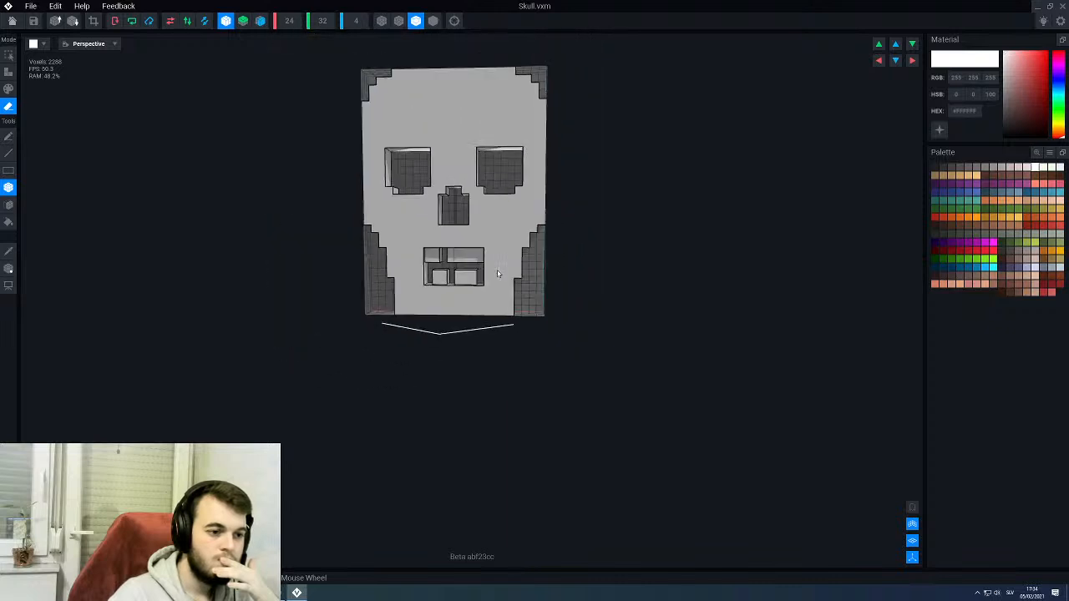
scroll(495, 268, "up", 6)
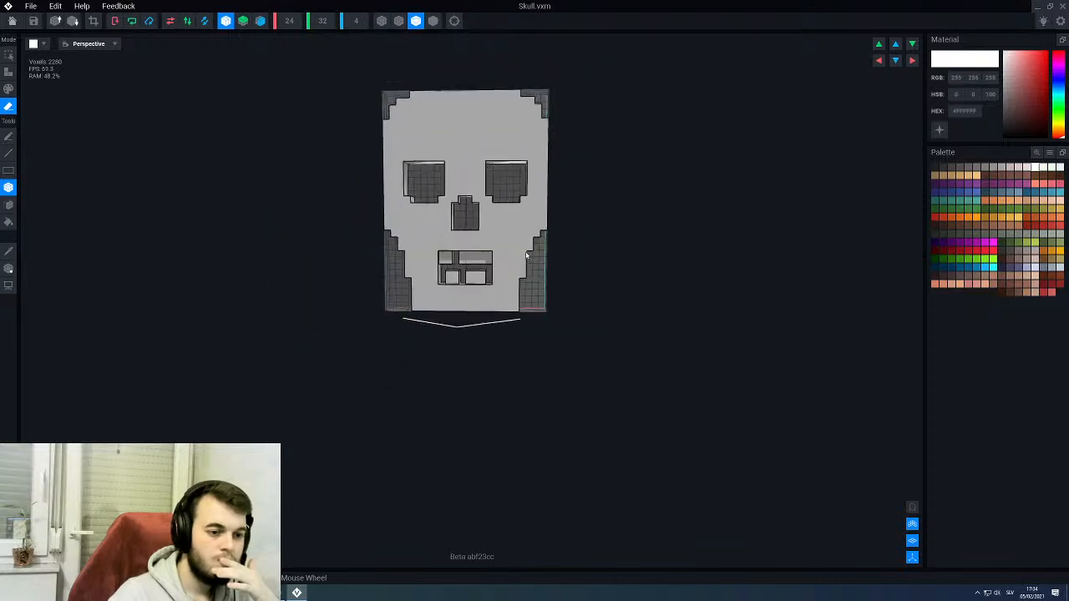
- Try to erase a further full-depth box one voxel wide and two high above the outermost column of both lower cutouts
middle_click_drag(565, 186, 519, 242)
mouse_move(517, 251)
right_mouse_down()
mouse_move(550, 254)
mouse_move(513, 248)
mouse_move(532, 253)
right_mouse_up()
scroll(514, 244, "down", 3)
scroll(518, 241, "up", 5)
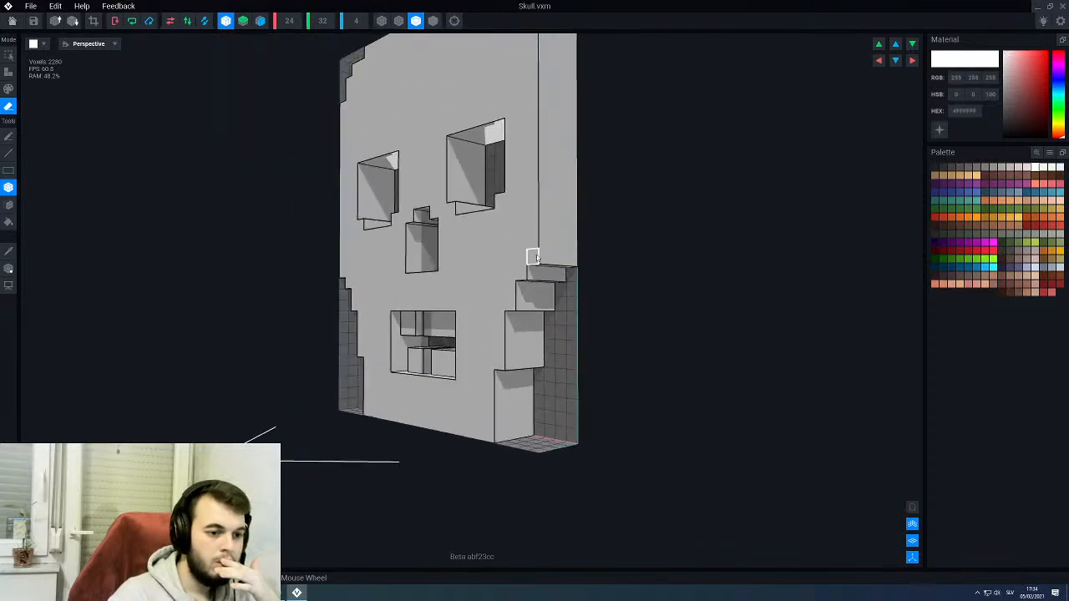
left_click_drag(532, 253, 572, 247)
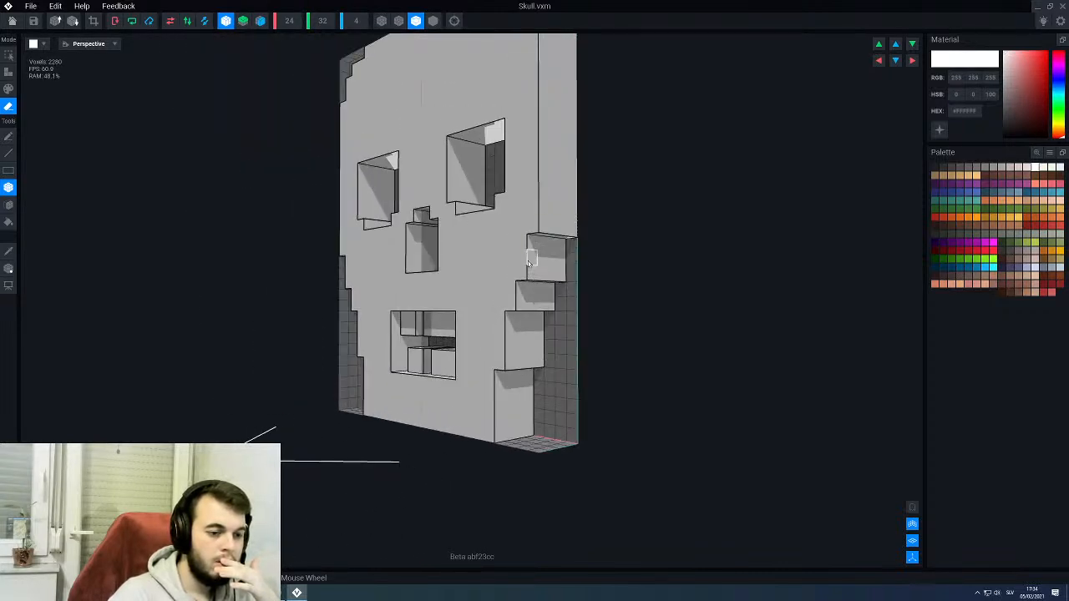
right_click_drag(528, 261, 532, 261)
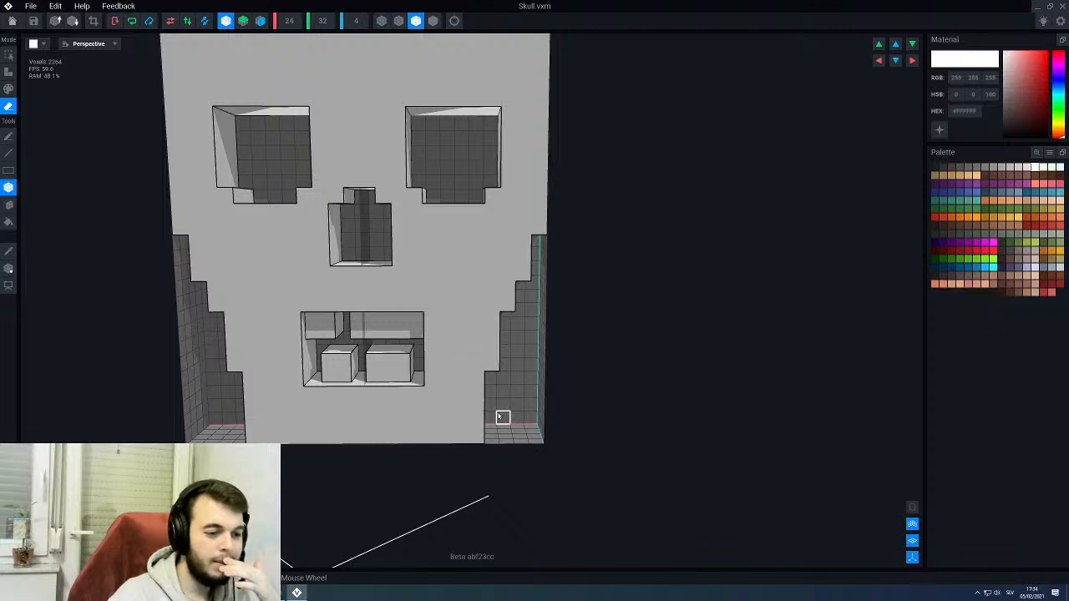
right_click_drag(502, 418, 500, 422)
scroll(536, 422, "up", 3)
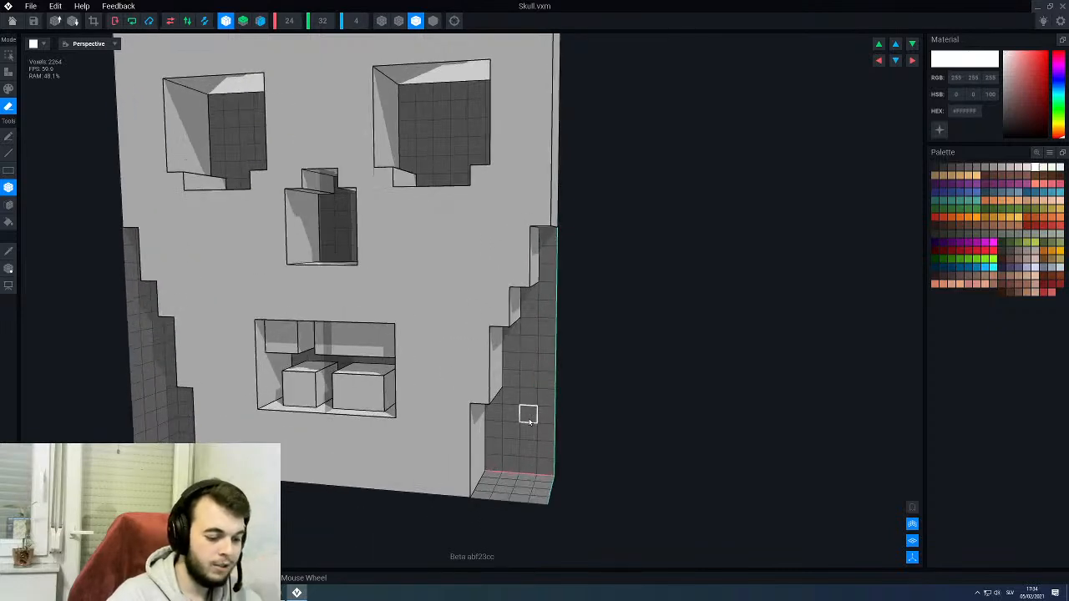
key("ctrl+z")
- Extend the innermost column of both lower corner cutouts upward by one voxel through the skull's full depth
scroll(517, 368, "down", 3)
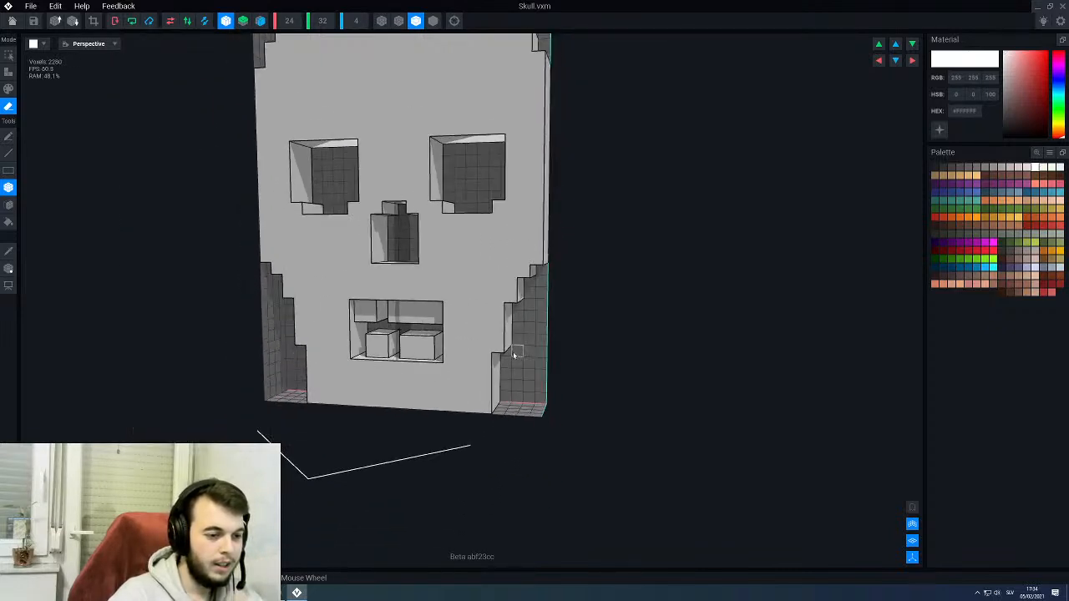
scroll(511, 340, "up", 2)
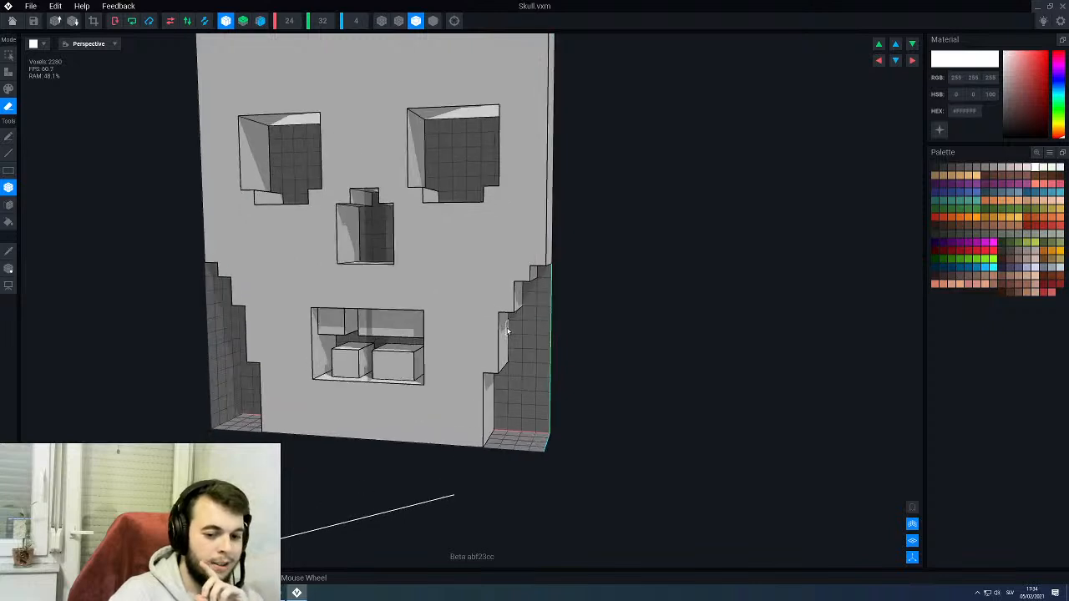
right_click_drag(501, 331, 499, 331)
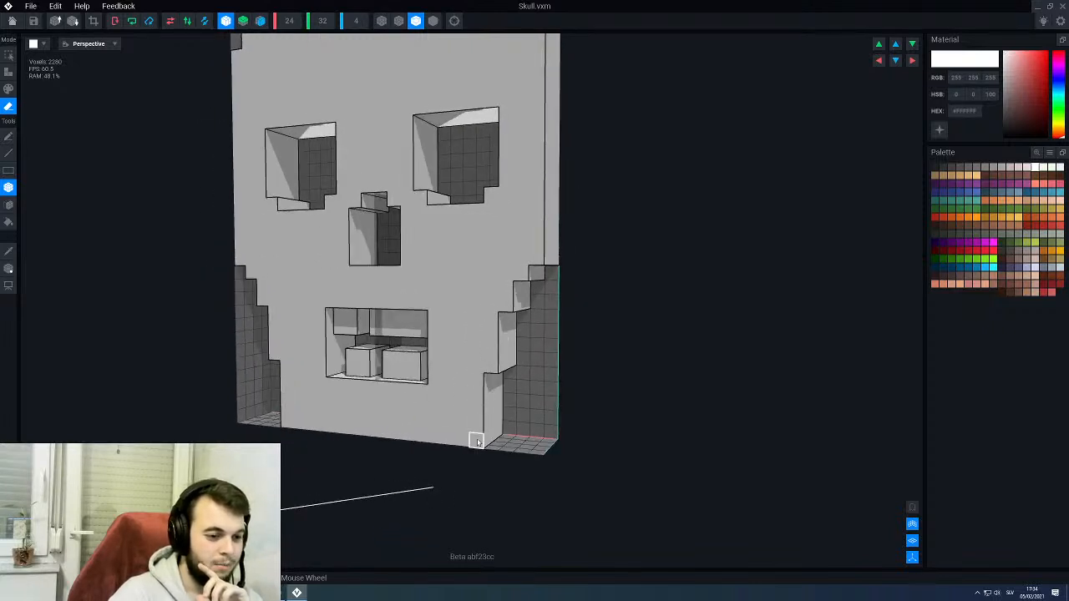
left_click_drag(493, 366, 512, 361)
scroll(508, 365, "down", 3)
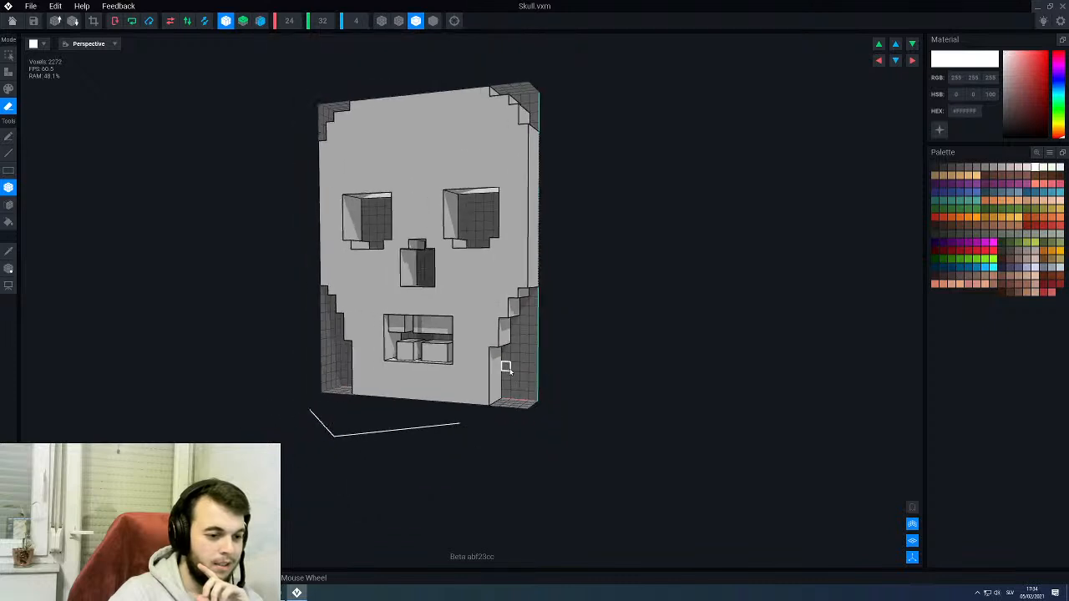
right_click_drag(505, 365, 513, 366)
scroll(513, 366, "up", 5)
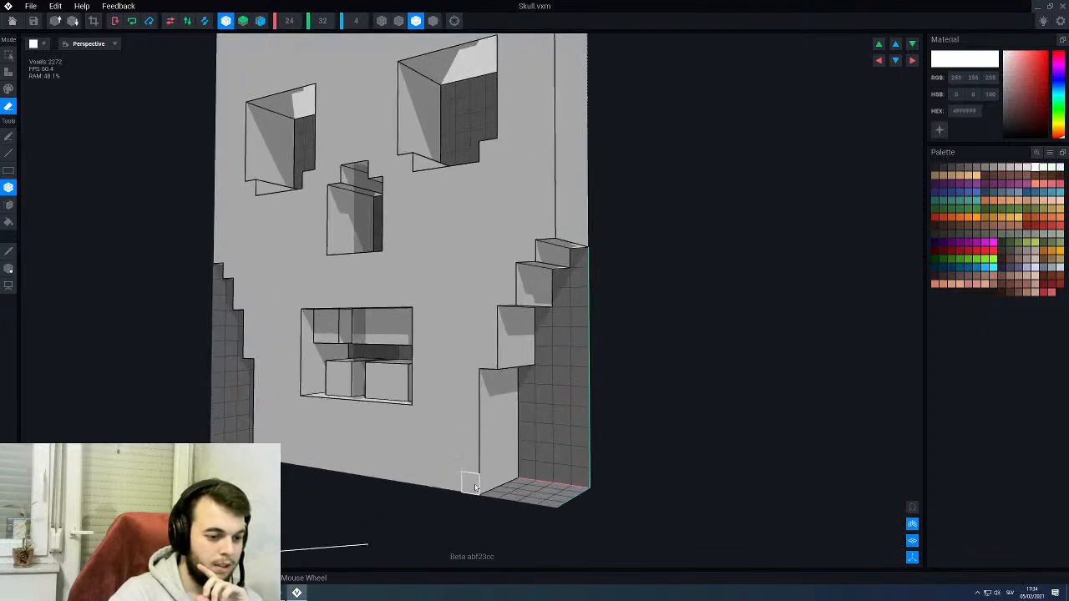
- Round both chin corners by erasing full-depth voxels, two wide in the bottom row and one wide in the row above
left_click(476, 488)
scroll(478, 473, "down", 3)
mouse_move(478, 473)
right_mouse_down()
mouse_move(496, 467)
mouse_move(478, 457)
right_mouse_up()
scroll(482, 447, "up", 2)
left_click_drag(472, 456, 513, 456)
left_click_drag(456, 479, 494, 472)
scroll(449, 445, "down", 3)
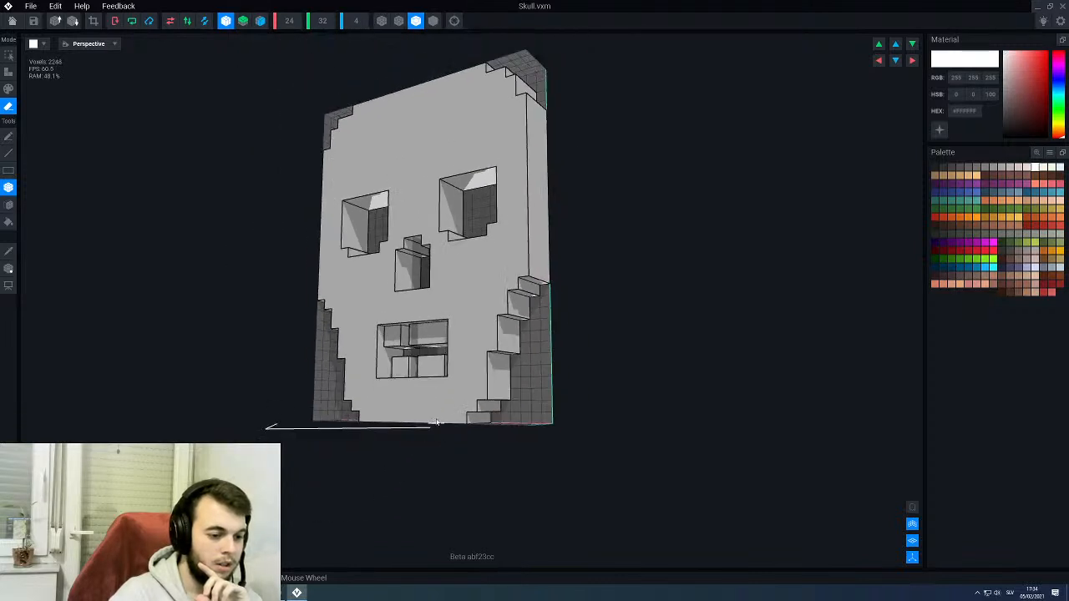
- Close the skull model, saving its changes, and return to the throne rig
right_click_drag(438, 425, 449, 406)
scroll(452, 406, "down", 3)
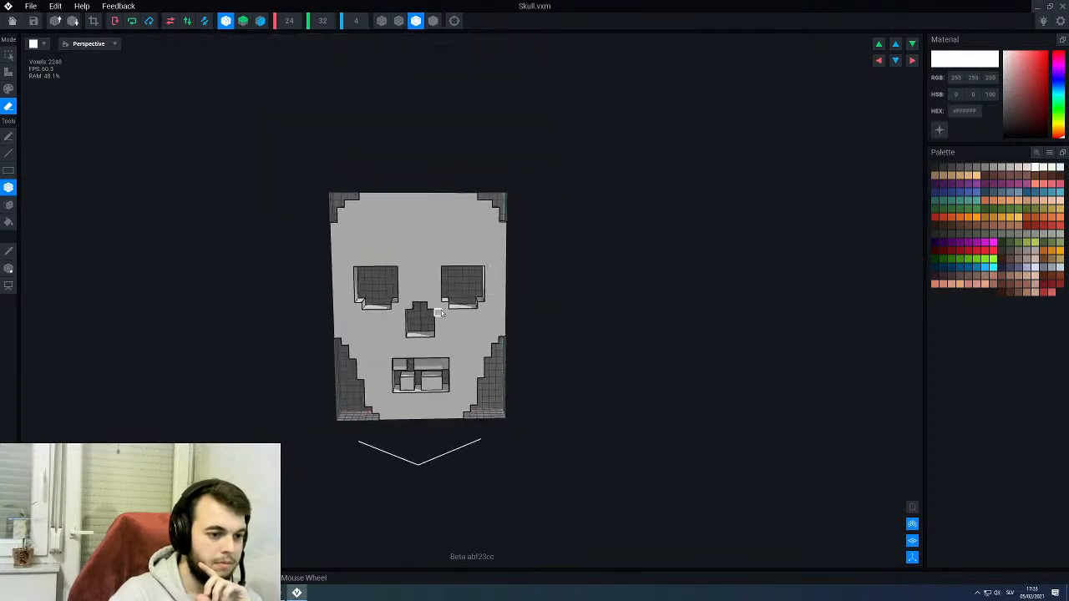
right_click_drag(440, 309, 454, 306)
left_click(13, 22)
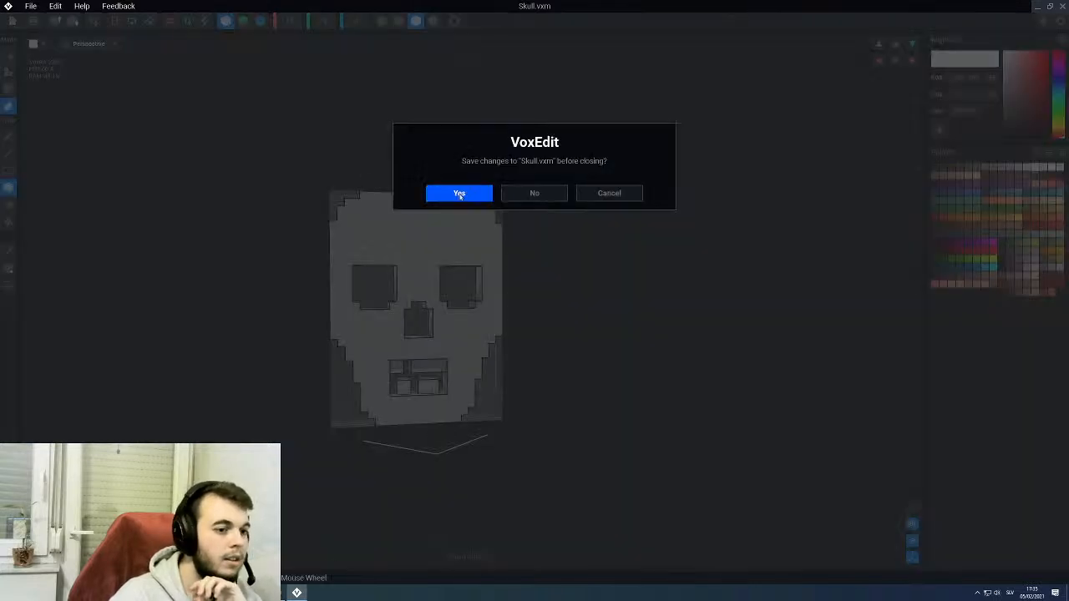
left_click(458, 193)
mouse_move(454, 210)
right_mouse_down()
mouse_move(516, 209)
mouse_move(450, 210)
right_mouse_up()
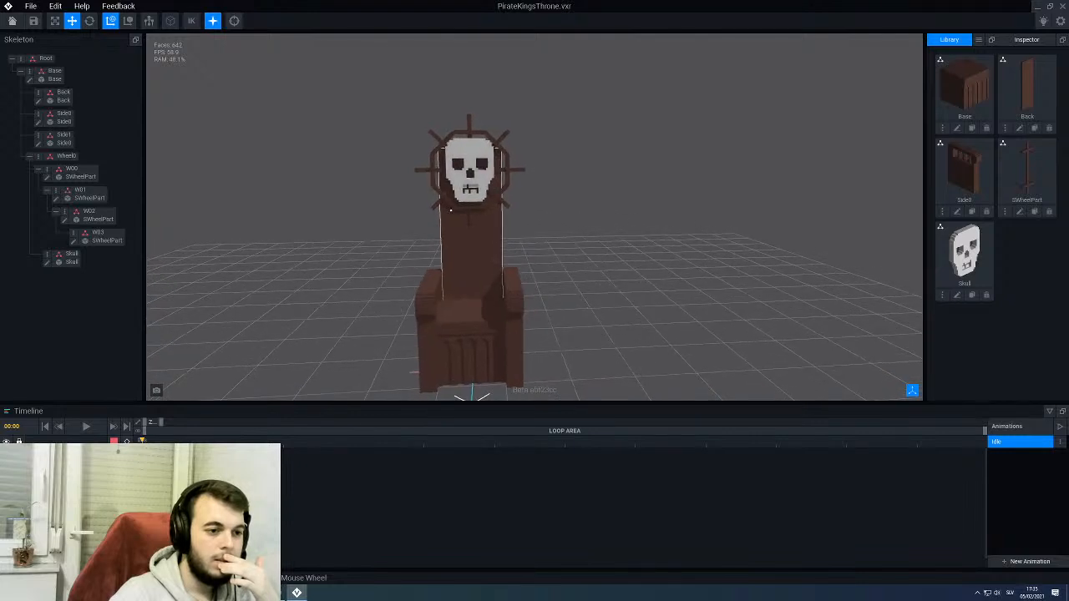
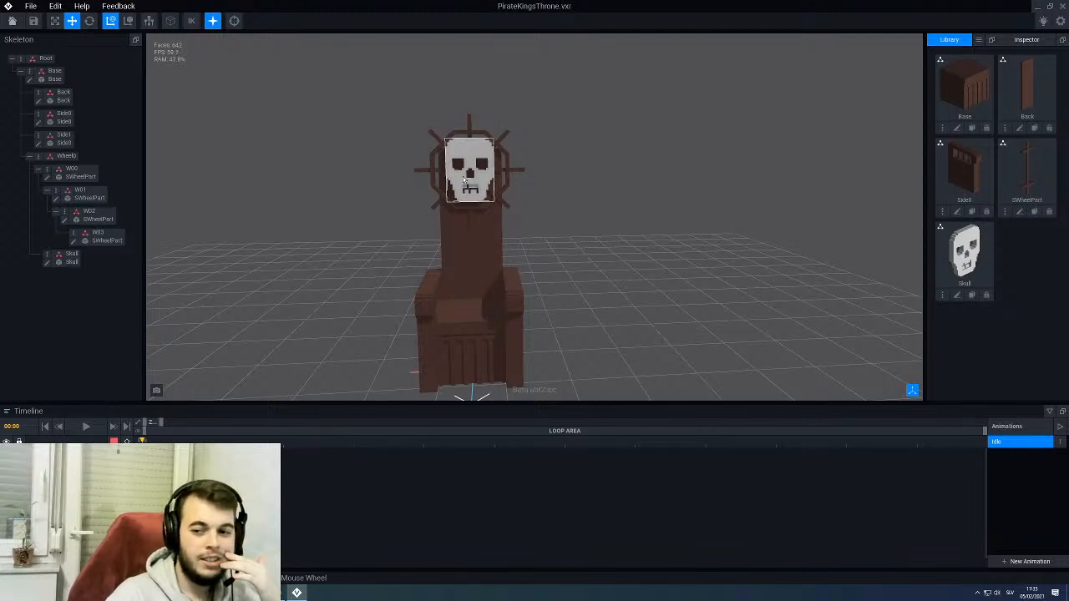
- Open the throne's skull model for voxel editing
left_click(464, 179)
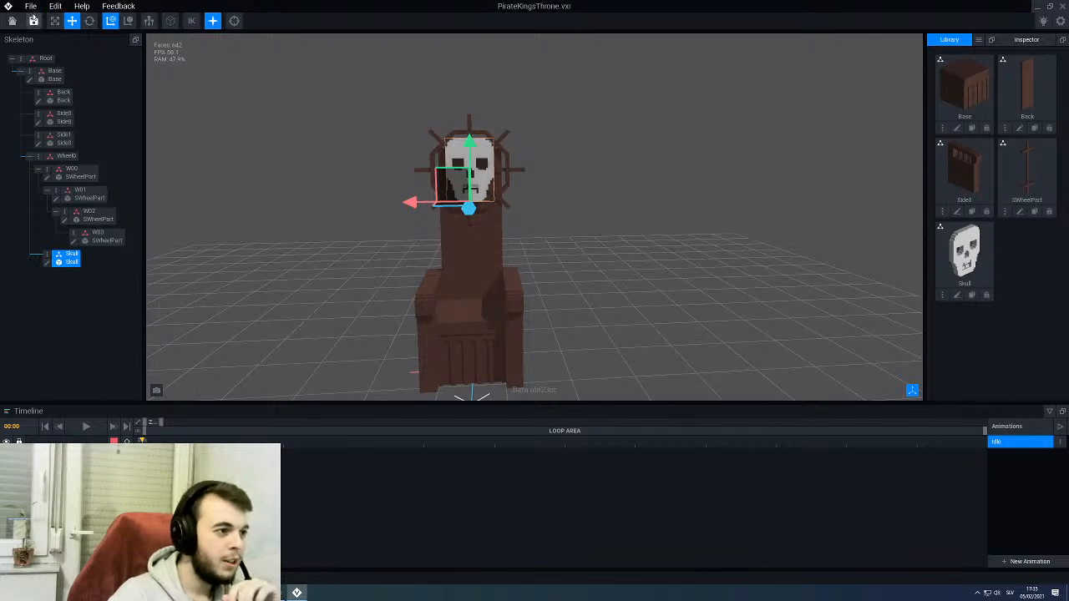
scroll(349, 223, "up", 2)
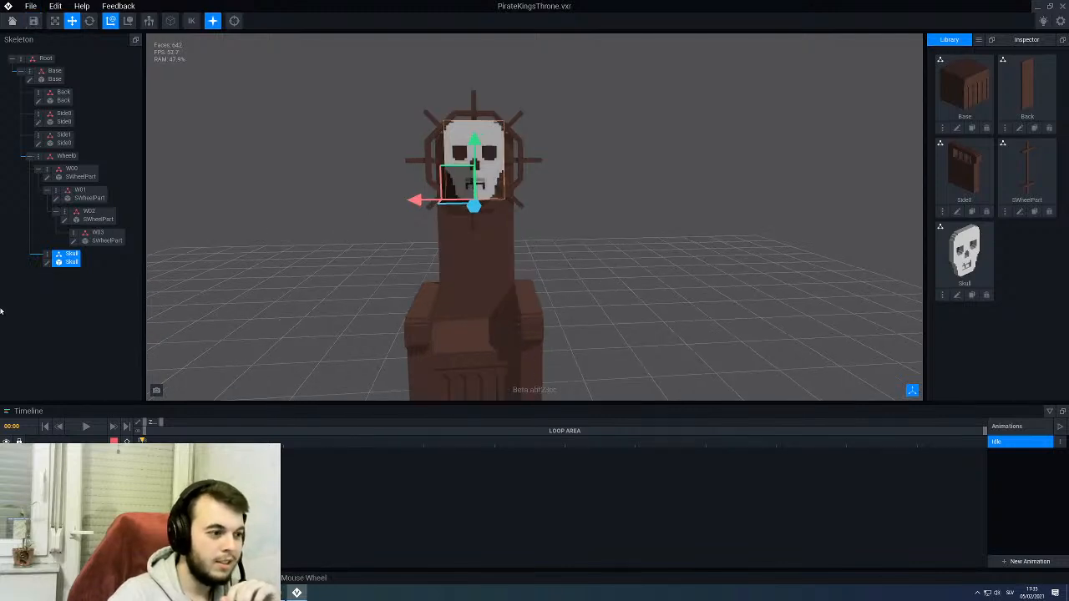
left_click(47, 262)
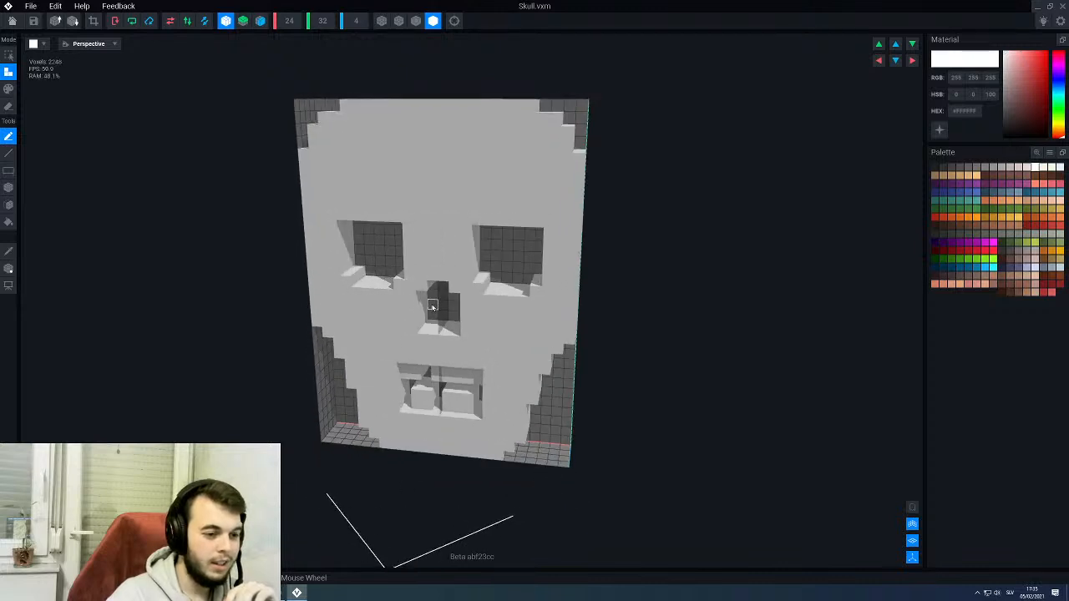
scroll(428, 303, "up", 2)
right_click_drag(405, 285, 426, 281)
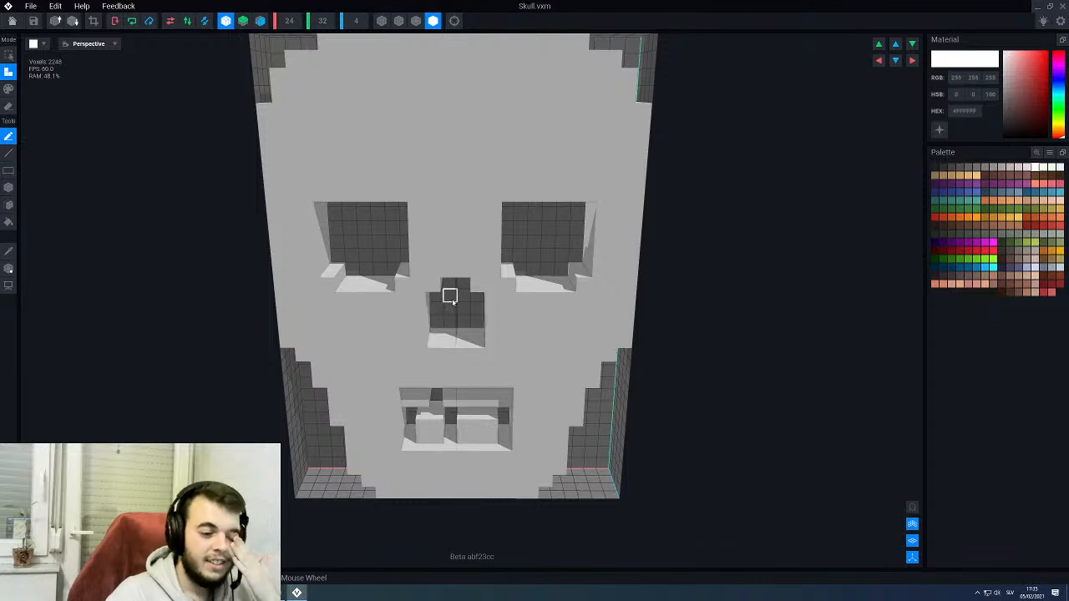
scroll(472, 292, "down", 5)
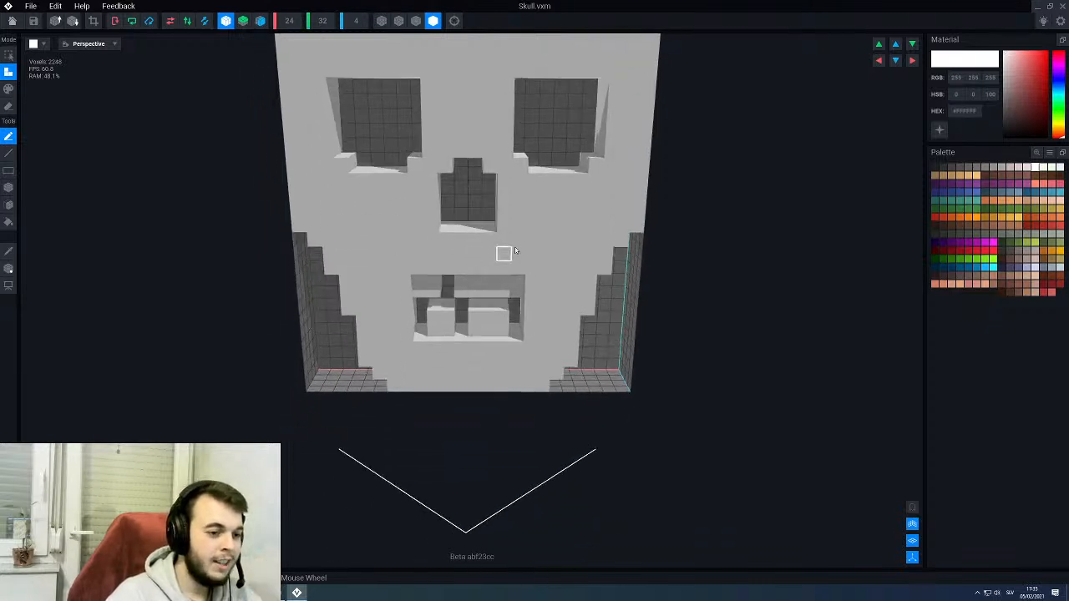
right_click_drag(511, 238, 509, 240)
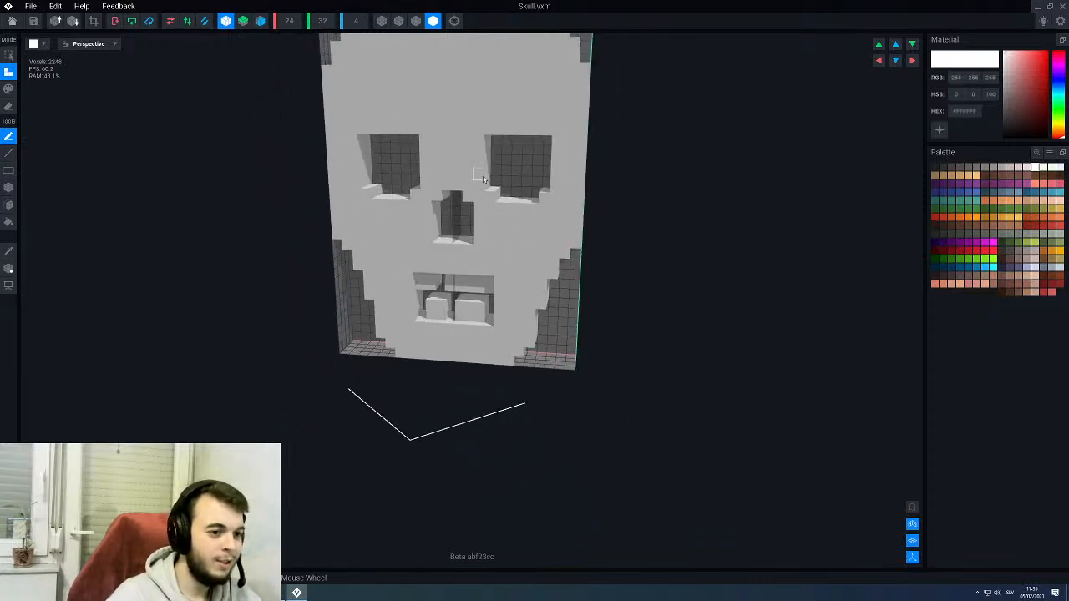
- Turn off X-axis mirroring and switch the skull's display to shading with black edge outlines
scroll(483, 178, "up", 2)
left_click(228, 22)
middle_click_drag(407, 172, 447, 279)
right_click_drag(502, 229, 503, 231)
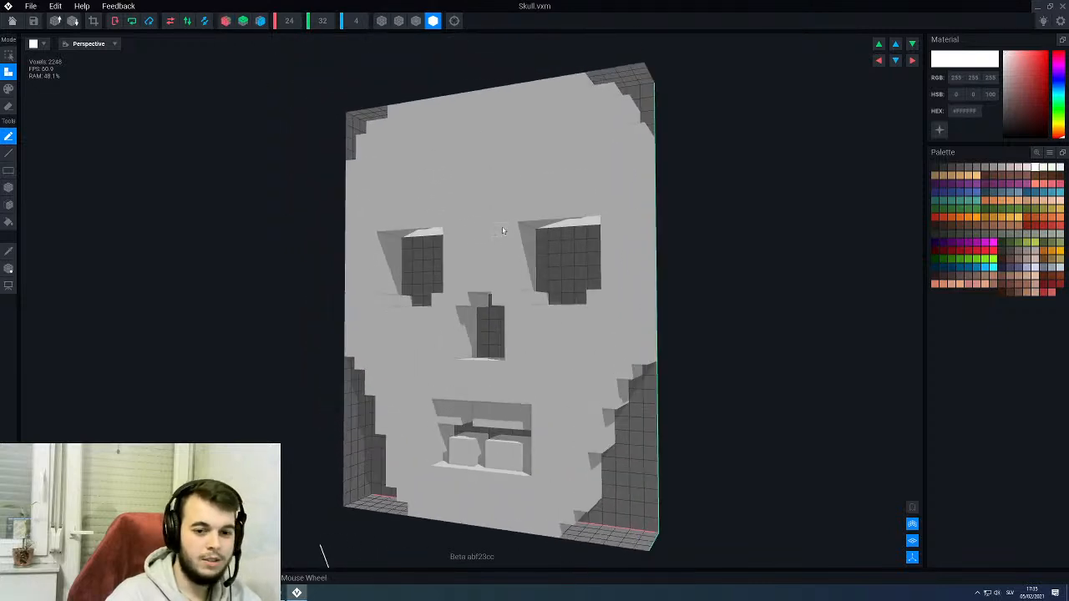
left_click(1030, 168)
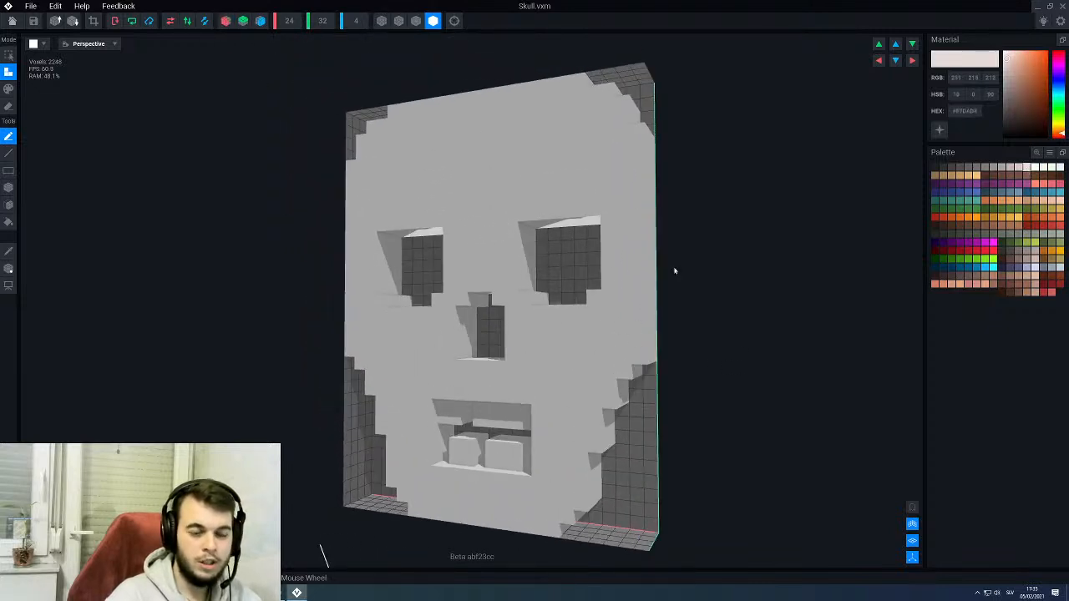
right_click_drag(540, 270, 393, 54)
left_click(416, 22)
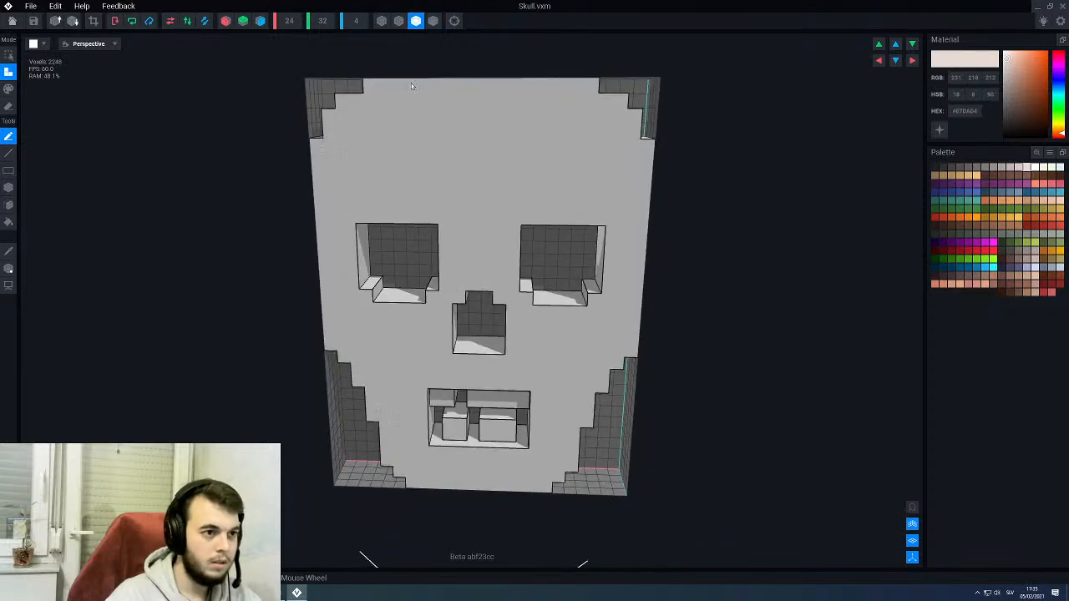
scroll(489, 289, "up", 3)
middle_click_drag(507, 468, 488, 323)
right_click_drag(488, 324, 488, 316)
scroll(488, 323, "up", 5)
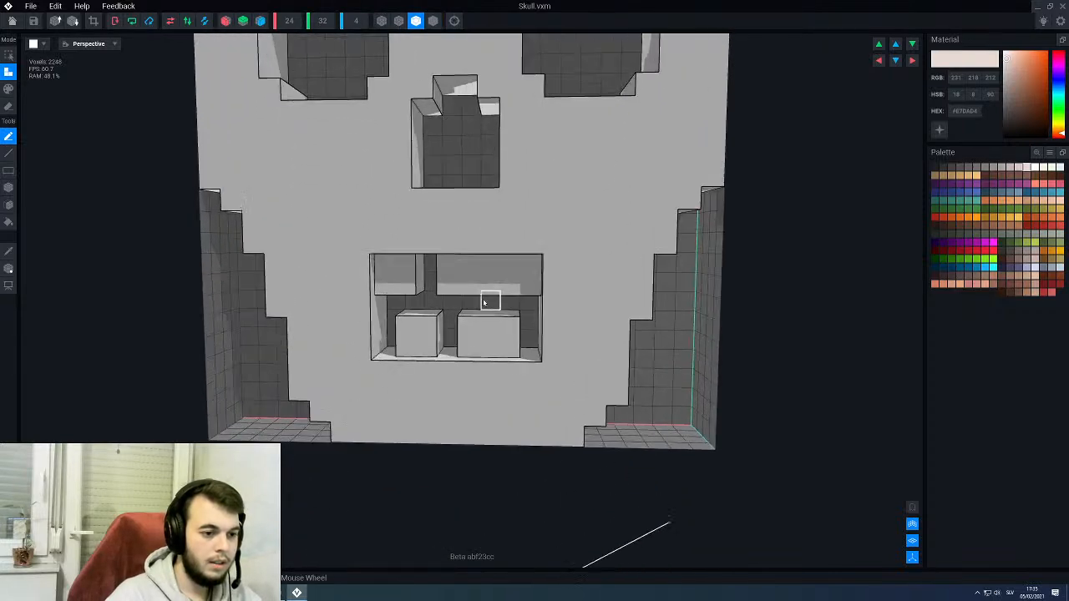
right_click_drag(487, 270, 482, 248)
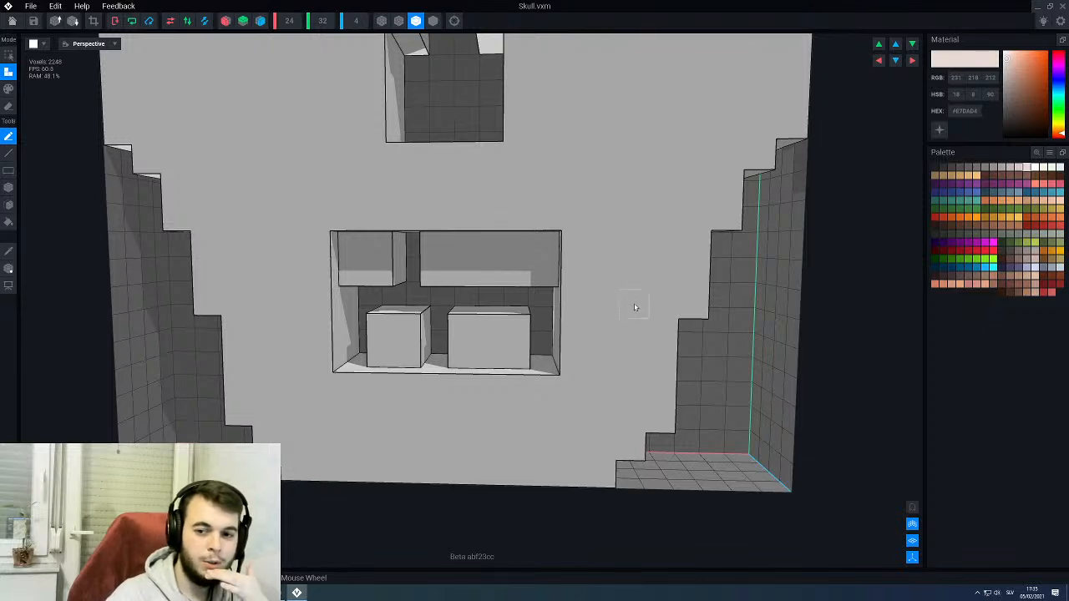
- Paint a block two voxels wide and two high in the wide upper row of teeth orange #CE8716
left_click(1054, 252)
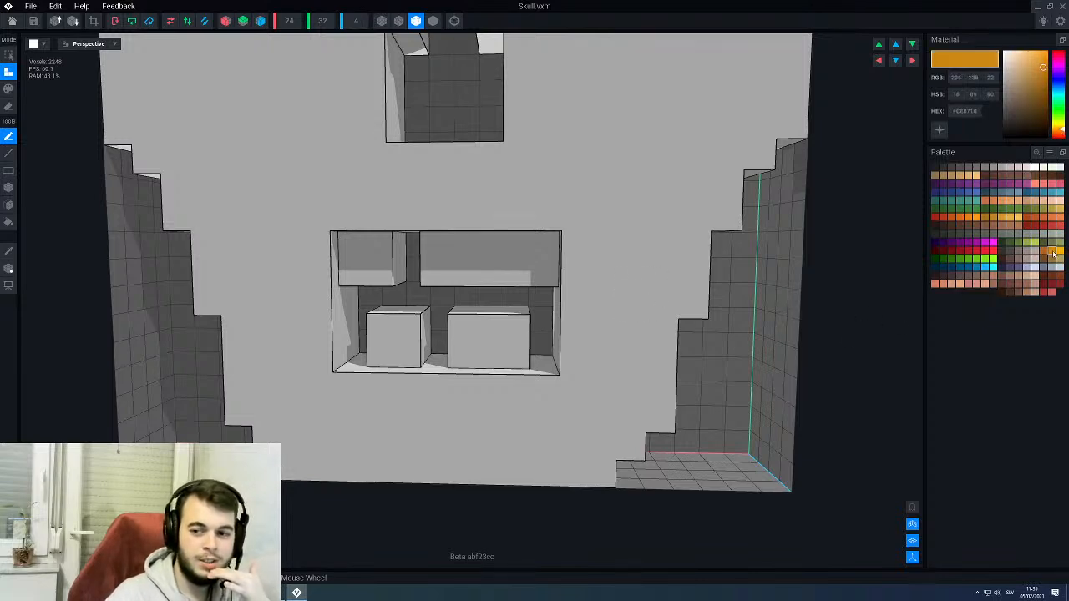
right_click_drag(496, 338, 522, 327)
scroll(460, 325, "up", 2)
mouse_move(417, 327)
right_mouse_down()
mouse_move(468, 337)
mouse_move(432, 303)
right_mouse_up()
key("3")
key("b")
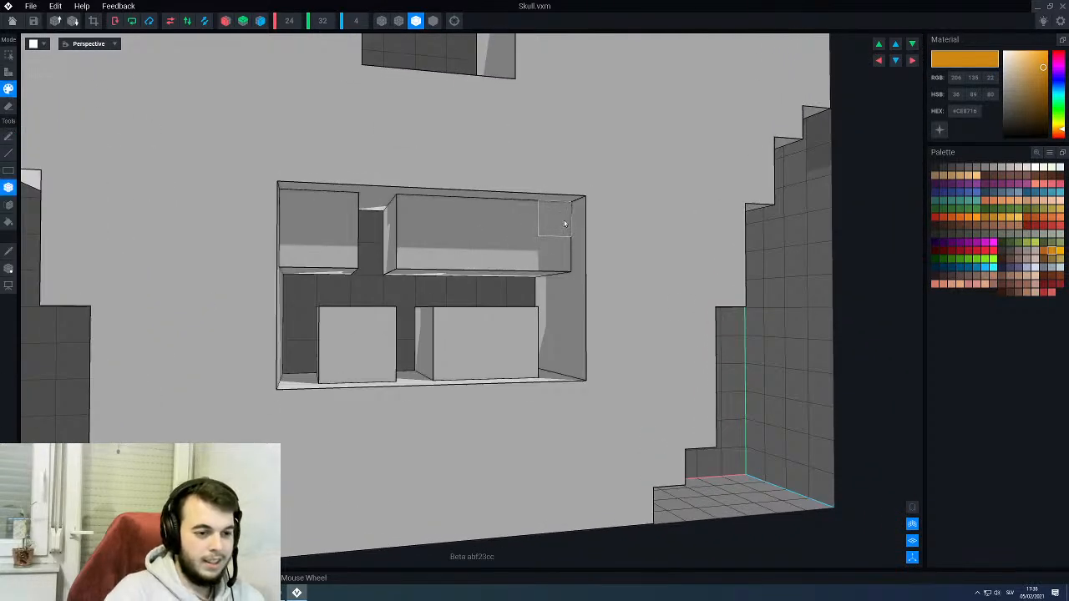
right_click_drag(548, 231, 580, 219)
left_click_drag(551, 221, 508, 274)
right_click(508, 274)
left_click_drag(511, 224, 465, 280)
- Fill the orange upper tooth with brighter gold #EAAB0E
scroll(474, 254, "down", 4)
right_click_drag(474, 254, 477, 244)
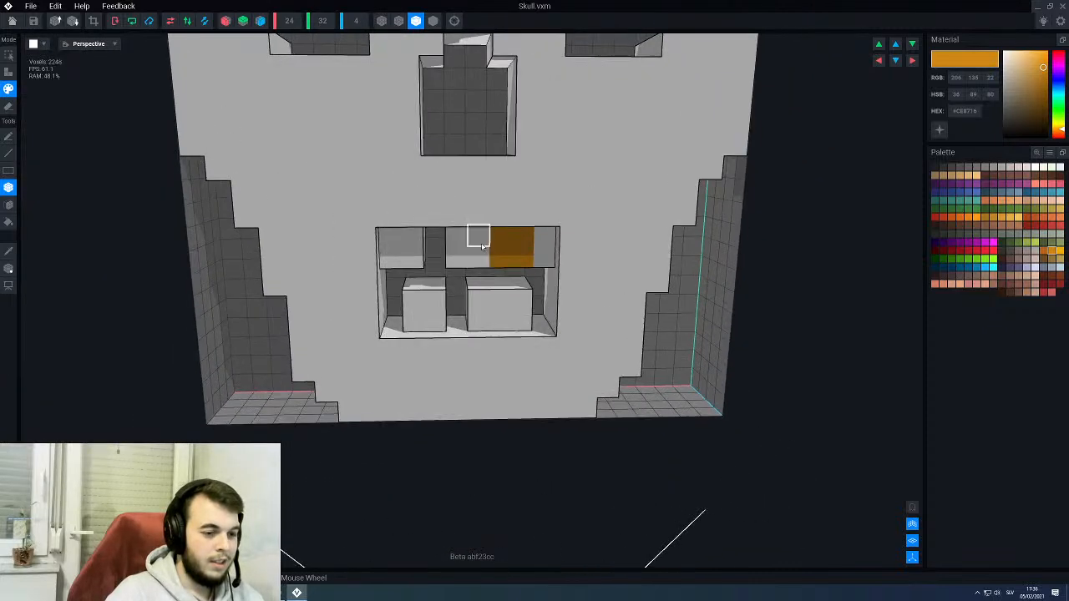
scroll(478, 251, "down", 4)
right_click_drag(464, 286, 466, 293)
scroll(465, 294, "up", 3)
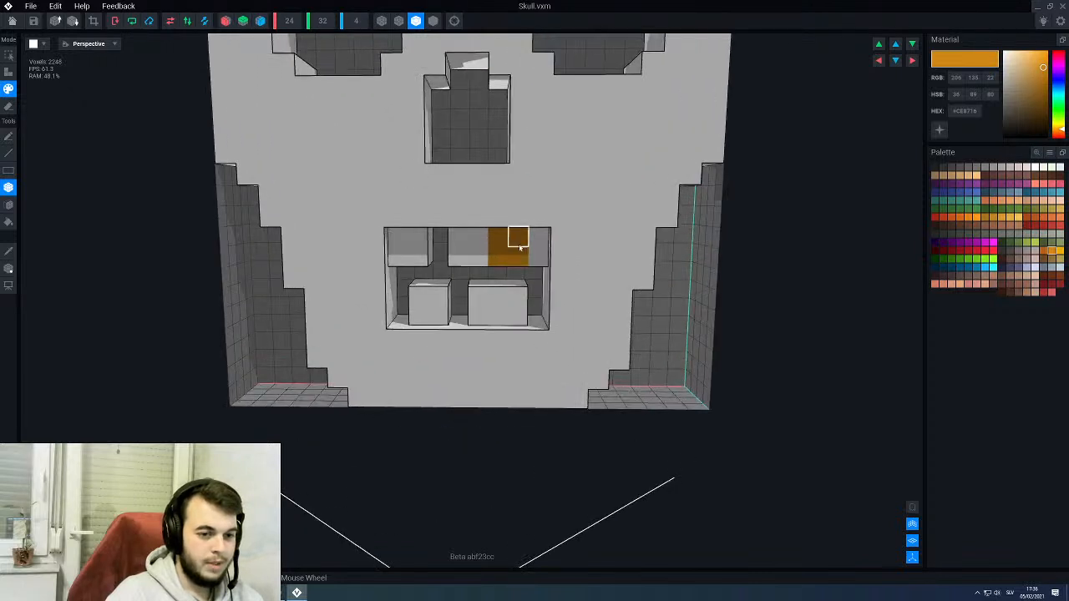
left_click(1059, 253)
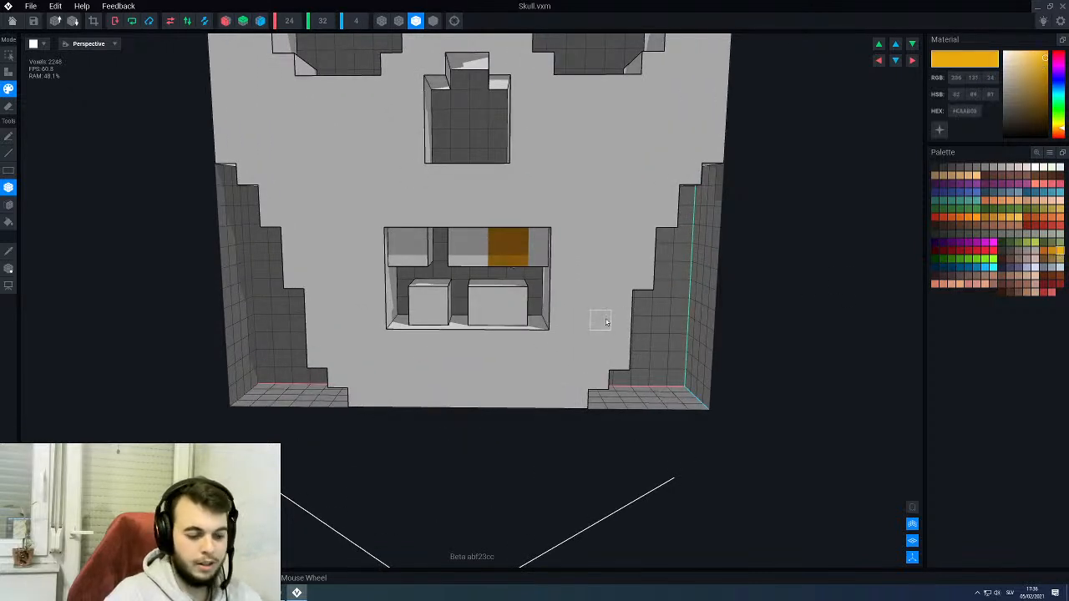
key("g")
left_click(519, 255)
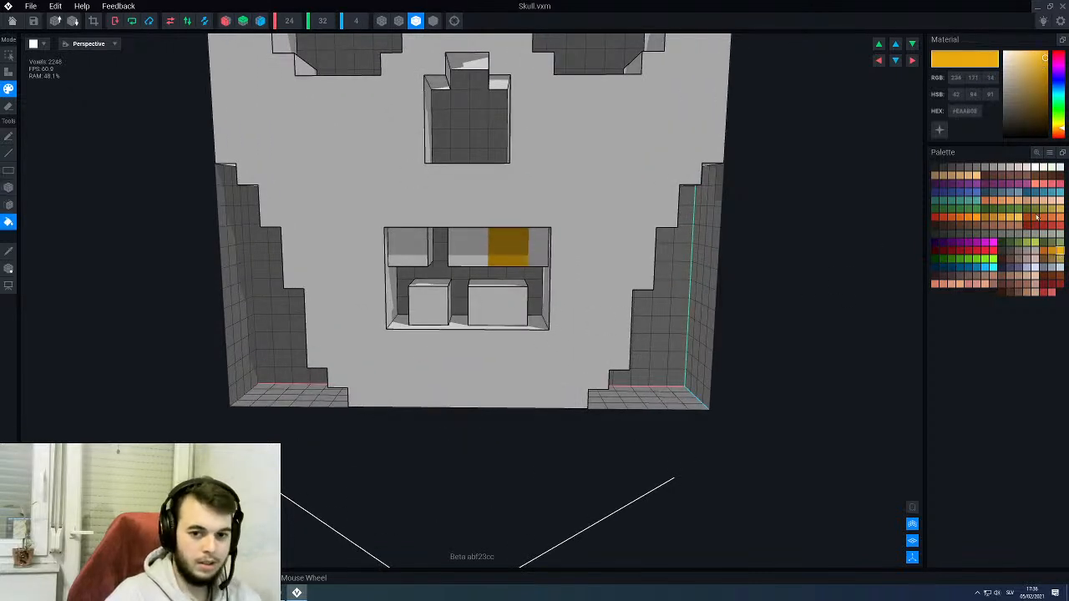
- Try shading the top voxel row of the gold tooth with darker orange #CE8716
left_click(1051, 251)
scroll(580, 258, "up", 2)
left_click(526, 231)
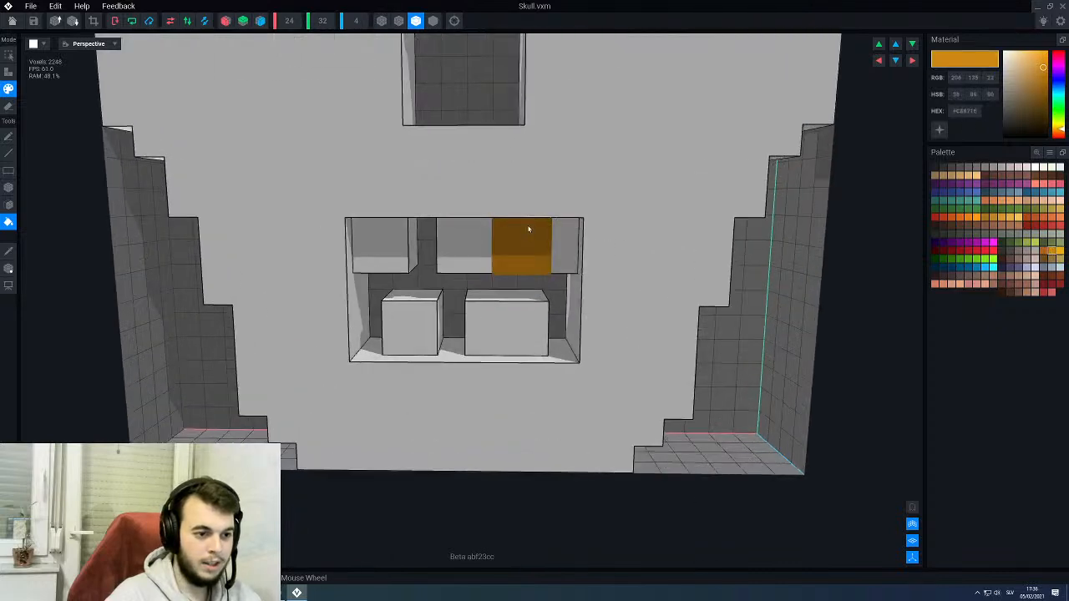
key("l")
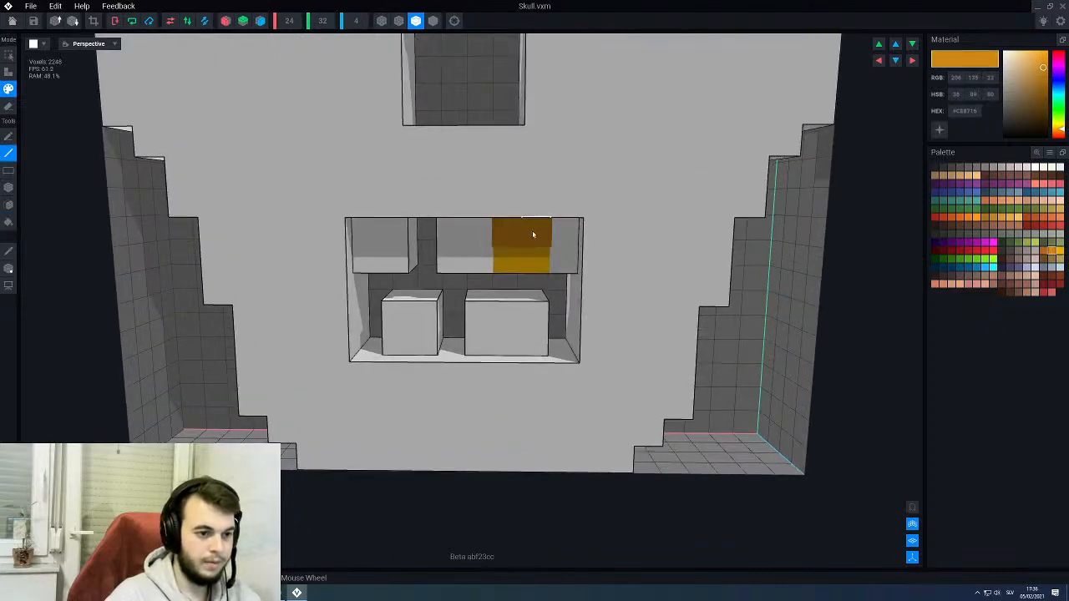
scroll(507, 292, "down", 3)
mouse_move(494, 303)
right_mouse_down()
mouse_move(543, 297)
mouse_move(494, 302)
right_mouse_up()
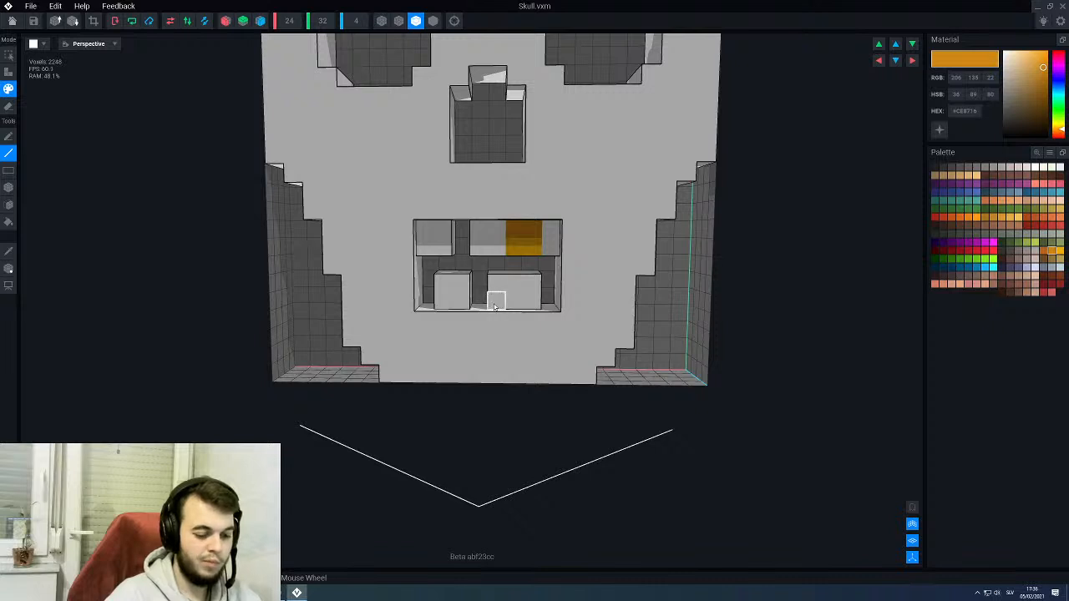
scroll(506, 255, "up", 1)
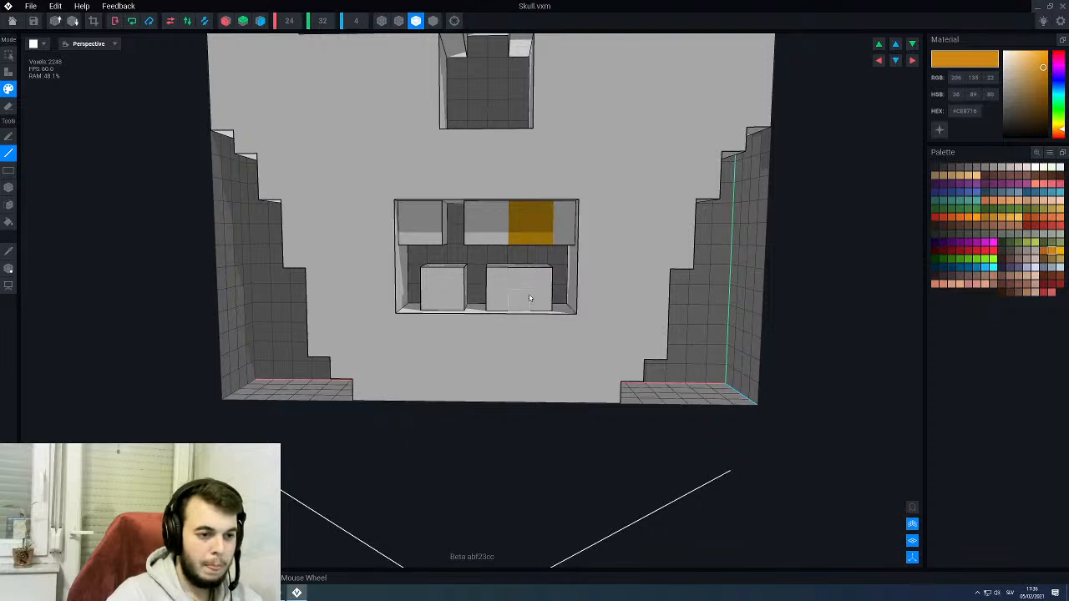
- Sample the teeth's white and extend the narrower lower tooth's outer side by one voxel to the mouth's edge
scroll(526, 280, "up", 2)
left_click(530, 286, "alt")
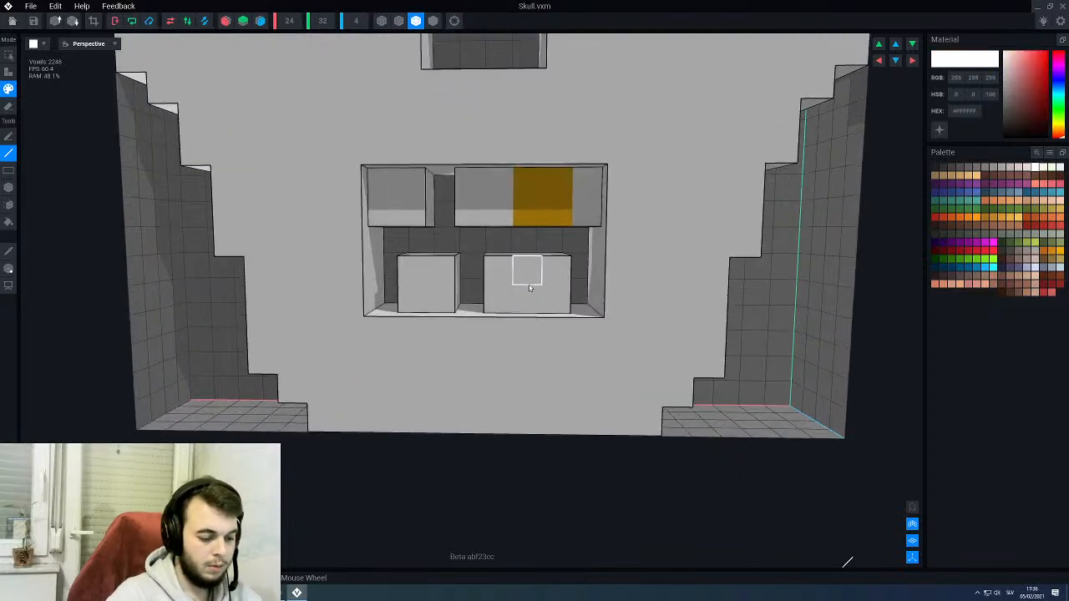
key("a")
key("f")
right_click_drag(529, 286, 551, 285)
left_click(573, 287)
scroll(548, 285, "down", 2)
key("ctrl+z")
scroll(521, 280, "up", 2)
right_click_drag(484, 281, 484, 280)
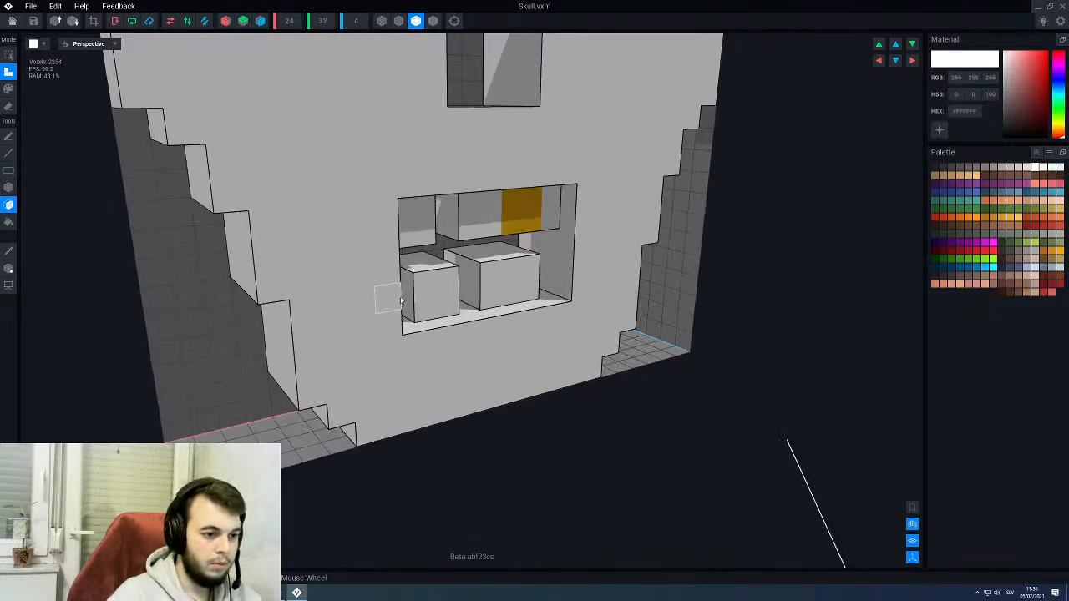
scroll(447, 285, "down", 2)
mouse_move(448, 288)
middle_mouse_down()
mouse_move(453, 281)
mouse_move(430, 276)
middle_mouse_up()
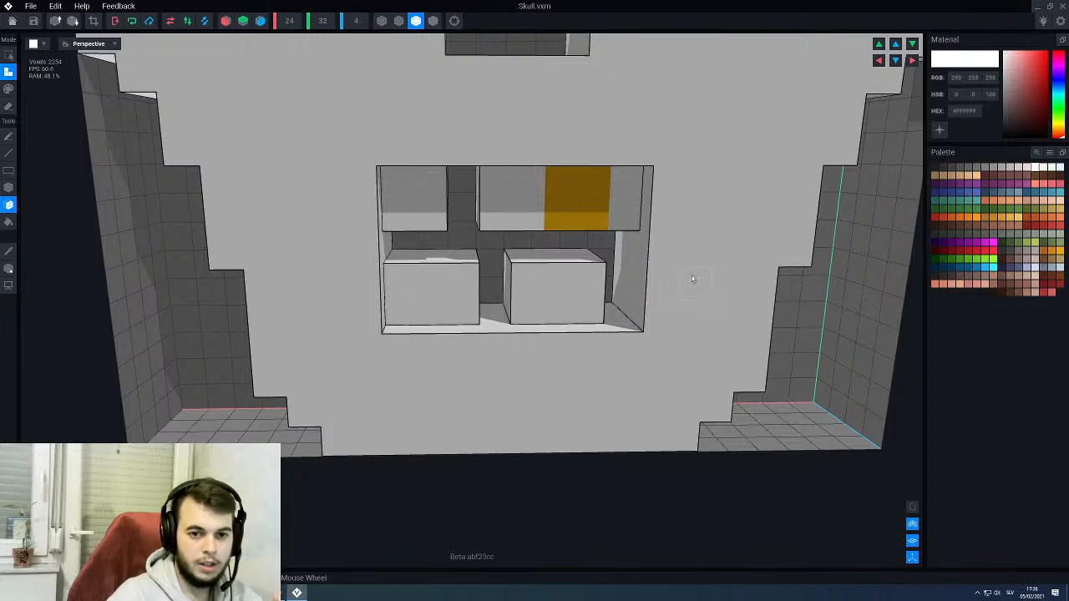
- Paint the outermost column of the widened lower tooth pale pinkish grey #E7DAD4
left_click(1028, 168)
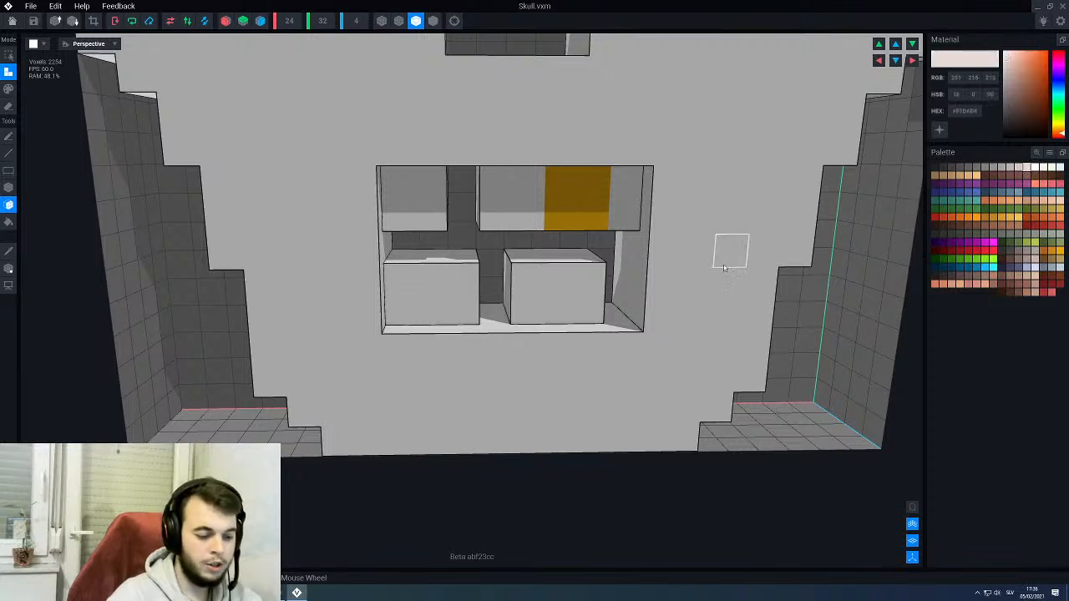
key("g")
key("b")
left_click(400, 306)
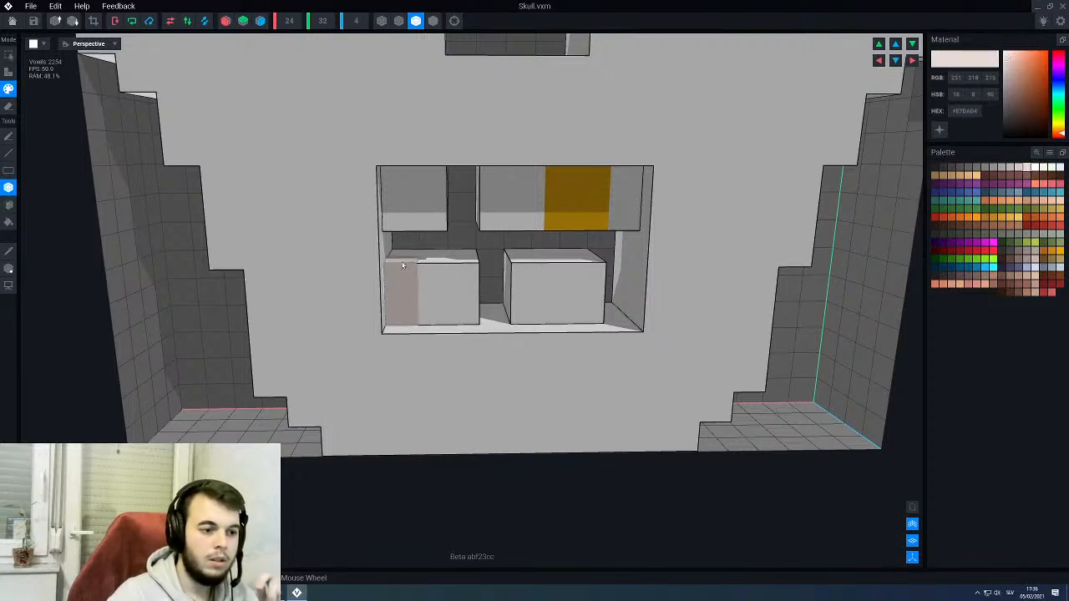
scroll(474, 297, "down", 3)
right_click_drag(474, 296, 506, 287)
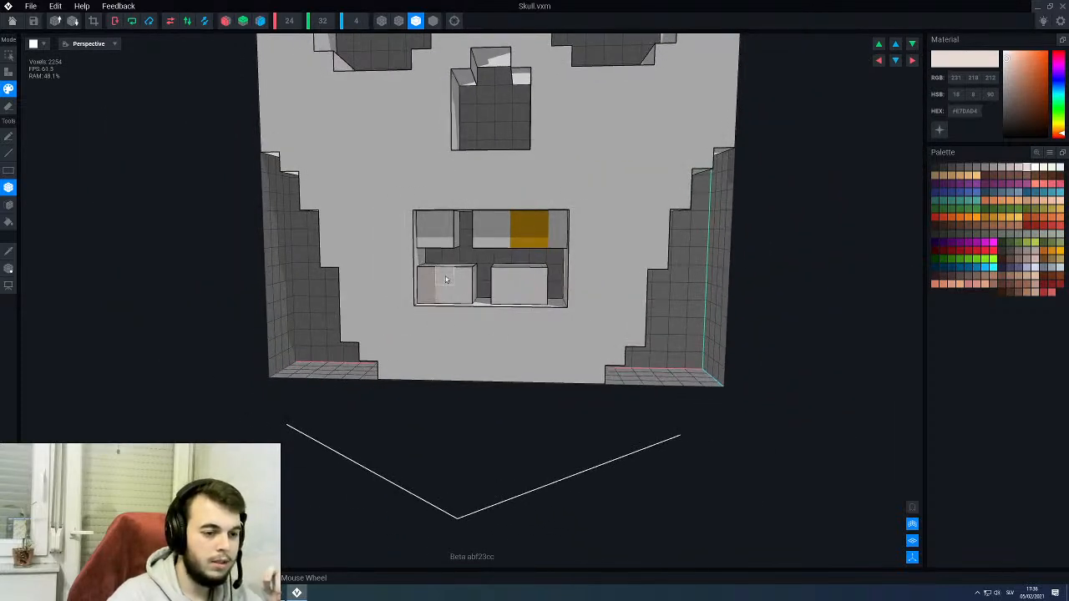
right_click_drag(438, 279, 491, 299)
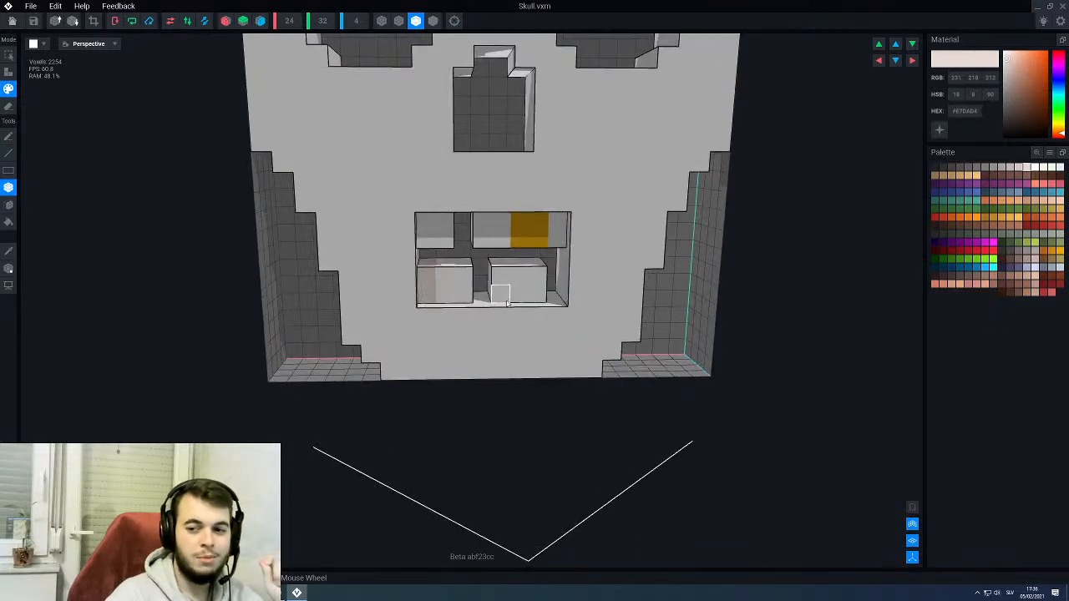
scroll(511, 251, "down", 4)
right_click_drag(509, 251, 510, 239)
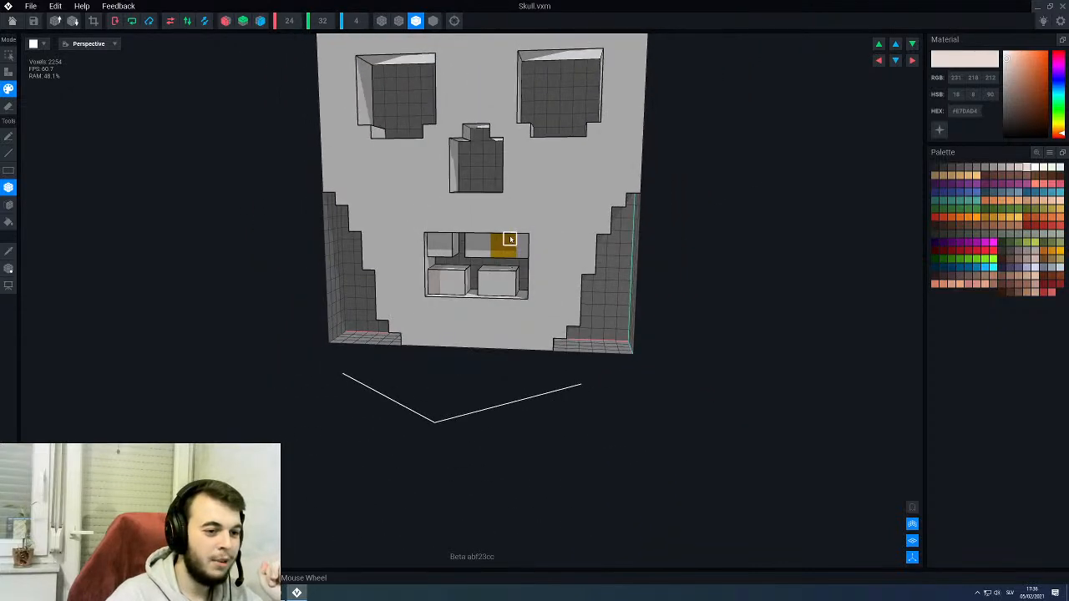
middle_click_drag(511, 240, 506, 263)
mouse_move(505, 266)
right_mouse_down()
mouse_move(496, 269)
mouse_move(507, 270)
right_mouse_up()
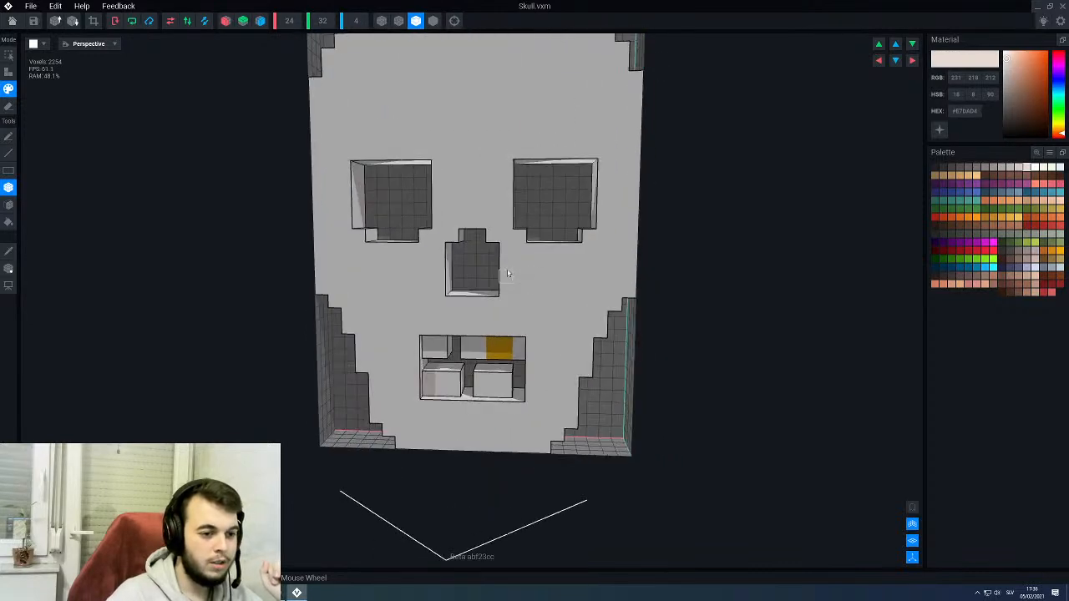
scroll(528, 235, "up", 2)
- Repaint the outermost column of the widened lower tooth in the slightly darker grey #D4C8C3
left_click(1019, 168)
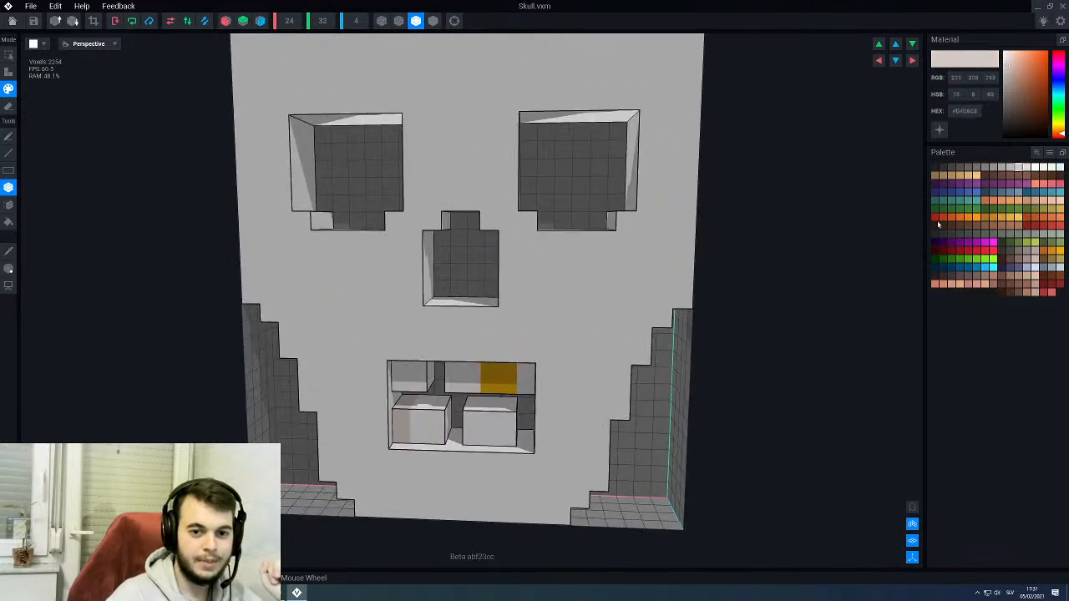
left_click(402, 421)
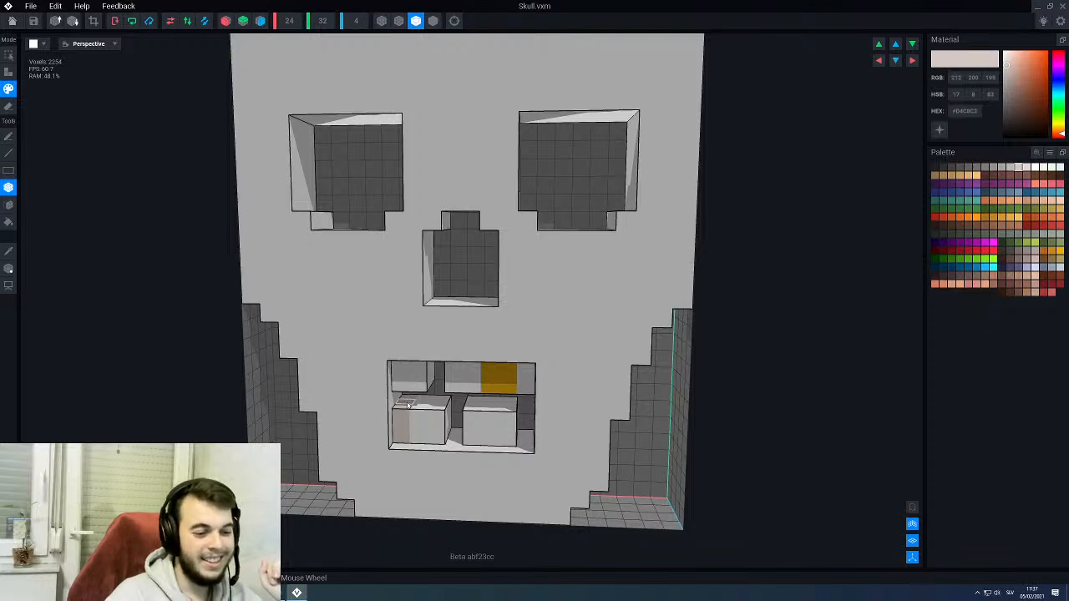
middle_click_drag(553, 241, 502, 324)
right_click_drag(502, 324, 499, 324)
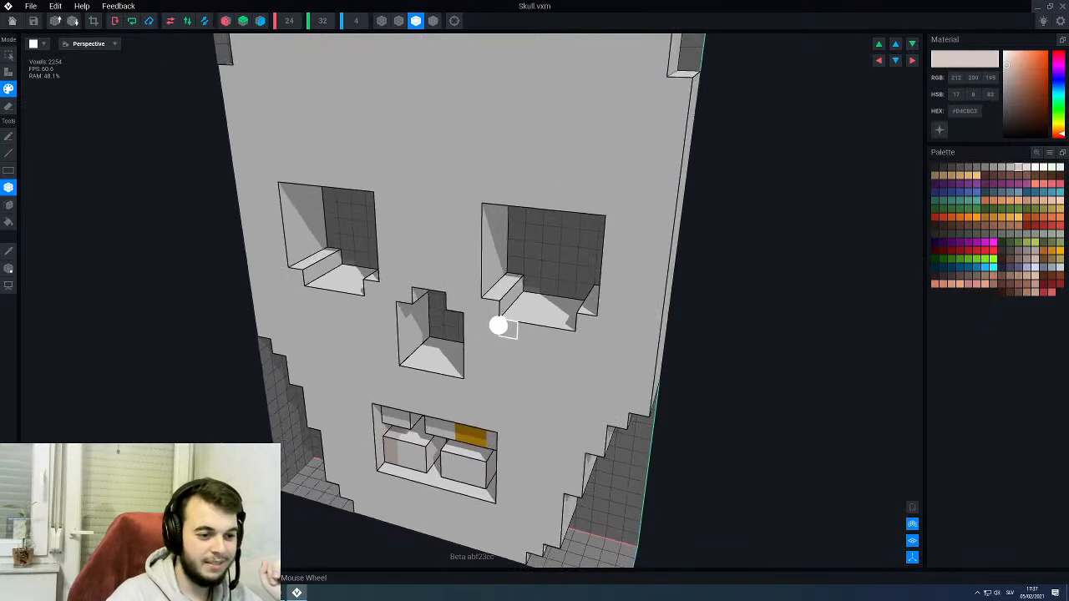
scroll(500, 323, "up", 2)
left_click_drag(496, 300, 519, 266)
key("ctrl+z")
right_click_drag(520, 267, 516, 203)
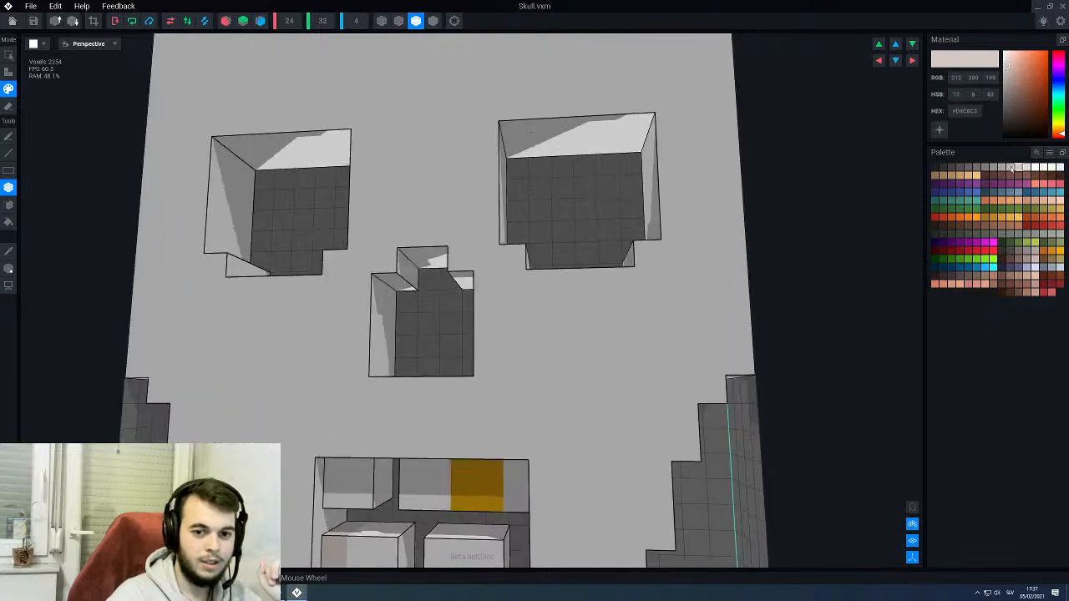
- Paint a one-voxel-high grey #BEB4AF brow strip directly above the full width of the skull's right-hand eye socket
left_click(1011, 169)
middle_click_drag(507, 109, 473, 207)
left_click_drag(477, 212, 598, 237)
scroll(598, 241, "down", 5)
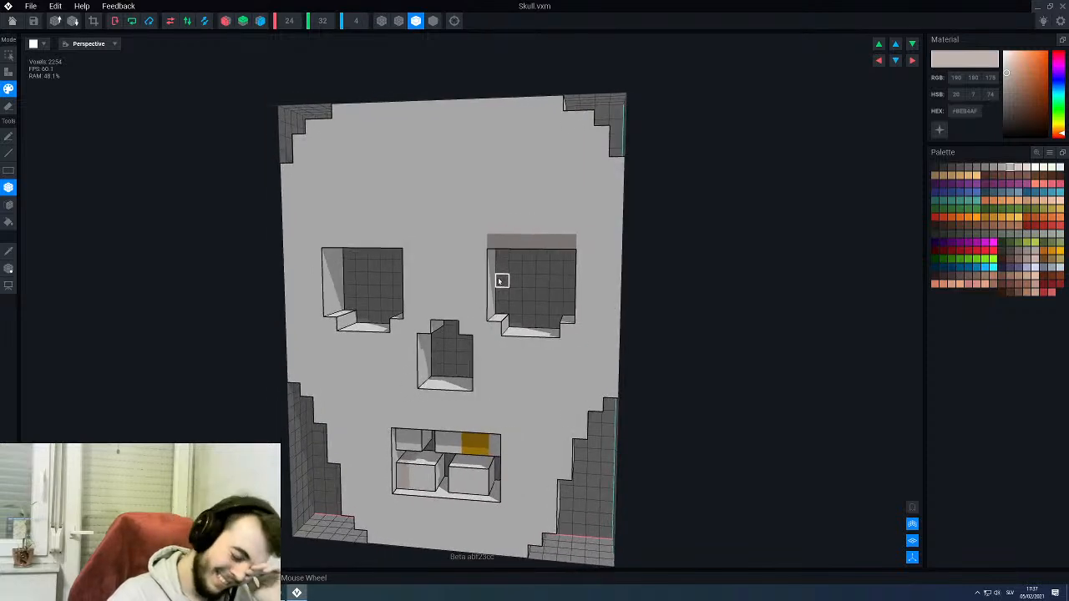
- Try framing the sides and lower edge of the skull's right-hand eye socket with one-voxel-wide grey #BEB4AF strips
scroll(497, 311, "up", 2)
left_click_drag(474, 335, 492, 263)
mouse_move(494, 263)
right_mouse_down()
mouse_move(511, 291)
mouse_move(528, 293)
right_mouse_up()
left_click_drag(626, 334, 592, 259)
left_click_drag(591, 349, 575, 338)
right_click_drag(610, 341, 573, 338)
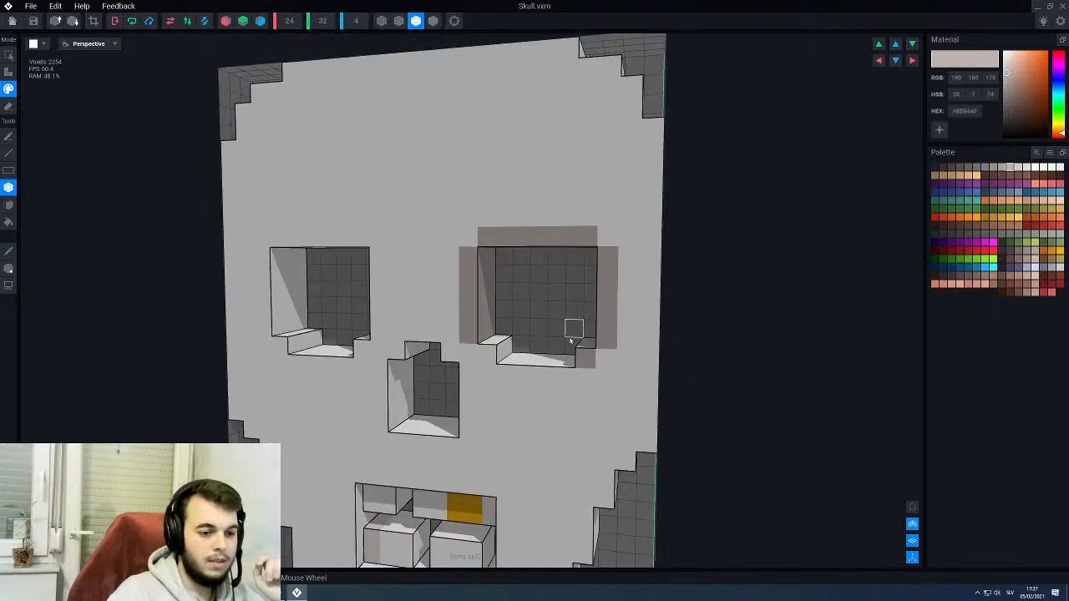
mouse_move(566, 376)
left_mouse_down()
mouse_move(524, 368)
mouse_move(502, 343)
left_mouse_up()
scroll(510, 341, "down", 4)
right_click_drag(513, 345, 517, 345)
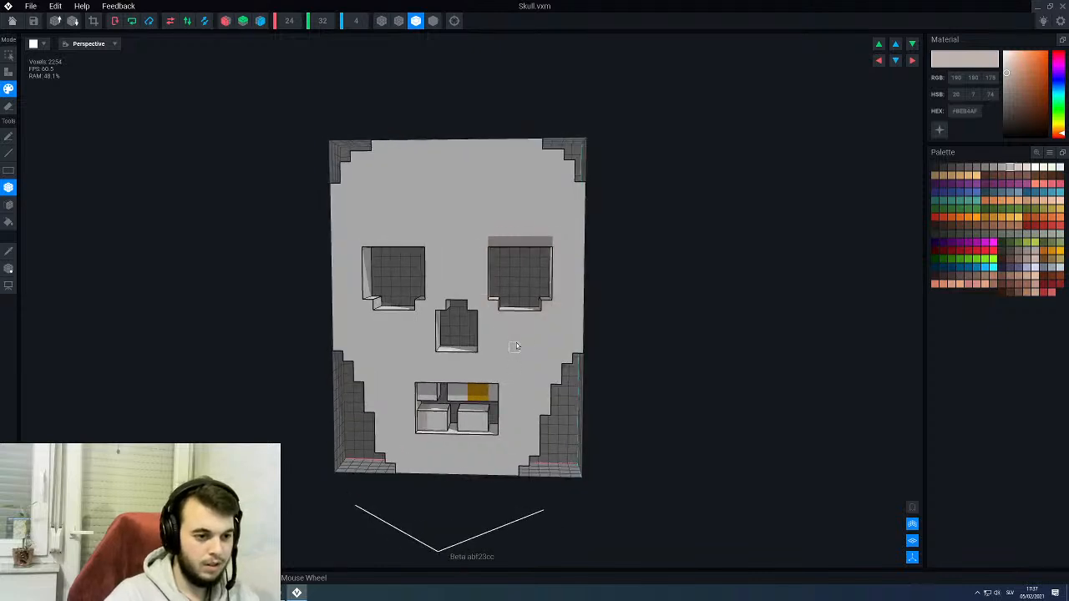
- Paint the ceilings of both eye sockets pale pinkish grey #E7DAD4 with the Face tool
scroll(490, 296, "up", 2)
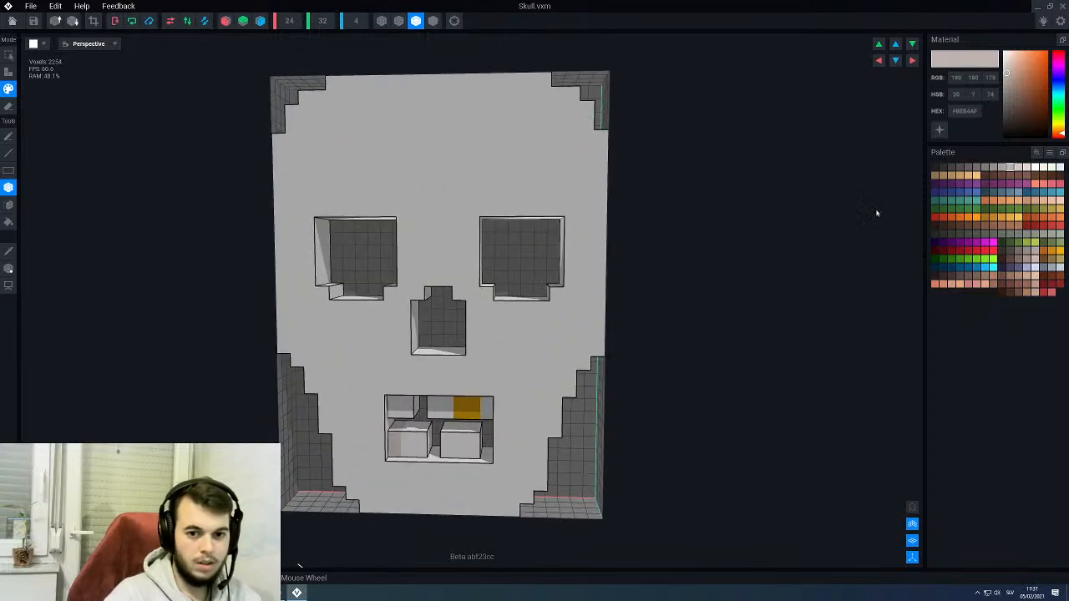
left_click(541, 158, "alt")
left_click(1026, 170)
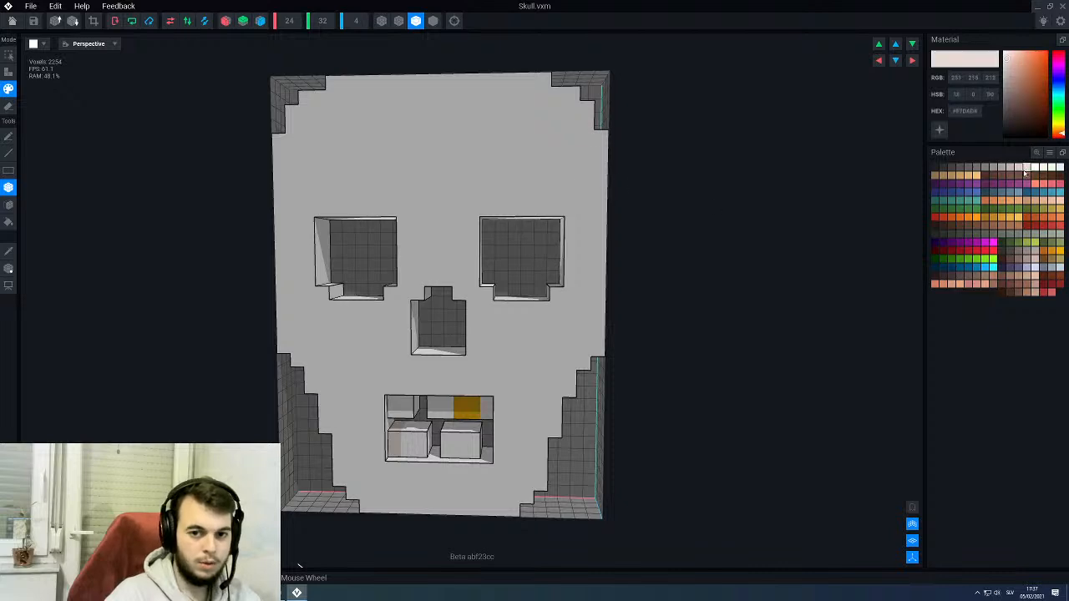
key("l")
right_click_drag(610, 367, 562, 272)
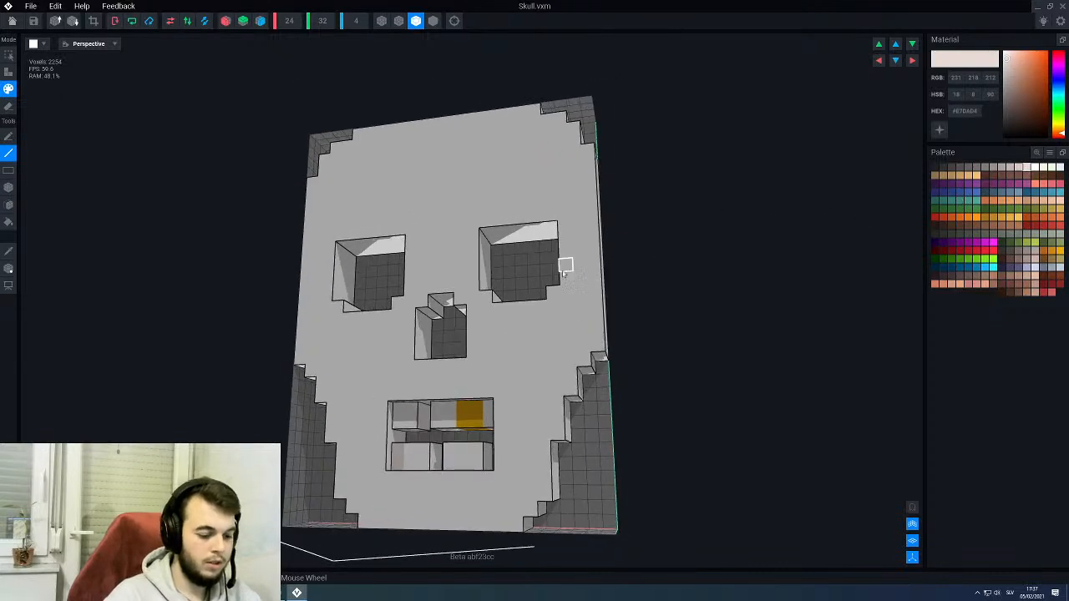
scroll(552, 272, "up", 3)
key("f")
left_click(535, 198)
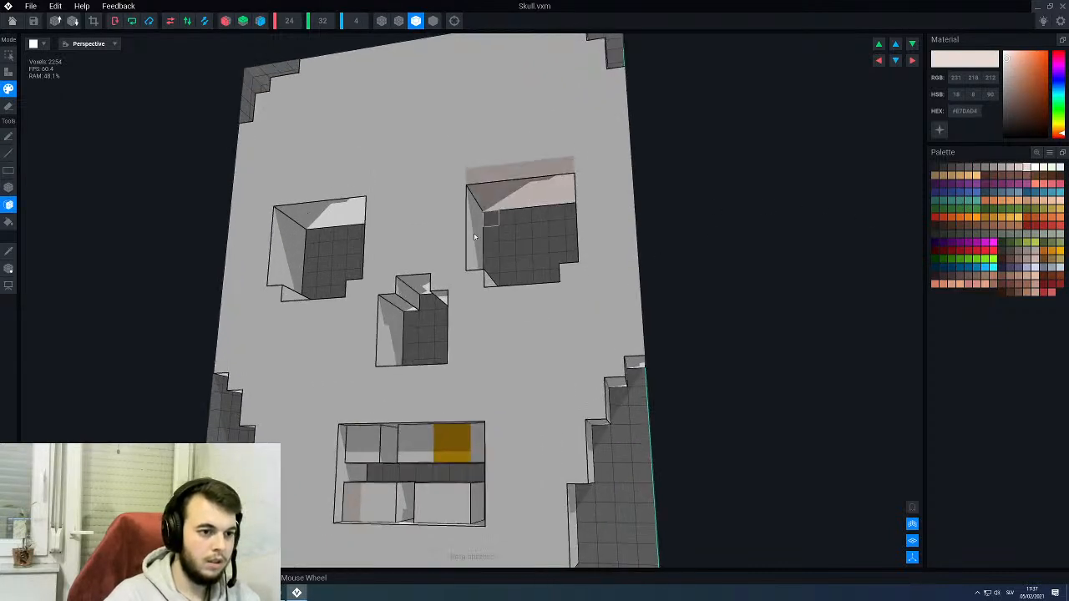
left_click(329, 214)
- Paint the downward-facing upper surfaces of the nose hole and the mouth opening in pinkish grey #E7DAD4
mouse_move(329, 214)
right_mouse_down()
mouse_move(375, 251)
mouse_move(453, 205)
right_mouse_up()
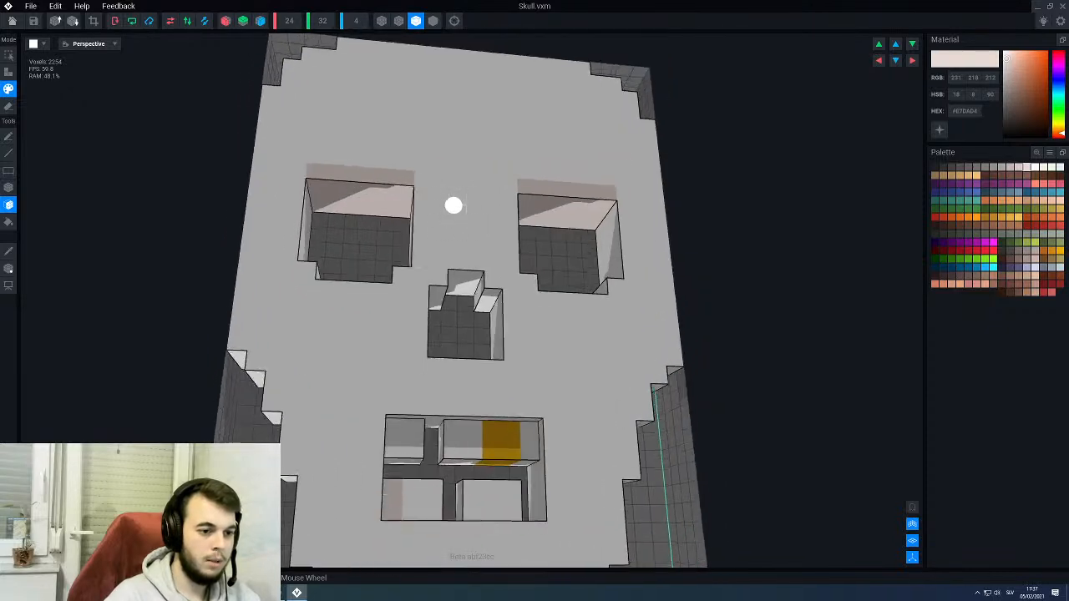
left_click(465, 260)
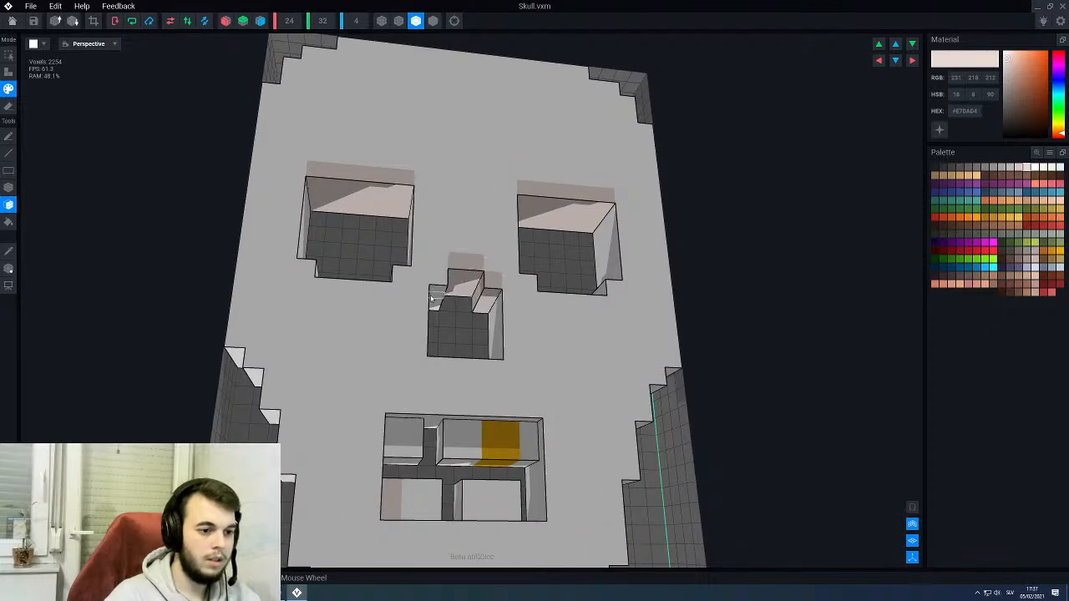
left_click(433, 298)
scroll(465, 266, "down", 3)
mouse_move(466, 266)
right_mouse_down()
mouse_move(480, 272)
mouse_move(457, 320)
right_mouse_up()
scroll(454, 317, "down", 3)
scroll(456, 318, "up", 3)
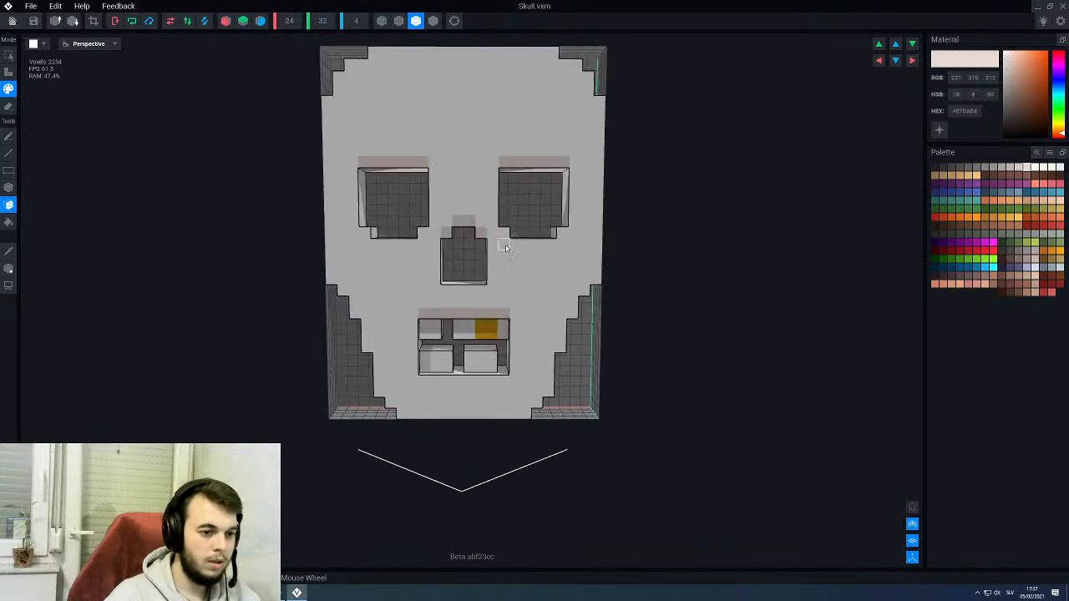
right_click_drag(505, 248, 455, 317)
scroll(520, 162, "up", 3)
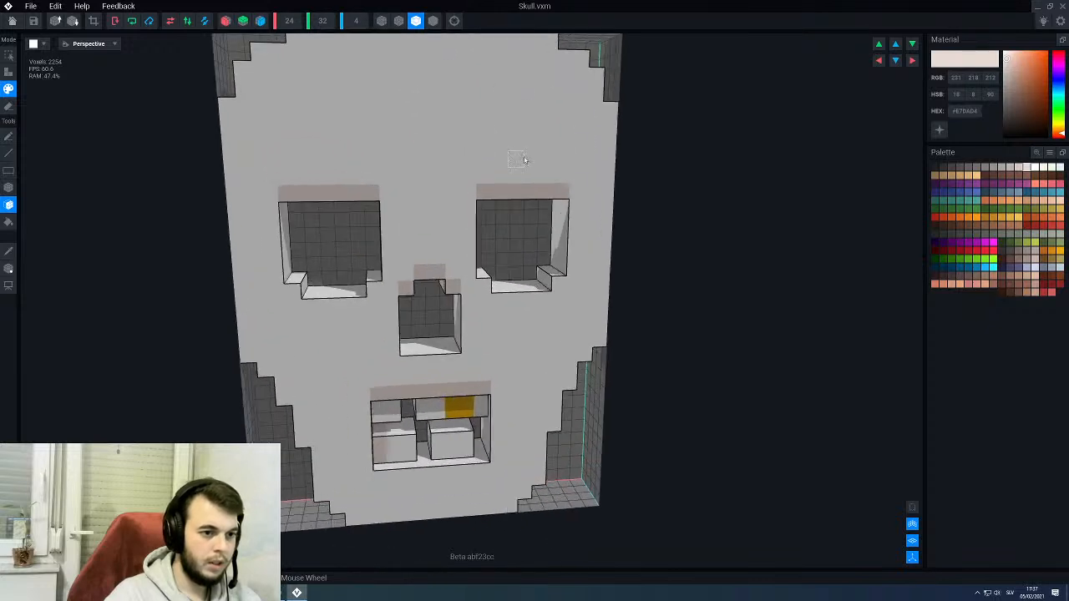
- Paint a three-voxel #E7DAD4 blemish on the right-hand side of the forehead, two voxels stacked and one diagonally above
middle_click_drag(524, 159, 517, 202)
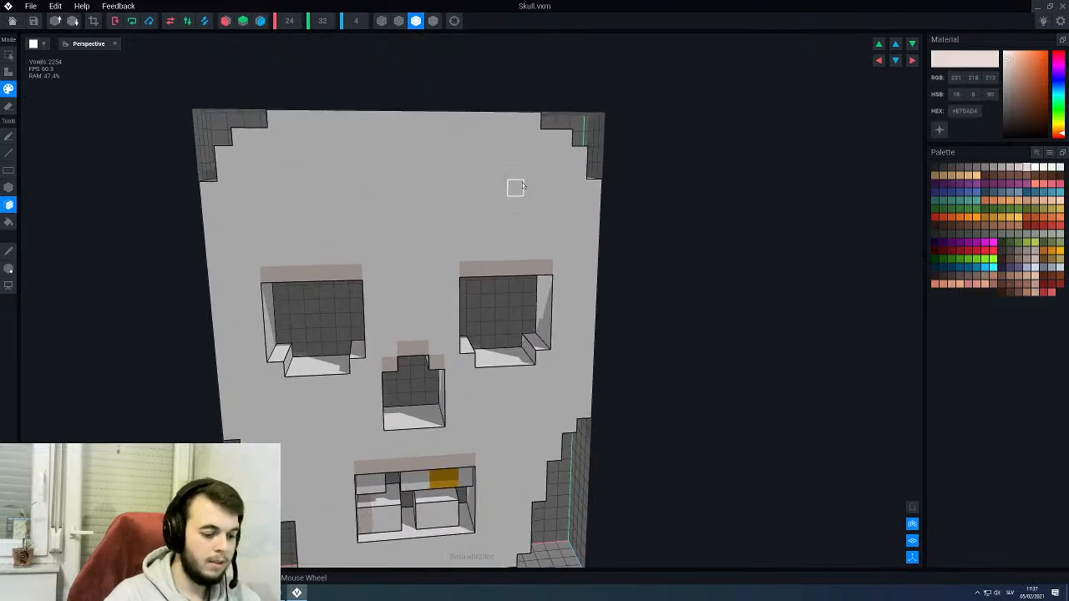
key("a")
key("l")
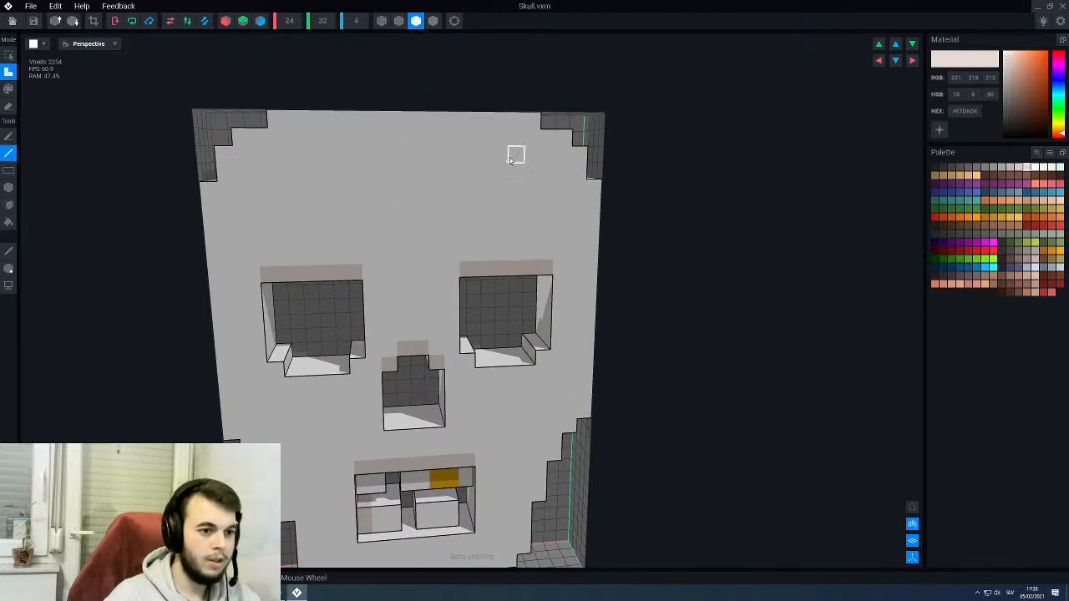
key("p")
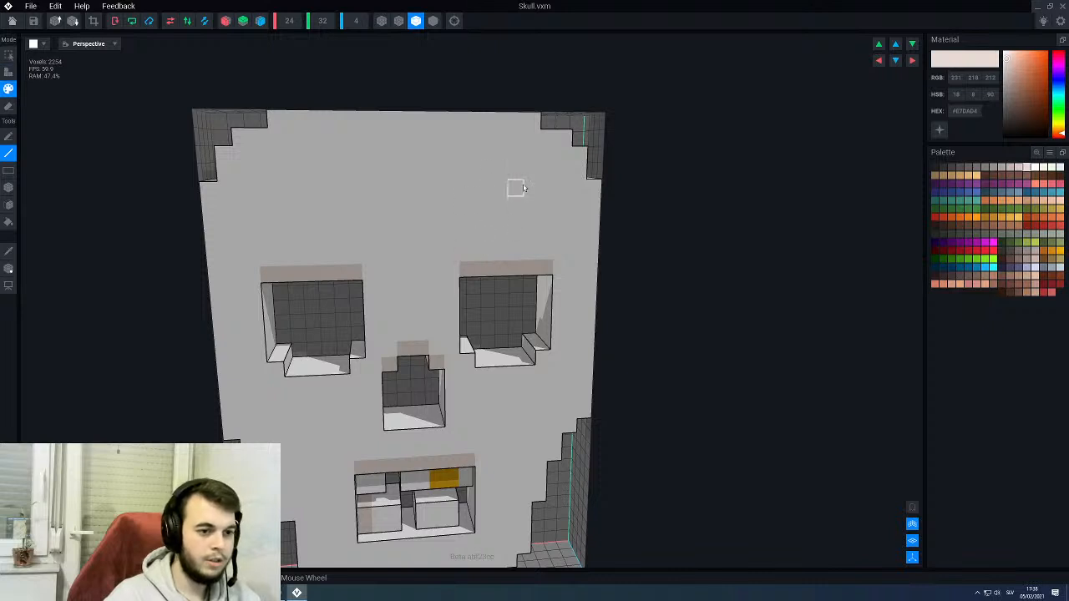
left_click_drag(524, 188, 500, 160)
scroll(425, 220, "down", 3)
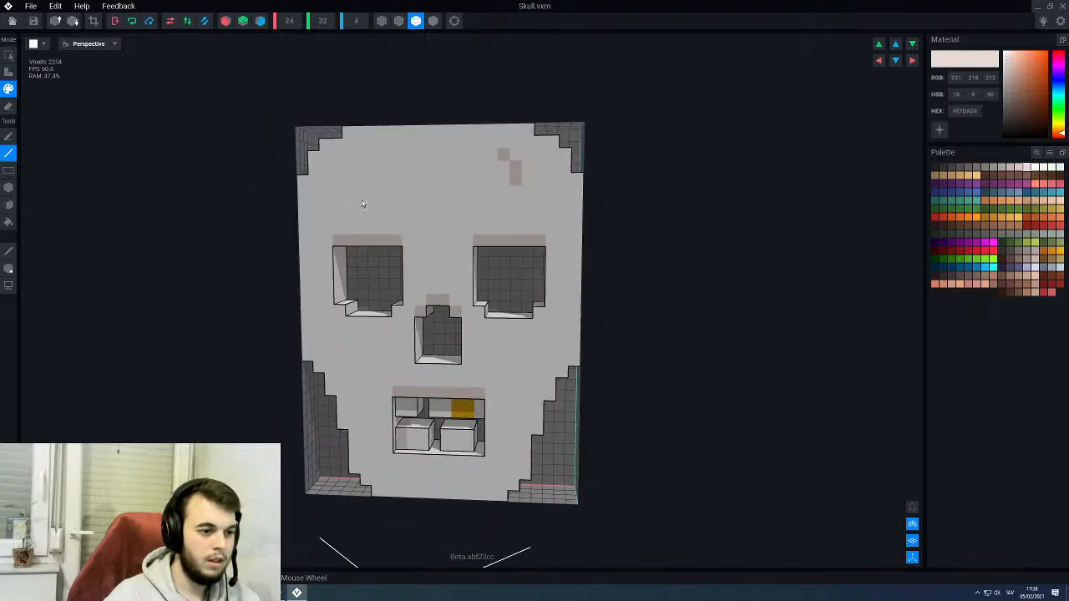
- Paint a two-voxel diagonal #E7DAD4 blemish near the forehead's left-hand edge and a single-voxel spot closer to the skull's crown
left_click_drag(363, 204, 369, 192)
middle_click_drag(421, 382, 431, 274)
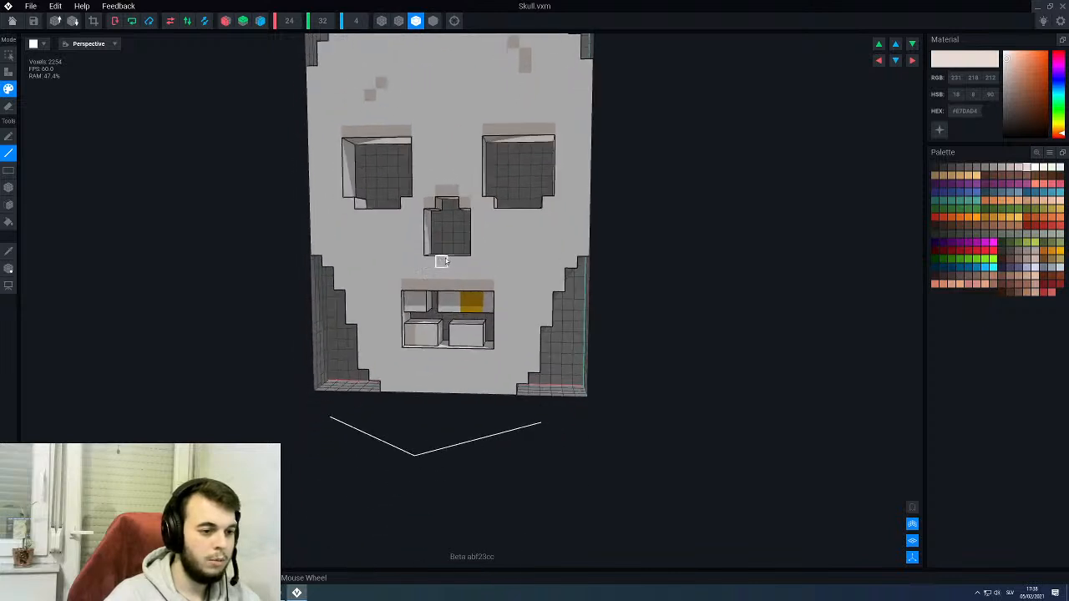
scroll(445, 262, "down", 2)
right_click_drag(445, 262, 429, 260)
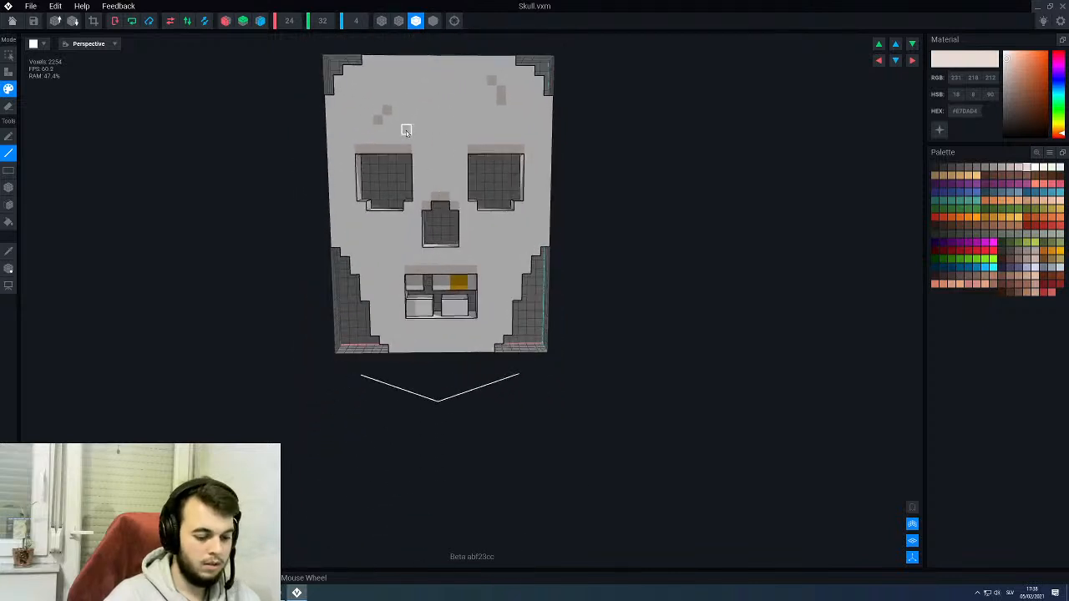
left_click_drag(353, 101, 364, 91)
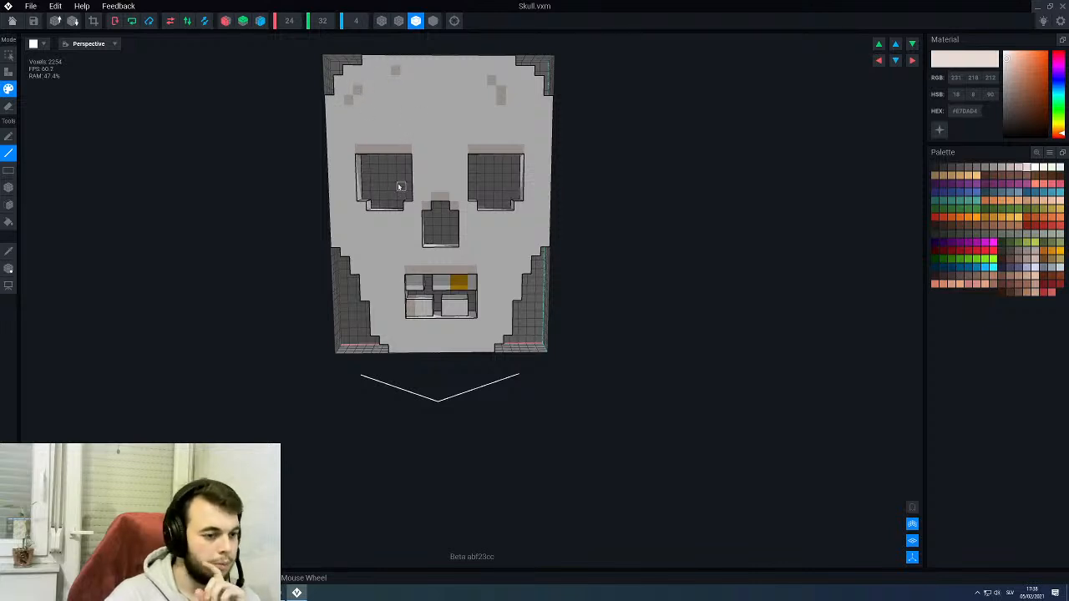
mouse_move(522, 171)
right_mouse_down()
mouse_move(439, 150)
mouse_move(516, 170)
right_mouse_up()
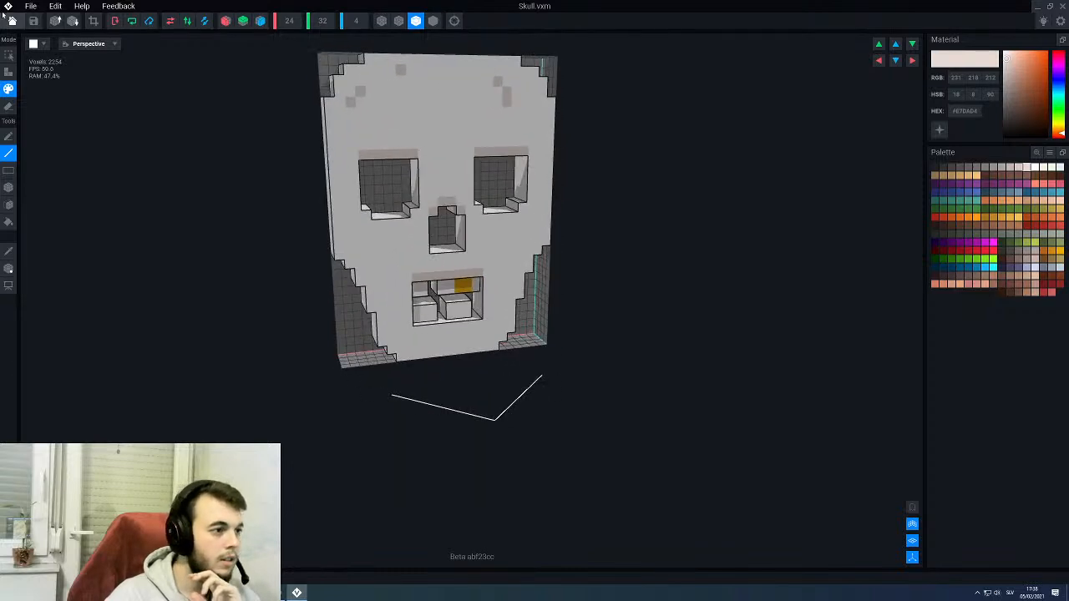
- Save the skull model, return to the throne rig and select the skull on the backrest
left_click(11, 20)
left_click(463, 195)
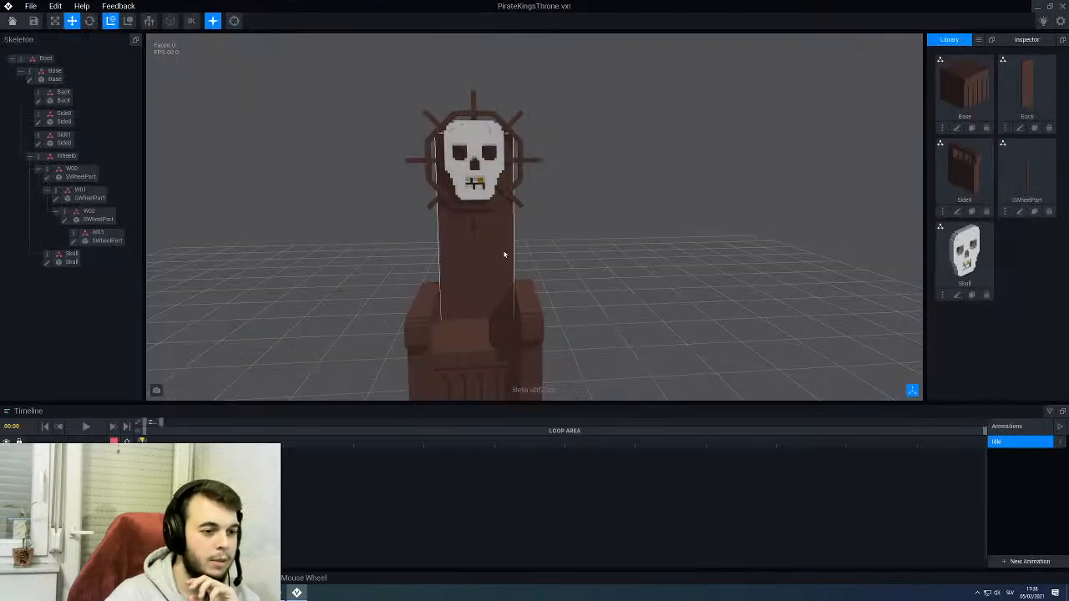
right_click_drag(504, 255, 507, 251)
scroll(506, 250, "up", 3)
left_click(471, 152)
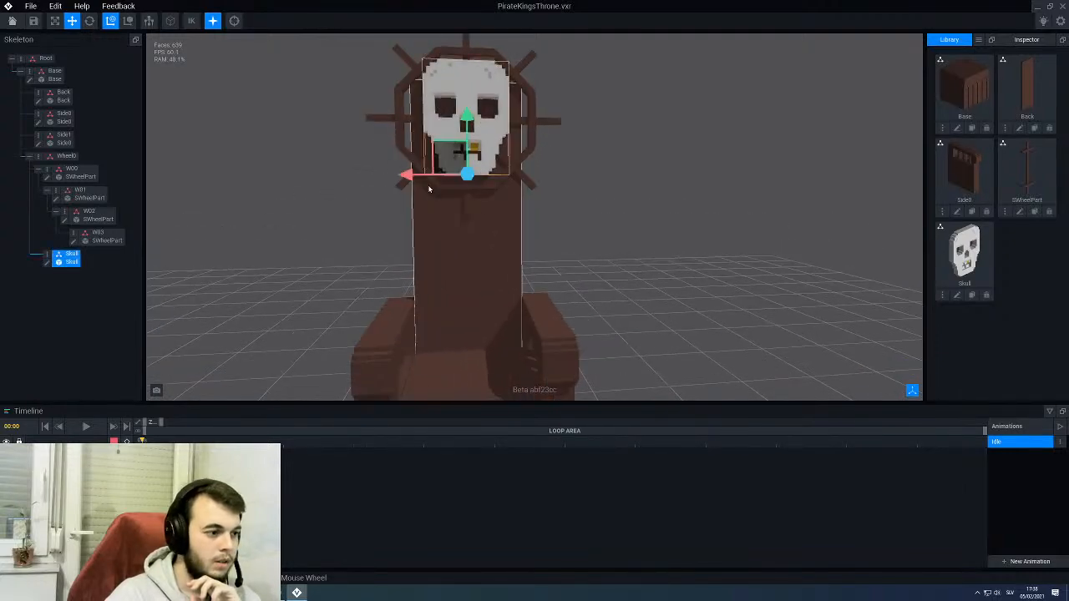
- Open the skull model, raise its pivot point from the base to between the eye sockets, and save it back to the rig
left_click(958, 295)
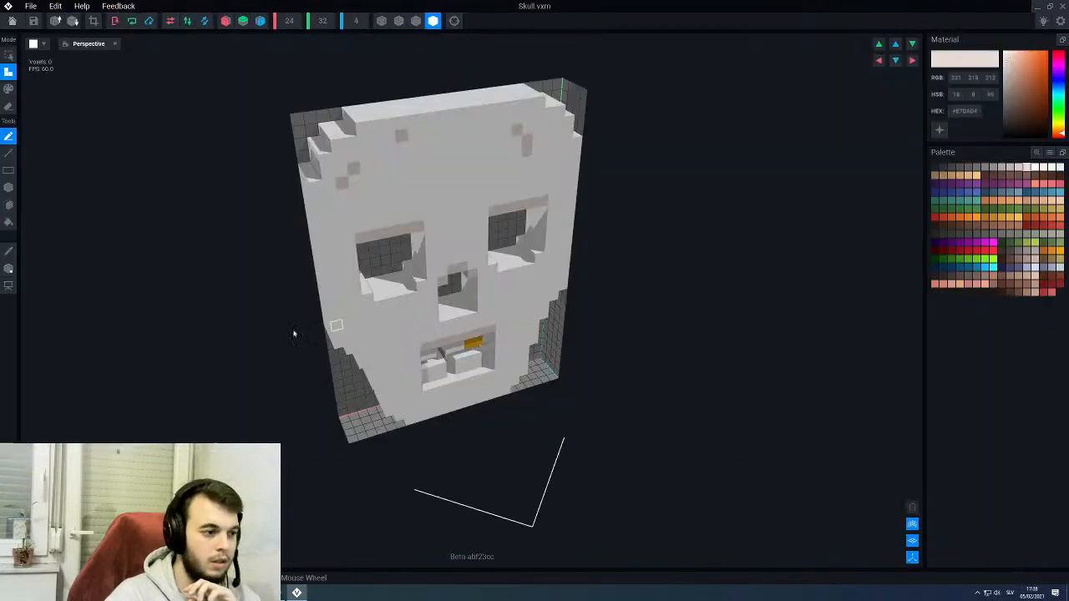
left_click(8, 268)
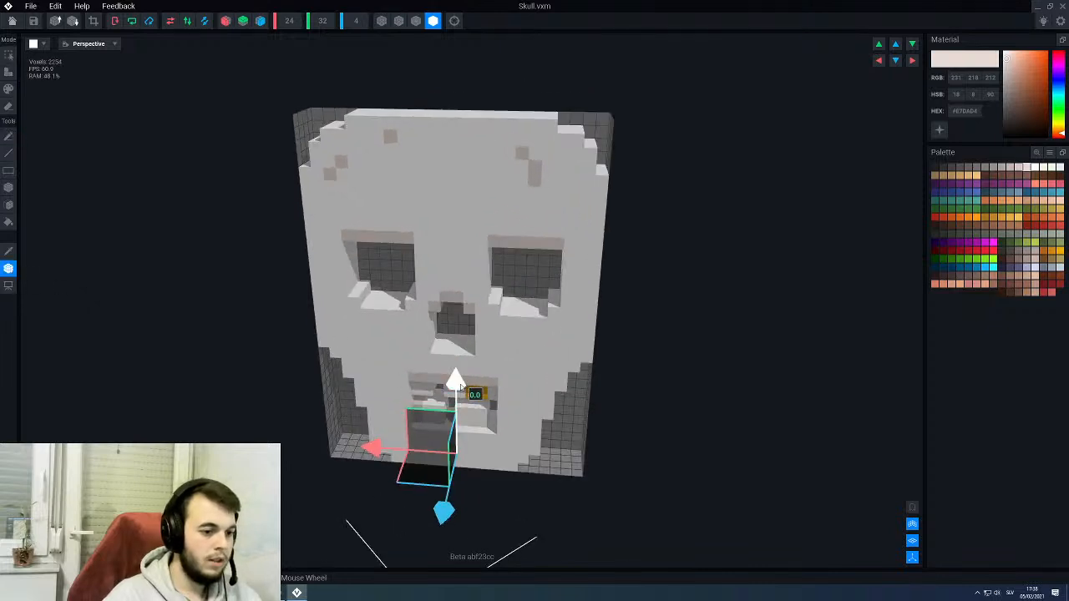
left_click_drag(457, 358, 457, 219)
left_click(12, 20)
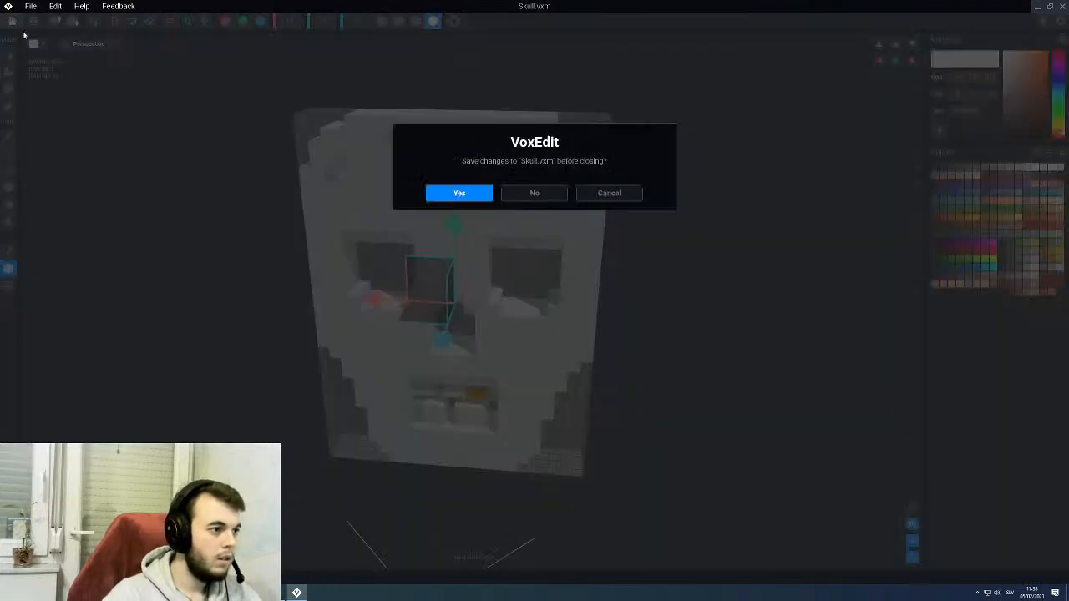
left_click(453, 194)
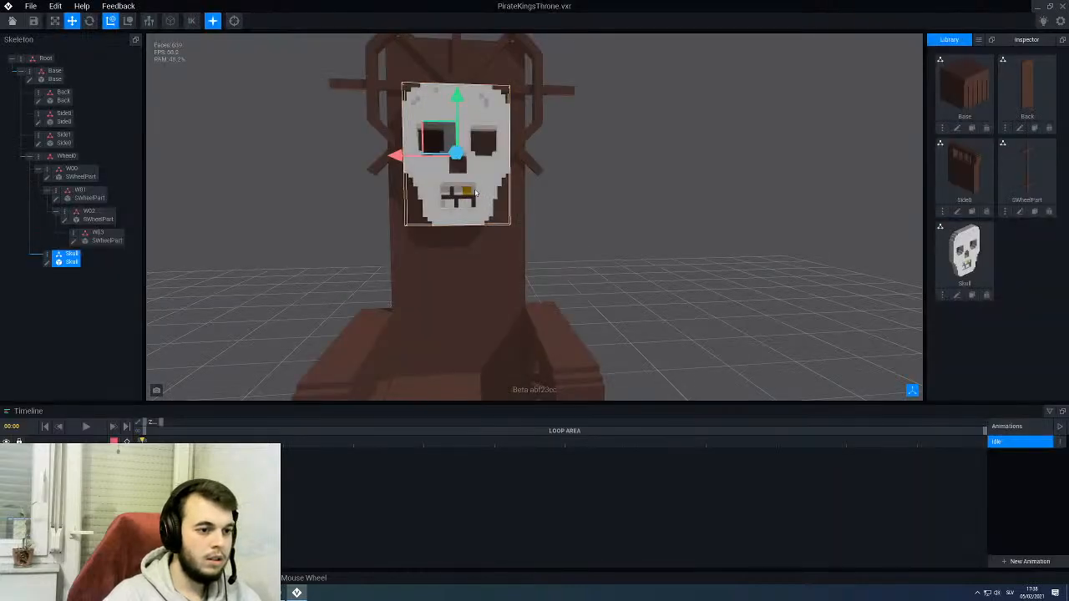
- Raise the skull until it sits centred in the ship's wheel and check its placement from the side and front
left_click_drag(457, 94, 467, 42)
scroll(467, 42, "down", 3)
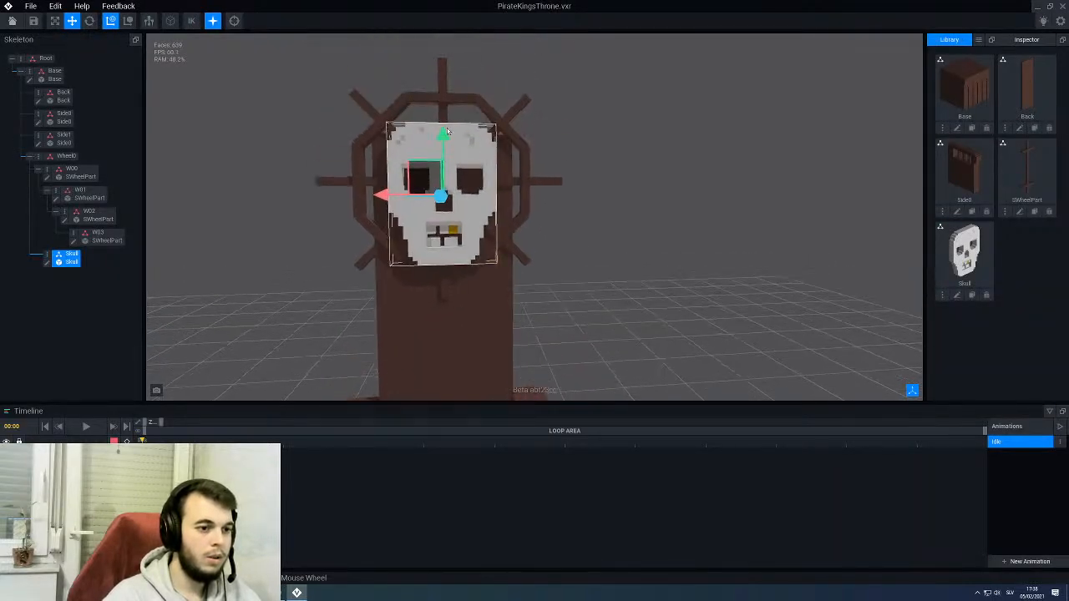
left_click_drag(445, 132, 445, 118)
right_click_drag(465, 217, 543, 276)
scroll(466, 218, "down", 3)
left_click(563, 280)
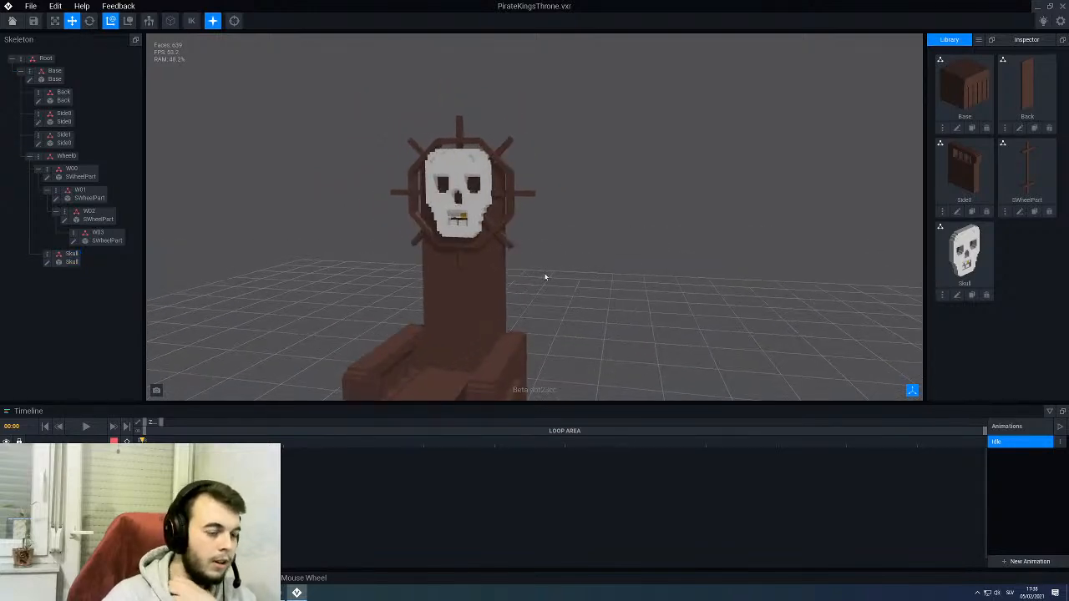
right_click_drag(550, 277, 549, 277)
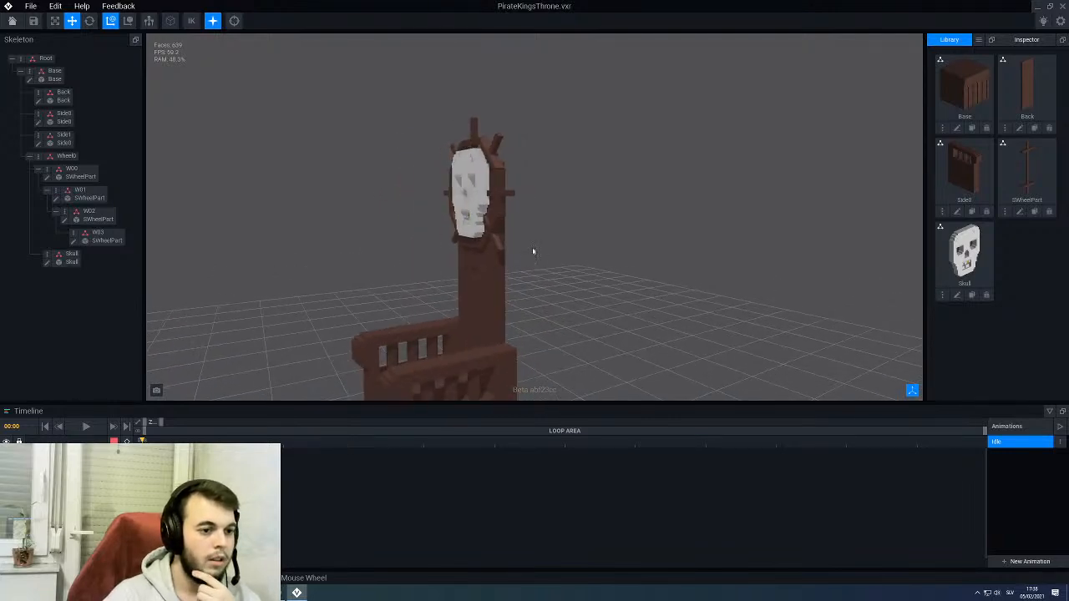
scroll(479, 203, "up", 3)
right_click_drag(478, 203, 479, 203)
scroll(479, 203, "down", 5)
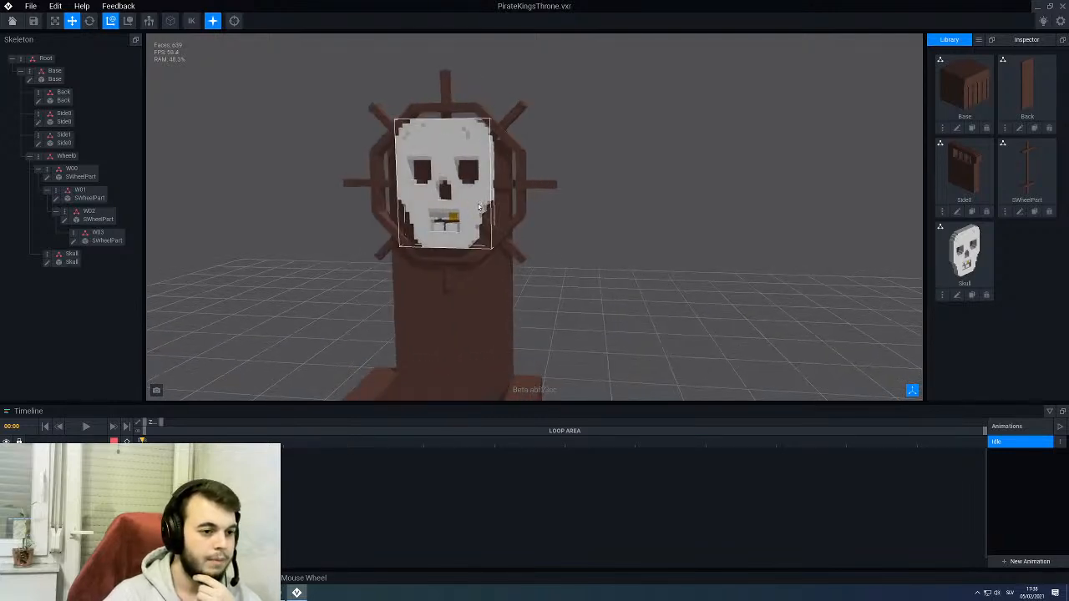
- Open the throne's Back model for editing and show the surrounding rig parts around it
right_click_drag(470, 253, 476, 275)
left_click(475, 275)
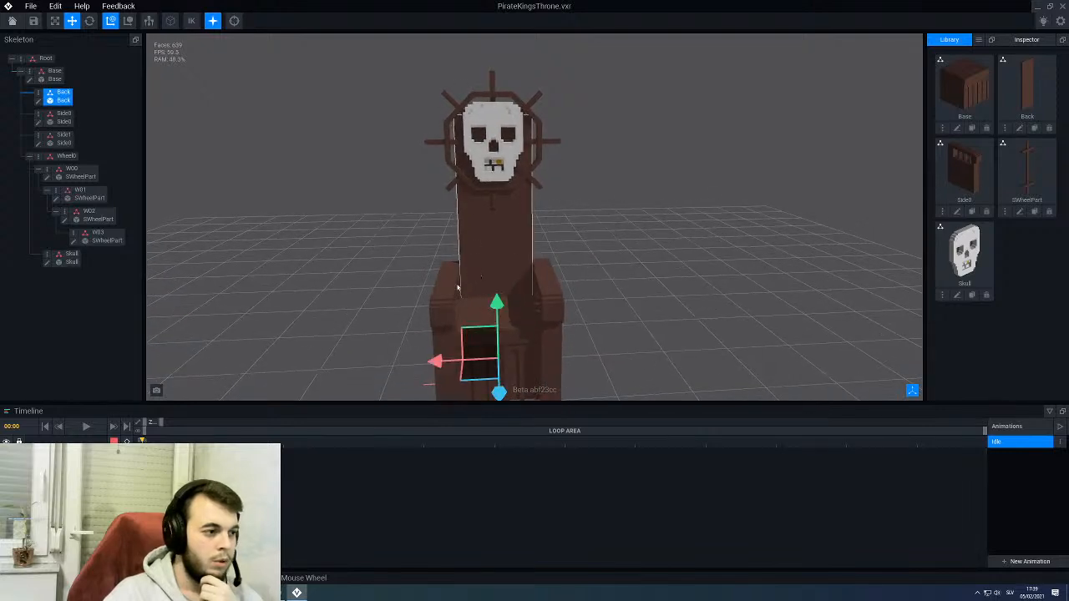
left_click(39, 101)
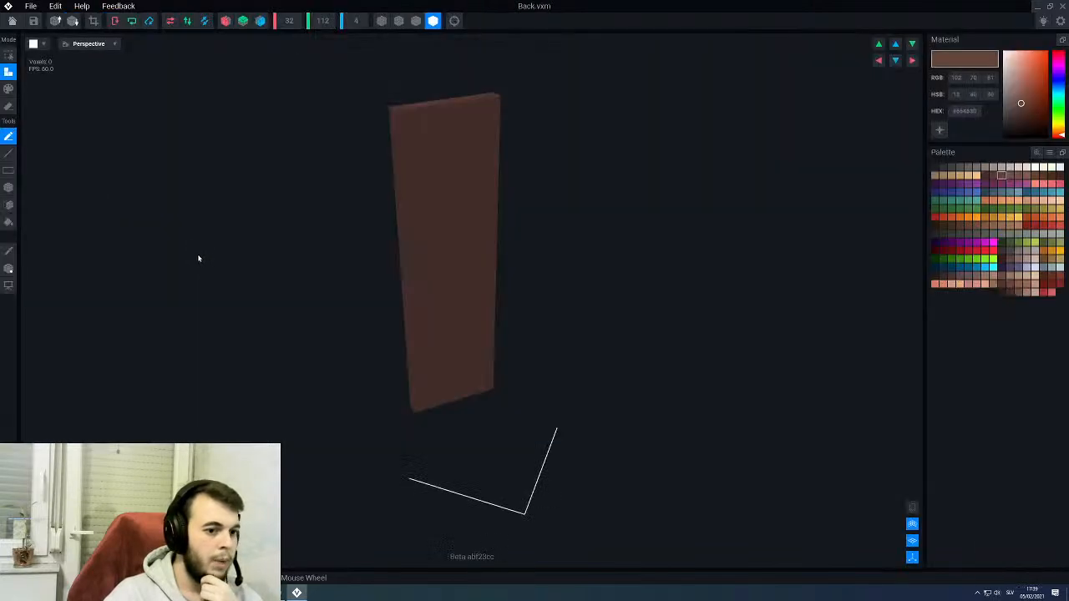
right_click_drag(410, 280, 422, 272)
left_click(912, 507)
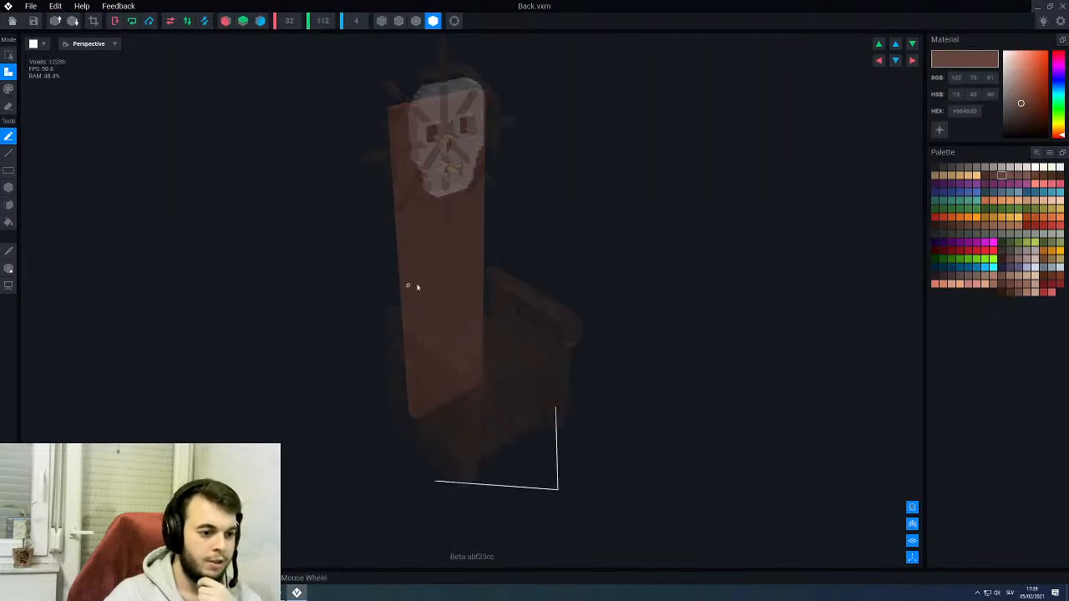
- Paint a dark red #7B2020 upright rectangle on the front of the backrest below the skull with the Box tool
scroll(413, 285, "up", 2)
scroll(451, 281, "up", 5)
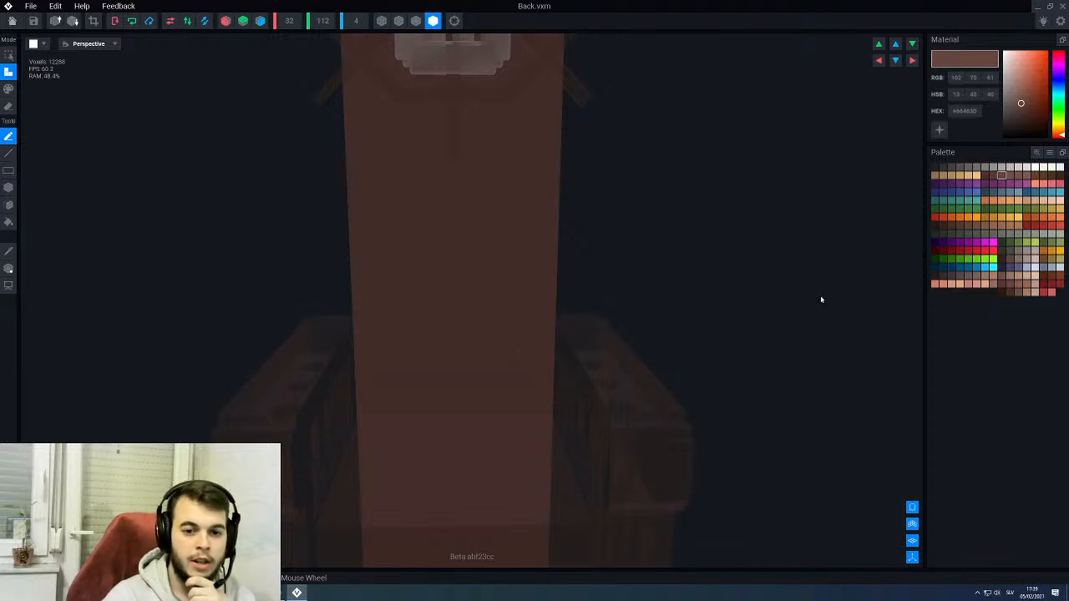
left_click(1052, 285)
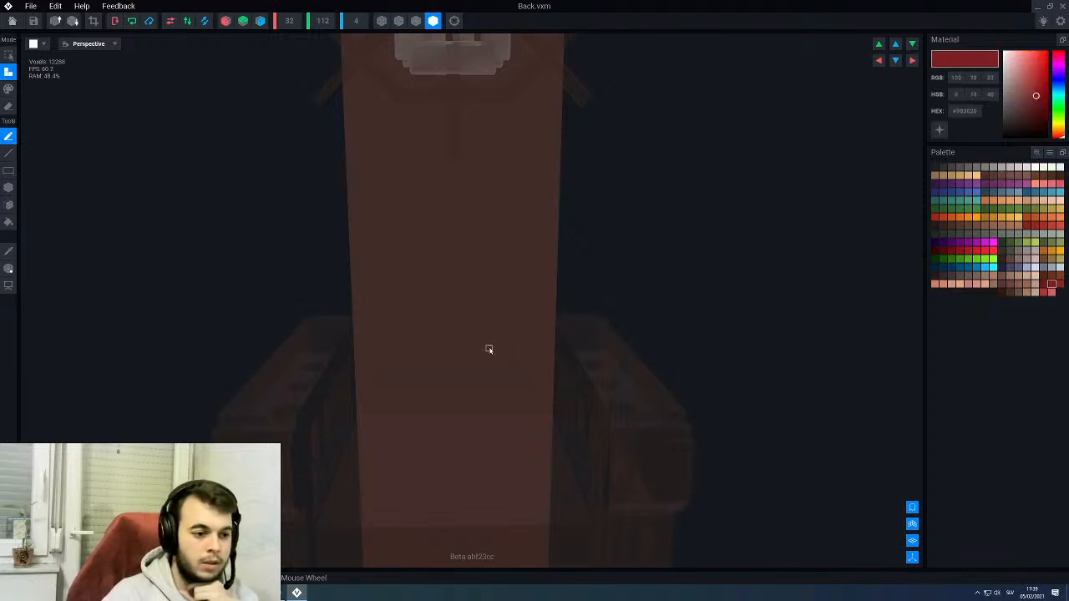
key("p")
key("b")
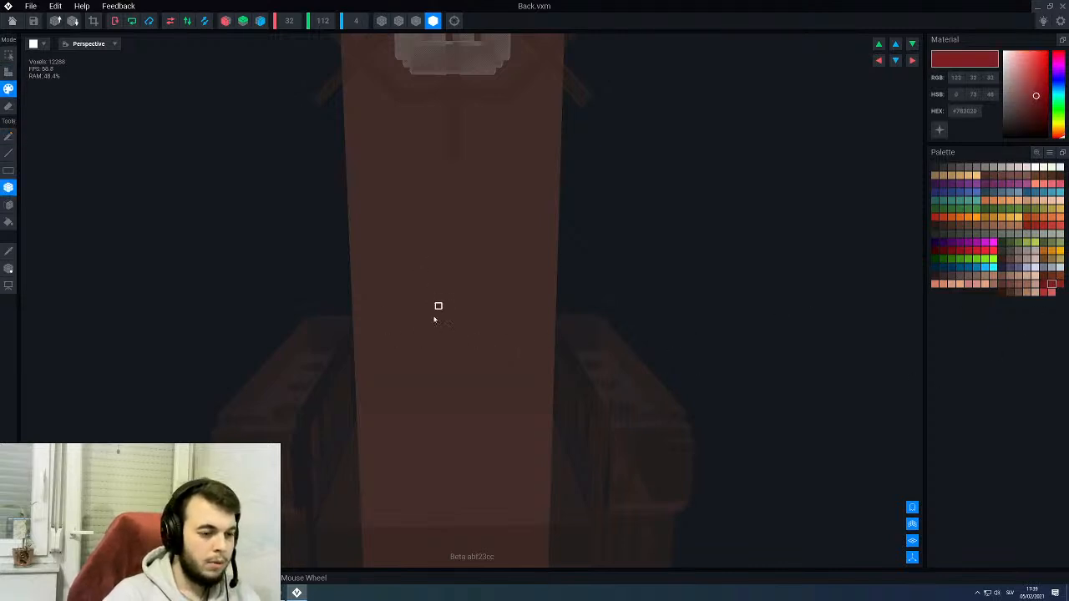
mouse_move(397, 416)
left_mouse_down()
mouse_move(442, 306)
mouse_move(438, 274)
left_mouse_up()
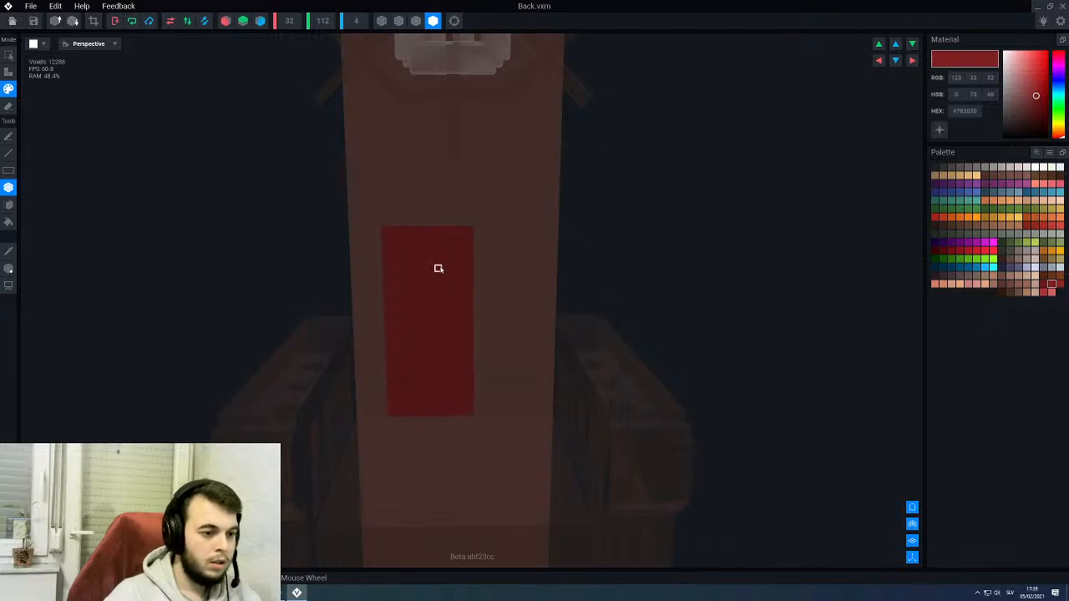
- Undo the dark red rectangle on the backrest and switch the painting mode to the neighbouring option
middle_click_drag(448, 97, 444, 274)
key("ctrl+z")
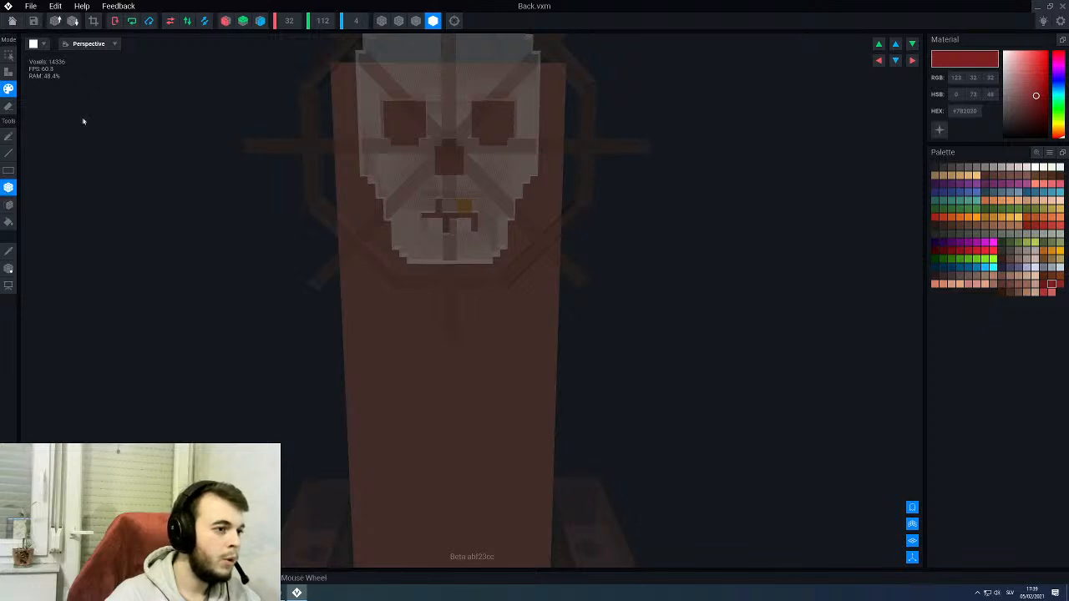
left_click(416, 21)
scroll(391, 221, "up", 2)
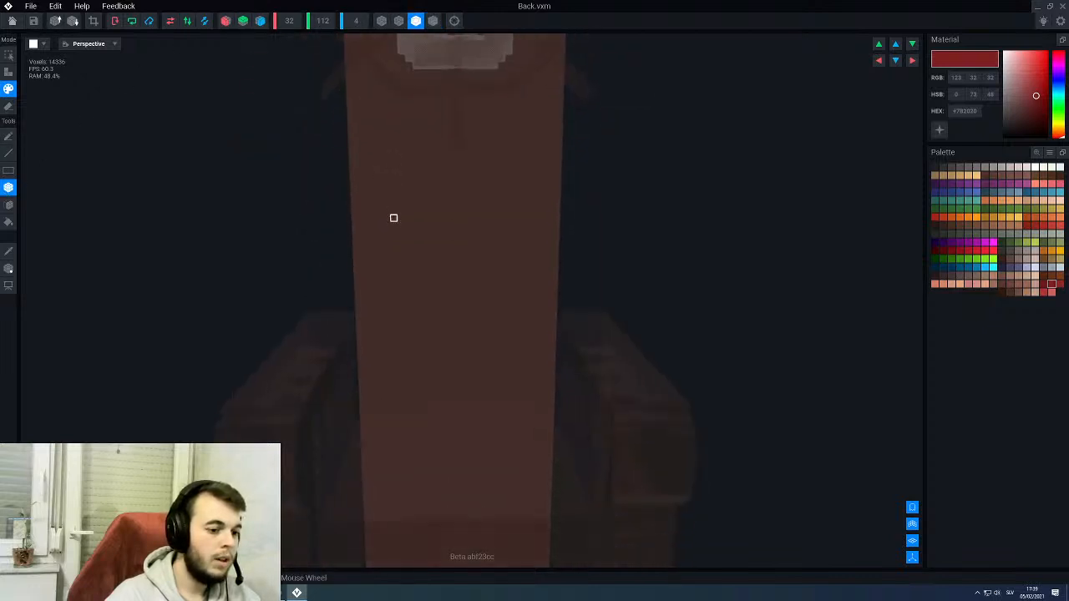
middle_click_drag(389, 219, 389, 315)
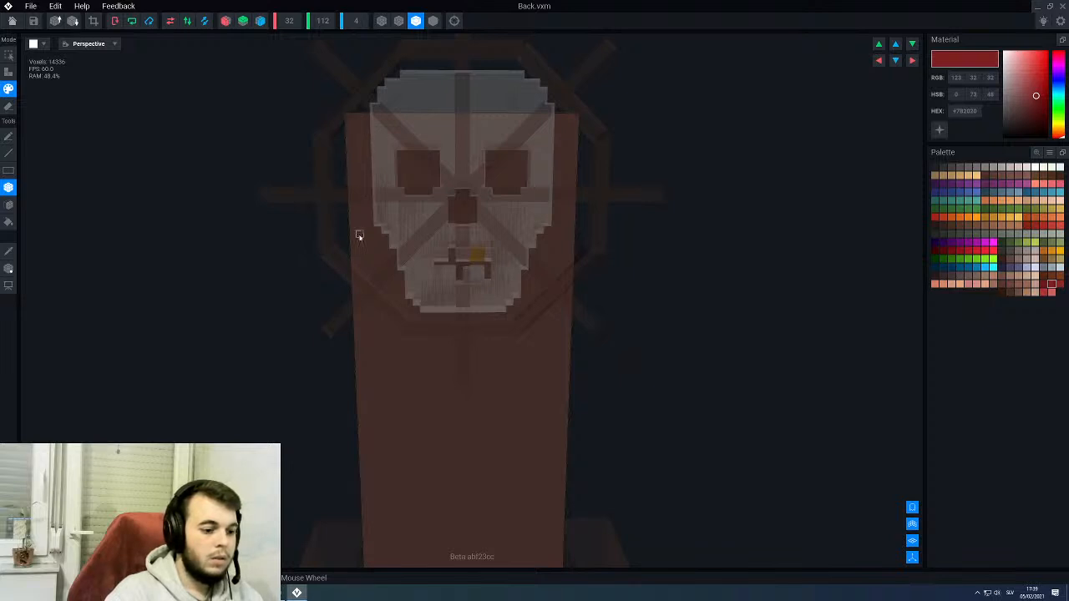
middle_click_drag(359, 236, 379, 69)
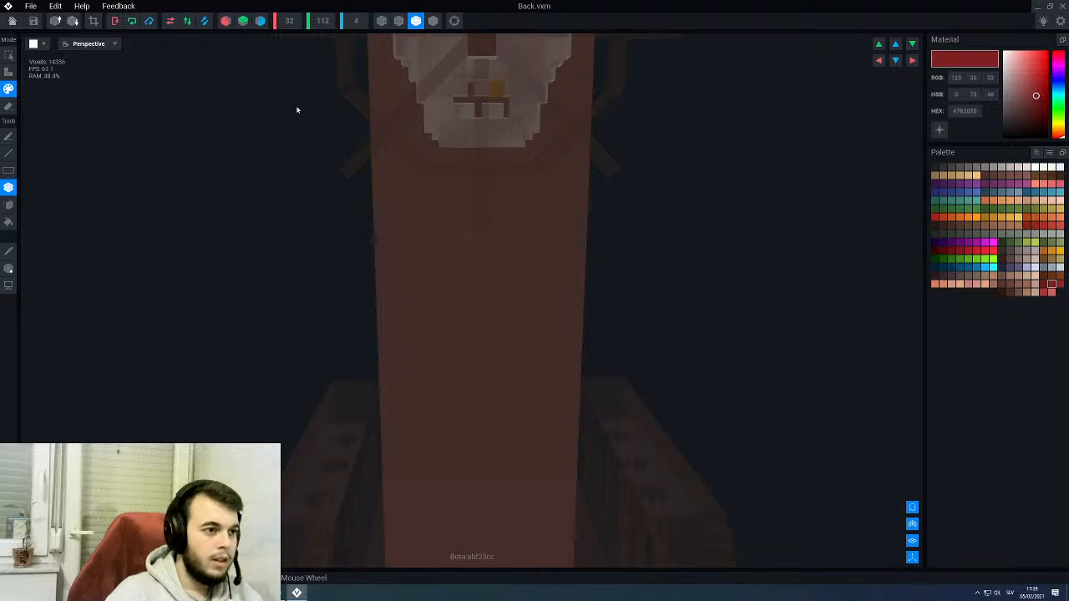
- Turn on X-axis symmetry and paint a mirrored dark red #7B2020 block across the front of the backrest below the skull
left_click(226, 20)
left_click_drag(424, 303, 445, 350)
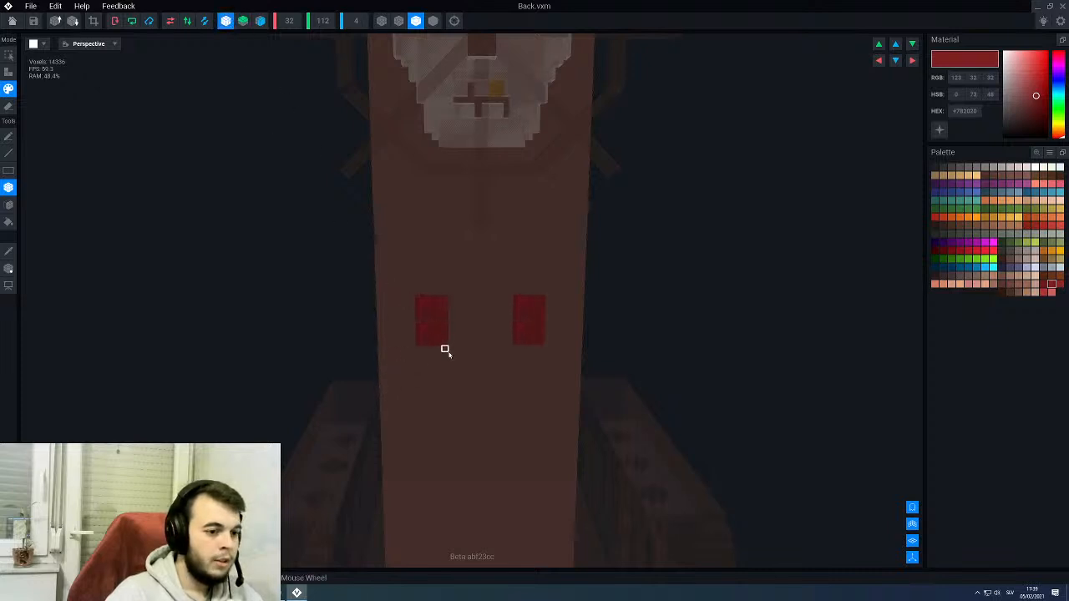
middle_click_drag(444, 361, 432, 280)
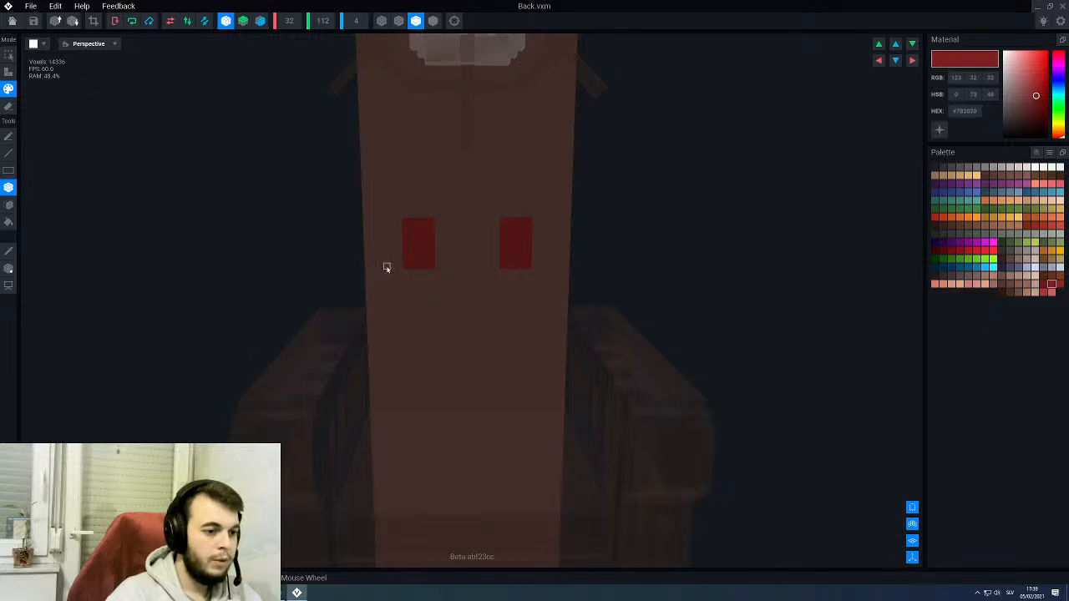
left_click_drag(386, 268, 485, 72)
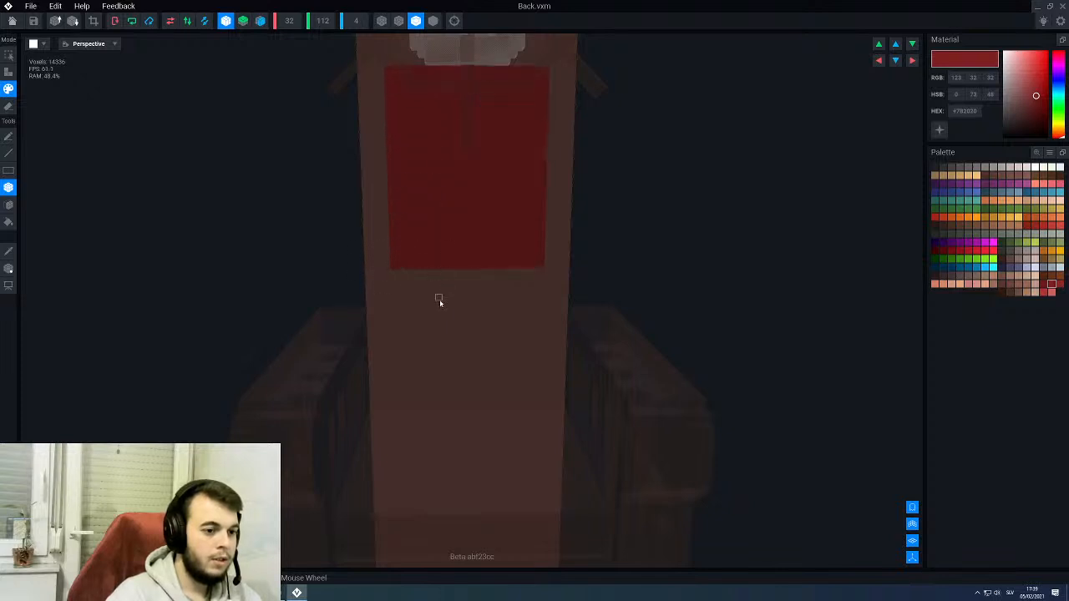
- Extend the dark red panel down between the armrests and up behind the skull, leaving an even brown border
middle_click_drag(439, 299, 386, 221)
left_click_drag(374, 180, 519, 335)
middle_click_drag(441, 50, 421, 243)
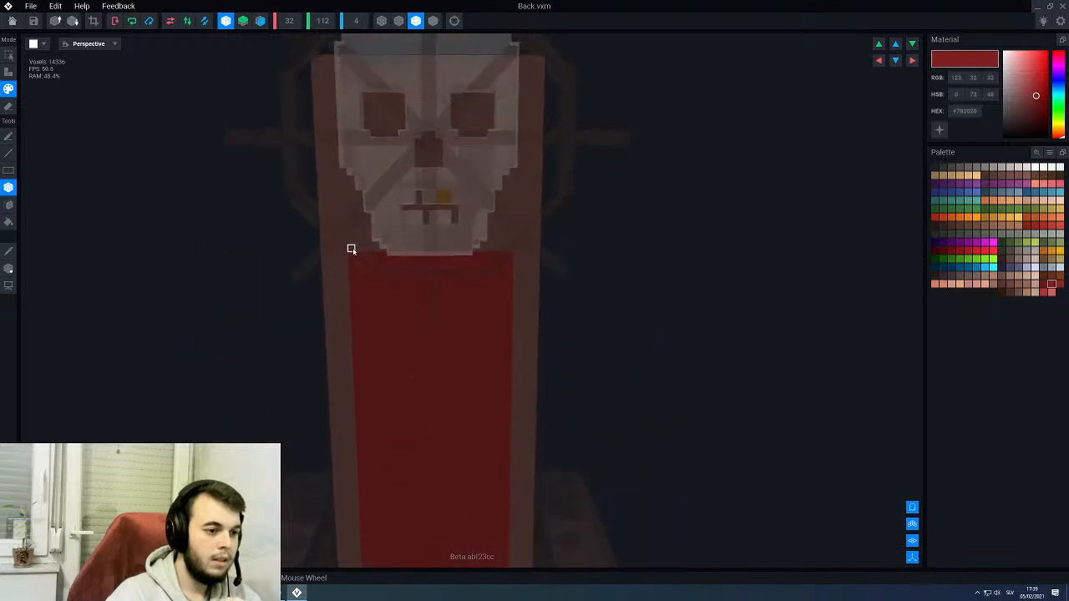
mouse_move(358, 204)
left_mouse_down()
mouse_move(358, 66)
mouse_move(365, 91)
mouse_move(513, 90)
left_mouse_up()
scroll(419, 107, "down", 3)
scroll(419, 107, "down", 2)
right_click_drag(426, 172, 428, 174)
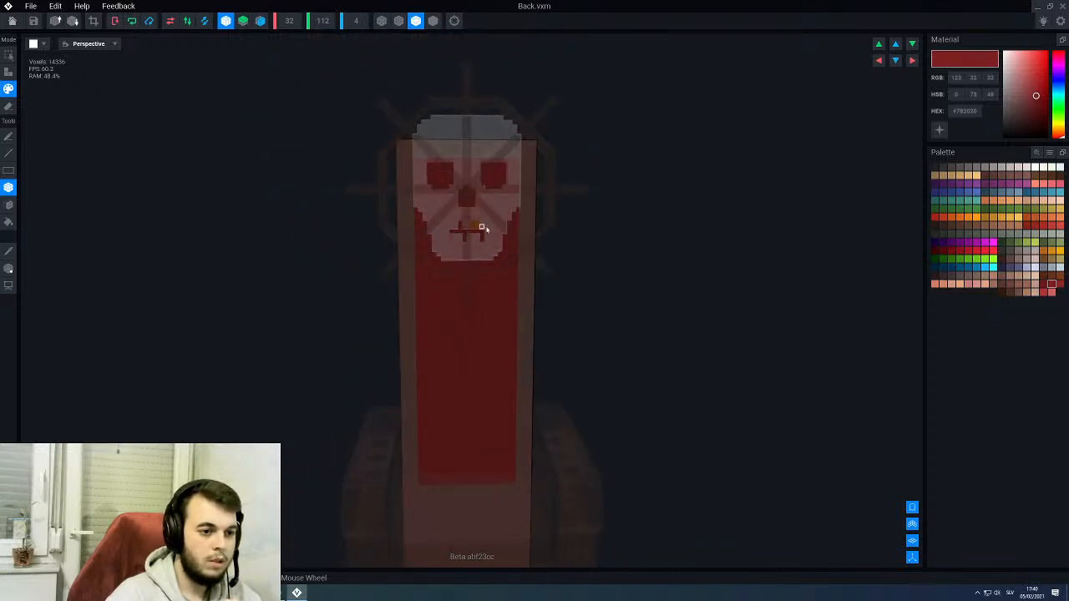
scroll(483, 230, "up", 4)
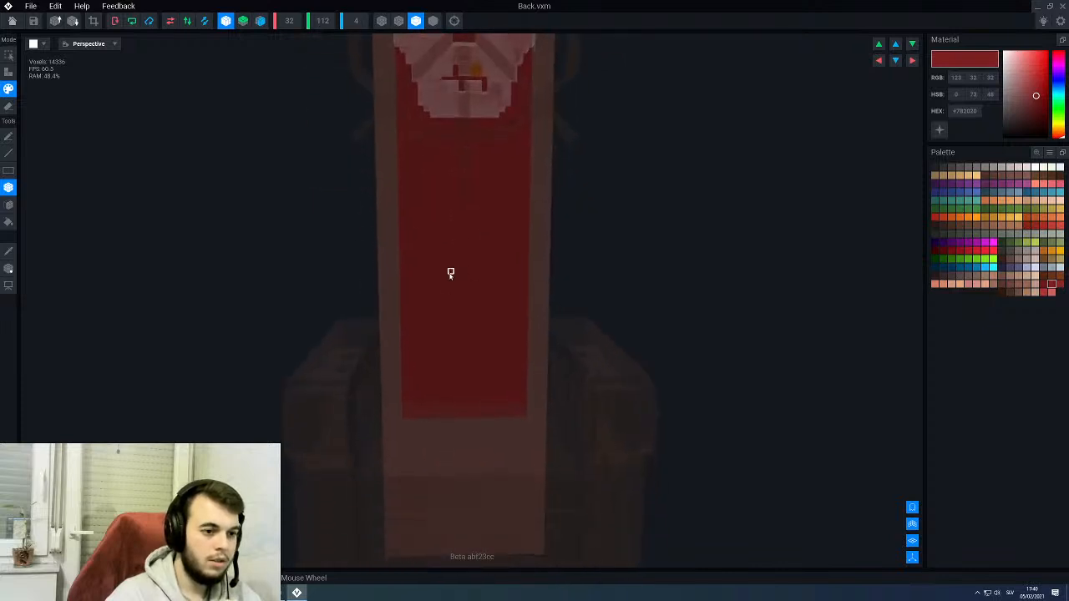
scroll(437, 299, "down", 3)
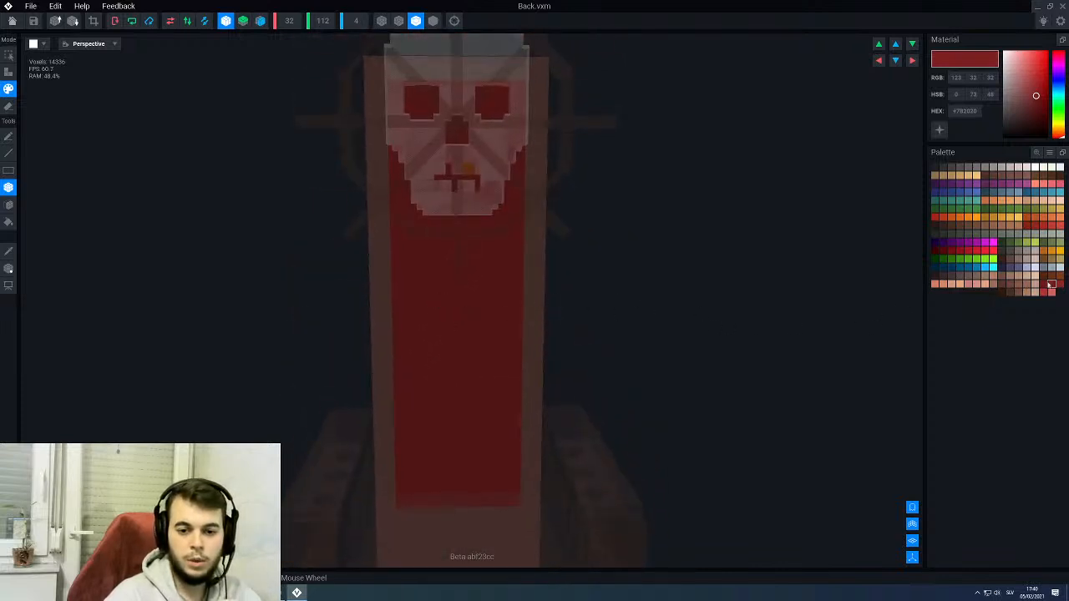
- Draw mirrored diagonal crisscross lines in darker red #6B1A1A across the lower and middle red panel with the Line tool
left_click(1044, 284)
scroll(481, 431, "up", 2)
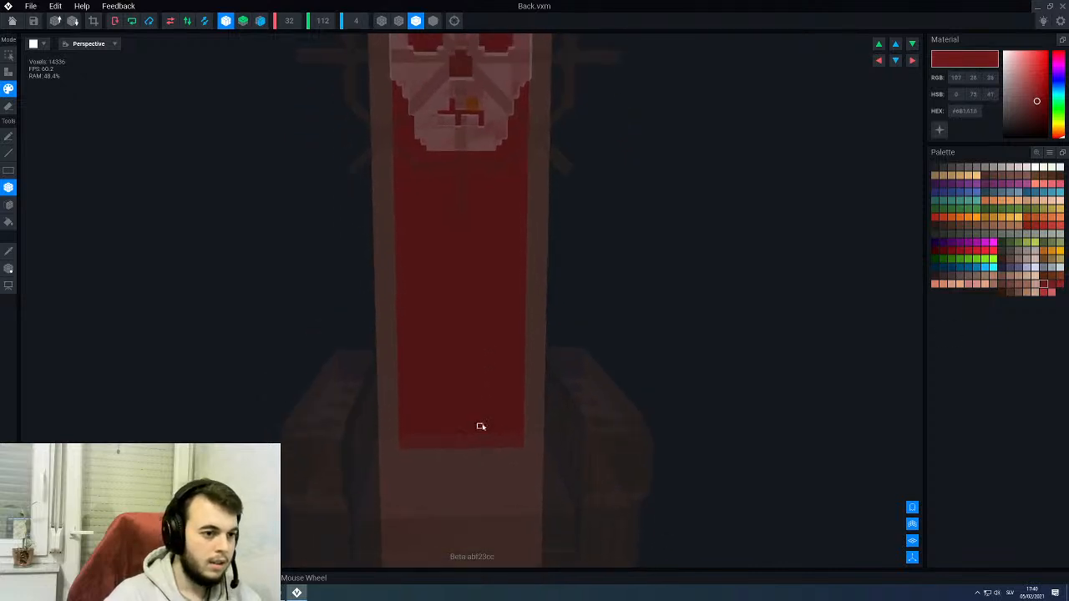
scroll(481, 427, "up", 2)
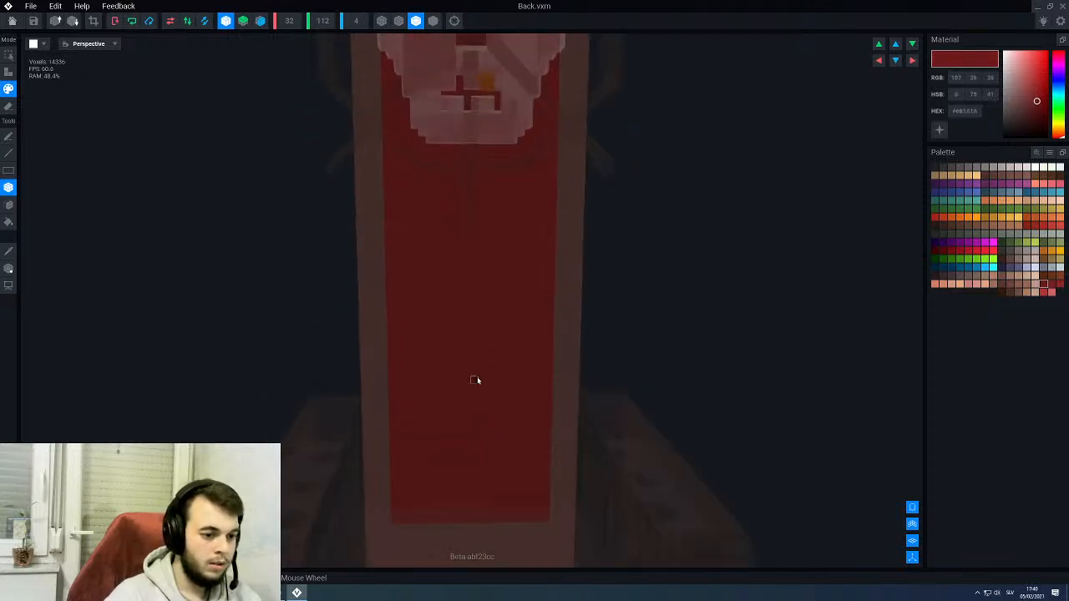
middle_click_drag(479, 402, 466, 350)
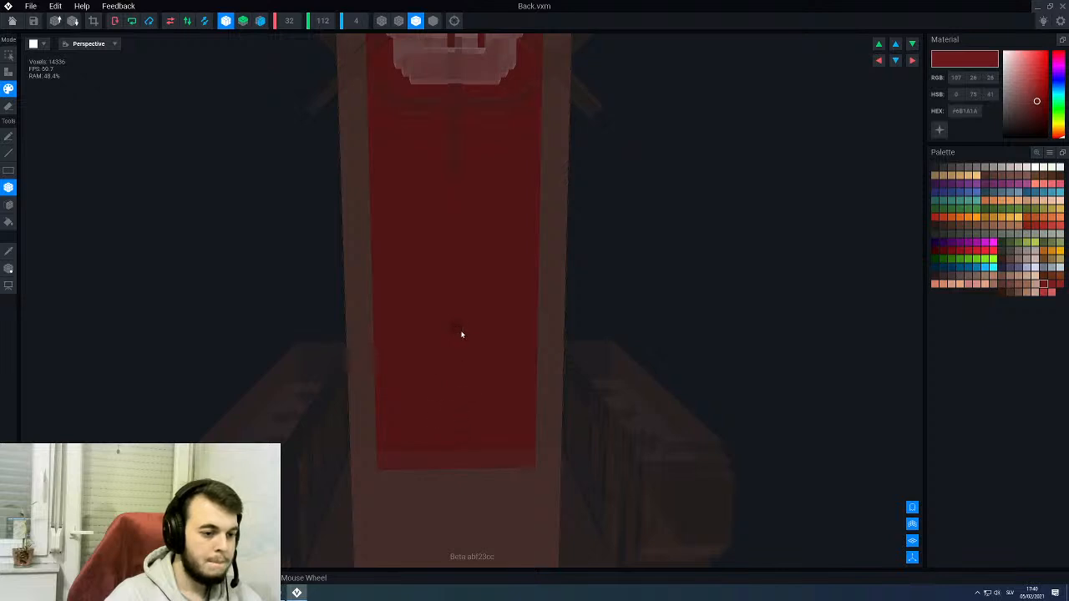
key("l")
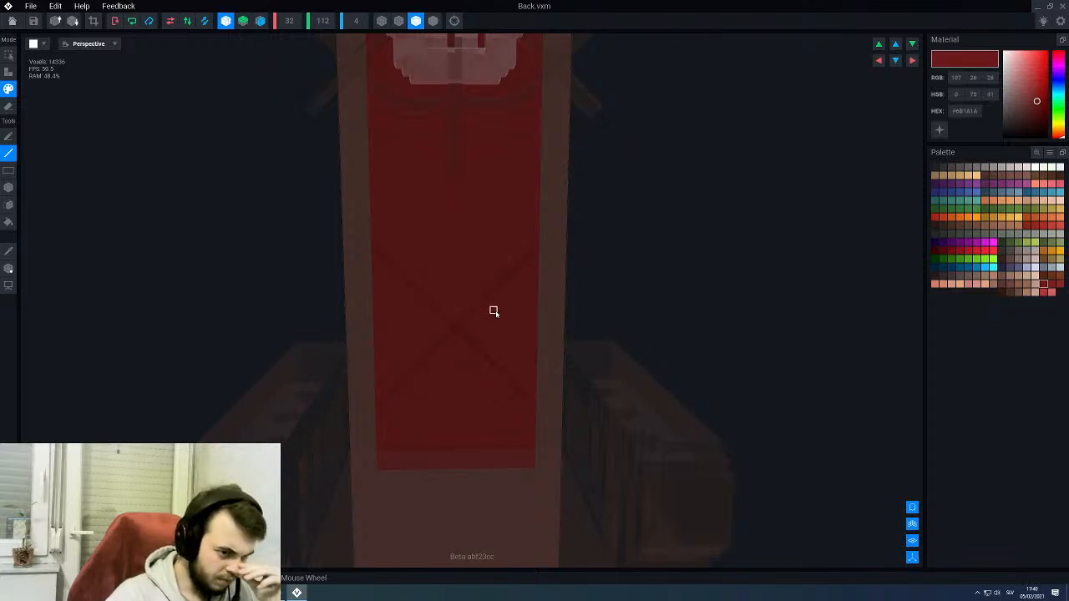
middle_click_drag(500, 229, 499, 309)
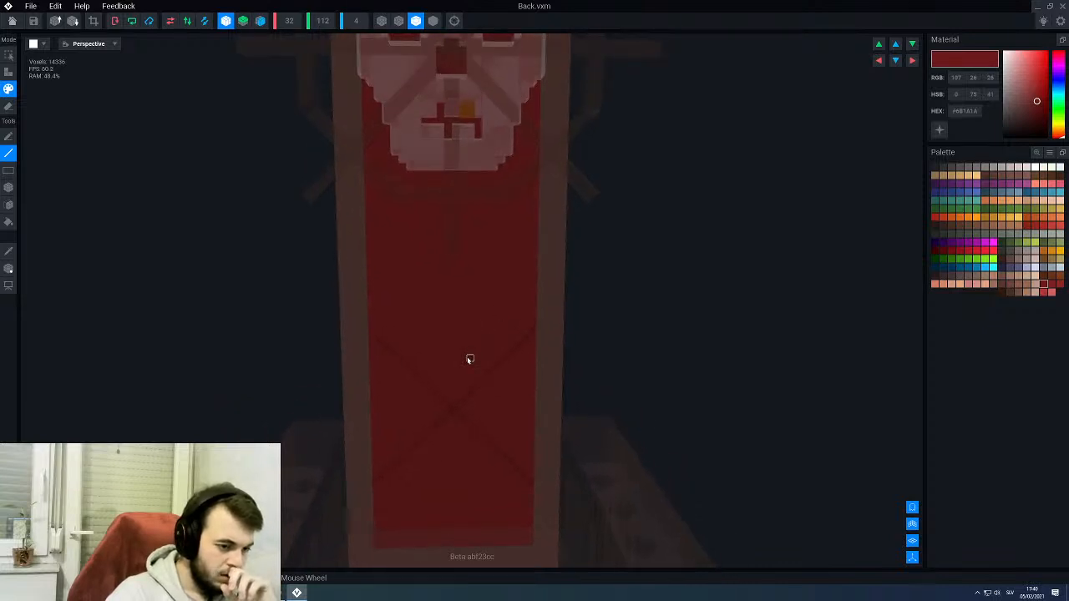
middle_click_drag(477, 506, 468, 358)
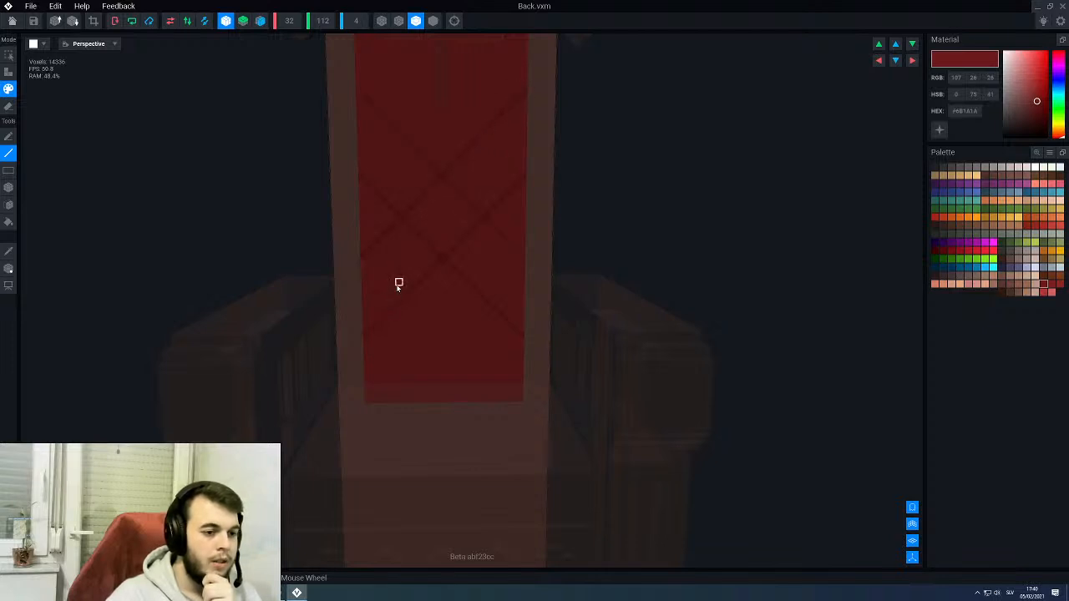
middle_click_drag(412, 284, 420, 336)
scroll(412, 283, "down", 1)
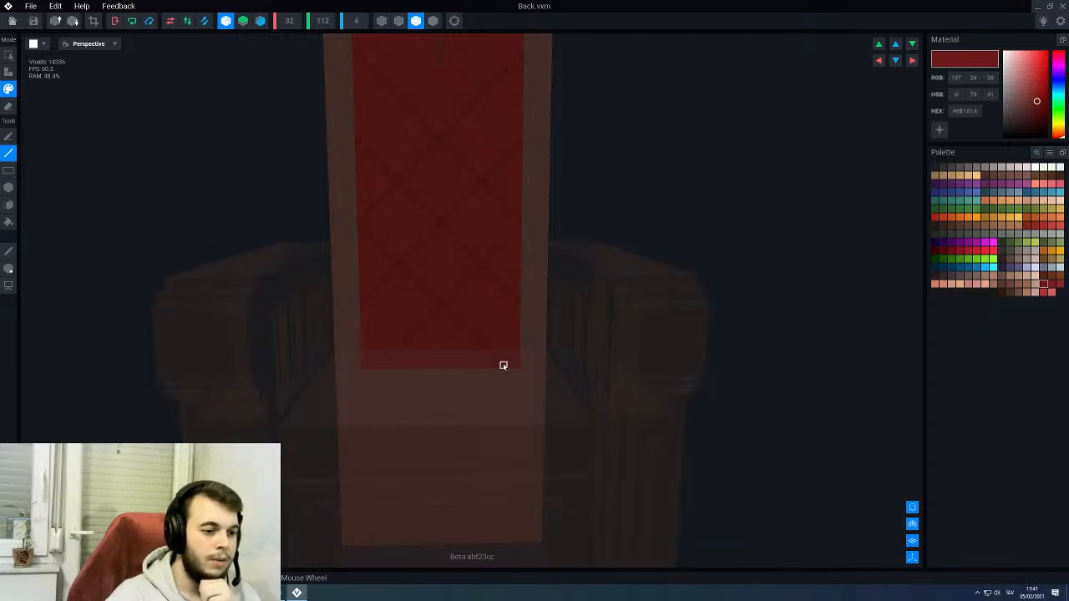
middle_click_drag(433, 121, 441, 387)
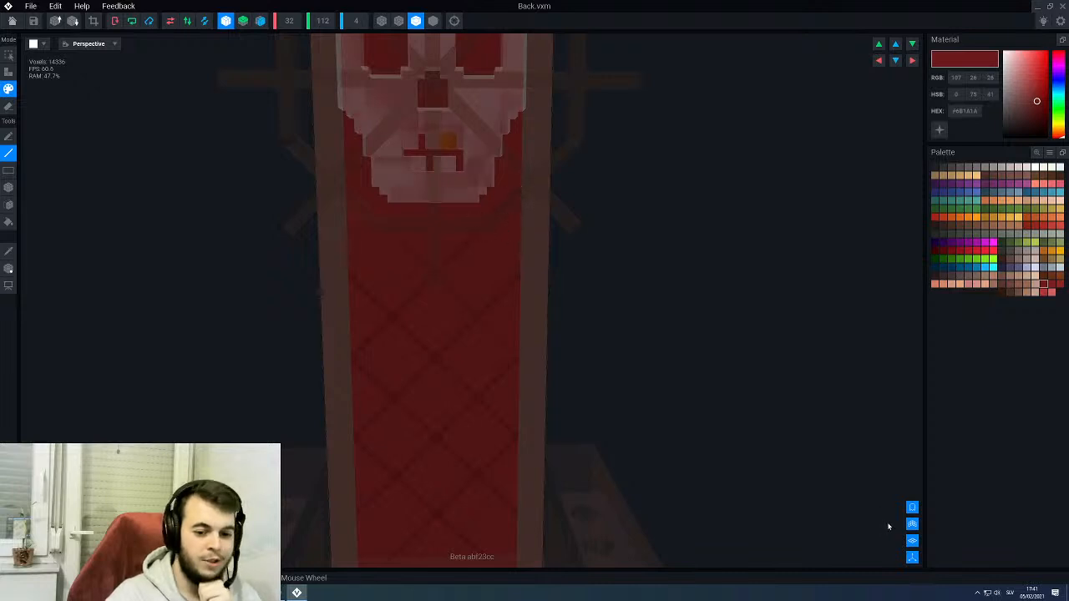
- Hide the surrounding rig parts and continue the diagonal quilted lines over the rest of the red panel up to its top edge
left_click(912, 508)
scroll(437, 206, "down", 2)
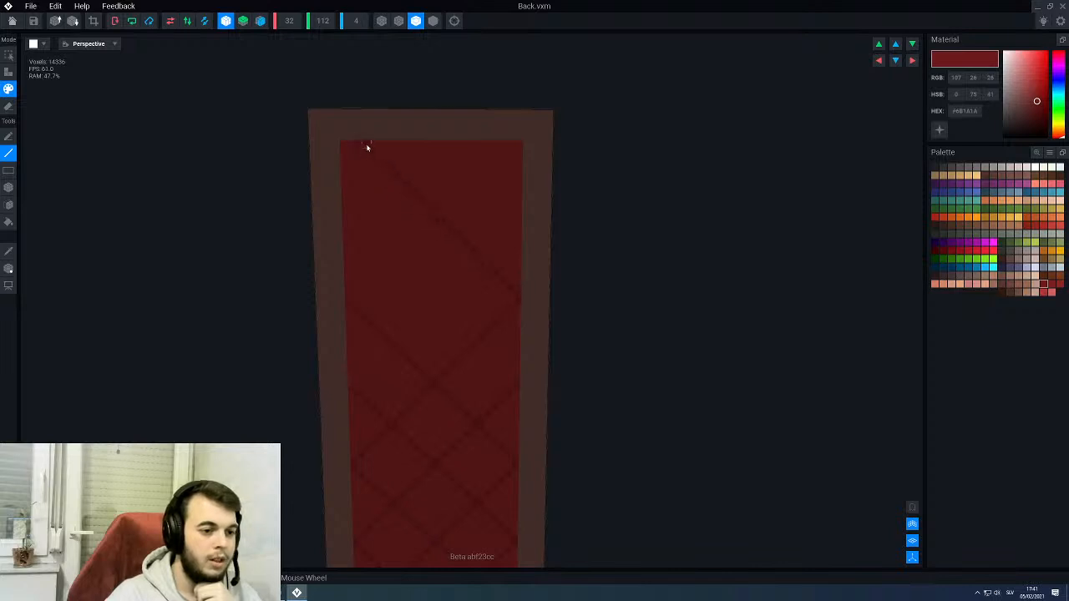
scroll(395, 235, "up", 2)
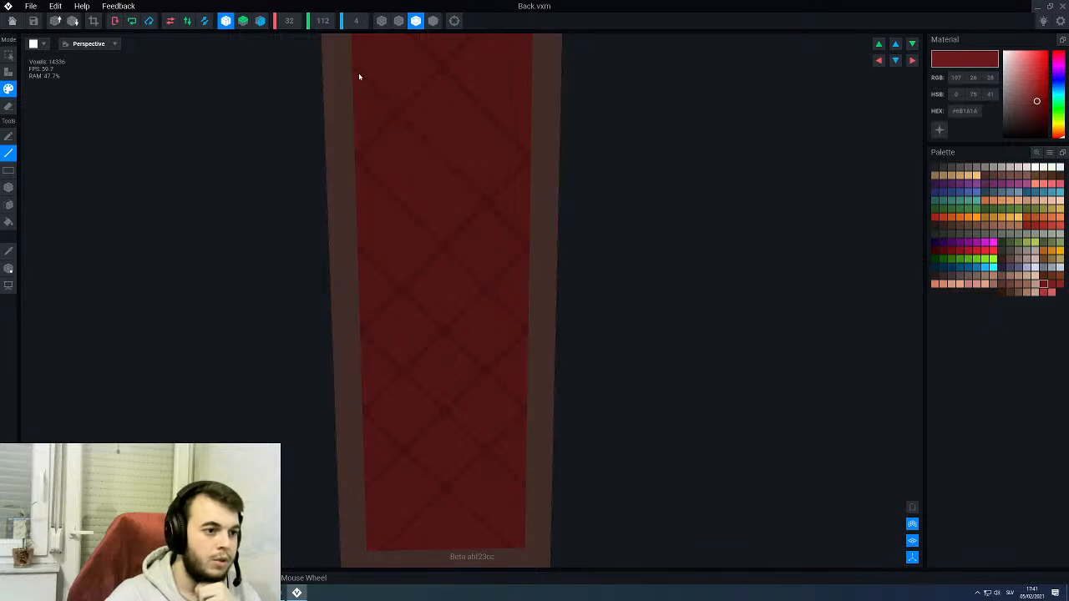
scroll(442, 248, "down", 3)
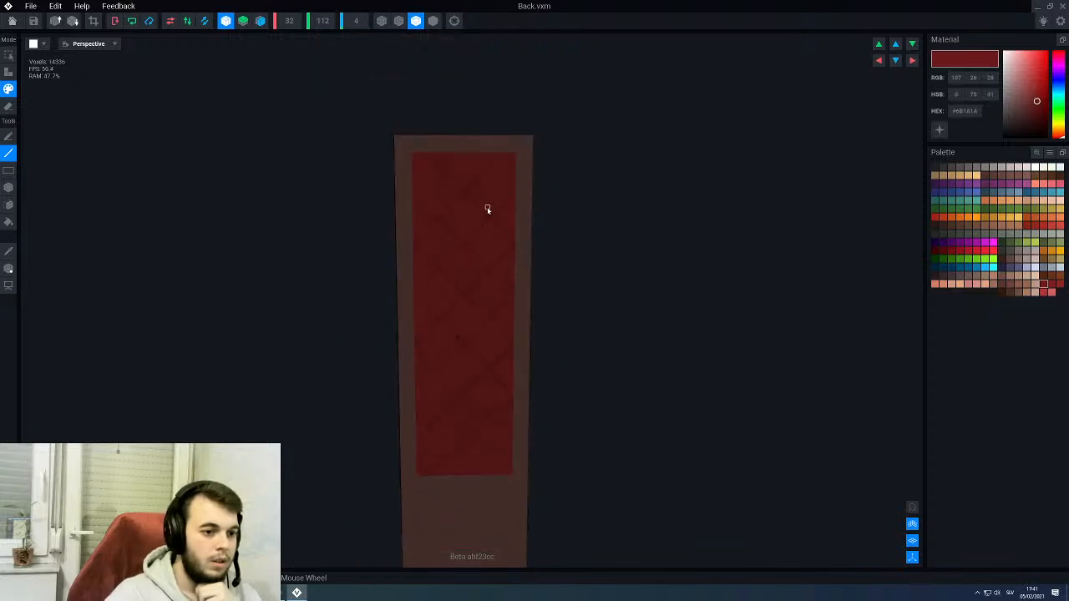
scroll(491, 207, "up", 2)
scroll(479, 196, "down", 1)
scroll(507, 193, "up", 1)
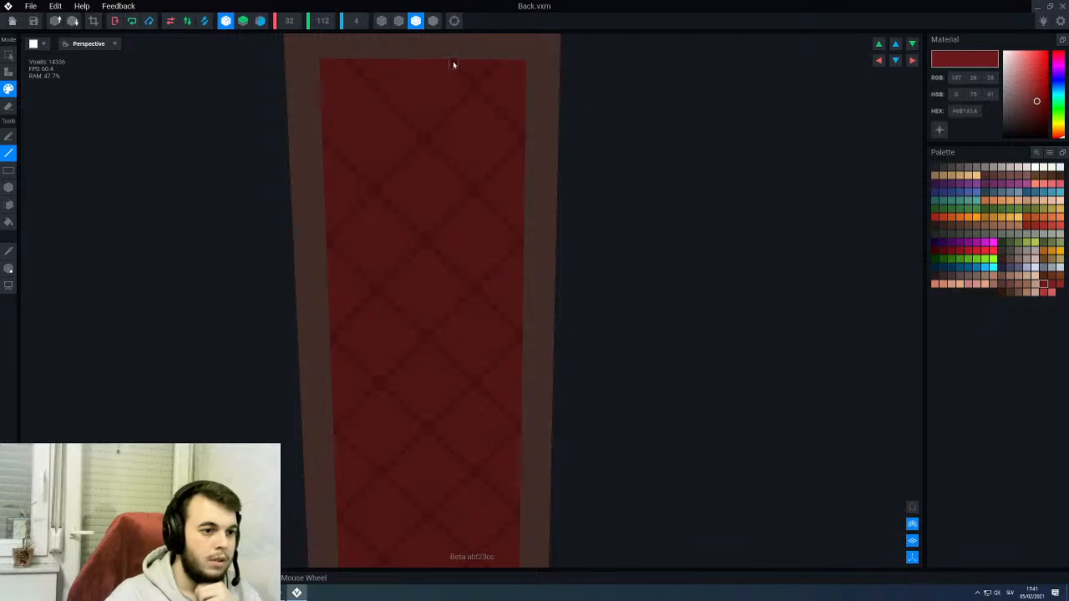
scroll(452, 179, "down", 4)
middle_click_drag(452, 373, 453, 232)
scroll(455, 401, "up", 1)
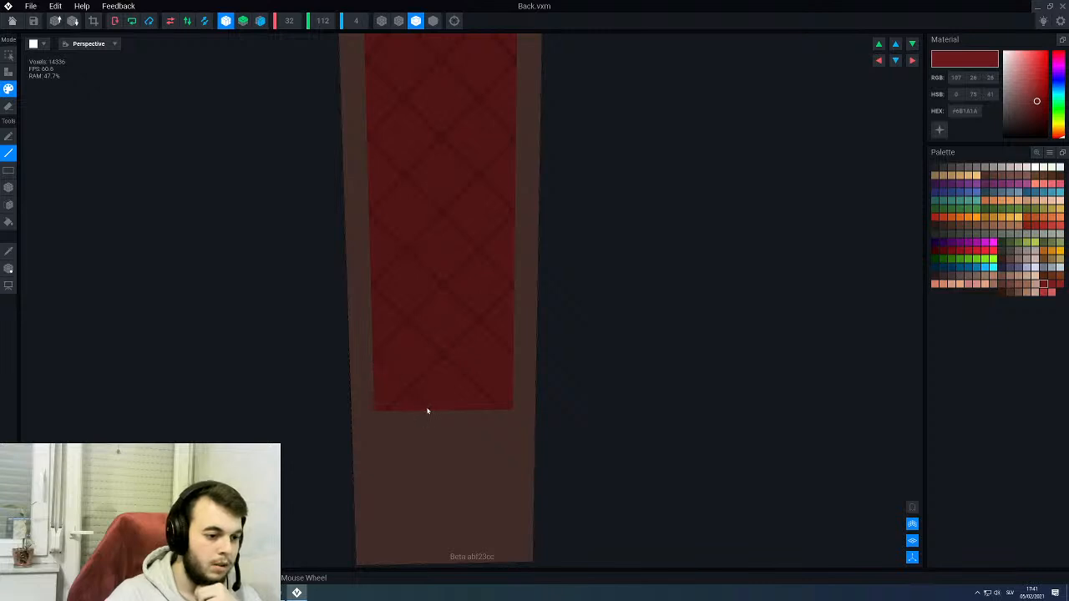
scroll(460, 342, "down", 2)
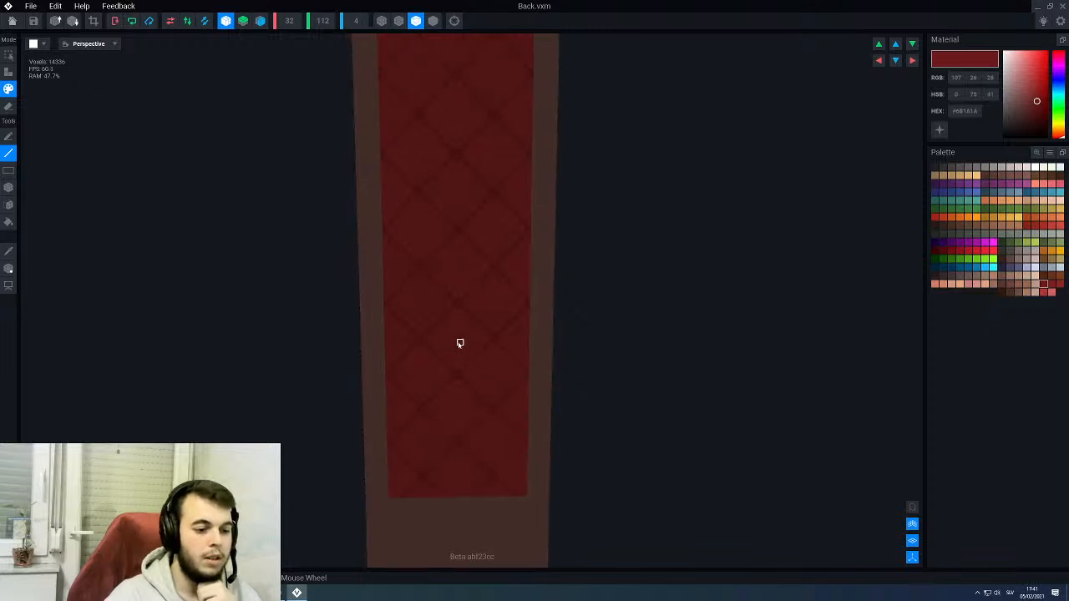
- Show the surrounding rig parts to check the quilted panel against the skull and armrests, and hide them again
left_click(913, 508)
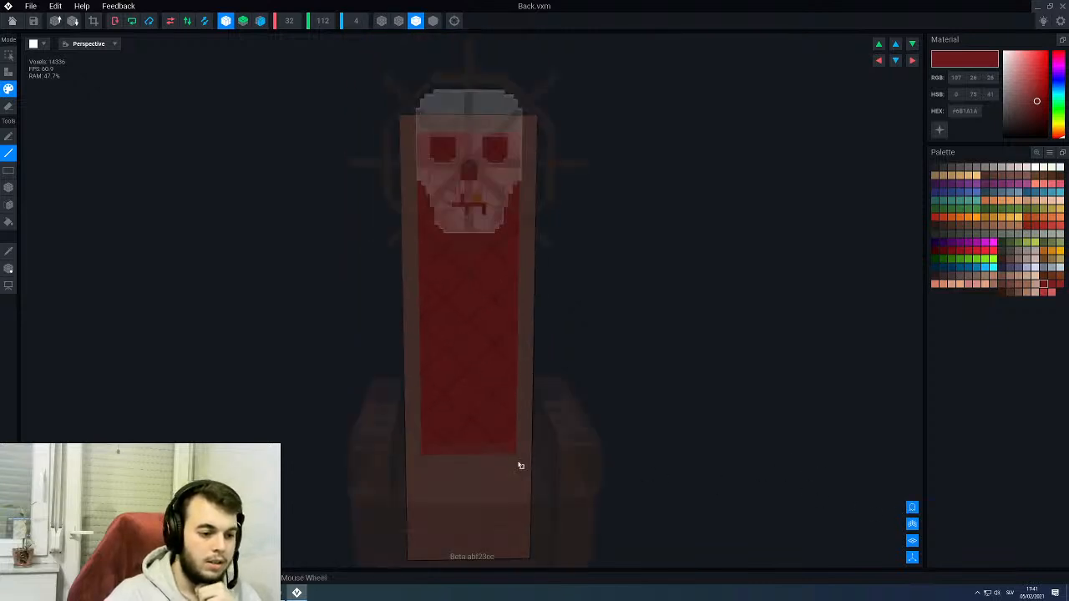
middle_click_drag(389, 424, 427, 389)
right_click_drag(509, 396, 514, 398)
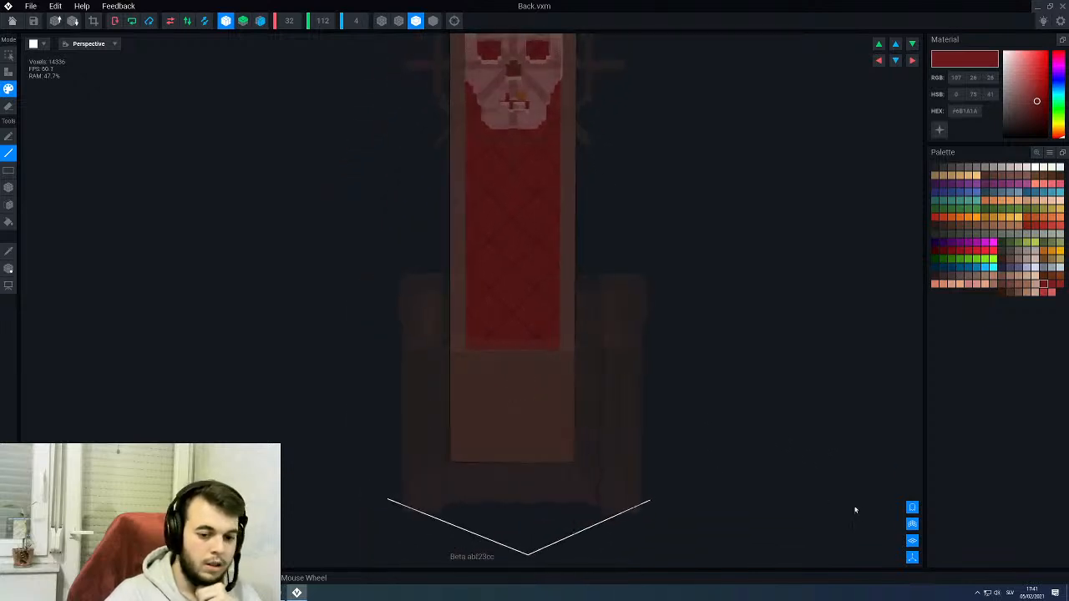
left_click(912, 508)
- Paint five gold #CE8716 2×2-voxel squares on the lowest line crossings of the red panel with the Box tool
scroll(535, 292, "up", 3)
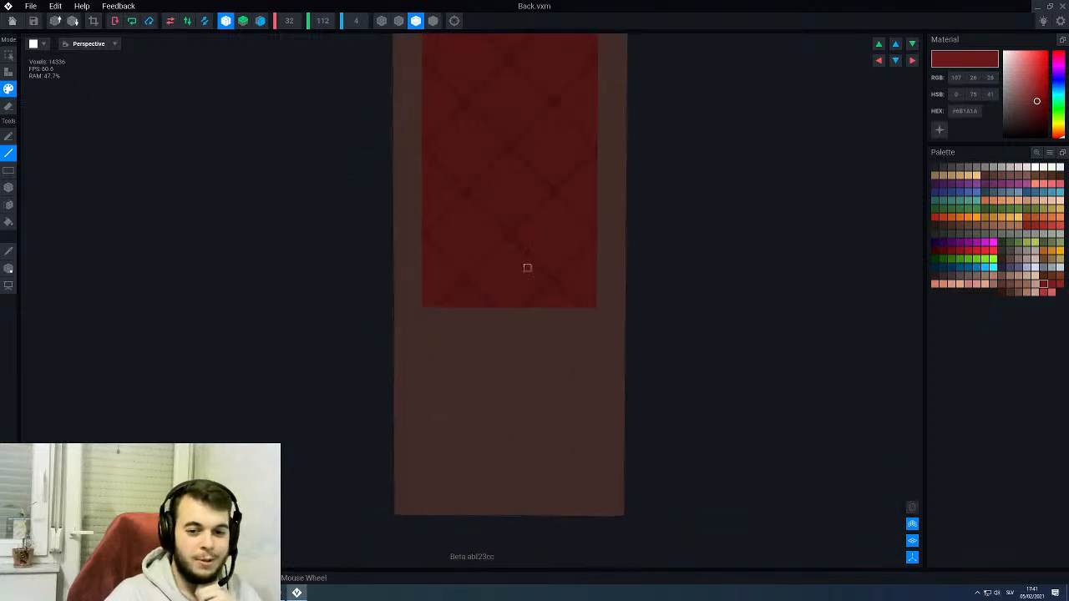
scroll(527, 268, "up", 2)
left_click(1046, 253)
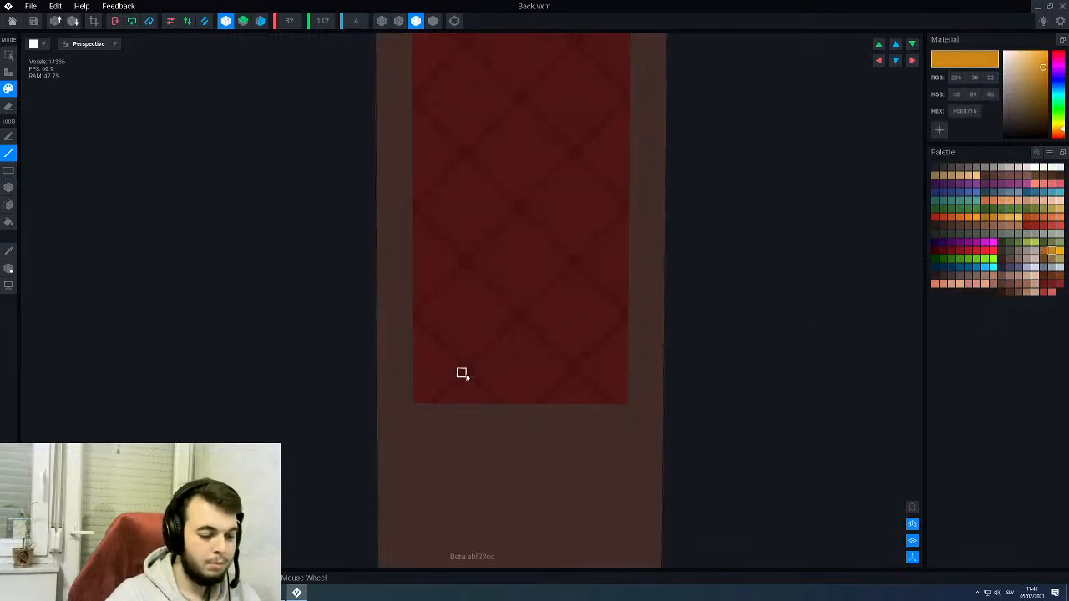
key("b")
left_click(463, 366)
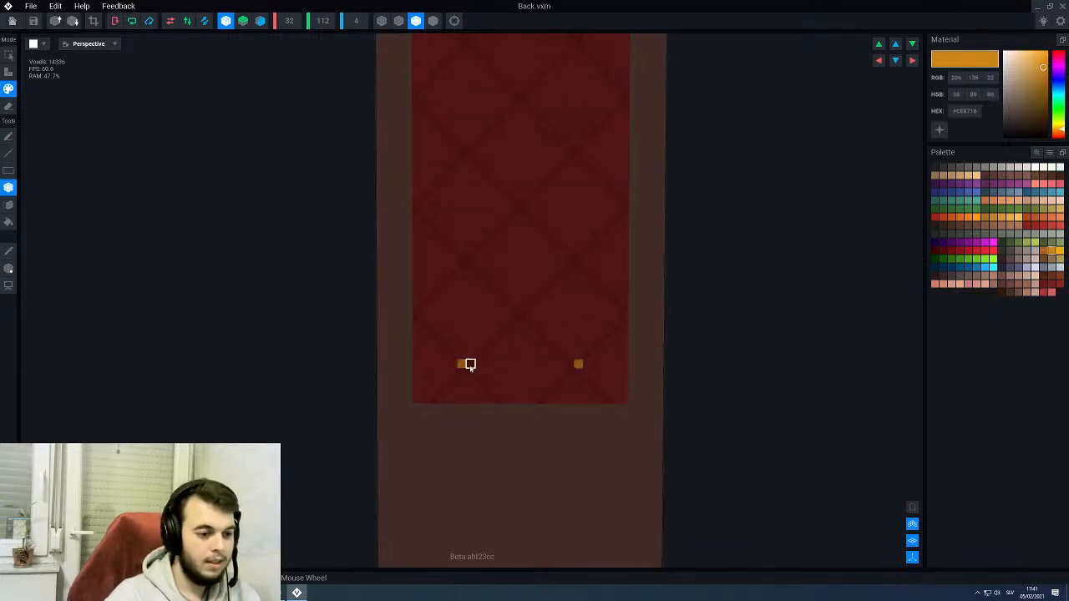
left_click_drag(471, 365, 464, 373)
left_click(519, 315)
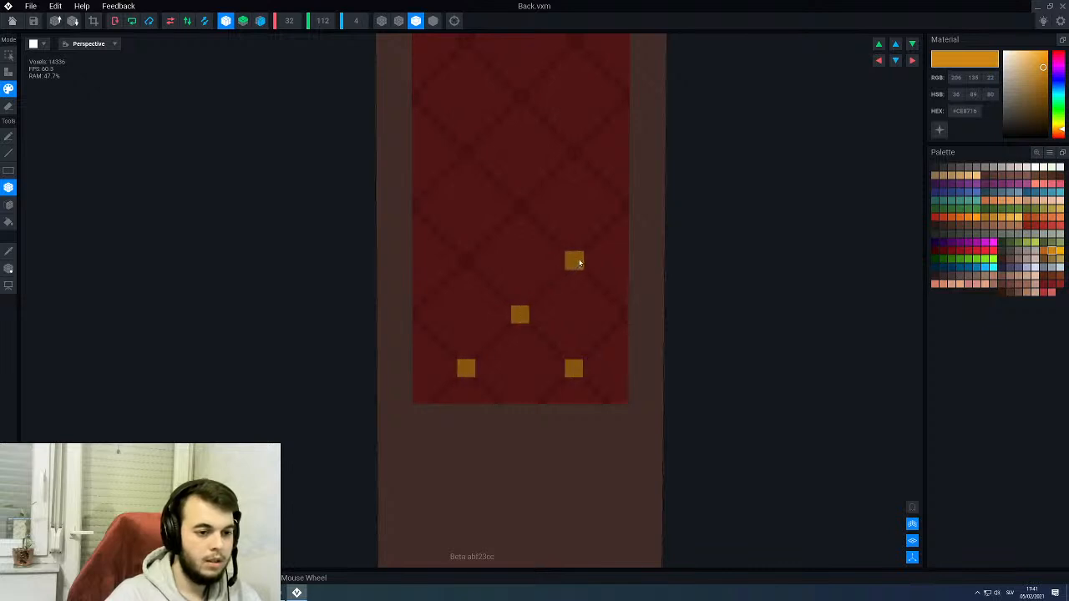
left_click(574, 261)
- Recolour the five gold squares on the panel's line crossings to darker orange #B2631E
left_click(1044, 252)
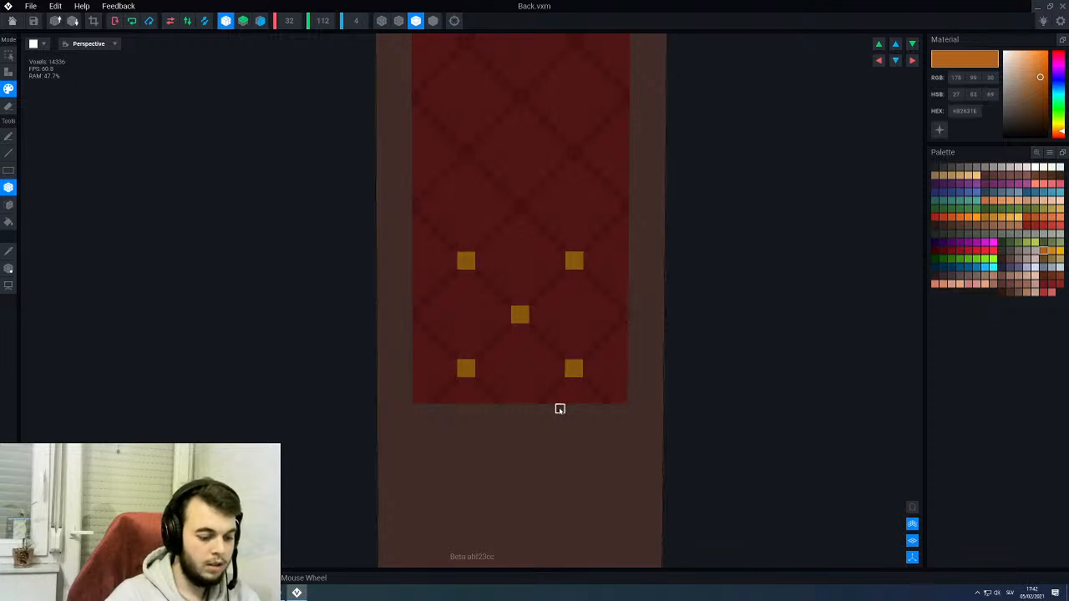
key("p")
left_click(465, 368)
left_click(518, 313)
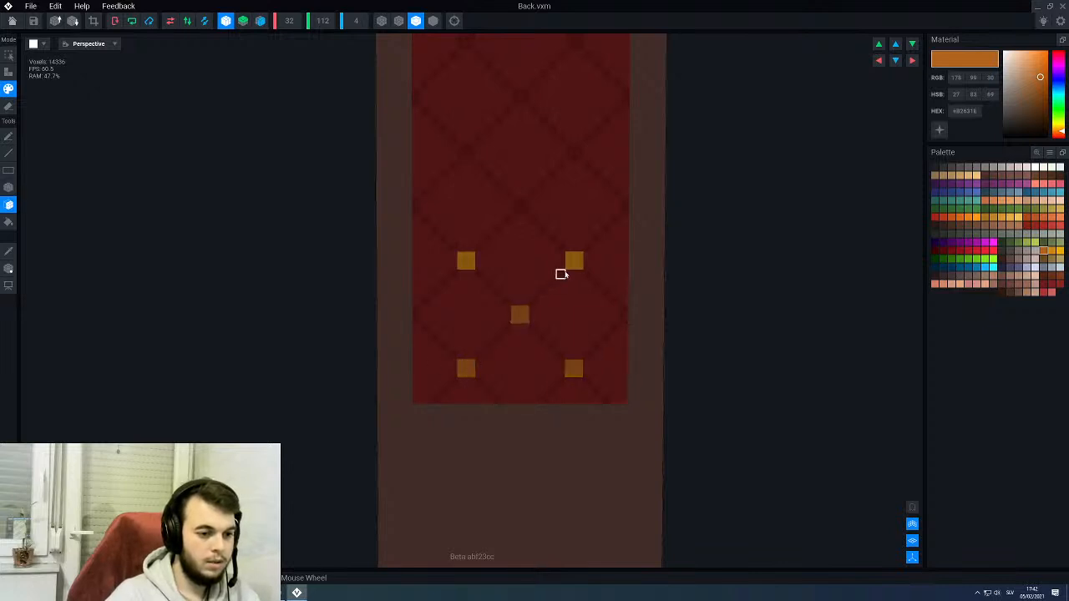
left_click(573, 263)
left_click(463, 262)
- Paint darker orange #B2631E squares on the side-edge and centre line crossings of the next rows up the red panel
middle_click_drag(460, 262, 465, 272)
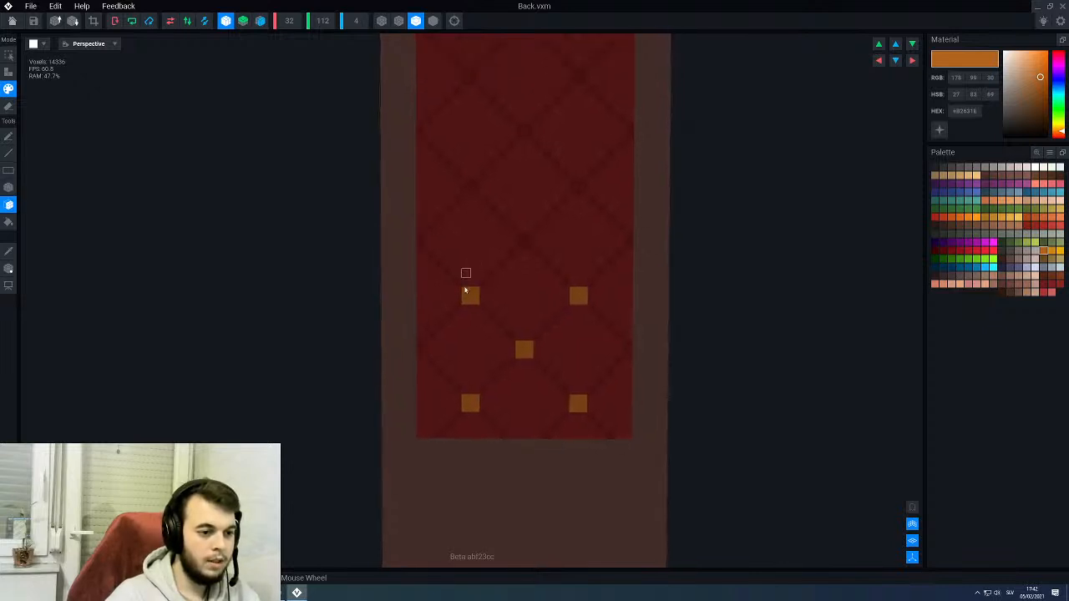
left_click(421, 348)
left_click(523, 244)
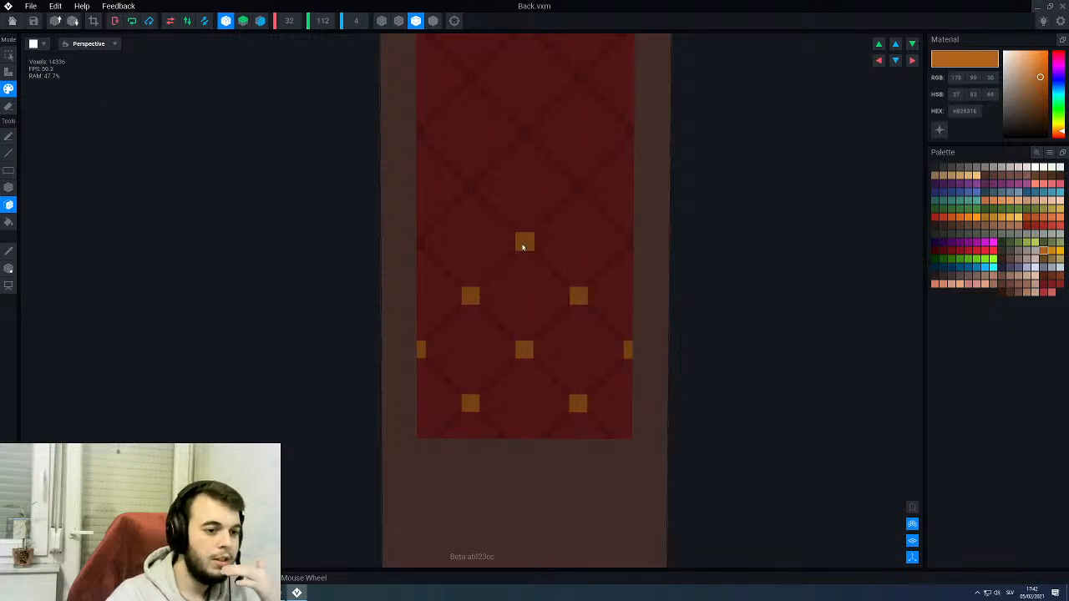
left_click(471, 188)
left_click(421, 243)
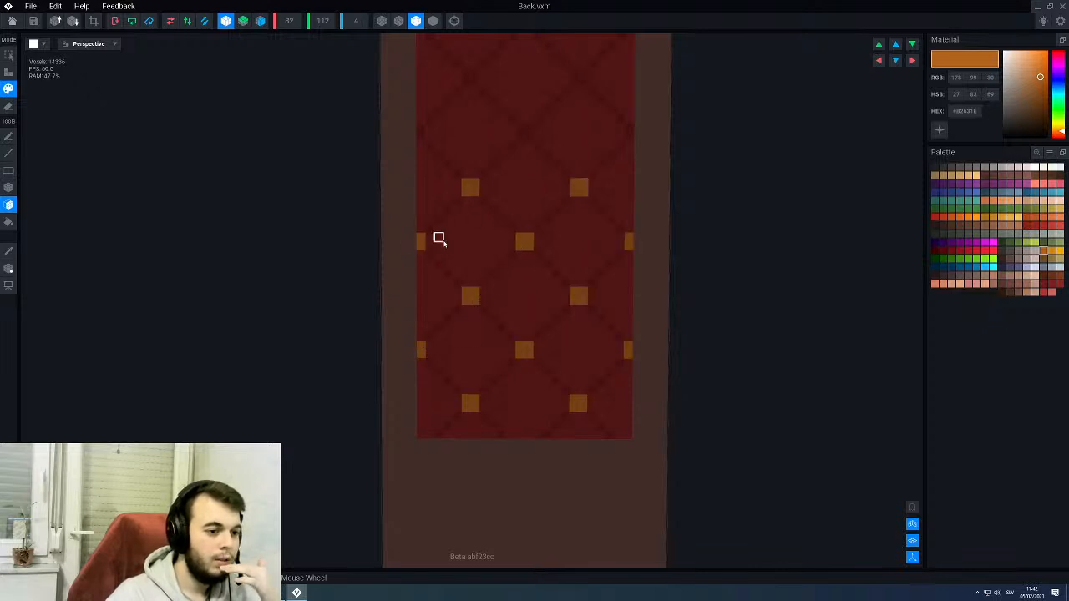
- Continue the darker orange studs on the line crossings across the middle of the red panel, including its side edges
middle_click_drag(439, 239, 446, 243)
left_click(427, 263)
left_click(478, 209)
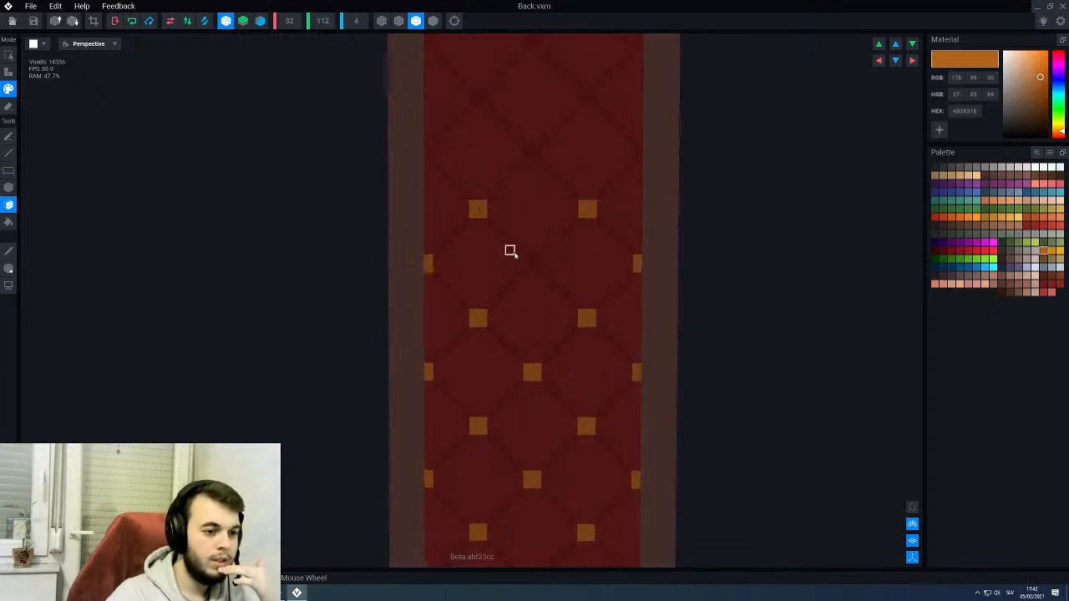
left_click(532, 263)
left_click(532, 155)
left_click(428, 156)
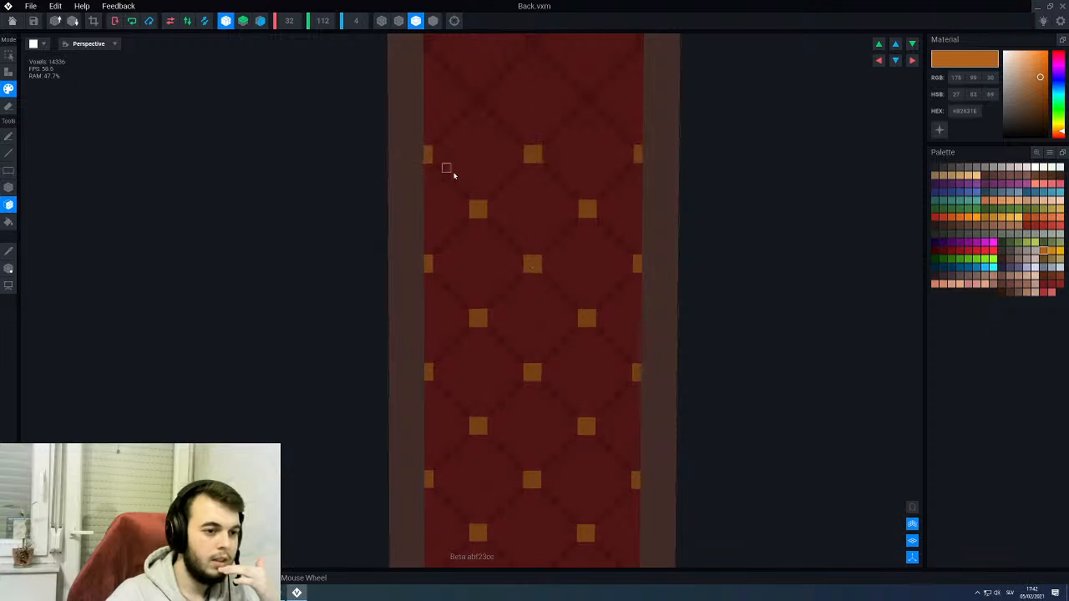
- Paint darker orange studs on the remaining line crossings up to the red panel's top edge
mouse_move(454, 175)
middle_mouse_down()
mouse_move(460, 182)
mouse_move(469, 168)
middle_mouse_up()
left_click(472, 177)
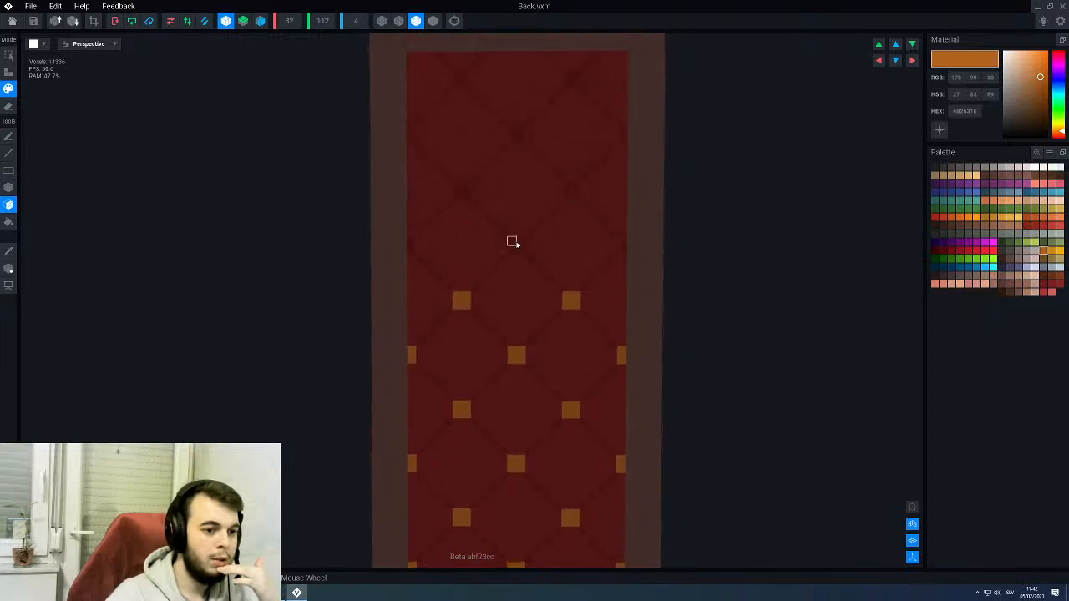
left_click(515, 245)
left_click(412, 245)
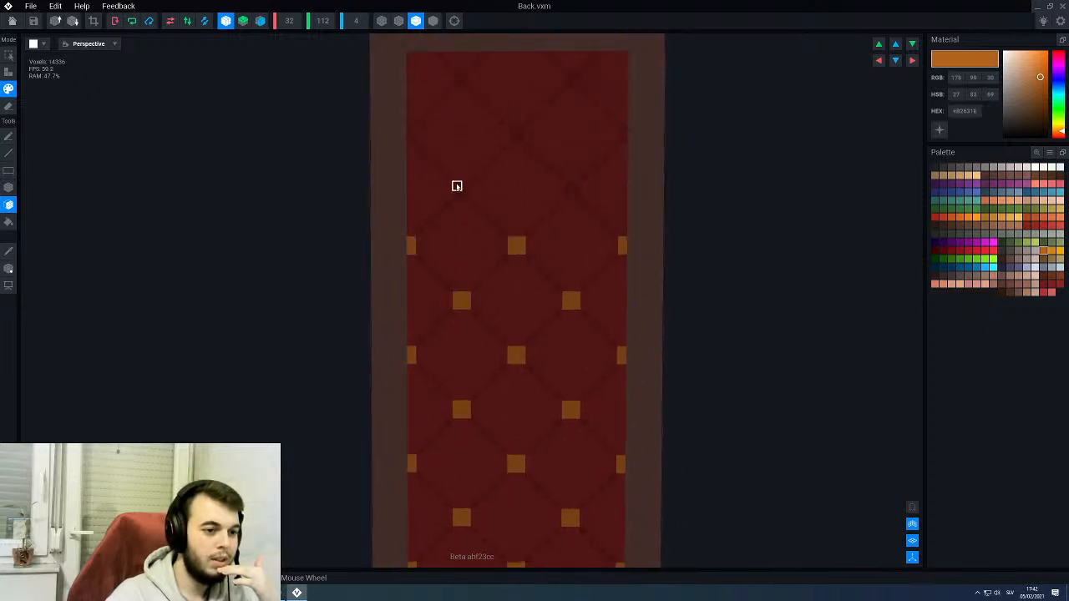
left_click(461, 191)
left_click(516, 134)
left_click(411, 135)
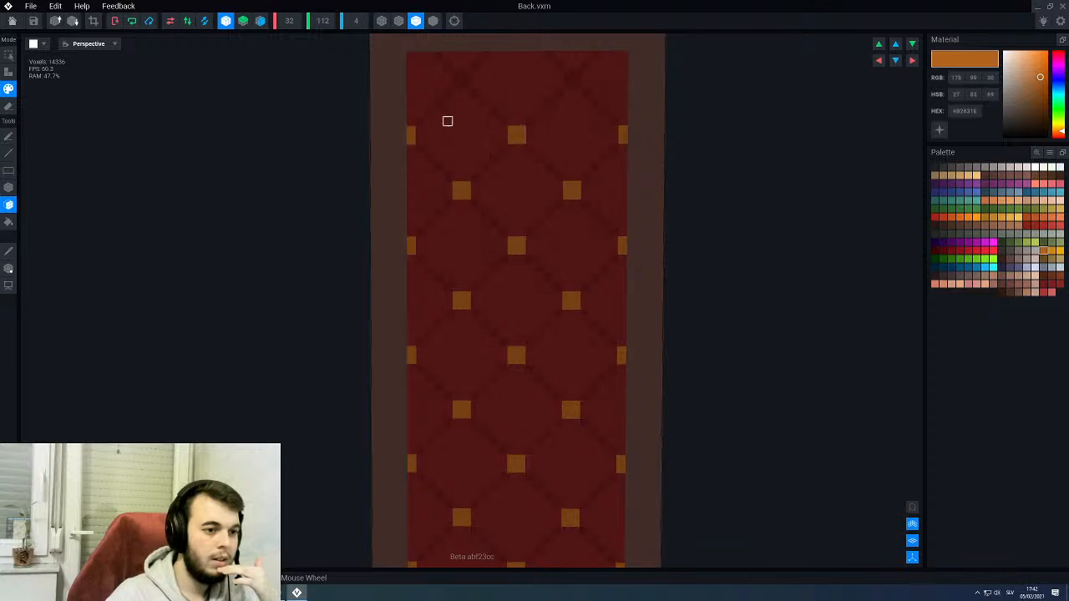
middle_click_drag(447, 121, 442, 167)
left_click(441, 182)
middle_click_drag(528, 206, 522, 202)
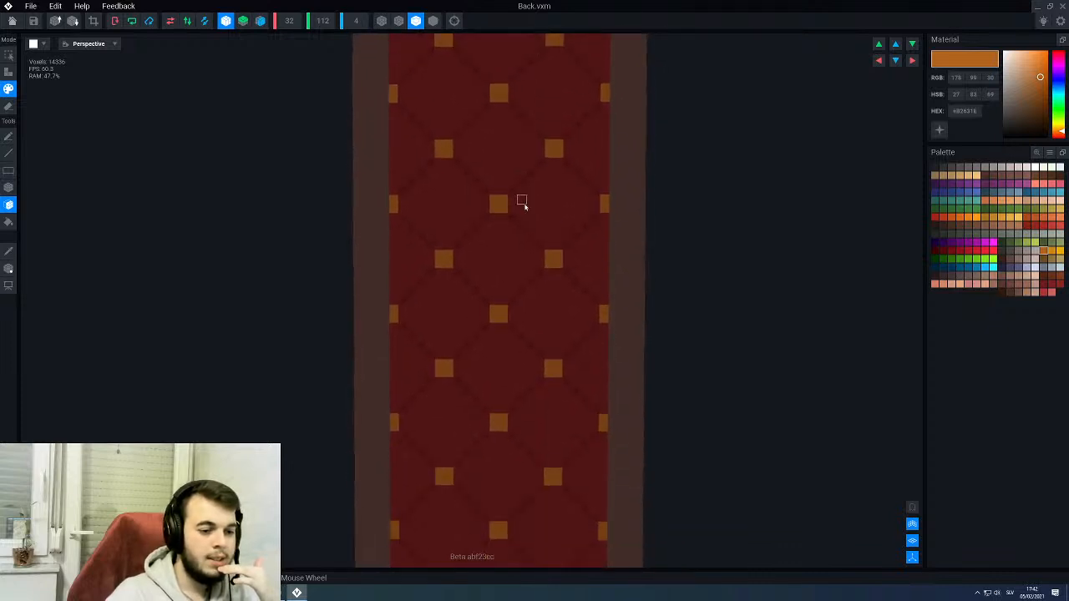
- Paint gold #CE8716 highlights along the top half of the studs in the panel's upper rows with the Line tool
scroll(518, 205, "down", 2)
left_click(1058, 249)
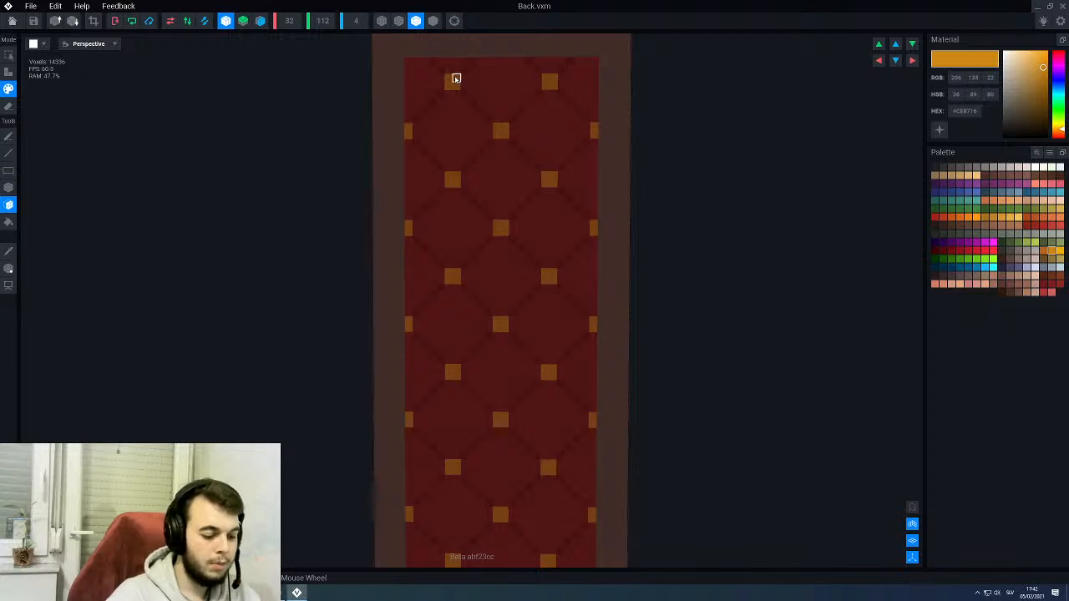
key("l")
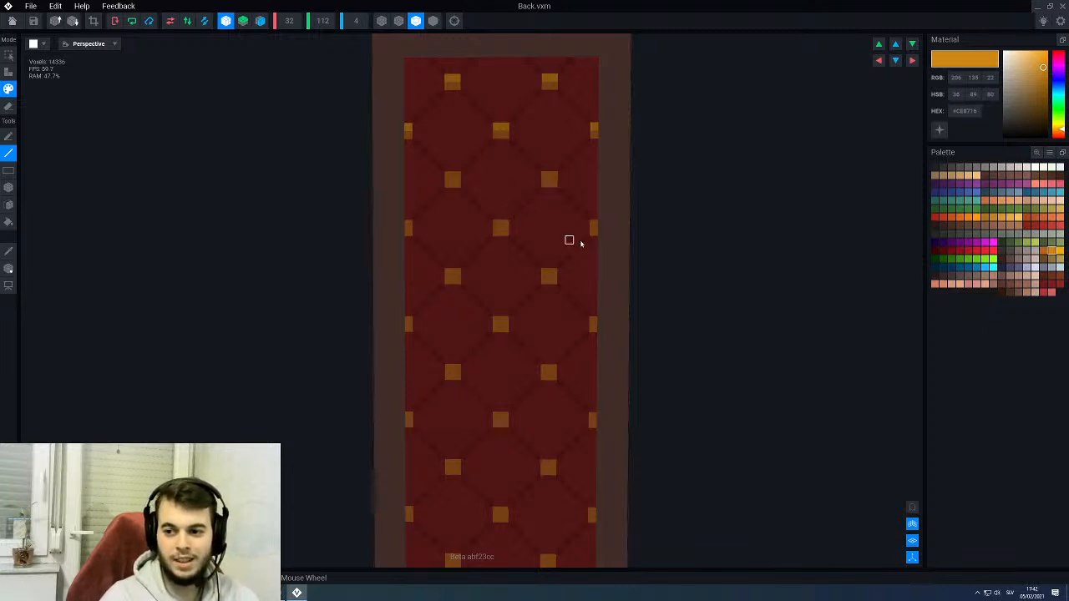
middle_click_drag(583, 242, 579, 240)
scroll(573, 238, "down", 1)
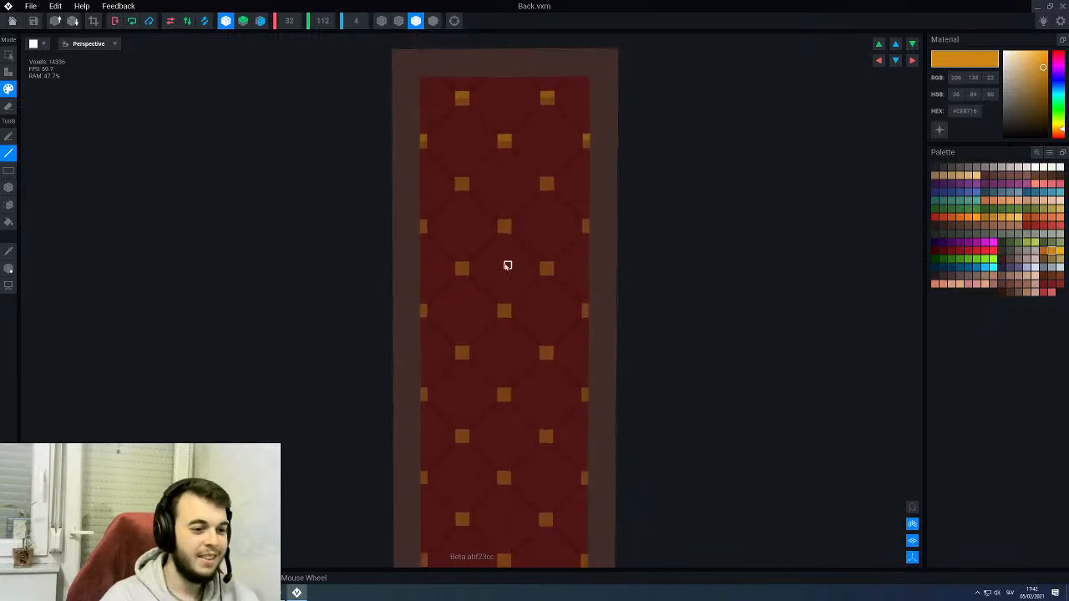
middle_click_drag(507, 268, 503, 243)
scroll(472, 162, "up", 2)
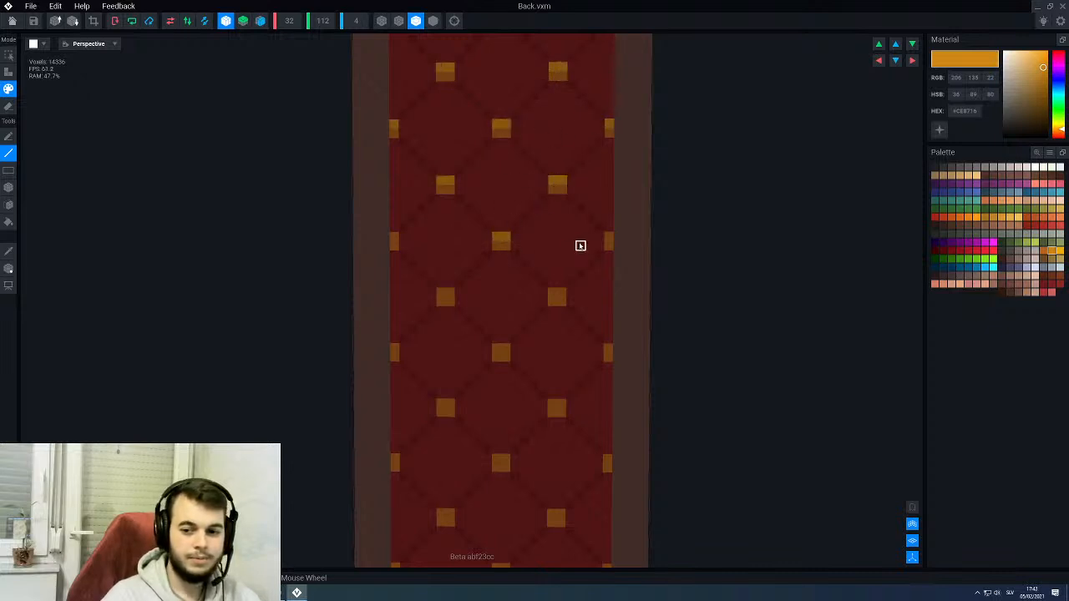
left_click(608, 237)
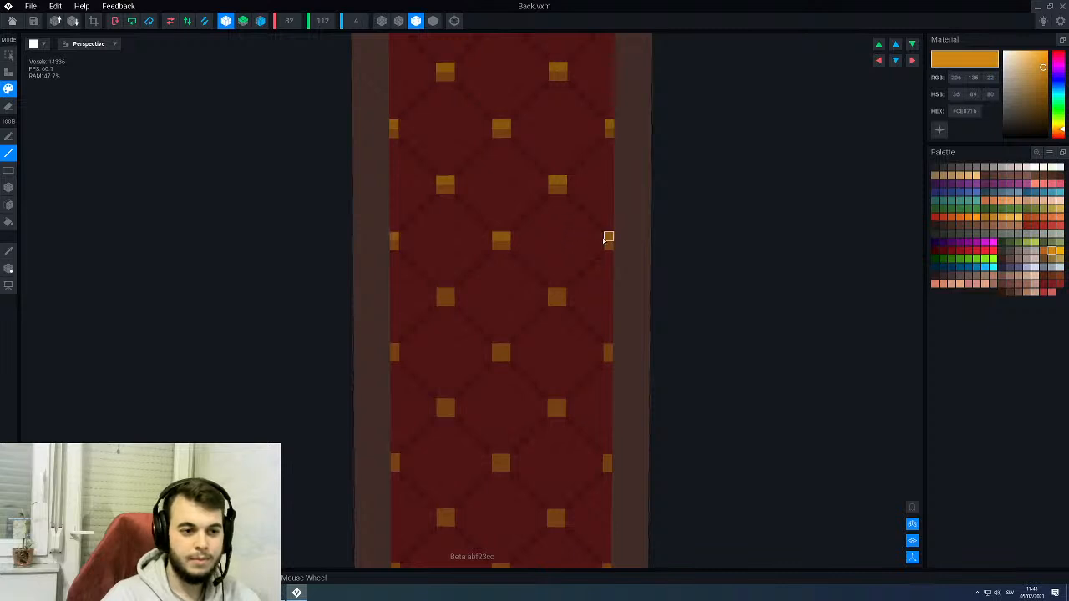
middle_click_drag(570, 357, 575, 261)
right_click_drag(567, 260, 563, 260)
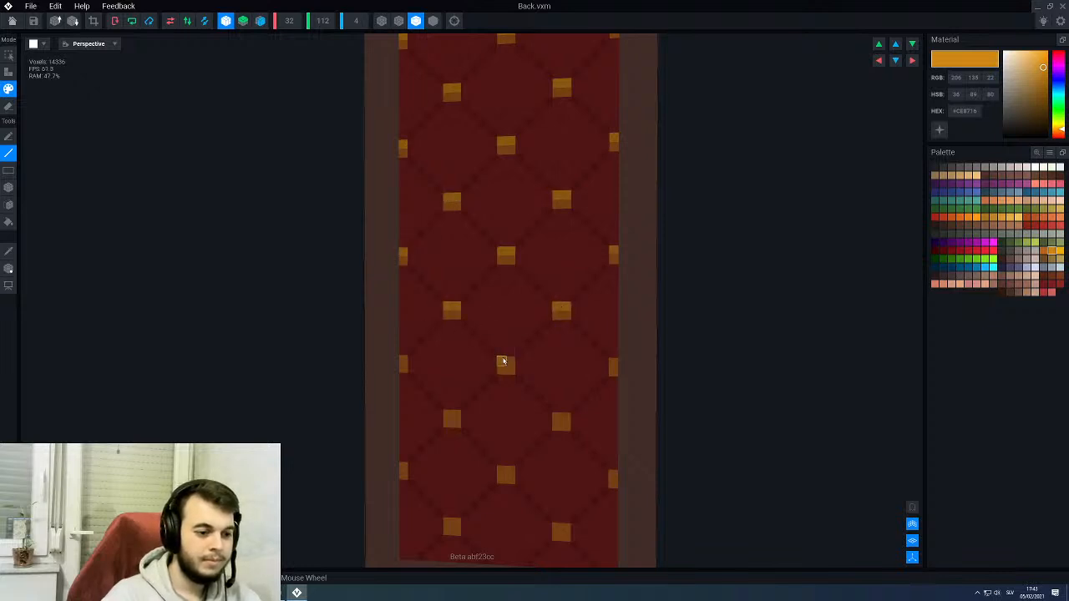
- Add the same gold highlights to the upper half of the studs in the panel's lowest rows
left_click(613, 365)
middle_click_drag(583, 463, 582, 325)
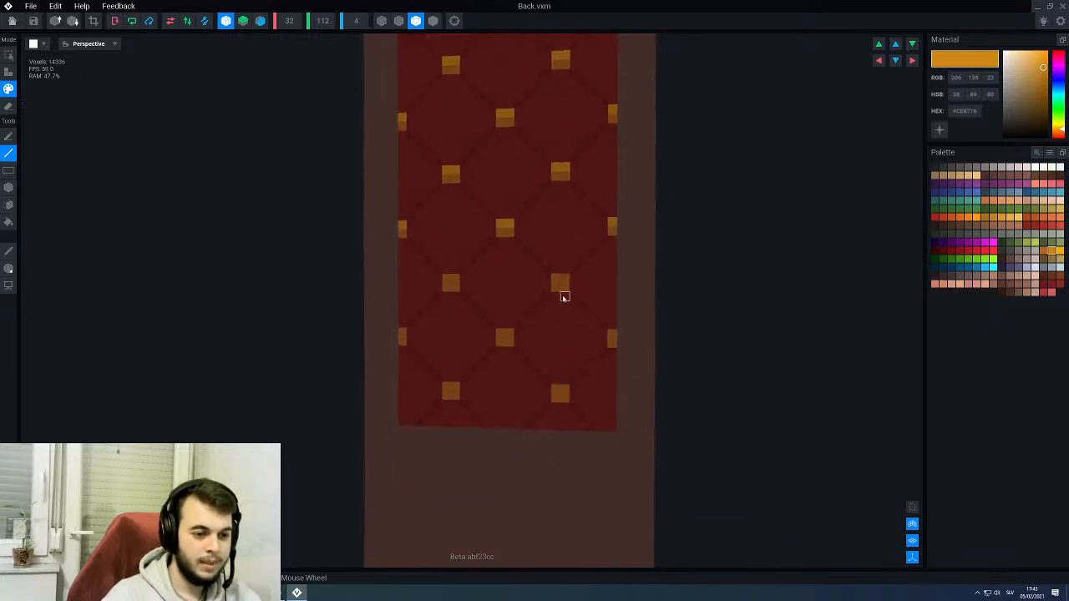
left_click_drag(566, 280, 558, 282)
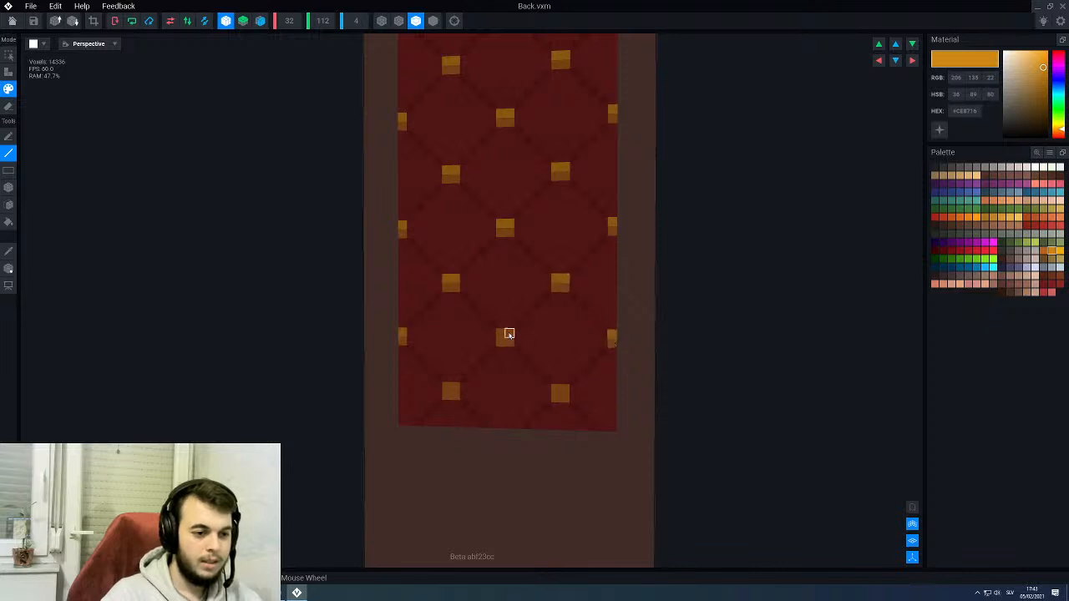
scroll(563, 392, "down", 6)
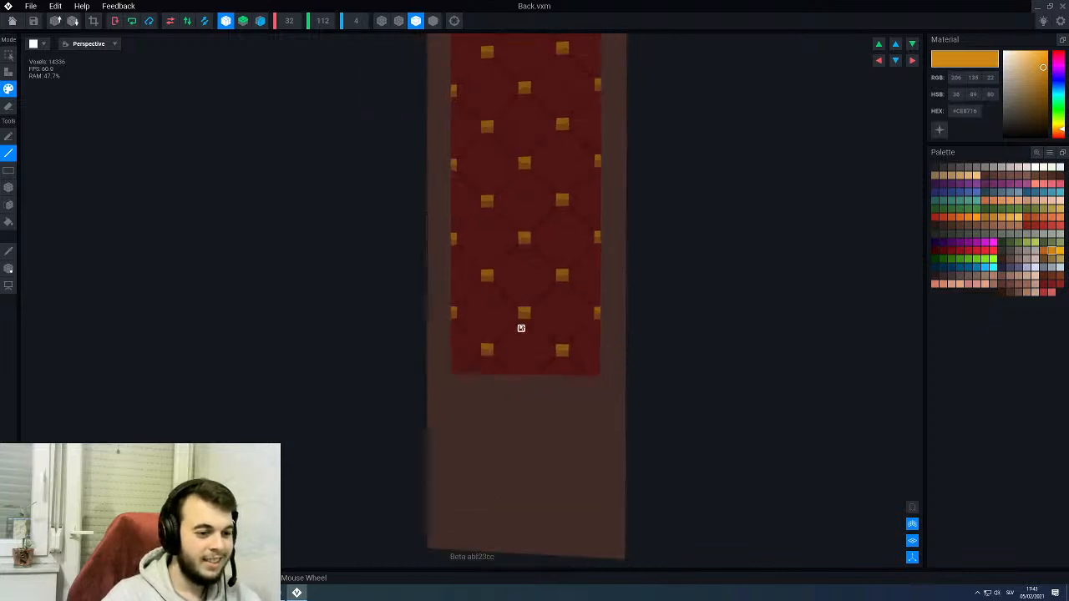
right_click_drag(519, 257, 512, 252)
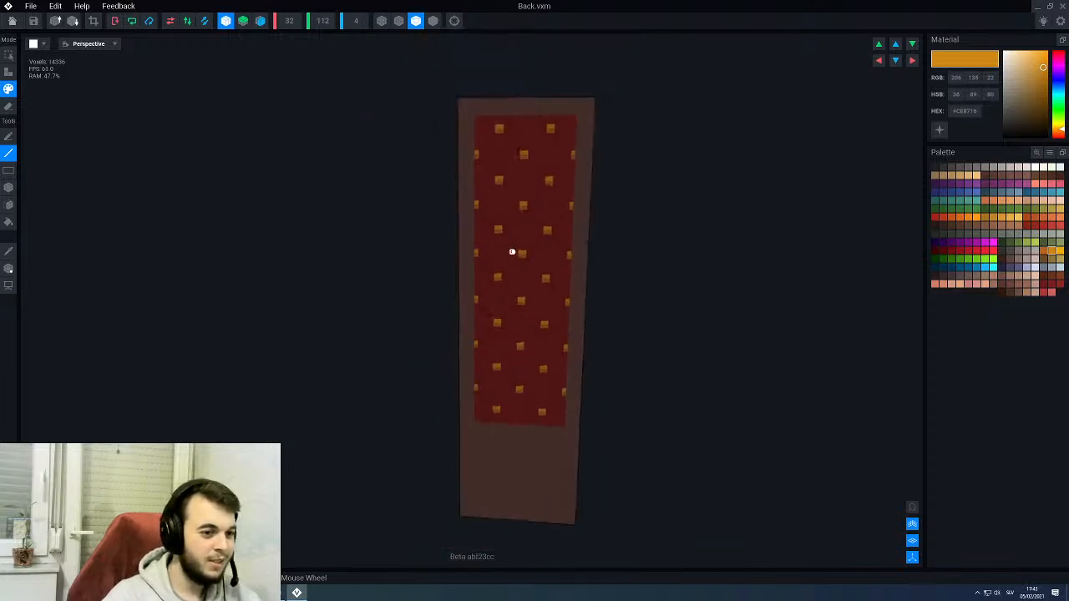
- Return to the PirateKingsThrone rig and examine the studded backrest on the assembled throne
left_click(11, 21)
left_click(459, 193)
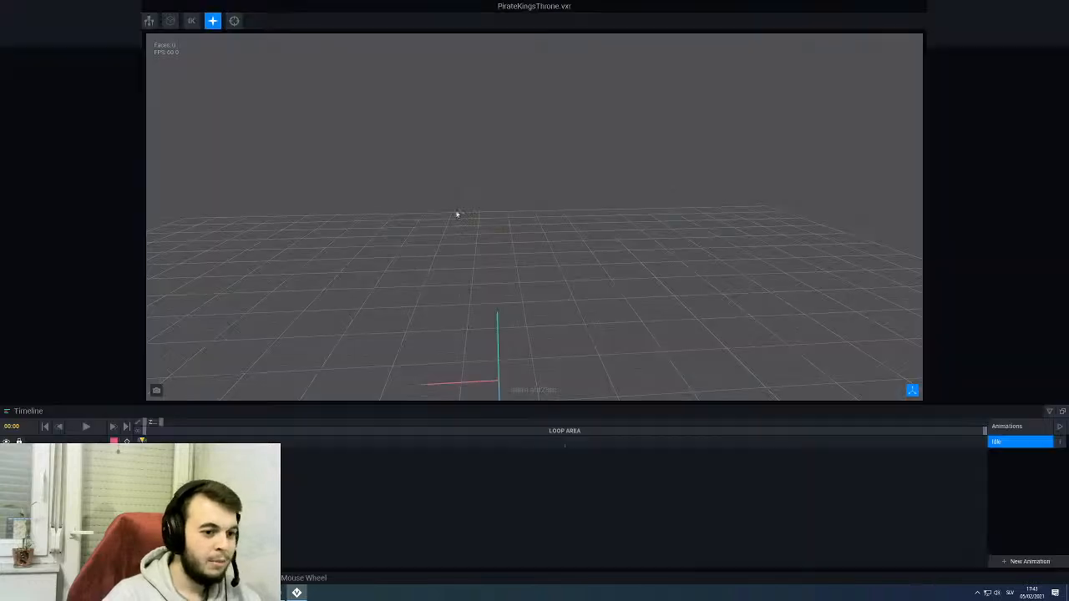
right_click_drag(501, 251, 530, 248)
left_click(523, 246)
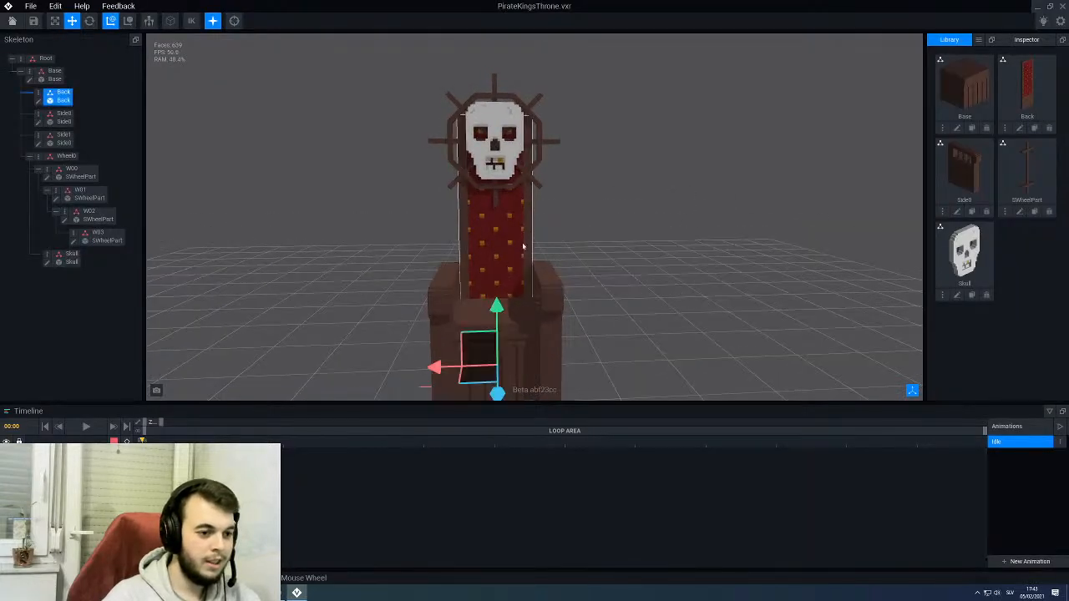
- Reopen the Back model and outline the red panel on the surrounding frame with darker brown #573B34 lines
left_click(38, 101)
right_click_drag(438, 249, 431, 247)
scroll(477, 243, "up", 3)
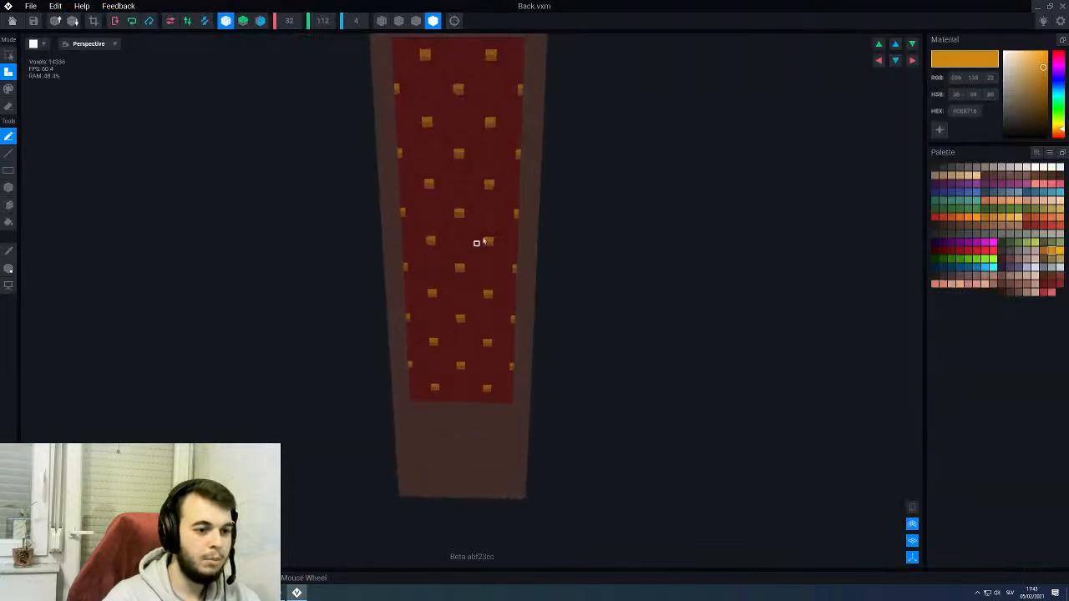
scroll(539, 177, "up", 2)
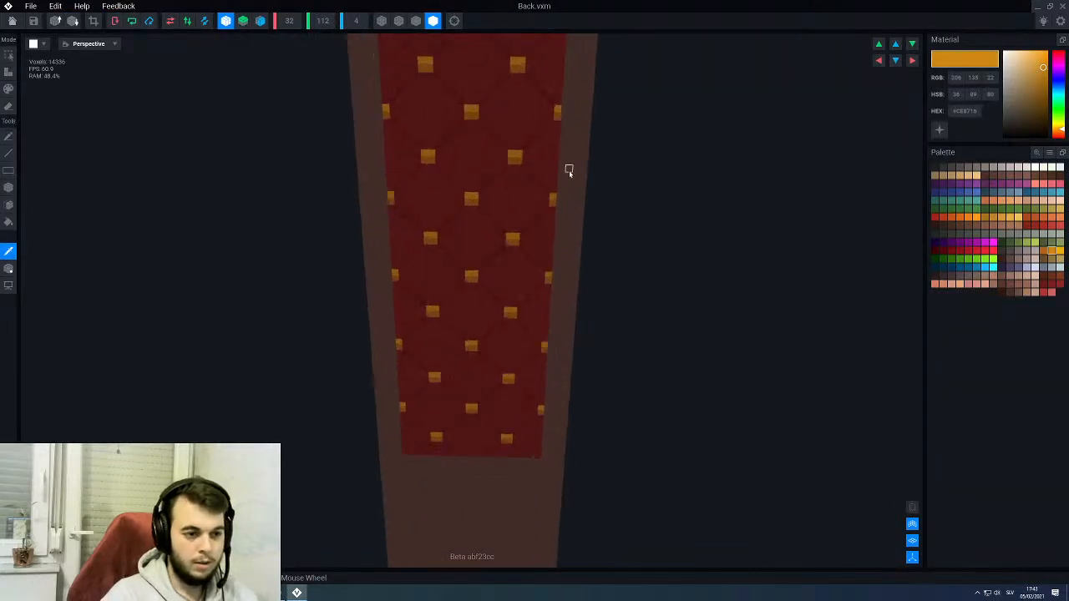
left_click(569, 170, "alt")
left_click(994, 174)
scroll(594, 270, "down", 4)
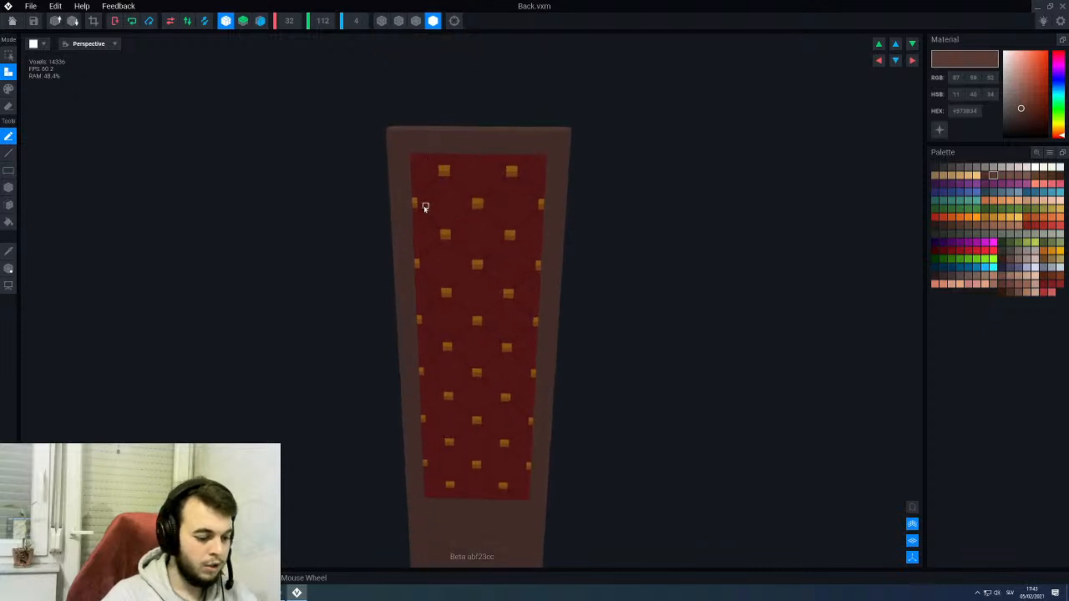
key("p")
key("l")
middle_click_drag(429, 203, 432, 195)
scroll(459, 158, "up", 2)
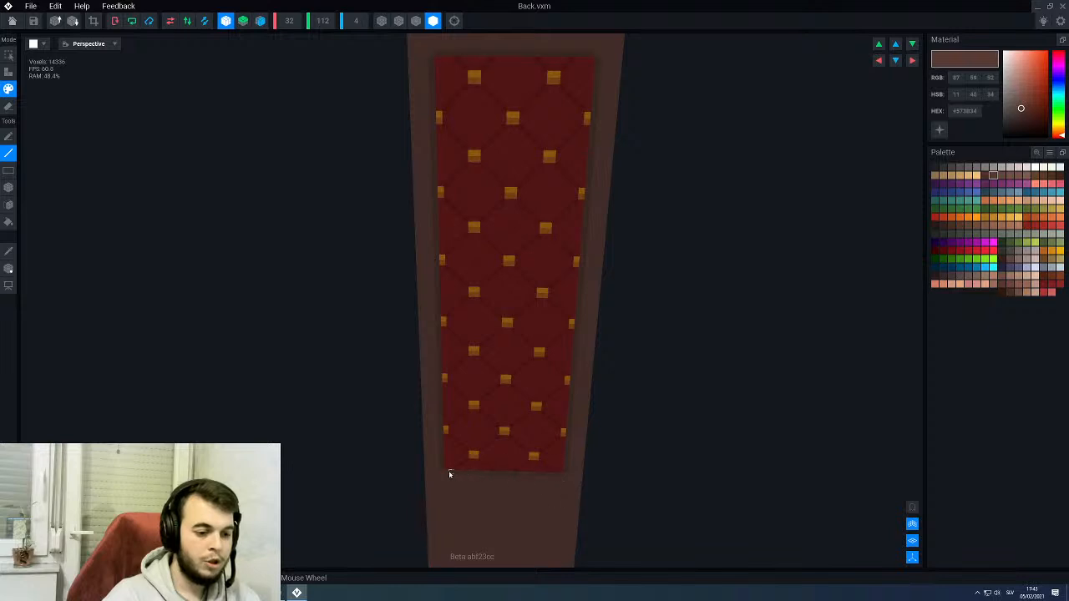
scroll(481, 395, "down", 4)
right_click_drag(487, 346, 486, 332)
scroll(473, 219, "up", 3)
middle_click_drag(479, 214, 479, 388)
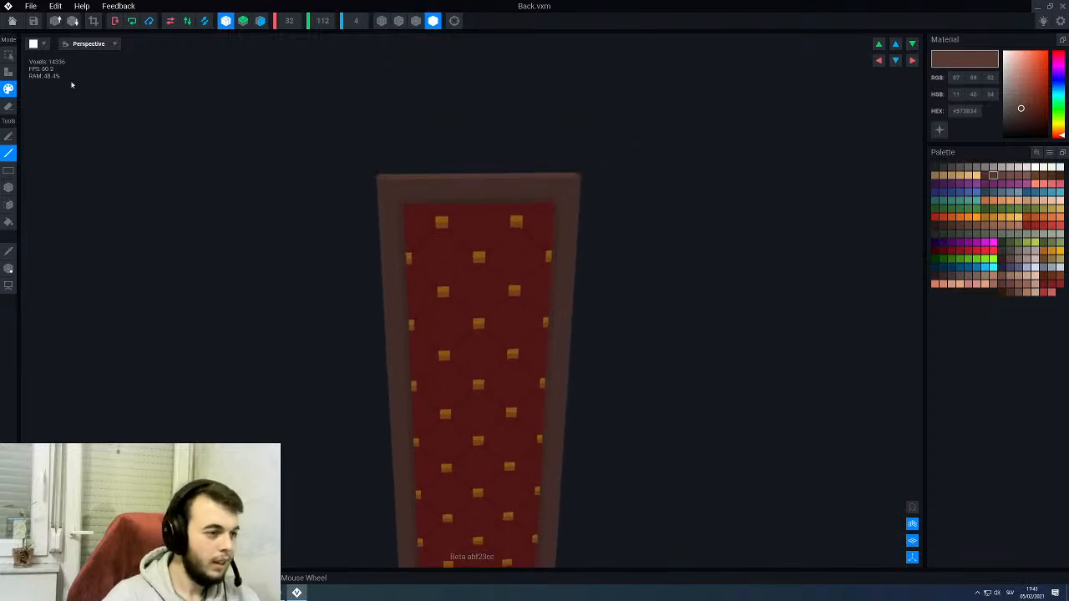
- Return to the throne rig and examine the outlined backrest together with the seat and armrests
left_click(12, 21)
left_click(442, 193)
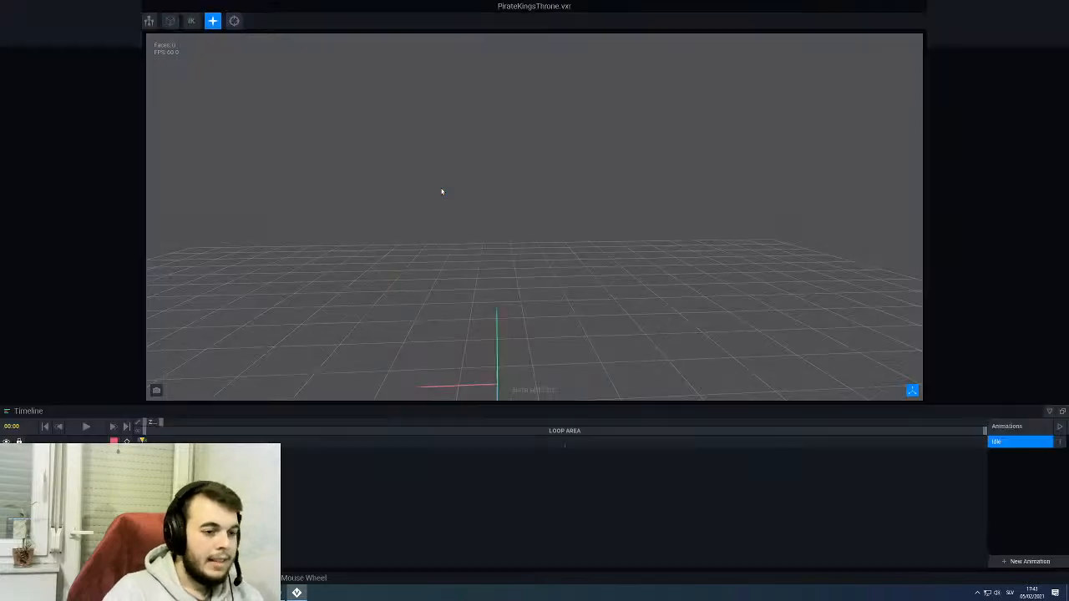
right_click_drag(481, 253, 483, 274)
scroll(483, 274, "up", 5)
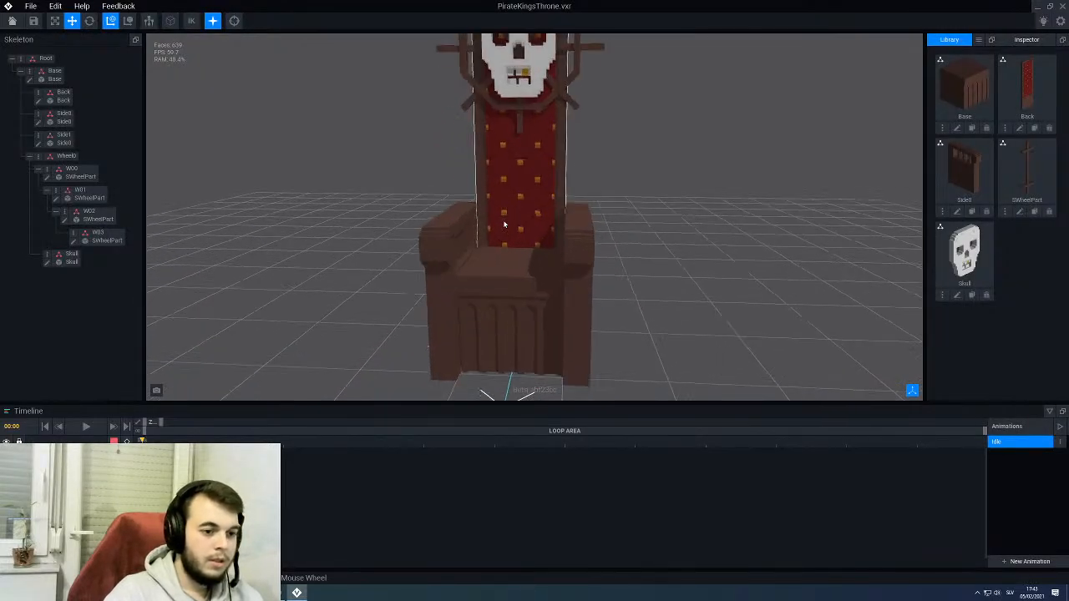
scroll(505, 282, "down", 2)
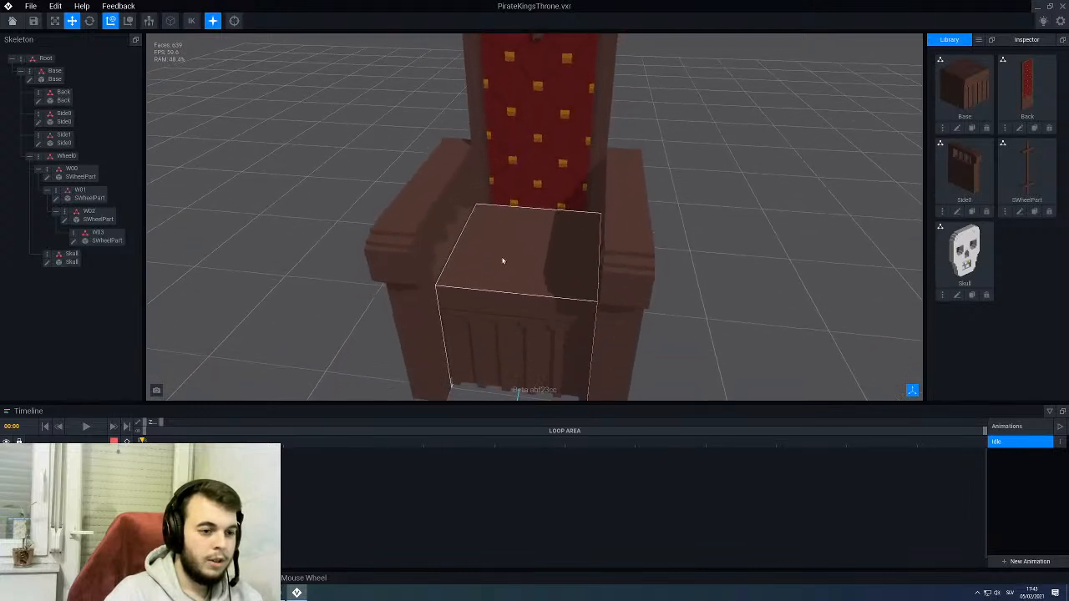
- Open the rig's Base model for editing with the surrounding rig parts shown
left_click(507, 242)
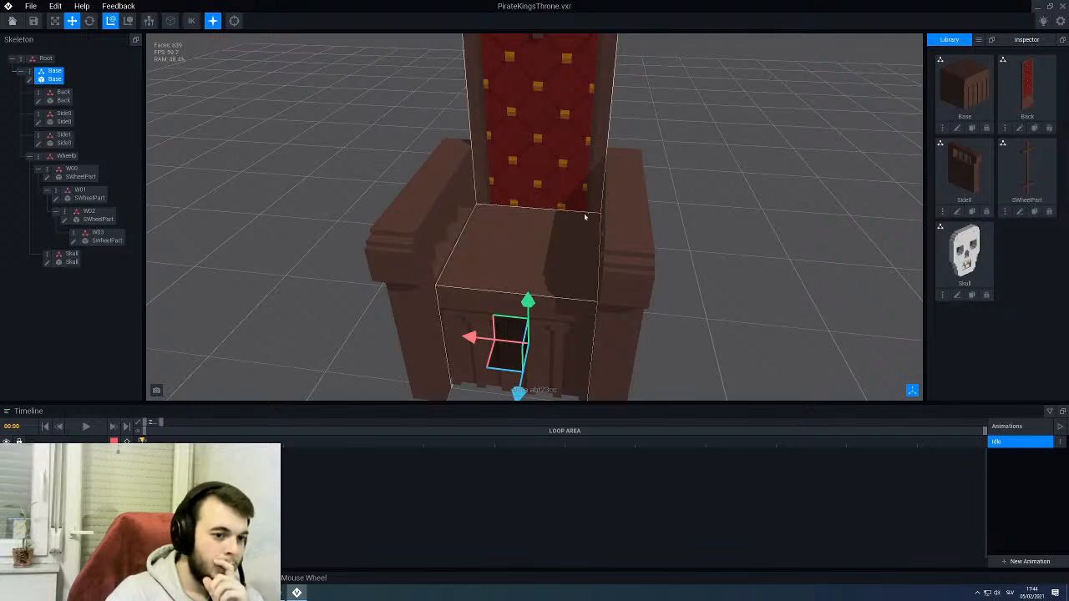
left_click(30, 80)
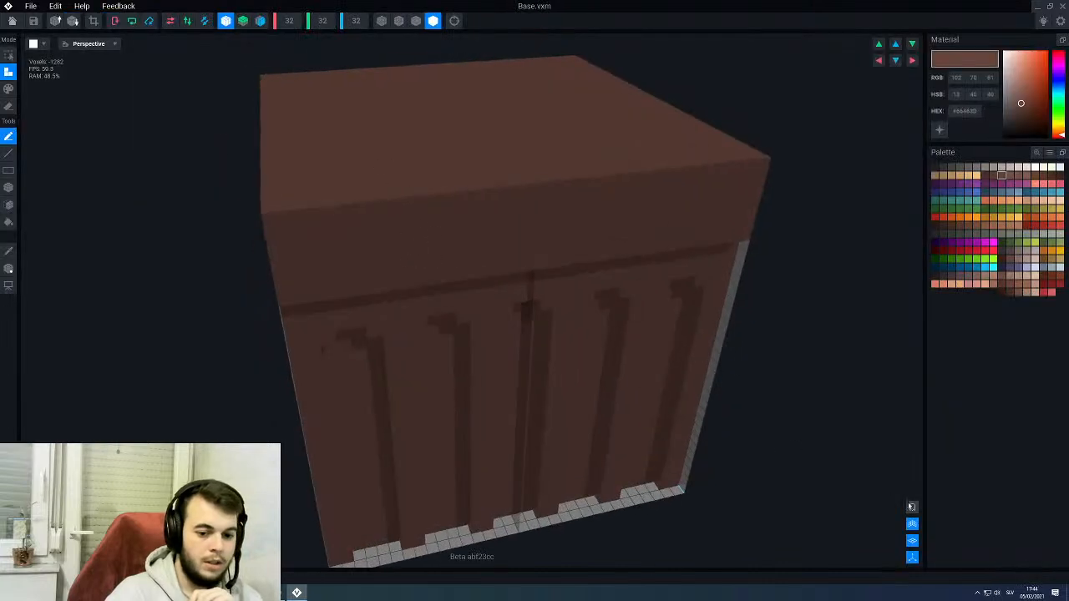
left_click(912, 508)
scroll(554, 220, "up", 6)
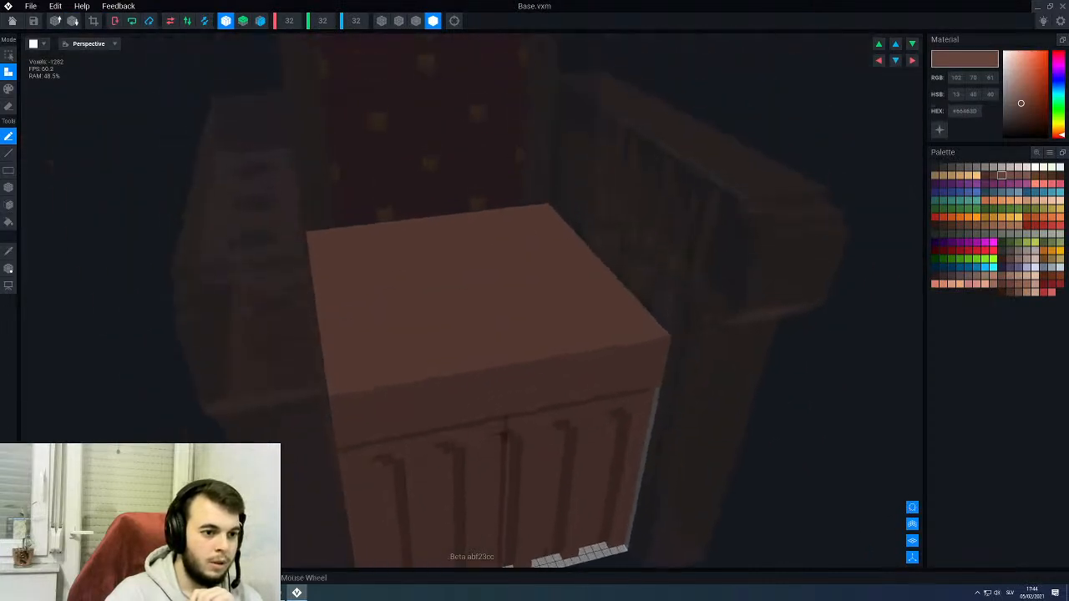
- Paint a dark red #7B2020 rectangle on the seat's top face, starting at the back edge and leaving a brown border on the other sides
scroll(501, 193, "up", 1)
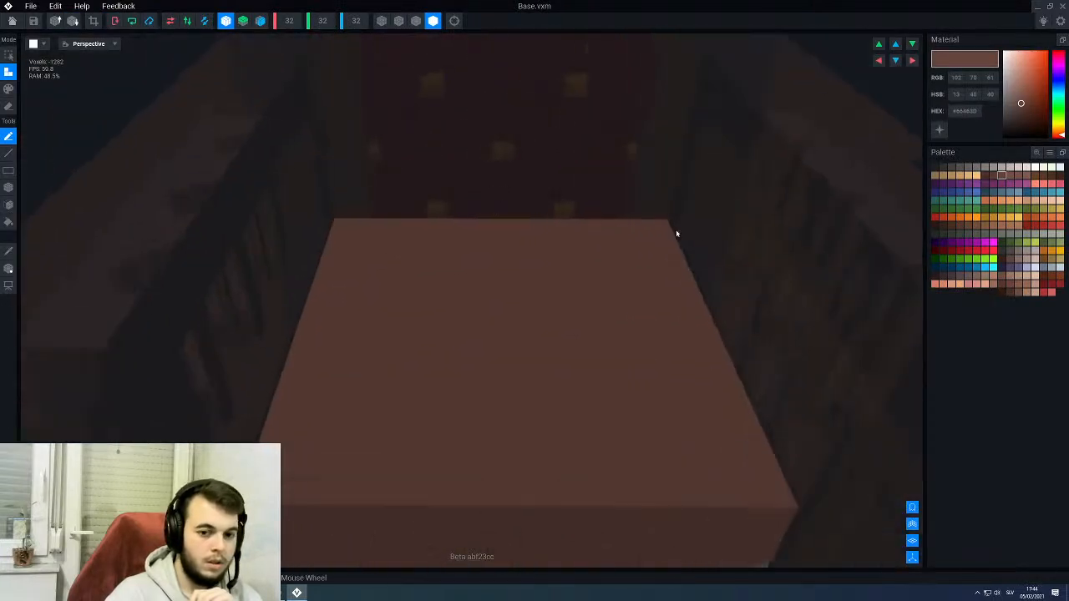
left_click(1052, 286)
key("g")
key("b")
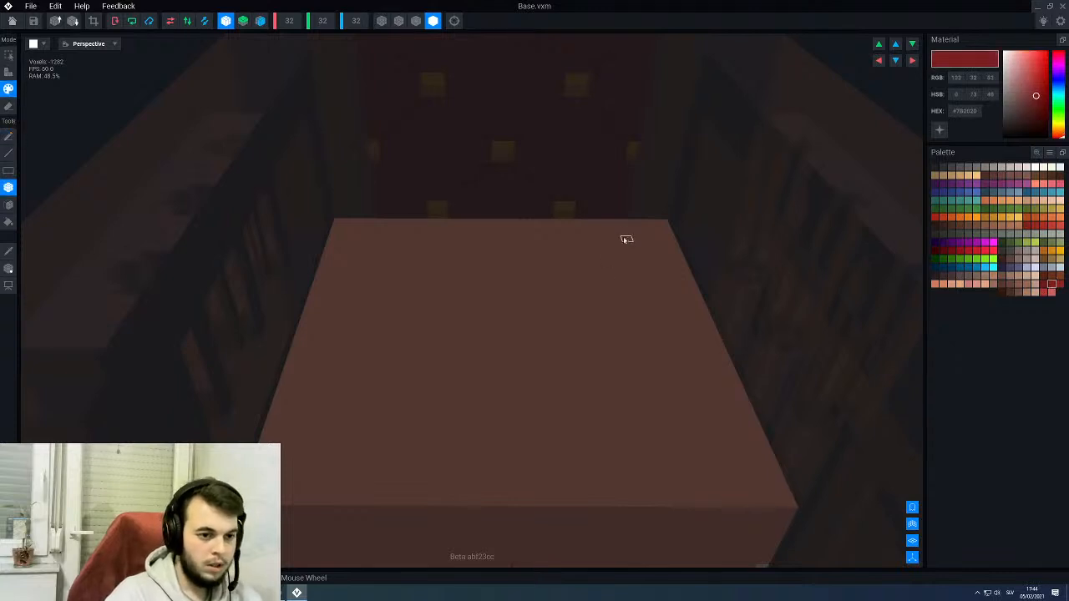
mouse_move(620, 223)
left_mouse_down()
mouse_move(492, 390)
mouse_move(331, 474)
mouse_move(335, 447)
left_mouse_up()
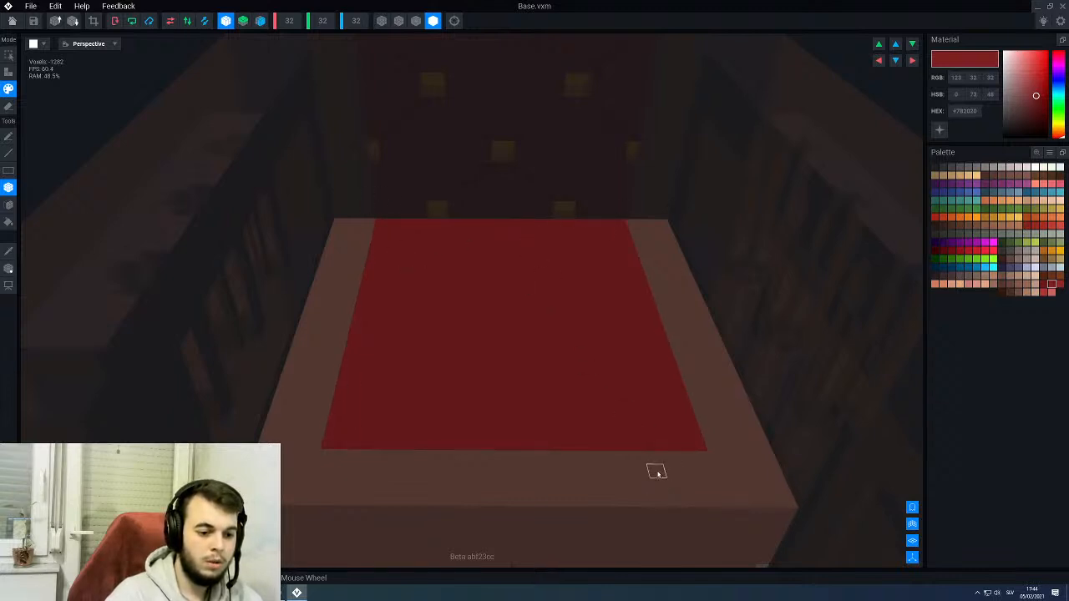
- Outline the red seat panel on the surrounding brown border with darker brown #573B34 lines along its sides and front edge
middle_click_drag(623, 399, 590, 394)
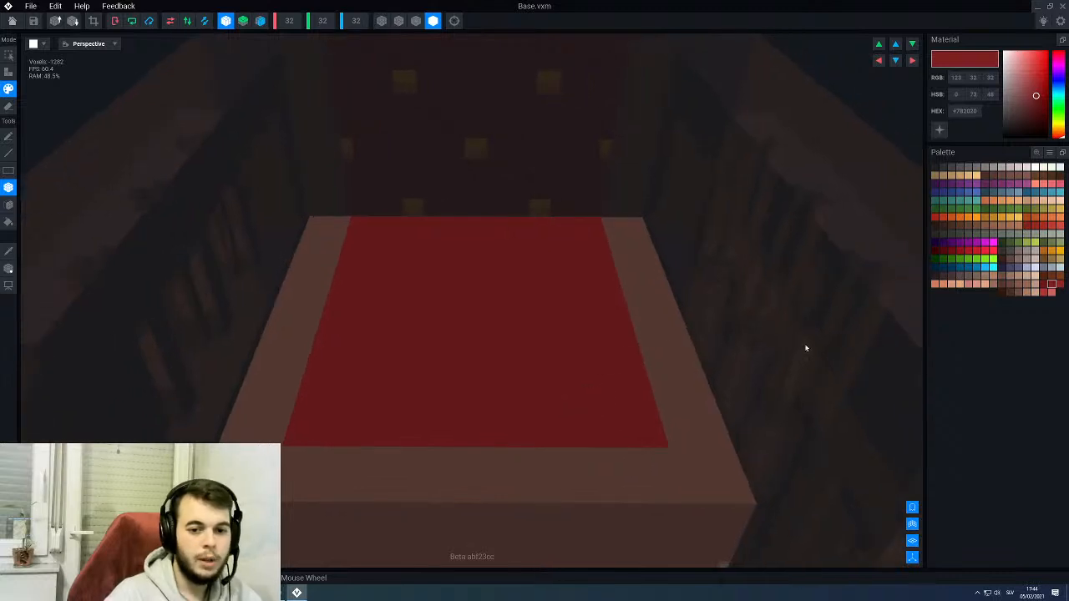
left_click(694, 407, "alt")
left_click(994, 175)
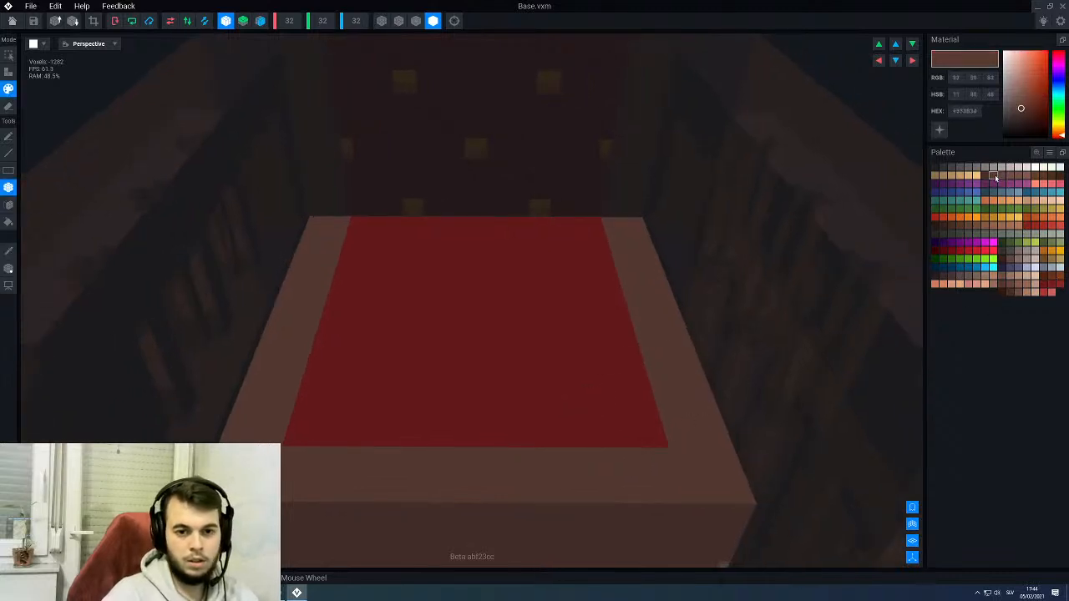
key("l")
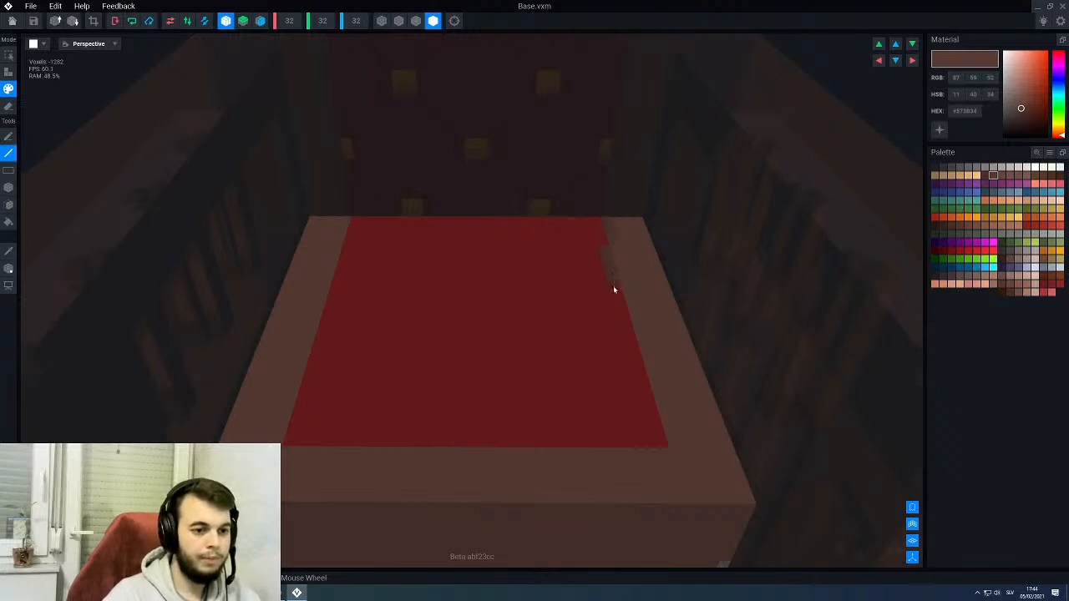
mouse_move(614, 289)
left_mouse_down()
mouse_move(663, 425)
mouse_move(643, 454)
mouse_move(296, 454)
left_mouse_up()
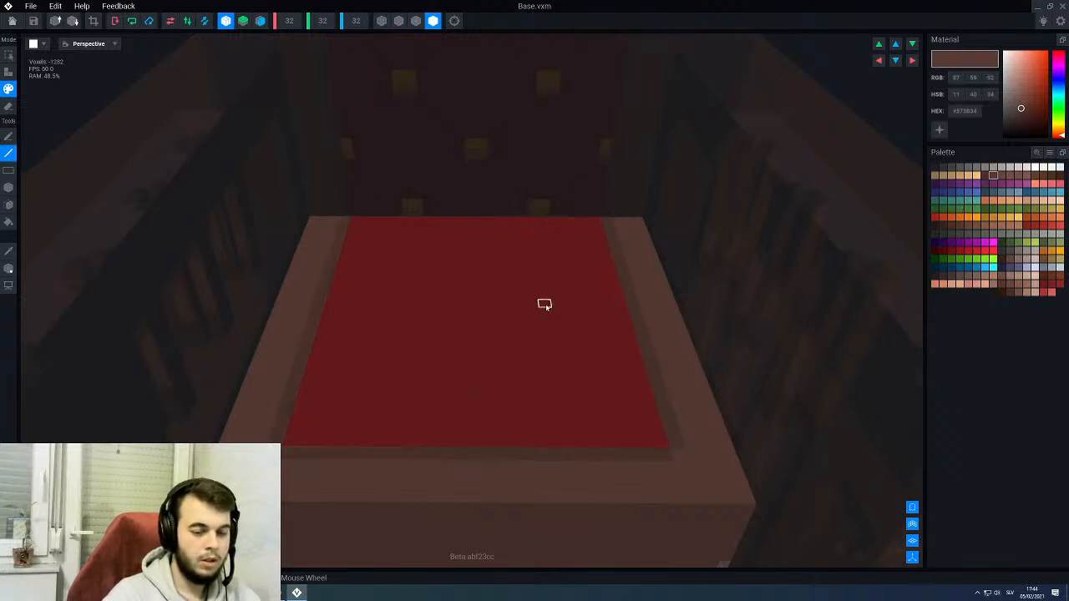
- Paint crossing diagonal lines in darker red #6B1A1A over the seat panel to form a quilted diamond pattern
left_click(1045, 285)
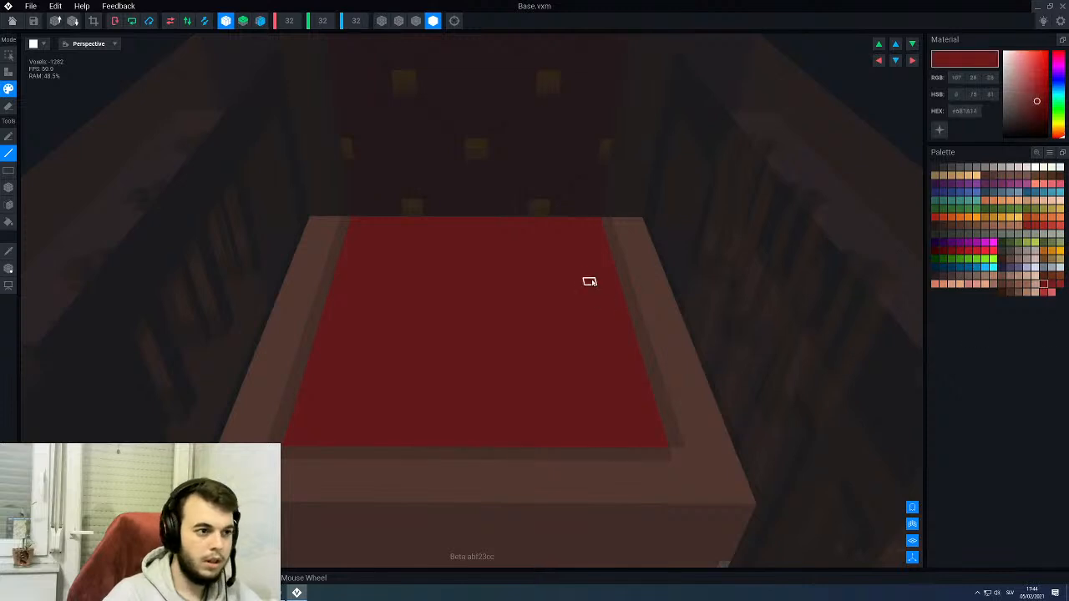
right_click_drag(551, 257, 549, 253)
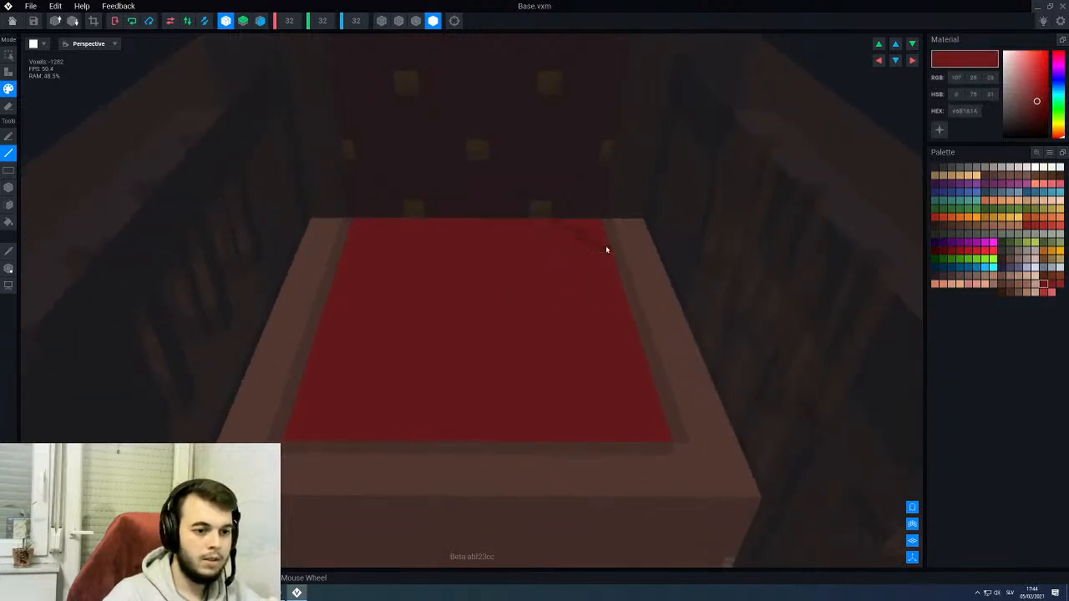
right_click_drag(604, 241, 489, 293)
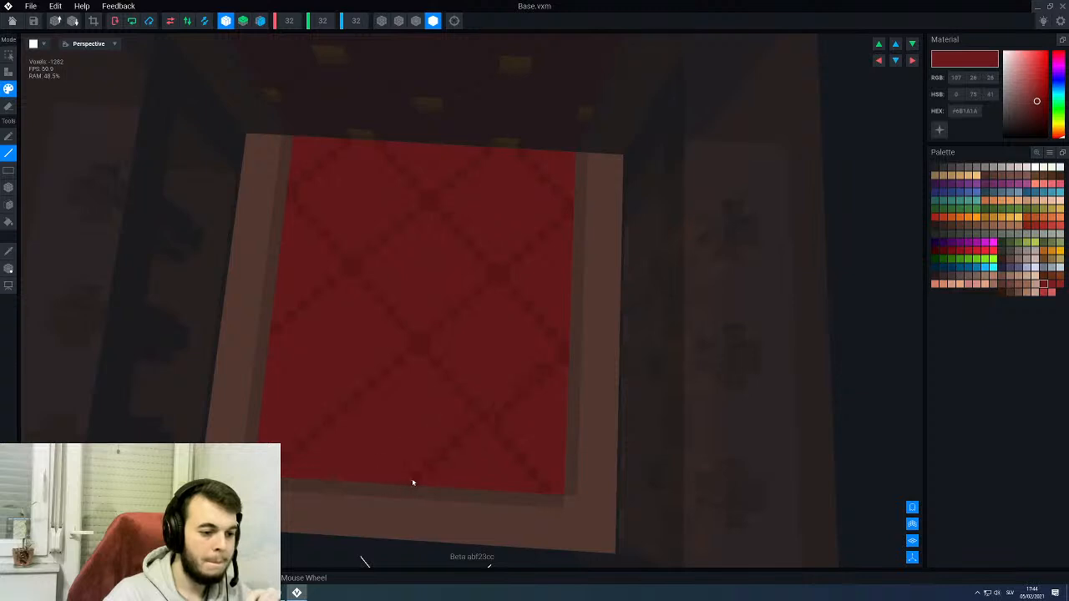
middle_click_drag(415, 477, 510, 307)
middle_click_drag(310, 226, 374, 214)
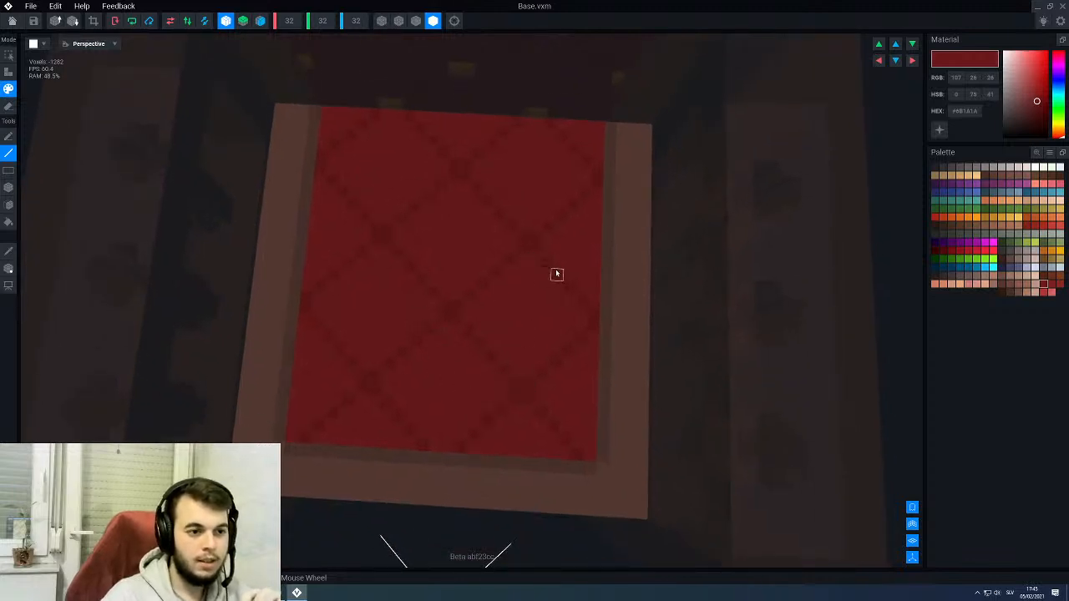
- Paint gold #B2631E studs on the crossings of the seat's quilt lines, including those along the side edges
left_click(1042, 251)
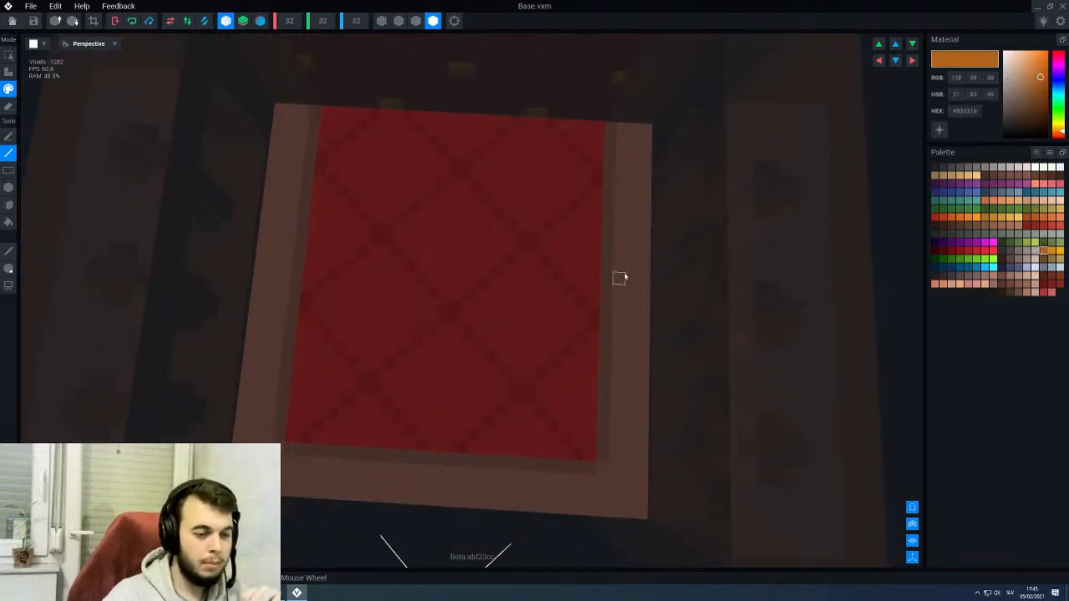
key("f")
left_click(457, 165)
left_click(323, 157)
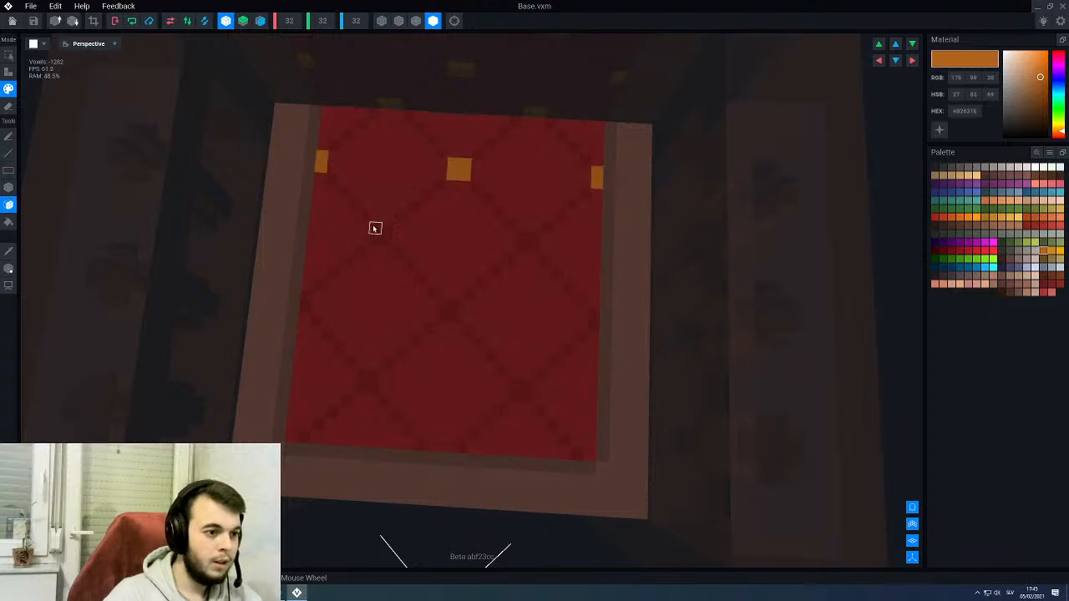
left_click(380, 234)
left_click(447, 311)
left_click(366, 379)
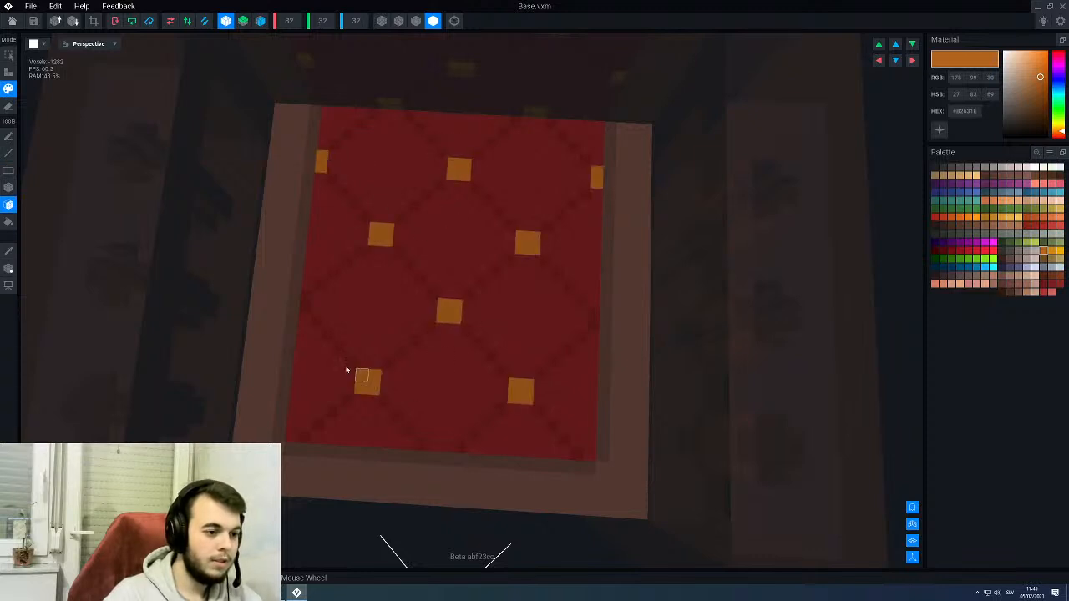
left_click(304, 300)
mouse_move(513, 384)
right_mouse_down()
mouse_move(465, 332)
mouse_move(467, 343)
right_mouse_up()
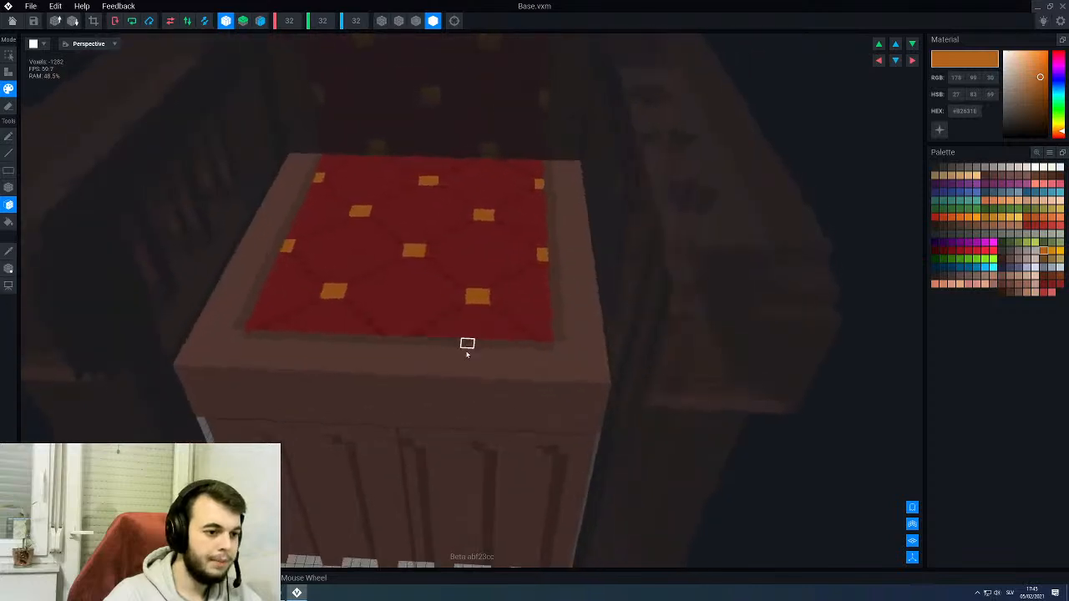
- Save the changes to the Base model and return to the throne rig to view the finished seat
left_click(11, 20)
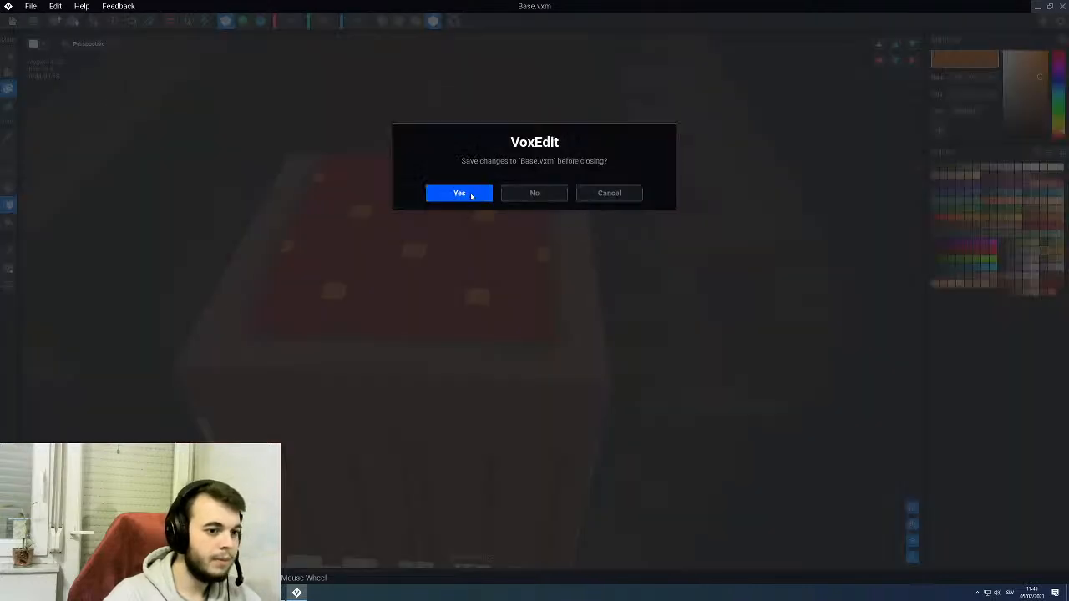
left_click(469, 195)
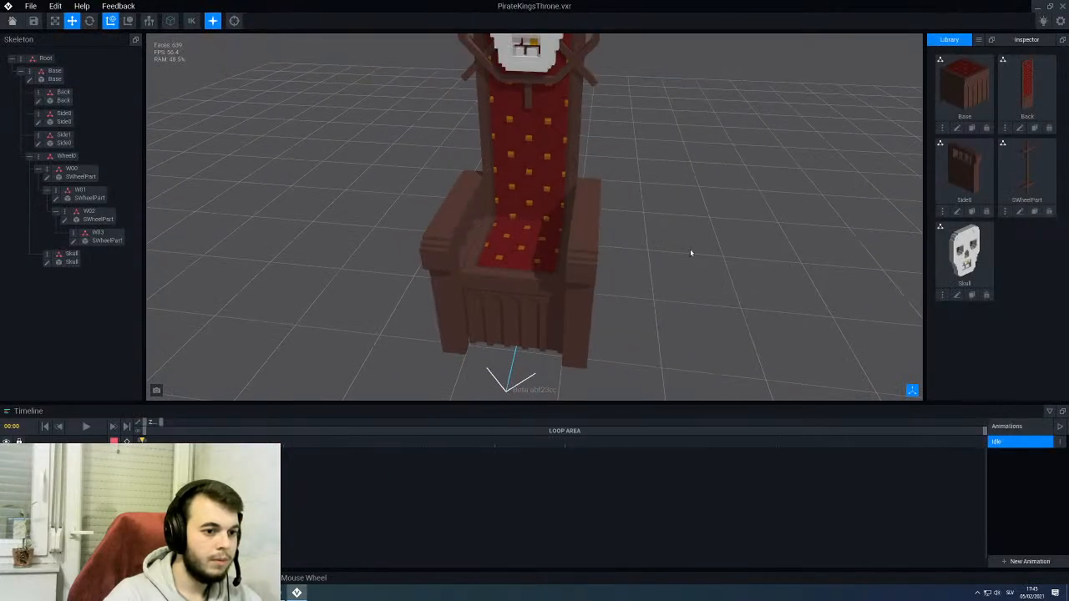
right_click_drag(691, 253, 503, 242)
scroll(587, 260, "up", 3)
- Open the rig's Side0 armrest model for editing and display its voxel shapes with outlined edges
left_click(573, 272)
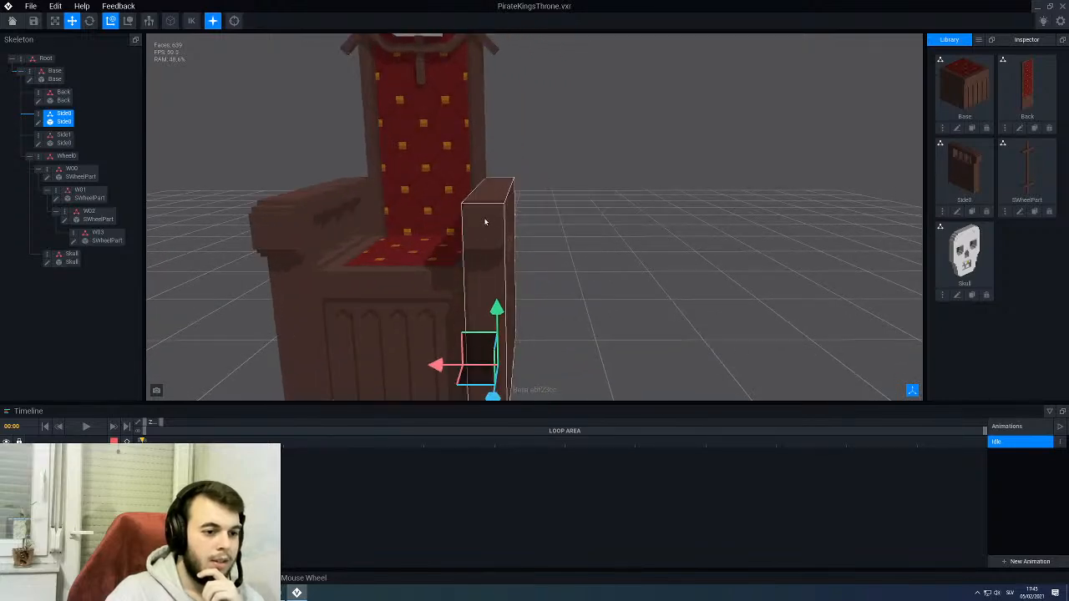
right_click_drag(493, 236, 500, 234)
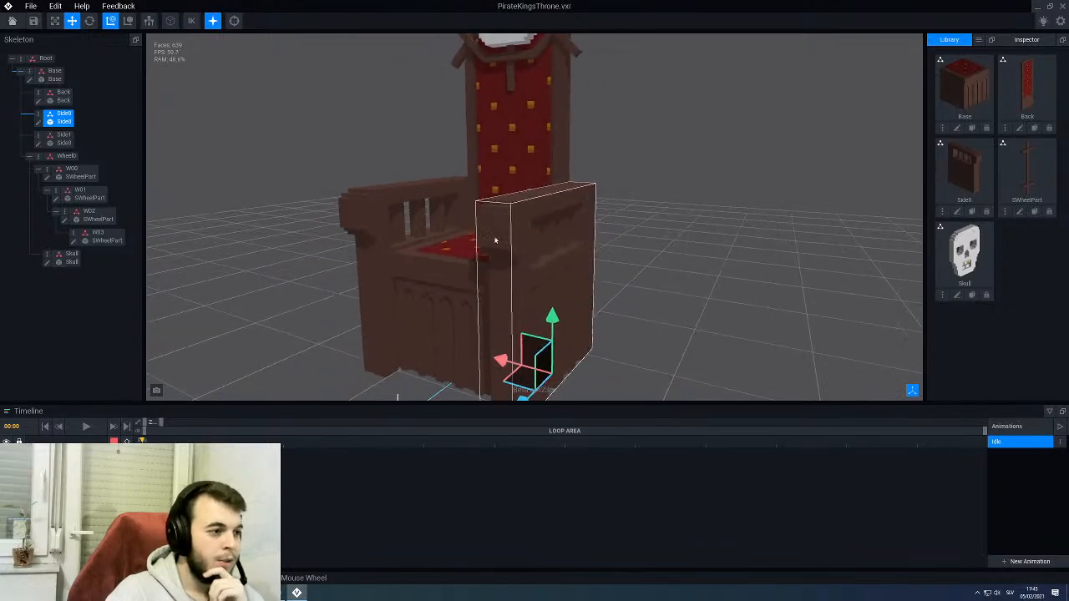
left_click(38, 123)
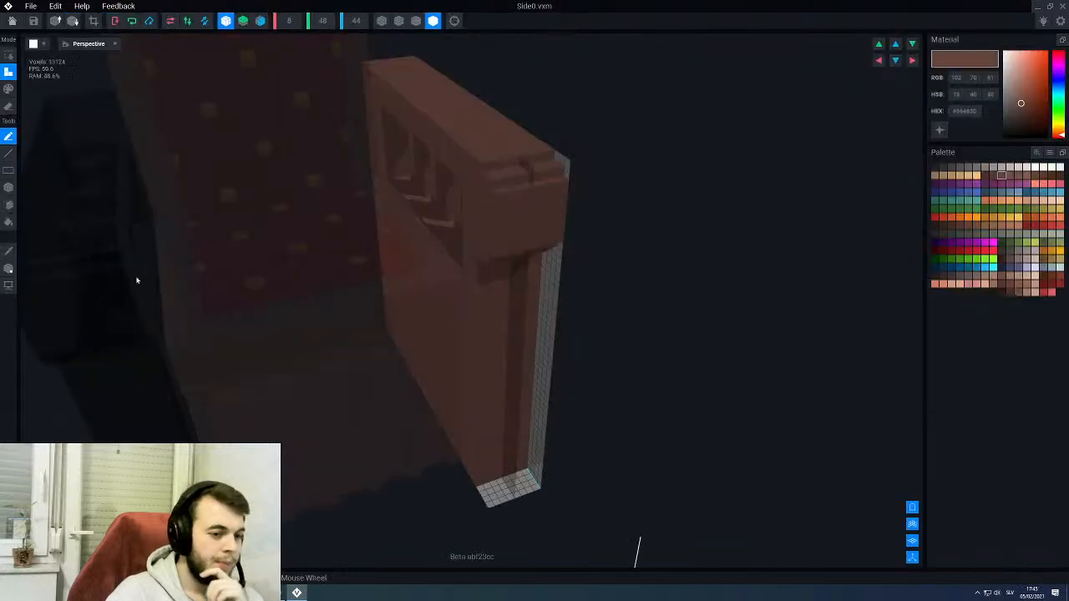
right_click_drag(399, 238, 393, 234)
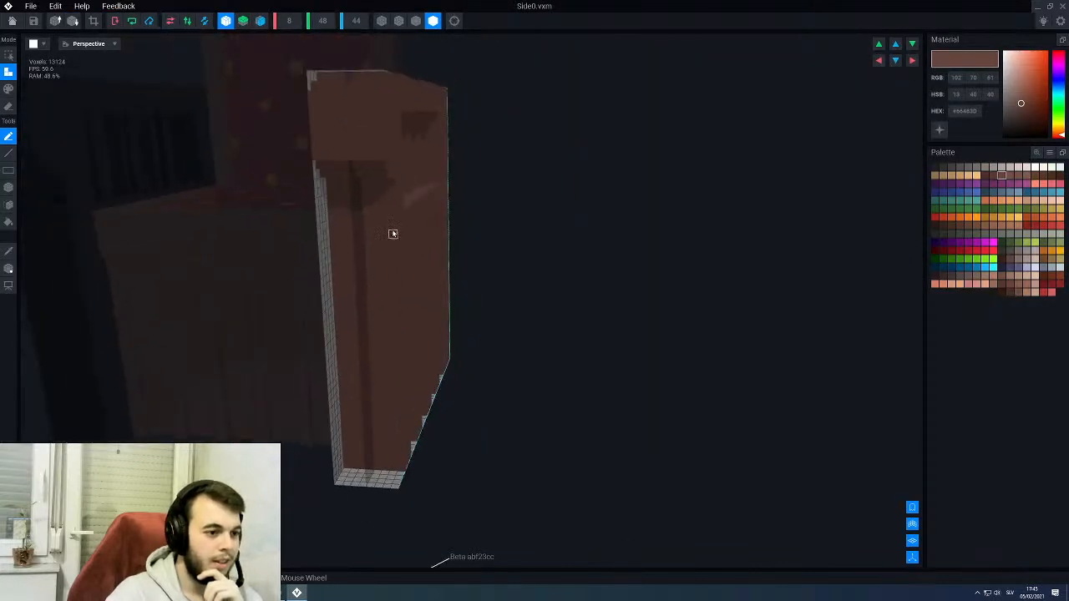
left_click(416, 23)
right_click_drag(385, 168, 379, 174)
scroll(383, 167, "up", 3)
middle_click_drag(389, 151, 448, 244)
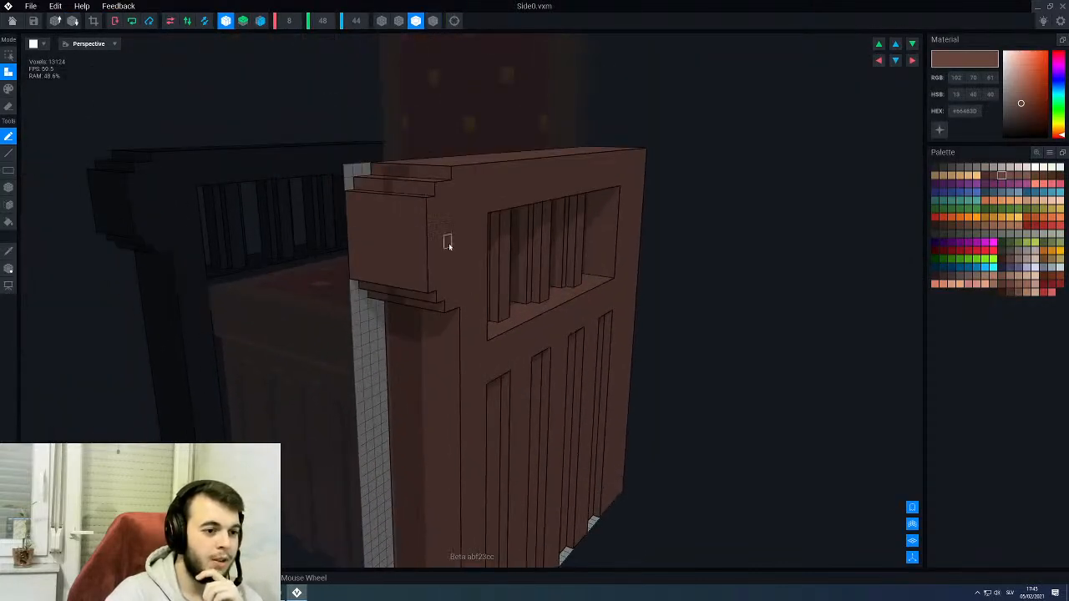
right_click_drag(449, 243, 447, 243)
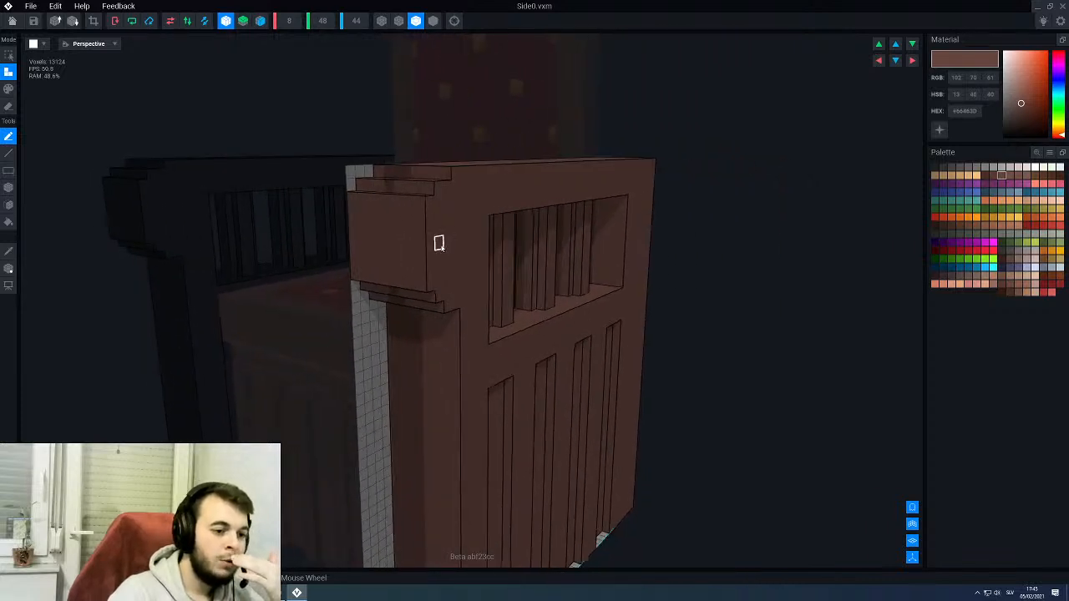
- Erase the stepped block protruding from the armrest's front, layer by layer, until the front face is flat
scroll(437, 242, "up", 3)
scroll(427, 250, "down", 2)
scroll(434, 236, "up", 1)
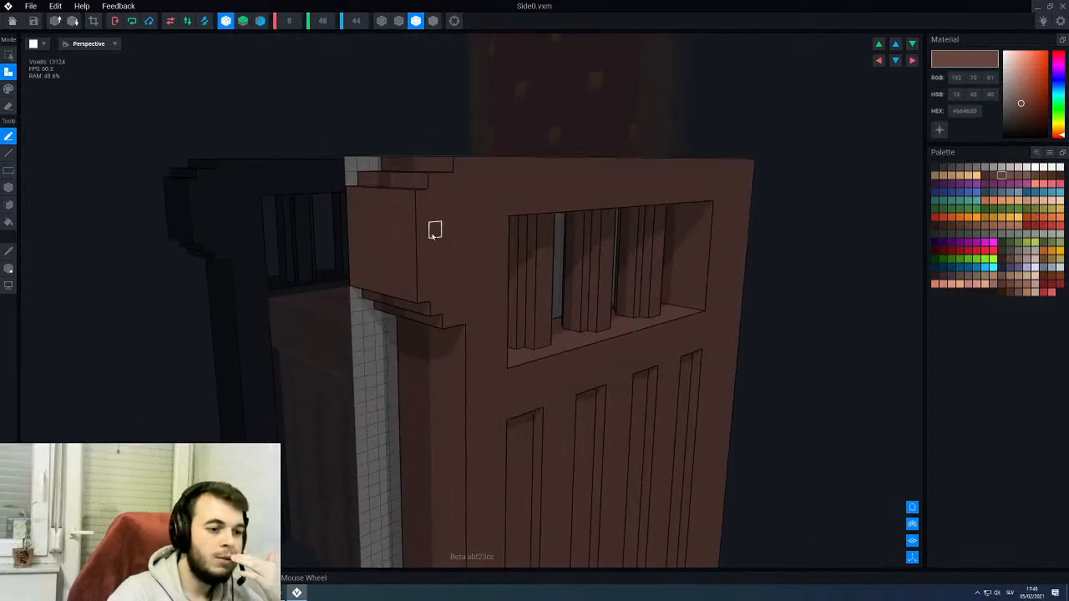
key("e")
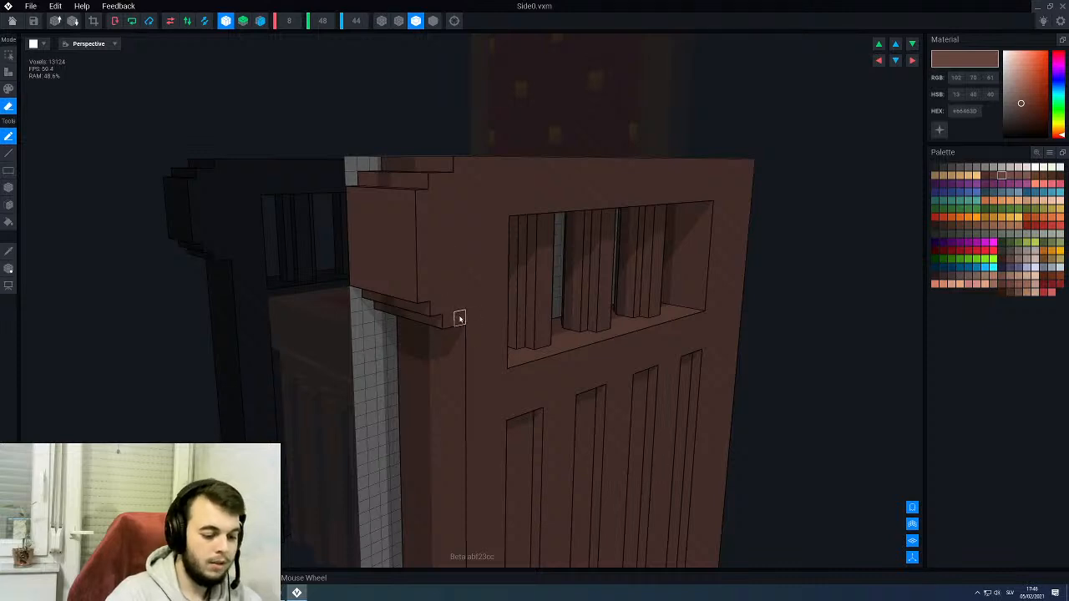
key("b")
mouse_move(459, 318)
left_mouse_down()
mouse_move(406, 195)
mouse_move(388, 187)
left_mouse_up()
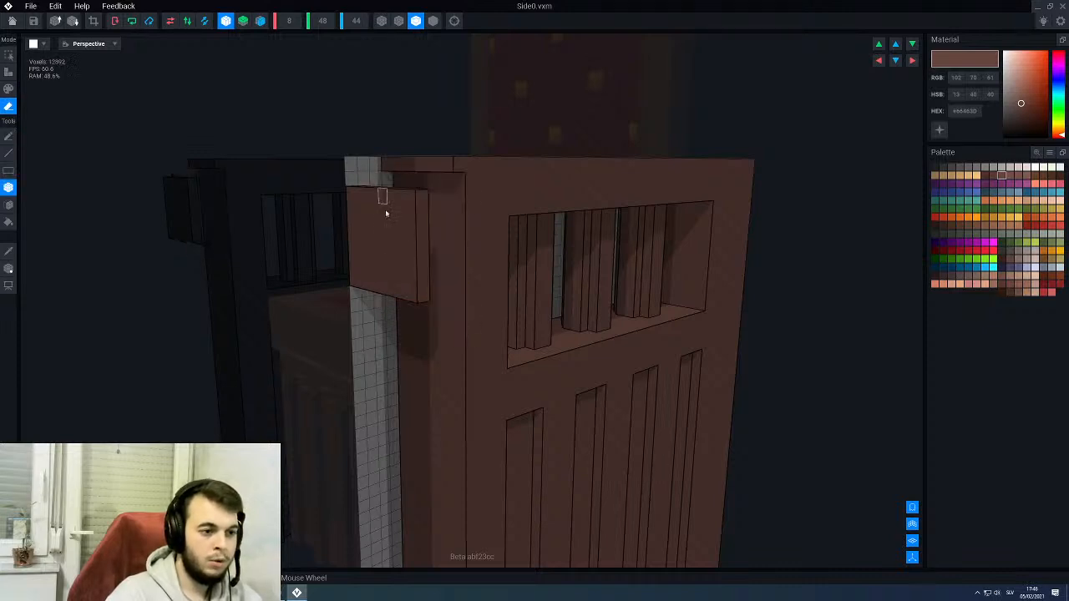
scroll(412, 294, "up", 2)
scroll(426, 268, "down", 1)
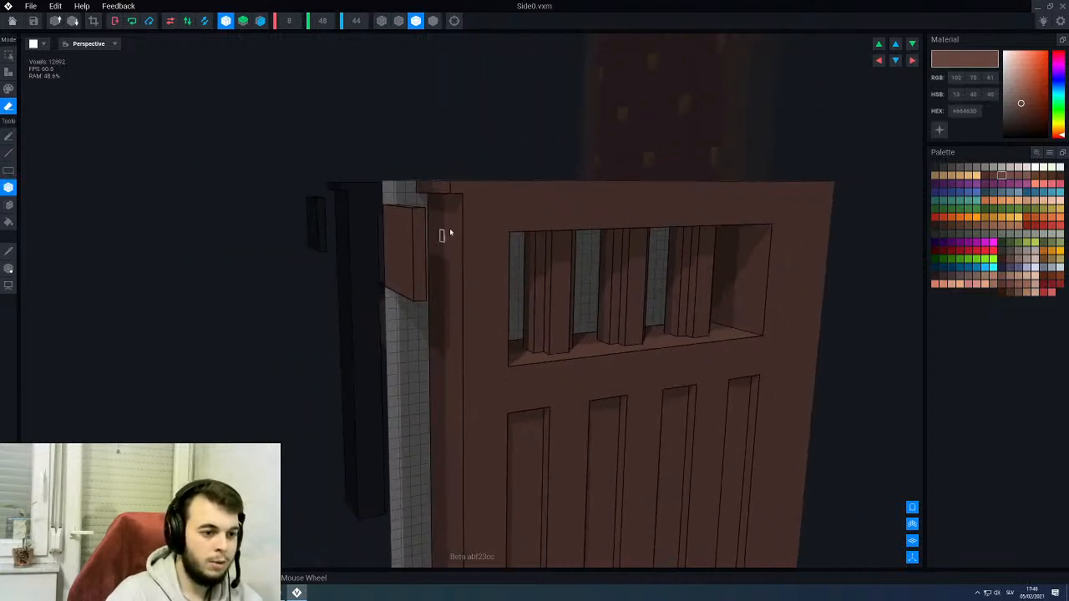
right_click_drag(401, 262, 401, 264)
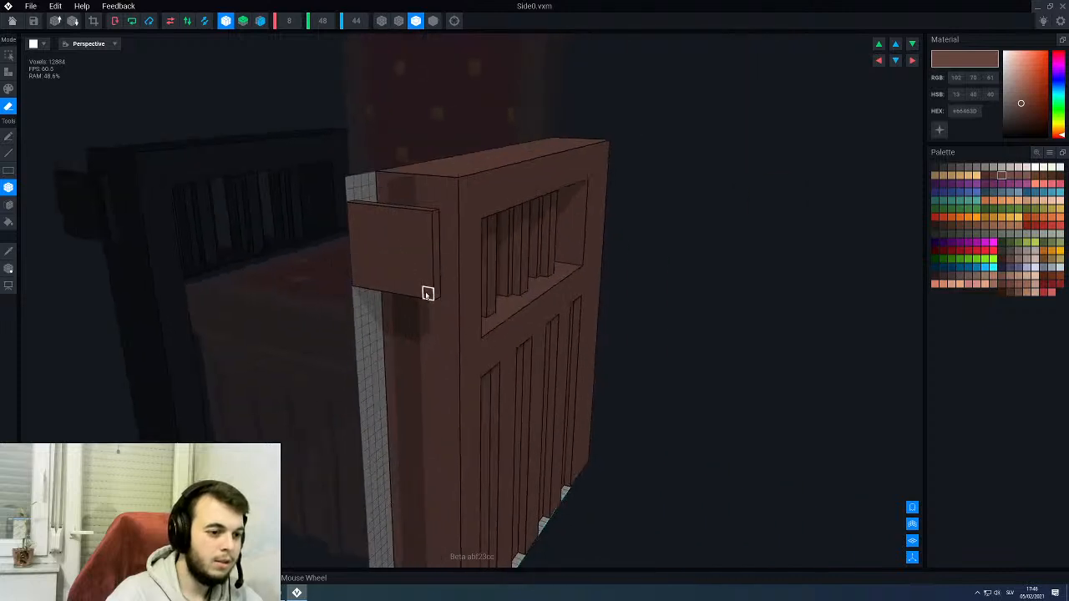
left_click_drag(435, 294, 371, 211)
scroll(426, 266, "up", 2)
right_click_drag(426, 265, 434, 215)
- Add a stepped arch of gold #CE8716 voxels at the upper end of the armrest's front face
left_click(1051, 251)
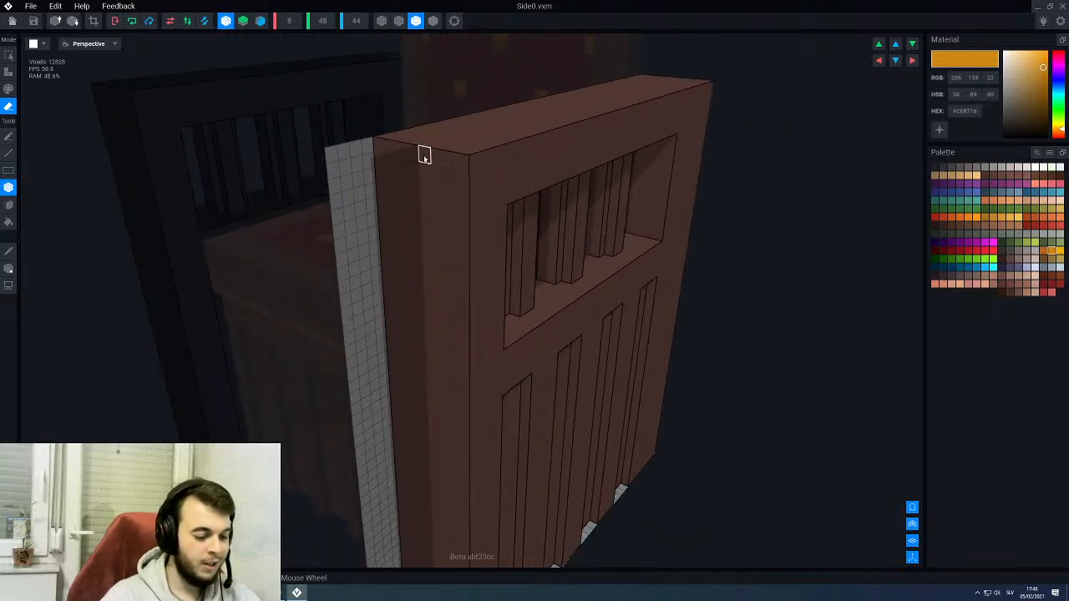
key("a")
right_click_drag(432, 156, 420, 157)
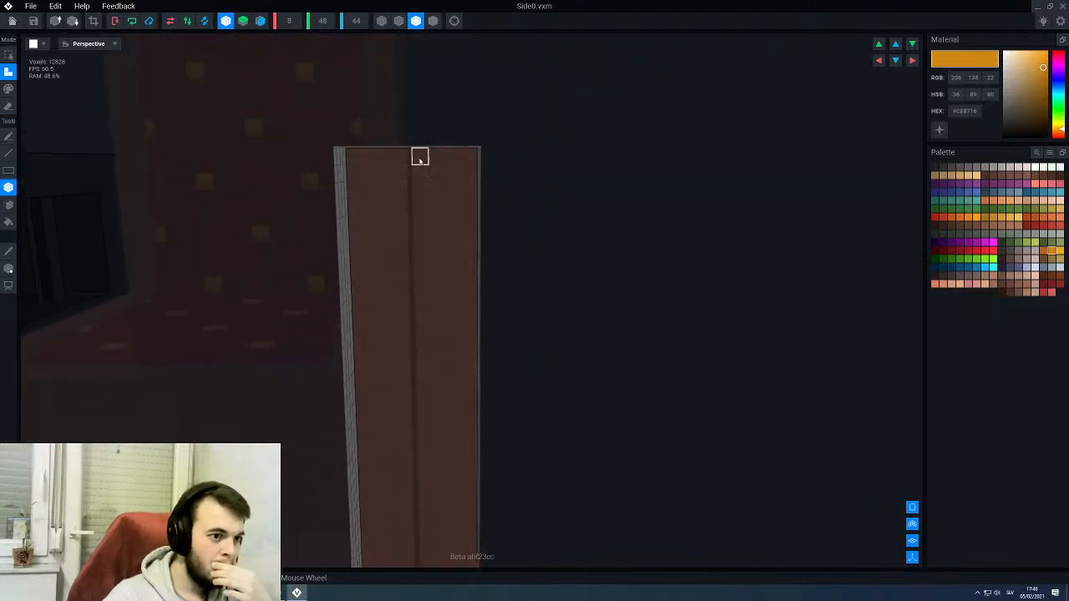
mouse_move(419, 157)
left_mouse_down()
mouse_move(446, 161)
mouse_move(434, 158)
mouse_move(468, 191)
mouse_move(469, 222)
left_mouse_up()
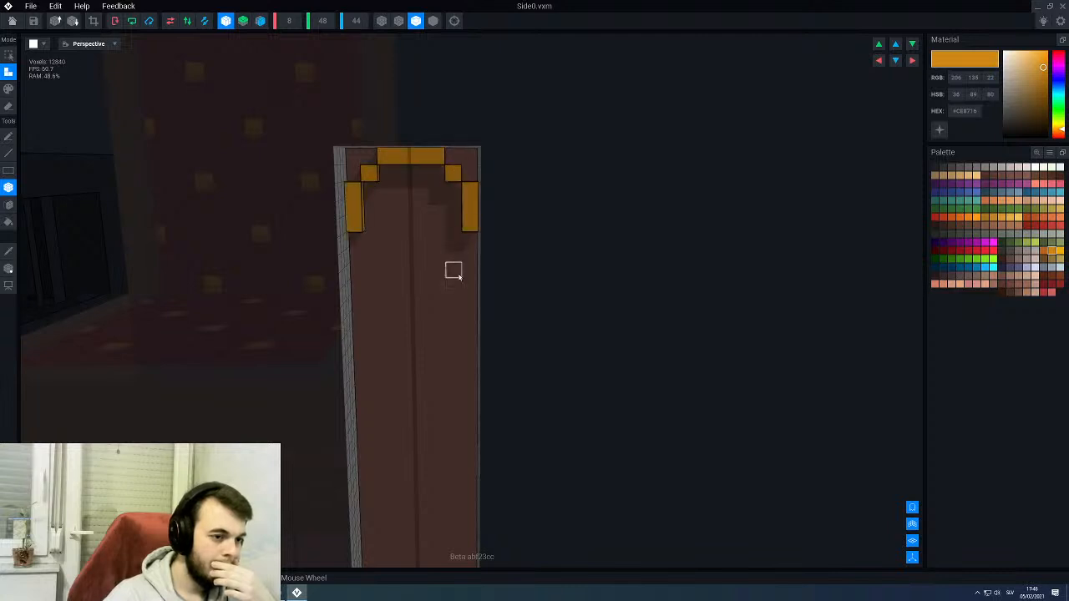
right_click_drag(454, 274, 454, 274)
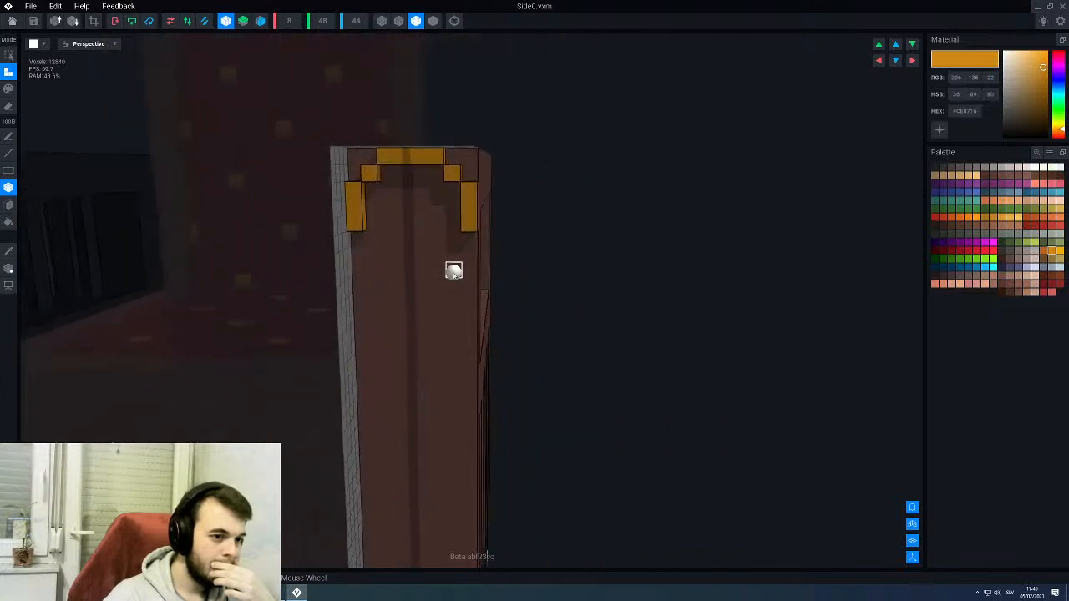
left_click(424, 190)
key("ctrl+z")
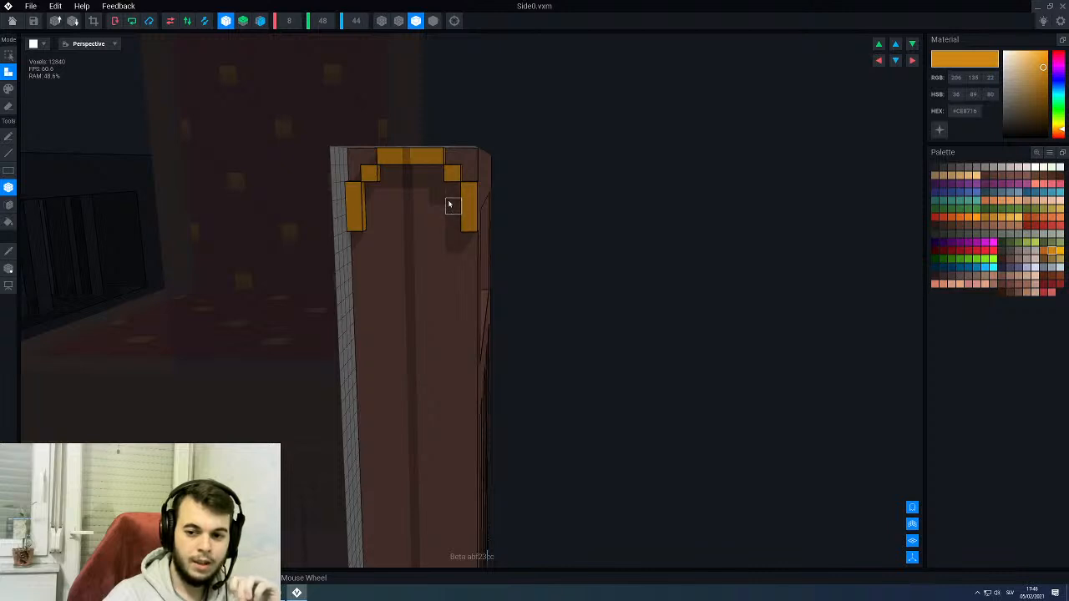
- Fill the upper inside of the arch with gold voxels and extend a two-voxel-wide bar down from its middle
scroll(451, 204, "up", 2)
mouse_move(456, 189)
left_mouse_down()
mouse_move(418, 193)
mouse_move(408, 167)
left_mouse_up()
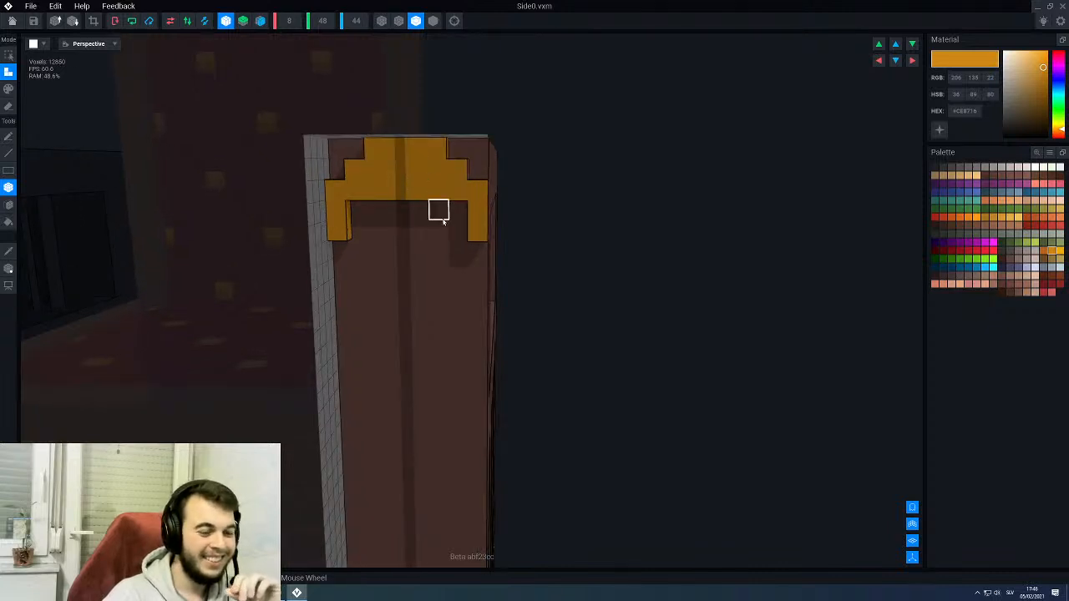
scroll(447, 224, "up", 2)
left_click_drag(416, 219, 418, 244)
scroll(426, 255, "down", 3)
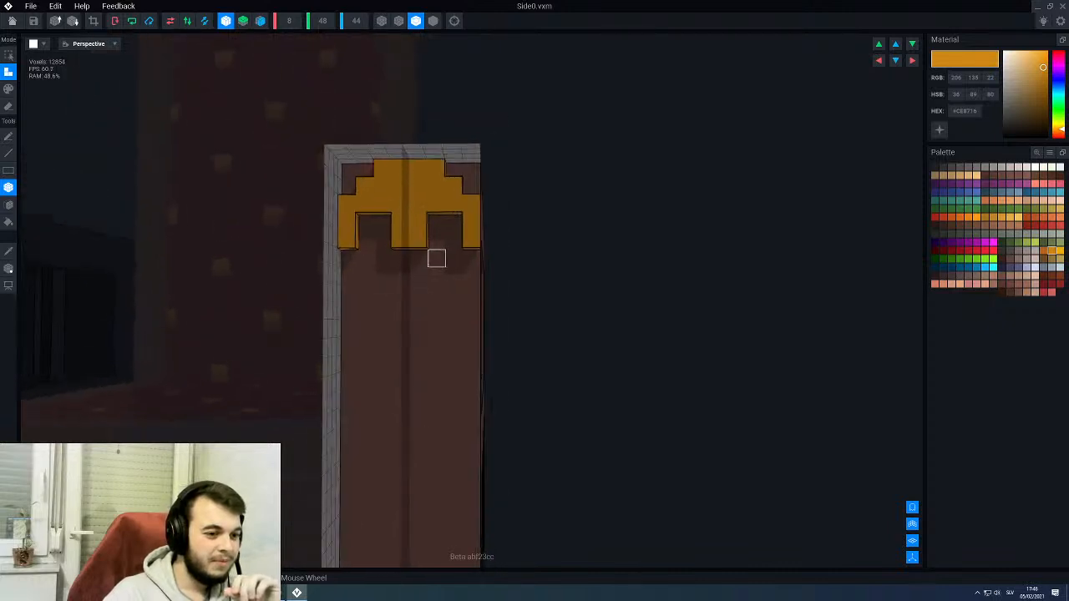
- Widen the gold shape's upper corners and add a gold row beneath it, enclosing two square eye sockets
scroll(448, 238, "up", 2)
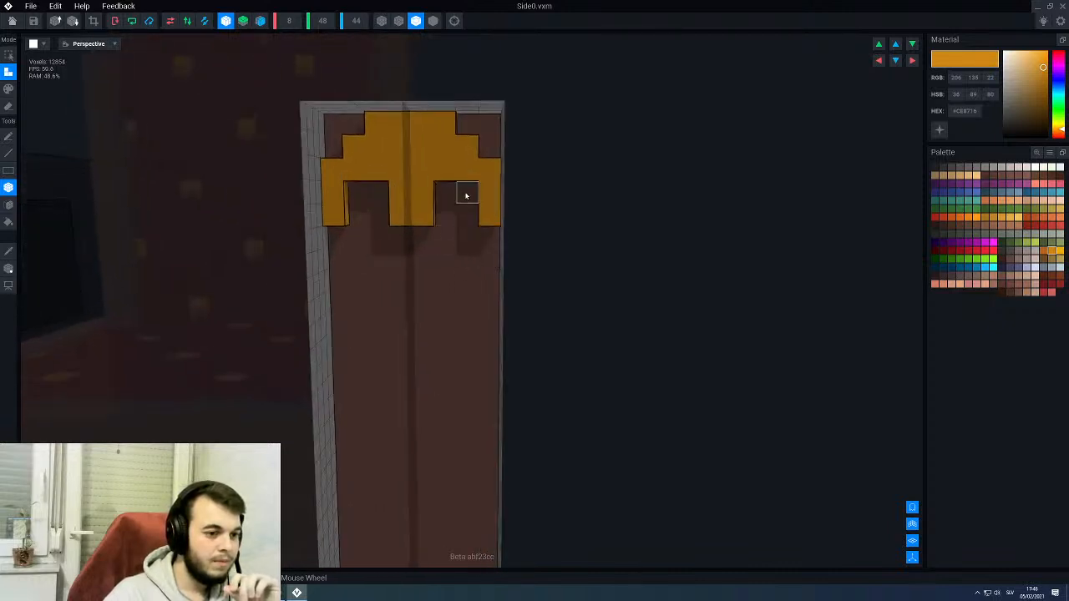
left_click(467, 123)
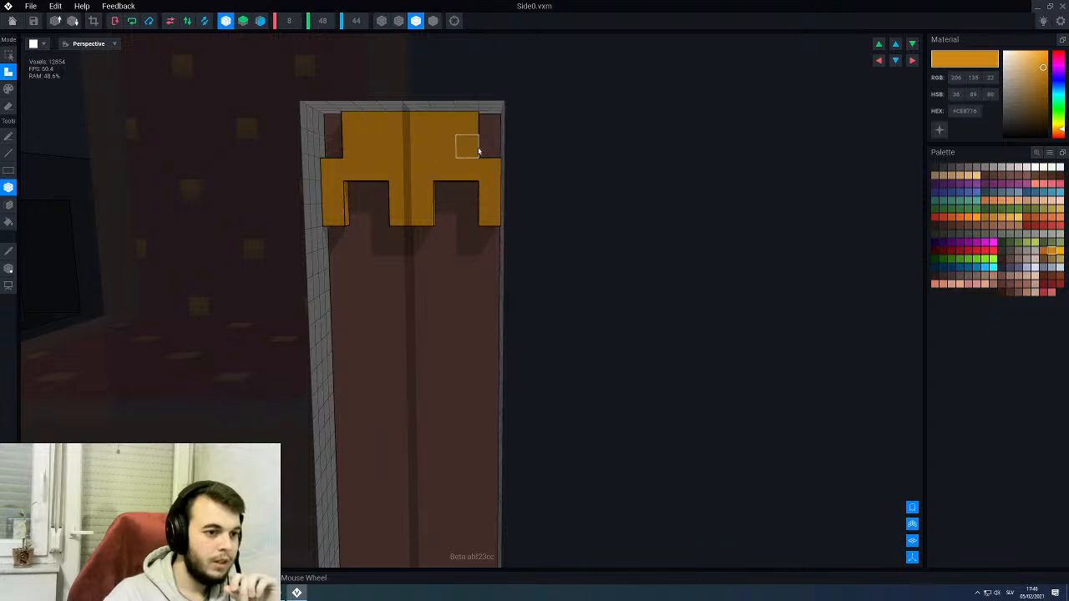
left_click(489, 145)
left_click_drag(487, 233, 422, 239)
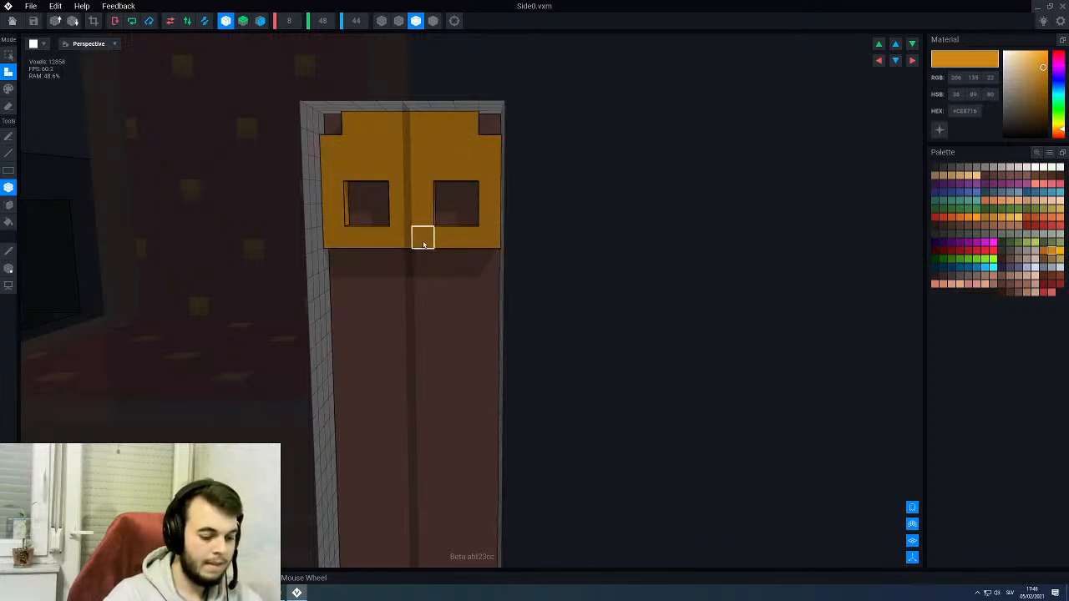
- Erase a two-voxel nose opening below the eye sockets and build a gold jaw beneath it that narrows at its lower edge
key("e")
left_click(423, 239)
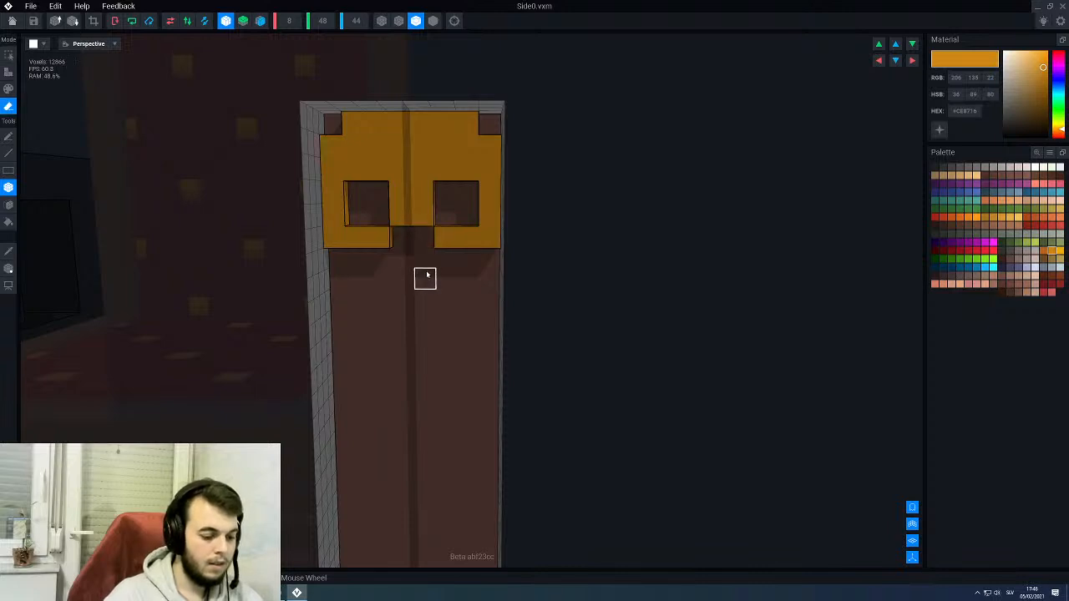
key("a")
left_click(446, 257)
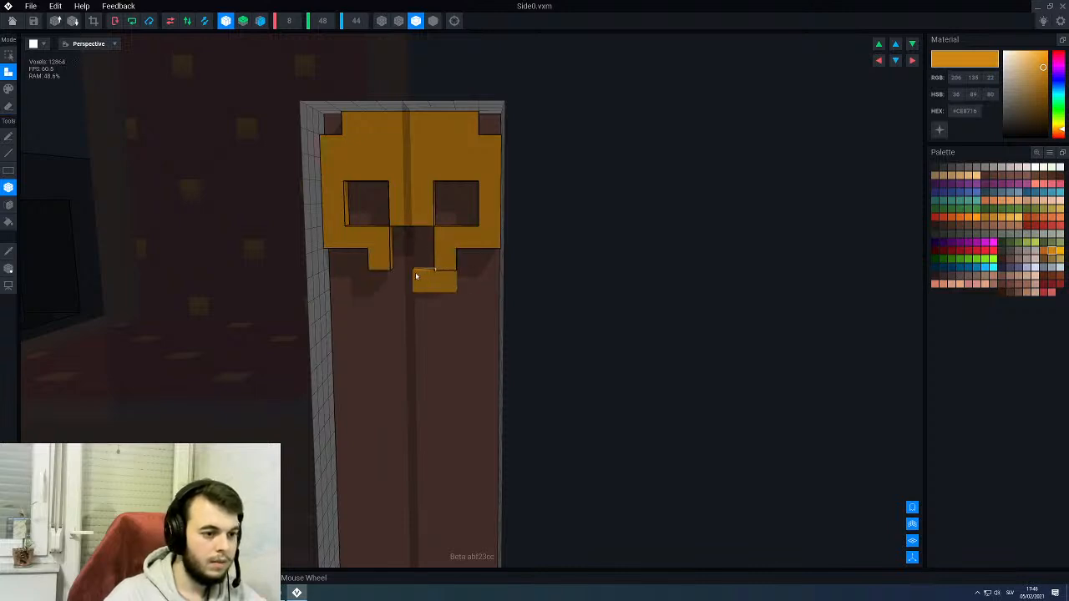
left_click_drag(416, 276, 416, 280)
middle_click_drag(424, 305, 445, 244)
mouse_move(485, 202)
left_mouse_down()
mouse_move(486, 232)
mouse_move(443, 243)
left_mouse_up()
left_click(442, 198)
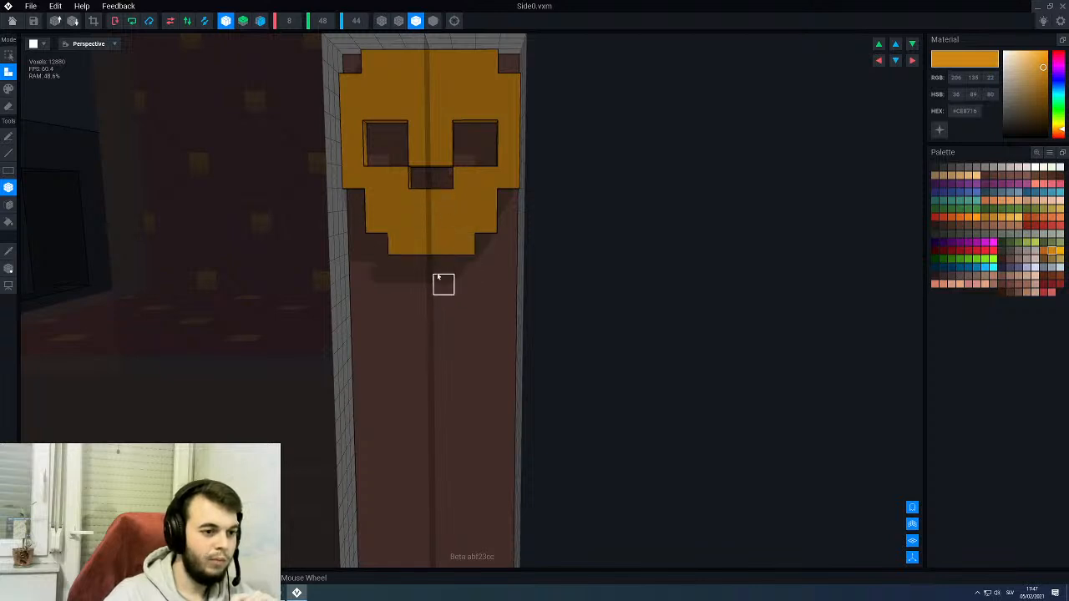
- Lengthen the skull's gold jaw by one voxel row, keeping the narrower four-voxel chin at its lower end
right_click_drag(439, 241, 458, 239)
scroll(463, 242, "down", 3)
scroll(482, 219, "up", 1)
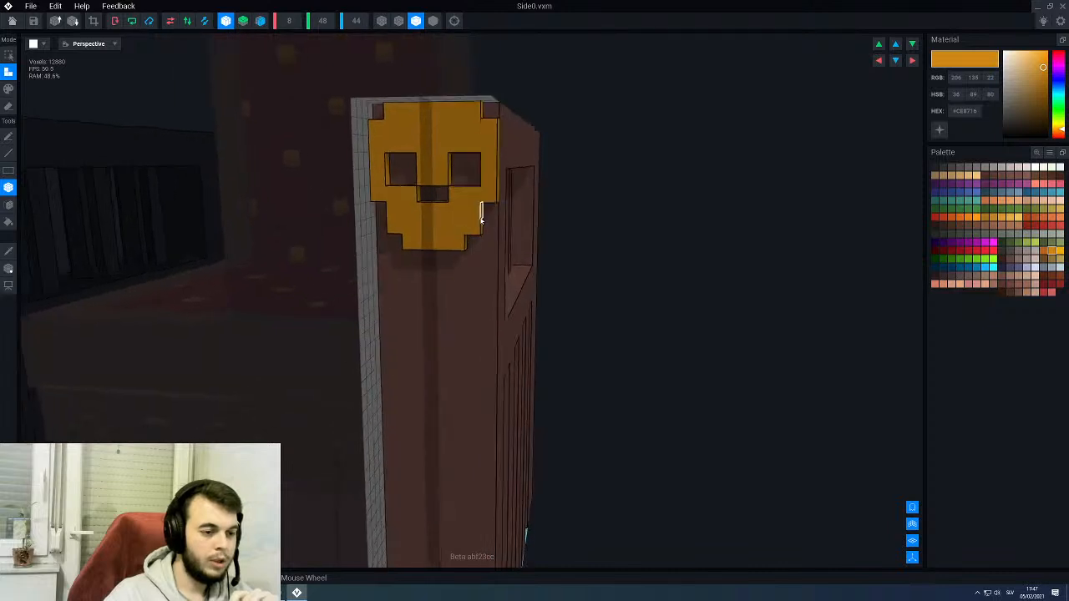
scroll(482, 219, "up", 2)
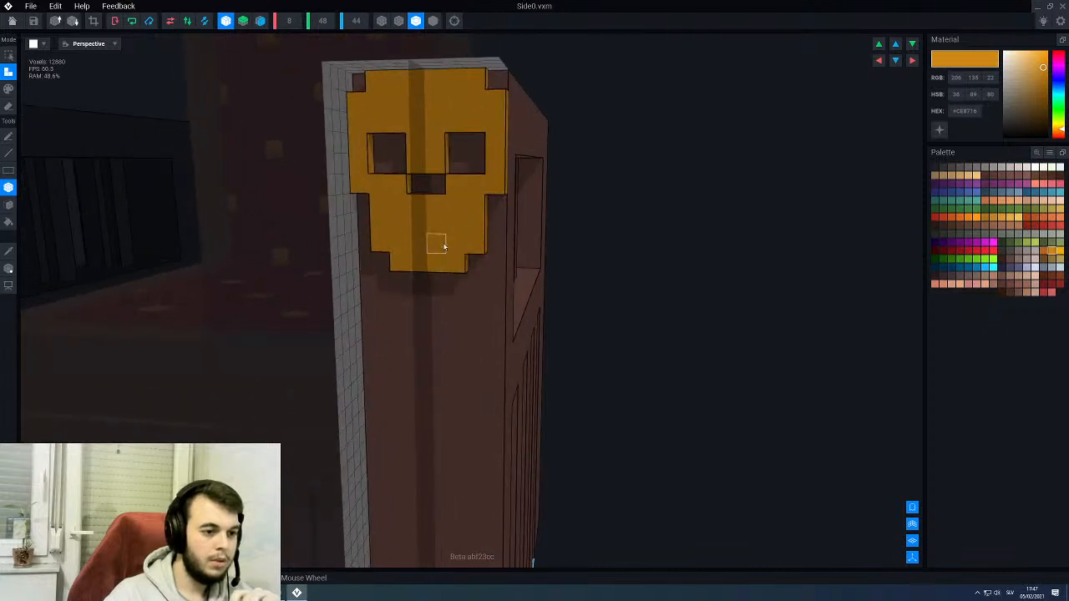
right_click_drag(444, 245, 442, 241)
scroll(443, 229, "up", 1)
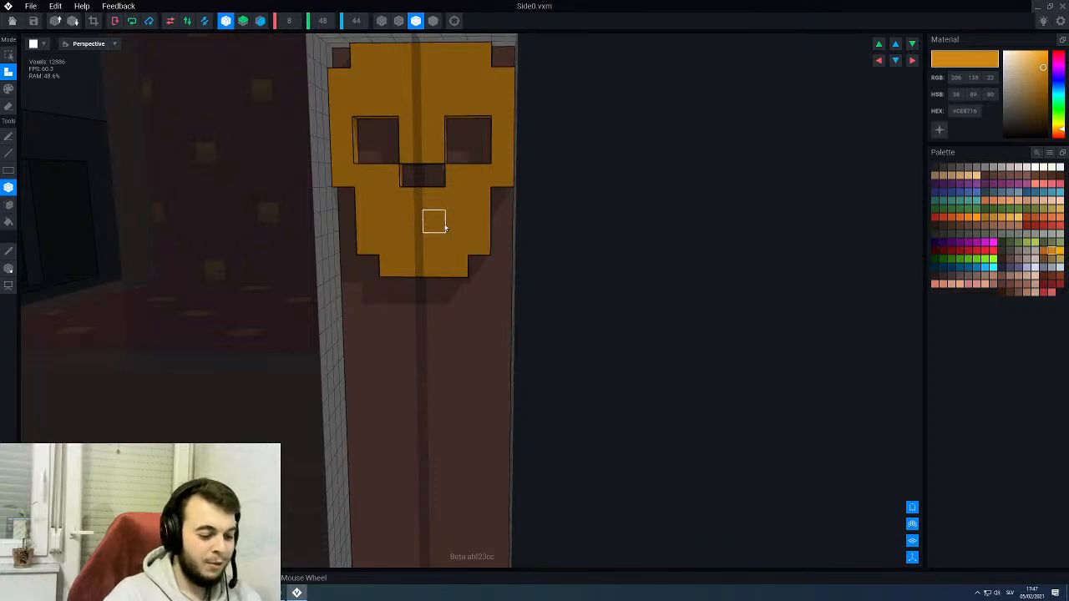
- Erase a two-voxel-wide mouth opening in the jaw, one row below the nose opening
key("e")
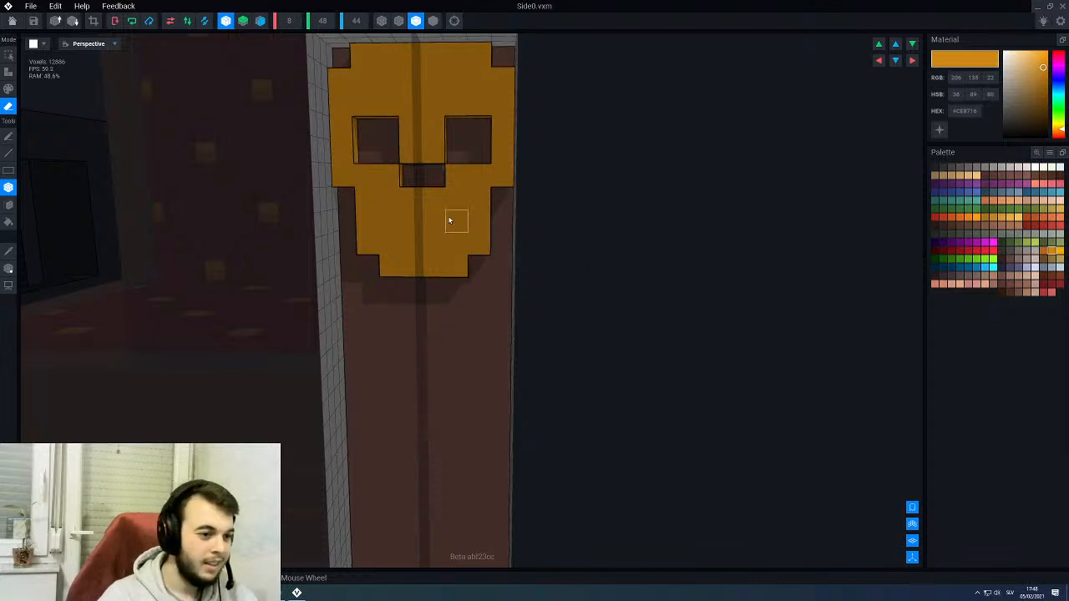
scroll(441, 226, "up", 1)
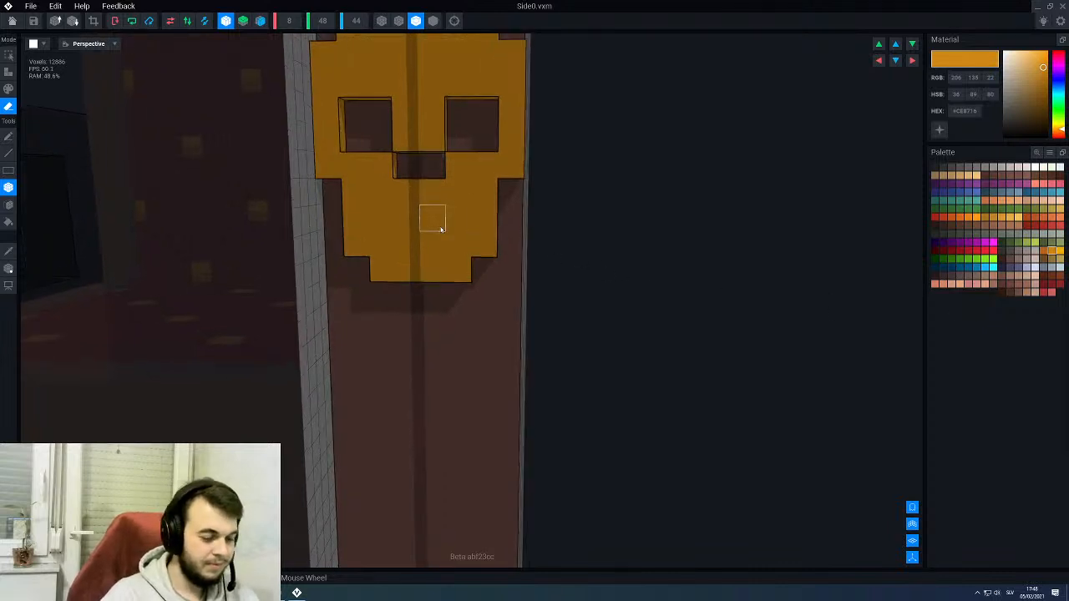
left_click(436, 230)
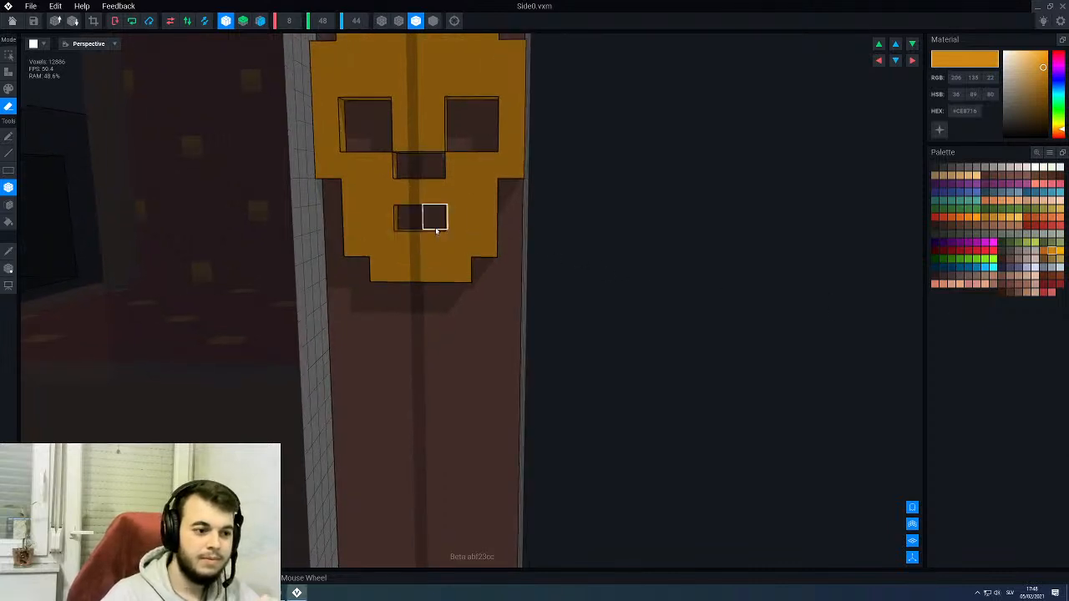
scroll(437, 234, "down", 2)
mouse_move(446, 242)
right_mouse_down()
mouse_move(409, 243)
mouse_move(443, 242)
right_mouse_up()
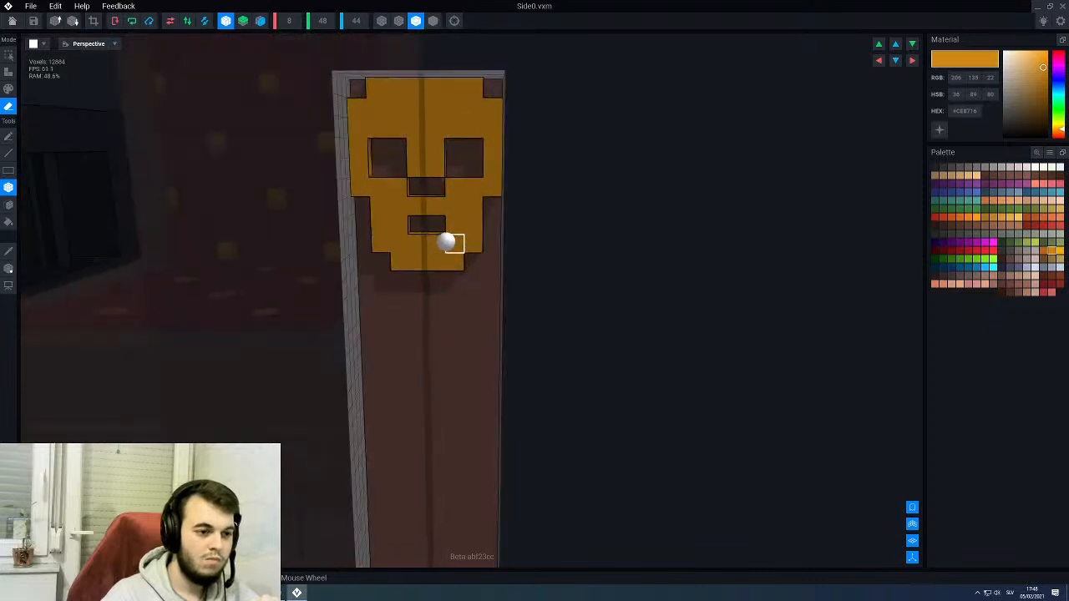
scroll(447, 242, "up", 2)
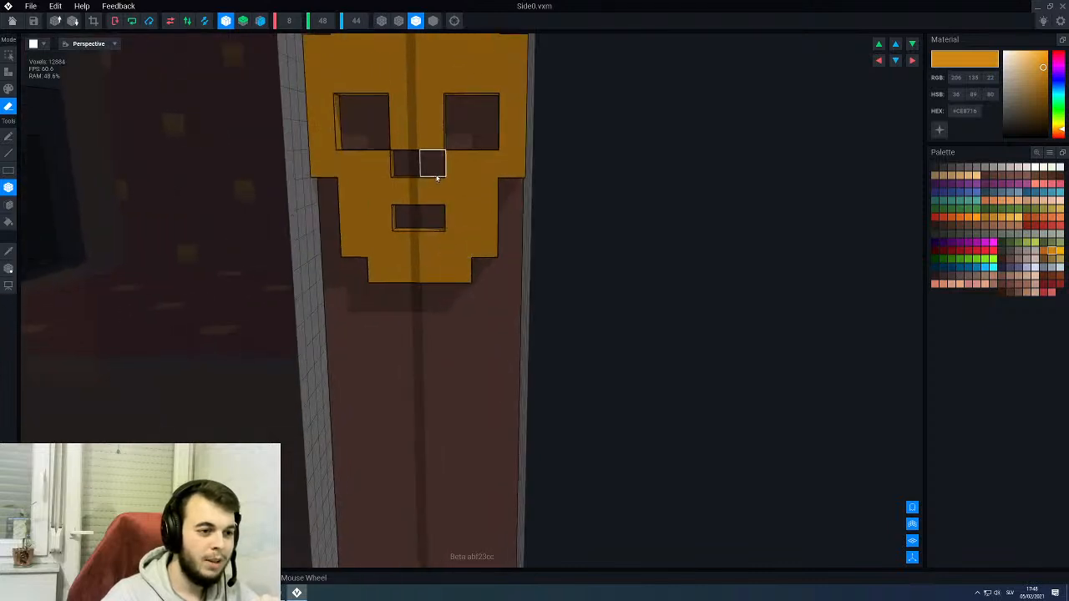
- Try filling the upper row of both eye sockets with gold voxels, and undo it
scroll(437, 176, "up", 1)
scroll(439, 177, "down", 3)
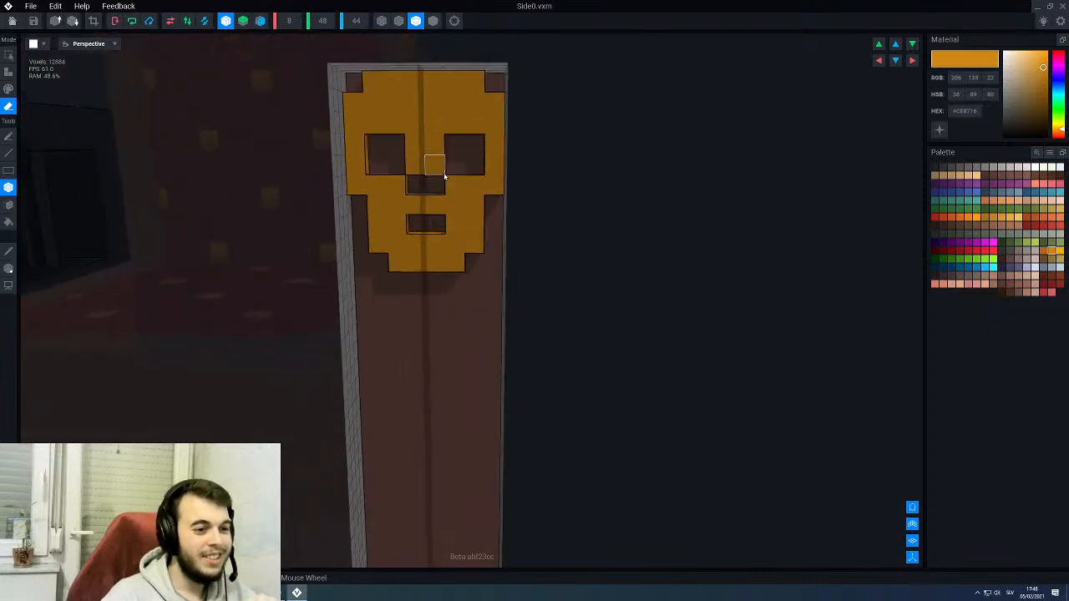
mouse_move(447, 175)
right_mouse_down()
mouse_move(419, 175)
mouse_move(449, 164)
mouse_move(454, 176)
right_mouse_up()
key("a")
key("l")
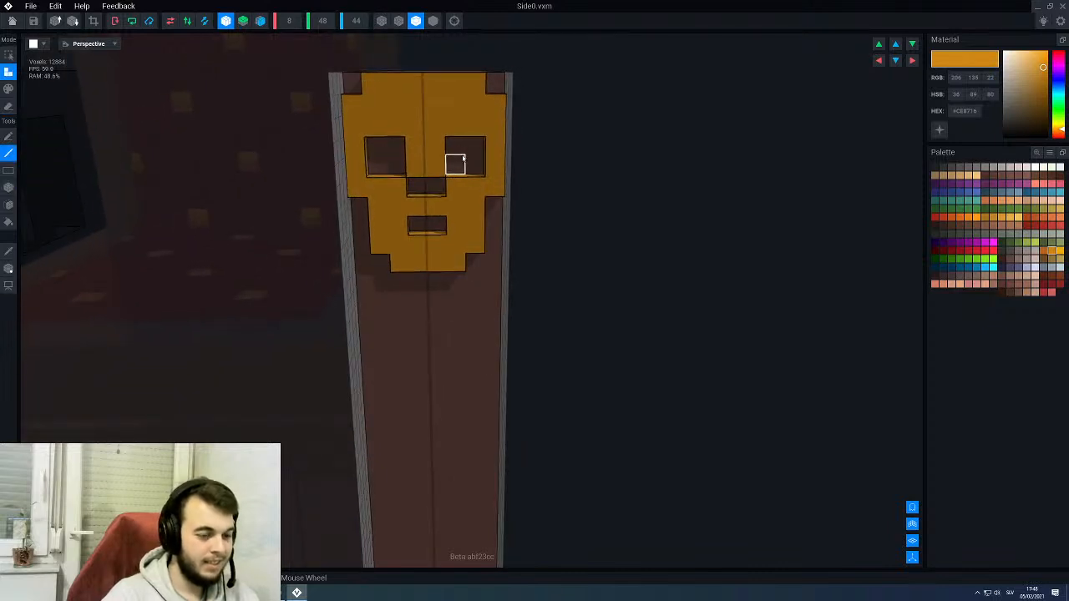
left_click_drag(460, 149, 474, 149)
right_click_drag(465, 222, 463, 219)
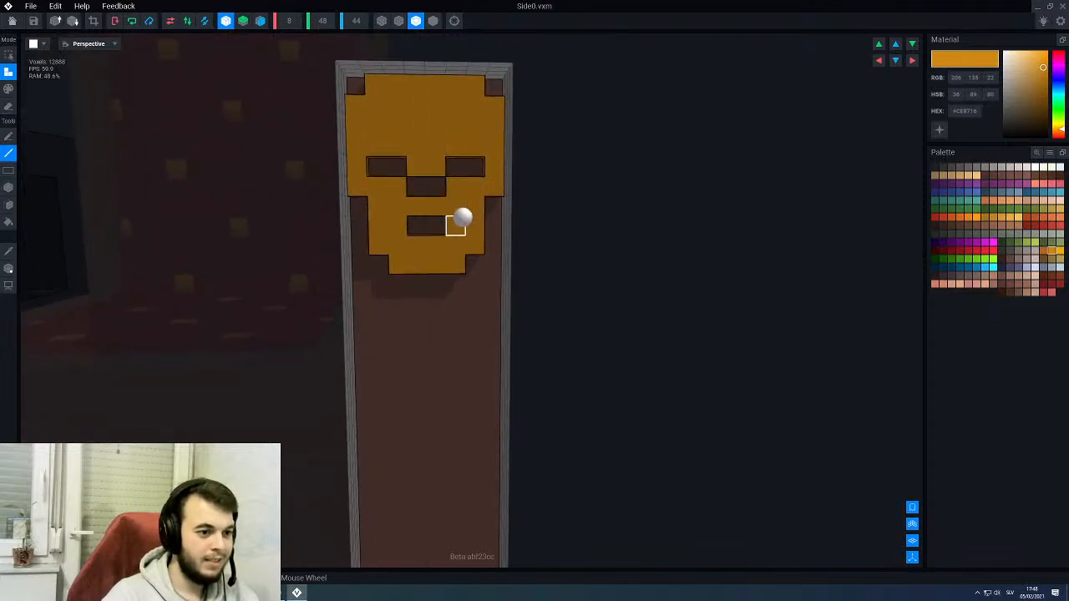
key("ctrl+z")
scroll(458, 216, "up", 2)
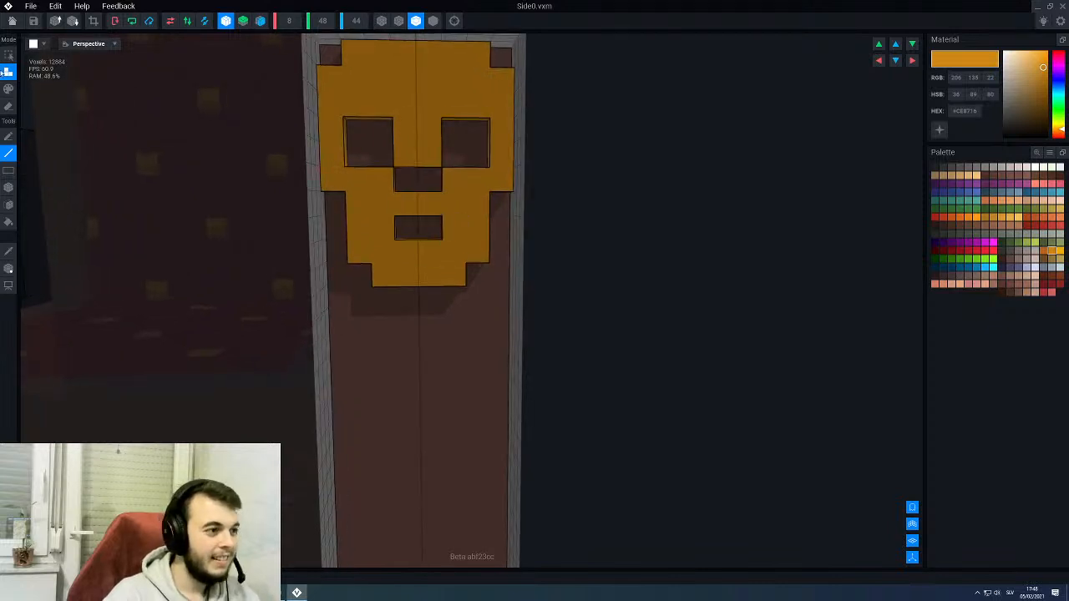
- Return to the throne rig, inspect the gold skulls on both armrests, and reopen the Side0 armrest for editing
left_click(12, 21)
left_click(467, 199)
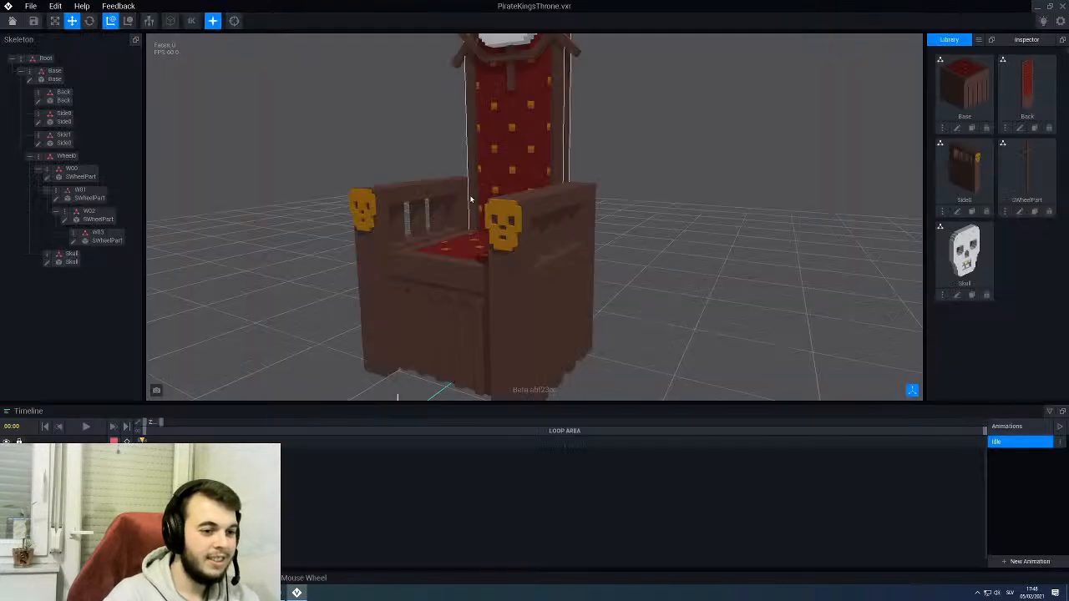
right_click_drag(466, 276, 476, 272)
scroll(524, 235, "up", 4)
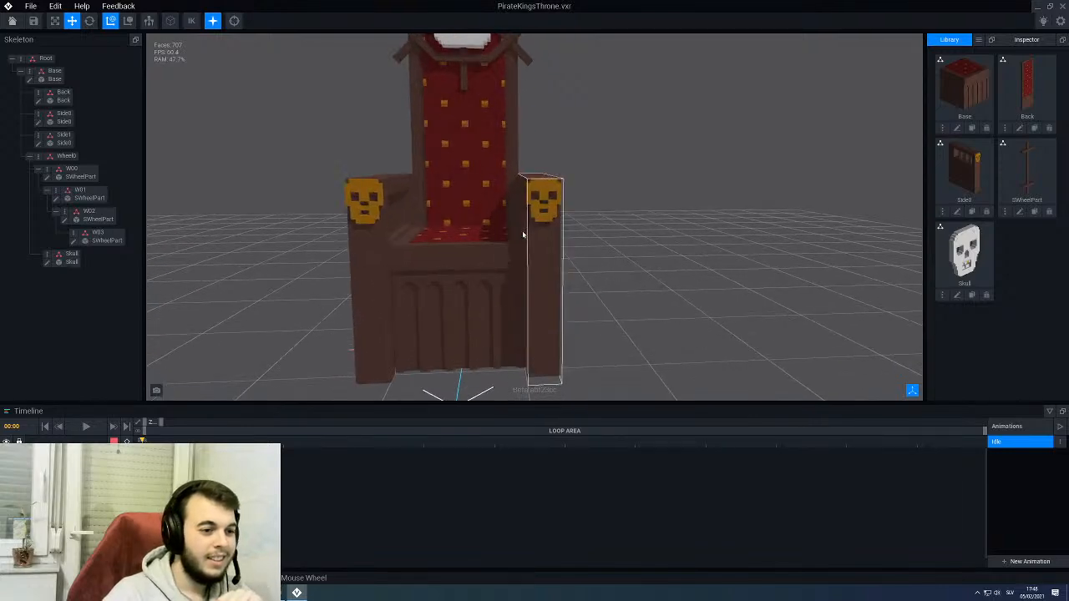
right_click_drag(523, 234, 530, 231)
scroll(512, 203, "up", 3)
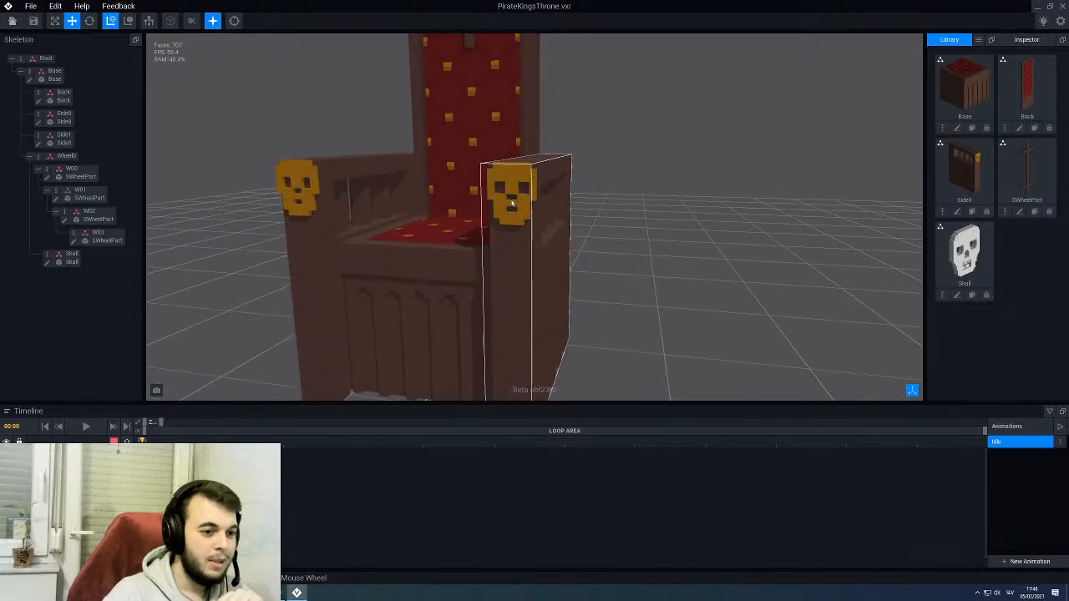
left_click(512, 203)
left_click(38, 123)
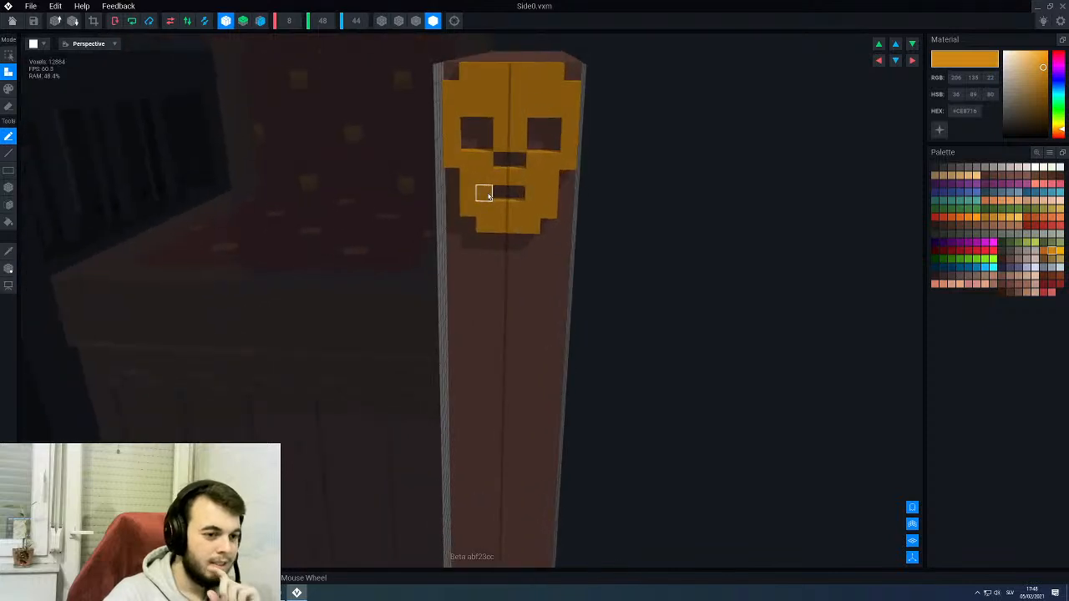
- Try widening the skull's mouth opening to four voxels, and undo it
scroll(489, 195, "up", 1)
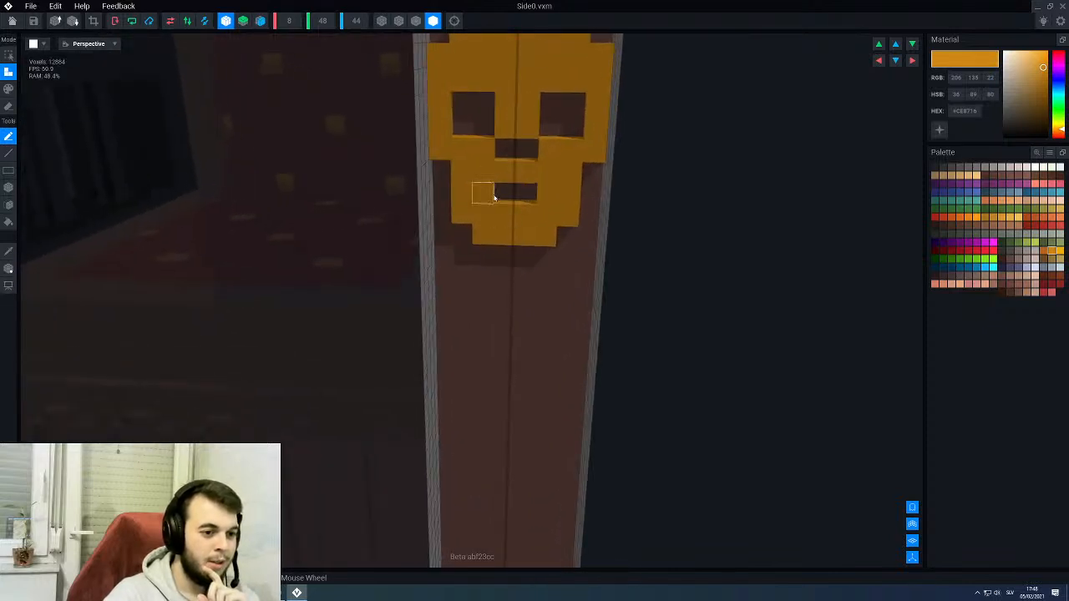
key("e")
key("l")
left_click(491, 197)
right_click_drag(515, 214, 518, 215)
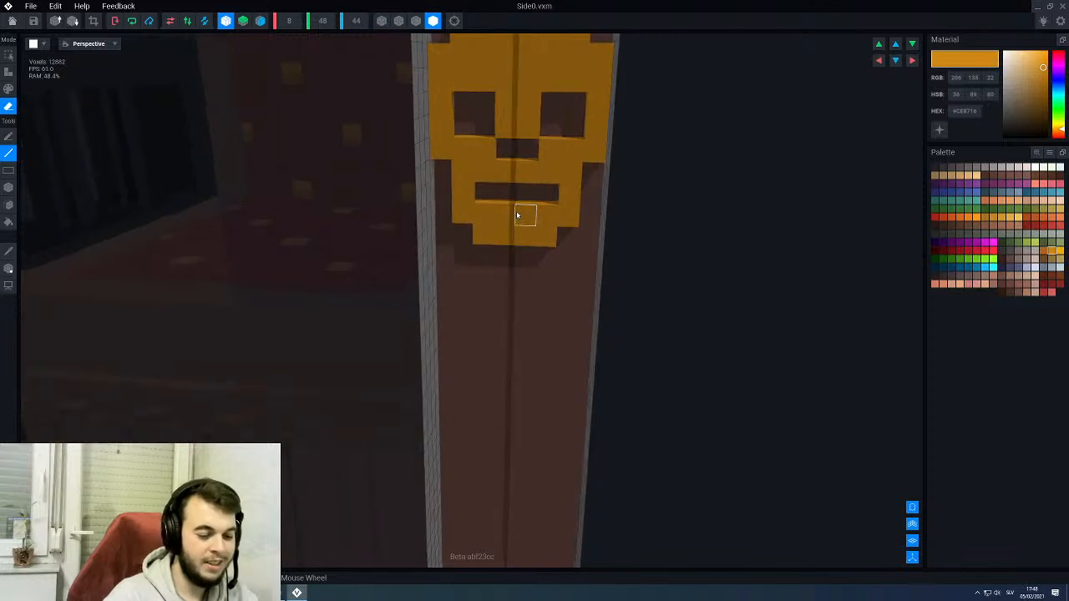
key("ctrl+z")
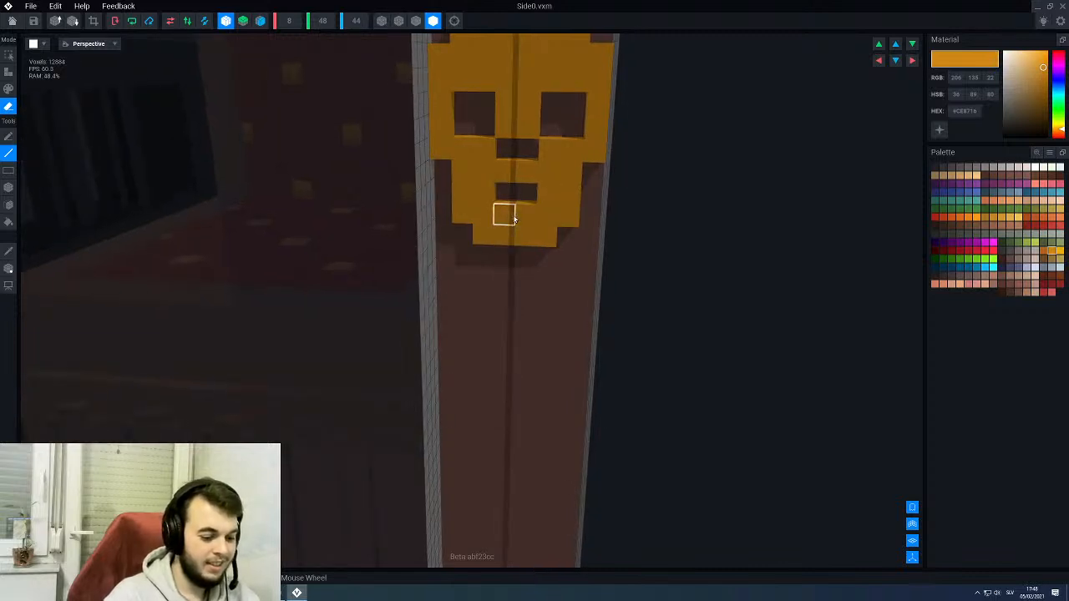
- Try moving the mouth opening one row lower, undo that, and refill the lower row with gold
left_click(514, 219)
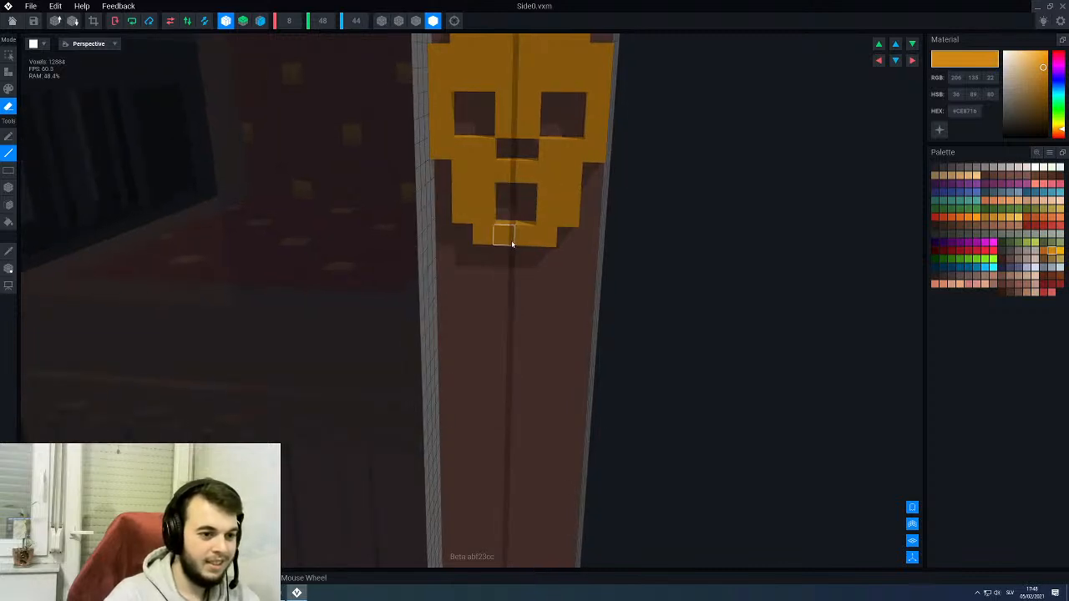
key("t")
left_click(501, 195)
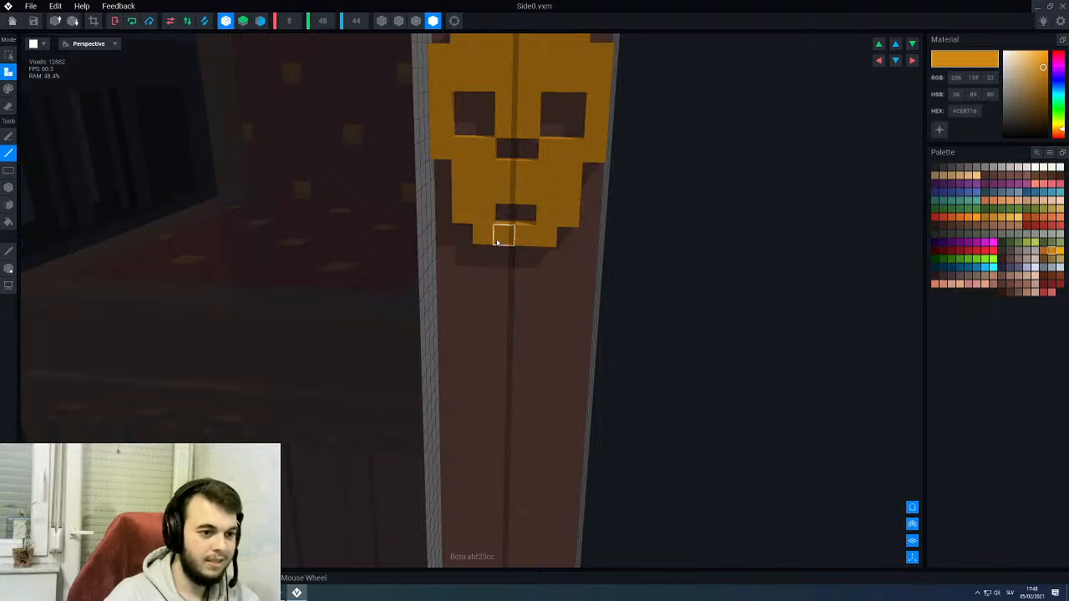
scroll(508, 226, "down", 2)
scroll(512, 212, "up", 3)
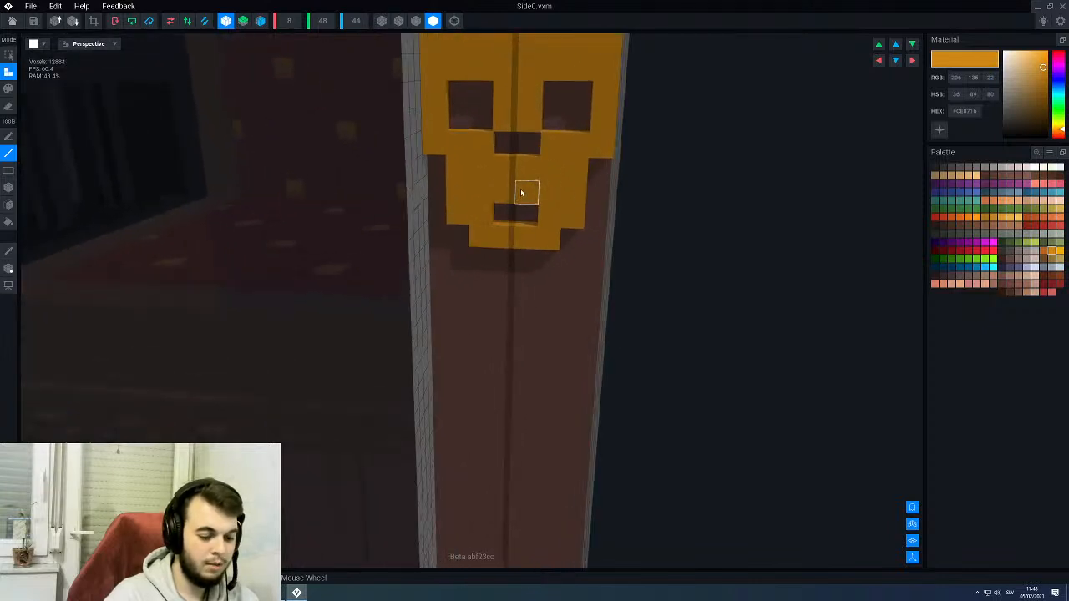
key("ctrl+z")
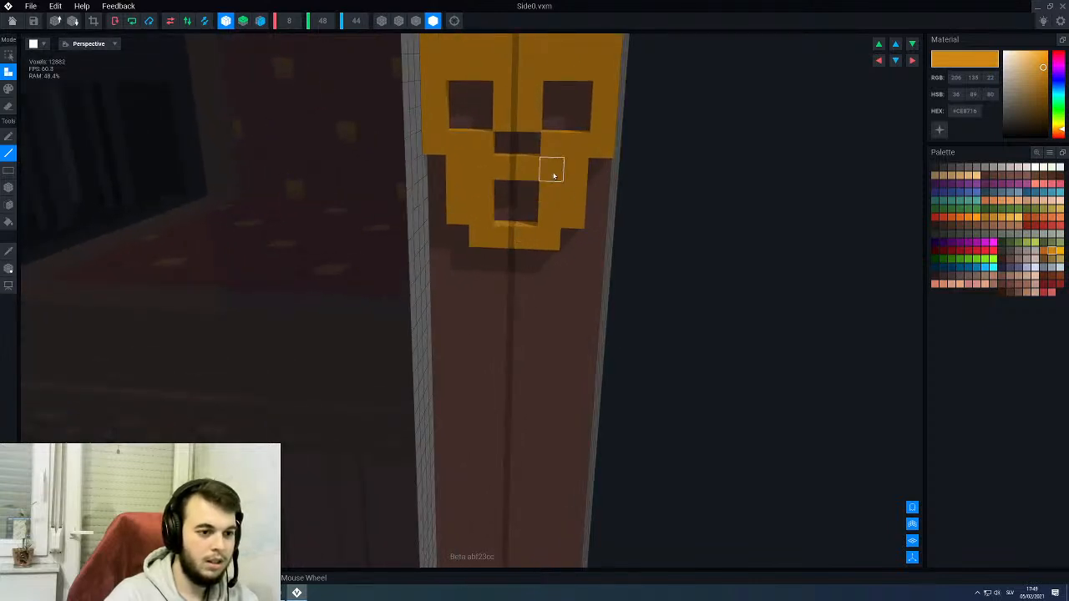
left_click(526, 214)
scroll(526, 217, "down", 3)
mouse_move(525, 217)
right_mouse_down()
mouse_move(553, 216)
mouse_move(523, 214)
right_mouse_up()
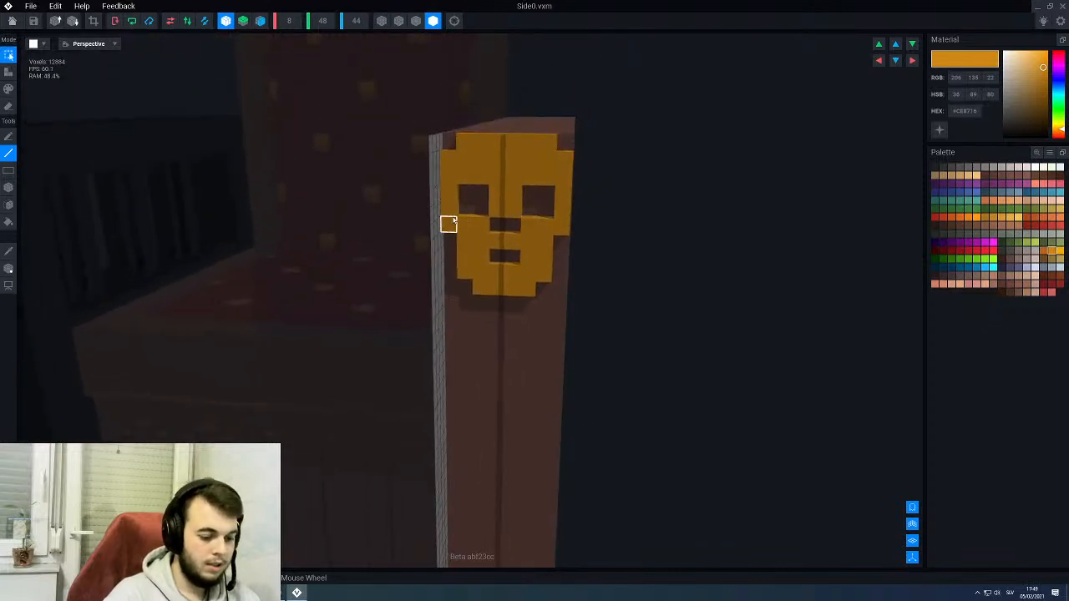
- Select all the gold skull voxels and try to pull them outward from the armrest's front
key("f")
left_click(547, 162)
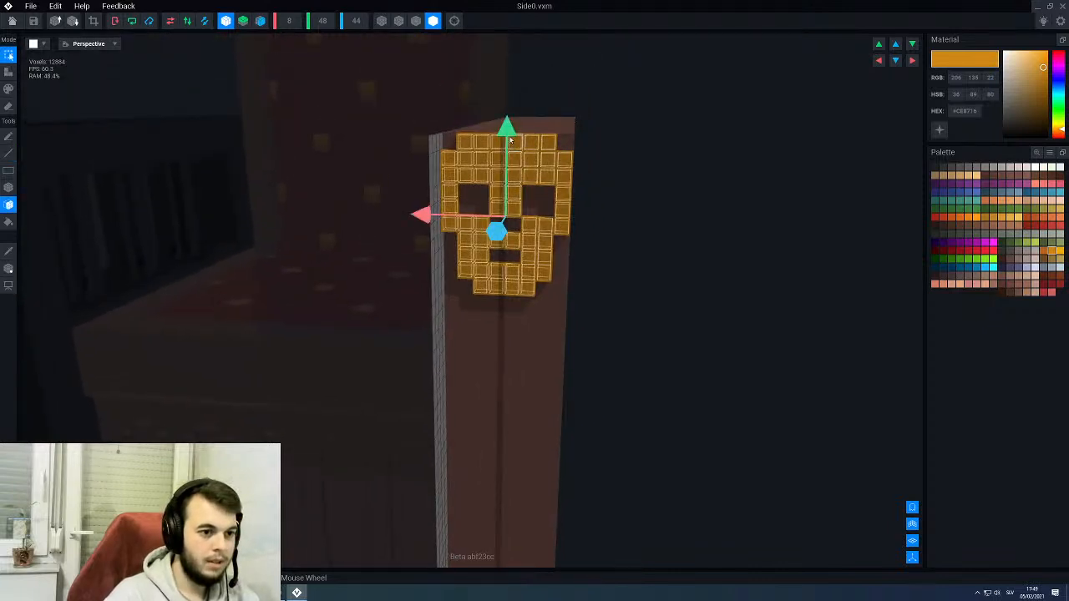
left_click_drag(496, 229, 495, 252)
right_click_drag(496, 246, 519, 239)
scroll(519, 240, "up", 3)
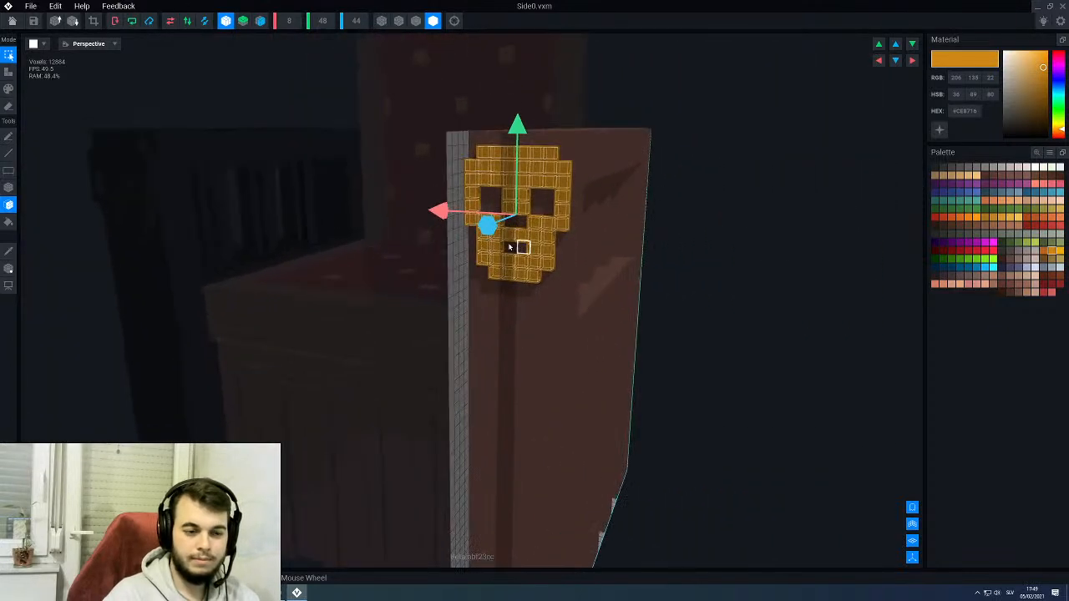
left_click(8, 269)
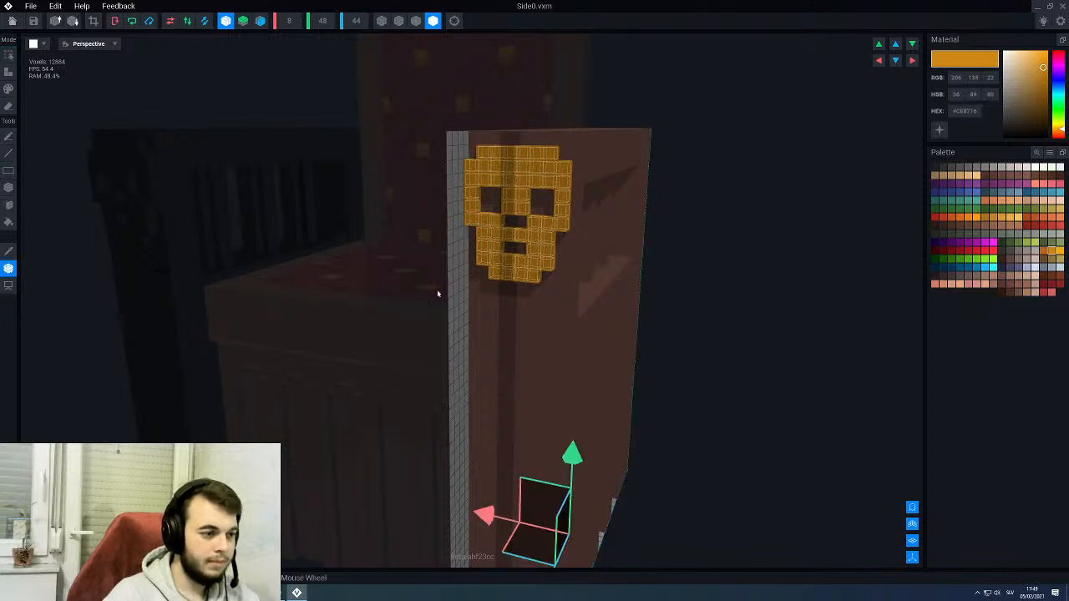
left_click(7, 275)
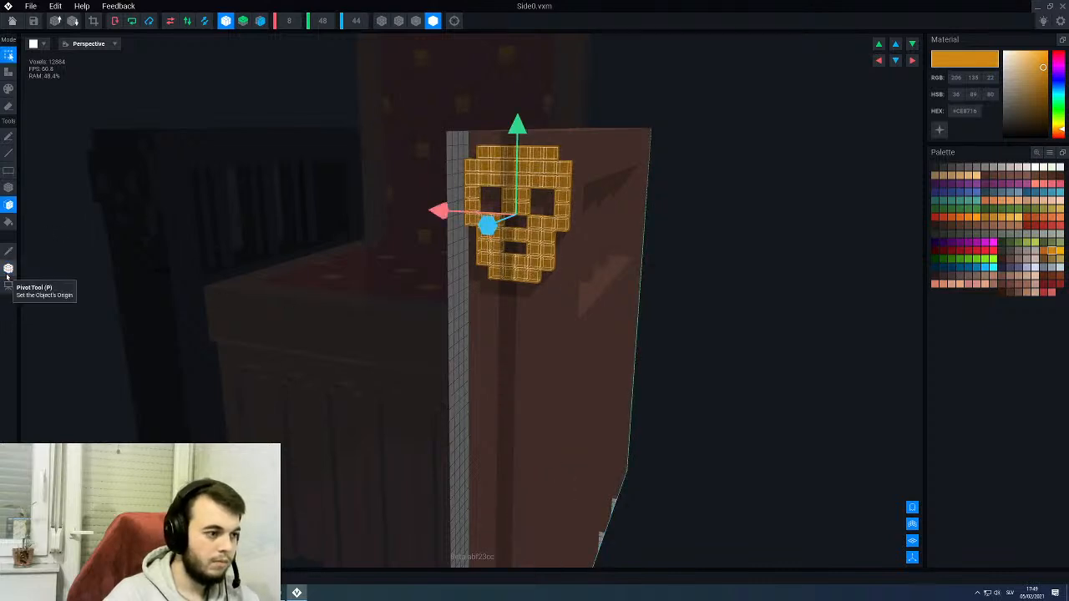
left_click(7, 276)
left_click(6, 276)
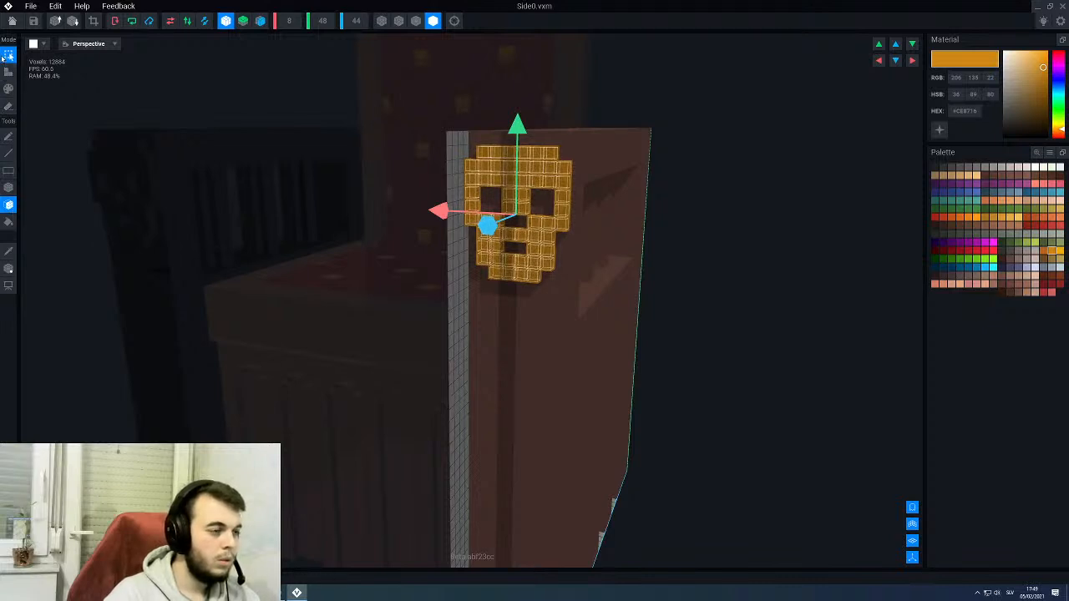
- Extrude the gold skull's front face outward by one voxel layer and switch the shading to show outlined edges
left_click(8, 71)
right_click_drag(468, 232, 424, 114)
scroll(533, 237, "up", 3)
left_click(514, 233)
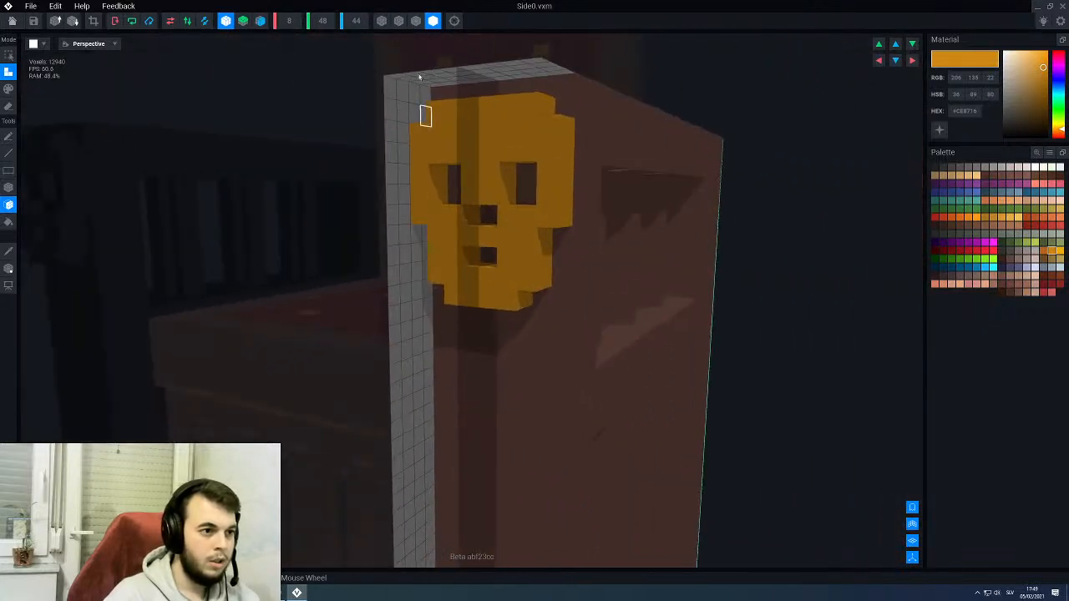
left_click(416, 21)
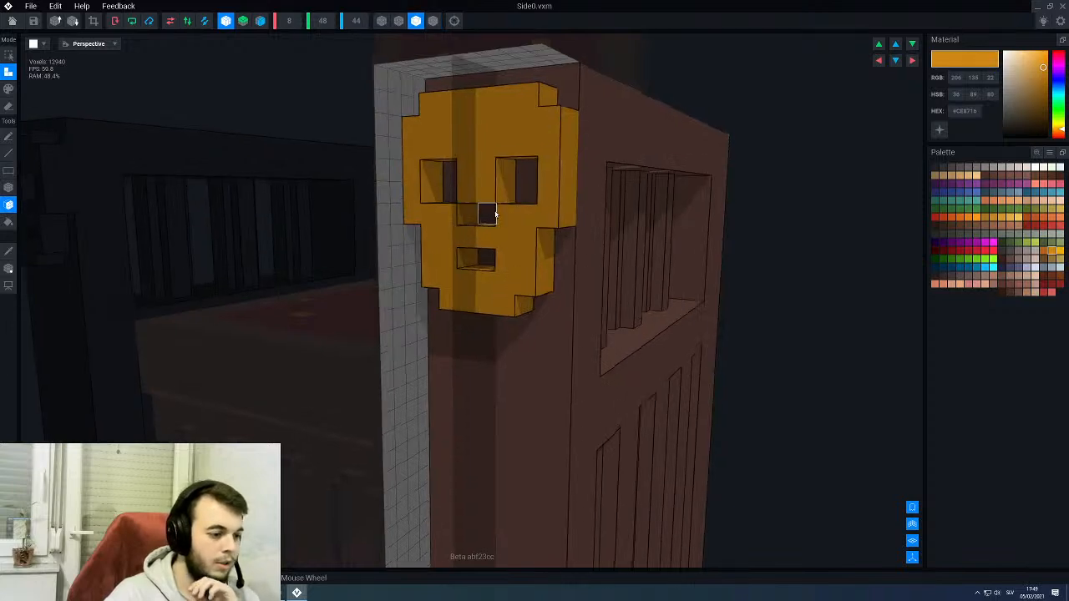
scroll(487, 205, "up", 2)
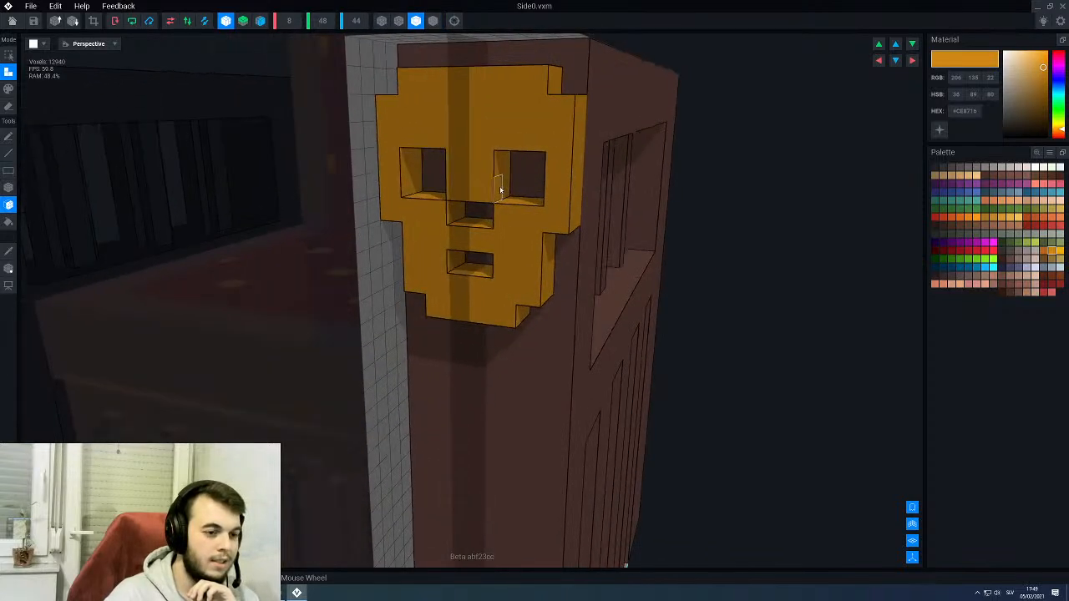
- Box-fill a second raised gold layer over the skull's forehead, eye surrounds and cheeks
scroll(495, 192, "up", 2)
scroll(497, 198, "down", 3)
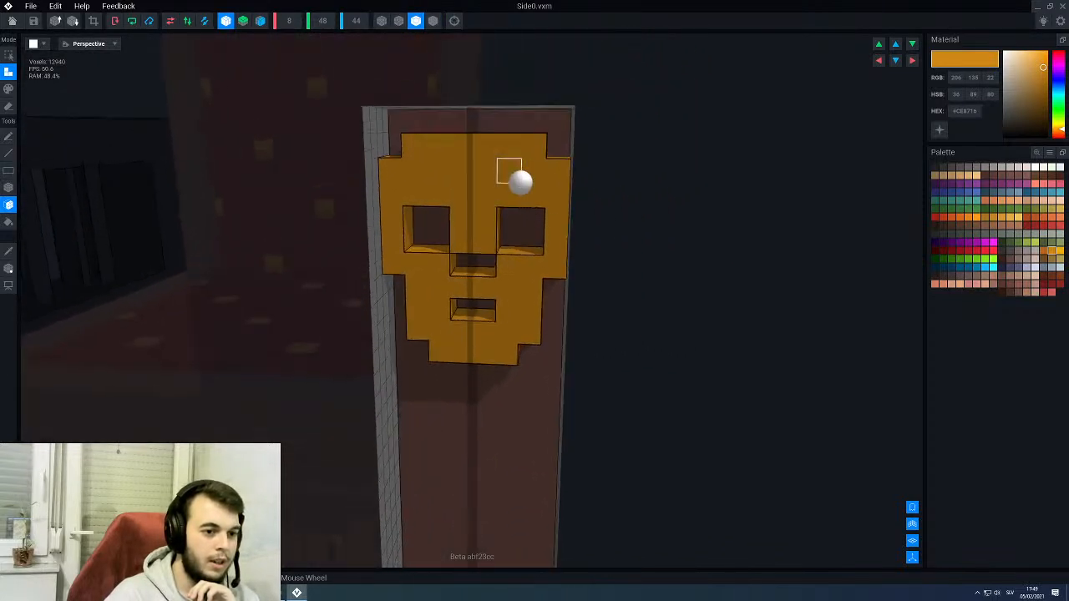
key("b")
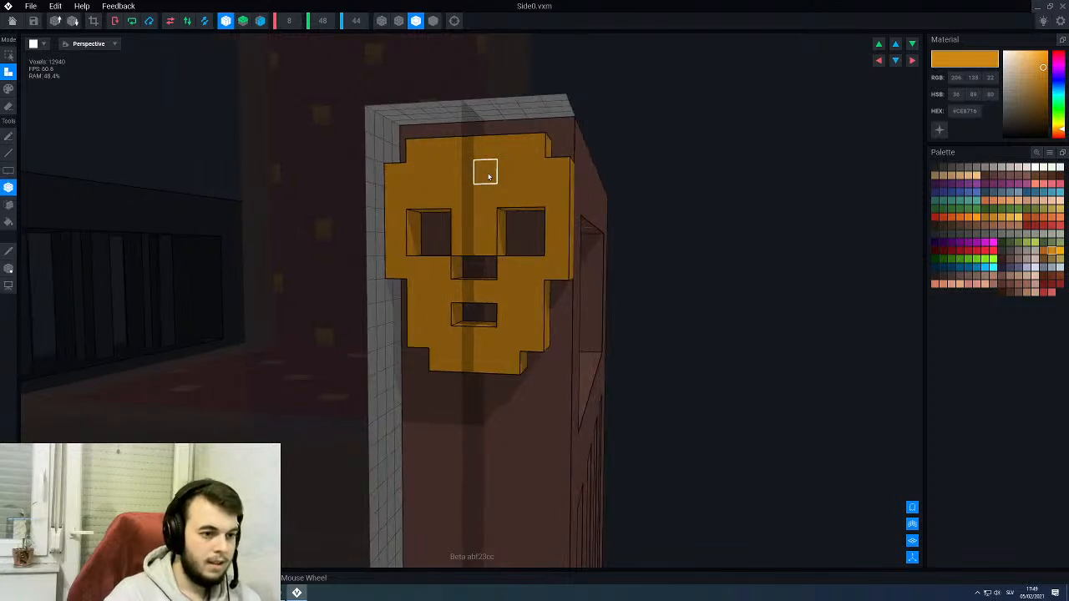
left_click_drag(535, 193, 555, 248)
mouse_move(517, 301)
right_mouse_down()
mouse_move(549, 264)
mouse_move(529, 291)
mouse_move(506, 292)
right_mouse_up()
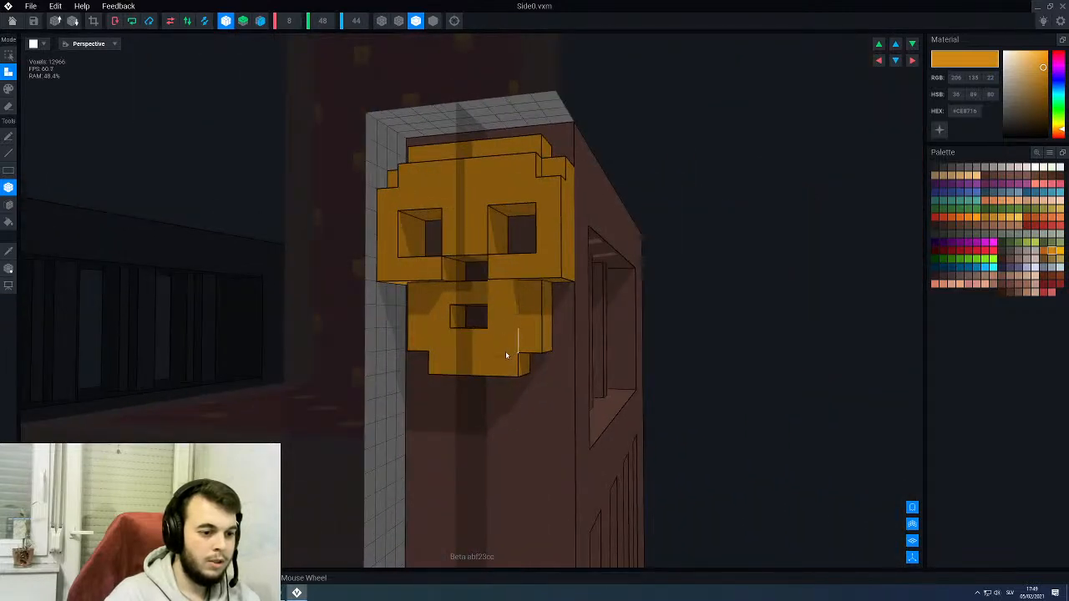
- Build the raised gold layer around the skull's mouth, filling both jaw sides and the strips above and below the opening
left_click_drag(506, 352, 504, 351)
right_click_drag(503, 350, 497, 300)
left_click(476, 296)
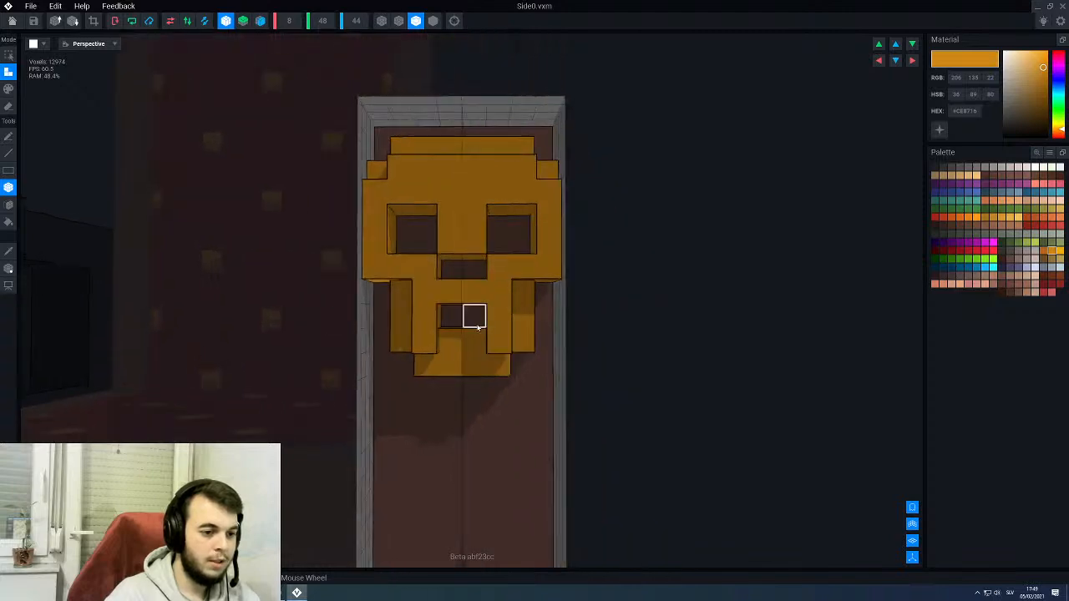
left_click(477, 343)
right_click_drag(478, 364, 514, 281)
scroll(502, 292, "down", 3)
right_click_drag(499, 281, 489, 254)
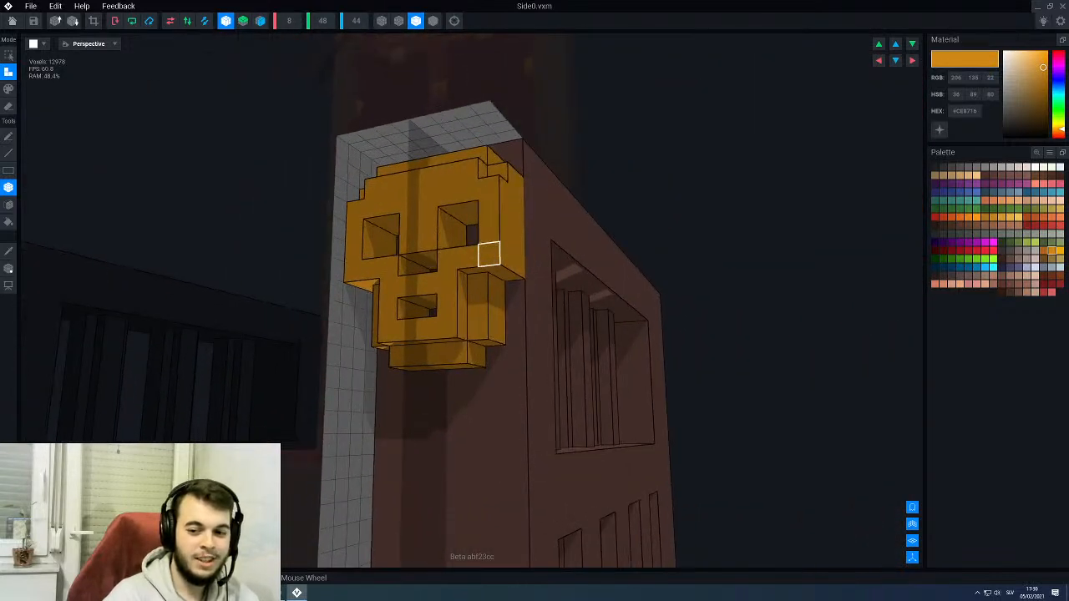
- Extend the raised gold layer down over the skull's chin and along the jaw's upper corners
right_click_drag(460, 282, 454, 334)
scroll(454, 310, "up", 5)
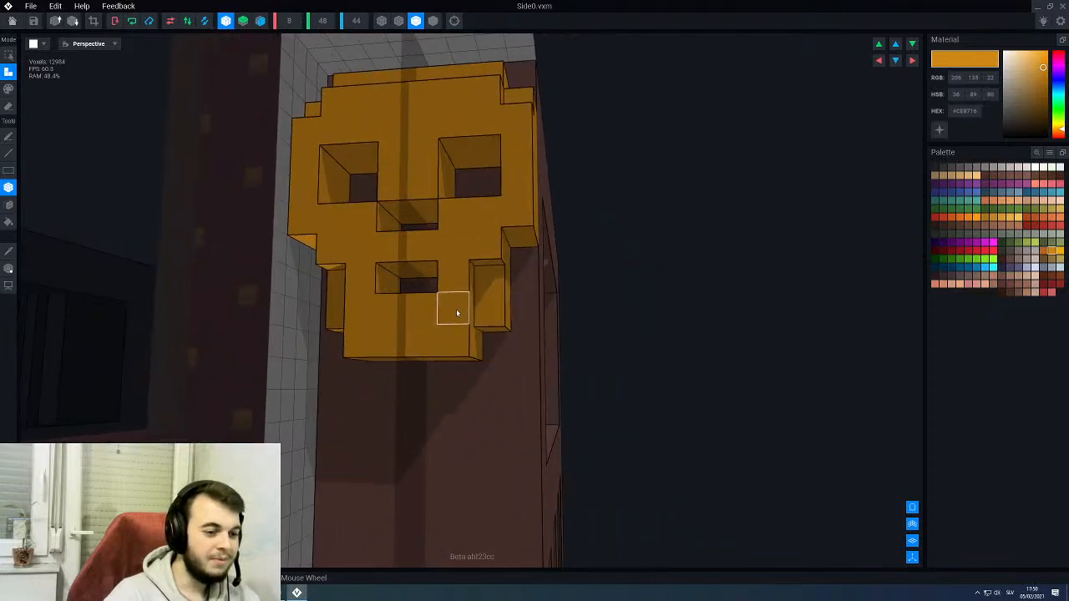
scroll(484, 282, "down", 2)
right_click_drag(456, 276, 545, 252)
- Crop the Side0 volume to its voxels and return to the throne rig, saving the changes
scroll(489, 270, "down", 2)
left_click(94, 22)
scroll(272, 227, "down", 2)
left_click(11, 21)
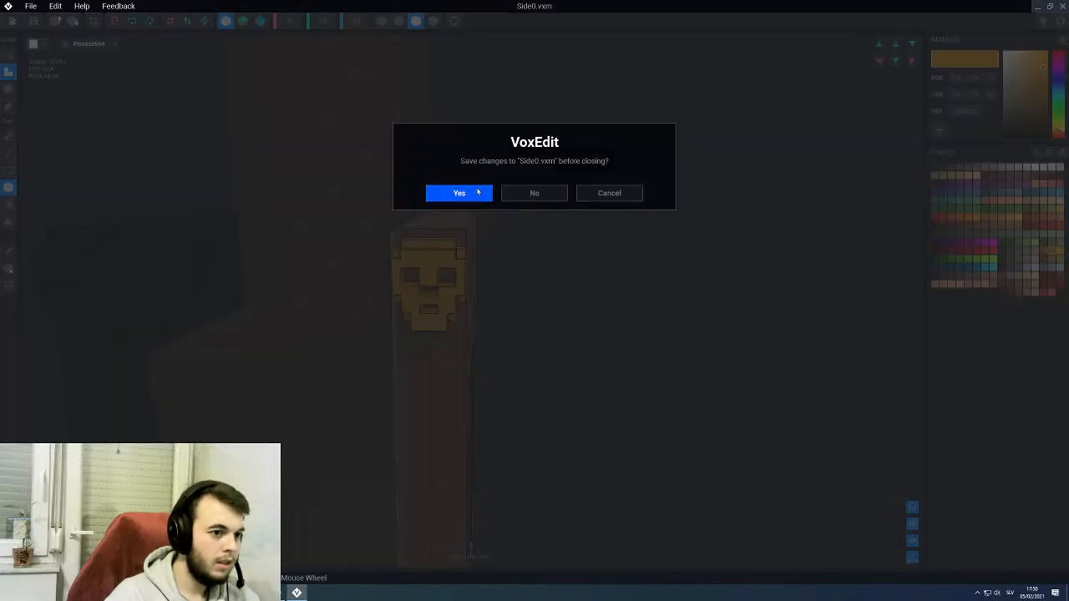
left_click(459, 193)
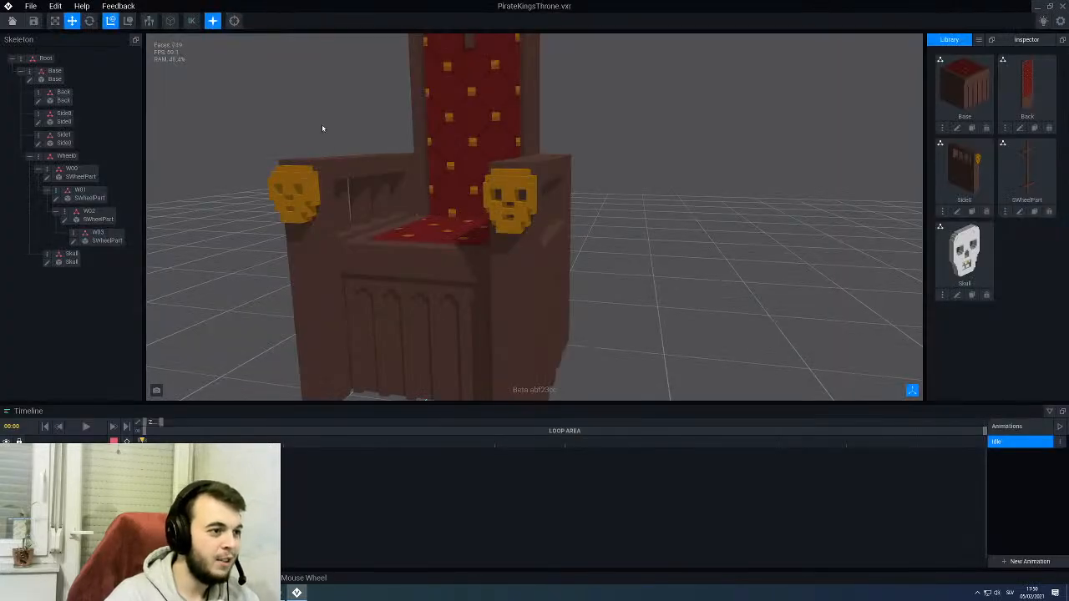
- Inspect the skull ornaments on the assembled throne, and reopen Side0 for editing with outlined-edge shading
scroll(322, 128, "down", 5)
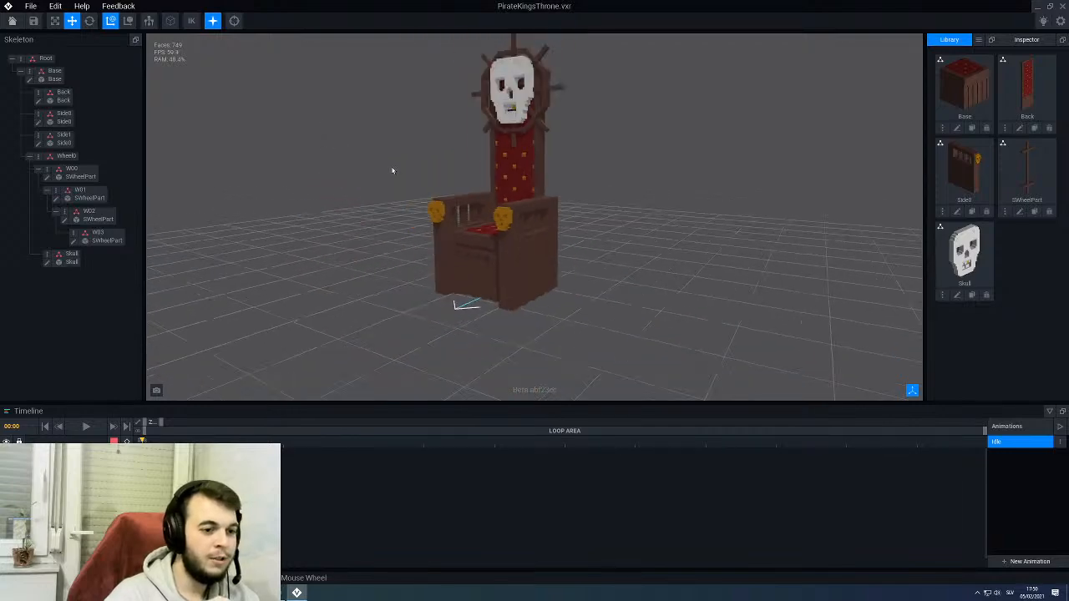
right_click_drag(438, 198, 480, 234)
scroll(439, 198, "up", 3)
scroll(483, 226, "up", 2)
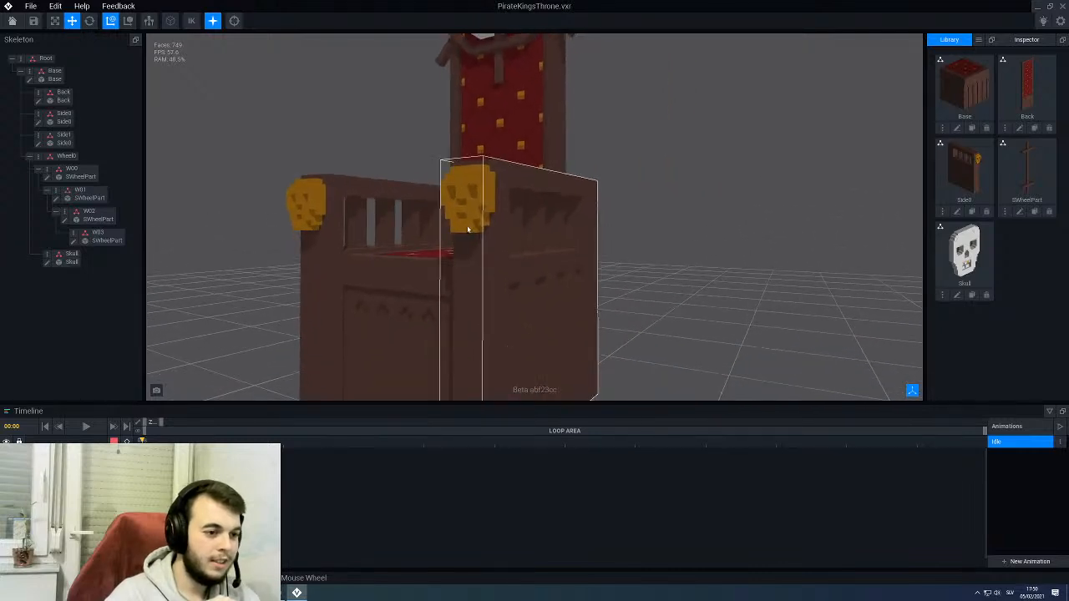
left_click(59, 117)
left_click(37, 123)
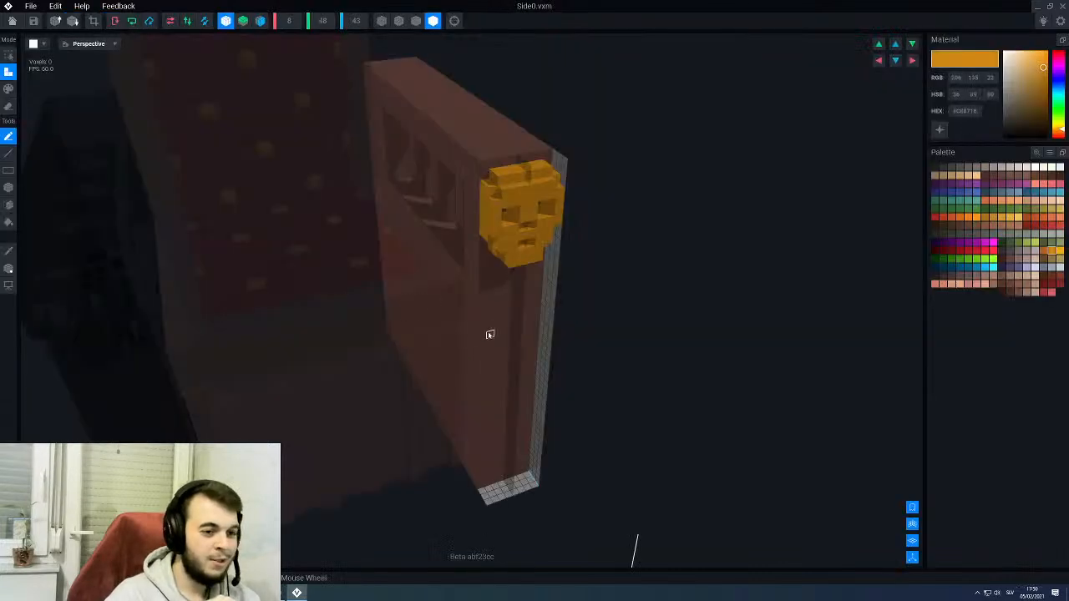
left_click(416, 22)
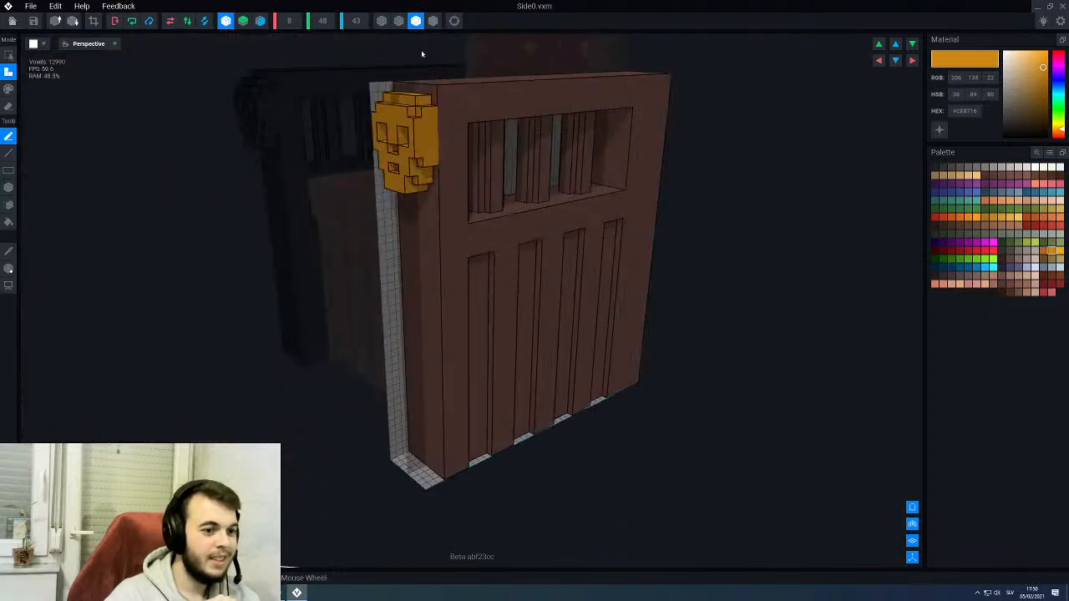
- Choose the darker brown #573B34 and set up line painting for the armrest's outer side
right_click_drag(544, 278, 540, 277)
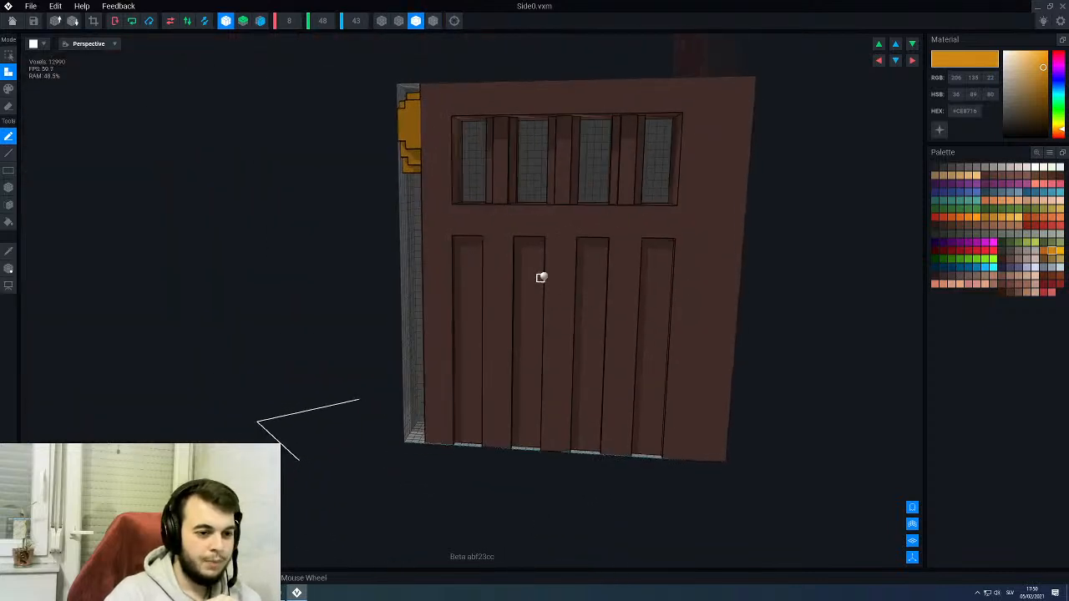
scroll(526, 240, "up", 2)
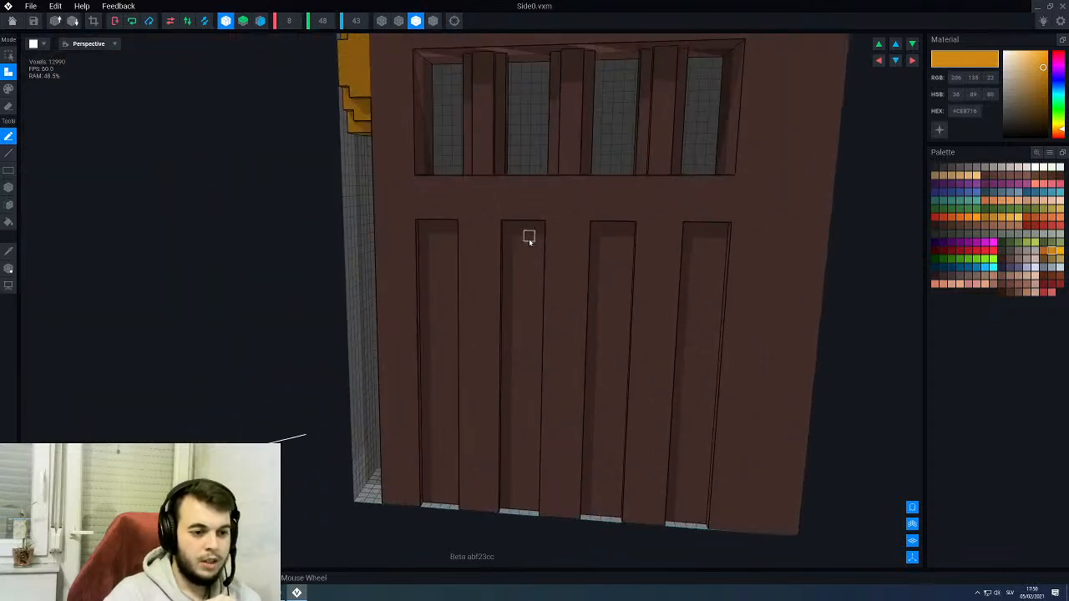
left_click(515, 303, "alt")
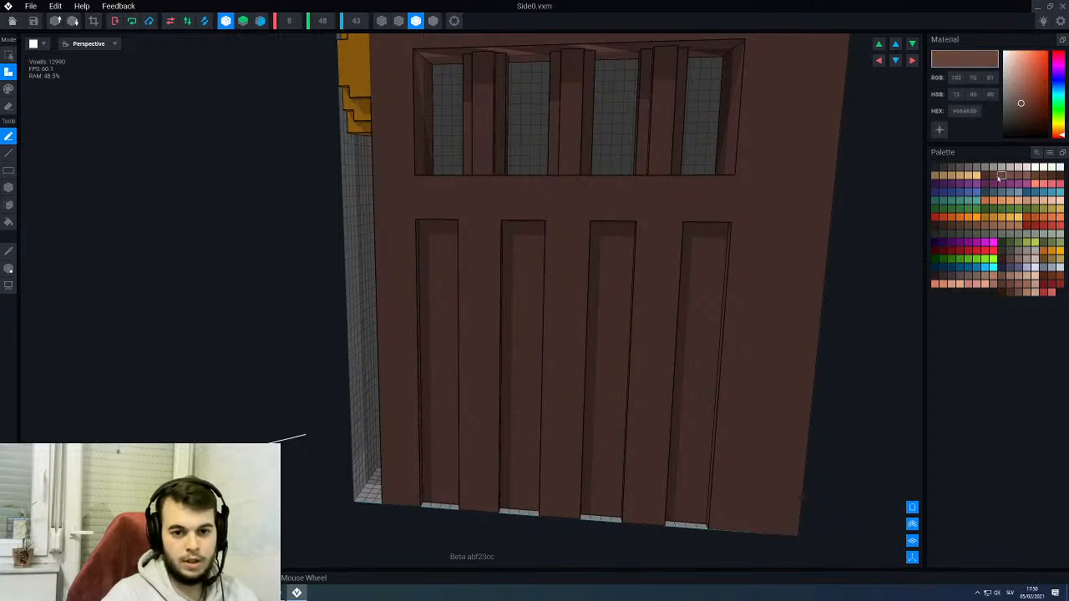
left_click(994, 176)
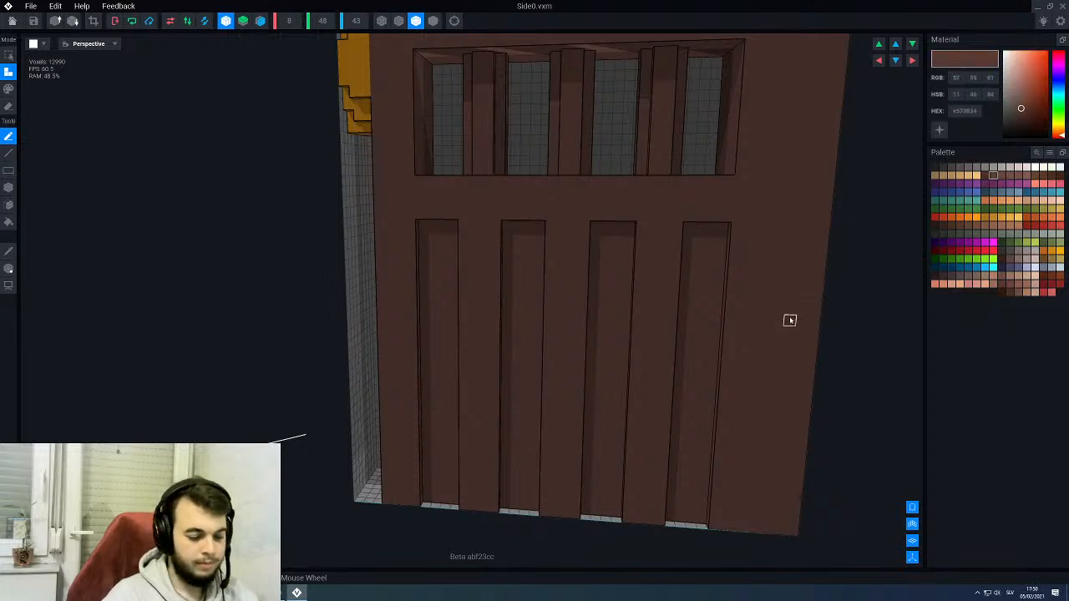
key("p")
key("l")
middle_click_drag(430, 244, 542, 227)
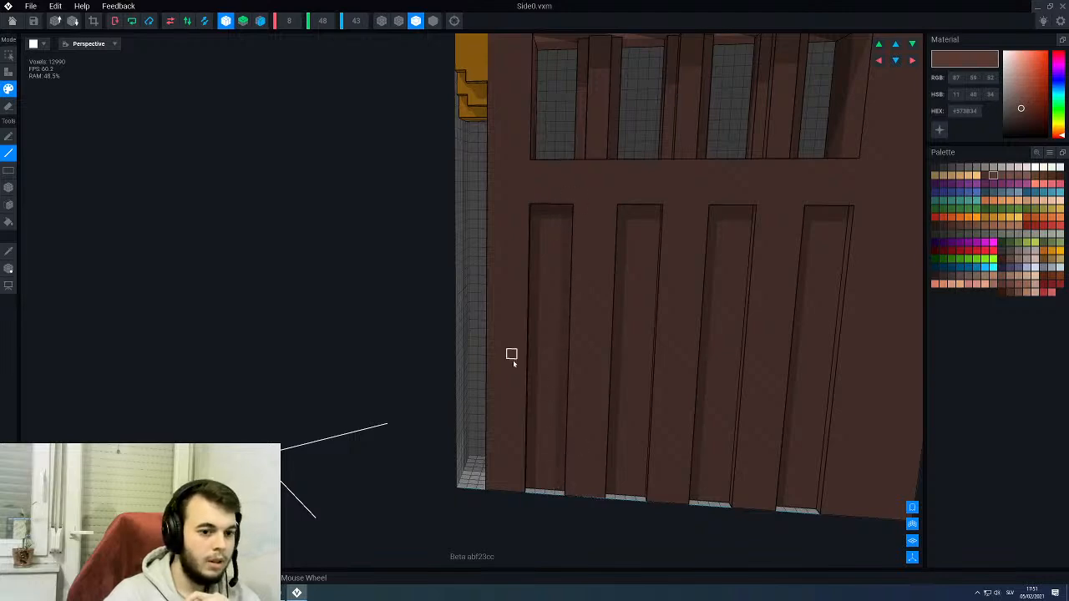
mouse_move(744, 405)
right_mouse_down()
mouse_move(477, 289)
mouse_move(740, 318)
right_mouse_up()
scroll(729, 315, "down", 2)
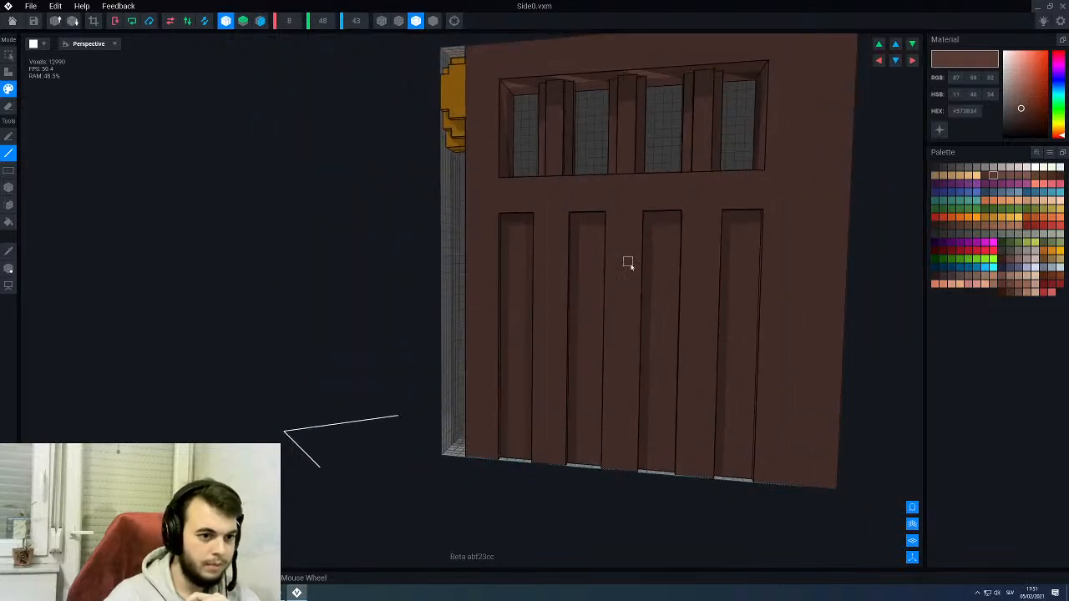
right_click_drag(620, 261, 594, 240)
- Switch the mirroring from the X axis to the Z axis and hide the surrounding throne parts
left_click(225, 20)
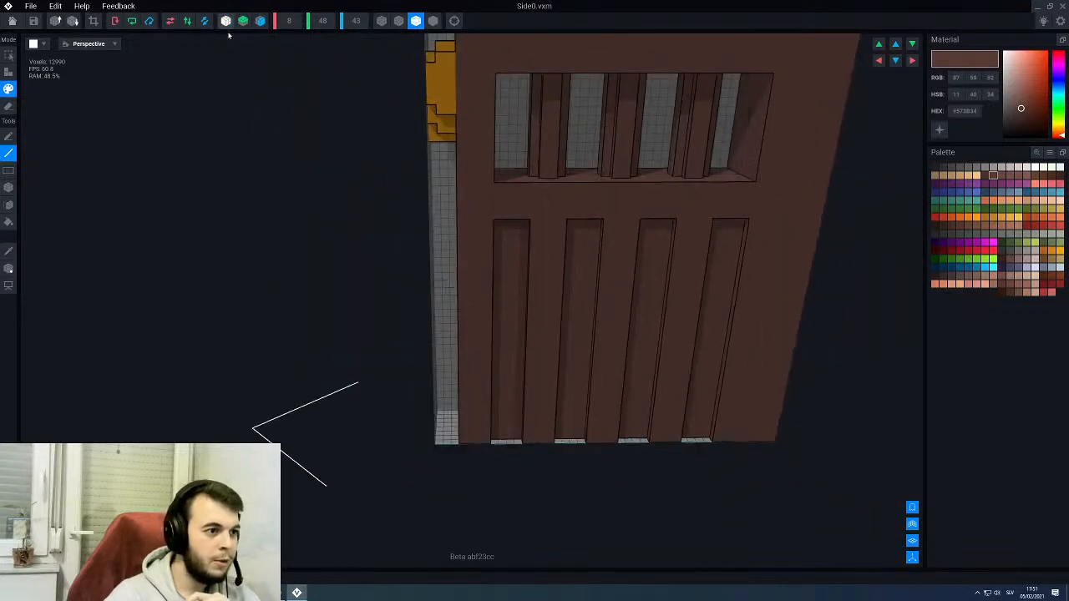
left_click(226, 21)
scroll(485, 244, "up", 5)
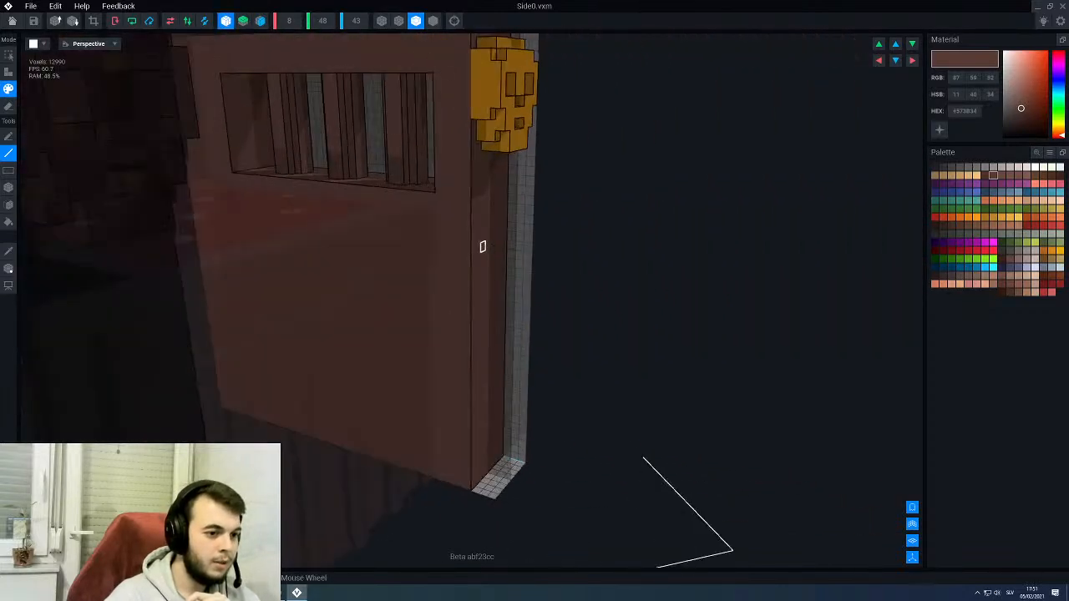
right_click_drag(484, 243, 401, 204)
left_click(225, 22)
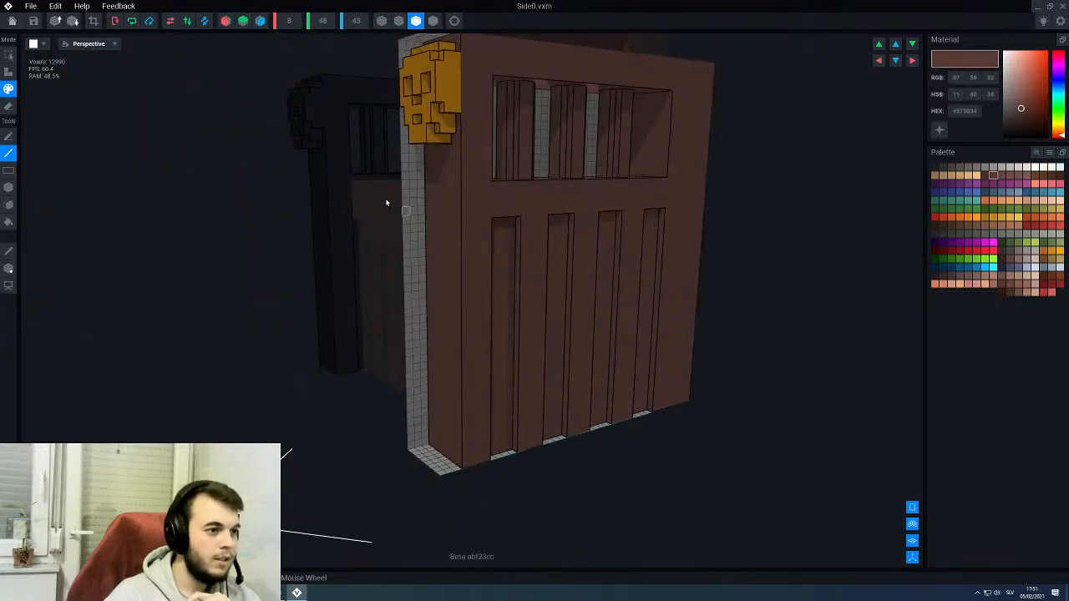
left_click(260, 21)
right_click_drag(606, 298, 551, 291)
scroll(552, 290, "down", 2)
scroll(545, 290, "up", 3)
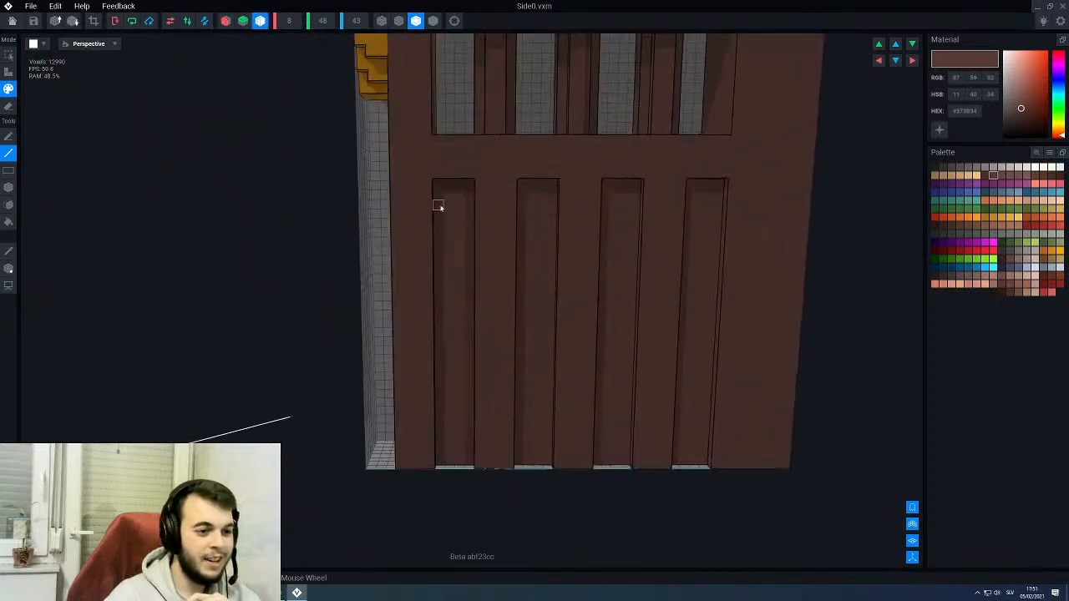
right_click_drag(433, 203, 427, 218)
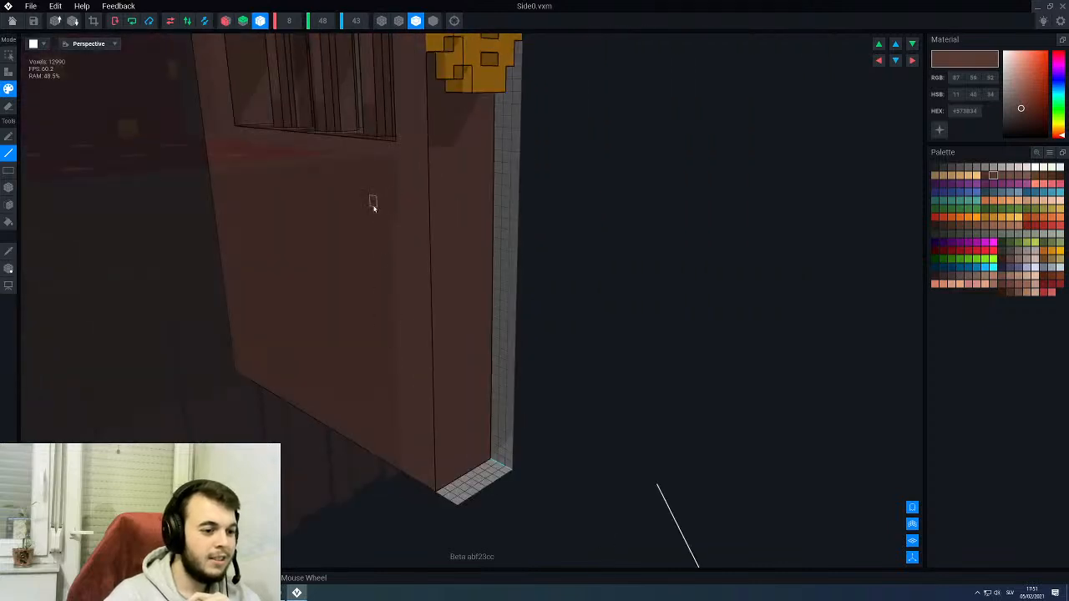
right_click_drag(393, 195, 403, 207)
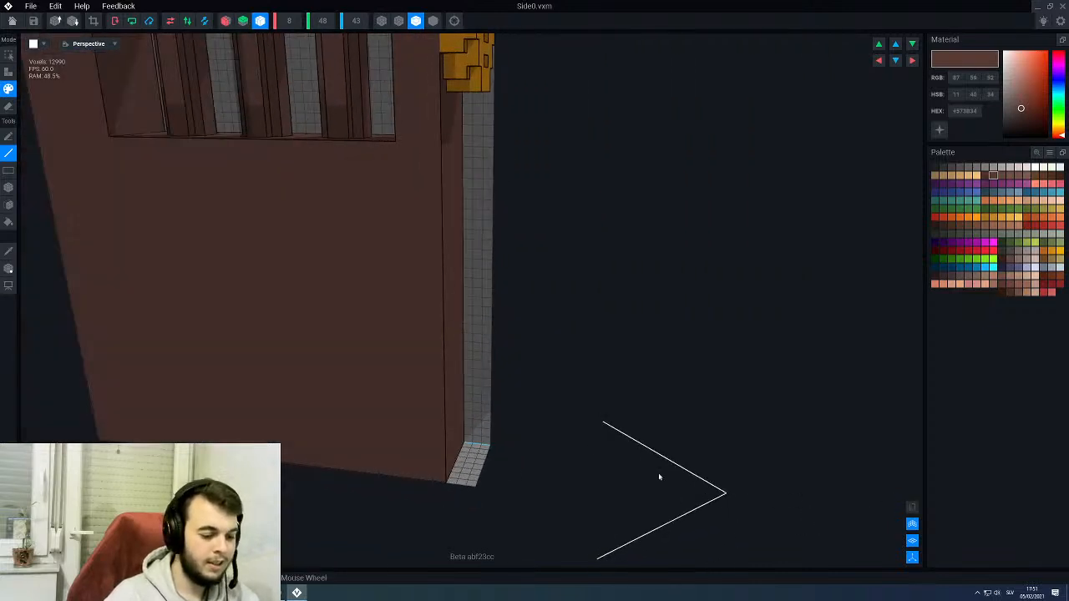
- Try recessing the armrest's inner lower panel by erasing a large box from it
key("e")
key("b")
right_click_drag(486, 374, 449, 309)
mouse_move(403, 169)
left_mouse_down()
mouse_move(259, 390)
mouse_move(110, 481)
left_mouse_up()
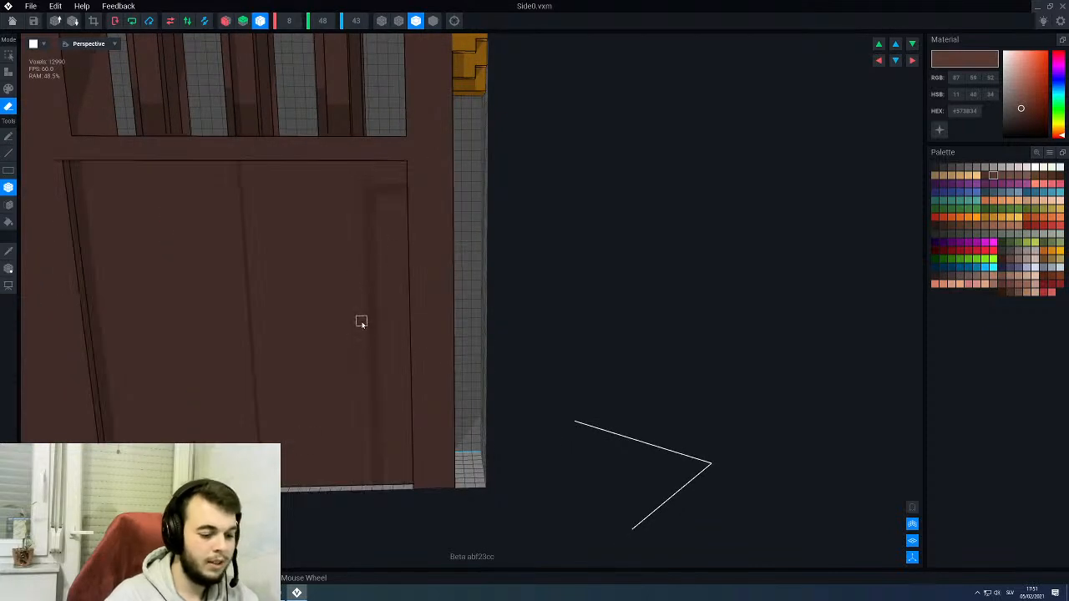
right_click_drag(359, 322, 577, 364)
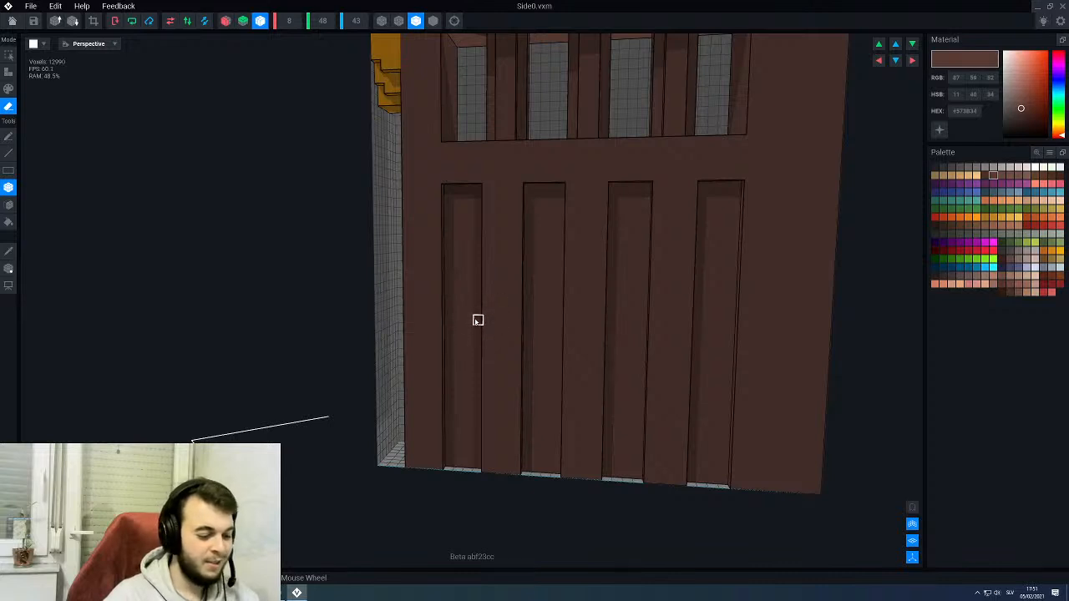
- Return to line painting on the armrest's outer side with its four recessed panels in view
key("p")
key("l")
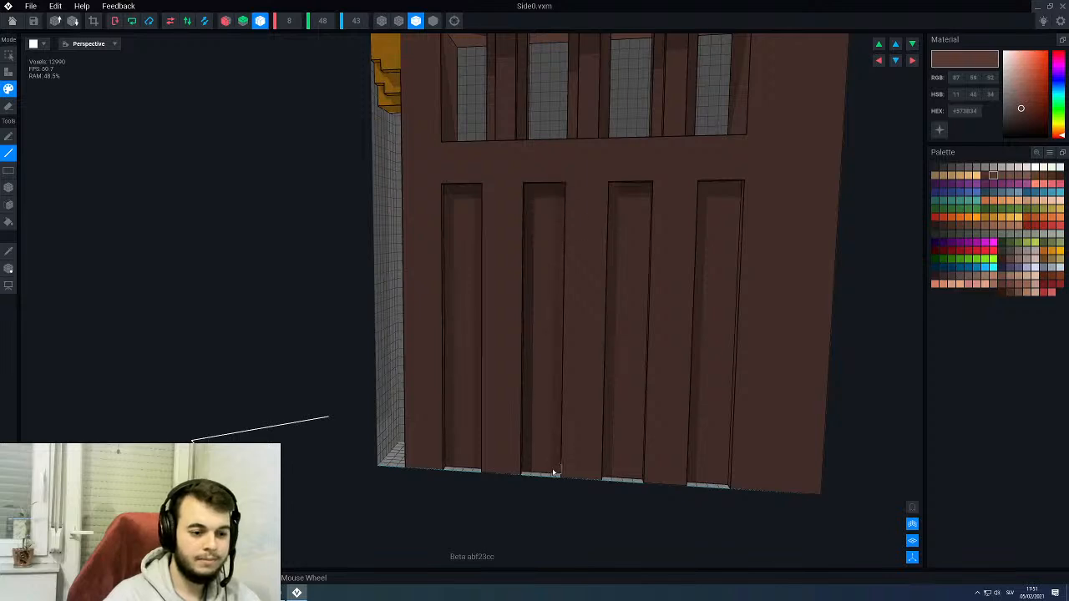
right_click_drag(598, 436, 591, 382)
right_click_drag(581, 321, 576, 320)
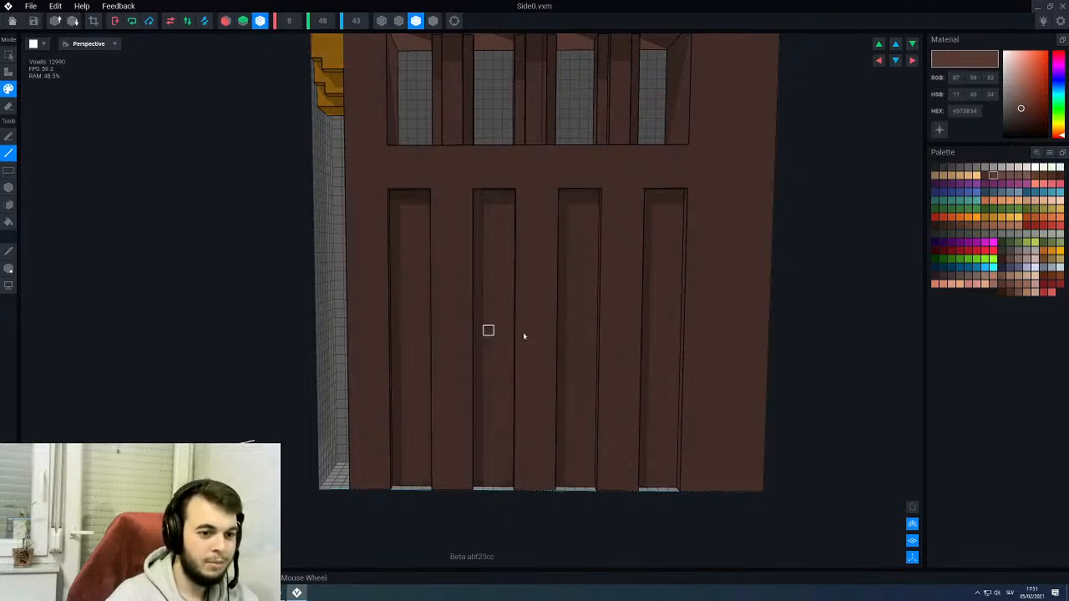
right_click_drag(524, 336, 710, 272)
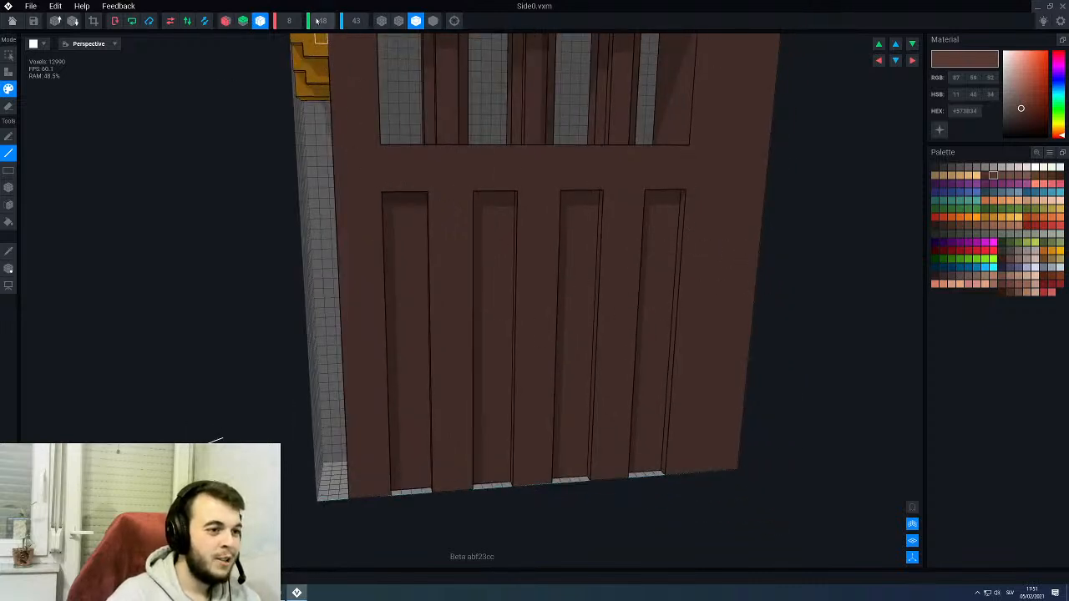
- Try moving the pivot along the Z axis to 24, and move it back
left_click(8, 269)
right_click_drag(500, 407, 505, 445)
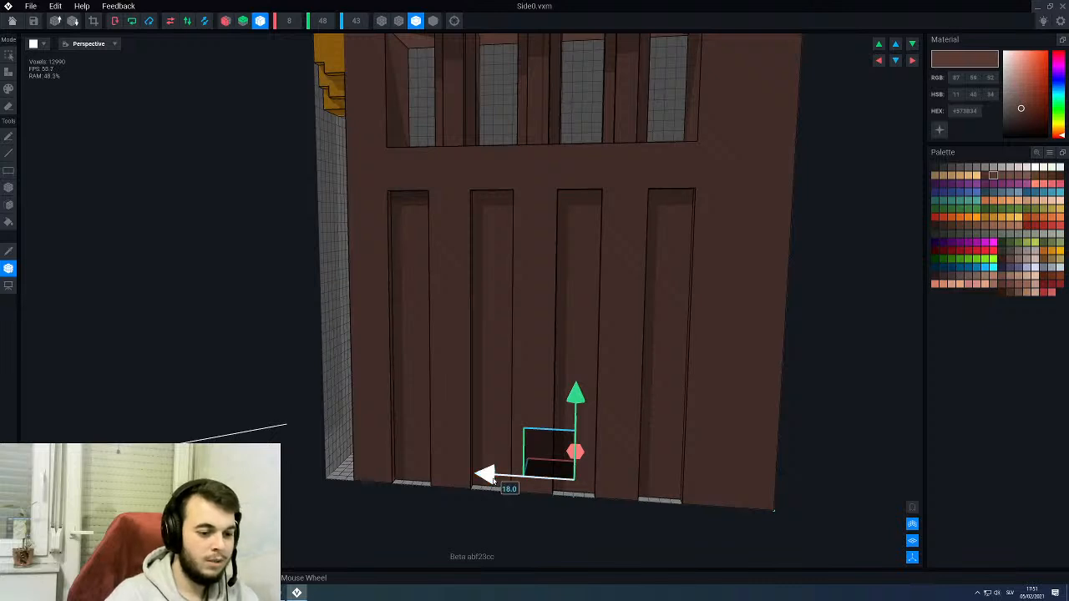
left_click_drag(493, 479, 435, 480)
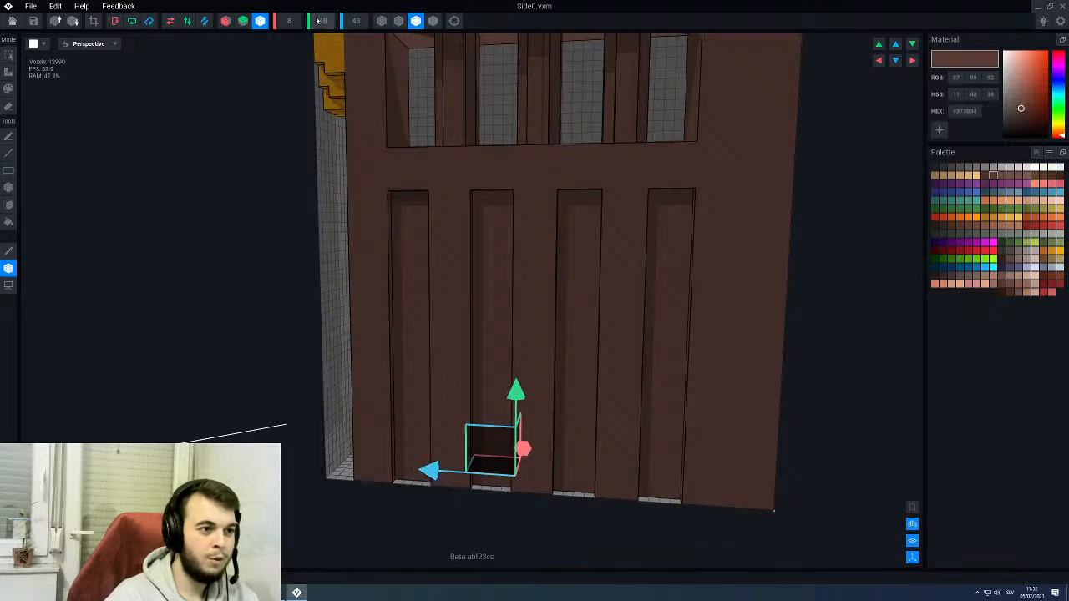
mouse_move(467, 287)
right_mouse_down()
mouse_move(507, 288)
mouse_move(467, 287)
right_mouse_up()
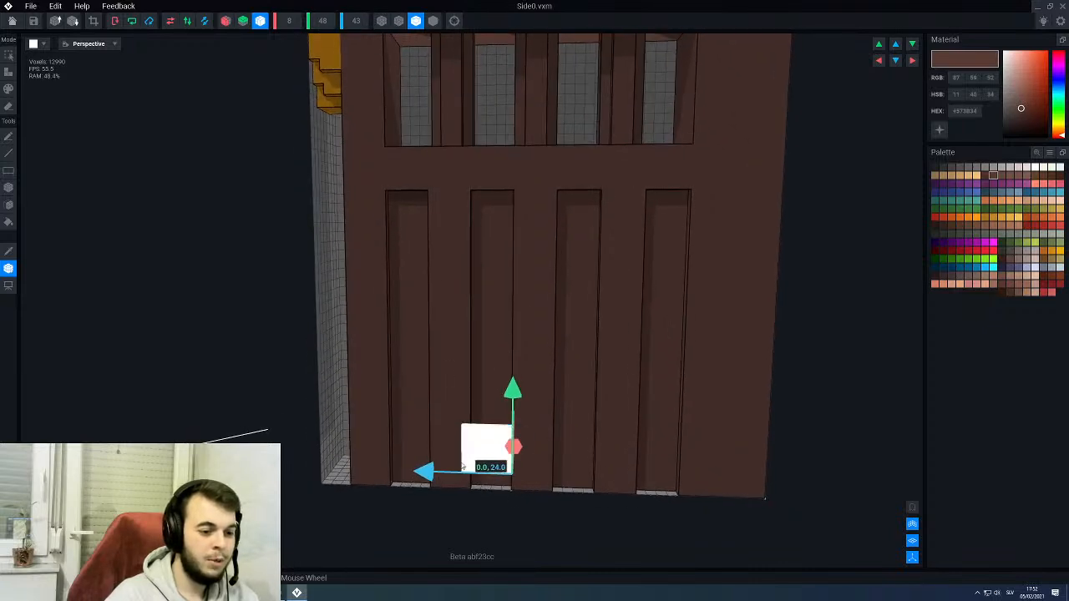
left_click_drag(425, 472, 486, 474)
- Set line painting again with Z-axis mirroring and start on the recessed panel nearest the skull in #573B34
left_click(9, 152)
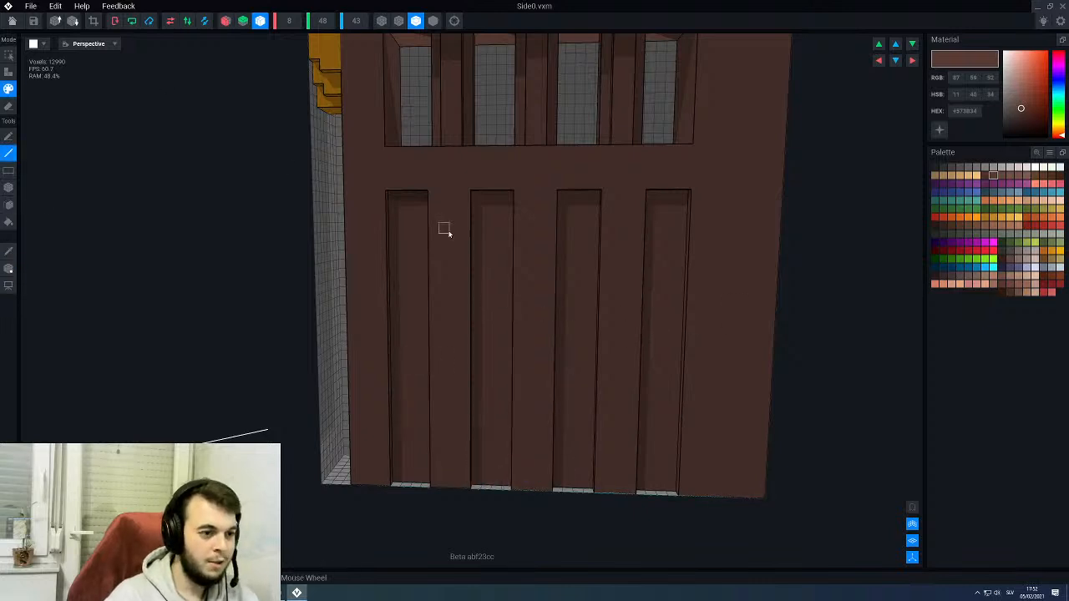
right_click_drag(448, 234, 425, 210)
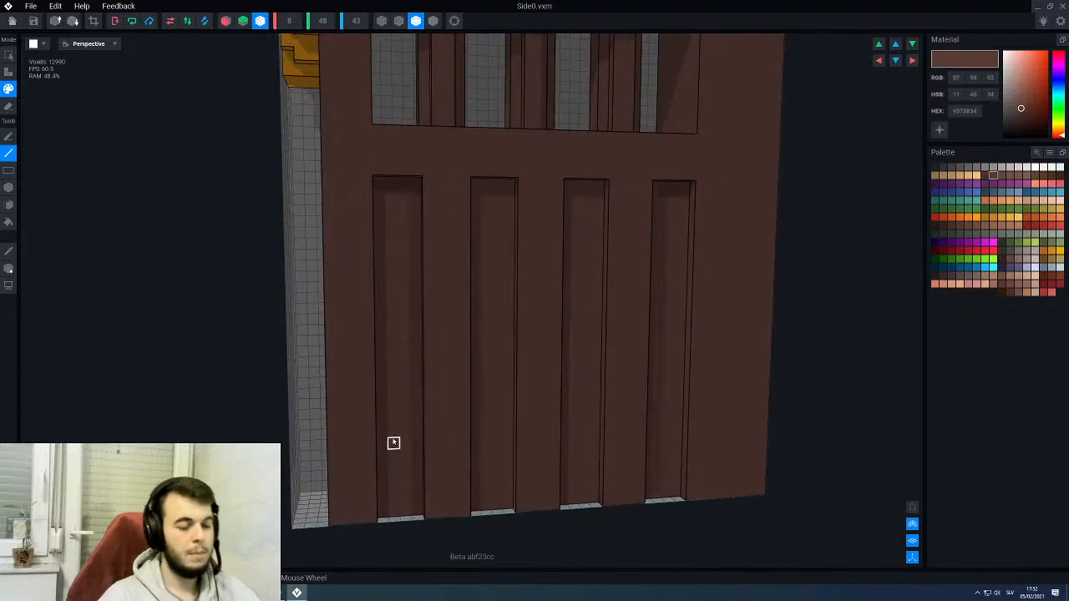
right_click_drag(393, 442, 392, 359)
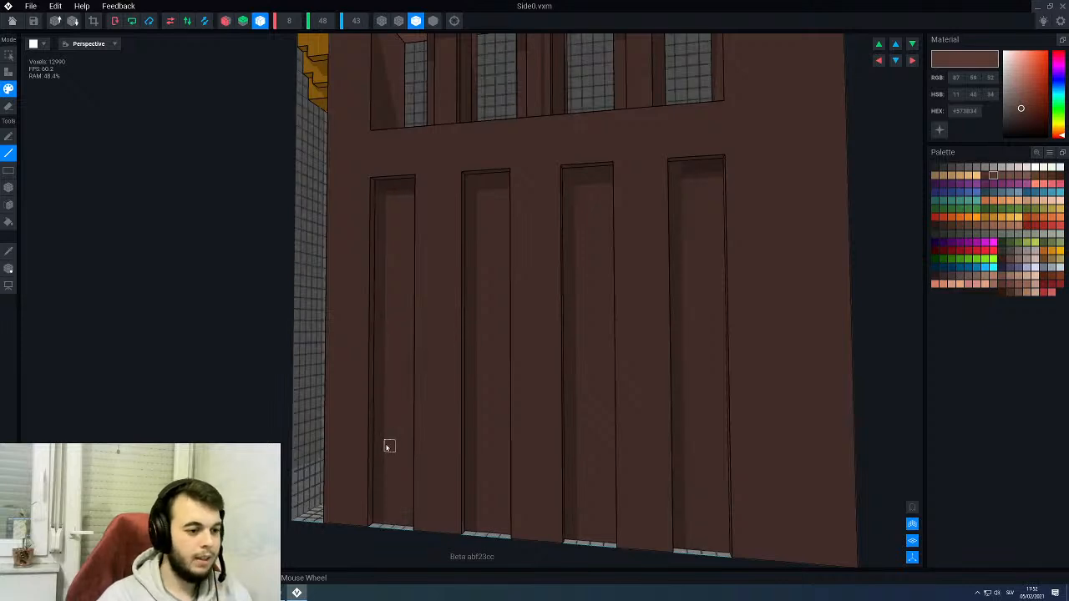
left_click(262, 20)
right_click_drag(379, 254, 389, 183)
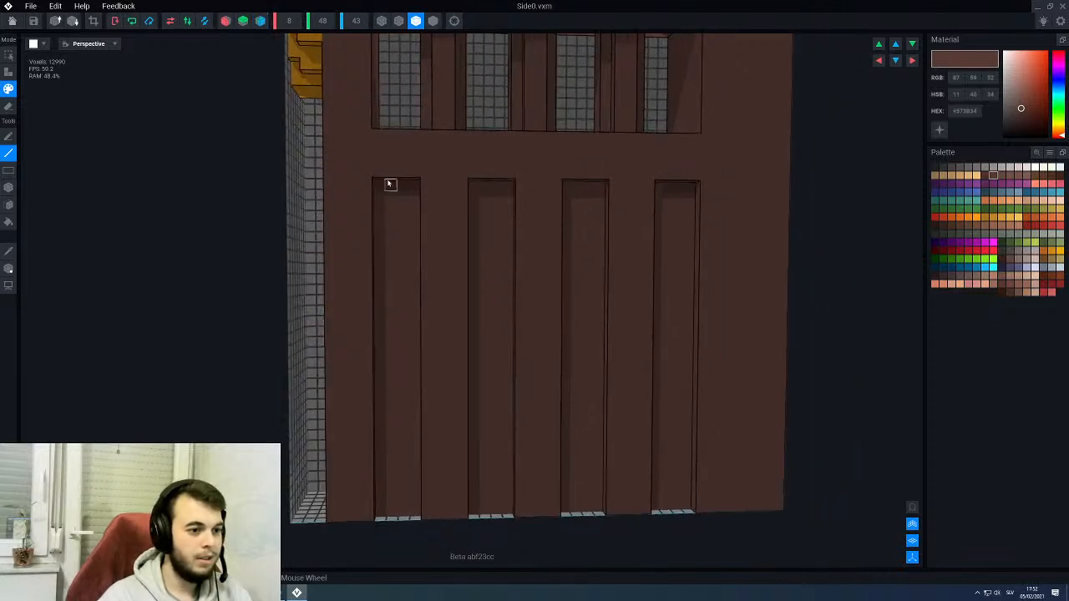
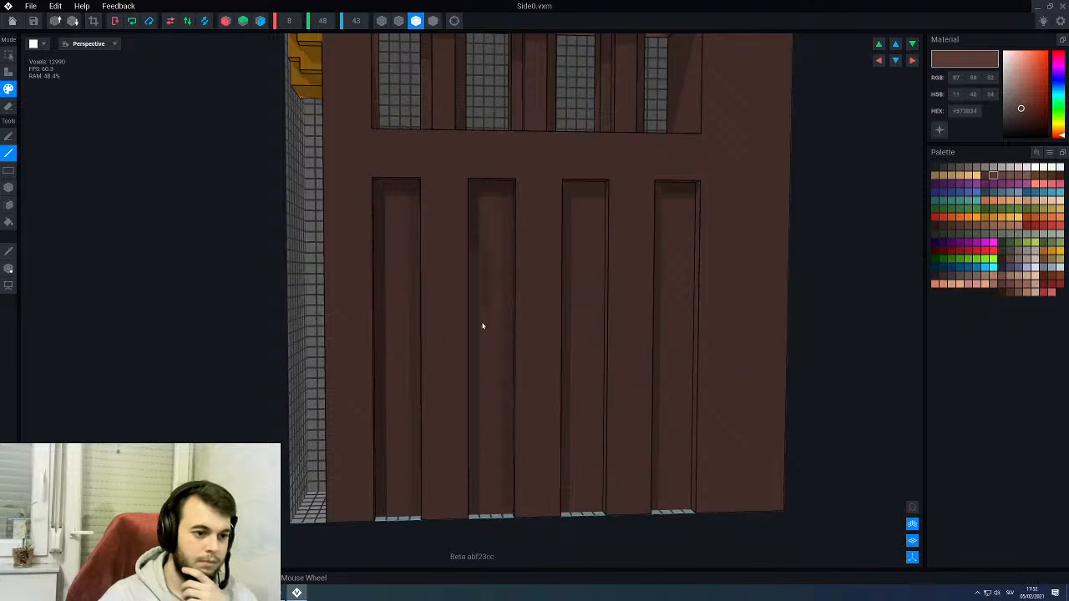
- Paint a vertical line in #573B34 down the armrest's recessed panel farthest from the skull
right_click_drag(498, 395, 482, 381)
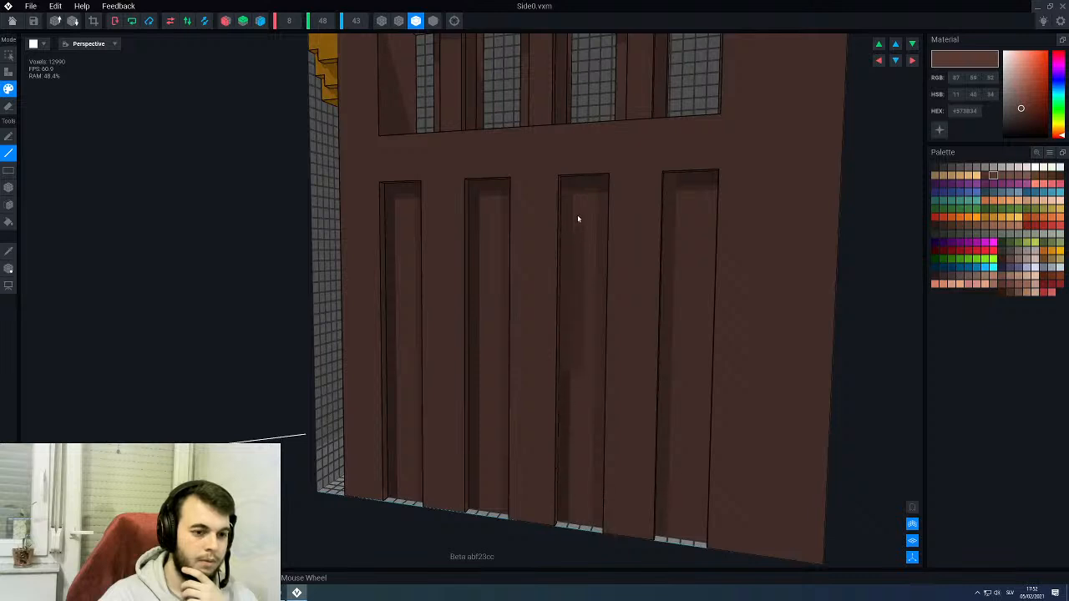
left_click_drag(673, 183, 667, 507)
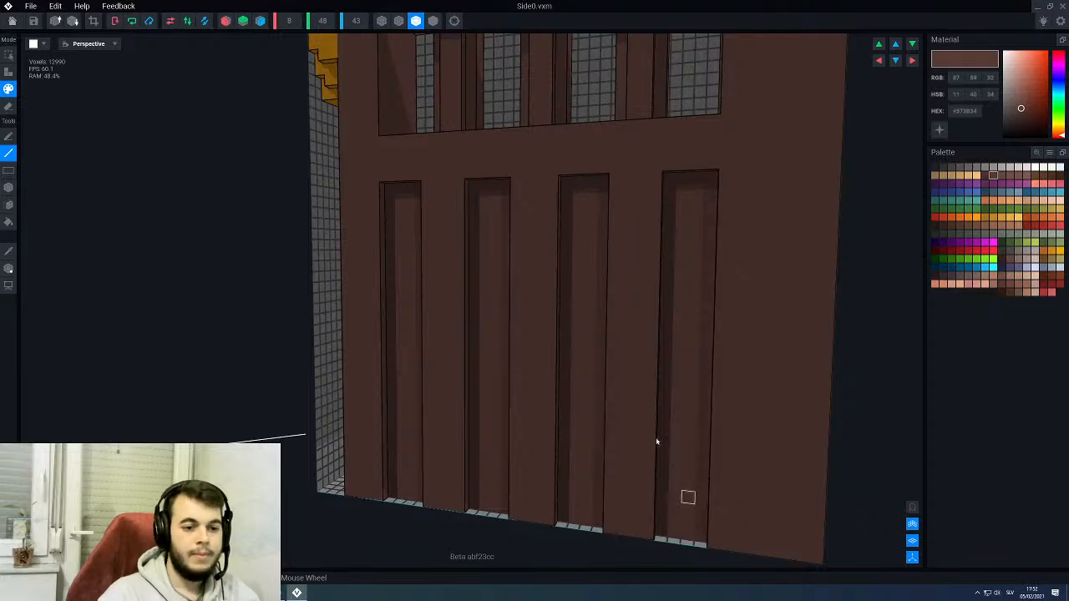
scroll(656, 439, "down", 5)
right_click_drag(572, 297, 585, 293)
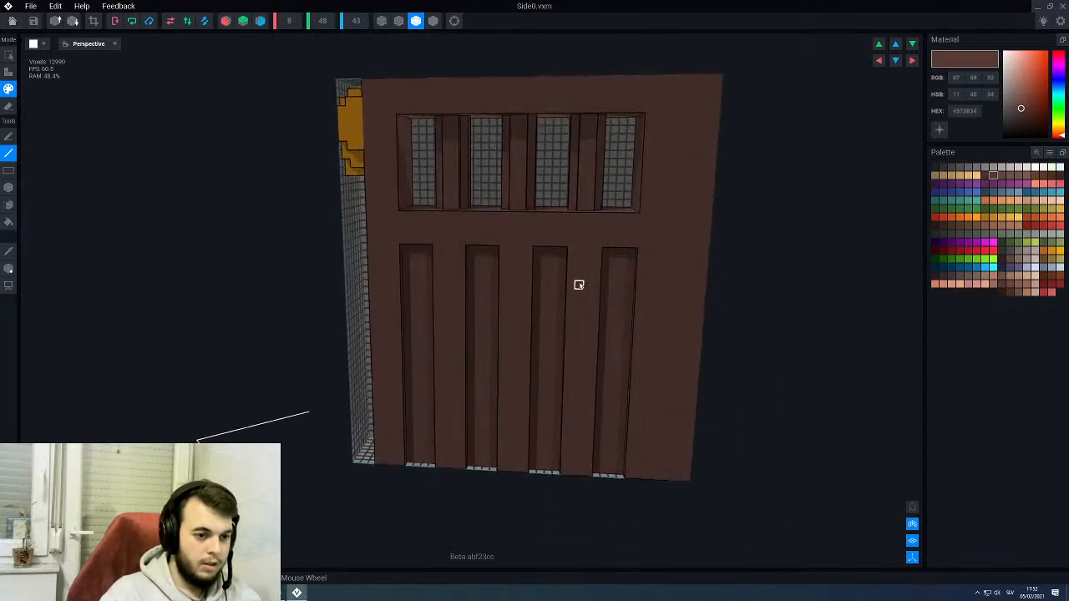
- Paint the underside of the armrest's window opening in #573B34 with the Face tool
right_click_drag(566, 193, 573, 294)
scroll(558, 213, "up", 3)
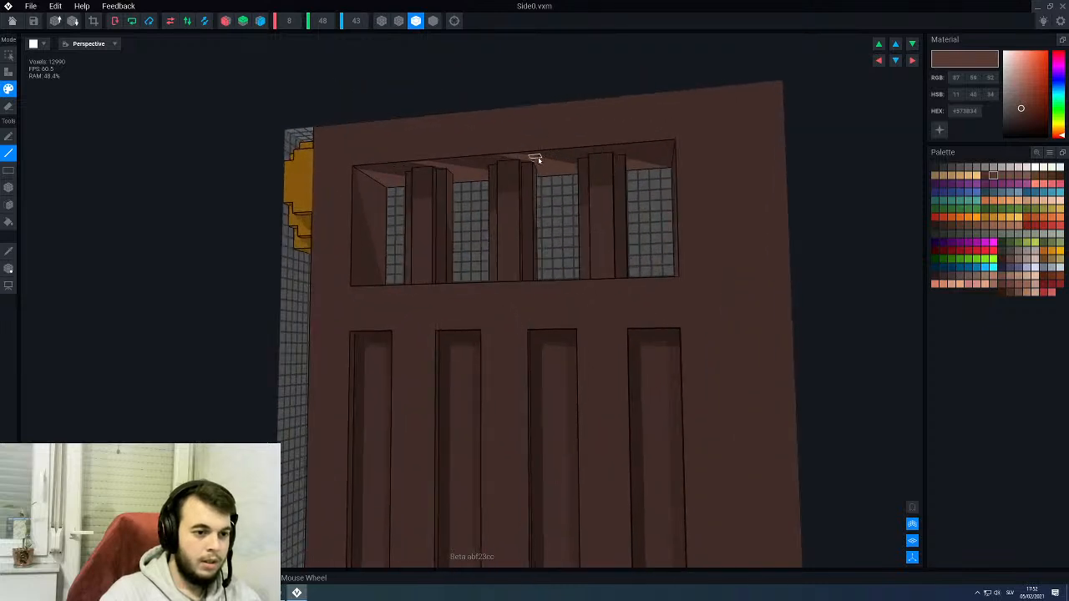
scroll(535, 157, "up", 2)
right_click_drag(454, 143, 458, 187)
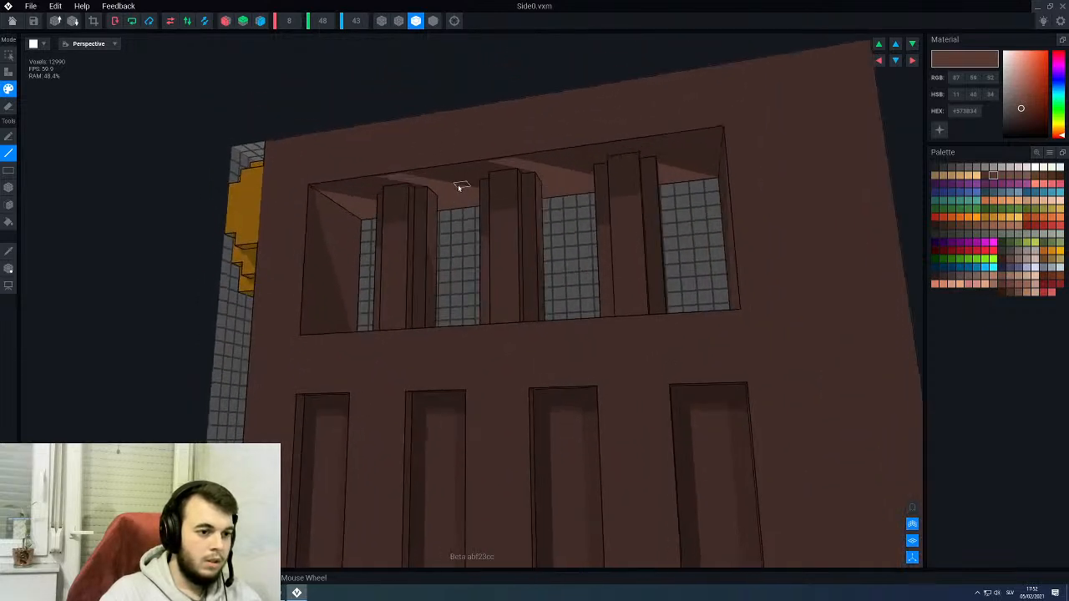
key("f")
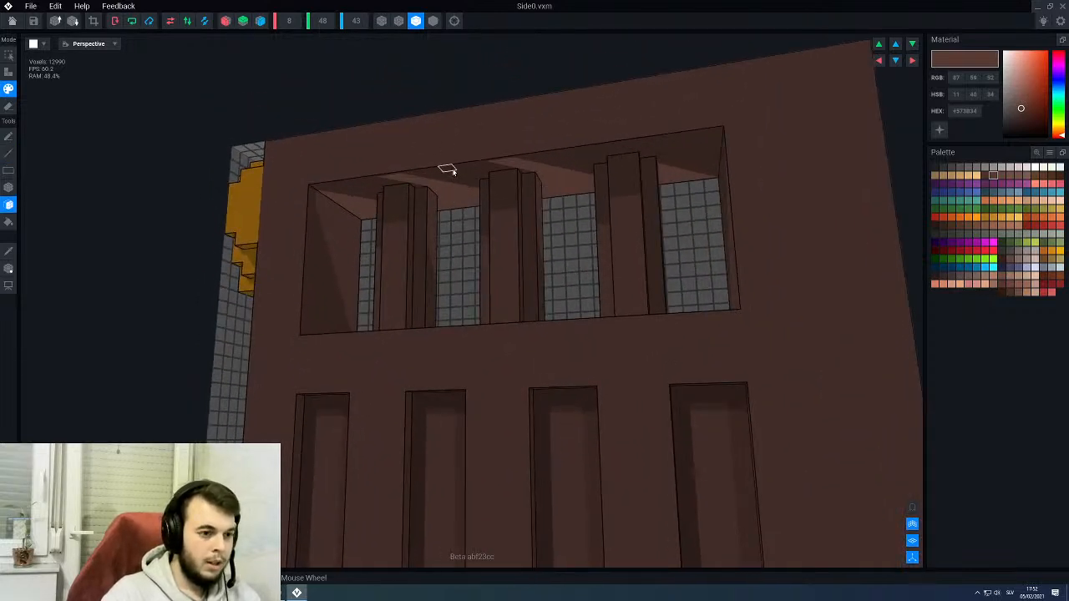
left_click(454, 173)
mouse_move(461, 209)
right_mouse_down()
mouse_move(470, 153)
mouse_move(501, 203)
right_mouse_up()
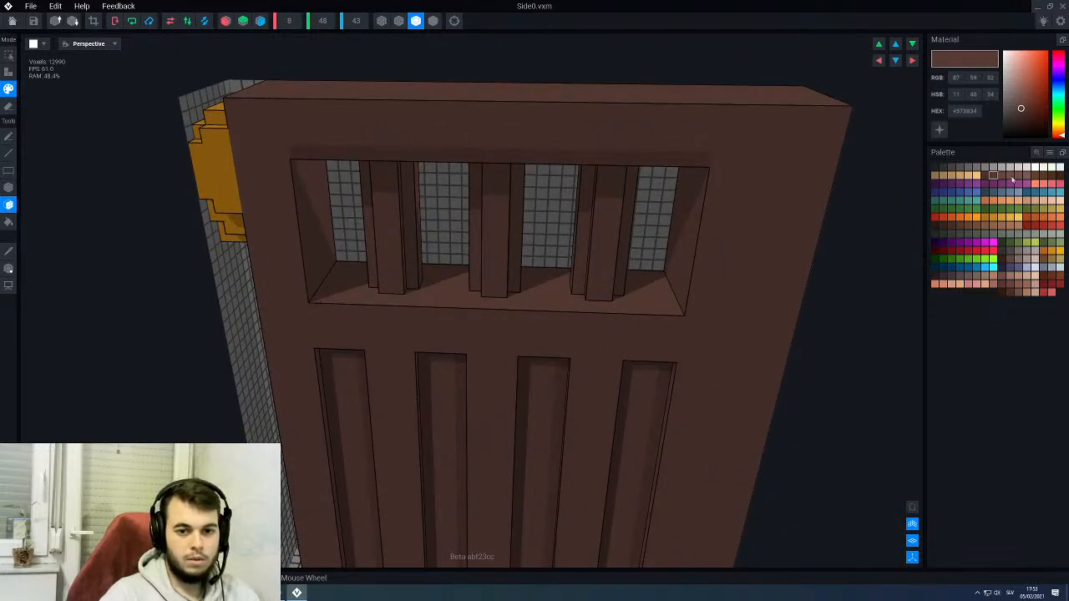
- Pick the lighter brown #725048 and line-paint a highlight along the window opening's lower outer edge
left_click(1011, 175)
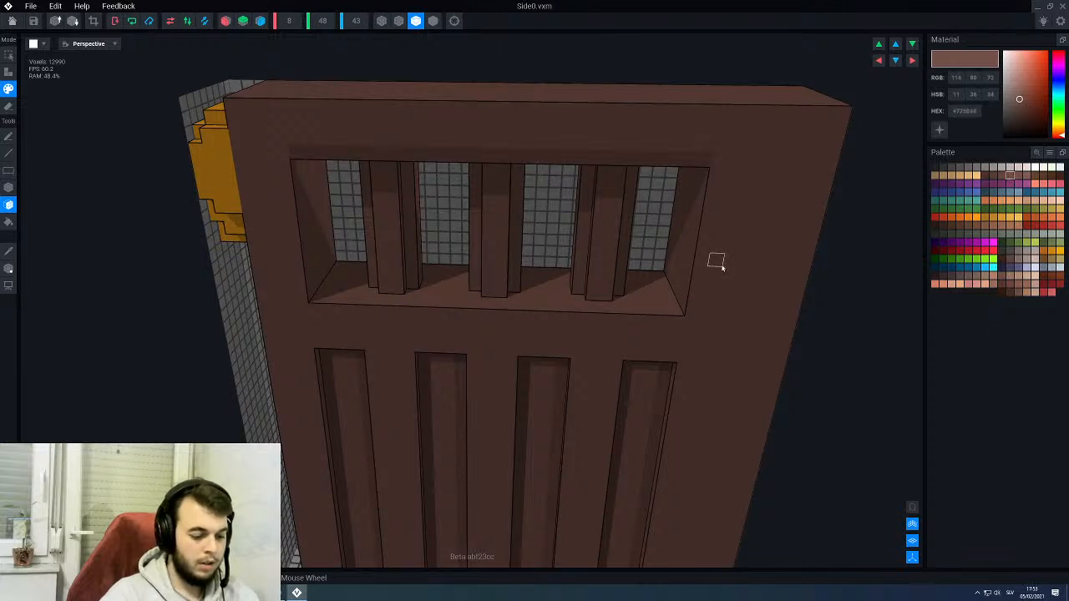
key("l")
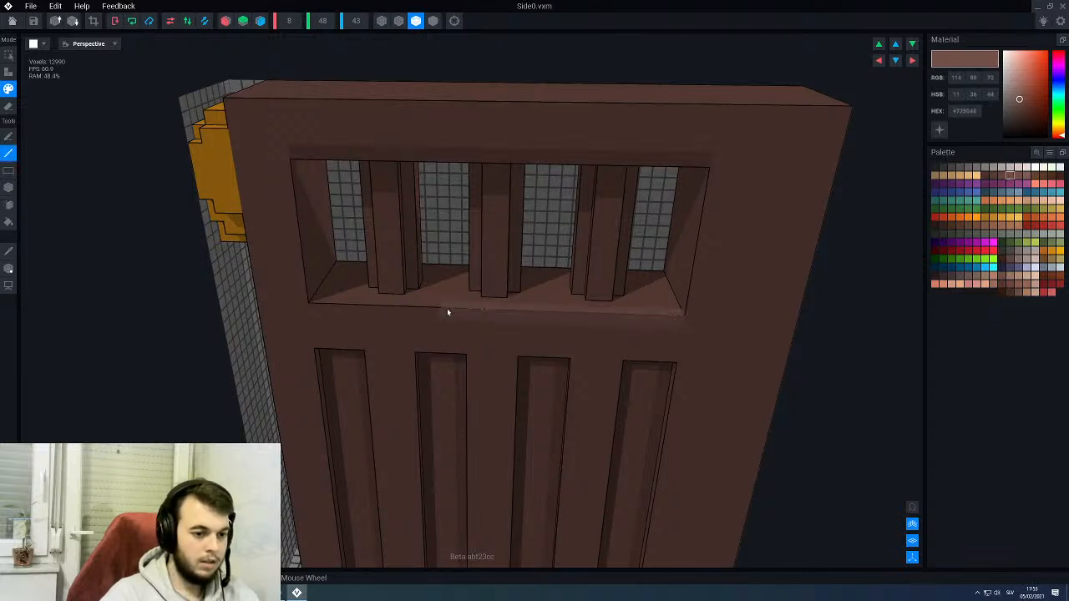
key("ctrl+z")
scroll(452, 269, "down", 3)
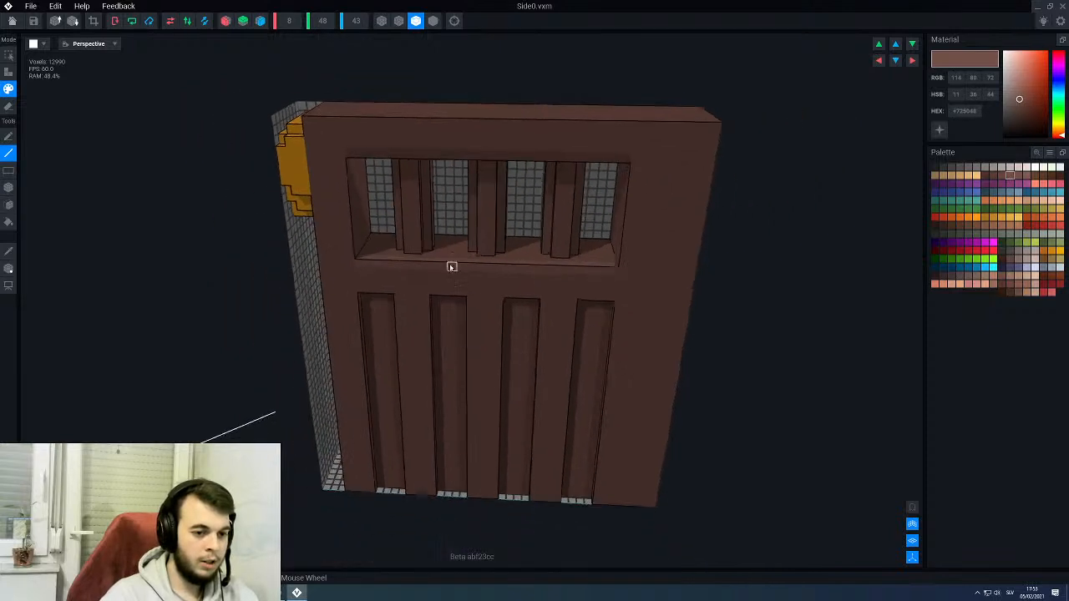
mouse_move(453, 274)
right_mouse_down()
mouse_move(535, 243)
mouse_move(576, 266)
mouse_move(695, 255)
right_mouse_up()
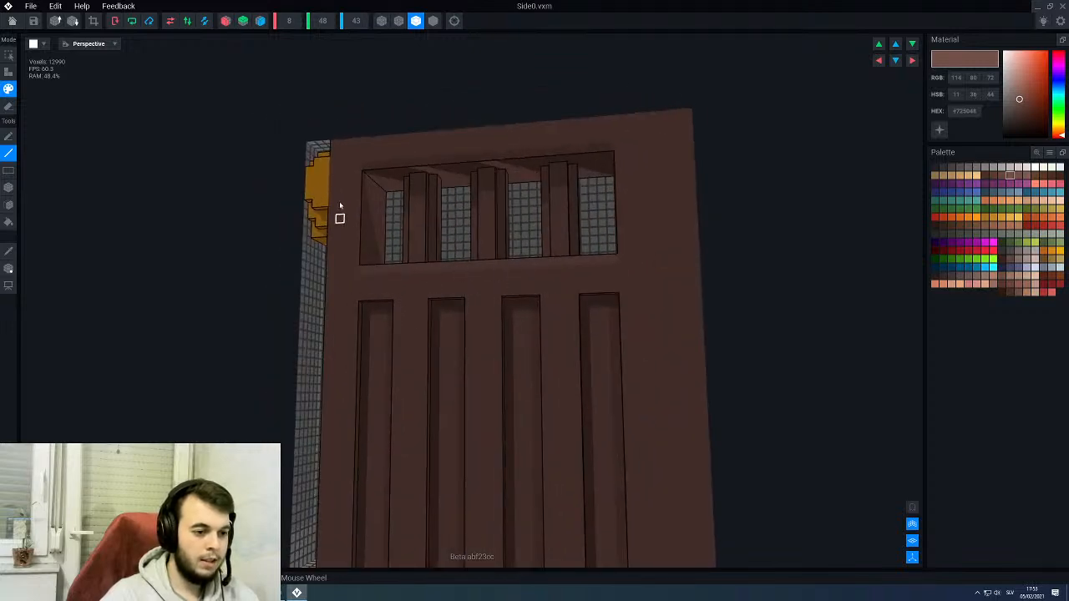
- Paint #725048 highlight lines along the armrest's upper edges, on the outer side and at both ends
right_click_drag(376, 223, 373, 183)
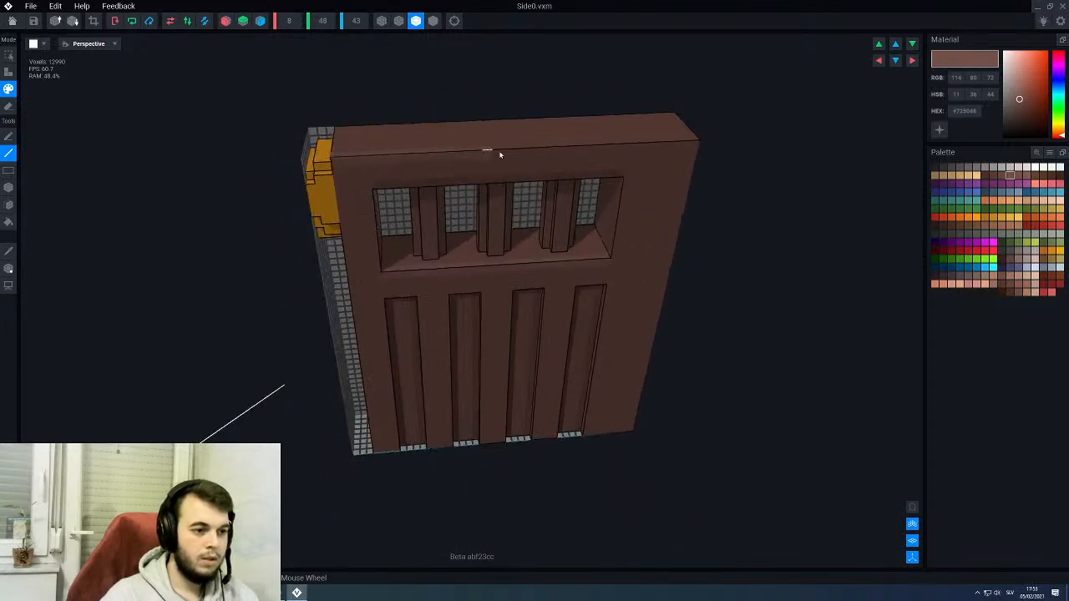
right_click_drag(696, 146, 688, 169)
right_click_drag(664, 180, 576, 294)
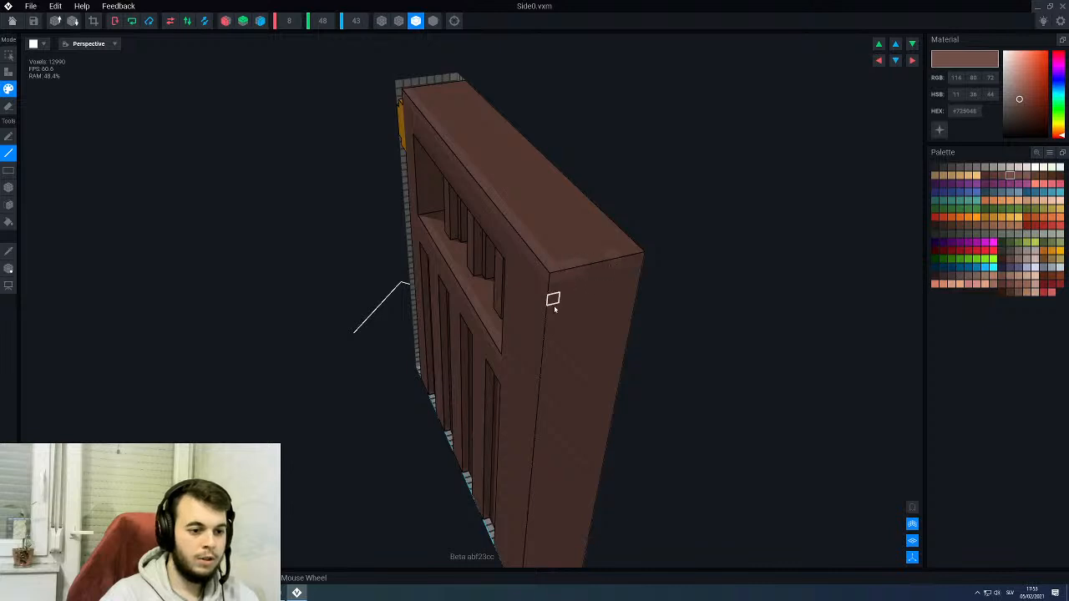
right_click_drag(552, 280, 551, 334)
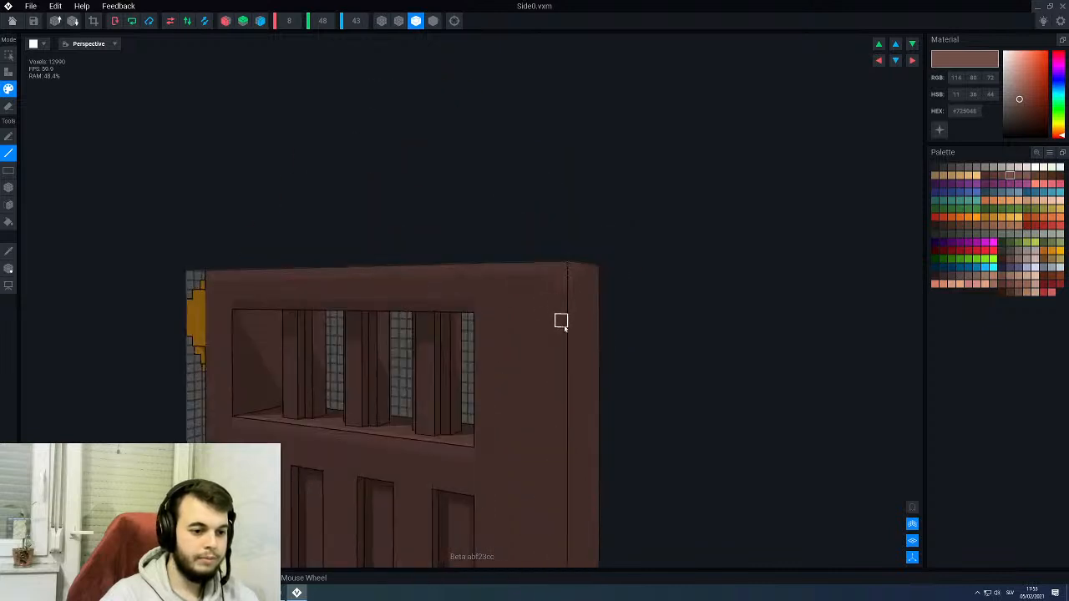
right_click_drag(469, 294, 359, 299)
scroll(358, 305, "up", 1)
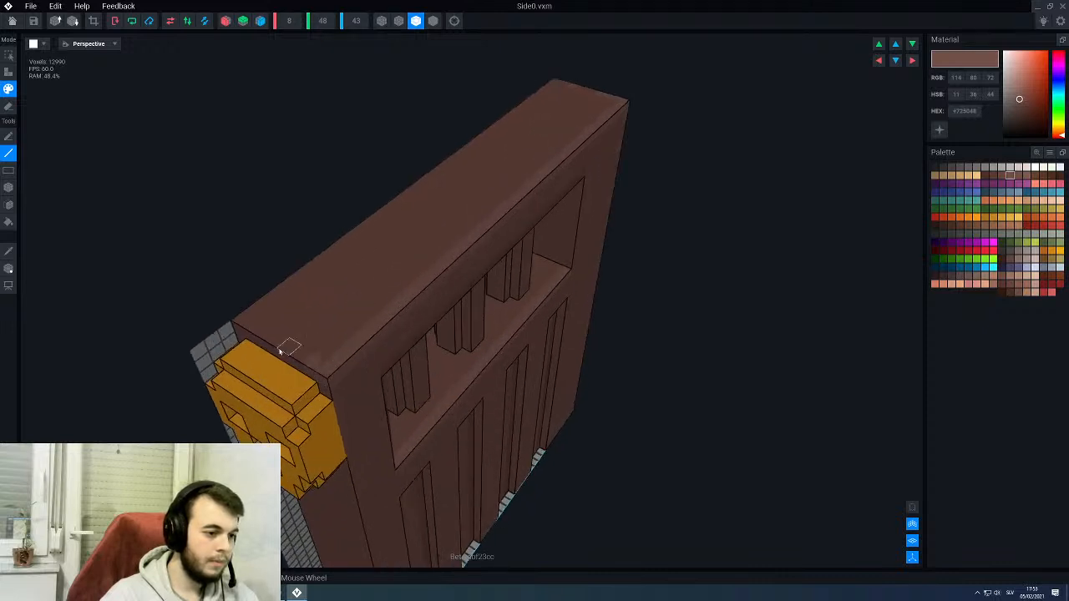
right_click_drag(327, 370, 410, 266)
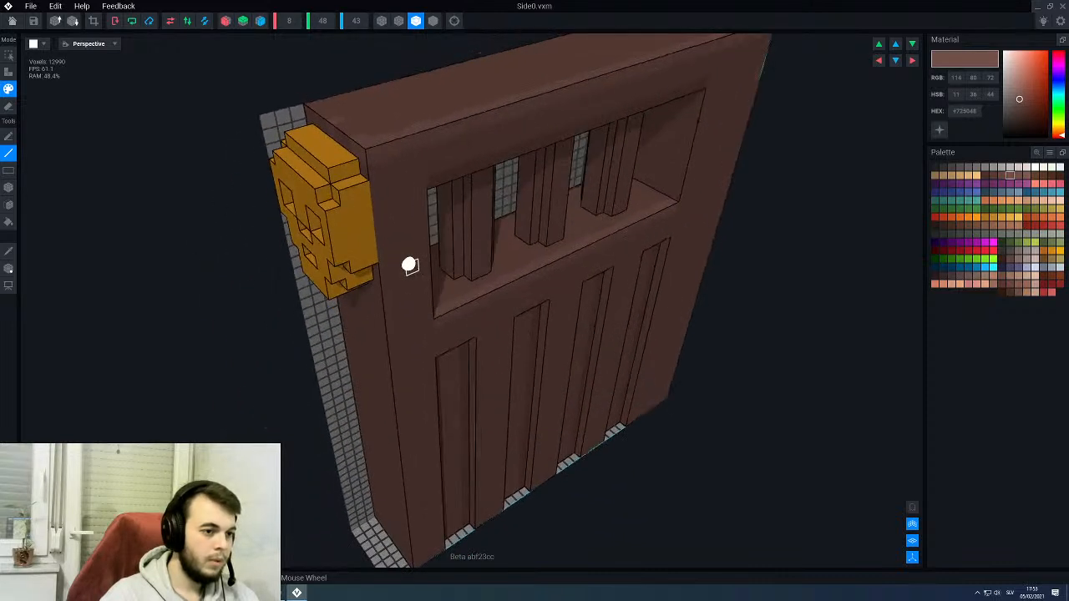
- Save the Side0 model, return to the throne rig and check the armrest's edge highlights from the outer side
scroll(363, 206, "down", 2)
right_click_drag(363, 206, 368, 256)
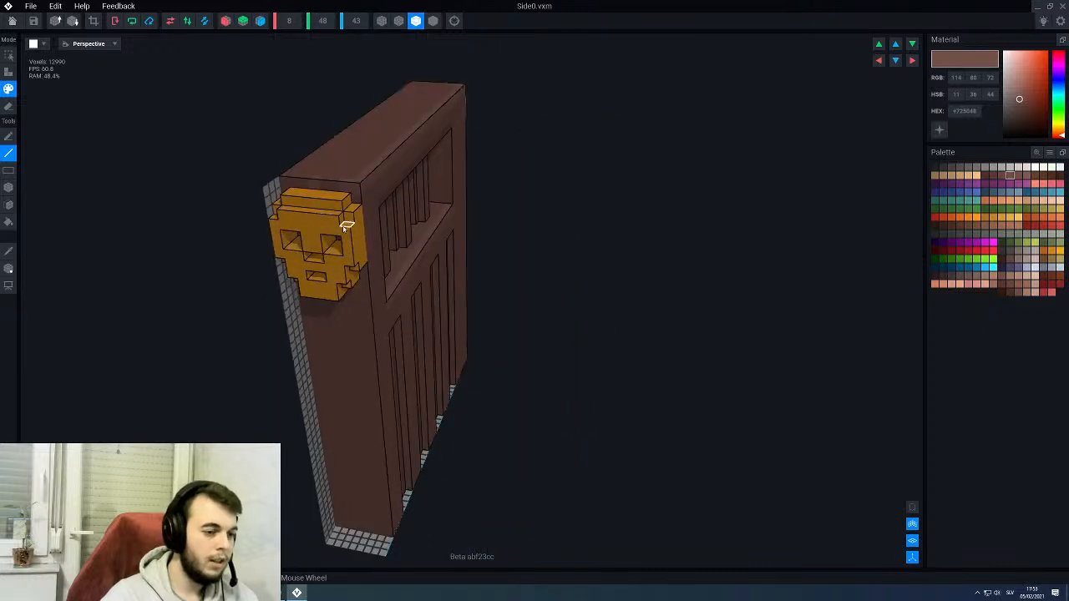
right_click_drag(344, 228, 371, 210)
middle_click_drag(295, 298, 355, 286)
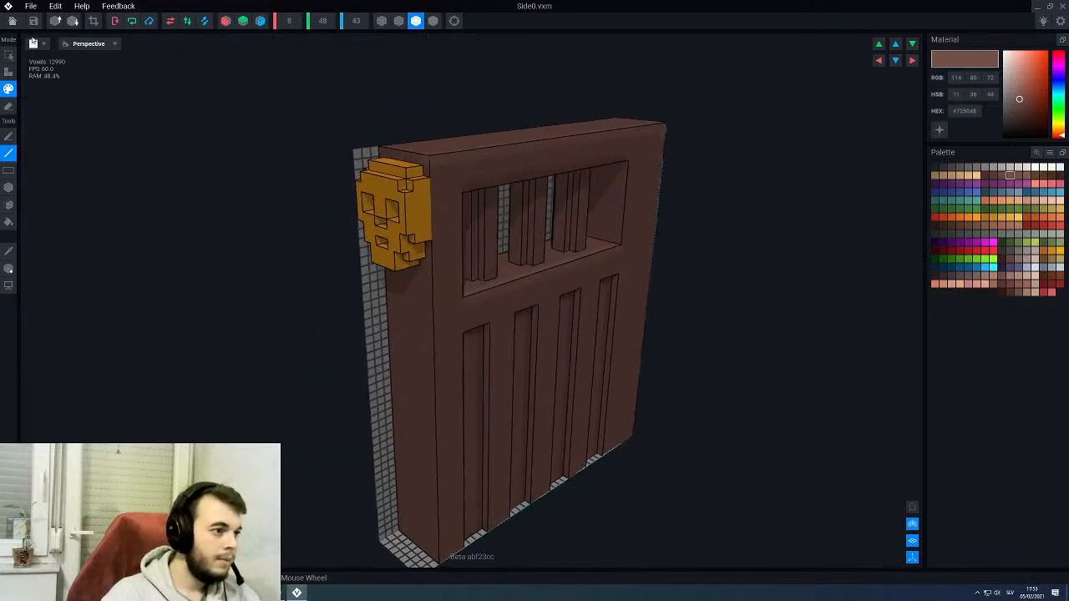
left_click(12, 20)
left_click(458, 193)
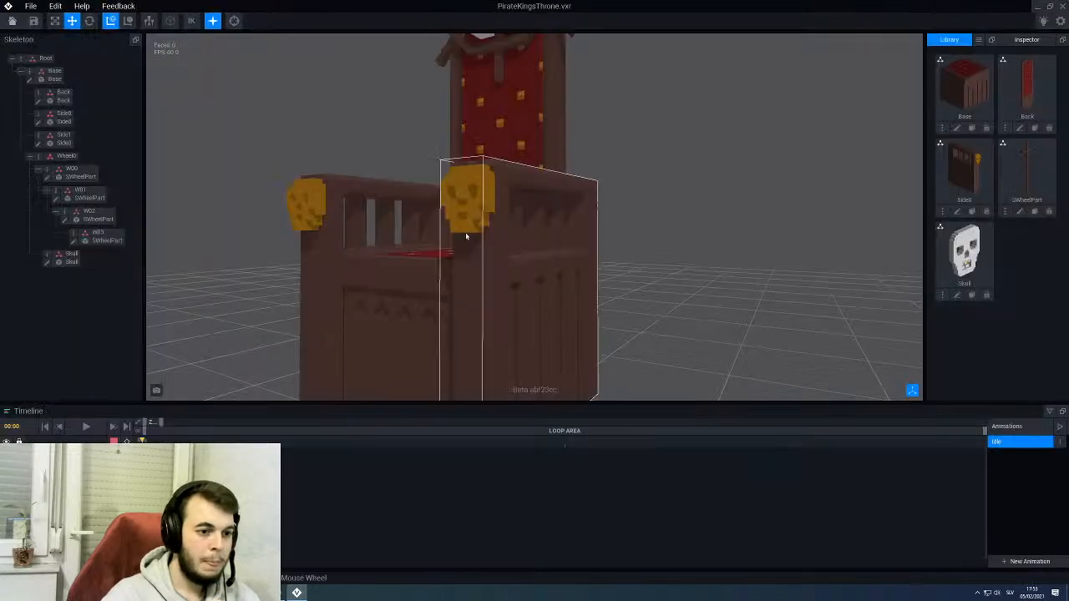
scroll(467, 237, "down", 5)
right_click_drag(466, 237, 520, 250)
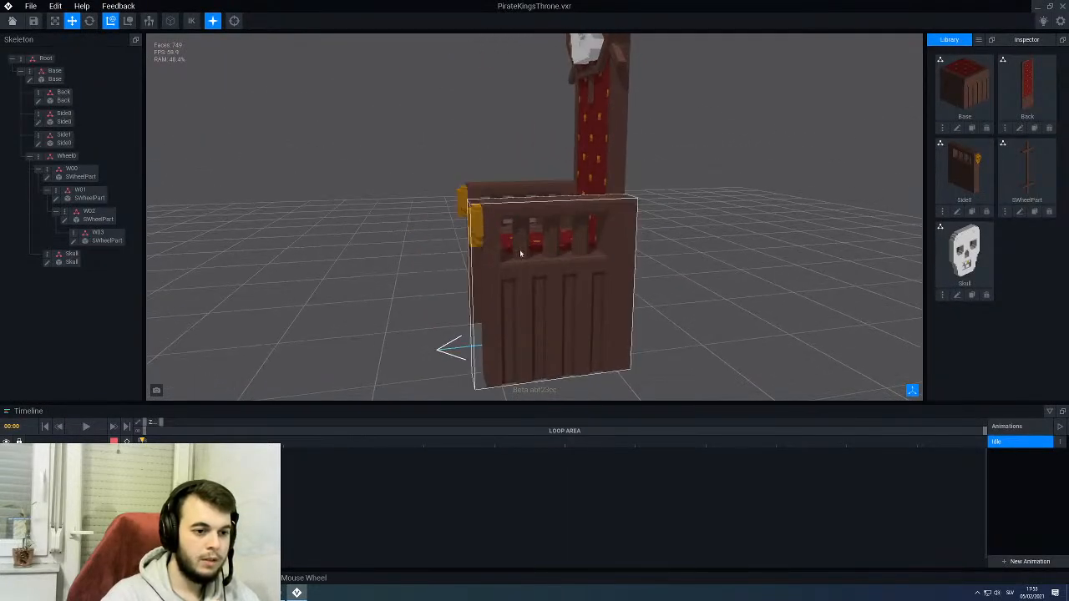
- Reopen Side0 from the skeleton and box-paint the upper parts of the window bars in #573B34
left_click(543, 267)
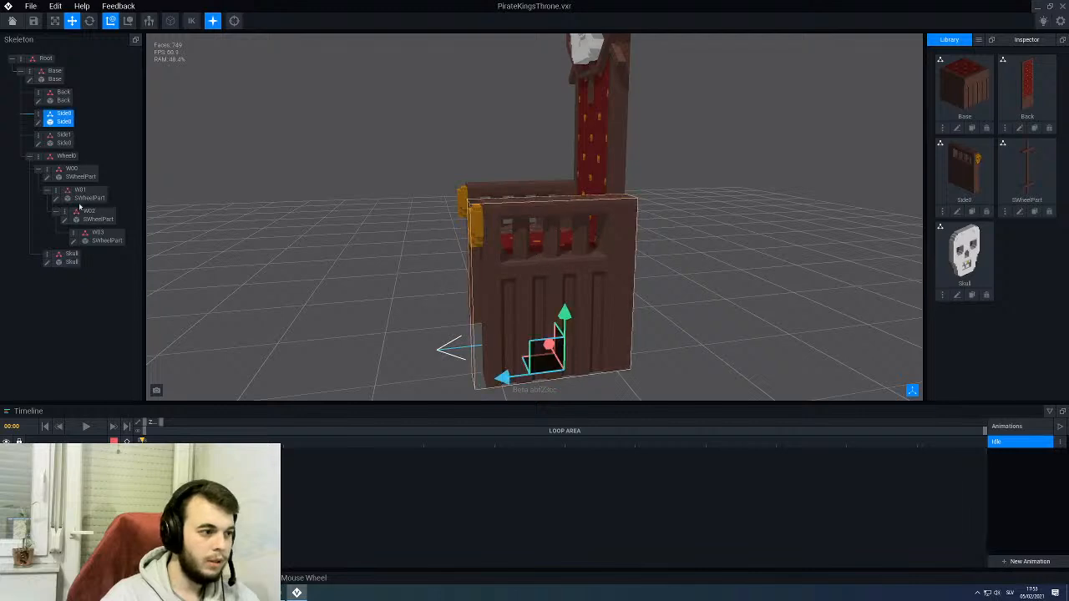
left_click(39, 122)
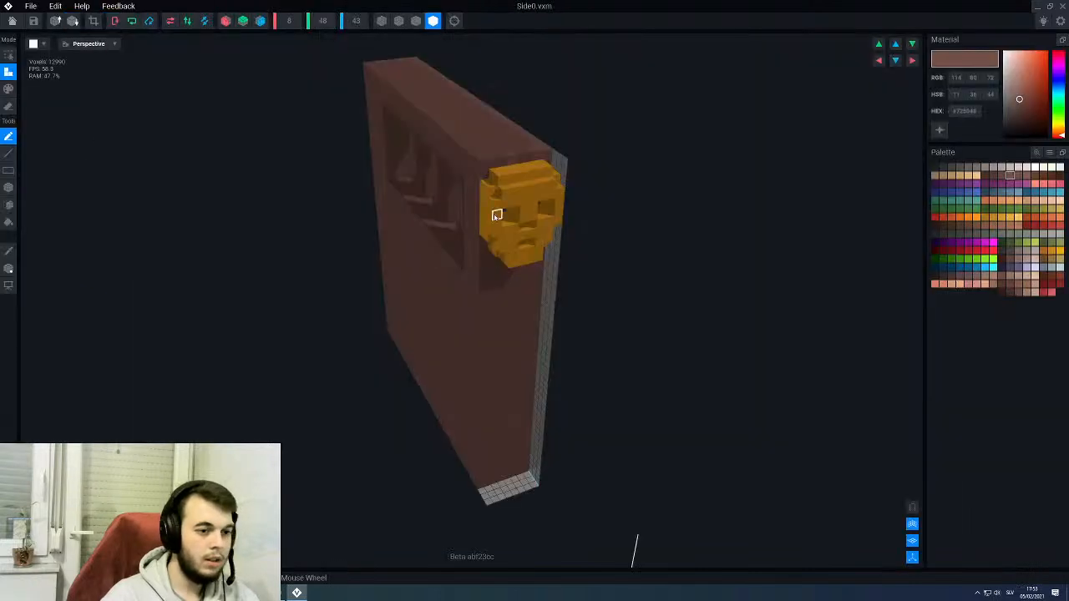
right_click_drag(493, 214, 376, 184)
middle_click_drag(640, 323, 503, 315)
middle_click_drag(489, 400, 456, 371)
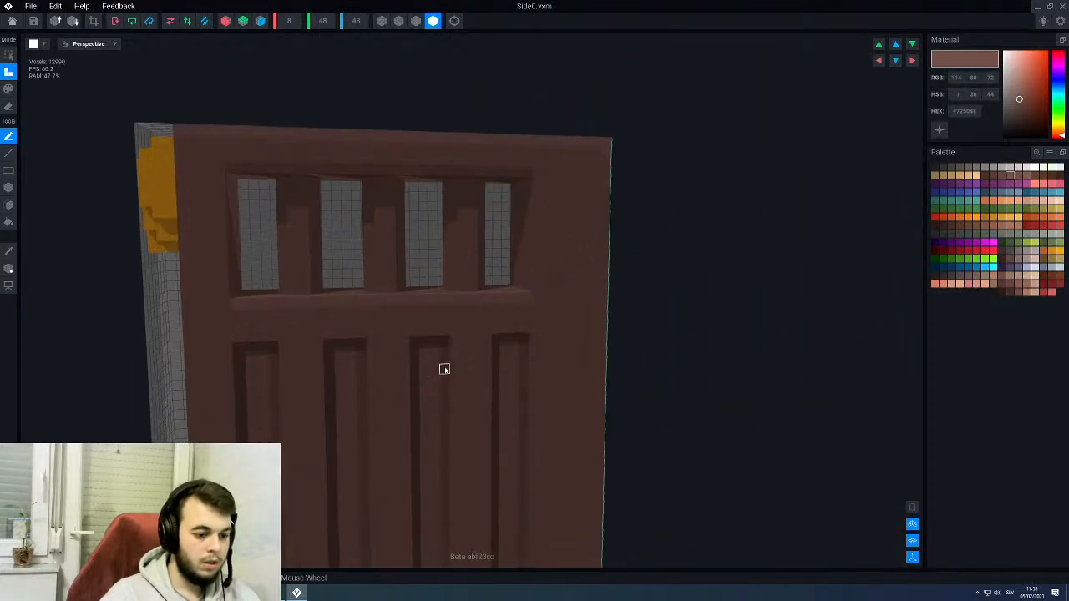
left_click(444, 369, "alt")
key("3")
key("b")
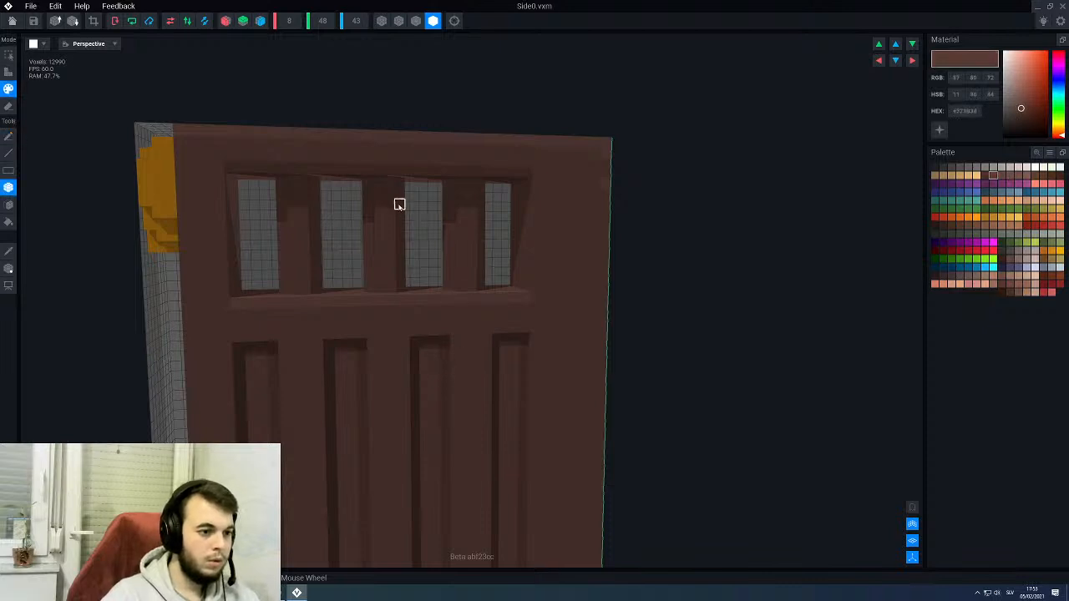
right_click_drag(399, 205, 404, 171)
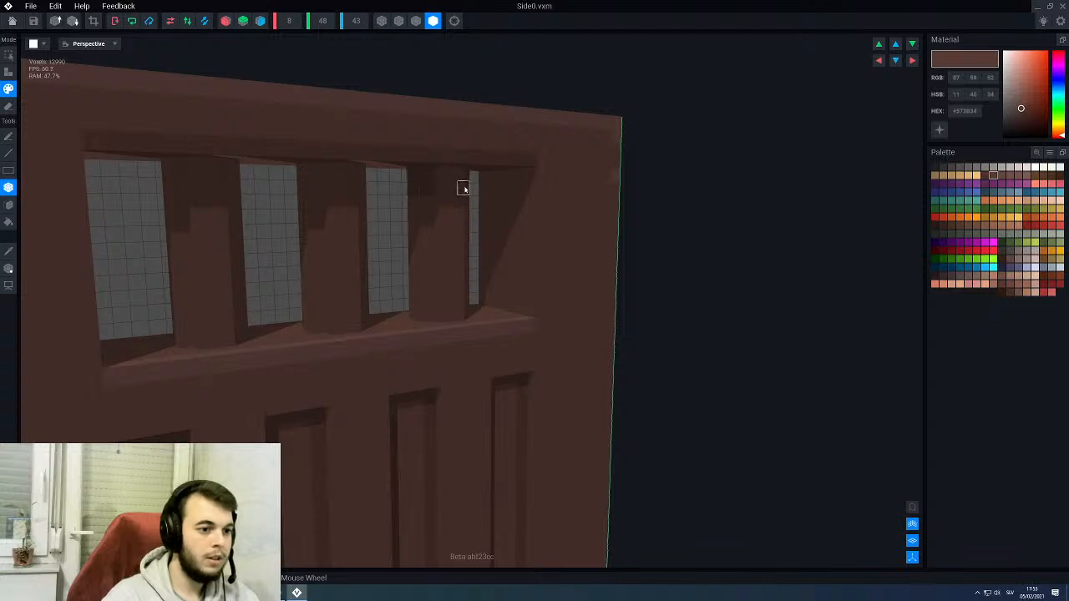
right_click_drag(459, 180, 345, 203)
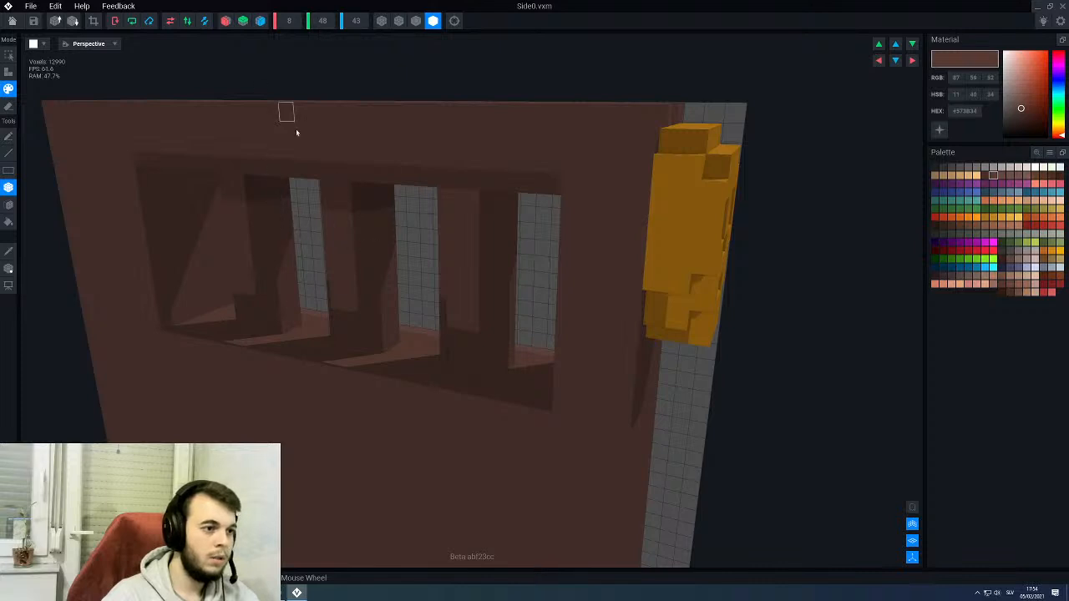
- Box-paint the upper part of the window bar nearest the skull in #573B34 from the inner and outer sides
scroll(468, 347, "down", 4)
right_click_drag(484, 368, 469, 313)
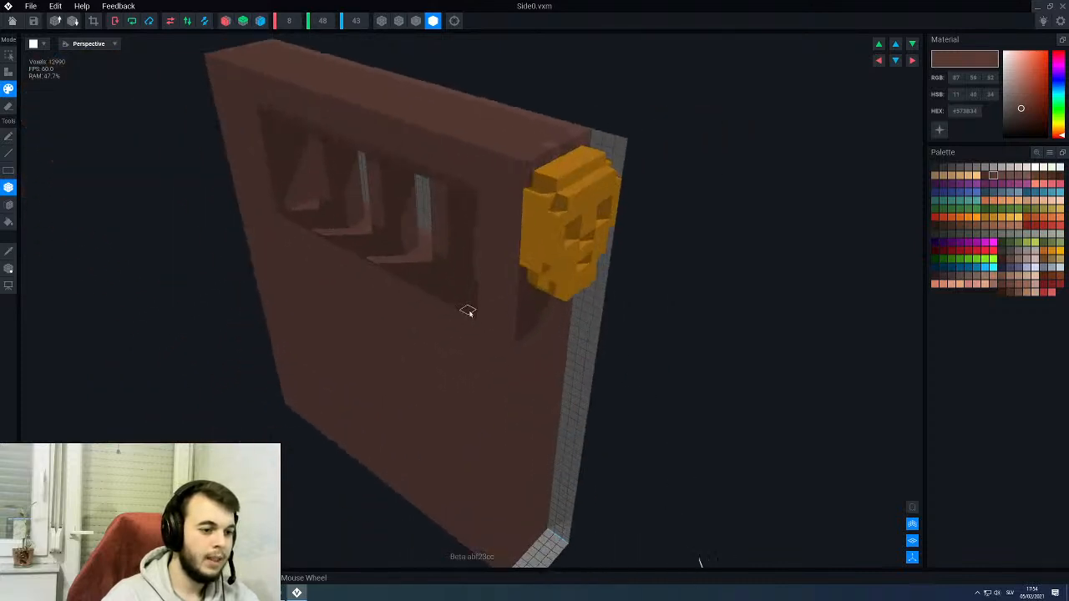
scroll(467, 312, "up", 4)
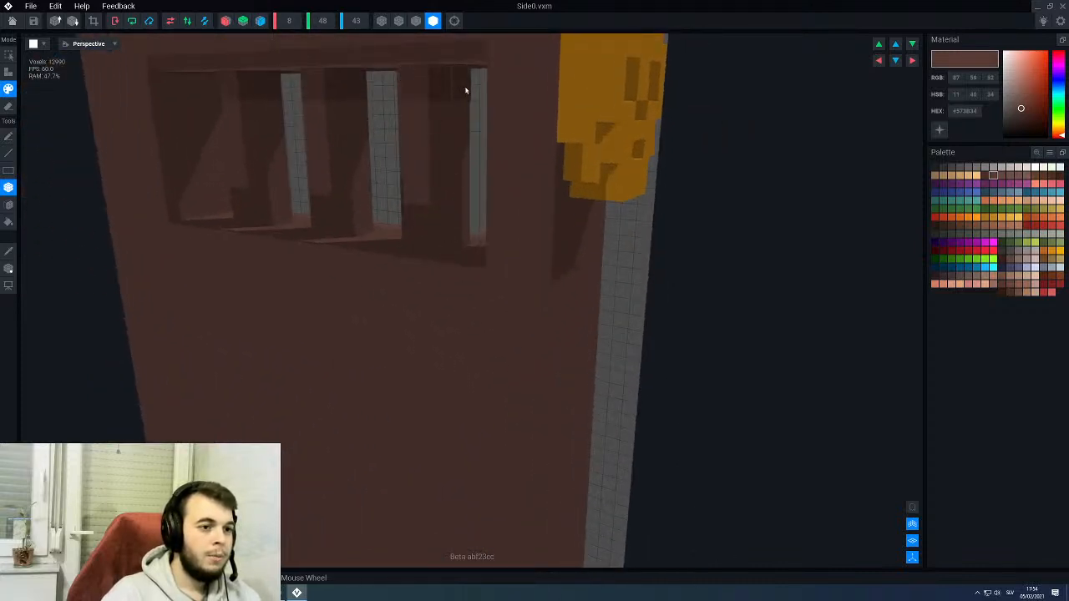
right_click_drag(466, 90, 460, 95)
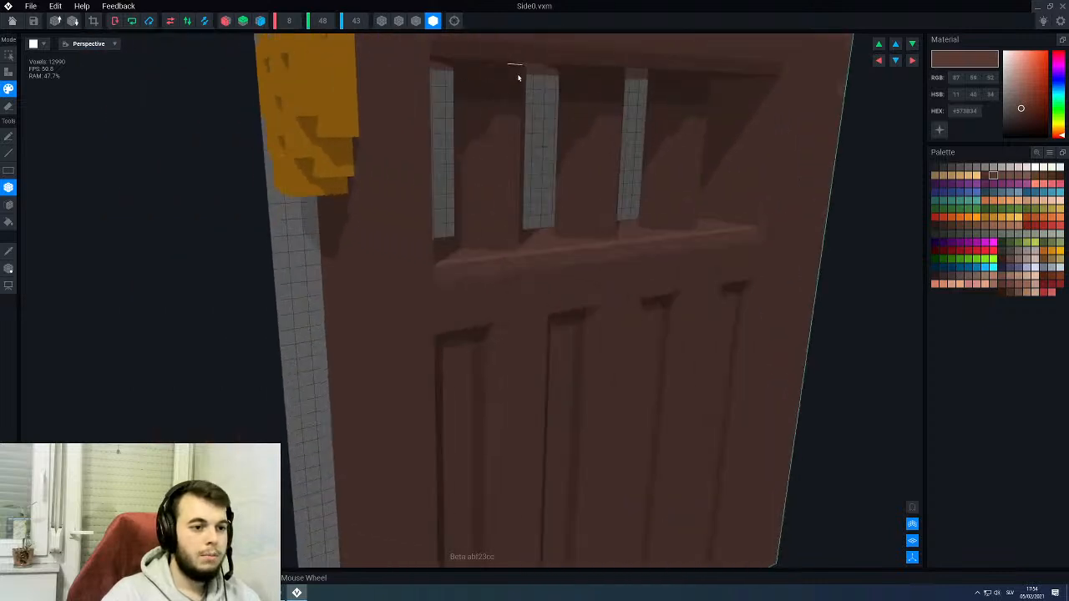
right_click_drag(527, 101, 526, 128)
scroll(512, 190, "down", 3)
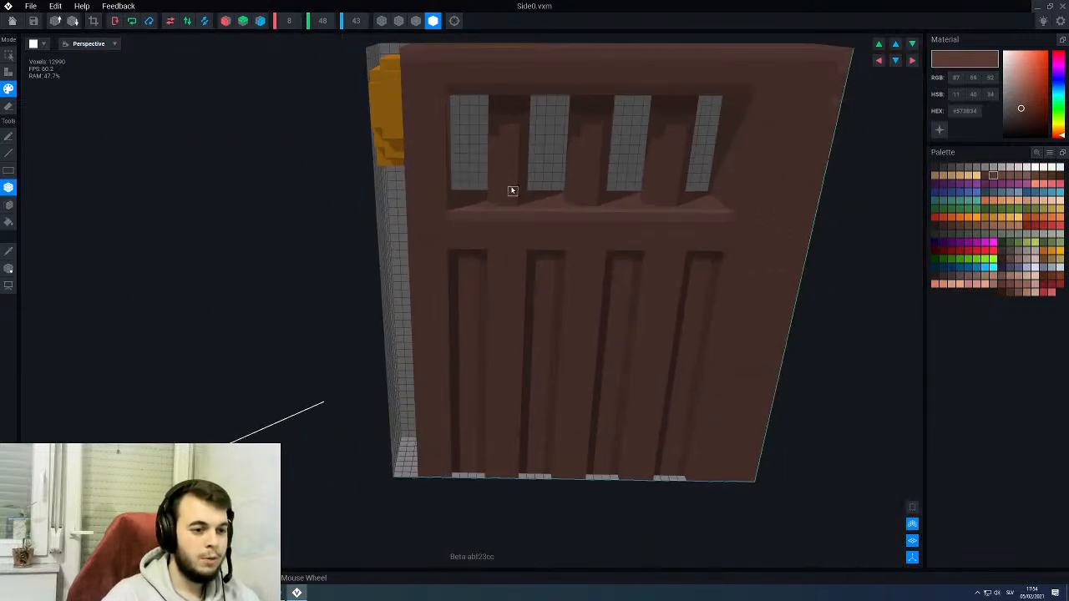
- Save the changes to Side0, return to the throne rig and inspect the throne from the front, side and back
left_click(11, 21)
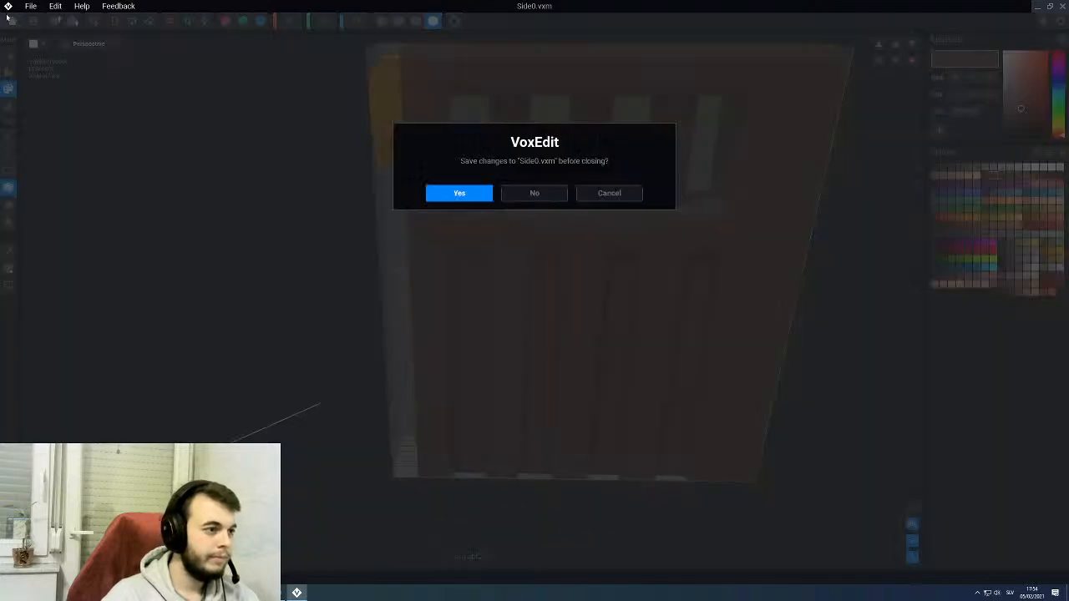
left_click(459, 193)
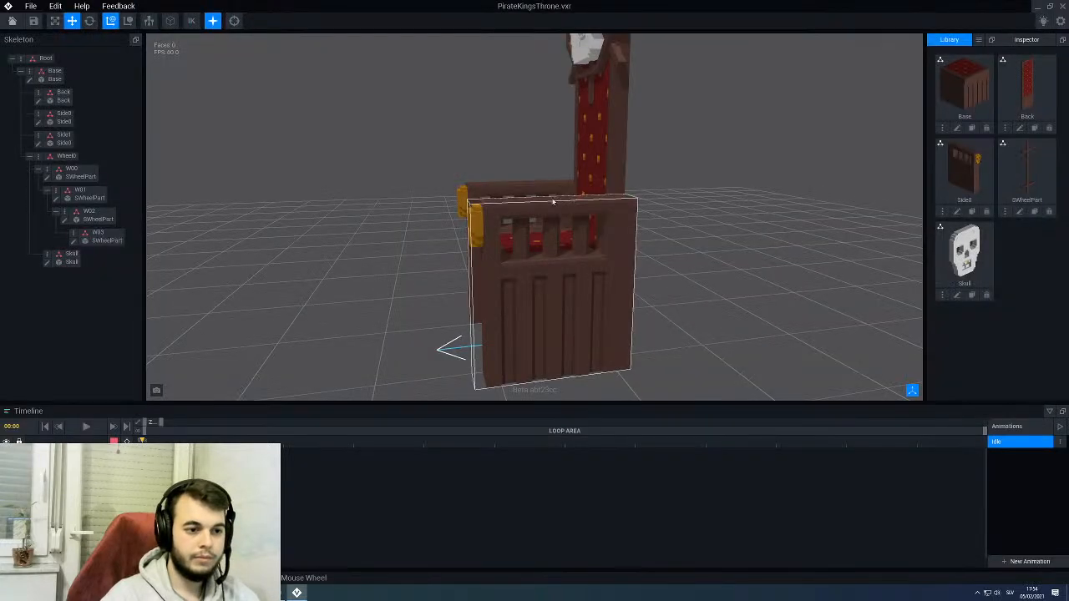
right_click_drag(518, 205, 525, 212)
middle_click_drag(487, 109, 506, 179)
scroll(506, 184, "down", 3)
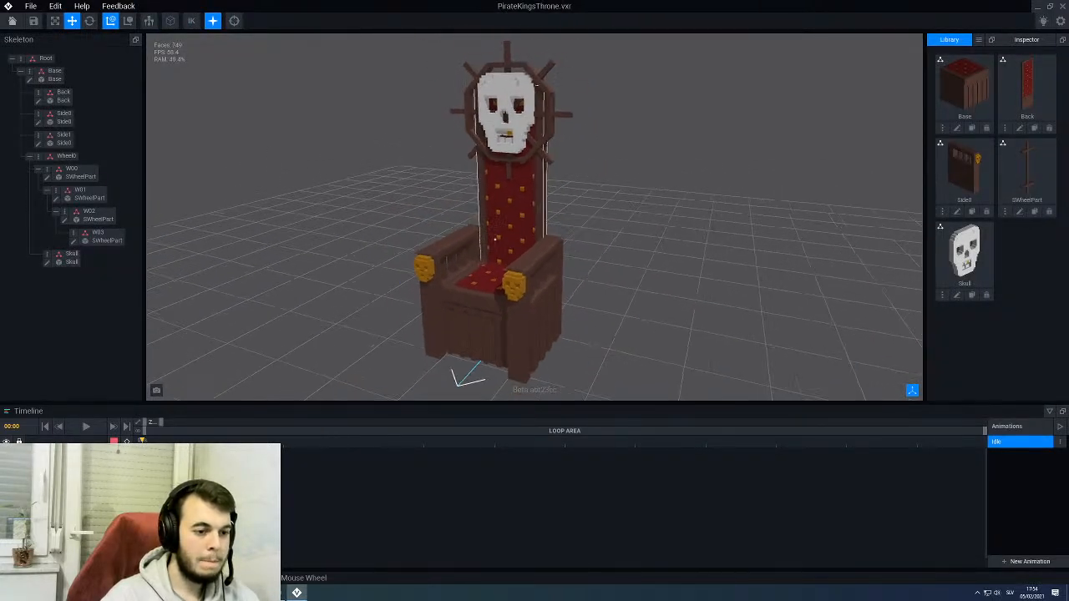
right_click_drag(507, 201, 470, 260)
scroll(468, 262, "up", 5)
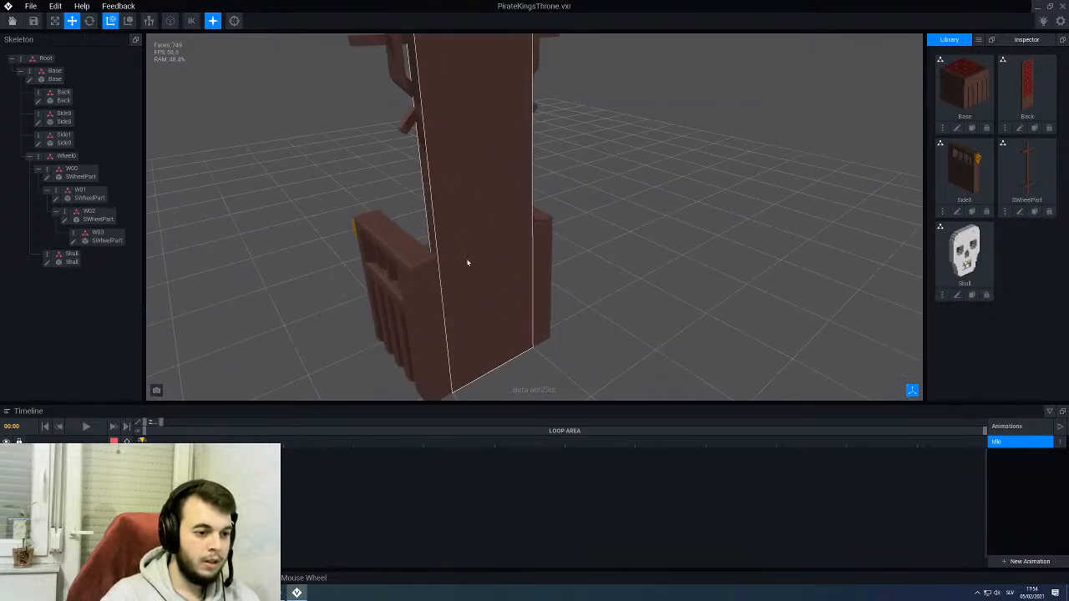
middle_click_drag(409, 279, 452, 221)
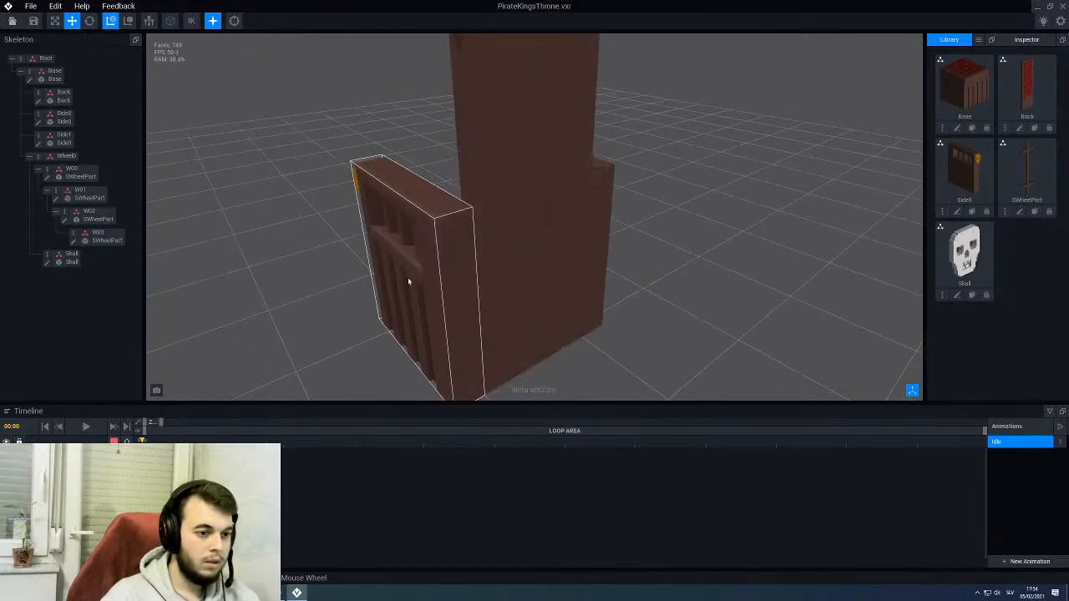
right_click_drag(272, 223, 313, 223)
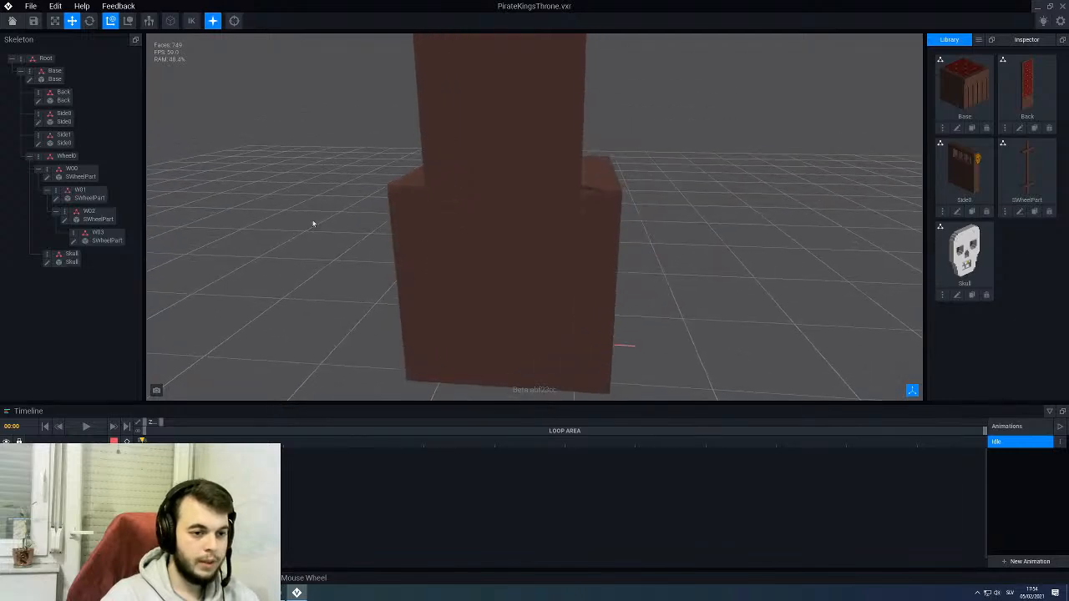
- Inspect the throne from the back, front and outer sides, comparing the armrests with the seat base
right_click_drag(601, 197, 678, 196)
scroll(602, 196, "down", 4)
mouse_move(519, 263)
right_mouse_down()
mouse_move(577, 263)
mouse_move(512, 263)
right_mouse_up()
middle_click_drag(511, 255, 473, 251)
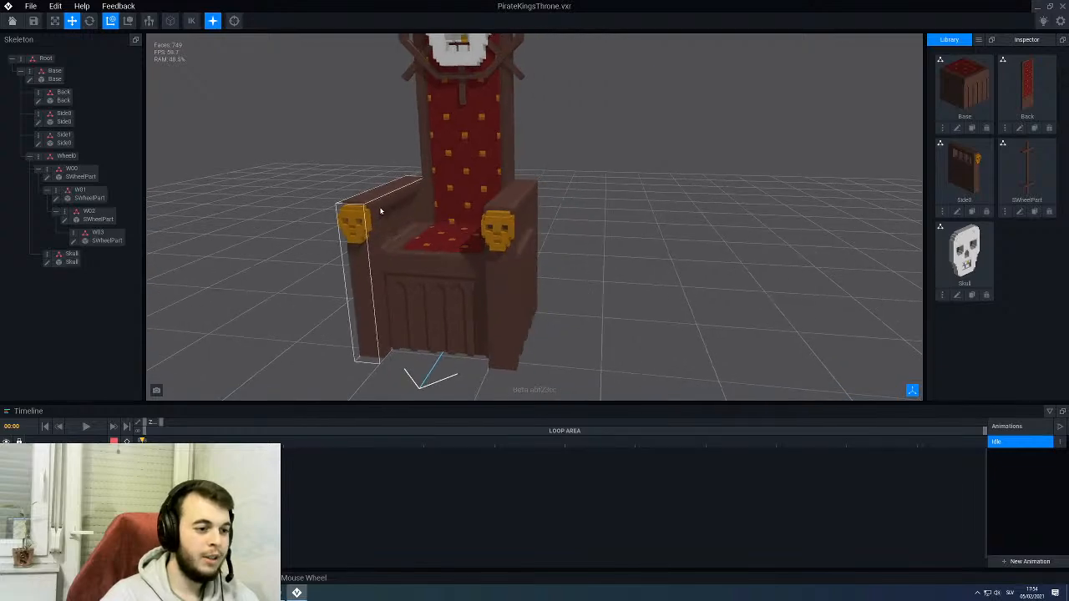
left_click(516, 219)
right_click_drag(516, 219, 531, 223)
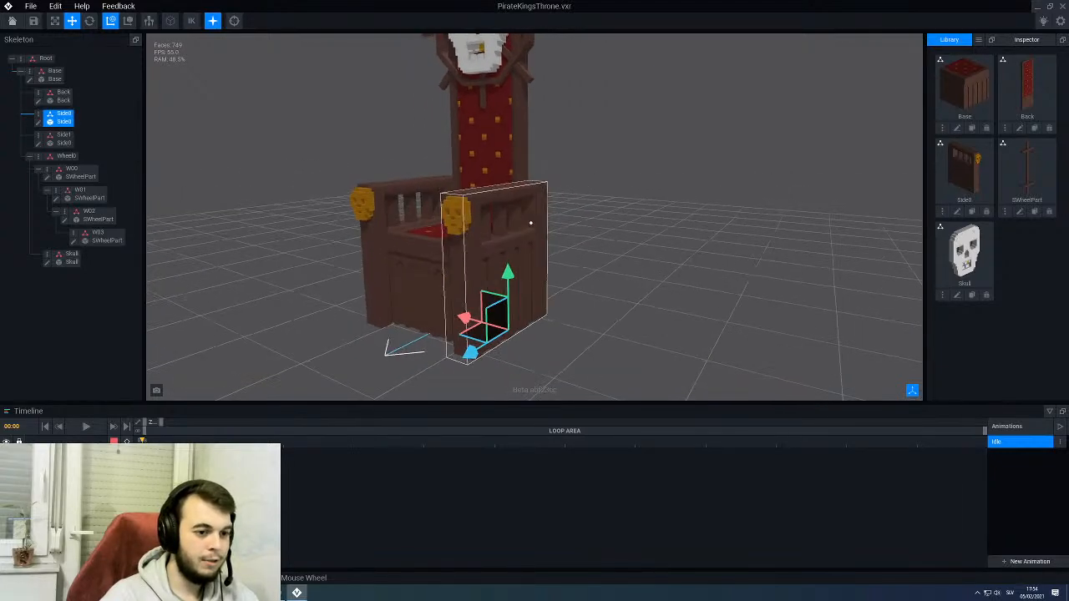
left_click(326, 258)
right_click_drag(327, 258, 460, 298)
middle_click_drag(461, 298, 494, 239)
right_click_drag(494, 239, 370, 155)
- Open the Base model from the skeleton, sample the brown of its front and show the edge outlines
left_click(467, 265)
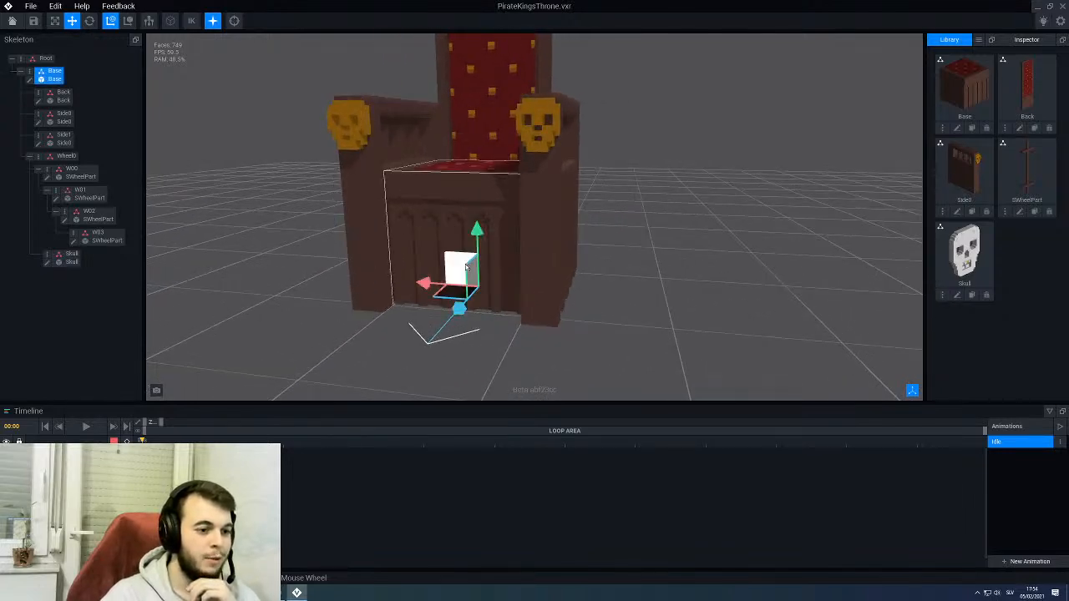
left_click(31, 79)
scroll(461, 284, "down", 5)
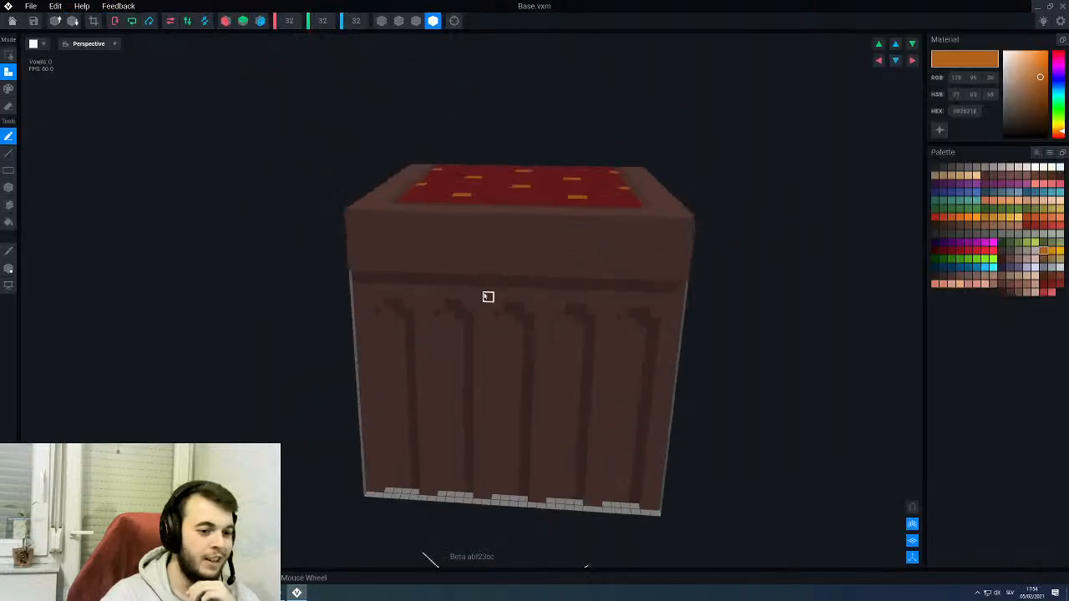
right_click_drag(507, 325, 529, 296)
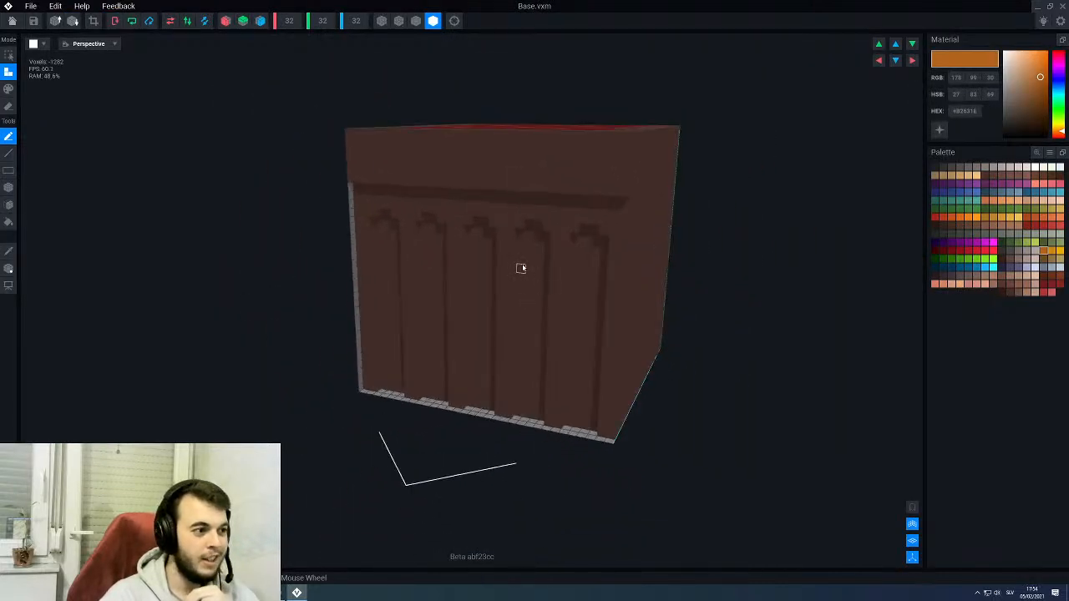
scroll(522, 268, "up", 2)
left_click(519, 264, "alt")
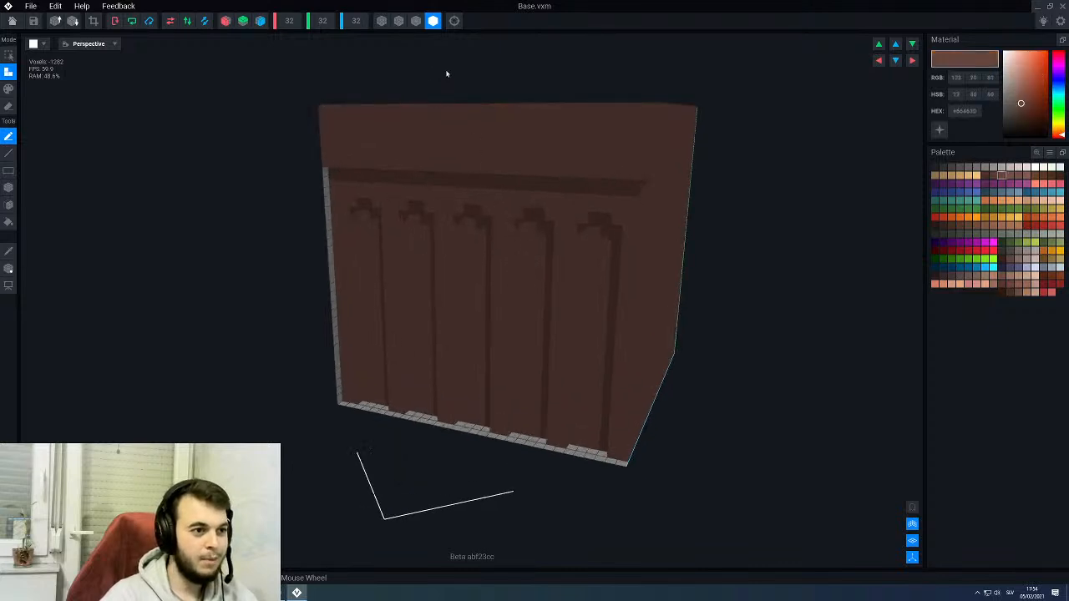
left_click(417, 22)
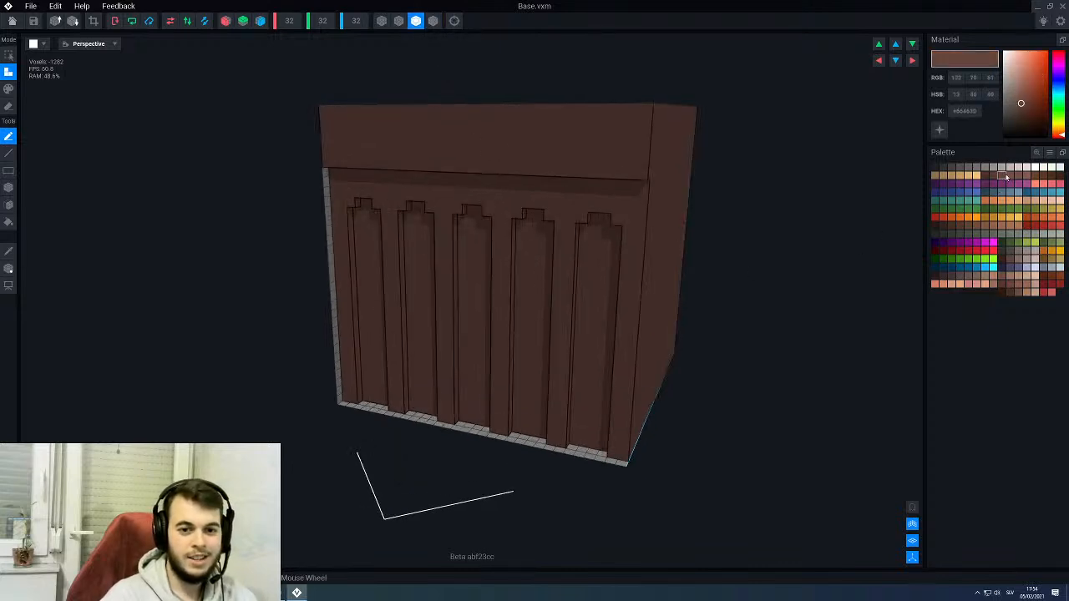
- Set up line painting in #573B34 with X-axis symmetry for the front of the Base
left_click(994, 175)
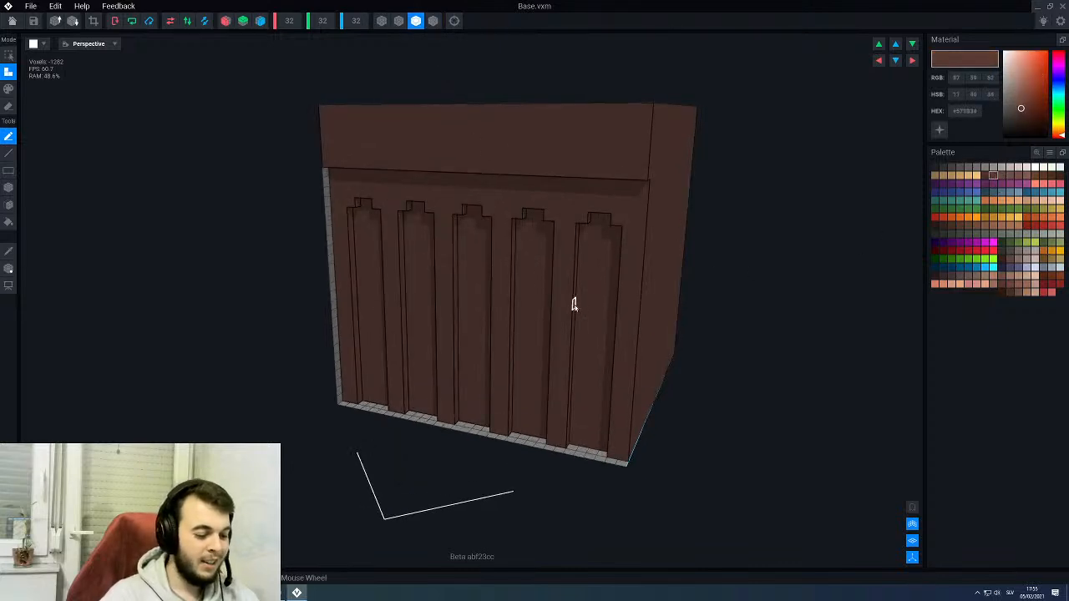
key("p")
key("l")
right_click_drag(556, 282, 639, 210)
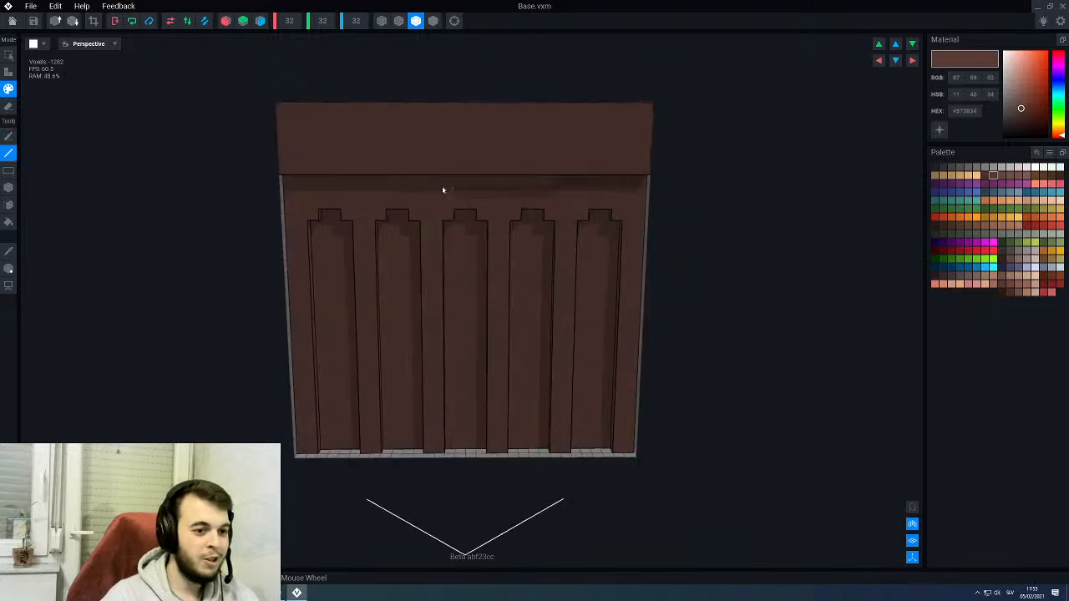
scroll(505, 292, "up", 2)
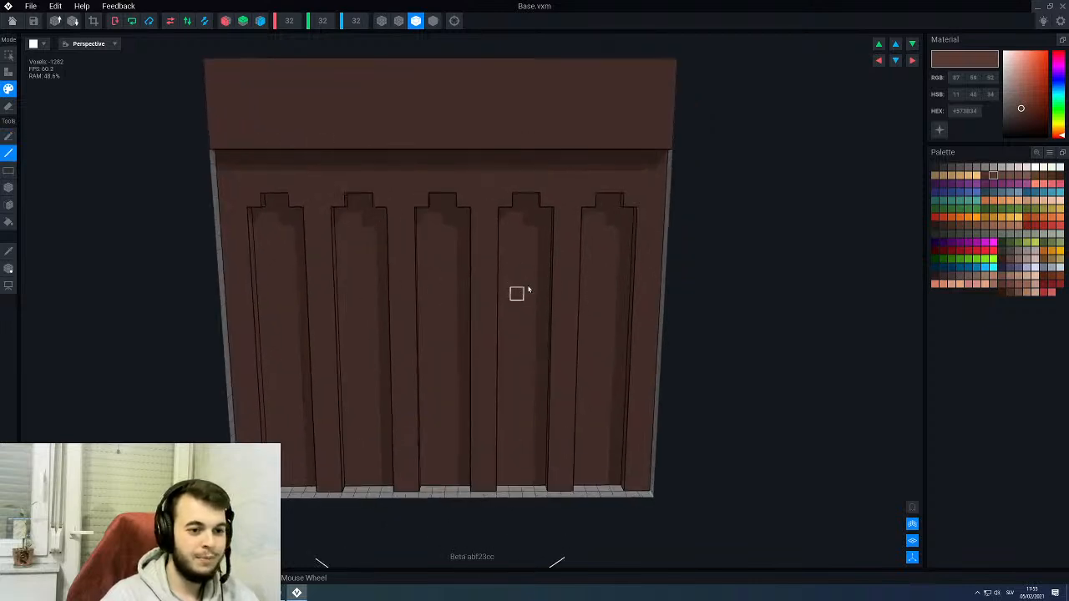
right_click_drag(515, 291, 586, 282)
scroll(587, 280, "down", 3)
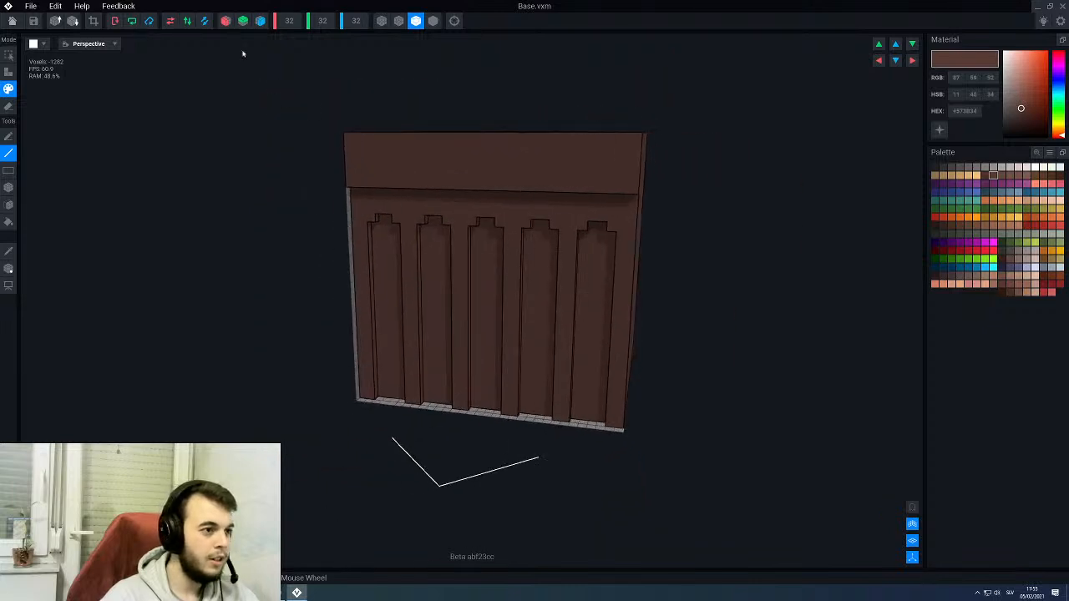
left_click(226, 20)
scroll(592, 258, "up", 2)
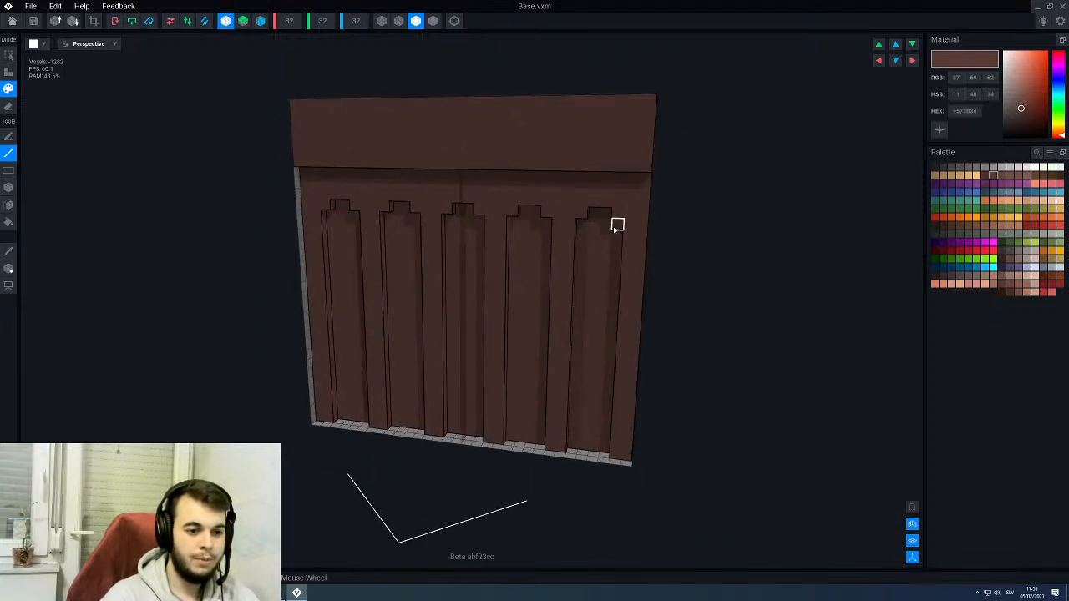
right_click_drag(586, 376, 585, 374)
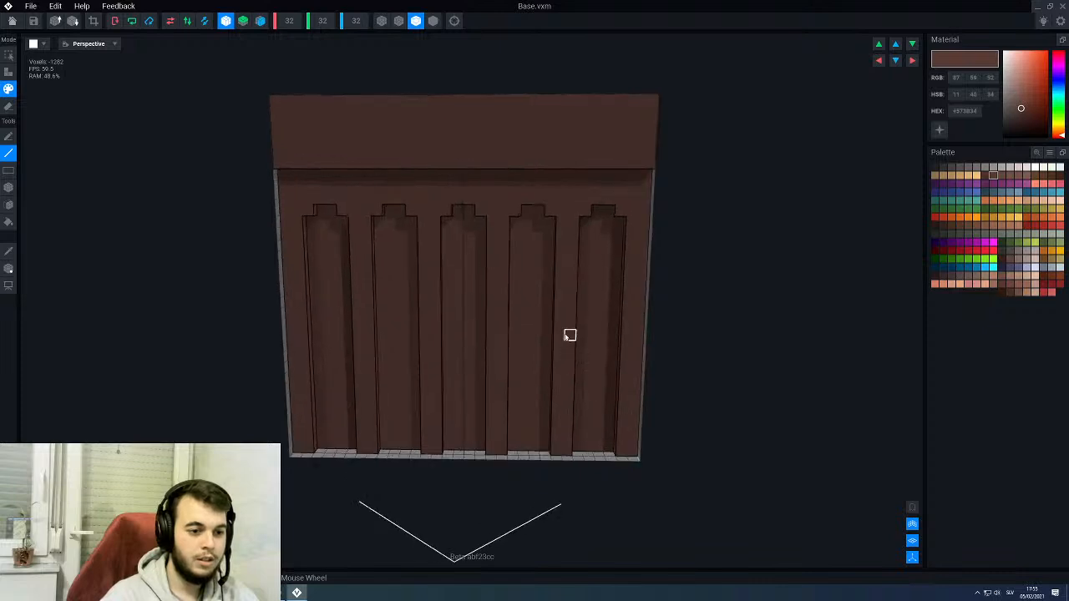
scroll(569, 335, "up", 2)
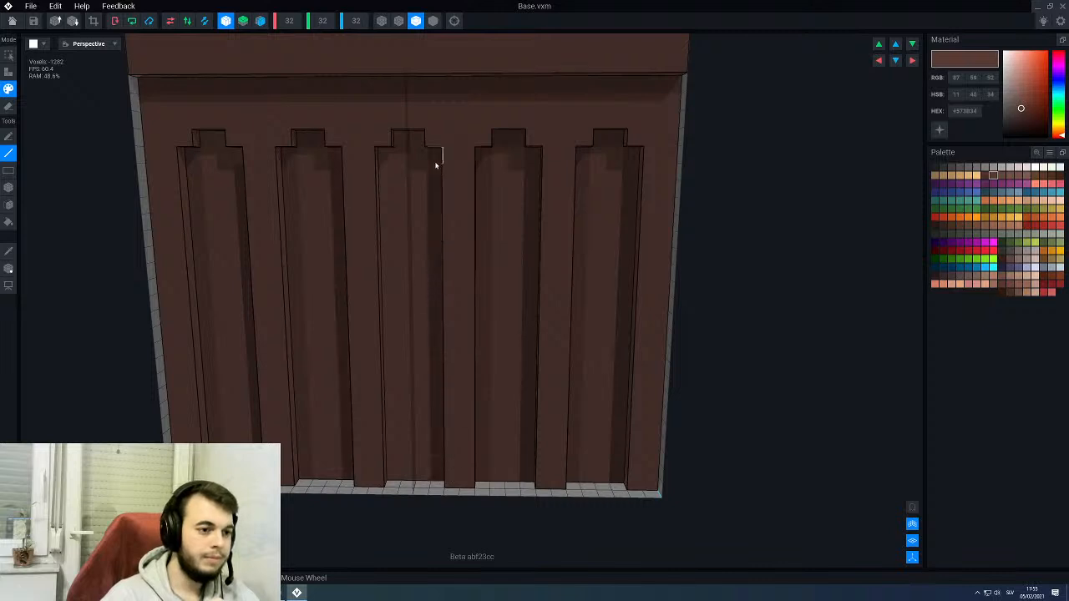
scroll(442, 286, "down", 2)
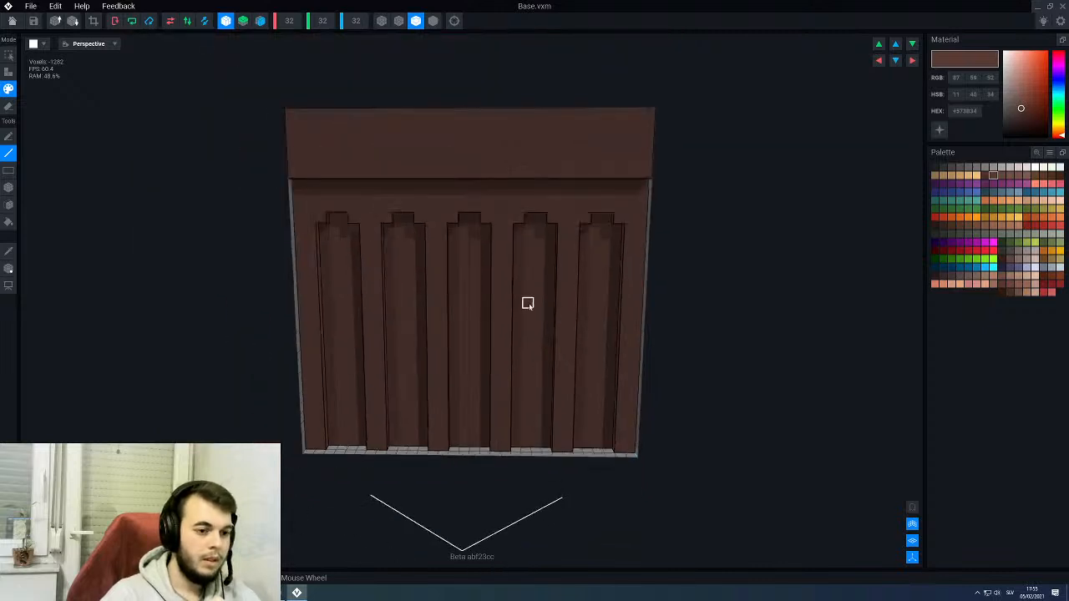
right_click_drag(528, 302, 527, 303)
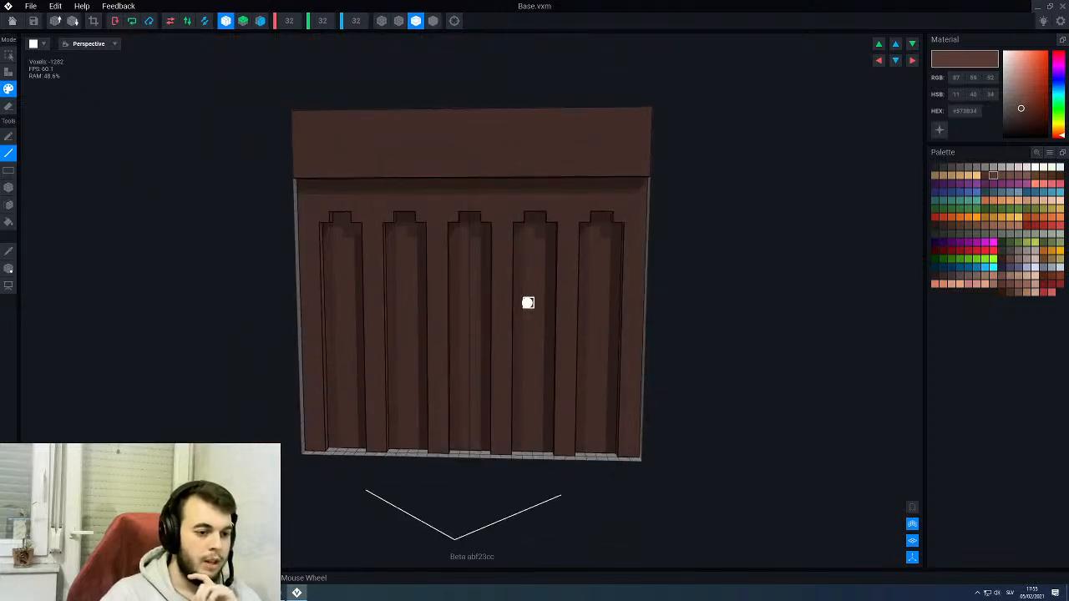
scroll(528, 303, "up", 2)
- Face-paint the five recessed grooves on the front of the Base in #48302B using the X-axis symmetry
left_click(986, 176)
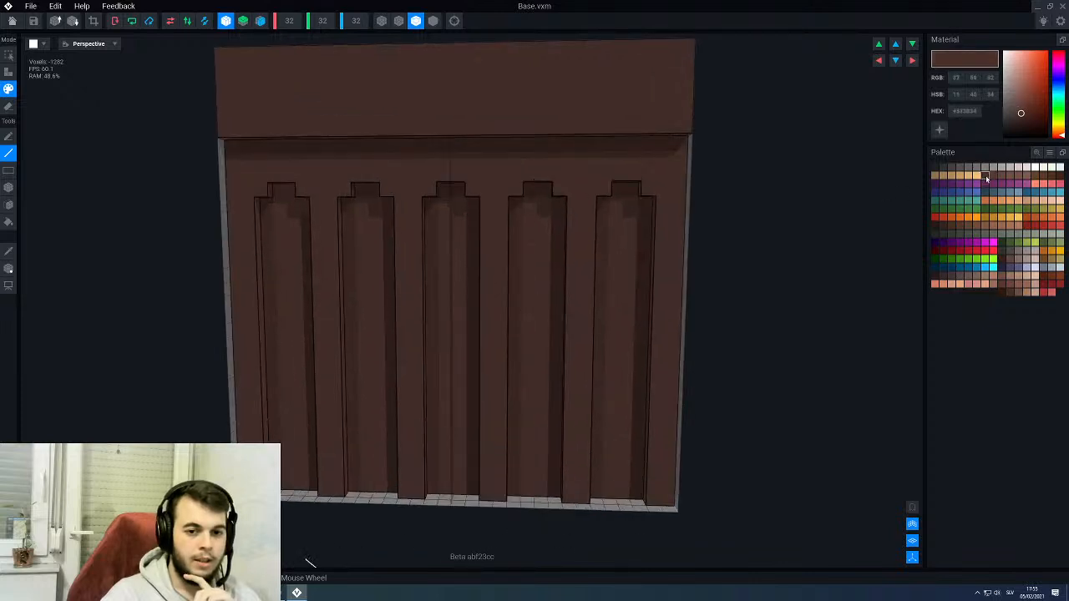
key("f")
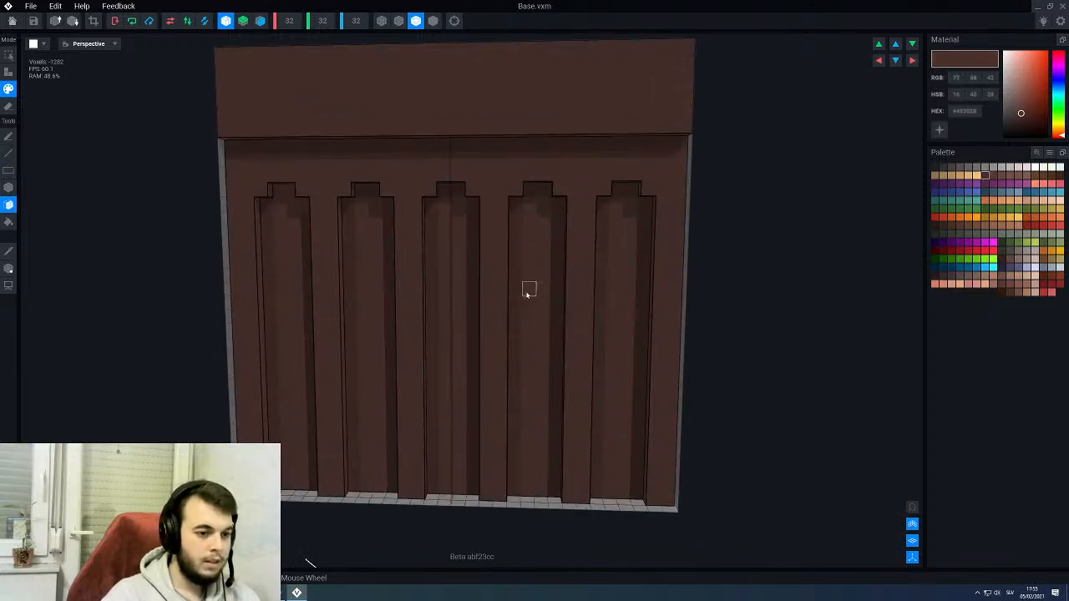
left_click(528, 293)
left_click(459, 311)
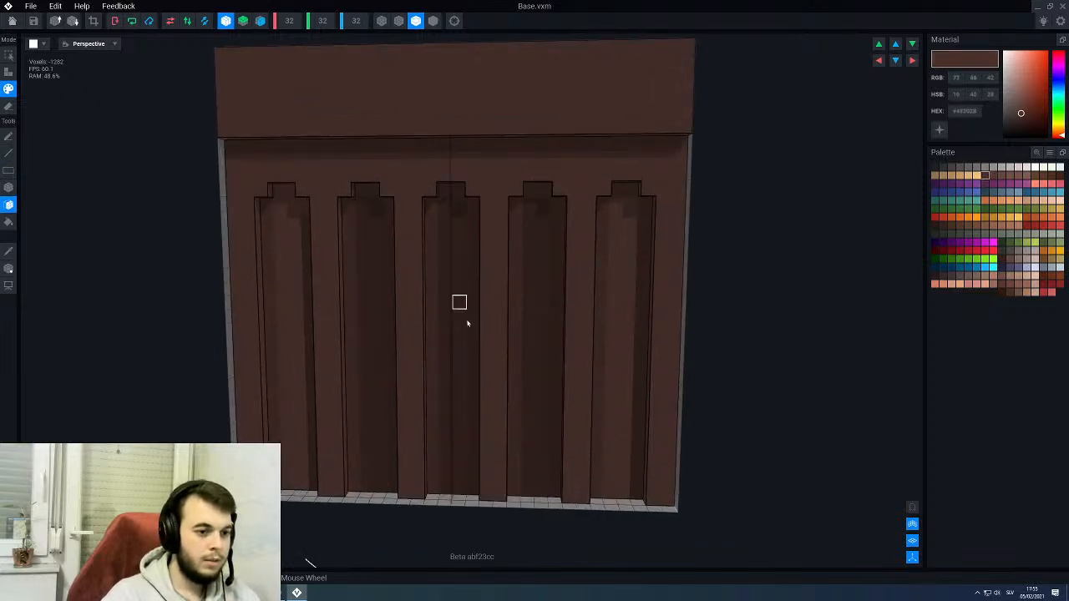
left_click(622, 296)
- Save the changes to Base, return to the throne rig and check the darkened front grooves
scroll(585, 345, "down", 3)
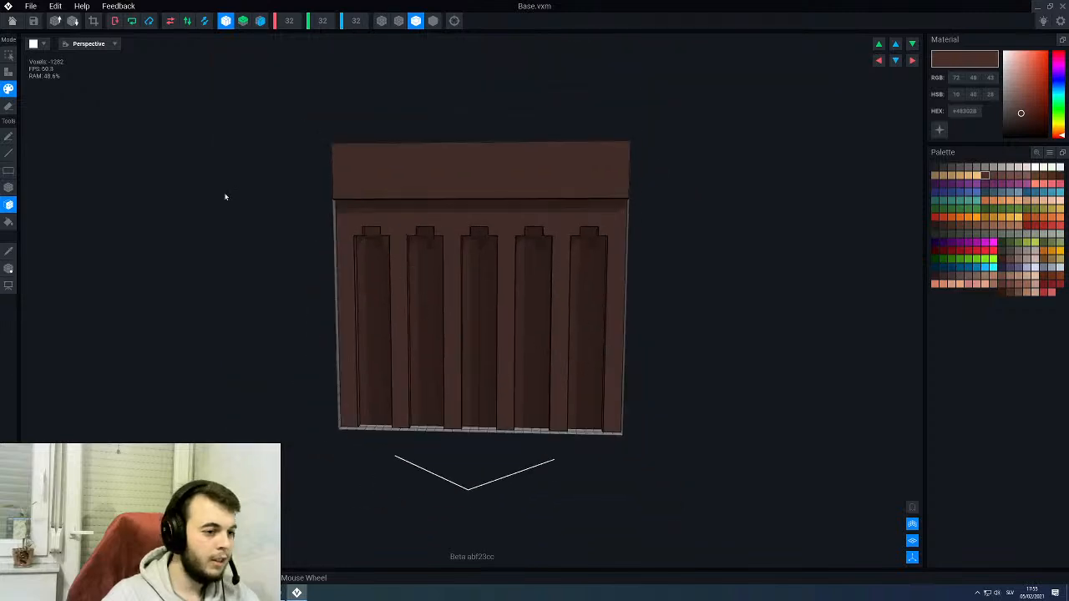
left_click(12, 21)
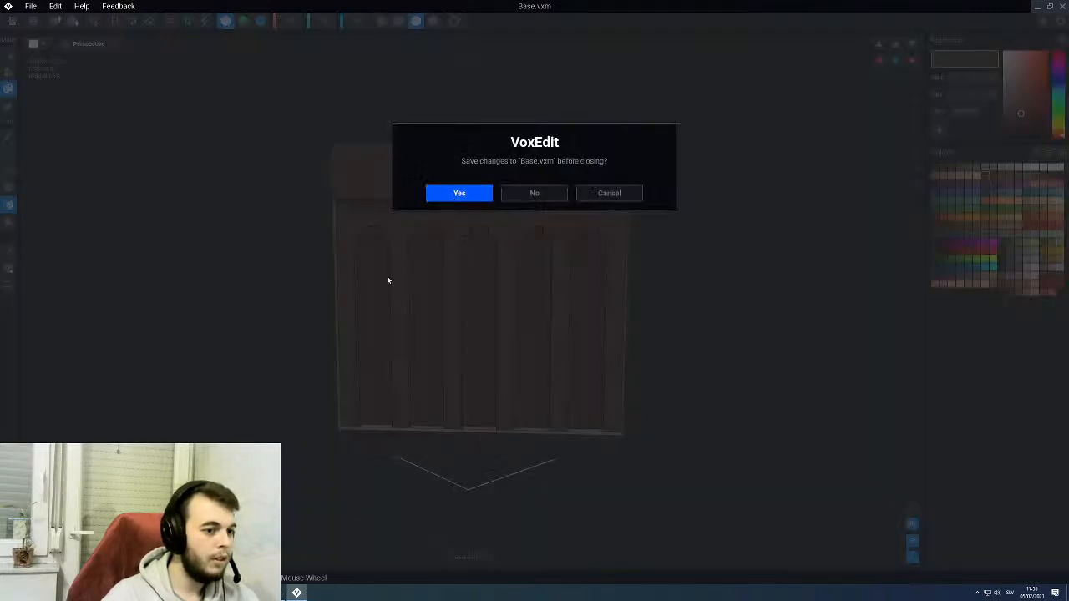
key("Return")
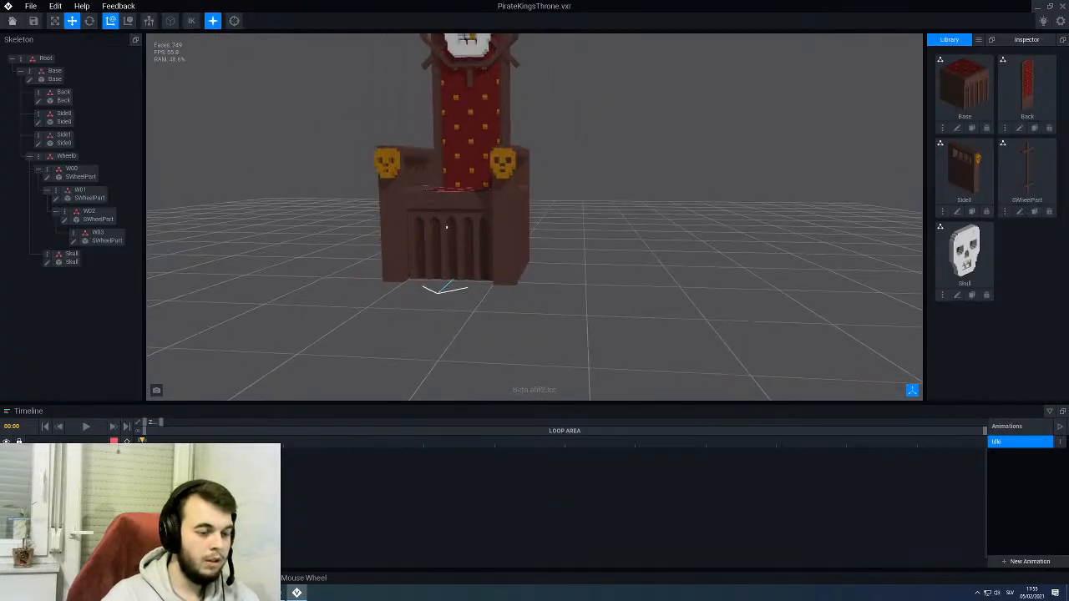
mouse_move(447, 227)
right_mouse_down()
mouse_move(396, 237)
mouse_move(473, 248)
mouse_move(444, 243)
mouse_move(437, 332)
mouse_move(448, 242)
right_mouse_up()
- Open the Side0 model from the skeleton and frame the recessed grooves on its outer side
left_click(448, 242)
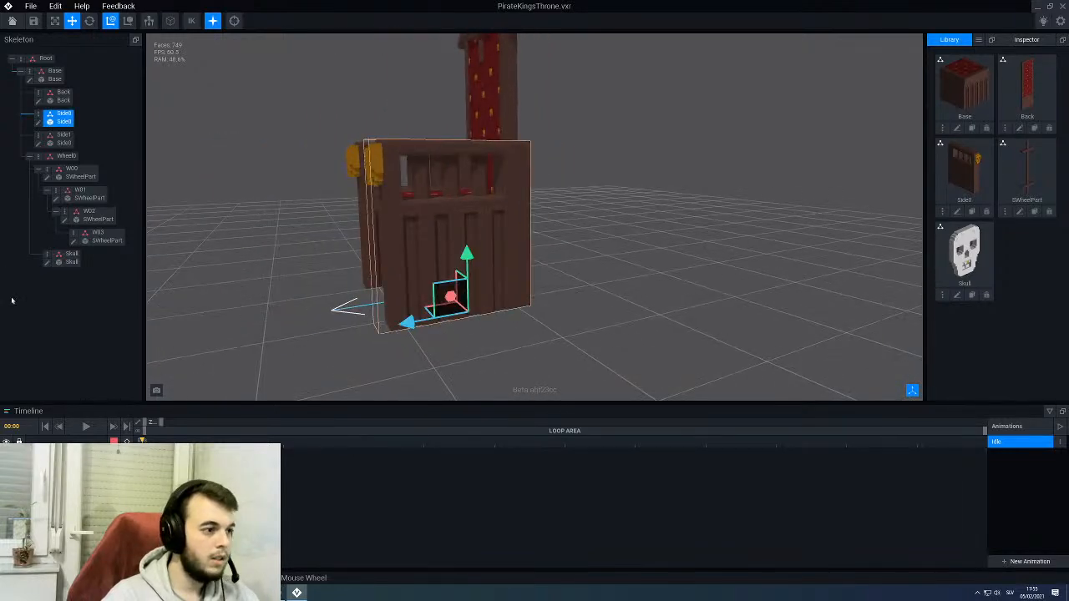
left_click(37, 122)
right_click_drag(410, 303, 477, 339)
scroll(539, 347, "up", 2)
scroll(468, 330, "up", 2)
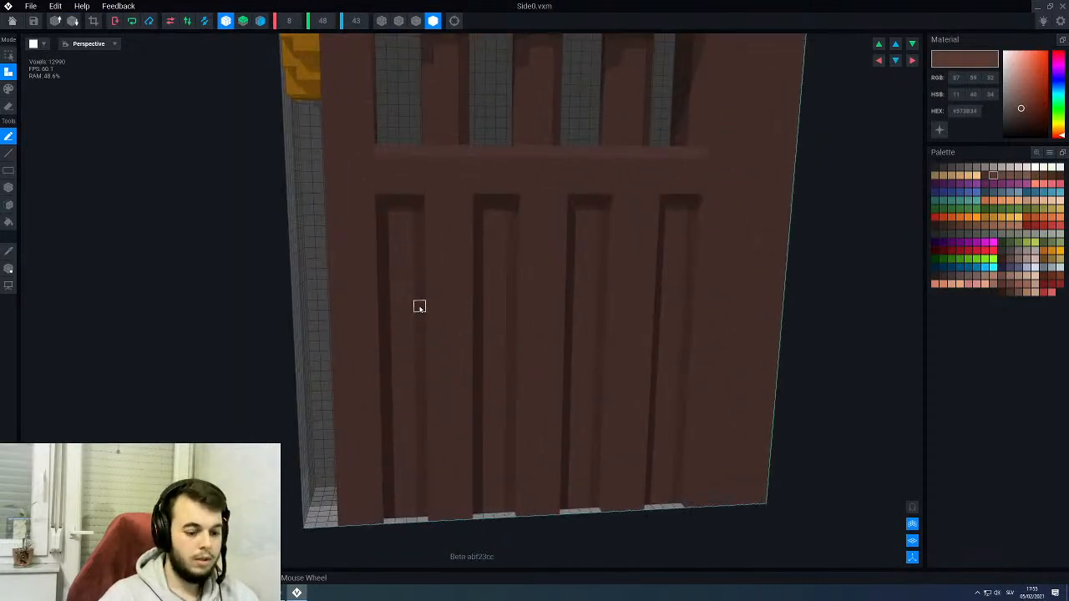
- Face-paint the four recessed grooves on the outer side of Side0 in #48302B
left_click(985, 175)
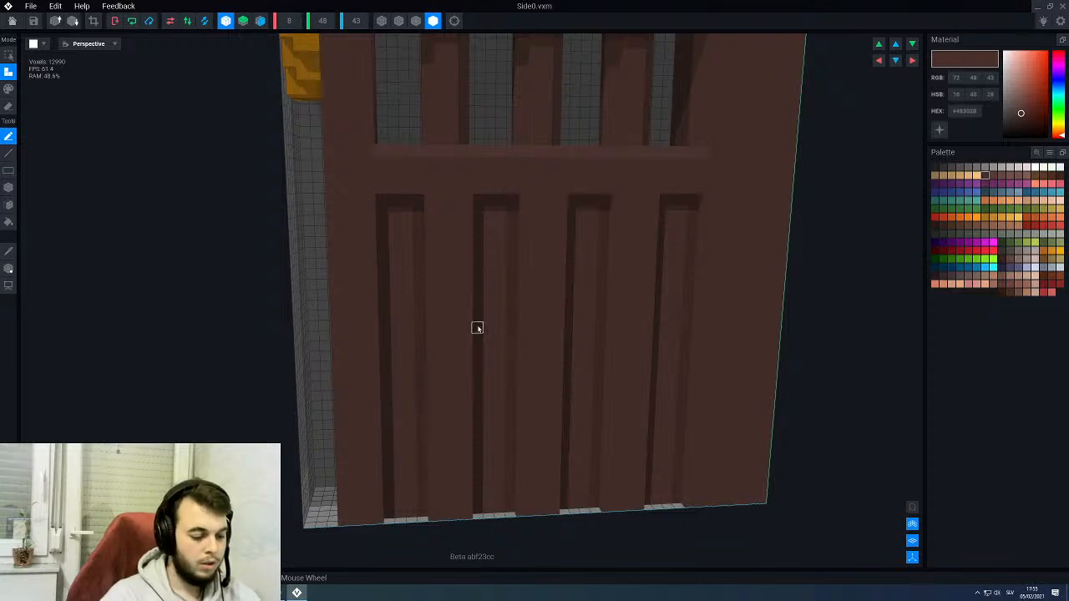
key("p")
key("f")
left_click(406, 299)
right_click_drag(491, 299, 491, 296)
left_click(491, 296)
right_click_drag(525, 329, 523, 355)
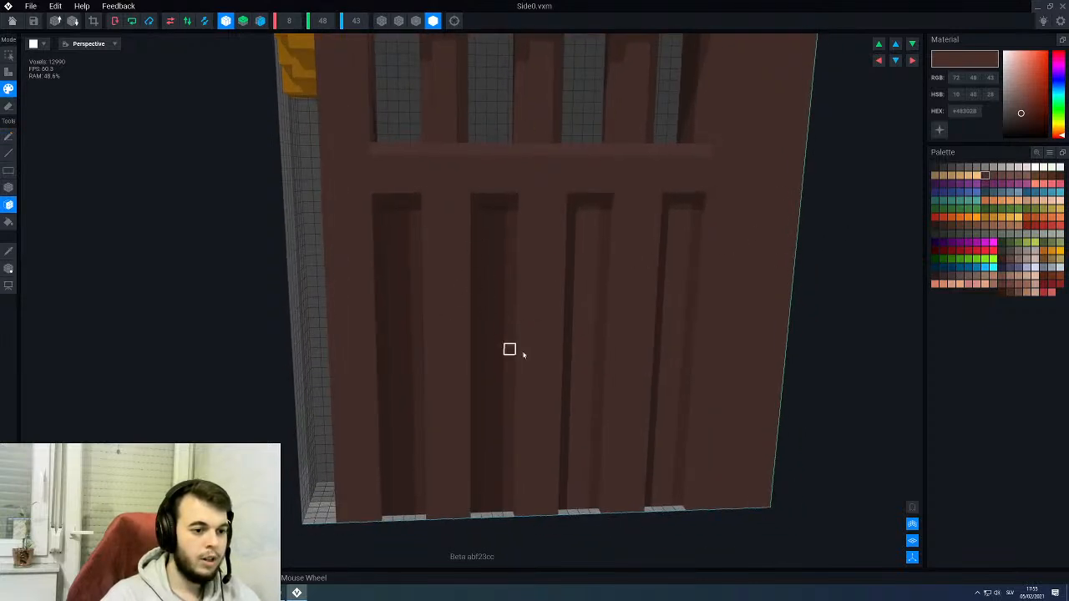
left_click(590, 315)
left_click(679, 298)
scroll(667, 314, "down", 3)
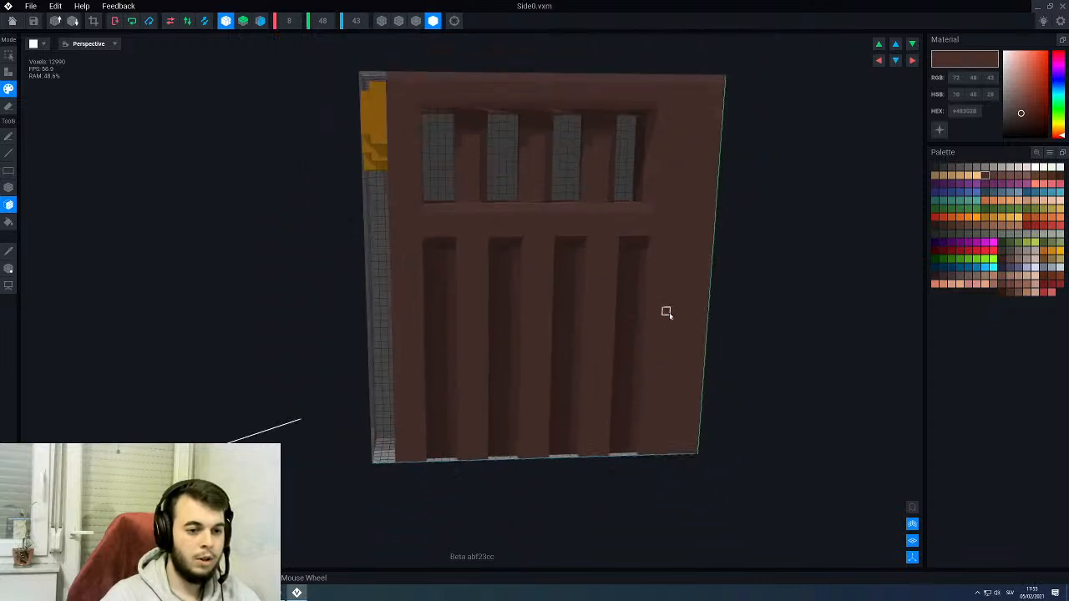
- Check the painted side panel at an angle, save the changes to Side0 and return to the throne rig
right_click_drag(667, 314, 590, 357)
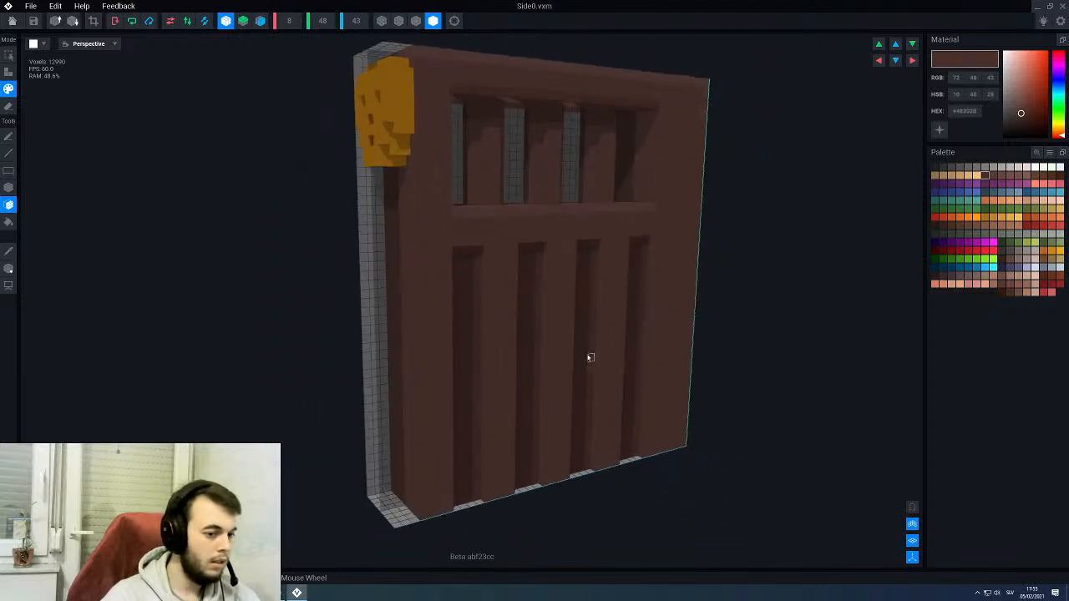
left_click(12, 21)
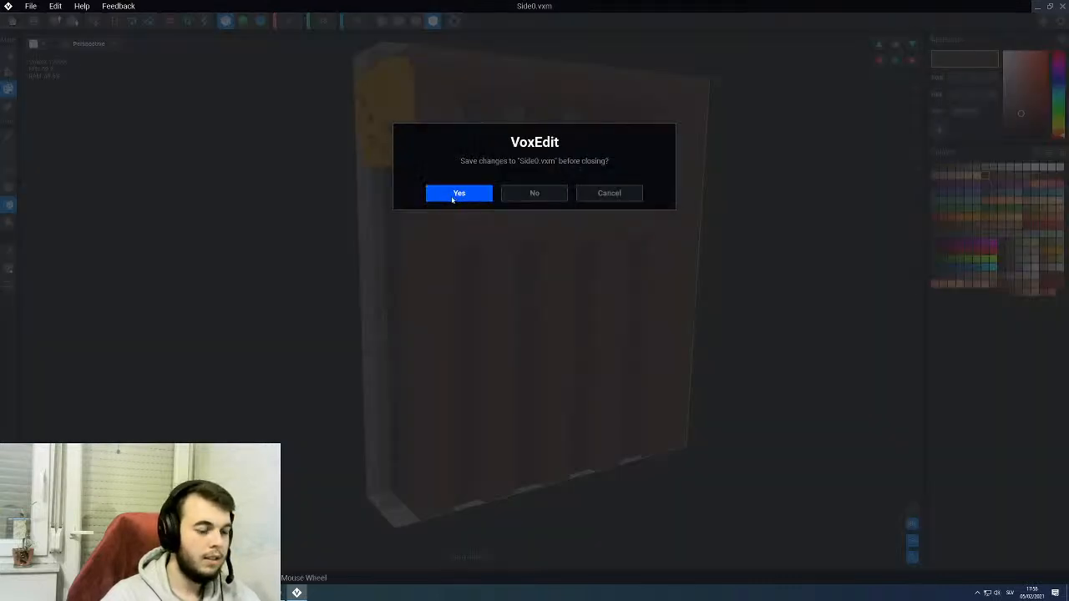
left_click(458, 193)
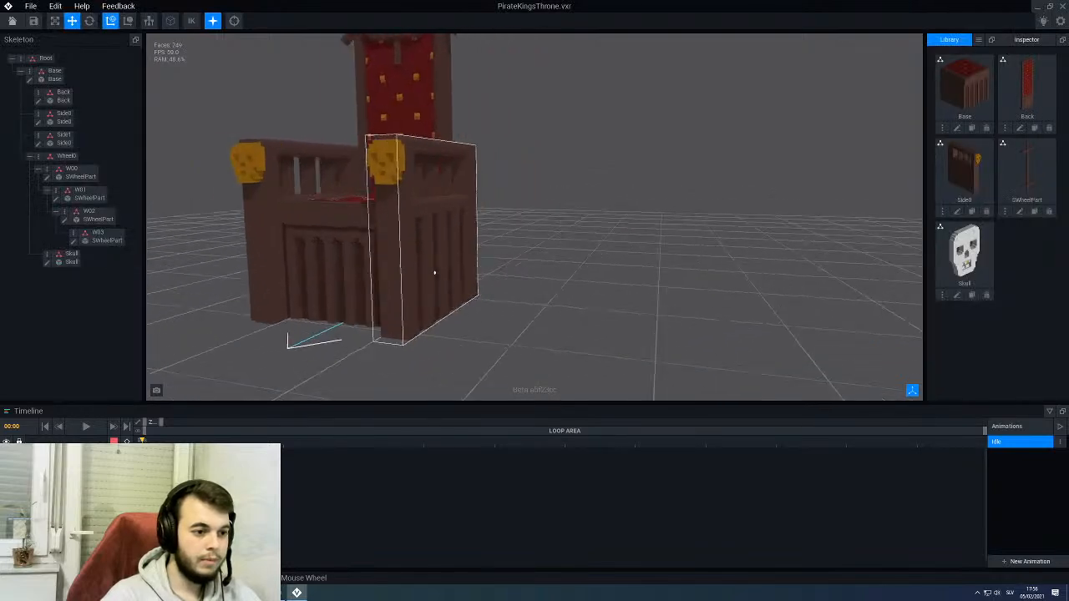
- Inspect the throne's front, armrest skulls, window bars and side grooves from several angles
mouse_move(434, 272)
right_mouse_down()
mouse_move(510, 278)
mouse_move(534, 297)
mouse_move(434, 272)
mouse_move(501, 276)
mouse_move(434, 269)
mouse_move(441, 276)
right_mouse_up()
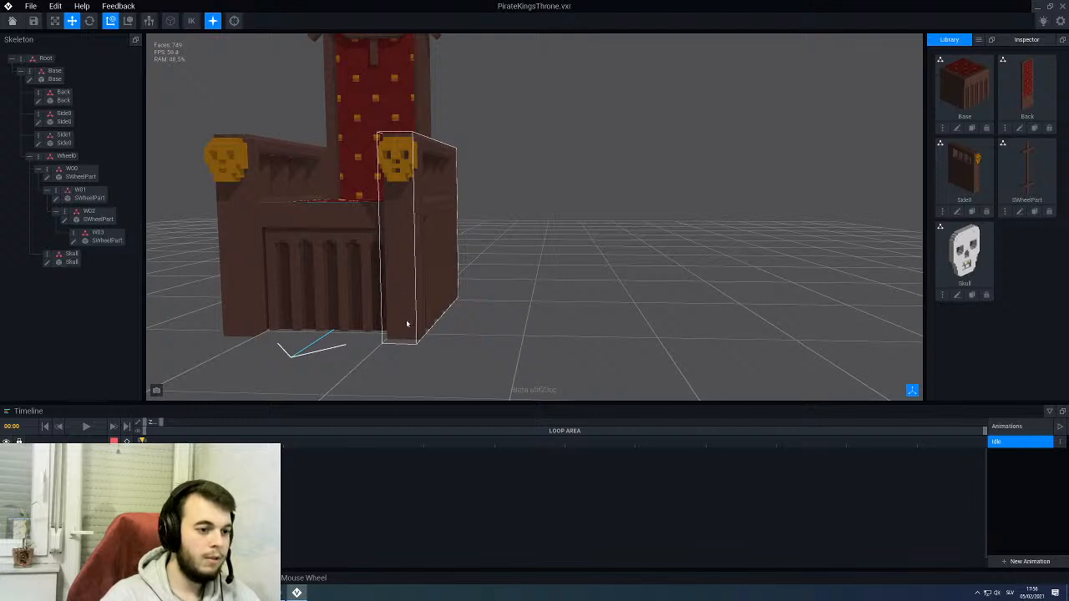
right_click_drag(399, 266, 411, 266)
left_click(411, 267)
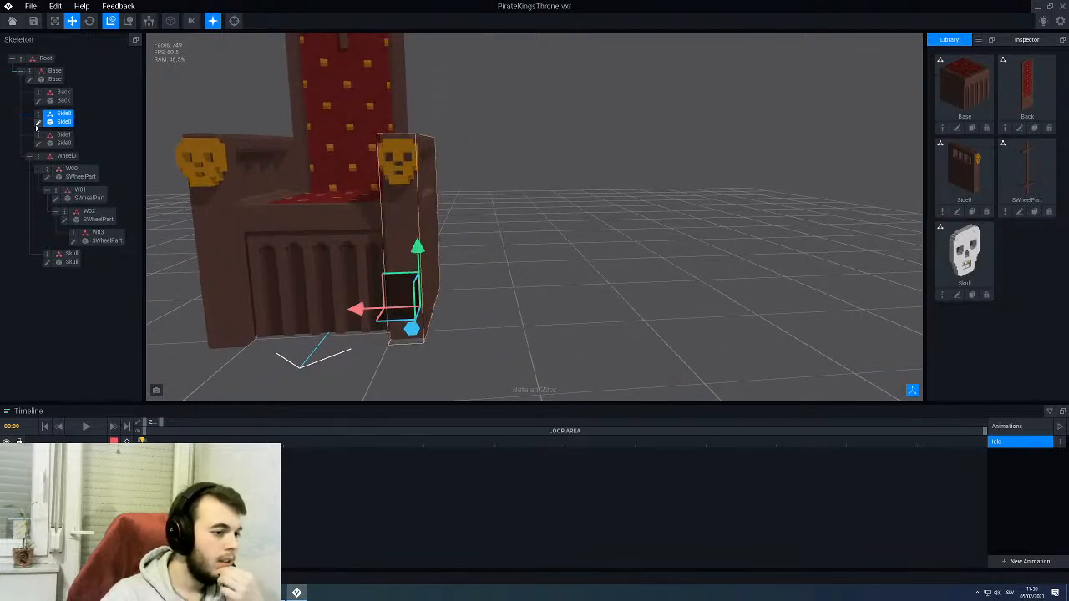
middle_click_drag(364, 179, 432, 207)
mouse_move(454, 206)
right_mouse_down()
mouse_move(424, 184)
mouse_move(426, 213)
mouse_move(445, 192)
right_mouse_up()
scroll(429, 193, "up", 2)
scroll(425, 185, "down", 2)
left_click(360, 220)
scroll(426, 211, "up", 2)
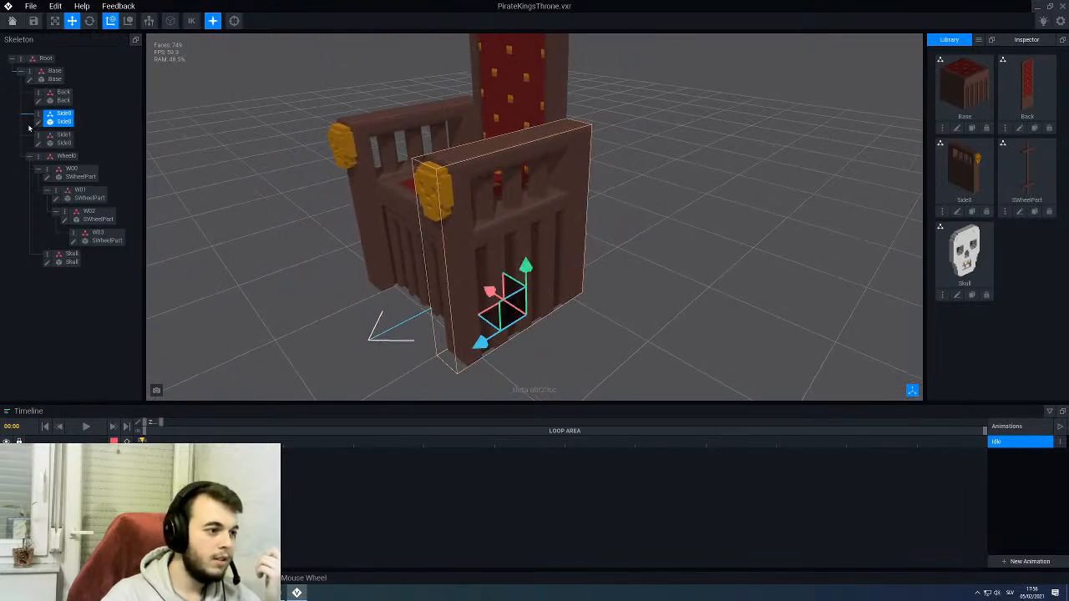
- Open the Side0 model, frame the side of its gold skull and pick up the skull's gold, #CE8716
double_click(420, 193)
right_click_drag(517, 233, 544, 240)
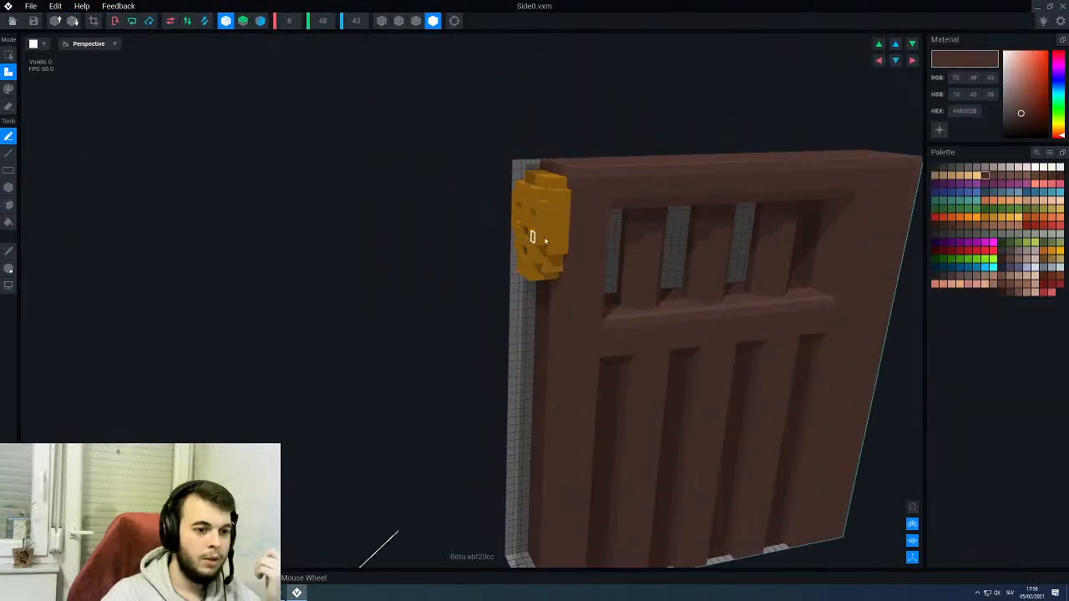
middle_click_drag(555, 230, 359, 222)
scroll(374, 212, "up", 3)
scroll(377, 206, "up", 5)
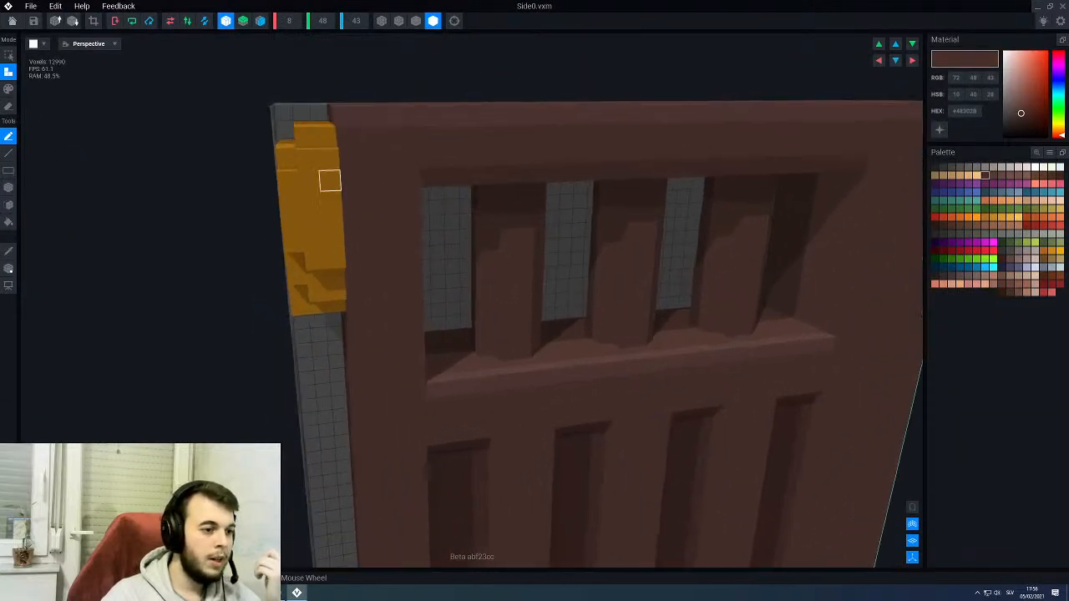
left_click(324, 214, "alt")
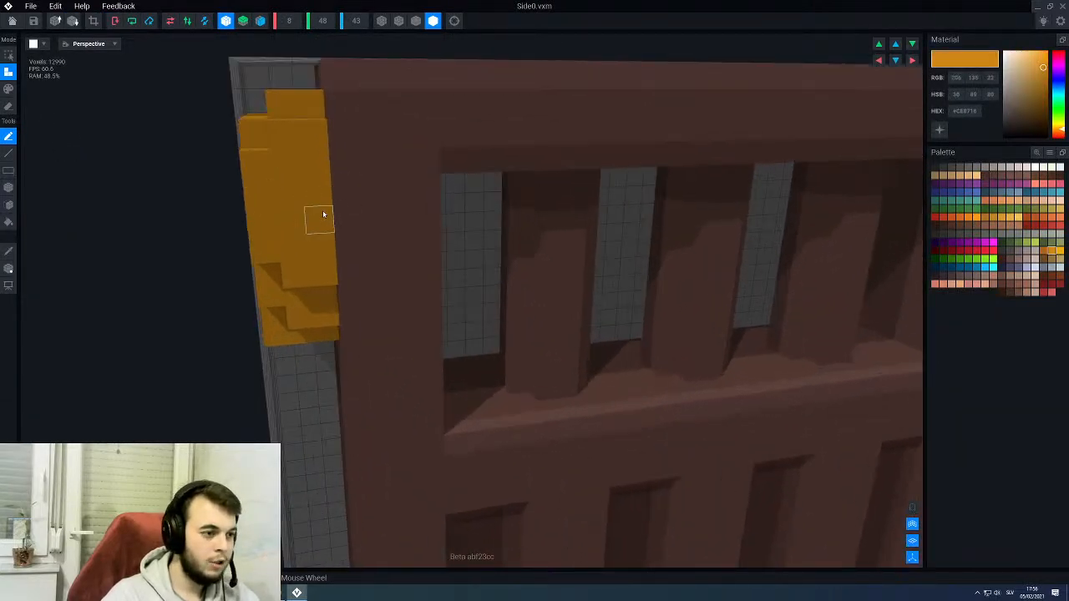
- Face-paint the brown faces just behind the skull in gold #CE8716 on both sides of Side0
key("p")
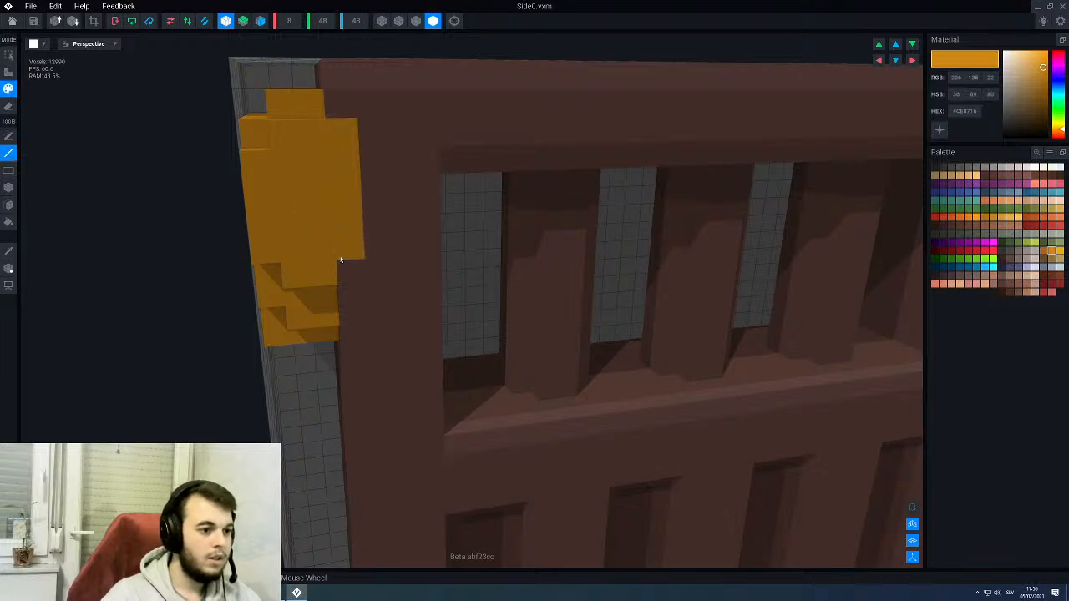
scroll(334, 225, "down", 5)
right_click_drag(334, 225, 351, 222)
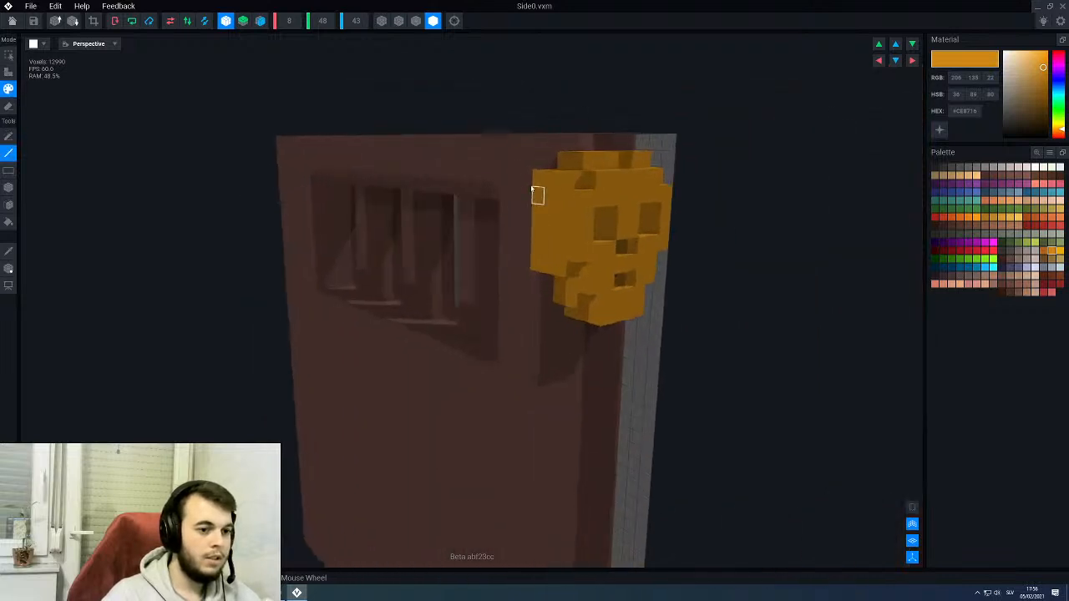
mouse_move(532, 178)
right_mouse_down()
mouse_move(529, 214)
mouse_move(520, 188)
mouse_move(570, 210)
mouse_move(551, 279)
mouse_move(496, 200)
mouse_move(513, 201)
mouse_move(533, 172)
mouse_move(612, 257)
mouse_move(596, 244)
mouse_move(591, 251)
right_mouse_up()
scroll(558, 239, "down", 2)
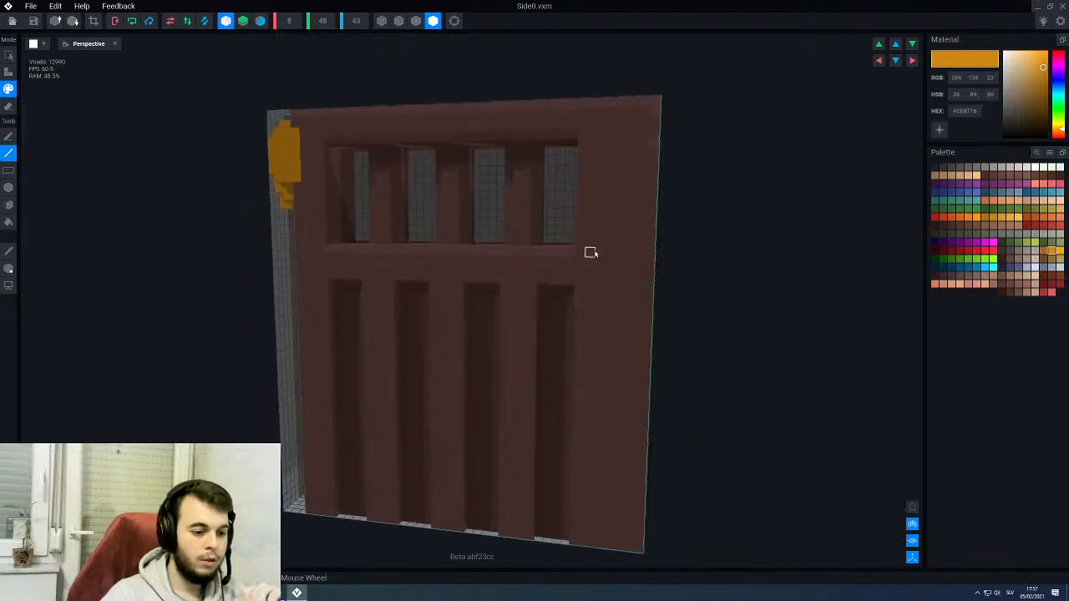
- Save the changes to Side0 and return to the throne rig
scroll(592, 252, "down", 4)
left_click(12, 21)
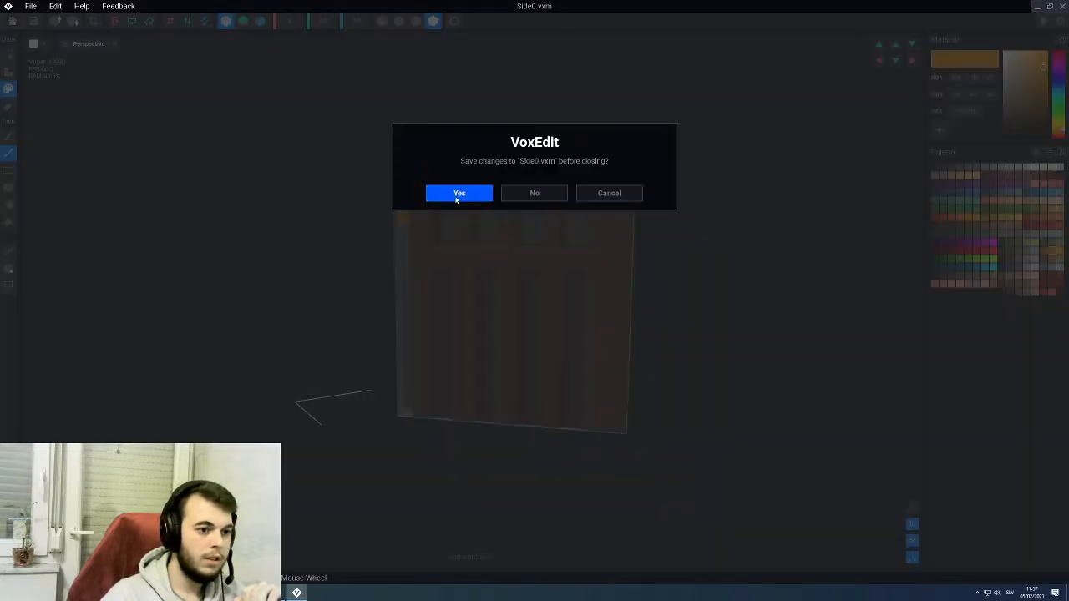
left_click(459, 193)
- Open the Base model from the throne rig and frame its front face and seat top
right_click_drag(549, 239, 488, 192)
scroll(448, 222, "up", 5)
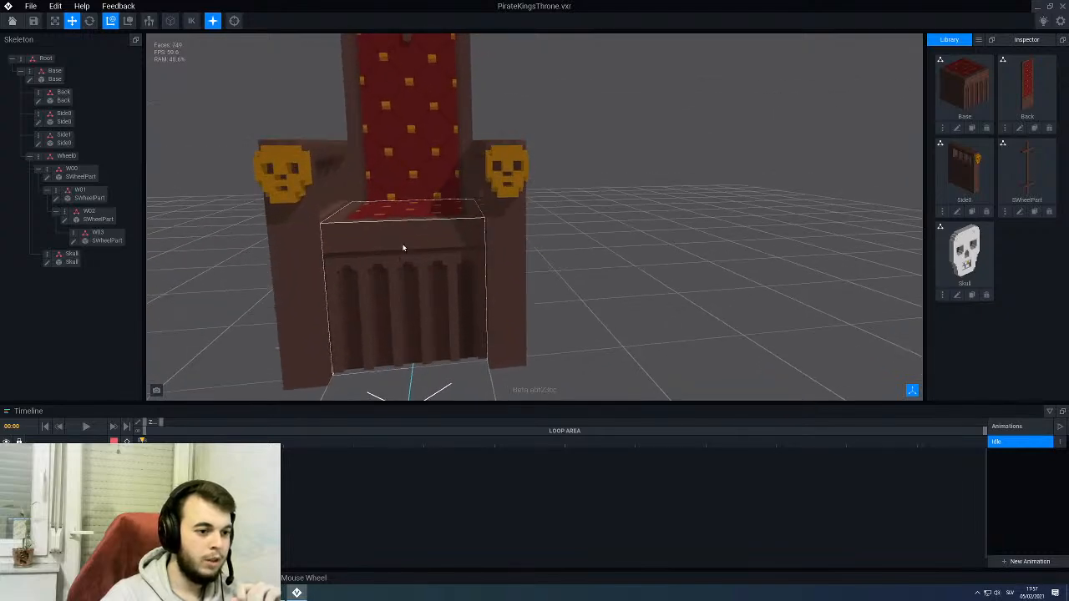
left_click(404, 245)
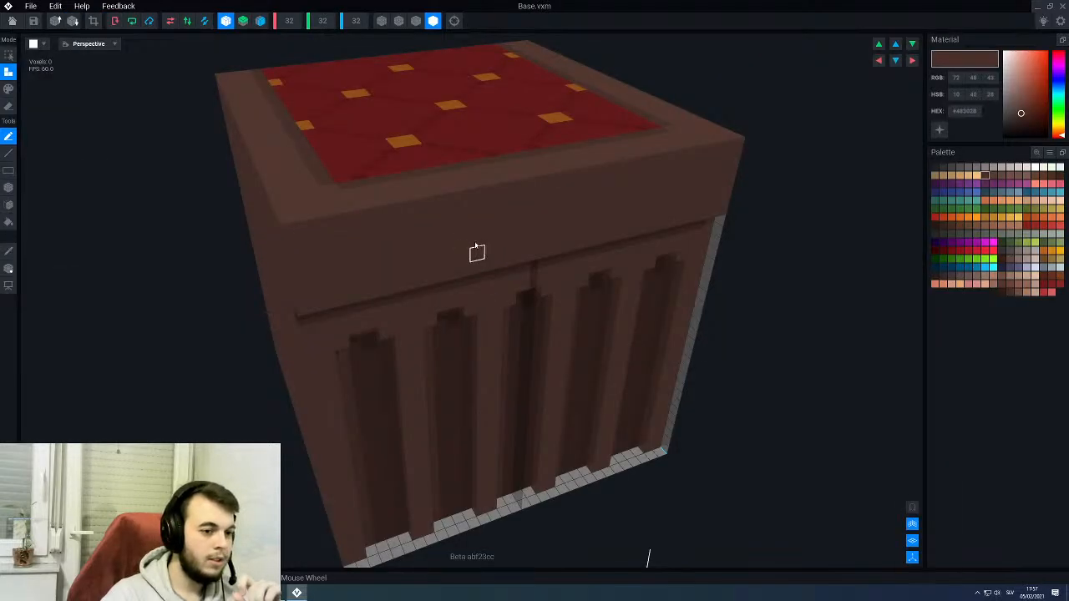
right_click_drag(477, 252, 334, 223)
middle_click_drag(576, 272, 517, 253)
right_click_drag(571, 172, 582, 187)
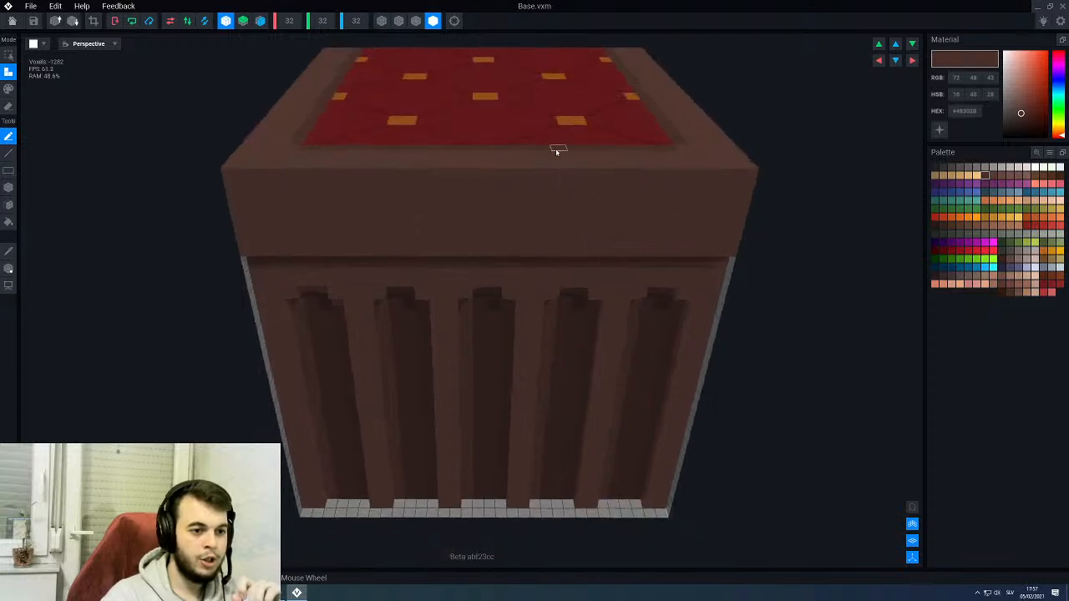
- Face-paint a rectangular border around the upper front band of Base in the seat rim's brown, #573B34
left_click(556, 148, "alt")
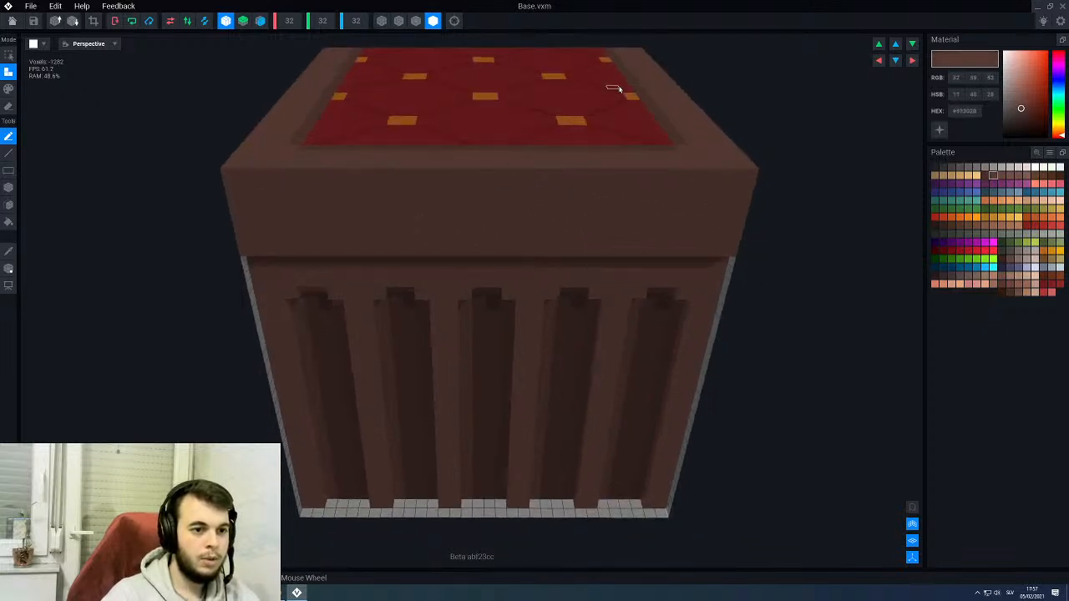
scroll(487, 205, "down", 5)
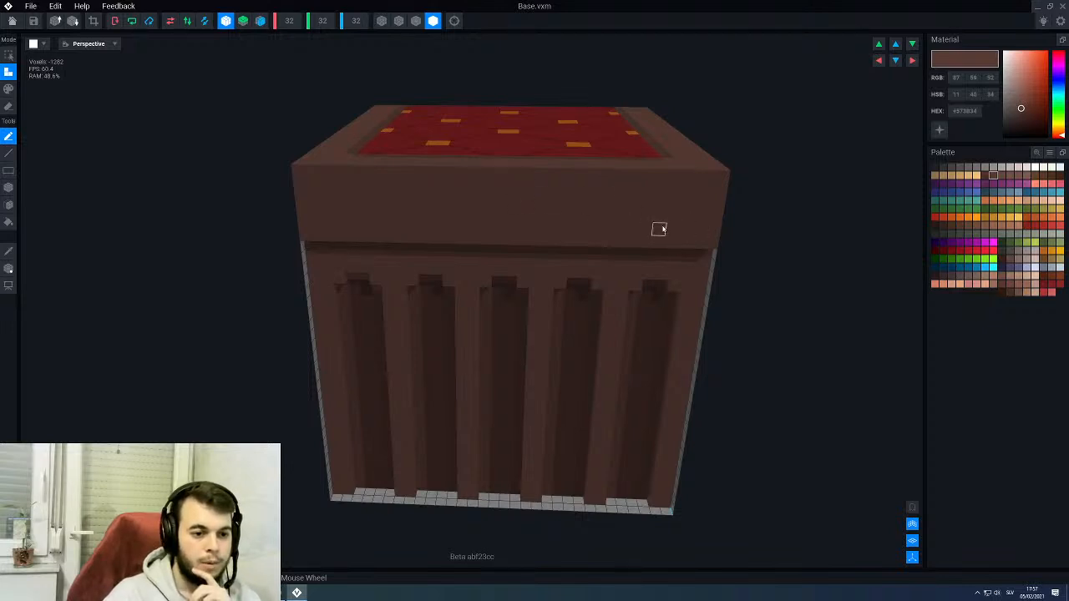
right_click_drag(588, 155, 585, 155)
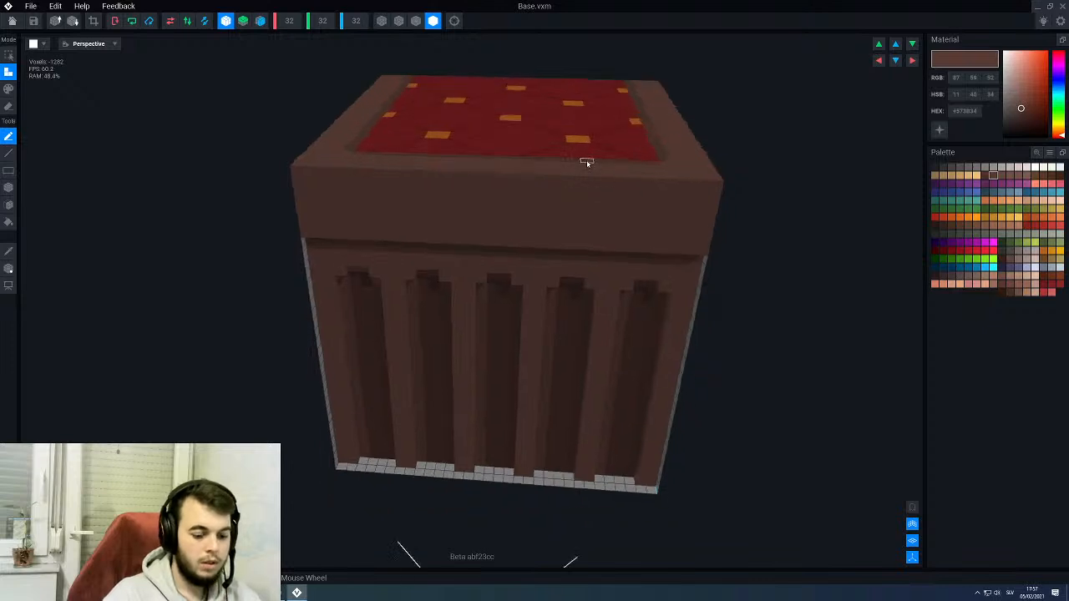
left_click(587, 163, "alt")
key("p")
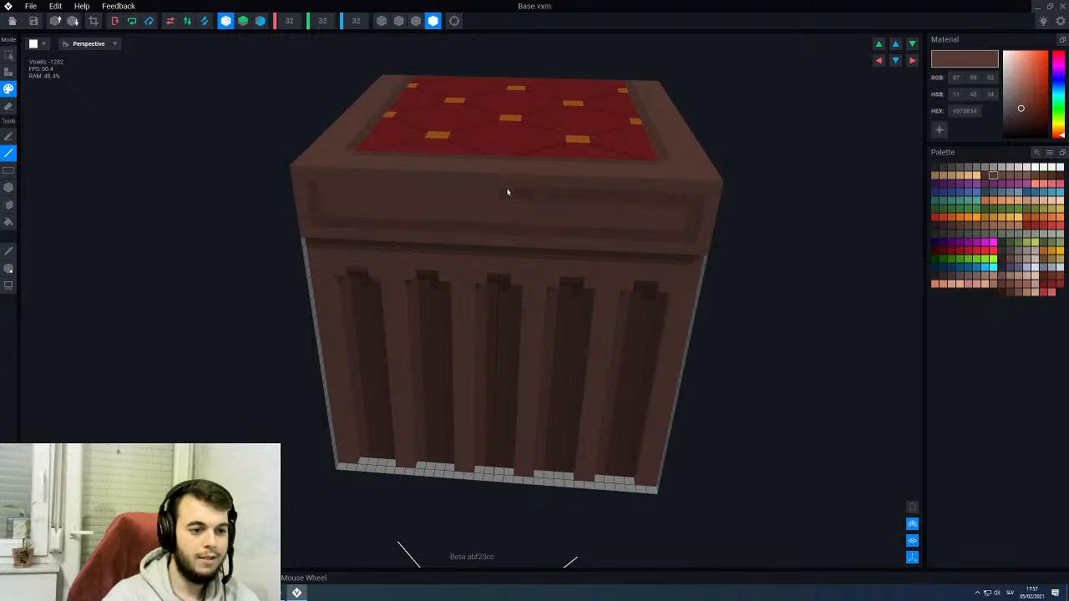
- Try painting a staggered row of small #573B34 spots inside the bordered front band of Base
scroll(535, 232, "down", 3)
right_click_drag(578, 234, 627, 199)
scroll(646, 201, "up", 3)
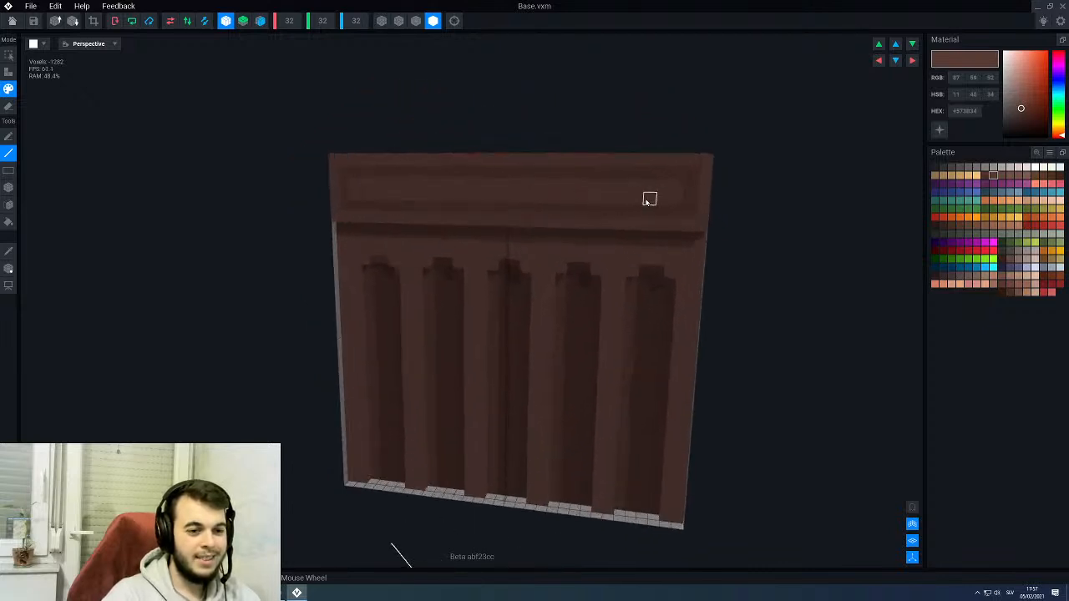
scroll(650, 199, "up", 2)
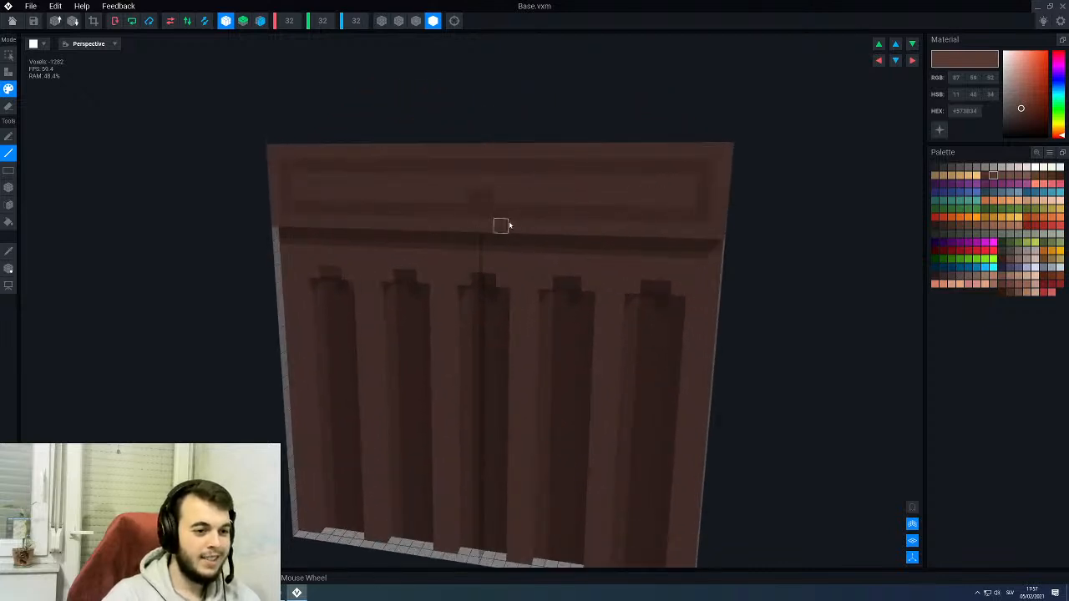
right_click_drag(509, 226, 574, 196)
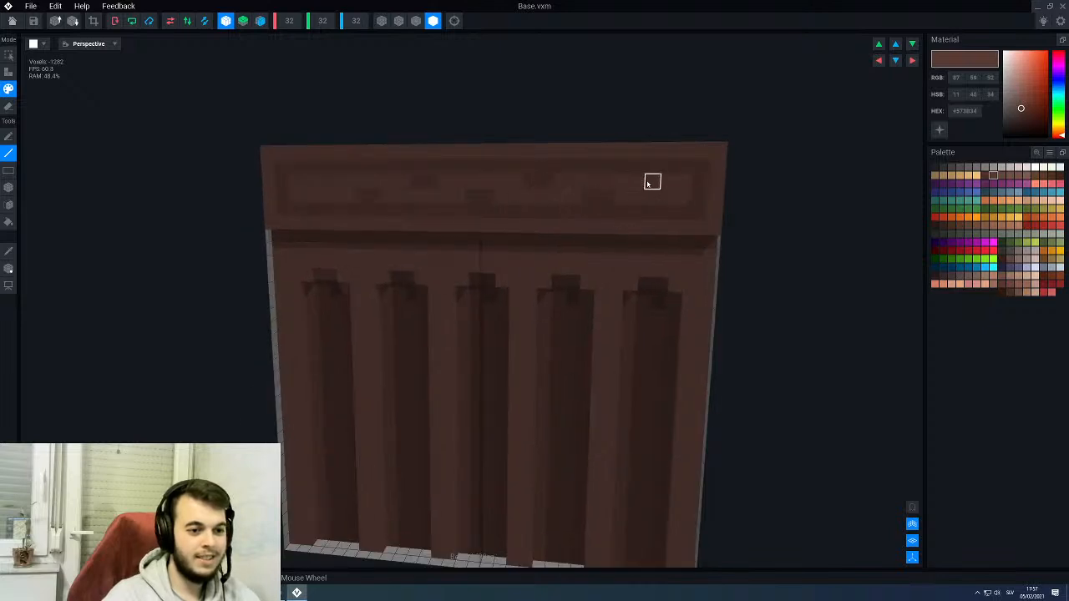
scroll(662, 192, "down", 3)
right_click_drag(560, 198, 540, 193)
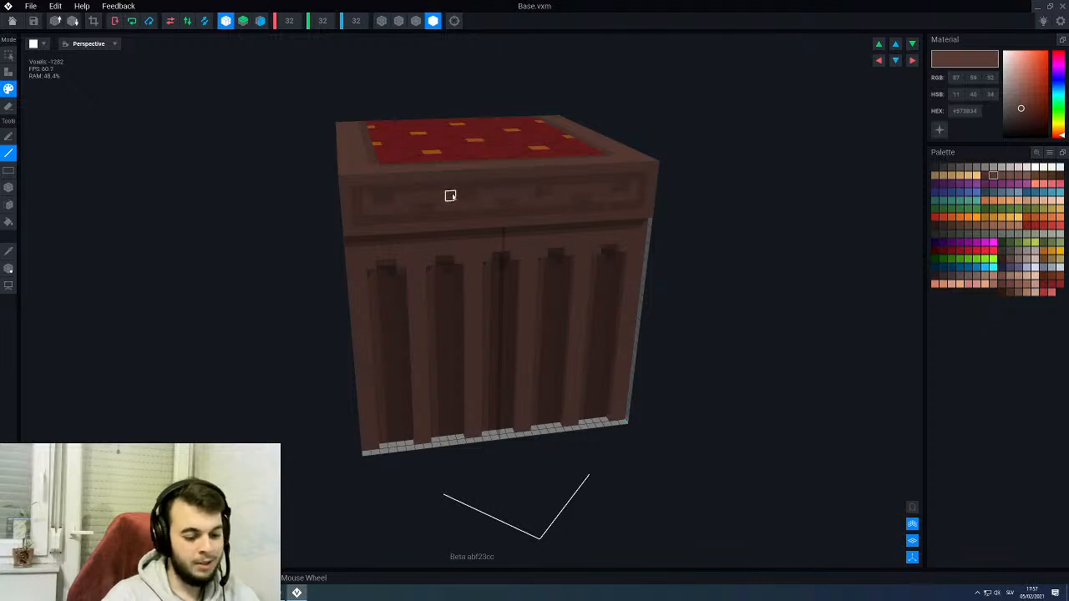
right_click_drag(491, 206, 490, 203)
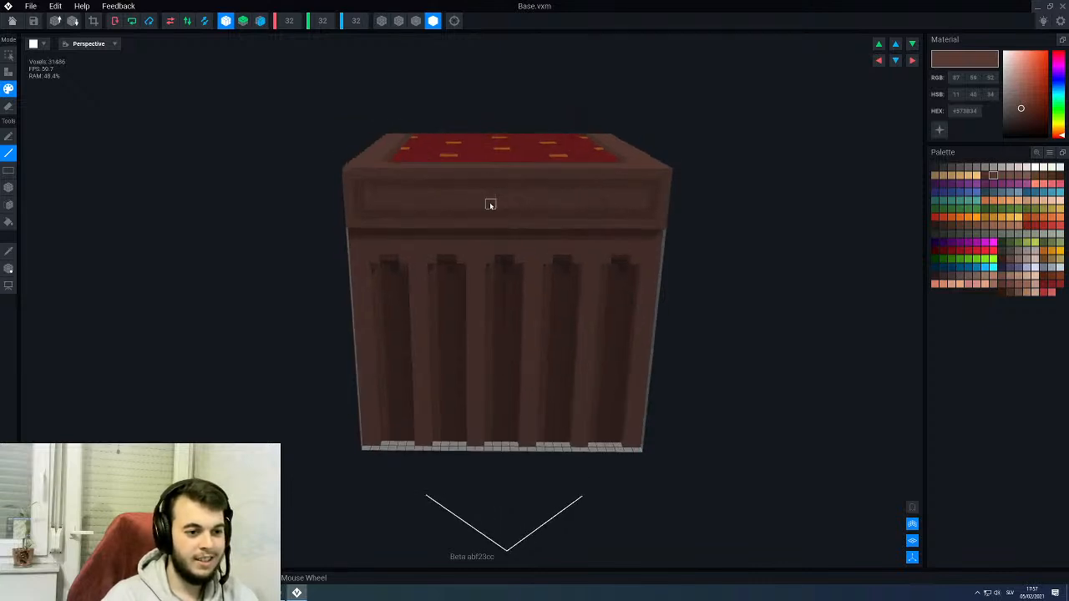
- Try filling the bordered front band of Base with a checkered #573B34 pattern and view it from several angles
scroll(500, 197, "up", 2)
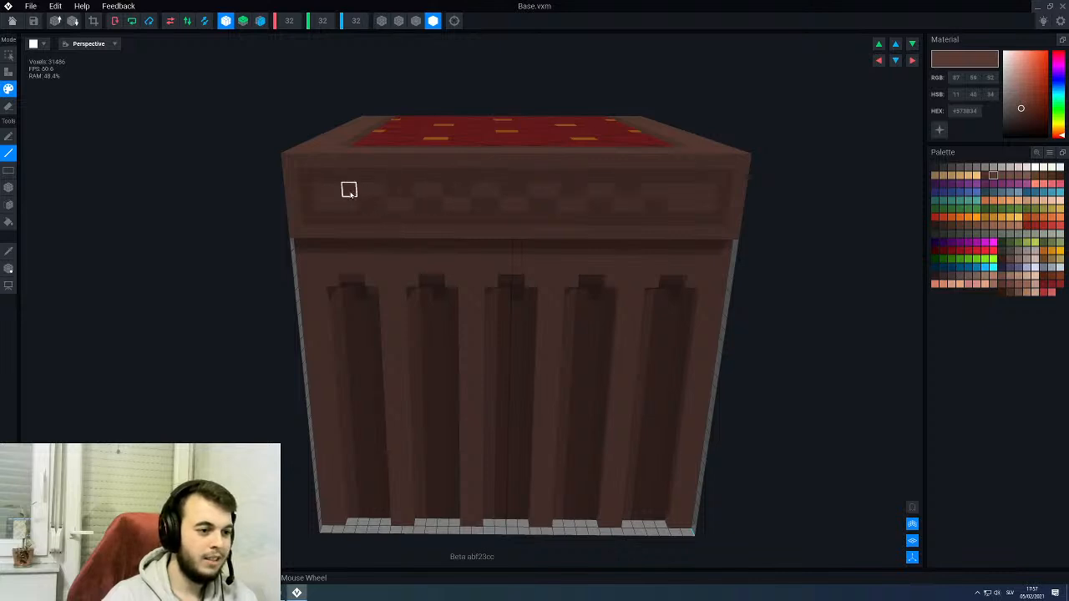
scroll(353, 242, "down", 3)
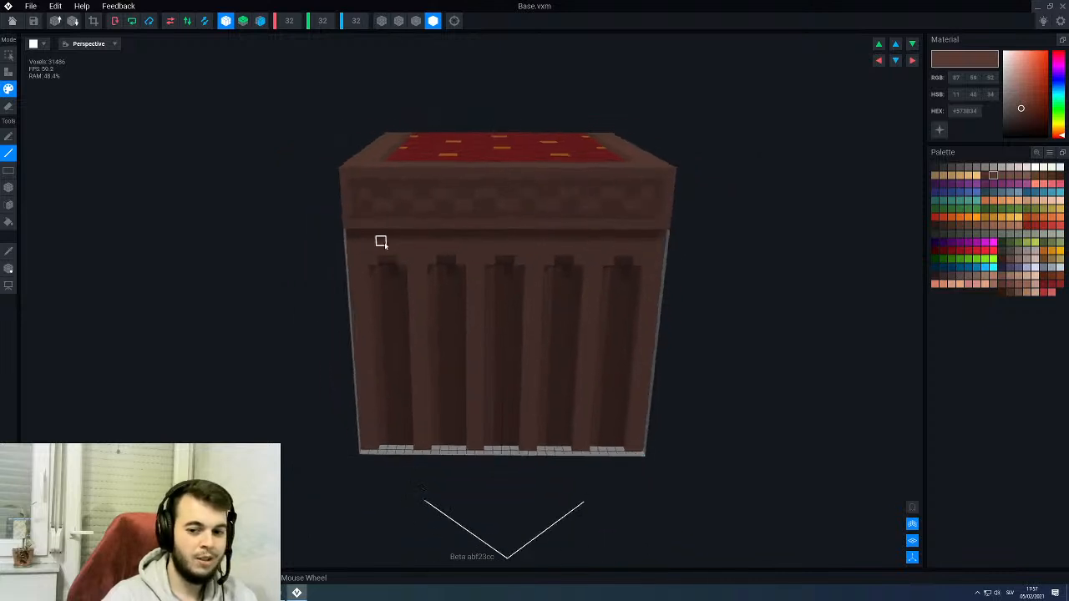
right_click_drag(382, 241, 390, 241)
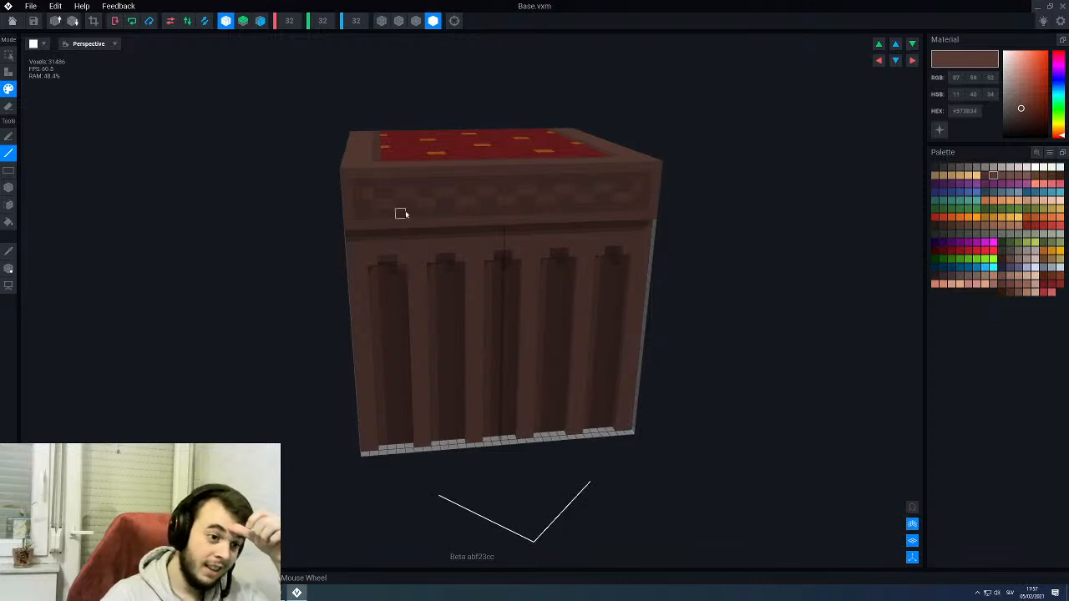
right_click_drag(483, 217, 515, 210)
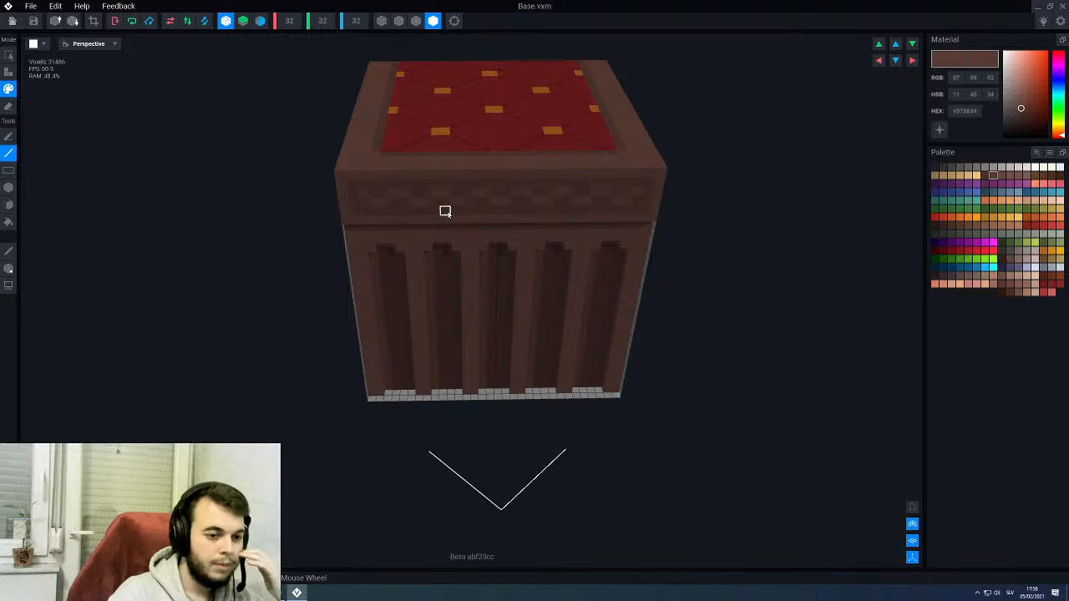
right_click_drag(563, 201, 580, 195)
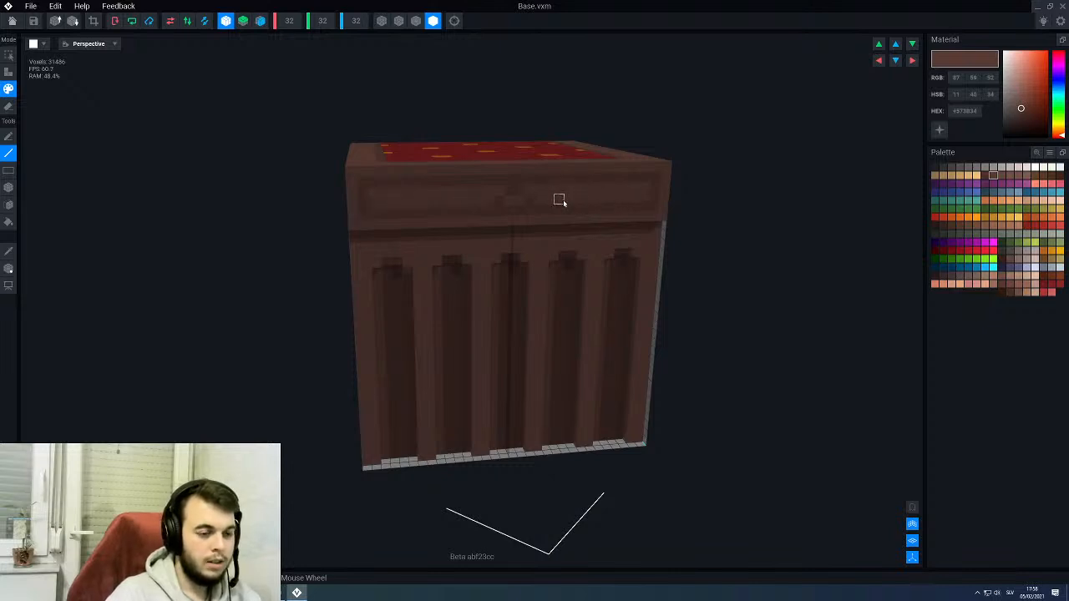
- Face-paint a repeating zigzag motif in #573B34 across the bordered front band of Base
scroll(559, 201, "up", 3)
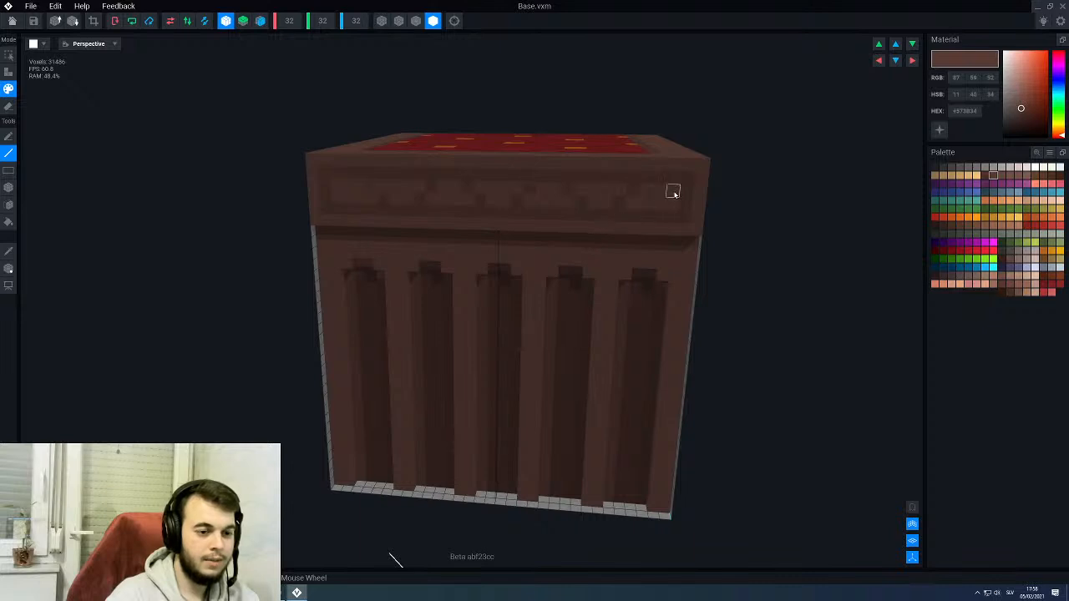
scroll(529, 237, "down", 5)
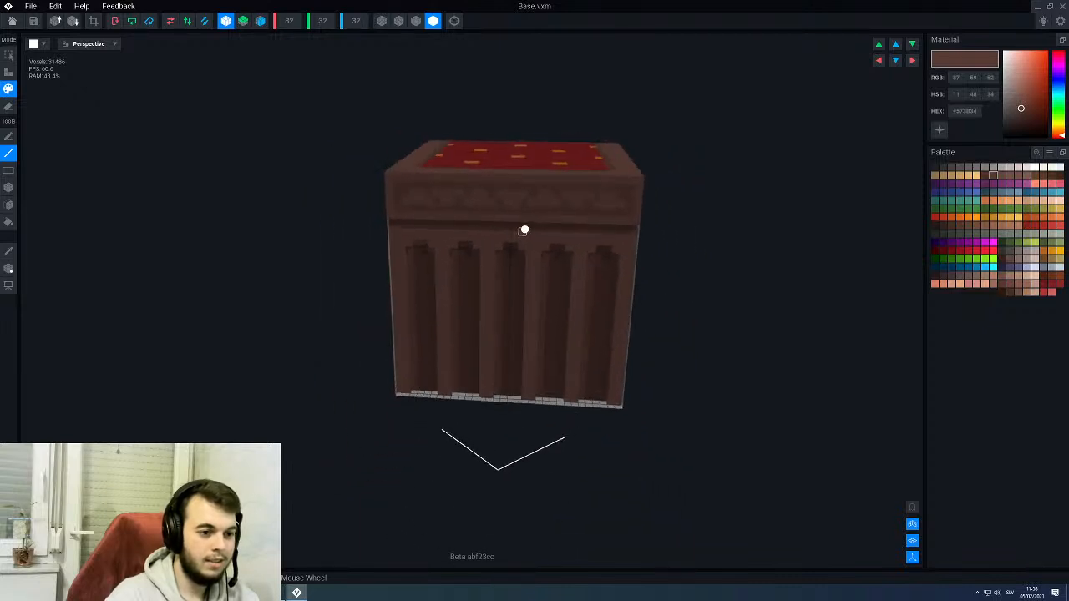
right_click_drag(524, 229, 528, 230)
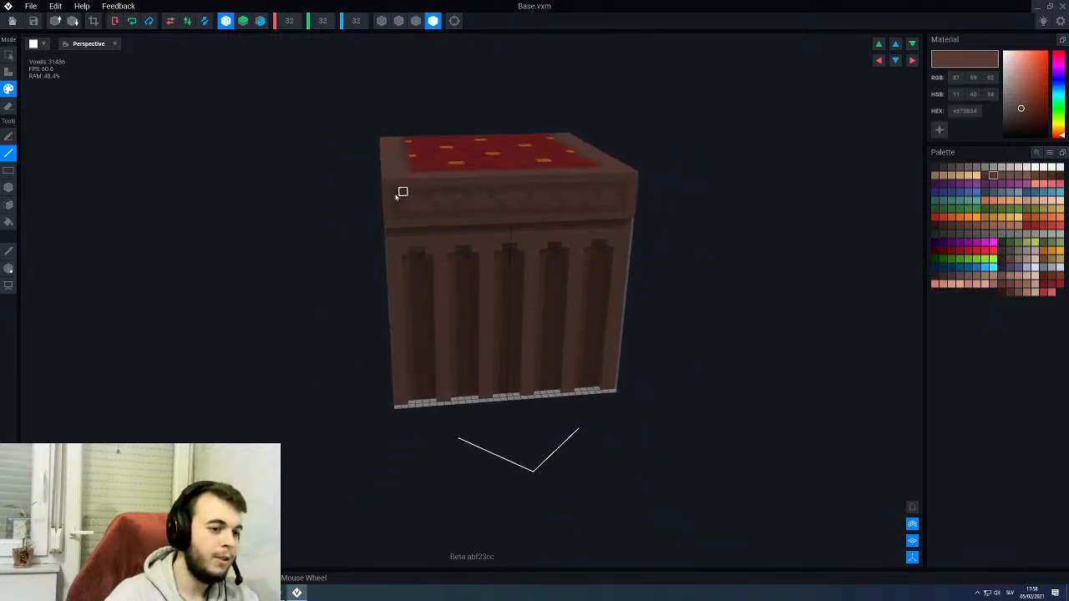
- Save the changes to Base, return to the throne rig and inspect the patterned band from the front
left_click(13, 25)
left_click(461, 190)
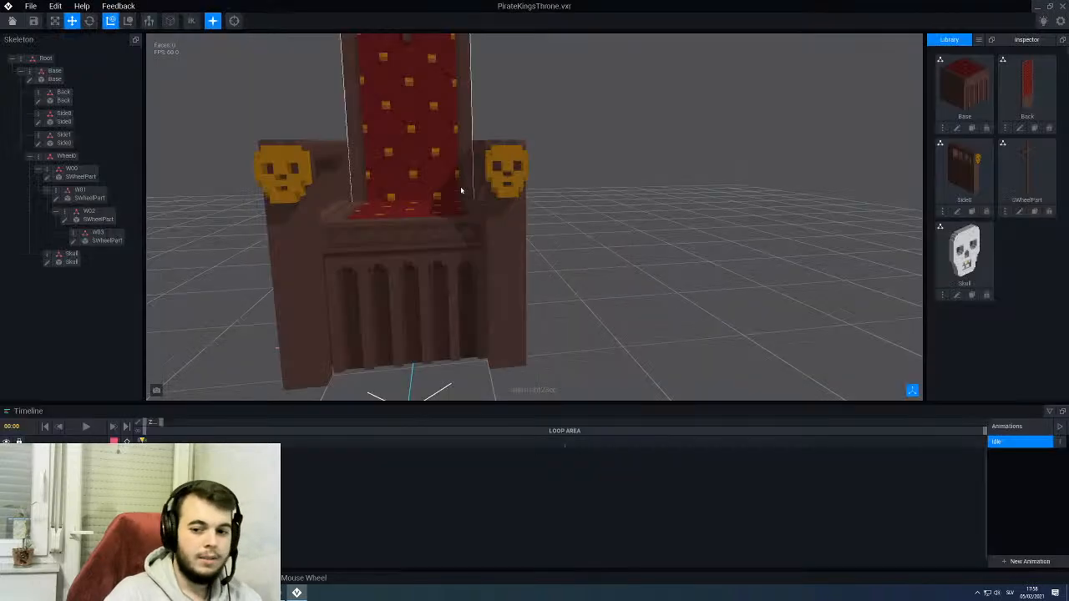
scroll(471, 172, "down", 3)
mouse_move(452, 186)
right_mouse_down()
mouse_move(458, 198)
mouse_move(400, 192)
mouse_move(451, 197)
right_mouse_up()
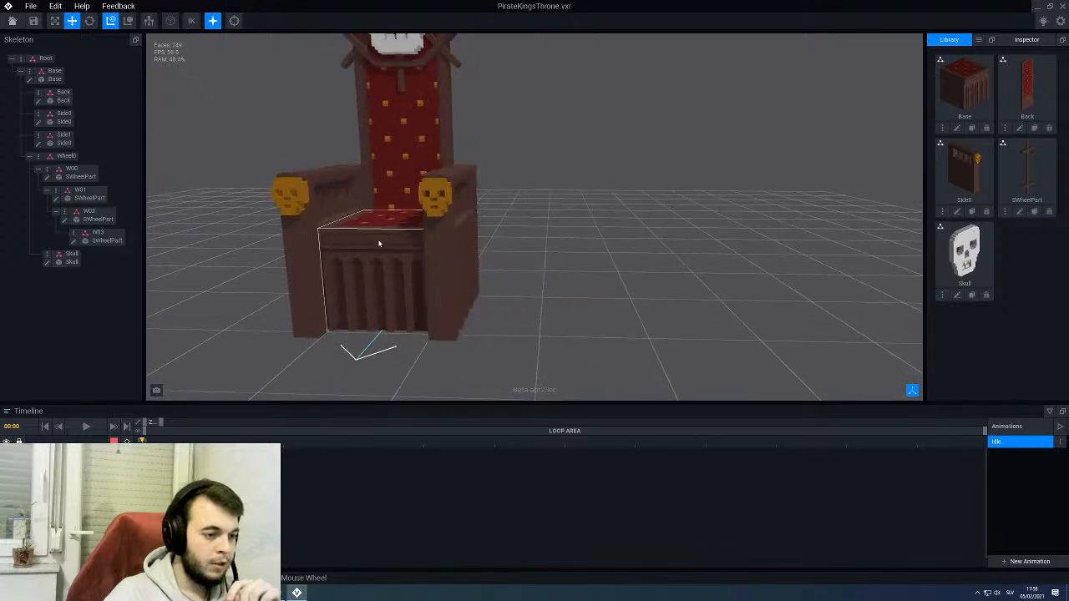
middle_click_drag(379, 243, 387, 236)
scroll(427, 170, "up", 3)
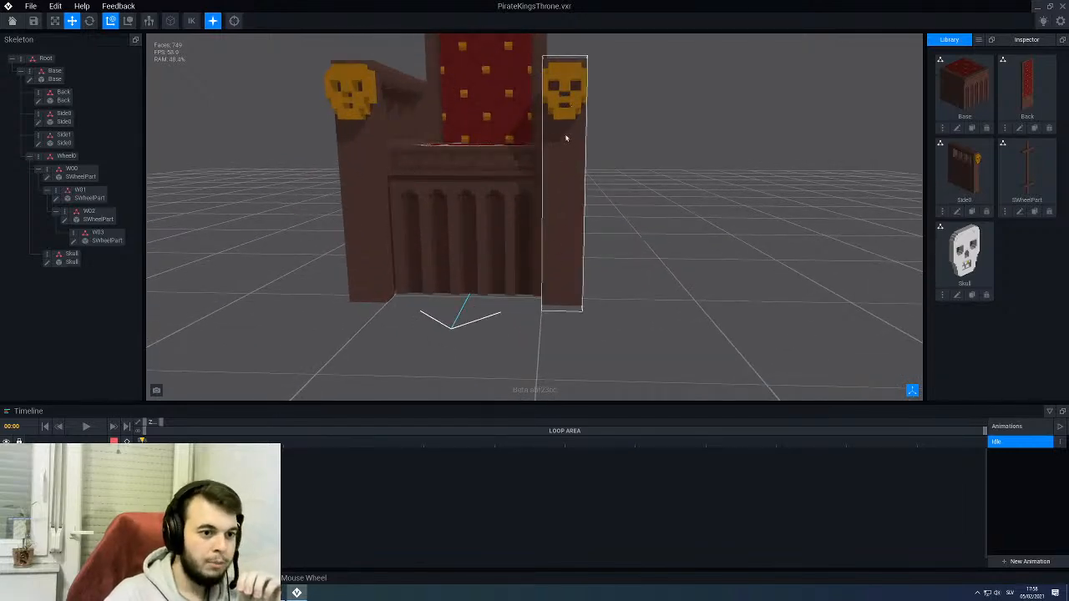
- Open the Side0 model from the skeleton and frame its narrow front face below the gold skull
left_click(552, 237)
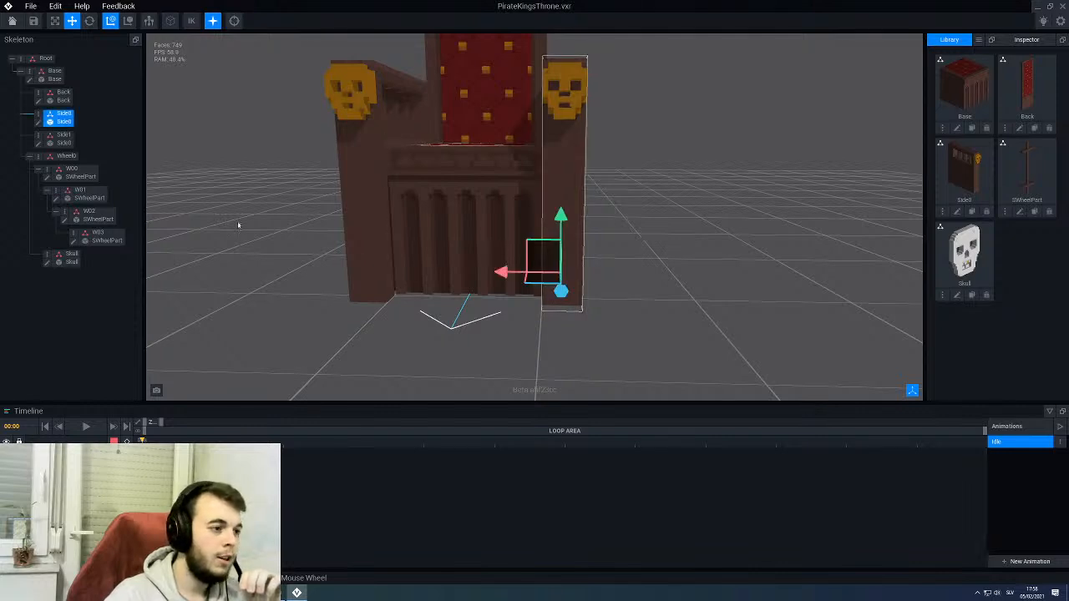
left_click(37, 124)
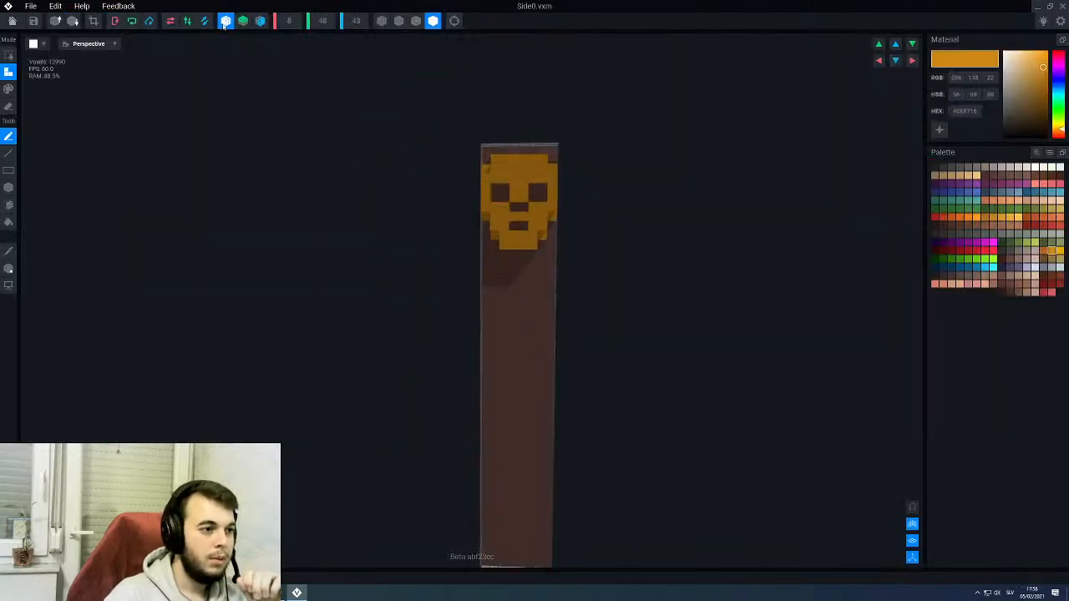
scroll(502, 363, "down", 2)
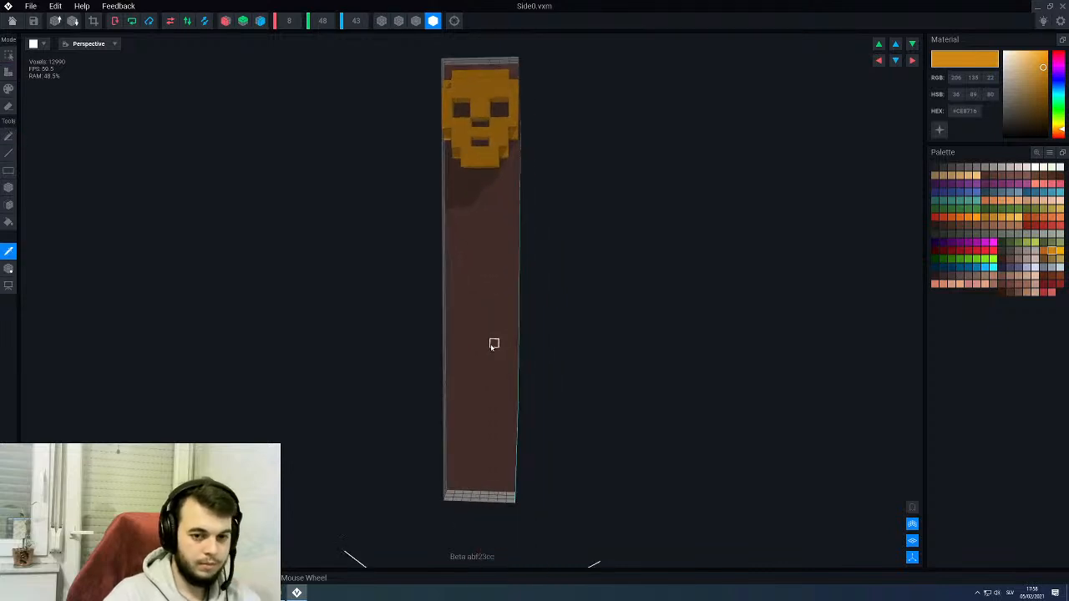
- Face-paint a rectangular #573B34 border on the narrow front face of Side0 below the gold skull
left_click(492, 342, "alt")
left_click(994, 176)
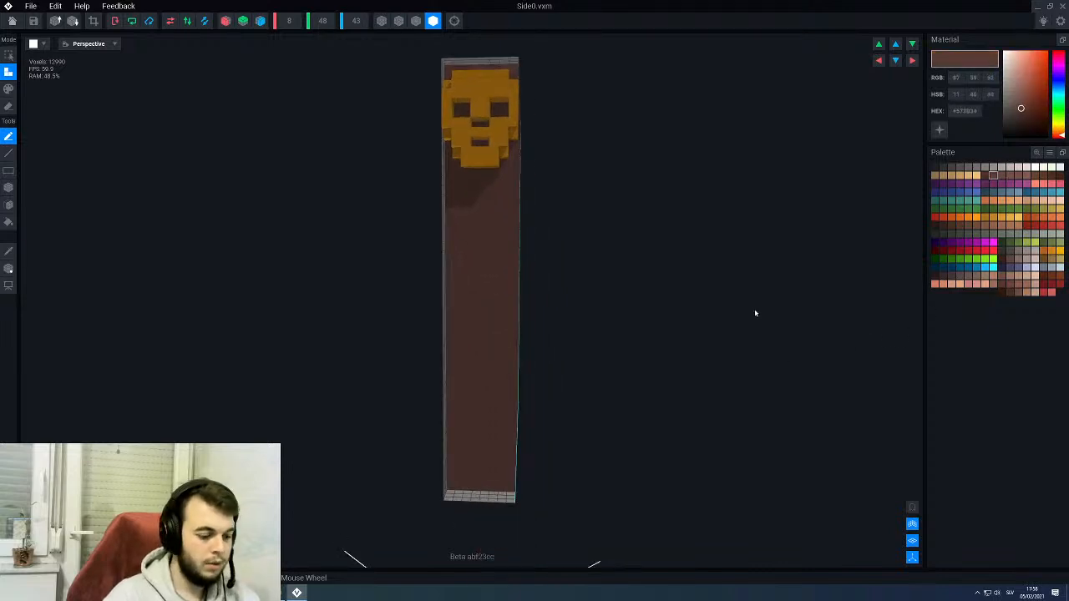
key("p")
key("l")
scroll(513, 231, "up", 2)
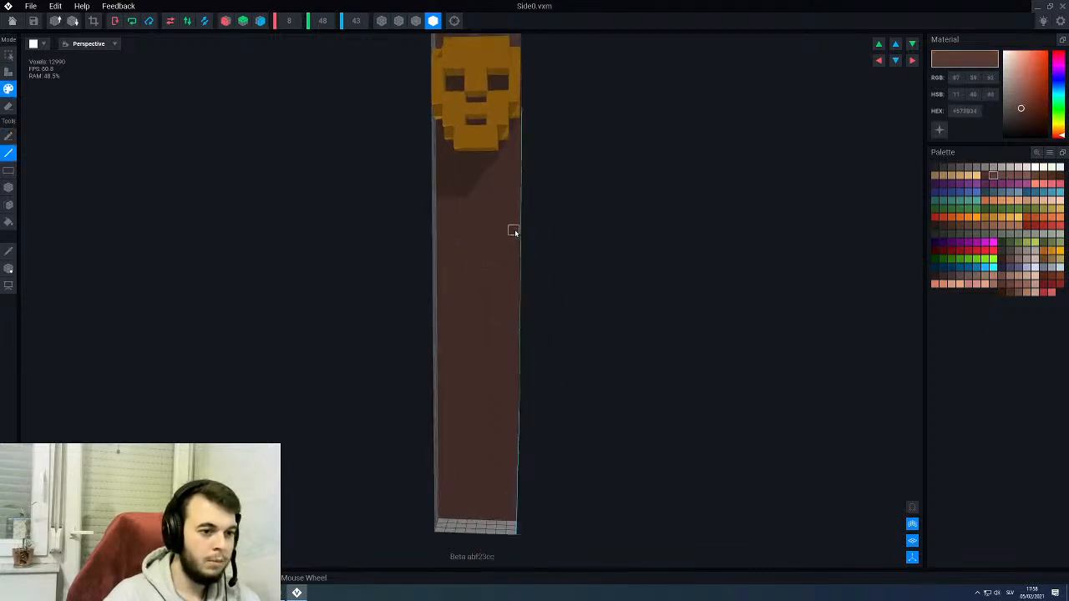
right_click_drag(504, 202, 500, 206)
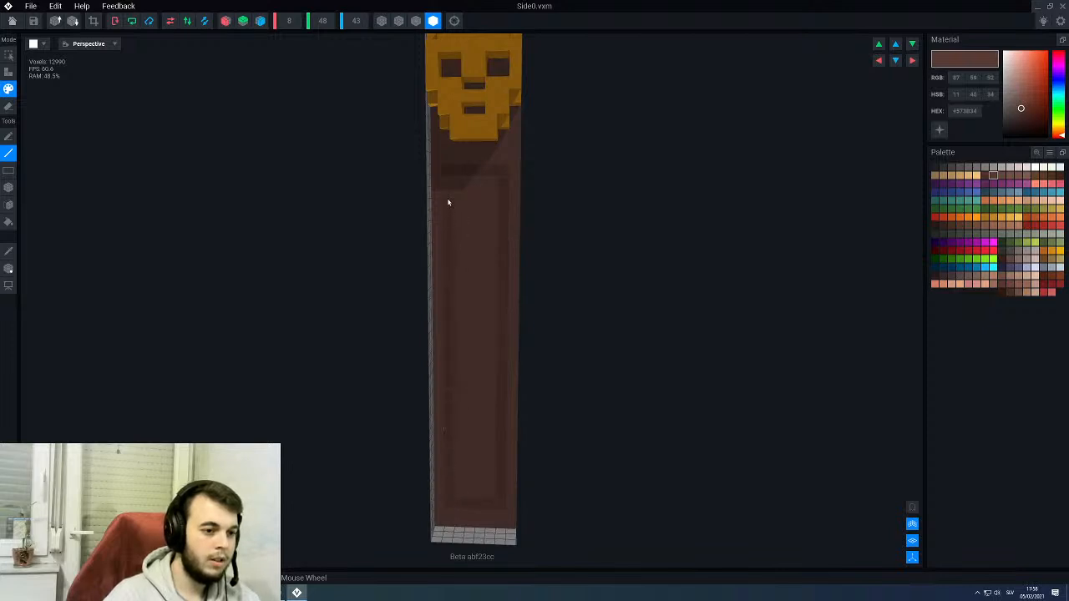
- Save the changes to Side0 and return to the throne rig to check the bordered armrest fronts
left_click(11, 22)
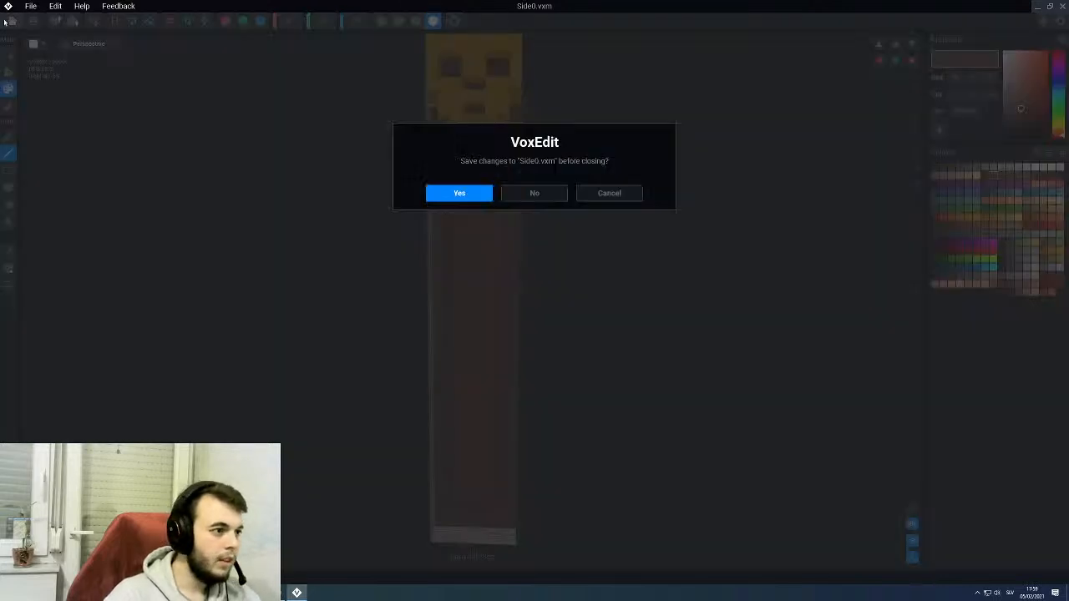
left_click(470, 194)
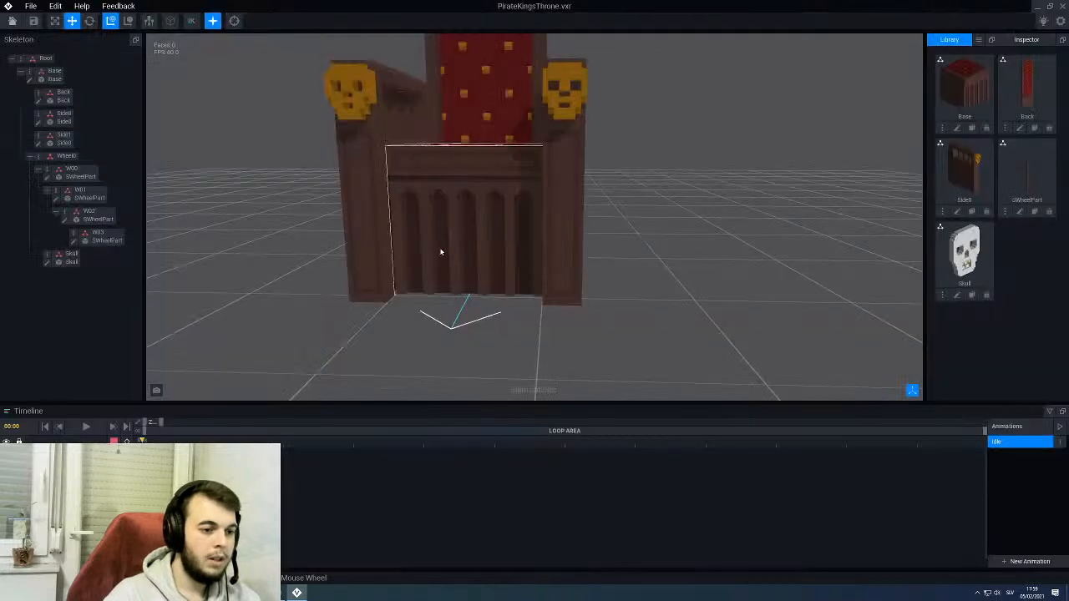
right_click_drag(452, 219, 451, 219)
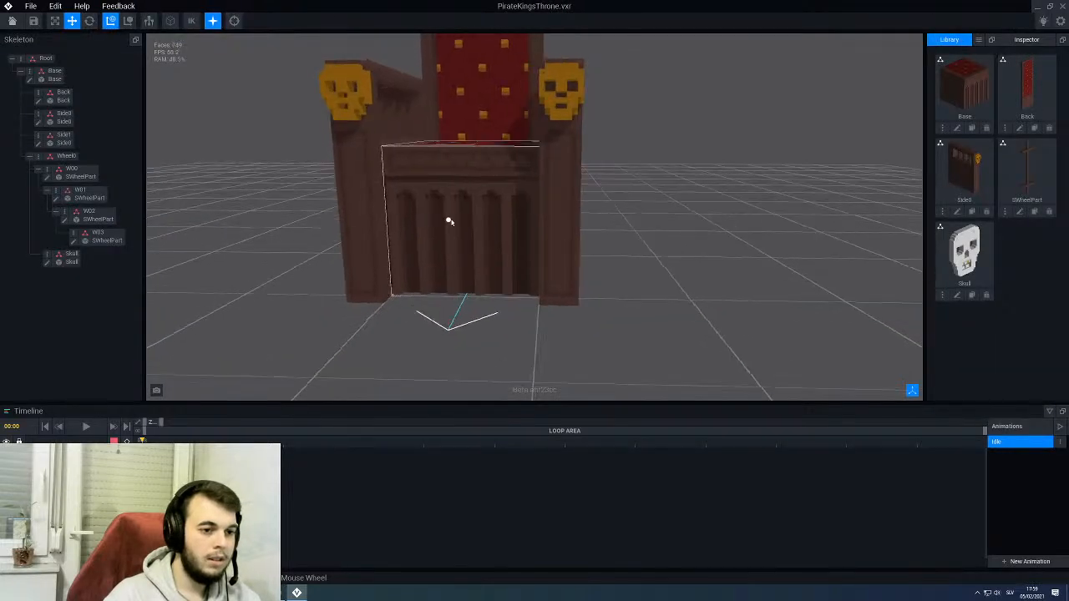
left_click(556, 205)
- Reopen Side0 and face-paint a diagonal zigzag in #573B34 down the inside of the front border
left_click(38, 122)
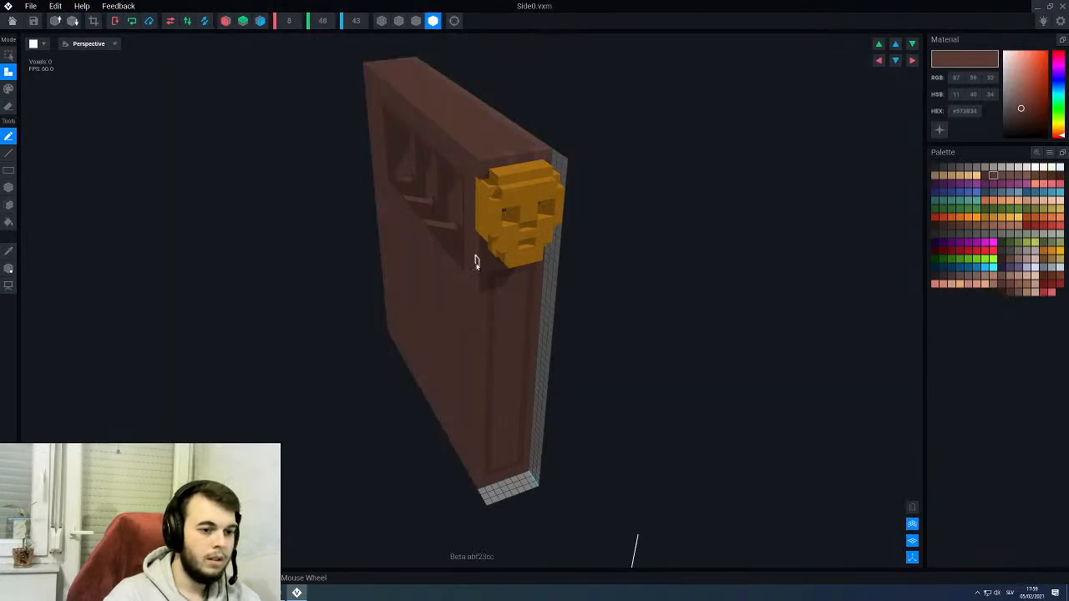
right_click_drag(475, 262, 520, 269)
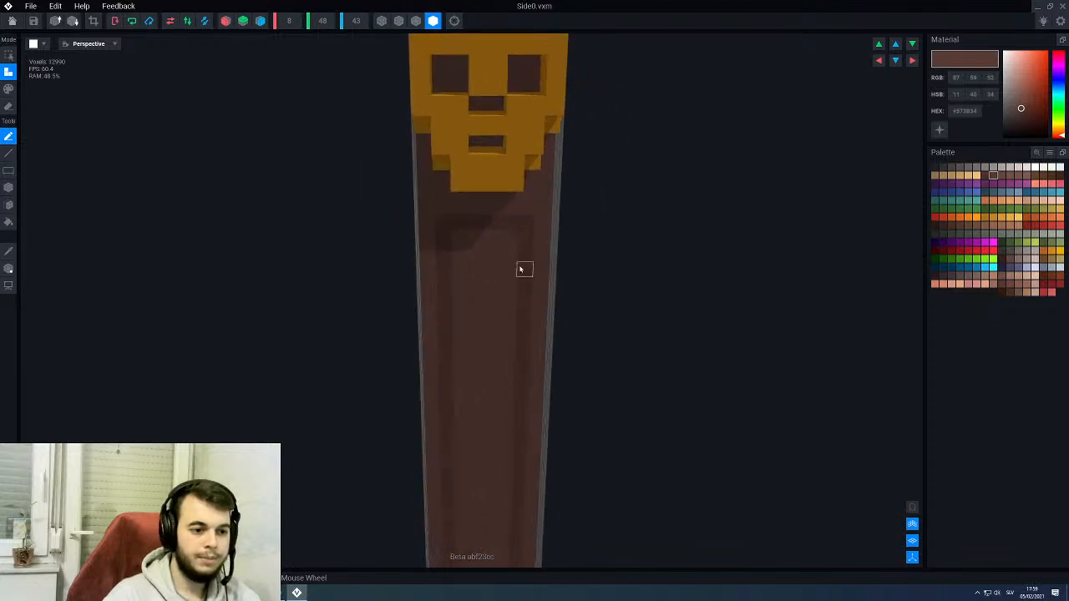
left_click(525, 269, "alt")
key("3")
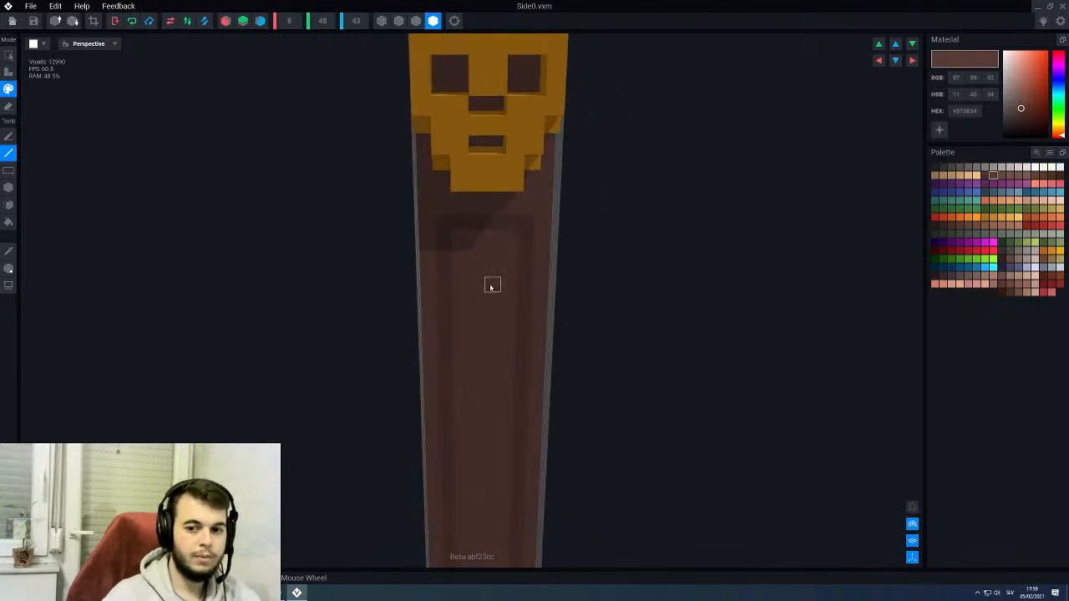
middle_click_drag(492, 356, 479, 276)
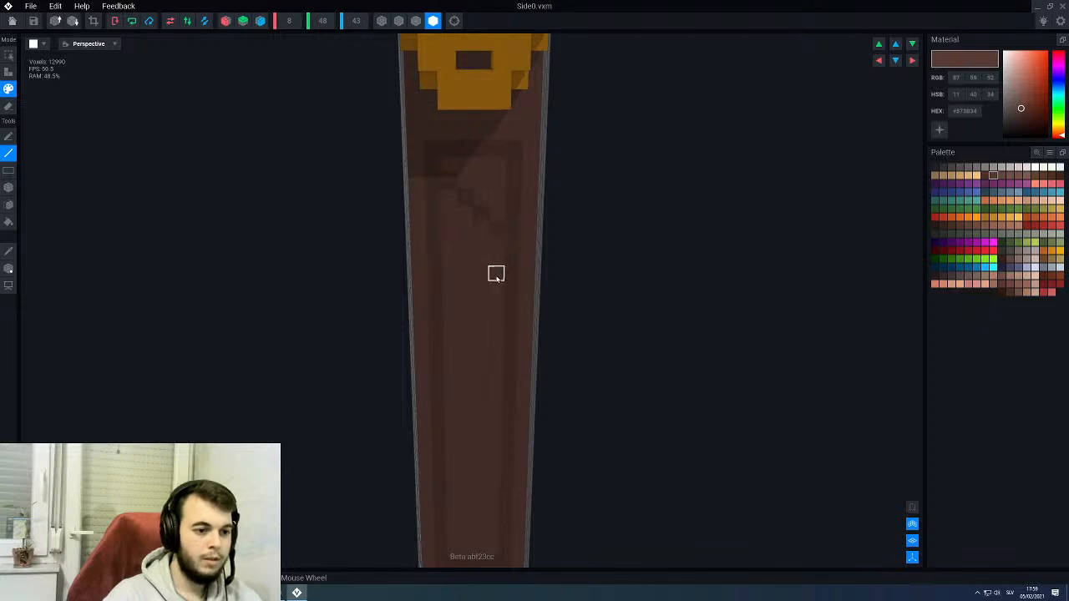
middle_click_drag(465, 381, 448, 286)
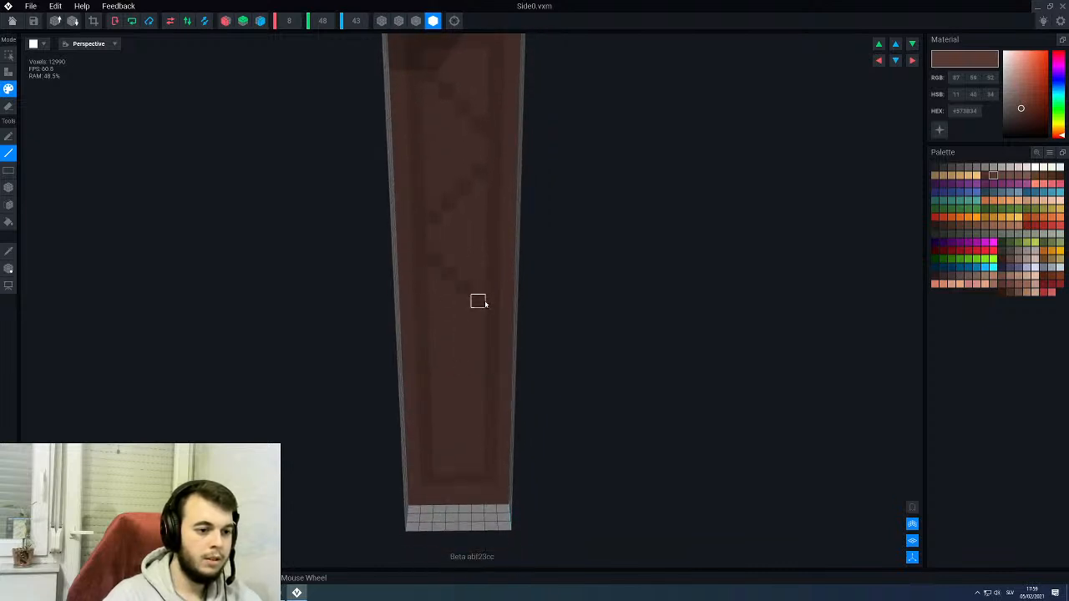
left_click_drag(436, 376, 468, 441)
scroll(460, 416, "down", 6)
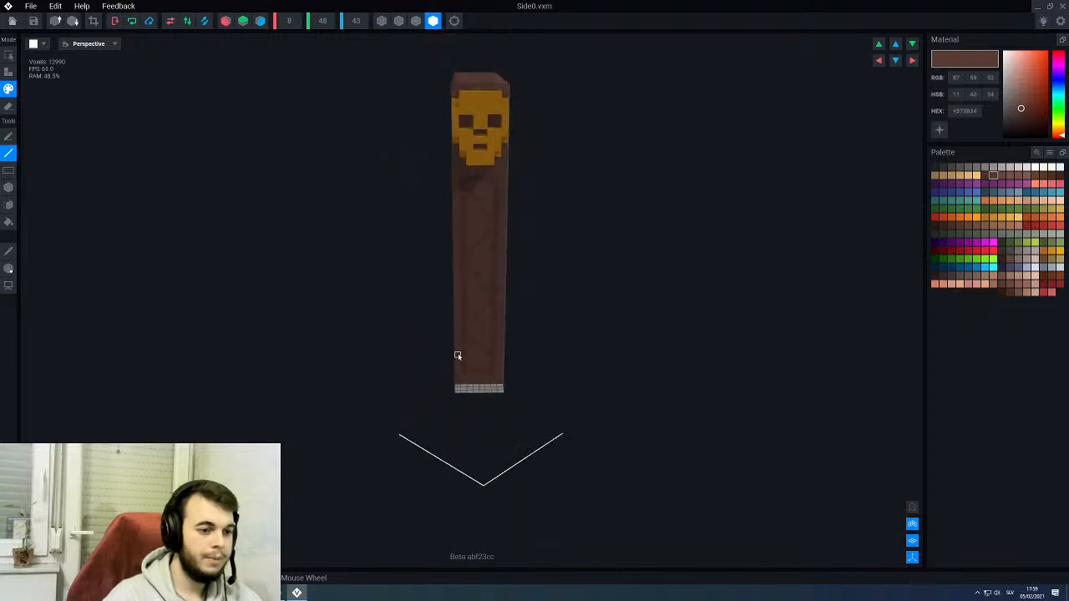
- Check Side0's slatted side panel, then save the changes to Side0 and return to the throne rig
right_click_drag(478, 327, 564, 300)
scroll(564, 300, "up", 2)
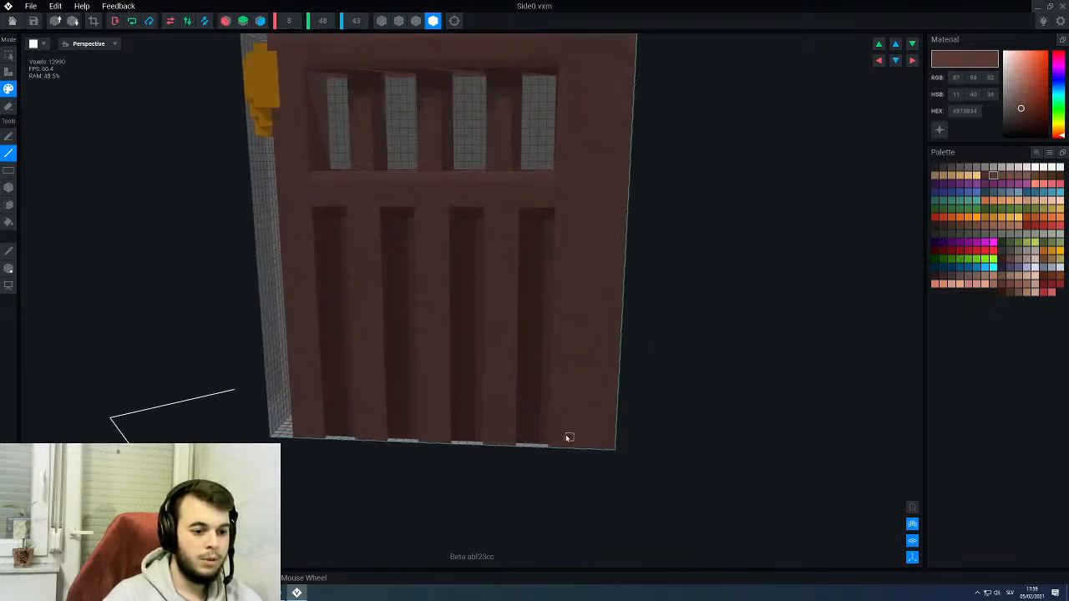
middle_click_drag(570, 366, 556, 418)
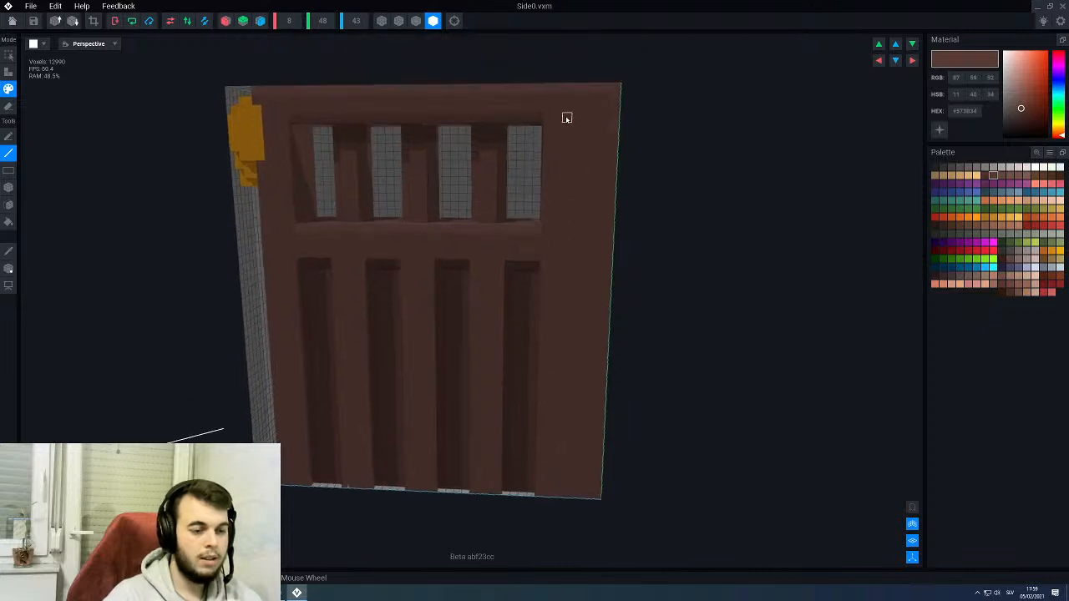
scroll(568, 119, "down", 3)
right_click_drag(528, 190, 527, 190)
left_click(13, 21)
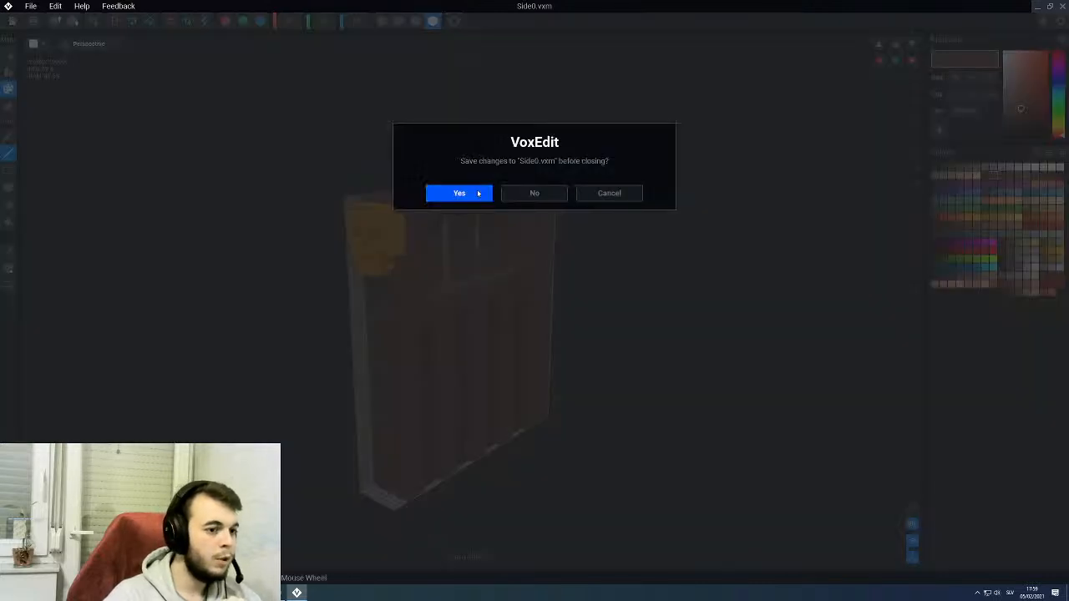
left_click(465, 198)
- Examine the whole throne from several angles and distances, ending with the skull and ship's wheel up close
right_click_drag(487, 259, 467, 240)
scroll(478, 212, "down", 3)
scroll(479, 212, "down", 3)
right_click_drag(467, 184, 523, 234)
scroll(494, 204, "up", 2)
scroll(517, 179, "up", 3)
scroll(541, 195, "up", 2)
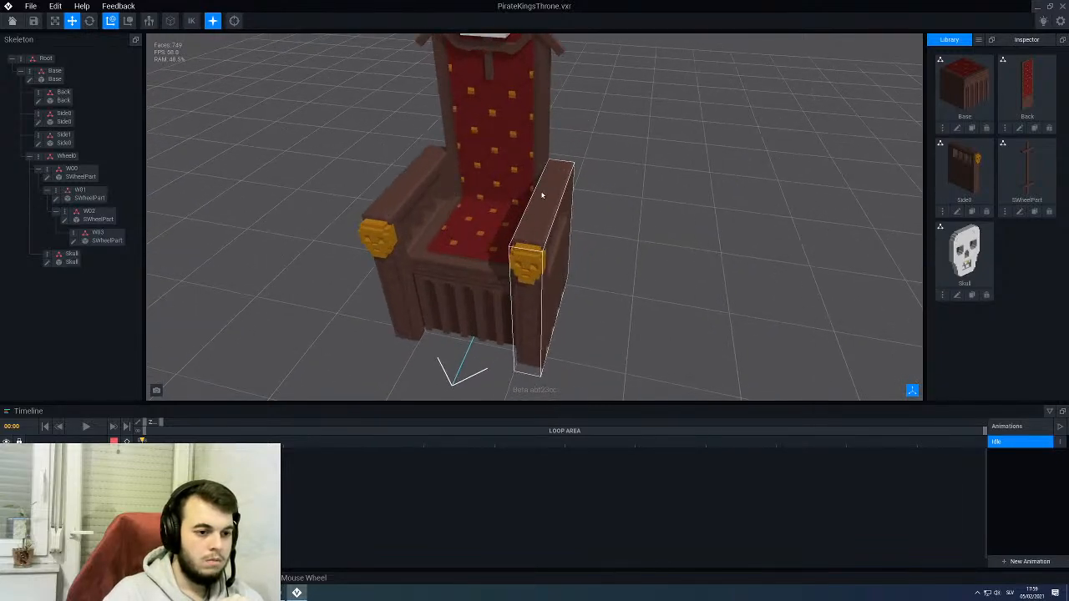
right_click_drag(543, 196, 522, 138)
middle_click_drag(513, 121, 511, 186)
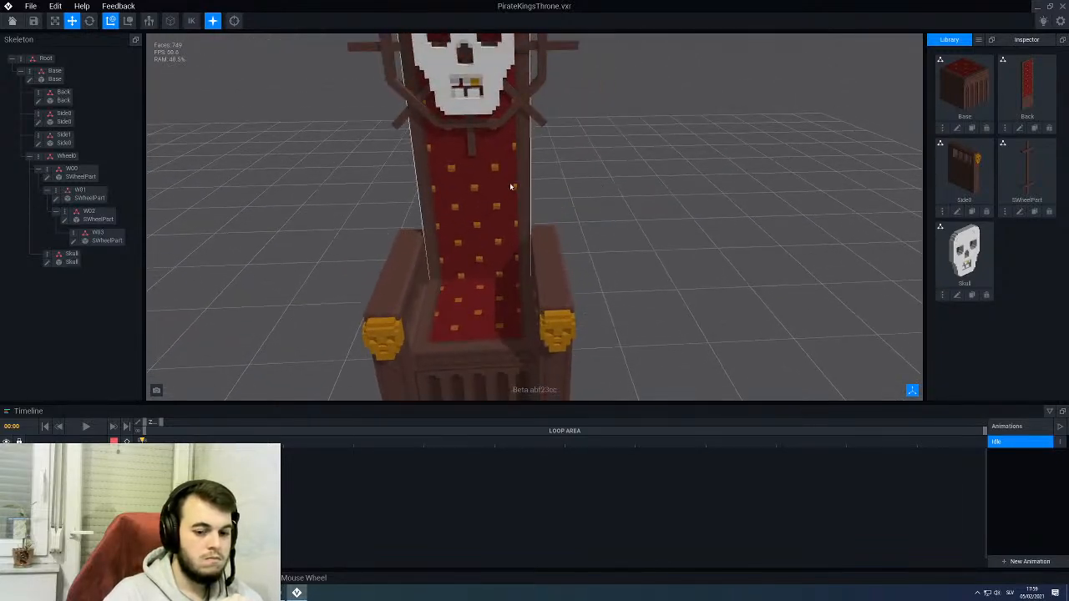
scroll(510, 186, "down", 3)
right_click_drag(511, 171, 490, 159)
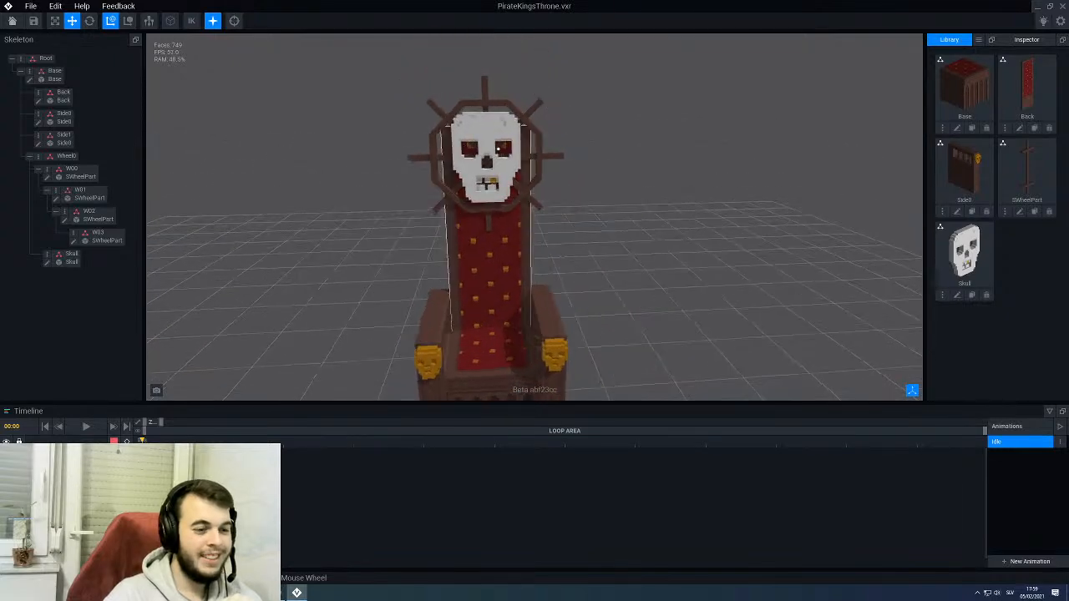
scroll(500, 147, "up", 4)
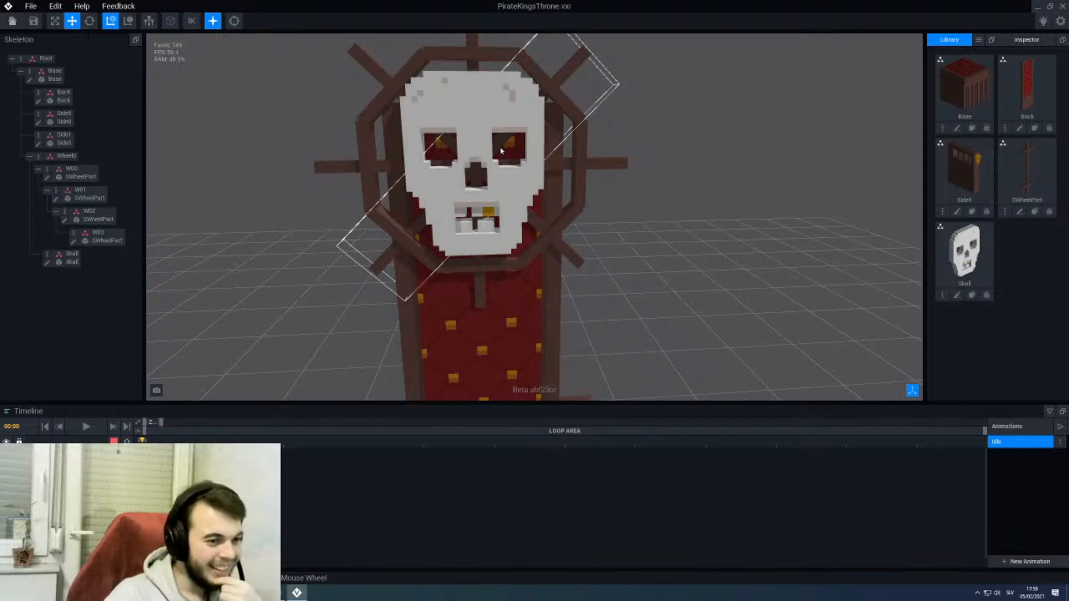
- Open the Skull model for editing and set dark grey as the colour for attaching voxels
left_click(956, 294)
scroll(522, 264, "up", 3)
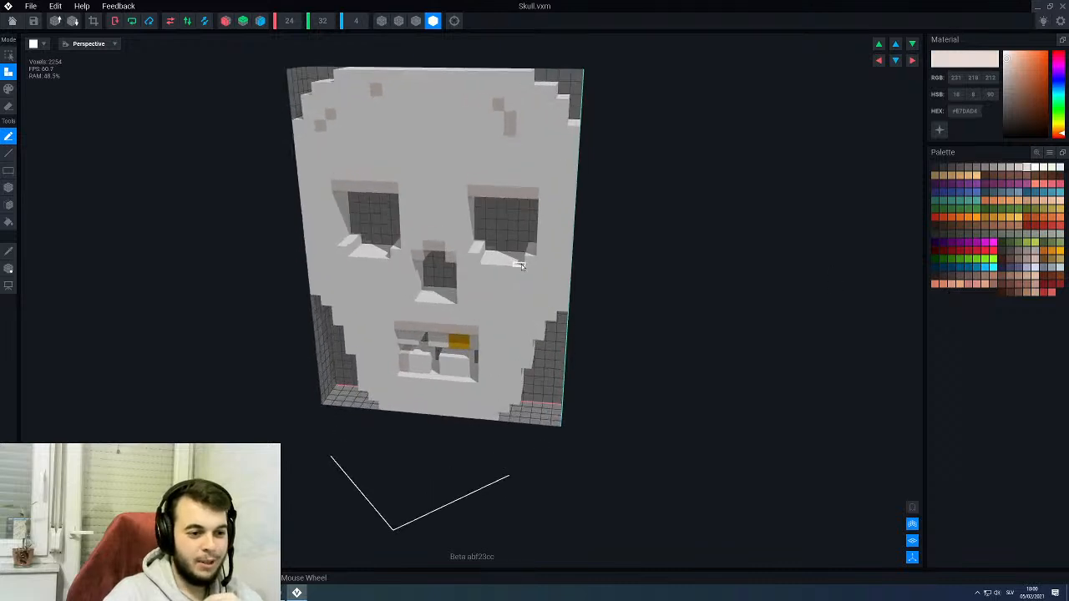
scroll(521, 264, "up", 2)
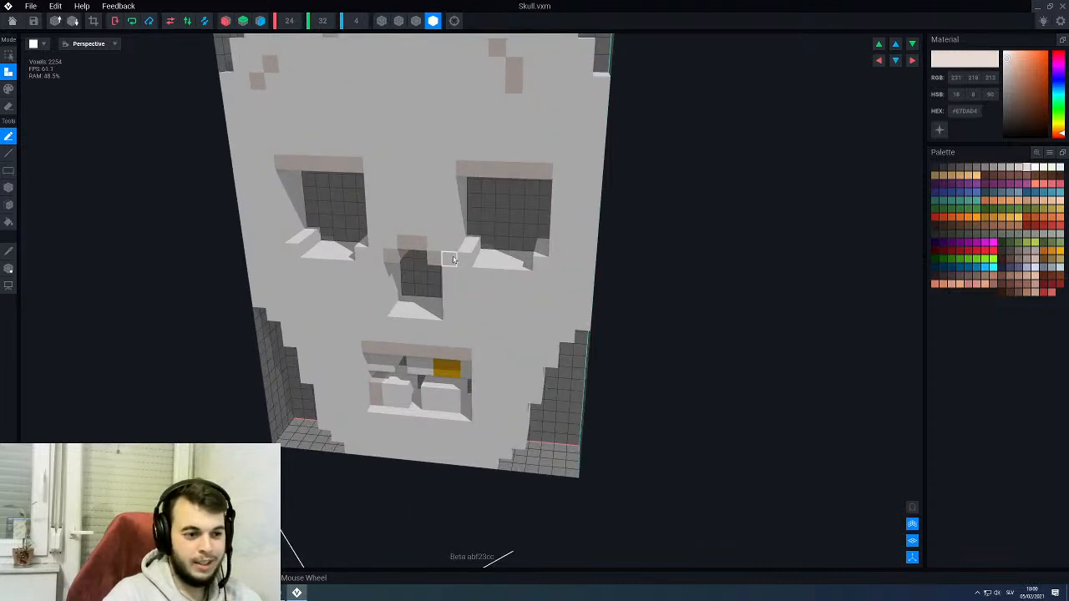
left_click(501, 259, "alt")
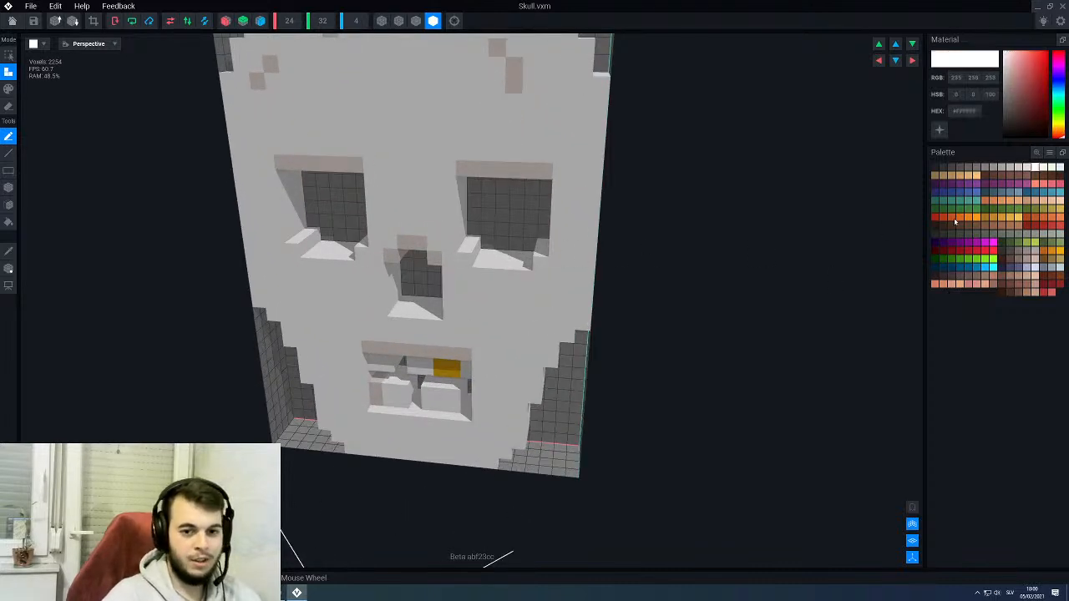
left_click(944, 167)
key("p")
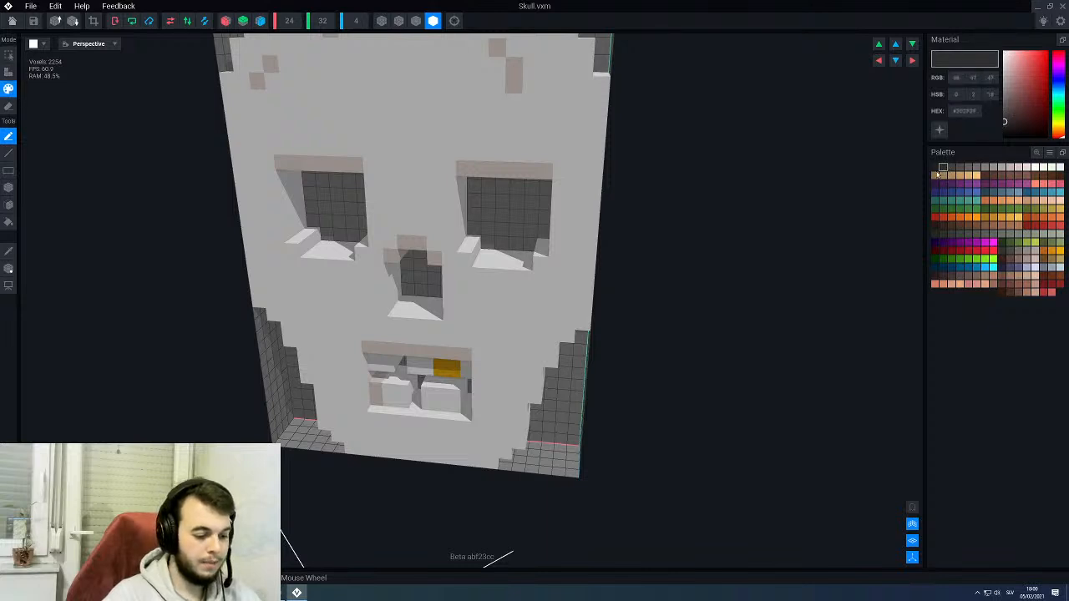
key("a")
- Try to fill the back of the skull's eye socket with dark grey using the Face tool
key("f")
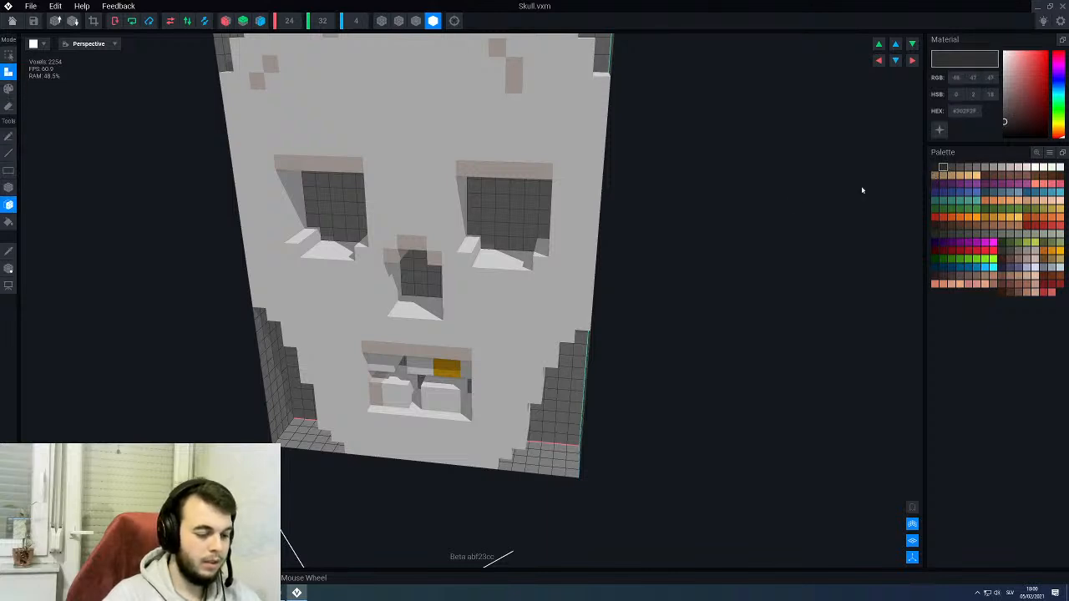
left_click(498, 231)
key("ctrl+z")
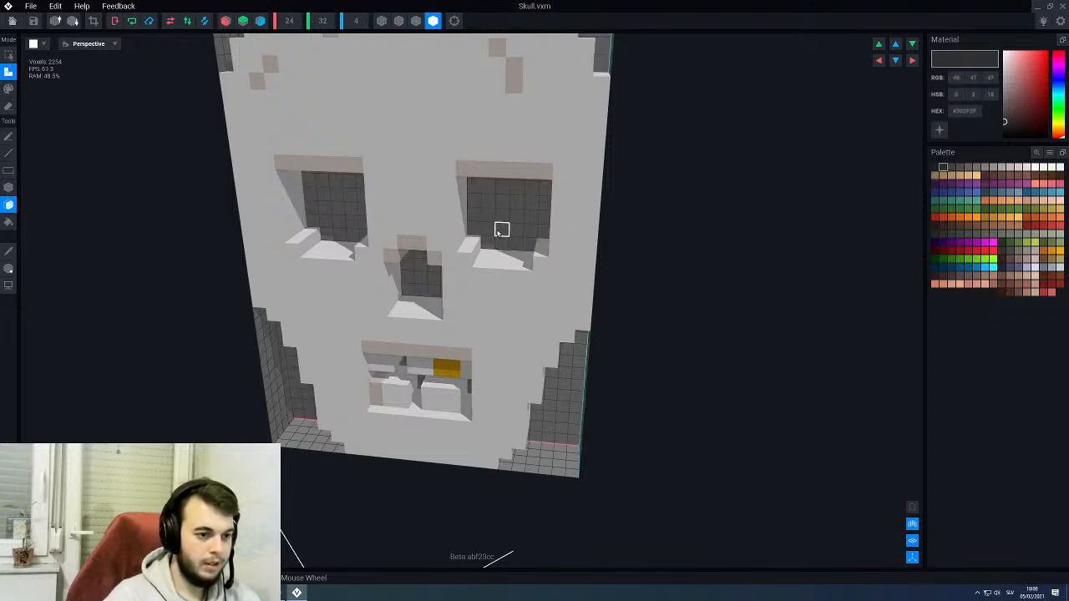
- Fill the back of the skull's eye socket above the gold tooth with dark grey voxels using the Box tool
right_click_drag(499, 233, 501, 234)
key("b")
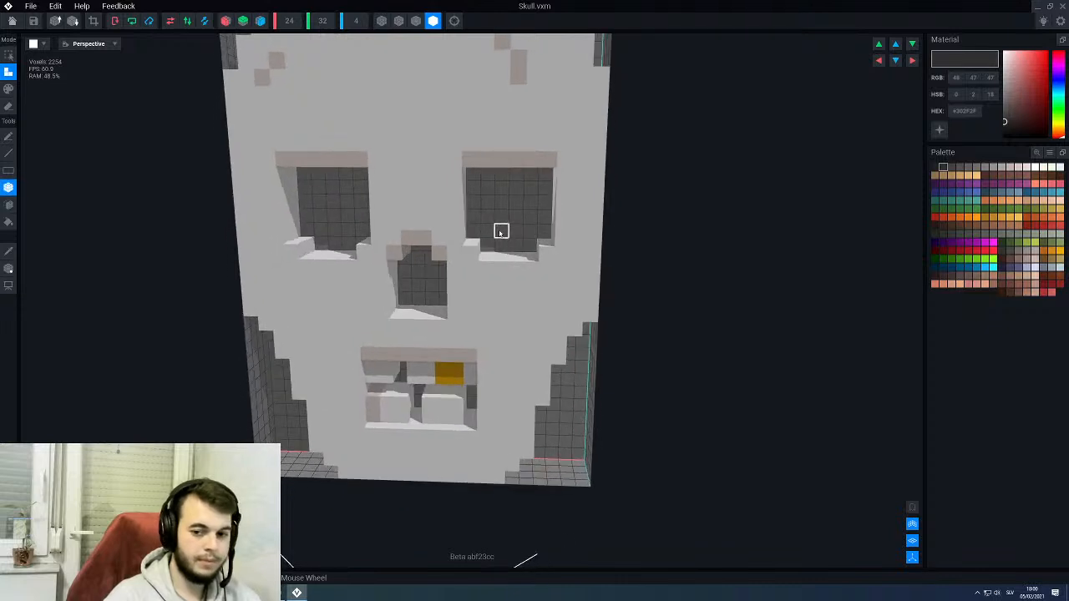
left_click_drag(473, 238, 542, 182)
right_click_drag(545, 176, 528, 203)
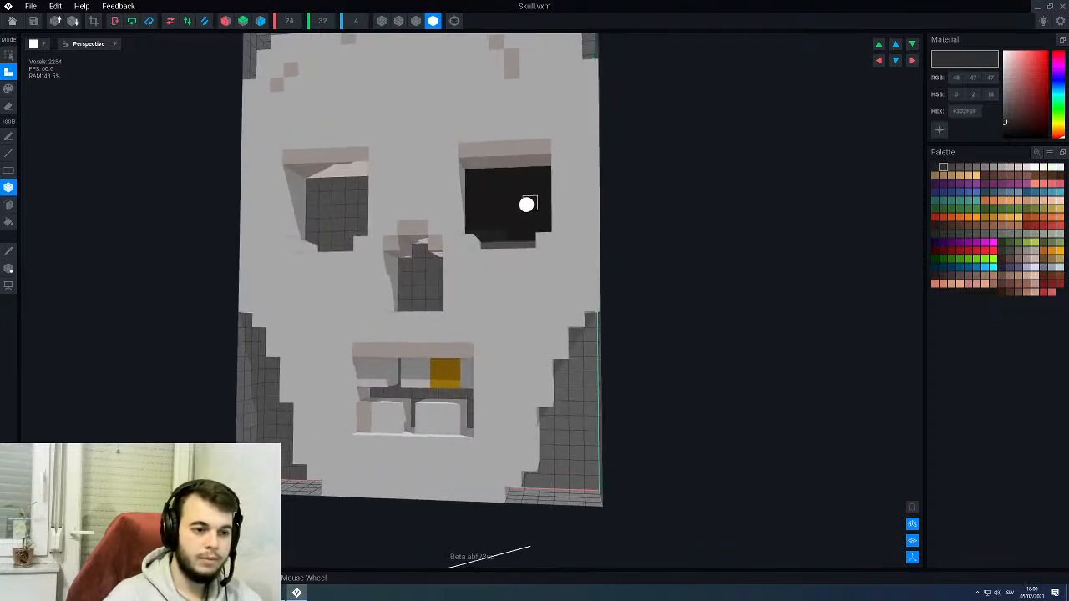
left_click_drag(525, 245, 491, 248)
right_click_drag(491, 248, 487, 234)
- Fill the back of the skull's nose cavity, including its narrow upper notch, with dark grey voxels
right_click_drag(430, 289, 433, 292)
left_click_drag(444, 302, 409, 271)
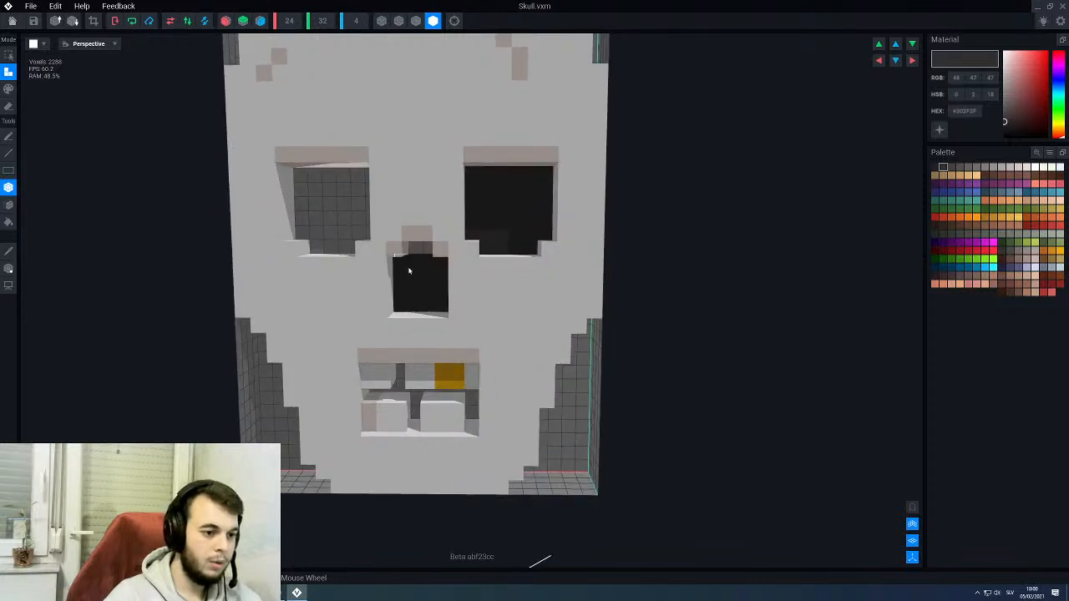
right_click_drag(426, 249, 431, 244)
- Fill the back of the skull's other eye socket with dark grey voxels, including its side columns
left_click_drag(437, 267, 379, 196)
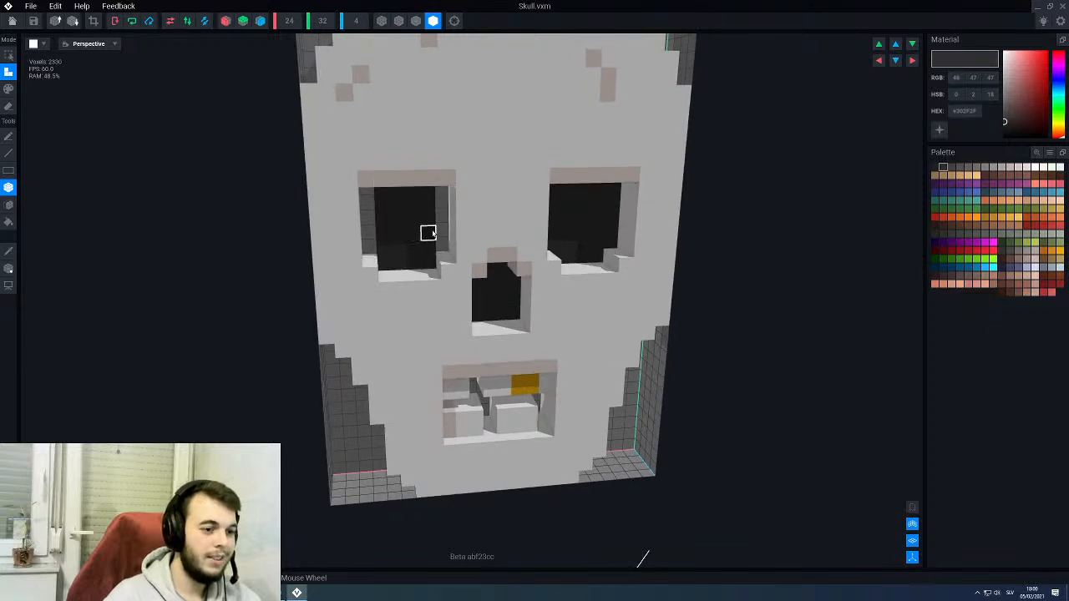
left_click_drag(442, 249, 441, 197)
right_click_drag(442, 210, 446, 260)
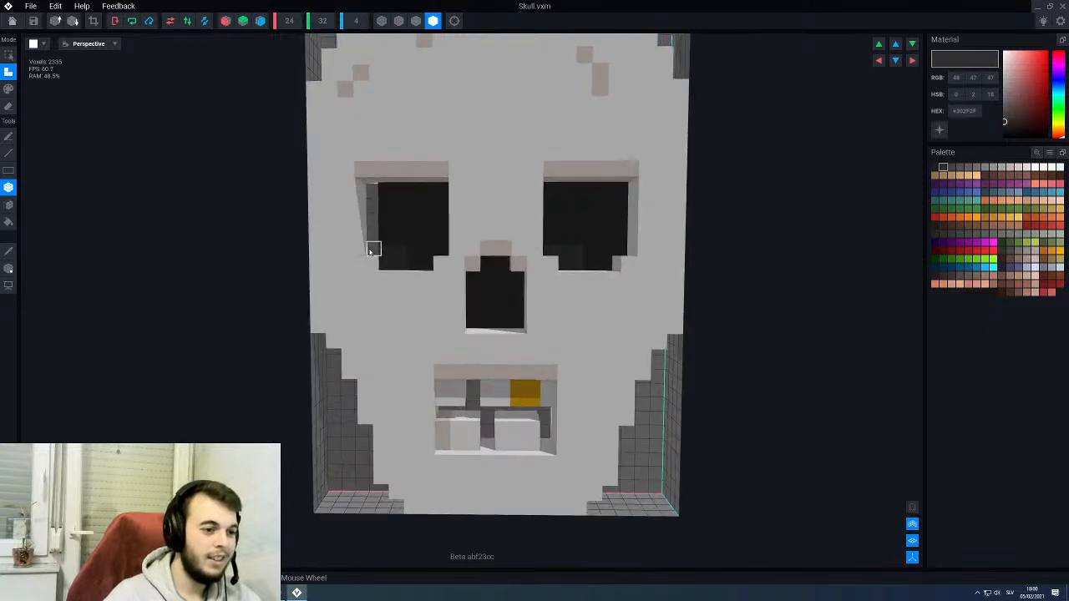
left_click_drag(370, 251, 376, 193)
- Fill the horizontal gap between the skull's tooth rows and the vertical gaps beside the teeth with dark grey voxels
right_click_drag(474, 420, 455, 387)
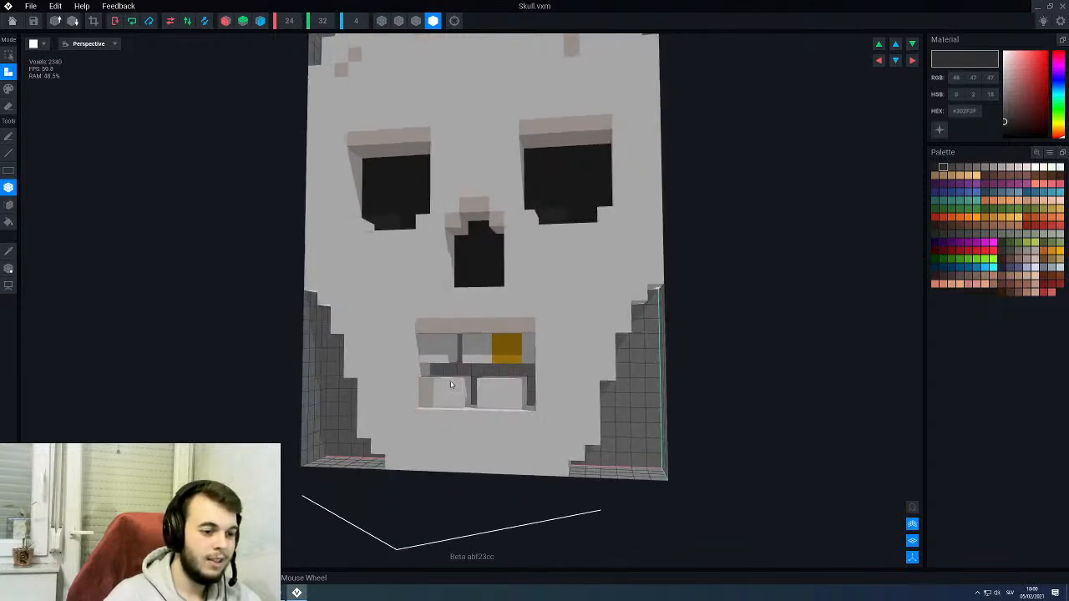
left_click_drag(429, 370, 531, 374)
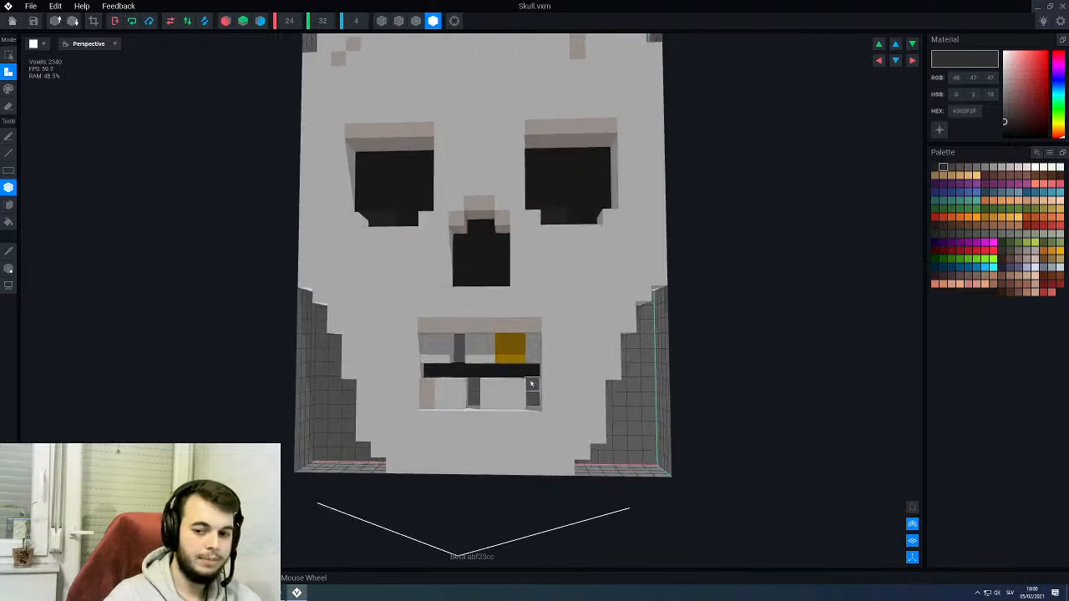
scroll(529, 380, "up", 2)
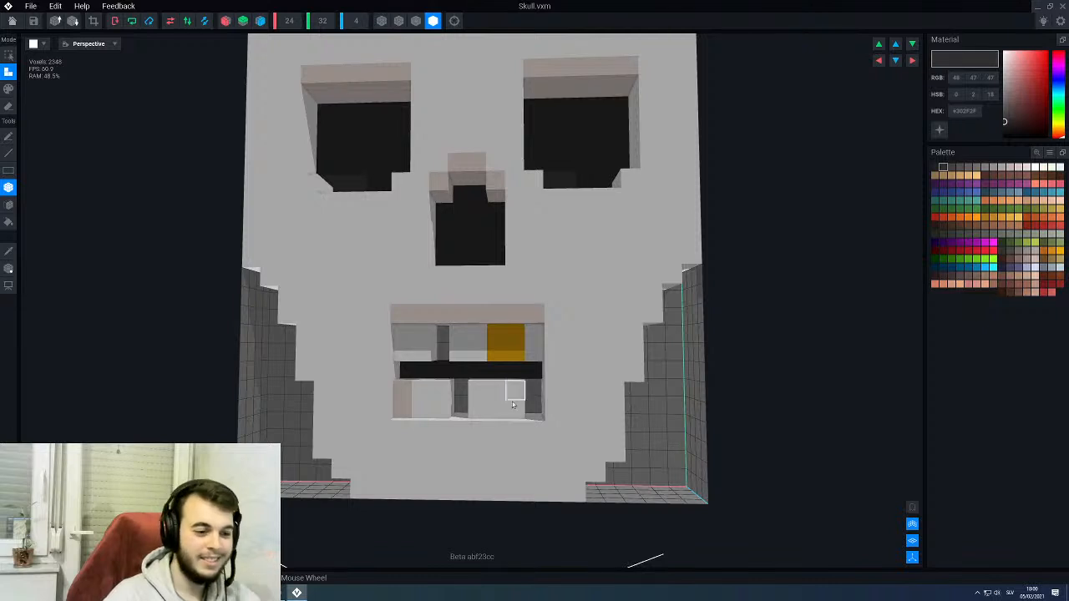
left_click_drag(463, 409, 463, 394)
left_click_drag(533, 400, 533, 392)
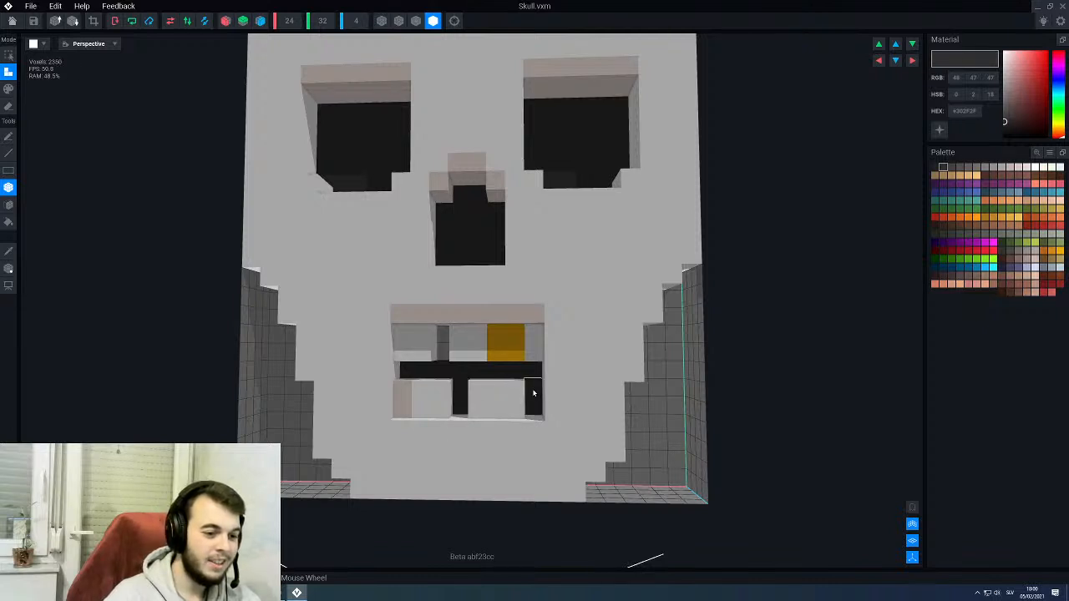
left_click_drag(445, 353, 444, 337)
scroll(465, 338, "down", 5)
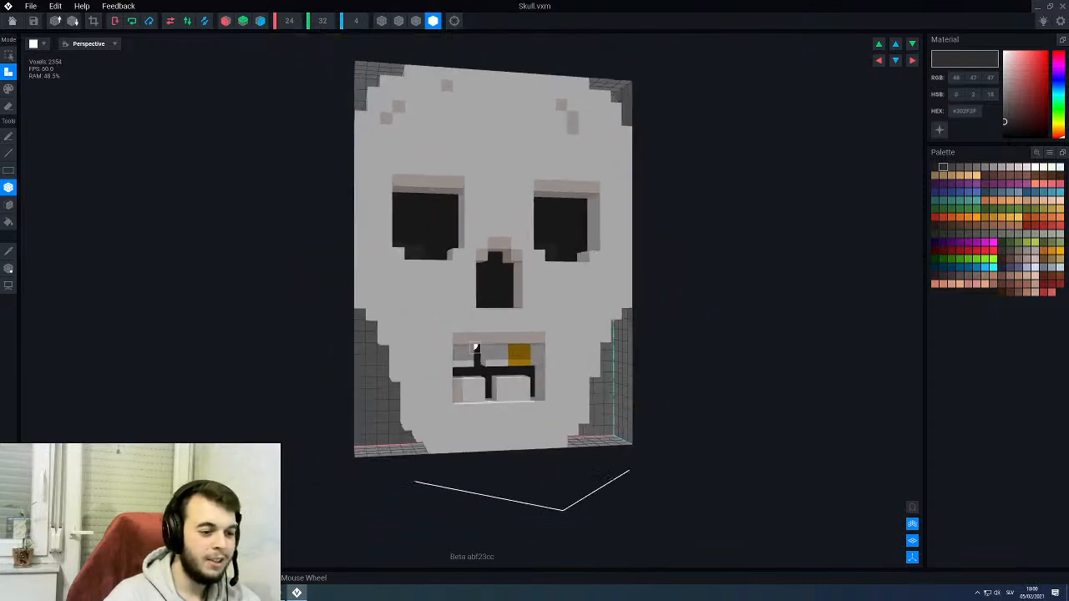
- Save the skull model's changes and return to the throne rig, bringing the skull and wheel into close view
left_click(12, 20)
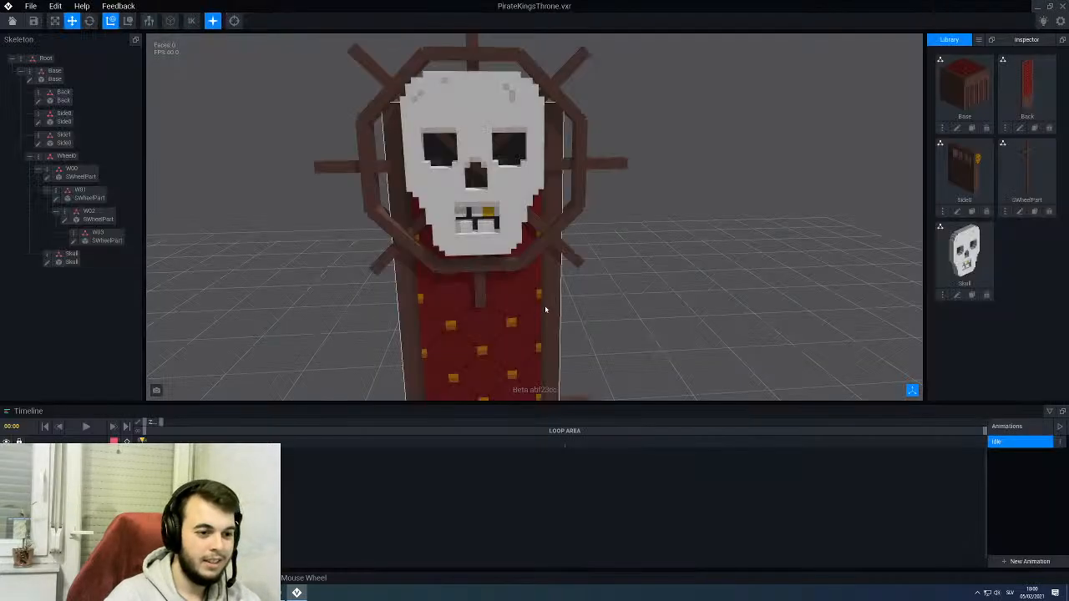
right_click_drag(545, 308, 535, 292)
left_click(528, 207)
right_click_drag(528, 207, 512, 121)
scroll(502, 179, "up", 2)
scroll(512, 142, "up", 2)
left_click_drag(459, 162, 453, 163)
right_click_drag(505, 210, 472, 211)
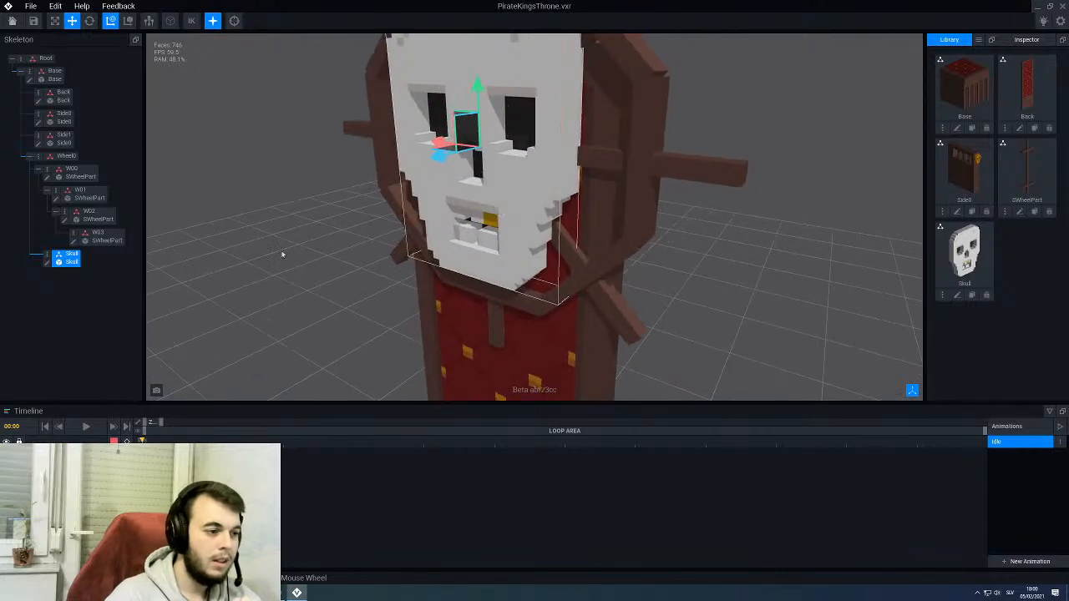
- Nudge the whole Wheel0 group slightly along its depth axis behind the skull
left_click(66, 156)
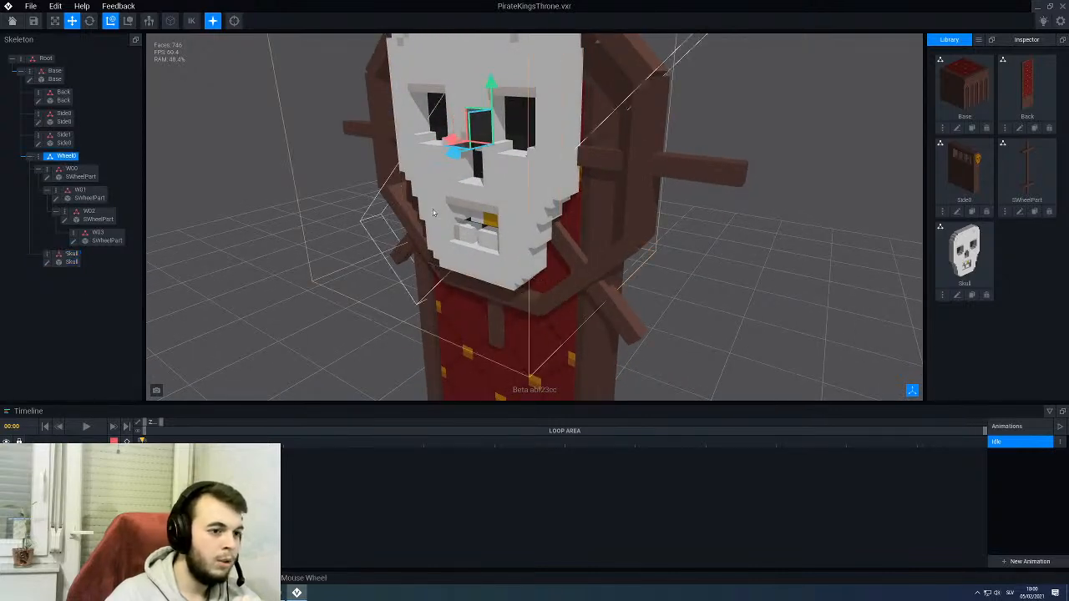
left_click_drag(458, 157, 461, 157)
right_click_drag(444, 162, 443, 159)
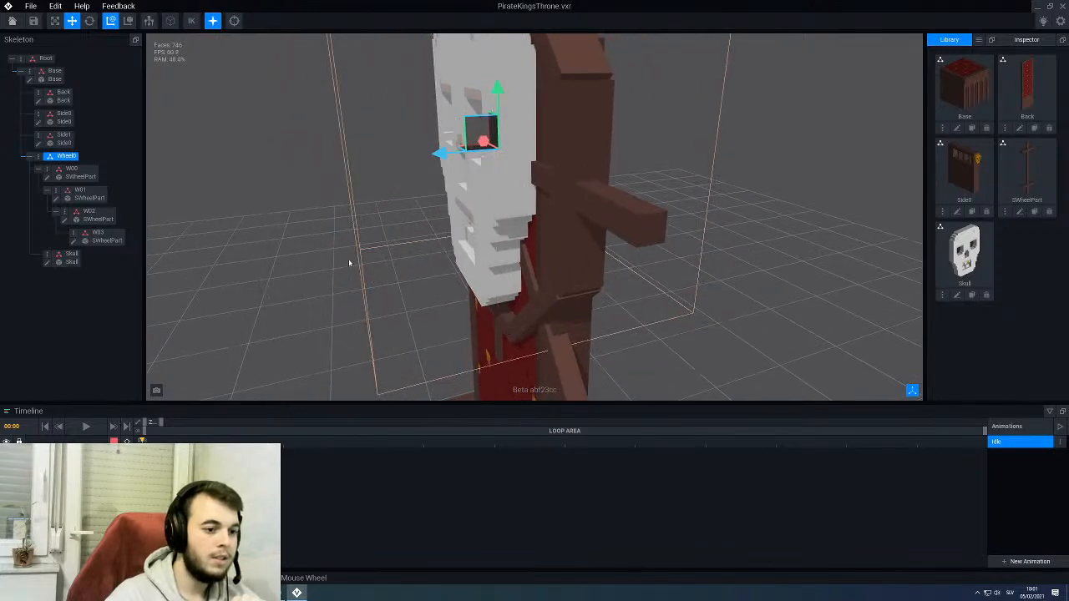
left_click(348, 260)
- Examine the assembled throne from the front and side, checking how the skull sits against the ship's wheel
scroll(415, 258, "down", 3)
right_click_drag(415, 258, 474, 303)
scroll(472, 303, "down", 3)
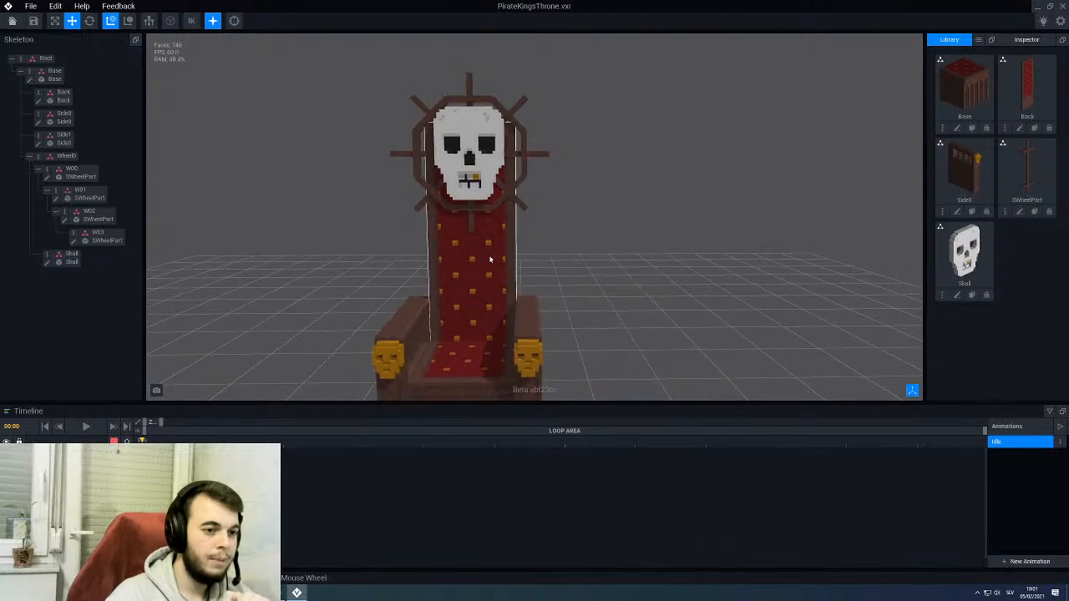
right_click_drag(491, 260, 494, 255)
middle_click_drag(484, 253, 496, 220)
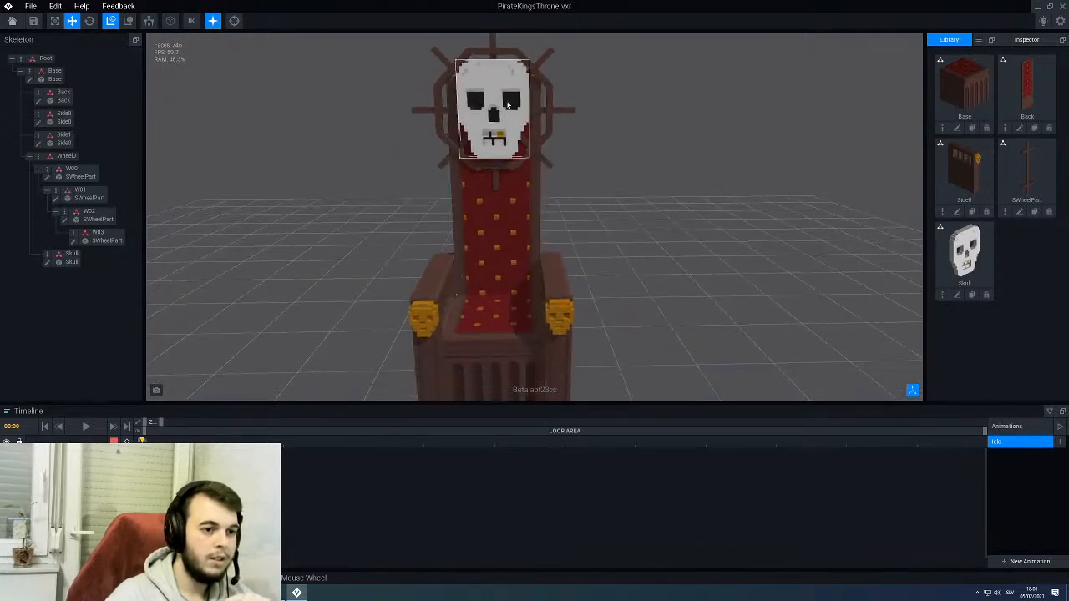
right_click_drag(528, 191, 517, 185)
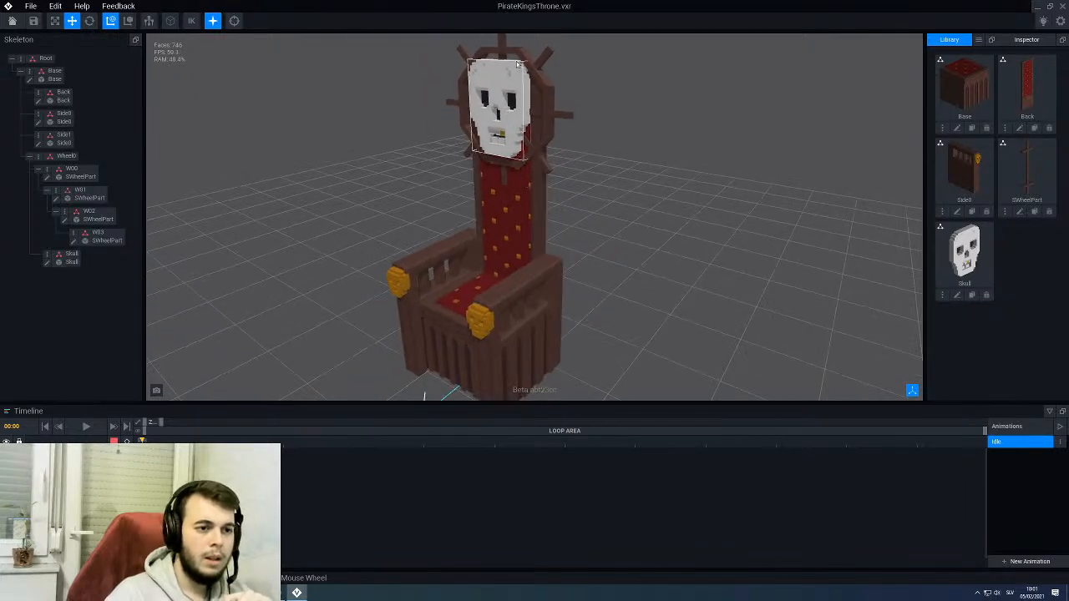
middle_click_drag(517, 65, 527, 138)
scroll(553, 134, "up", 2)
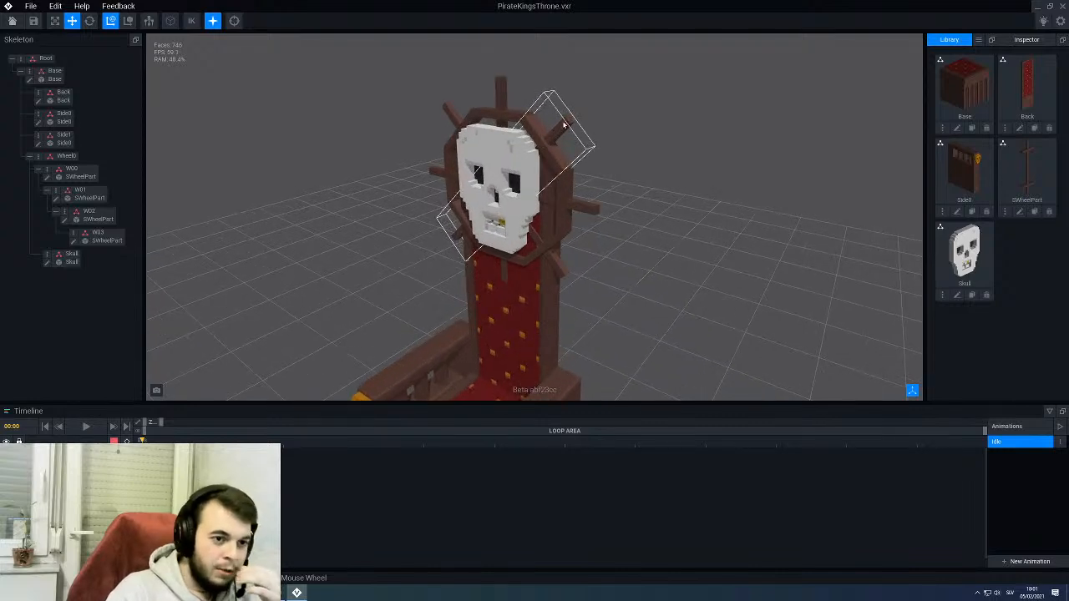
- Open the SWheelPart model of the ship's wheel for editing and frame its spoke and crossbars
left_click(564, 124)
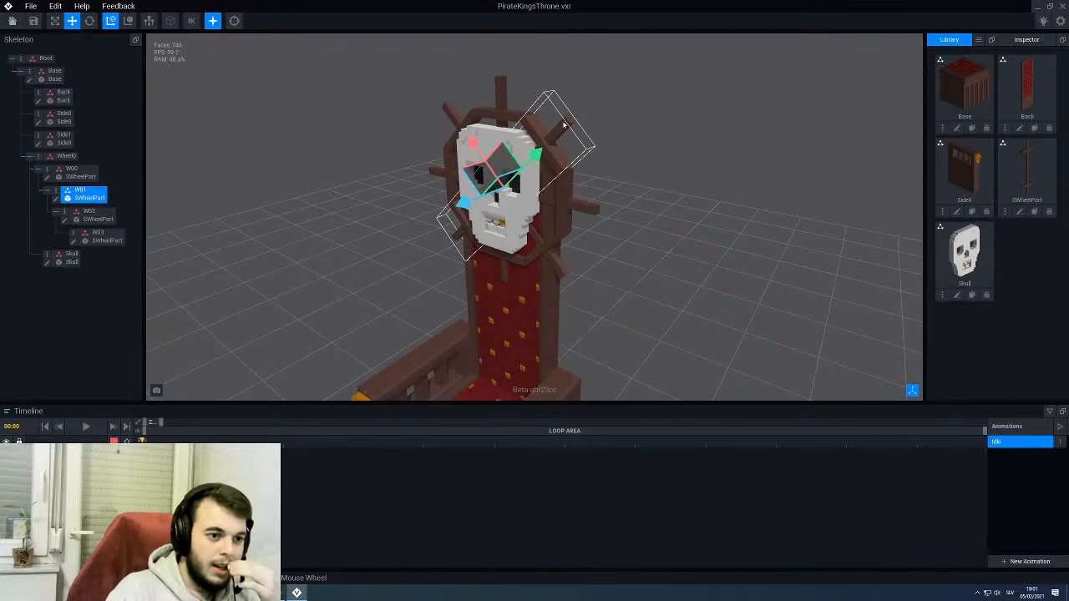
left_click(1020, 213)
right_click_drag(455, 346, 449, 348)
scroll(444, 178, "up", 3)
scroll(445, 178, "down", 3)
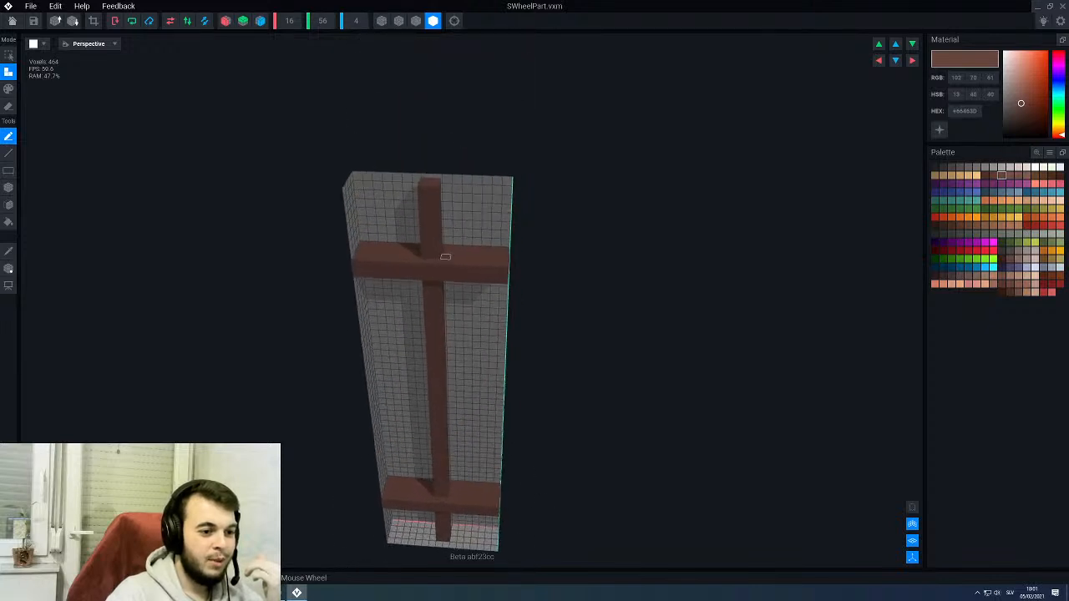
scroll(430, 345, "up", 3)
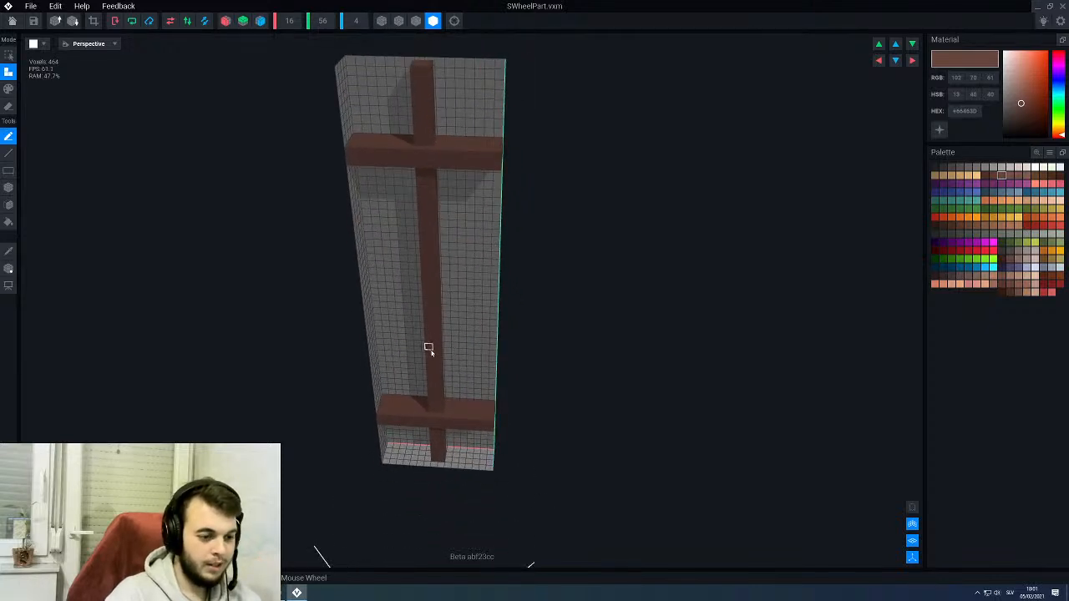
- Set up painting with the Box tool in the darker brown with RGB 87, 59, 52
key("3")
key("w")
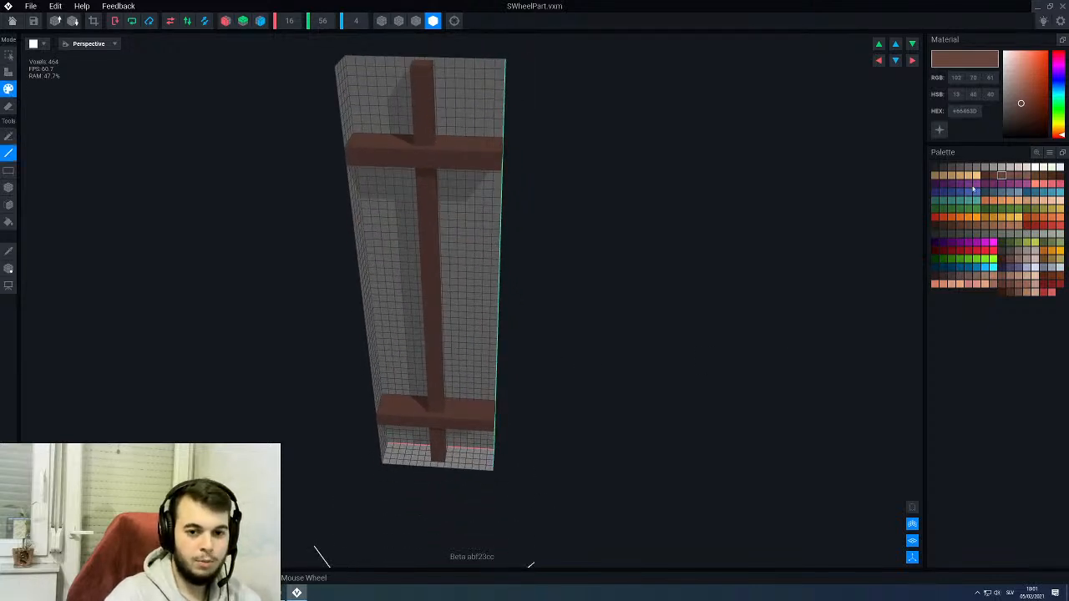
left_click(994, 176)
middle_click_drag(512, 430, 577, 349)
scroll(551, 382, "up", 2)
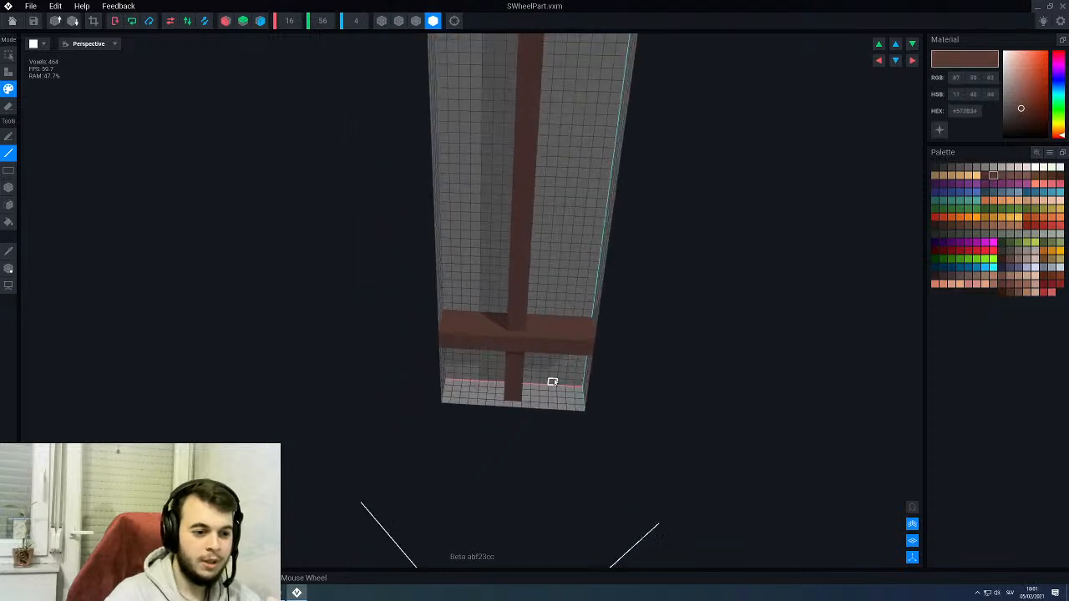
right_click_drag(552, 382, 516, 321)
scroll(547, 321, "up", 2)
key("r")
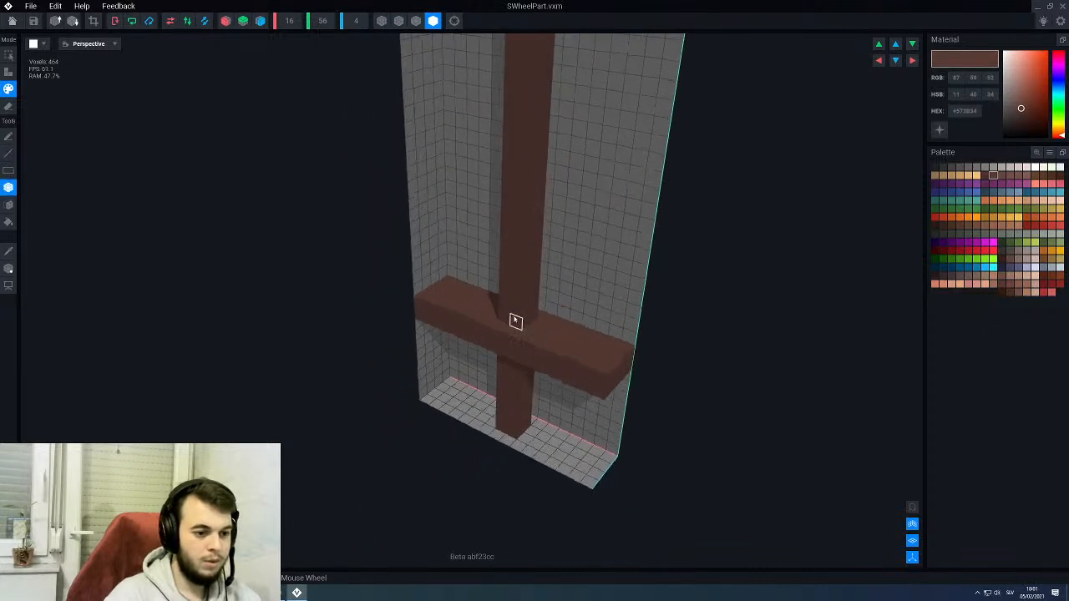
middle_click_drag(518, 230, 522, 427)
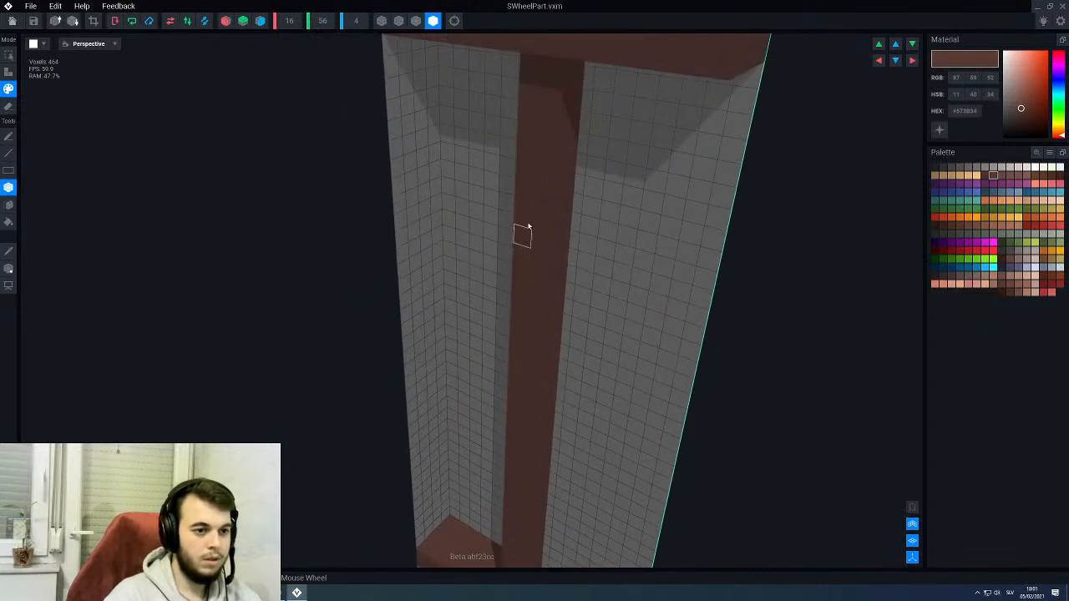
scroll(522, 242, "down", 4)
- Turn on mirroring across all three axes for the wheel part
left_click(226, 21)
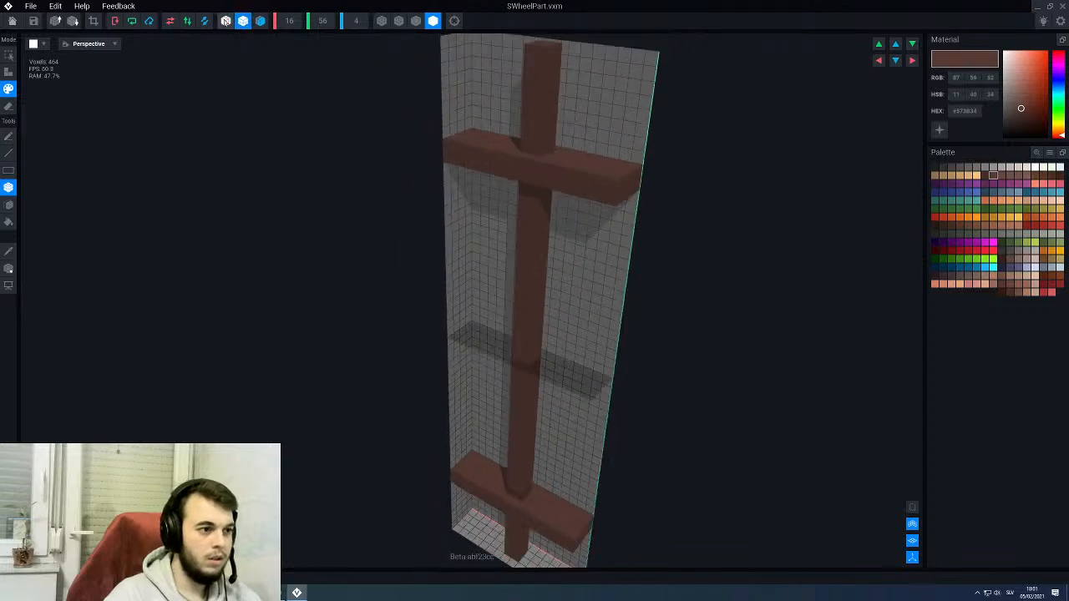
left_click(261, 20)
right_click_drag(533, 257, 539, 237)
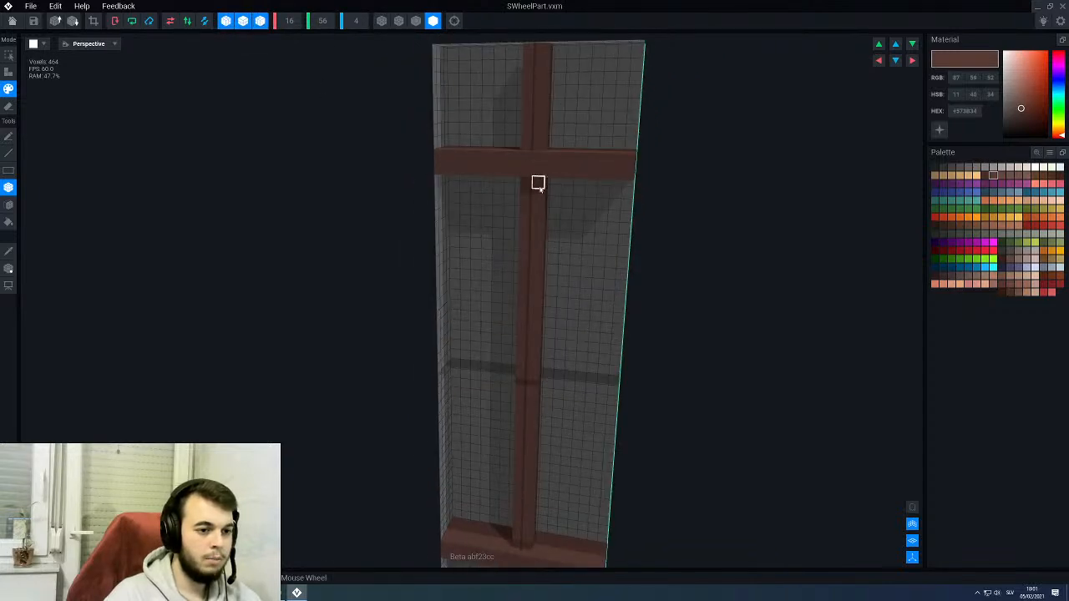
scroll(536, 255, "down", 3)
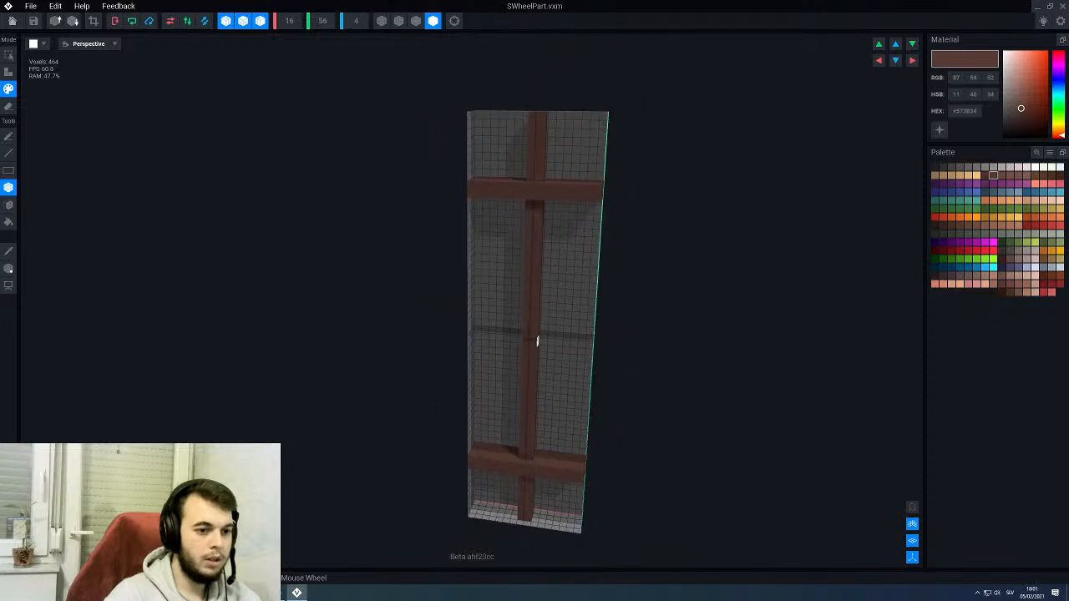
middle_click_drag(538, 341, 540, 344)
right_click_drag(502, 238, 497, 226)
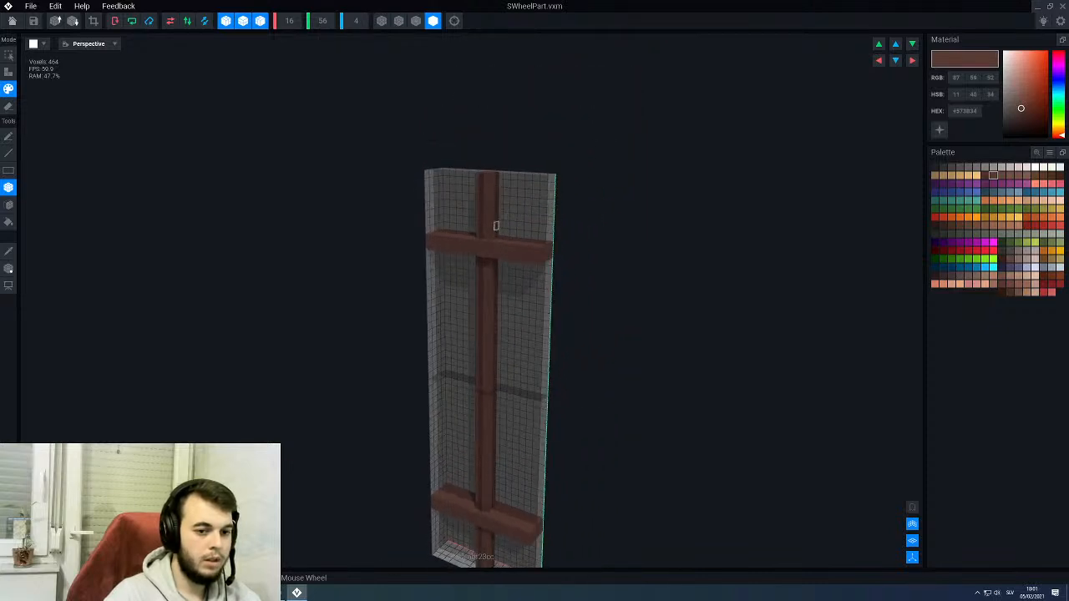
- Choose the lighter brown with RGB 114, 80, 72 and save the wheel part back to the throne rig
left_click(1010, 177)
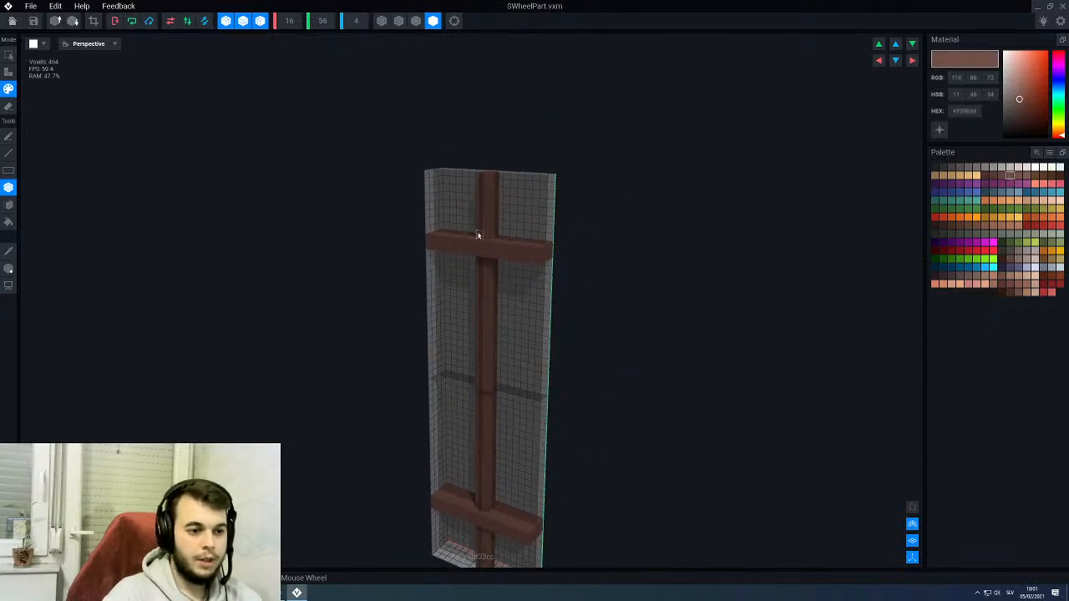
right_click_drag(478, 236, 487, 243)
scroll(506, 324, "up", 3)
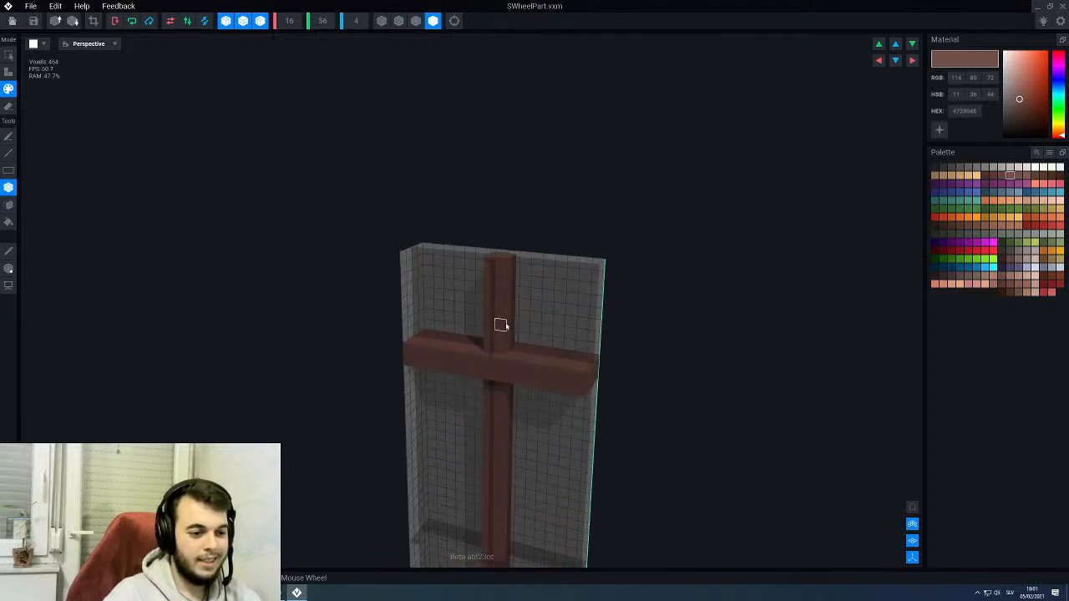
scroll(497, 309, "down", 3)
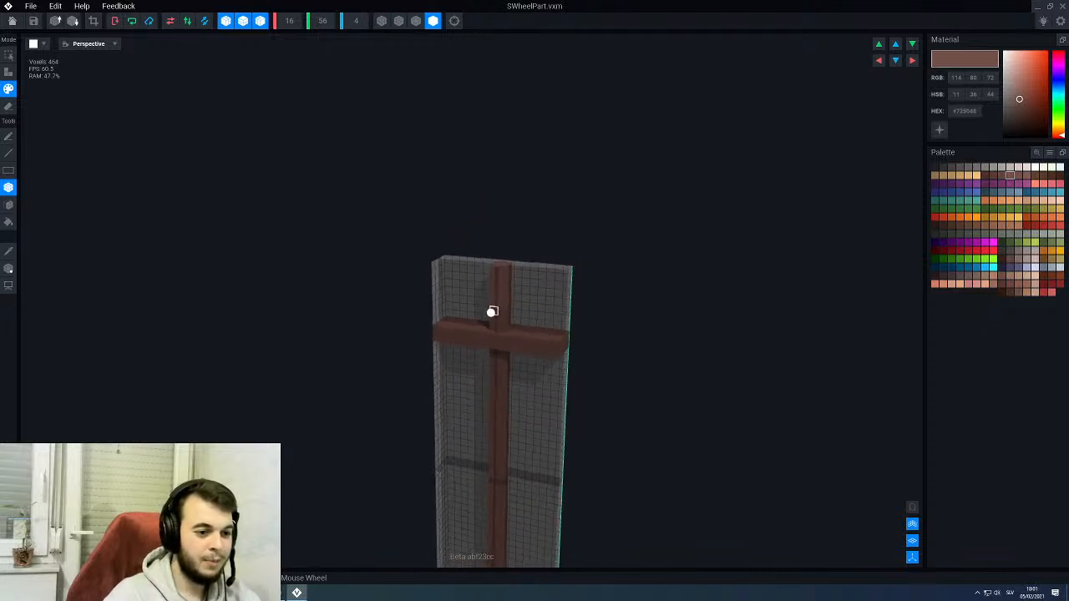
right_click_drag(491, 310, 468, 331)
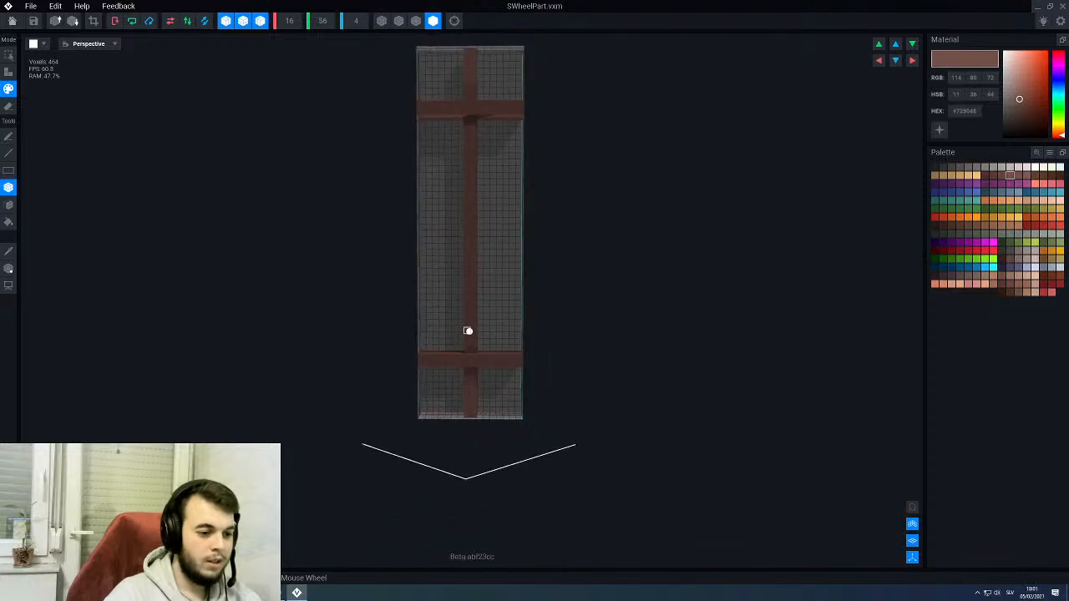
scroll(478, 391, "up", 2)
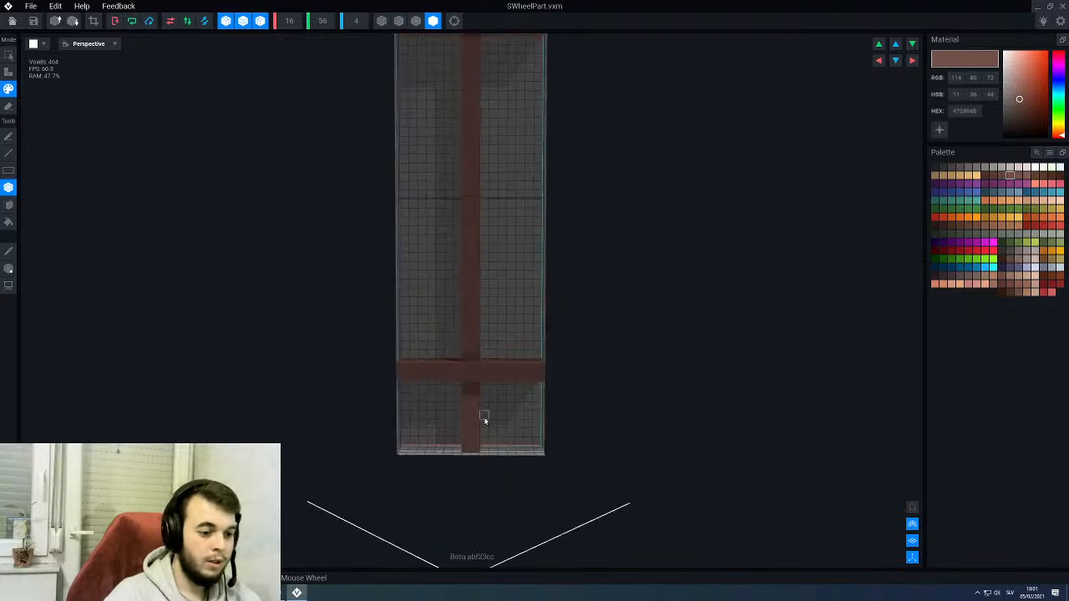
right_click_drag(484, 406, 438, 232)
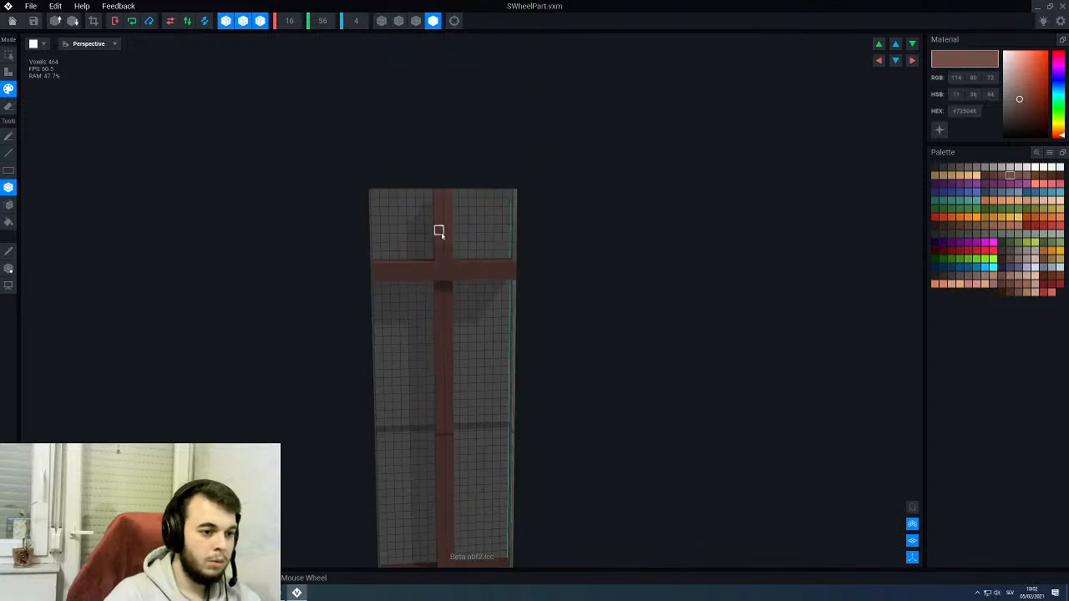
left_click(13, 21)
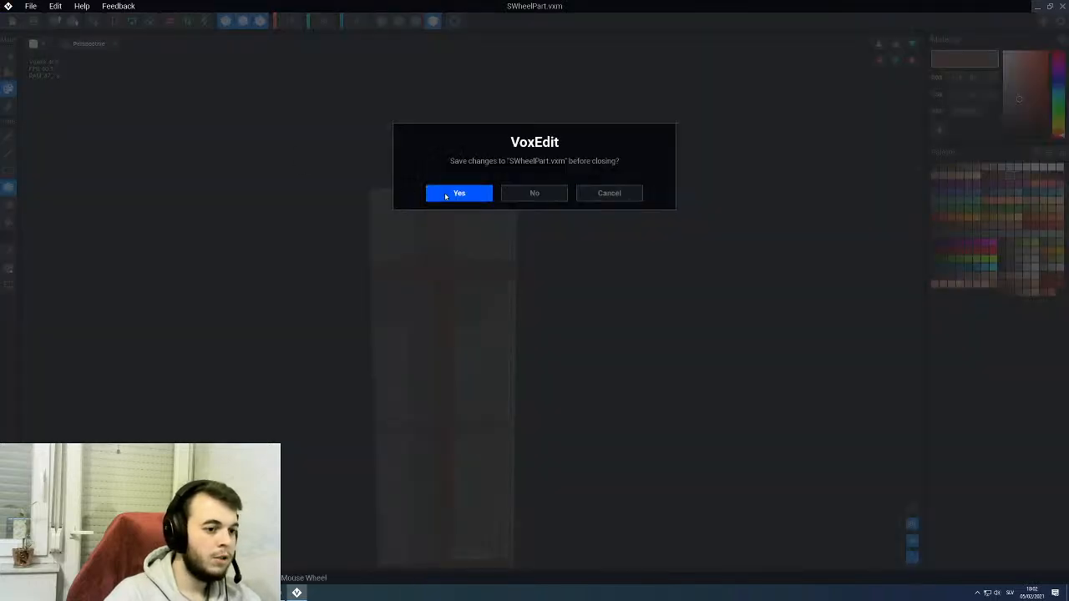
left_click(459, 193)
right_click_drag(394, 203, 424, 201)
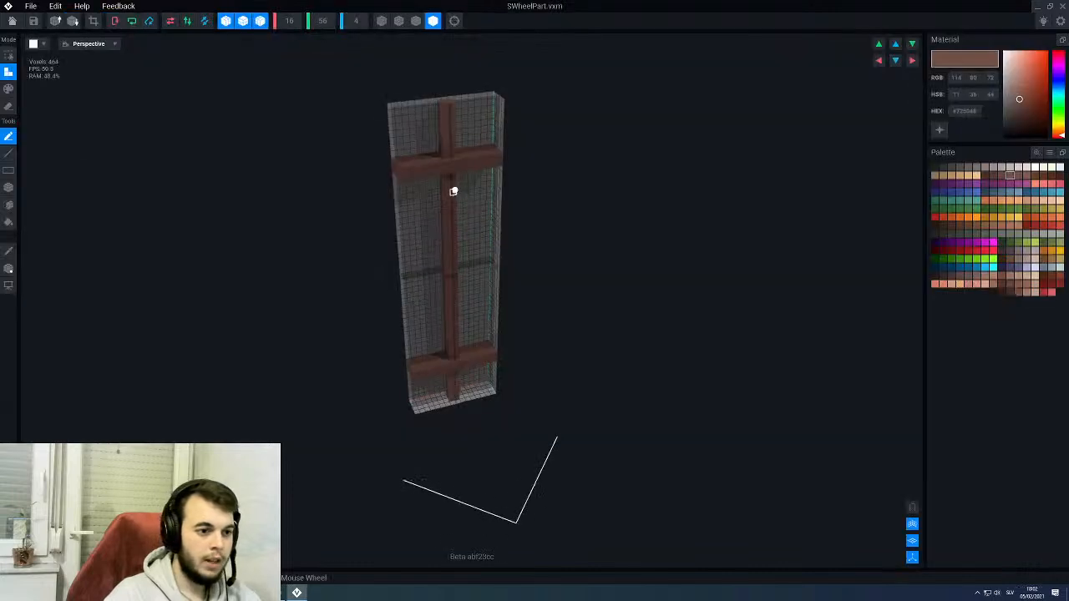
- Thicken both spoke ends of SWheelPart into square handles by extruding their faces with the Face tool, and save the part
right_click_drag(453, 191, 440, 147)
scroll(439, 148, "up", 4)
middle_click_drag(447, 86, 439, 176)
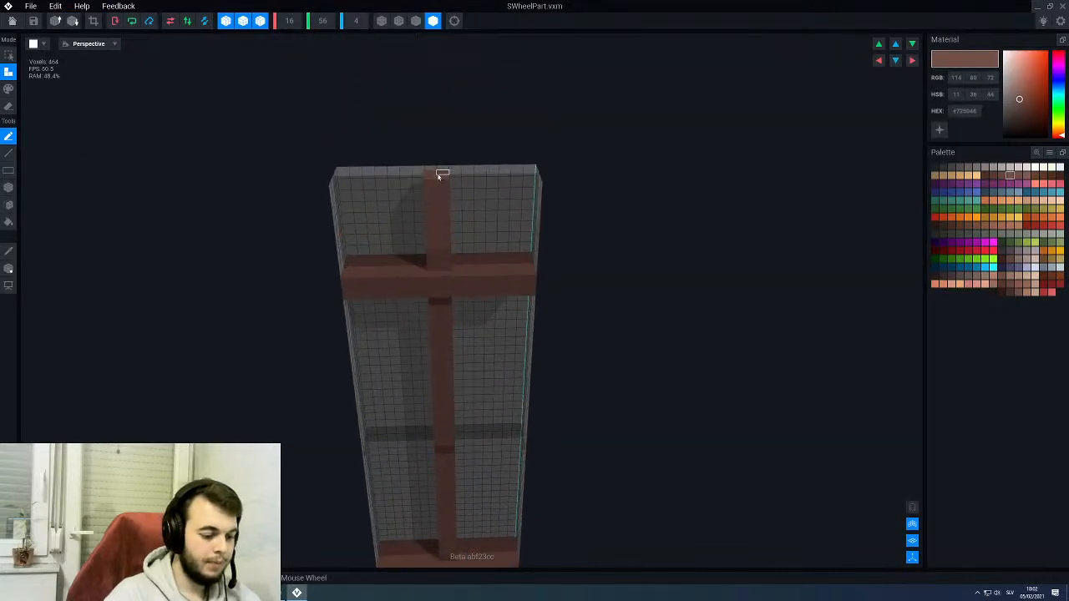
key("f")
left_click(444, 214)
right_click_drag(444, 215, 422, 217)
left_click(413, 211)
scroll(413, 213, "down", 3)
scroll(421, 217, "down", 5)
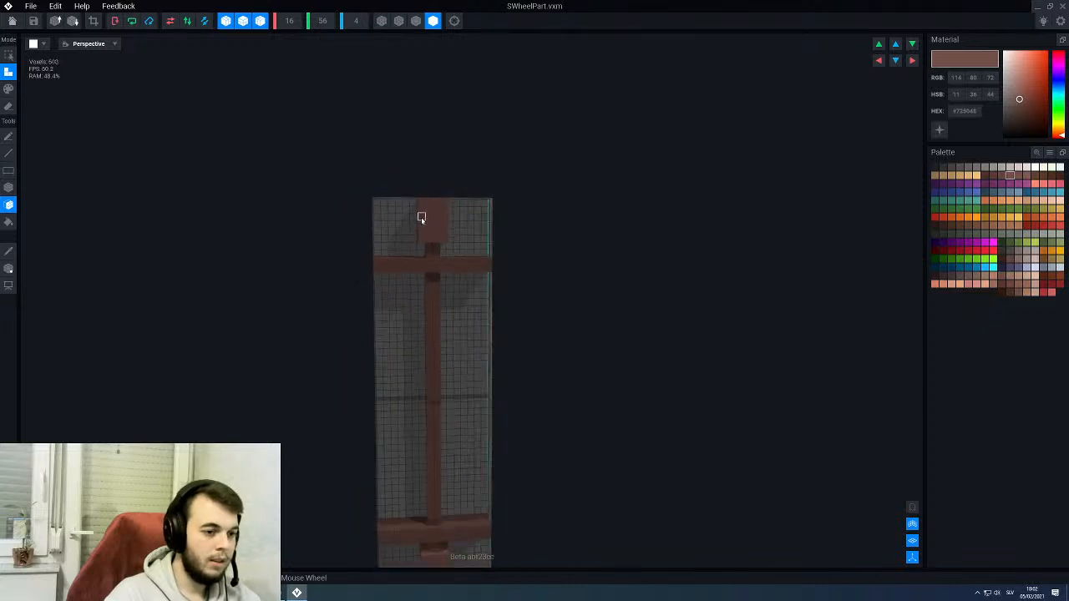
left_click(11, 20)
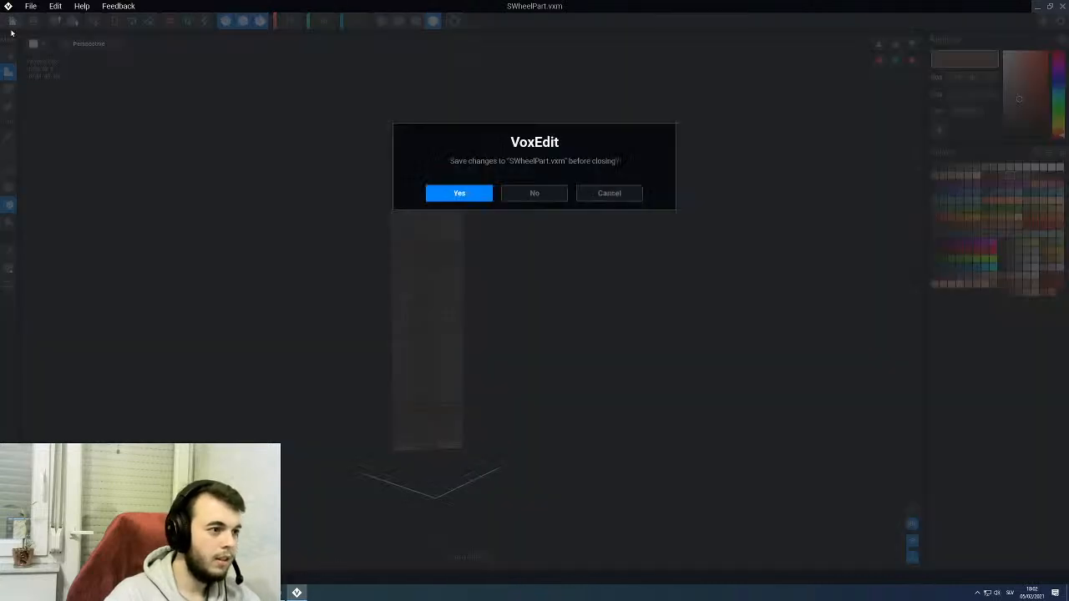
left_click(473, 198)
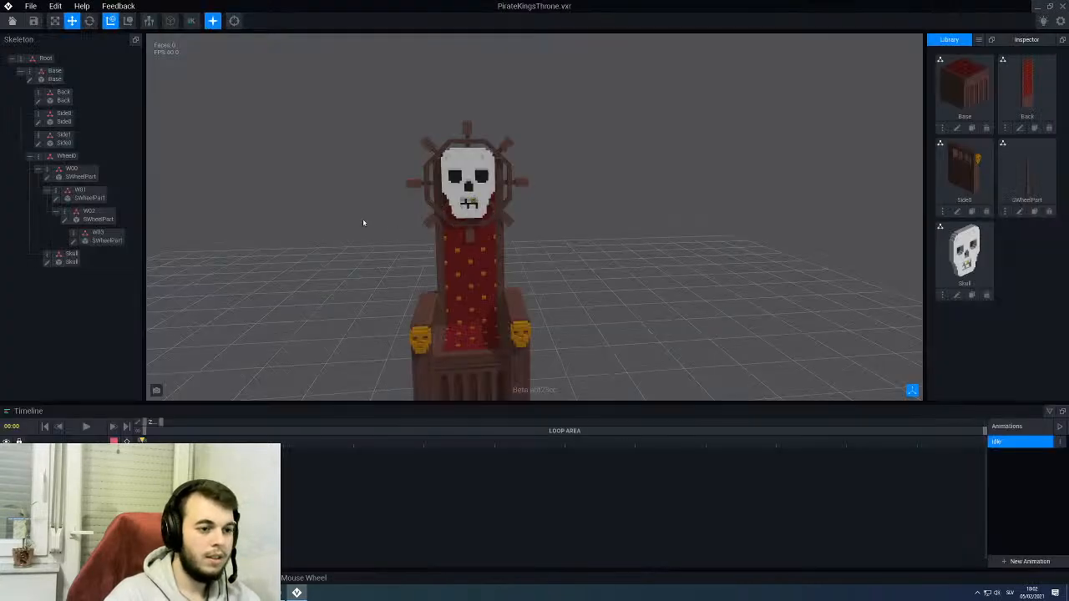
- Reopen SWheelPart and erase the long corner edges of both spoke handles with the Line tool to round them
left_click(1020, 213)
scroll(461, 172, "up", 3)
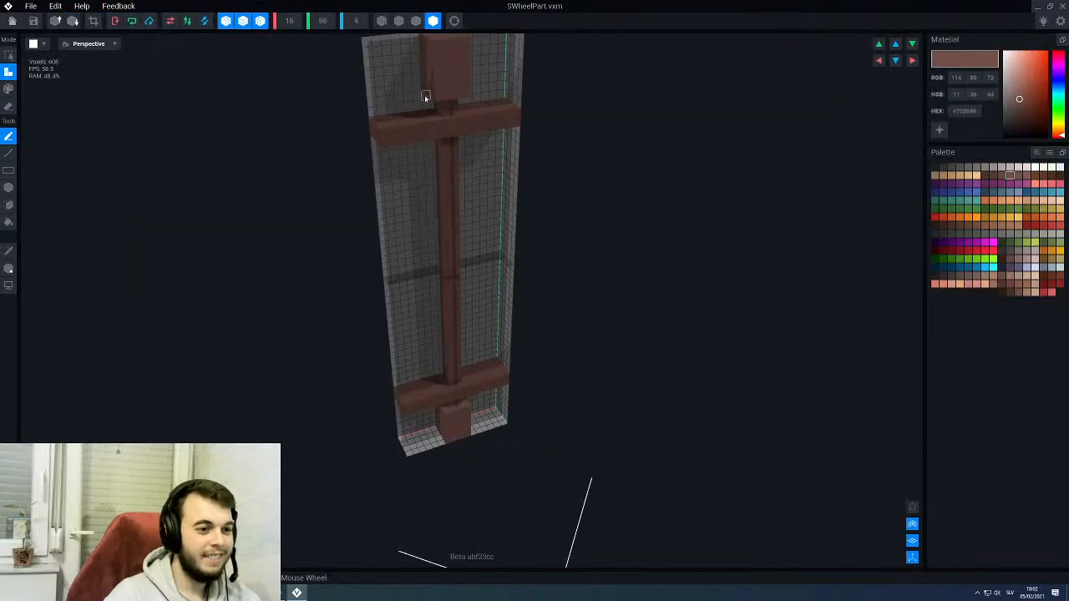
middle_click_drag(426, 99, 429, 288)
scroll(449, 246, "up", 2)
key("3")
key("4")
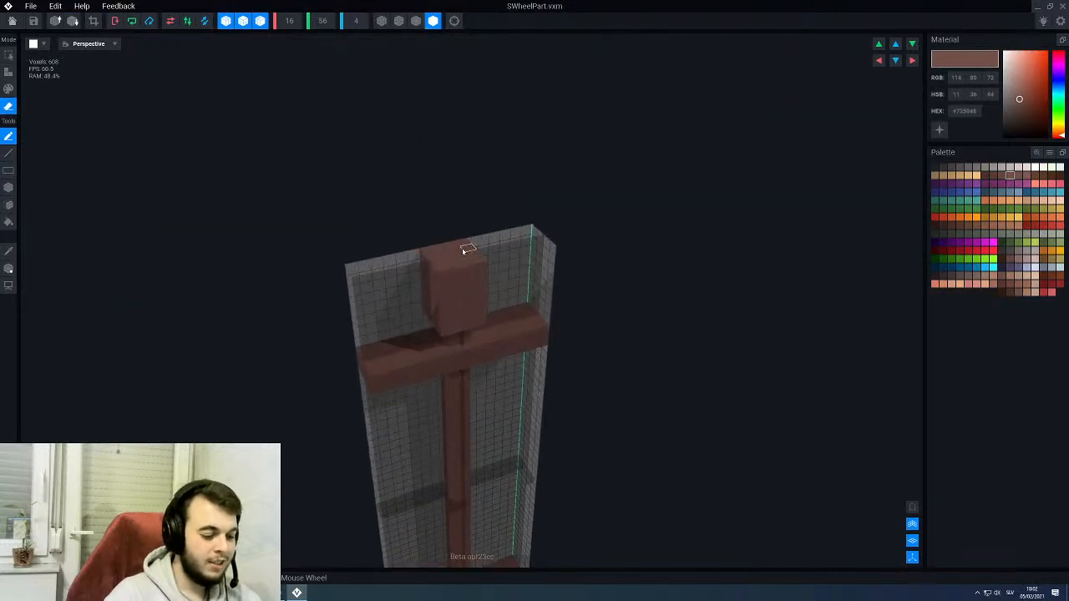
key("l")
left_click_drag(447, 331, 444, 269)
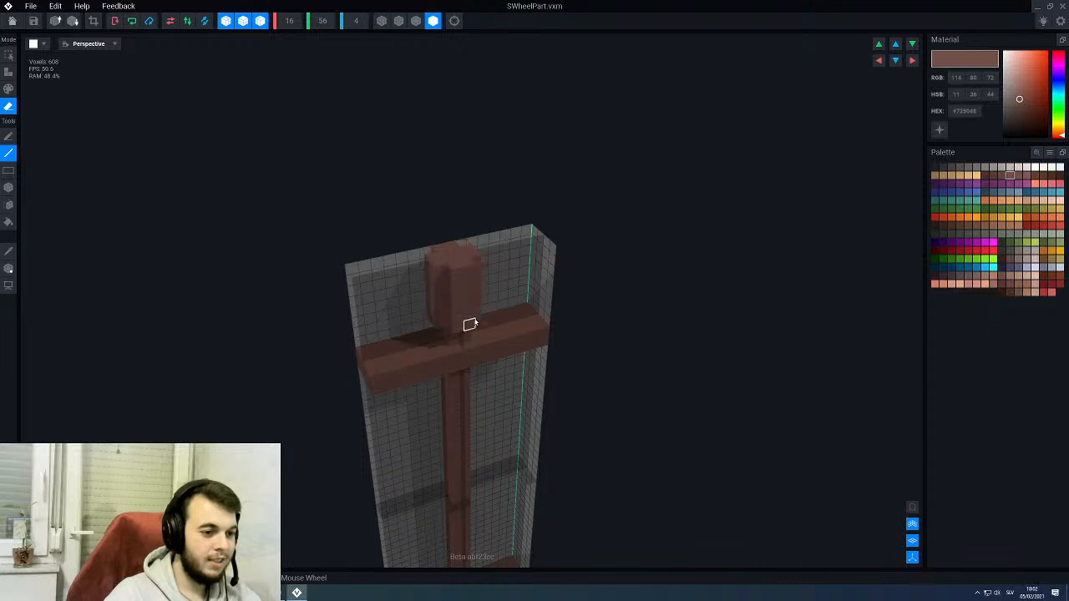
scroll(470, 324, "down", 3)
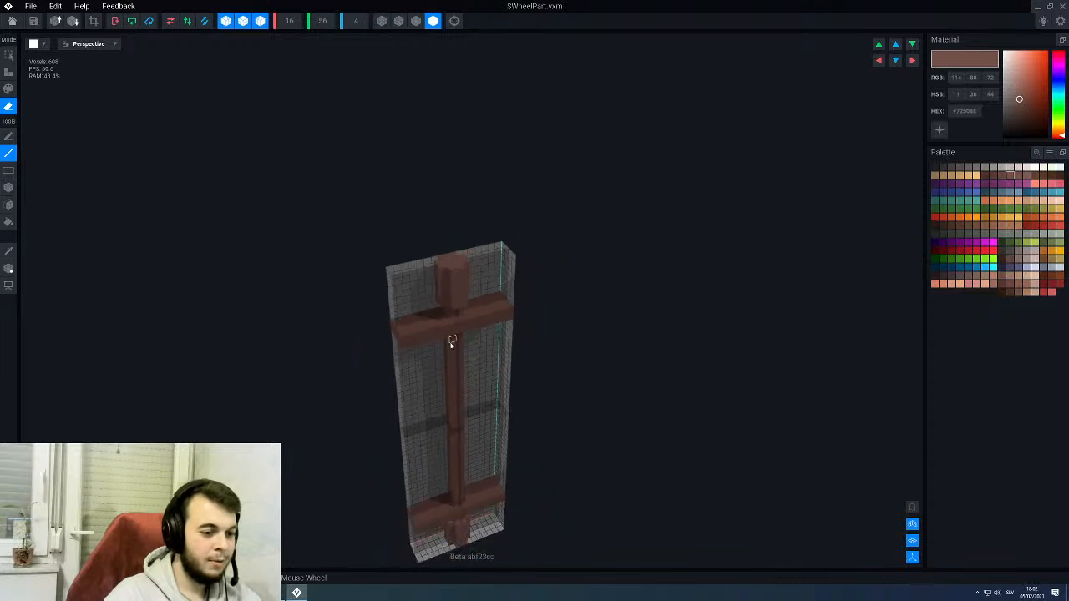
- Save SWheelPart with its rounded handles back to the throne rig and check the wheel around the skull
left_click(12, 21)
left_click(459, 191)
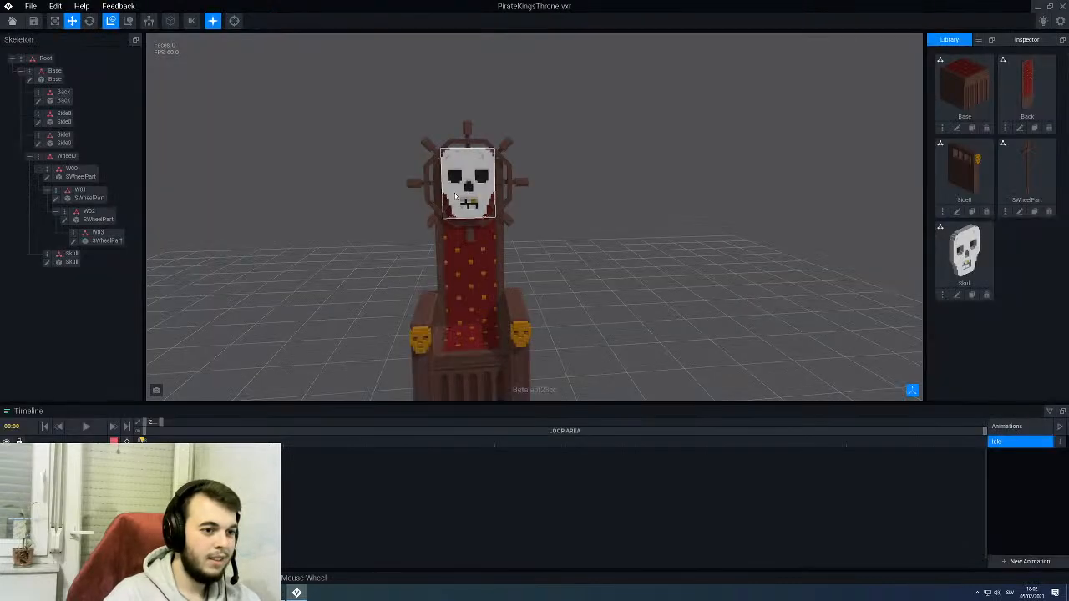
right_click_drag(455, 196, 492, 199)
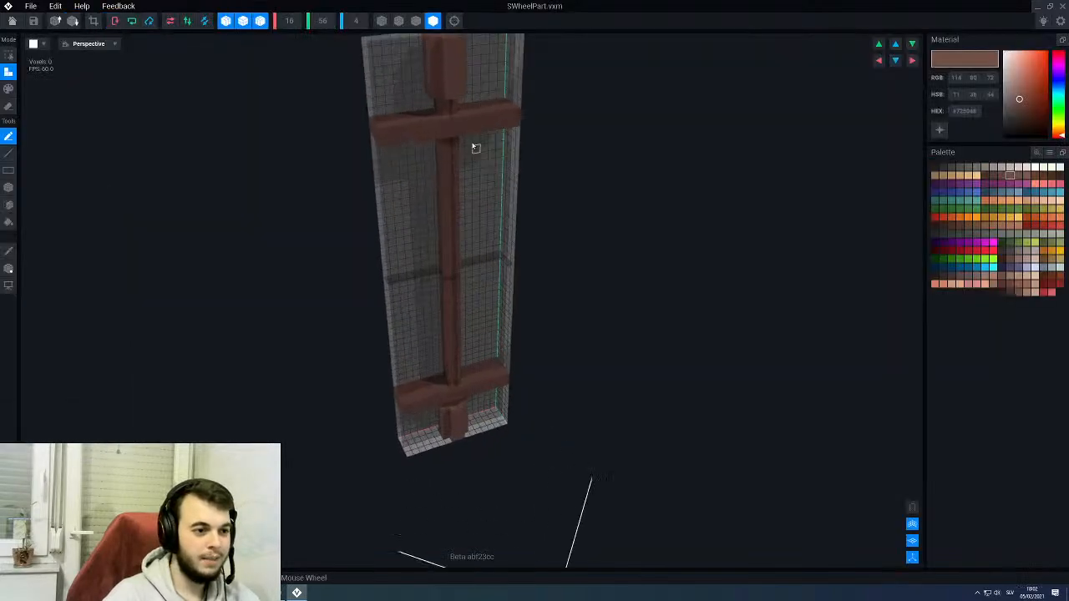
- Reopen SWheelPart, strip the thick handles off both spoke ends by erasing their faces with the Face tool, and save the part
middle_click_drag(431, 98, 442, 139)
scroll(474, 187, "up", 4)
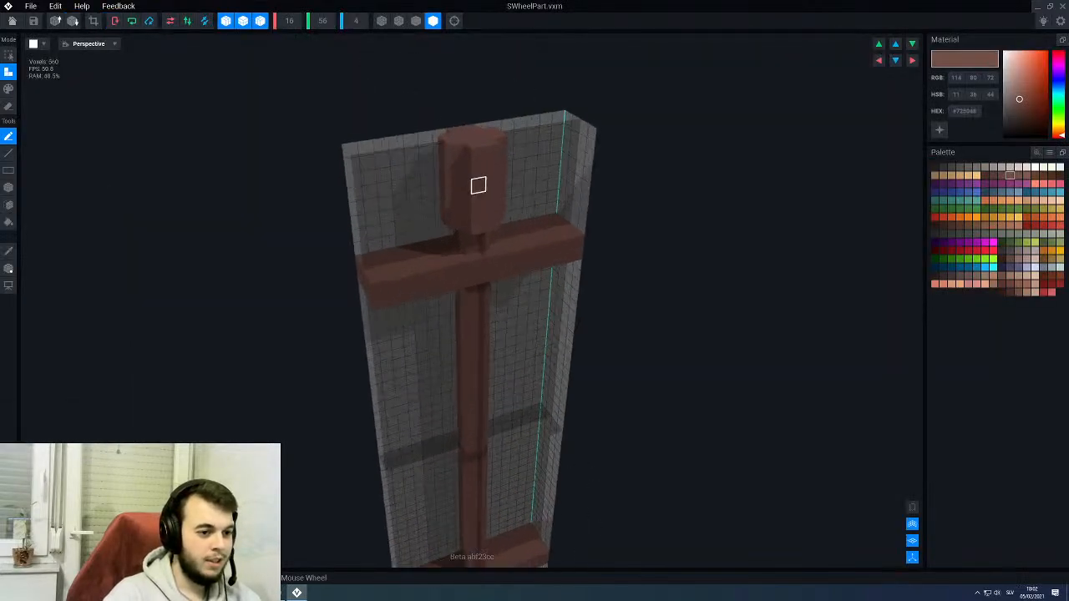
key("e")
key("f")
left_click(475, 188)
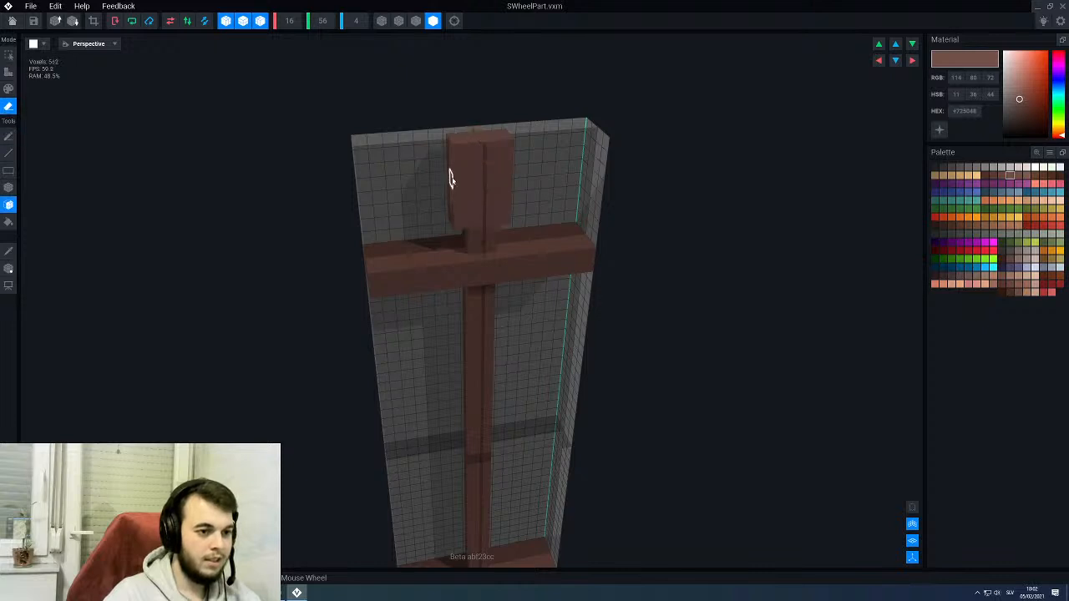
left_click(452, 178)
scroll(461, 185, "down", 4)
scroll(462, 186, "down", 1)
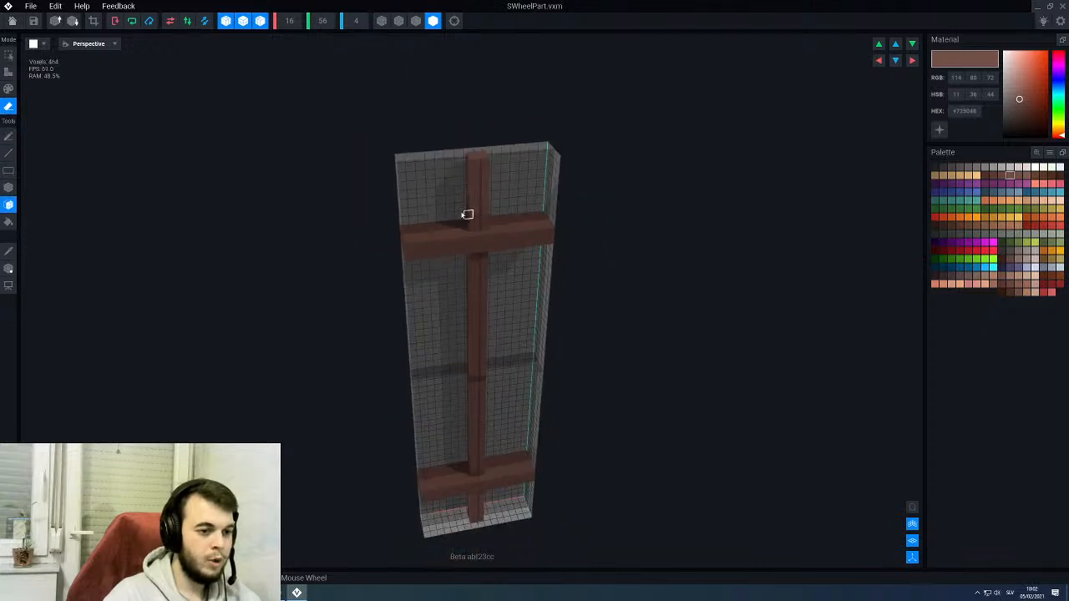
left_click(12, 20)
left_click(456, 193)
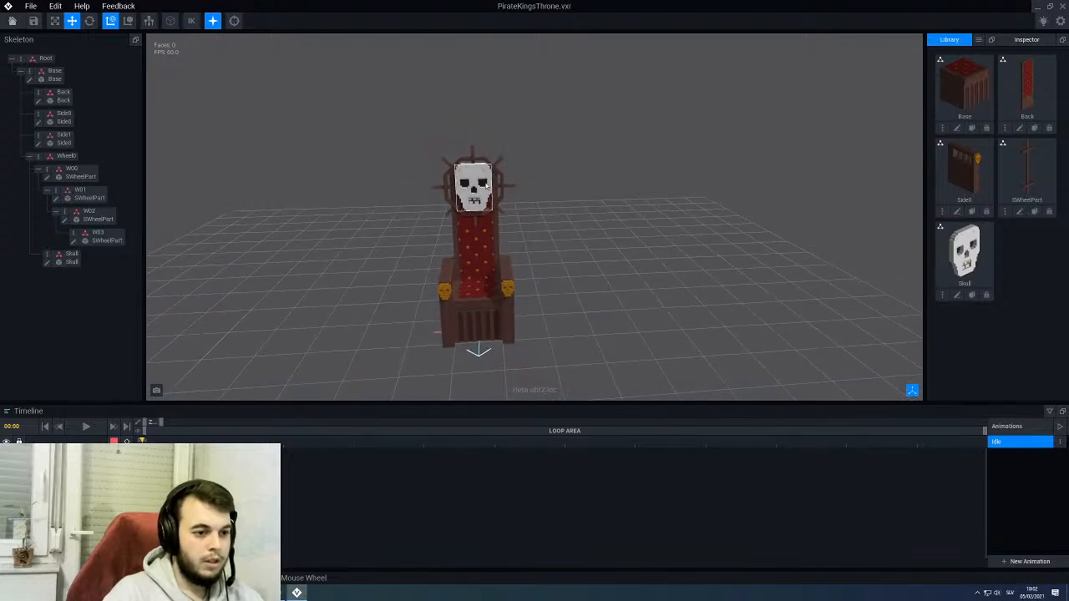
- Examine the throne and its thin-spoked ship's wheel from the front, side and back
scroll(485, 186, "up", 2)
scroll(505, 163, "up", 1)
mouse_move(504, 164)
right_mouse_down()
mouse_move(233, 153)
mouse_move(499, 178)
right_mouse_up()
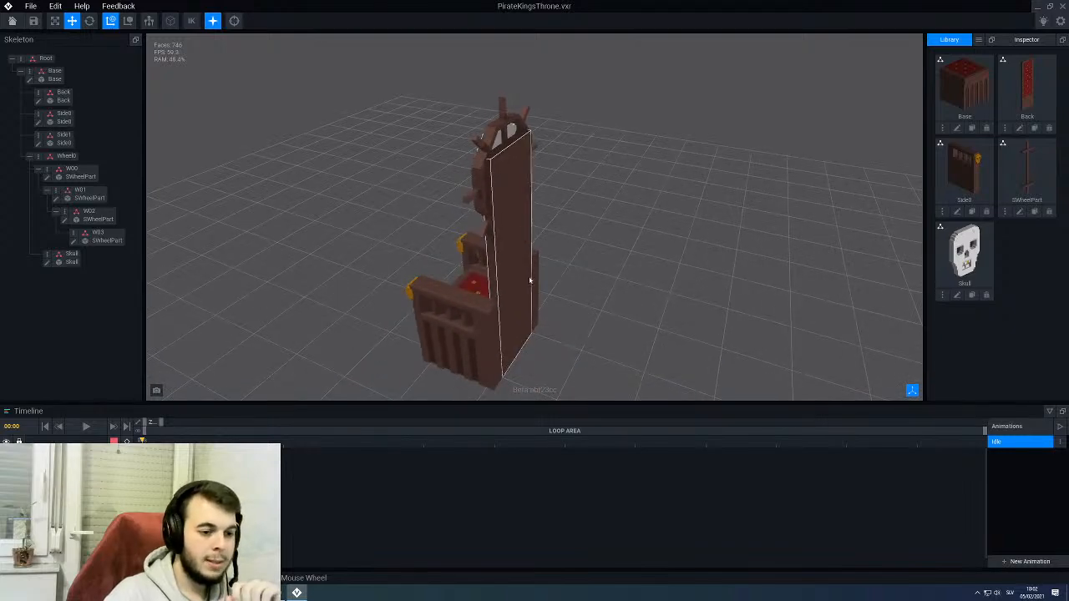
middle_click_drag(516, 313, 506, 255)
right_click_drag(506, 256, 732, 239)
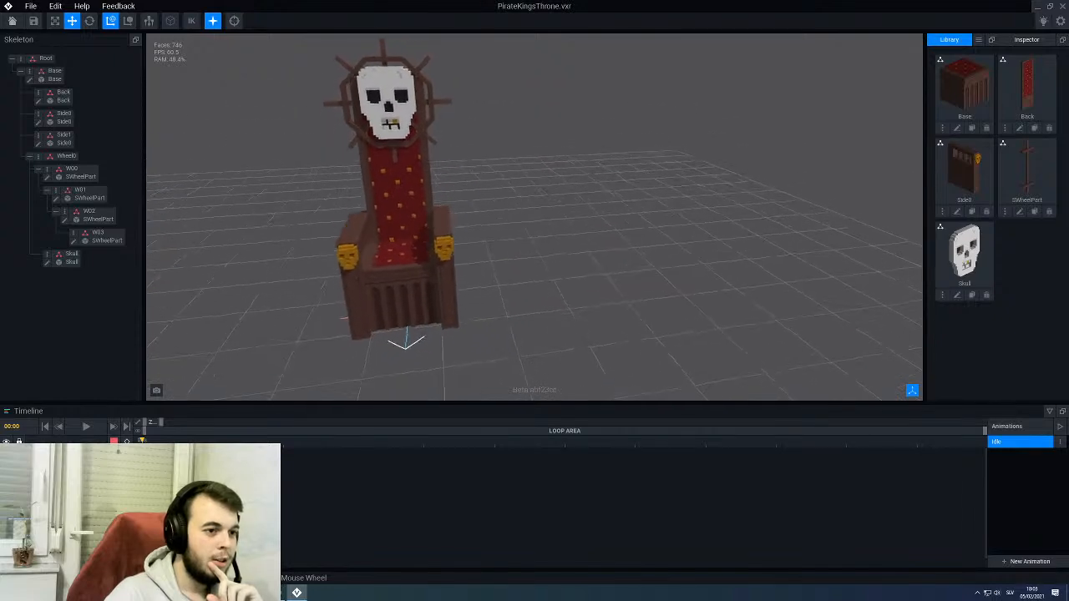
scroll(405, 146, "up", 3)
left_click(405, 146)
scroll(400, 133, "down", 3)
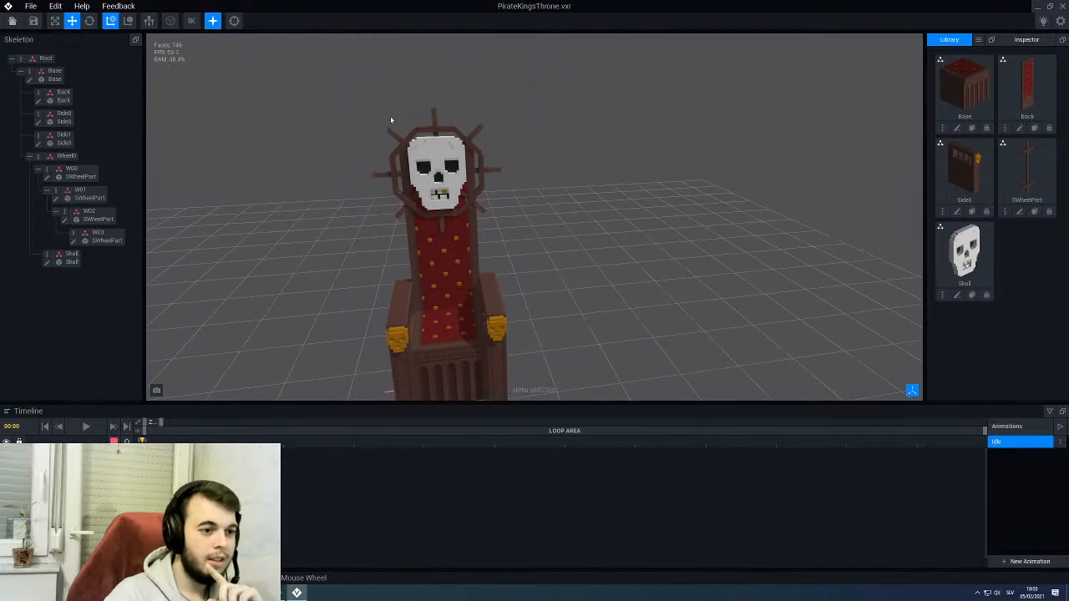
scroll(443, 104, "up", 3)
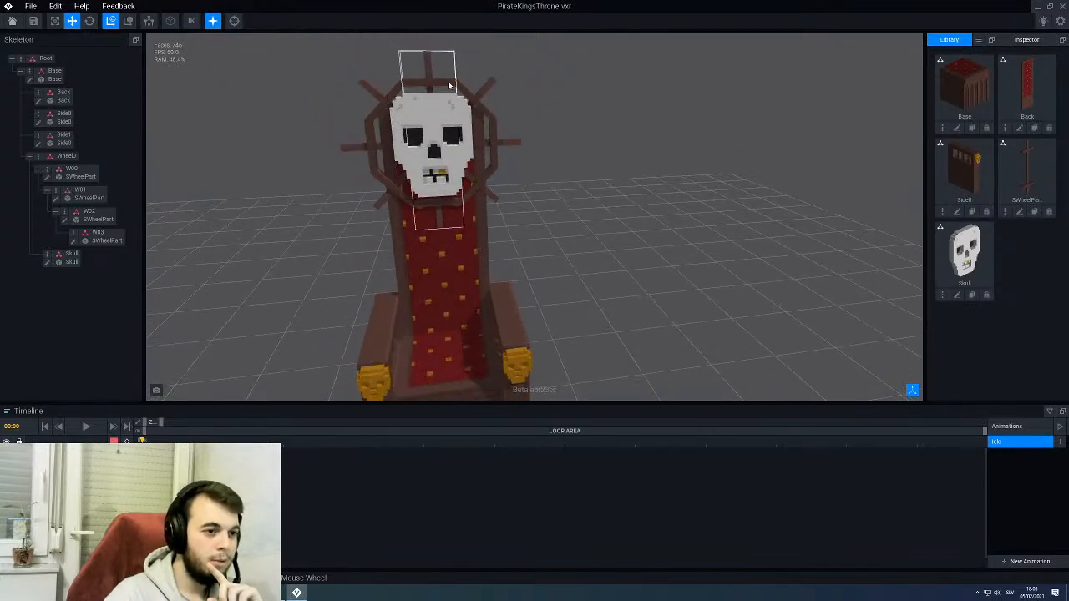
- Rotate the Wheel0 group about its Z axis, setting its Z rotation to 22.5°
left_click(54, 156)
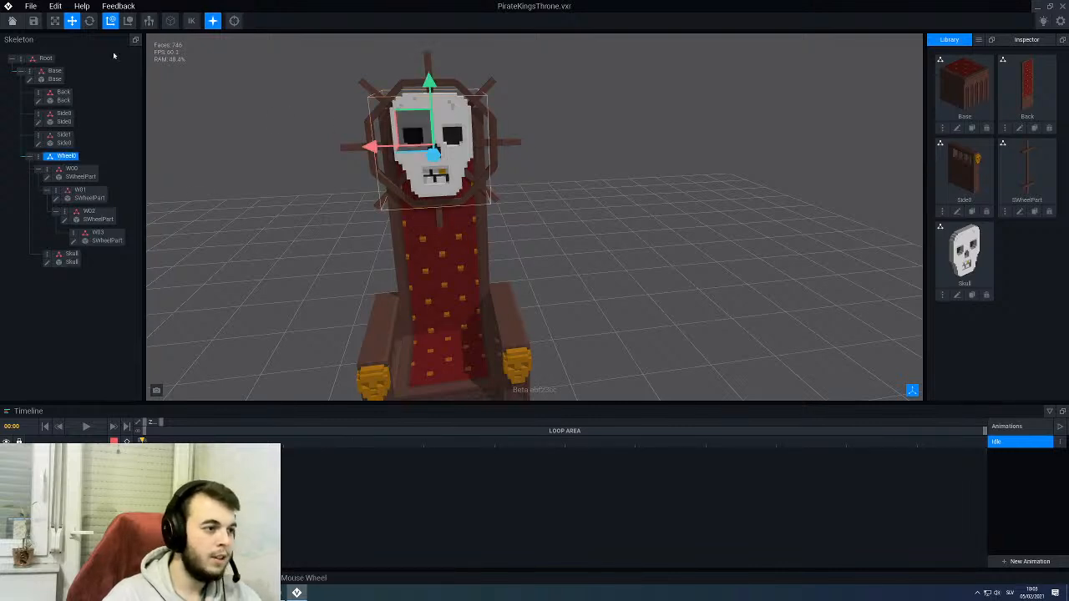
key("e")
left_click_drag(456, 97, 484, 126)
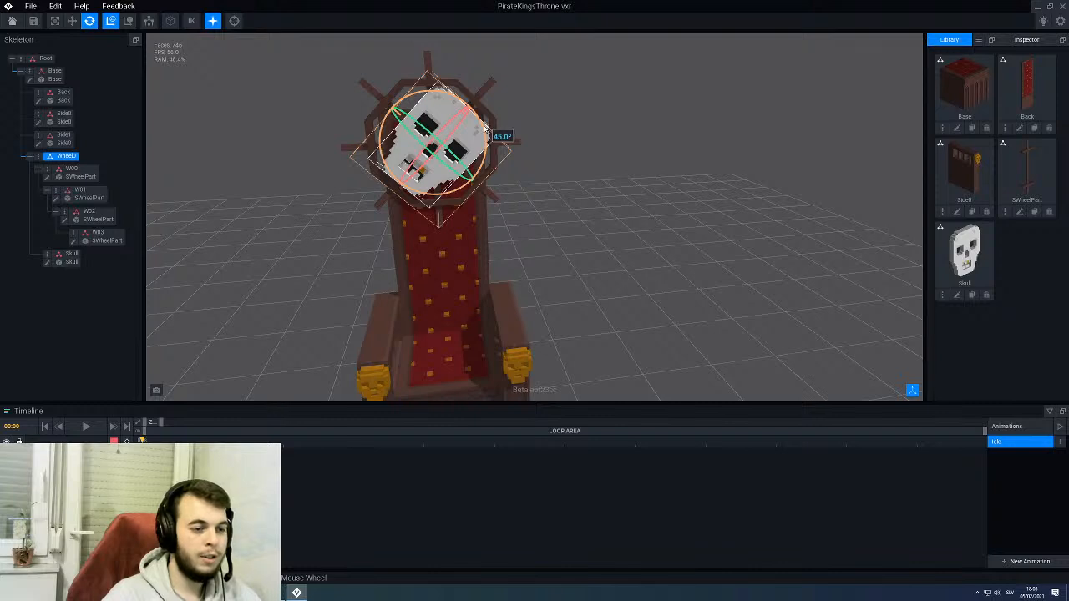
left_click_drag(480, 123, 474, 114)
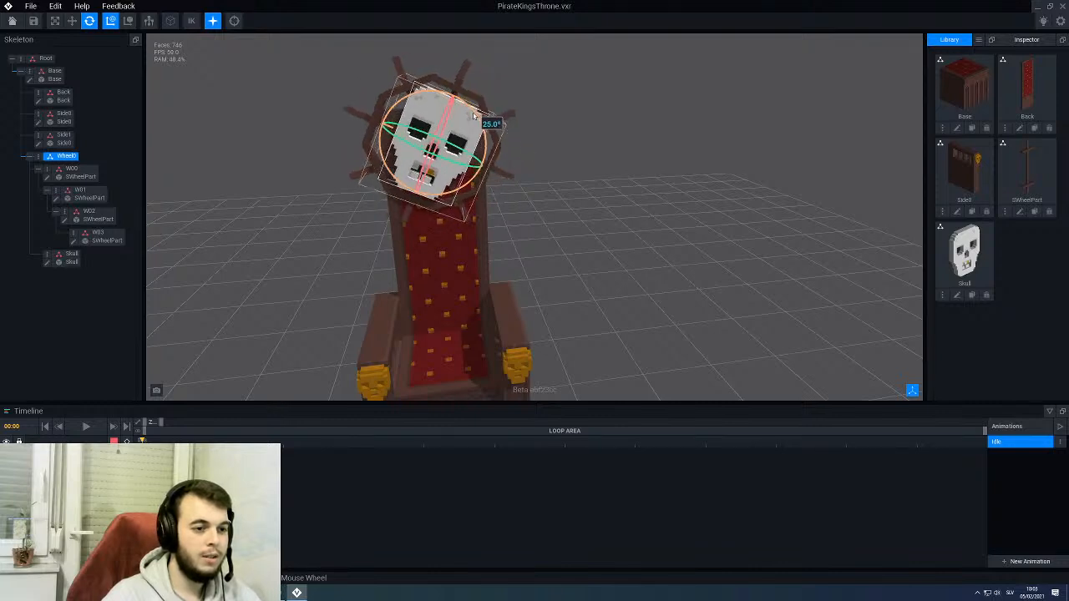
left_click(483, 124)
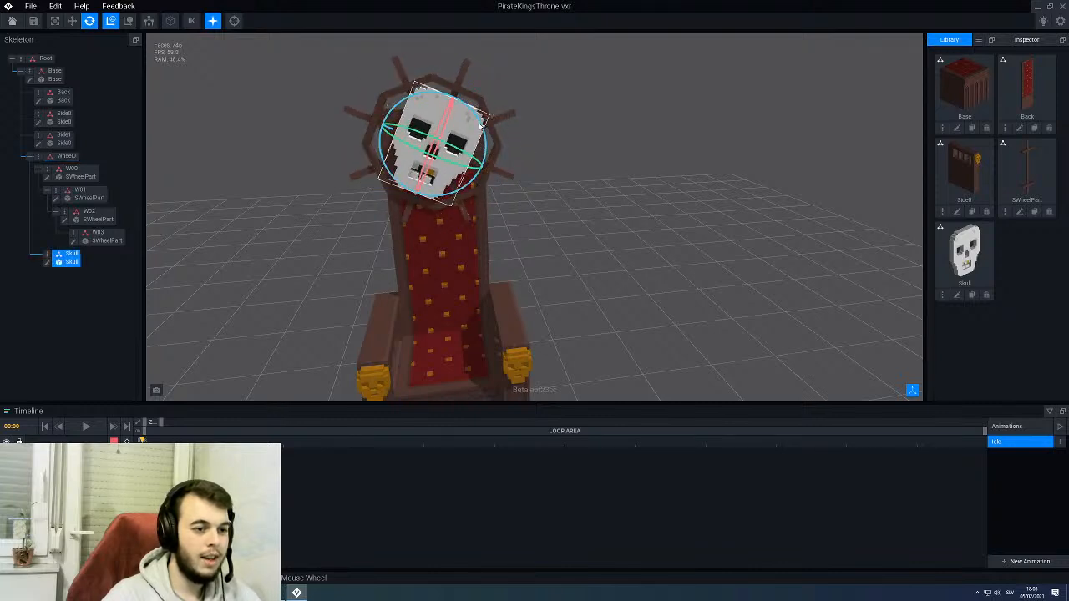
left_click(65, 156)
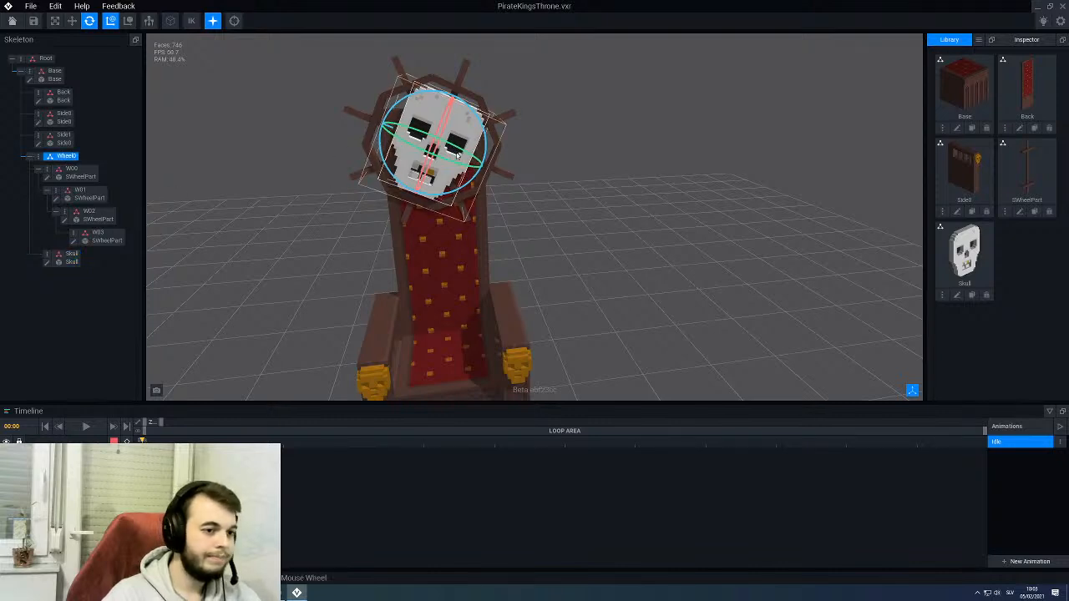
left_click_drag(486, 149, 496, 143)
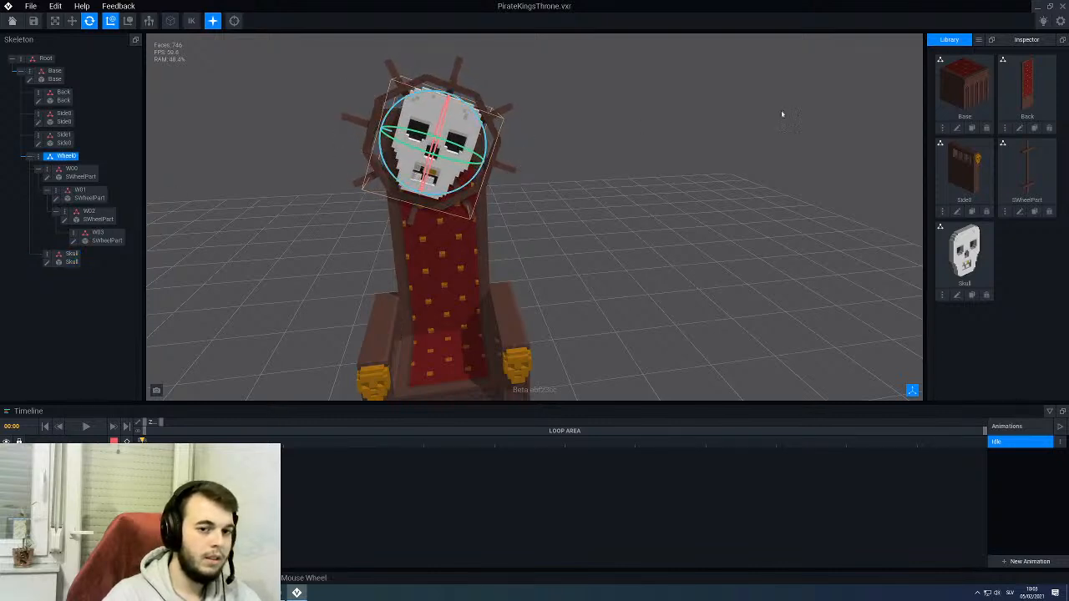
left_click(1027, 39)
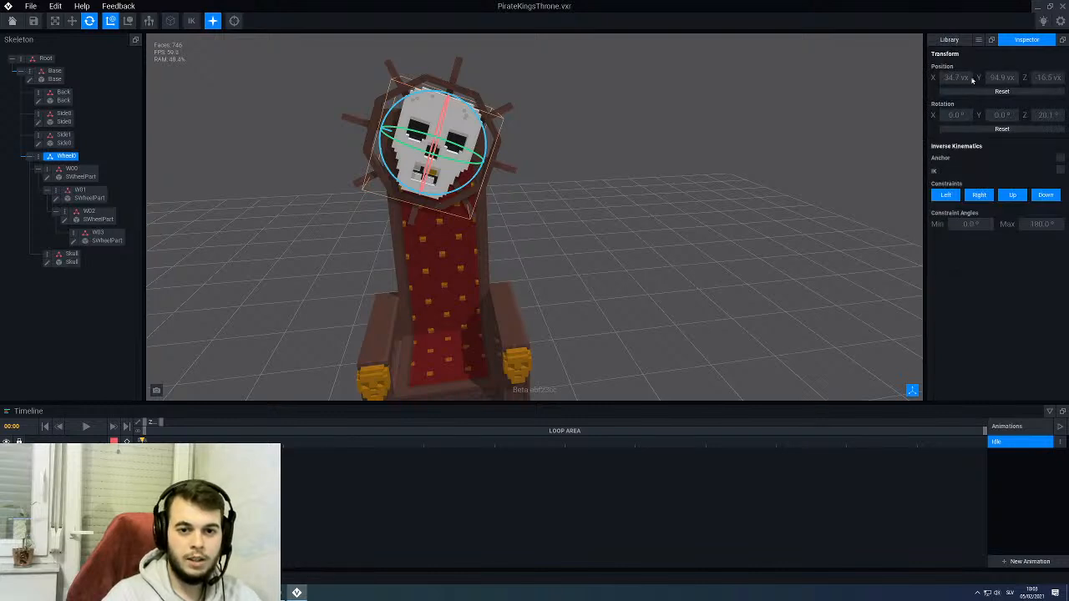
left_click(1043, 118)
type("2")
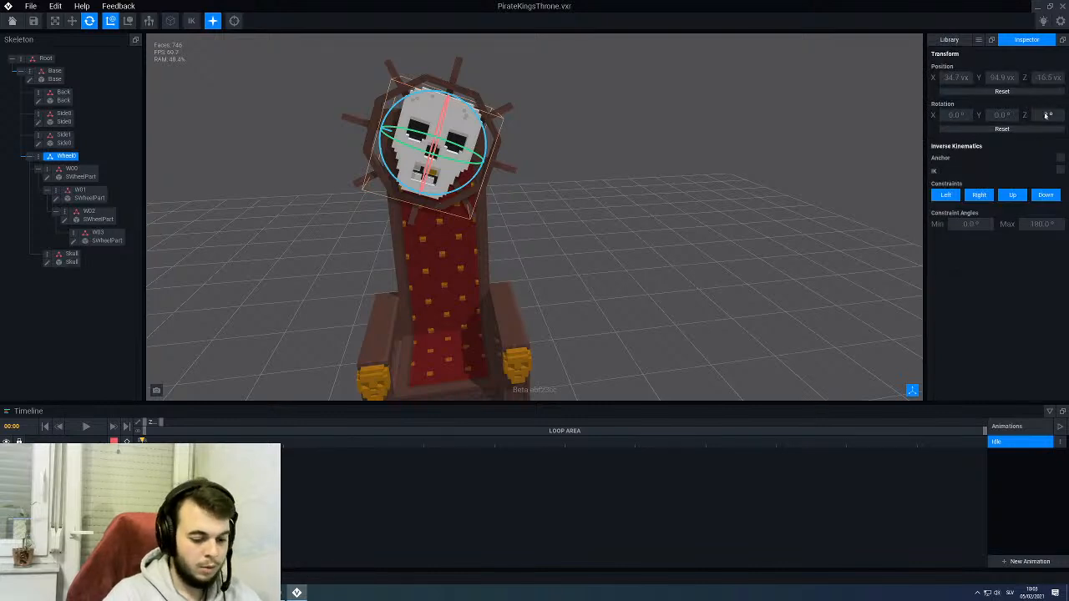
key("Return")
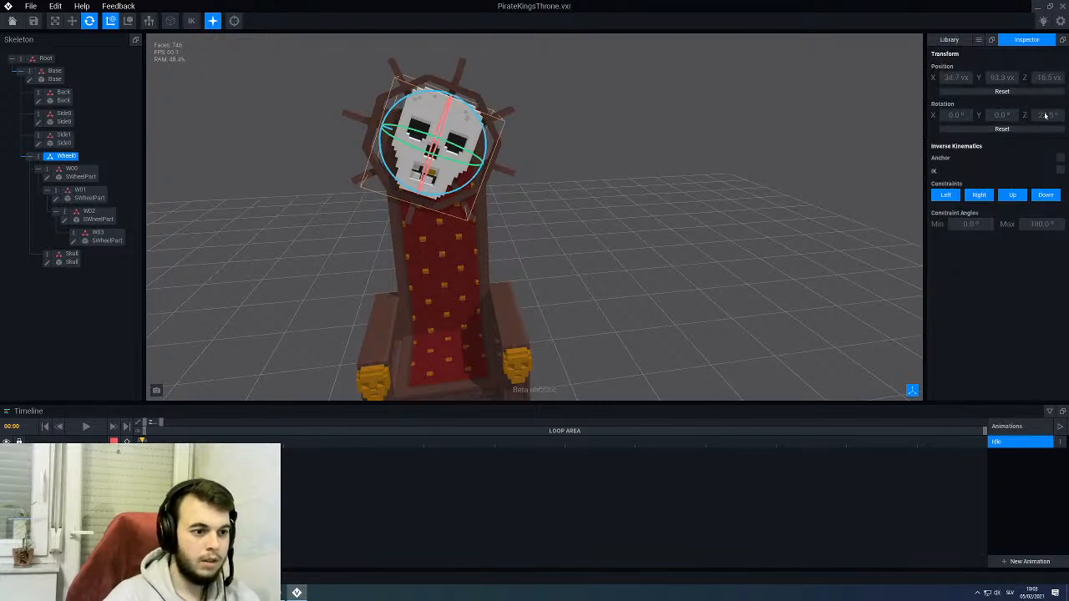
- Counter-rotate the Skull so it stands upright, setting its Z rotation to 337.5°
left_click(443, 177)
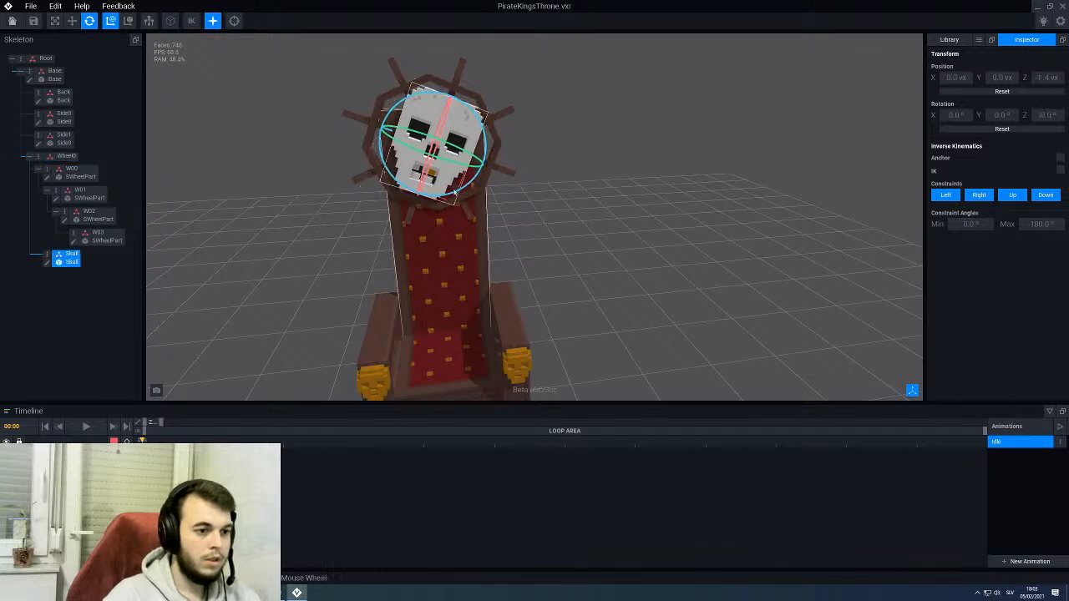
mouse_move(455, 193)
left_mouse_down()
mouse_move(480, 200)
mouse_move(474, 187)
left_mouse_up()
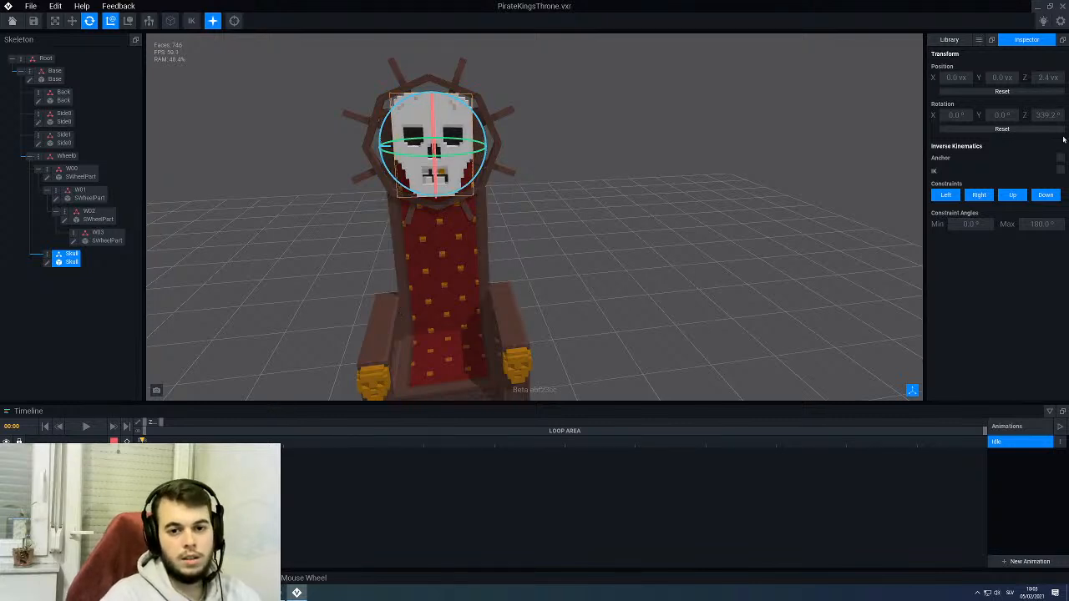
left_click(1038, 118)
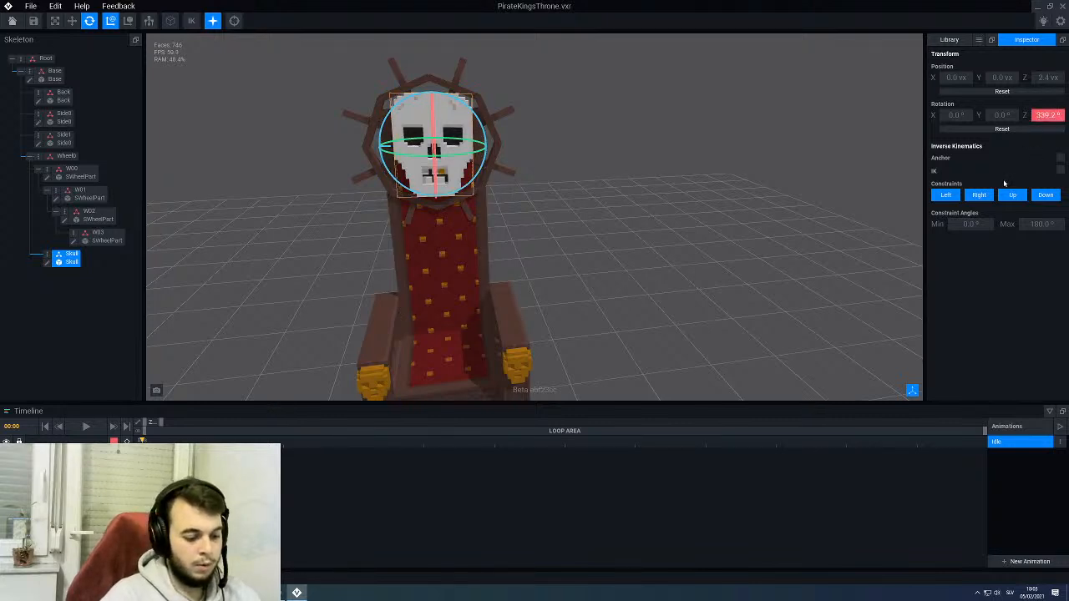
type("33")
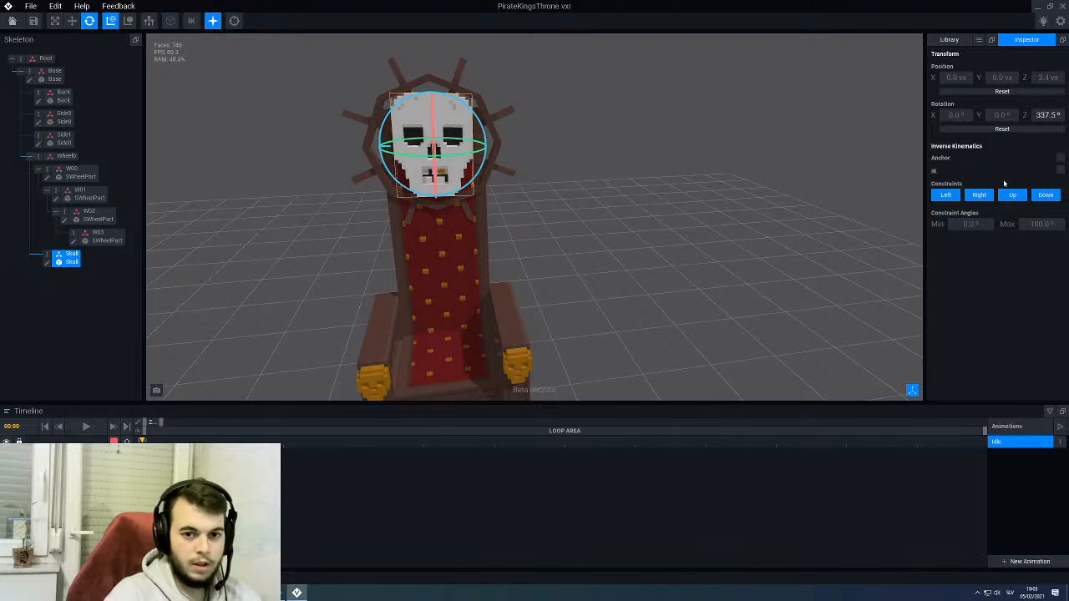
type("7.5")
key("Return")
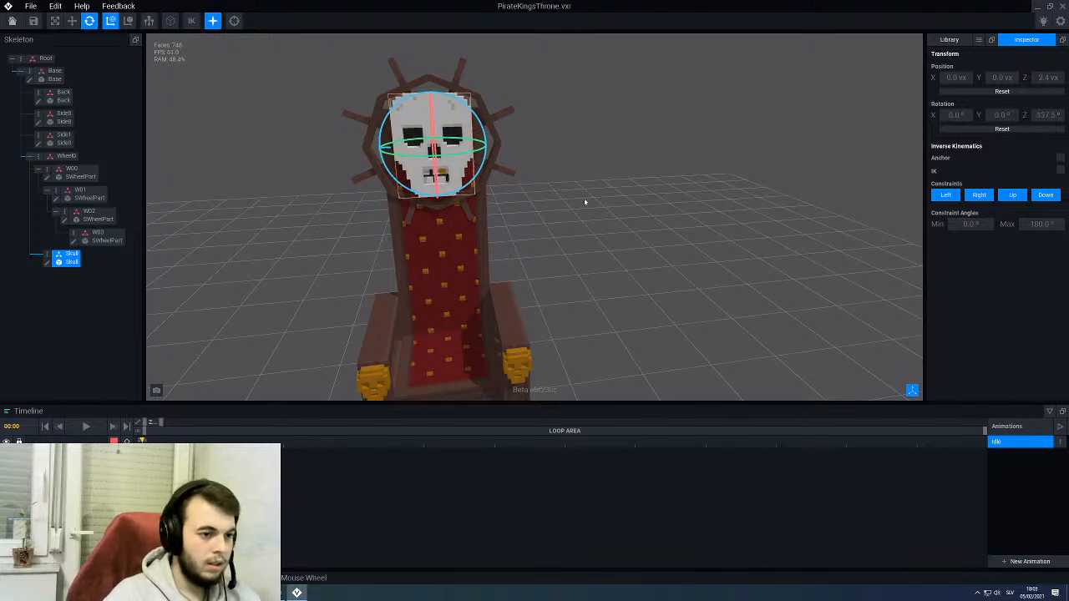
left_click(585, 203)
- Inspect the throne with the turned wheel from the front and side, and take a brief look at the Back model
right_click_drag(577, 229, 487, 206)
scroll(557, 205, "down", 4)
scroll(487, 206, "up", 3)
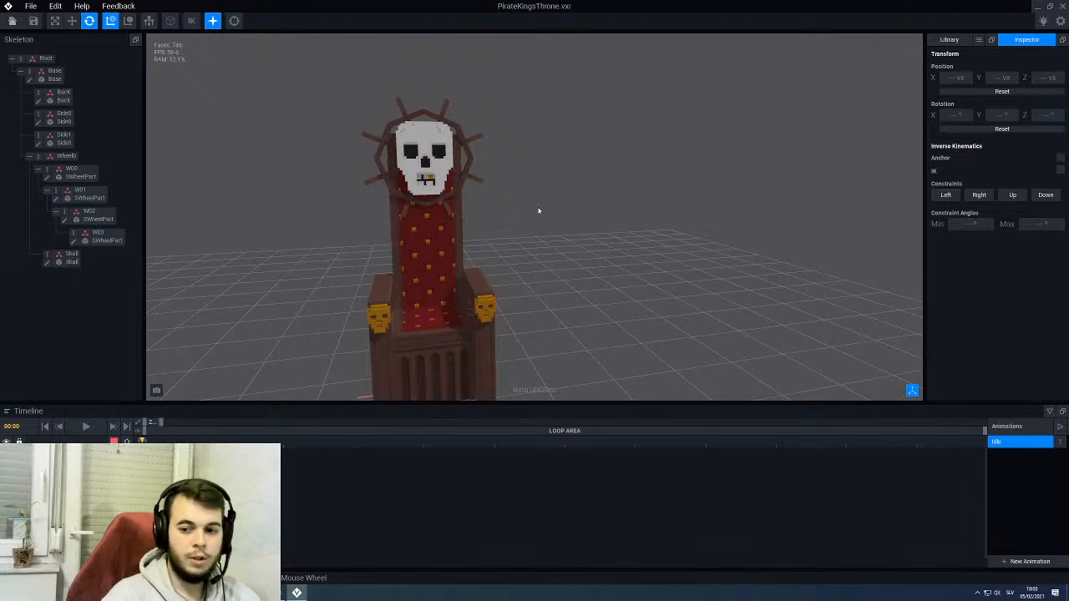
left_click(949, 41)
right_click_drag(728, 192, 707, 194)
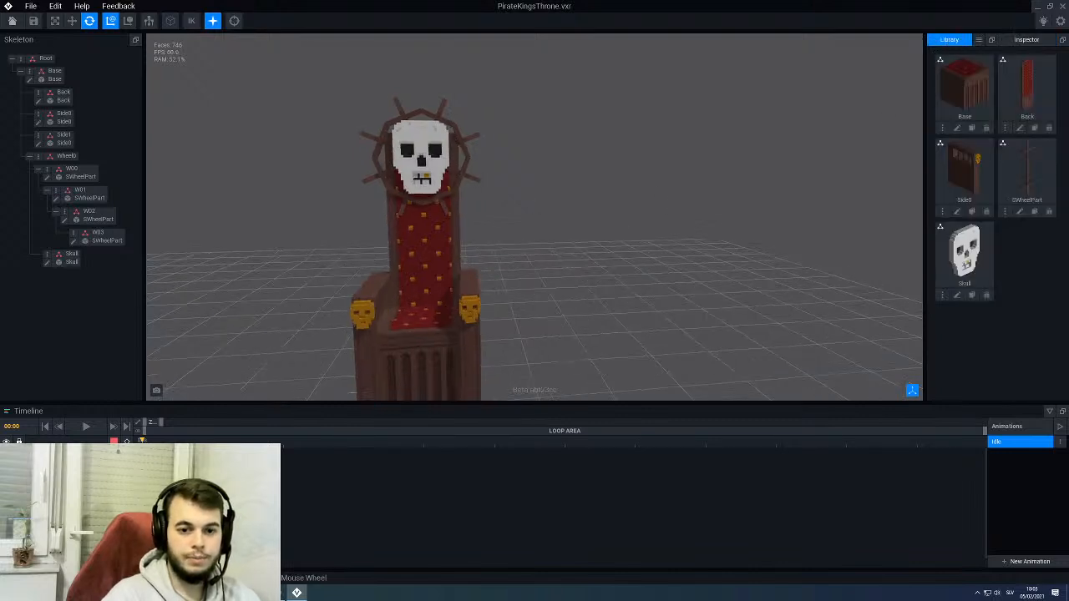
right_click_drag(520, 240, 469, 246)
middle_click_drag(469, 247, 534, 203)
right_click_drag(534, 203, 406, 217)
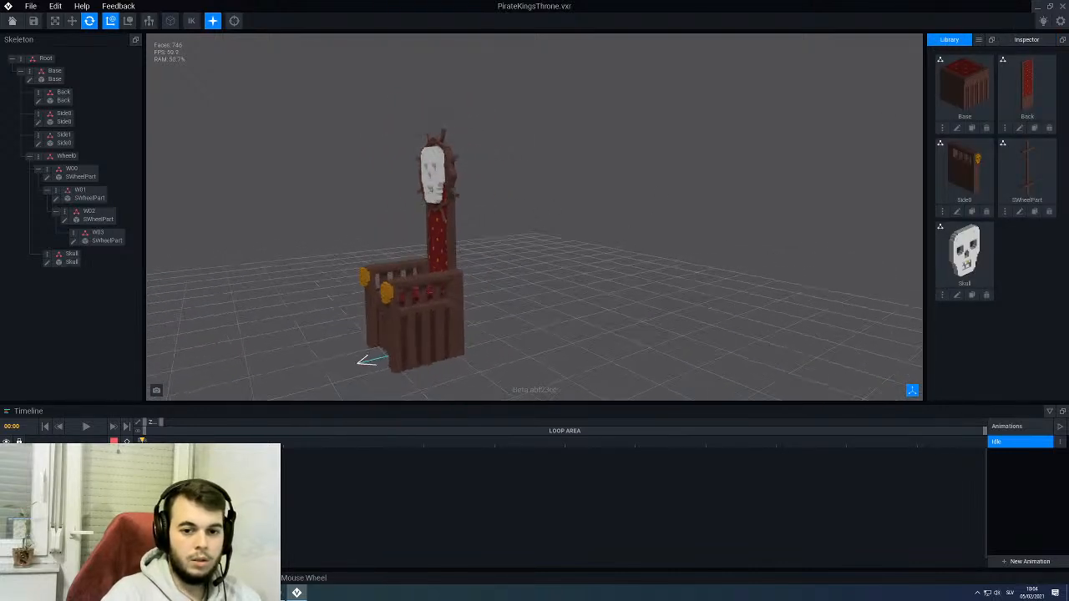
right_click_drag(770, 233, 762, 235)
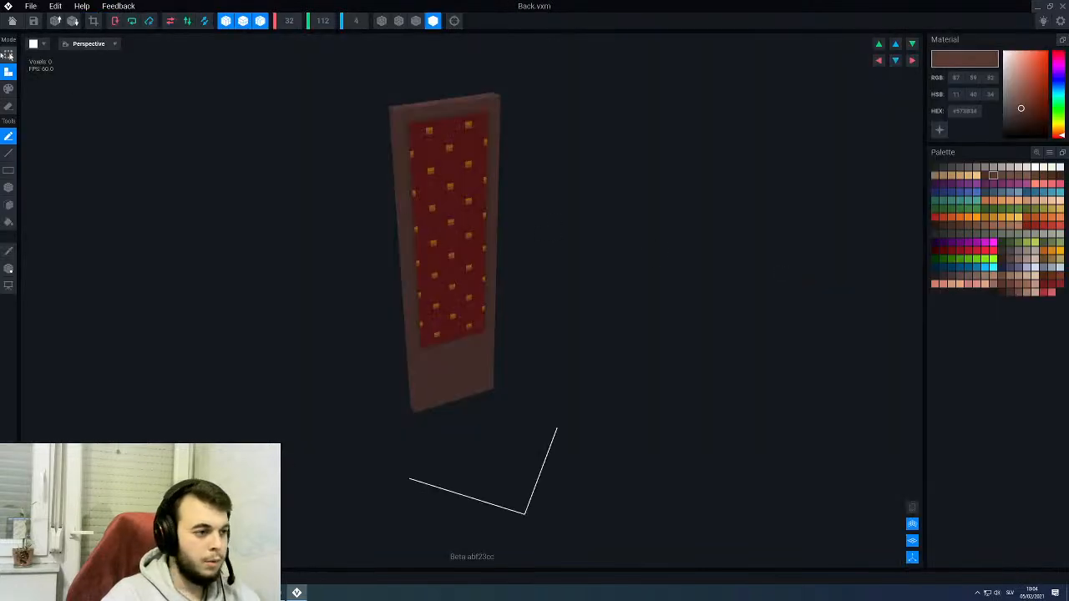
left_click(10, 22)
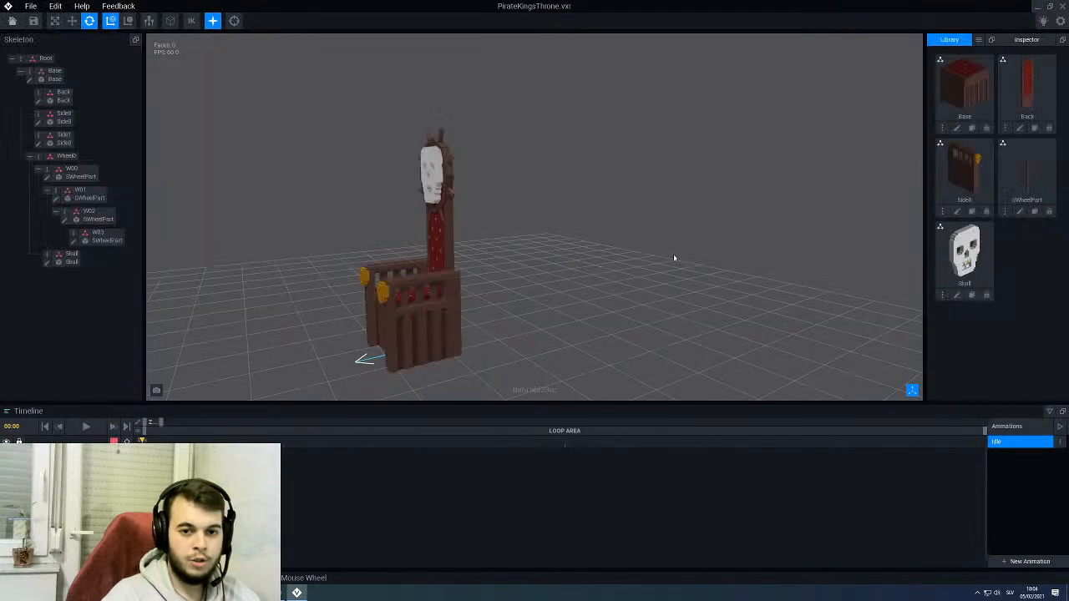
- Clone the Back model under the name Mast and open the clone for editing
left_click(1034, 129)
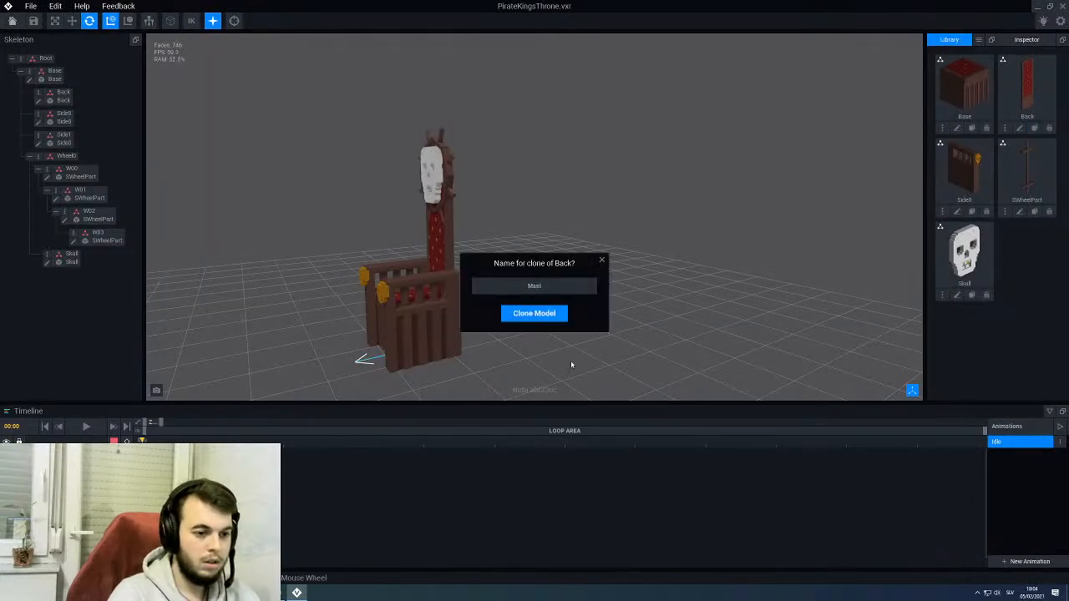
key("Return")
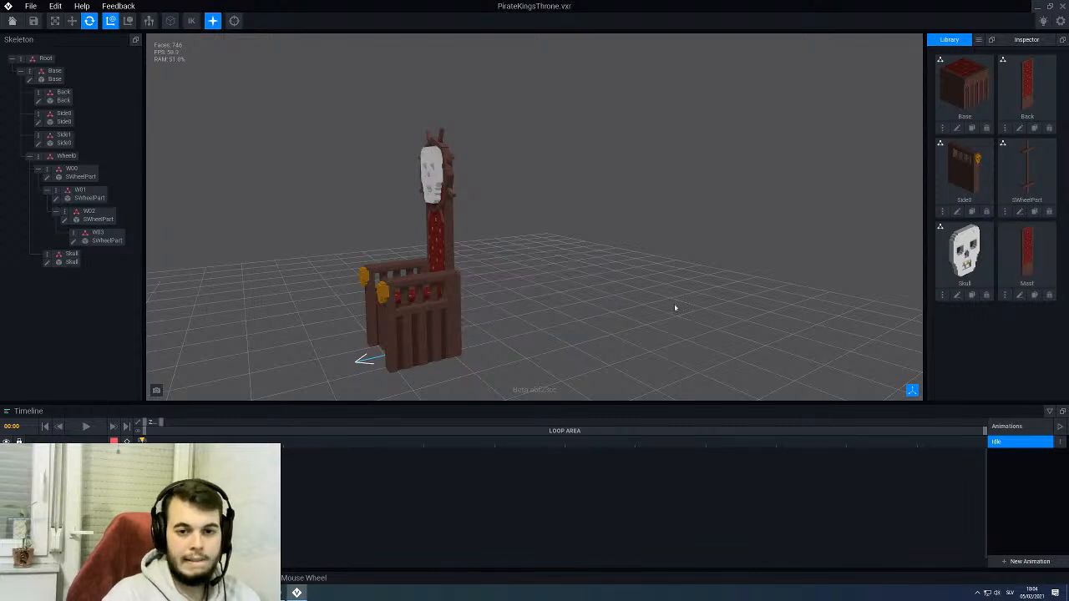
left_click(1019, 296)
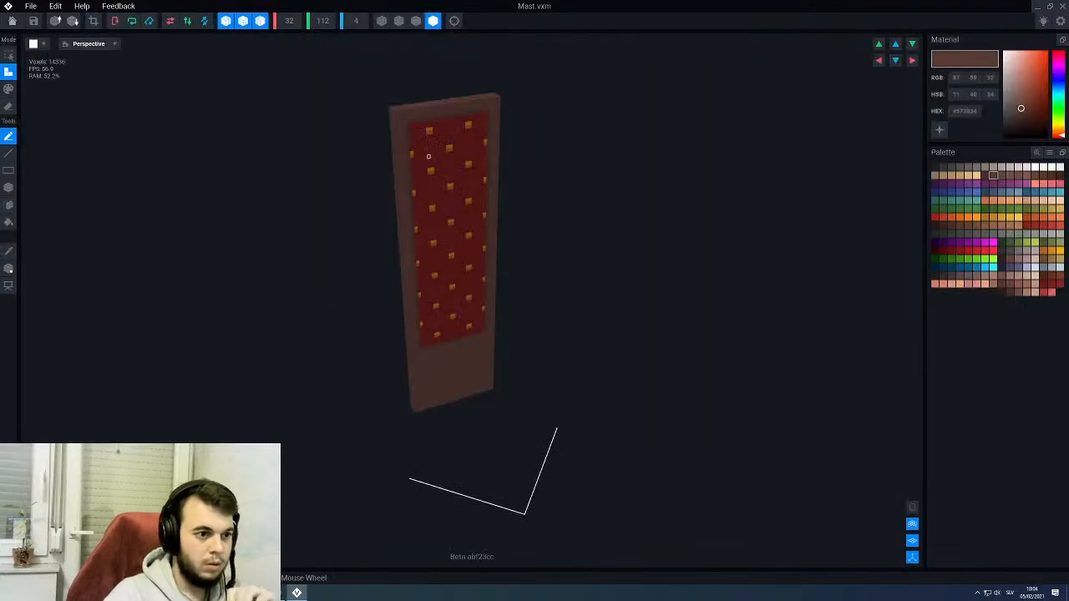
right_click_drag(428, 156, 432, 155)
scroll(432, 155, "up", 3)
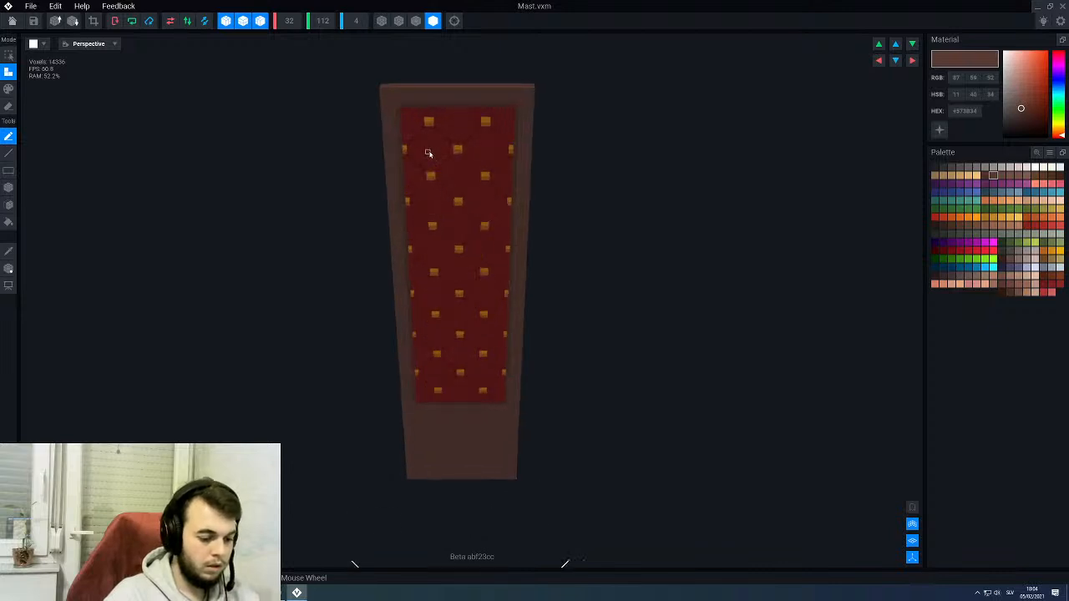
scroll(428, 153, "down", 2)
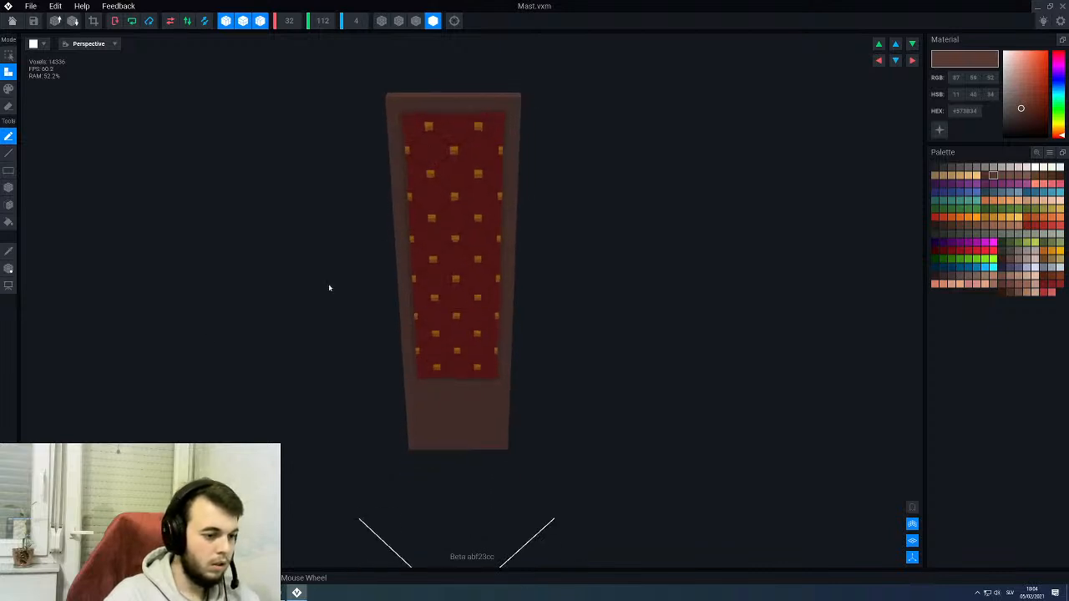
left_click(9, 268)
left_click_drag(456, 373, 457, 342)
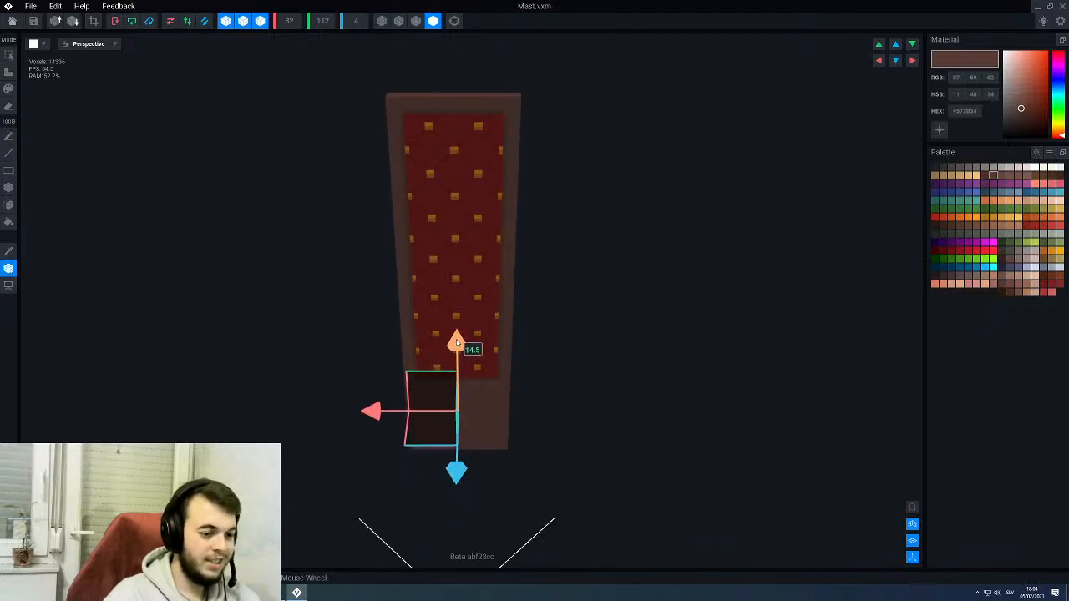
left_click(8, 135)
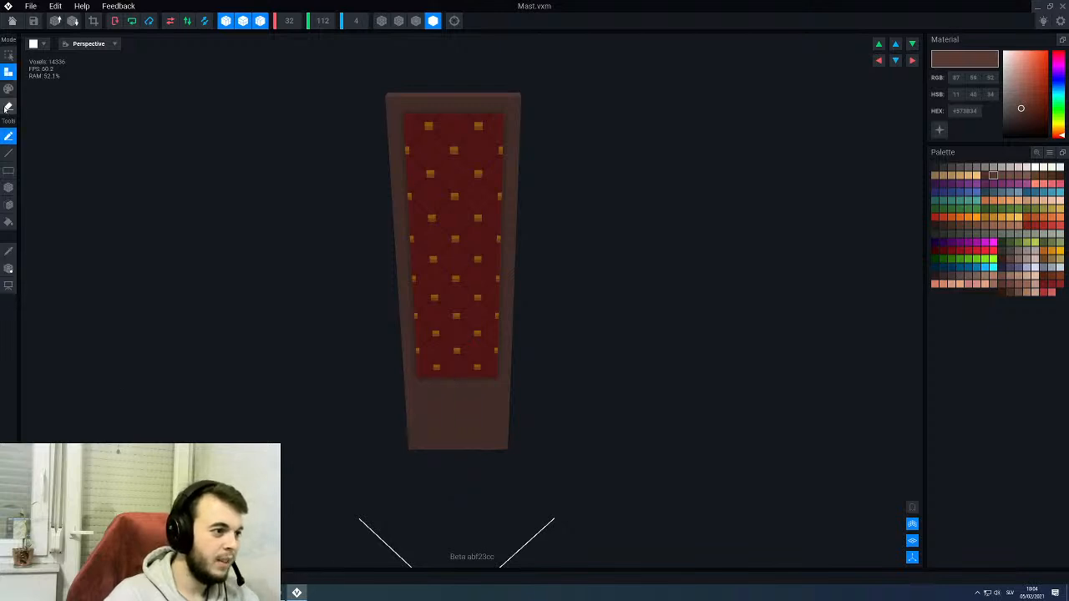
- Try to erase half of the backrest panel as a box while symmetry is still on, and undo it
left_click(8, 107)
left_click(9, 187)
scroll(459, 163, "down", 1)
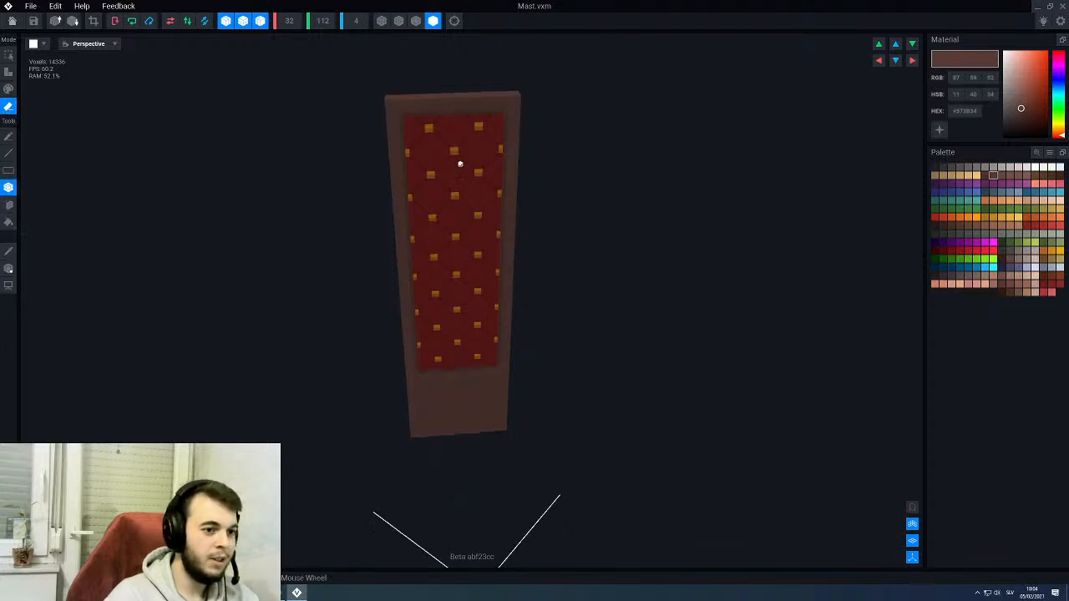
right_click_drag(460, 163, 454, 164)
mouse_move(451, 98)
left_mouse_down()
mouse_move(421, 291)
mouse_move(421, 442)
mouse_move(409, 437)
mouse_move(453, 95)
left_mouse_up()
scroll(454, 175, "up", 2)
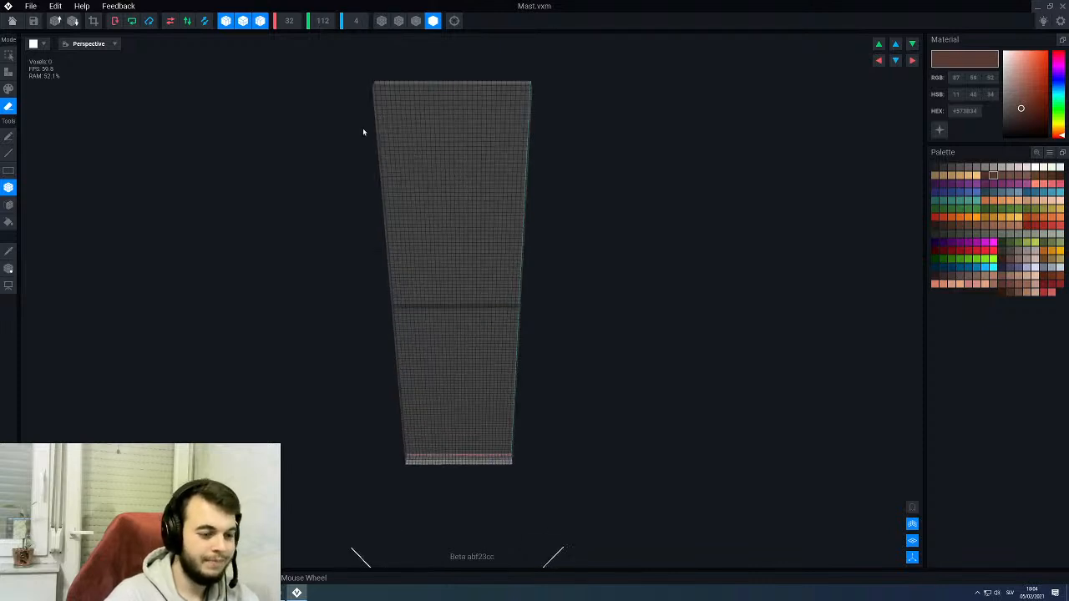
key("ctrl+z")
- Turn off symmetry on all three axes and box-erase one lengthwise half of the backrest panel
left_click(226, 21)
left_click(243, 21)
left_click(259, 21)
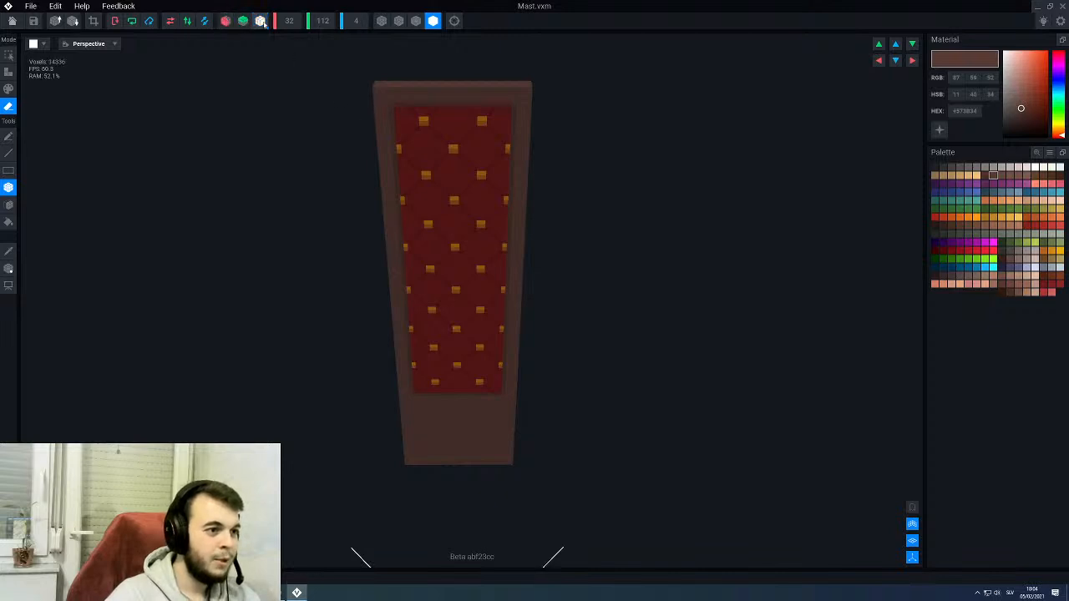
left_click_drag(450, 85, 408, 468)
scroll(438, 281, "up", 2)
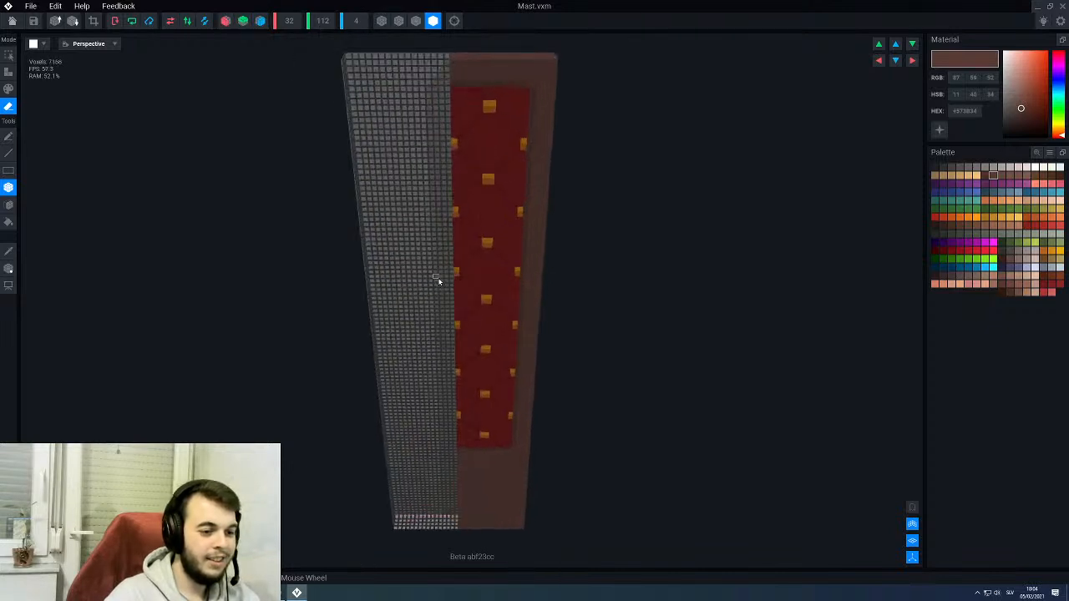
- Sample the frame's brown (#66463D) and box-paint the whole remaining half of the panel with it
left_click(477, 475, "alt")
key("g")
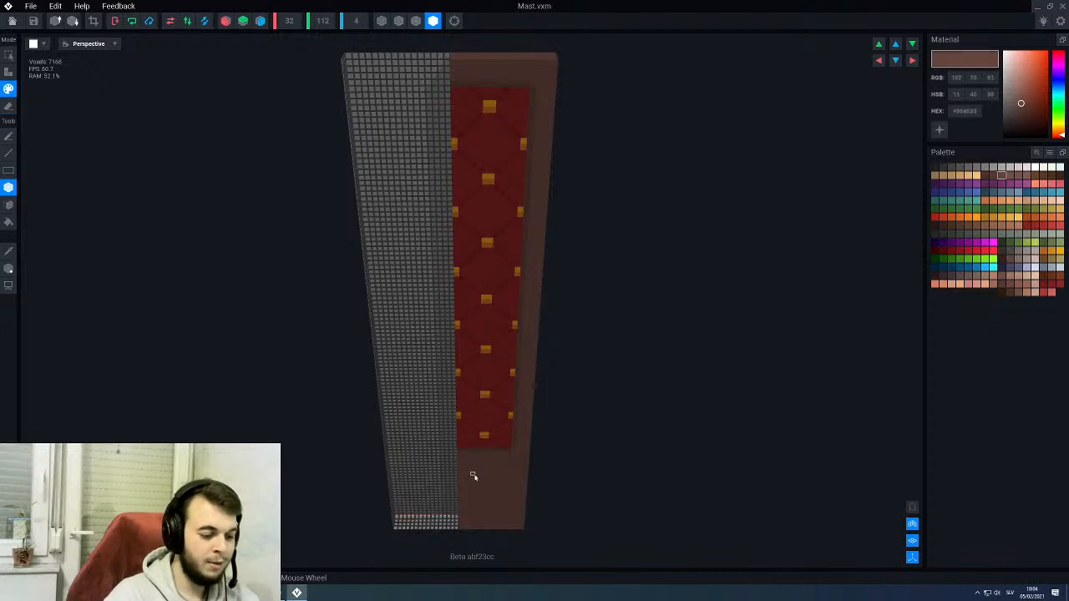
left_click_drag(514, 452, 442, 66)
mouse_move(452, 132)
right_mouse_down()
mouse_move(460, 164)
mouse_move(442, 135)
mouse_move(456, 220)
right_mouse_up()
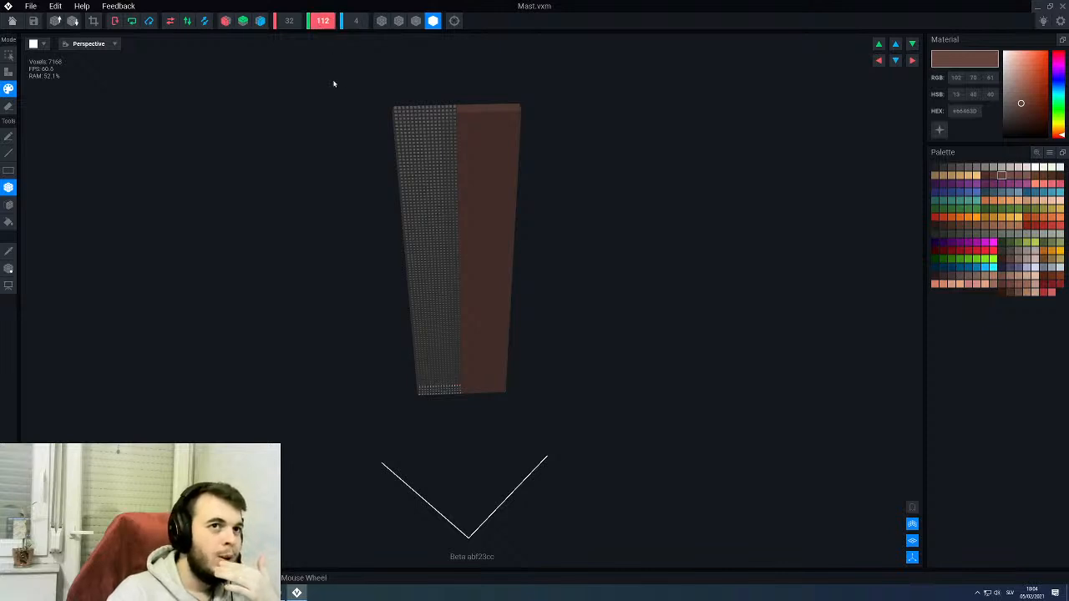
- Resize the Mast model's volume to 6 × 128 × 6 voxels
type("1")
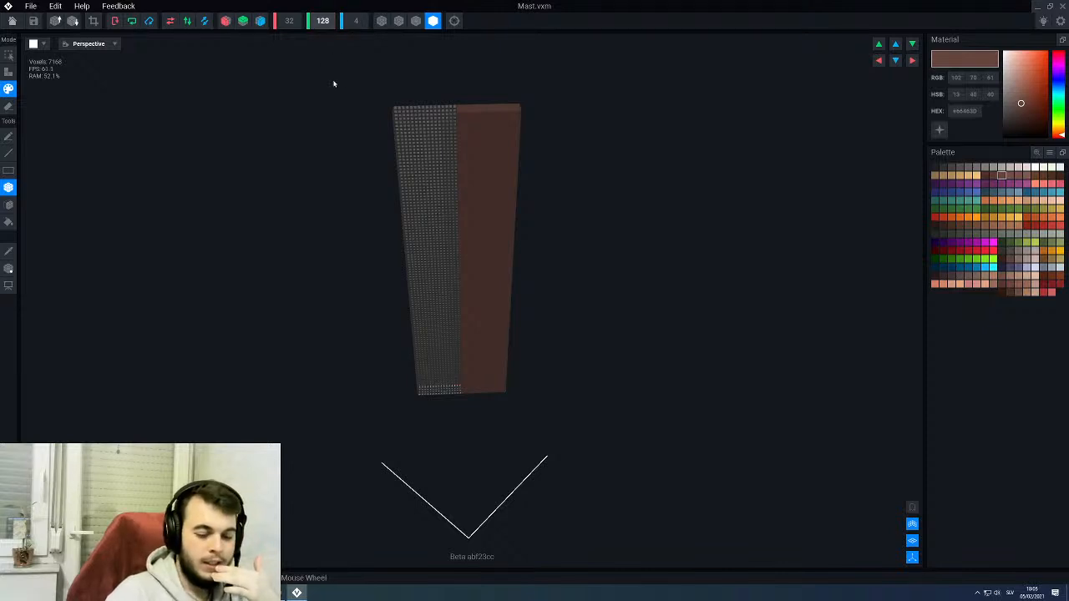
type("28")
key("Return")
middle_click_drag(453, 180, 466, 206)
left_click(290, 21)
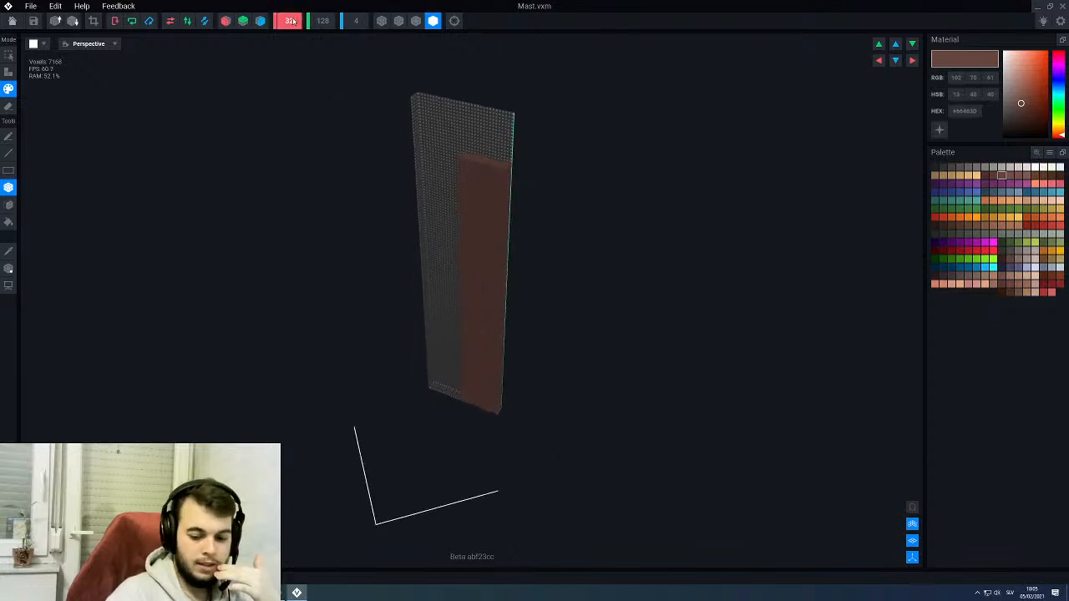
type("6")
key("Return")
left_click(354, 25)
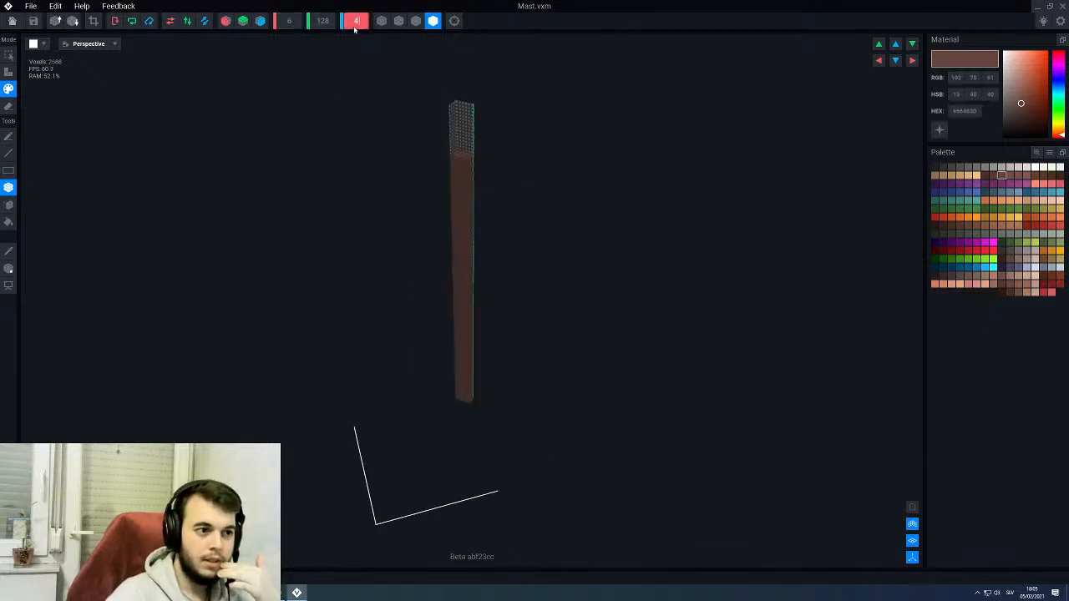
type("6")
key("Return")
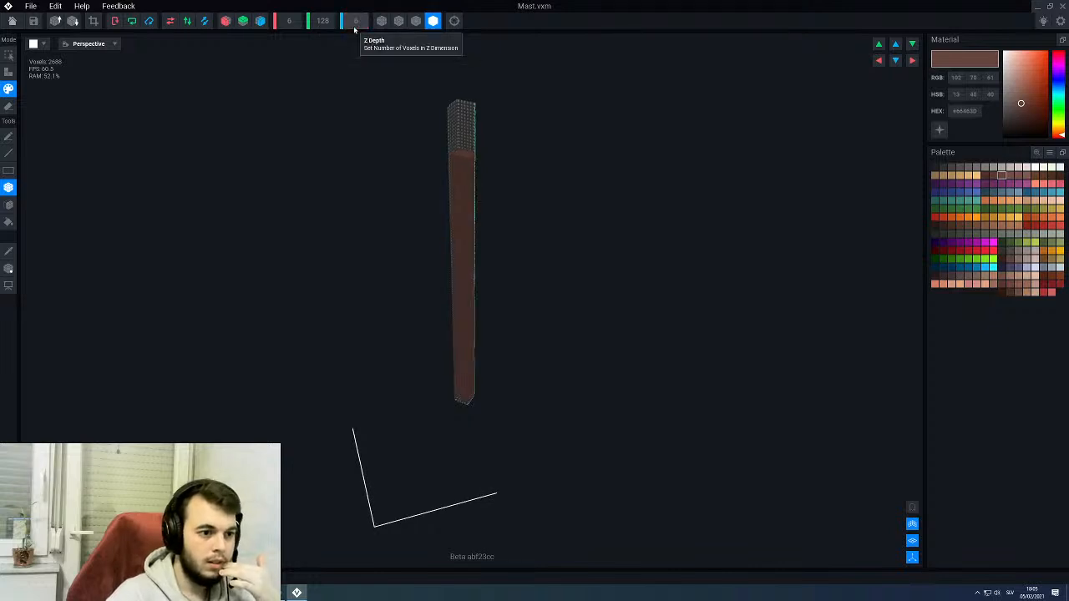
- Fill the empty part of the volume with brown voxels so the pole reaches its full height and thickness
scroll(510, 234, "up", 3)
key("a")
key("f")
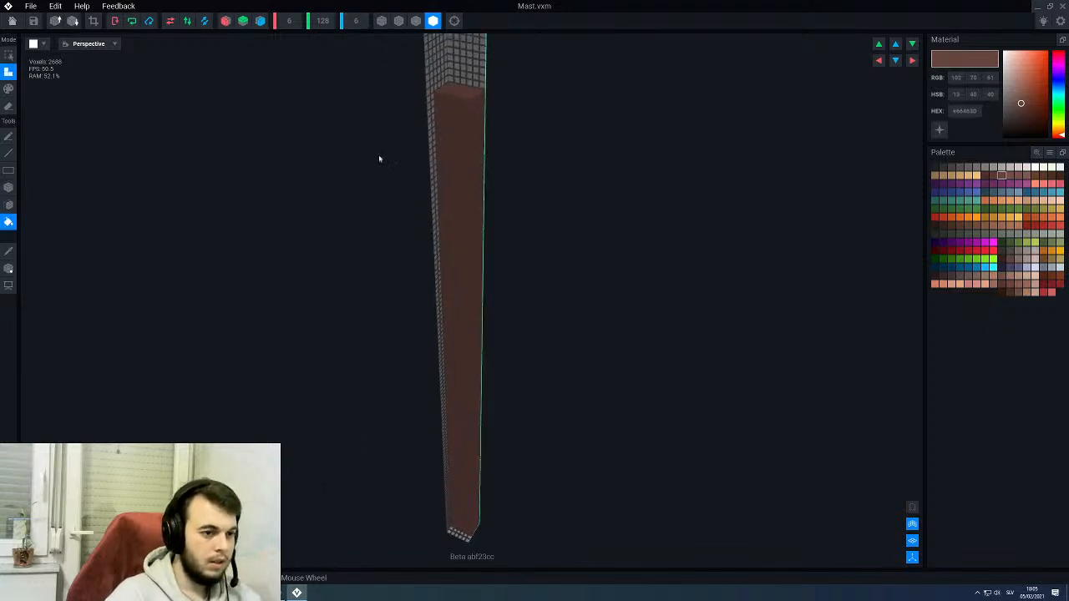
left_click(453, 85)
scroll(444, 151, "down", 2)
middle_click_drag(442, 151, 440, 151)
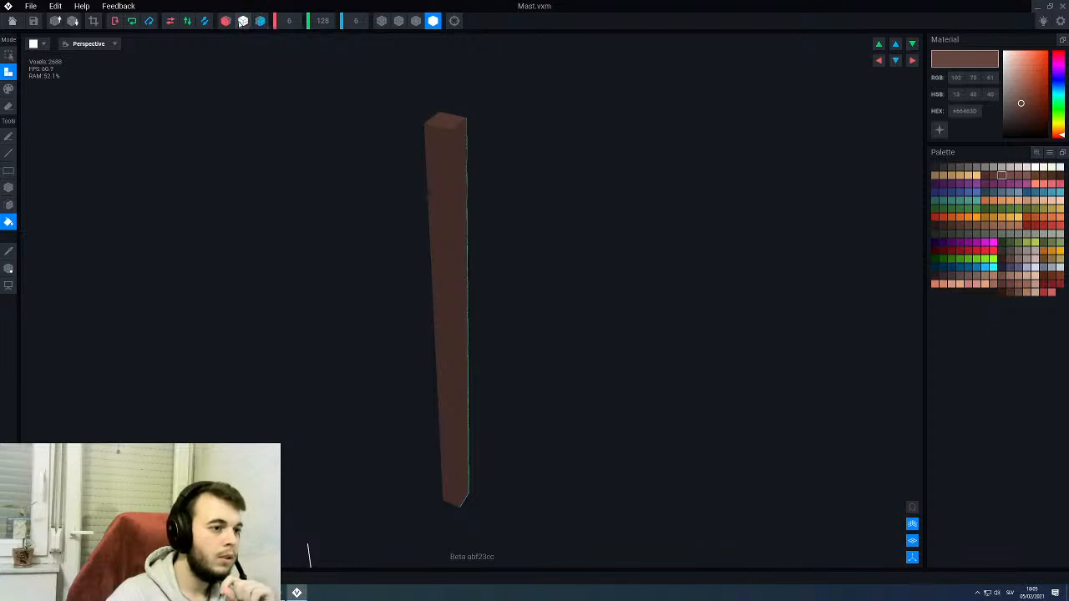
- Turn on symmetry for all three axes and erase the pole's vertical corner edges with the Line tool
left_click(224, 22)
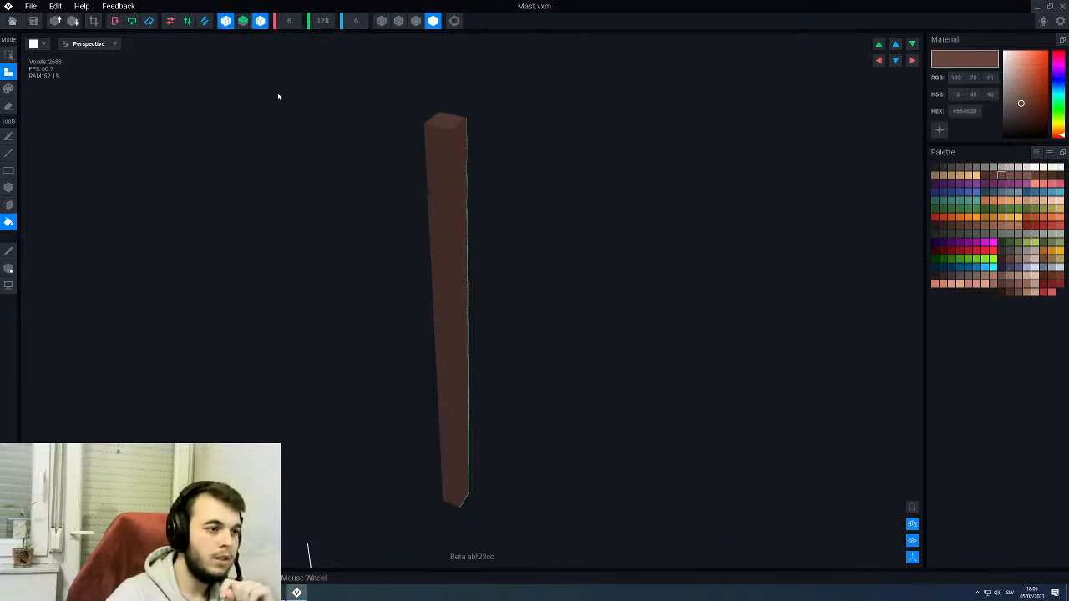
left_click(243, 21)
middle_click_drag(431, 237, 410, 207)
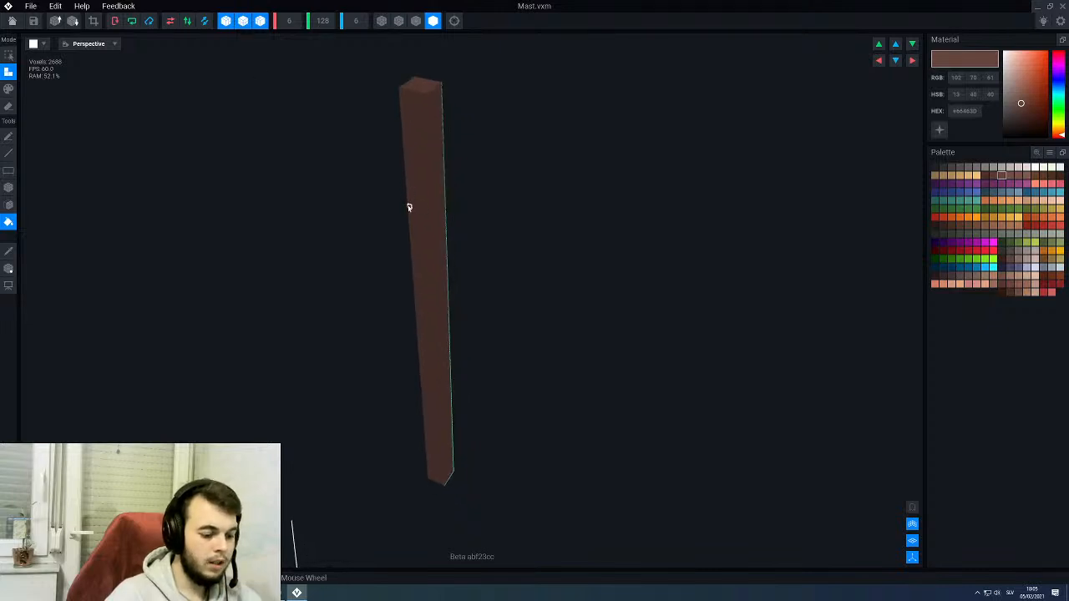
key("e")
key("l")
left_click_drag(424, 95, 437, 378)
right_click_drag(418, 223, 429, 237)
- Move the mast's pivot to the centre of the pole's bottom end, and close the model, saving the changes
left_click(12, 269)
scroll(404, 381, "up", 3)
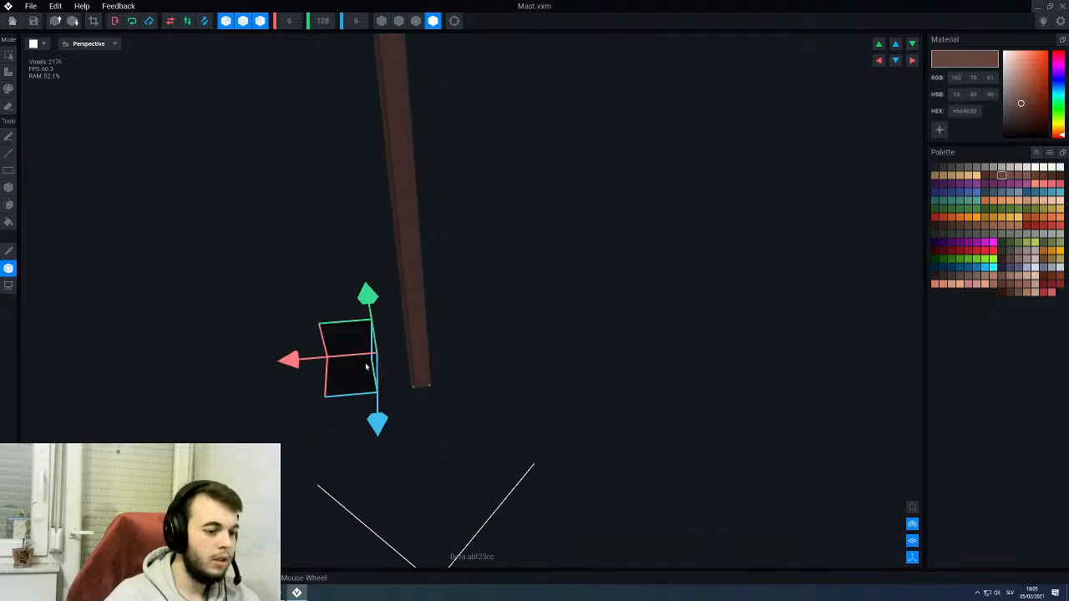
left_click_drag(286, 358, 334, 357)
mouse_move(421, 421)
left_mouse_down()
mouse_move(429, 427)
mouse_move(418, 433)
mouse_move(438, 423)
left_mouse_up()
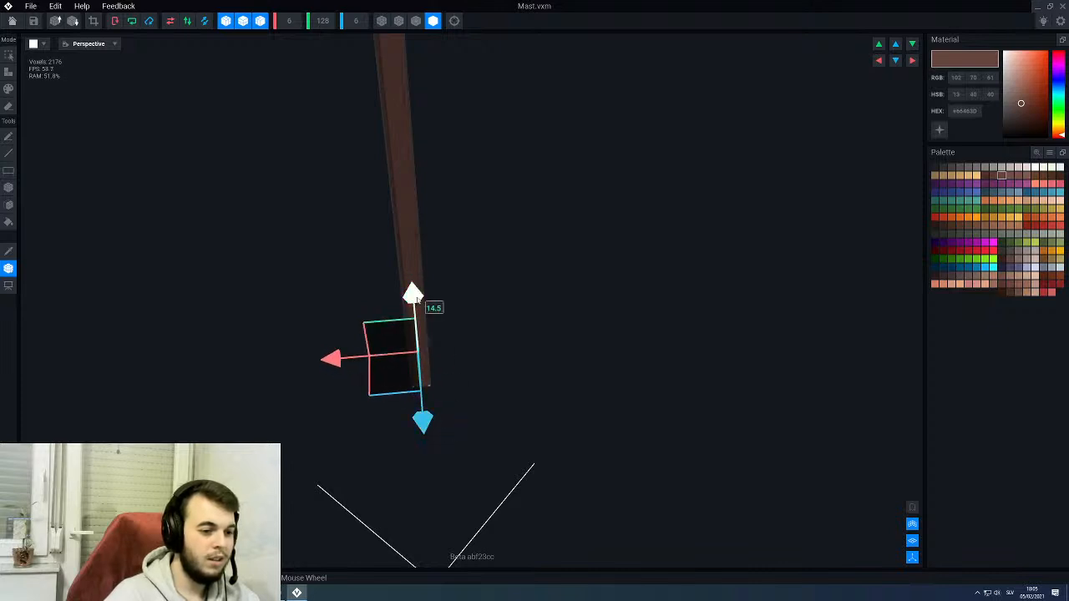
left_click_drag(415, 297, 417, 335)
left_click(11, 20)
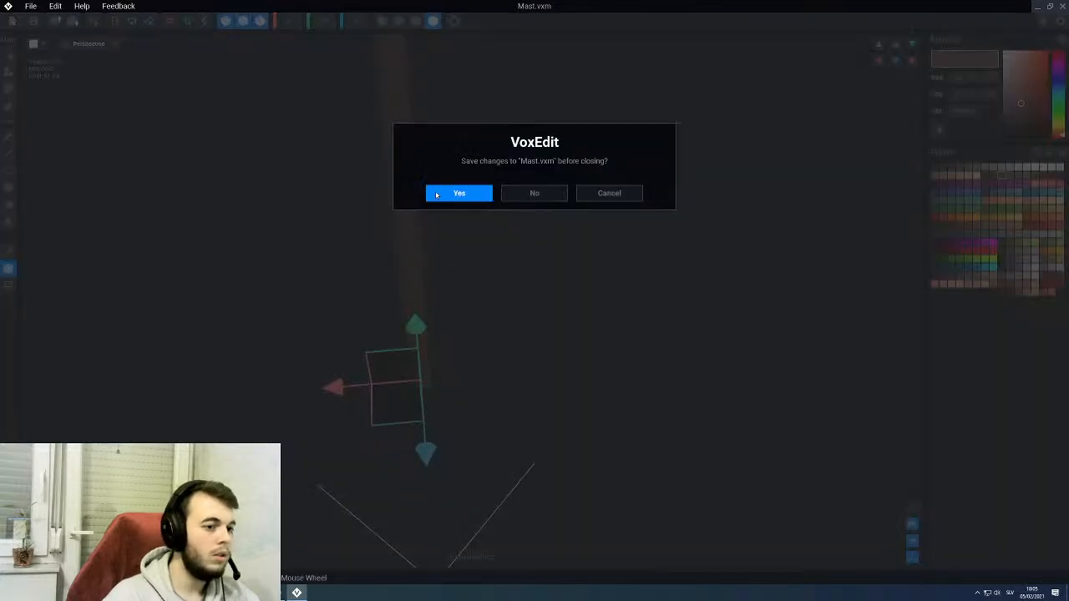
left_click(444, 195)
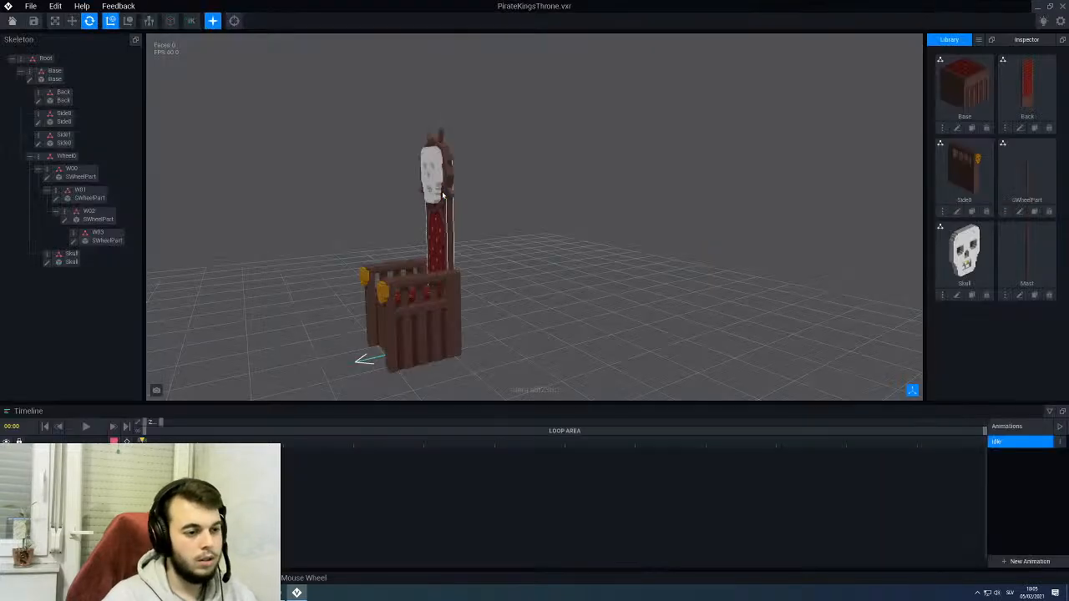
- Create a child node named Mast under the Back node and assign the Mast model to it
left_click(451, 244)
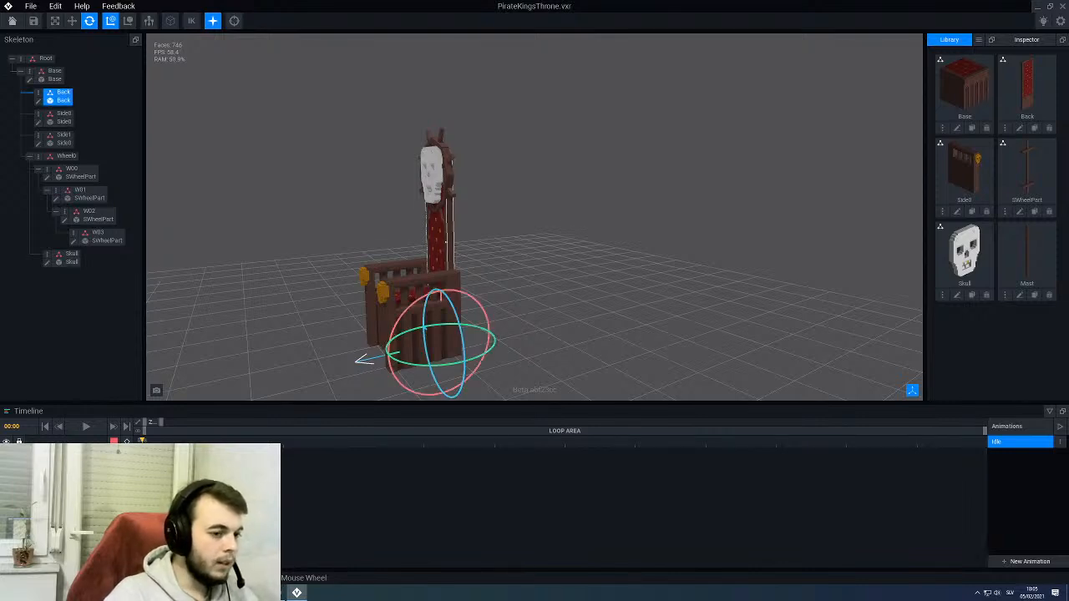
right_click_drag(446, 243, 447, 246)
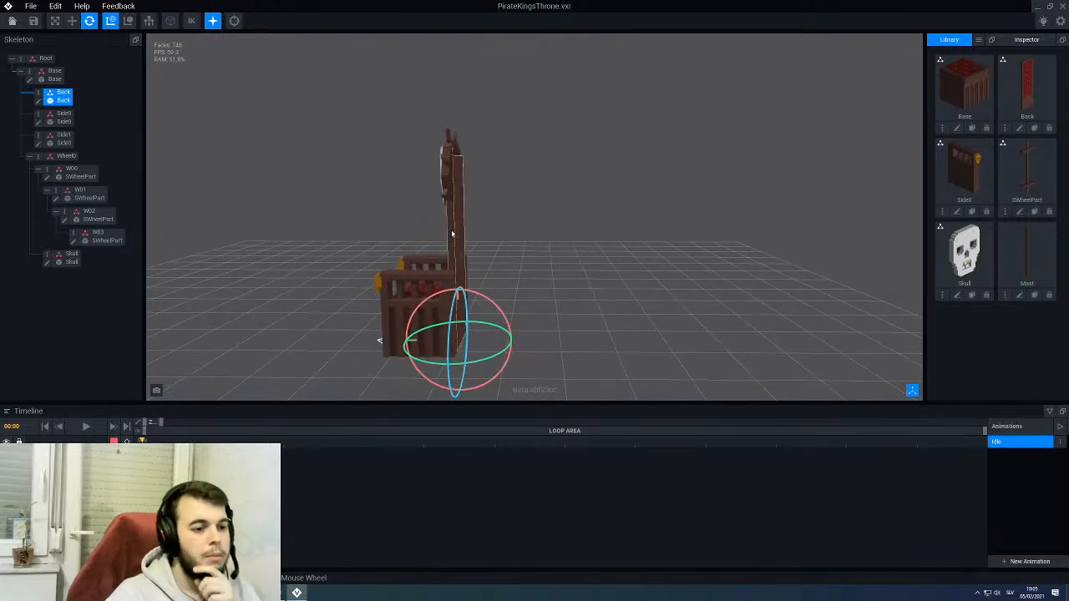
right_click(39, 95)
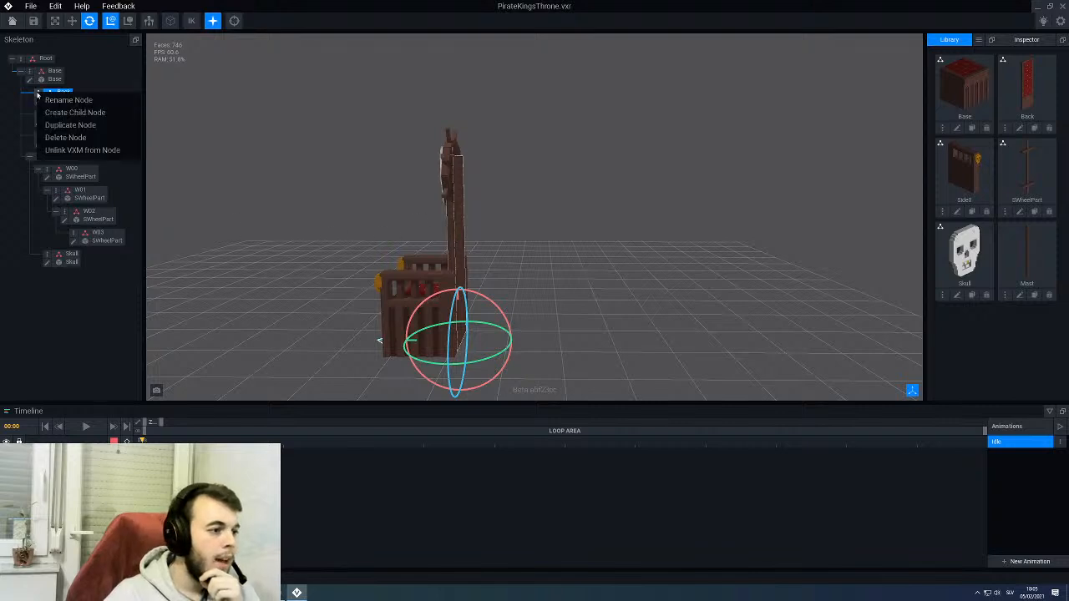
left_click(74, 113)
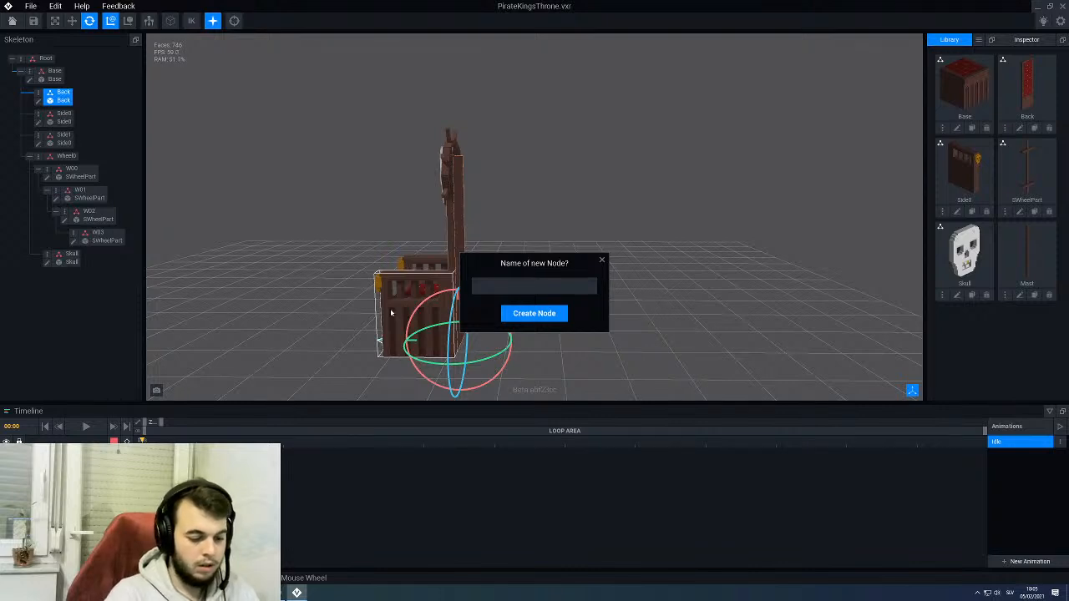
type("Mast")
key("Return")
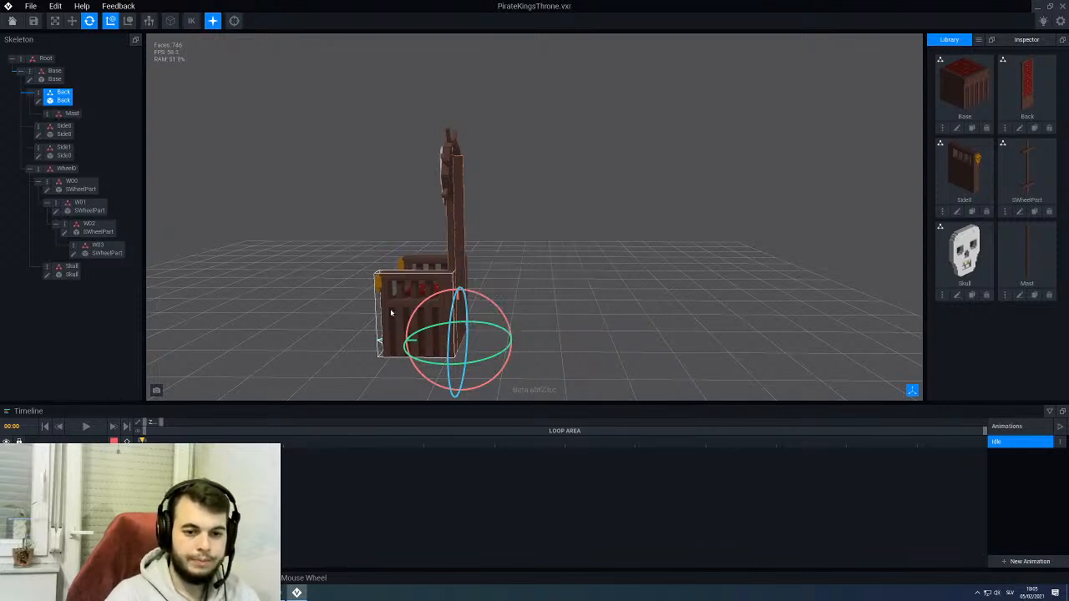
left_click_drag(1027, 262, 64, 118)
left_click(64, 118)
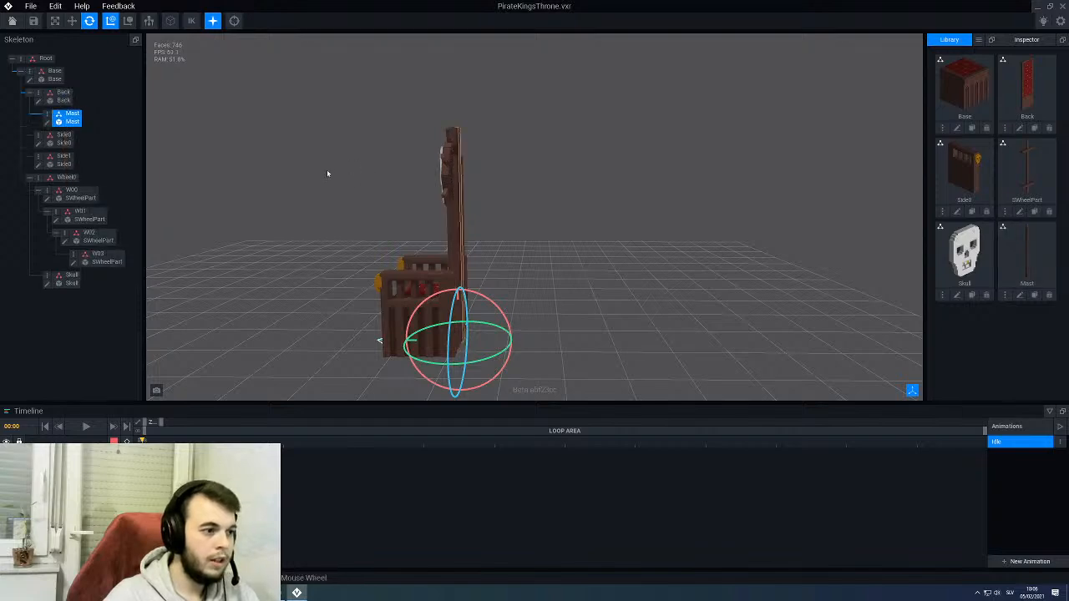
- Move the Mast node backwards along Z to -6.0, behind the throne's backrest
middle_click_drag(327, 169, 470, 205)
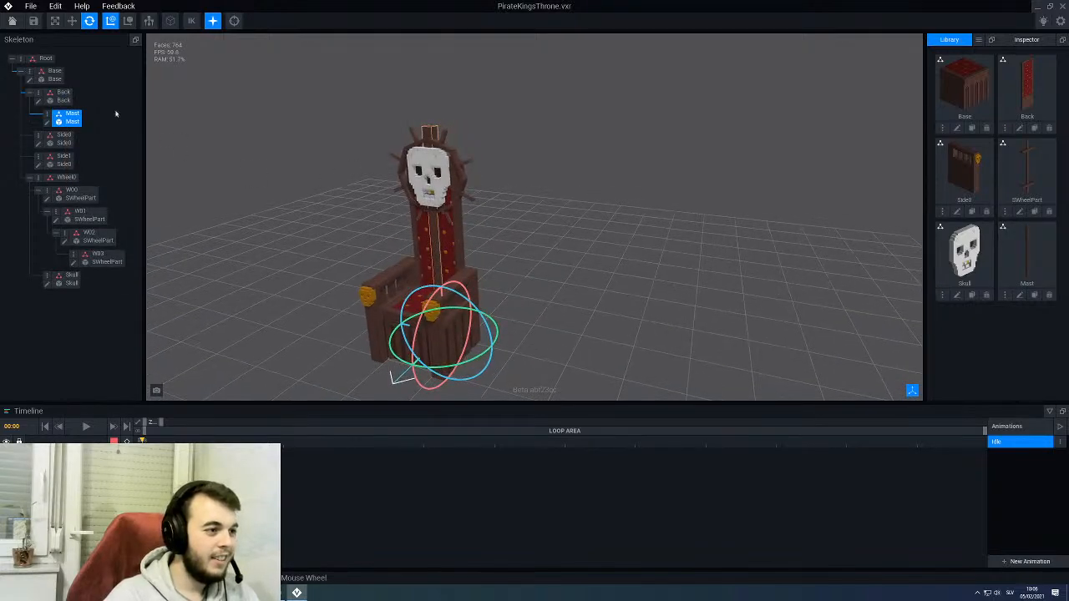
left_click(72, 22)
middle_click_drag(450, 312, 390, 321)
left_click_drag(399, 344, 413, 345)
middle_click_drag(411, 334, 255, 335)
scroll(450, 260, "up", 2)
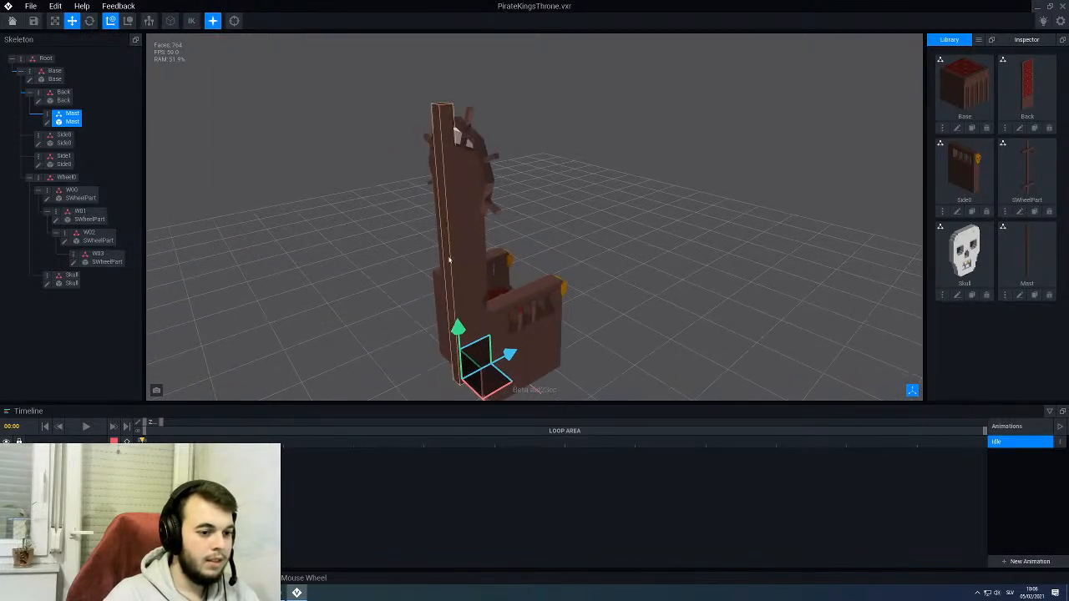
left_click_drag(510, 354, 506, 355)
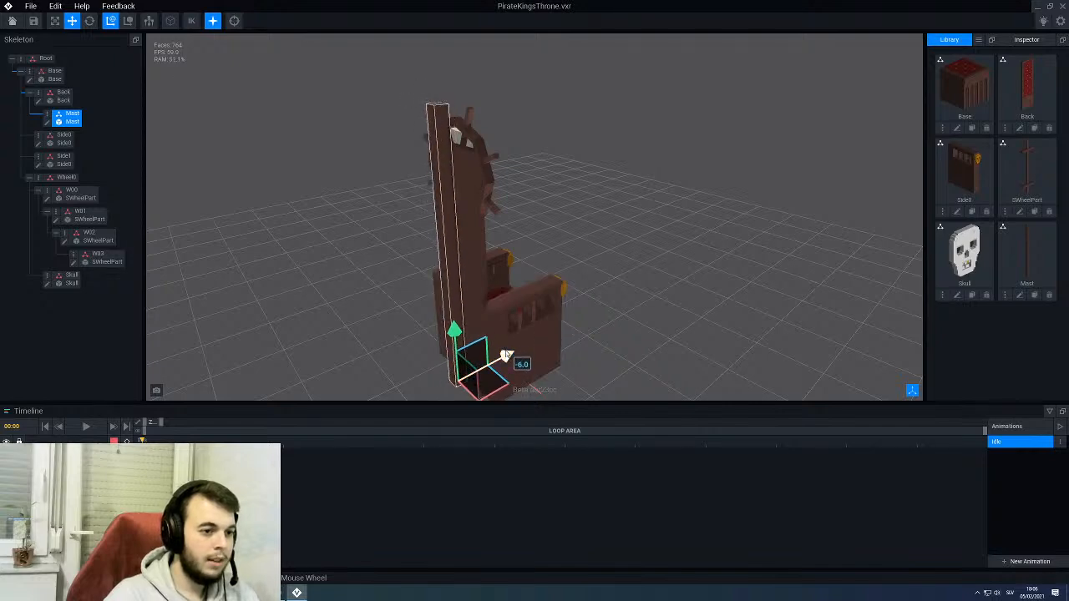
- Shift the Mast node forward to Z -5.0 against the backrest and check the throne from the front
middle_click_drag(506, 356, 468, 397)
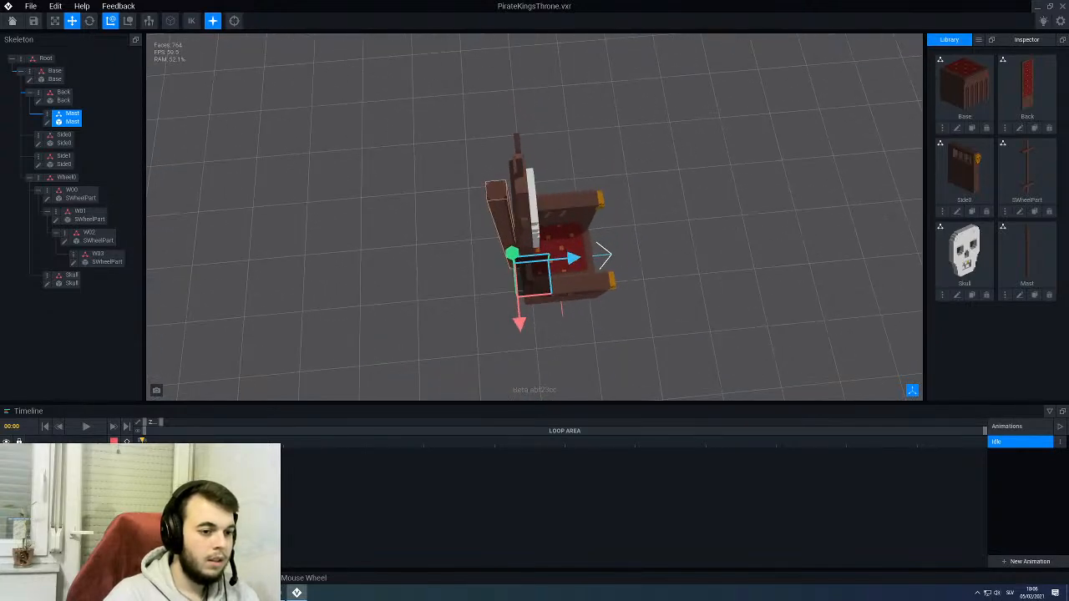
scroll(466, 249, "up", 2)
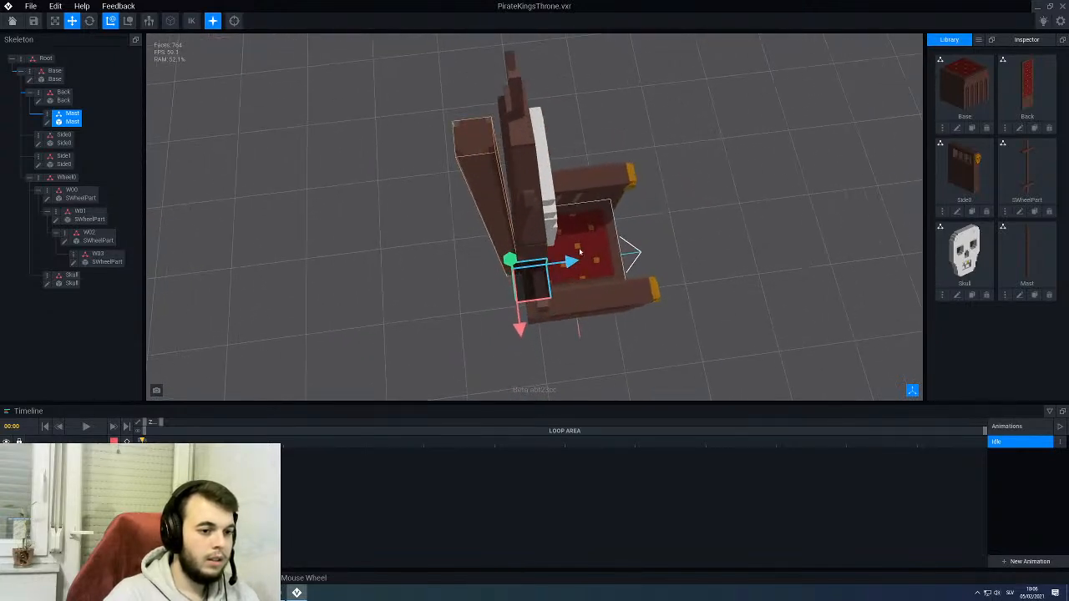
left_click_drag(571, 263, 575, 262)
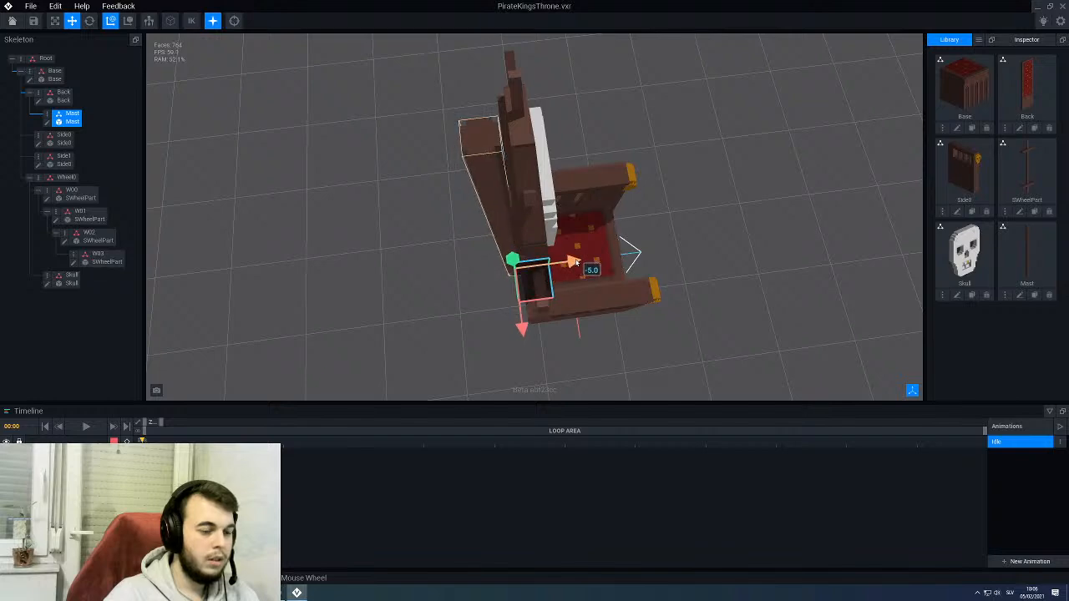
left_click(331, 224)
right_click_drag(376, 317, 292, 214)
scroll(435, 218, "down", 4)
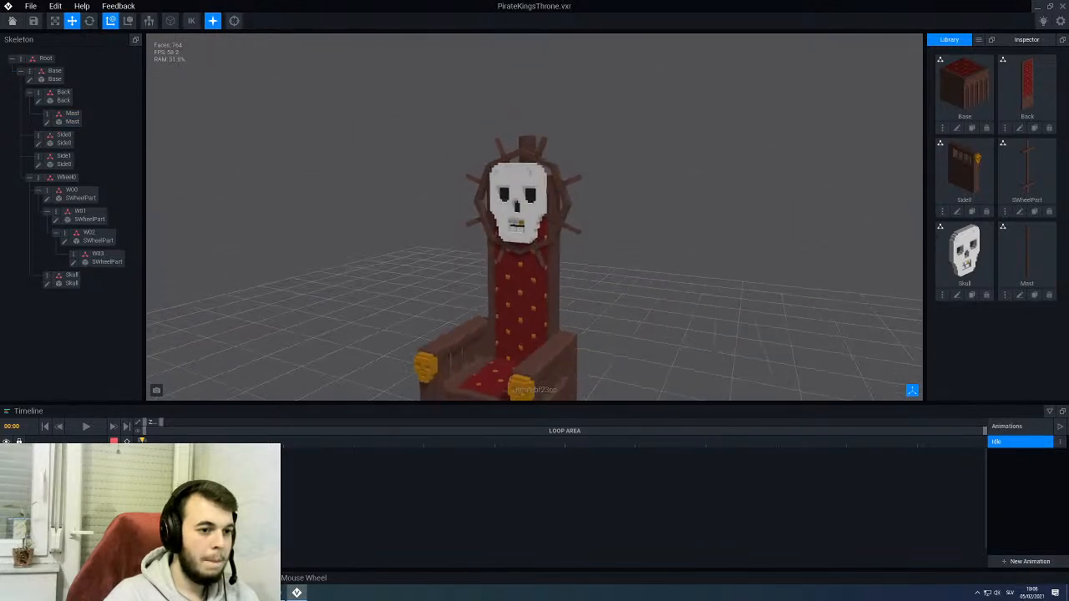
- Examine how the mast sits behind the skull and backrest, viewing the throne from the front and the back
right_click_drag(418, 214, 478, 209)
scroll(478, 209, "down", 4)
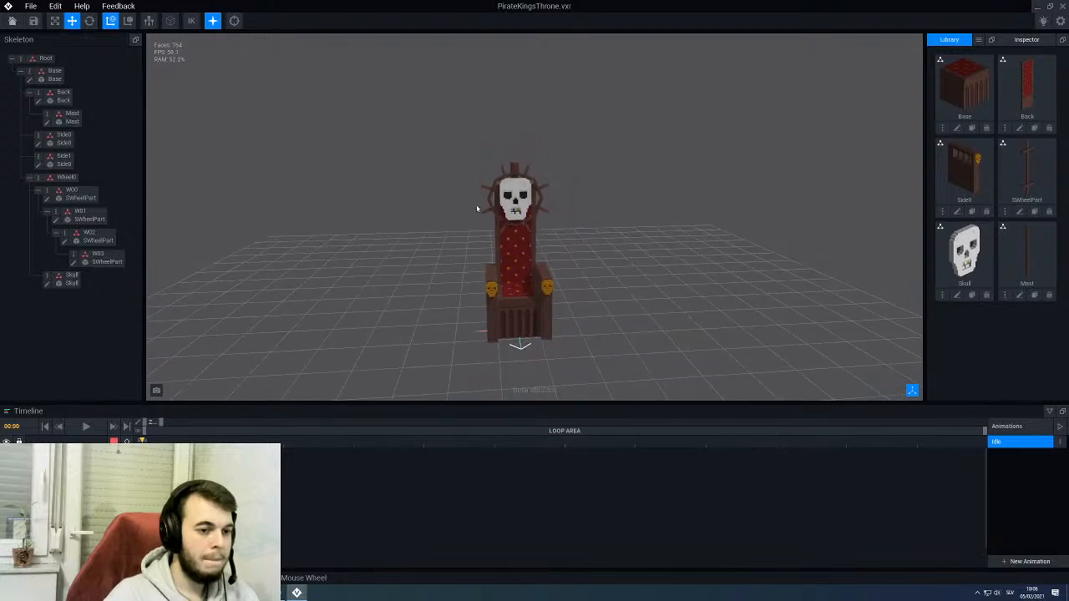
scroll(477, 209, "up", 5)
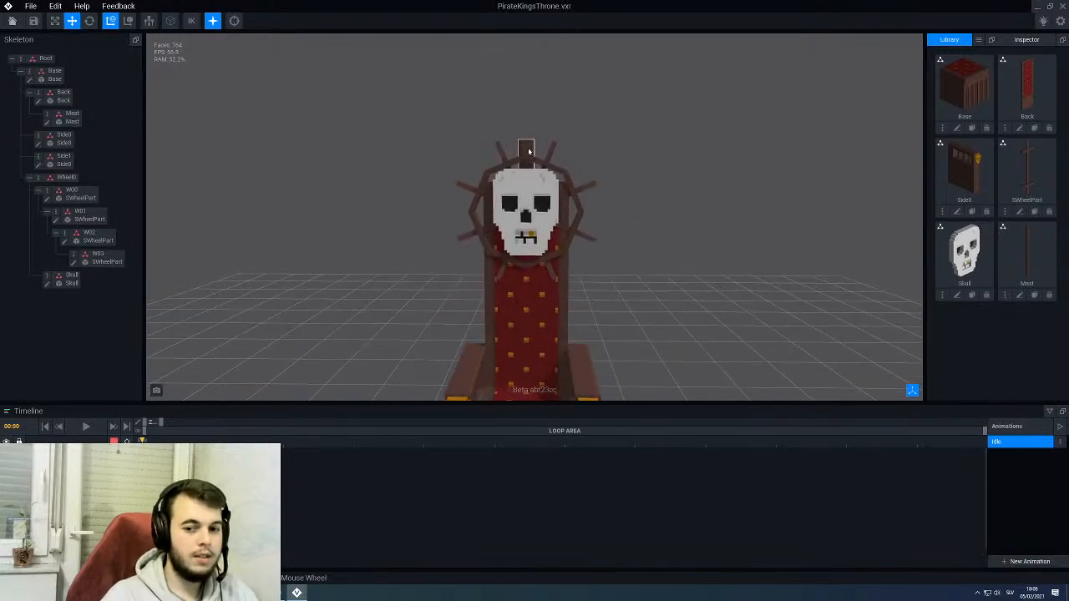
scroll(528, 152, "up", 2)
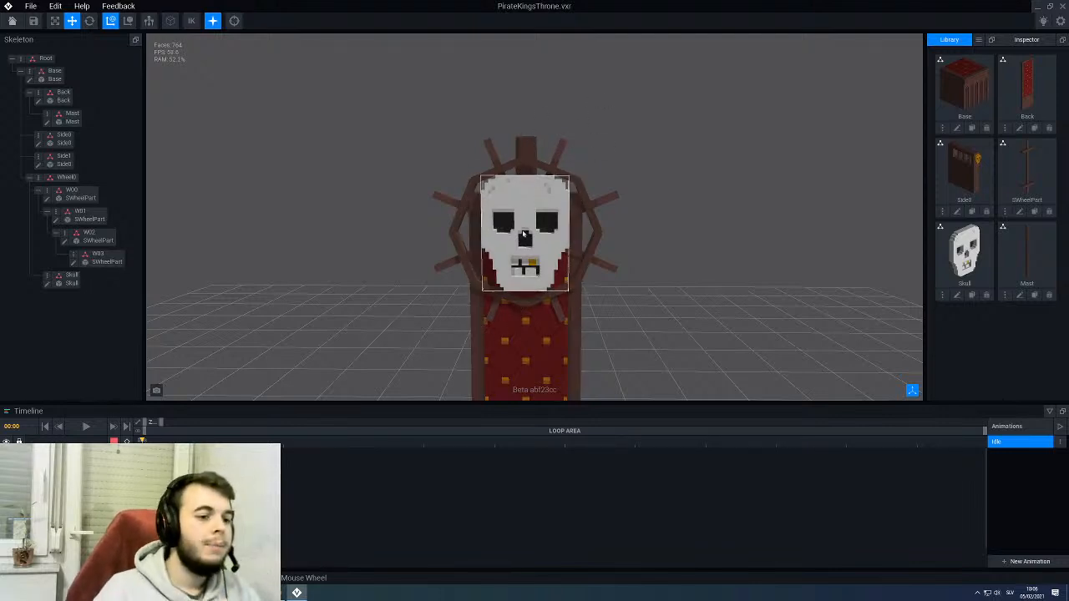
middle_click_drag(474, 329, 514, 251)
right_click_drag(514, 250, 565, 145)
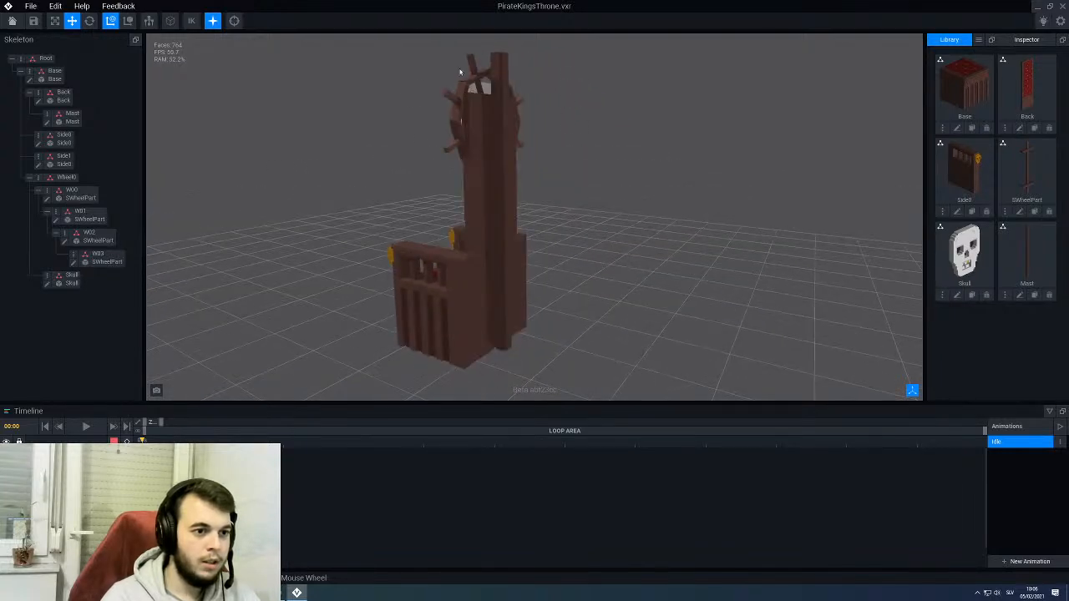
scroll(483, 122, "down", 3)
mouse_move(484, 125)
right_mouse_down()
mouse_move(420, 287)
mouse_move(496, 129)
right_mouse_up()
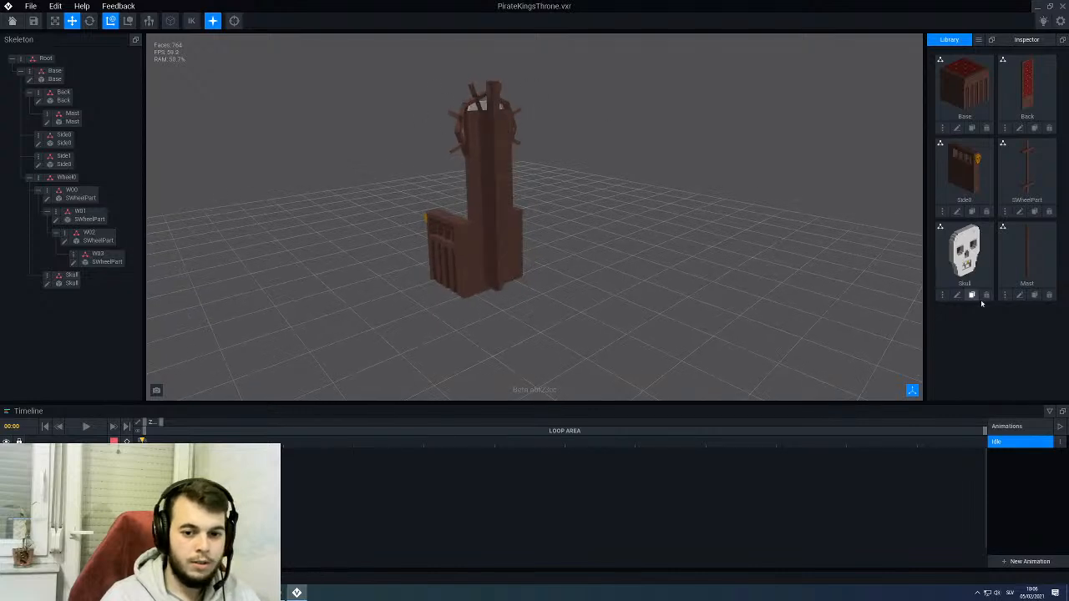
- Clone the Mast model as Mast0 and set the clone's height to 64 voxels
left_click(1034, 296)
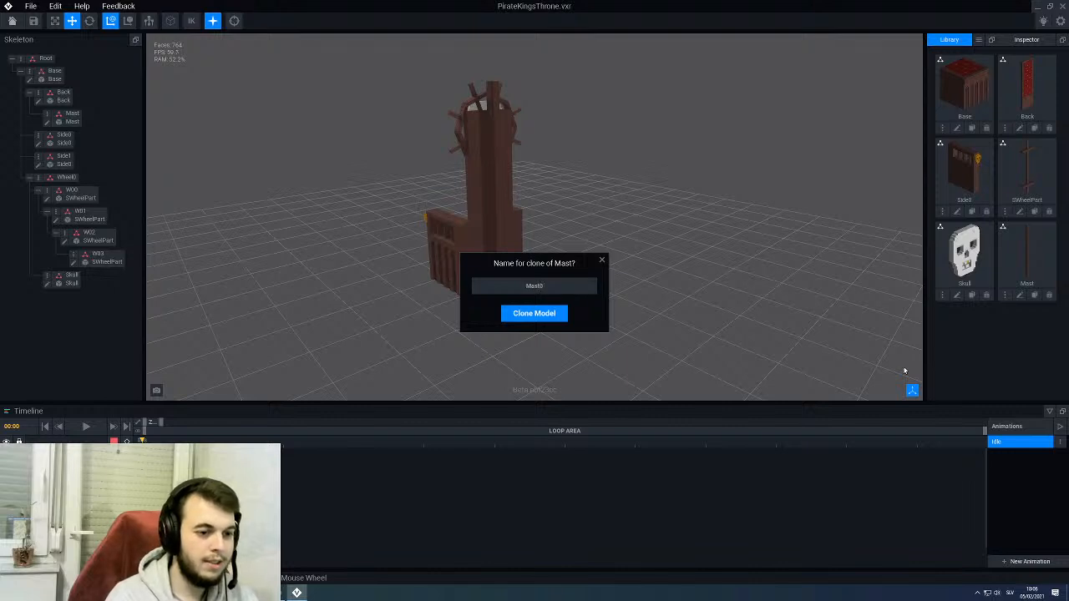
key("Return")
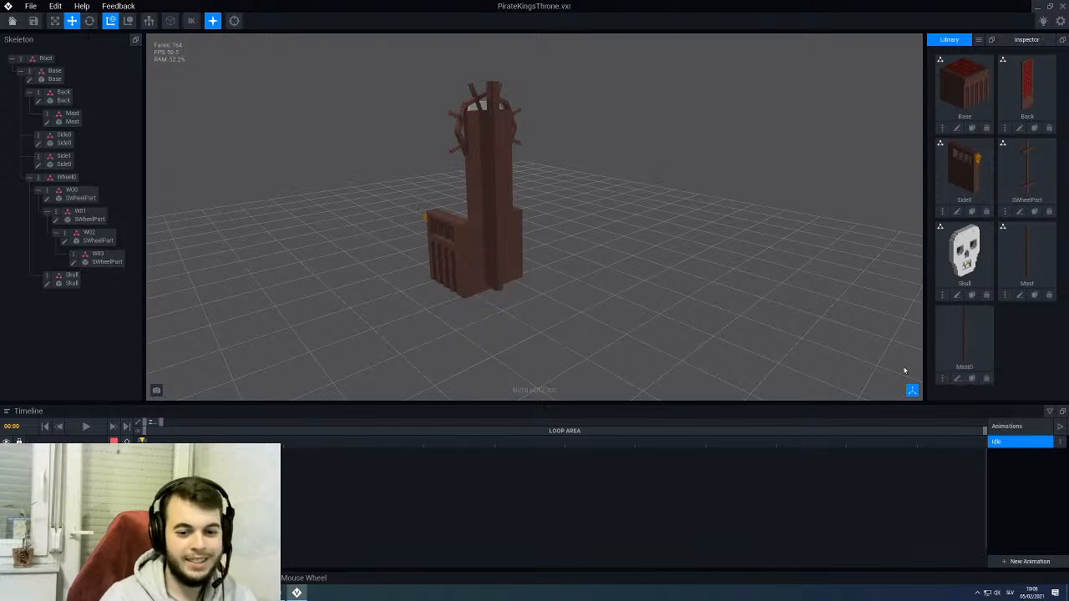
left_click(957, 377)
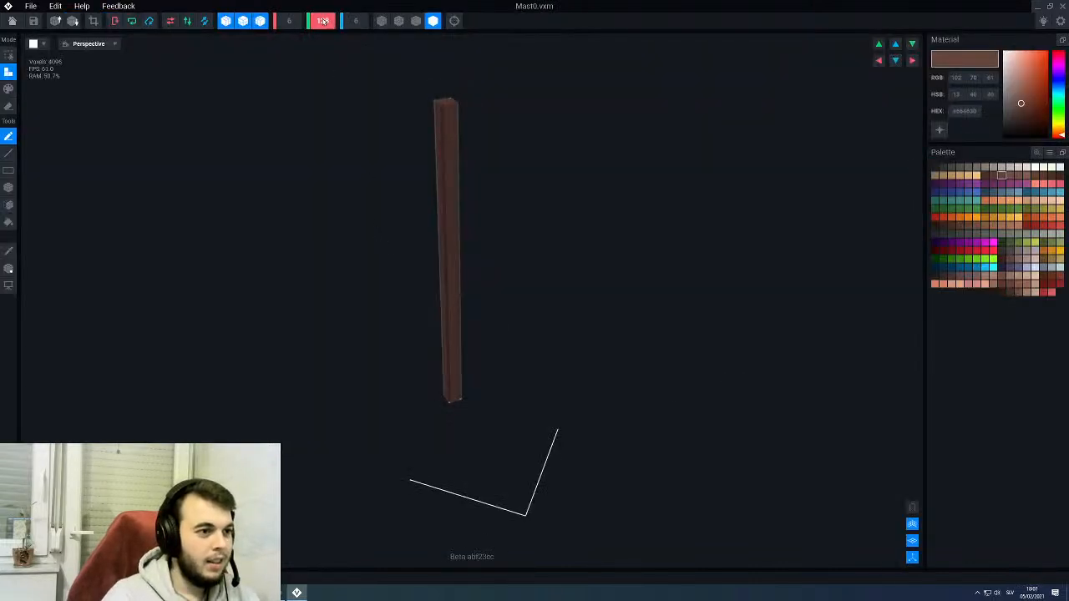
type("64")
key("Return")
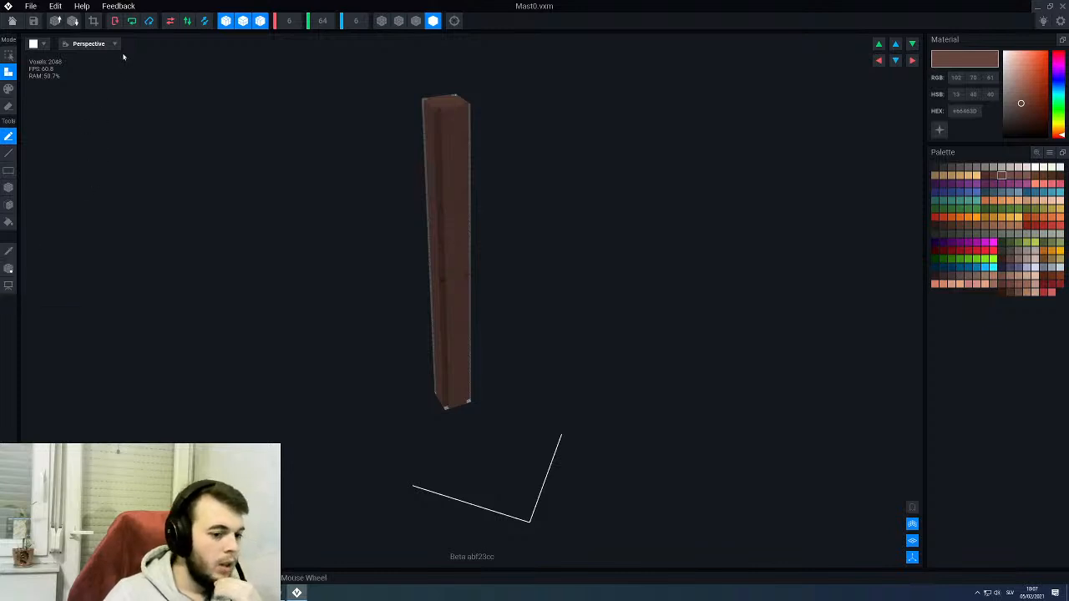
- Rotate the Mast0 beam to lie along X and move its pivot to mid-length, saving the model on closing
left_click(149, 21)
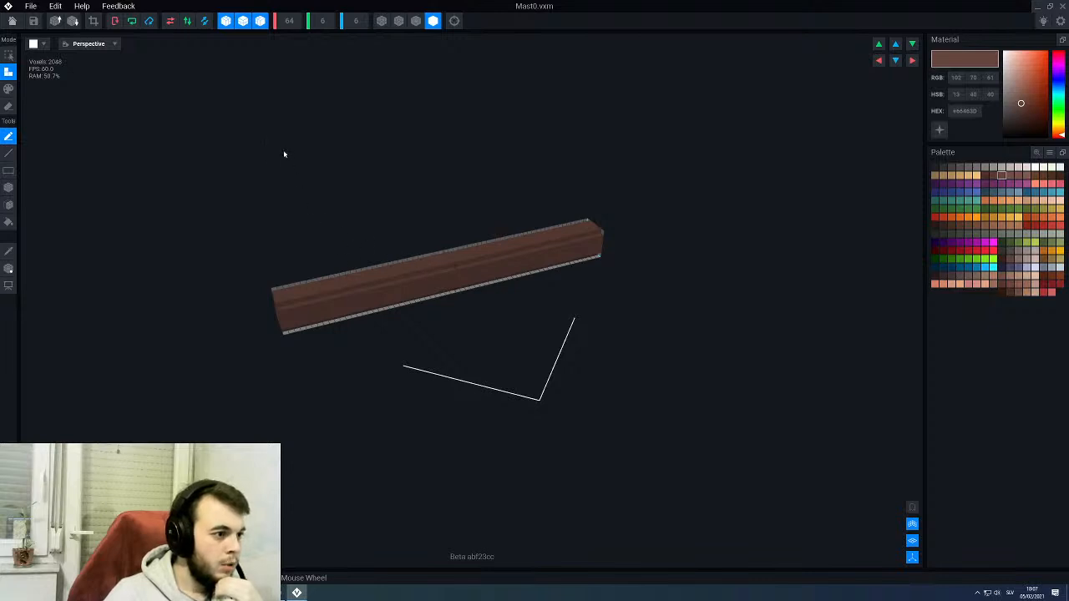
scroll(390, 266, "up", 1)
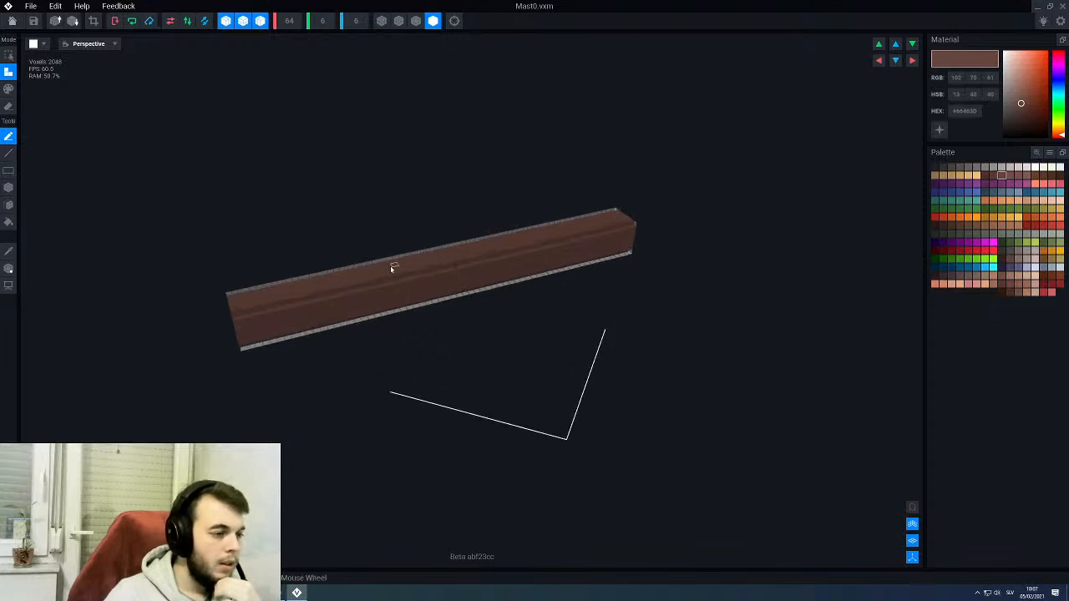
left_click(8, 268)
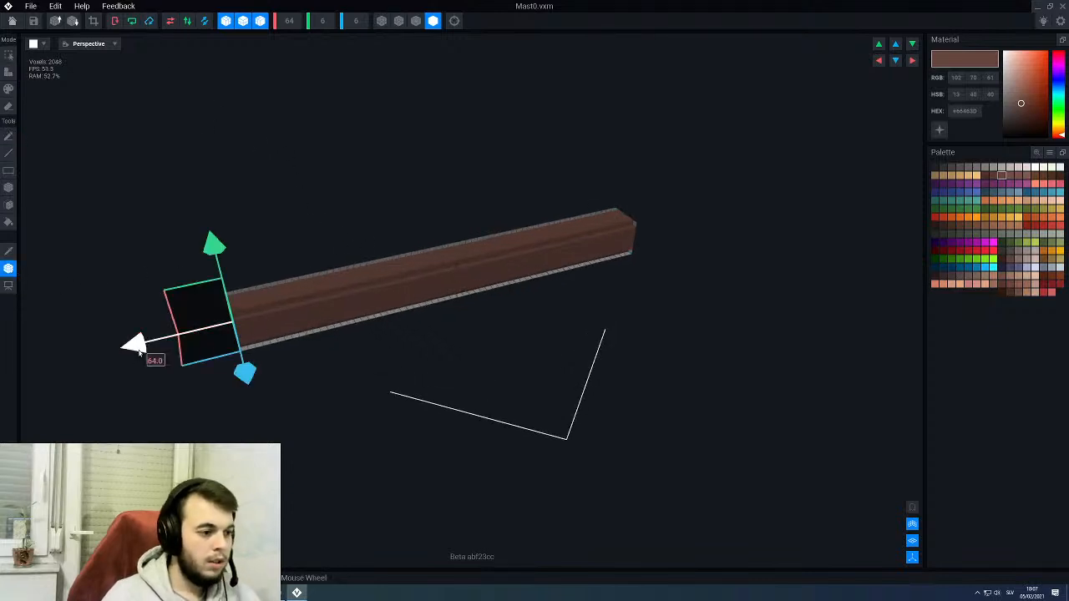
left_click_drag(138, 352, 380, 318)
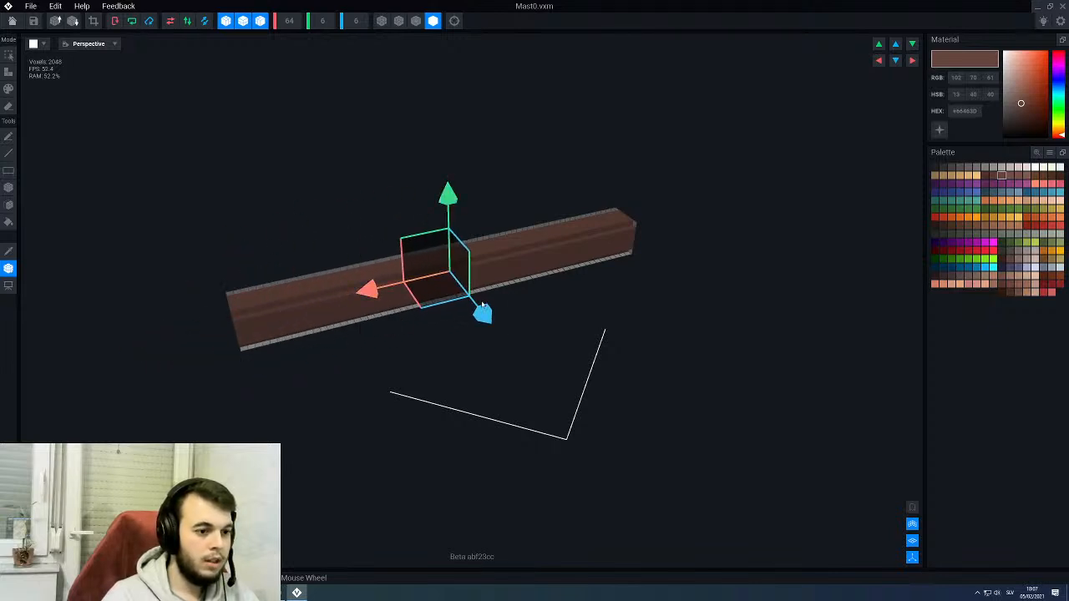
left_click(12, 24)
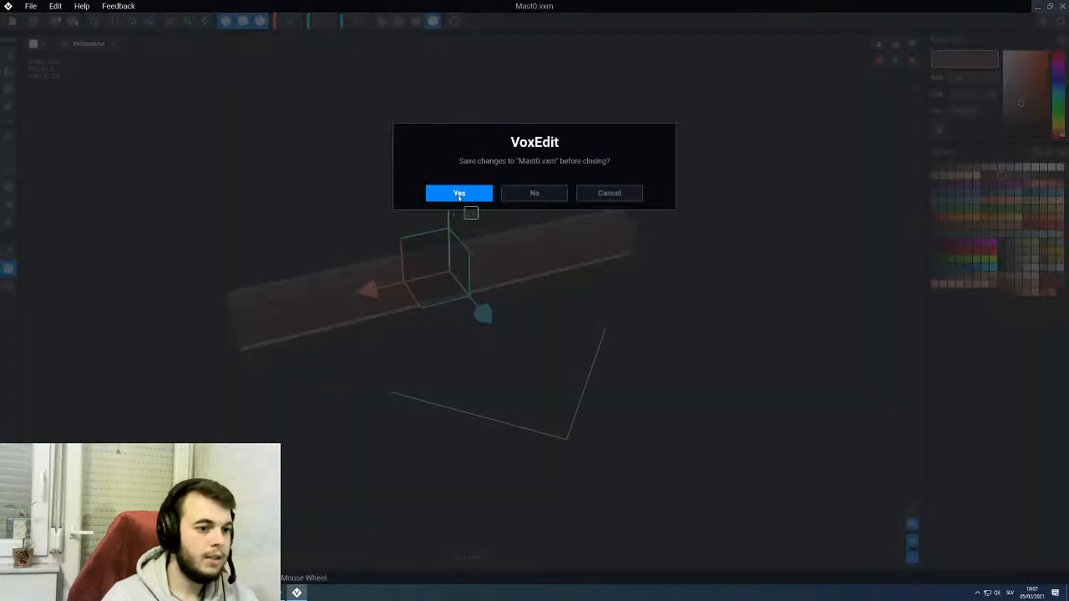
left_click(459, 194)
- Create a child node named Mast0 under the Mast node and assign the Mast0 model to it
scroll(496, 198, "up", 3)
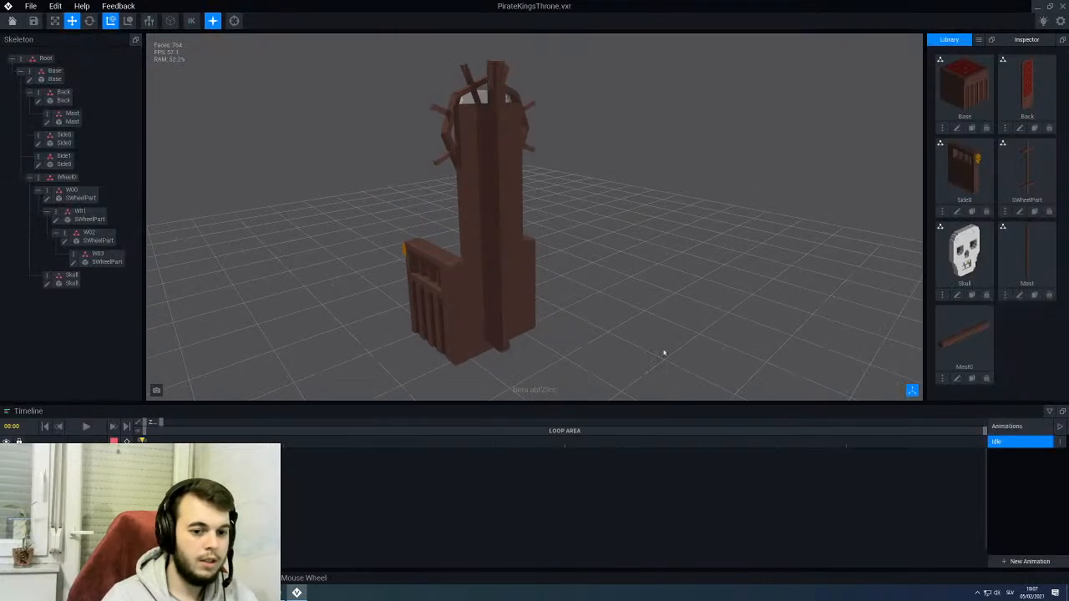
right_click(48, 117)
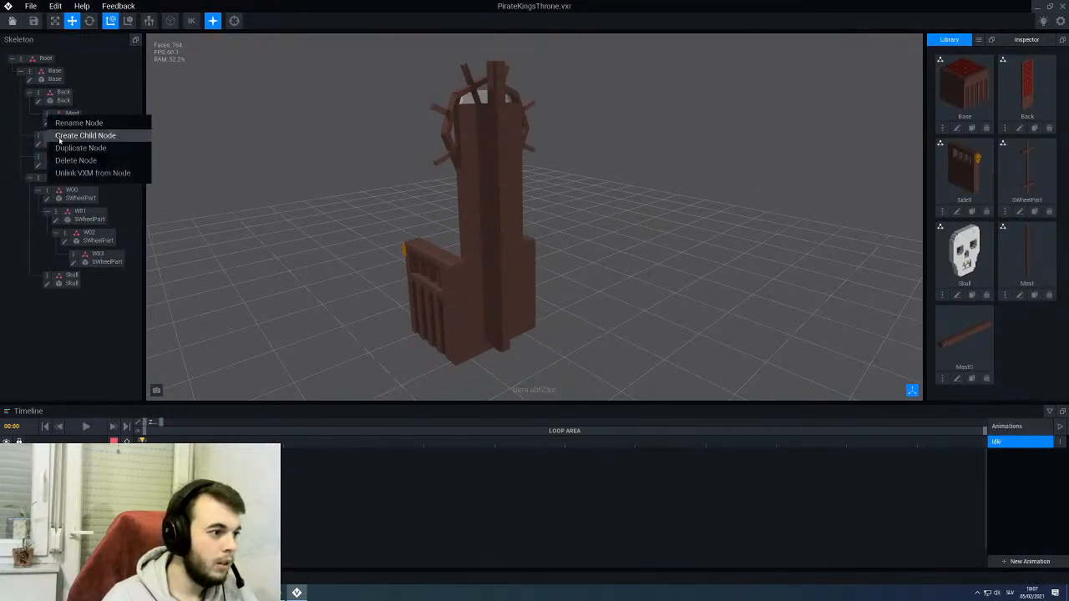
left_click(83, 135)
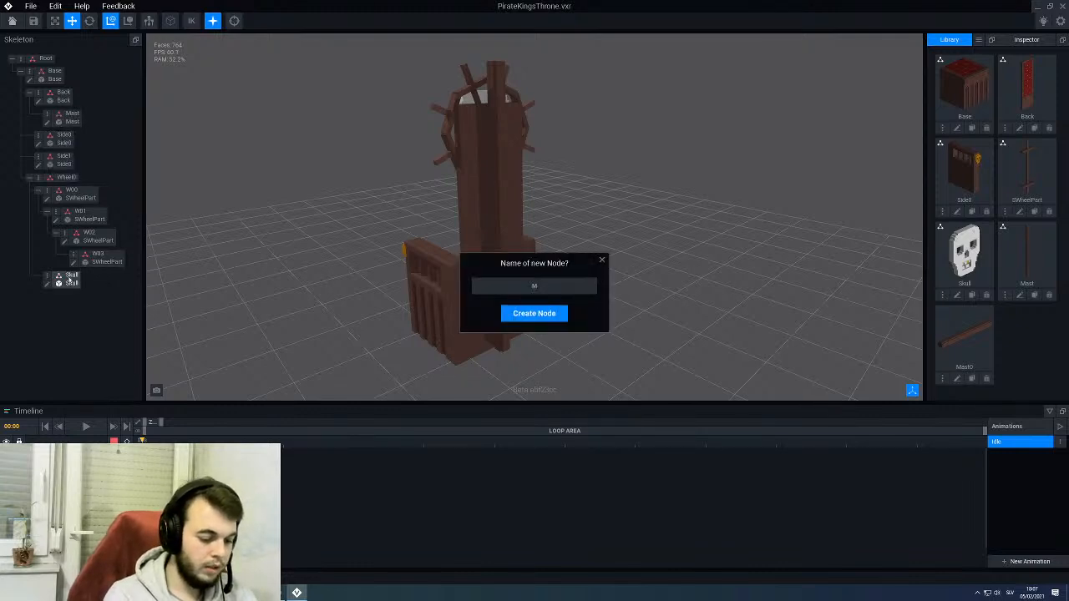
type("Mast0")
key("Return")
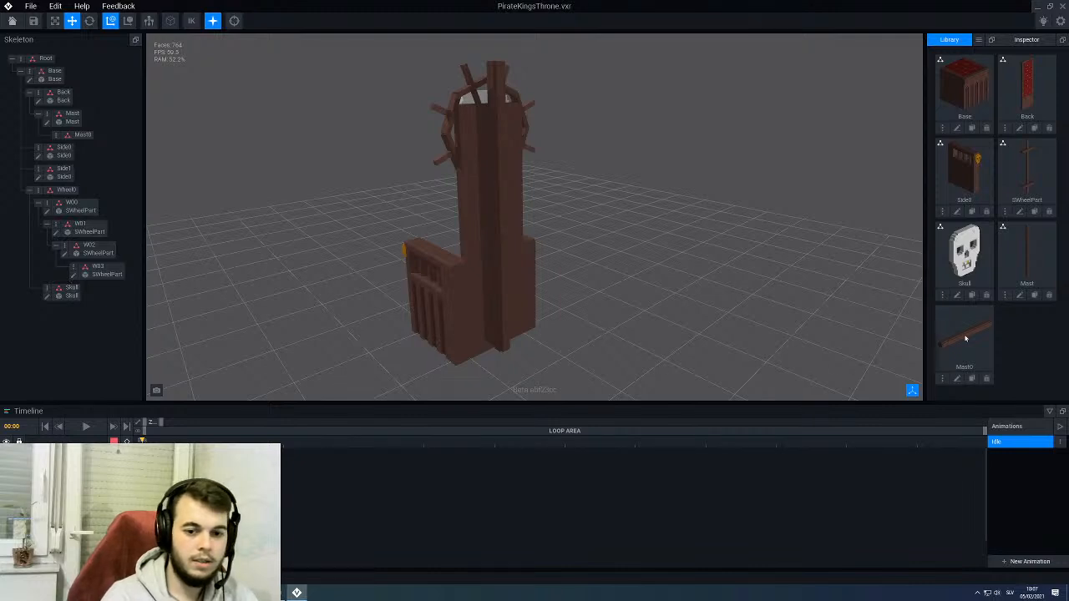
left_click_drag(964, 337, 83, 137)
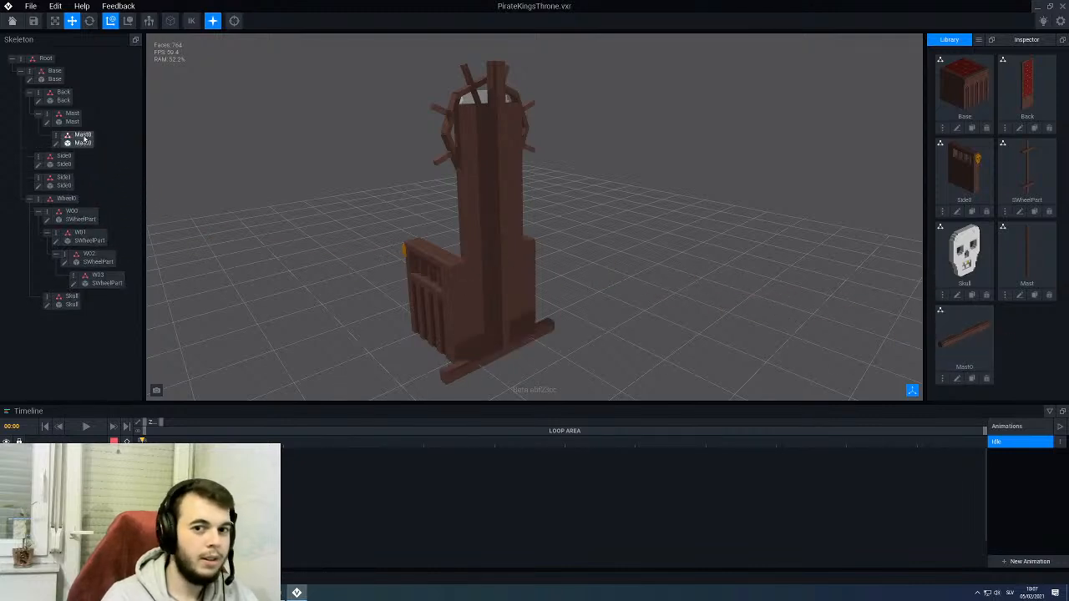
- Raise the Mast0 crossbeam to Y 122.0, just below the top of the mast
left_click(487, 358)
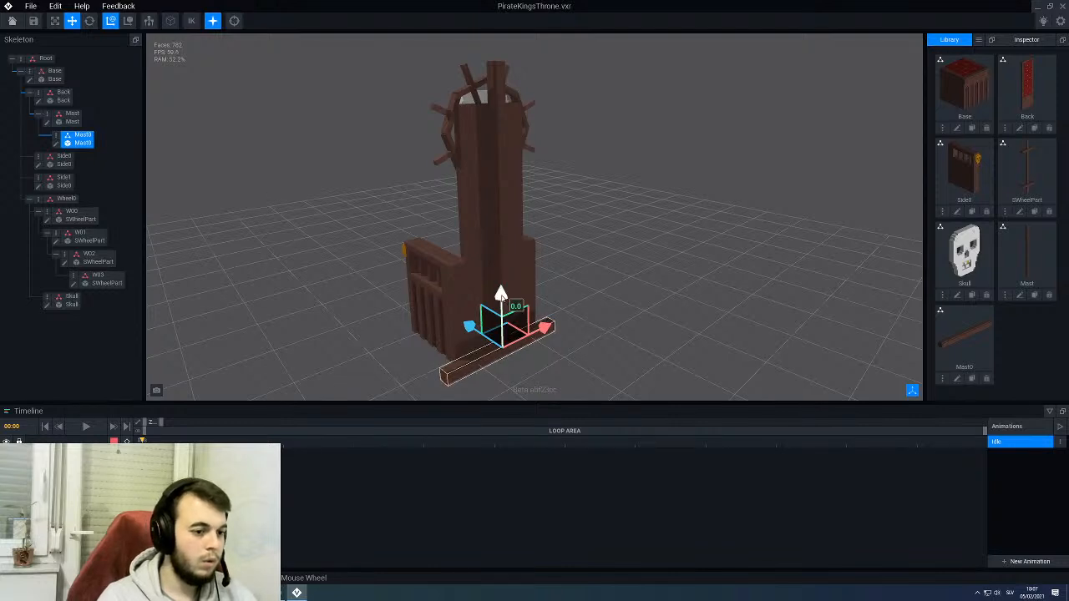
left_click_drag(500, 294, 489, 25)
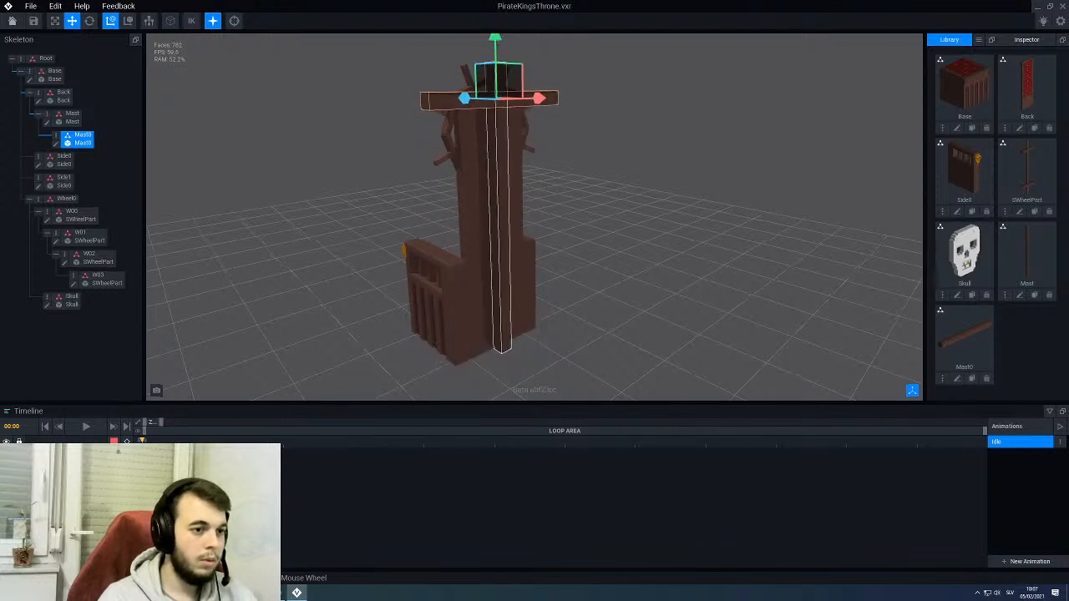
middle_click_drag(497, 73, 492, 152)
left_click_drag(487, 136, 487, 116)
right_click_drag(486, 116, 501, 167)
left_click(477, 160)
left_click(515, 174)
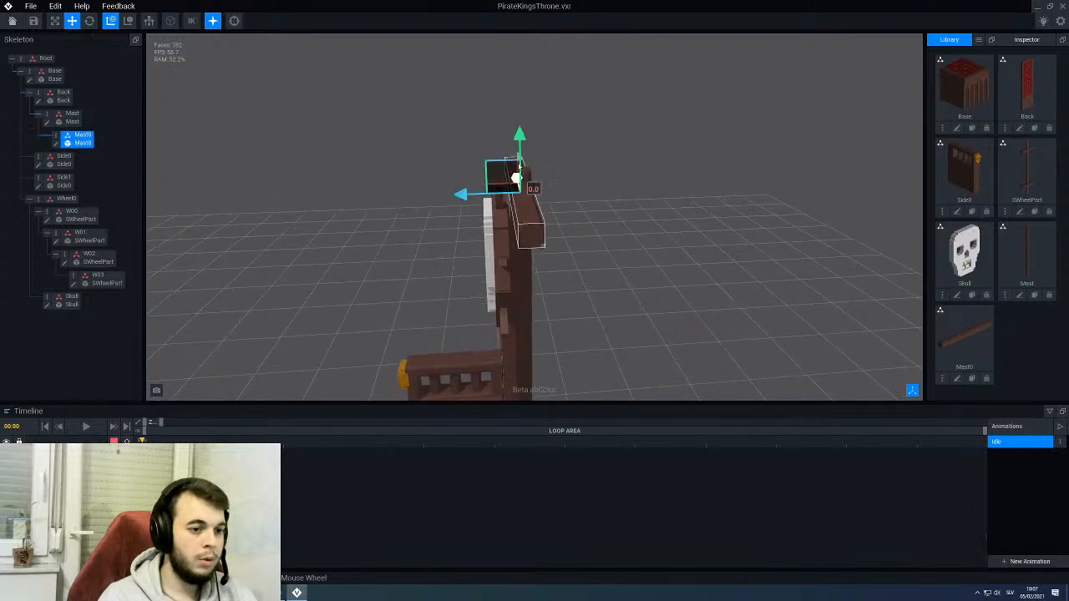
left_click_drag(517, 133, 524, 125)
right_click_drag(487, 126, 492, 126)
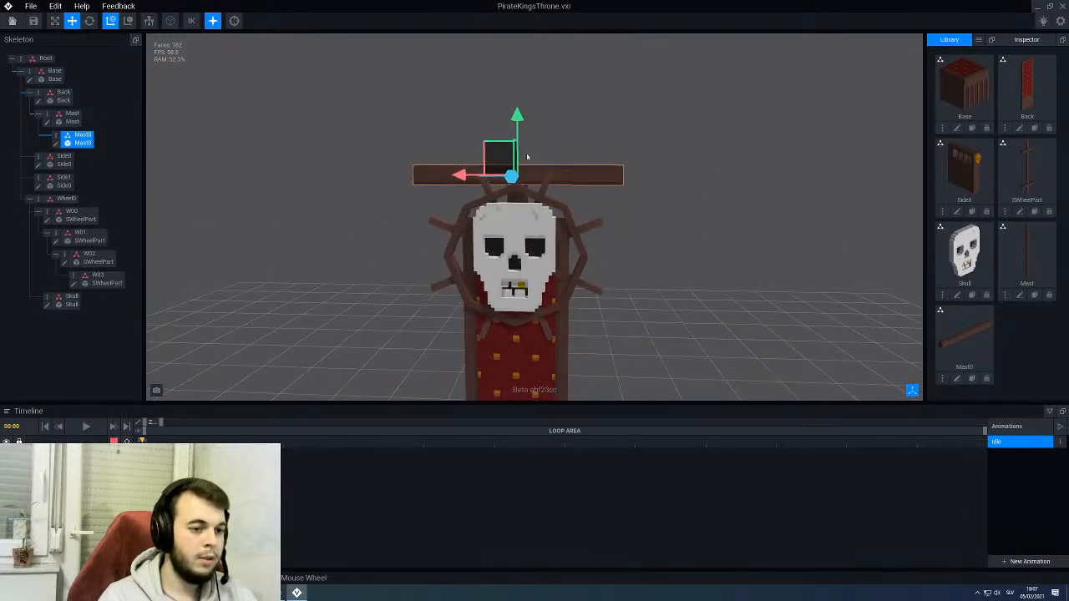
left_click_drag(517, 125, 516, 135)
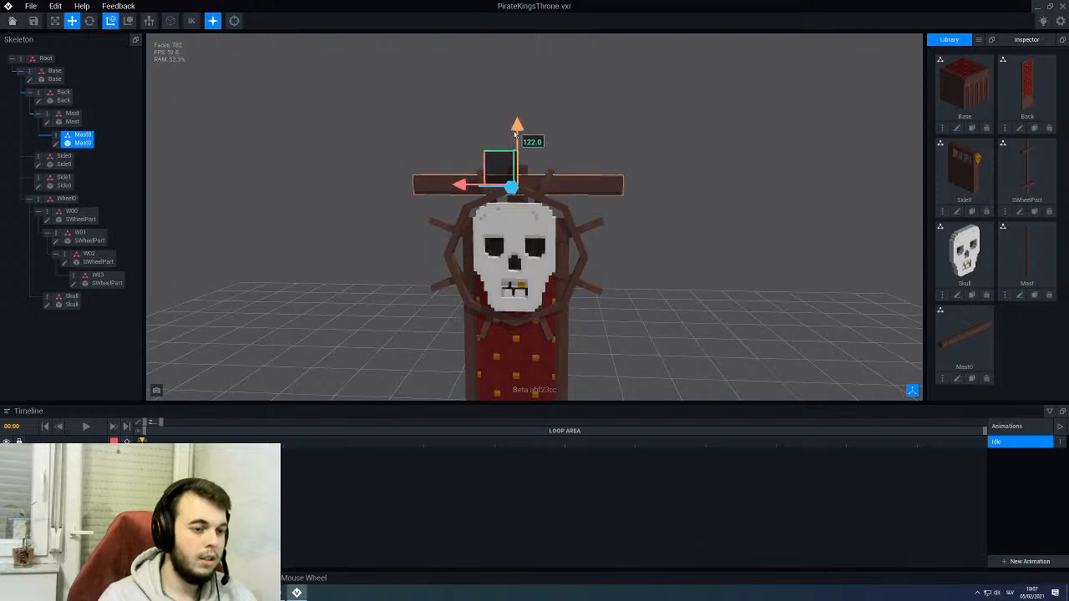
- Nudge the Mast0 crossbeam slightly backwards along Z and check its position on the mast from the side and back
left_click(319, 297)
scroll(337, 285, "down", 4)
right_click_drag(339, 286, 376, 284)
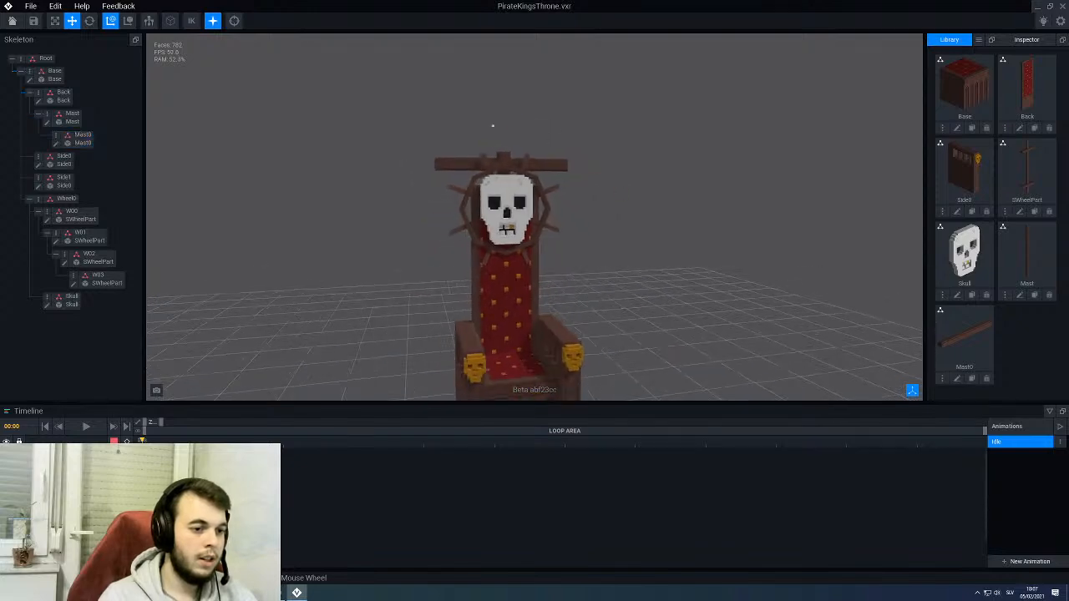
right_click_drag(516, 201, 435, 224)
mouse_move(543, 219)
right_mouse_down()
mouse_move(516, 217)
mouse_move(545, 205)
right_mouse_up()
scroll(526, 188, "up", 4)
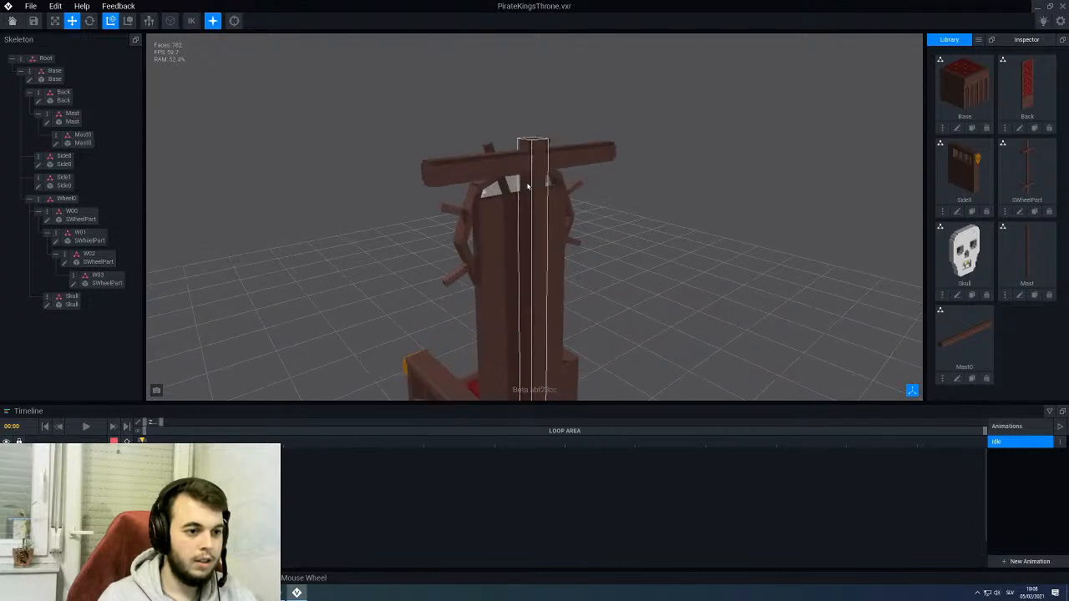
left_click(504, 161)
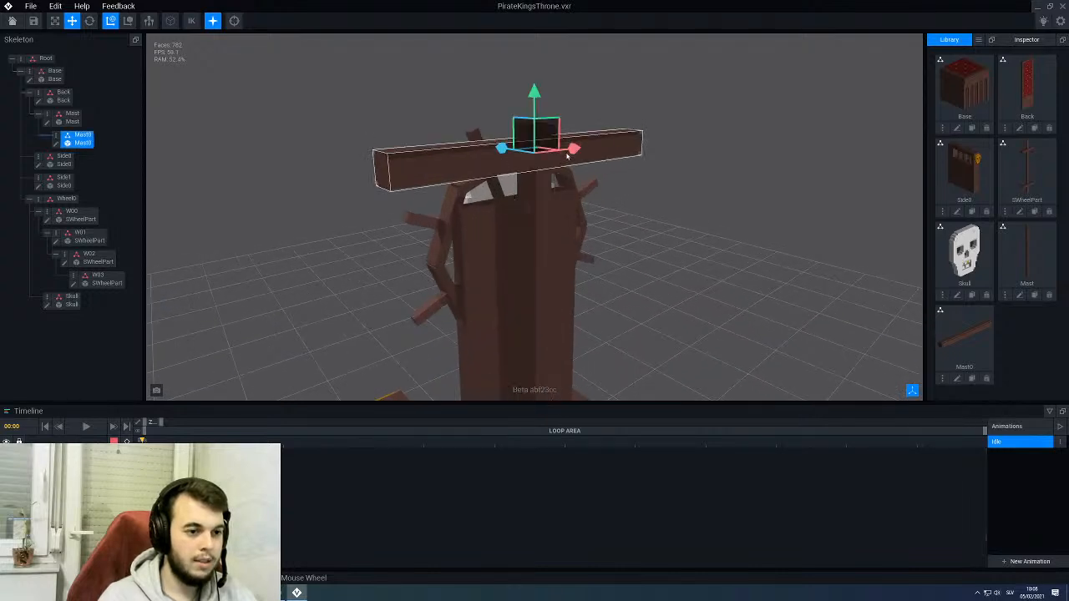
right_click_drag(573, 148, 480, 147)
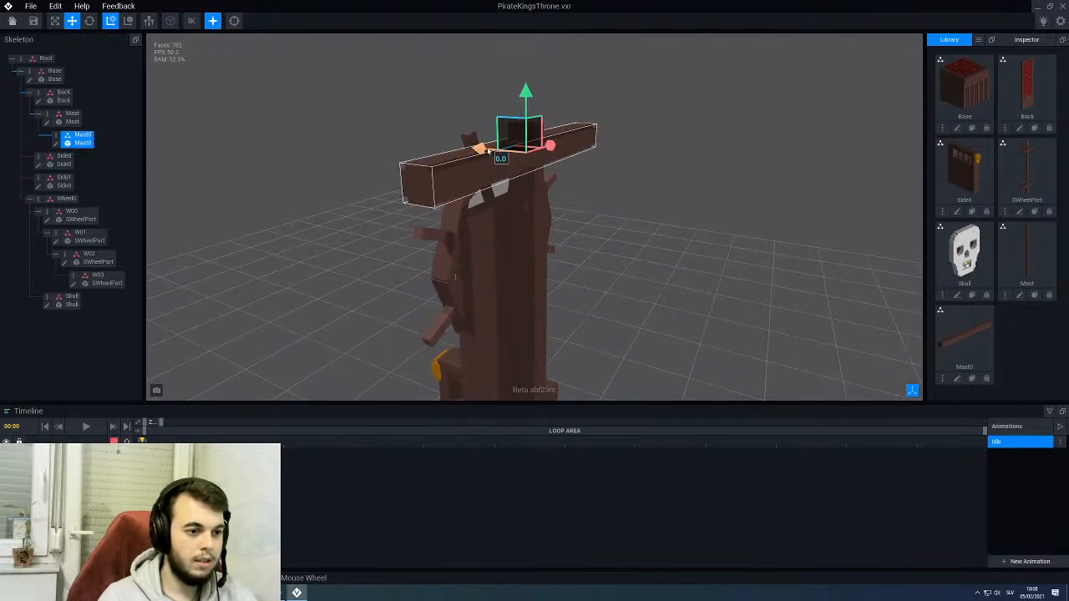
left_click_drag(489, 151, 498, 153)
left_click(362, 166)
scroll(362, 169, "down", 3)
right_click_drag(362, 170, 538, 185)
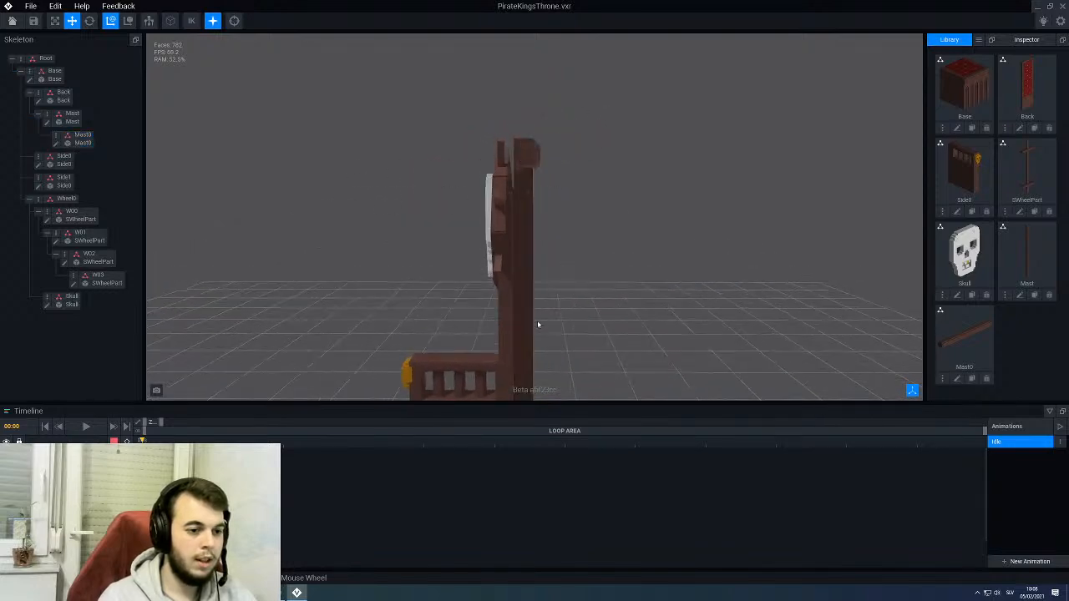
right_click_drag(538, 324, 564, 208)
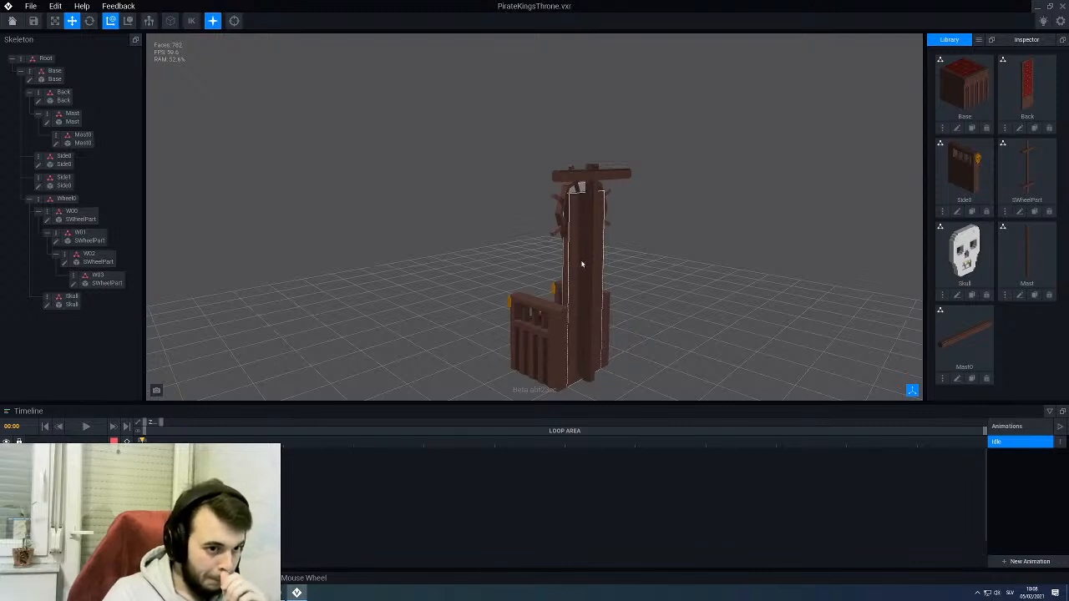
- Clone the Mast0 model under the name Flag
left_click(972, 379)
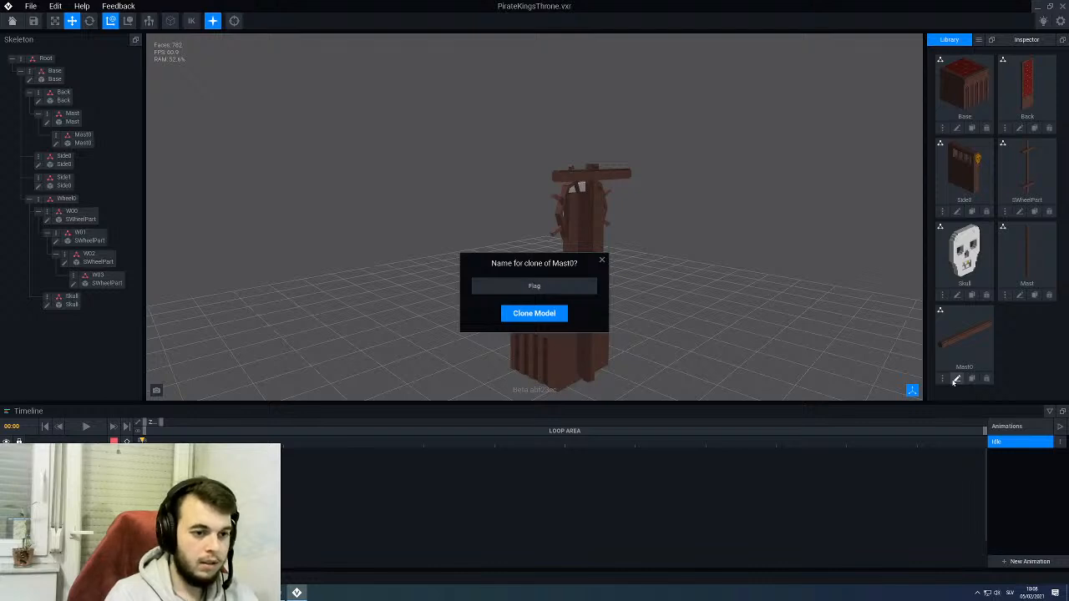
key("Return")
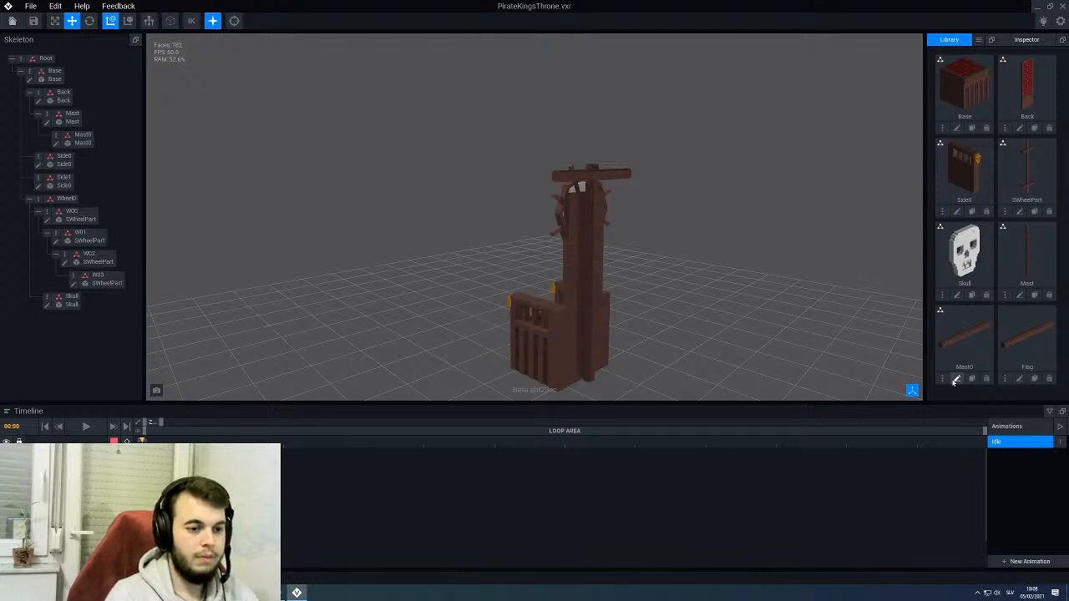
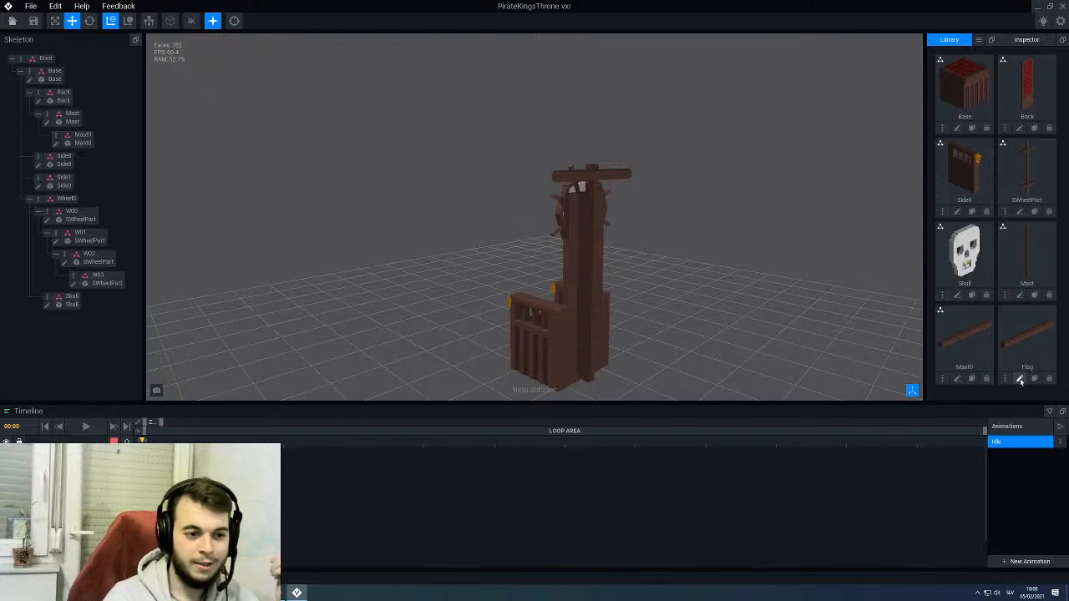
- Open the Flag model for editing and resize its volume to X 56, Y 96 and Z 2 voxels
left_click(1020, 379)
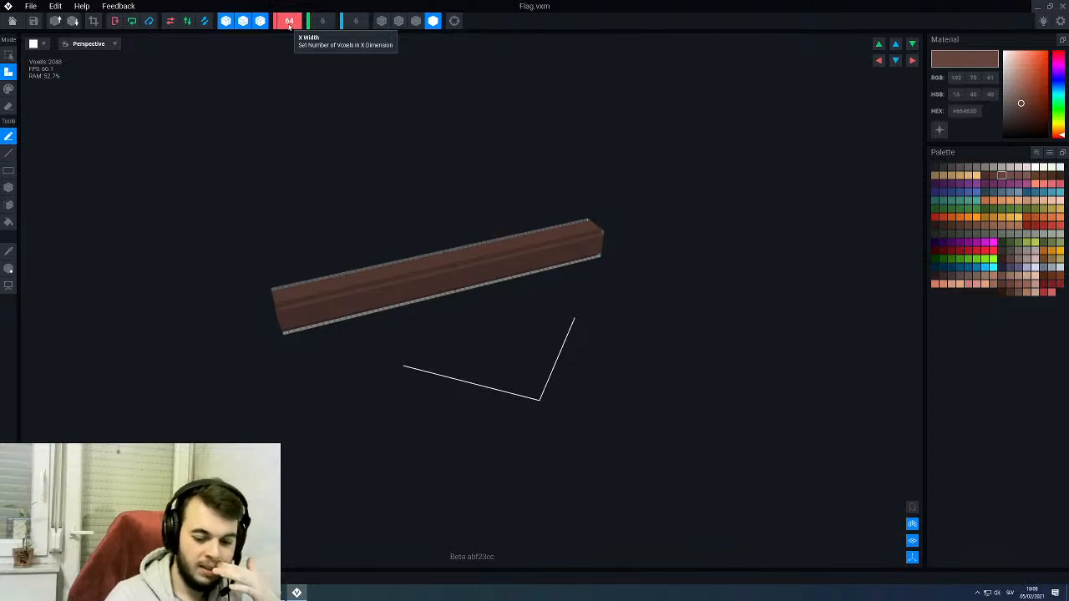
scroll(289, 26, "down", 8)
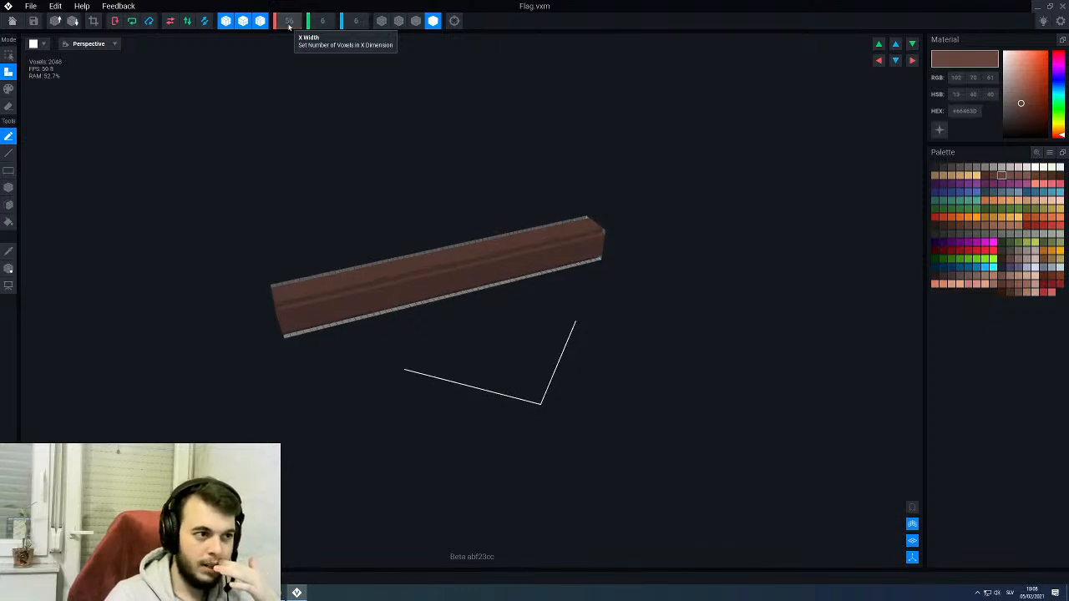
right_click_drag(368, 105, 535, 154)
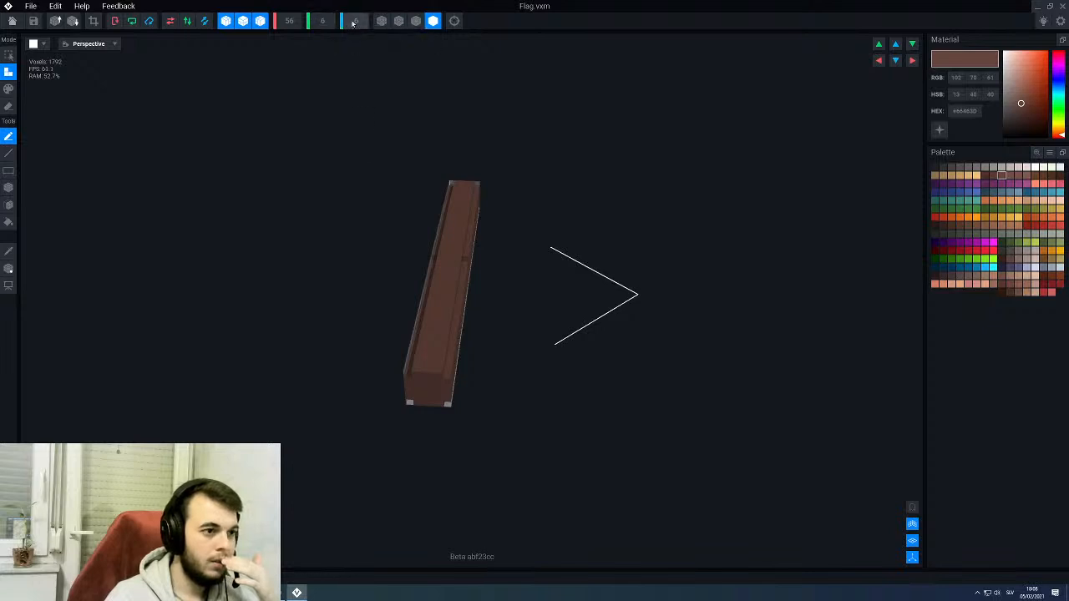
type("2")
key("Return")
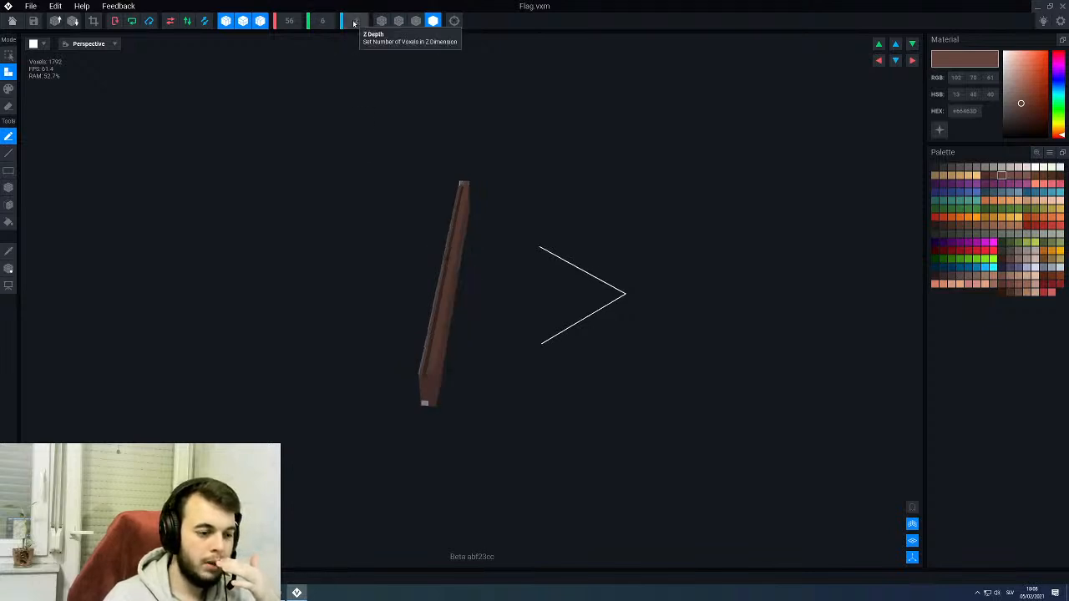
right_click_drag(356, 167, 365, 291)
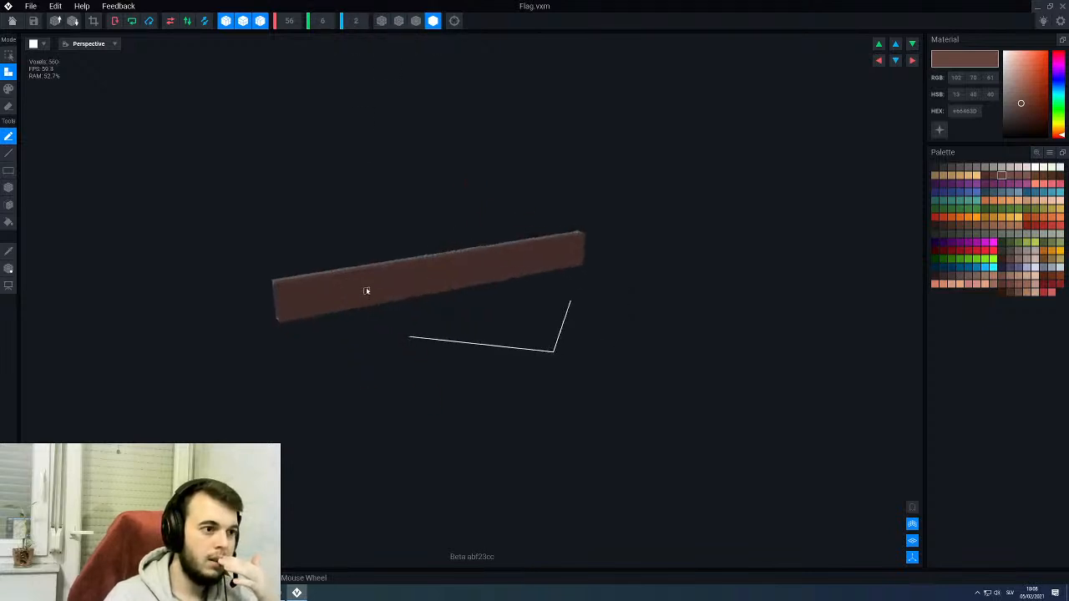
left_click(322, 22)
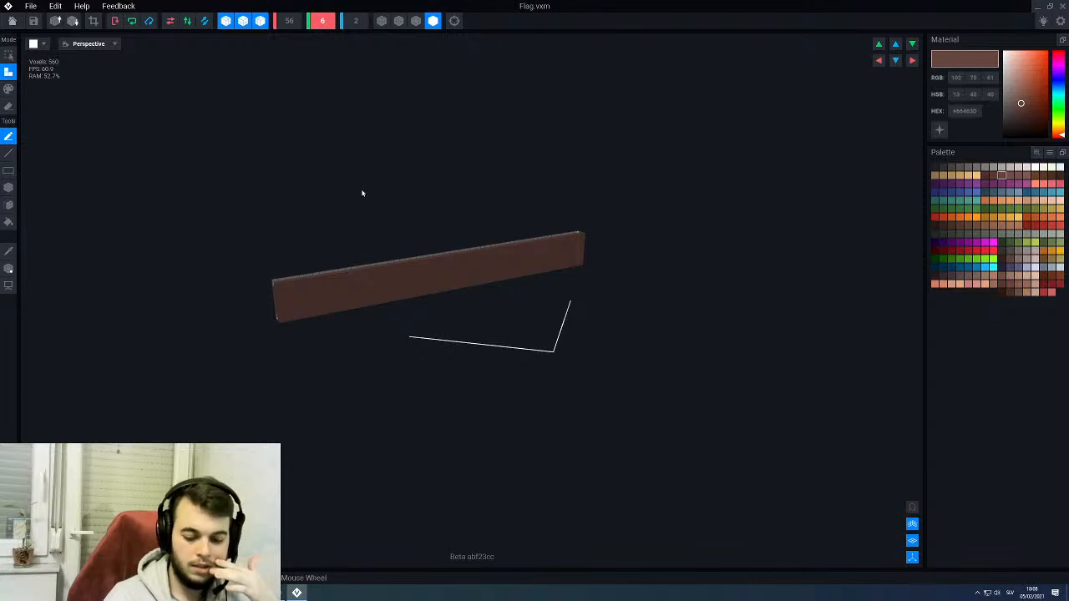
type("56")
key("Return")
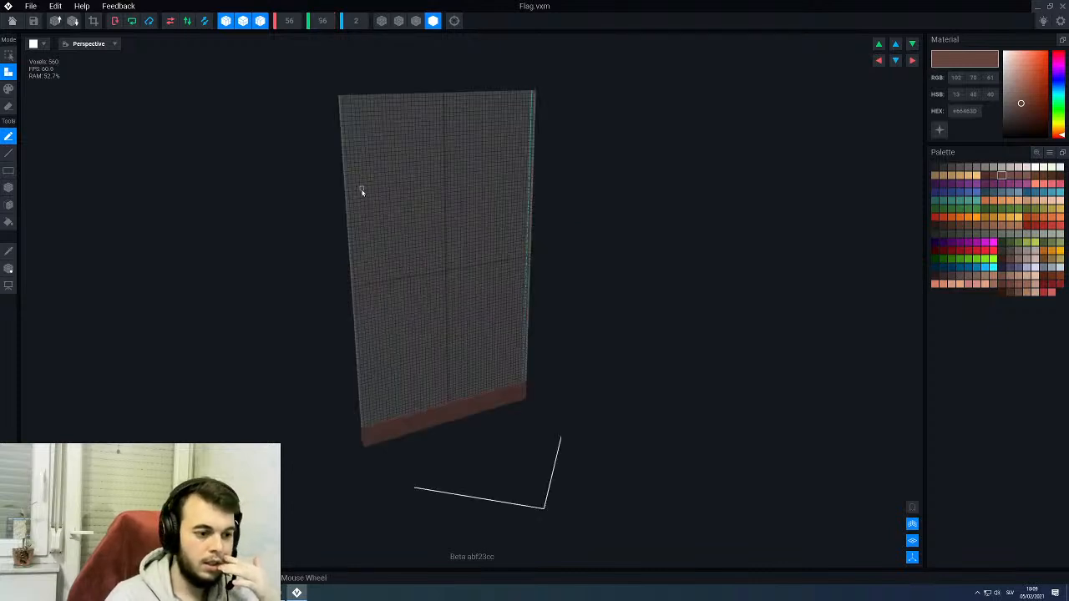
- Turn off symmetry on all three axes and fill the empty area above the brown strip with dark grey voxels
scroll(495, 386, "up", 2)
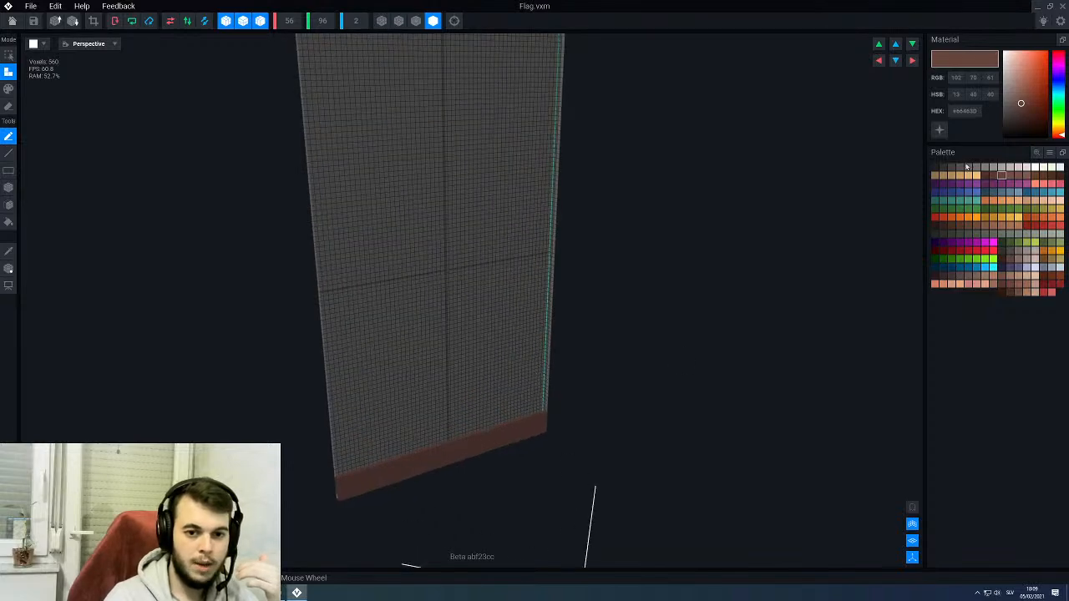
left_click(952, 170)
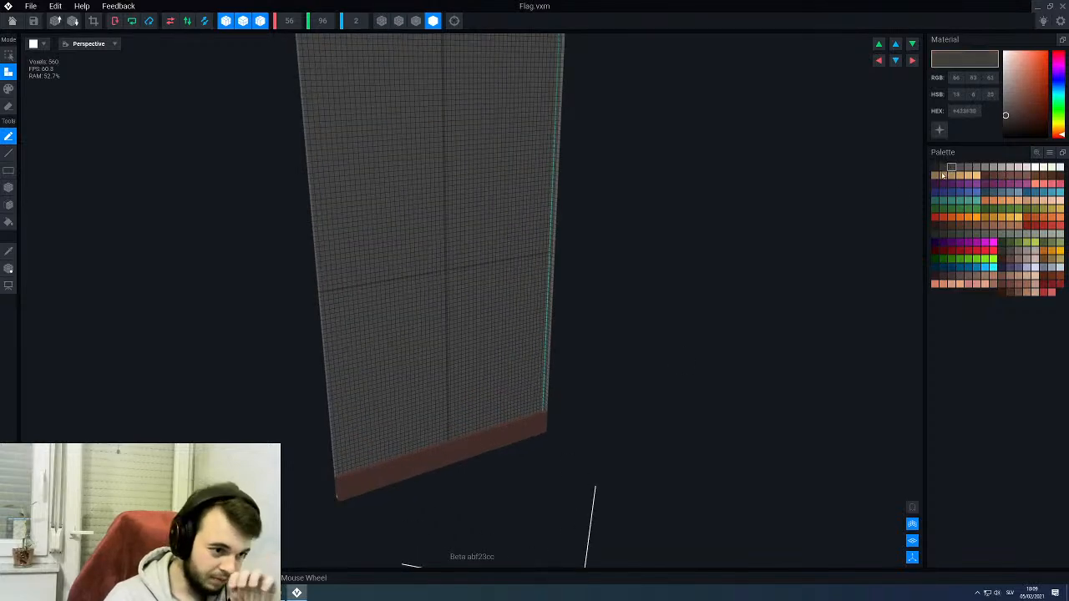
middle_click_drag(407, 321, 462, 342)
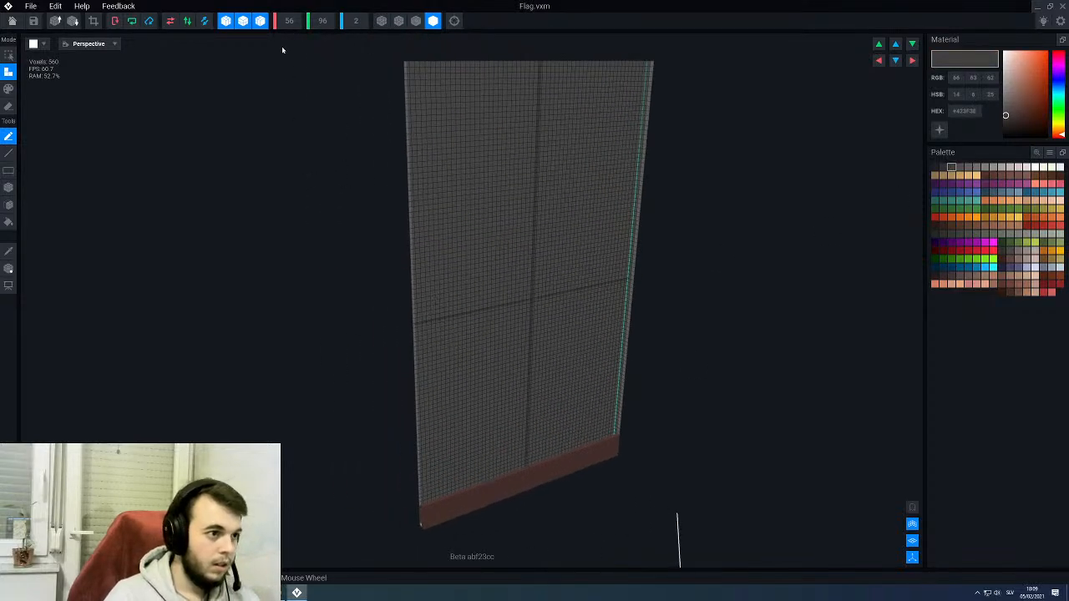
left_click(260, 20)
left_click(243, 21)
left_click(226, 21)
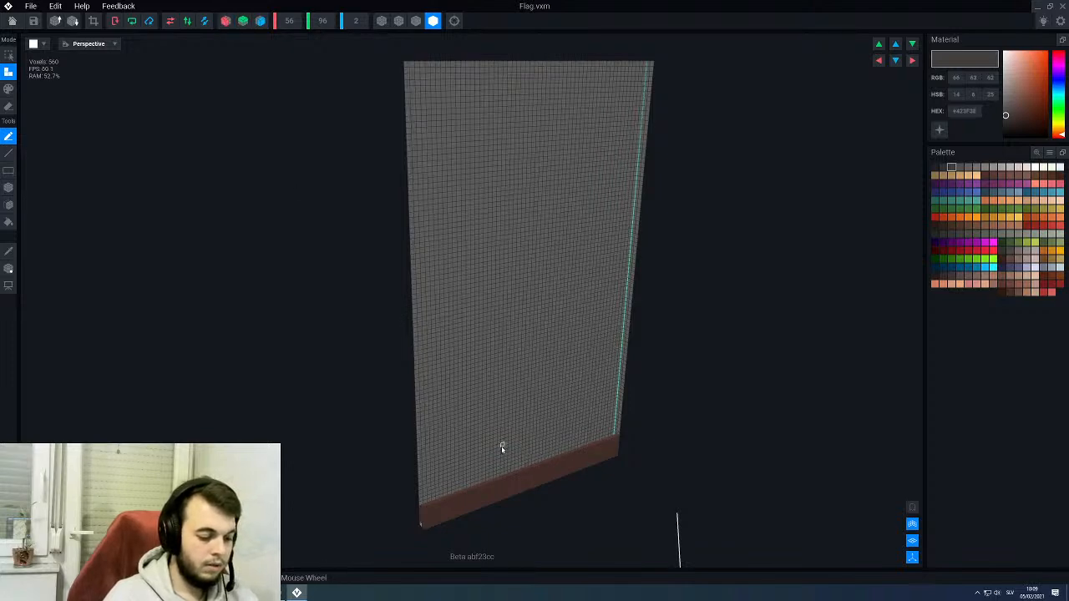
left_click(8, 221)
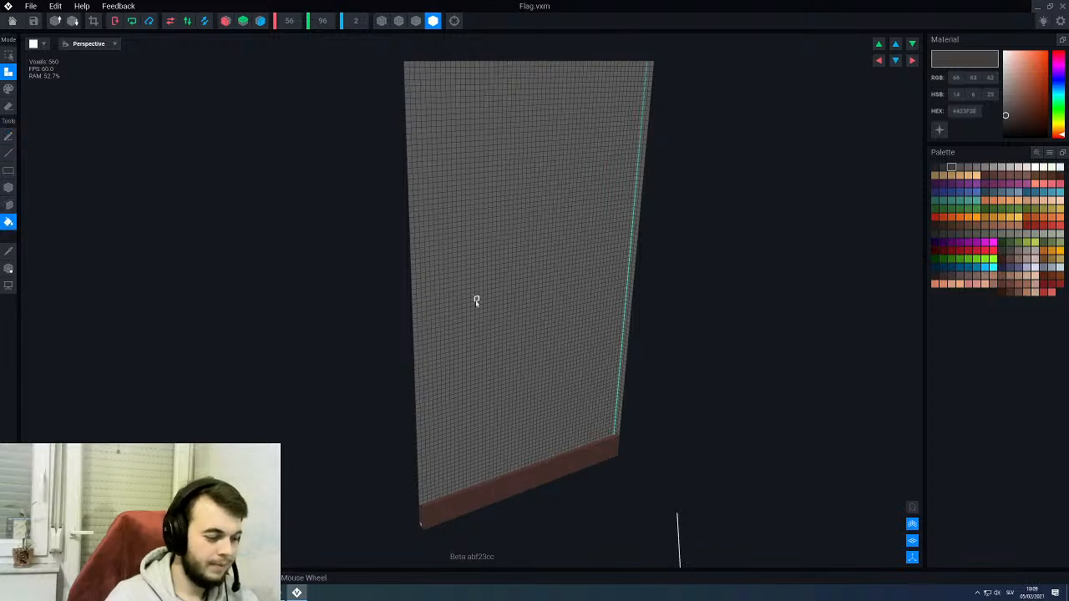
left_click(533, 275)
- Recolour the brown strip along the panel's bottom to dark grey using Fill in paint mode
scroll(492, 341, "down", 2)
right_click_drag(490, 346, 473, 451)
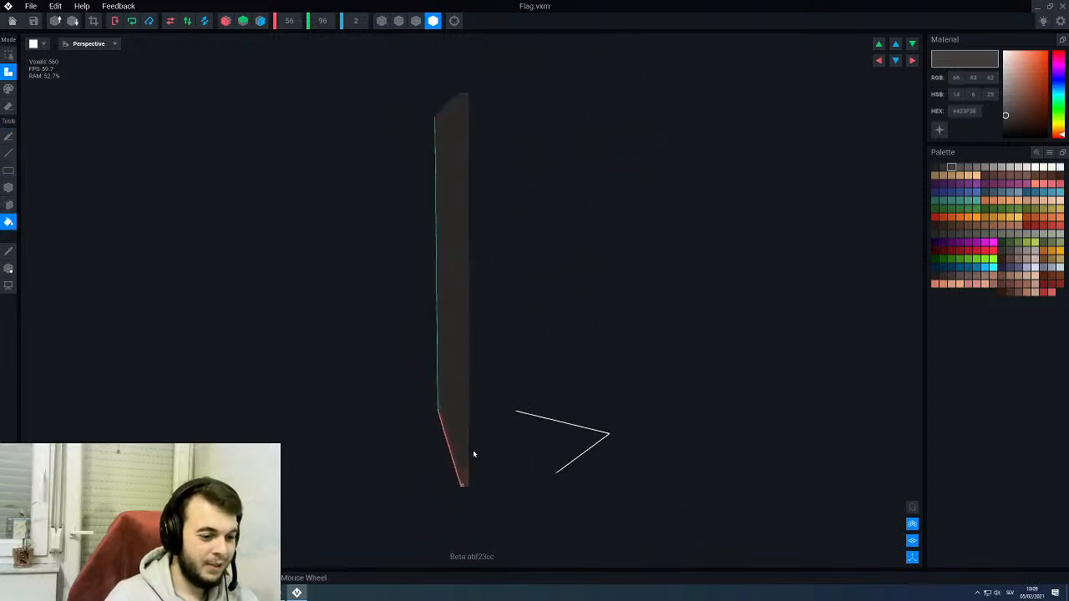
scroll(464, 476, "up", 2)
right_click_drag(455, 497, 454, 497)
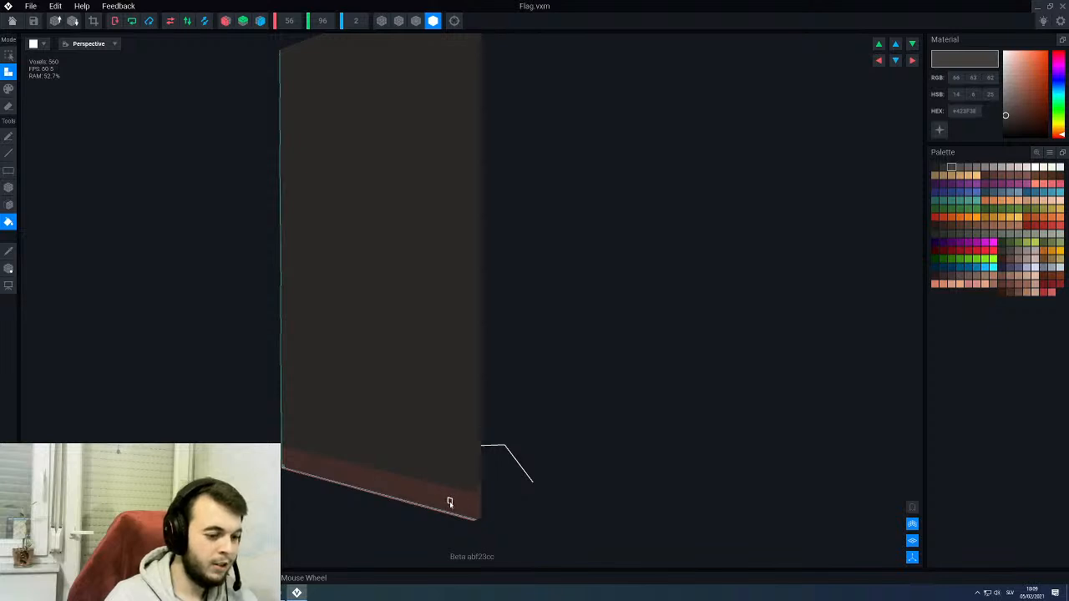
left_click(8, 89)
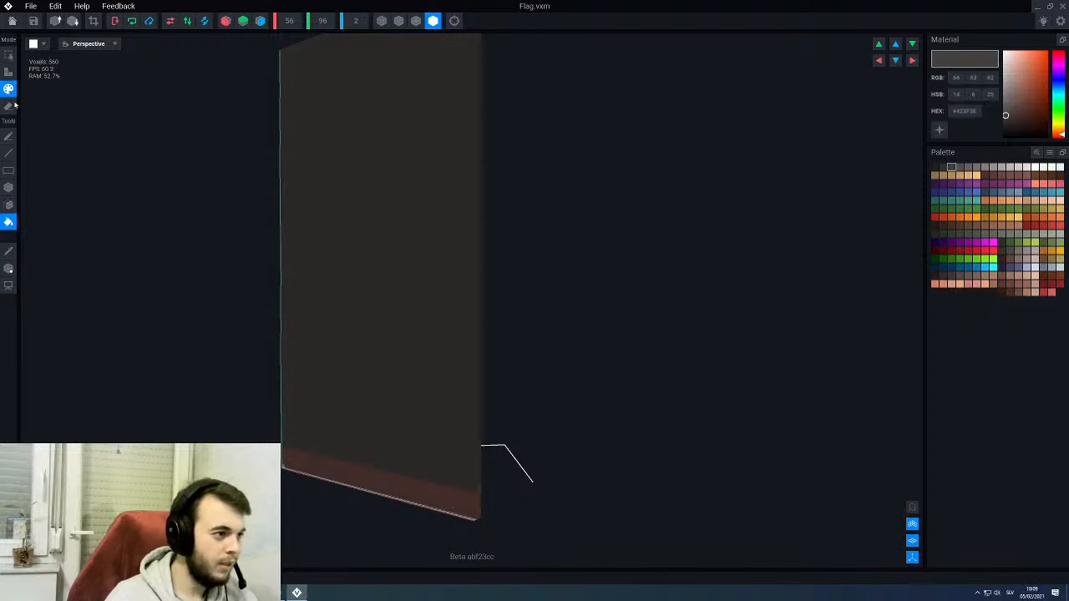
left_click(445, 501)
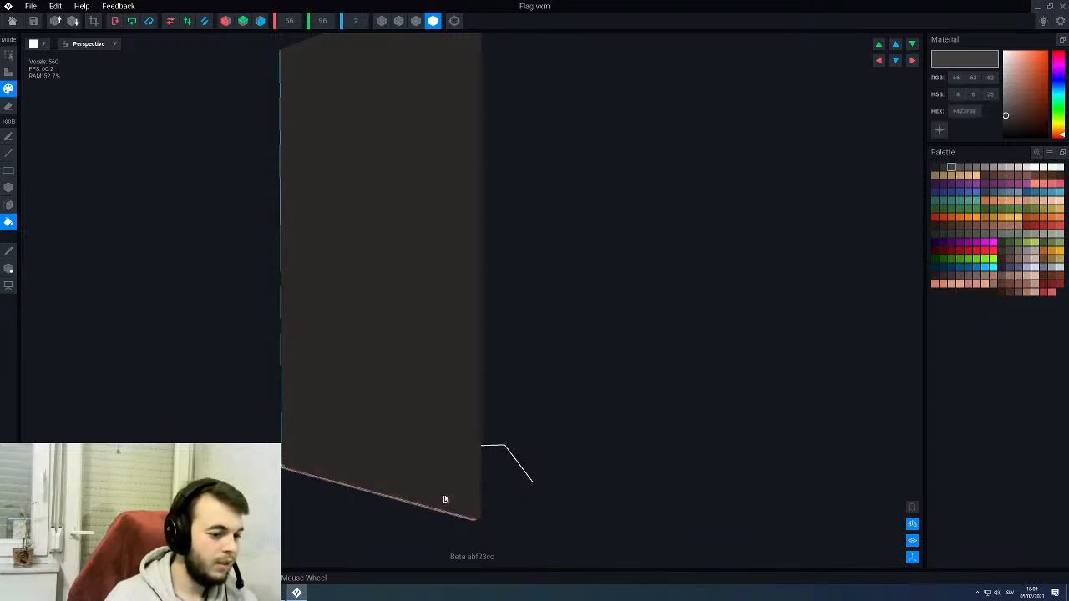
- Draw dark grey voxels along the panel's bottom edge with the Line tool and switch the display to dark edge outlines without the grid
left_click(8, 153)
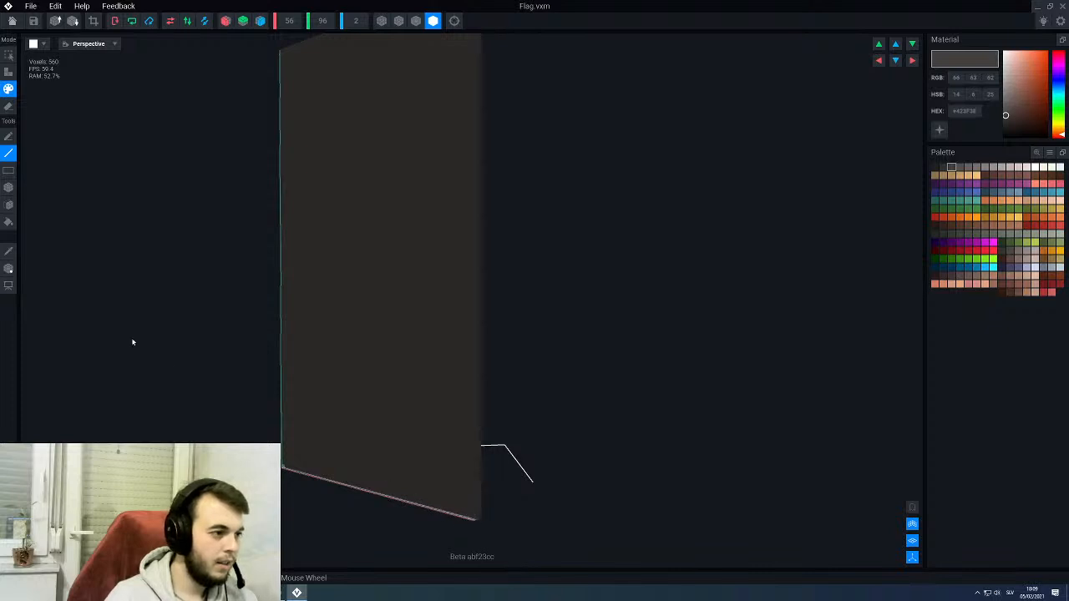
left_click(8, 72)
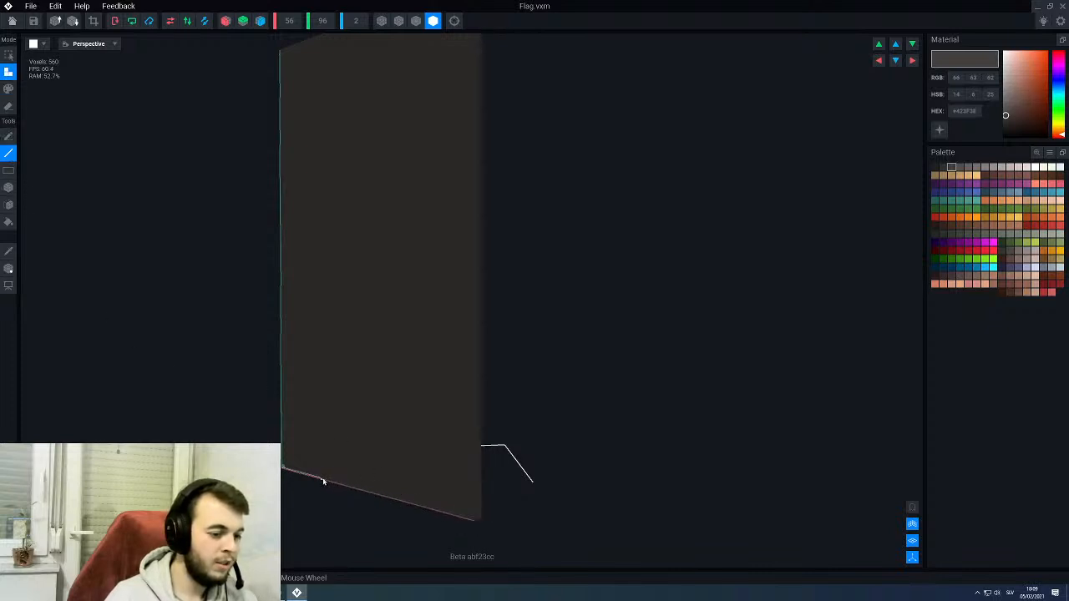
left_click_drag(319, 478, 282, 468)
right_click_drag(282, 469, 355, 472)
scroll(274, 411, "down", 3)
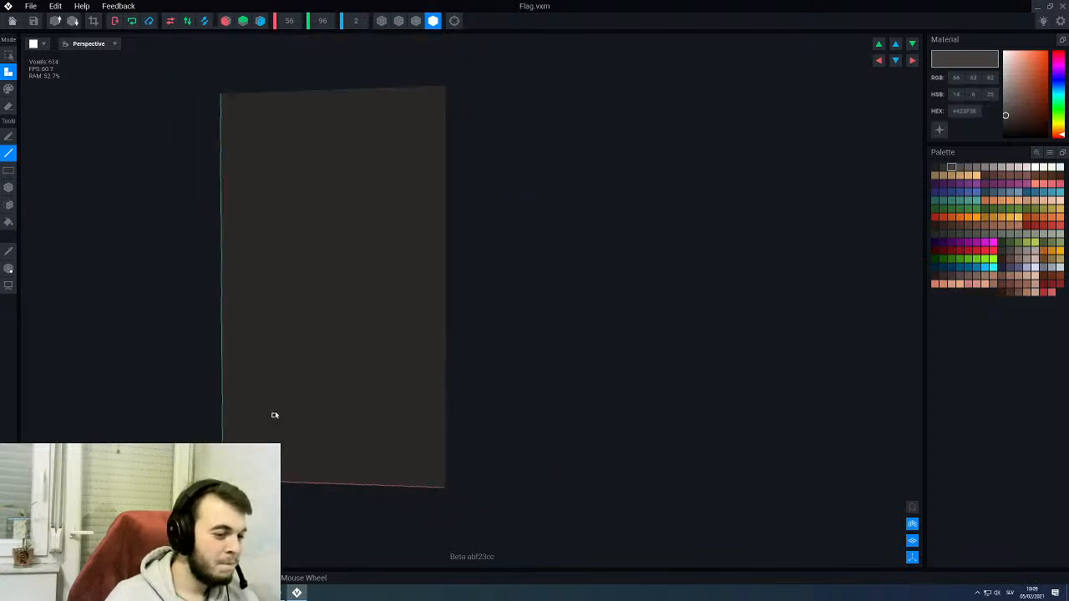
left_click(416, 24)
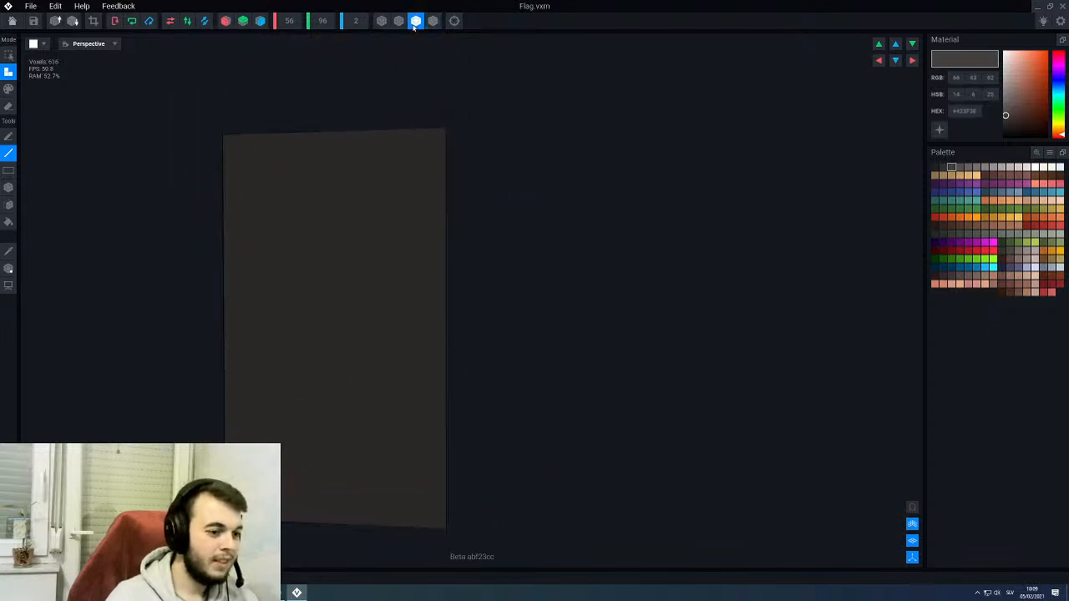
right_click_drag(355, 316, 363, 318)
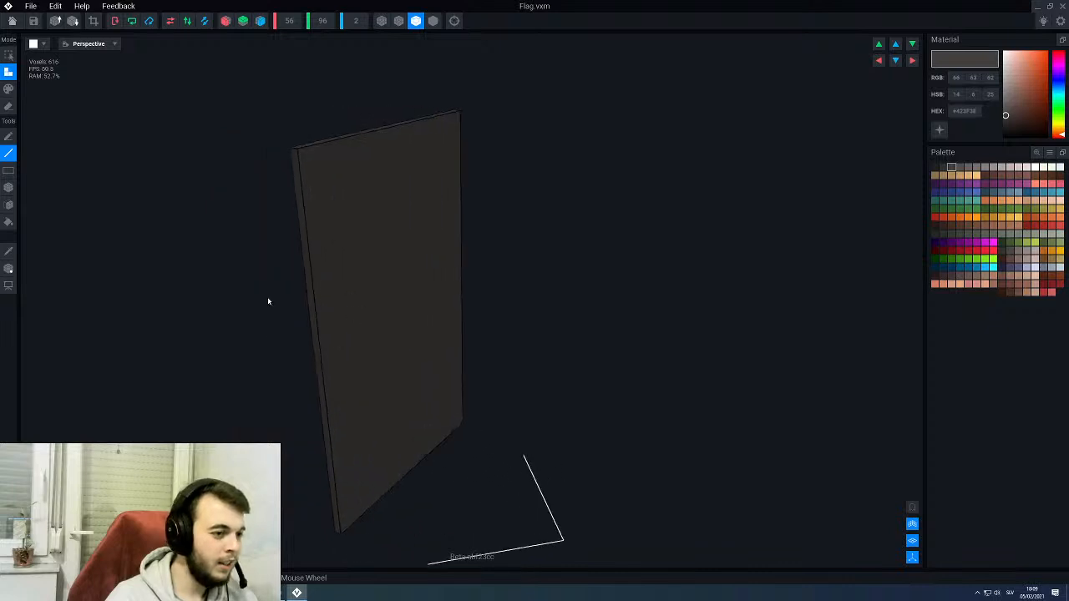
- Move the Flag model's pivot up to the panel's top edge, then save the model and return to the throne rig
left_click(8, 270)
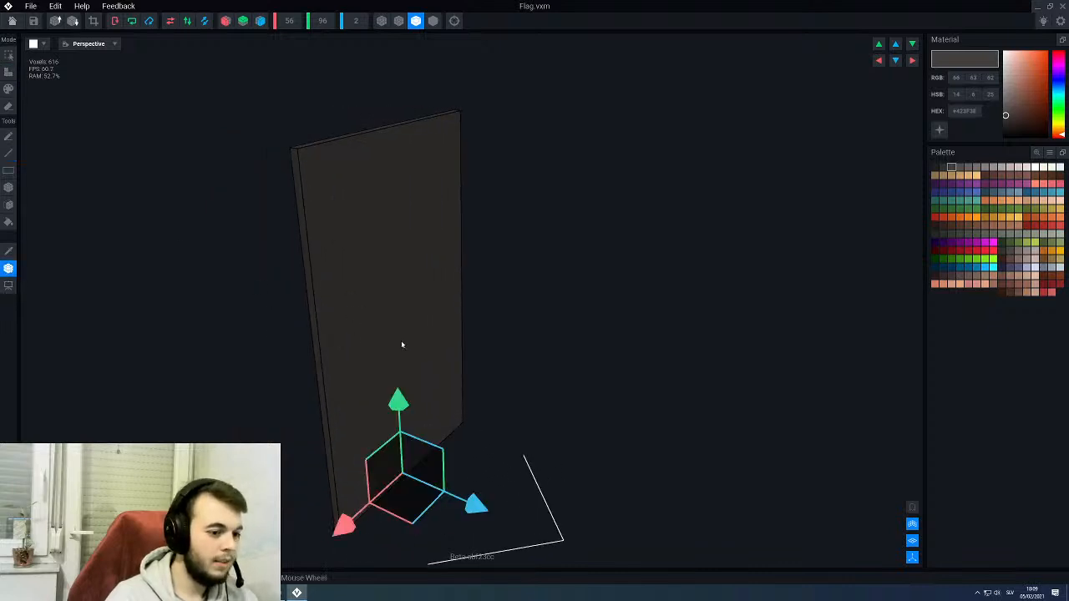
scroll(395, 346, "up", 2)
mouse_move(309, 473)
left_mouse_down()
mouse_move(333, 474)
mouse_move(325, 477)
left_mouse_up()
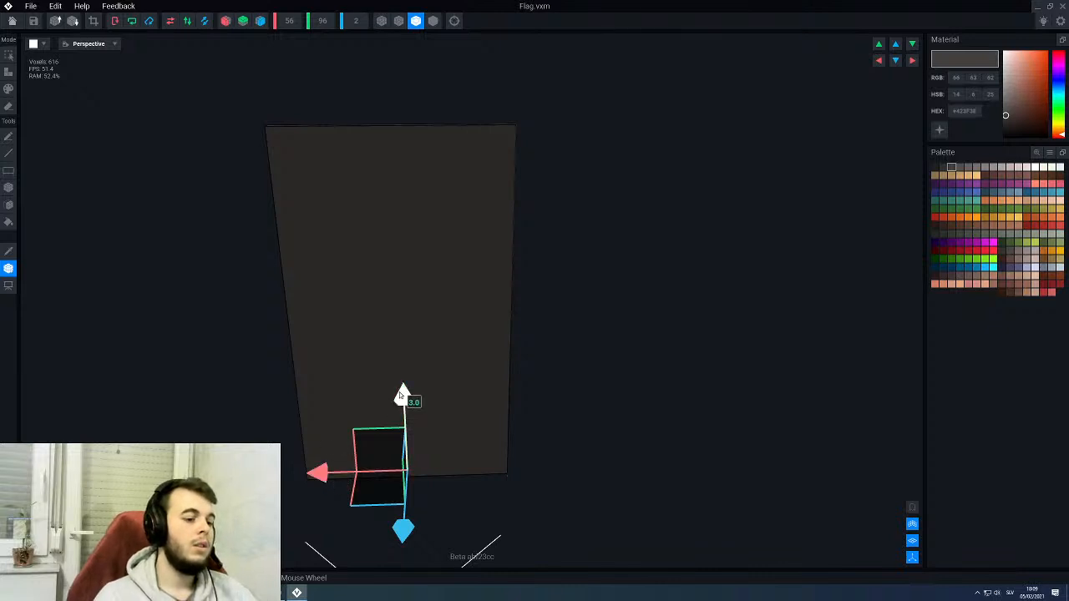
left_click_drag(399, 392, 391, 37)
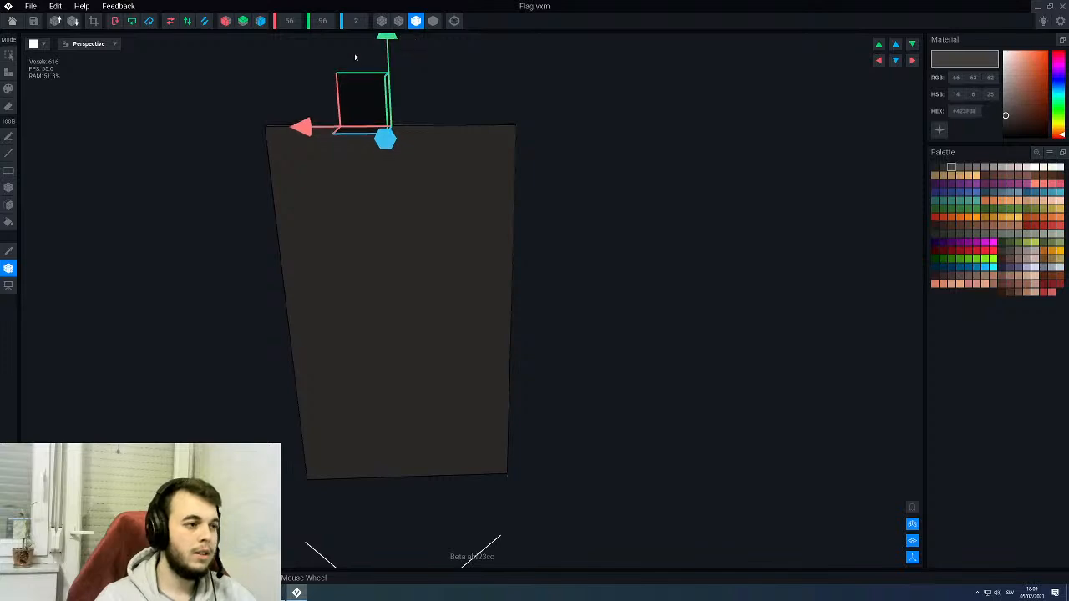
left_click(12, 20)
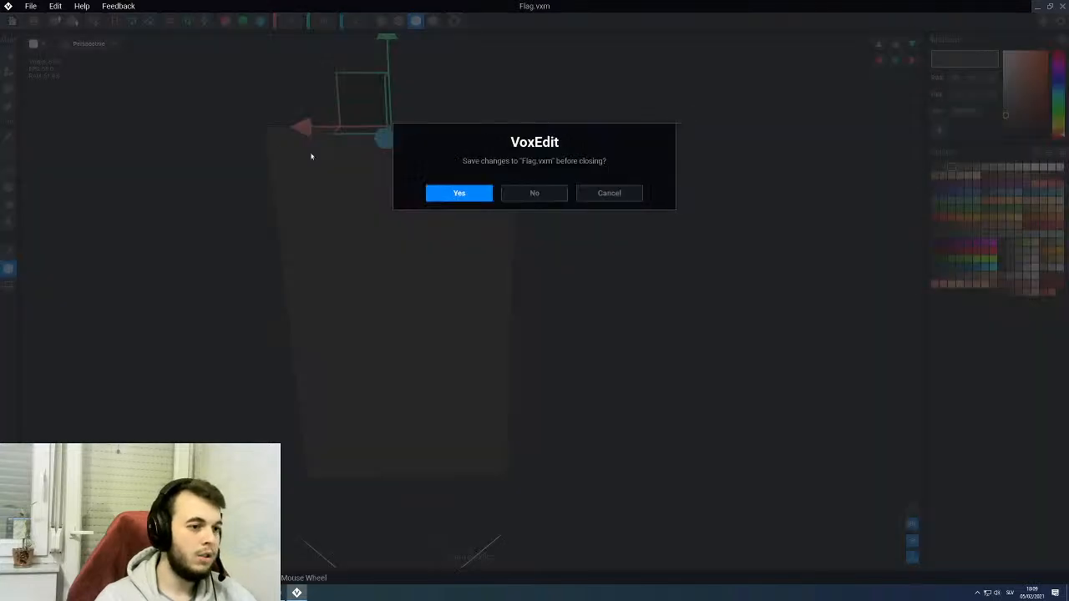
left_click(448, 194)
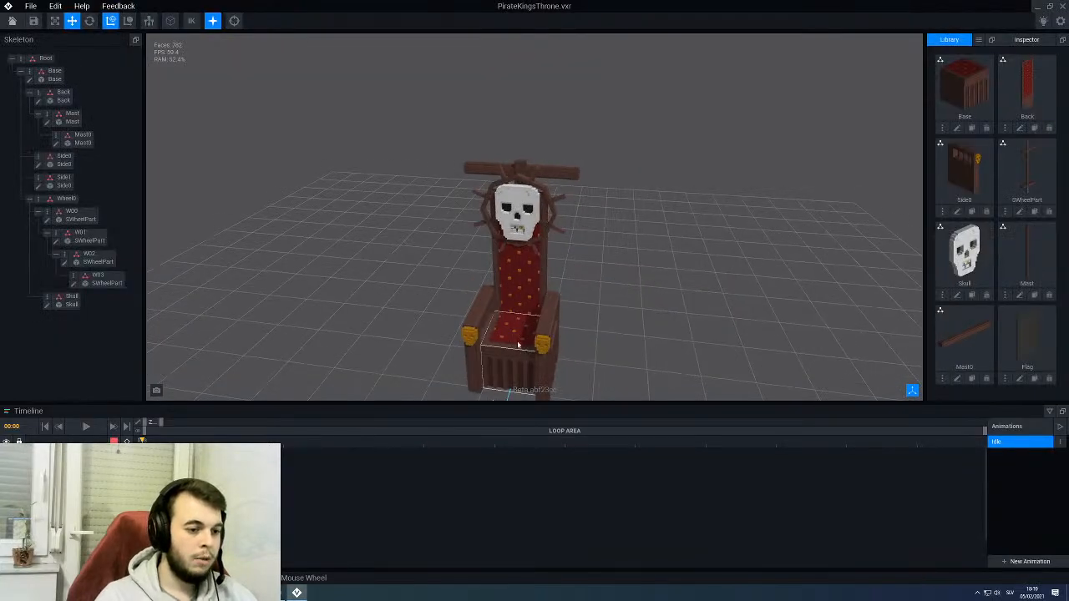
- Select the crossbeam Mast0 on the throne's mast and create a child node named Flag under it
middle_click_drag(521, 321, 510, 258)
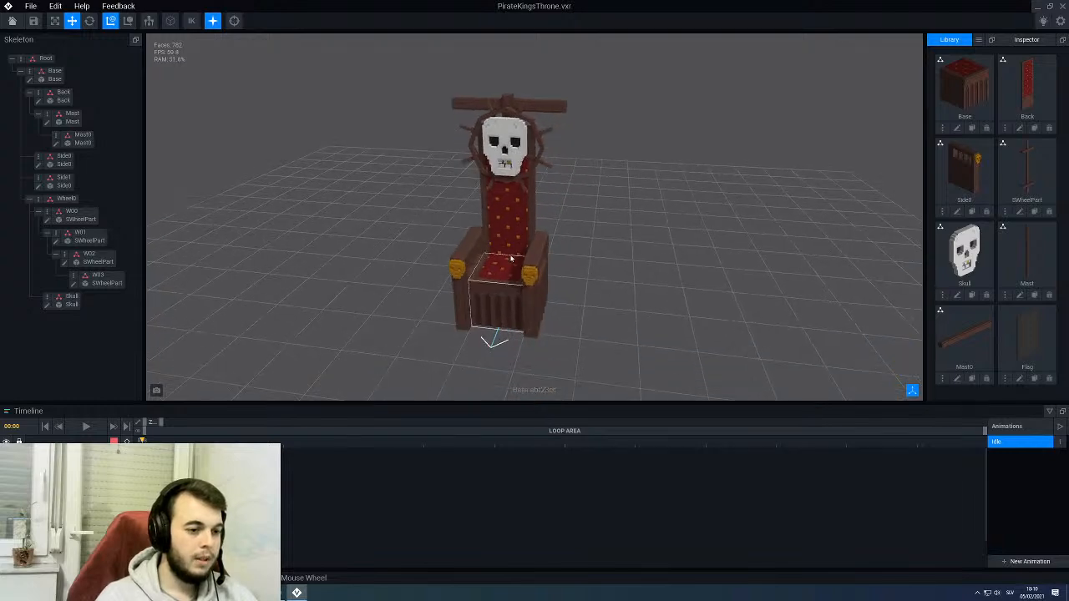
right_click_drag(510, 258, 468, 247)
scroll(528, 252, "up", 6)
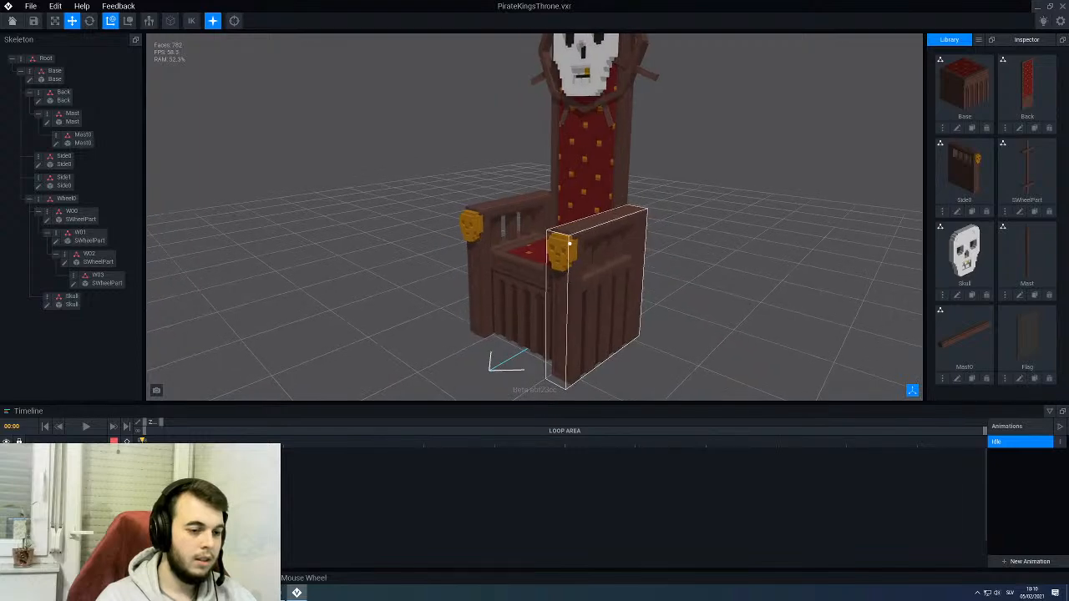
right_click_drag(569, 243, 458, 209)
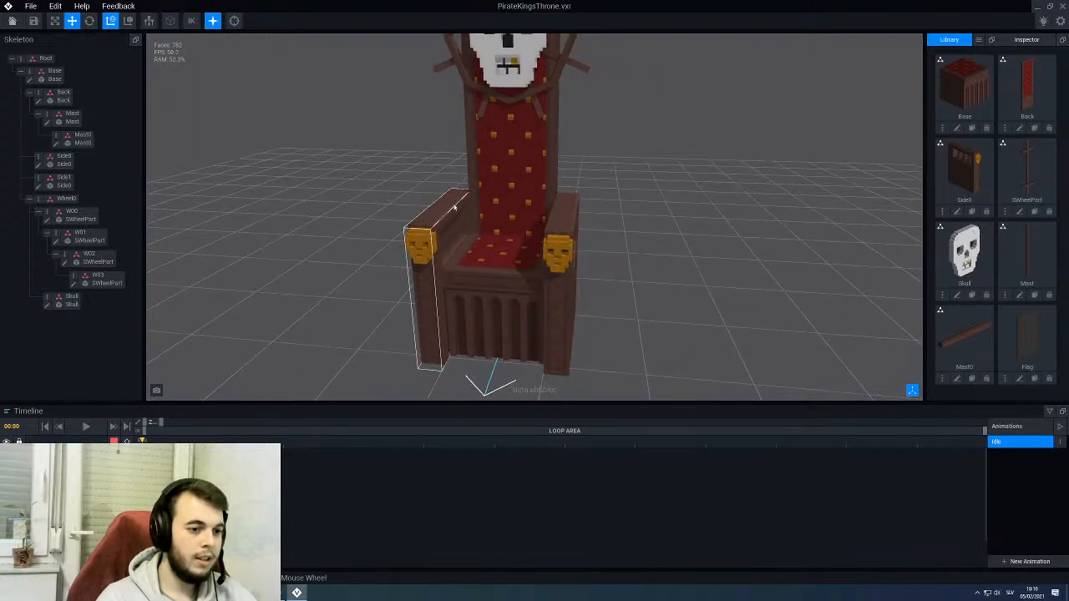
right_click_drag(519, 227, 547, 75)
left_click(547, 75)
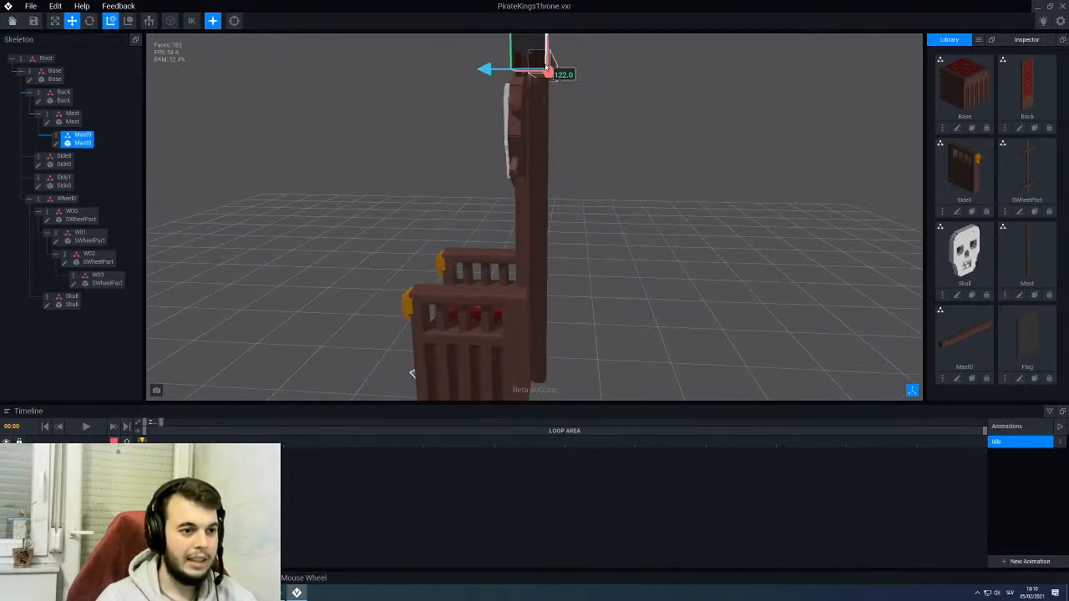
right_click(56, 136)
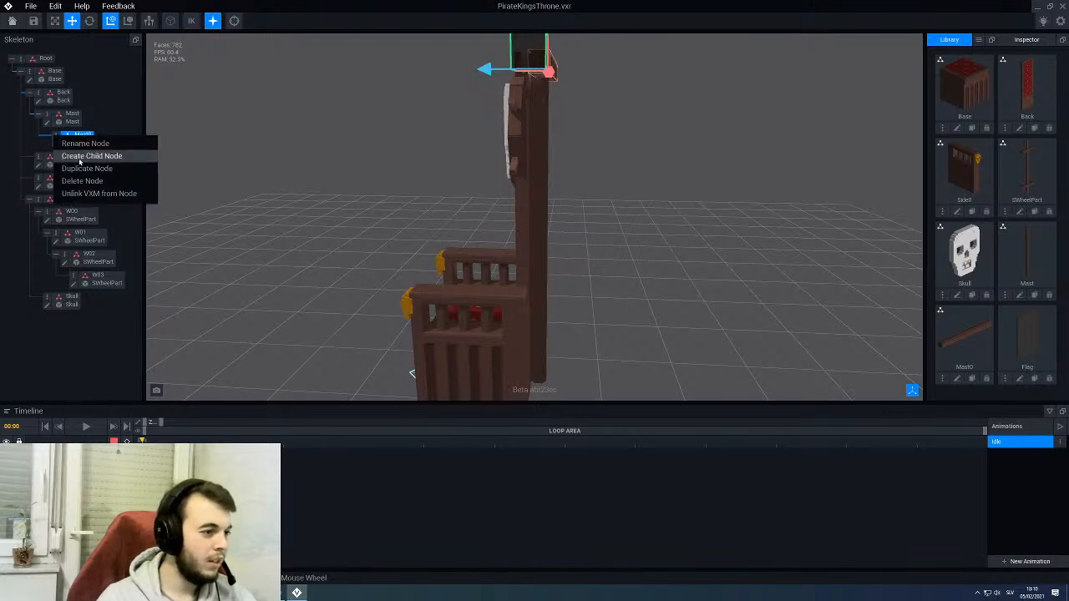
left_click(84, 156)
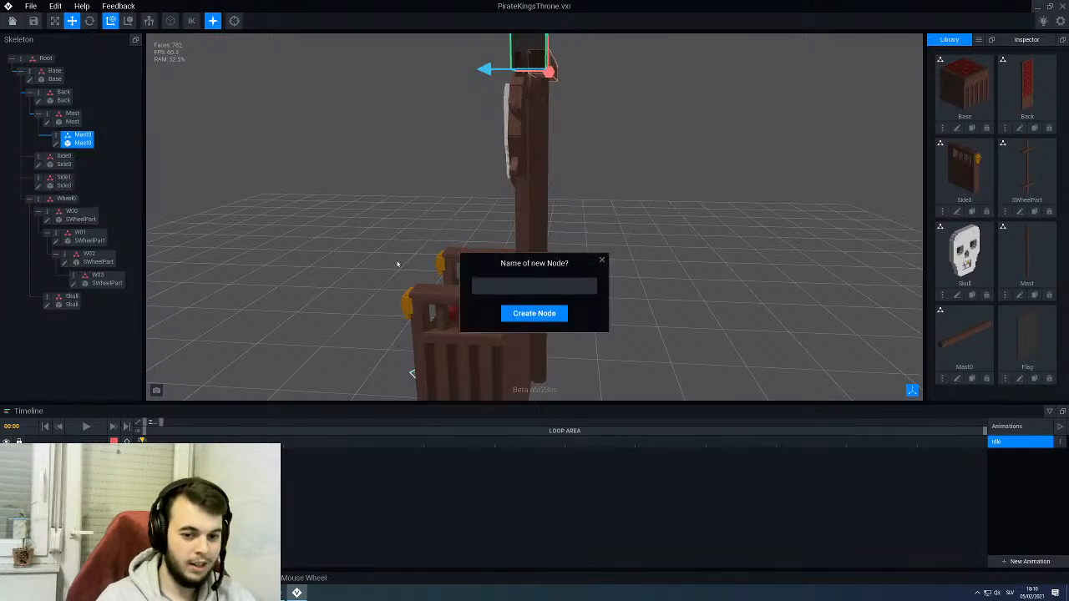
type("Flag")
key("Return")
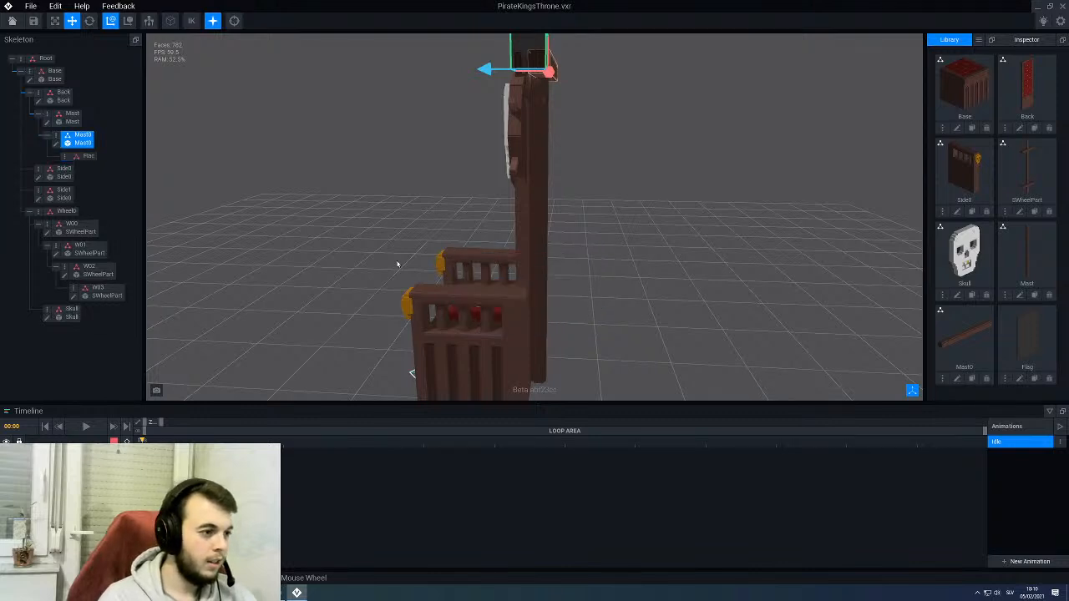
- Rename the child node under Mast0 as Flag and attach the Flag model from the library to it
right_click(61, 158)
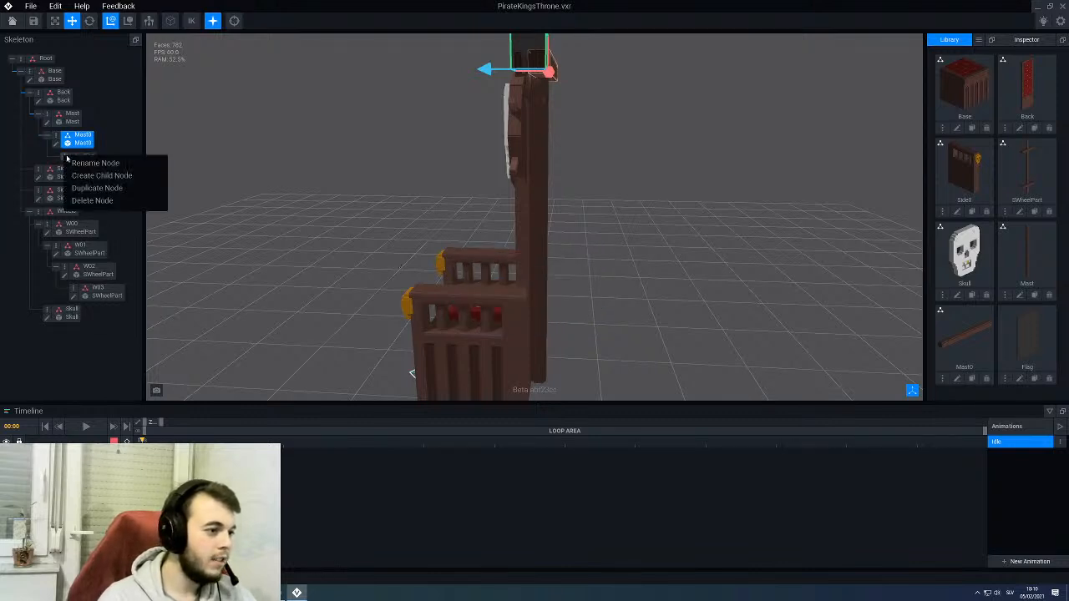
left_click(89, 167)
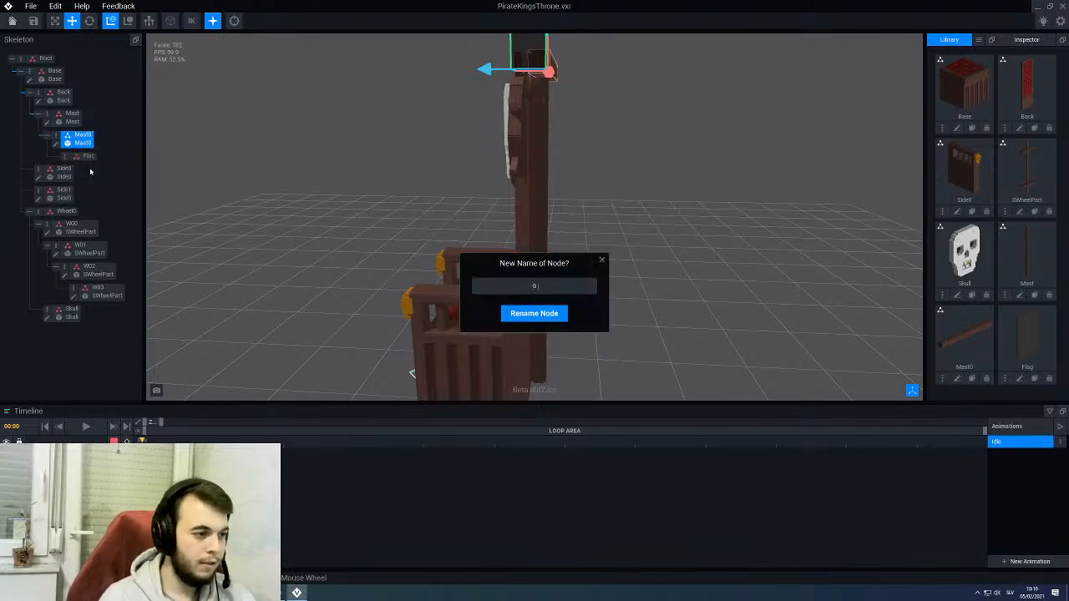
type("Flag")
key("Return")
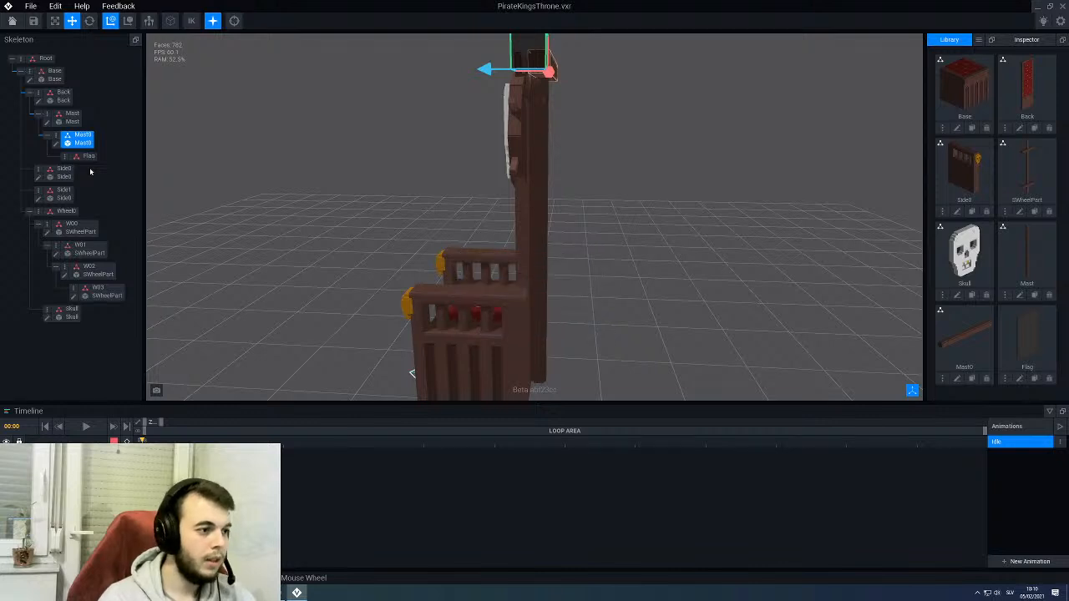
left_click_drag(1015, 346, 84, 158)
- Lower the flag 2 units so its top edge sits on the mast's crossbeam
scroll(431, 172, "down", 3)
right_click_drag(432, 173, 524, 243)
right_click_drag(455, 343, 526, 97)
scroll(516, 108, "up", 4)
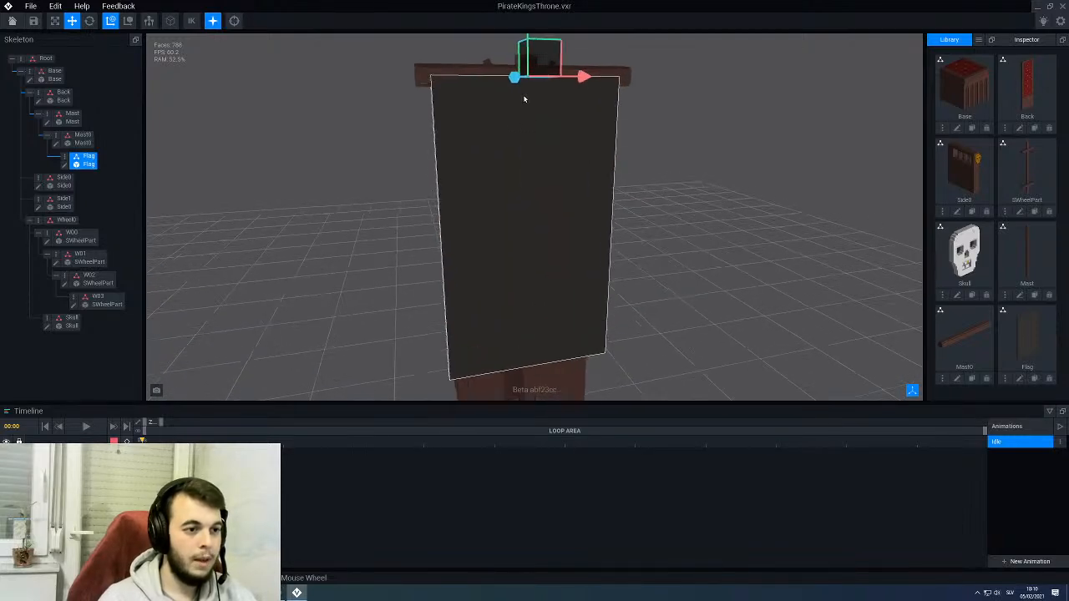
middle_click_drag(526, 97, 527, 109)
left_click_drag(515, 67, 515, 77)
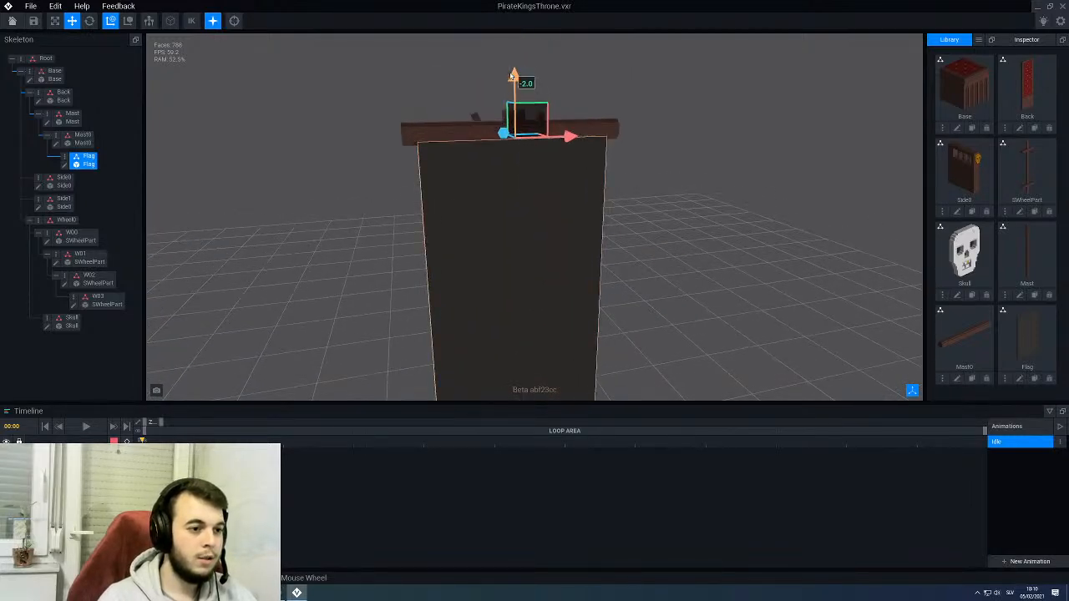
- Adjust the flag's depth so it hangs from the crossbeam behind the throne
right_click_drag(608, 102, 496, 107)
left_click_drag(462, 137, 462, 142)
left_click(443, 155)
right_click_drag(445, 157, 413, 148)
right_click_drag(516, 108, 478, 201)
left_click(516, 152)
right_click_drag(513, 160, 497, 123)
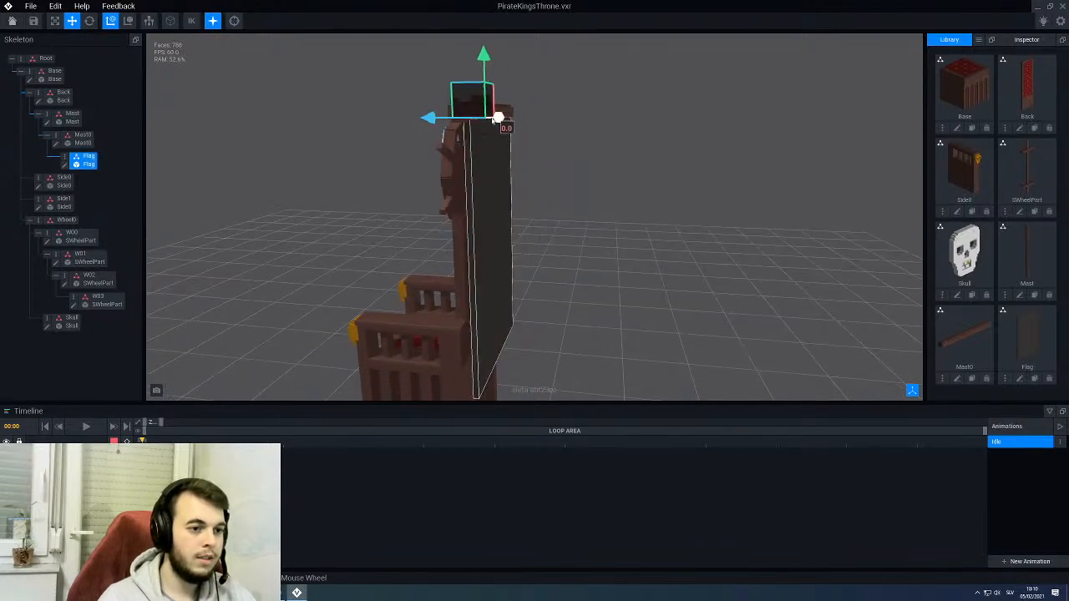
- Deselect the flag, inspect it on the throne, then open the Flag model for voxel editing and enable X-axis symmetry
left_click(373, 174)
scroll(373, 174, "down", 4)
right_click_drag(374, 174, 489, 175)
right_click_drag(516, 237, 432, 228)
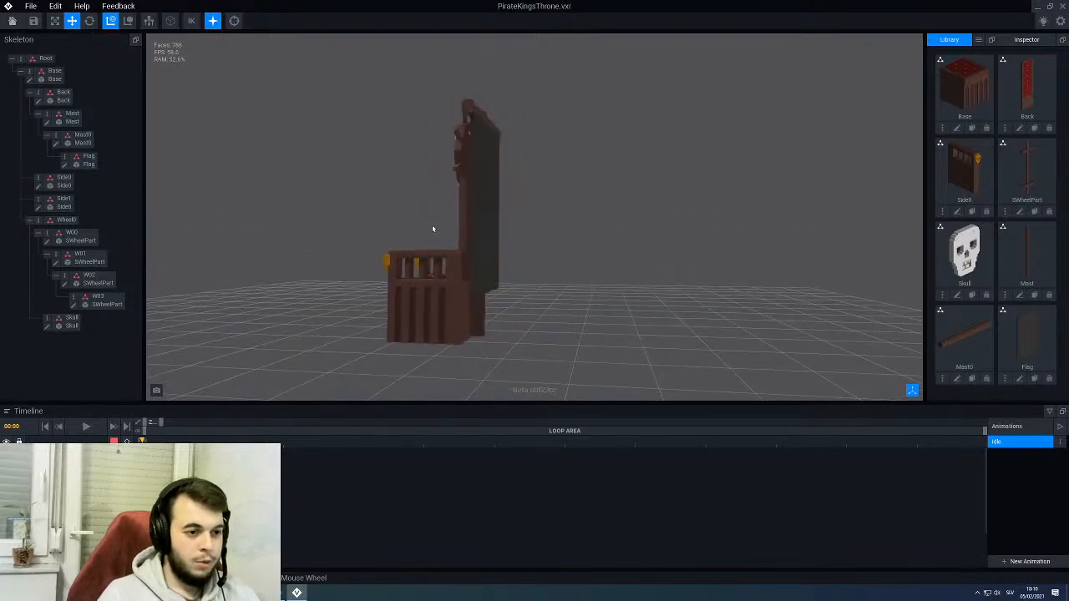
right_click_drag(495, 190, 475, 208)
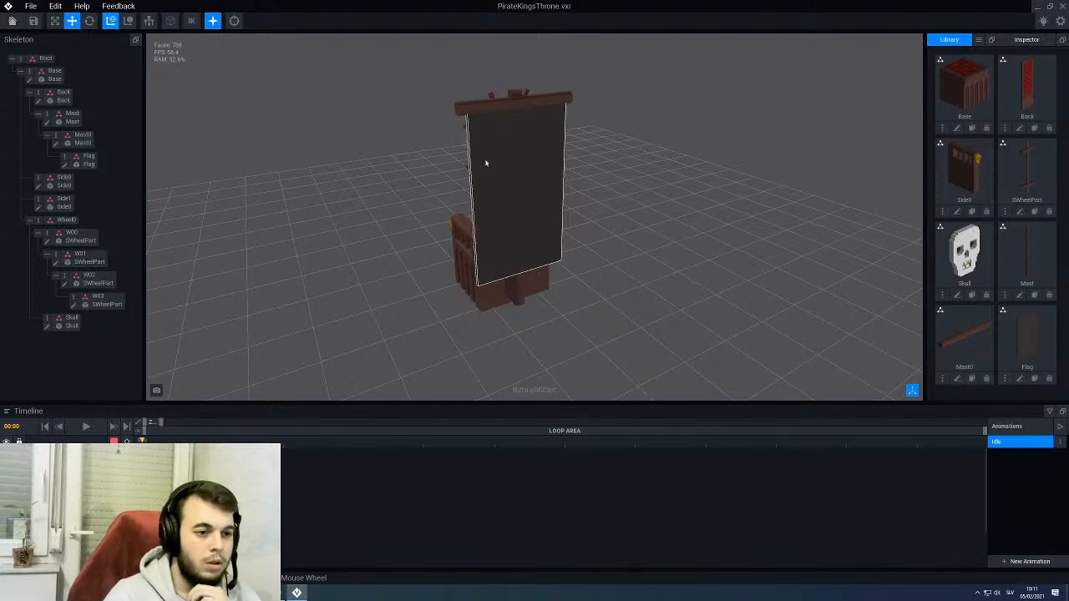
right_click_drag(485, 163, 723, 330)
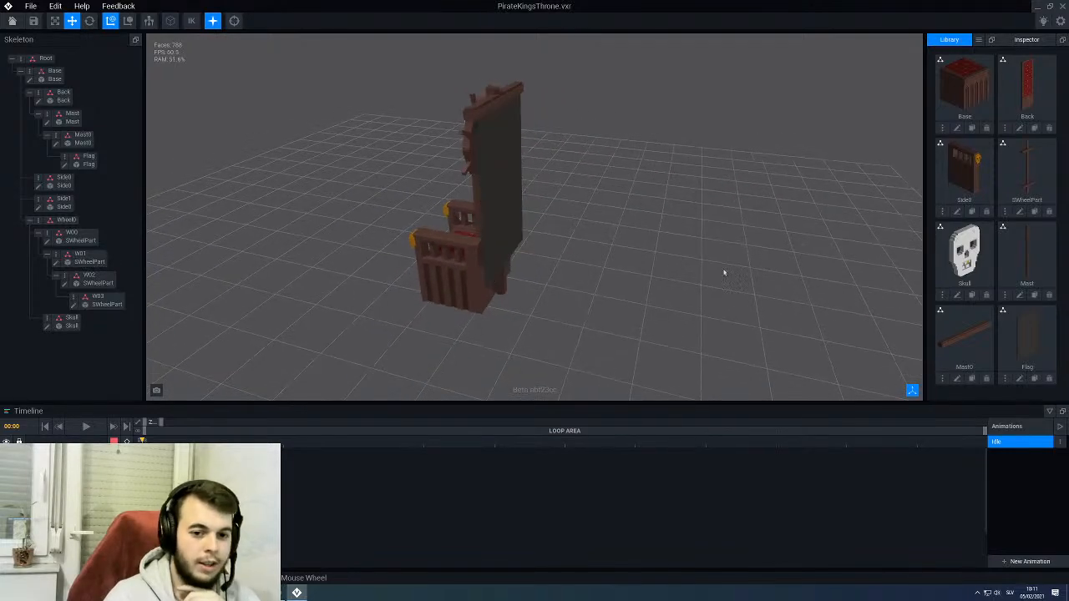
left_click(1020, 380)
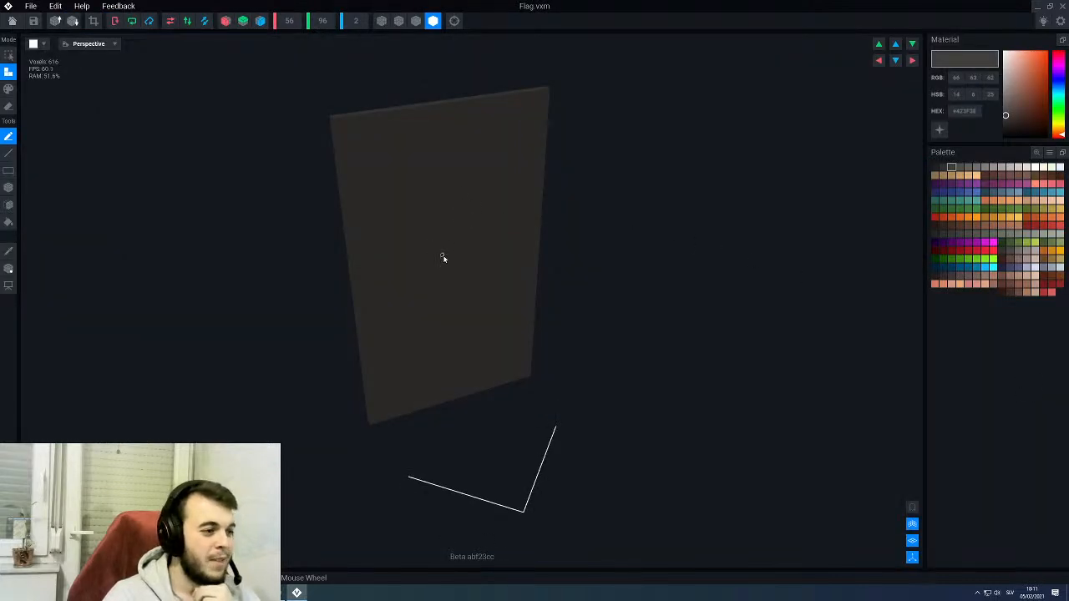
right_click_drag(475, 292, 425, 220)
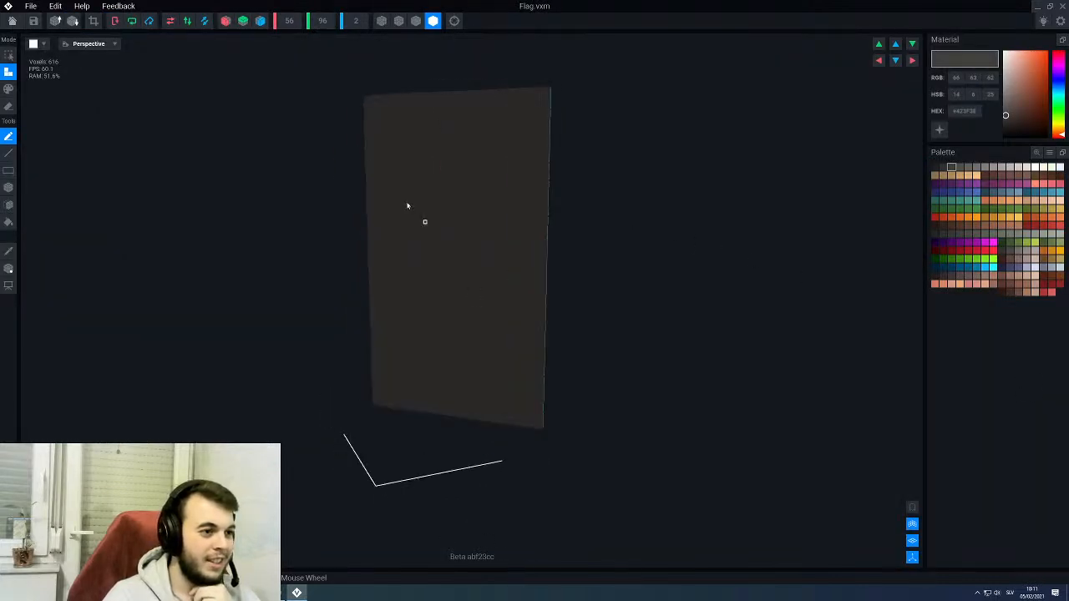
left_click(226, 20)
- Show voxel edge outlines and erase a small upright block at both bottom corners of the panel using the Box tool
scroll(429, 325, "up", 5)
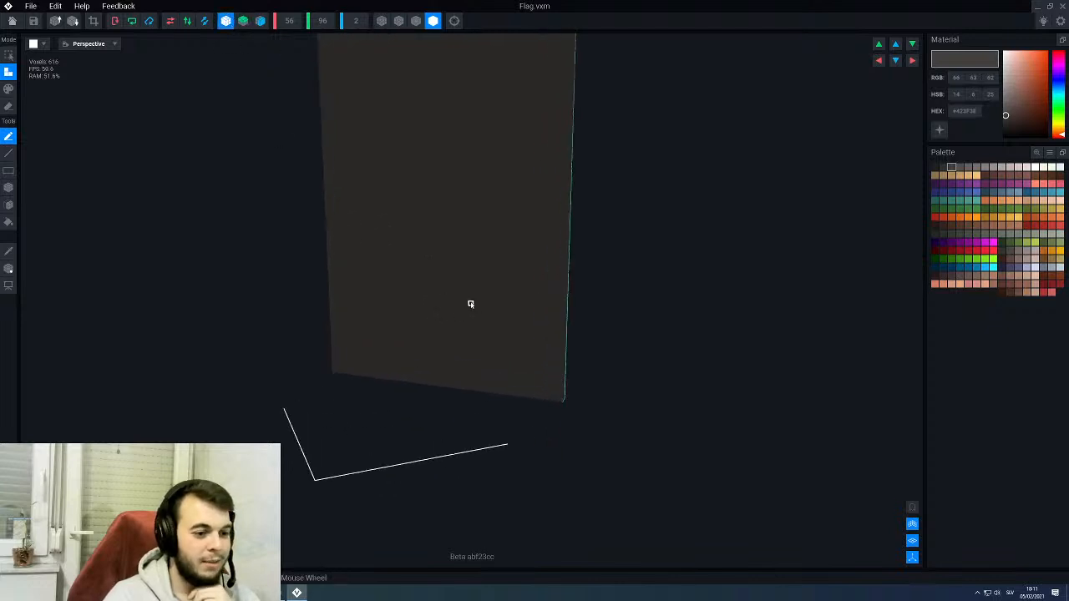
right_click_drag(508, 344, 528, 391)
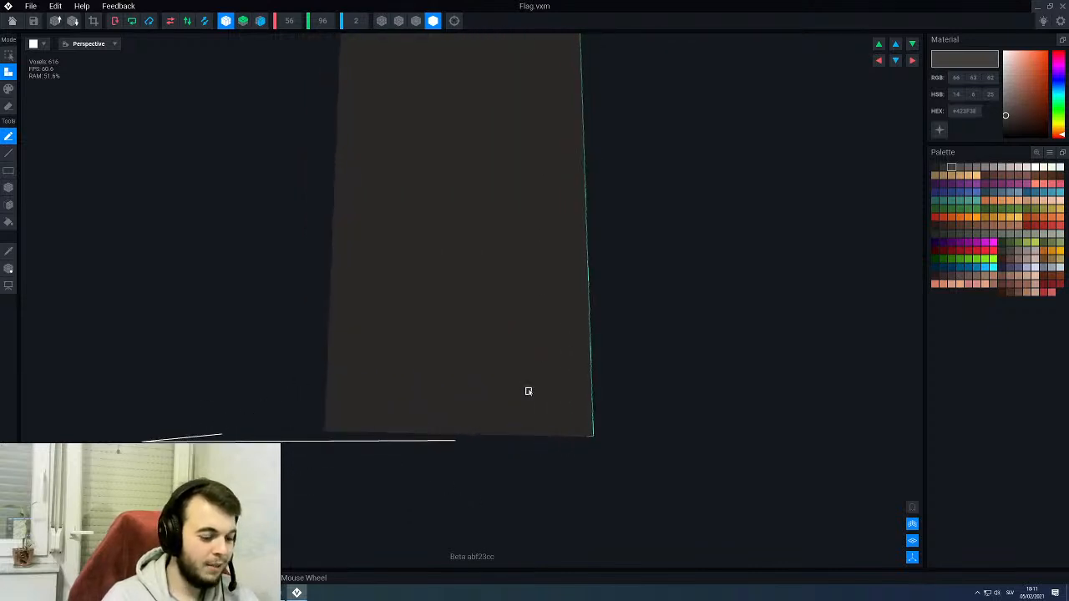
key("e")
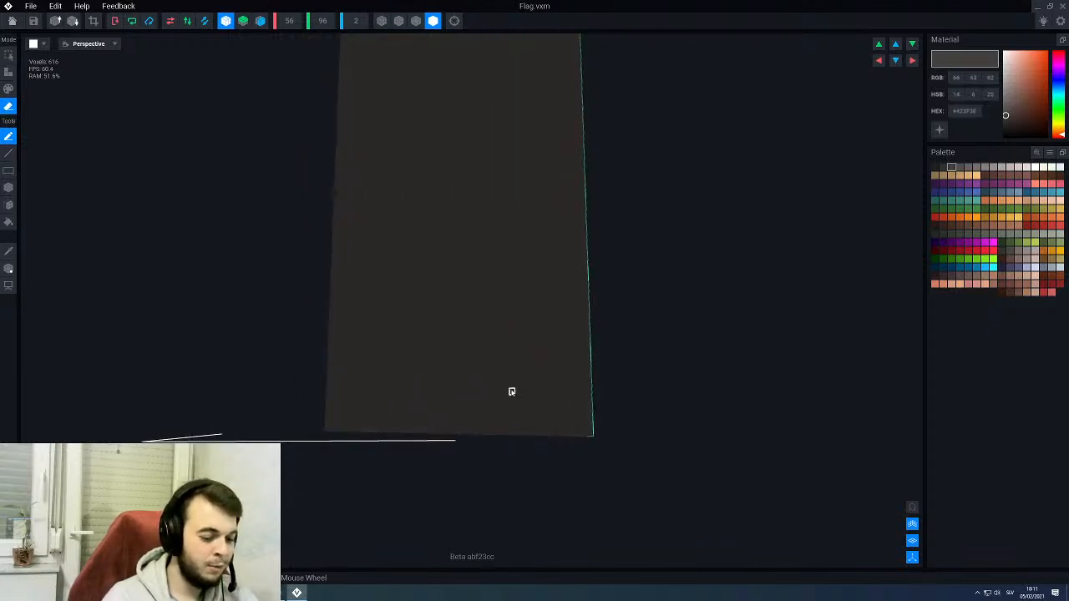
key("b")
mouse_move(518, 386)
right_mouse_down()
mouse_move(529, 434)
mouse_move(563, 436)
right_mouse_up()
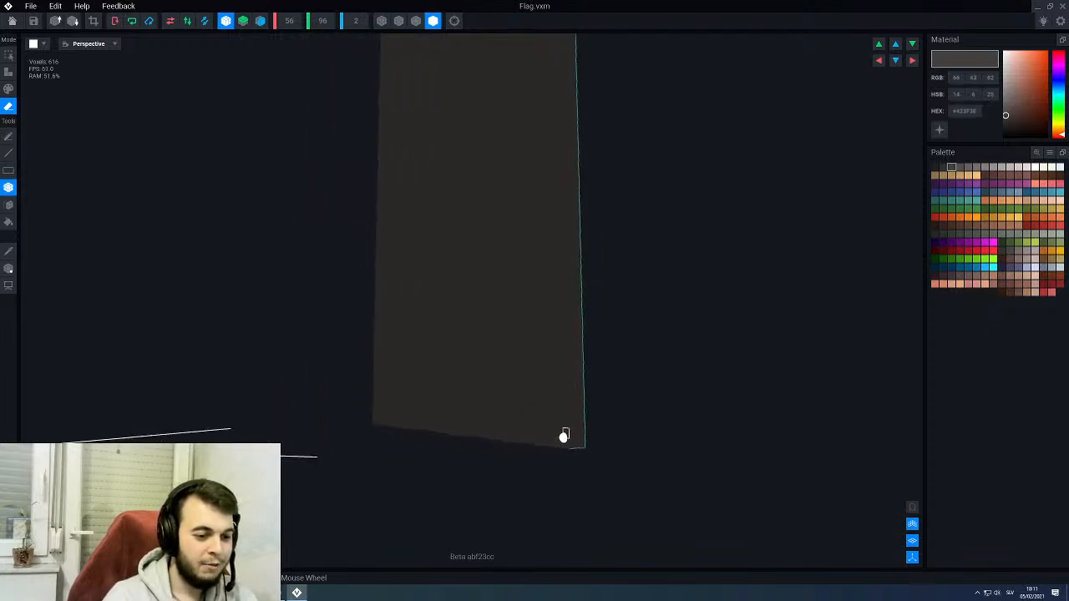
left_click(416, 21)
right_click_drag(483, 242, 535, 389)
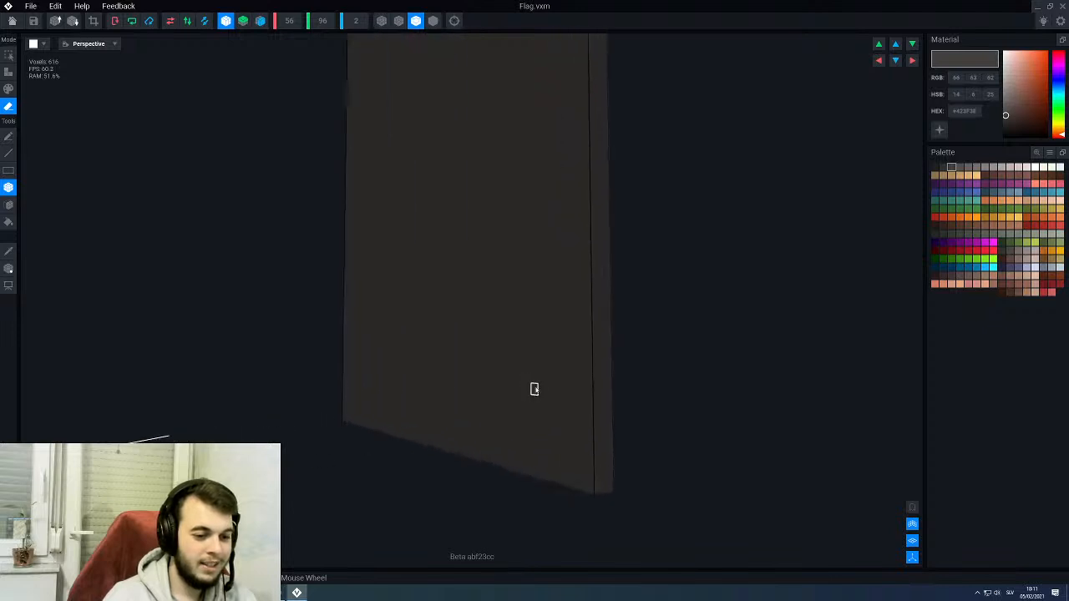
mouse_move(590, 487)
left_mouse_down()
mouse_move(597, 410)
mouse_move(589, 462)
mouse_move(612, 445)
mouse_move(612, 424)
left_mouse_up()
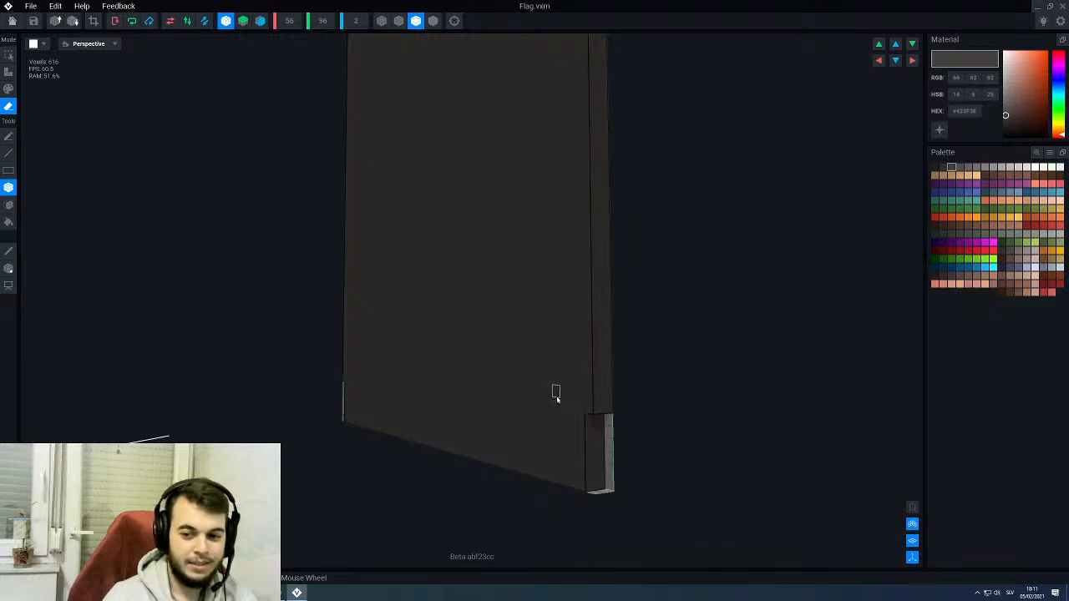
- Erase a mirrored strip along the panel's bottom edge from near the centre out to the corners, leaving a narrow centre tab
scroll(558, 393, "down", 1)
right_click_drag(565, 394, 565, 393)
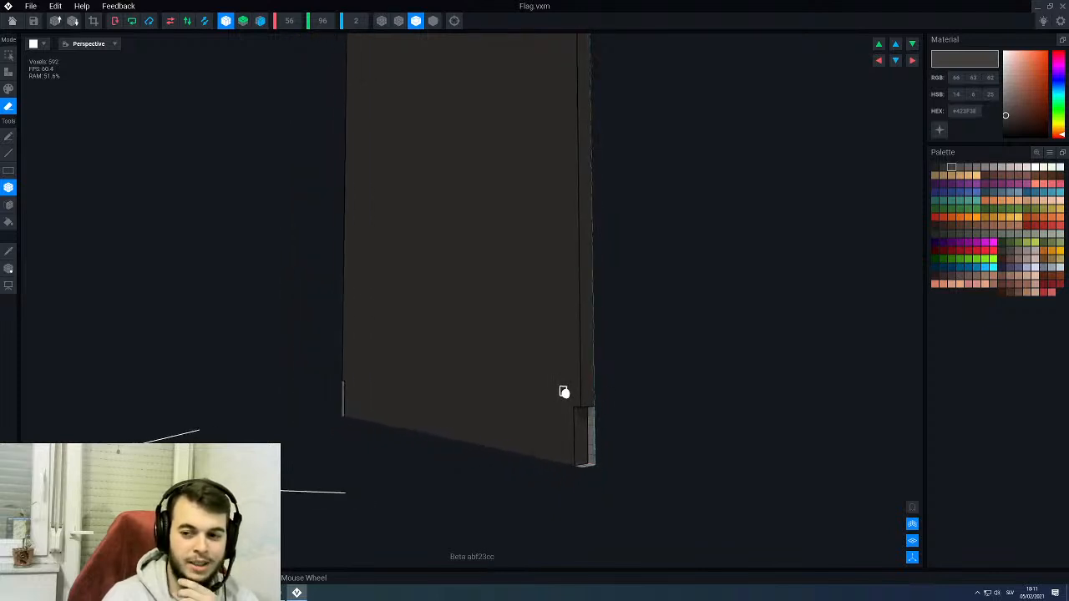
right_click_drag(564, 392, 565, 392)
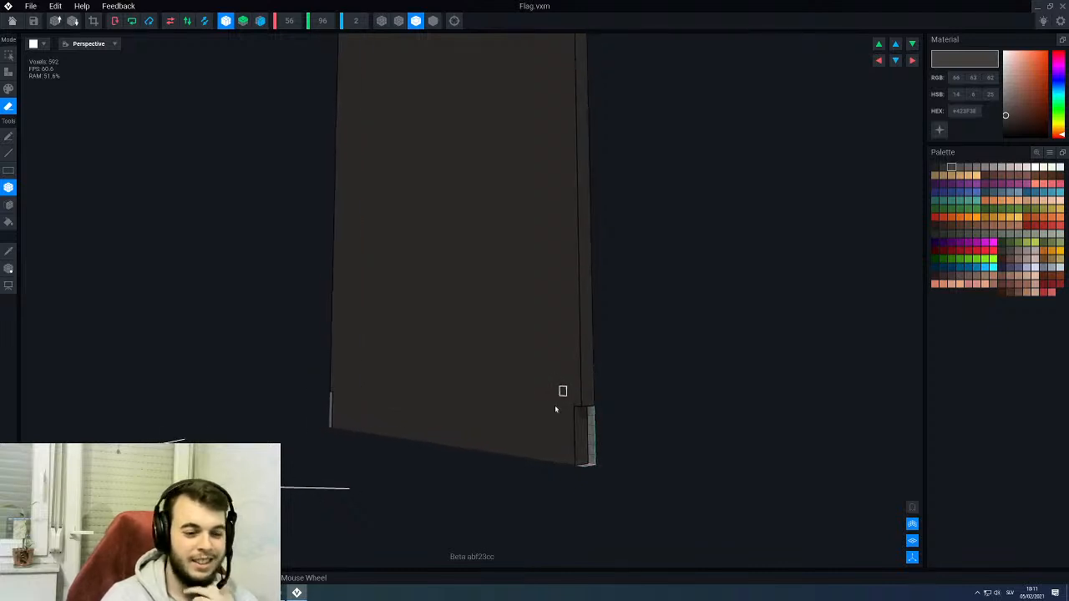
scroll(555, 409, "up", 2)
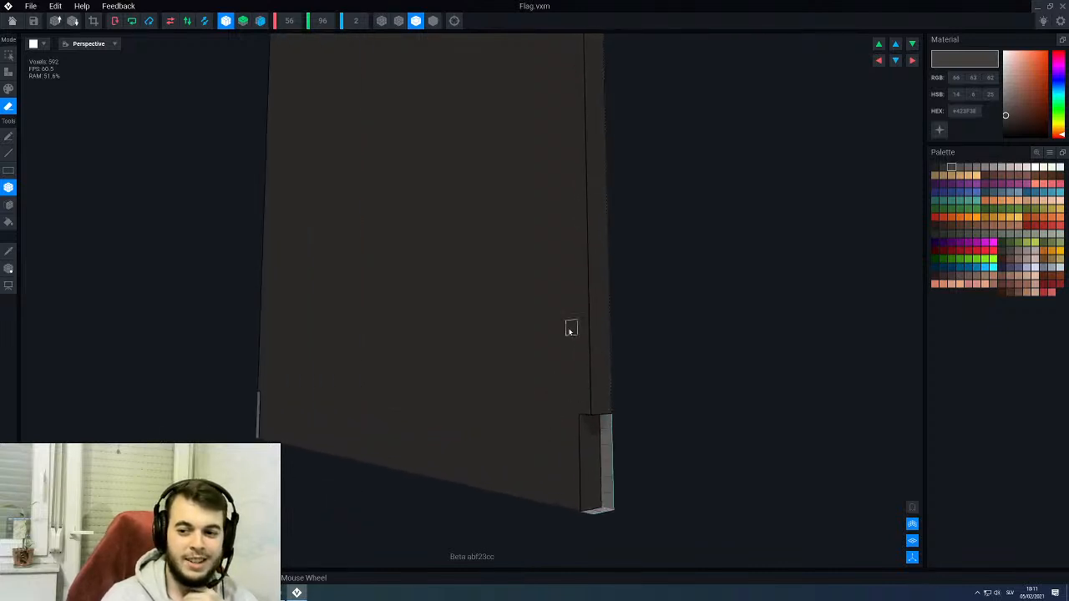
mouse_move(571, 329)
right_mouse_down()
mouse_move(551, 326)
mouse_move(572, 327)
right_mouse_up()
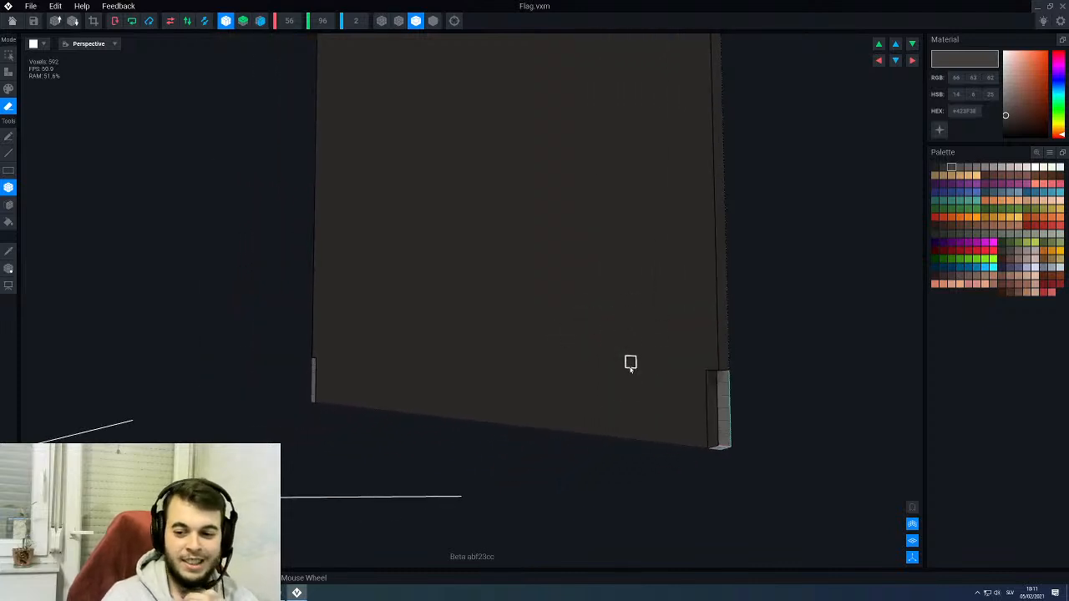
right_click_drag(599, 328, 599, 327)
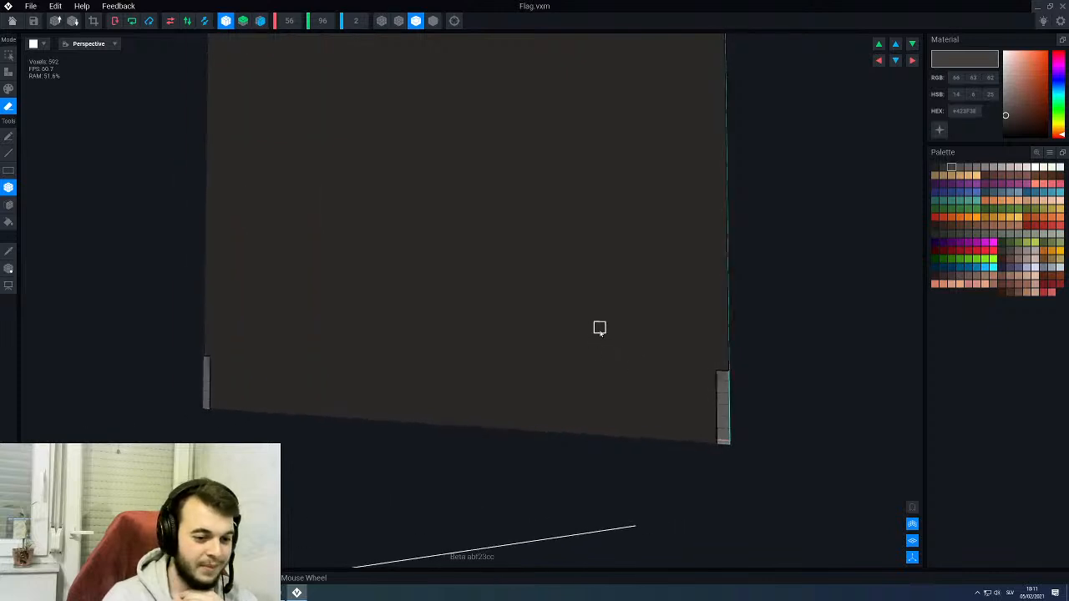
left_click_drag(673, 435, 632, 396)
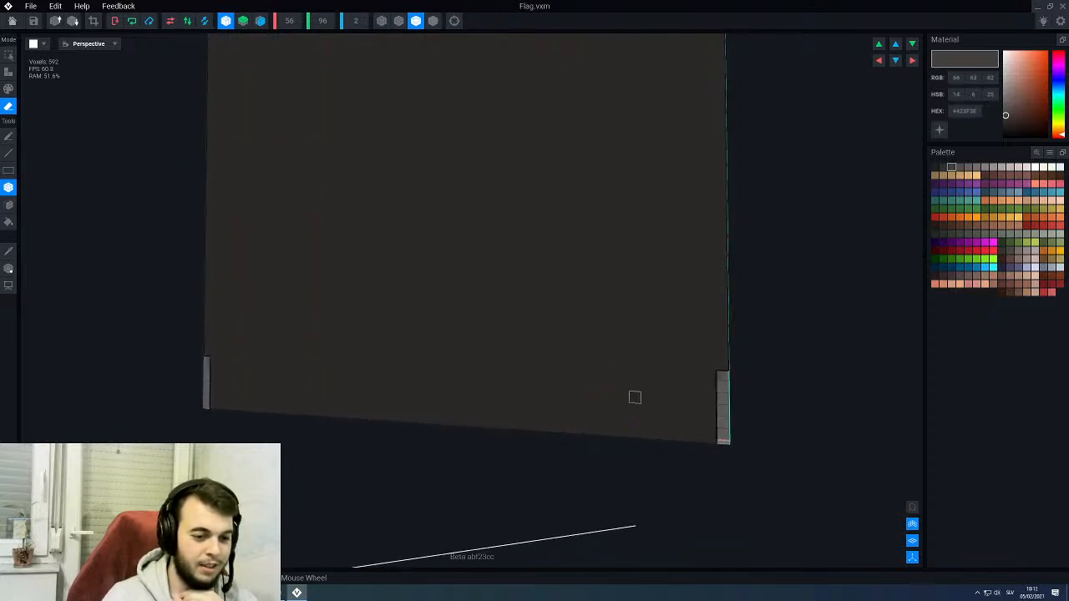
right_click_drag(633, 396, 599, 375)
right_click_drag(584, 314, 542, 397)
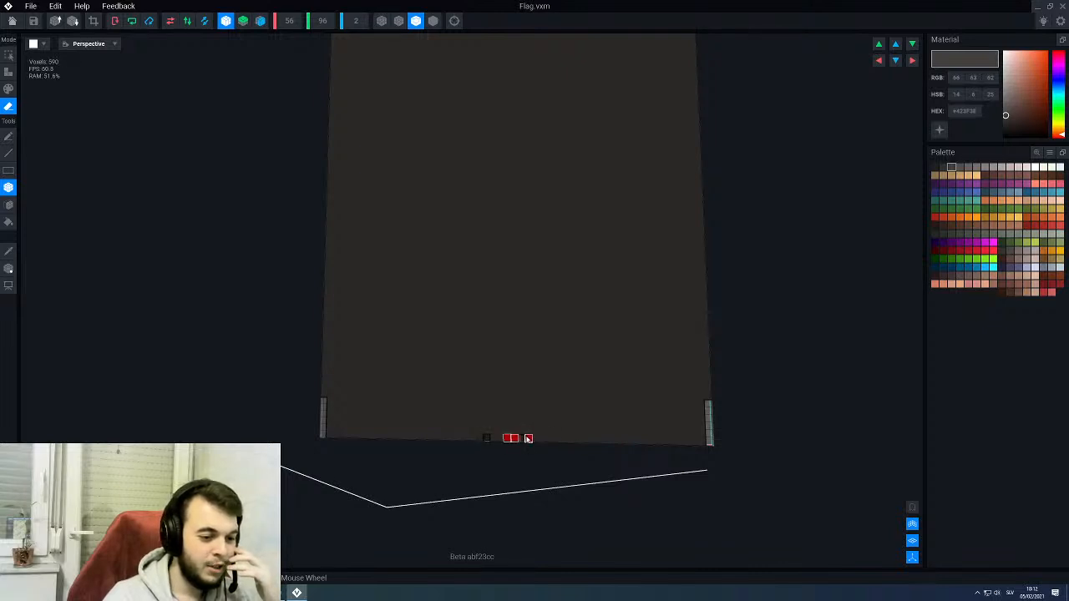
scroll(528, 439, "up", 2)
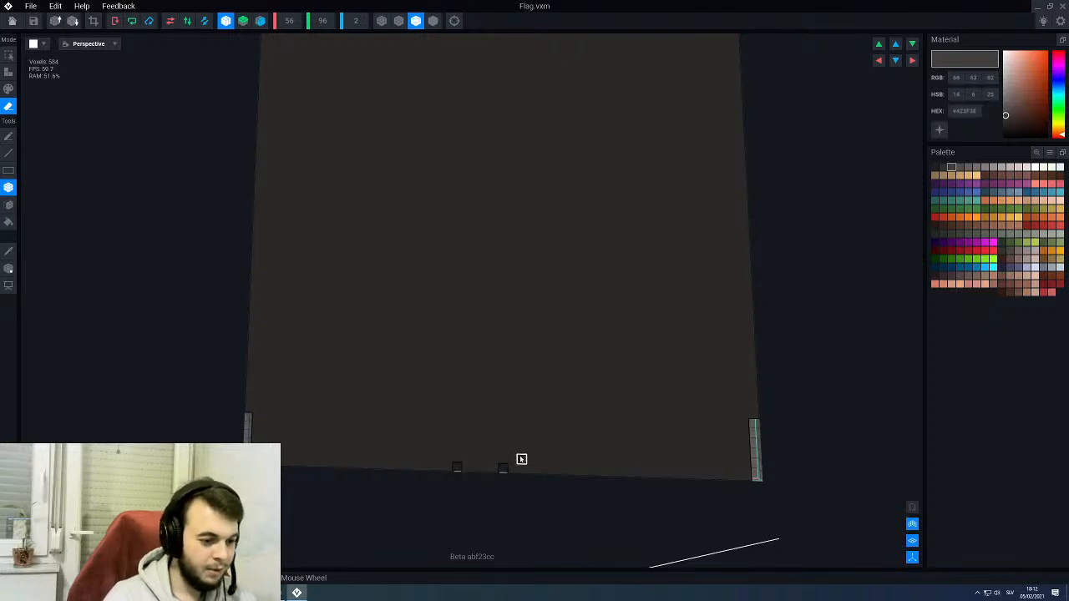
mouse_move(512, 470)
left_mouse_down()
mouse_move(729, 476)
mouse_move(741, 467)
left_mouse_up()
right_click_drag(629, 465, 596, 472)
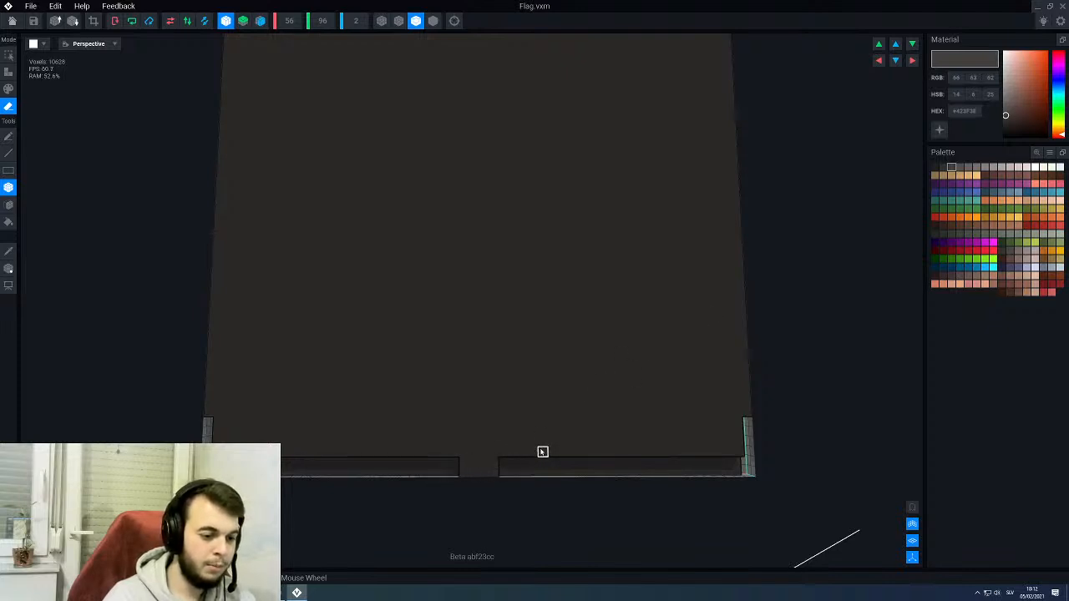
- Erase a second mirrored strip above the first and trim both tiers inward to form a narrower stepped centre tab
mouse_move(542, 452)
left_mouse_down()
mouse_move(649, 437)
mouse_move(738, 442)
left_mouse_up()
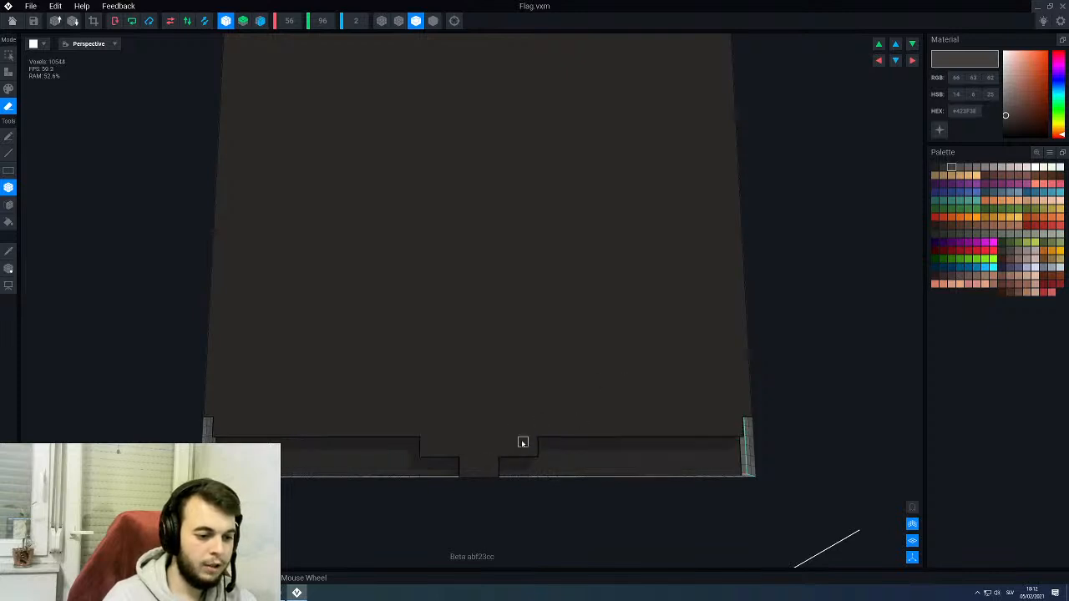
left_click(496, 462)
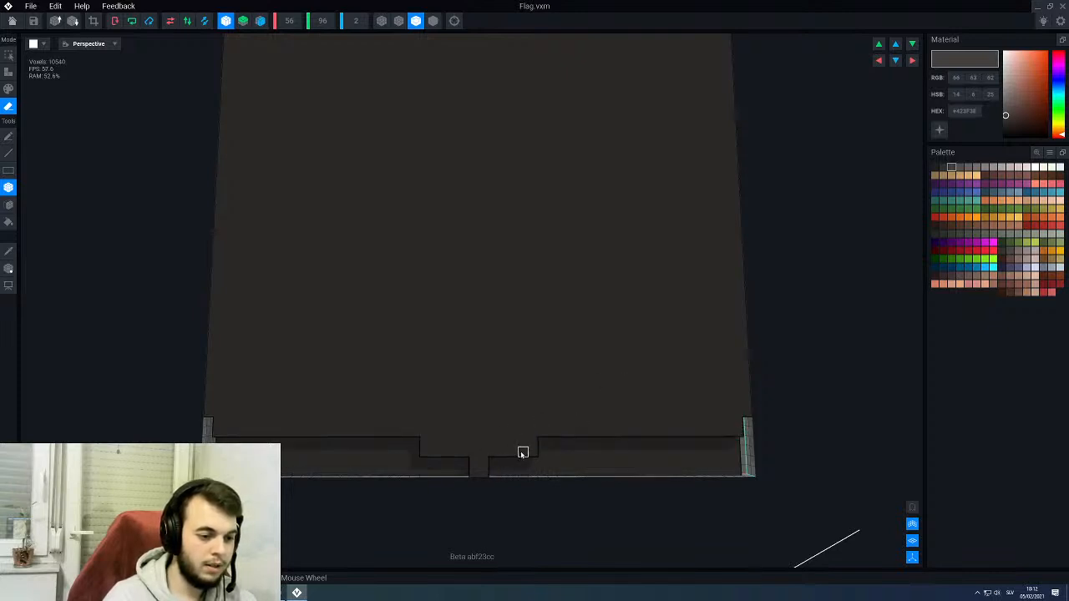
left_click_drag(513, 453, 535, 444)
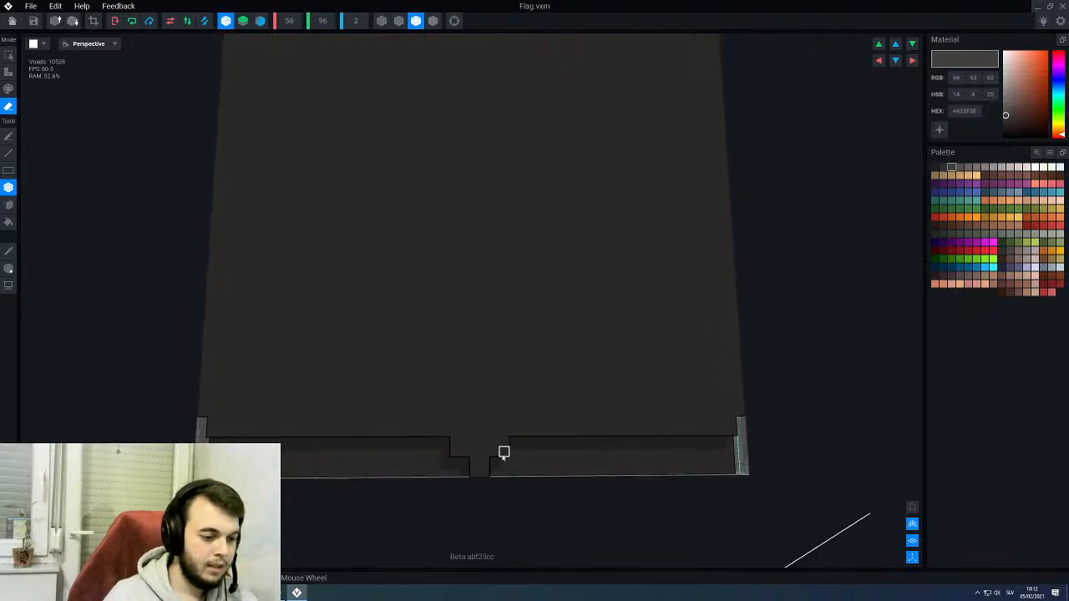
scroll(504, 432, "down", 2)
scroll(521, 446, "up", 2)
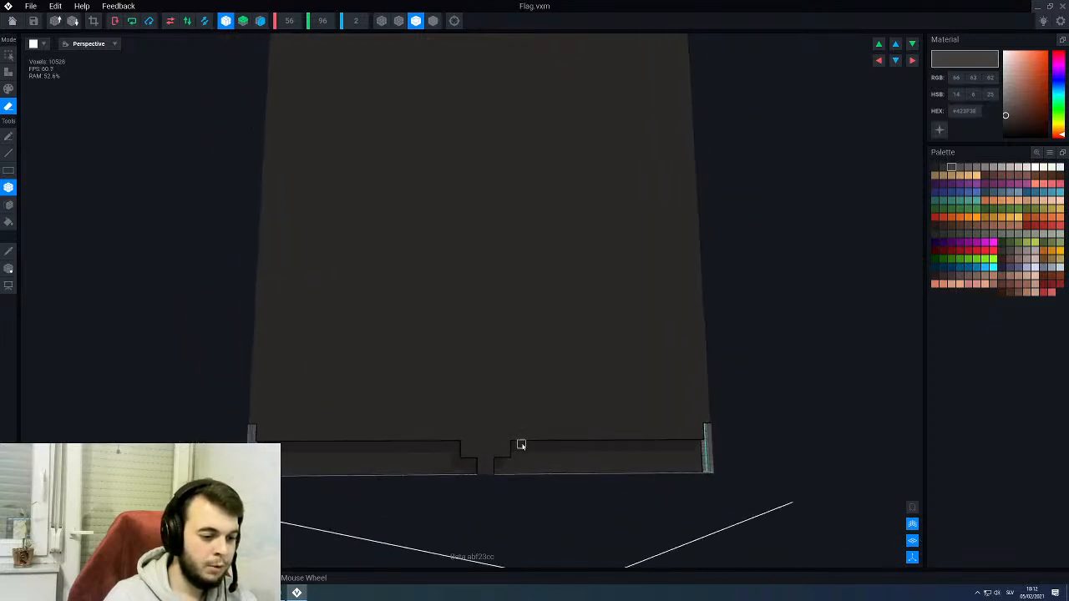
- Save the Flag model and return to the throne rig, then reopen the model from the Flag node for editing its bottom edge
left_click(13, 21)
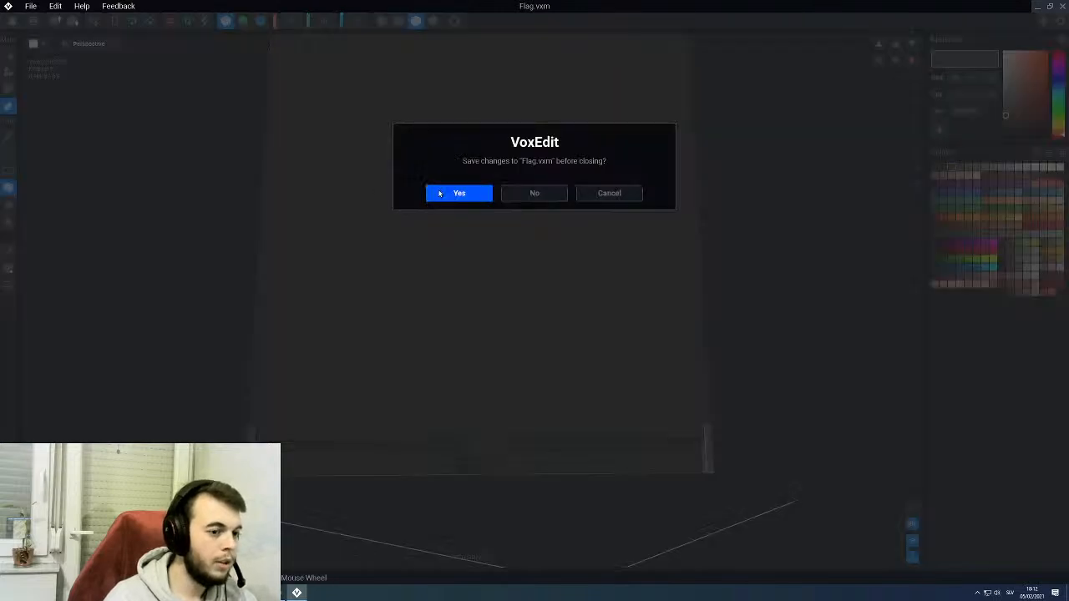
left_click(440, 193)
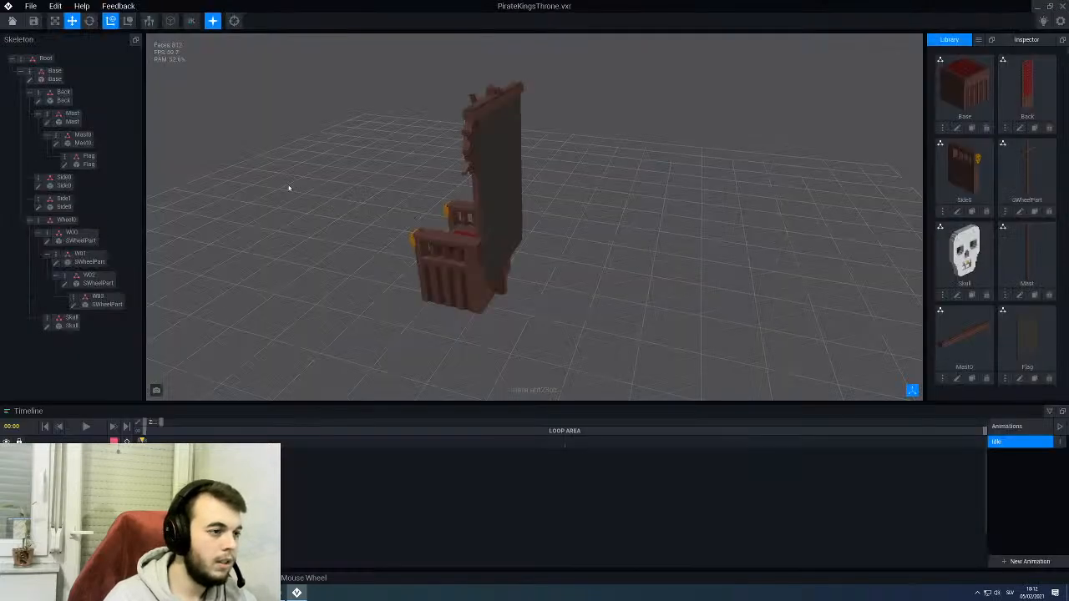
left_click(510, 228)
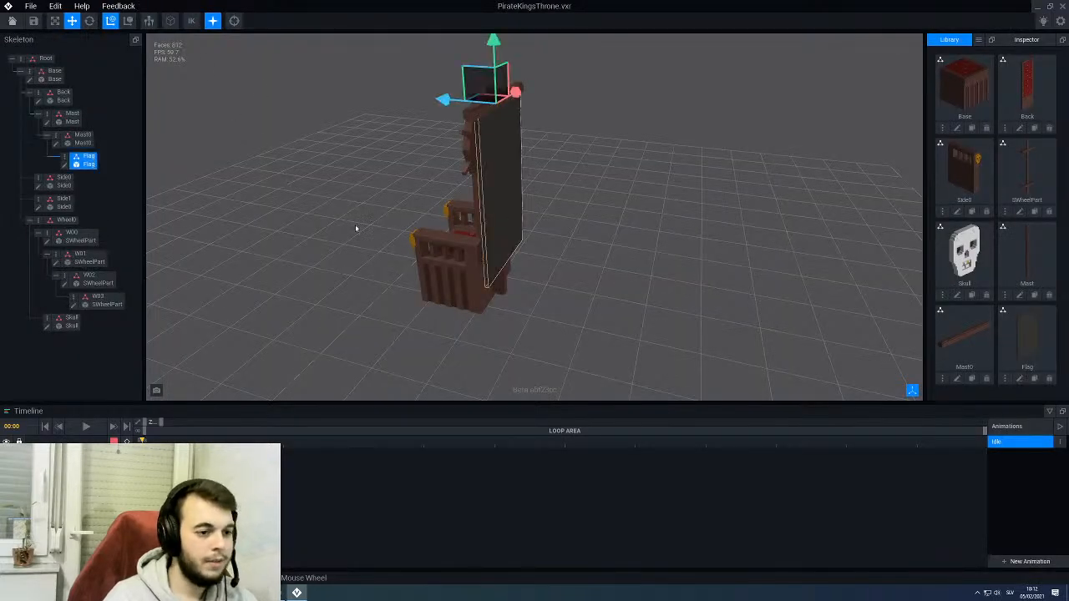
left_click(67, 164)
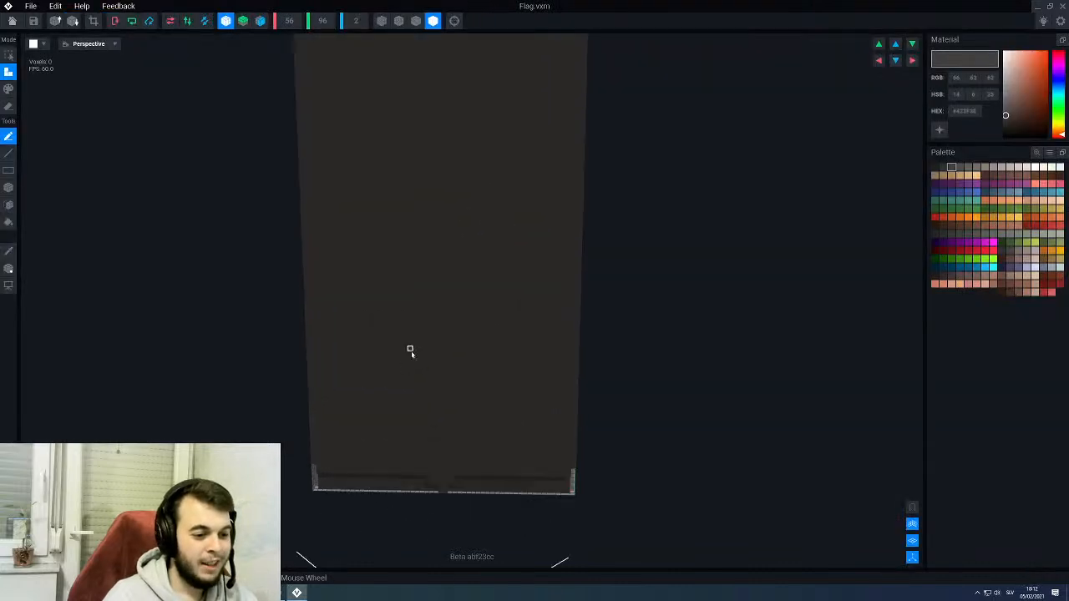
middle_click_drag(436, 405, 440, 376)
scroll(441, 376, "up", 3)
scroll(415, 426, "up", 2)
right_click_drag(415, 428, 408, 445)
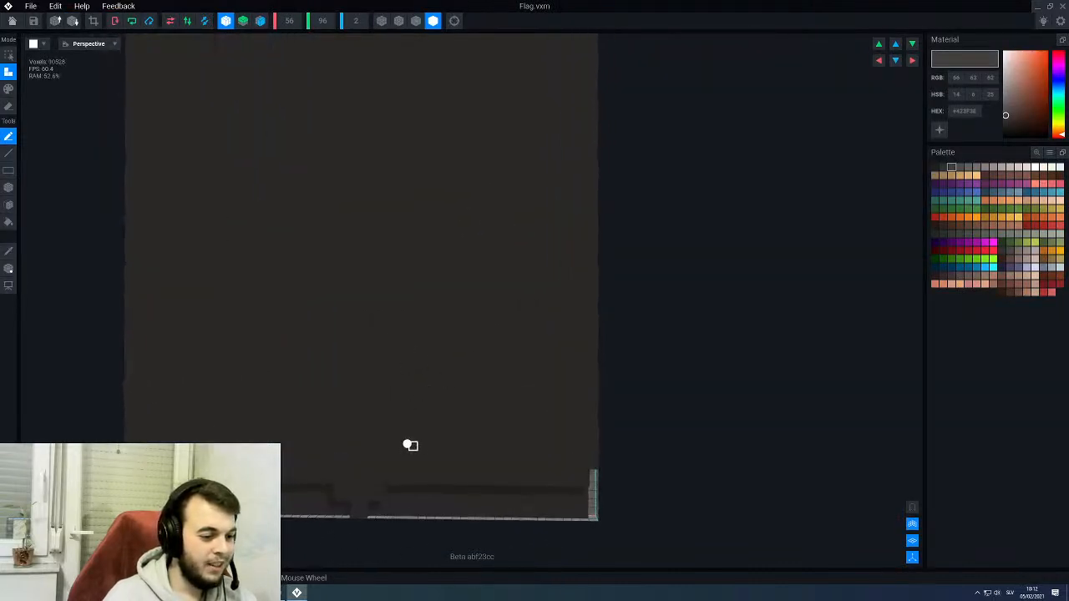
- Show voxel edges and erase mirrored horizontal strips above the stepped tab with the Box tool, starting each strip one step farther from the centre
left_click(416, 20)
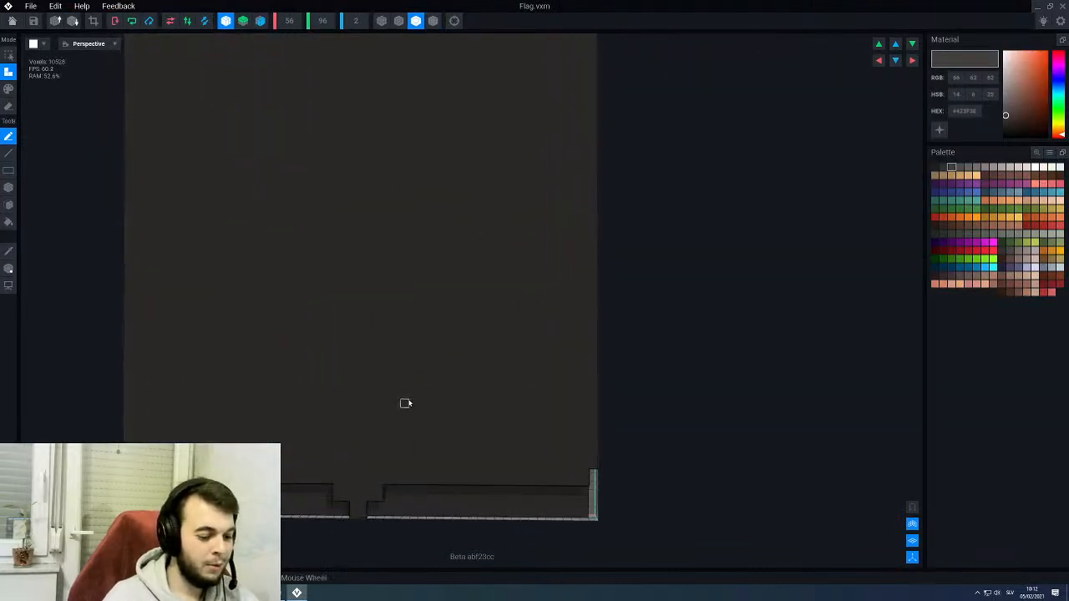
key("e")
key("b")
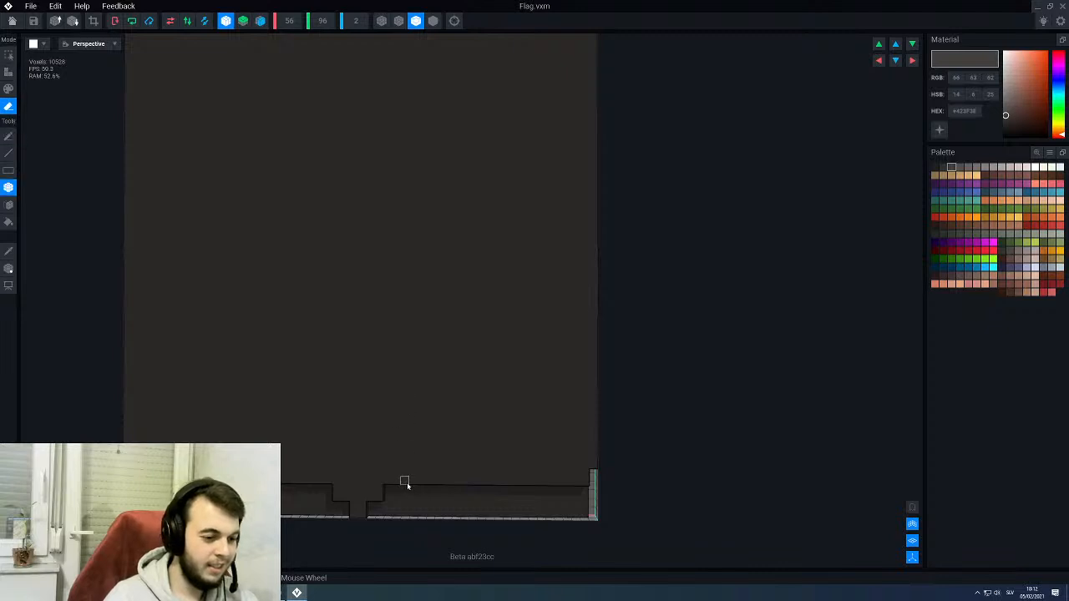
left_click_drag(407, 484, 584, 478)
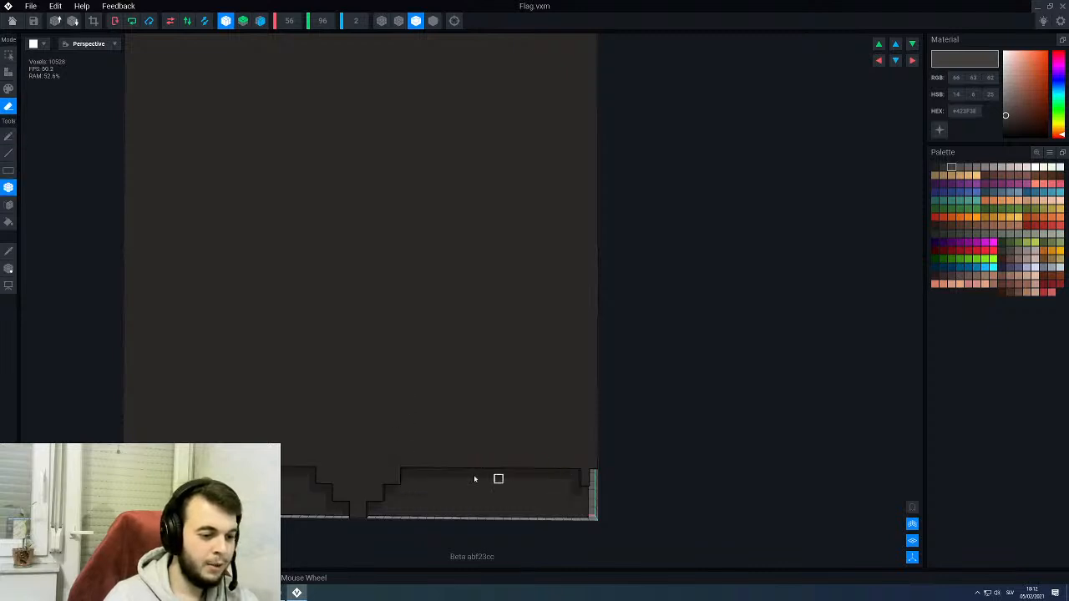
right_click_drag(447, 456, 452, 459)
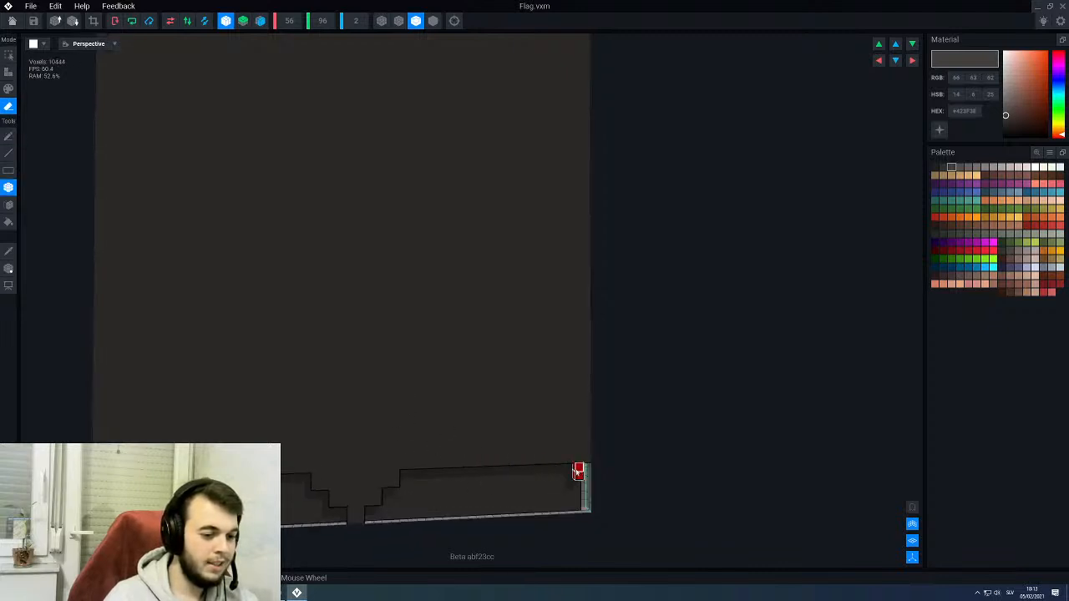
left_click_drag(420, 462, 588, 456)
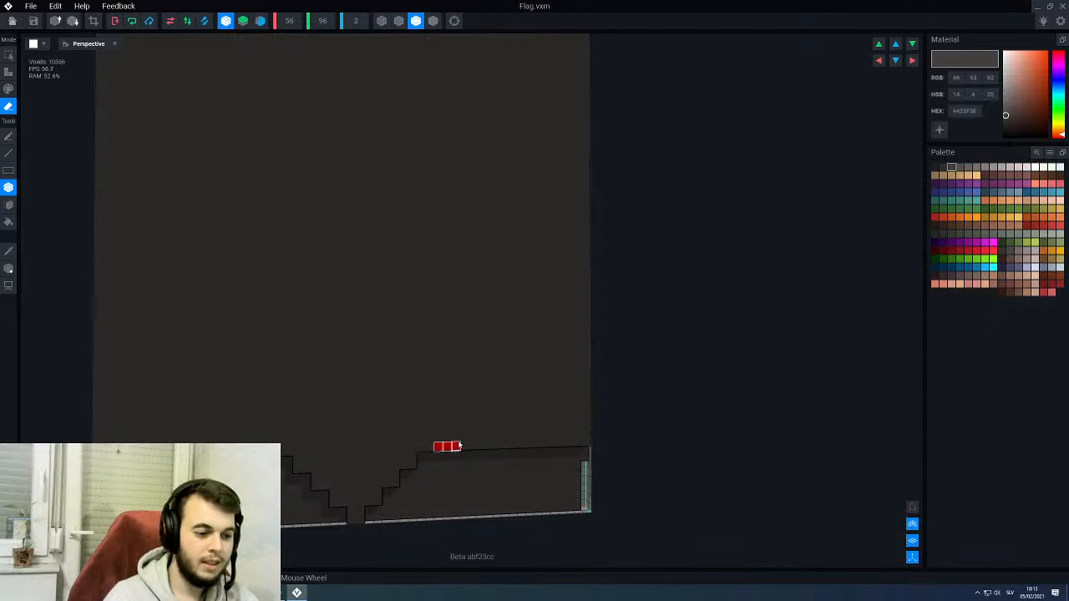
left_click_drag(459, 447, 589, 438)
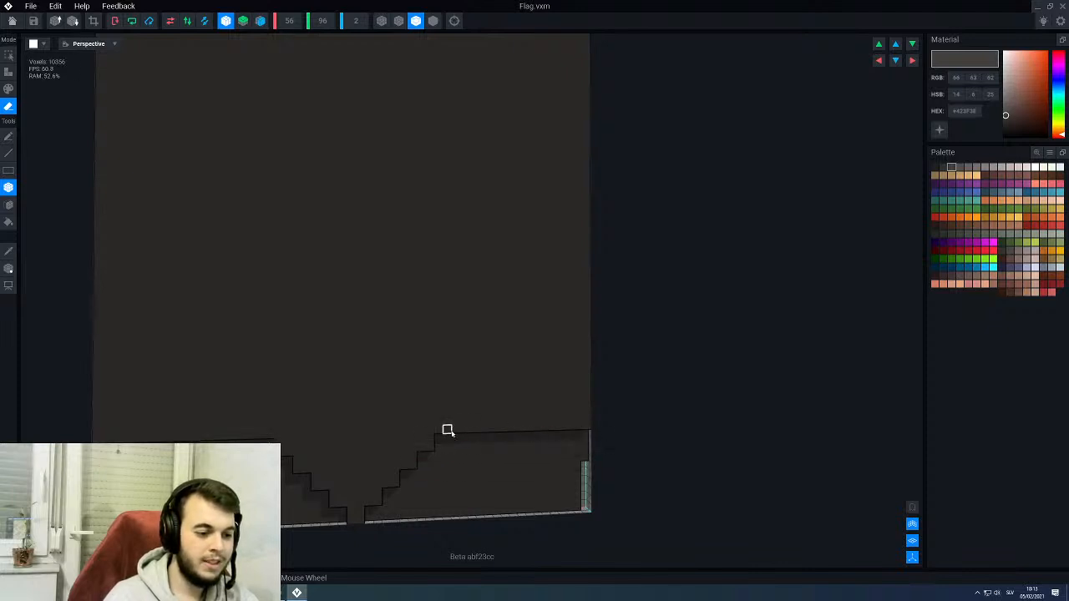
- Continue the mirrored staircase upward by erasing more progressively shorter strips out to both side edges of the flag
left_click_drag(456, 429, 590, 420)
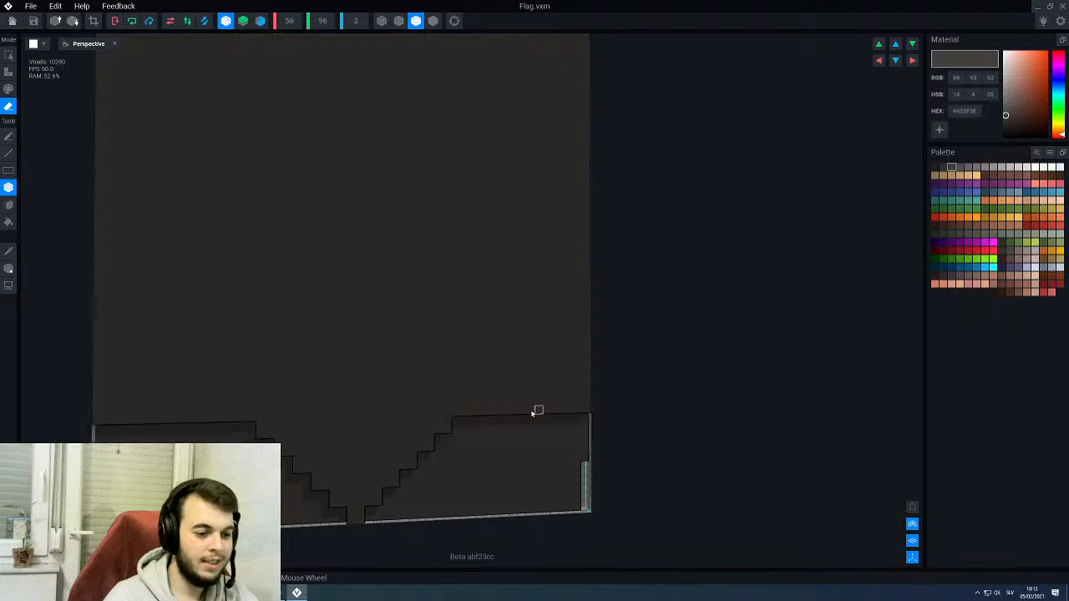
right_click_drag(537, 410, 454, 416)
left_click_drag(472, 411, 589, 400)
left_click_drag(483, 394, 595, 387)
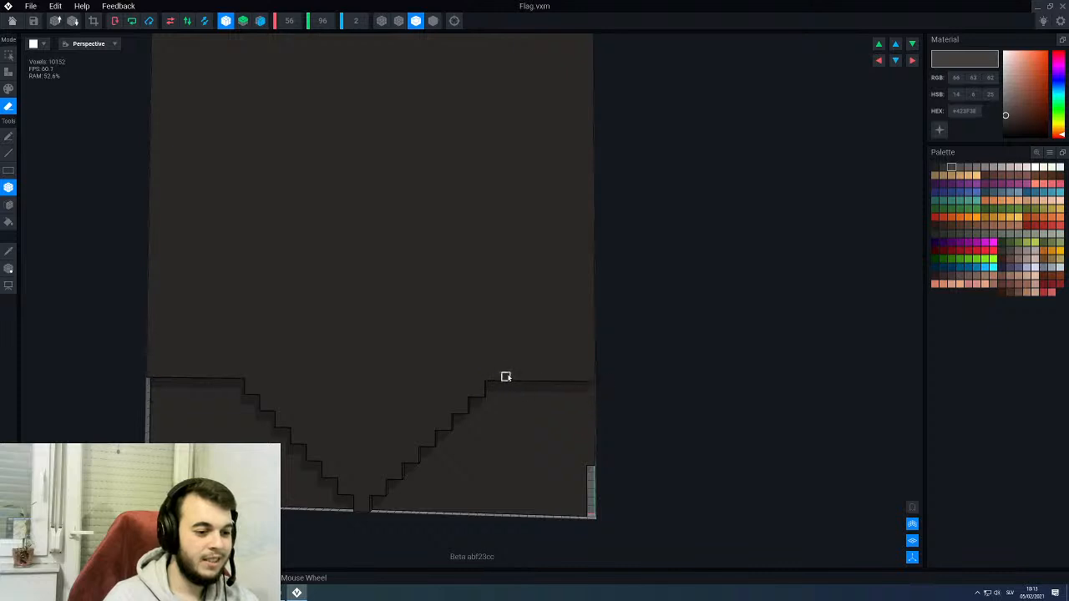
left_click_drag(506, 377, 591, 370)
right_click_drag(445, 448, 490, 393)
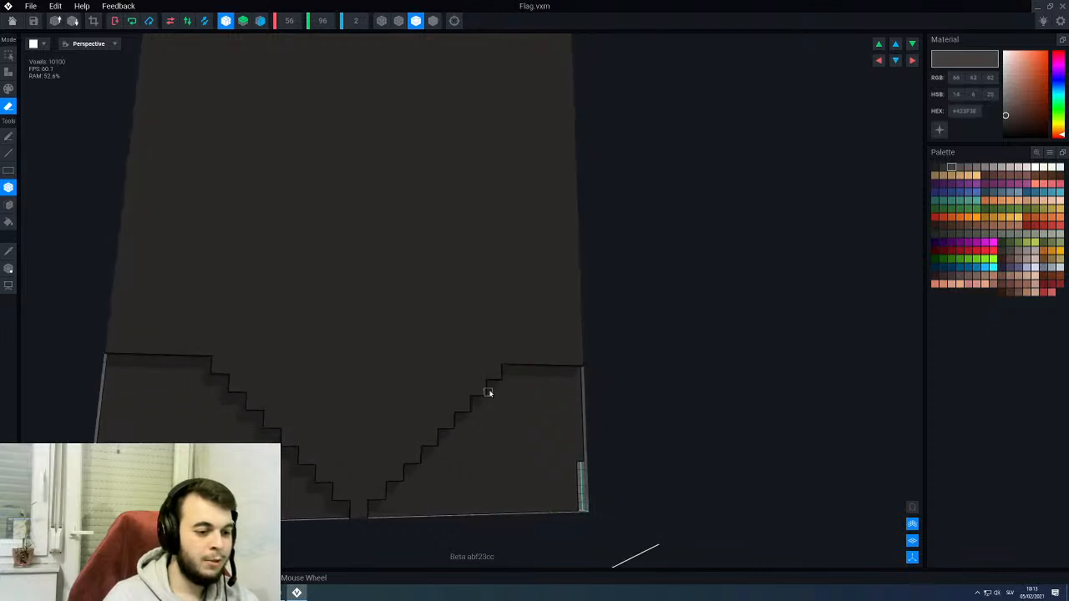
- Undo a trial refinement of the steps and erase the remaining mirrored steps diagonally up to both side edges, completing the V outline
mouse_move(504, 377)
left_mouse_down()
mouse_move(465, 408)
mouse_move(464, 442)
left_mouse_up()
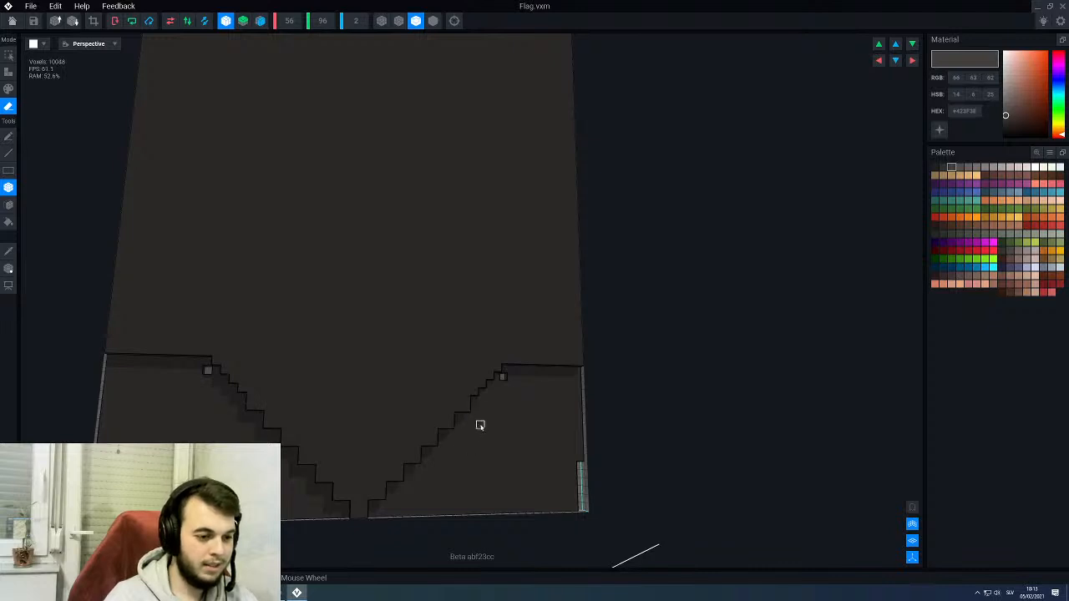
key("ctrl+z")
right_click_drag(504, 402, 499, 401)
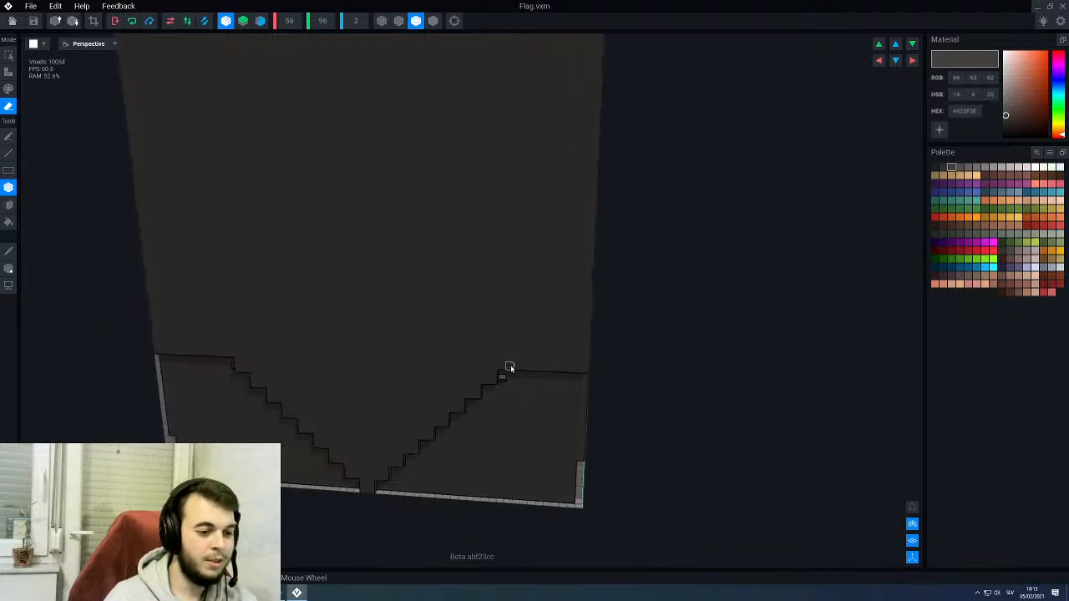
left_click_drag(518, 368, 586, 312)
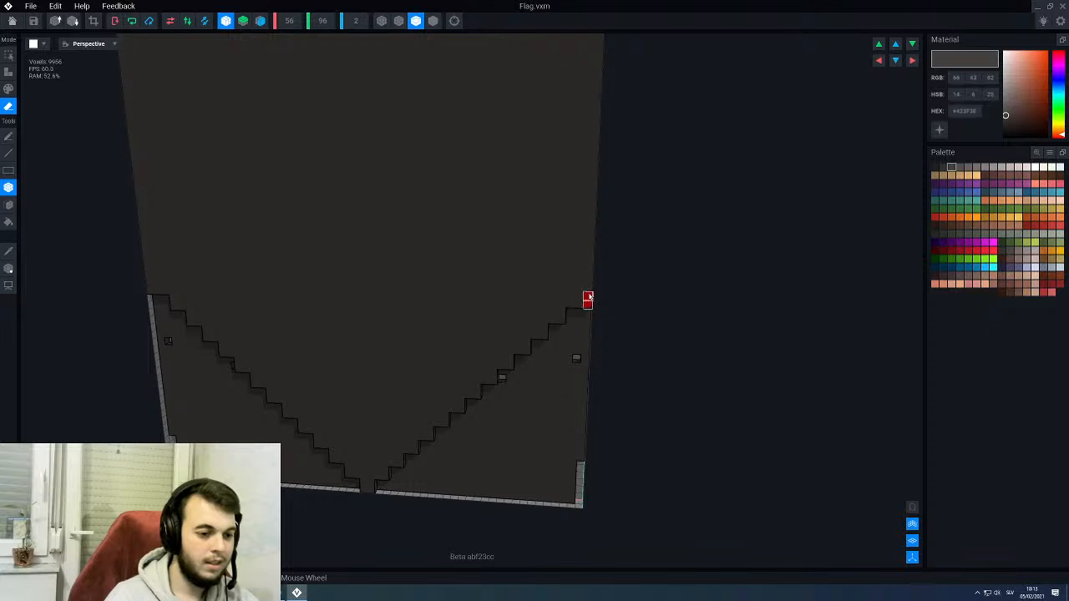
left_click_drag(591, 290, 592, 289)
right_click_drag(576, 356, 570, 358)
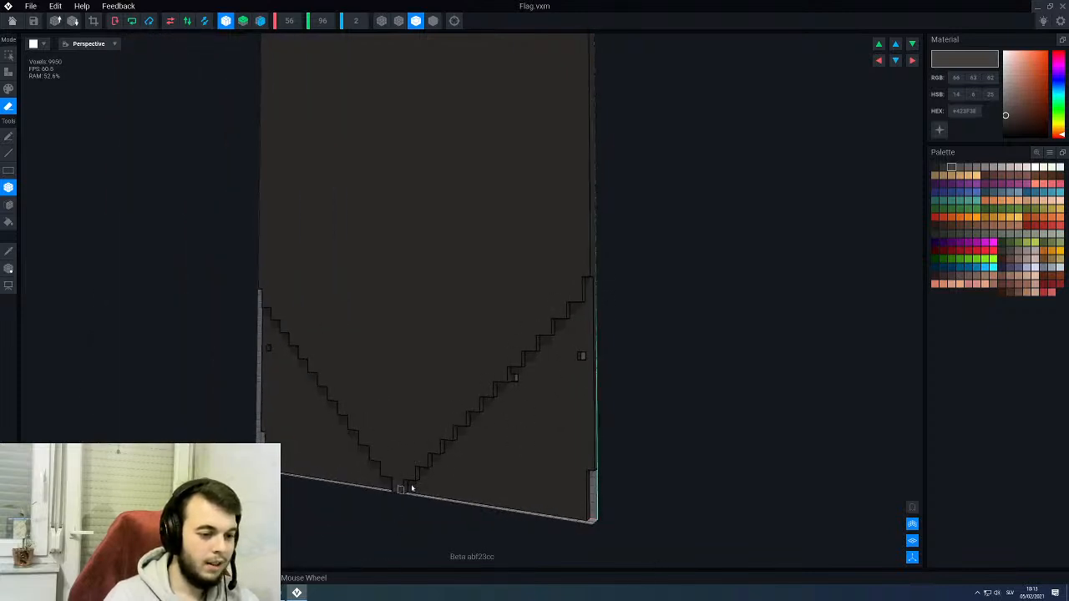
right_click_drag(411, 487, 496, 435)
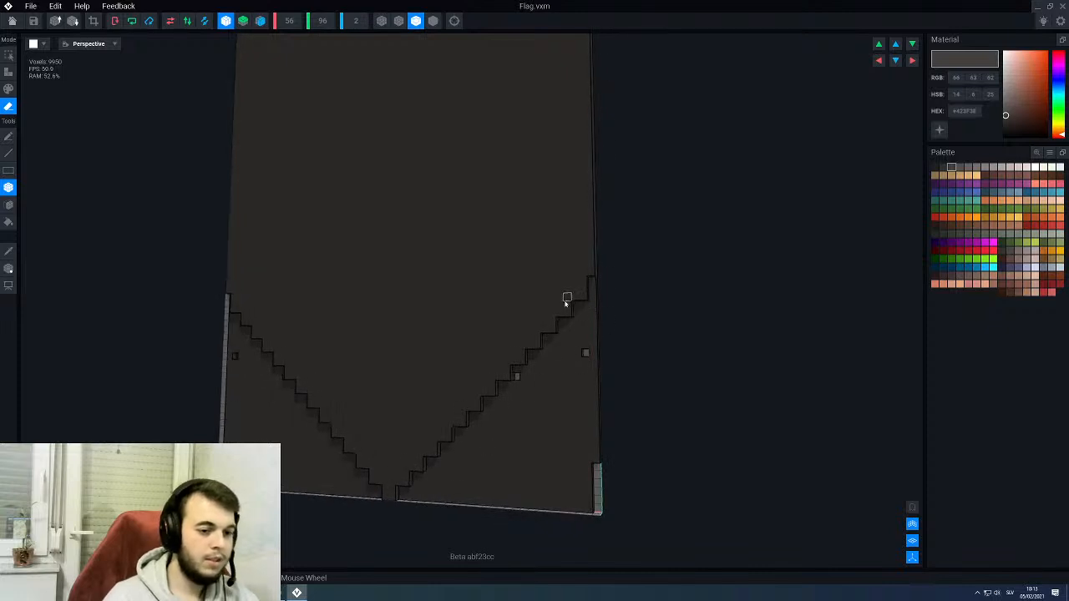
key("a")
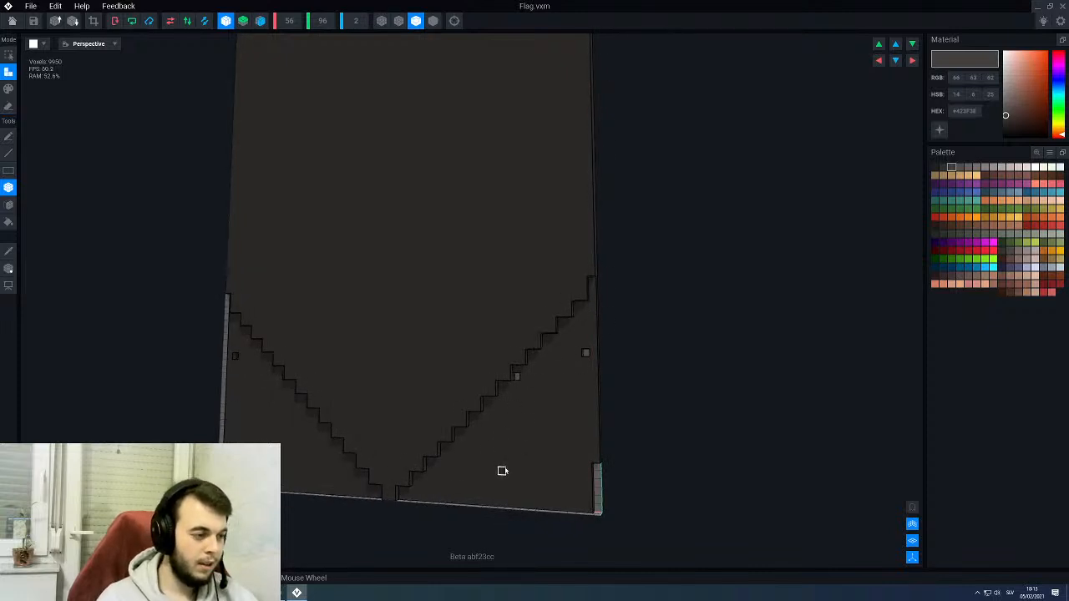
key("f")
left_click(542, 453)
key("ctrl+z")
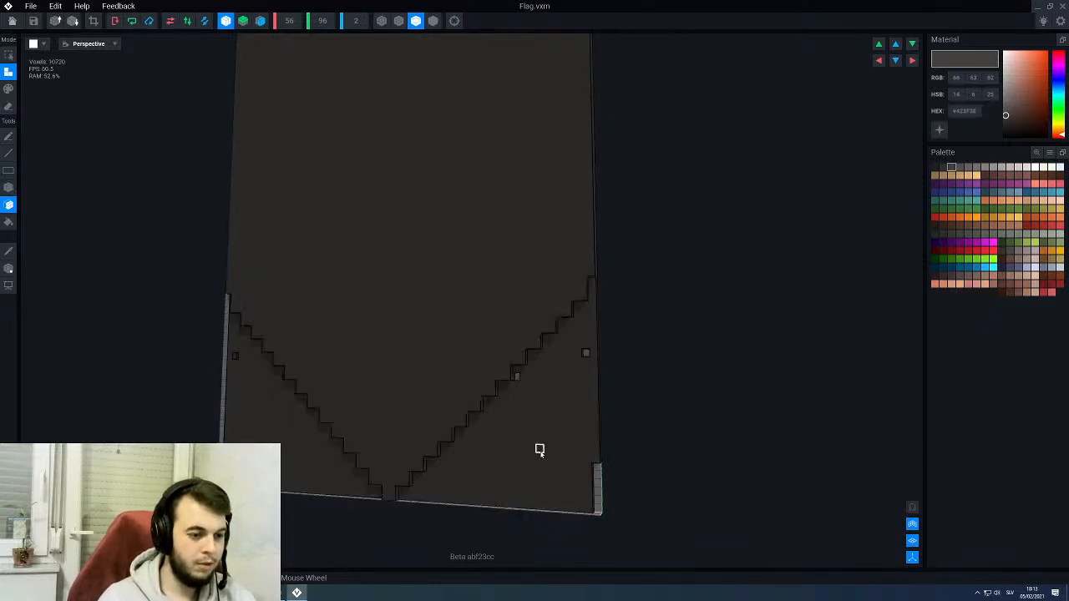
- Erase the remaining voxel layer in both triangular bottom corners with the Face tool, leaving a stepped pointed flag
key("e")
left_click(540, 450)
scroll(540, 452, "down", 3)
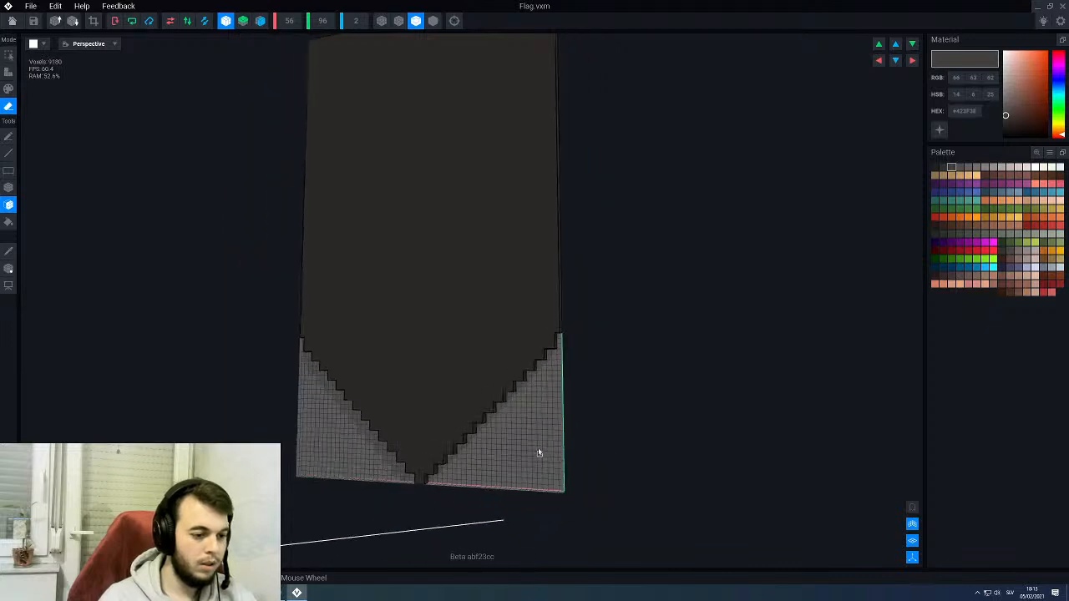
right_click_drag(540, 452, 485, 316)
scroll(485, 351, "down", 3)
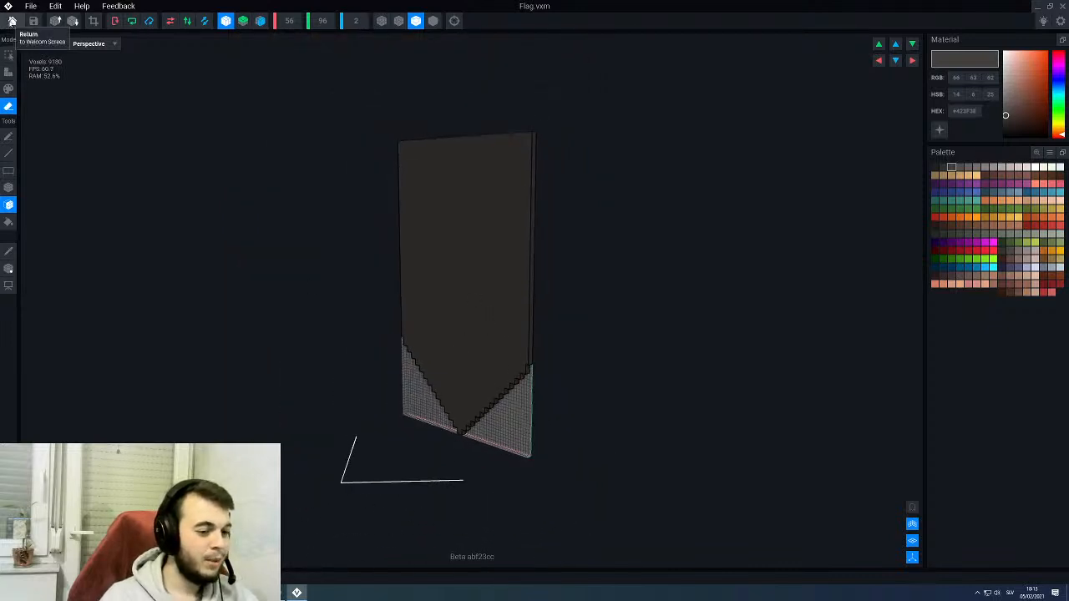
- Save the pointed Flag model and return to the throne rig
right_click_drag(461, 334, 472, 332)
scroll(473, 331, "up", 3)
right_click_drag(501, 281, 497, 274)
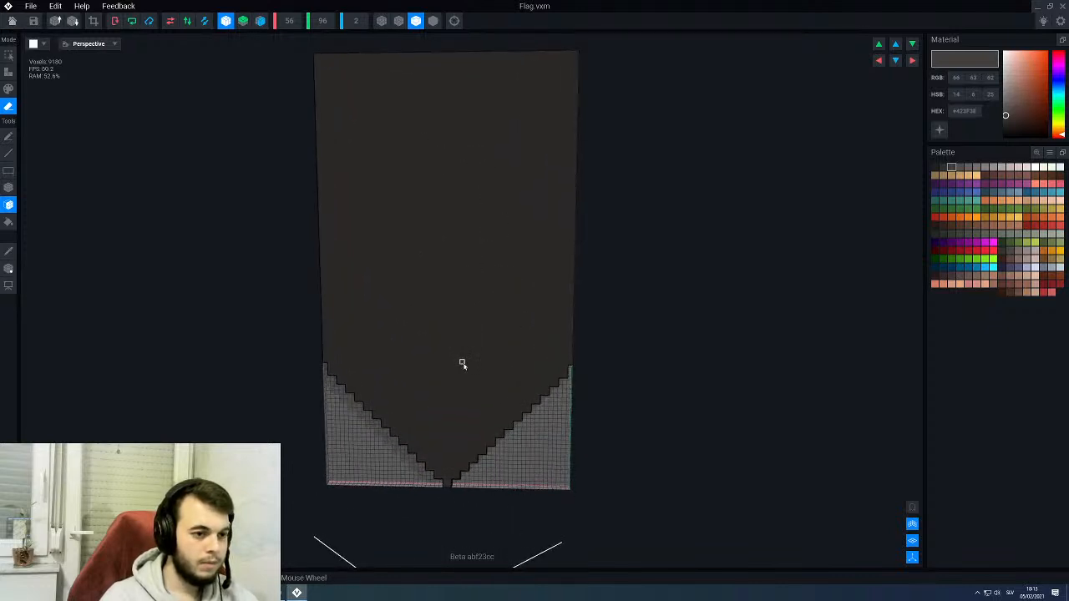
left_click(12, 21)
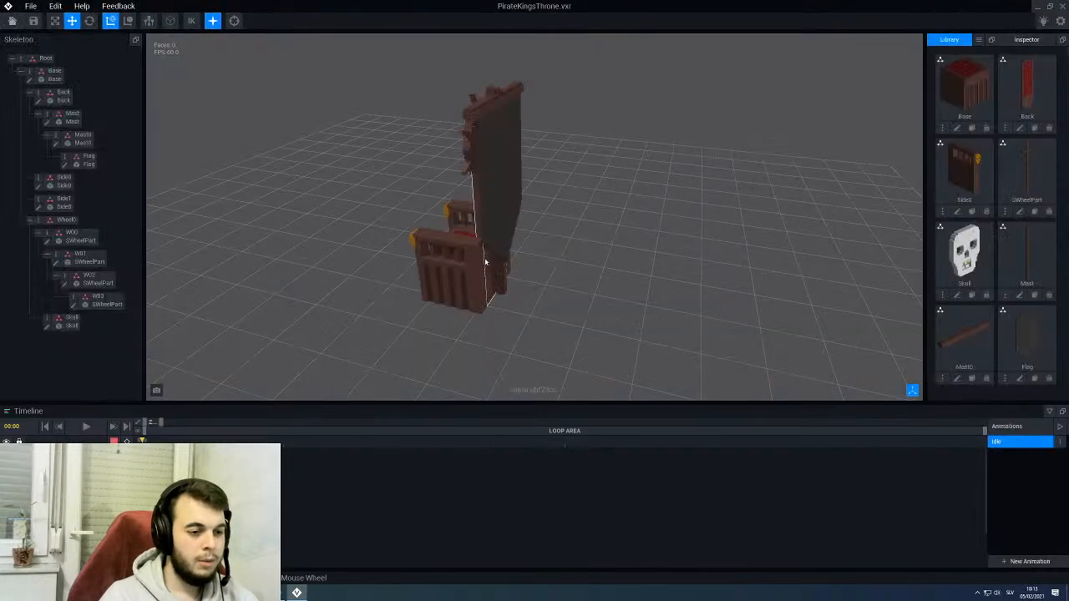
right_click_drag(524, 178, 506, 156)
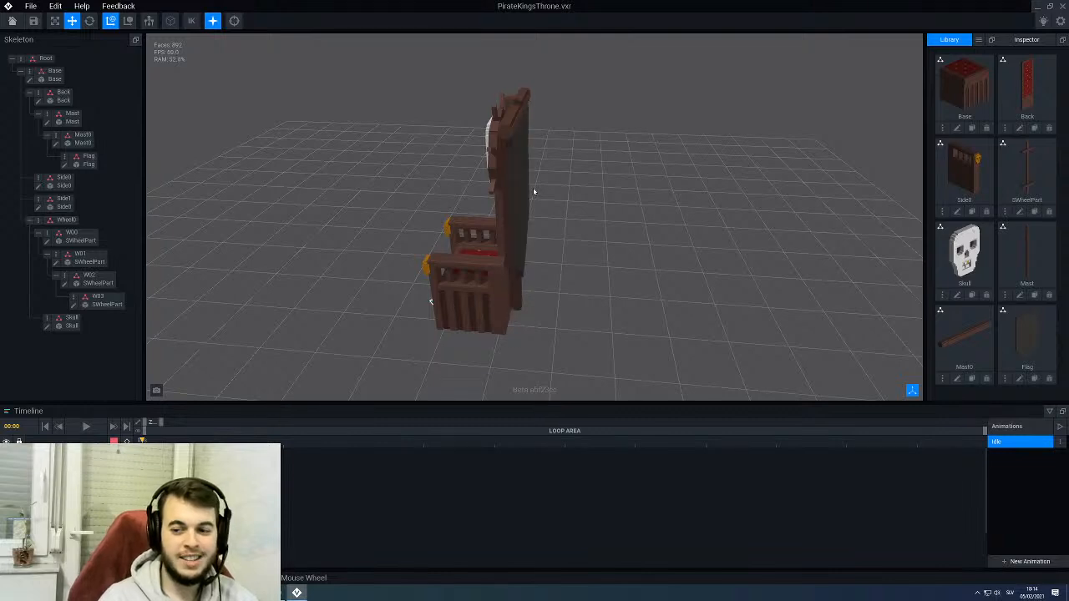
- Examine how the flag and crossbeam sit behind the throne from the side, back and front
middle_click_drag(533, 142, 577, 201)
right_click_drag(562, 184, 569, 176)
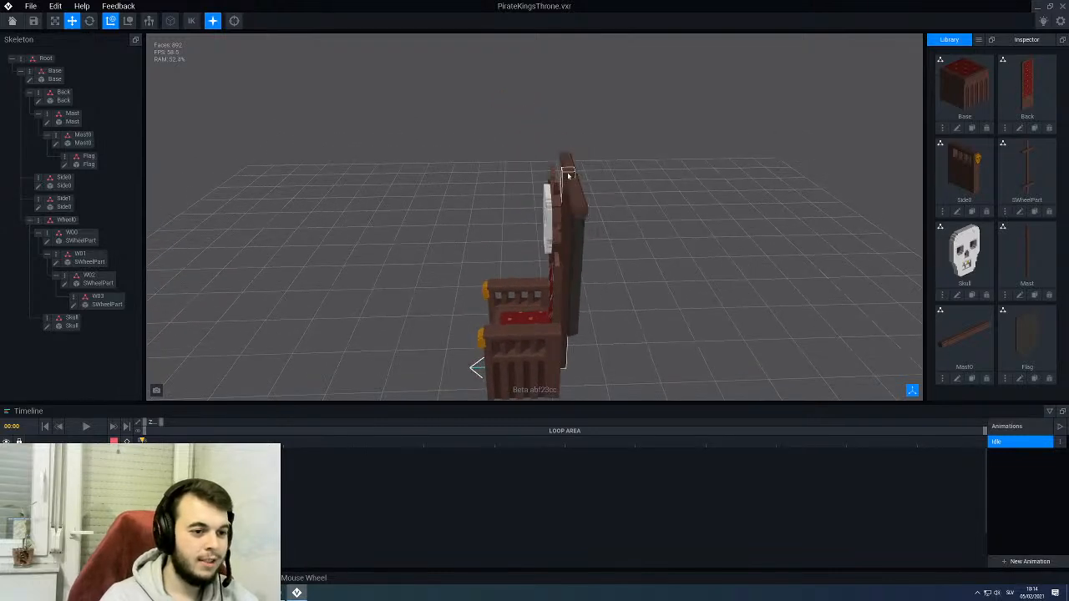
scroll(577, 188, "up", 3)
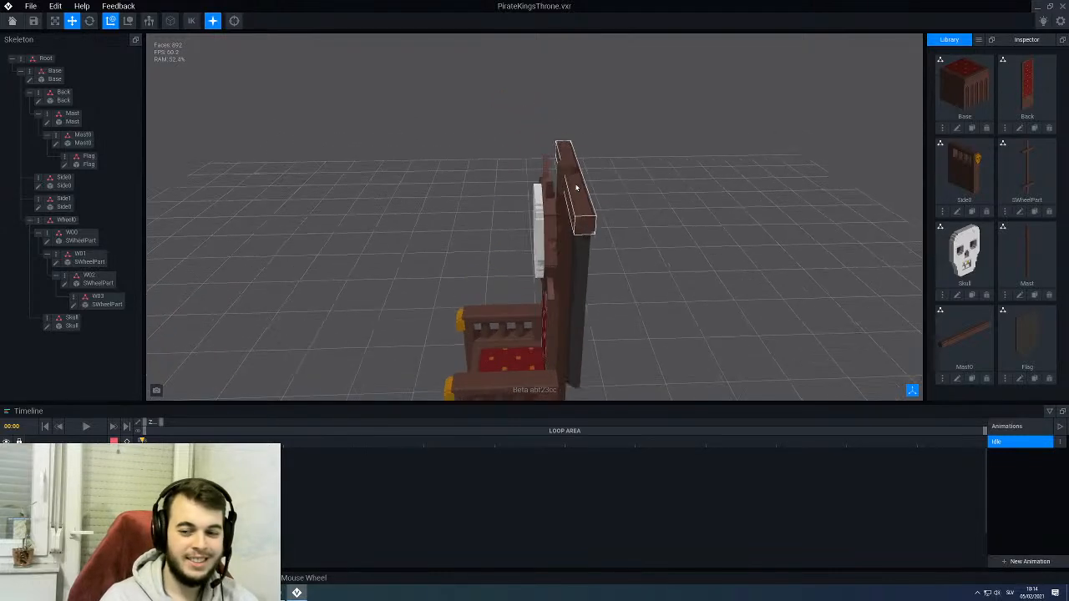
left_click(566, 186)
right_click_drag(565, 185, 503, 184)
left_click(552, 122)
right_click_drag(552, 121, 541, 132)
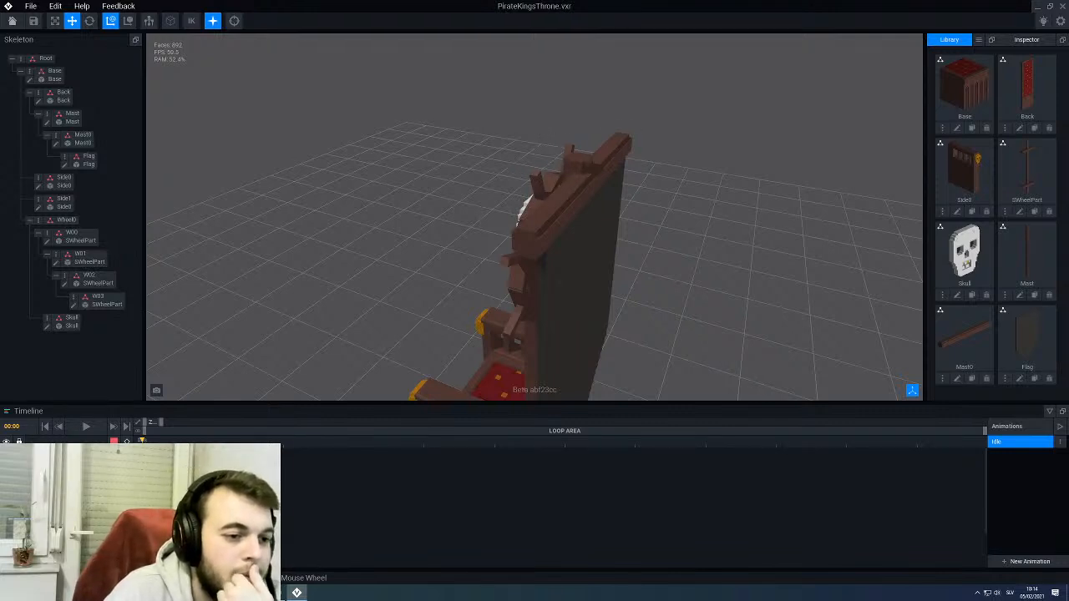
right_click_drag(543, 191, 512, 173)
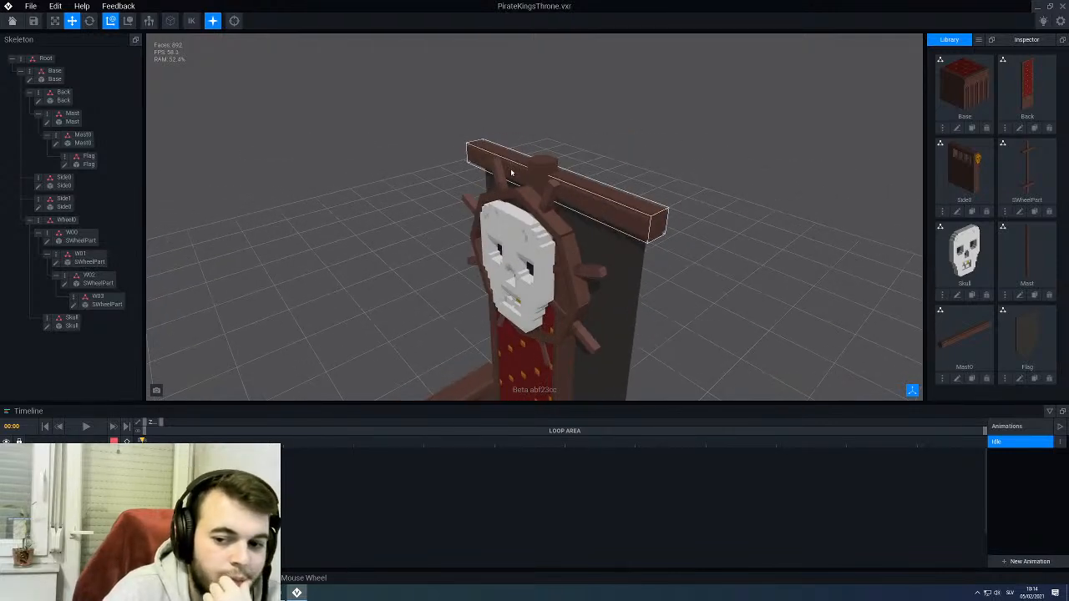
scroll(512, 173, "down", 3)
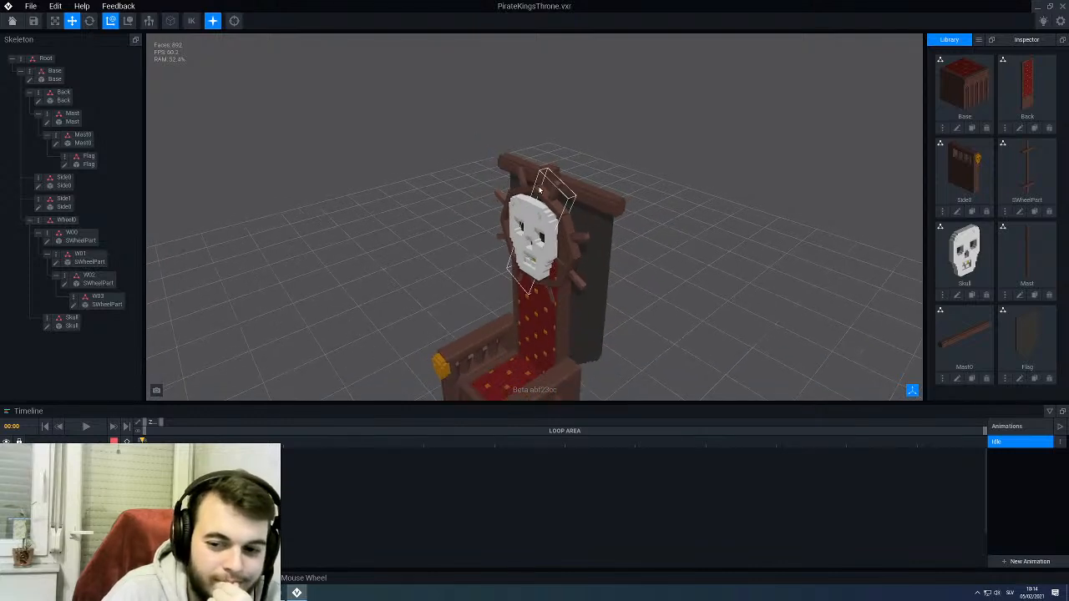
right_click_drag(539, 191, 562, 231)
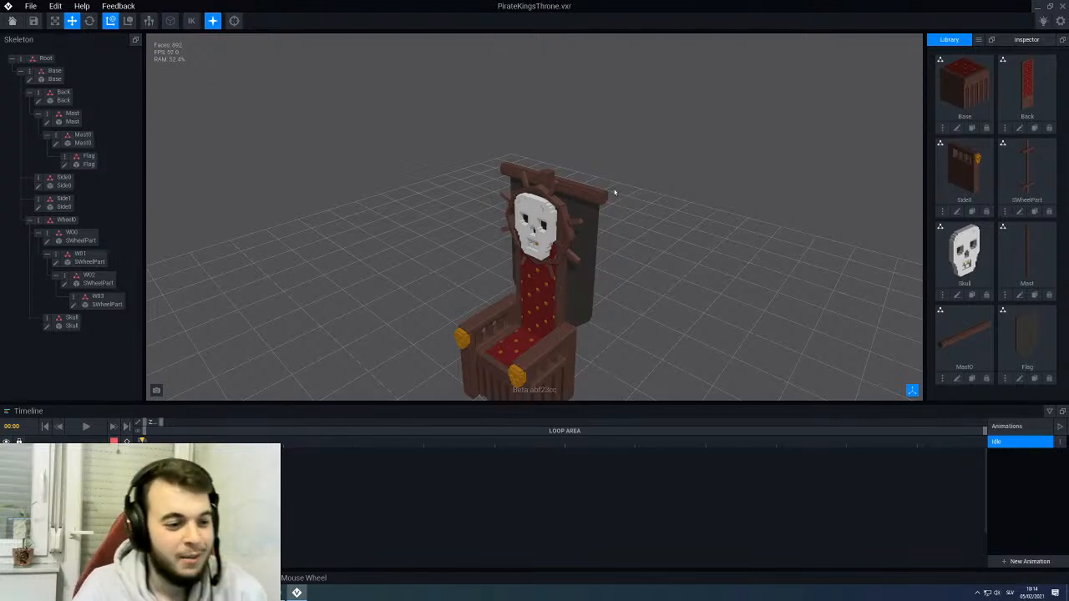
scroll(550, 226, "up", 2)
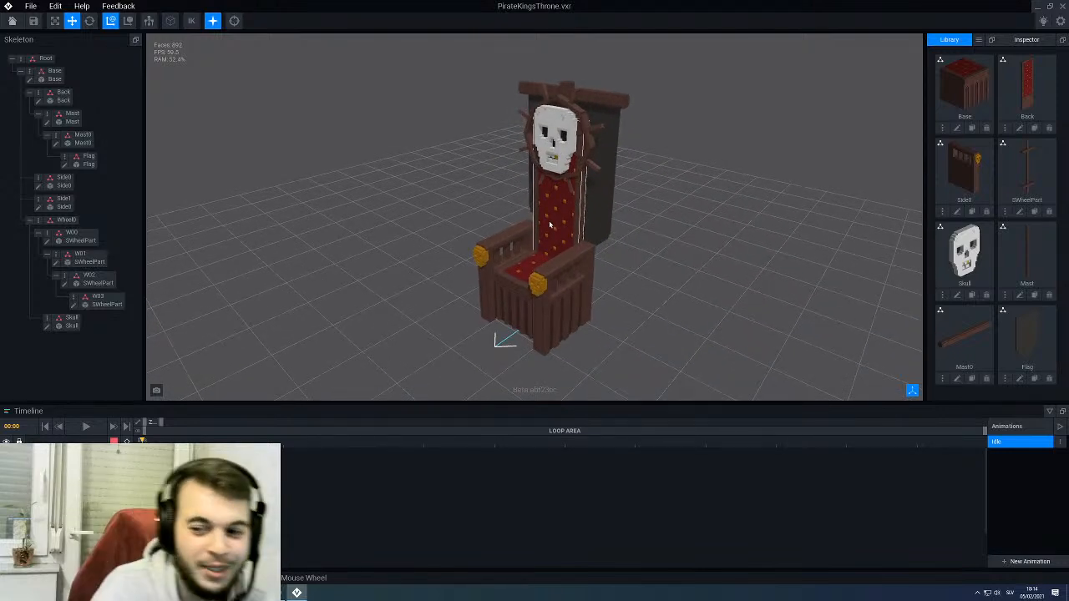
right_click_drag(539, 223, 459, 219)
middle_click_drag(502, 159, 511, 220)
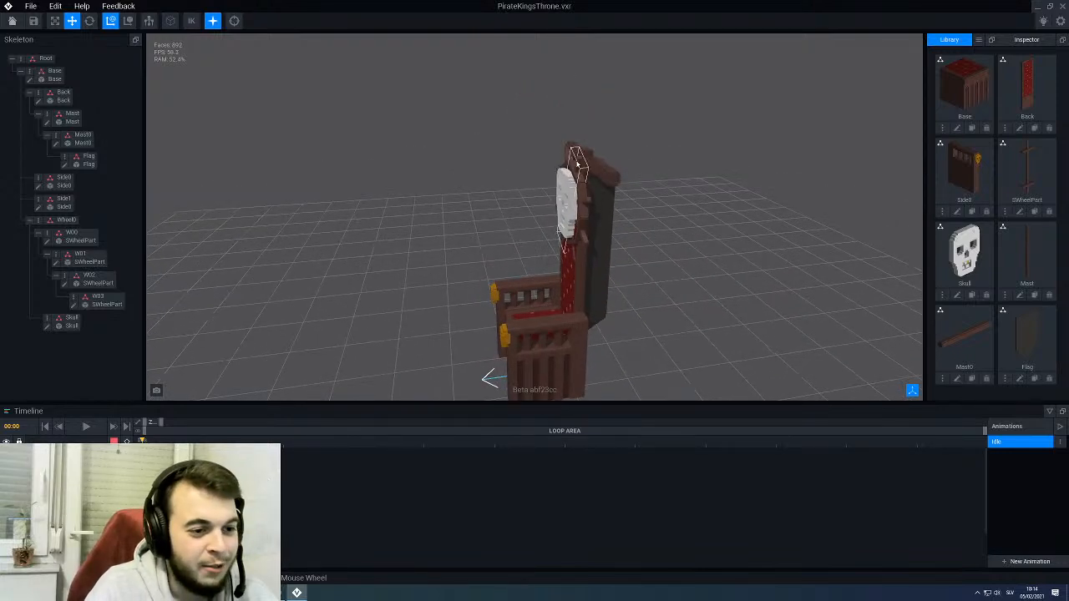
scroll(586, 160, "up", 2)
right_click_drag(511, 221, 589, 163)
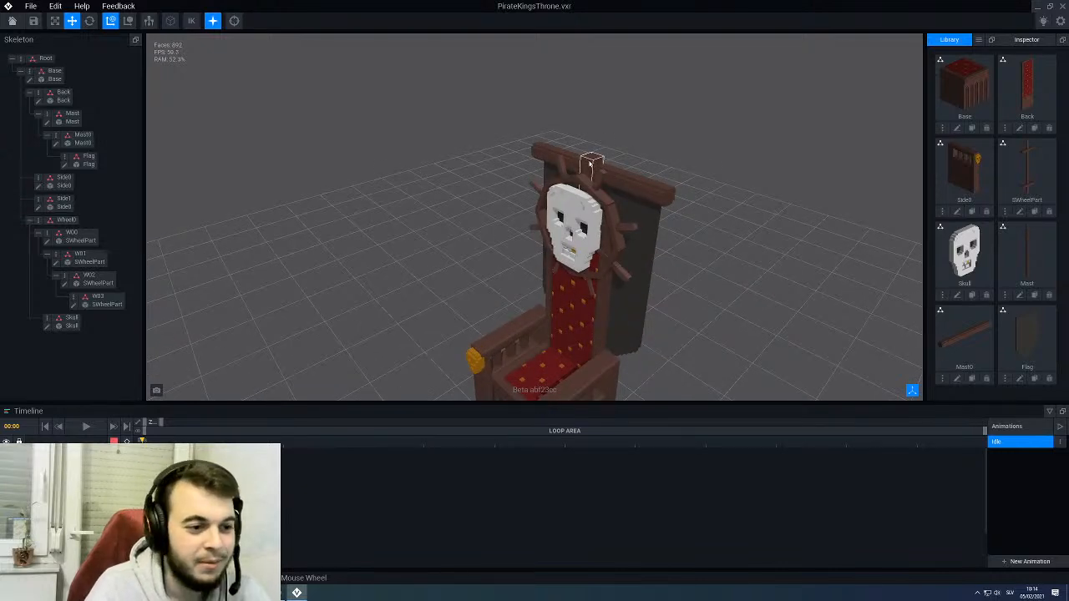
right_click_drag(590, 164, 596, 158)
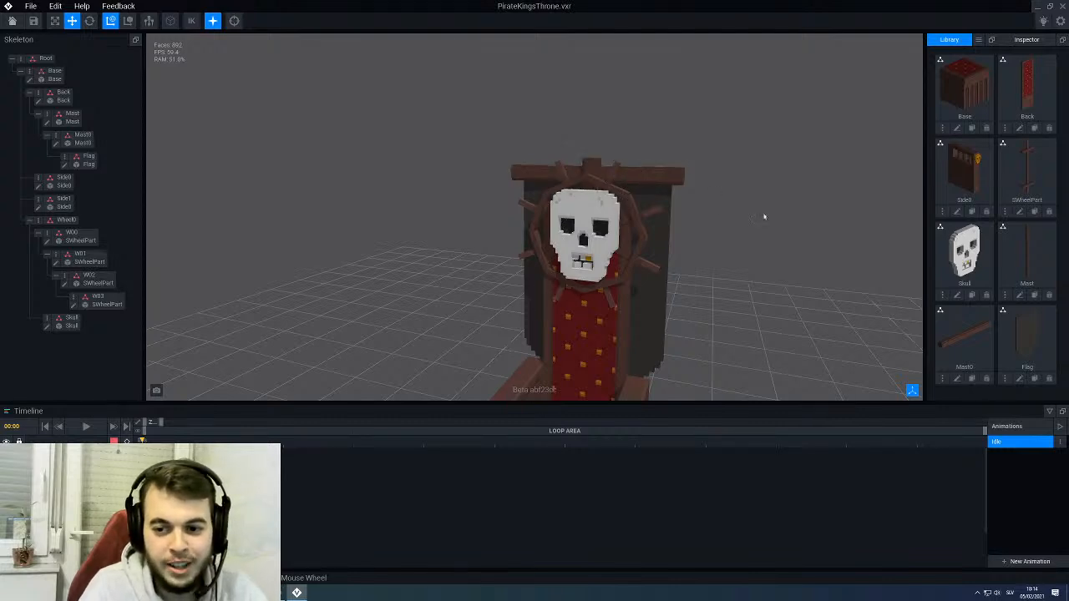
- Open the Mast model from its skeleton node to view it, saving it on return to the throne rig
right_click_drag(652, 150, 653, 148)
left_click(653, 148)
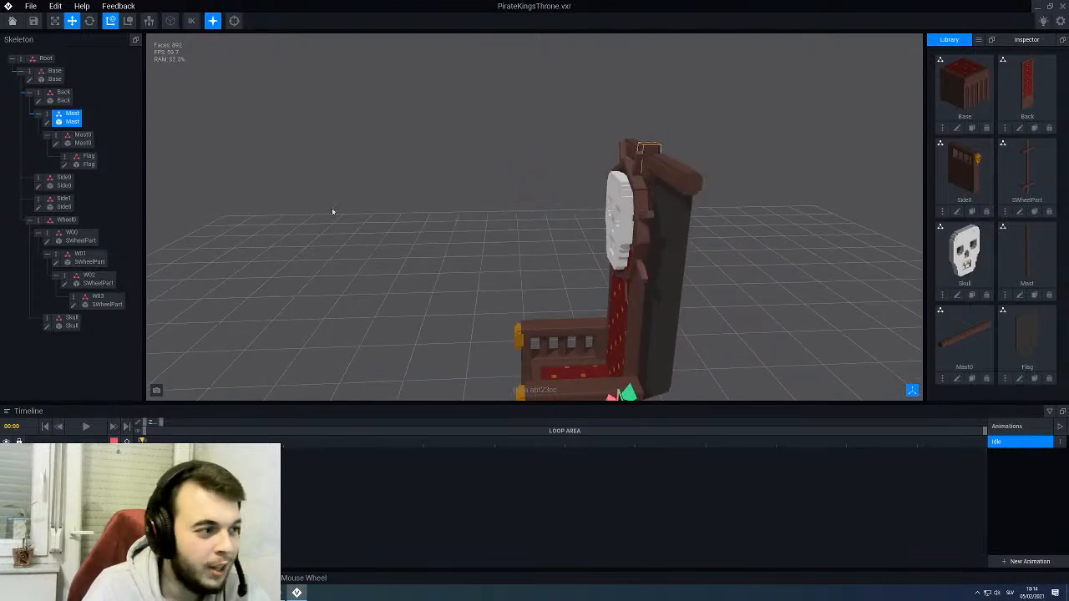
left_click(47, 122)
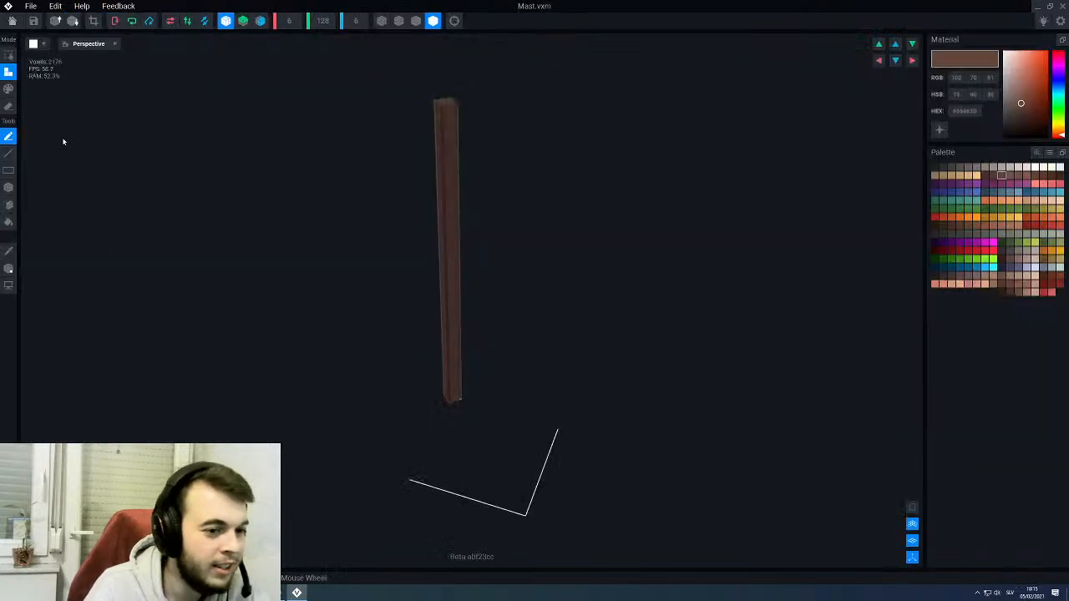
left_click(12, 20)
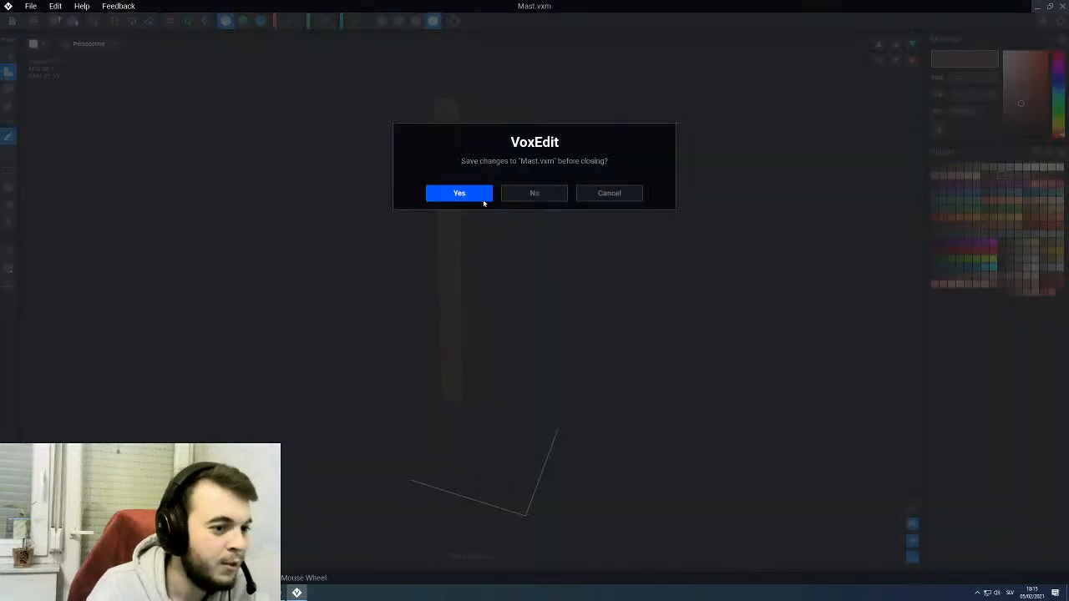
left_click(459, 193)
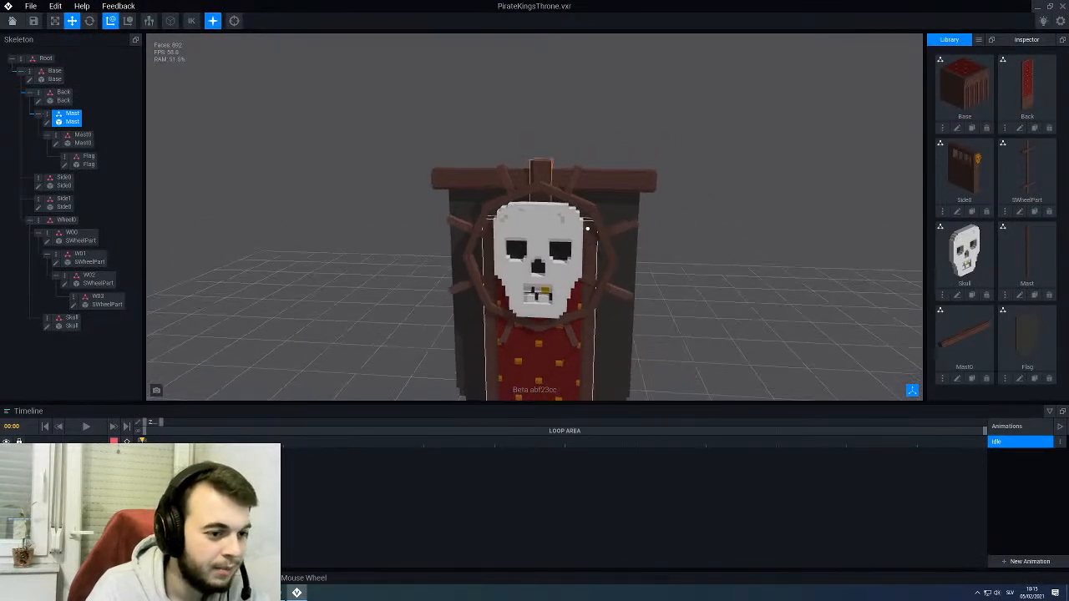
- Clone the Mast model in the library under the name CrowBase and open the clone for editing
right_click_drag(552, 176, 602, 192)
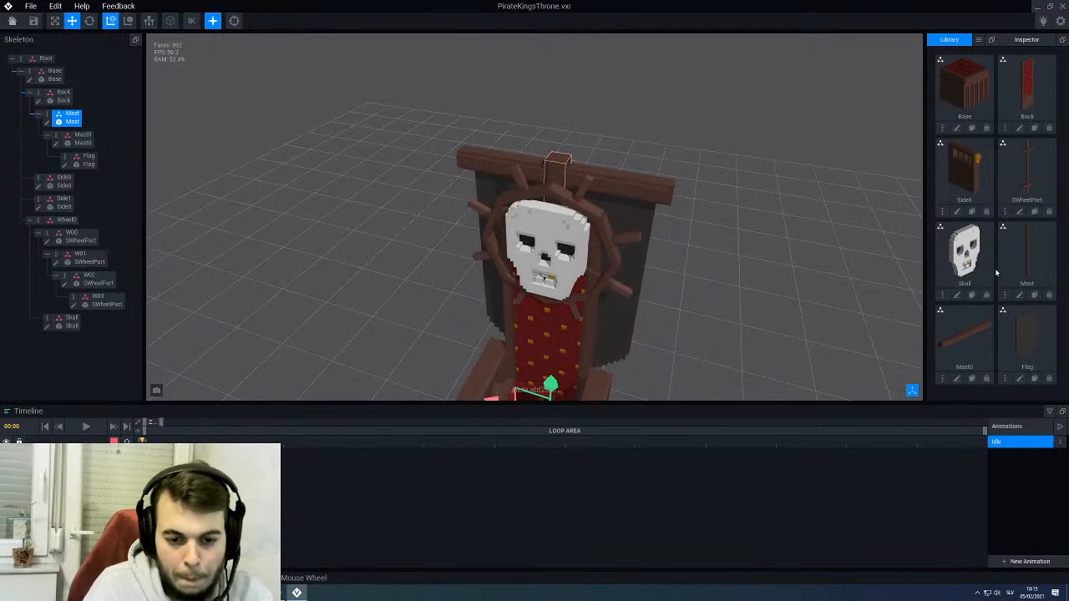
left_click(1034, 295)
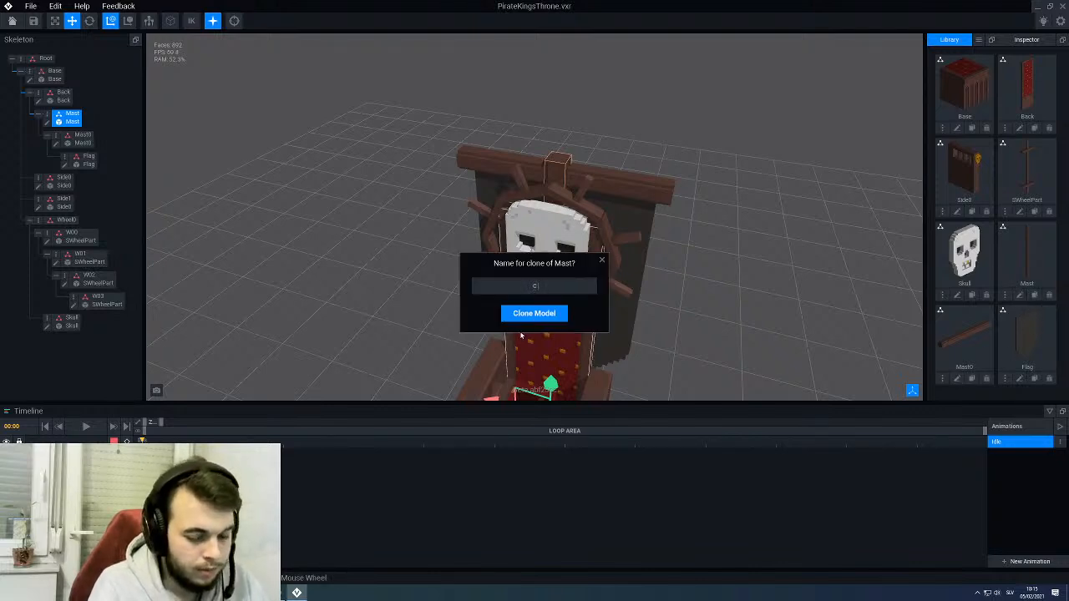
key("Return")
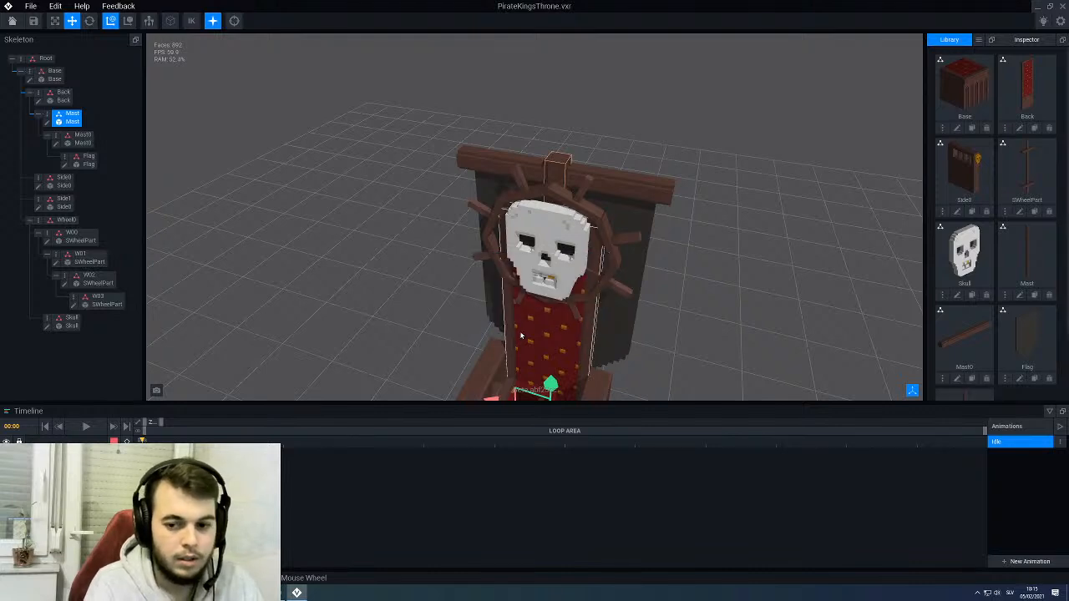
scroll(999, 292, "down", 2)
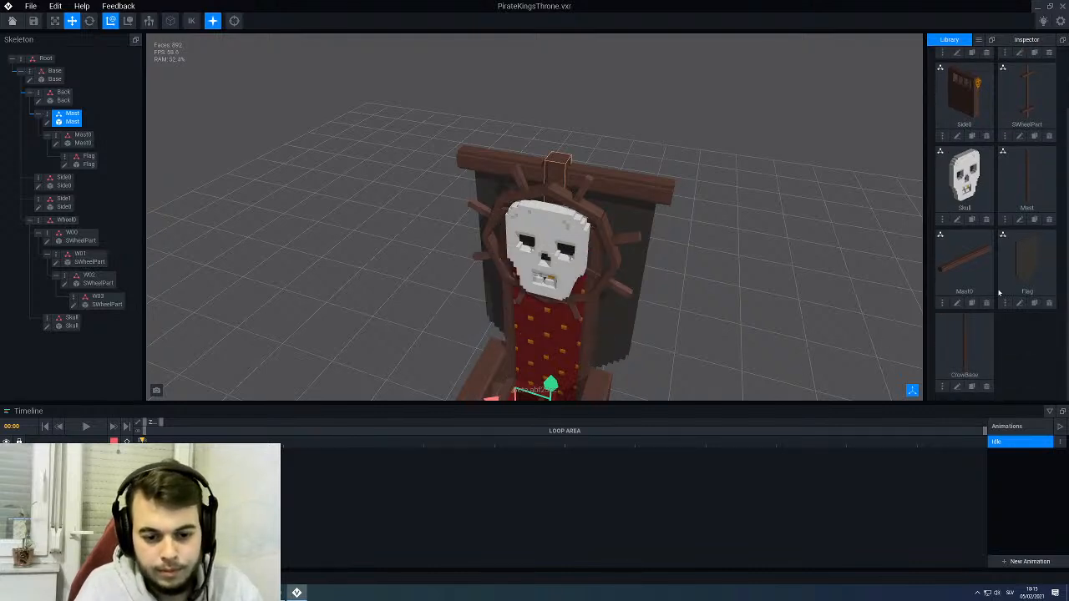
left_click(957, 386)
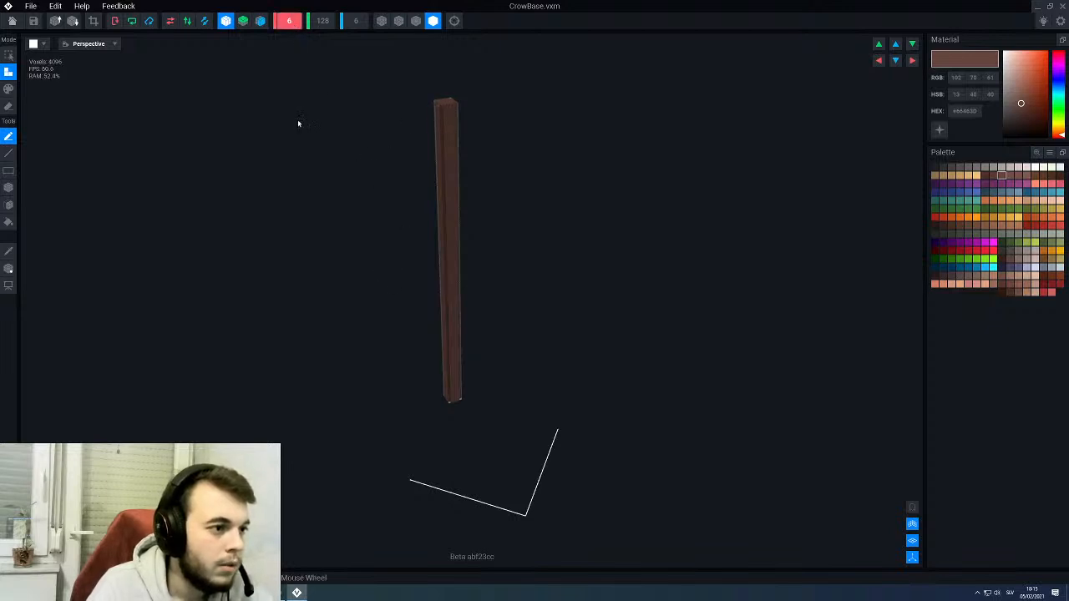
- Resize the CrowBase model to 12 voxels in X, 2 in Y and 12 in Z
type("12")
key("Return")
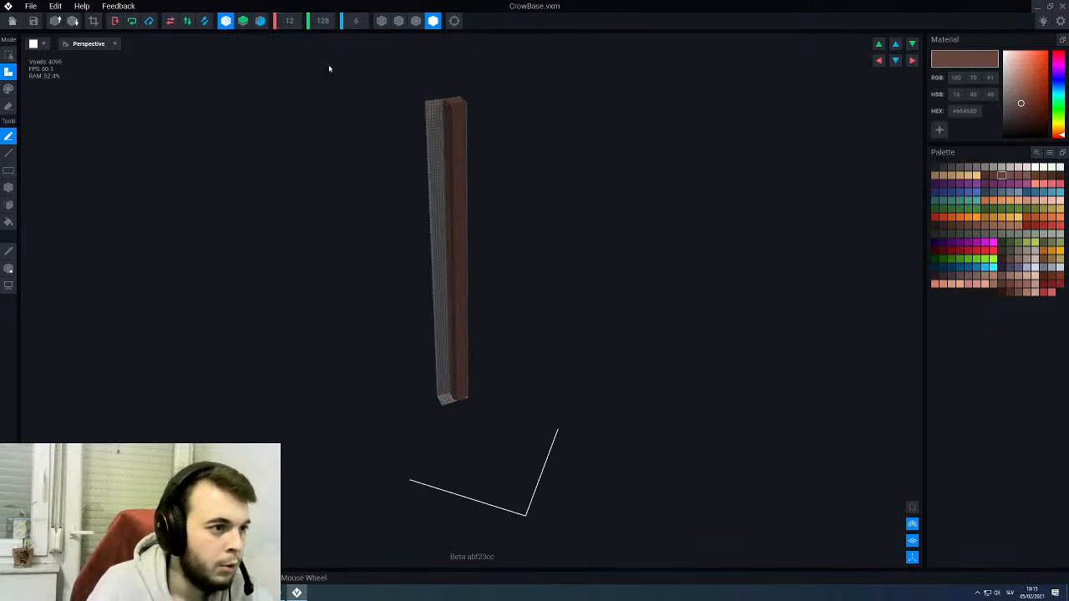
type("12")
key("Return")
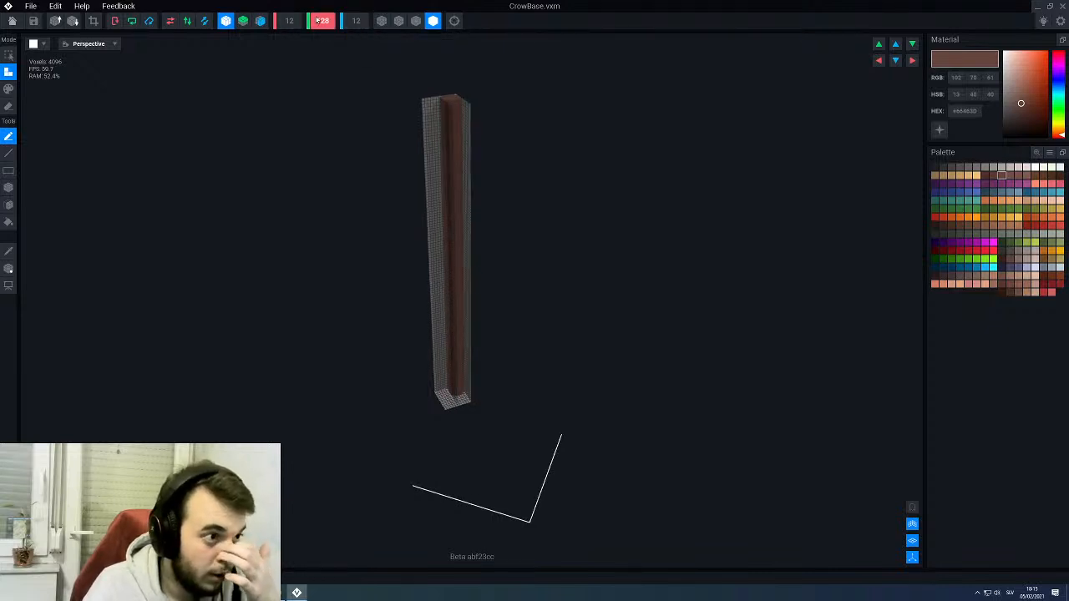
type("12")
key("Return")
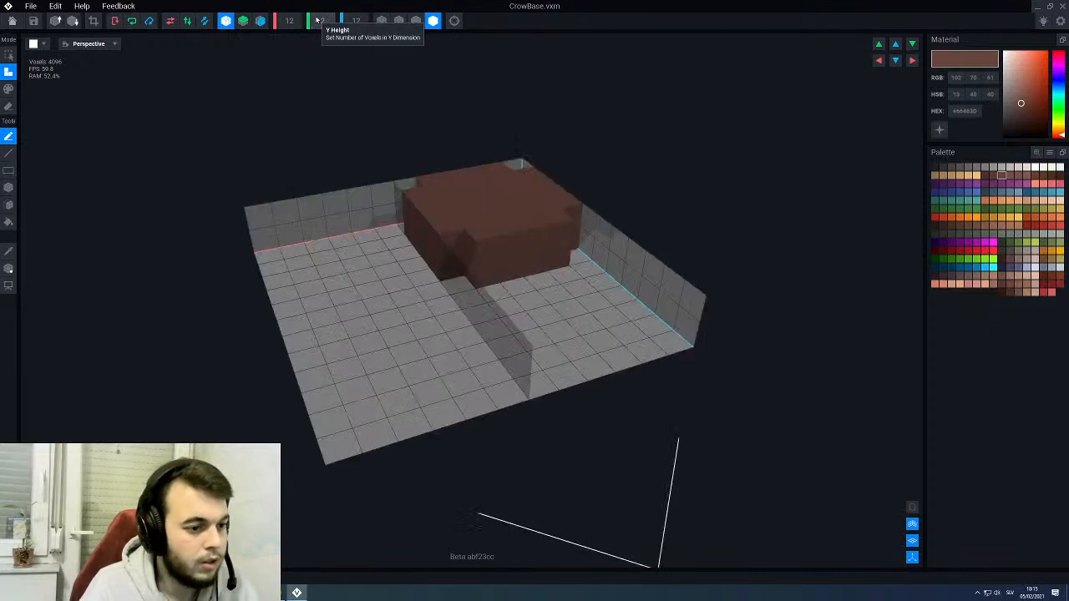
right_click_drag(367, 233, 370, 230)
- Move the CrowBase pivot to 6 along X and to the middle of the grid along Z
left_click(9, 268)
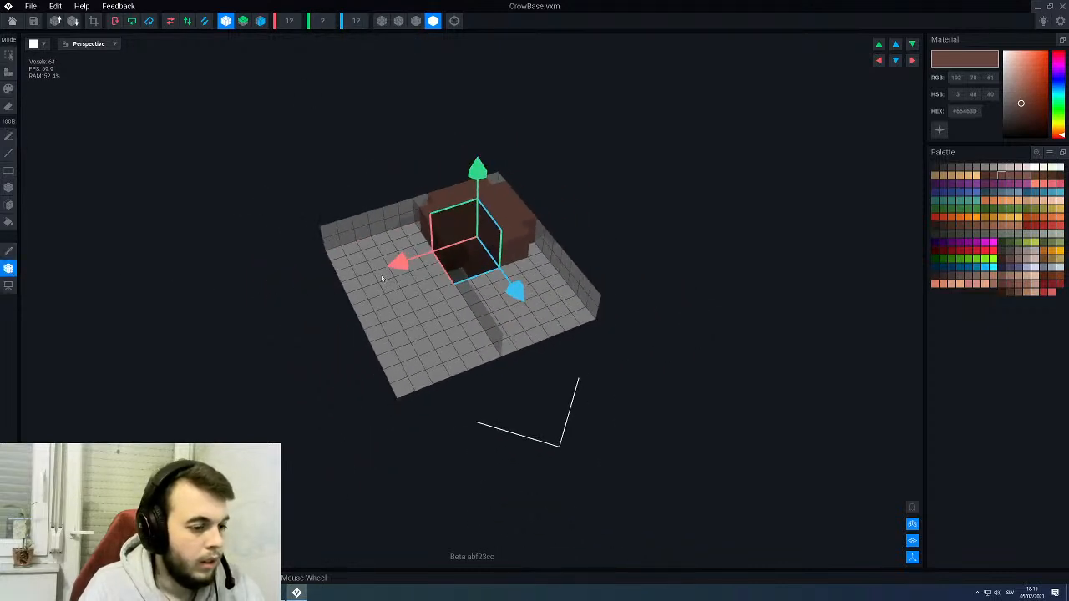
left_click_drag(399, 264, 351, 280)
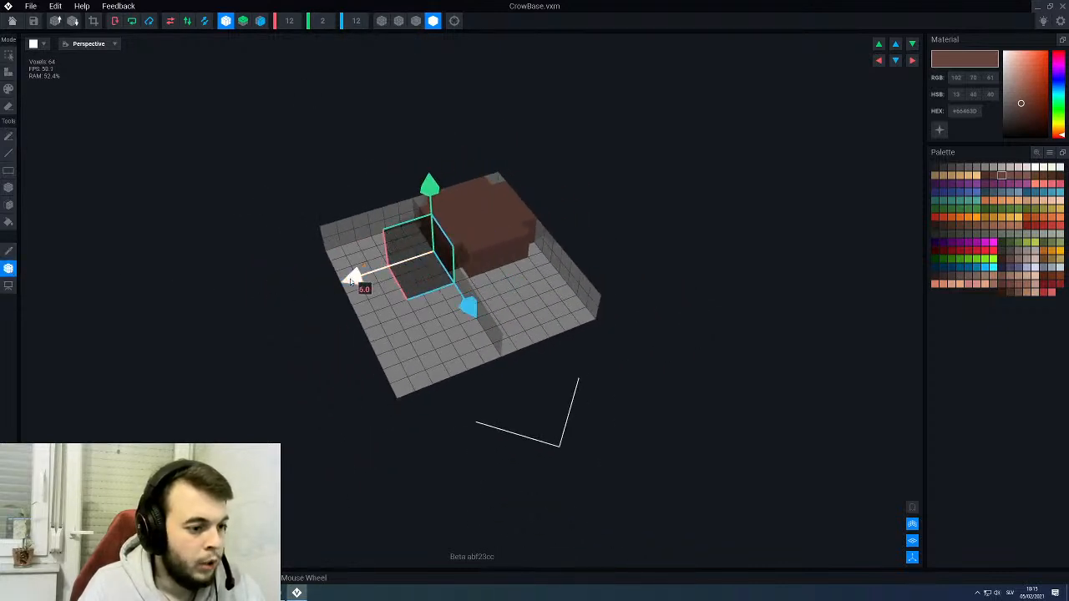
mouse_move(468, 306)
left_mouse_down()
mouse_move(504, 341)
mouse_move(495, 340)
left_mouse_up()
left_click(8, 269)
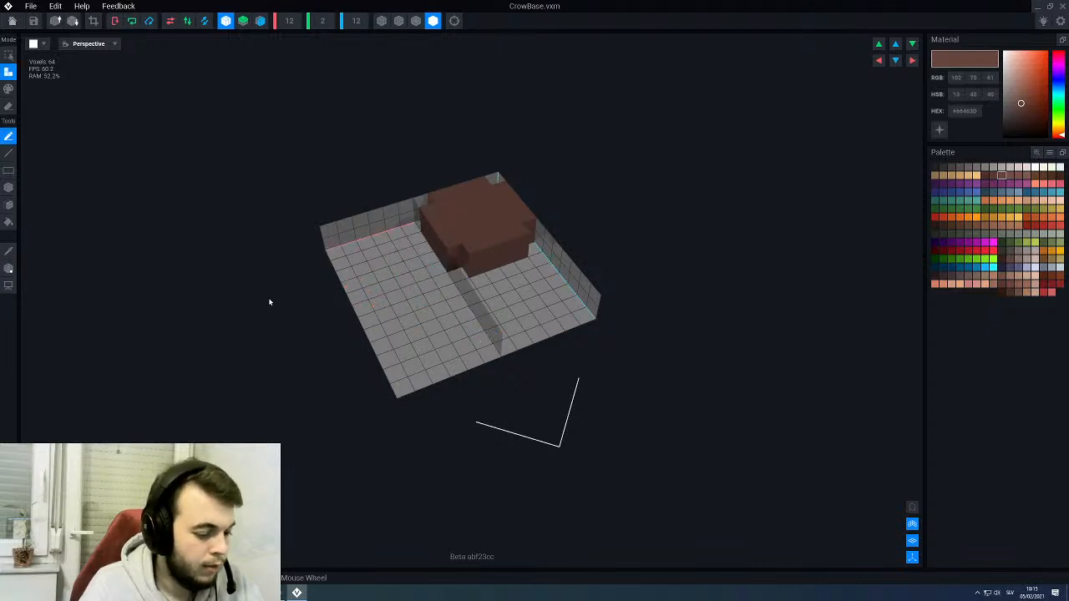
- Fill the rest of the 12 × 12 grid with the Box tool, leaving only small notches at the four corners
key("b")
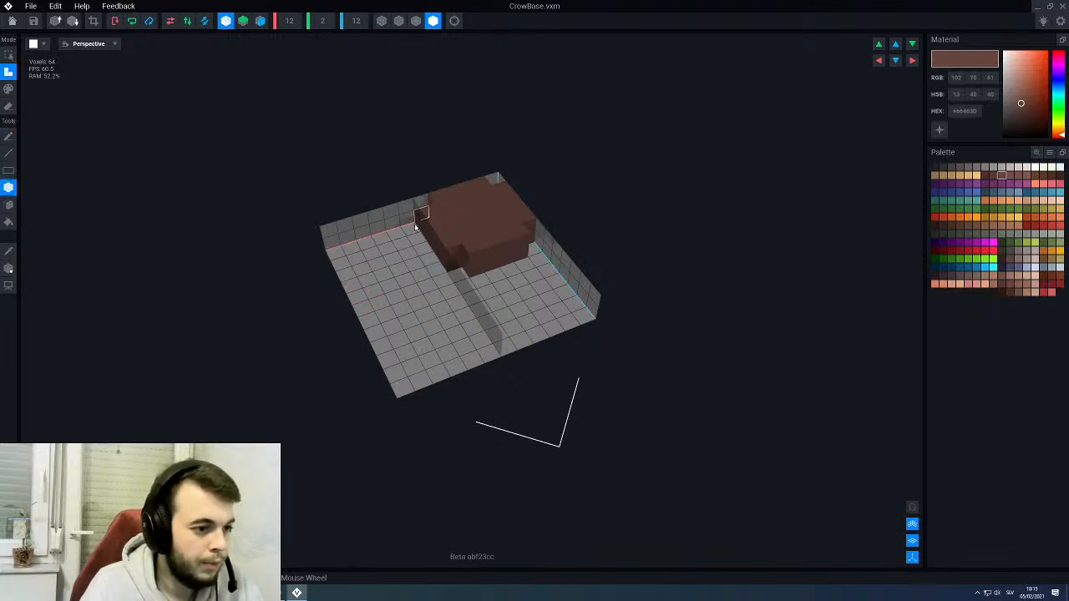
left_click_drag(422, 203, 374, 259)
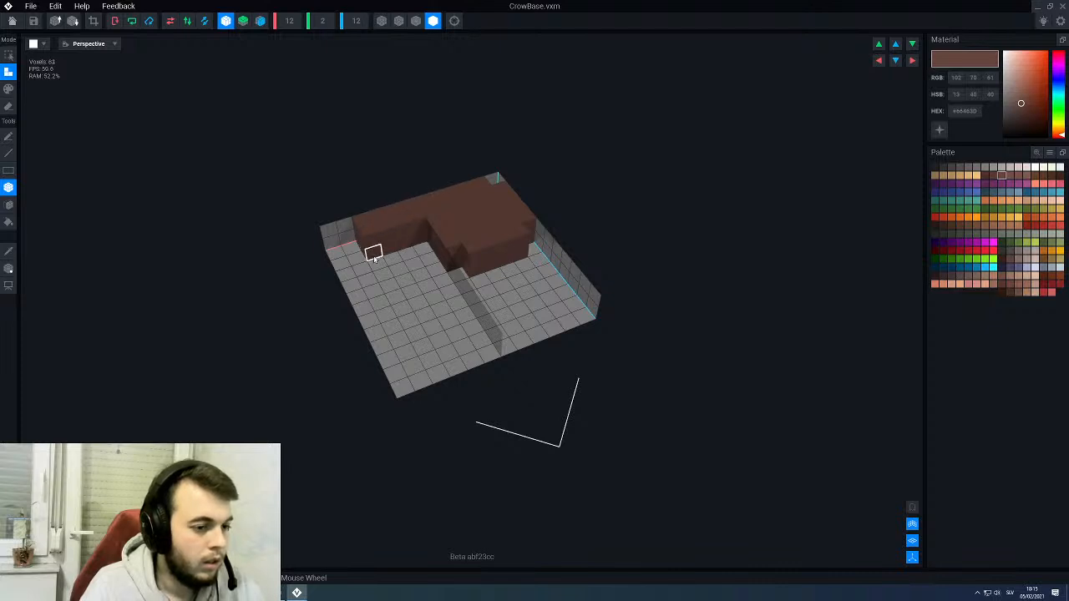
left_click_drag(343, 226, 580, 324)
right_click_drag(409, 329, 493, 334)
left_click_drag(407, 373, 298, 313)
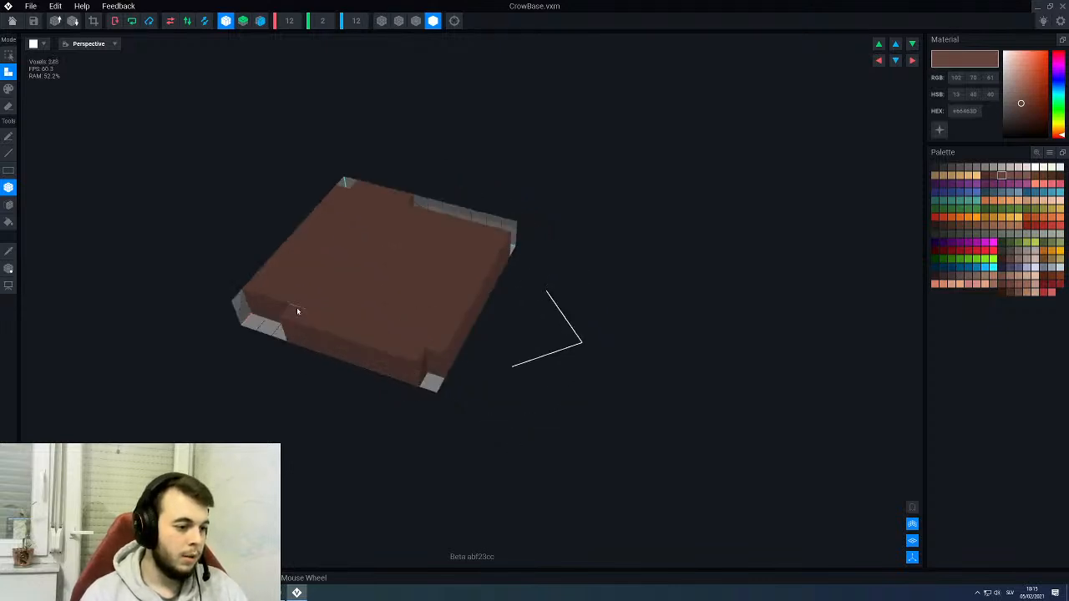
right_click_drag(375, 308, 443, 288)
mouse_move(273, 368)
left_mouse_down()
mouse_move(254, 372)
mouse_move(274, 353)
left_mouse_up()
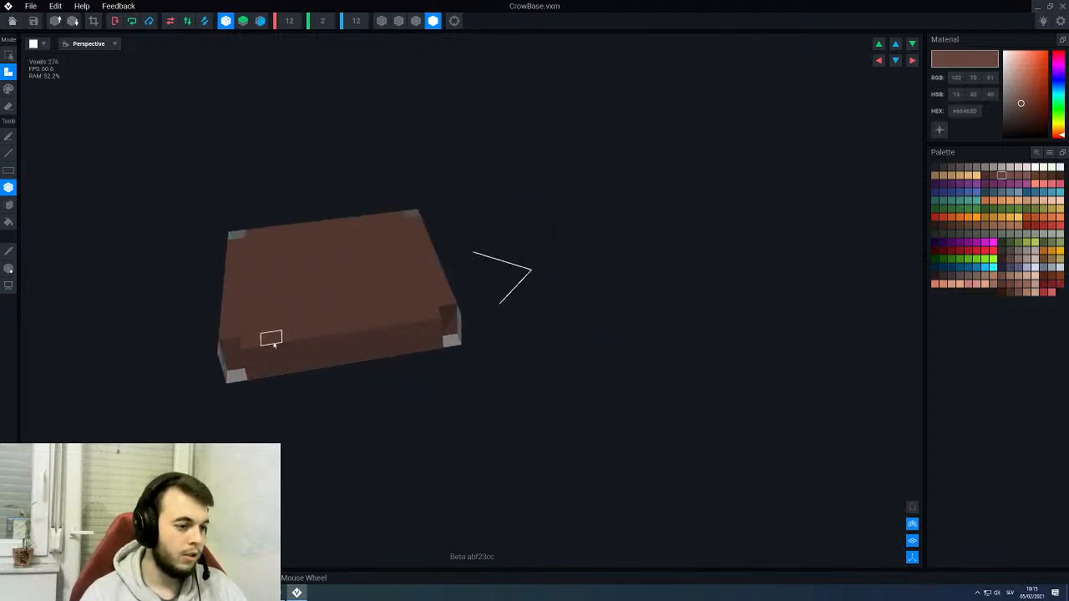
- Display the pivot to check its position, and save the CrowBase model on returning to the throne rig
left_click(8, 250)
left_click(9, 268)
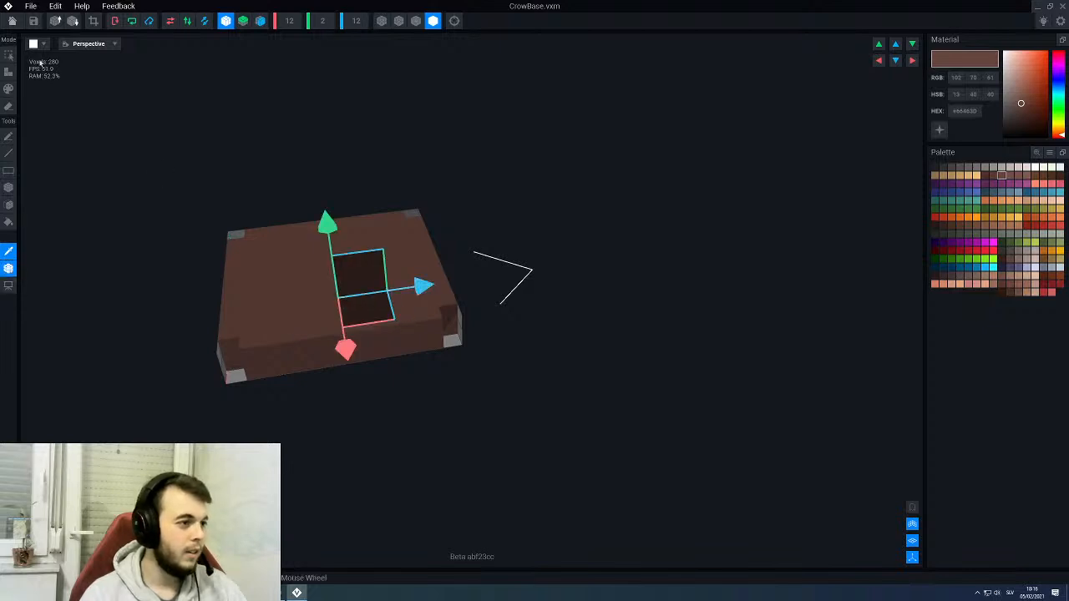
left_click(12, 20)
left_click(477, 193)
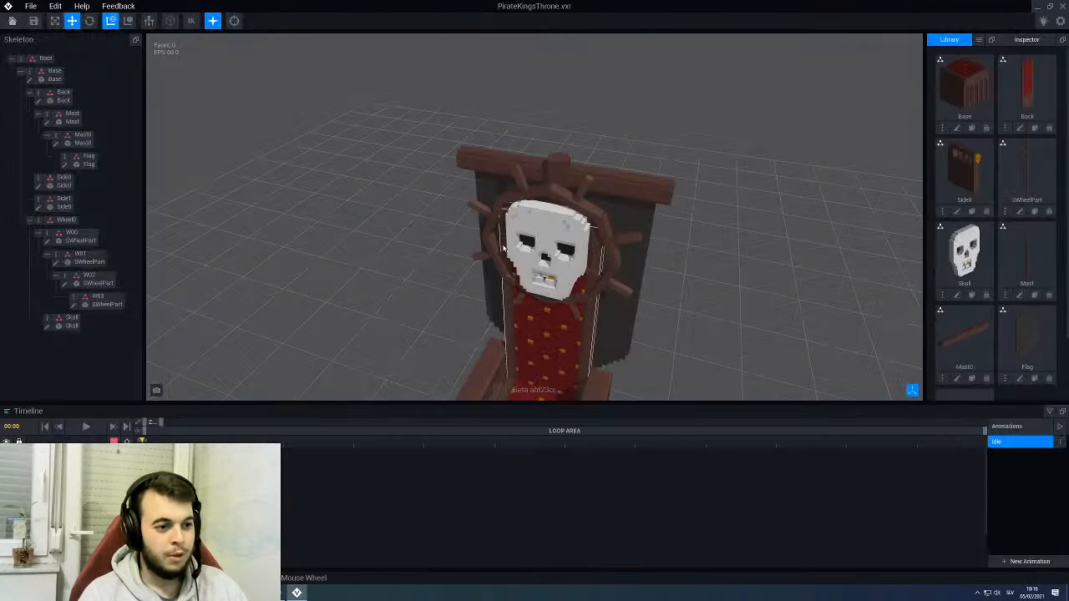
- Create a new skeleton node named CrowBase under the Mast node
left_click(555, 157)
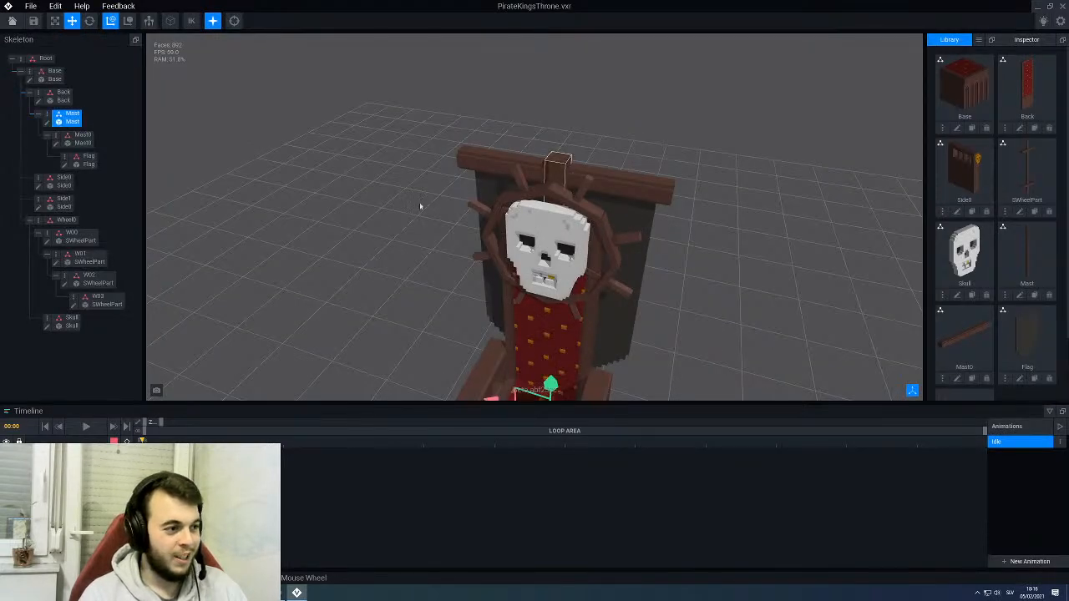
right_click(48, 122)
left_click(83, 136)
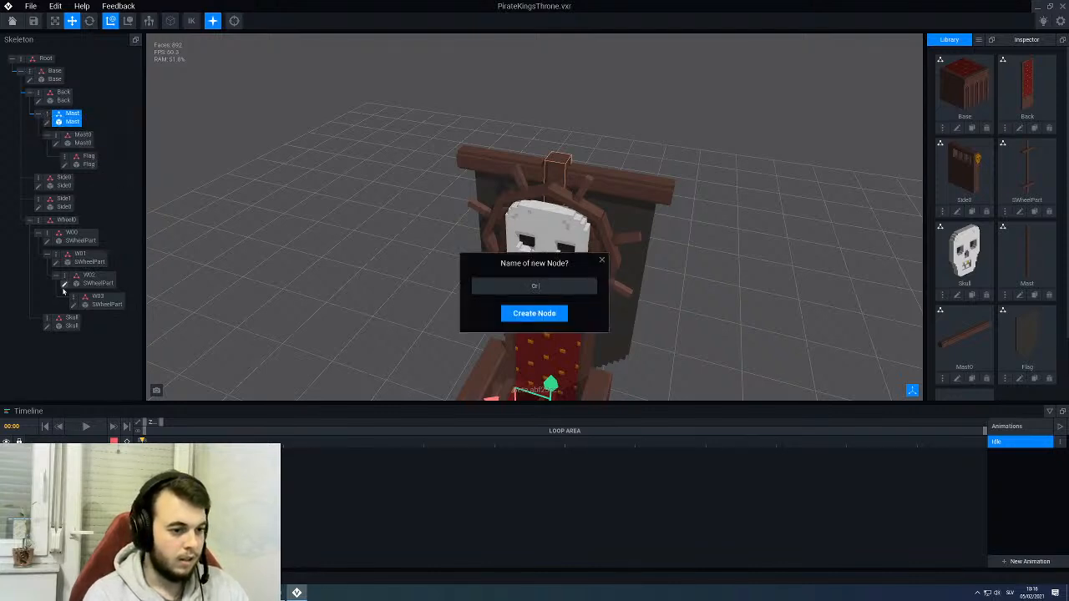
key("Return")
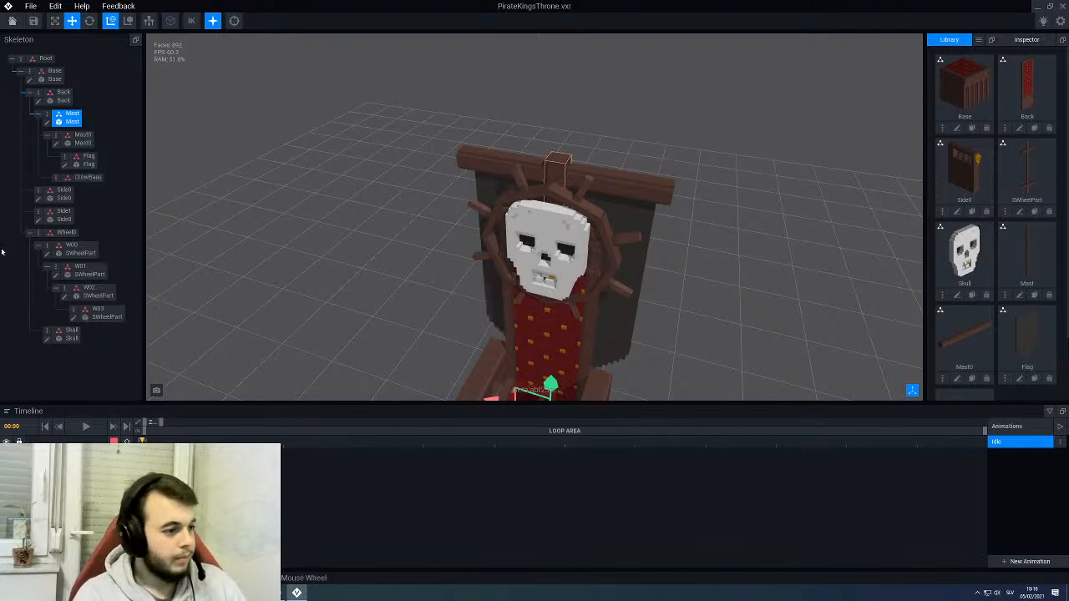
- Assign the CrowBase model from the library to the CrowBase node and select that node
scroll(1007, 280, "down", 1)
scroll(1007, 280, "down", 1)
left_click_drag(969, 347, 87, 179)
left_click(87, 178)
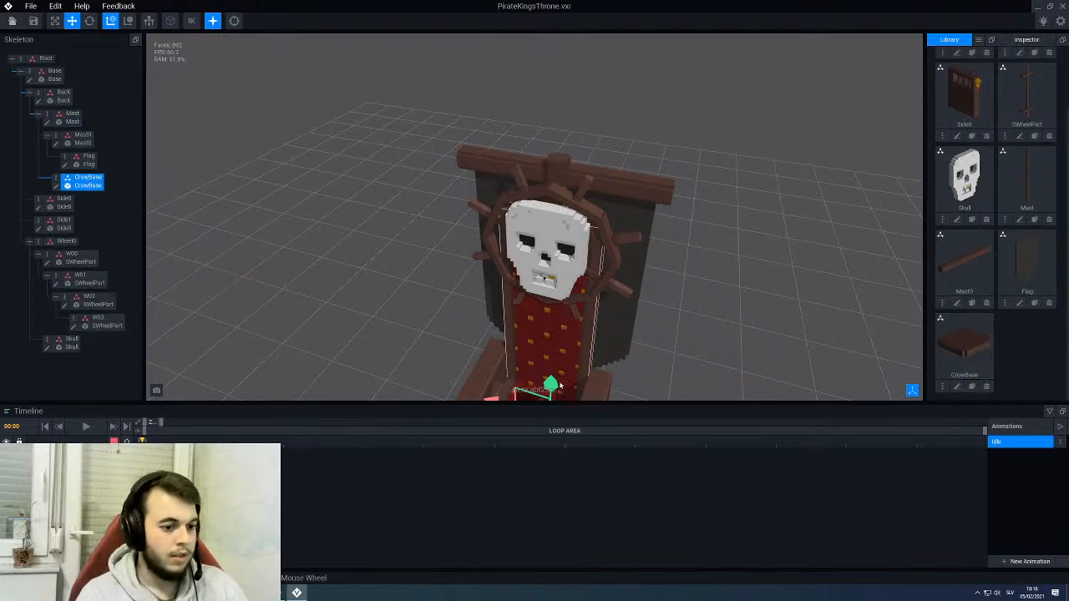
- Raise the CrowBase platform to the top of the mast, just above the crossbeam, and check it from the side and front
left_click_drag(574, 84, 561, 45)
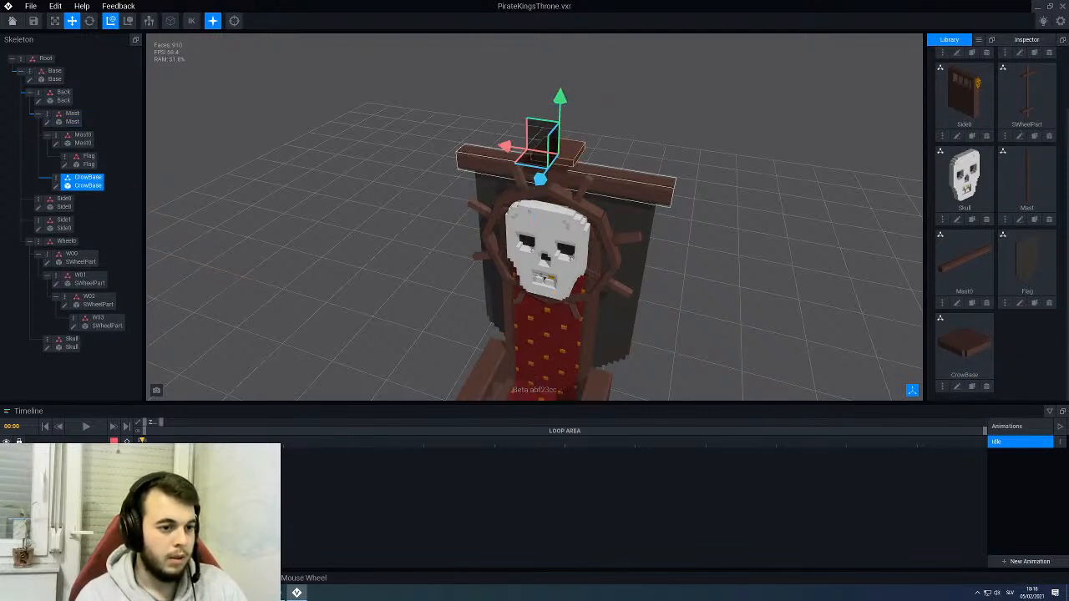
right_click_drag(614, 185, 610, 186)
scroll(610, 179, "up", 1)
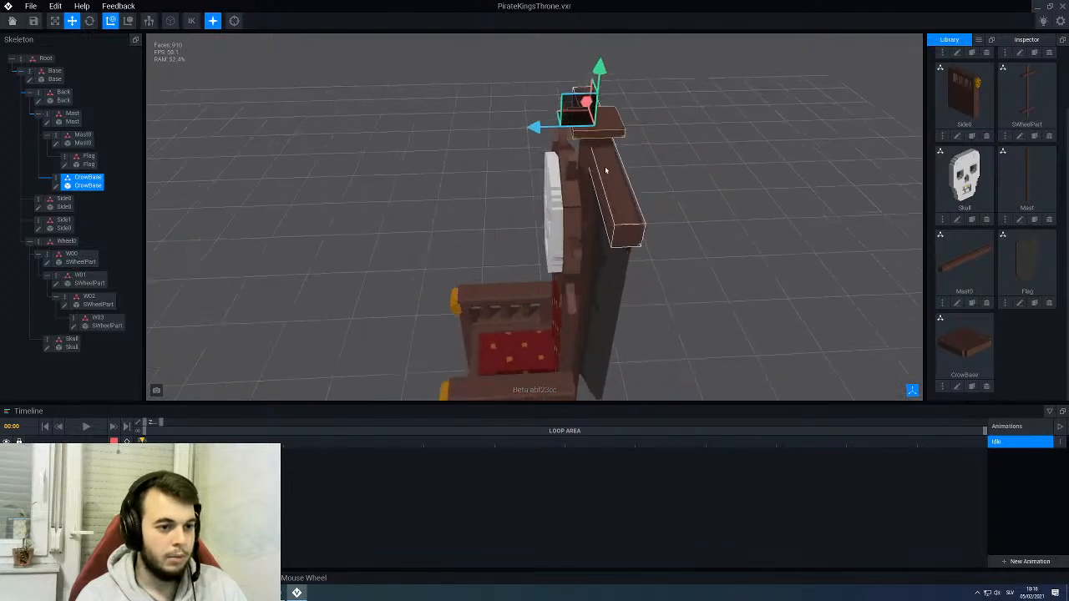
middle_click_drag(609, 172, 608, 175)
left_click_drag(598, 118, 595, 123)
right_click_drag(629, 182, 609, 190)
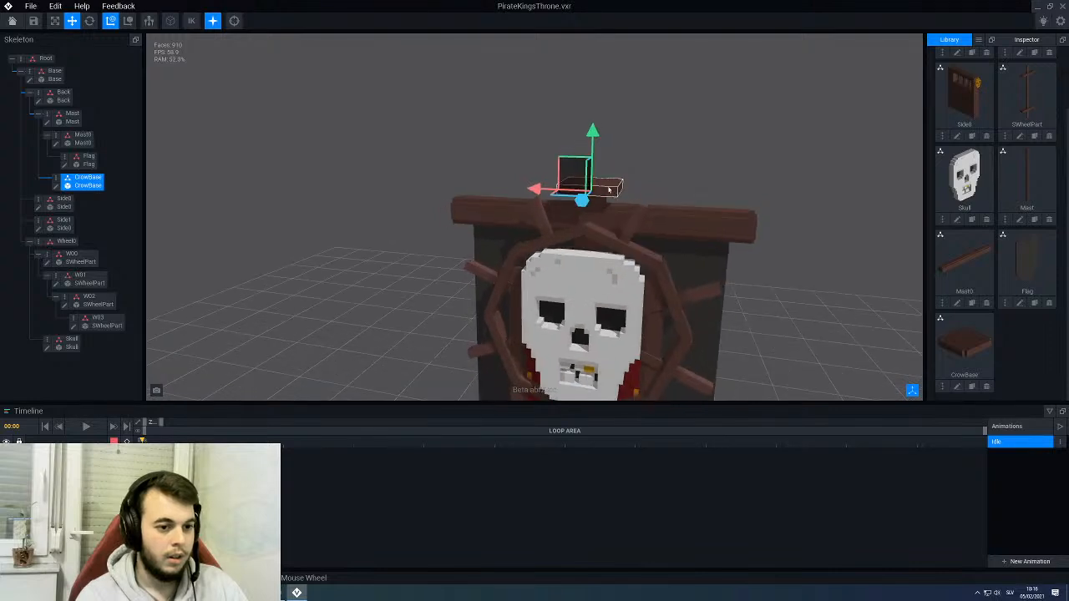
- Reopen the CrowBase model and enlarge its grid to 16 voxels in both X and Z
left_click(957, 386)
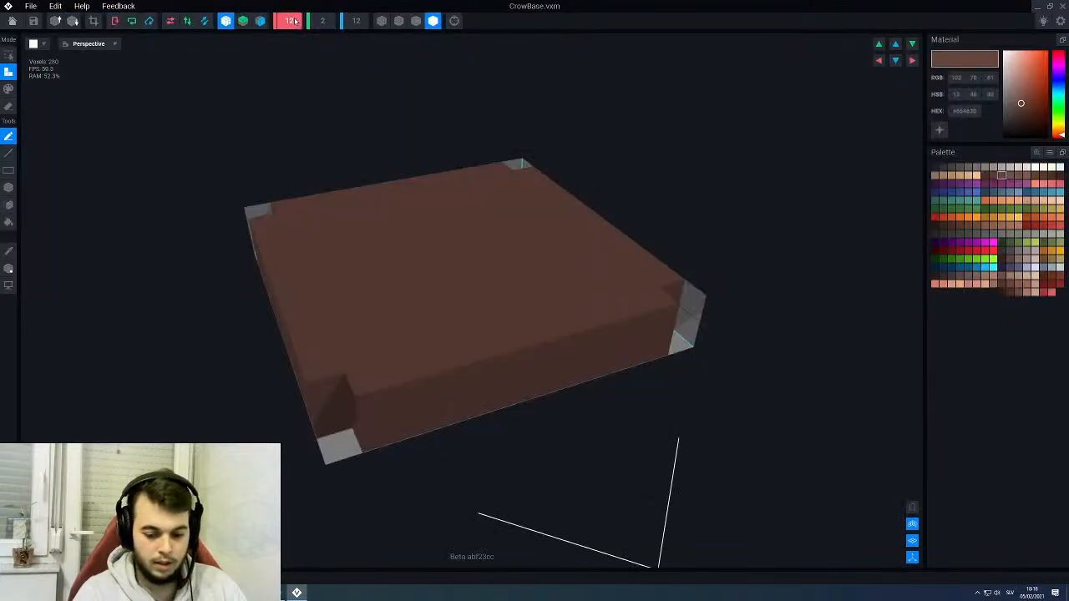
type("16")
key("Return")
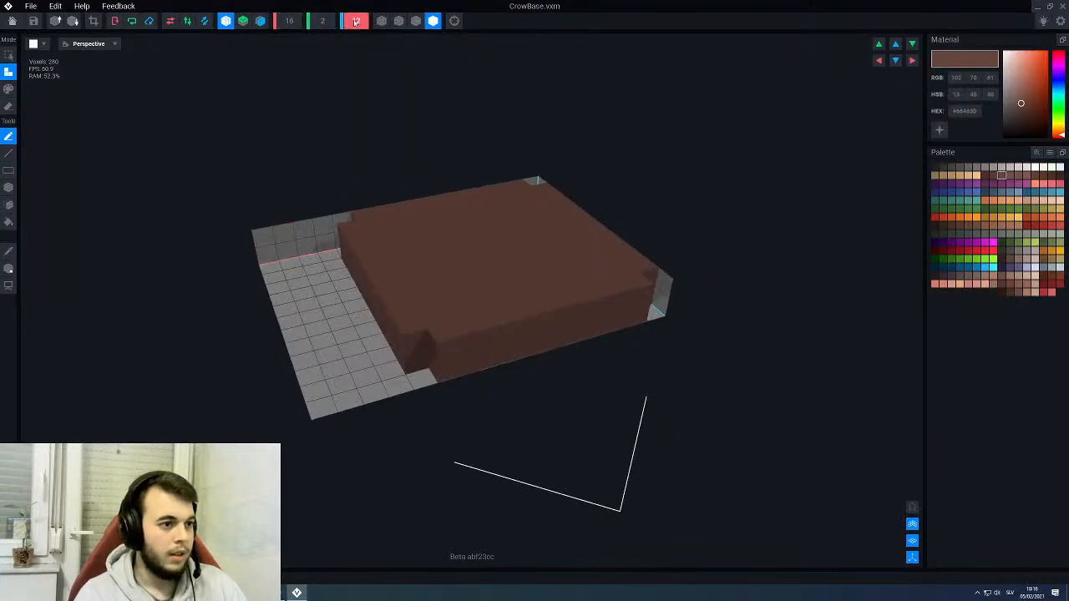
scroll(356, 21, "up", 4)
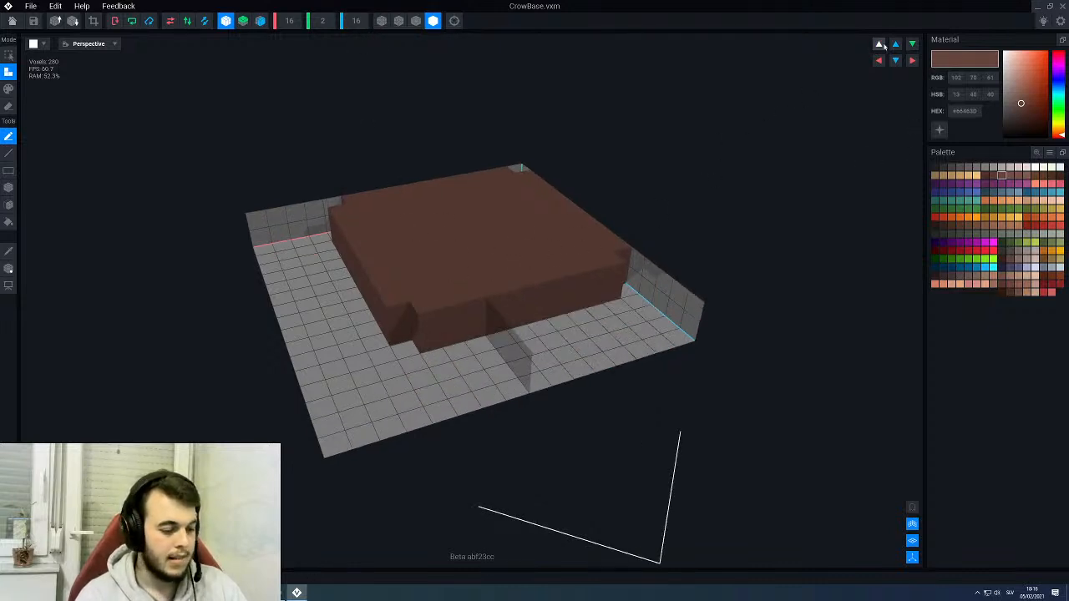
- Shift the platform's voxels two steps along X and two along Z to centre them in the grid
left_click(912, 60)
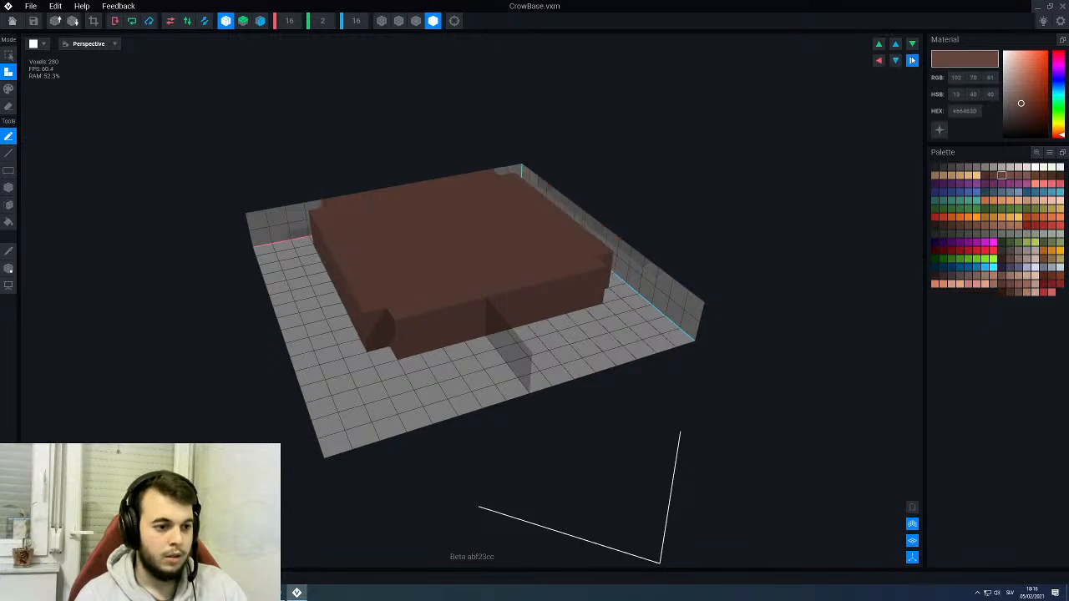
left_click(913, 60)
left_click(896, 60)
left_click(896, 60)
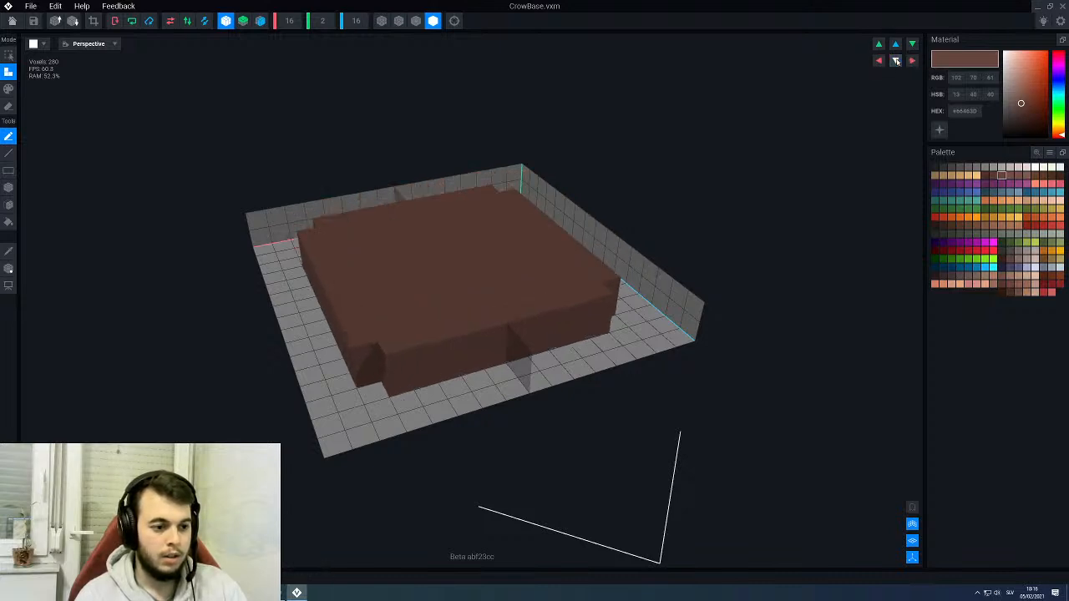
- Extend one Z side of the platform to the grid edge with the Box tool, stepping its corners, and show voxel outlines
right_click_drag(219, 322, 299, 342)
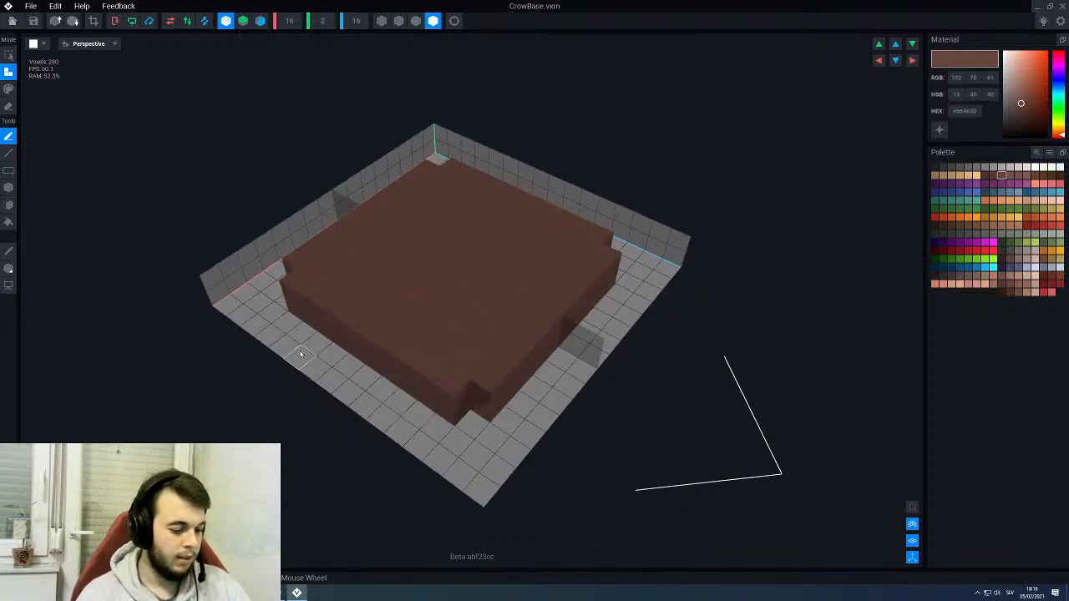
key("b")
mouse_move(543, 422)
left_mouse_down()
mouse_move(568, 375)
mouse_move(563, 328)
mouse_move(608, 280)
left_mouse_up()
mouse_move(520, 377)
right_mouse_down()
mouse_move(525, 369)
mouse_move(517, 396)
right_mouse_up()
left_click_drag(519, 428, 527, 393)
left_click_drag(492, 437, 497, 408)
left_click(416, 20)
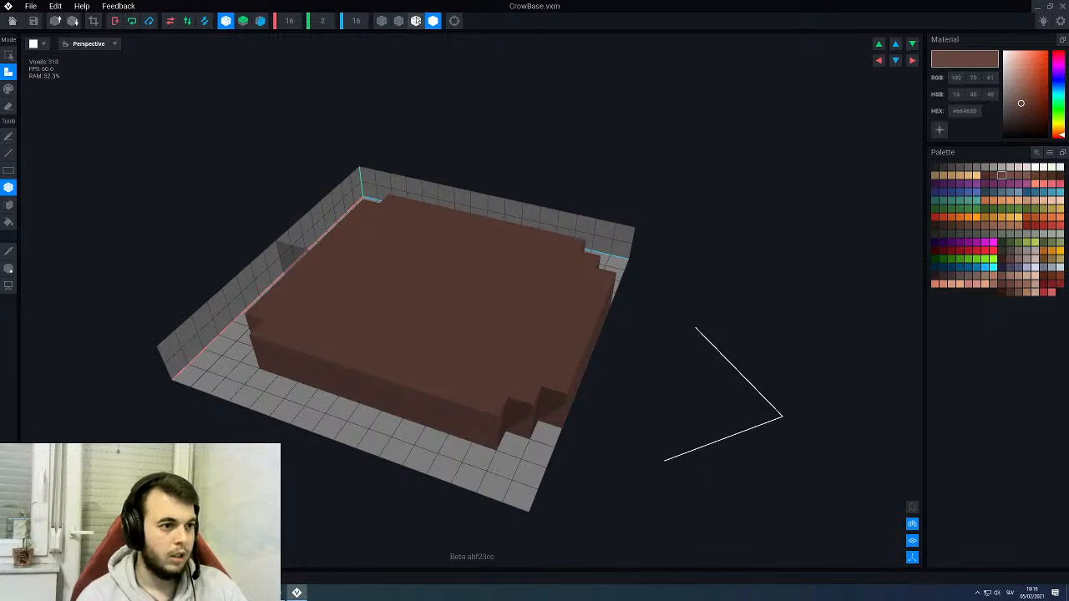
- Extend both X sides of the platform to the grid edge with stepped corners, and turn on Z symmetry
scroll(470, 340, "down", 3)
right_click_drag(472, 342, 484, 401)
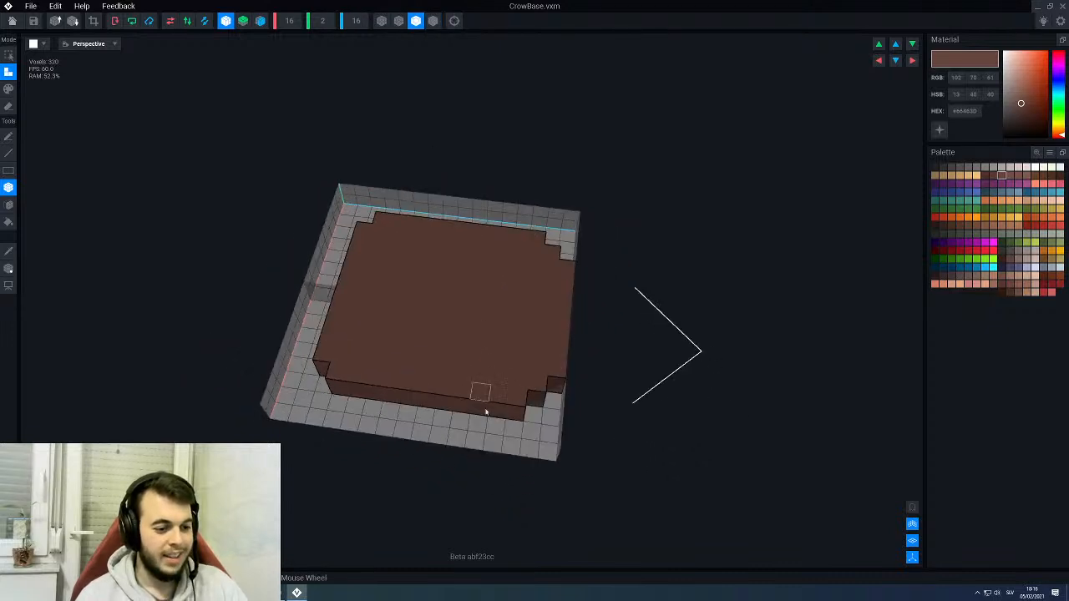
middle_click_drag(482, 416, 484, 396)
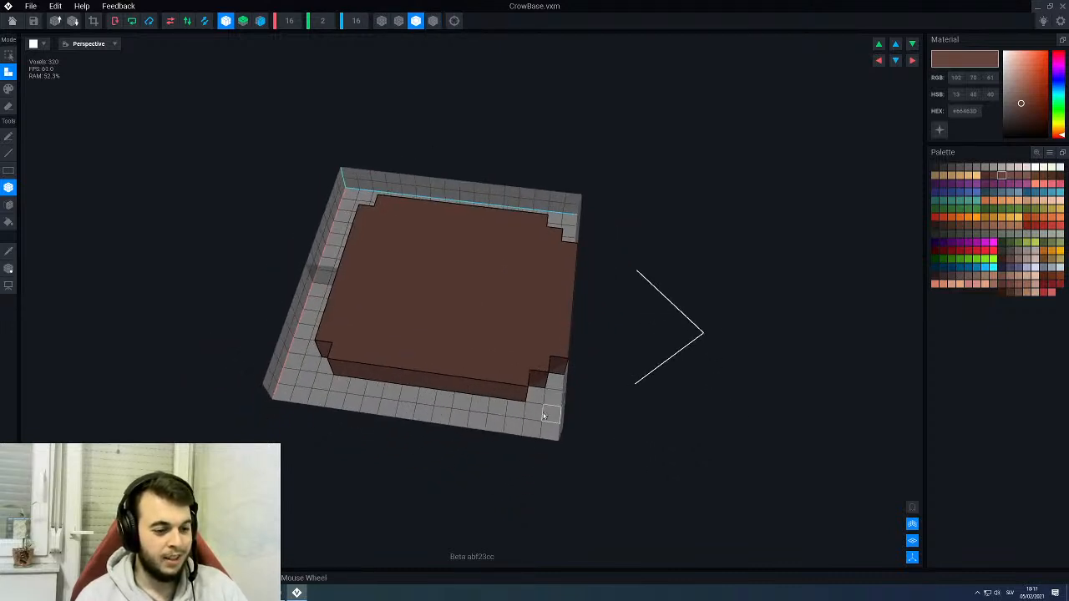
left_click_drag(440, 393, 422, 378)
right_click_drag(574, 413, 454, 430)
scroll(407, 413, "up", 2)
left_click_drag(432, 451, 347, 414)
right_click_drag(324, 422, 335, 418)
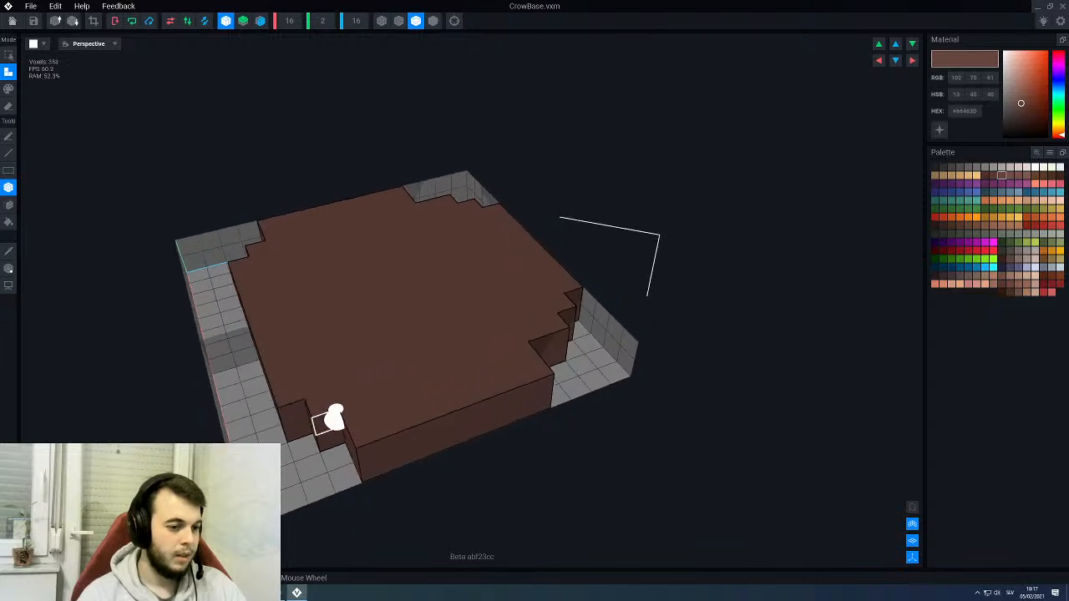
left_click(261, 21)
right_click_drag(281, 181, 376, 317)
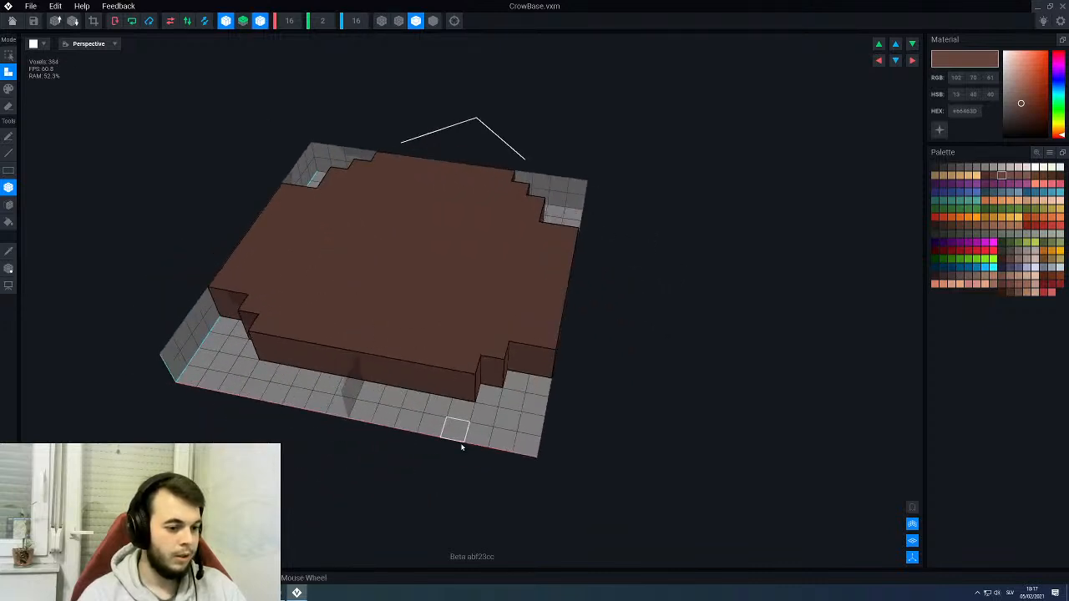
- Extend the remaining Z side of the platform to the grid edge with the Box tool, keeping its corners stepped
left_click_drag(432, 432, 389, 365)
right_click_drag(390, 365, 477, 393)
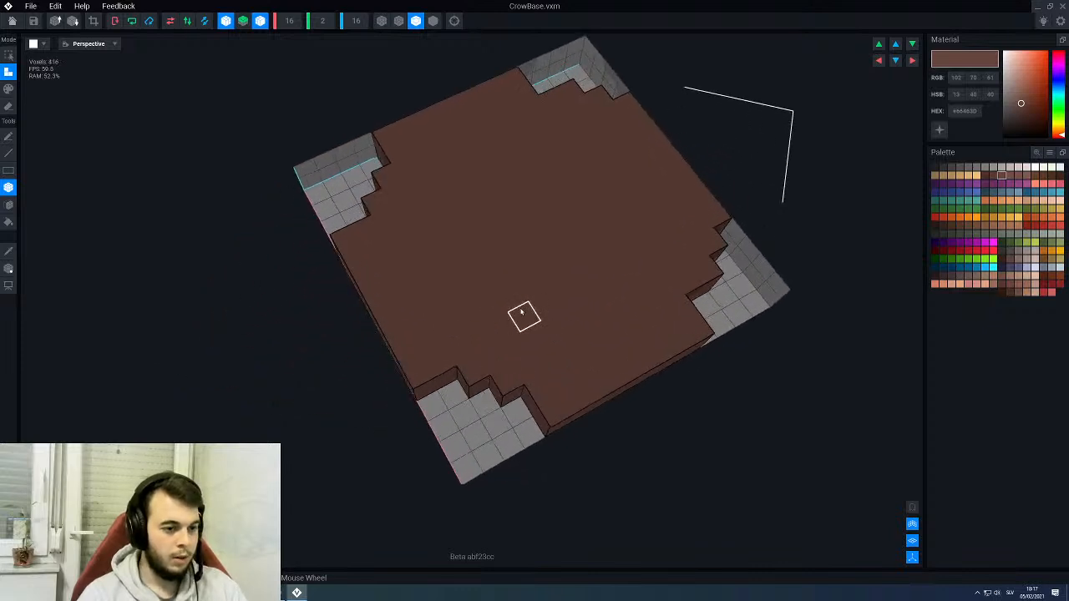
key("p")
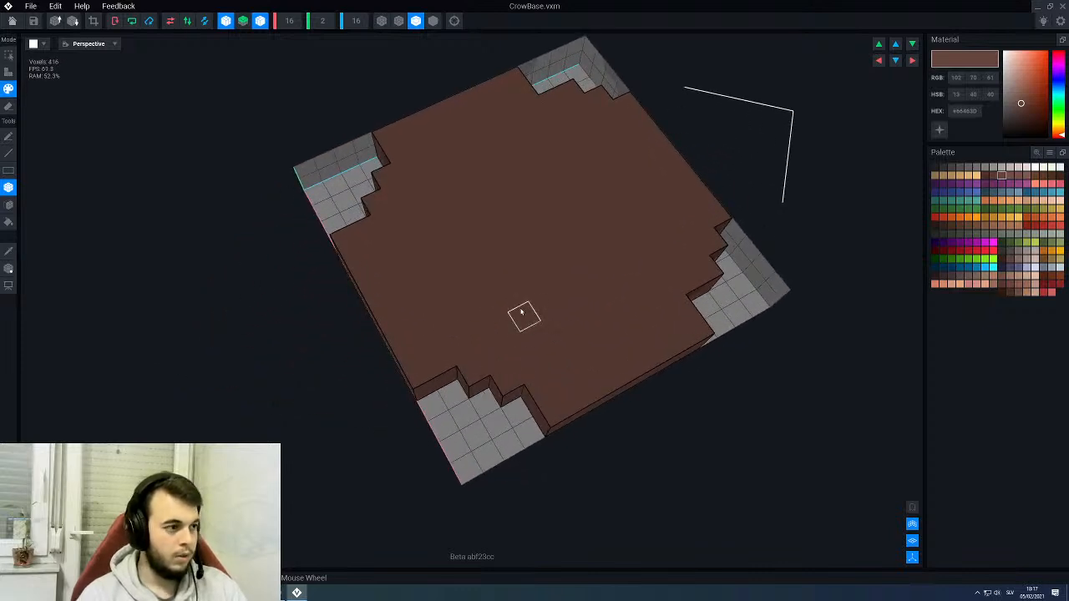
key("f")
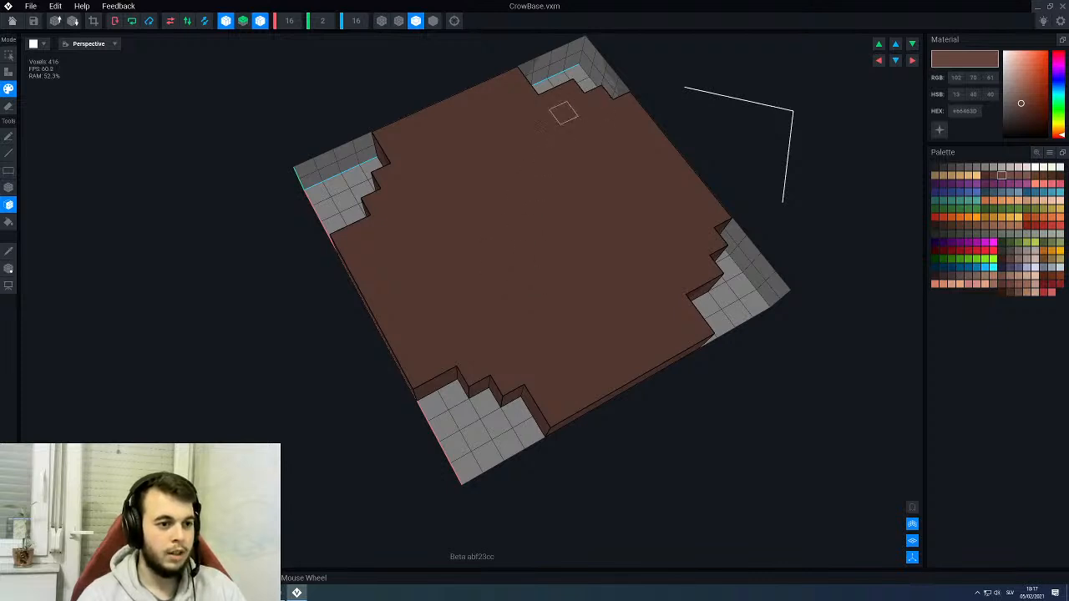
right_click_drag(564, 113, 574, 114)
scroll(585, 121, "up", 2)
middle_click_drag(639, 172, 558, 259)
scroll(560, 258, "up", 2)
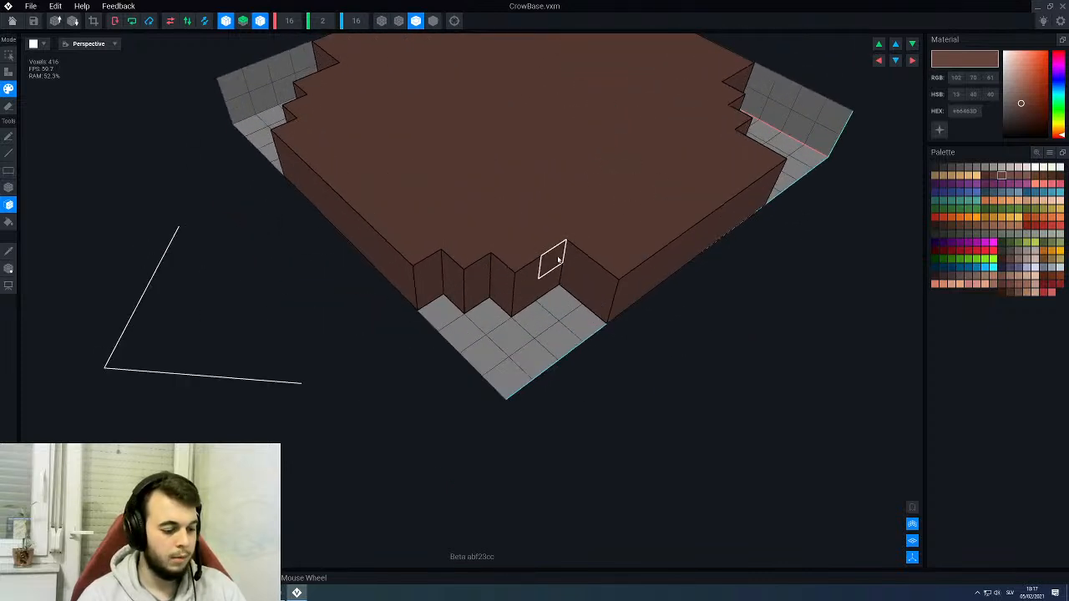
- Fill the notches at the platform's corners with mirrored boxes to make its outline rounder
key("a")
key("b")
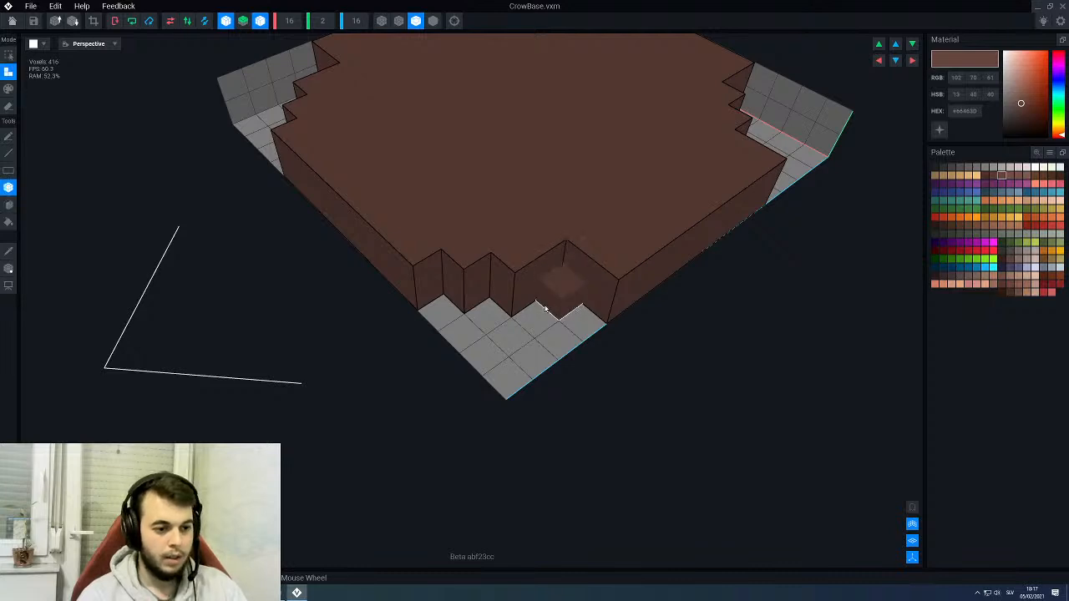
left_click_drag(545, 309, 535, 300)
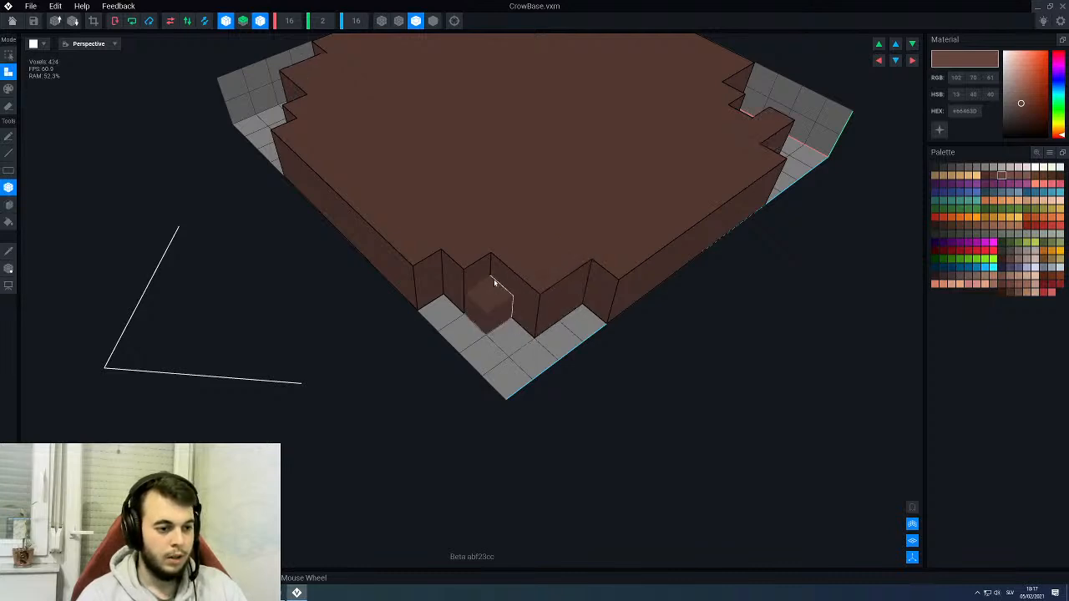
left_click(493, 283)
right_click_drag(492, 283, 520, 178)
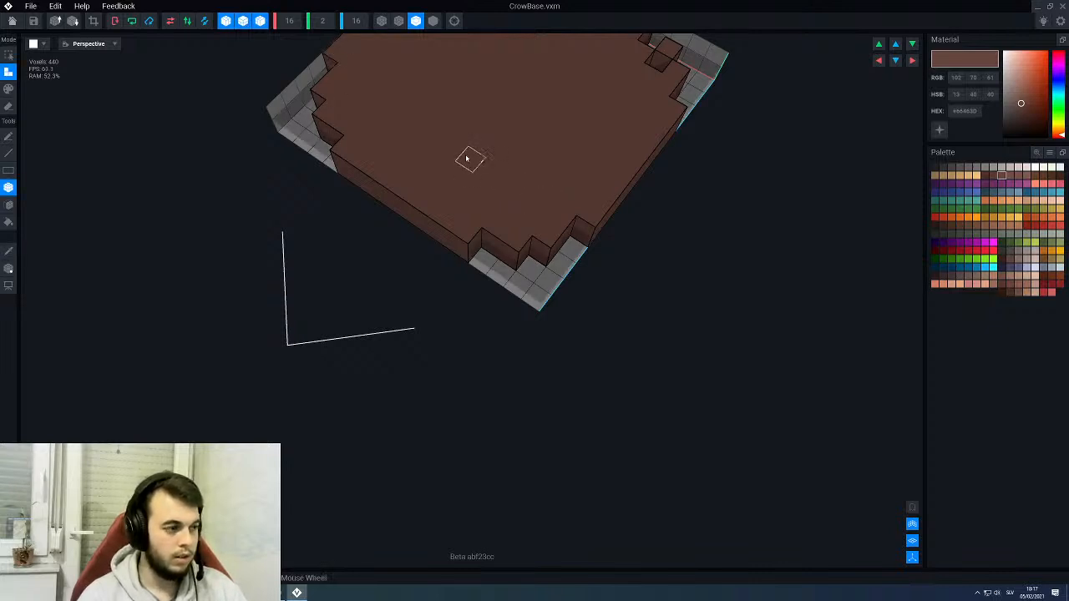
- Paint the platform's top surface in the current brown with the Face tool
key("p")
middle_click_drag(469, 157, 468, 181)
left_click(9, 206)
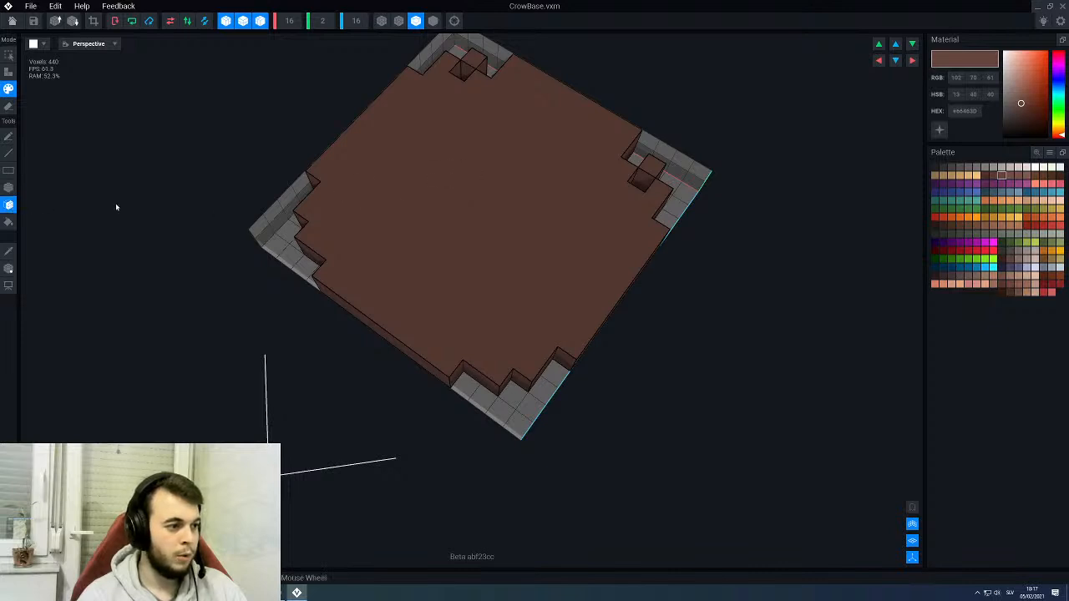
left_click(543, 181)
- Show the platform's pivot, then save the CrowBase model and return to the throne assembly
scroll(526, 210, "down", 3)
right_click_drag(526, 210, 568, 259)
left_click(9, 268)
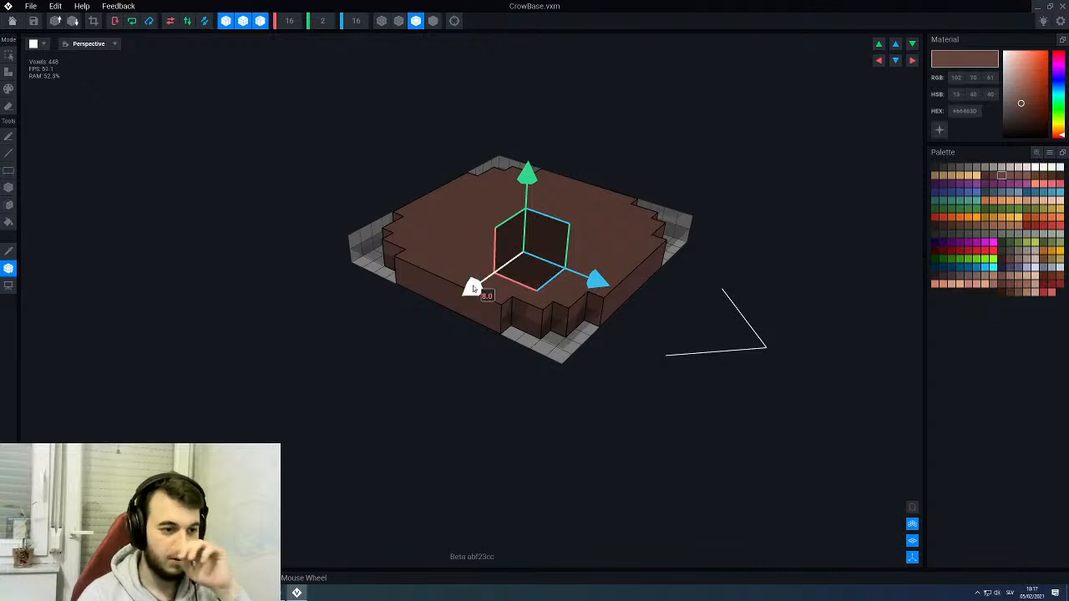
left_click(12, 20)
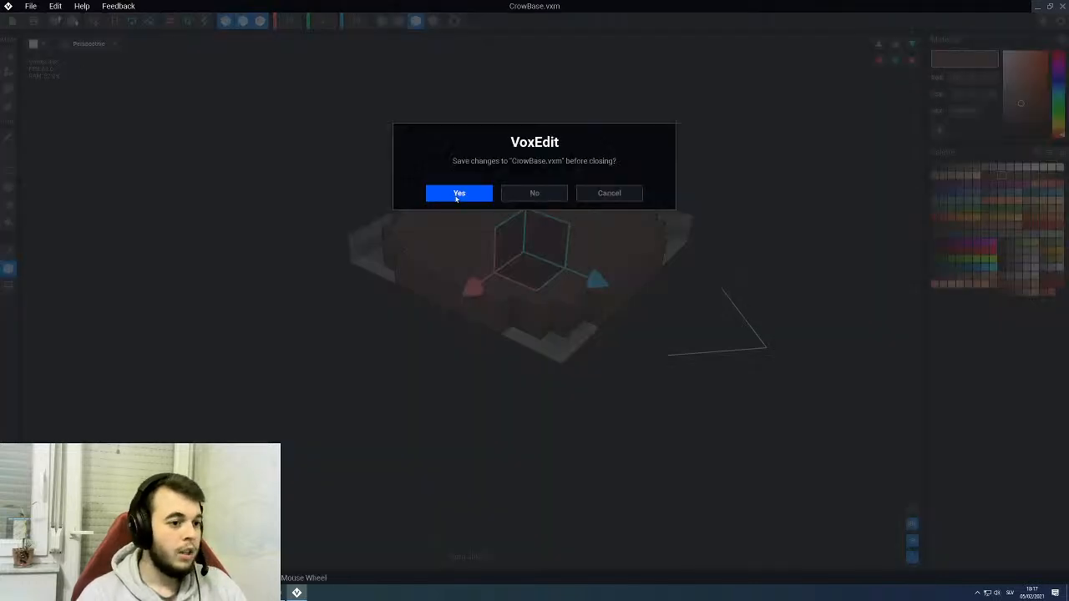
left_click(459, 194)
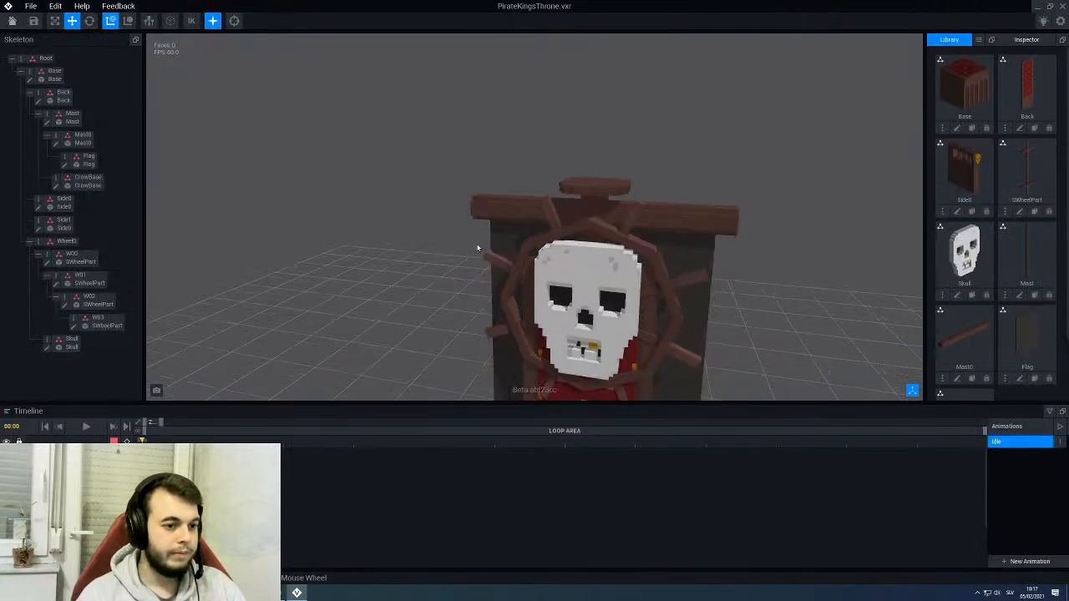
- Select the CrowBase platform on top of the mast and examine its fit from the front and side
right_click_drag(529, 244, 518, 241)
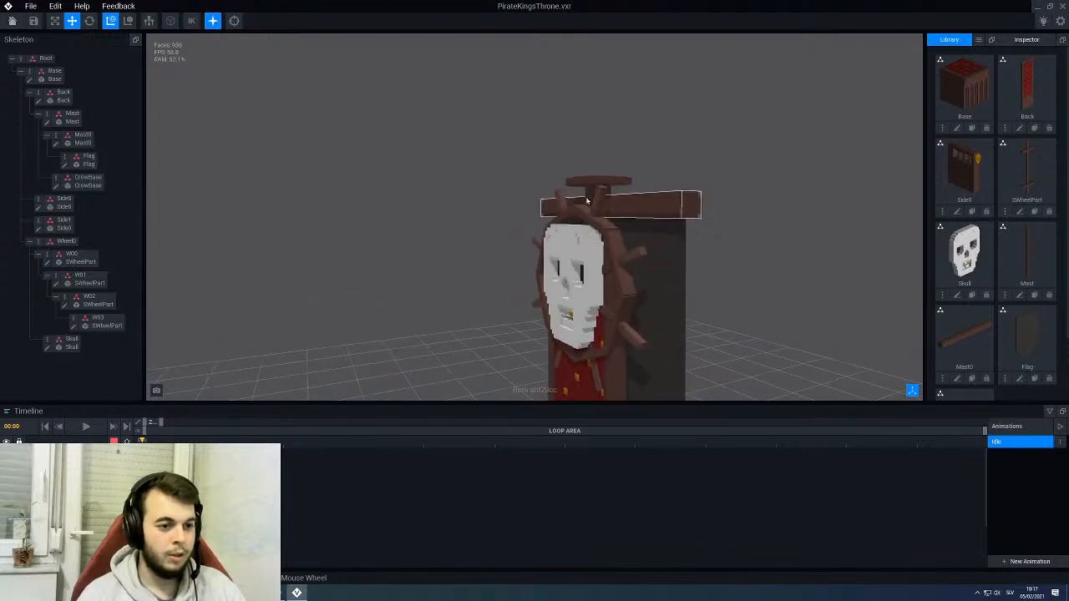
right_click_drag(601, 199, 585, 216)
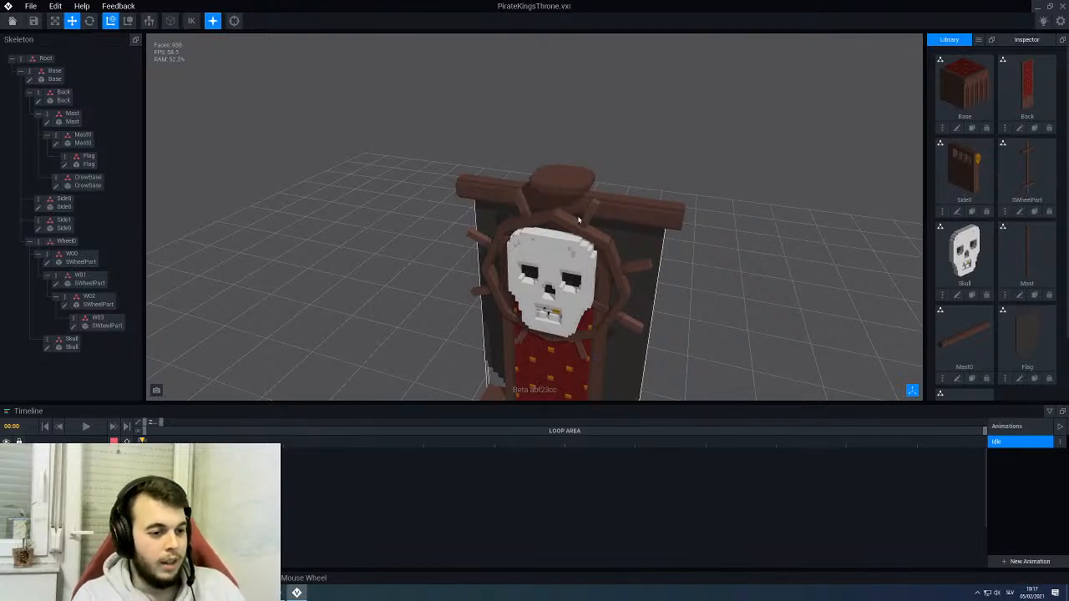
left_click(579, 222)
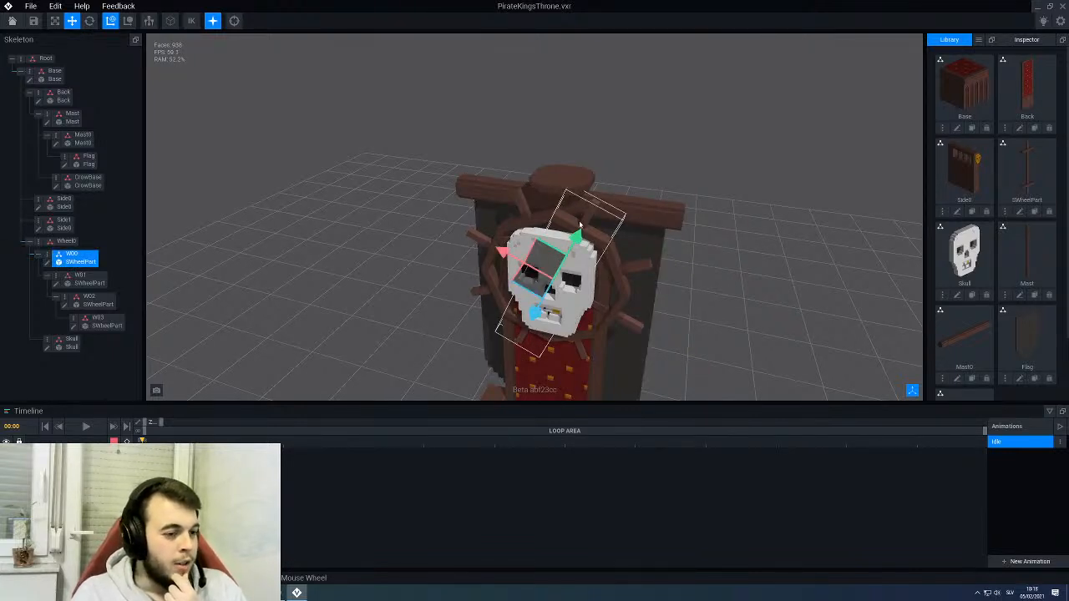
left_click(558, 167)
mouse_move(621, 162)
right_mouse_down()
mouse_move(579, 207)
mouse_move(617, 162)
right_mouse_up()
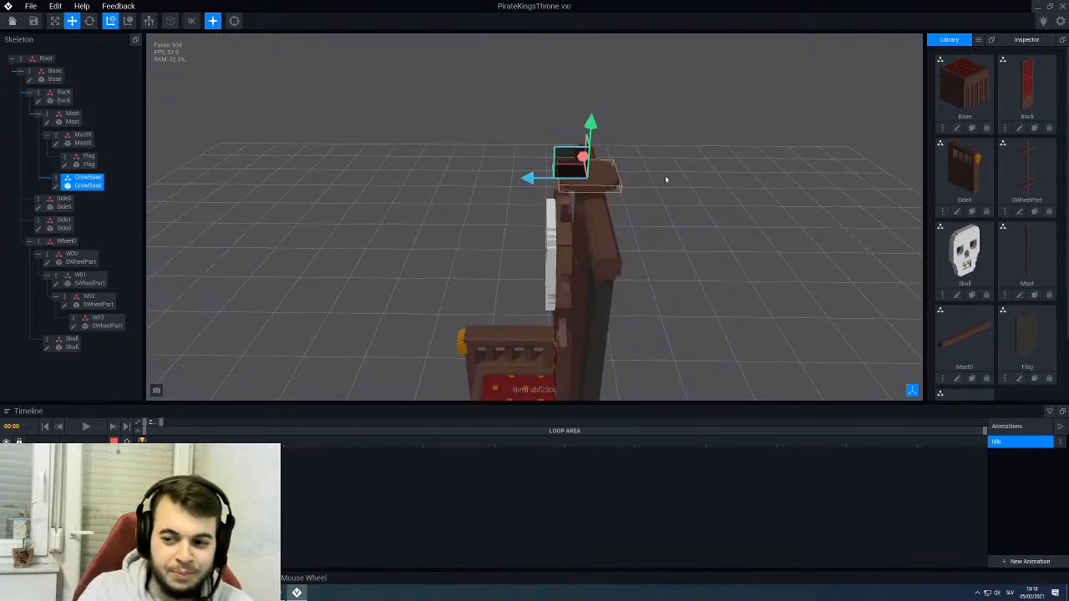
- Clone the SWheelPart model as NestSide and open the clone for editing
left_click(1034, 213)
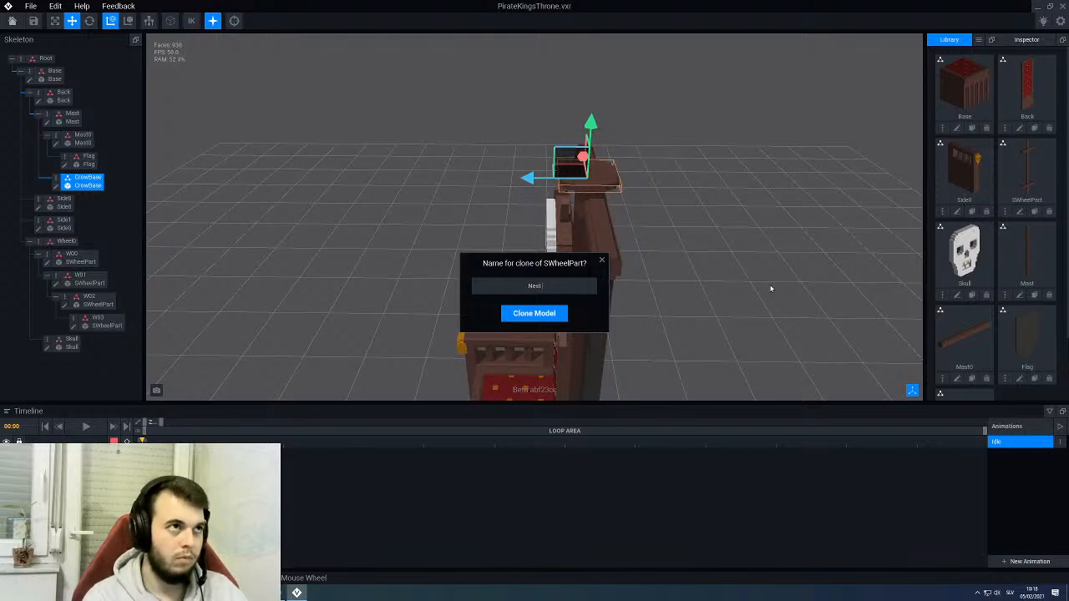
key("Return")
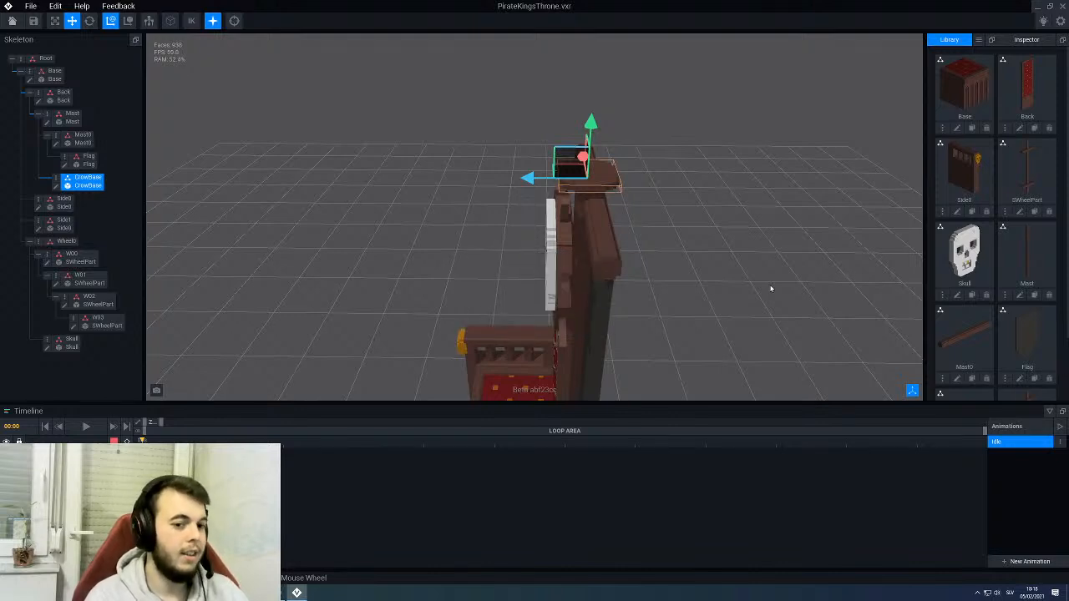
scroll(998, 251, "down", 1)
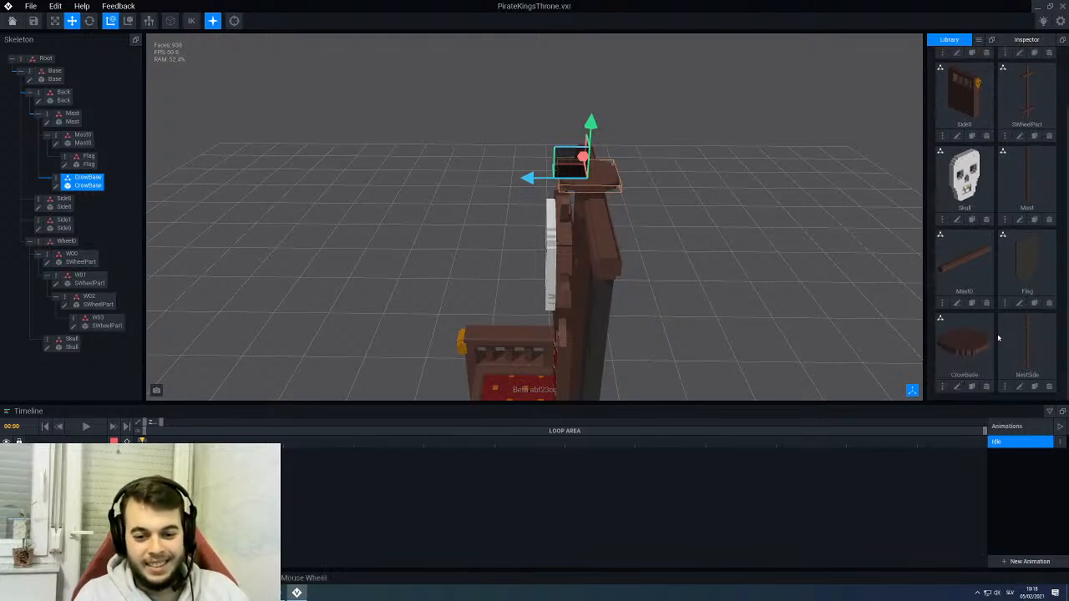
left_click(1020, 386)
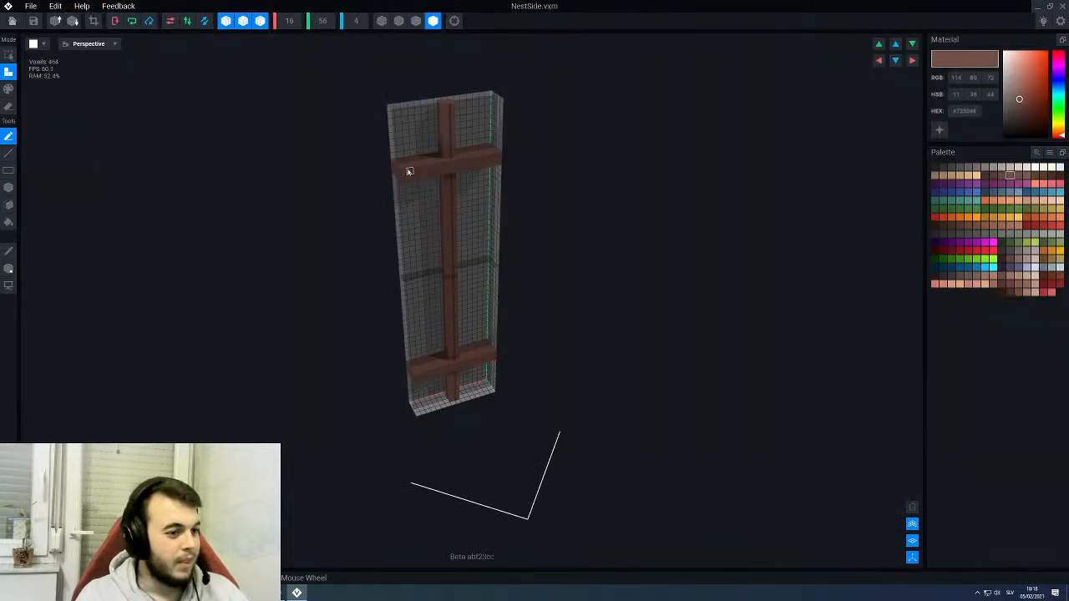
- Turn off symmetry on all axes and reduce the NestSide grid's Y size to 24
scroll(377, 179, "up", 5)
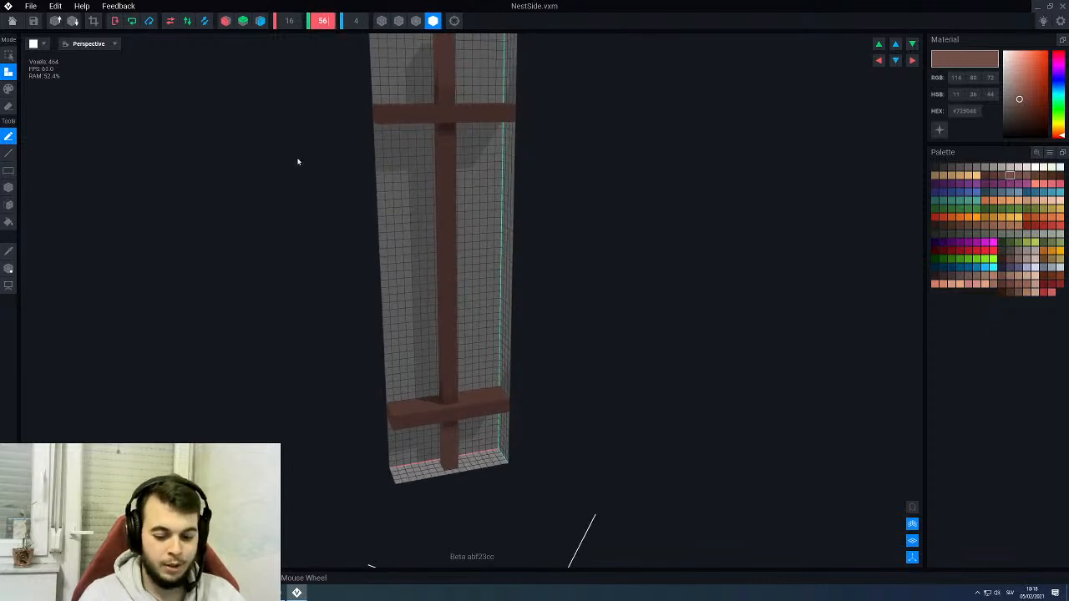
scroll(298, 162, "up", 3)
scroll(298, 161, "down", 4)
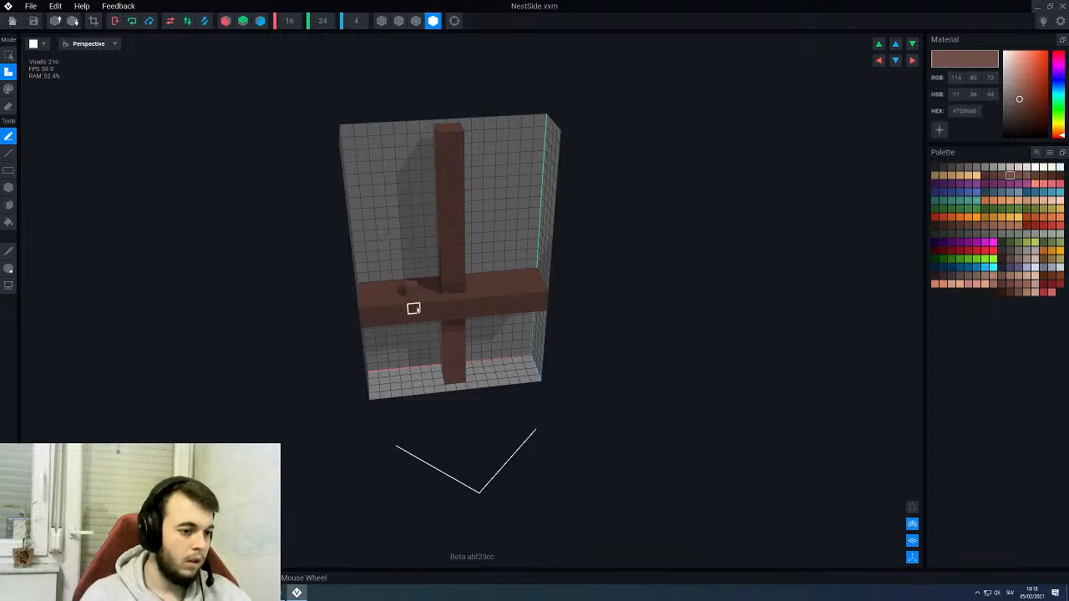
- Move the NestSide model's pivot down to the foot of the vertical post and align it with the post
left_click(9, 268)
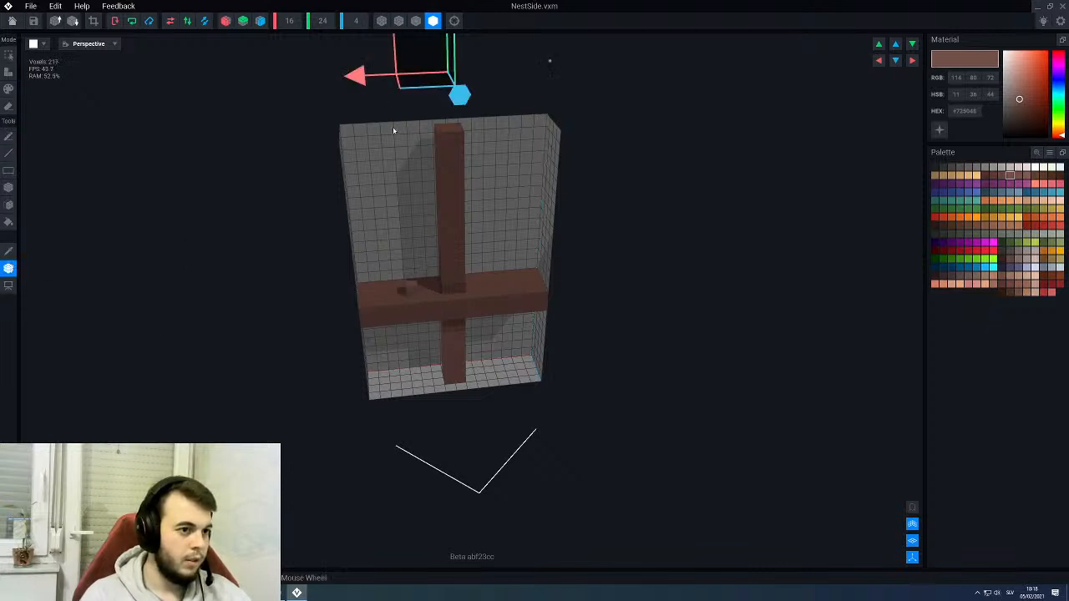
scroll(410, 109, "down", 3)
left_click_drag(443, 74, 451, 275)
right_click_drag(452, 276, 453, 271)
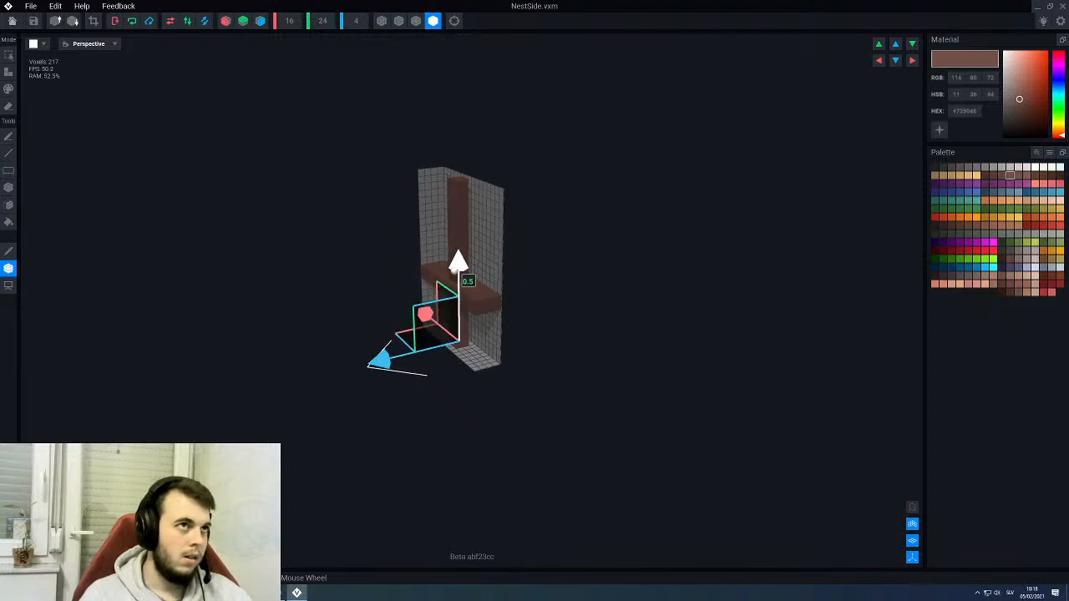
right_click_drag(453, 272, 452, 315)
scroll(454, 334, "up", 3)
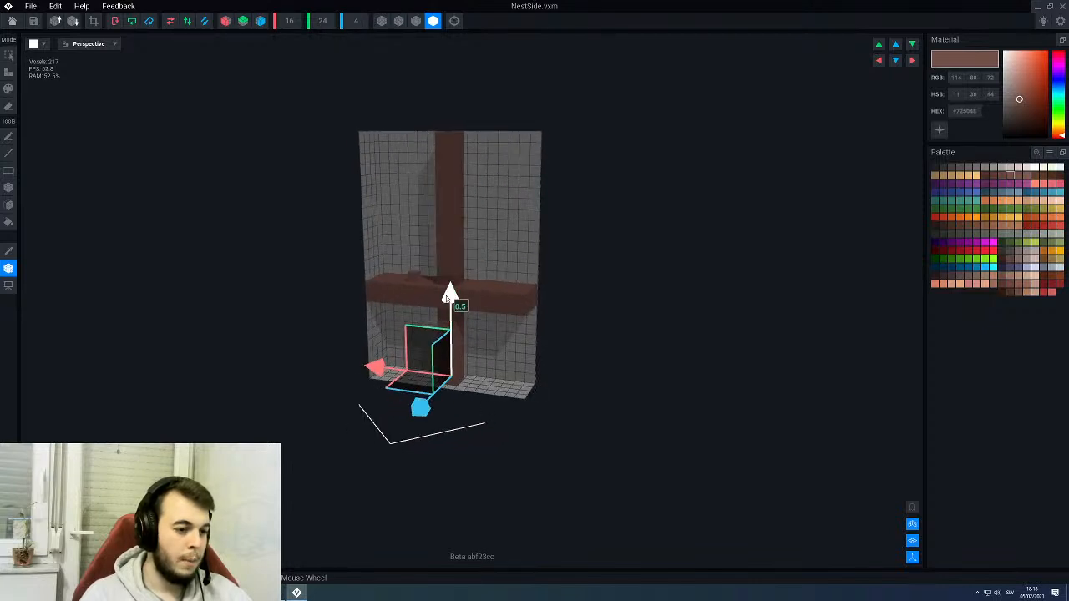
right_click_drag(449, 297, 453, 303)
scroll(451, 338, "up", 4)
middle_click_drag(451, 339, 452, 242)
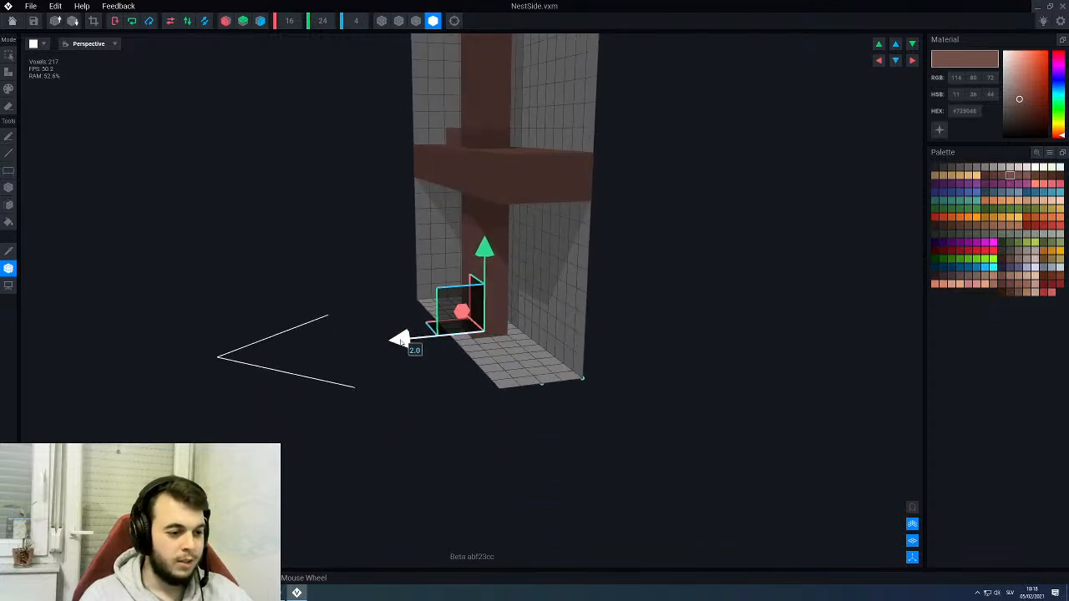
left_click_drag(401, 343, 383, 342)
right_click_drag(452, 300, 428, 341)
scroll(380, 301, "down", 3)
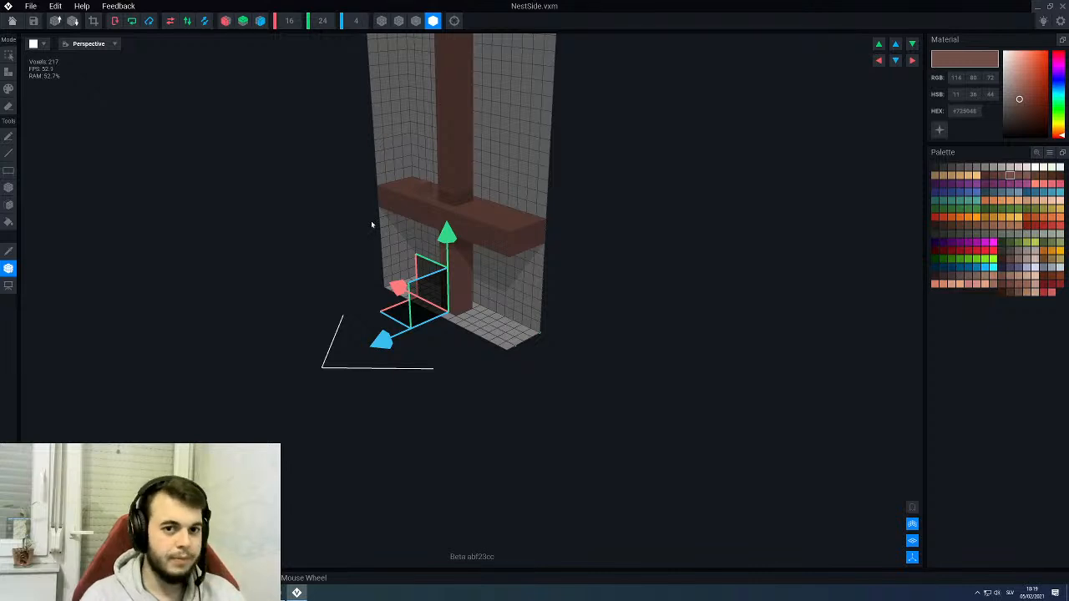
- Erase the horizontal crossbar layer by layer with the Face tool, leaving only the vertical post
left_click(8, 136)
middle_click_drag(268, 243, 311, 278)
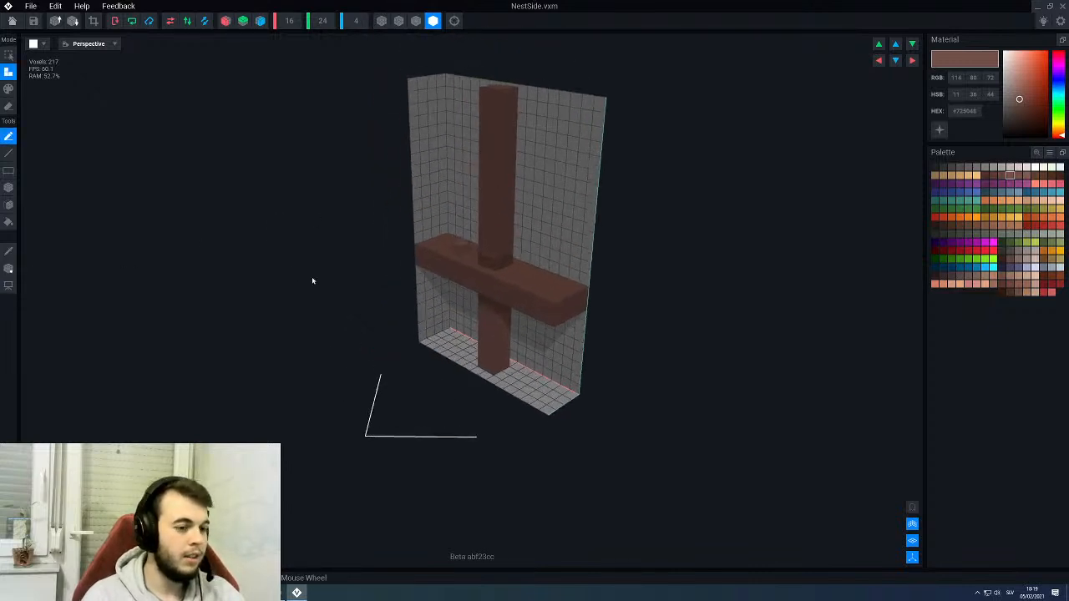
right_click_drag(367, 283, 432, 284)
key("e")
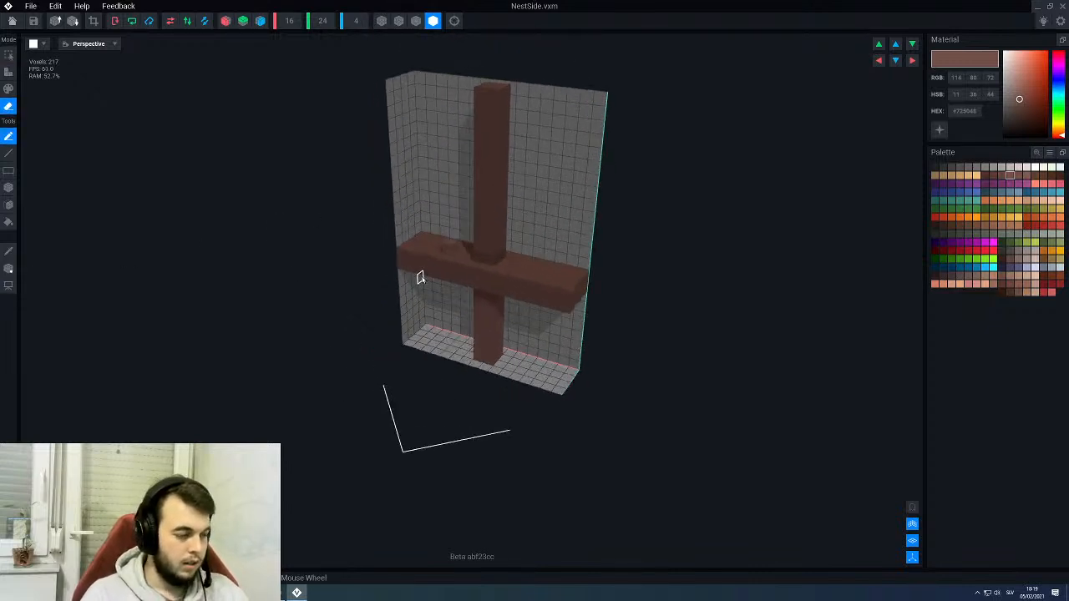
key("f")
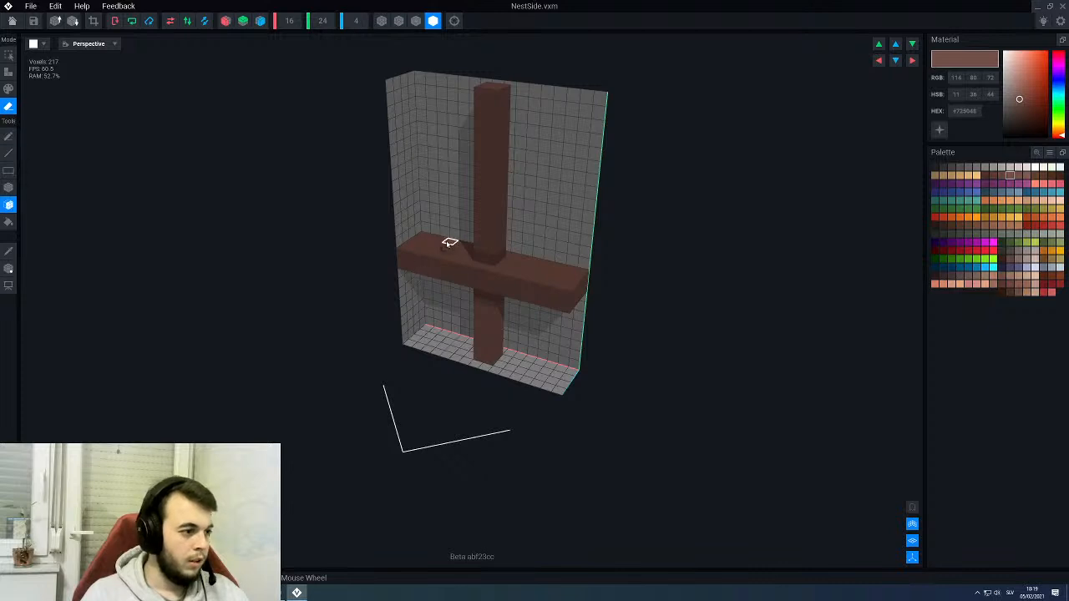
left_click(448, 259)
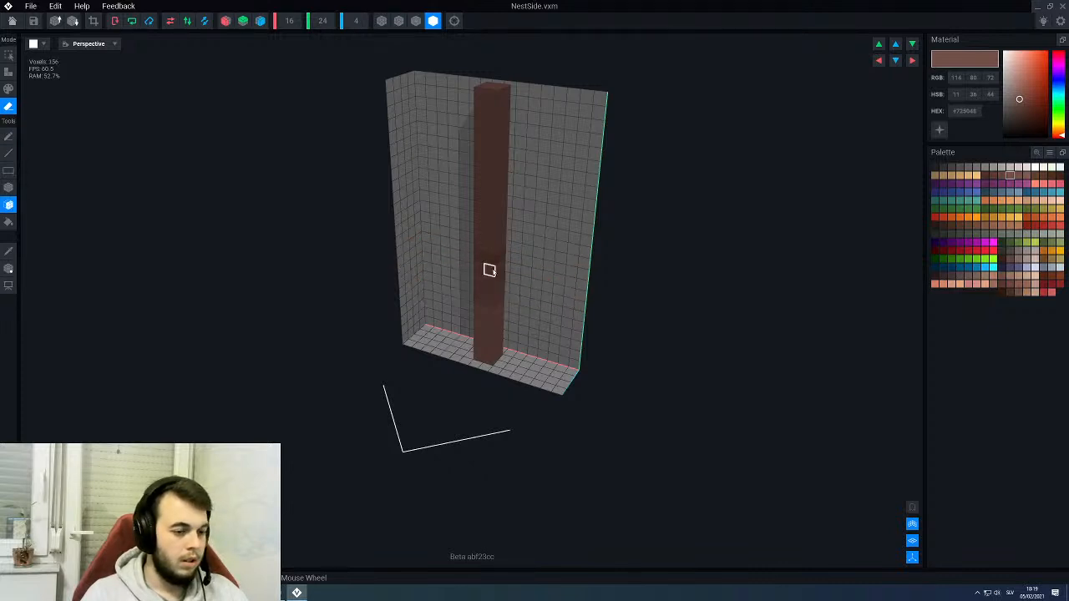
right_click_drag(489, 271, 487, 297)
key("alt")
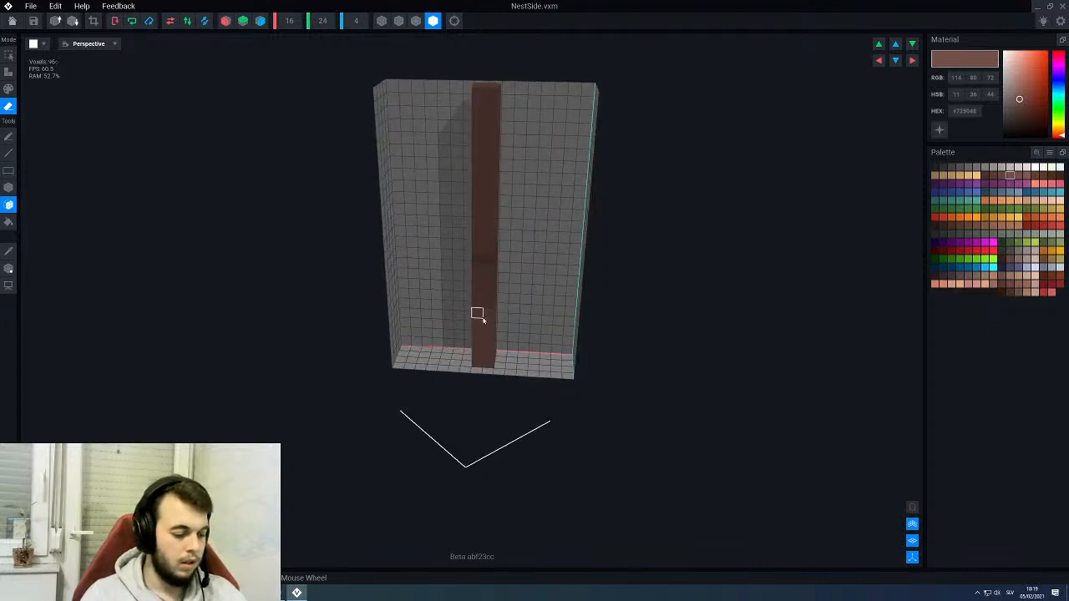
- Recolour the whole post with the darker brown (RGB 102, 70, 61) using the Fill tool
key("p")
right_click_drag(489, 282, 502, 262)
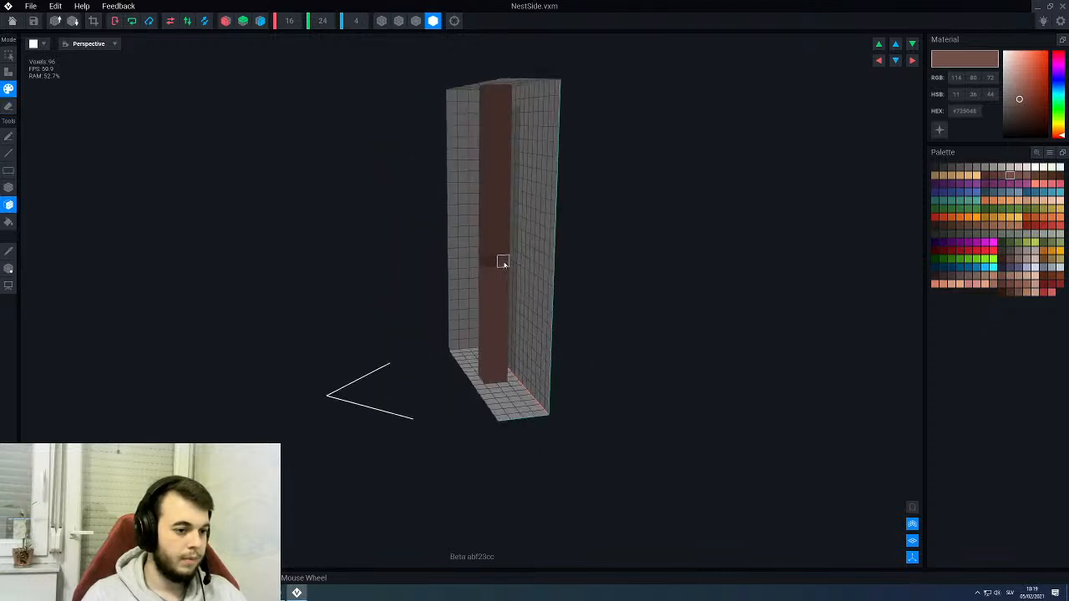
key("g")
right_click_drag(491, 227, 489, 226)
left_click(1002, 177)
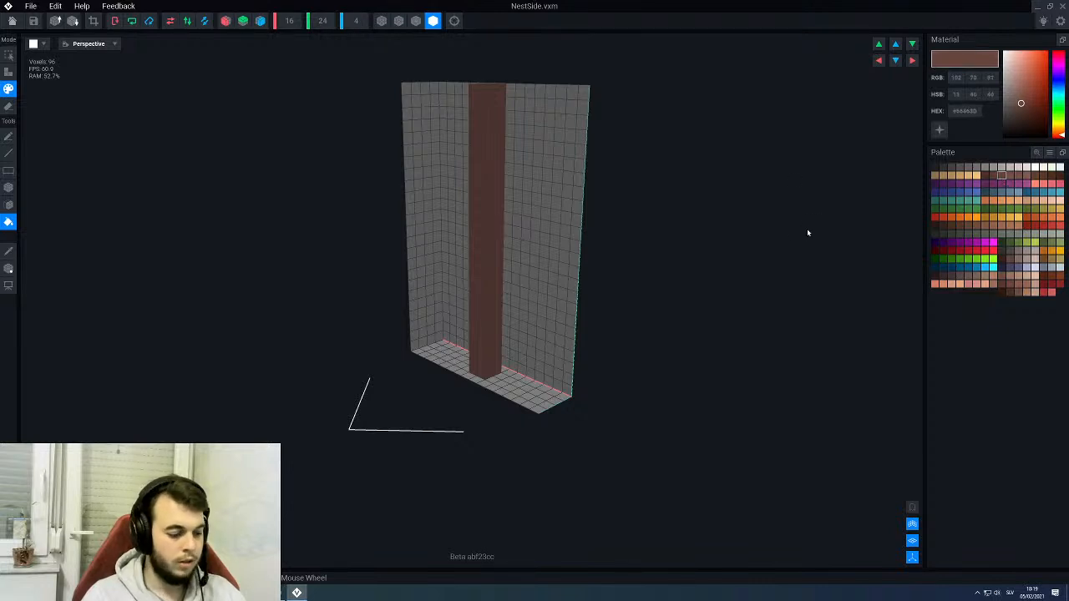
scroll(470, 226, "down", 3)
right_click_drag(470, 229, 476, 226)
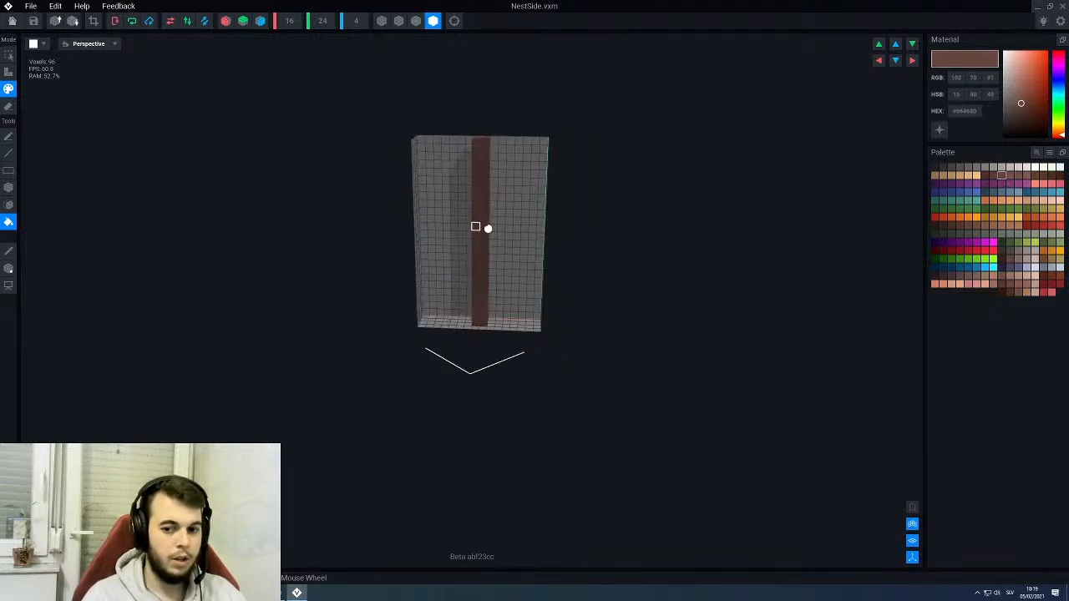
- Save the changes to the NestSide model and return to the PirateKingsThrone assembly
left_click(10, 23)
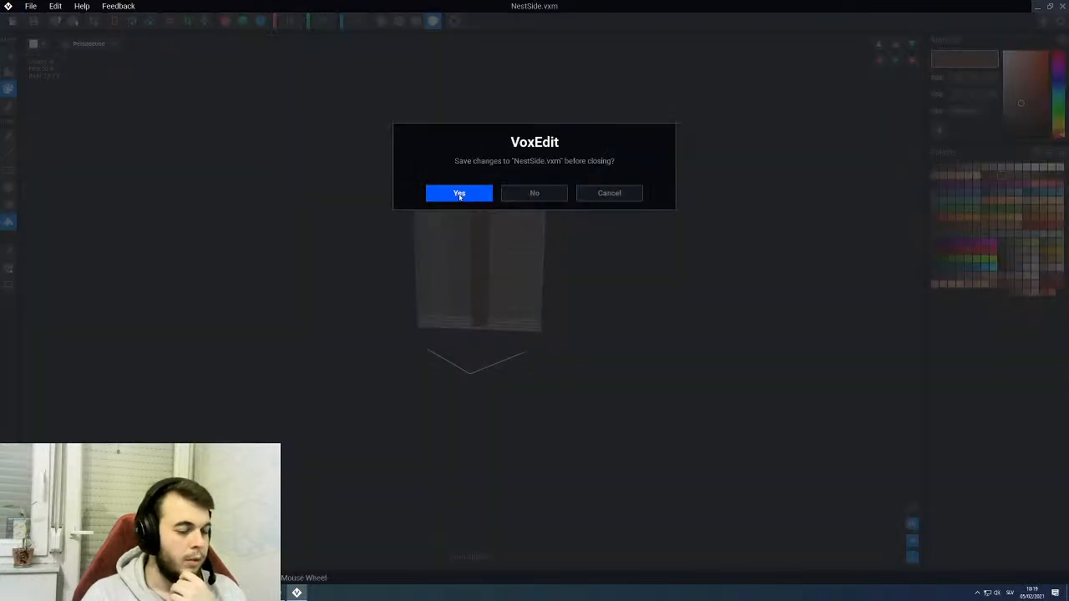
left_click(459, 196)
left_click(526, 184)
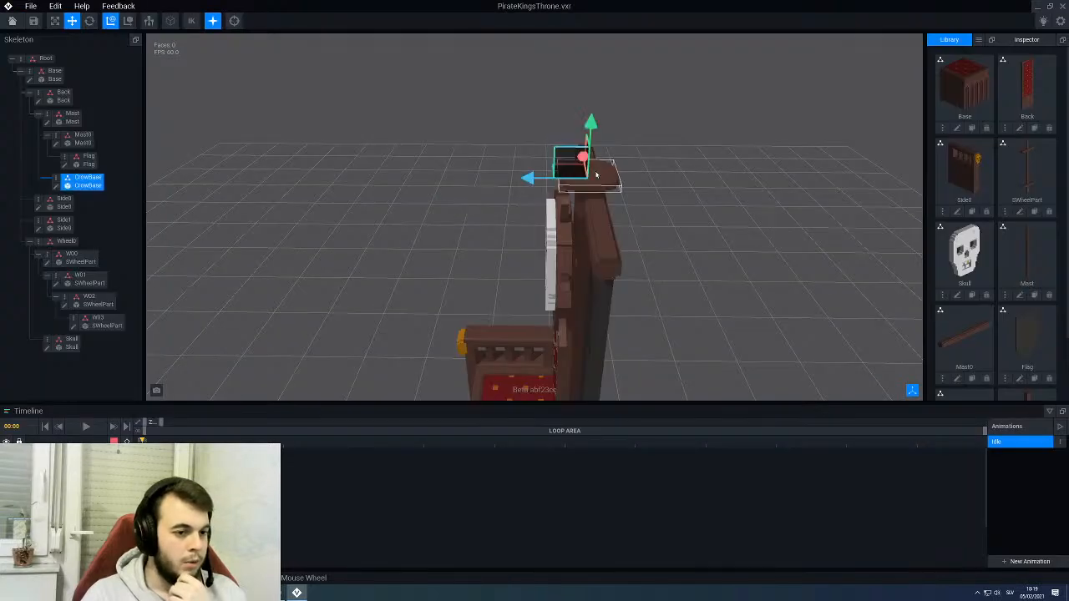
- Create a child node named CS0 under CrowBase and assign the NestSide model from the library to it
right_click(54, 180)
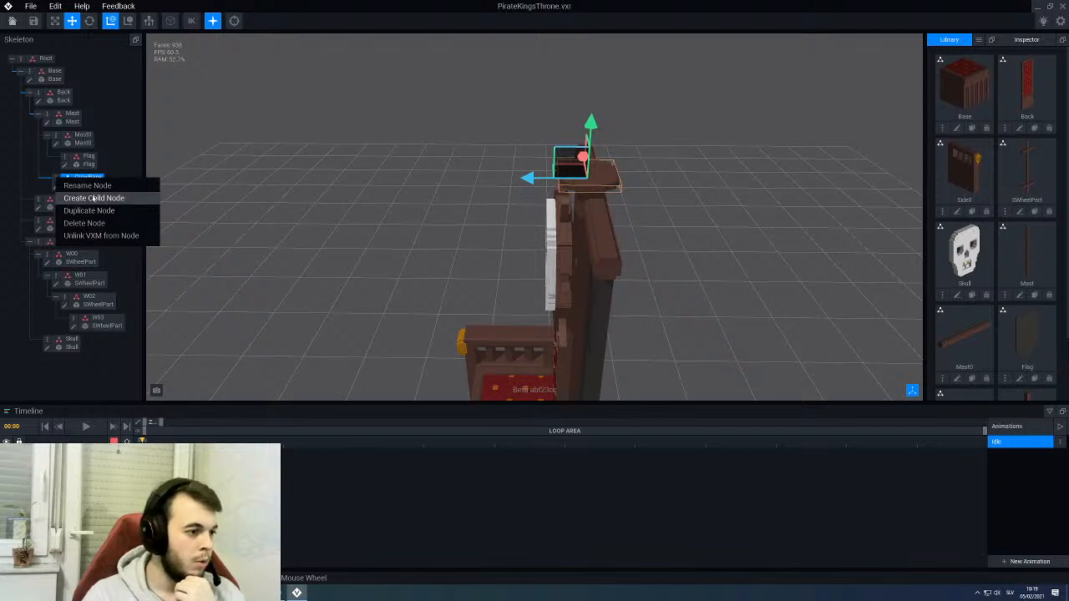
left_click(91, 199)
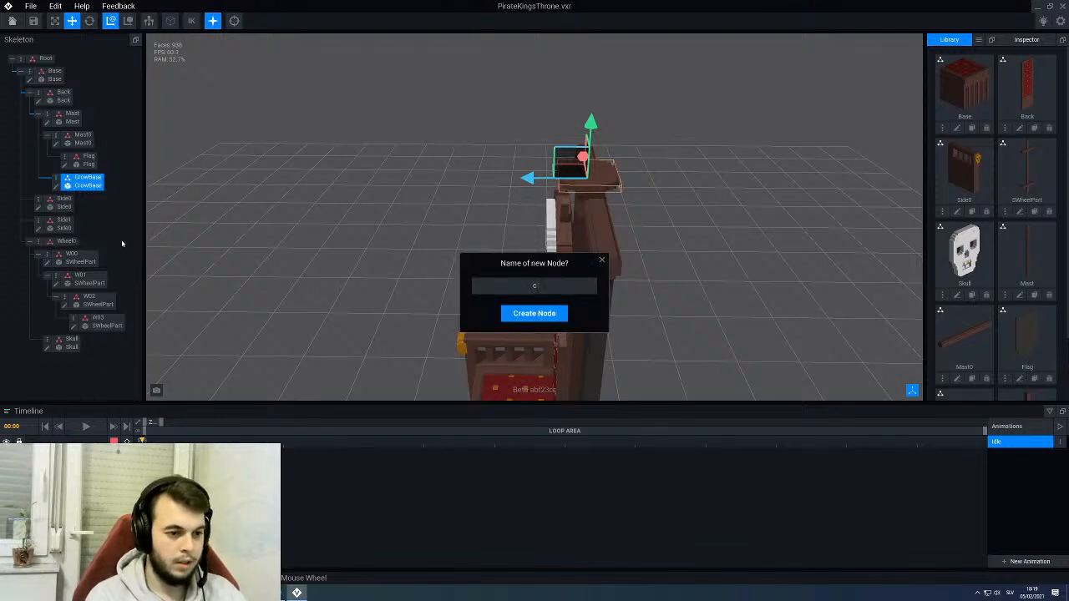
type("cs0")
key("Return")
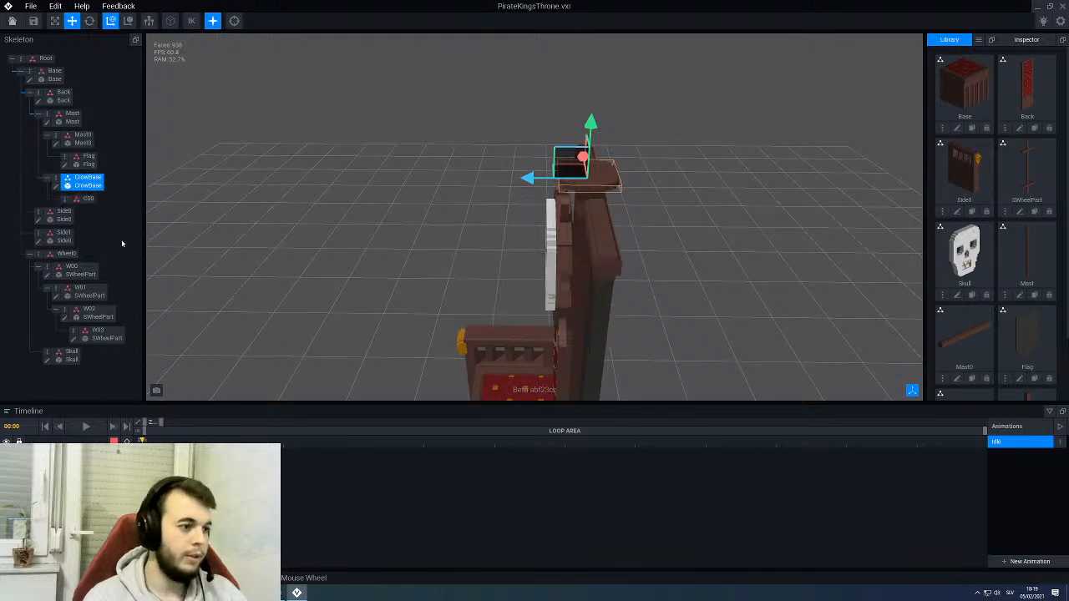
scroll(1013, 306, "down", 3)
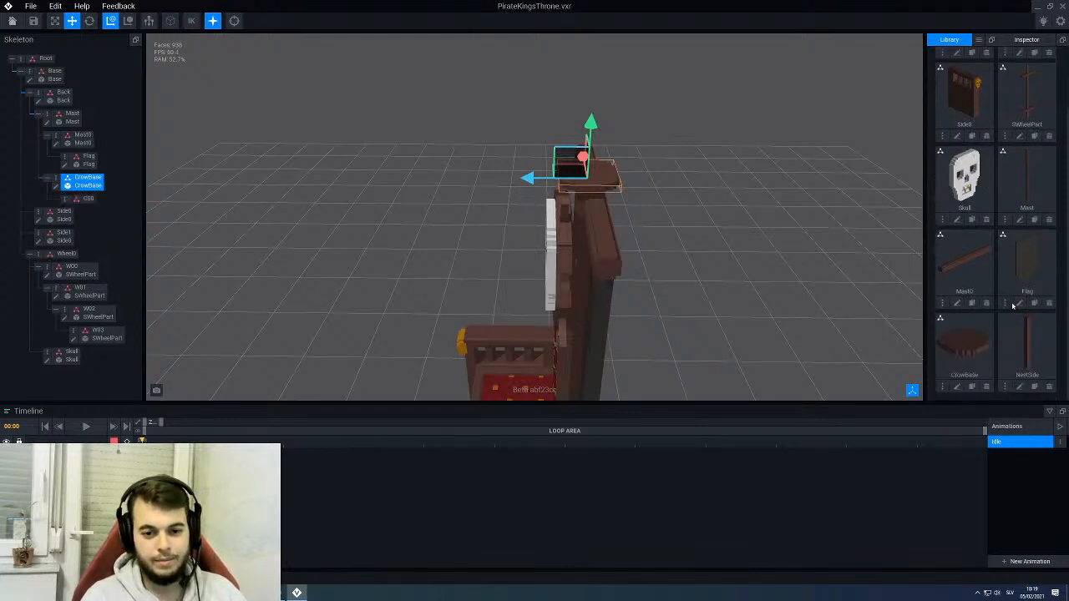
left_click_drag(1026, 341, 89, 200)
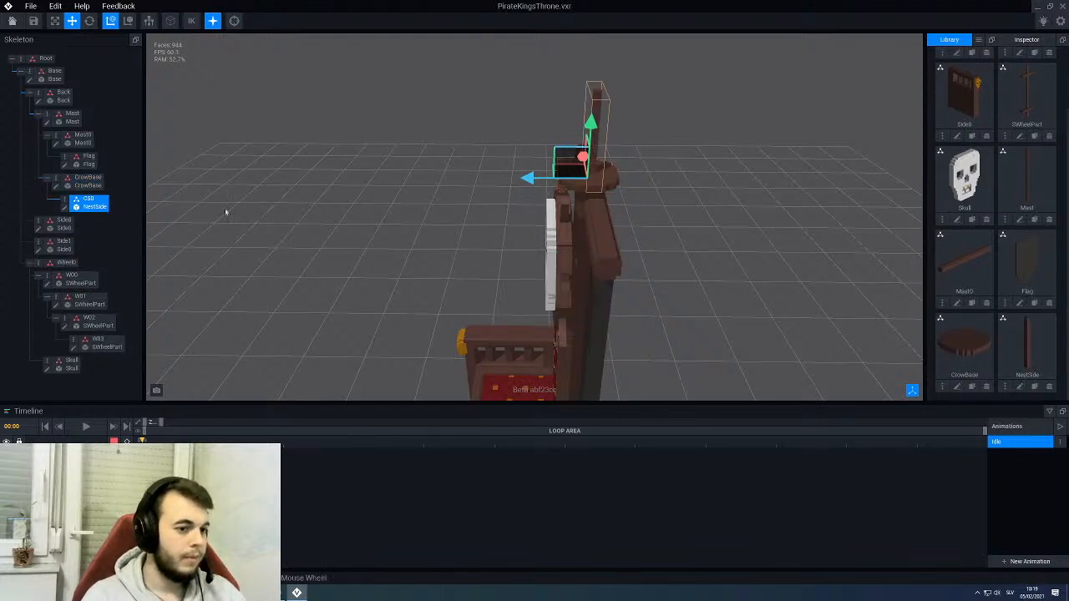
- Move the CS0 post away from the mast toward the skull side of the CrowBase platform
right_click_drag(367, 196, 511, 171)
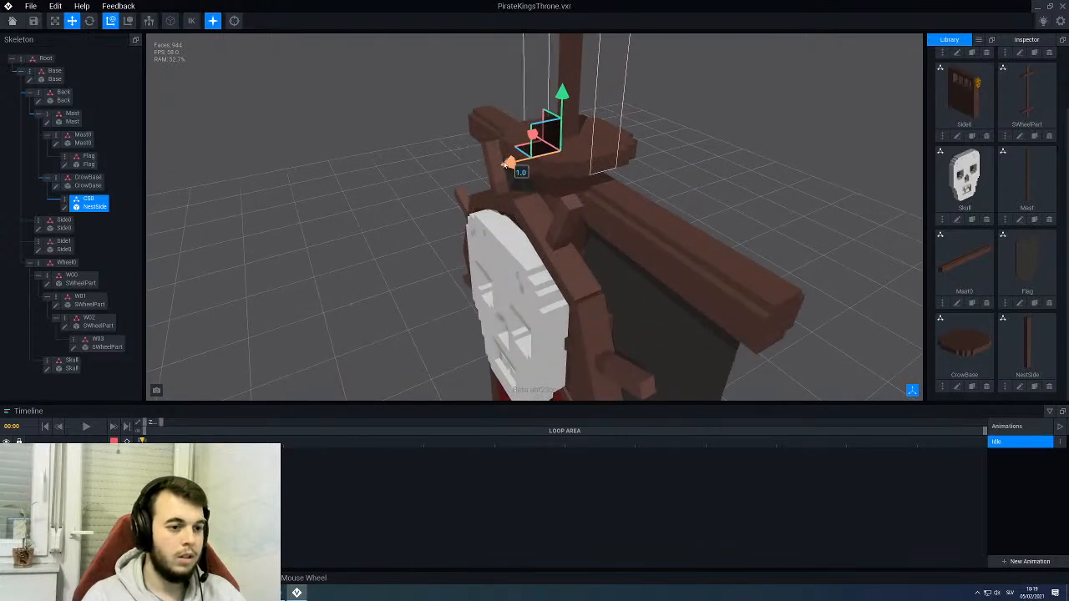
left_click_drag(506, 165, 456, 174)
mouse_move(496, 159)
right_mouse_down()
mouse_move(590, 208)
mouse_move(526, 185)
mouse_move(501, 125)
mouse_move(522, 132)
mouse_move(509, 125)
mouse_move(510, 149)
right_mouse_up()
- Show the bounding boxes of all parts and try to rotate the CS0 post around its foot
left_click(171, 21)
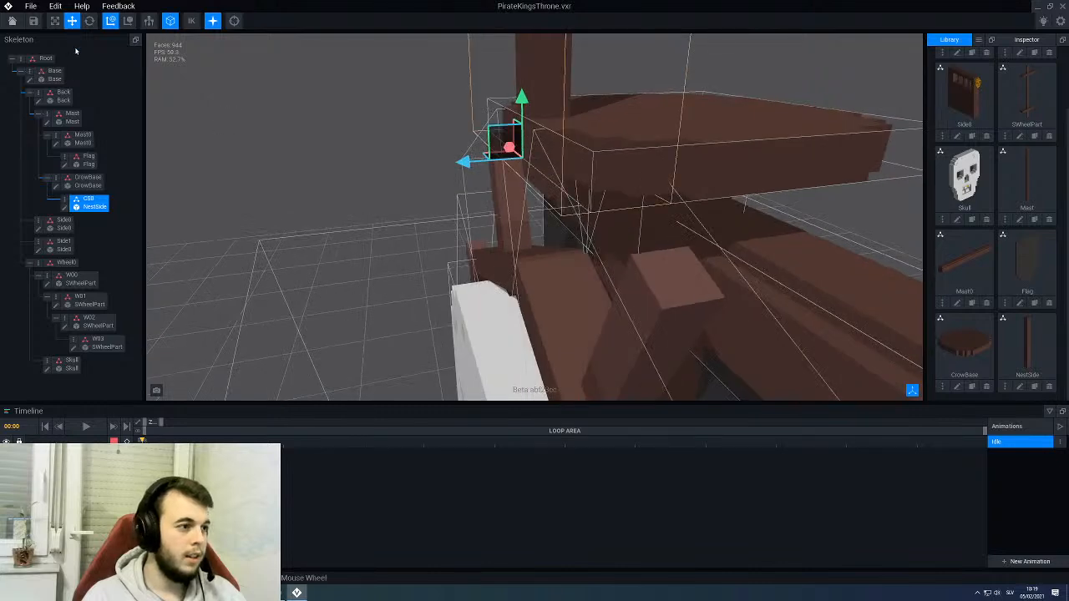
left_click(89, 21)
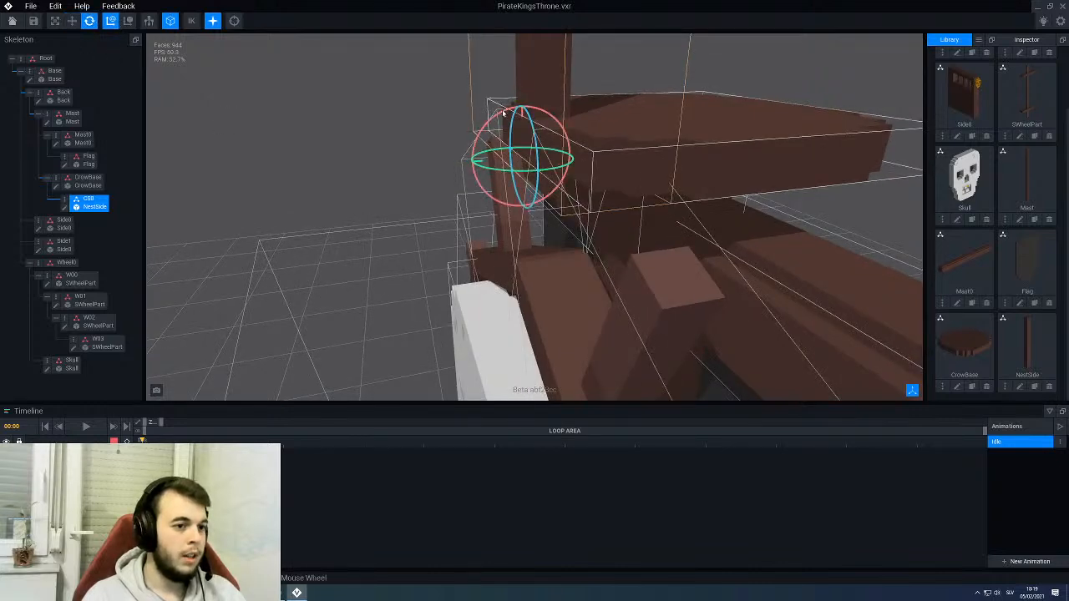
mouse_move(504, 111)
left_mouse_down()
mouse_move(468, 120)
mouse_move(477, 114)
mouse_move(449, 111)
mouse_move(499, 103)
left_mouse_up()
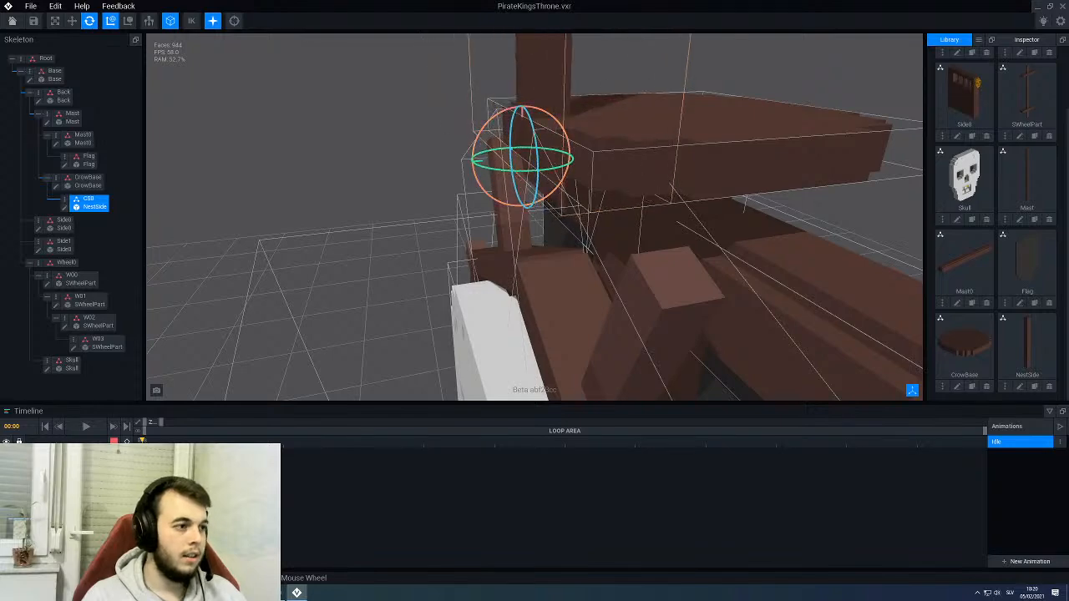
right_click_drag(350, 107, 256, 104)
- Adjust the CS0 post along the Z axis so its foot sits at the platform's front edge
left_click(72, 22)
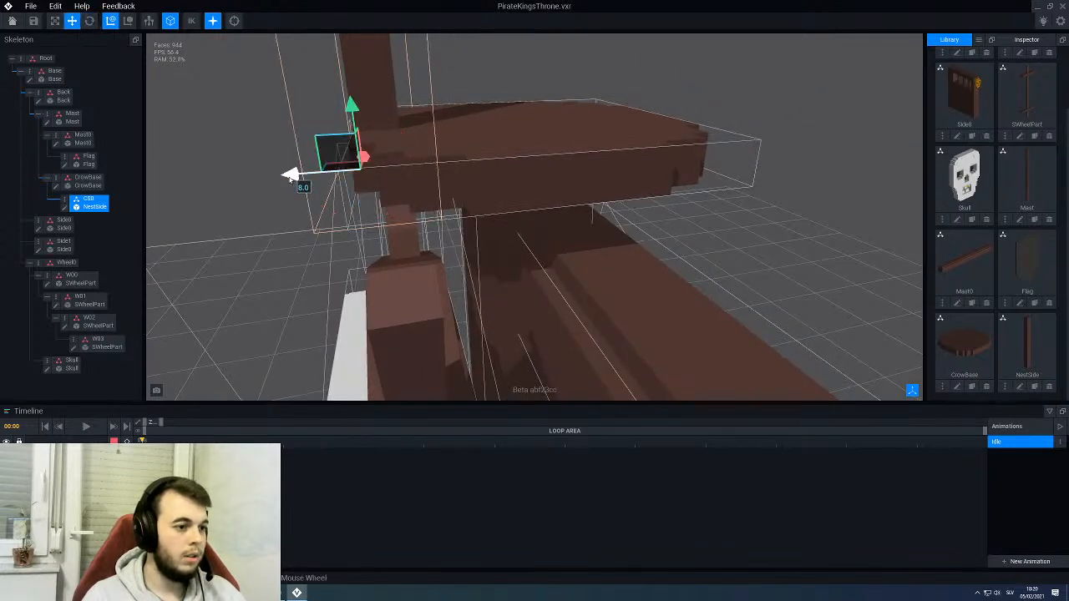
left_click_drag(292, 174, 569, 156)
right_click_drag(631, 146, 349, 123)
left_click(89, 21)
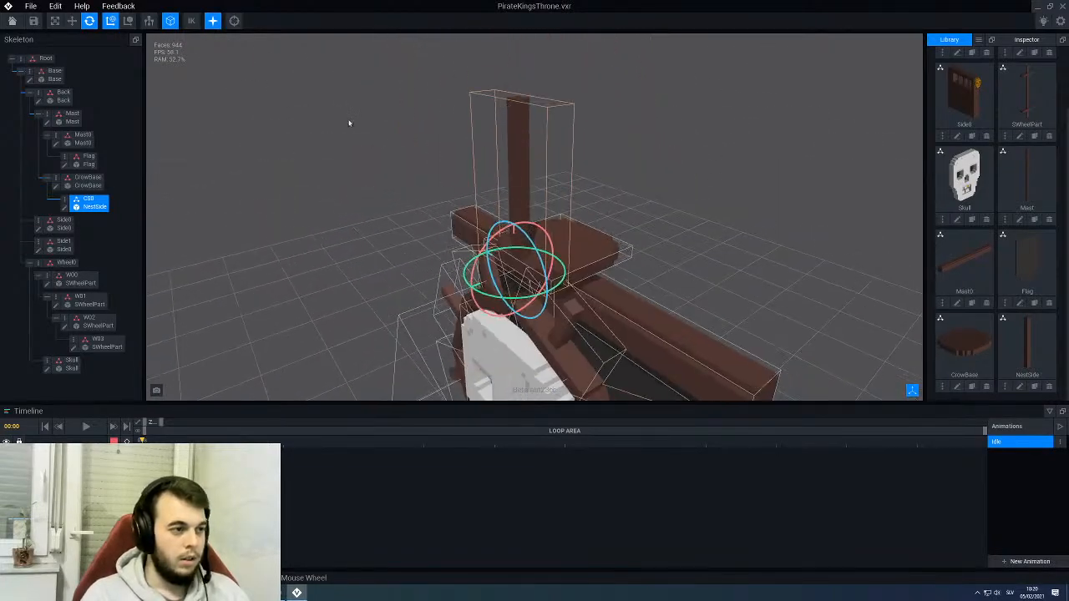
left_click(72, 21)
right_click_drag(519, 133, 621, 140)
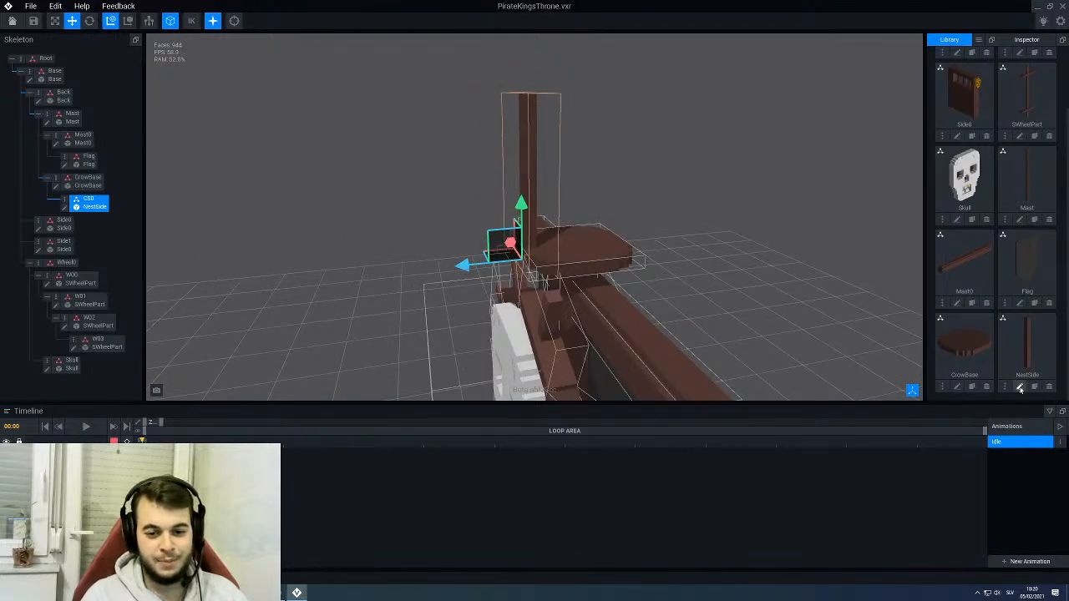
- Reduce the NestSide model's Y height to 16 voxels, save it and return to the throne assembly
left_click(1020, 387)
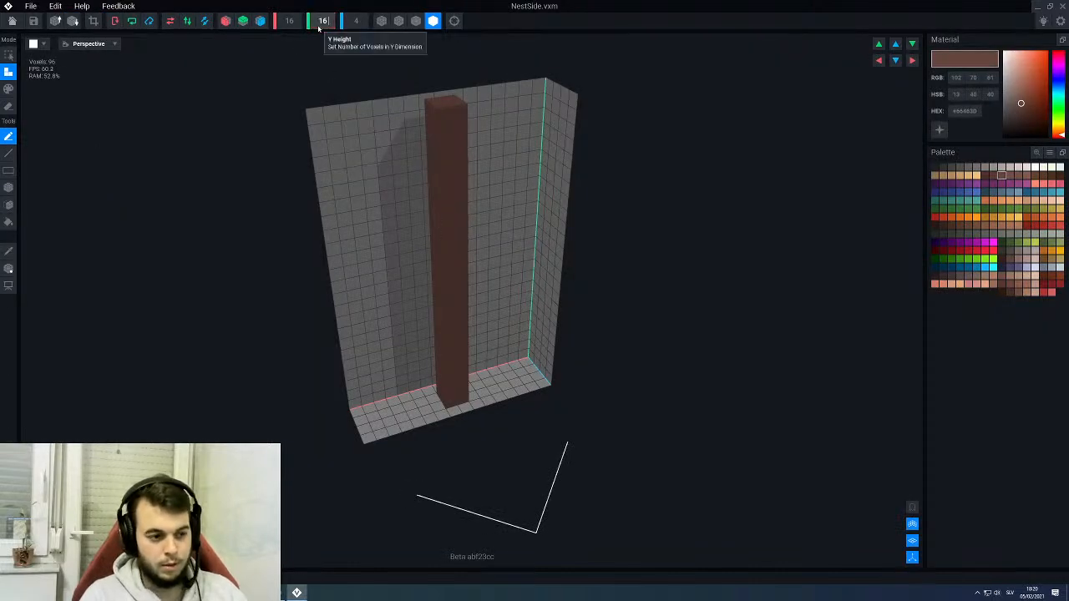
key("Return")
left_click(8, 24)
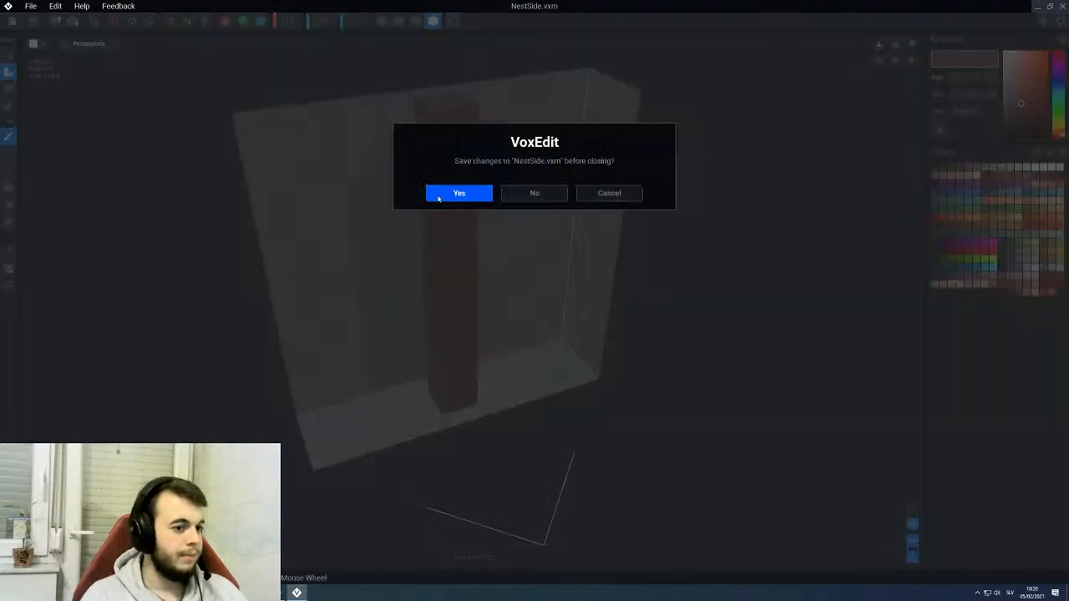
left_click(439, 199)
- Check the shortened post against the whole throne and hide the bounding boxes of all parts
key("f")
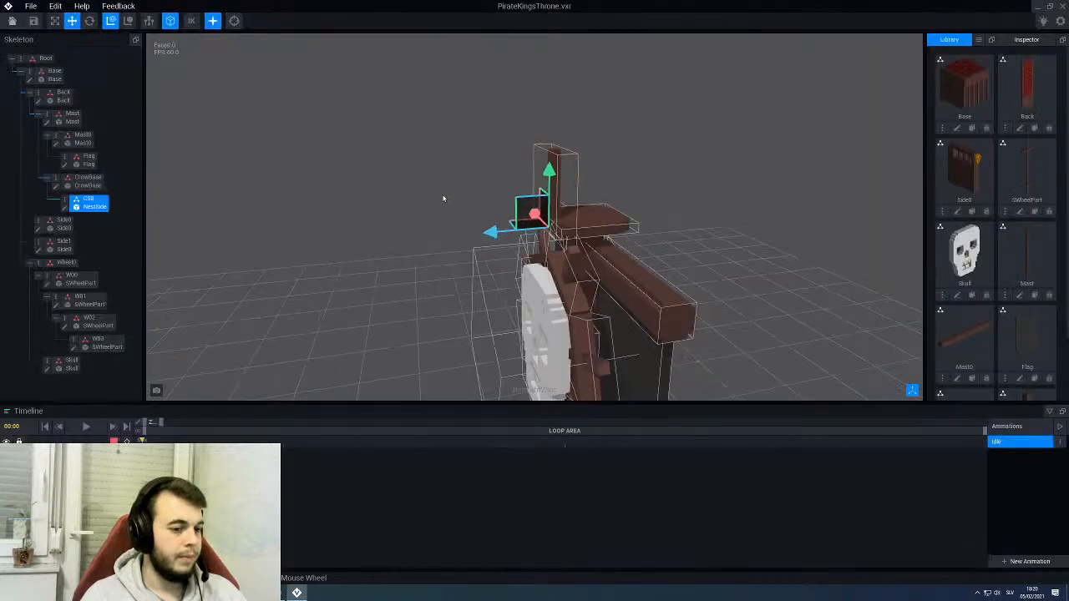
left_click_drag(444, 198, 613, 139)
scroll(614, 139, "down", 5)
middle_click_drag(506, 256, 520, 217)
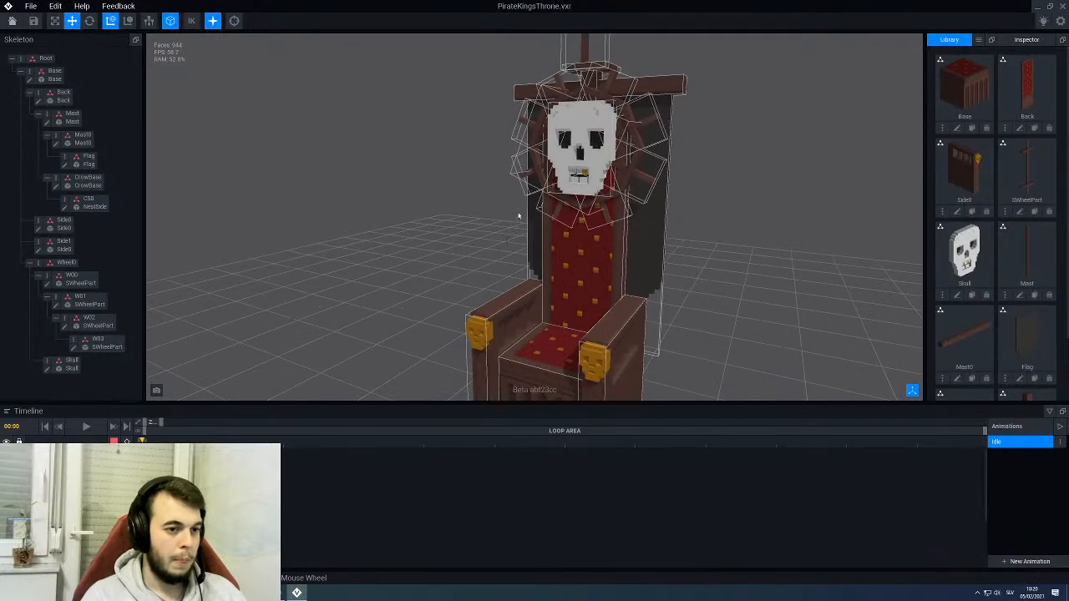
scroll(521, 217, "down", 1)
left_click(170, 21)
scroll(413, 248, "down", 4)
left_click_drag(413, 248, 453, 234)
scroll(443, 221, "up", 2)
- Tilt the CS0 post outward from the platform by about 10° around its X axis
left_click(418, 203)
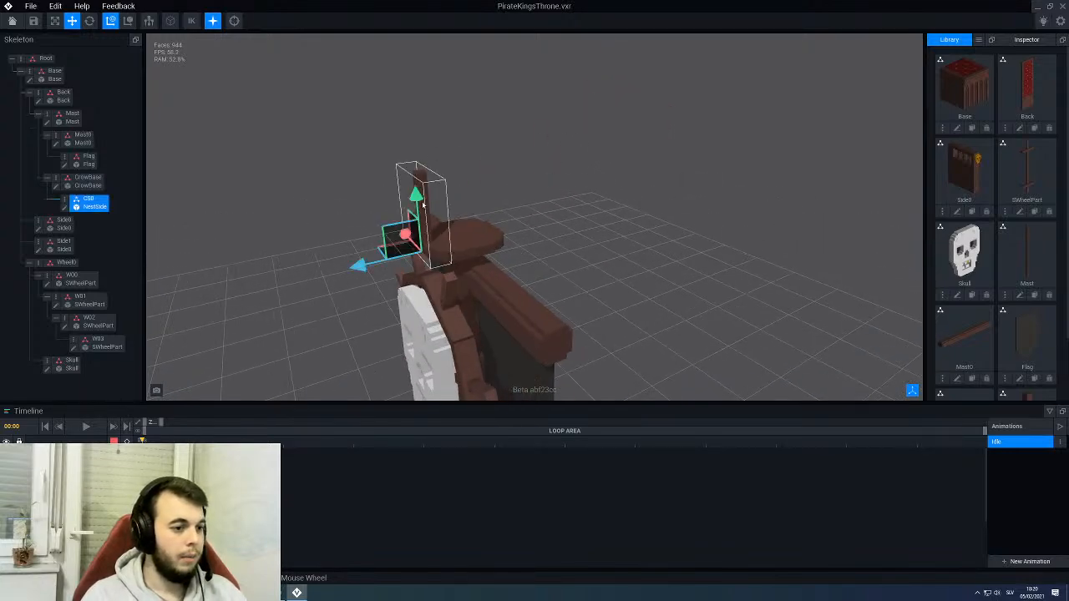
scroll(308, 169, "up", 1)
left_click(88, 21)
right_click_drag(268, 171, 393, 185)
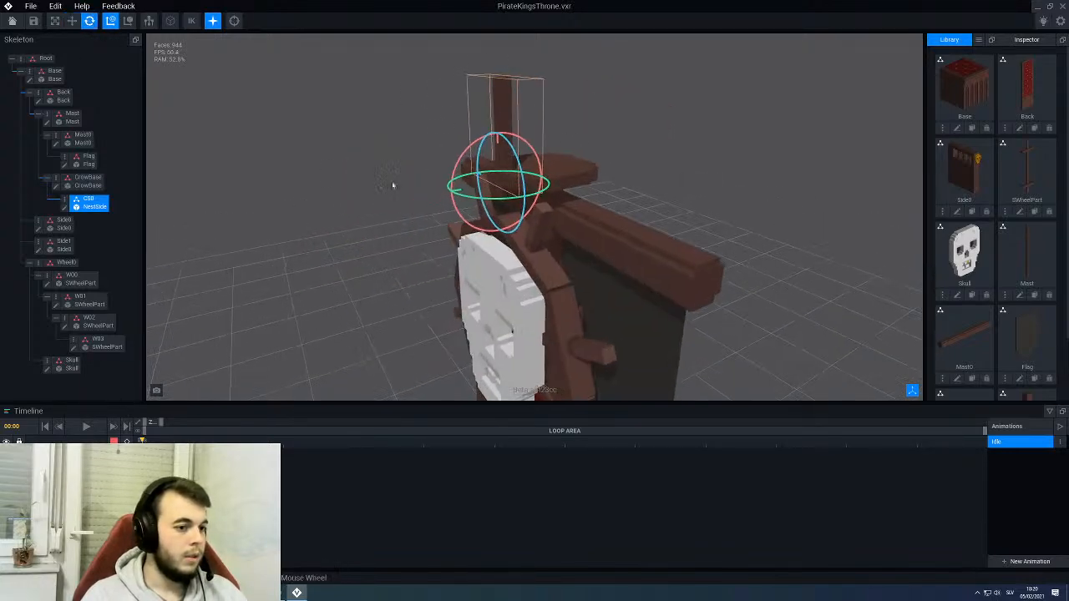
left_click_drag(470, 149, 464, 151)
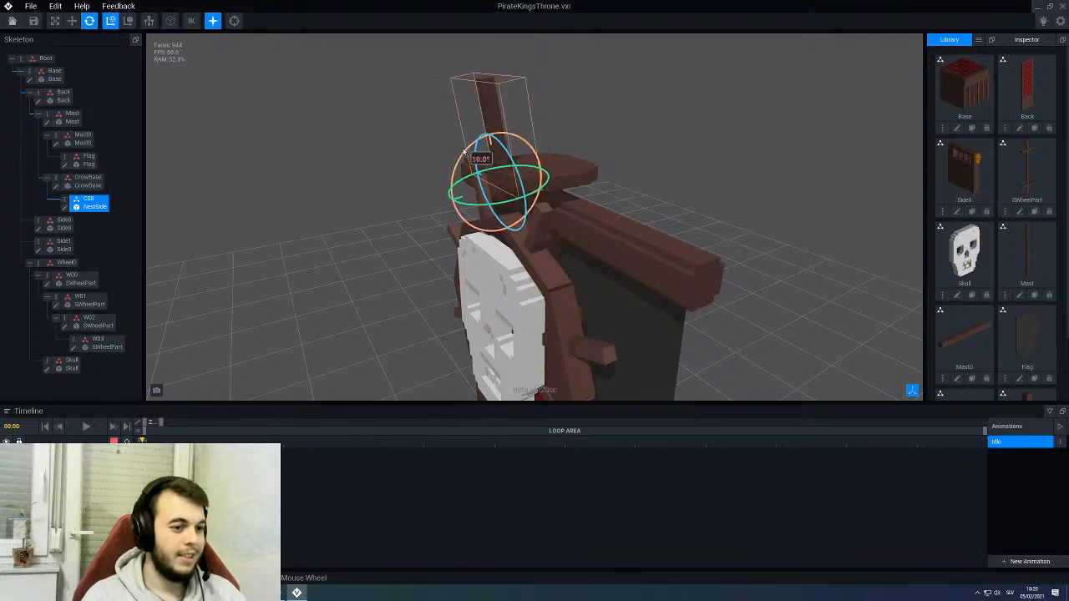
right_click_drag(465, 151, 499, 192)
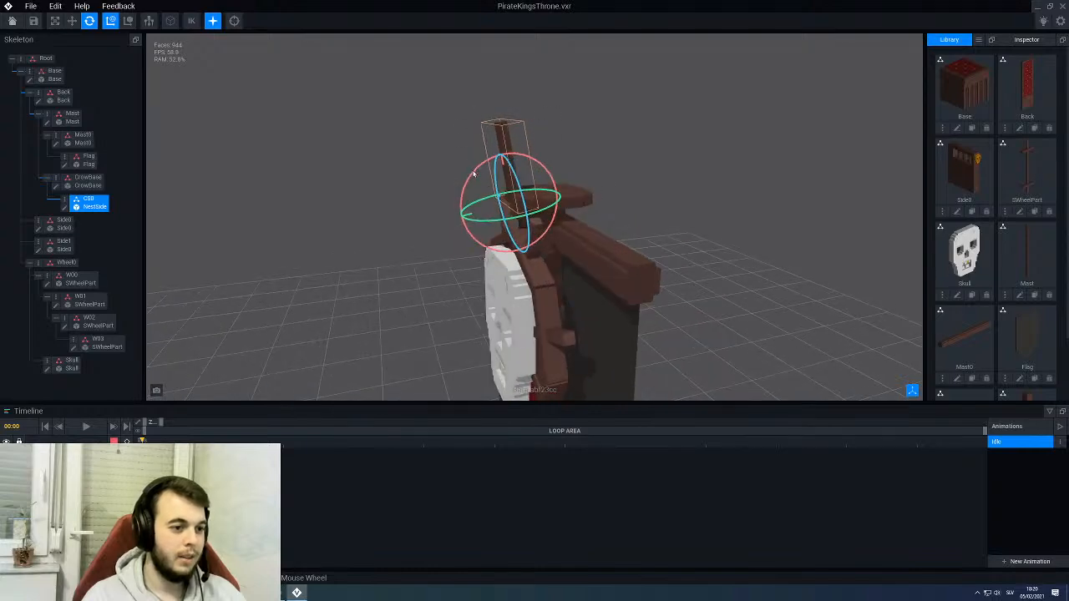
- Examine the tilted post's angle and fit on the CrowBase platform from the side and the front
left_click(439, 170)
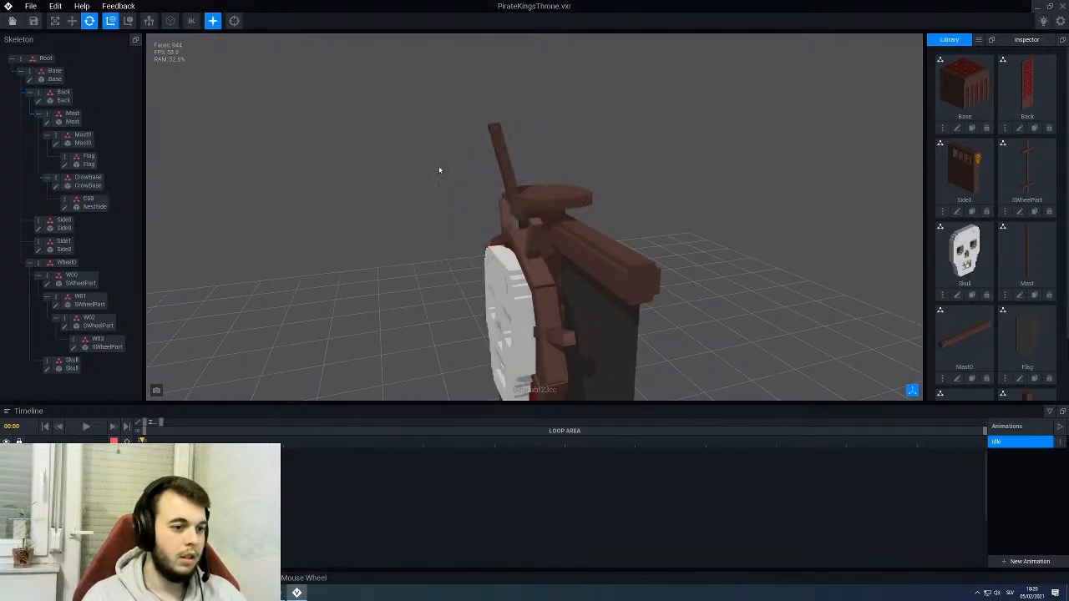
right_click_drag(440, 170, 524, 192)
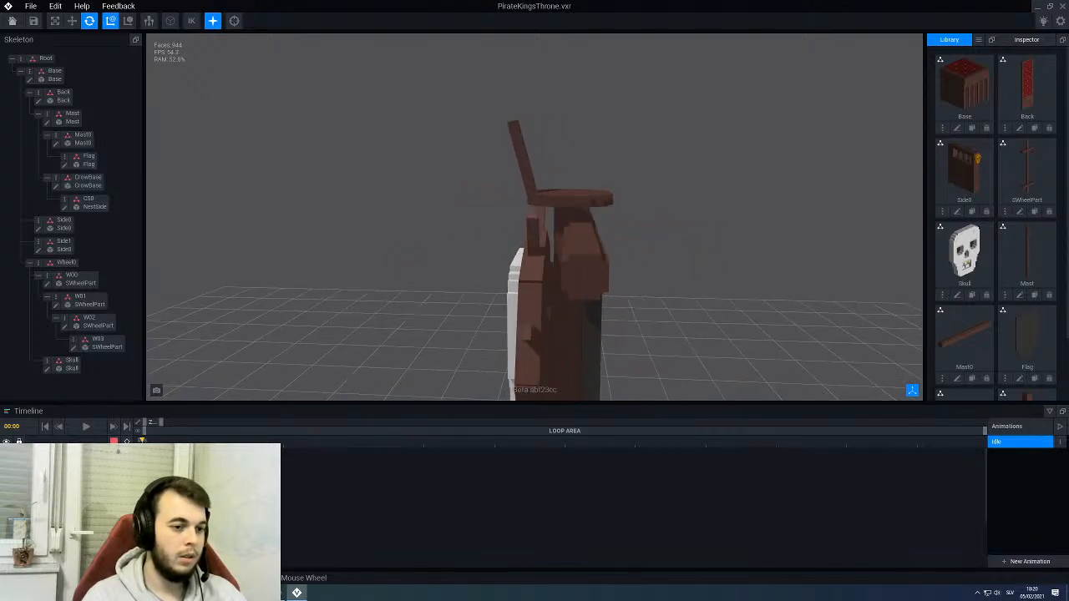
left_click(519, 151)
left_click(539, 158)
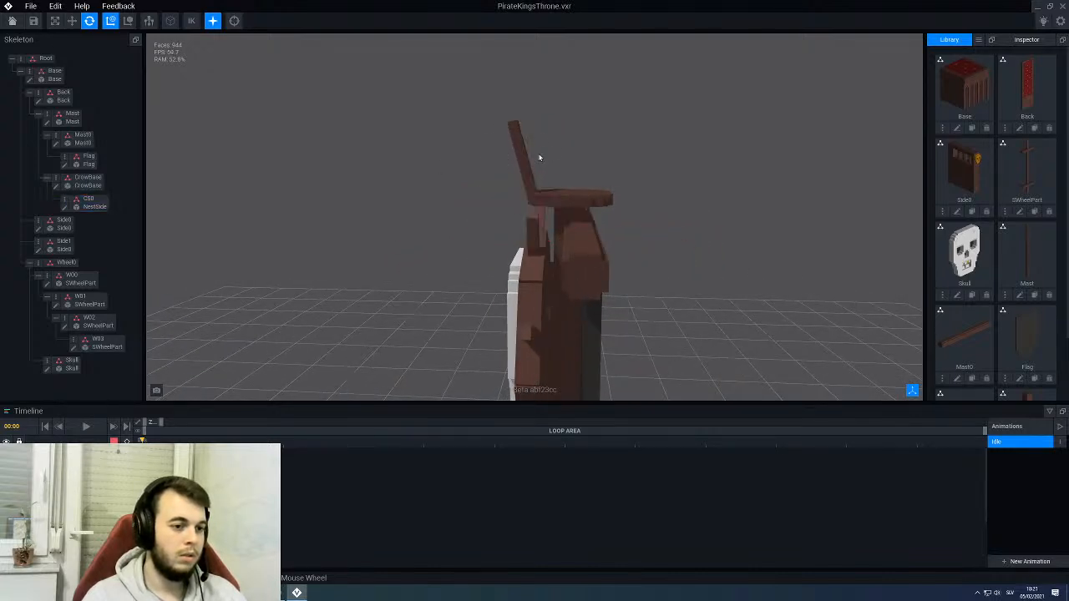
left_click(526, 154)
left_click_drag(548, 158, 538, 156)
left_click(538, 137)
mouse_move(537, 137)
right_mouse_down()
mouse_move(524, 192)
mouse_move(530, 152)
right_mouse_up()
scroll(535, 155, "up", 2)
left_click(529, 151)
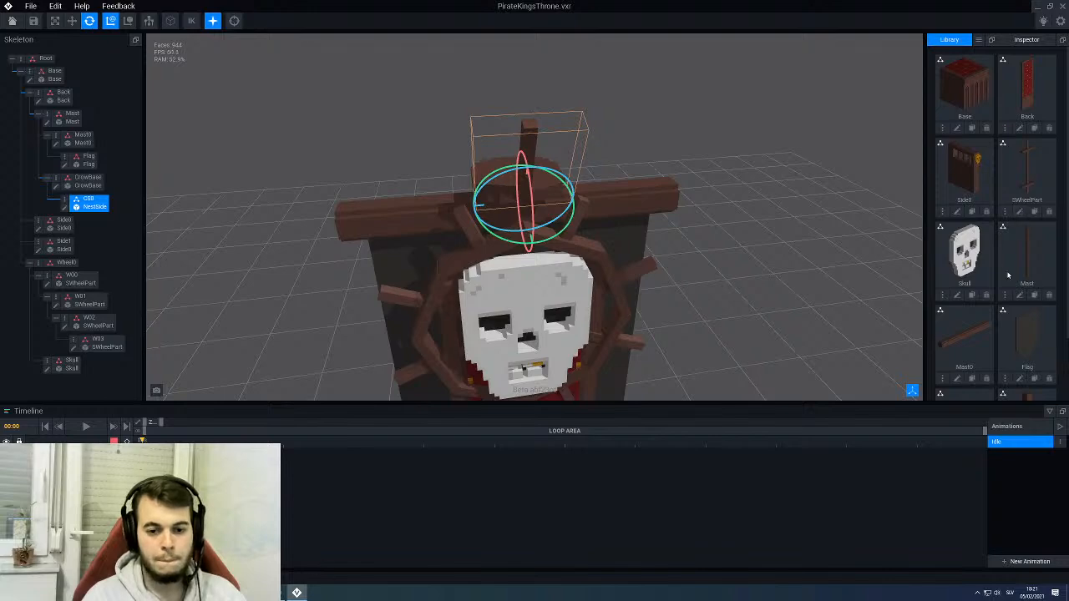
- Open the NestSide model for editing and add a horizontal arm to one side of the post's top with the Box tool
scroll(1008, 276, "down", 1)
left_click(1019, 386)
right_click_drag(529, 239, 430, 177)
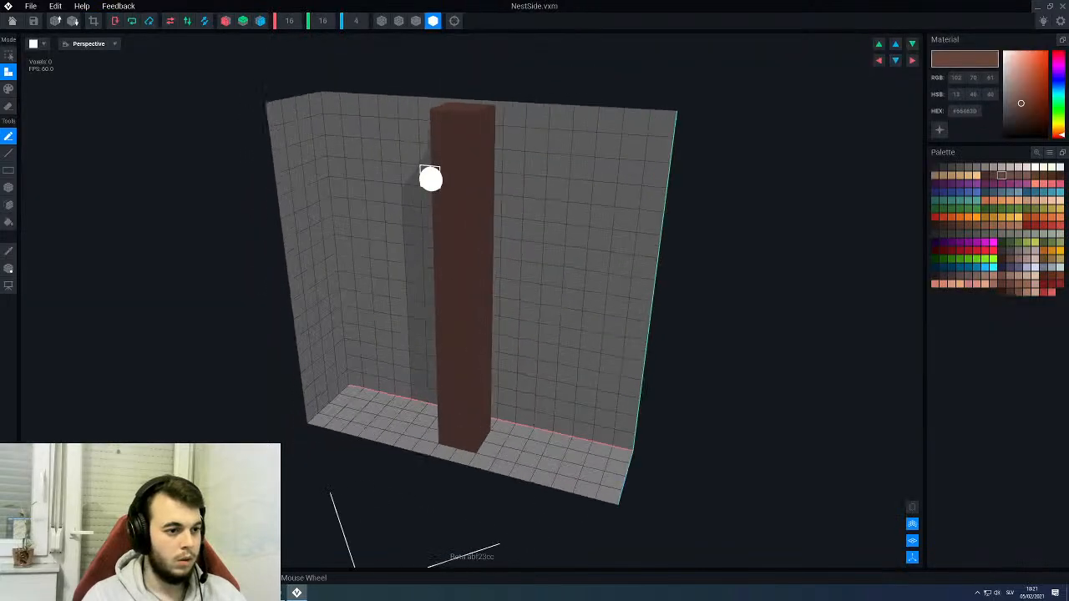
scroll(456, 162, "up", 2)
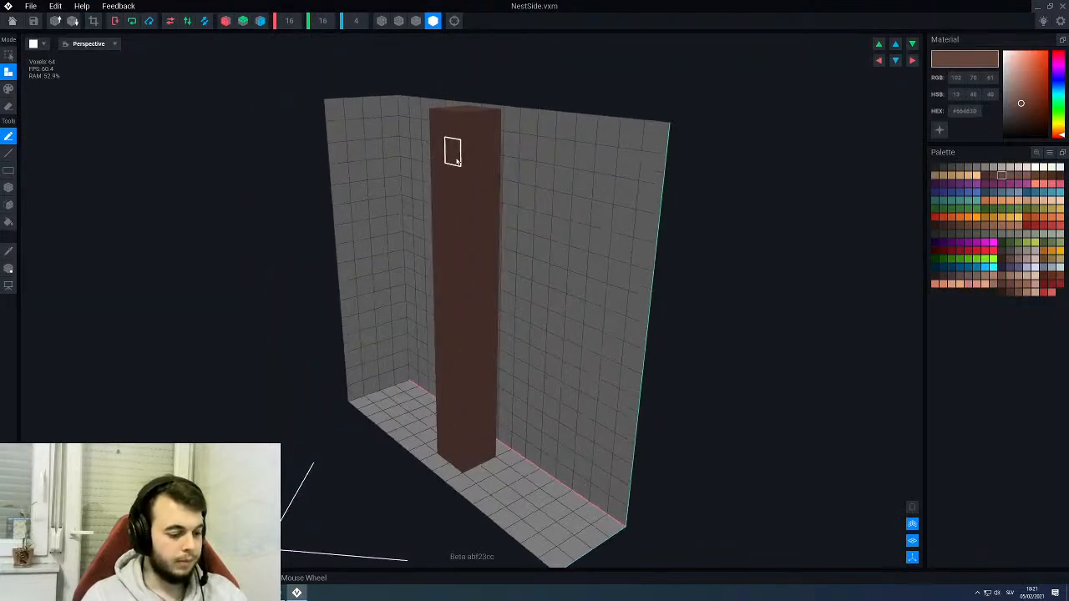
key("b")
right_click_drag(457, 160, 467, 152)
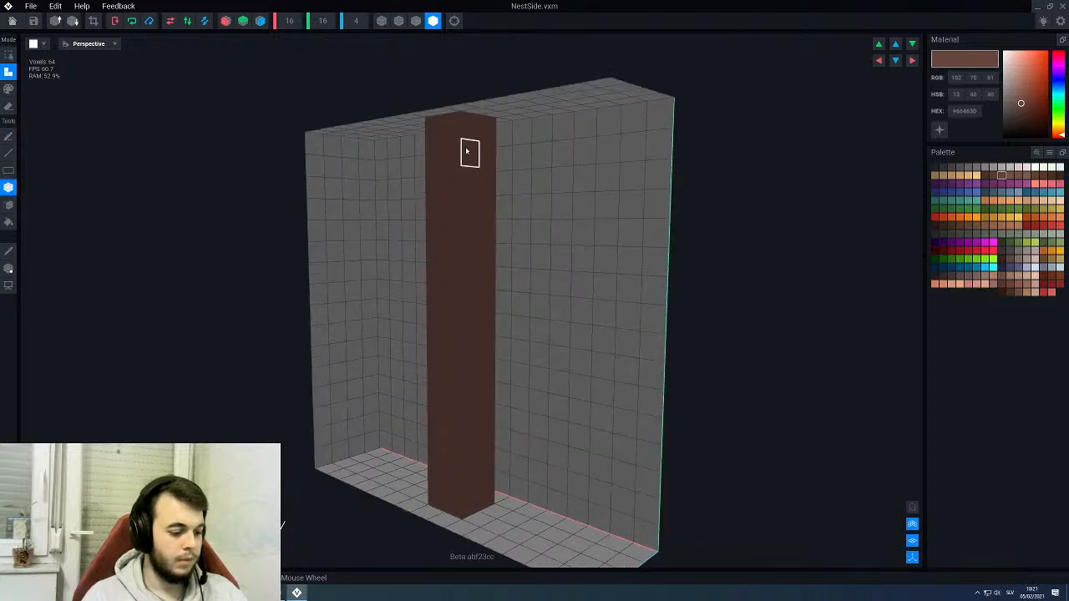
scroll(468, 147, "up", 3)
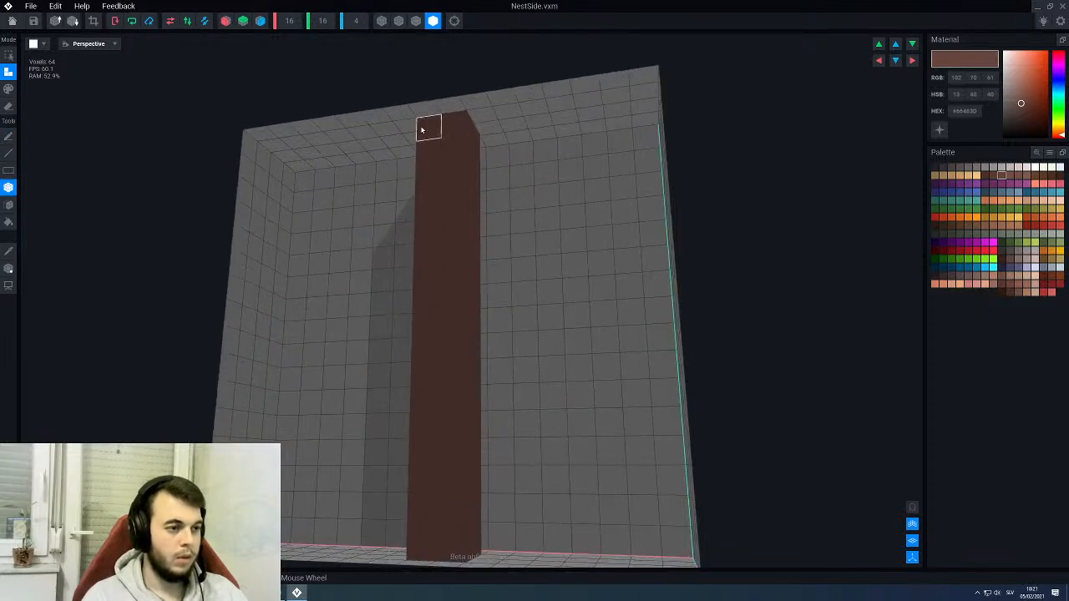
scroll(409, 311, "down", 2)
scroll(444, 239, "up", 4)
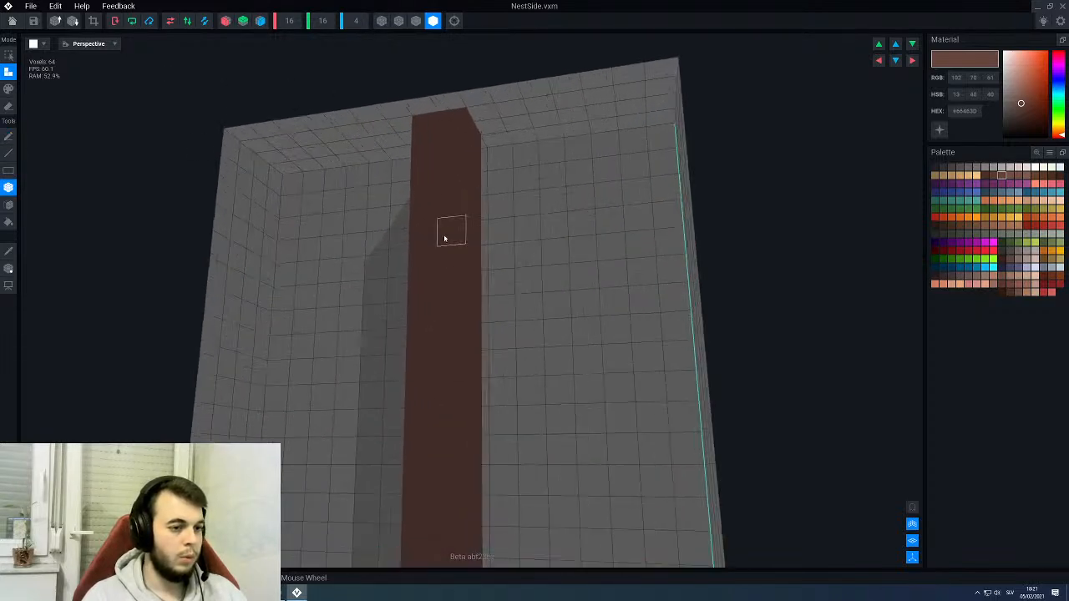
left_click_drag(500, 138, 625, 112)
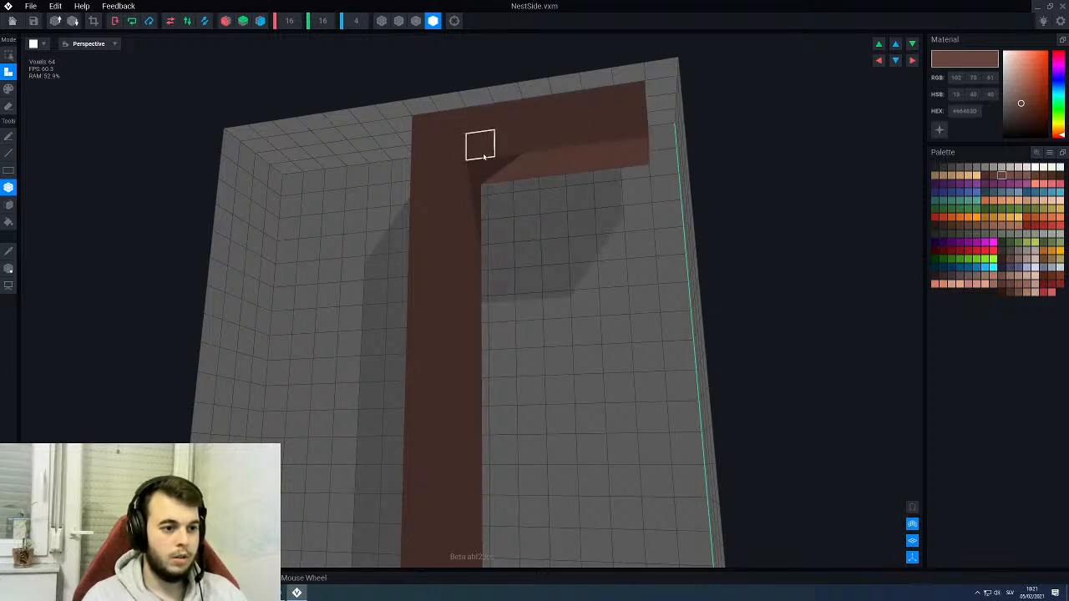
- Extend the crossbar to the other side of the post's top with the Box tool, undoing a misplaced box
right_click_drag(466, 136, 406, 164)
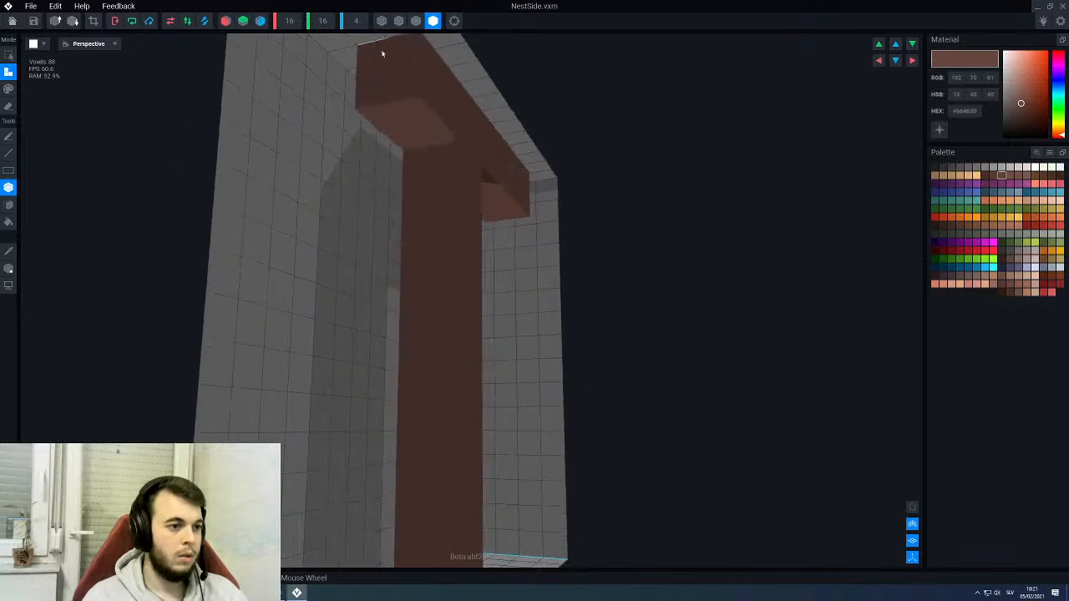
scroll(398, 78, "down", 5)
left_click_drag(416, 221, 368, 159)
left_click(366, 160)
key("ctrl+z")
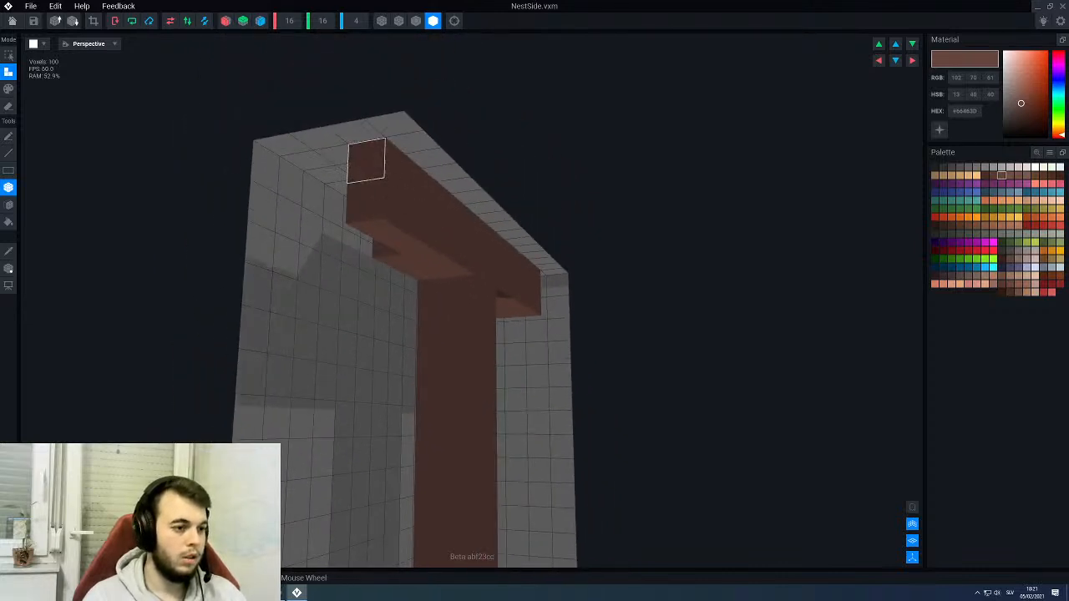
right_click_drag(362, 168, 308, 192)
left_click_drag(307, 196, 312, 168)
scroll(326, 164, "down", 4)
right_click_drag(325, 165, 323, 203)
- Crop the NestSide model's volume to its voxels, save the changes and return to the throne assembly
left_click(93, 22)
left_click(12, 21)
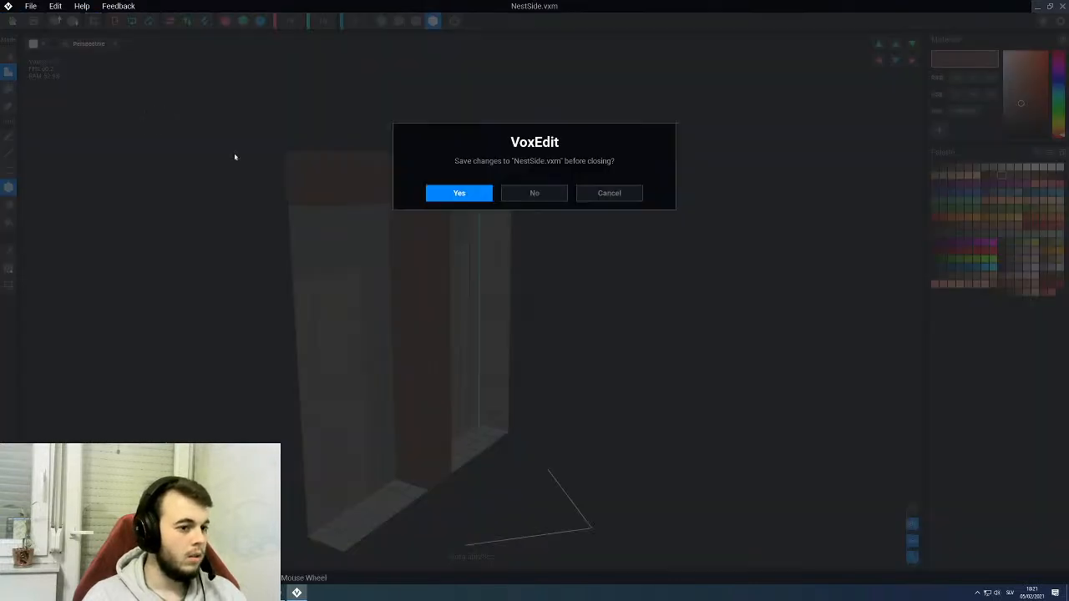
left_click(459, 191)
- Rotate the CS0 post around its X axis back to upright on the CrowBase platform
right_click_drag(449, 209, 535, 203)
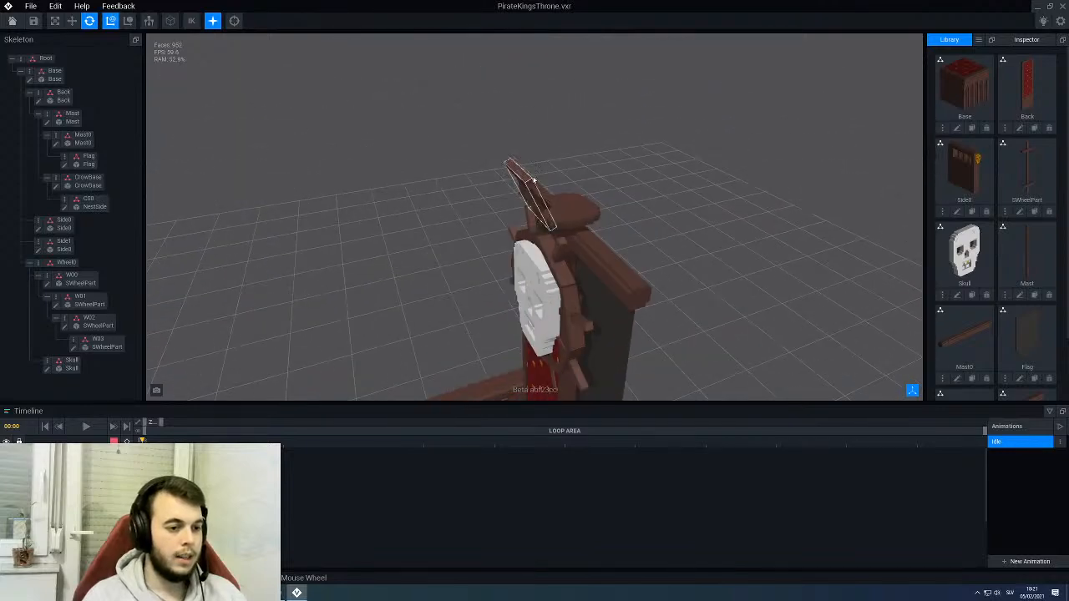
right_click_drag(577, 242, 535, 202)
left_click(548, 208)
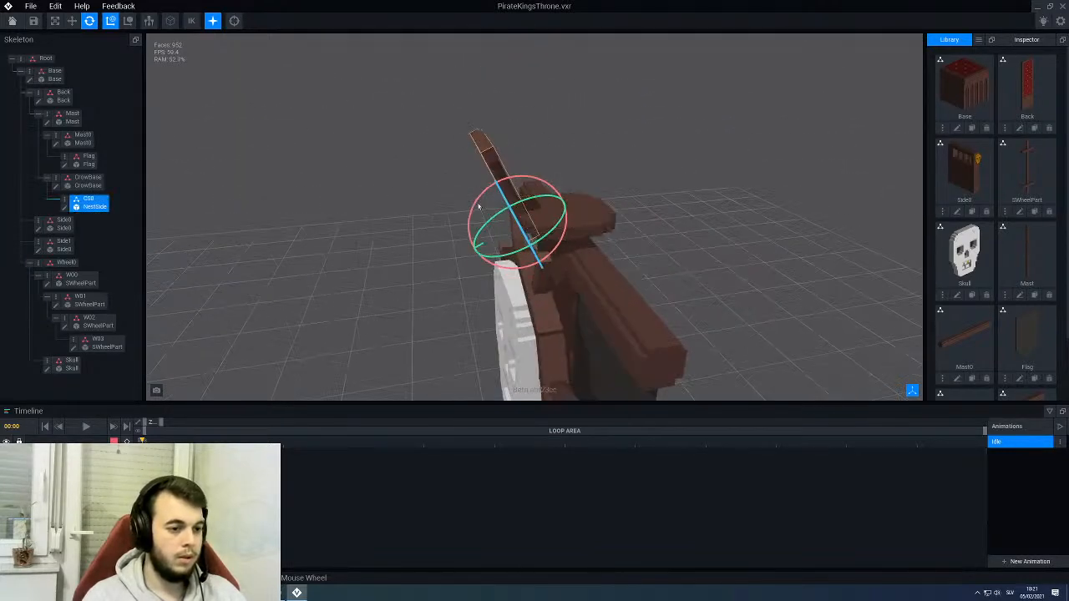
left_click_drag(476, 204, 497, 192)
right_click_drag(467, 157, 374, 175)
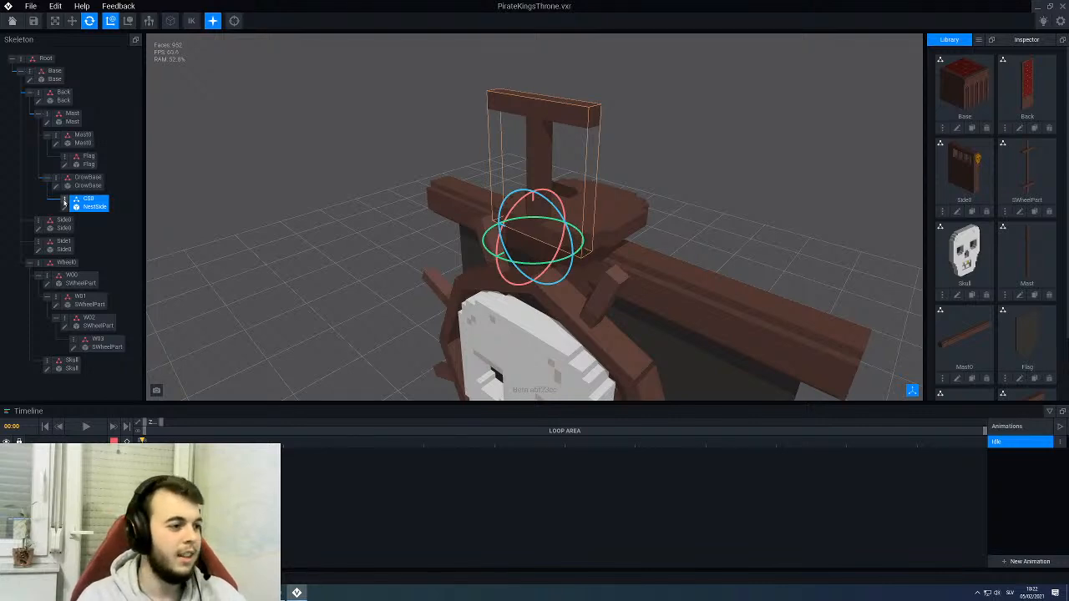
- Duplicate the CS0 node as CS1 and turn the copy a quarter turn around the vertical axis, perpendicular to CS0
right_click(65, 203)
left_click(87, 233)
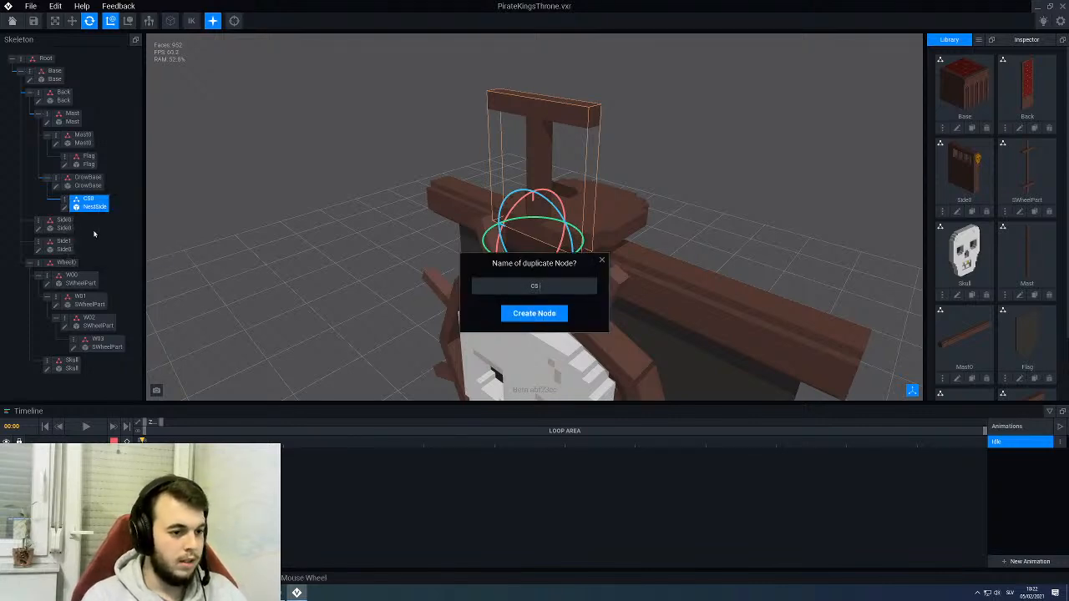
key("Return")
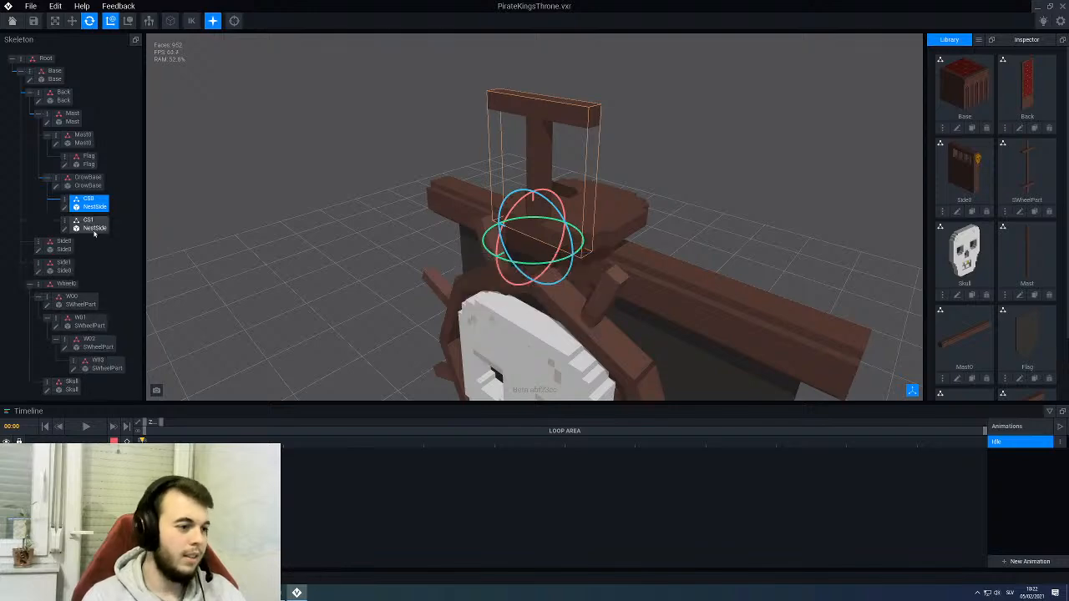
left_click(94, 229)
right_click_drag(476, 180, 545, 219)
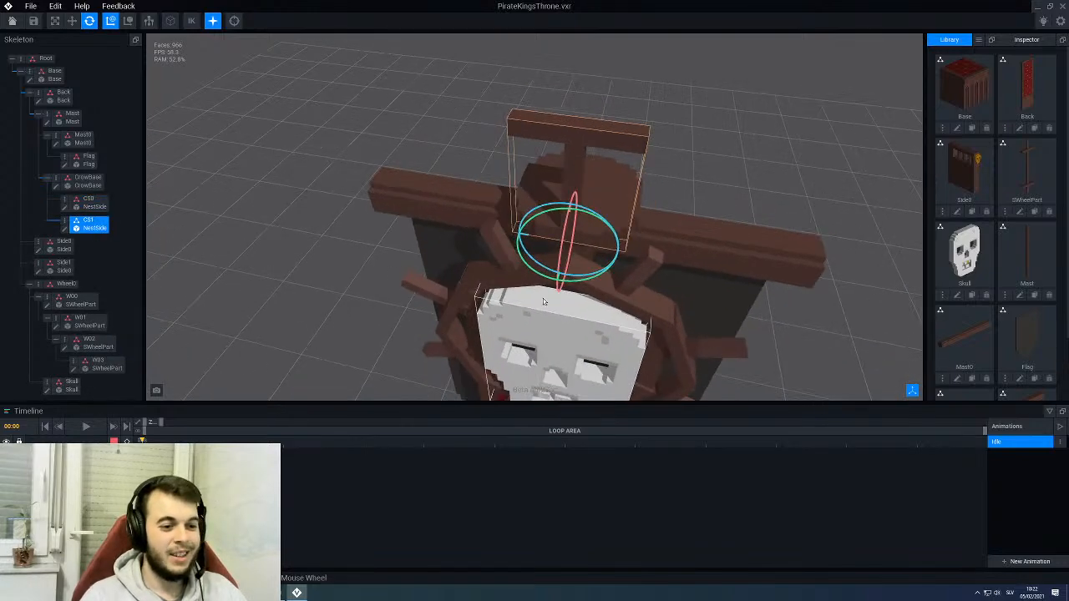
right_click_drag(547, 303, 511, 272)
left_click_drag(499, 267, 527, 236)
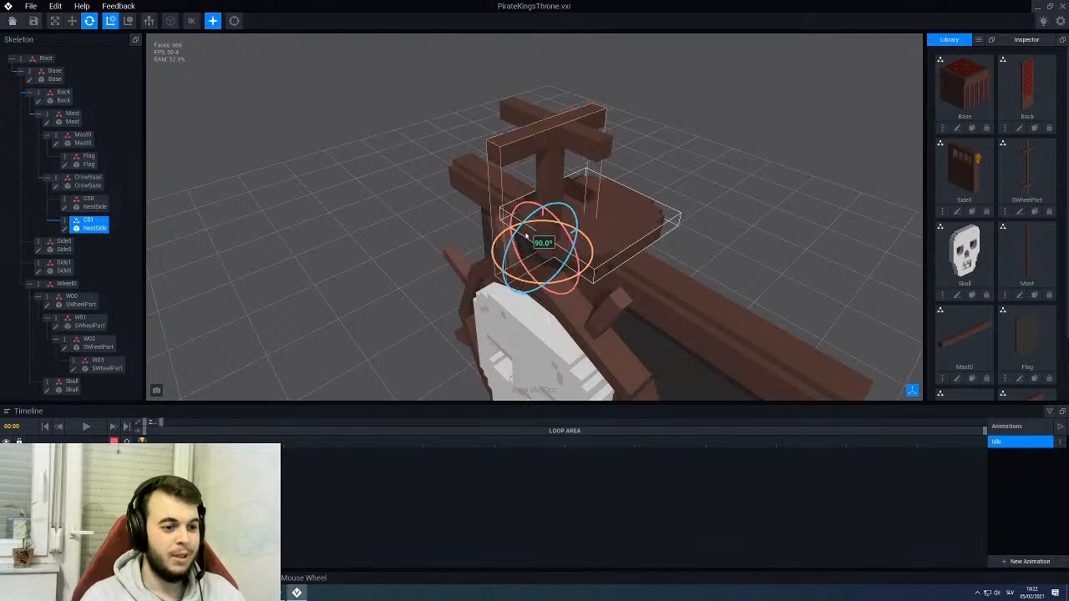
- Move the CS1 post to the platform's side edge so its crossbar meets the end of CS0's crossbar
left_click(70, 28)
right_click_drag(418, 284, 568, 246)
left_click_drag(498, 229, 436, 226)
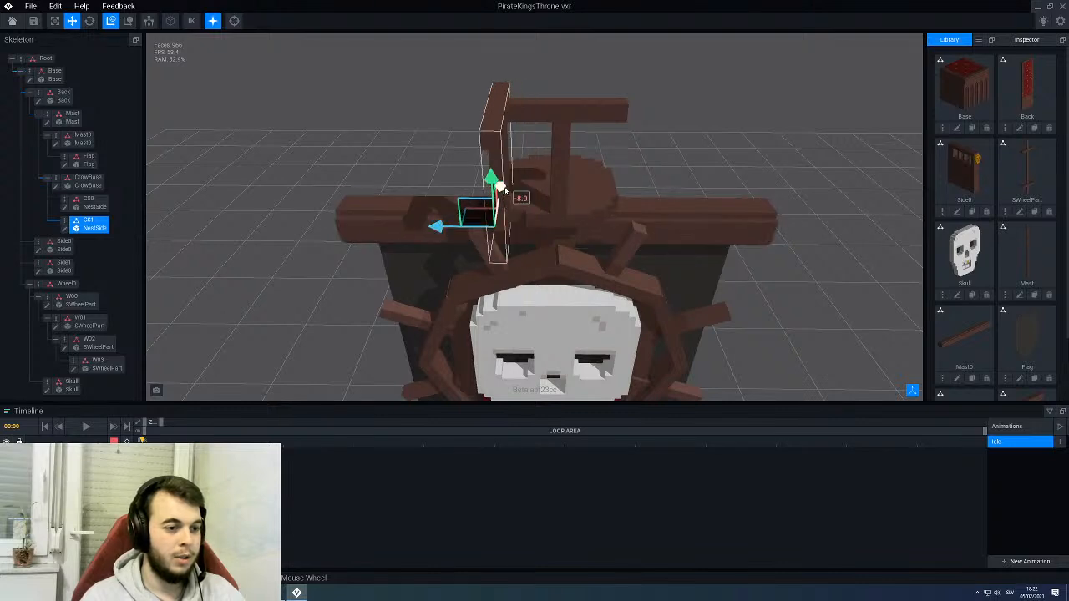
left_click_drag(504, 191, 503, 167)
right_click_drag(474, 257, 501, 271)
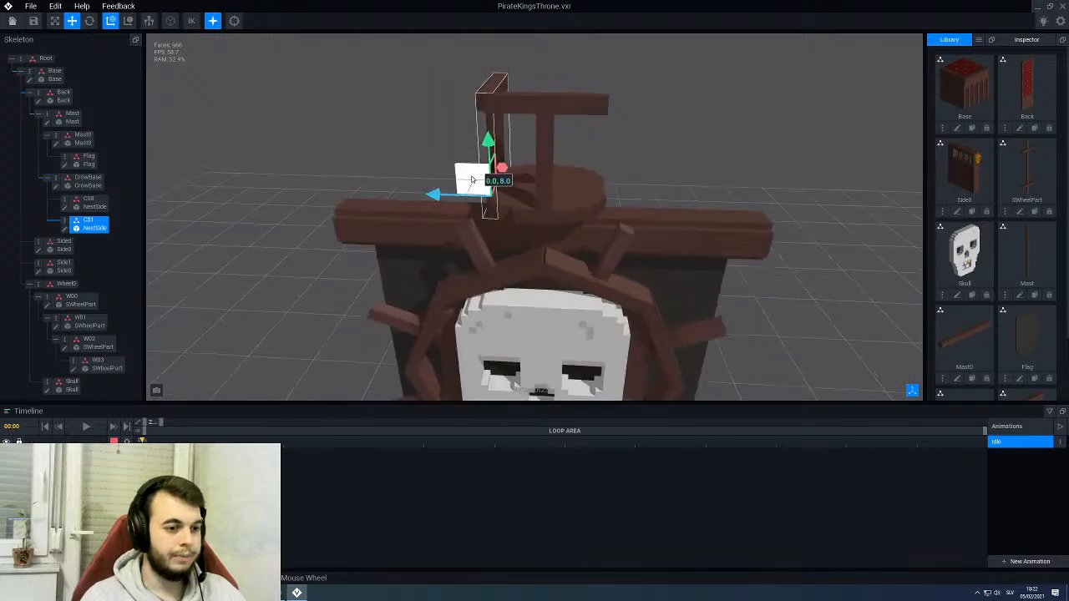
- Duplicate the CS1 node under CrowBase with the name CS2
right_click(67, 221)
left_click(81, 256)
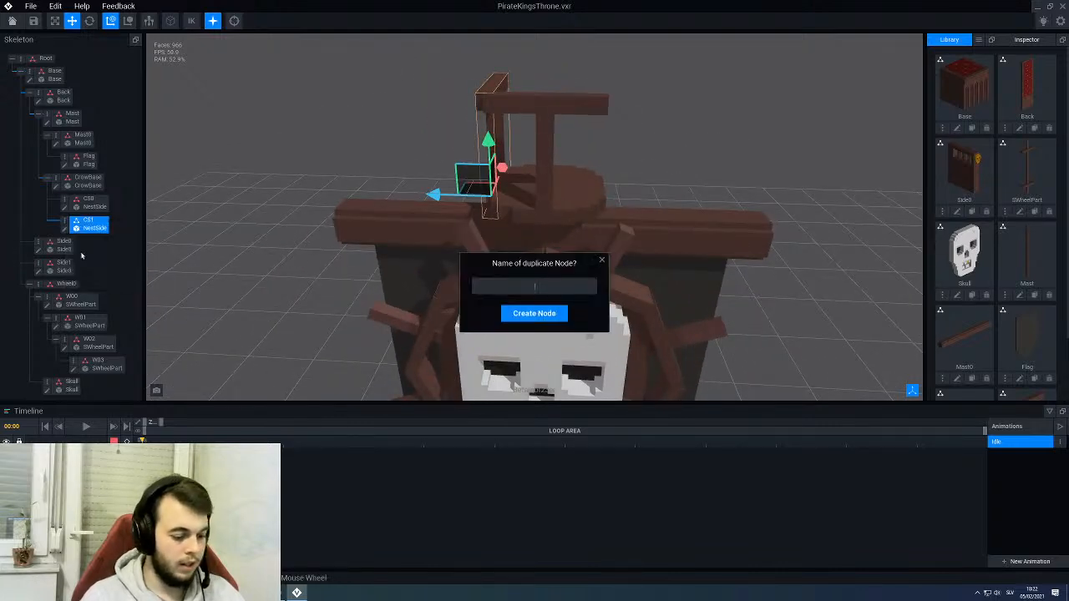
type("CS2")
key("Return")
- Rotate the CS2 post around its vertical axis to 180°
left_click(81, 250)
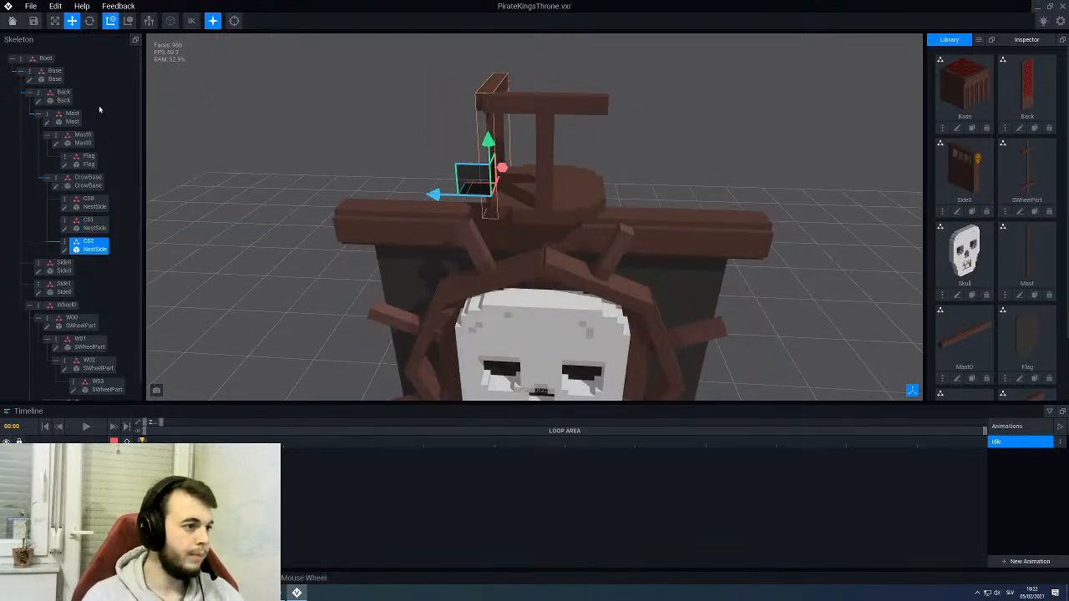
left_click(90, 23)
right_click_drag(343, 213, 356, 189)
middle_click_drag(356, 189, 375, 217)
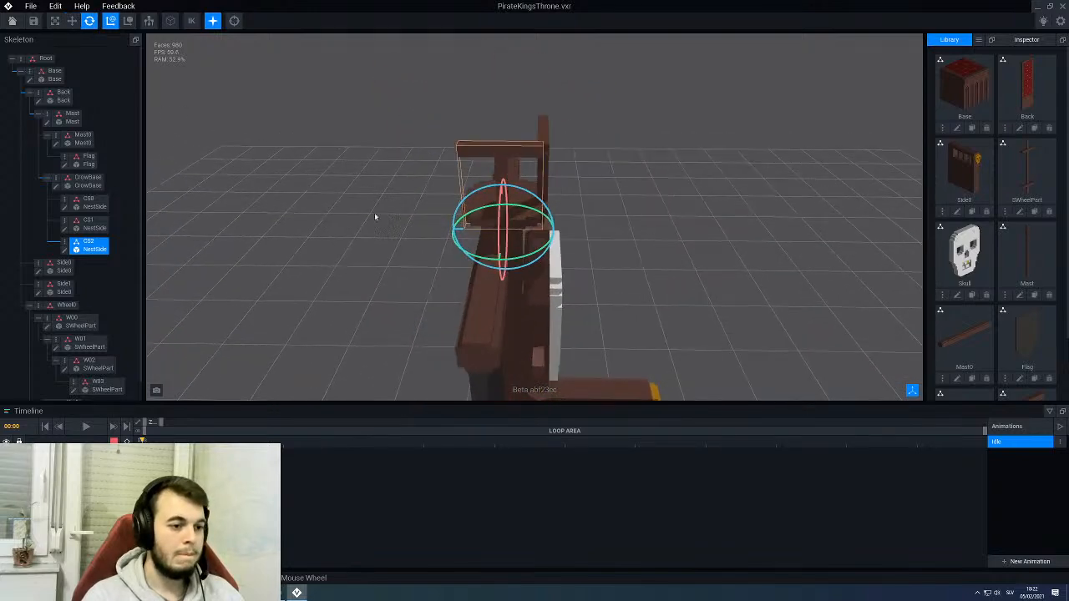
right_click_drag(375, 217, 453, 250)
left_click_drag(499, 237, 436, 203)
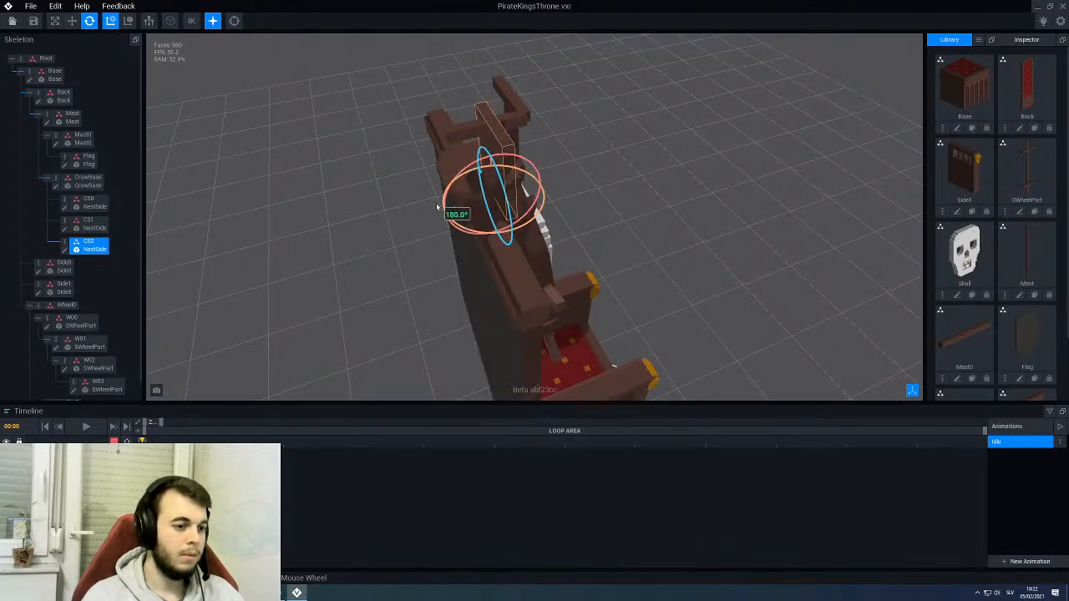
- Move the CS2 post to the platform's rear edge, opposite CS0, with its crossbar meeting the end of CS1's
left_click(74, 21)
scroll(441, 215, "up", 2)
left_click(437, 214)
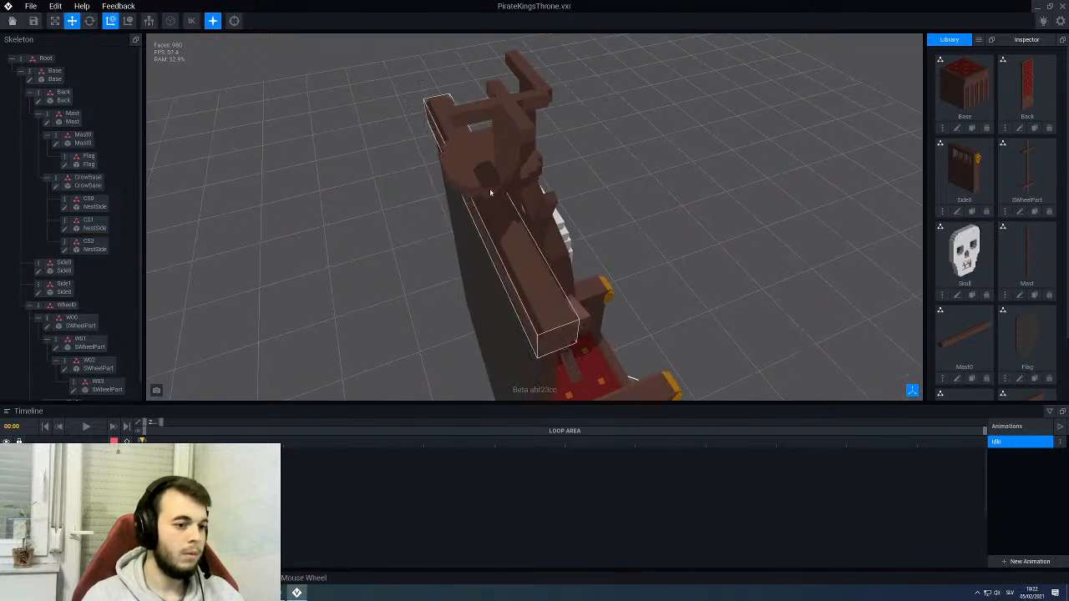
left_click(507, 157)
left_click_drag(434, 214, 385, 217)
right_click_drag(355, 219, 407, 215)
left_click_drag(341, 208, 312, 201)
right_click_drag(368, 179, 443, 175)
left_click(300, 103)
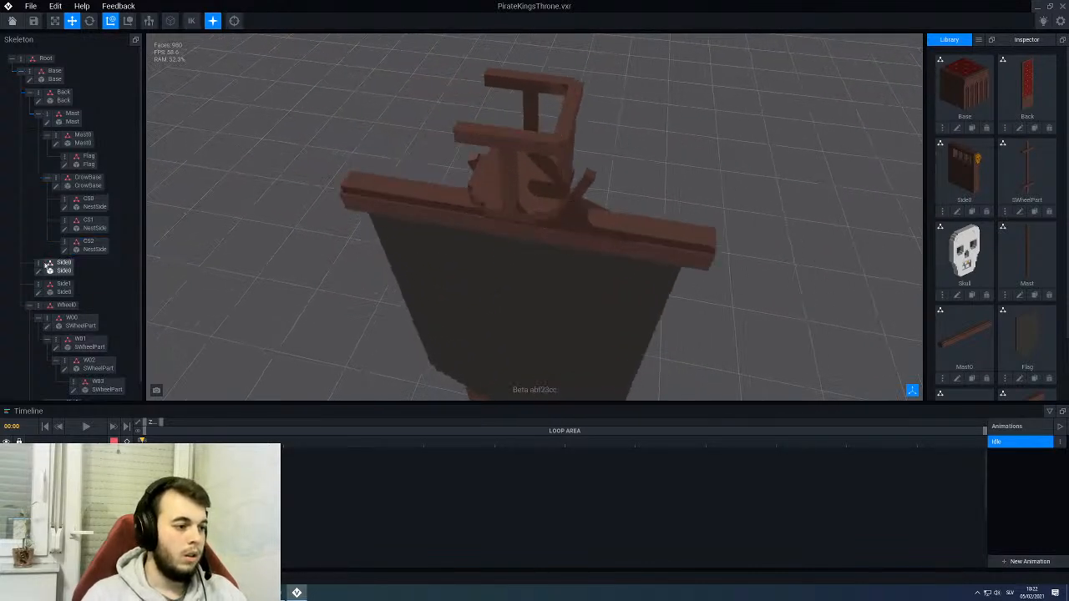
- Duplicate the CS2 node under CrowBase with the name CS3
right_click(63, 244)
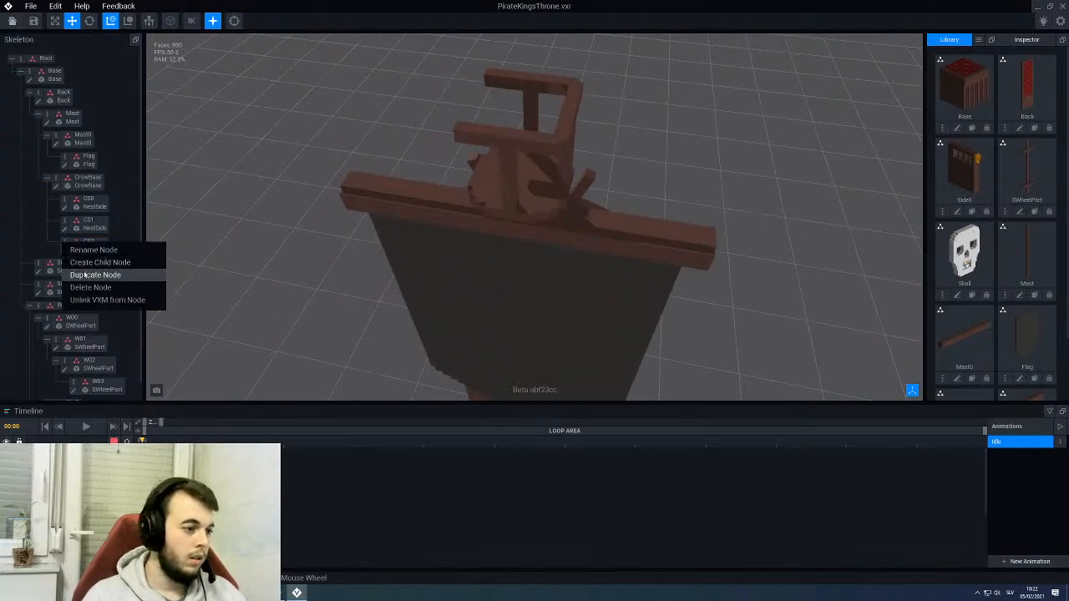
left_click(86, 274)
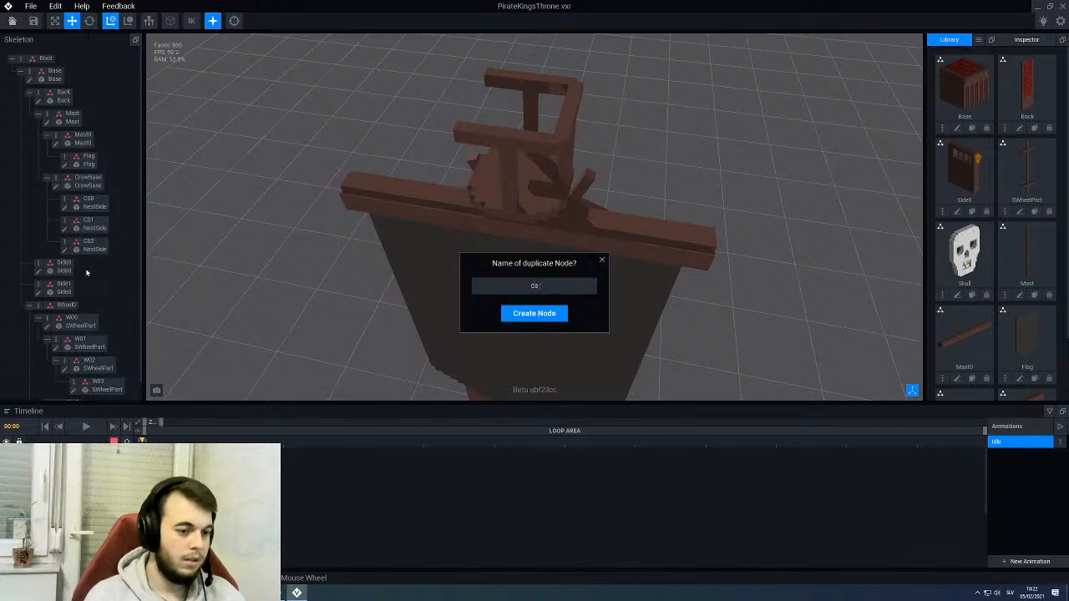
type("CS3")
key("Return")
- Turn the CS3 post a quarter turn around its vertical axis, perpendicular to CS2
left_click(87, 273)
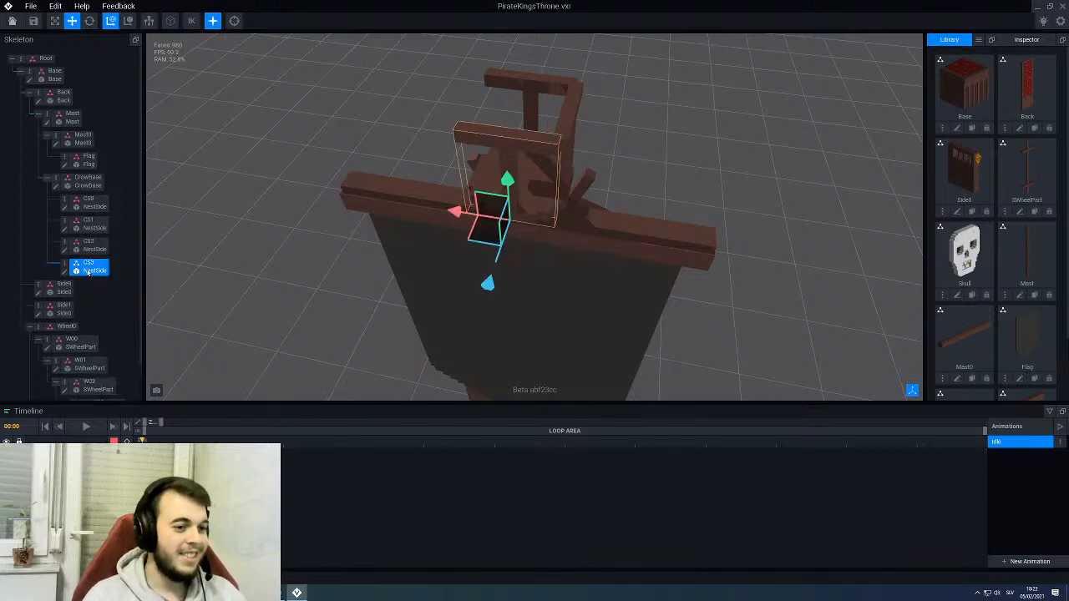
left_click(89, 21)
right_click_drag(411, 233, 537, 223)
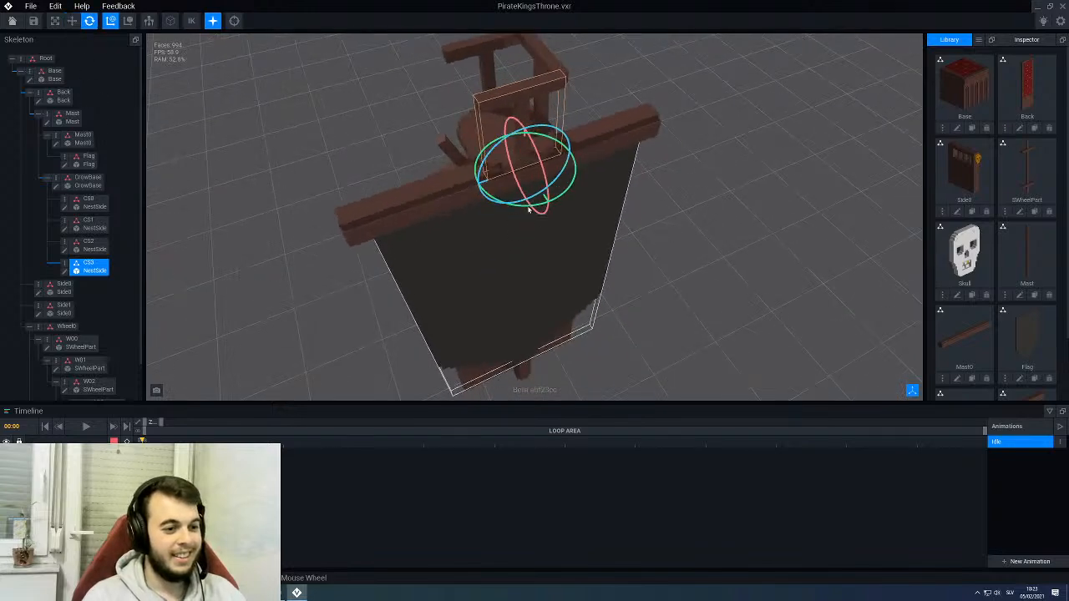
left_click_drag(528, 208, 480, 171)
right_click_drag(481, 173, 170, 70)
- Move the CS3 post to the platform's remaining open side so the four crossbars form a closed square railing
left_click(72, 24)
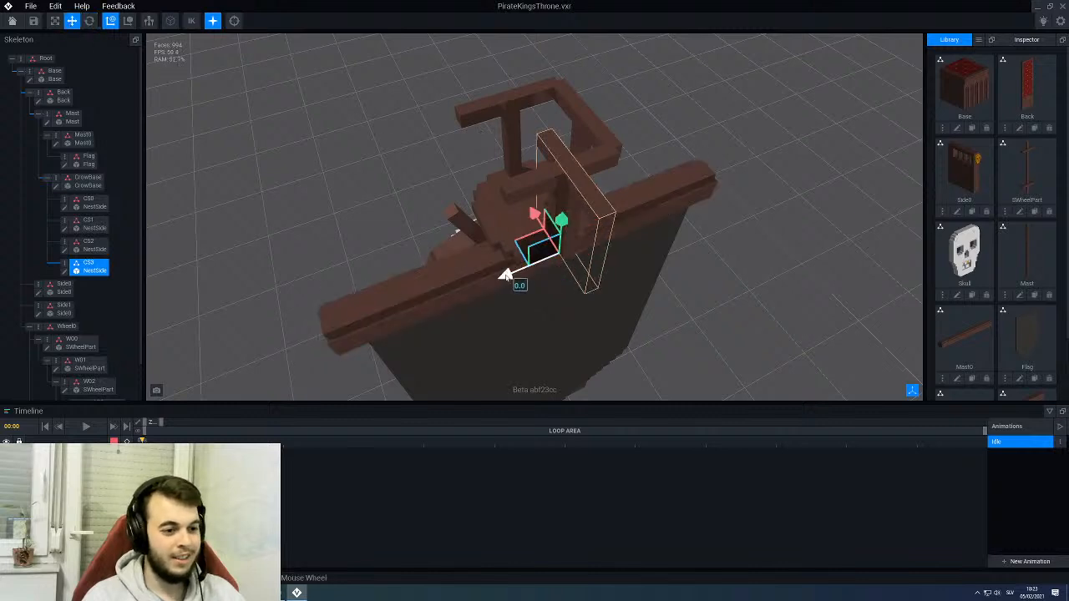
left_click_drag(507, 277, 433, 268)
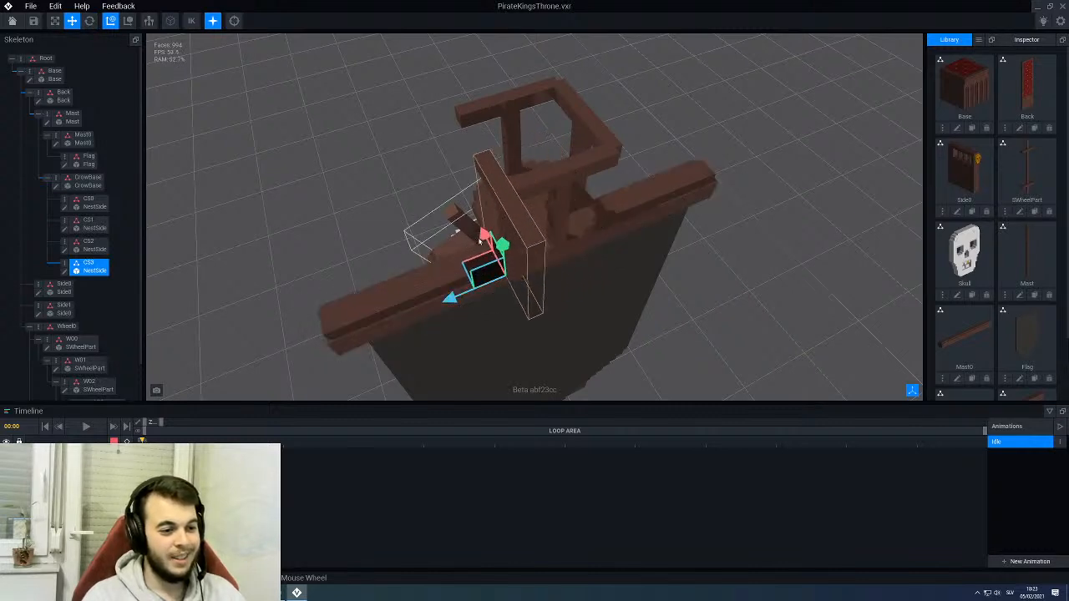
left_click_drag(481, 237, 461, 205)
left_click(382, 167)
scroll(459, 179, "down", 3)
right_click_drag(458, 179, 379, 214)
right_click_drag(351, 229, 468, 172)
scroll(496, 167, "up", 3)
- Tilt the front CS0 post outward from the platform around its X axis
right_click_drag(551, 154, 401, 172)
left_click(399, 174)
left_click(89, 21)
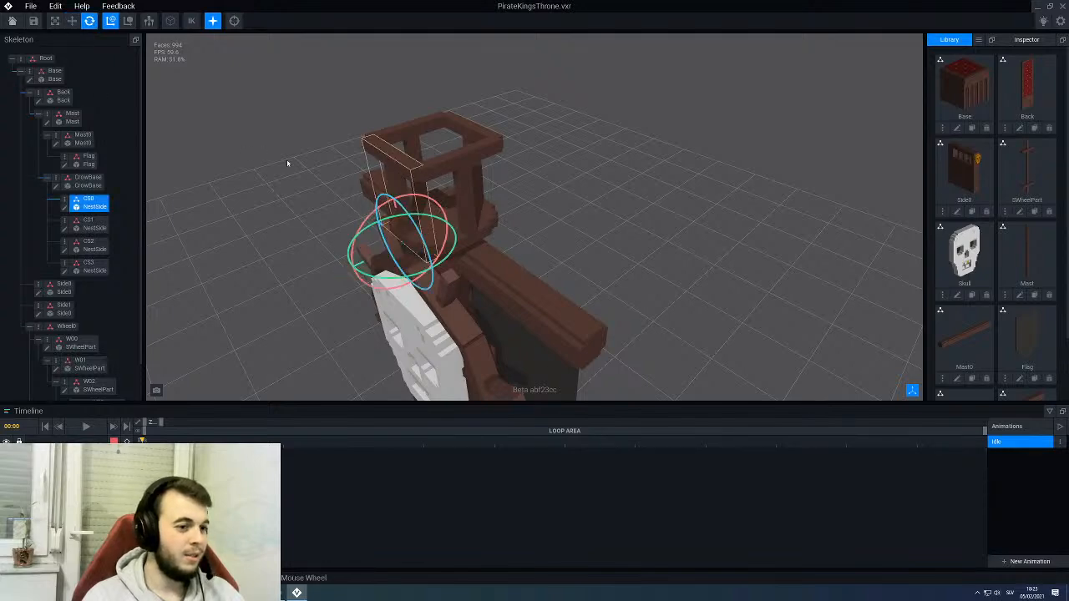
right_click_drag(402, 234, 376, 221)
left_click_drag(354, 218, 337, 223)
- Tilt the CS1 side post outward from the platform around its X axis
right_click_drag(334, 210, 409, 159)
left_click(310, 146)
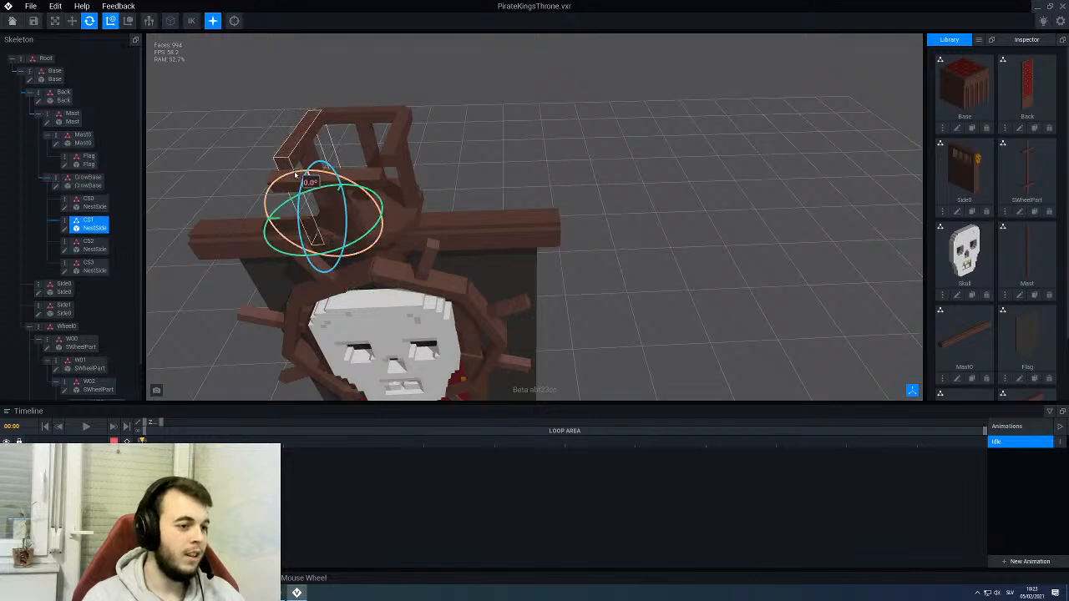
left_click_drag(294, 179, 279, 175)
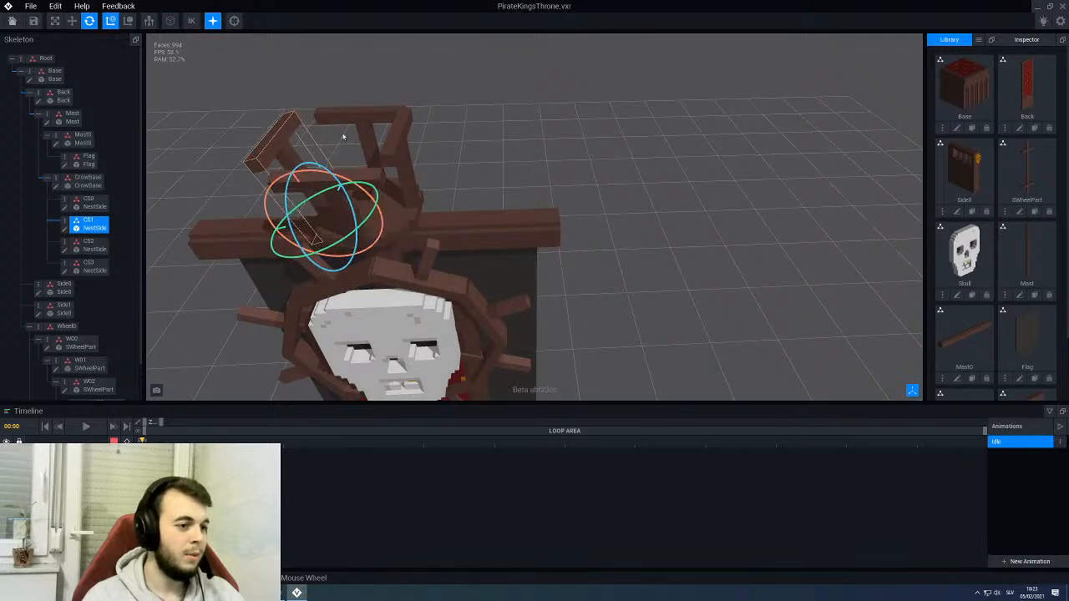
- Tilt the rear CS2 post outward from the platform around its X axis, undoing the first attempts
left_click(347, 118)
right_click_drag(351, 164, 403, 169)
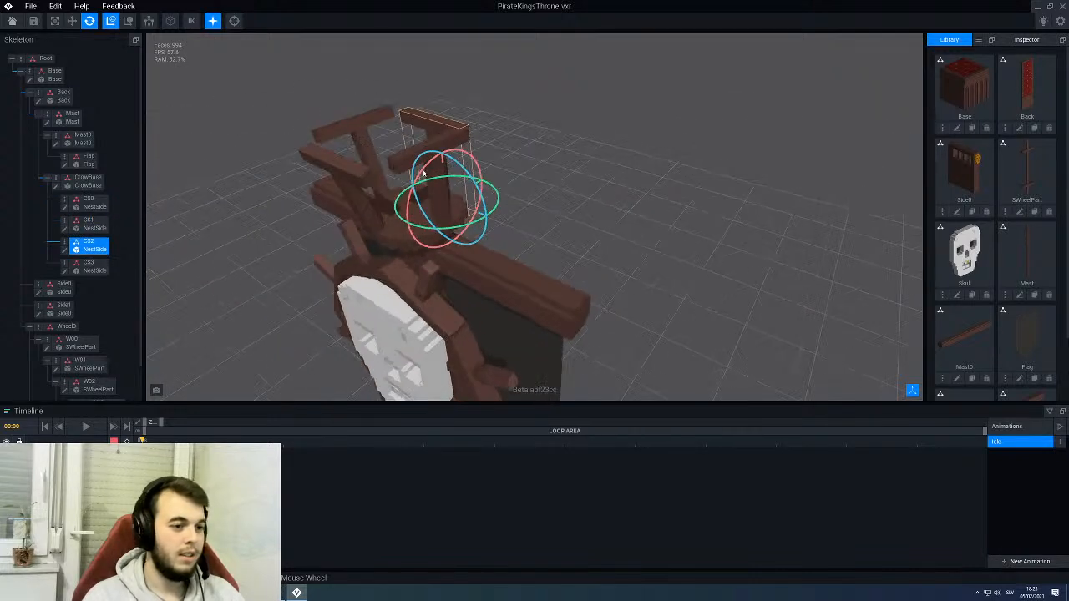
left_click_drag(424, 173, 420, 171)
right_click_drag(432, 169, 360, 169)
mouse_move(461, 160)
left_mouse_down()
mouse_move(452, 162)
mouse_move(462, 160)
left_mouse_up()
key("ctrl+z")
key("ctrl+z")
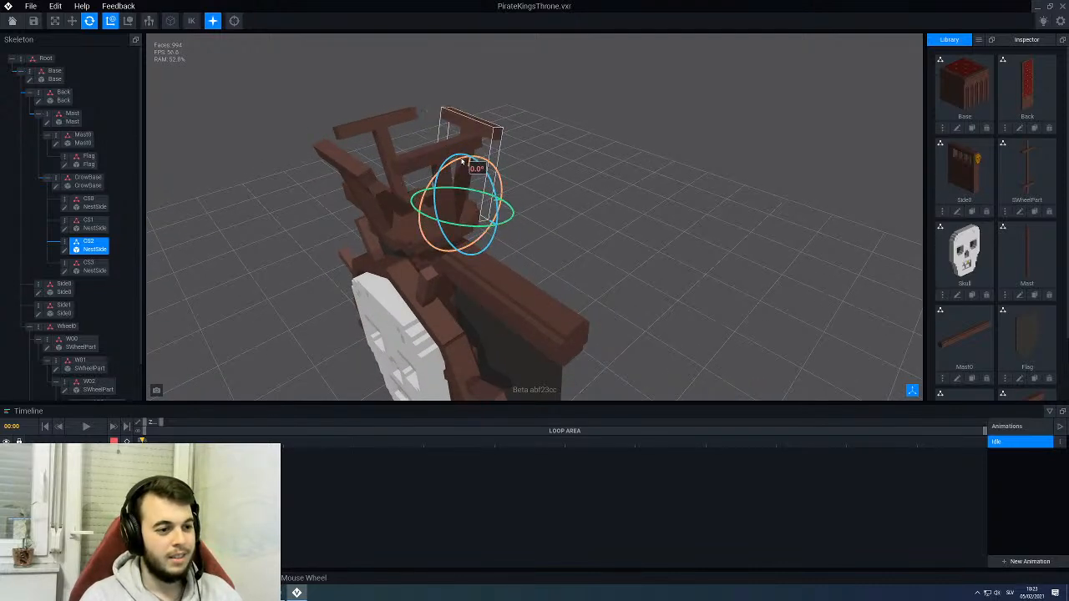
right_click_drag(462, 162, 425, 163)
- Tilt the CS3 side post outward from the platform around its X axis to match the other posts
left_click(425, 165)
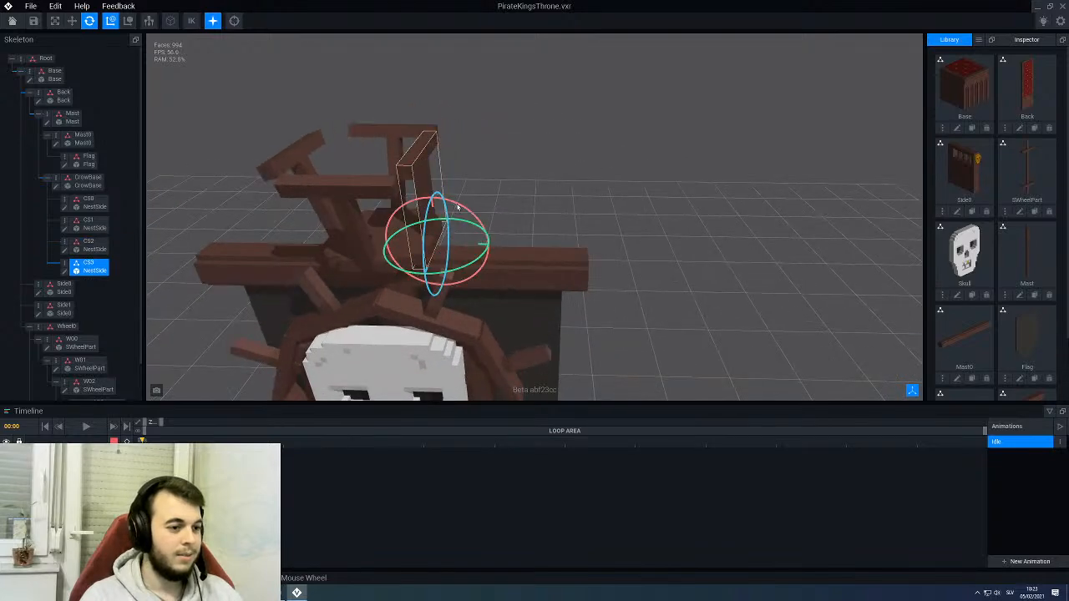
left_click_drag(458, 205, 472, 209)
scroll(507, 171, "down", 3)
left_click(513, 171)
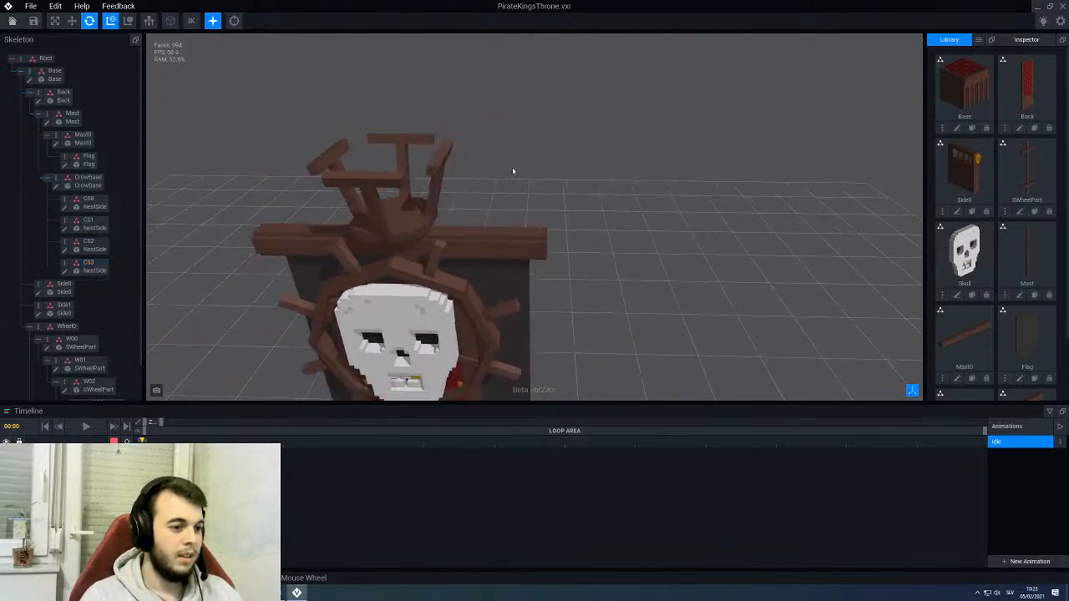
- Examine the four tilted posts and the CrowBase platform on the whole throne and up close
right_click_drag(513, 171, 461, 179)
scroll(442, 192, "down", 4)
middle_click_drag(401, 259, 444, 203)
scroll(443, 203, "down", 2)
mouse_move(434, 206)
right_mouse_down()
mouse_move(453, 212)
mouse_move(439, 214)
right_mouse_up()
scroll(439, 214, "up", 3)
left_click(524, 137)
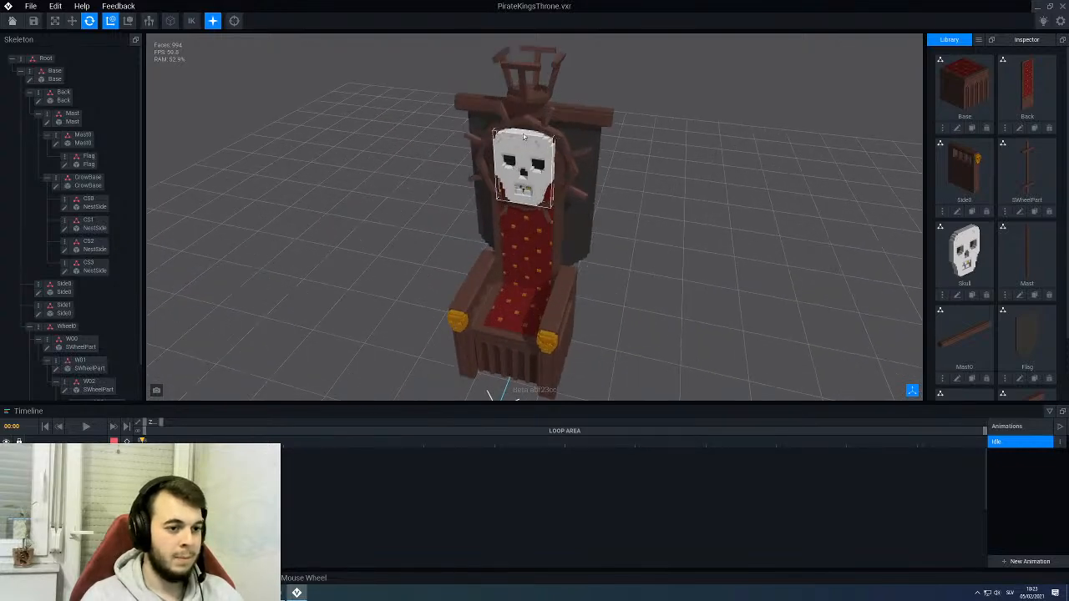
right_click_drag(524, 136, 485, 227)
left_click(483, 236)
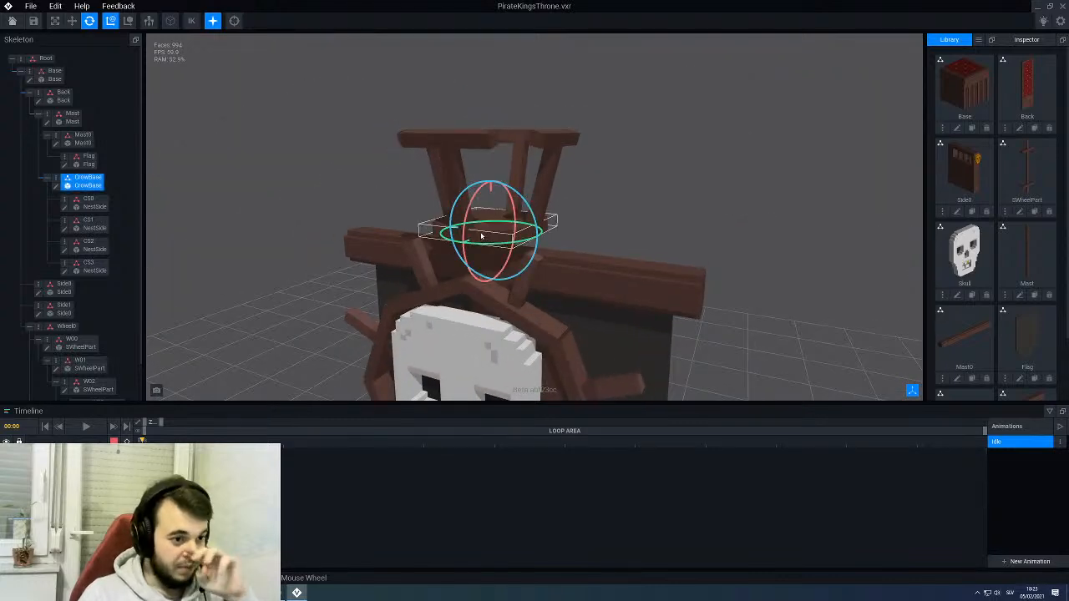
right_click_drag(481, 233, 533, 205)
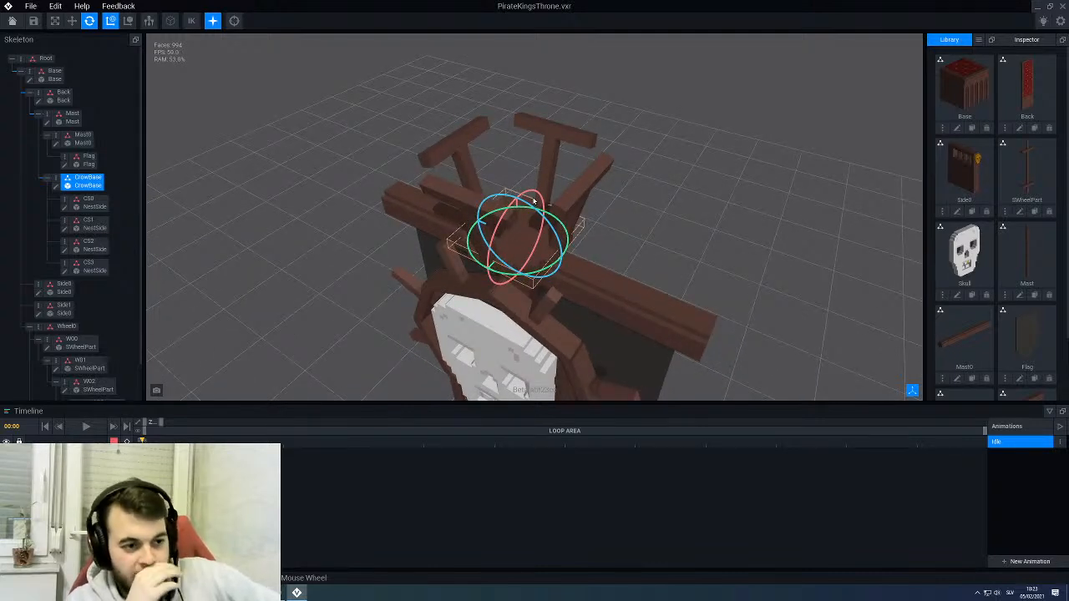
- Start cloning the CrowBase model from the library
scroll(983, 264, "down", 1)
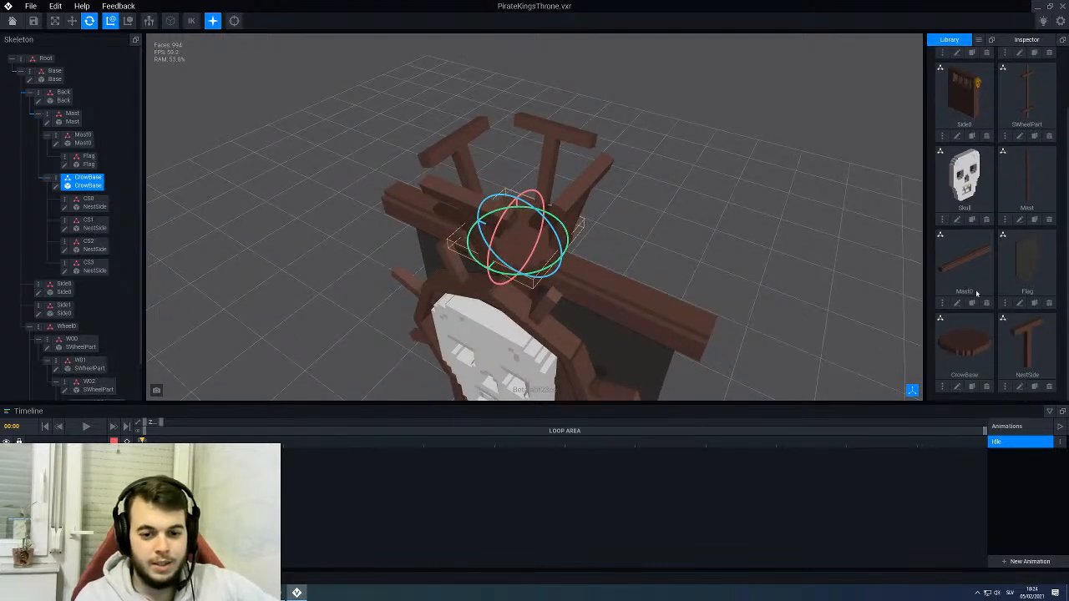
left_click(971, 387)
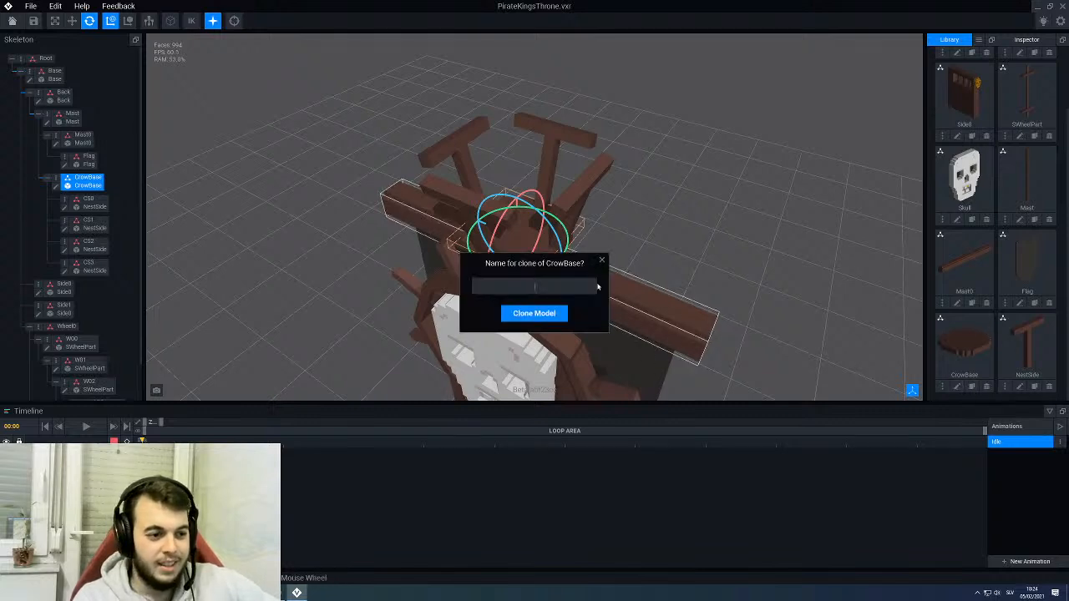
left_click(602, 257)
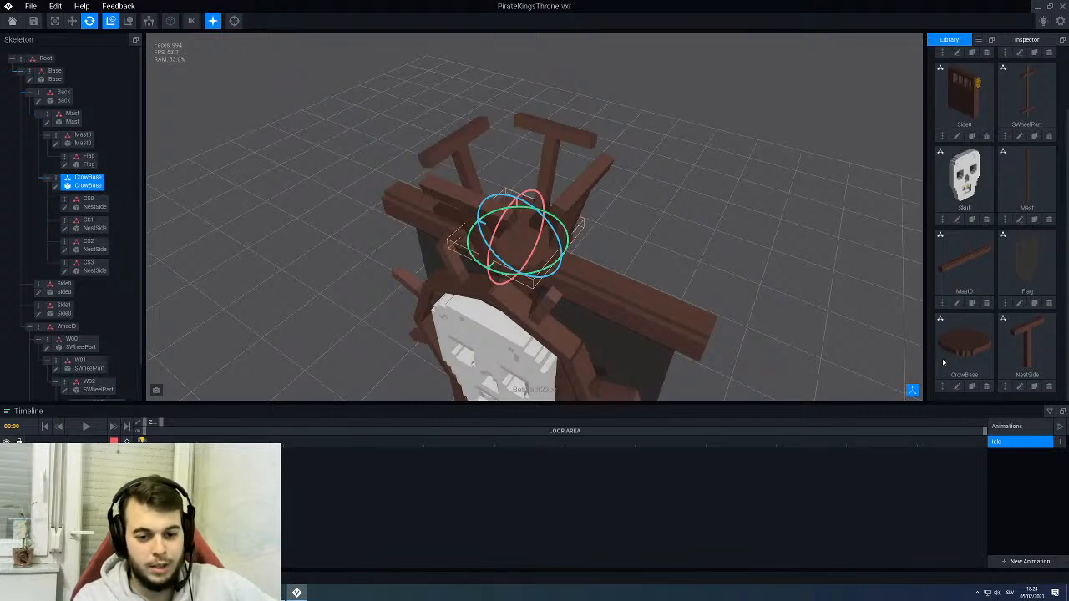
left_click(971, 387)
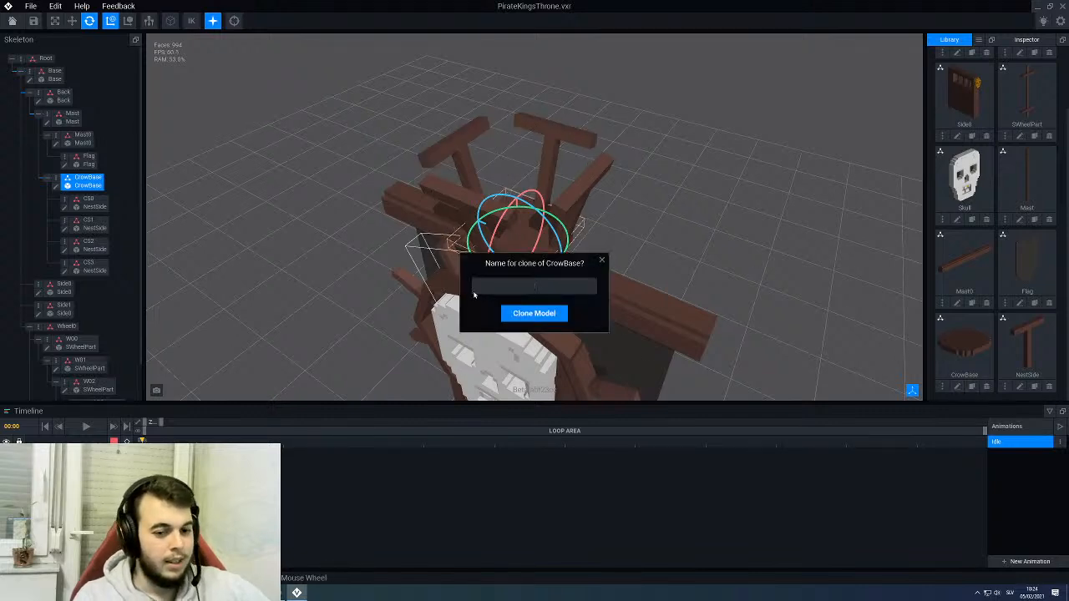
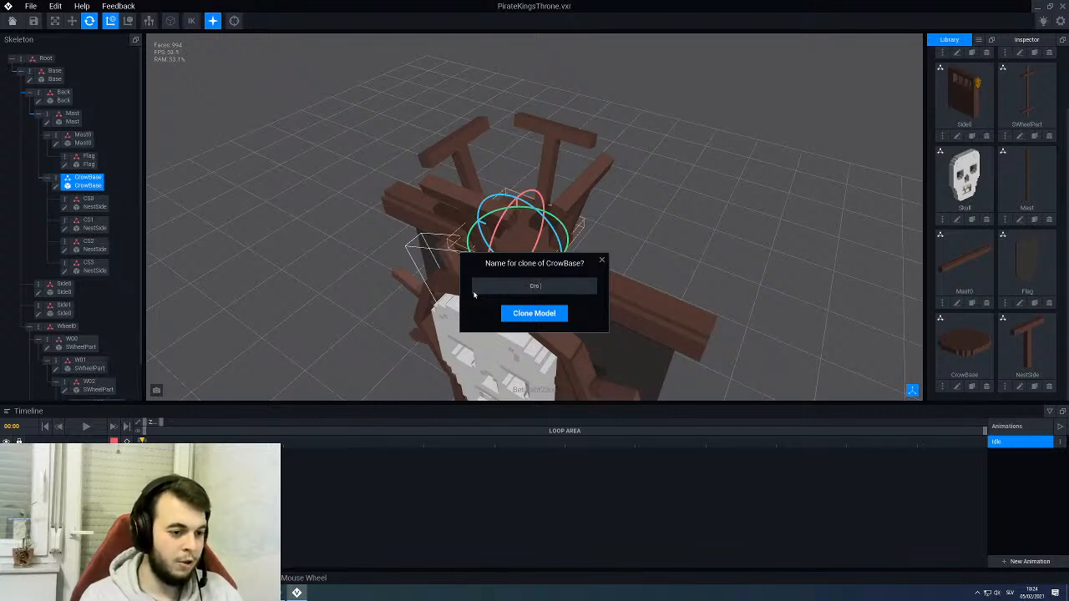
- Name the cloned CrowBase model CrowStick and create a child node named Stick0 under CrowBase
type("CrowStick")
key("Return")
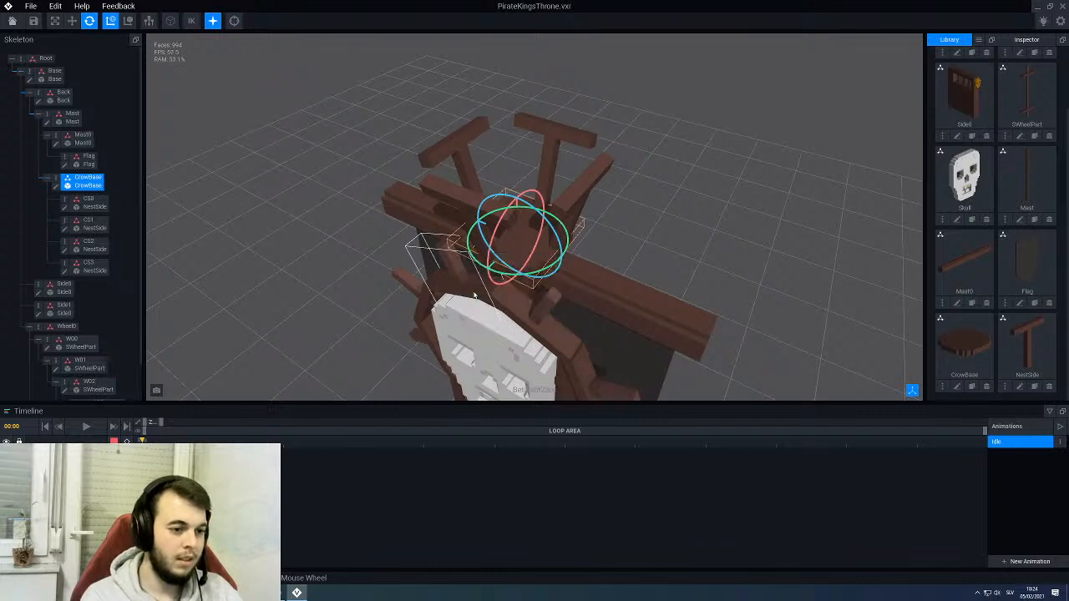
right_click(54, 183)
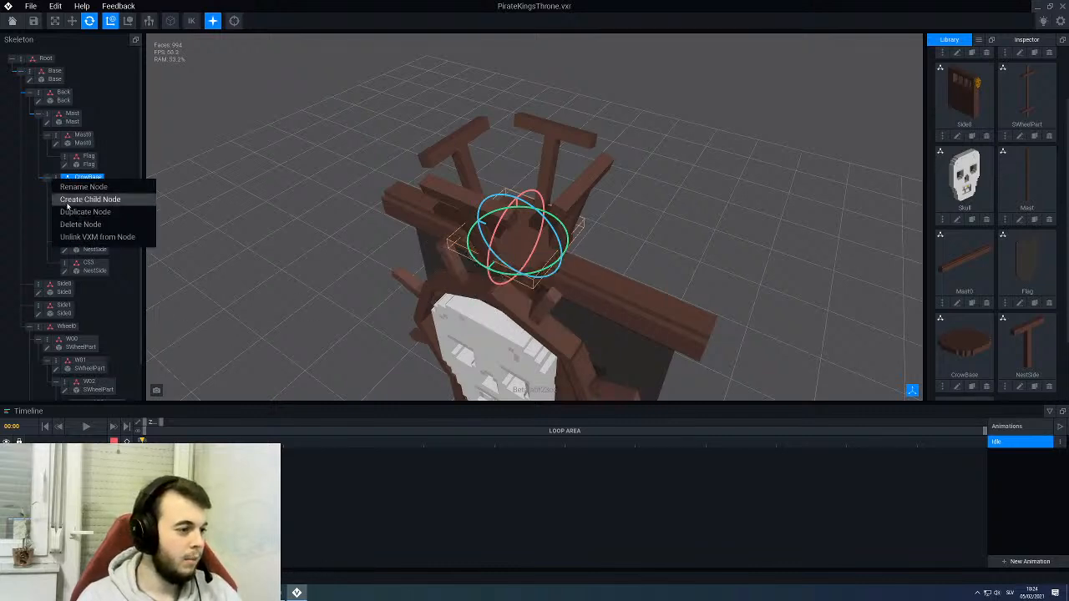
left_click(69, 202)
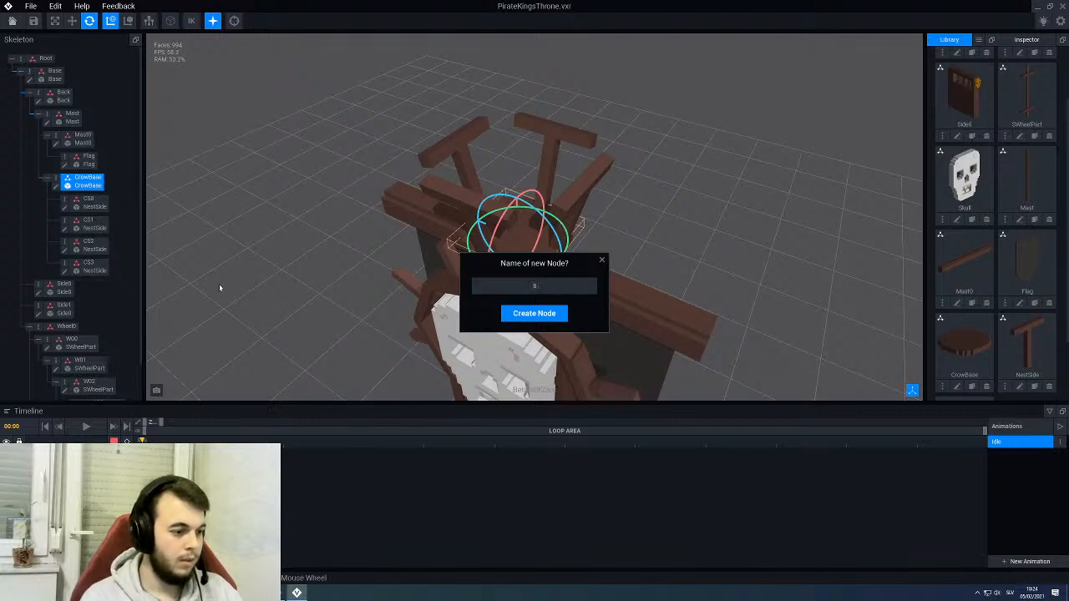
type("Stick0")
key("Return")
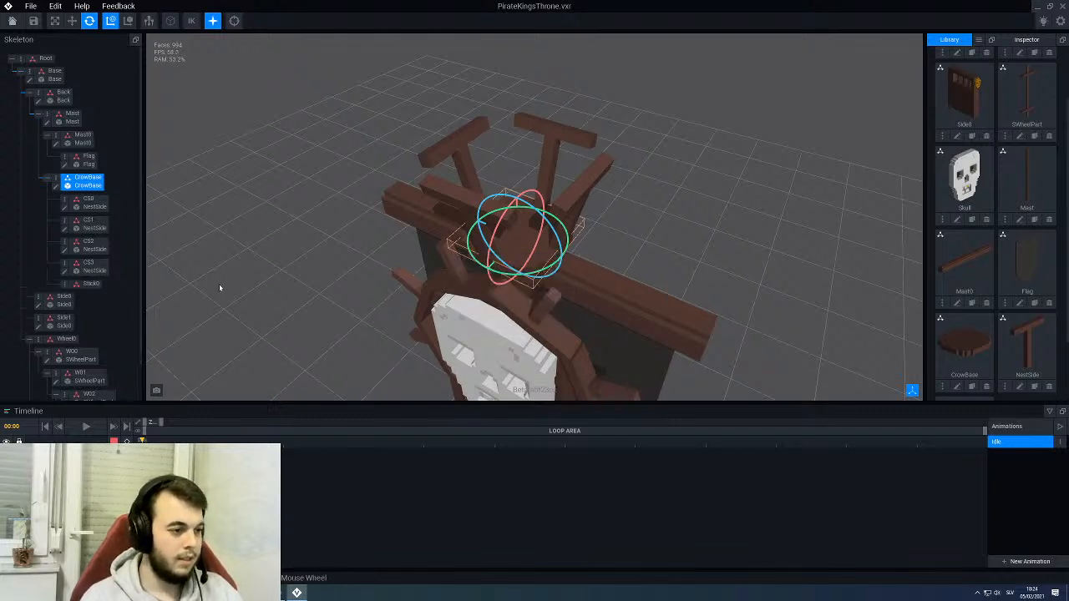
- Open the CrowStick model for editing and set its X size to 4 voxels
scroll(1005, 281, "down", 1)
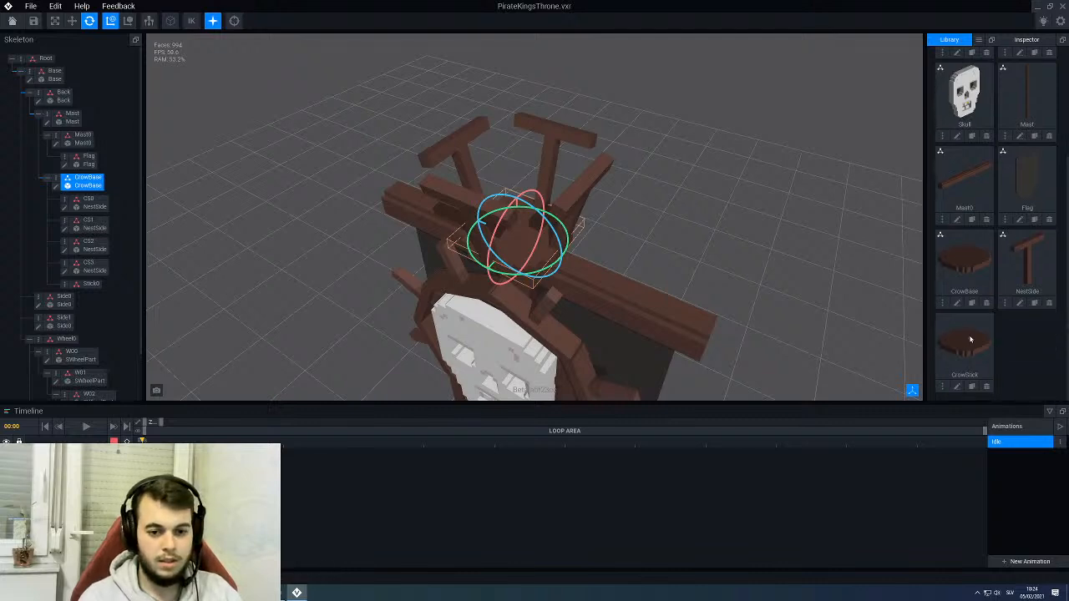
left_click(959, 387)
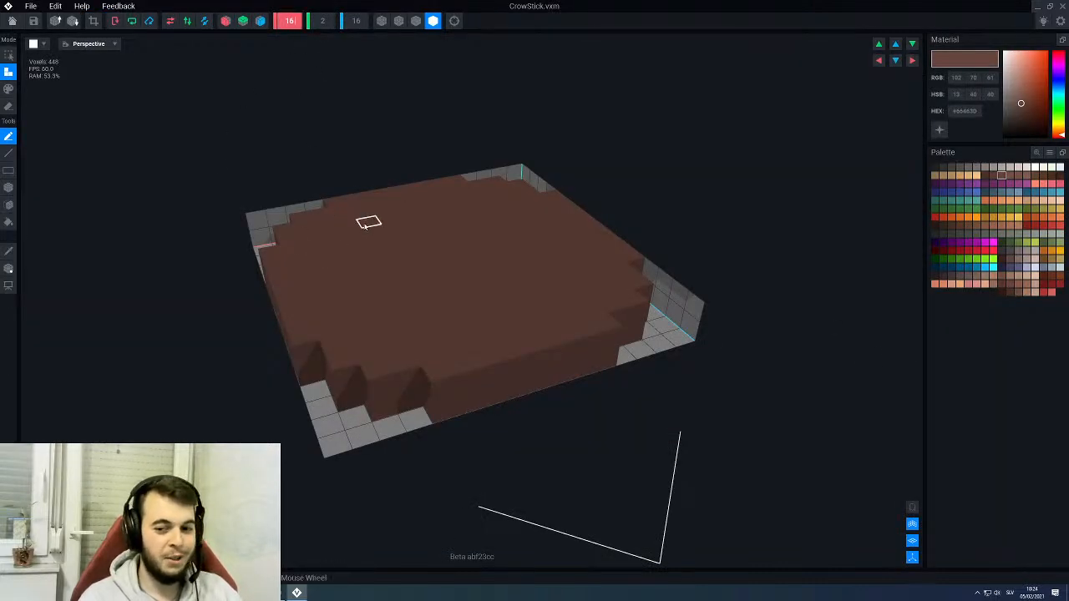
type("4")
key("Return")
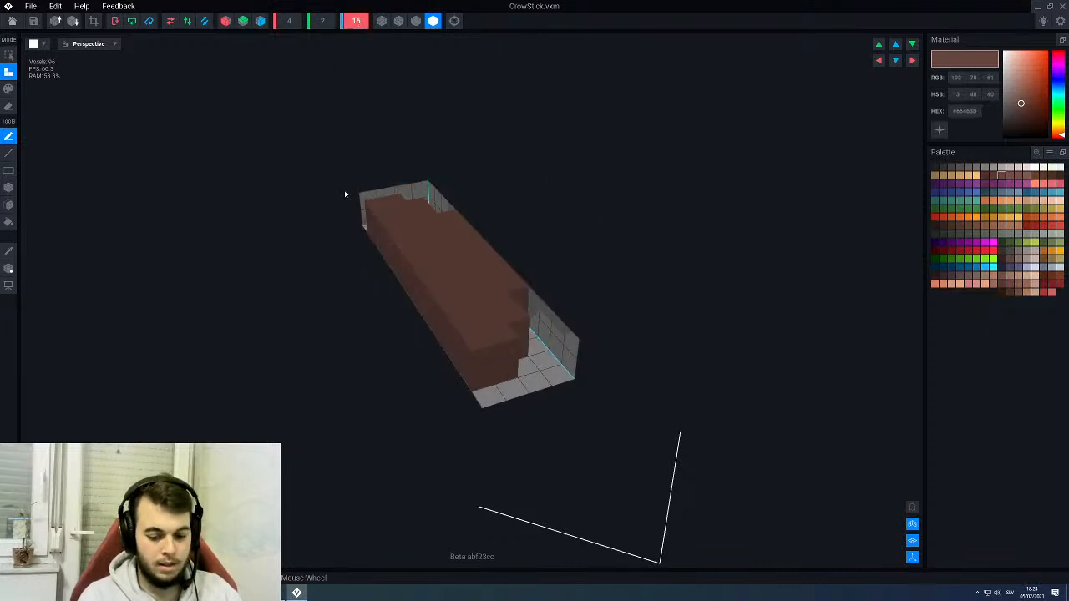
- Try shrinking the CrowStick model to 2 voxels along Z and shifting its pivot, and undo the resize
type("2")
key("Return")
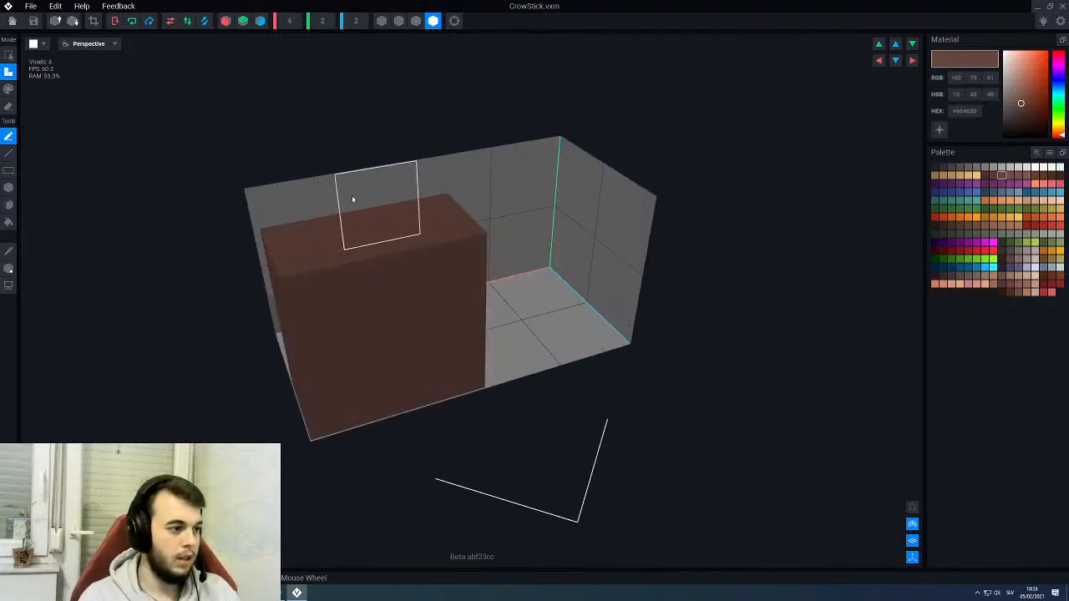
left_click(8, 268)
scroll(415, 365, "down", 5)
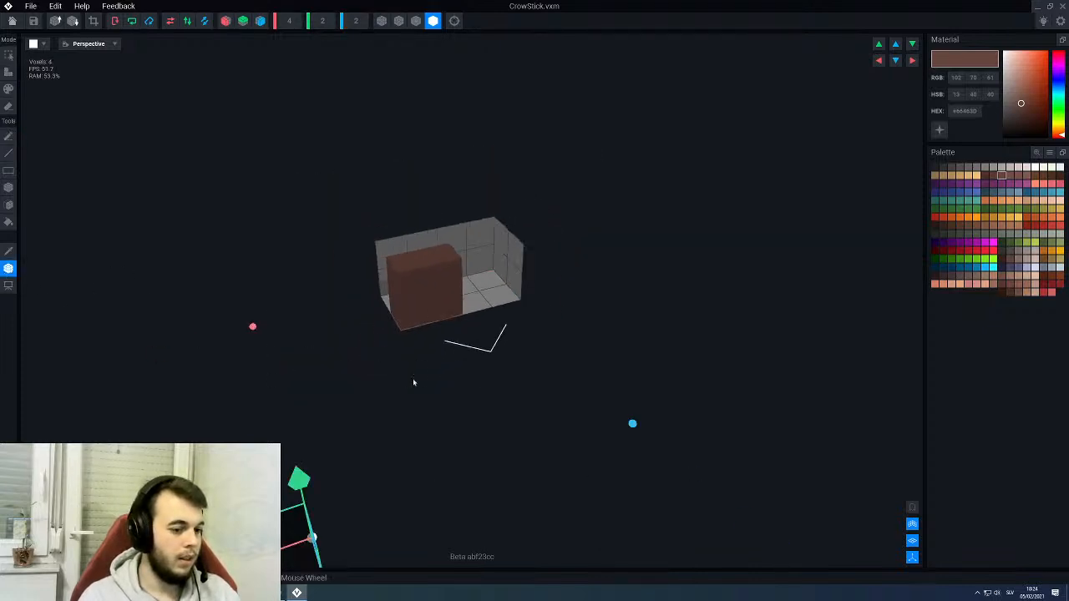
left_click_drag(305, 483, 296, 453)
left_click(8, 269)
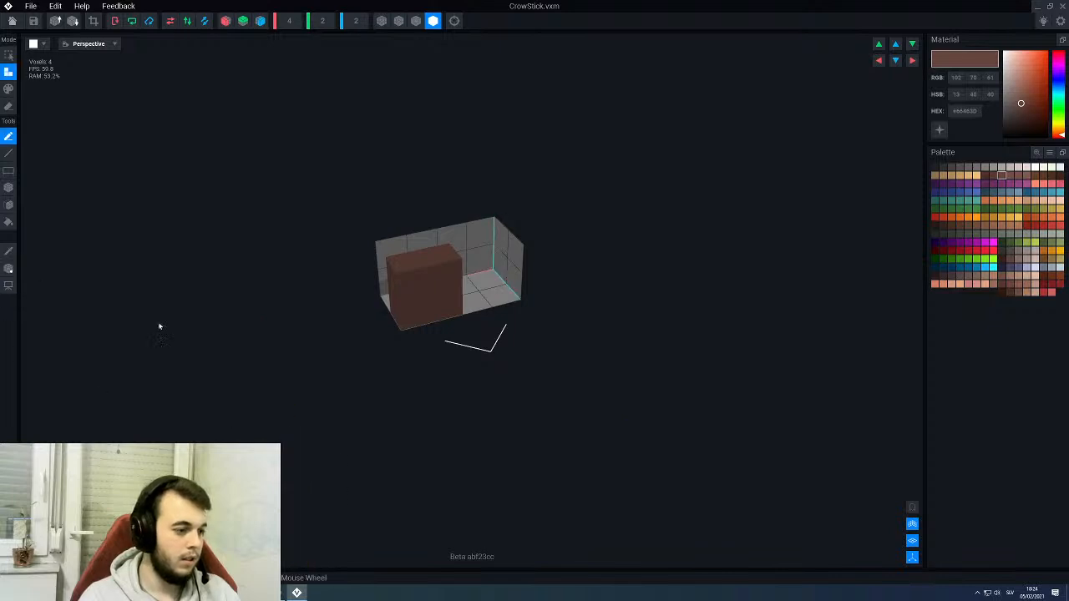
key("ctrl+z")
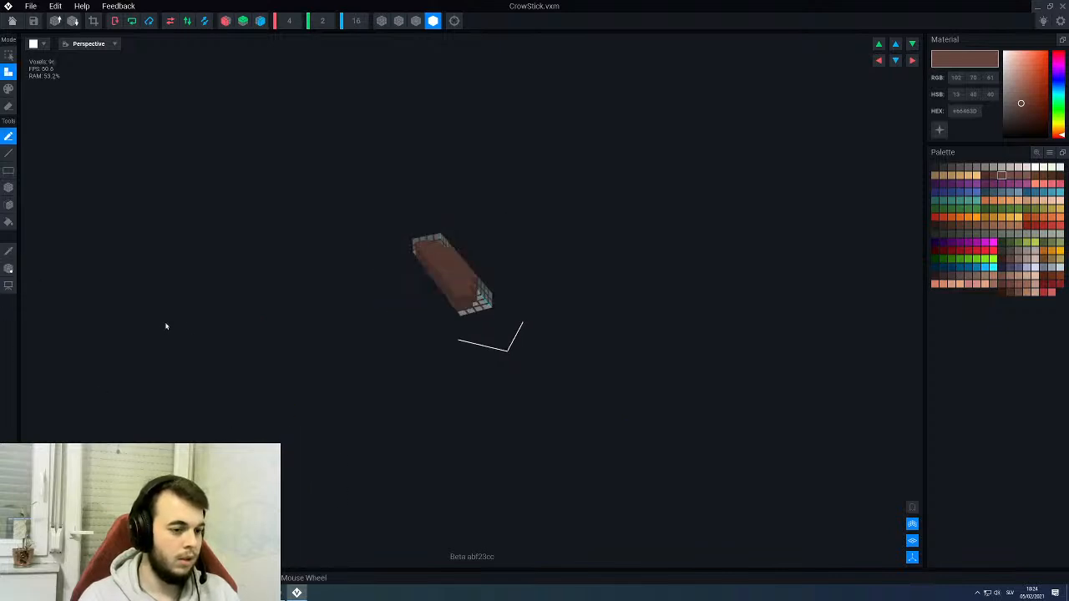
- Set the CrowStick model's X size to 2 voxels
scroll(353, 310, "up", 3)
mouse_move(352, 311)
right_mouse_down()
mouse_move(380, 293)
mouse_move(353, 310)
right_mouse_up()
scroll(354, 310, "up", 4)
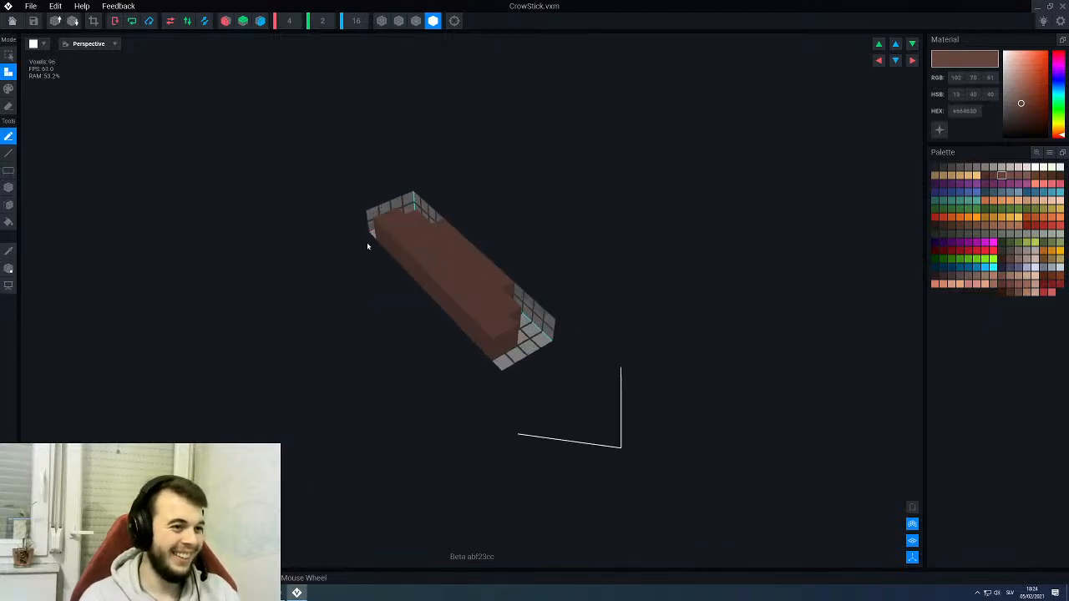
right_click_drag(367, 246, 382, 231)
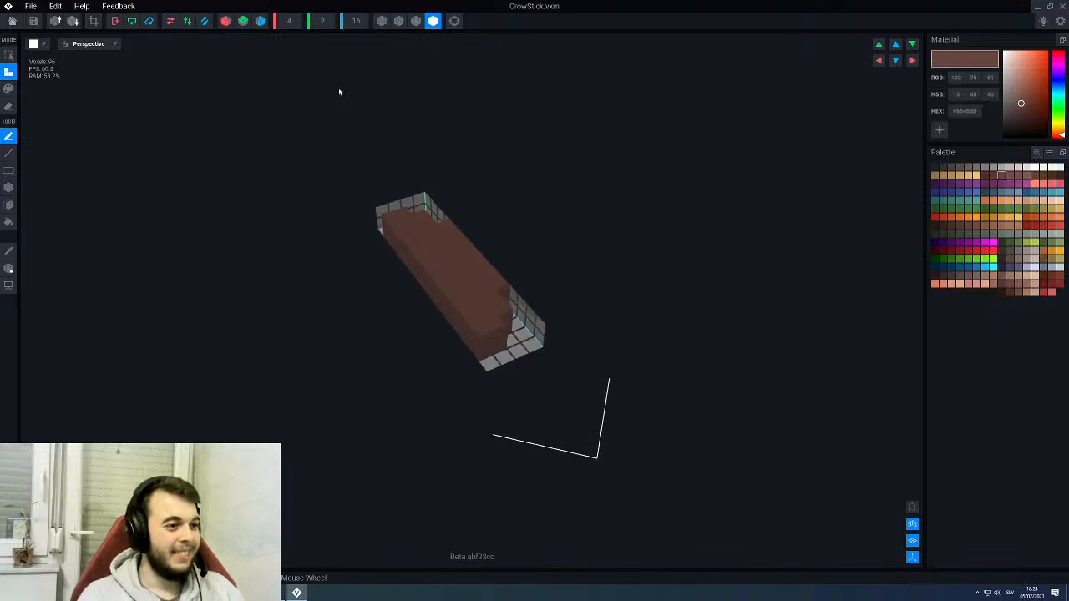
left_click(289, 27)
key("Return")
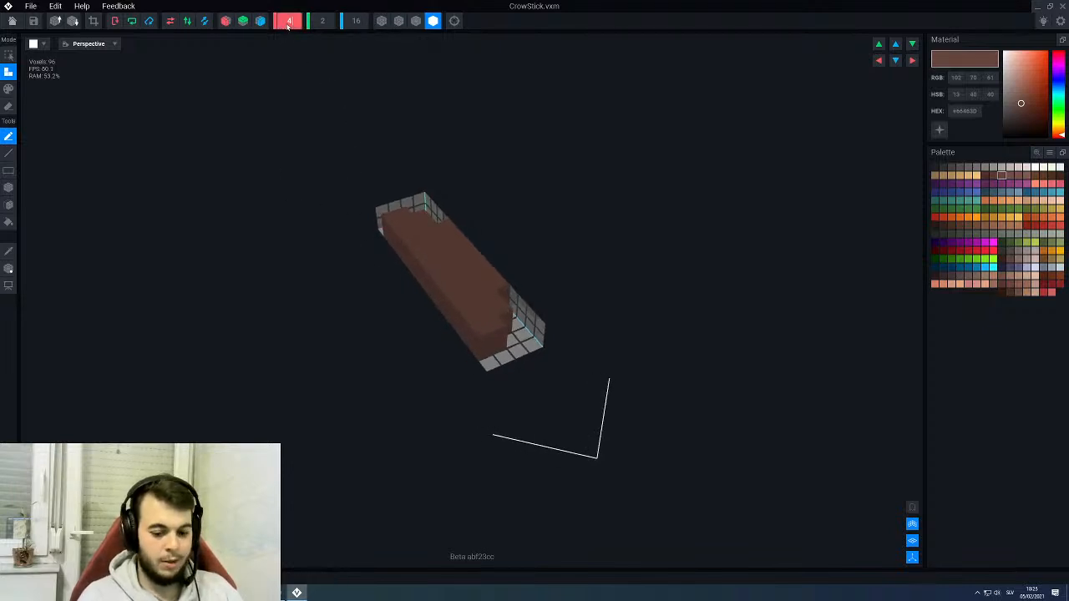
scroll(289, 21, "down", 2)
scroll(399, 299, "up", 2)
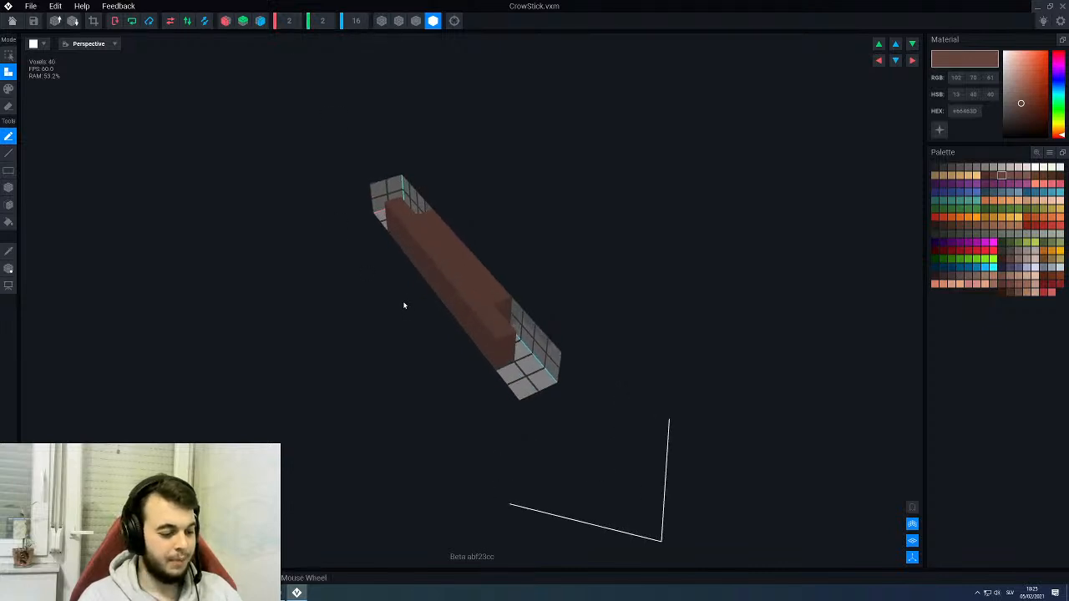
- Fill the empty gaps at both ends of the CrowStick model with brown voxels to make a full beam
key("g")
left_click(529, 366)
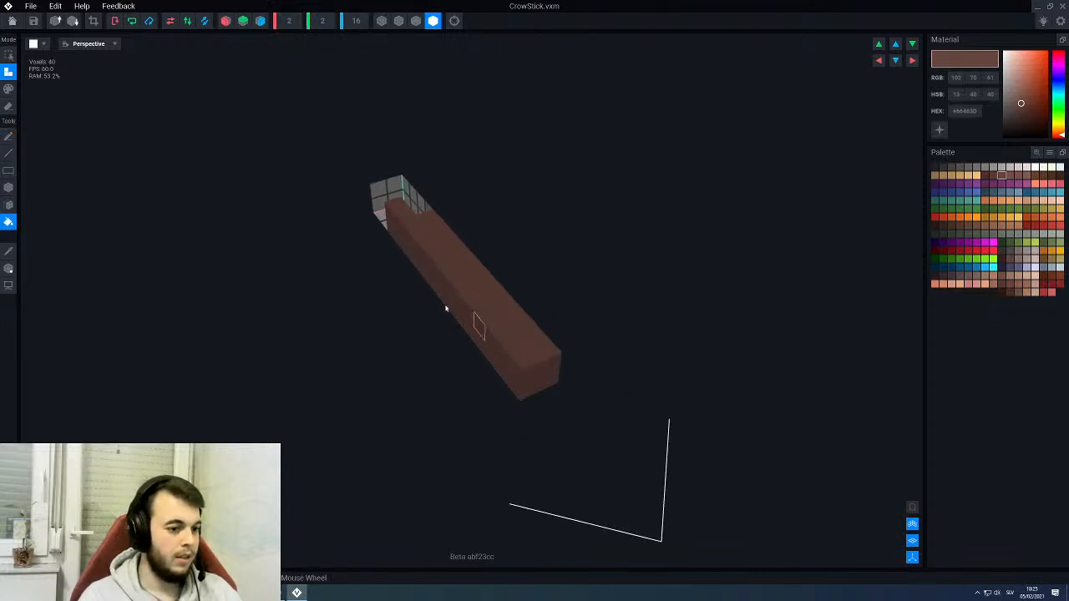
left_click(389, 203)
right_click_drag(390, 214, 450, 208)
- Move the CrowStick model's pivot along the X axis into the beam
scroll(442, 208, "down", 2)
left_click(8, 269)
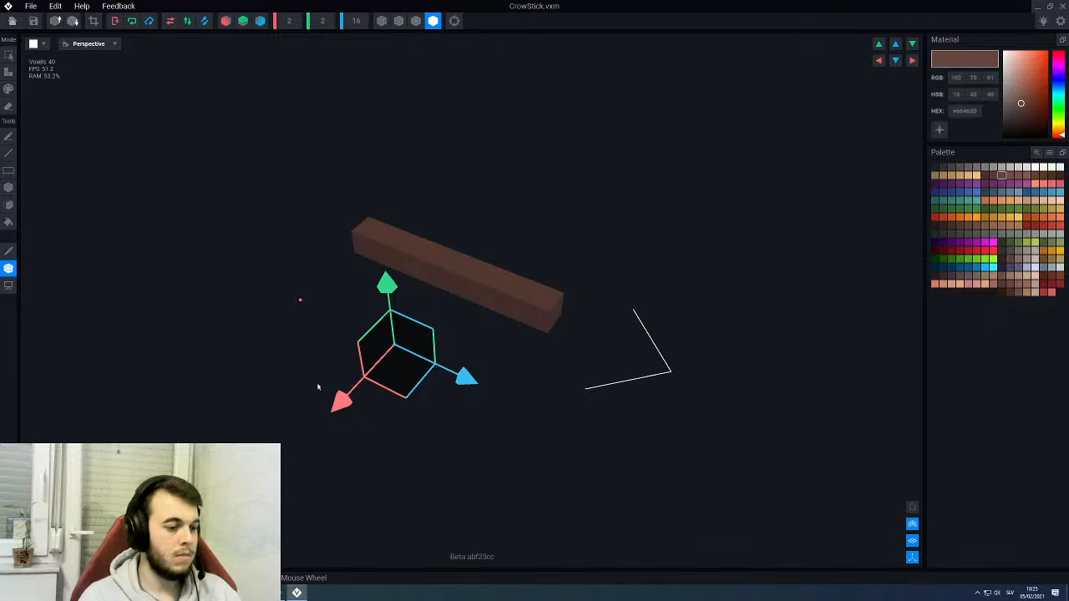
left_click_drag(341, 403, 409, 336)
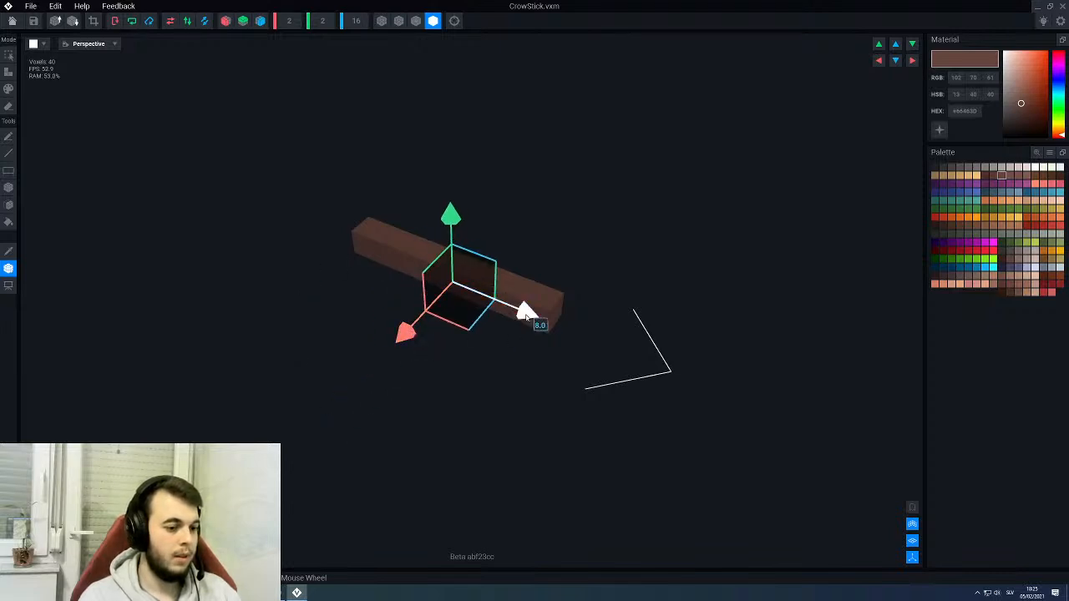
- Return to the throne rig and assign the CrowStick model to the Stick0 node
left_click(12, 21)
left_click(458, 193)
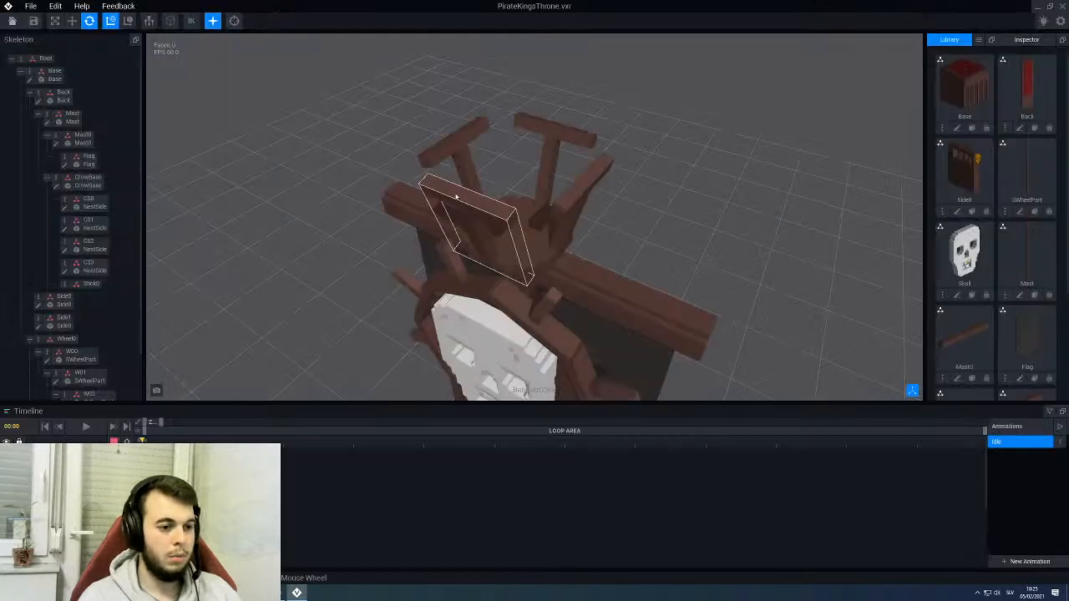
scroll(971, 329, "down", 2)
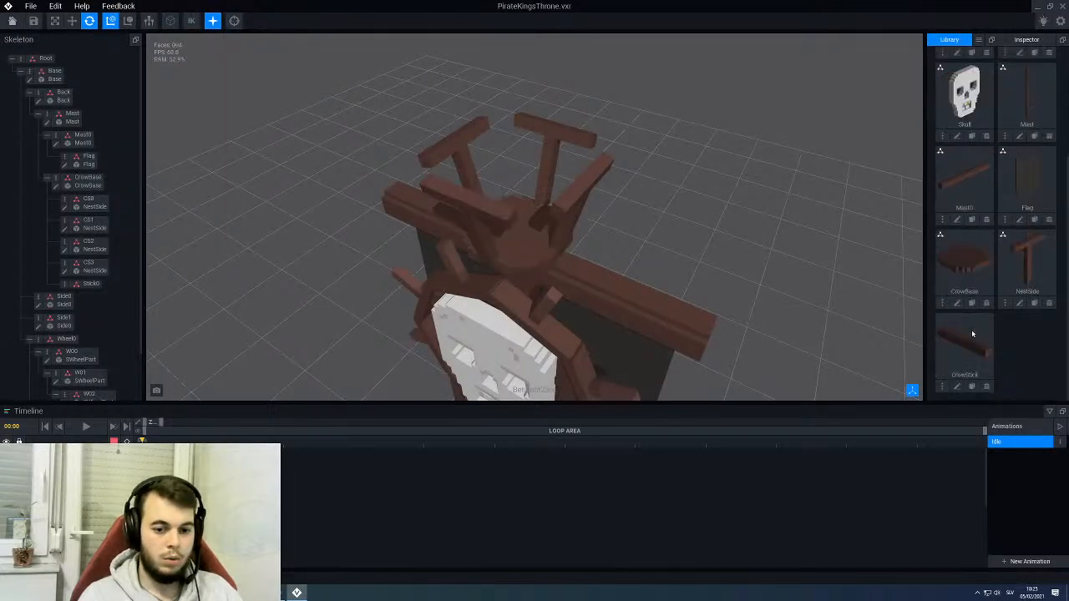
left_click_drag(970, 356, 90, 285)
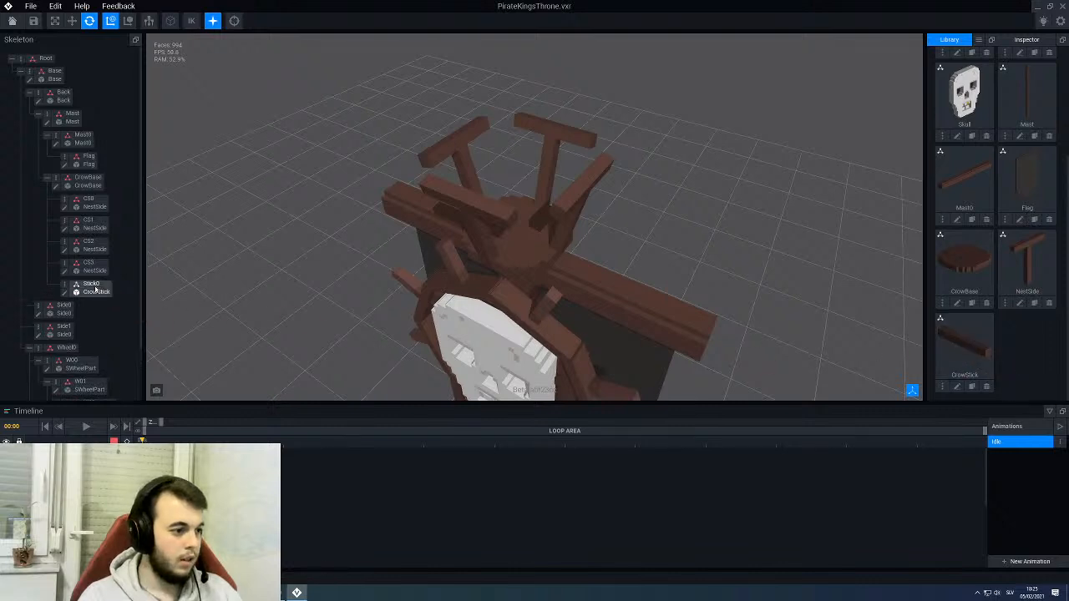
- Move the Stick0 beam outward from the platform's centre to the gap between two neighbouring NestSide posts
right_click_drag(414, 142, 511, 215)
left_click_drag(548, 221, 513, 219)
left_click(71, 21)
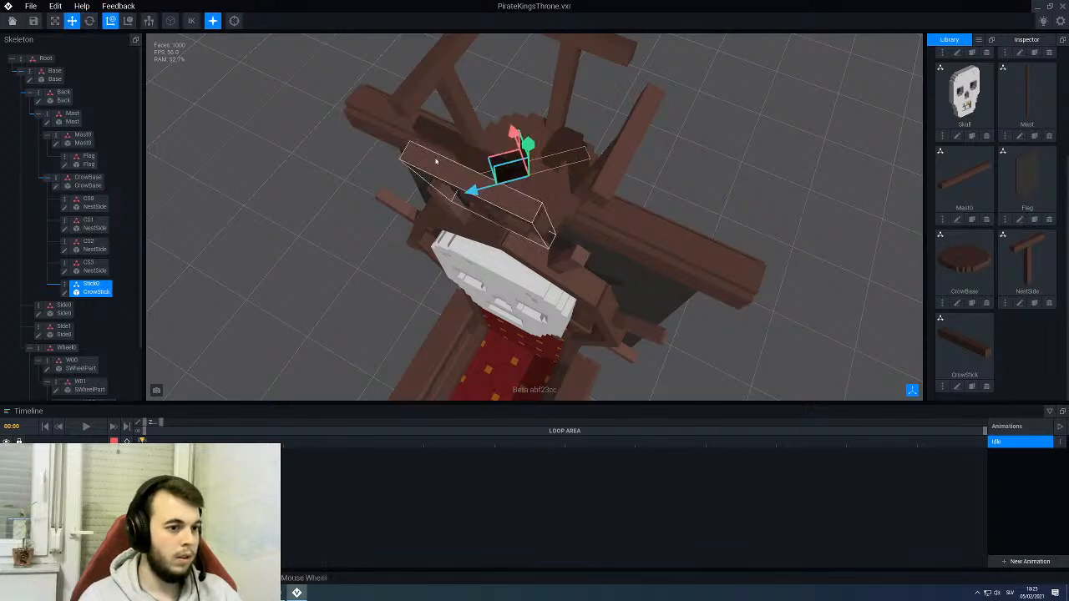
right_click_drag(435, 162, 465, 197)
left_click_drag(518, 218, 493, 156)
right_click_drag(487, 244, 526, 199)
left_click_drag(509, 156, 498, 65)
right_click_drag(537, 200, 496, 203)
scroll(564, 169, "up", 3)
middle_click_drag(565, 169, 566, 243)
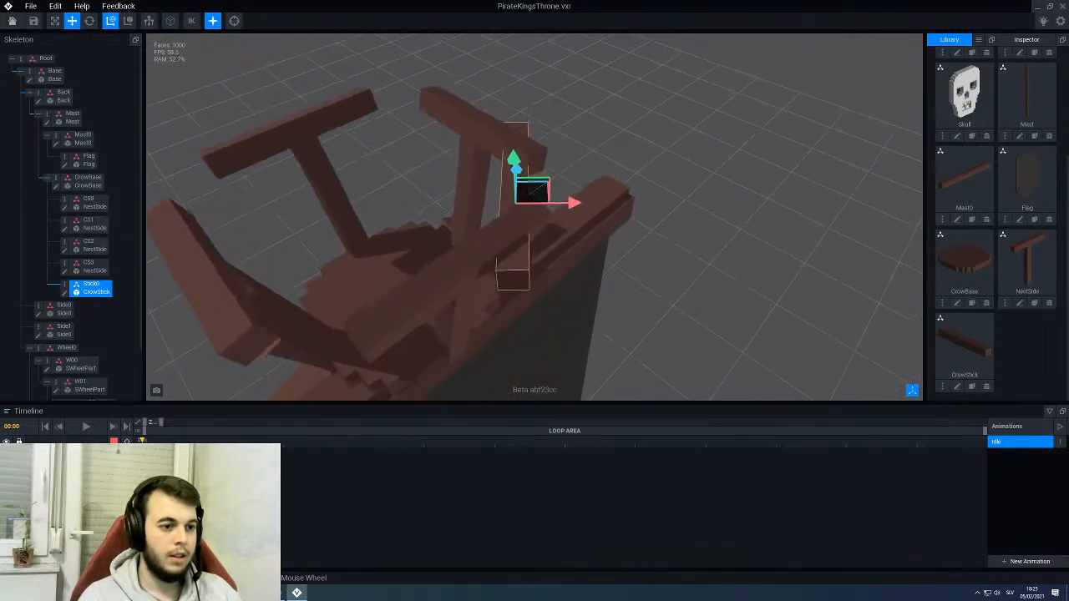
right_click_drag(566, 242, 584, 165)
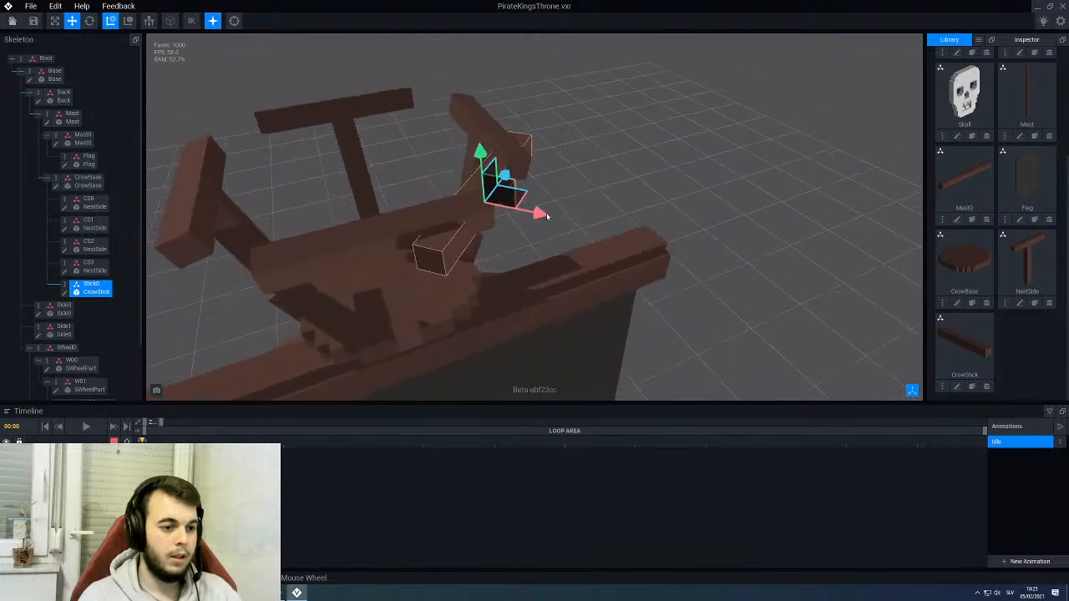
left_click_drag(547, 216, 556, 216)
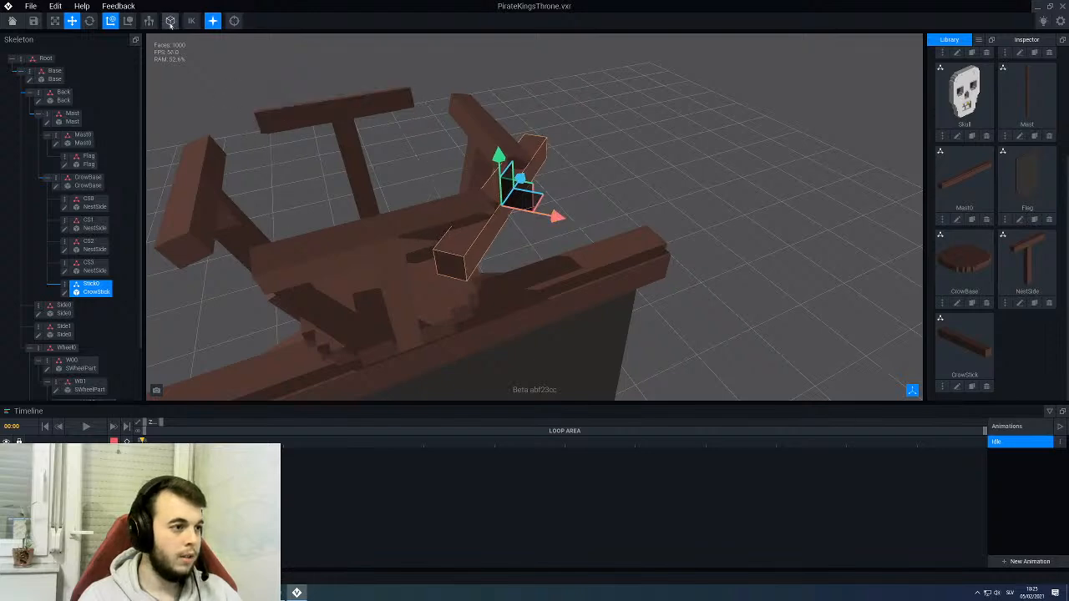
- Show the model outlines and adjust Stick0 upward and outward along X so it spans the ends of two neighbouring posts
left_click(170, 23)
scroll(363, 168, "down", 2)
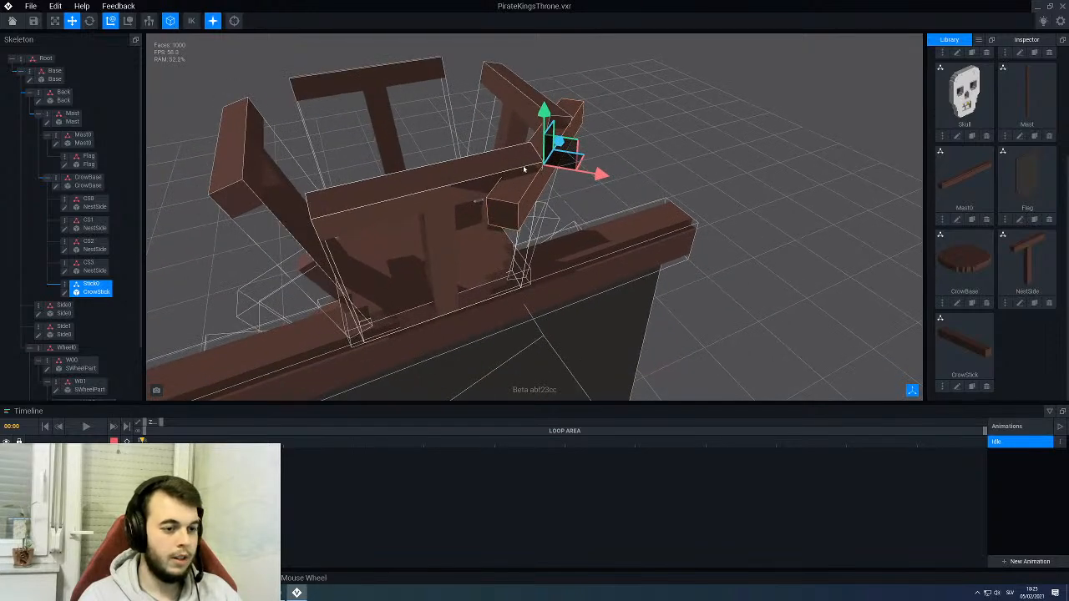
scroll(527, 159, "up", 5)
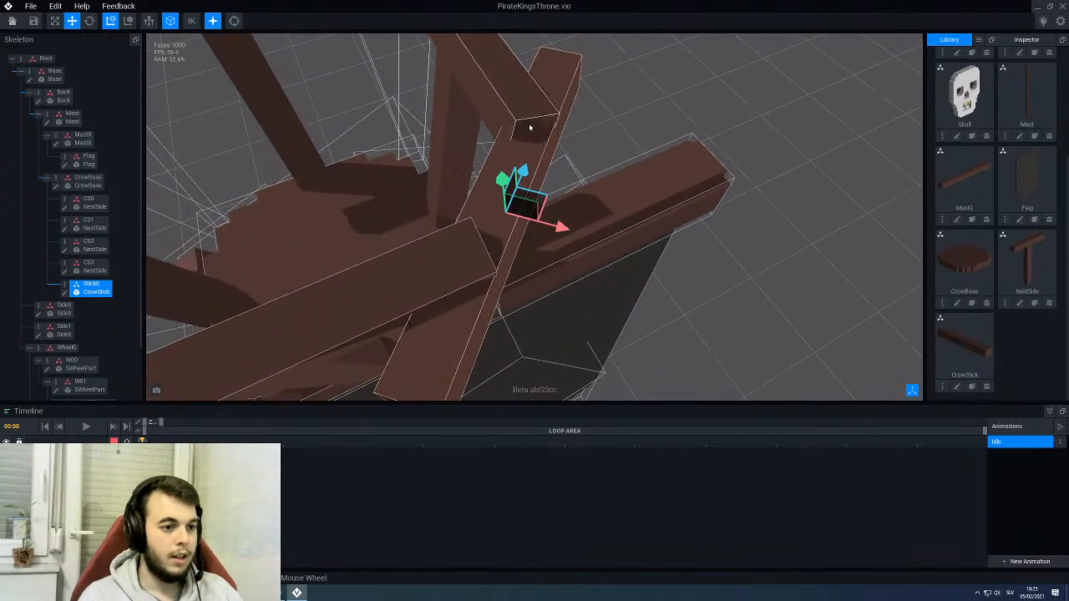
left_click_drag(563, 226, 567, 233)
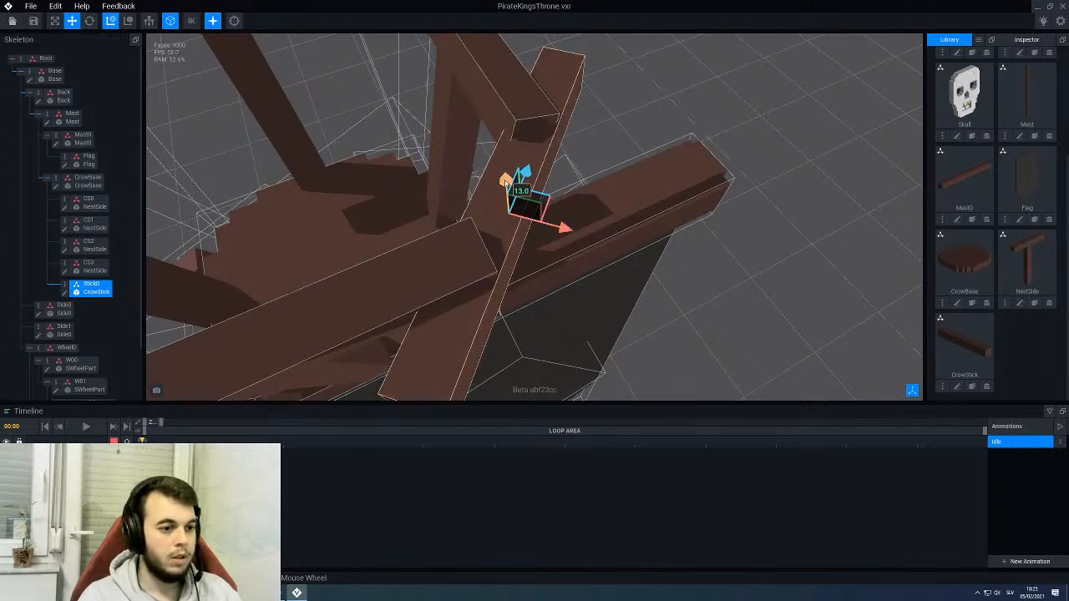
left_click_drag(500, 177, 504, 169)
scroll(458, 166, "down", 4)
mouse_move(518, 160)
right_mouse_down()
mouse_move(540, 158)
mouse_move(516, 158)
right_mouse_up()
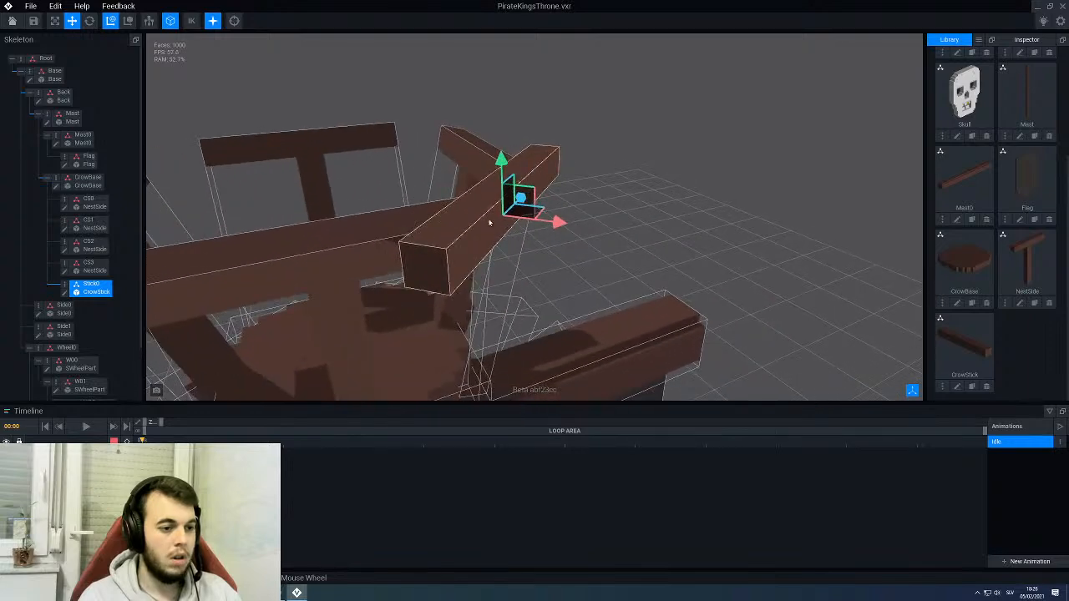
left_click_drag(555, 221, 577, 222)
right_click_drag(468, 222, 478, 228)
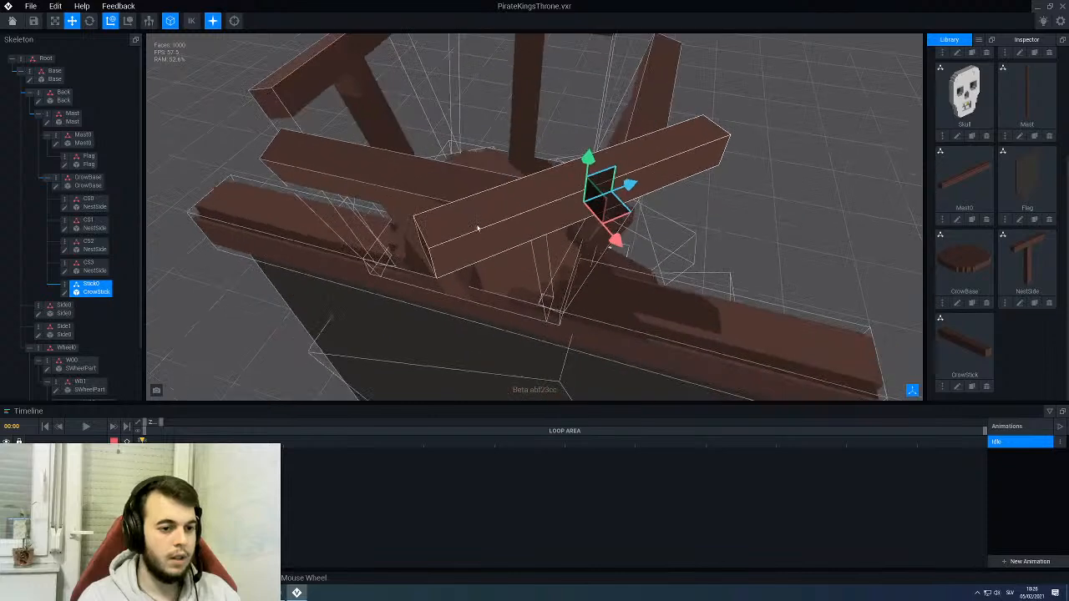
- Open Stick0's CrowStick model for editing with the surrounding throne parts displayed around it
left_click(64, 294)
left_click(909, 507)
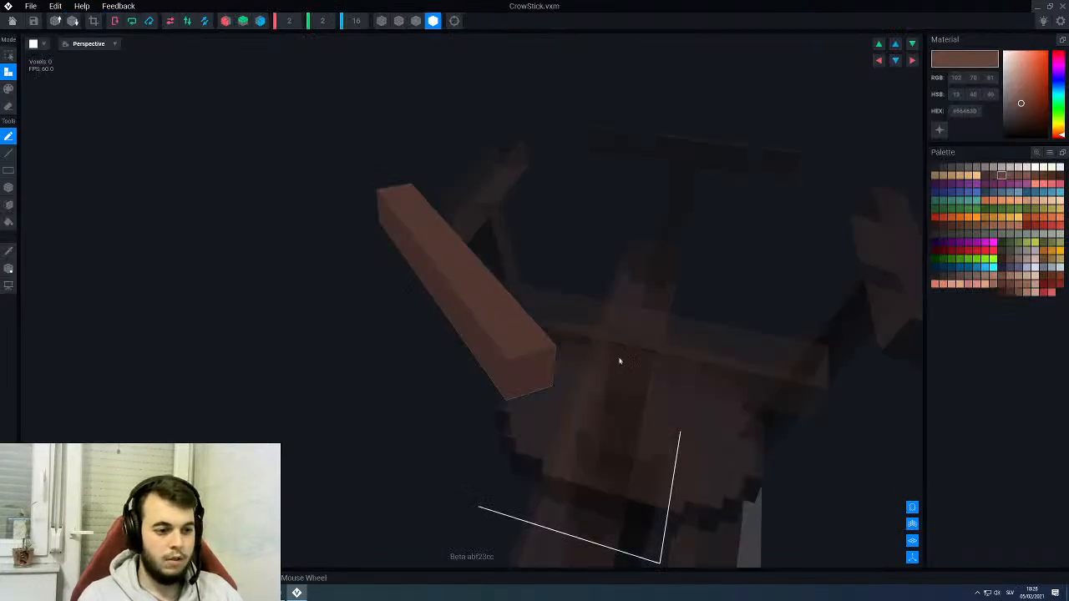
right_click_drag(620, 360, 565, 333)
scroll(512, 289, "up", 3)
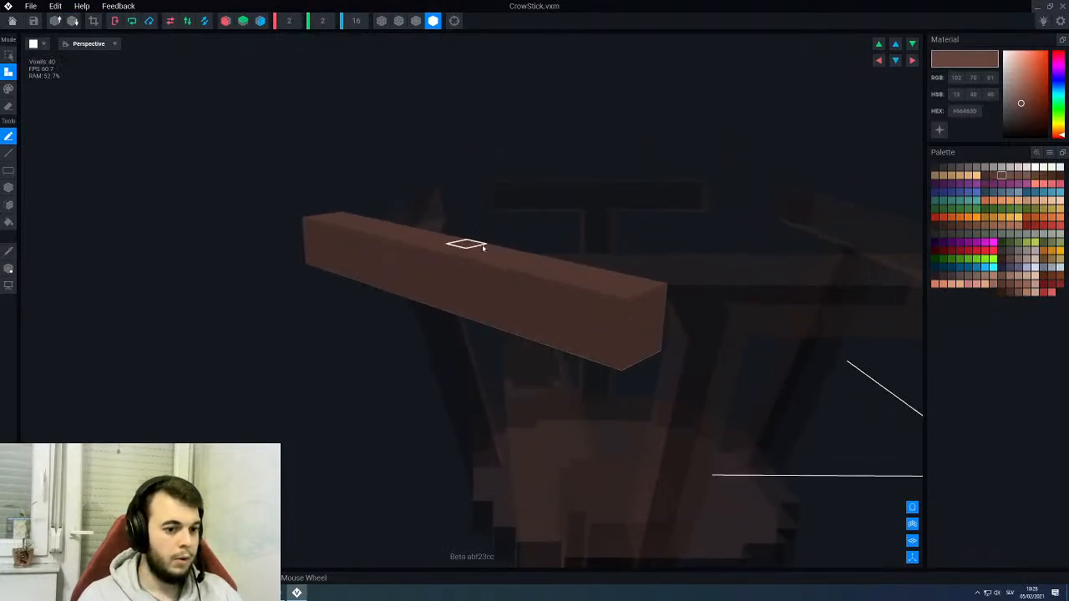
- Turn on Z symmetry and box-erase voxels from both ends to shorten the CrowStick beam
right_click_drag(483, 249, 437, 205)
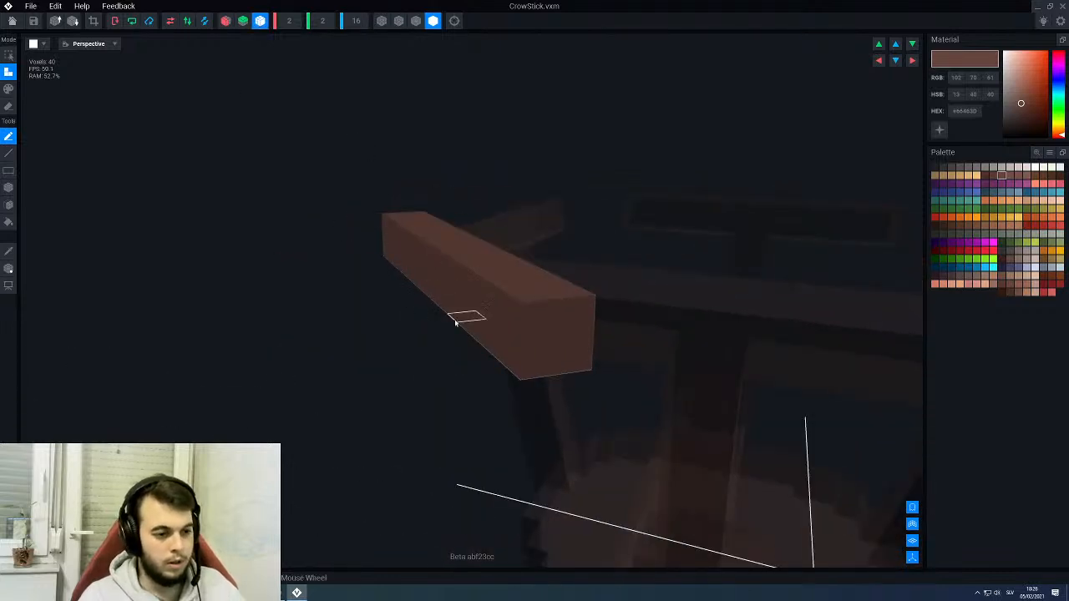
right_click_drag(456, 322, 462, 325)
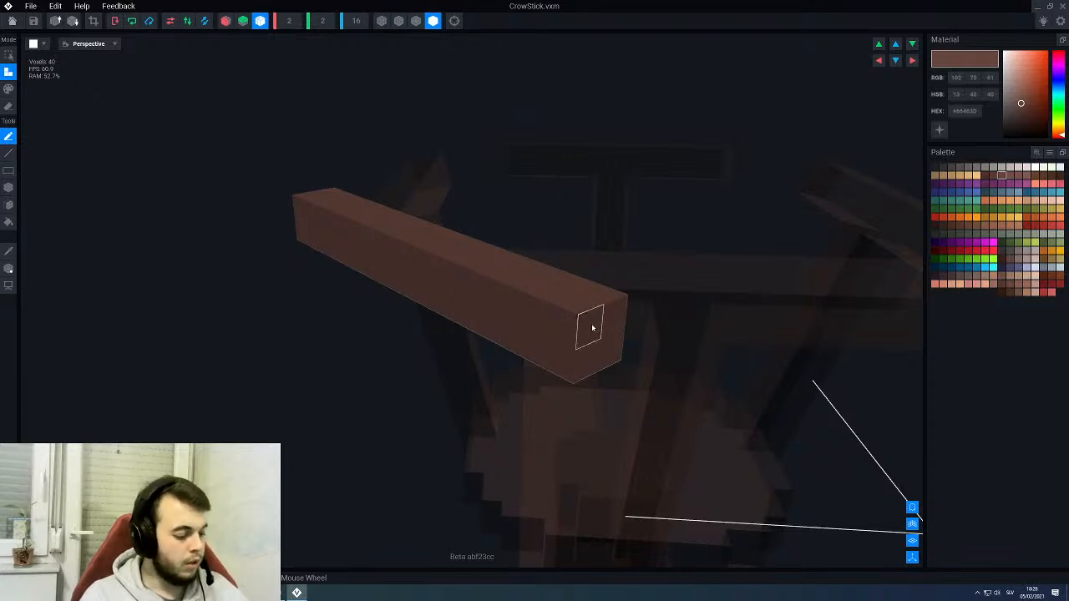
key("e")
key("b")
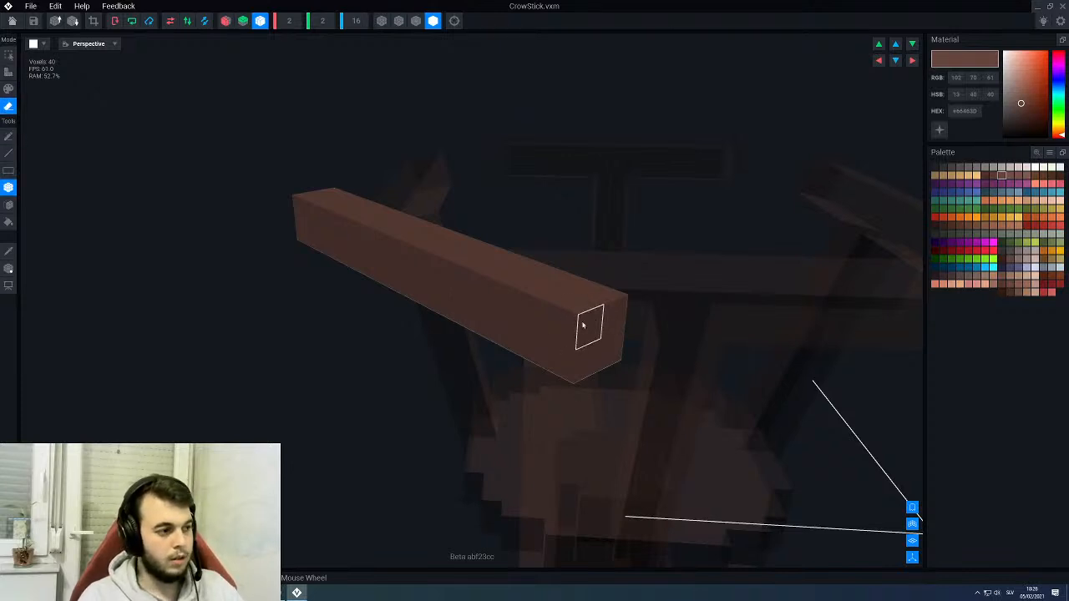
scroll(573, 334, "up", 1)
left_click_drag(544, 345, 643, 298)
mouse_move(566, 309)
right_mouse_down()
mouse_move(539, 316)
mouse_move(506, 355)
mouse_move(547, 288)
right_mouse_up()
left_click_drag(520, 297, 557, 291)
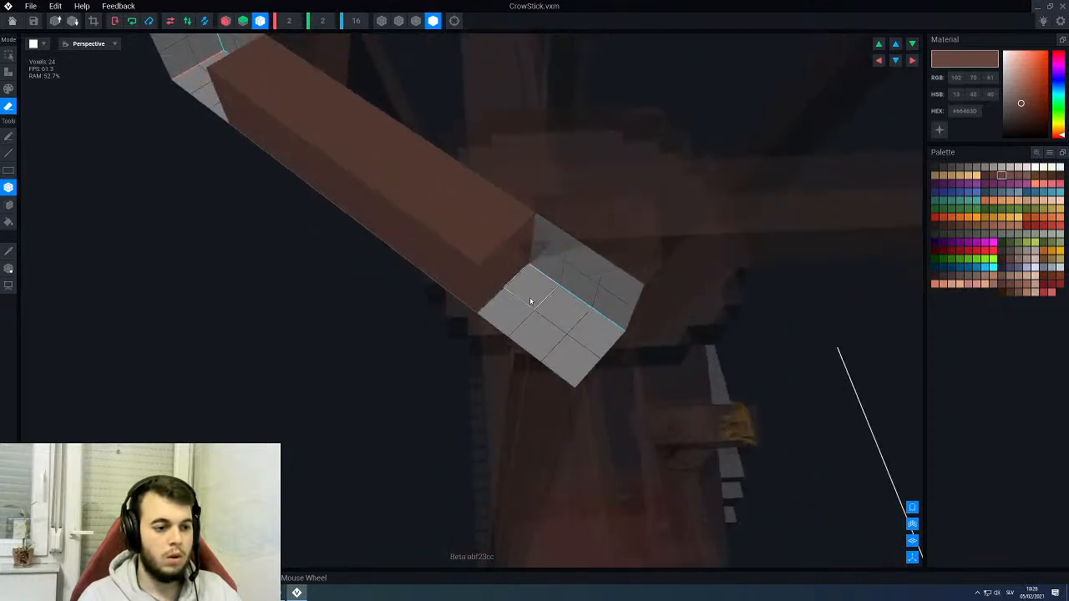
- Erase a corner column of voxels at each end of the CrowStick beam to notch it on one long side
mouse_move(529, 286)
right_mouse_down()
mouse_move(537, 296)
mouse_move(508, 319)
mouse_move(484, 317)
mouse_move(487, 303)
mouse_move(502, 315)
mouse_move(460, 295)
mouse_move(458, 314)
right_mouse_up()
left_click(508, 319)
scroll(464, 296, "up", 3)
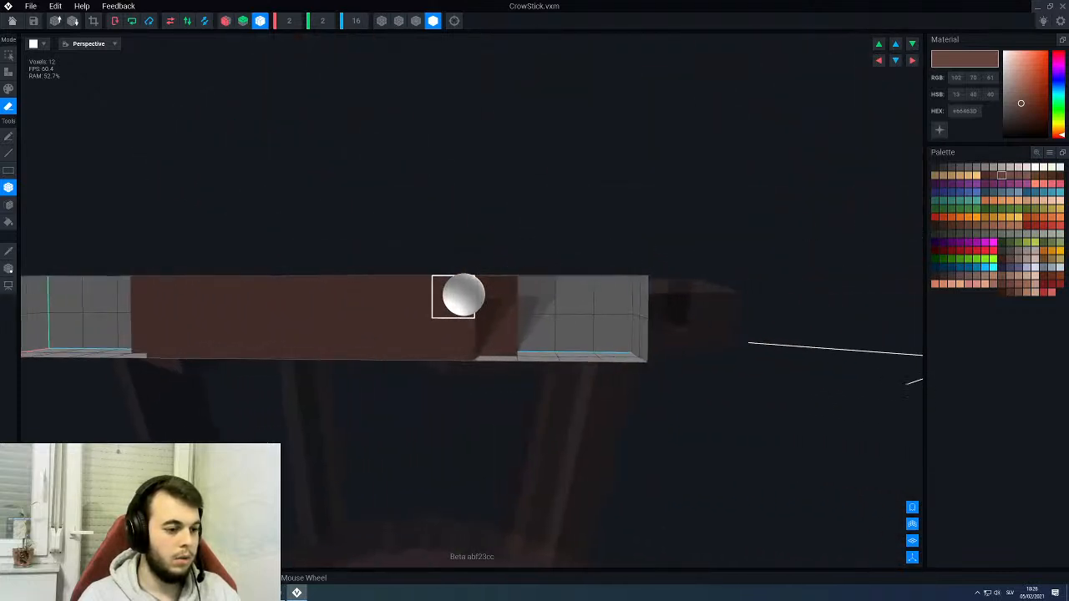
scroll(463, 296, "down", 2)
middle_click_drag(464, 296, 459, 295)
- Trim the CrowStick model's bounds to its remaining voxels, save the changes and return to the throne rig
left_click(13, 21)
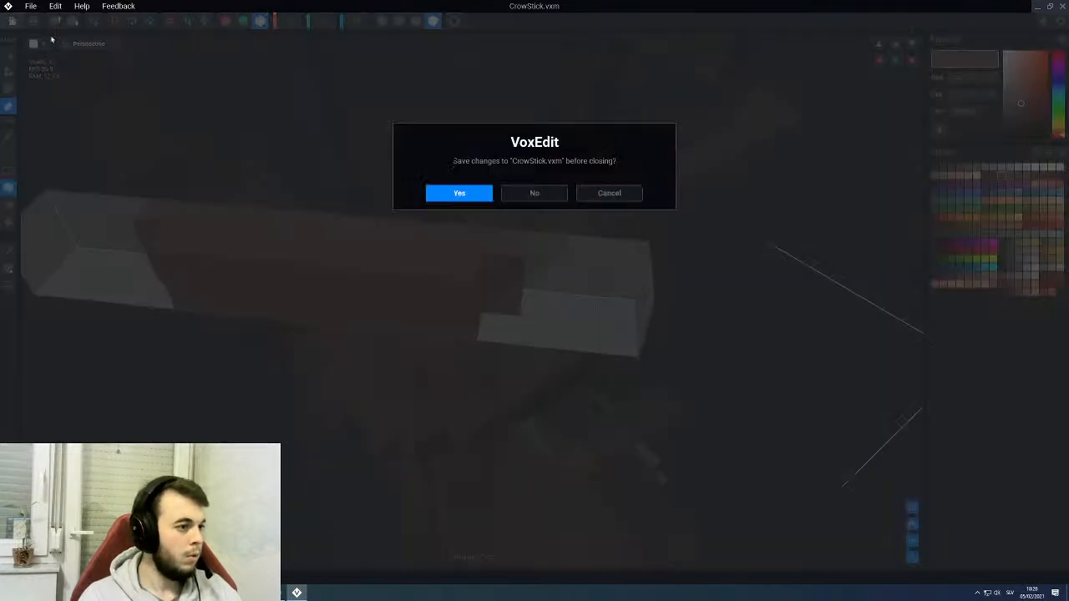
left_click(609, 194)
scroll(206, 82, "up", 2)
left_click(12, 20)
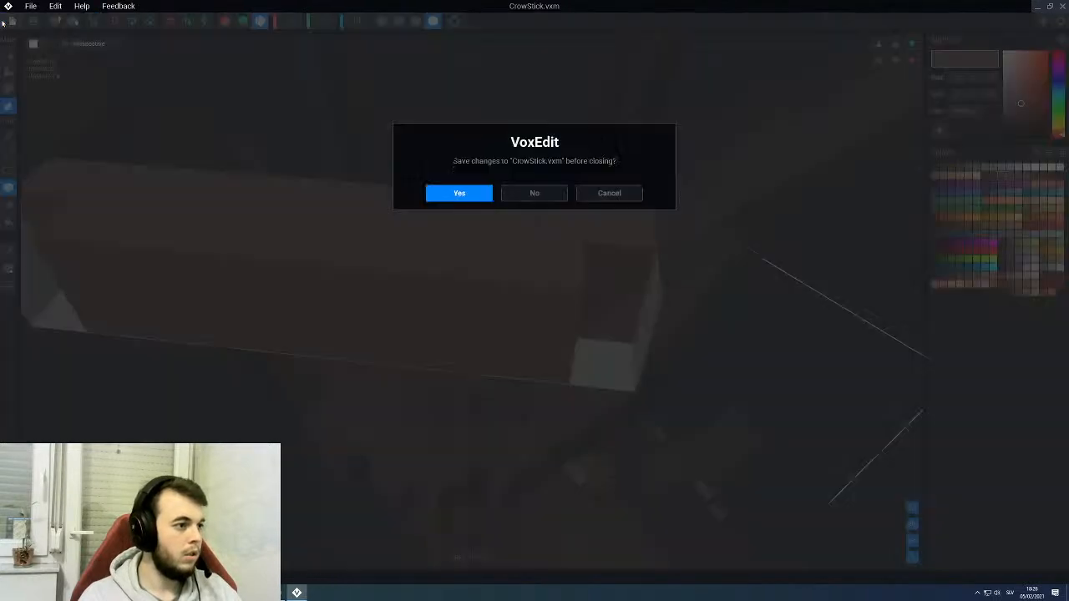
left_click(479, 200)
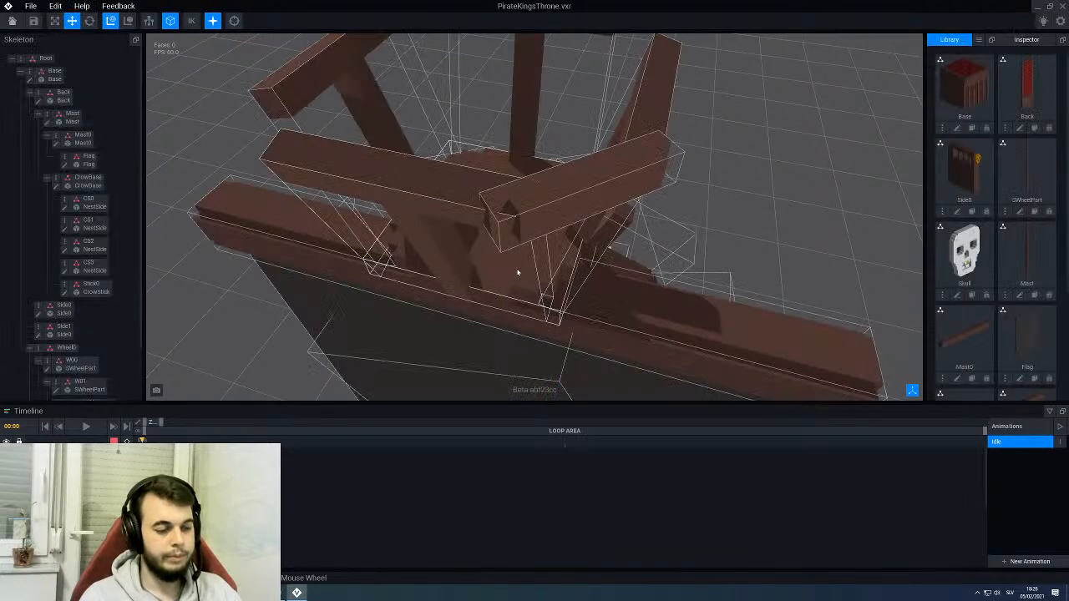
- Inspect how the shortened Stick0 beam meets the neighbouring NestSide posts and hide the model outlines
right_click_drag(518, 272, 372, 183)
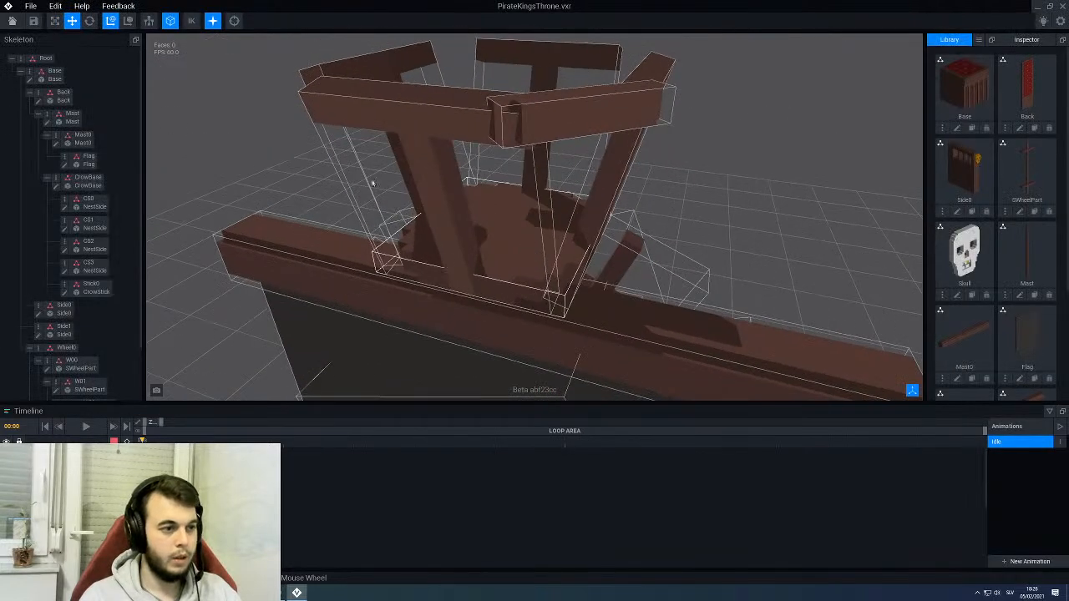
left_click(573, 125)
right_click_drag(570, 120, 672, 117)
left_click_drag(588, 73, 587, 81)
left_click(694, 152)
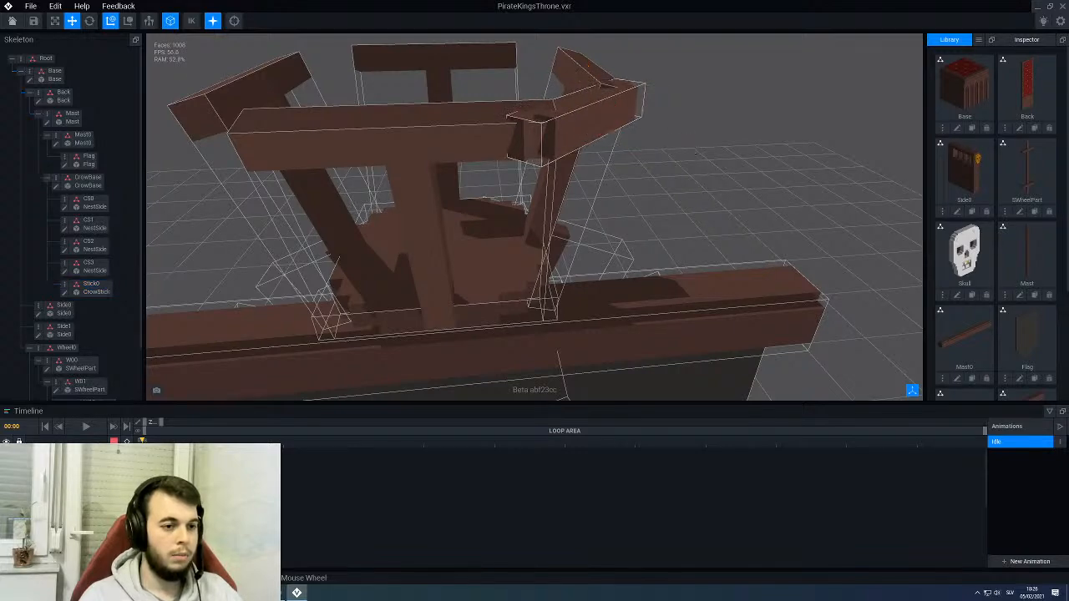
mouse_move(617, 115)
right_mouse_down()
mouse_move(582, 114)
mouse_move(612, 117)
right_mouse_up()
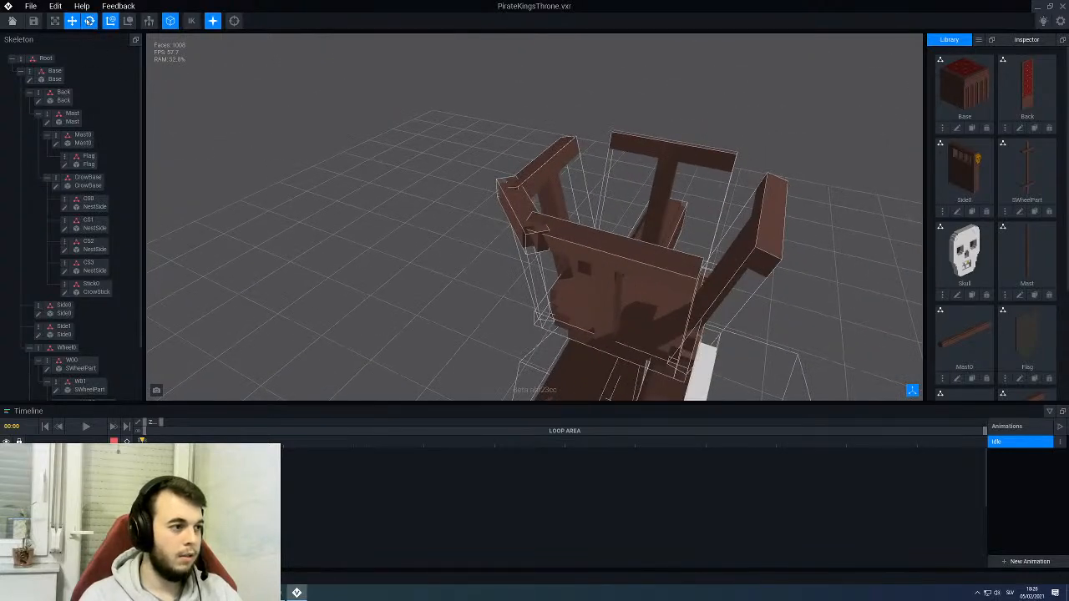
left_click(171, 26)
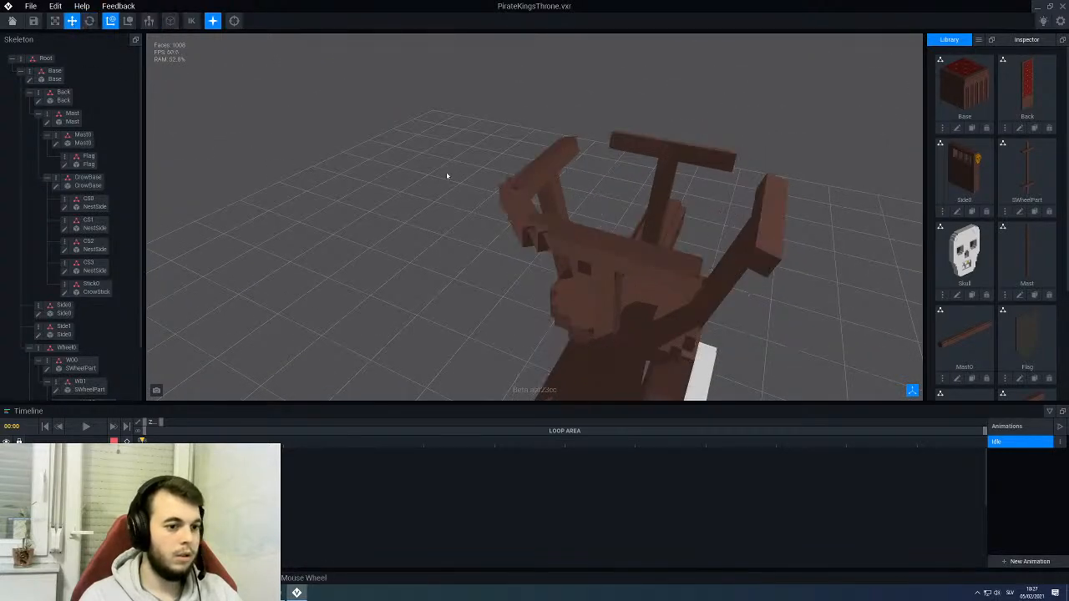
right_click_drag(499, 213, 428, 316)
scroll(596, 231, "down", 3)
scroll(617, 148, "up", 3)
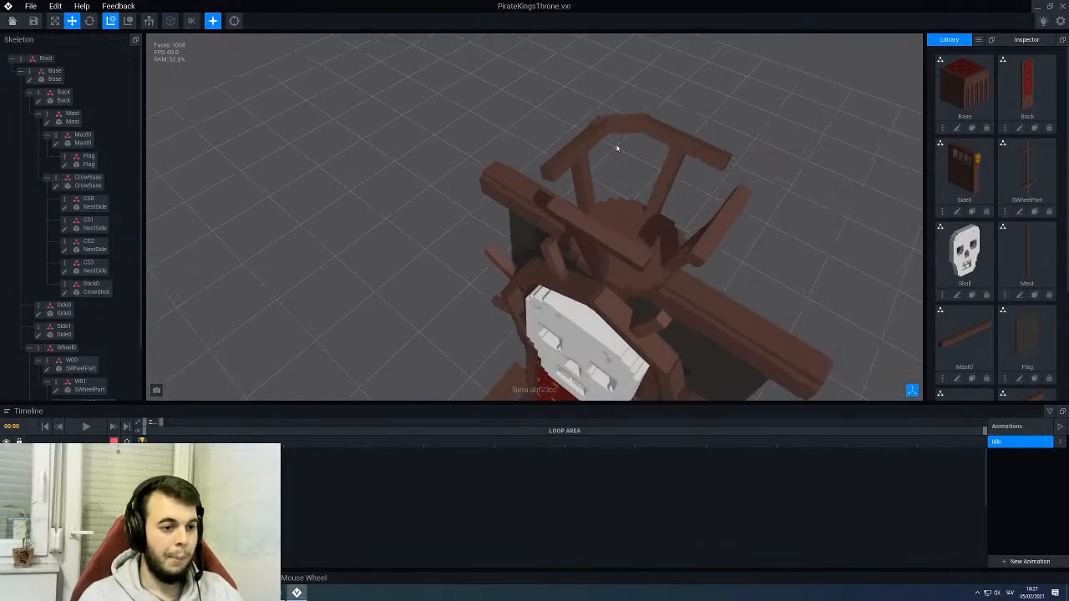
- Duplicate the Stick0 node under the name Stick and select the copy
left_click(615, 128)
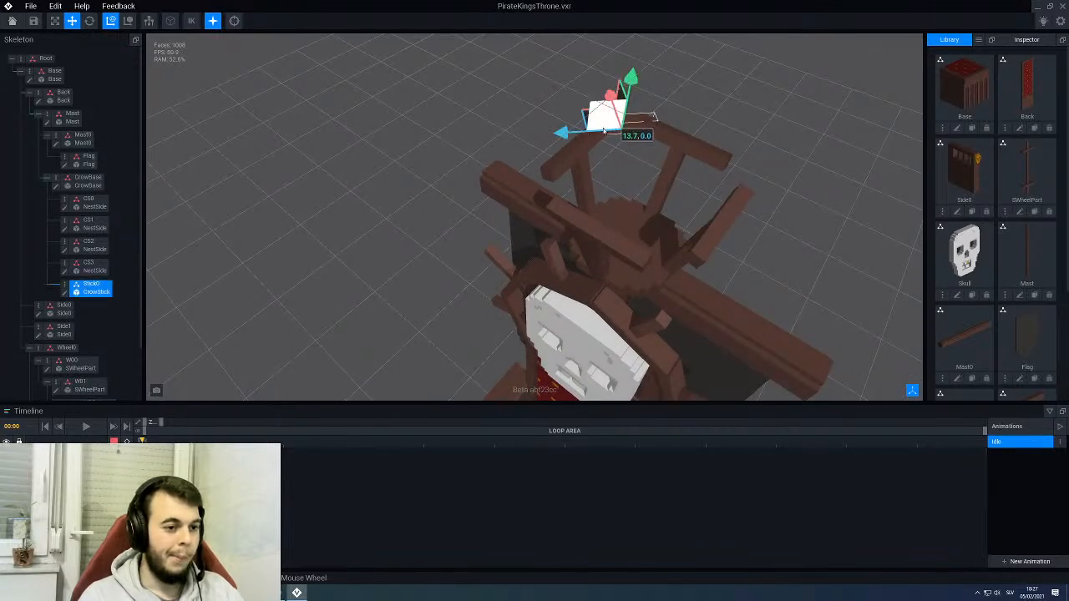
right_click(65, 286)
left_click(81, 316)
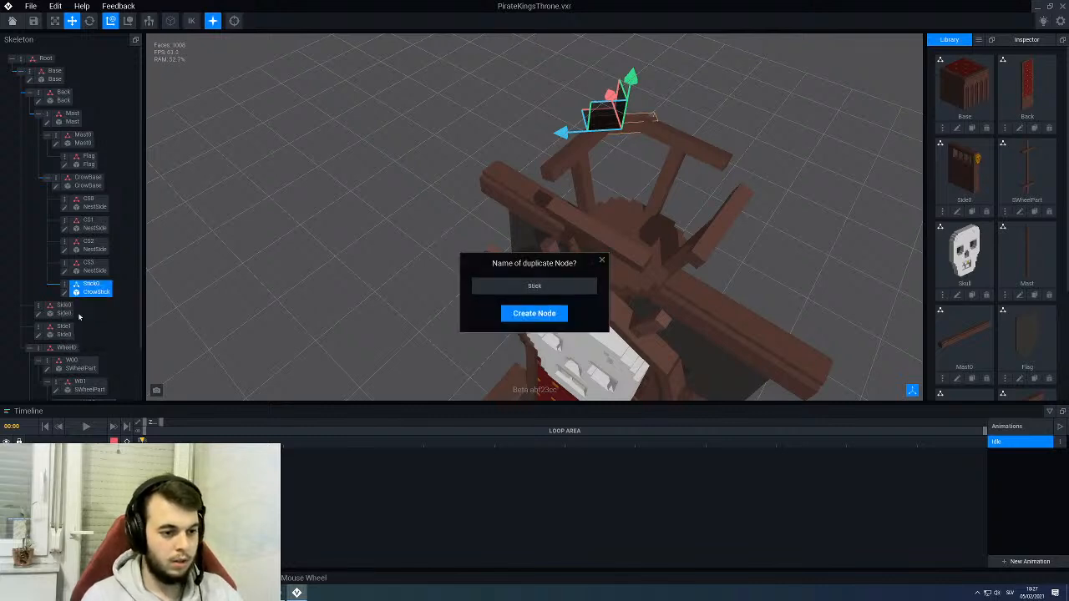
key("Return")
left_click(82, 314)
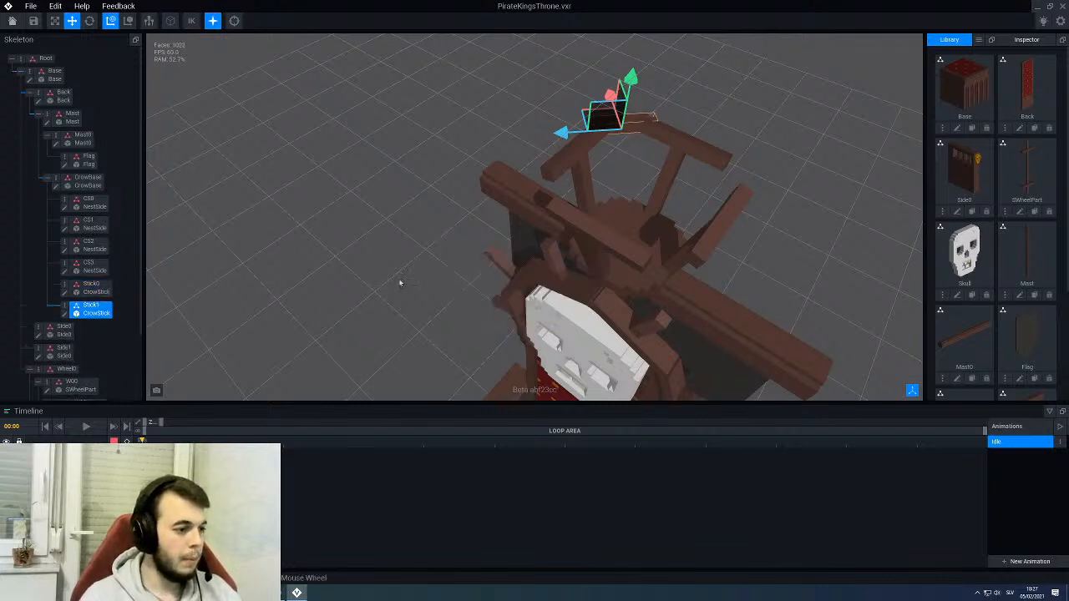
- Move the Stick1 beam along X across the platform to the gap diagonally opposite Stick0
right_click_drag(409, 279, 453, 236)
scroll(455, 237, "down", 4)
right_click_drag(576, 203, 545, 127)
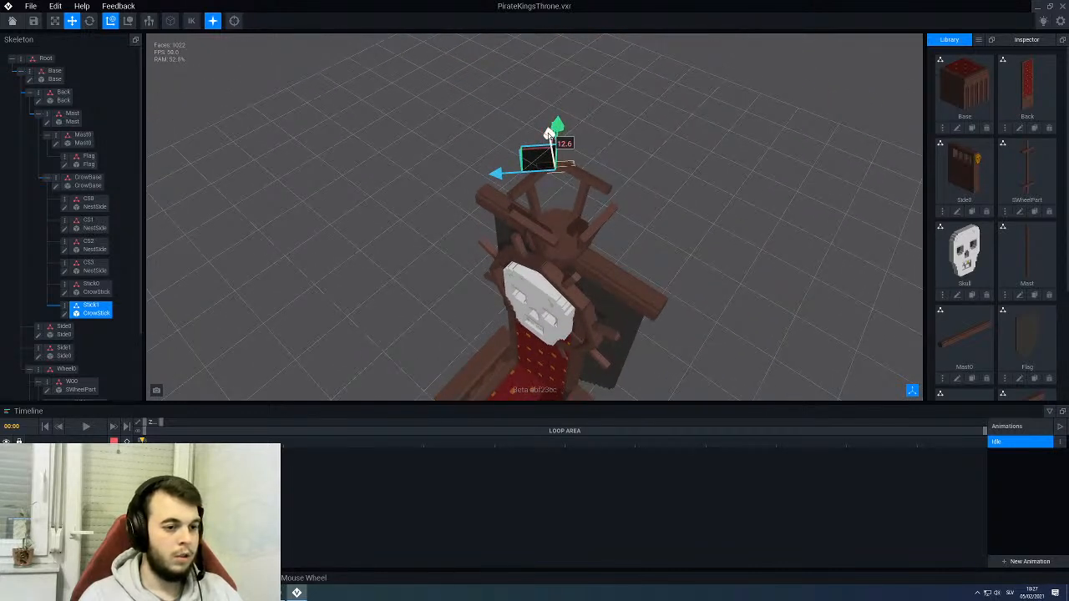
left_click_drag(548, 134, 562, 202)
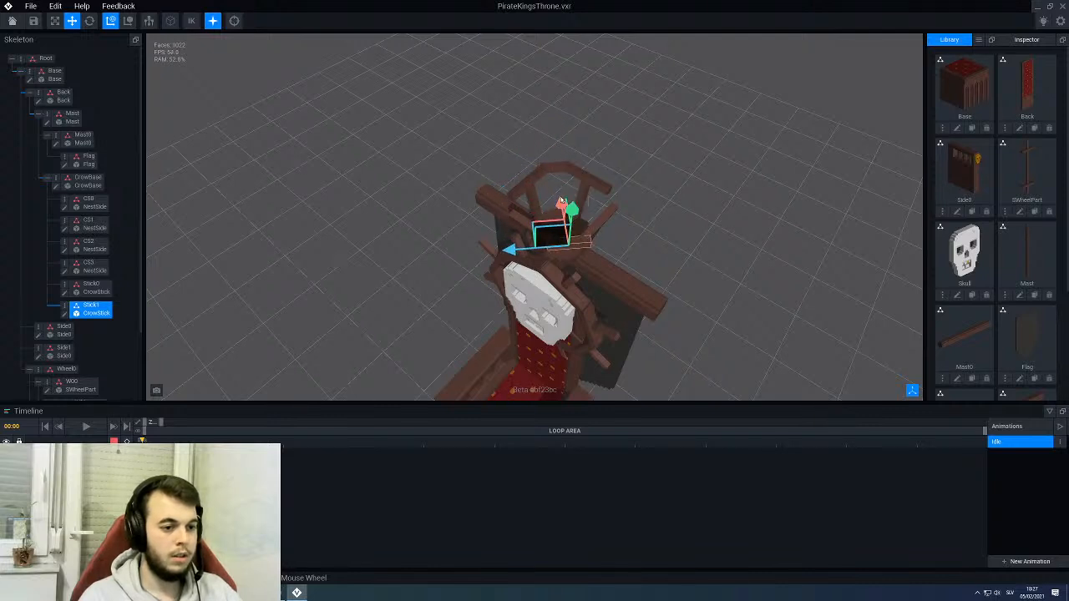
- Rotate Stick1 about the vertical axis so it faces outward from the crow's nest, and check it from the front
left_click(89, 21)
scroll(415, 209, "up", 3)
left_click_drag(589, 334, 546, 258)
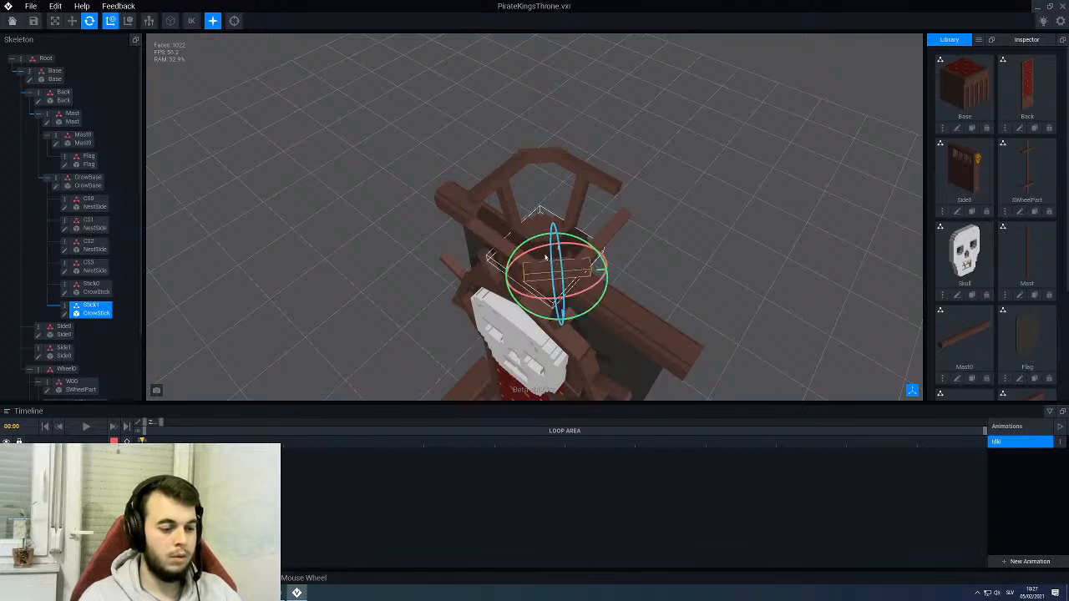
left_click(401, 249)
scroll(577, 263, "down", 3)
right_click_drag(585, 272, 562, 252)
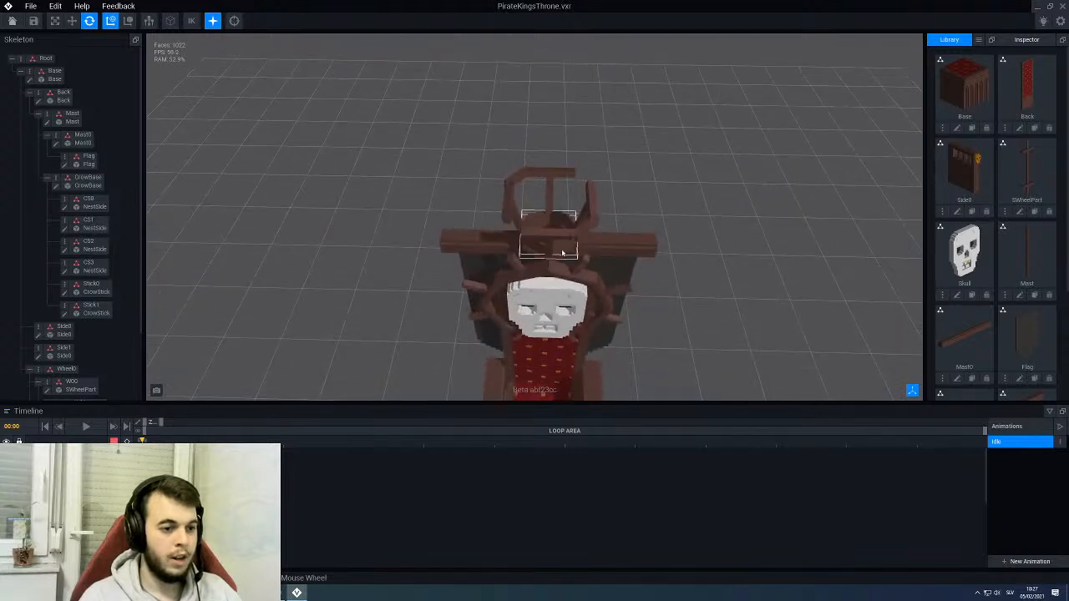
scroll(585, 243, "up", 4)
- Duplicate the Stick1 node under the name Sick and select the copy
left_click(614, 197)
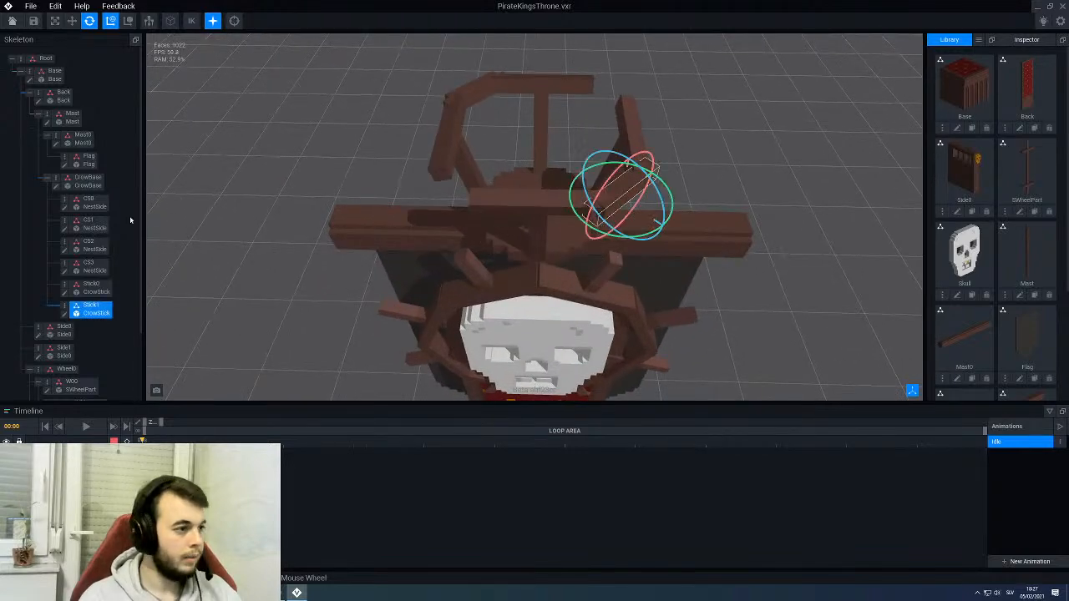
right_click(64, 309)
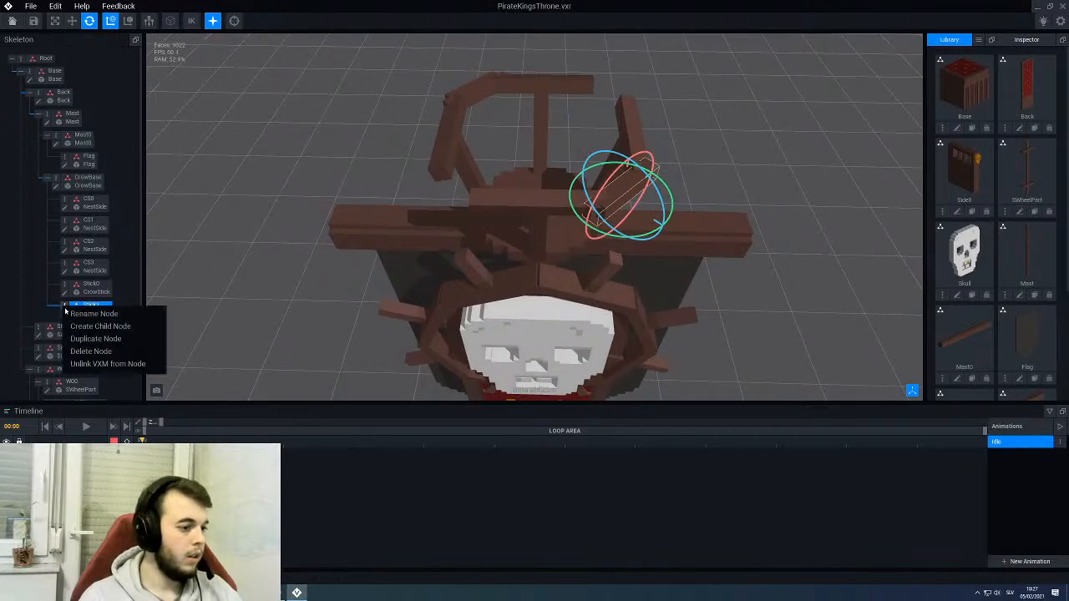
left_click(92, 339)
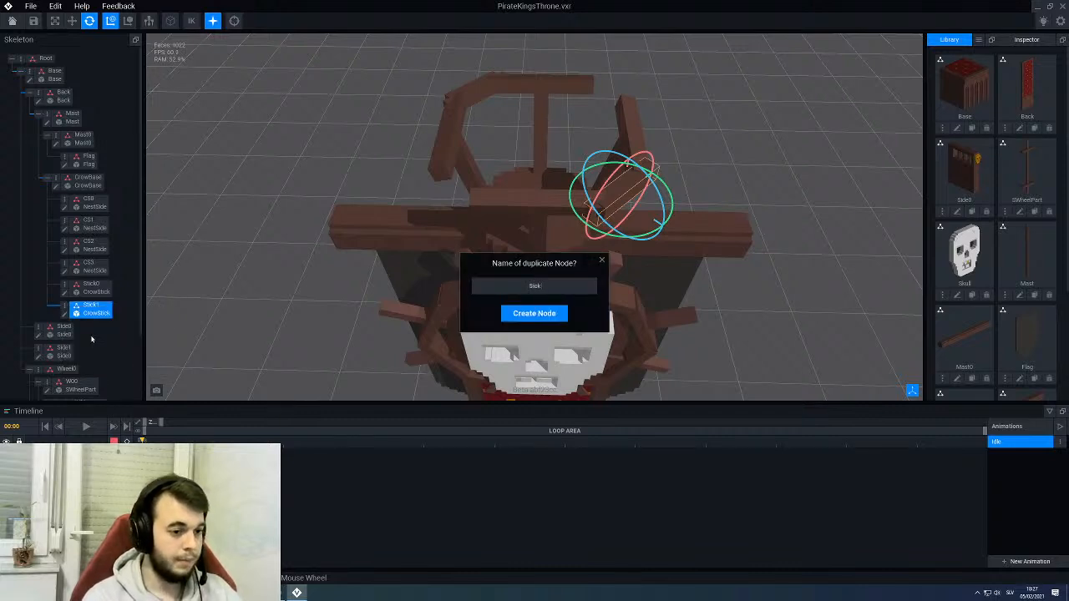
key("Return")
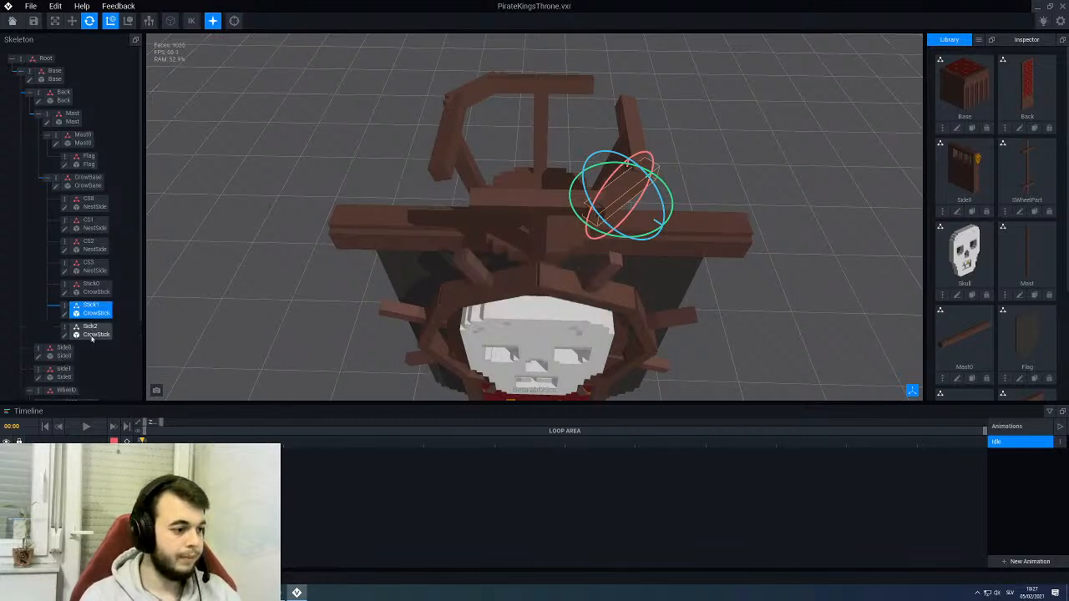
left_click(92, 334)
- Correct the new duplicate node's name to Stick2
right_click(66, 328)
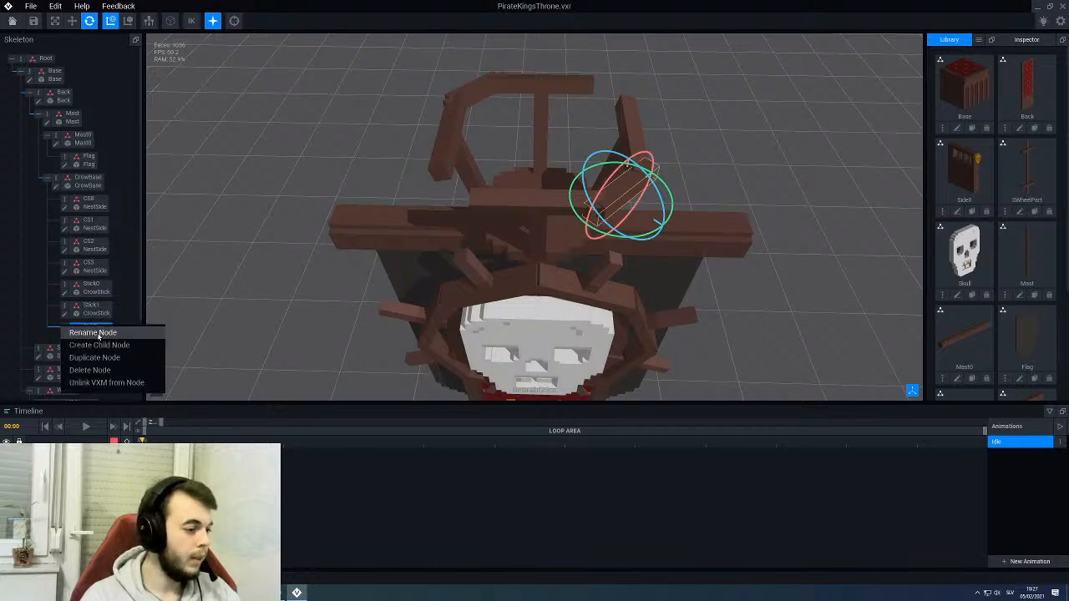
left_click(94, 333)
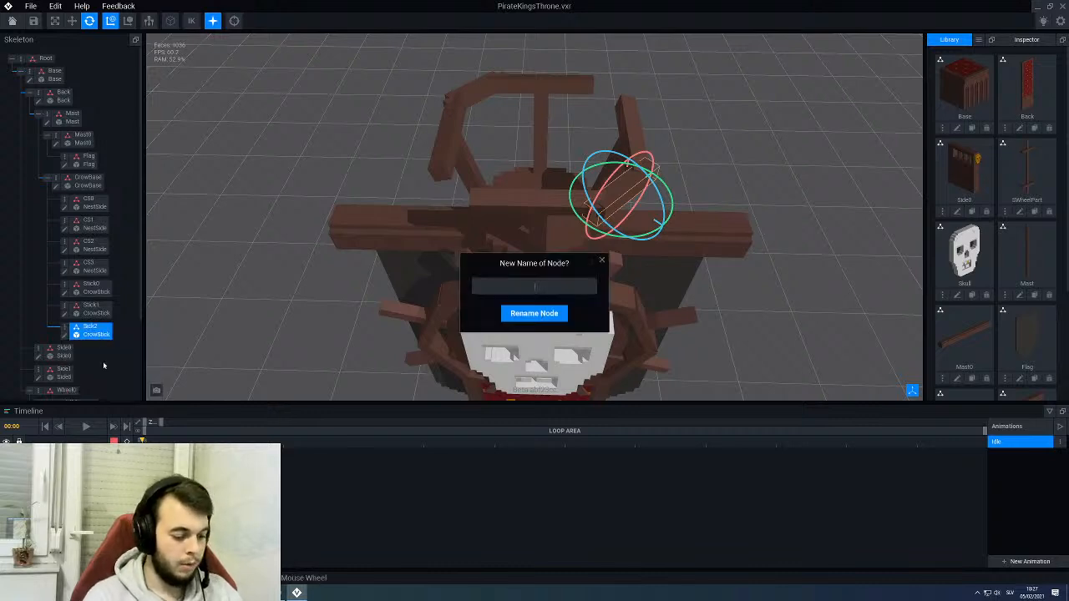
type("Stick")
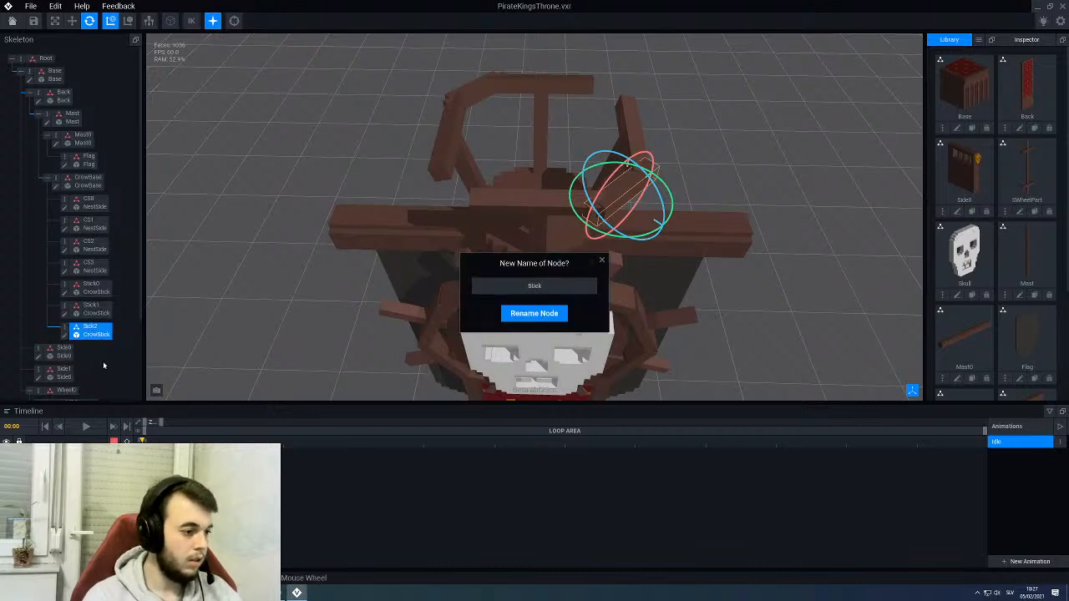
type("2")
key("Return")
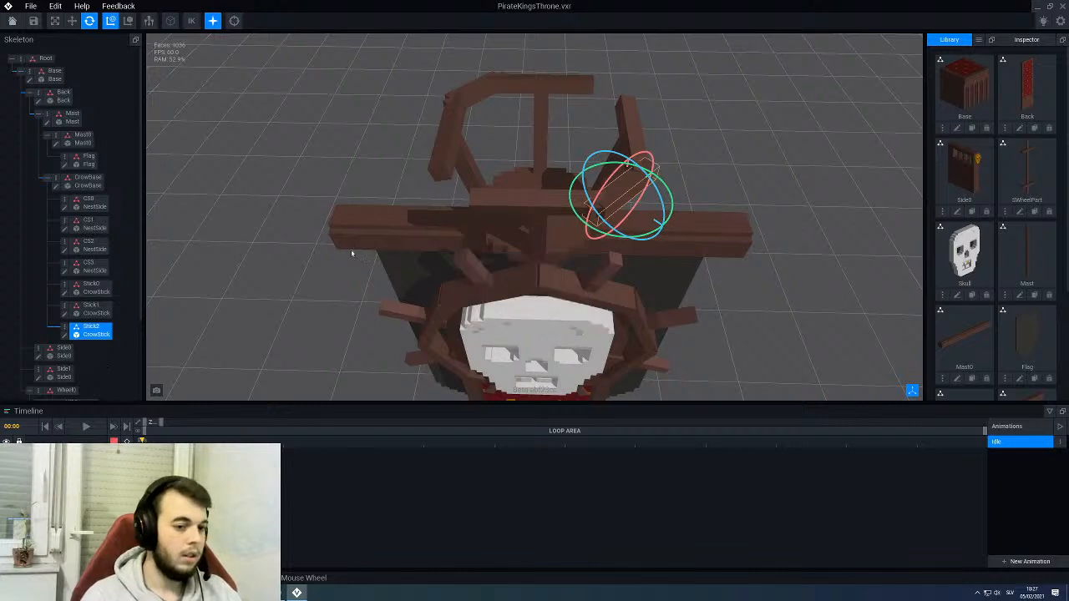
- Rotate Stick2 to 315° about the vertical axis and move it across to the other front gap, at about X 10 and Z 0
left_click_drag(622, 232, 578, 195)
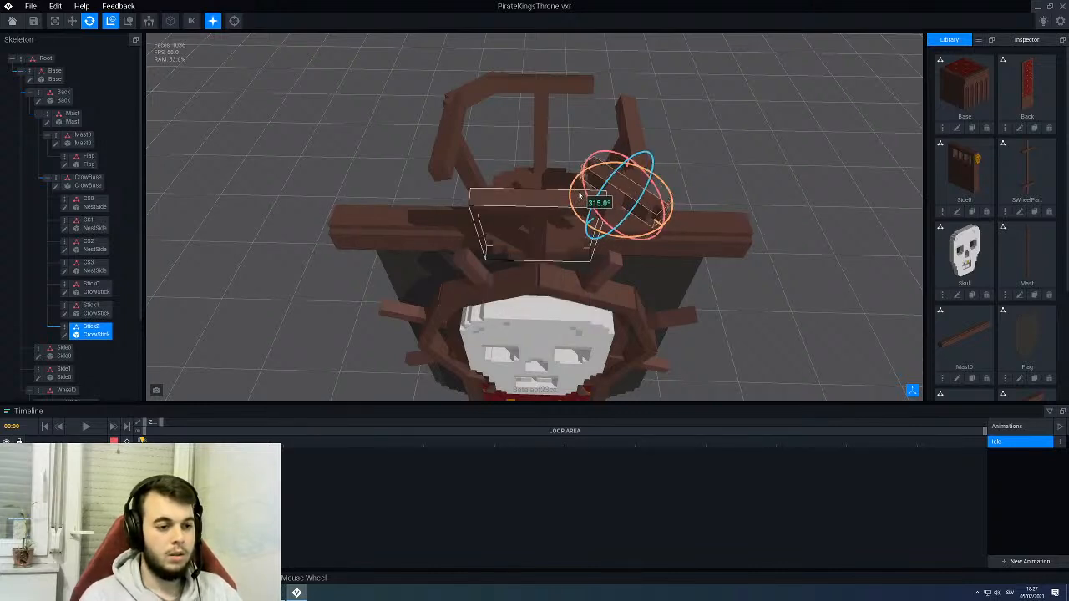
scroll(580, 195, "up", 3)
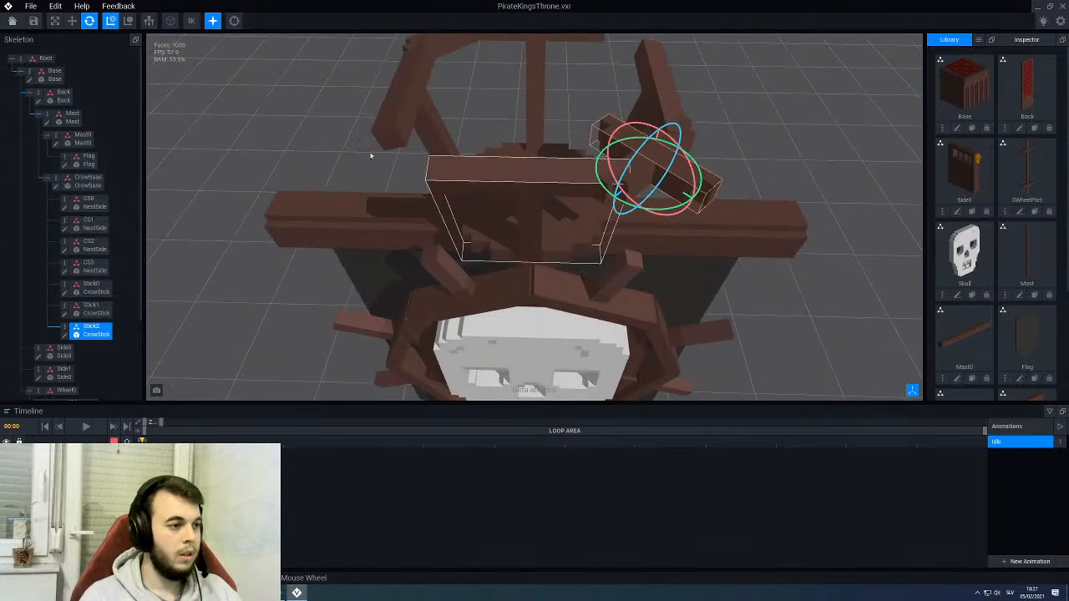
left_click(72, 21)
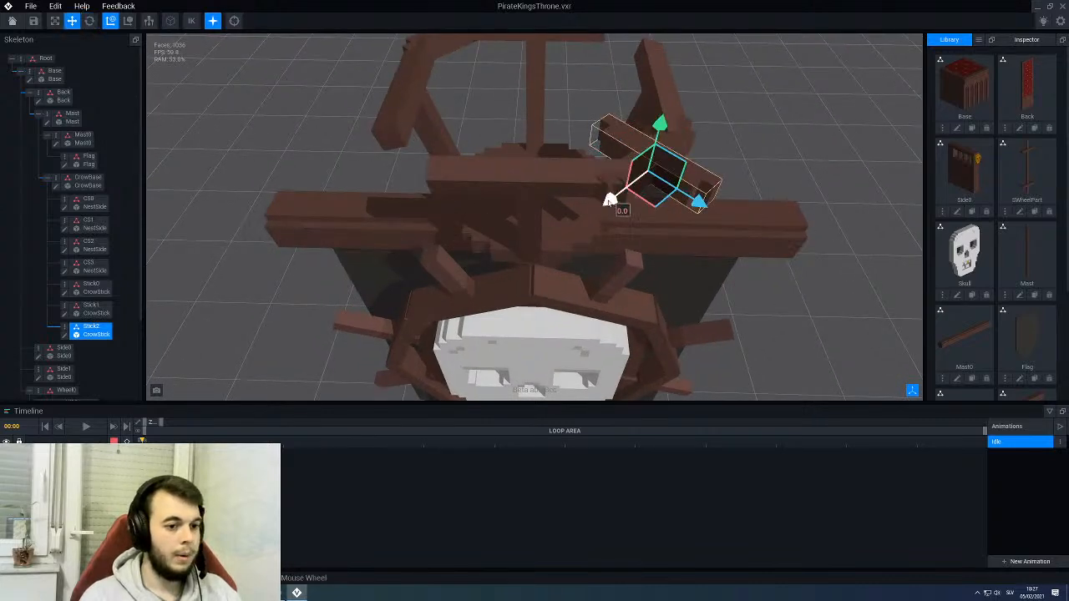
left_click_drag(610, 197, 466, 245)
left_click_drag(595, 280, 436, 198)
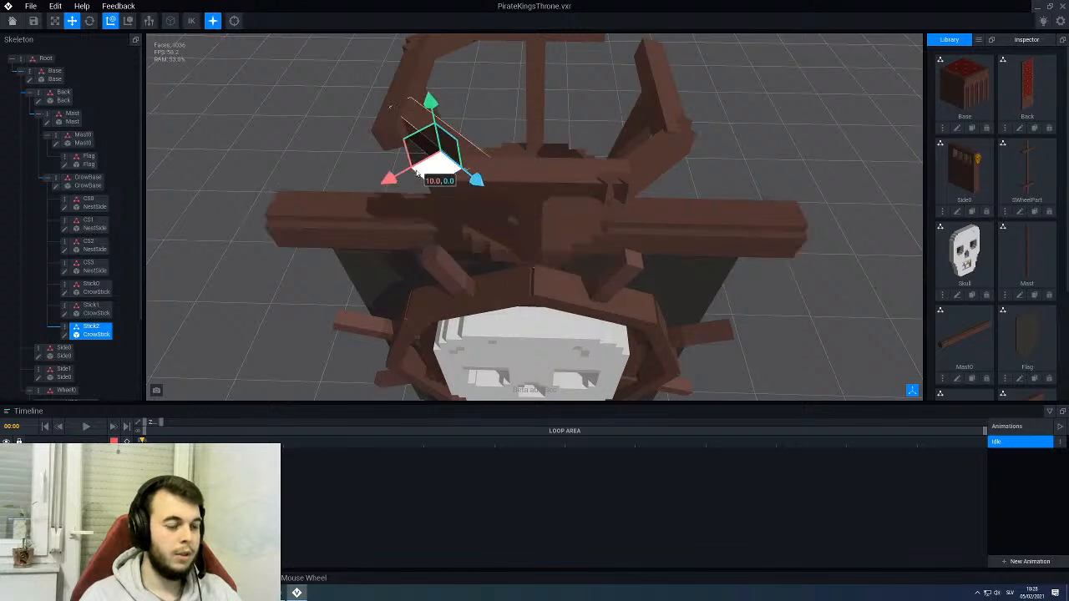
right_click_drag(425, 171, 429, 173)
- Check Stick0's X offset as a reference and move Stick2 further outward along X between its two NestSide posts
left_click(450, 167)
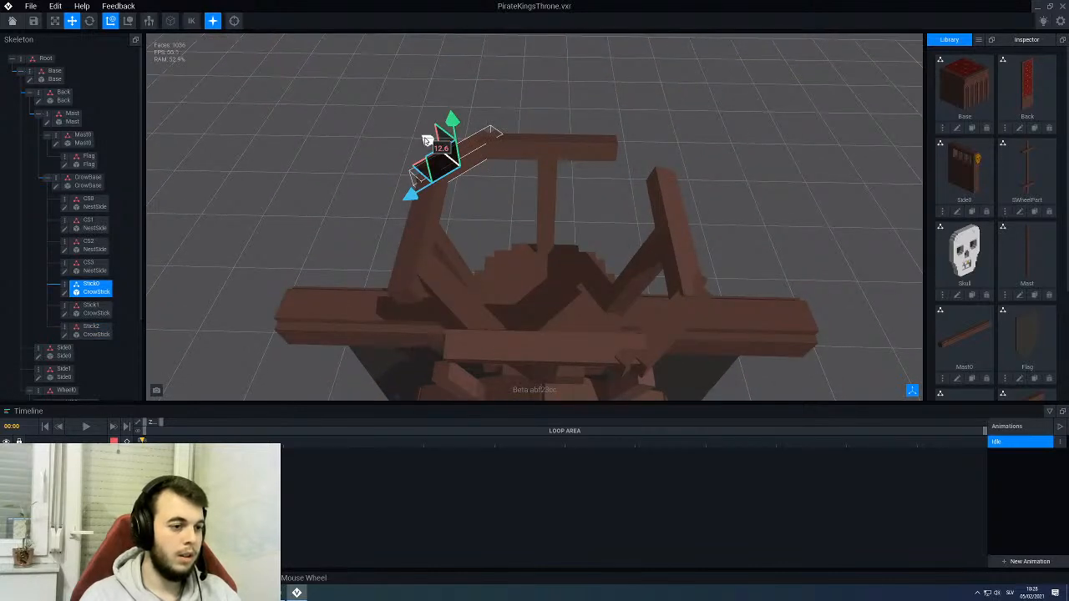
left_click(462, 300)
middle_click_drag(438, 306, 453, 256)
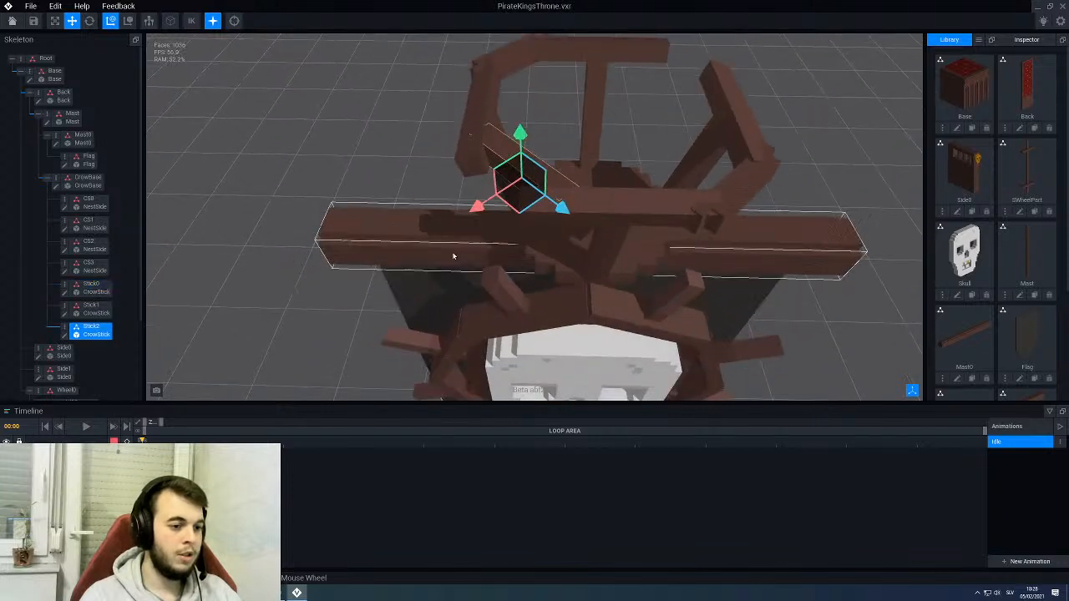
left_click_drag(475, 207, 444, 219)
right_click_drag(495, 167, 506, 234)
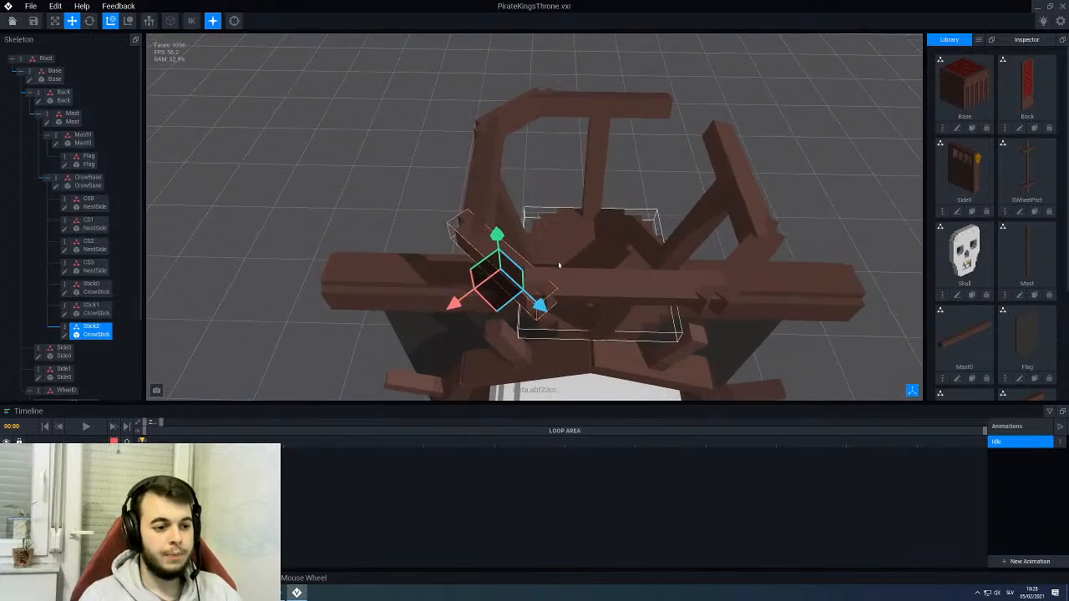
- Check Stick0's position for reference, then duplicate the Stick2 node under the name Stick3
left_click(522, 127)
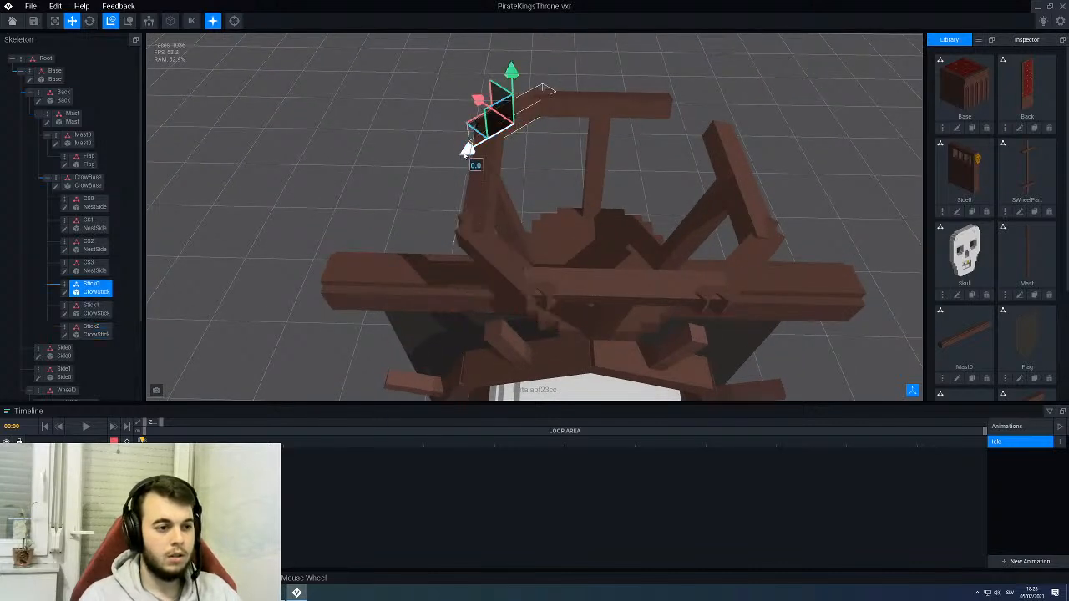
left_click(506, 258)
right_click(70, 327)
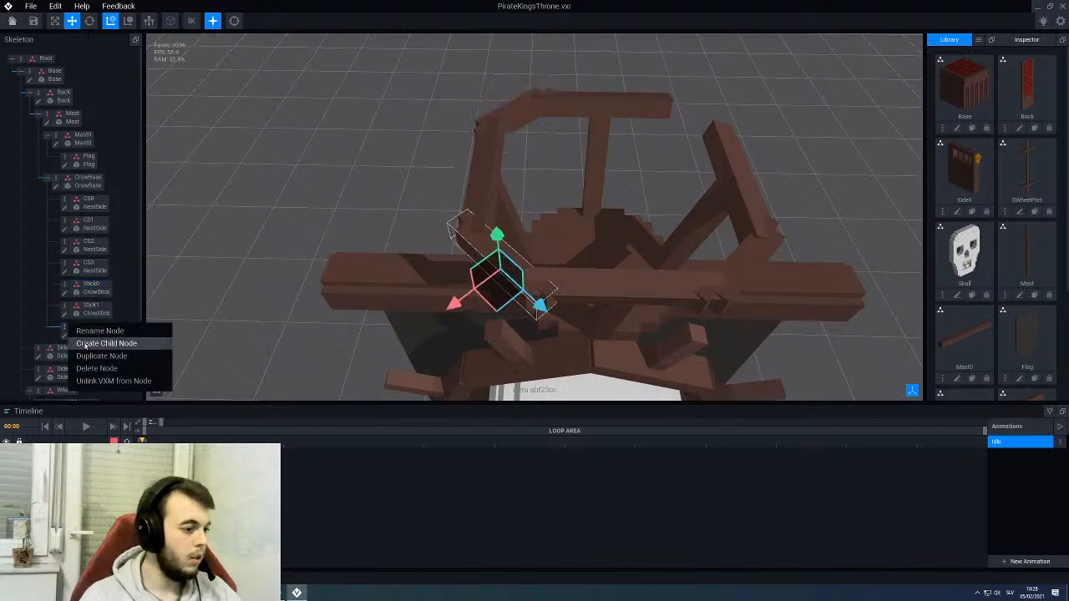
left_click(102, 356)
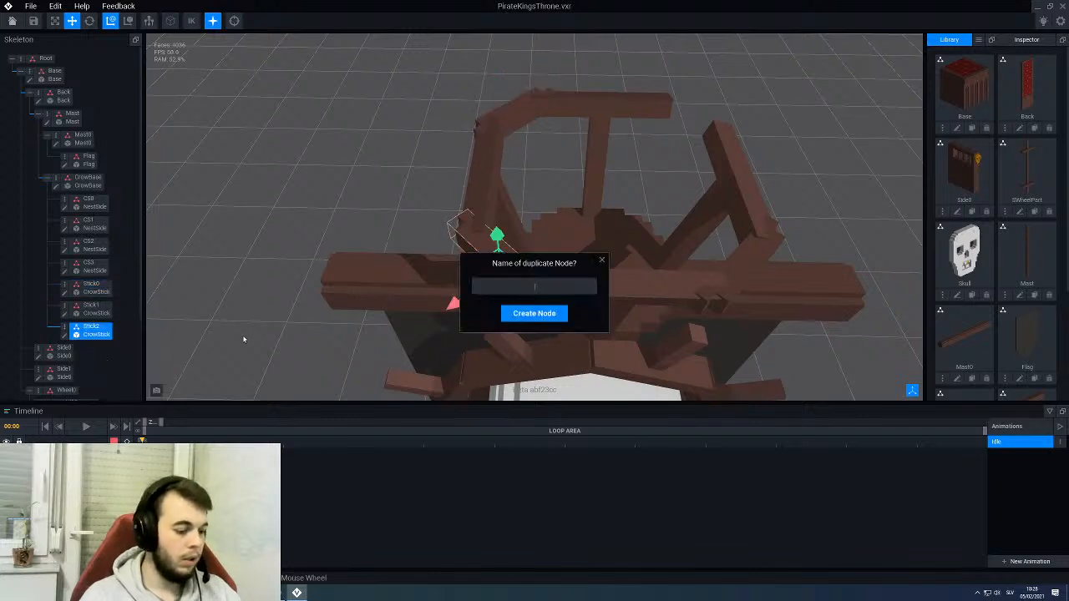
type("Stick")
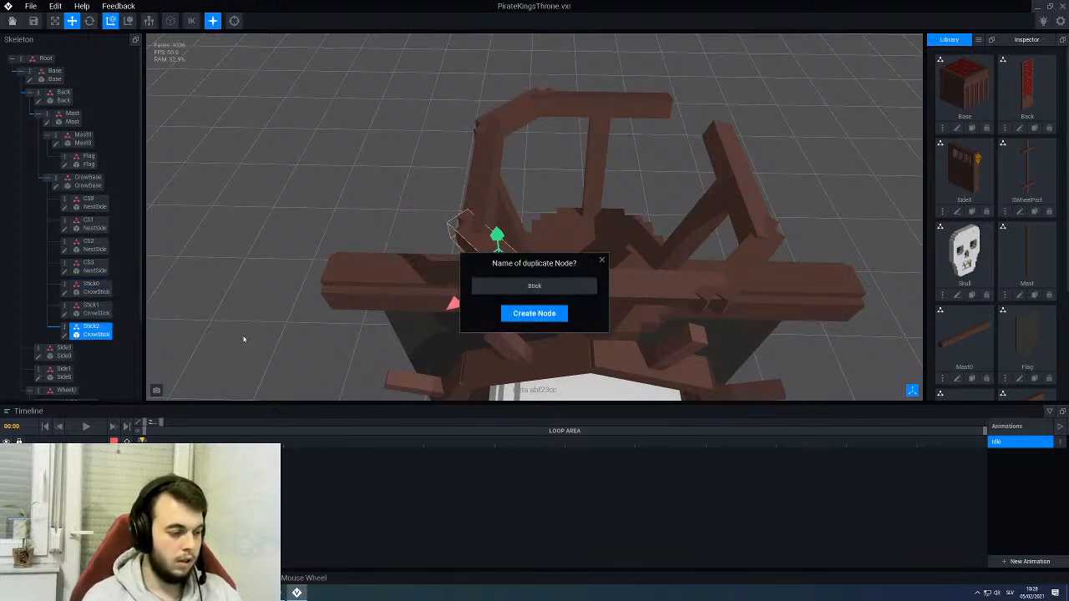
type("3")
key("Return")
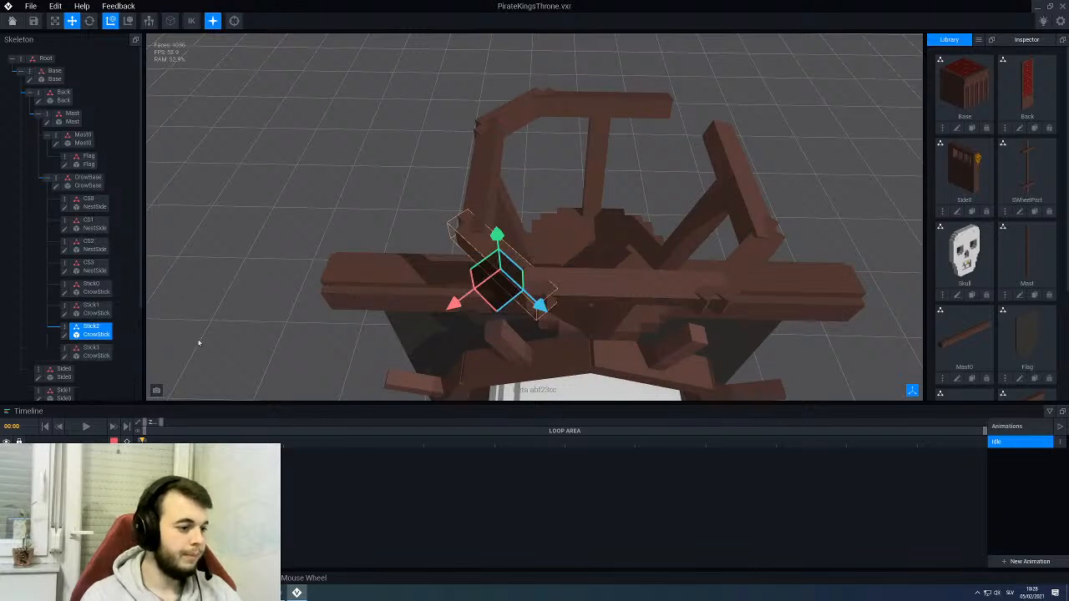
- Rotate Stick3 to 135° about the vertical axis and move it across the nest into the remaining open gap opposite Stick2
left_click(92, 351)
left_click(89, 22)
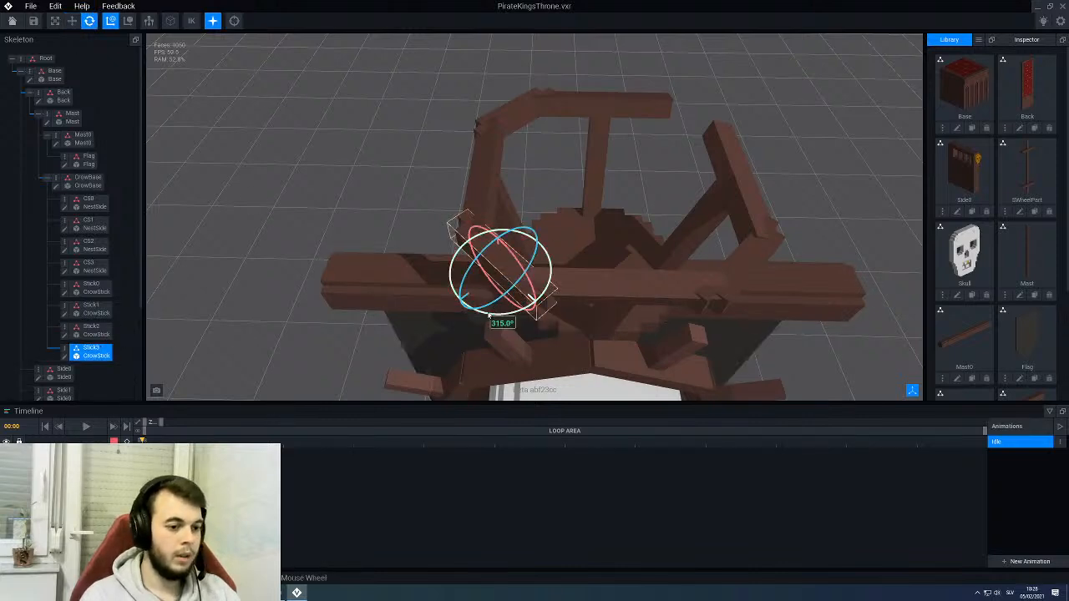
left_click_drag(497, 313, 511, 223)
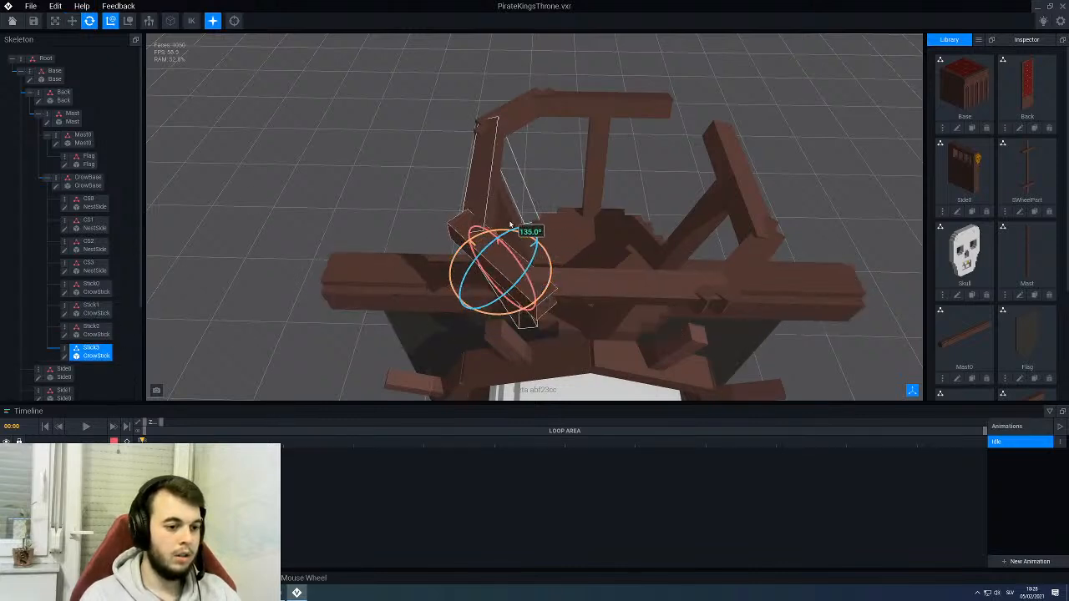
right_click_drag(559, 255, 549, 256)
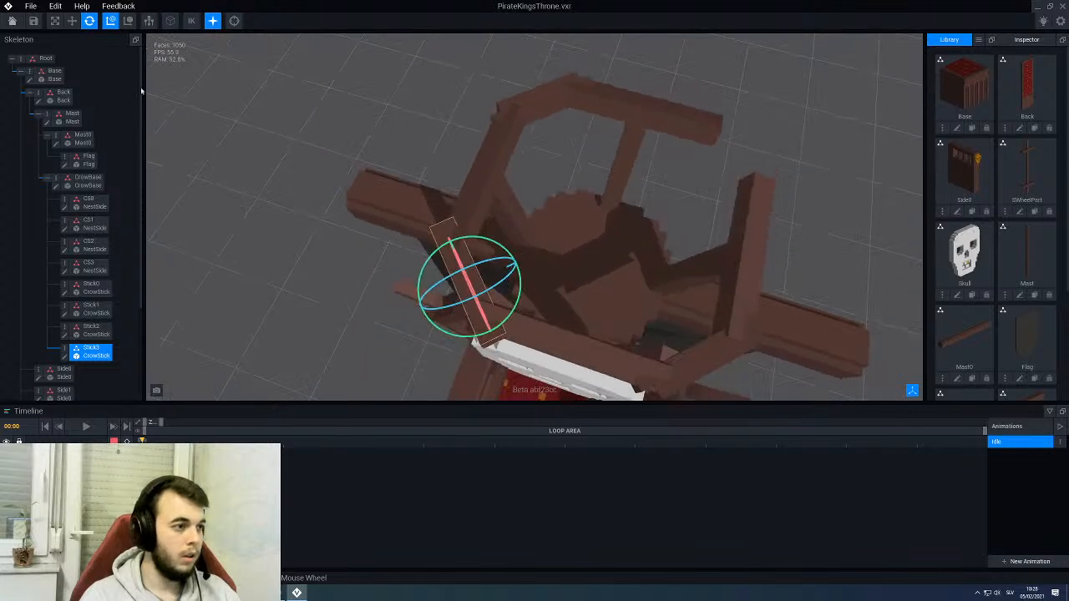
left_click(73, 22)
left_click_drag(518, 261, 777, 149)
left_click(804, 205)
- Select CrowBase and rotate the whole crow's nest slightly about its vertical axis on top of the mast
scroll(802, 207, "down", 5)
right_click_drag(664, 296, 551, 341)
scroll(644, 304, "down", 3)
scroll(575, 200, "up", 4)
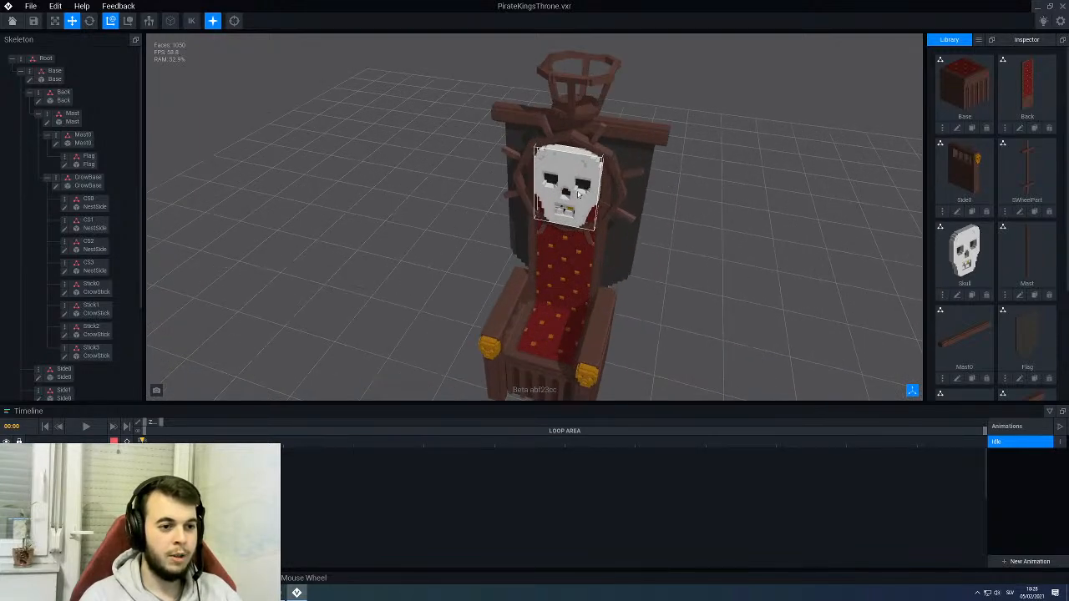
scroll(571, 203, "down", 3)
scroll(607, 163, "up", 2)
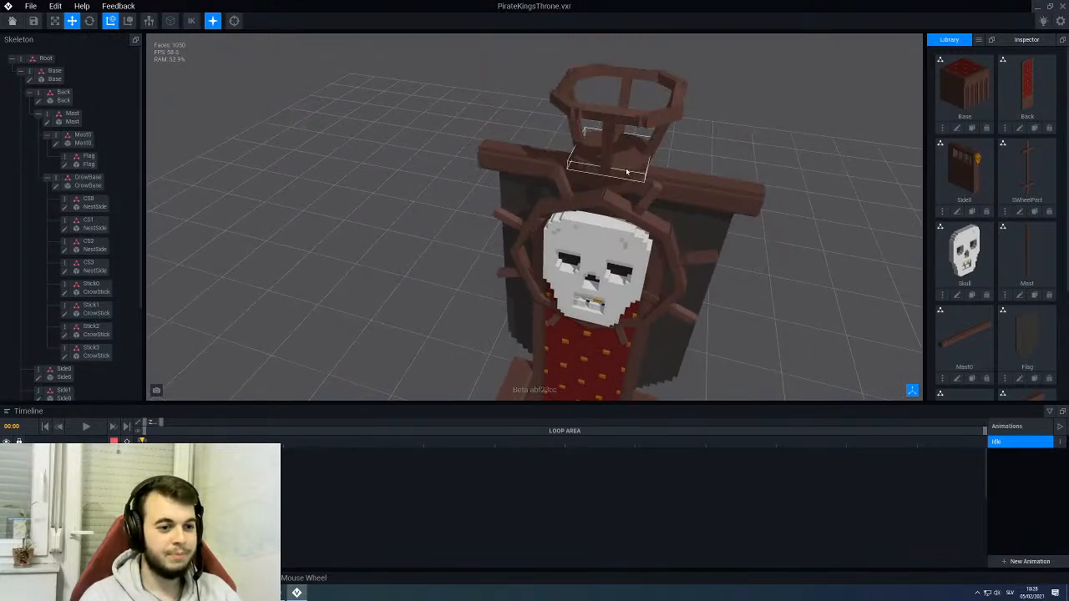
left_click(627, 171)
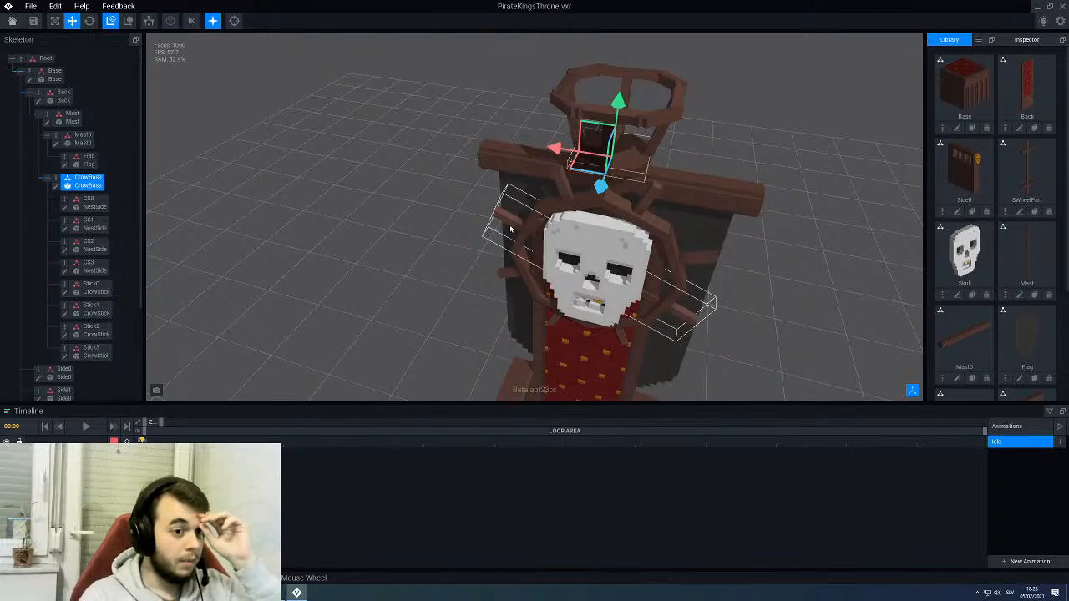
scroll(510, 229, "down", 3)
right_click_drag(523, 246, 540, 231)
left_click(89, 21)
scroll(564, 203, "up", 2)
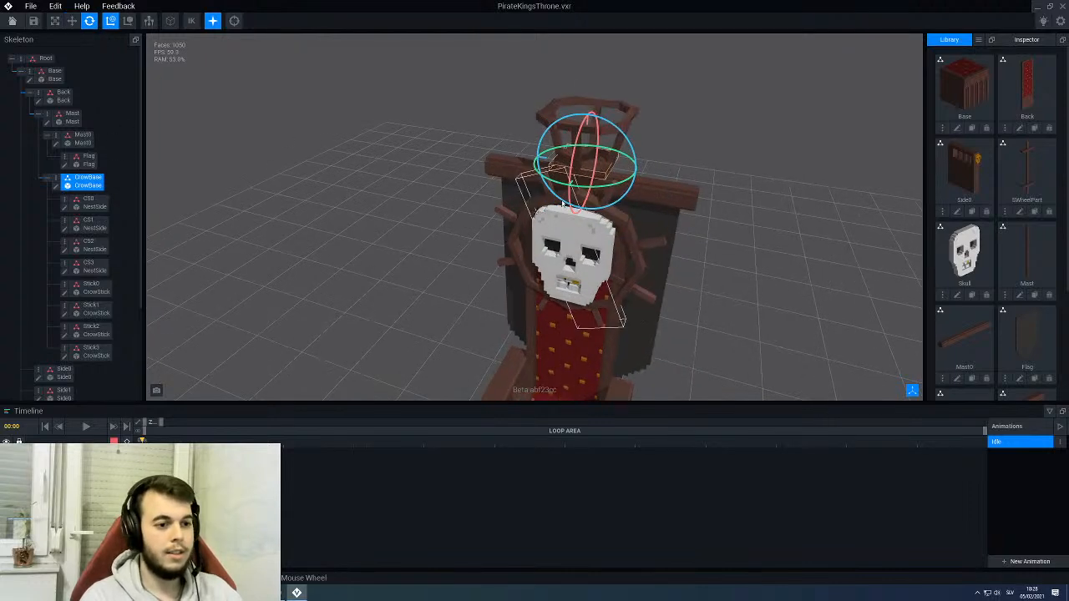
left_click_drag(591, 192, 546, 188)
left_click(437, 208)
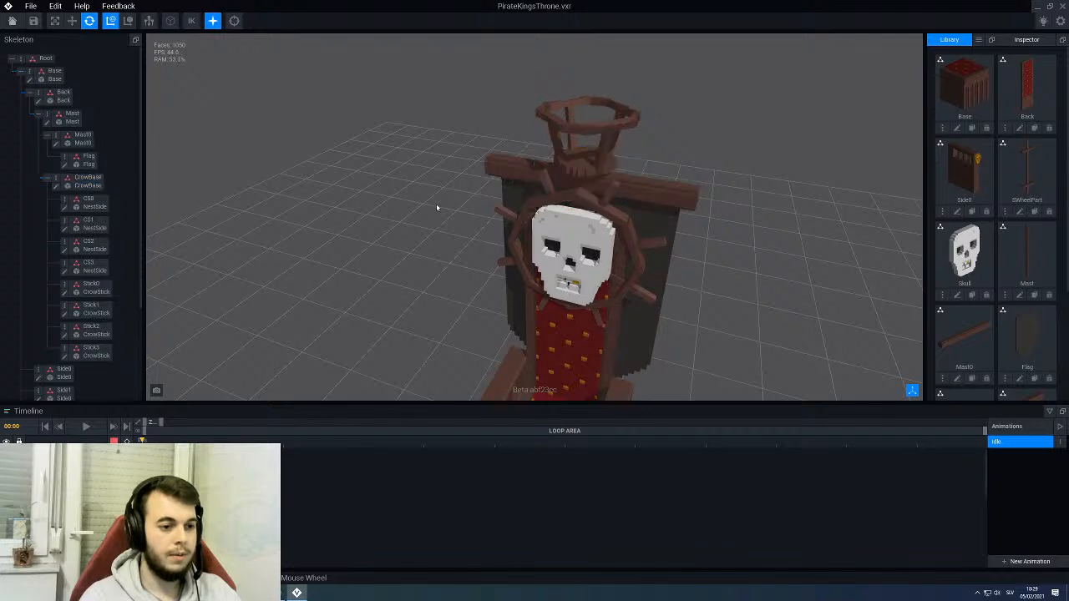
- Examine the whole throne from the front, side and back to judge its proportions and the flag
scroll(437, 208, "down", 3)
right_click_drag(437, 209, 409, 171)
scroll(409, 171, "down", 5)
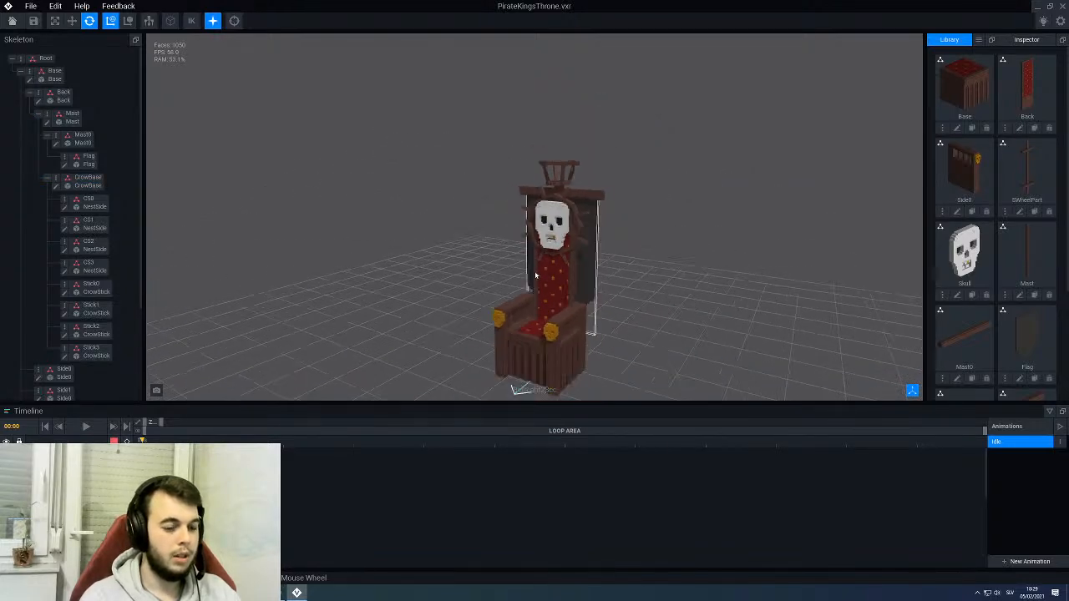
middle_click_drag(409, 172, 421, 113)
right_click_drag(420, 112, 547, 110)
right_click_drag(656, 158, 531, 190)
scroll(564, 204, "up", 6)
scroll(578, 174, "down", 5)
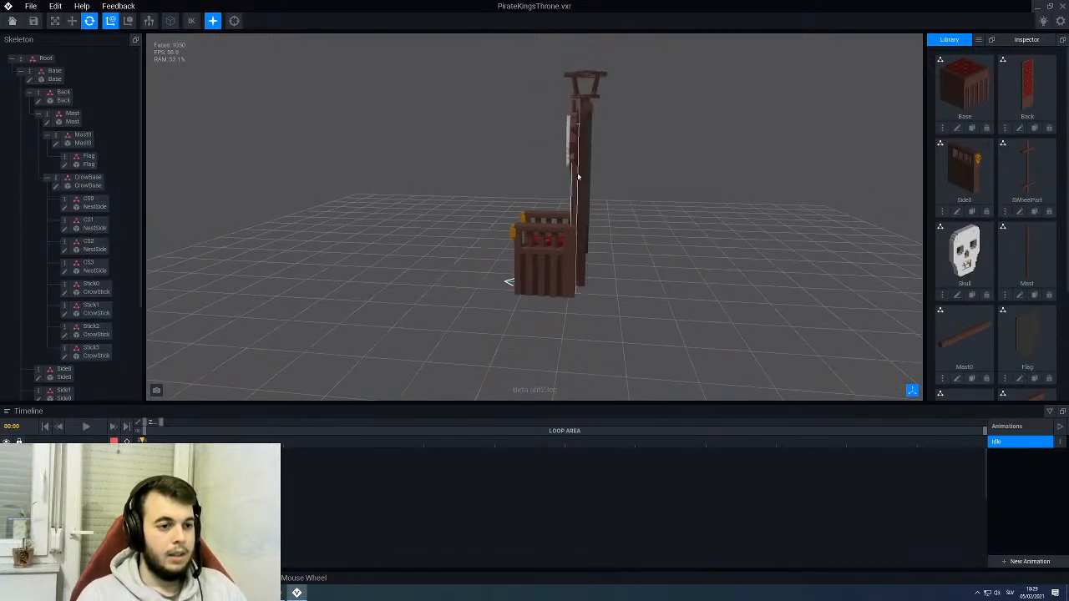
right_click_drag(618, 167, 630, 195)
scroll(587, 151, "up", 2)
scroll(613, 229, "up", 2)
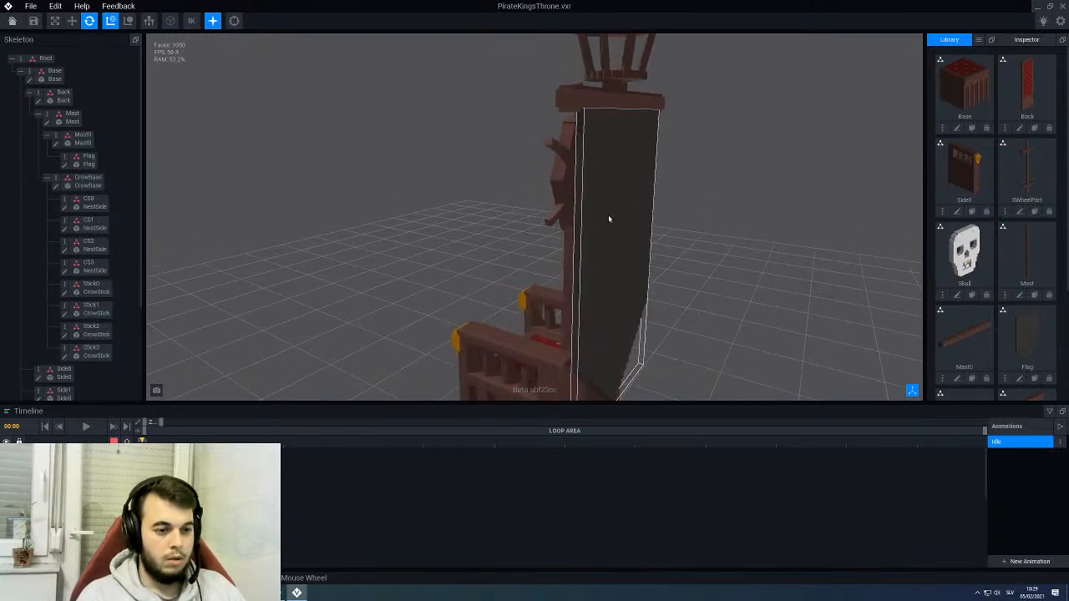
- Select the Flag on the back of the throne and open its voxel model for editing, facing its broad side
left_click(630, 196)
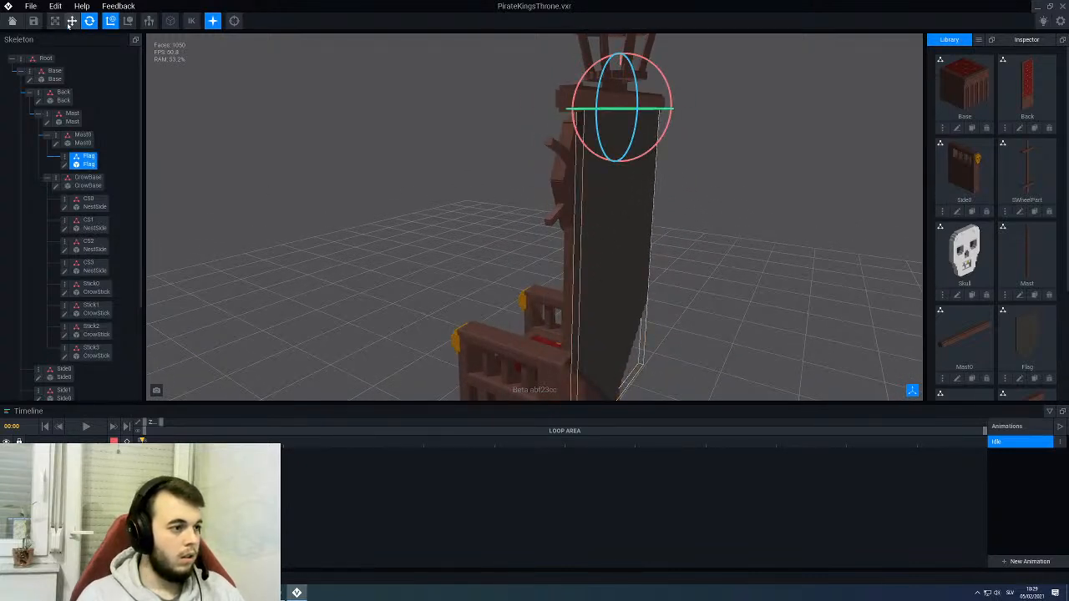
right_click_drag(614, 219, 640, 216)
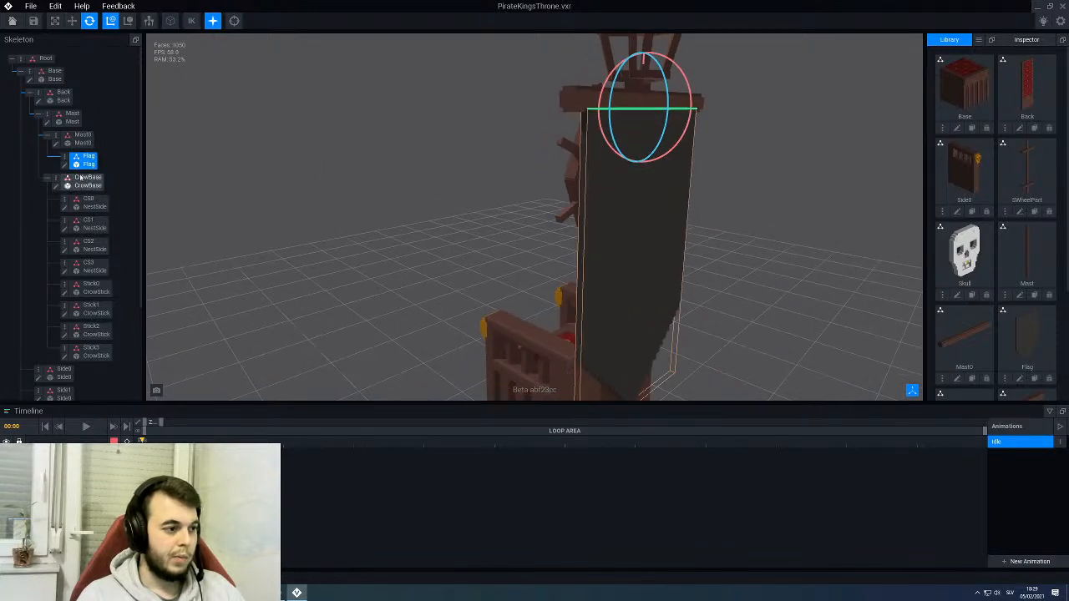
left_click(64, 165)
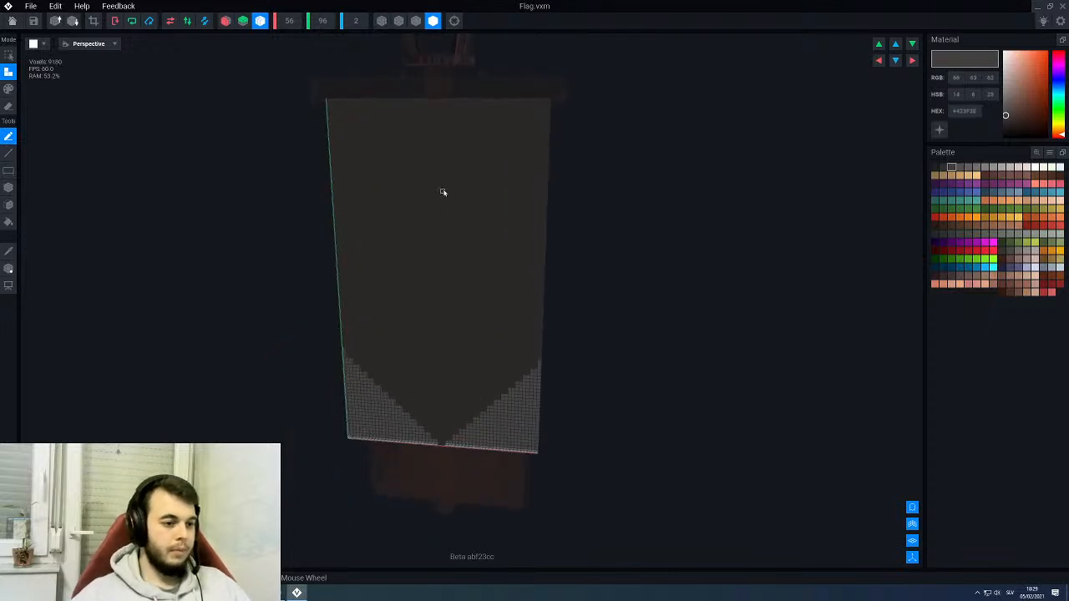
scroll(442, 192, "up", 2)
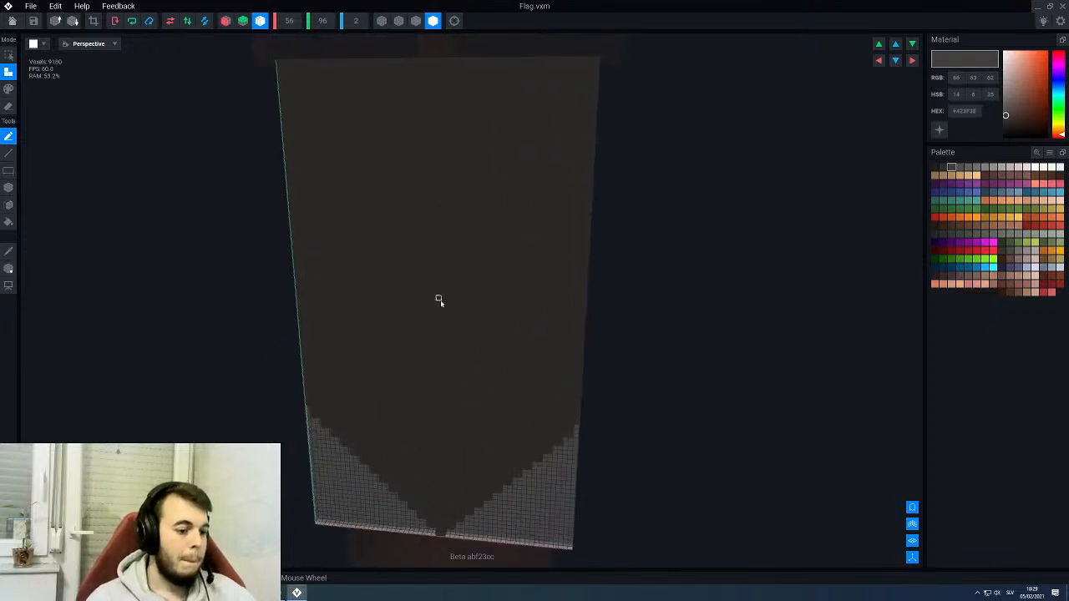
right_click_drag(449, 309, 449, 309)
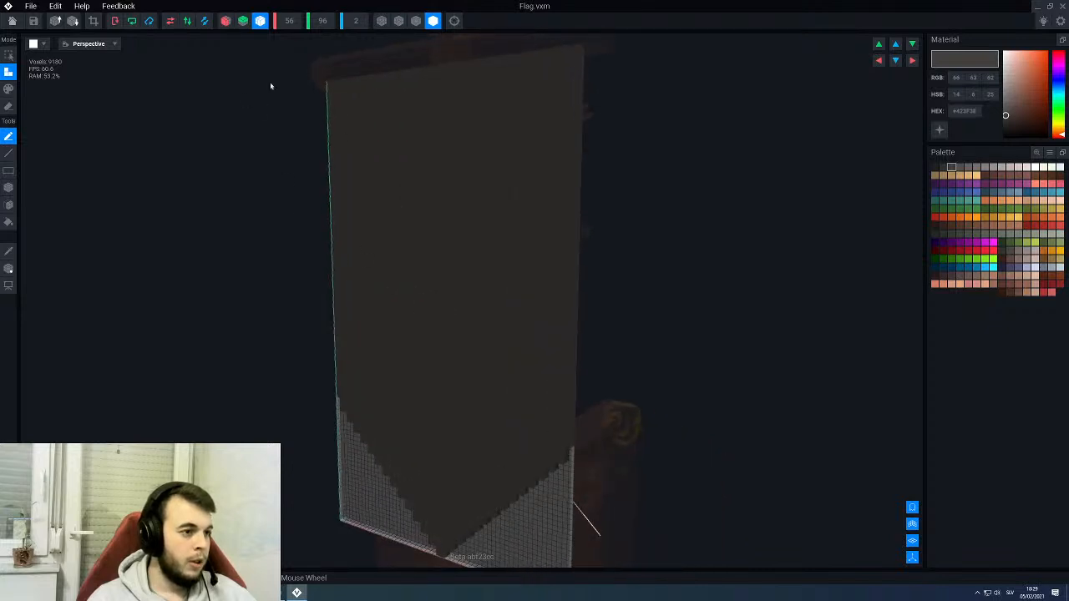
right_click_drag(405, 298, 601, 270)
- Set the colour to #E7DAD4 with X-axis symmetry and paint a box in the flag's upper middle
left_click(1026, 168)
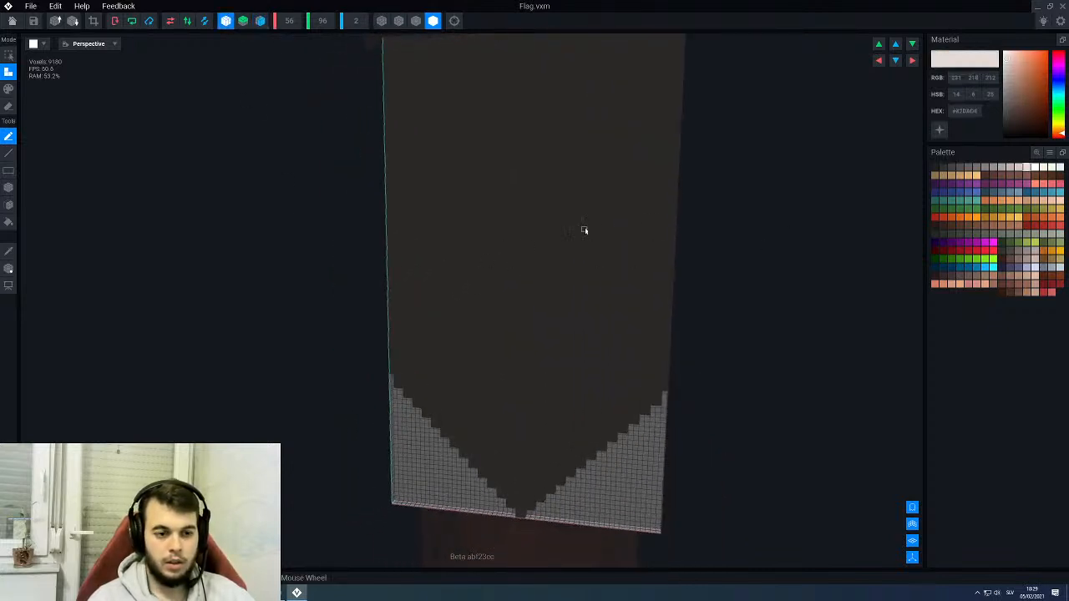
scroll(592, 234, "up", 5)
middle_click_drag(601, 306, 483, 208)
scroll(501, 217, "up", 2)
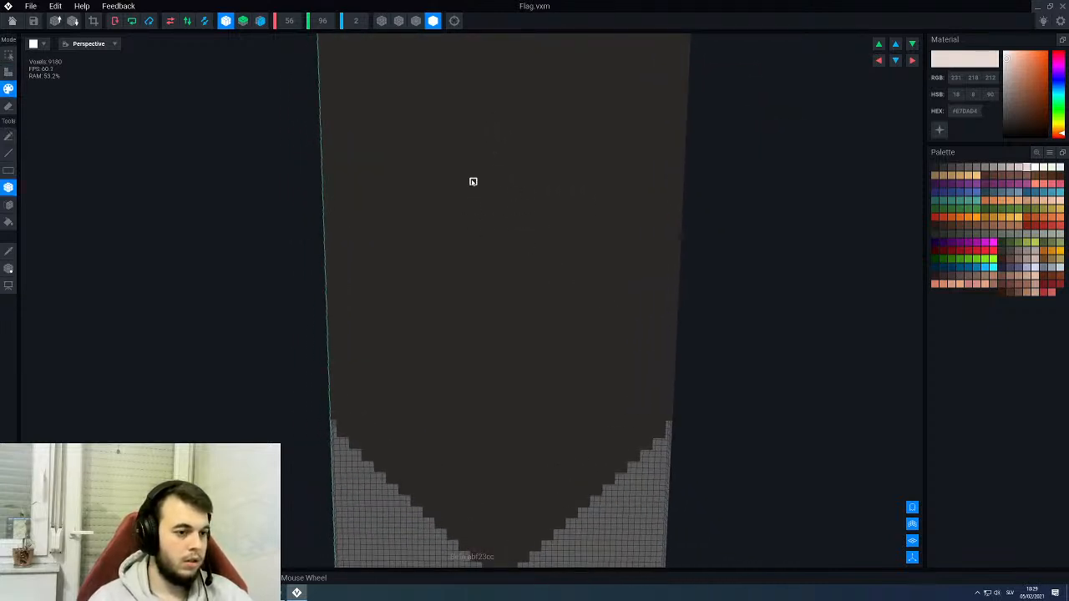
left_click_drag(492, 162, 588, 298)
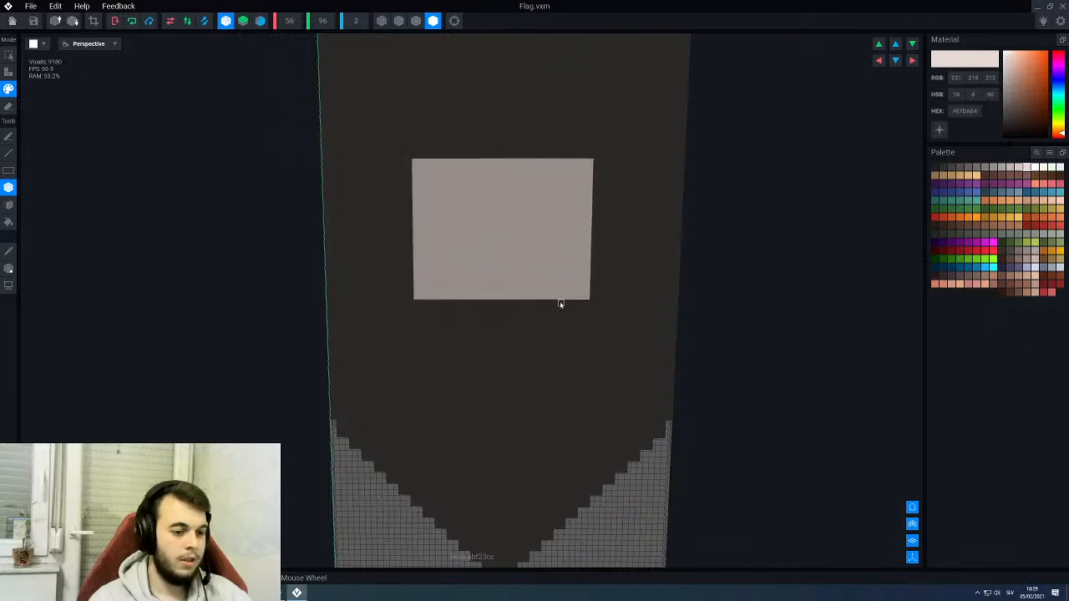
scroll(560, 303, "down", 3)
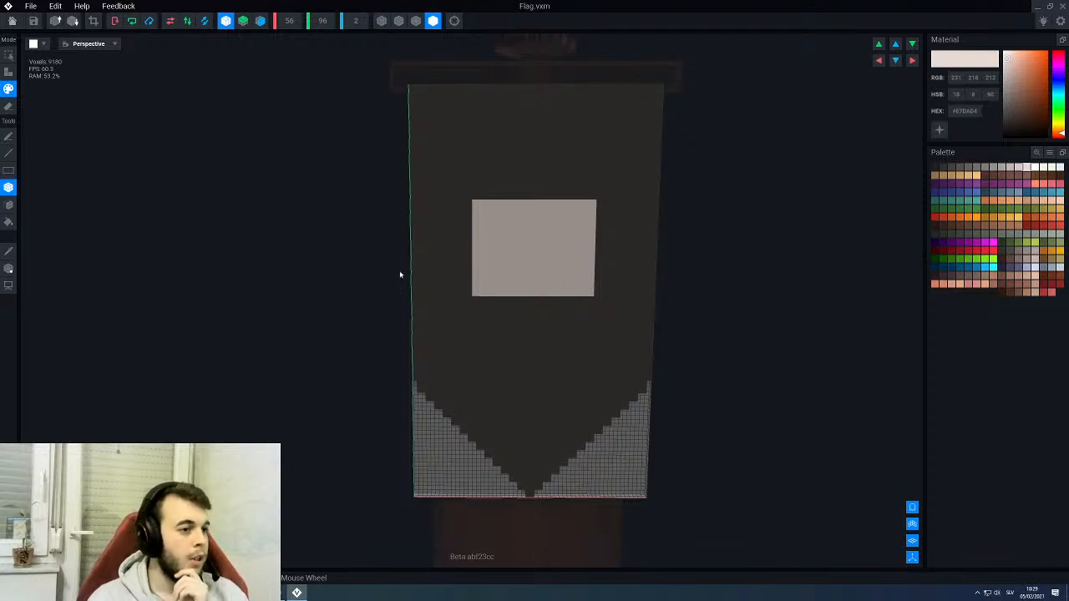
- Halve the flag model's resolution to 28 × 48 × 1 voxels
left_click(73, 22)
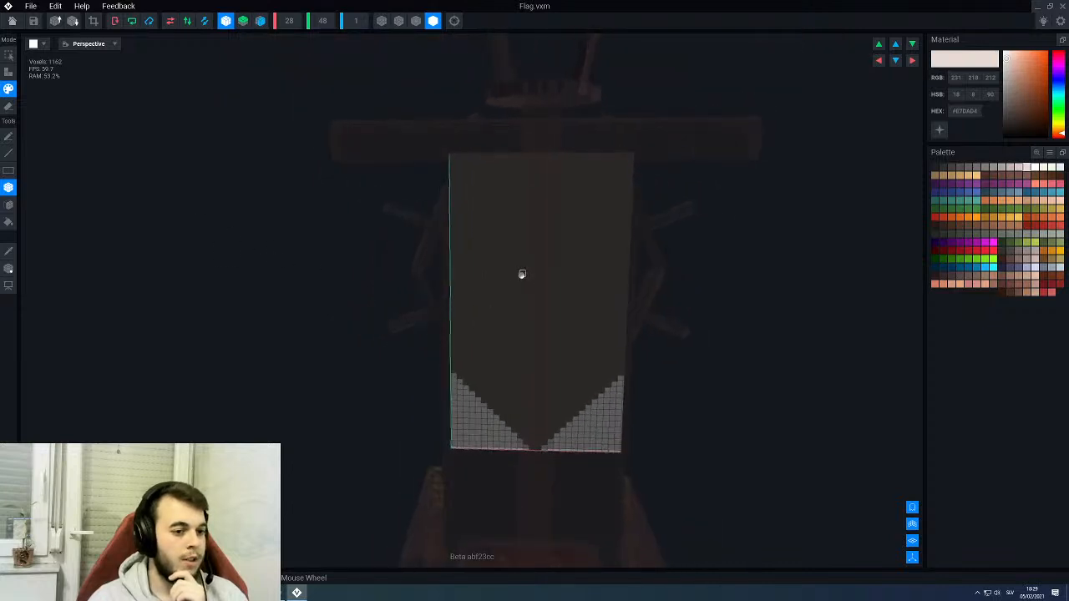
scroll(521, 275, "up", 3)
scroll(566, 313, "up", 2)
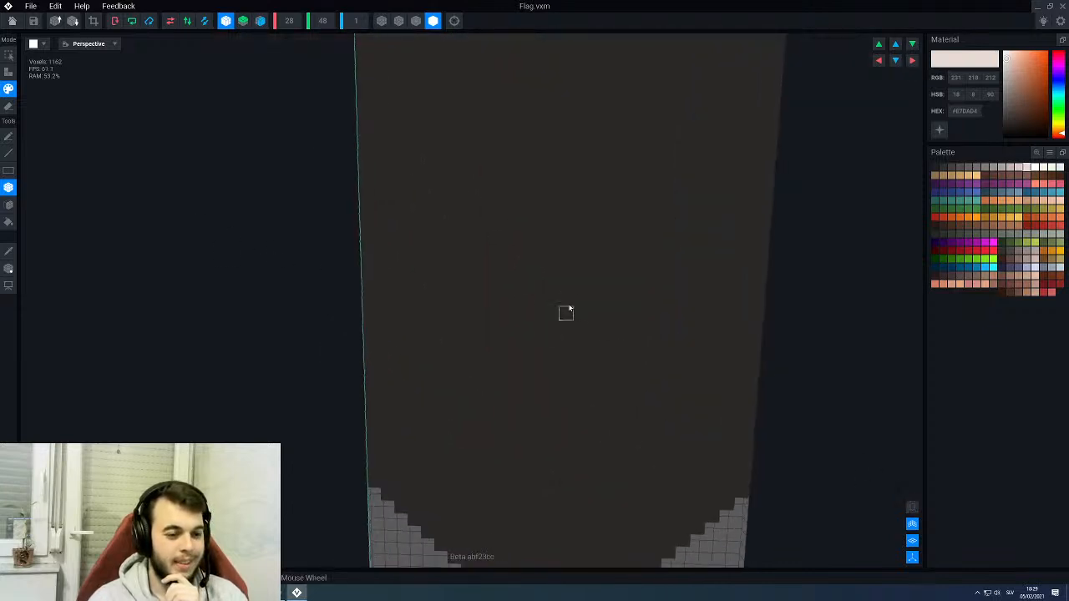
scroll(591, 249, "down", 1)
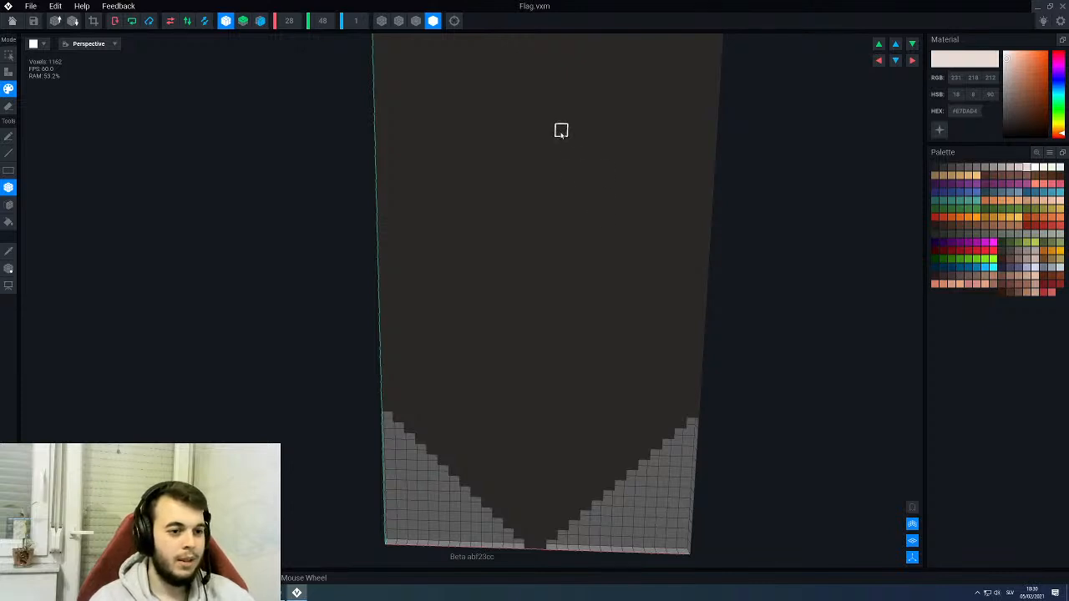
- Paint a mirrored light square for the skull's cranium on the flag, with a narrower rectangular jaw centred below it
left_click_drag(560, 128, 608, 270)
mouse_move(548, 132)
left_mouse_down()
mouse_move(554, 301)
mouse_move(560, 272)
left_mouse_up()
scroll(557, 293, "down", 2)
right_click_drag(565, 245, 567, 243)
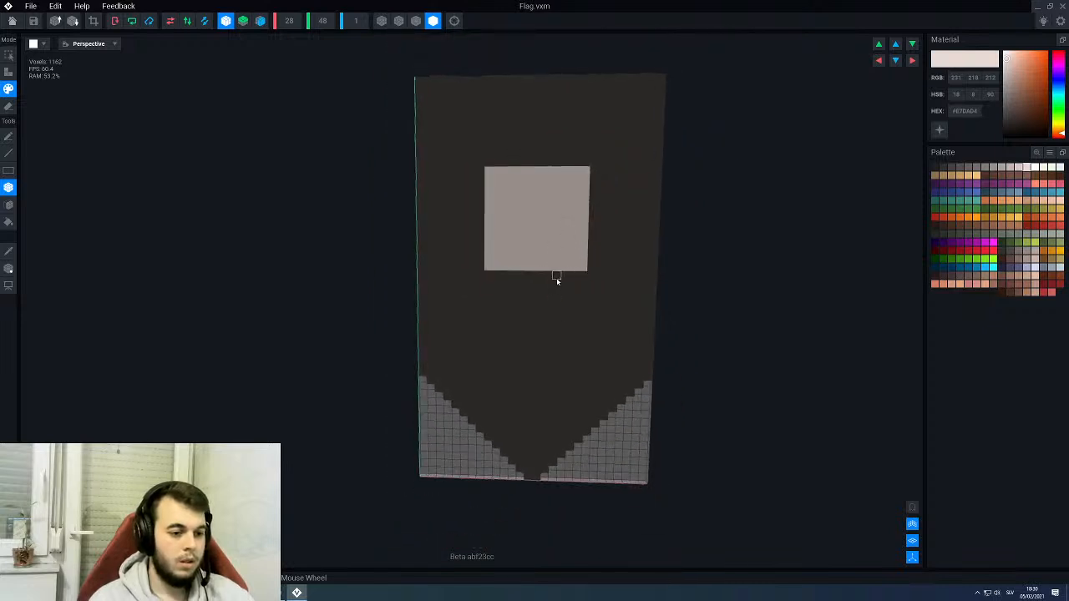
left_click_drag(565, 276, 503, 321)
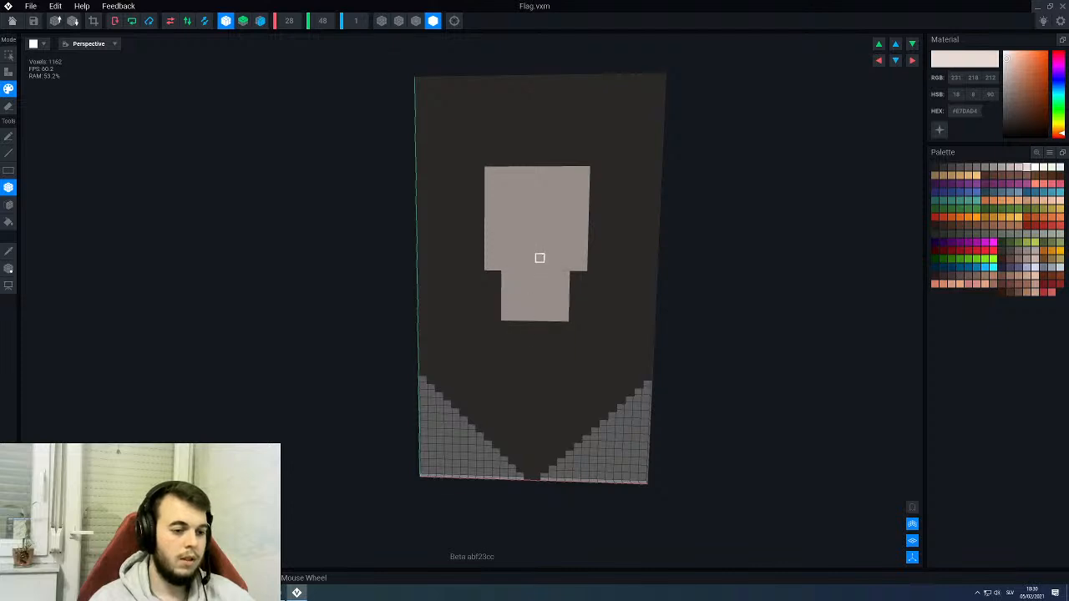
- Widen the skull's cranium and jaw by one voxel column per side, leaving stepped corners to round the outline
scroll(553, 259, "up", 2)
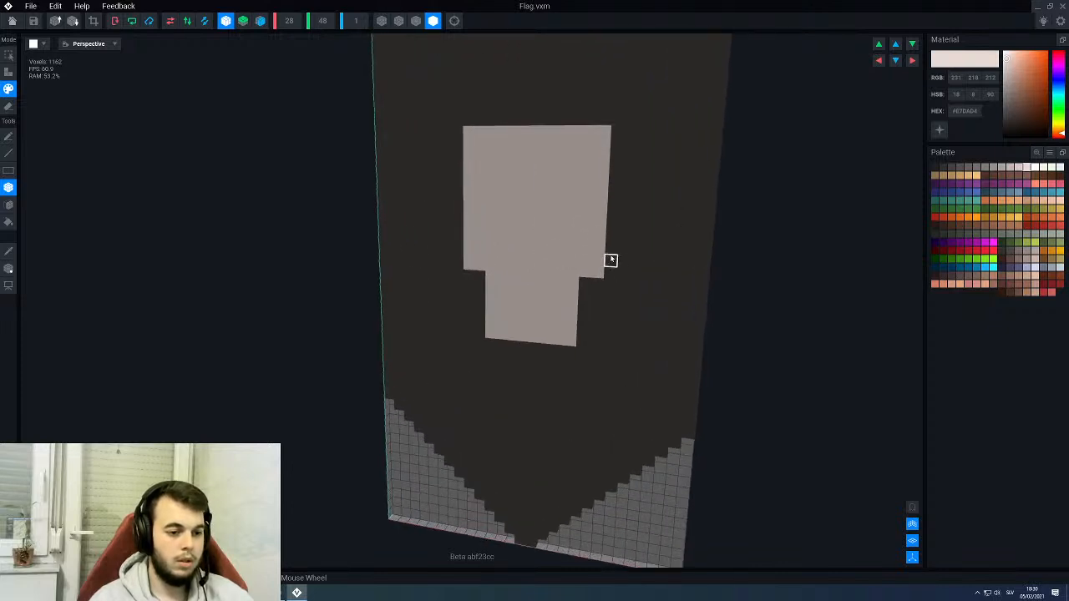
left_click_drag(611, 260, 616, 146)
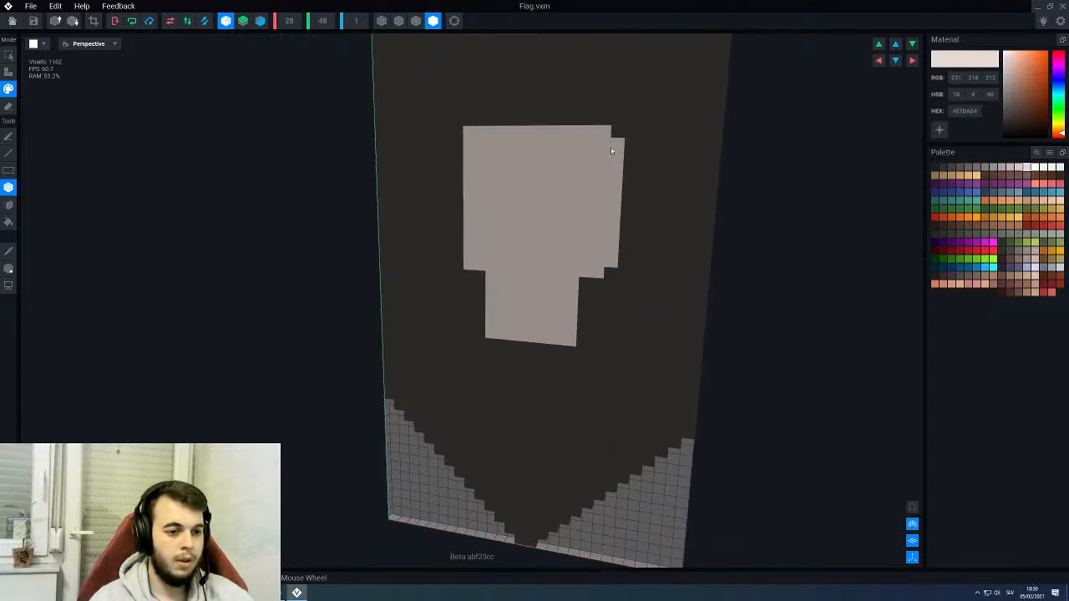
scroll(557, 229, "down", 3)
scroll(565, 261, "up", 3)
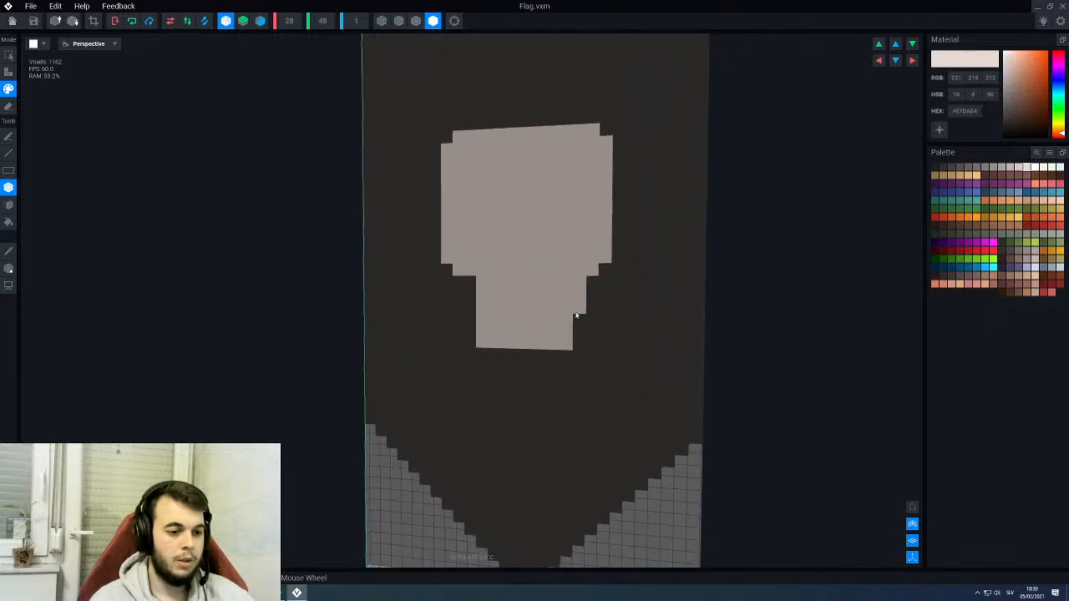
left_click_drag(573, 327, 542, 307)
scroll(541, 306, "down", 3)
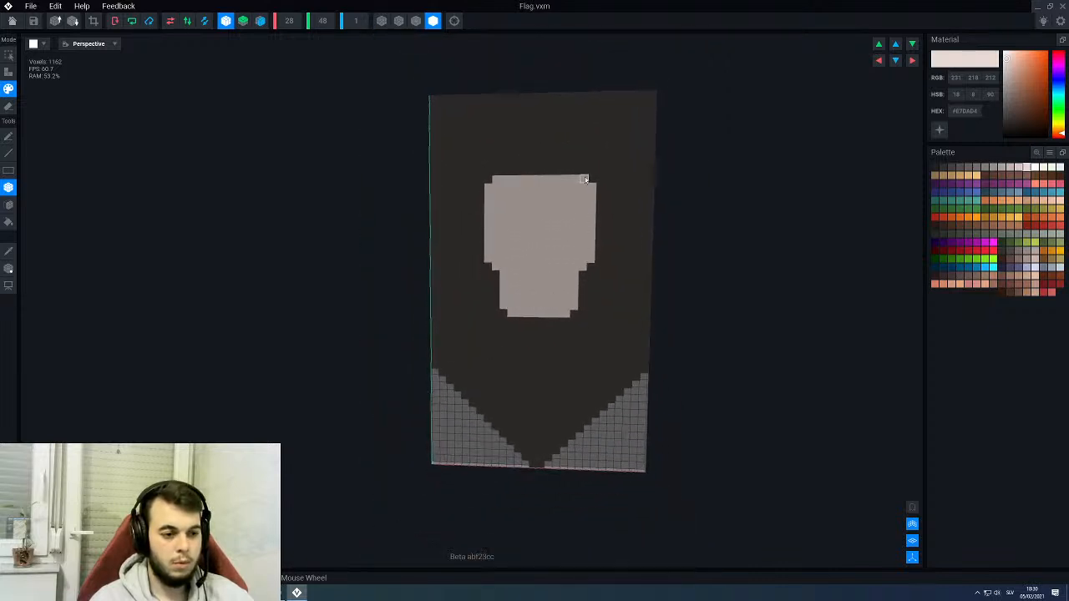
scroll(592, 170, "up", 2)
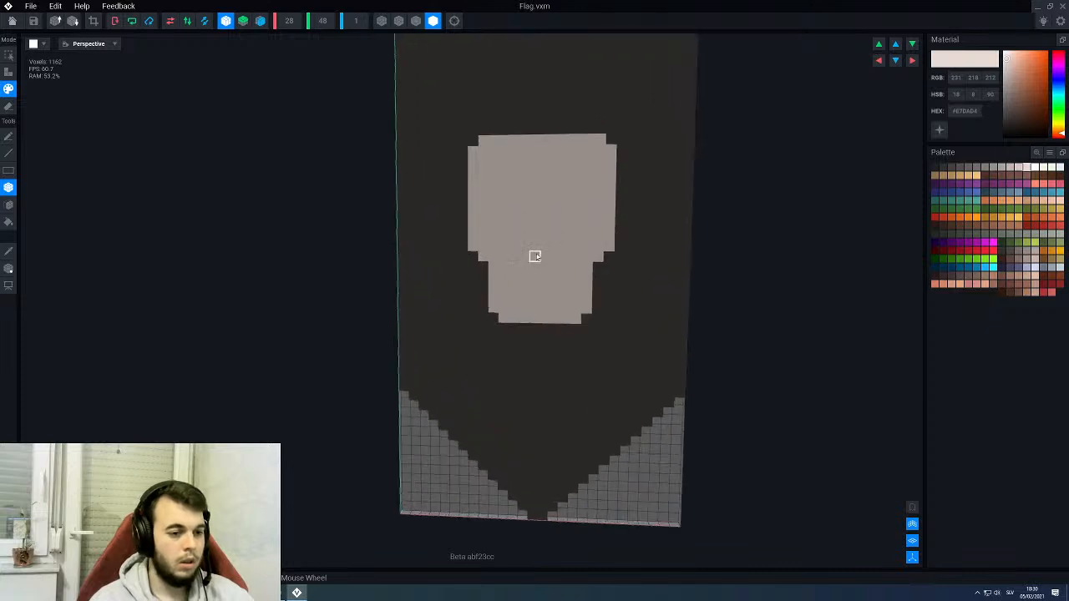
- Pick the flag's dark colour #423F3E and paint mirrored 3 × 2 voxel eye sockets and a central 2 × 3 voxel nose on the skull
left_click(618, 289, "alt")
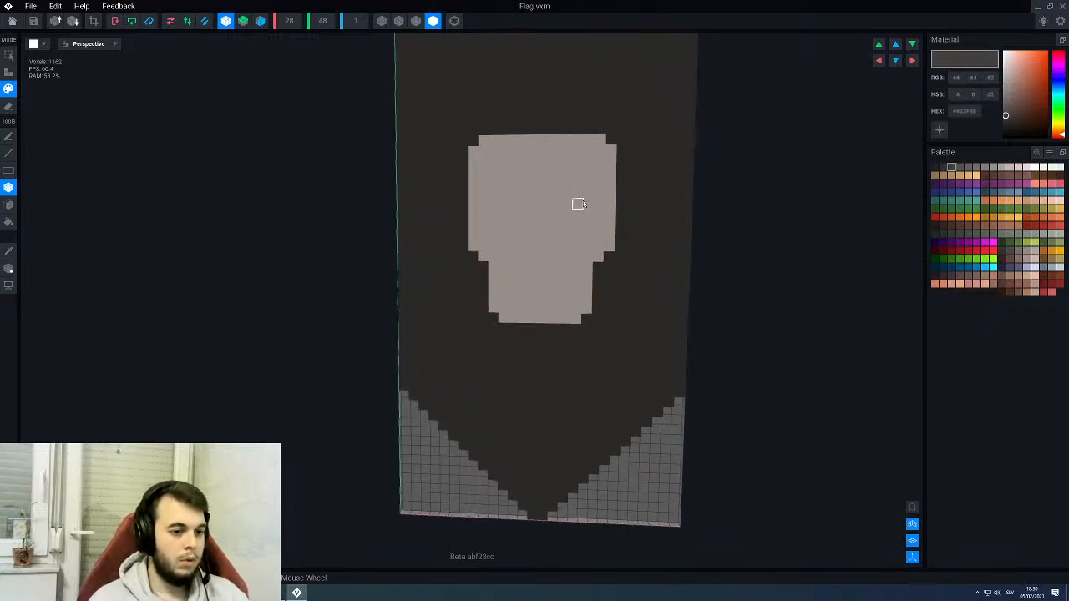
mouse_move(587, 203)
left_mouse_down()
mouse_move(558, 225)
mouse_move(566, 217)
left_mouse_up()
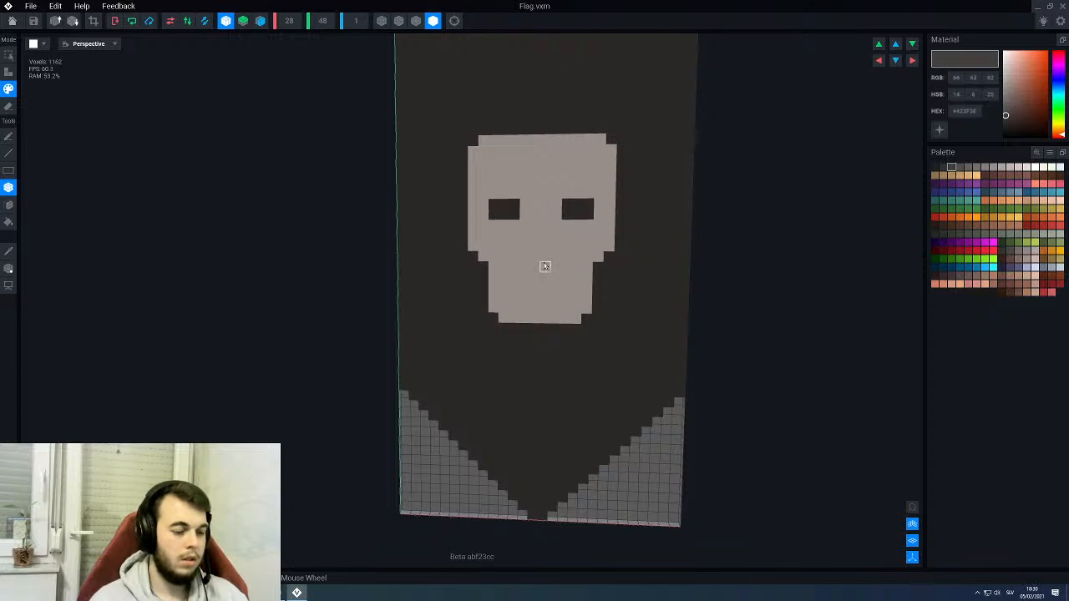
scroll(545, 266, "up", 3)
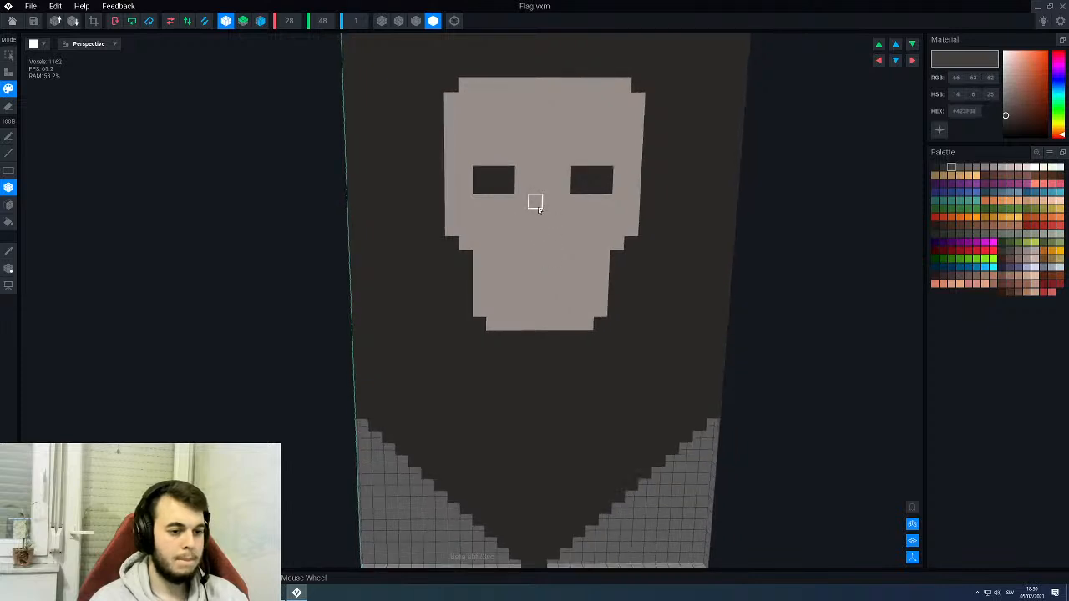
left_click_drag(535, 203, 557, 246)
key("ctrl+z")
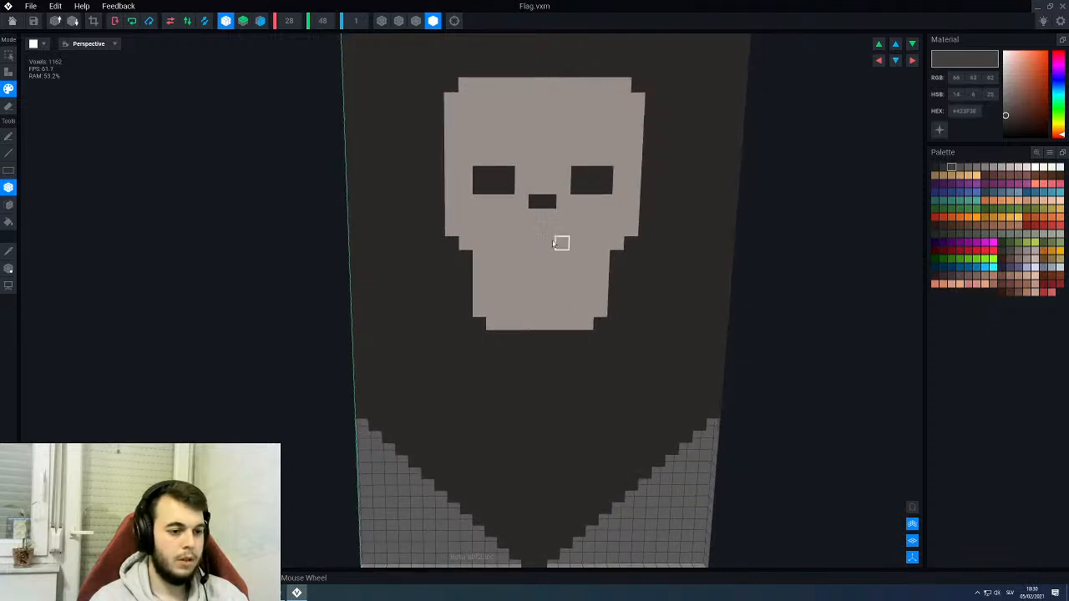
left_click_drag(549, 238, 549, 239)
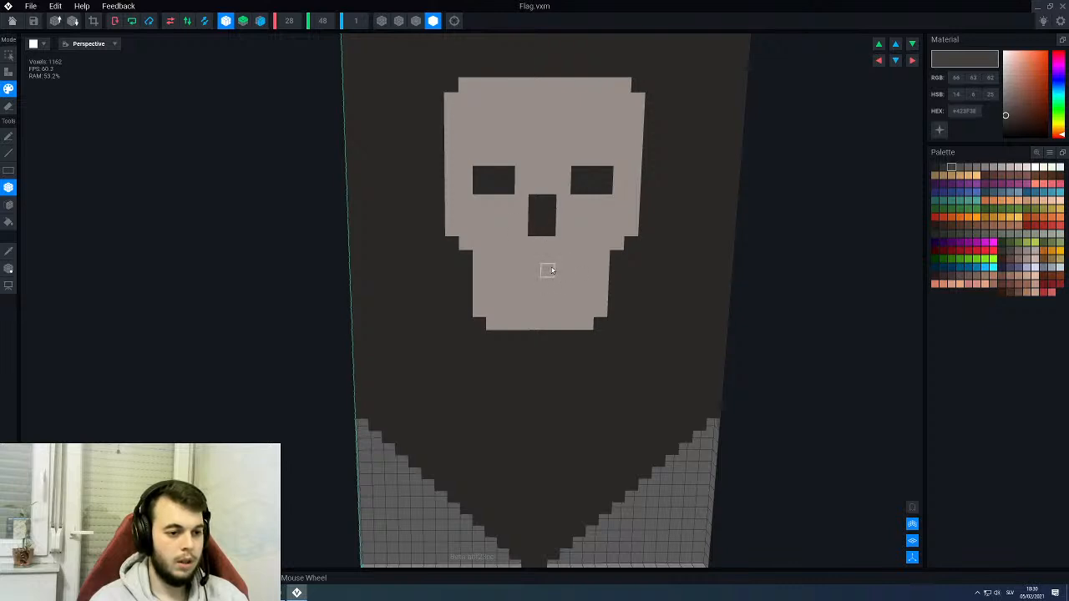
- Paint a dark mouth opening eight voxels wide in the skull's jaw, four rows high with stepped lower corners
middle_click_drag(561, 267, 558, 254)
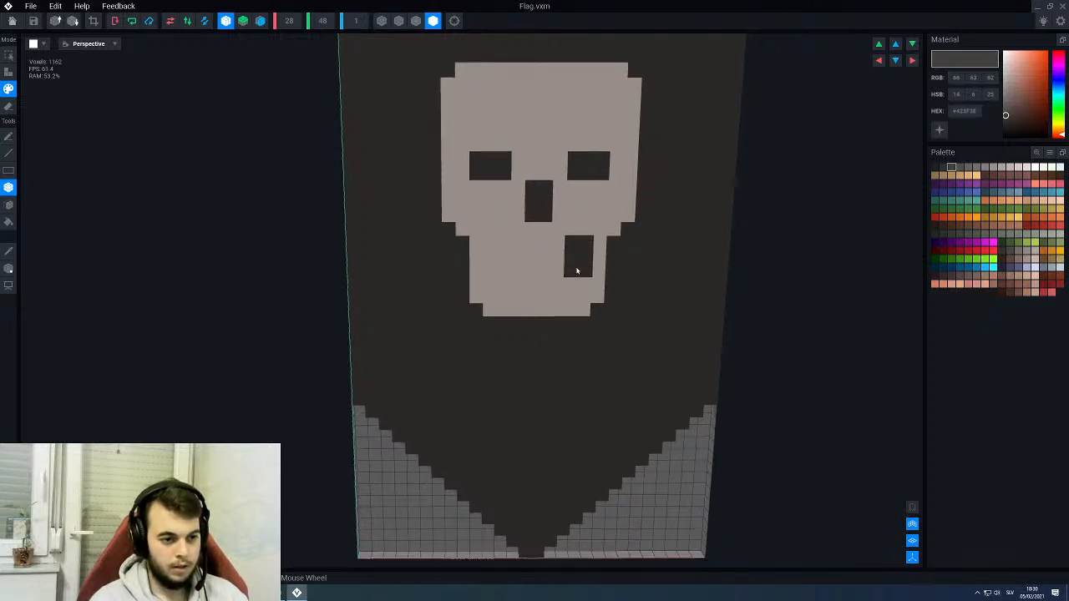
mouse_move(590, 253)
left_mouse_down()
mouse_move(496, 266)
mouse_move(583, 271)
mouse_move(506, 293)
left_mouse_up()
scroll(544, 291, "down", 2)
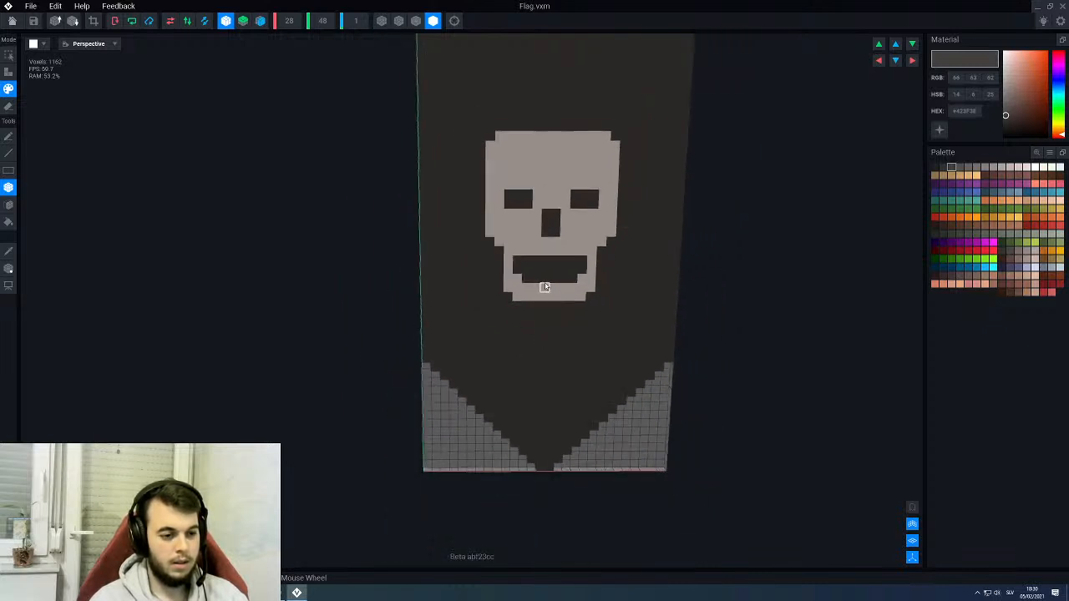
left_click_drag(523, 248, 587, 249)
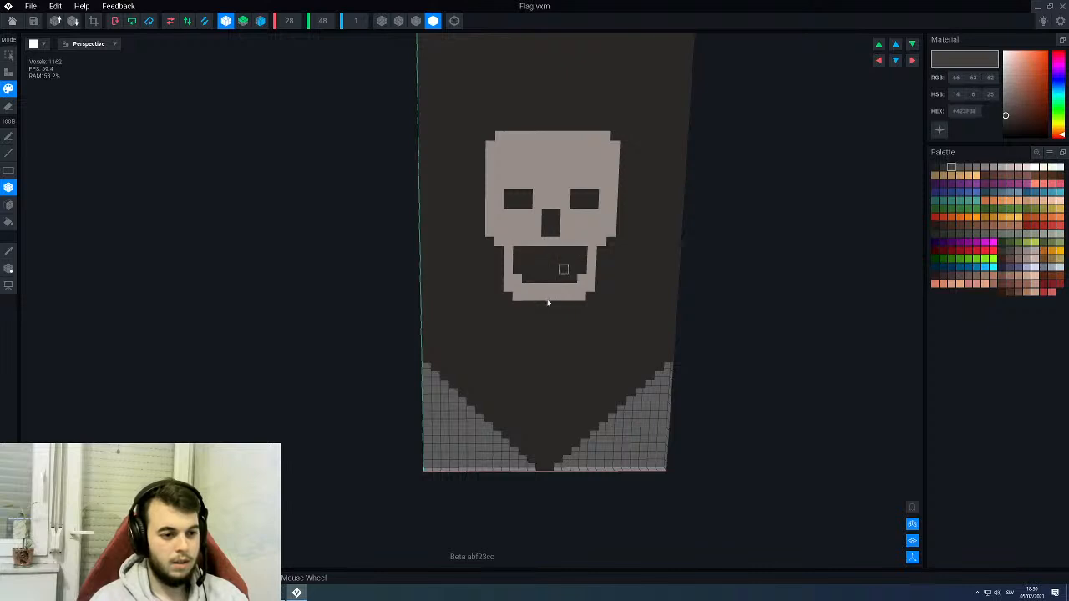
- Try to widen the lower two rows of the skull's nose by one voxel per side
scroll(554, 255, "up", 1)
scroll(542, 238, "up", 2)
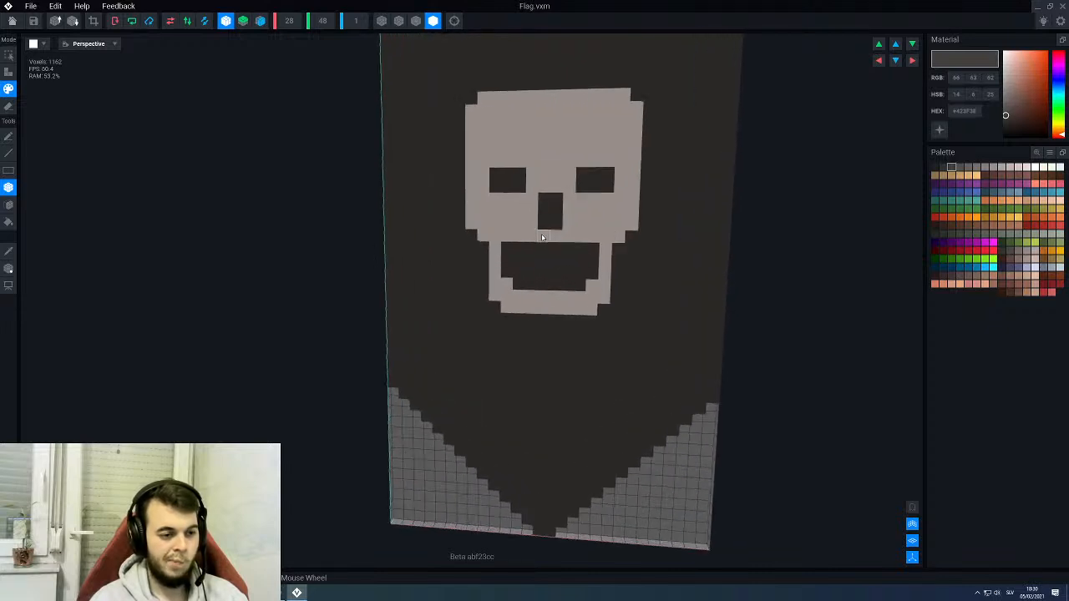
left_click_drag(537, 226, 571, 223)
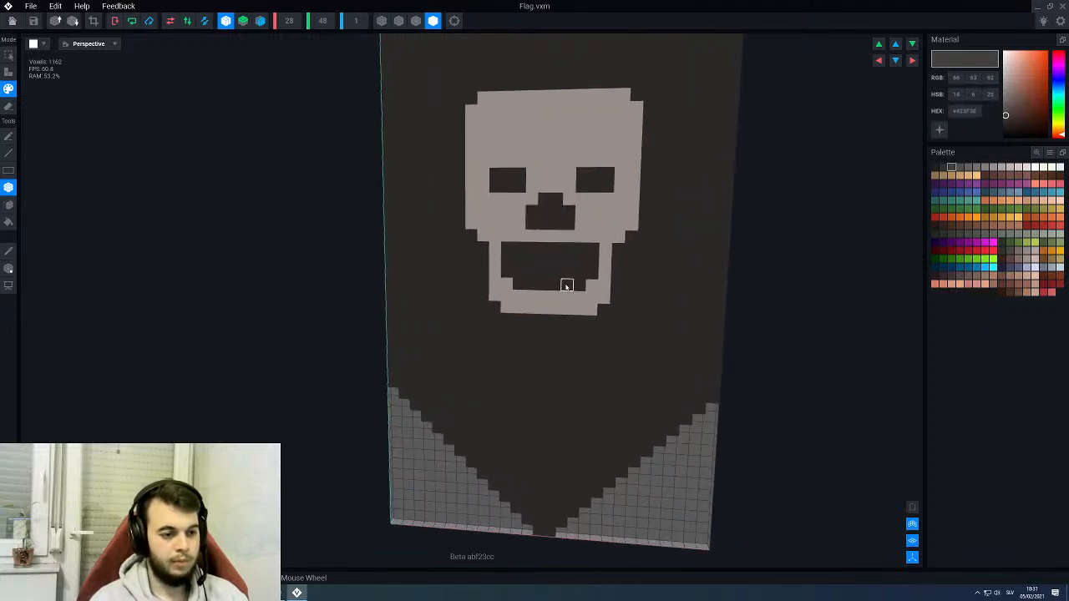
key("ctrl+z")
- Move the mouth opening down one voxel row and extend the jaw one row lower in the light colour #E7DAD4
scroll(558, 286, "up", 2)
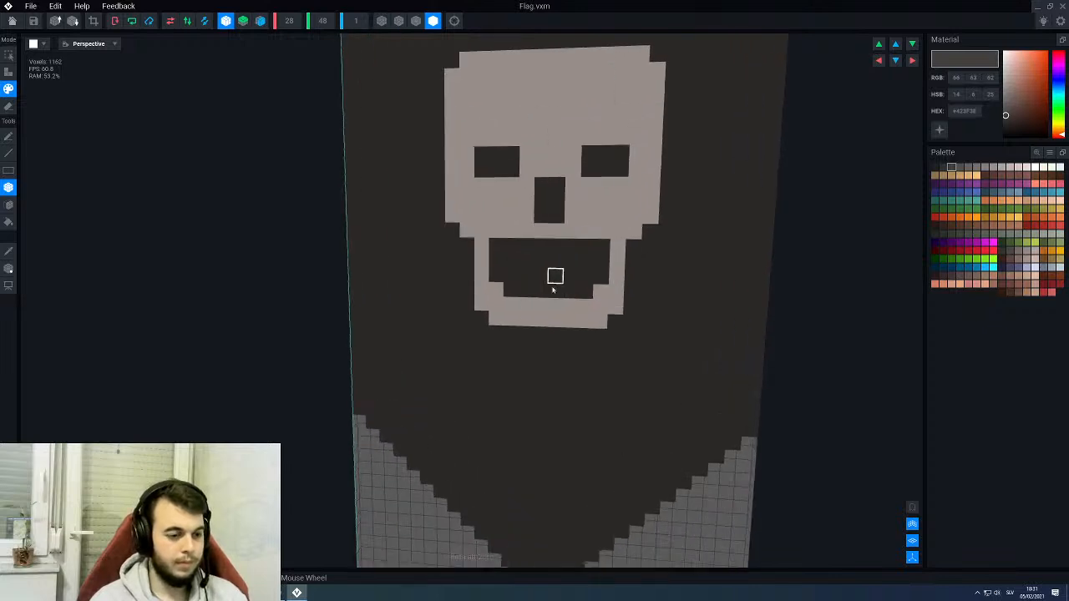
left_click_drag(496, 291, 601, 292)
left_click_drag(511, 306, 592, 307)
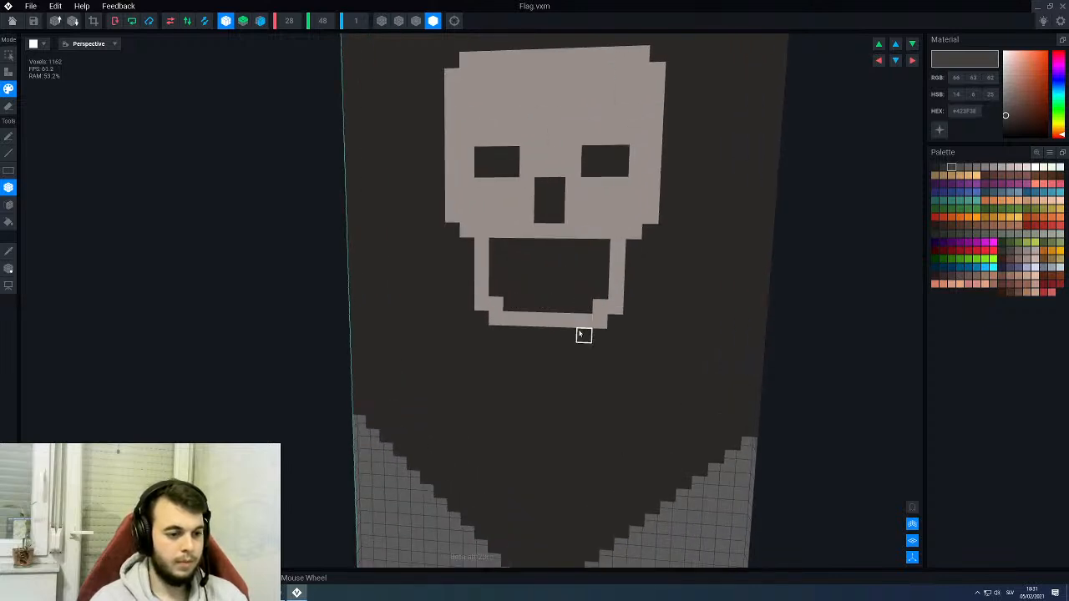
key("i")
left_click(581, 323)
left_click_drag(602, 248, 497, 247)
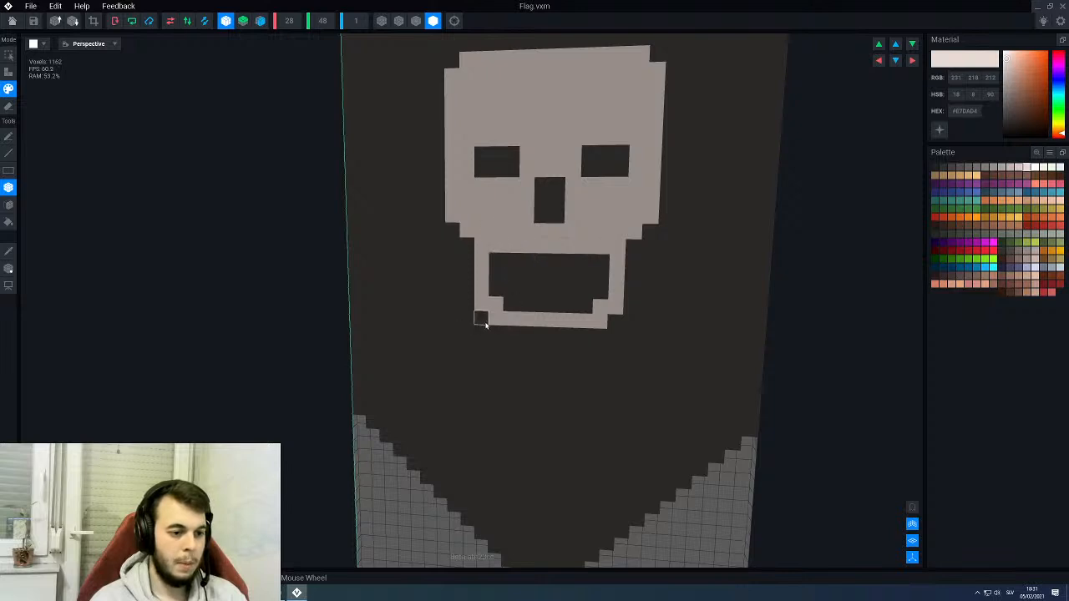
mouse_move(482, 318)
left_mouse_down()
mouse_move(494, 332)
mouse_move(606, 337)
left_mouse_up()
scroll(539, 303, "down", 3)
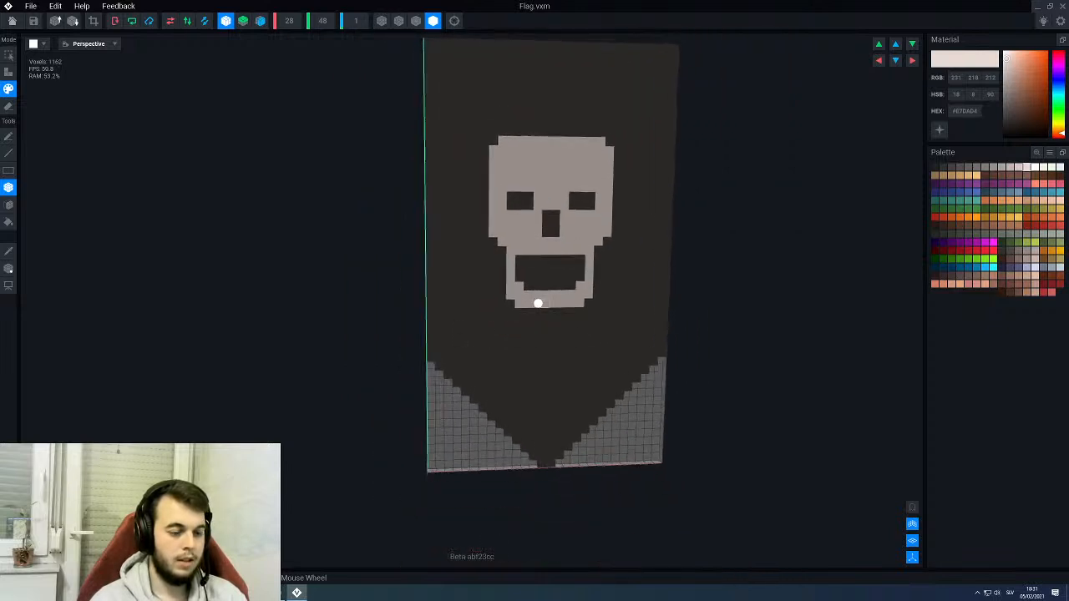
- Extend the stepped cheek voxels below the cranium one row lower on both sides
scroll(540, 303, "up", 3)
left_click(483, 223)
left_click(632, 223)
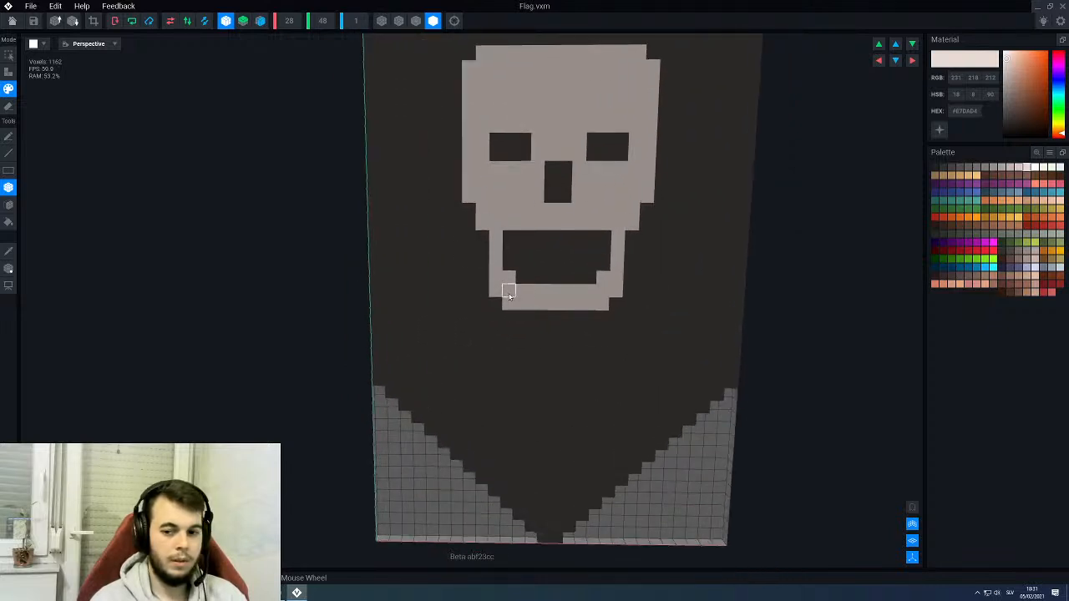
- Try to extend both the cheek steps and the cranium's sides one row lower
middle_click_drag(544, 221, 590, 278)
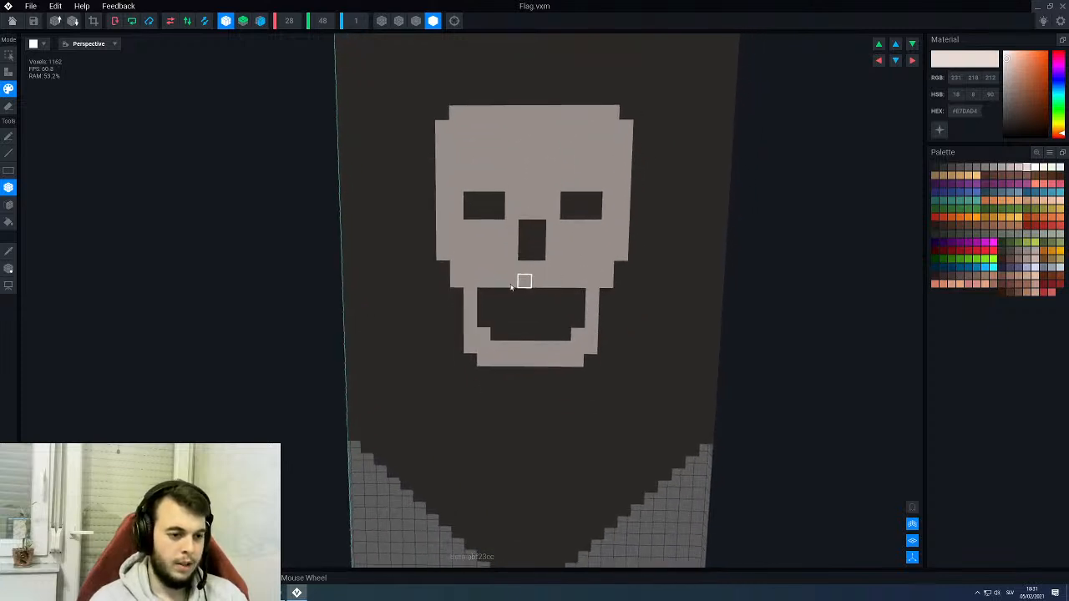
left_click(457, 297)
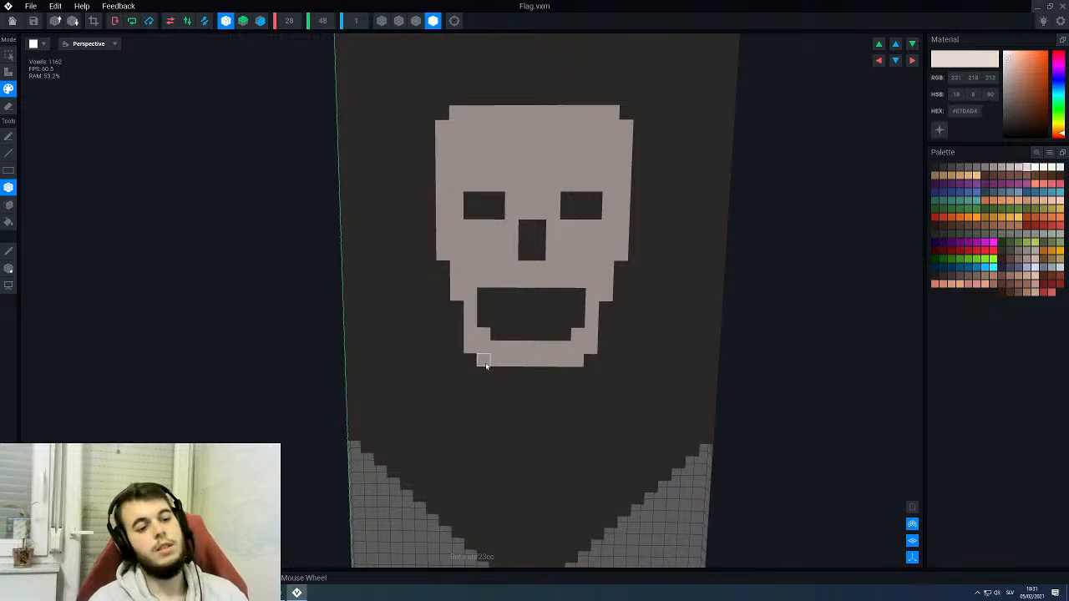
left_click(620, 268)
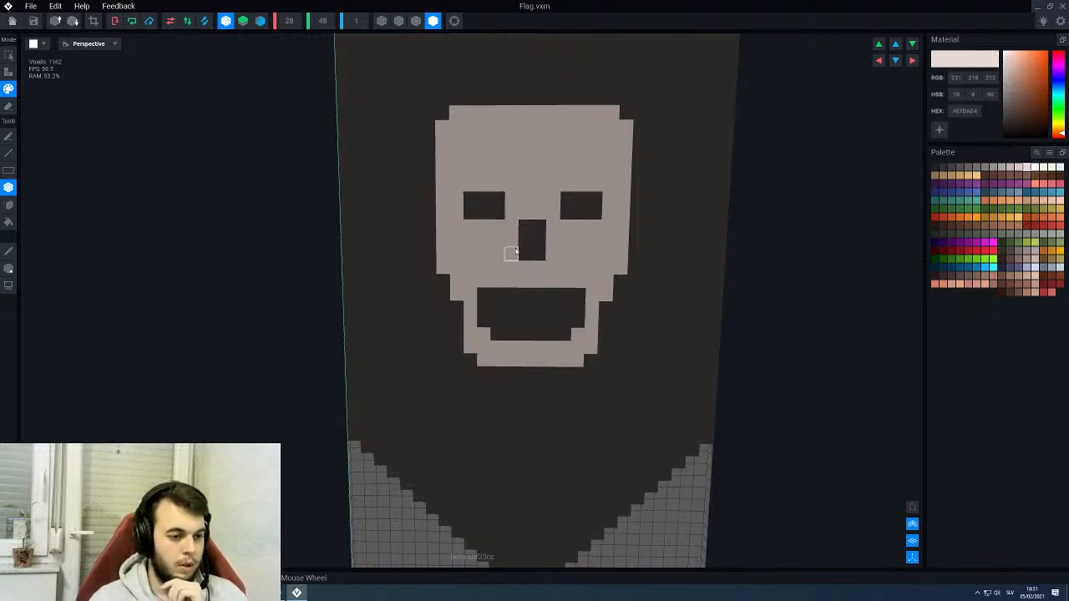
scroll(509, 252, "down", 3)
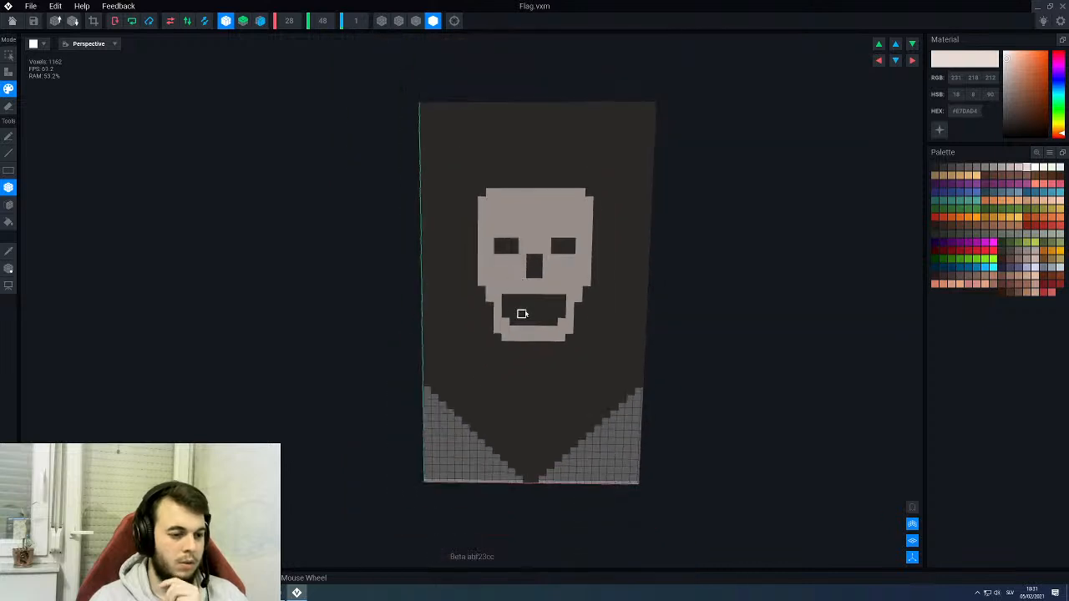
scroll(522, 314, "up", 4)
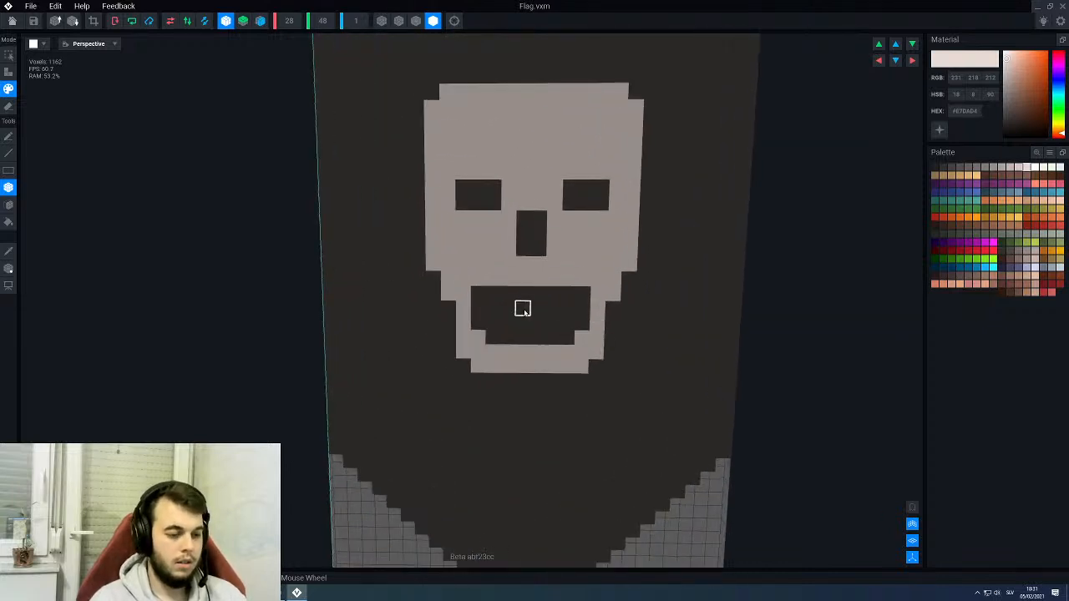
key("ctrl+z")
key("ctrl+z")
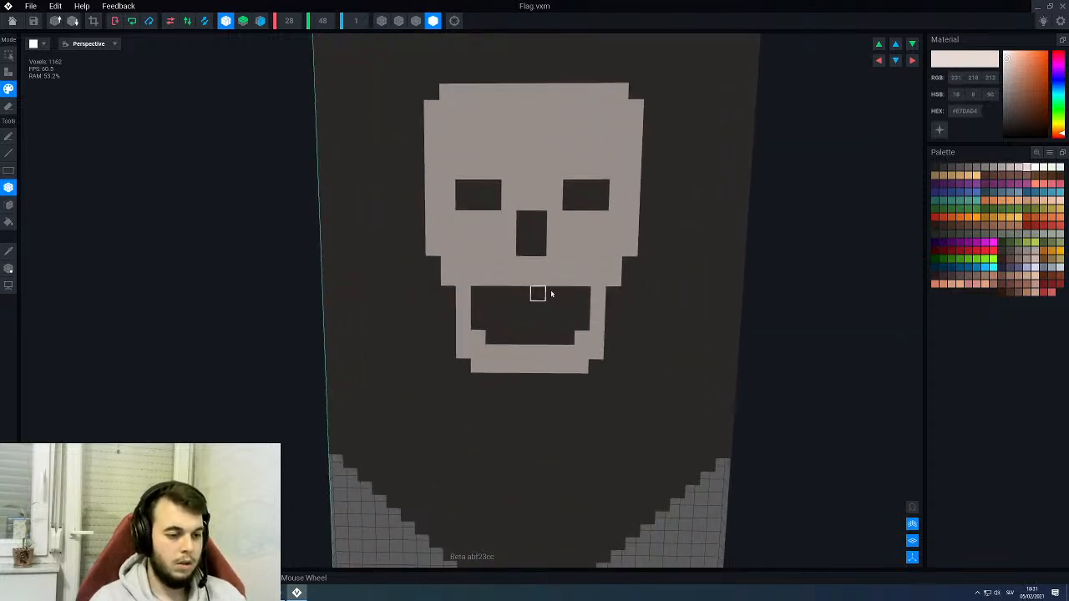
- Try to raise the upper edge of the mouth opening by one dark voxel row
left_click(565, 310, "alt")
left_click_drag(585, 280, 483, 281)
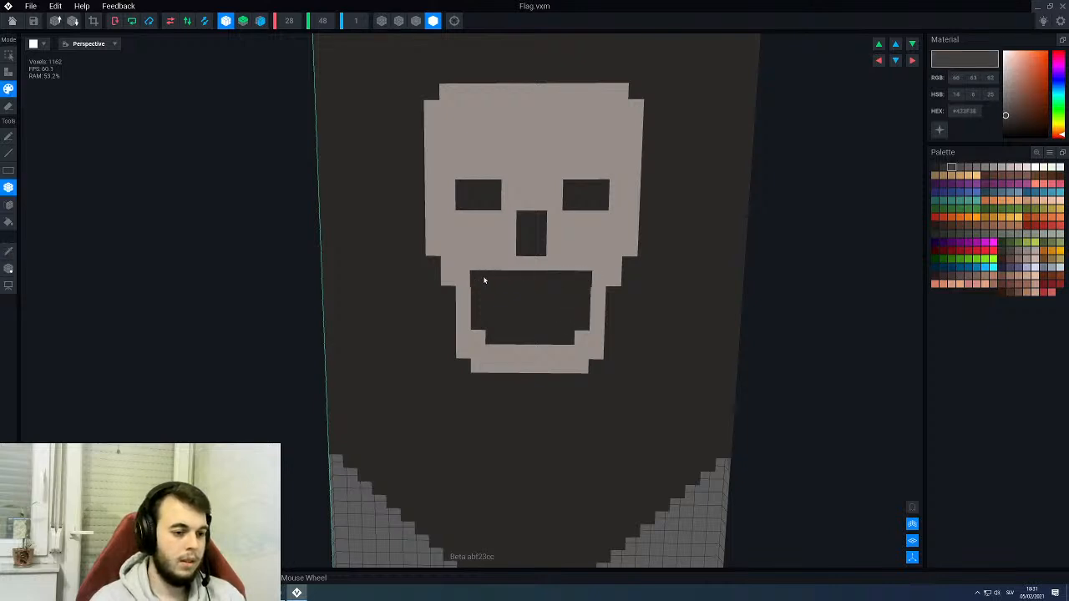
key("ctrl+z")
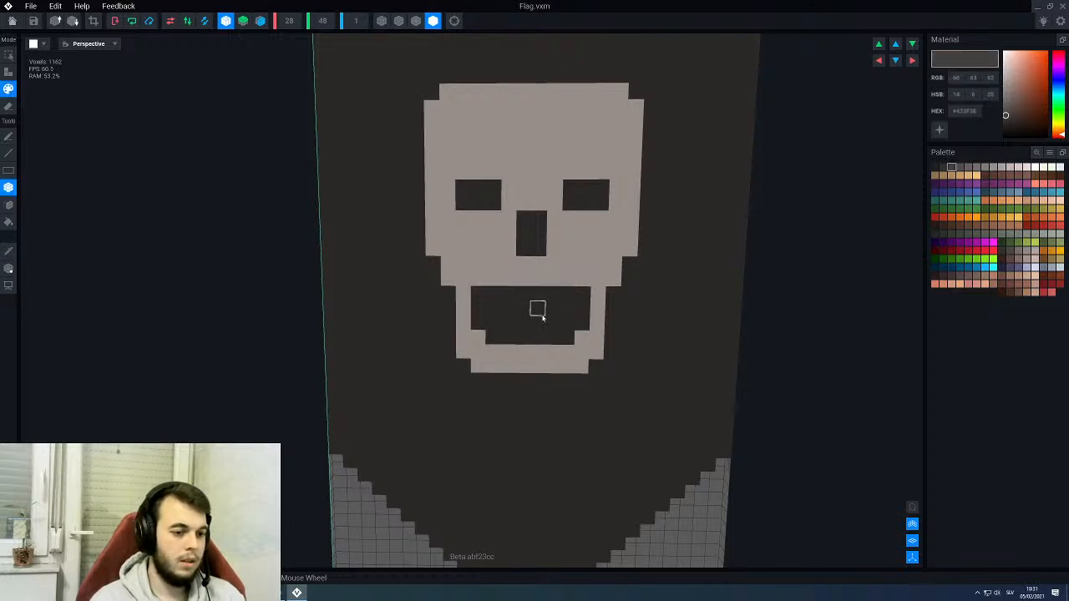
- Shorten the nose to 2 × 2 voxels with the light colour #E7DAD4 and extend the cheek steps one row lower
left_click(524, 194, "alt")
scroll(518, 305, "down", 5)
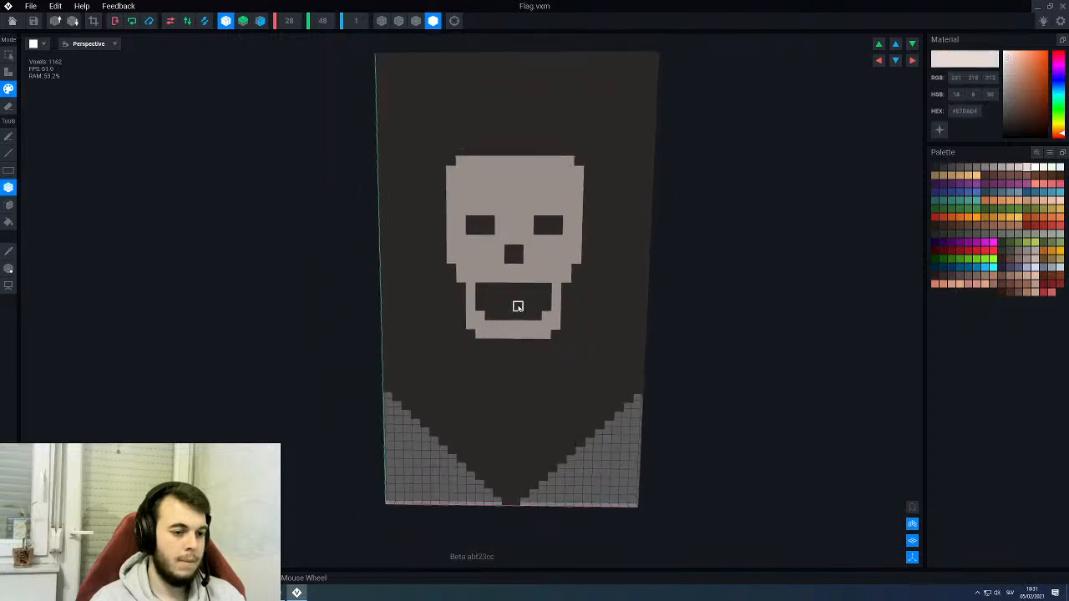
mouse_move(517, 306)
right_mouse_down()
mouse_move(531, 305)
mouse_move(518, 305)
right_mouse_up()
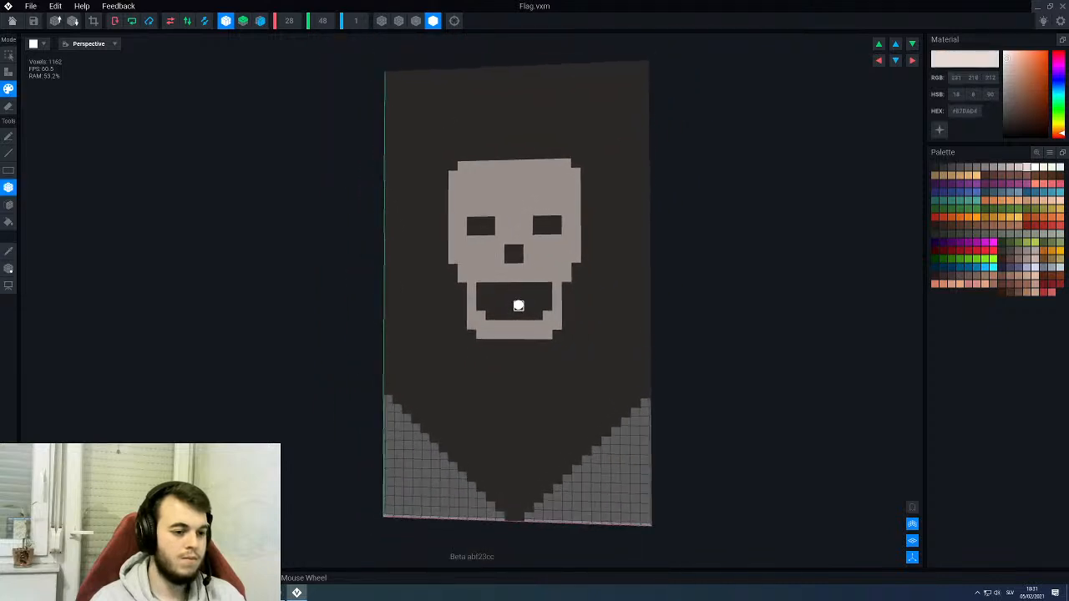
scroll(517, 305, "up", 3)
left_click(591, 277)
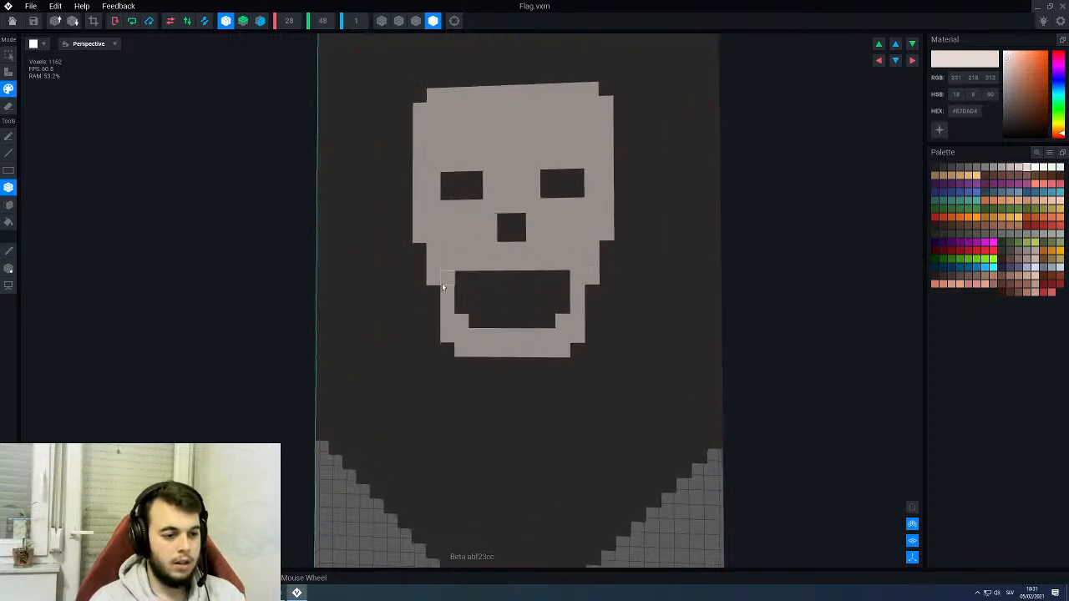
- Pick the dark colour #423F3E and extend both eye sockets one row down to make them 3 × 3 voxels
scroll(461, 279, "down", 4)
scroll(482, 214, "up", 3)
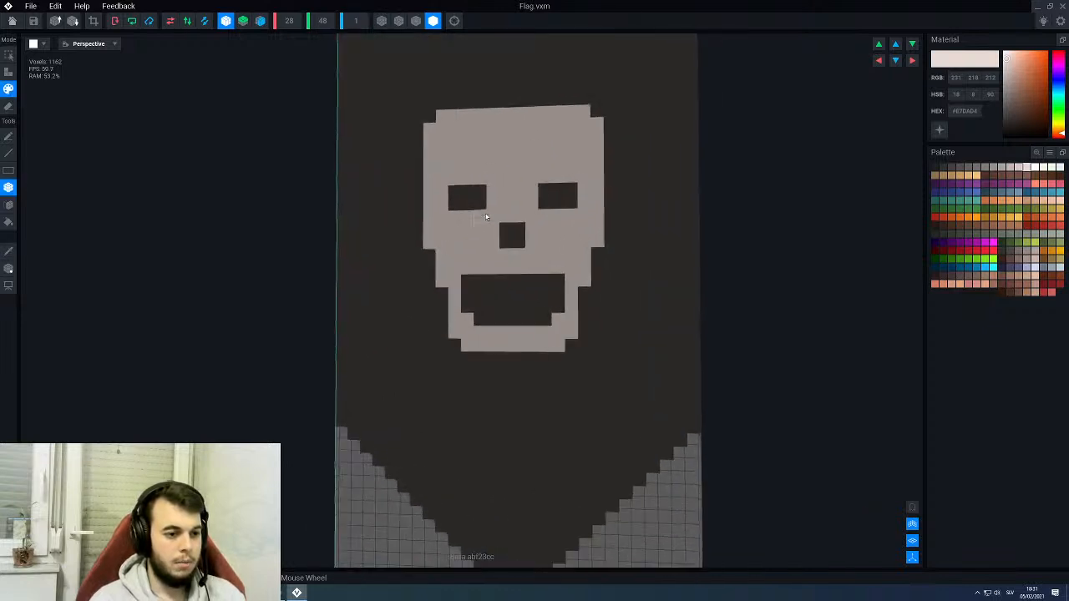
middle_click_drag(492, 205, 495, 285)
scroll(491, 283, "up", 2)
right_click_drag(483, 299, 482, 299)
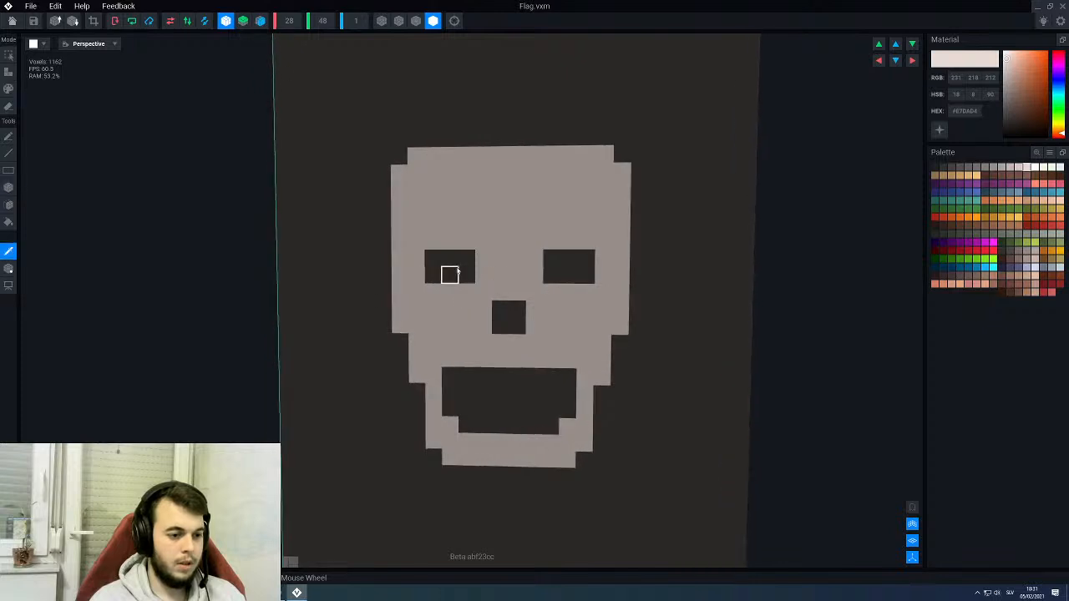
left_click(448, 274, "alt")
left_click_drag(467, 287, 441, 288)
scroll(448, 325, "down", 2)
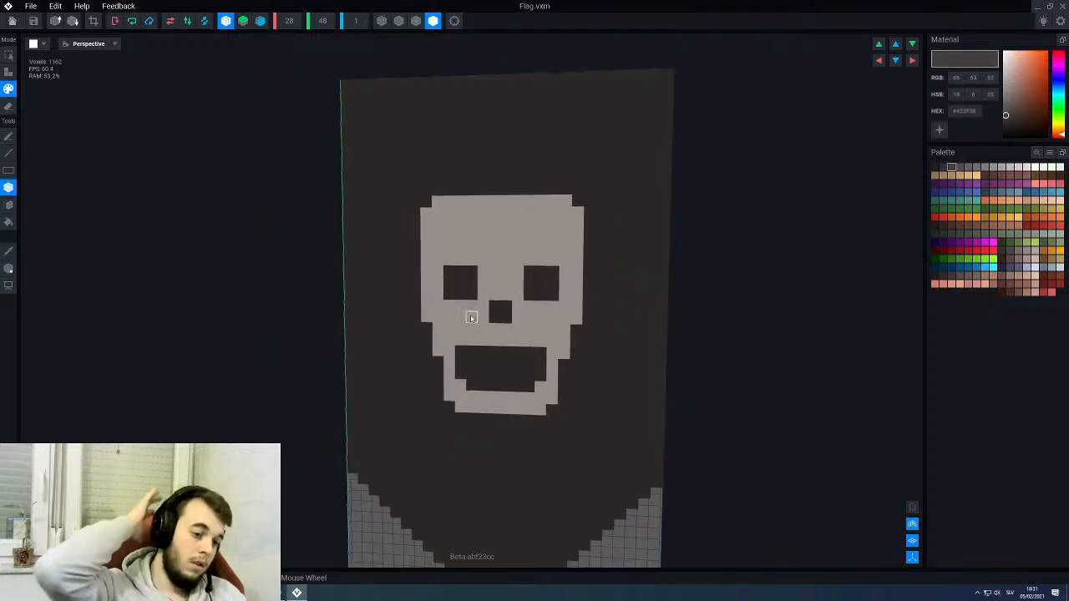
scroll(471, 318, "up", 1)
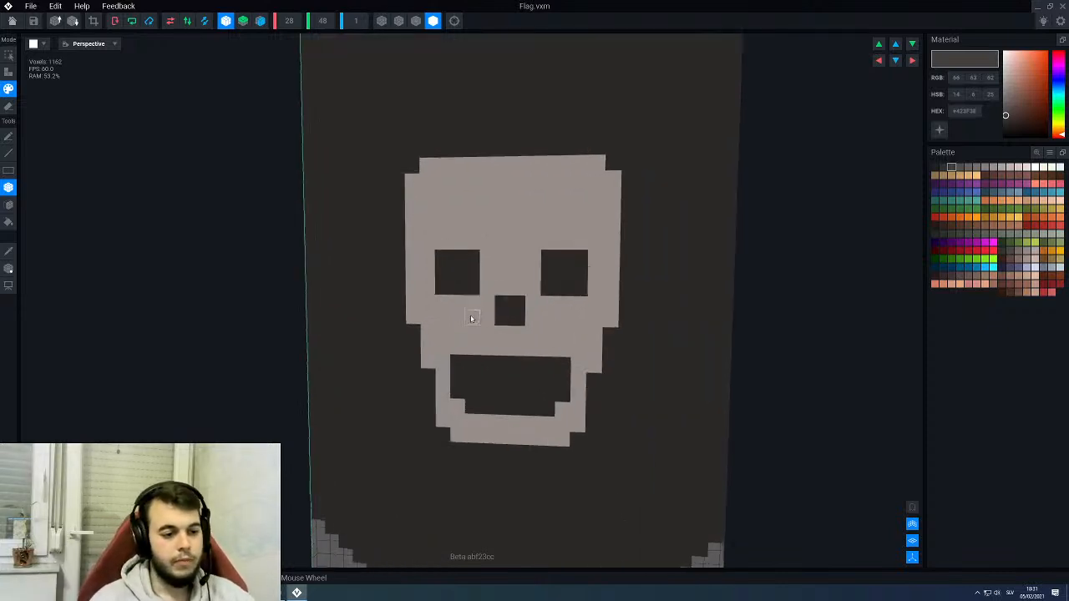
- Pick the skull's light colour #E7DAD4 and switch to the Line tool for painting around the cranium
left_click(501, 225, "alt")
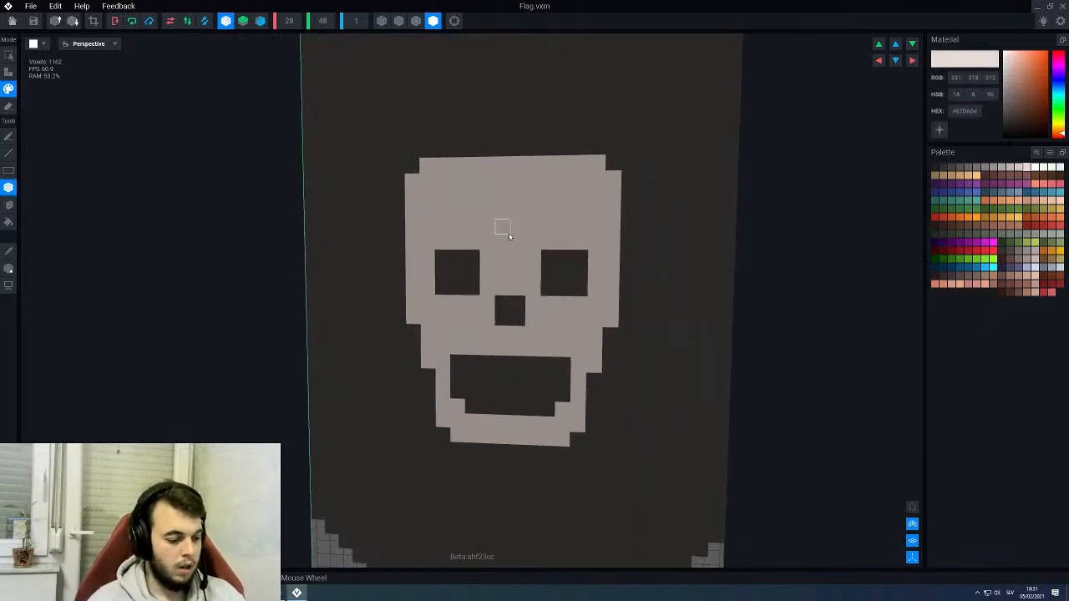
key("d")
key("l")
key("p")
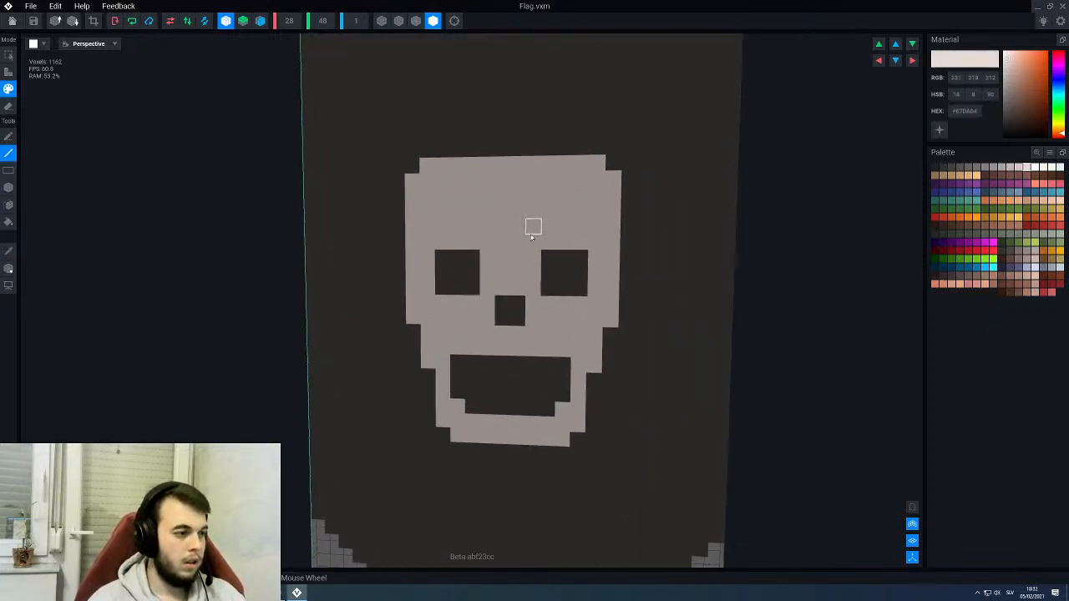
middle_click_drag(532, 229, 514, 236)
scroll(500, 242, "down", 3)
right_click_drag(498, 243, 489, 248)
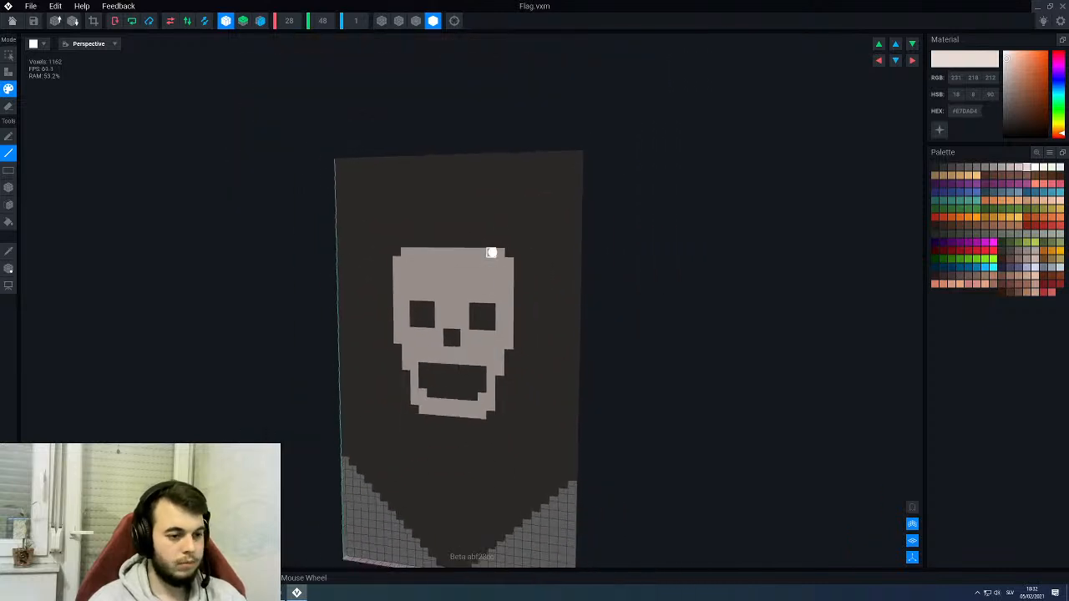
scroll(518, 242, "up", 5)
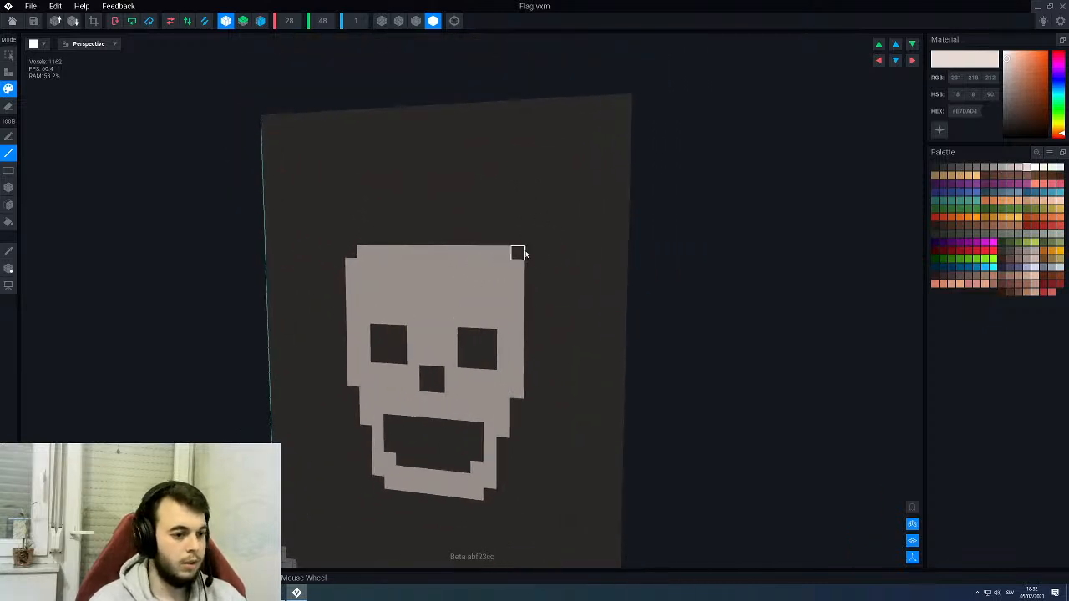
right_click_drag(522, 252, 518, 241)
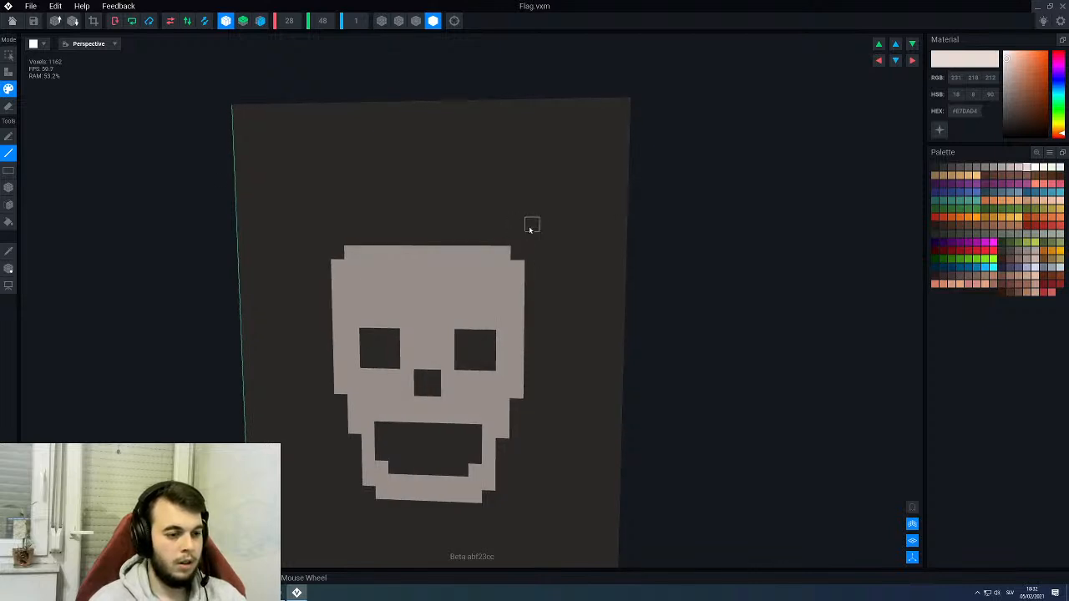
- Try to paint mirrored, two-voxel-thick diagonal bones rising outward from just above the cranium's upper corners
left_click_drag(529, 227, 544, 241)
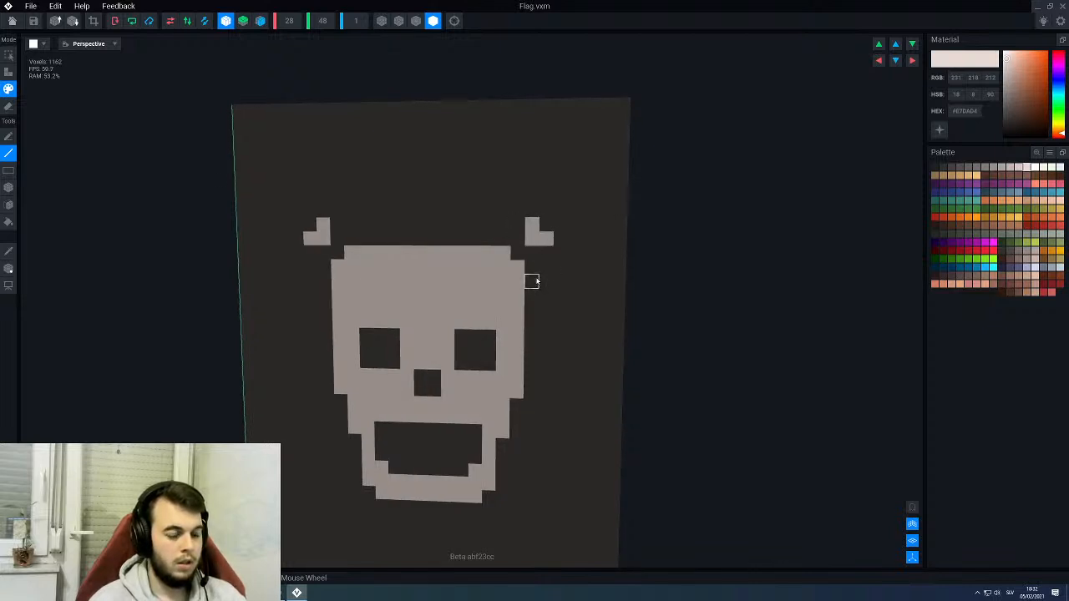
left_click(547, 224)
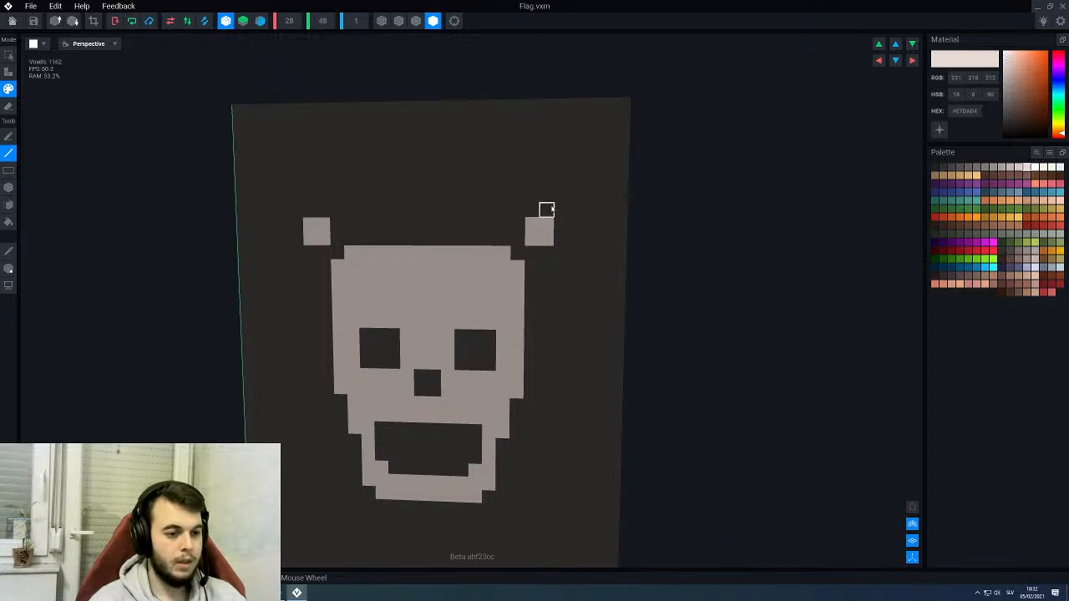
left_click(545, 209)
left_click(559, 212)
left_click(560, 197)
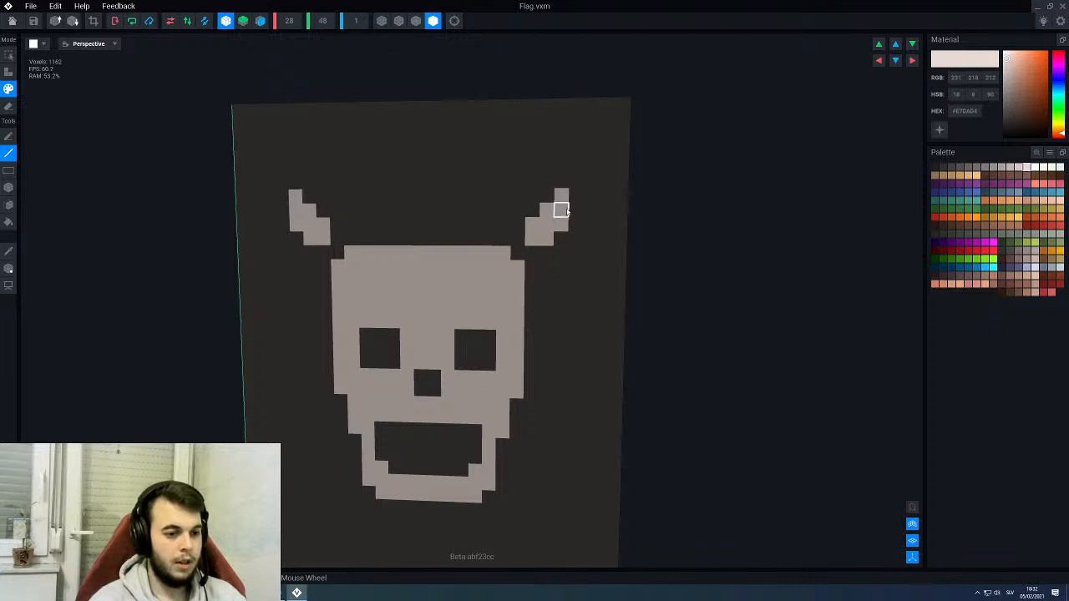
left_click(576, 196)
right_click_drag(559, 209, 544, 268)
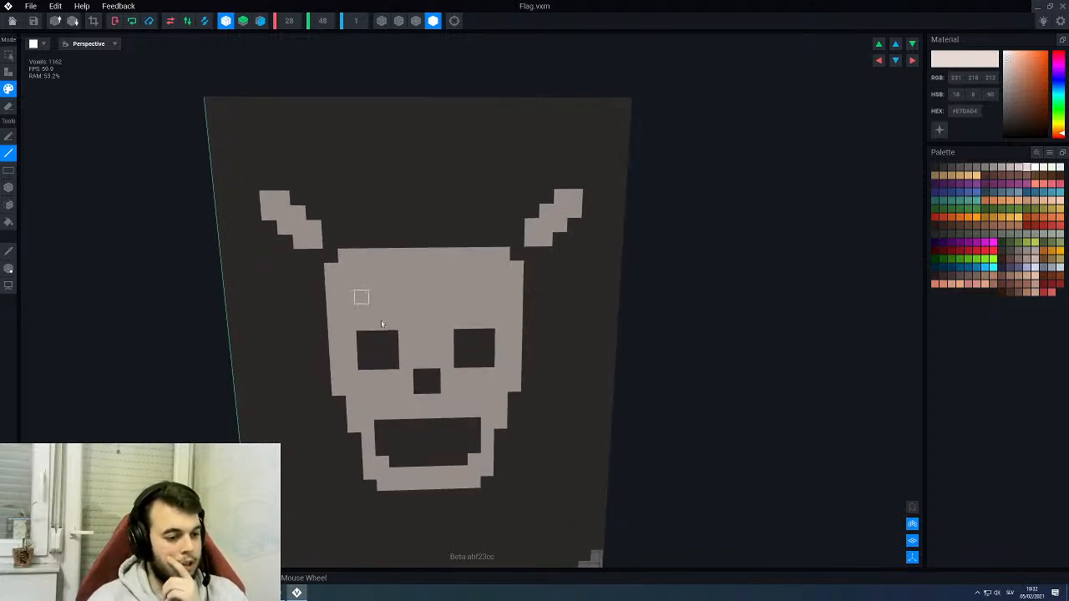
- Undo the stray strokes across the face and remove both diagonal bones above the cranium
middle_click_drag(530, 359, 532, 300)
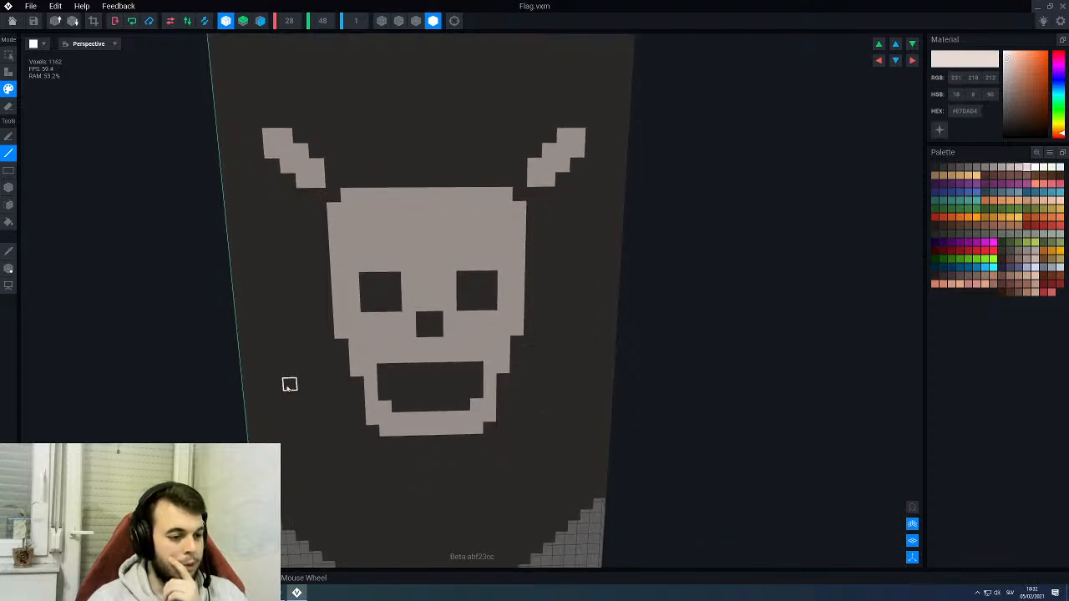
left_click_drag(342, 371, 531, 291)
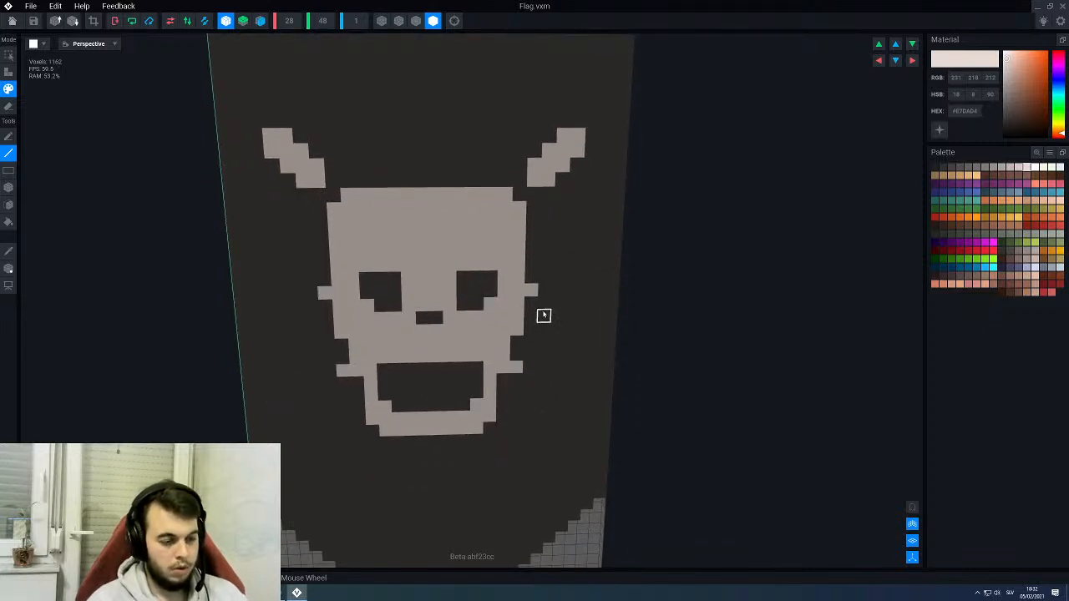
key("ctrl+z")
key("ctrl+z")
key("ctrl+z")
key("ctrl+z")
key("ctrl+z")
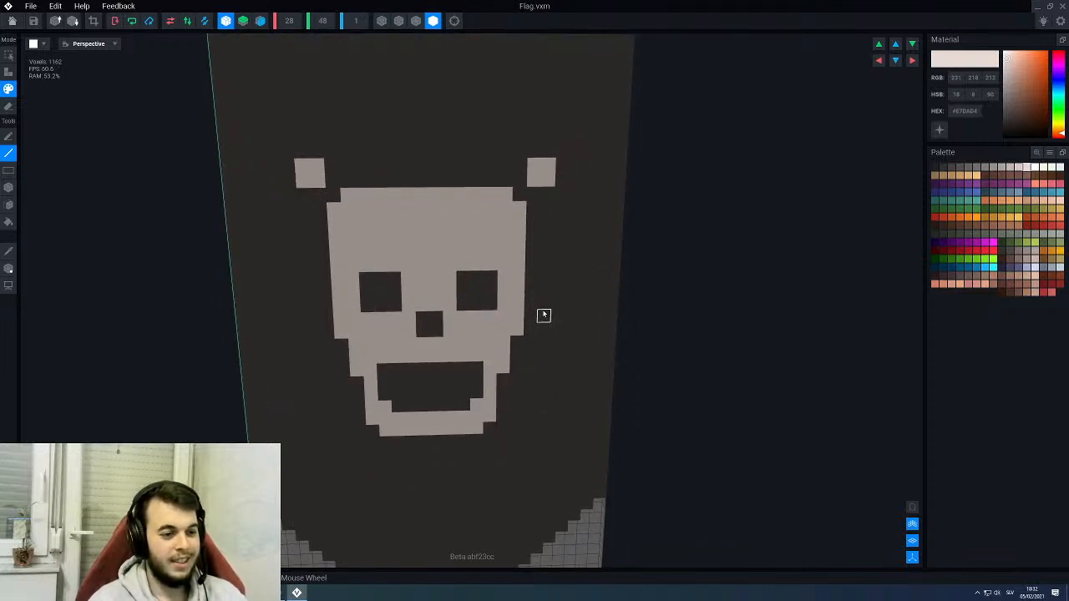
key("ctrl+z")
key("ctrl+z")
key("ctrl+z")
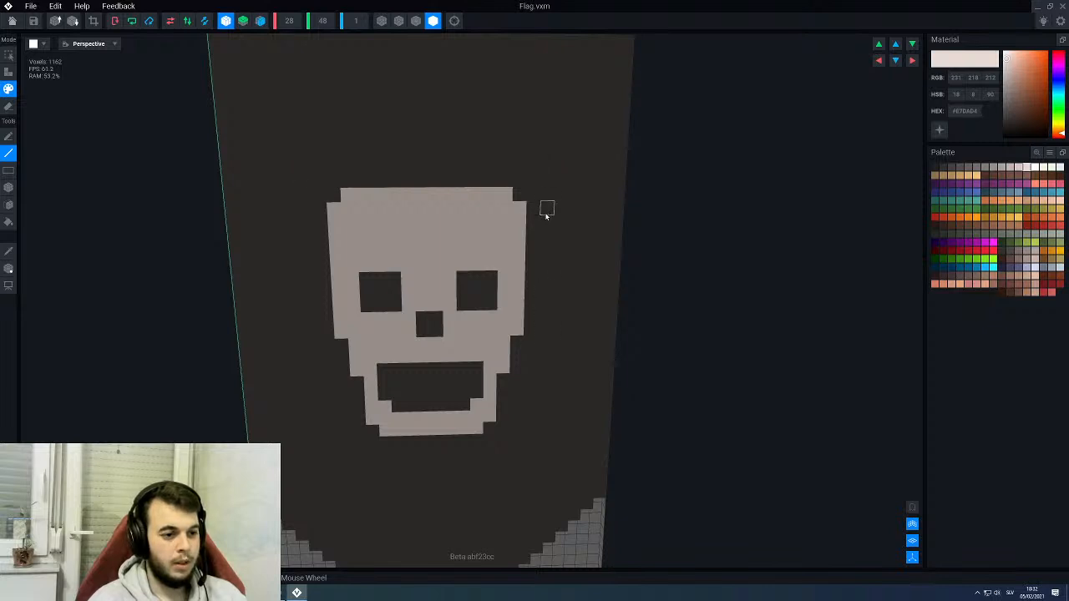
- Paint mirrored diagonal bone shafts in #E7DAD4 beside the cranium's upper sides, rising outward toward the flag's edges
left_click_drag(546, 221, 574, 207)
scroll(574, 207, "down", 3)
scroll(556, 222, "up", 4)
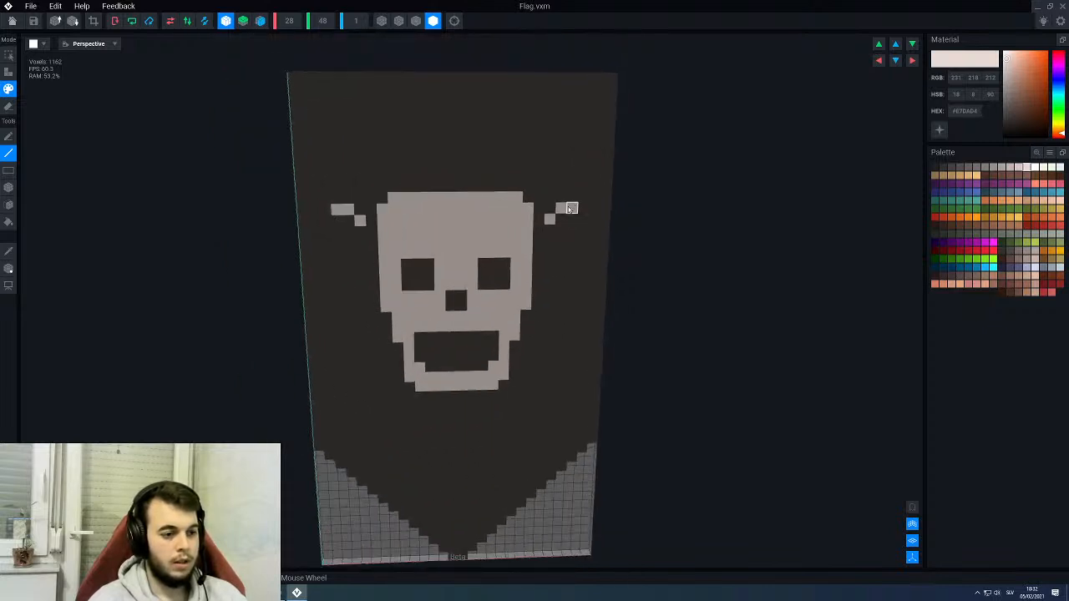
left_click(585, 191)
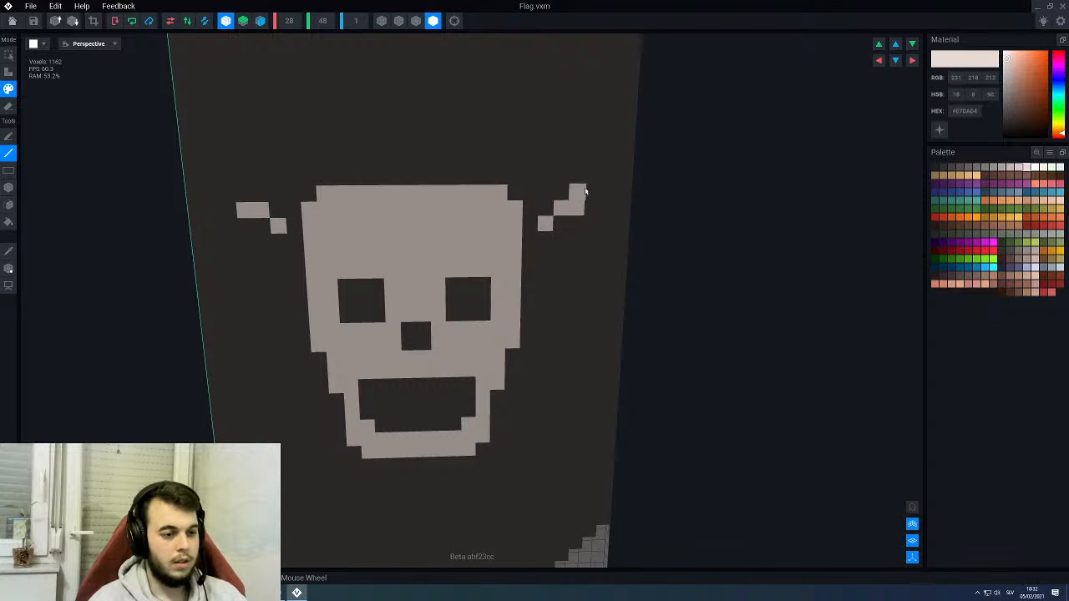
left_click(585, 191)
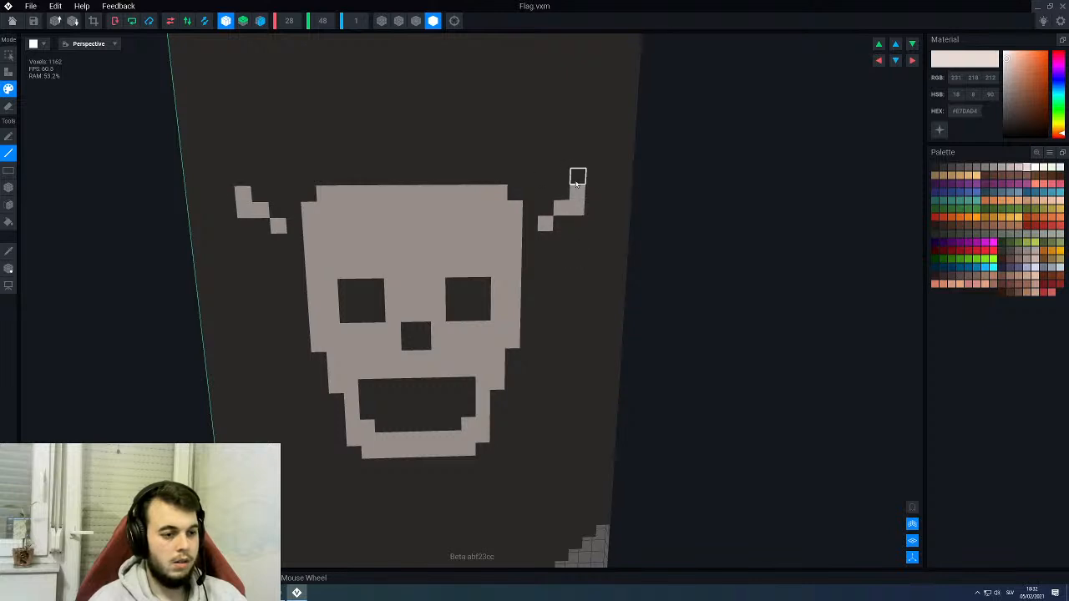
scroll(568, 201, "down", 3)
scroll(547, 242, "up", 2)
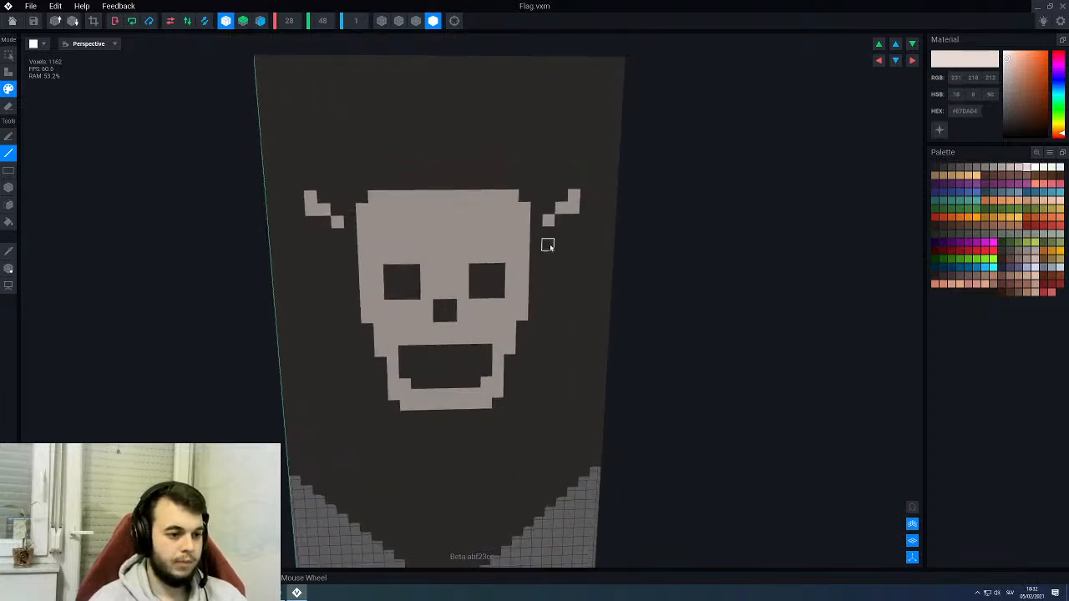
mouse_move(561, 219)
left_mouse_down()
mouse_move(544, 239)
mouse_move(589, 210)
left_mouse_up()
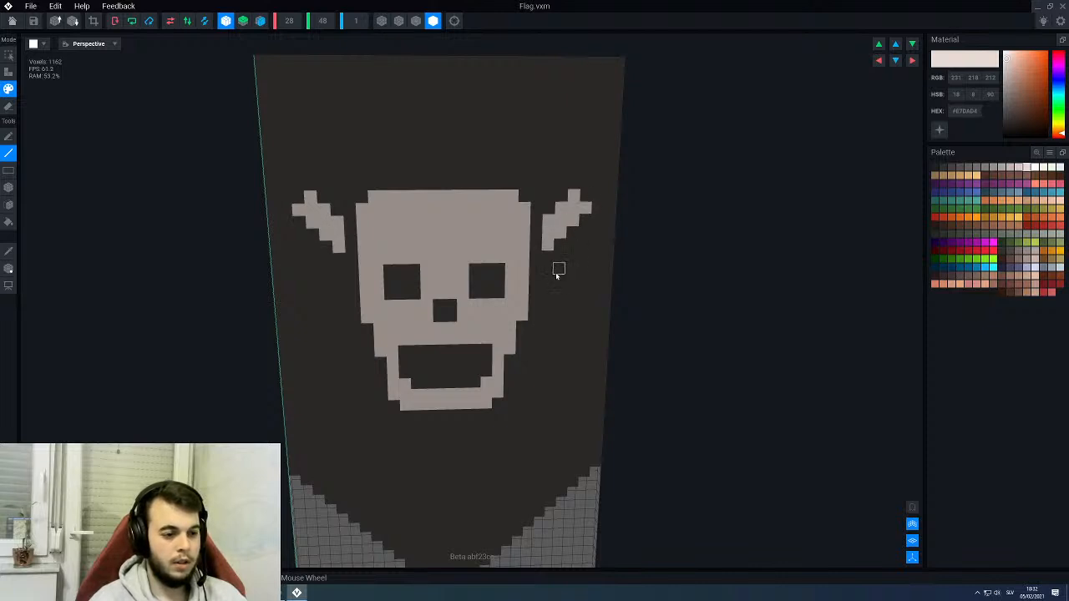
- Fill the outer corners of the upper bones and widen their tips into two-lobed knobs
scroll(558, 273, "up", 3)
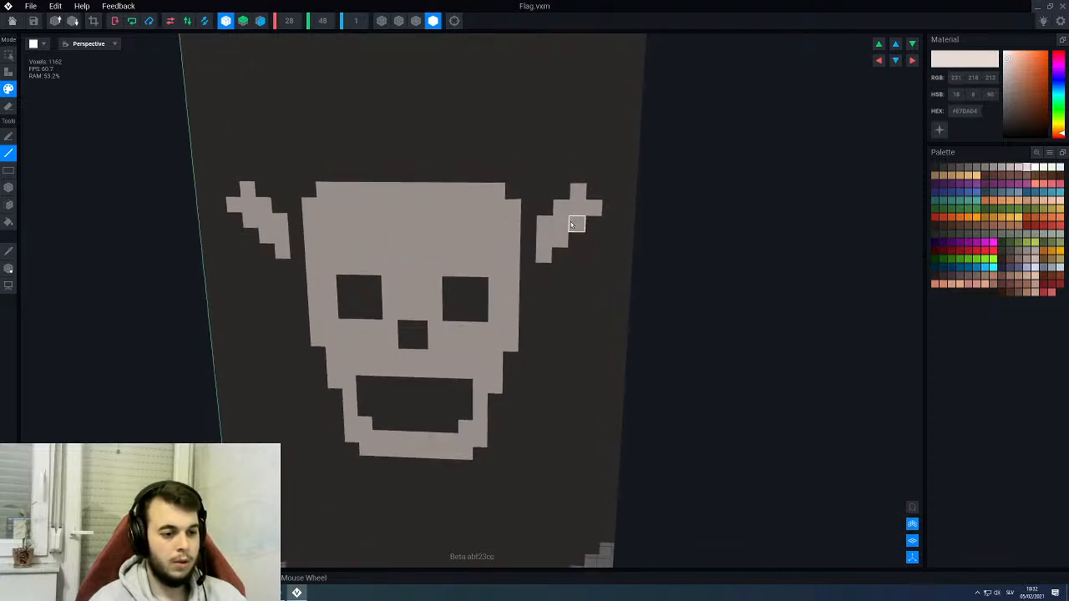
scroll(572, 224, "up", 2)
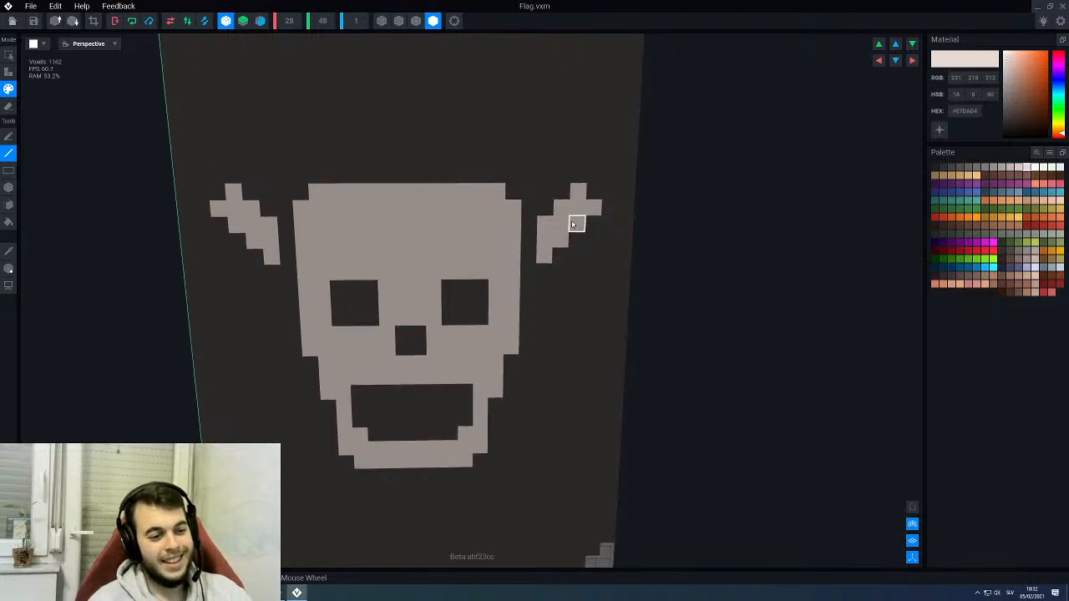
left_click(593, 191)
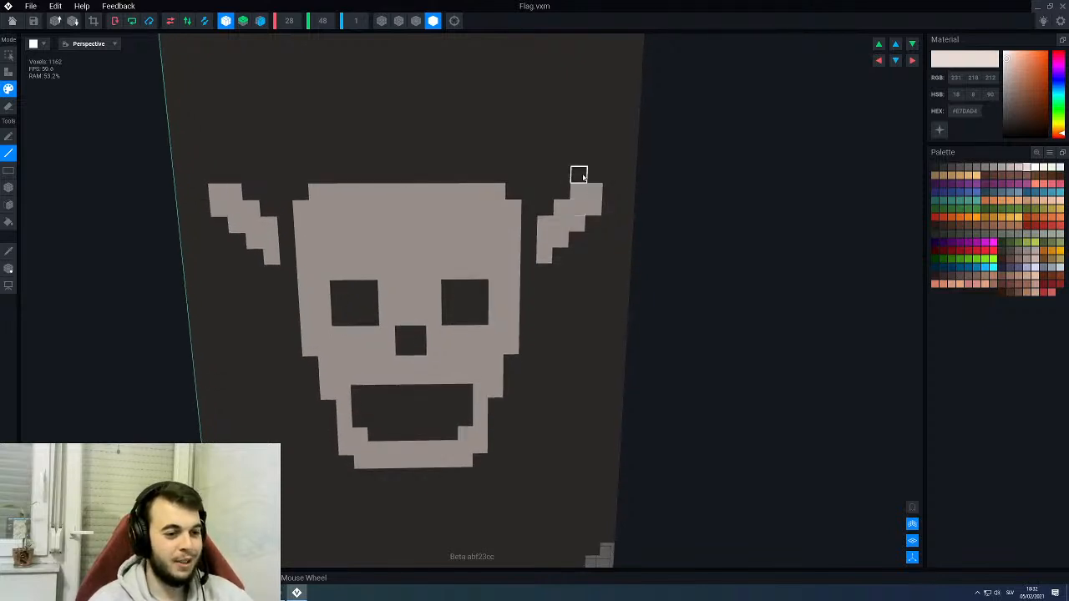
mouse_move(580, 176)
left_mouse_down()
mouse_move(596, 175)
mouse_move(612, 207)
left_mouse_up()
scroll(576, 217, "down", 1)
scroll(575, 268, "down", 2)
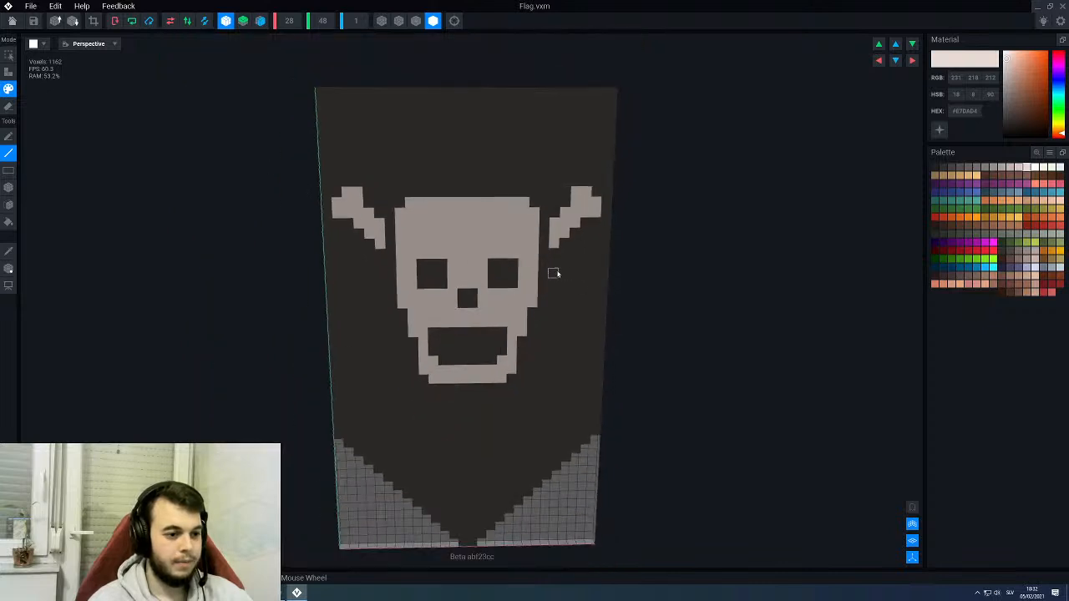
- Paint mirrored diagonal bone shafts beside the jaw, starting near the cheeks and descending outward
middle_click_drag(558, 274, 551, 253)
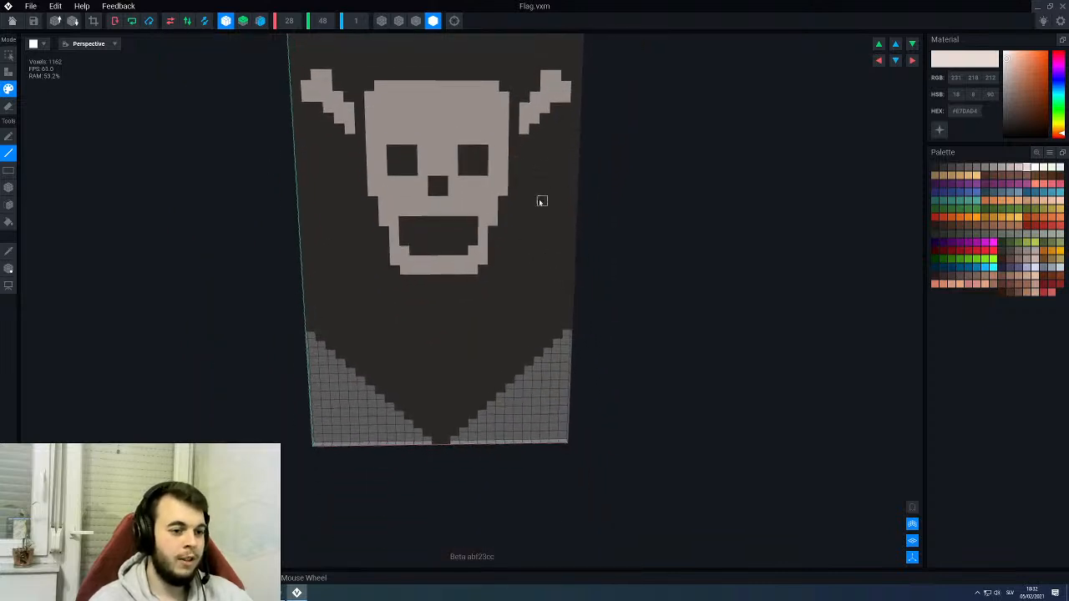
scroll(541, 201, "up", 3)
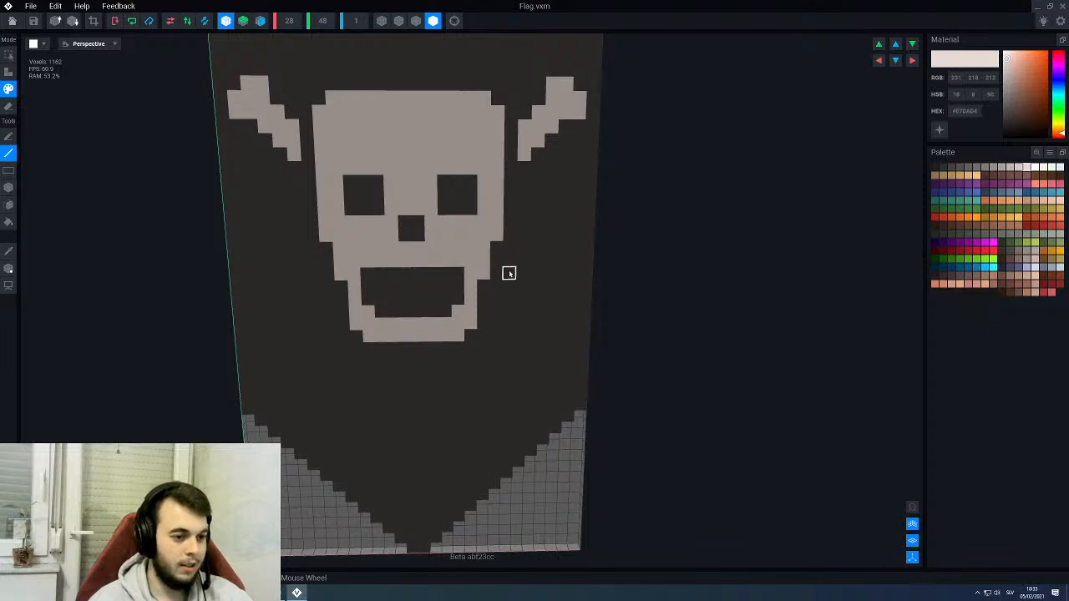
left_click_drag(509, 273, 509, 260)
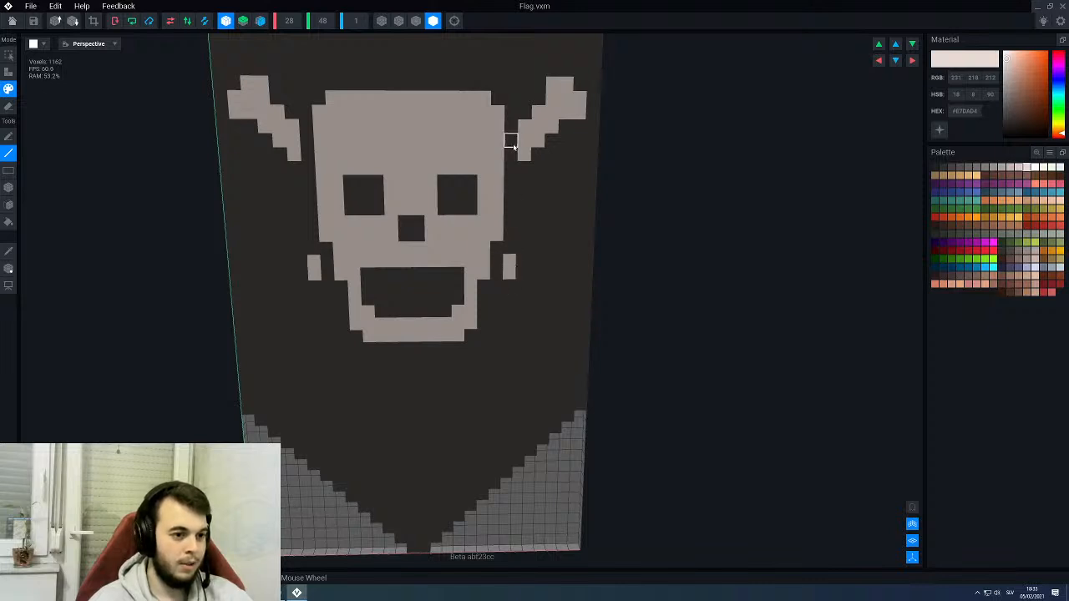
left_click(505, 292)
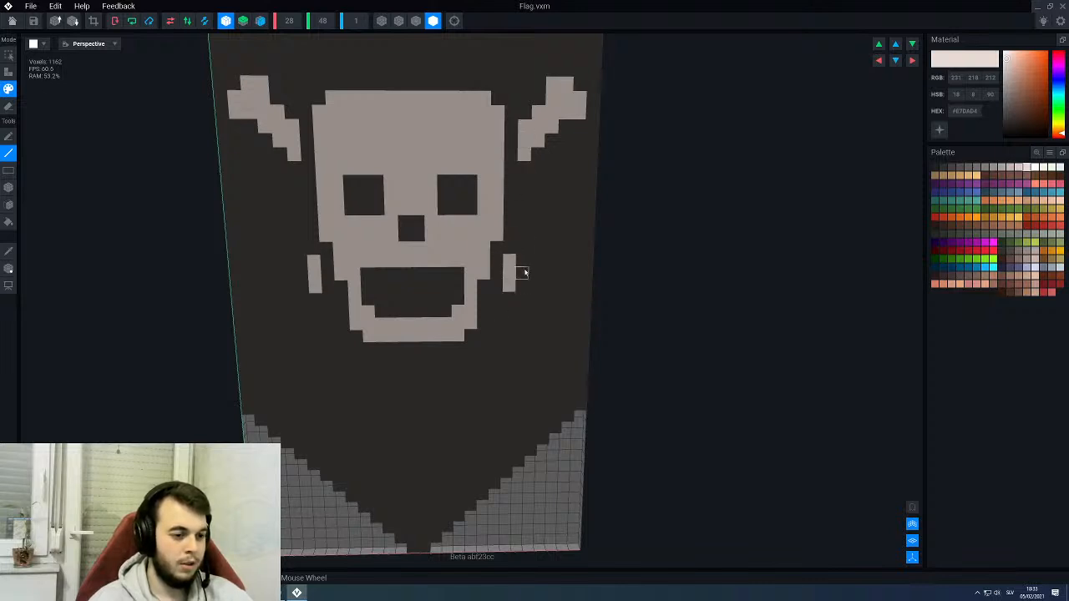
mouse_move(522, 273)
left_mouse_down()
mouse_move(521, 299)
mouse_move(548, 325)
left_mouse_up()
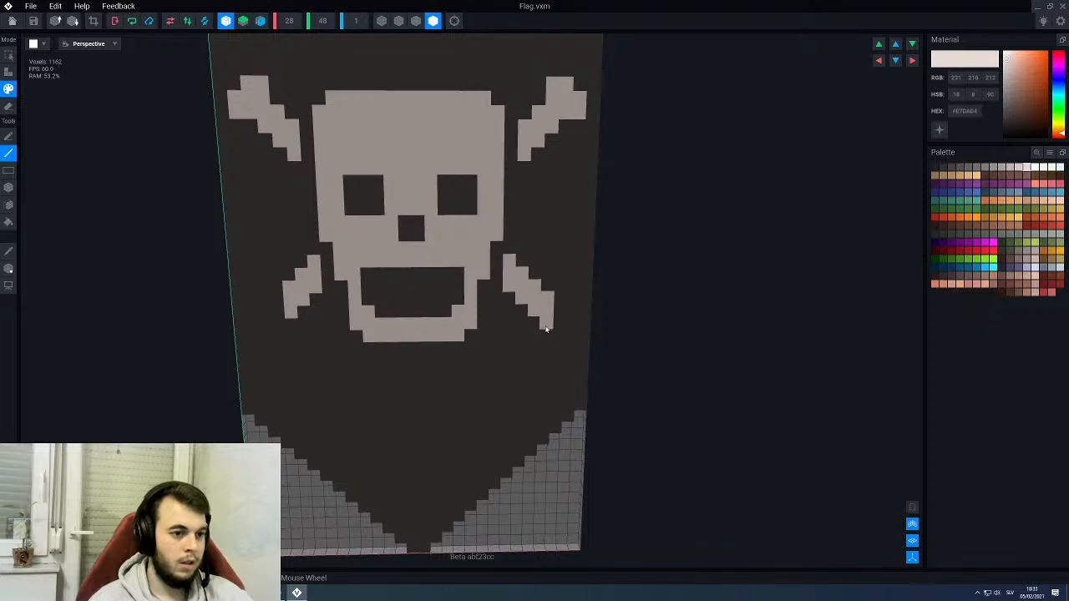
- Shape two-lobed knobs on the lower bones' ends, trim one inner voxel with dark #423F3E, and re-pick light #E7DAD4
mouse_move(556, 314)
left_mouse_down()
mouse_move(559, 304)
mouse_move(556, 332)
mouse_move(572, 302)
mouse_move(562, 326)
left_mouse_up()
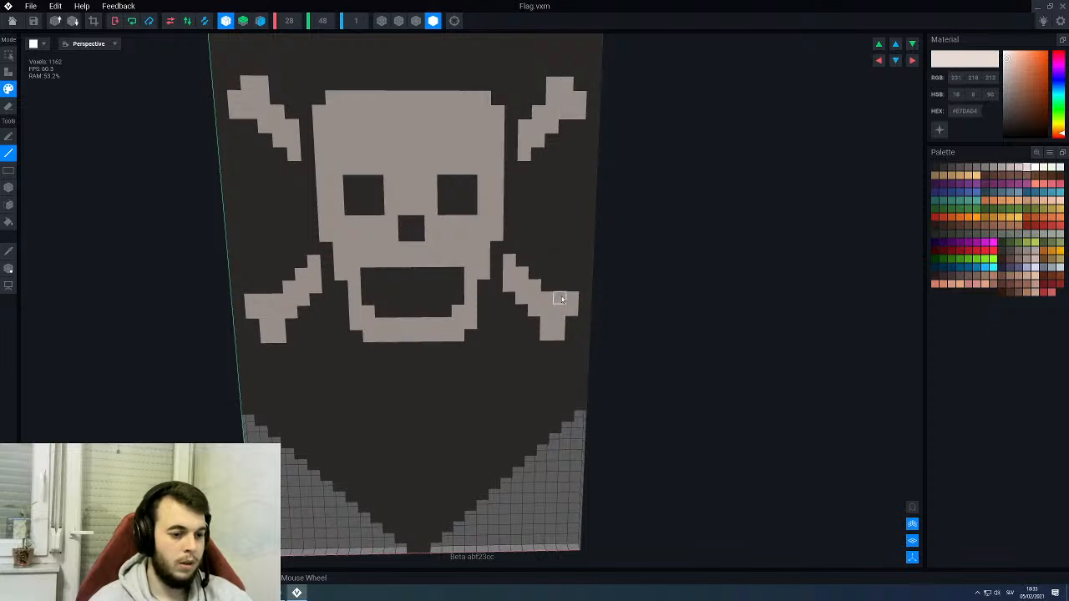
left_click(559, 274, "alt")
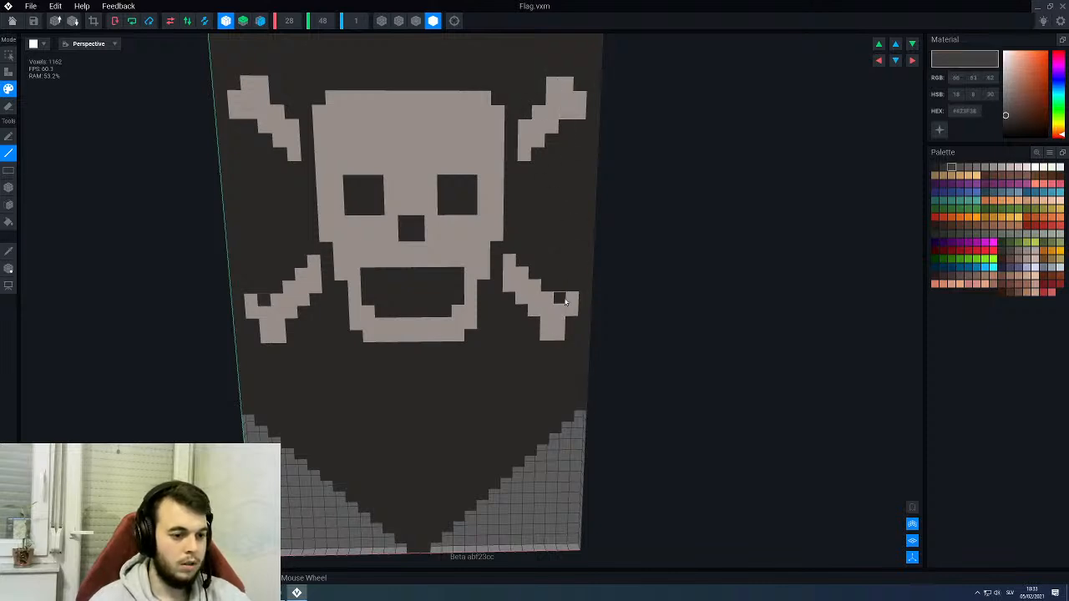
left_click(558, 324, "alt")
scroll(526, 355, "down", 5)
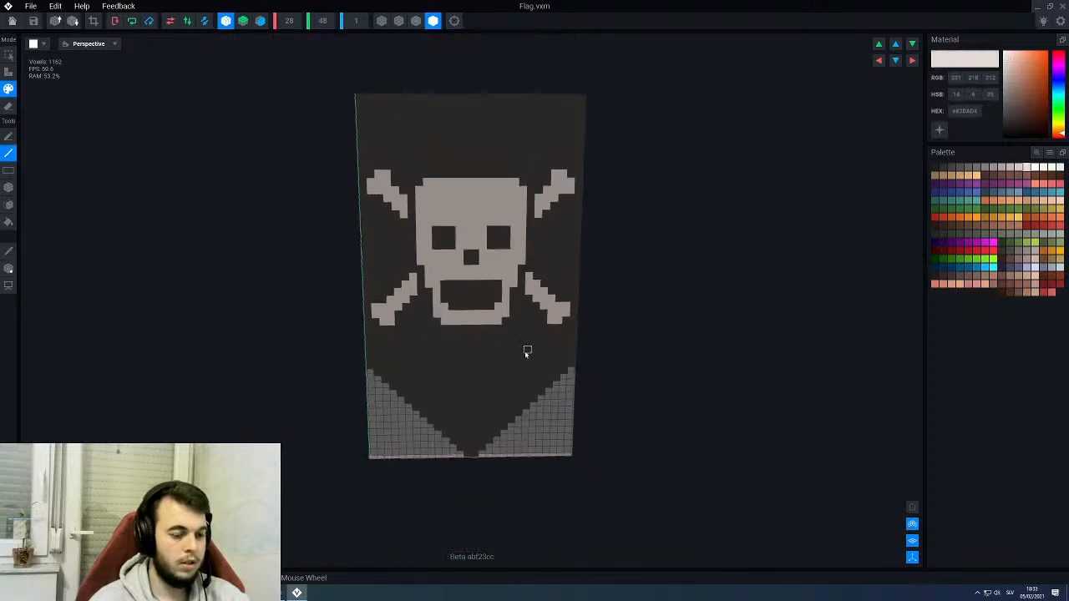
right_click_drag(525, 352, 525, 351)
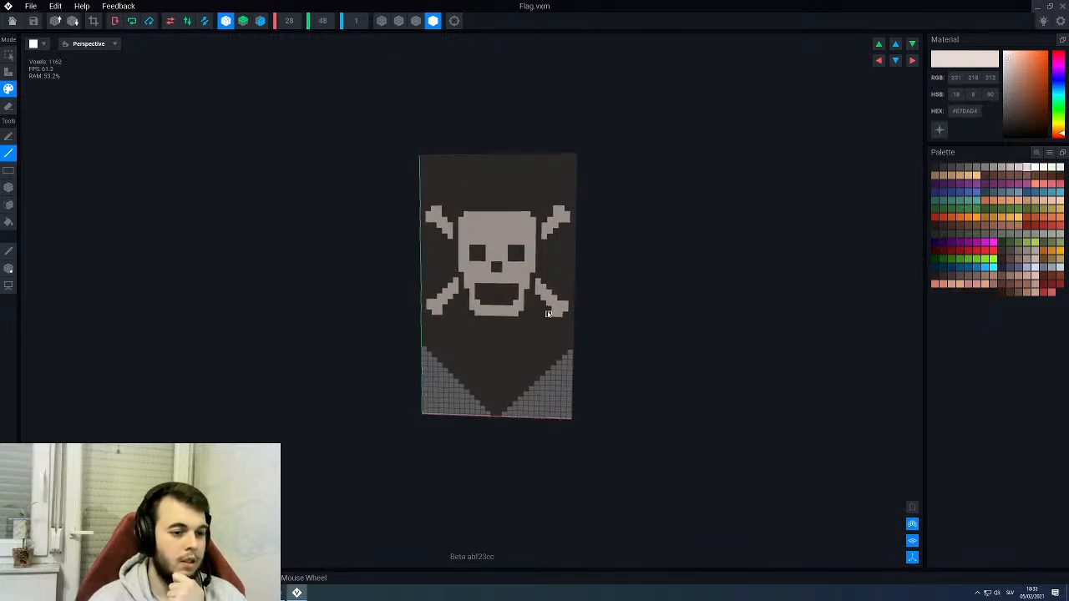
scroll(547, 313, "up", 2)
scroll(547, 310, "up", 2)
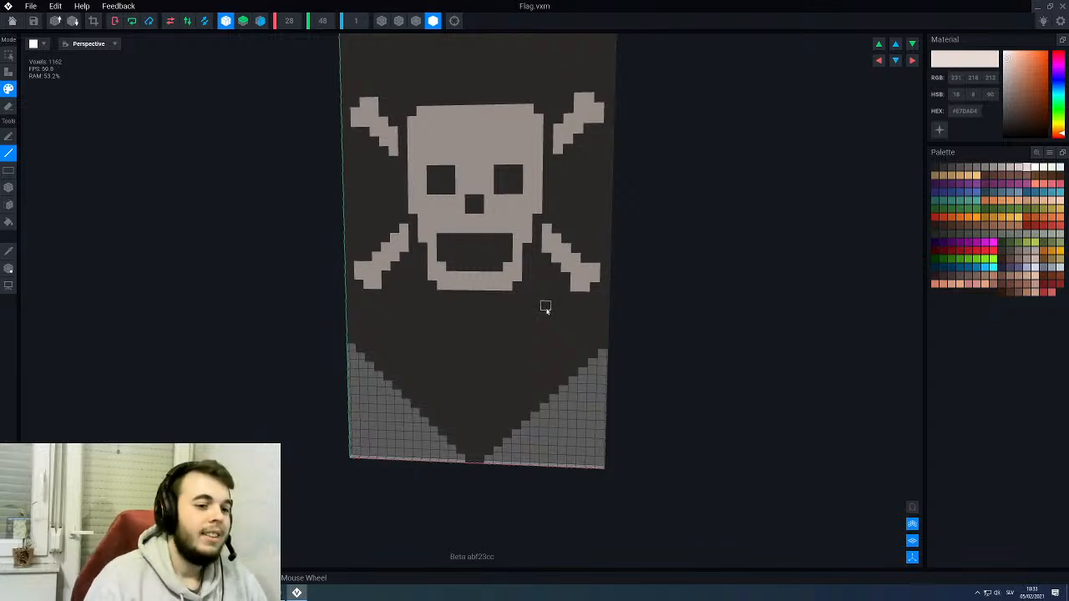
scroll(545, 309, "up", 2)
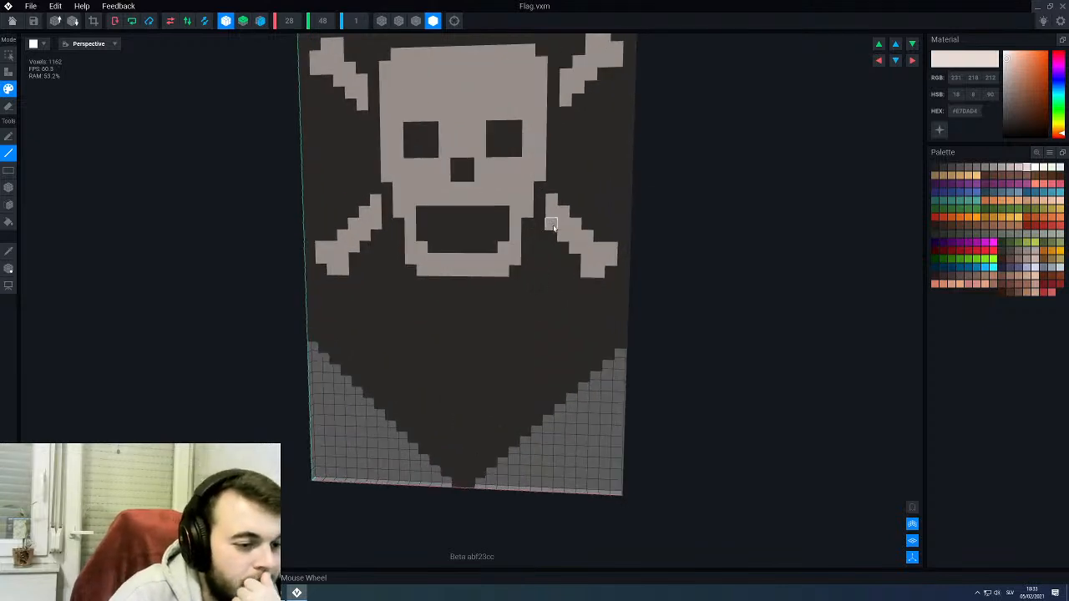
scroll(554, 228, "up", 1)
scroll(555, 228, "down", 3)
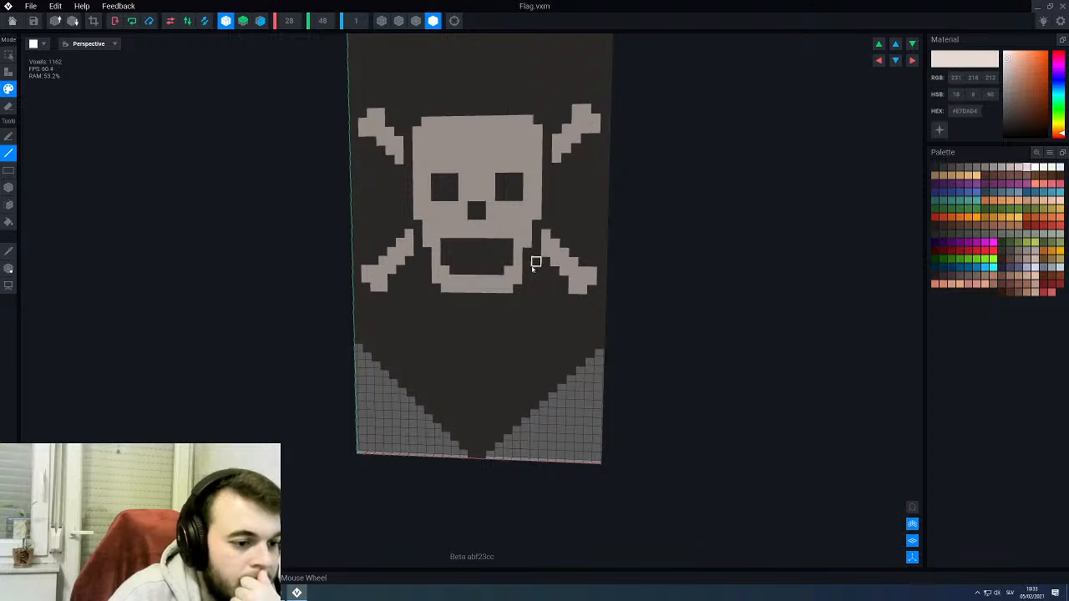
scroll(537, 290, "up", 2)
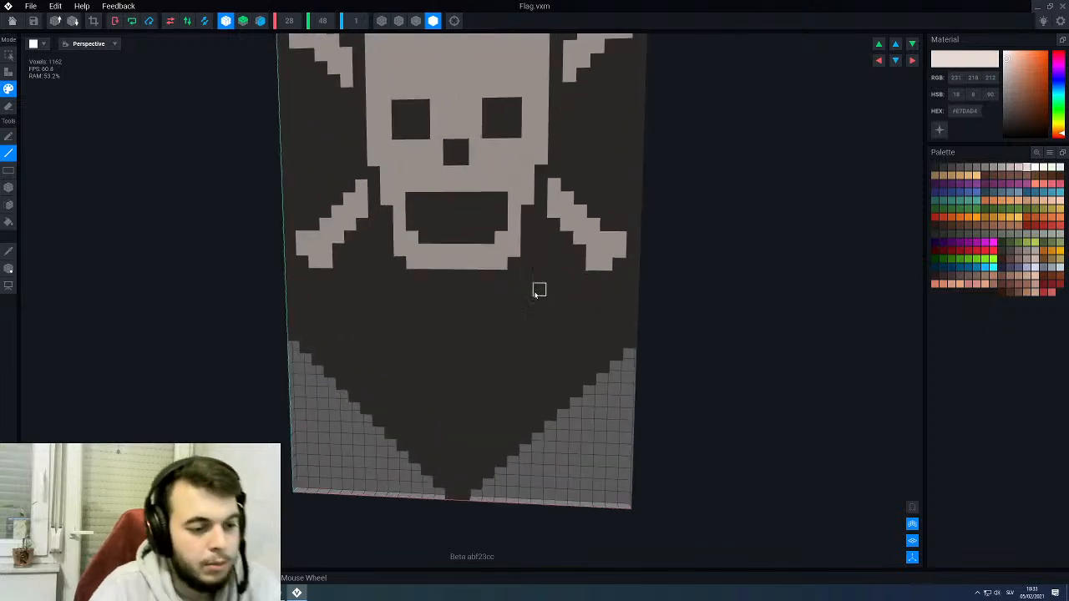
- Thicken the mirrored lower bone shafts along their lower edges with #E7DAD4 and trim their upper edges with dark #423F3E
key("s")
key("b")
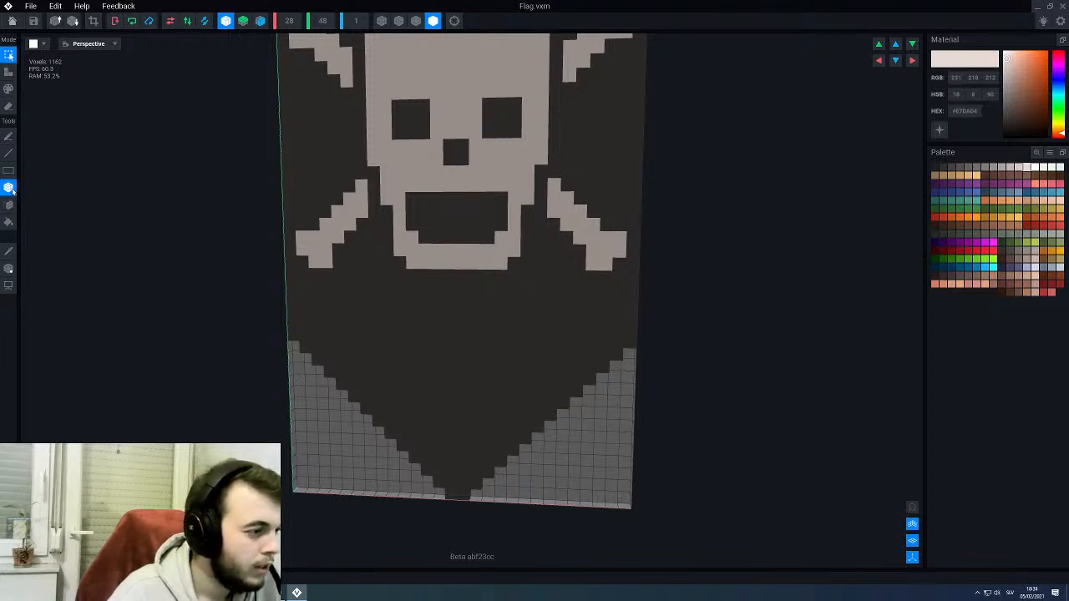
left_click(9, 73)
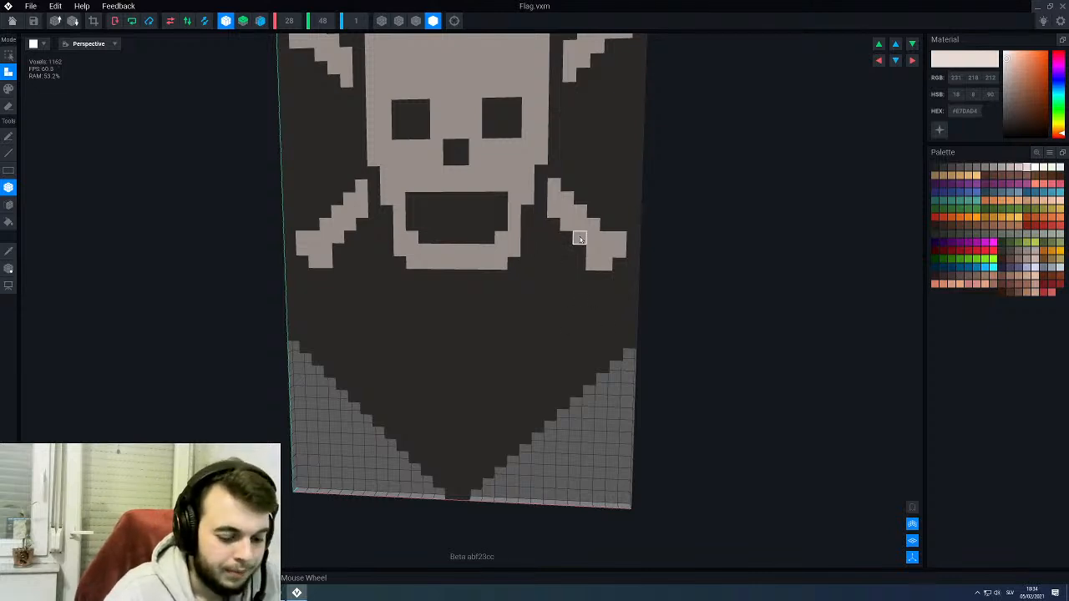
key("p")
key("l")
left_click(548, 230)
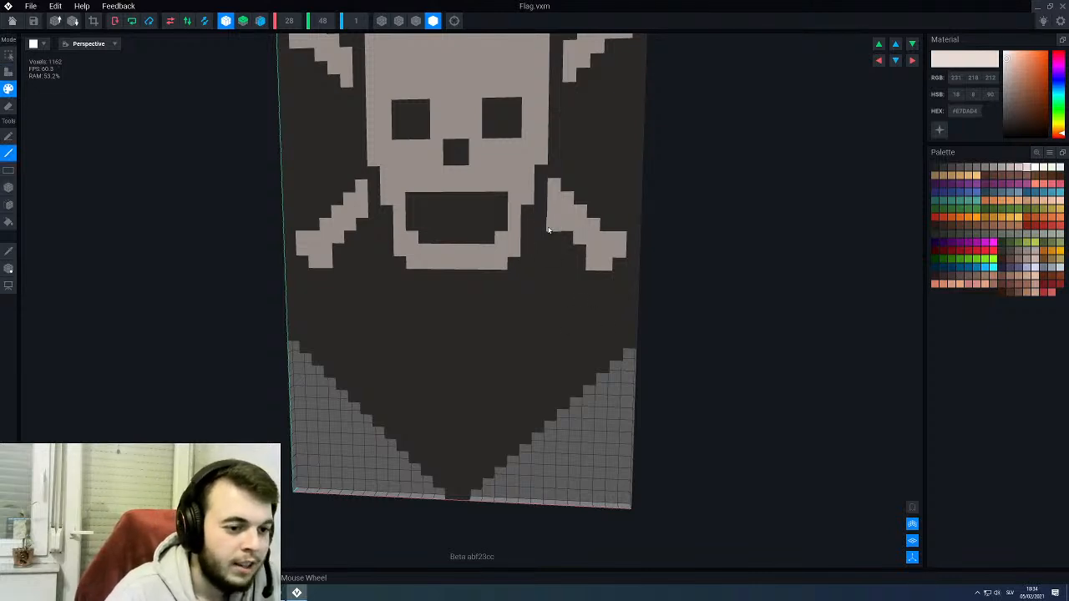
left_click_drag(549, 229, 575, 252)
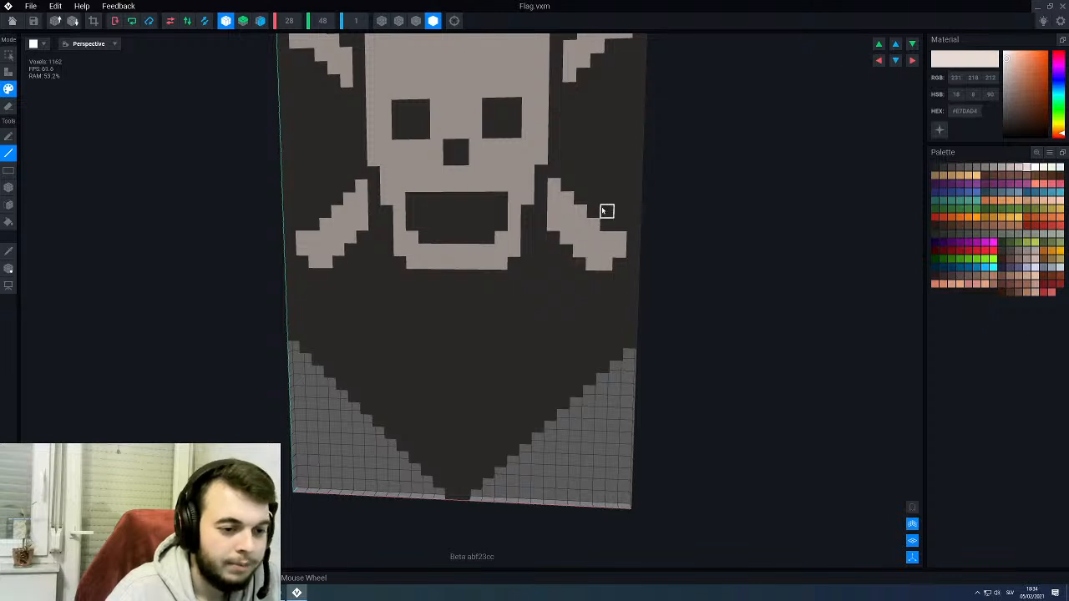
left_click(566, 187, "alt")
left_click_drag(566, 188, 618, 252)
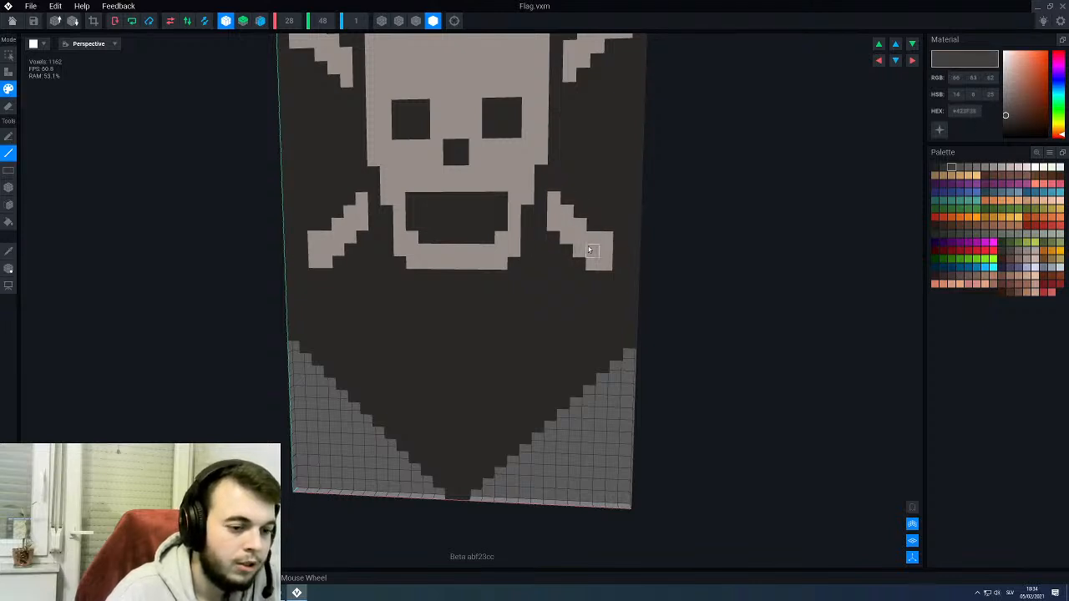
- Reshape the lower bones' outer ends into two-lobed knobs with #E7DAD4, trimming excess voxels with #423F3E
left_click(605, 263)
left_click(590, 251, "alt")
left_click(579, 261)
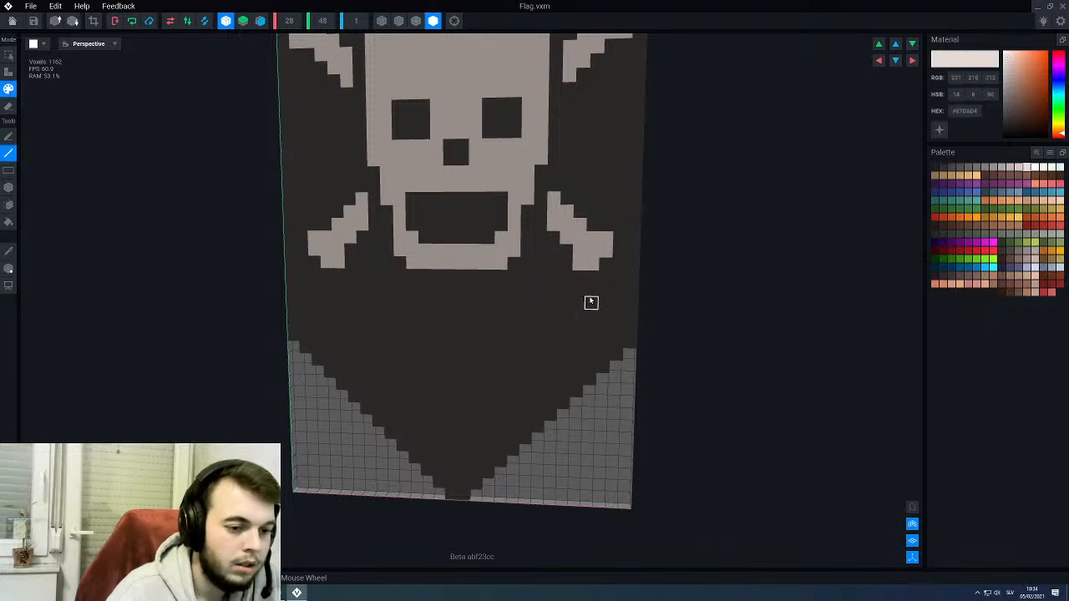
left_click(619, 227, "alt")
left_click(605, 240)
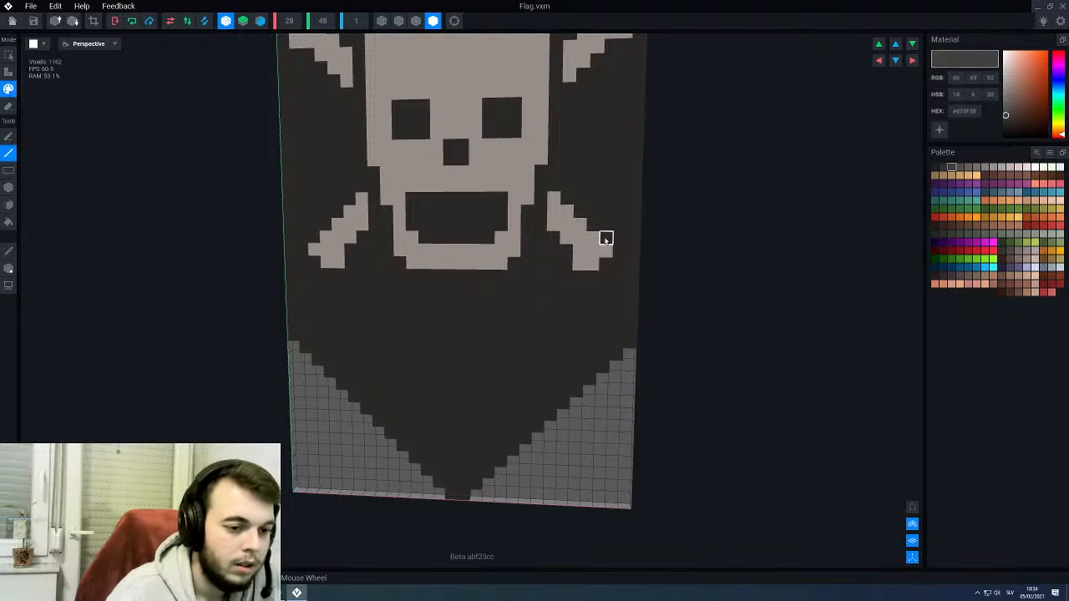
left_click(587, 259, "alt")
left_click(606, 263)
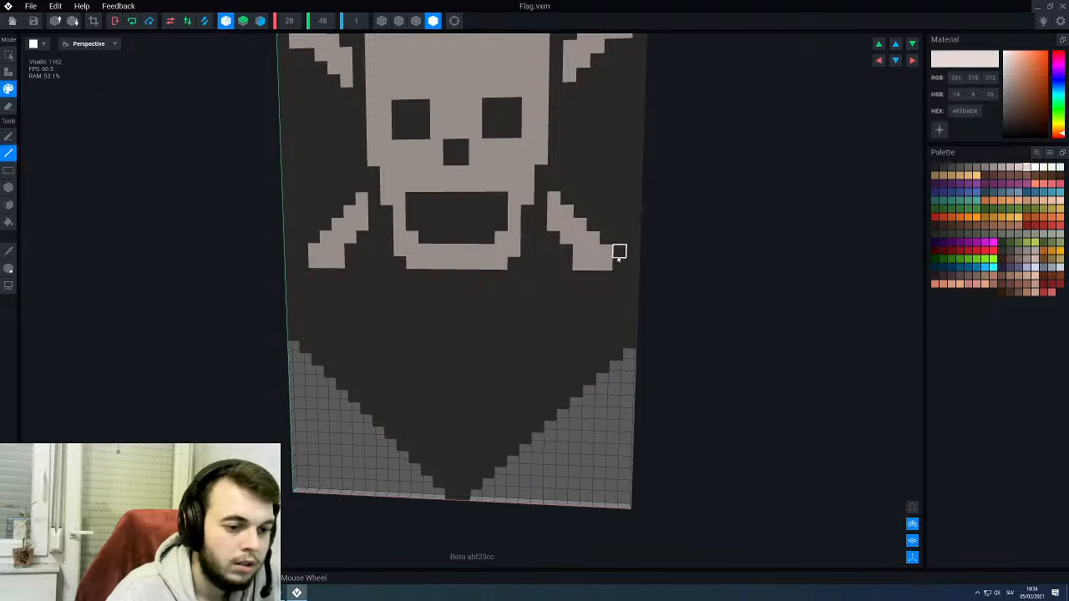
left_click(619, 250)
mouse_move(618, 257)
left_mouse_down()
mouse_move(619, 273)
mouse_move(593, 278)
left_mouse_up()
left_click(578, 279, "alt")
left_click(580, 265)
scroll(539, 314, "down", 2)
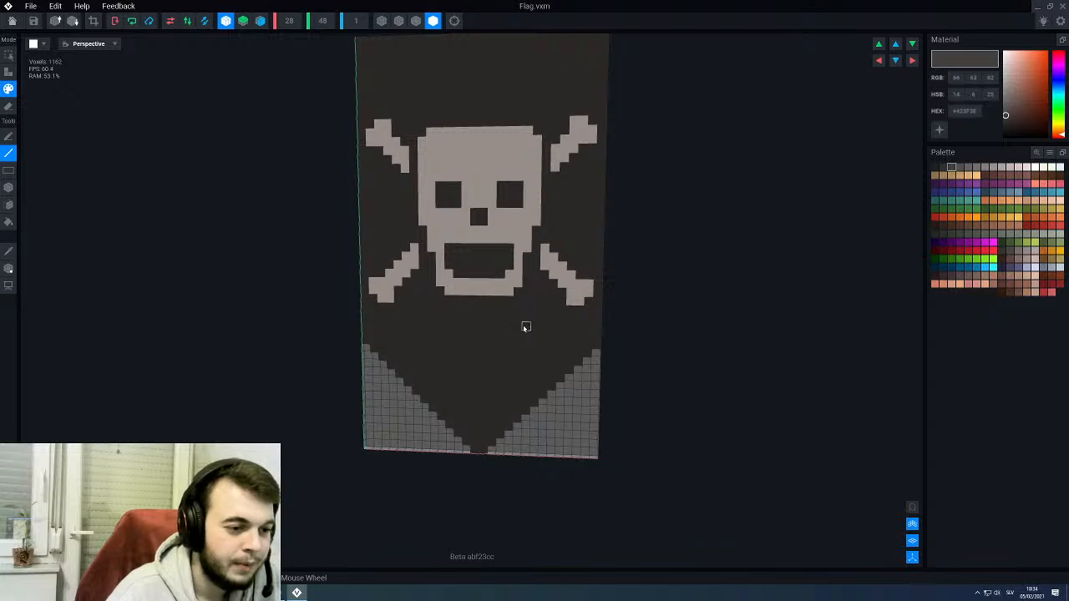
- Add a #E7DAD4 knob voxel to each lower bone's inner end, and save the flag while returning to the throne
scroll(539, 305, "up", 3)
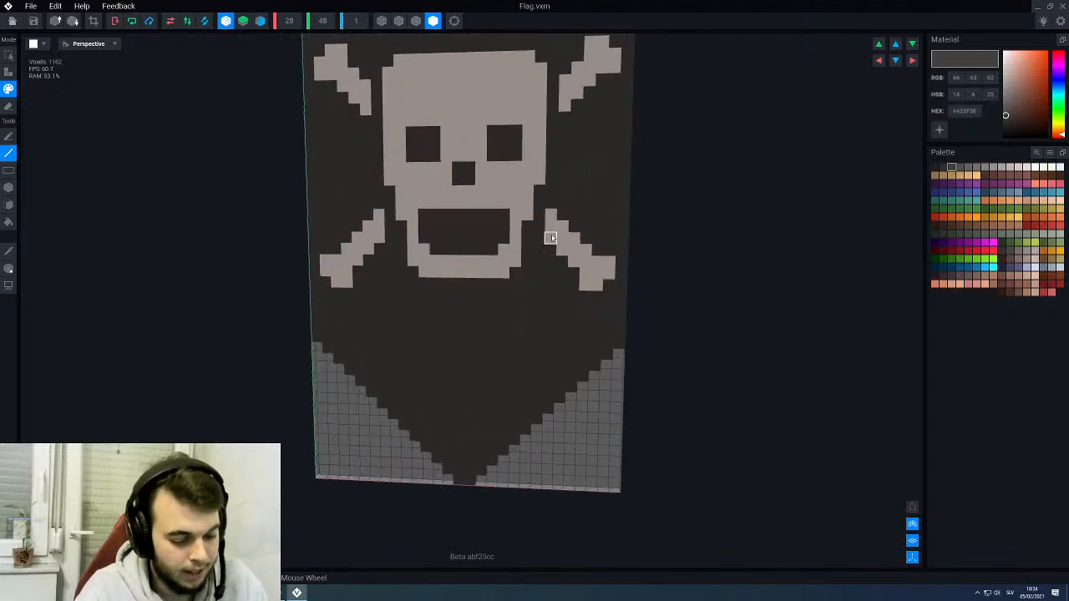
left_click(552, 238, "alt")
left_click(540, 237)
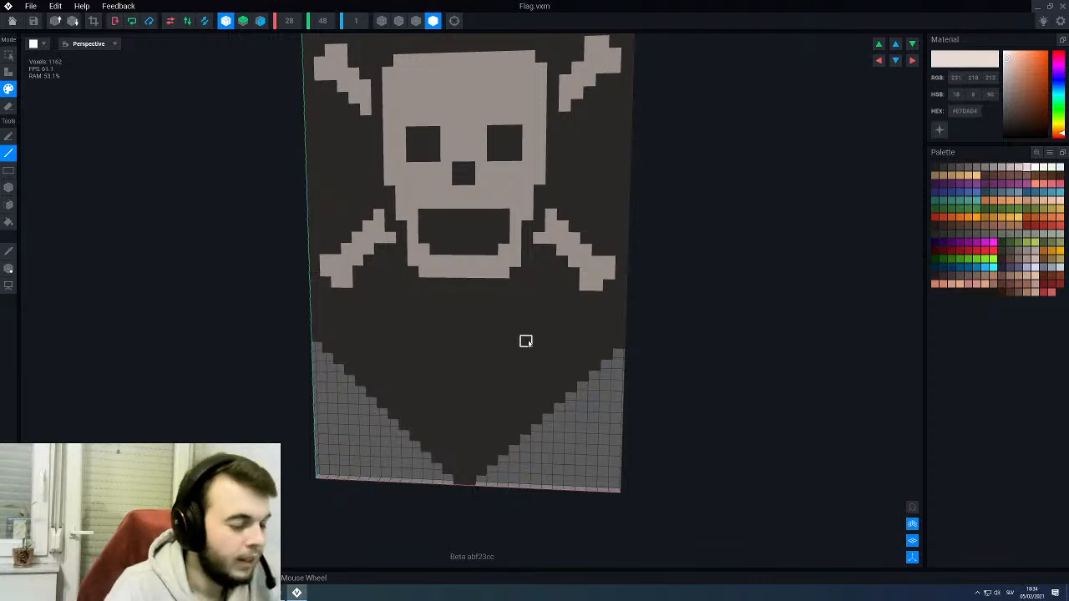
scroll(525, 341, "down", 2)
left_click(12, 21)
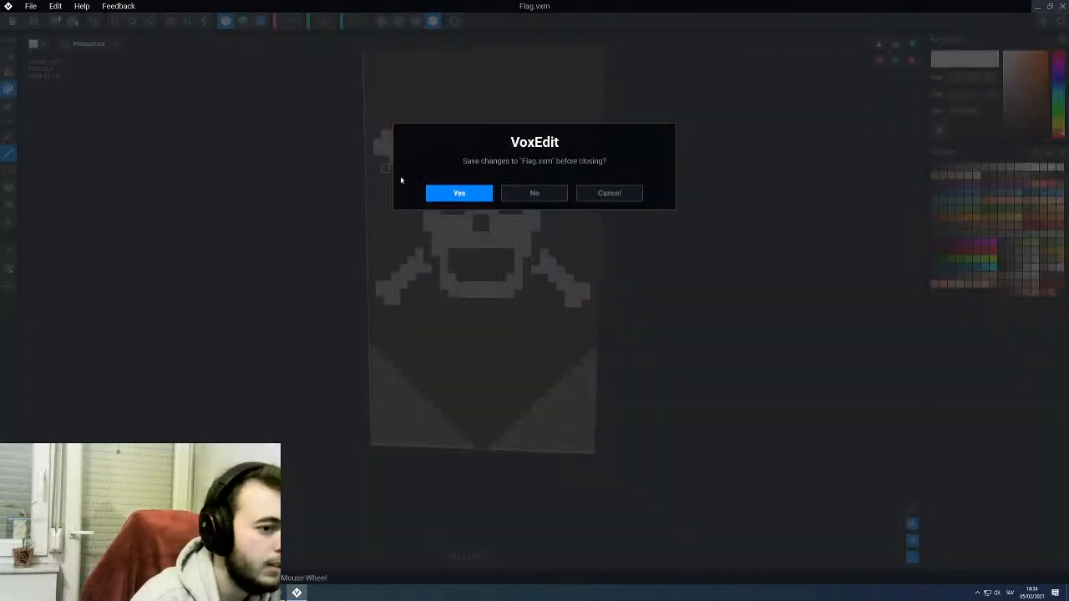
key("Return")
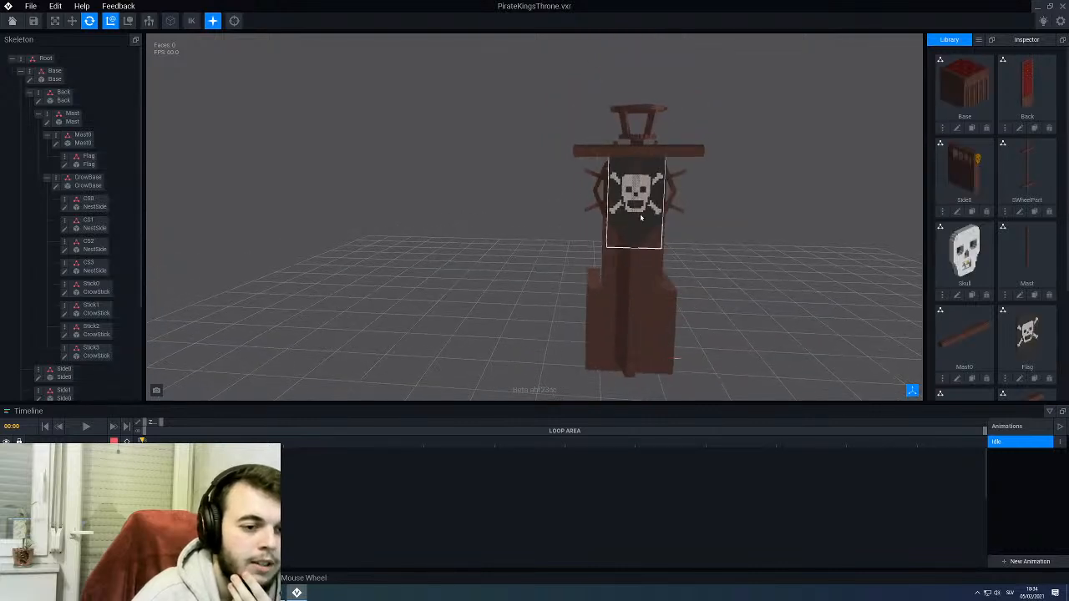
- Reopen the flag model, double its resolution to 56 × 96 × 2, and save it while returning to the throne
left_click(640, 213)
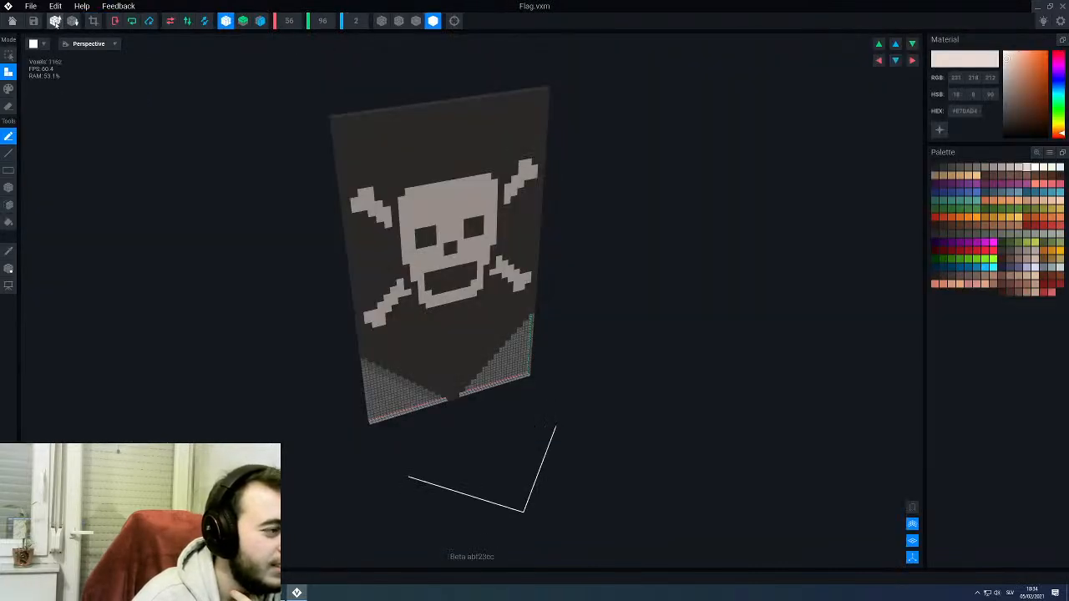
left_click(55, 23)
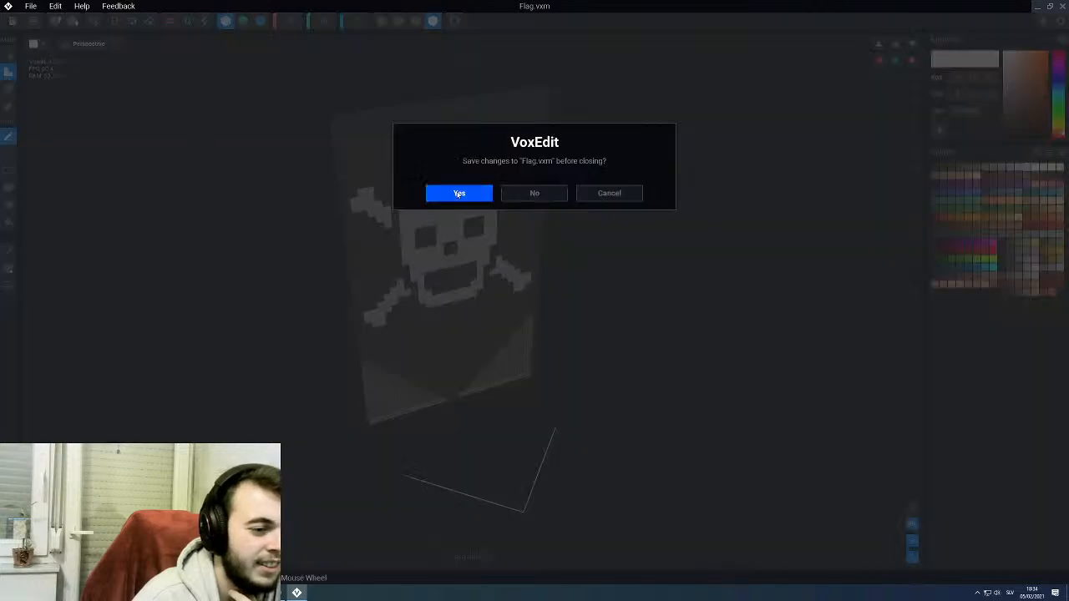
left_click(458, 194)
- Examine how the flag sits on the throne from the front, side and back
right_click_drag(459, 195, 657, 231)
left_click(468, 241)
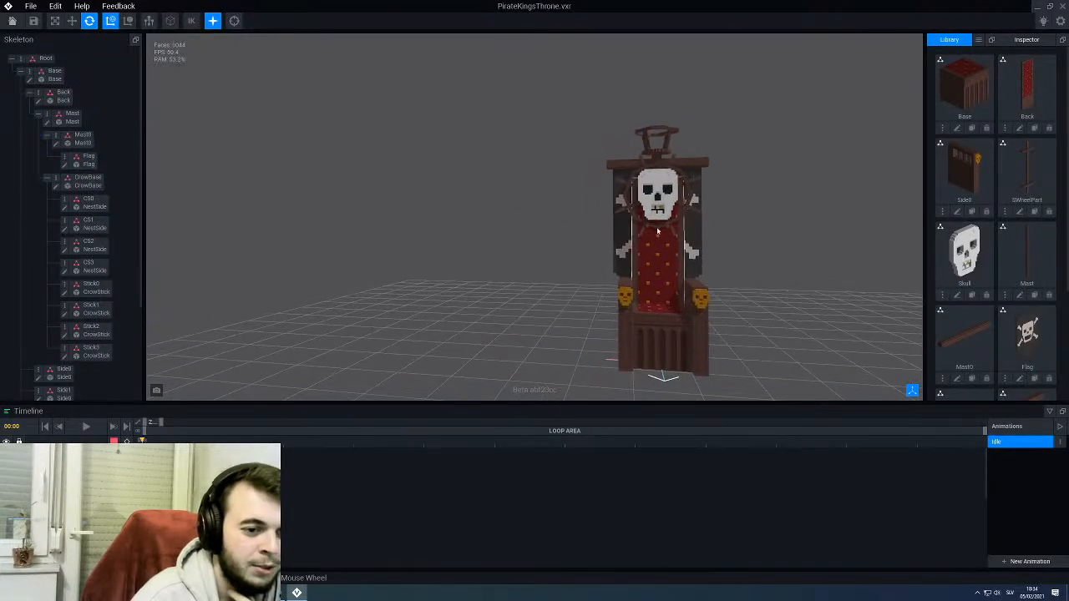
middle_click_drag(660, 233, 544, 223)
scroll(545, 223, "up", 2)
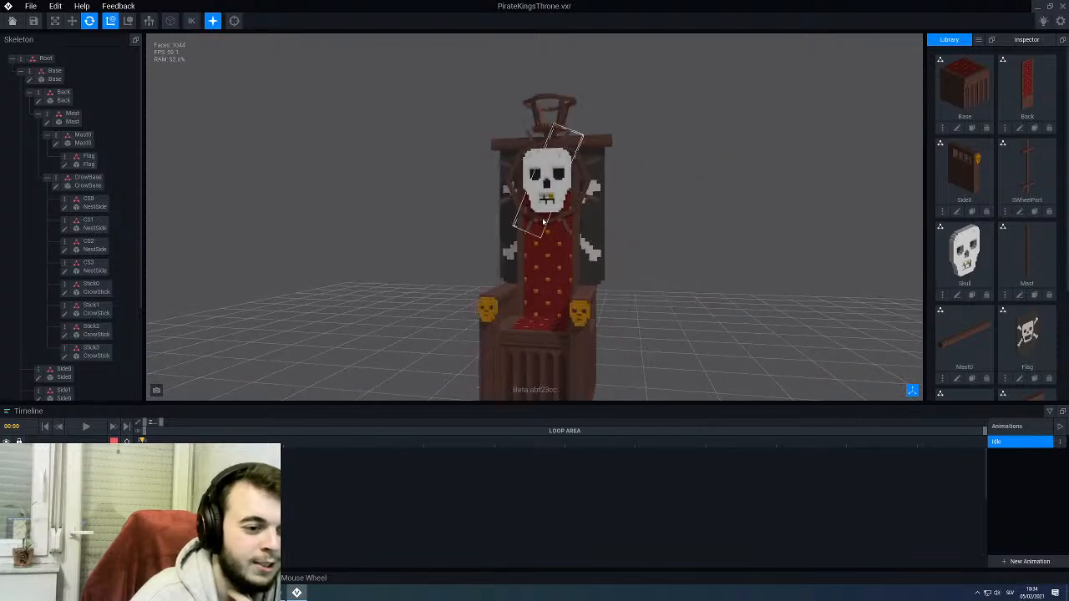
right_click_drag(543, 221, 588, 239)
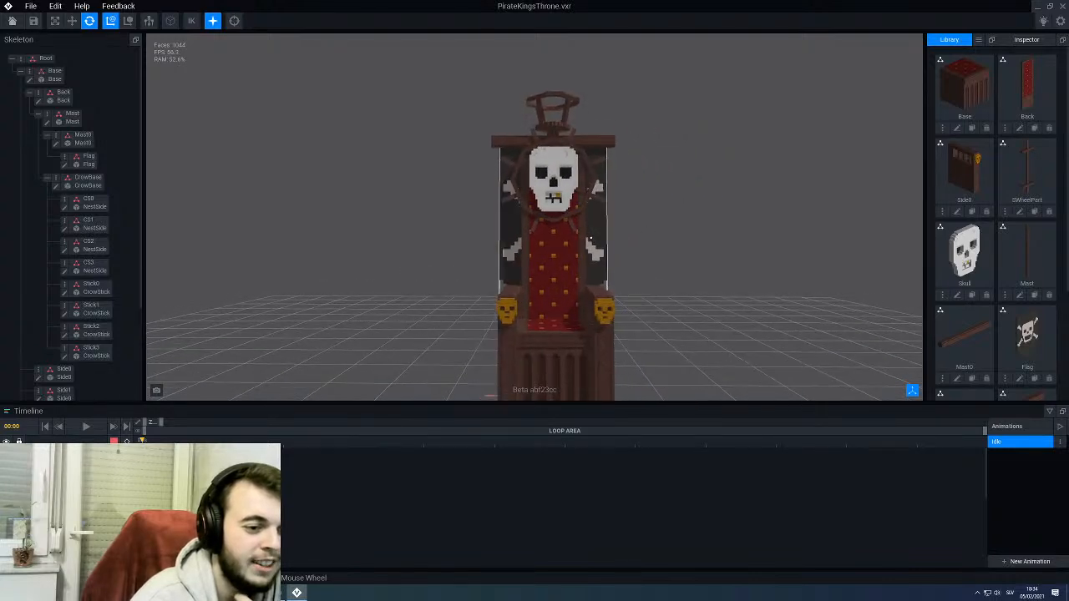
right_click_drag(470, 281, 477, 371)
scroll(597, 228, "up", 2)
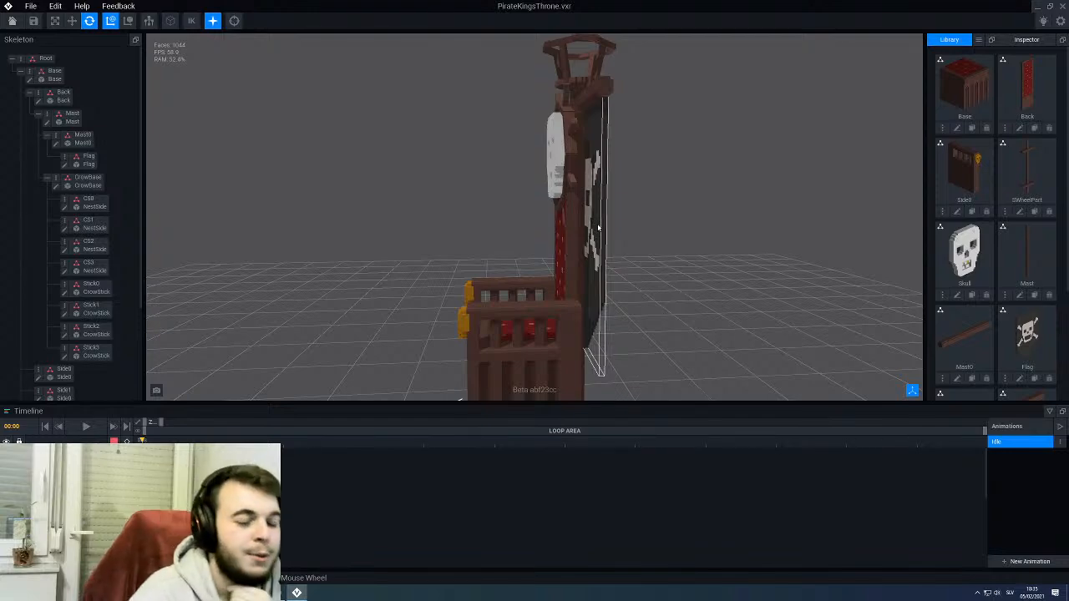
mouse_move(593, 241)
right_mouse_down()
mouse_move(574, 238)
mouse_move(616, 250)
mouse_move(587, 254)
mouse_move(586, 234)
right_mouse_up()
left_click(586, 234)
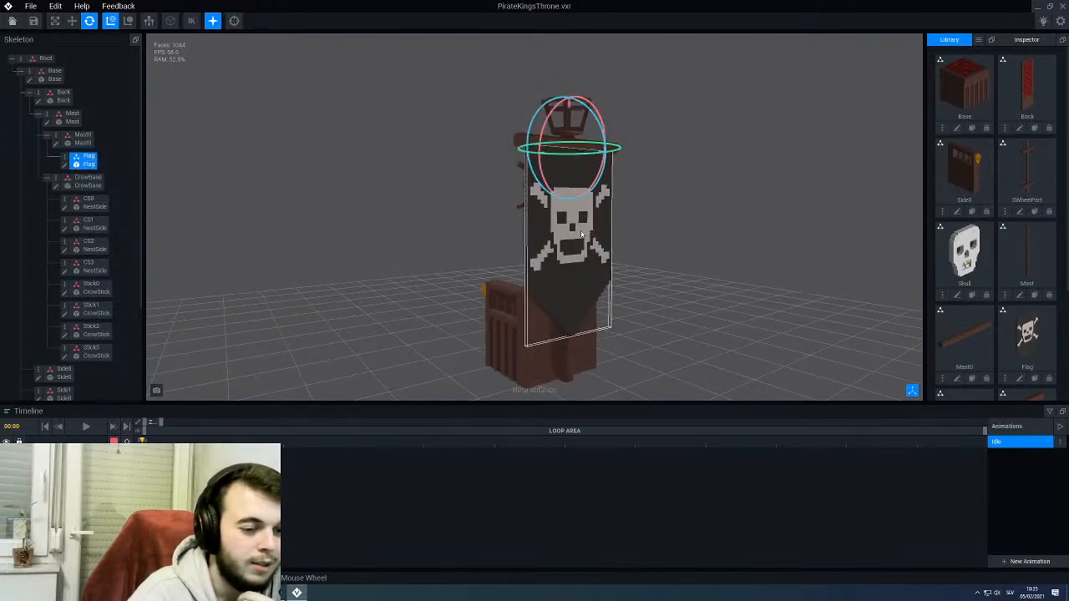
- Open the flag model for editing and trim the nose's upper corners and the eye sockets' lower corners with #E7DAD4 voxels
left_click(64, 165)
right_click_drag(461, 290, 452, 285)
scroll(452, 285, "up", 1)
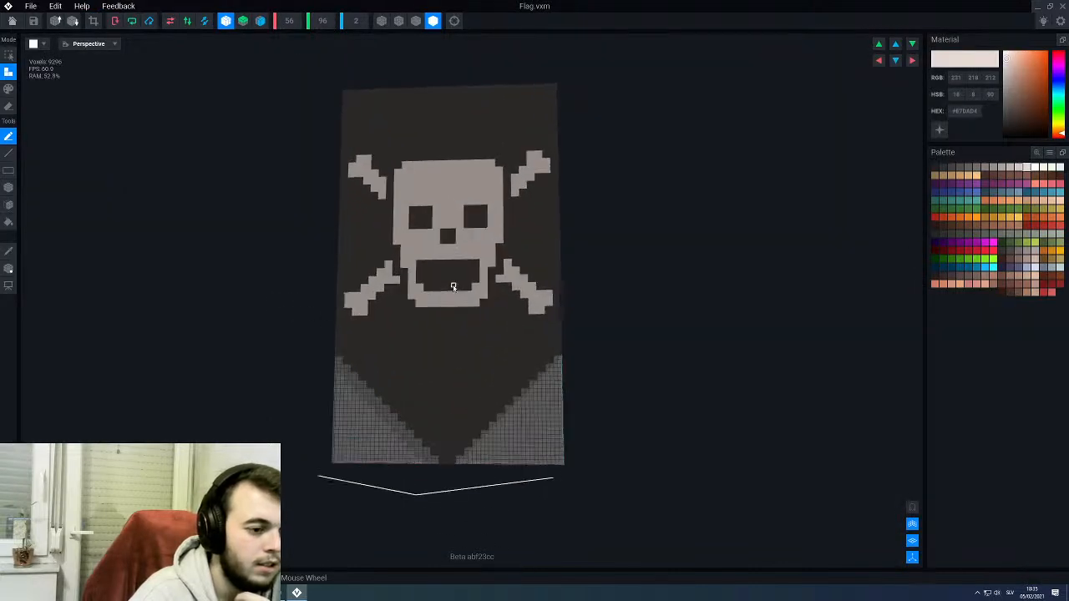
scroll(453, 287, "up", 3)
scroll(452, 234, "up", 3)
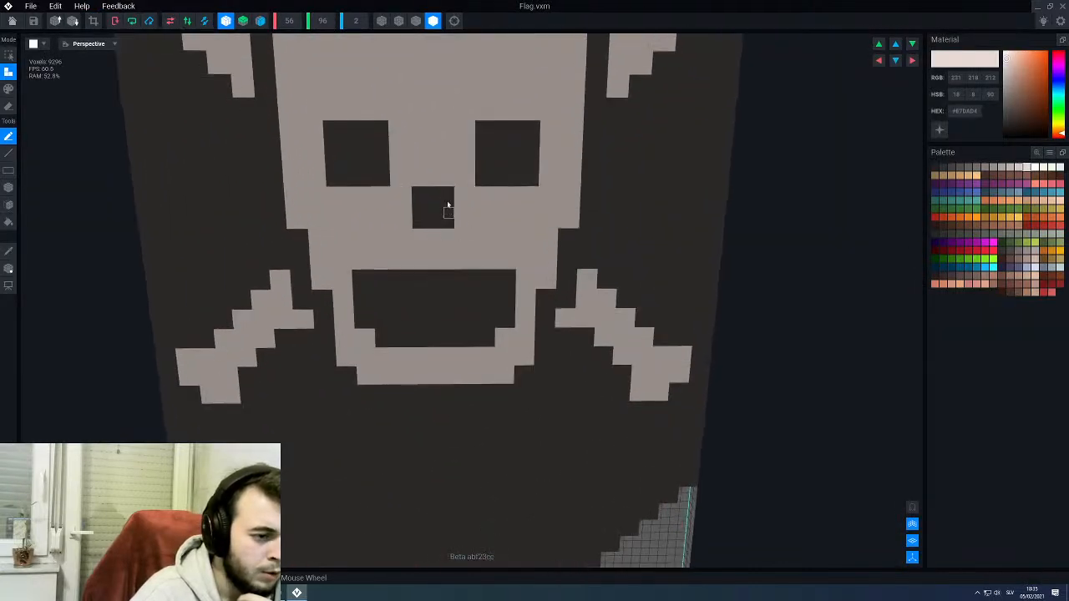
key("p")
key("l")
left_click(448, 192)
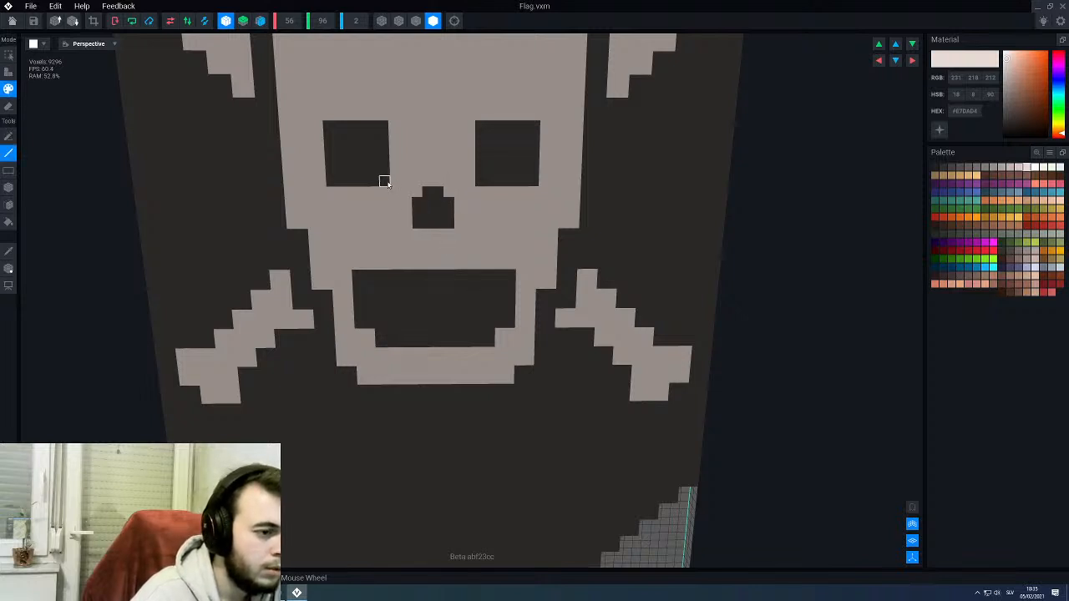
left_click(331, 180)
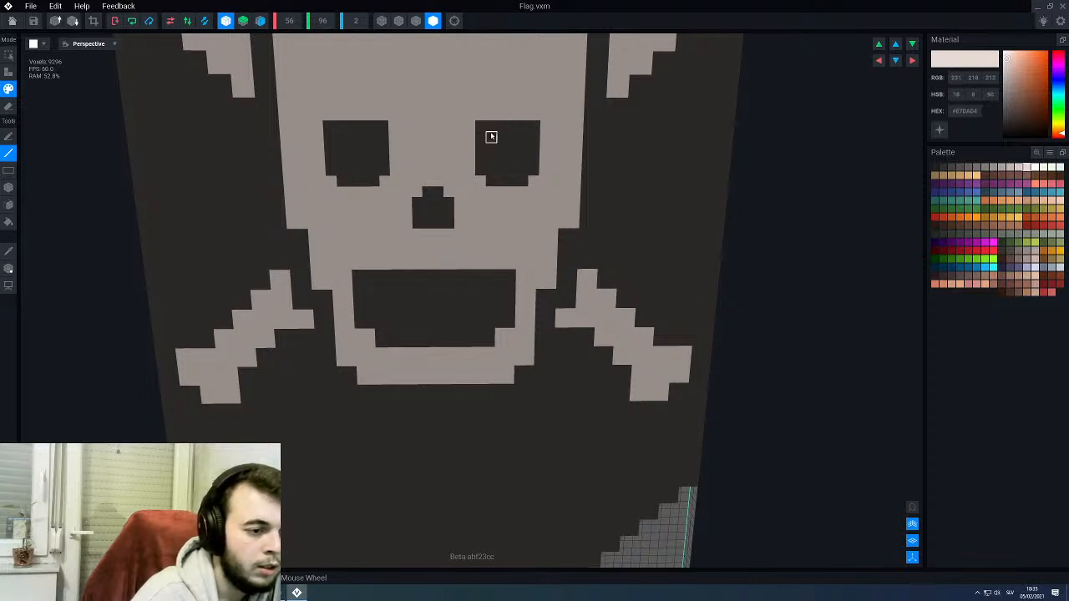
- Try to round the skull's mouth corners with #E7DAD4 voxels, and undo the rounding
left_click(505, 278)
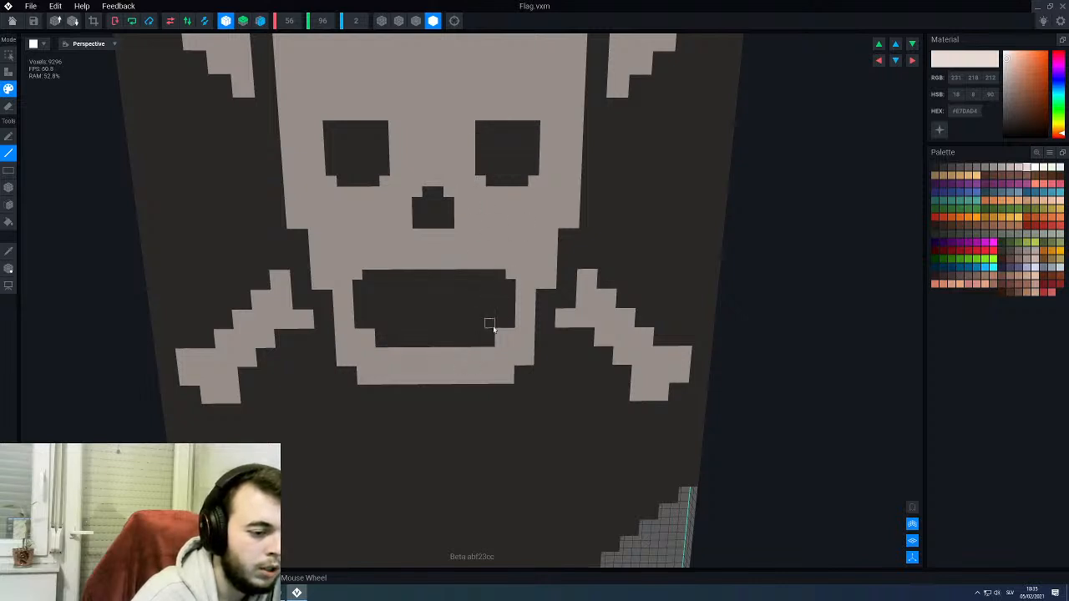
scroll(493, 342, "down", 3)
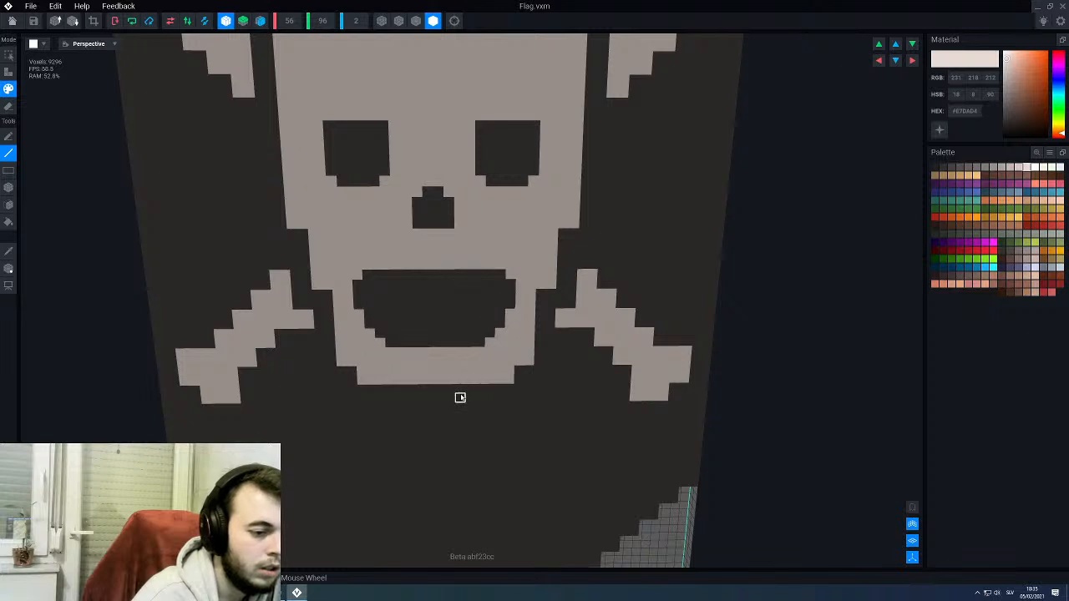
scroll(462, 393, "down", 2)
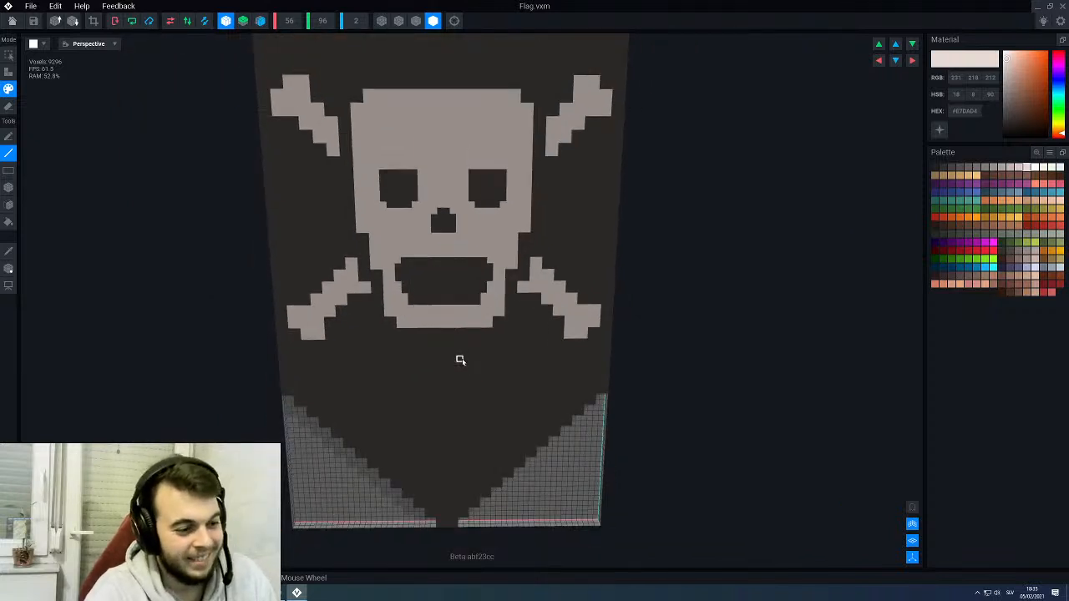
scroll(460, 359, "up", 3)
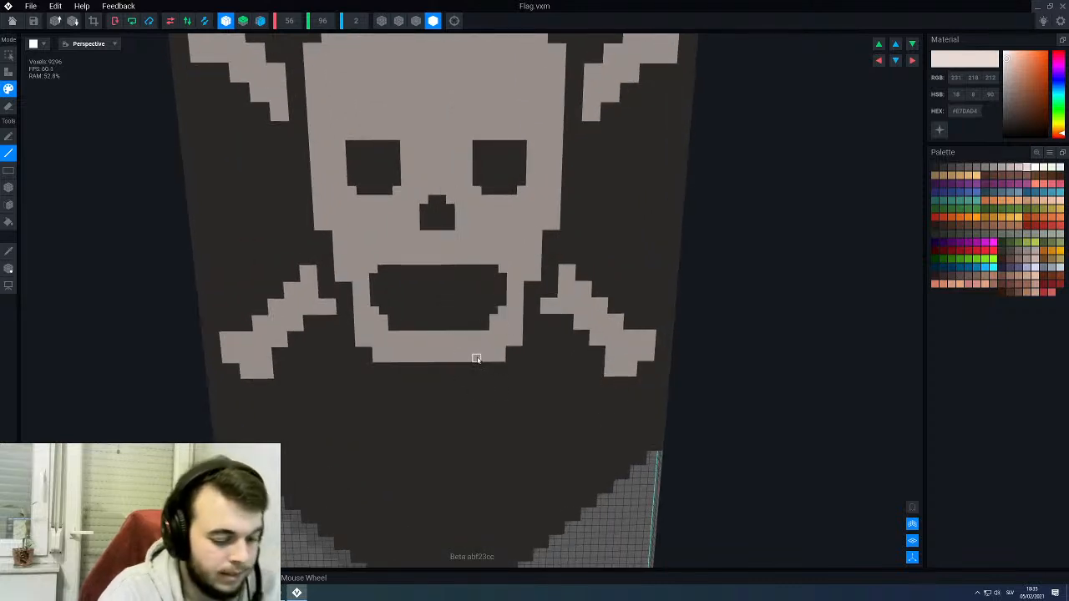
key("ctrl+z")
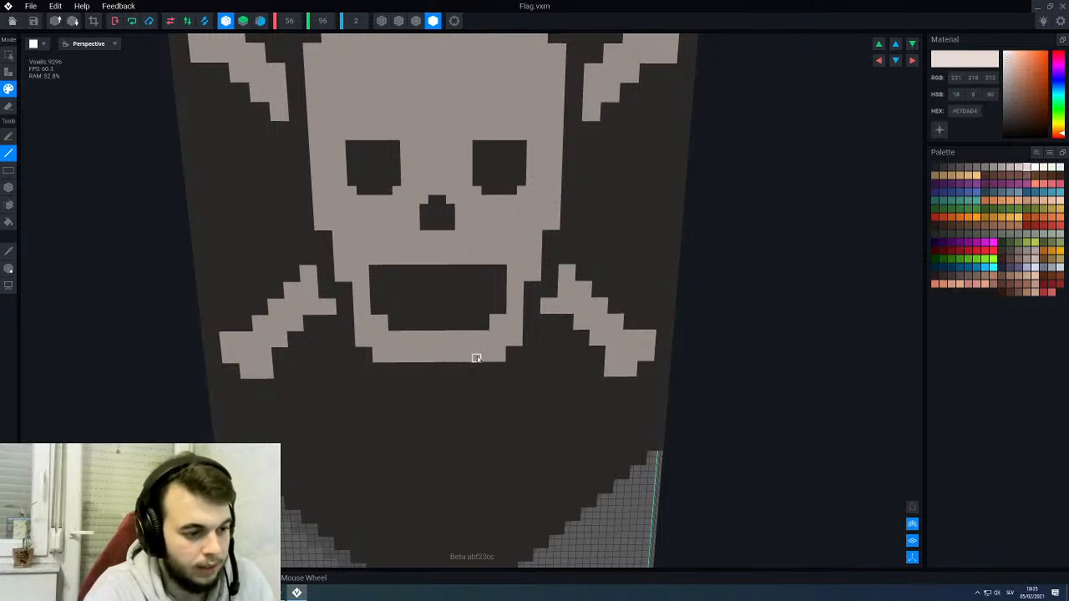
scroll(472, 359, "down", 3)
scroll(472, 270, "up", 2)
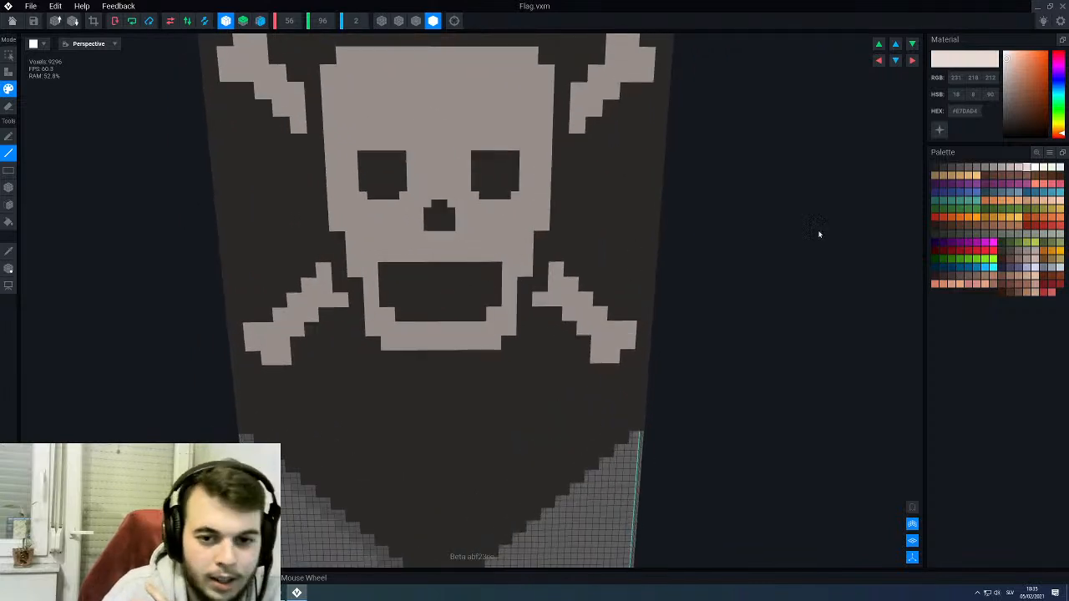
- Turn off left-right mirroring and paint upper and lower teeth inside the mouth in #D4C8C3, separated by narrow dark gaps
left_click(1019, 167)
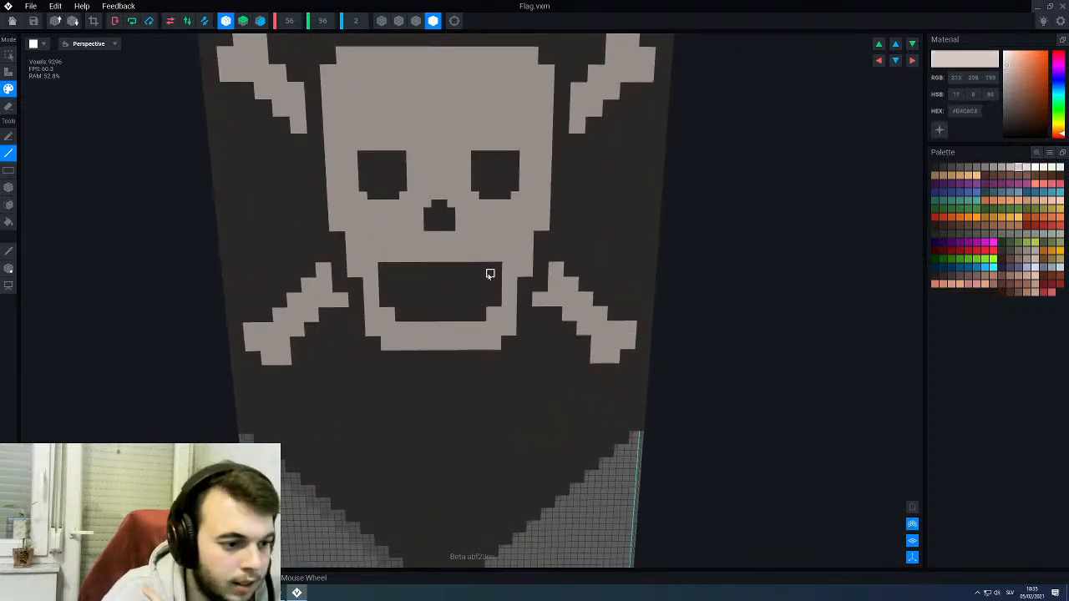
left_click_drag(490, 266, 472, 275)
key("b")
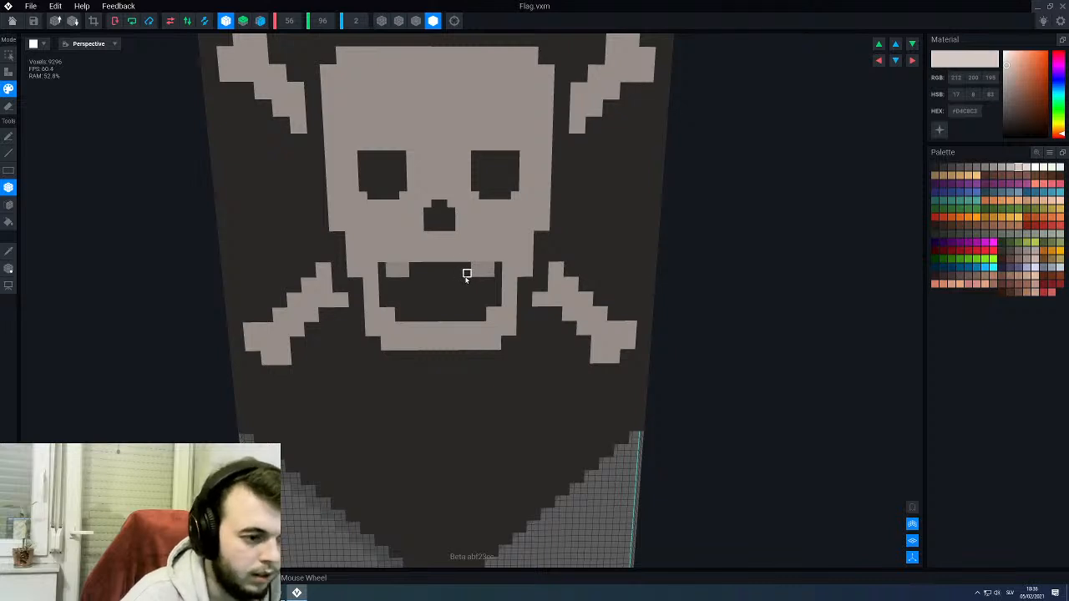
key("ctrl+z")
left_click(228, 24)
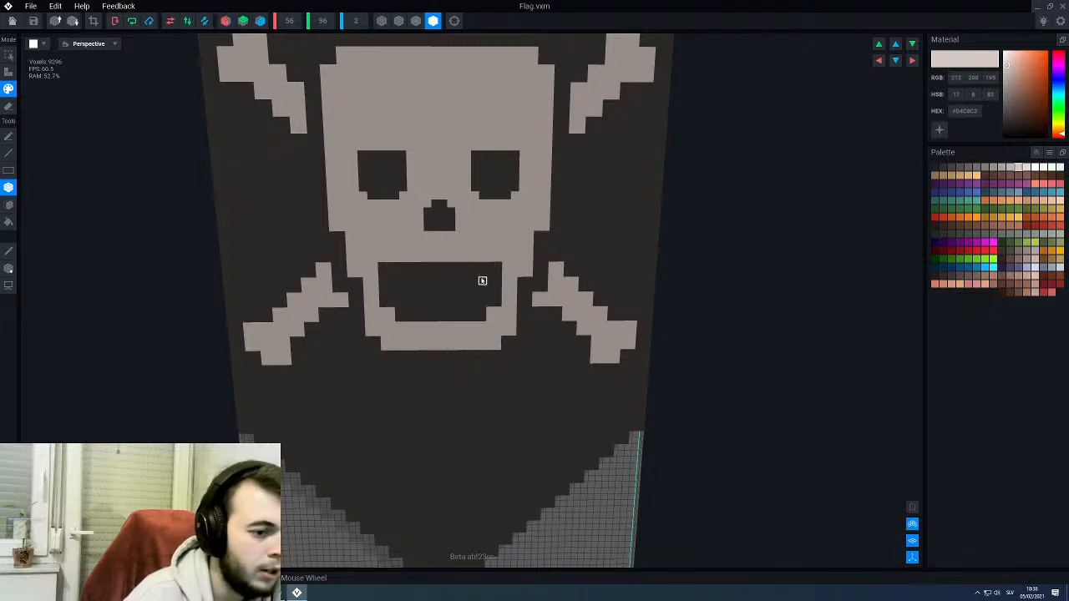
left_click_drag(490, 267, 385, 277)
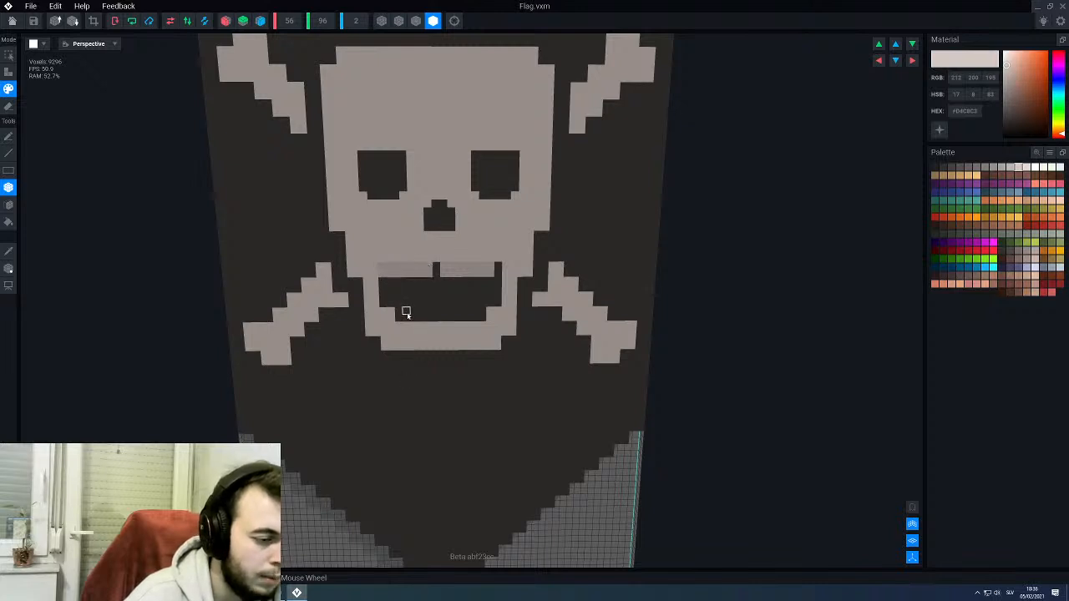
left_click_drag(406, 312, 481, 316)
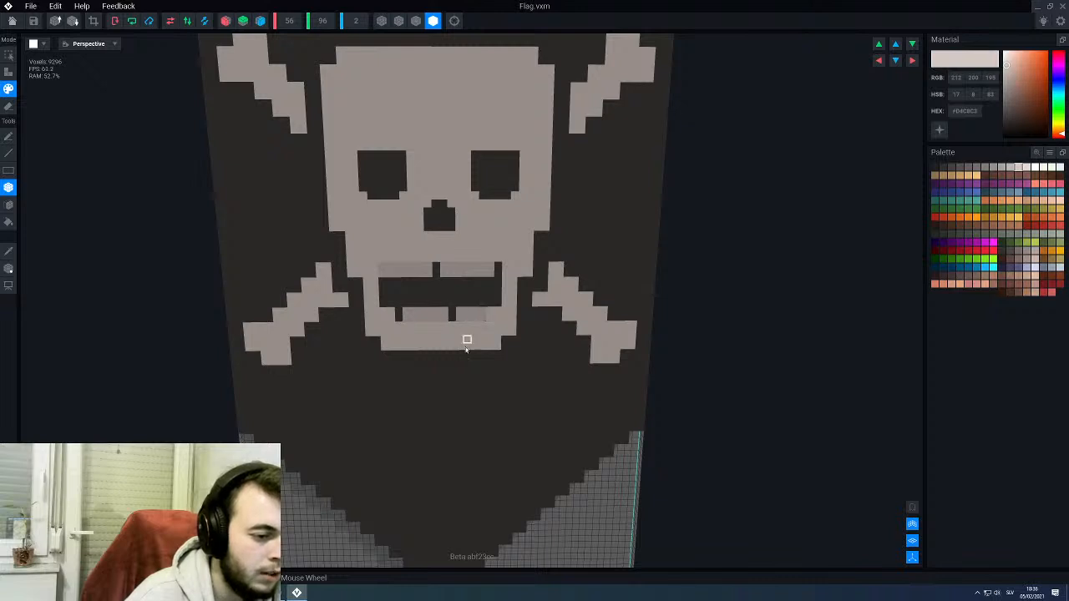
- Divide the skull's upper and lower teeth with narrow vertical lines painted in #ABA29E
scroll(467, 348, "up", 2)
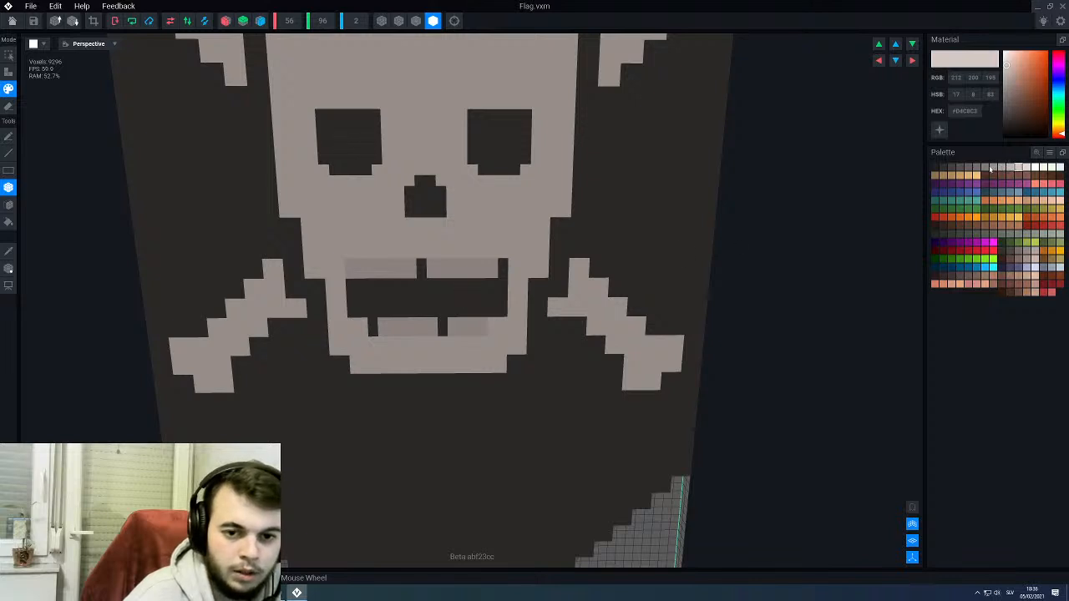
left_click(1001, 168)
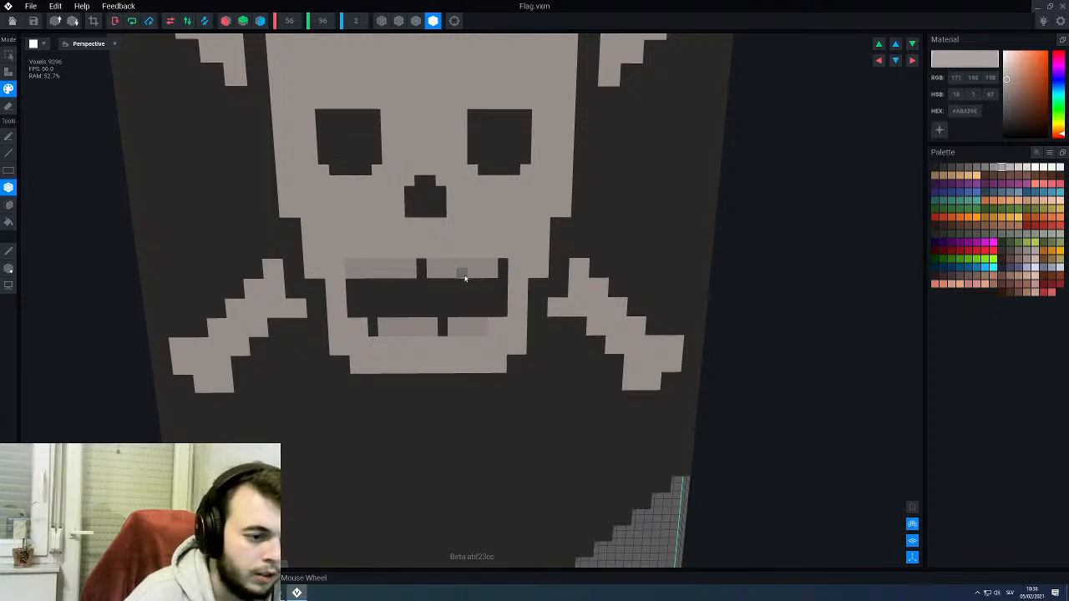
scroll(465, 268, "down", 2)
scroll(435, 289, "up", 3)
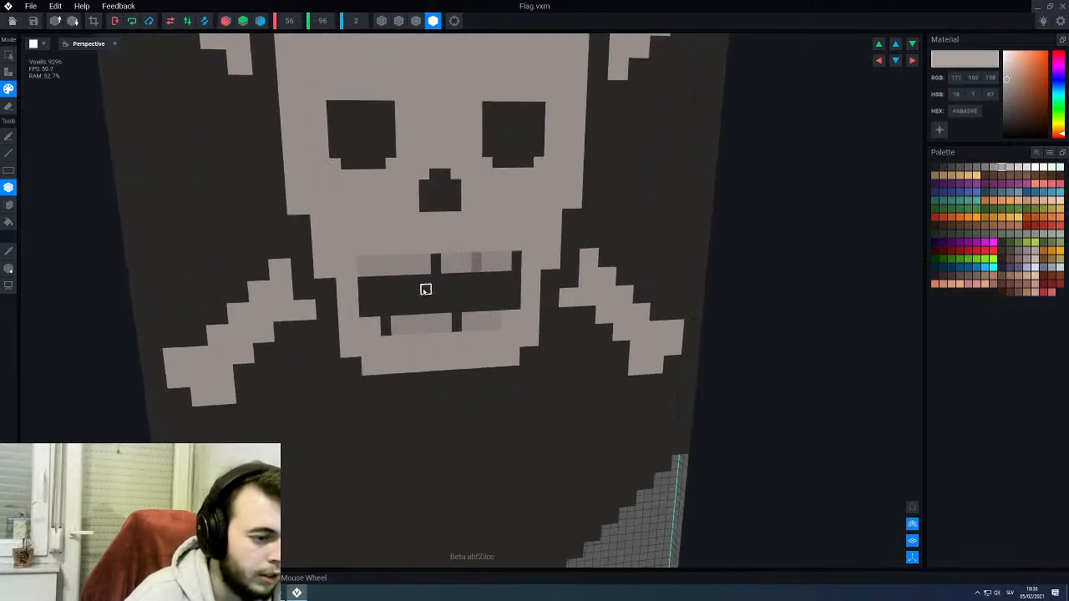
scroll(417, 316, "down", 2)
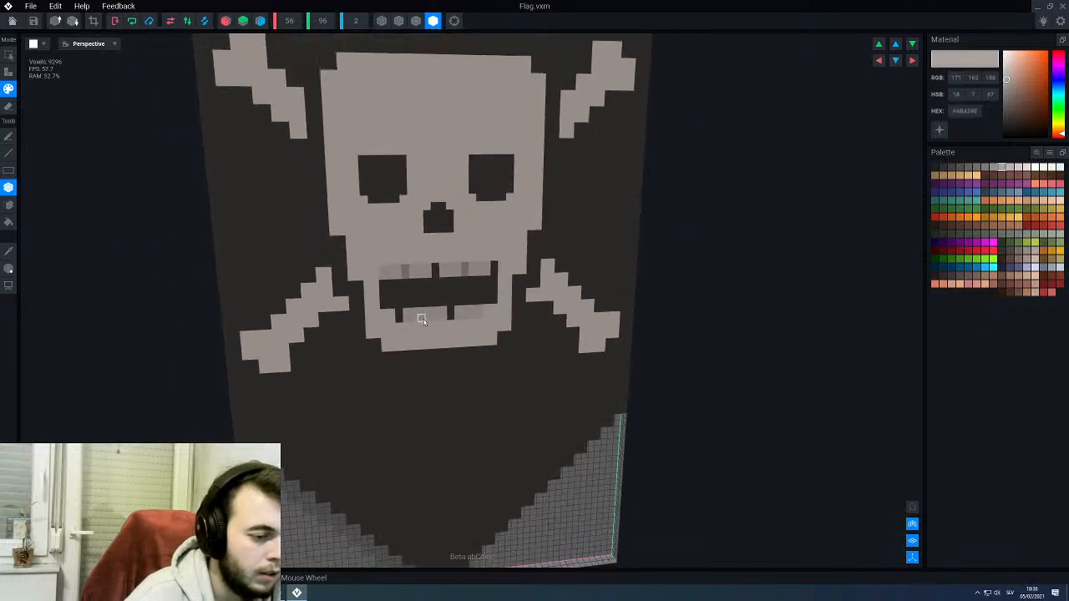
scroll(426, 310, "up", 1)
right_click_drag(430, 306, 424, 321)
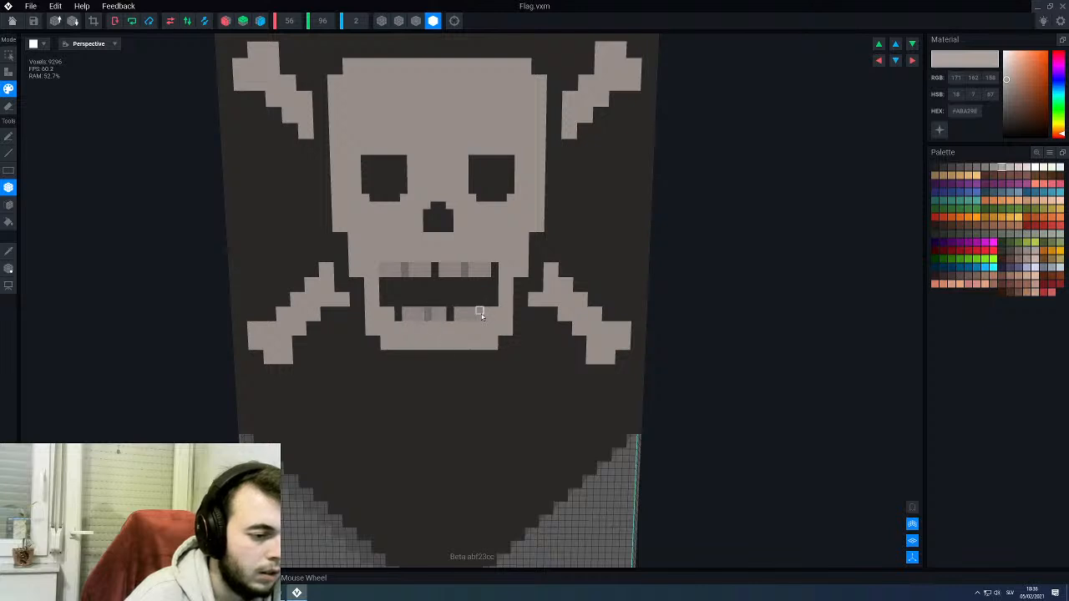
scroll(453, 367, "down", 3)
right_click_drag(441, 351, 442, 350)
scroll(492, 366, "up", 2)
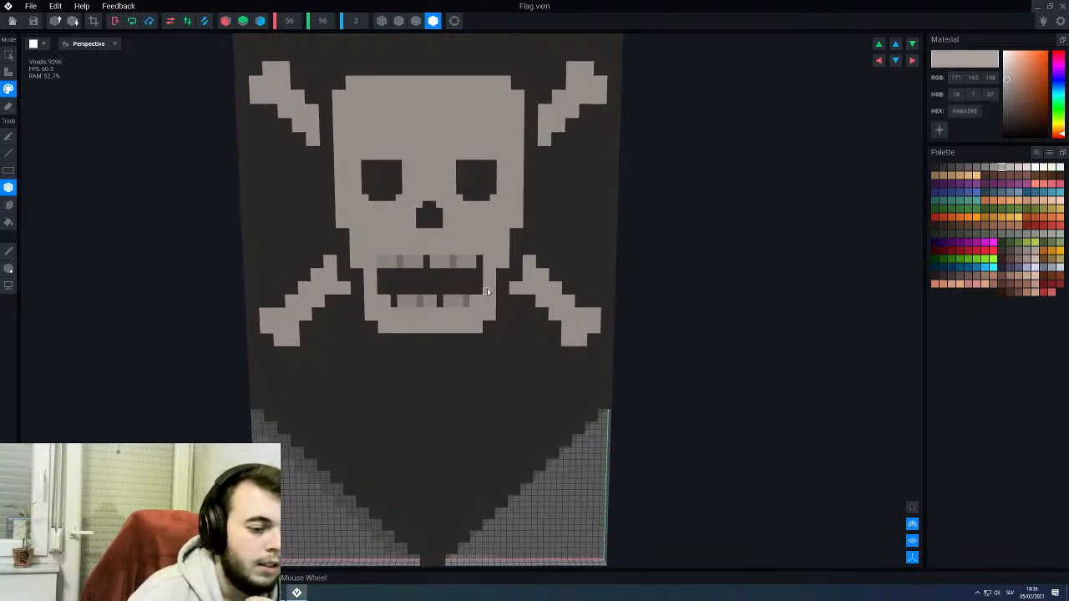
scroll(504, 266, "up", 1)
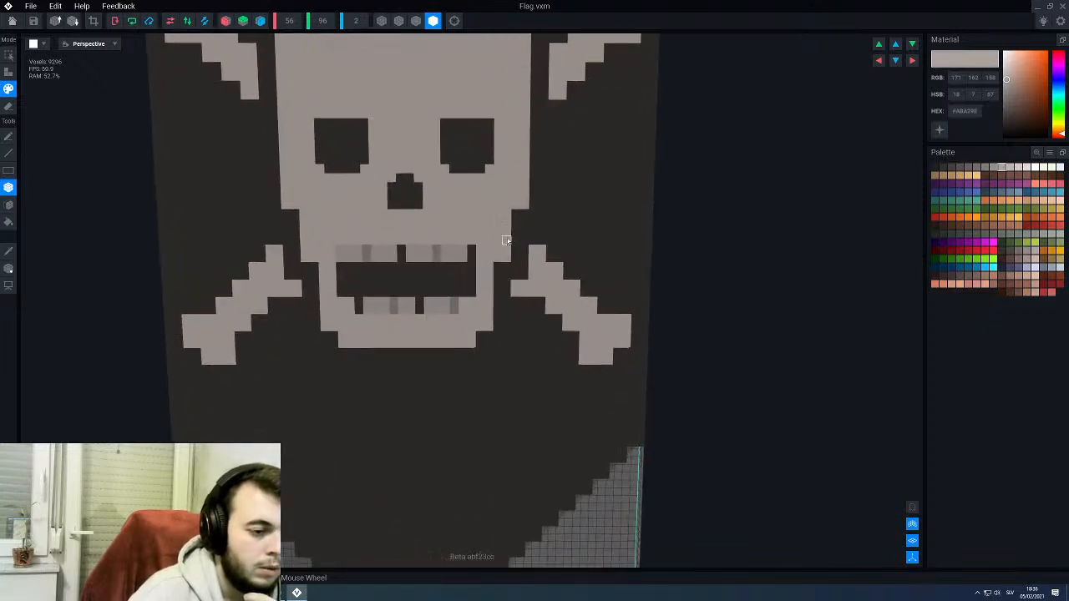
- Shade the stepped corners of the skull's right cheek, jaw and chin in #BEB4AF
key("i")
left_click(524, 196)
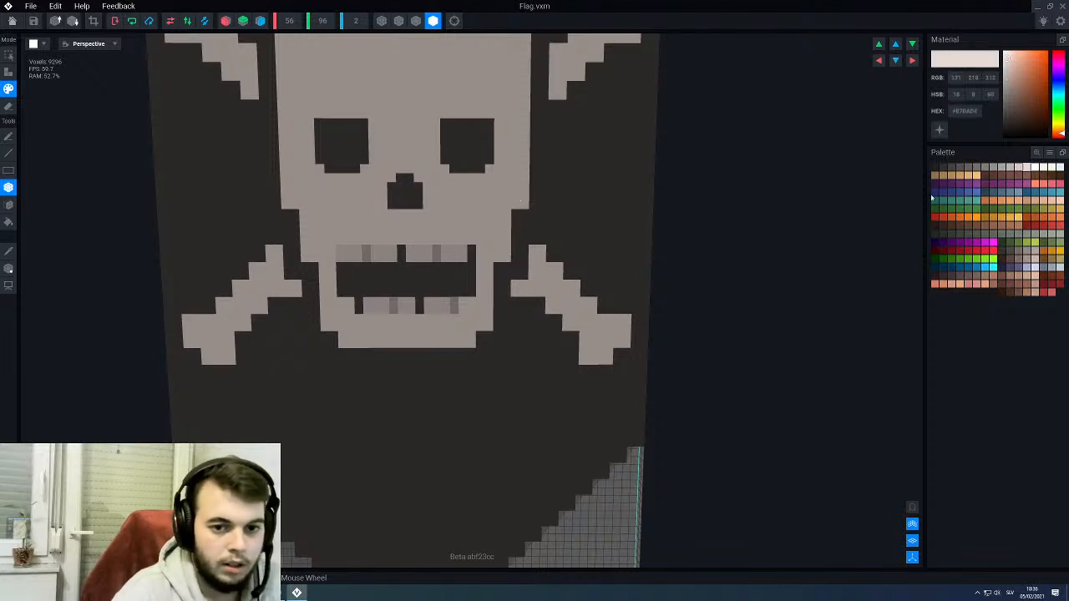
left_click(1013, 169)
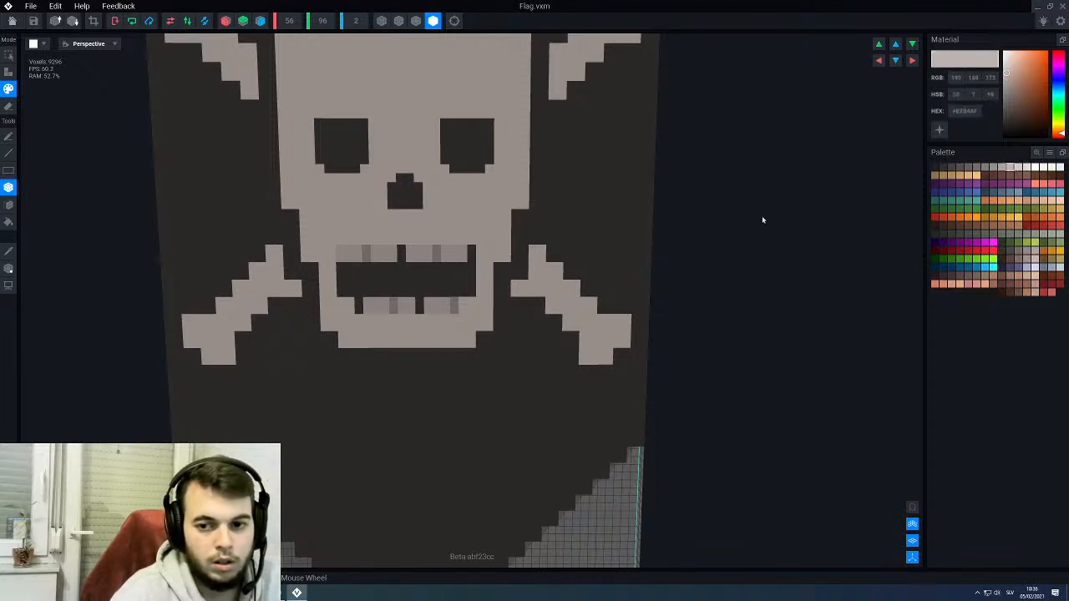
scroll(760, 220, "down", 3)
scroll(660, 242, "up", 3)
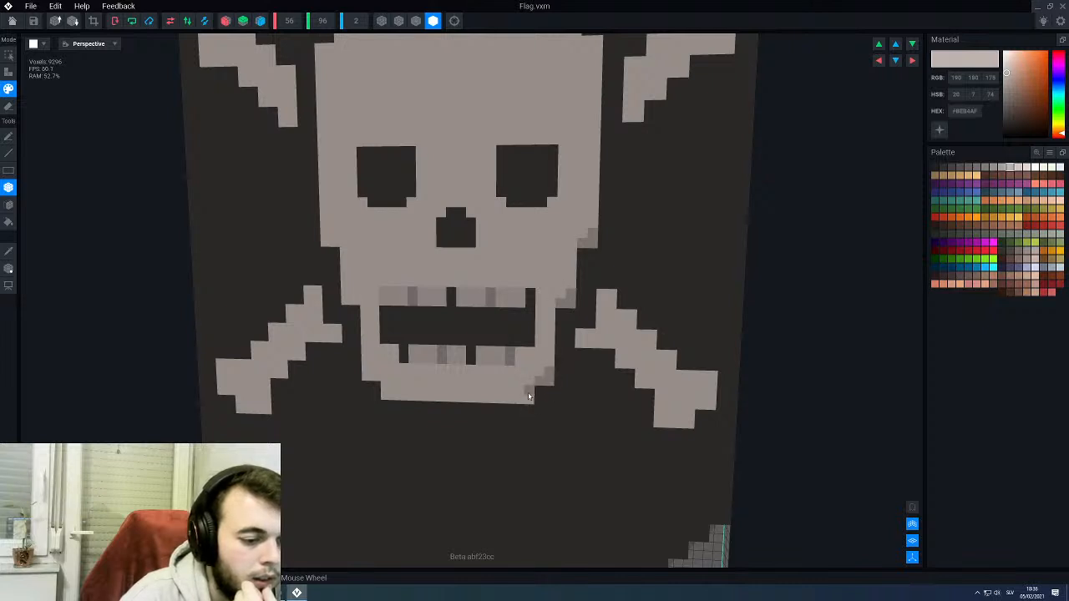
left_click_drag(528, 401, 505, 403)
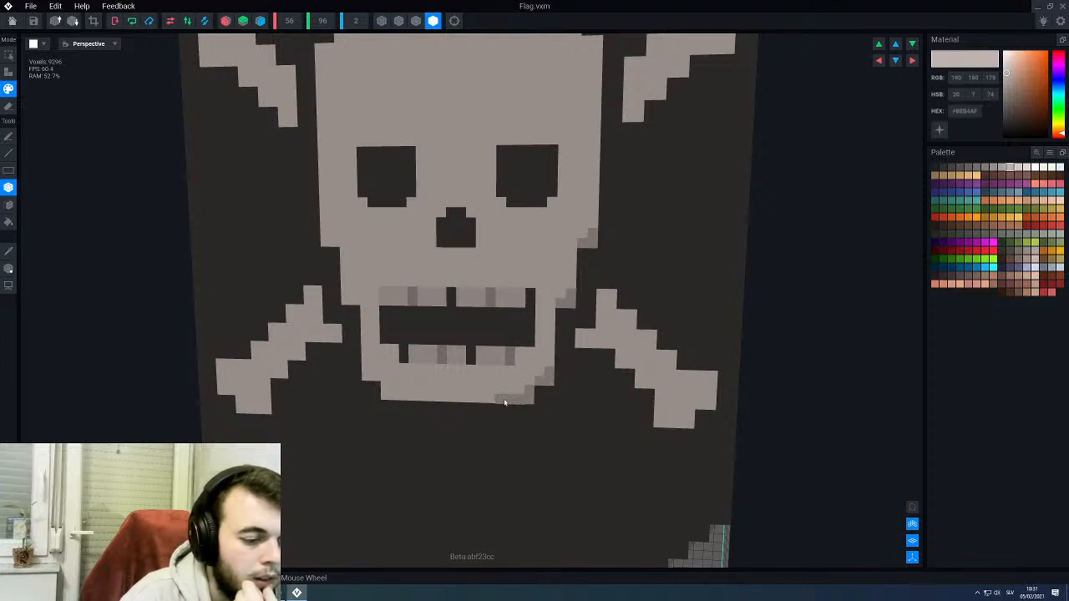
- Turn on left-right mirroring and repeat the #BEB4AF shading on the opposite cheek, jaw and chin corners
left_click(226, 21)
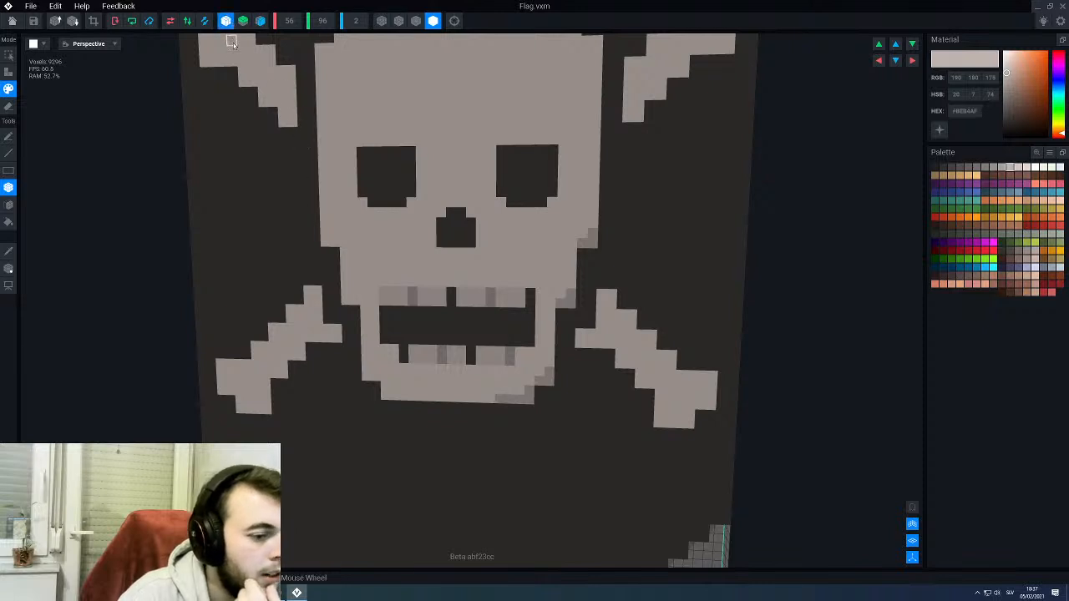
scroll(337, 305, "down", 5)
scroll(437, 369, "up", 4)
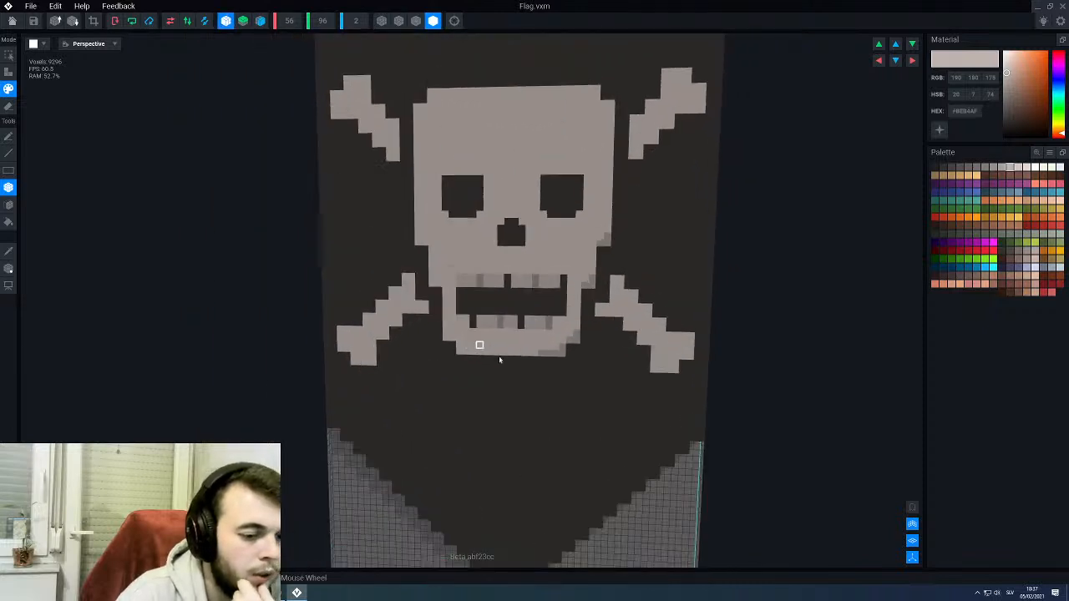
mouse_move(537, 380)
left_mouse_down()
mouse_move(556, 363)
mouse_move(589, 250)
left_mouse_up()
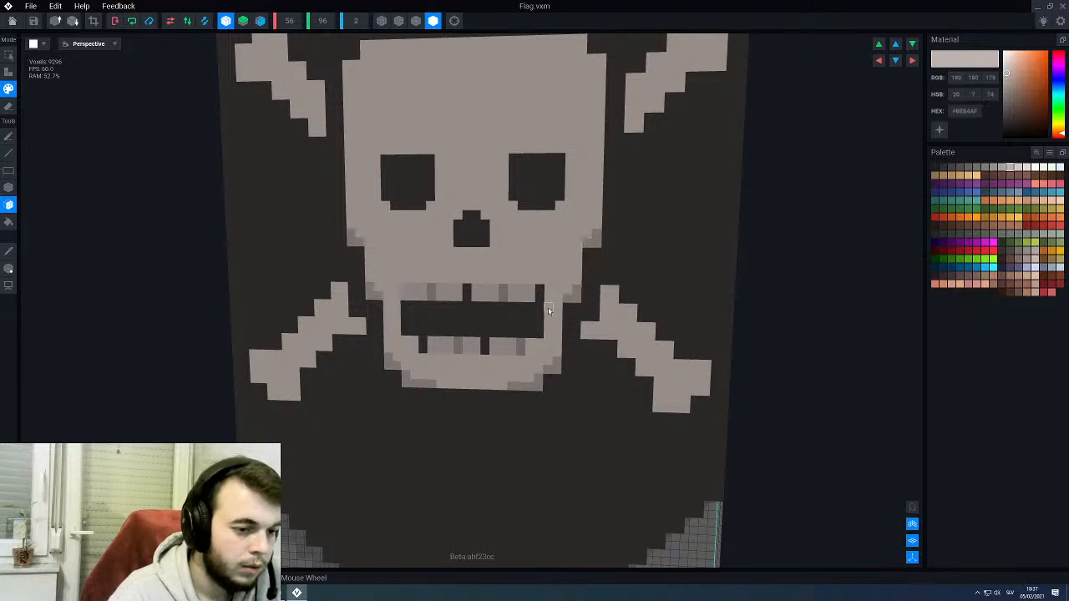
- Line the lower and upper edges of both eye sockets with #BEB4AF shading
scroll(543, 311, "down", 3)
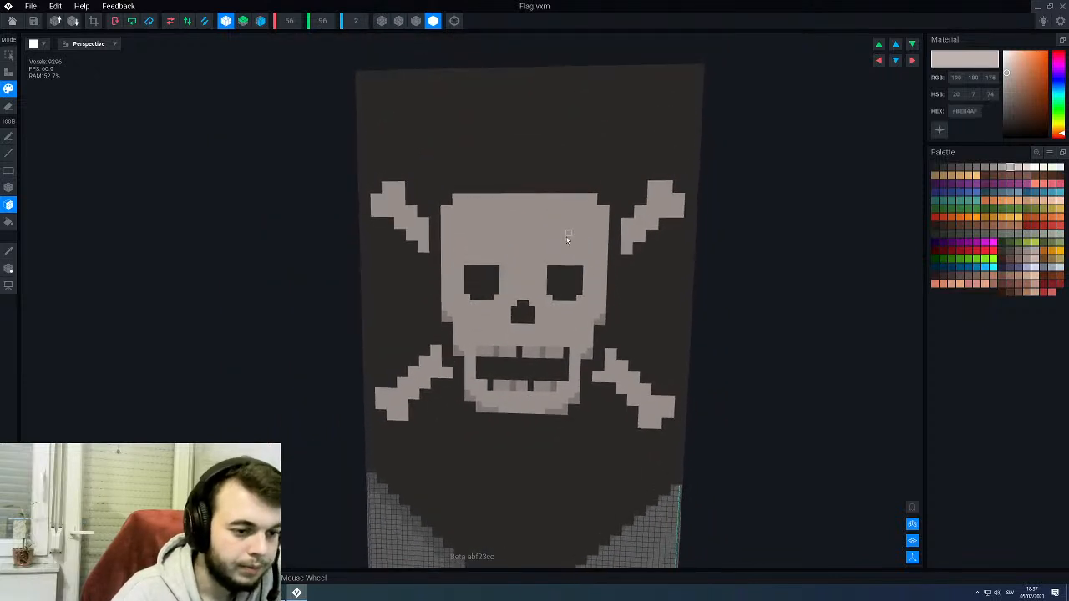
scroll(567, 231, "up", 2)
key("l")
left_click_drag(595, 289, 587, 297)
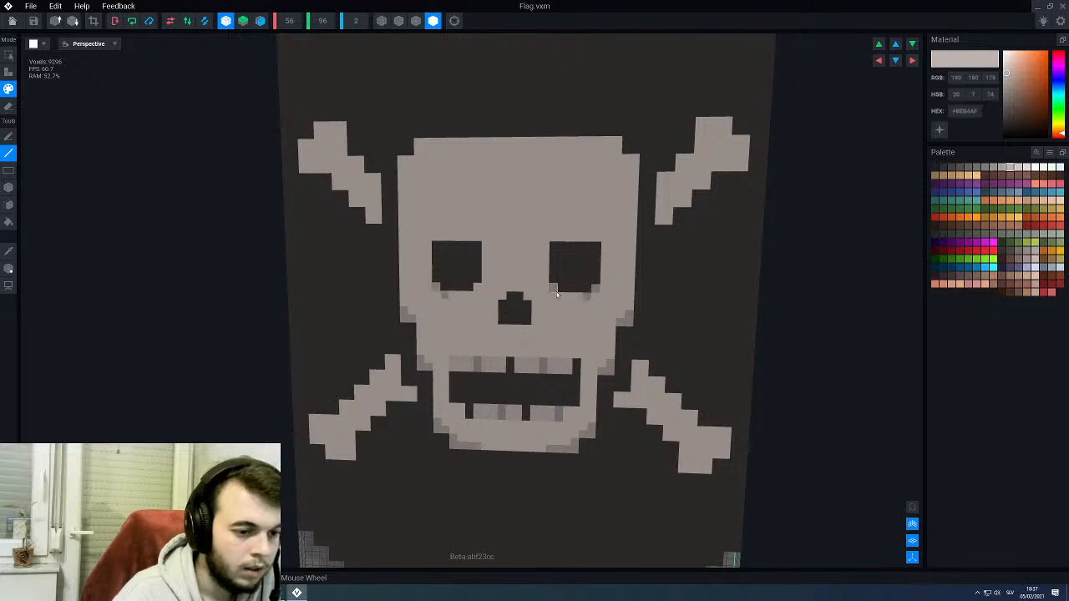
scroll(562, 298, "down", 3)
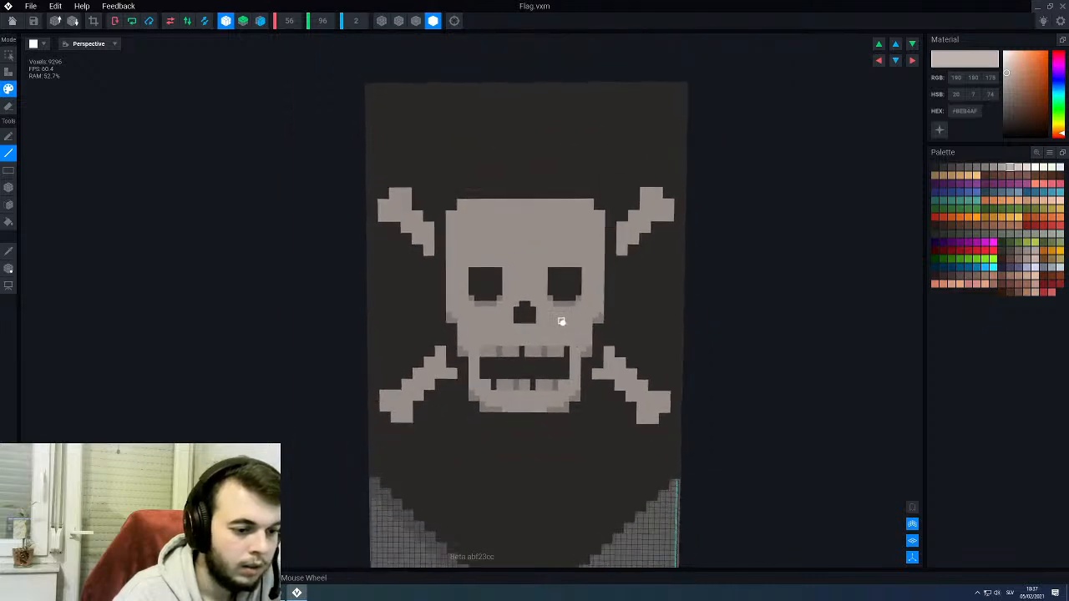
scroll(561, 326, "up", 3)
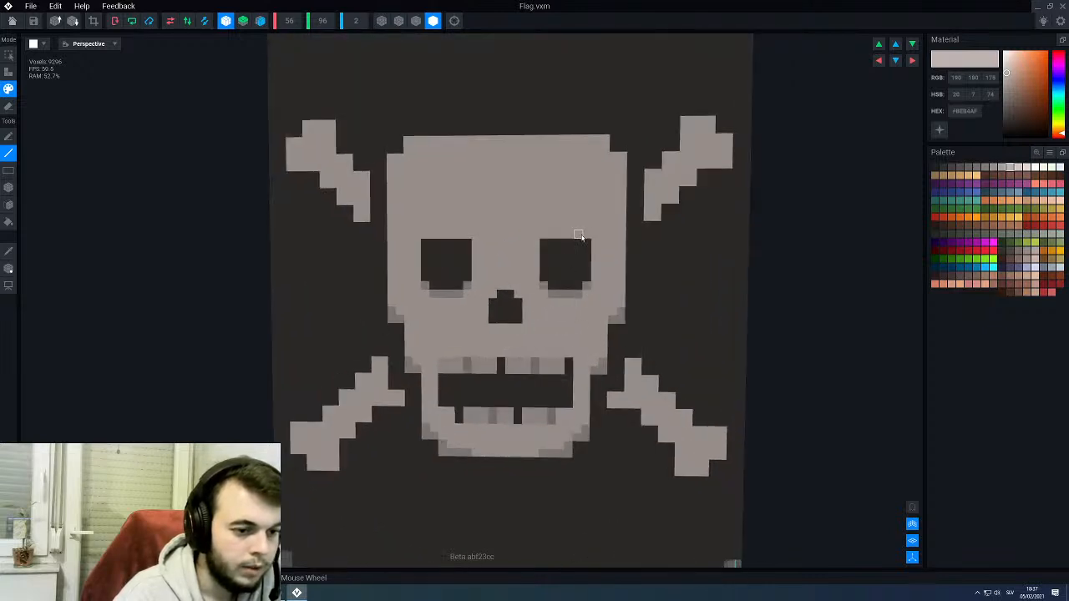
left_click_drag(585, 237, 550, 242)
- Shade around the nose hole's top and upper corners and along its lower edge in #BEB4AF
scroll(540, 296, "down", 2)
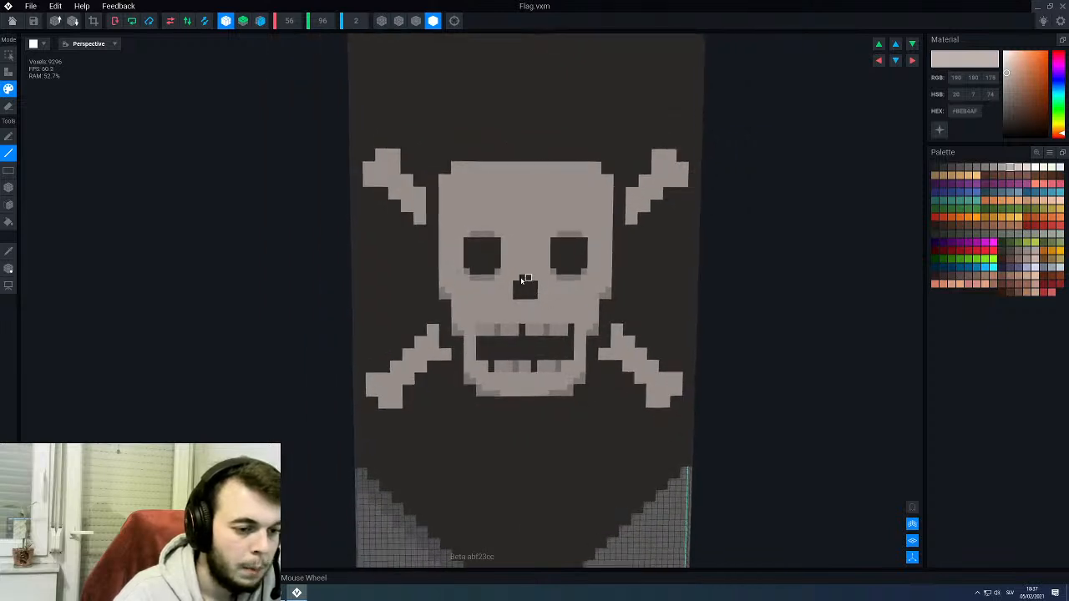
scroll(518, 280, "up", 2)
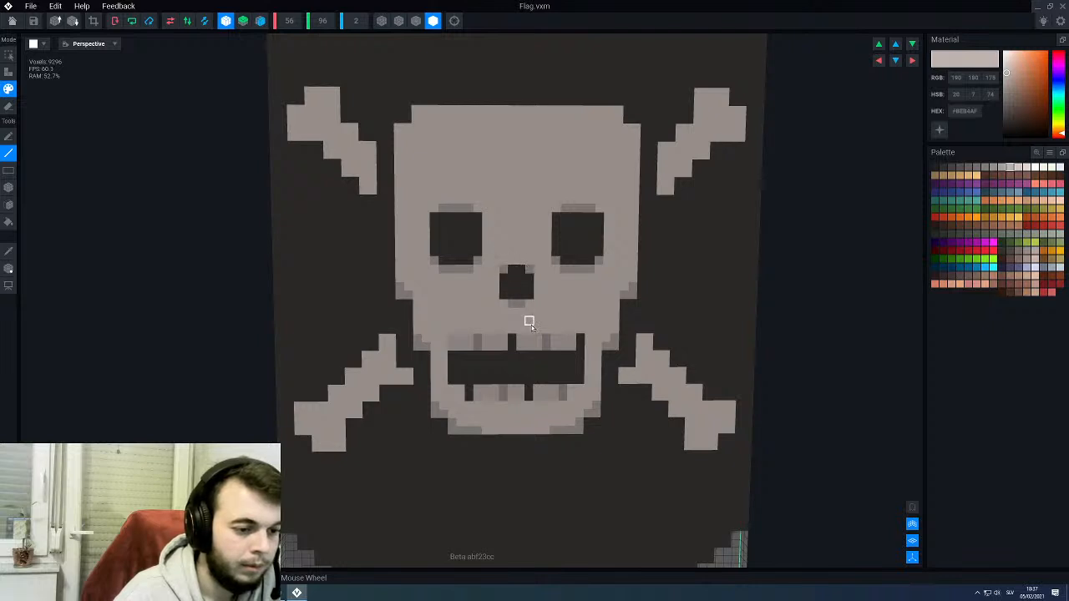
scroll(515, 330, "down", 2)
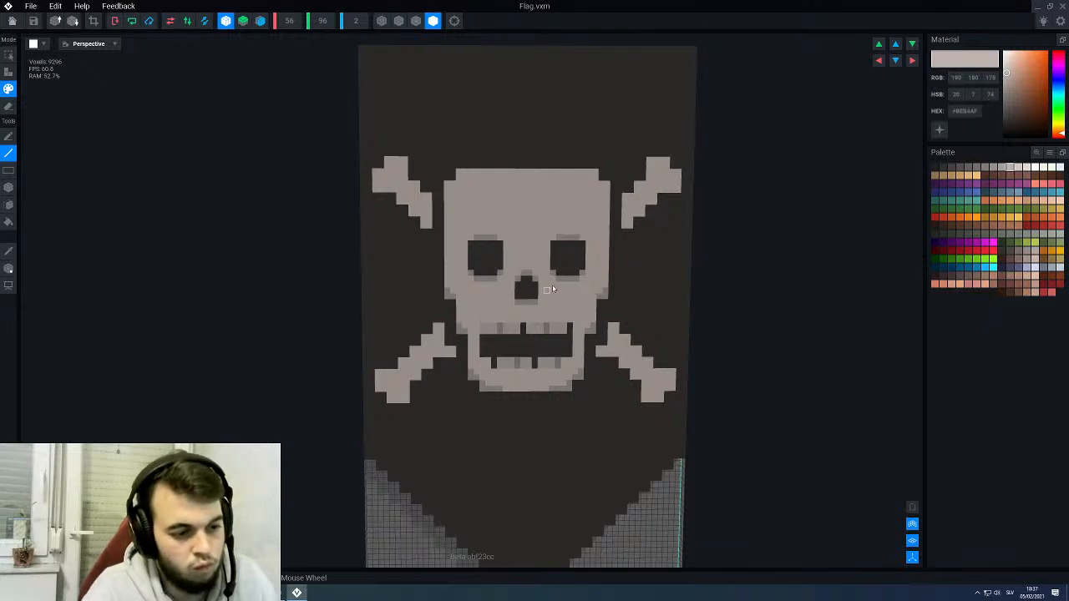
- Paint a #BEB4AF shadow line directly above the upper teeth across the mouth's width
scroll(558, 281, "up", 2)
scroll(556, 291, "up", 1)
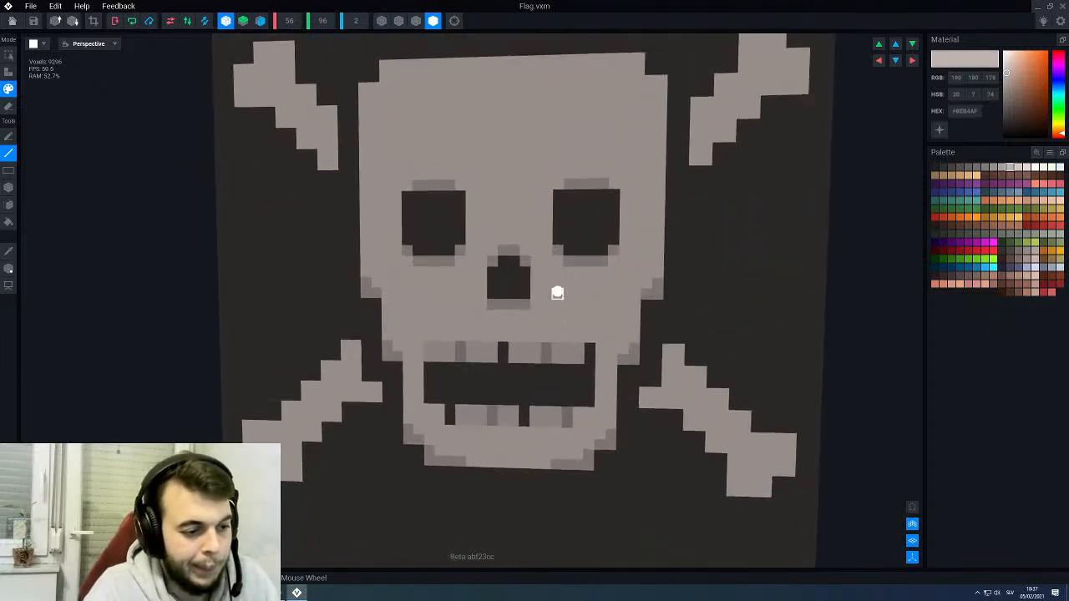
scroll(557, 294, "down", 2)
scroll(558, 294, "down", 1)
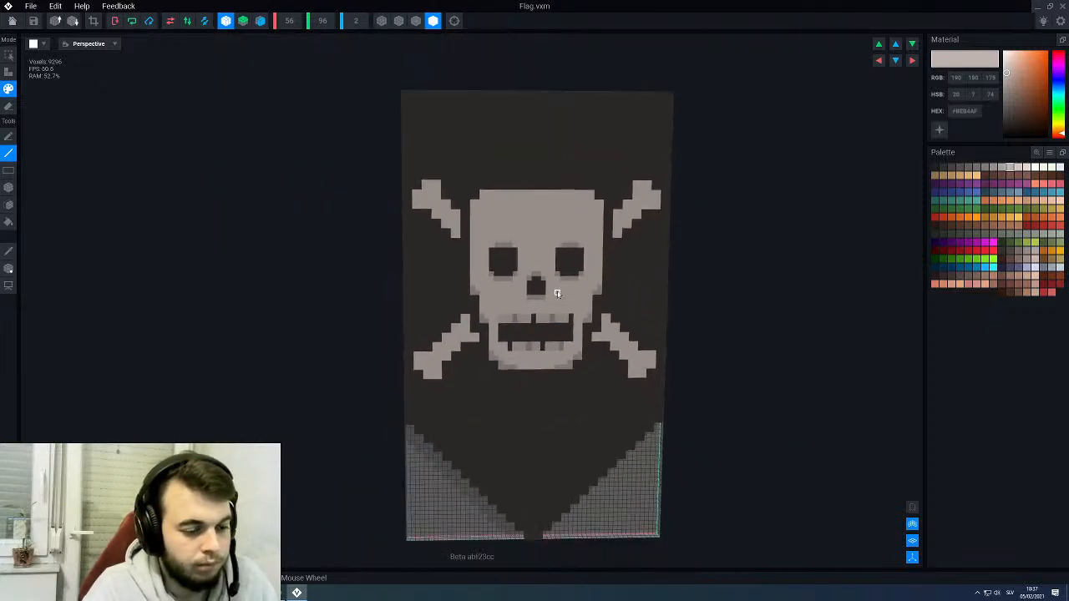
scroll(558, 293, "up", 2)
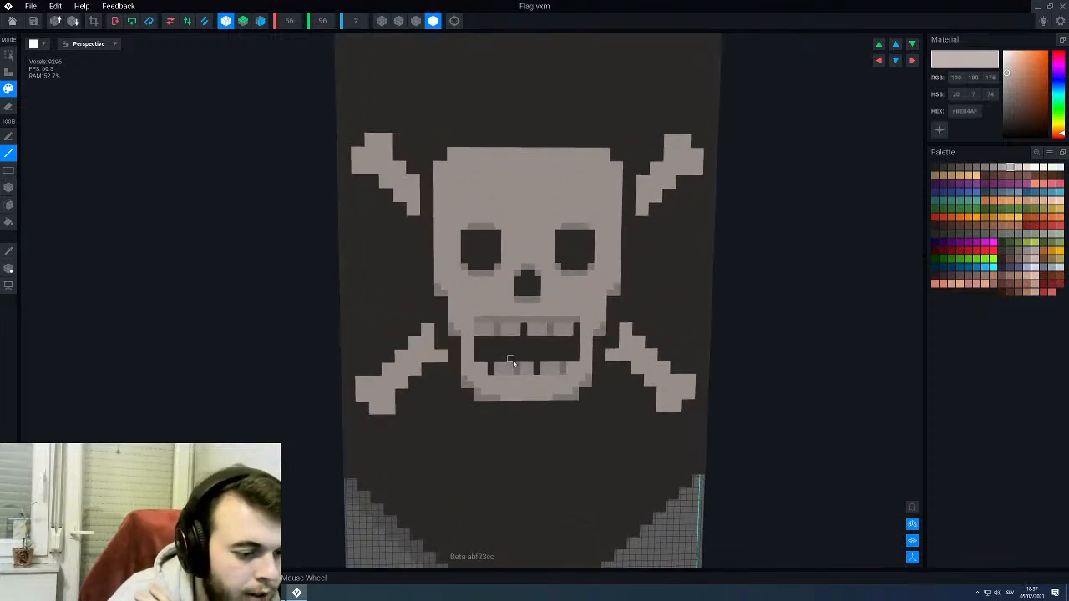
scroll(526, 376, "down", 2)
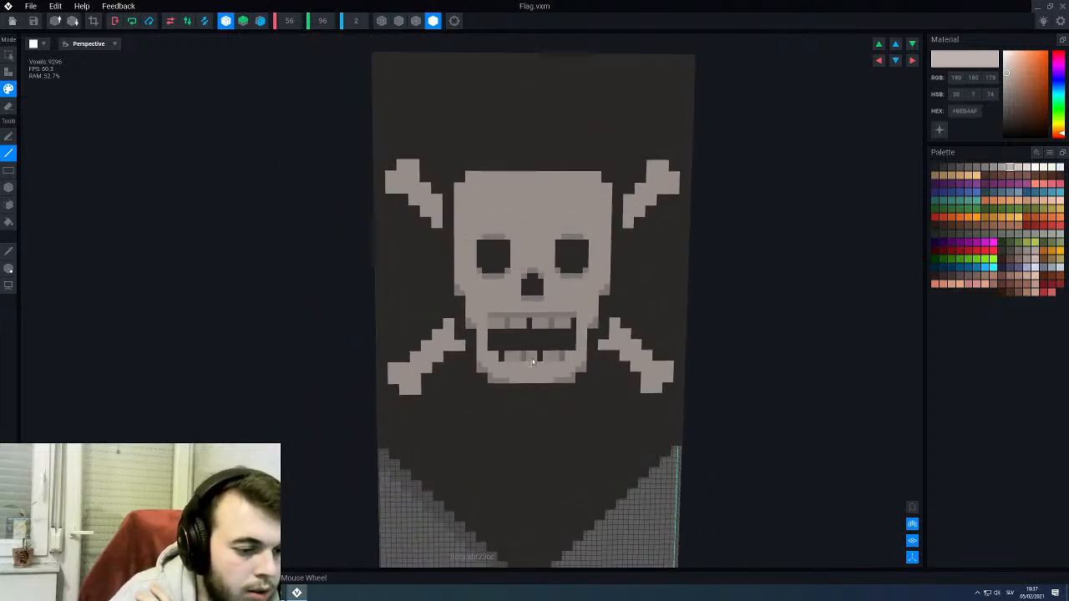
right_click_drag(548, 347, 561, 340)
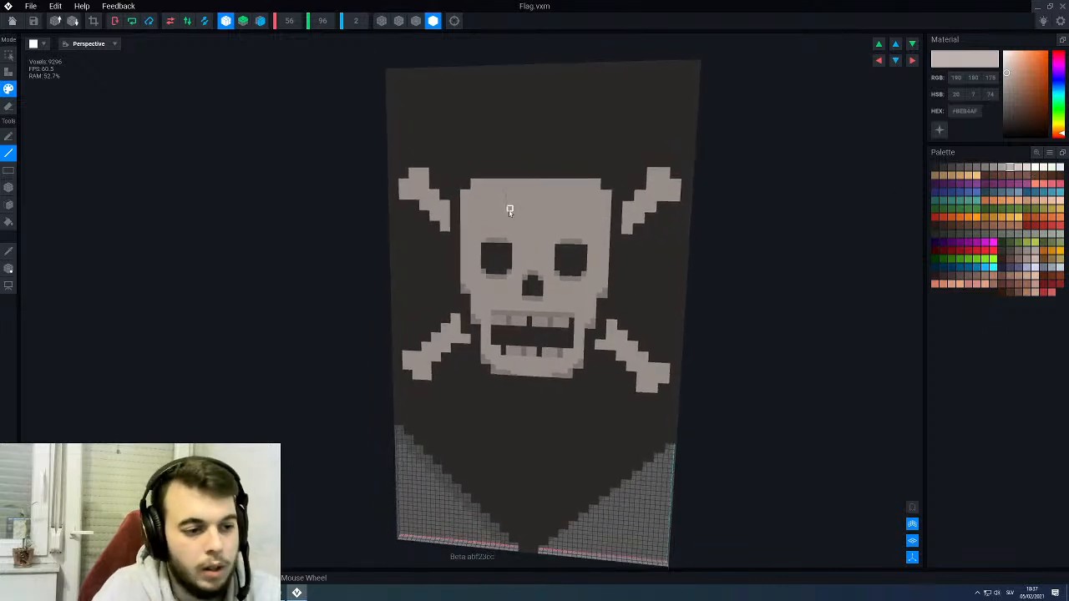
- Highlight the skull's upper corners and the outer parts of its top edge in #FFFFFF
left_click(510, 210)
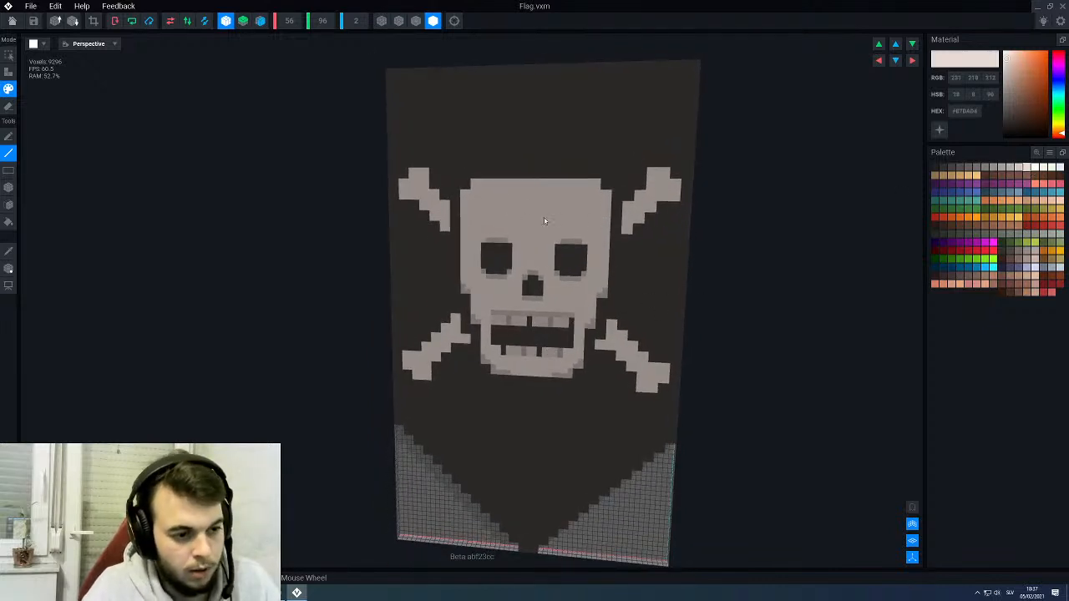
left_click(1037, 168)
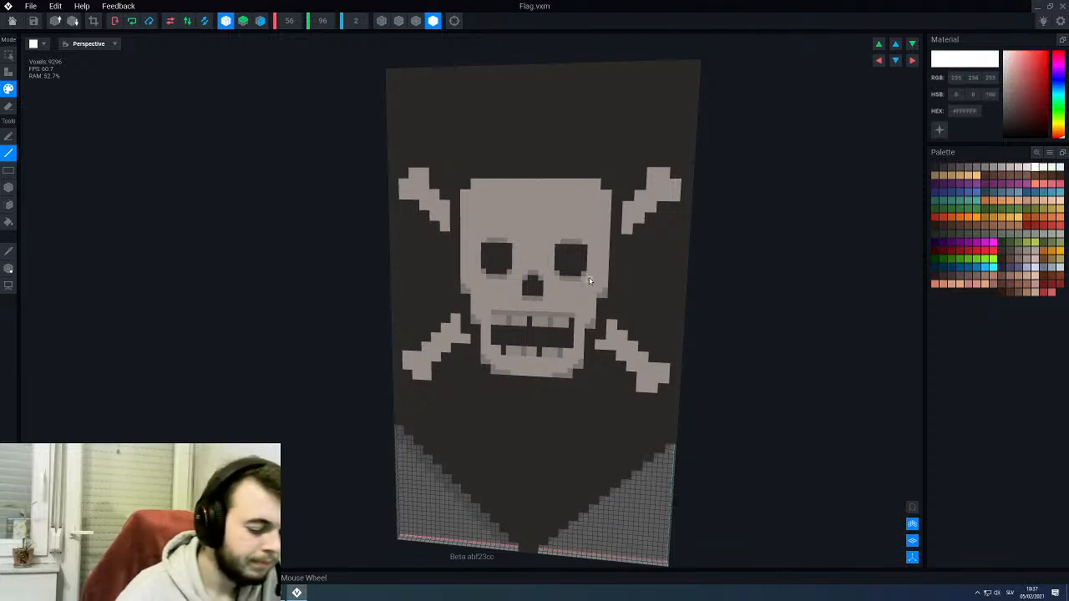
scroll(576, 226, "up", 2)
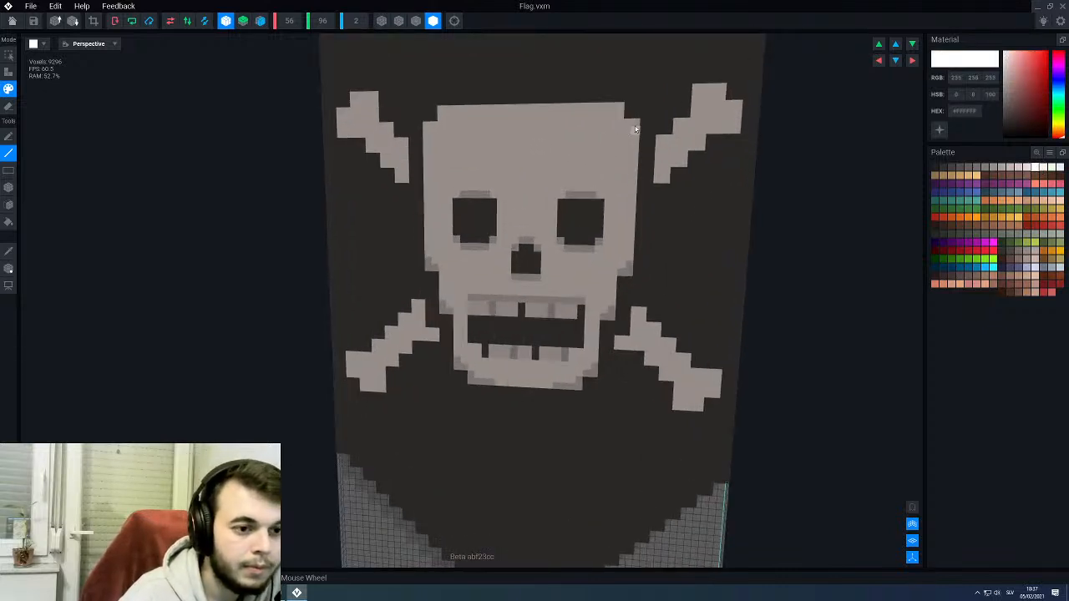
left_click_drag(620, 115, 620, 107)
left_click_drag(620, 107, 551, 107)
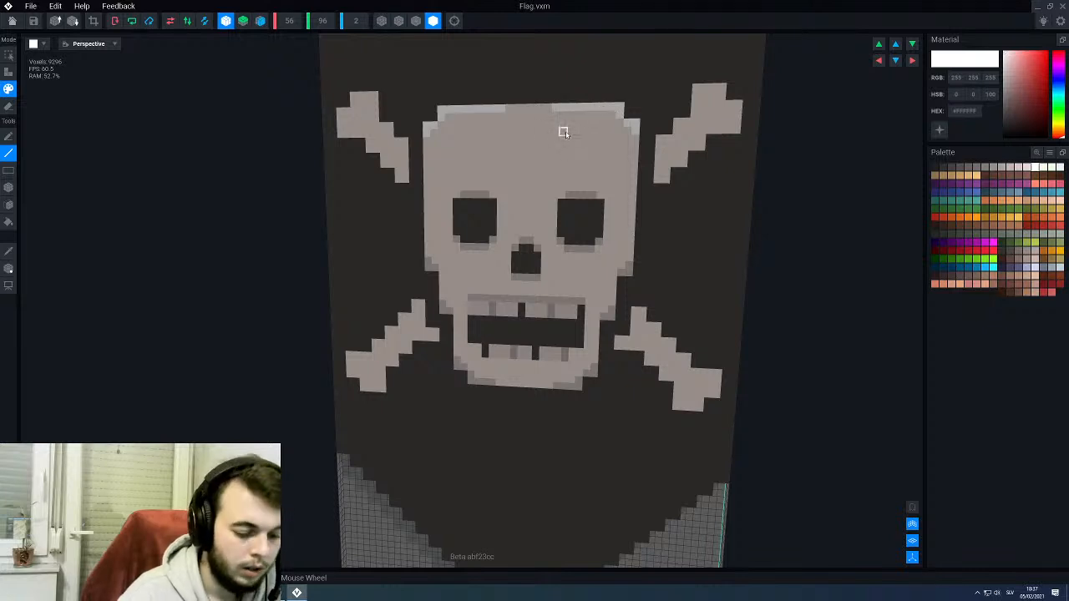
- Break up the top highlight with #E7DAD4 voxels and add small #FFFFFF highlights on the skull's upper sides
left_click(566, 132, "alt")
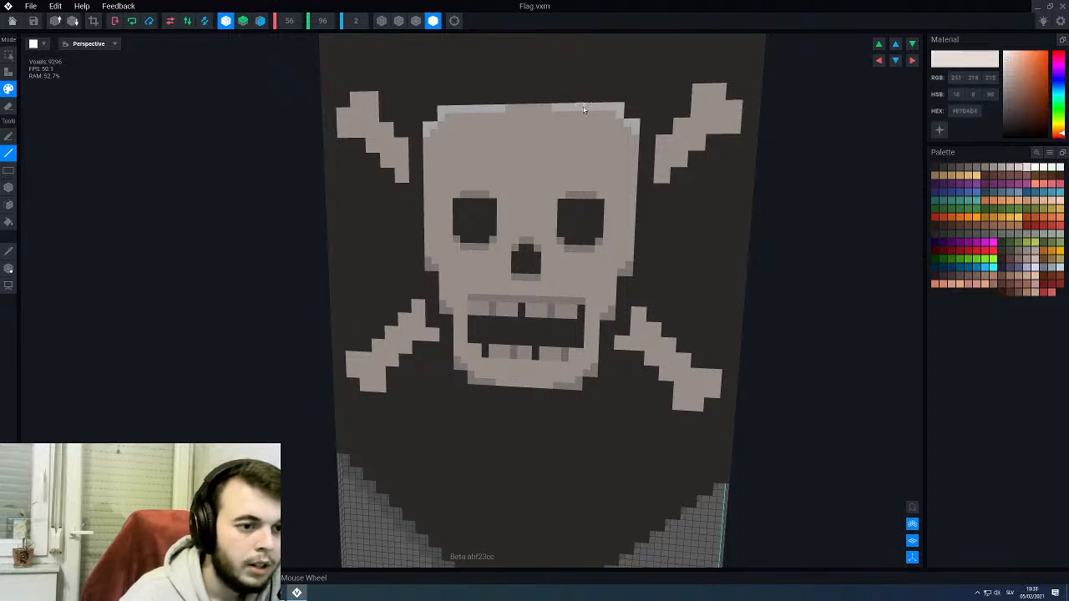
scroll(565, 163, "down", 2)
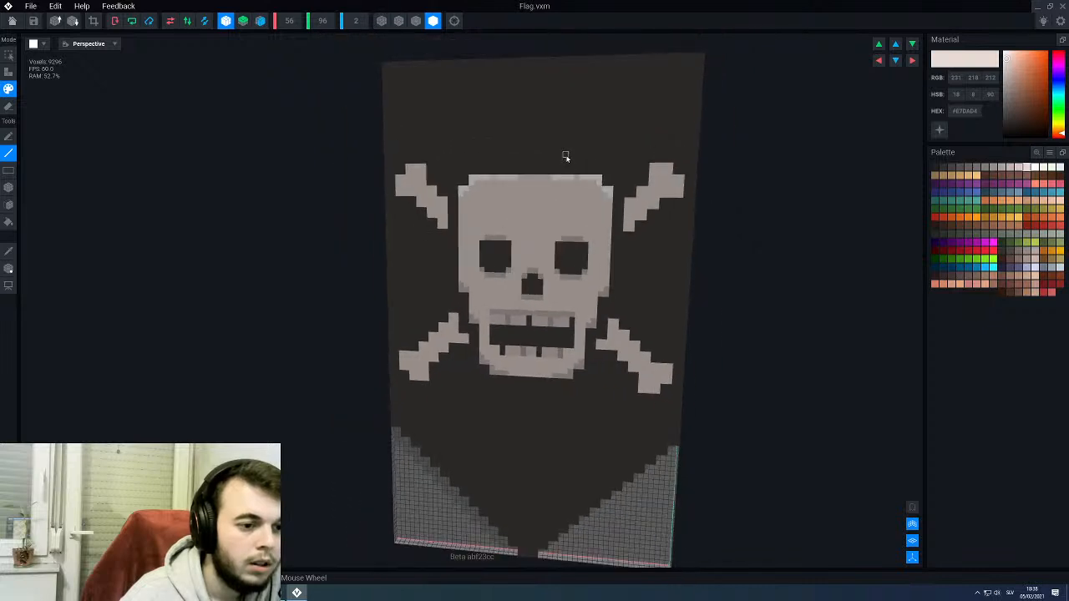
scroll(568, 186, "up", 3)
scroll(570, 188, "up", 2)
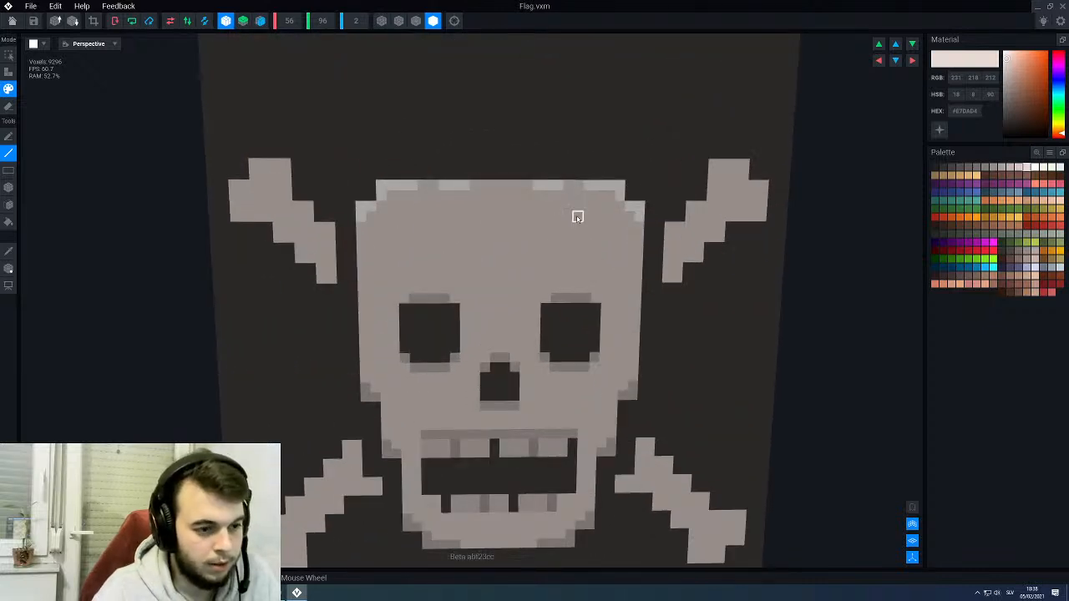
key("ctrl+z")
scroll(552, 184, "down", 3)
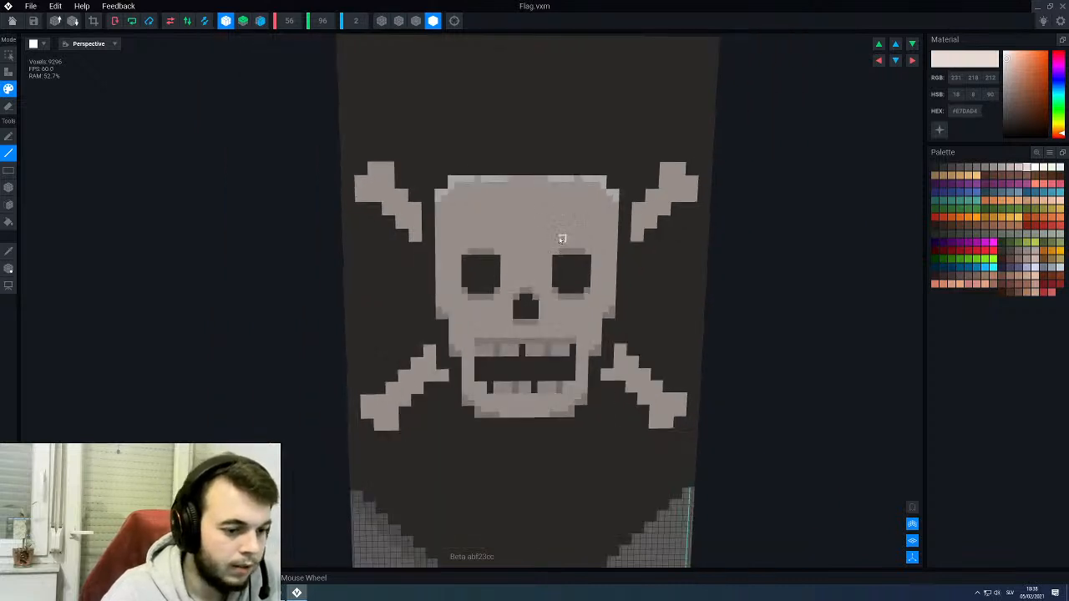
right_click_drag(563, 238, 555, 234)
scroll(615, 198, "up", 3)
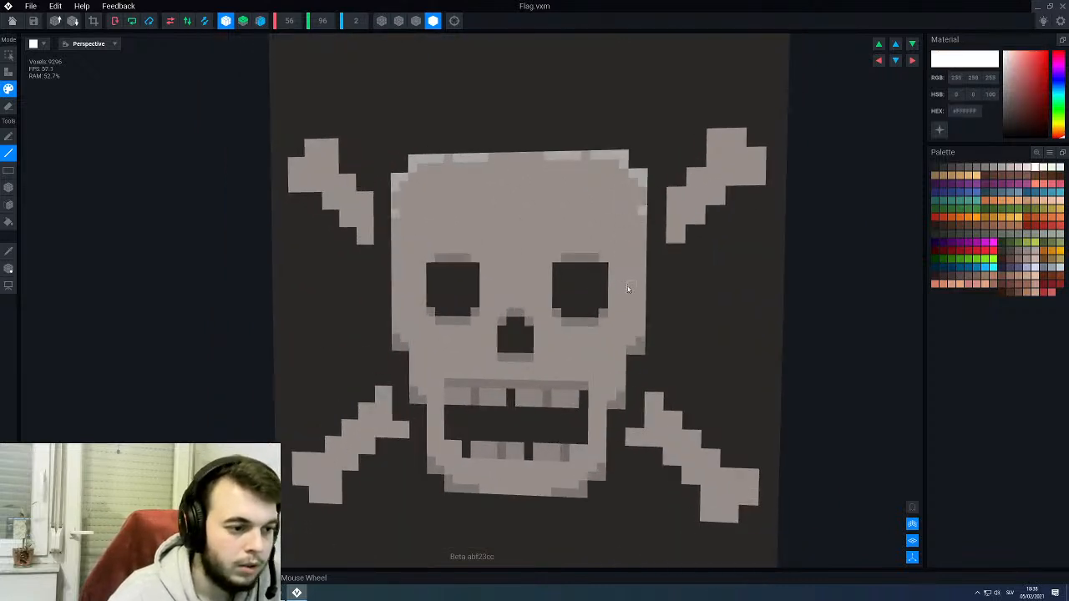
- Add separate #BEB4AF shading voxels above the cheek and jaw corners on both sides of the skull
middle_click_drag(632, 293, 582, 264)
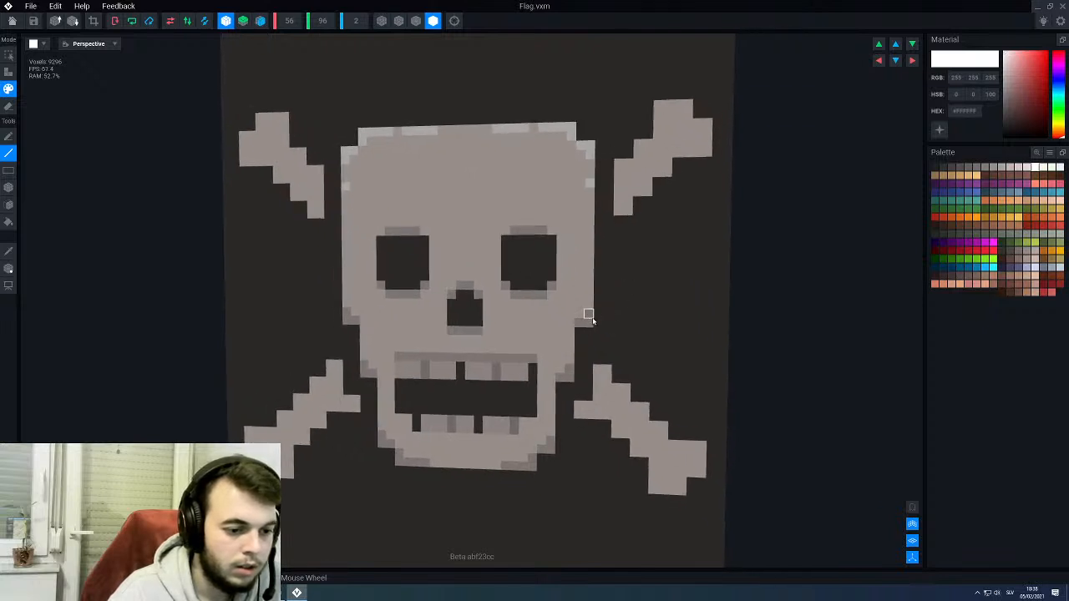
left_click(589, 316, "alt")
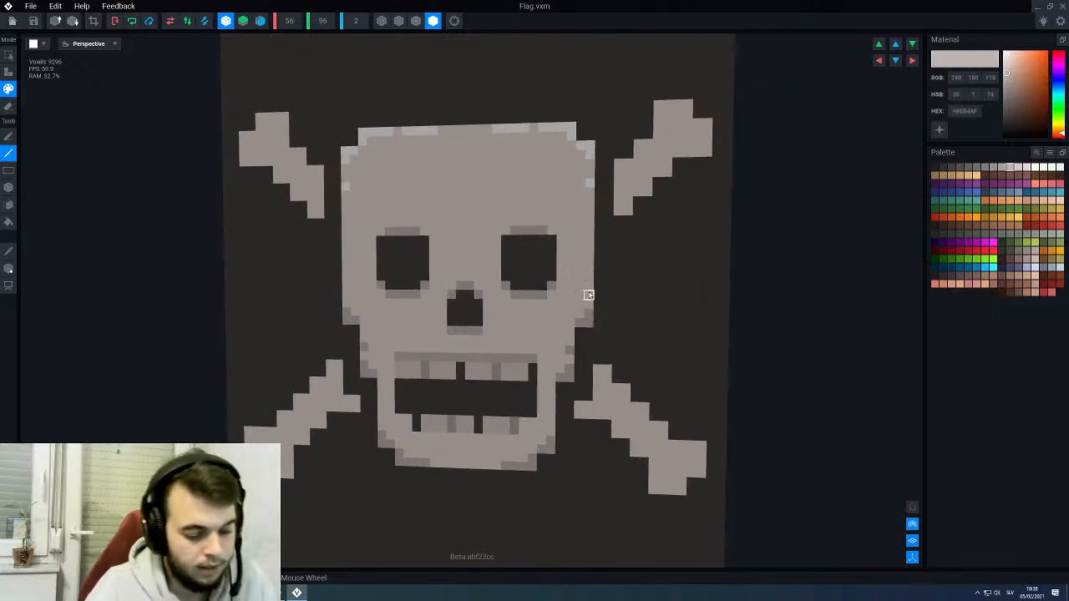
scroll(576, 292, "down", 3)
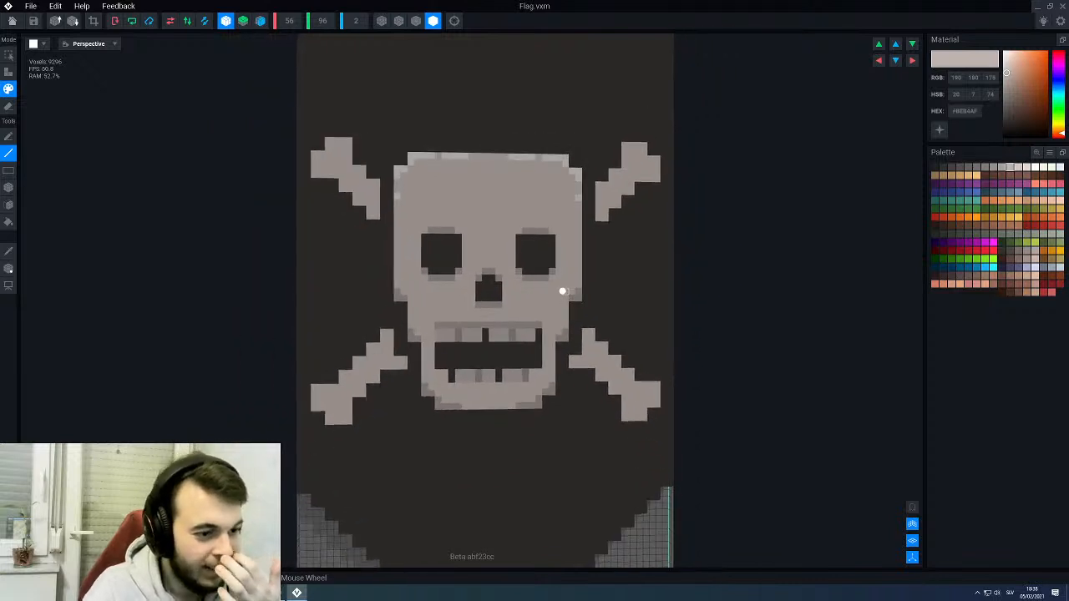
scroll(564, 274, "up", 3)
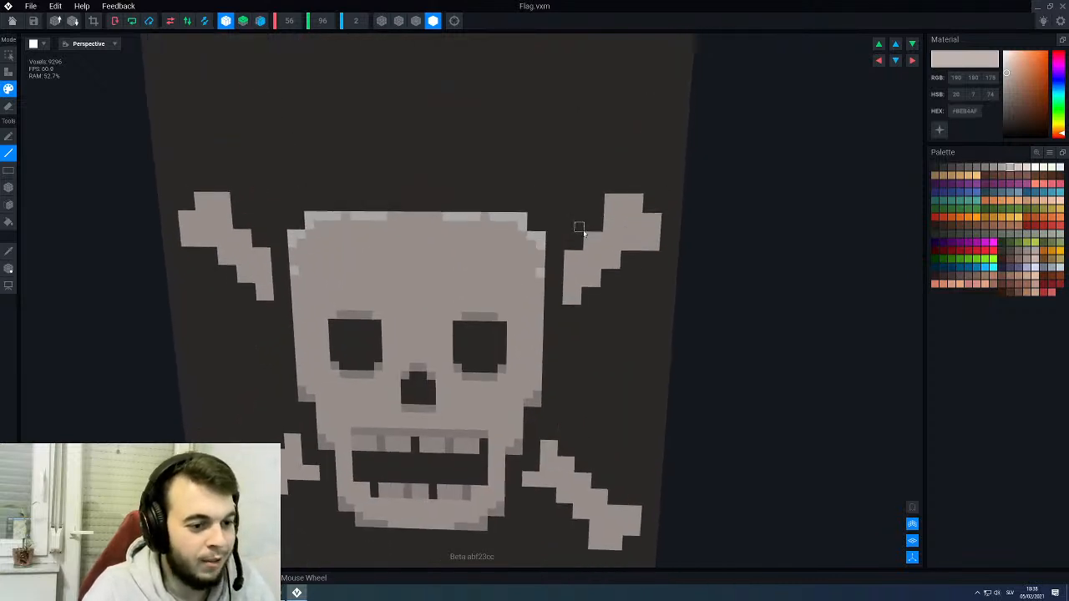
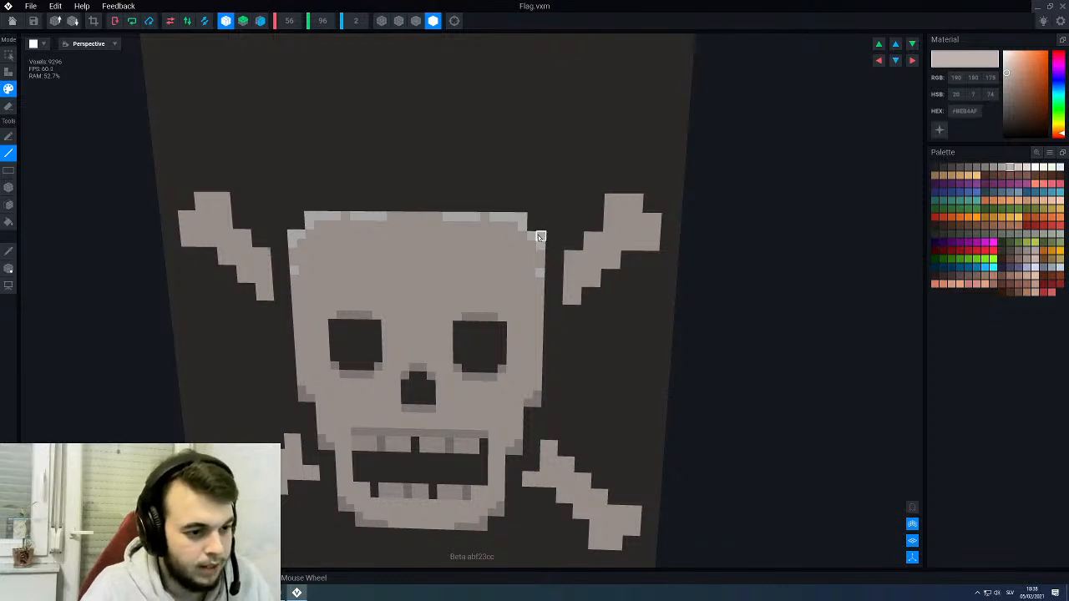
- Paint #FFFFFF highlights along the top ends and upper shaft edges of the two upper bones
left_click(538, 238, "alt")
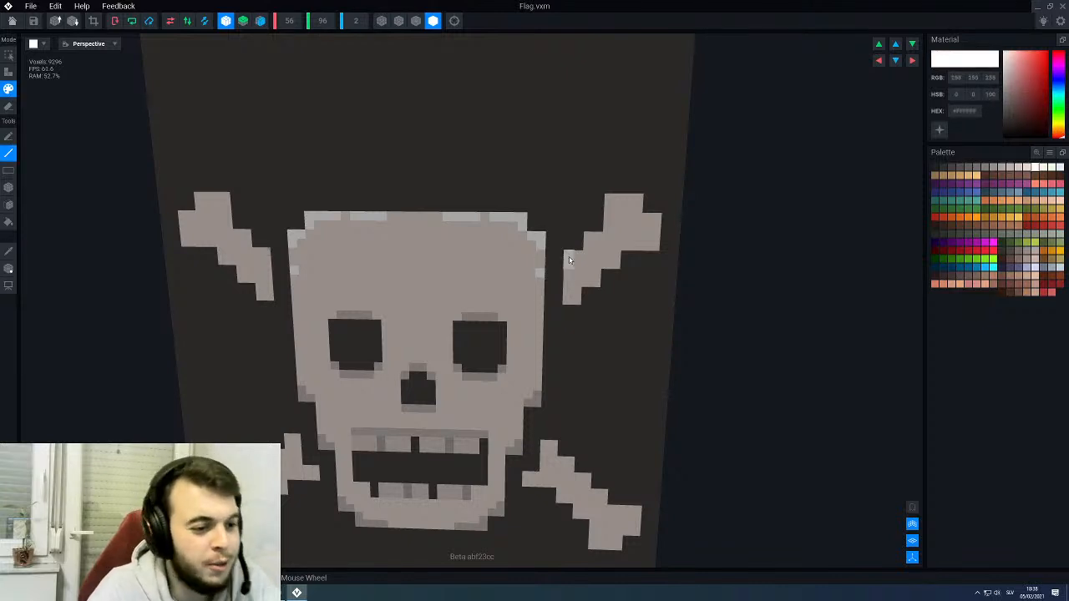
left_click_drag(570, 260, 600, 234)
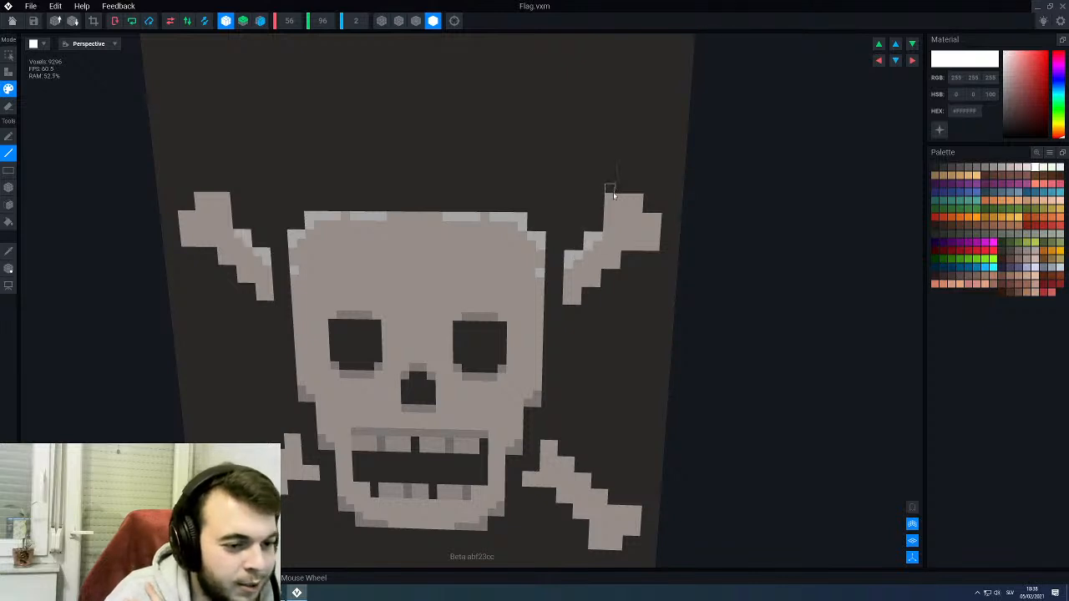
left_click_drag(639, 198, 639, 198)
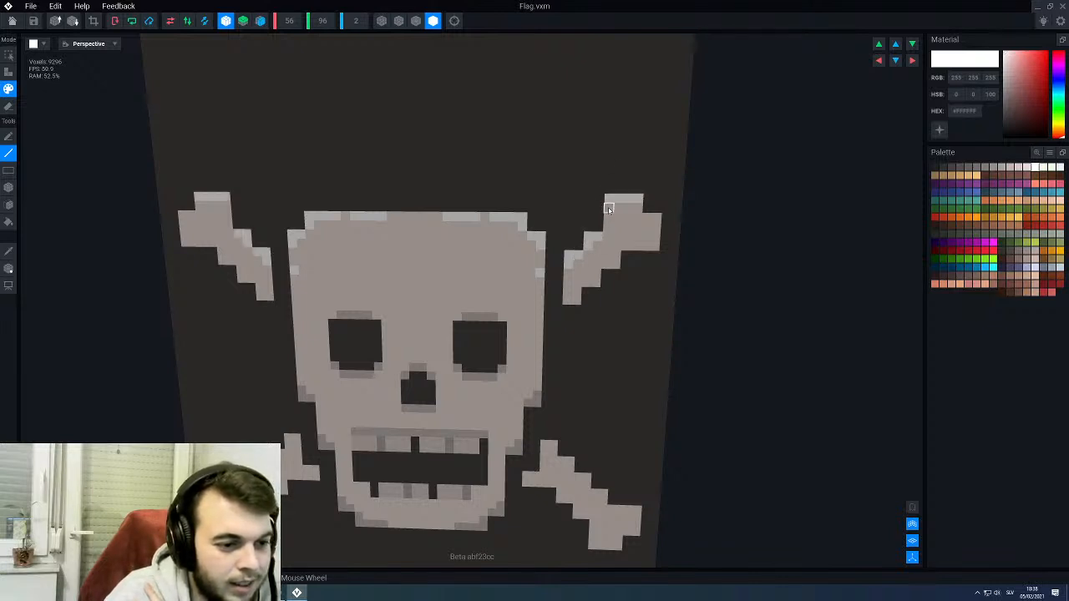
middle_click_drag(622, 293, 597, 266)
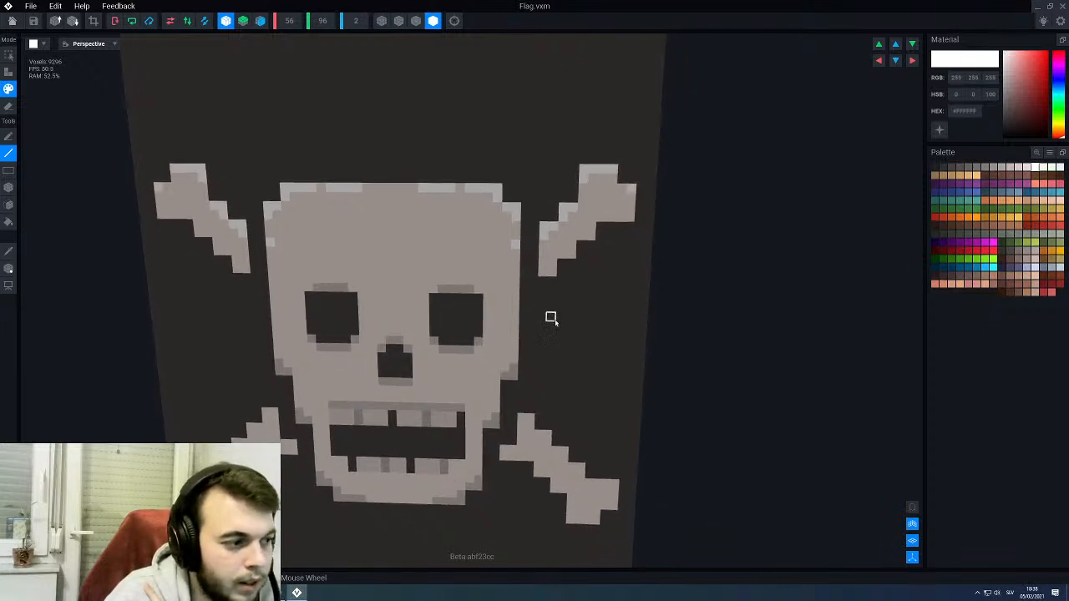
- Paint #FFFFFF highlights along the upper shaft edges and outer end tops of the two lower bones
scroll(554, 321, "down", 2)
scroll(553, 315, "up", 2)
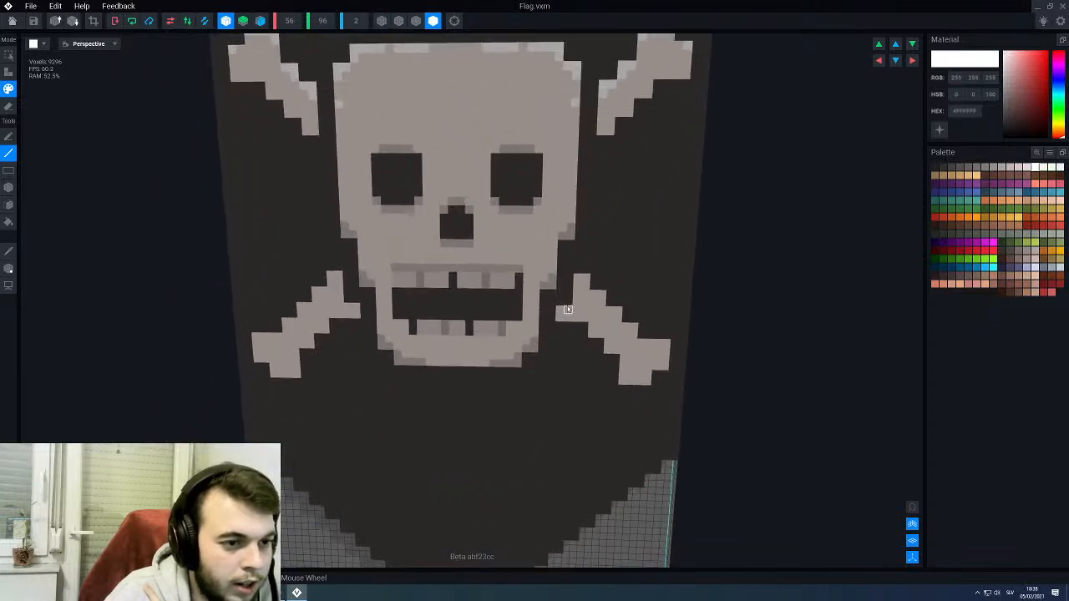
scroll(558, 312, "up", 2)
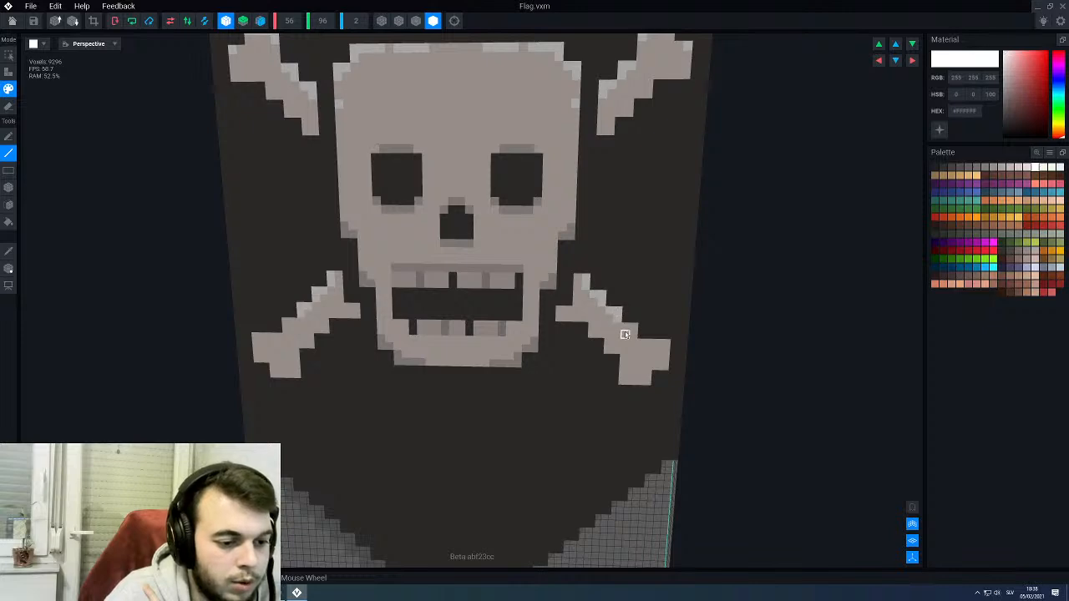
scroll(632, 334, "down", 3)
scroll(630, 355, "up", 2)
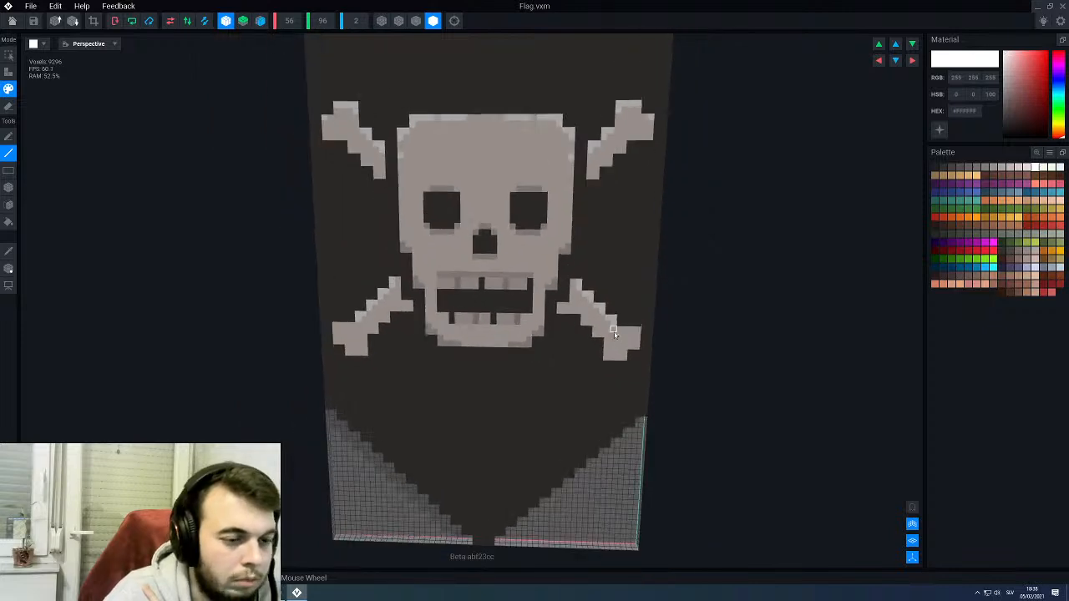
scroll(631, 344, "up", 1)
middle_click_drag(641, 347, 597, 381)
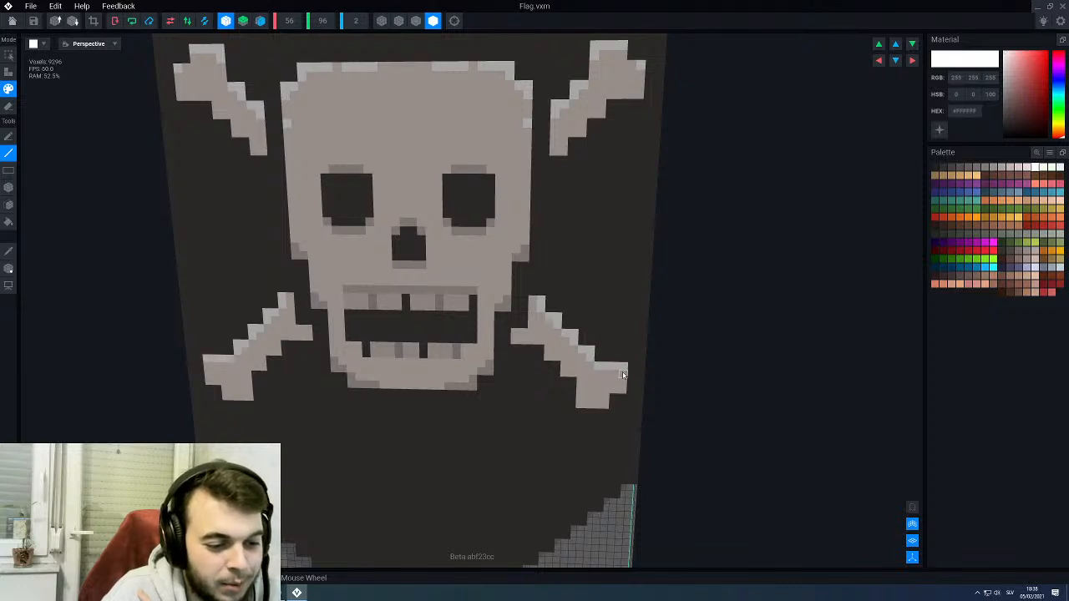
scroll(556, 341, "up", 1)
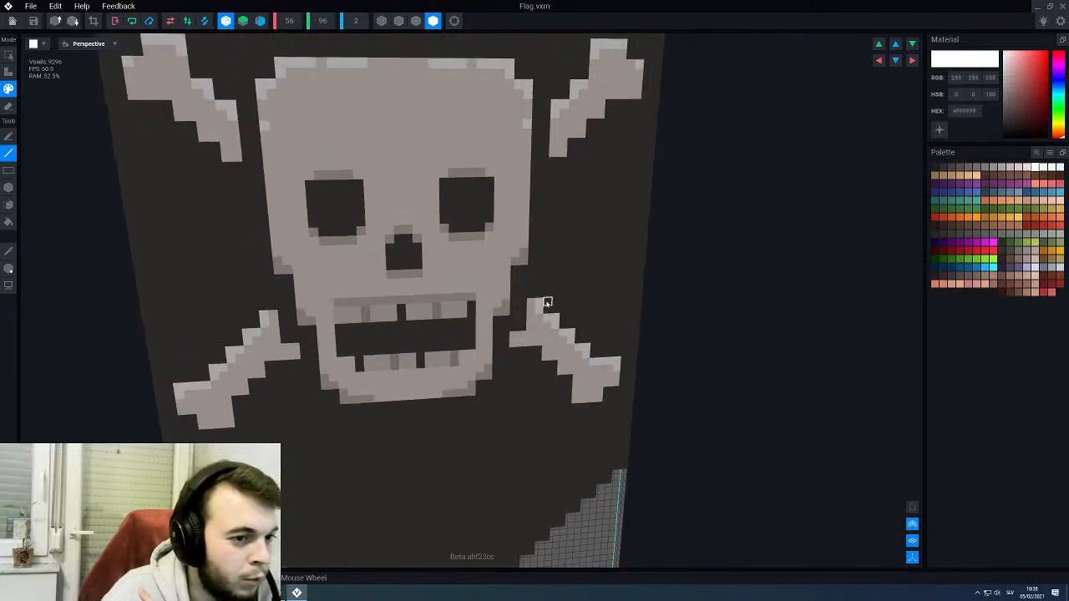
- Pick #BEB4AF and shade voxels along the undersides of the two upper bones
left_click(462, 238, "alt")
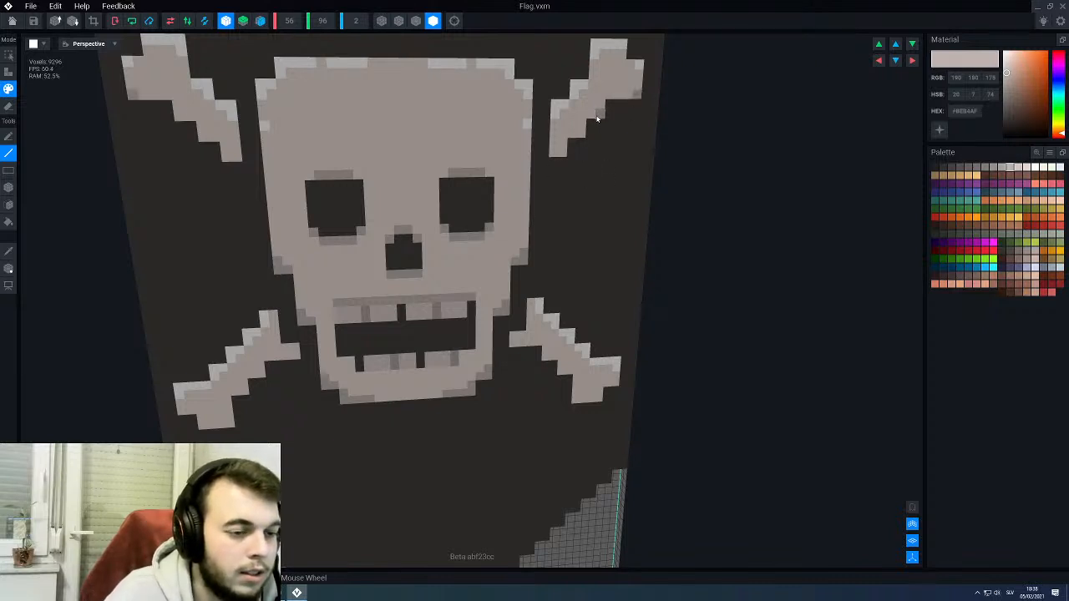
scroll(581, 136, "down", 2)
scroll(578, 213, "up", 2)
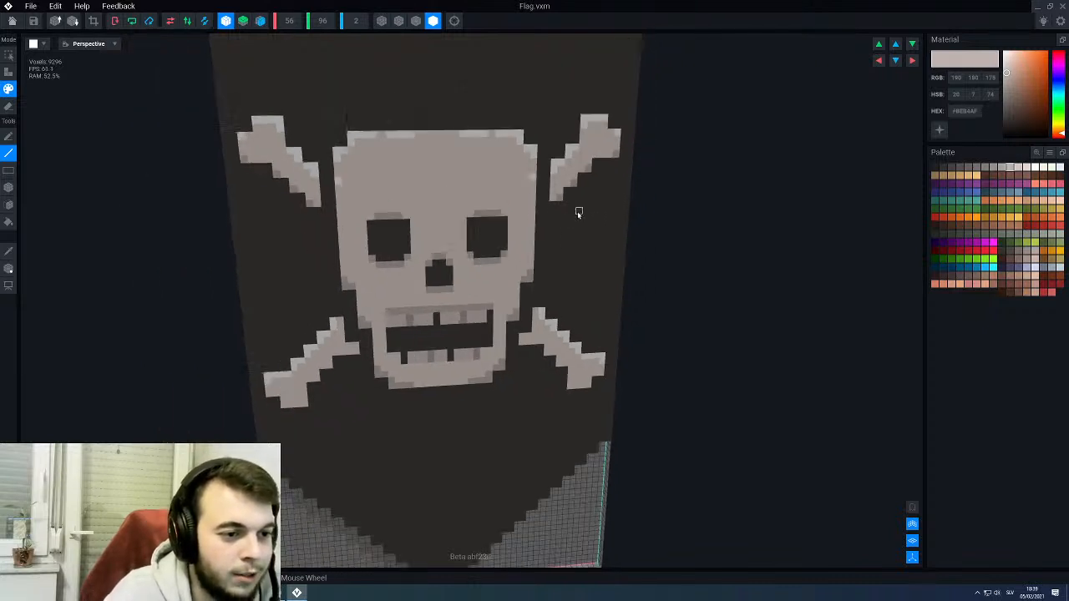
scroll(578, 213, "down", 3)
scroll(559, 297, "up", 1)
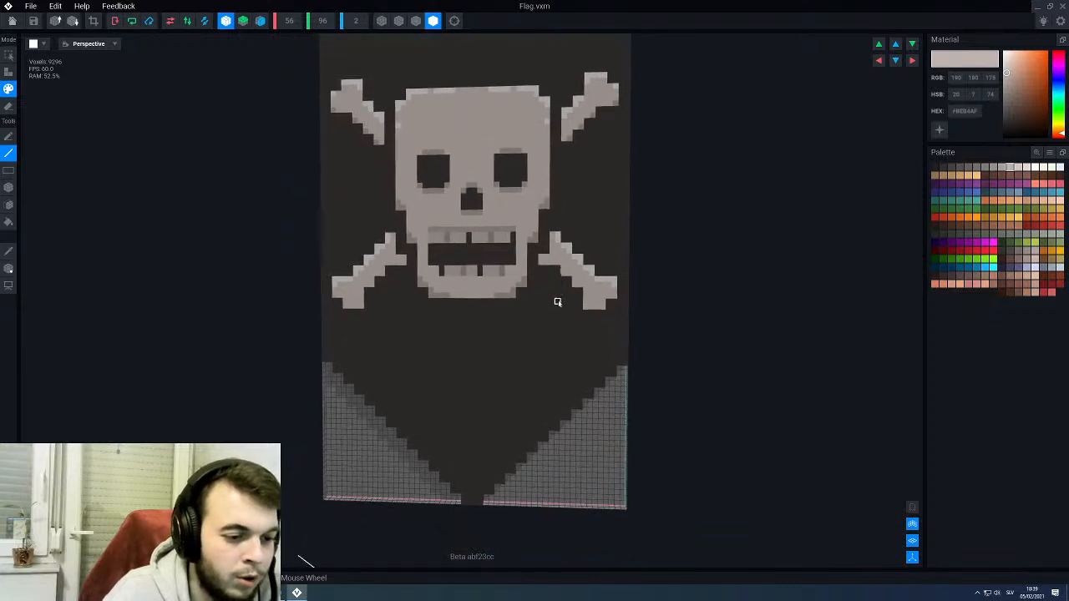
- Shade the underside voxels and end corners of the two lower bones in #BEB4AF
scroll(558, 302, "up", 1)
scroll(529, 281, "up", 2)
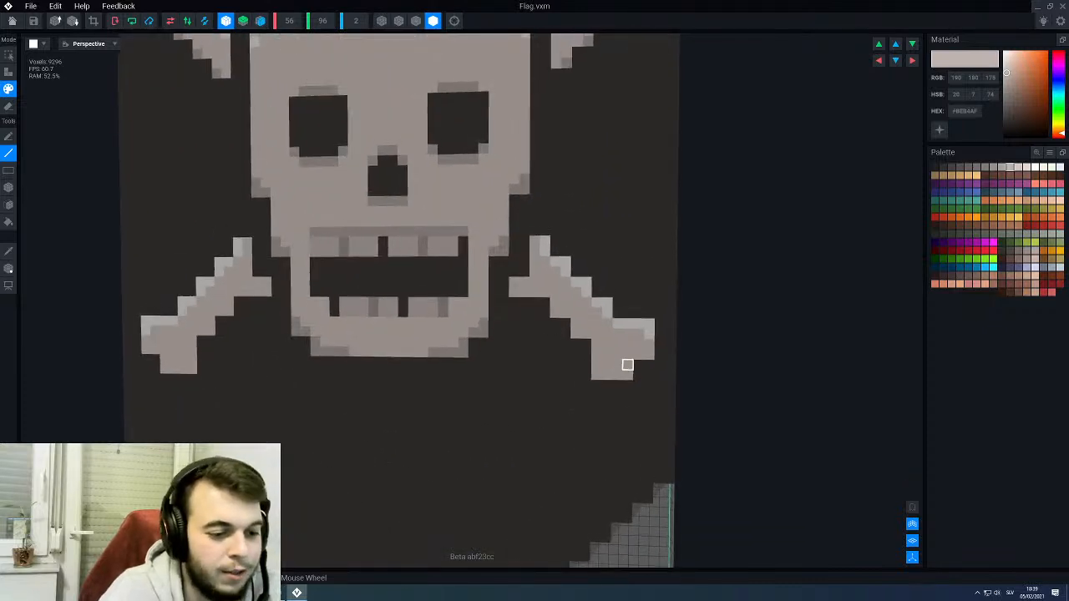
scroll(627, 365, "down", 2)
scroll(608, 378, "up", 2)
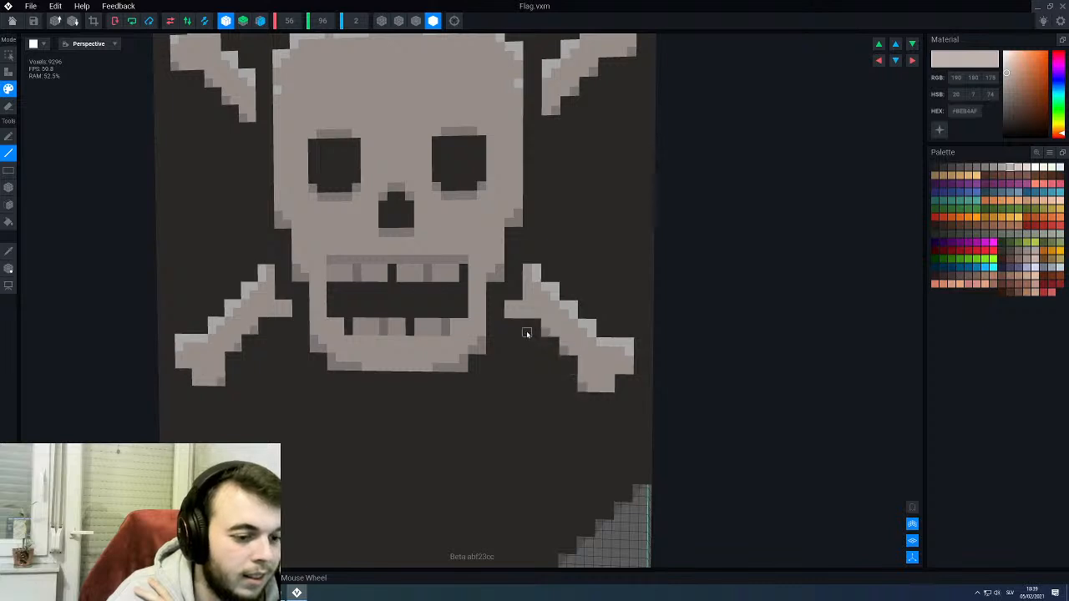
scroll(511, 368, "down", 3)
scroll(527, 358, "up", 3)
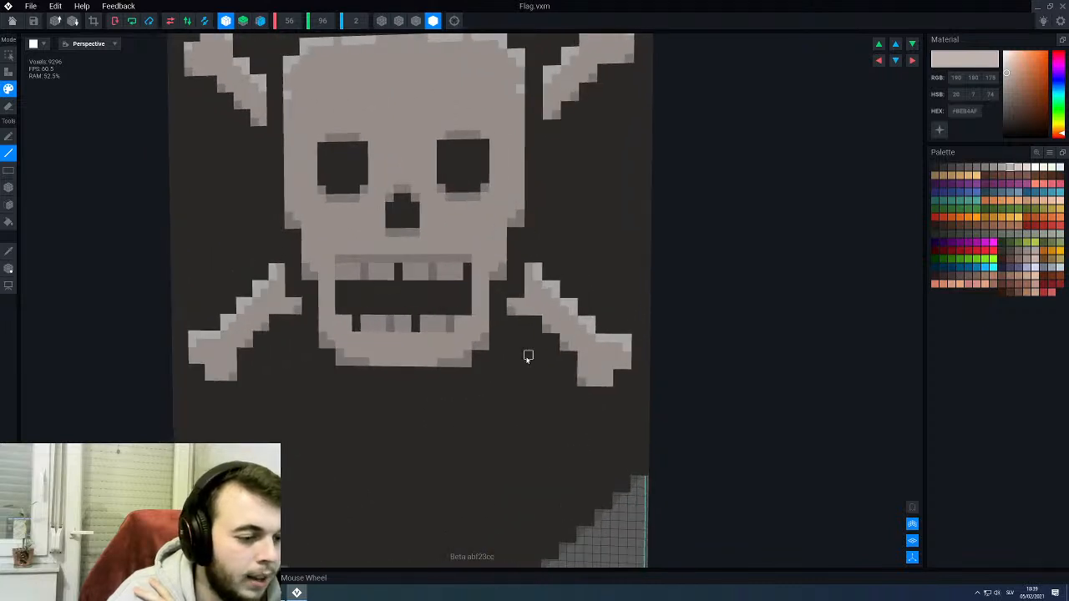
right_click_drag(518, 312, 517, 312)
- Examine the shaded skull-and-crossbones emblem across the whole flag and the plain cloth below it
scroll(544, 270, "down", 2)
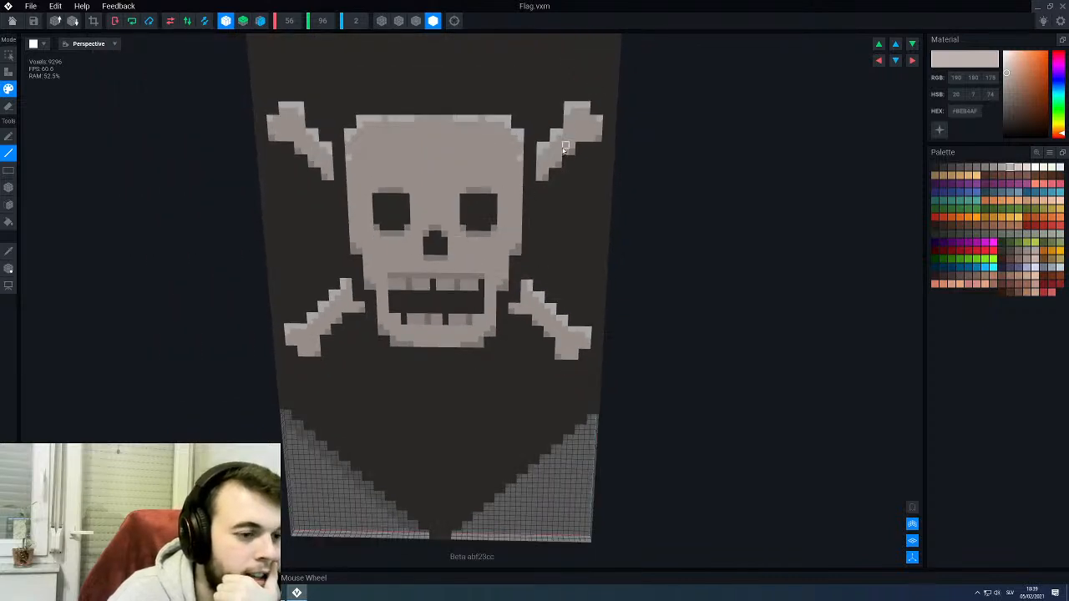
scroll(489, 271, "down", 3)
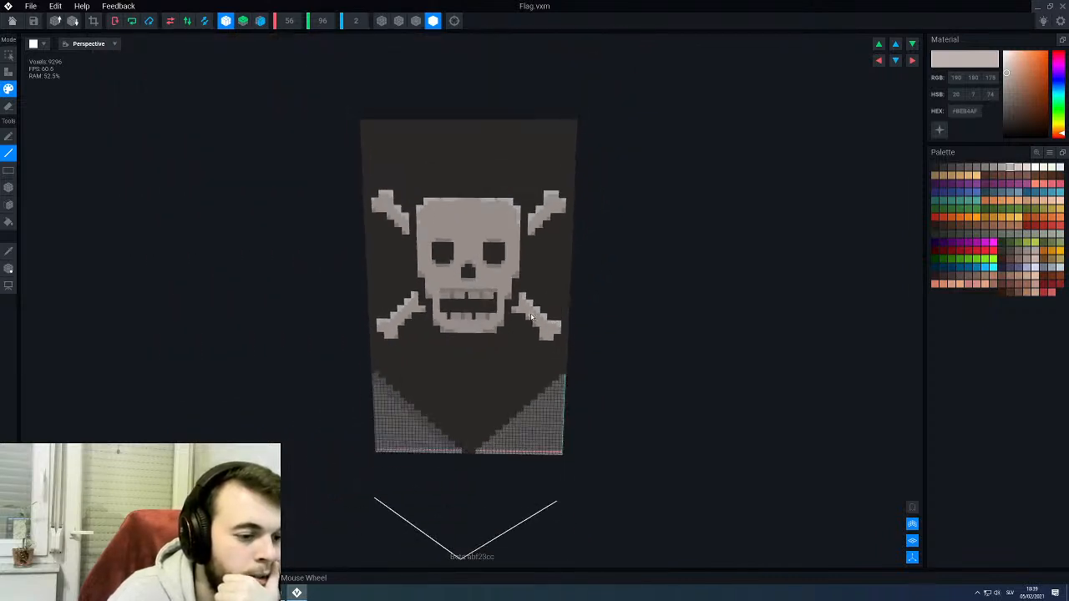
right_click_drag(512, 303, 534, 308)
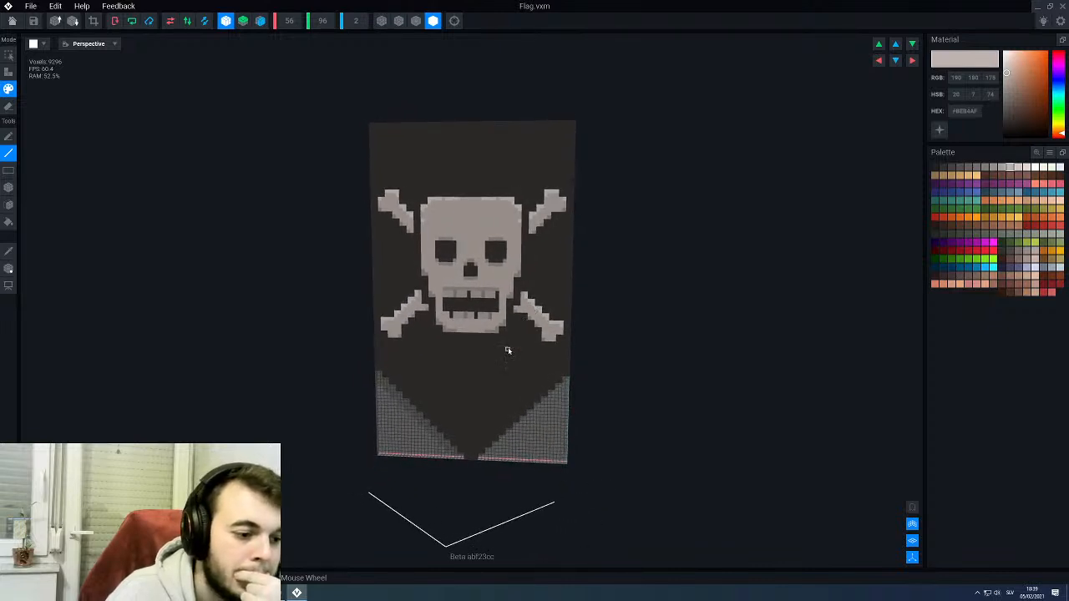
middle_click_drag(516, 353, 515, 351)
right_click_drag(515, 307, 515, 309)
scroll(519, 276, "up", 2)
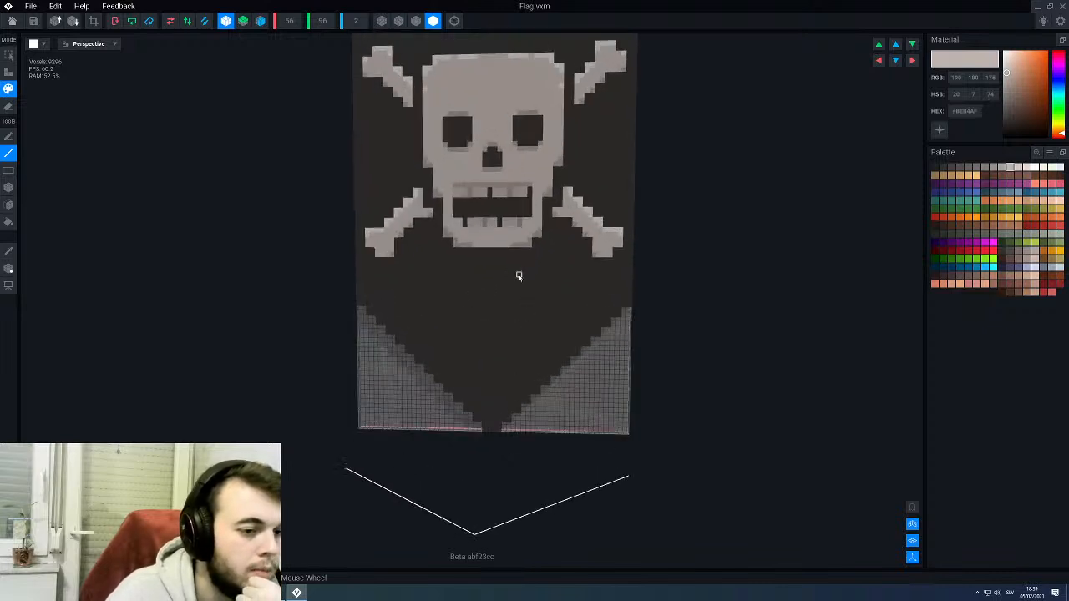
scroll(515, 244, "up", 1)
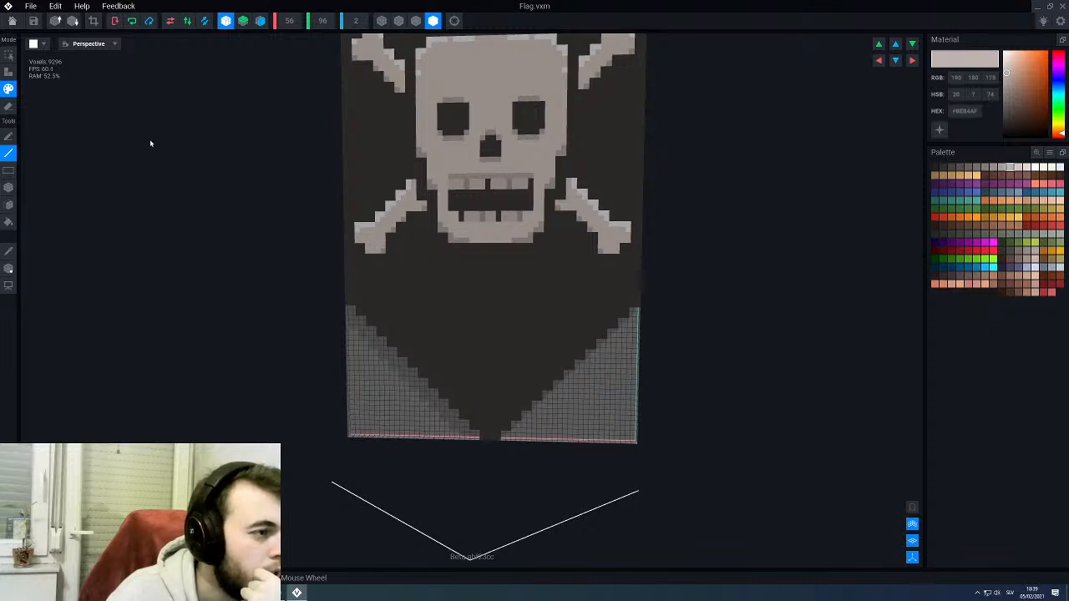
- Turn off mirror symmetry and erase a narrow vertical slit in the black cloth below the skull, right of centre, widening its upper part
left_click(225, 21)
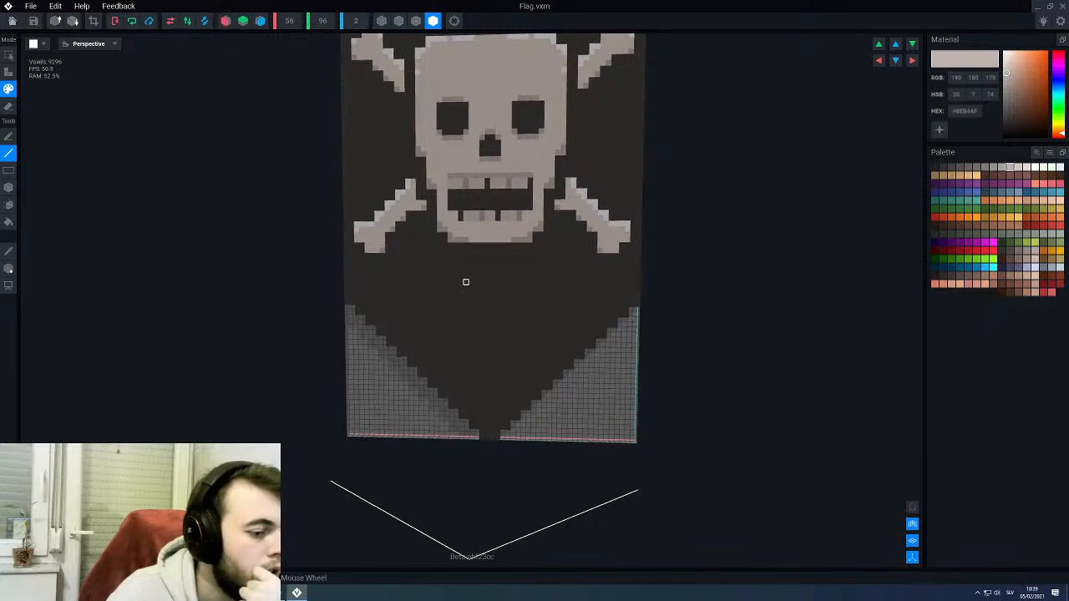
middle_click_drag(466, 284, 441, 222)
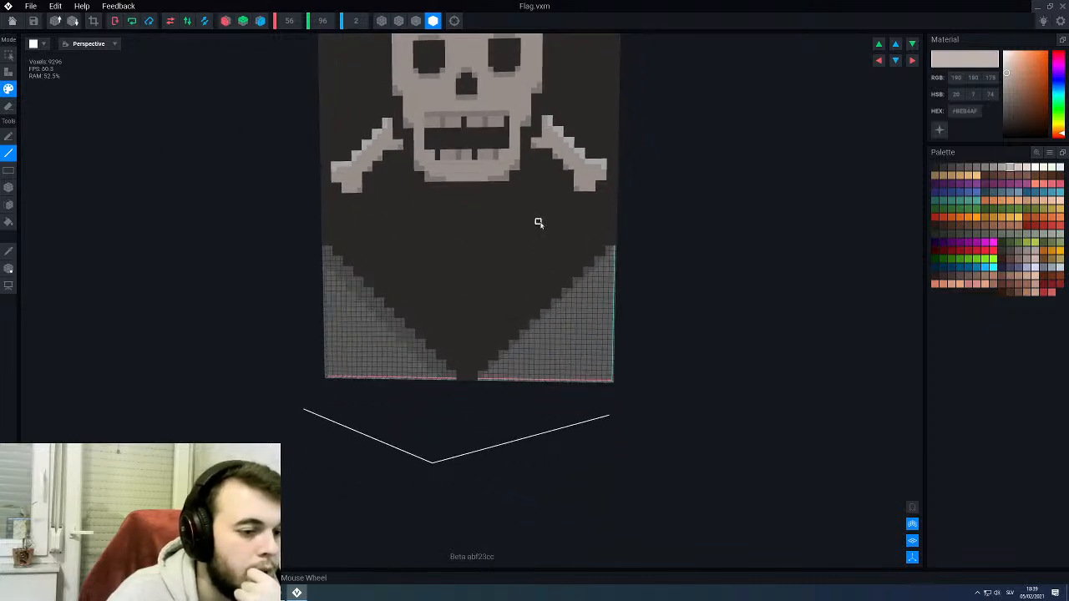
scroll(543, 256, "up", 2)
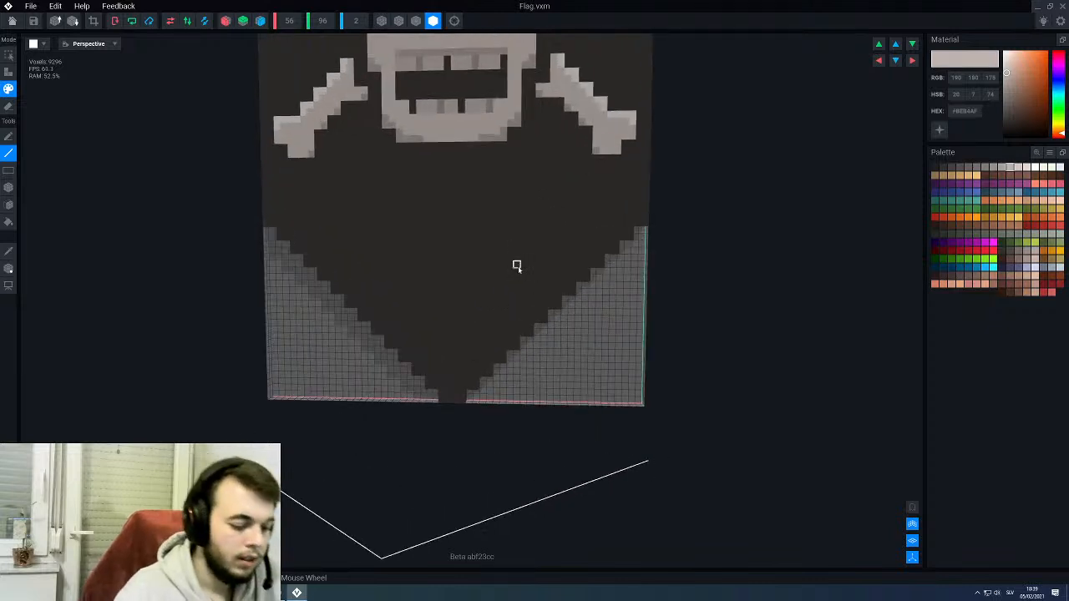
key("e")
key("b")
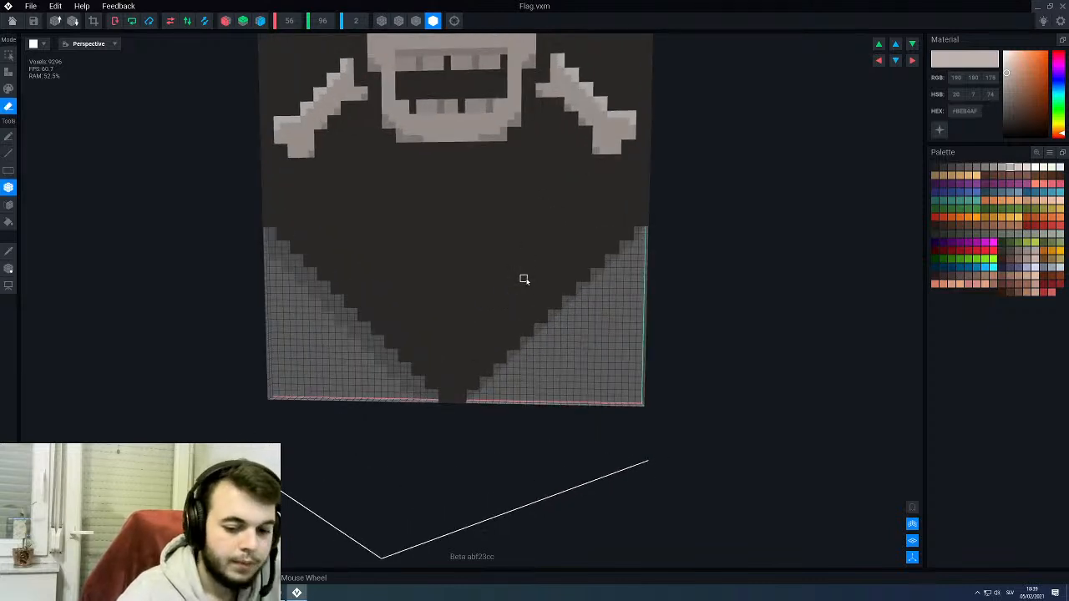
mouse_move(487, 223)
left_mouse_down()
mouse_move(497, 263)
mouse_move(481, 288)
left_mouse_up()
scroll(458, 208, "up", 2)
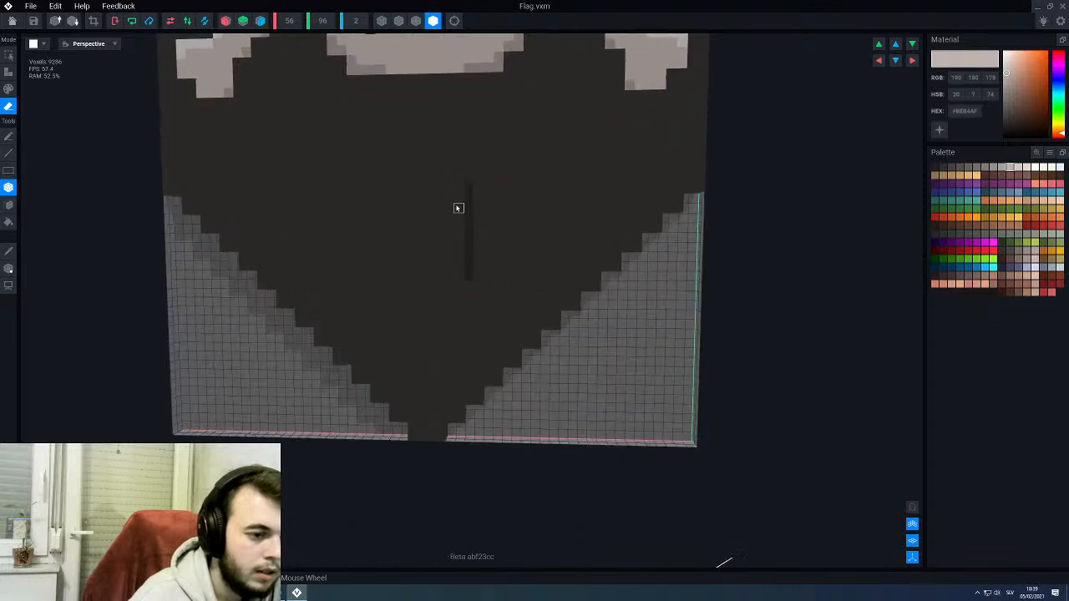
mouse_move(458, 202)
left_mouse_down()
mouse_move(460, 241)
mouse_move(478, 242)
left_mouse_up()
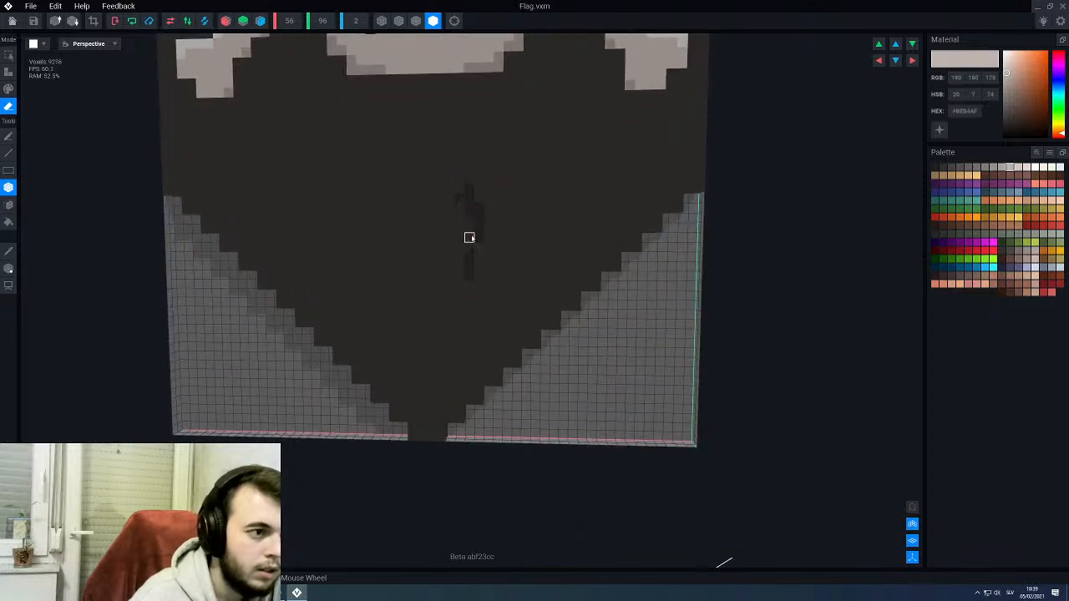
- Display the voxel outlines and erase the remaining voxels inside the tear to complete an irregular hole through the cloth
left_click(416, 20)
right_click_drag(470, 252, 474, 245)
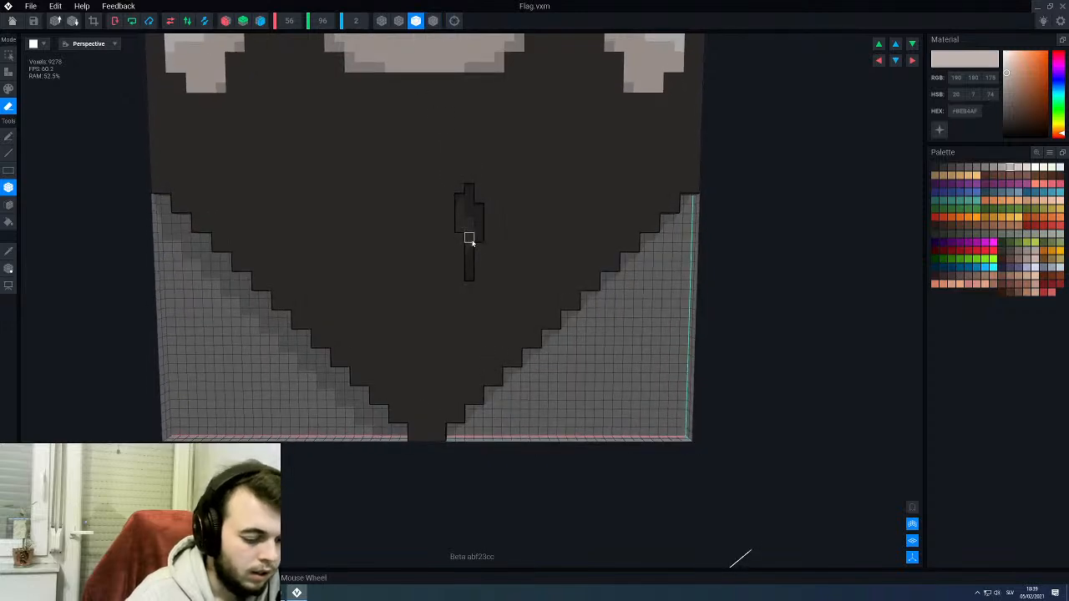
scroll(468, 221, "down", 5)
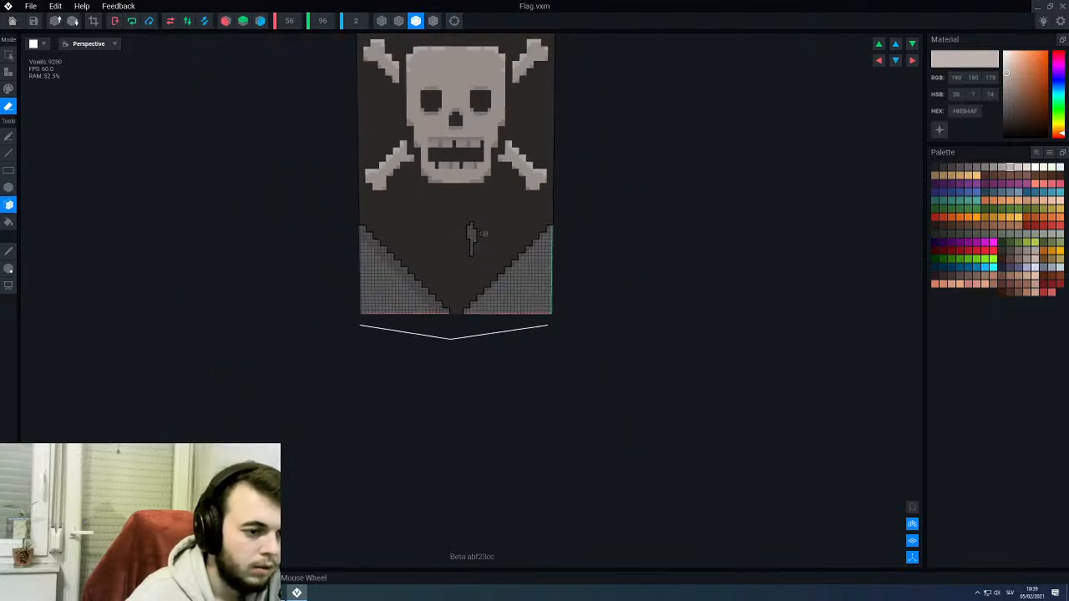
right_click_drag(472, 234, 476, 235)
scroll(468, 242, "up", 2)
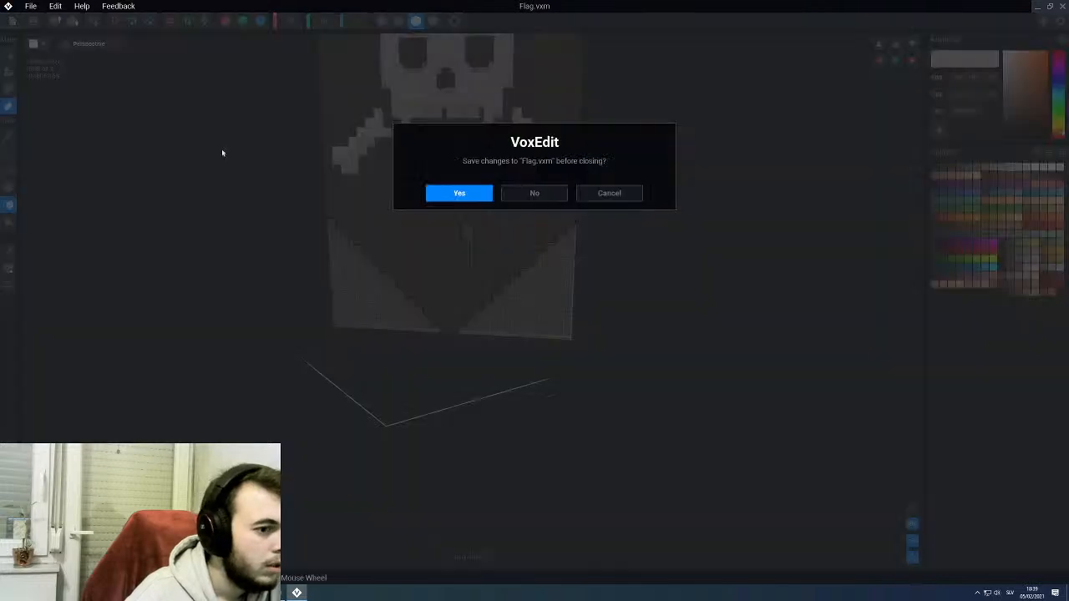
- Save Flag.vxm, return to the throne assembly and view the flag from the front
left_click(459, 192)
mouse_move(536, 286)
right_mouse_down()
mouse_move(614, 282)
mouse_move(631, 294)
mouse_move(553, 302)
mouse_move(543, 276)
right_mouse_up()
left_click(543, 277)
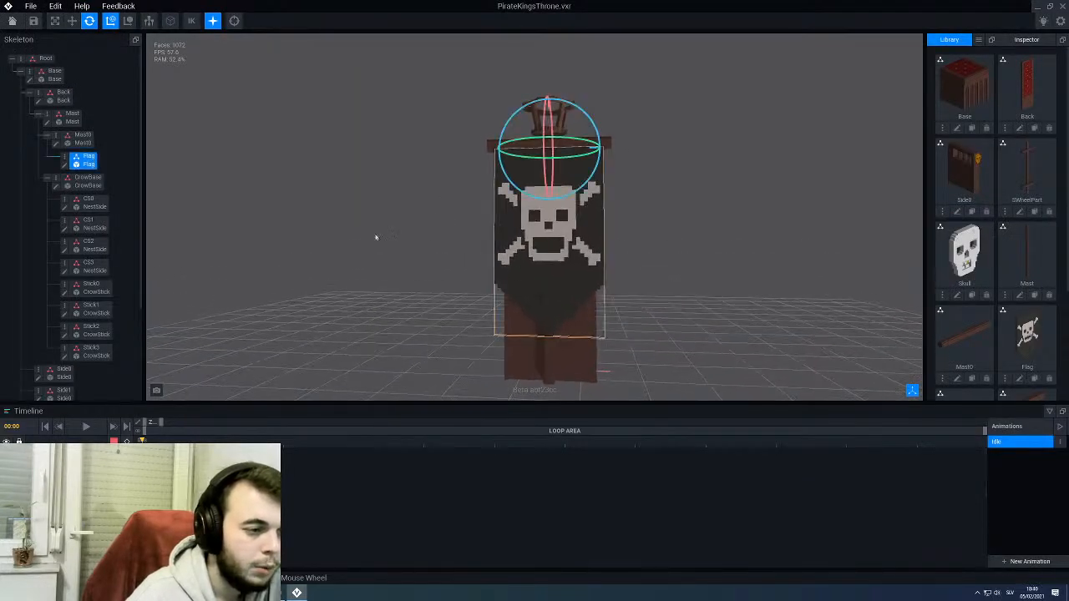
- Reopen the flag model to inspect the tear, and return to the throne assembly, saving Flag.vxm on closing
left_click(66, 164)
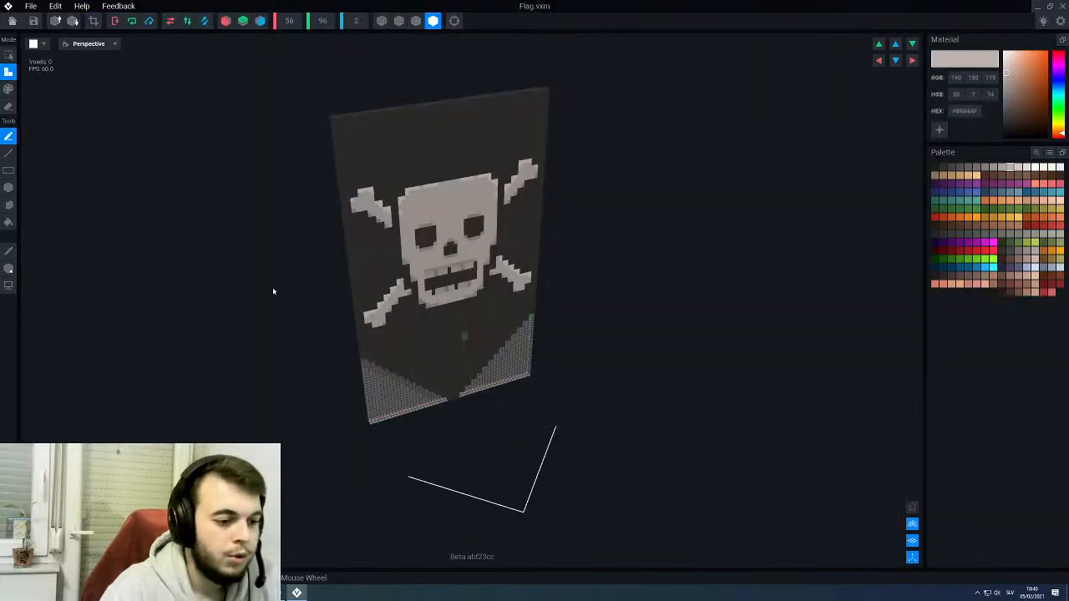
right_click_drag(446, 298, 440, 341)
scroll(439, 342, "up", 5)
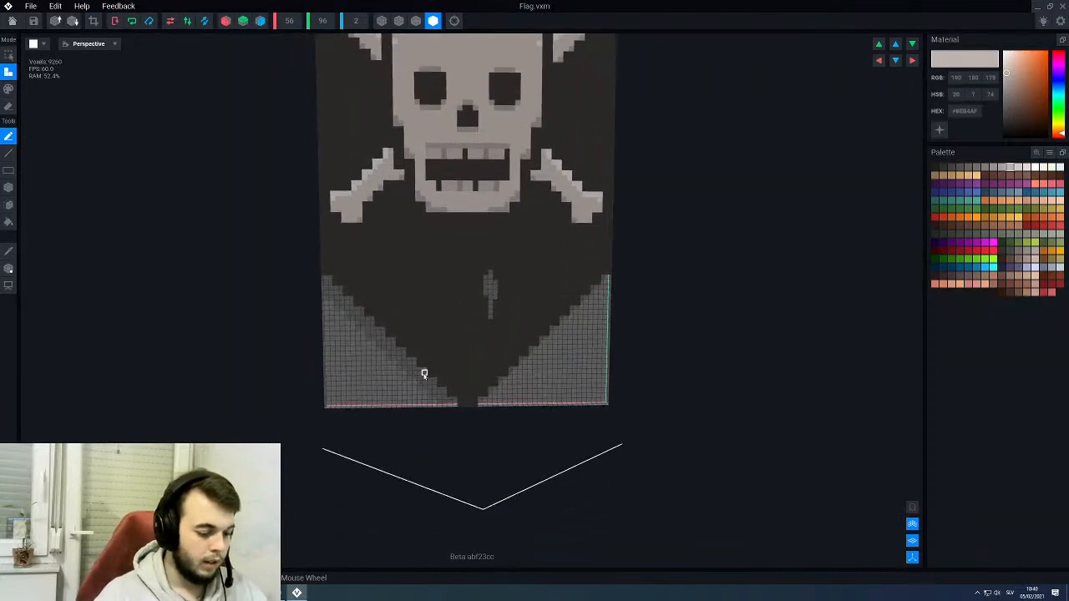
key("p")
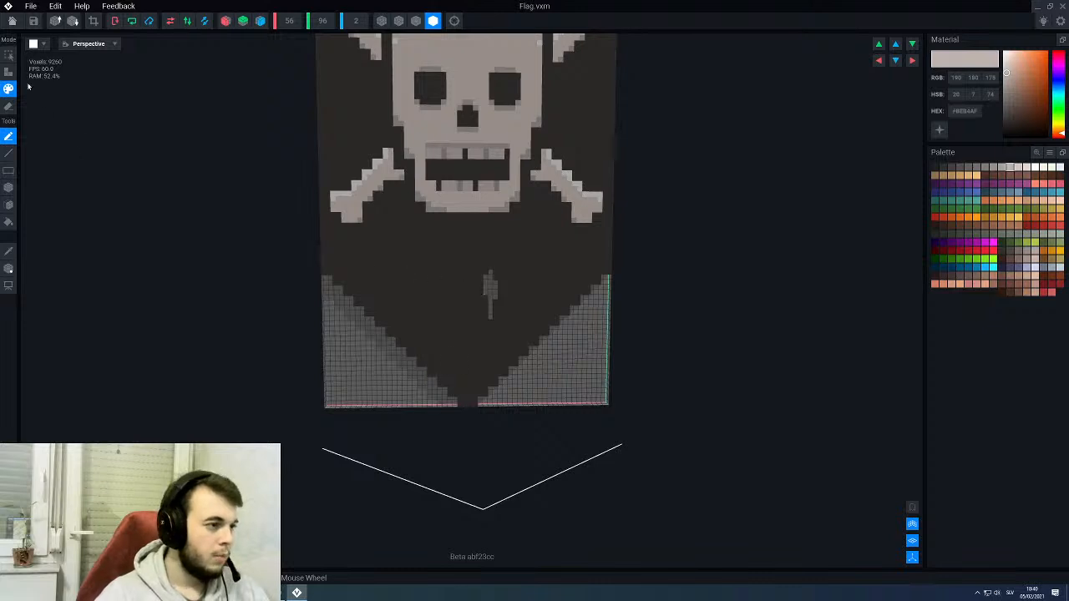
key("alt+F4")
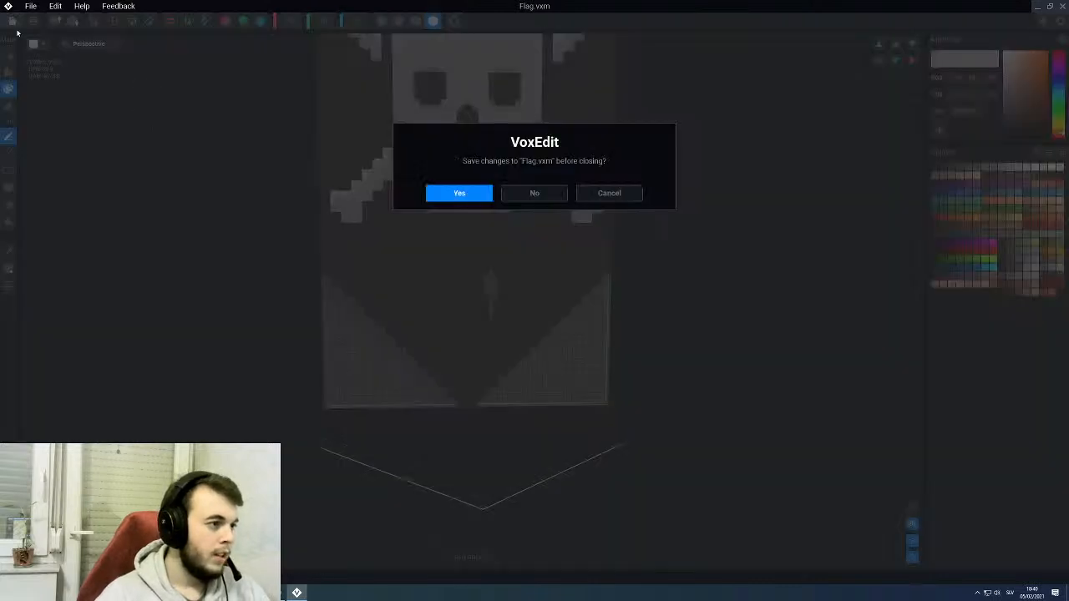
left_click(456, 193)
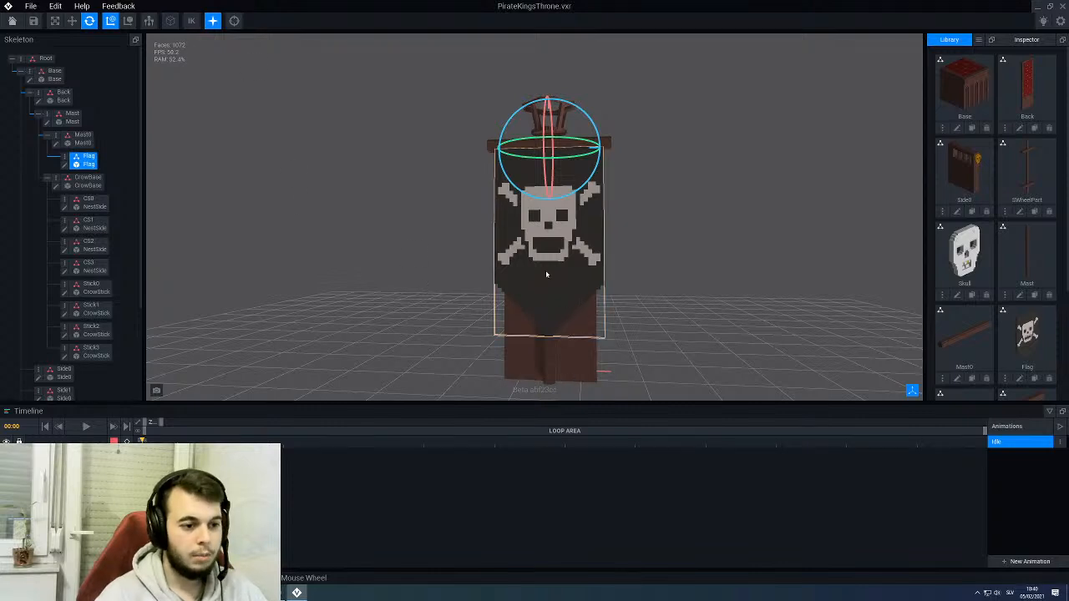
- Reopen the flag model and erase the outline of an irregular hole with a narrow downward slit above the skull, right of centre
left_click(64, 164)
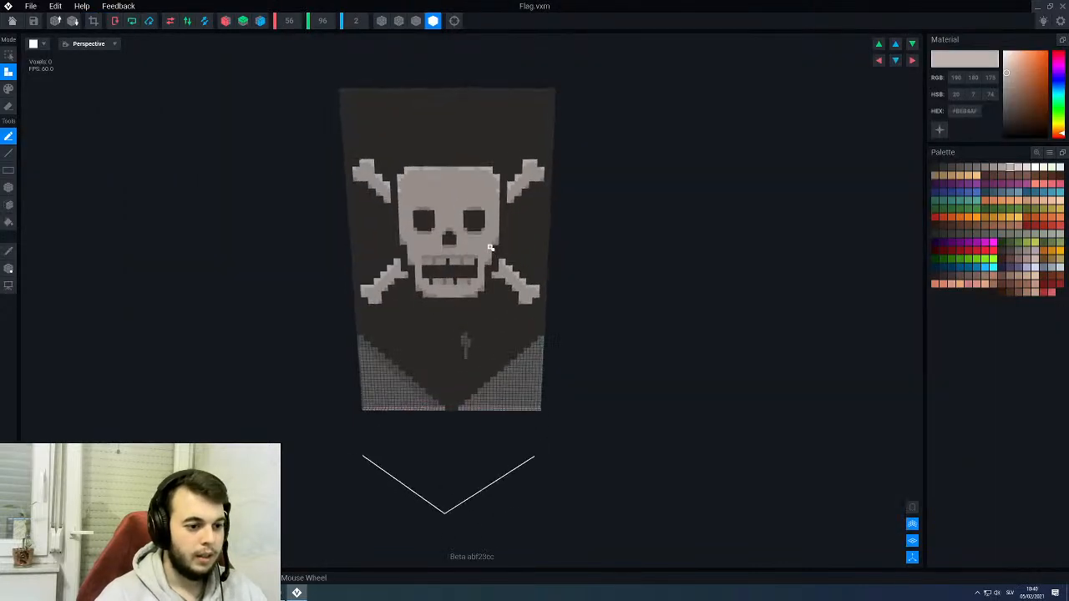
middle_click_drag(466, 414, 517, 402)
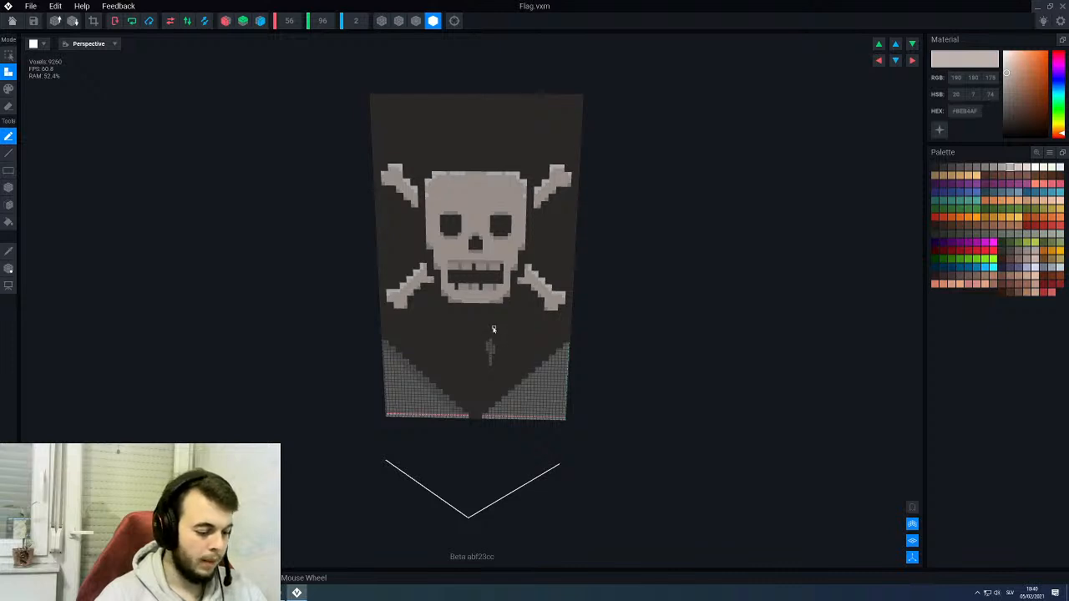
key("e")
key("b")
scroll(492, 289, "up", 2)
middle_click_drag(492, 289, 484, 429)
scroll(521, 227, "up", 3)
left_click_drag(533, 210, 512, 222)
scroll(515, 217, "up", 5)
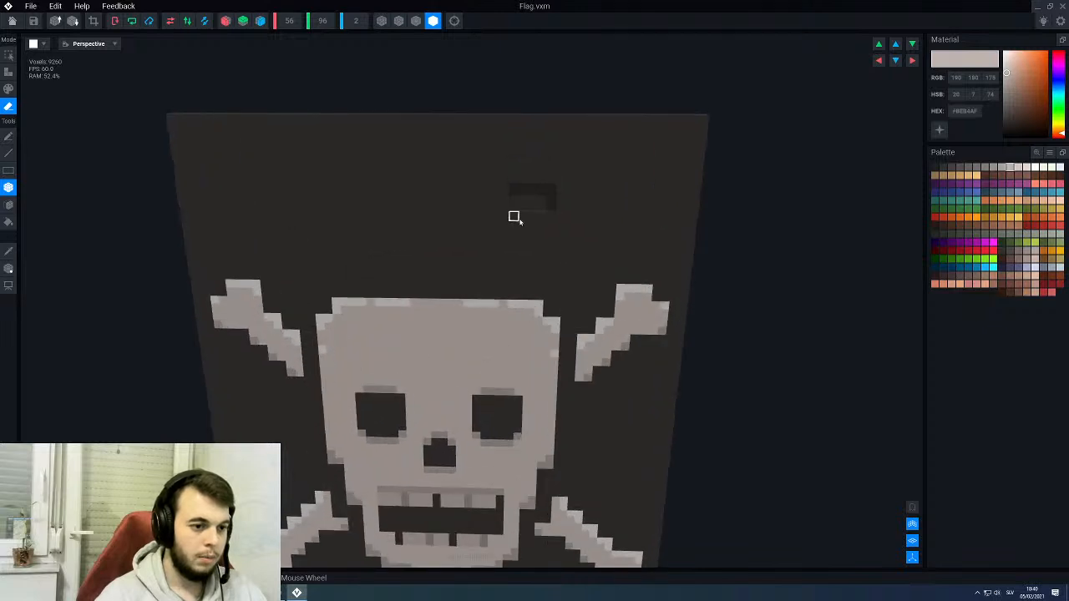
left_click_drag(535, 170, 551, 169)
left_click_drag(524, 216, 535, 265)
- Erase the remaining connected voxels inside the upper-right tear to cut it completely through the cloth
key("p")
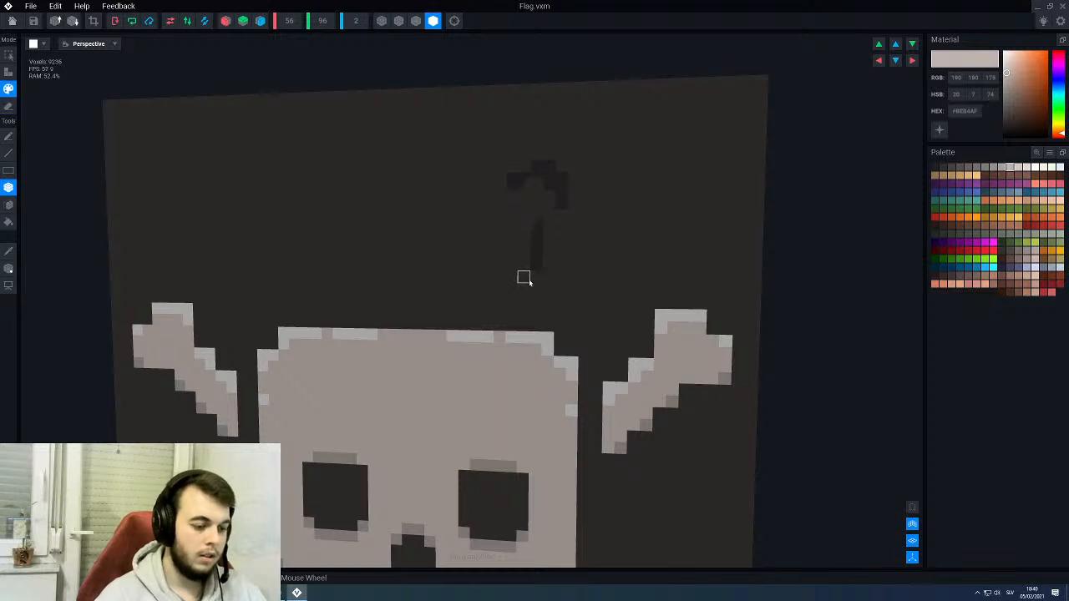
key("f")
key("e")
left_click(549, 195)
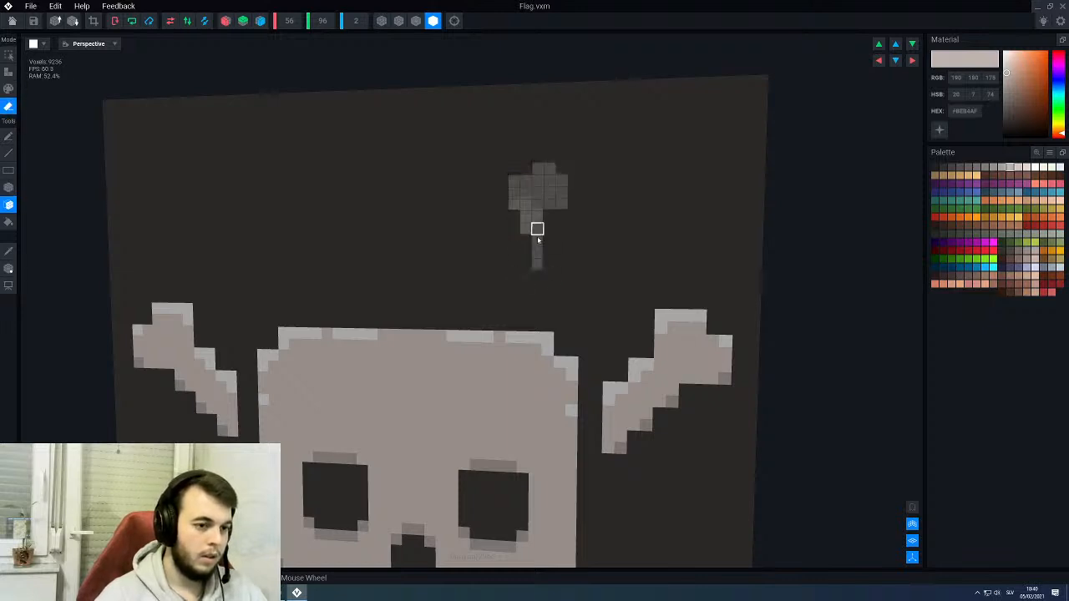
scroll(536, 231, "down", 4)
scroll(532, 255, "down", 3)
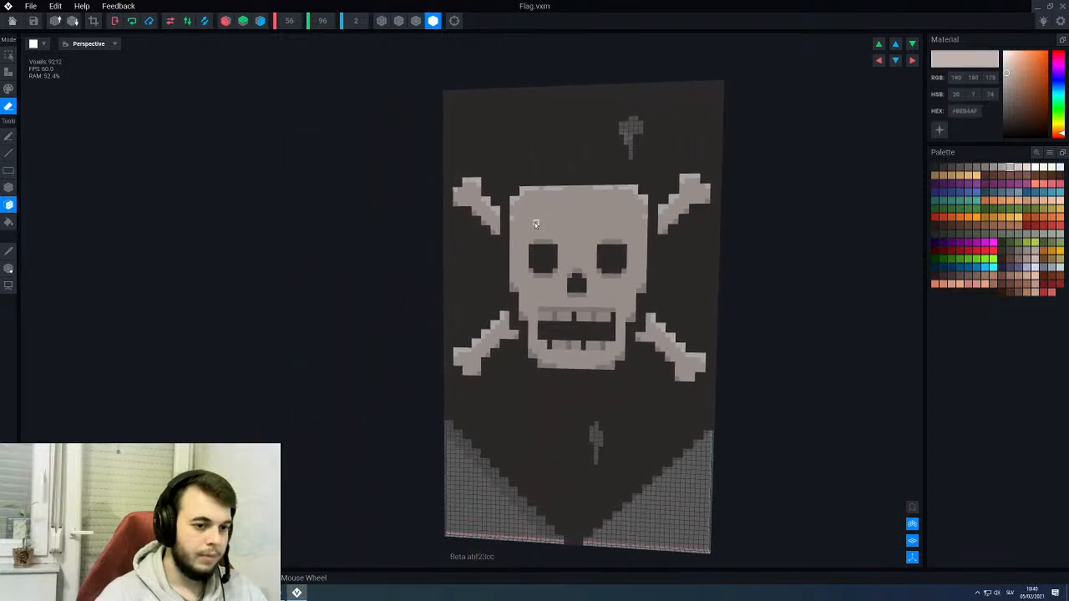
- Erase a small irregular hole through the cloth above the upper-left bone, between the bone and the skull's top corner
scroll(507, 161, "up", 4)
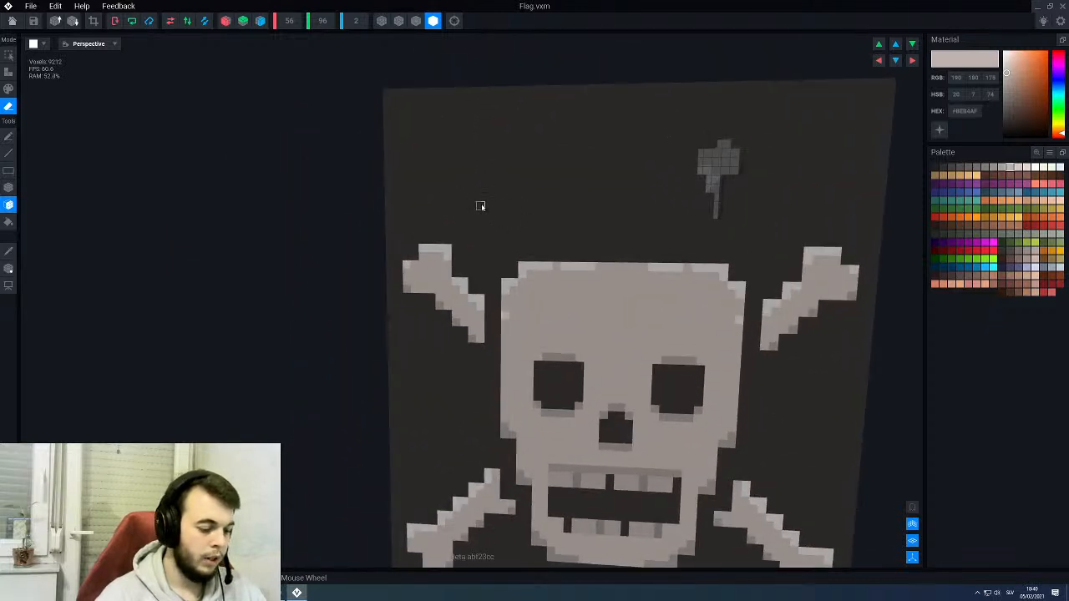
key("b")
mouse_move(505, 206)
left_mouse_down()
mouse_move(461, 224)
mouse_move(489, 197)
left_mouse_up()
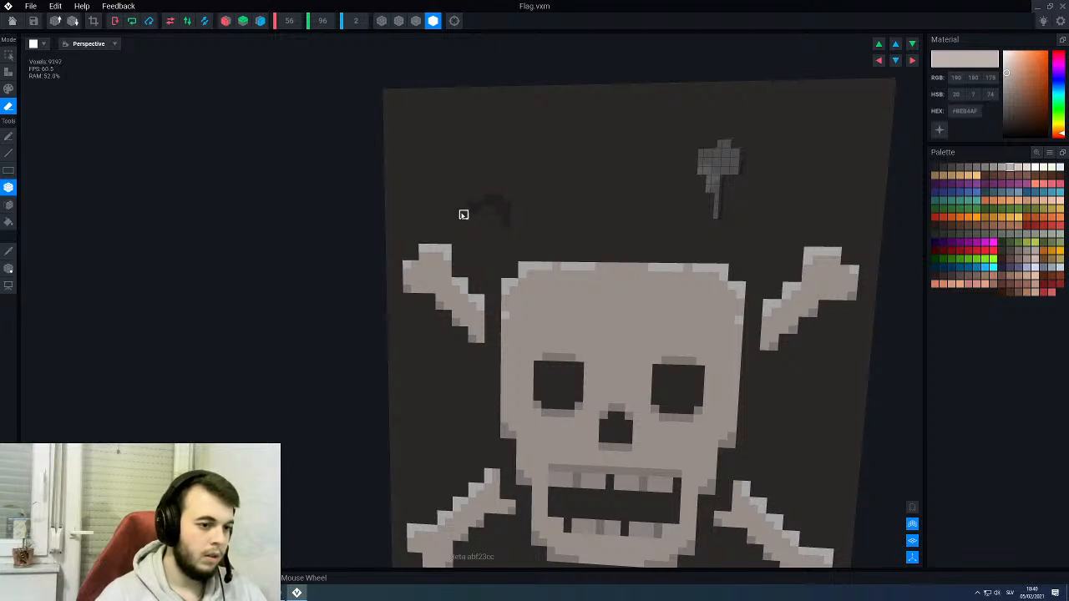
left_click_drag(462, 214, 491, 238)
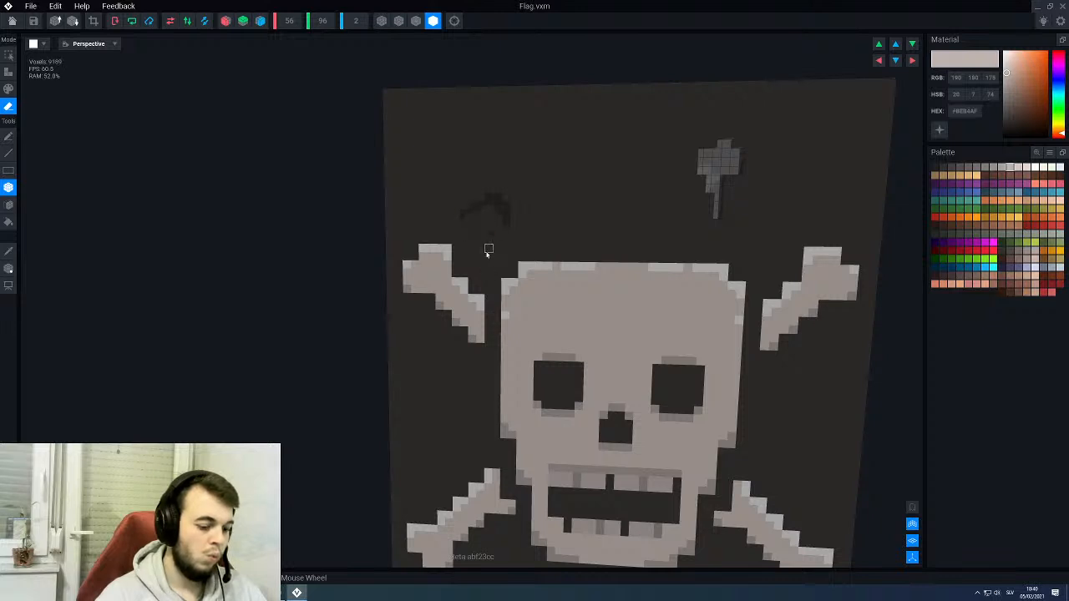
key("f")
left_click(481, 215)
scroll(487, 244, "down", 8)
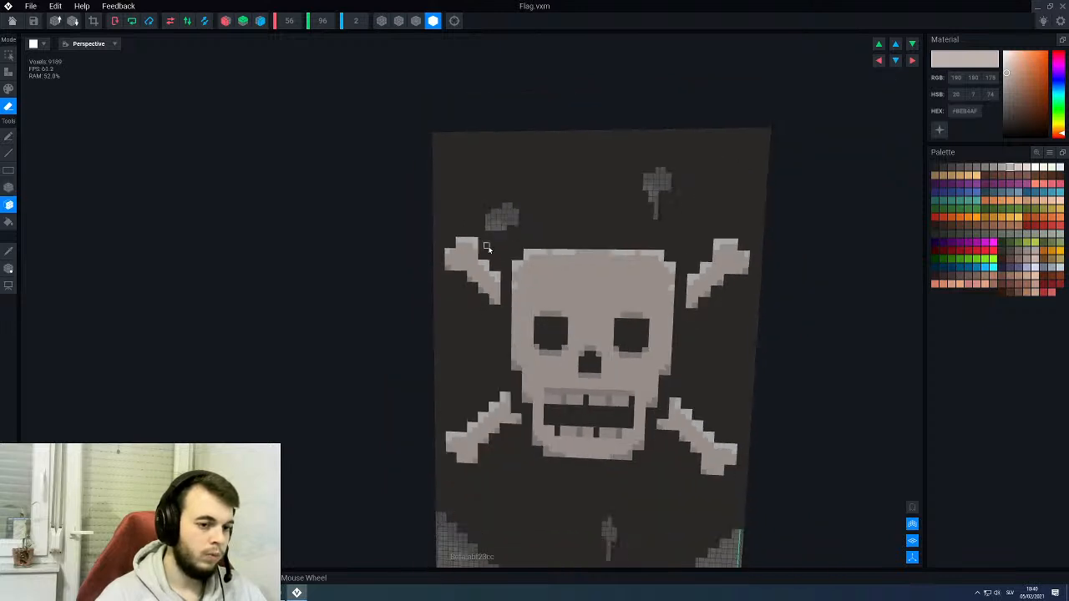
middle_click_drag(505, 299, 505, 294)
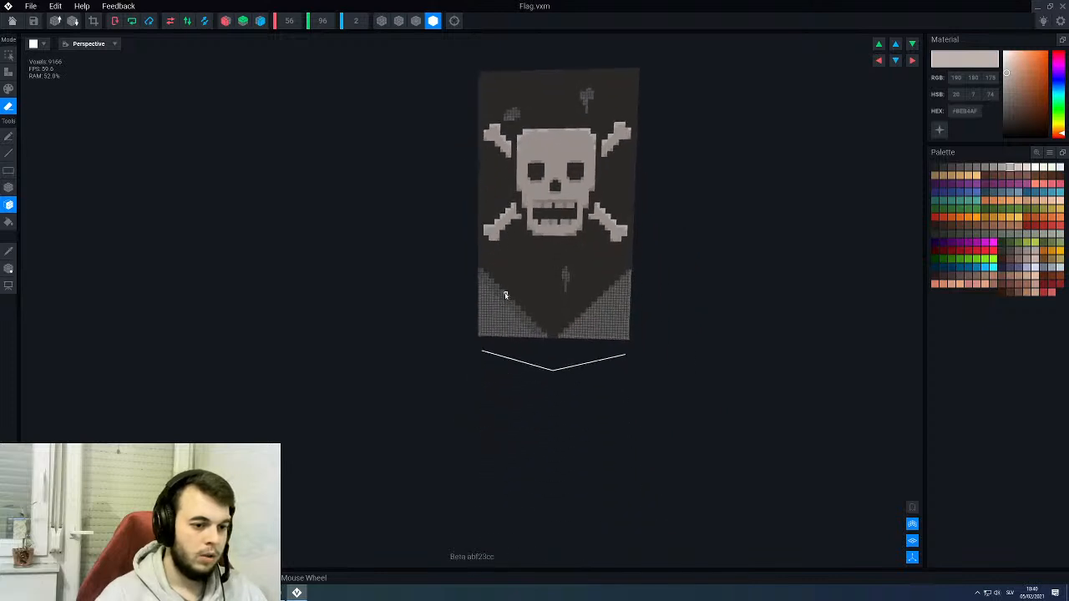
- Cut a short upward tear through the cloth from the middle of the lower-left diagonal edge
scroll(526, 298, "up", 8)
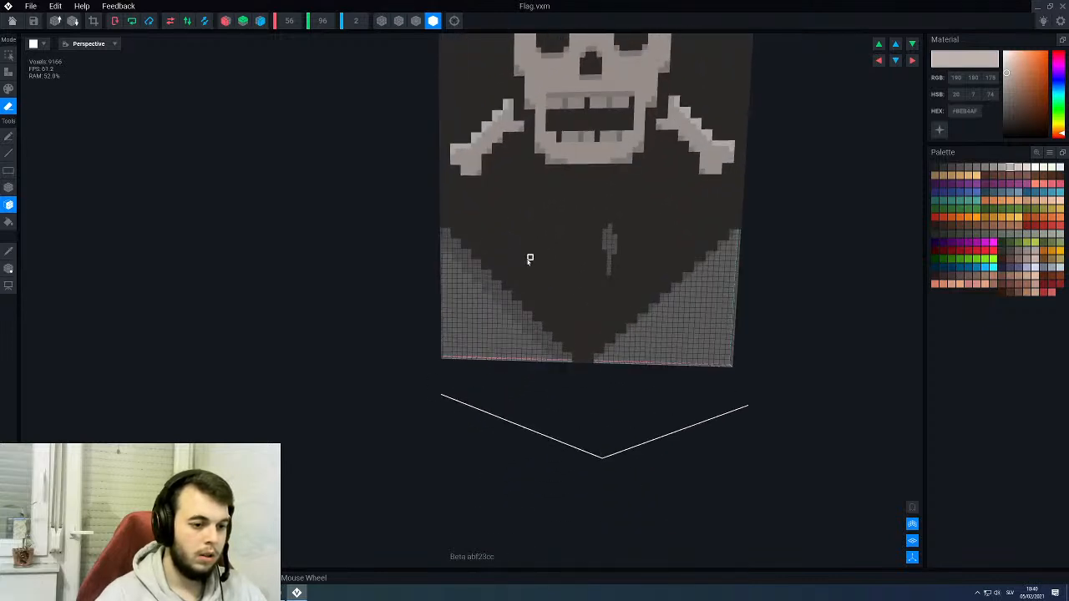
scroll(517, 297, "up", 1)
scroll(516, 293, "up", 2)
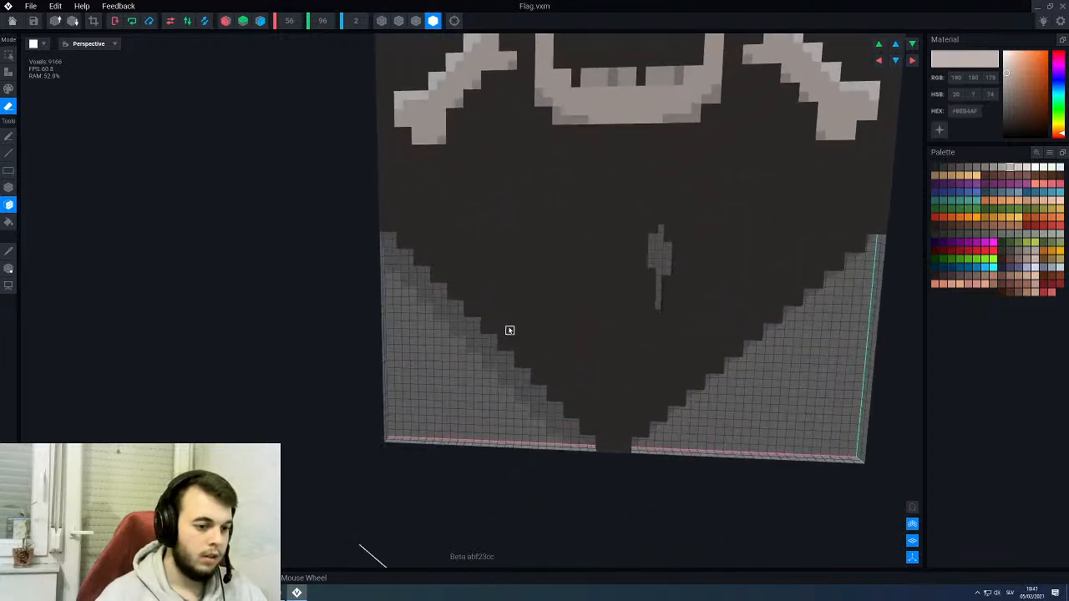
scroll(502, 346, "up", 2)
scroll(520, 296, "up", 2)
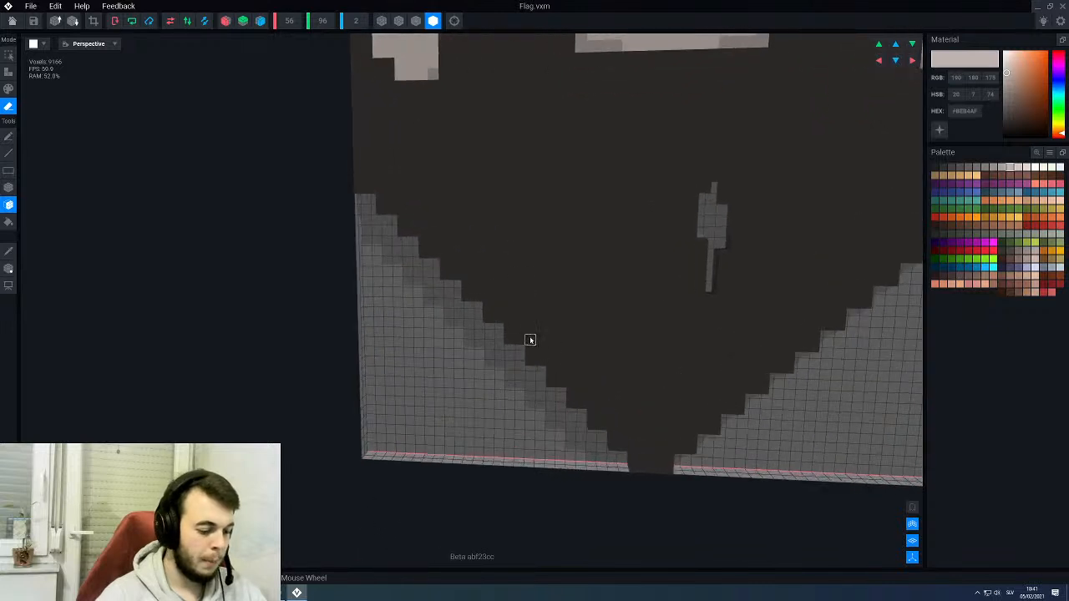
key("b")
mouse_move(532, 319)
left_mouse_down()
mouse_move(540, 343)
mouse_move(529, 358)
left_mouse_up()
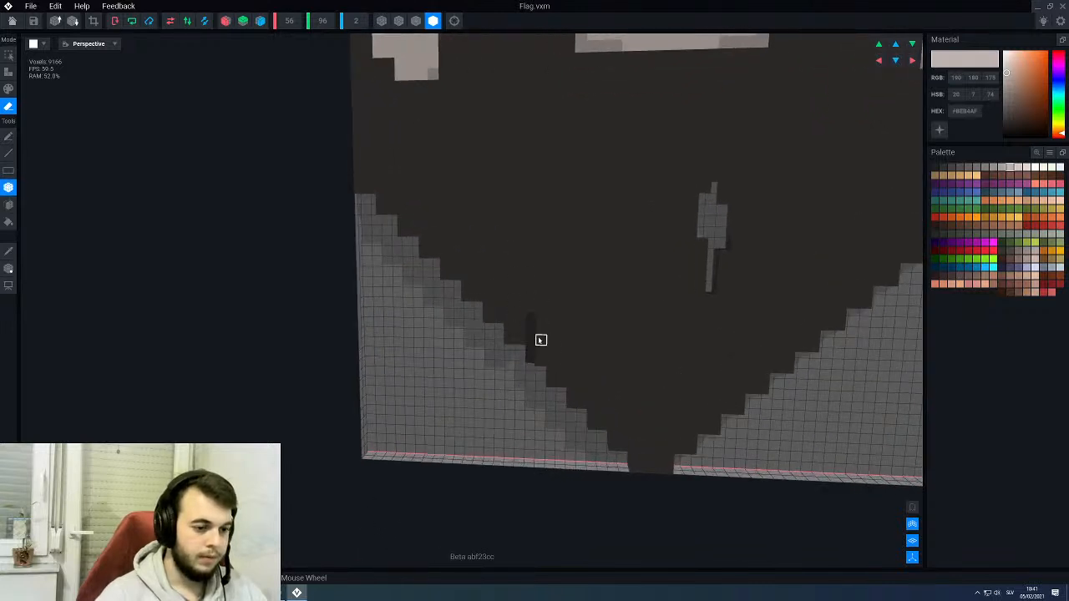
left_click_drag(540, 322, 528, 285)
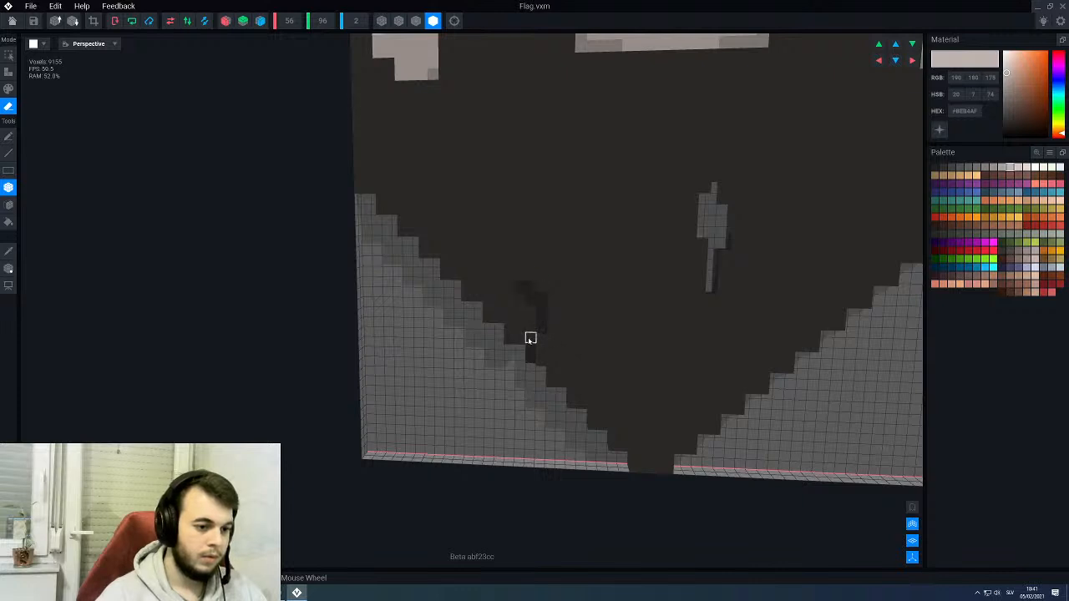
key("f")
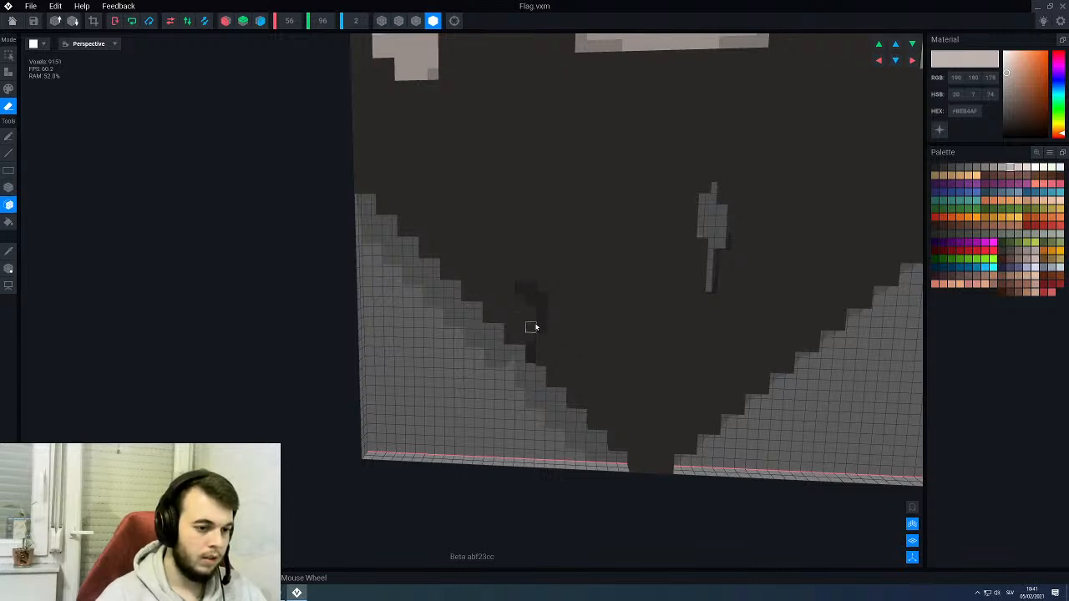
left_click(531, 318)
scroll(531, 374, "down", 3)
scroll(547, 343, "down", 3)
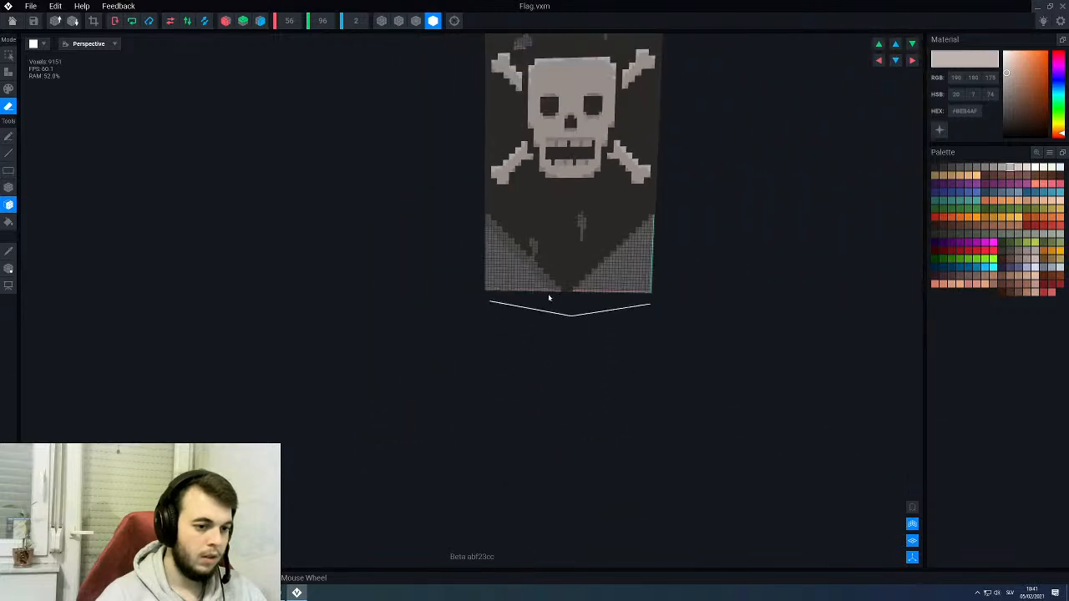
- Pick the cloth's dark colour and add voxels back along the inner side of the diagonal-edge tear to narrow it
scroll(549, 272, "up", 5)
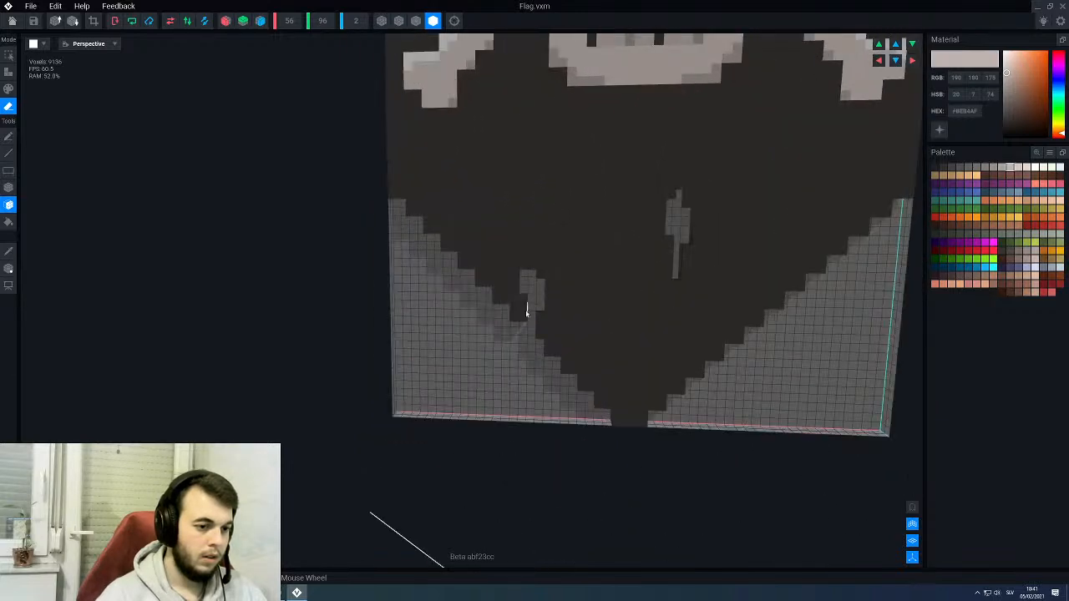
left_click(516, 314, "alt")
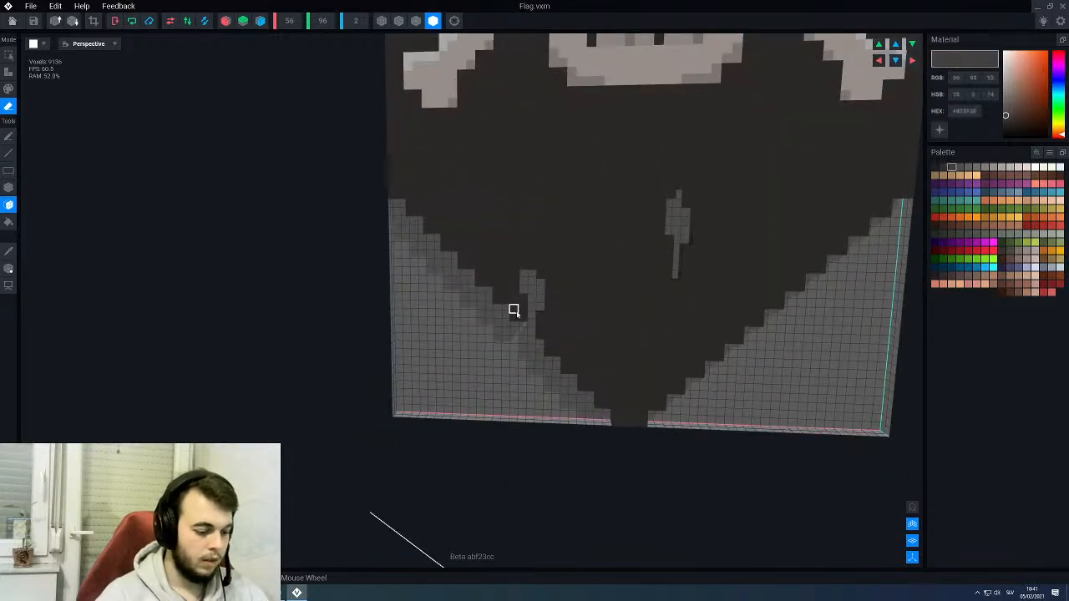
key("a")
right_click_drag(516, 310, 540, 368)
left_click(529, 289)
scroll(537, 304, "down", 5)
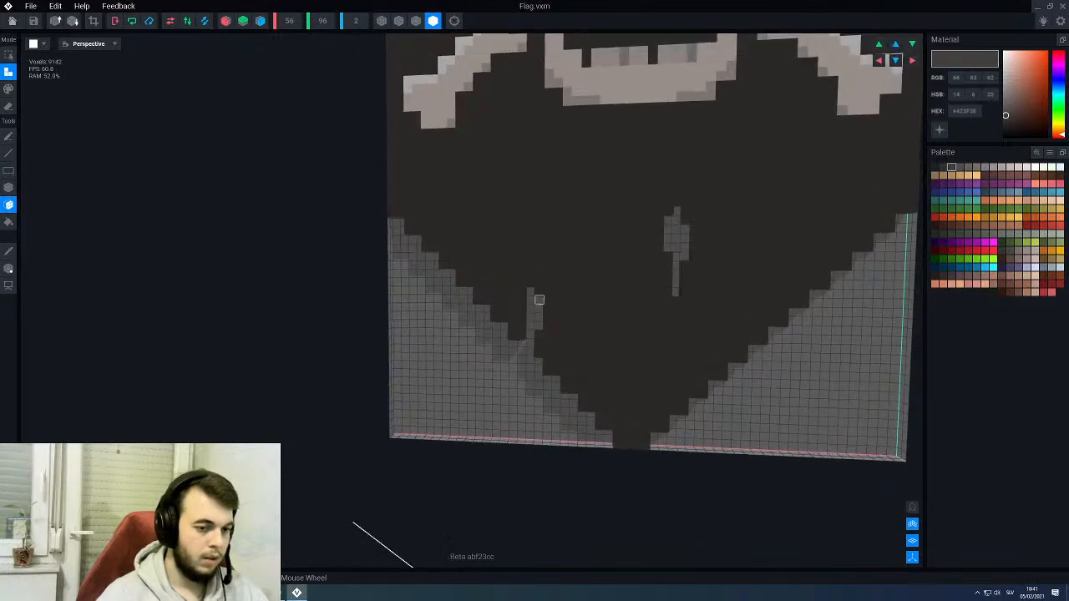
- Erase a vertical strip of voxels from the flag's right edge, level with the skull's lower half
right_click_drag(575, 258, 645, 238)
scroll(645, 238, "up", 2)
middle_click_drag(645, 238, 568, 301)
scroll(568, 301, "up", 1)
right_click_drag(568, 300, 564, 301)
key("e")
key("b")
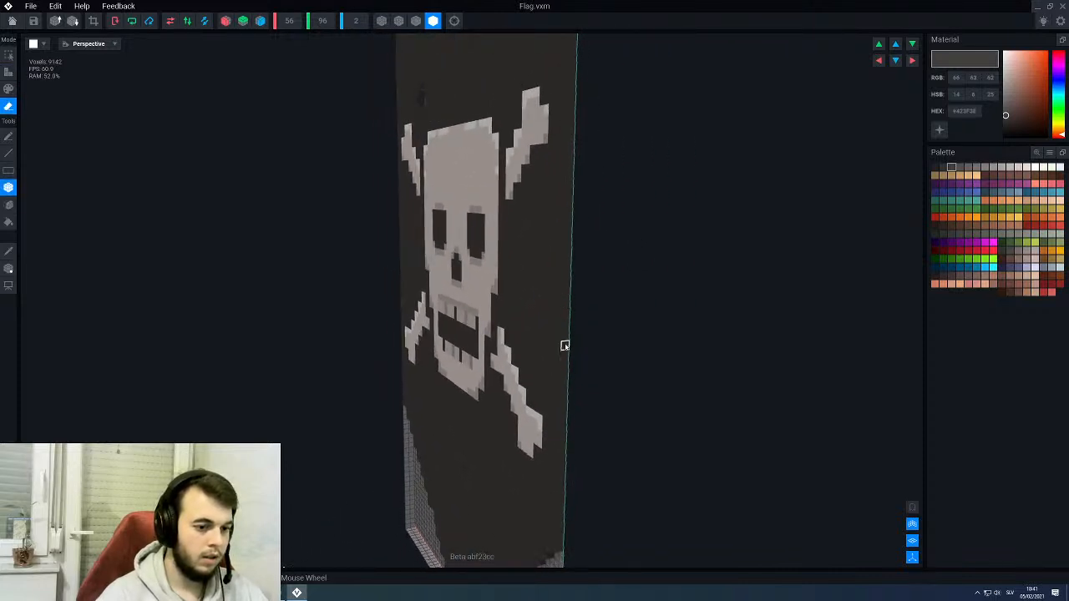
left_click_drag(565, 357, 554, 282)
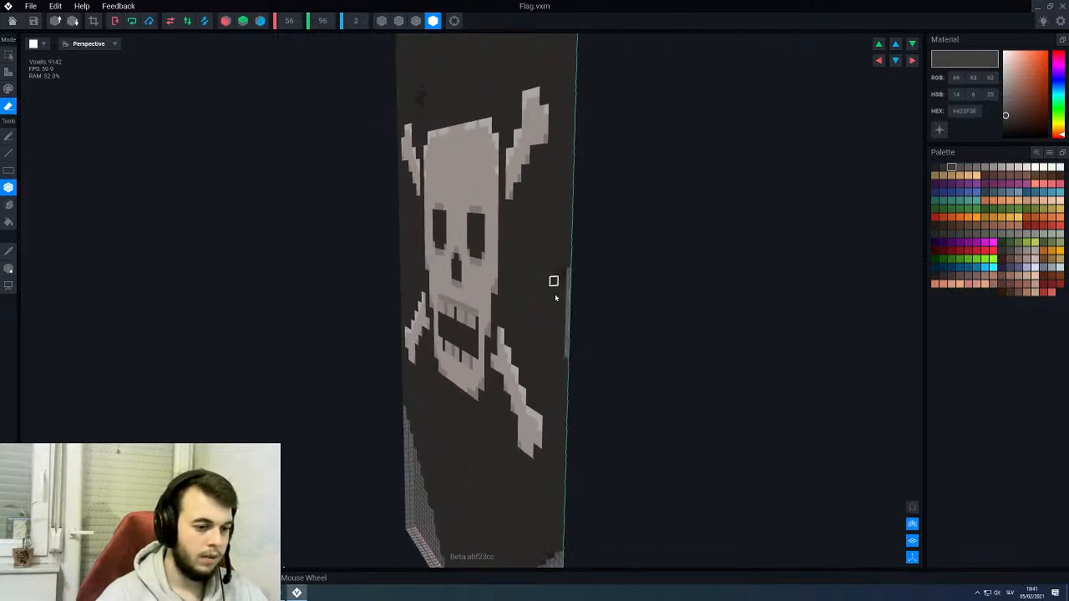
mouse_move(554, 282)
right_mouse_down()
mouse_move(553, 308)
mouse_move(565, 308)
right_mouse_up()
- Display the voxel outlines and deepen the middle of the right-edge notch into an uneven tear
left_click(416, 24)
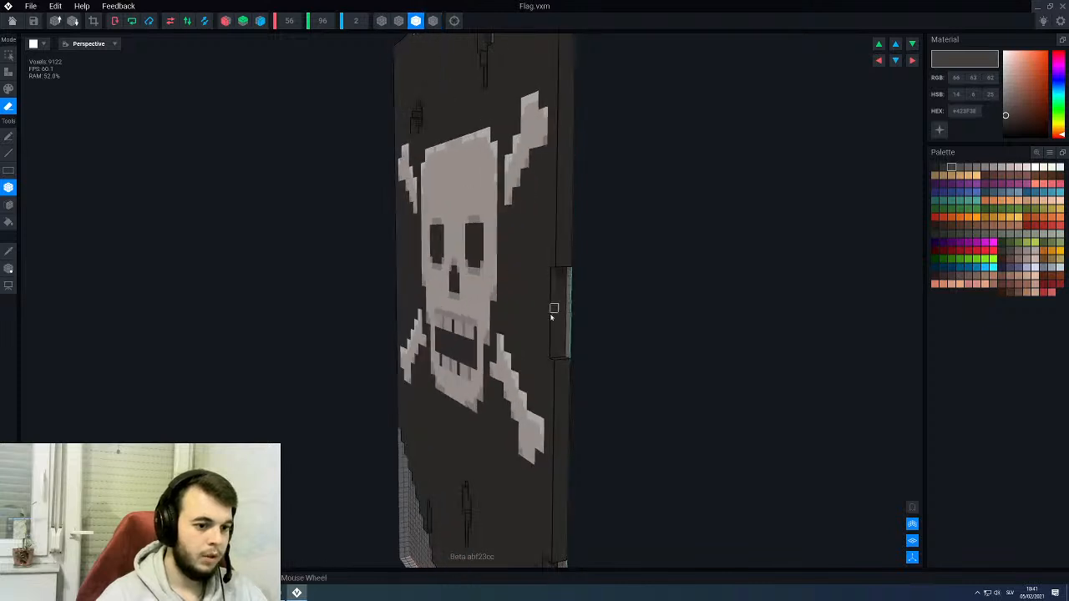
mouse_move(548, 280)
left_mouse_down()
mouse_move(565, 330)
mouse_move(563, 317)
left_mouse_up()
right_click_drag(485, 315, 499, 313)
scroll(499, 314, "down", 3)
middle_click_drag(485, 312, 503, 302)
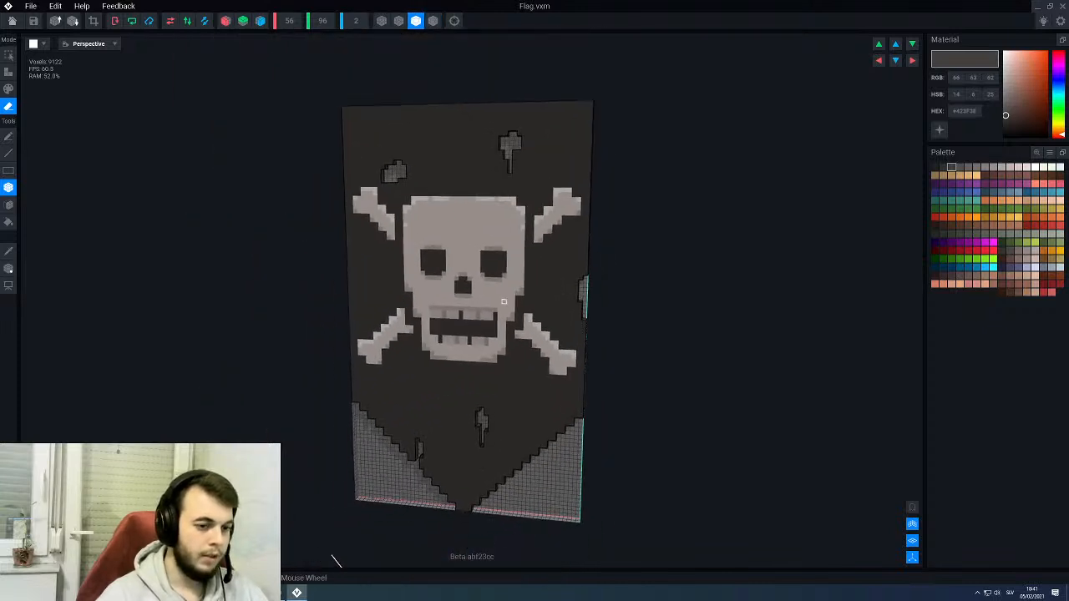
- Erase a small shallow notch through the flag's left edge, beside the lower-left bone
right_click_drag(503, 301, 437, 342)
scroll(436, 347, "up", 2)
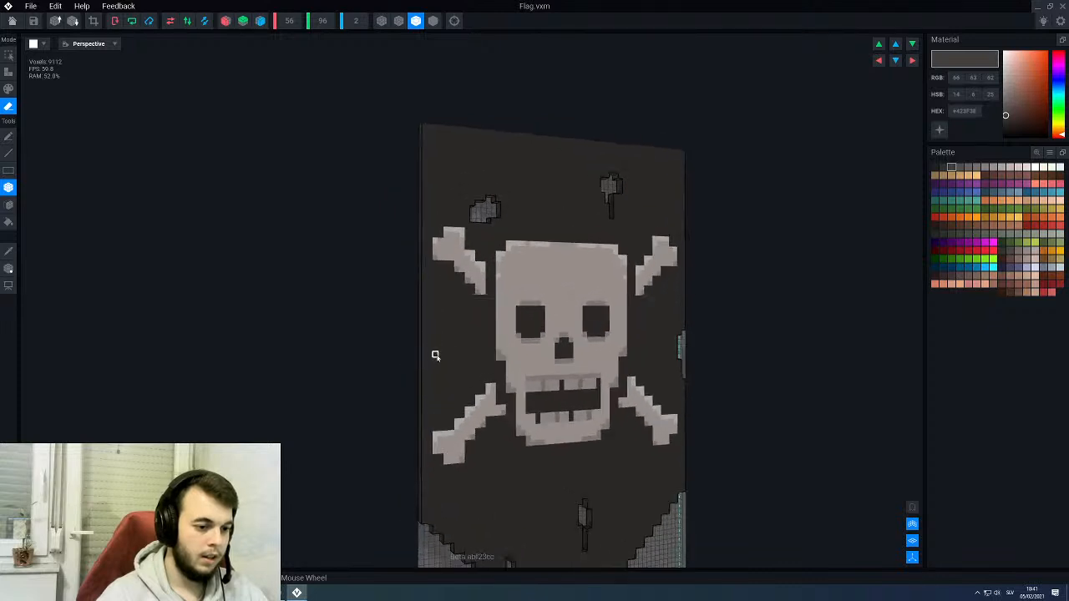
middle_click_drag(436, 355, 453, 340)
scroll(459, 346, "up", 2)
right_click_drag(478, 367, 475, 370)
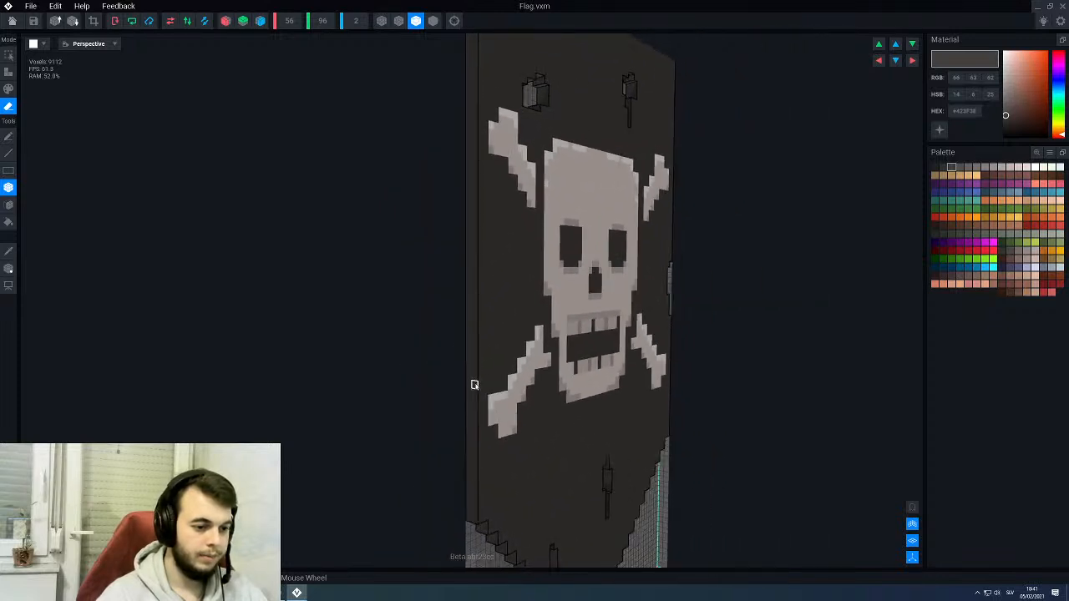
left_click_drag(474, 385, 472, 363)
right_click_drag(543, 346, 522, 339)
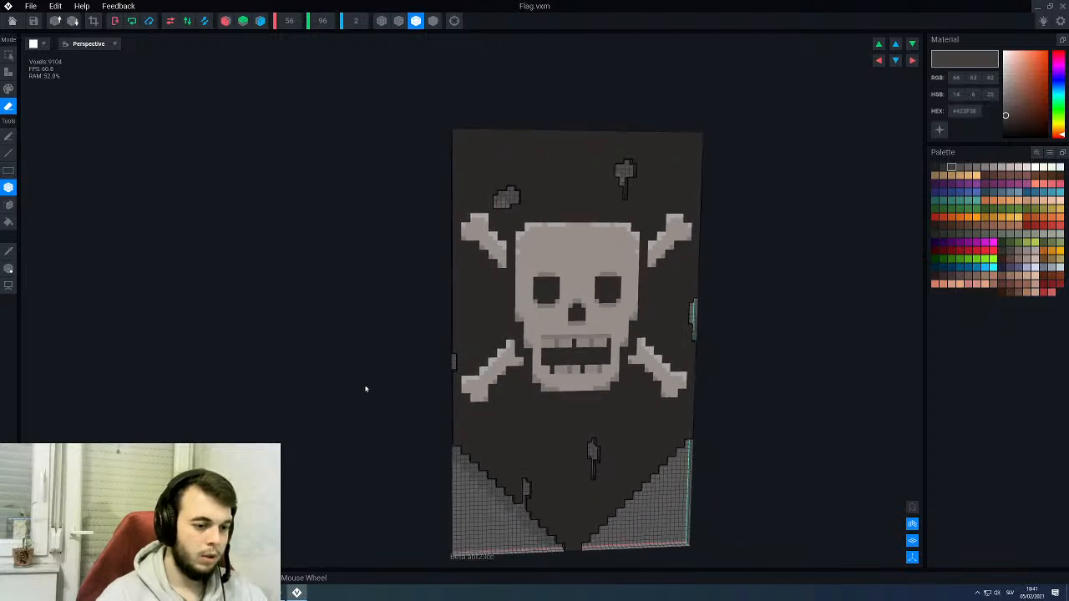
- Erase a 2 by 2 voxel square hole through the cloth just below the left side of the skull's jaw
scroll(488, 303, "up", 6)
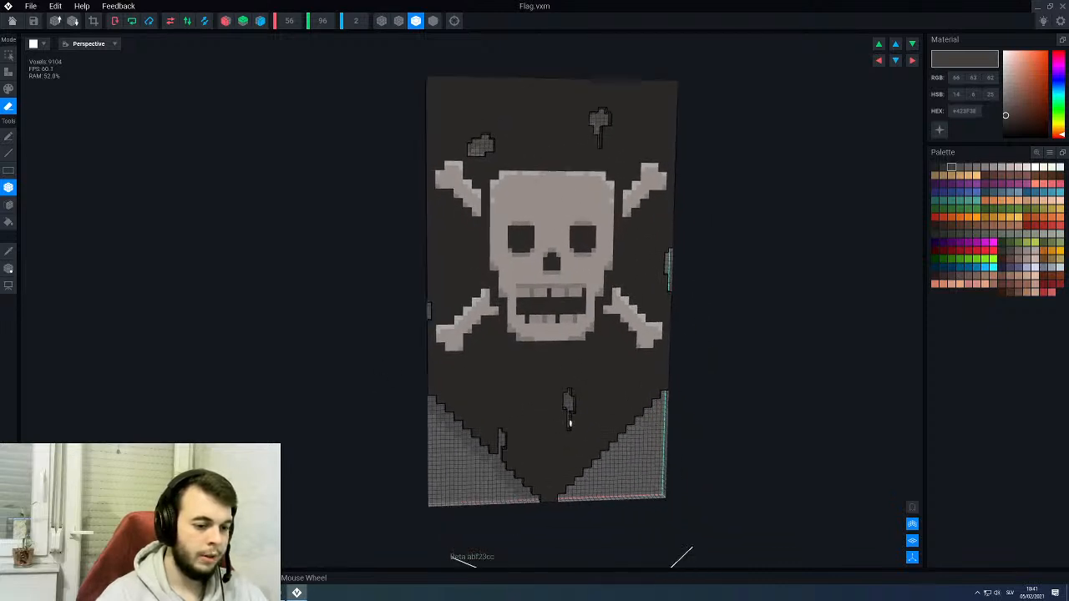
scroll(489, 302, "up", 2)
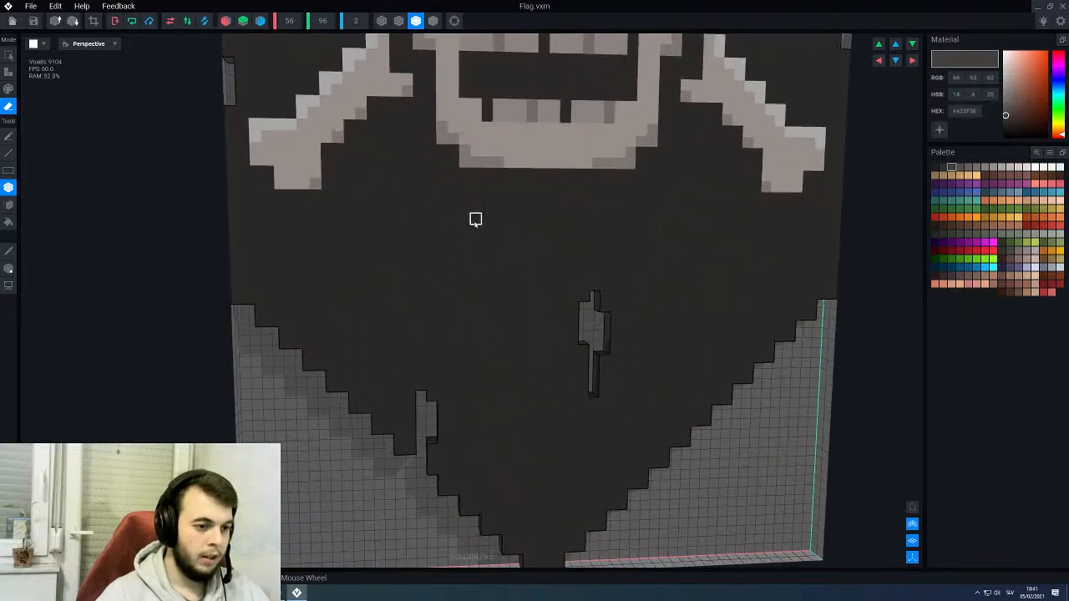
left_click(461, 240)
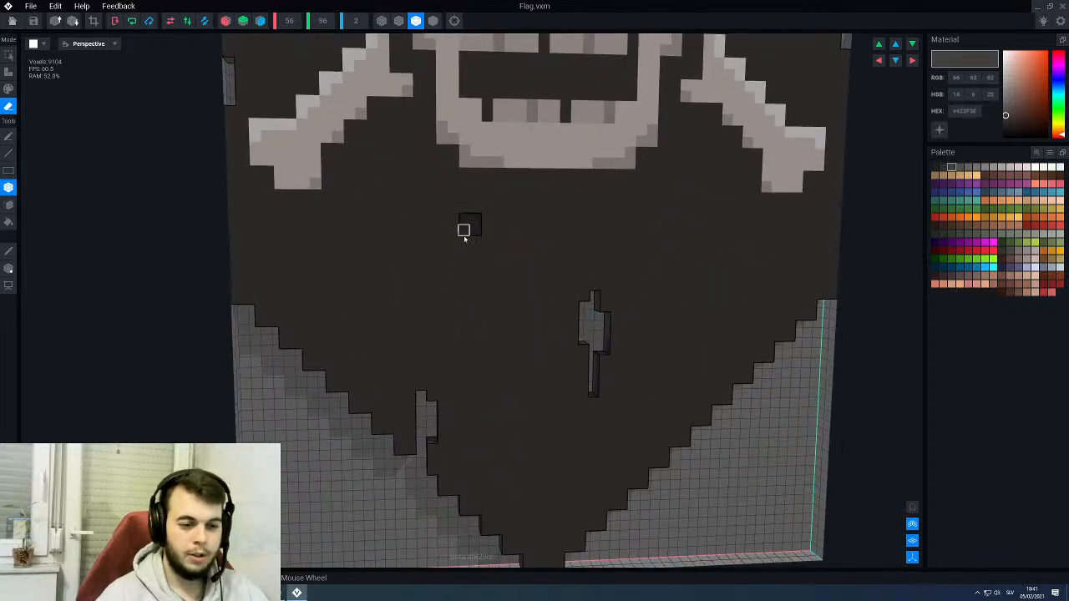
left_click(468, 223)
scroll(484, 270, "down", 5)
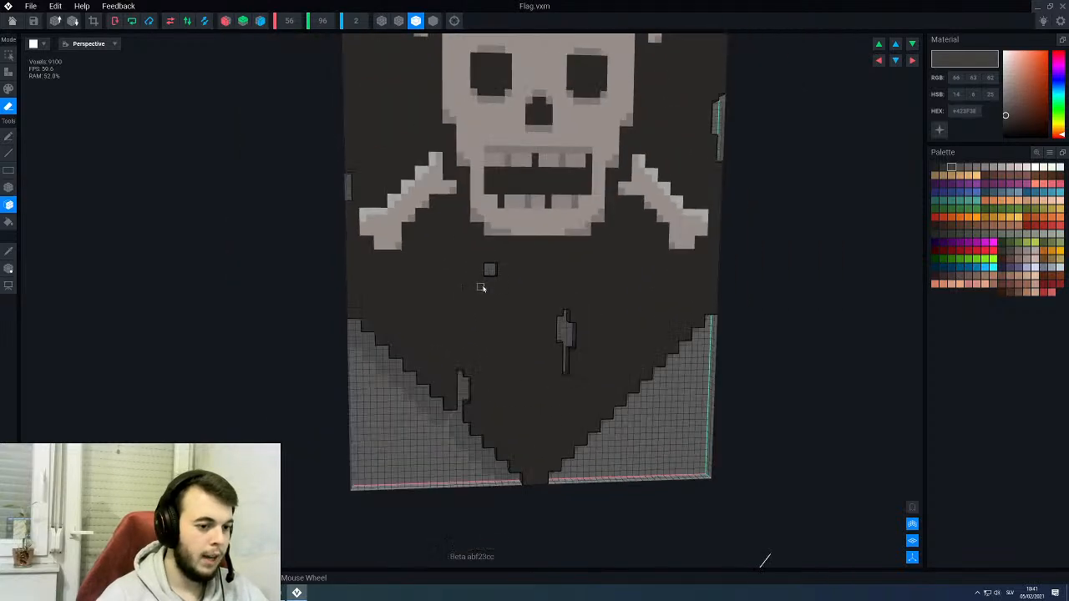
scroll(584, 301, "up", 5)
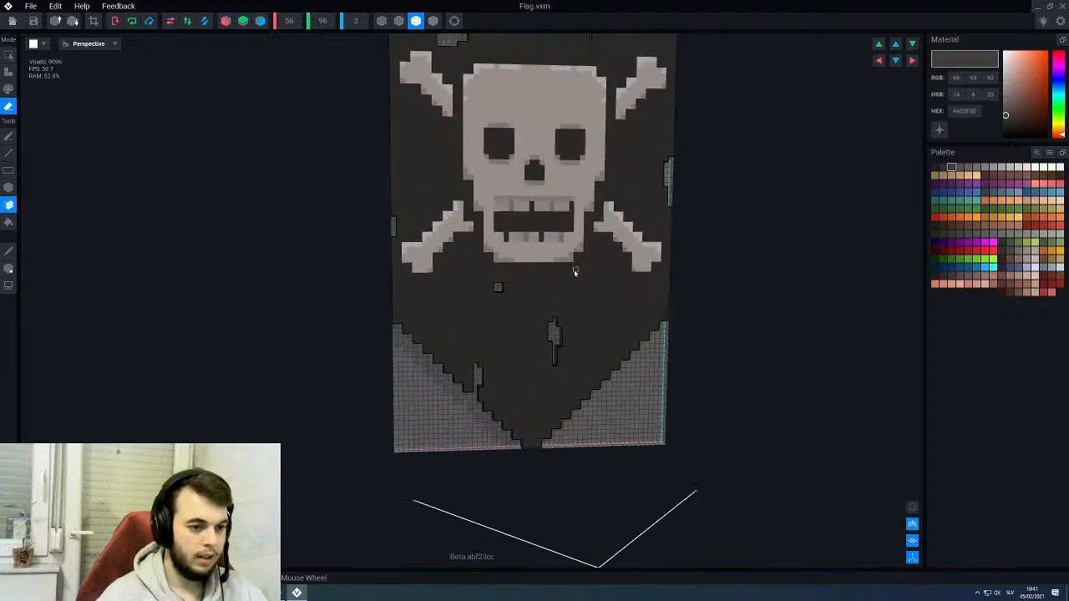
- Erase a narrow vertical slit through the full thickness of the flag cloth, just below the lower-right bone
scroll(588, 296, "up", 1)
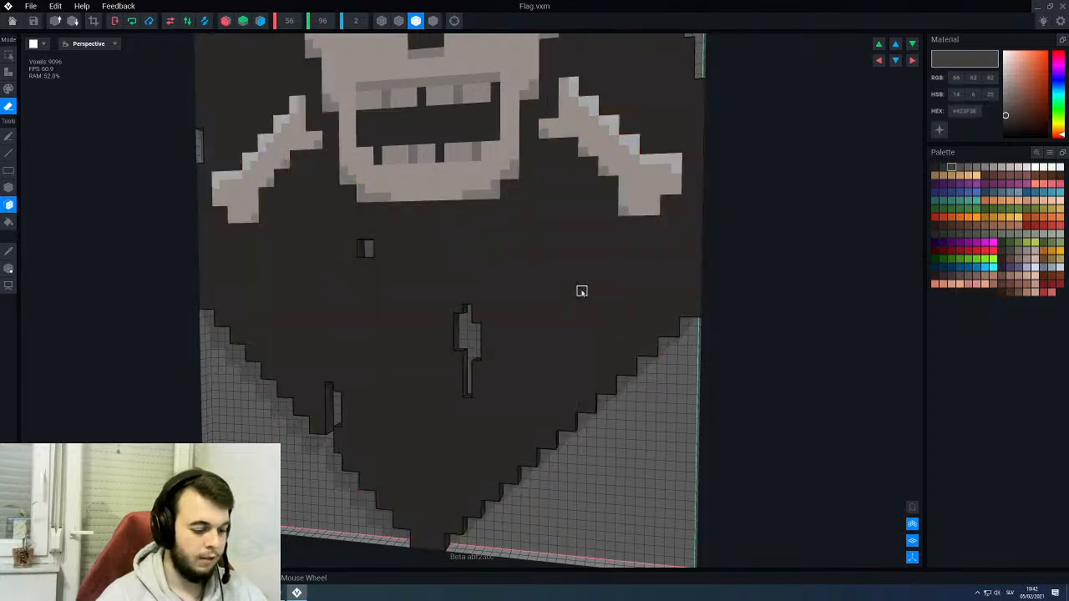
key("l")
left_click_drag(583, 251, 585, 299)
right_click_drag(585, 294, 591, 290)
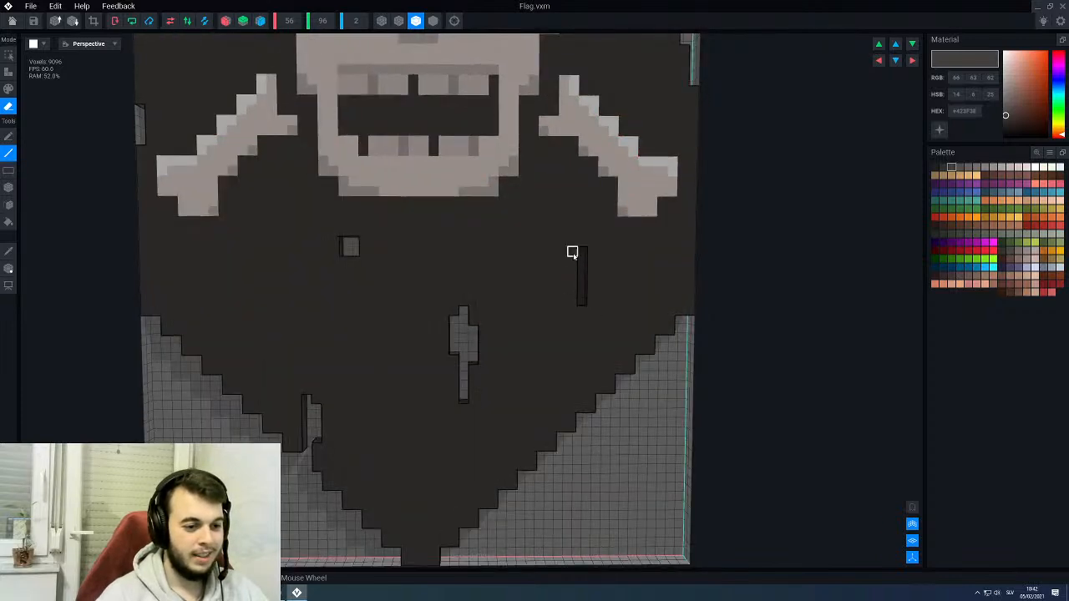
left_click_drag(580, 257, 580, 303)
mouse_move(573, 320)
right_mouse_down()
mouse_move(573, 303)
mouse_move(559, 296)
right_mouse_up()
scroll(560, 298, "down", 3)
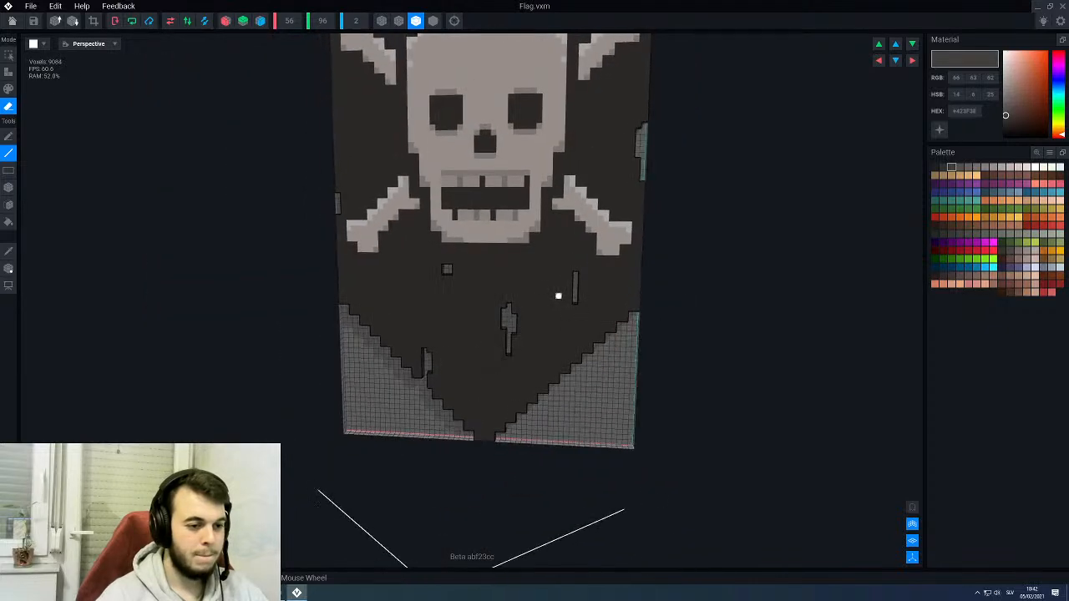
middle_click_drag(559, 296, 558, 299)
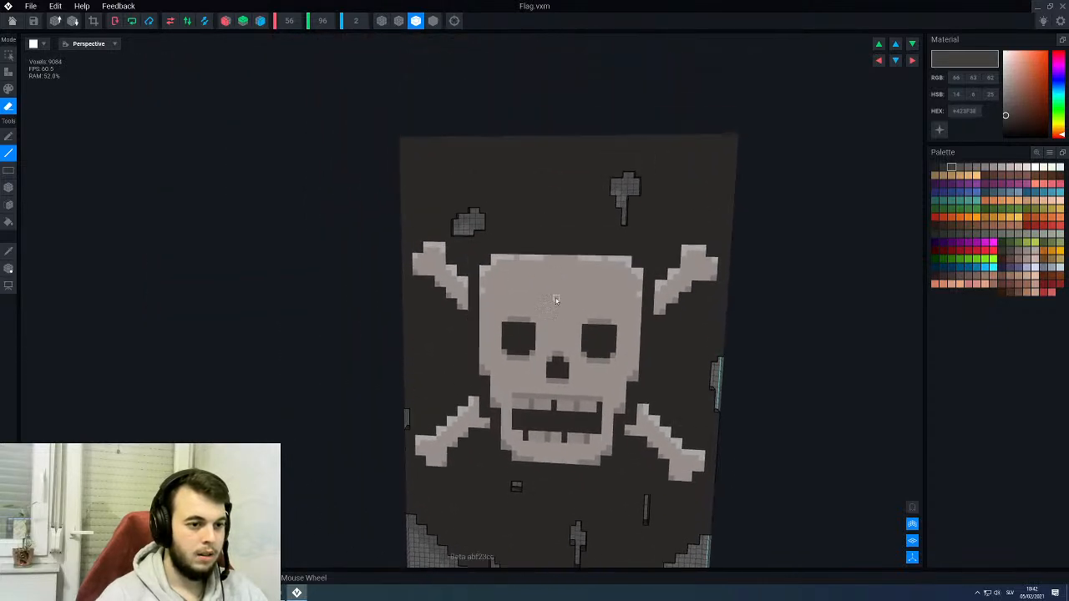
- Erase a small uneven vertical hole through the cloth near the flag's top, centred above the skull between the two larger holes
scroll(527, 164, "up", 3)
middle_click_drag(541, 129, 536, 208)
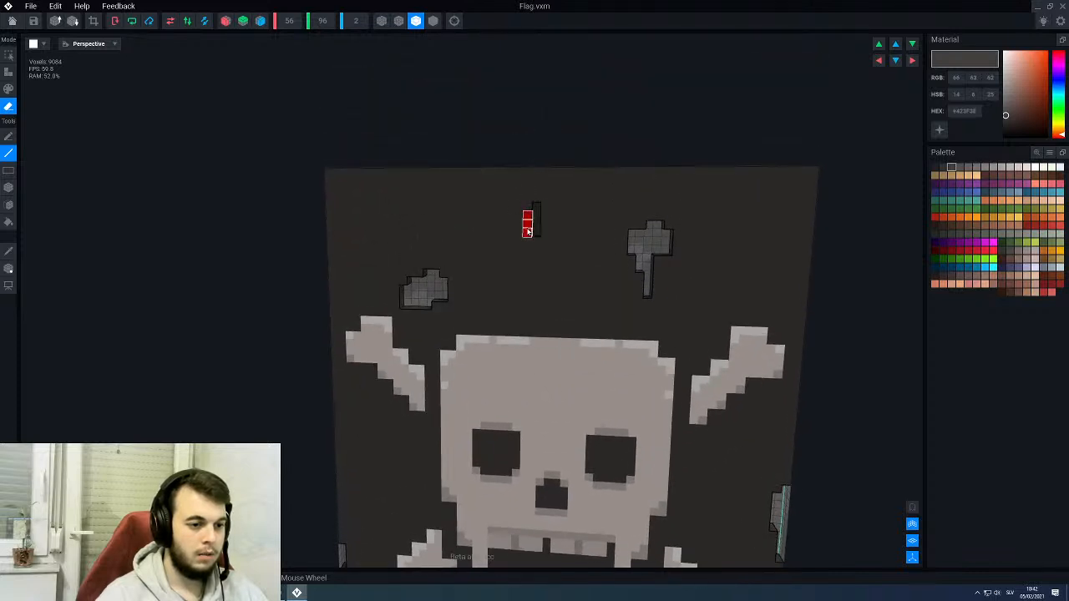
left_click(527, 232)
left_click_drag(527, 217, 527, 219)
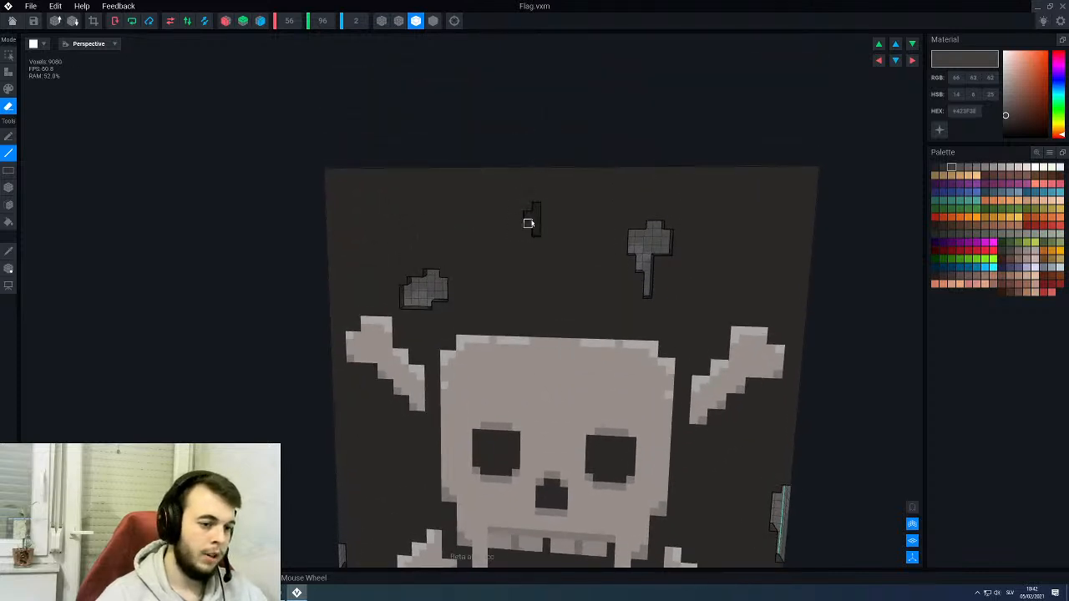
scroll(527, 220, "up", 2)
key("f")
left_click(537, 220)
scroll(535, 220, "down", 4)
key("l")
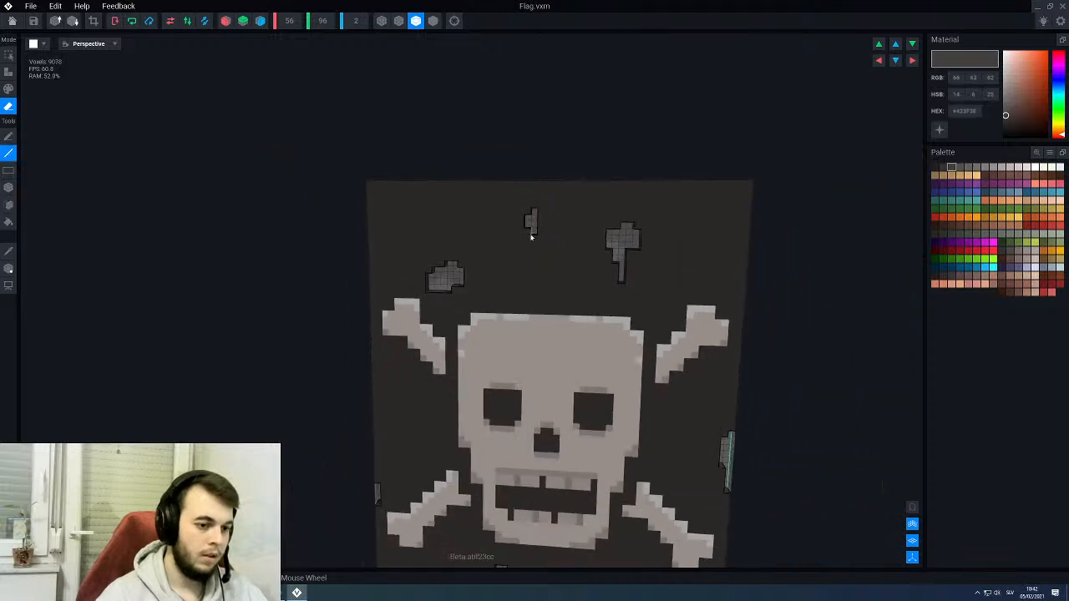
- Erase a small irregular hole through the cloth between the two left bones, level with the skull's eyes
middle_click_drag(548, 425, 522, 246)
scroll(468, 203, "up", 5)
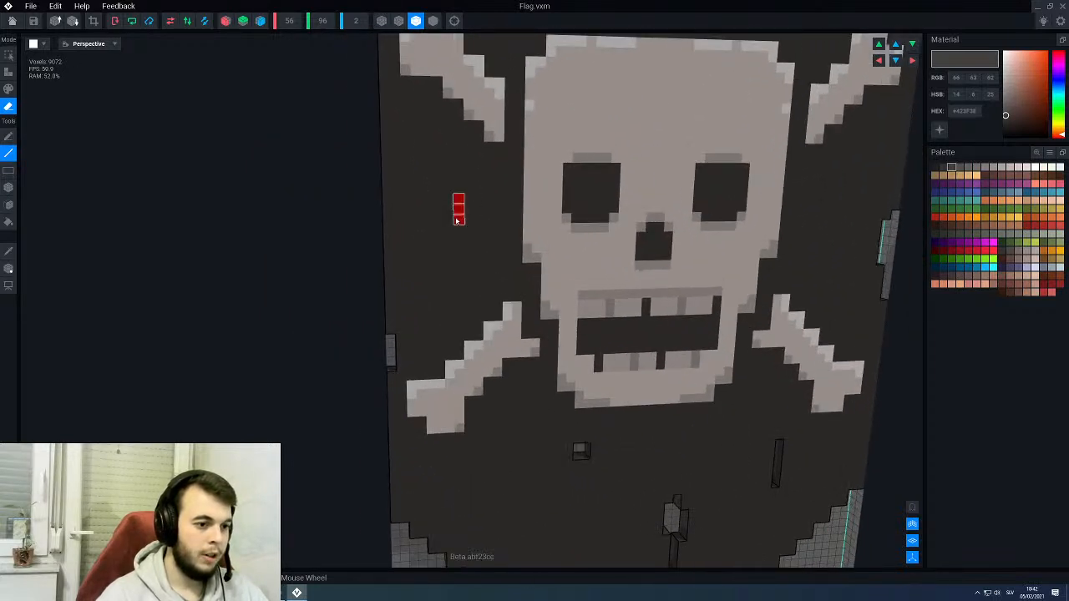
key("f")
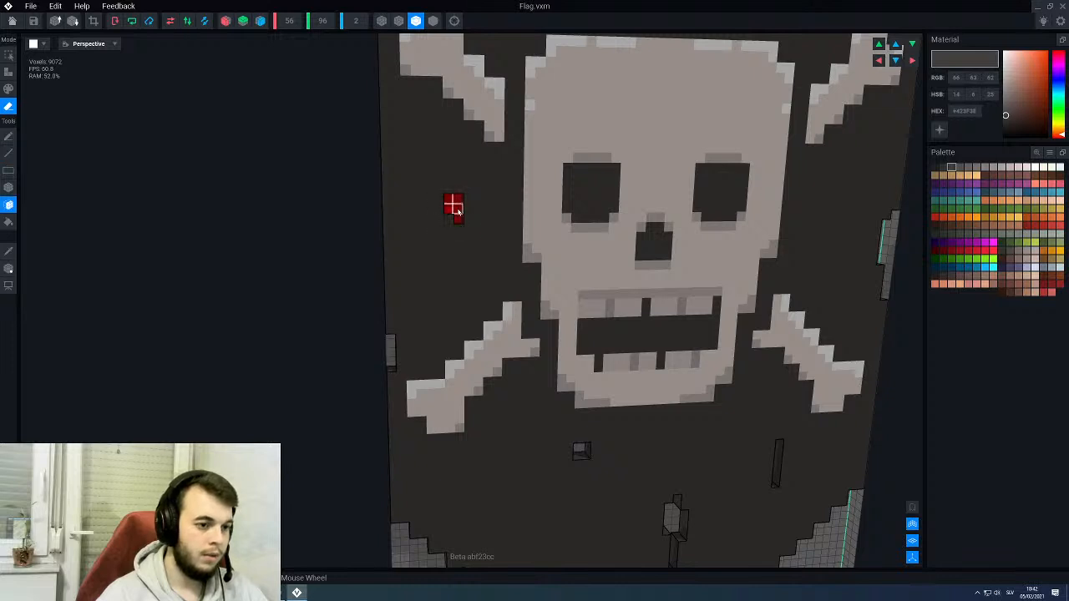
left_click(457, 209)
scroll(458, 211, "down", 6)
right_click_drag(496, 257, 496, 259)
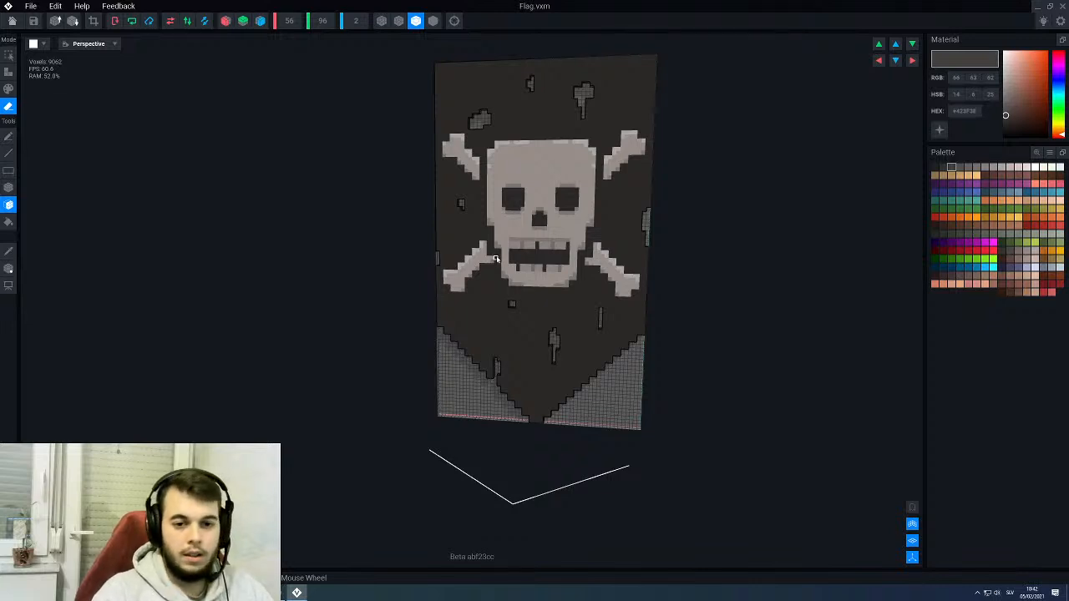
left_click(945, 175)
left_click(944, 169)
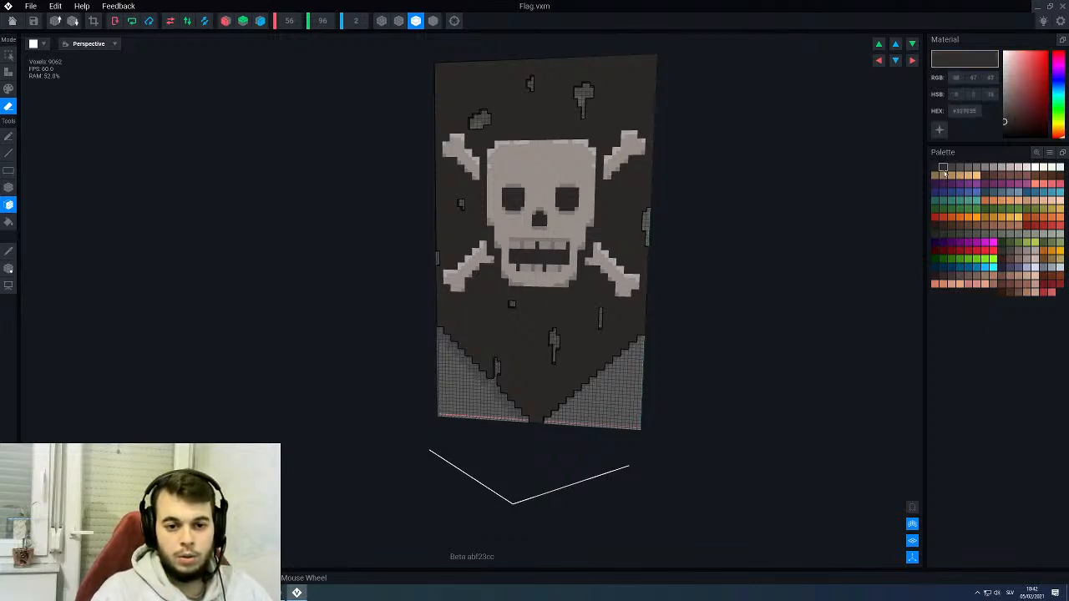
right_click_drag(633, 271, 610, 264)
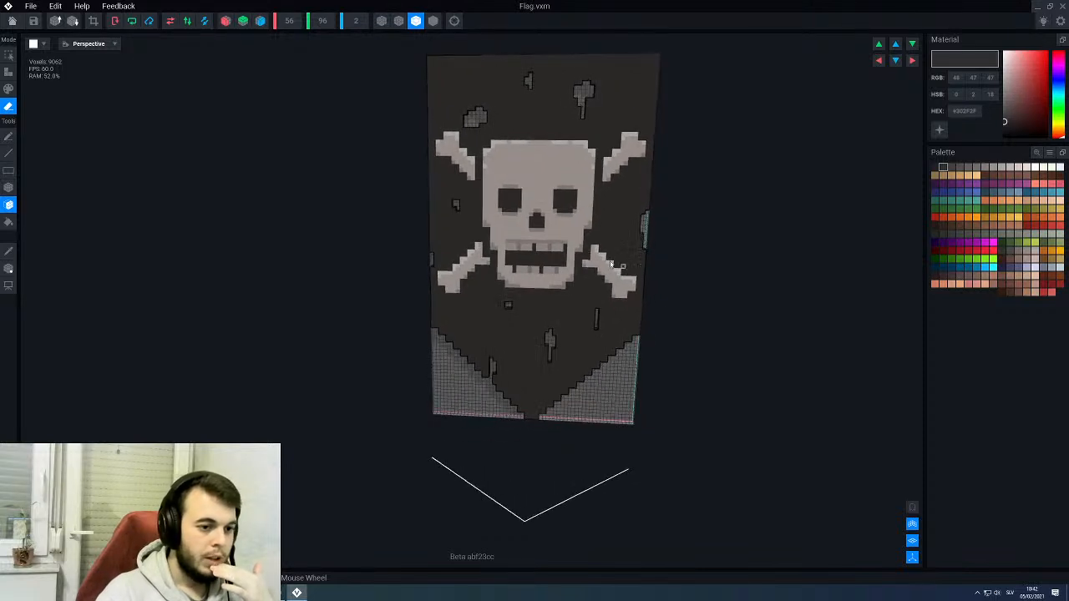
- Close the flag model, saving its changes, and return to the PirateKingsThrone rig
left_click(9, 31)
left_click(444, 193)
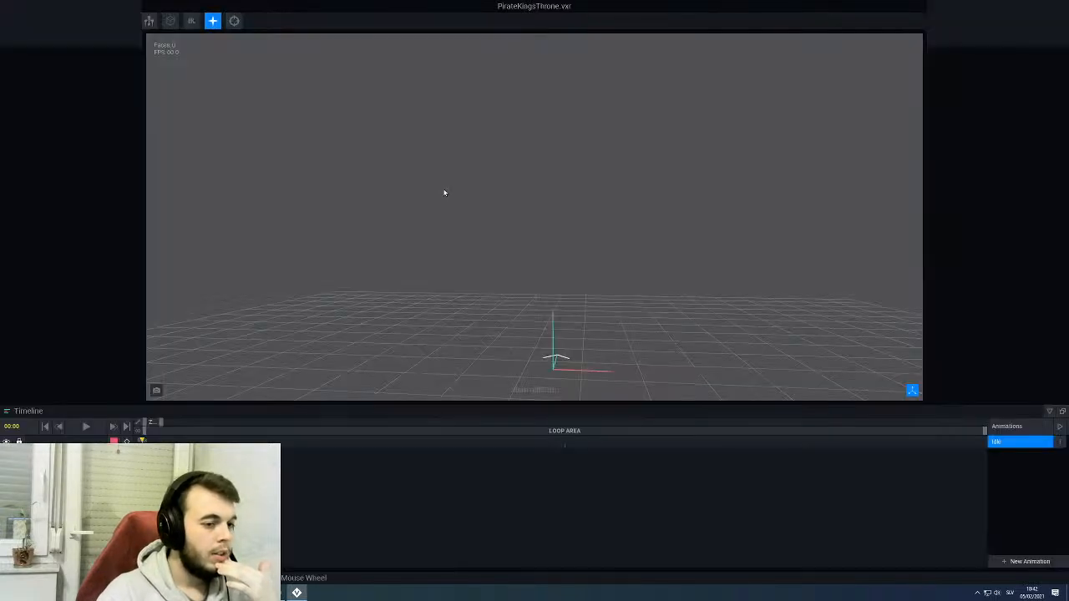
right_click_drag(407, 230, 410, 252)
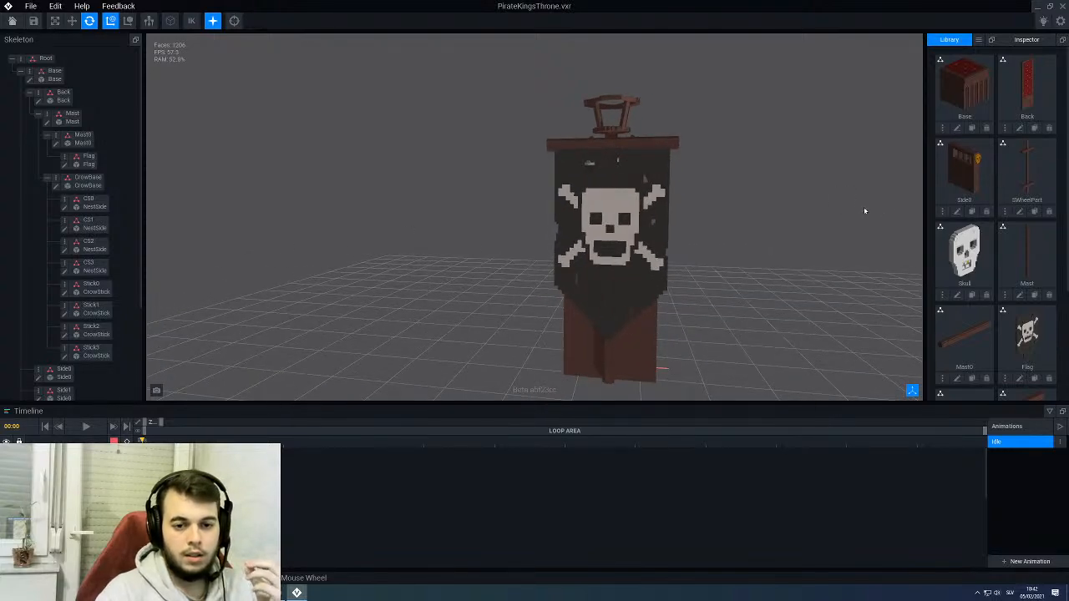
- Select the throne's Side0 armrest panel in the rig and open its model for voxel editing
right_click_drag(558, 334, 616, 347)
middle_click_drag(616, 347, 578, 267)
right_click_drag(578, 267, 631, 230)
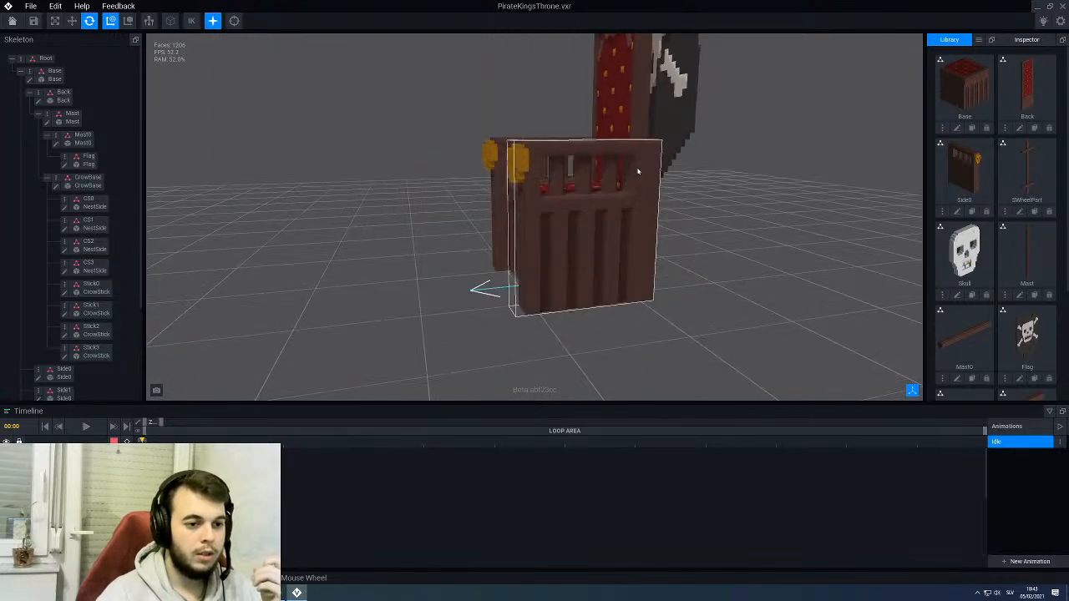
left_click(72, 372)
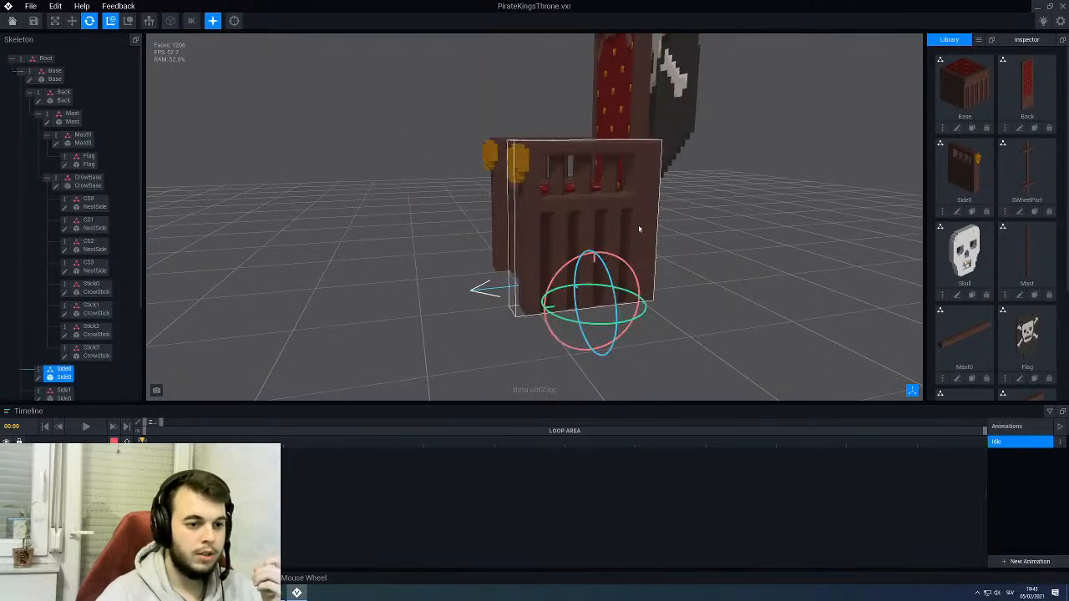
left_click(39, 377)
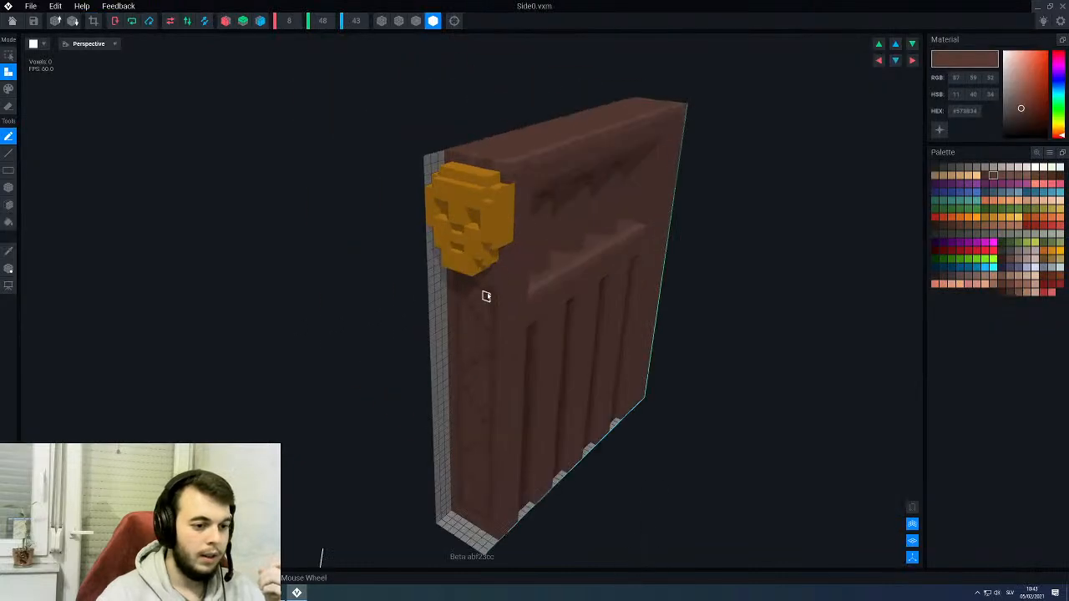
- Display voxel outlines and paint a dark brown rectangular border with straight lines on the outer face of Side0's rear post
key("p")
key("l")
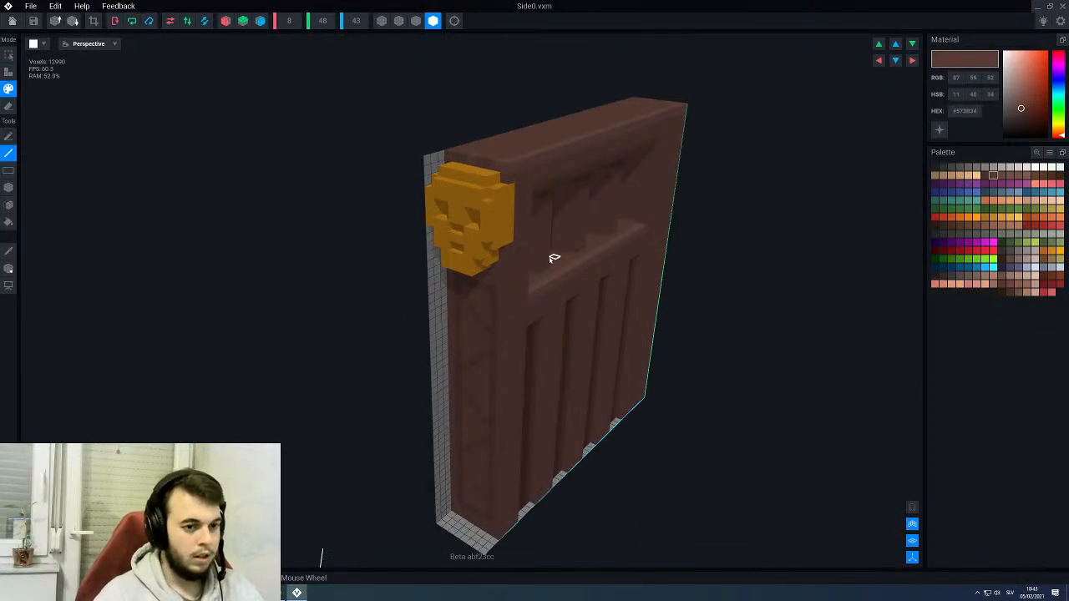
right_click_drag(554, 258, 405, 205)
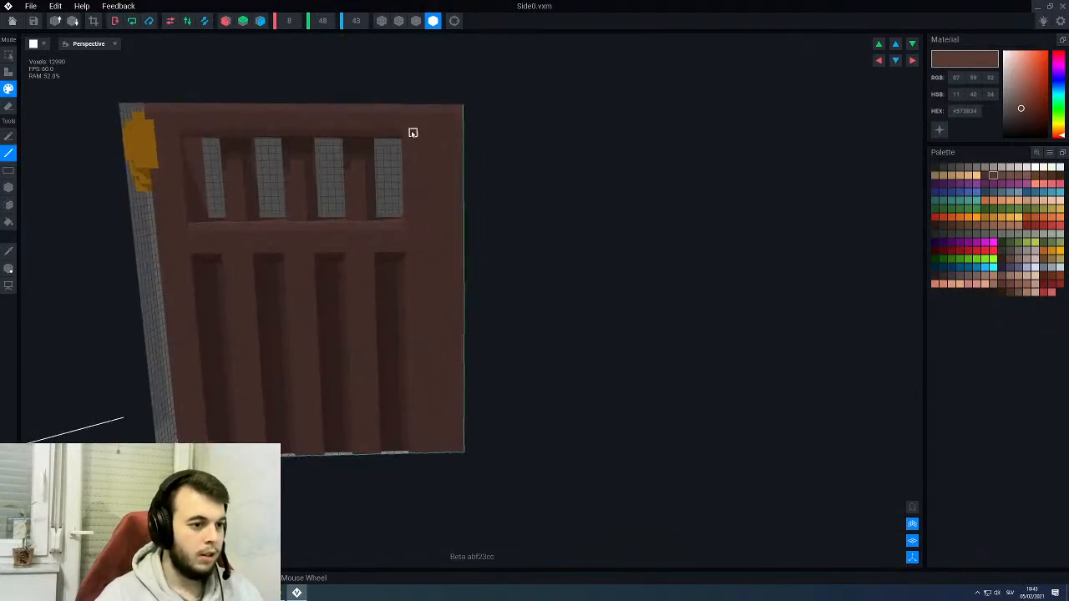
right_click_drag(410, 406, 400, 387)
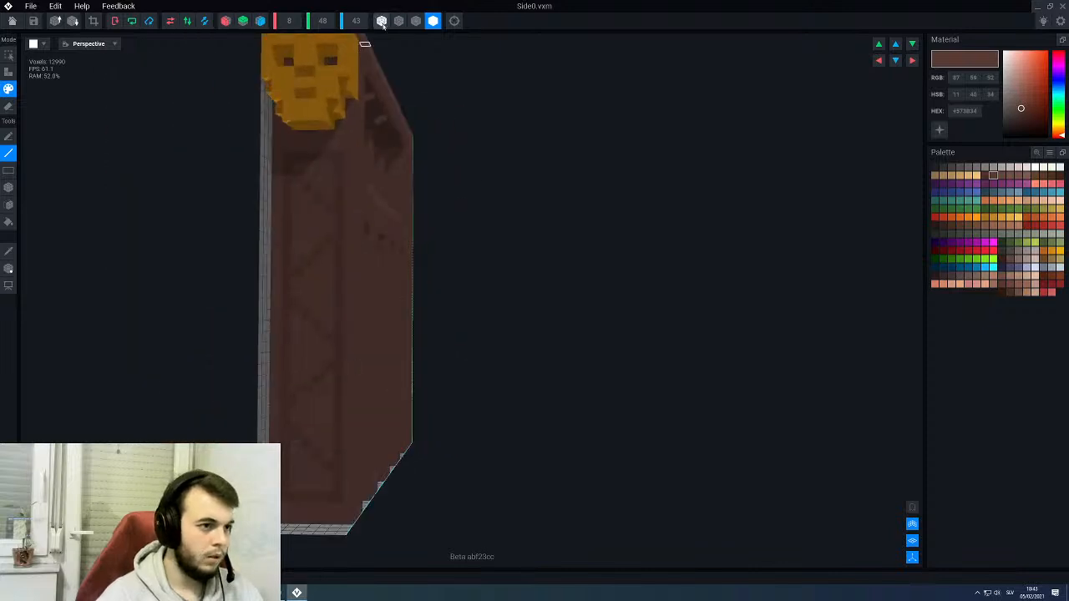
left_click(416, 21)
right_click_drag(366, 283, 582, 317)
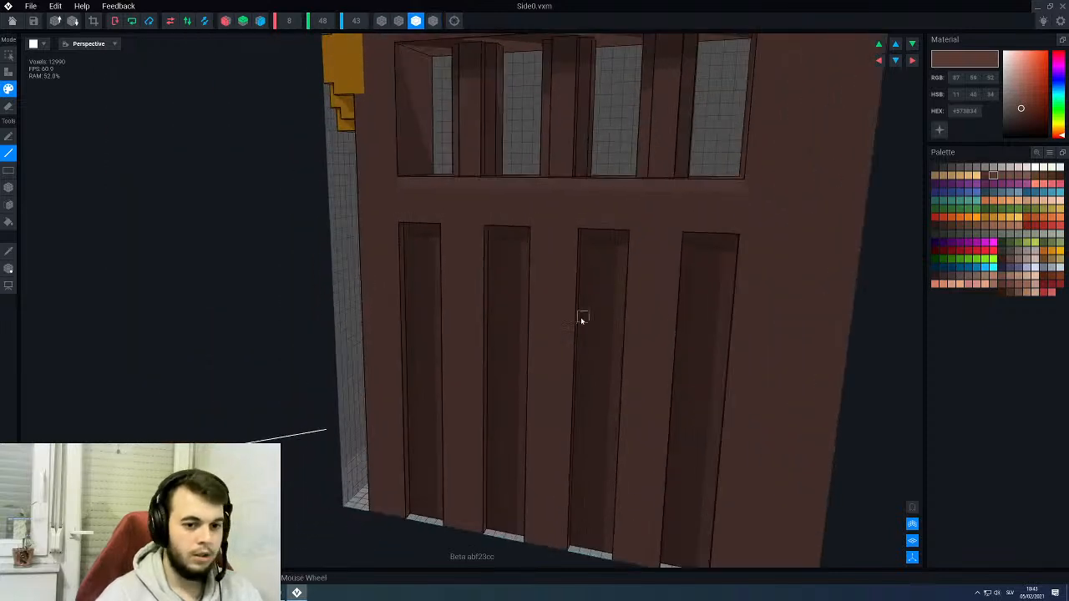
scroll(582, 317, "down", 4)
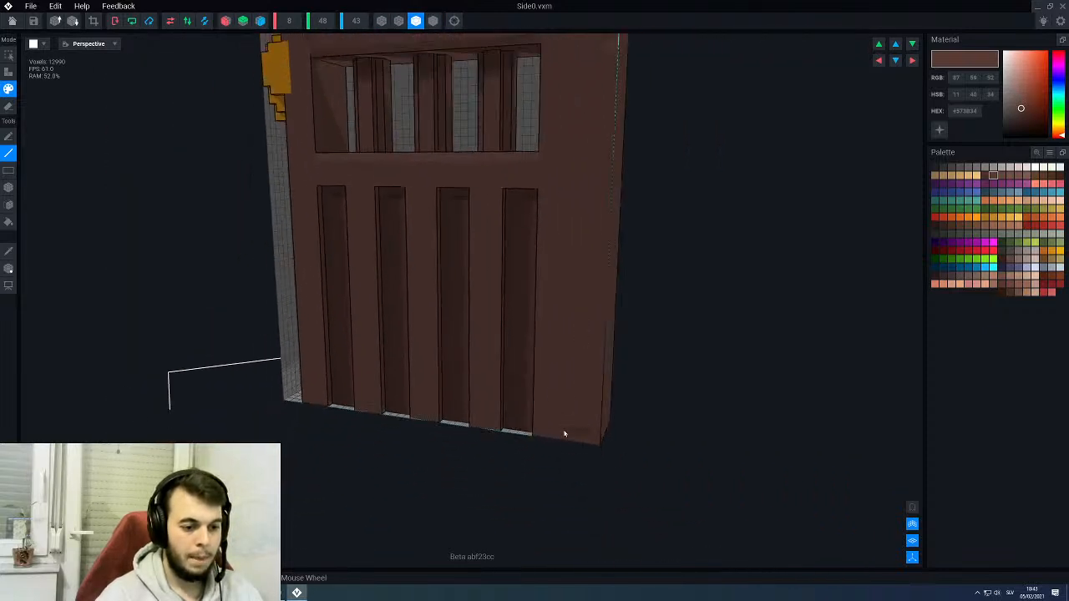
scroll(550, 395, "up", 2)
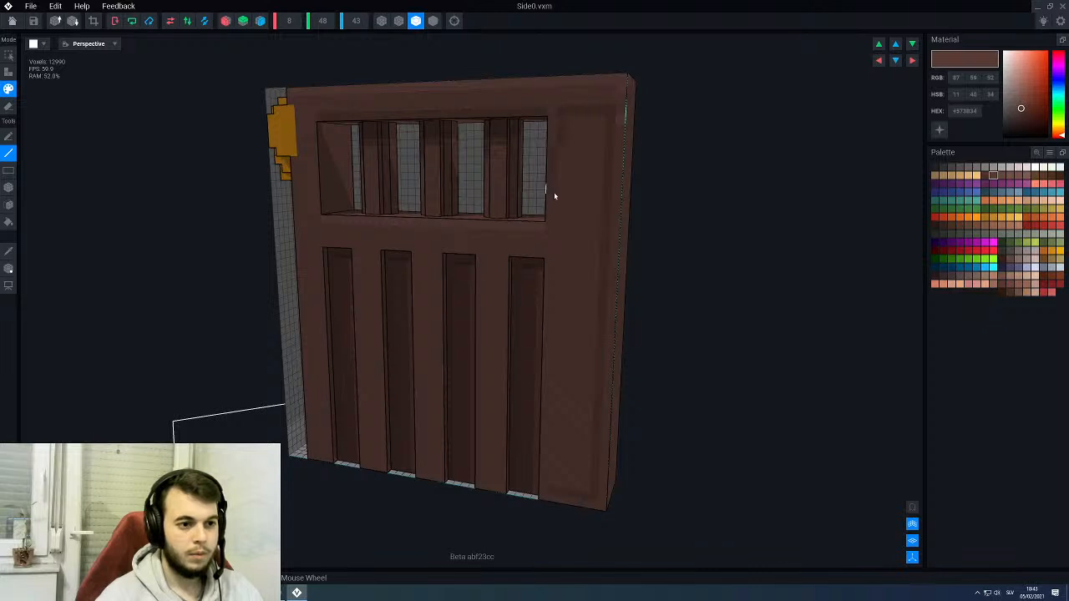
right_click_drag(570, 415, 573, 414)
- Paint a diagonal zigzag up the inside of the rear post's border, matching the pattern on the front post
right_click_drag(471, 344, 456, 370)
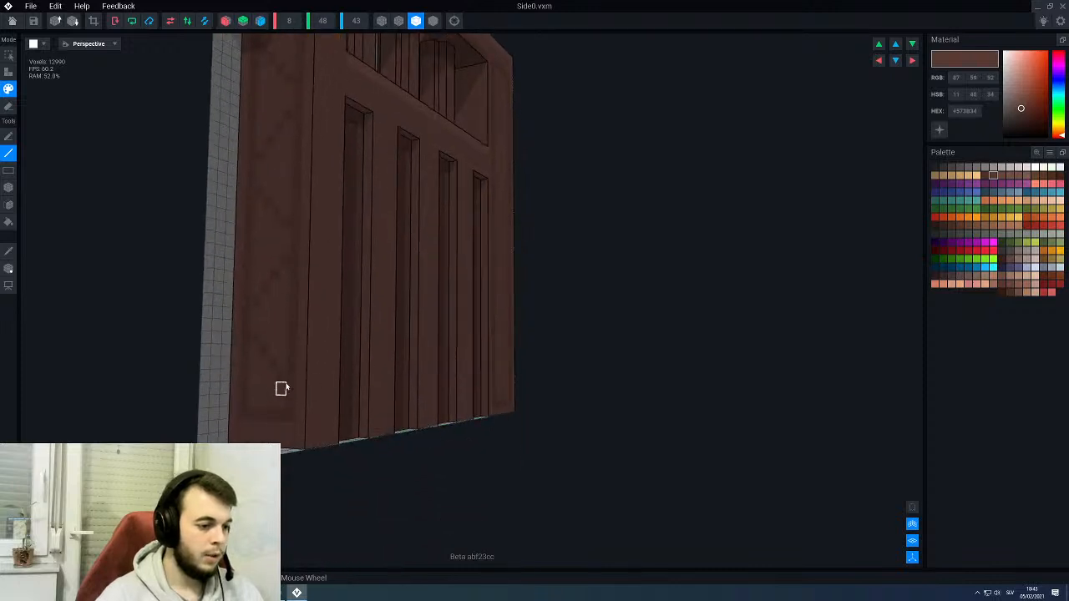
right_click_drag(299, 389, 296, 390)
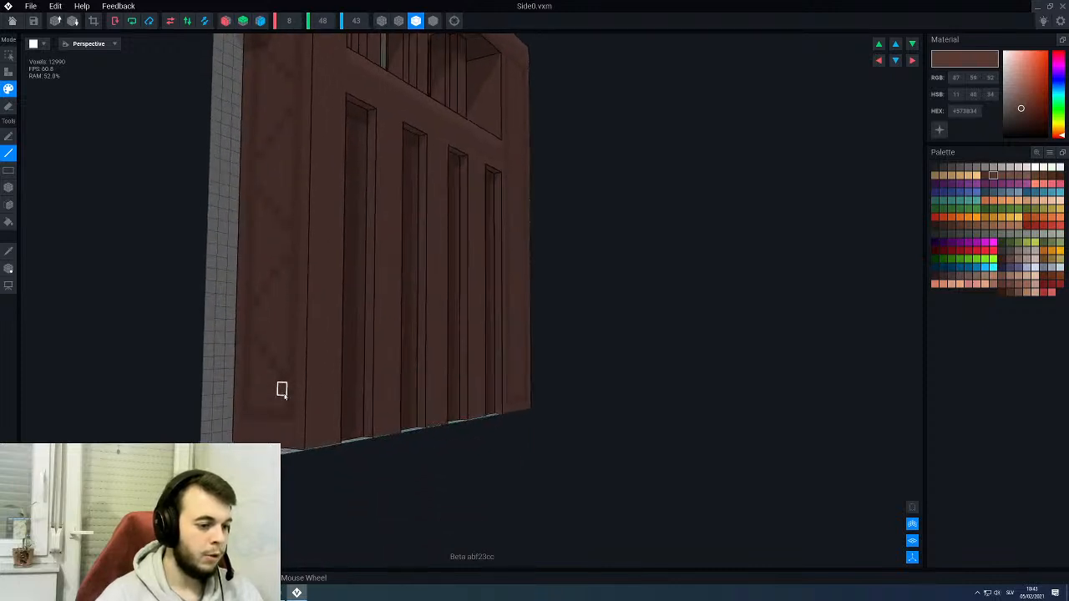
right_click_drag(465, 379, 557, 404)
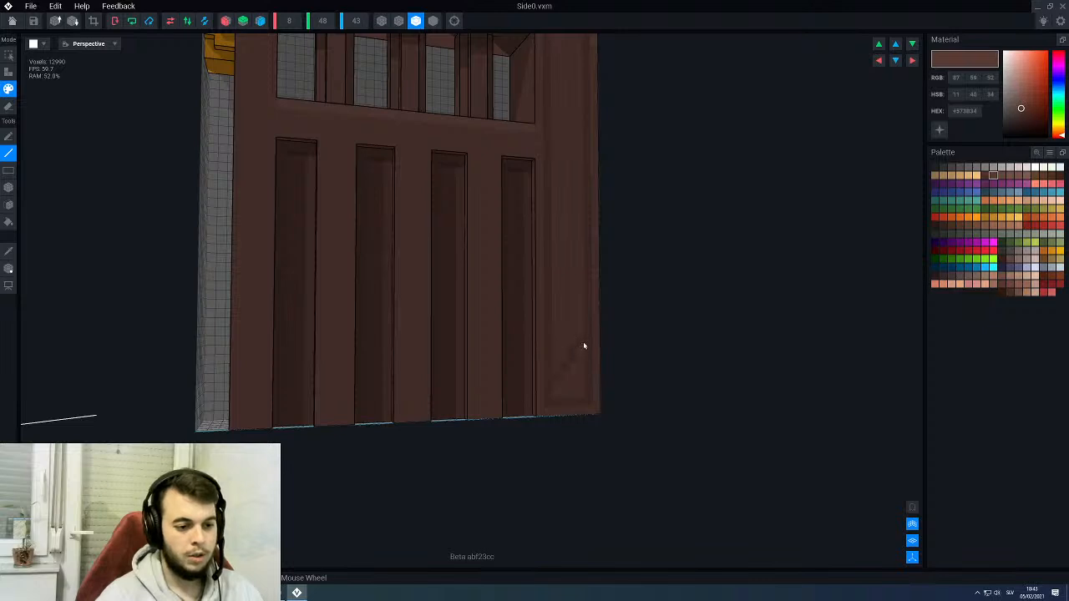
right_click_drag(581, 349, 560, 334)
scroll(547, 359, "up", 2)
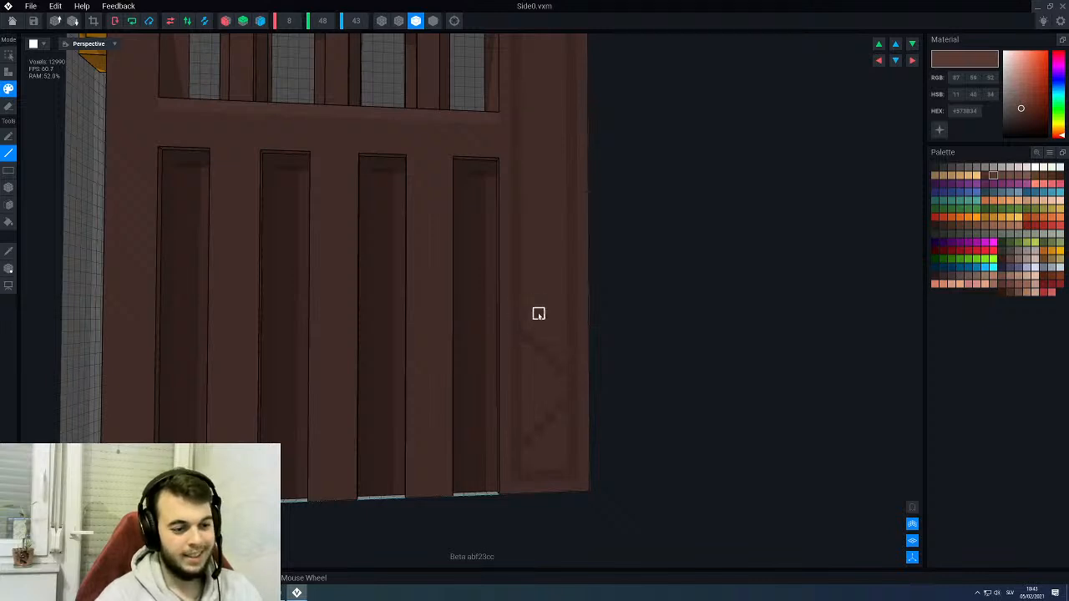
right_click_drag(538, 312, 513, 377)
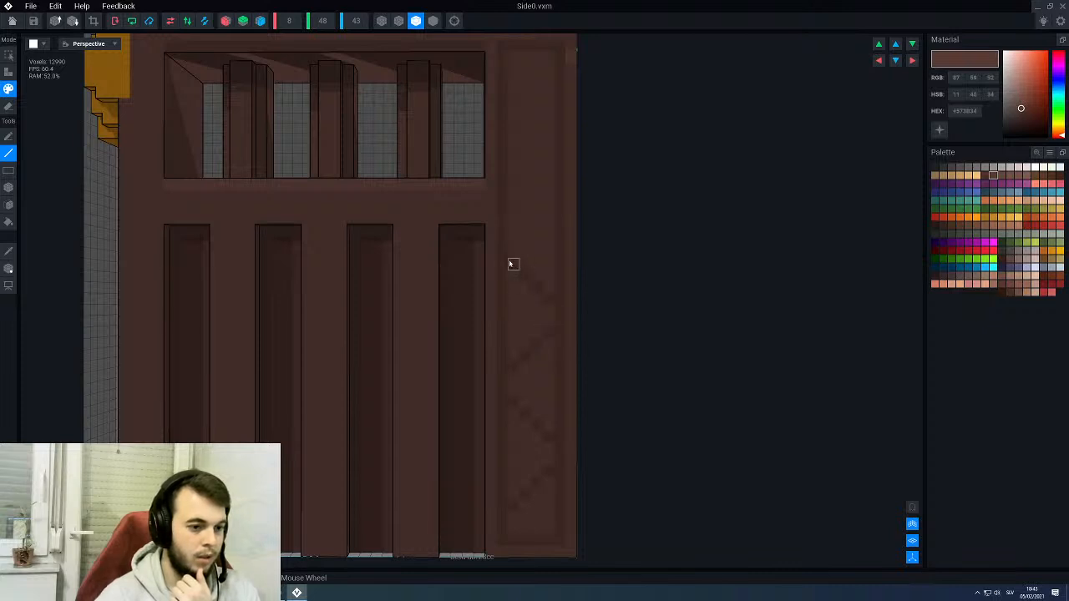
middle_click_drag(512, 197, 506, 260)
left_click_drag(507, 298, 530, 273)
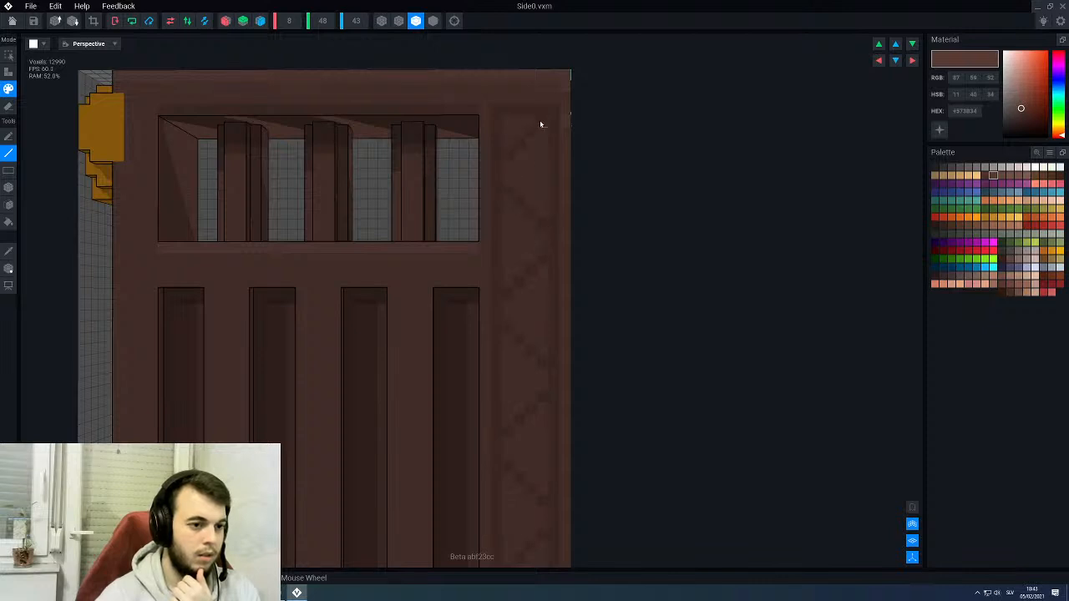
scroll(540, 123, "down", 8)
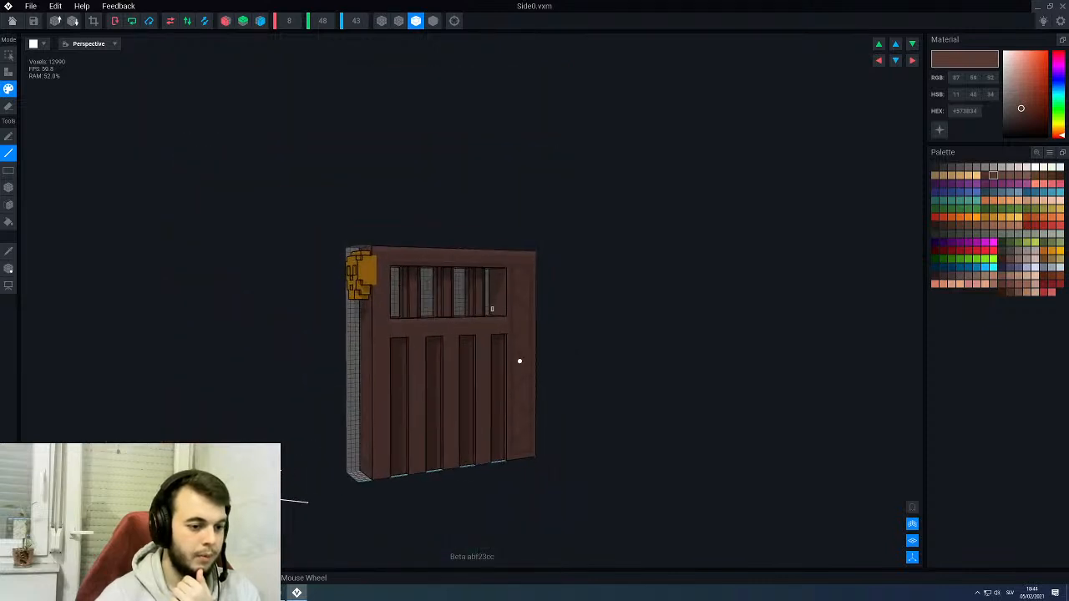
- Check the decorated Side0 panel, save its changes and return to the throne rig
right_click_drag(520, 361, 507, 362)
middle_click_drag(472, 378, 490, 287)
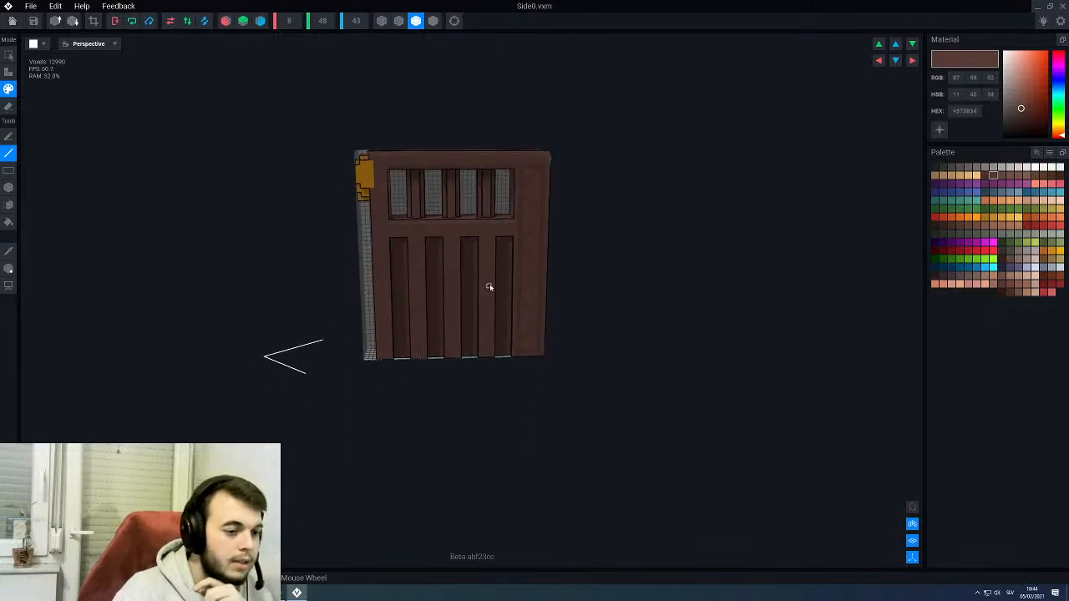
scroll(491, 287, "up", 4)
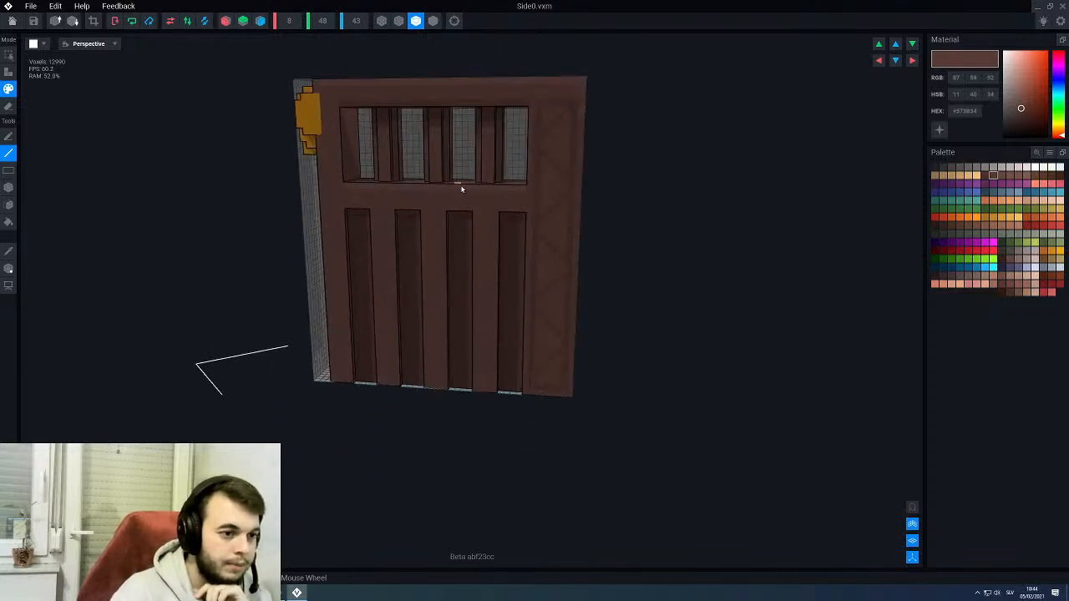
middle_click_drag(463, 188, 477, 264)
right_click_drag(483, 268, 489, 282)
left_click(12, 20)
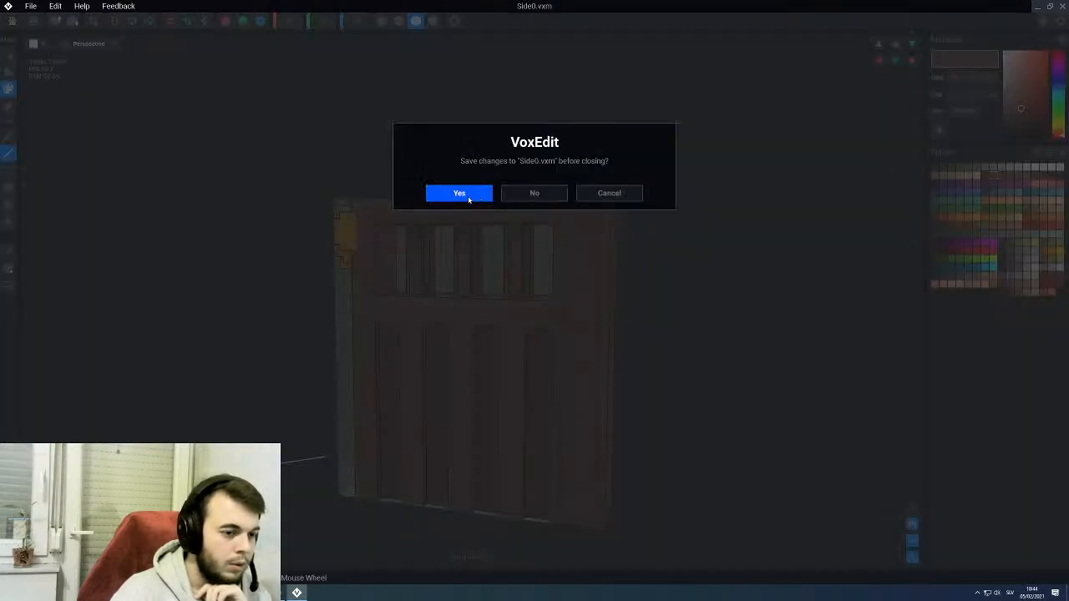
left_click(468, 195)
- Select the finished Side0 armrest panel in the rig and clone its model under the name Side1
mouse_move(578, 235)
right_mouse_down()
mouse_move(565, 229)
mouse_move(580, 232)
right_mouse_up()
left_click(579, 233)
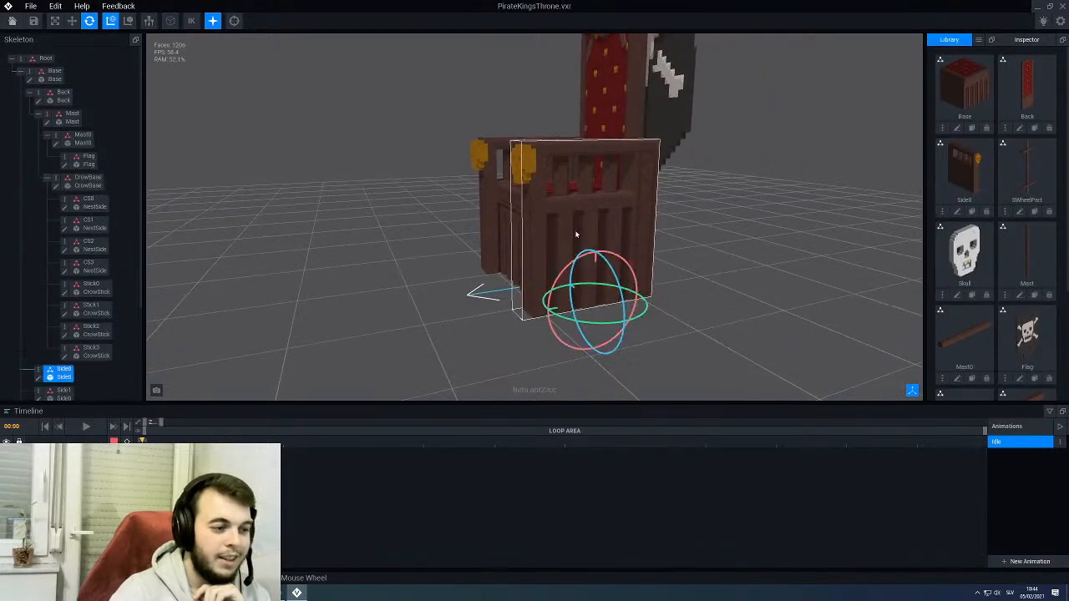
left_click(971, 212)
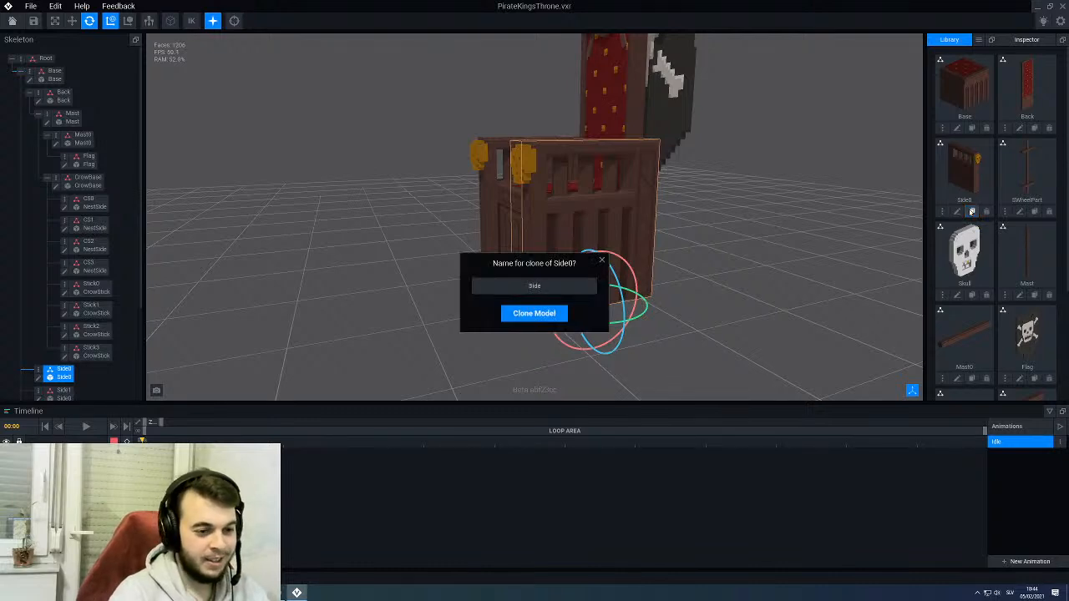
type("Side1")
key("Return")
- Open the Side1 model, mirror it along the X axis, save the changes and return to the throne rig
scroll(971, 212, "down", 3)
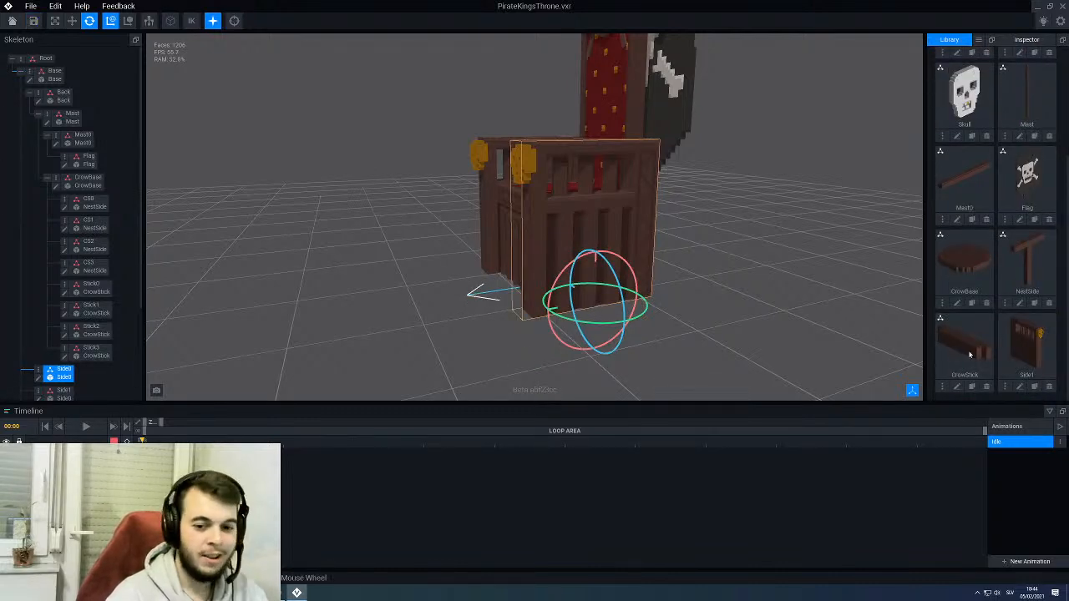
left_click(1019, 387)
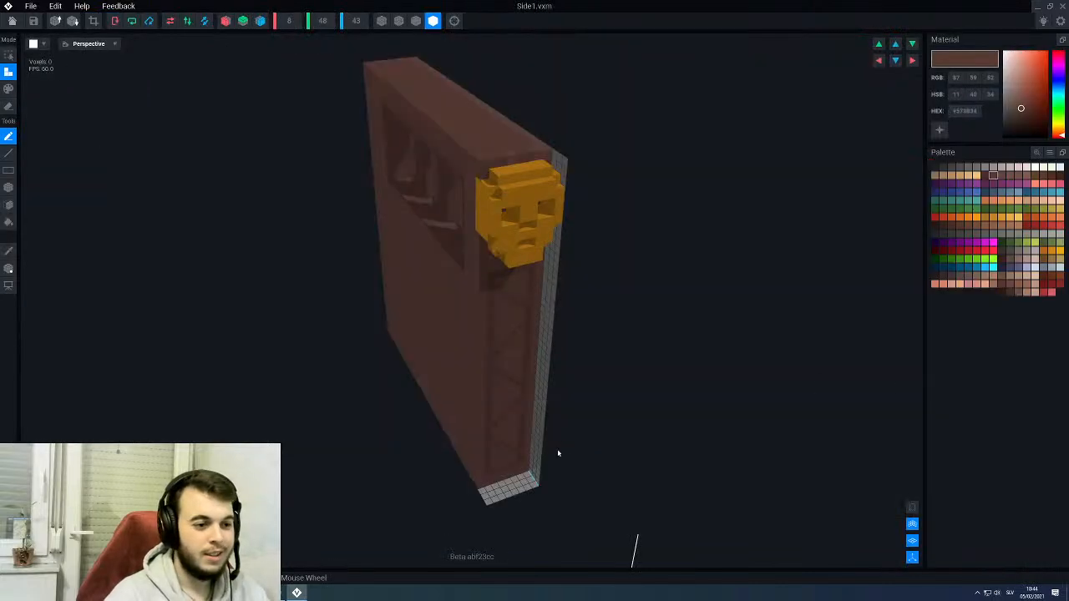
middle_click_drag(559, 453, 459, 313)
left_click(170, 22)
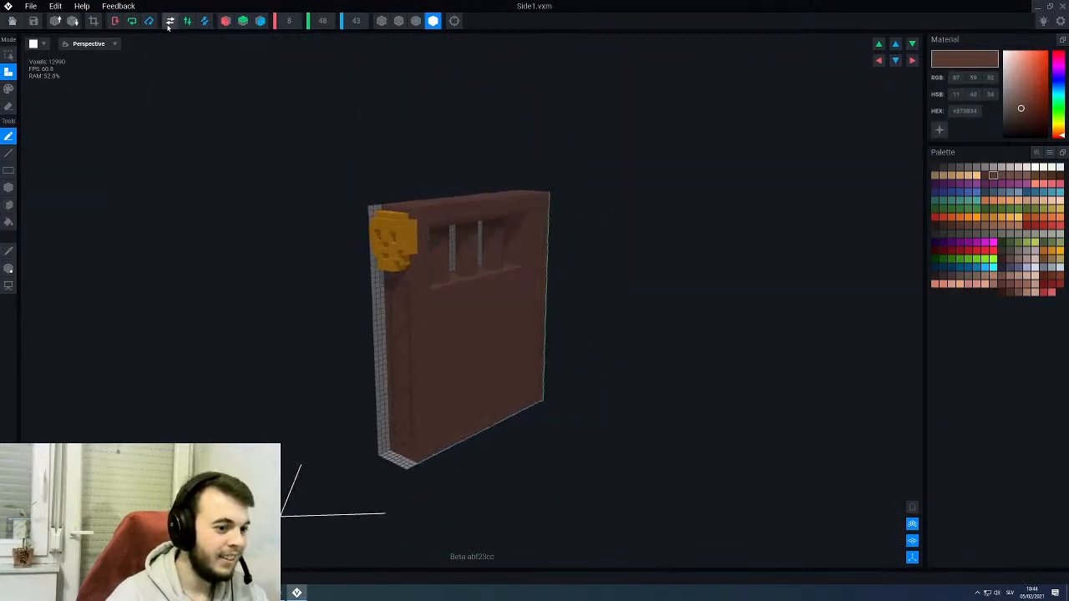
left_click(11, 20)
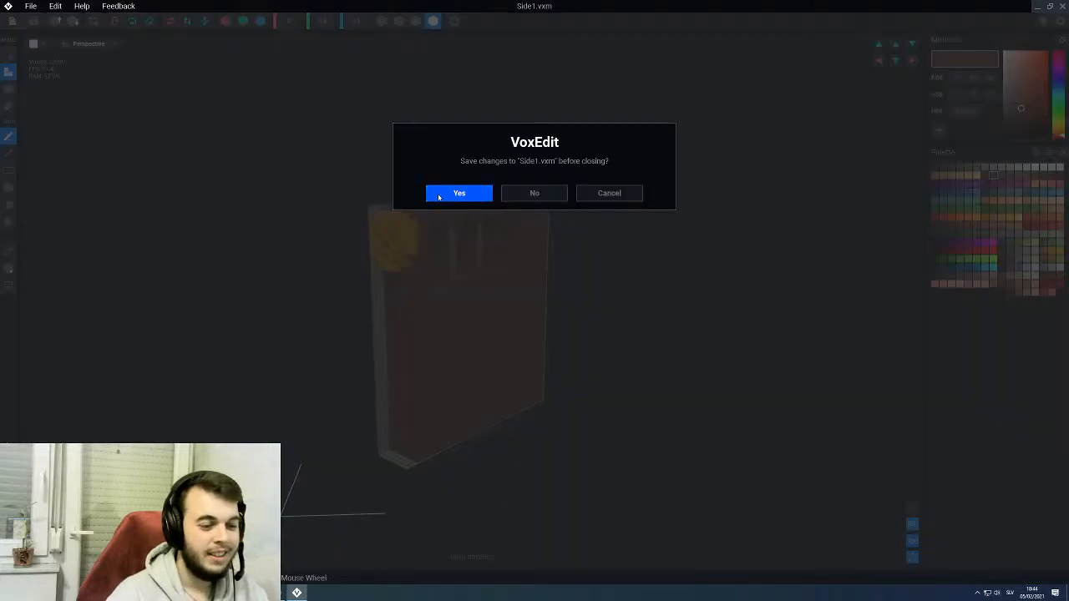
left_click(439, 195)
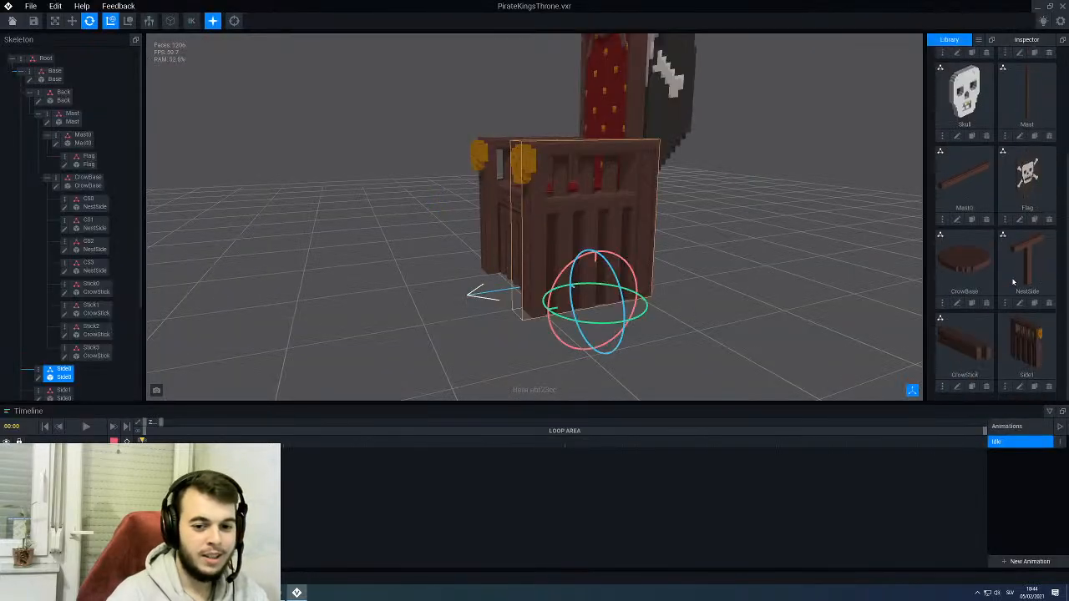
- Assign the mirrored Side1 model to the Side1 node in the skeleton, replacing its Side0 model
right_click_drag(527, 210, 391, 295)
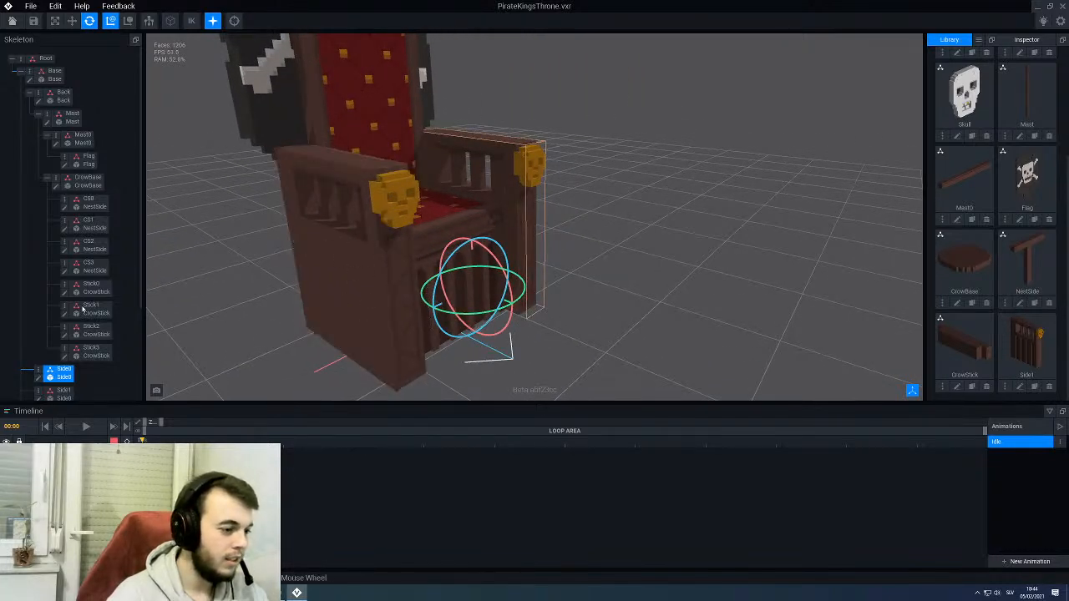
left_click(357, 228)
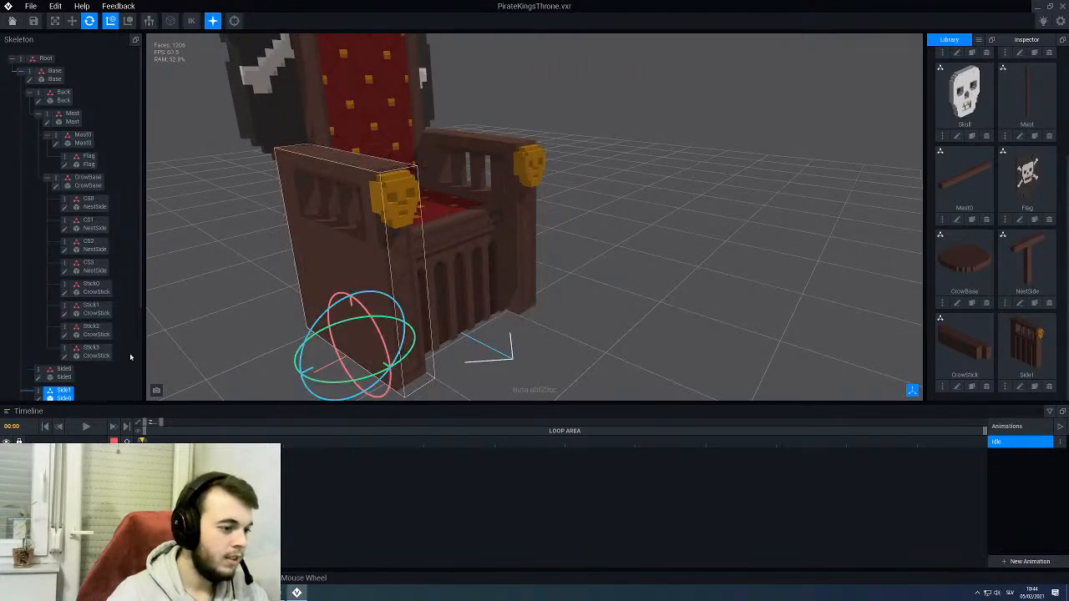
scroll(137, 317, "down", 3)
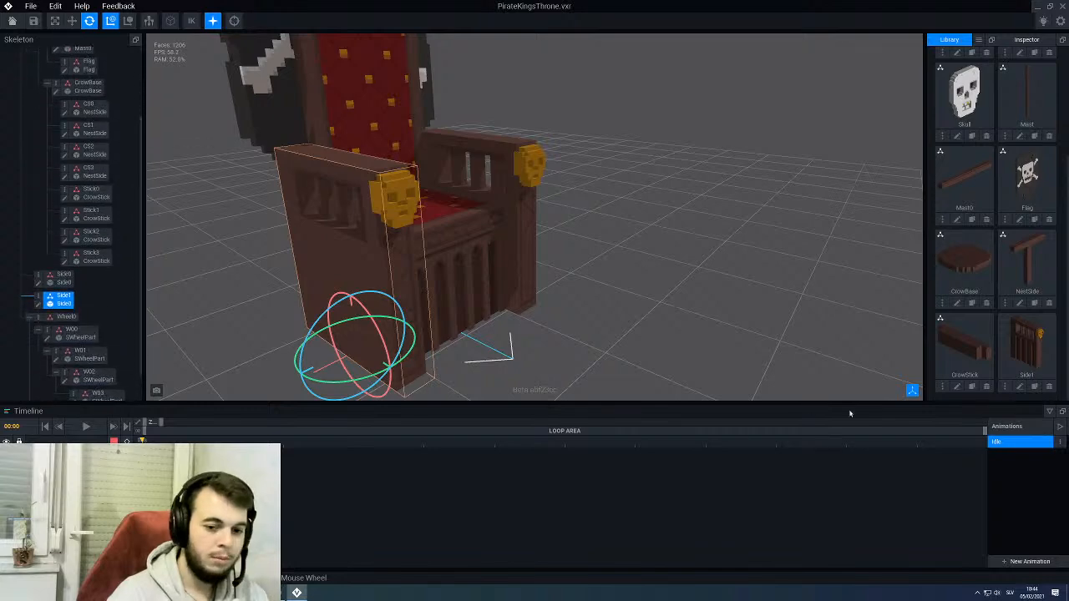
left_click_drag(1023, 356, 64, 301)
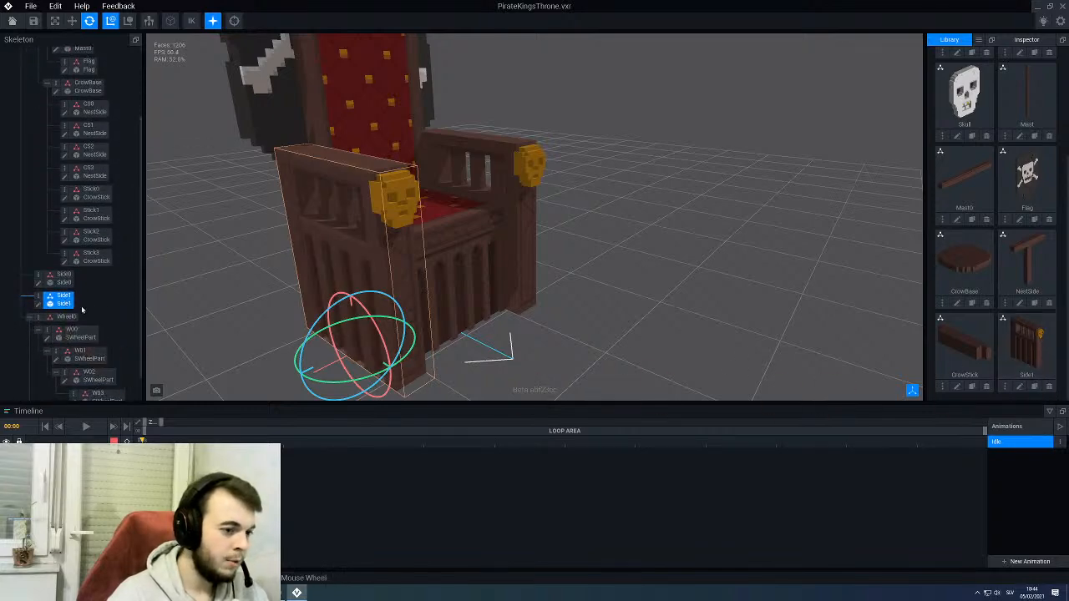
left_click(260, 298)
- Examine the whole throne from several angles to check both armrest panels and the overall look
right_click_drag(259, 298, 272, 293)
scroll(273, 294, "down", 4)
mouse_move(516, 213)
right_mouse_down()
mouse_move(573, 209)
mouse_move(526, 210)
right_mouse_up()
middle_click_drag(530, 229, 530, 237)
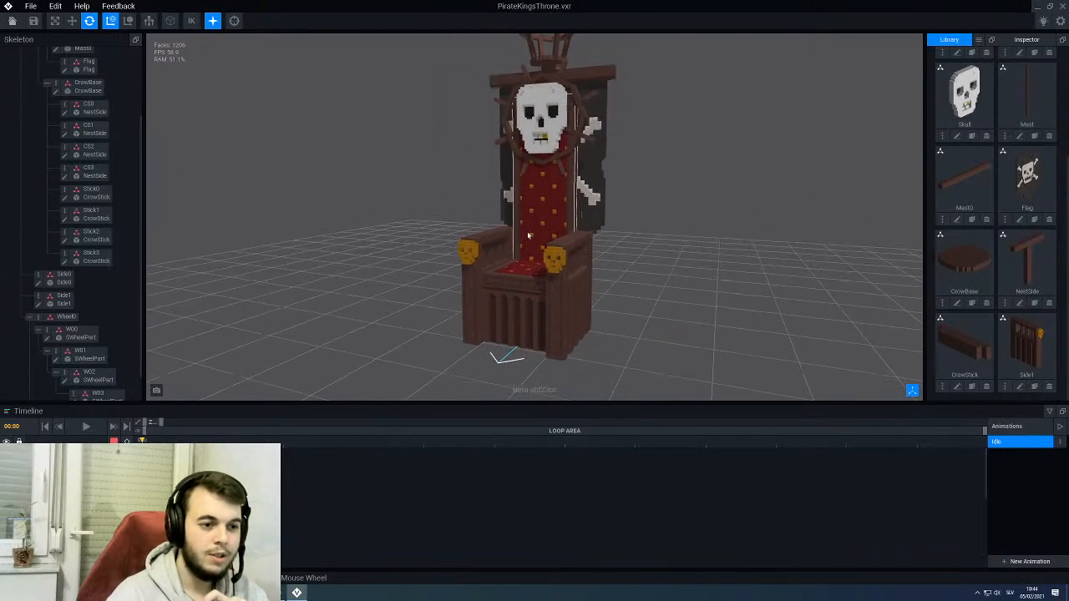
scroll(530, 237, "down", 3)
right_click_drag(475, 207, 509, 207)
scroll(533, 151, "up", 4)
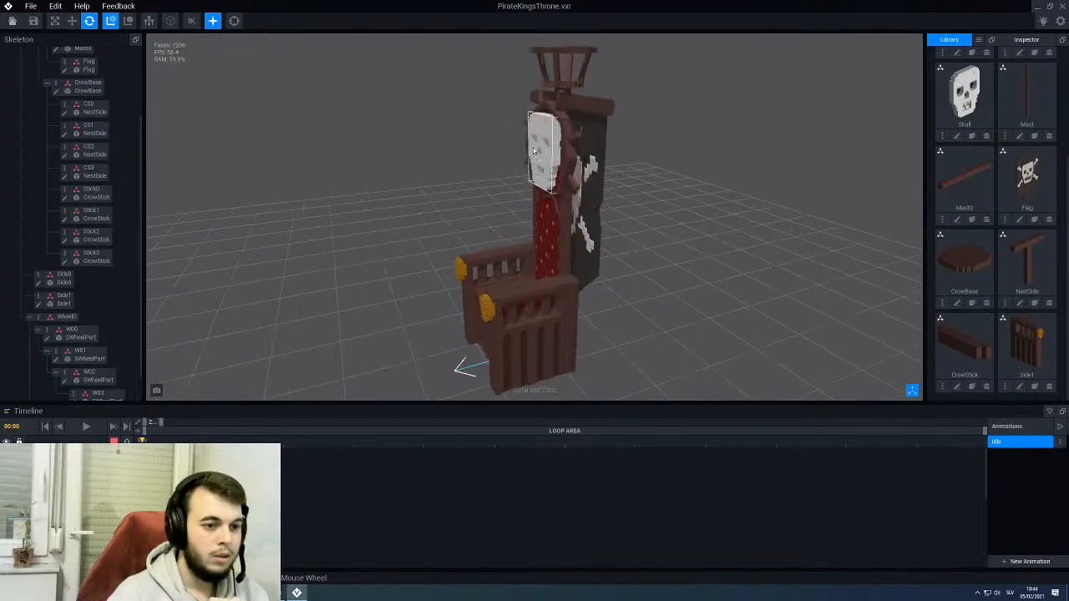
scroll(534, 152, "down", 4)
right_click_drag(534, 151, 577, 200)
- Select the Mast0 crossbeam that carries the flag and open its model for voxel editing
left_click(617, 102)
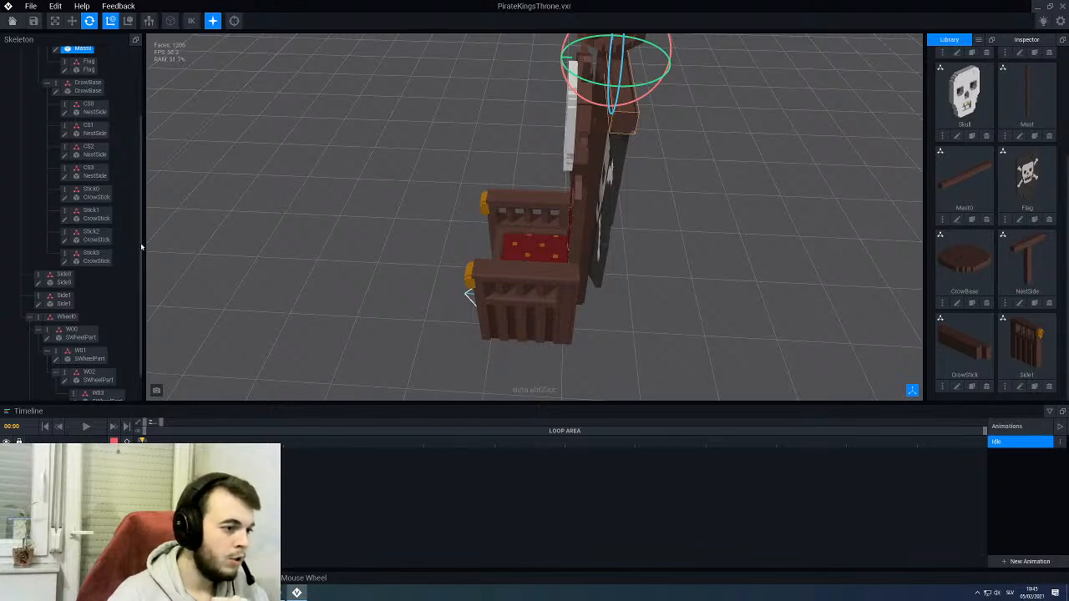
left_click_drag(141, 247, 143, 171)
right_click_drag(359, 200, 510, 163)
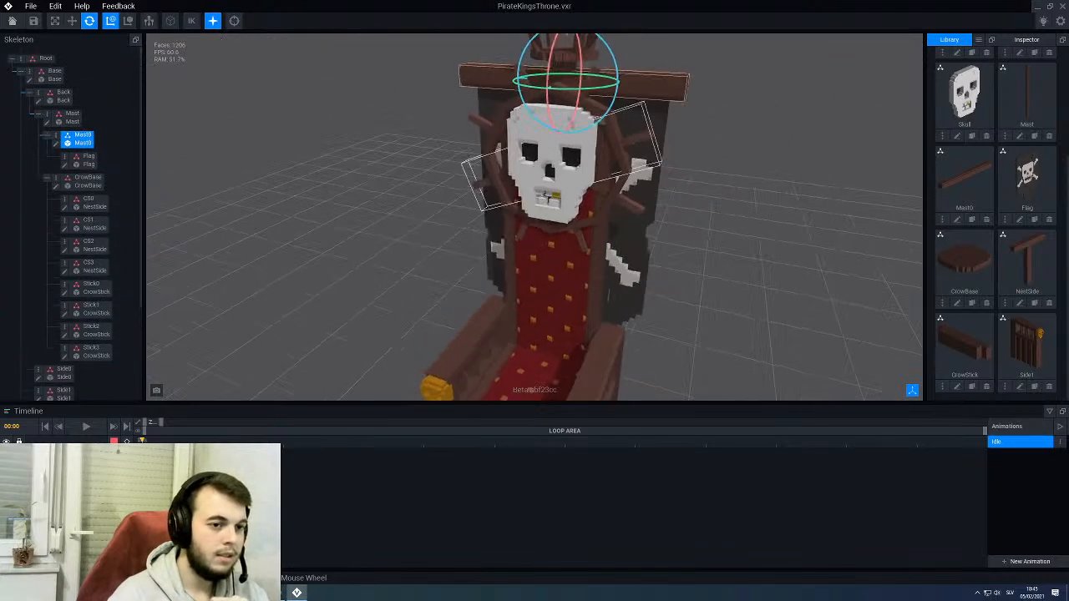
right_click_drag(548, 198, 313, 174)
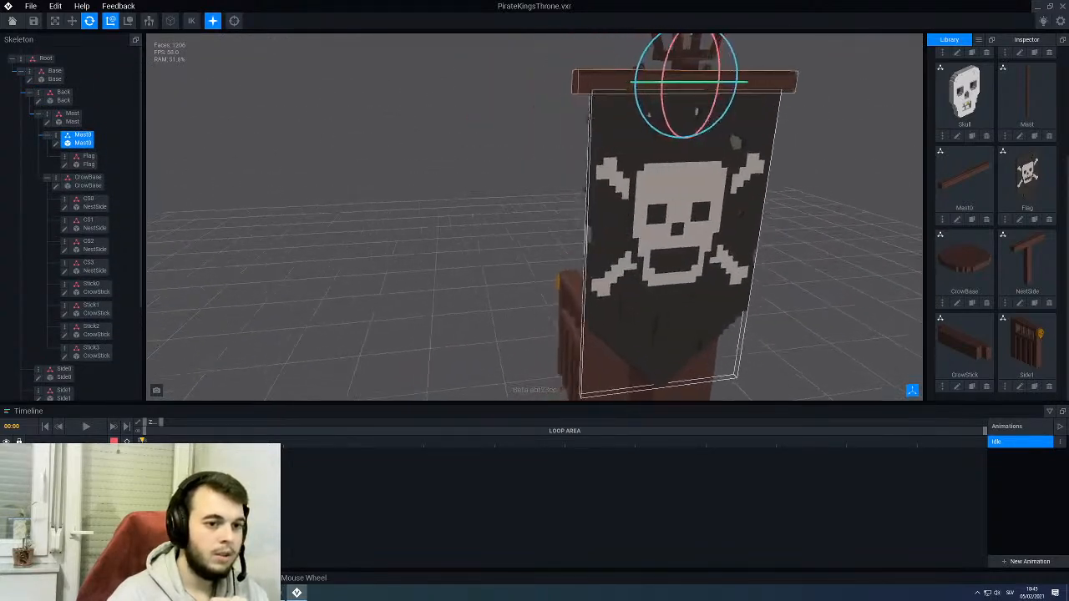
right_click_drag(393, 172, 616, 148)
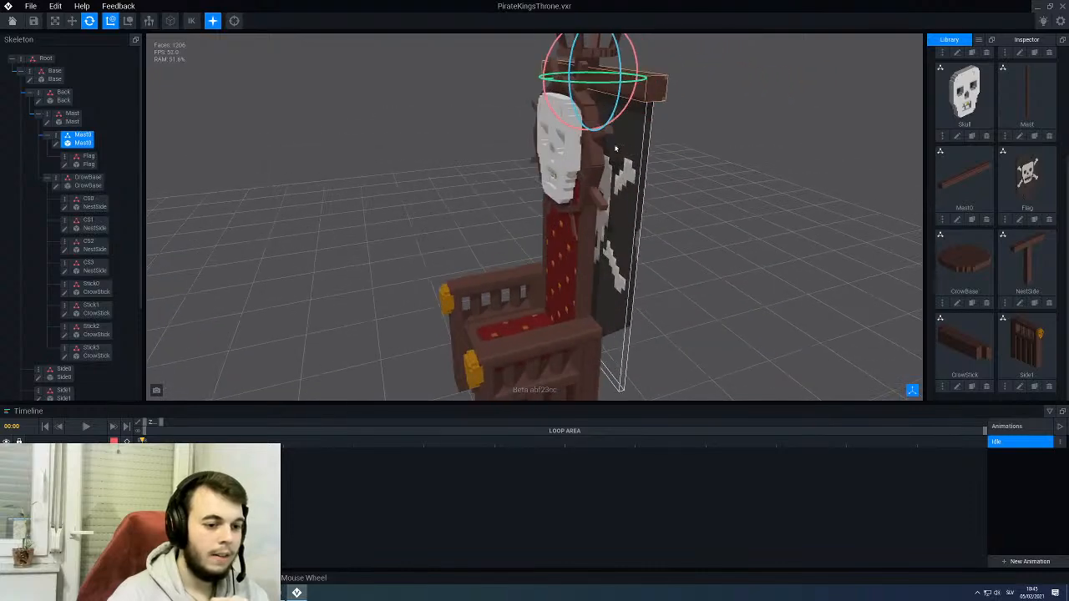
middle_click_drag(552, 356, 555, 230)
right_click_drag(426, 138, 397, 134)
middle_click_drag(397, 133, 357, 218)
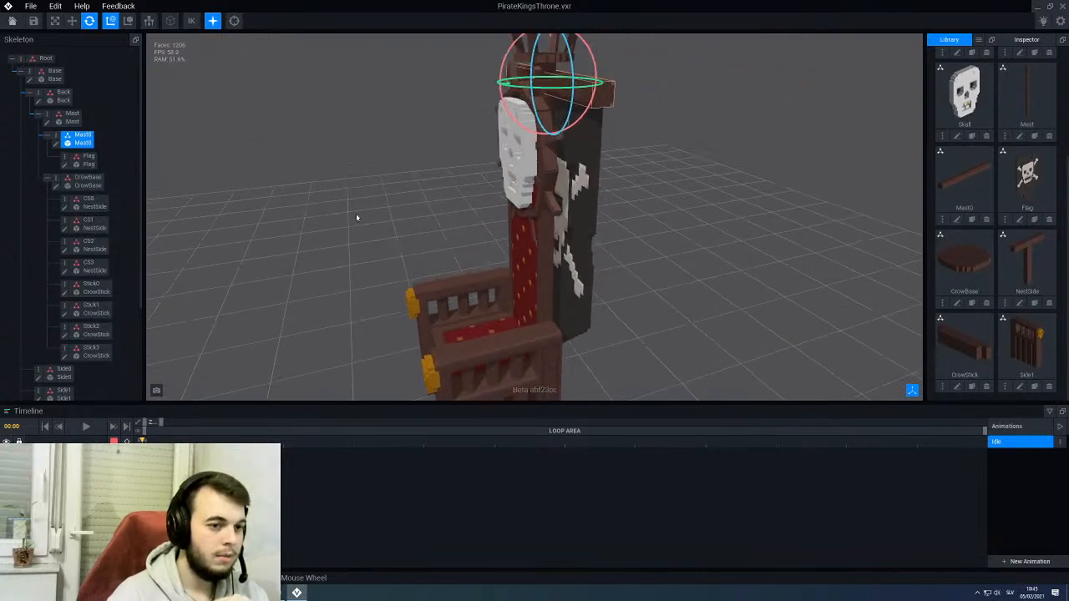
right_click_drag(564, 146, 623, 135)
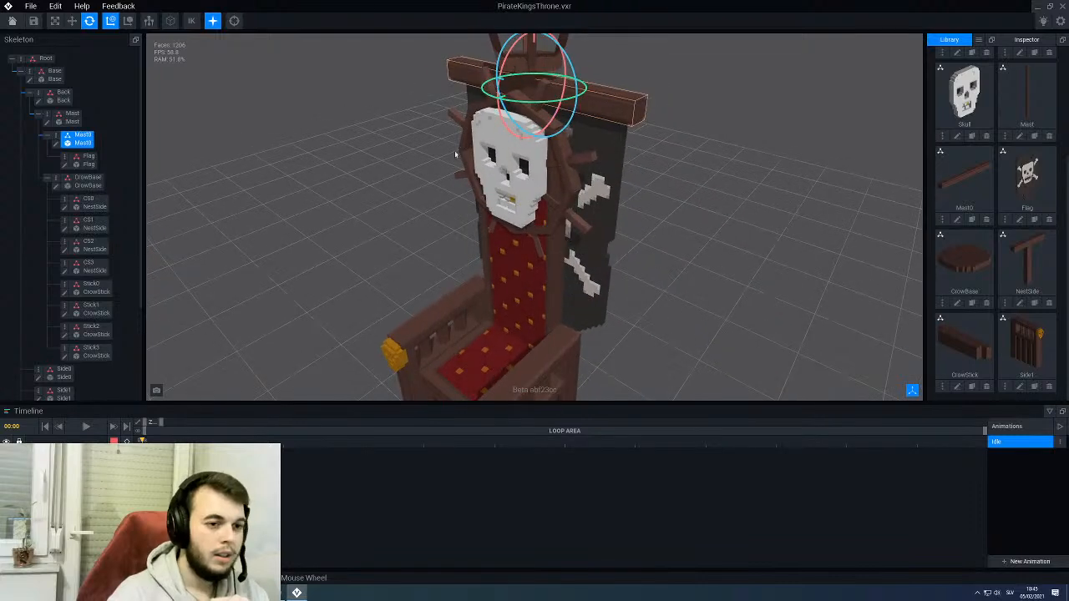
left_click(56, 146)
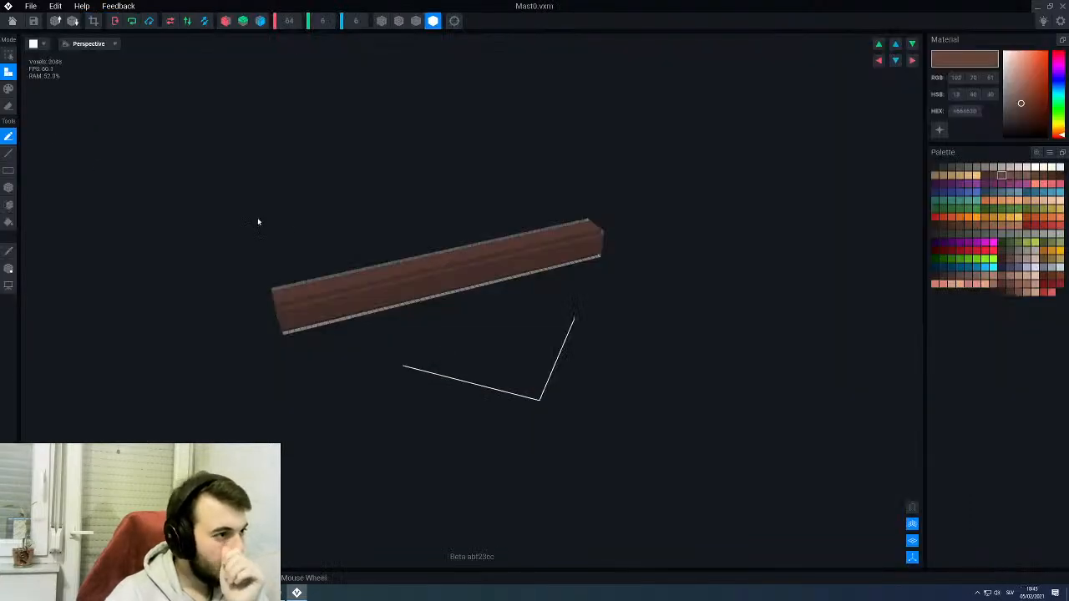
- Set up straight-line painting in dark brown #573B34 and paint staggered wood-grain streaks along one long upper face of Mast0
right_click_drag(459, 248, 551, 221)
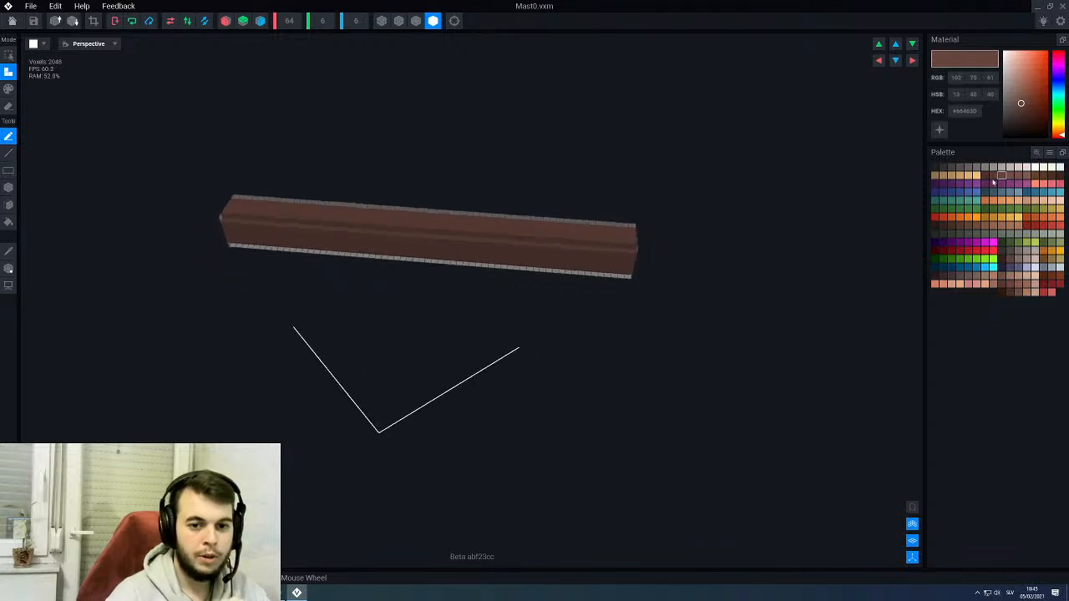
left_click(994, 178)
scroll(502, 237, "up", 3)
left_click(8, 154)
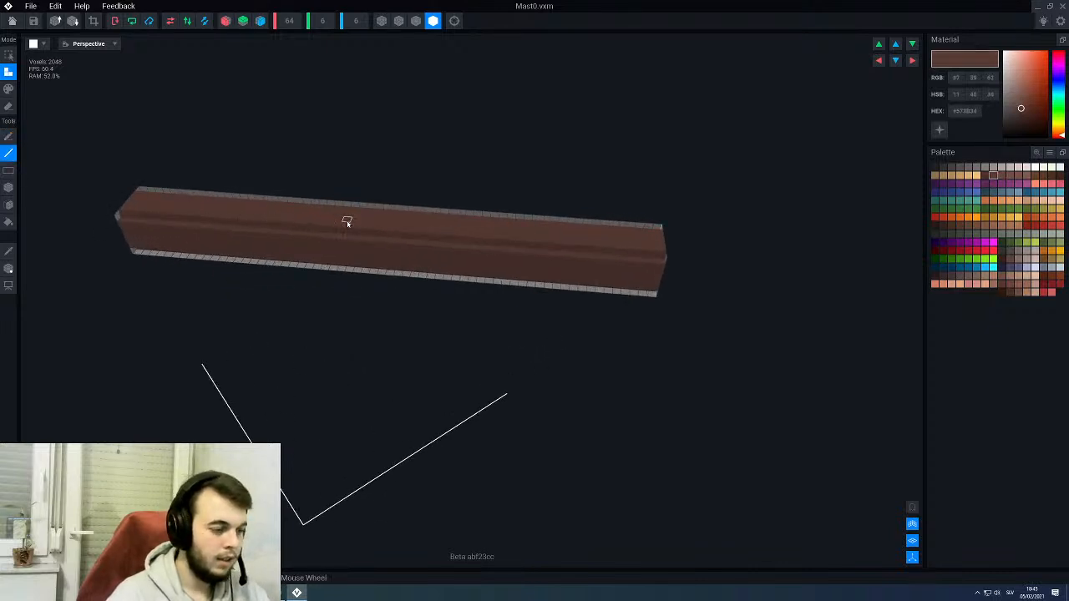
left_click(9, 268)
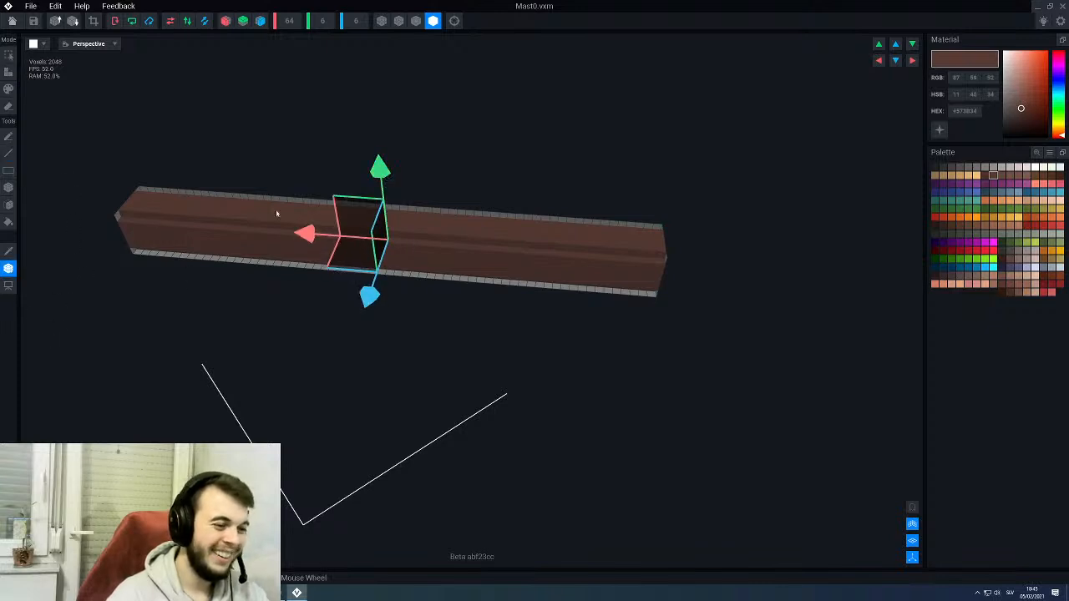
left_click(8, 153)
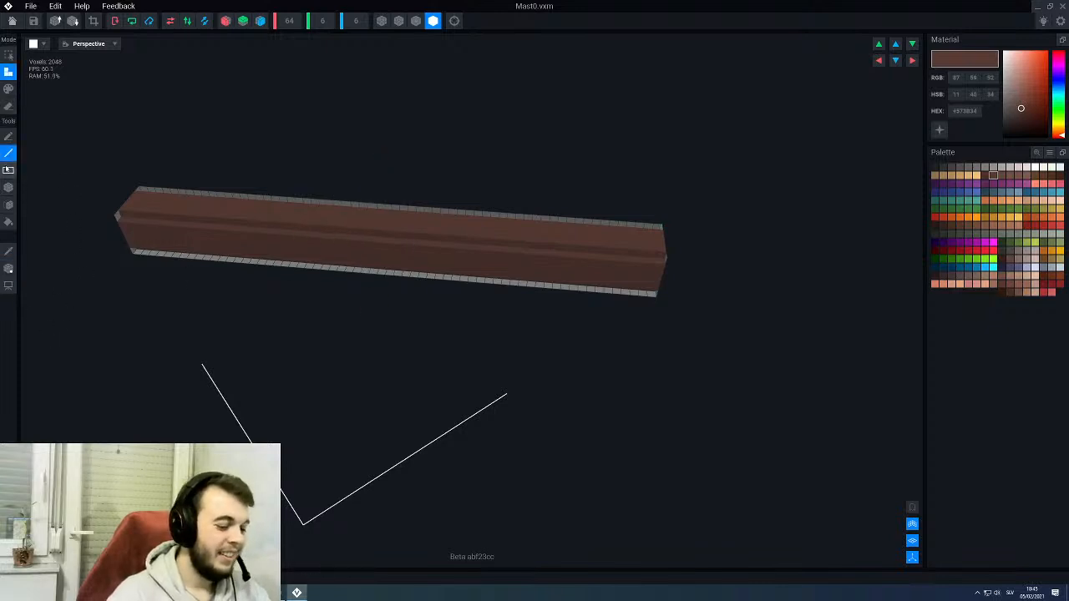
left_click(9, 89)
scroll(255, 189, "up", 3)
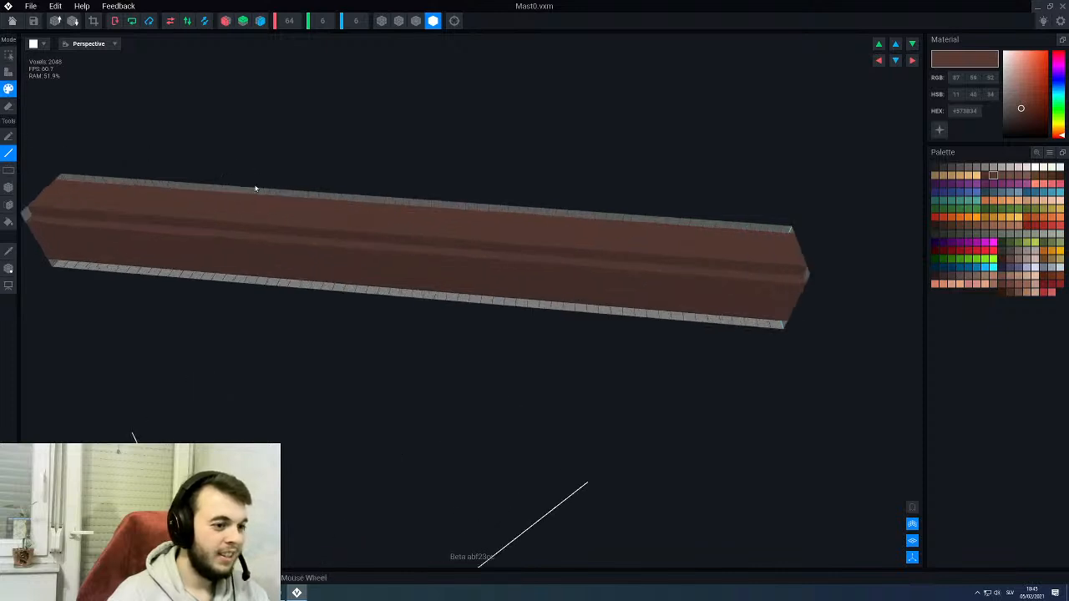
left_click_drag(249, 219, 604, 242)
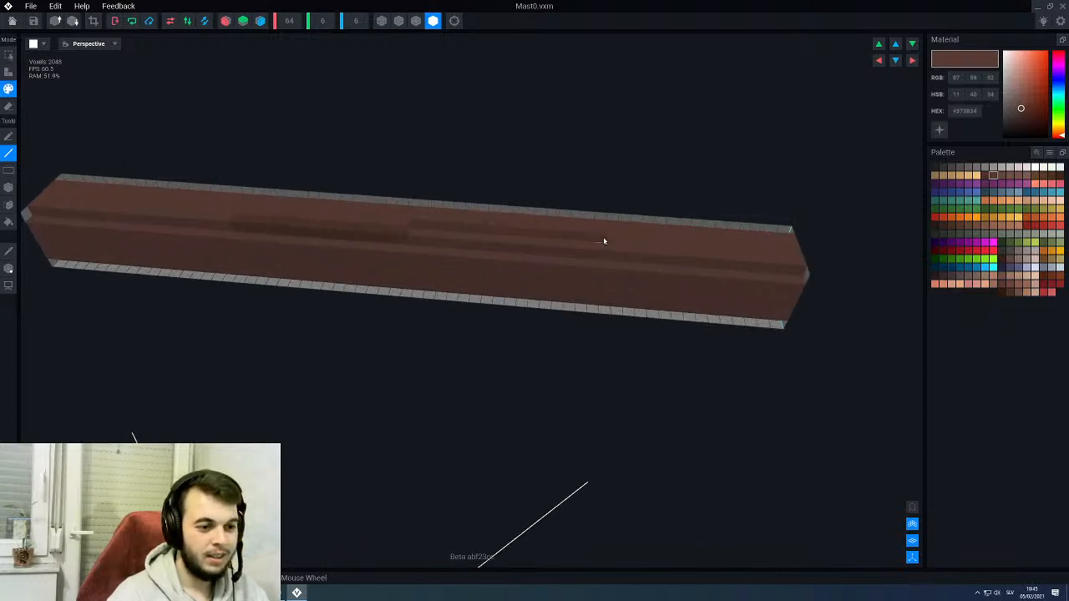
- Paint staggered dark brown grain streaks along the adjoining long side face of the Mast0 beam
right_click_drag(639, 268, 706, 288)
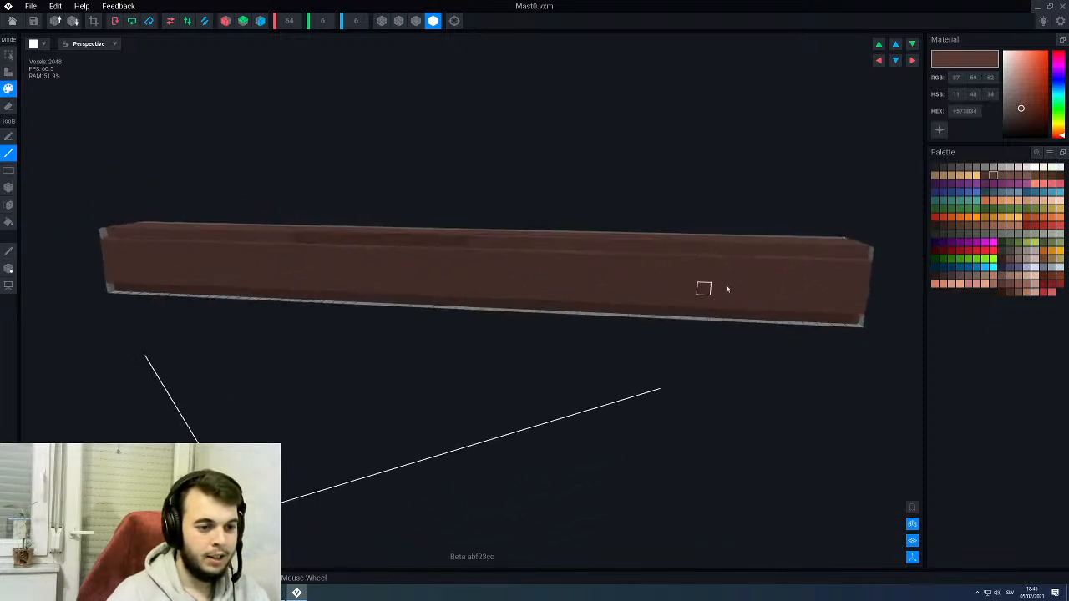
left_click_drag(805, 293, 640, 299)
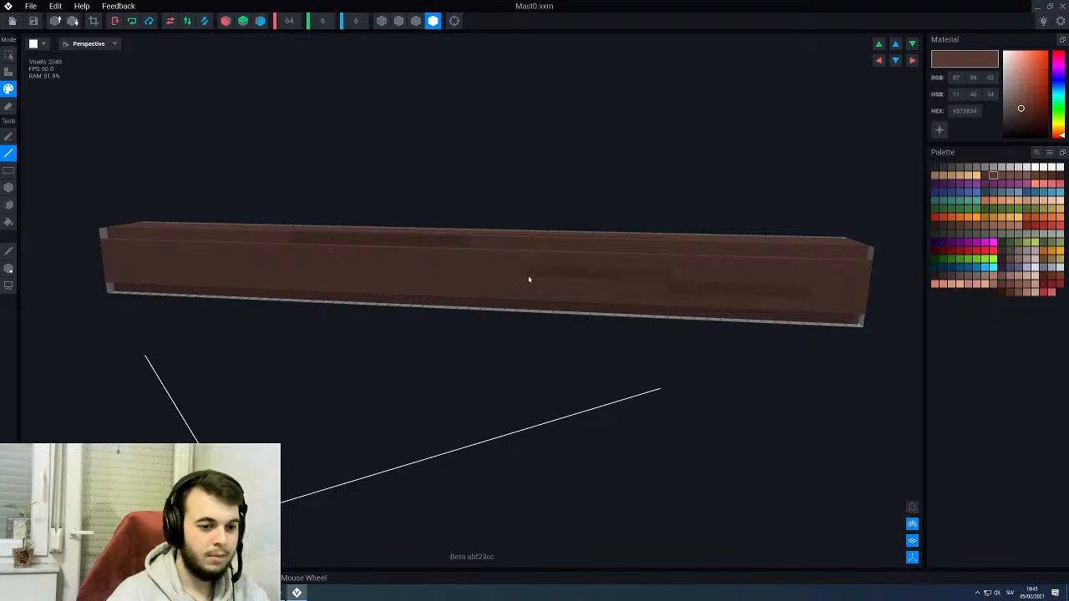
right_click_drag(413, 263, 423, 260)
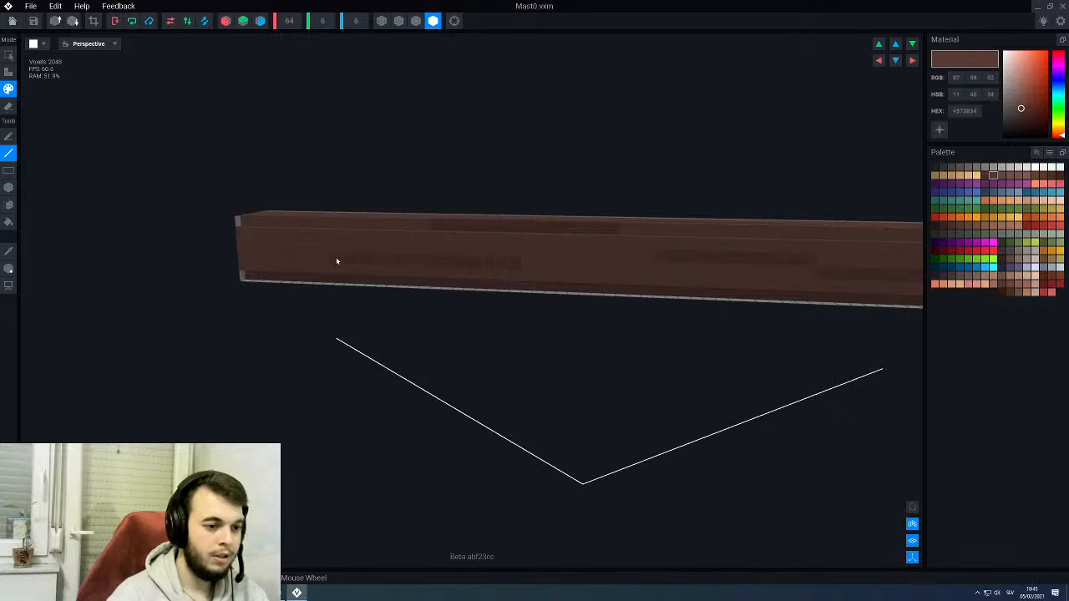
- Paint matching dark brown grain streaks along the opposite long side of the Mast0 beam
right_click_drag(613, 241, 676, 291)
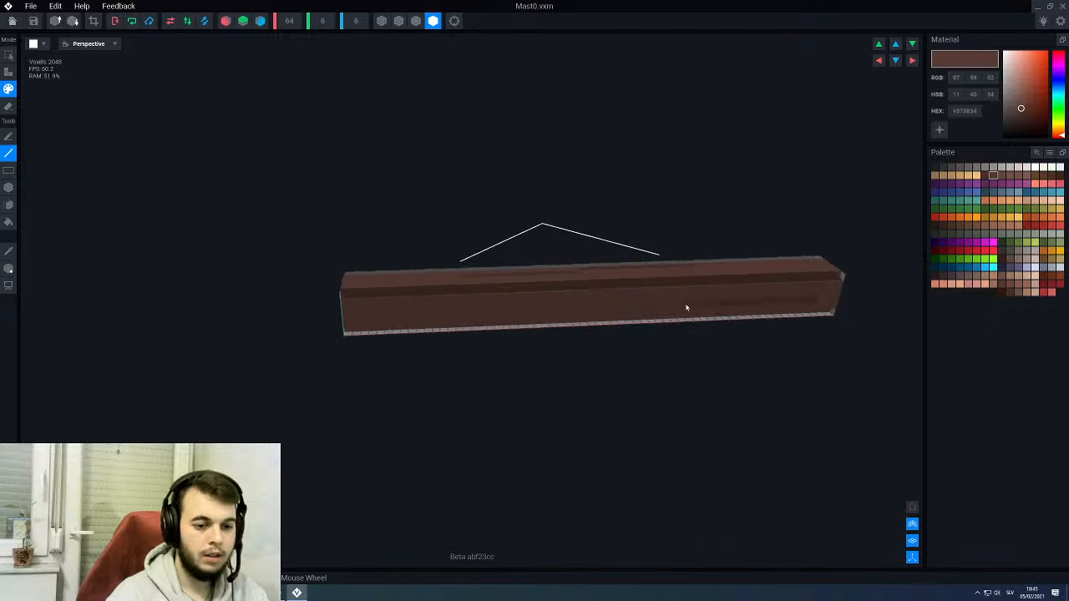
scroll(597, 312, "up", 2)
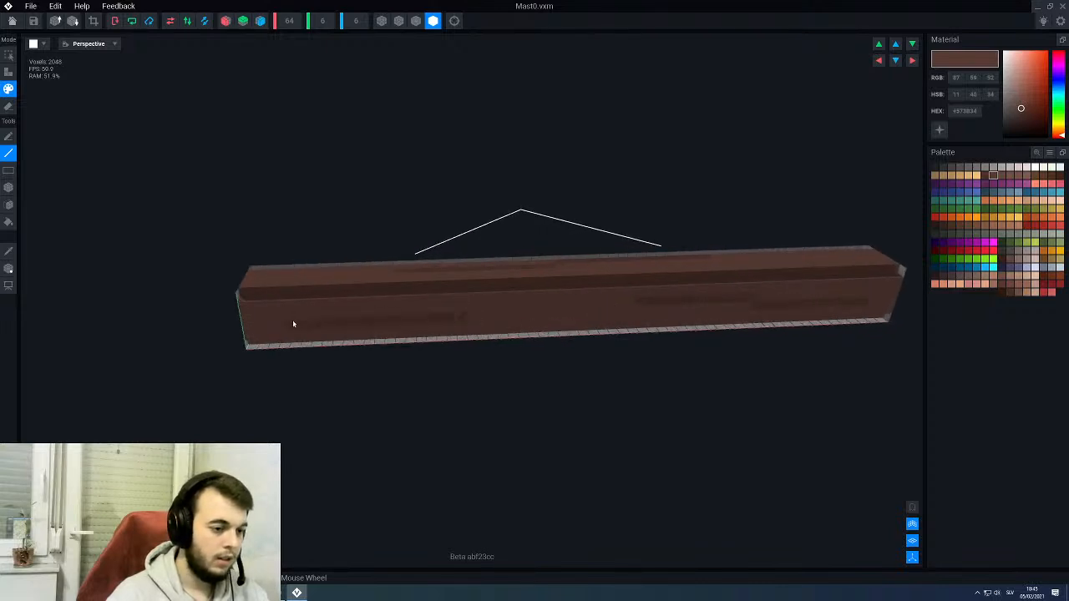
right_click_drag(585, 318, 587, 319)
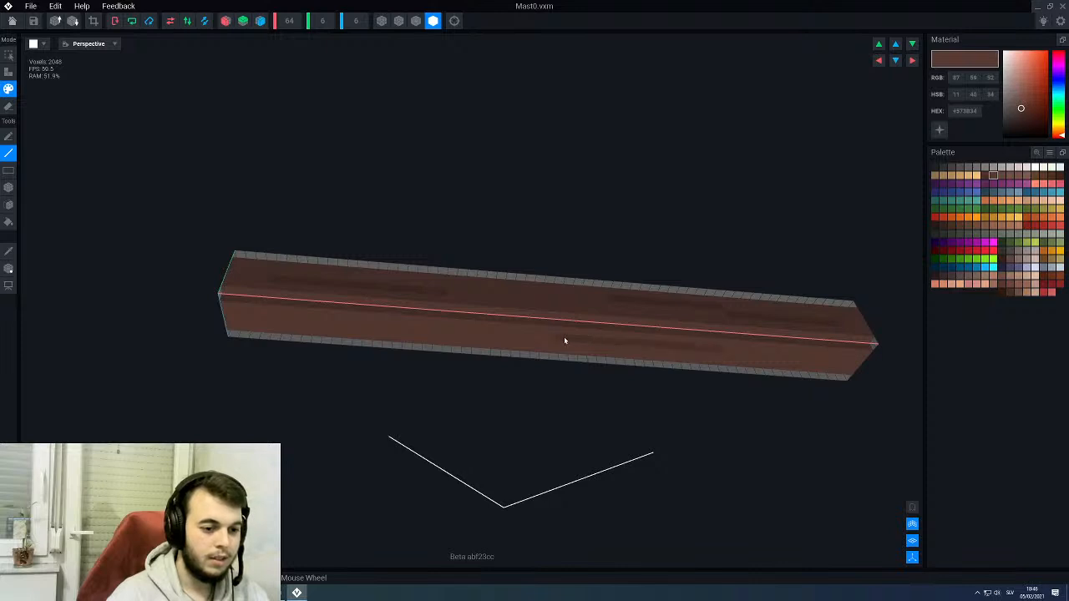
- Paint a few short dark brown #573B34 grain dashes near one end of Mast0's first streaked long face
right_click_drag(565, 341, 545, 307)
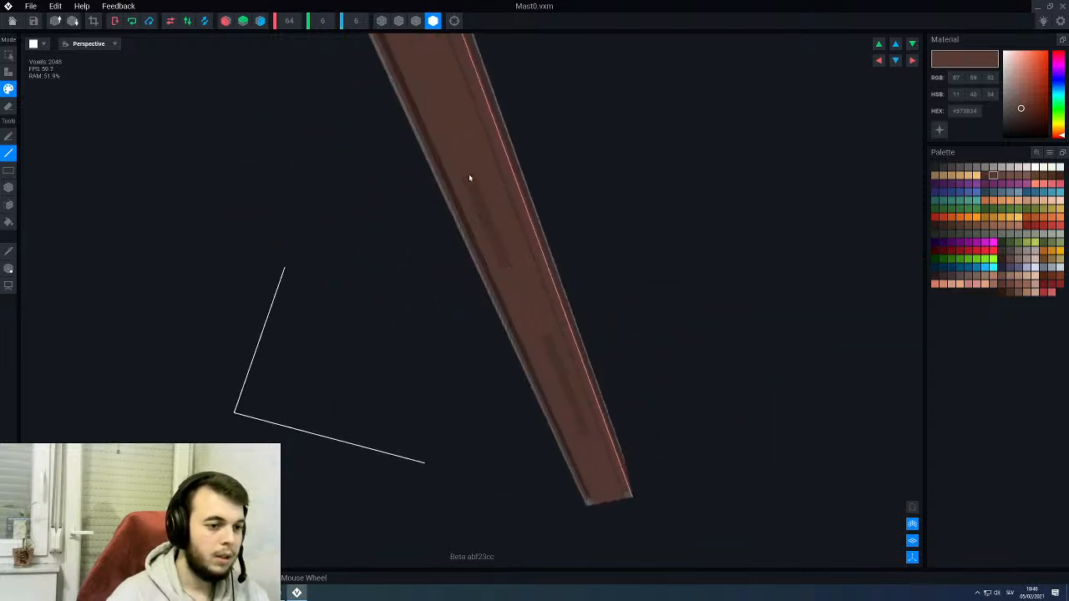
right_click_drag(454, 111, 527, 160)
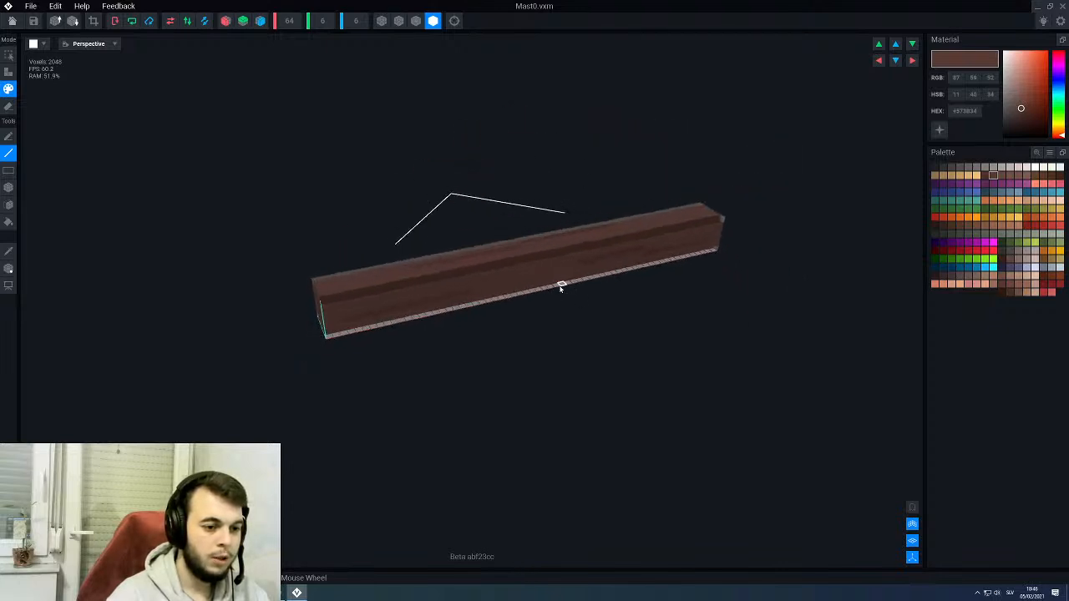
scroll(552, 289, "up", 3)
right_click_drag(527, 296, 522, 298)
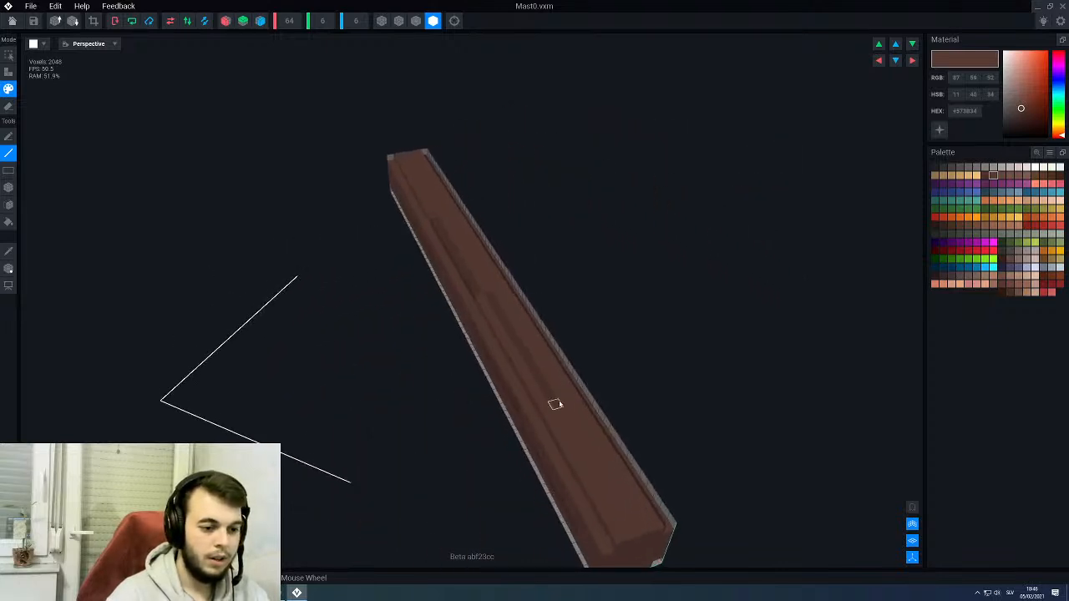
middle_click_drag(553, 402, 531, 355)
right_click_drag(530, 355, 444, 284)
middle_click_drag(125, 407, 520, 260)
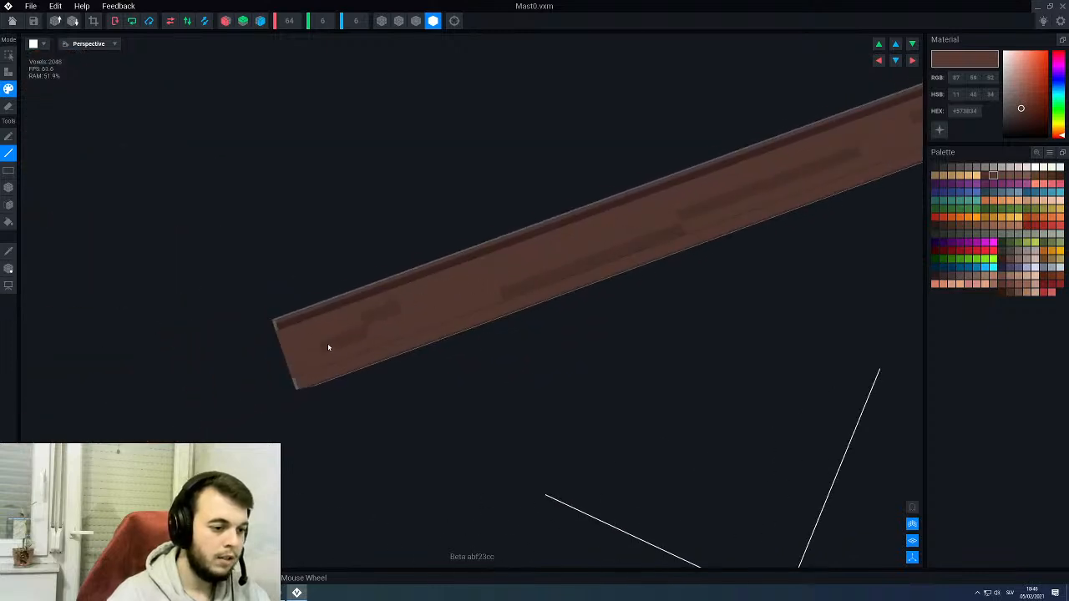
right_click_drag(514, 291, 447, 292)
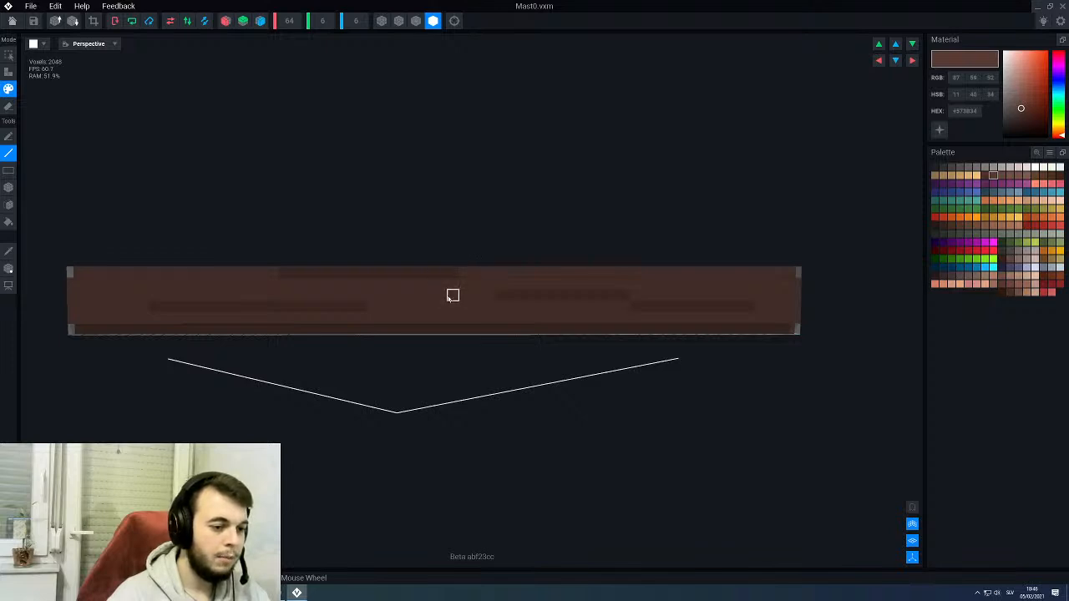
- Scatter small dark brown knots and short dashes between the grain streaks on an adjoining long side face of Mast0
right_click_drag(381, 301, 467, 336)
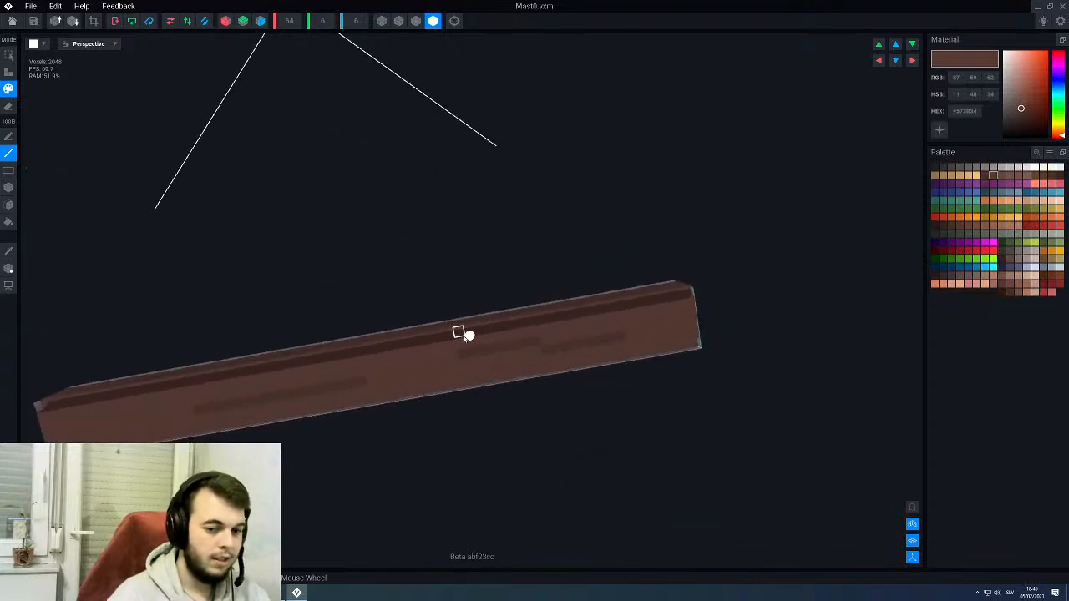
middle_click_drag(493, 349, 516, 344)
scroll(720, 312, "up", 3)
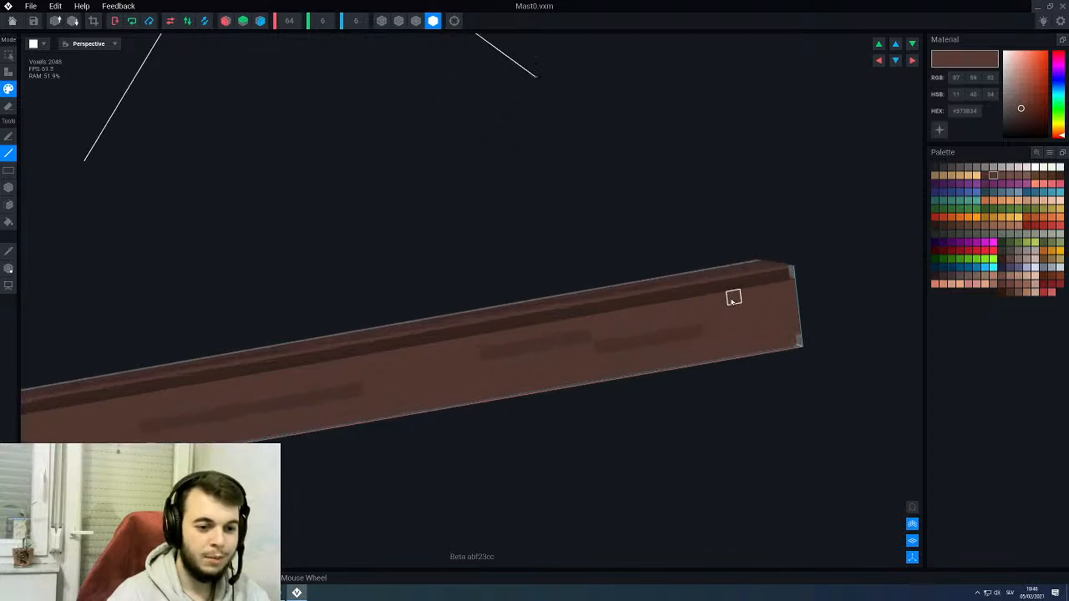
right_click_drag(482, 393, 525, 349)
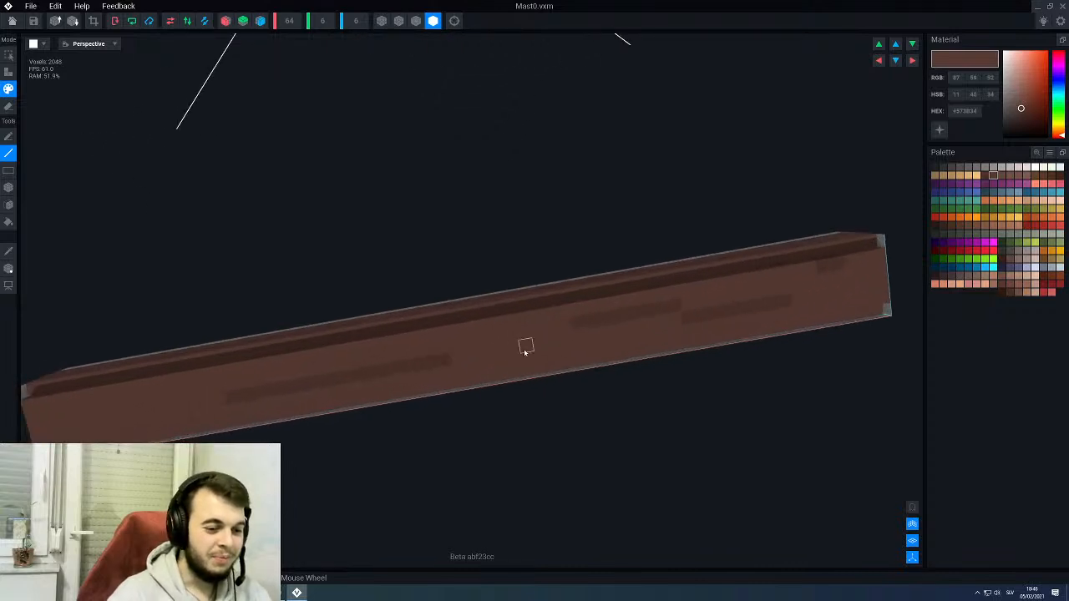
left_click(469, 329)
middle_click_drag(443, 358, 631, 326)
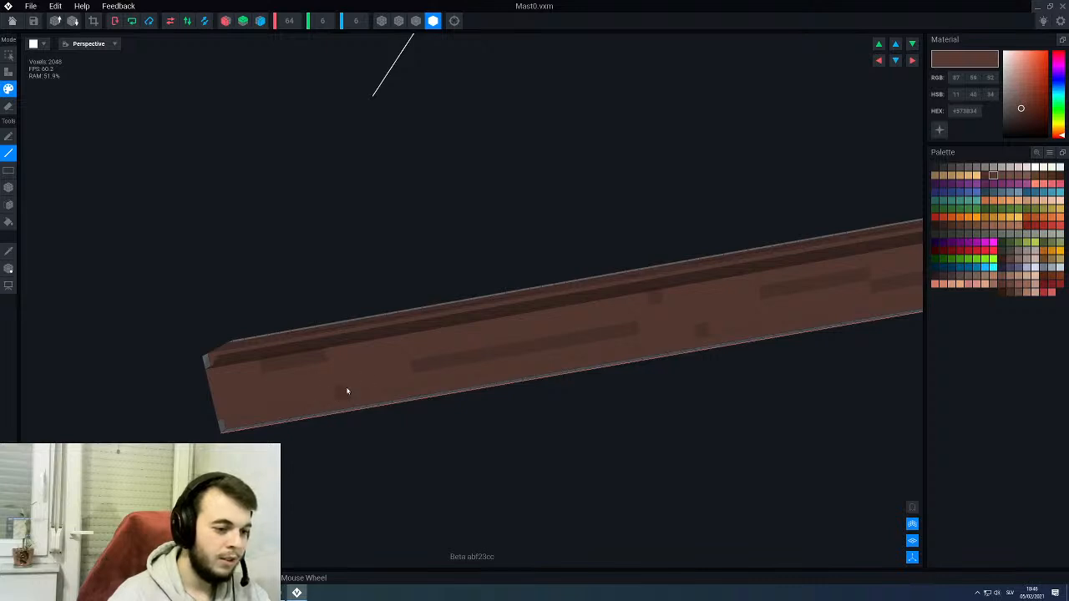
right_click_drag(428, 351, 577, 367)
middle_click_drag(577, 368, 401, 339)
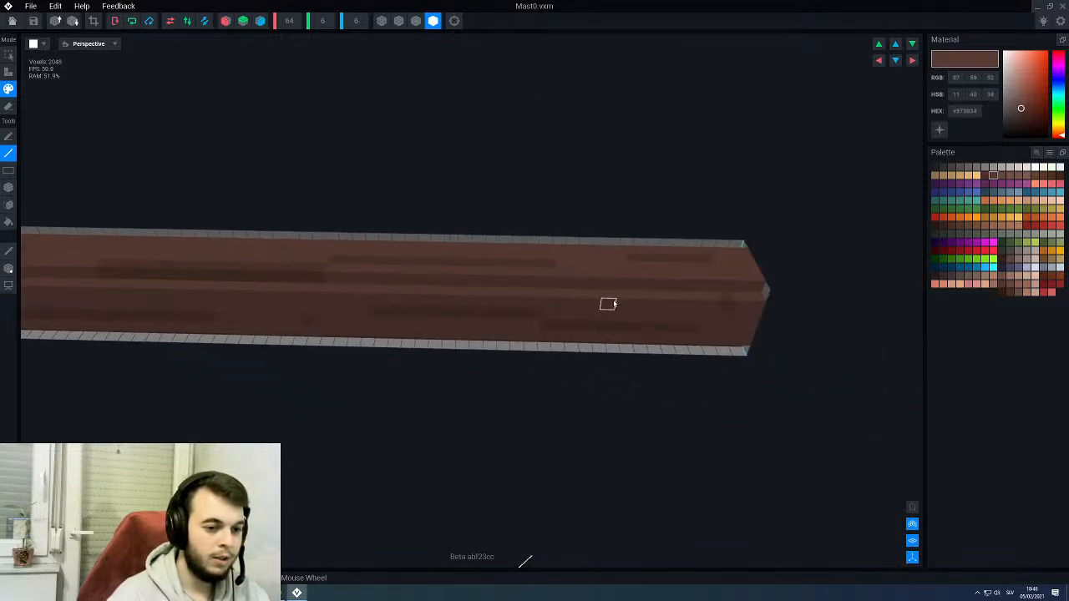
- Add scattered dark brown knots and a short end dash to the next long side face of the beam
right_click_drag(598, 274, 505, 306)
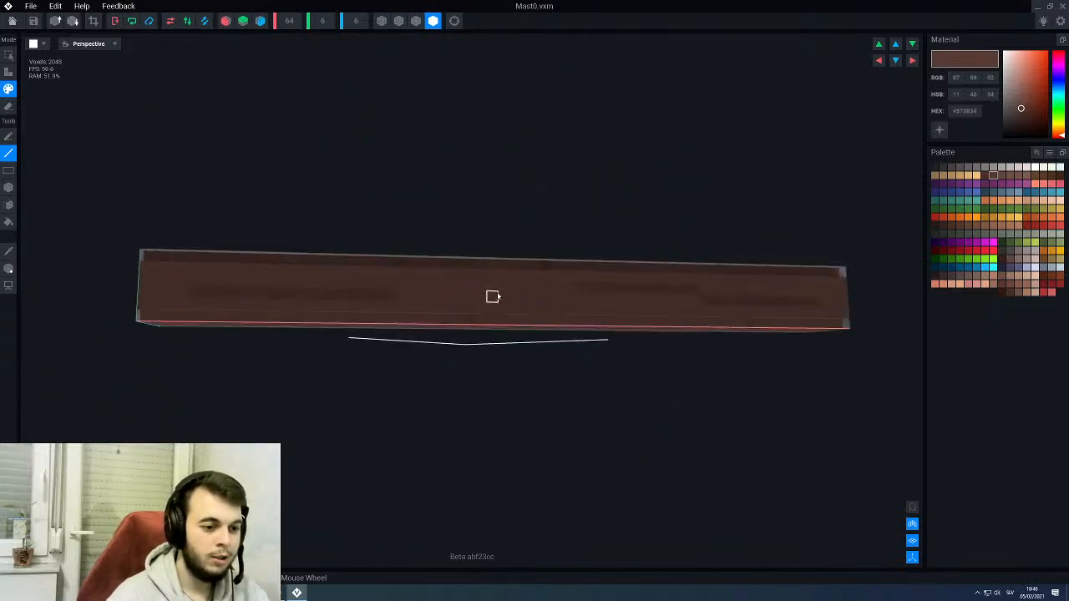
right_click_drag(442, 279, 511, 310)
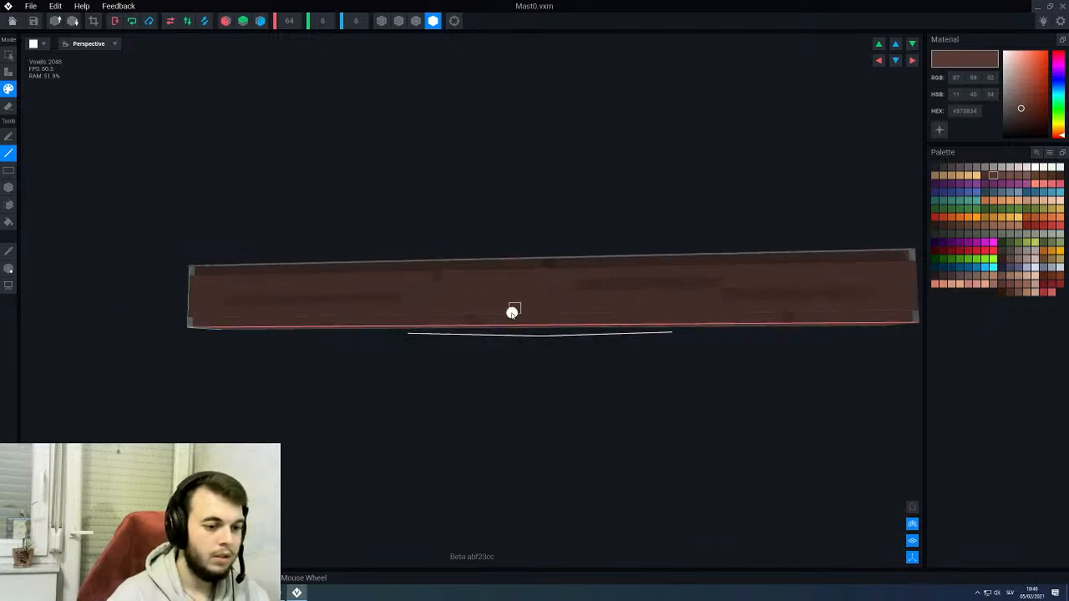
left_click(525, 310)
middle_click_drag(681, 280, 588, 329)
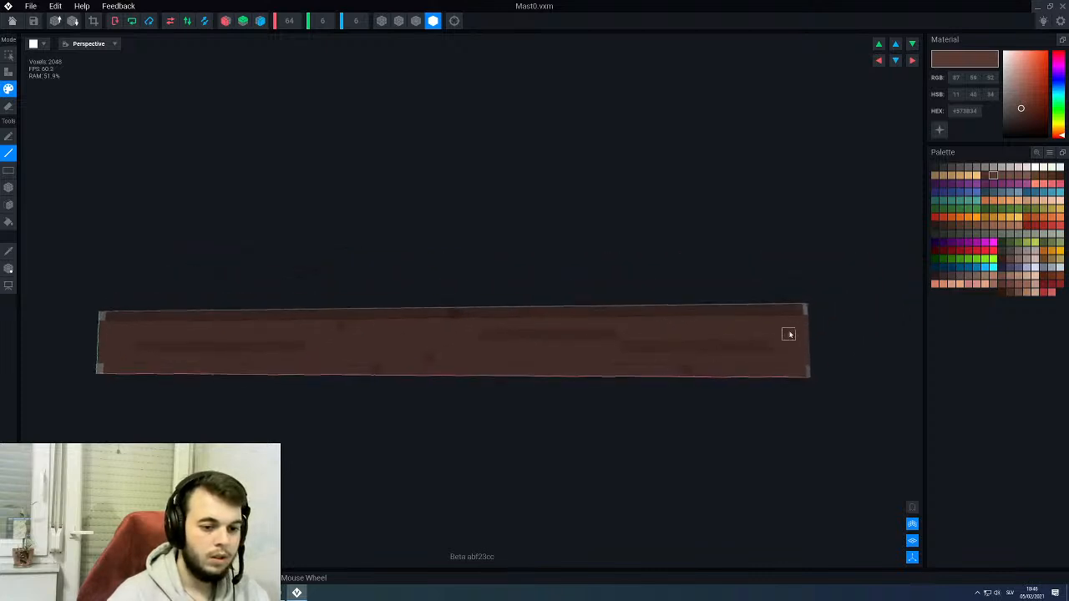
right_click_drag(510, 310, 323, 309)
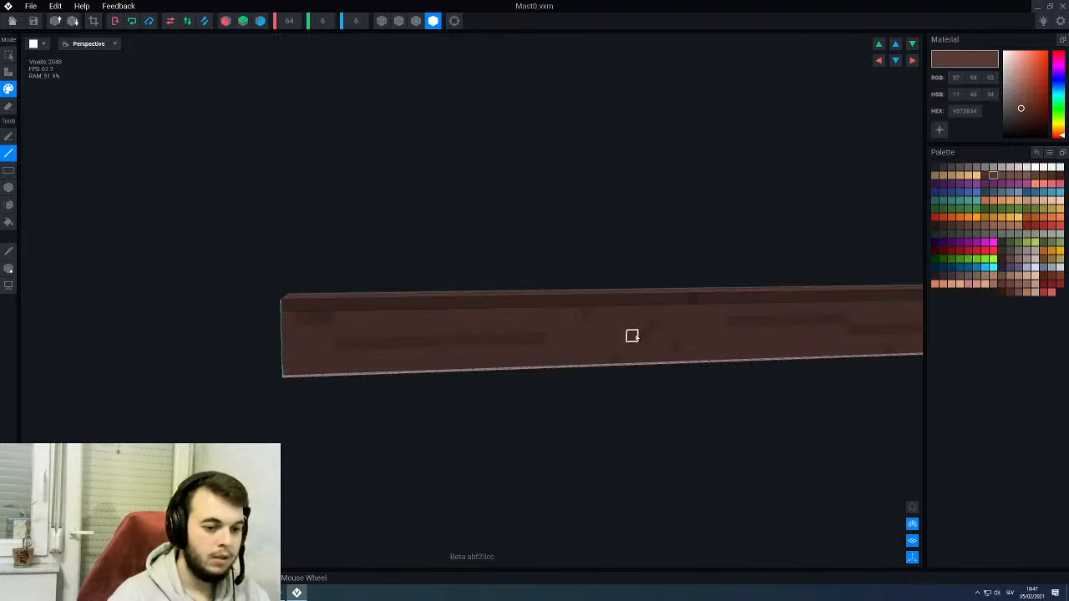
scroll(600, 330, "down", 3)
right_click_drag(554, 322, 533, 325)
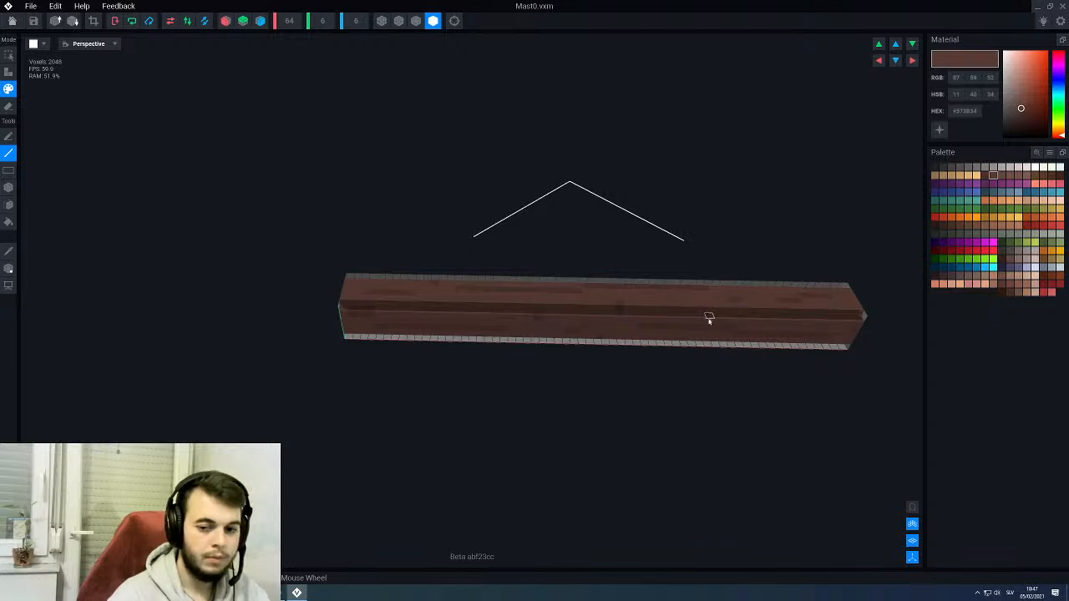
- Check the long faces of Mast0 and paint individual dark brown voxels on one of its square end faces
right_click_drag(710, 319, 402, 299)
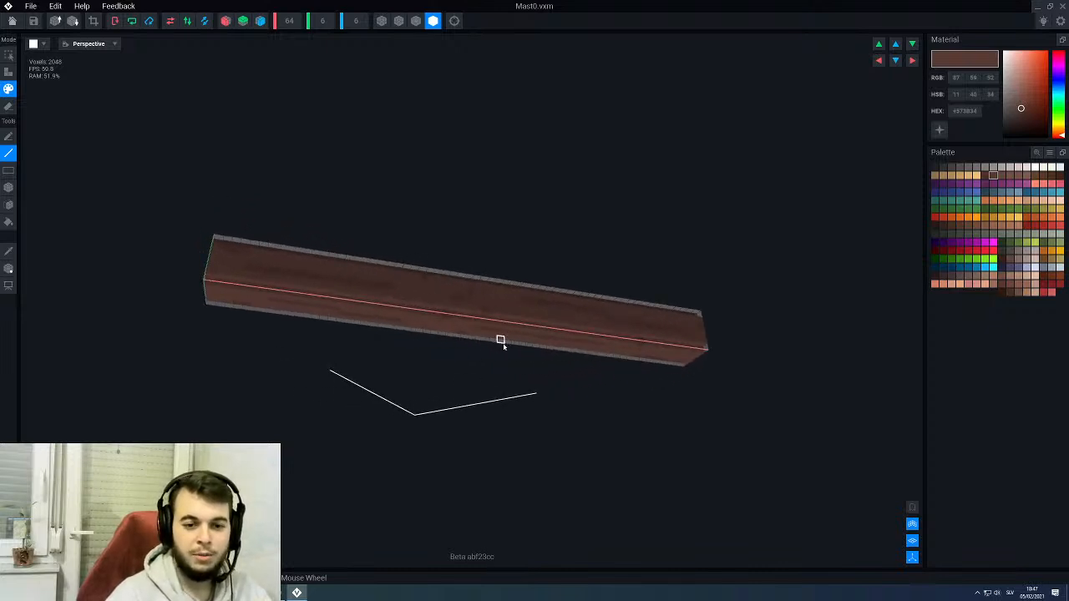
scroll(503, 345, "up", 2)
mouse_move(365, 292)
right_mouse_down()
mouse_move(376, 283)
mouse_move(359, 288)
right_mouse_up()
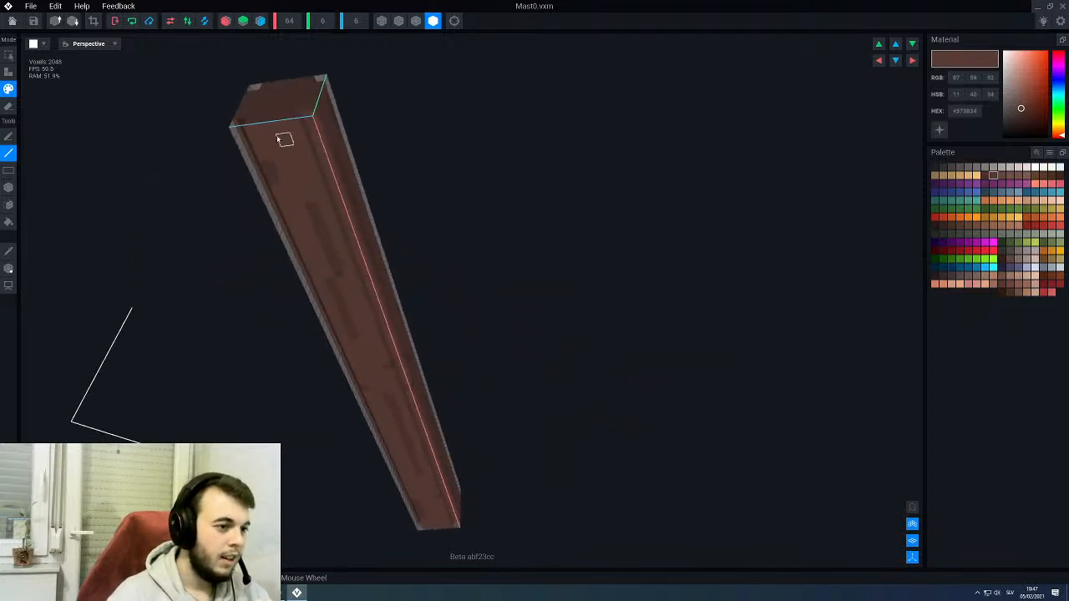
right_click_drag(298, 174, 497, 267)
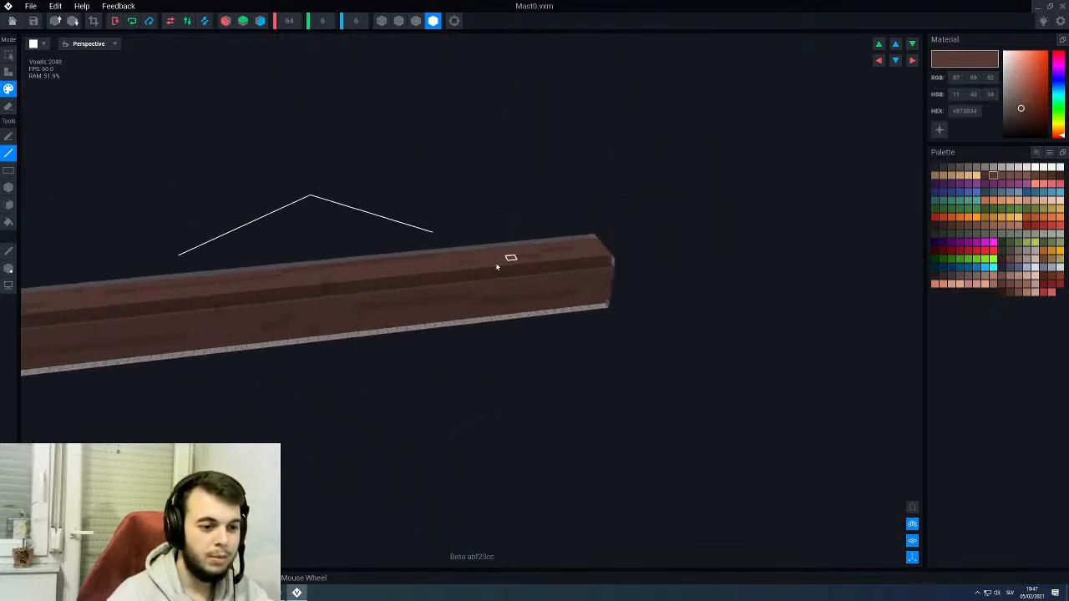
scroll(497, 268, "up", 1)
middle_click_drag(507, 277, 503, 267)
mouse_move(503, 267)
right_mouse_down()
mouse_move(523, 289)
mouse_move(509, 275)
right_mouse_up()
scroll(538, 279, "up", 2)
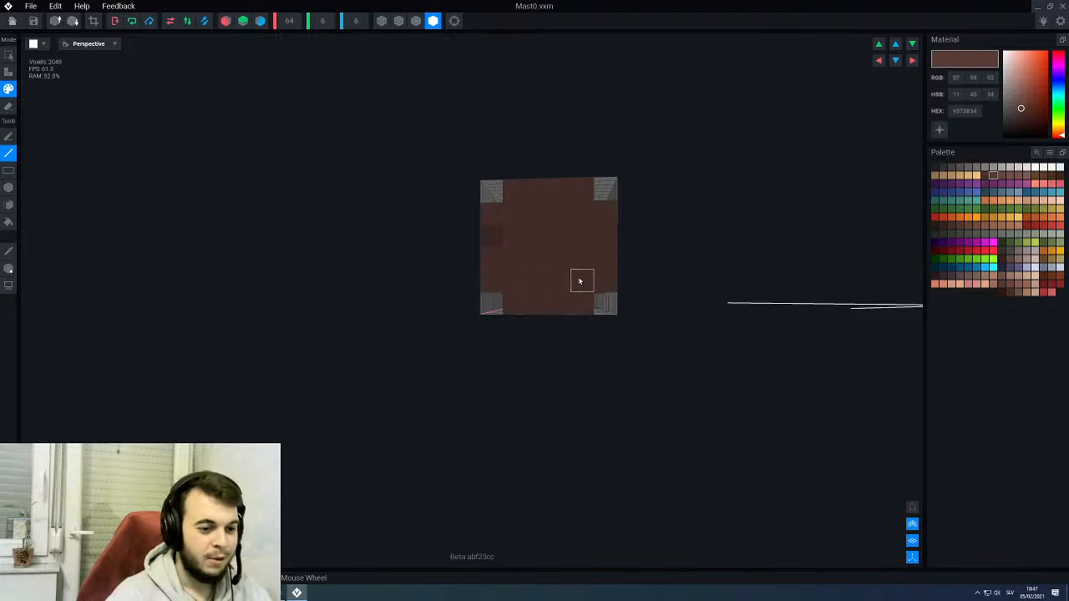
left_click(558, 281)
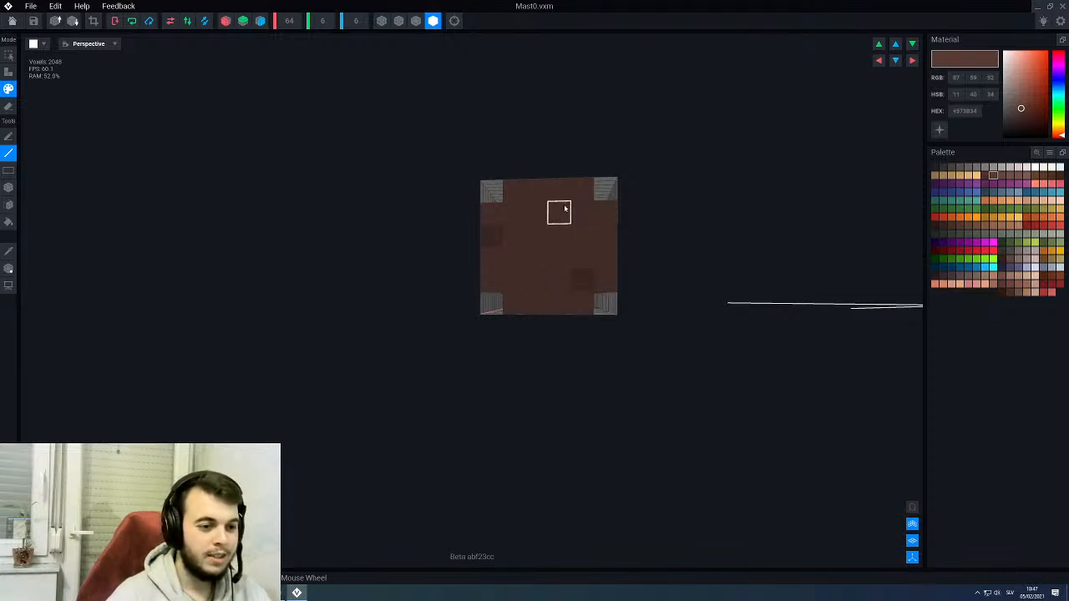
scroll(550, 219, "down", 2)
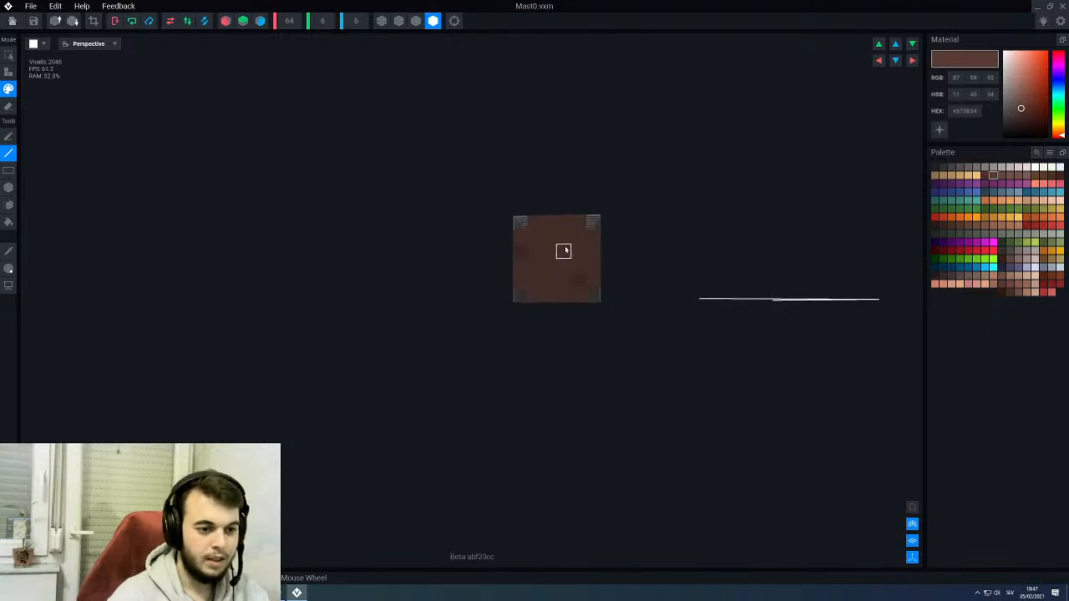
- Paint a few dark brown voxel marks on the opposite square end face of Mast0
right_click_drag(544, 231, 614, 282)
middle_click_drag(413, 244, 835, 266)
right_click_drag(616, 290, 530, 313)
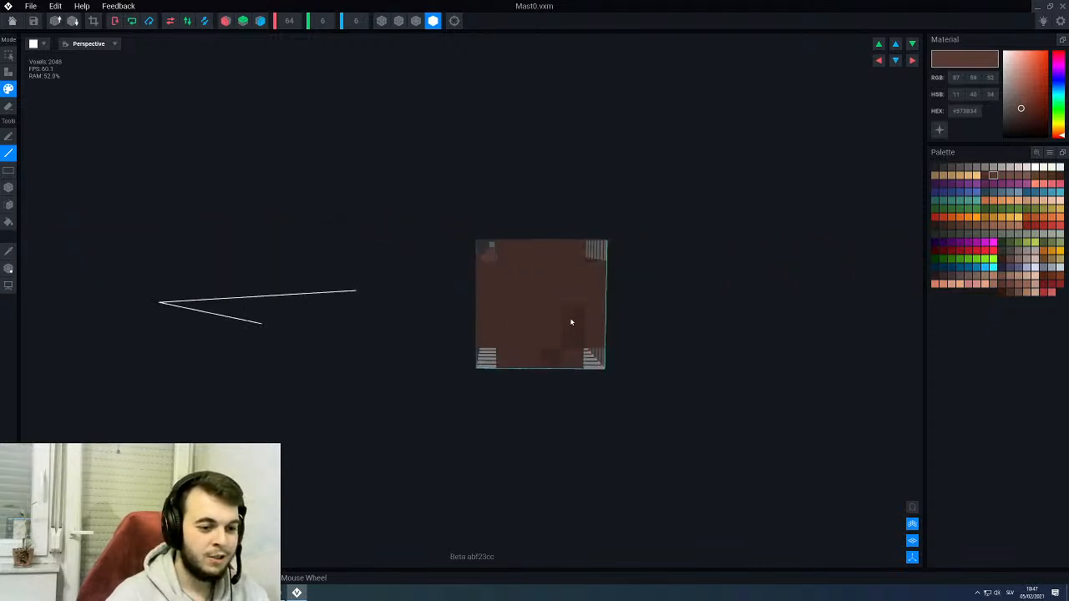
right_click_drag(522, 291, 535, 291)
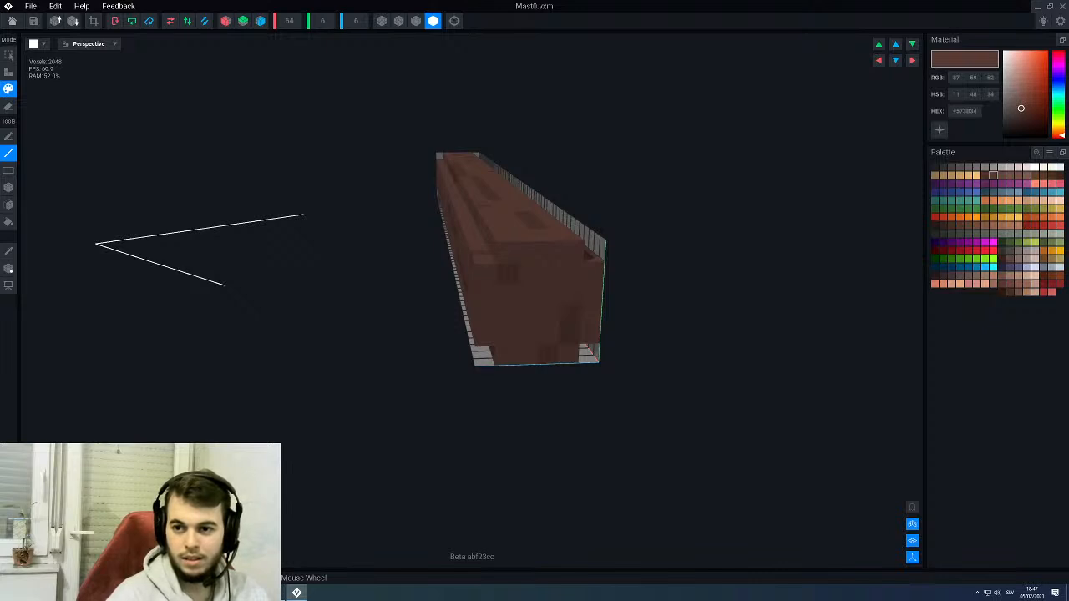
- Switch the paint colour to the lighter brown #725048 and scatter single highlight voxels along the first long face of Mast0
mouse_move(562, 286)
right_mouse_down()
mouse_move(493, 282)
mouse_move(752, 216)
right_mouse_up()
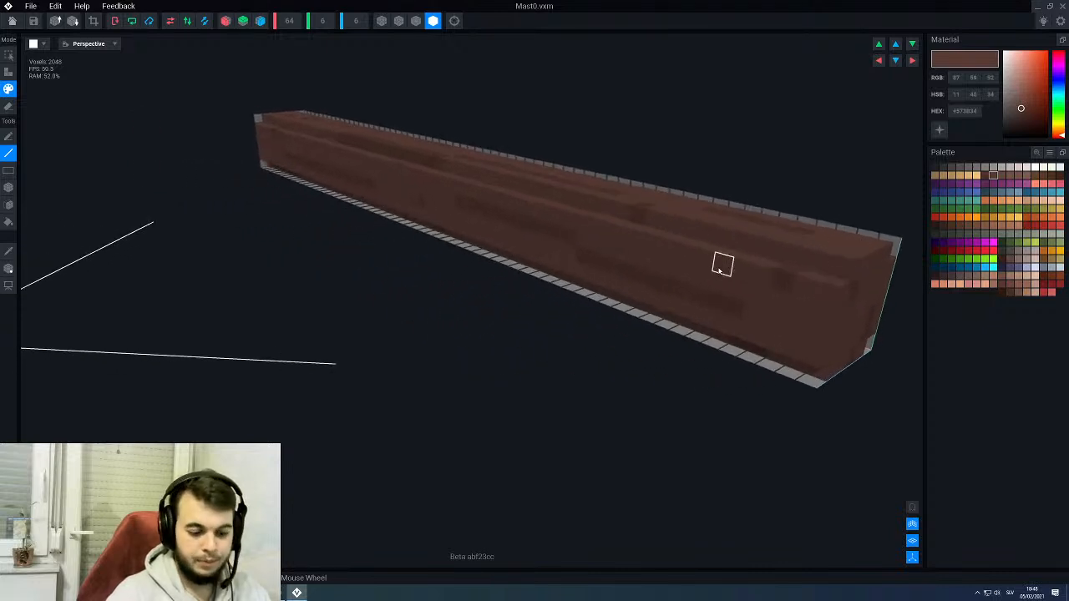
left_click(724, 260, "alt")
left_click(1010, 175)
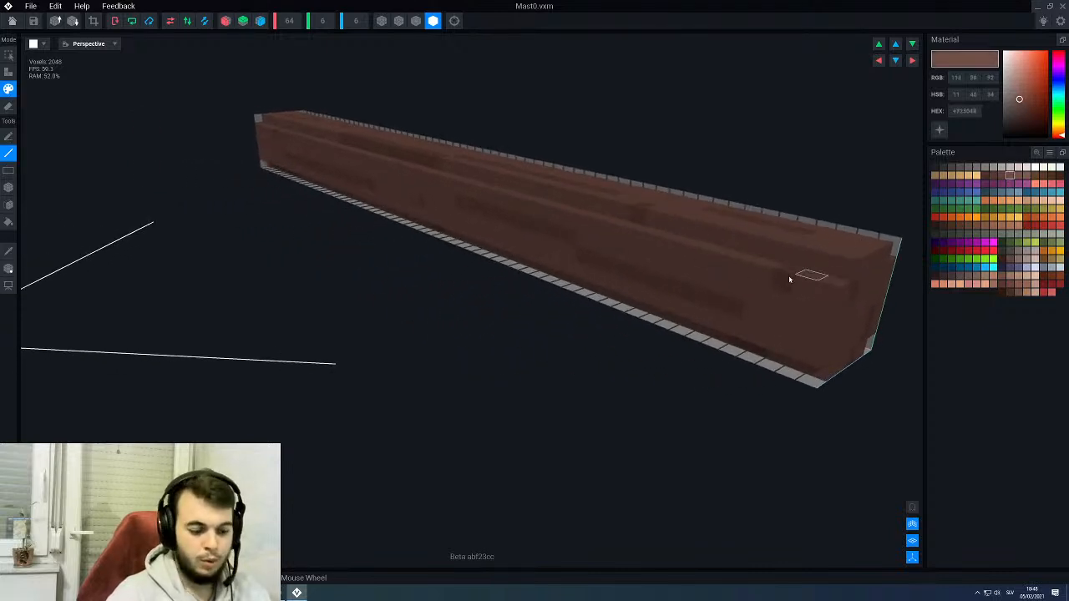
right_click_drag(678, 253, 600, 264)
middle_click_drag(280, 162, 393, 231)
middle_click_drag(226, 125, 410, 219)
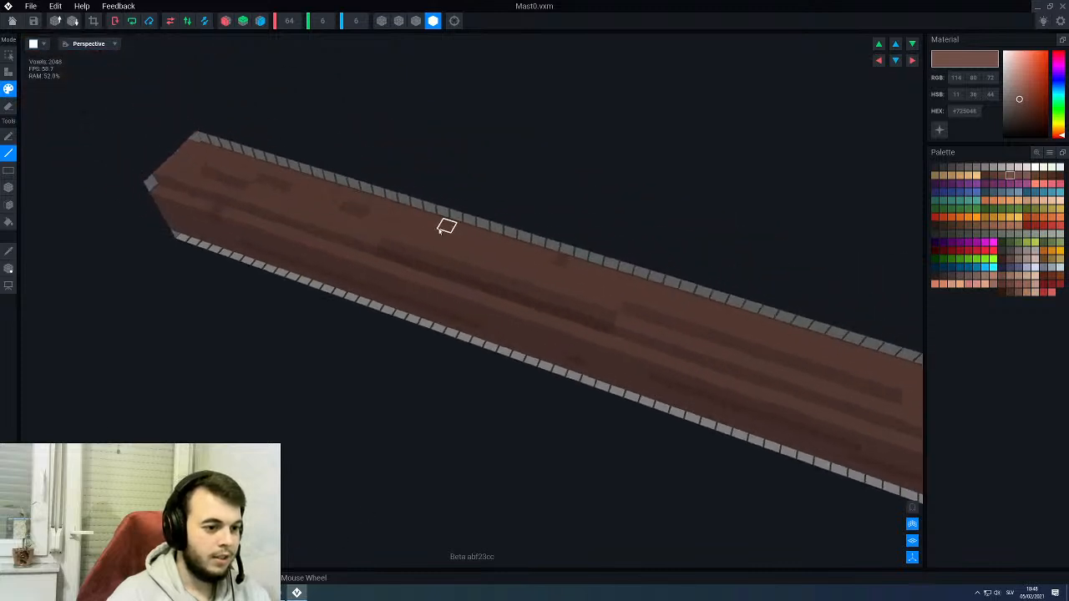
right_click_drag(420, 242, 315, 281)
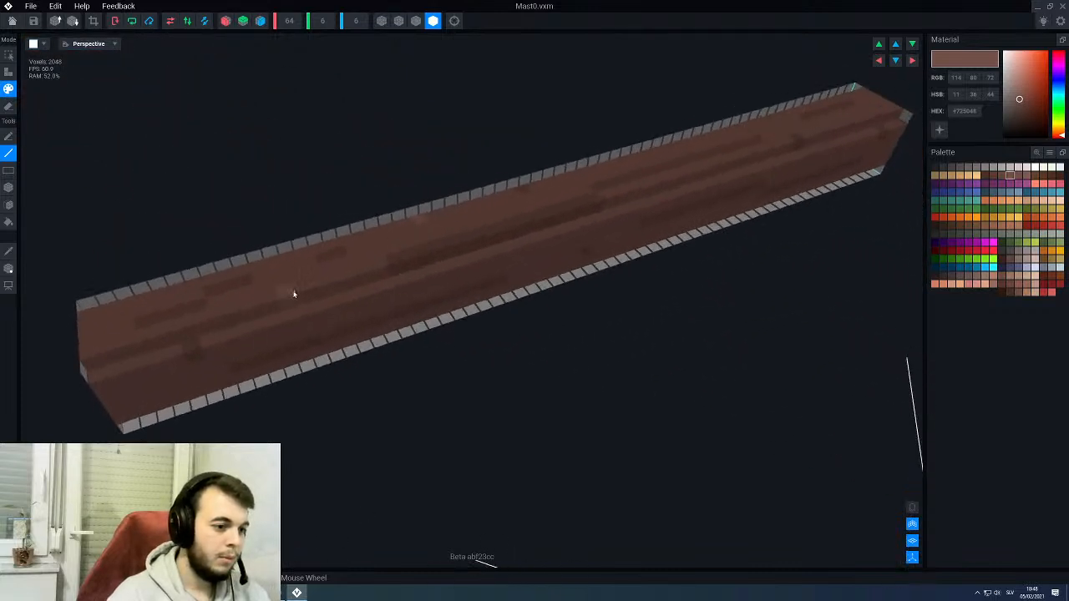
middle_click_drag(526, 239, 347, 281)
right_click_drag(531, 216, 530, 153)
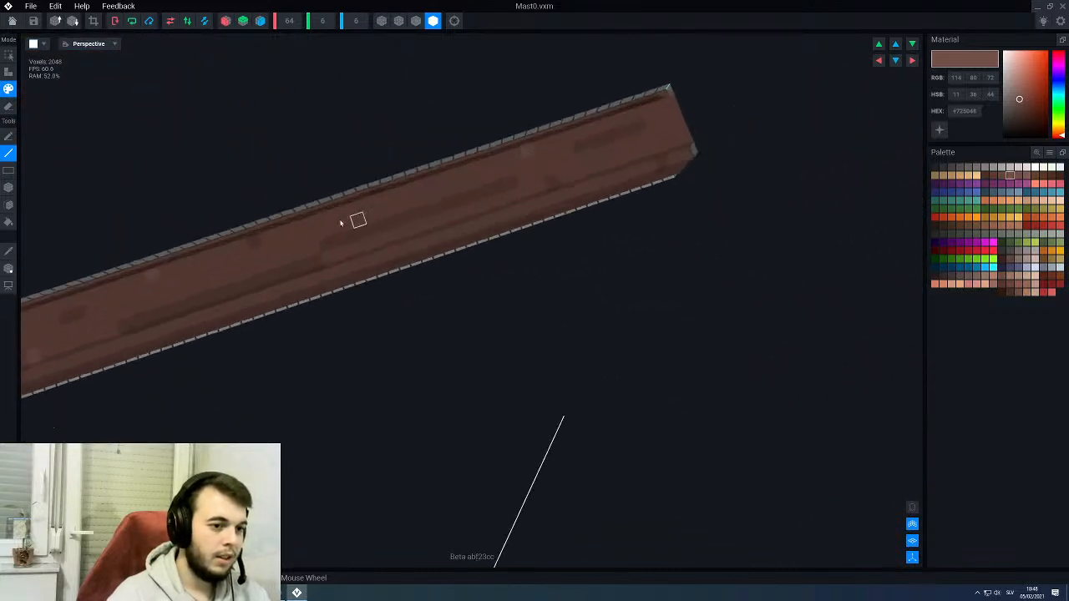
middle_click_drag(354, 219, 552, 170)
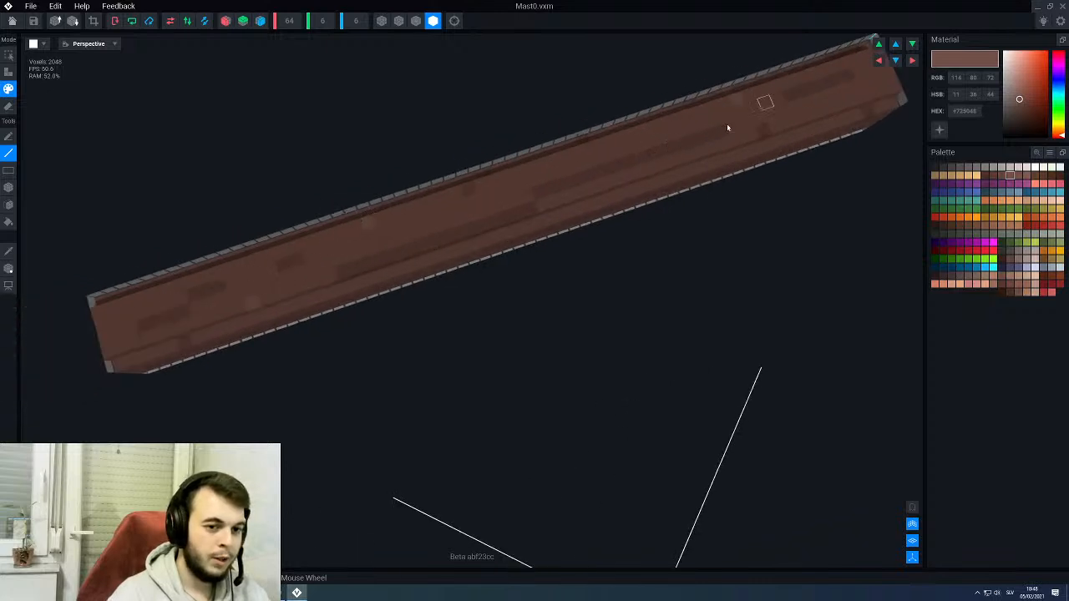
middle_click_drag(480, 226, 461, 222)
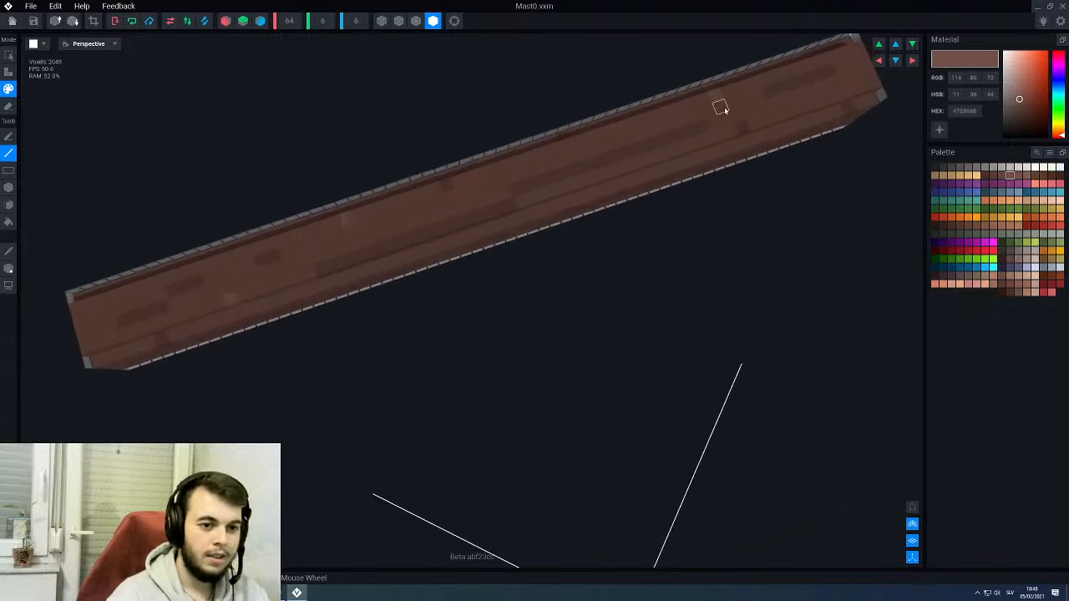
- Scatter lighter brown #725048 highlight voxels between the dark streaks on the adjoining long side face
right_click_drag(671, 157, 674, 198)
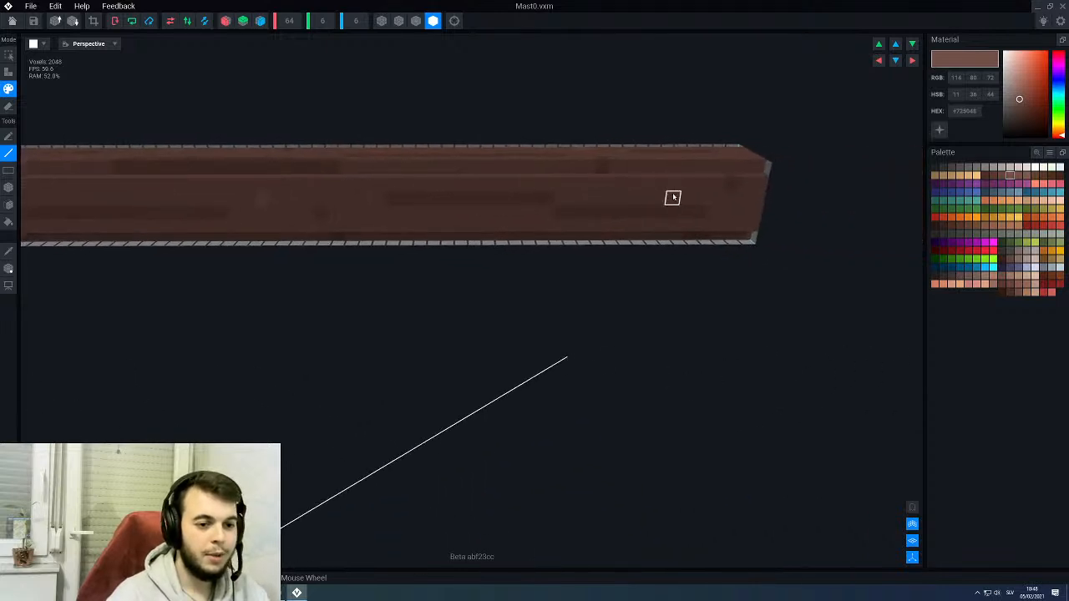
middle_click_drag(502, 224, 635, 193)
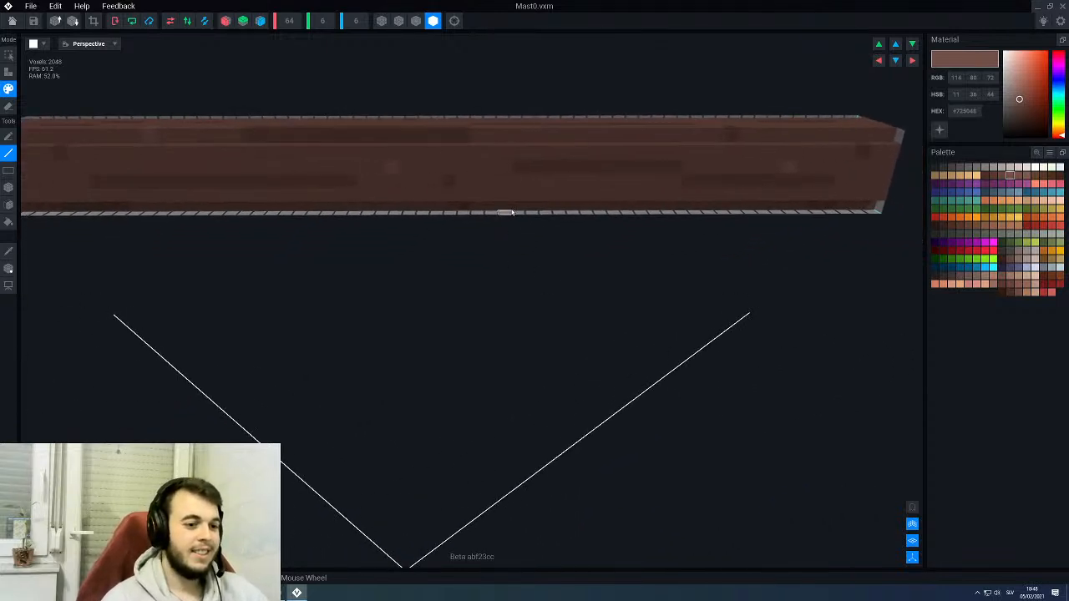
middle_click_drag(453, 197, 535, 182)
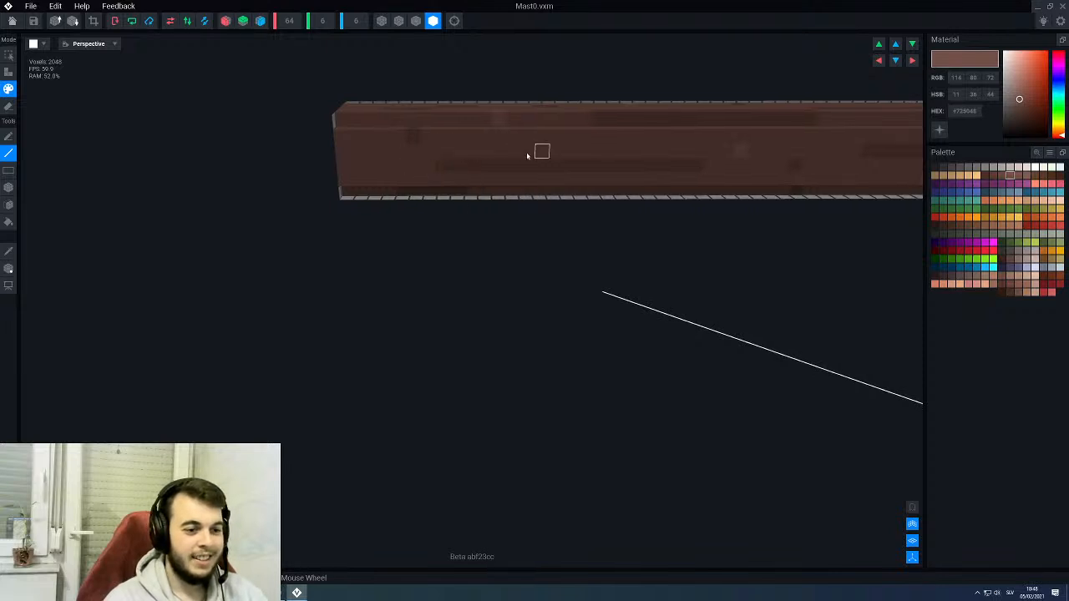
- Scatter lighter brown #725048 highlight voxels between the dark streaks along the third long face of Mast0
right_click_drag(613, 150, 633, 161)
scroll(733, 199, "up", 2)
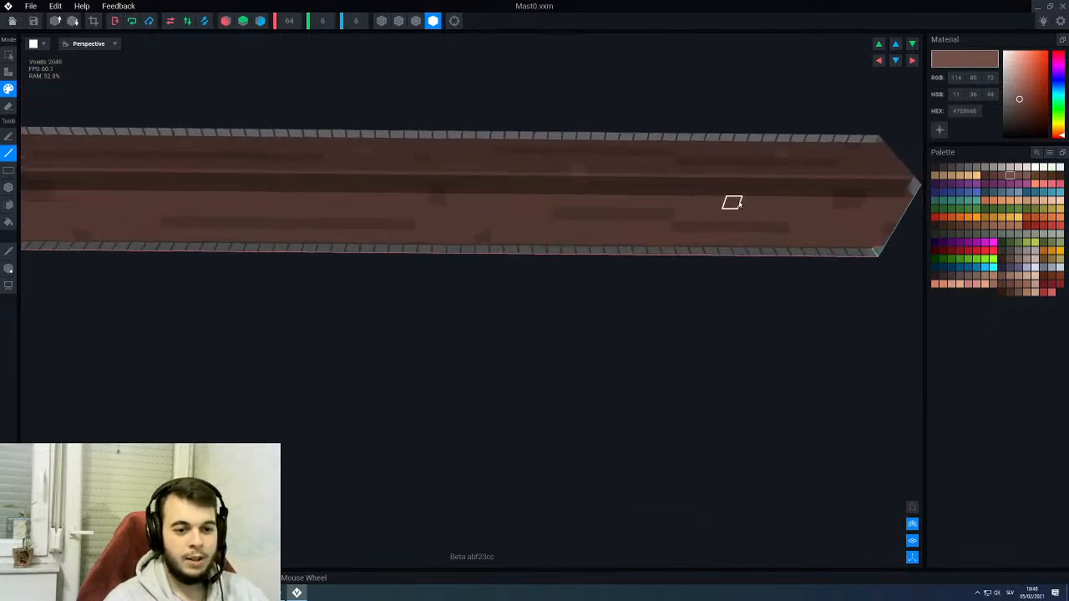
middle_click_drag(612, 194, 726, 165)
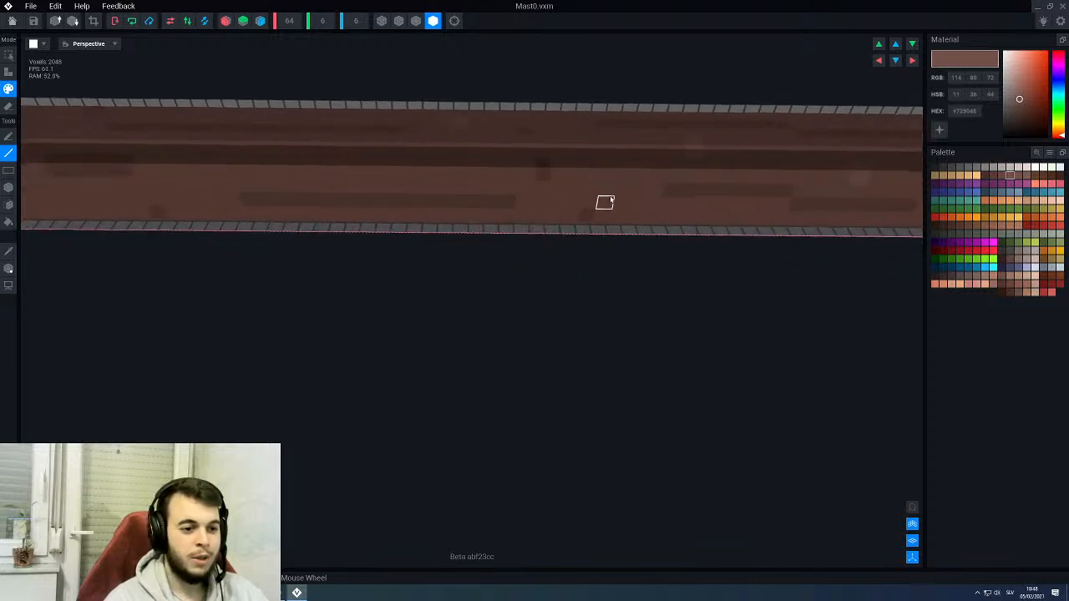
middle_click_drag(331, 174, 490, 204)
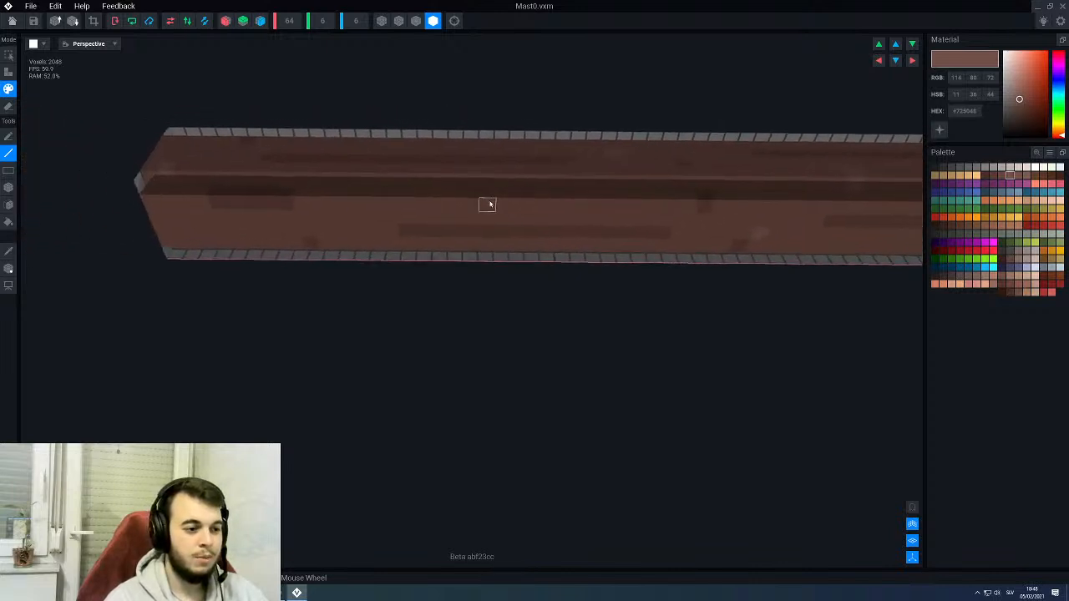
middle_click_drag(391, 215, 188, 189)
right_click_drag(748, 174, 706, 152)
middle_click_drag(807, 122, 681, 172)
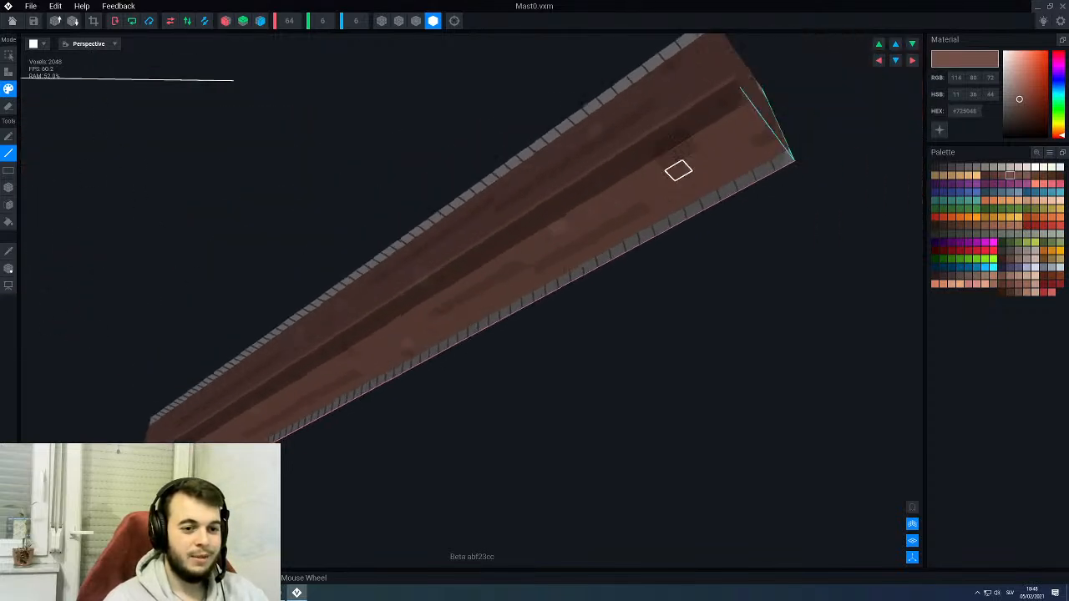
- Scatter lighter brown #725048 highlight voxels along the remaining long side face of Mast0
scroll(660, 172, "down", 6)
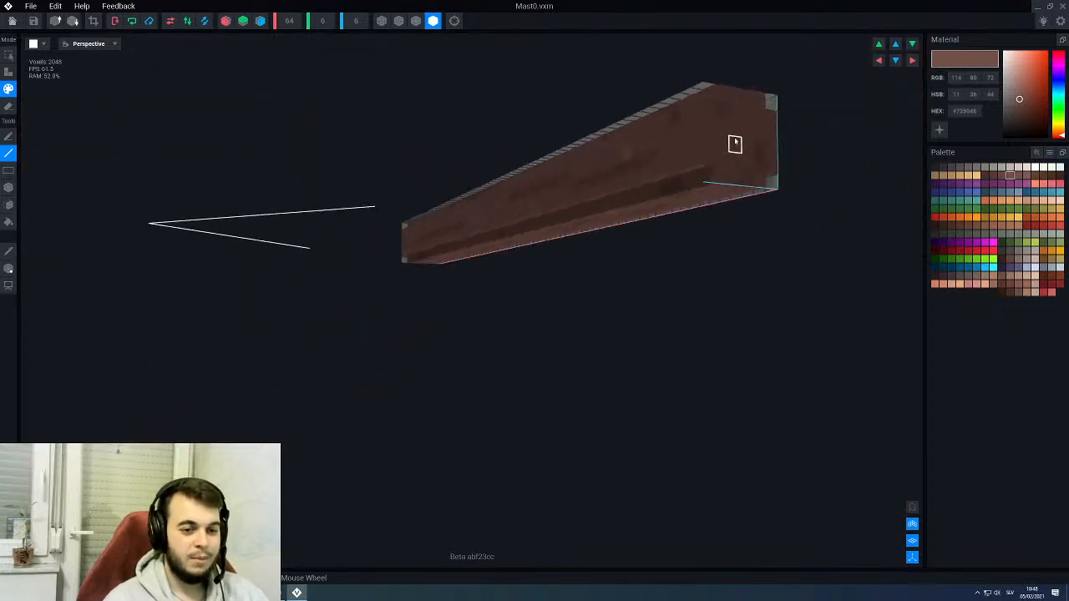
right_click_drag(735, 127, 635, 148)
scroll(540, 162, "up", 5)
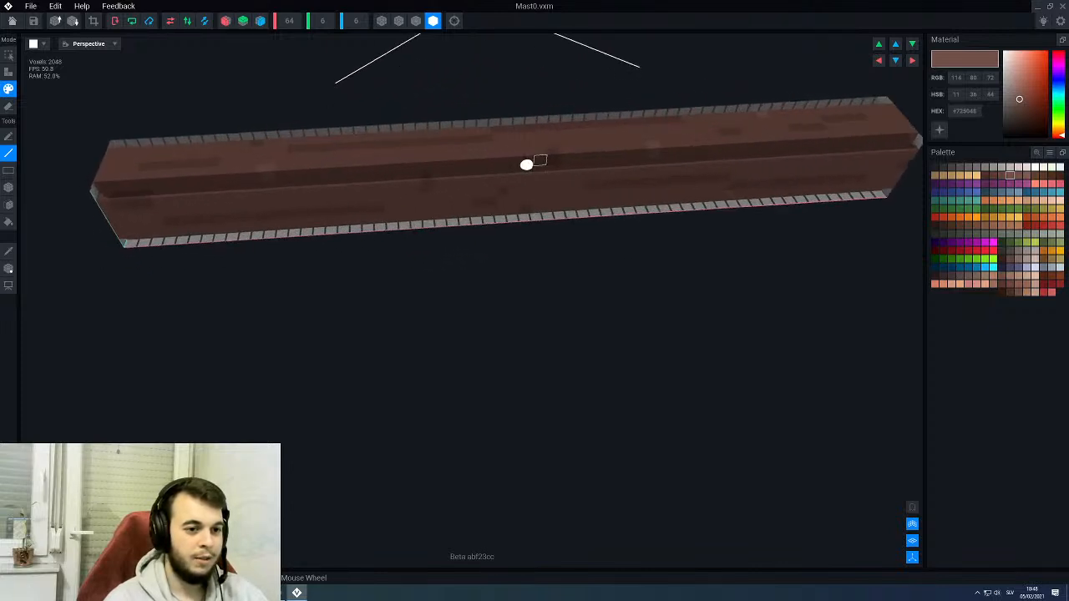
scroll(510, 146, "up", 2)
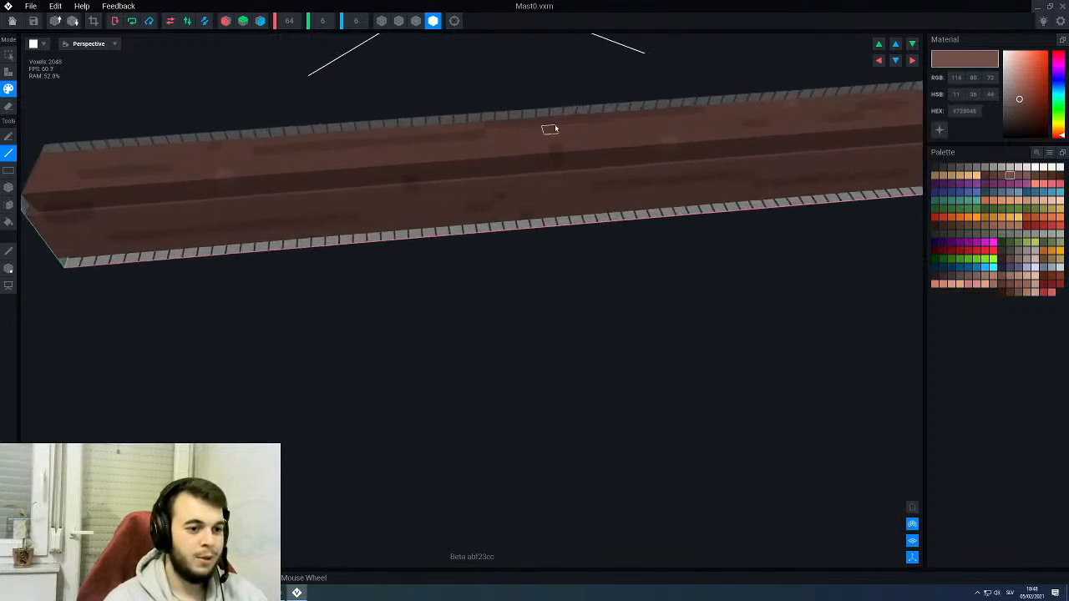
mouse_move(582, 142)
right_mouse_down()
mouse_move(622, 154)
mouse_move(689, 115)
mouse_move(599, 140)
right_mouse_up()
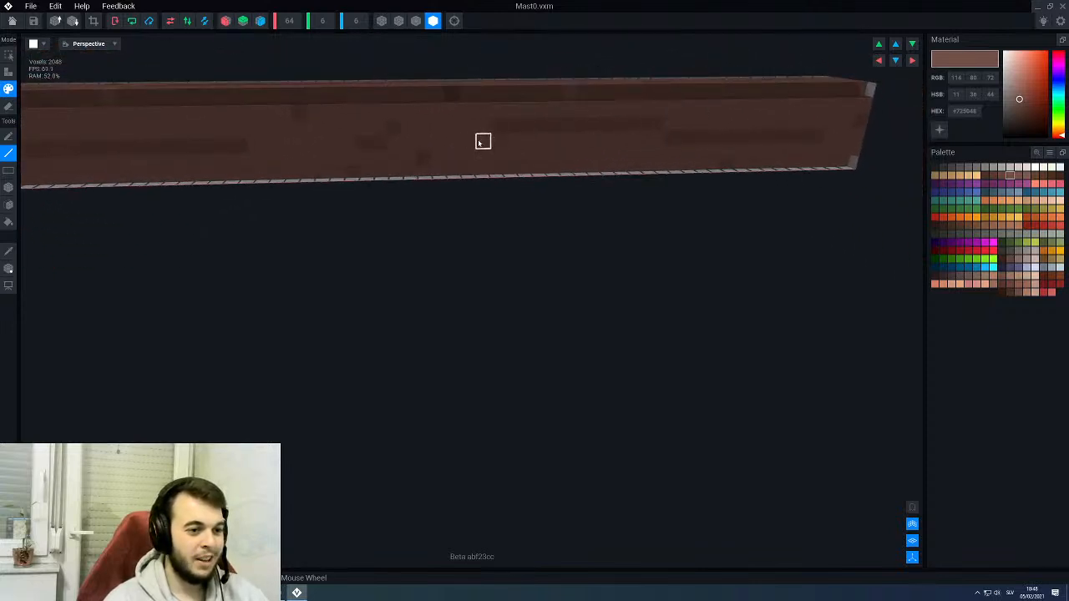
right_click_drag(425, 142, 474, 119)
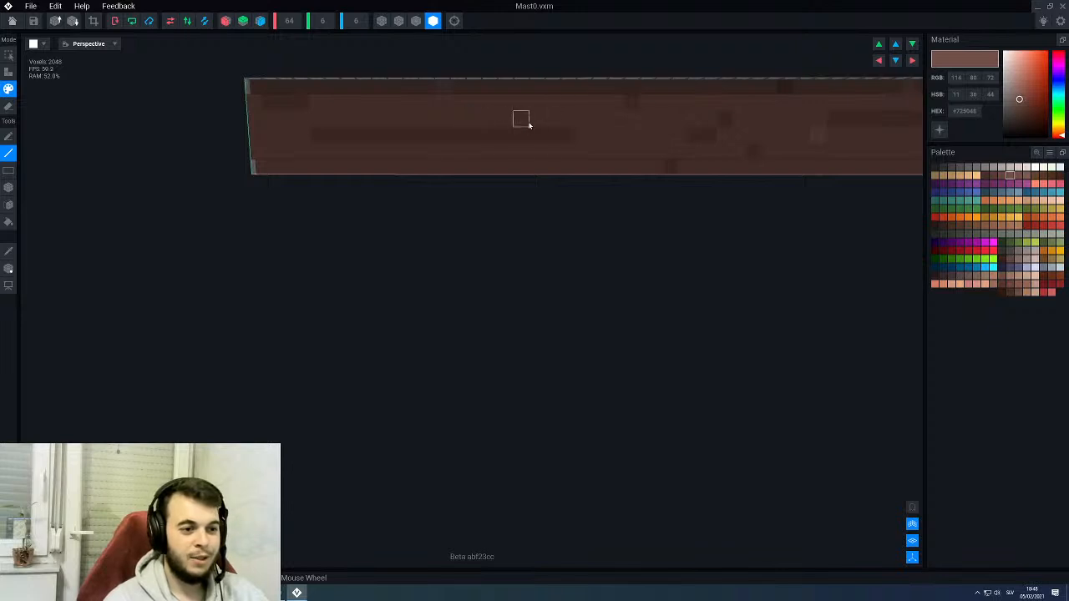
right_click_drag(599, 117, 680, 118)
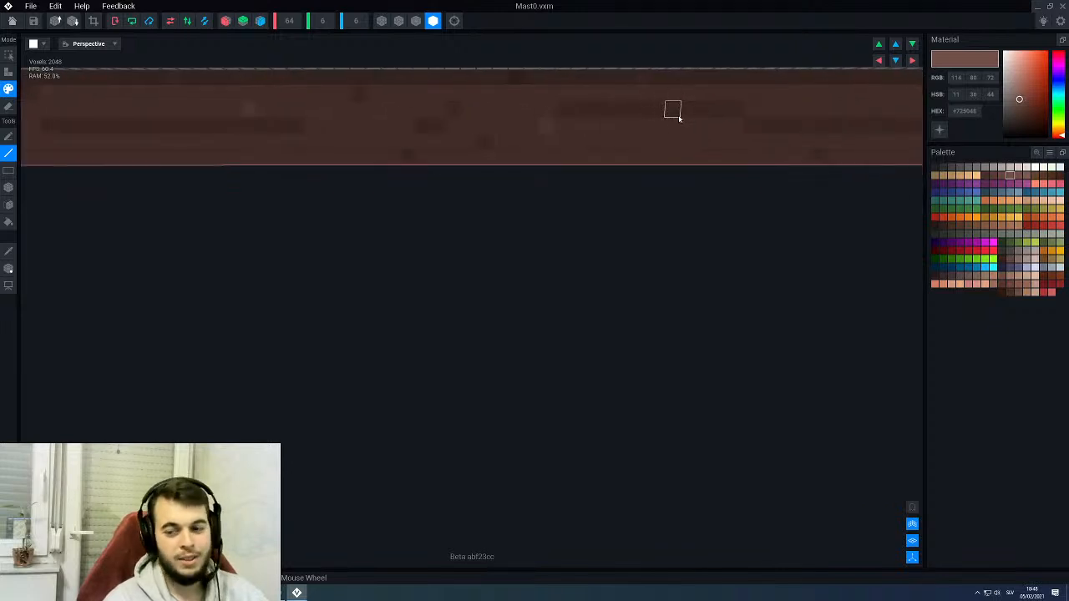
- Paint over a misplaced highlight near the middle of the long face with base brown #66463D and switch back to #725048
left_click(672, 140, "alt")
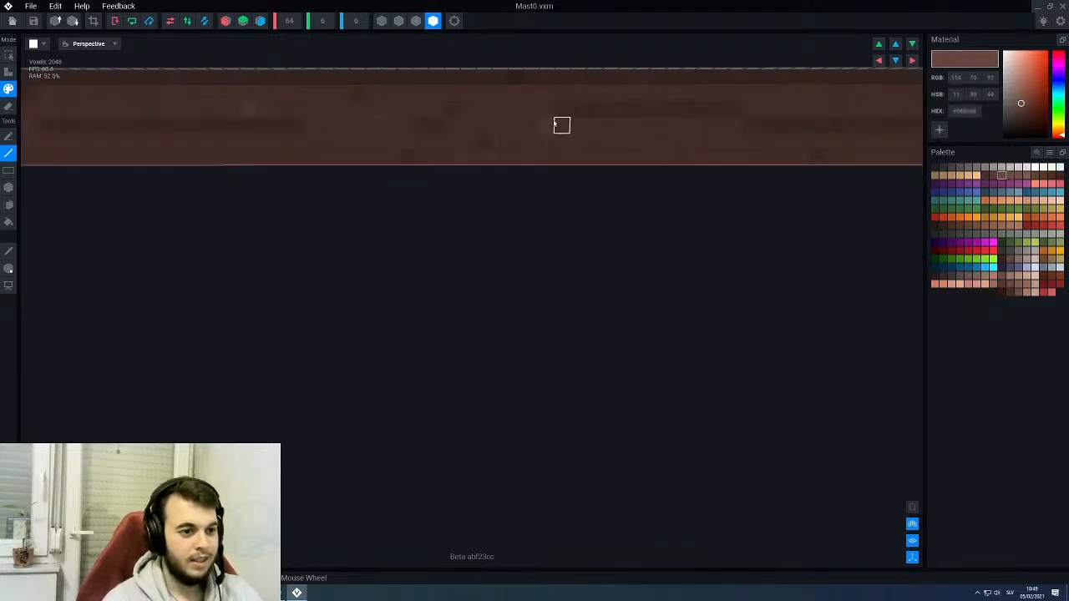
left_click(548, 125)
left_click(252, 110, "alt")
middle_click_drag(785, 84, 632, 154)
scroll(555, 132, "down", 2)
right_click_drag(640, 156, 585, 160)
scroll(624, 158, "up", 3)
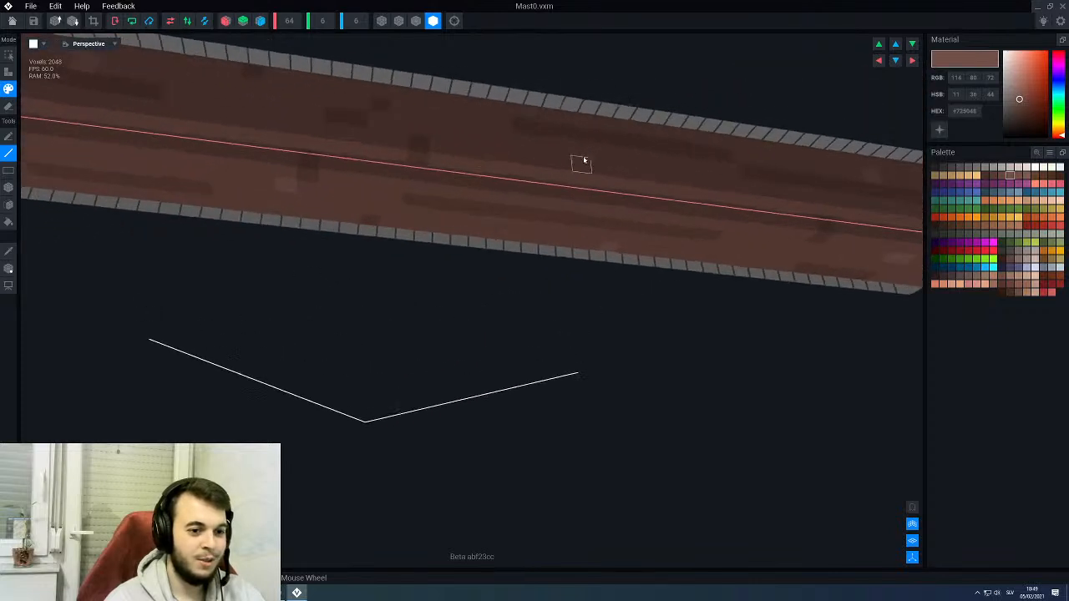
- Add #725048 highlight voxels around the first dark streak of the long face and pick base brown to cover the old highlight there
scroll(582, 171, "down", 2)
middle_click_drag(406, 180, 409, 182)
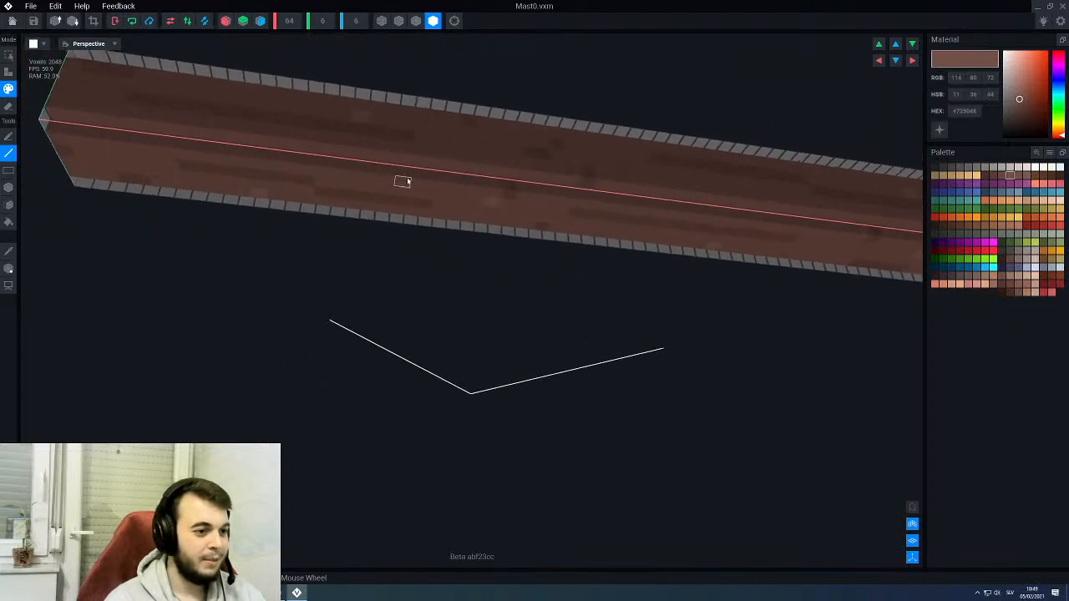
right_click_drag(400, 174, 502, 200)
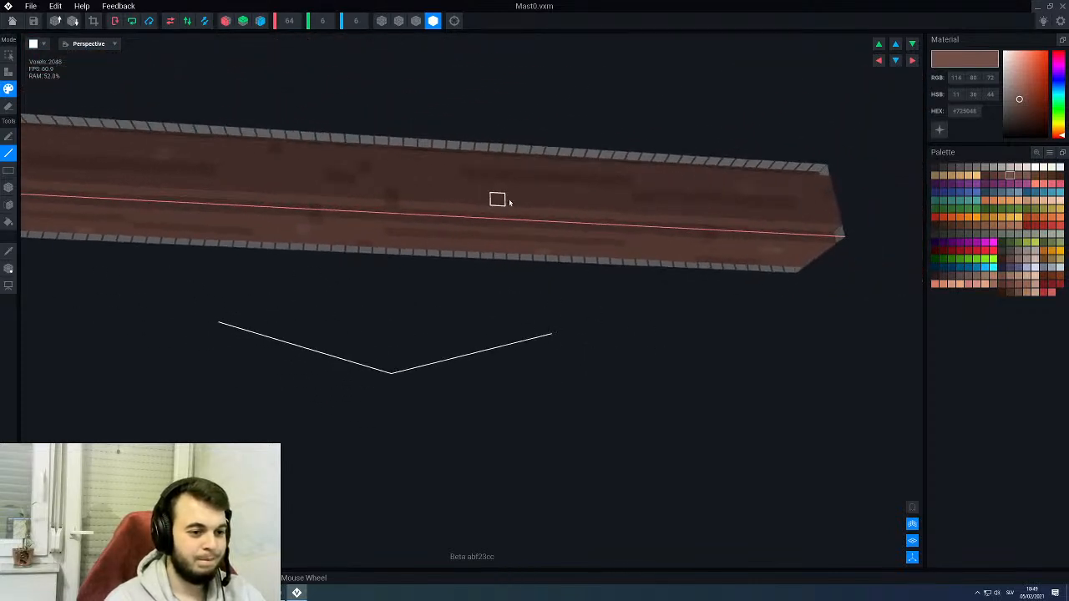
right_click_drag(410, 259, 398, 211)
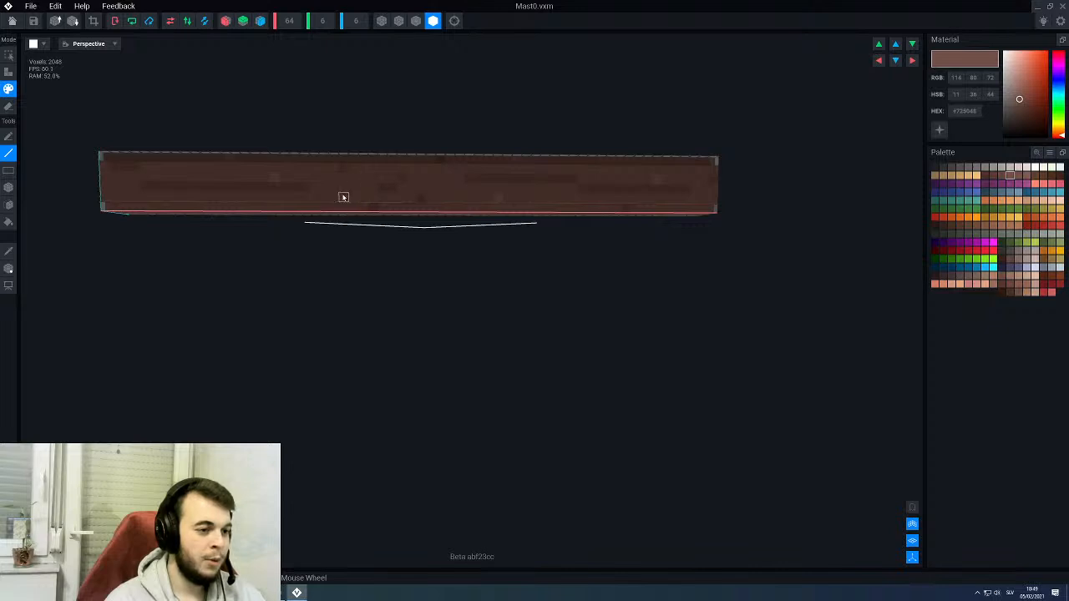
right_click_drag(333, 197, 303, 186)
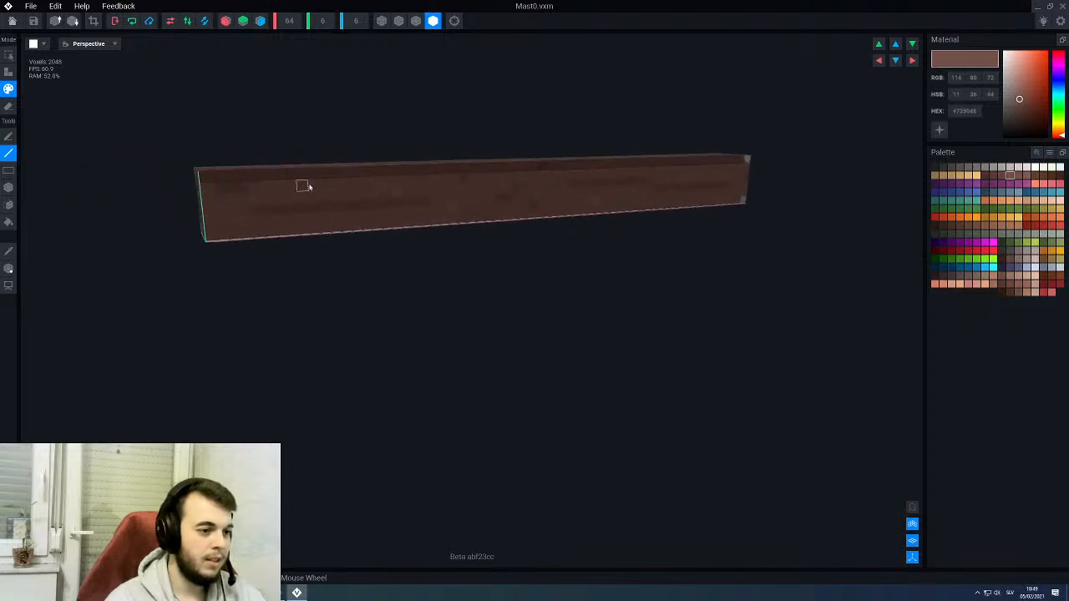
right_click_drag(398, 188, 400, 185)
scroll(400, 186, "up", 3)
left_click(412, 187, "alt")
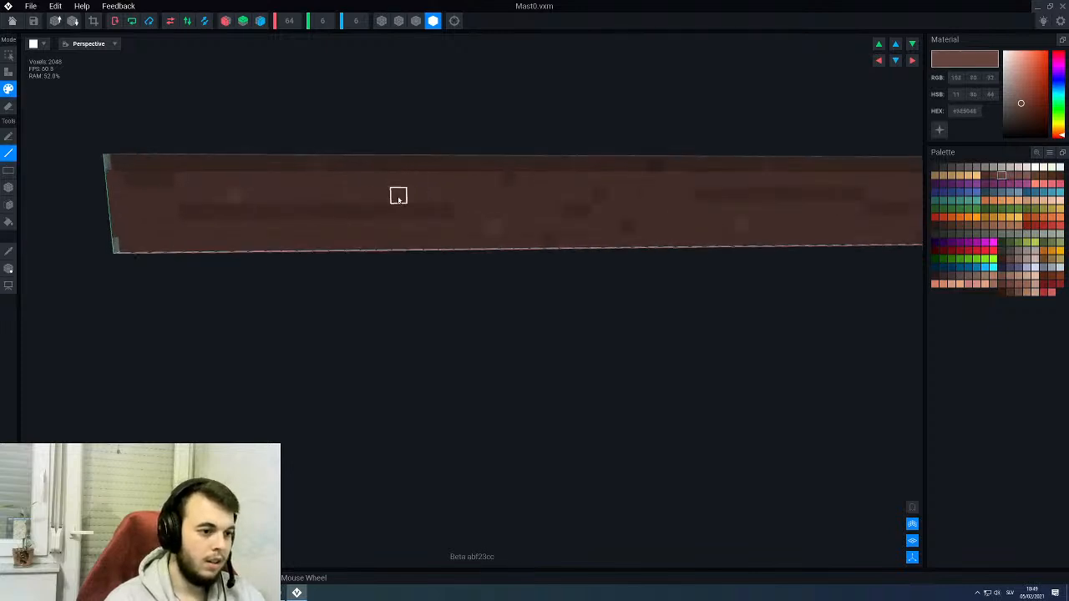
- Shift one highlight on the adjoining long face by painting a new #725048 voxel and covering the old one with base brown #66463D
scroll(468, 195, "down", 3)
left_click(549, 194, "alt")
right_click_drag(500, 201, 485, 190)
scroll(317, 180, "up", 2)
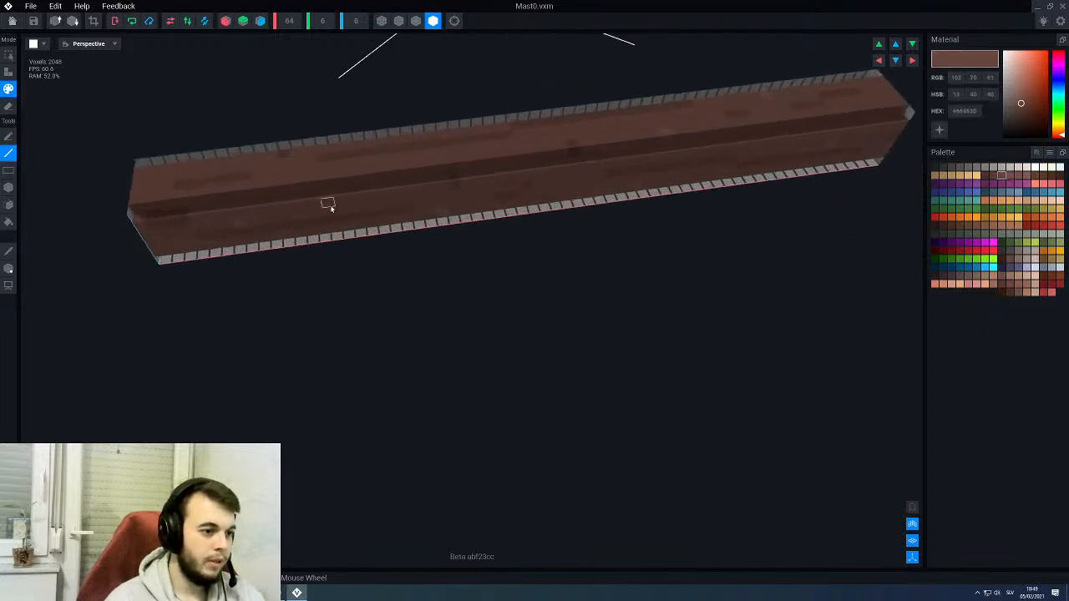
left_click(442, 217, "alt")
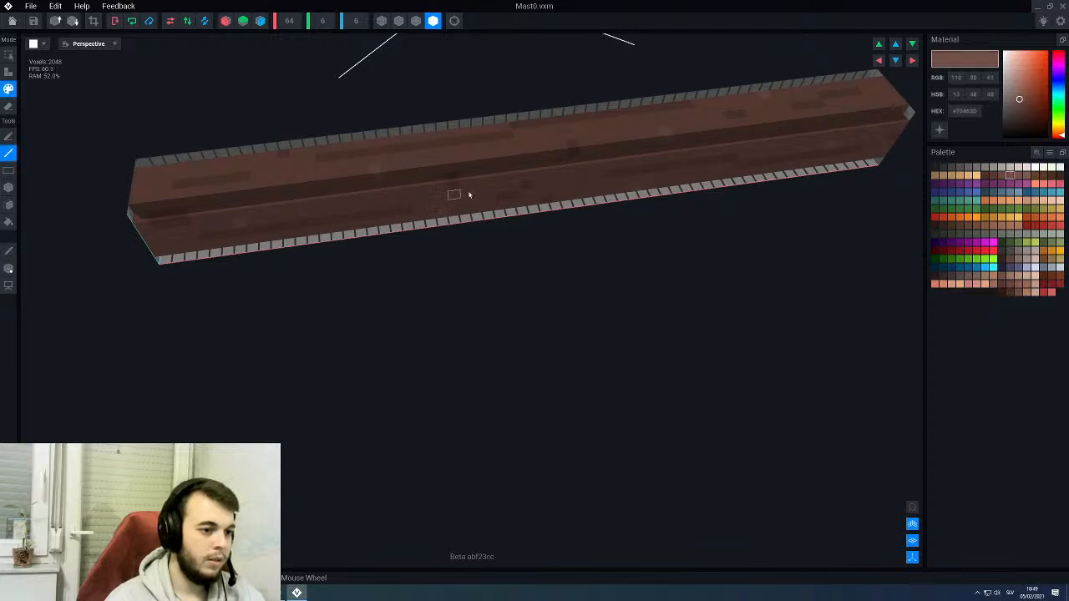
scroll(473, 192, "down", 3)
right_click_drag(501, 176, 535, 182)
scroll(505, 208, "down", 1)
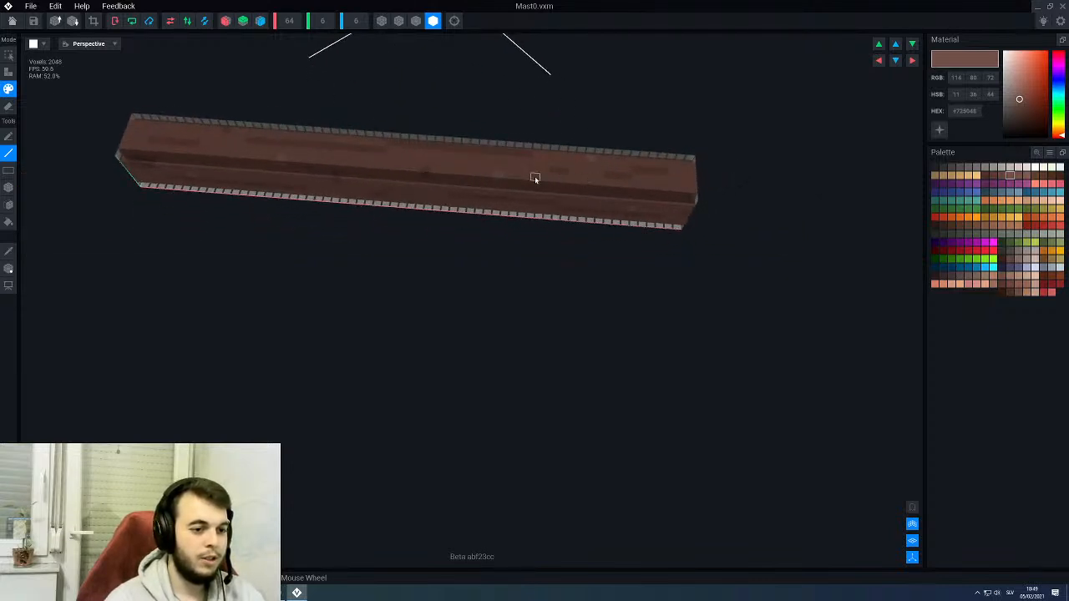
scroll(575, 184, "up", 2)
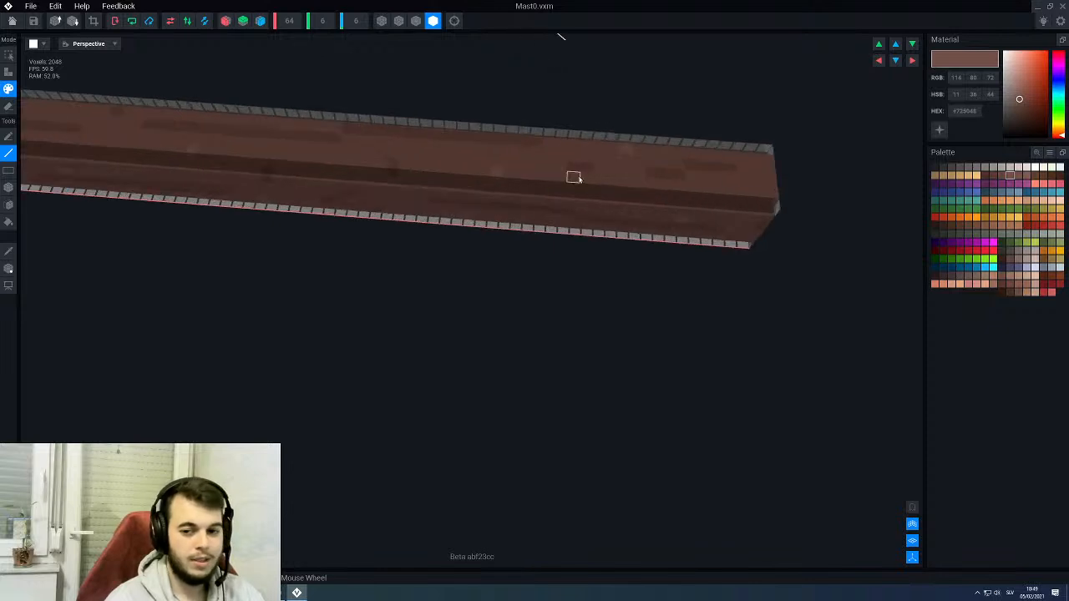
scroll(547, 177, "up", 2)
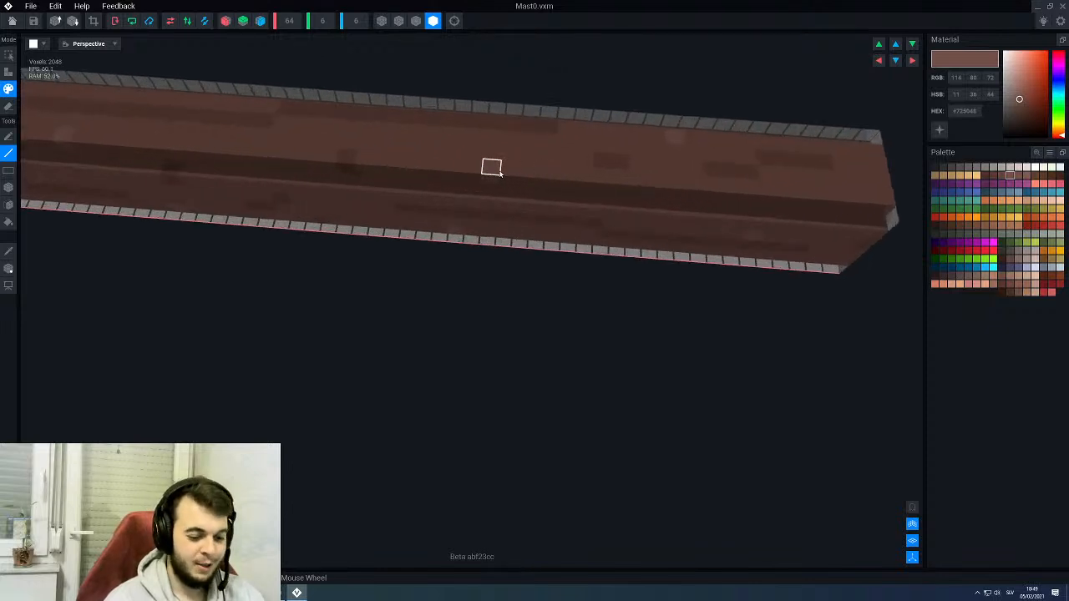
left_click(527, 172)
left_click(510, 156, "alt")
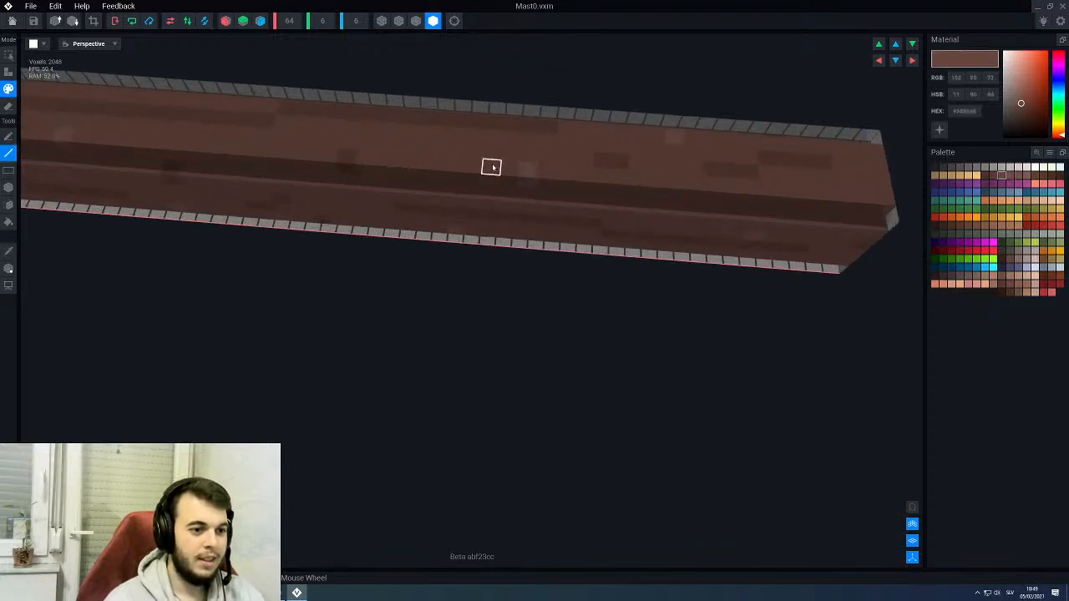
right_click_drag(492, 167, 537, 164)
- Switch back to lighter brown #725048 and paint highlight voxels on the square end faces of Mast0
scroll(538, 165, "down", 3)
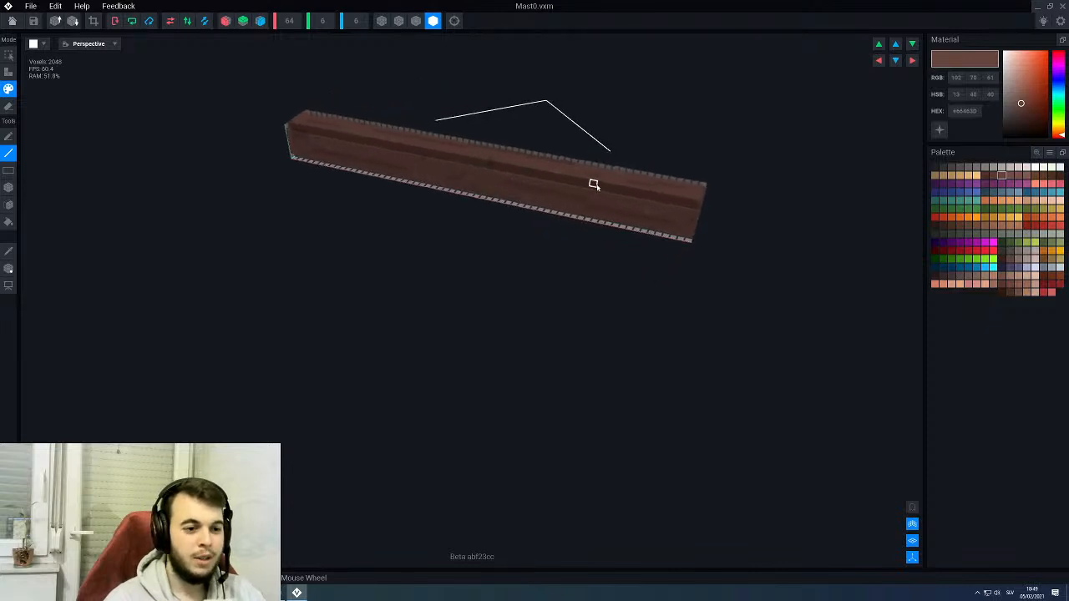
scroll(592, 187, "up", 3)
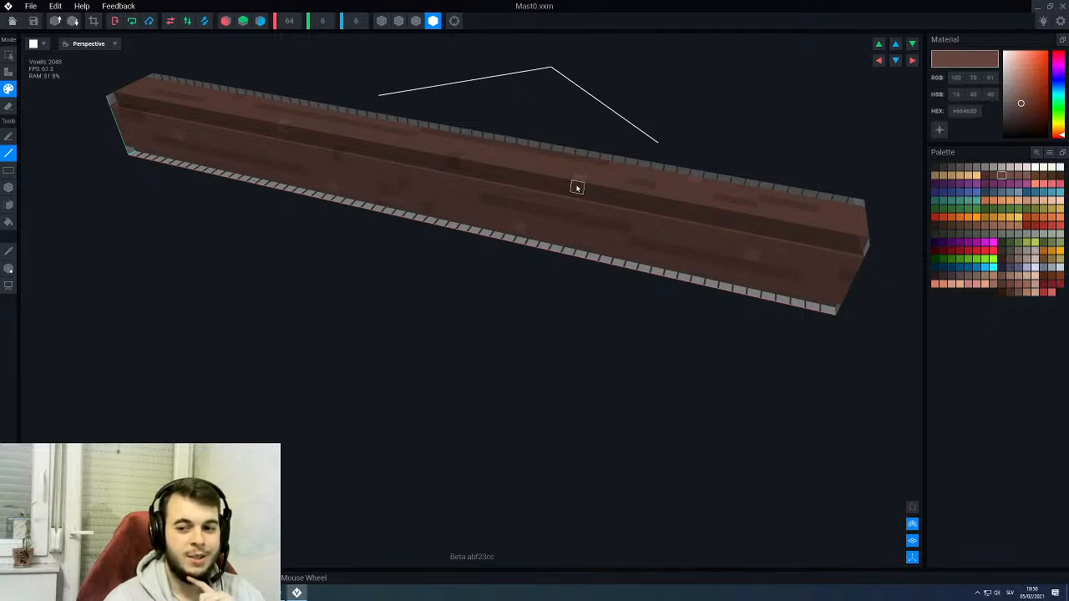
right_click_drag(579, 178, 660, 251)
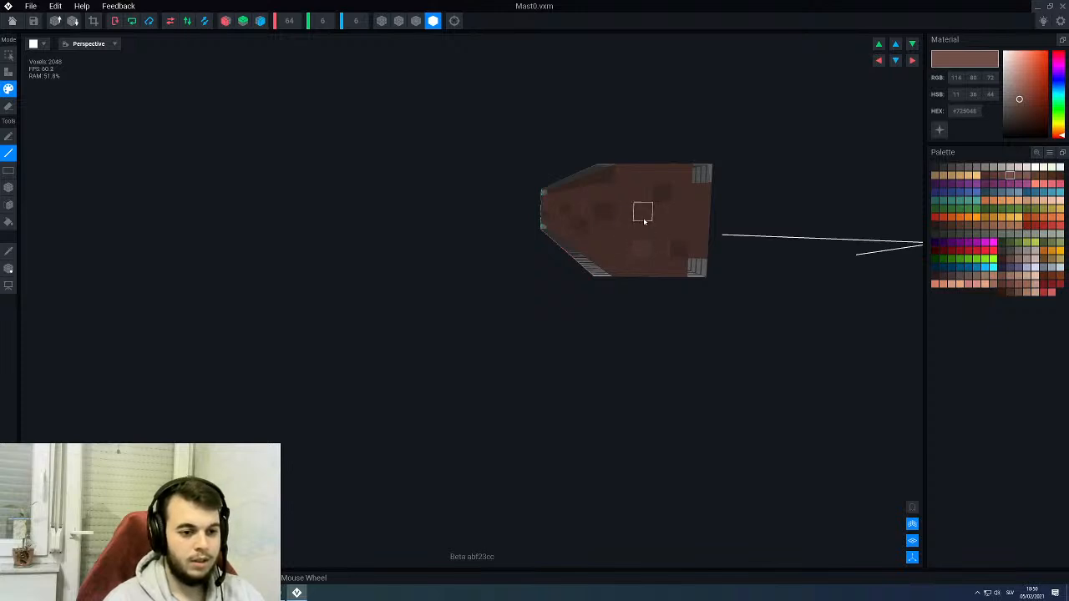
right_click_drag(644, 222, 501, 214)
scroll(503, 215, "down", 2)
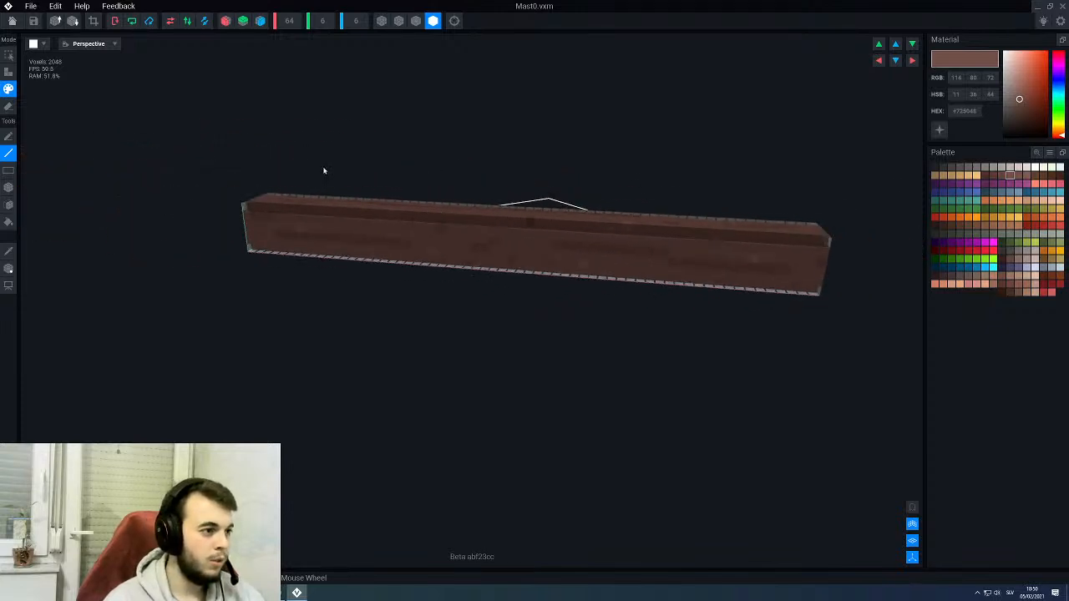
- Return to the PirateKingsThrone model and inspect the painted Mast0 on the throne from several sides
left_click(12, 20)
left_click(456, 198)
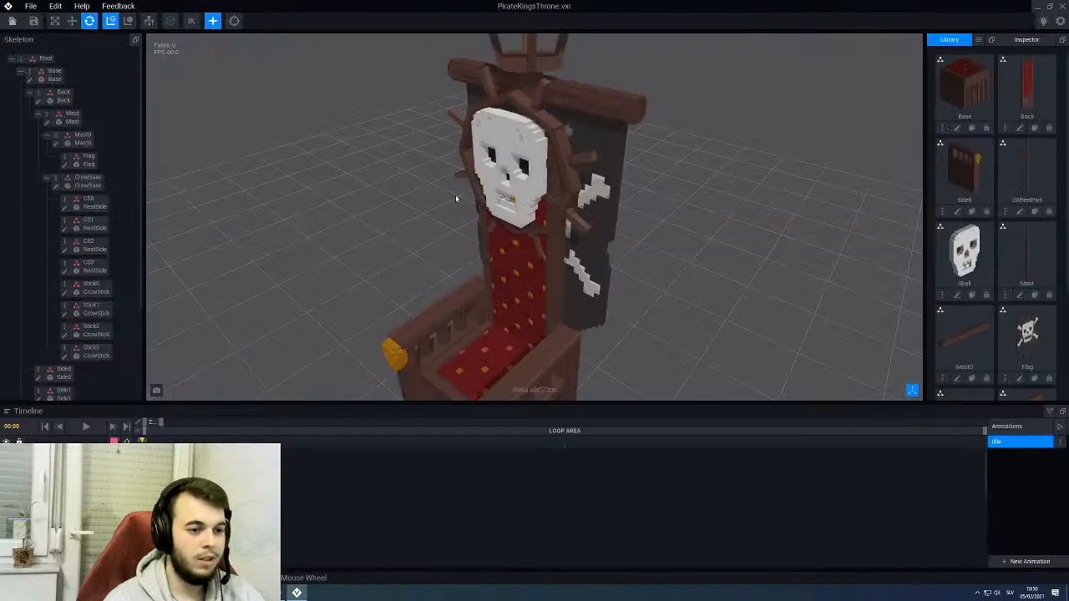
right_click_drag(592, 146, 587, 108)
scroll(592, 121, "down", 3)
scroll(657, 108, "up", 3)
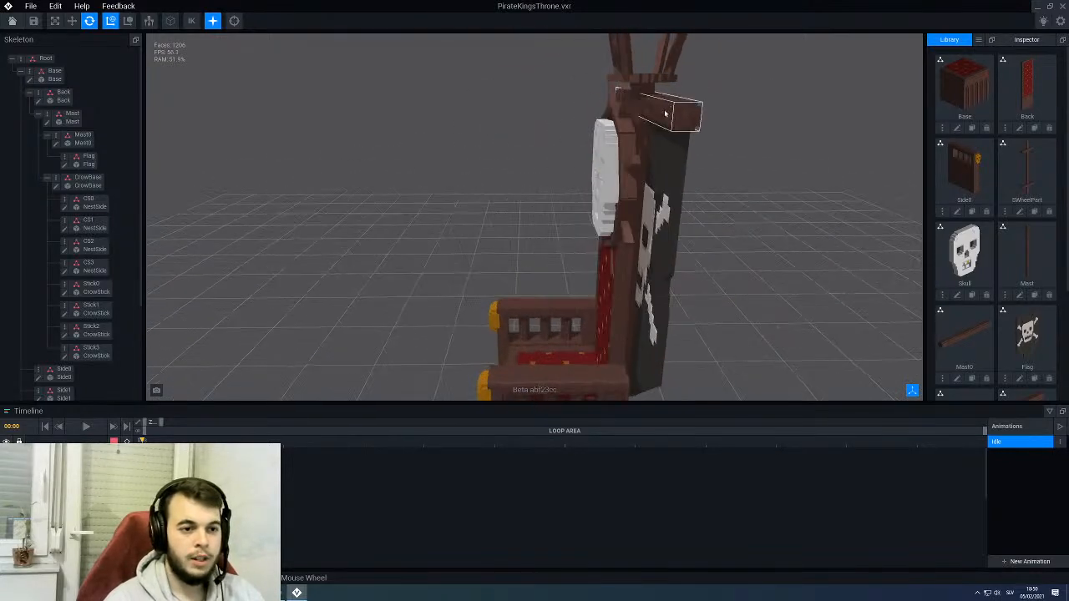
right_click_drag(664, 112, 623, 136)
scroll(641, 135, "down", 3)
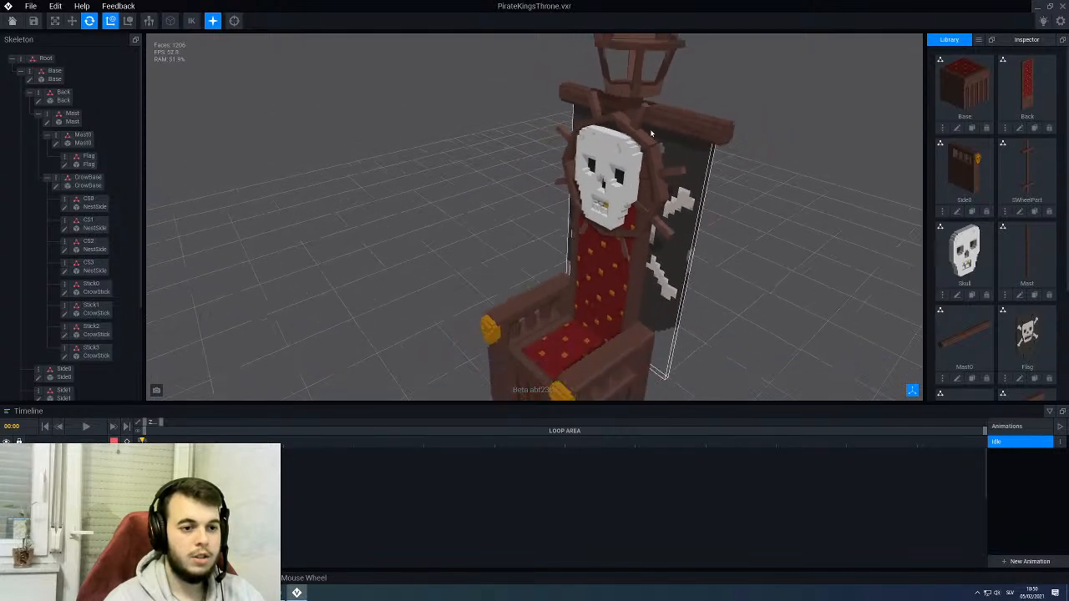
- Open the SWheelPart model for editing and check its upper crossbar up close
left_click(631, 135)
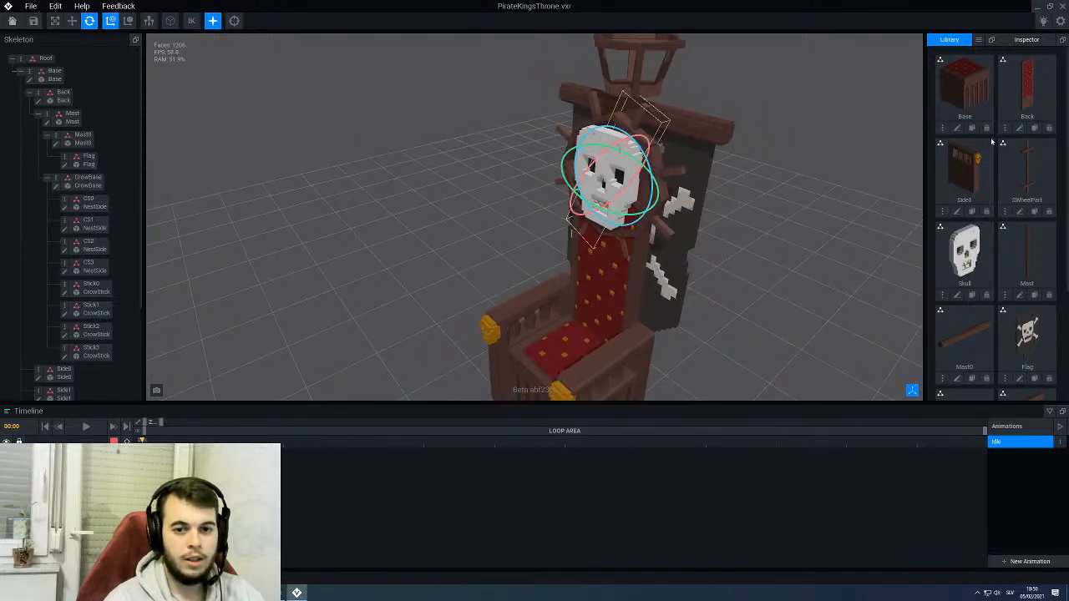
middle_click_drag(629, 240, 530, 201)
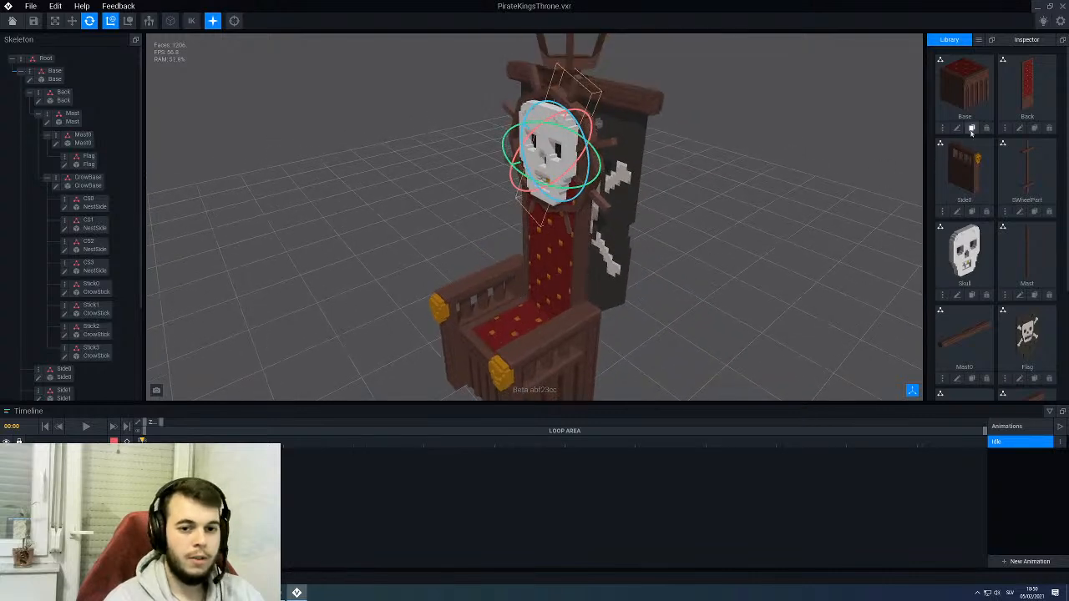
left_click(1019, 210)
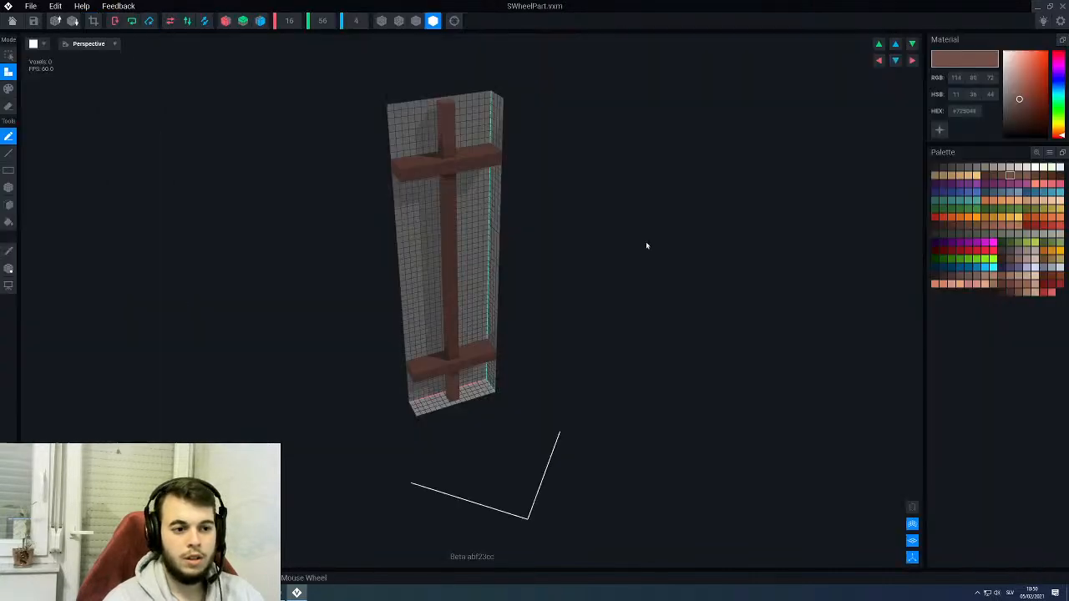
scroll(441, 153, "up", 3)
middle_click_drag(444, 156, 459, 322)
scroll(473, 229, "up", 2)
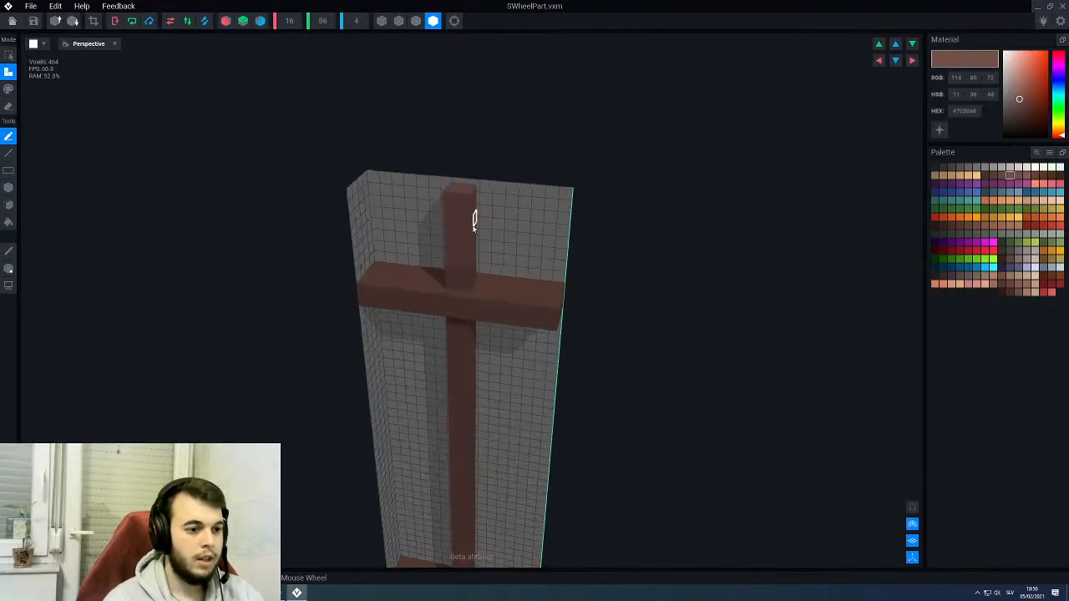
left_click(465, 230, "alt")
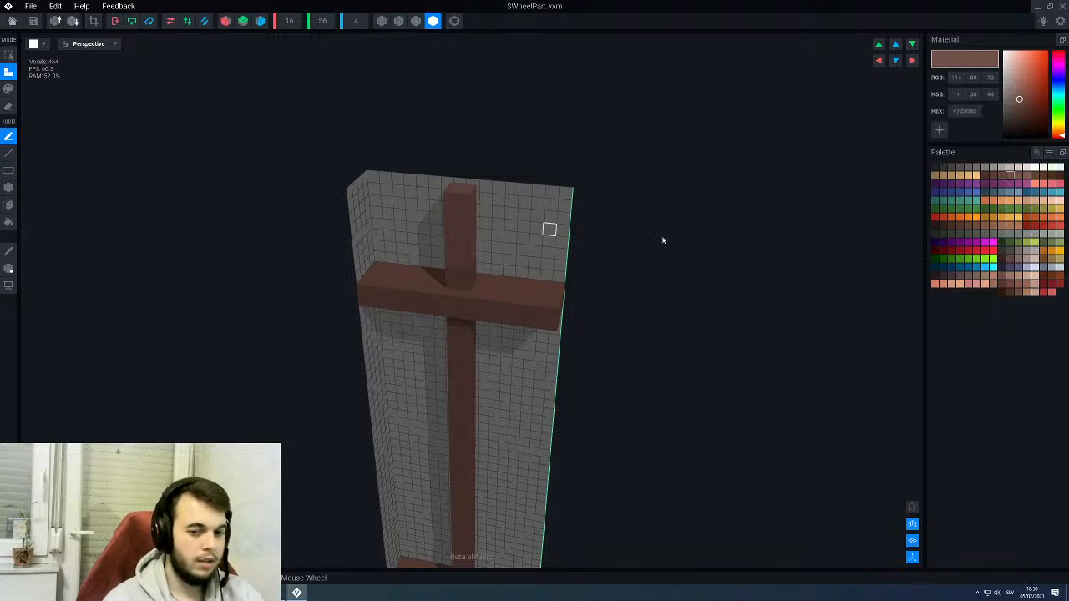
- Switch SWheelPart to paint mode and look over its upper crossbar, long post and lower crossbar for places to add grain
key("p")
key("l")
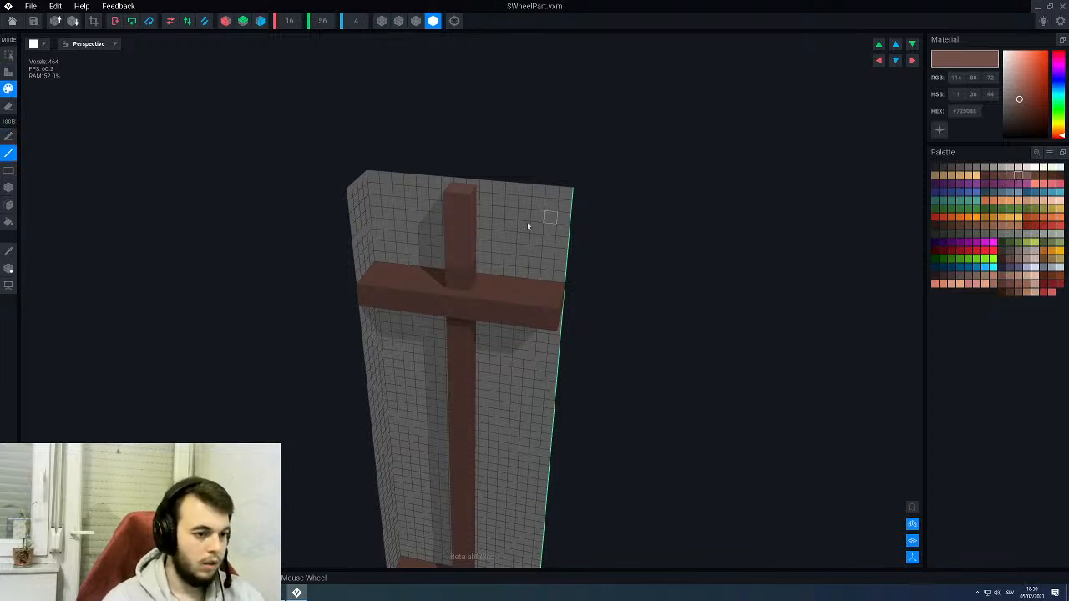
right_click_drag(451, 249, 463, 252)
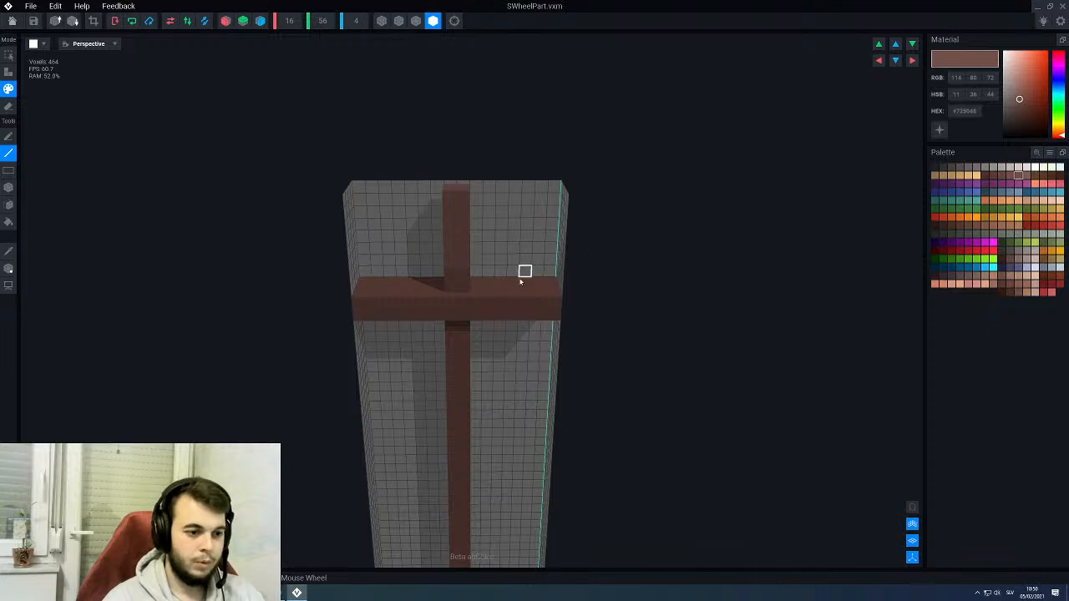
left_click(486, 308, "alt")
left_click(1009, 175)
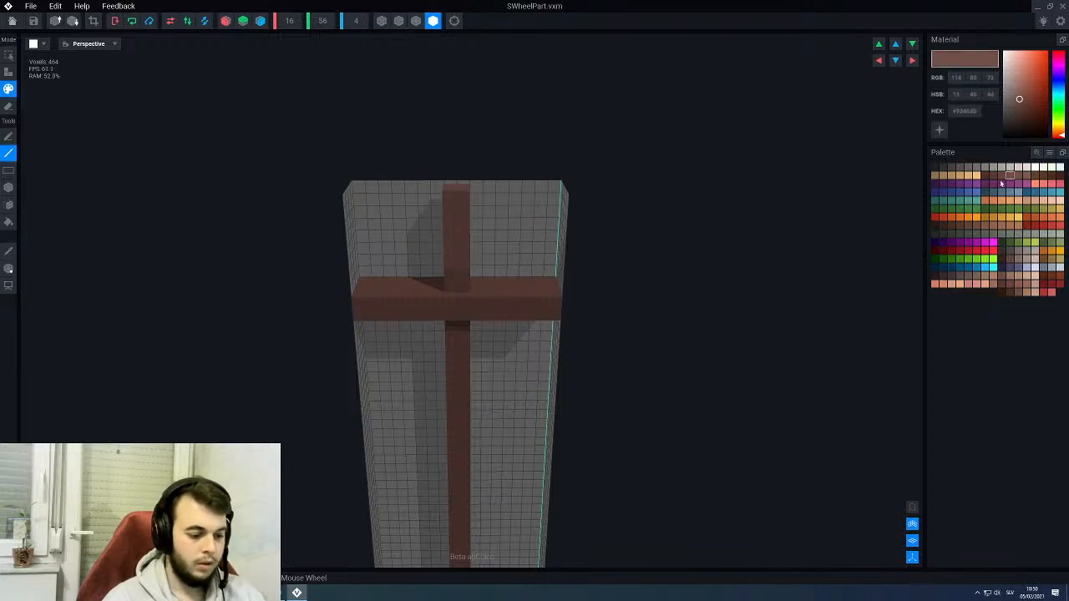
key("g")
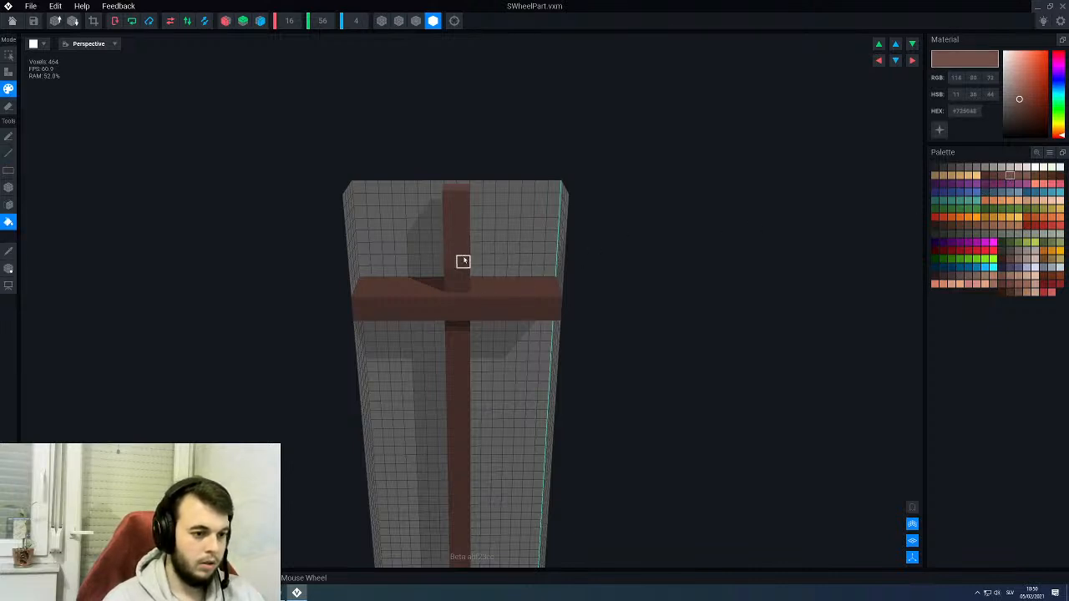
middle_click_drag(476, 315, 463, 239)
middle_click_drag(455, 403, 450, 343)
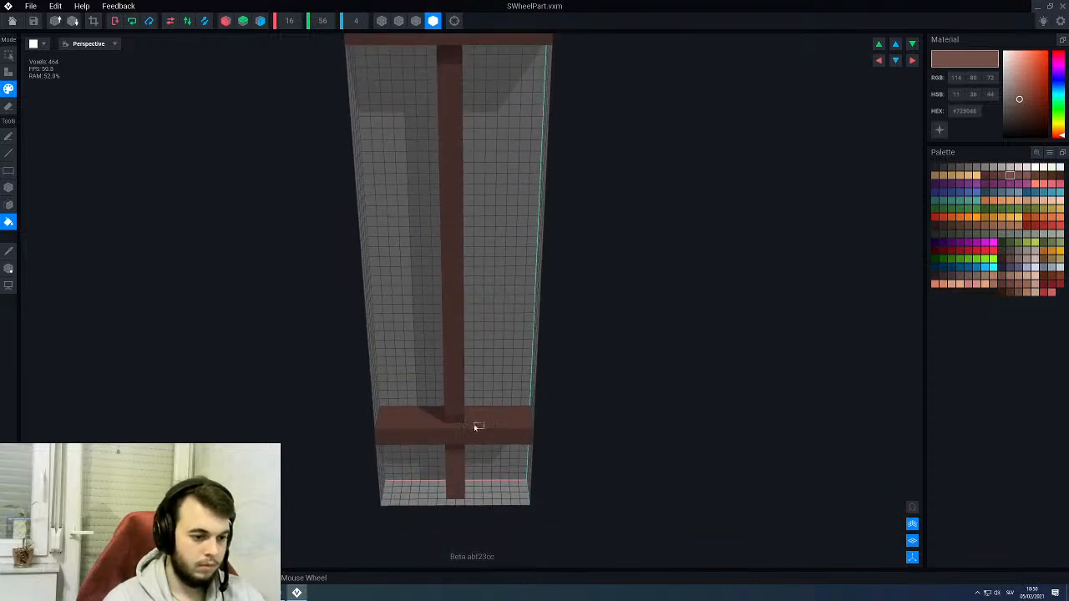
right_click_drag(465, 399, 463, 395)
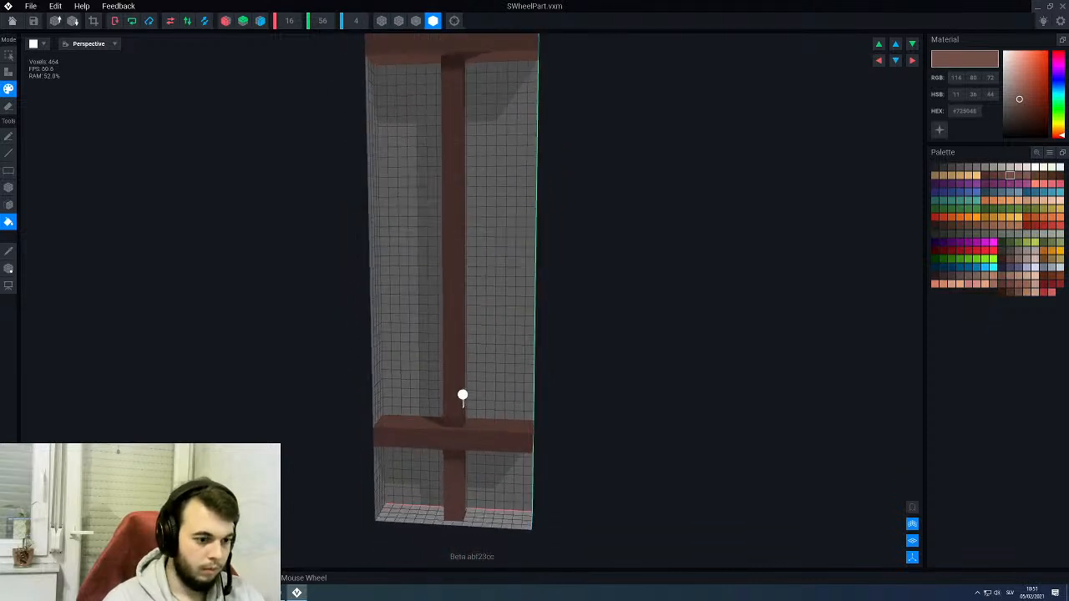
middle_click_drag(462, 297, 468, 434)
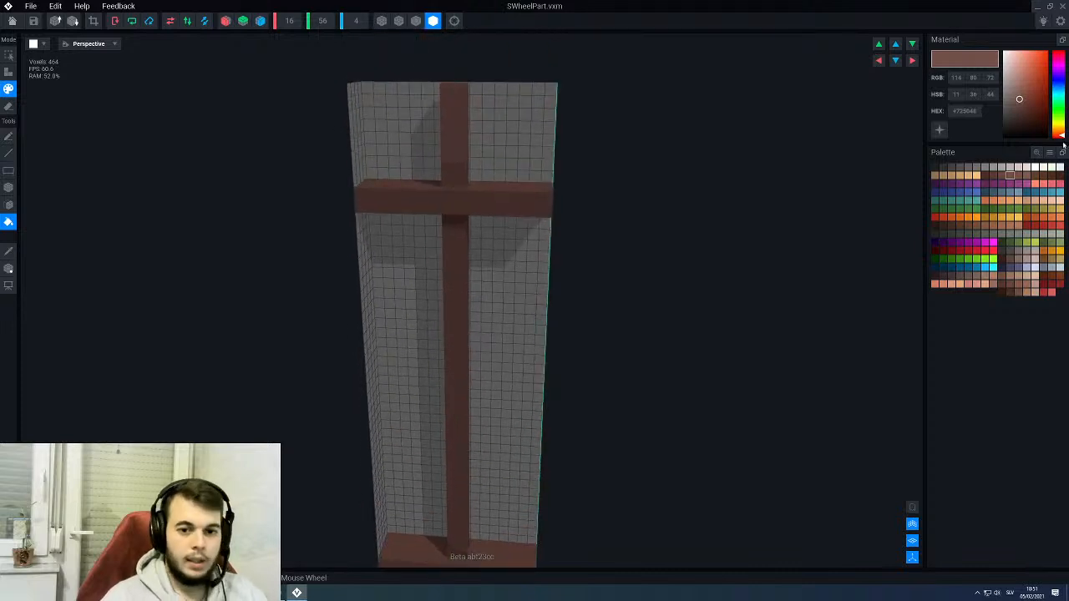
- Paint highlight voxels in lighter brown #7E5B52 on SWheelPart's lower end handle with the Line tool
left_click(1028, 176)
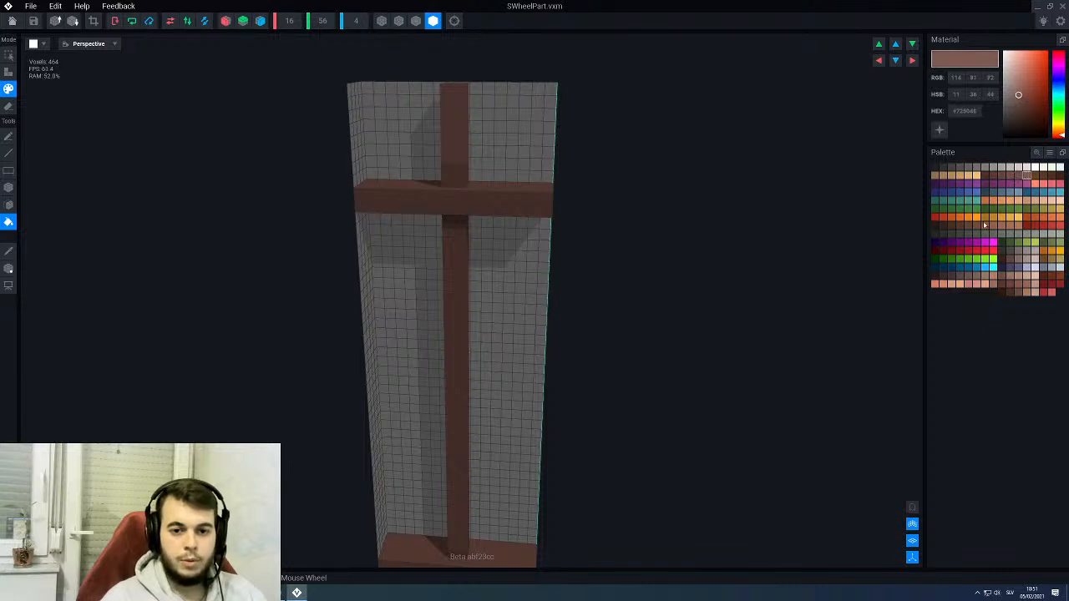
scroll(598, 199, "up", 3)
middle_click_drag(510, 192, 544, 364)
key("l")
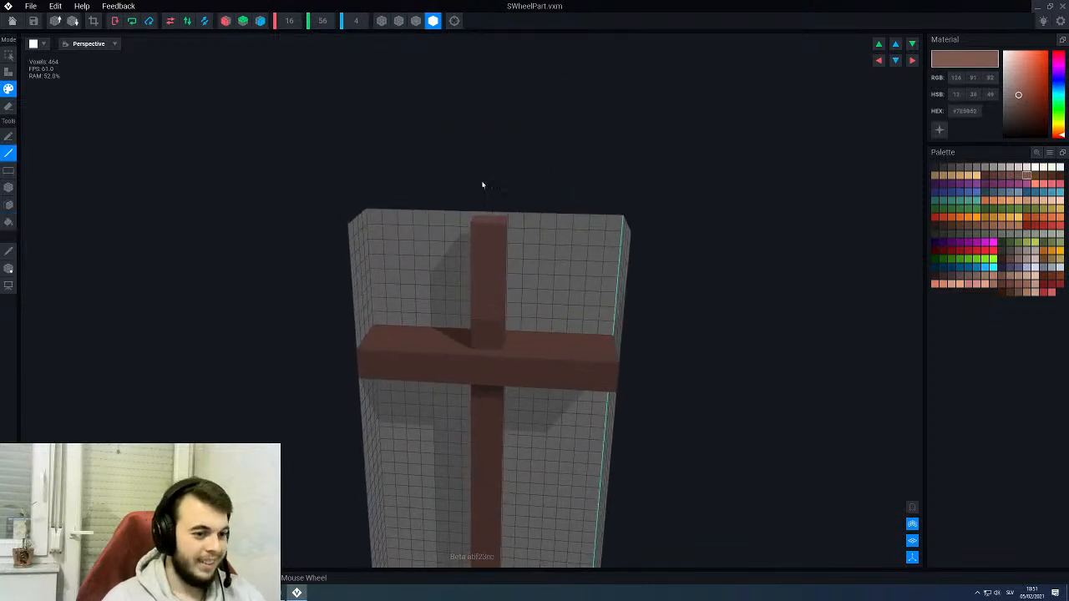
mouse_move(479, 289)
right_mouse_down()
mouse_move(487, 283)
mouse_move(478, 288)
right_mouse_up()
right_click_drag(472, 244, 466, 313)
right_click_drag(367, 137, 363, 143)
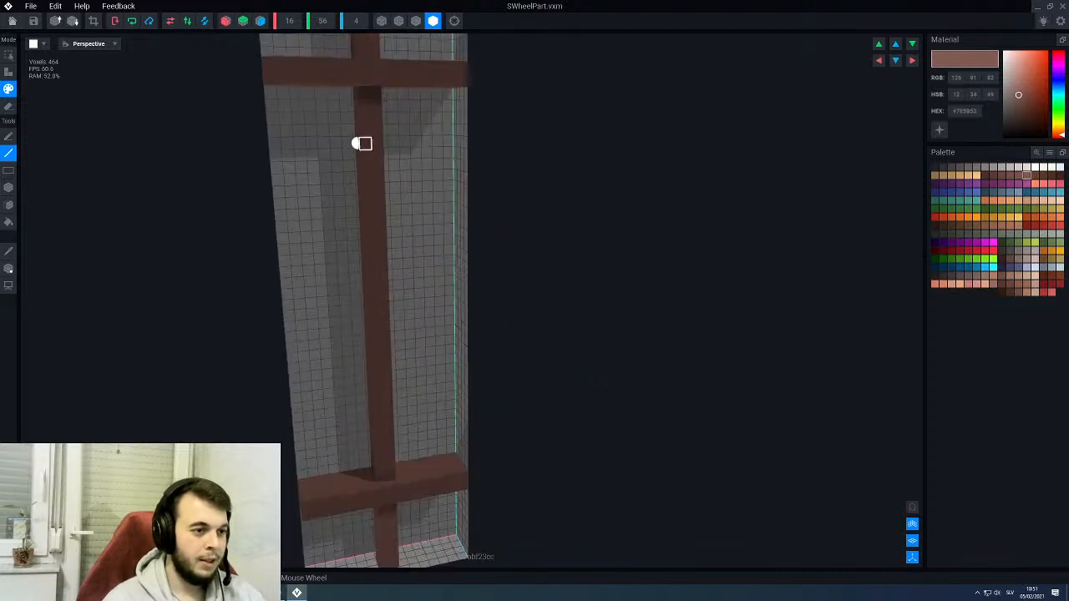
middle_click_drag(369, 63, 379, 129)
right_click_drag(380, 132, 399, 181)
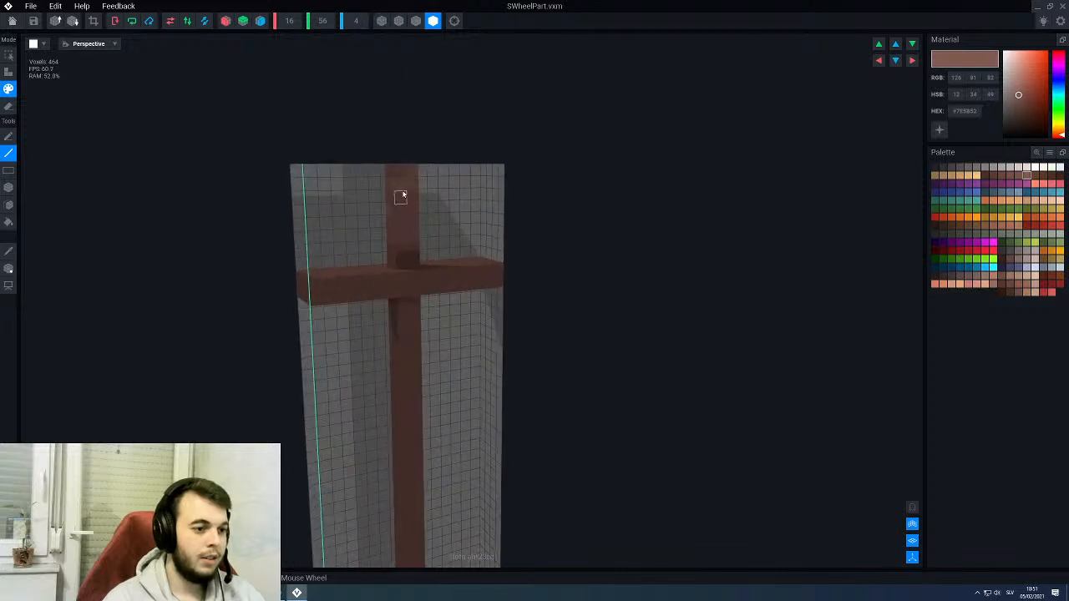
middle_click_drag(417, 237, 461, 112)
middle_click_drag(515, 411, 506, 370)
right_click_drag(506, 370, 508, 365)
scroll(379, 339, "up", 5)
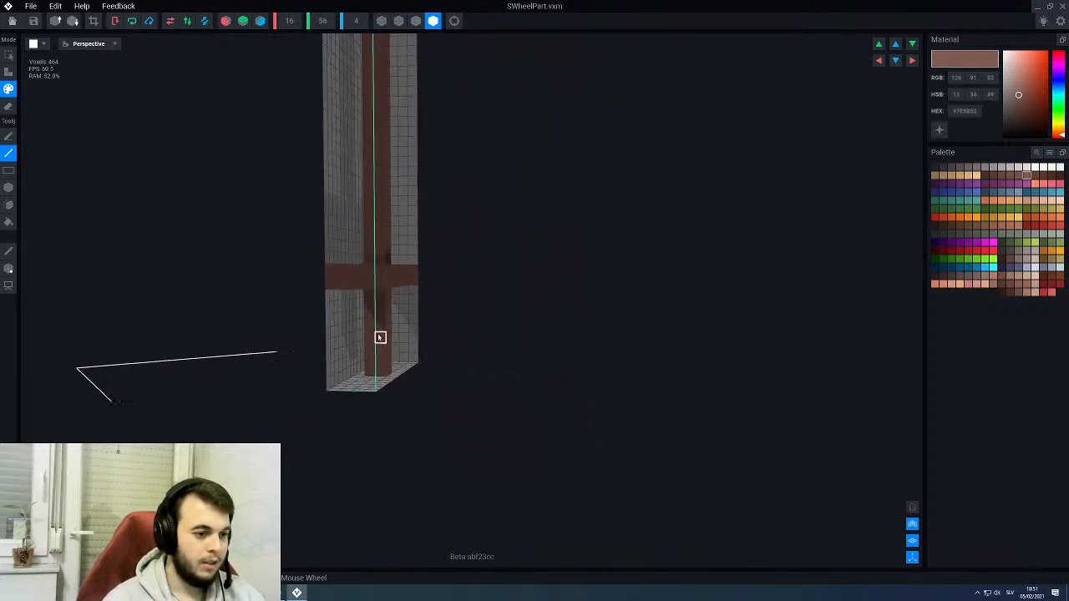
middle_click_drag(348, 394, 401, 372)
right_click_drag(400, 372, 423, 367)
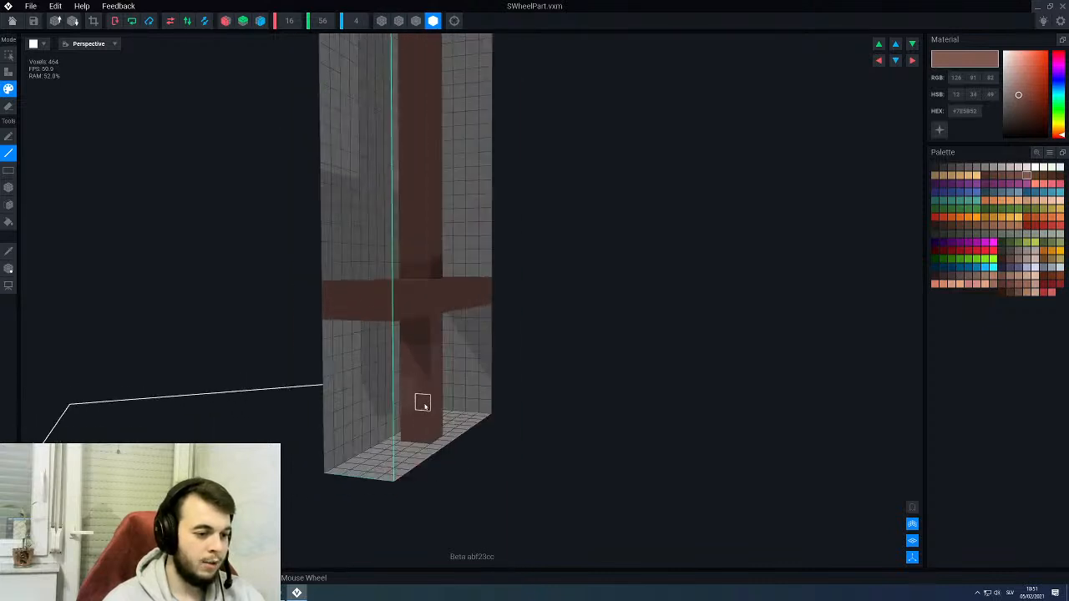
right_click_drag(423, 419, 449, 354)
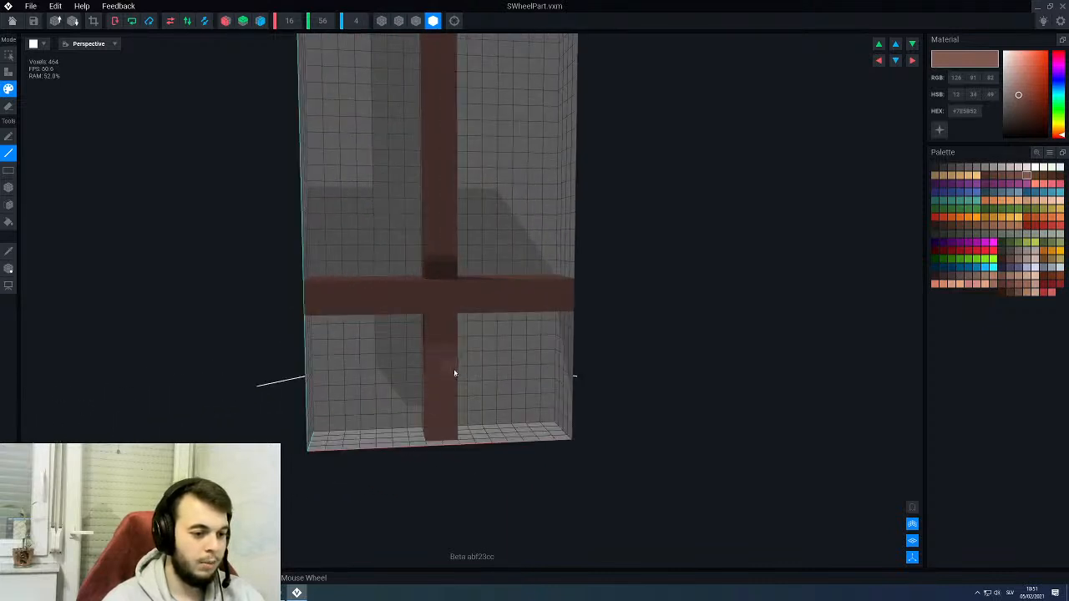
right_click_drag(452, 433, 505, 435)
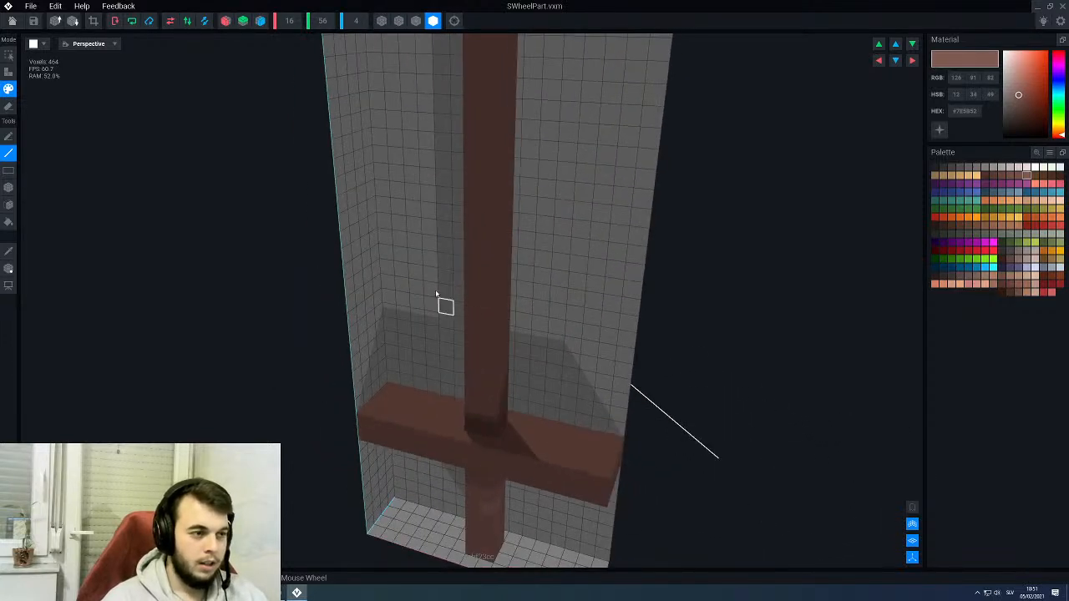
- Turn on Y-axis mirroring and paint dark brown #573B34 grain patches on one half of SWheelPart's lower crossbar
scroll(427, 279, "down", 3)
scroll(390, 260, "down", 3)
scroll(394, 260, "up", 2)
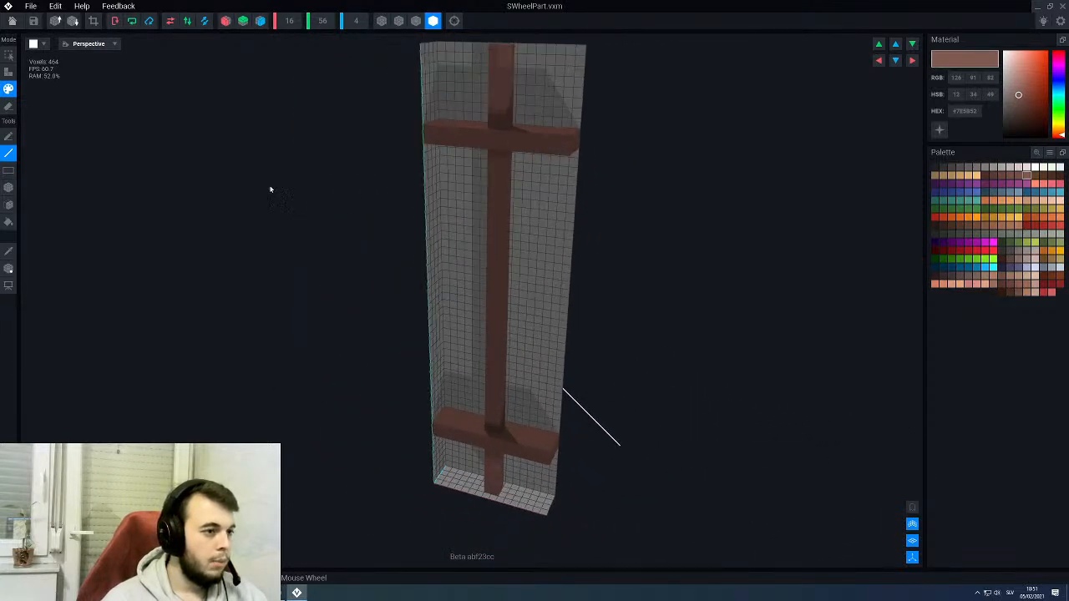
left_click(244, 21)
scroll(441, 284, "up", 2)
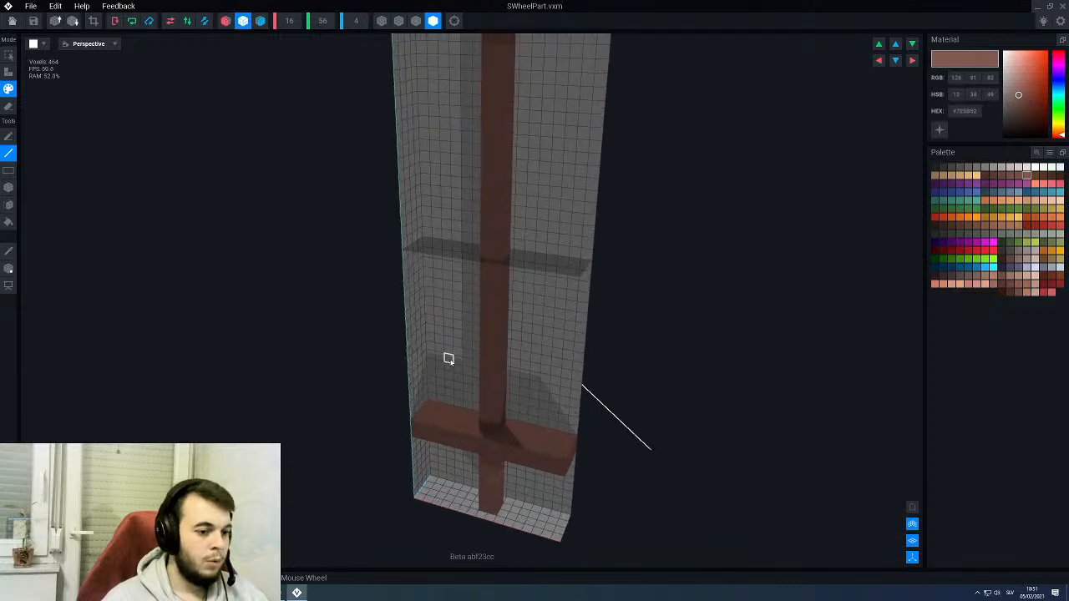
scroll(455, 354, "down", 2)
scroll(501, 364, "up", 3)
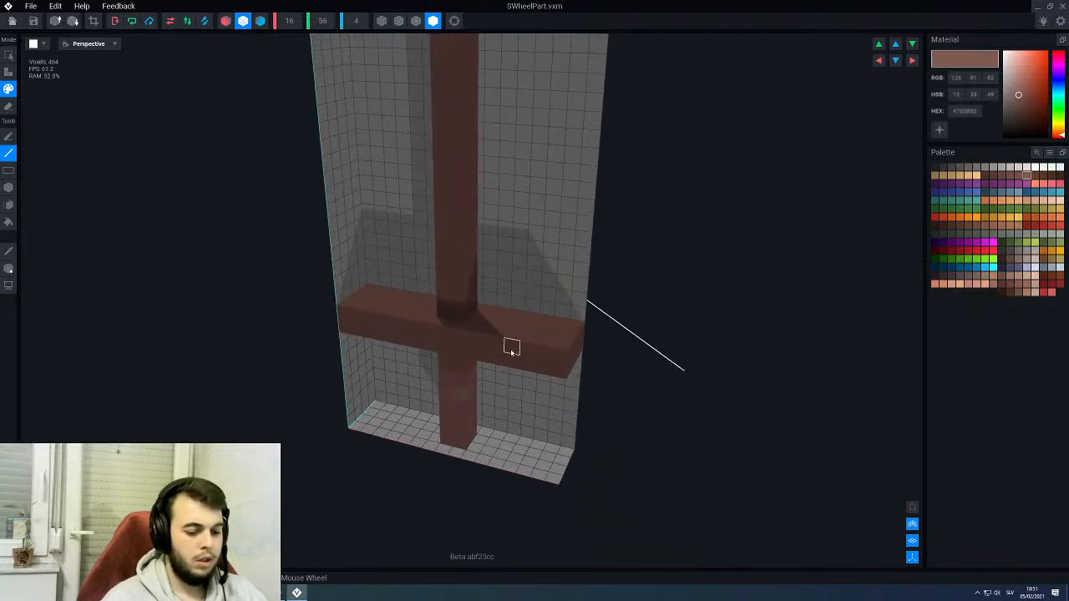
left_click(1002, 176)
left_click(994, 176)
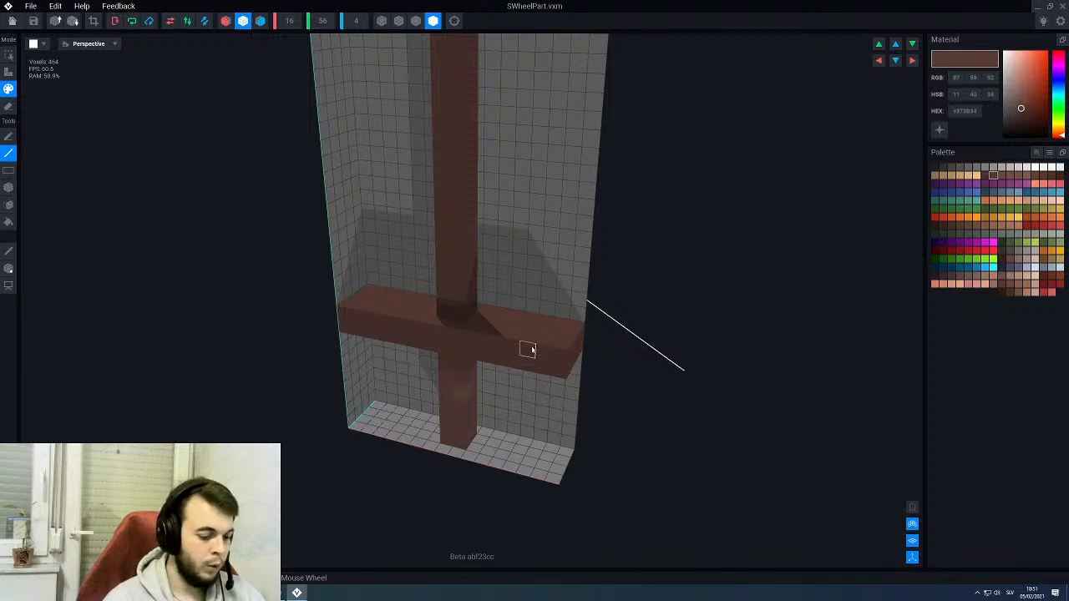
mouse_move(526, 349)
middle_mouse_down()
mouse_move(493, 279)
mouse_move(461, 287)
mouse_move(480, 291)
middle_mouse_up()
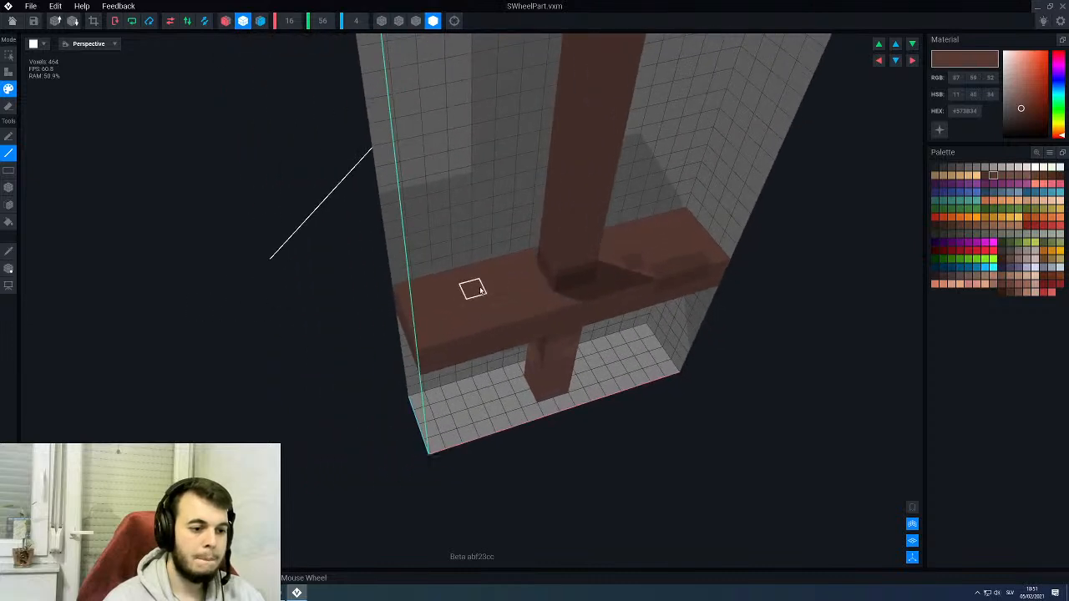
- Add dark brown #573B34 grain patches to the remaining faces of the lower crossbar and check the mirrored upper crossbar
left_click_drag(479, 290, 433, 306)
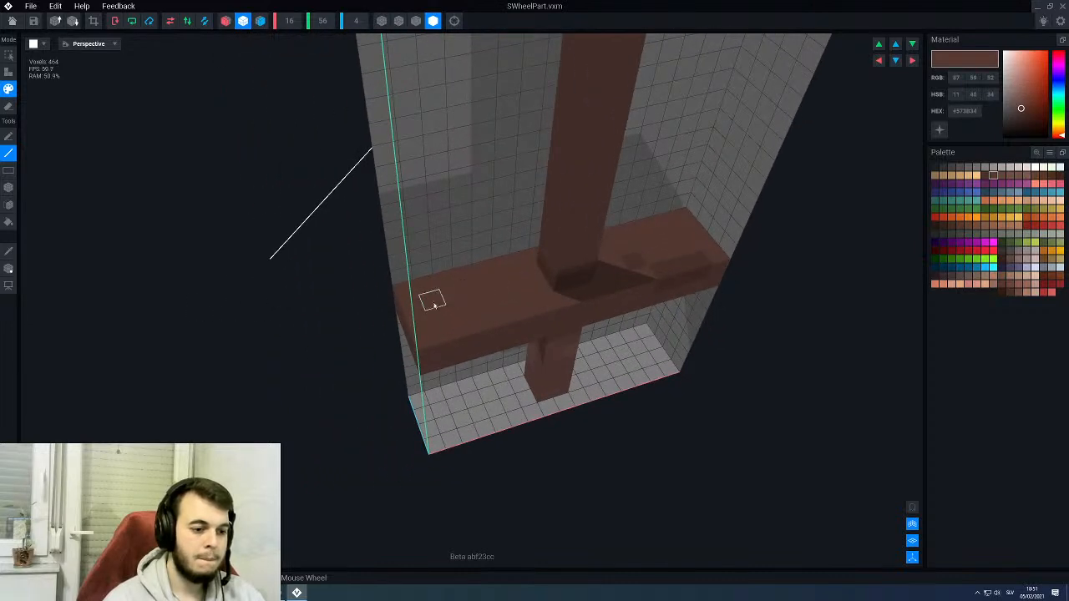
middle_click_drag(432, 301, 385, 328)
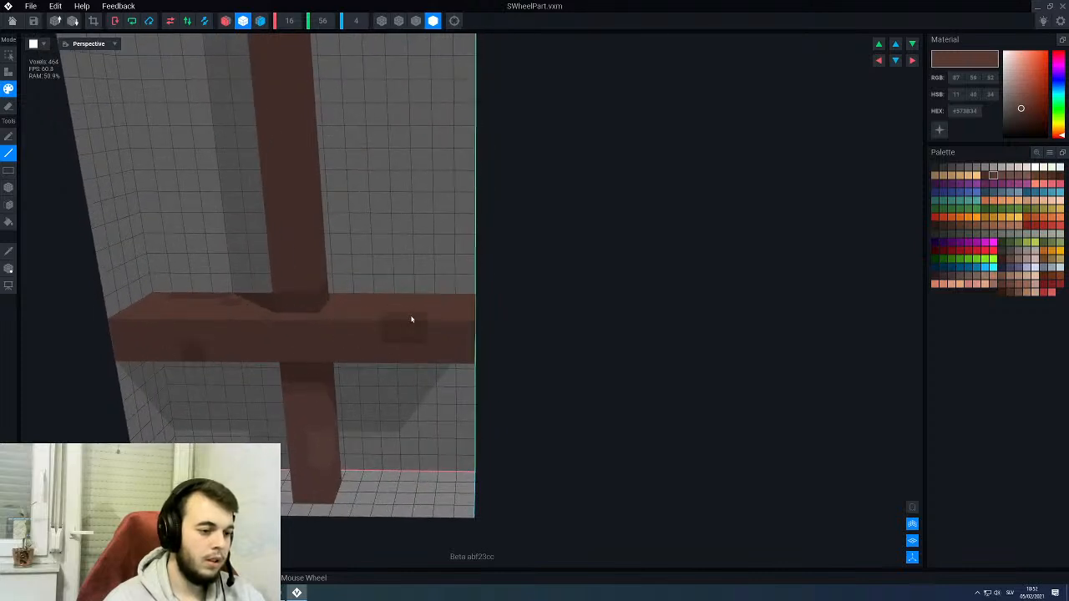
right_click_drag(384, 313, 204, 319)
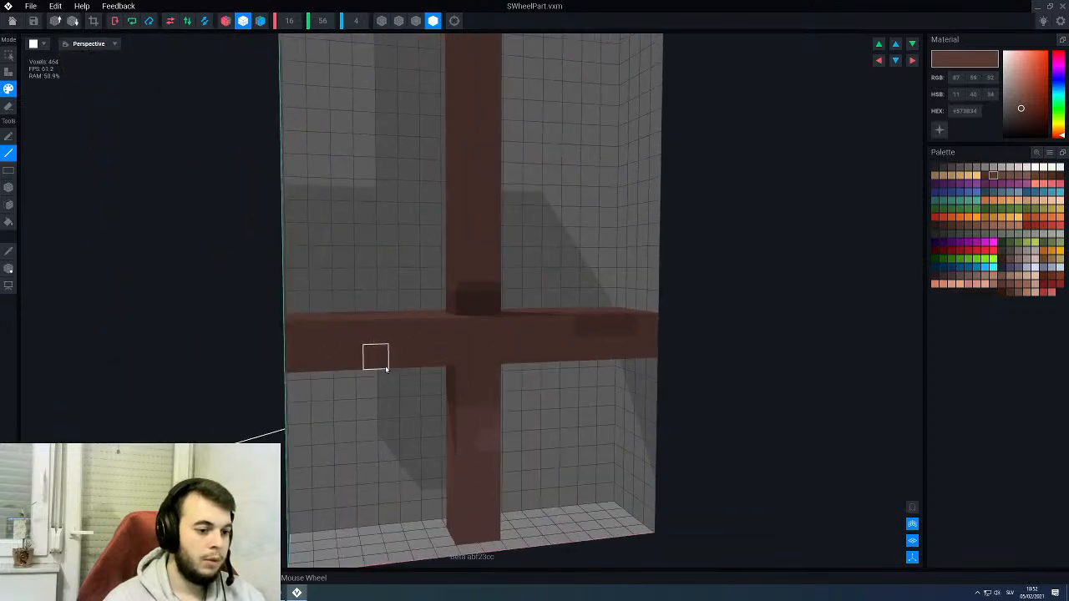
scroll(406, 355, "down", 3)
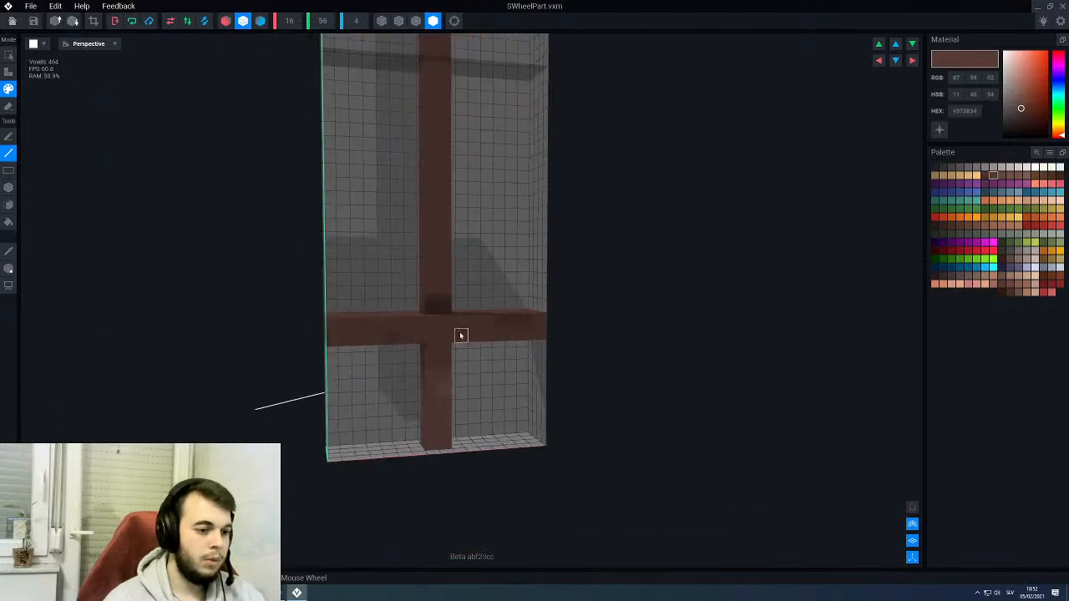
right_click_drag(460, 332, 451, 295)
scroll(447, 285, "down", 3)
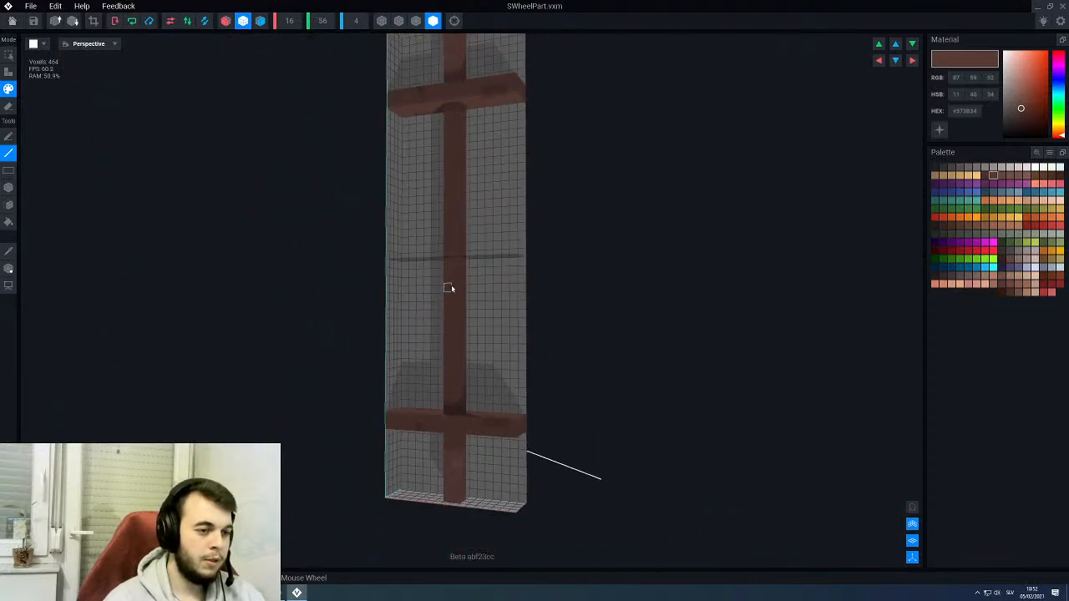
scroll(448, 288, "up", 1)
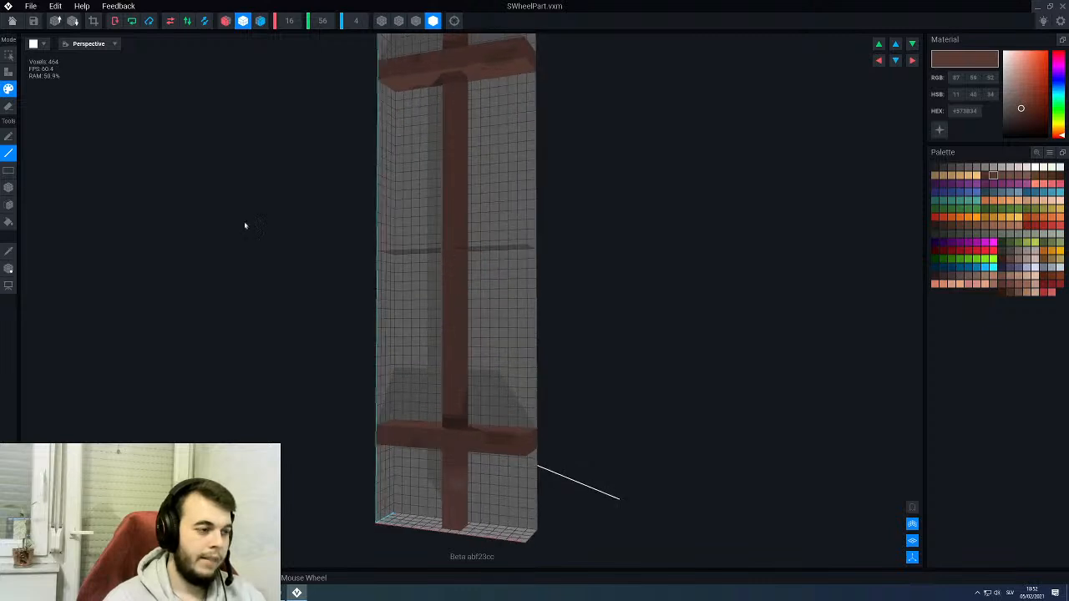
- Return to the PirateKingsThrone model and inspect the painted ship's wheel around the skull from the front and side
key("ctrl+w")
left_click(473, 191)
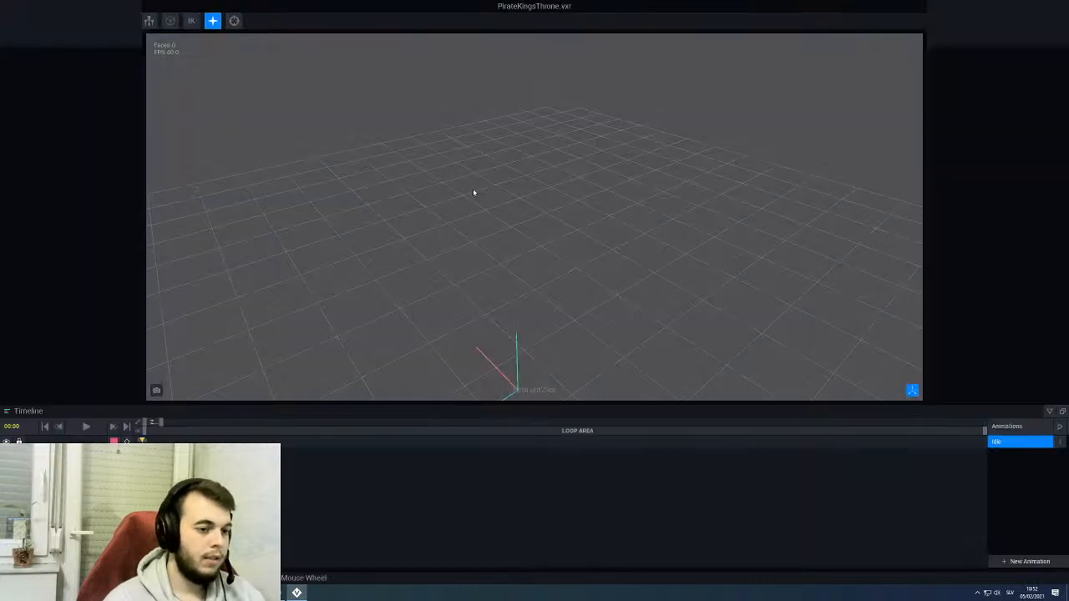
scroll(457, 215, "up", 3)
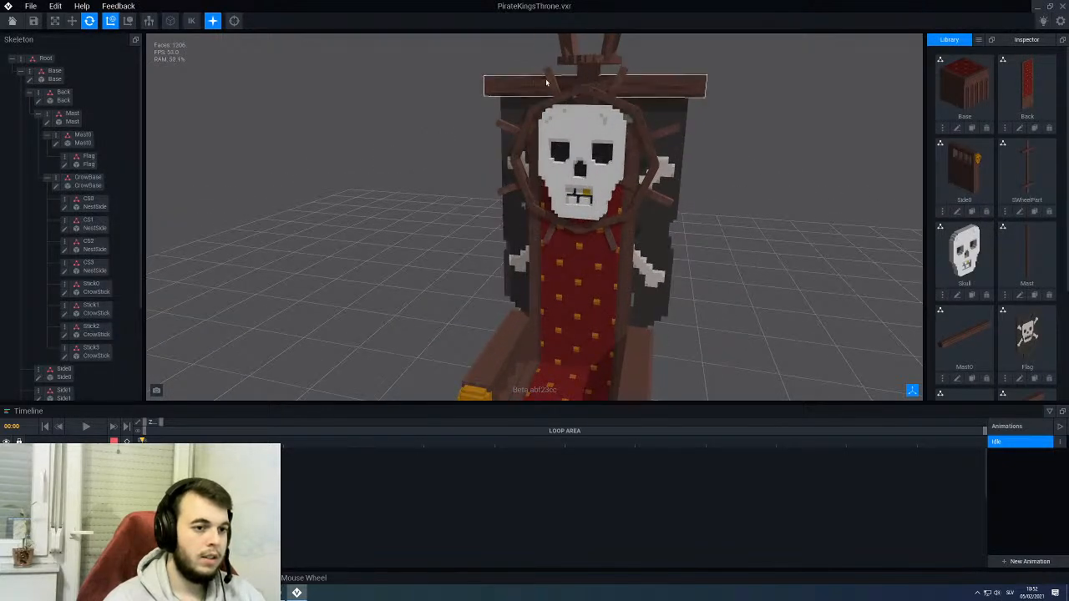
scroll(541, 94, "up", 2)
right_click_drag(518, 62, 533, 70)
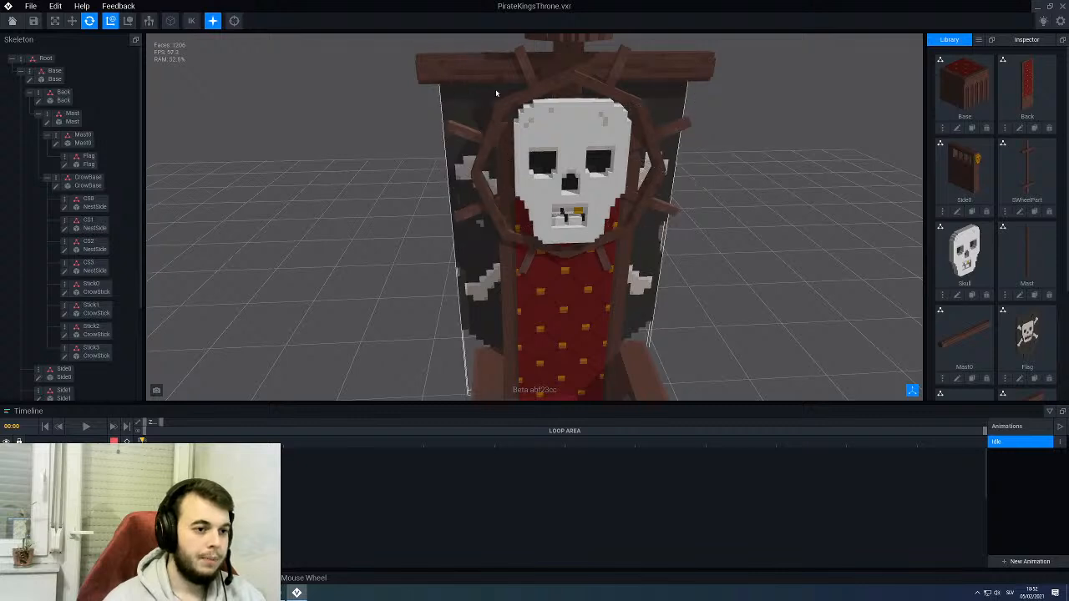
right_click_drag(524, 61, 628, 81)
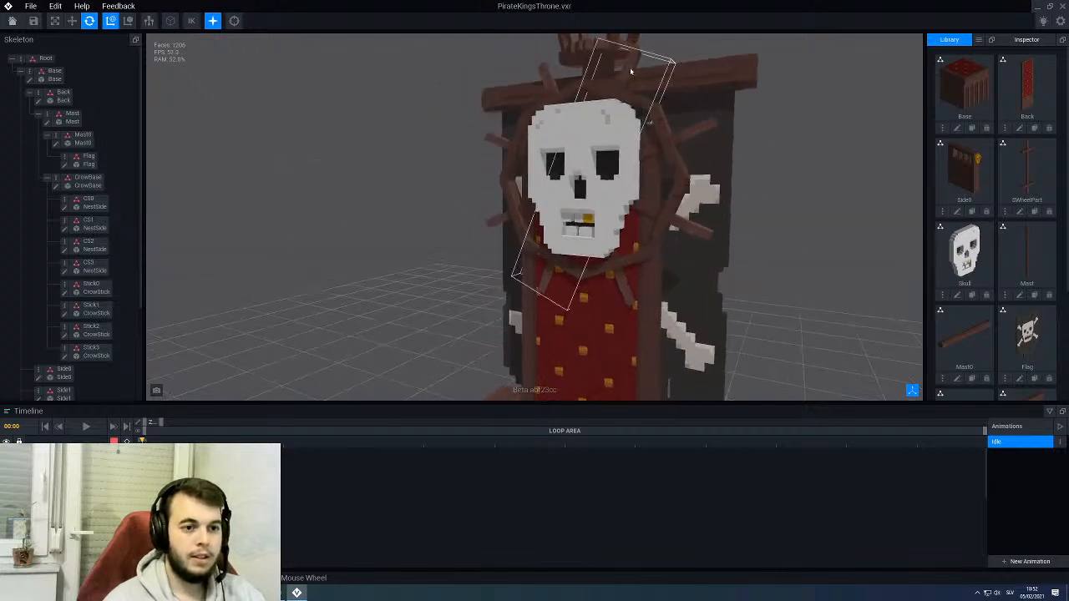
right_click_drag(586, 292, 638, 292)
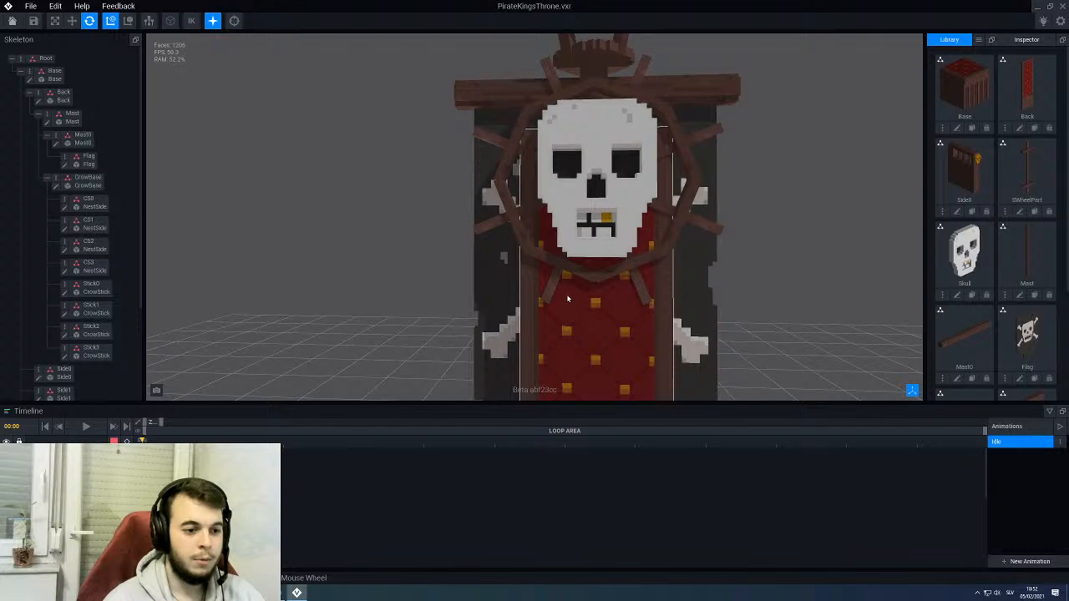
- Select one of the ship's wheel parts behind the skull and examine its placement from the side and front
right_click_drag(507, 156, 522, 156)
left_click(523, 155)
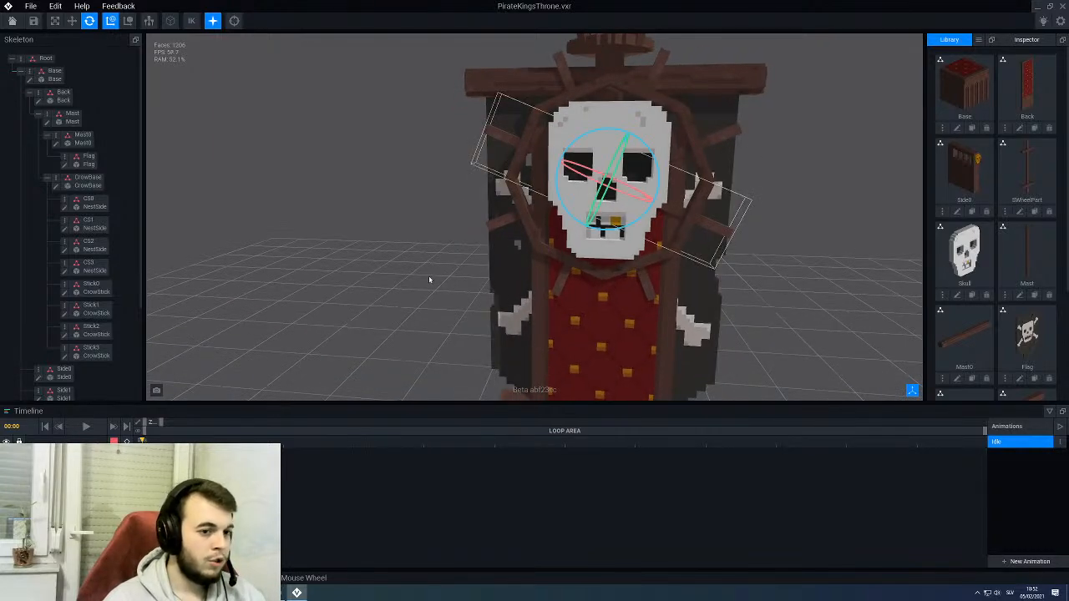
right_click_drag(429, 280, 534, 271)
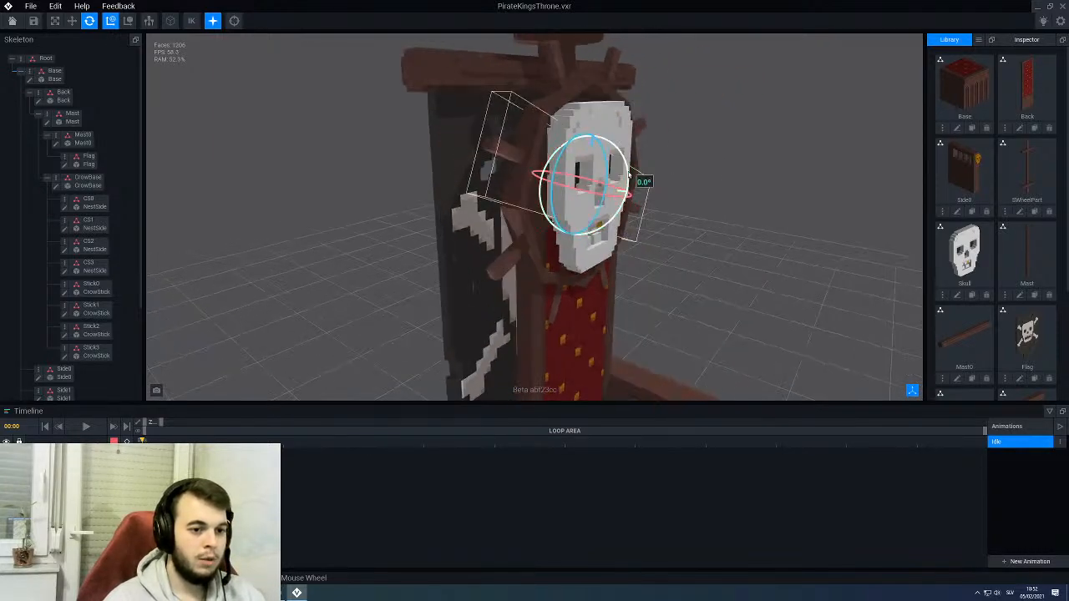
left_click_drag(628, 173, 611, 200)
right_click_drag(617, 200, 596, 183)
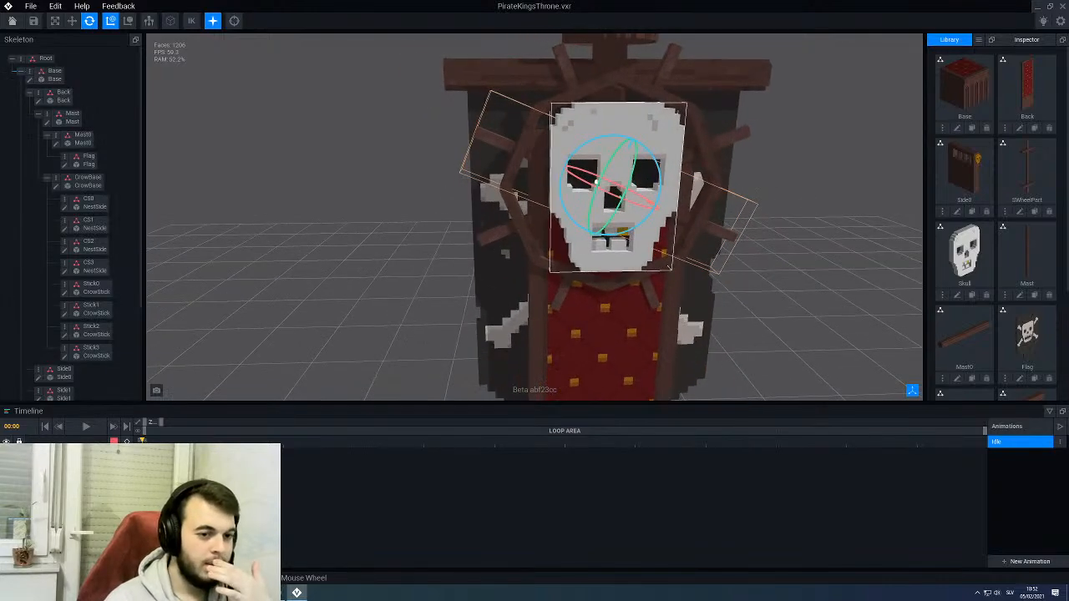
scroll(591, 185, "down", 4)
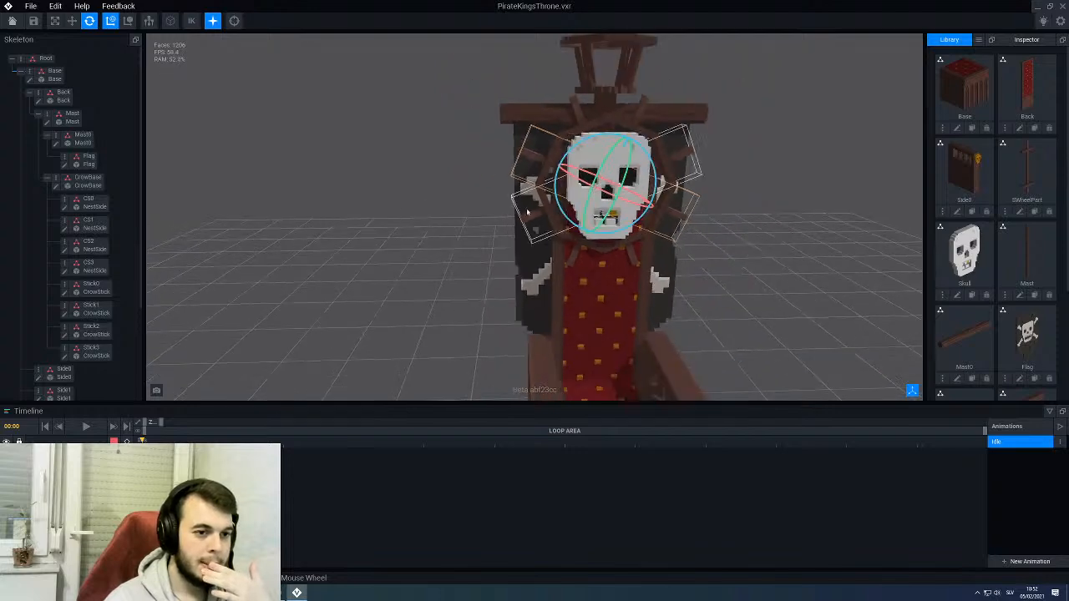
- Clear the wheel part selection and inspect the throne's skull, ship's wheel and back from the front and side
left_click(419, 208)
scroll(421, 209, "down", 4)
right_click_drag(565, 231, 567, 224)
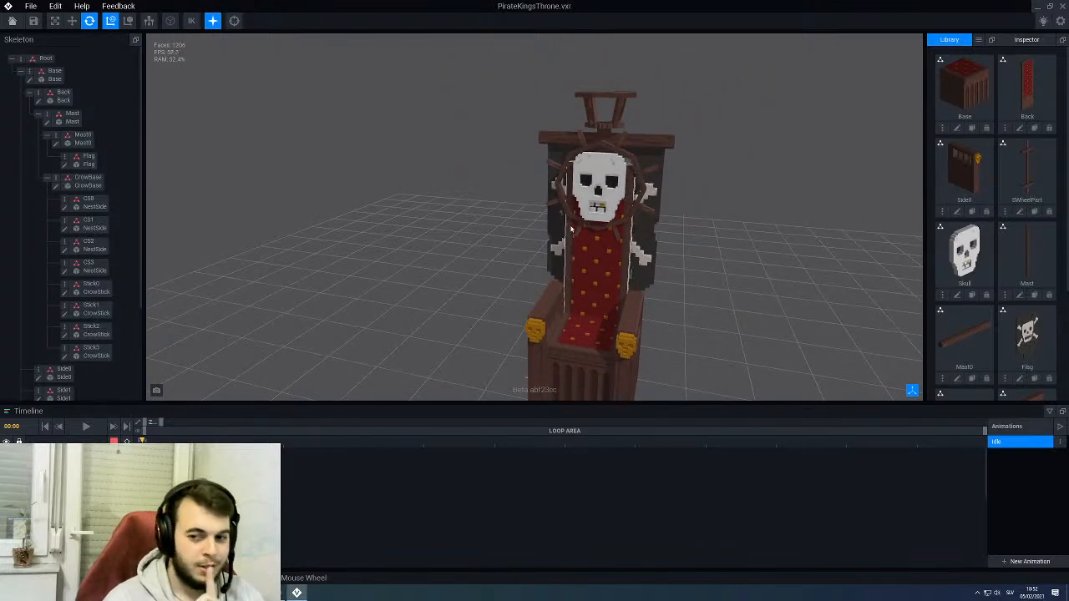
scroll(572, 228, "up", 5)
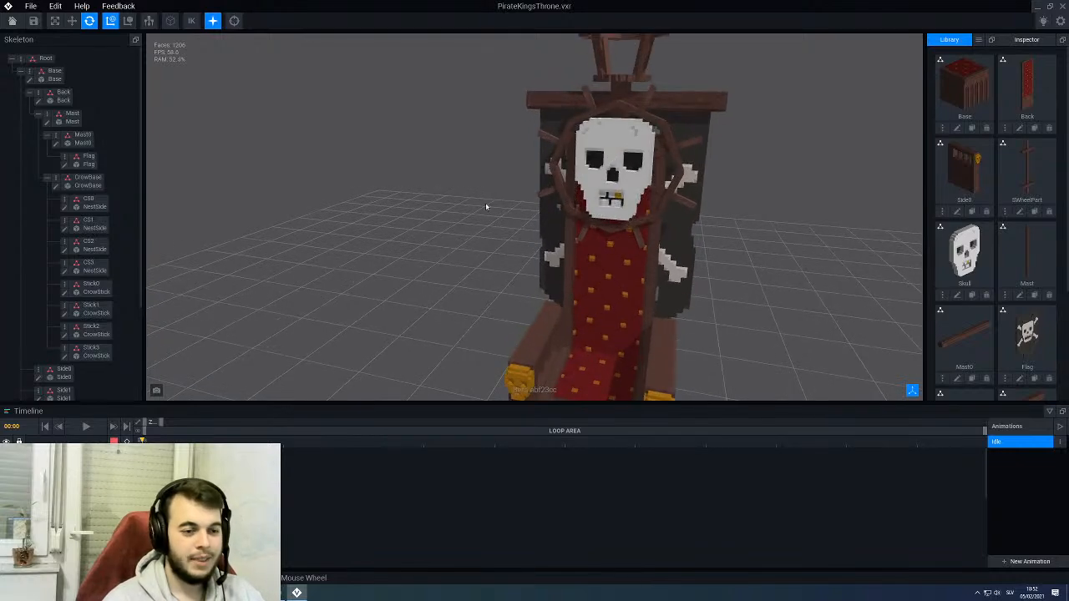
right_click_drag(571, 228, 696, 193)
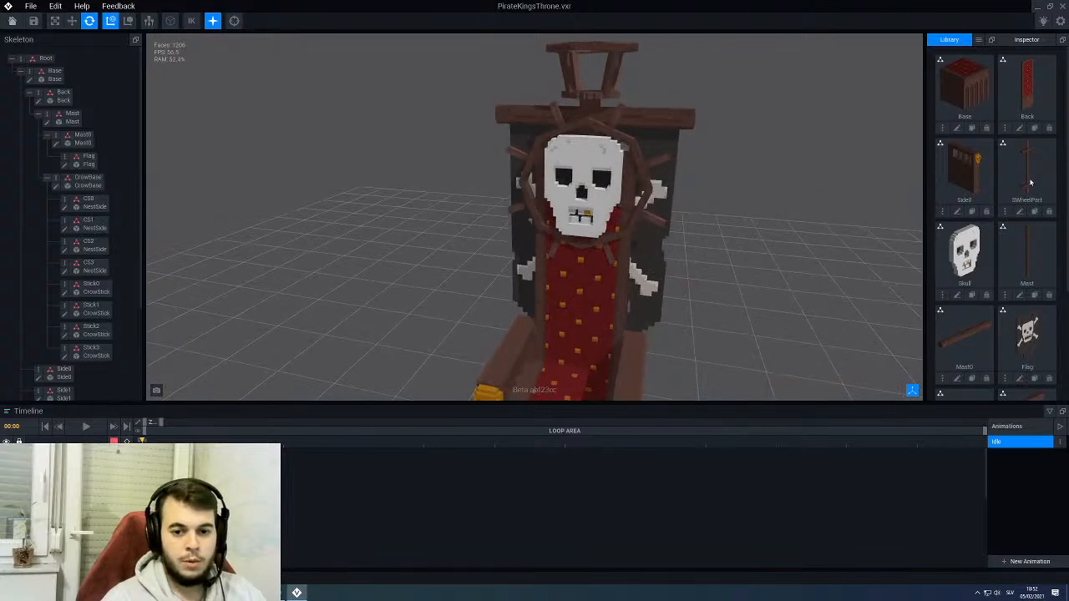
right_click_drag(823, 259, 614, 186)
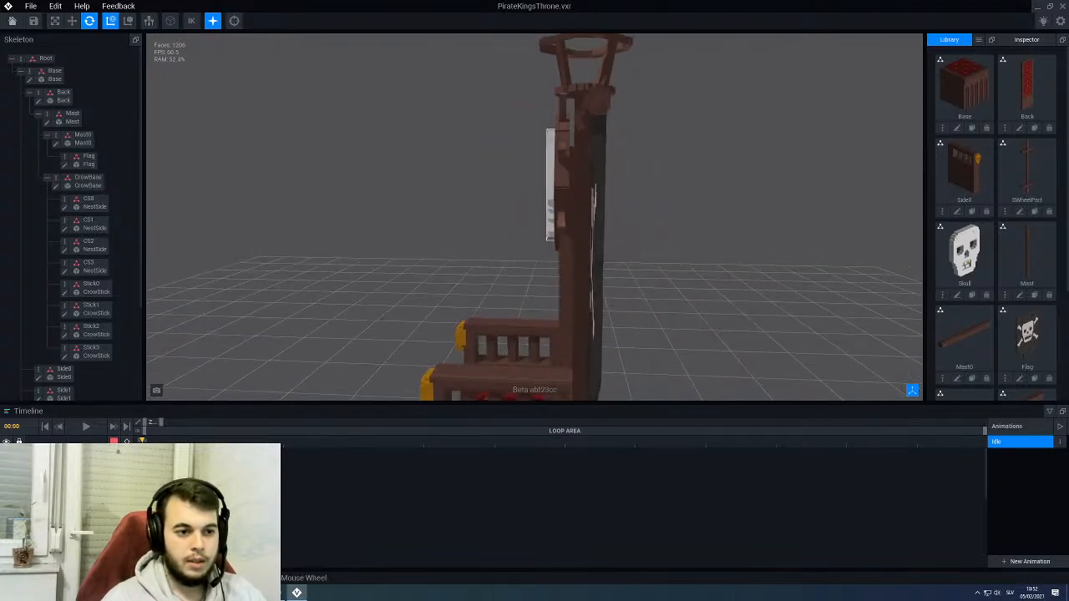
- Open the Mast part for voxel editing and show the rest of the throne around it as reference
middle_click_drag(577, 291, 575, 287)
right_click_drag(575, 286, 598, 385)
left_click(598, 382)
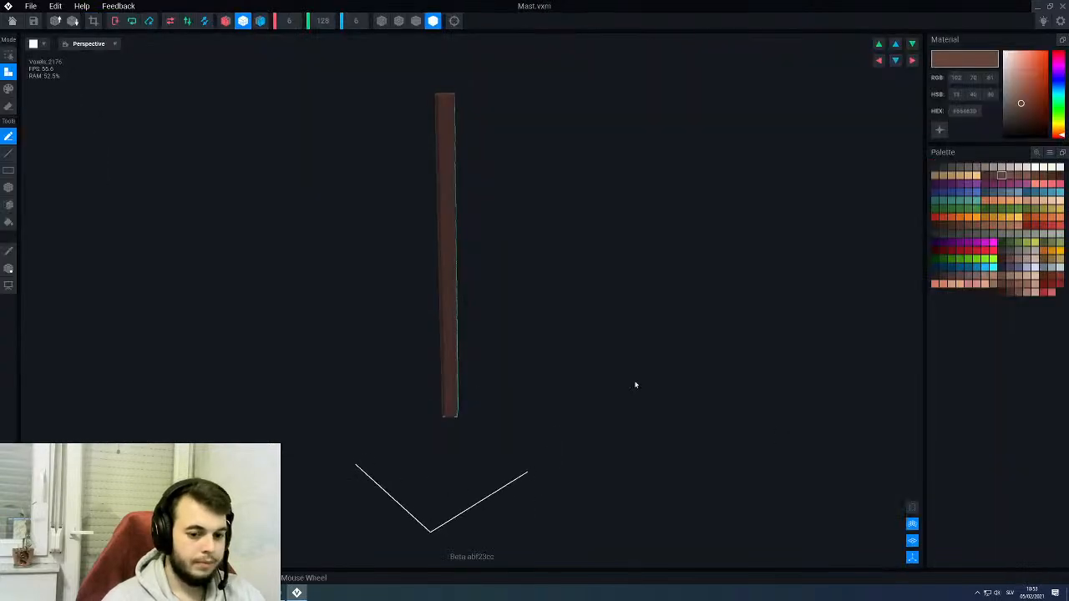
scroll(528, 396, "down", 1)
right_click_drag(529, 396, 455, 151)
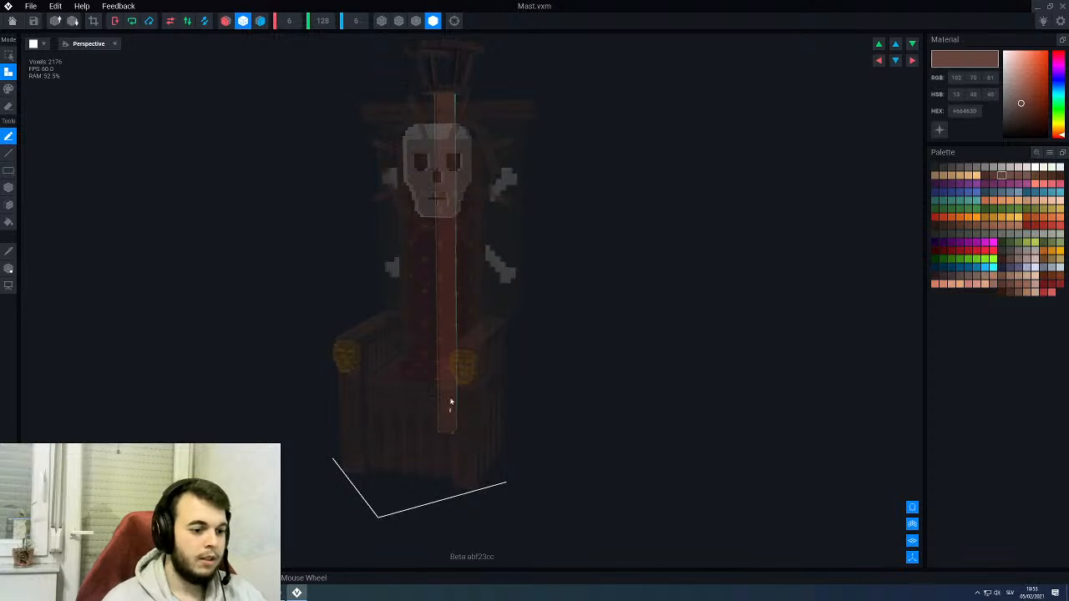
right_click_drag(449, 409, 451, 409)
scroll(471, 375, "up", 3)
scroll(472, 392, "up", 3)
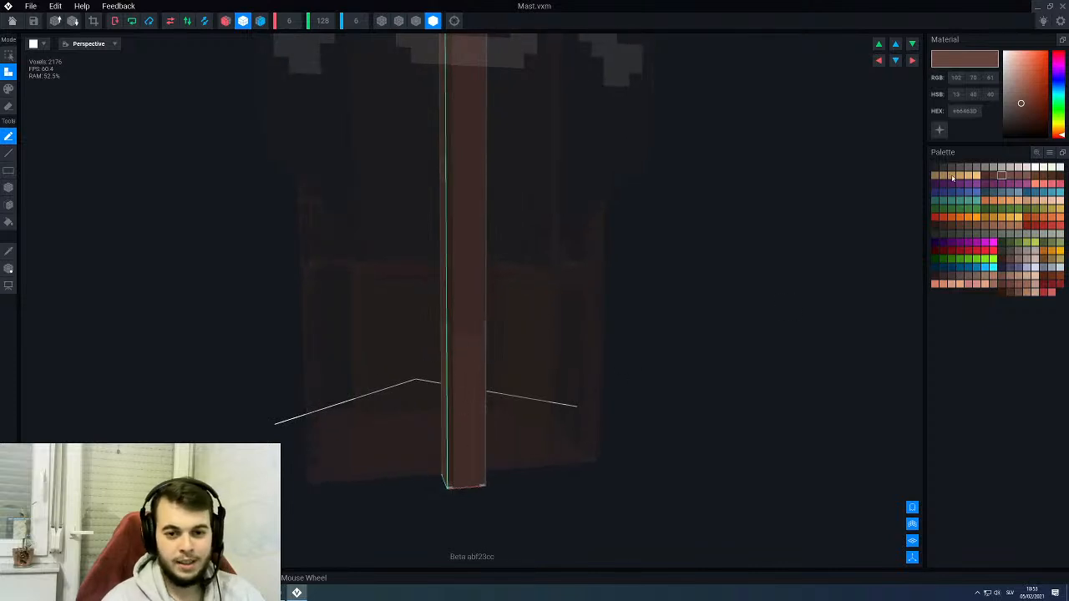
- Paint dark brown #573B34 grain lines on the lower section of the mast with the Line tool in paint mode
left_click(994, 175)
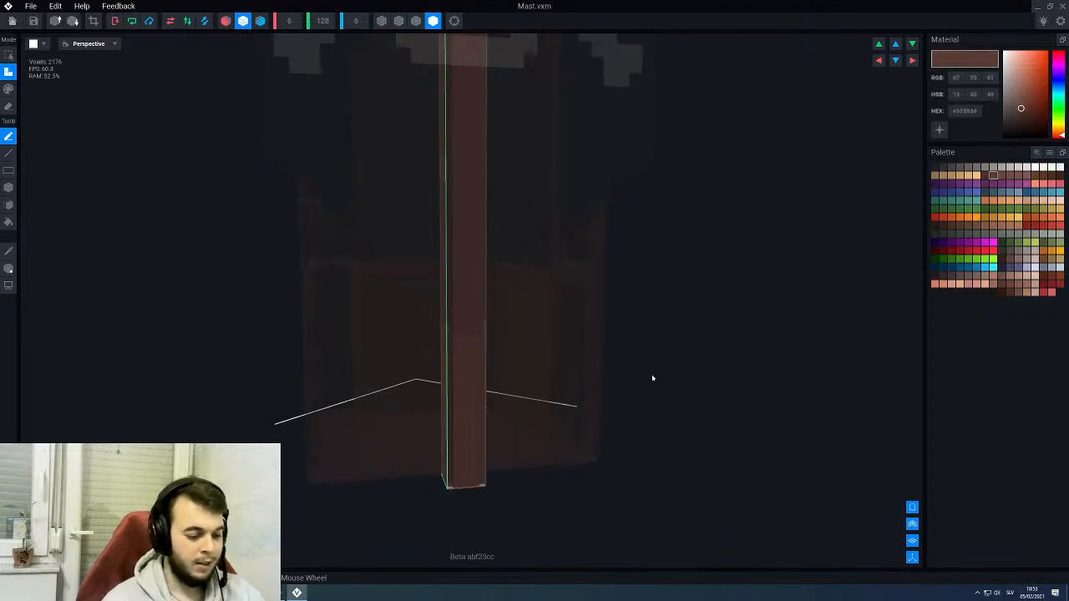
key("p")
key("l")
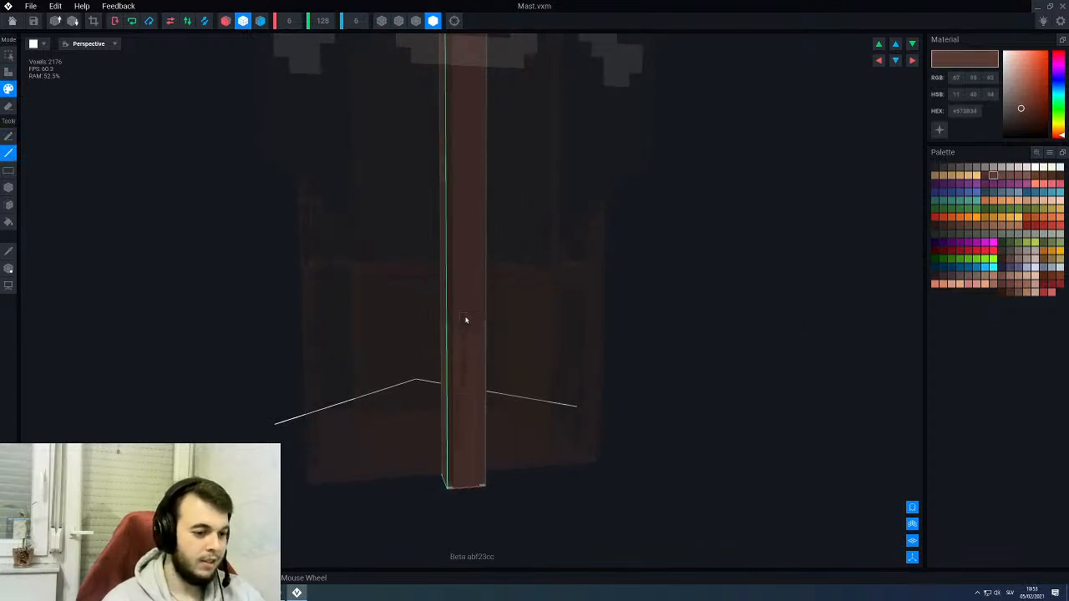
scroll(470, 304, "up", 5)
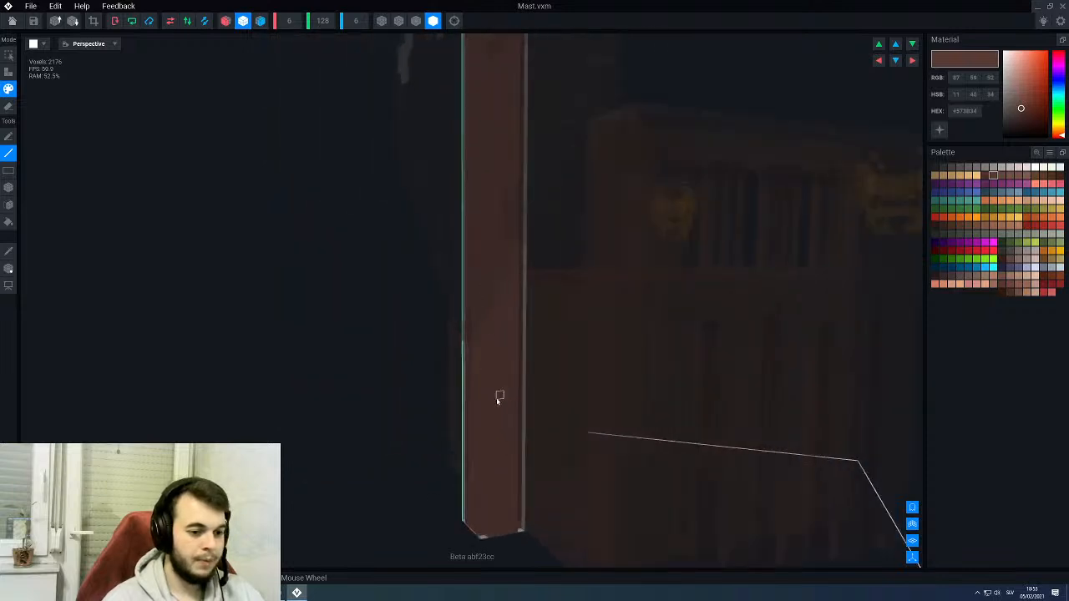
right_click_drag(509, 390, 513, 258)
scroll(499, 292, "down", 2)
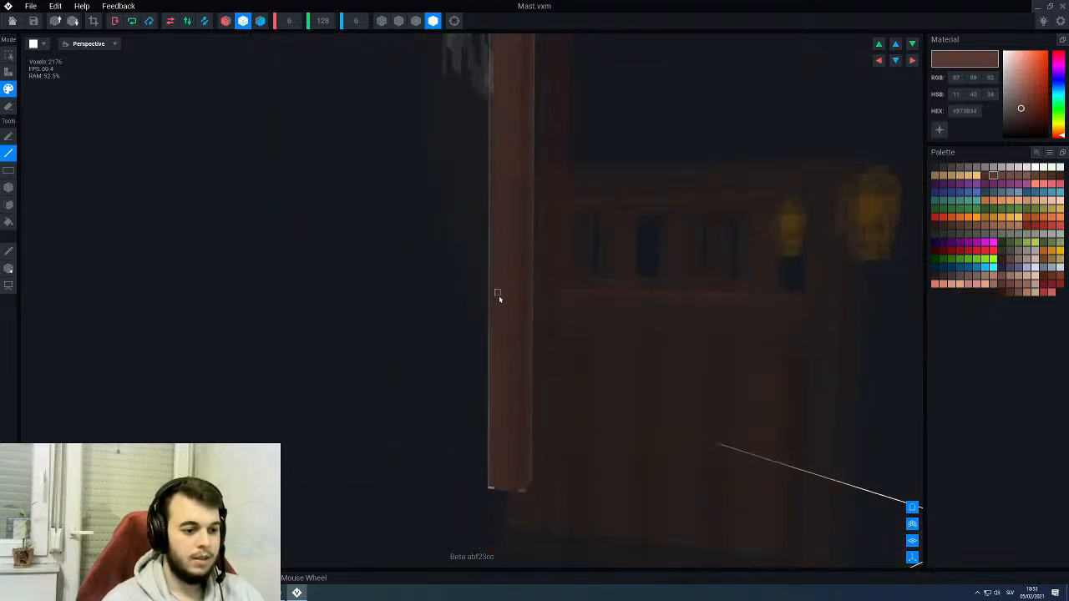
right_click_drag(499, 295, 497, 306)
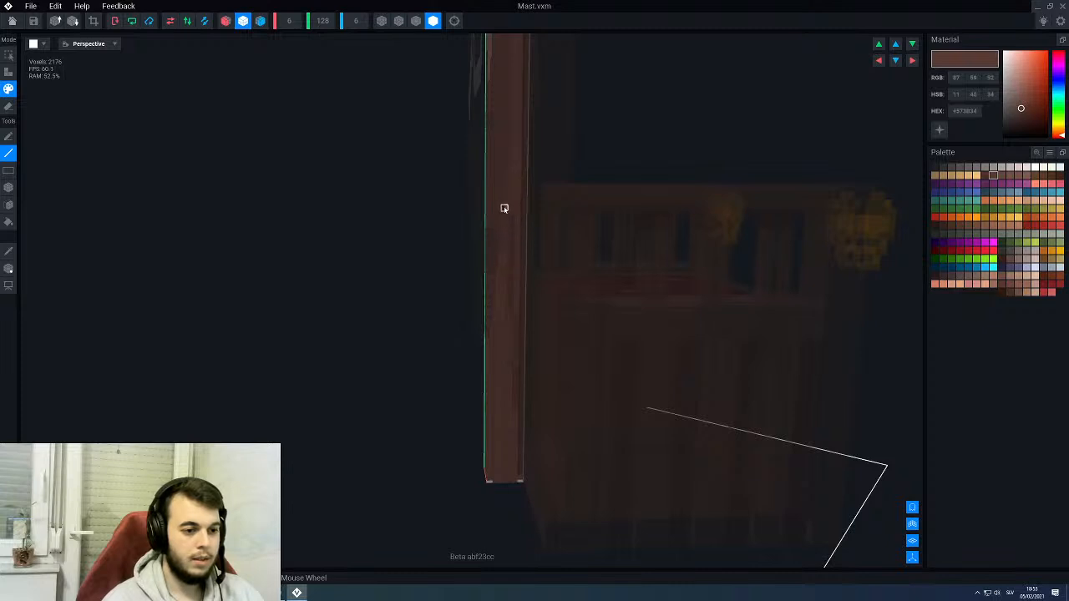
middle_click_drag(504, 209, 501, 273)
- Hide the surrounding throne parts and add dark brown #573B34 grain lines further up and around the mast's side faces
left_click(911, 508)
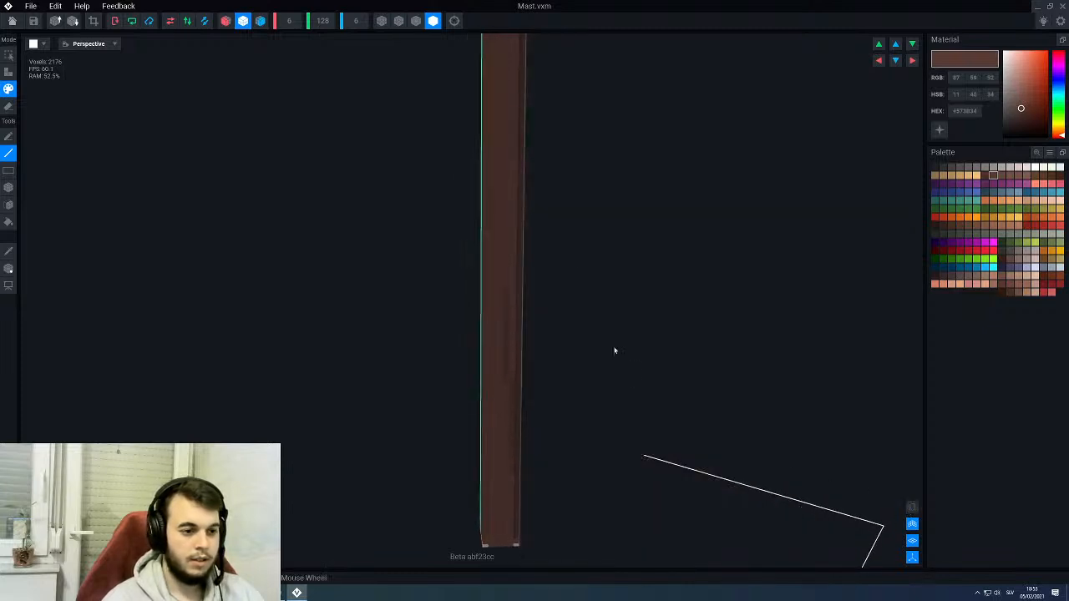
scroll(509, 291, "up", 2)
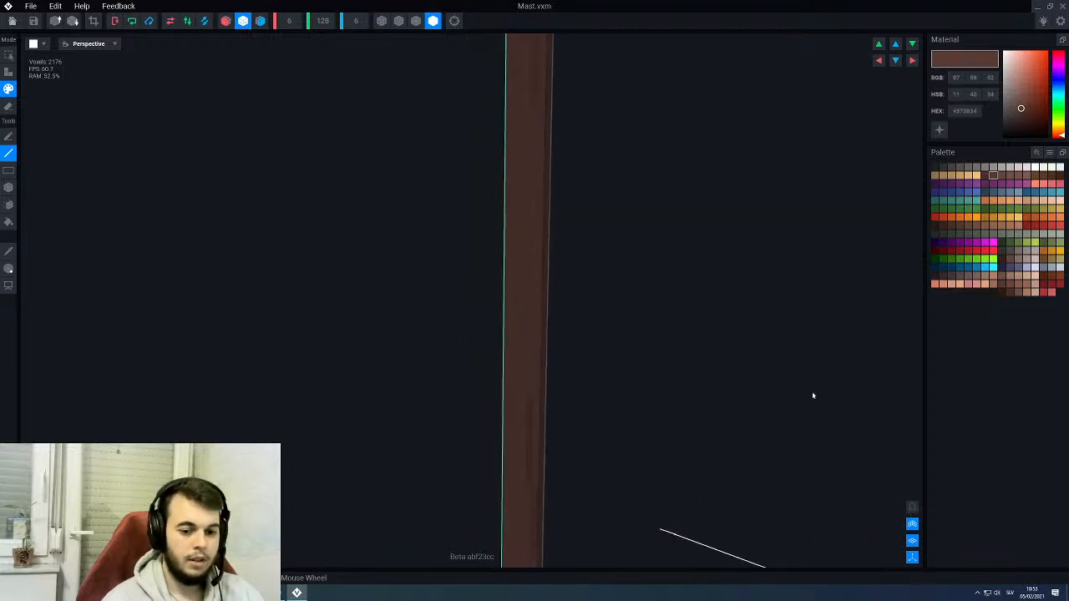
scroll(437, 179, "down", 1)
right_click_drag(437, 178, 472, 322)
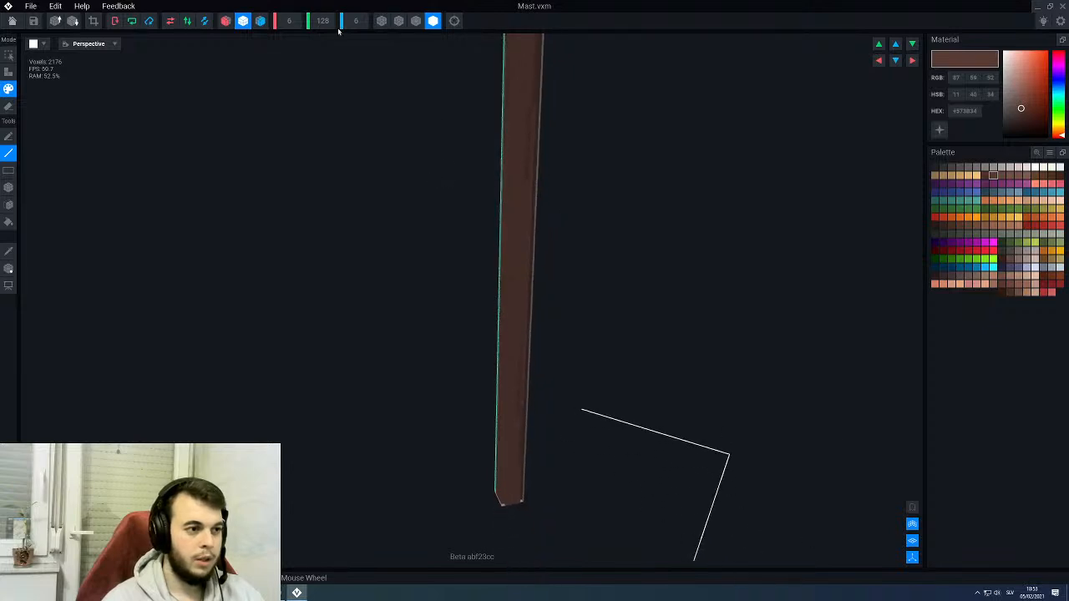
left_click(243, 20)
scroll(500, 273, "up", 2)
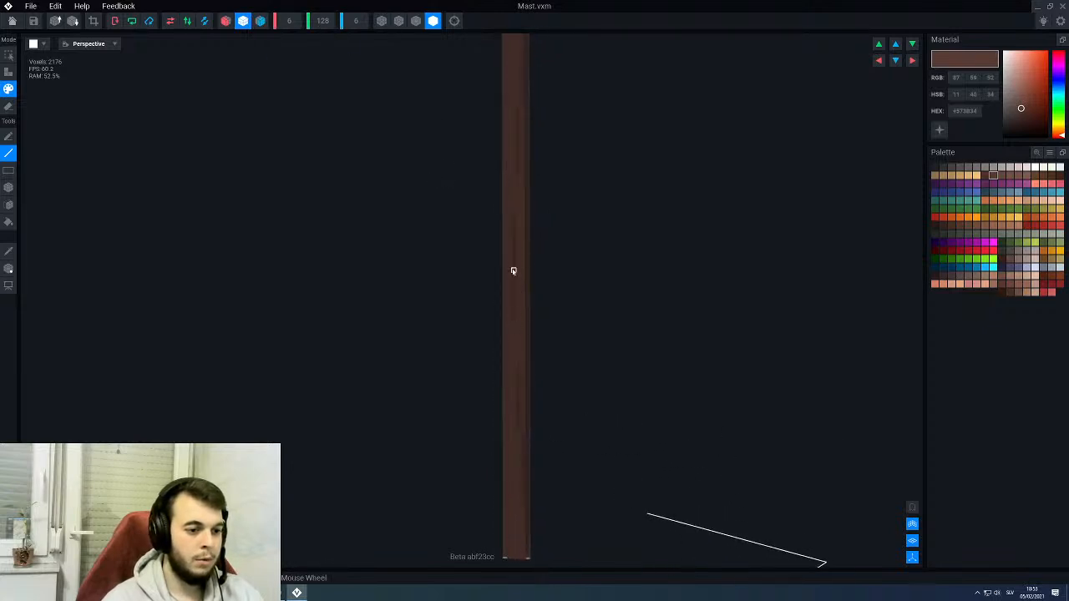
right_click_drag(513, 270, 499, 269)
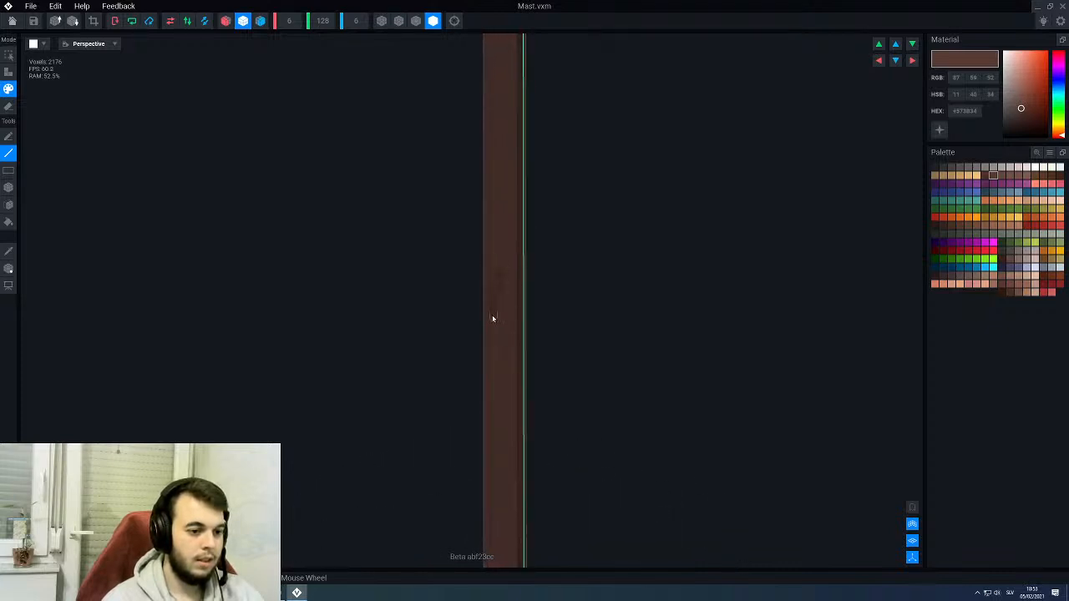
middle_click_drag(454, 368, 453, 369)
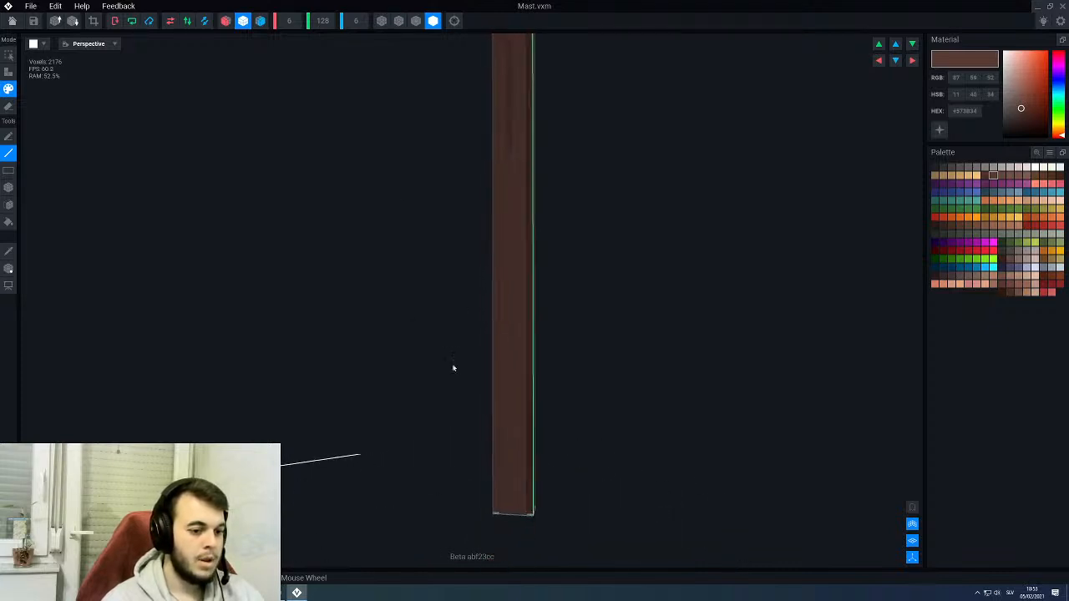
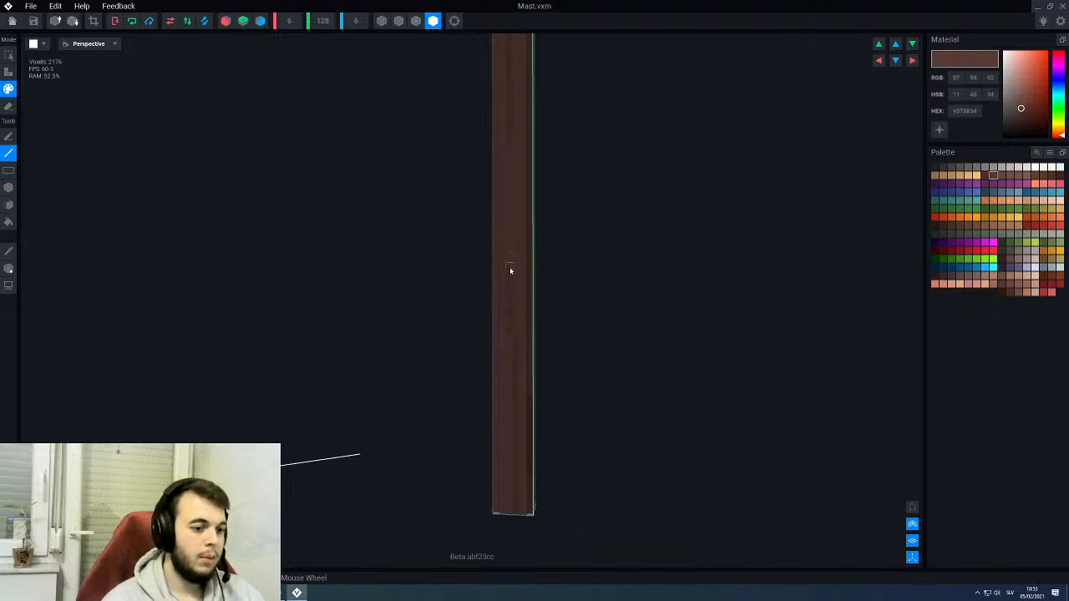
- Paint more dark brown #573B34 grain lines up the middle section of the mast's side face with the Line tool
middle_click_drag(508, 241, 515, 318)
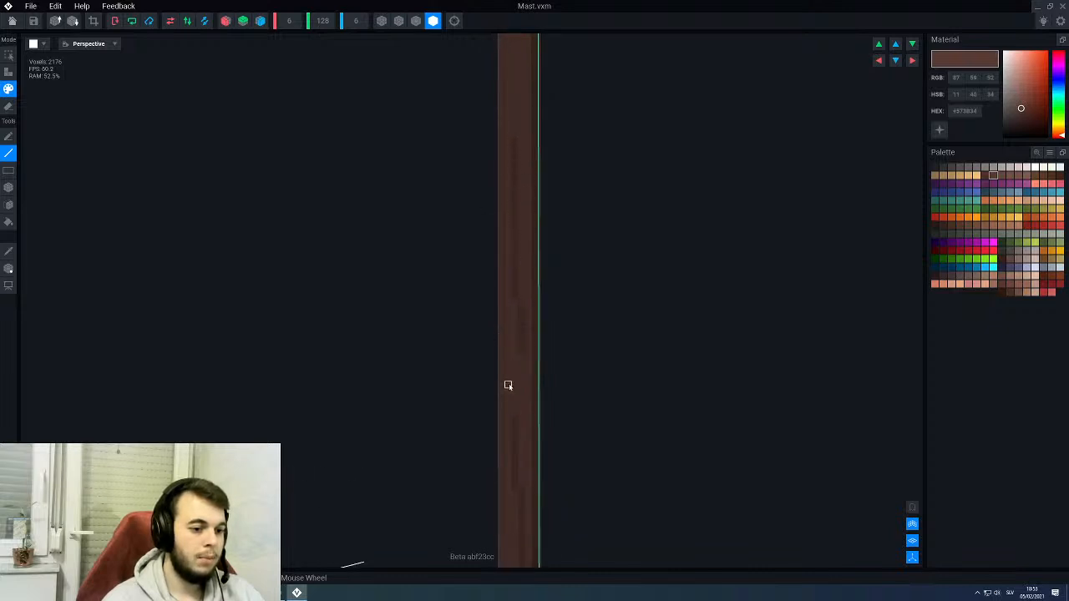
middle_click_drag(510, 375, 513, 280)
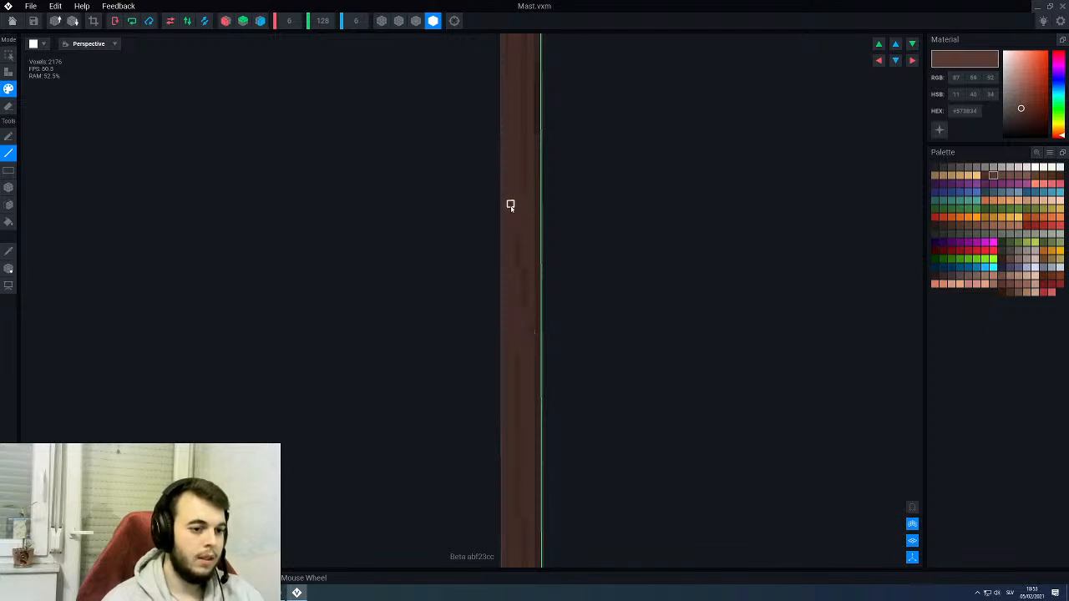
middle_click_drag(521, 223, 523, 270)
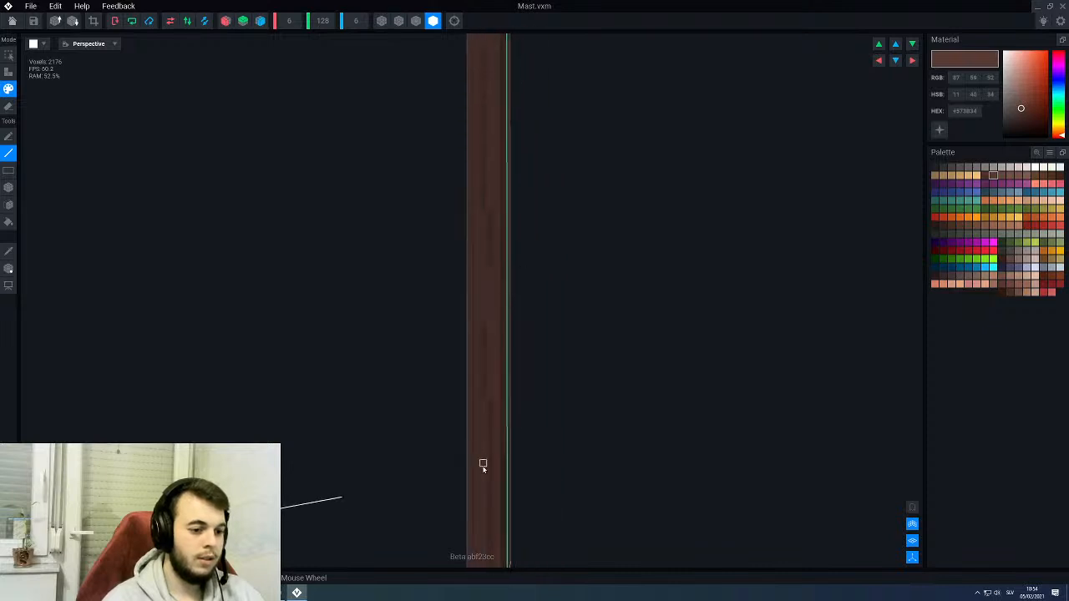
middle_click_drag(487, 504, 519, 296)
right_click_drag(496, 389, 520, 303)
scroll(537, 282, "up", 3)
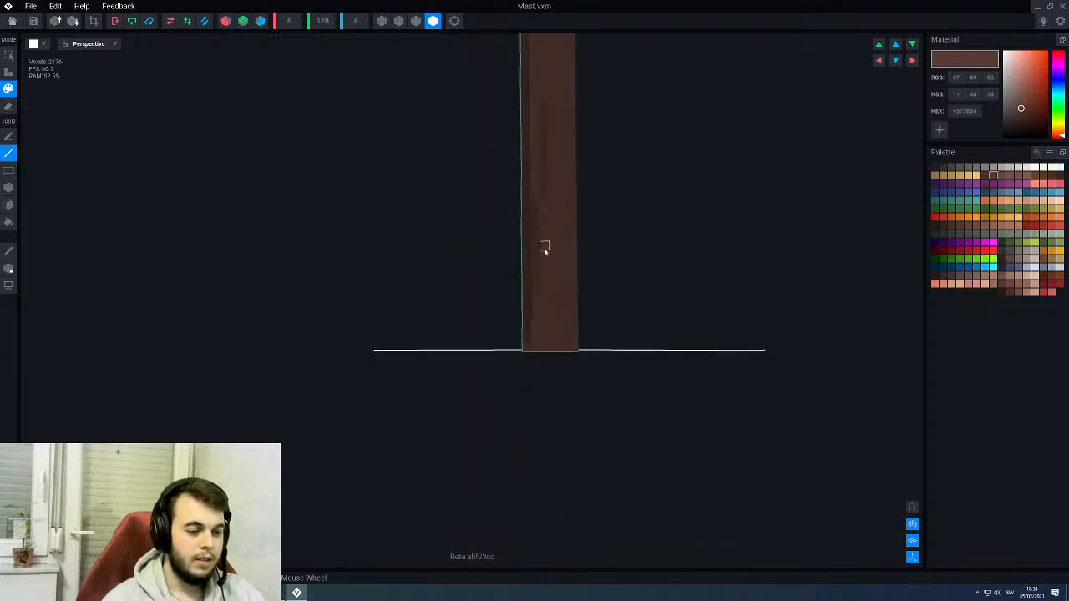
- Add dark brown #573B34 grain lines along the adjacent mast face, from the lower section up to the mast's top
scroll(546, 264, "up", 3)
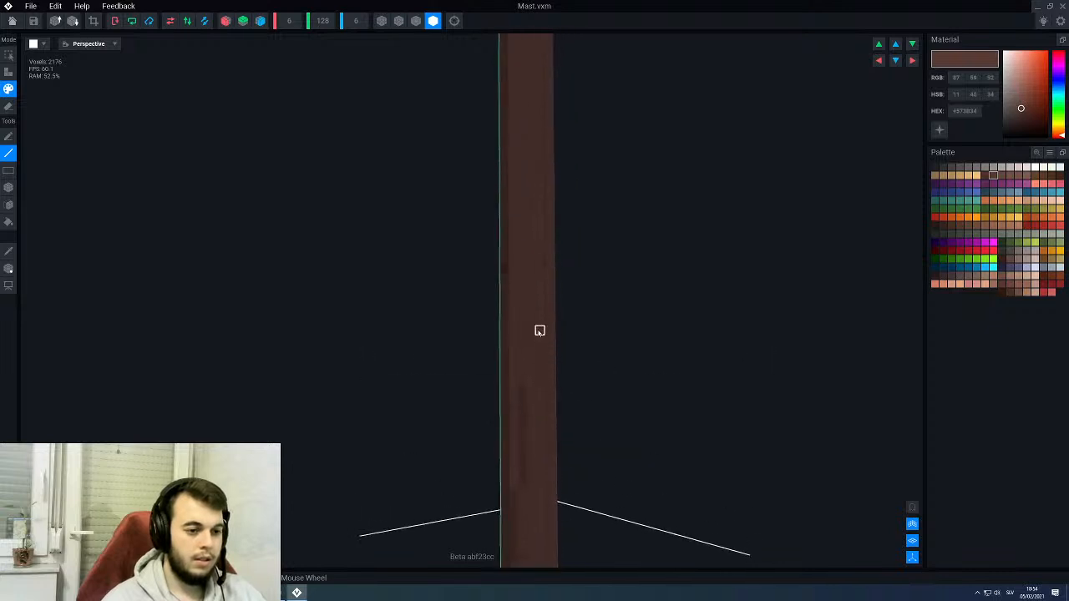
scroll(540, 329, "down", 4)
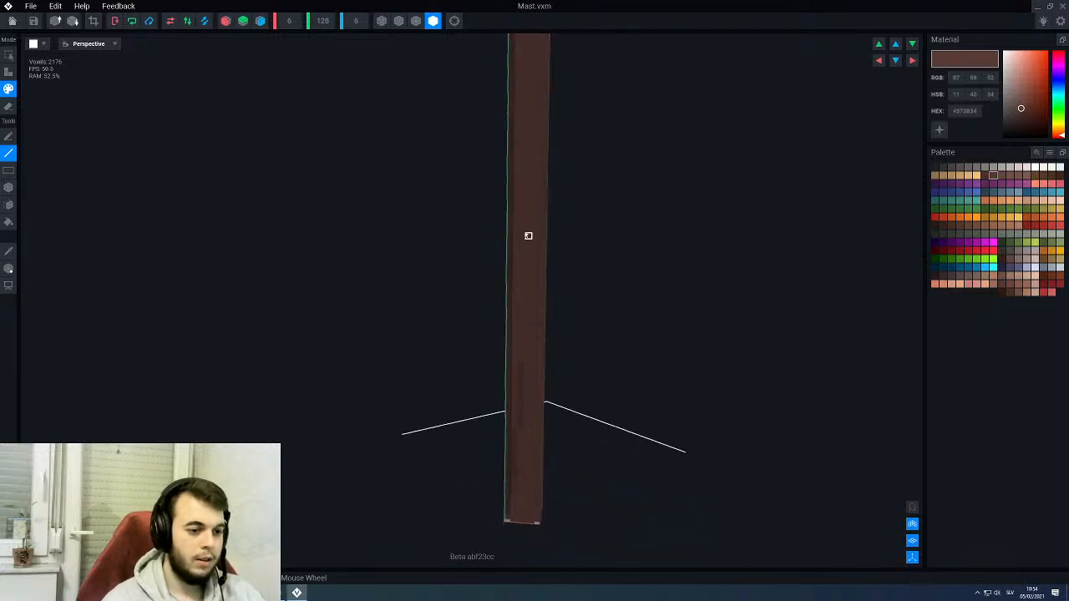
scroll(524, 269, "down", 2)
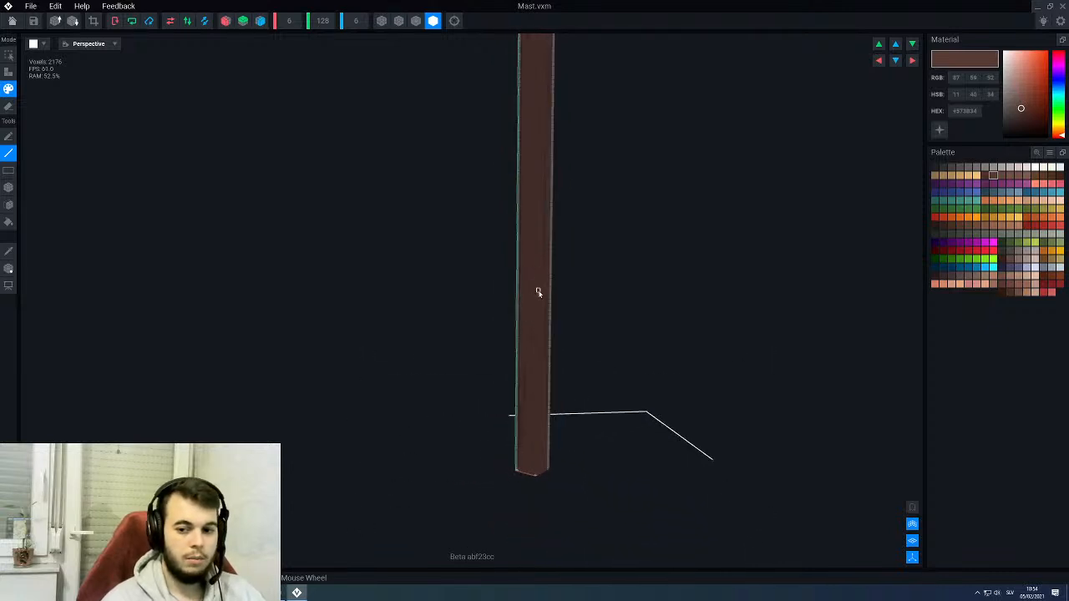
scroll(547, 314, "up", 4)
scroll(539, 323, "up", 2)
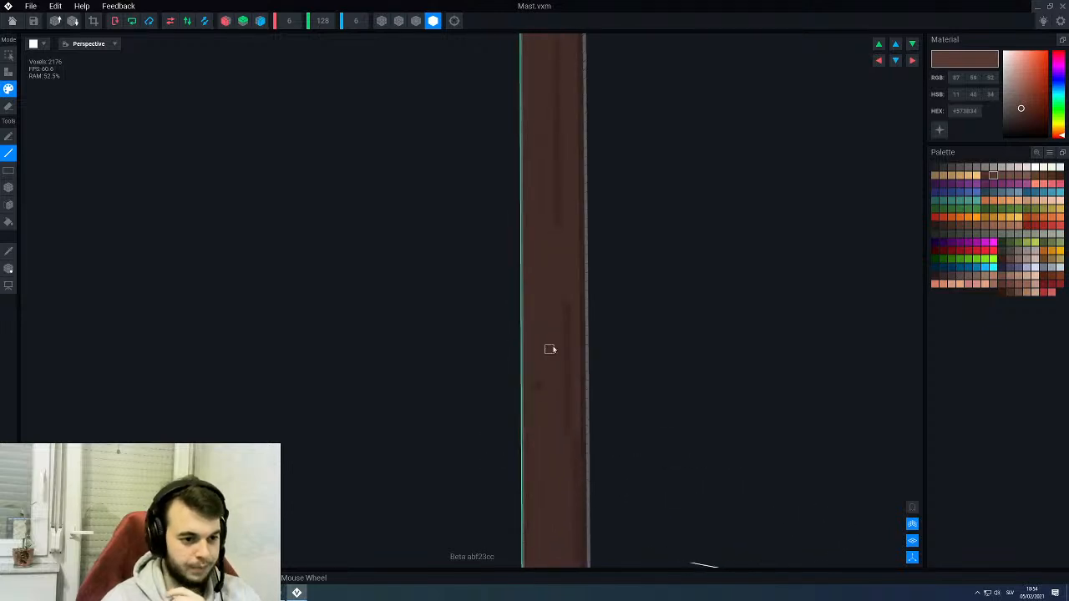
scroll(551, 249, "down", 1)
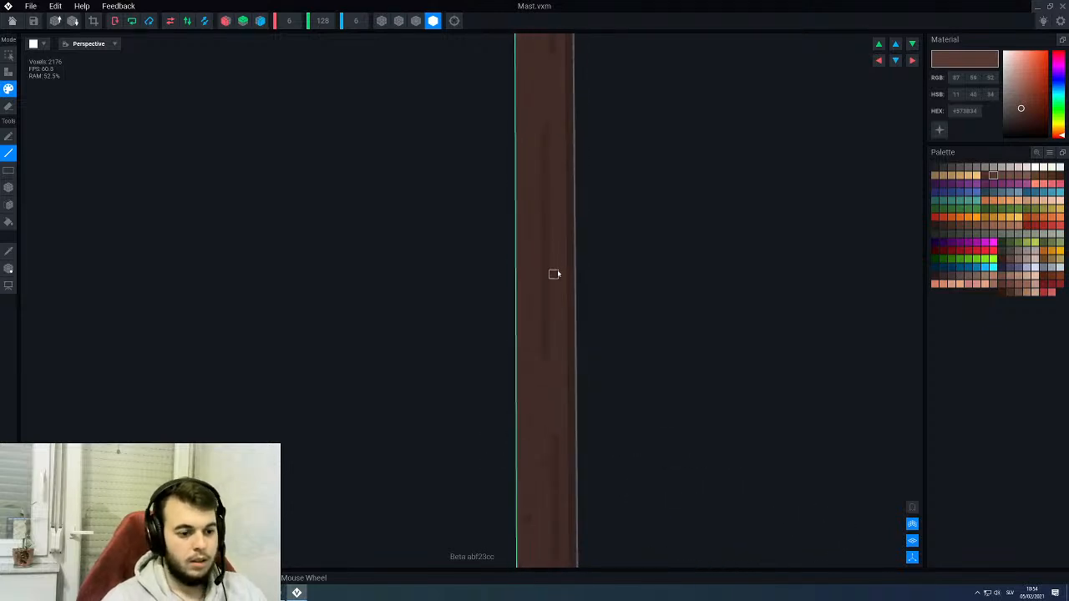
middle_click_drag(555, 106, 542, 147)
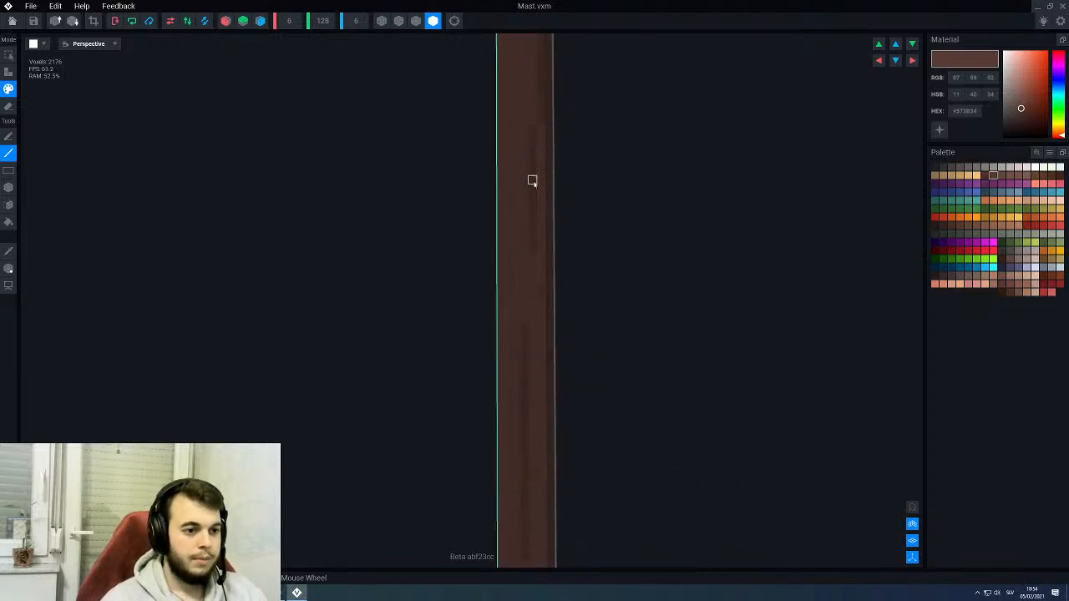
scroll(523, 197, "down", 3)
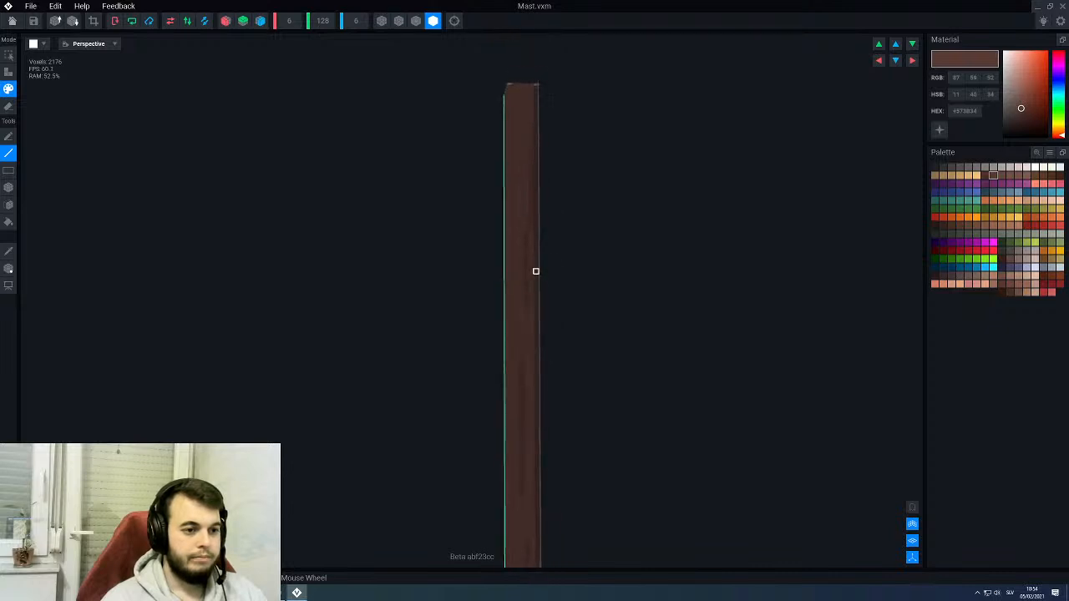
right_click_drag(511, 193, 489, 400)
scroll(489, 400, "up", 2)
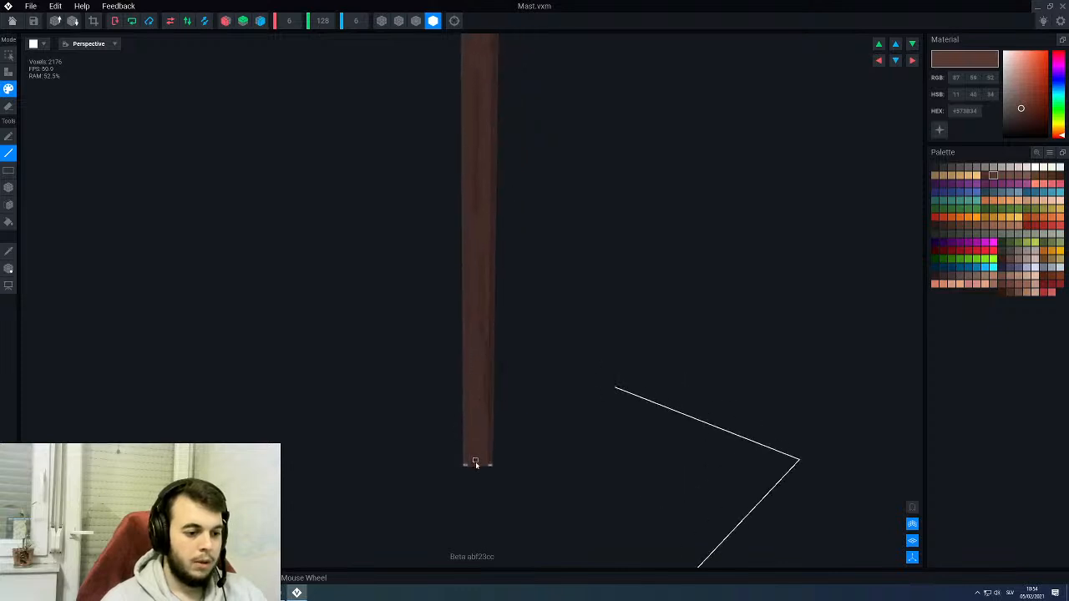
- Pick the lighter brown #725048 and paint highlight spots between the dark grain lines on the mast
left_click(1010, 175)
scroll(481, 400, "up", 2)
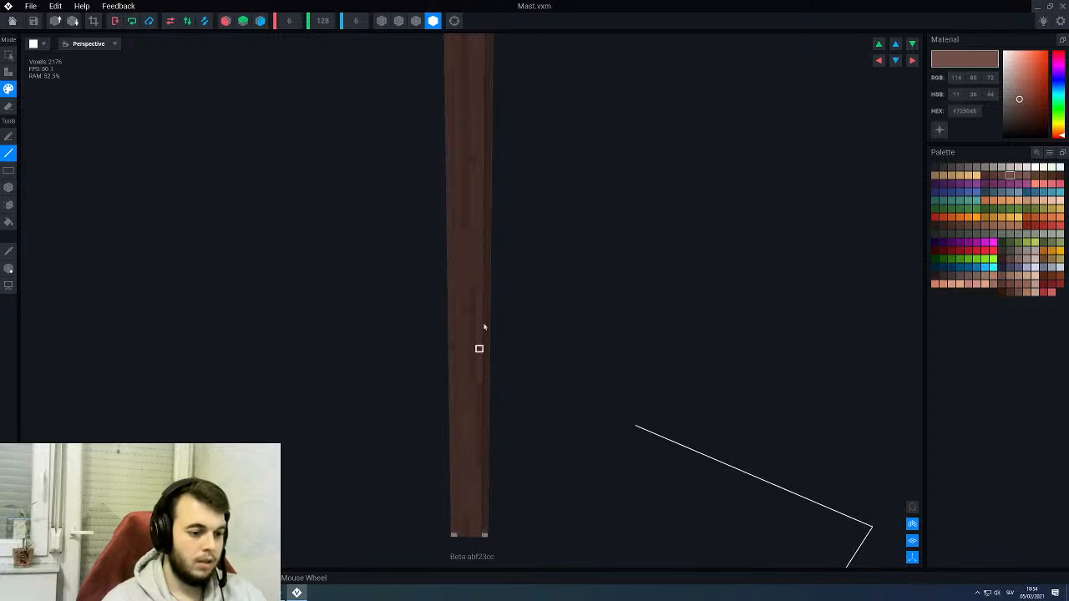
scroll(473, 234, "up", 2)
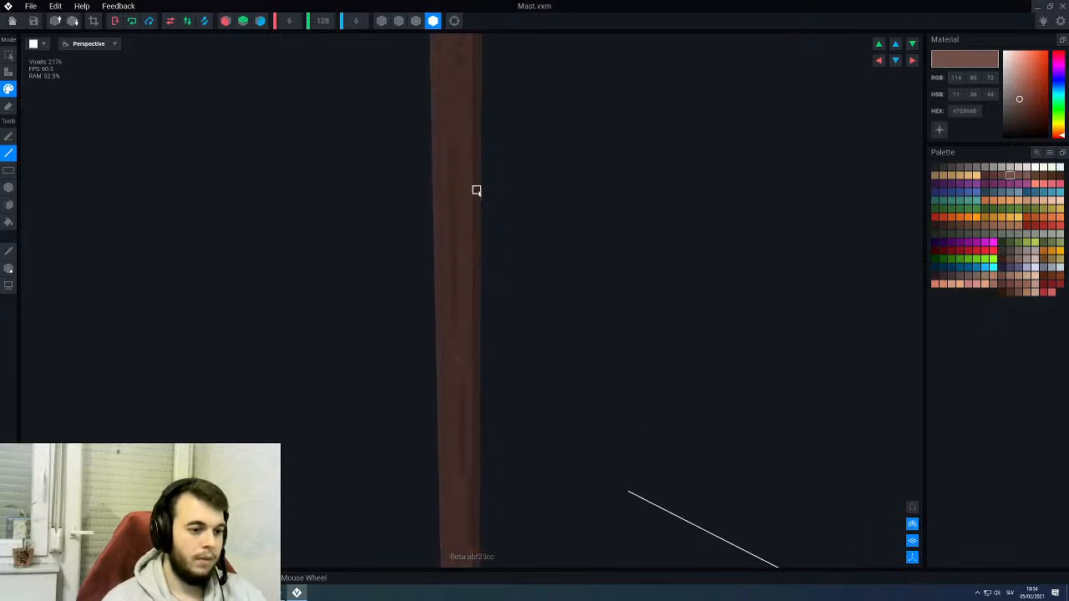
scroll(466, 192, "up", 2)
right_click_drag(465, 174, 482, 214)
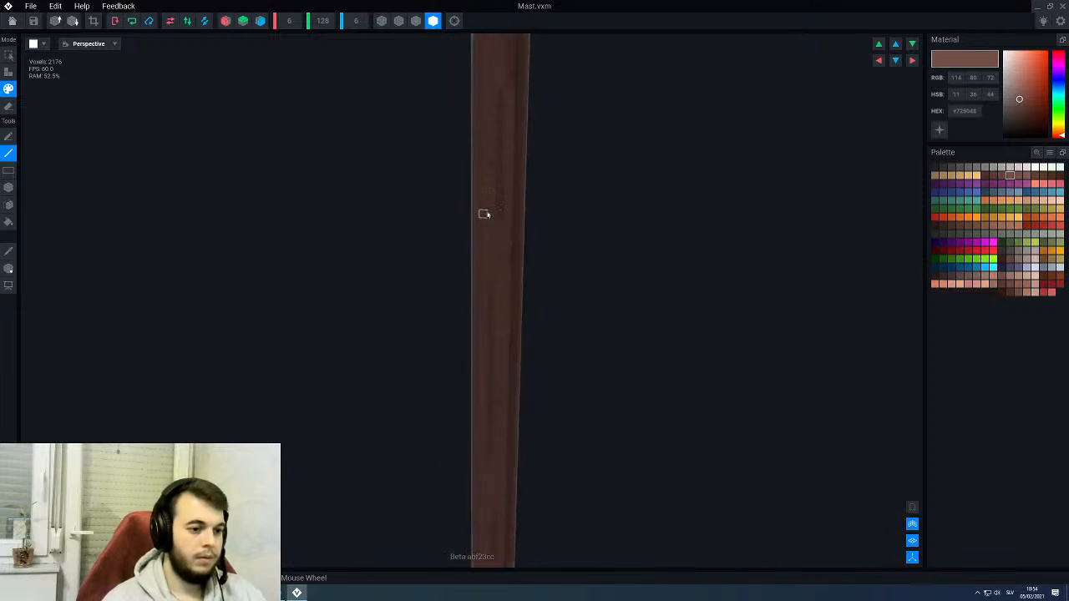
right_click_drag(492, 137, 491, 134)
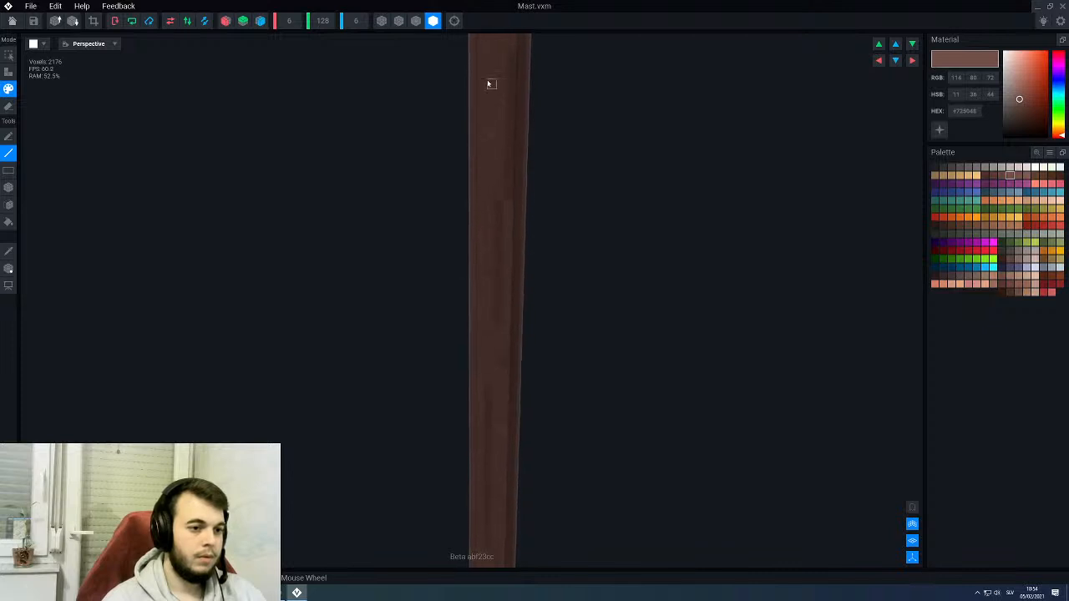
right_click_drag(487, 81, 531, 169)
middle_click_drag(564, 247, 568, 227)
- Show the surrounding throne parts temporarily to check which areas of the mast they cover
left_click(911, 509)
right_click_drag(592, 319, 566, 253)
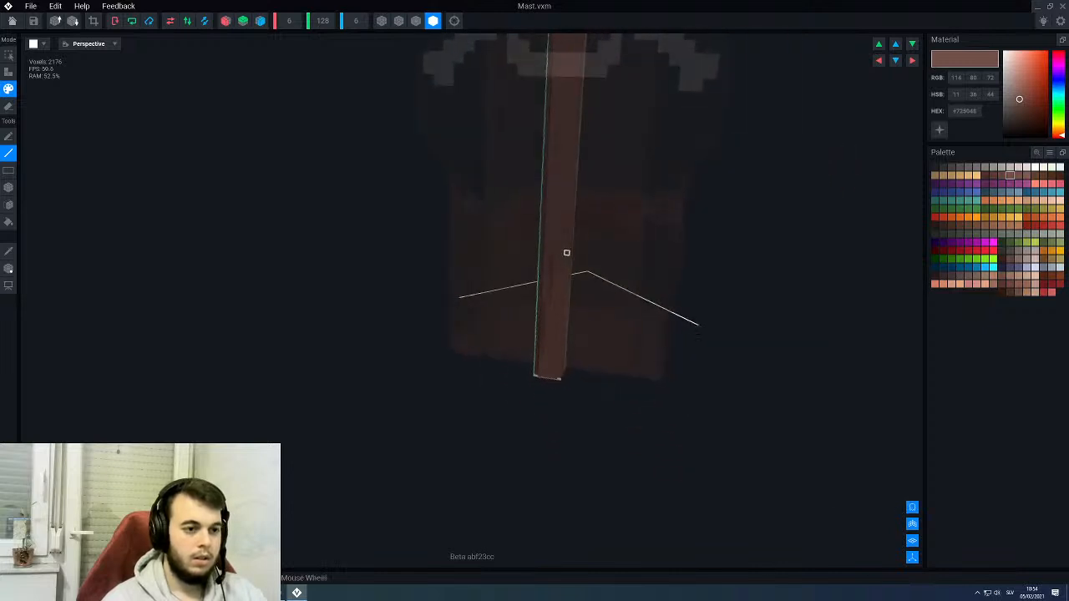
middle_click_drag(562, 229, 523, 368)
middle_click_drag(506, 63, 507, 79)
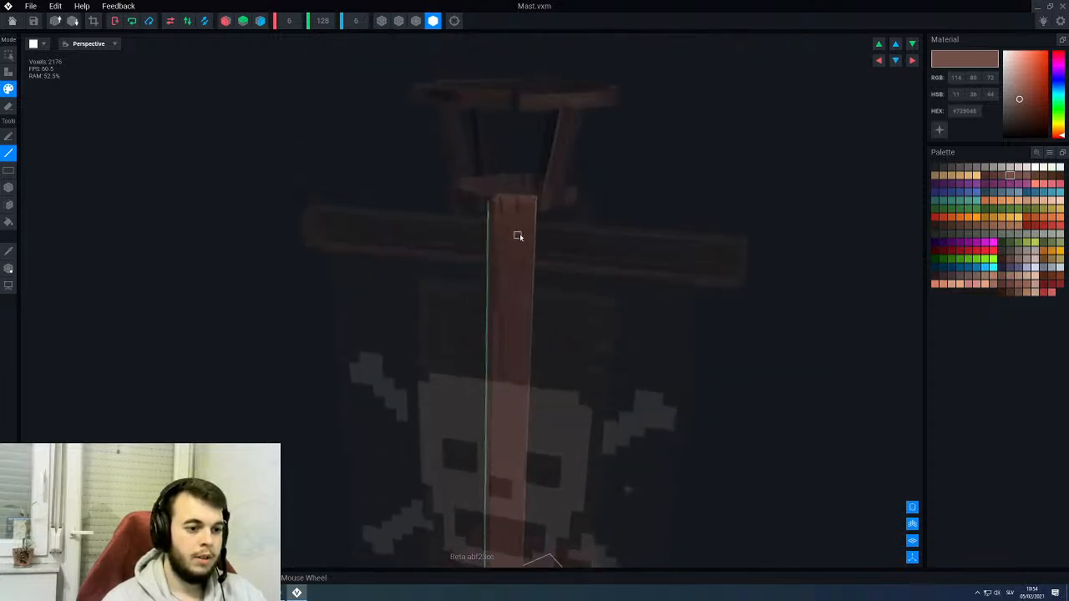
left_click(913, 509)
- Paint lighter brown #725048 highlights on the lower section of the exposed mast face
middle_click_drag(504, 484, 534, 126)
scroll(532, 375, "up", 3)
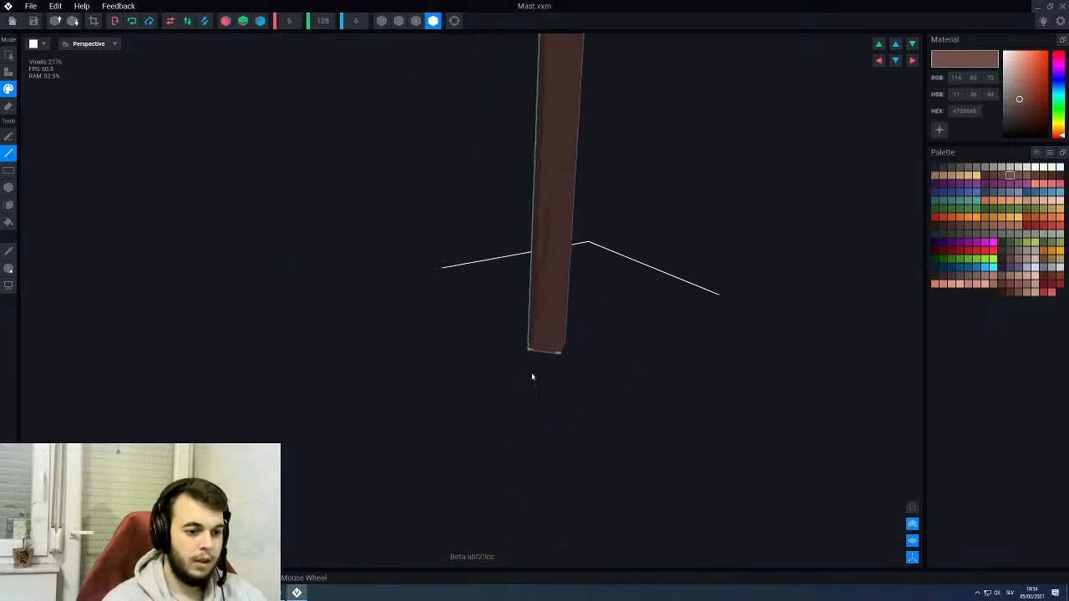
middle_click_drag(541, 304, 529, 348)
right_click_drag(529, 347, 554, 343)
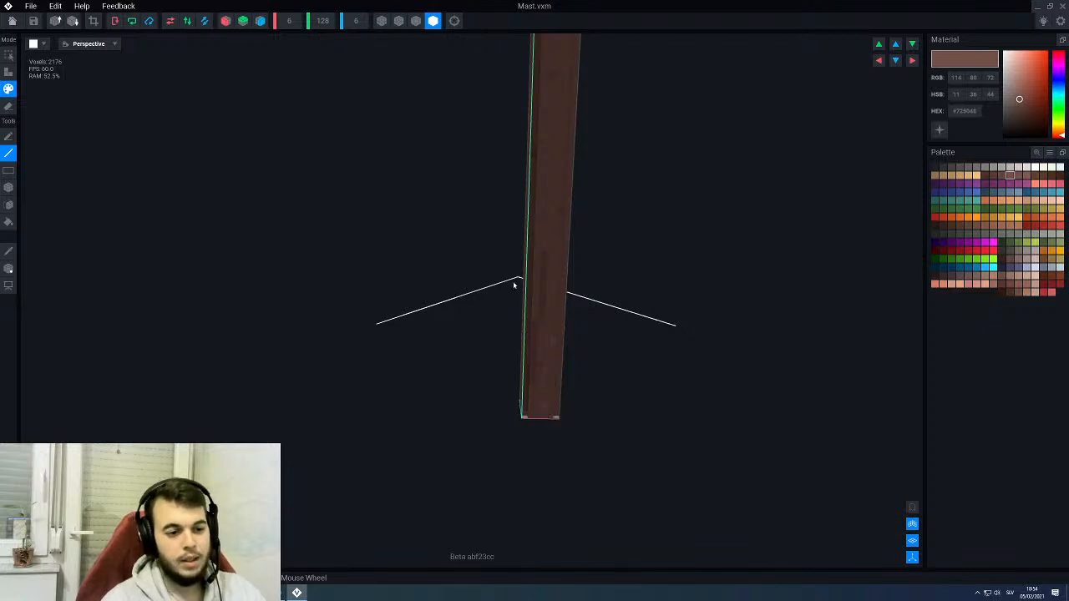
scroll(520, 277, "up", 2)
middle_click_drag(543, 254, 540, 312)
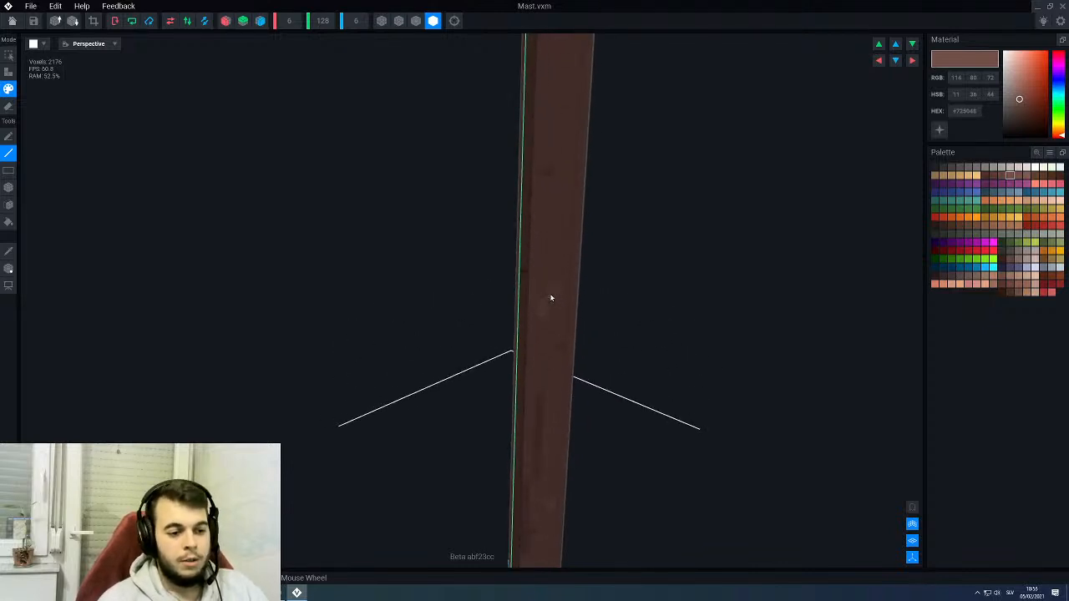
middle_click_drag(557, 206, 555, 242)
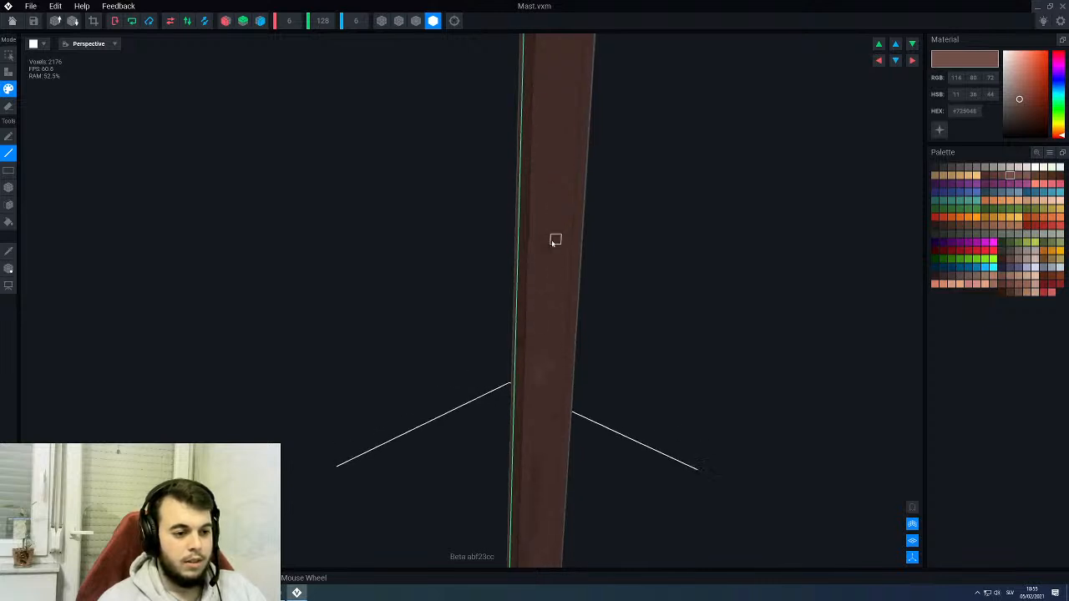
- Add lighter brown #725048 highlights along the mast's neighbouring side face, from its base to its top
right_click_drag(533, 300, 587, 322)
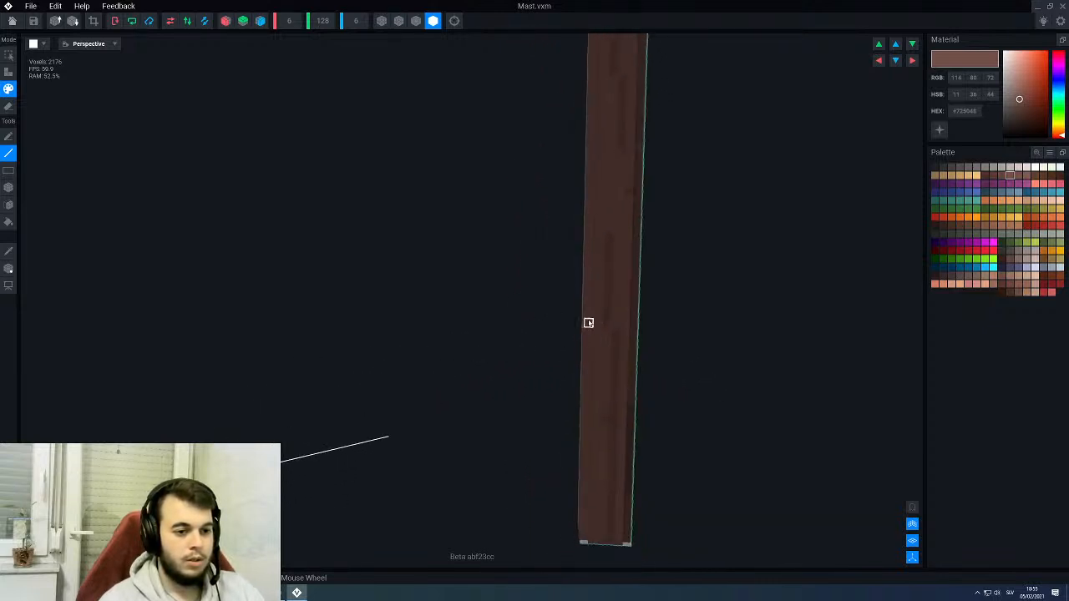
right_click_drag(586, 262, 585, 256)
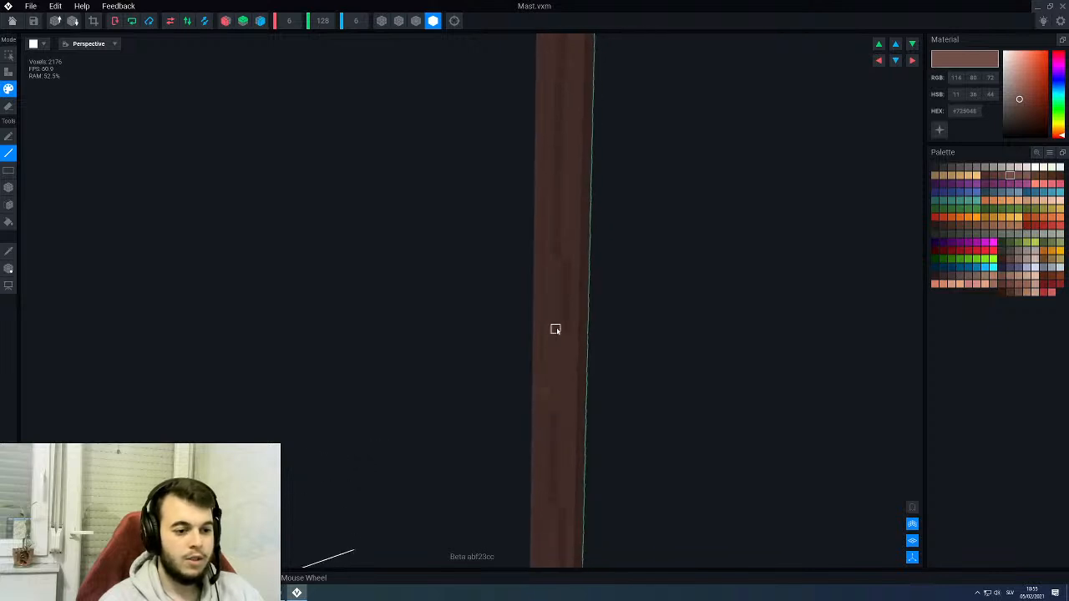
right_click_drag(558, 113, 557, 118)
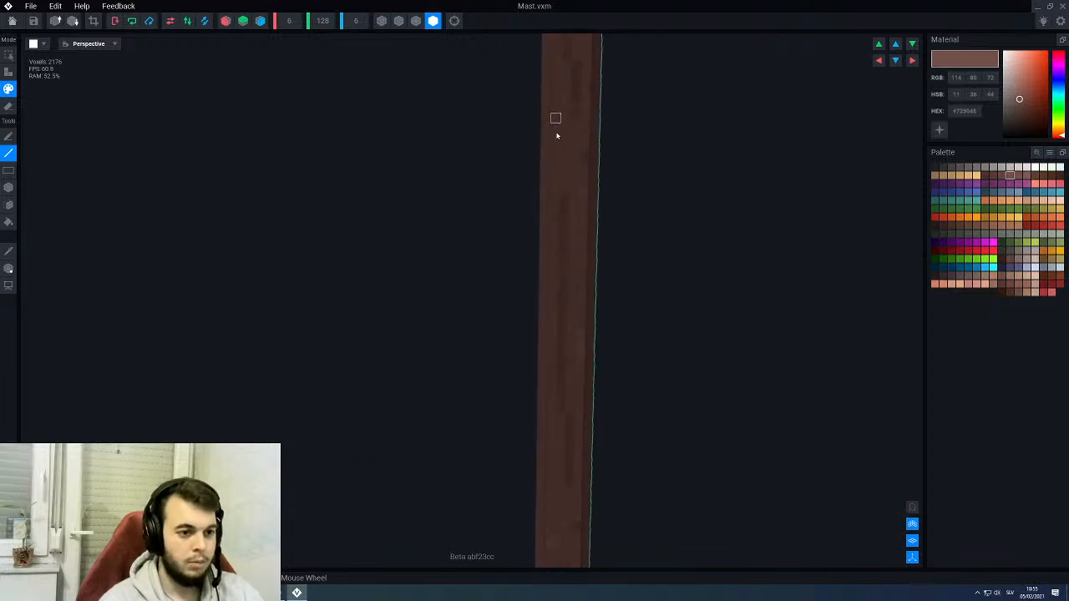
mouse_move(555, 177)
right_mouse_down()
mouse_move(571, 206)
mouse_move(572, 300)
mouse_move(572, 177)
right_mouse_up()
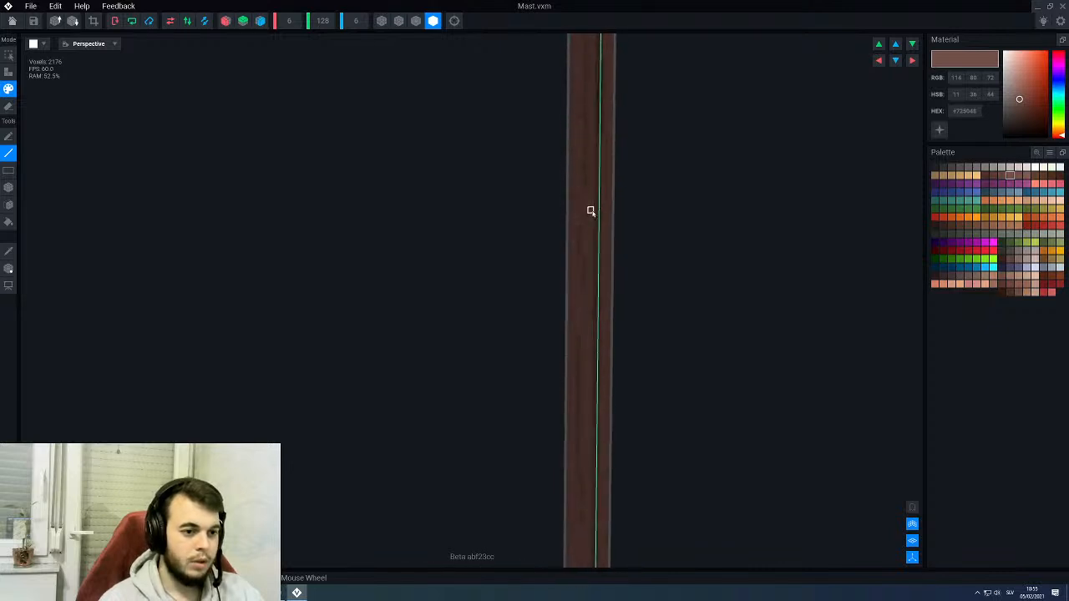
right_click_drag(591, 211, 576, 190)
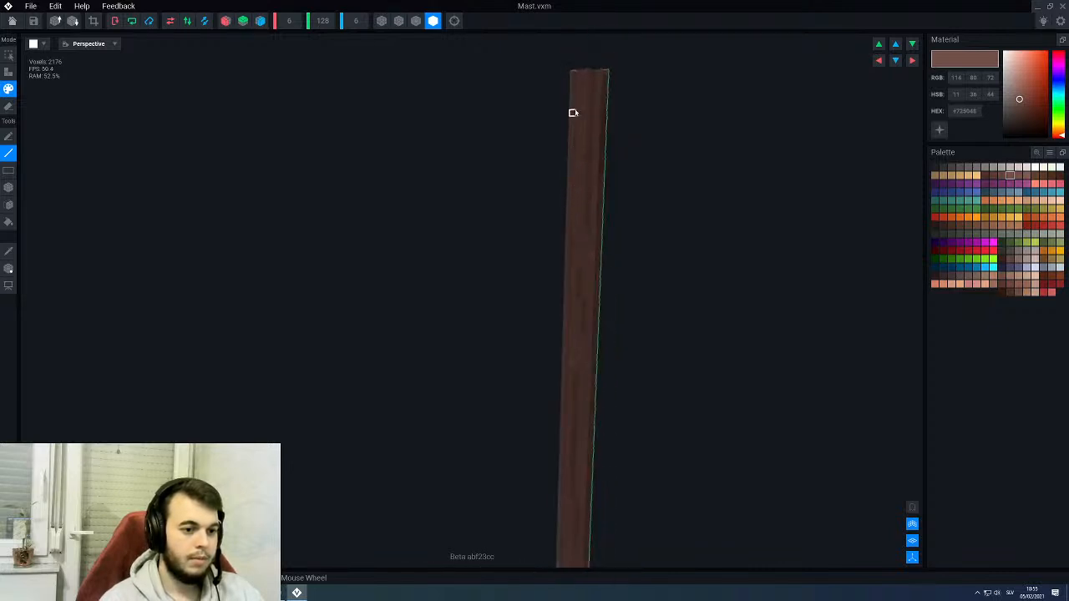
right_click_drag(579, 239, 552, 331)
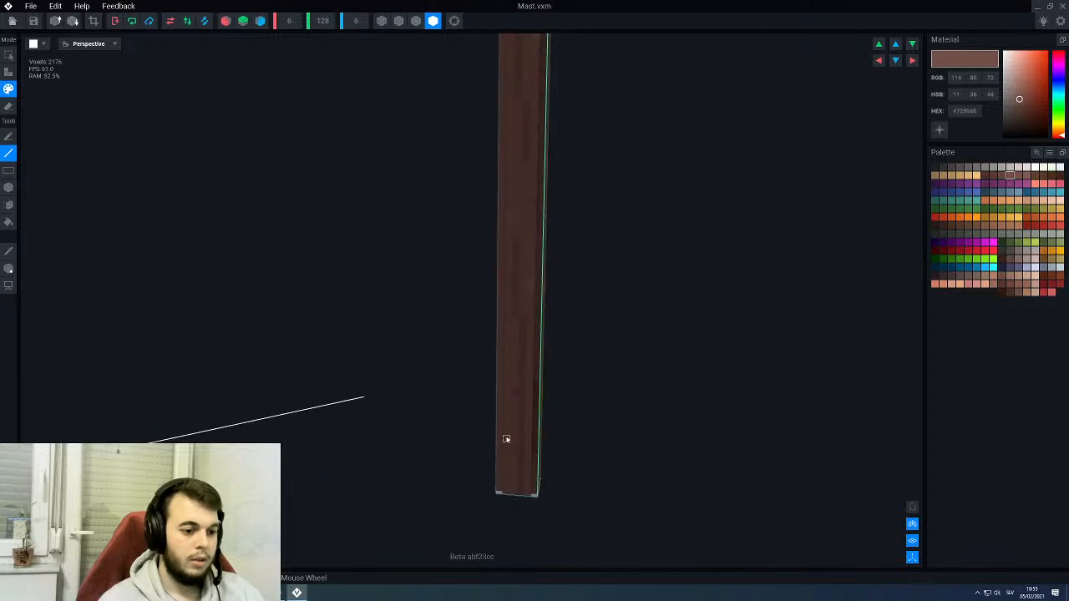
right_click_drag(511, 457, 532, 416)
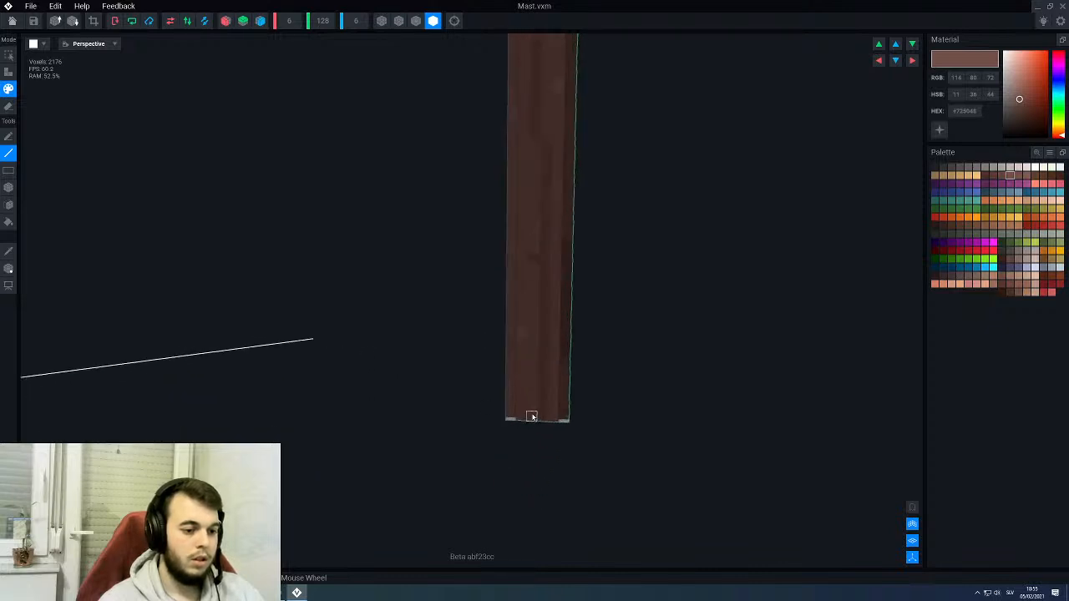
right_click_drag(466, 560, 529, 321)
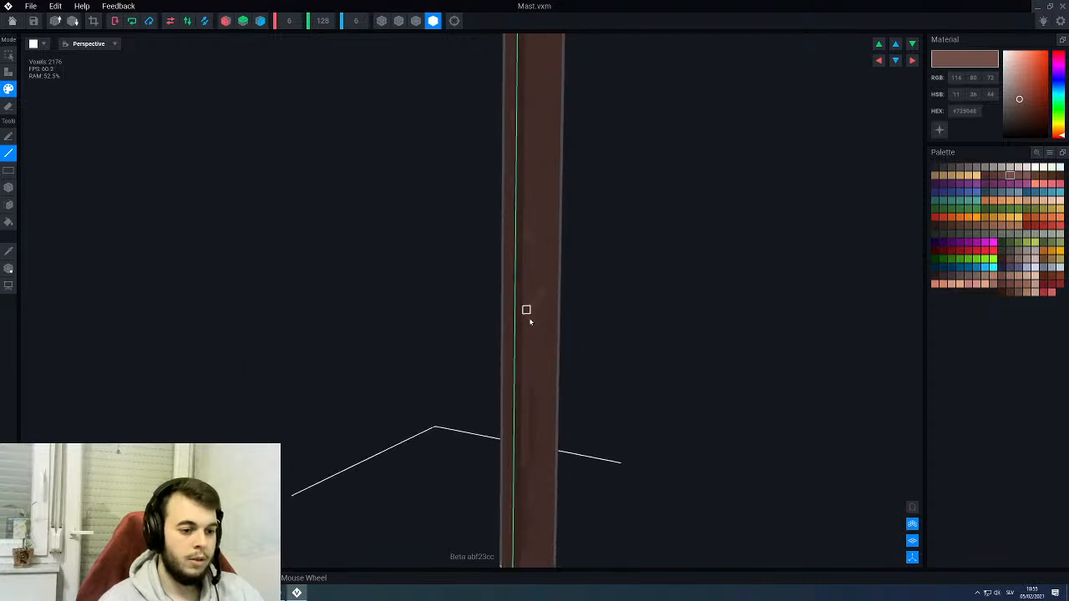
- Leave the mast editor for the throne assembly and save the changes to Mast.vxm
left_click(12, 20)
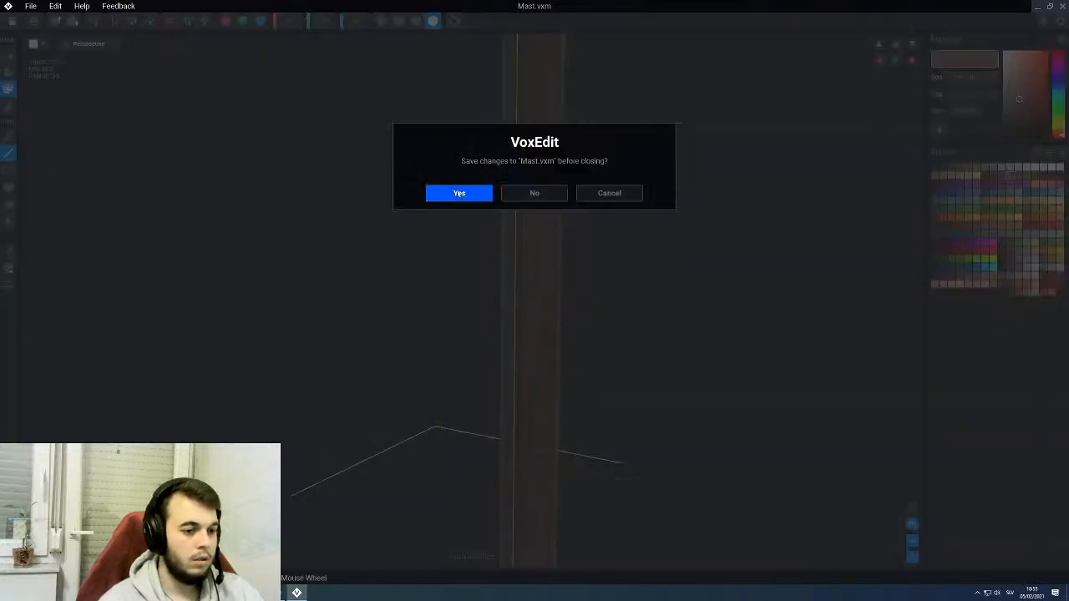
left_click(459, 194)
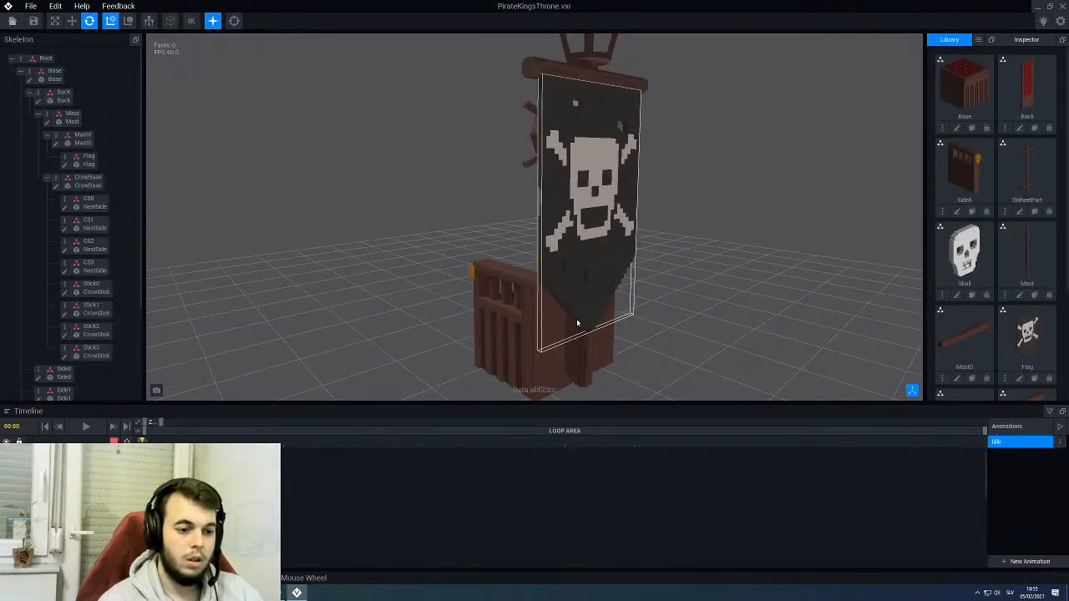
- Inspect the assembled throne from the back, side and front, and select the CrowBase part of the crow's nest
mouse_move(577, 324)
right_mouse_down()
mouse_move(544, 299)
mouse_move(543, 314)
mouse_move(580, 320)
right_mouse_up()
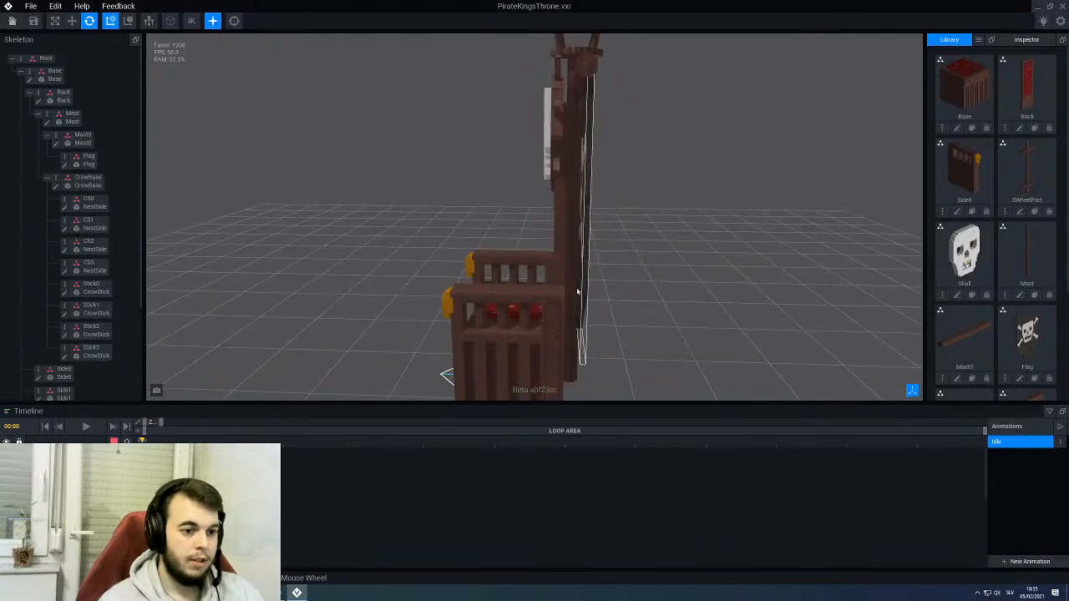
scroll(577, 323, "down", 3)
right_click_drag(491, 336, 669, 387)
right_click_drag(577, 251, 468, 213)
scroll(592, 237, "down", 3)
right_click_drag(697, 154, 659, 219)
scroll(605, 178, "up", 3)
scroll(621, 137, "up", 2)
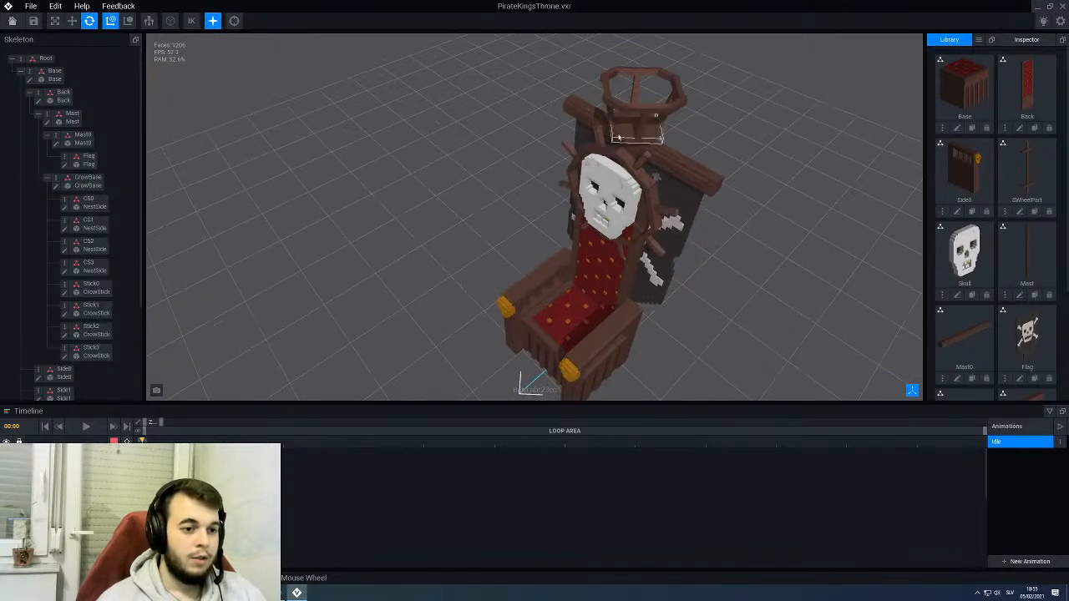
middle_click_drag(664, 106, 615, 143)
right_click_drag(570, 170, 565, 194)
left_click(564, 195)
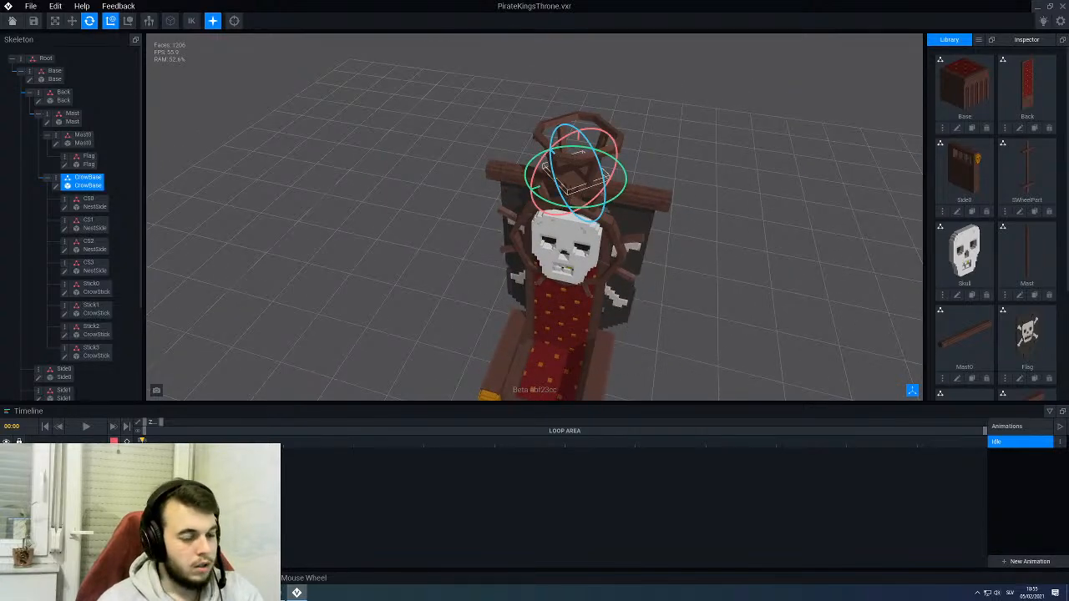
- Clear the CrowBase selection and open the crow's nest part NestSide from the library for editing
right_click_drag(565, 195, 414, 199)
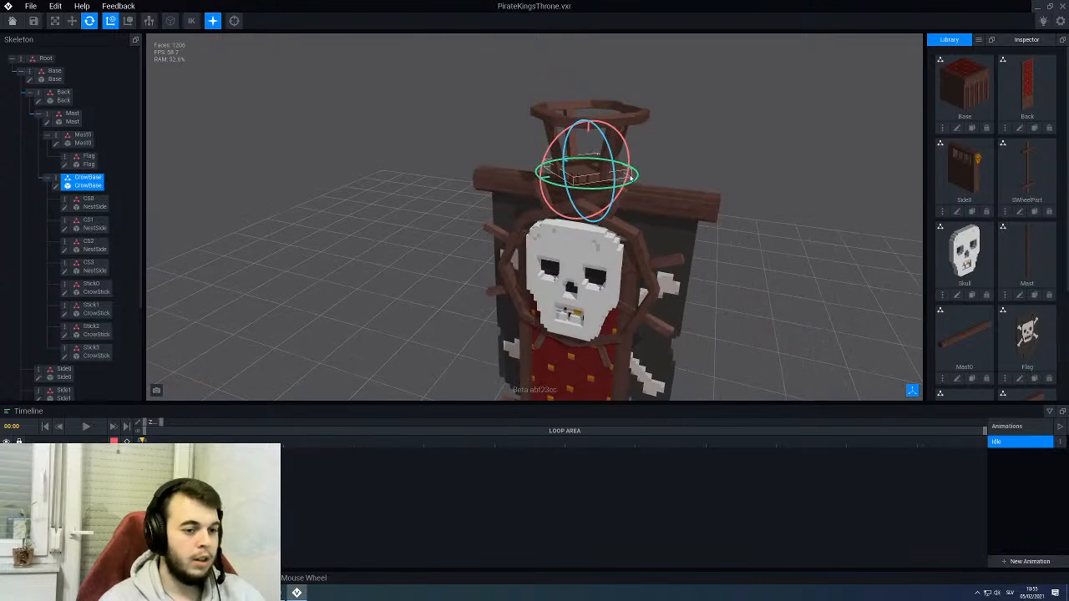
right_click_drag(690, 165, 573, 172)
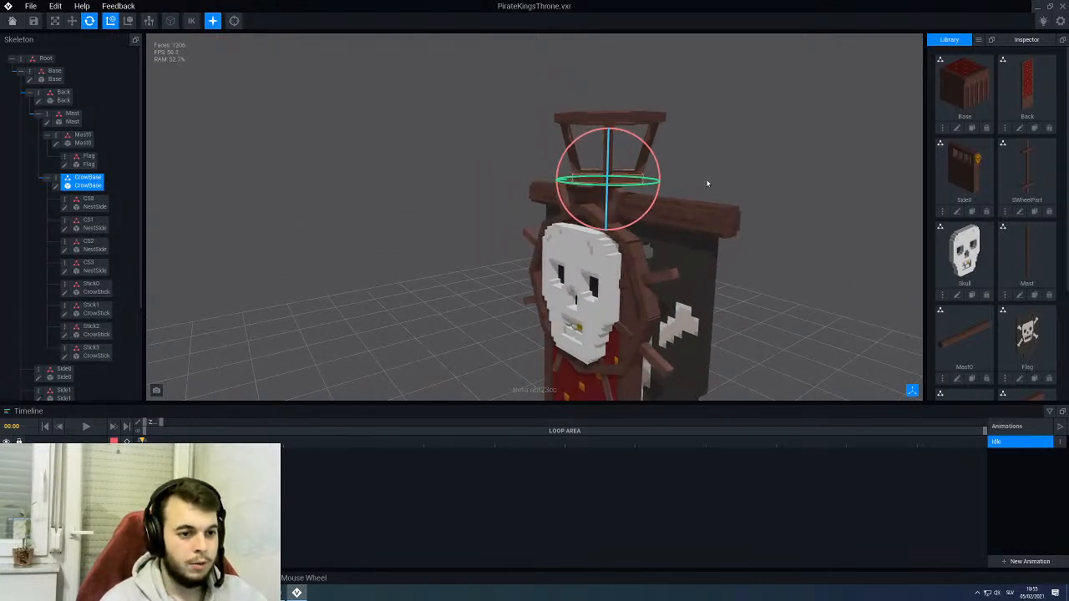
right_click_drag(708, 183, 713, 181)
left_click(714, 182)
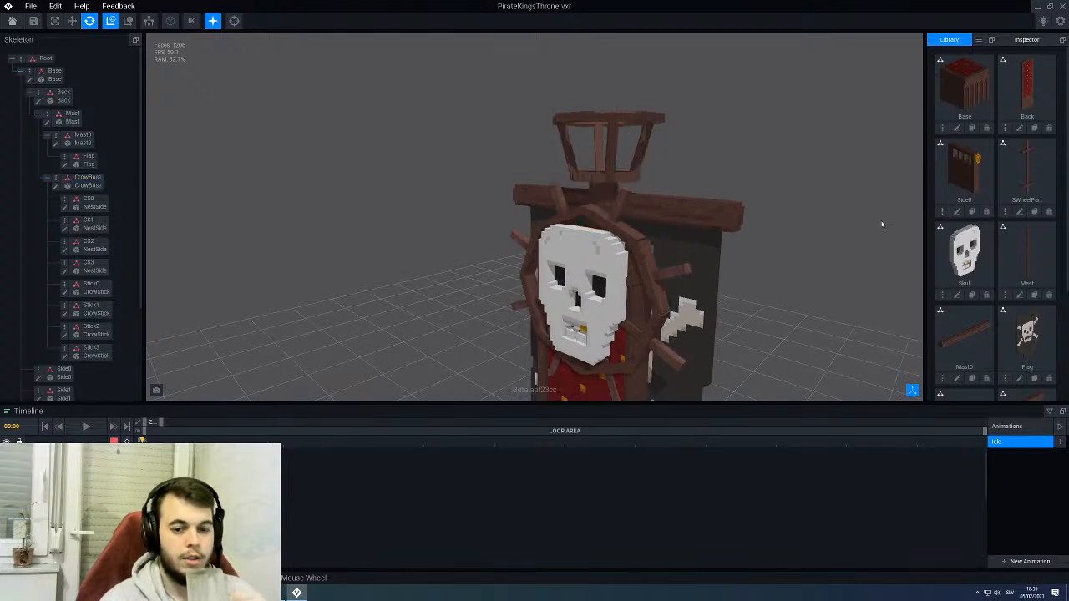
scroll(883, 224, "down", 2)
scroll(939, 258, "down", 2)
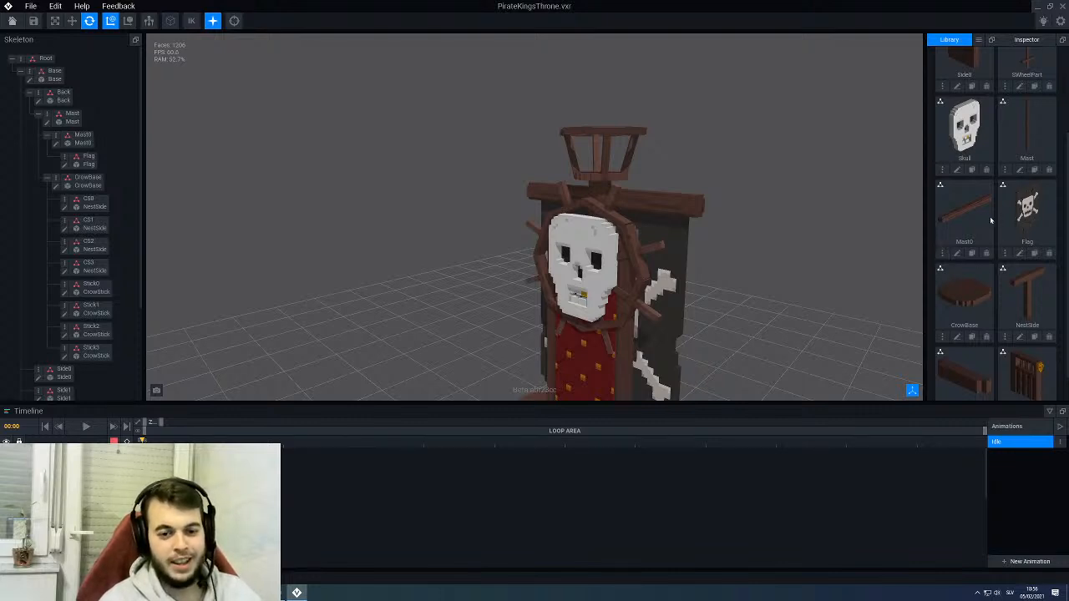
scroll(992, 220, "down", 1)
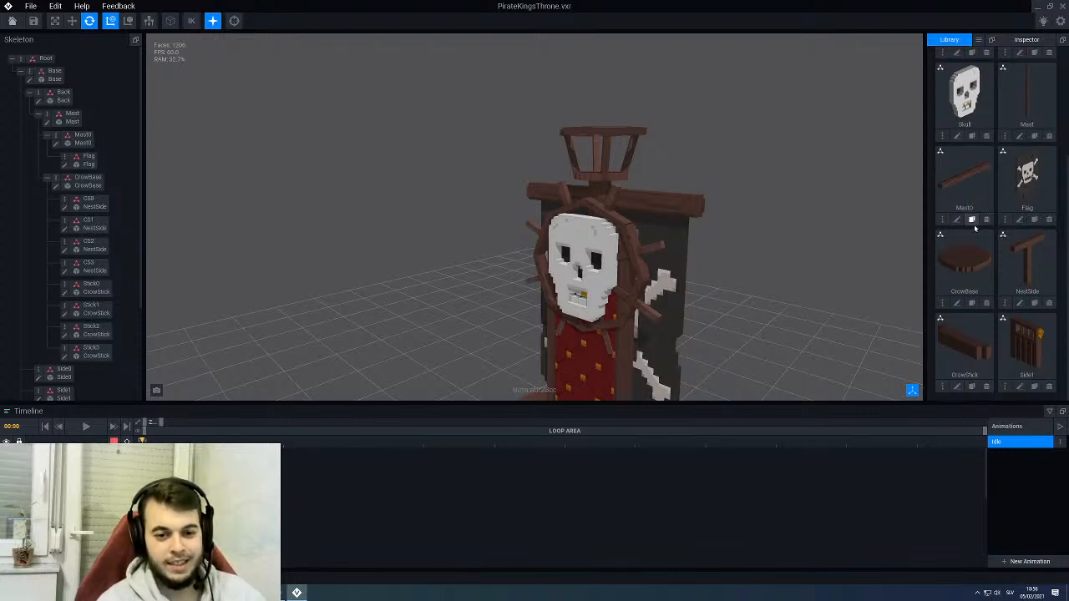
left_click(1019, 304)
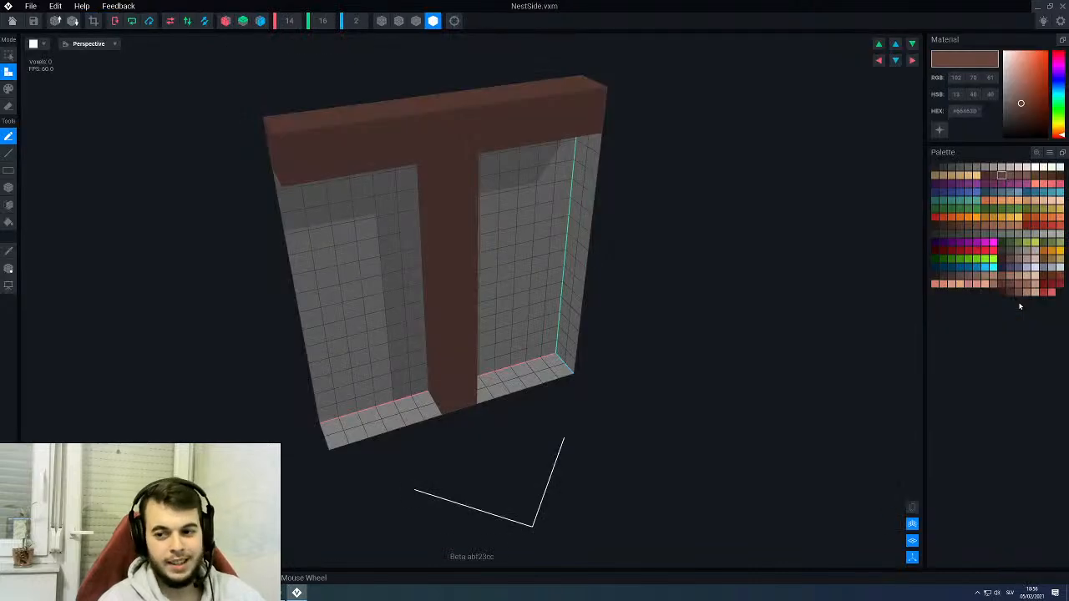
- Paint dark brown #573B34 patches on both faces of NestSide's post and on its crossbar using the Line tool
scroll(437, 213, "up", 5)
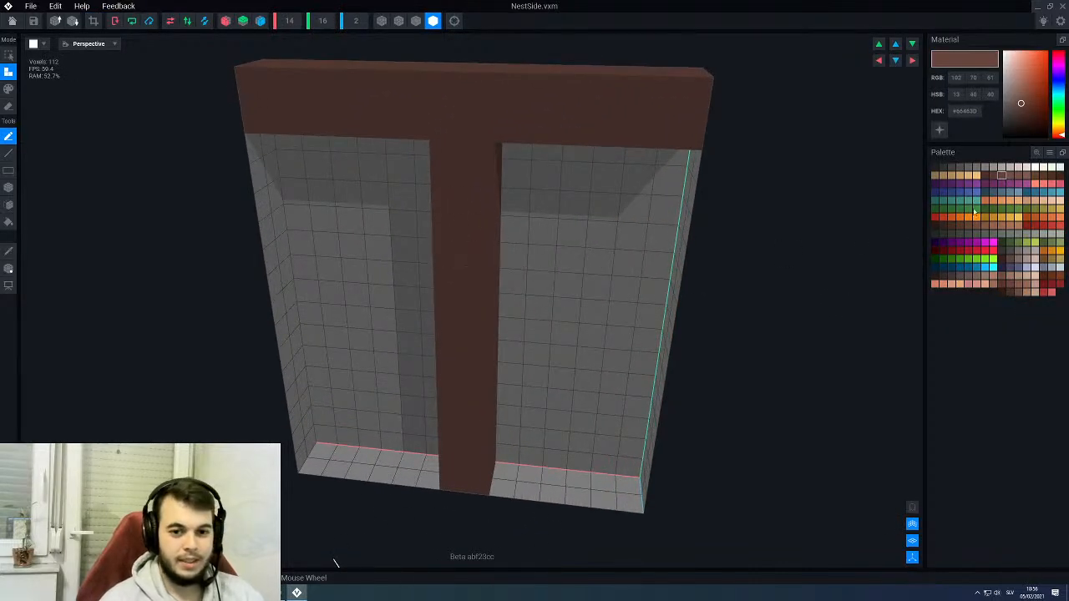
left_click(993, 175)
key("p")
key("l")
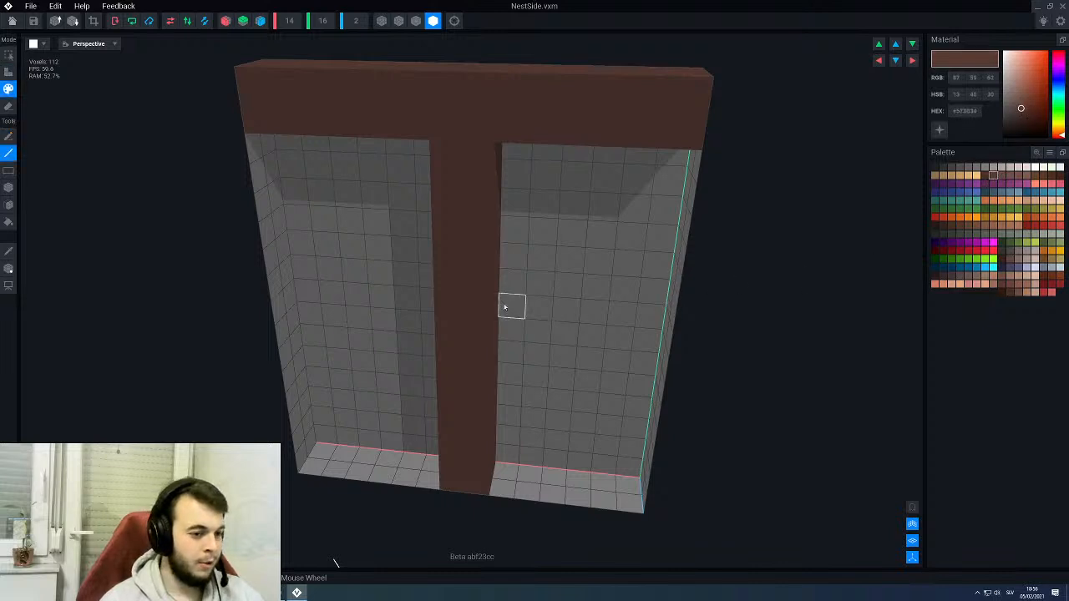
right_click_drag(505, 306, 468, 368)
scroll(468, 369, "down", 4)
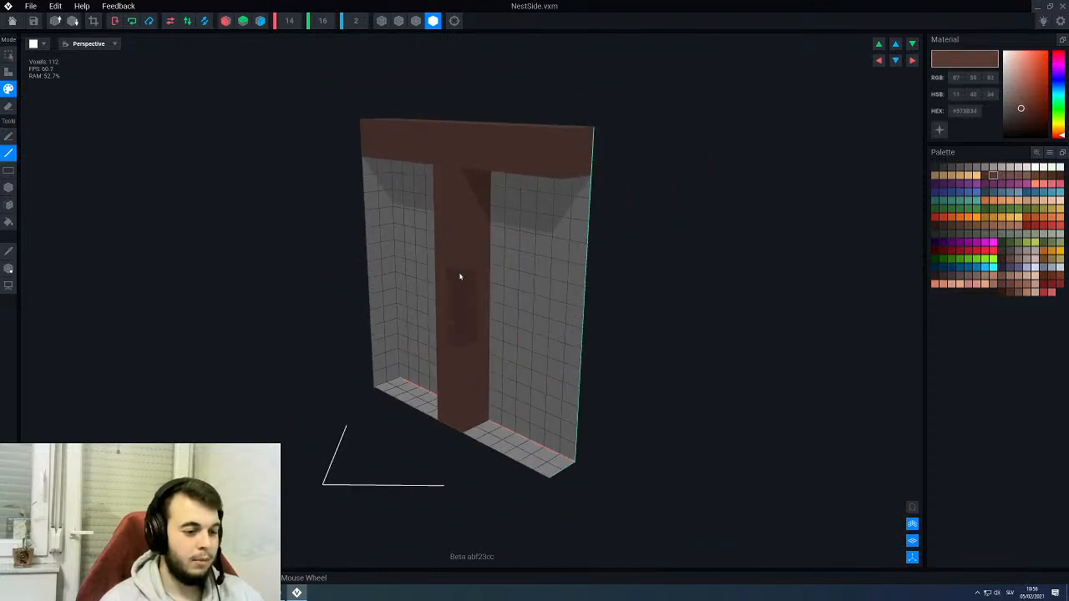
right_click_drag(482, 245, 489, 279)
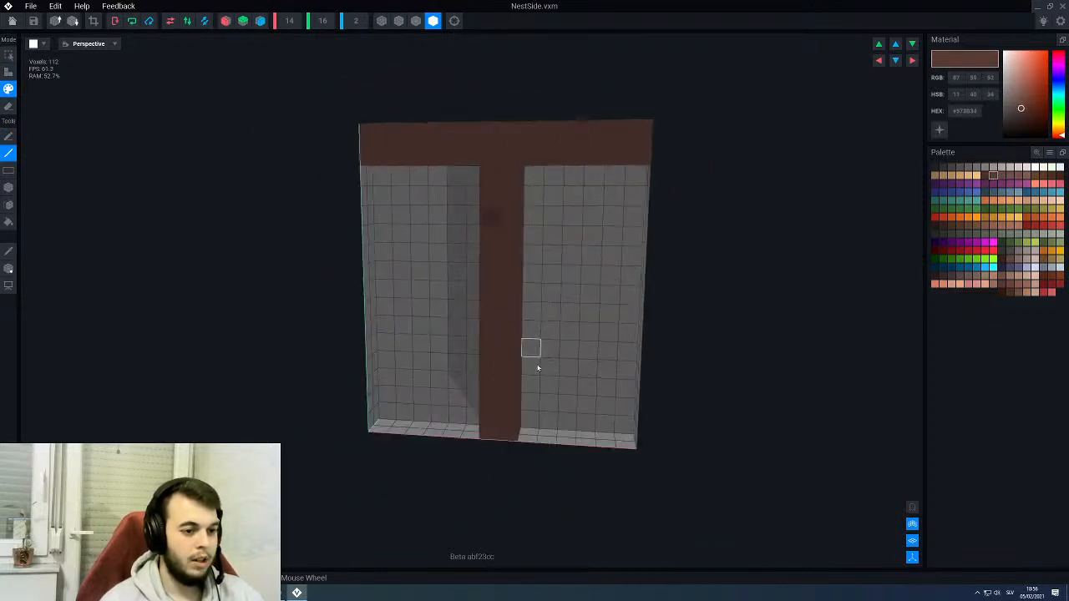
mouse_move(530, 365)
right_mouse_down()
mouse_move(516, 295)
mouse_move(532, 290)
right_mouse_up()
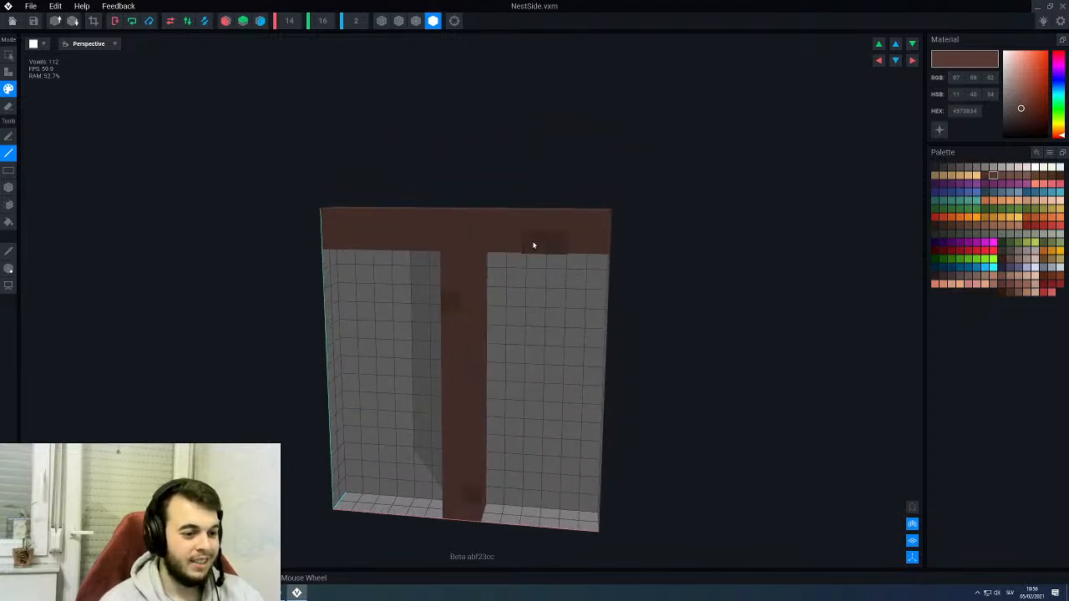
right_click_drag(496, 256, 631, 266)
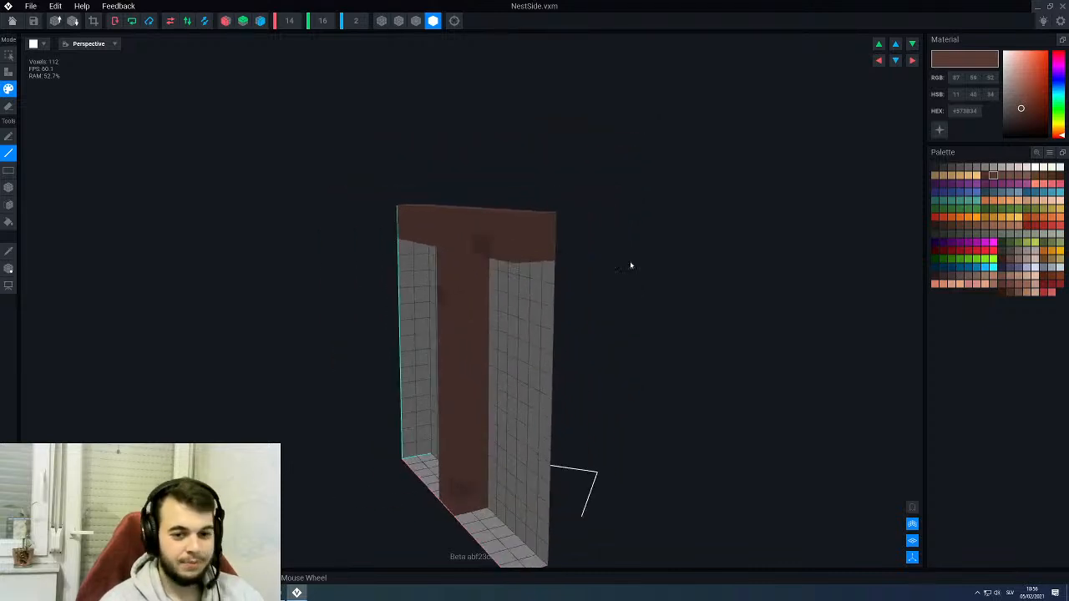
- Add a lighter brown #725048 highlight on the post between its two dark patches
left_click(1010, 175)
right_click_drag(476, 276, 463, 369)
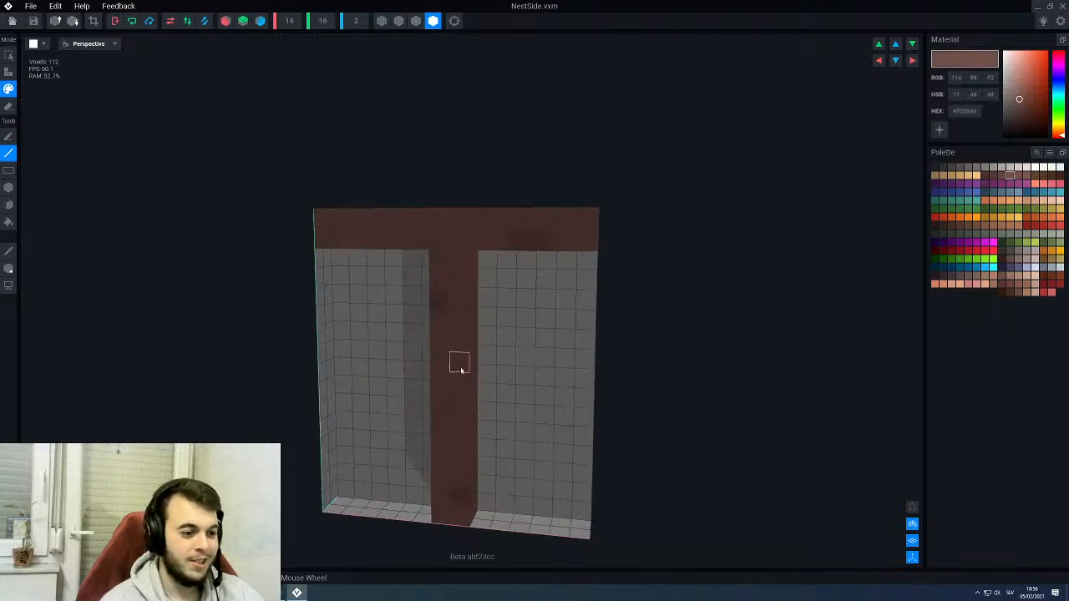
mouse_move(442, 409)
right_mouse_down()
mouse_move(437, 417)
mouse_move(431, 407)
mouse_move(444, 408)
right_mouse_up()
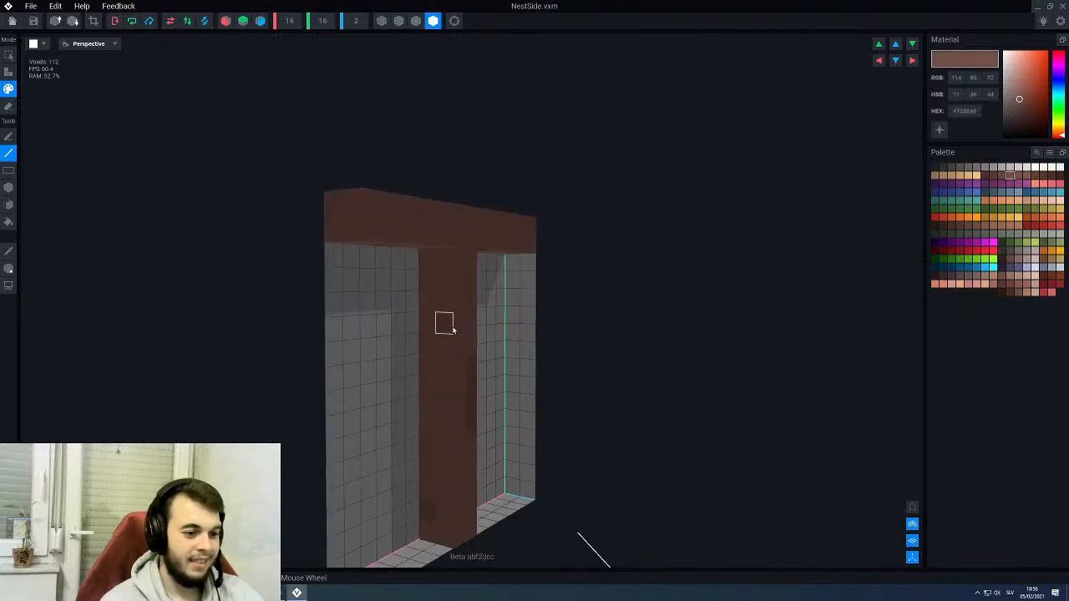
- Try to show the surrounding throne parts around the NestSide model
left_click(913, 509)
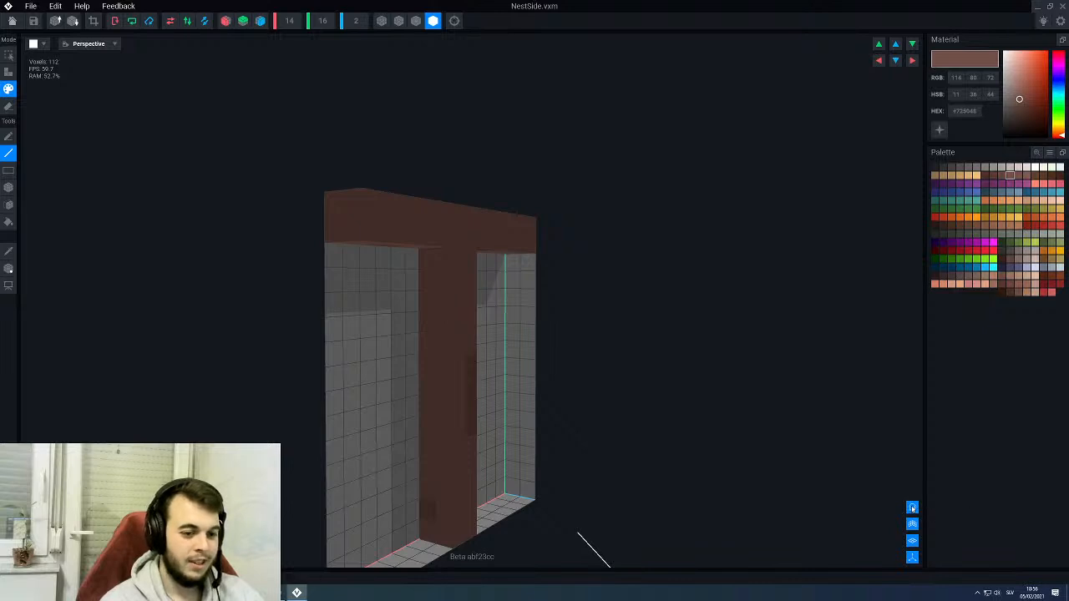
scroll(644, 376, "down", 5)
scroll(644, 376, "up", 3)
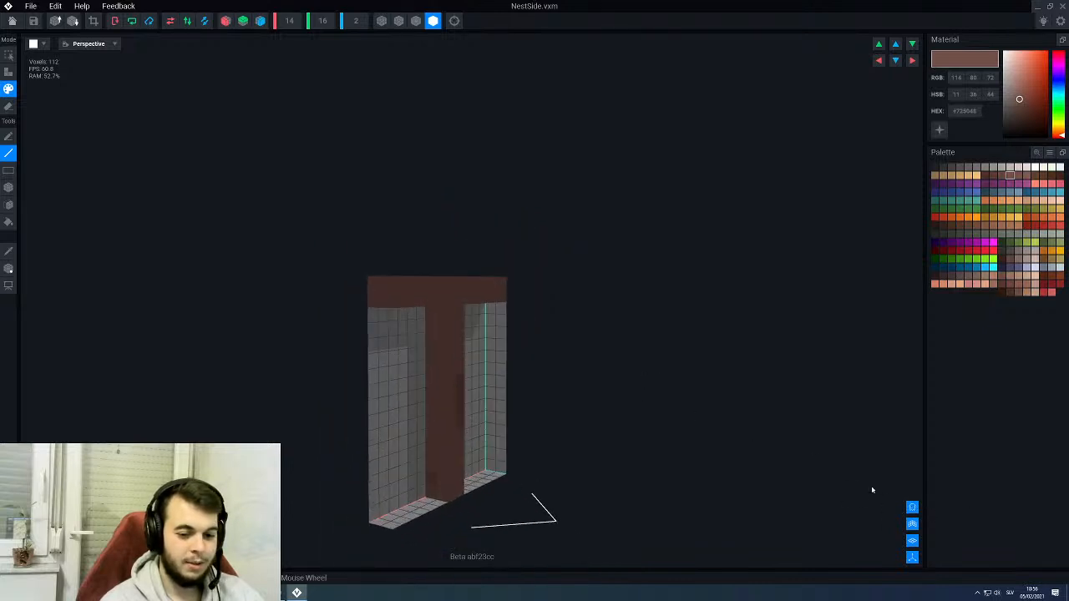
left_click(914, 511)
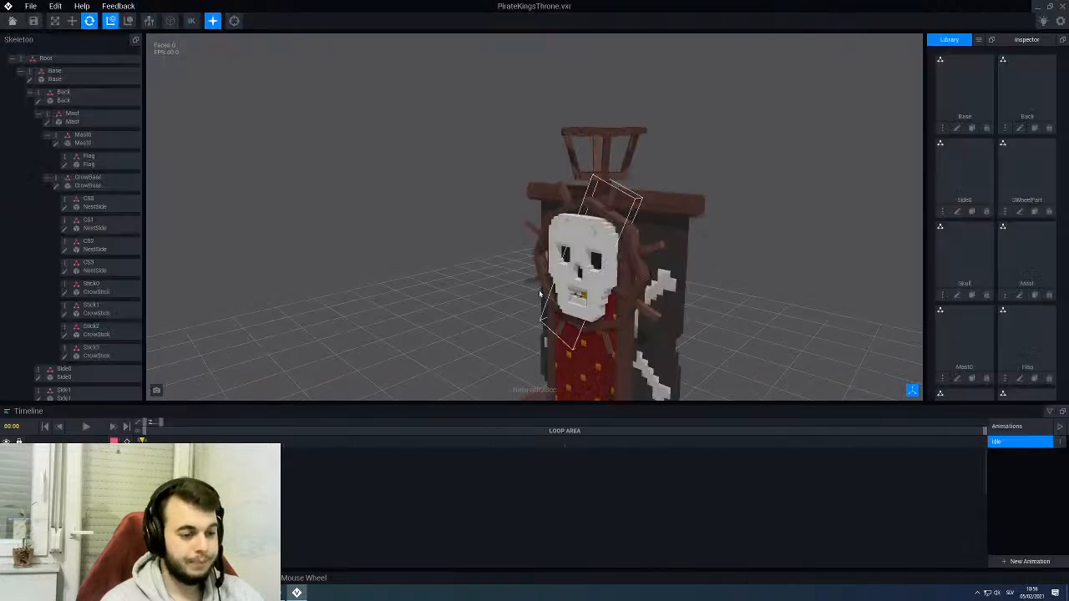
- Reopen NestSide from its placement in the throne's crow's nest and show the surrounding parts as context
left_click(604, 162)
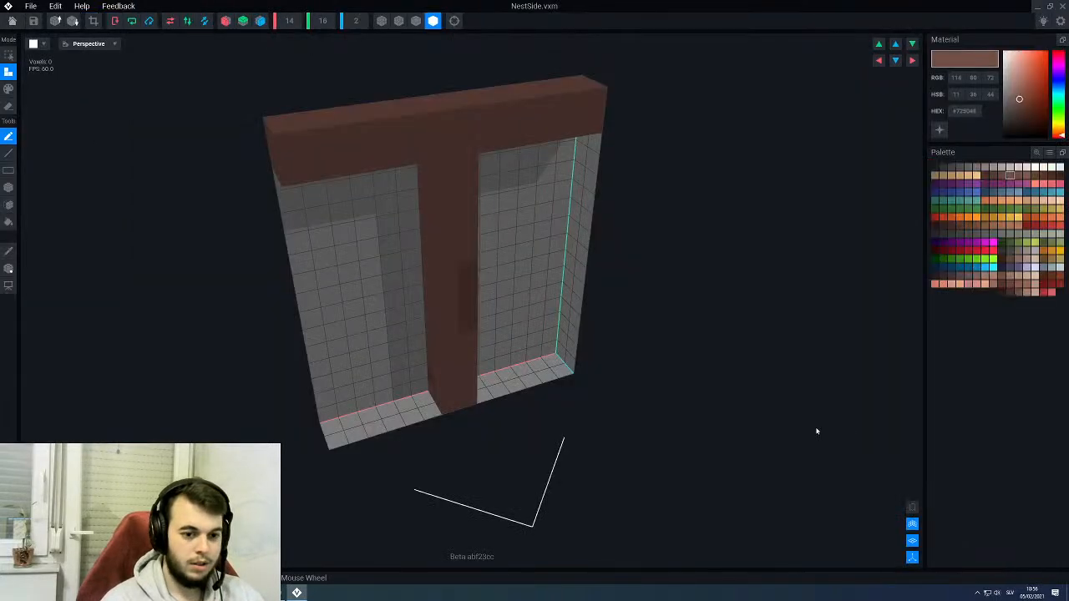
left_click(912, 508)
scroll(632, 351, "down", 5)
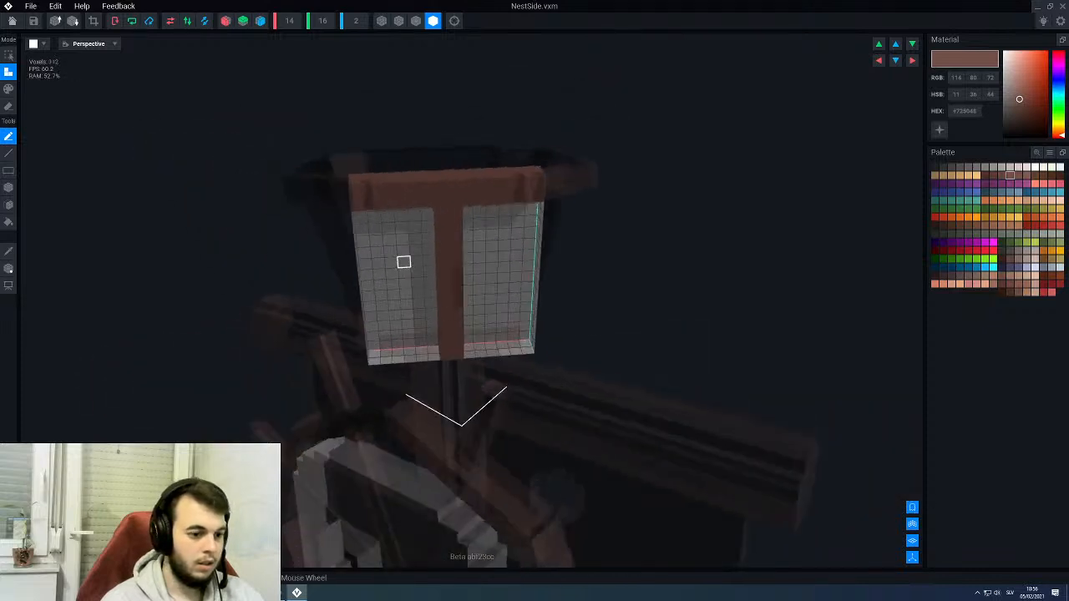
scroll(484, 304, "up", 2)
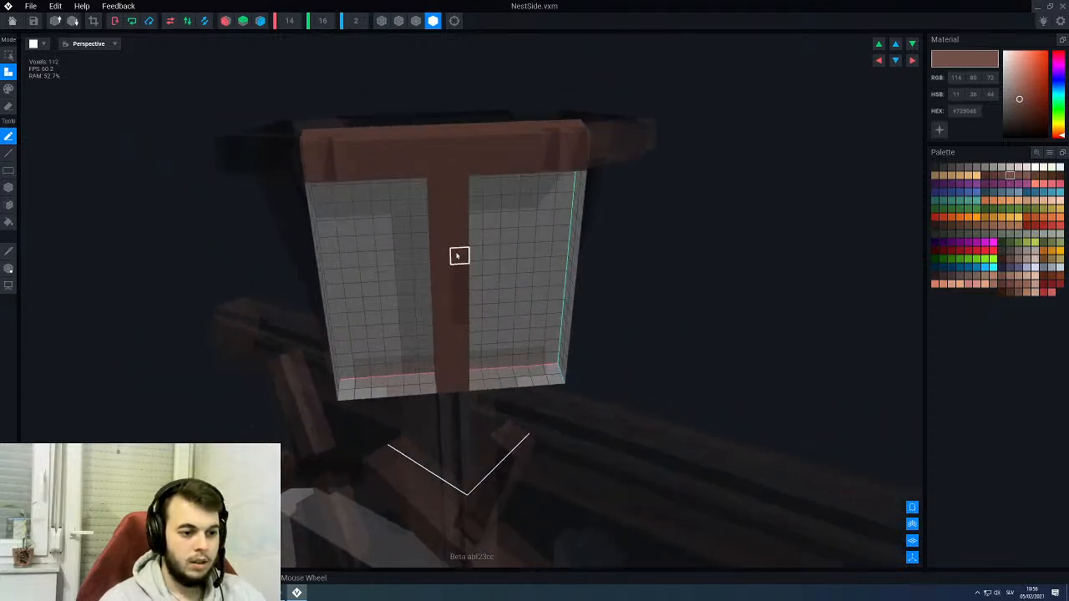
- Paint lighter brown #725048 highlights on NestSide's post and crossbar with the Line tool in paint mode
left_click(457, 257, "alt")
left_click(1018, 176)
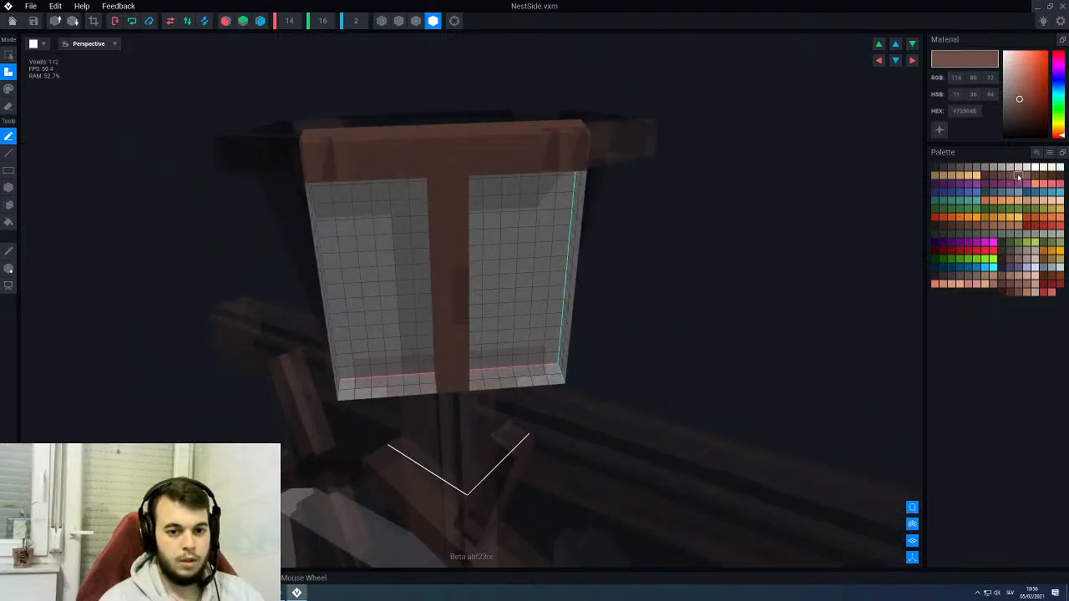
key("3")
key("w")
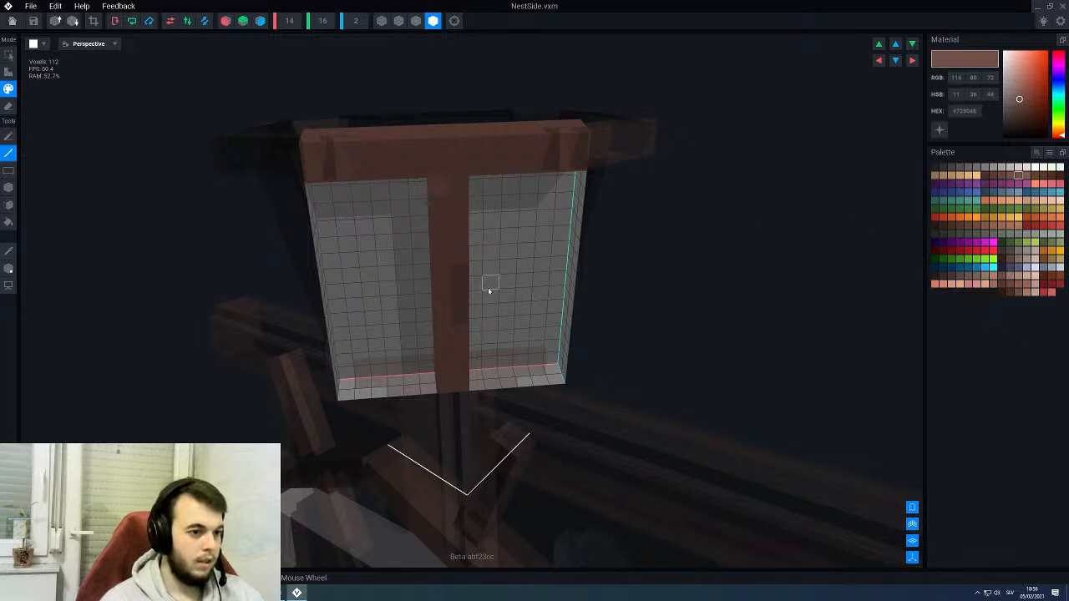
middle_click_drag(489, 289, 528, 189)
scroll(528, 189, "up", 5)
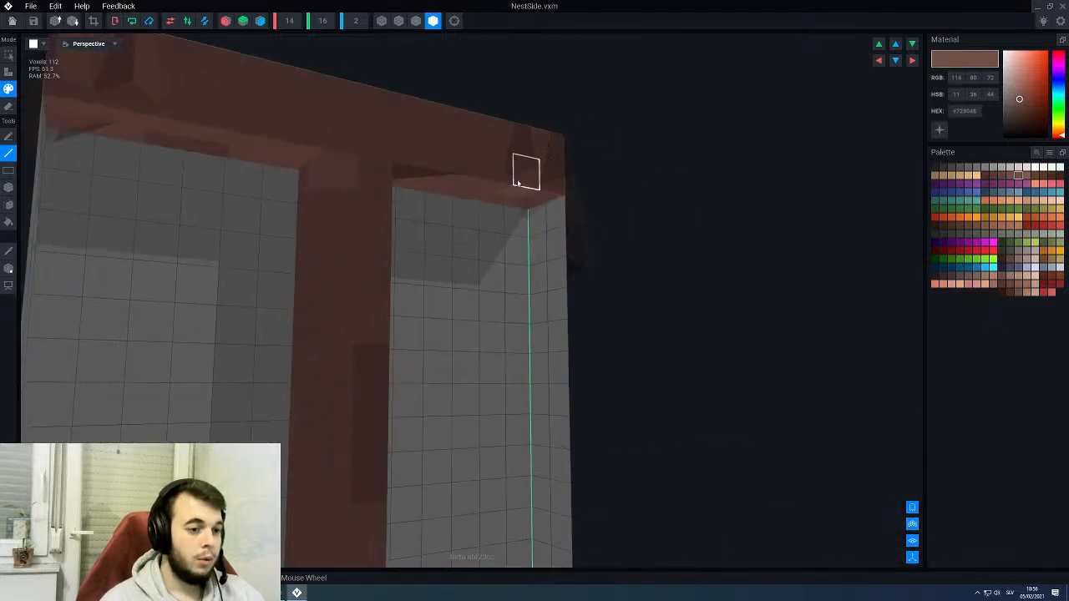
scroll(523, 187, "down", 5)
right_click_drag(526, 186, 494, 225)
scroll(409, 329, "down", 3)
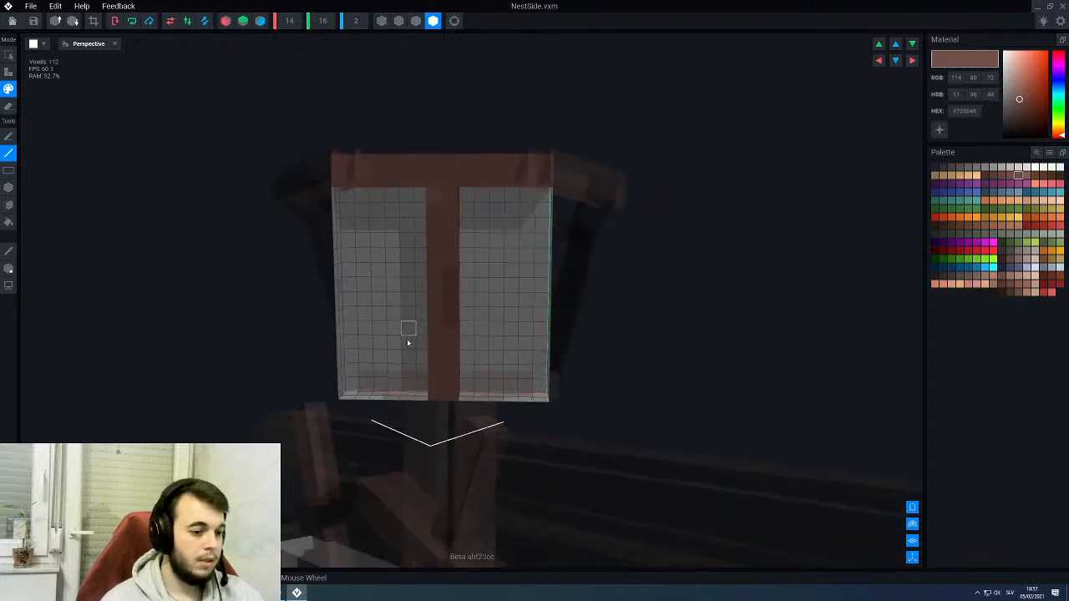
scroll(429, 346, "up", 5)
middle_click_drag(369, 430, 436, 368)
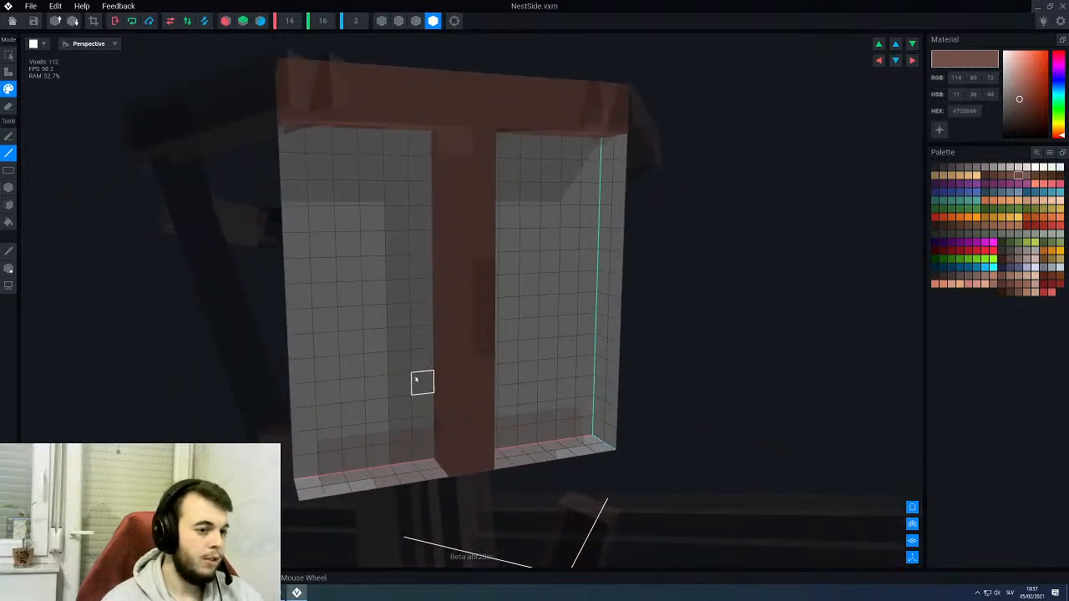
scroll(390, 124, "down", 1)
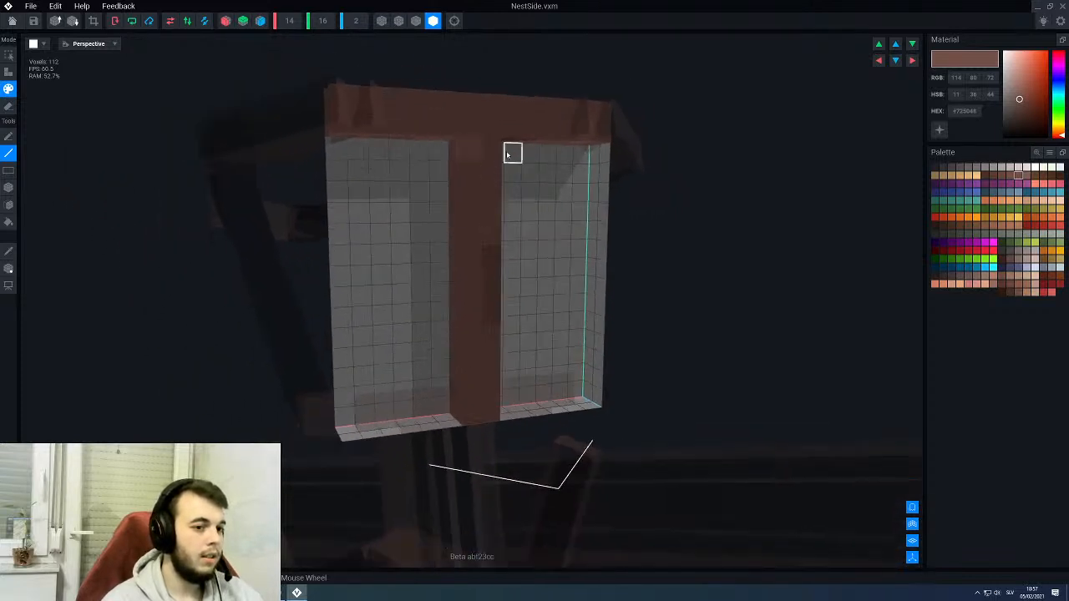
mouse_move(500, 152)
right_mouse_down()
mouse_move(453, 143)
mouse_move(508, 139)
right_mouse_up()
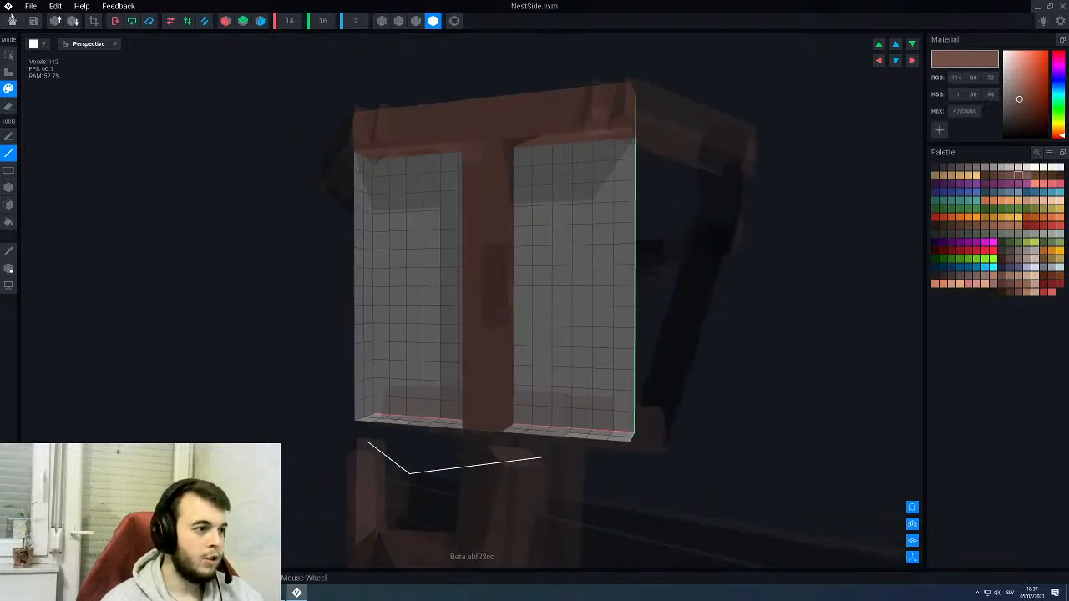
- Close NestSide.vxm with its changes saved and examine the crow's nest up close in the throne assembly
key("alt+F4")
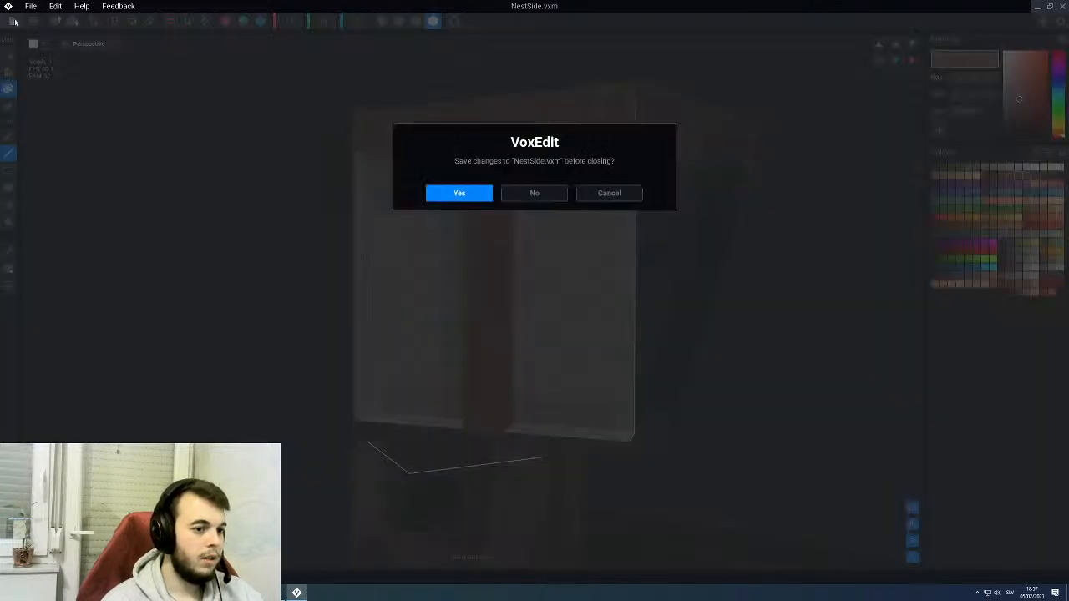
left_click(452, 199)
right_click_drag(592, 180, 643, 129)
scroll(642, 136, "up", 4)
scroll(596, 134, "up", 5)
scroll(585, 135, "up", 3)
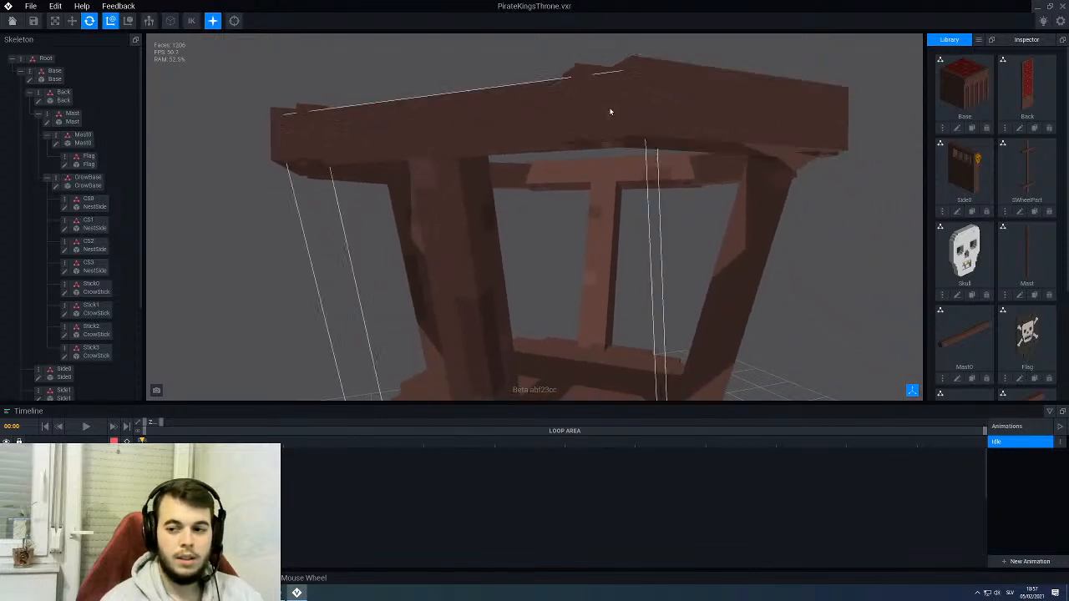
scroll(608, 117, "up", 4)
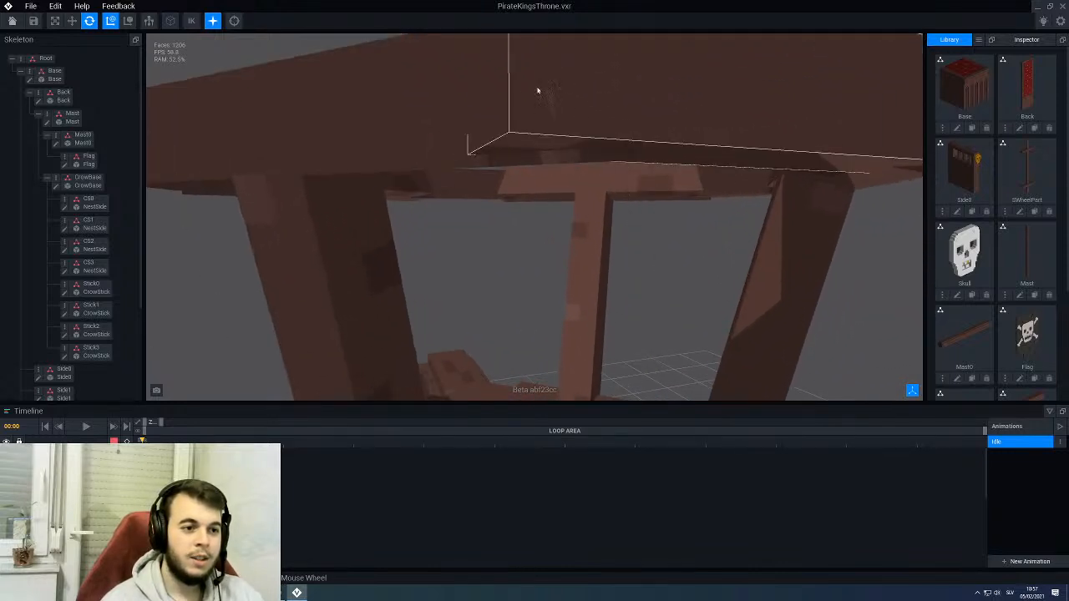
scroll(538, 90, "down", 4)
- Select the crow's nest side CS3 and open its NestSide model for editing
left_click(530, 136)
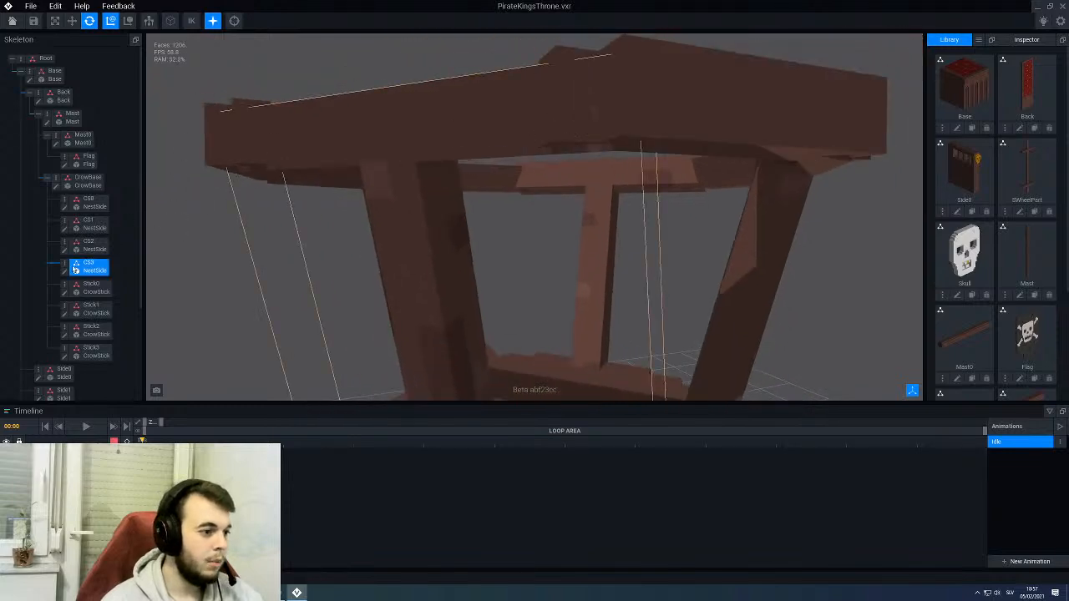
left_click(65, 274)
right_click_drag(535, 156, 528, 176)
scroll(528, 176, "up", 3)
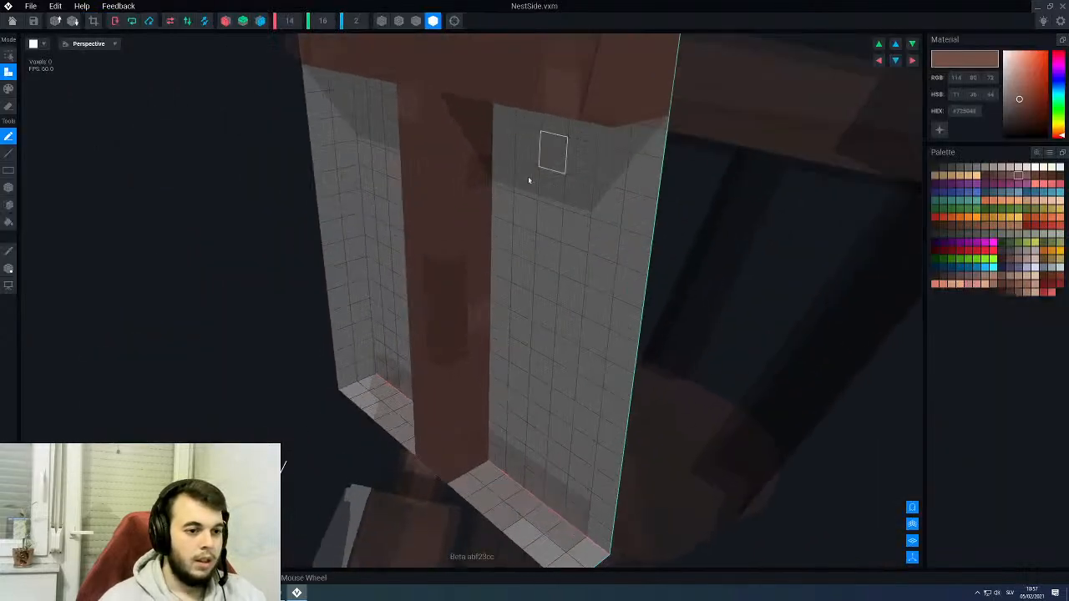
- Sample the base brown #66463D from the crossbar and paint over the lighter patch near the crossbar's end
right_click_drag(530, 113, 542, 126)
middle_click_drag(542, 126, 544, 145)
key("i")
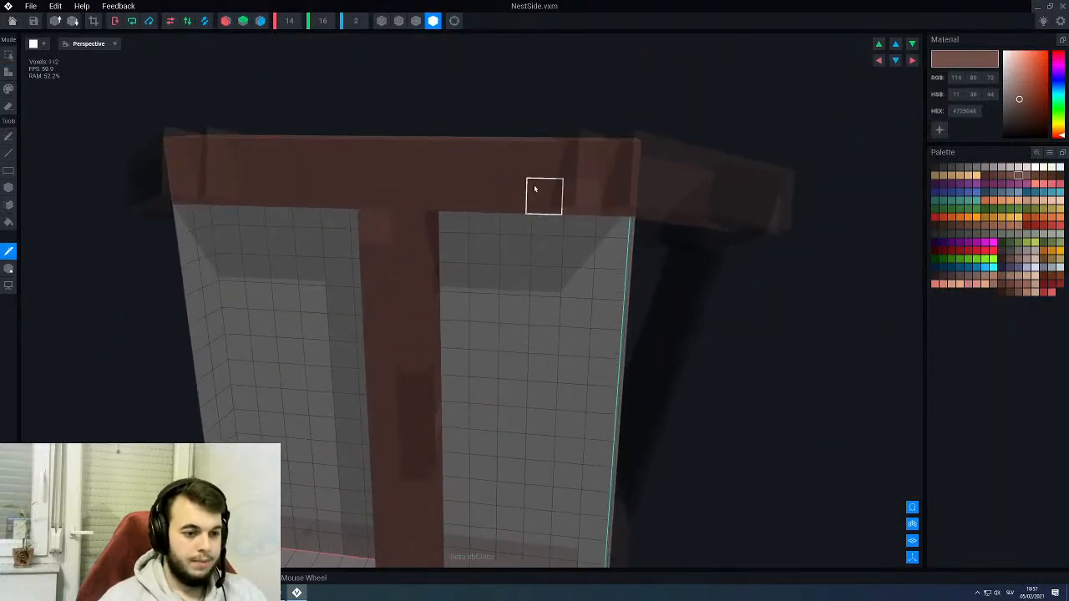
left_click(536, 189)
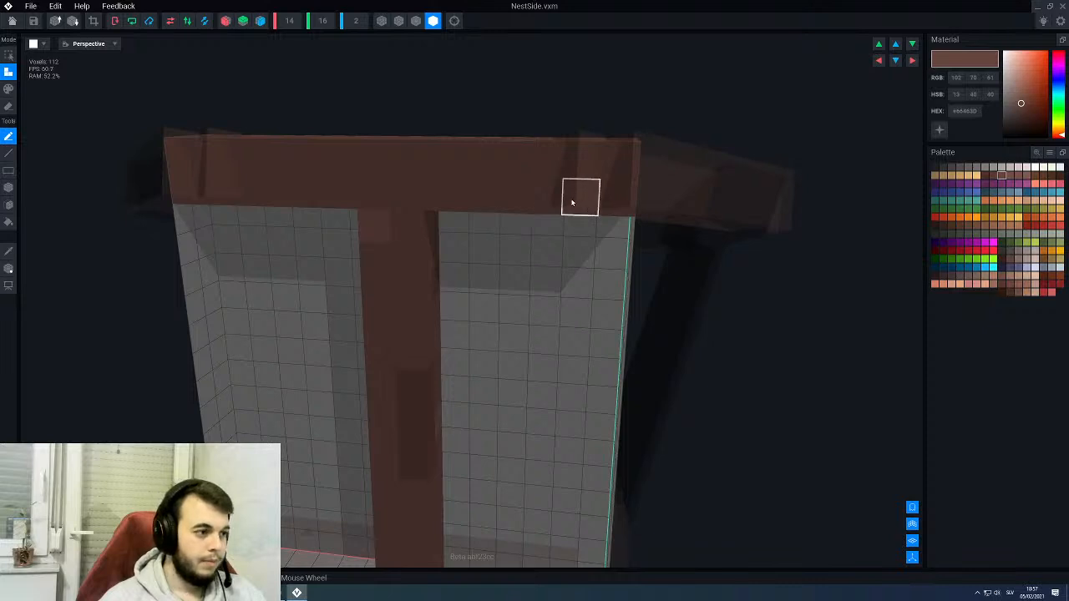
- Sample the lighter brown #725048 and add small highlight patches around the joint of NestSide's post and crossbar with the Line tool
key("i")
left_click(385, 238)
key("l")
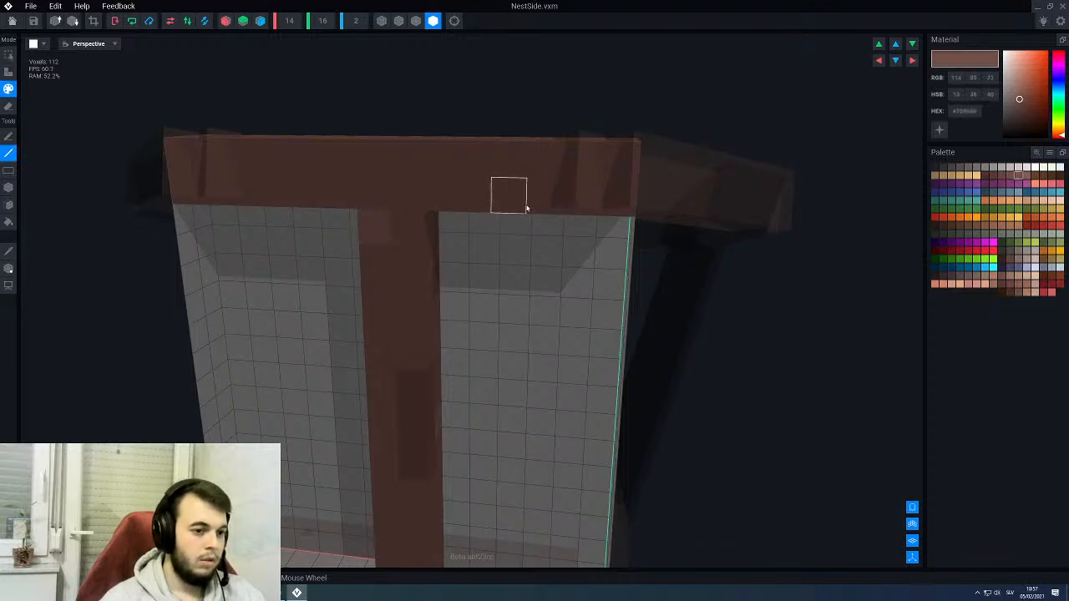
mouse_move(503, 269)
right_mouse_down()
mouse_move(499, 238)
mouse_move(514, 240)
right_mouse_up()
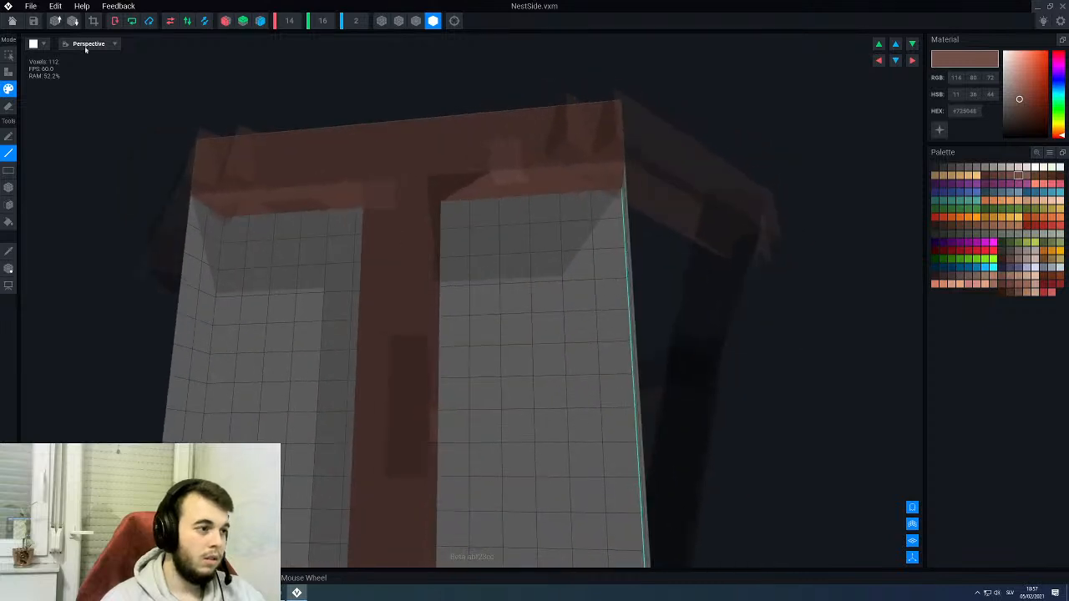
- Close NestSide.vxm with its changes saved and open the CrowStick model of Stick3 for editing
left_click(12, 21)
left_click(471, 196)
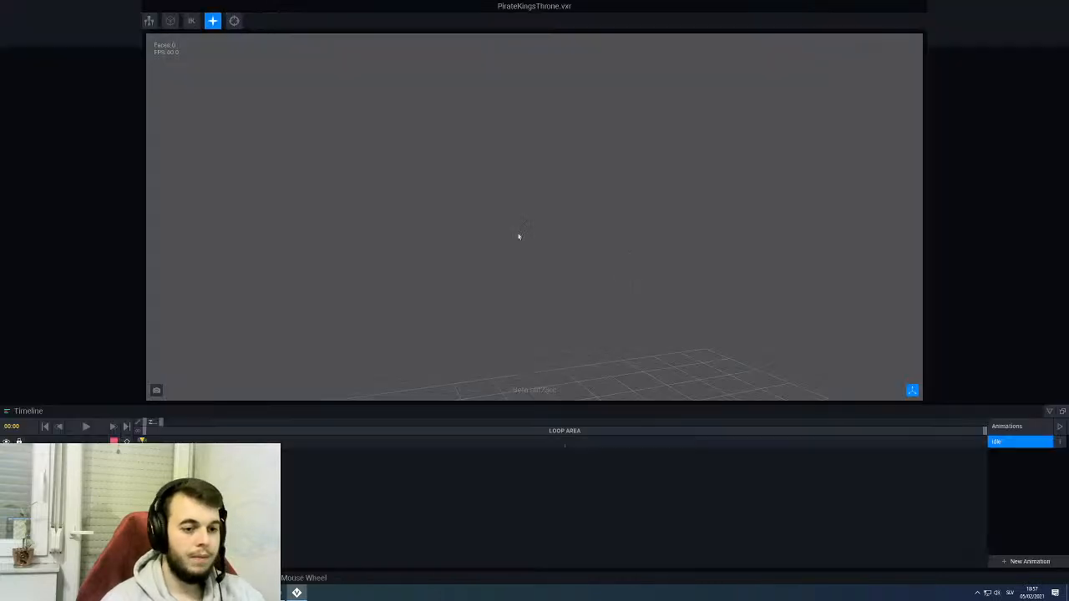
scroll(625, 219, "down", 5)
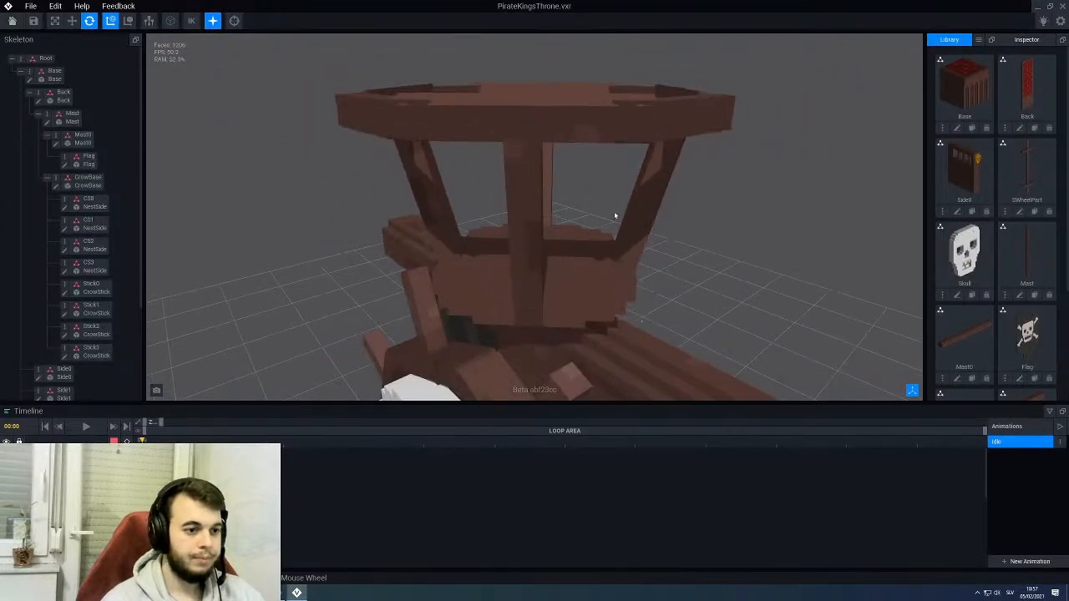
right_click_drag(614, 215, 602, 210)
right_click_drag(599, 157, 599, 172)
left_click(598, 172)
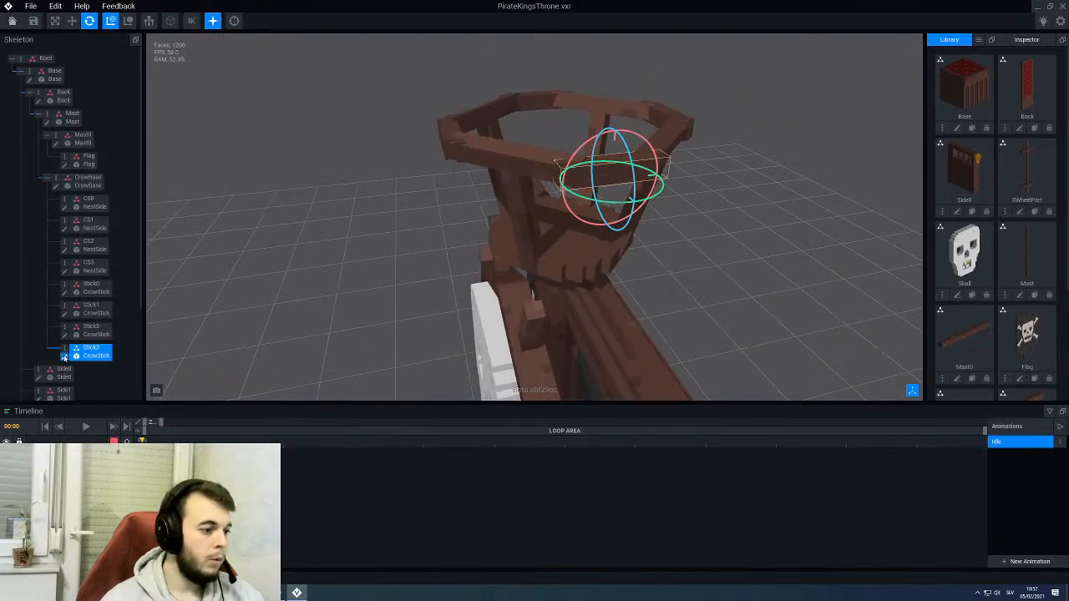
left_click(67, 357)
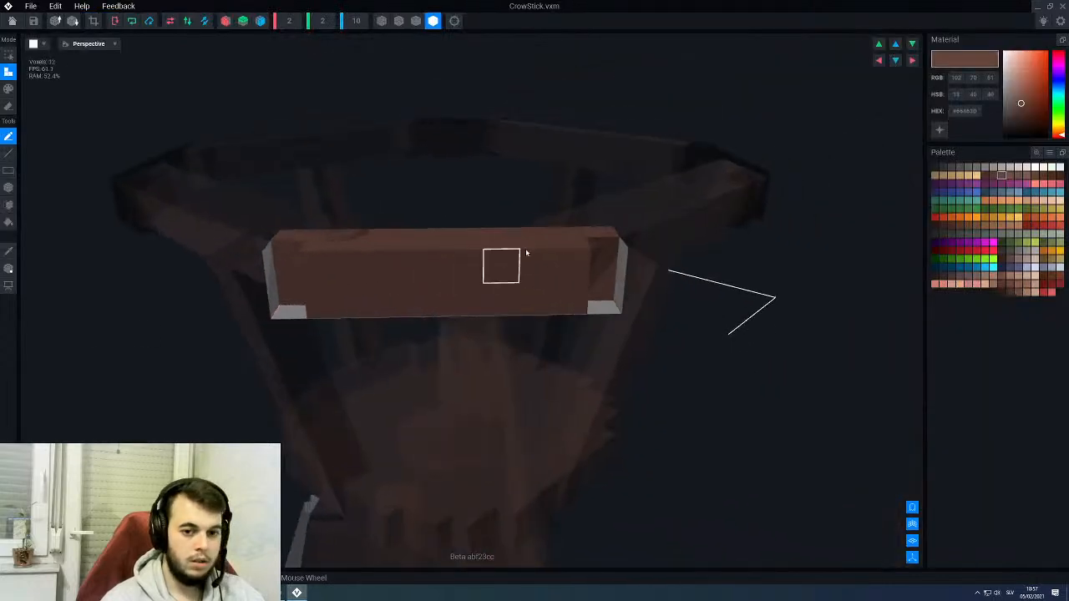
- Paint dark brown #573B34 grain patches on CrowStick's faces with the Line tool in paint mode
left_click(992, 177)
key("p")
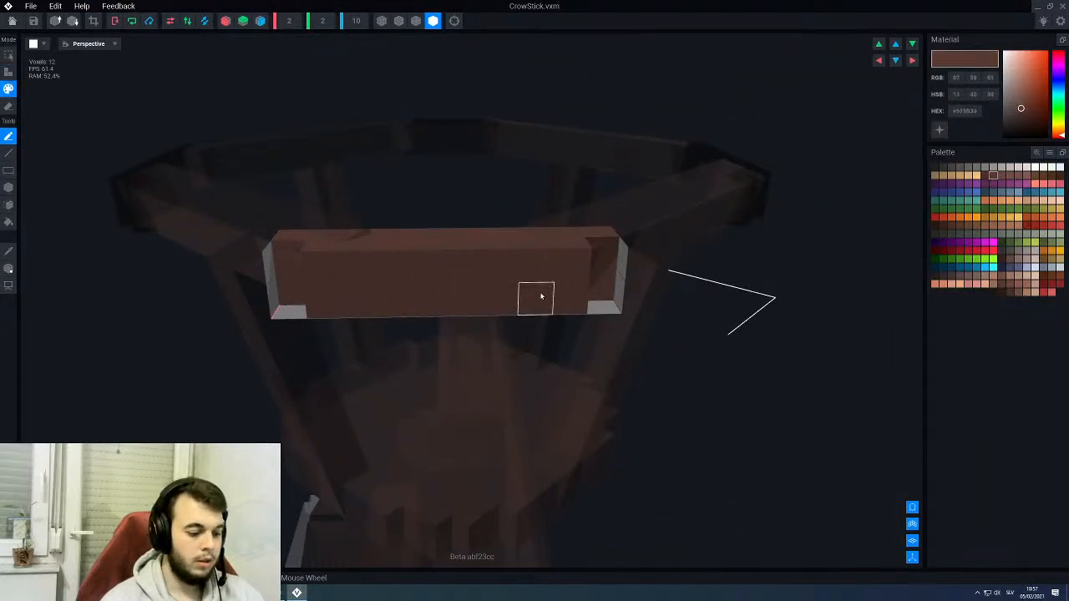
key("l")
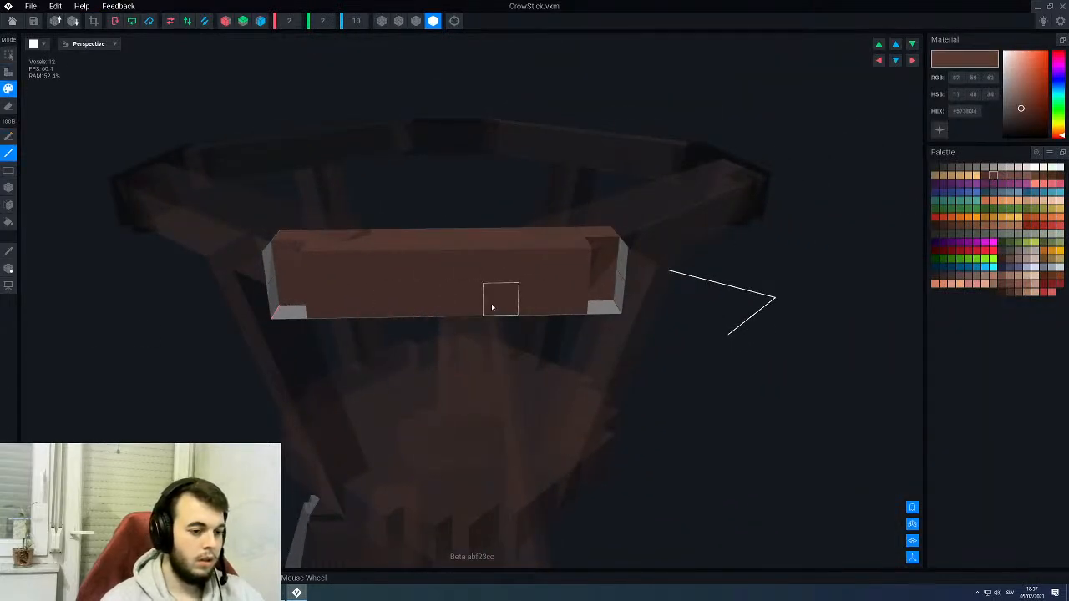
right_click_drag(467, 267, 412, 225)
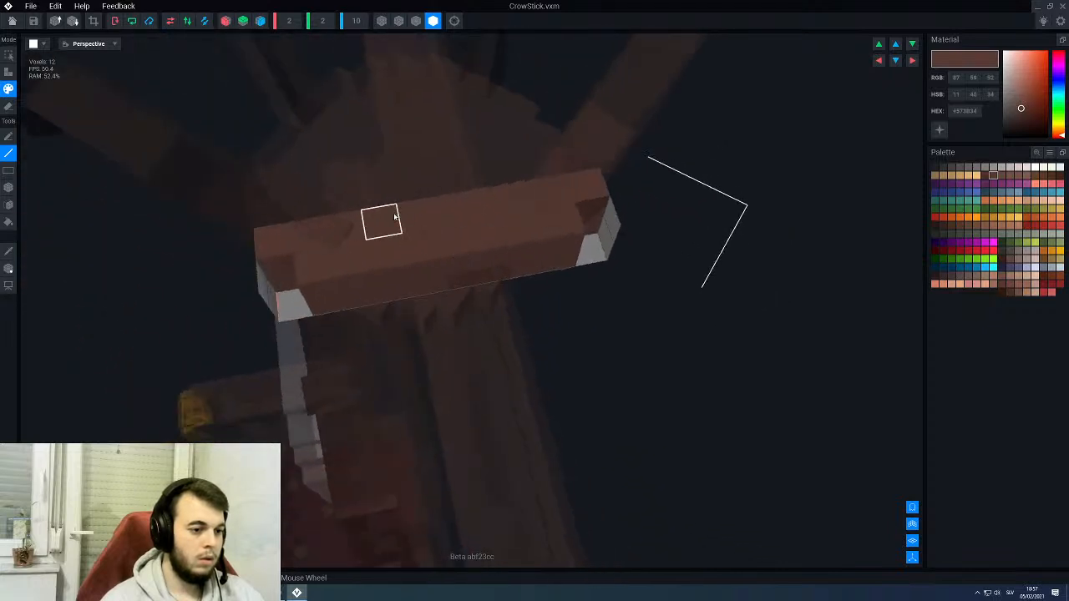
left_click(395, 217)
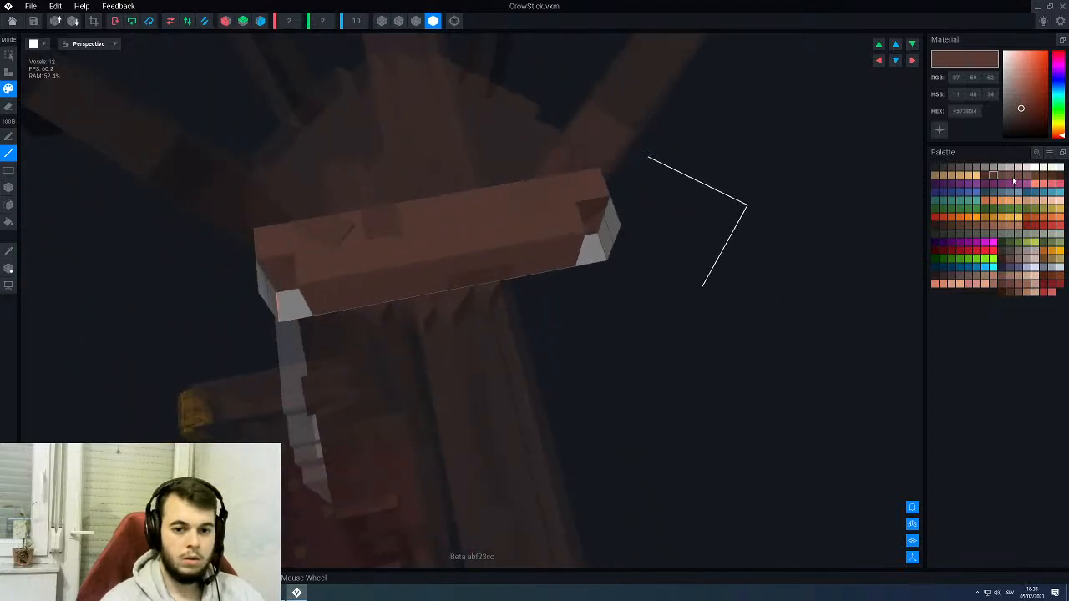
- Paint lighter brown #725048 highlights on the faces of CrowStick
left_click(1011, 176)
right_click_drag(471, 258, 447, 254)
left_click(386, 332)
left_click(470, 283)
scroll(469, 284, "down", 3)
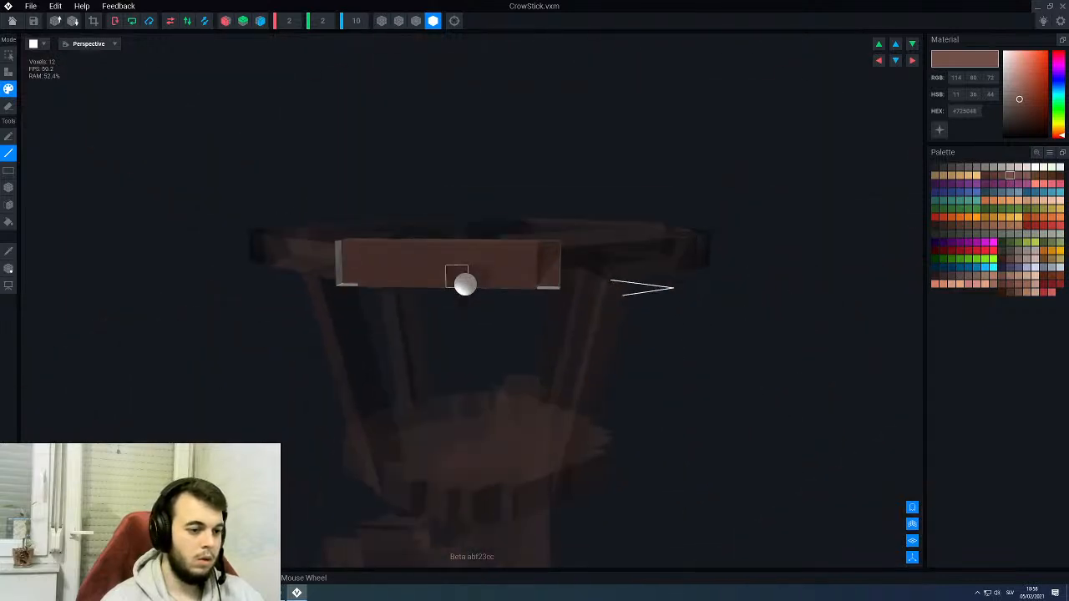
- Close CrowStick.vxm with its changes saved and examine the crow's nest and the whole throne in the assembly
left_click(12, 20)
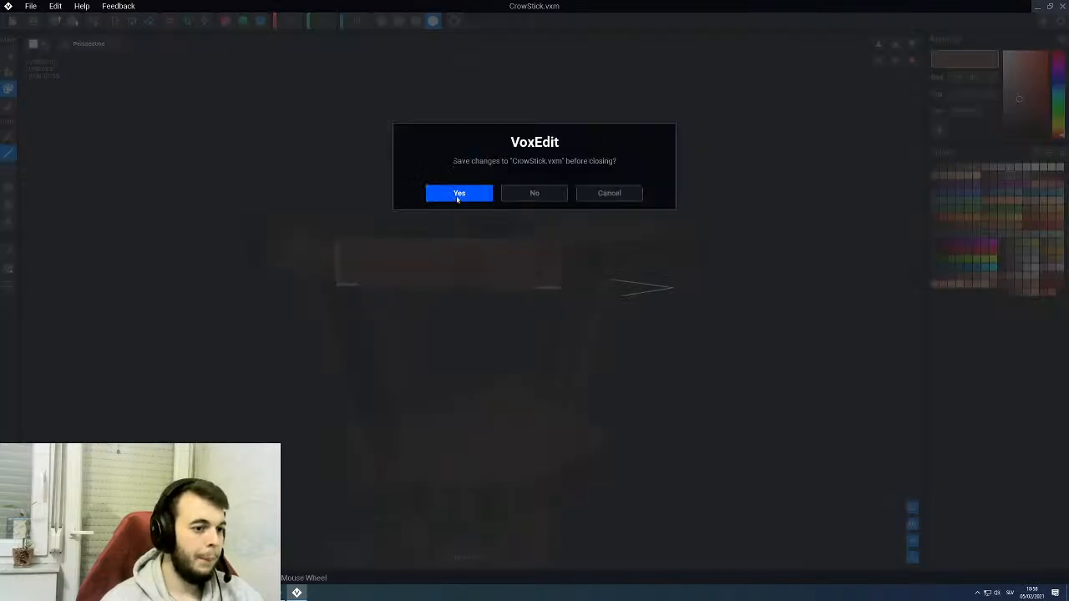
left_click(458, 194)
scroll(449, 204, "down", 4)
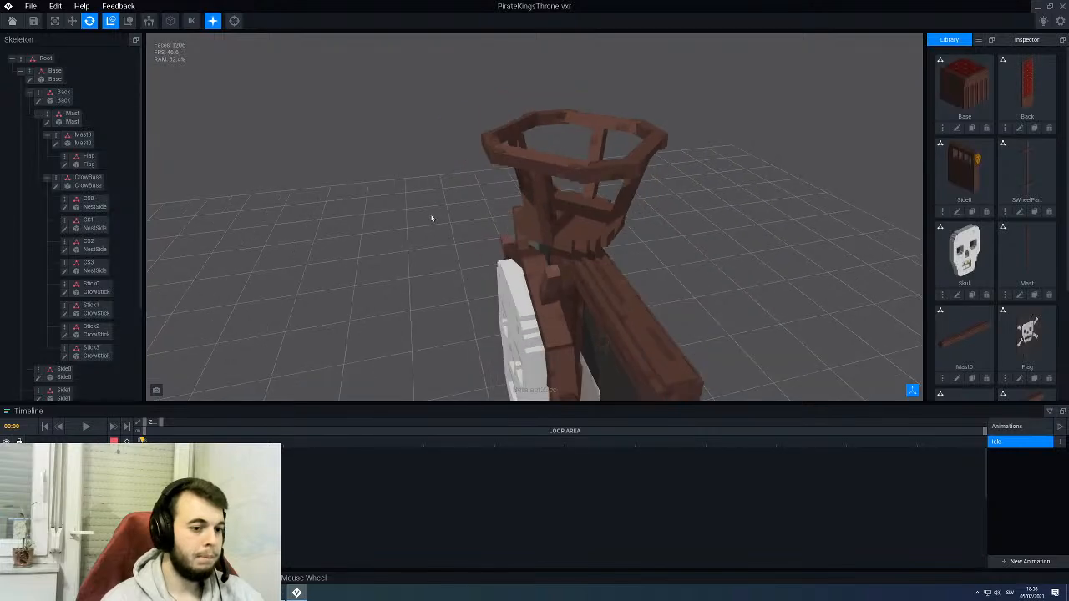
right_click_drag(432, 218, 610, 172)
scroll(473, 282, "down", 3)
middle_click_drag(473, 281, 463, 126)
scroll(476, 167, "down", 4)
right_click_drag(513, 346, 527, 300)
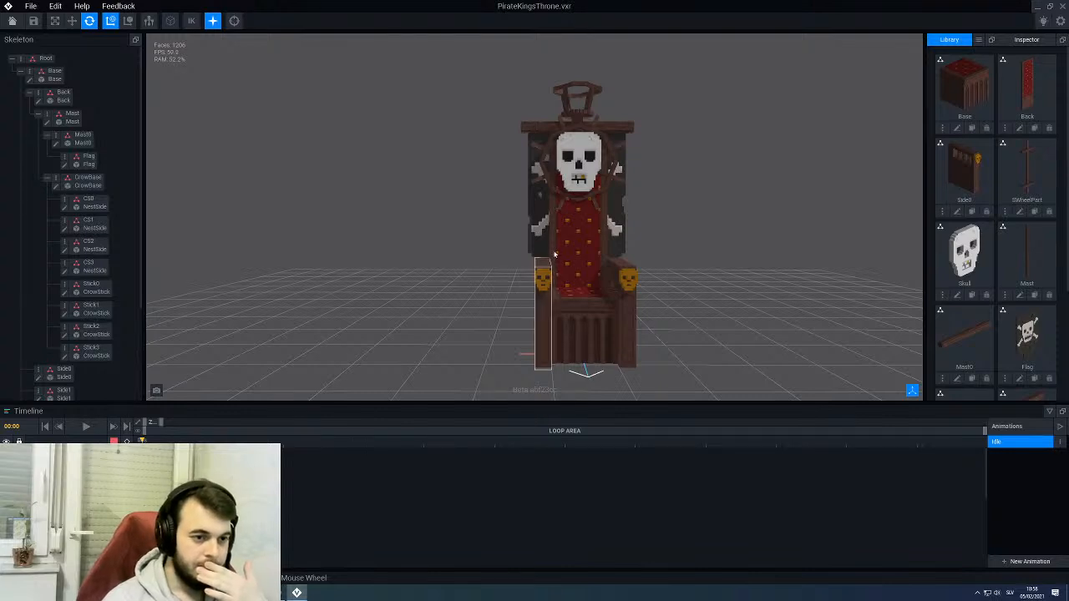
- Select the skull on the throne's backrest and open its Skull model for editing
scroll(570, 190, "up", 4)
left_click(569, 190)
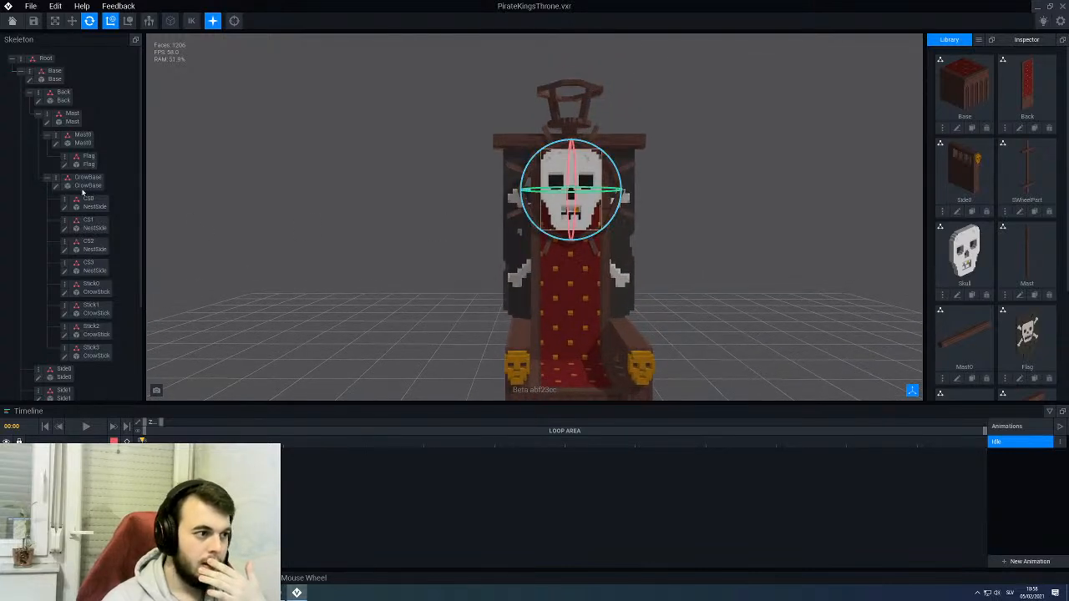
left_click(957, 296)
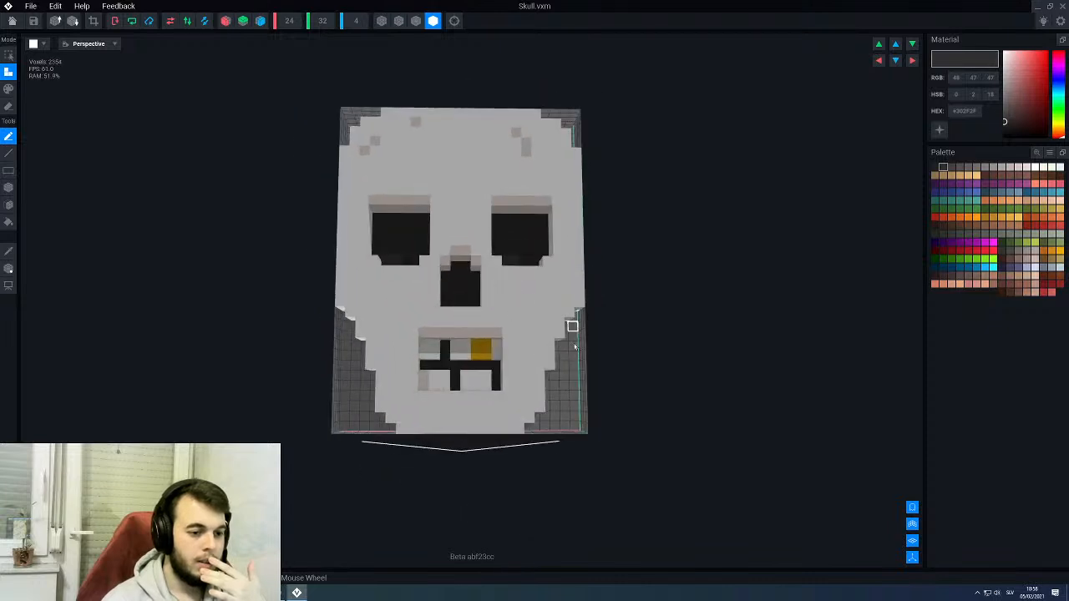
- Show the skull's voxels with edge outlines and set up face erasing mirrored across the X axis
scroll(552, 358, "up", 2)
right_click_drag(551, 356, 556, 324)
scroll(556, 324, "up", 2)
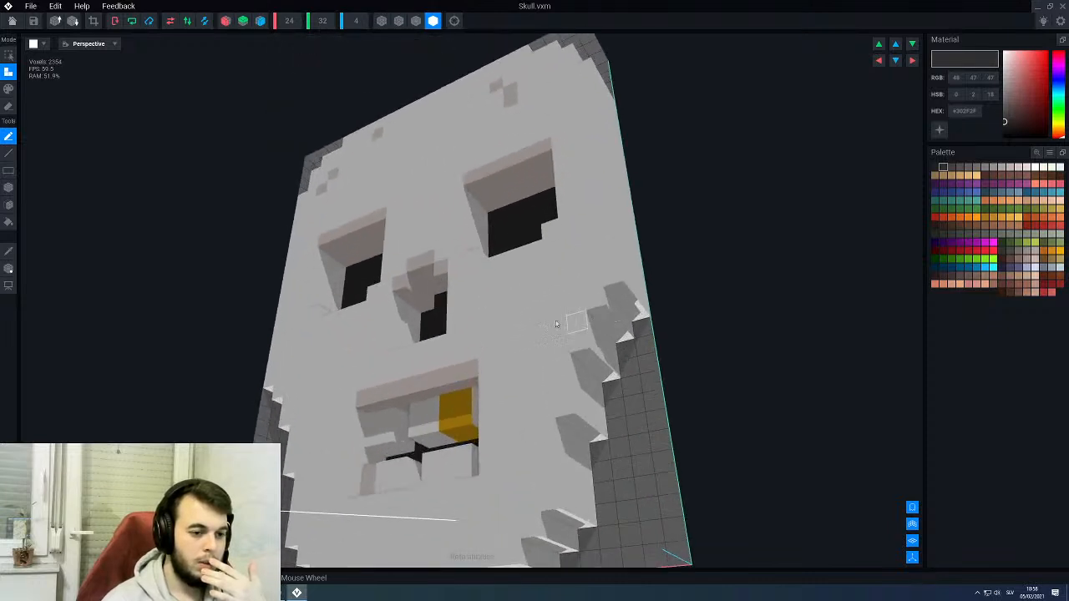
left_click(416, 21)
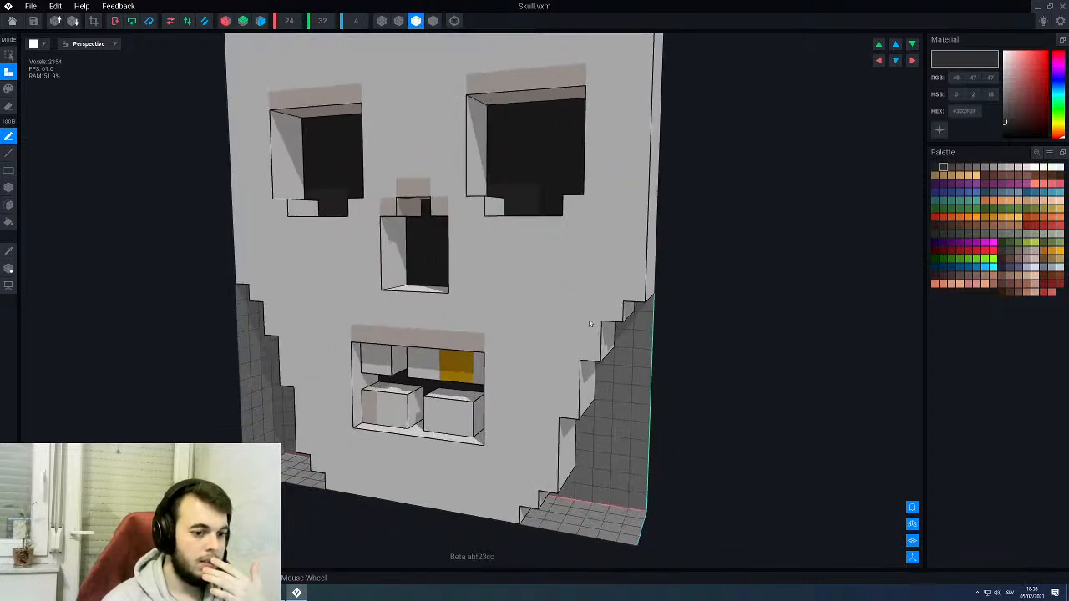
mouse_move(571, 311)
right_mouse_down()
mouse_move(592, 305)
mouse_move(582, 325)
right_mouse_up()
scroll(588, 311, "up", 3)
scroll(582, 328, "down", 2)
scroll(582, 327, "down", 1)
key("e")
key("f")
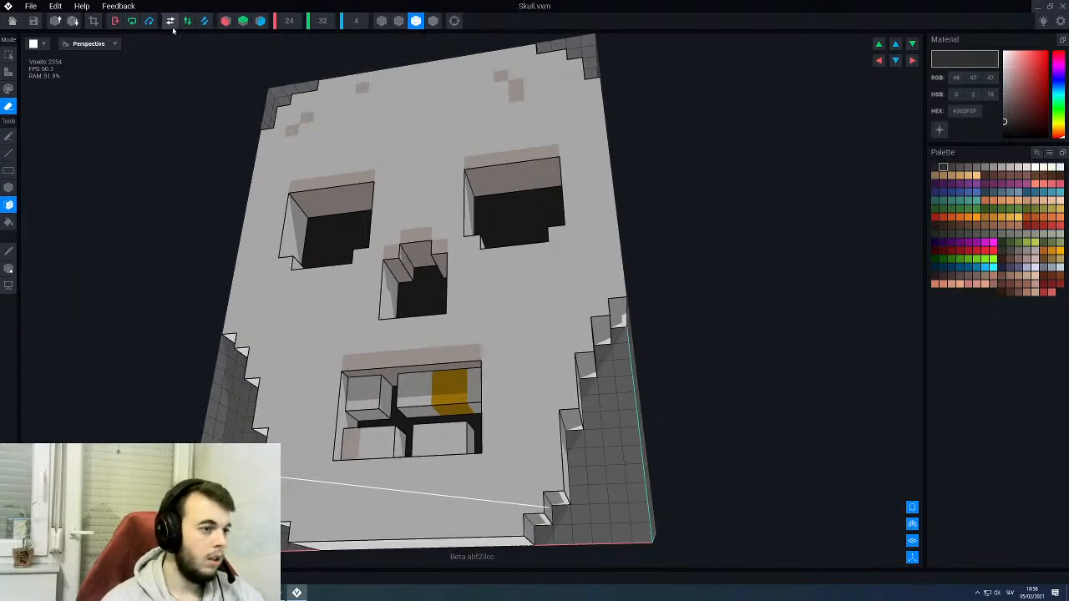
scroll(309, 181, "down", 3)
scroll(310, 182, "up", 3)
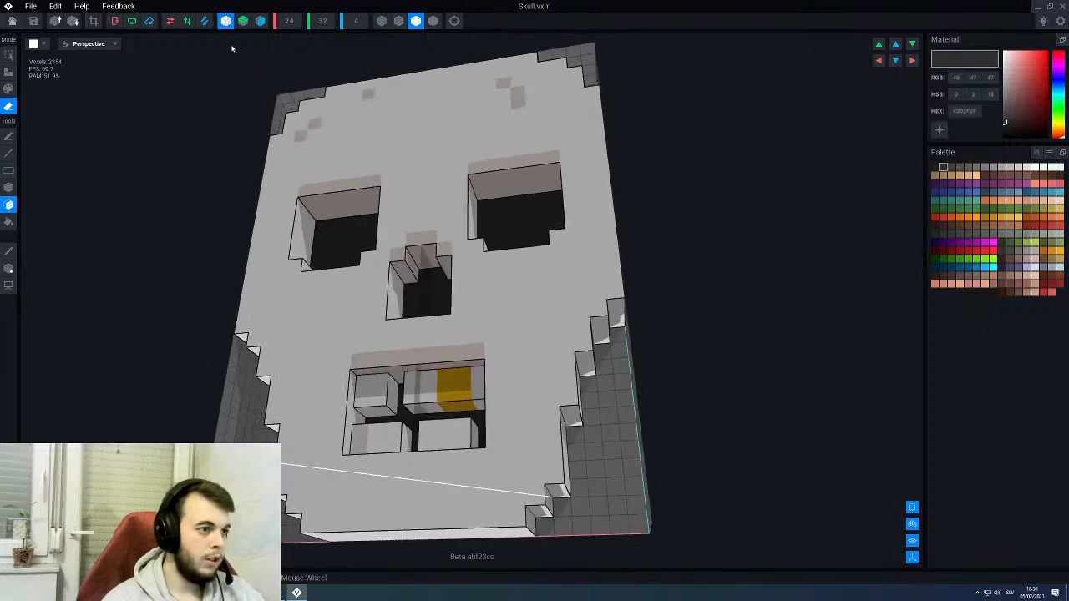
- Try erasing mirrored voxel layers from the undersides of the skull's cheek and jaw steps
left_click(615, 314)
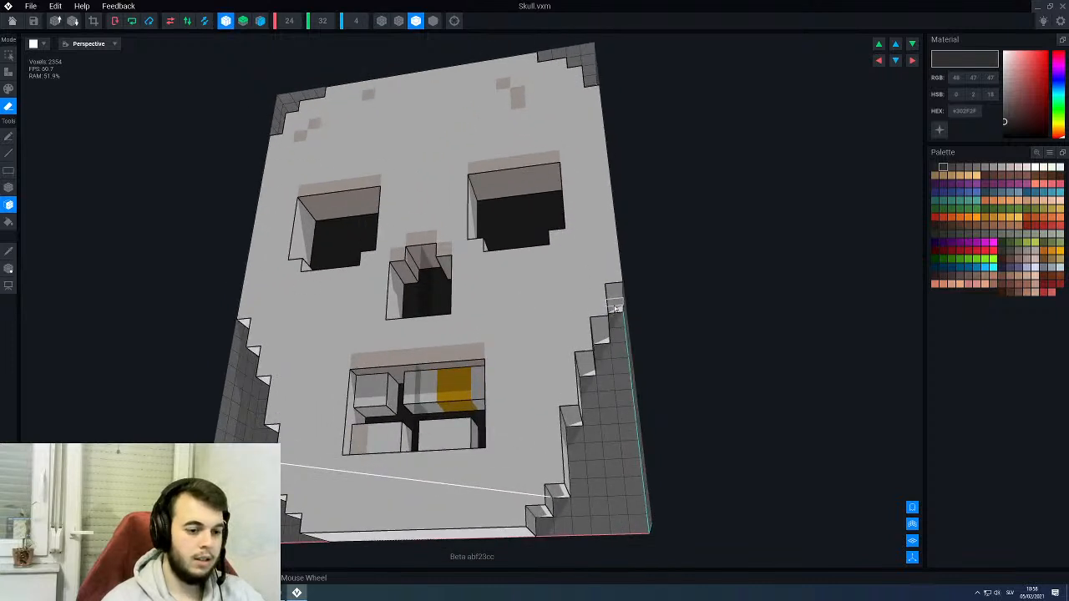
left_click(616, 308)
left_click(600, 338)
left_click(599, 325)
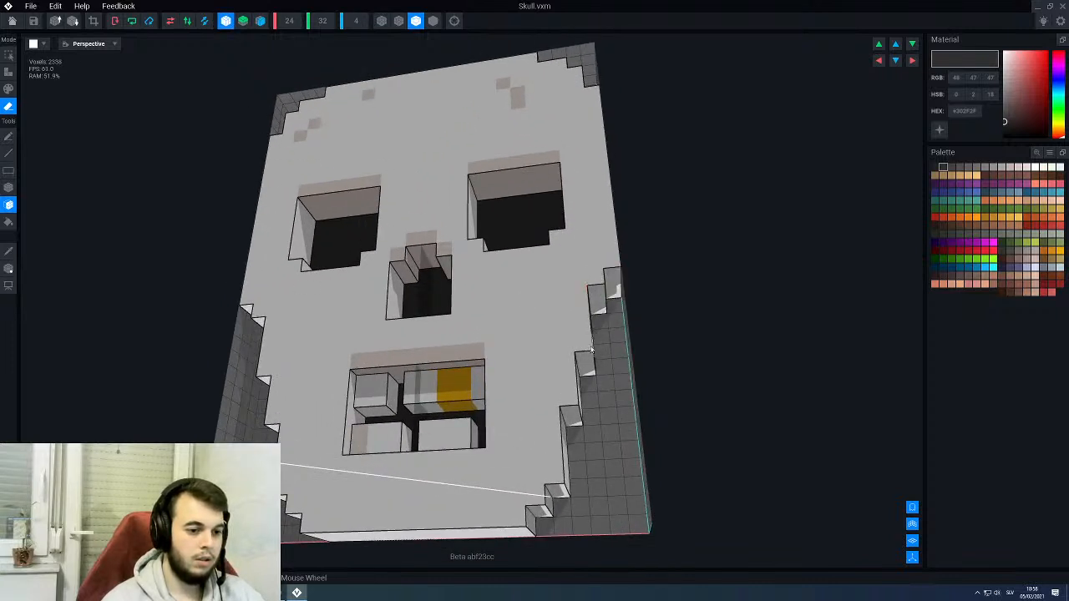
left_click(585, 367)
left_click(583, 340)
left_click(572, 414)
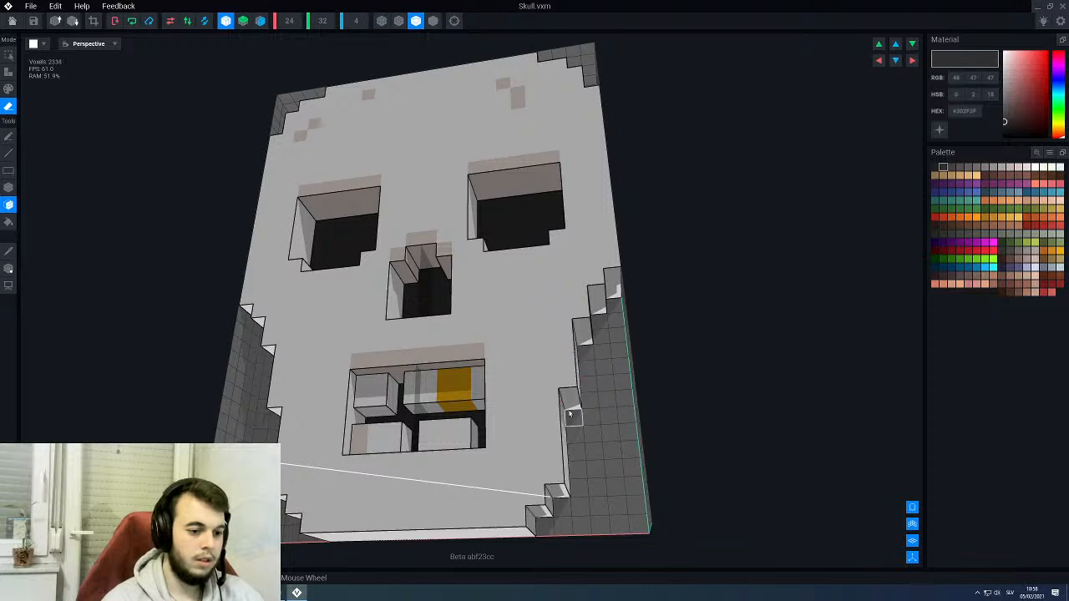
left_click(569, 404)
- Undo the erased voxel layers along the skull's cheeks and jaw
scroll(501, 319, "down", 3)
mouse_move(500, 318)
right_mouse_down()
mouse_move(554, 361)
mouse_move(500, 319)
right_mouse_up()
key("ctrl+z")
key("ctrl+z")
key("ctrl+z")
key("ctrl+z")
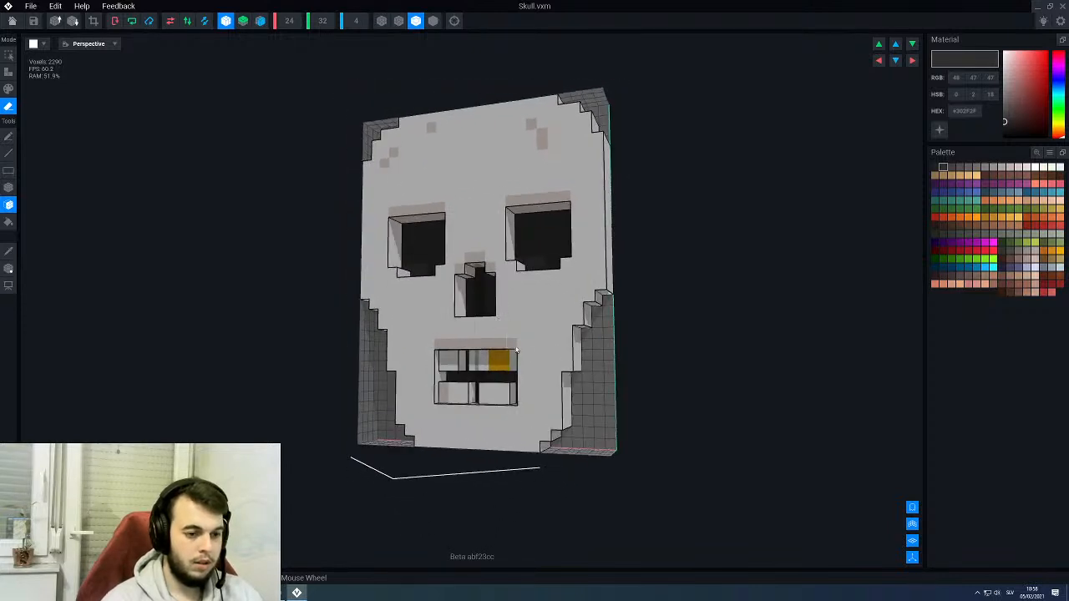
key("ctrl+z")
key("ctrl+z")
key("ctrl+z")
key("ctrl+z")
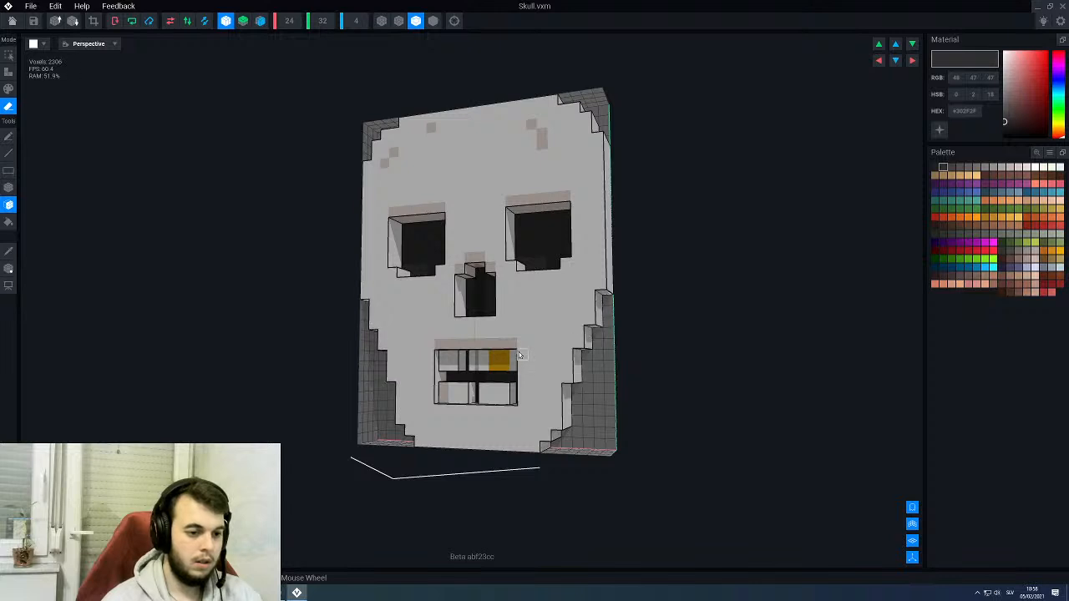
- Erase a single mirrored voxel layer from the underside of each cheek and jaw step on the skull
mouse_move(542, 328)
right_mouse_down()
mouse_move(556, 331)
mouse_move(578, 296)
right_mouse_up()
scroll(568, 316, "up", 3)
left_click(611, 312)
left_click(610, 303)
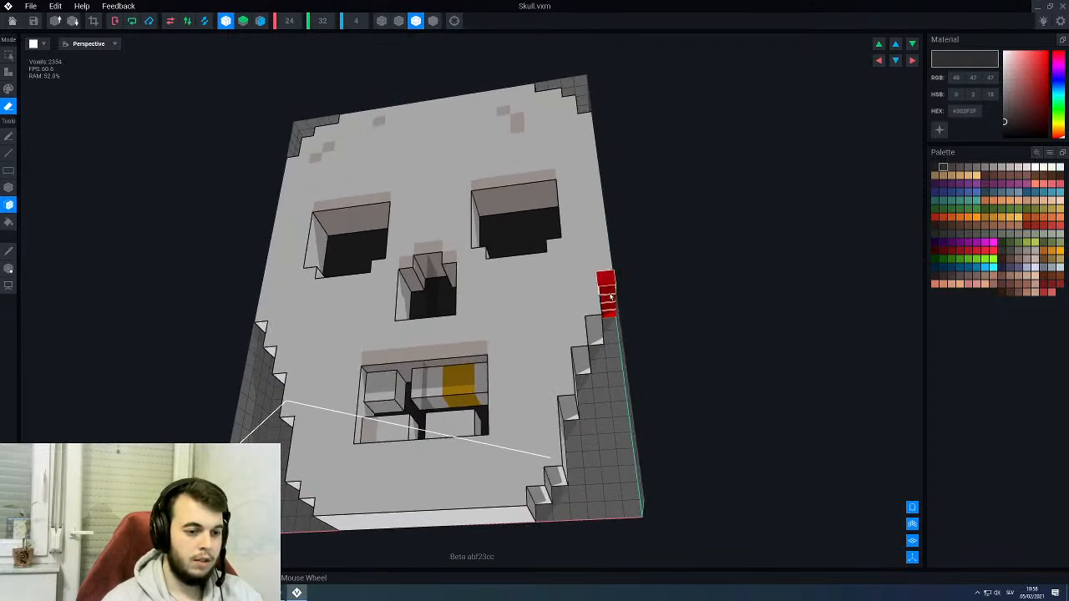
left_click(595, 326)
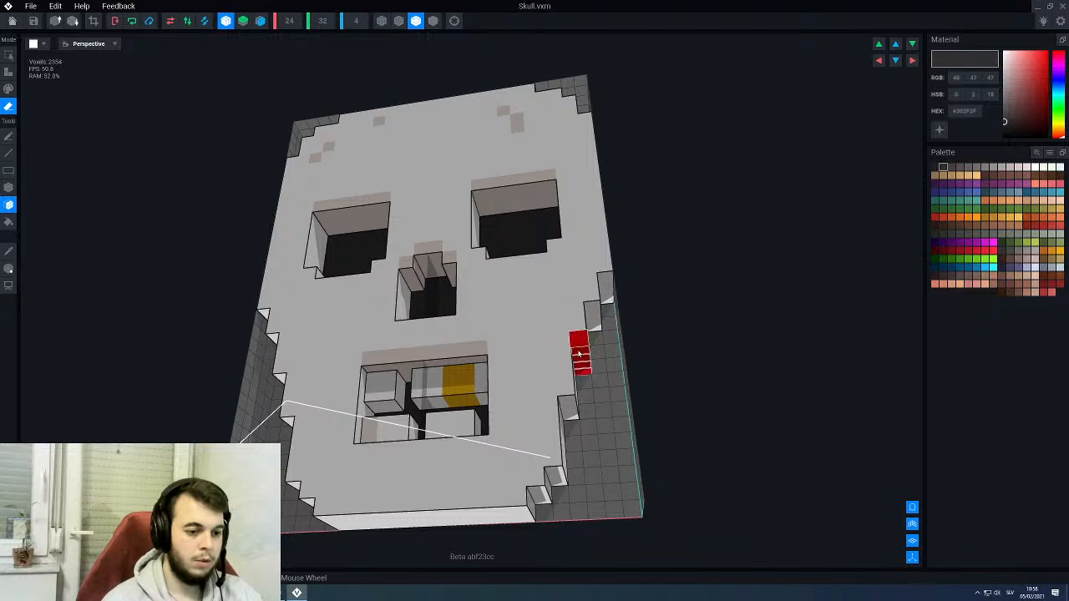
left_click(579, 355)
left_click(568, 405)
scroll(533, 344, "down", 3)
right_click_drag(535, 344, 537, 306)
scroll(526, 289, "down", 3)
scroll(423, 232, "up", 5)
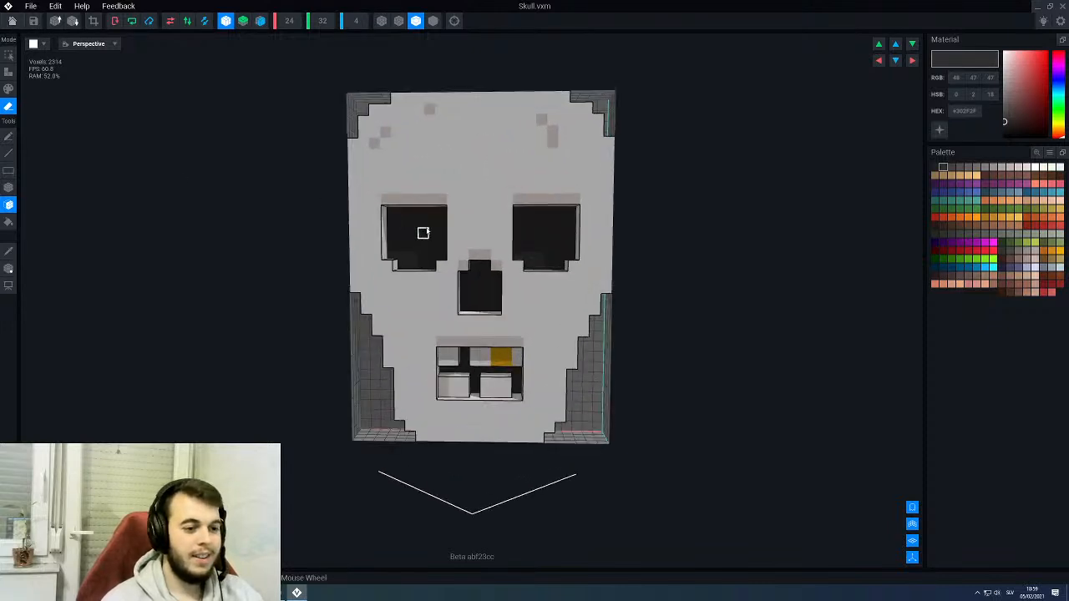
- Sample the shading color #E7DAD4 above the eye socket and try painting mirrored patches beside the skull's eye sockets
left_click(410, 166, "alt")
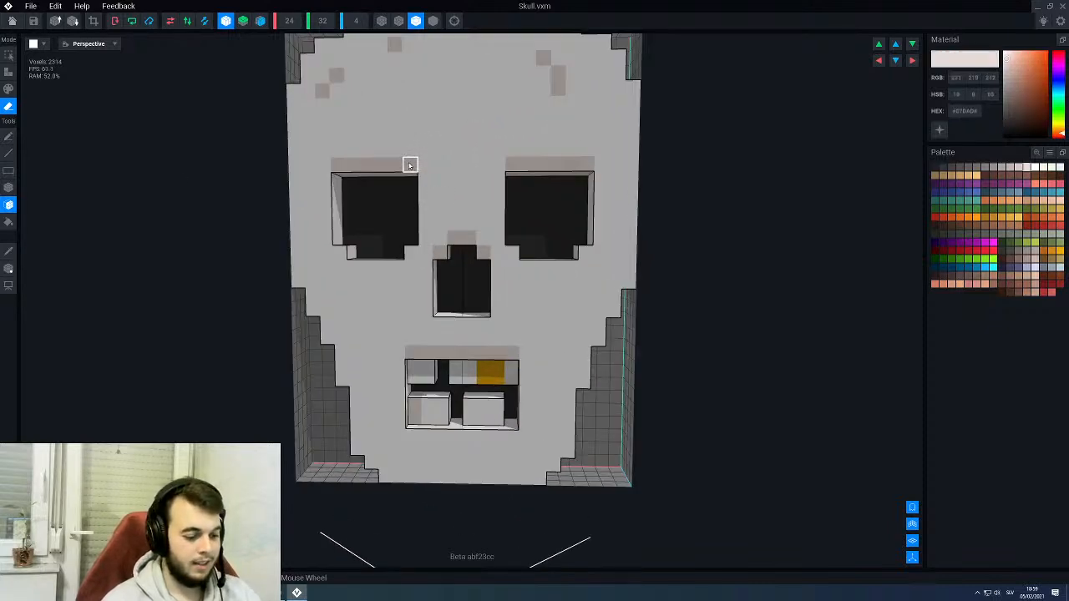
key("3")
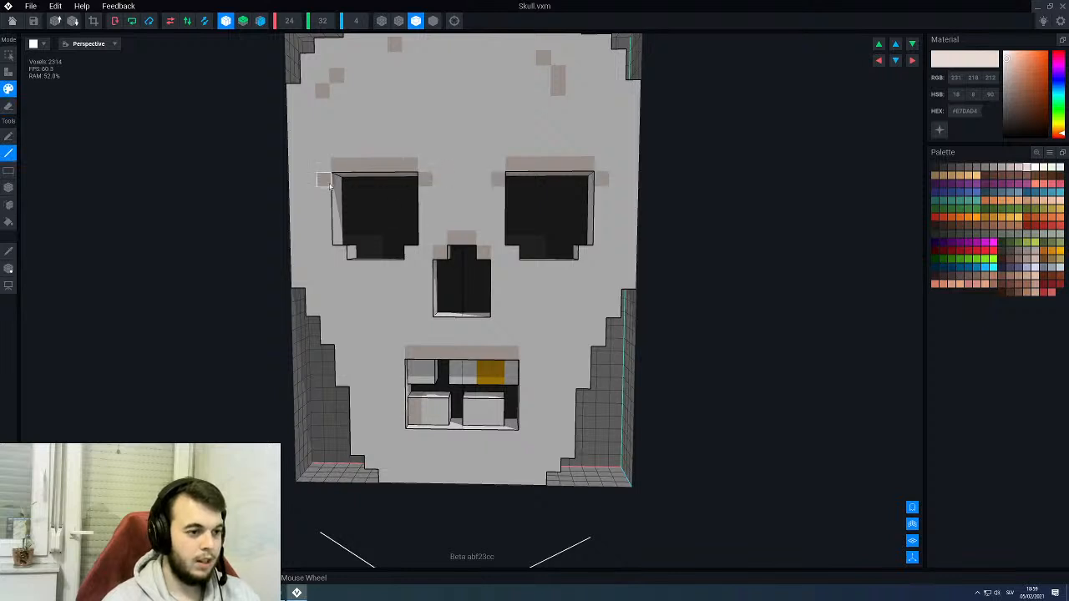
scroll(348, 252, "down", 4)
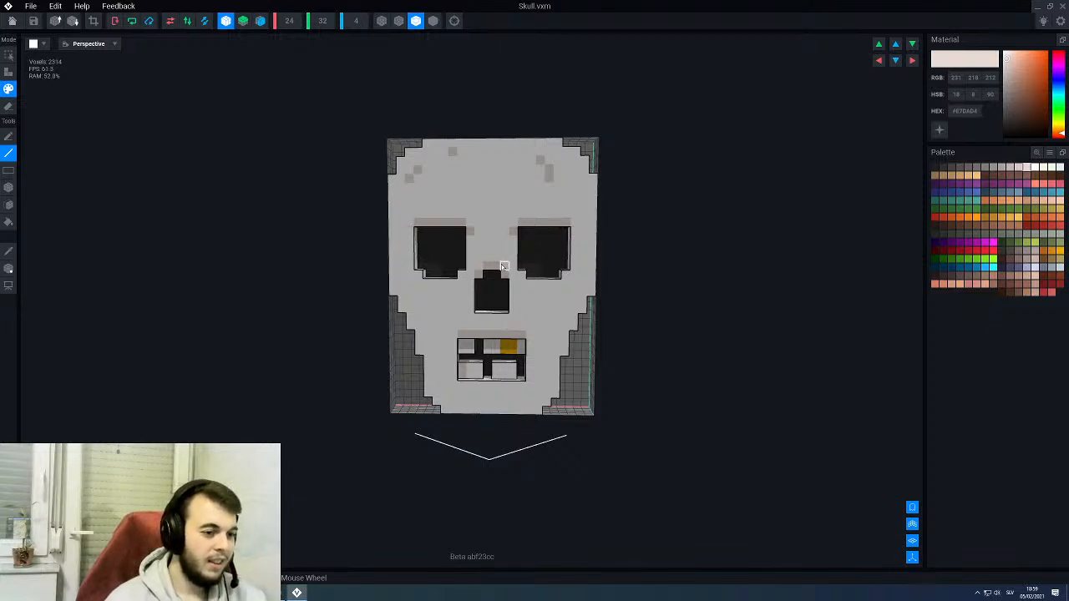
right_click_drag(501, 264, 513, 197)
scroll(513, 197, "up", 2)
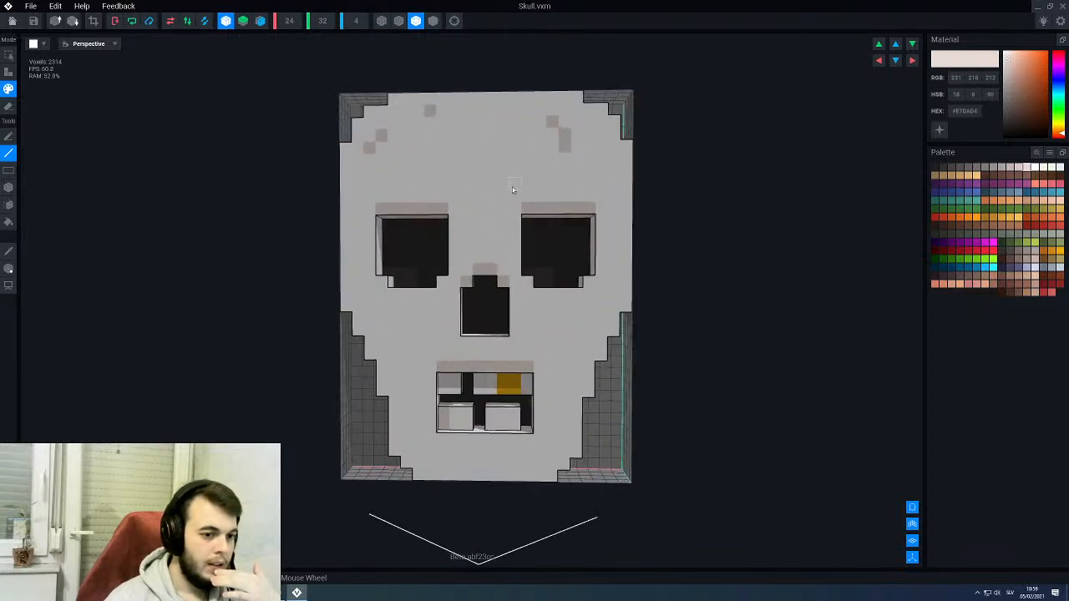
- Choose the cream color #FBF4E2 from the palette and paint mirrored patches on the skull's upper corner steps and the ends of its top surface
left_click(513, 190, "alt")
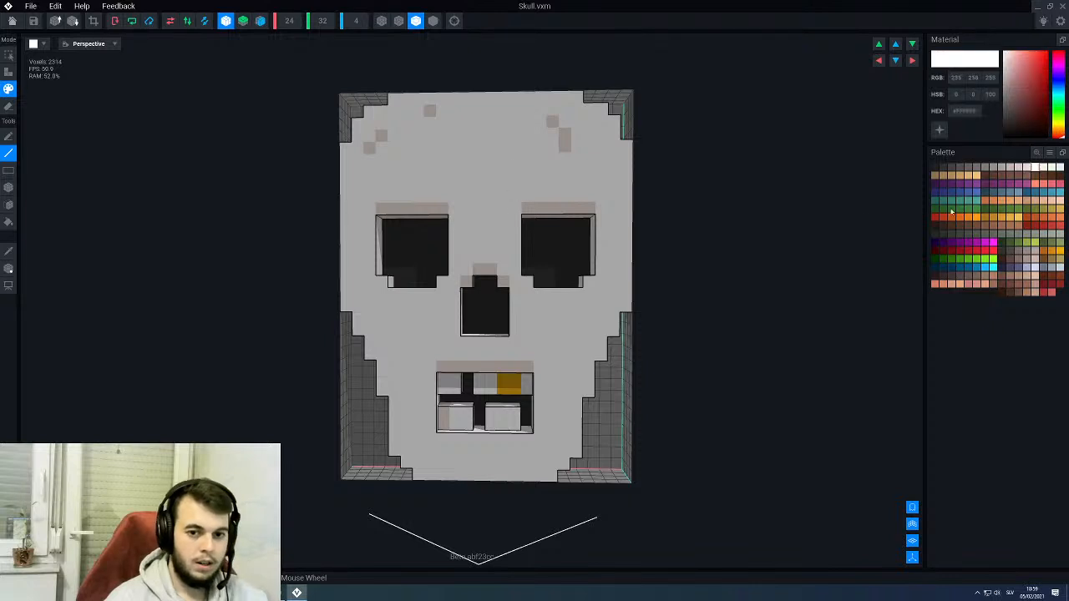
left_click(1044, 169)
right_click_drag(498, 142, 489, 139)
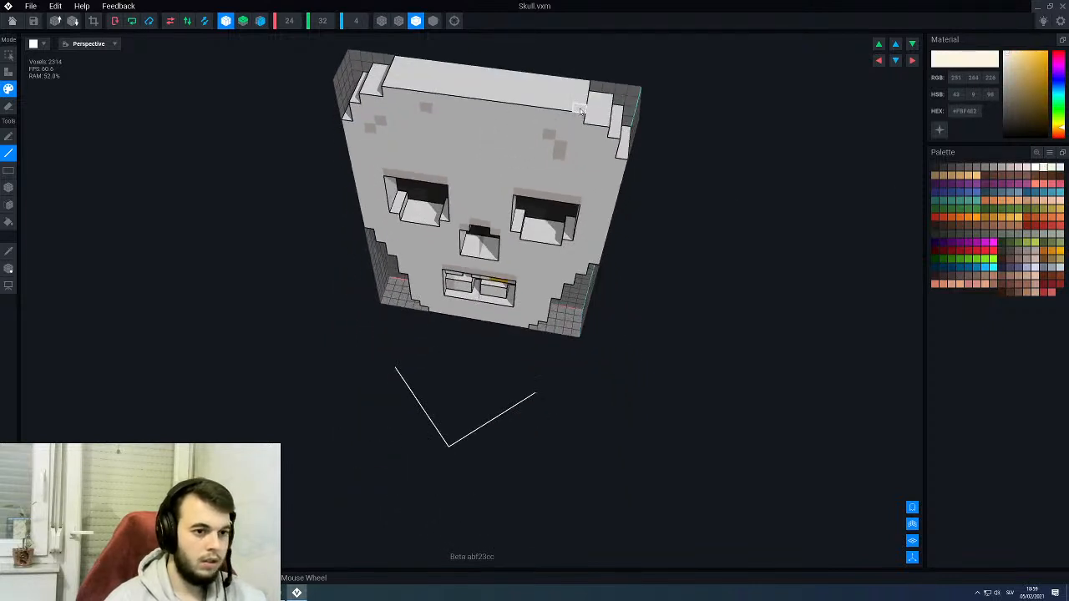
right_click_drag(586, 87, 613, 134)
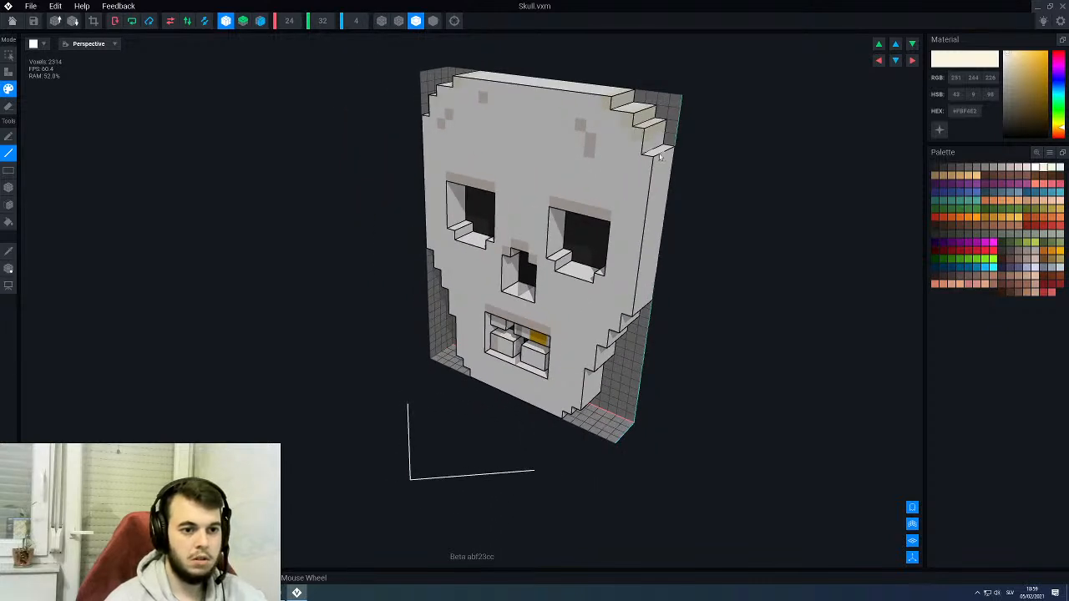
scroll(614, 189, "down", 3)
right_click_drag(614, 187, 590, 159)
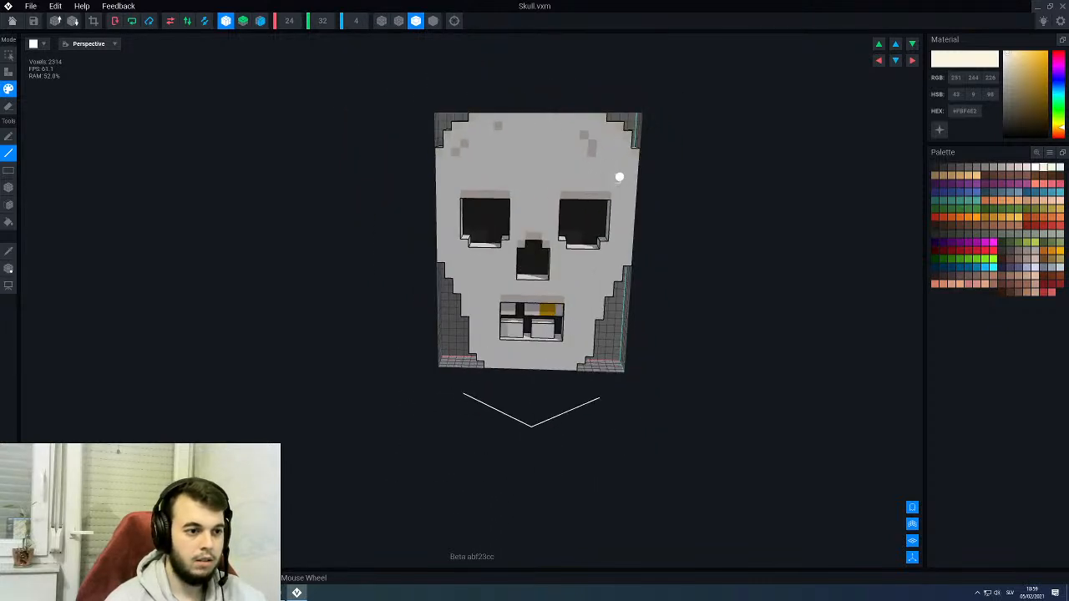
scroll(593, 152, "up", 4)
middle_click_drag(600, 140, 568, 198)
right_click_drag(567, 199, 524, 225)
scroll(443, 268, "down", 4)
scroll(524, 226, "up", 2)
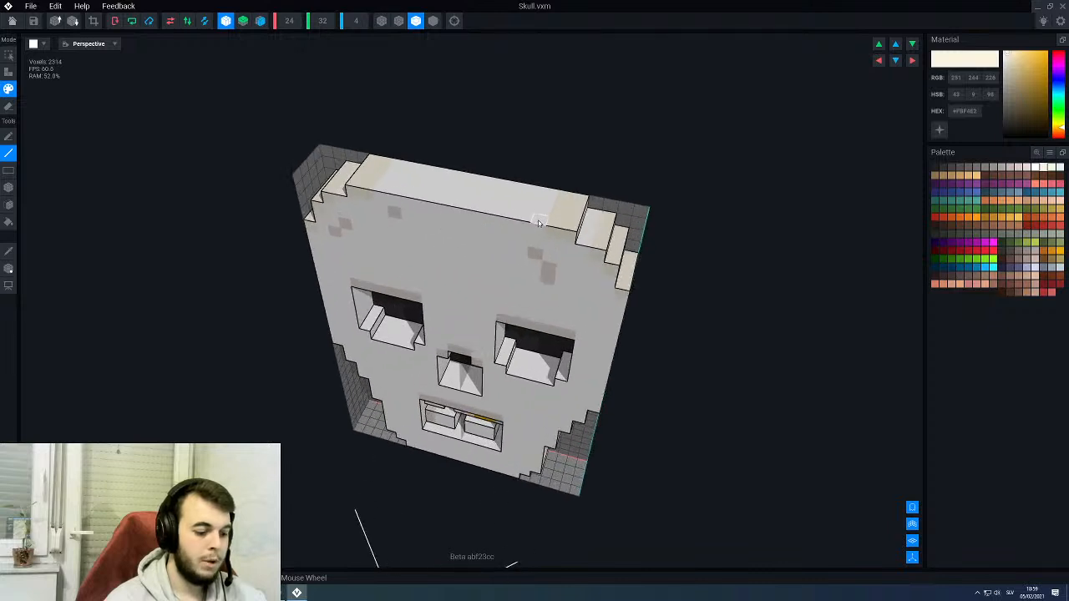
- Switch to the box paint tool and fill the remaining mirrored upper corner steps and upper side edges of the skull with cream
key("b")
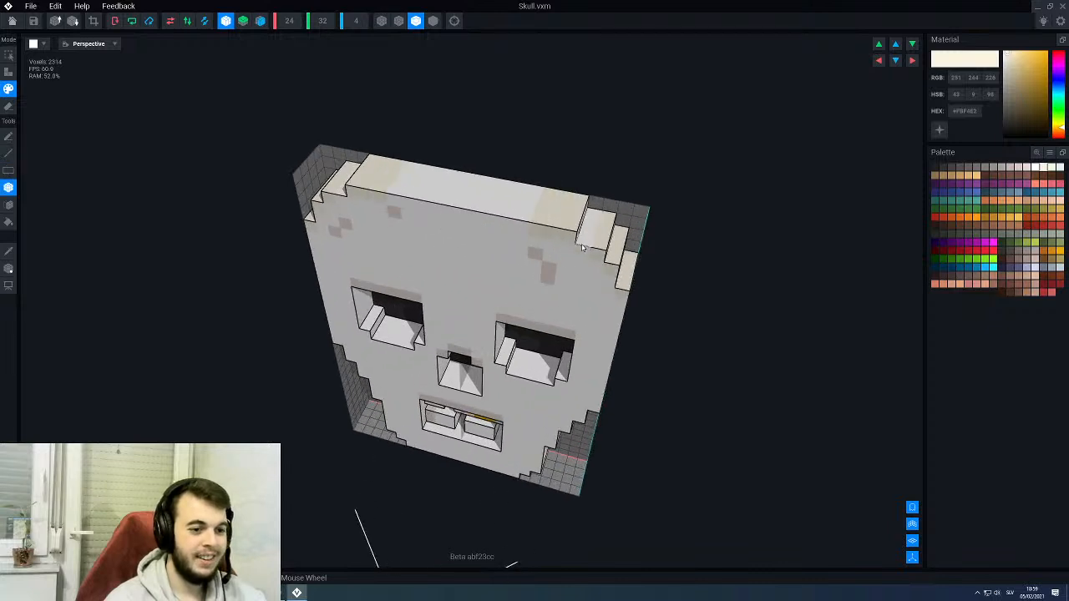
right_click_drag(598, 214, 582, 234)
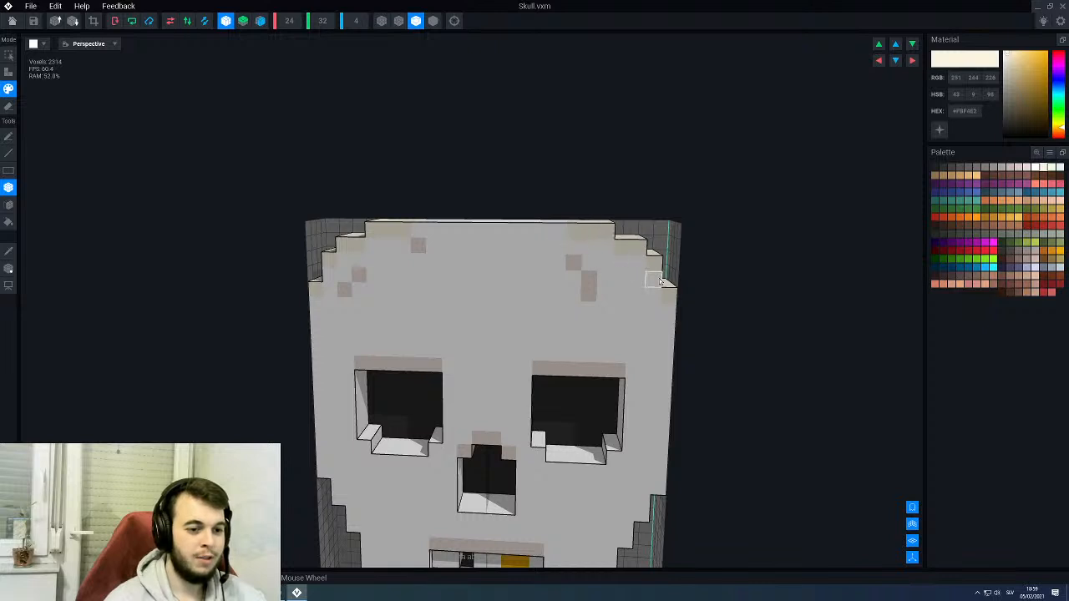
right_click_drag(660, 282, 696, 279)
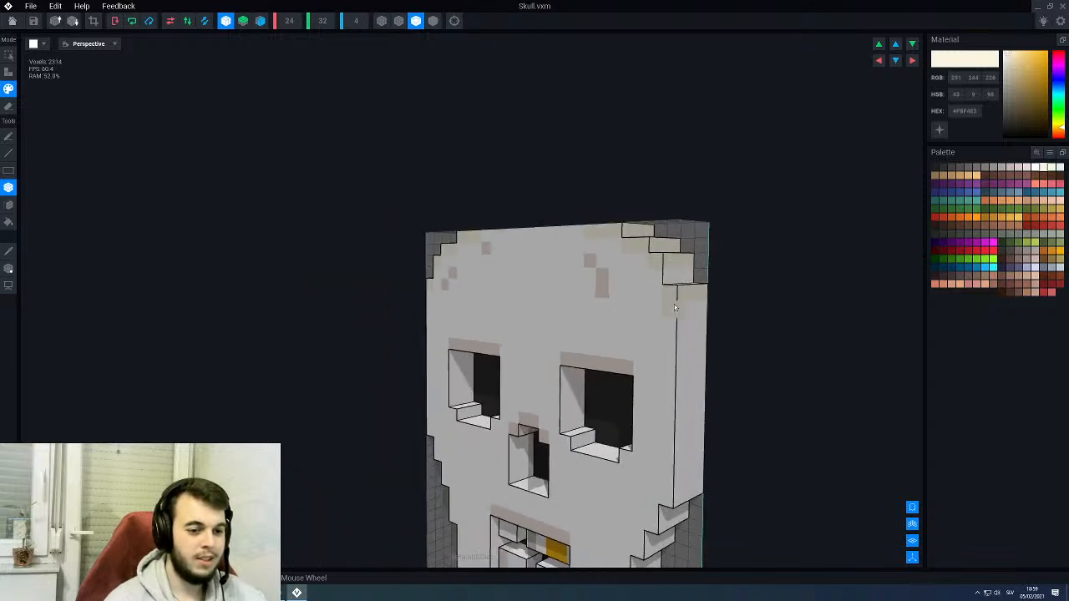
right_click_drag(665, 337, 652, 326)
scroll(652, 324, "down", 3)
scroll(627, 318, "up", 2)
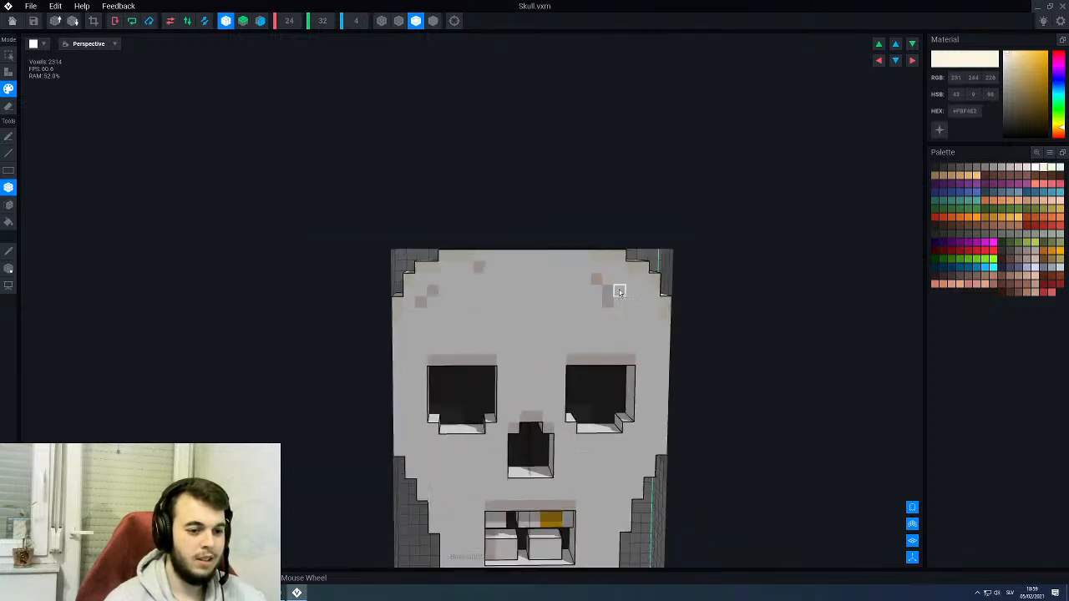
right_click_drag(601, 303, 577, 291)
scroll(551, 250, "up", 2)
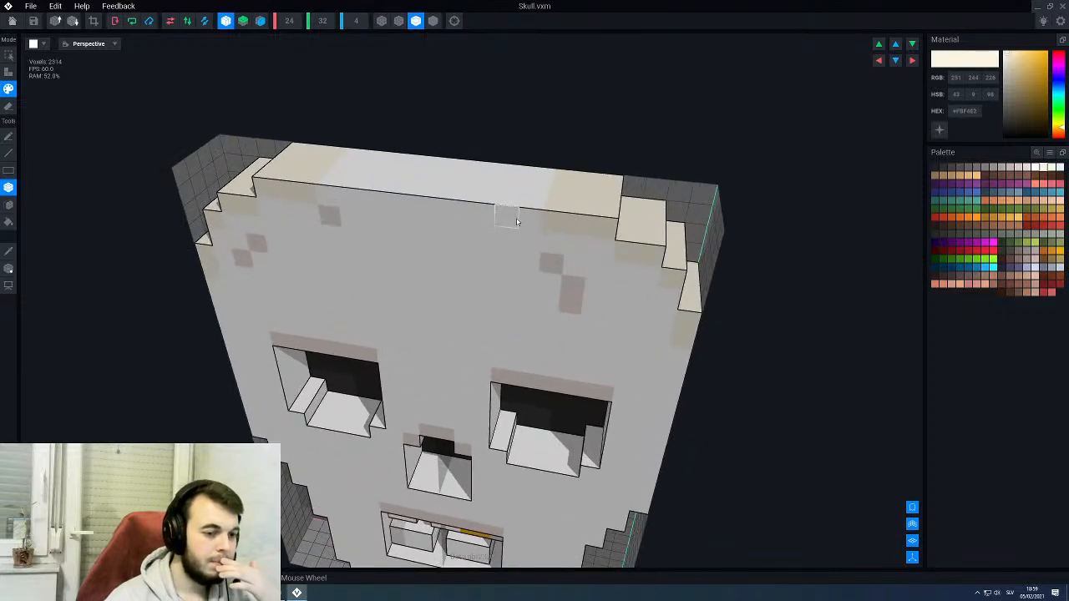
- Check the skull from the front, then close the model with its changes saved and return to the throne assembly
left_click_drag(531, 221, 542, 175)
scroll(543, 221, "down", 3)
right_click_drag(382, 565, 513, 266)
scroll(515, 266, "down", 5)
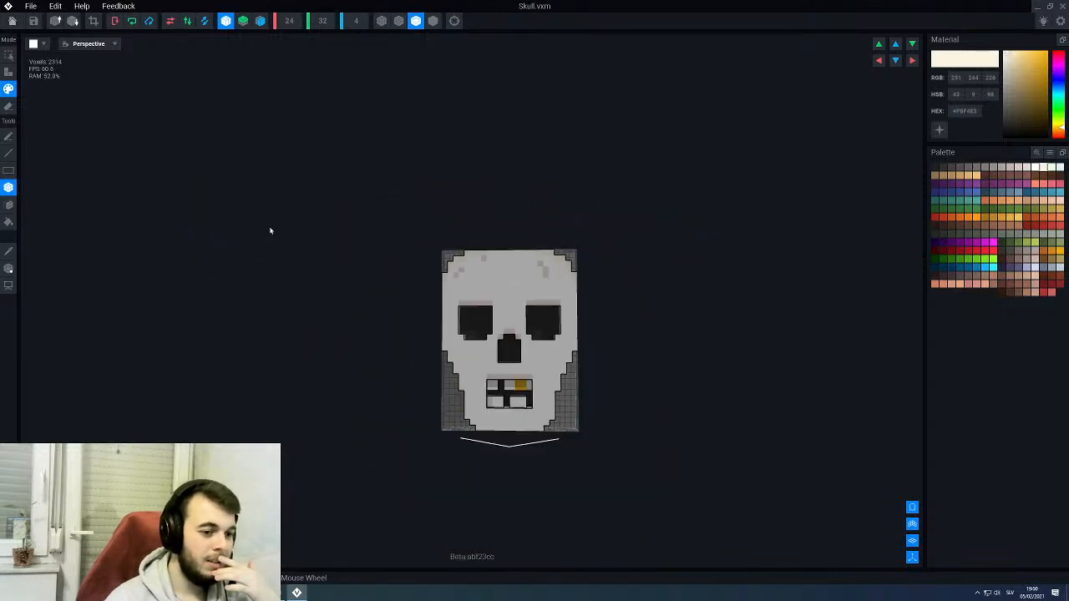
left_click(12, 21)
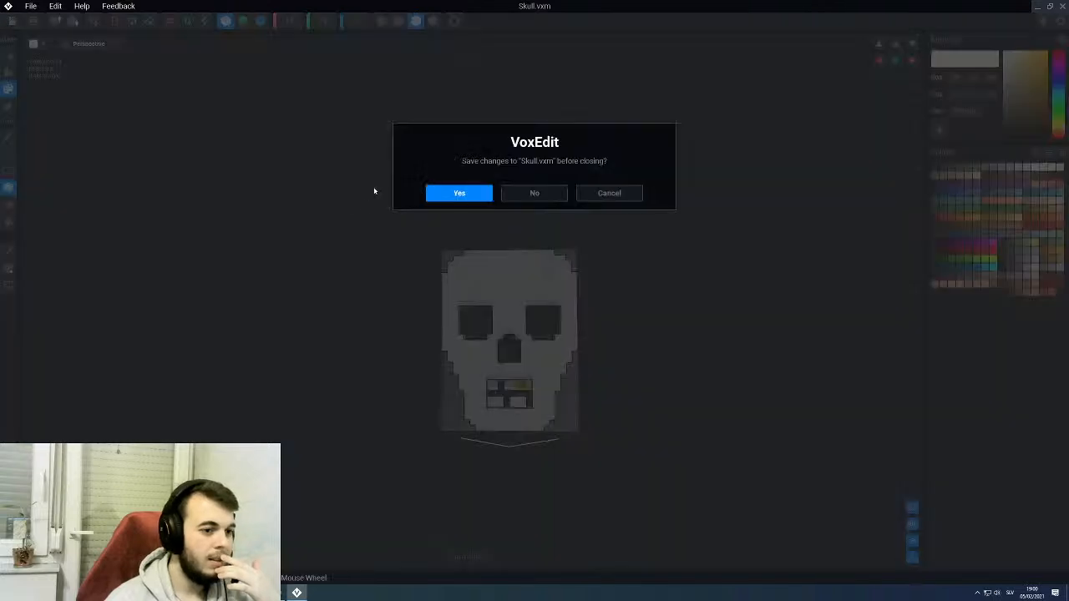
left_click(441, 193)
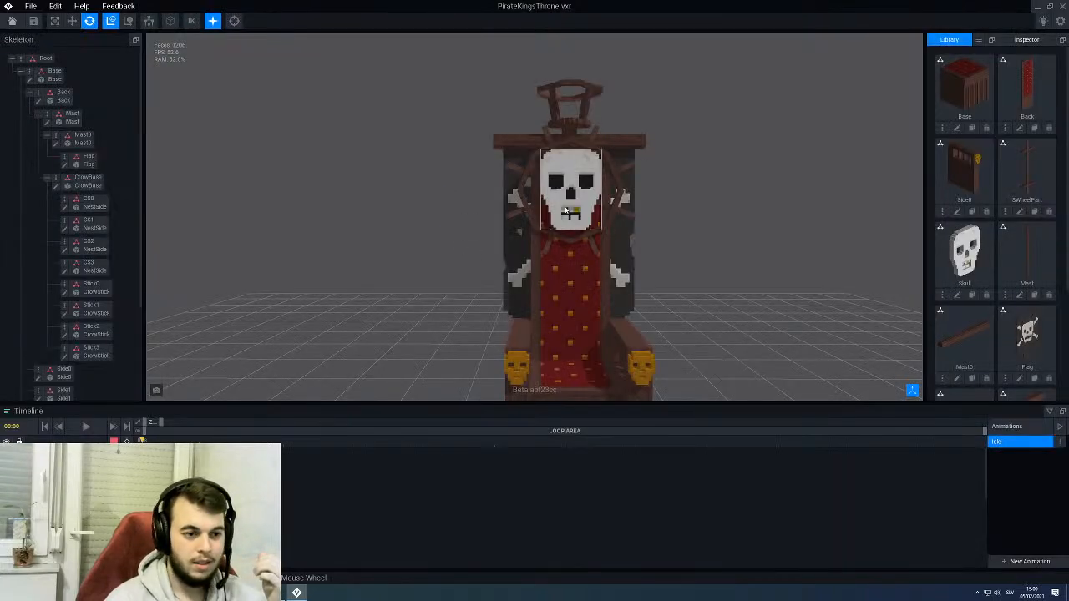
- Examine the recolored skull on the throne's backrest up close and the whole throne from an angle
right_click_drag(551, 208, 435, 179)
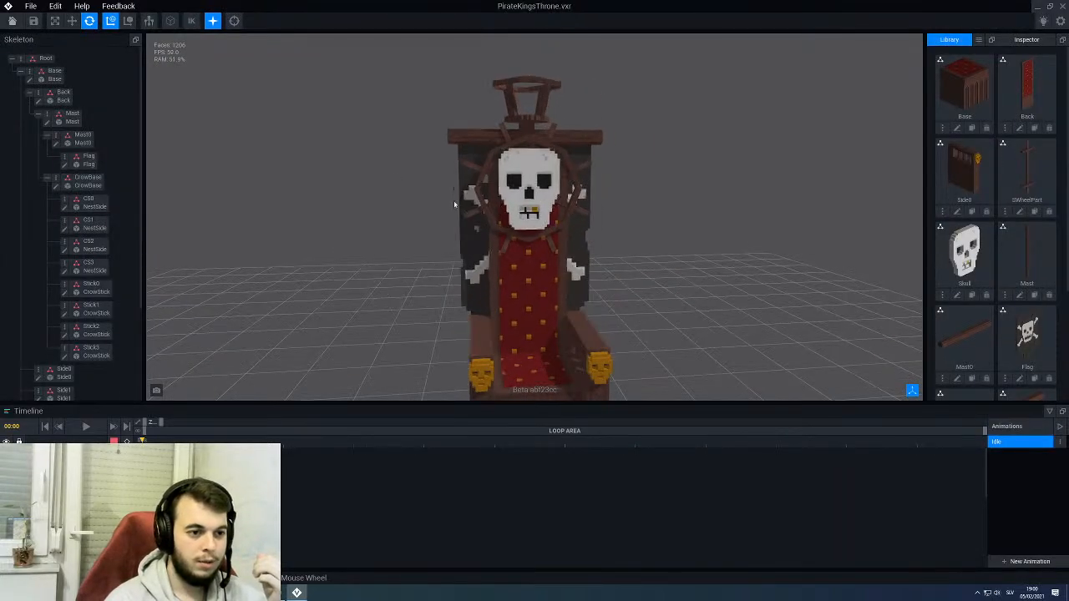
scroll(586, 220, "up", 3)
right_click_drag(586, 219, 585, 215)
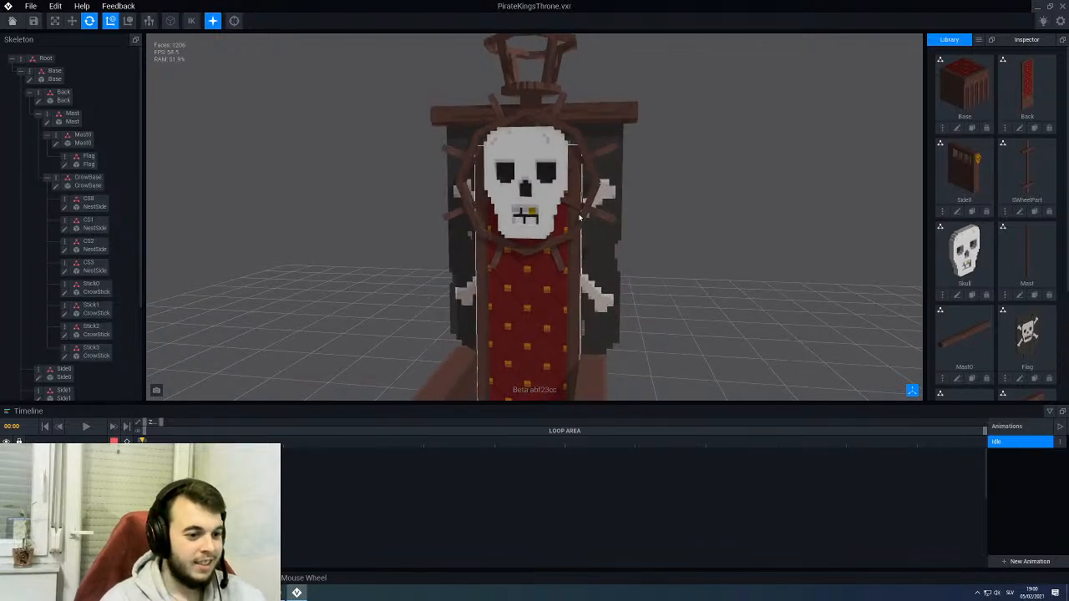
scroll(580, 219, "down", 3)
middle_click_drag(573, 342, 570, 277)
scroll(570, 277, "down", 2)
right_click_drag(572, 277, 584, 243)
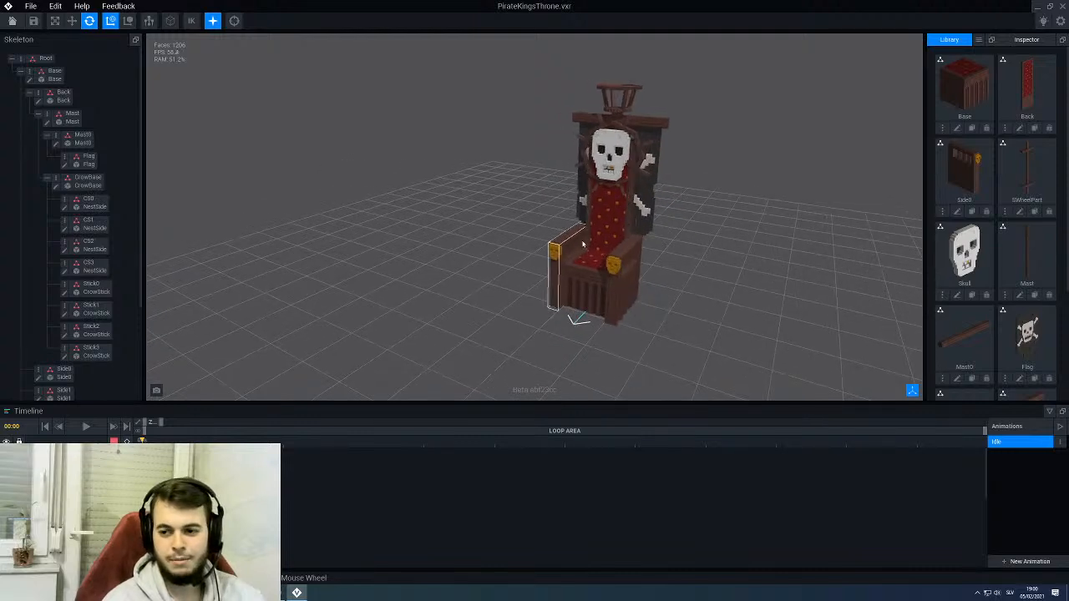